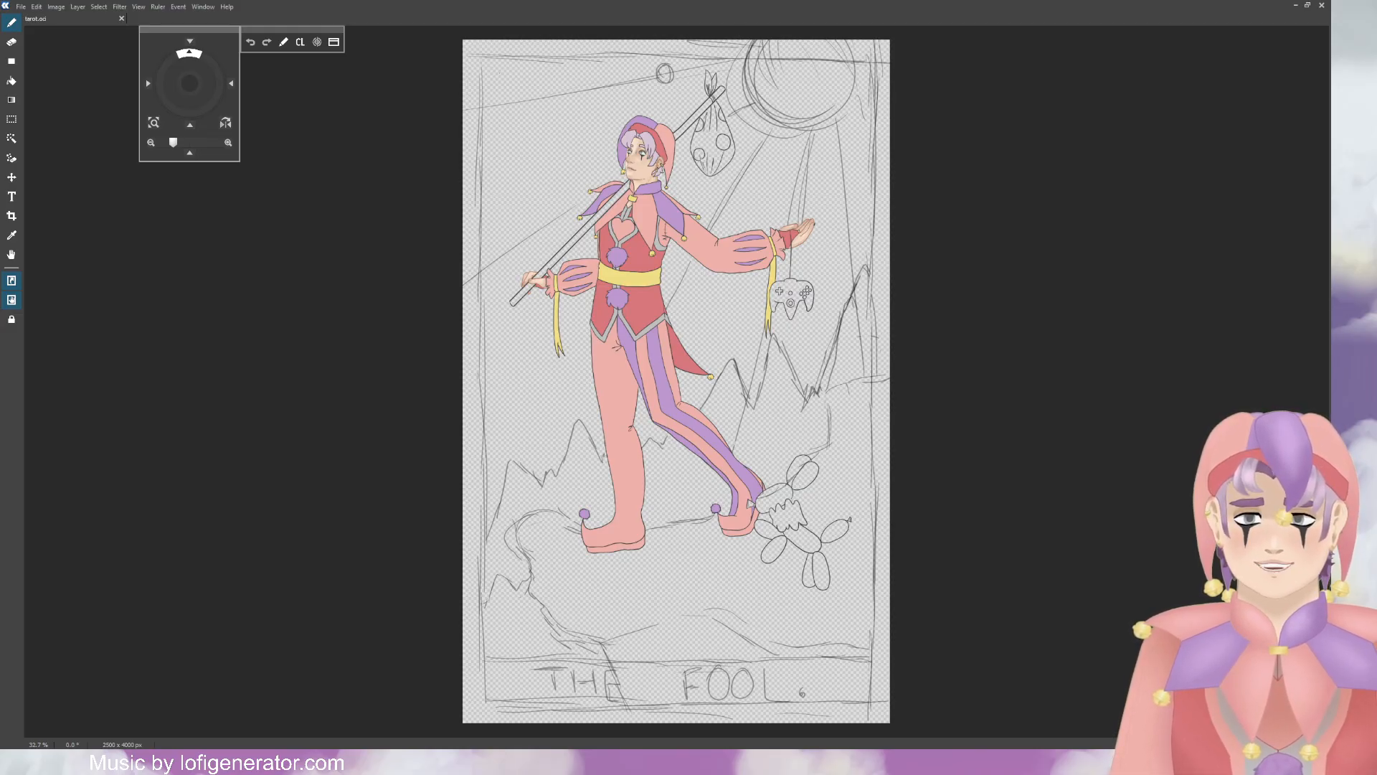
Step: Recolor the dark outlines of the front hair lock above the far eye and the far eyebrow in muted purple
{"action": "scroll", "coordinate": [553, 170], "scroll_direction": "up", "scroll_amount": 5}
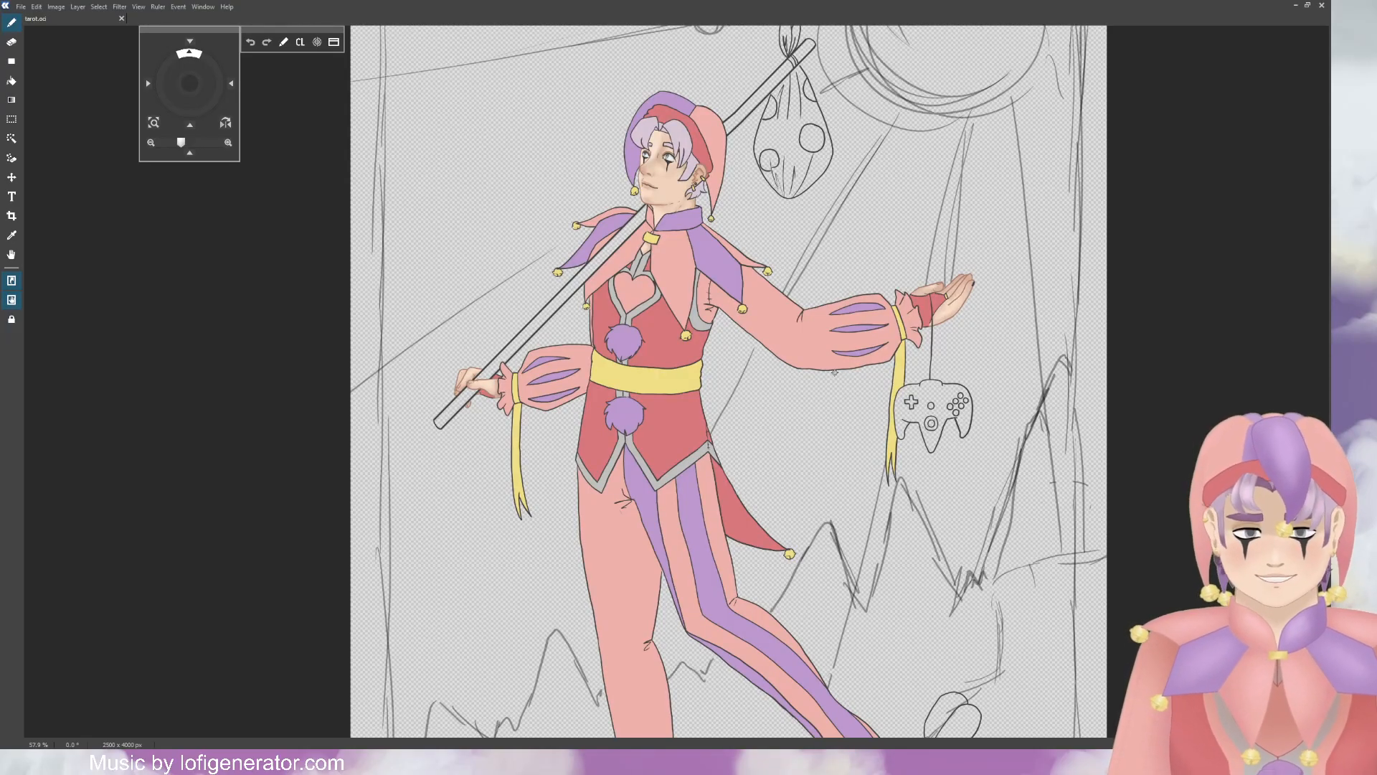
{"action": "scroll", "coordinate": [654, 162], "scroll_direction": "up", "scroll_amount": 8}
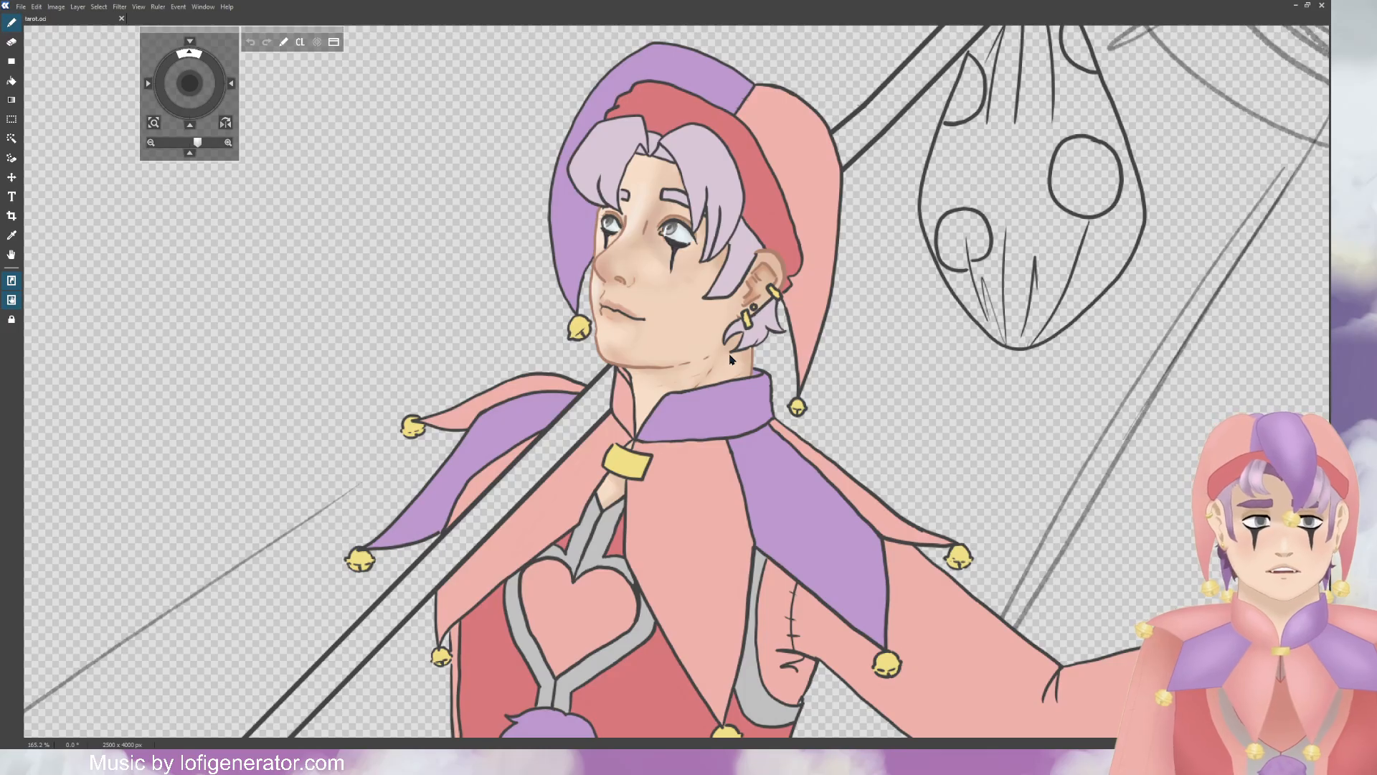
{"action": "left_click", "coordinate": [1268, 388]}
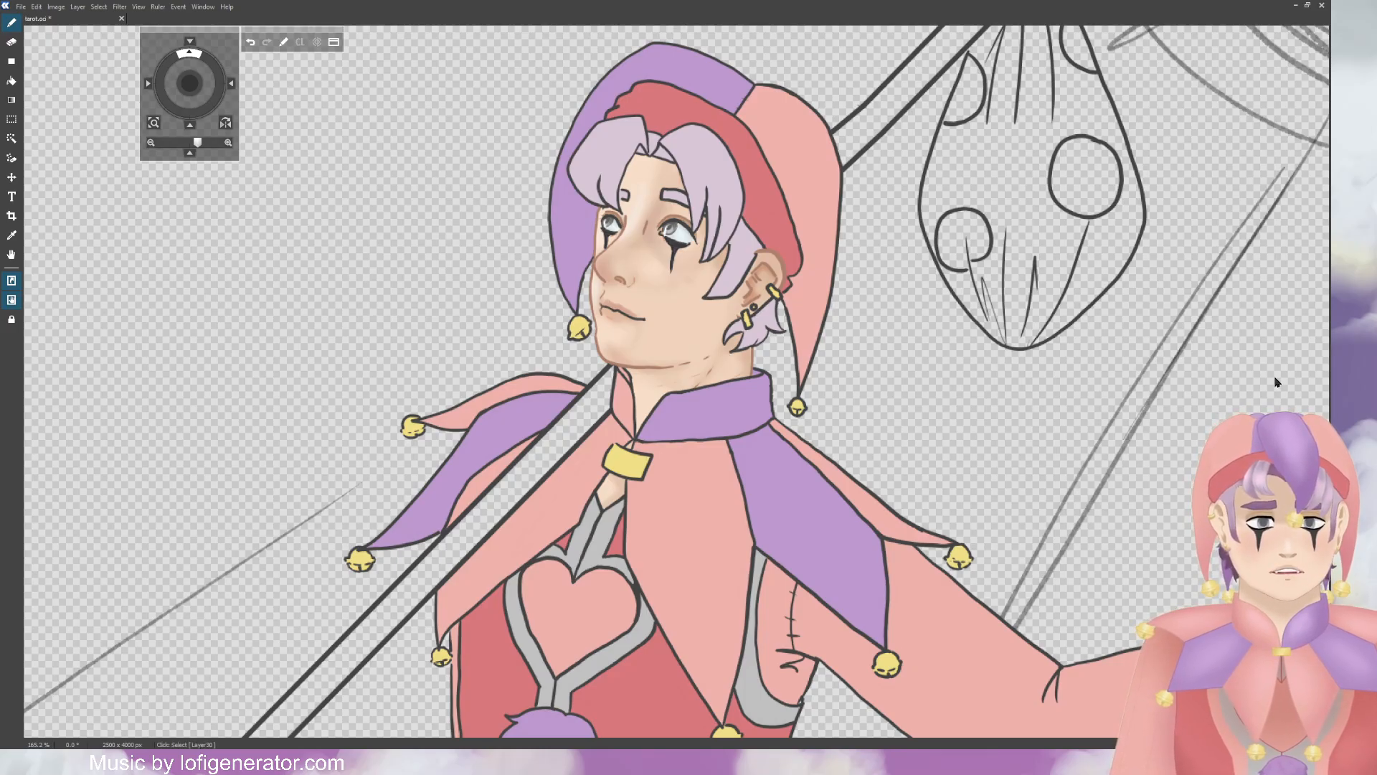
{"action": "scroll", "coordinate": [592, 108], "scroll_direction": "up", "scroll_amount": 3}
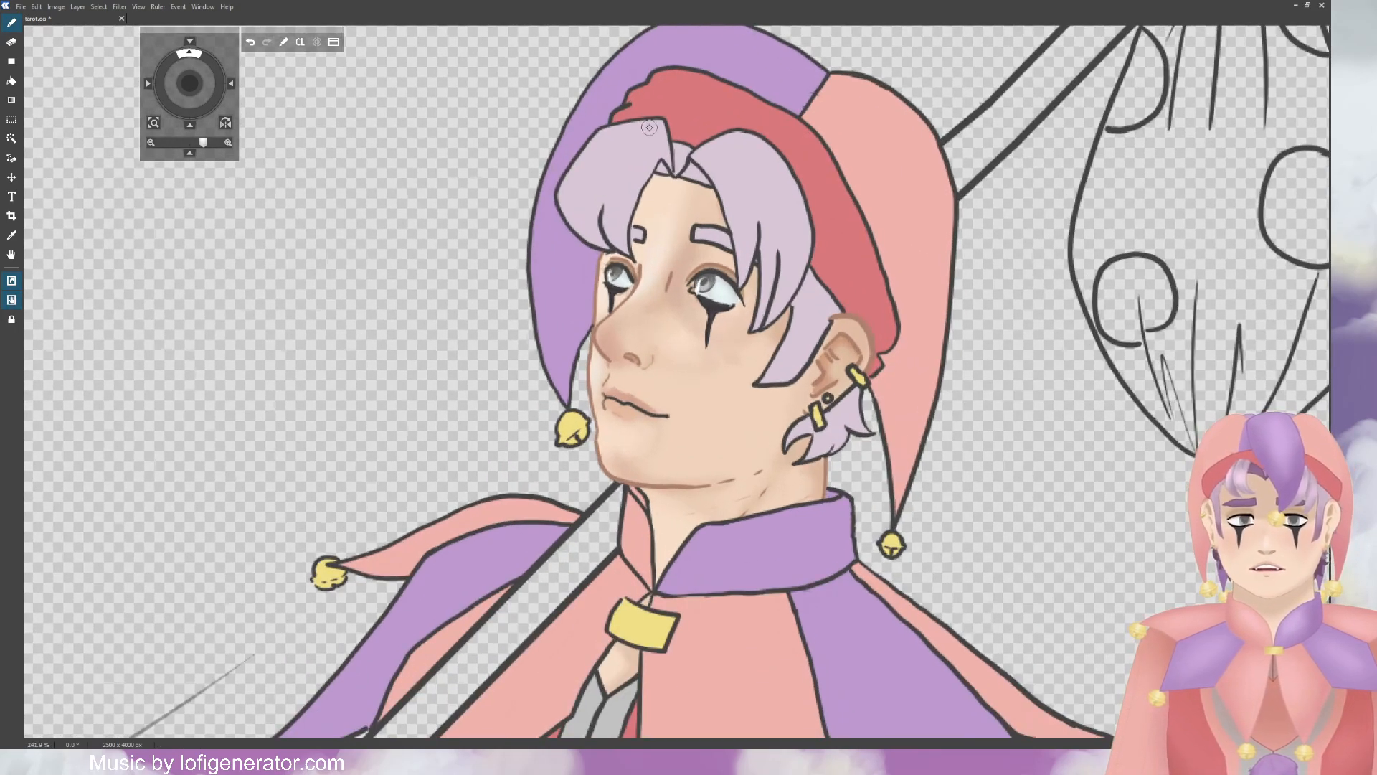
{"action": "scroll", "coordinate": [649, 128], "scroll_direction": "up", "scroll_amount": 4}
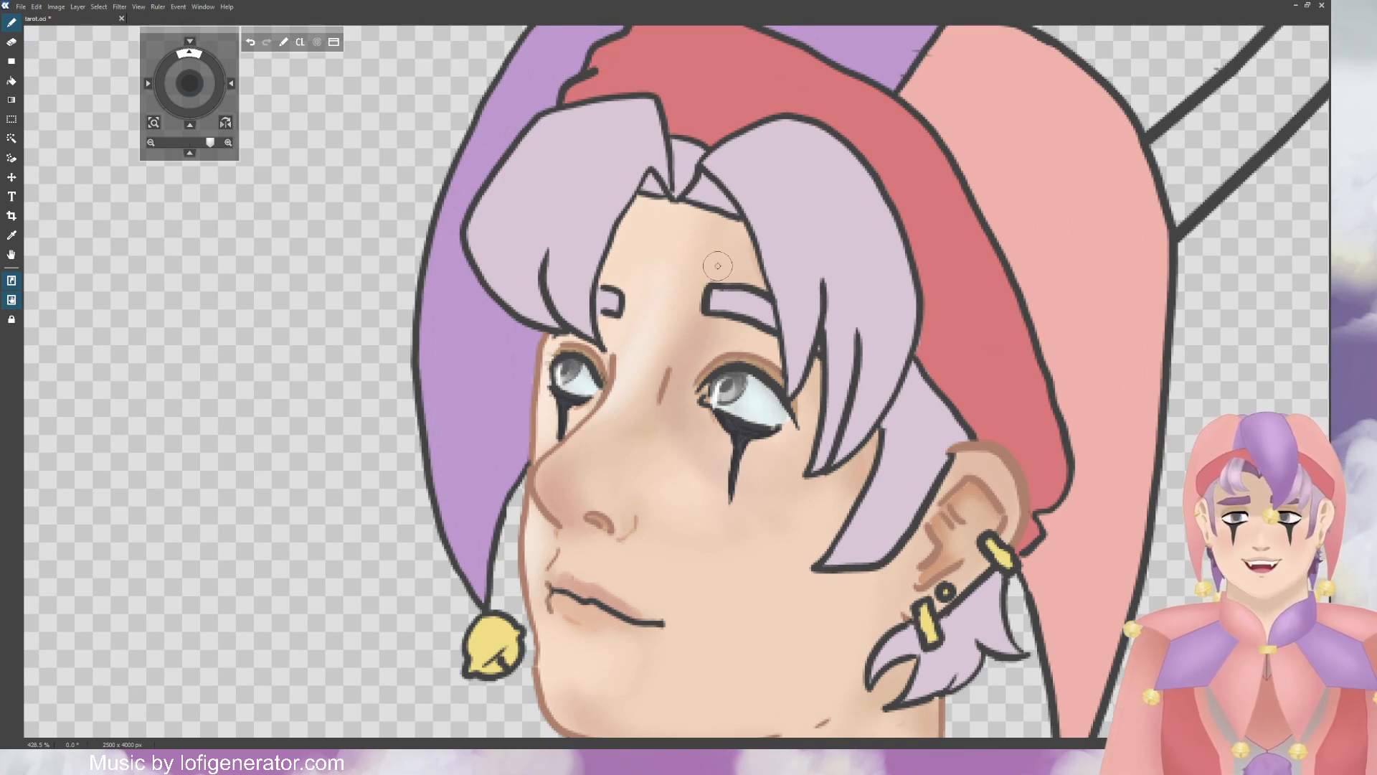
{"action": "mouse_move", "coordinate": [601, 272]}
{"action": "left_mouse_down"}
{"action": "mouse_move", "coordinate": [613, 324]}
{"action": "mouse_move", "coordinate": [601, 327]}
{"action": "left_mouse_up"}
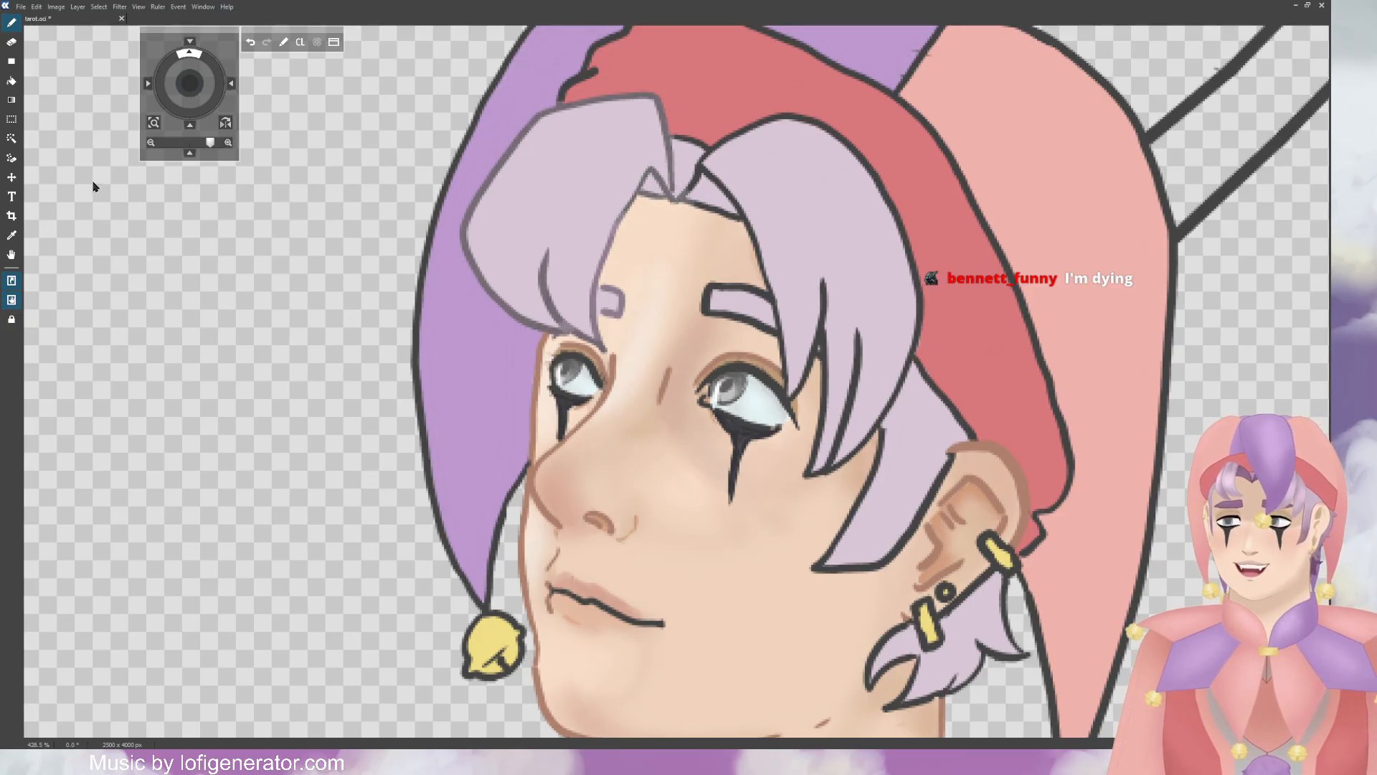
Step: Recolor the outlines of the hair parting, the top of the larger hair lock and the near eyebrow in muted purple
{"action": "key", "text": "e"}
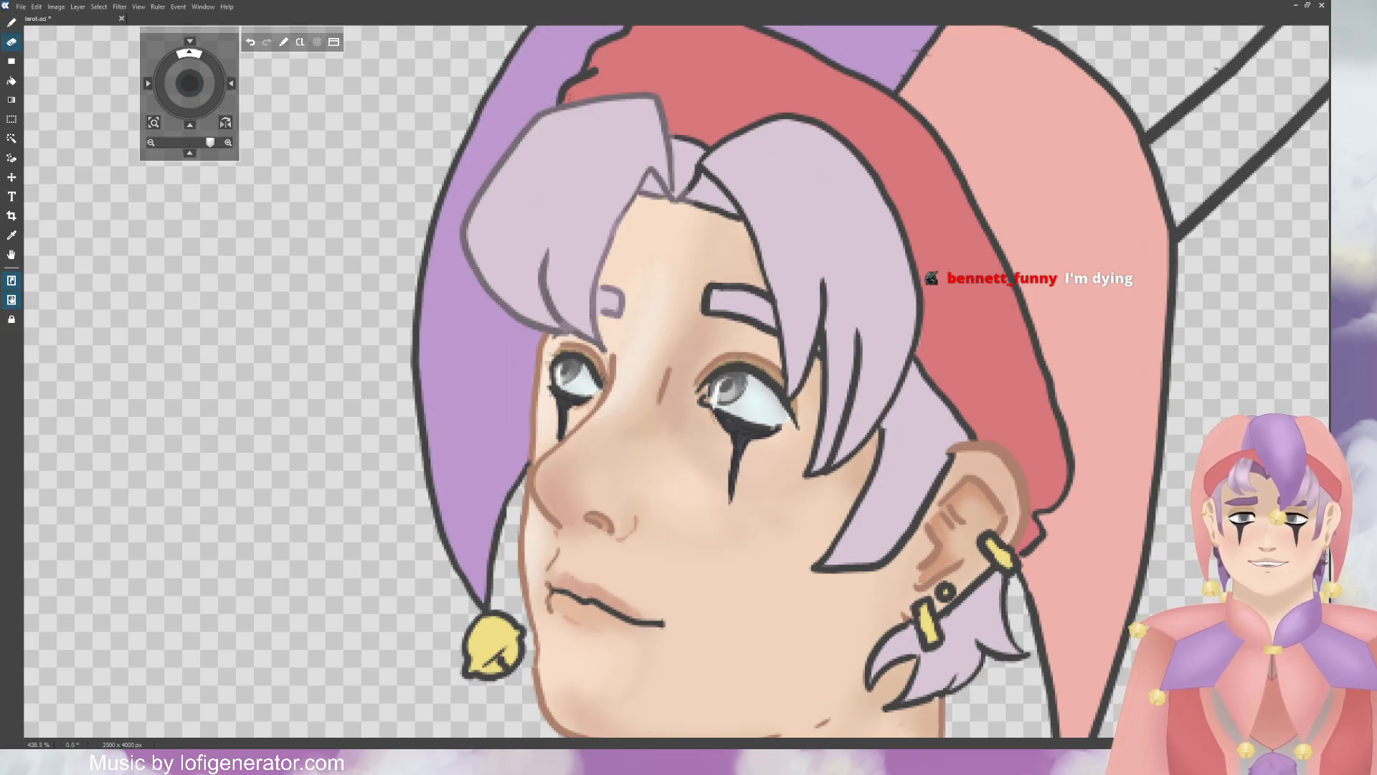
{"action": "key", "text": "b"}
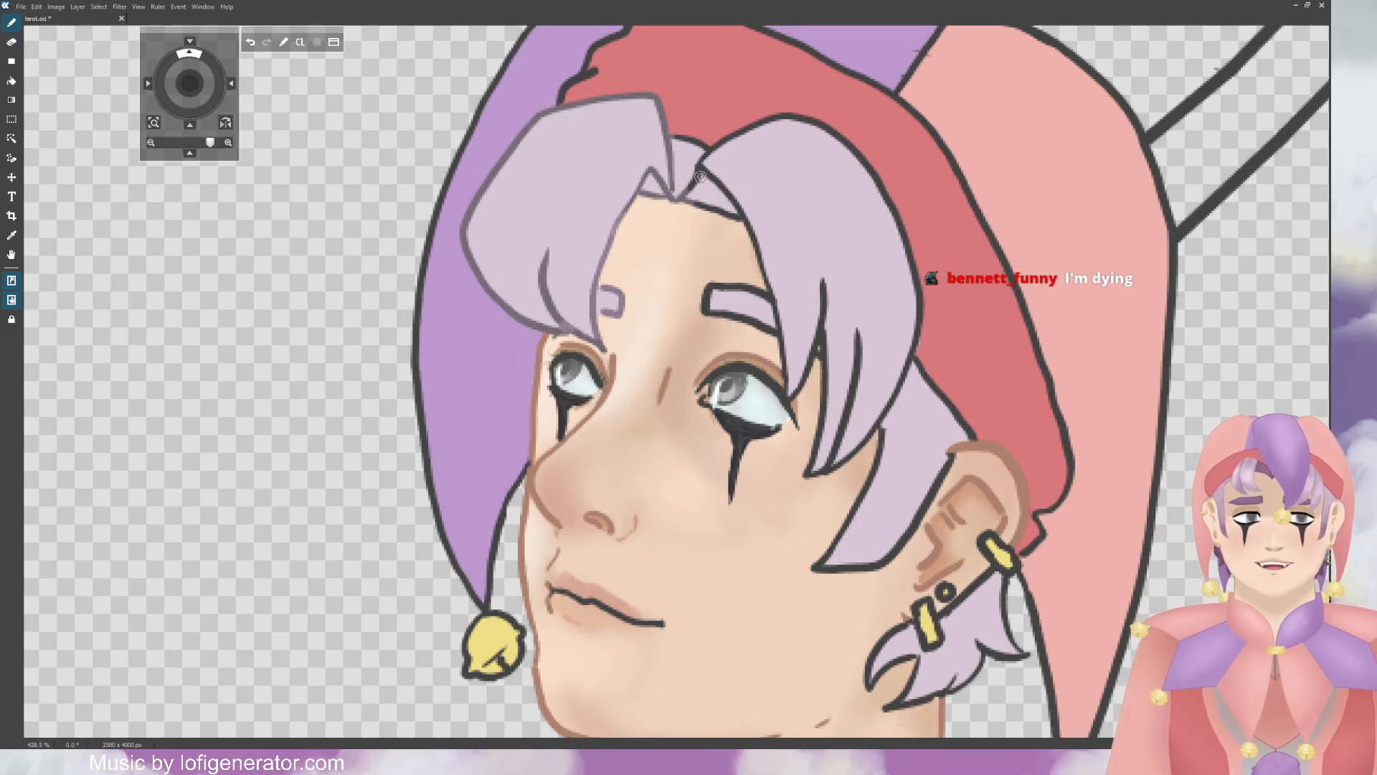
{"action": "left_click_drag", "start_coordinate": [701, 166], "coordinate": [688, 191]}
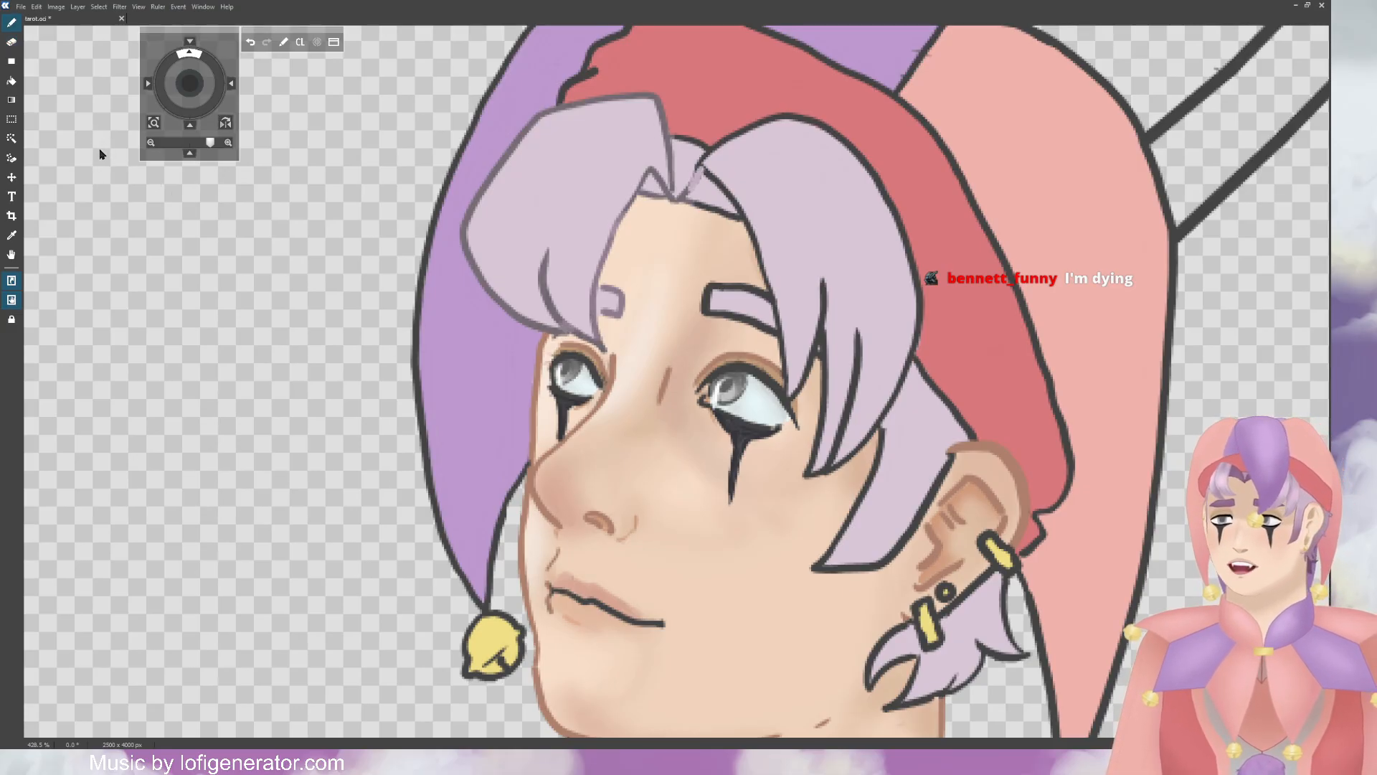
{"action": "key", "text": "e"}
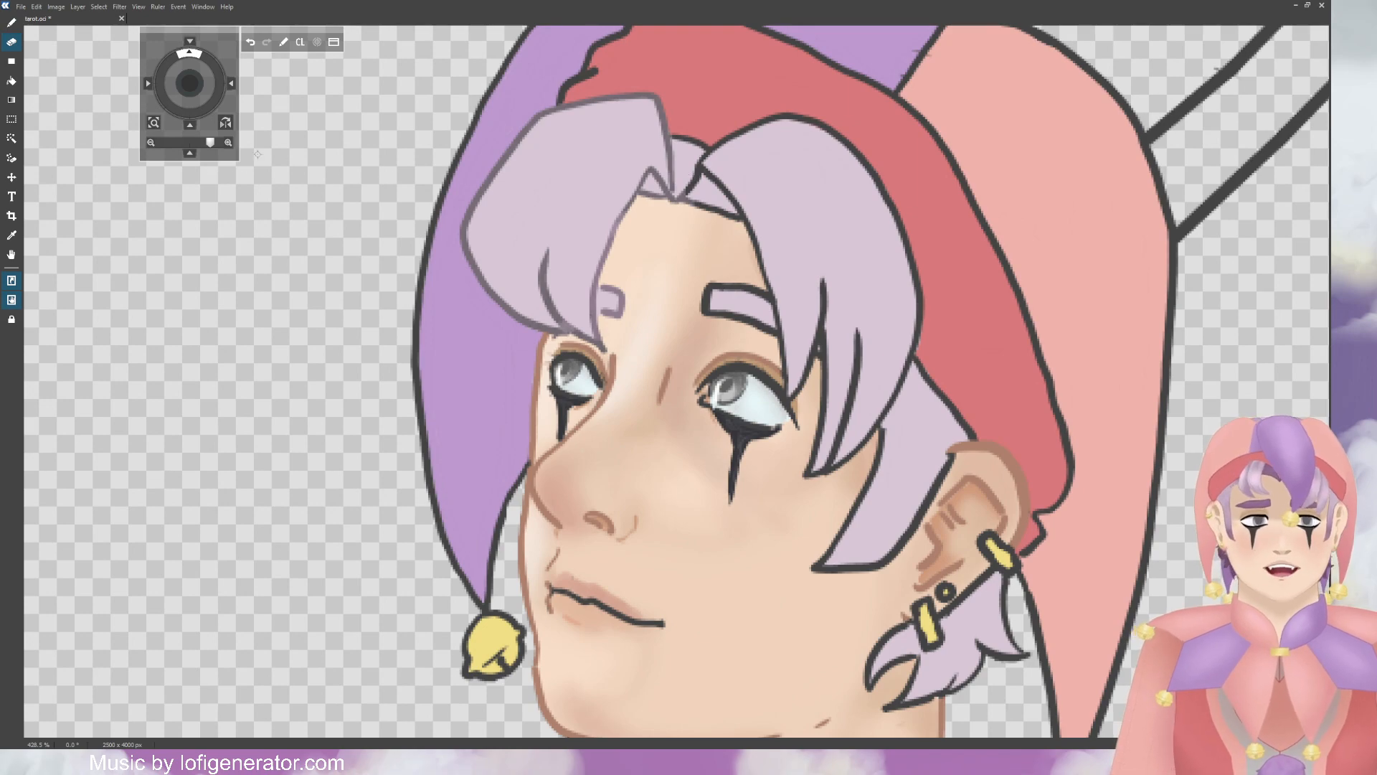
{"action": "key", "text": "b"}
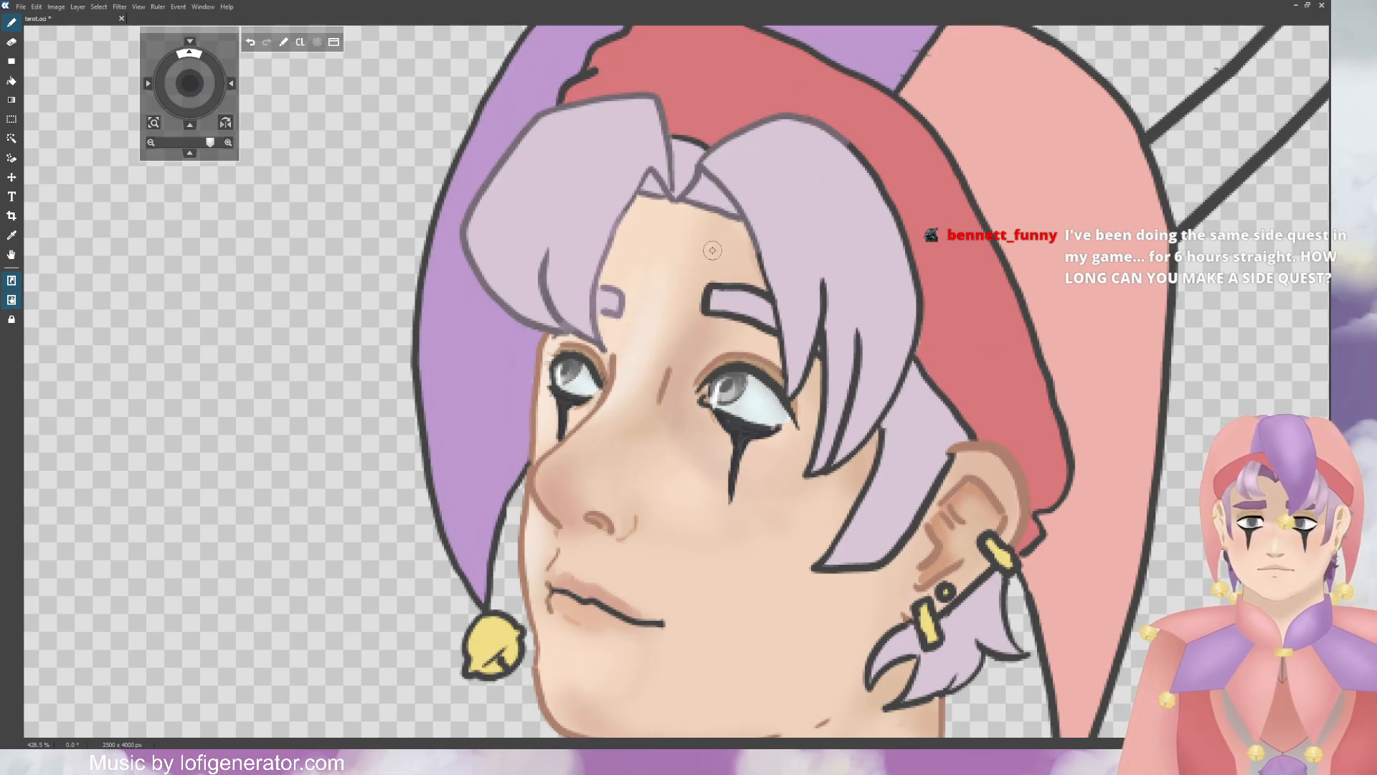
{"action": "mouse_move", "coordinate": [737, 286]}
{"action": "left_mouse_down"}
{"action": "mouse_move", "coordinate": [701, 299]}
{"action": "mouse_move", "coordinate": [774, 328]}
{"action": "mouse_move", "coordinate": [752, 290]}
{"action": "mouse_move", "coordinate": [768, 294]}
{"action": "left_mouse_up"}
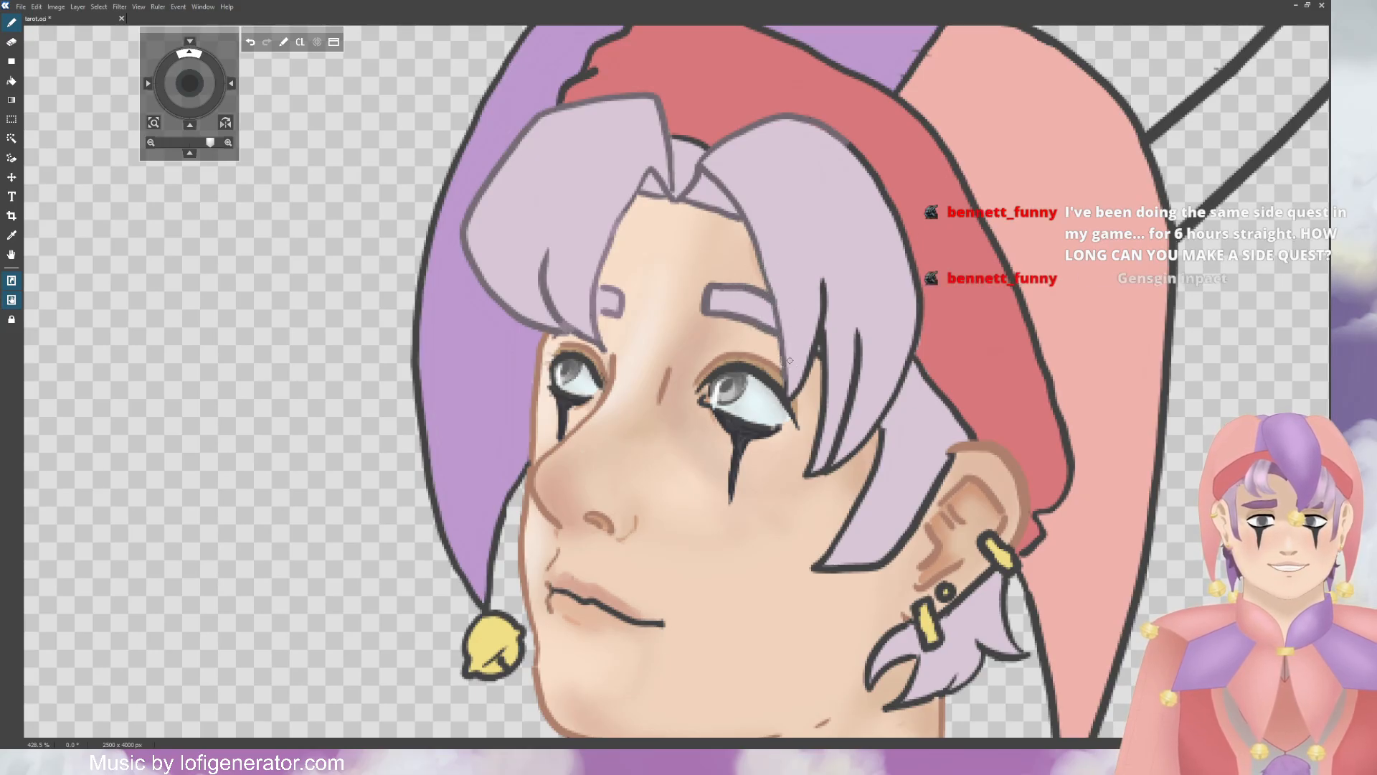
Step: Recolor the remaining strand lines of the larger hair lock and the outline of the side lock beside the ear in muted purple
{"action": "mouse_move", "coordinate": [822, 288]}
{"action": "left_mouse_down"}
{"action": "mouse_move", "coordinate": [819, 478]}
{"action": "mouse_move", "coordinate": [843, 440]}
{"action": "mouse_move", "coordinate": [857, 333]}
{"action": "left_mouse_up"}
{"action": "mouse_move", "coordinate": [832, 470]}
{"action": "left_mouse_down"}
{"action": "mouse_move", "coordinate": [876, 421]}
{"action": "mouse_move", "coordinate": [880, 466]}
{"action": "mouse_move", "coordinate": [817, 574]}
{"action": "mouse_move", "coordinate": [896, 549]}
{"action": "mouse_move", "coordinate": [948, 461]}
{"action": "left_mouse_up"}
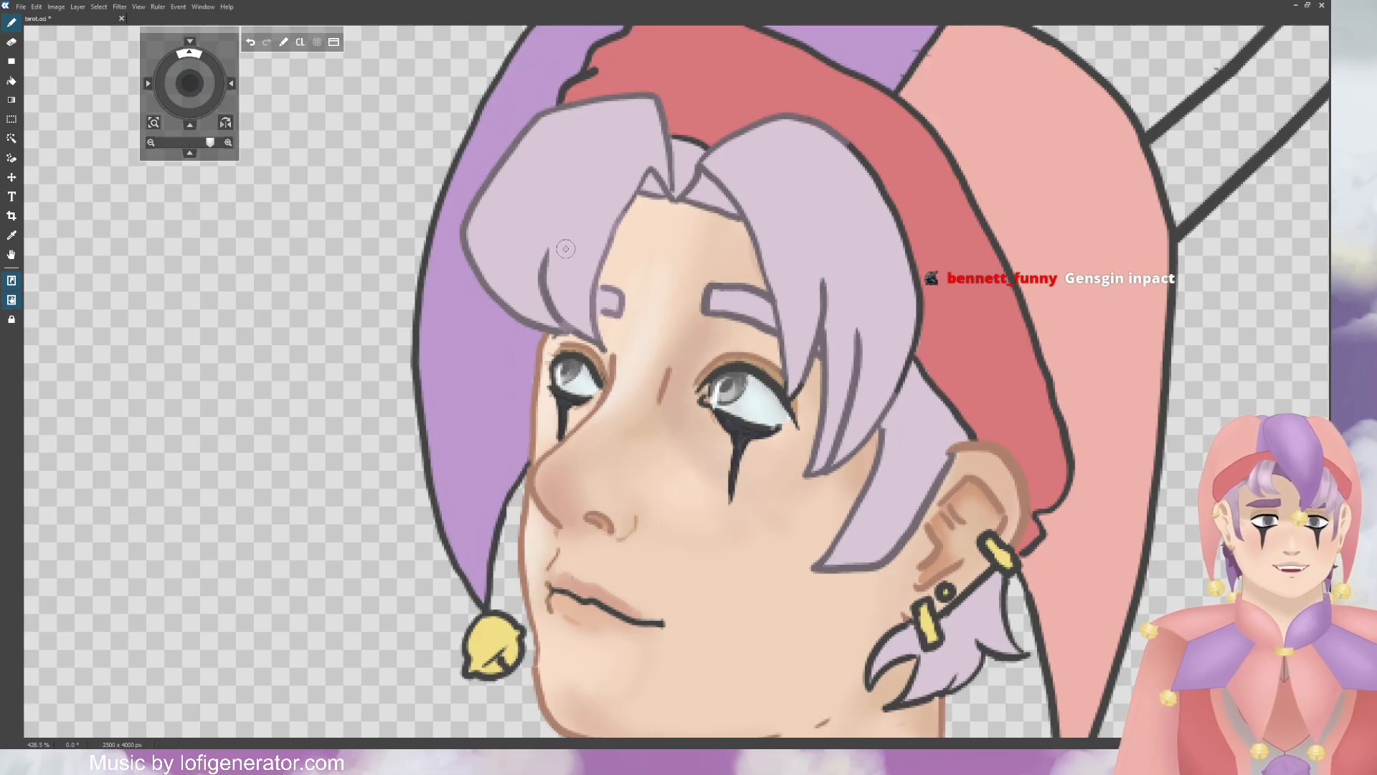
{"action": "key", "text": "e"}
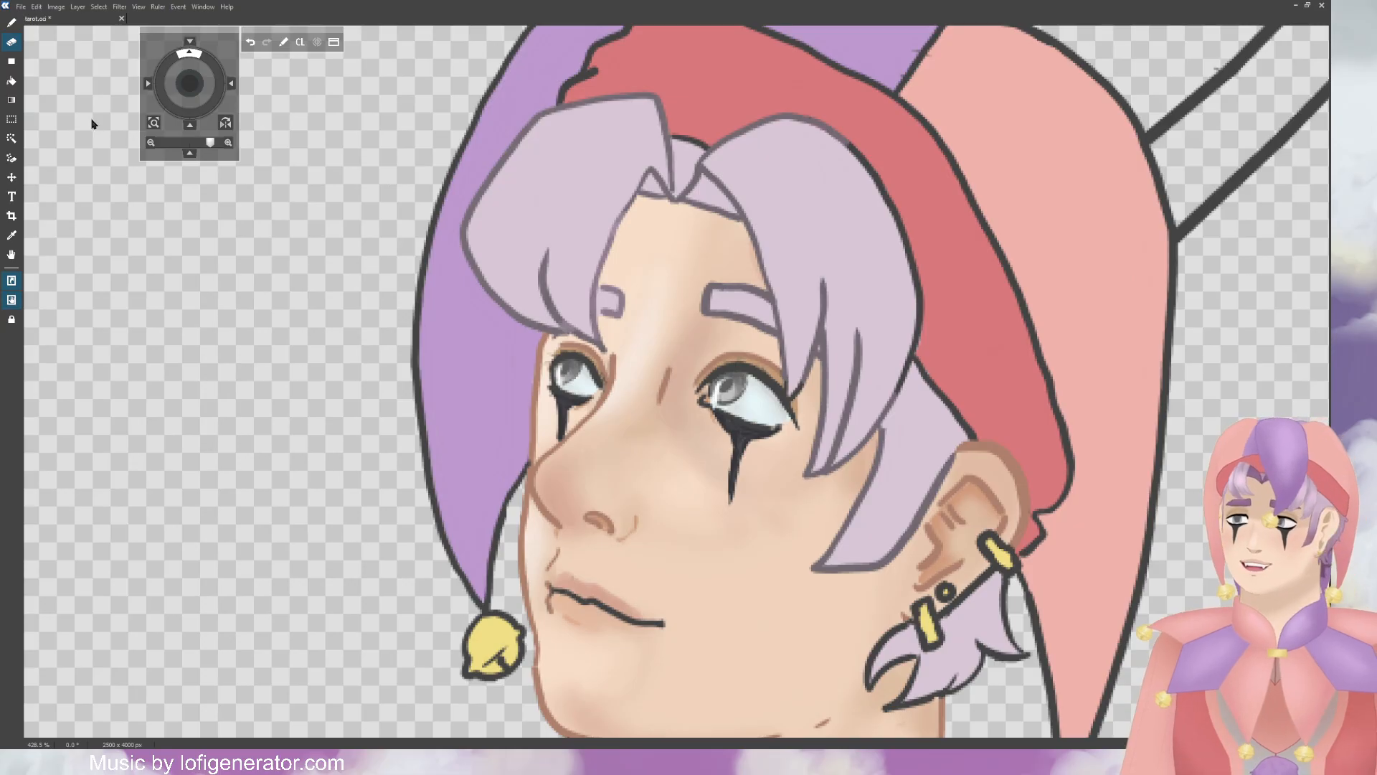
{"action": "key", "text": "b"}
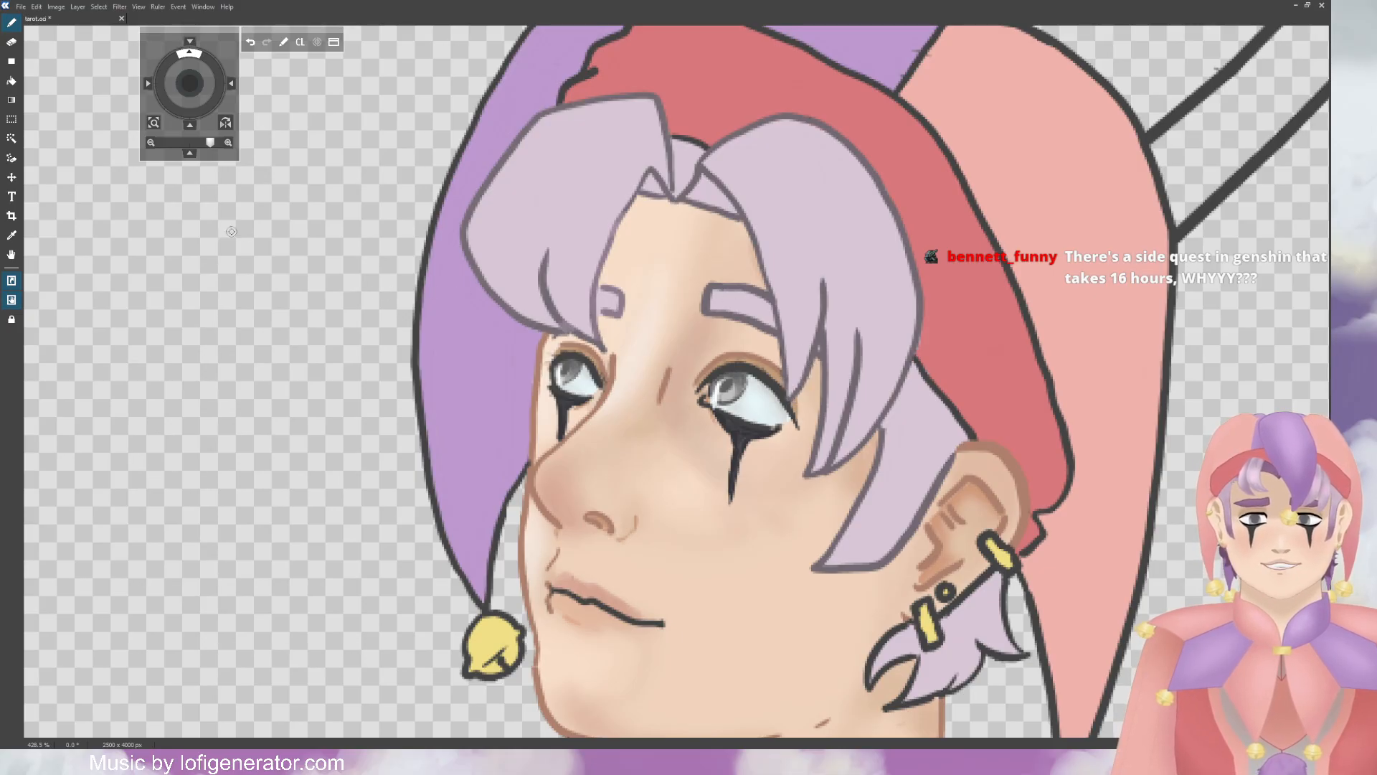
Step: Recolor the outline of the hair tuft behind and below the earrings in muted purple
{"action": "key", "text": "e"}
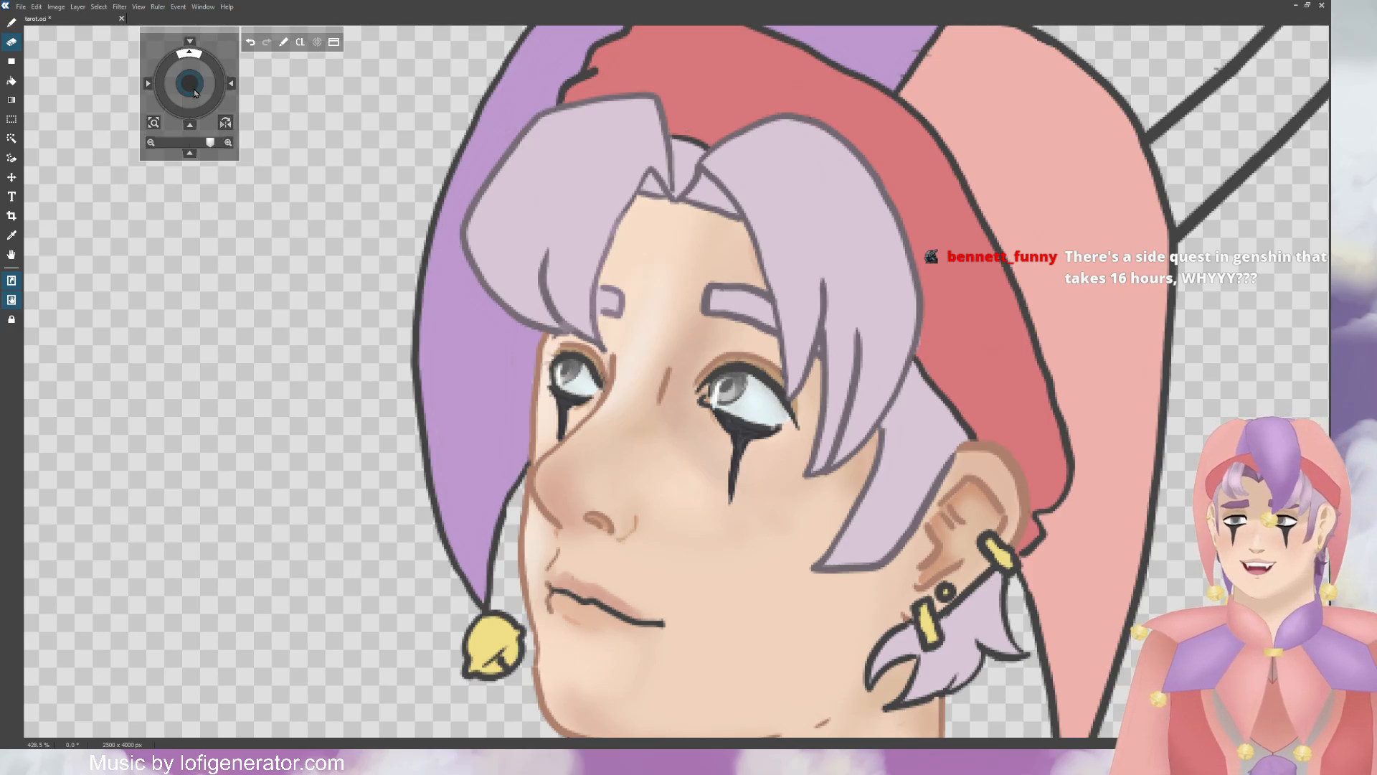
{"action": "left_click_drag", "start_coordinate": [194, 92], "coordinate": [185, 105]}
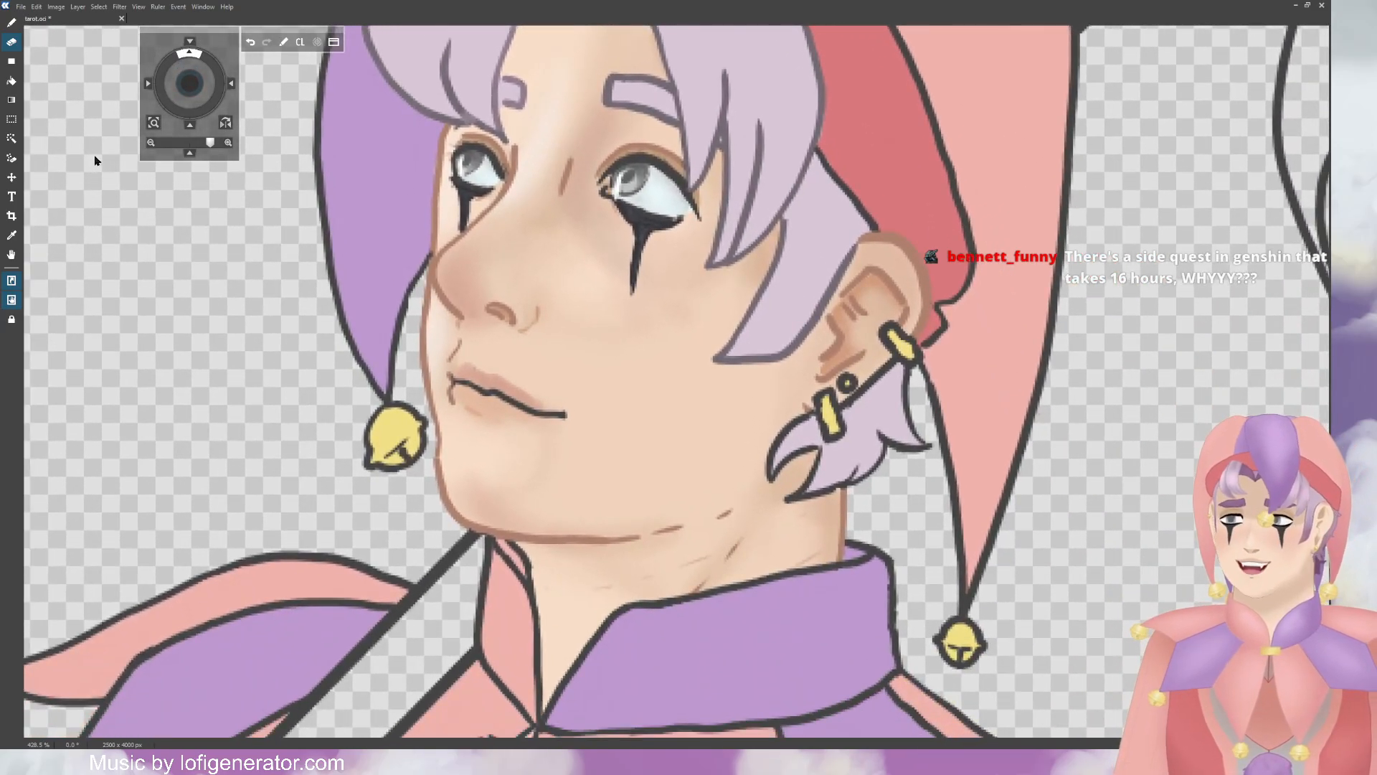
{"action": "key", "text": "b"}
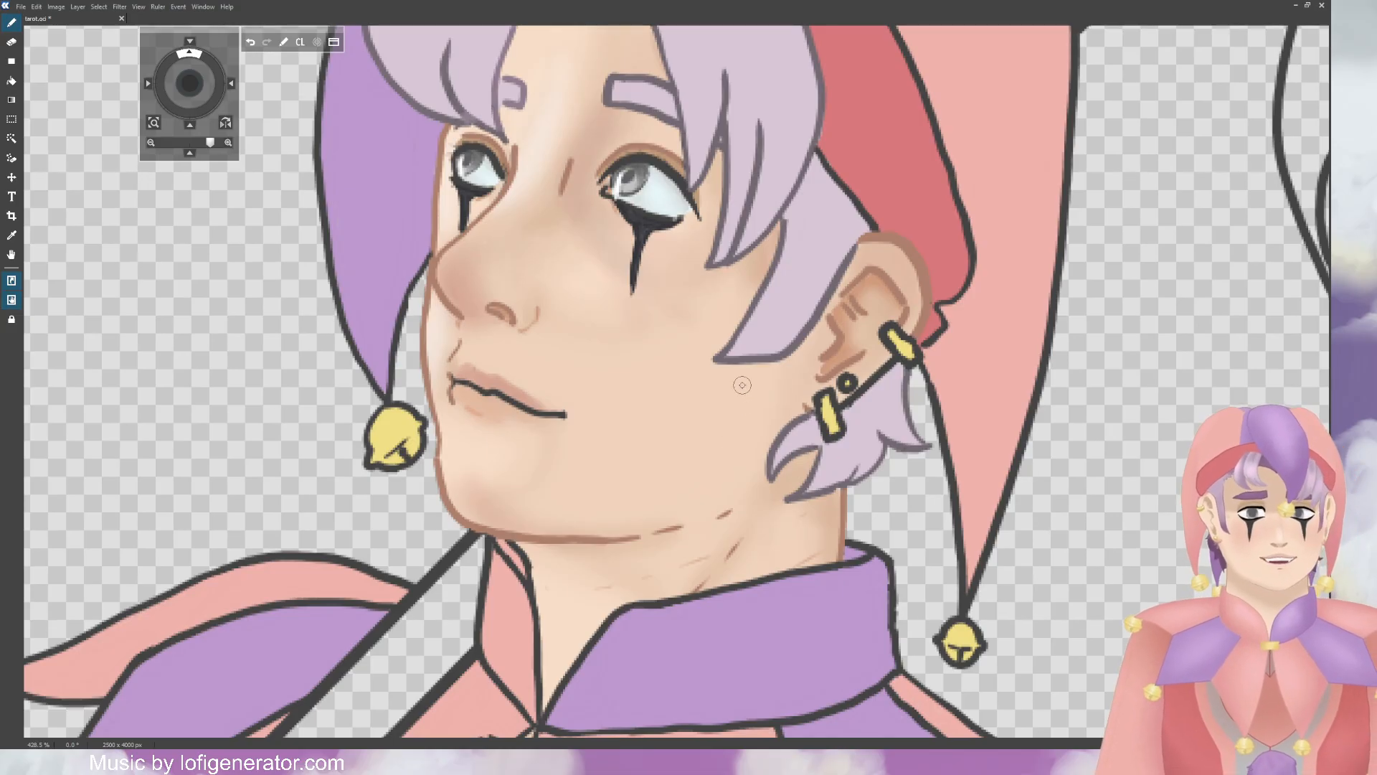
Step: Recolor the dark line along the red hat brim's upper edge and at the hair parting in dark red
{"action": "scroll", "coordinate": [700, 264], "scroll_direction": "down", "scroll_amount": 3}
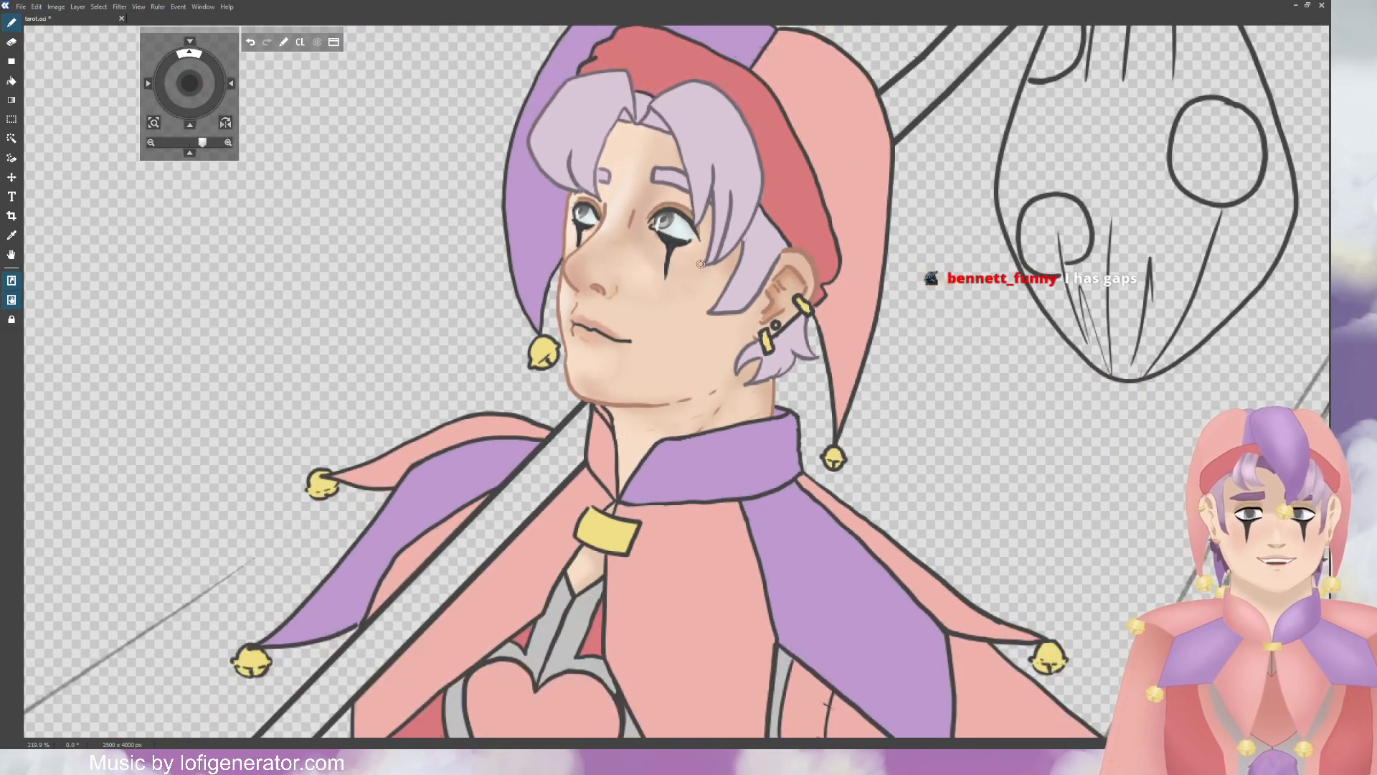
{"action": "scroll", "coordinate": [700, 264], "scroll_direction": "down", "scroll_amount": 2}
{"action": "scroll", "coordinate": [629, 91], "scroll_direction": "up", "scroll_amount": 5}
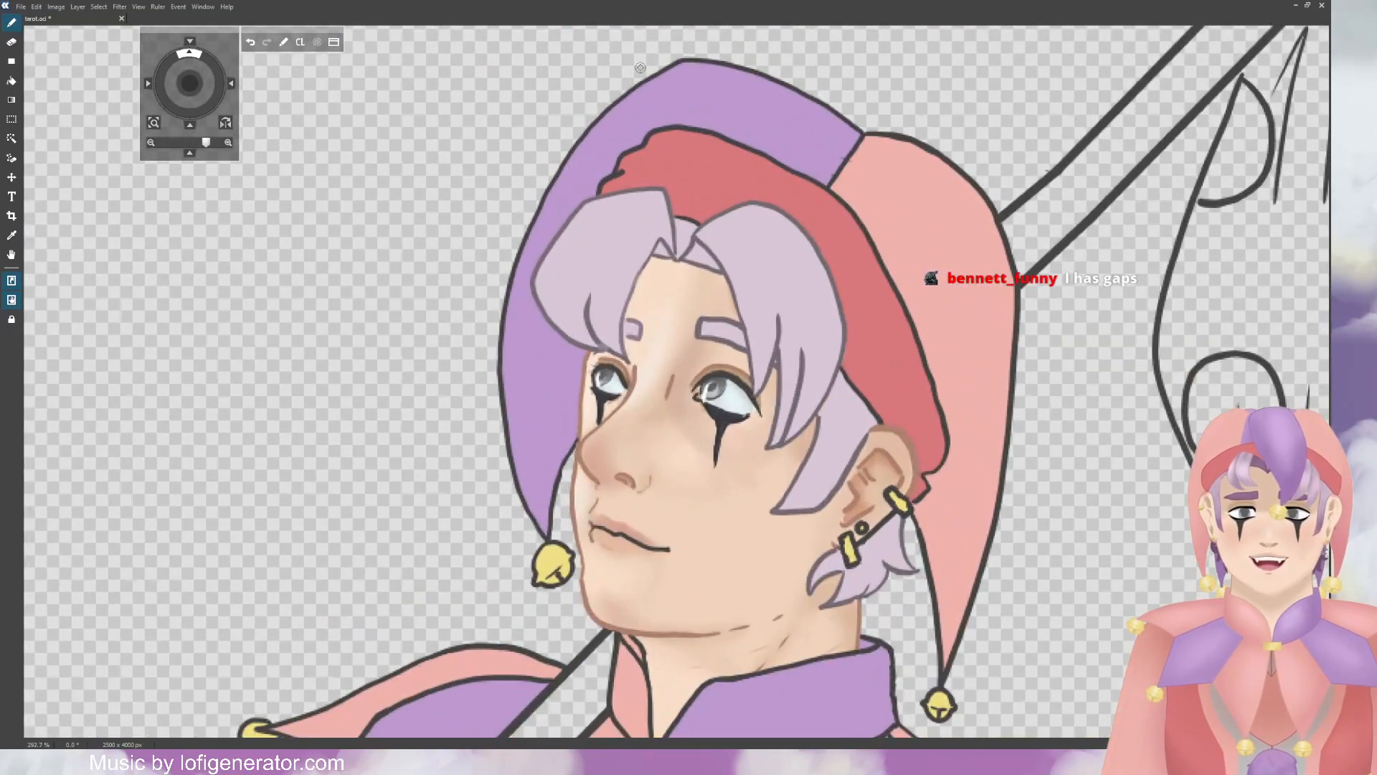
{"action": "scroll", "coordinate": [942, 684], "scroll_direction": "down", "scroll_amount": 1}
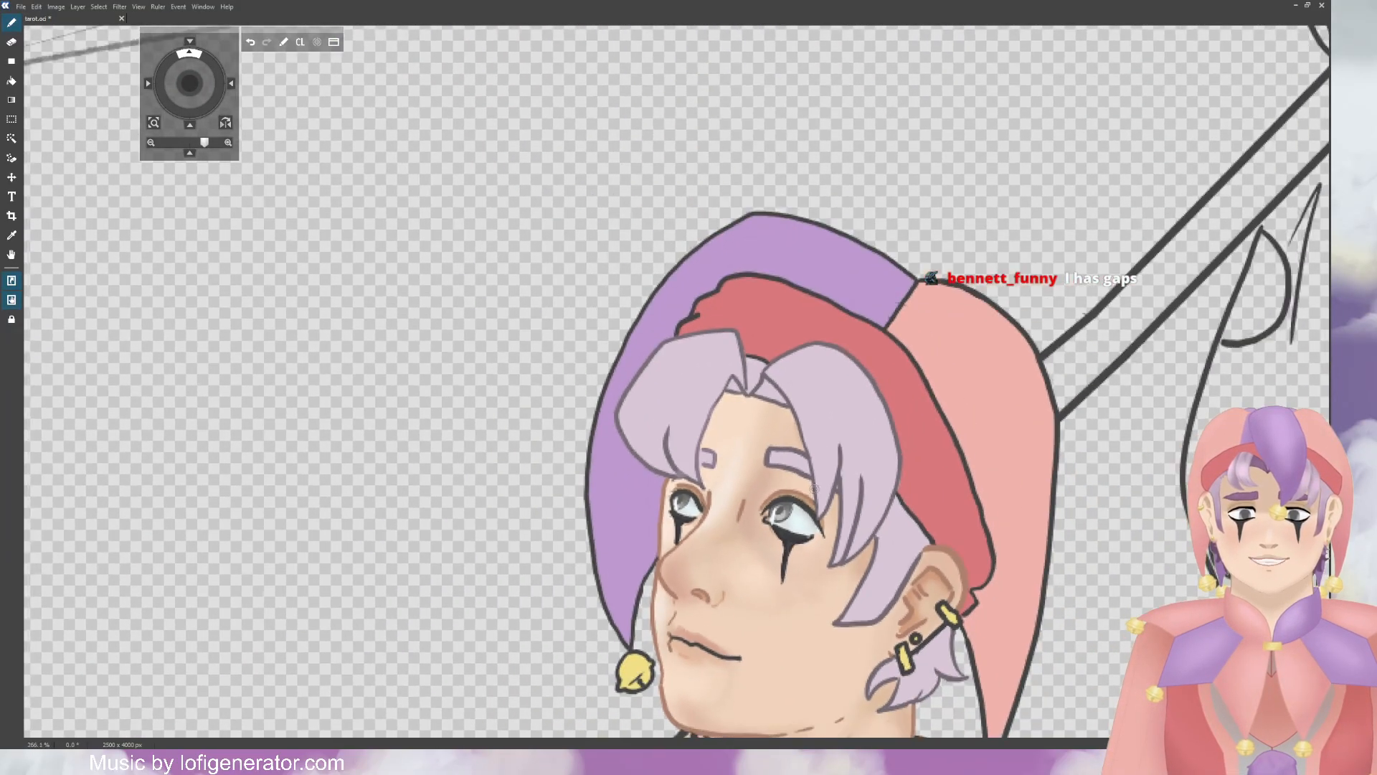
{"action": "scroll", "coordinate": [768, 248], "scroll_direction": "up", "scroll_amount": 2}
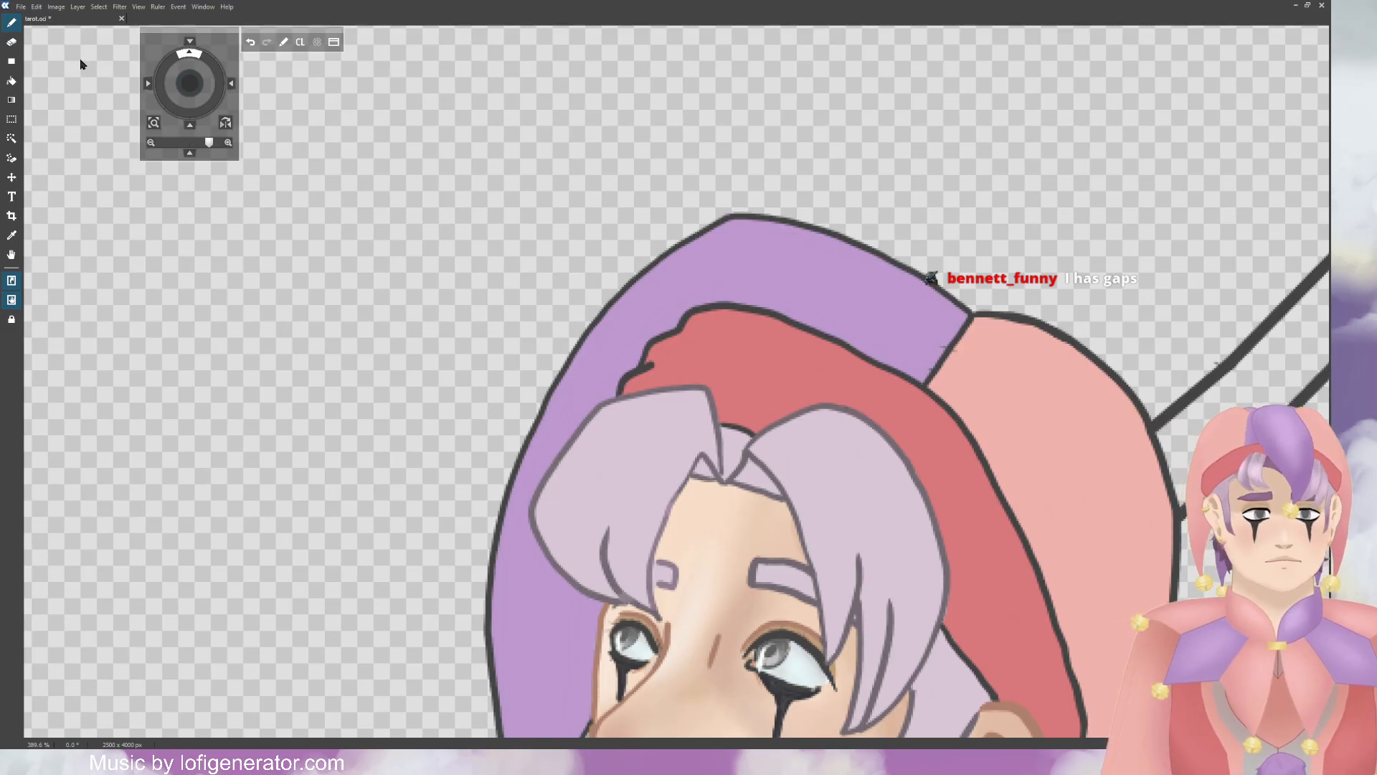
{"action": "mouse_move", "coordinate": [688, 334]}
{"action": "left_mouse_down"}
{"action": "mouse_move", "coordinate": [667, 330]}
{"action": "mouse_move", "coordinate": [667, 355]}
{"action": "mouse_move", "coordinate": [617, 381]}
{"action": "left_mouse_up"}
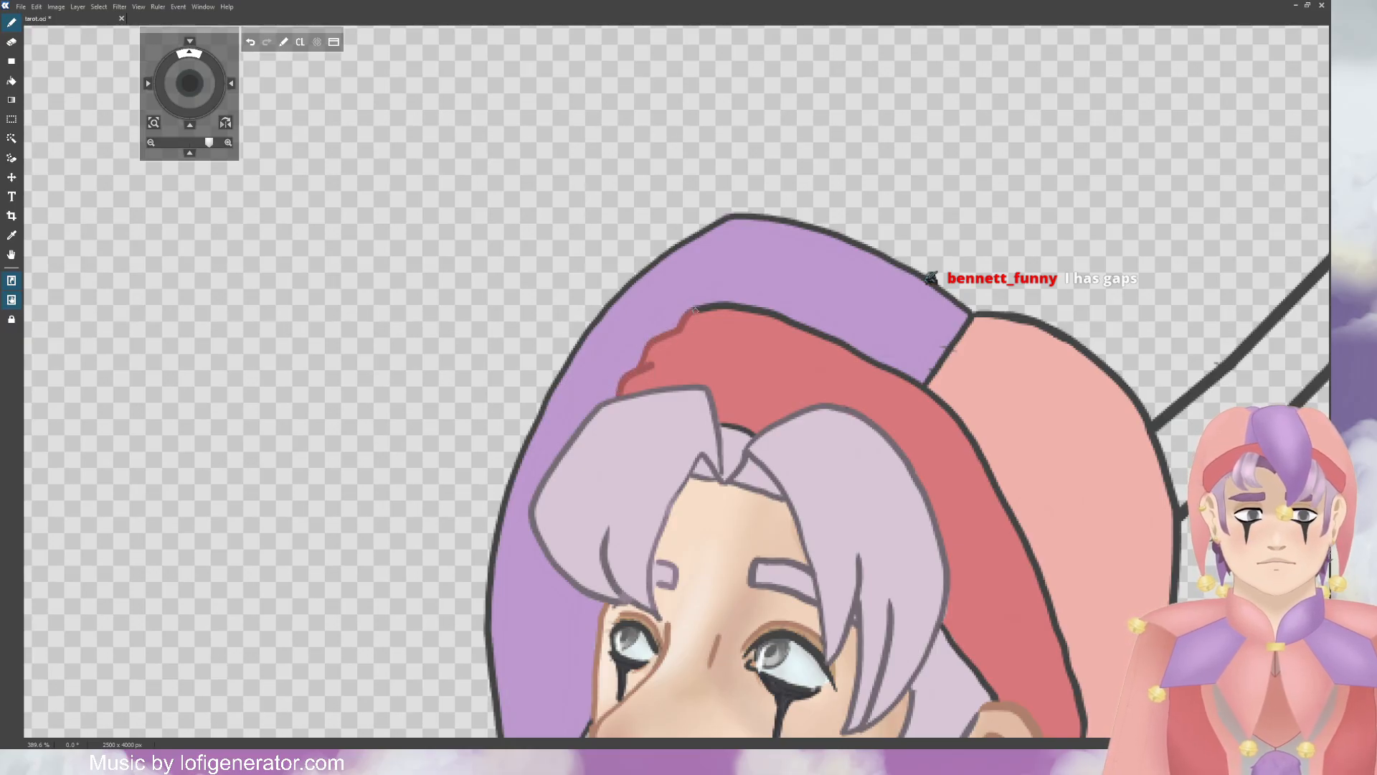
{"action": "mouse_move", "coordinate": [694, 310]}
{"action": "left_mouse_down"}
{"action": "mouse_move", "coordinate": [732, 306]}
{"action": "mouse_move", "coordinate": [705, 307]}
{"action": "left_mouse_up"}
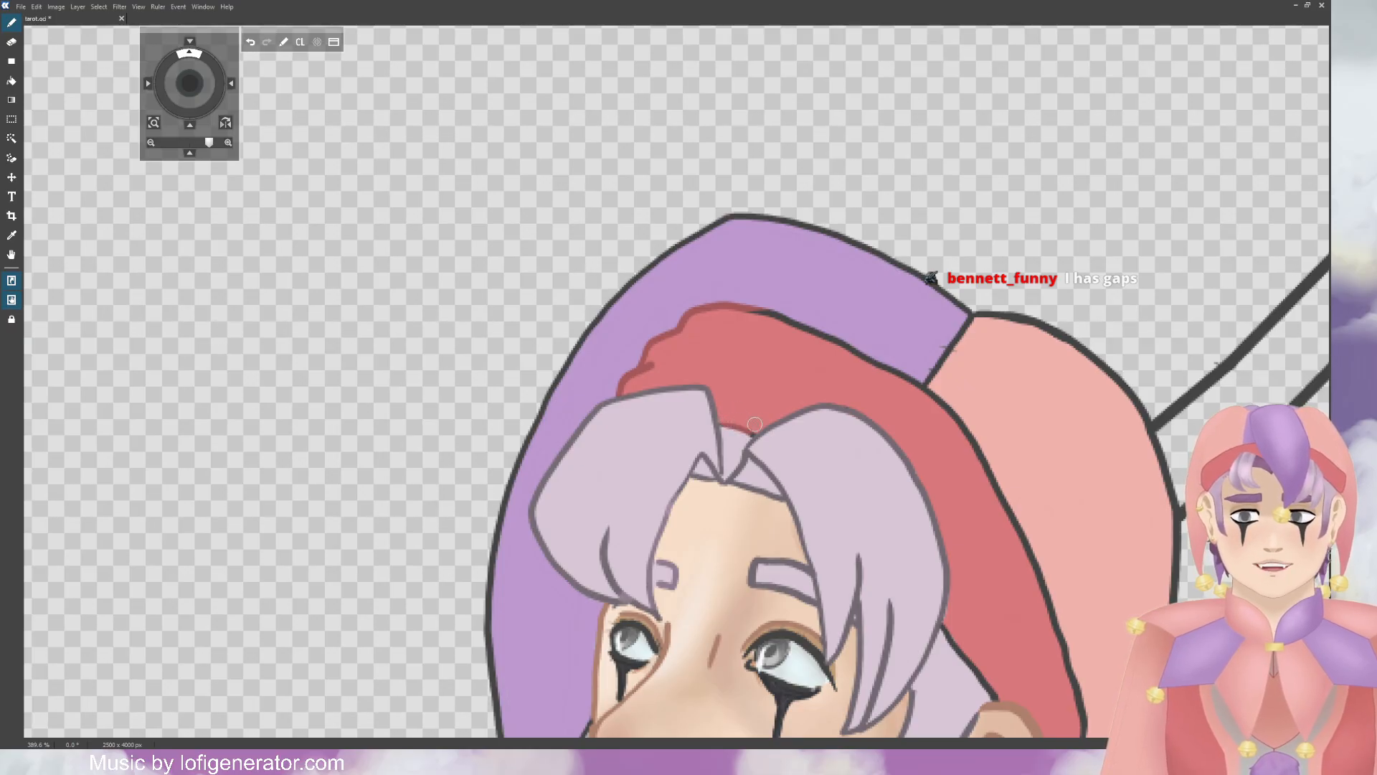
{"action": "left_click_drag", "start_coordinate": [752, 313], "coordinate": [882, 371]}
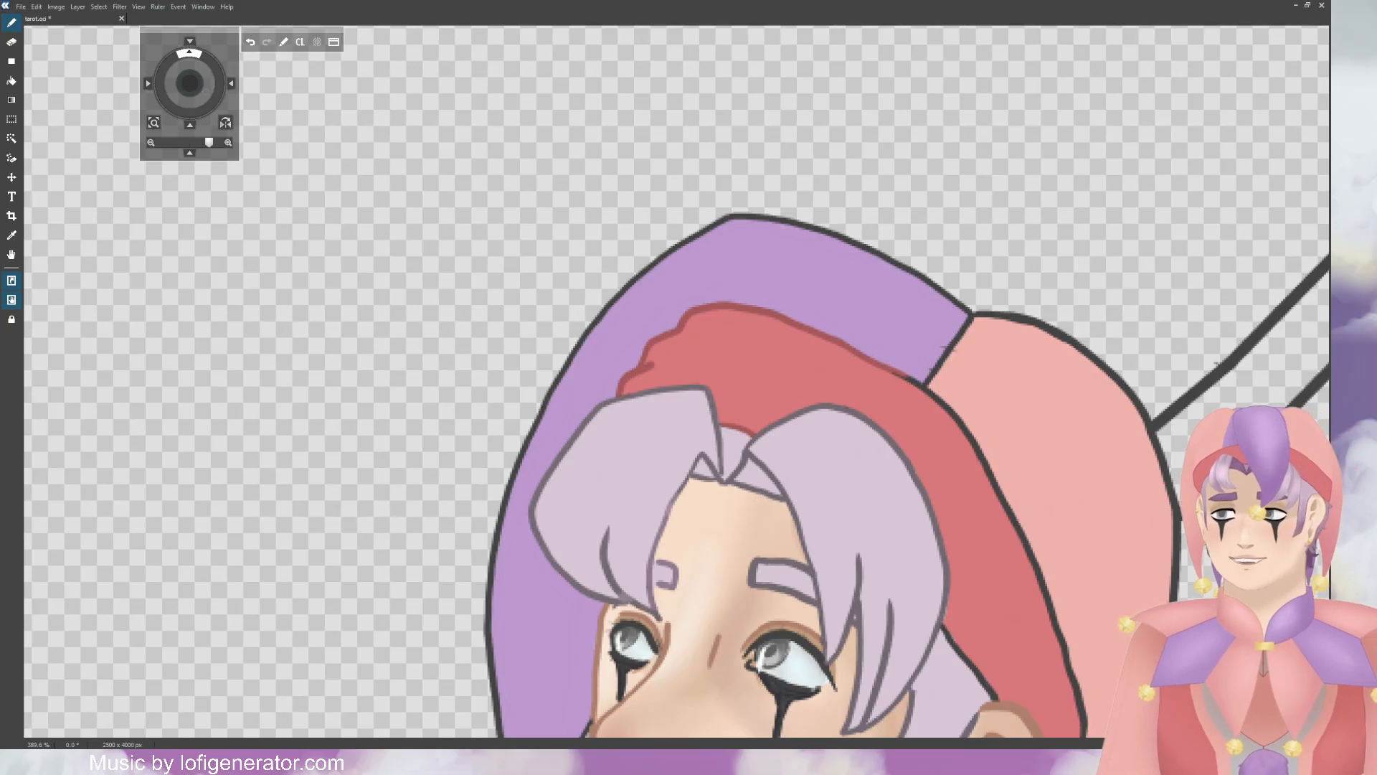
Step: Undo the last stroke and recolor the red brim's outline down to the ear, including its inner edge against the hair, in dark red
{"action": "left_click_drag", "start_coordinate": [189, 83], "coordinate": [208, 58]}
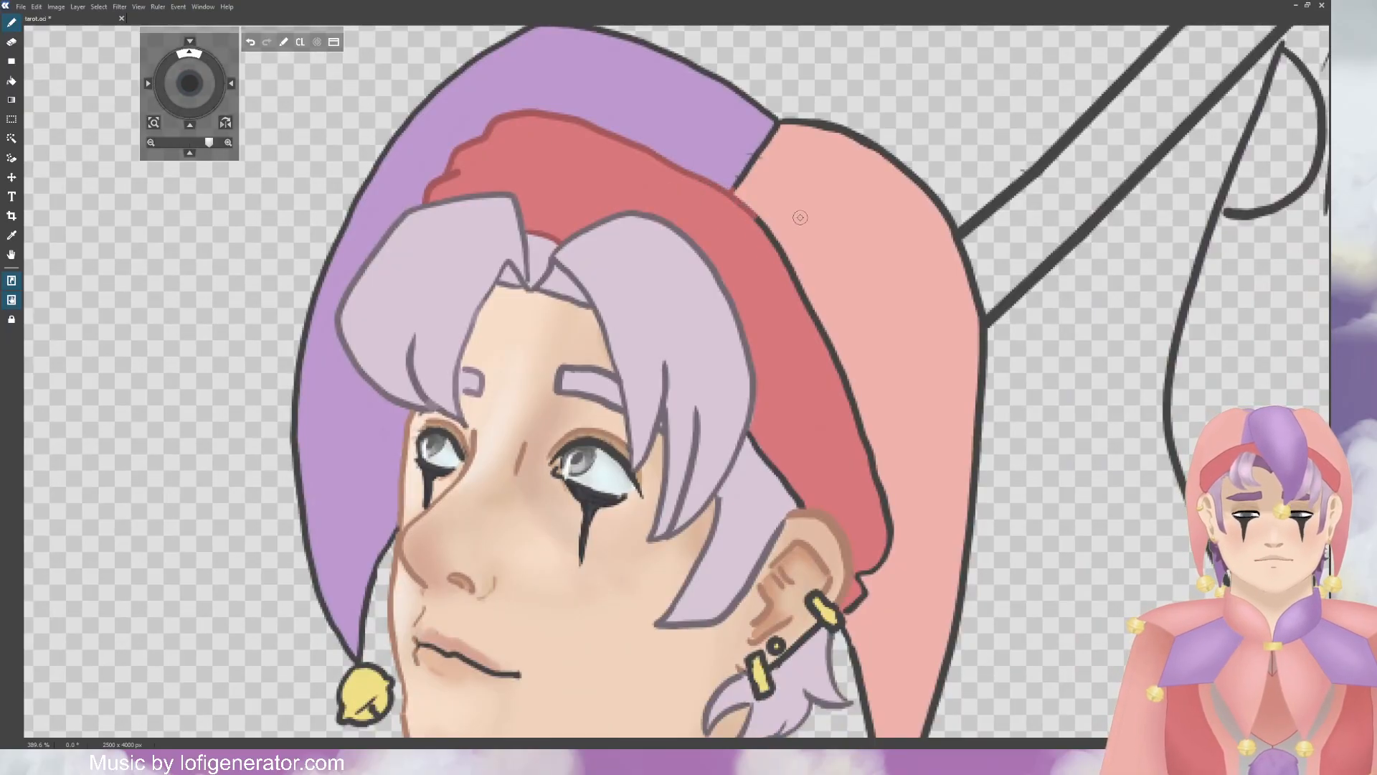
{"action": "key", "text": "ctrl+z"}
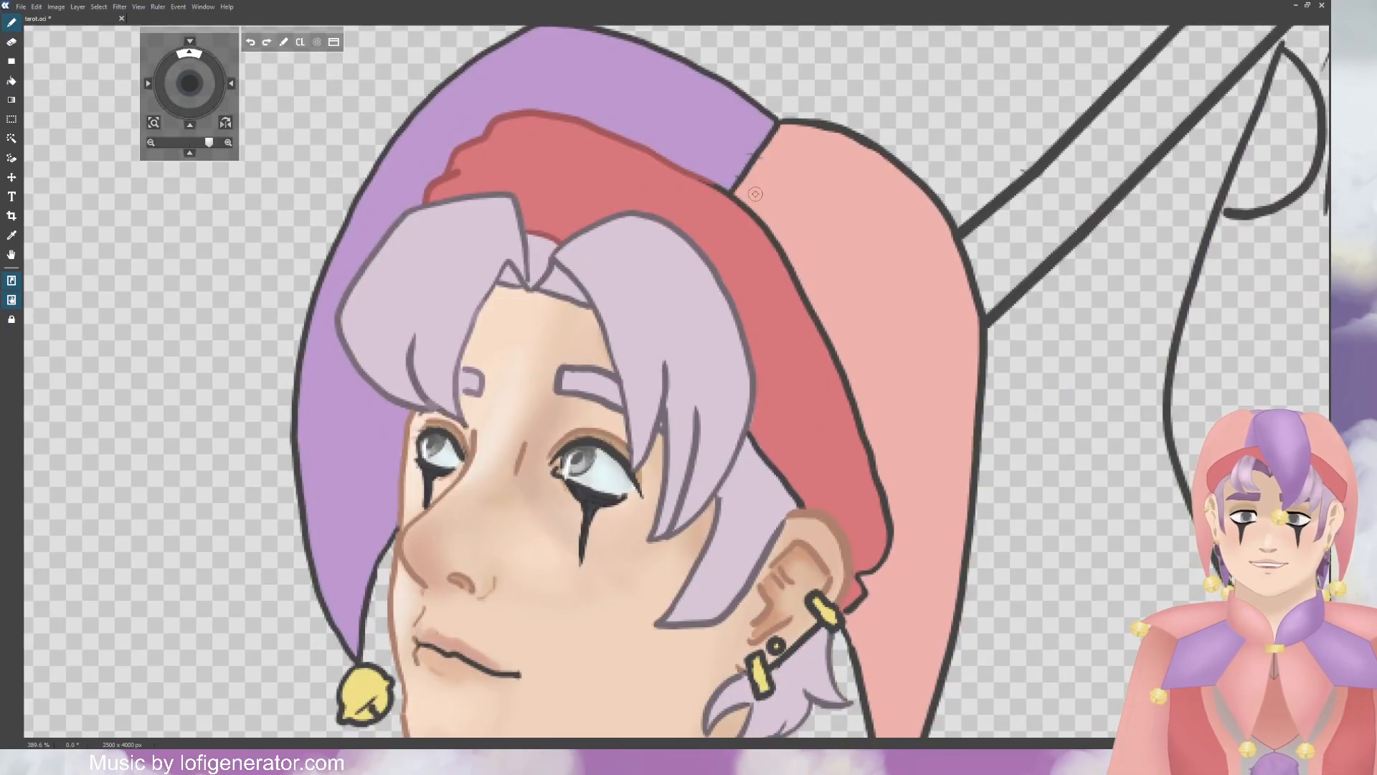
{"action": "mouse_move", "coordinate": [711, 187]}
{"action": "left_mouse_down"}
{"action": "mouse_move", "coordinate": [771, 241]}
{"action": "mouse_move", "coordinate": [794, 297]}
{"action": "mouse_move", "coordinate": [792, 268]}
{"action": "mouse_move", "coordinate": [813, 299]}
{"action": "mouse_move", "coordinate": [831, 367]}
{"action": "mouse_move", "coordinate": [827, 331]}
{"action": "mouse_move", "coordinate": [833, 344]}
{"action": "mouse_move", "coordinate": [893, 535]}
{"action": "mouse_move", "coordinate": [861, 601]}
{"action": "left_mouse_up"}
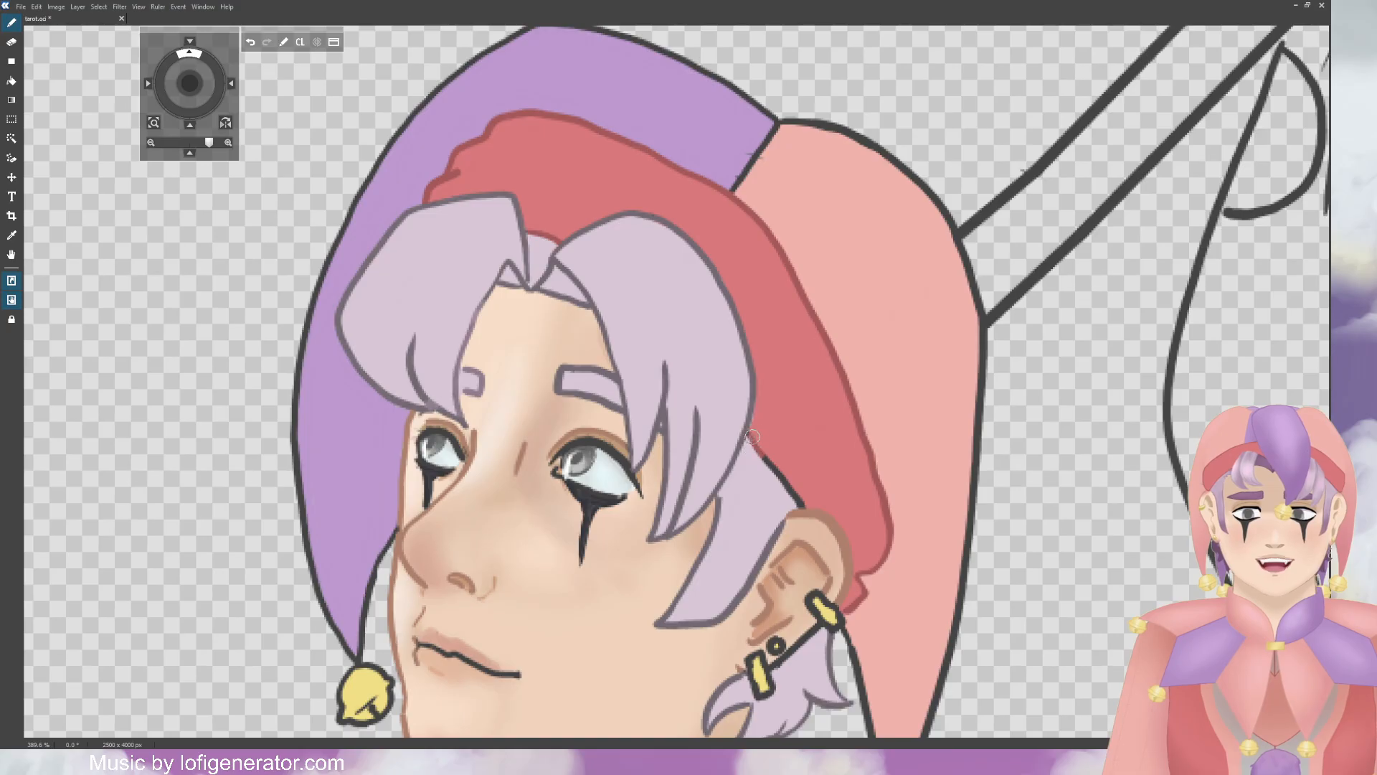
{"action": "left_click_drag", "start_coordinate": [758, 442], "coordinate": [792, 494]}
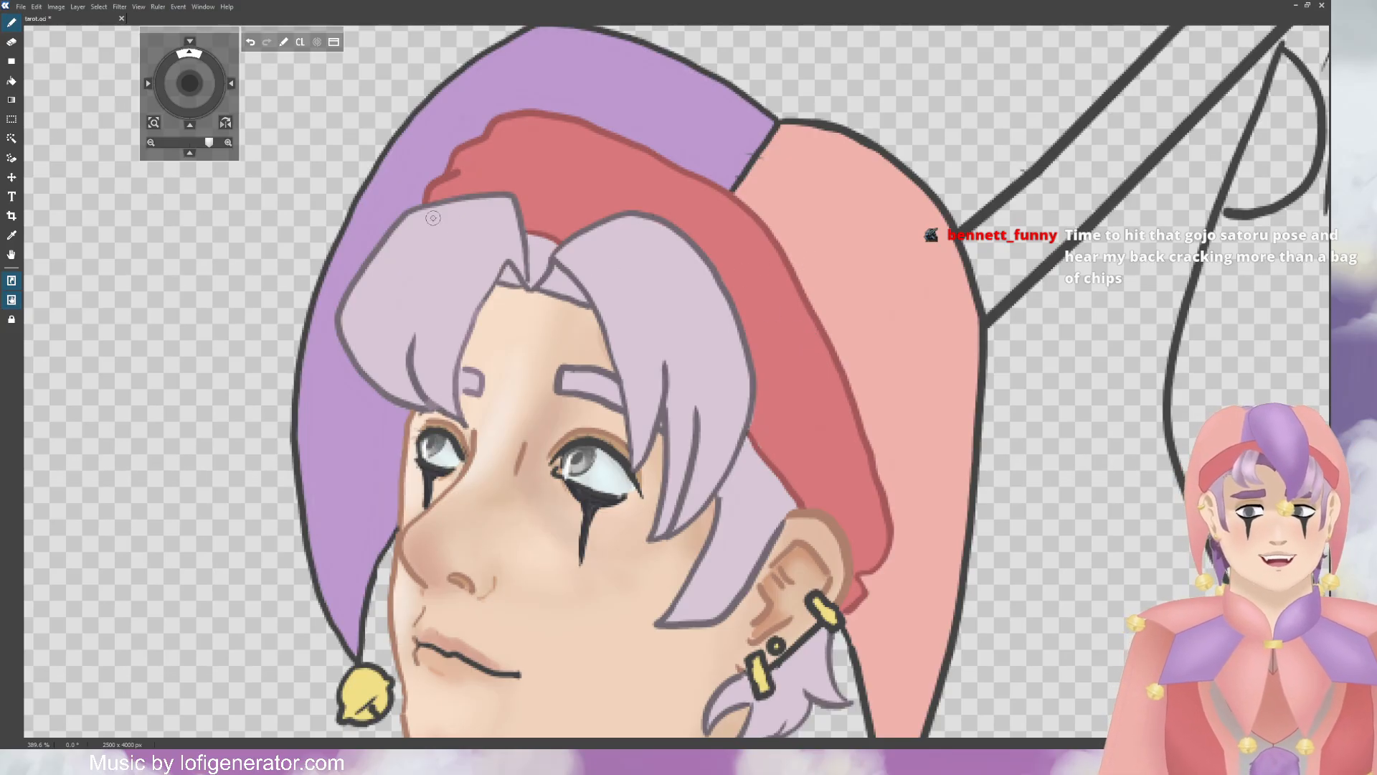
Step: Recolor the red vest's outer outline on the staff-hand side in dark red, both above and below the yellow belt
{"action": "left_click_drag", "start_coordinate": [194, 87], "coordinate": [248, 38]}
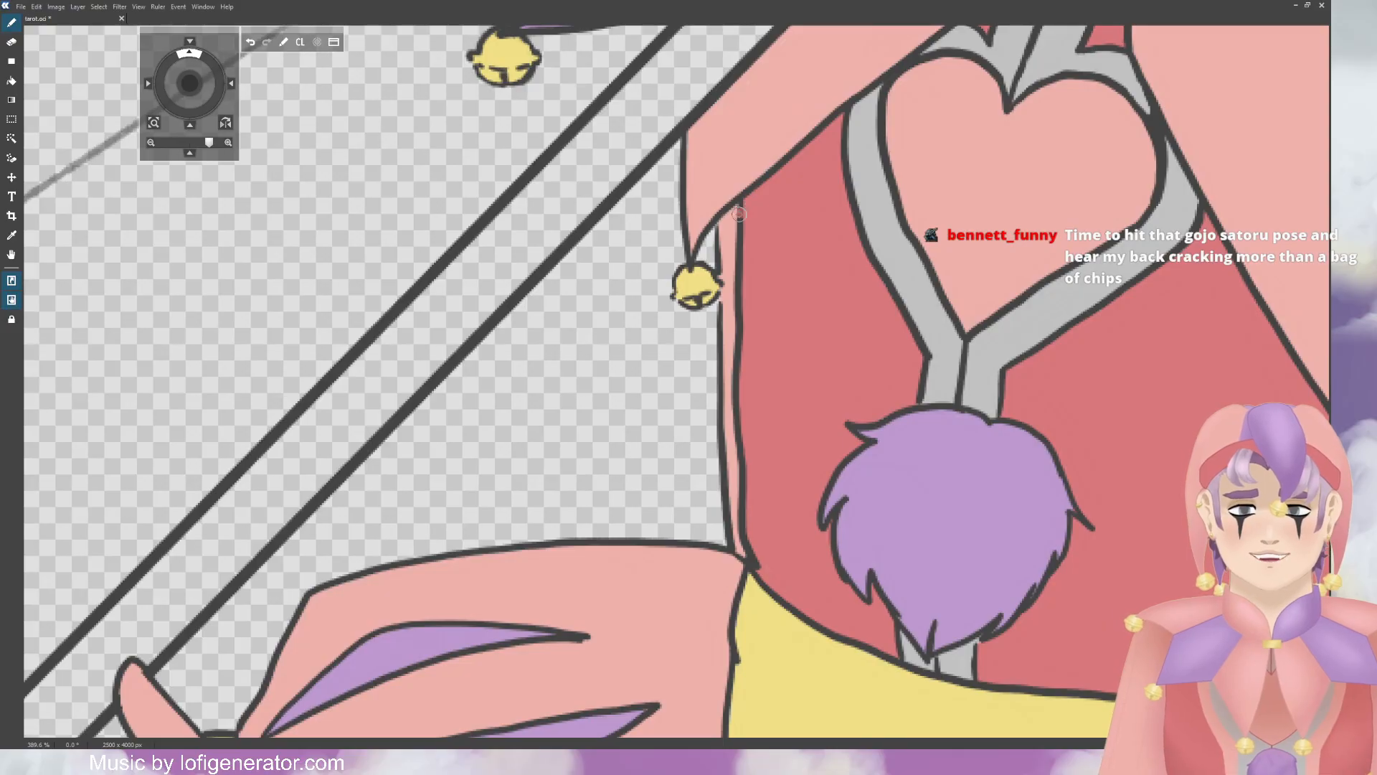
{"action": "left_click_drag", "start_coordinate": [737, 209], "coordinate": [738, 366]}
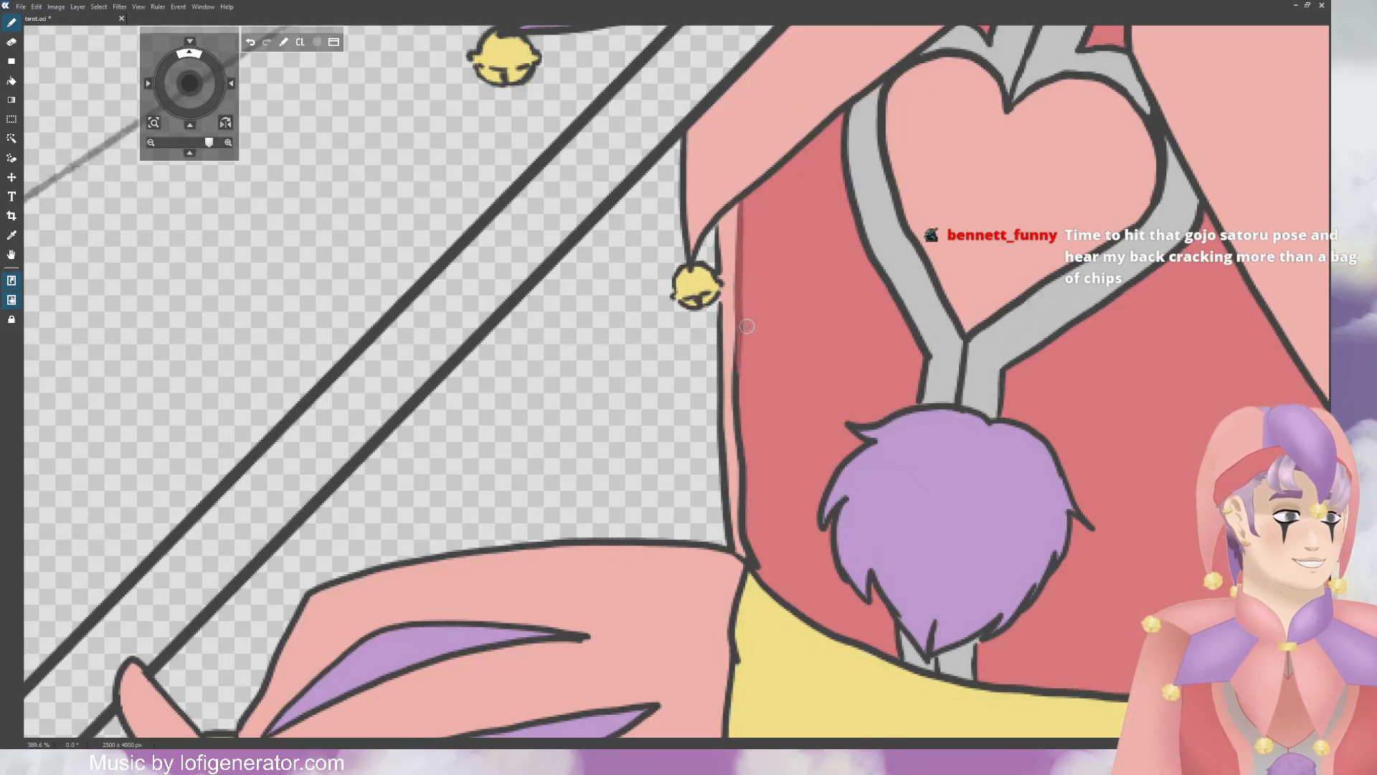
{"action": "left_click_drag", "start_coordinate": [740, 312], "coordinate": [746, 546]}
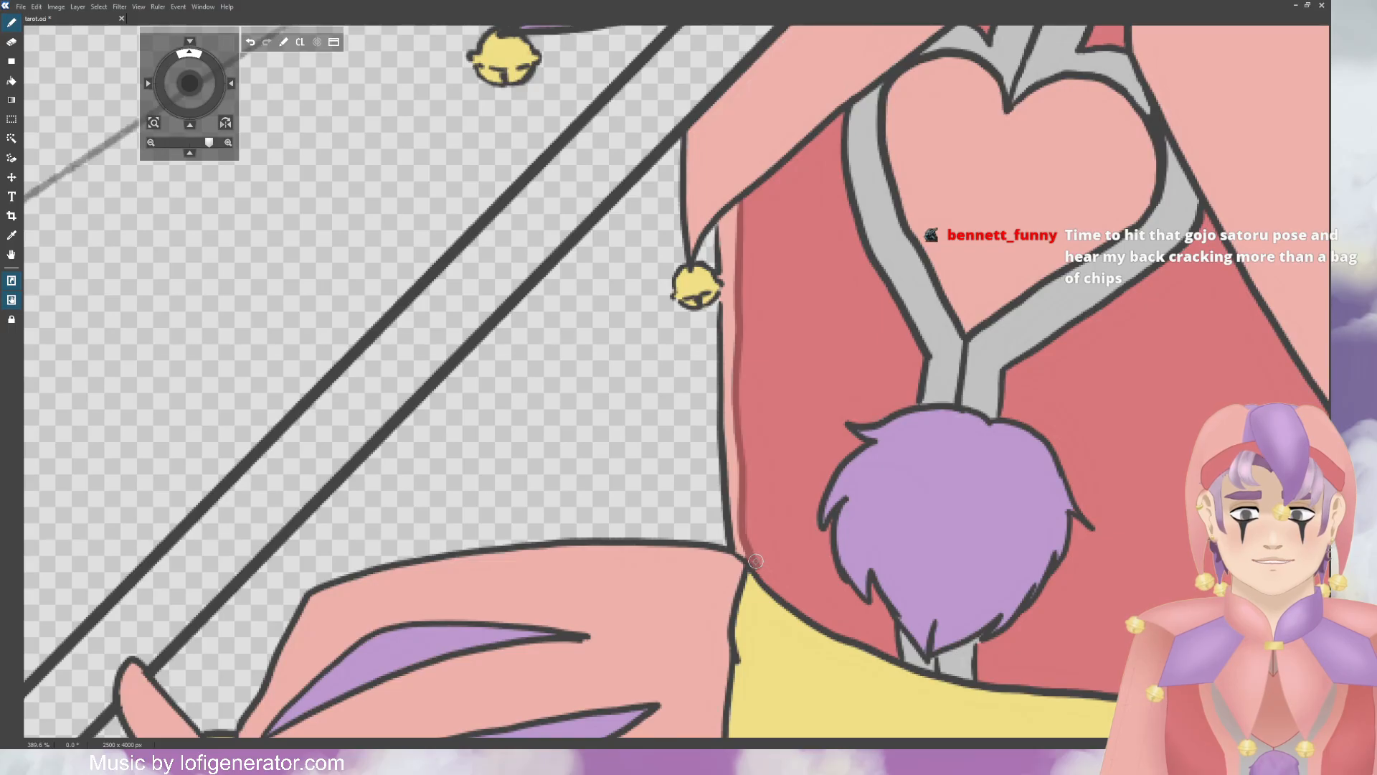
{"action": "left_click_drag", "start_coordinate": [188, 52], "coordinate": [187, 51]}
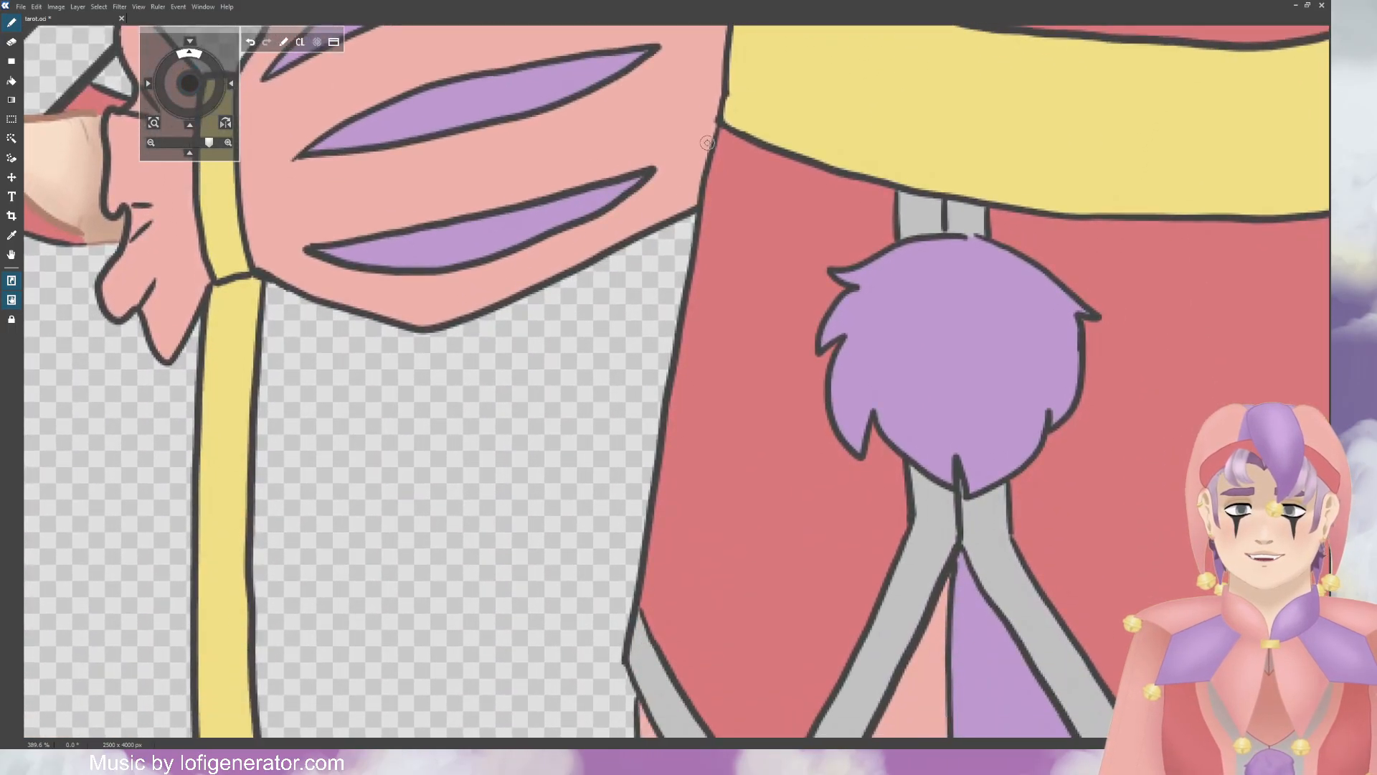
{"action": "mouse_move", "coordinate": [712, 152]}
{"action": "left_mouse_down"}
{"action": "mouse_move", "coordinate": [716, 131]}
{"action": "mouse_move", "coordinate": [641, 594]}
{"action": "left_mouse_up"}
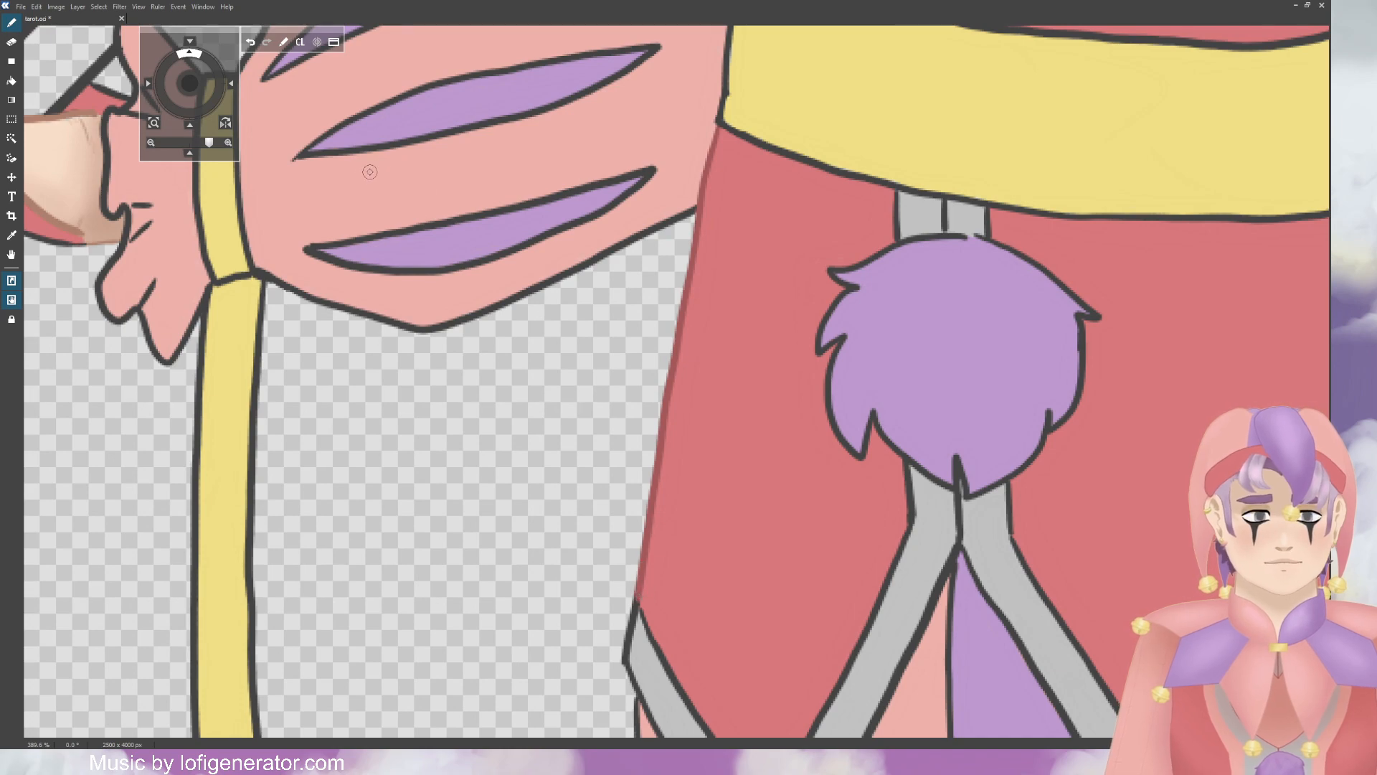
{"action": "left_click_drag", "start_coordinate": [191, 84], "coordinate": [149, 94]}
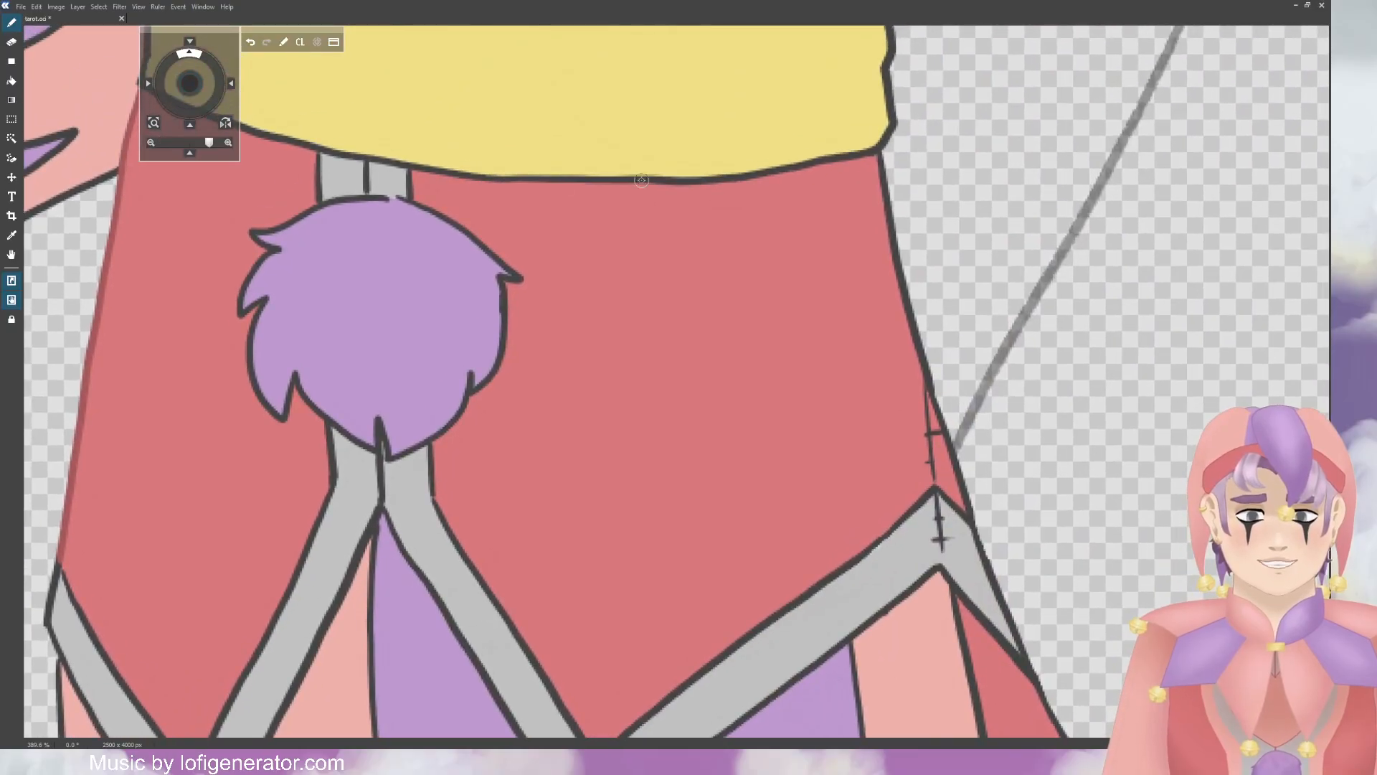
Step: Recolor in dark red the red vest's outer outline below the belt on the outstretched-arm side and both edges of the belled coattail
{"action": "mouse_move", "coordinate": [888, 154]}
{"action": "left_mouse_down"}
{"action": "mouse_move", "coordinate": [939, 422]}
{"action": "mouse_move", "coordinate": [928, 392]}
{"action": "mouse_move", "coordinate": [934, 479]}
{"action": "mouse_move", "coordinate": [941, 423]}
{"action": "mouse_move", "coordinate": [970, 508]}
{"action": "left_mouse_up"}
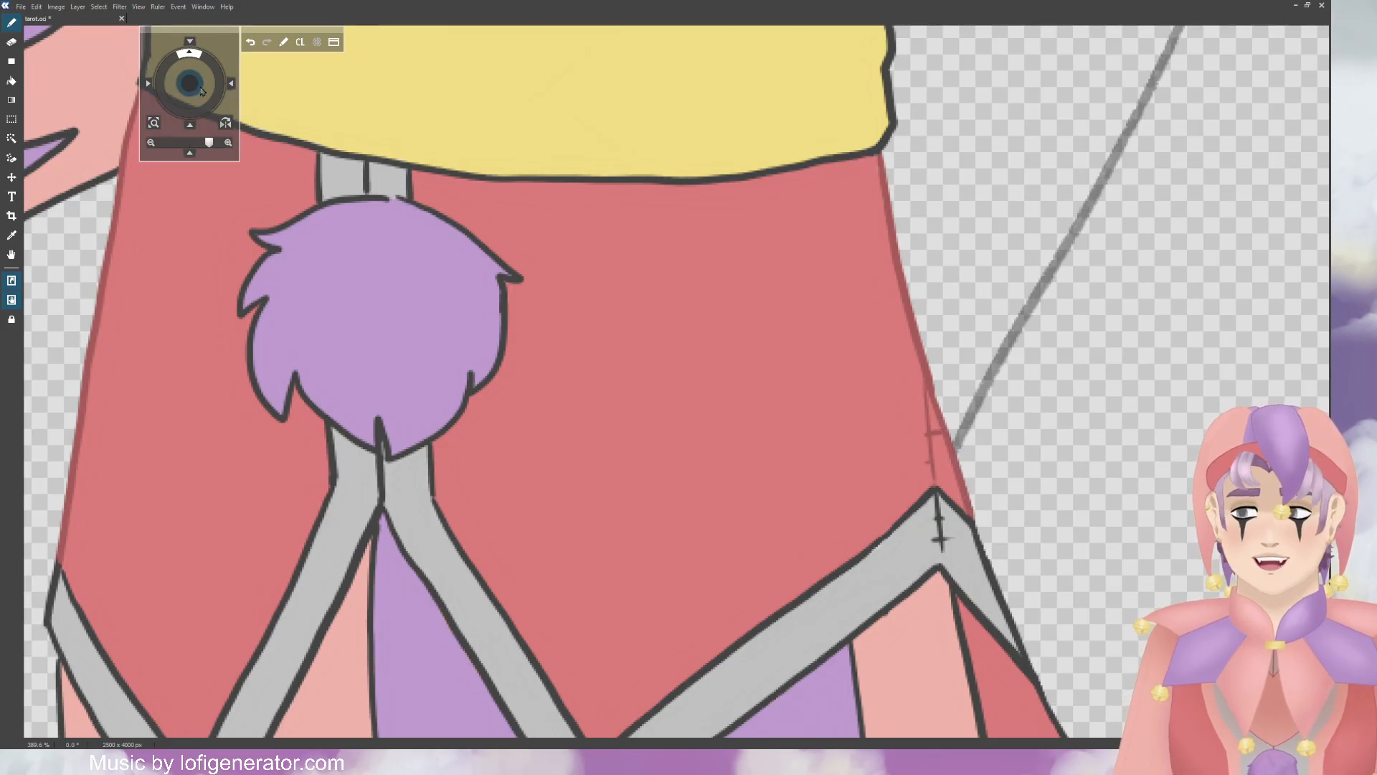
{"action": "left_click_drag", "start_coordinate": [201, 90], "coordinate": [158, 44]}
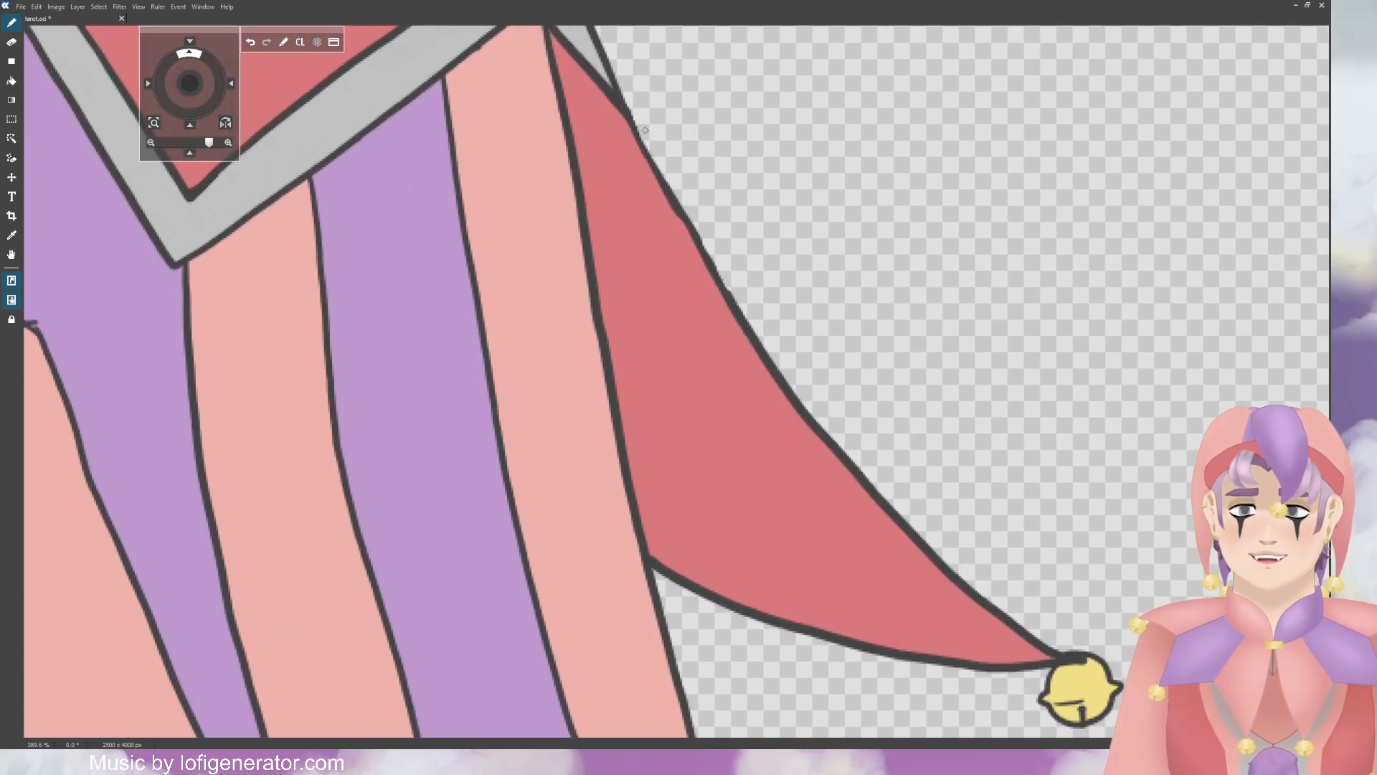
{"action": "mouse_move", "coordinate": [629, 125]}
{"action": "left_mouse_down"}
{"action": "mouse_move", "coordinate": [665, 195]}
{"action": "mouse_move", "coordinate": [680, 193]}
{"action": "mouse_move", "coordinate": [713, 278]}
{"action": "mouse_move", "coordinate": [779, 374]}
{"action": "mouse_move", "coordinate": [692, 250]}
{"action": "left_mouse_up"}
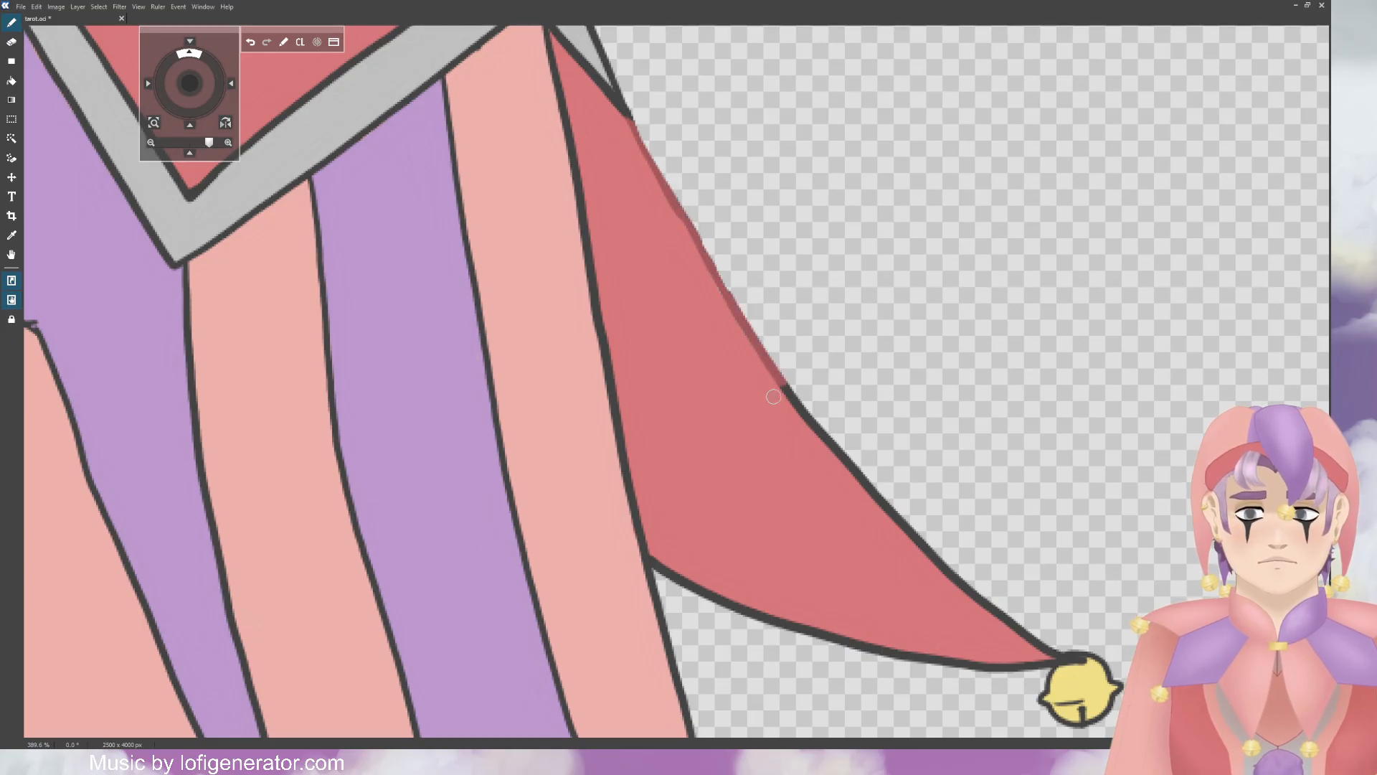
{"action": "mouse_move", "coordinate": [773, 396]}
{"action": "left_mouse_down"}
{"action": "mouse_move", "coordinate": [754, 334]}
{"action": "mouse_move", "coordinate": [808, 425]}
{"action": "mouse_move", "coordinate": [925, 363]}
{"action": "mouse_move", "coordinate": [734, 335]}
{"action": "left_mouse_up"}
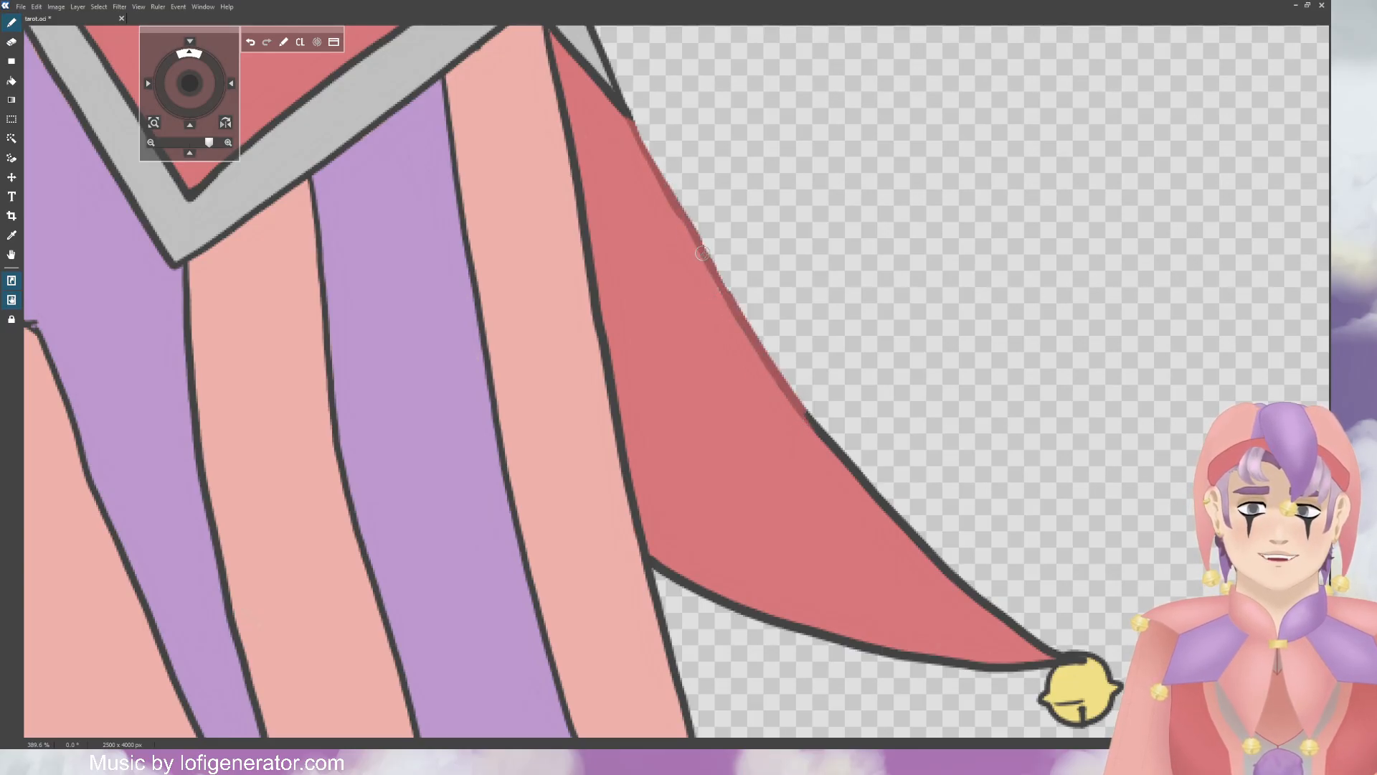
{"action": "mouse_move", "coordinate": [804, 415]}
{"action": "left_mouse_down"}
{"action": "mouse_move", "coordinate": [842, 476]}
{"action": "mouse_move", "coordinate": [801, 413]}
{"action": "mouse_move", "coordinate": [882, 506]}
{"action": "mouse_move", "coordinate": [842, 452]}
{"action": "mouse_move", "coordinate": [867, 505]}
{"action": "mouse_move", "coordinate": [905, 521]}
{"action": "mouse_move", "coordinate": [877, 506]}
{"action": "mouse_move", "coordinate": [949, 585]}
{"action": "mouse_move", "coordinate": [936, 556]}
{"action": "mouse_move", "coordinate": [1003, 625]}
{"action": "mouse_move", "coordinate": [974, 607]}
{"action": "mouse_move", "coordinate": [1058, 654]}
{"action": "left_mouse_up"}
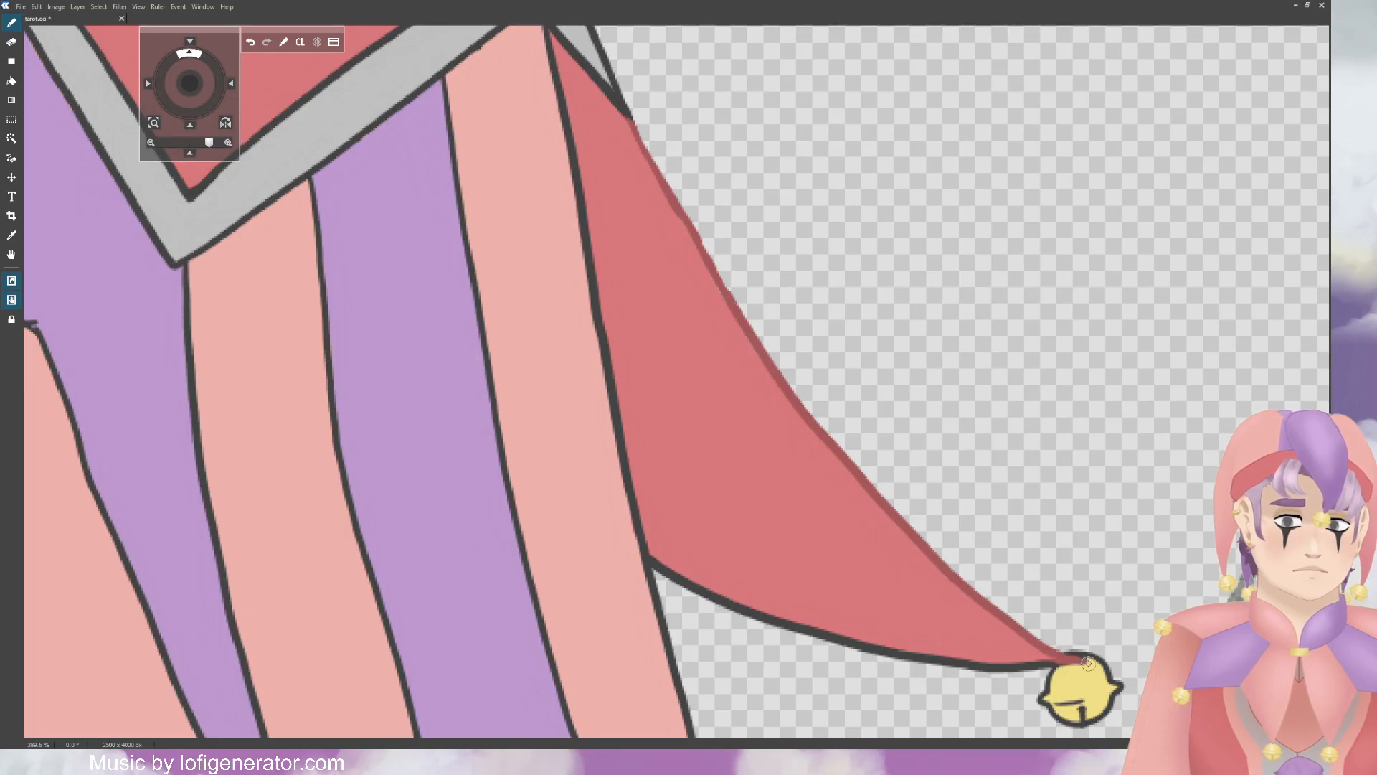
{"action": "mouse_move", "coordinate": [1058, 661]}
{"action": "left_mouse_down"}
{"action": "mouse_move", "coordinate": [912, 664]}
{"action": "mouse_move", "coordinate": [871, 655]}
{"action": "mouse_move", "coordinate": [900, 649]}
{"action": "mouse_move", "coordinate": [811, 636]}
{"action": "left_mouse_up"}
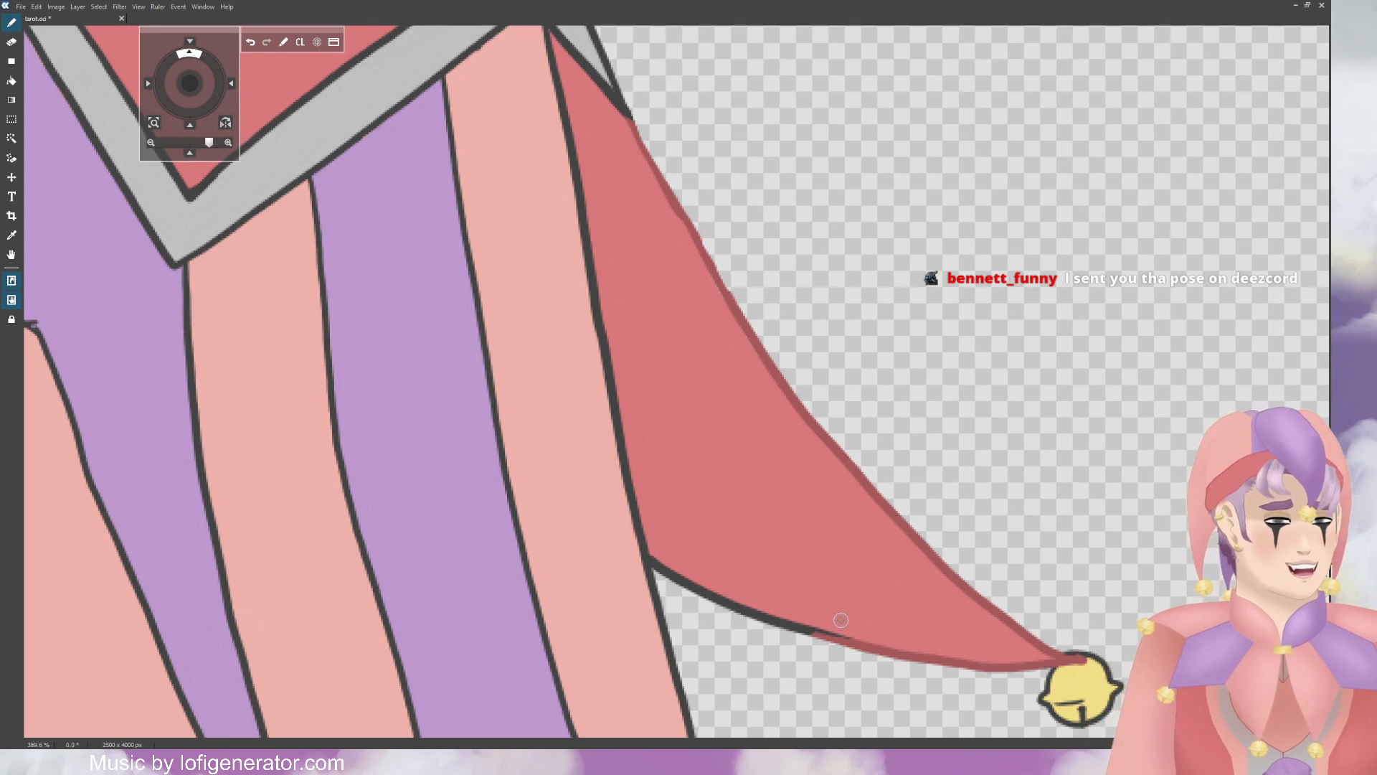
{"action": "mouse_move", "coordinate": [660, 563]}
{"action": "left_mouse_down"}
{"action": "mouse_move", "coordinate": [698, 593]}
{"action": "mouse_move", "coordinate": [803, 629]}
{"action": "left_mouse_up"}
{"action": "mouse_move", "coordinate": [726, 595]}
{"action": "left_mouse_down"}
{"action": "mouse_move", "coordinate": [835, 640]}
{"action": "mouse_move", "coordinate": [825, 633]}
{"action": "left_mouse_up"}
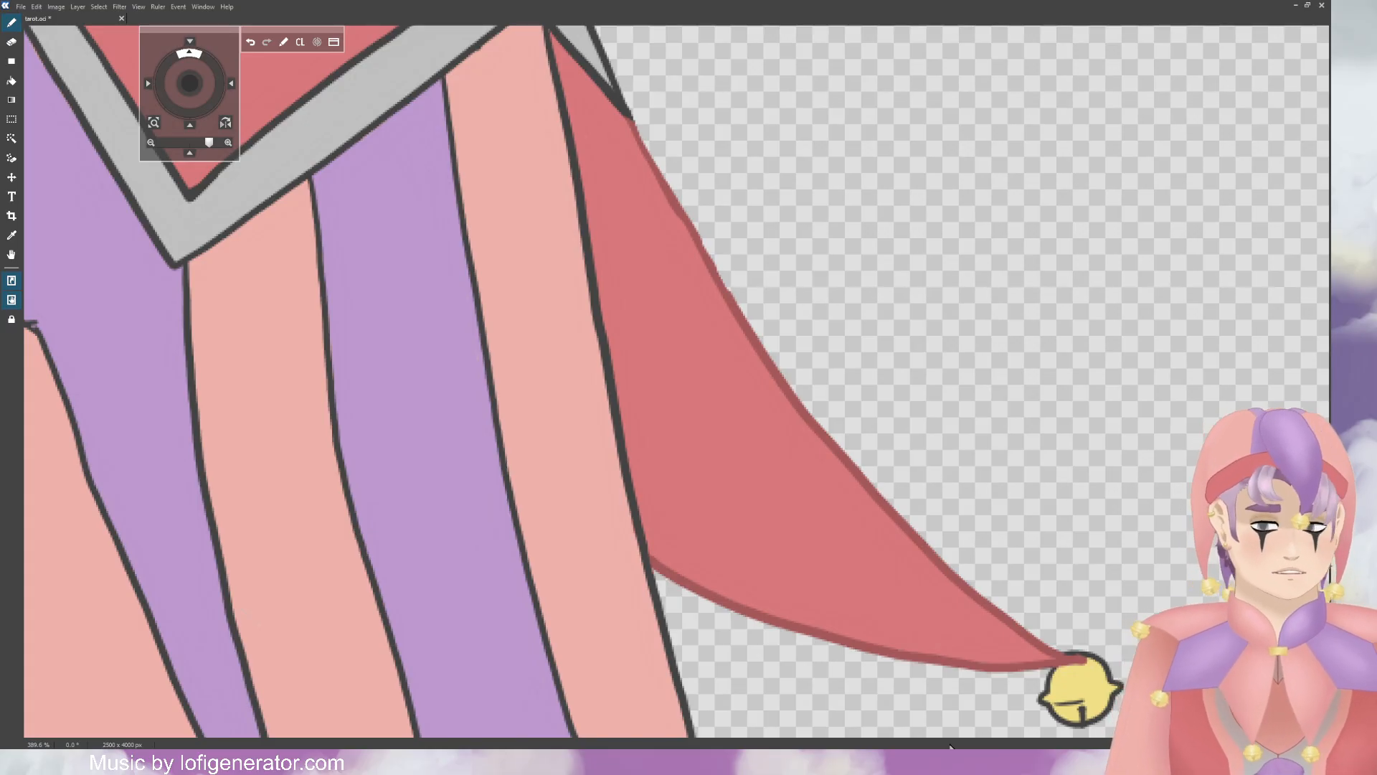
Step: Recolor the dark upper and palm-side outlines of the red fingerless glove on the outstretched hand in dark red
{"action": "scroll", "coordinate": [782, 564], "scroll_direction": "down", "scroll_amount": 10}
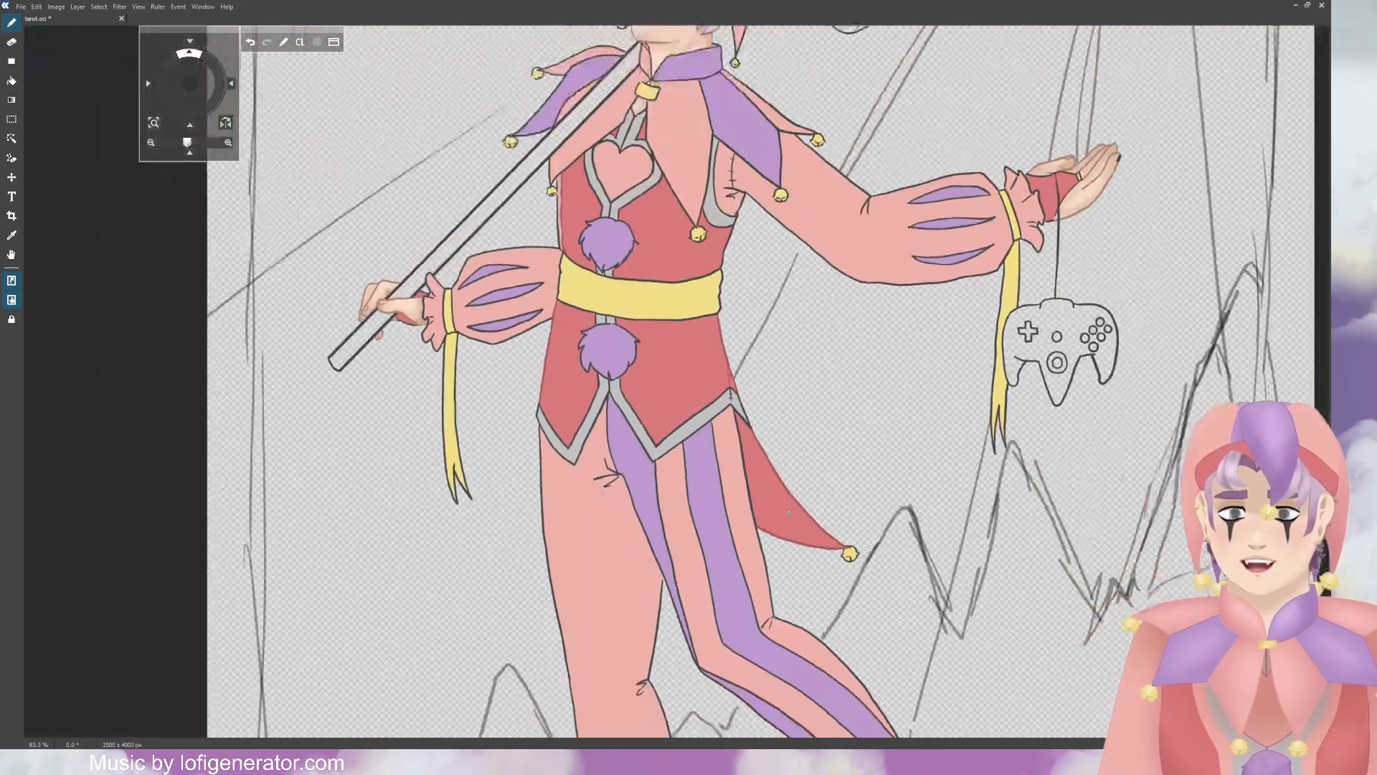
{"action": "scroll", "coordinate": [836, 483], "scroll_direction": "up", "scroll_amount": 6}
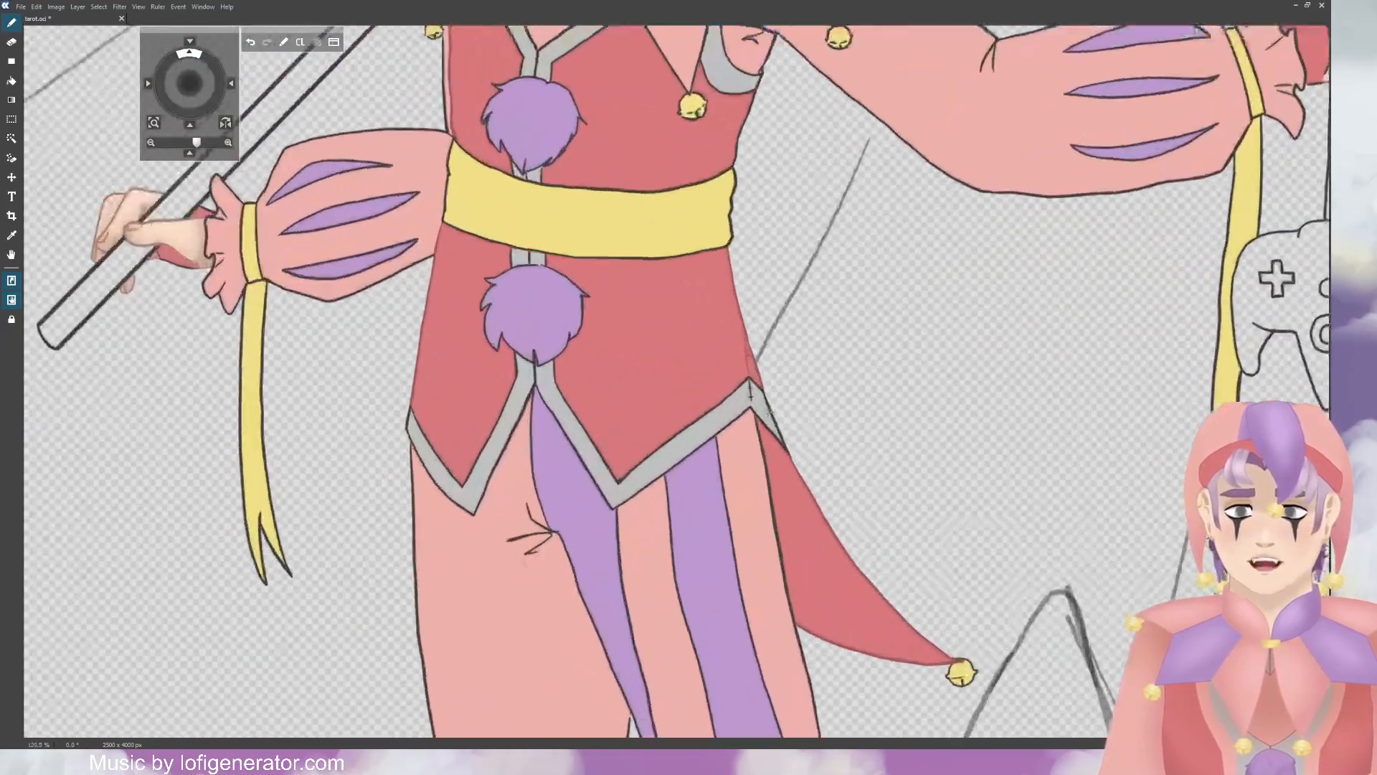
{"action": "scroll", "coordinate": [770, 386], "scroll_direction": "up", "scroll_amount": 6}
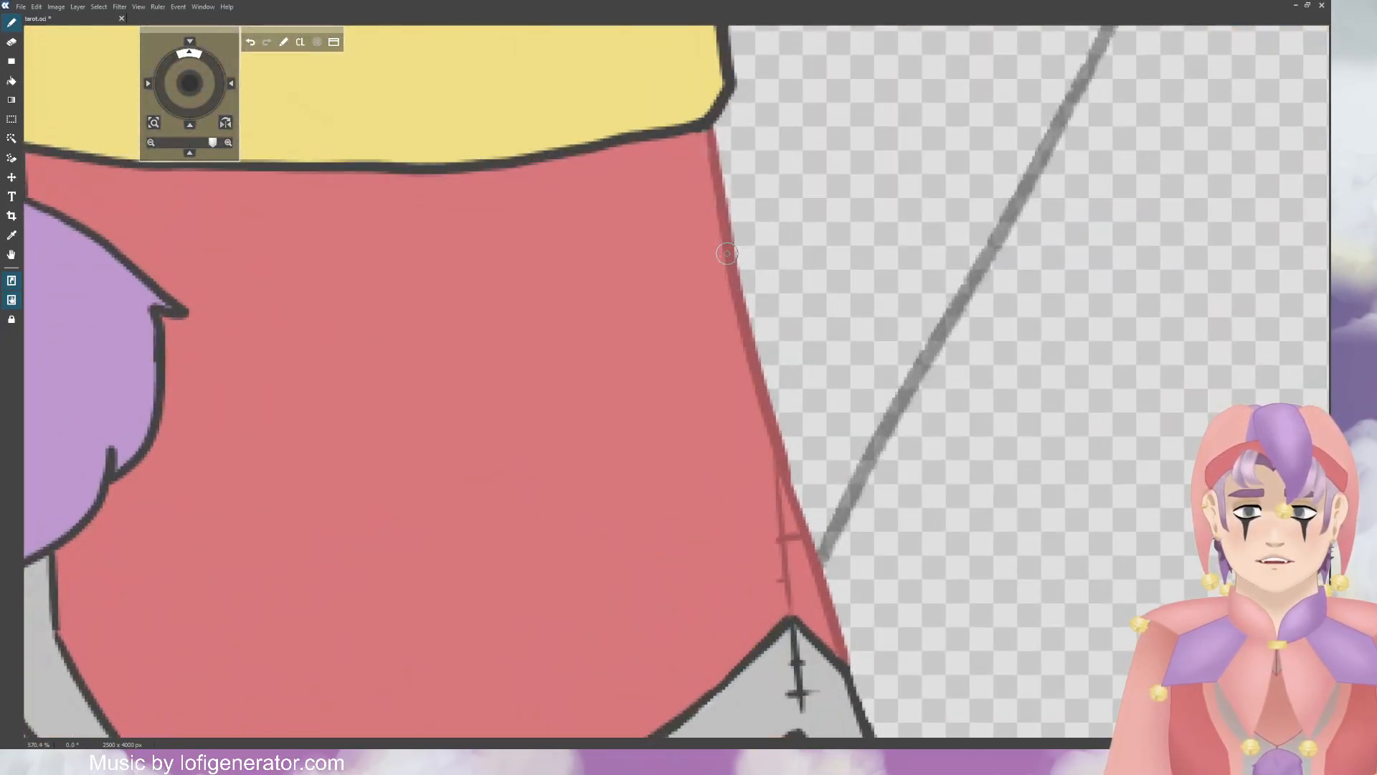
{"action": "scroll", "coordinate": [727, 254], "scroll_direction": "down", "scroll_amount": 10}
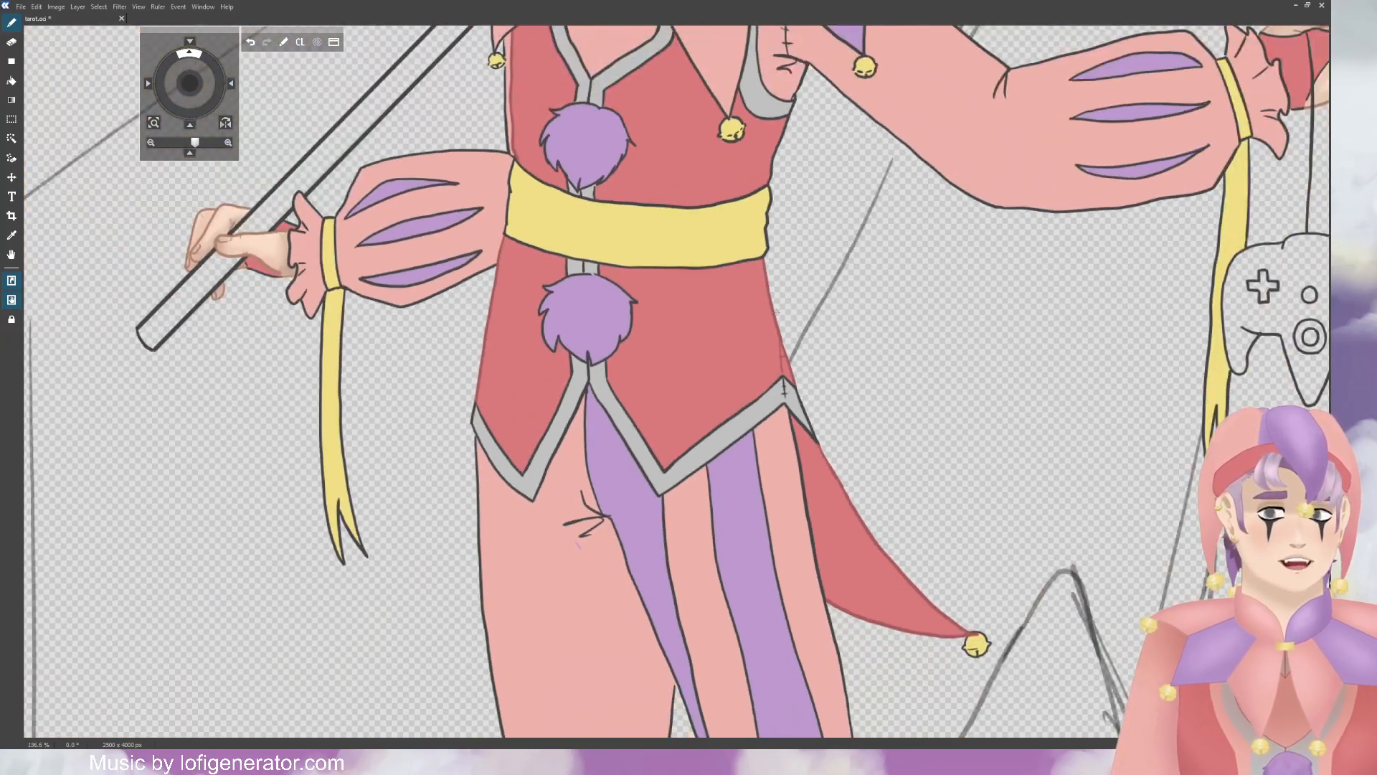
{"action": "scroll", "coordinate": [775, 310], "scroll_direction": "down", "scroll_amount": 3}
{"action": "scroll", "coordinate": [932, 230], "scroll_direction": "up", "scroll_amount": 5}
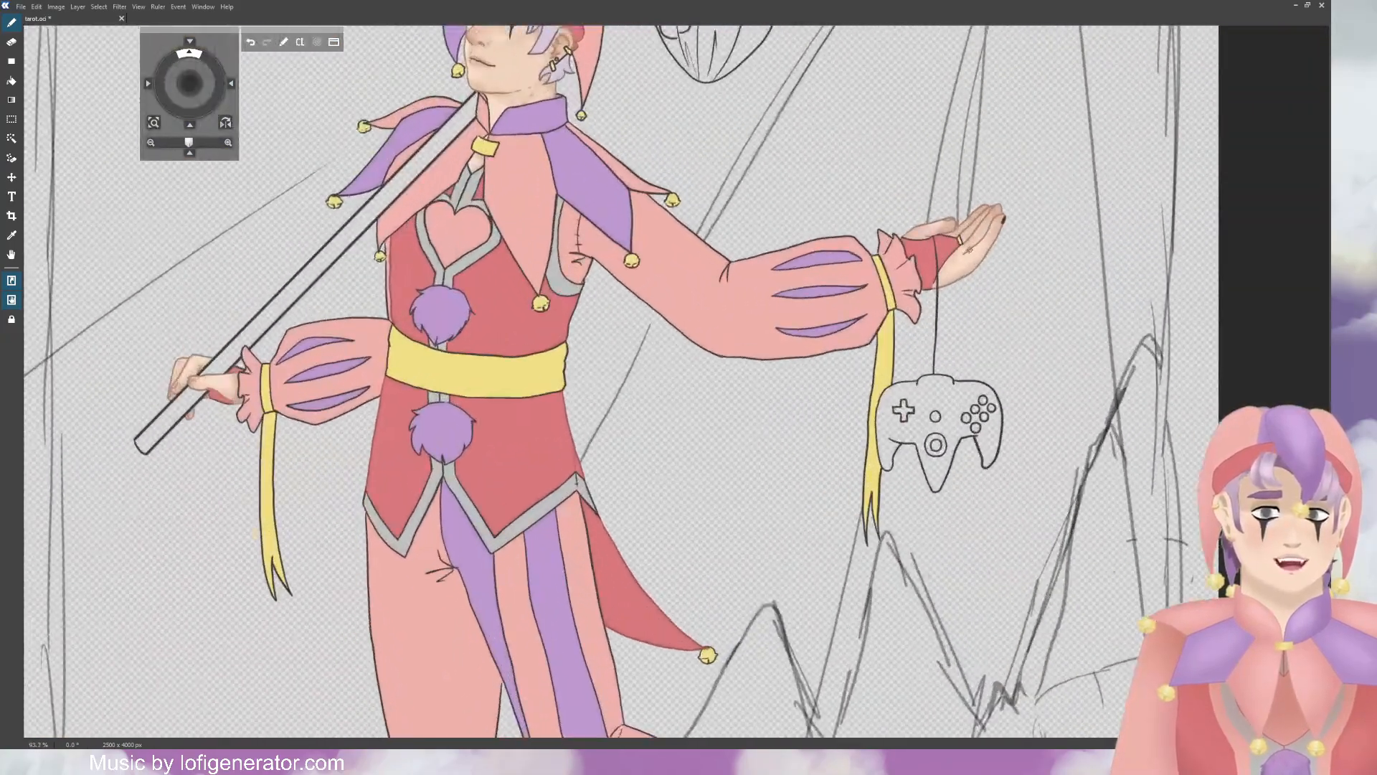
{"action": "scroll", "coordinate": [939, 239], "scroll_direction": "up", "scroll_amount": 7}
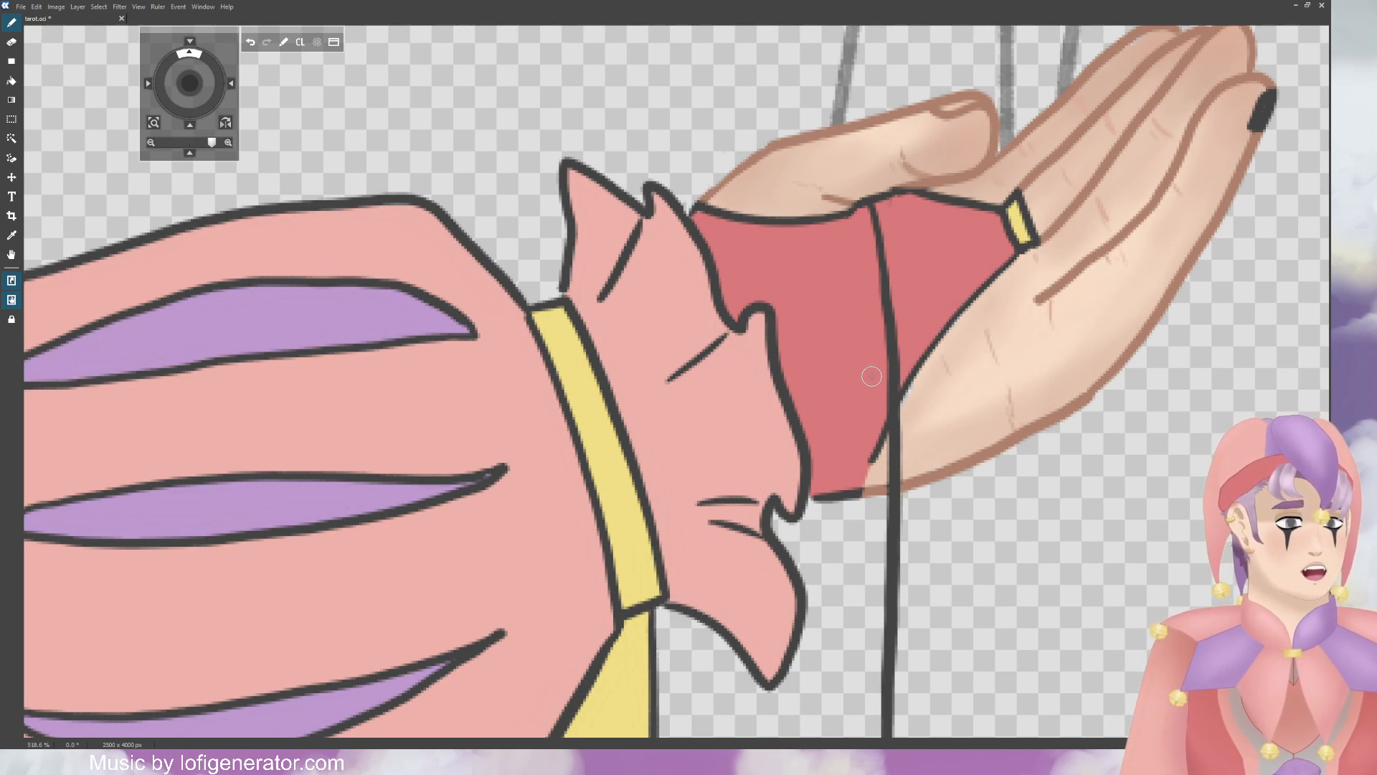
{"action": "mouse_move", "coordinate": [743, 214]}
{"action": "left_mouse_down"}
{"action": "mouse_move", "coordinate": [693, 212]}
{"action": "mouse_move", "coordinate": [836, 224]}
{"action": "mouse_move", "coordinate": [898, 195]}
{"action": "mouse_move", "coordinate": [992, 201]}
{"action": "mouse_move", "coordinate": [976, 210]}
{"action": "mouse_move", "coordinate": [1003, 278]}
{"action": "mouse_move", "coordinate": [1005, 261]}
{"action": "mouse_move", "coordinate": [1014, 269]}
{"action": "mouse_move", "coordinate": [1003, 263]}
{"action": "mouse_move", "coordinate": [934, 357]}
{"action": "mouse_move", "coordinate": [936, 335]}
{"action": "mouse_move", "coordinate": [922, 351]}
{"action": "mouse_move", "coordinate": [882, 436]}
{"action": "left_mouse_up"}
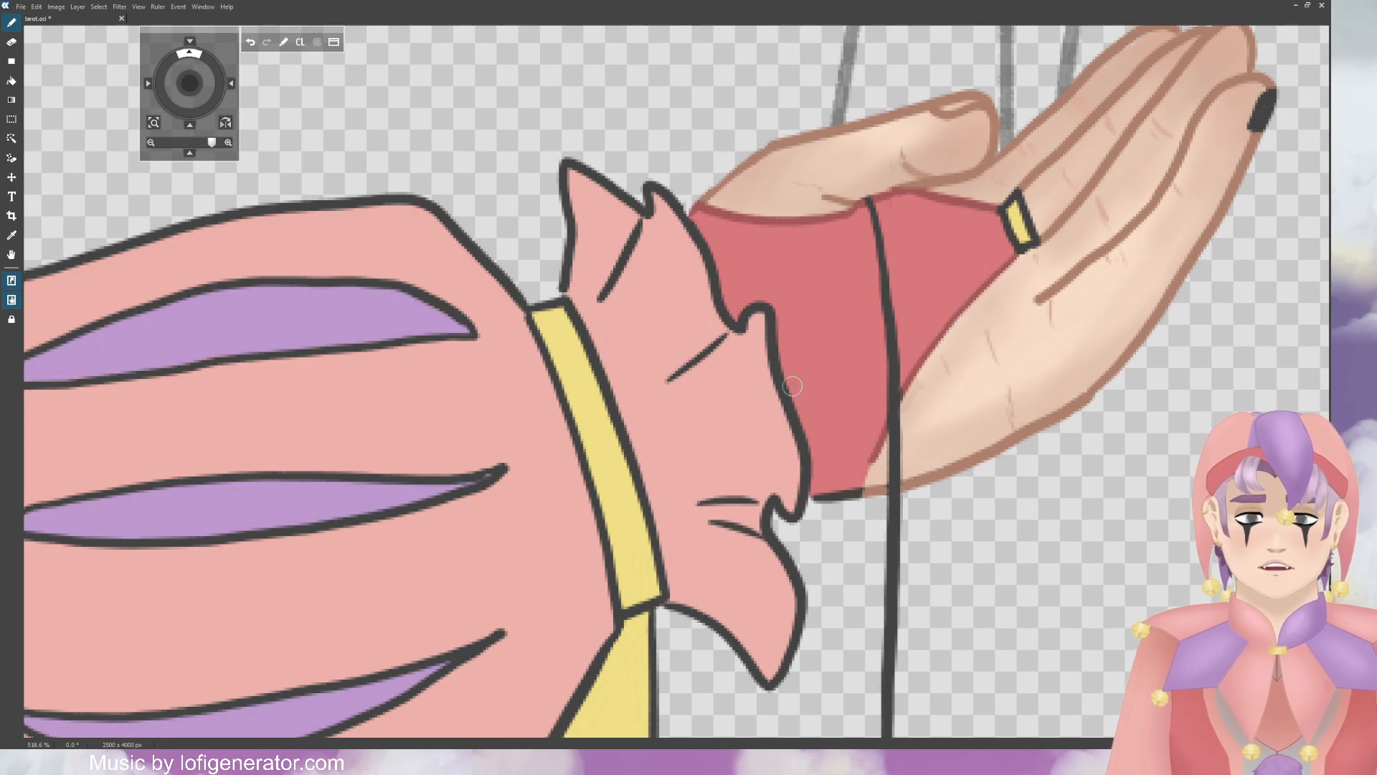
Step: Look over the whole figure for red clothing areas that still have dark outlines
{"action": "scroll", "coordinate": [675, 393], "scroll_direction": "down", "scroll_amount": 10}
{"action": "scroll", "coordinate": [675, 393], "scroll_direction": "down", "scroll_amount": 4}
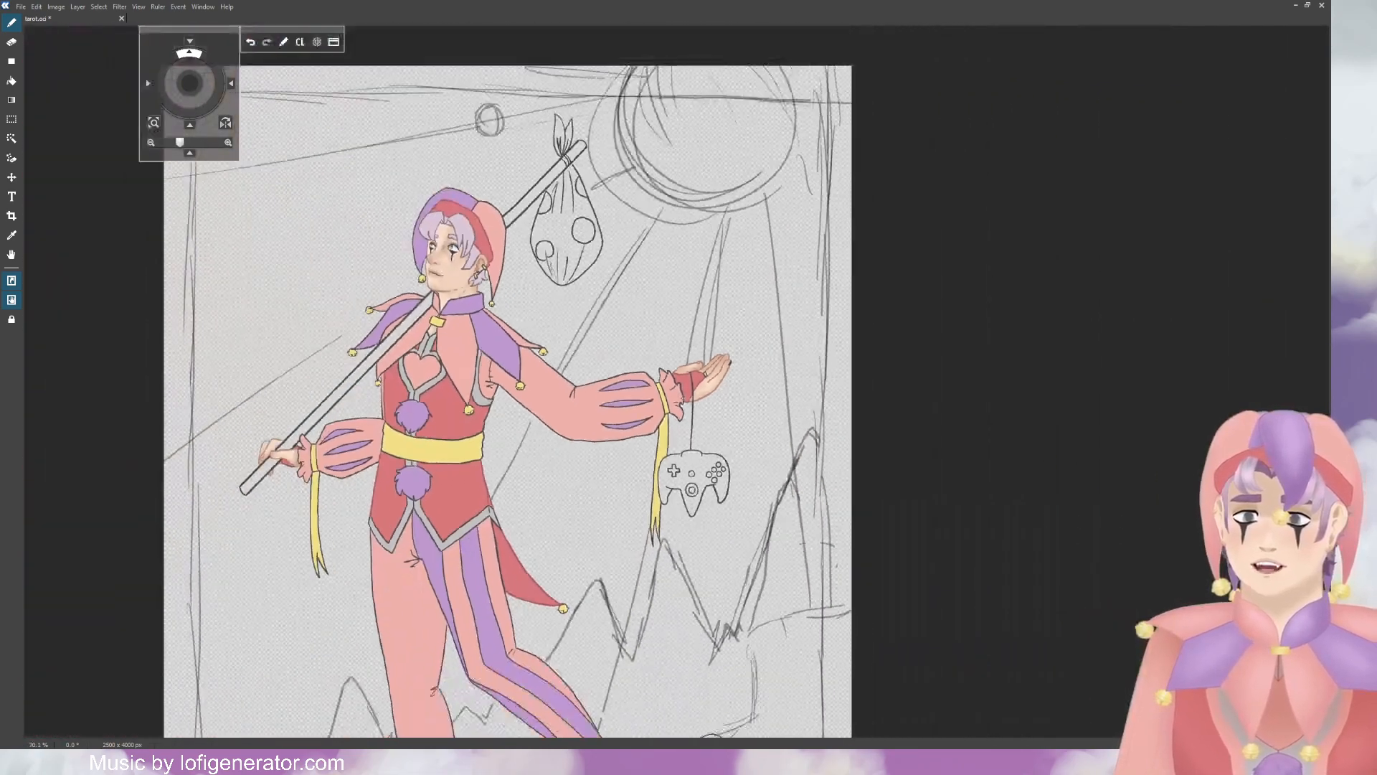
{"action": "scroll", "coordinate": [385, 416], "scroll_direction": "up", "scroll_amount": 2}
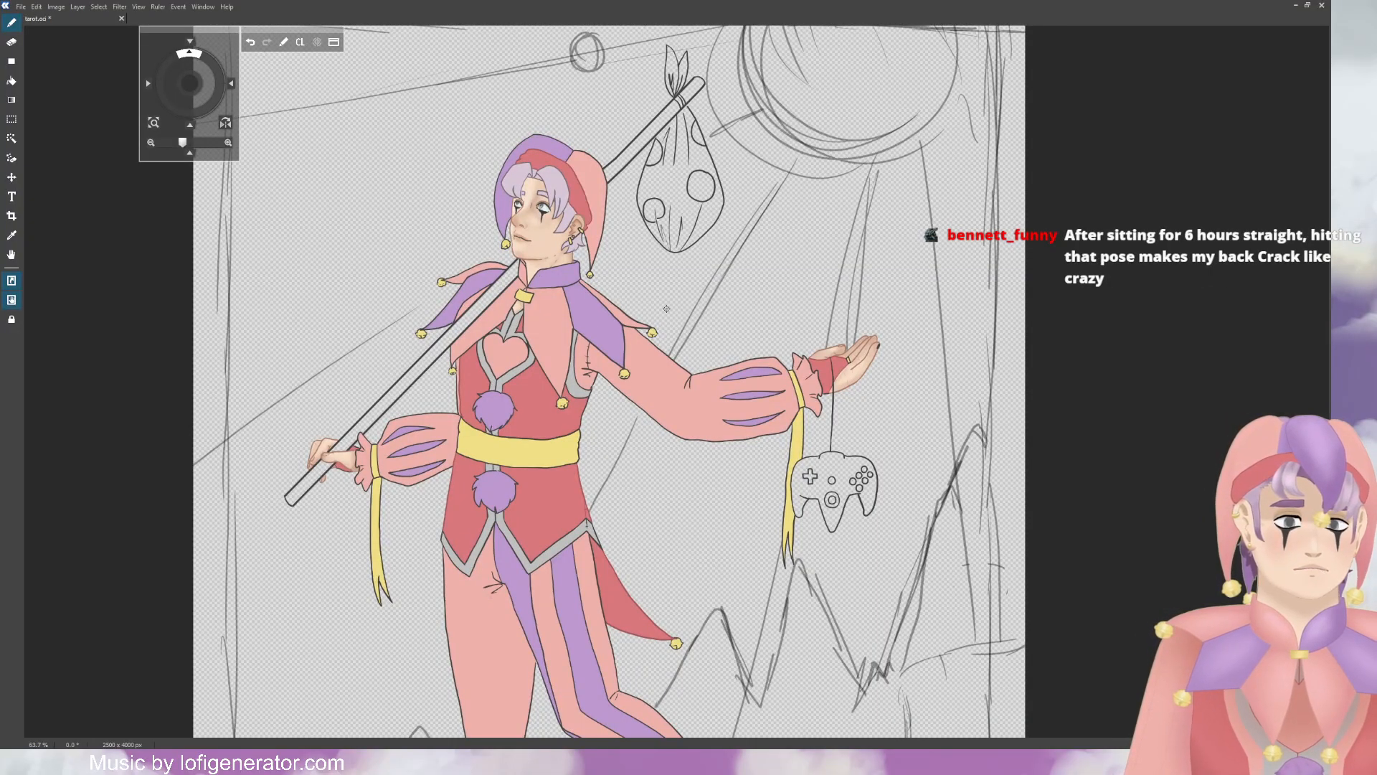
{"action": "scroll", "coordinate": [666, 308], "scroll_direction": "down", "scroll_amount": 2}
{"action": "scroll", "coordinate": [452, 502], "scroll_direction": "down", "scroll_amount": 1}
{"action": "scroll", "coordinate": [451, 485], "scroll_direction": "up", "scroll_amount": 3}
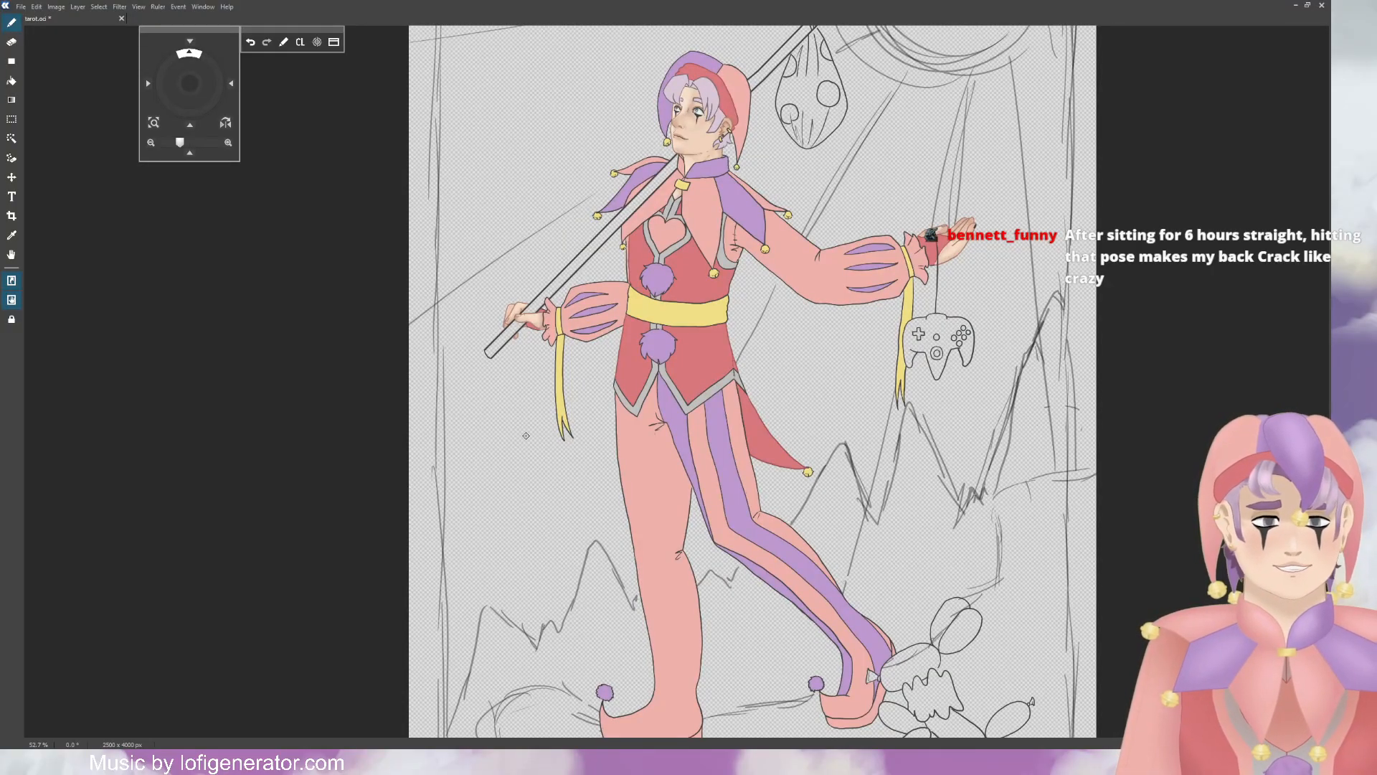
{"action": "scroll", "coordinate": [530, 433], "scroll_direction": "up", "scroll_amount": 2}
{"action": "scroll", "coordinate": [531, 434], "scroll_direction": "down", "scroll_amount": 3}
{"action": "scroll", "coordinate": [533, 435], "scroll_direction": "up", "scroll_amount": 1}
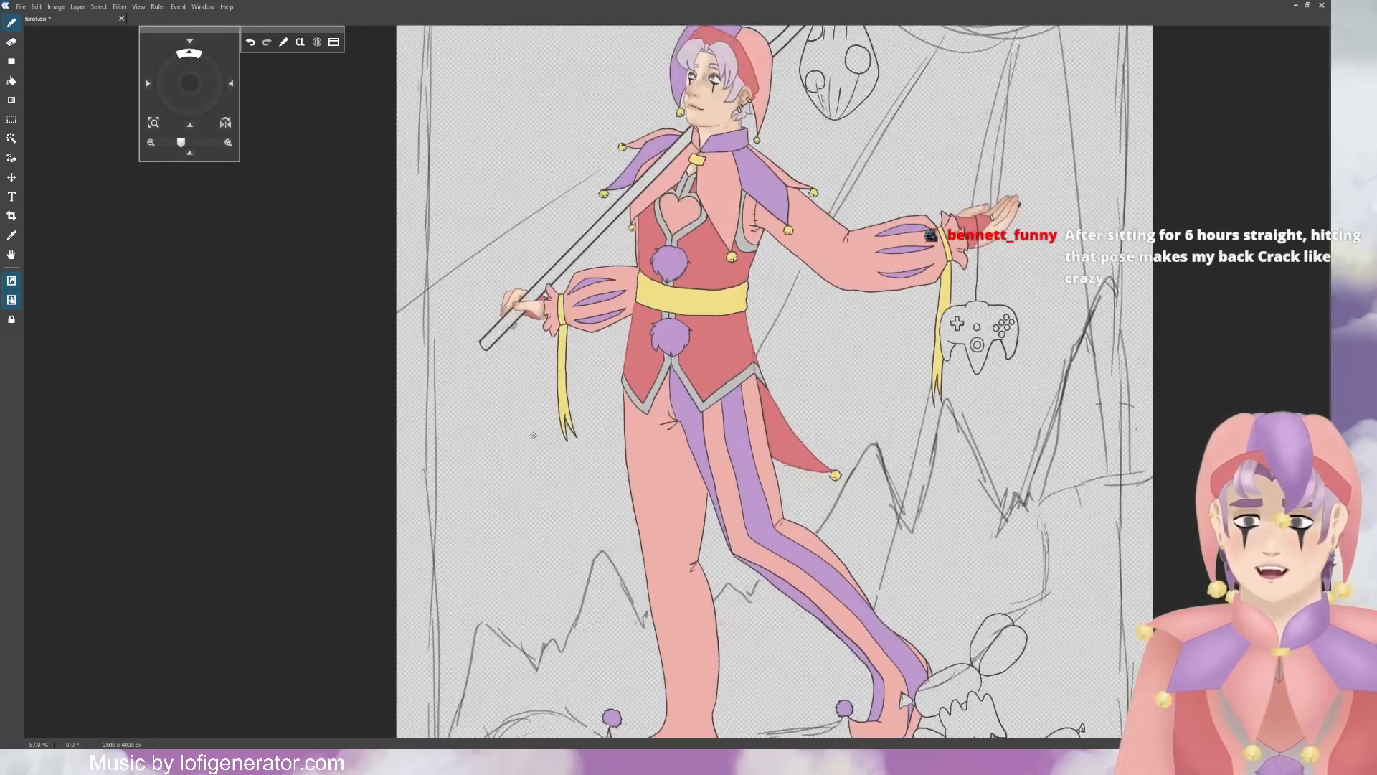
Step: Recolor the outlines of the red glove on the hand holding the staff in dark red, above and below the thumb
{"action": "scroll", "coordinate": [544, 237], "scroll_direction": "up", "scroll_amount": 8}
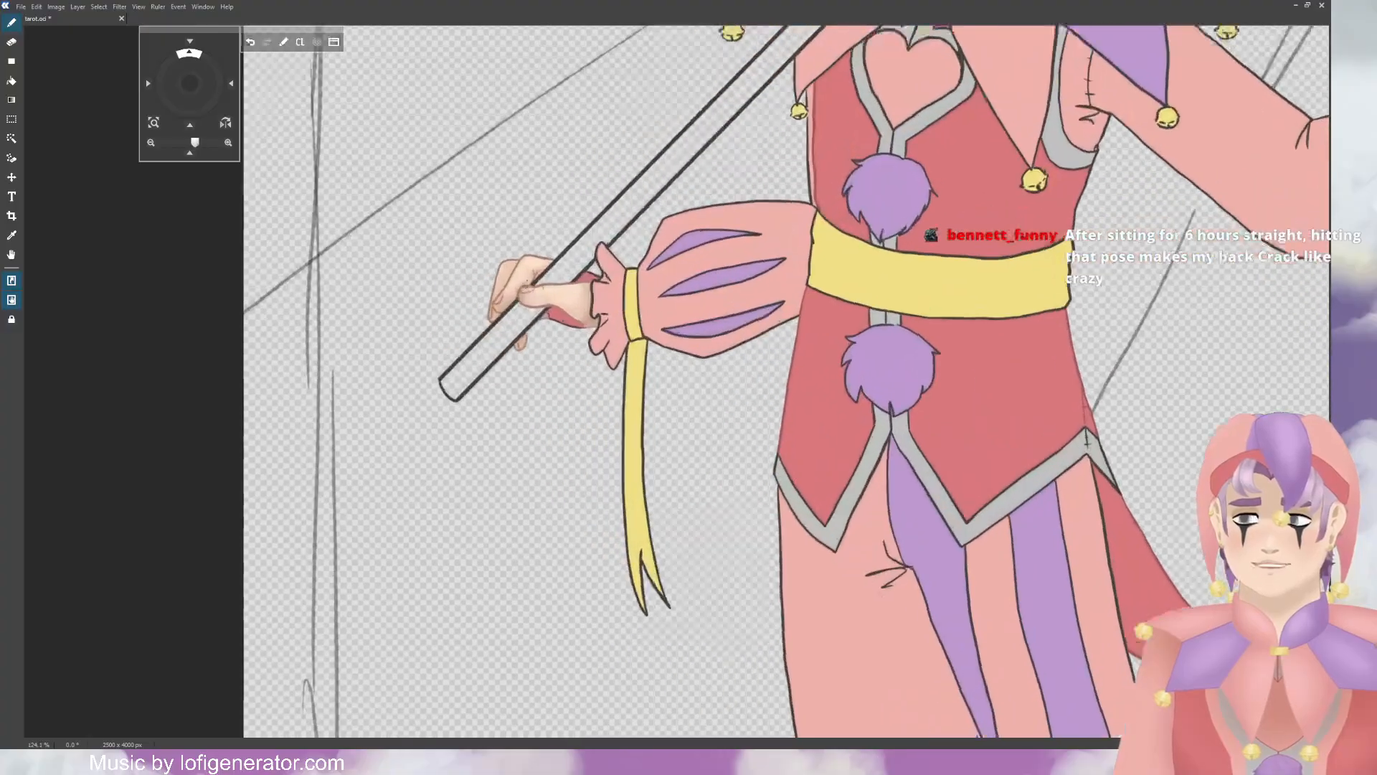
{"action": "scroll", "coordinate": [560, 256], "scroll_direction": "up", "scroll_amount": 1}
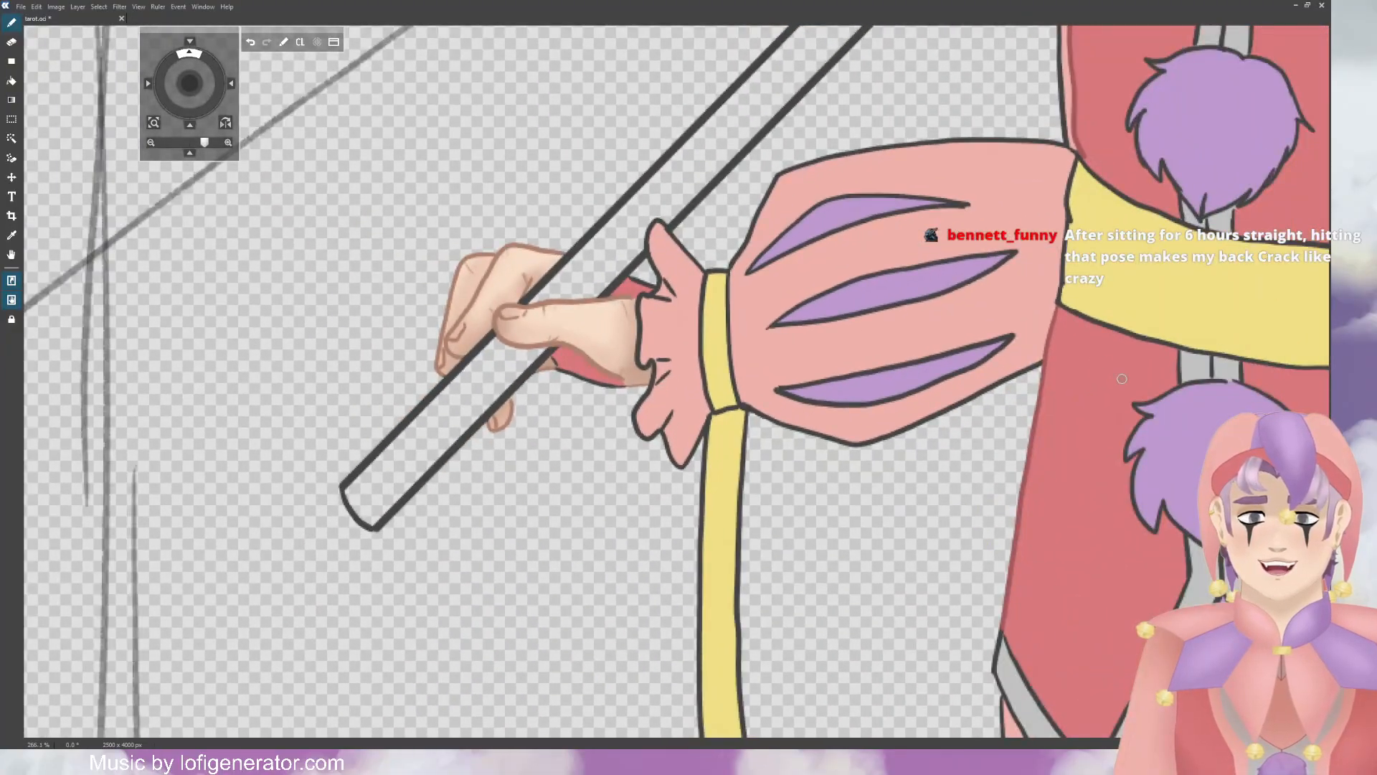
{"action": "scroll", "coordinate": [1083, 356], "scroll_direction": "up", "scroll_amount": 8}
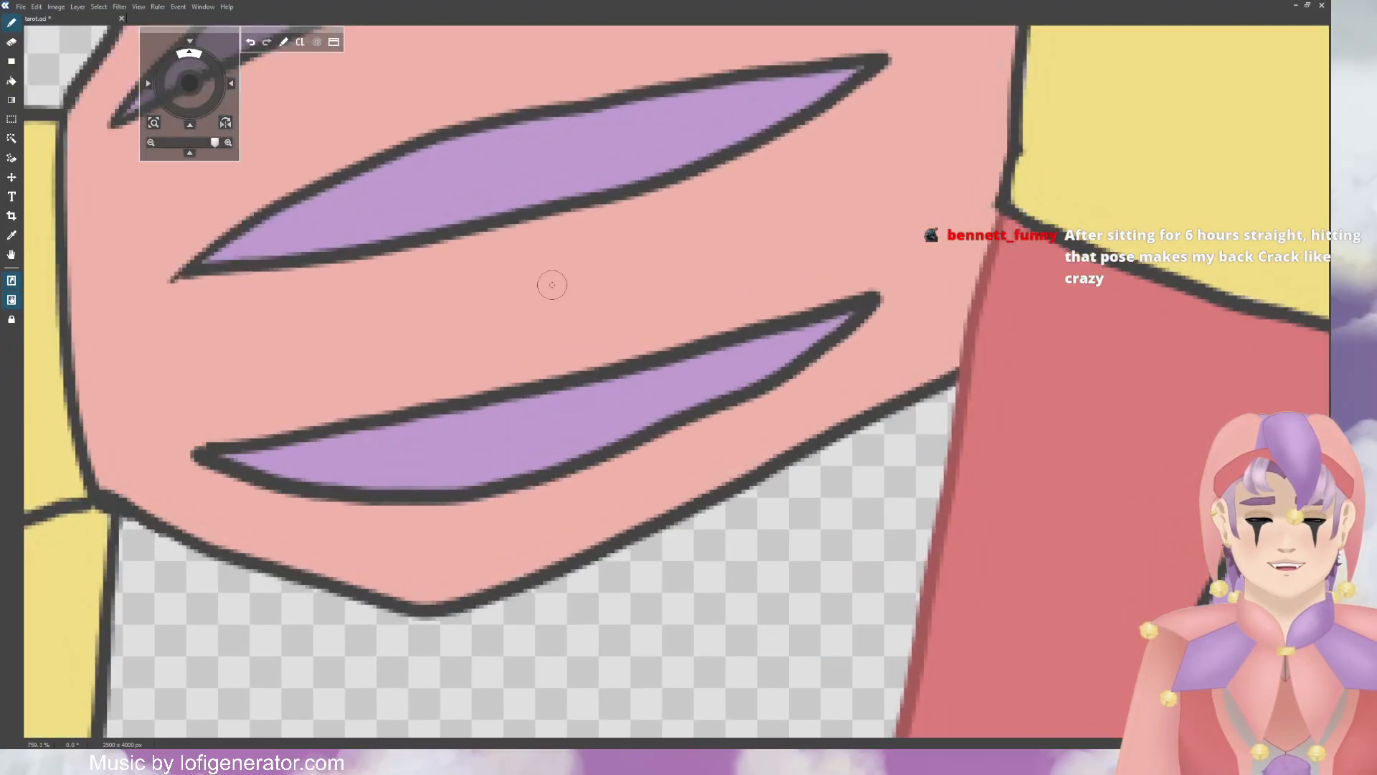
{"action": "scroll", "coordinate": [552, 285], "scroll_direction": "down", "scroll_amount": 10}
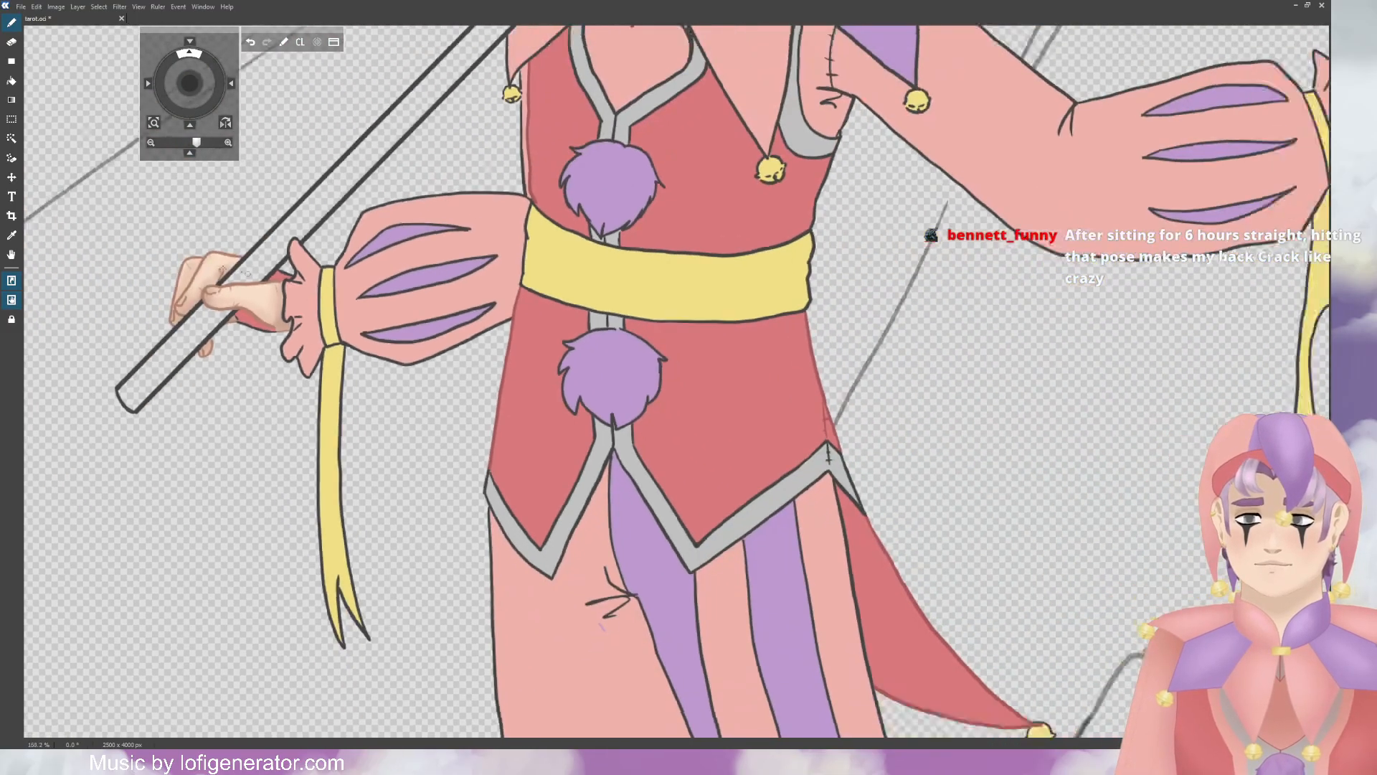
{"action": "scroll", "coordinate": [222, 271], "scroll_direction": "up", "scroll_amount": 12}
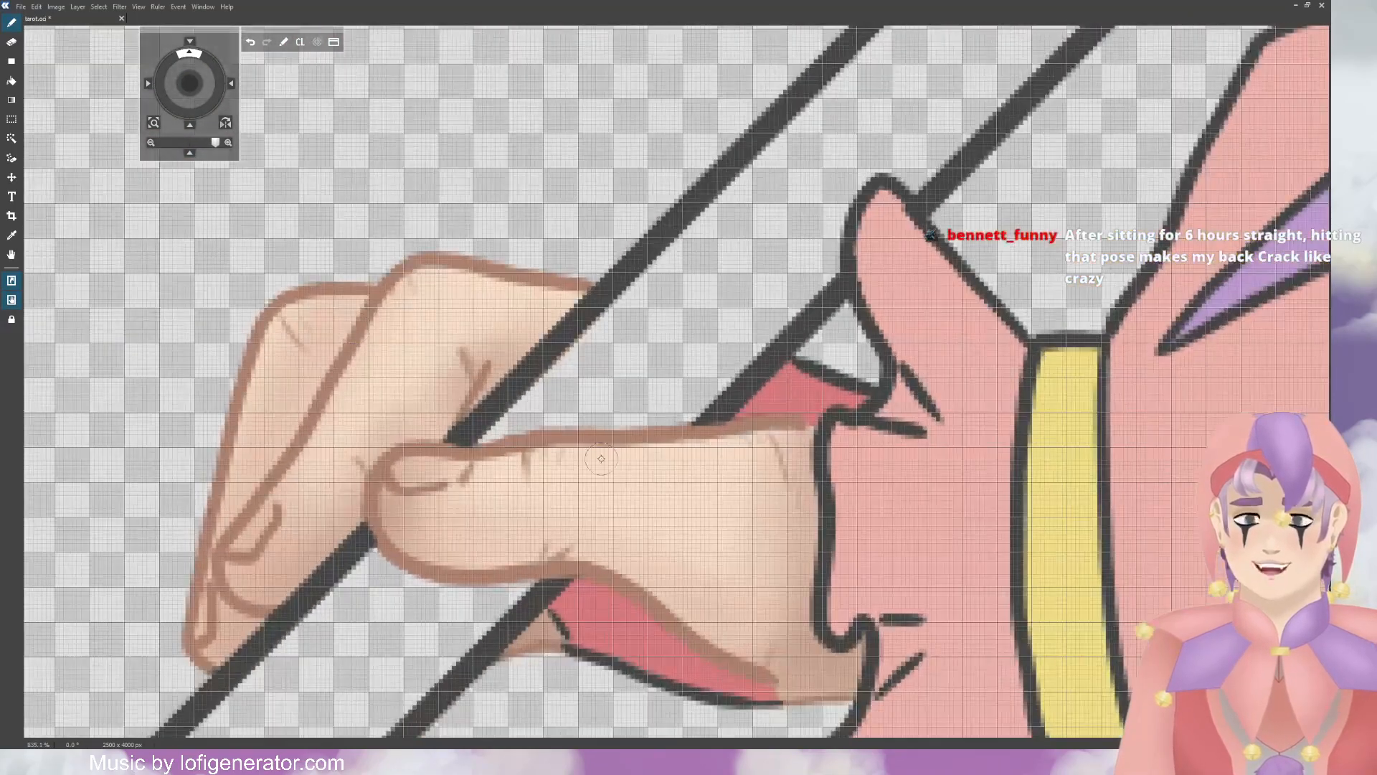
{"action": "scroll", "coordinate": [601, 458], "scroll_direction": "down", "scroll_amount": 4}
{"action": "scroll", "coordinate": [517, 430], "scroll_direction": "up", "scroll_amount": 3}
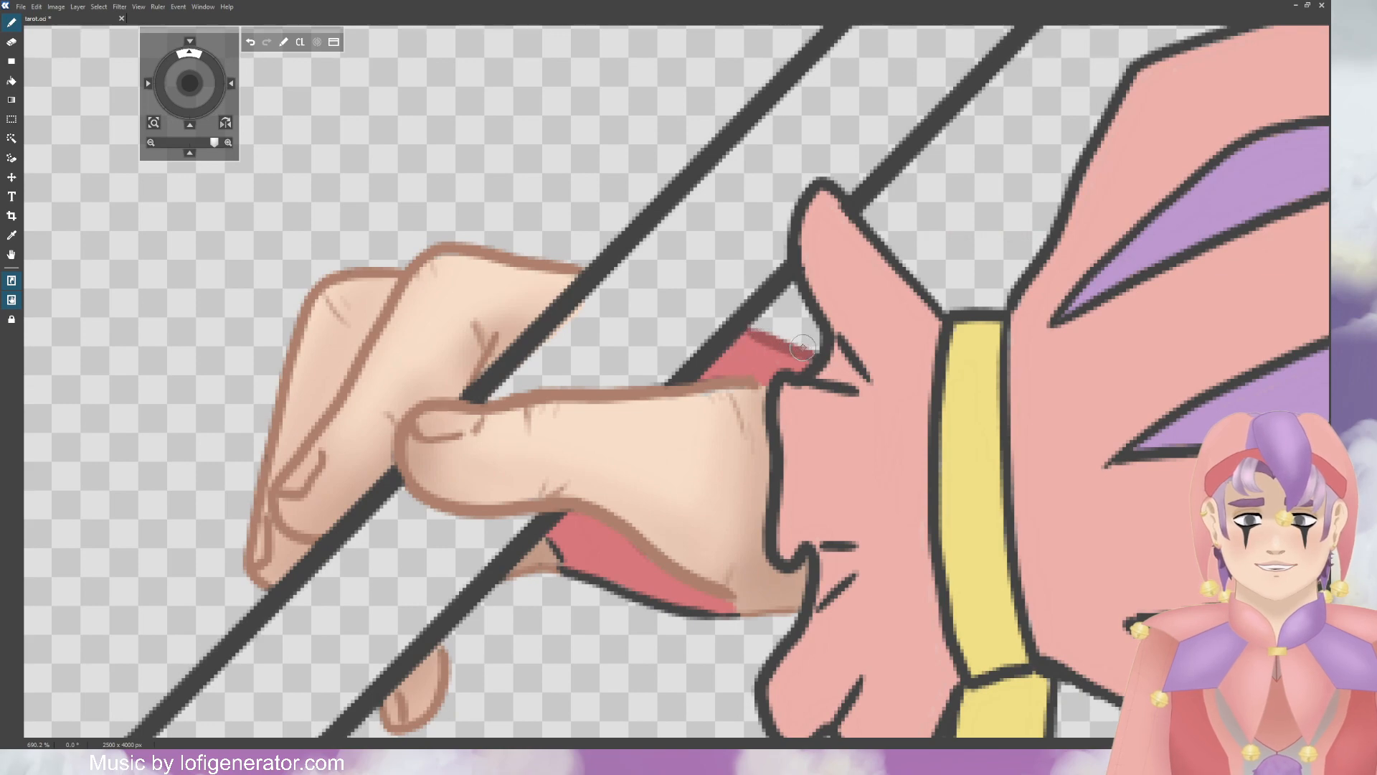
{"action": "key", "text": "e"}
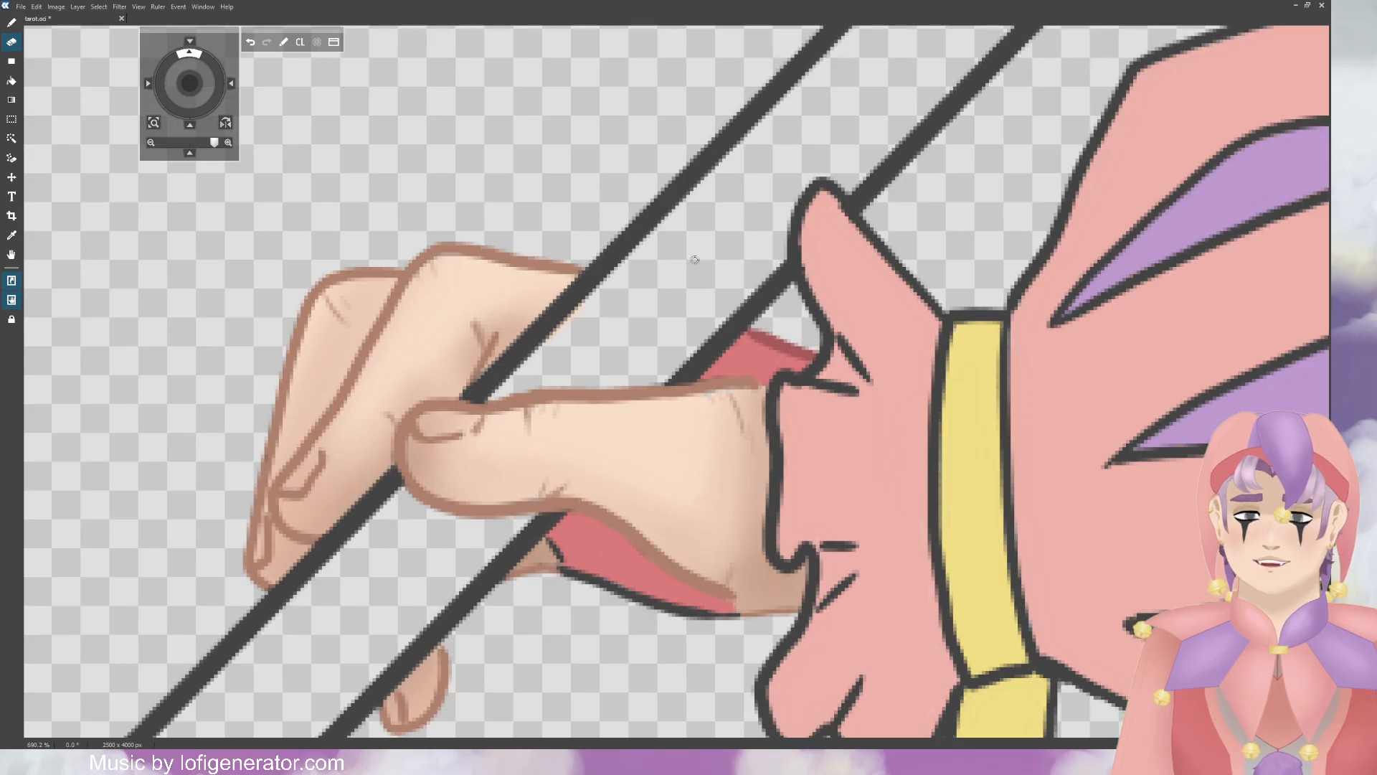
{"action": "key", "text": "b"}
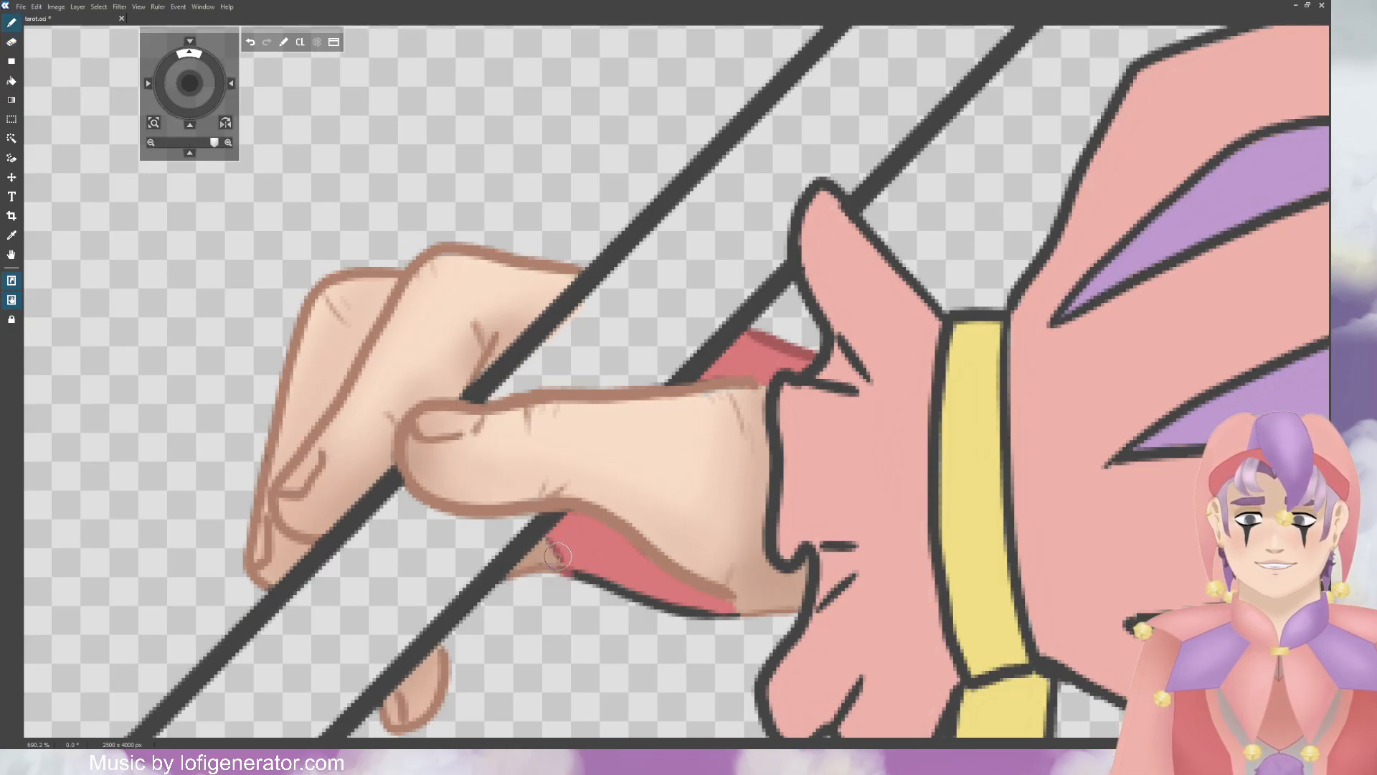
{"action": "left_click_drag", "start_coordinate": [670, 611], "coordinate": [738, 617]}
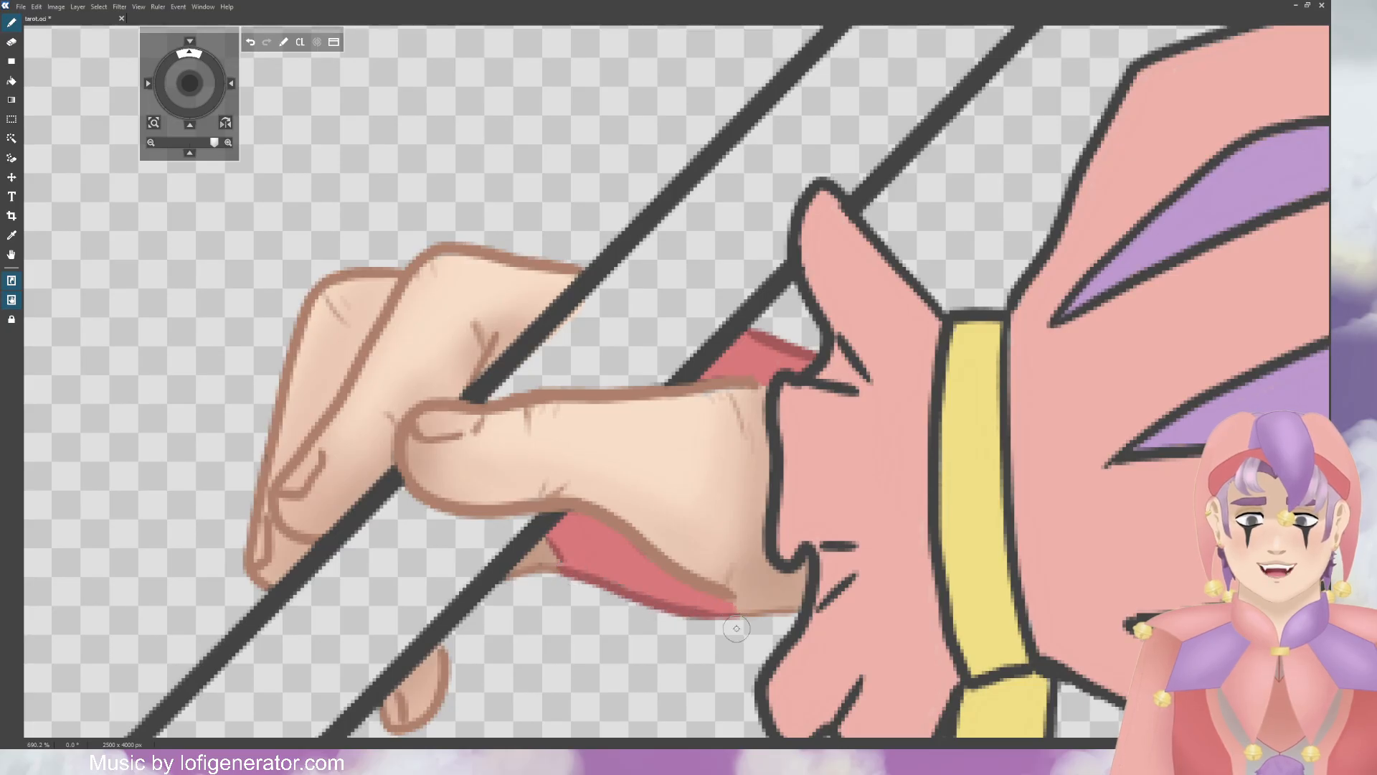
Step: Check the full figure and the jester's hat for outlines that still need recoloring
{"action": "scroll", "coordinate": [824, 573], "scroll_direction": "down", "scroll_amount": 6}
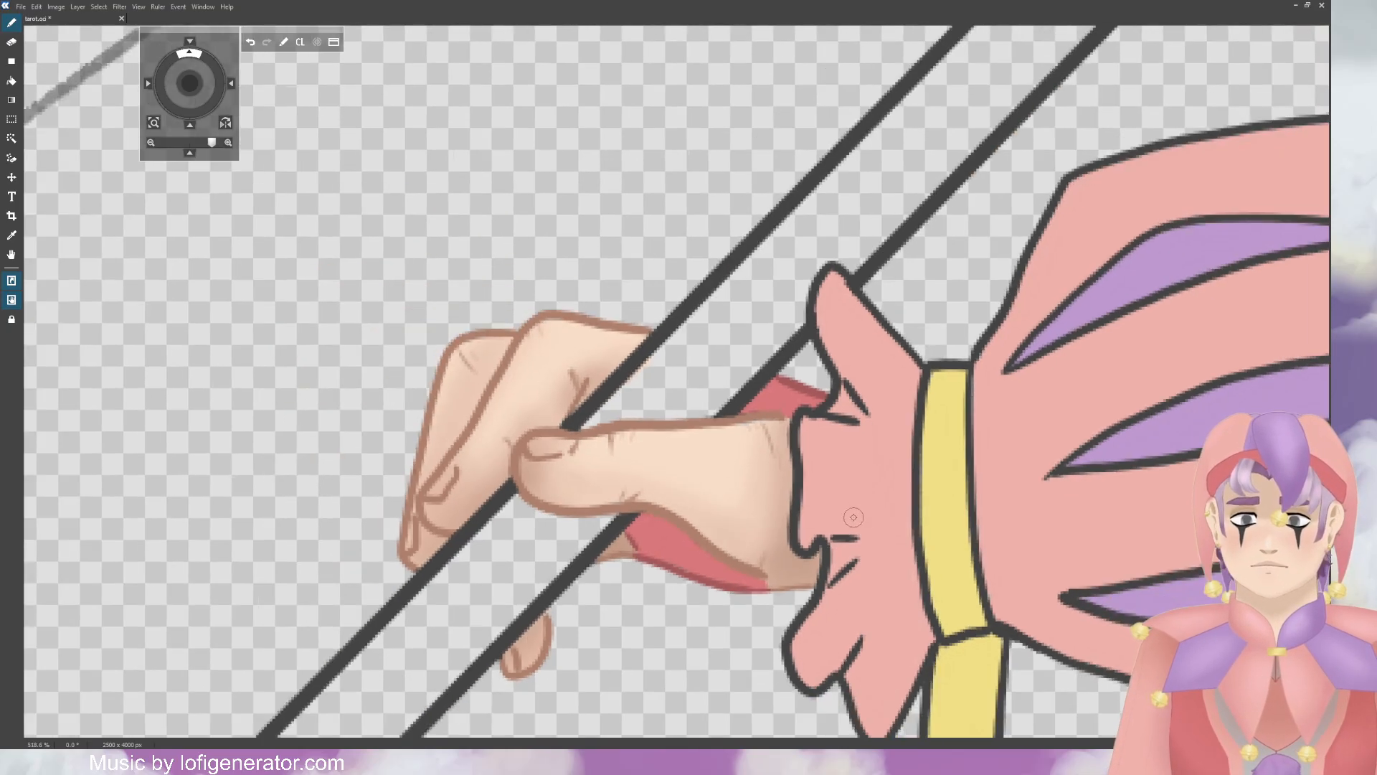
{"action": "scroll", "coordinate": [827, 527], "scroll_direction": "down", "scroll_amount": 3}
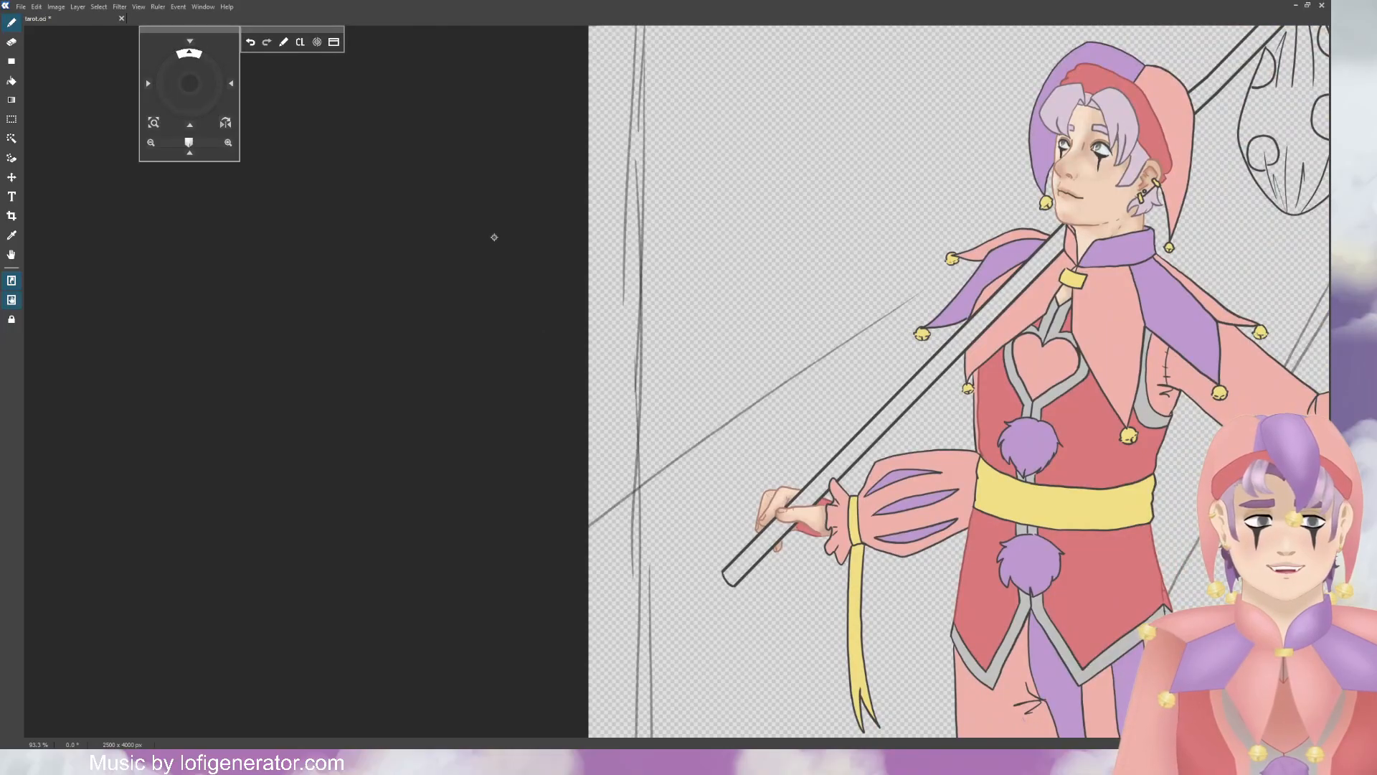
{"action": "scroll", "coordinate": [658, 247], "scroll_direction": "down", "scroll_amount": 3}
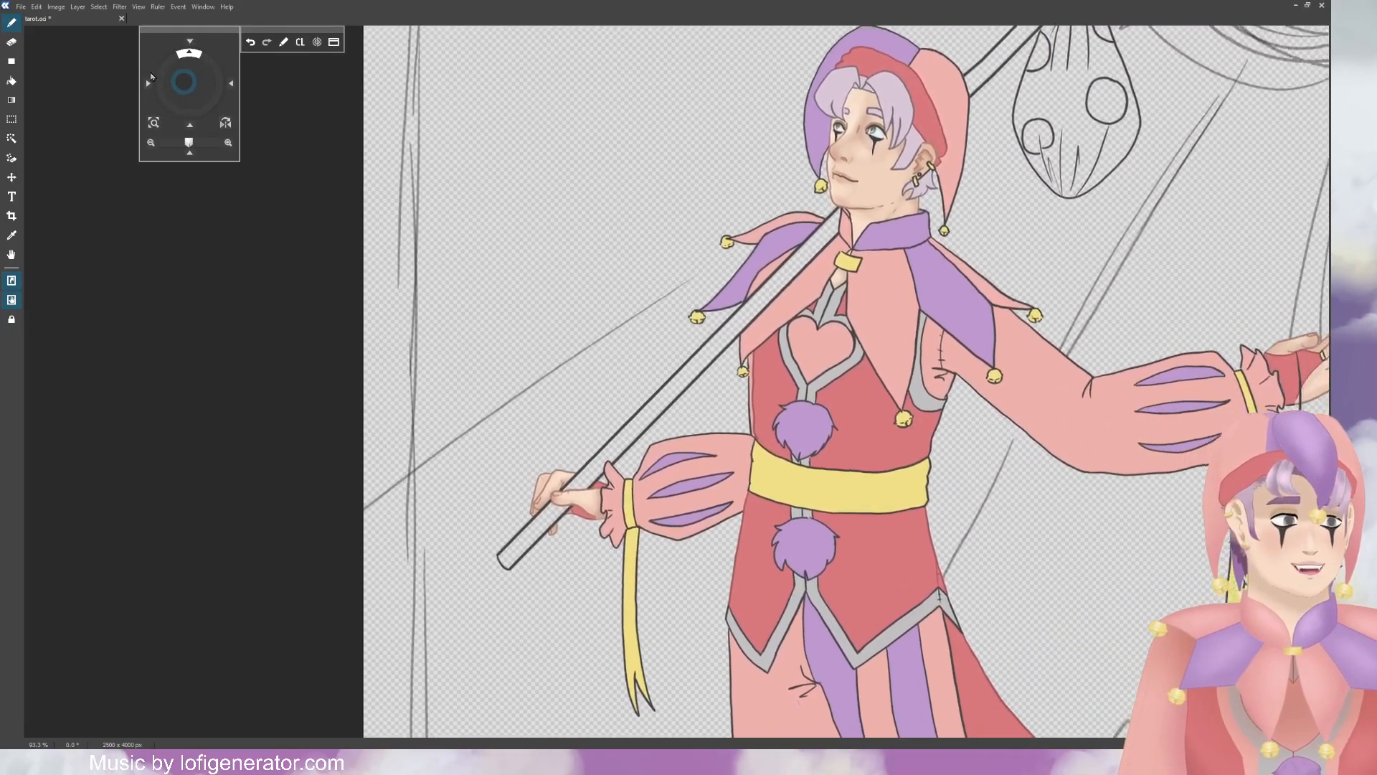
{"action": "scroll", "coordinate": [657, 247], "scroll_direction": "down", "scroll_amount": 3}
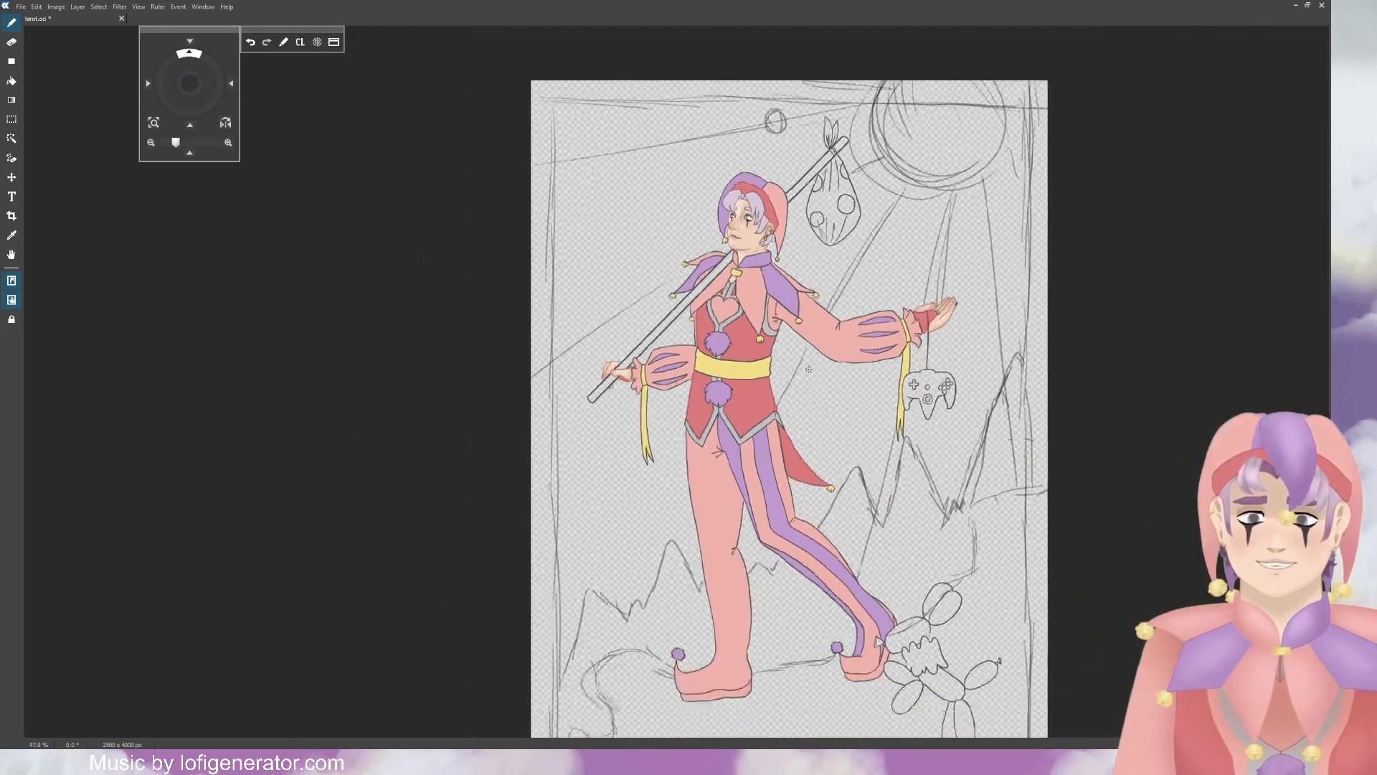
{"action": "scroll", "coordinate": [761, 200], "scroll_direction": "up", "scroll_amount": 5}
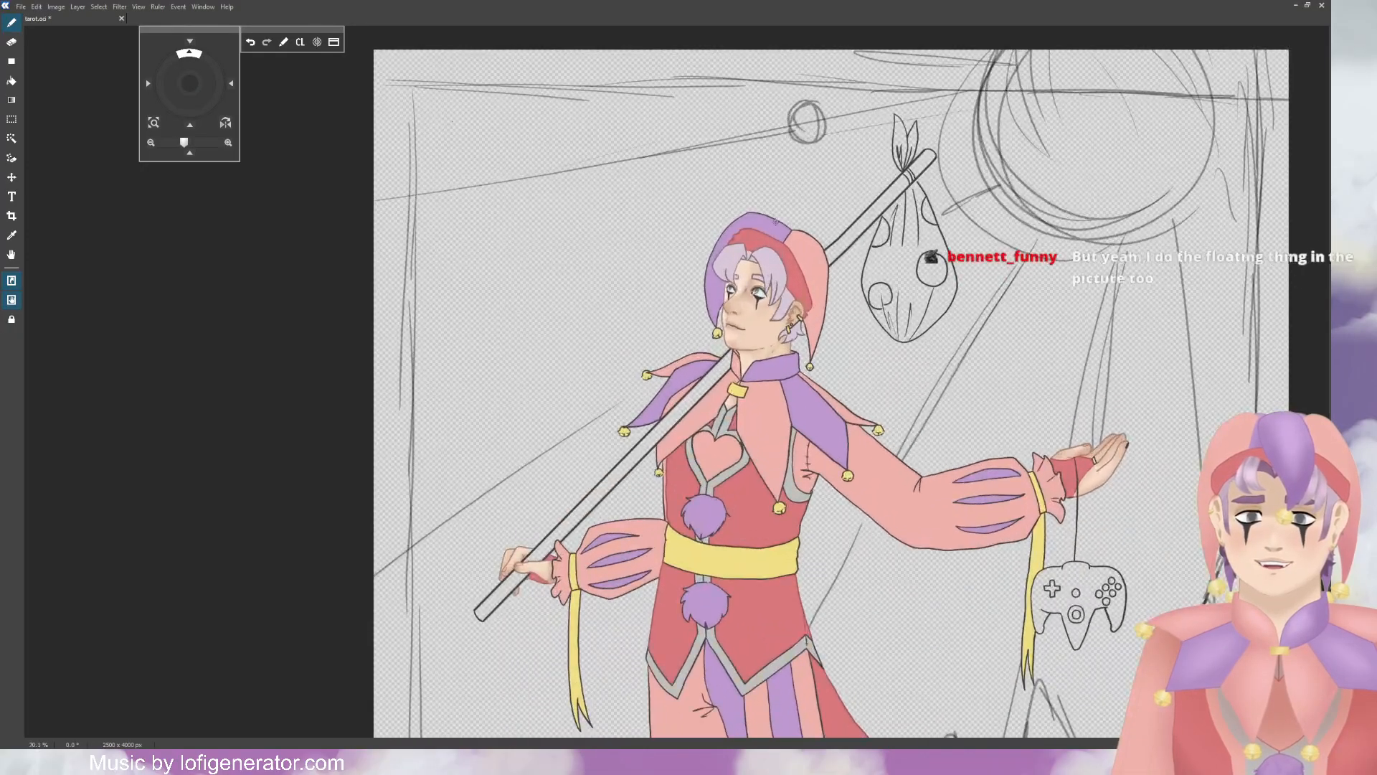
{"action": "scroll", "coordinate": [759, 226], "scroll_direction": "up", "scroll_amount": 3}
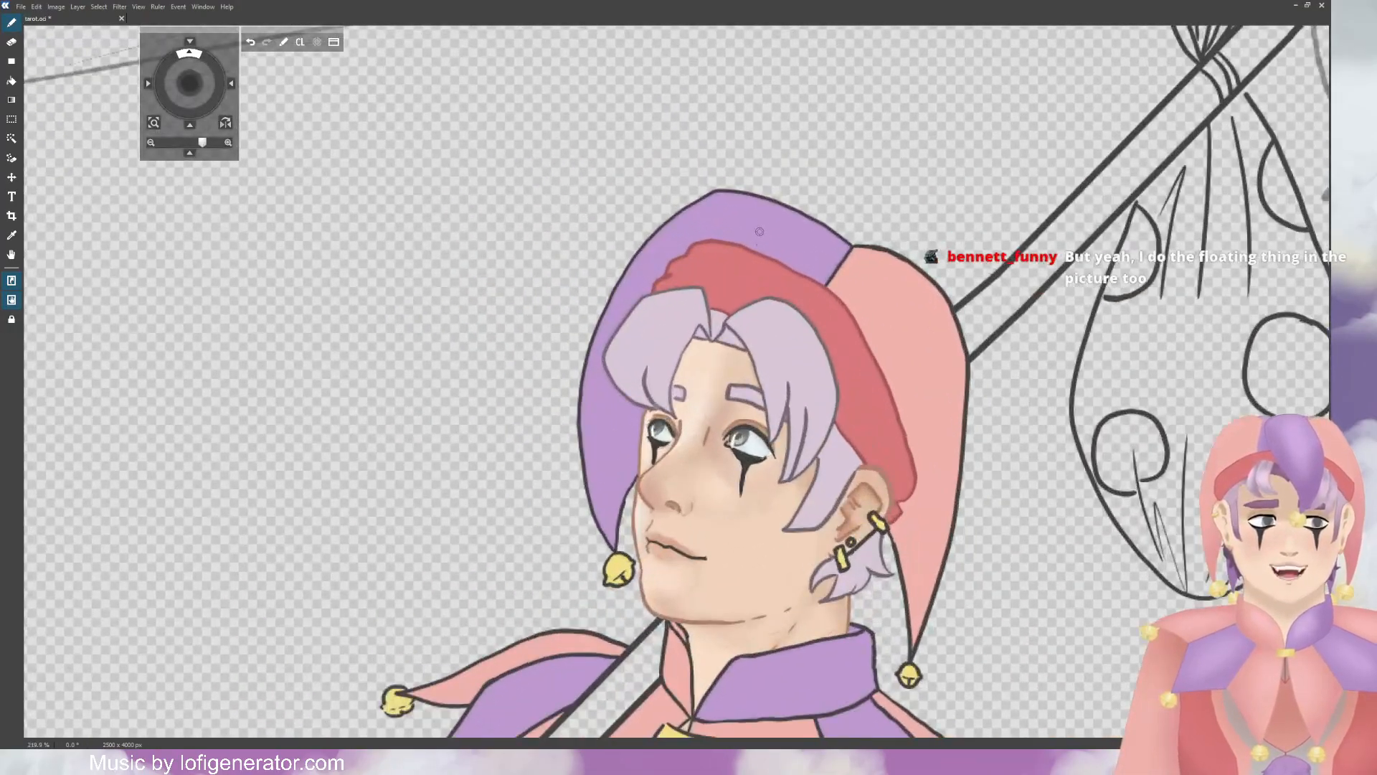
{"action": "scroll", "coordinate": [855, 317], "scroll_direction": "up", "scroll_amount": 2}
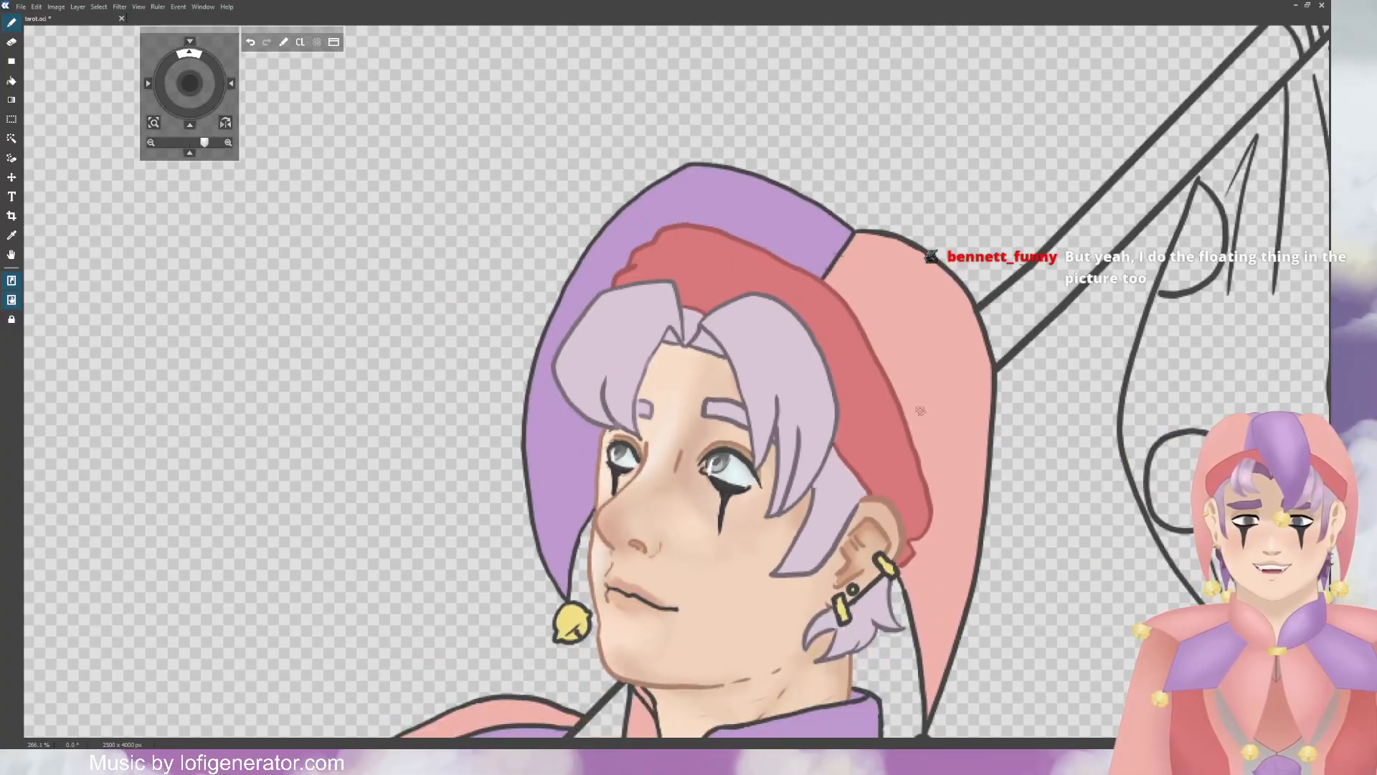
{"action": "scroll", "coordinate": [901, 340], "scroll_direction": "down", "scroll_amount": 5}
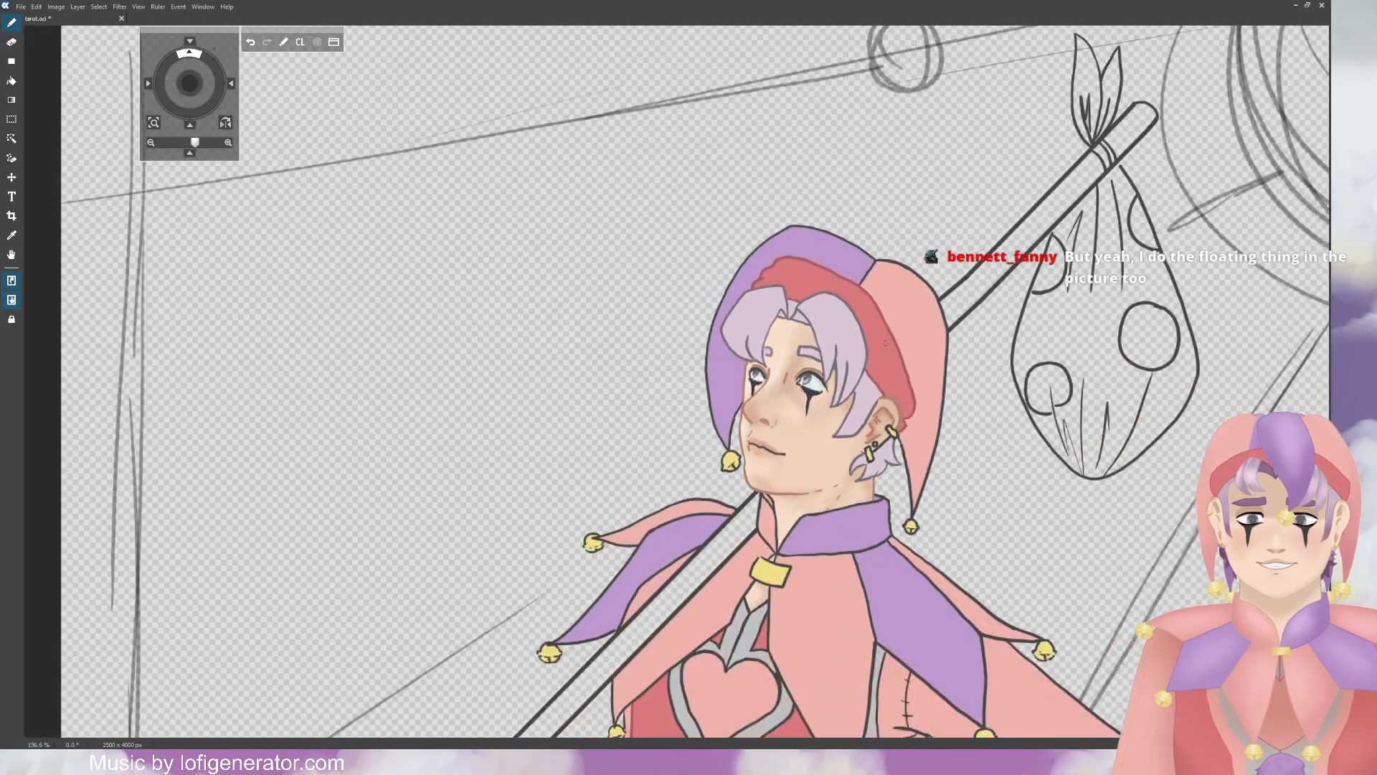
Step: Recolor the central seam, top and upper outer outline of the hat's pink half in dusky pink, cleaning the edge where it meets the staff
{"action": "scroll", "coordinate": [888, 347], "scroll_direction": "up", "scroll_amount": 6}
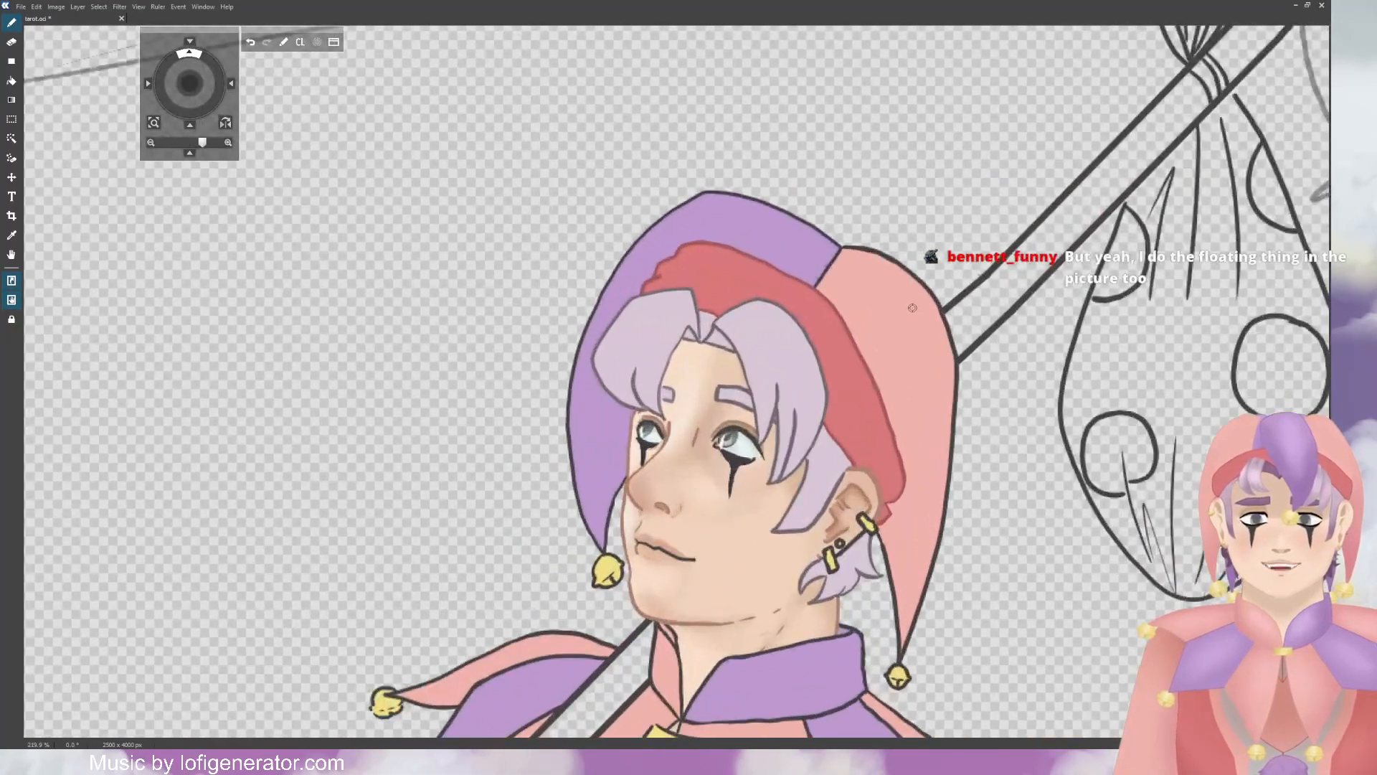
{"action": "scroll", "coordinate": [897, 299], "scroll_direction": "up", "scroll_amount": 2}
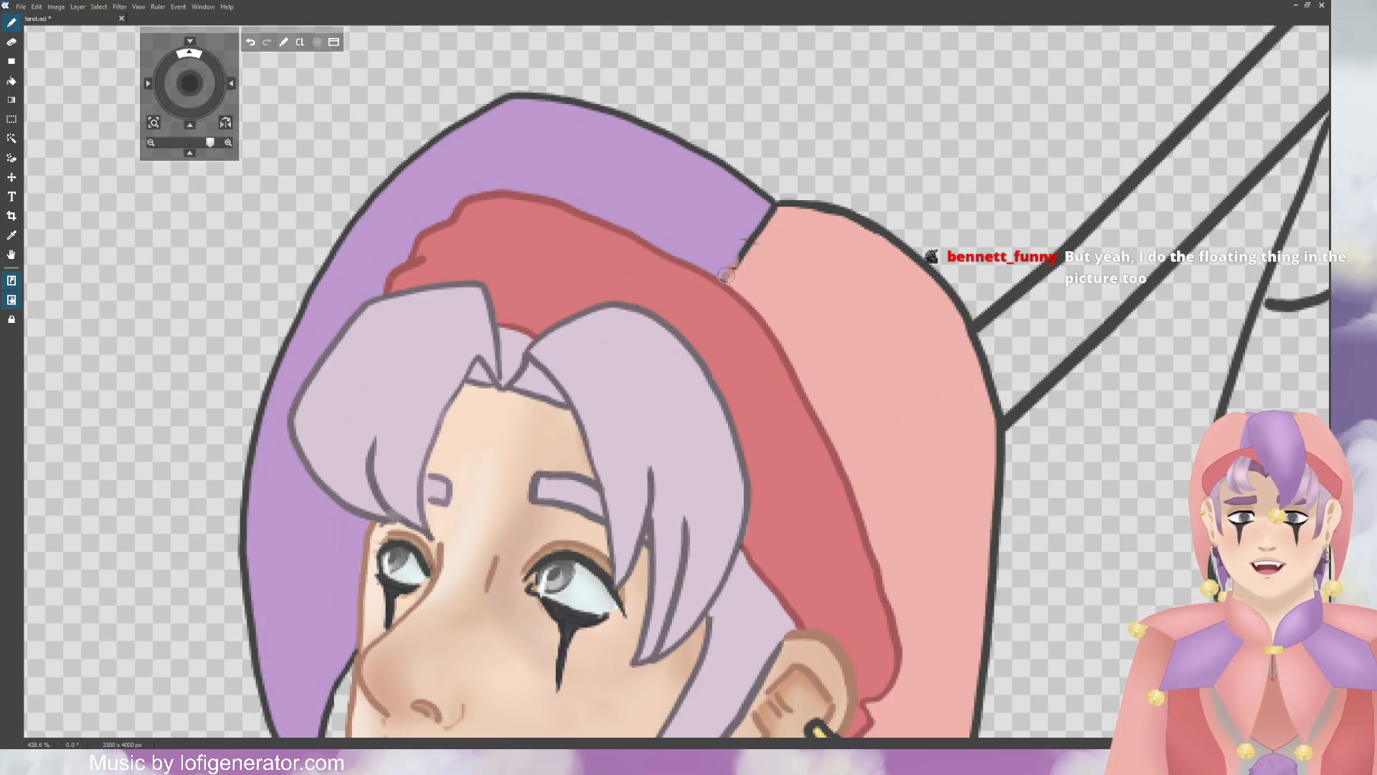
{"action": "mouse_move", "coordinate": [726, 276]}
{"action": "left_mouse_down"}
{"action": "mouse_move", "coordinate": [736, 249]}
{"action": "mouse_move", "coordinate": [767, 247]}
{"action": "mouse_move", "coordinate": [749, 236]}
{"action": "mouse_move", "coordinate": [801, 200]}
{"action": "mouse_move", "coordinate": [789, 206]}
{"action": "mouse_move", "coordinate": [878, 221]}
{"action": "mouse_move", "coordinate": [822, 198]}
{"action": "mouse_move", "coordinate": [925, 257]}
{"action": "mouse_move", "coordinate": [976, 345]}
{"action": "mouse_move", "coordinate": [968, 321]}
{"action": "mouse_move", "coordinate": [1004, 426]}
{"action": "mouse_move", "coordinate": [989, 388]}
{"action": "mouse_move", "coordinate": [1004, 508]}
{"action": "mouse_move", "coordinate": [996, 455]}
{"action": "mouse_move", "coordinate": [971, 549]}
{"action": "left_mouse_up"}
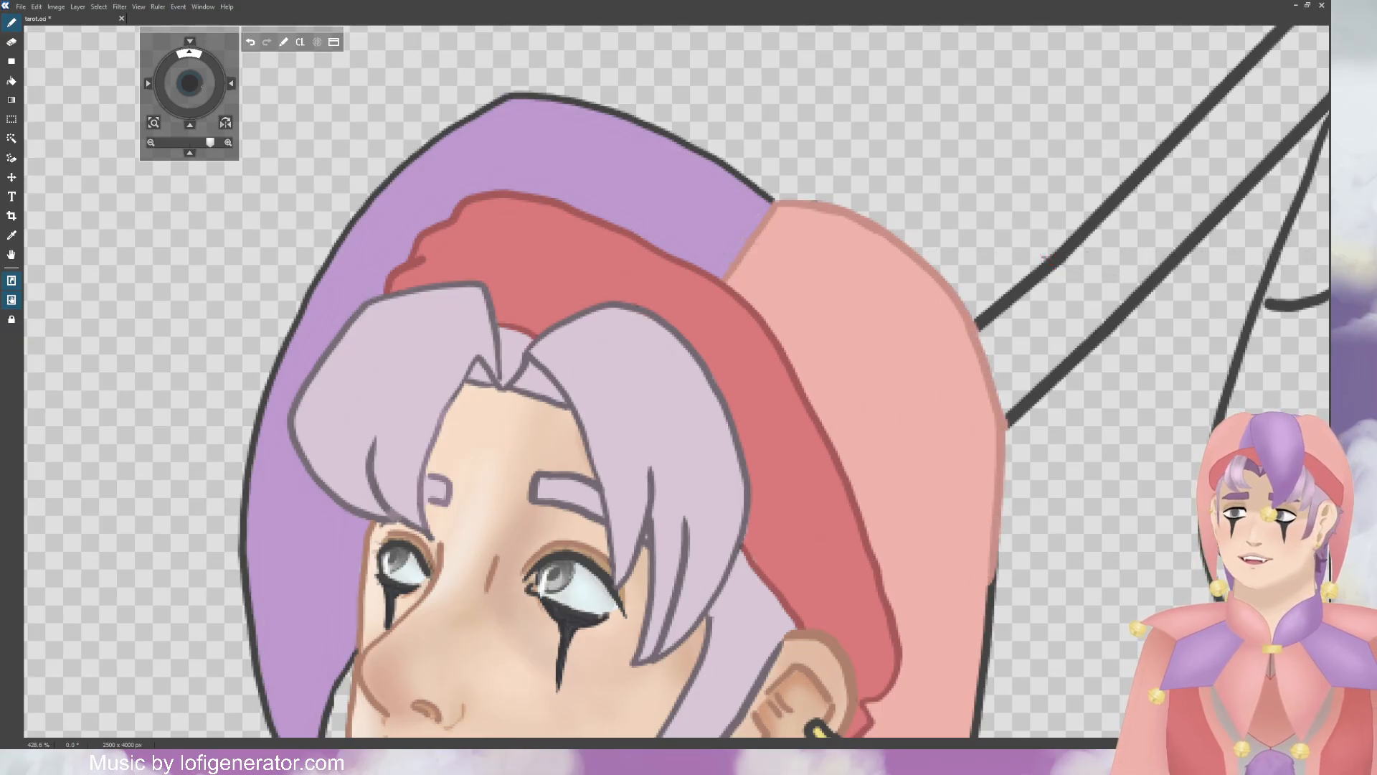
{"action": "left_click_drag", "start_coordinate": [188, 82], "coordinate": [172, 68]}
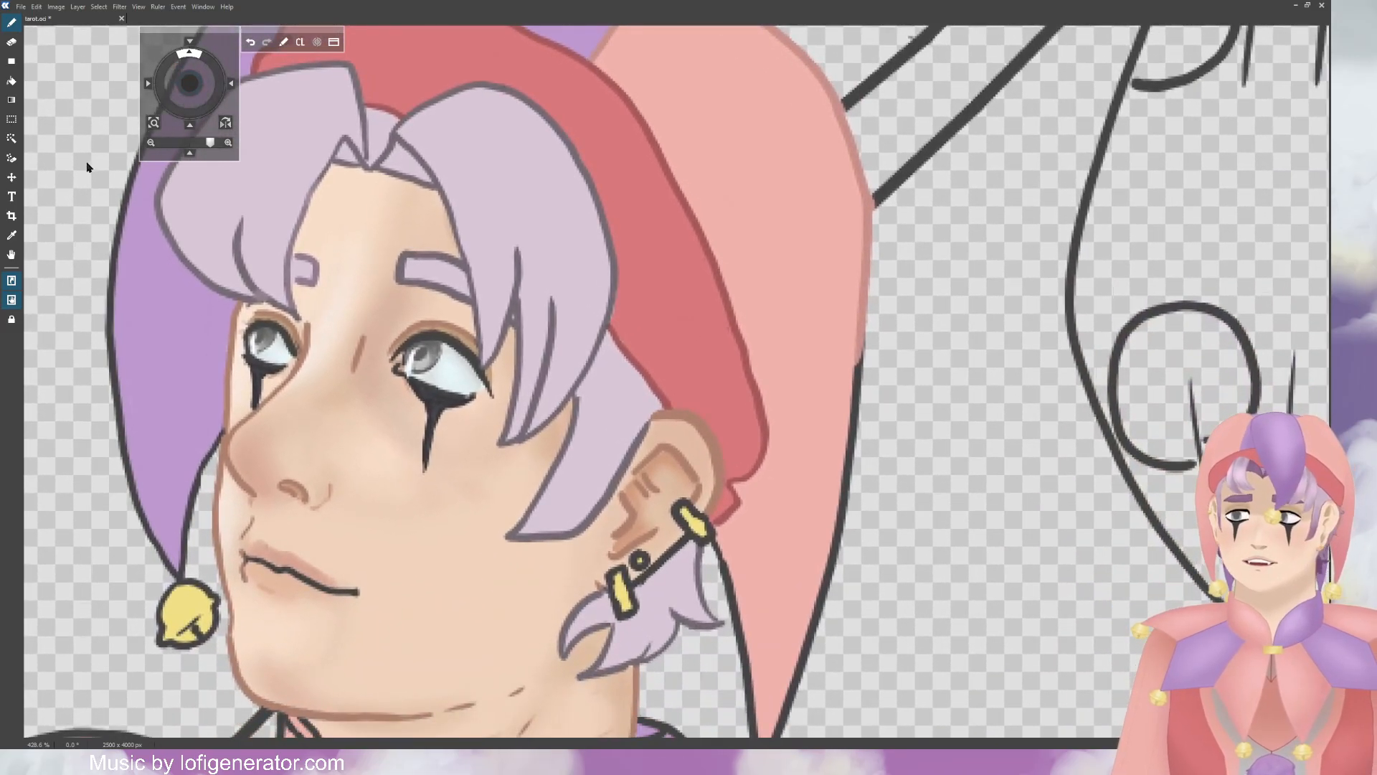
{"action": "key", "text": "e"}
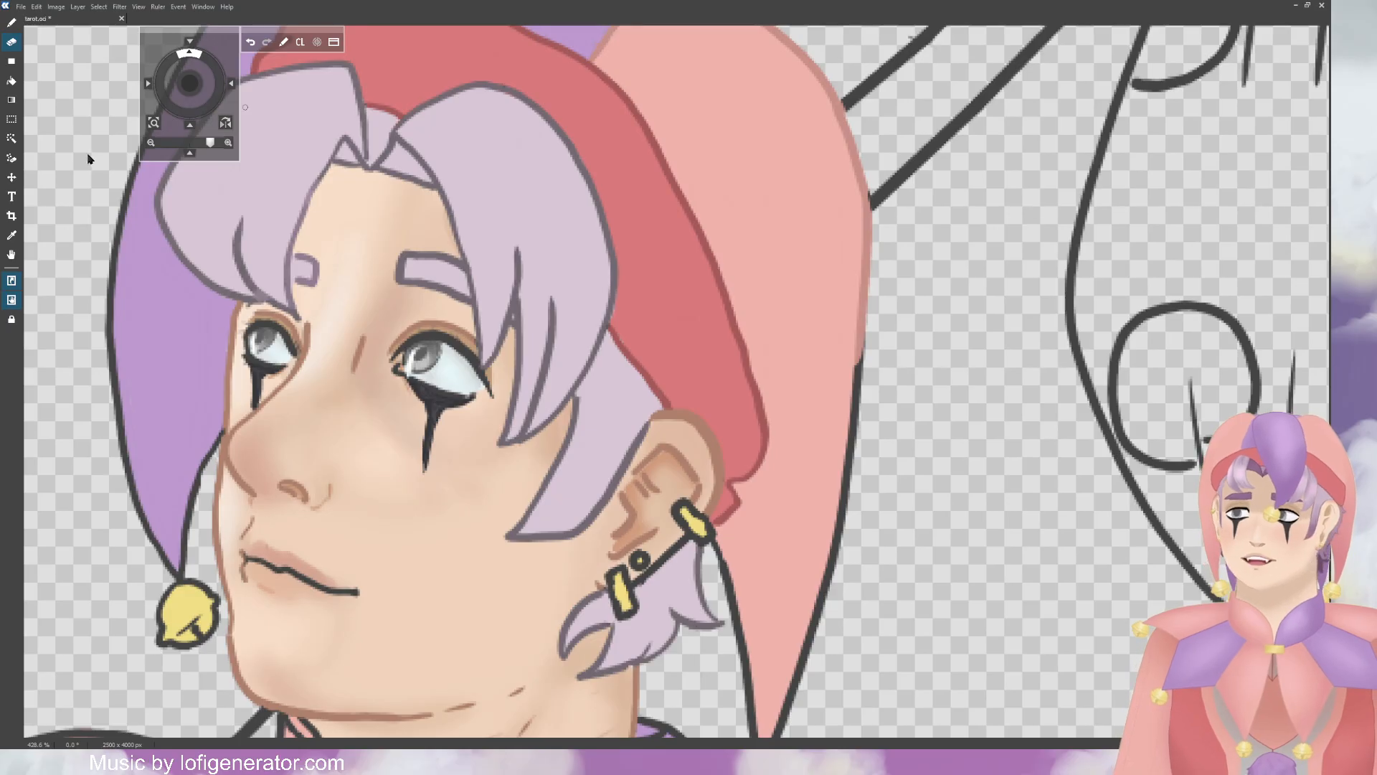
{"action": "key", "text": "b"}
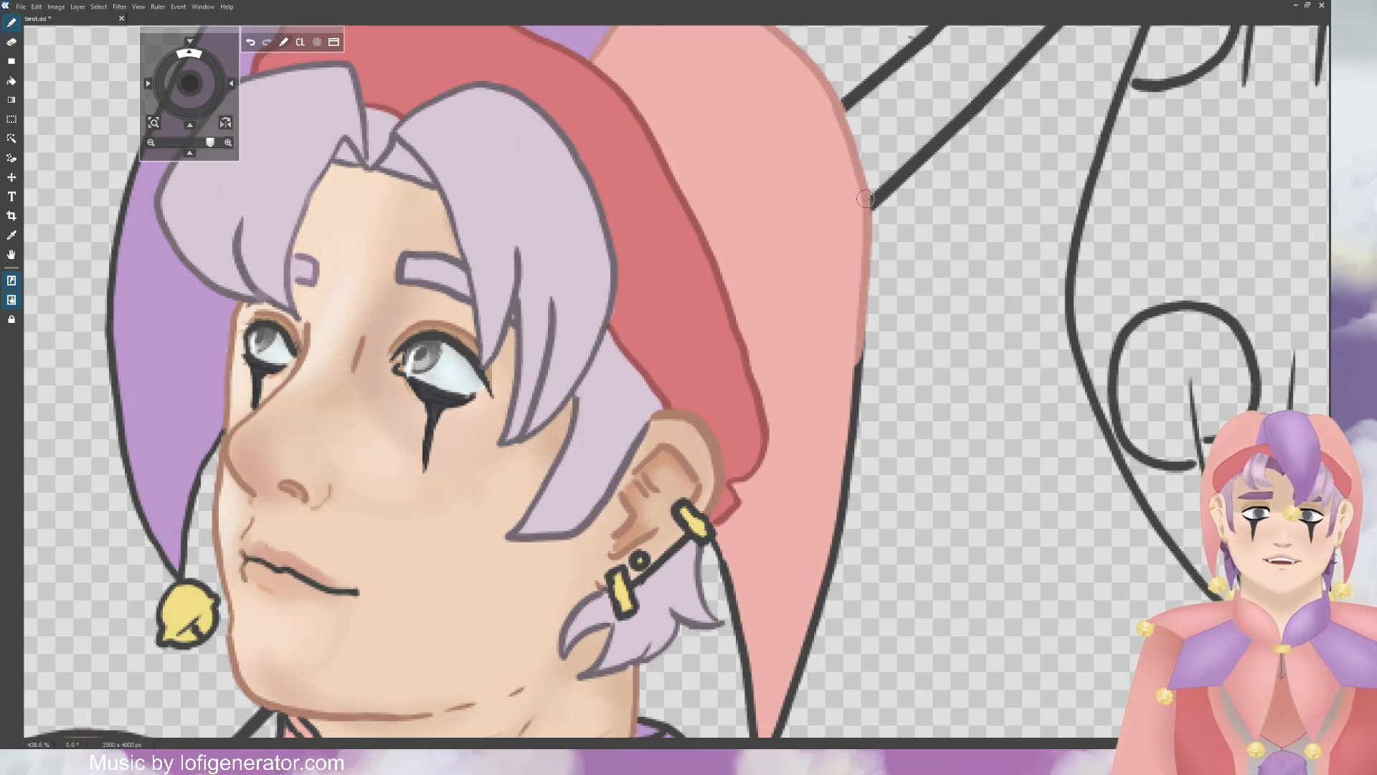
Step: Recolor the outer outline of the hat's pink point downwards and its inner edge below the ear in dusky pink
{"action": "left_click_drag", "start_coordinate": [858, 337], "coordinate": [820, 607]}
{"action": "left_click_drag", "start_coordinate": [833, 538], "coordinate": [815, 623]}
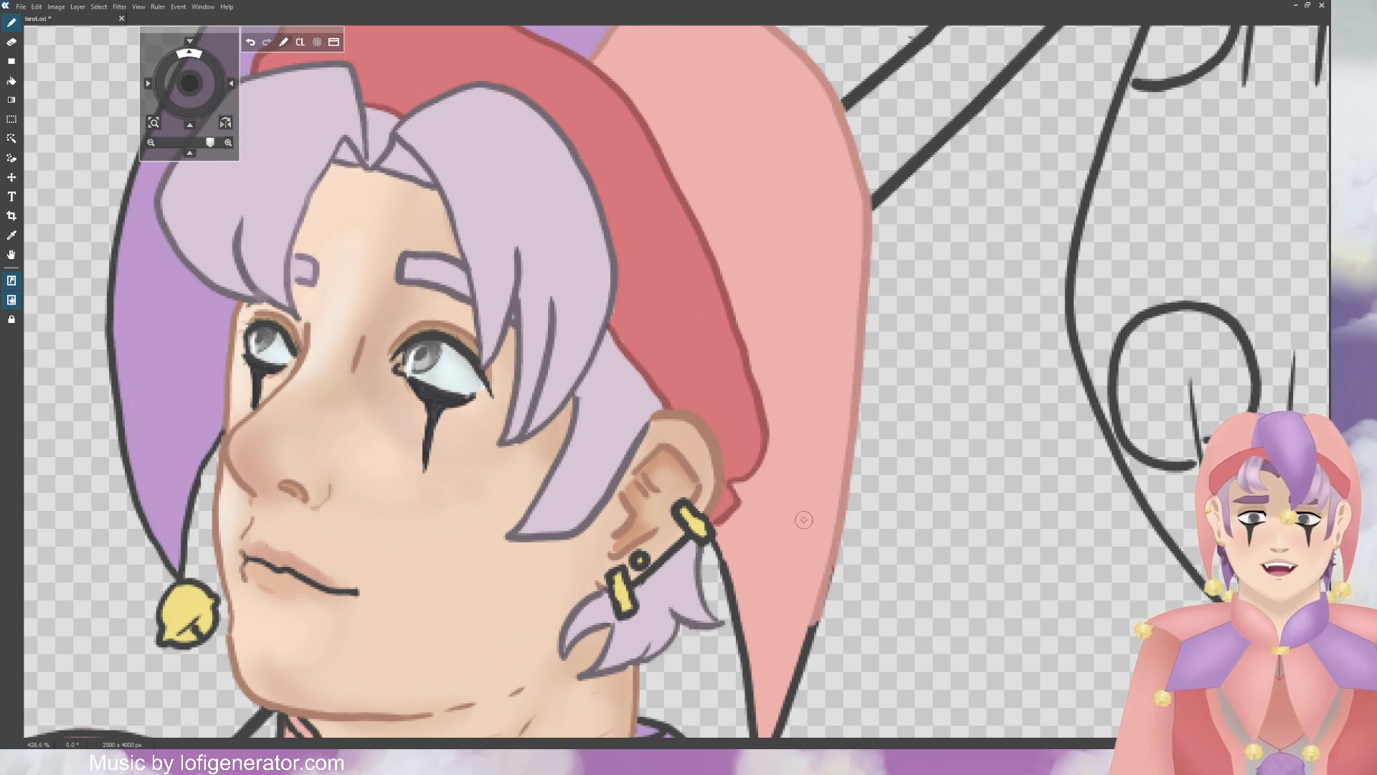
{"action": "left_click_drag", "start_coordinate": [196, 86], "coordinate": [200, 97]}
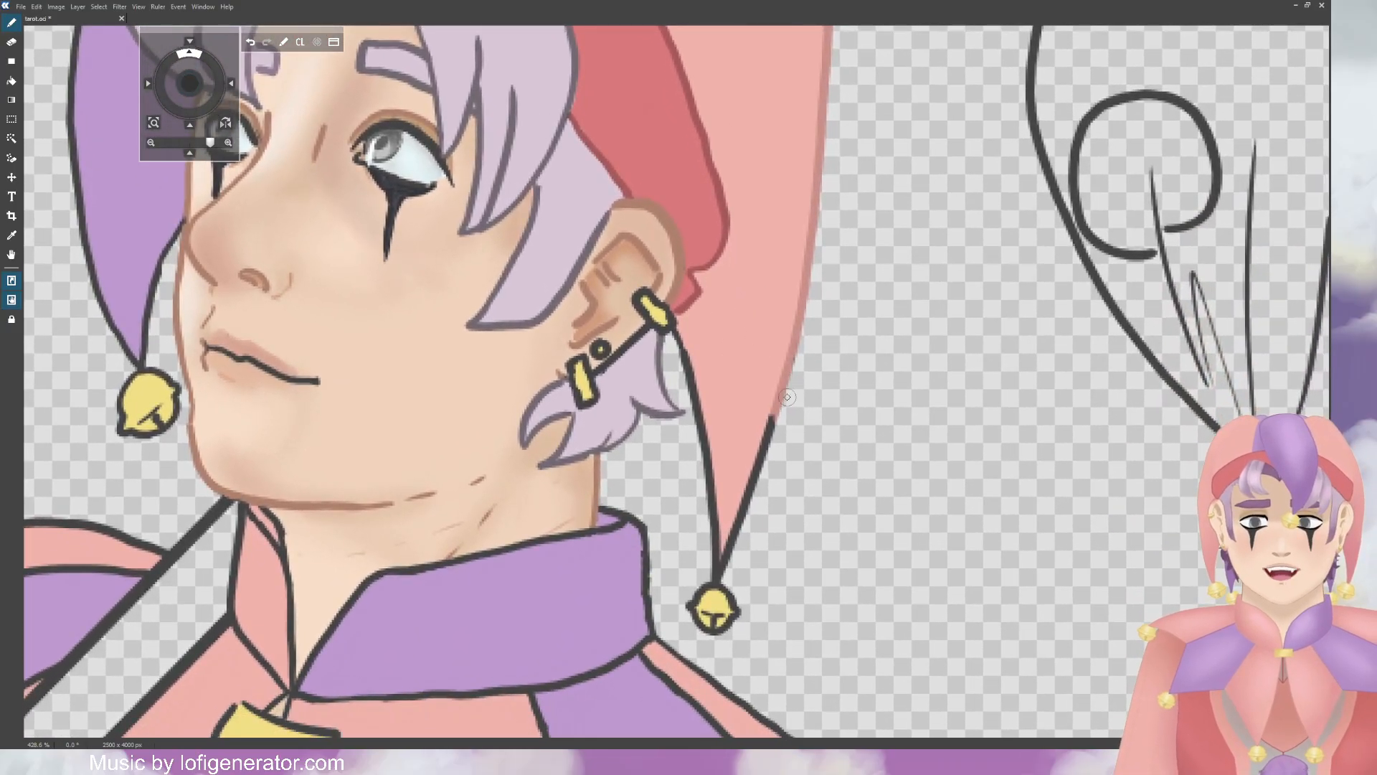
{"action": "left_click_drag", "start_coordinate": [788, 393], "coordinate": [741, 519]}
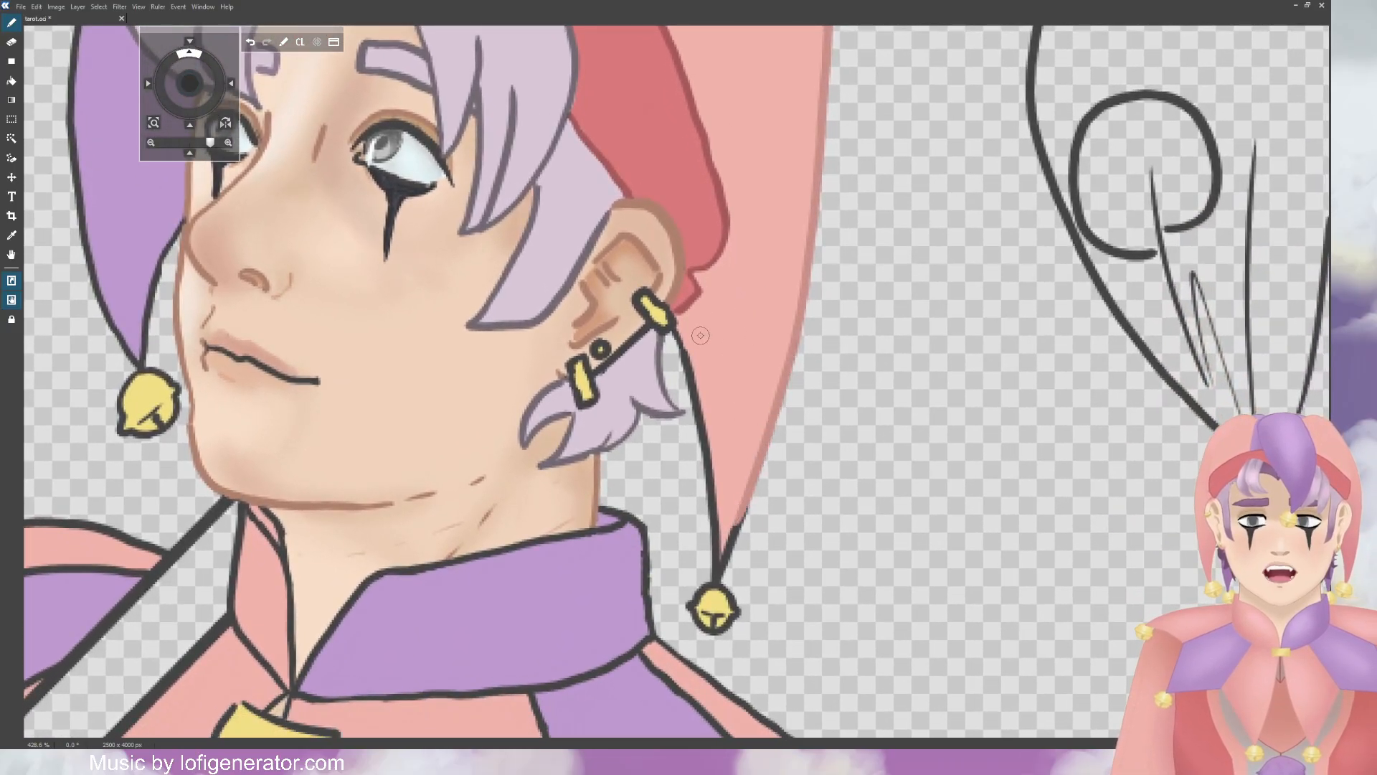
{"action": "mouse_move", "coordinate": [684, 353]}
{"action": "left_mouse_down"}
{"action": "mouse_move", "coordinate": [678, 337]}
{"action": "mouse_move", "coordinate": [716, 516]}
{"action": "mouse_move", "coordinate": [715, 432]}
{"action": "left_mouse_up"}
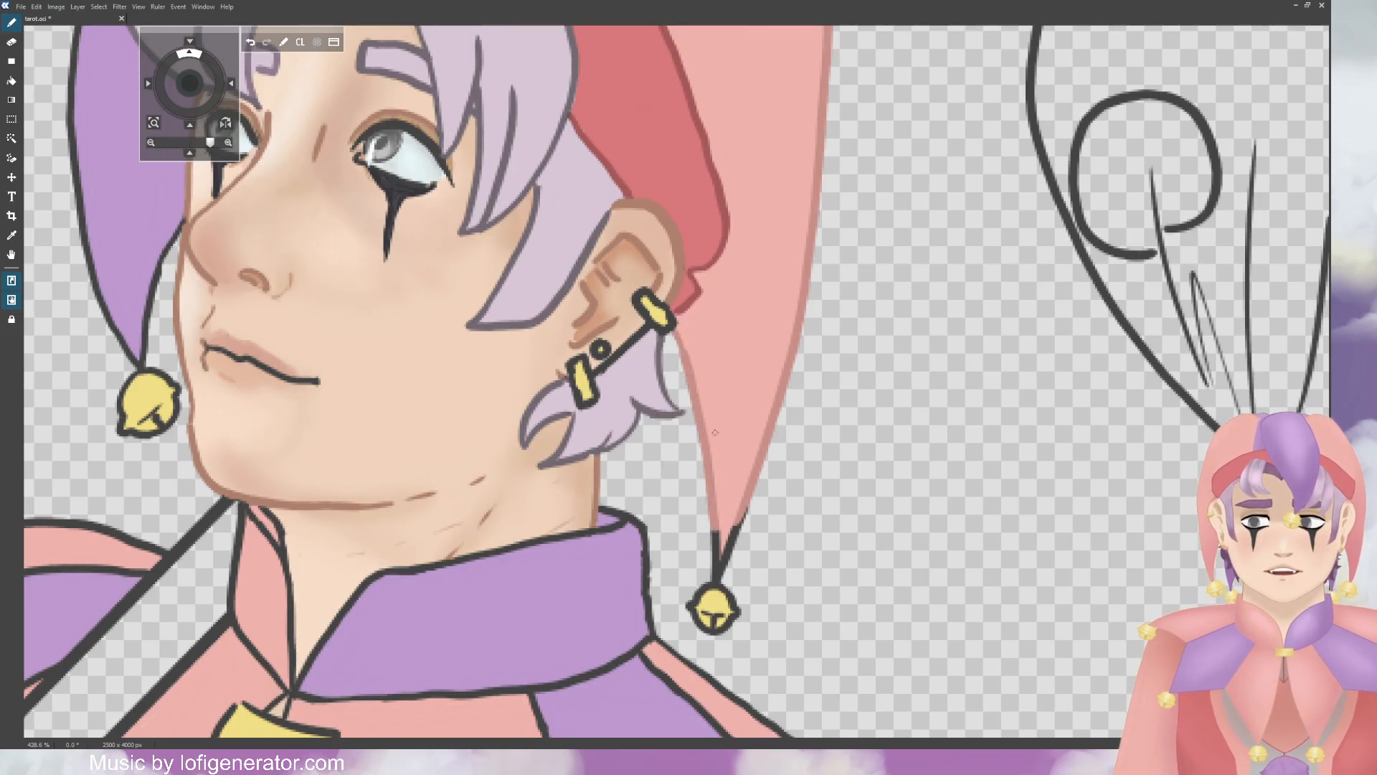
{"action": "left_click_drag", "start_coordinate": [713, 506], "coordinate": [715, 533]}
Step: Touch up the hair beside the hat's pink point and recolor the remaining dark lines at its tip above the bell in dusky pink
{"action": "left_click", "coordinate": [12, 41]}
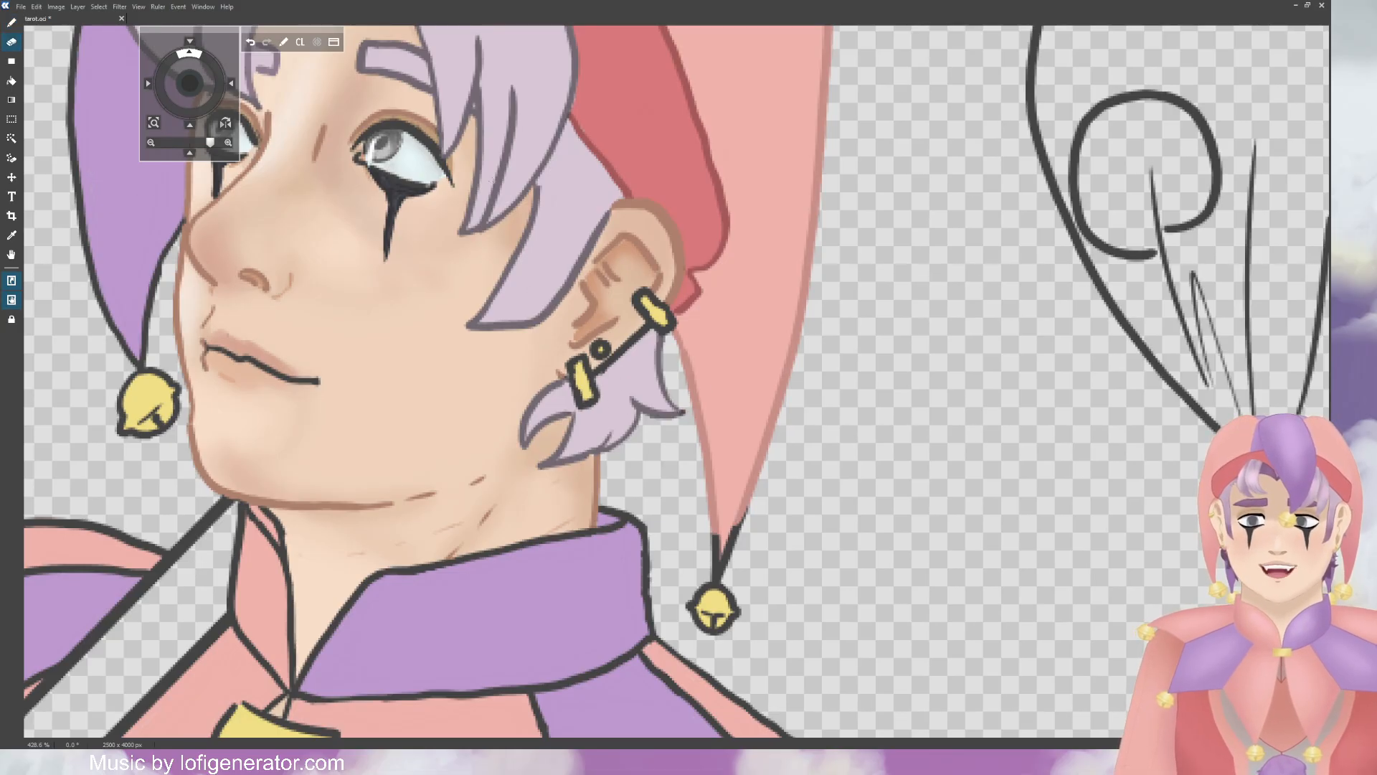
{"action": "left_click", "coordinate": [250, 42]}
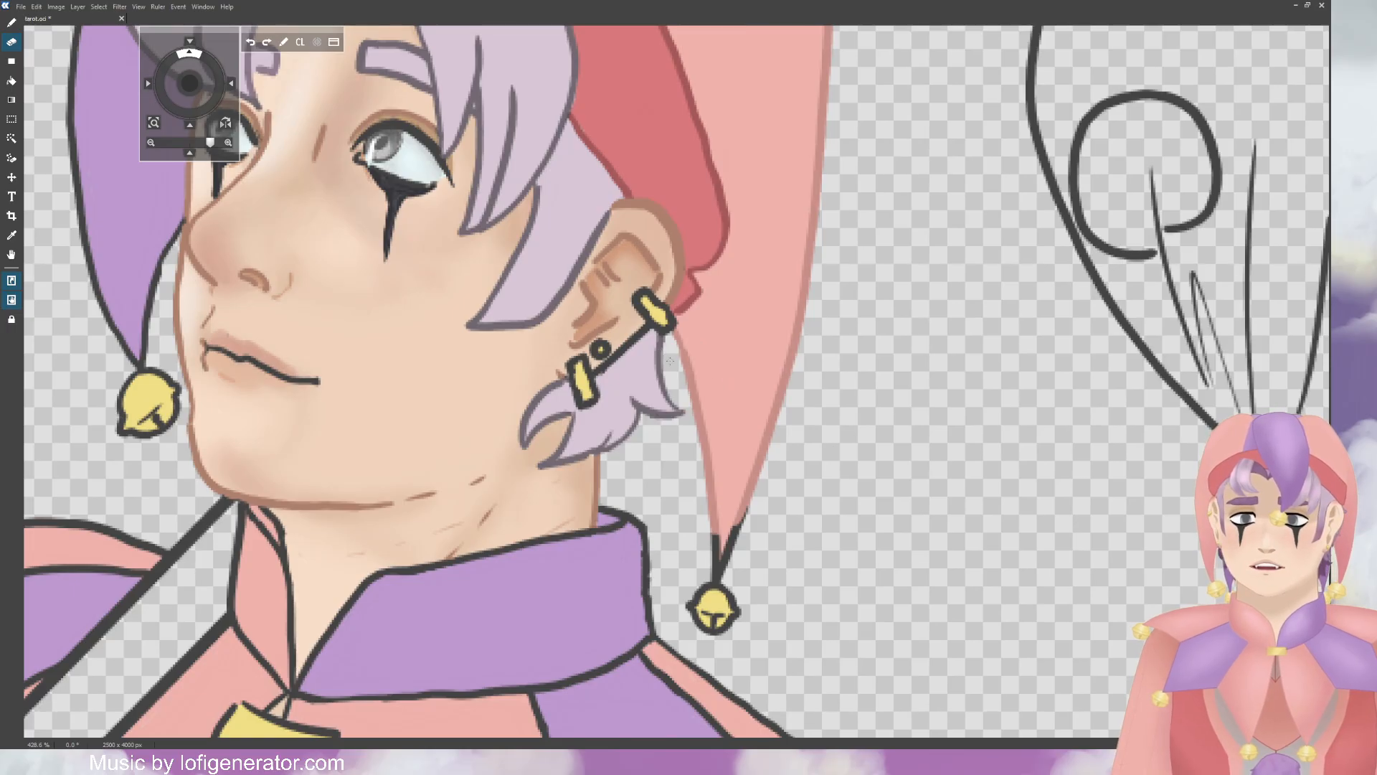
{"action": "left_click", "coordinate": [251, 42]}
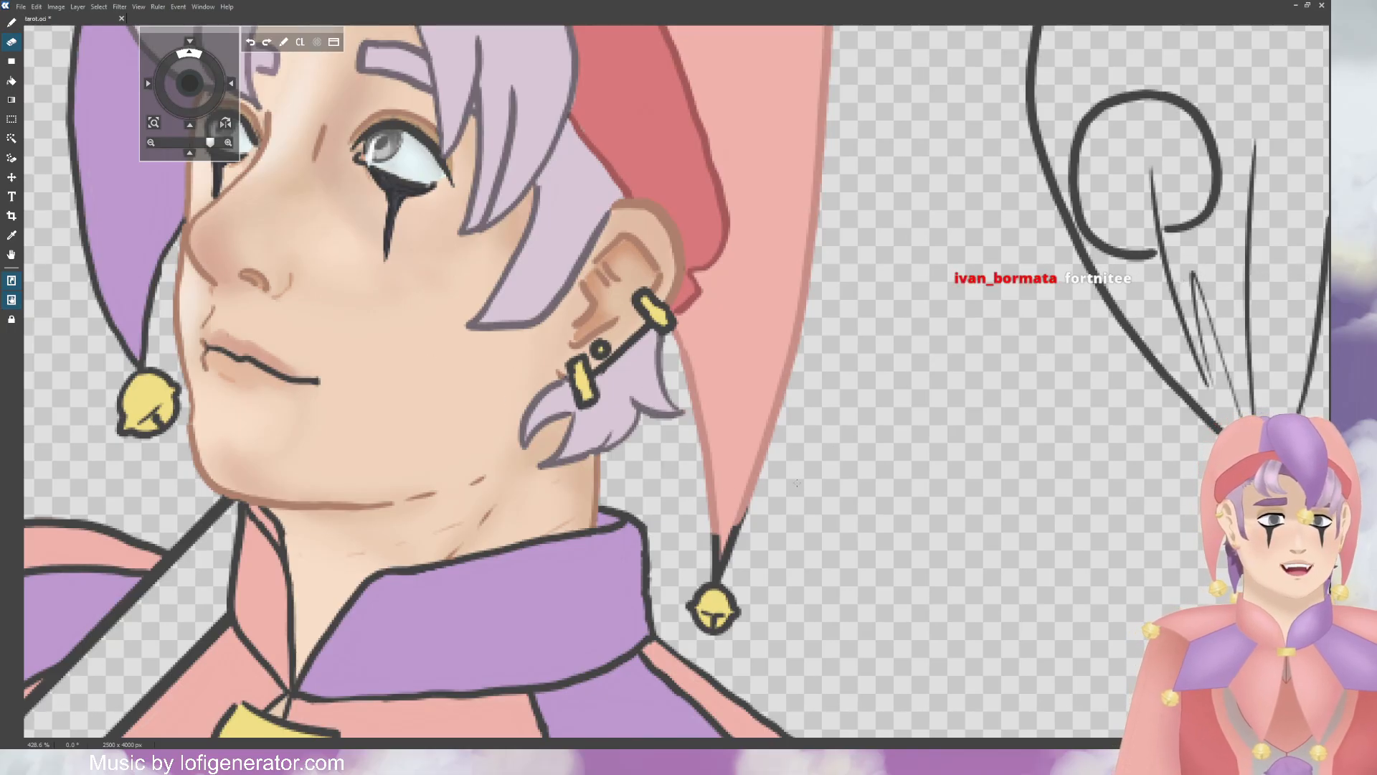
{"action": "key", "text": "b"}
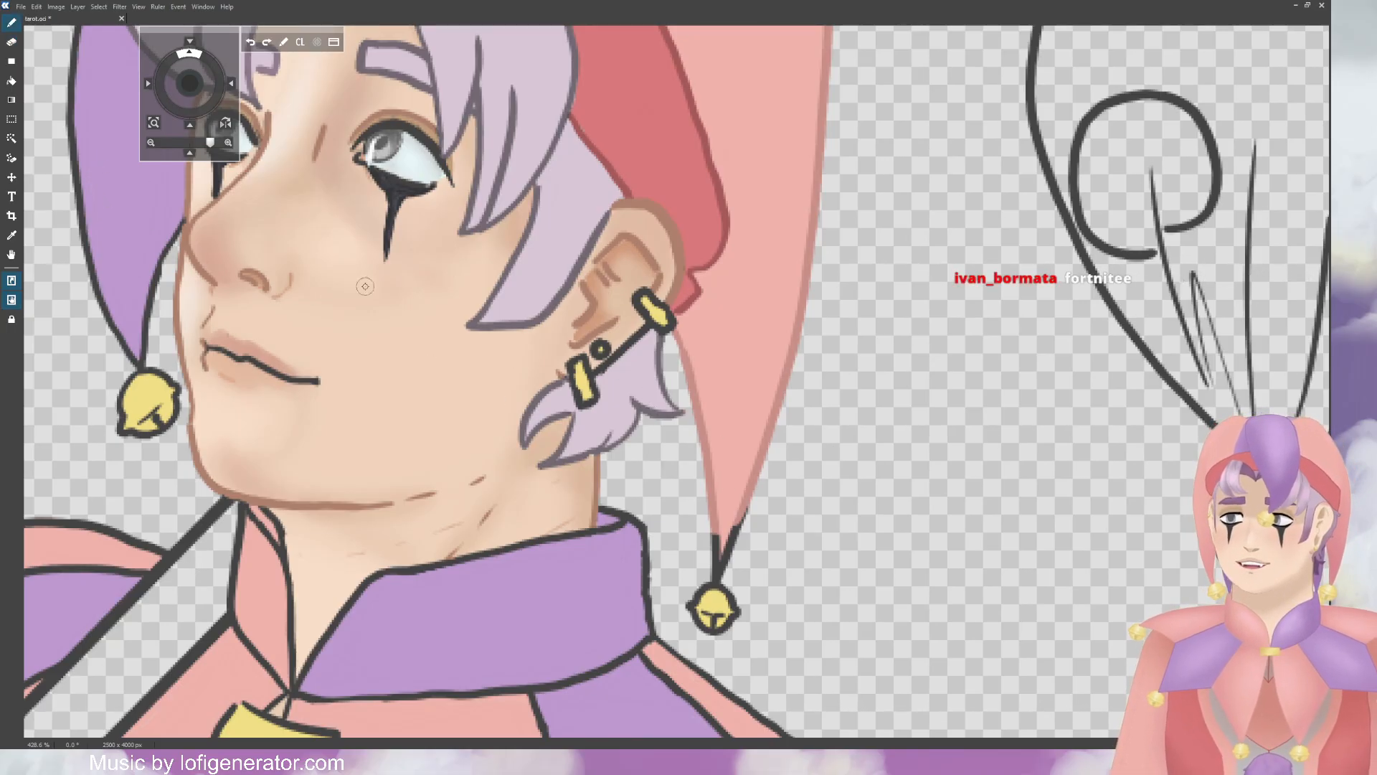
{"action": "left_click_drag", "start_coordinate": [681, 413], "coordinate": [686, 412]}
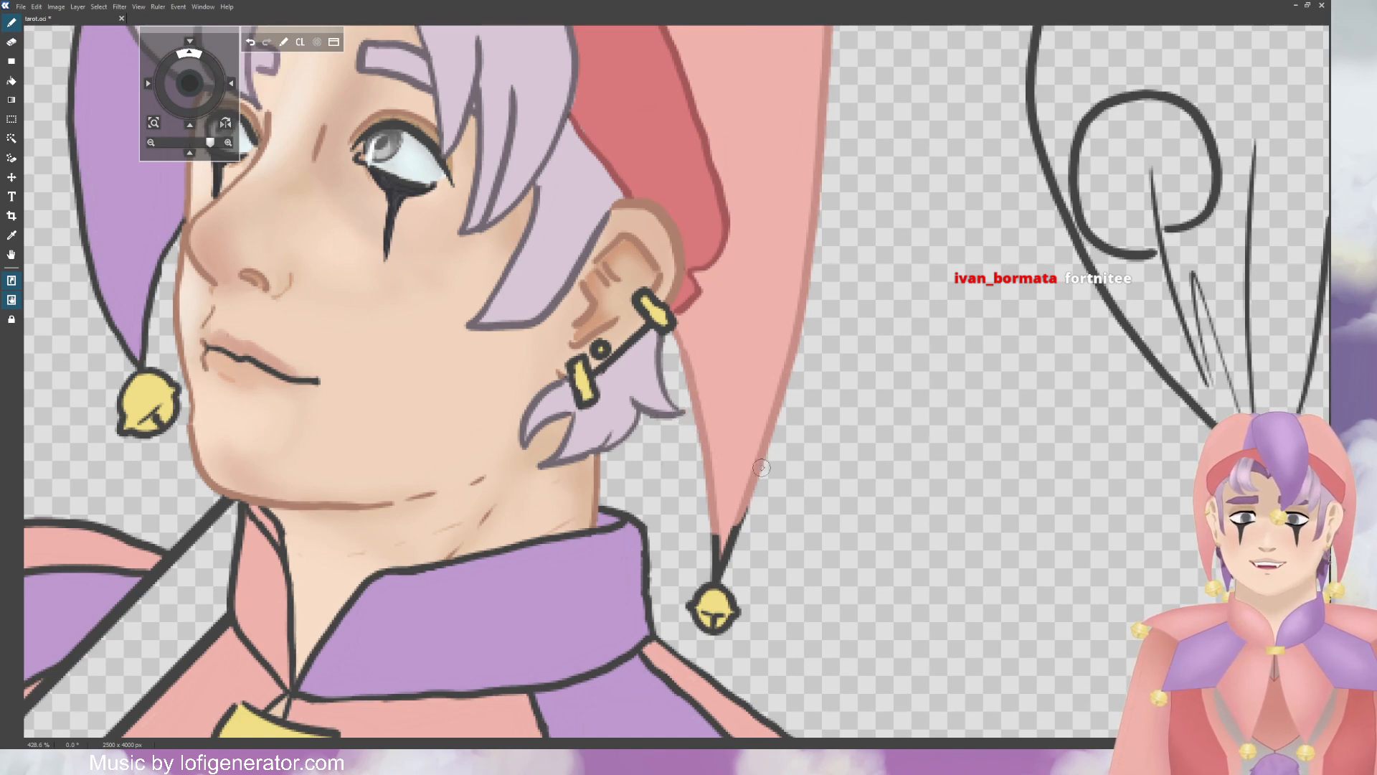
{"action": "mouse_move", "coordinate": [723, 518]}
{"action": "left_mouse_down"}
{"action": "mouse_move", "coordinate": [713, 575]}
{"action": "mouse_move", "coordinate": [750, 494]}
{"action": "left_mouse_up"}
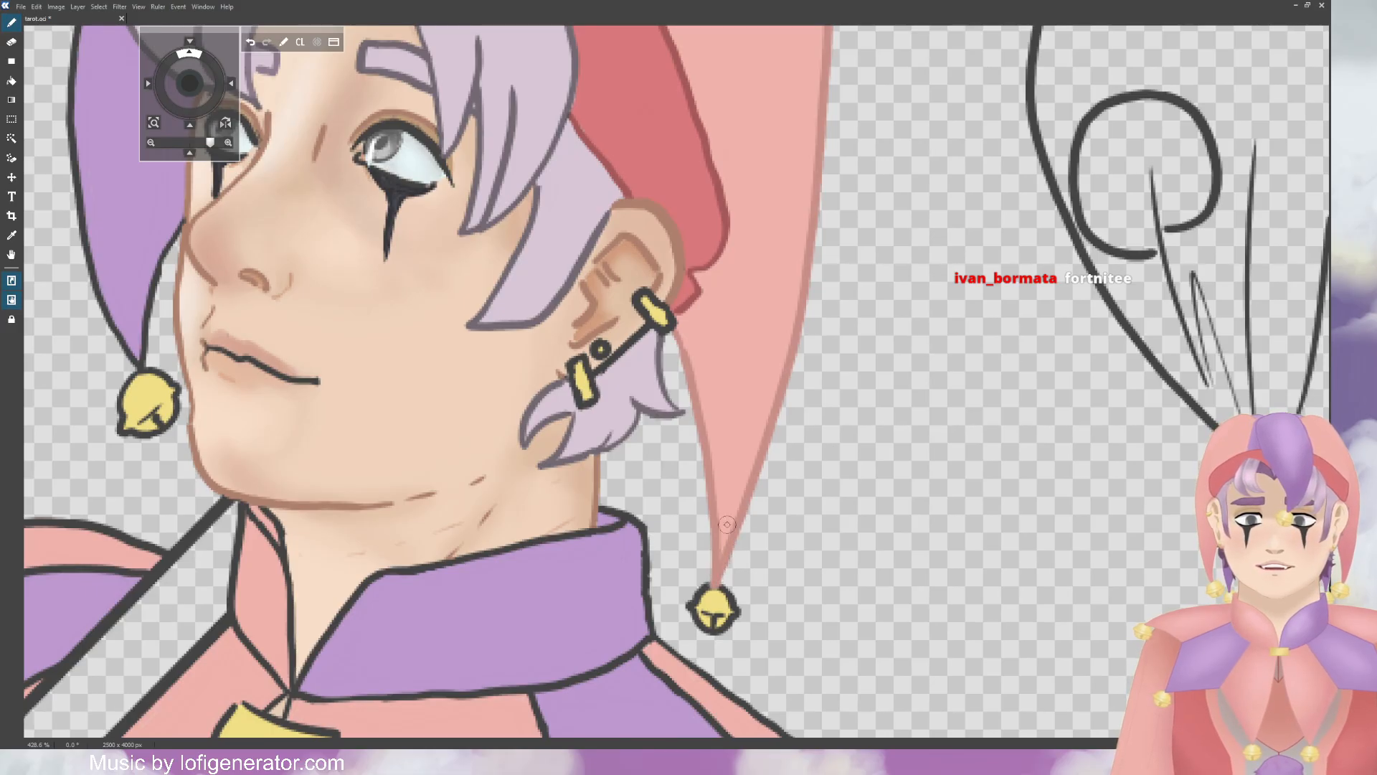
Step: Recolor the fold, outer edge and inner edge of the pink collar half in dusky pink, down to where it meets the purple half
{"action": "mouse_move", "coordinate": [189, 83]}
{"action": "left_mouse_down"}
{"action": "mouse_move", "coordinate": [203, 45]}
{"action": "mouse_move", "coordinate": [256, 88]}
{"action": "mouse_move", "coordinate": [192, 159]}
{"action": "mouse_move", "coordinate": [188, 60]}
{"action": "mouse_move", "coordinate": [203, 127]}
{"action": "left_mouse_up"}
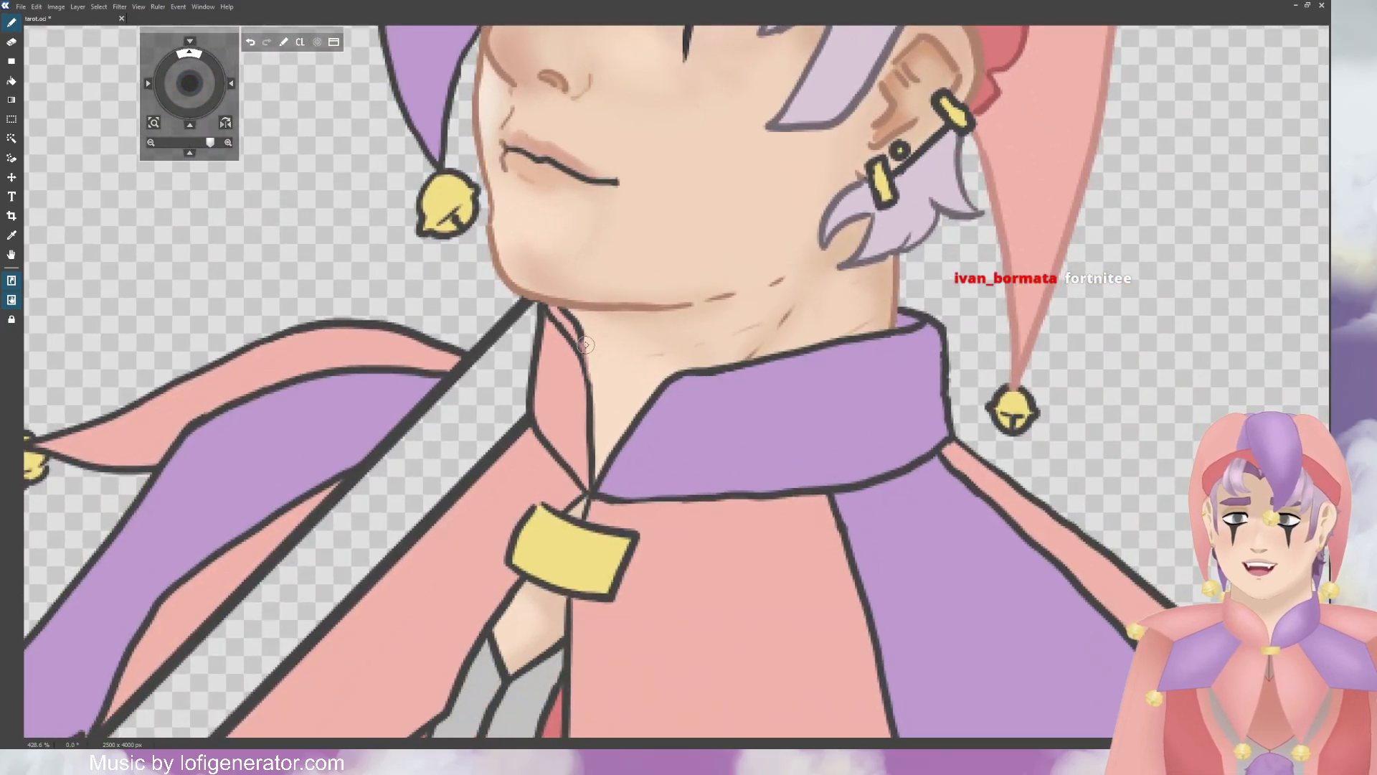
{"action": "left_click", "coordinate": [250, 43]}
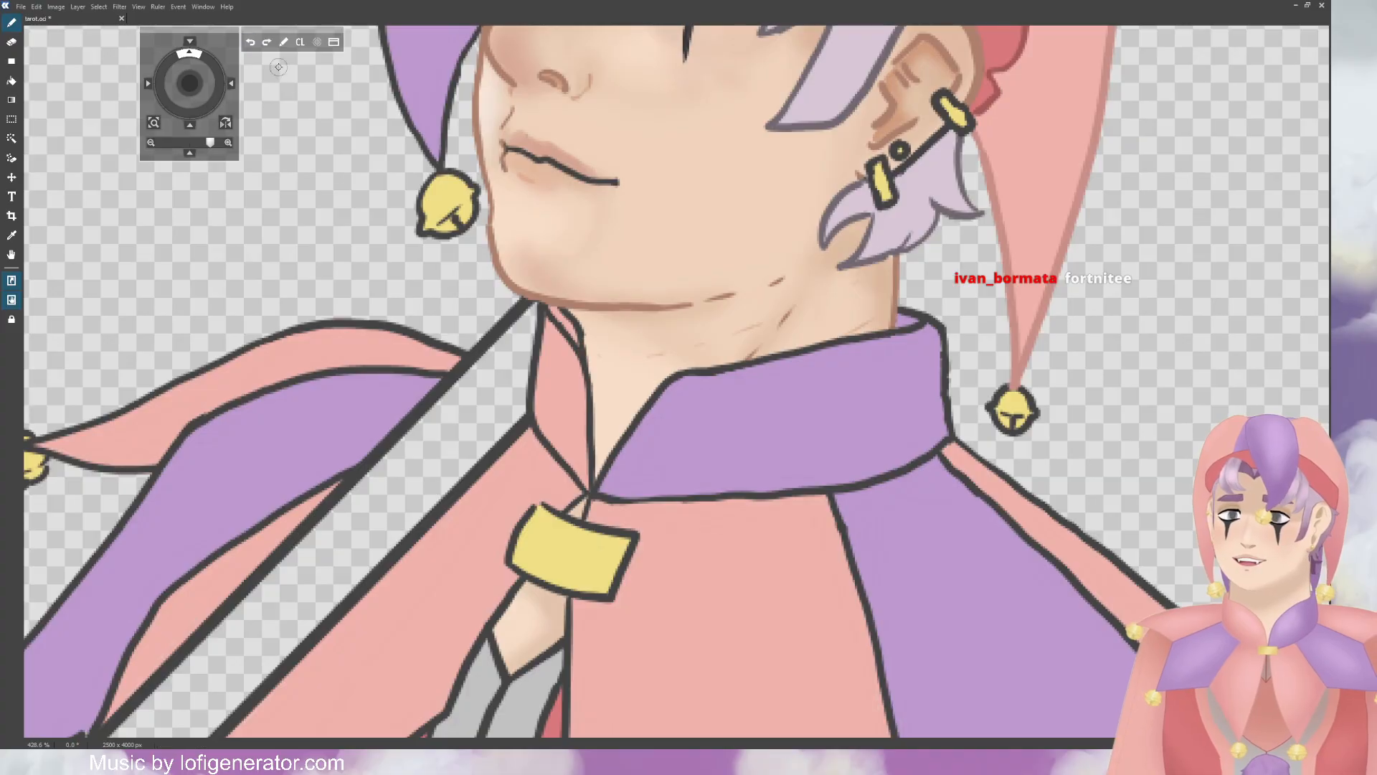
{"action": "mouse_move", "coordinate": [583, 359]}
{"action": "left_mouse_down"}
{"action": "mouse_move", "coordinate": [585, 370]}
{"action": "mouse_move", "coordinate": [578, 329]}
{"action": "left_mouse_up"}
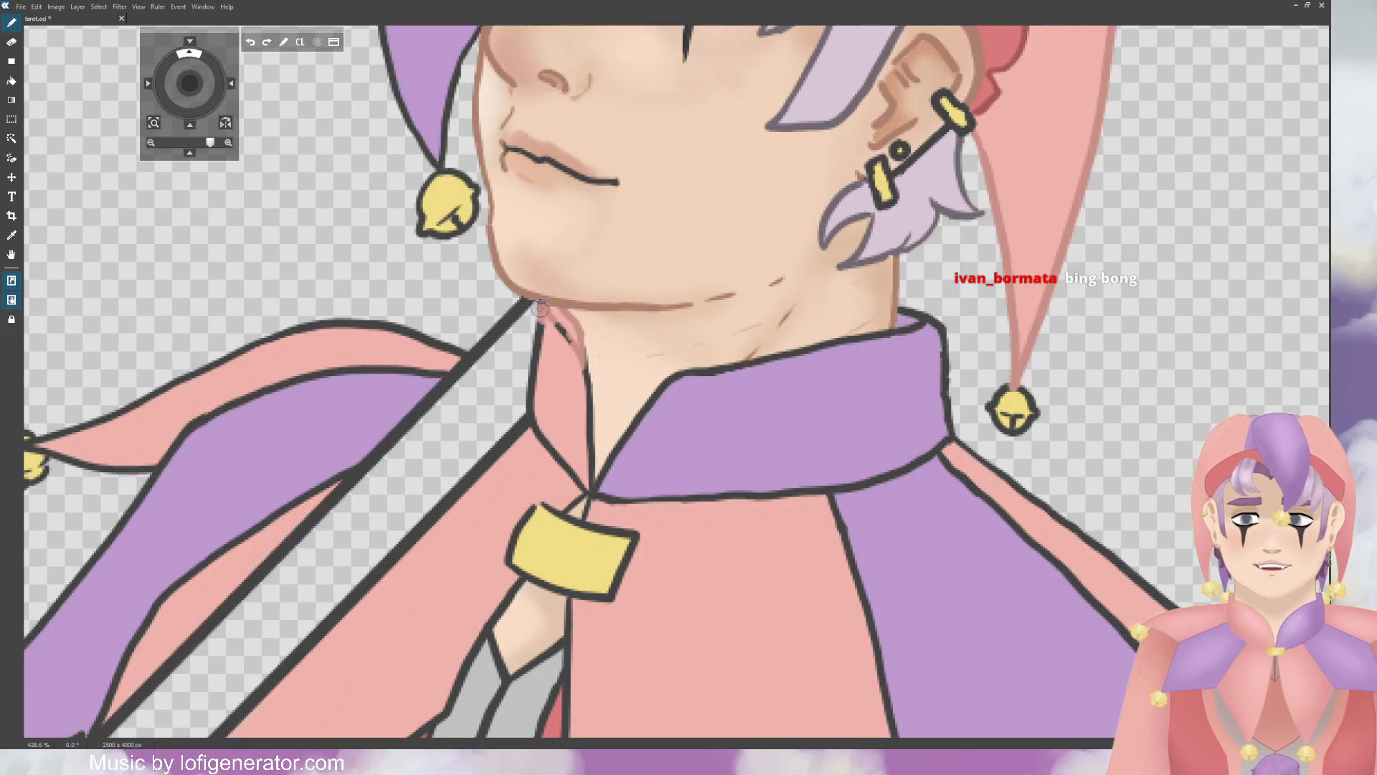
{"action": "mouse_move", "coordinate": [553, 324]}
{"action": "left_mouse_down"}
{"action": "mouse_move", "coordinate": [535, 413]}
{"action": "mouse_move", "coordinate": [526, 397]}
{"action": "mouse_move", "coordinate": [558, 456]}
{"action": "left_mouse_up"}
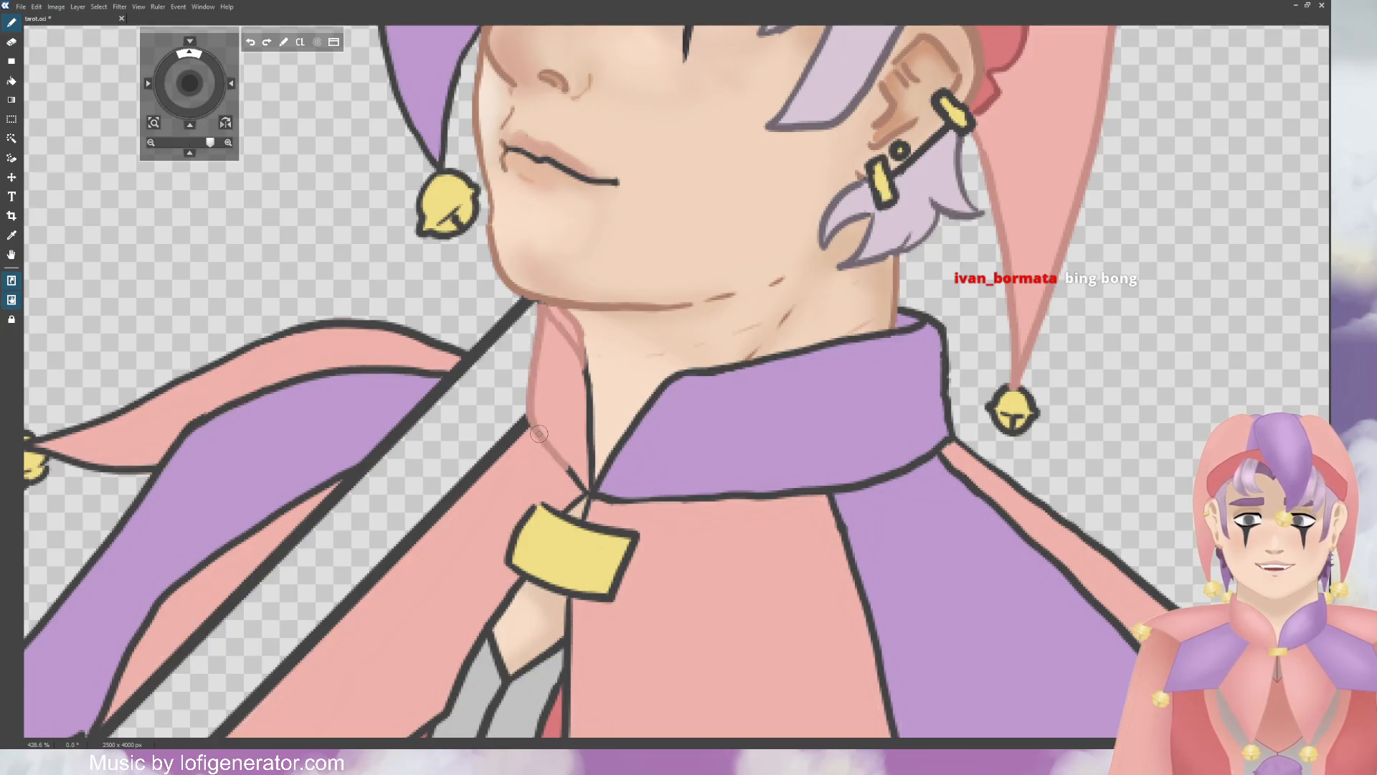
{"action": "mouse_move", "coordinate": [584, 351]}
{"action": "left_mouse_down"}
{"action": "mouse_move", "coordinate": [590, 462]}
{"action": "mouse_move", "coordinate": [577, 493]}
{"action": "mouse_move", "coordinate": [571, 483]}
{"action": "left_mouse_up"}
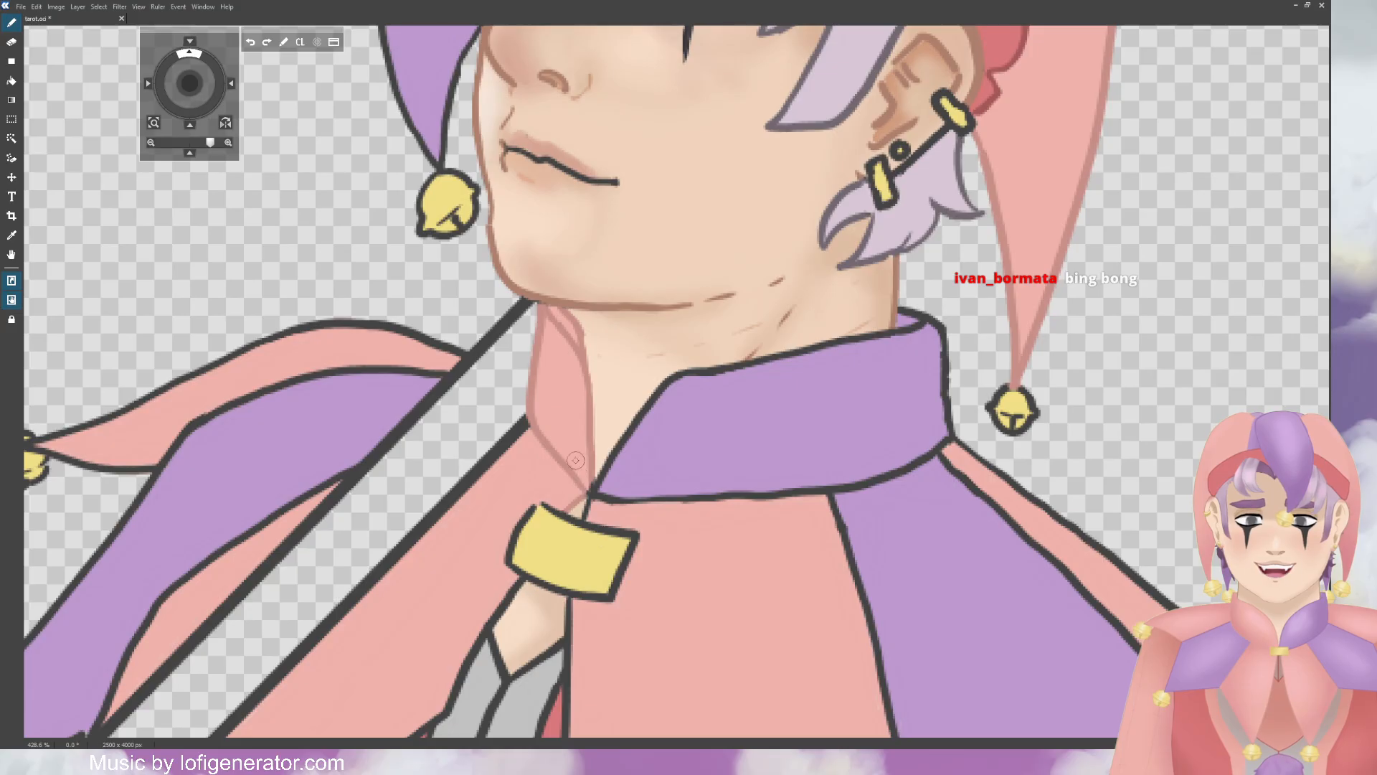
Step: Recolor the pink cape's front edge from below the gold clasp down along the grey trim in dusky pink
{"action": "left_click_drag", "start_coordinate": [189, 83], "coordinate": [223, 61]}
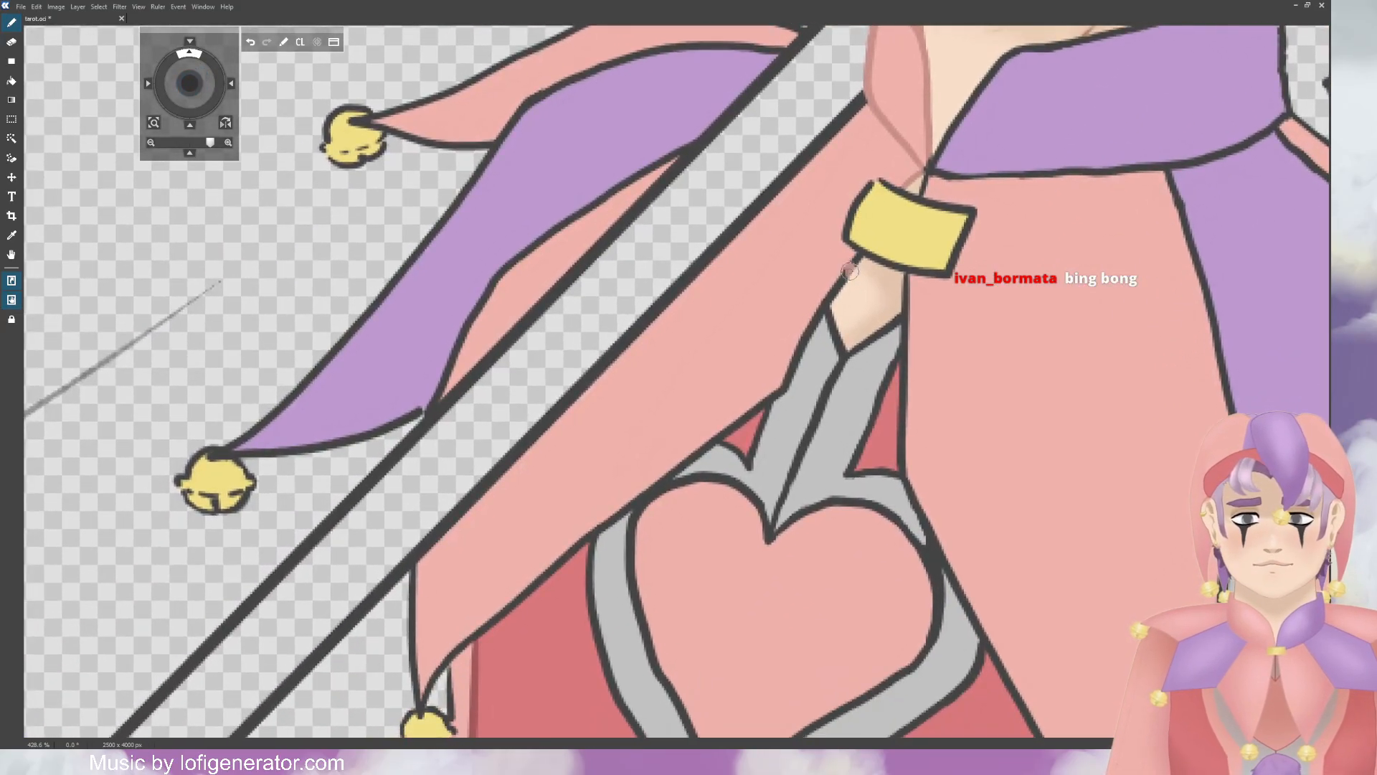
{"action": "left_click_drag", "start_coordinate": [853, 258], "coordinate": [784, 388]}
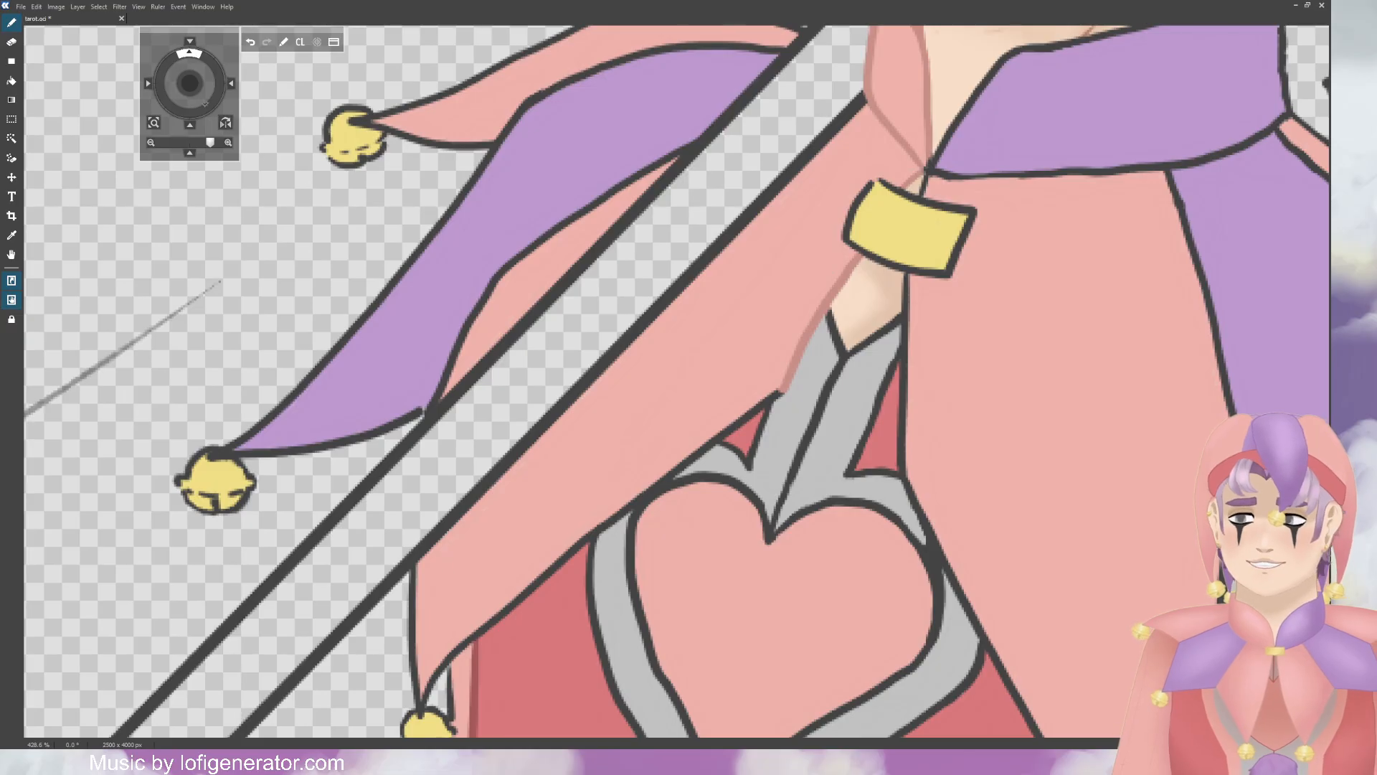
{"action": "left_click_drag", "start_coordinate": [190, 83], "coordinate": [202, 69]}
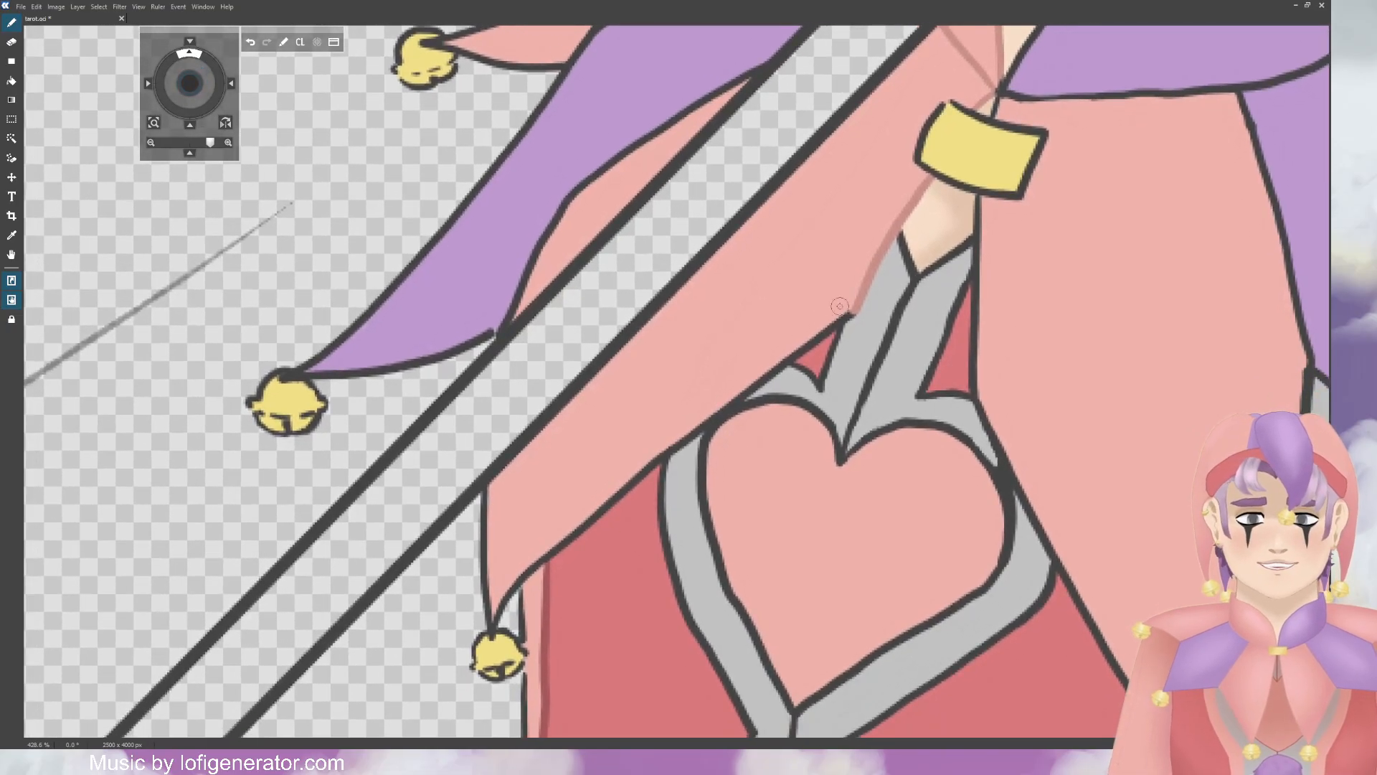
{"action": "mouse_move", "coordinate": [852, 314]}
{"action": "left_mouse_down"}
{"action": "mouse_move", "coordinate": [710, 428]}
{"action": "mouse_move", "coordinate": [728, 415]}
{"action": "mouse_move", "coordinate": [697, 458]}
{"action": "mouse_move", "coordinate": [725, 595]}
{"action": "mouse_move", "coordinate": [789, 700]}
{"action": "left_mouse_up"}
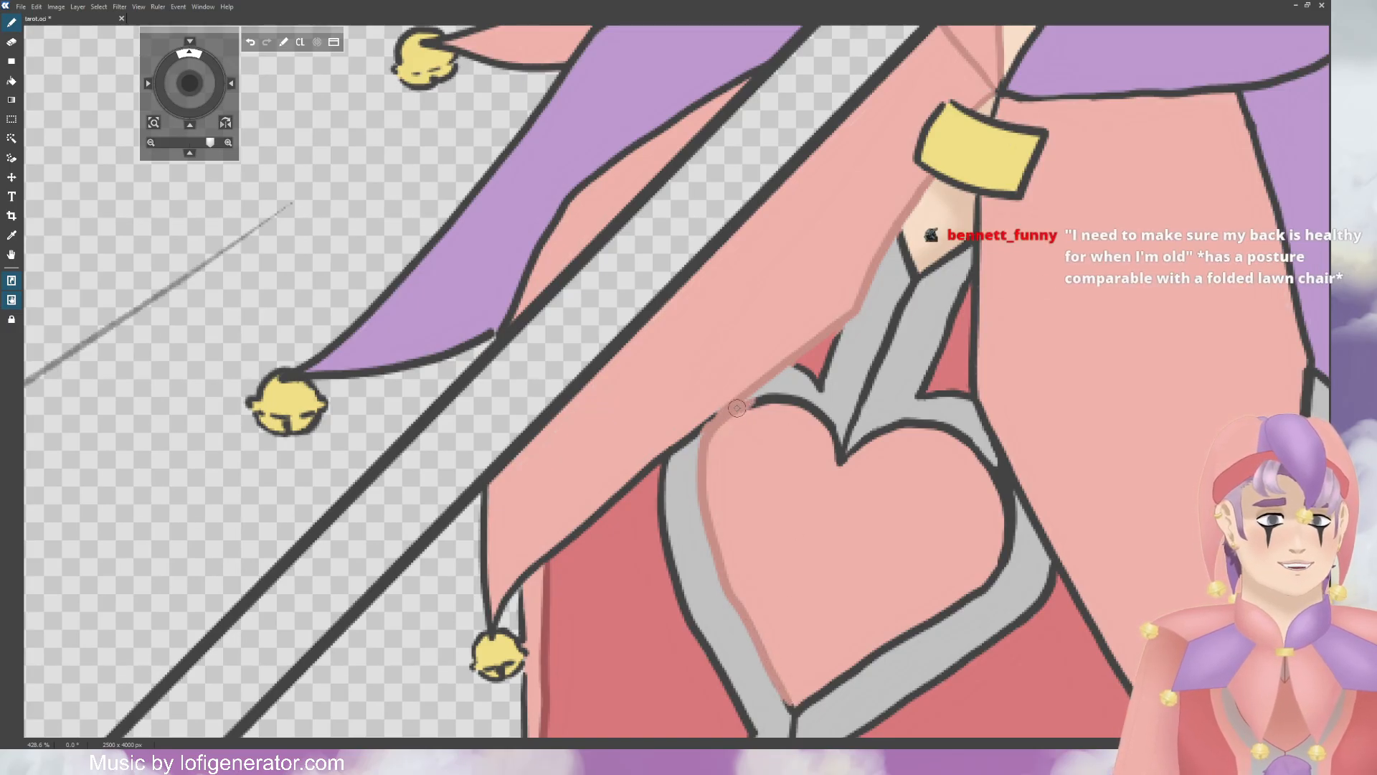
{"action": "mouse_move", "coordinate": [766, 398]}
{"action": "left_mouse_down"}
{"action": "mouse_move", "coordinate": [733, 410]}
{"action": "mouse_move", "coordinate": [761, 399]}
{"action": "mouse_move", "coordinate": [816, 410]}
{"action": "mouse_move", "coordinate": [857, 448]}
{"action": "left_mouse_up"}
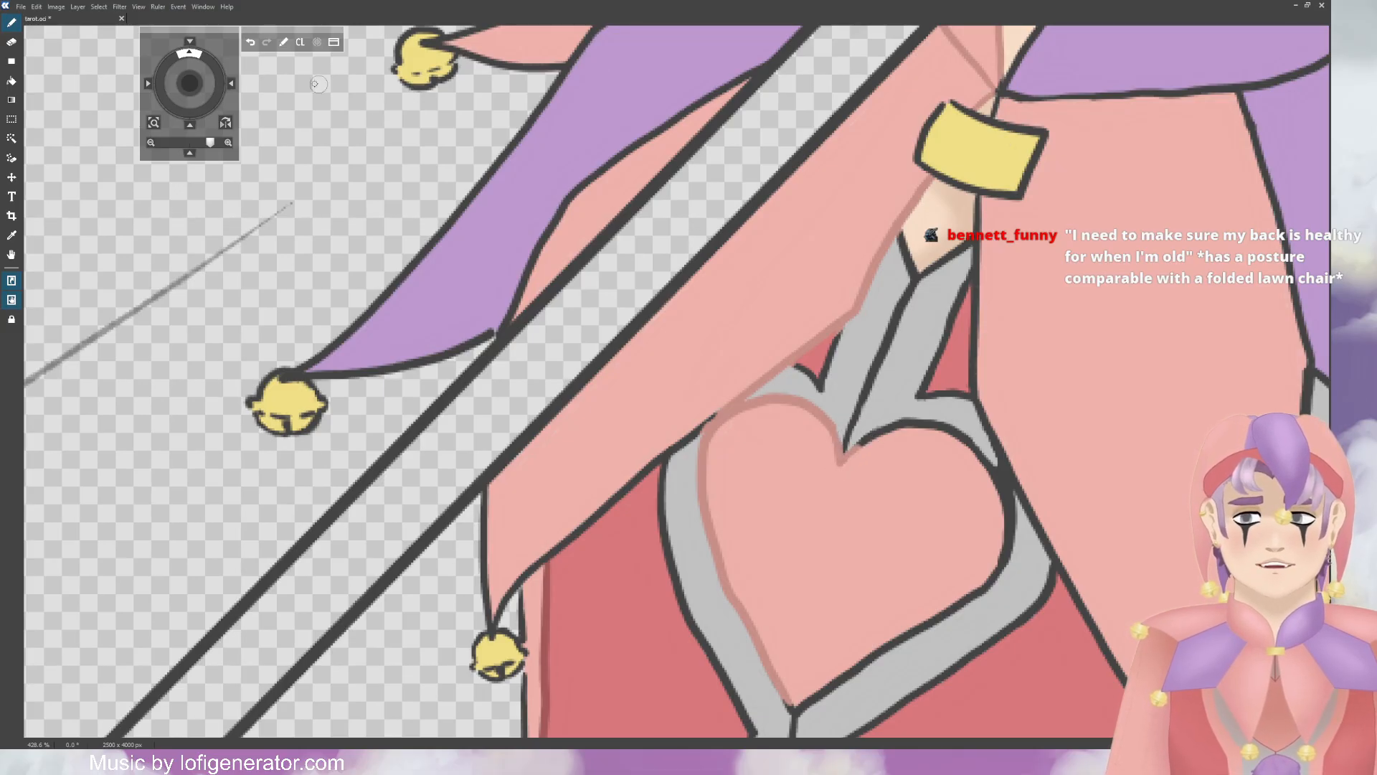
{"action": "left_click", "coordinate": [249, 42]}
{"action": "left_click", "coordinate": [250, 43]}
{"action": "left_click", "coordinate": [250, 42]}
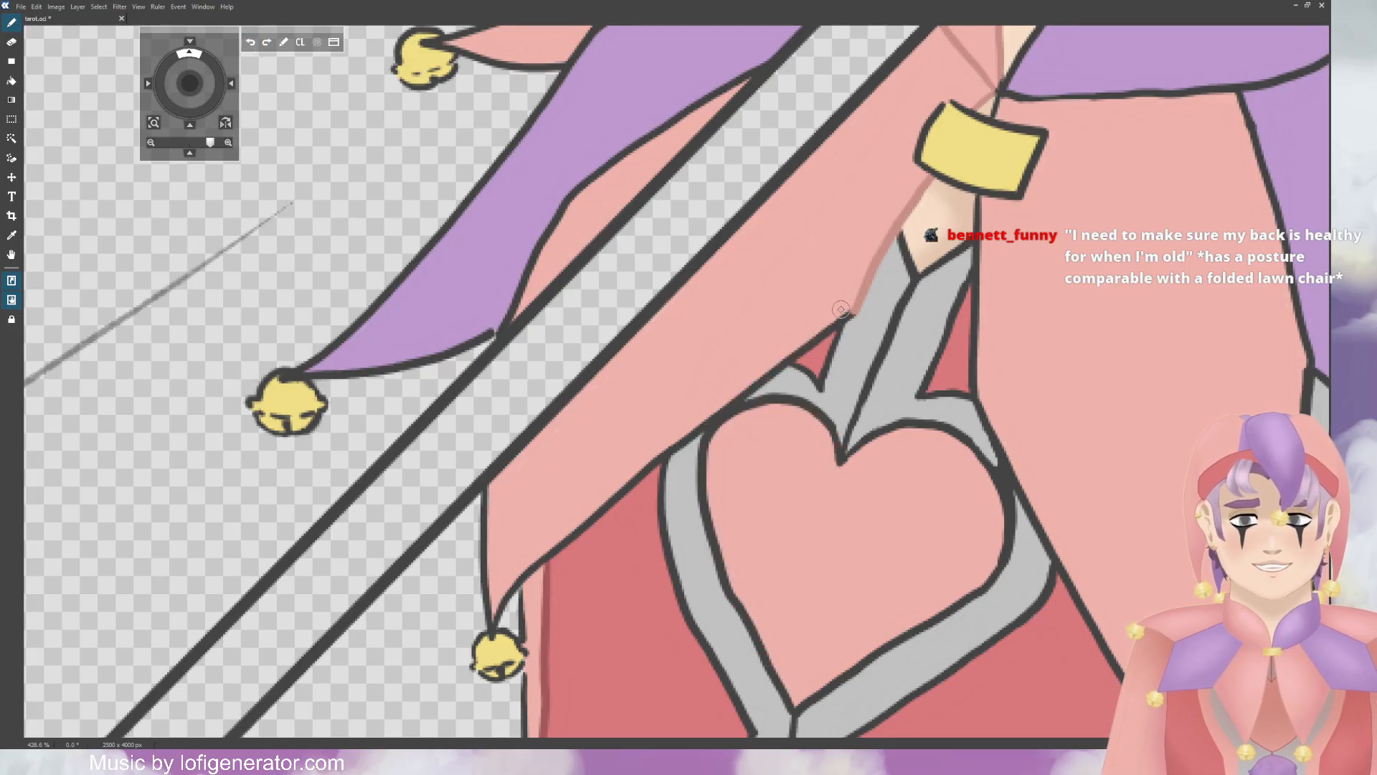
Step: Recolor the pink cape panel's lower edge past the heart to its belled tip, and its short outer edge below the staff, in dusky pink
{"action": "mouse_move", "coordinate": [842, 309]}
{"action": "left_mouse_down"}
{"action": "mouse_move", "coordinate": [855, 316]}
{"action": "mouse_move", "coordinate": [740, 396]}
{"action": "left_mouse_up"}
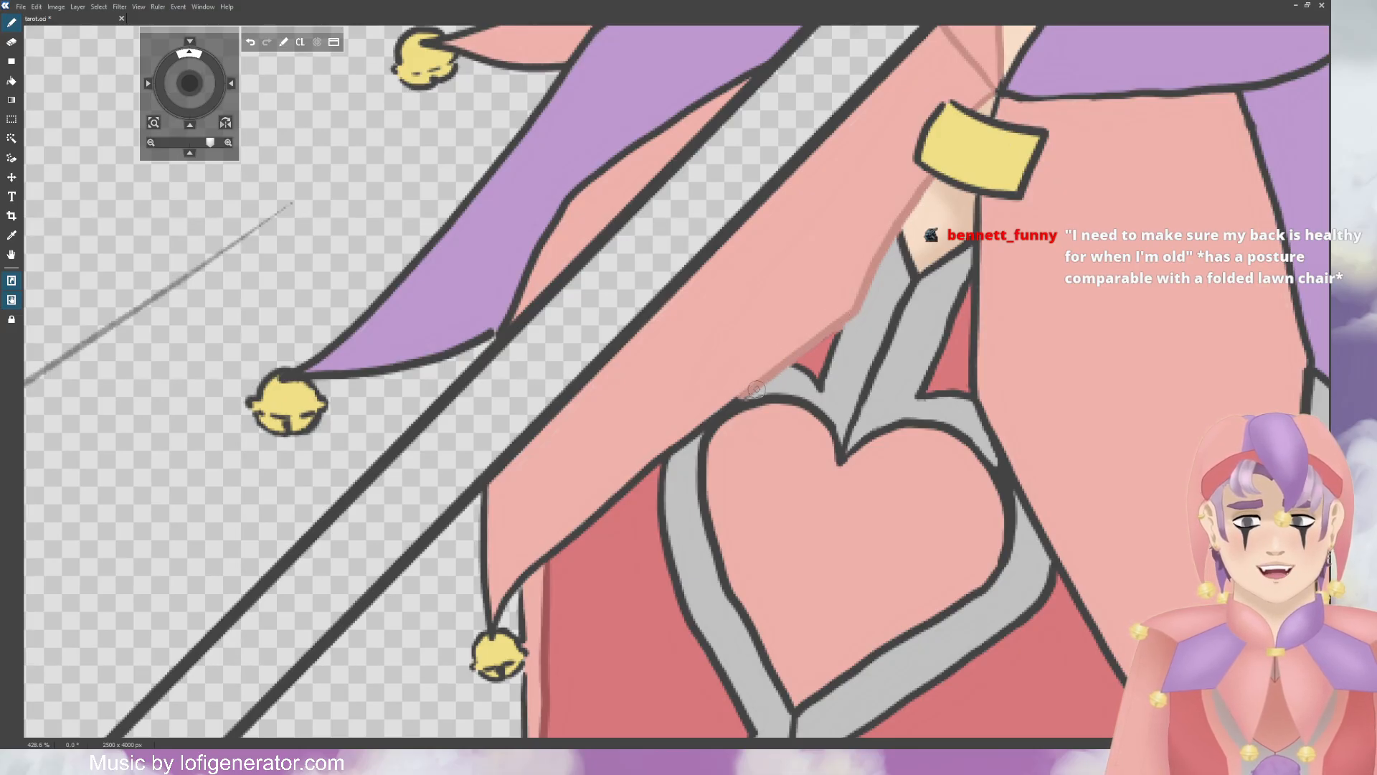
{"action": "left_click_drag", "start_coordinate": [645, 423], "coordinate": [713, 356]}
{"action": "mouse_move", "coordinate": [565, 578]}
{"action": "left_mouse_down"}
{"action": "mouse_move", "coordinate": [561, 546]}
{"action": "mouse_move", "coordinate": [563, 580]}
{"action": "mouse_move", "coordinate": [583, 507]}
{"action": "mouse_move", "coordinate": [598, 493]}
{"action": "mouse_move", "coordinate": [569, 538]}
{"action": "mouse_move", "coordinate": [714, 400]}
{"action": "mouse_move", "coordinate": [658, 448]}
{"action": "mouse_move", "coordinate": [704, 405]}
{"action": "mouse_move", "coordinate": [693, 419]}
{"action": "mouse_move", "coordinate": [810, 328]}
{"action": "left_mouse_up"}
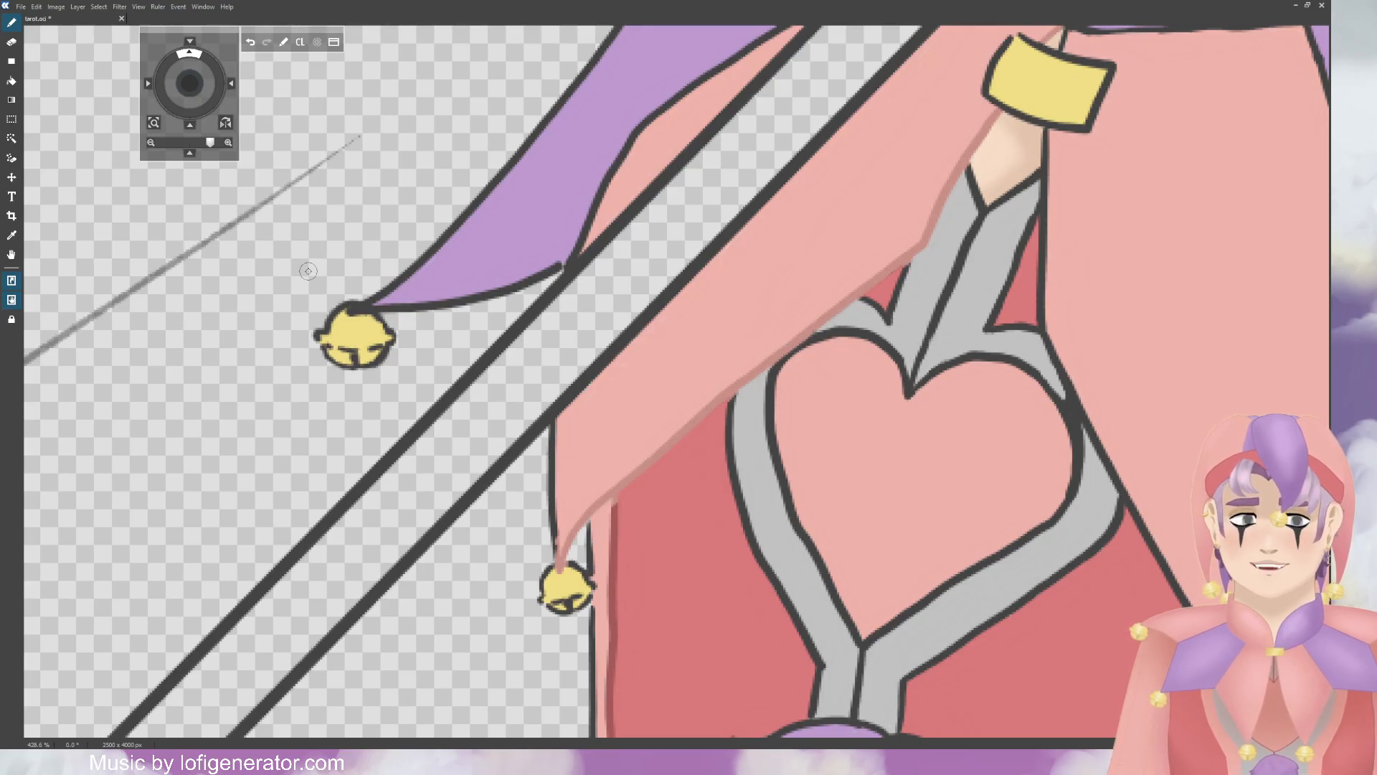
{"action": "key", "text": "e"}
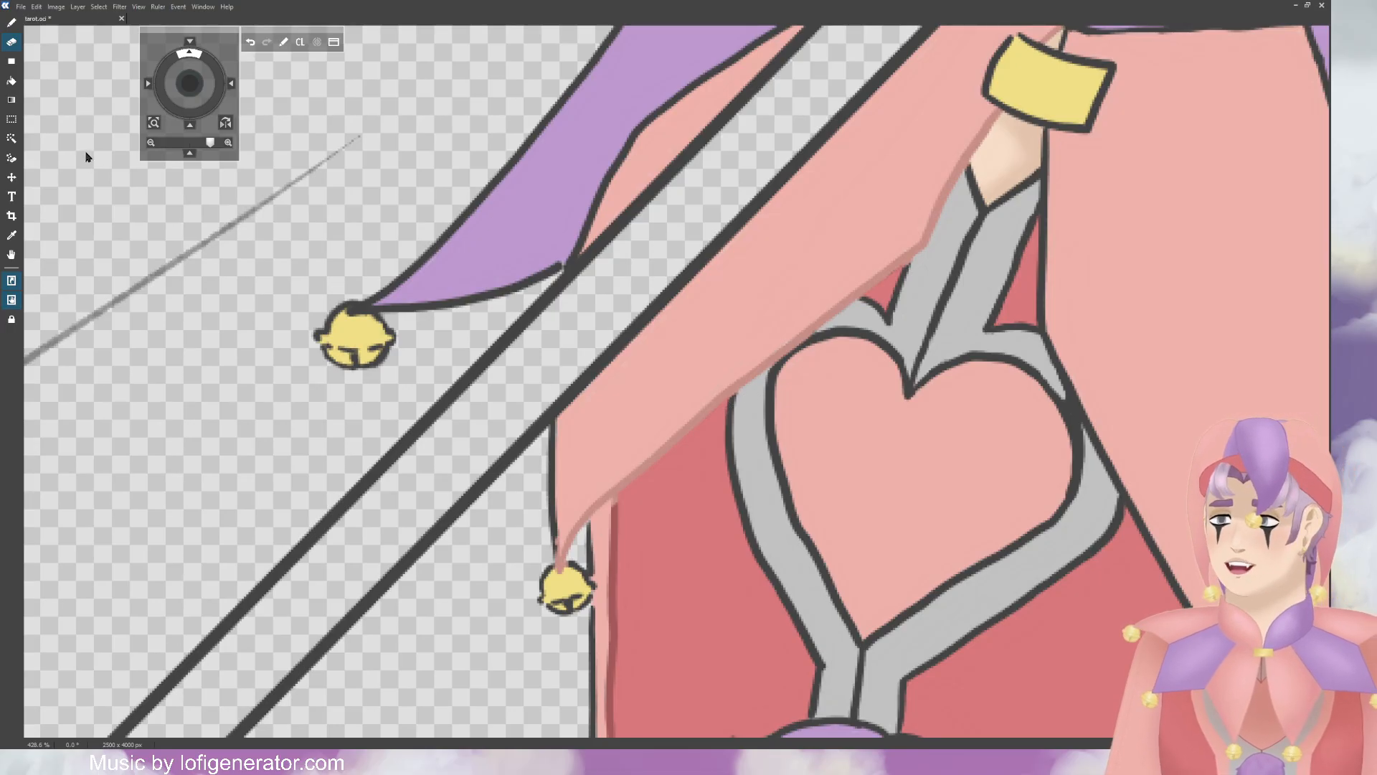
{"action": "key", "text": "b"}
{"action": "mouse_move", "coordinate": [551, 463]}
{"action": "left_mouse_down"}
{"action": "mouse_move", "coordinate": [567, 426]}
{"action": "mouse_move", "coordinate": [554, 428]}
{"action": "mouse_move", "coordinate": [553, 504]}
{"action": "left_mouse_up"}
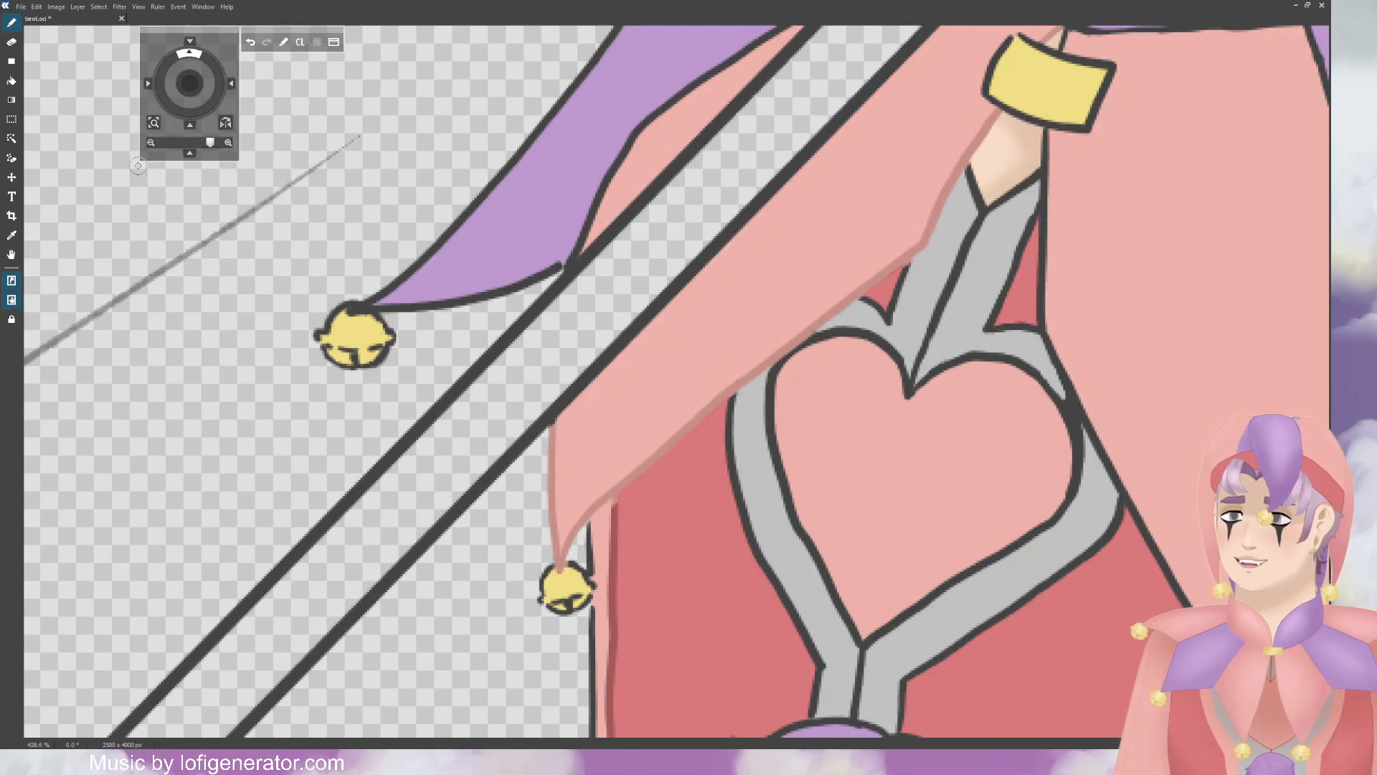
Step: Recolor the line between the purple cape point and the pink panel behind the staff in dusky pink, erasing the overlap on the staff
{"action": "left_click_drag", "start_coordinate": [191, 85], "coordinate": [191, 72]}
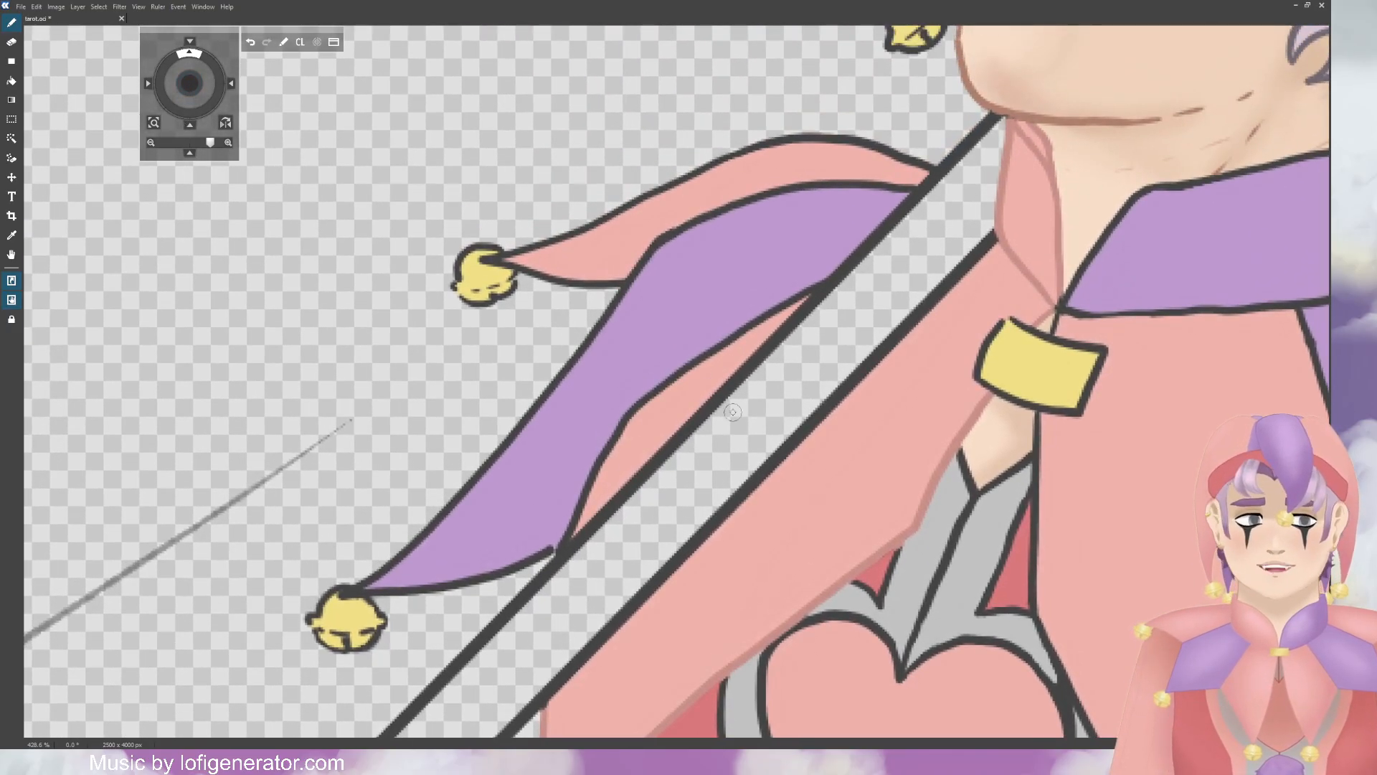
{"action": "mouse_move", "coordinate": [590, 499]}
{"action": "left_mouse_down"}
{"action": "mouse_move", "coordinate": [553, 555]}
{"action": "mouse_move", "coordinate": [583, 505]}
{"action": "mouse_move", "coordinate": [594, 438]}
{"action": "mouse_move", "coordinate": [591, 474]}
{"action": "mouse_move", "coordinate": [669, 369]}
{"action": "mouse_move", "coordinate": [626, 416]}
{"action": "mouse_move", "coordinate": [671, 386]}
{"action": "left_mouse_up"}
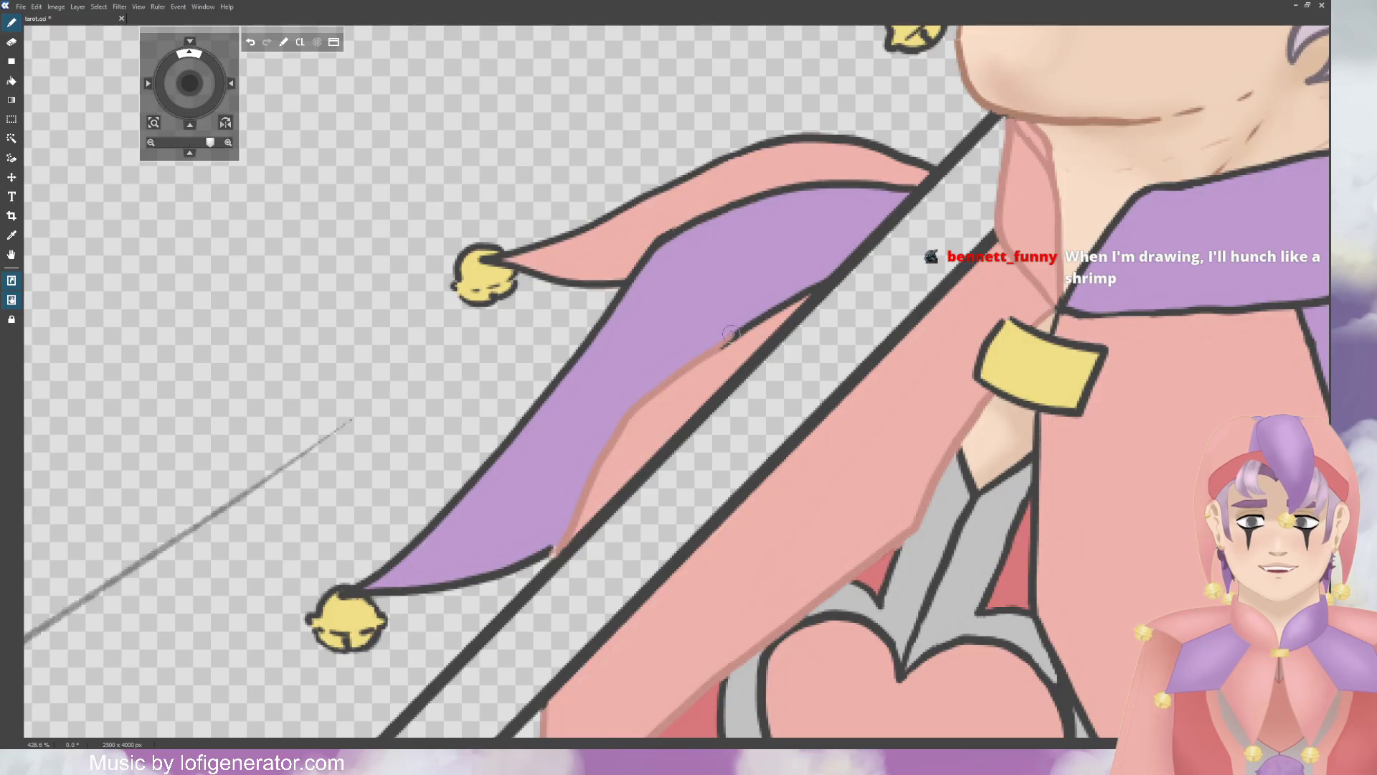
{"action": "mouse_move", "coordinate": [730, 334]}
{"action": "left_mouse_down"}
{"action": "mouse_move", "coordinate": [701, 366]}
{"action": "mouse_move", "coordinate": [815, 278]}
{"action": "left_mouse_up"}
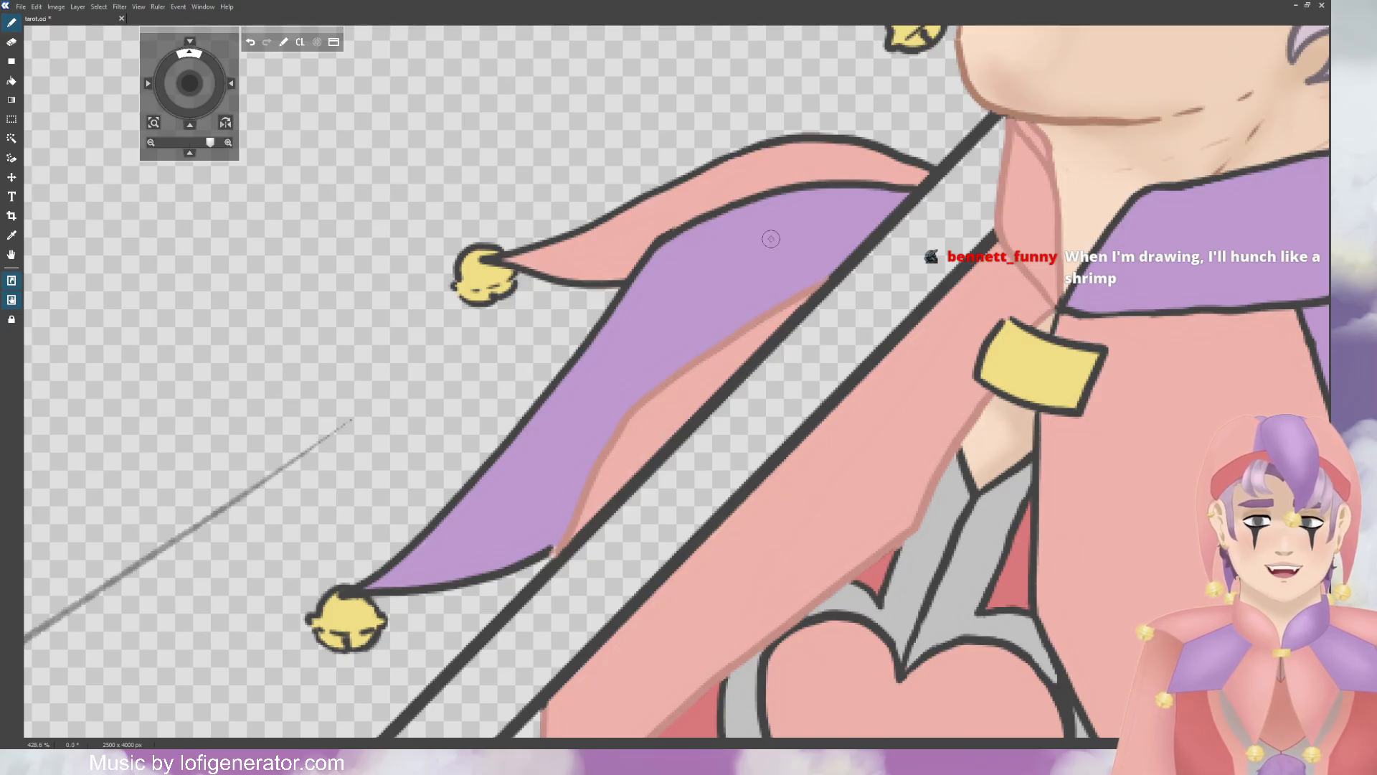
{"action": "key", "text": "e"}
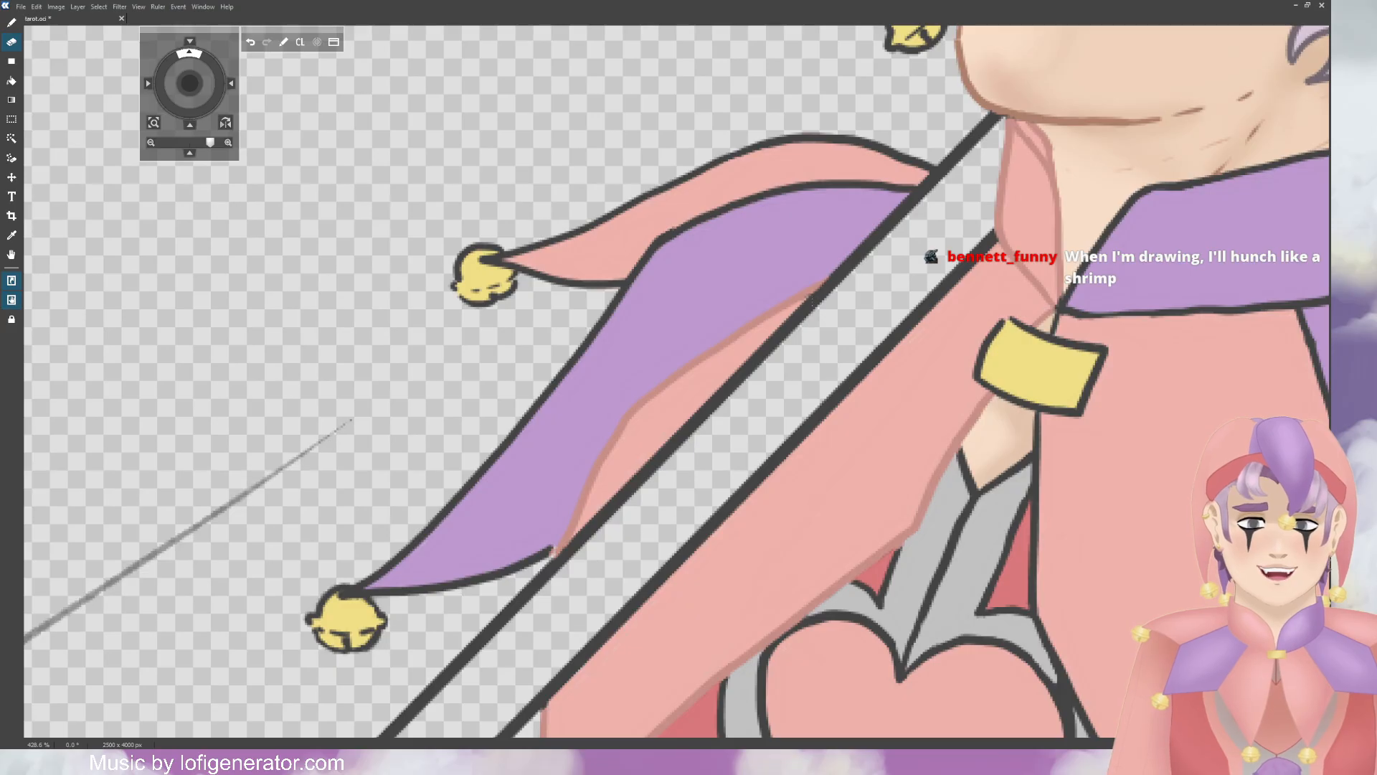
Step: Recolor the lower and upper edges of the pink cape point behind the staff in dusky pink, from its bell to the staff
{"action": "key", "text": "b"}
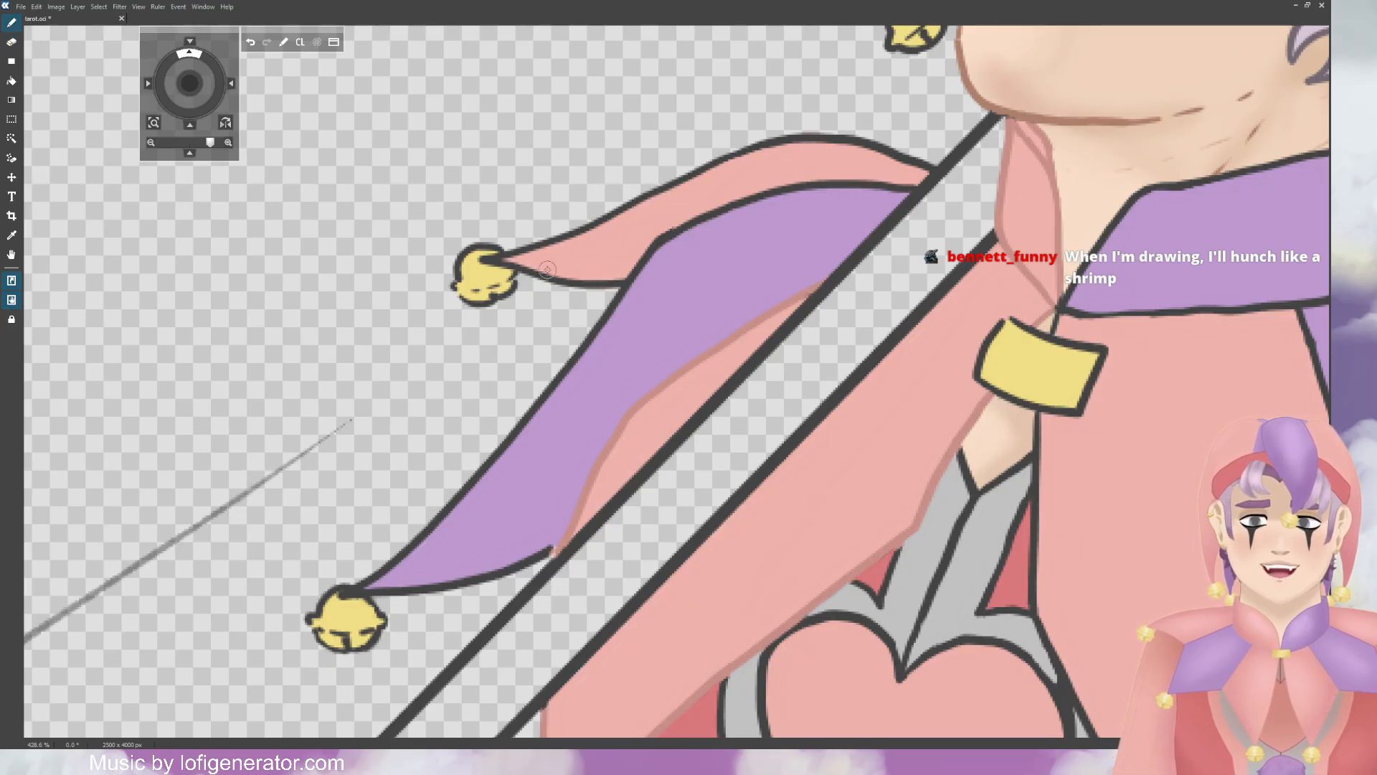
{"action": "mouse_move", "coordinate": [500, 258]}
{"action": "left_mouse_down"}
{"action": "mouse_move", "coordinate": [538, 244]}
{"action": "mouse_move", "coordinate": [522, 260]}
{"action": "mouse_move", "coordinate": [532, 279]}
{"action": "mouse_move", "coordinate": [595, 282]}
{"action": "left_mouse_up"}
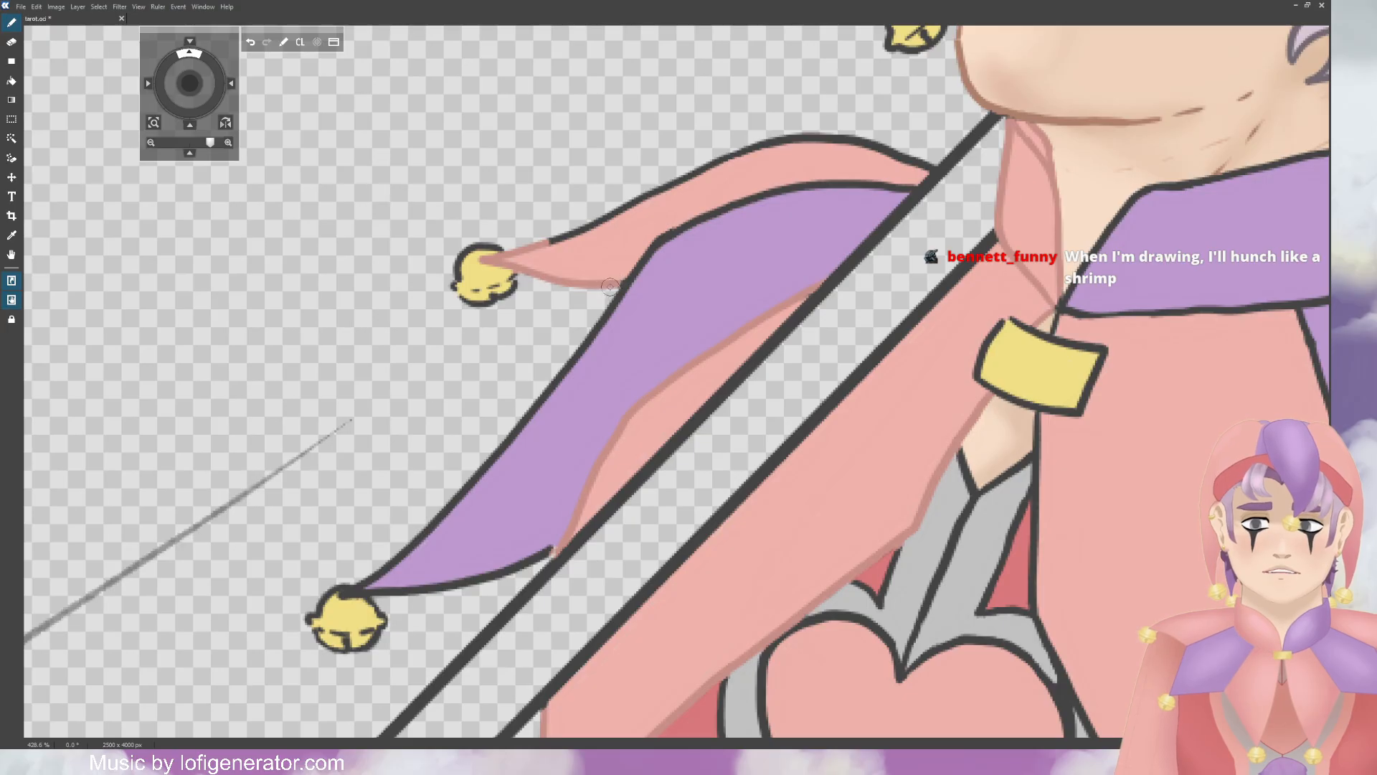
{"action": "mouse_move", "coordinate": [534, 252]}
{"action": "left_mouse_down"}
{"action": "mouse_move", "coordinate": [728, 160]}
{"action": "mouse_move", "coordinate": [672, 187]}
{"action": "mouse_move", "coordinate": [700, 166]}
{"action": "left_mouse_up"}
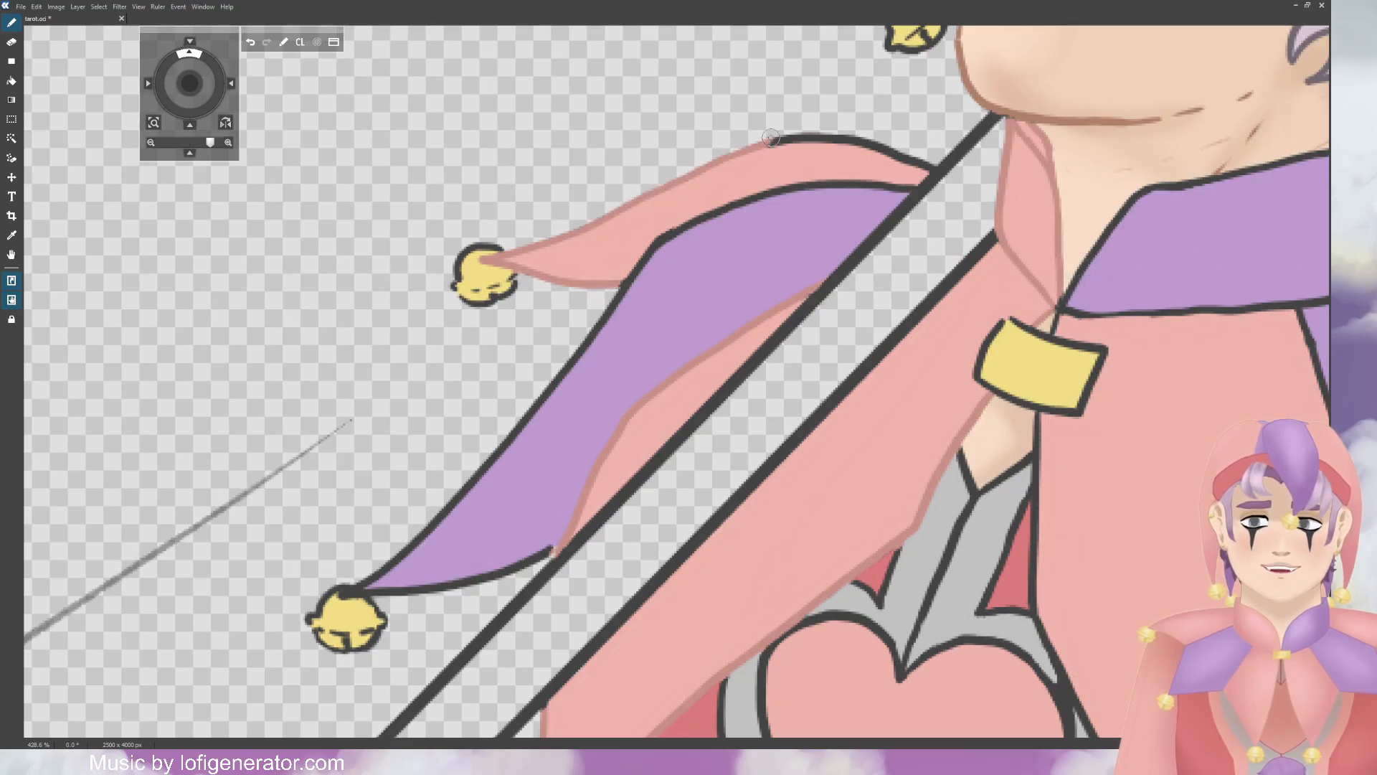
{"action": "mouse_move", "coordinate": [771, 137]}
{"action": "left_mouse_down"}
{"action": "mouse_move", "coordinate": [861, 137]}
{"action": "mouse_move", "coordinate": [919, 164]}
{"action": "left_mouse_up"}
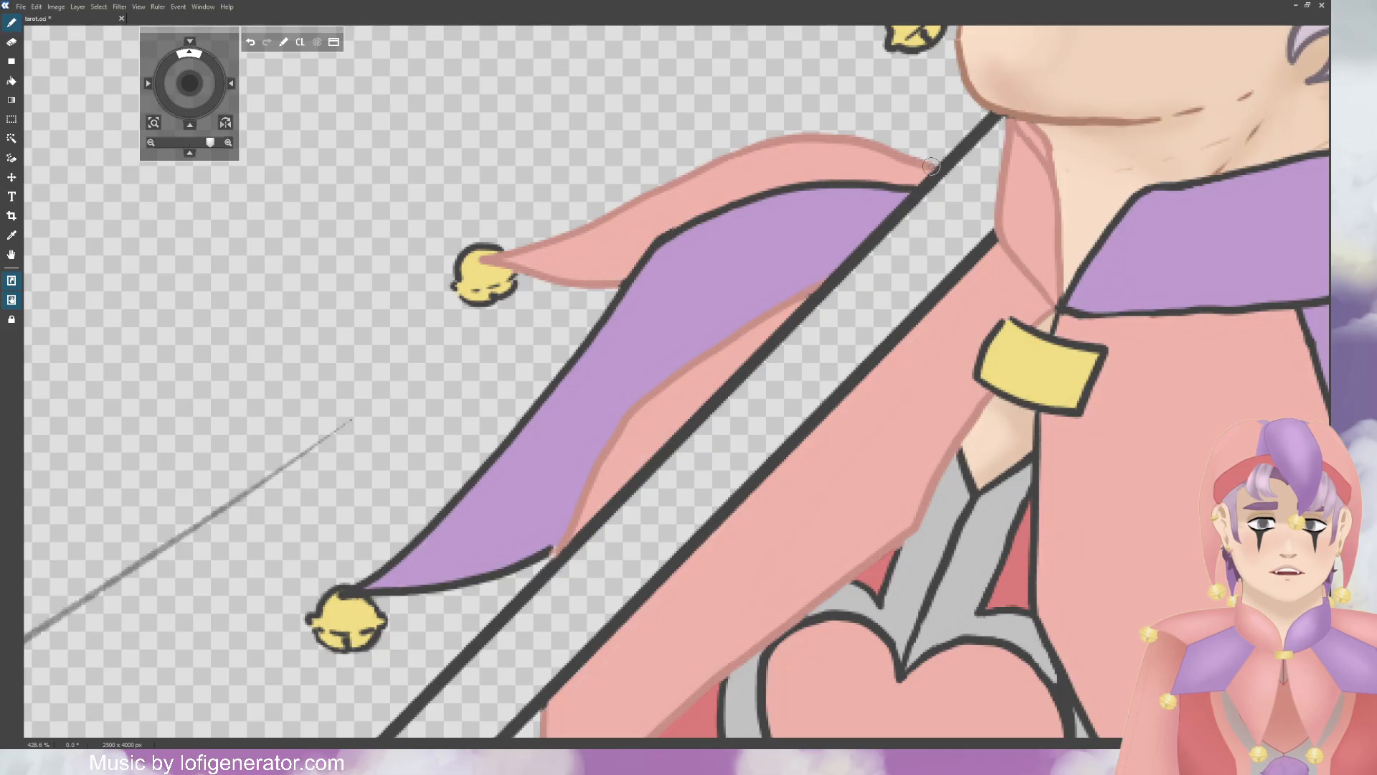
Step: Recolor the outer edge of the narrow pink strip beside the red tunic in dusky pink, from the small bell to the sleeve
{"action": "left_click_drag", "start_coordinate": [189, 81], "coordinate": [190, 75]}
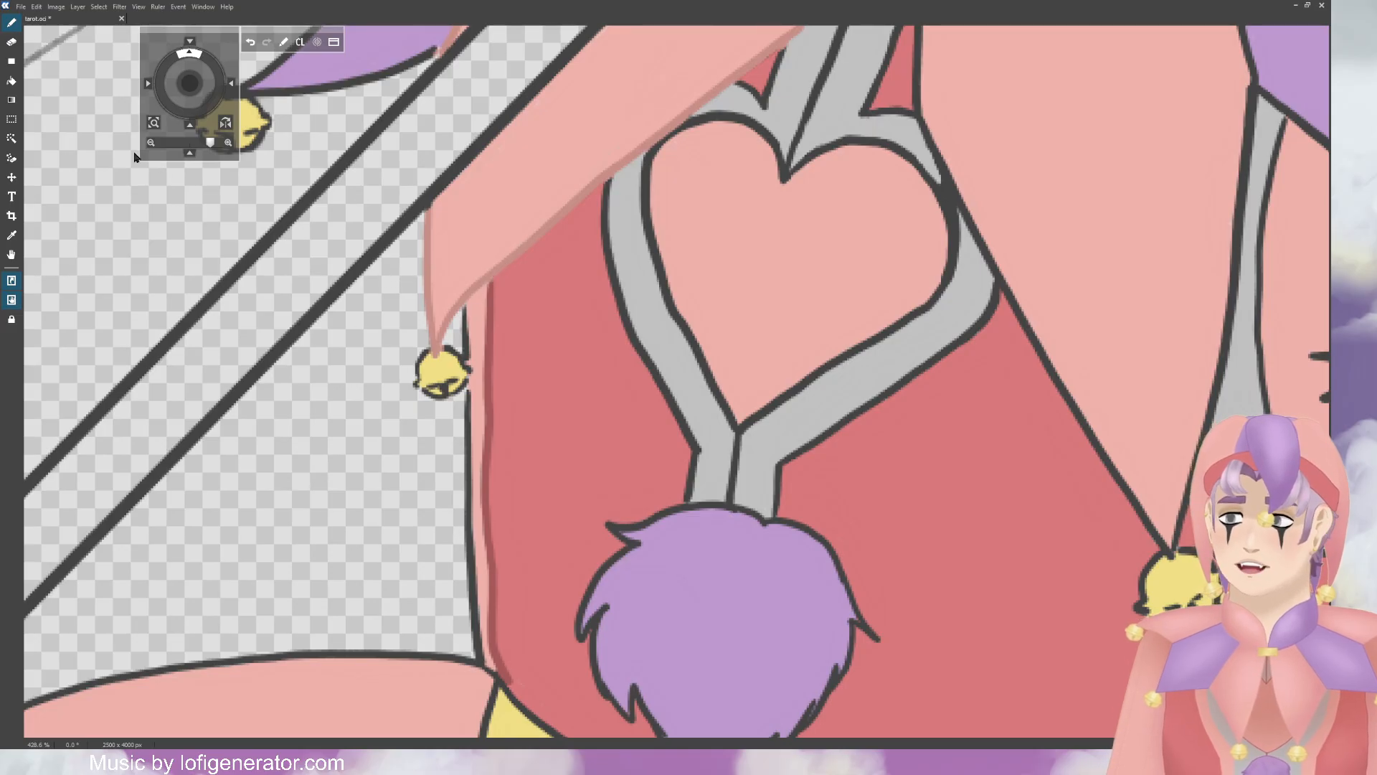
{"action": "left_click_drag", "start_coordinate": [189, 83], "coordinate": [279, 2]}
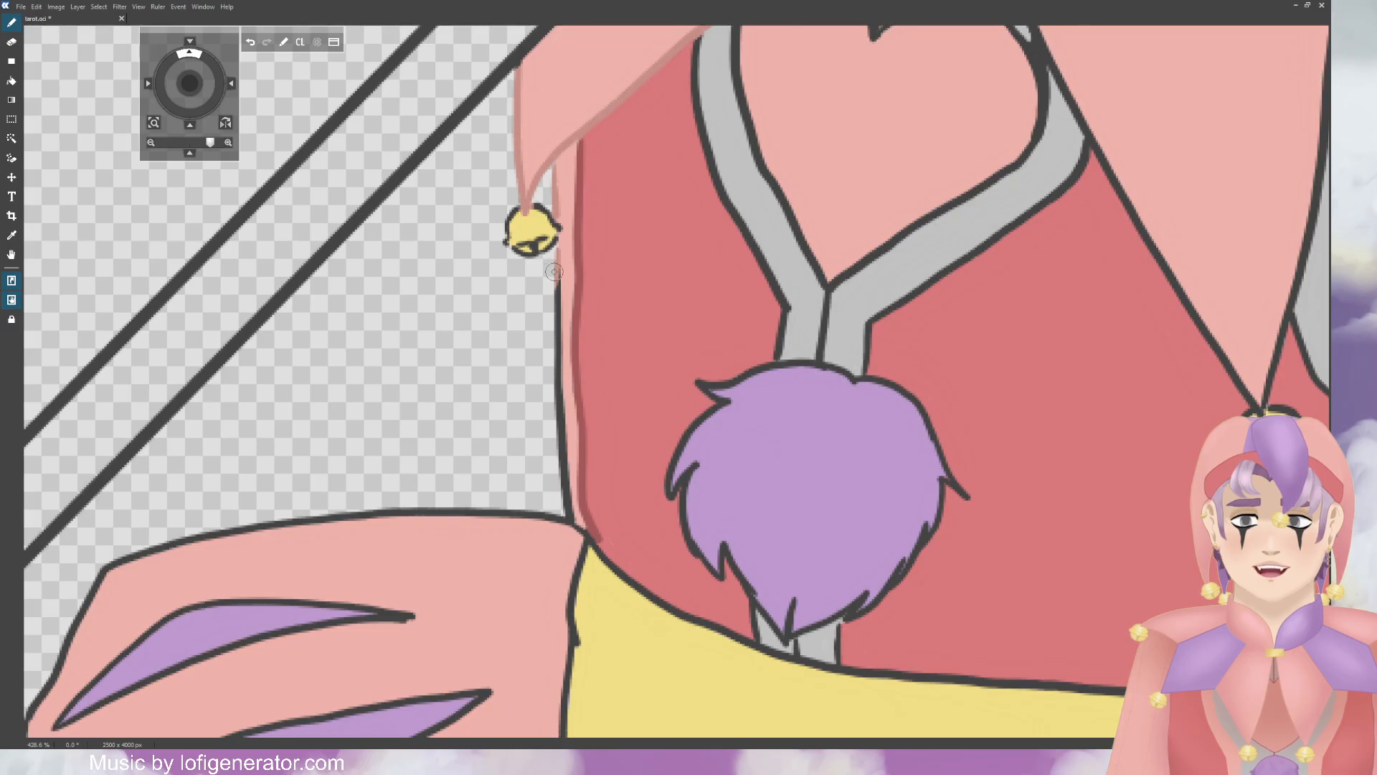
{"action": "left_click_drag", "start_coordinate": [559, 305], "coordinate": [567, 474]}
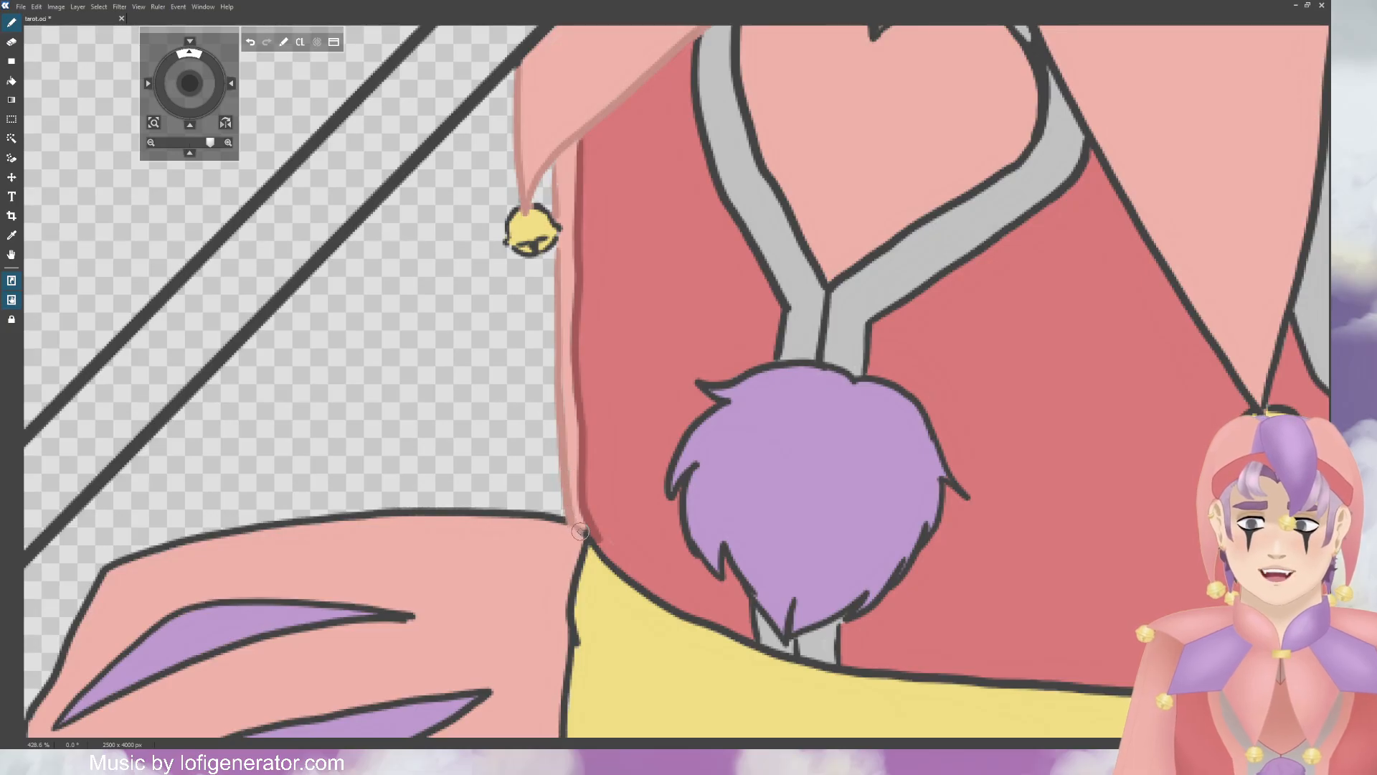
Step: Recolor the upper and lower outer edges of the puffed sleeve on the staff arm in dusky pink
{"action": "left_click_drag", "start_coordinate": [189, 87], "coordinate": [265, 49]}
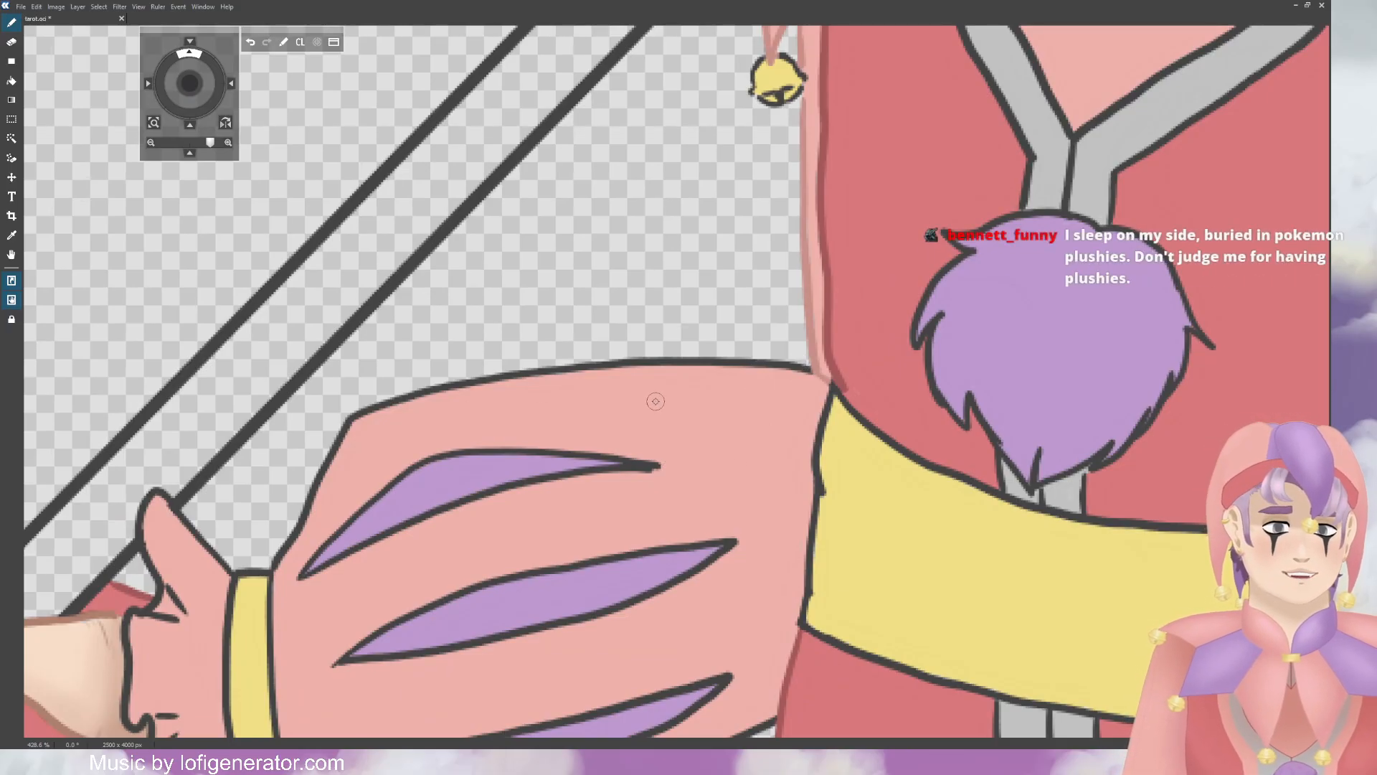
{"action": "left_click_drag", "start_coordinate": [270, 555], "coordinate": [333, 455]}
{"action": "mouse_move", "coordinate": [298, 538]}
{"action": "left_mouse_down"}
{"action": "mouse_move", "coordinate": [339, 429]}
{"action": "mouse_move", "coordinate": [427, 378]}
{"action": "mouse_move", "coordinate": [346, 428]}
{"action": "mouse_move", "coordinate": [467, 374]}
{"action": "mouse_move", "coordinate": [406, 398]}
{"action": "mouse_move", "coordinate": [571, 362]}
{"action": "mouse_move", "coordinate": [547, 372]}
{"action": "mouse_move", "coordinate": [775, 368]}
{"action": "left_mouse_up"}
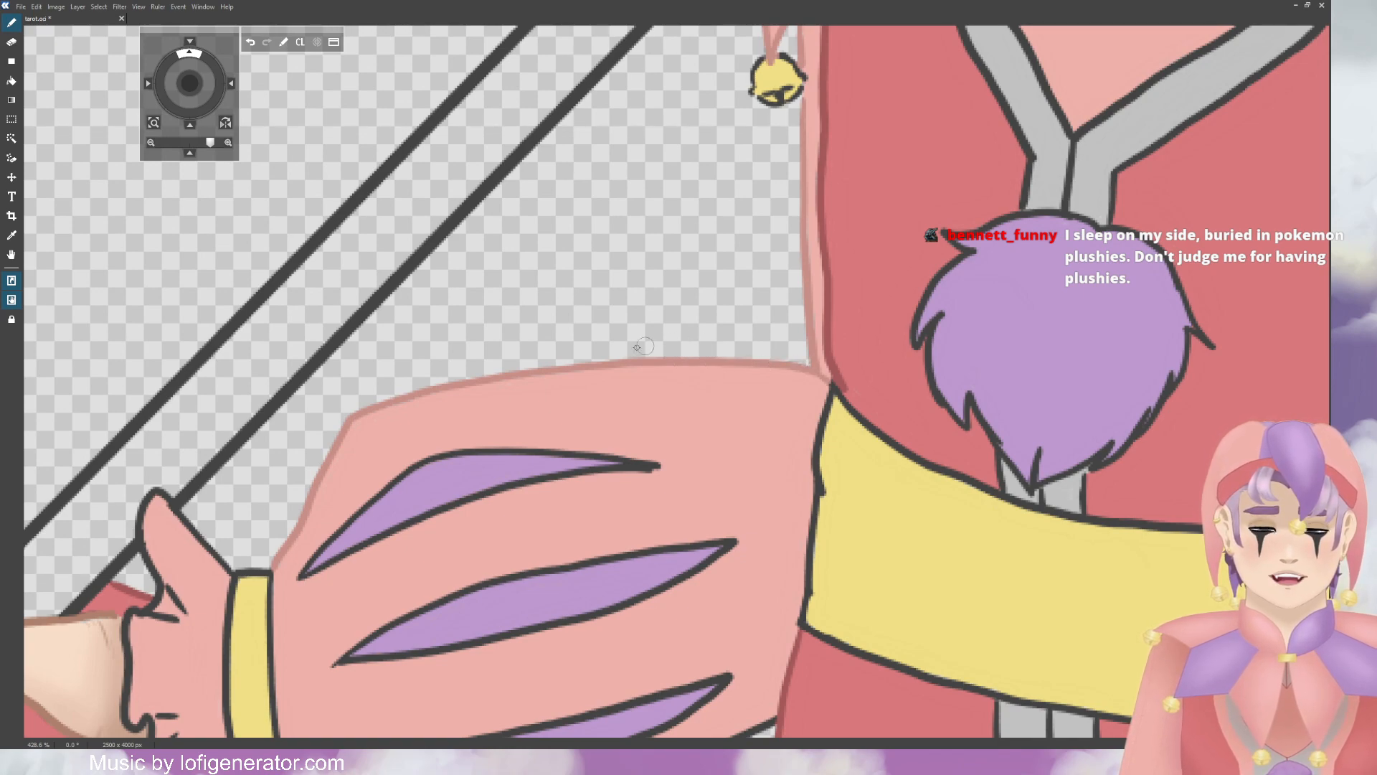
{"action": "left_click_drag", "start_coordinate": [192, 54], "coordinate": [197, 58]}
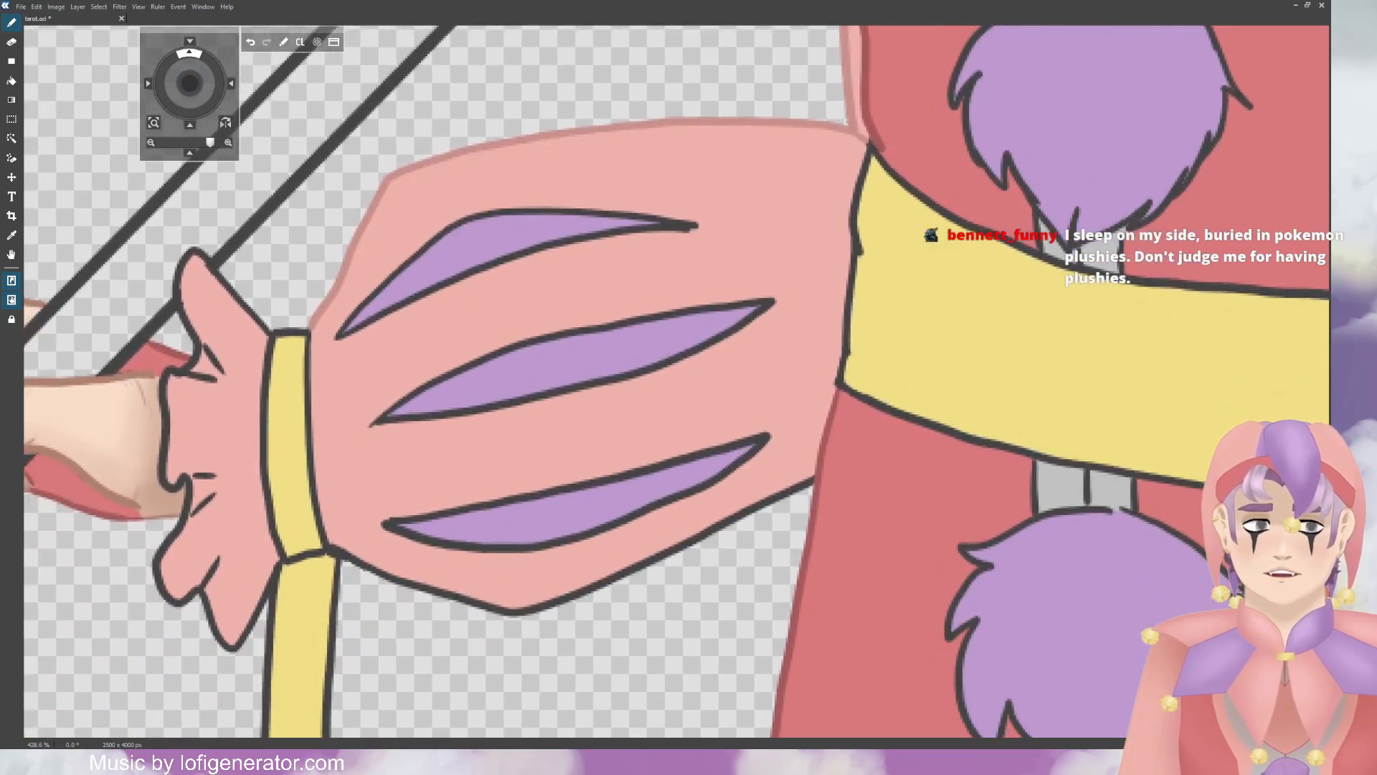
{"action": "mouse_move", "coordinate": [335, 551]}
{"action": "left_mouse_down"}
{"action": "mouse_move", "coordinate": [459, 594]}
{"action": "mouse_move", "coordinate": [425, 603]}
{"action": "mouse_move", "coordinate": [507, 605]}
{"action": "mouse_move", "coordinate": [493, 618]}
{"action": "mouse_move", "coordinate": [598, 576]}
{"action": "mouse_move", "coordinate": [531, 619]}
{"action": "mouse_move", "coordinate": [806, 479]}
{"action": "left_mouse_up"}
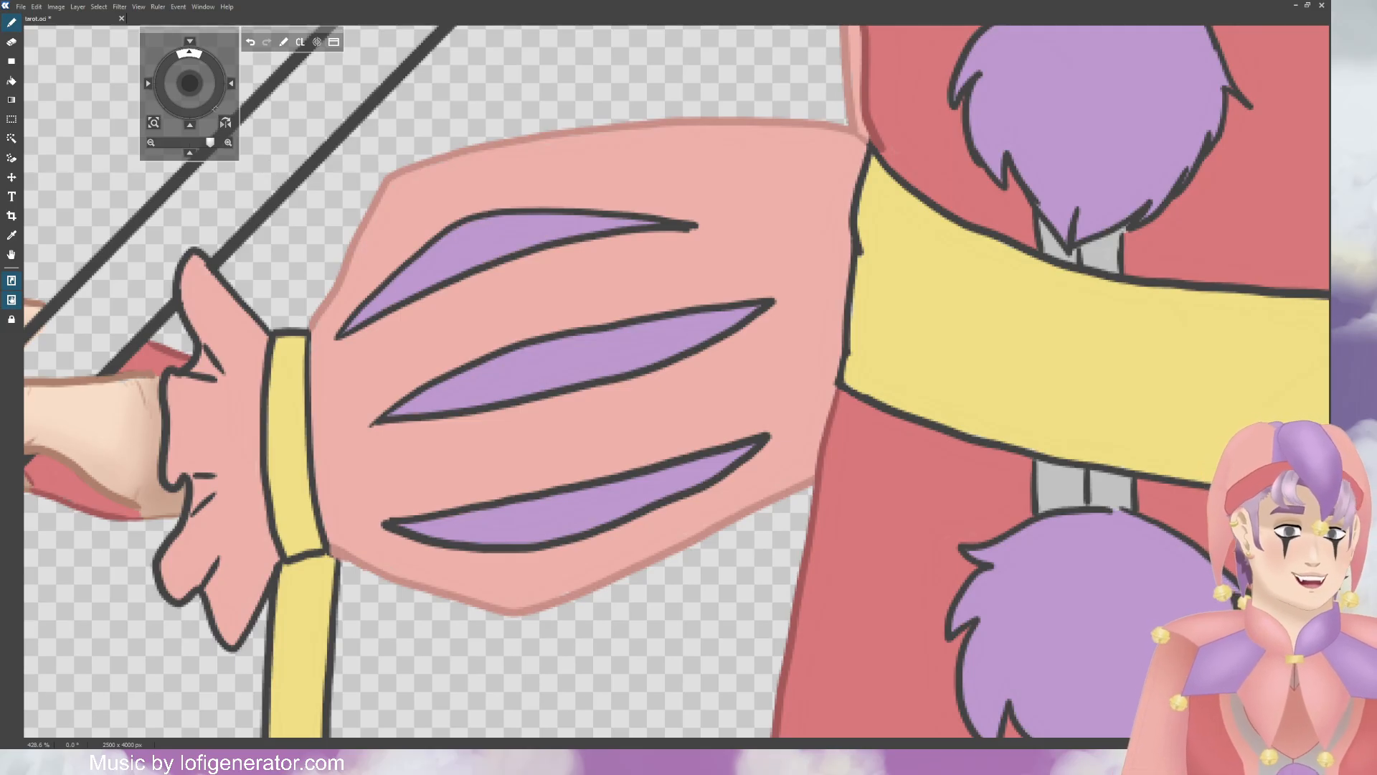
Step: Recolor the outline and fold lines of the ruffled cuff at the staff hand in dusky pink, up to the yellow band
{"action": "left_click_drag", "start_coordinate": [190, 83], "coordinate": [264, 62]}
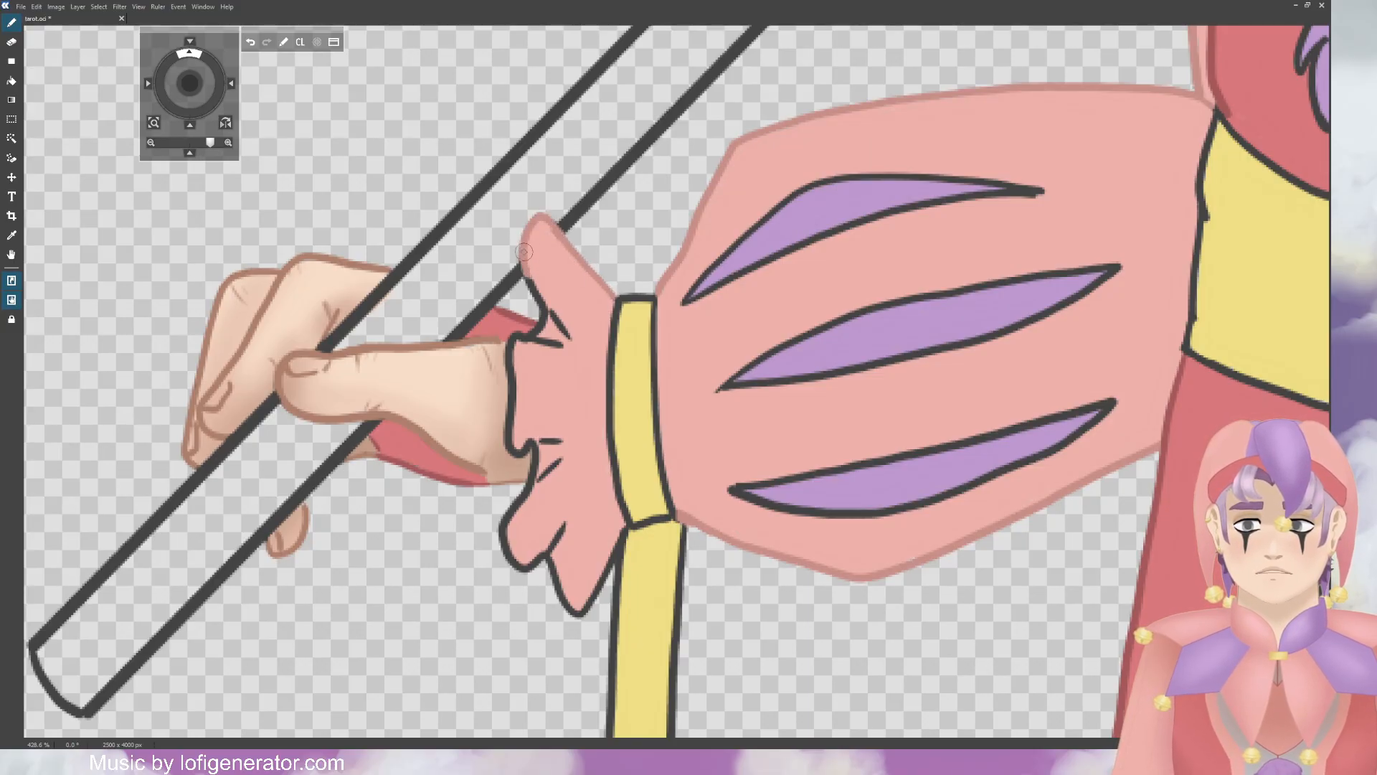
{"action": "left_click_drag", "start_coordinate": [524, 252], "coordinate": [543, 323]}
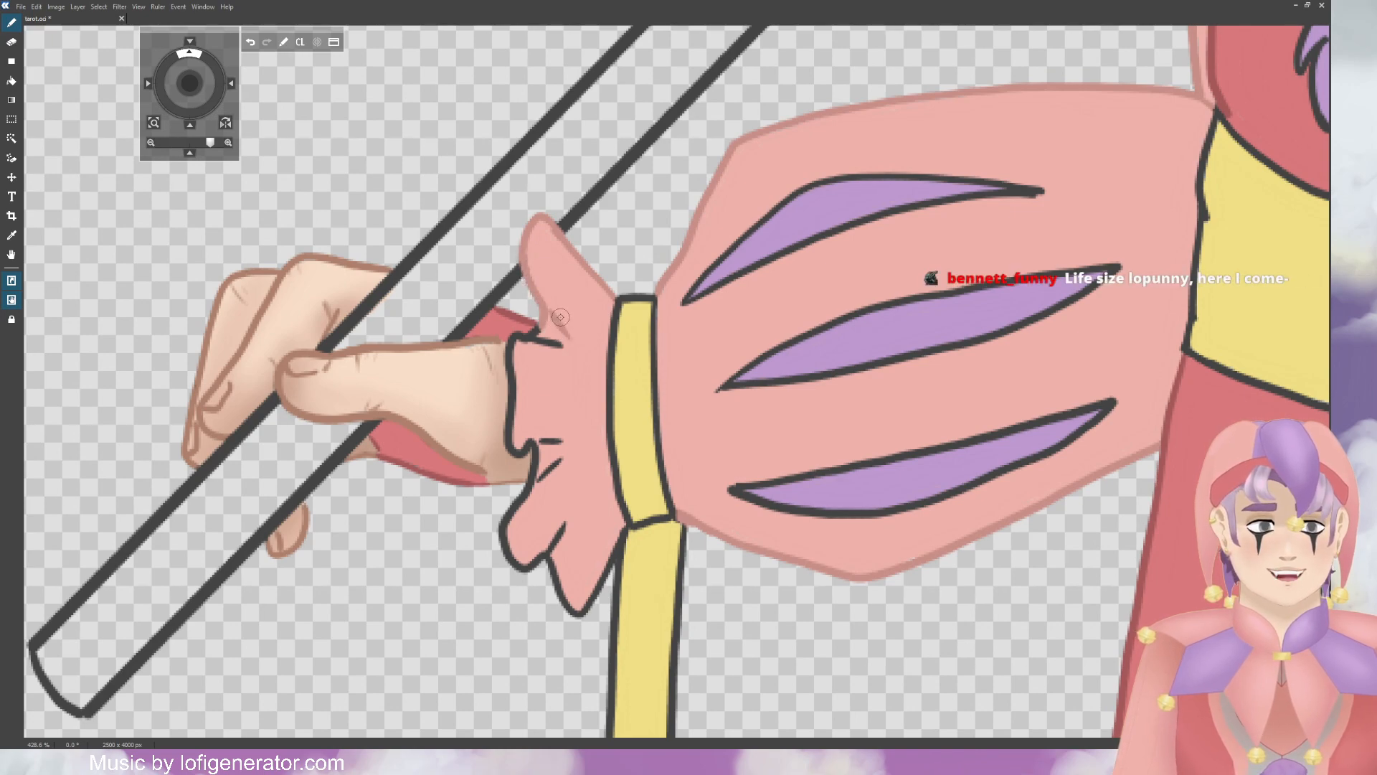
{"action": "mouse_move", "coordinate": [561, 317]}
{"action": "left_mouse_down"}
{"action": "mouse_move", "coordinate": [549, 345]}
{"action": "mouse_move", "coordinate": [514, 339]}
{"action": "mouse_move", "coordinate": [514, 373]}
{"action": "left_mouse_up"}
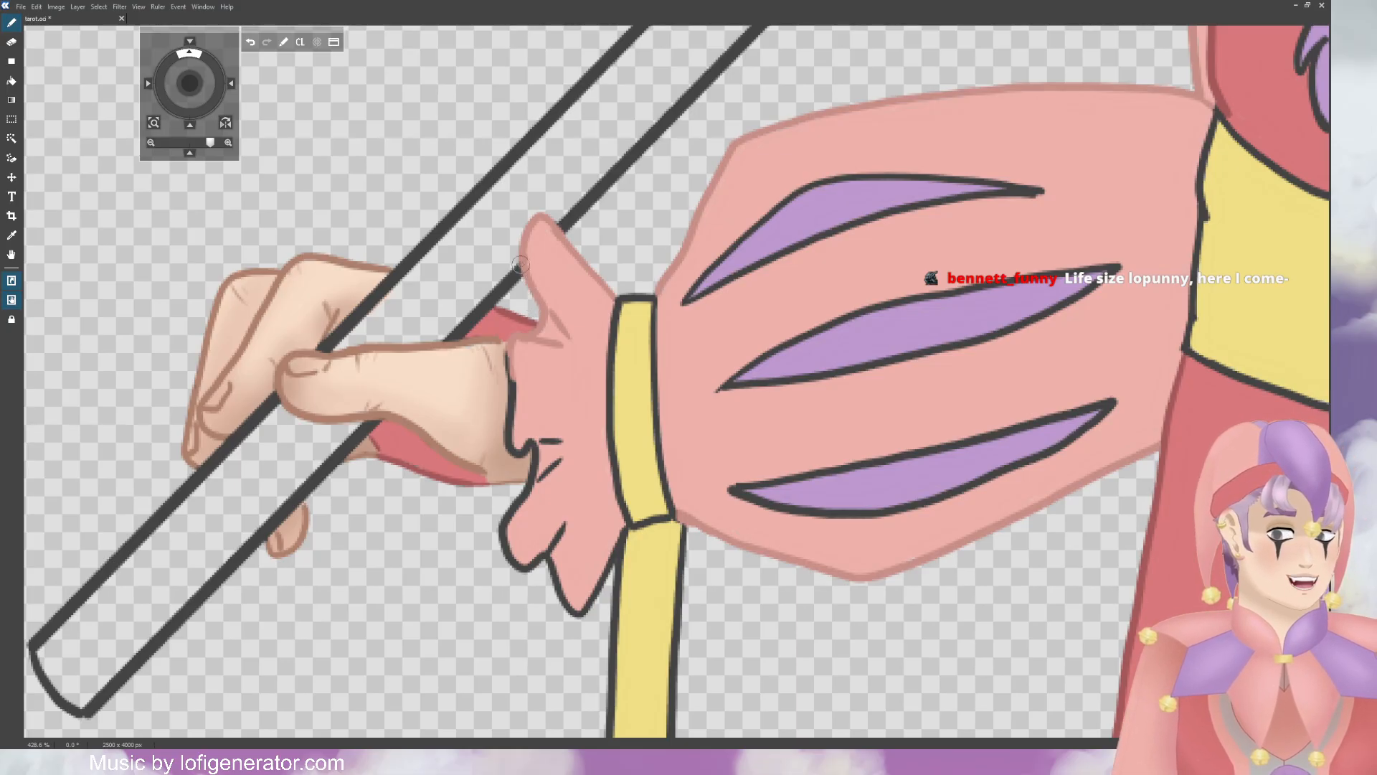
{"action": "mouse_move", "coordinate": [509, 359]}
{"action": "left_mouse_down"}
{"action": "mouse_move", "coordinate": [515, 450]}
{"action": "mouse_move", "coordinate": [532, 438]}
{"action": "mouse_move", "coordinate": [538, 459]}
{"action": "mouse_move", "coordinate": [560, 434]}
{"action": "left_mouse_up"}
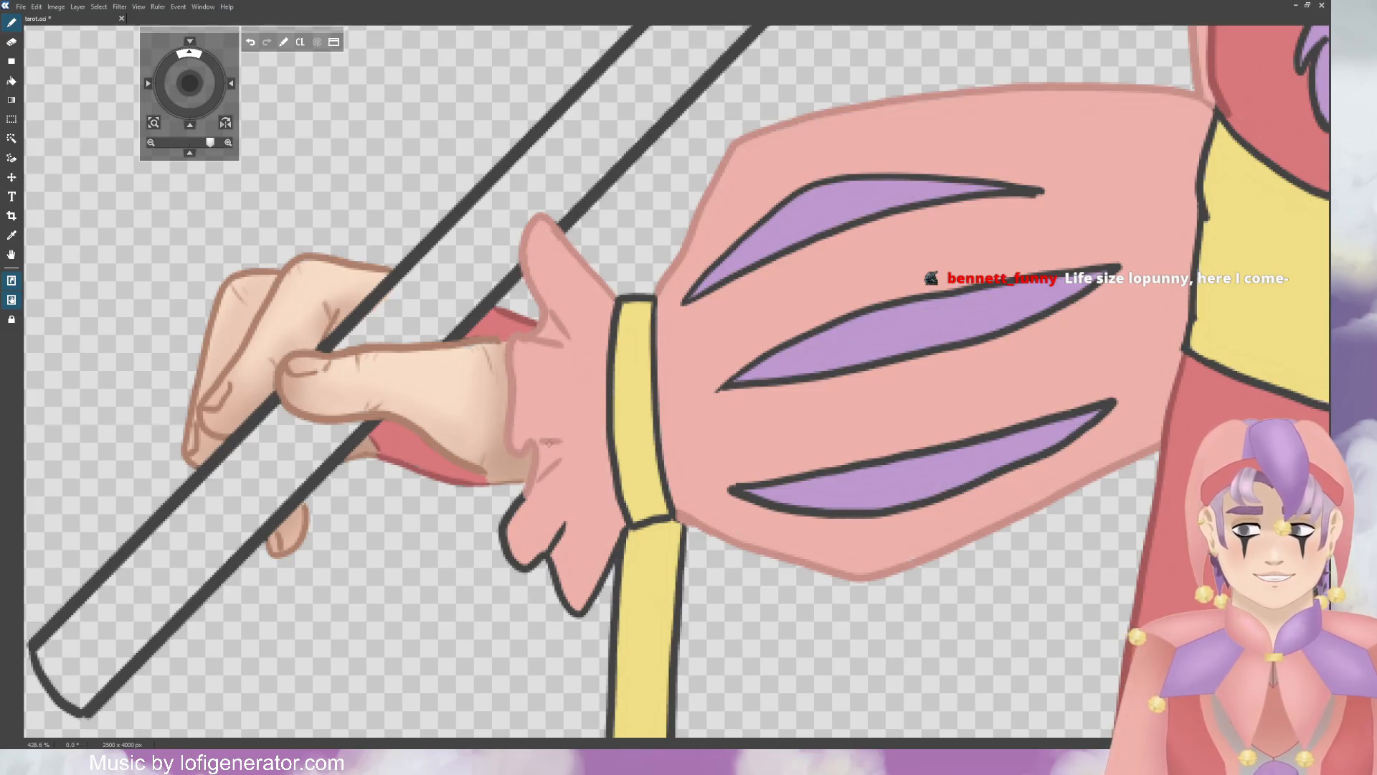
{"action": "scroll", "coordinate": [509, 388], "scroll_direction": "down", "scroll_amount": 2}
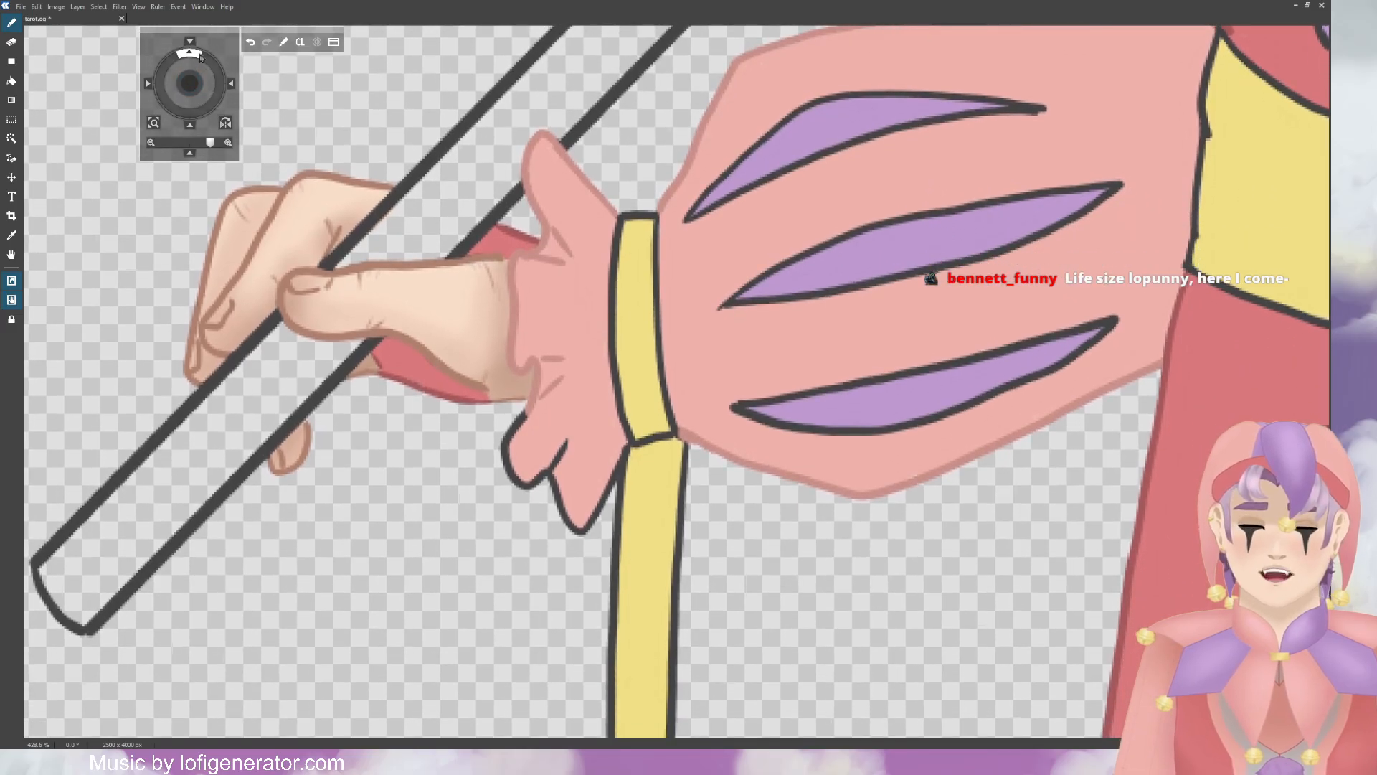
{"action": "mouse_move", "coordinate": [509, 389]}
{"action": "left_mouse_down"}
{"action": "mouse_move", "coordinate": [541, 406]}
{"action": "mouse_move", "coordinate": [518, 406]}
{"action": "mouse_move", "coordinate": [530, 407]}
{"action": "mouse_move", "coordinate": [509, 462]}
{"action": "mouse_move", "coordinate": [535, 472]}
{"action": "mouse_move", "coordinate": [568, 433]}
{"action": "mouse_move", "coordinate": [561, 510]}
{"action": "mouse_move", "coordinate": [591, 526]}
{"action": "mouse_move", "coordinate": [567, 528]}
{"action": "mouse_move", "coordinate": [594, 514]}
{"action": "mouse_move", "coordinate": [619, 451]}
{"action": "left_mouse_up"}
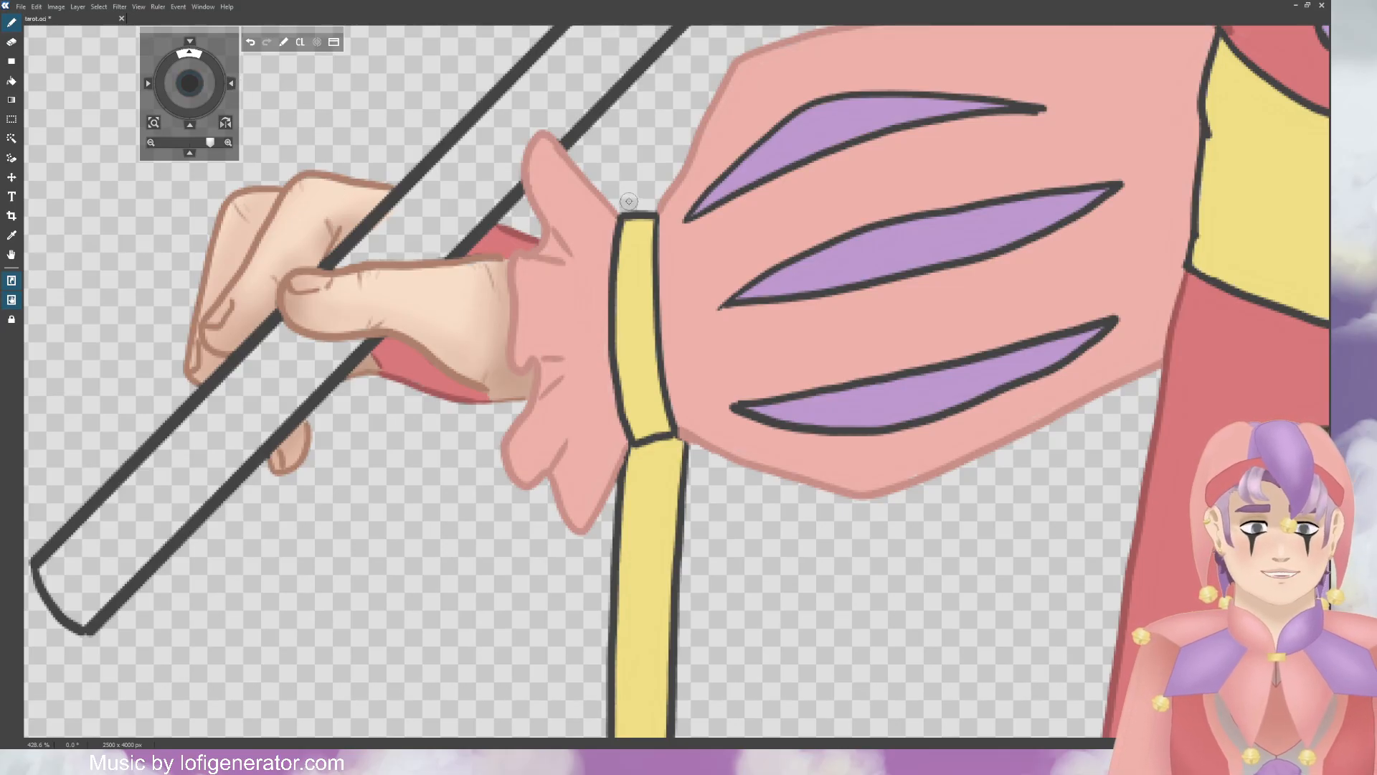
Step: Recolor the line between the pink front cape panel and the purple panel in dusky pink, from the collar to the grey armhole trim
{"action": "scroll", "coordinate": [798, 279], "scroll_direction": "down", "scroll_amount": 5}
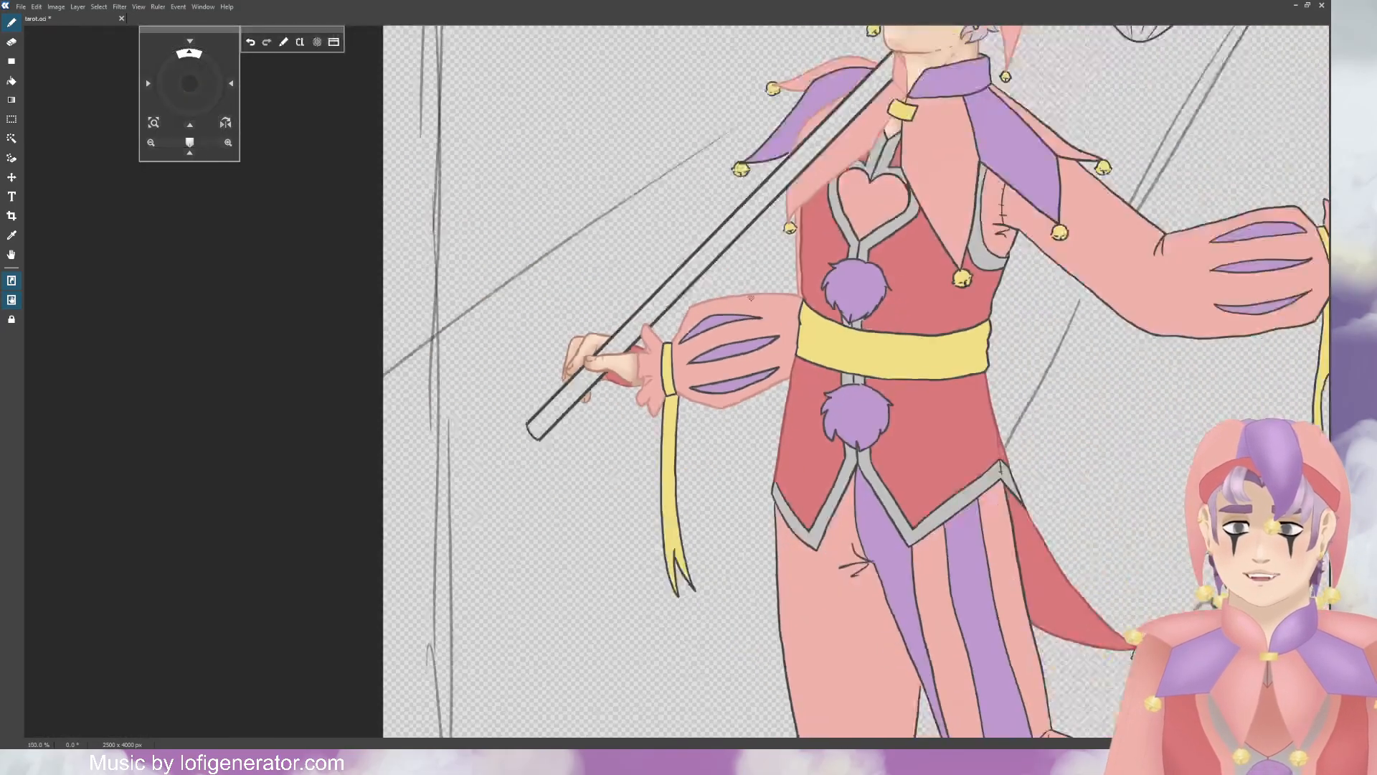
{"action": "scroll", "coordinate": [948, 127], "scroll_direction": "up", "scroll_amount": 2}
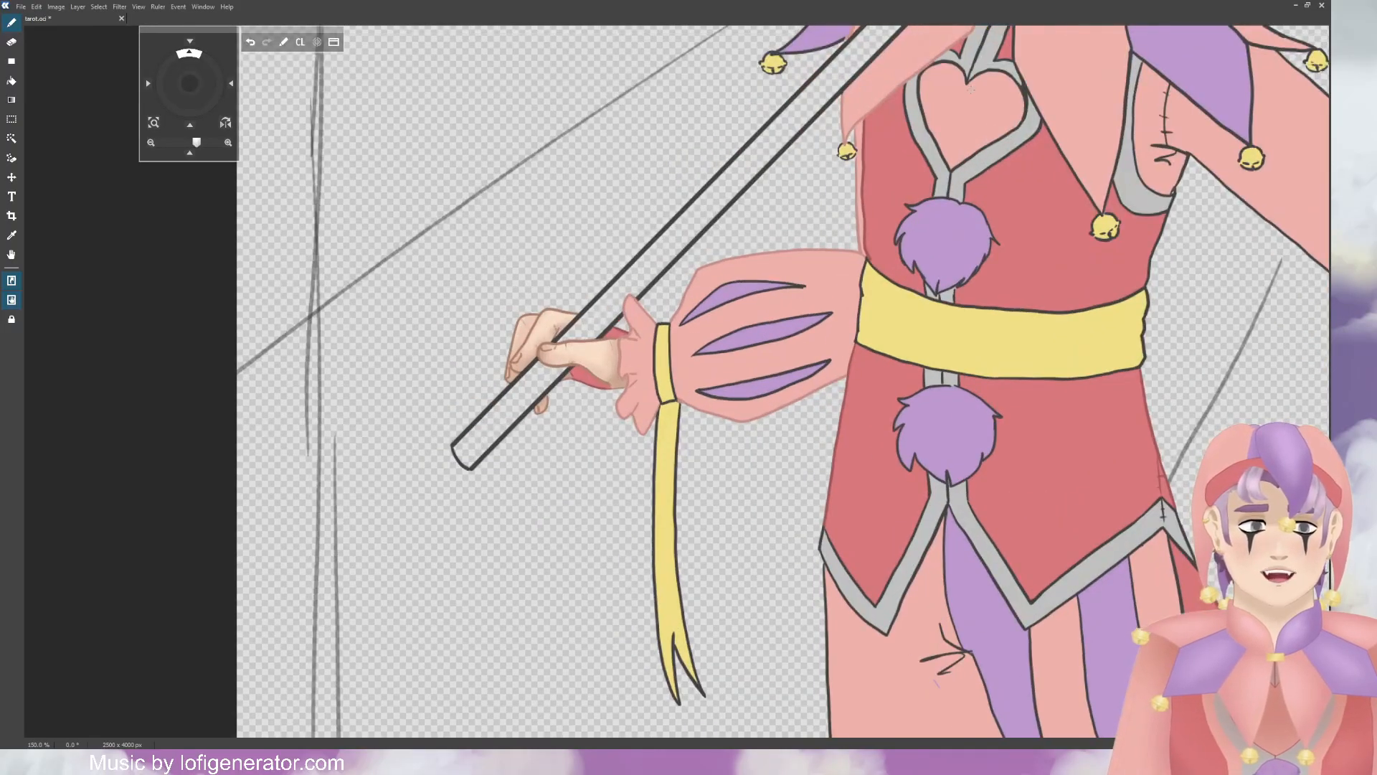
{"action": "left_click_drag", "start_coordinate": [188, 83], "coordinate": [175, 94]}
{"action": "scroll", "coordinate": [839, 90], "scroll_direction": "up", "scroll_amount": 1}
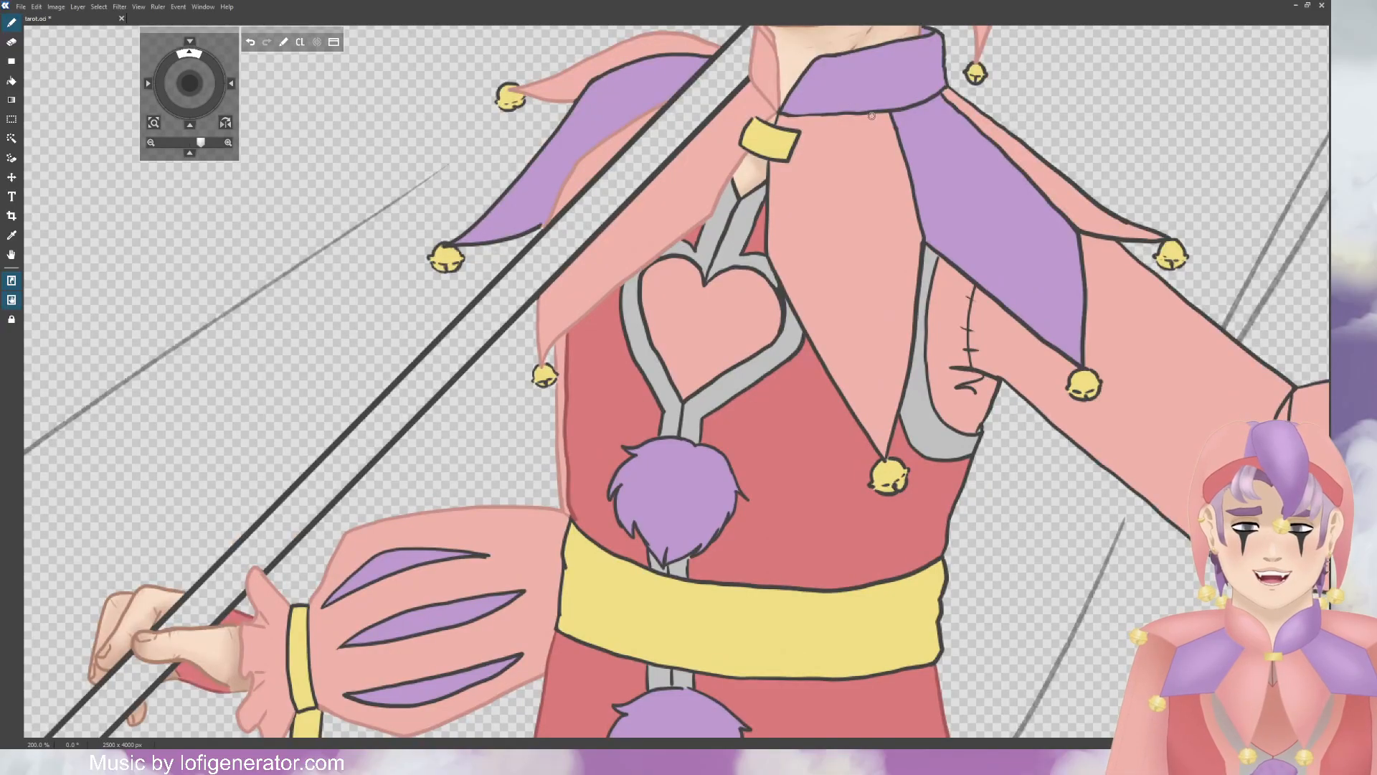
{"action": "scroll", "coordinate": [871, 115], "scroll_direction": "up", "scroll_amount": 1}
{"action": "left_click_drag", "start_coordinate": [184, 87], "coordinate": [125, 152]}
{"action": "scroll", "coordinate": [651, 126], "scroll_direction": "up", "scroll_amount": 1}
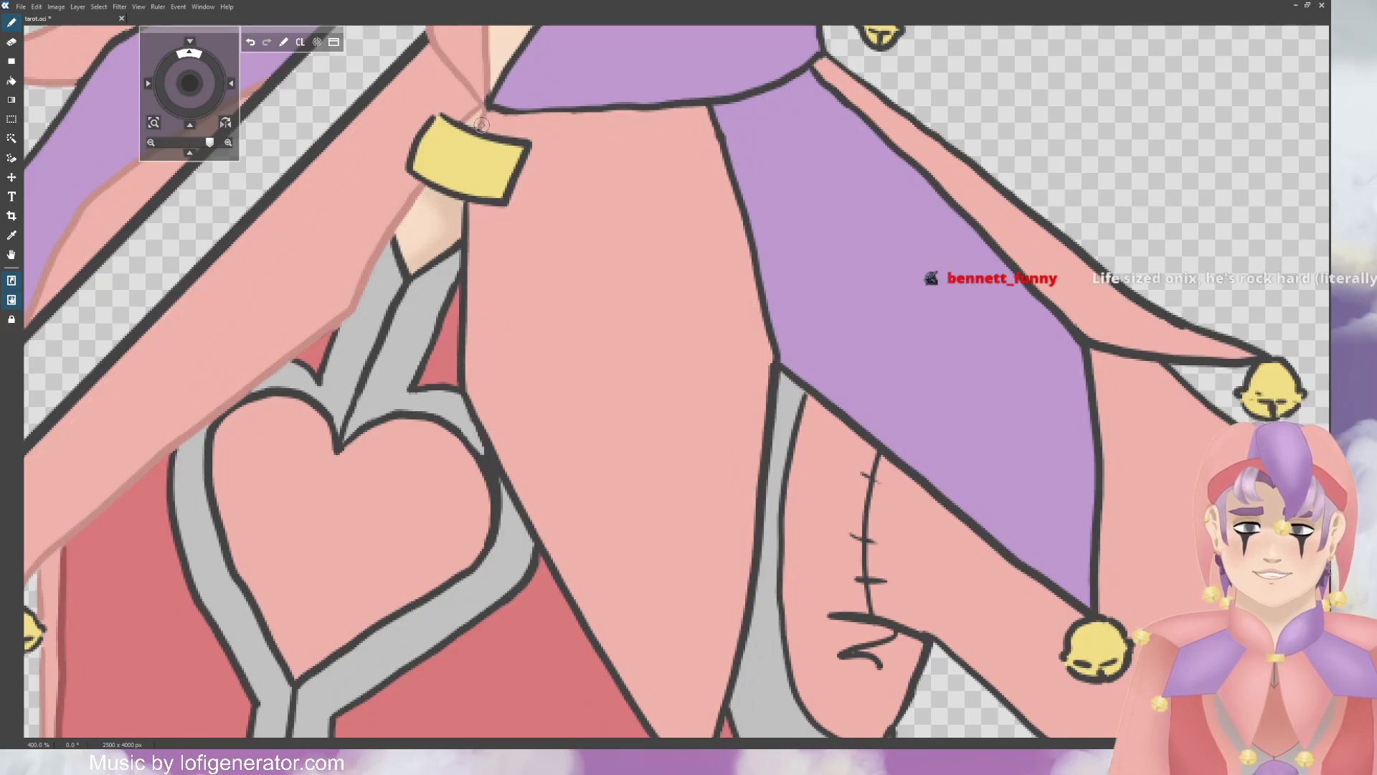
{"action": "scroll", "coordinate": [524, 96], "scroll_direction": "up", "scroll_amount": 1}
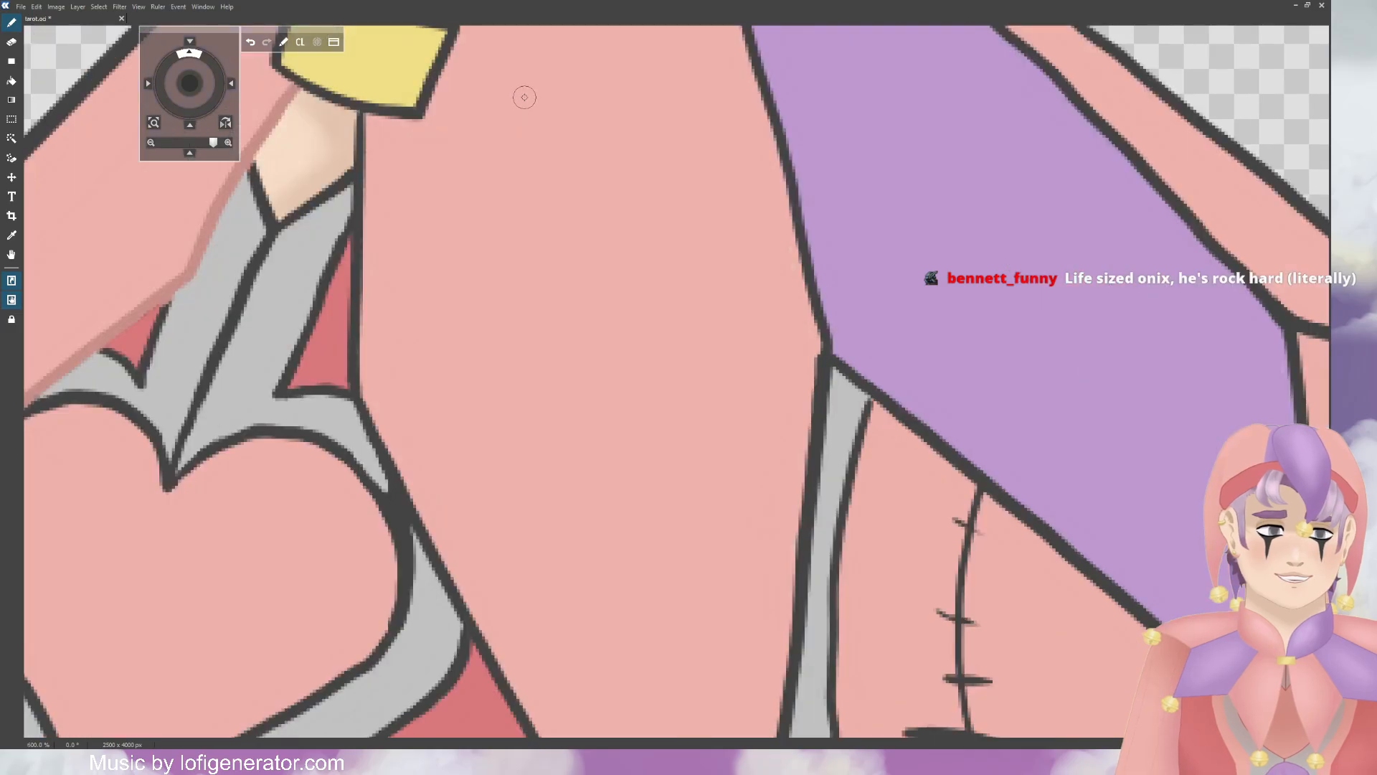
{"action": "left_click_drag", "start_coordinate": [193, 85], "coordinate": [194, 286]}
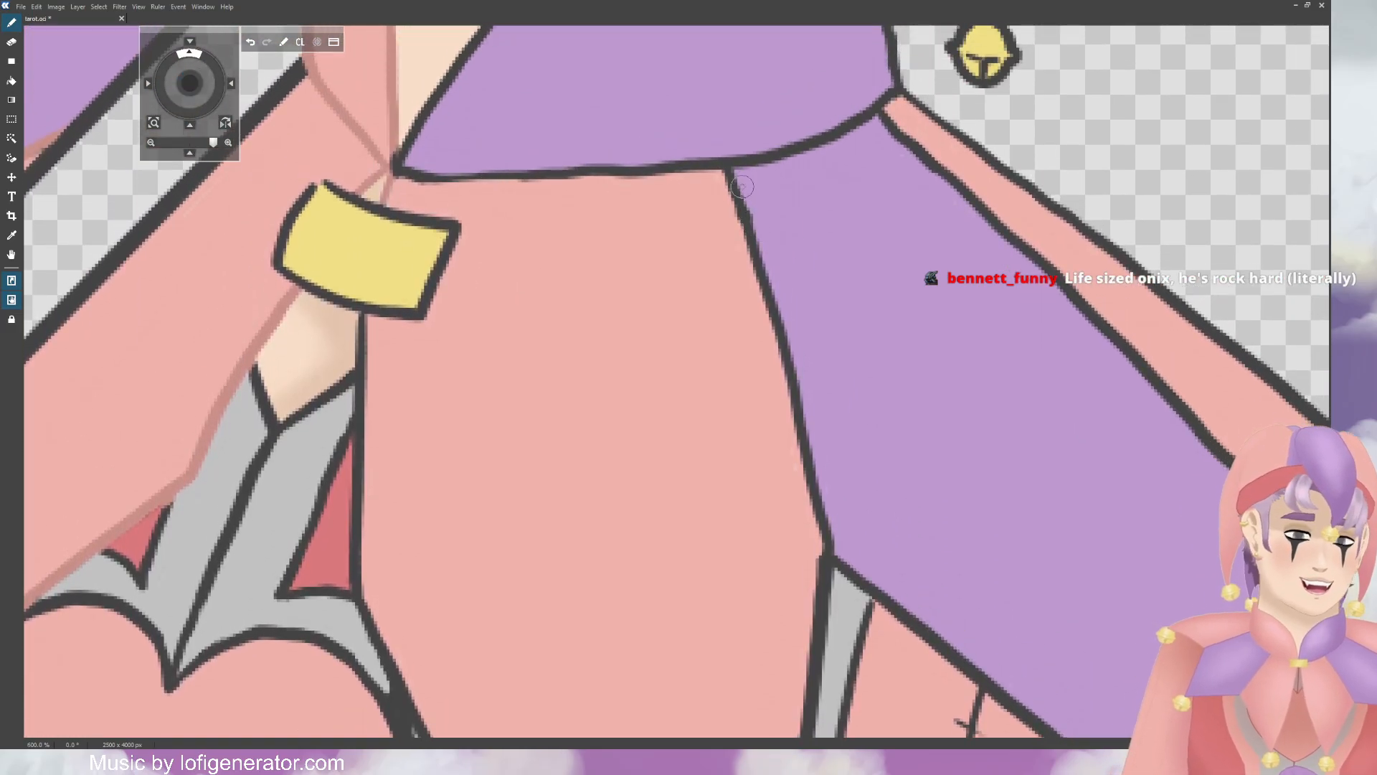
{"action": "mouse_move", "coordinate": [724, 179]}
{"action": "left_mouse_down"}
{"action": "mouse_move", "coordinate": [738, 237]}
{"action": "mouse_move", "coordinate": [757, 254]}
{"action": "mouse_move", "coordinate": [758, 229]}
{"action": "mouse_move", "coordinate": [788, 322]}
{"action": "mouse_move", "coordinate": [831, 529]}
{"action": "left_mouse_up"}
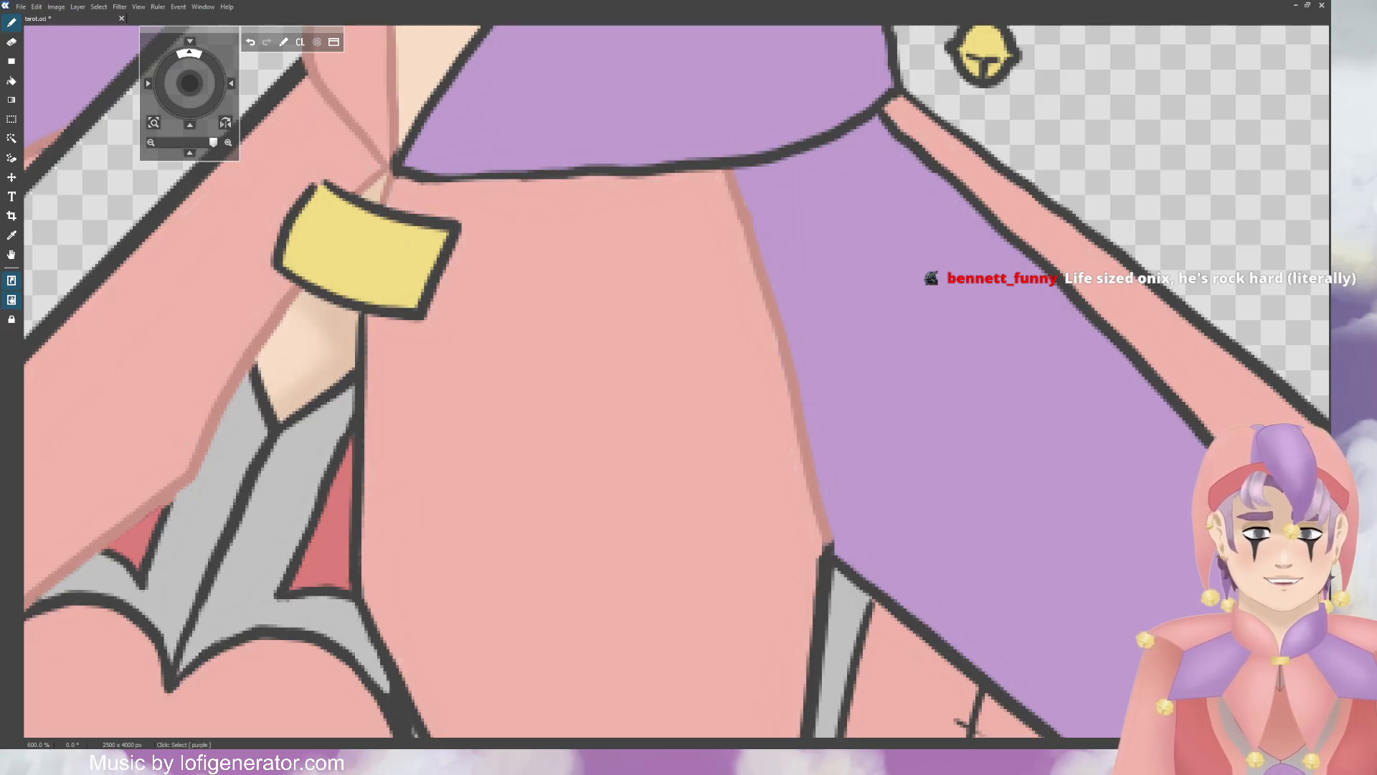
{"action": "key", "text": "ctrl+z"}
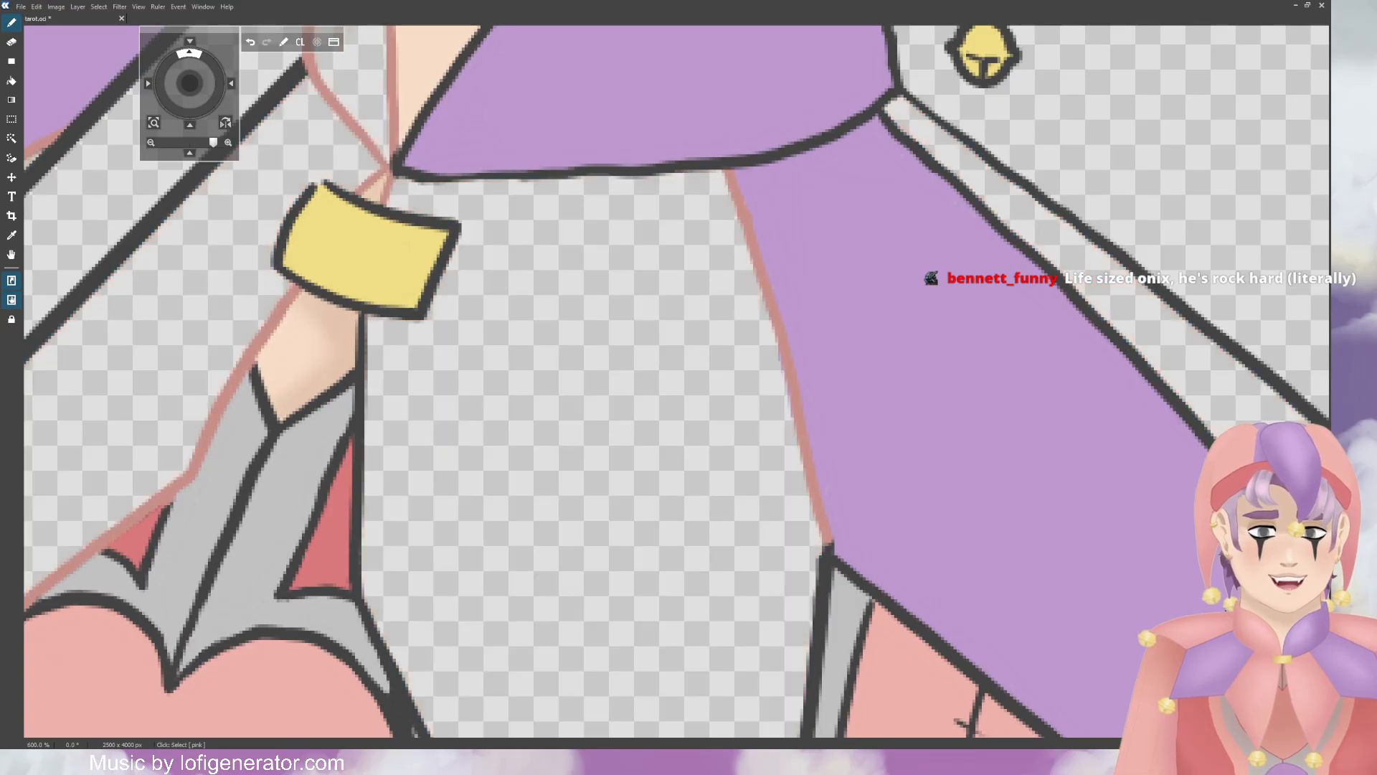
{"action": "key", "text": "ctrl+y"}
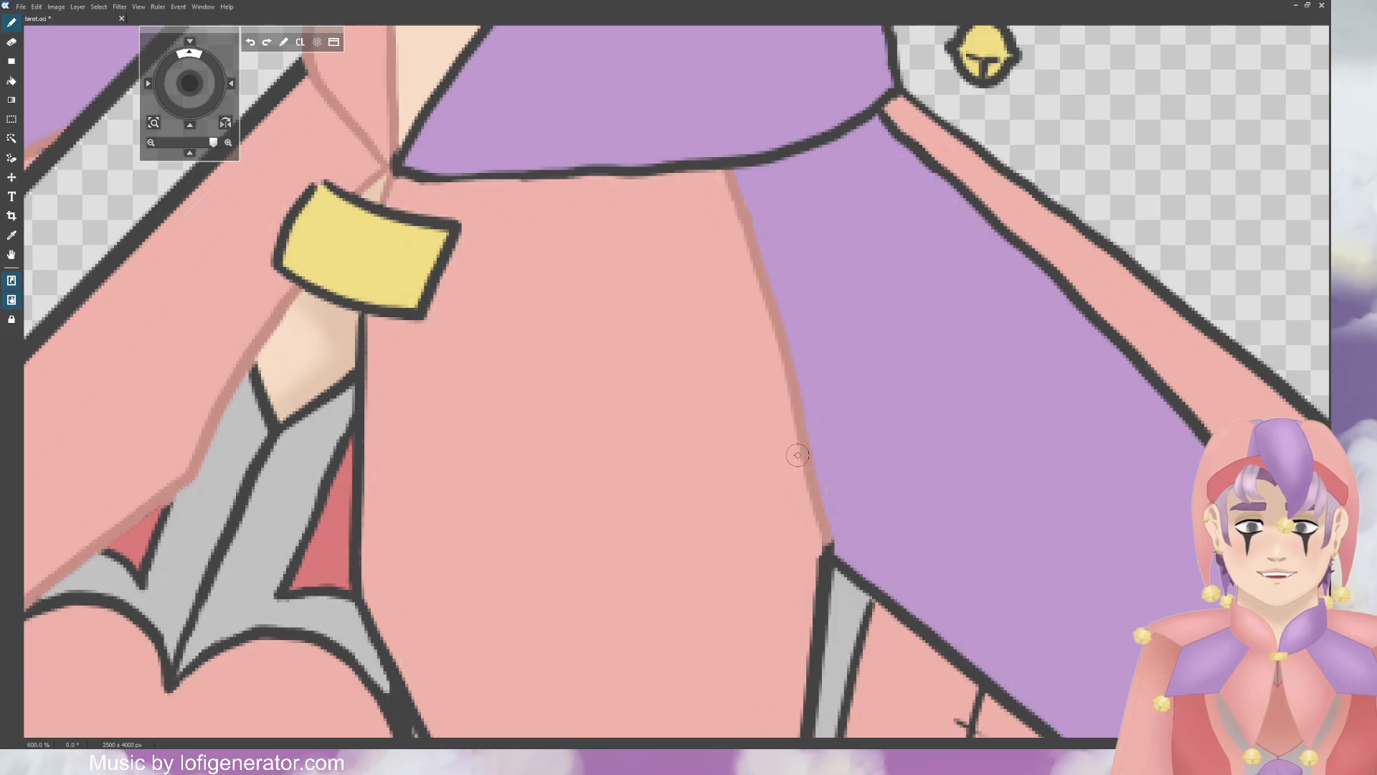
{"action": "left_click_drag", "start_coordinate": [800, 498], "coordinate": [814, 547]}
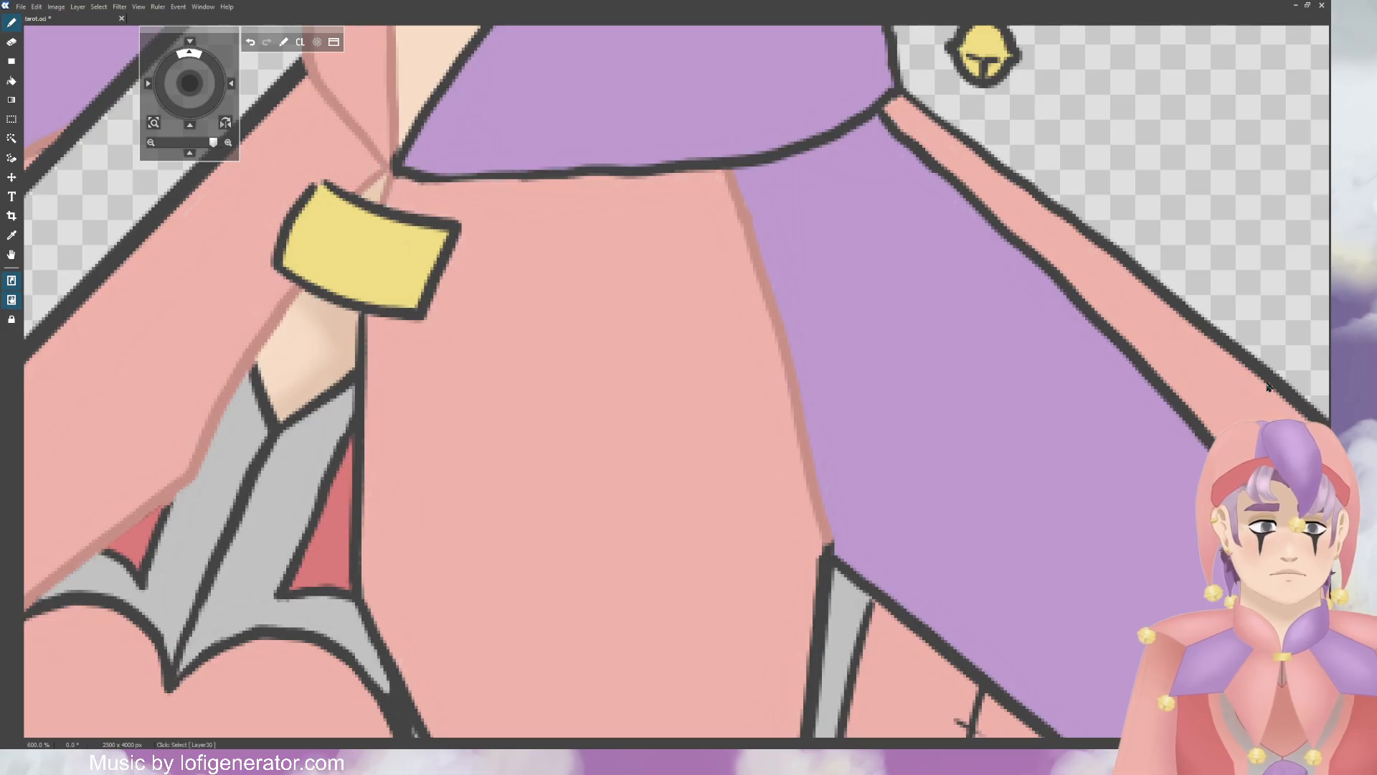
Step: Recolor the pink front panel's edge along the grey armhole trim in dusky pink, down to its belled tip
{"action": "left_click_drag", "start_coordinate": [190, 83], "coordinate": [190, 53]}
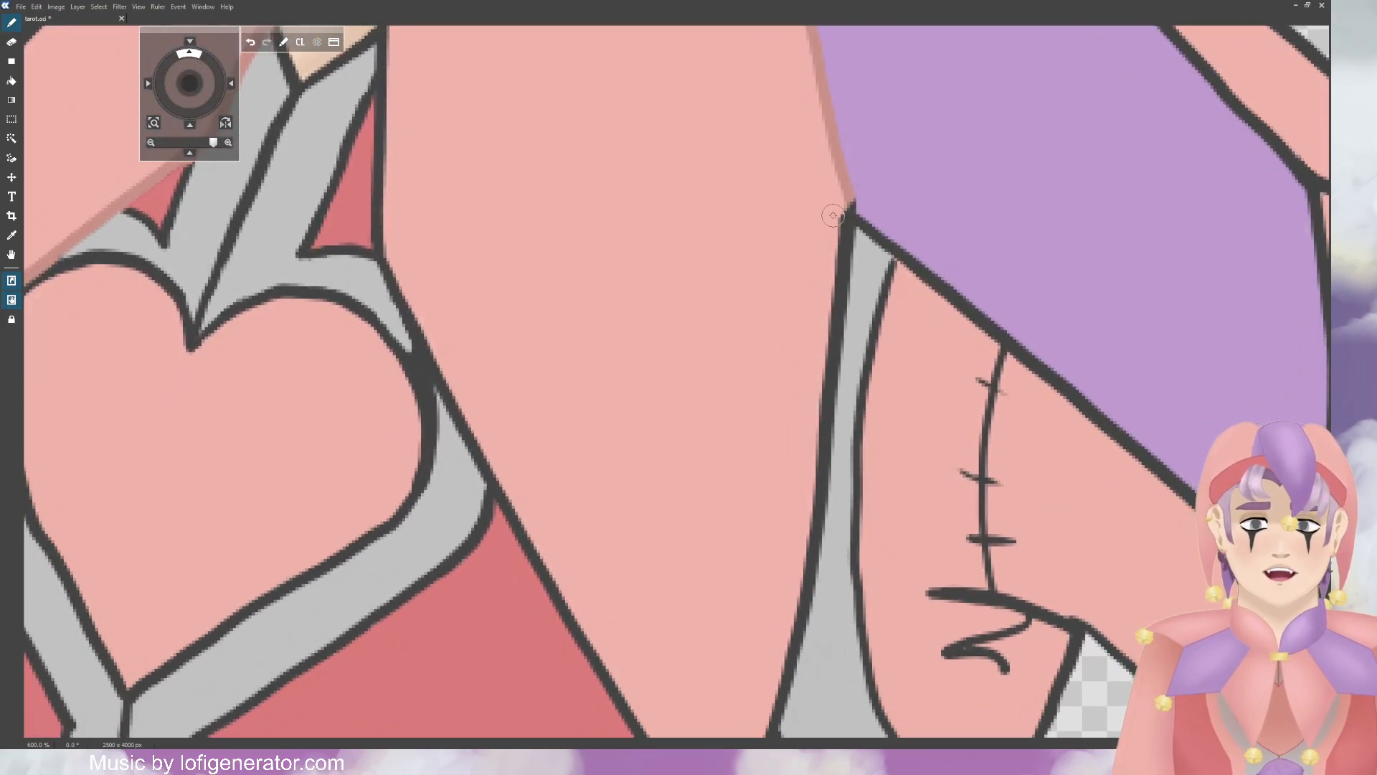
{"action": "mouse_move", "coordinate": [833, 215]}
{"action": "left_mouse_down"}
{"action": "mouse_move", "coordinate": [840, 287]}
{"action": "mouse_move", "coordinate": [846, 237]}
{"action": "mouse_move", "coordinate": [816, 536]}
{"action": "left_mouse_up"}
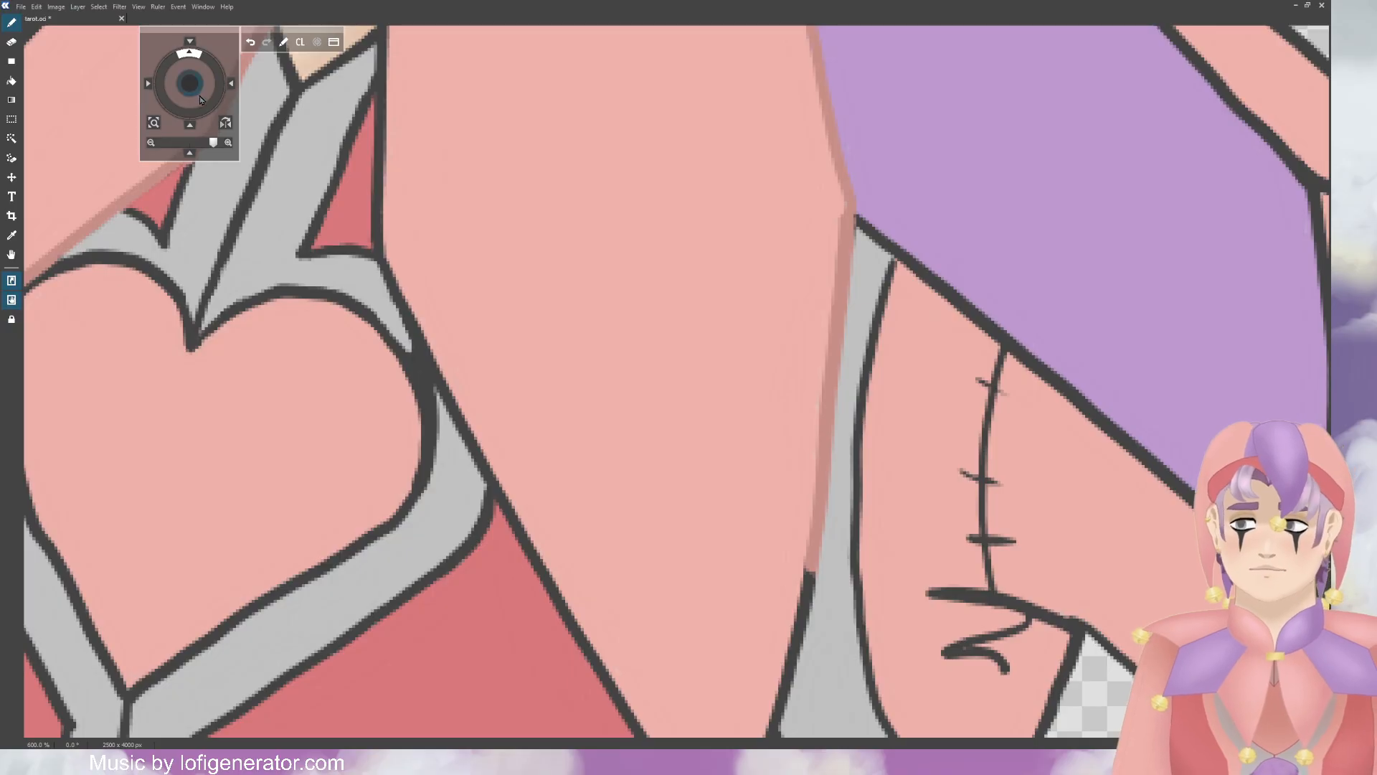
{"action": "left_click_drag", "start_coordinate": [201, 100], "coordinate": [196, 107]}
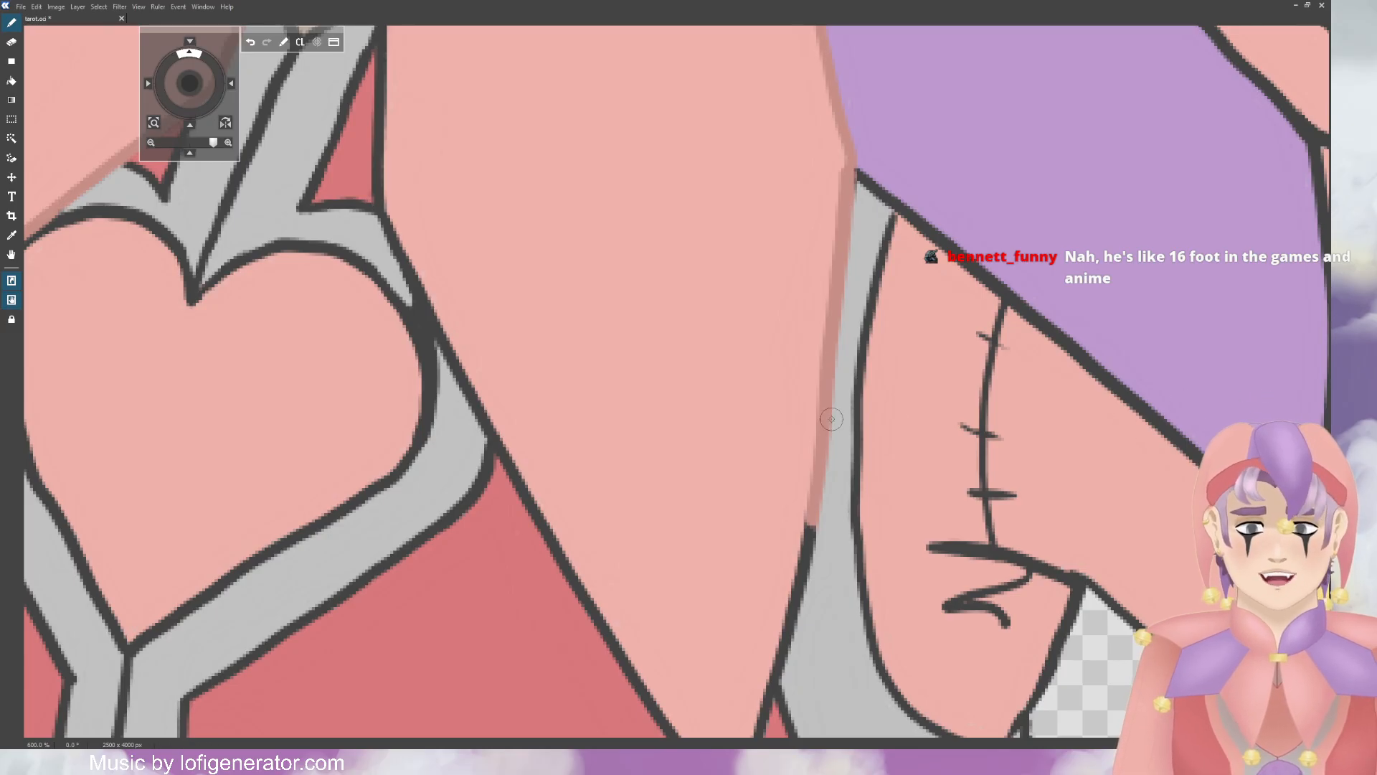
{"action": "mouse_move", "coordinate": [599, 545]}
{"action": "left_mouse_down"}
{"action": "mouse_move", "coordinate": [635, 418]}
{"action": "mouse_move", "coordinate": [637, 351]}
{"action": "left_mouse_up"}
{"action": "left_click_drag", "start_coordinate": [769, 635], "coordinate": [837, 409]}
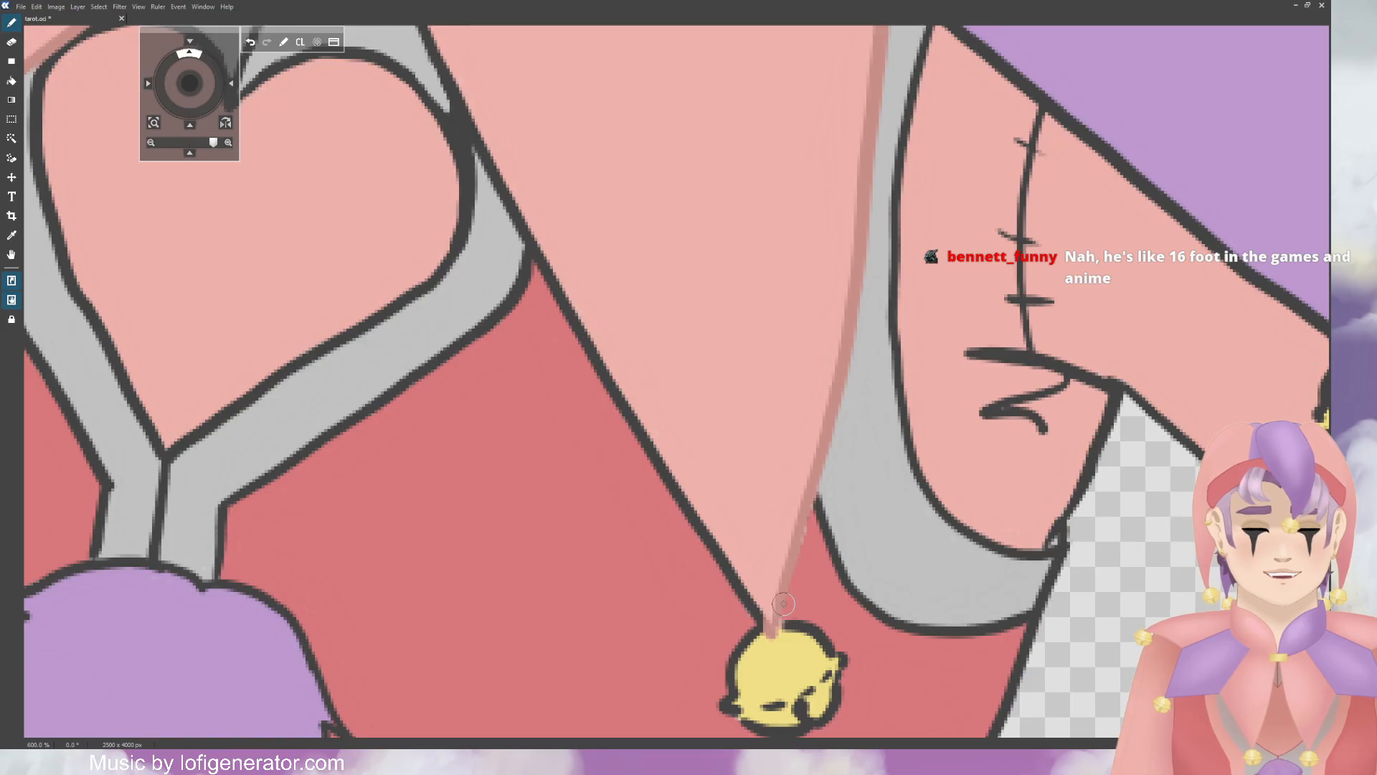
Step: Recolor the inner edge of the pink front cape panel in dusky pink, from its belled tip up to the grey heart trim
{"action": "mouse_move", "coordinate": [767, 629]}
{"action": "left_mouse_down"}
{"action": "mouse_move", "coordinate": [744, 593]}
{"action": "mouse_move", "coordinate": [766, 625]}
{"action": "left_mouse_up"}
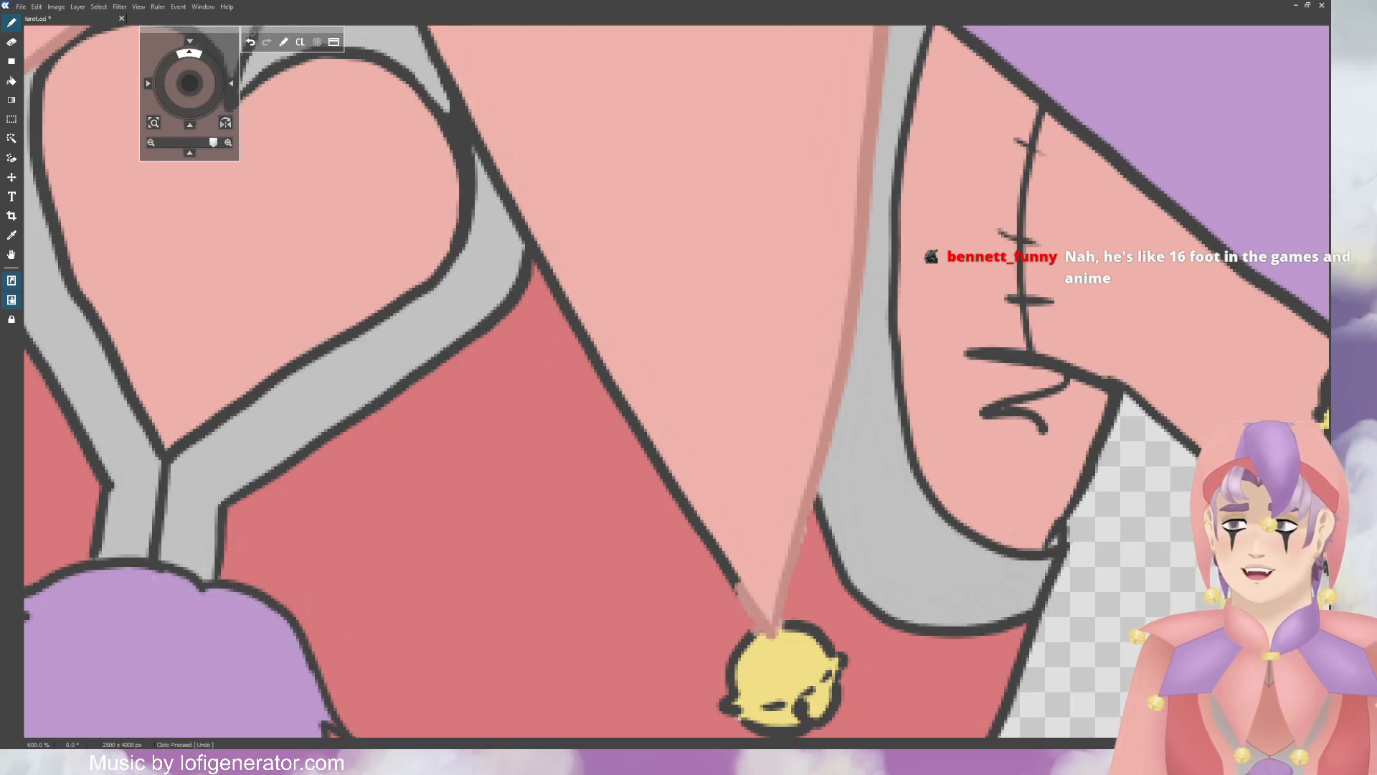
{"action": "key", "text": "ctrl+z"}
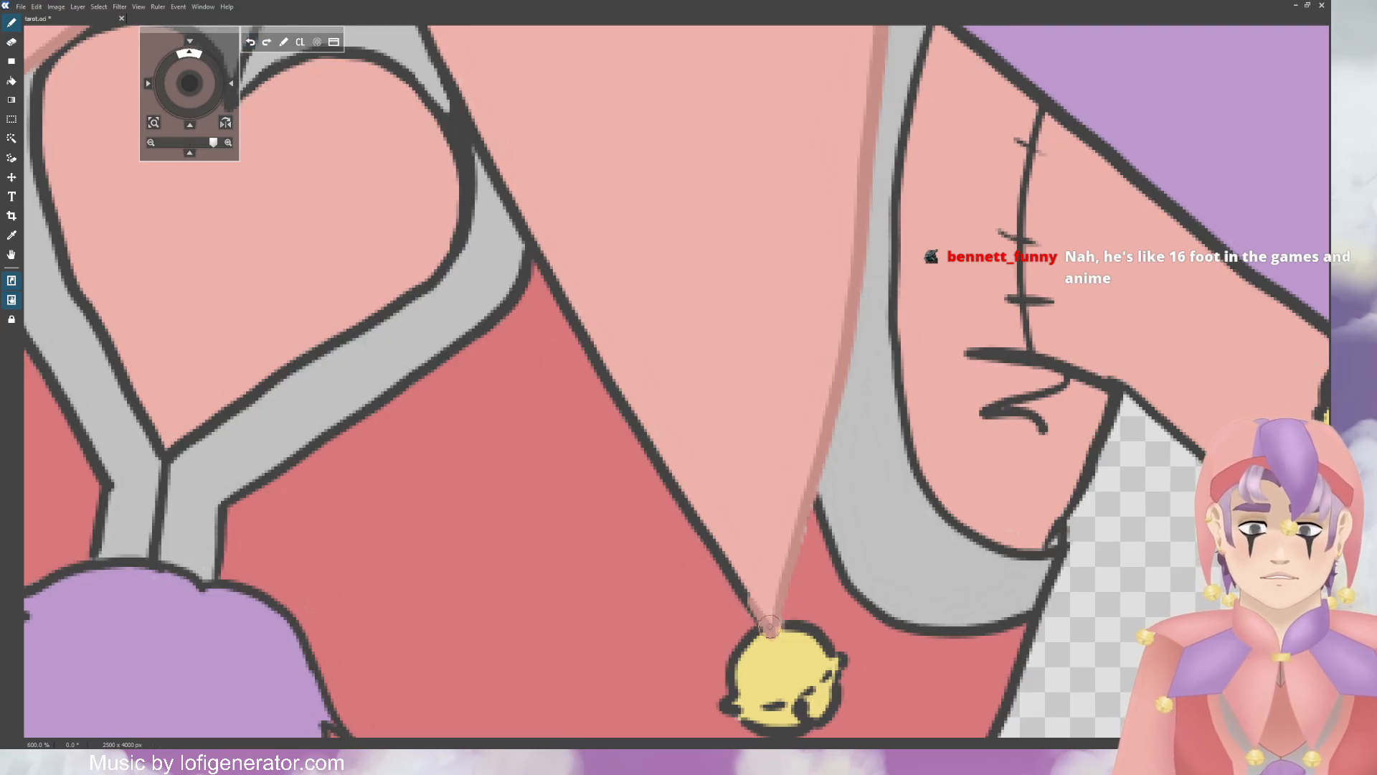
{"action": "left_click_drag", "start_coordinate": [766, 627], "coordinate": [687, 528]}
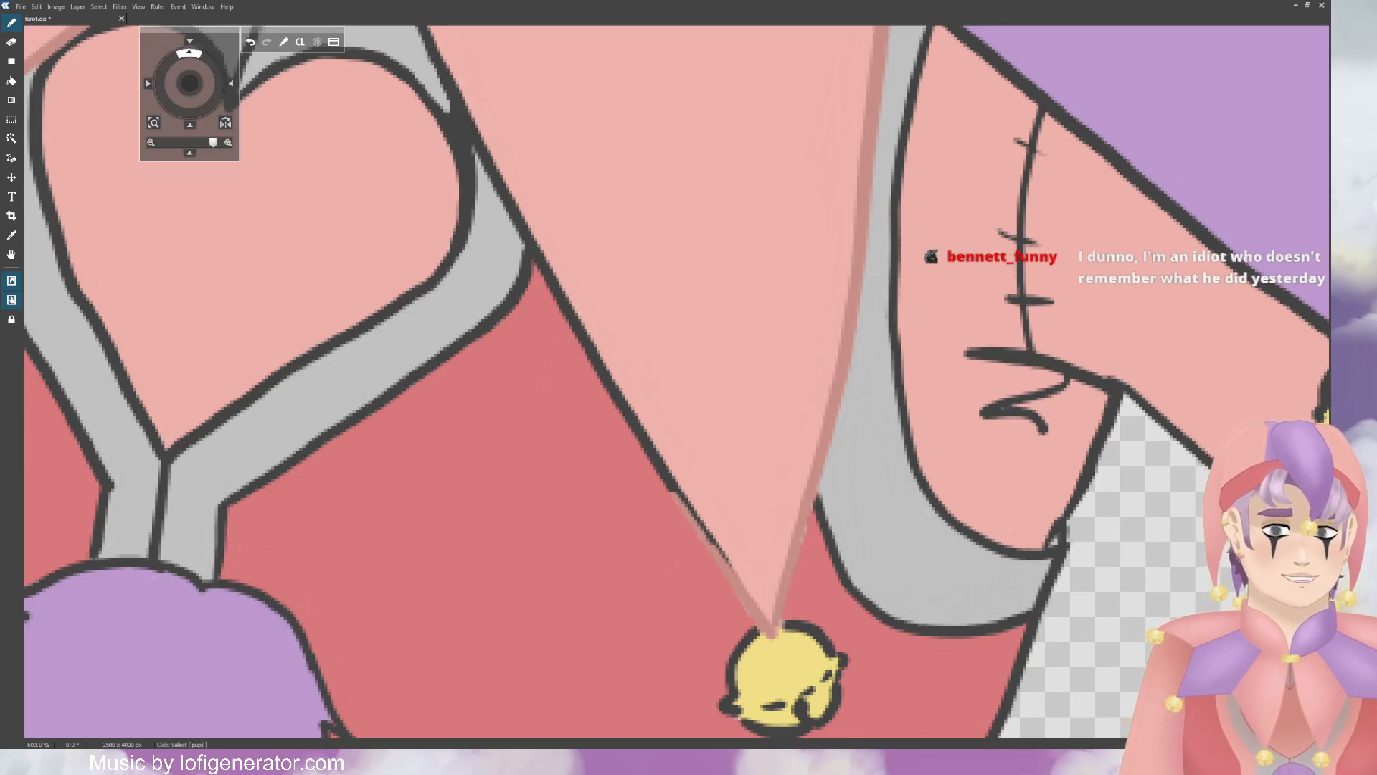
{"action": "left_click", "coordinate": [1222, 431]}
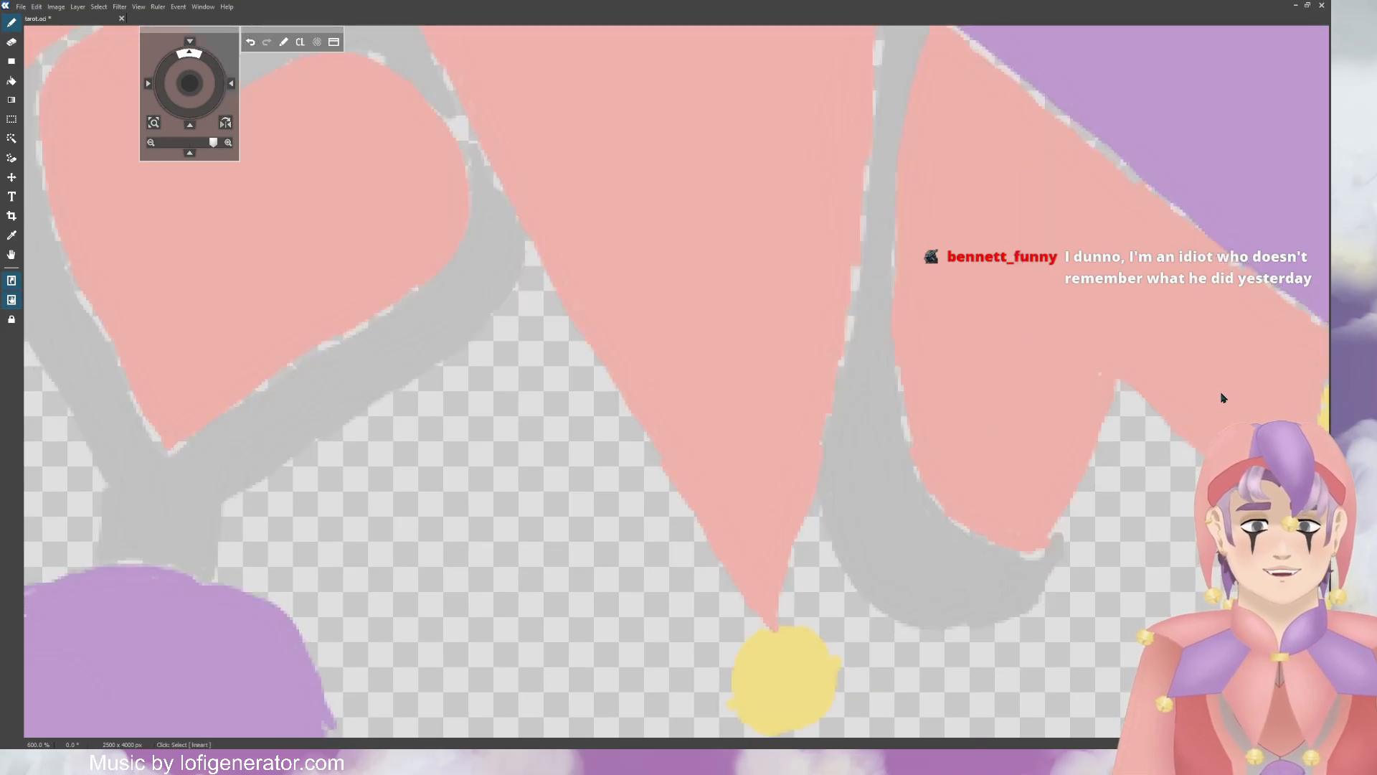
{"action": "left_click", "coordinate": [1223, 419]}
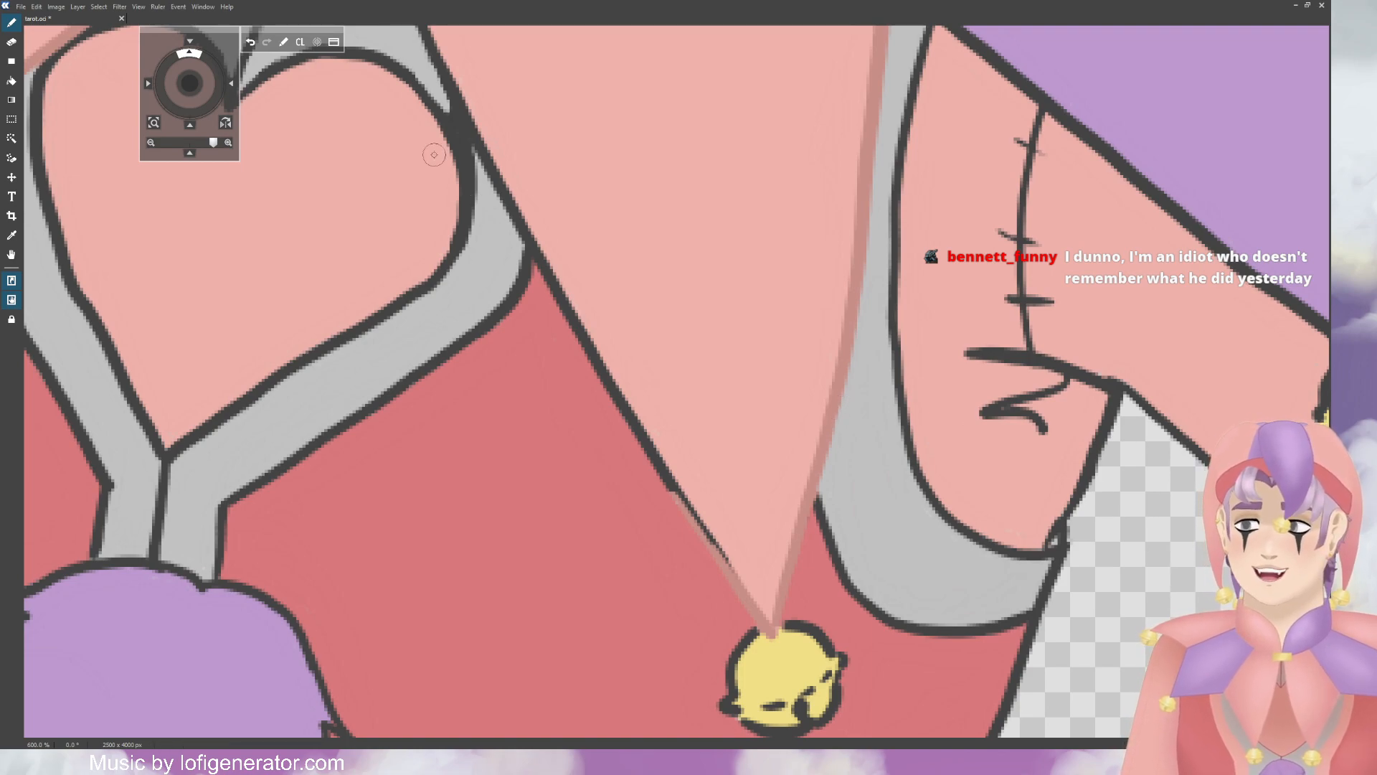
{"action": "left_click_drag", "start_coordinate": [192, 87], "coordinate": [212, 83]}
{"action": "left_click_drag", "start_coordinate": [738, 440], "coordinate": [814, 555]}
{"action": "mouse_move", "coordinate": [705, 388]}
{"action": "left_mouse_down"}
{"action": "mouse_move", "coordinate": [748, 464]}
{"action": "mouse_move", "coordinate": [645, 291]}
{"action": "left_mouse_up"}
Step: Recolor the rest of the pink front panel's inner edge in dusky pink, past the heart trim up to the yellow clasp
{"action": "left_click_drag", "start_coordinate": [191, 83], "coordinate": [185, 76]}
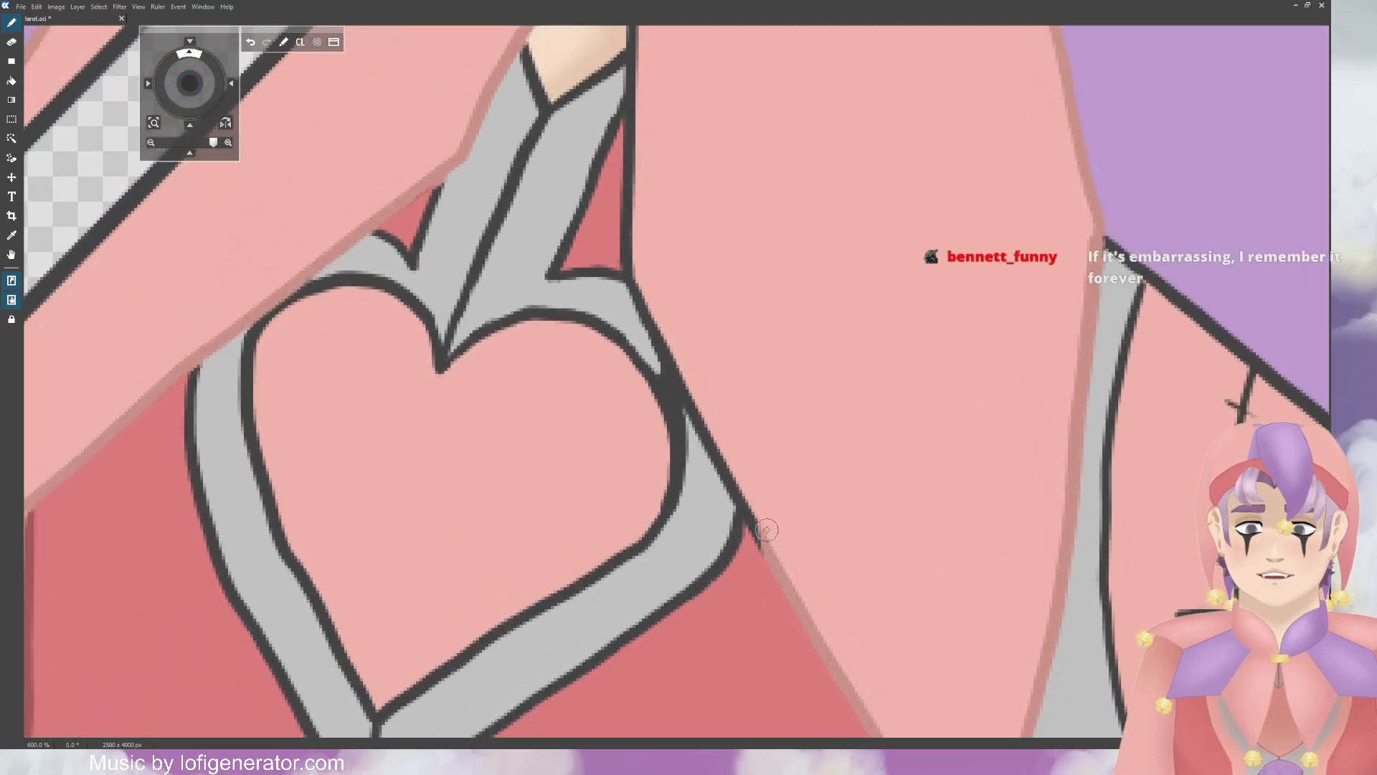
{"action": "mouse_move", "coordinate": [764, 541]}
{"action": "left_mouse_down"}
{"action": "mouse_move", "coordinate": [657, 350]}
{"action": "mouse_move", "coordinate": [627, 204]}
{"action": "left_mouse_up"}
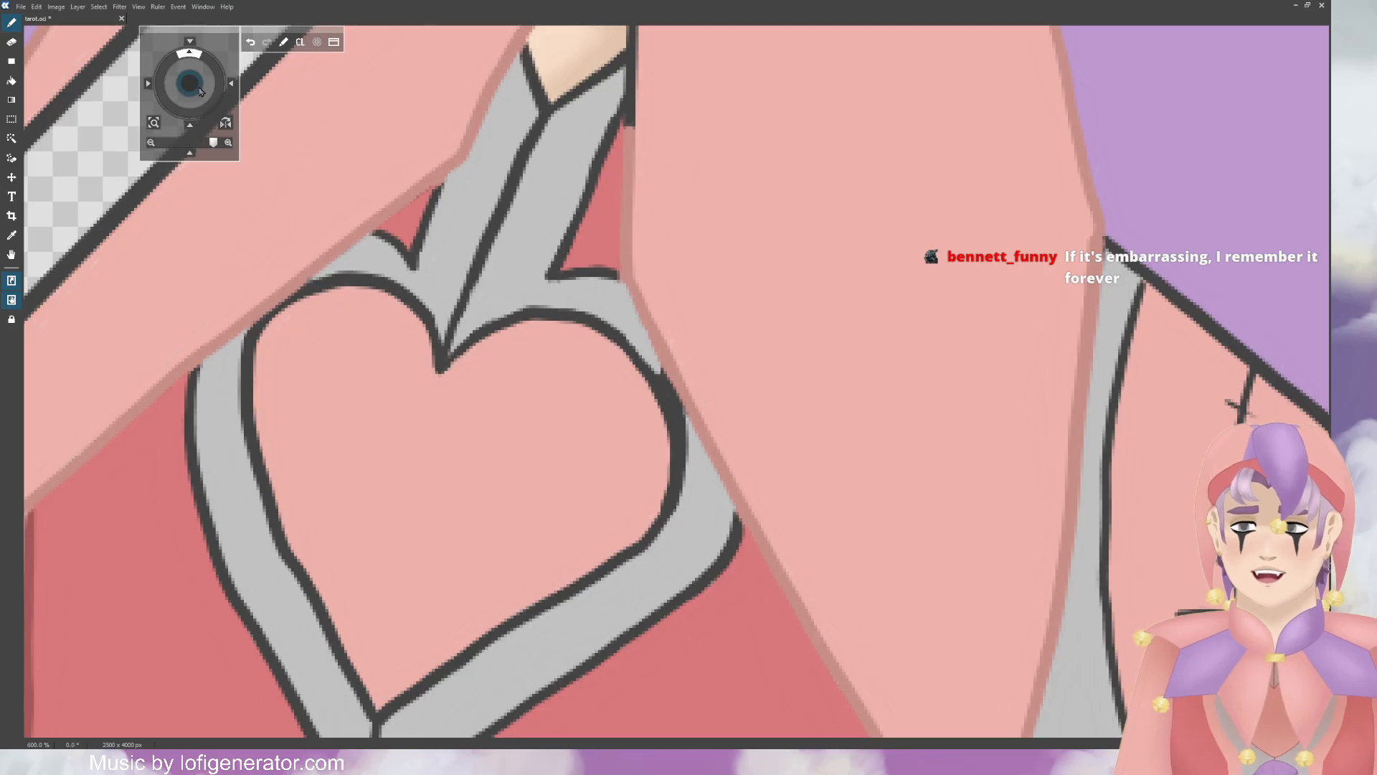
{"action": "left_click_drag", "start_coordinate": [195, 82], "coordinate": [219, 328]}
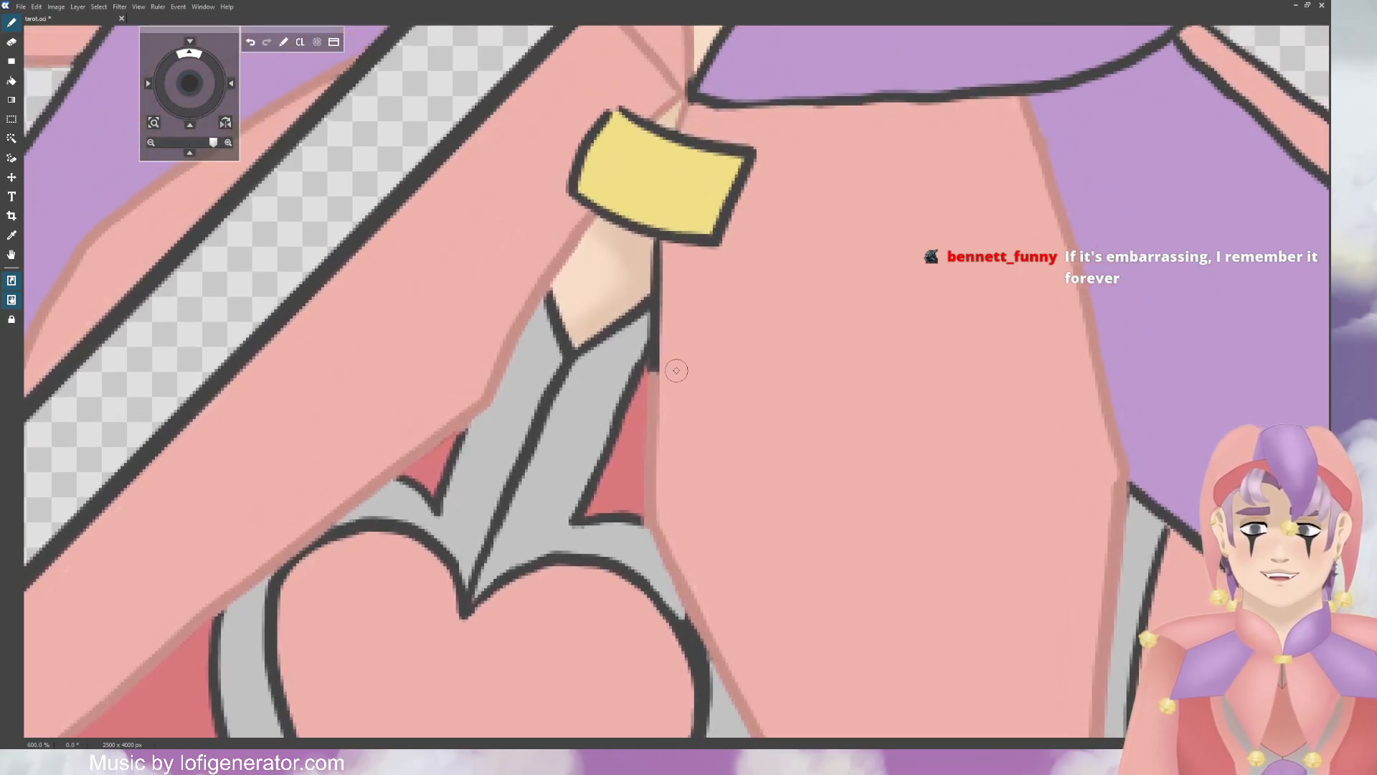
{"action": "left_click_drag", "start_coordinate": [658, 380], "coordinate": [657, 252]}
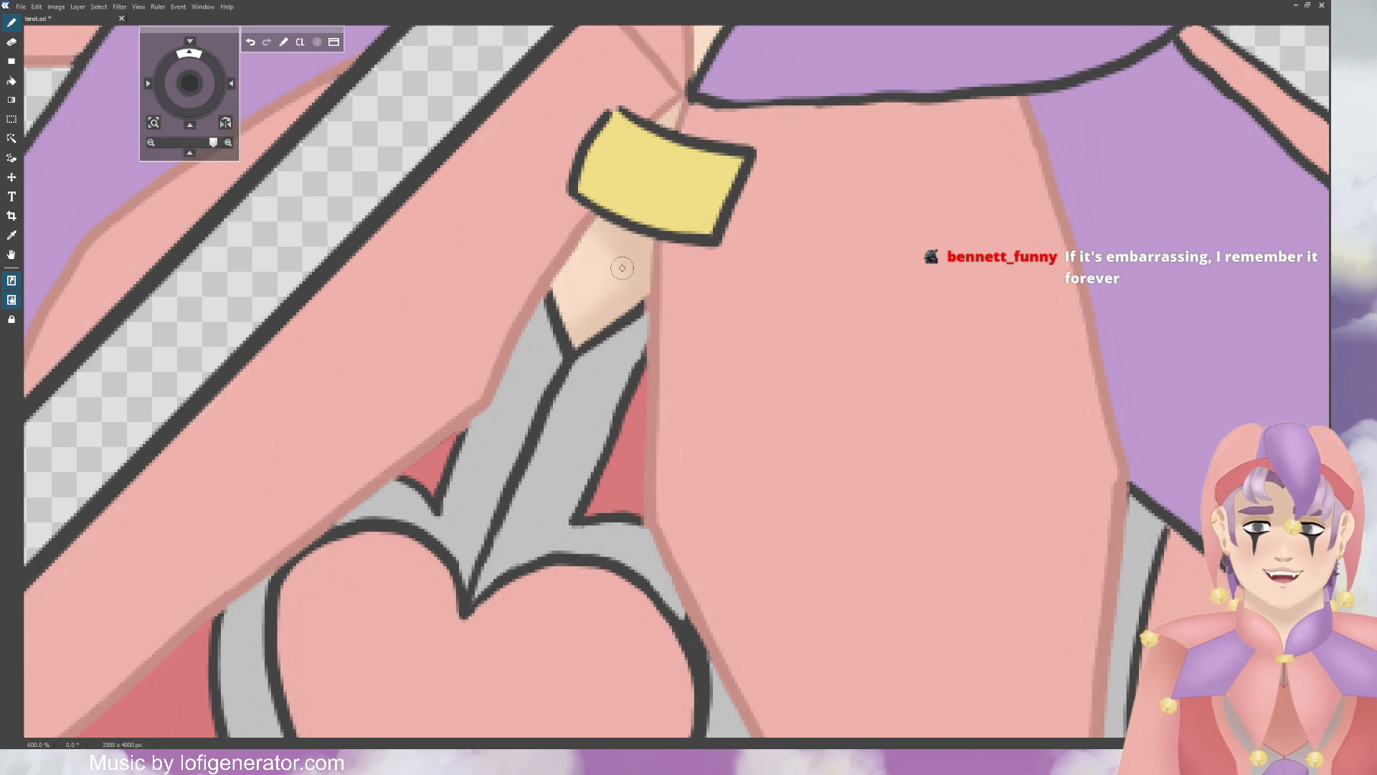
{"action": "key", "text": "e"}
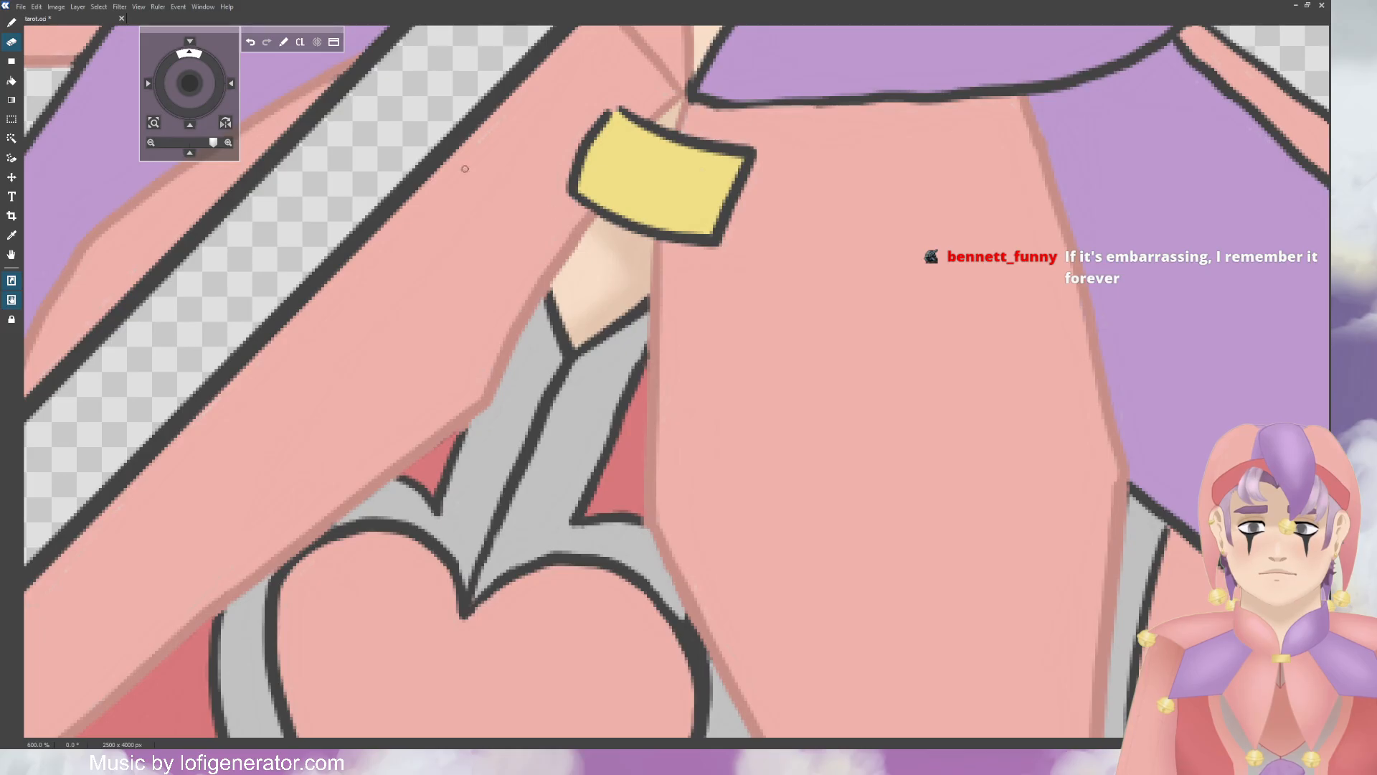
{"action": "key", "text": "b"}
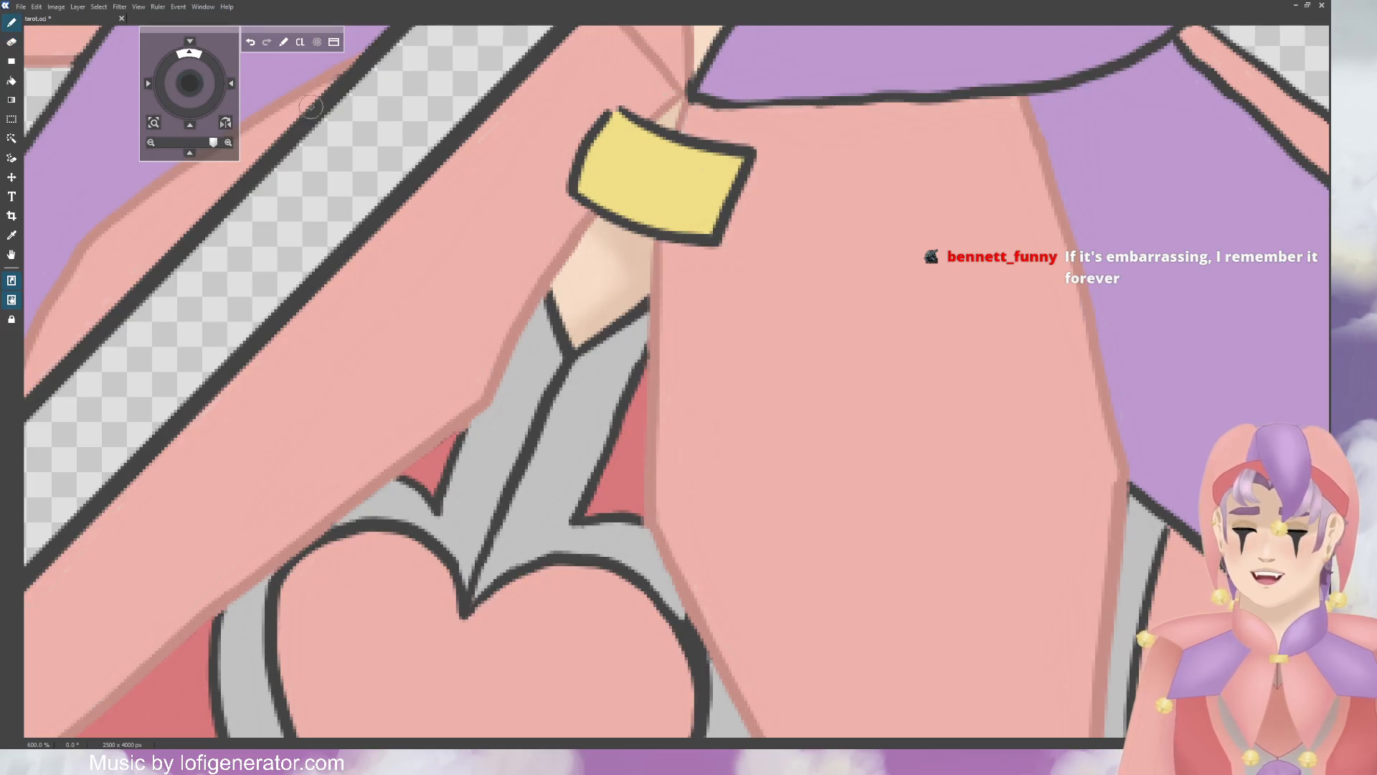
Step: Recolor both edges of the narrow pink cape point behind the purple panel in dusky pink, from the collar to its bell
{"action": "scroll", "coordinate": [1005, 391], "scroll_direction": "down", "scroll_amount": 6}
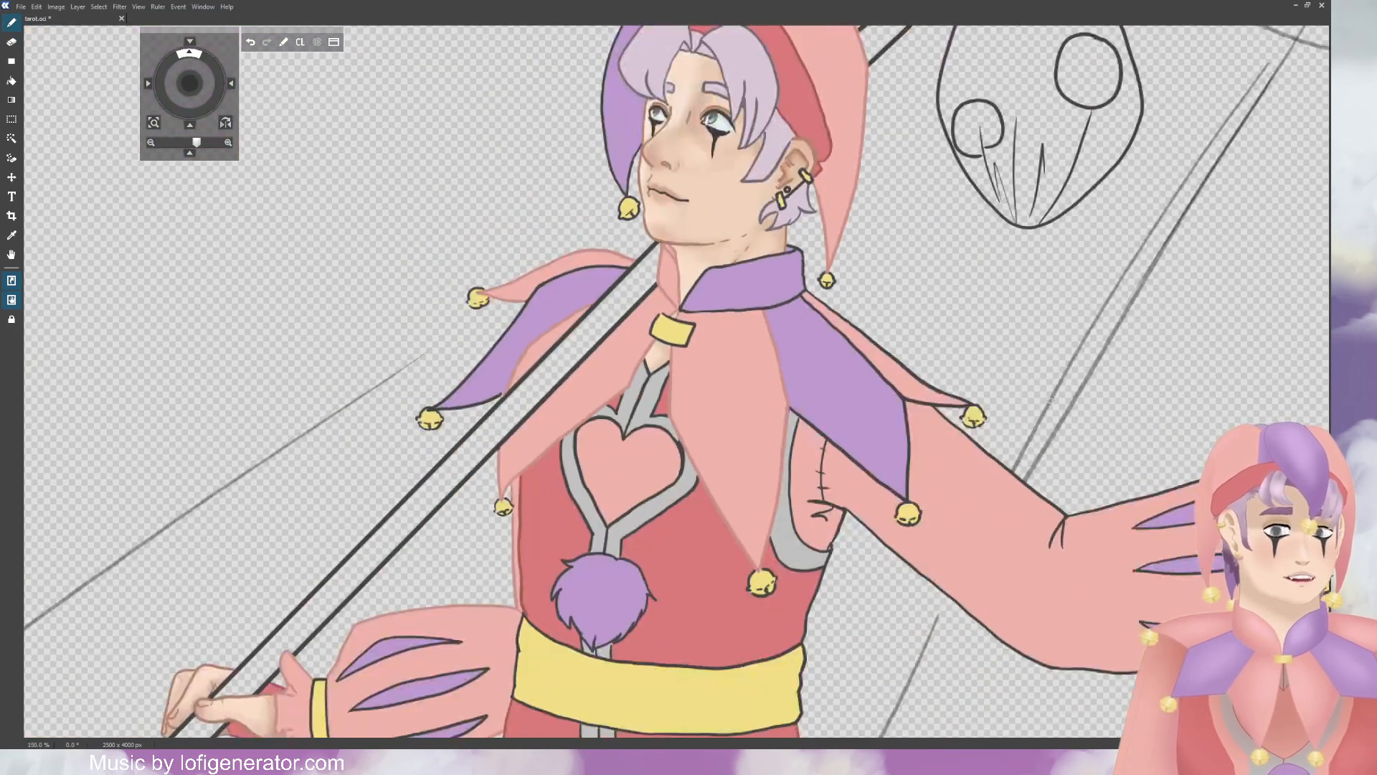
{"action": "scroll", "coordinate": [1046, 406], "scroll_direction": "up", "scroll_amount": 2}
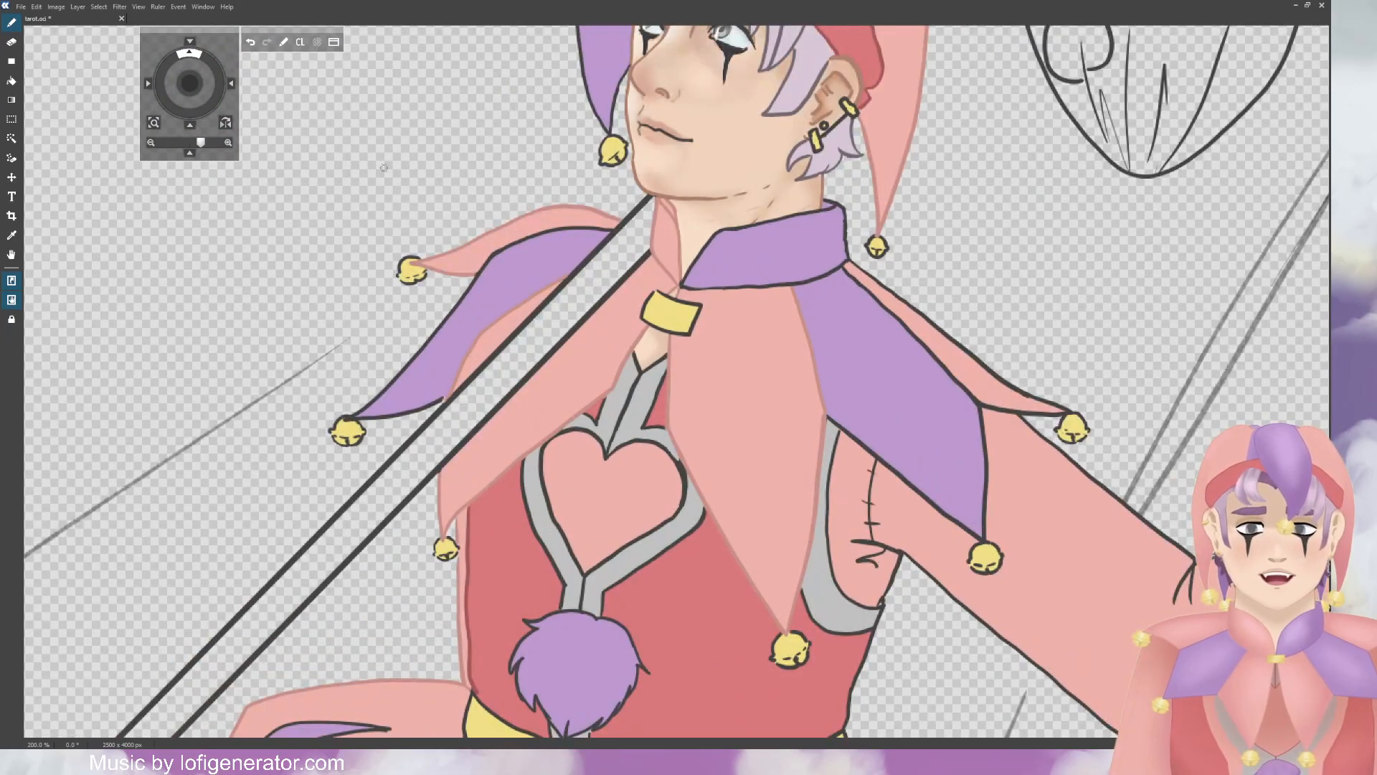
{"action": "left_click_drag", "start_coordinate": [194, 85], "coordinate": [227, 89]}
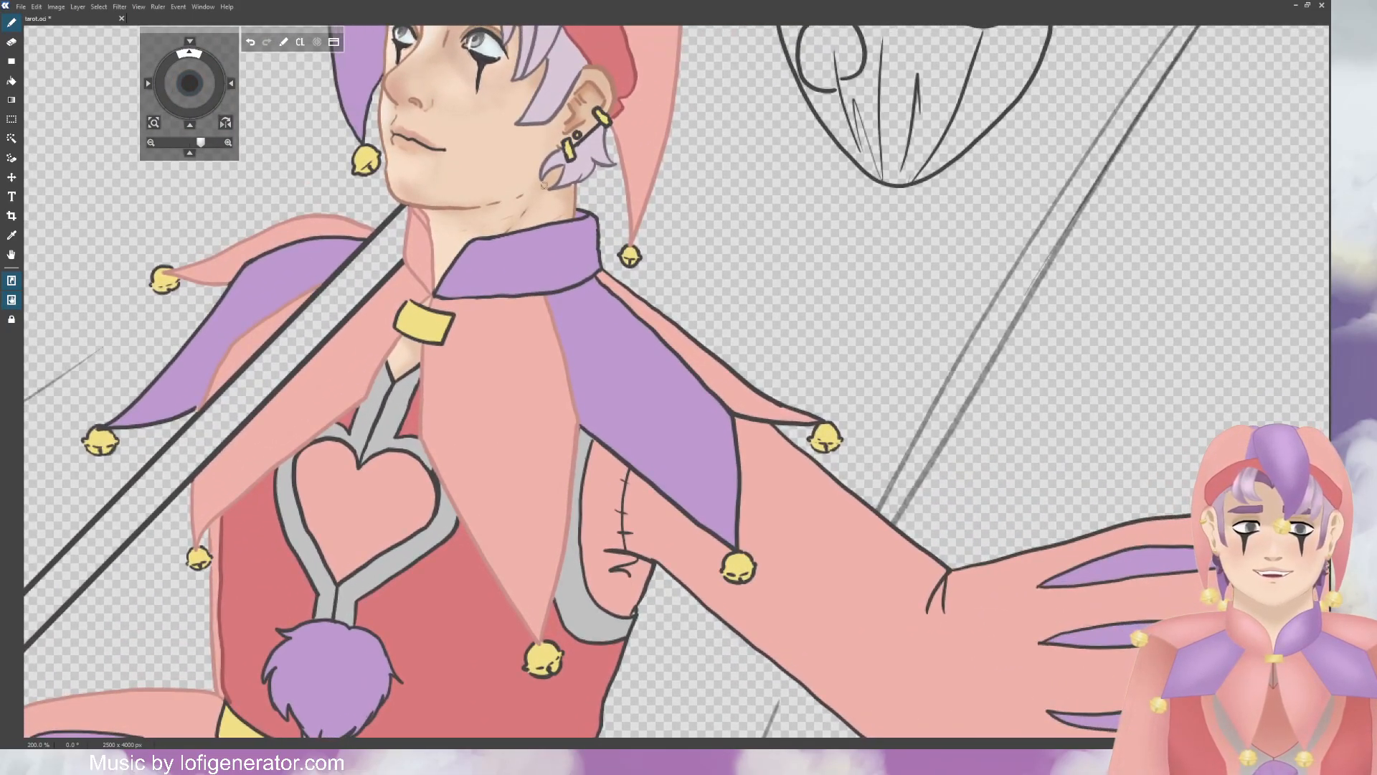
{"action": "scroll", "coordinate": [837, 290], "scroll_direction": "up", "scroll_amount": 2}
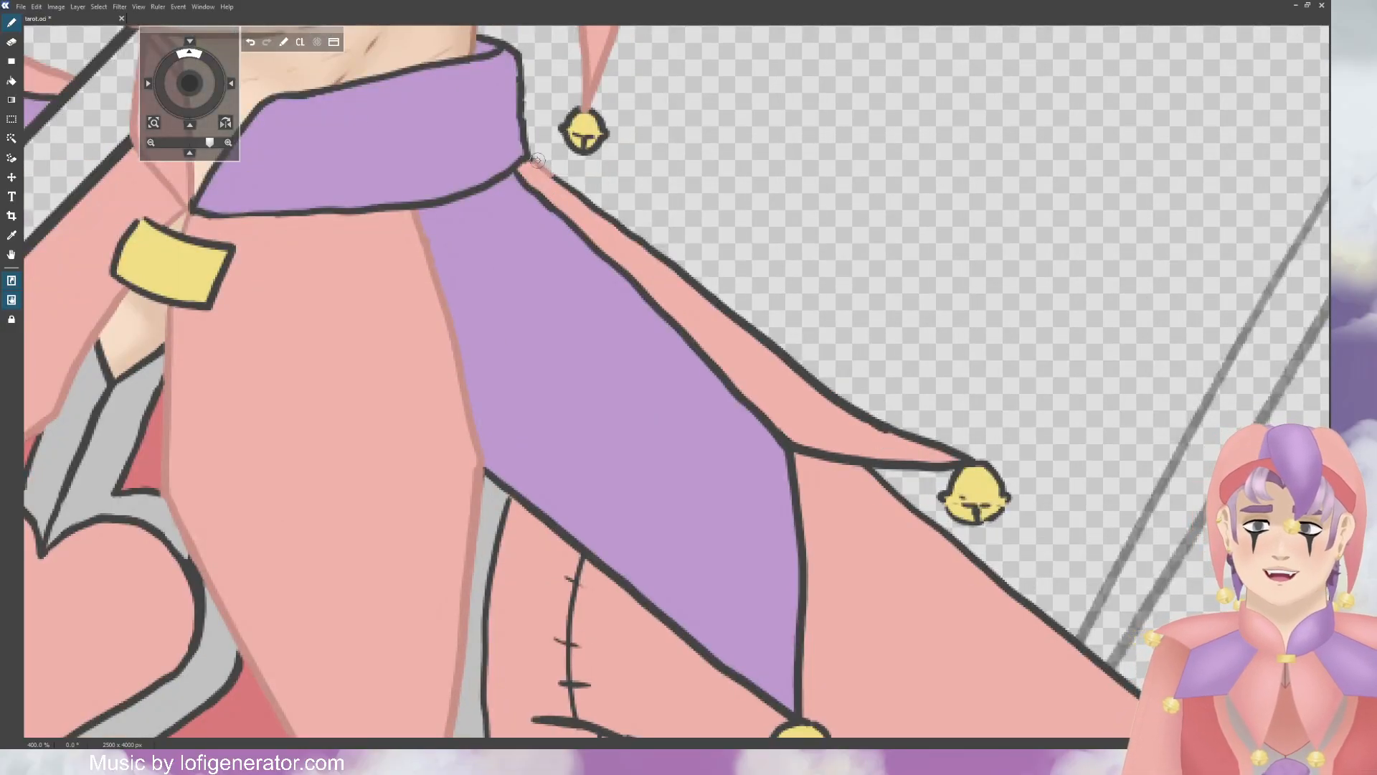
{"action": "left_click_drag", "start_coordinate": [537, 162], "coordinate": [647, 248]}
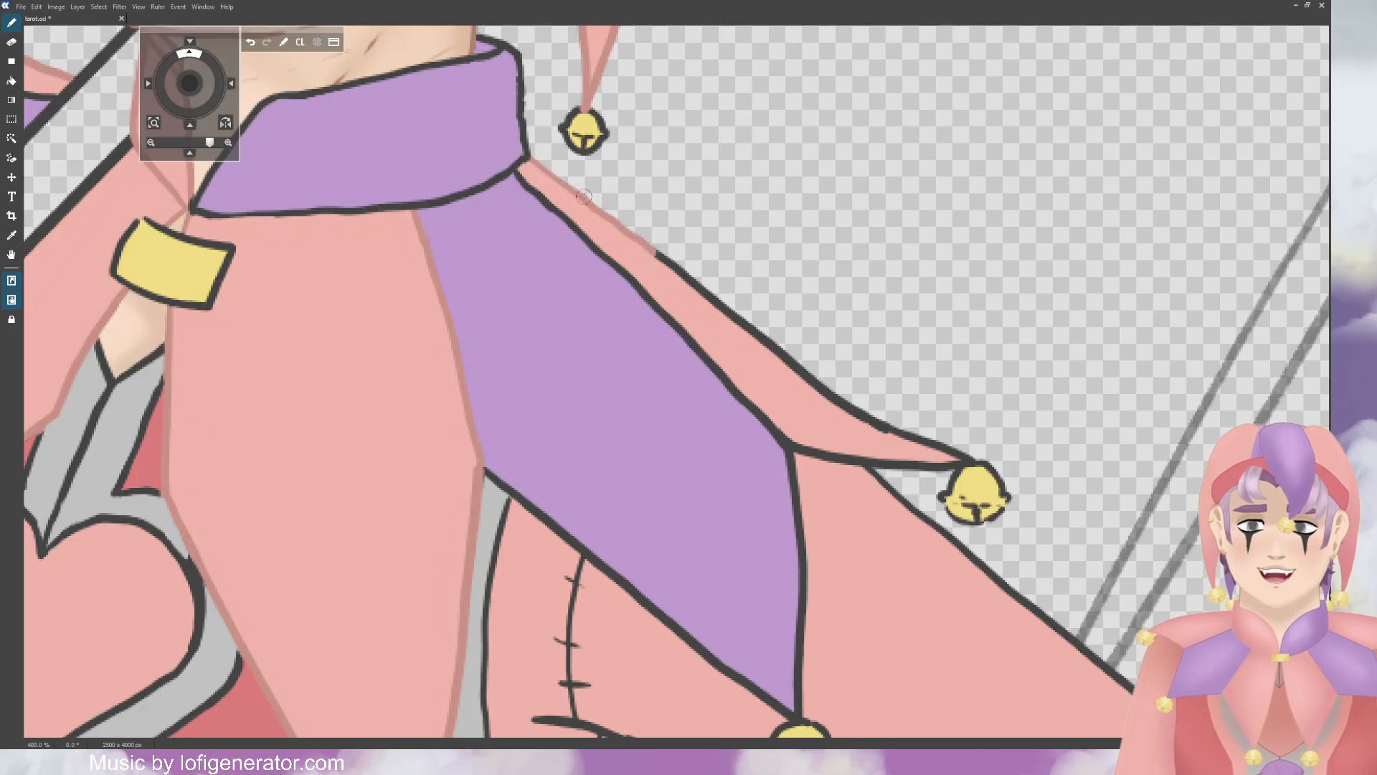
{"action": "mouse_move", "coordinate": [586, 197]}
{"action": "left_mouse_down"}
{"action": "mouse_move", "coordinate": [700, 288]}
{"action": "mouse_move", "coordinate": [697, 267]}
{"action": "mouse_move", "coordinate": [720, 317]}
{"action": "mouse_move", "coordinate": [753, 346]}
{"action": "mouse_move", "coordinate": [735, 321]}
{"action": "mouse_move", "coordinate": [745, 308]}
{"action": "mouse_move", "coordinate": [842, 407]}
{"action": "mouse_move", "coordinate": [855, 412]}
{"action": "mouse_move", "coordinate": [834, 399]}
{"action": "mouse_move", "coordinate": [921, 441]}
{"action": "left_mouse_up"}
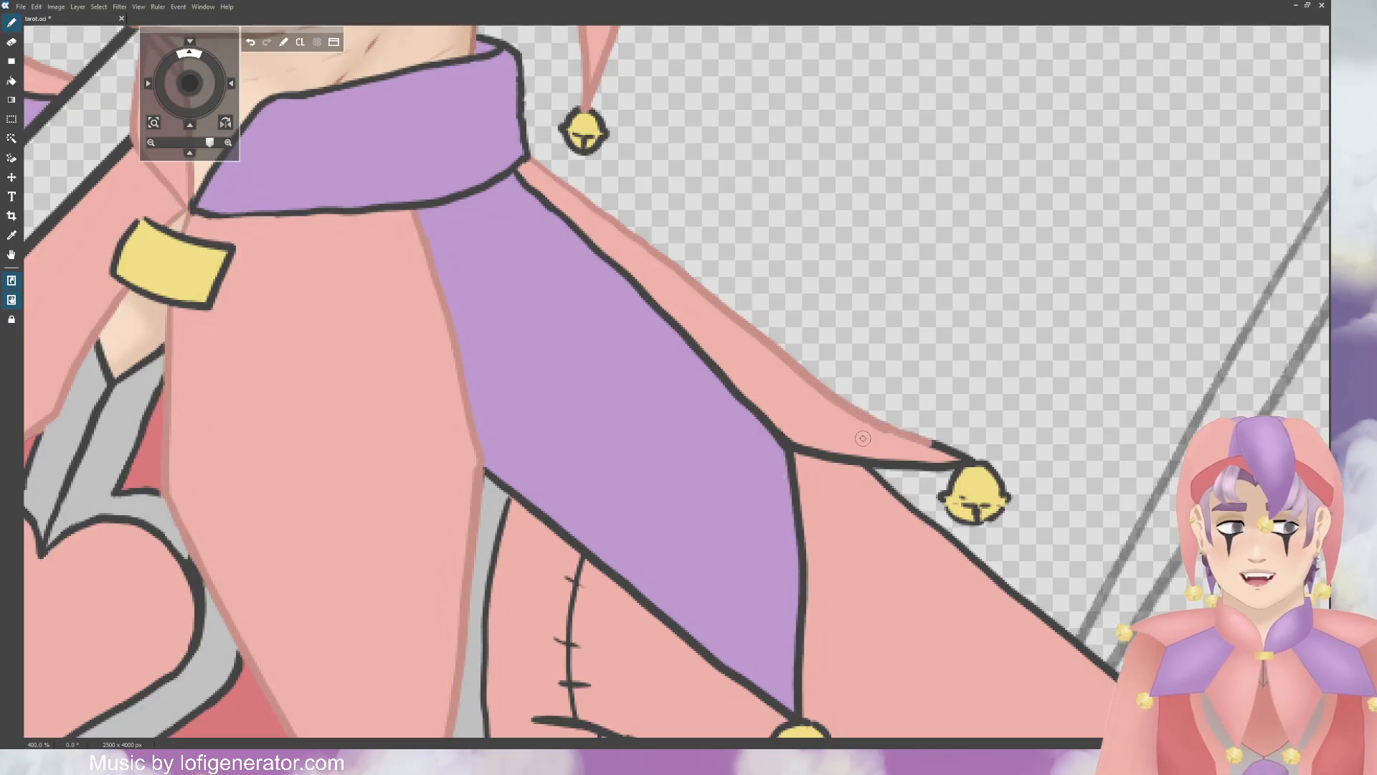
{"action": "left_click_drag", "start_coordinate": [821, 449], "coordinate": [806, 441]}
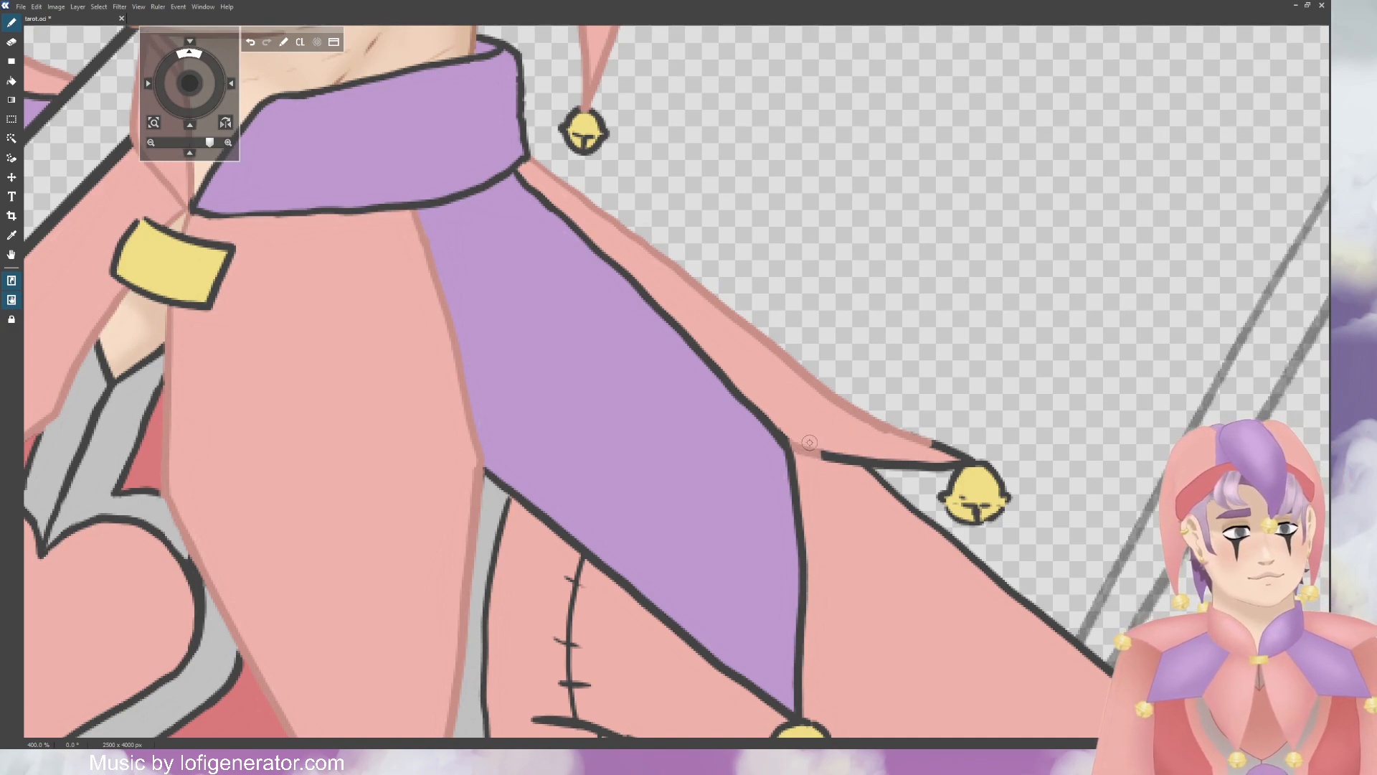
{"action": "mouse_move", "coordinate": [809, 442]}
{"action": "left_mouse_down"}
{"action": "mouse_move", "coordinate": [840, 462]}
{"action": "mouse_move", "coordinate": [768, 460]}
{"action": "mouse_move", "coordinate": [645, 497]}
{"action": "mouse_move", "coordinate": [854, 429]}
{"action": "mouse_move", "coordinate": [861, 451]}
{"action": "mouse_move", "coordinate": [887, 461]}
{"action": "mouse_move", "coordinate": [865, 464]}
{"action": "mouse_move", "coordinate": [926, 466]}
{"action": "mouse_move", "coordinate": [881, 462]}
{"action": "mouse_move", "coordinate": [909, 435]}
{"action": "mouse_move", "coordinate": [973, 459]}
{"action": "mouse_move", "coordinate": [929, 467]}
{"action": "left_mouse_up"}
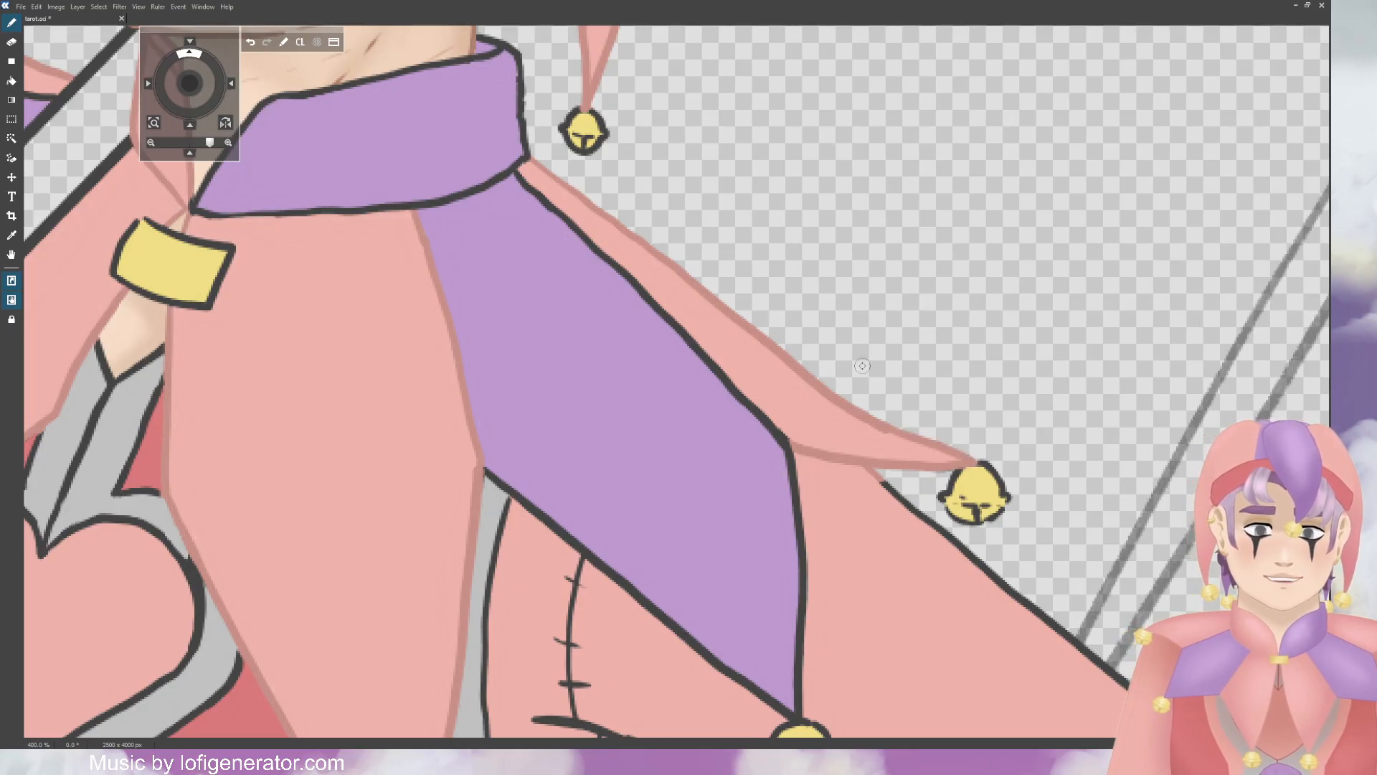
Step: Recolor the armpit folds, the shoulder stitching and the short sleeve edge down to the grey armhole trim in dusky pink
{"action": "left_click_drag", "start_coordinate": [194, 90], "coordinate": [185, 66]}
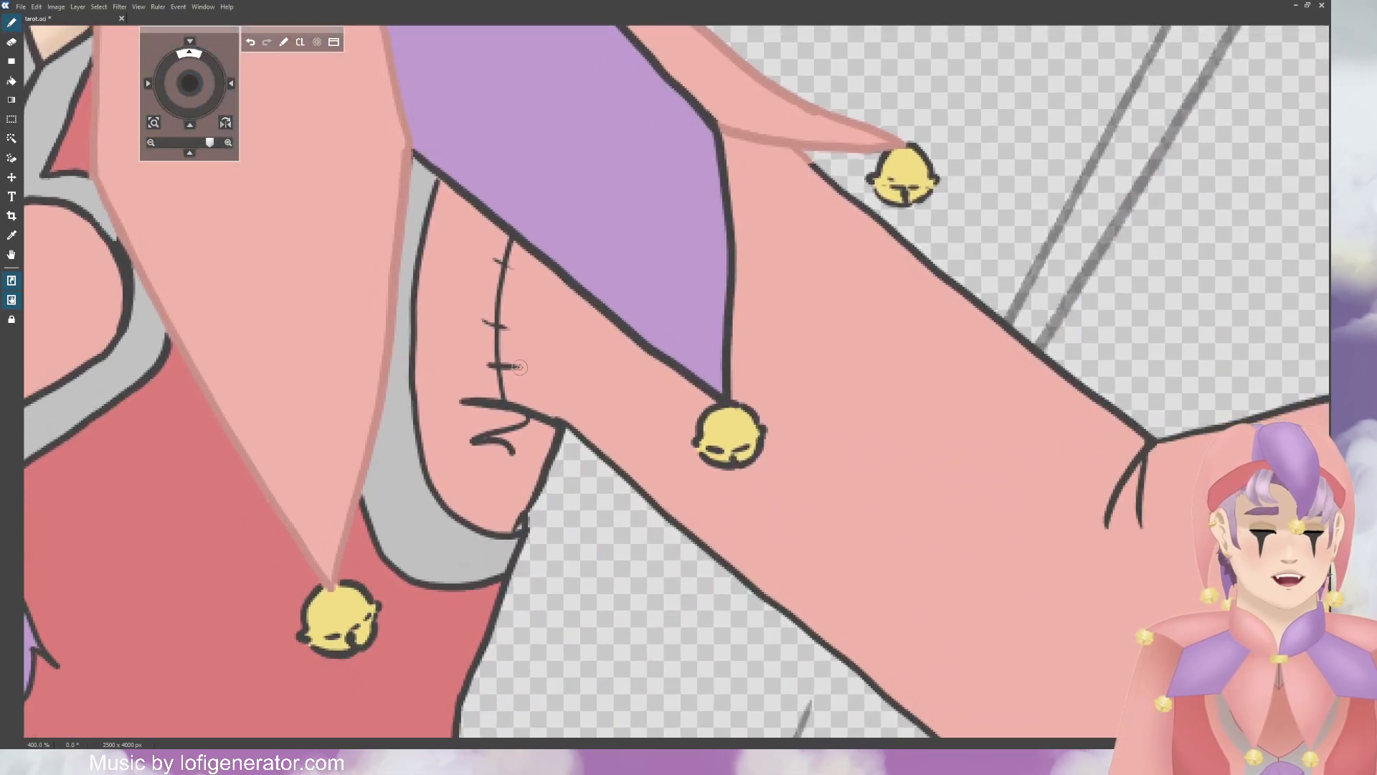
{"action": "mouse_move", "coordinate": [518, 406]}
{"action": "left_mouse_down"}
{"action": "mouse_move", "coordinate": [465, 403]}
{"action": "mouse_move", "coordinate": [534, 415]}
{"action": "mouse_move", "coordinate": [511, 439]}
{"action": "mouse_move", "coordinate": [487, 434]}
{"action": "mouse_move", "coordinate": [509, 428]}
{"action": "mouse_move", "coordinate": [515, 453]}
{"action": "left_mouse_up"}
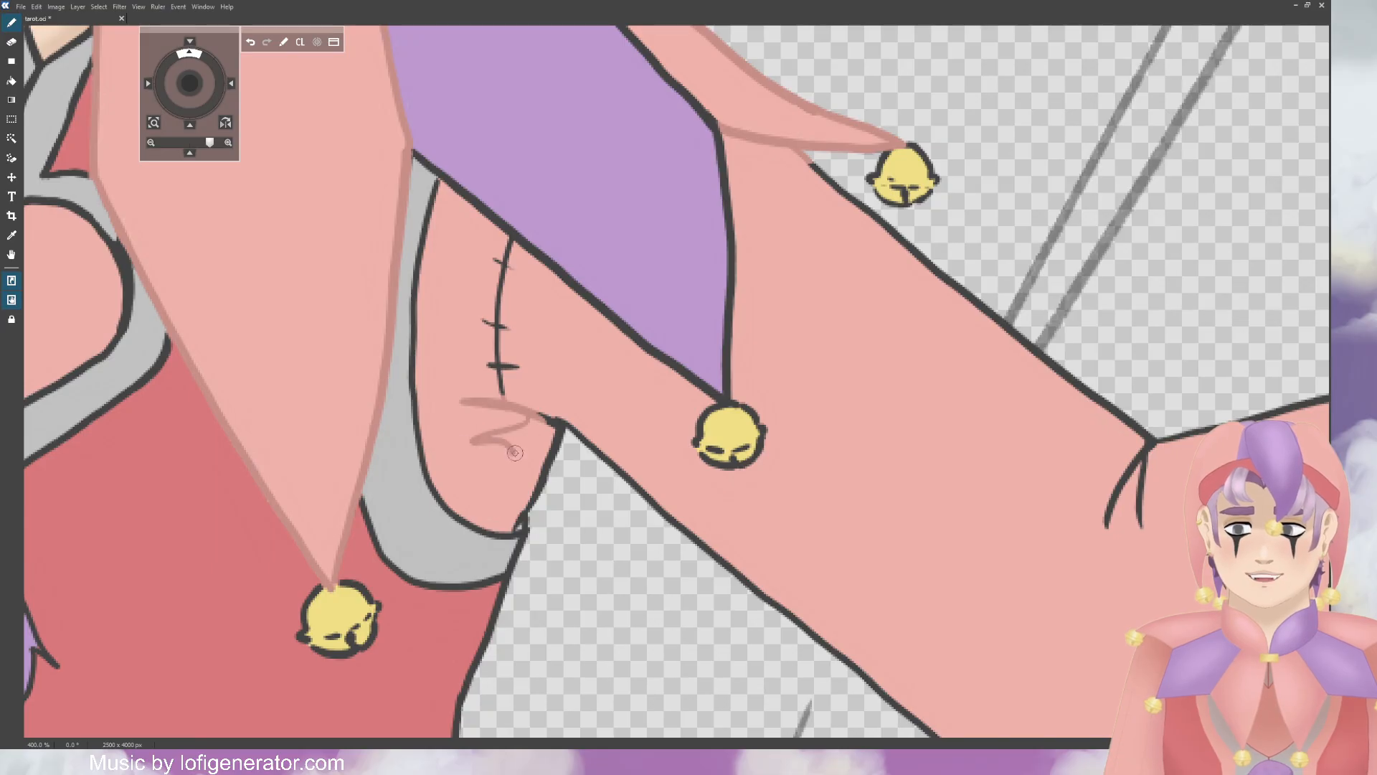
{"action": "mouse_move", "coordinate": [524, 404]}
{"action": "left_mouse_down"}
{"action": "mouse_move", "coordinate": [490, 365]}
{"action": "mouse_move", "coordinate": [512, 388]}
{"action": "mouse_move", "coordinate": [531, 367]}
{"action": "mouse_move", "coordinate": [473, 313]}
{"action": "mouse_move", "coordinate": [503, 321]}
{"action": "mouse_move", "coordinate": [511, 264]}
{"action": "left_mouse_up"}
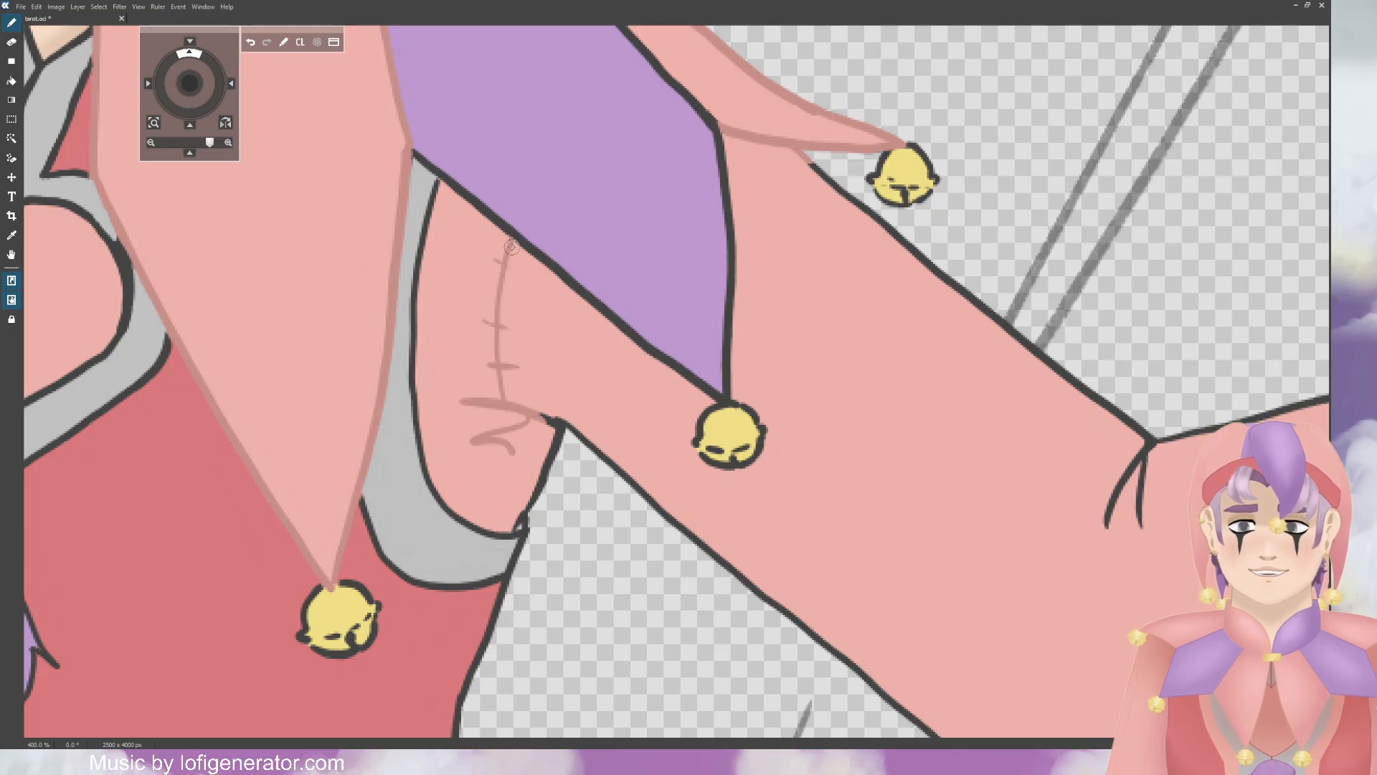
{"action": "left_click_drag", "start_coordinate": [563, 415], "coordinate": [522, 513]}
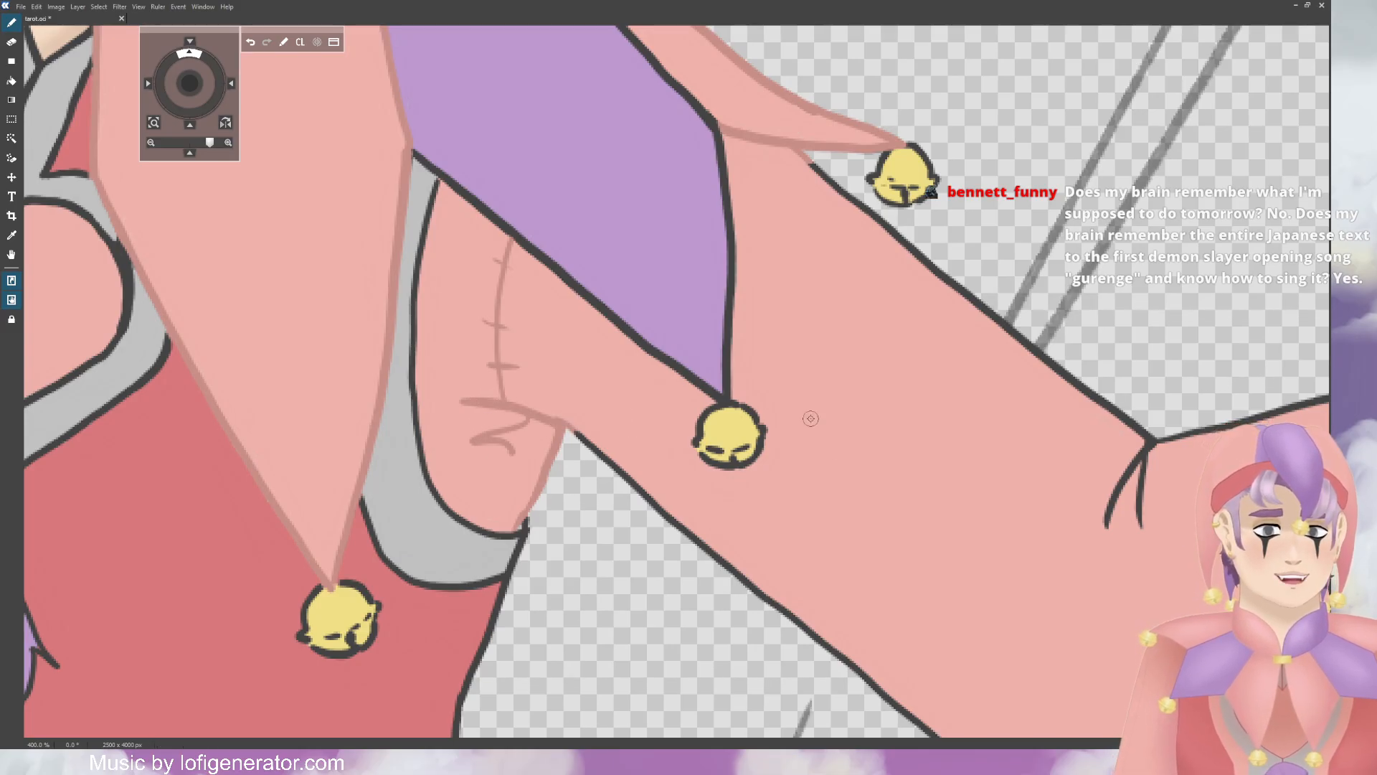
Step: Recolor the underside edge of the outstretched upper arm and the two elbow creases in dusky pink
{"action": "left_click_drag", "start_coordinate": [191, 83], "coordinate": [319, 201]}
{"action": "mouse_move", "coordinate": [352, 248]}
{"action": "left_mouse_down"}
{"action": "mouse_move", "coordinate": [517, 403]}
{"action": "mouse_move", "coordinate": [558, 422]}
{"action": "mouse_move", "coordinate": [482, 362]}
{"action": "mouse_move", "coordinate": [529, 399]}
{"action": "left_mouse_up"}
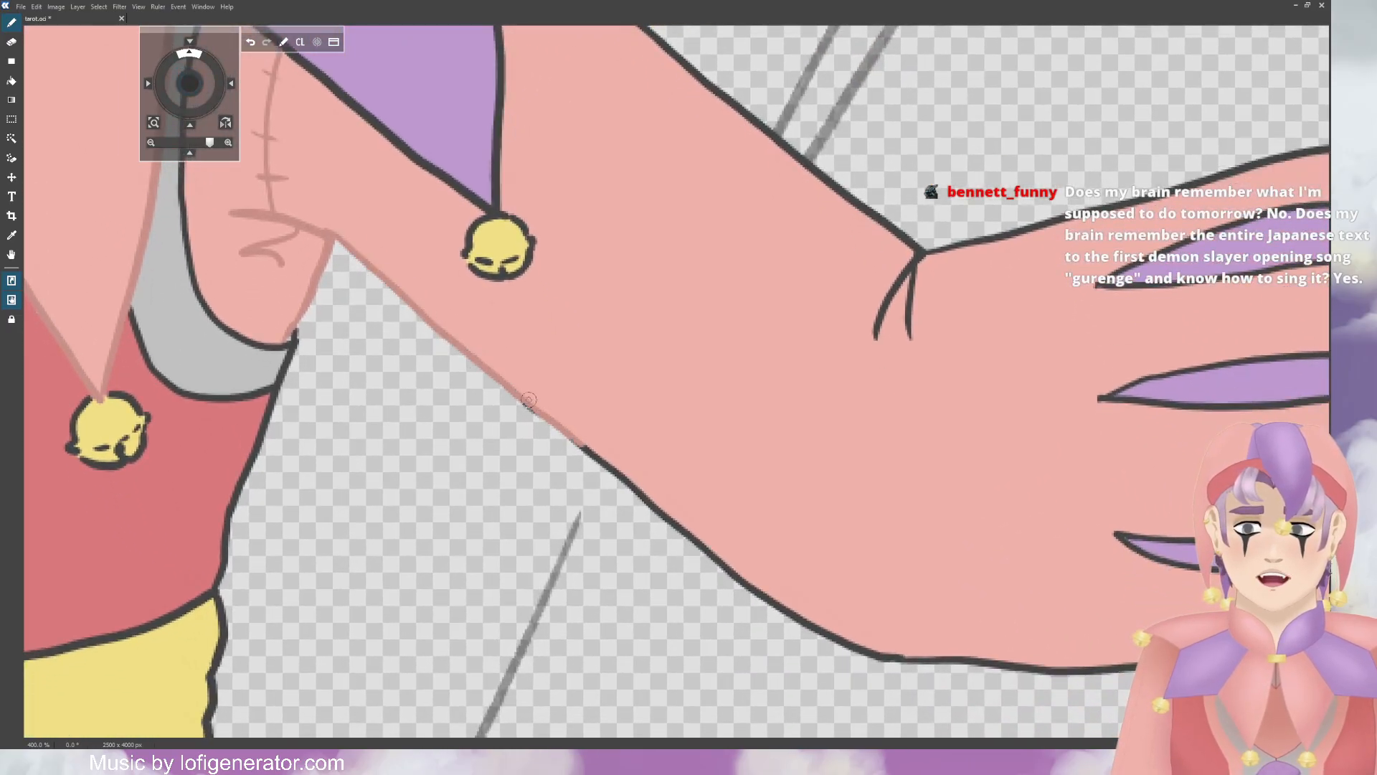
{"action": "mouse_move", "coordinate": [581, 453]}
{"action": "left_mouse_down"}
{"action": "mouse_move", "coordinate": [680, 531]}
{"action": "mouse_move", "coordinate": [659, 506]}
{"action": "mouse_move", "coordinate": [698, 561]}
{"action": "mouse_move", "coordinate": [746, 582]}
{"action": "left_mouse_up"}
{"action": "left_click_drag", "start_coordinate": [918, 256], "coordinate": [877, 336]}
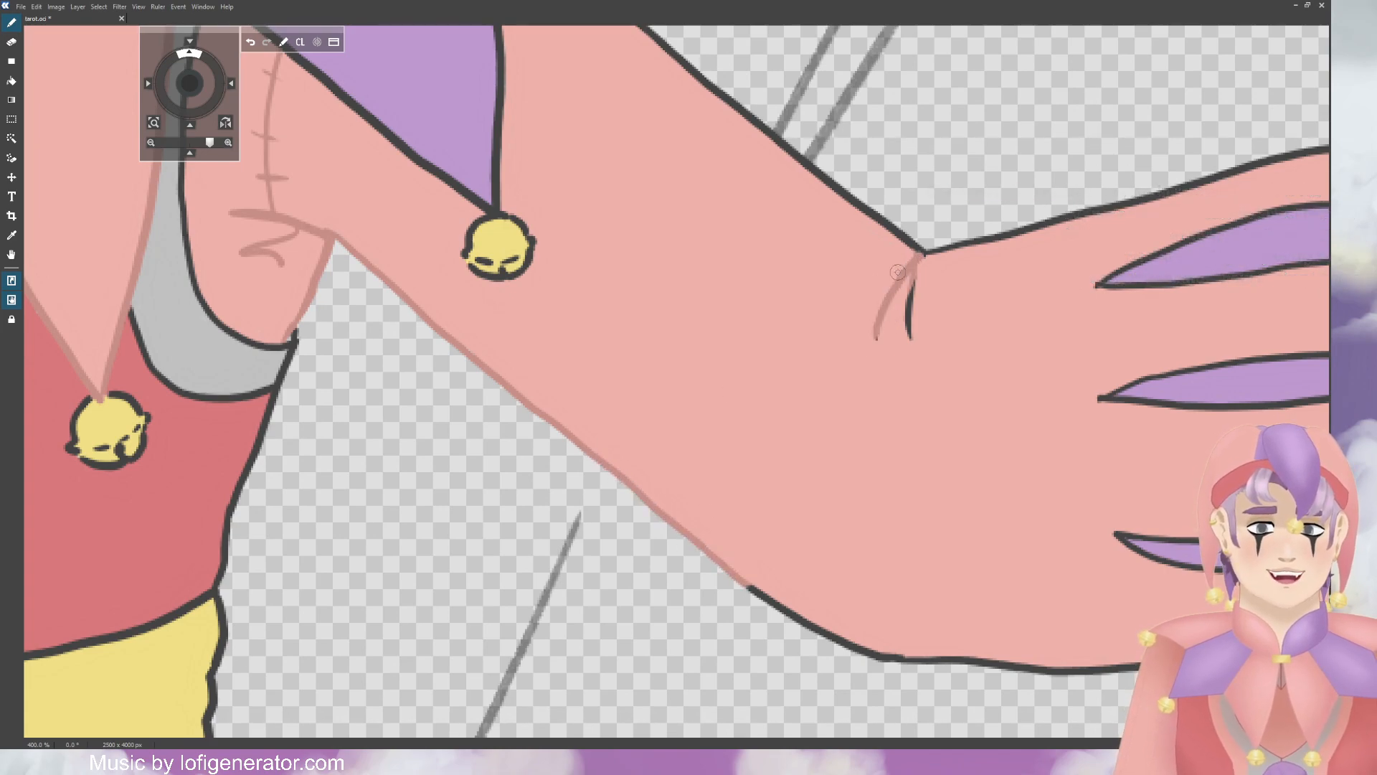
{"action": "left_click_drag", "start_coordinate": [918, 258], "coordinate": [906, 351]}
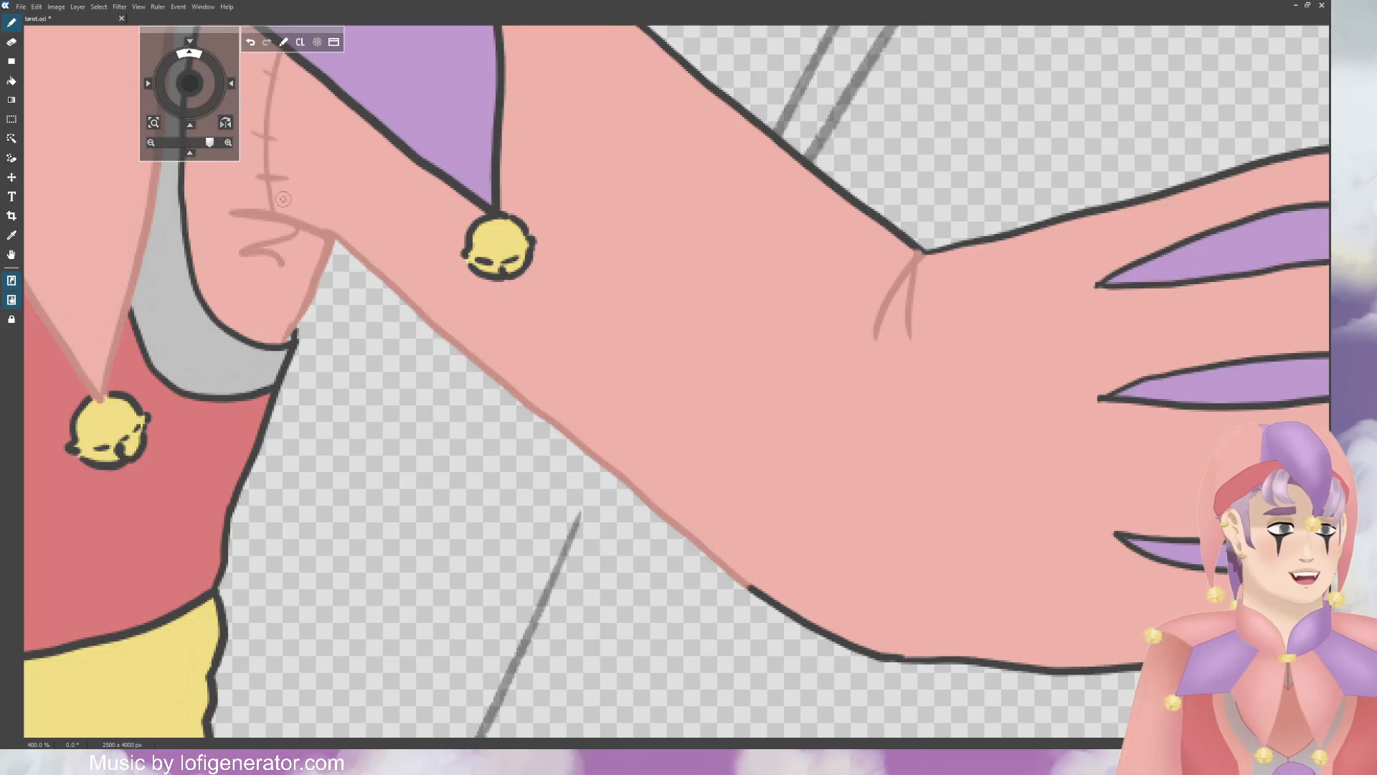
Step: Recolor the lower edge of the outstretched arm's puffed sleeve in dusky pink, up to the yellow wrist band
{"action": "left_click_drag", "start_coordinate": [194, 79], "coordinate": [205, 89]}
{"action": "mouse_move", "coordinate": [536, 427]}
{"action": "left_mouse_down"}
{"action": "mouse_move", "coordinate": [488, 411]}
{"action": "mouse_move", "coordinate": [571, 457]}
{"action": "left_mouse_up"}
{"action": "mouse_move", "coordinate": [512, 424]}
{"action": "left_mouse_down"}
{"action": "mouse_move", "coordinate": [607, 473]}
{"action": "mouse_move", "coordinate": [632, 469]}
{"action": "mouse_move", "coordinate": [593, 461]}
{"action": "mouse_move", "coordinate": [597, 476]}
{"action": "mouse_move", "coordinate": [645, 487]}
{"action": "mouse_move", "coordinate": [641, 473]}
{"action": "mouse_move", "coordinate": [610, 490]}
{"action": "mouse_move", "coordinate": [791, 490]}
{"action": "left_mouse_up"}
{"action": "mouse_move", "coordinate": [711, 470]}
{"action": "left_mouse_down"}
{"action": "mouse_move", "coordinate": [817, 494]}
{"action": "mouse_move", "coordinate": [899, 480]}
{"action": "mouse_move", "coordinate": [751, 495]}
{"action": "mouse_move", "coordinate": [955, 474]}
{"action": "mouse_move", "coordinate": [879, 486]}
{"action": "mouse_move", "coordinate": [1008, 485]}
{"action": "mouse_move", "coordinate": [1046, 467]}
{"action": "mouse_move", "coordinate": [971, 487]}
{"action": "mouse_move", "coordinate": [1024, 479]}
{"action": "left_mouse_up"}
{"action": "mouse_move", "coordinate": [496, 158]}
{"action": "left_mouse_down"}
{"action": "mouse_move", "coordinate": [373, 188]}
{"action": "mouse_move", "coordinate": [128, 100]}
{"action": "mouse_move", "coordinate": [42, 111]}
{"action": "left_mouse_up"}
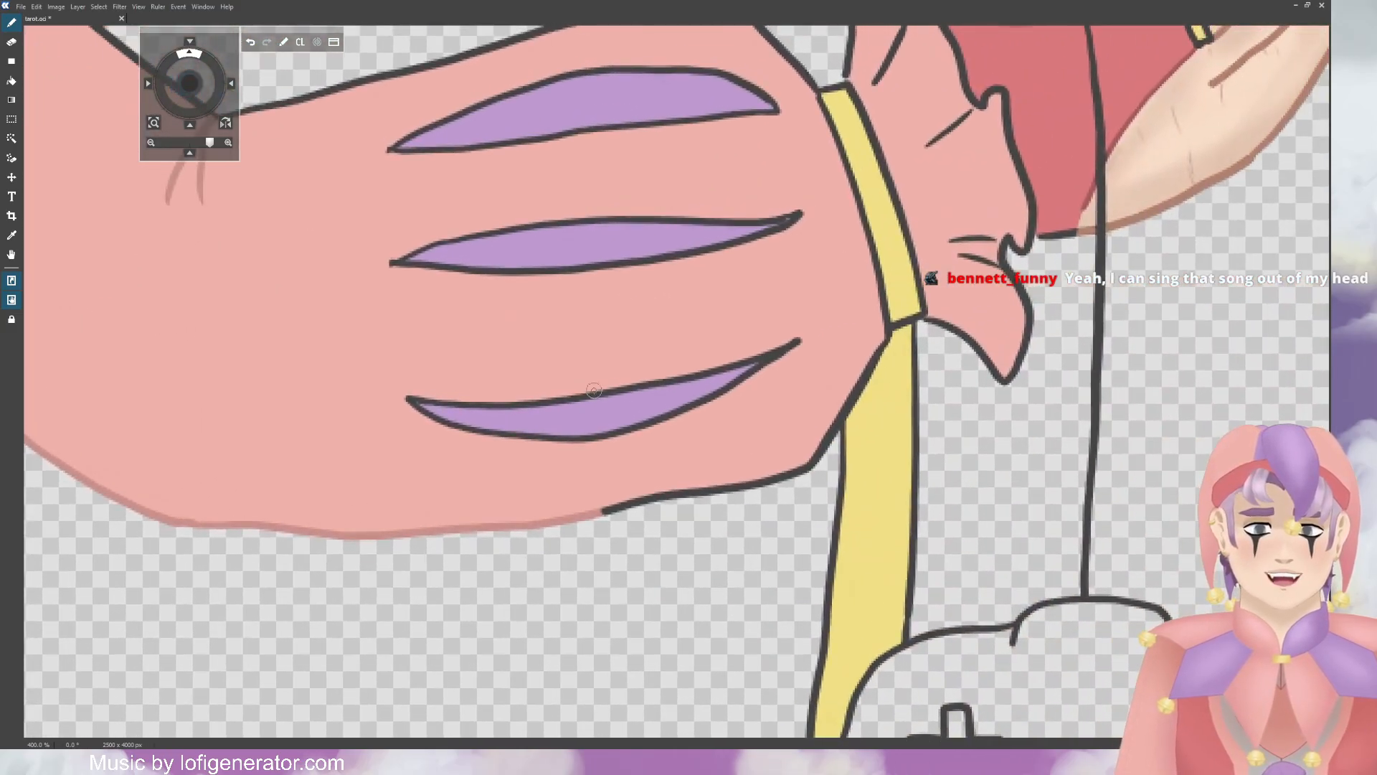
{"action": "mouse_move", "coordinate": [602, 512]}
{"action": "left_mouse_down"}
{"action": "mouse_move", "coordinate": [791, 478]}
{"action": "mouse_move", "coordinate": [865, 379]}
{"action": "left_mouse_up"}
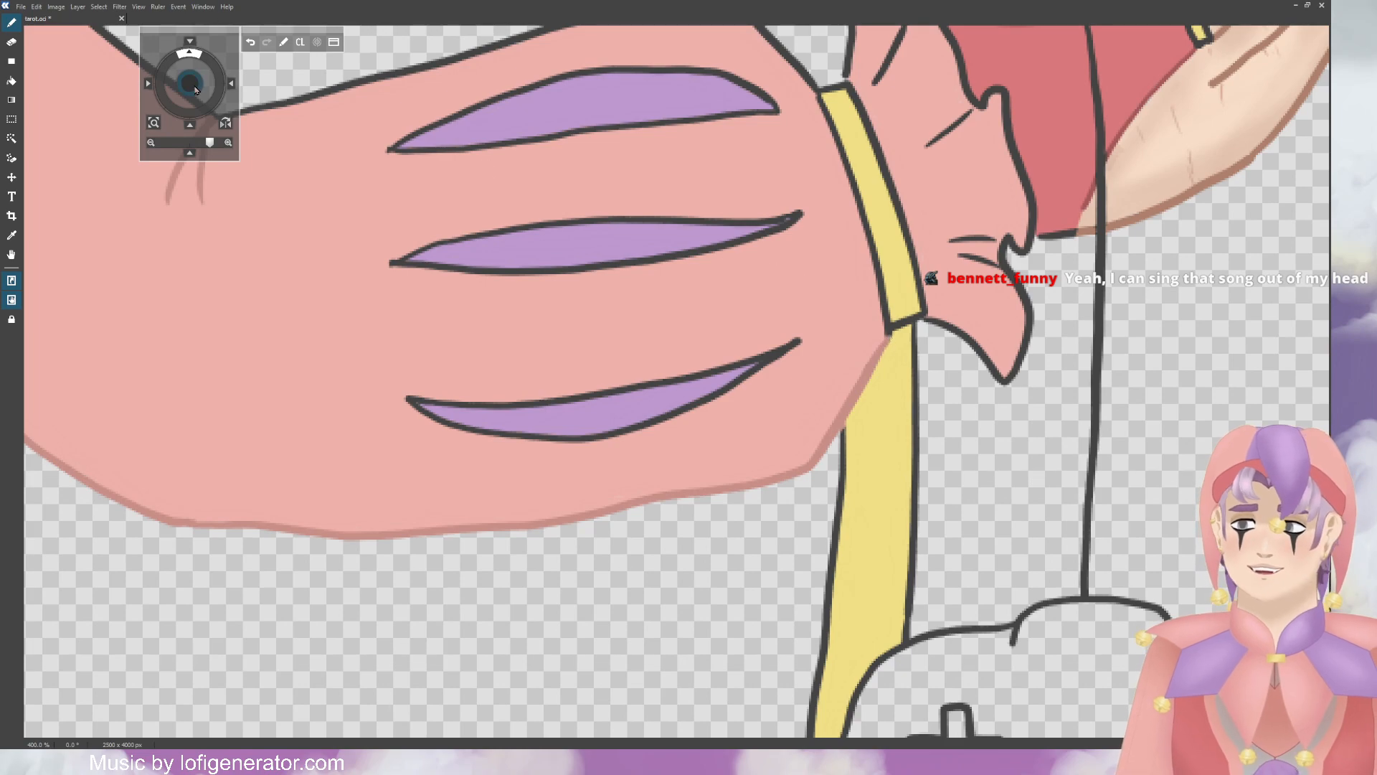
Step: Recolor the outline and fold lines of the ruffled cuff at the open hand in dusky pink
{"action": "left_click_drag", "start_coordinate": [189, 84], "coordinate": [159, 119]}
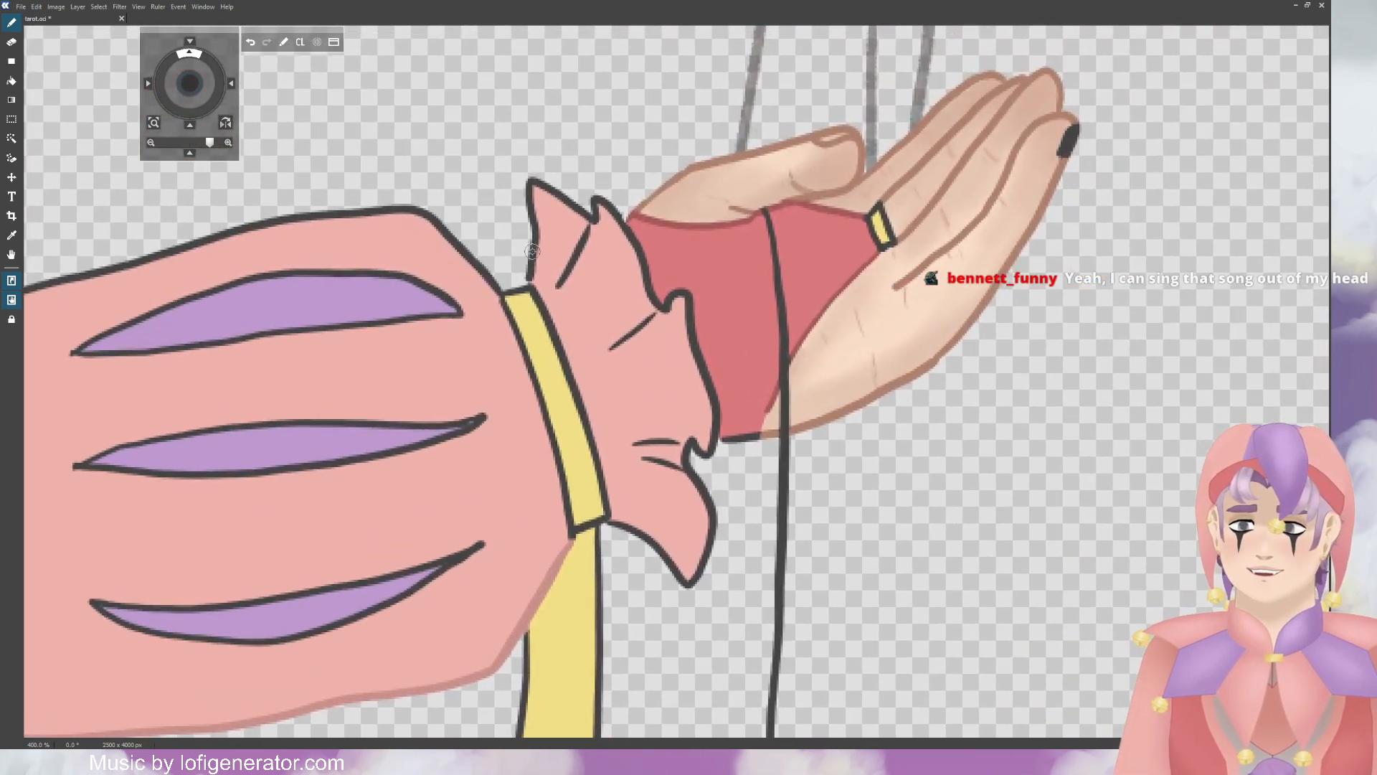
{"action": "mouse_move", "coordinate": [530, 277]}
{"action": "left_mouse_down"}
{"action": "mouse_move", "coordinate": [528, 197]}
{"action": "mouse_move", "coordinate": [547, 183]}
{"action": "mouse_move", "coordinate": [595, 215]}
{"action": "mouse_move", "coordinate": [572, 264]}
{"action": "left_mouse_up"}
{"action": "mouse_move", "coordinate": [572, 264]}
{"action": "left_mouse_down"}
{"action": "mouse_move", "coordinate": [594, 199]}
{"action": "mouse_move", "coordinate": [633, 242]}
{"action": "mouse_move", "coordinate": [657, 310]}
{"action": "mouse_move", "coordinate": [689, 300]}
{"action": "mouse_move", "coordinate": [611, 349]}
{"action": "left_mouse_up"}
{"action": "left_click_drag", "start_coordinate": [708, 358], "coordinate": [713, 425]}
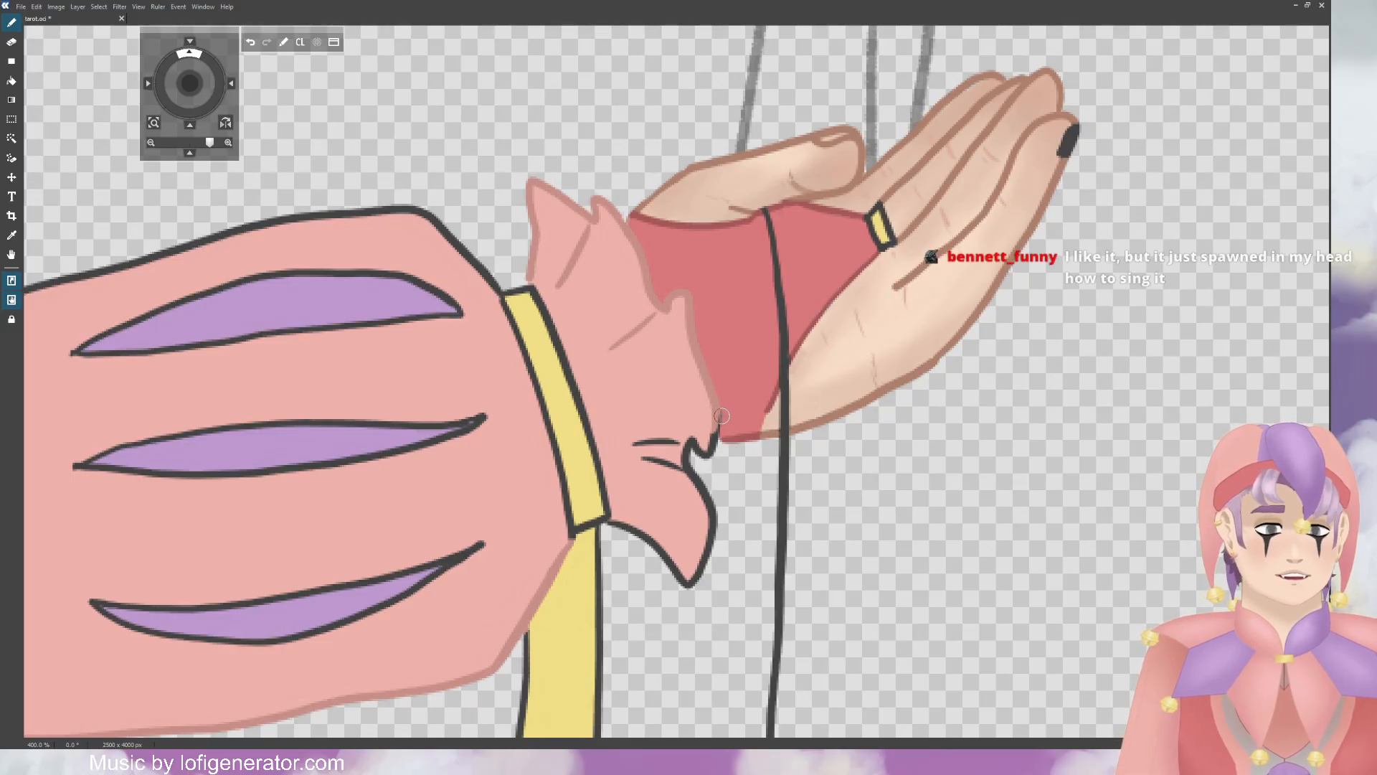
{"action": "mouse_move", "coordinate": [708, 425]}
{"action": "left_mouse_down"}
{"action": "mouse_move", "coordinate": [702, 468]}
{"action": "mouse_move", "coordinate": [673, 467]}
{"action": "mouse_move", "coordinate": [681, 443]}
{"action": "mouse_move", "coordinate": [651, 469]}
{"action": "mouse_move", "coordinate": [640, 458]}
{"action": "mouse_move", "coordinate": [713, 511]}
{"action": "mouse_move", "coordinate": [686, 598]}
{"action": "mouse_move", "coordinate": [624, 526]}
{"action": "left_mouse_up"}
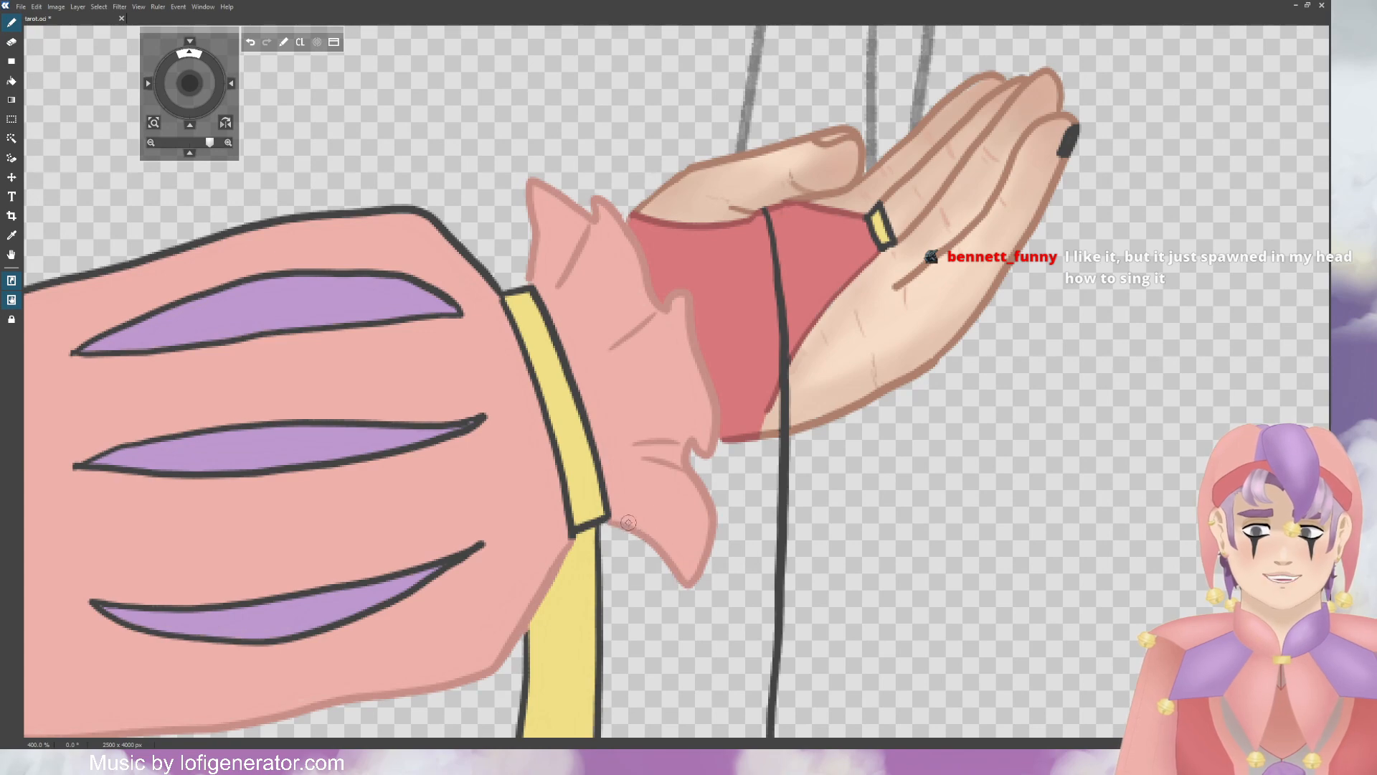
Step: Recolor the upper edge of the outstretched arm's puffed sleeve in dusky pink, from the yellow wrist band to the elbow crease
{"action": "left_click_drag", "start_coordinate": [190, 84], "coordinate": [615, 145]}
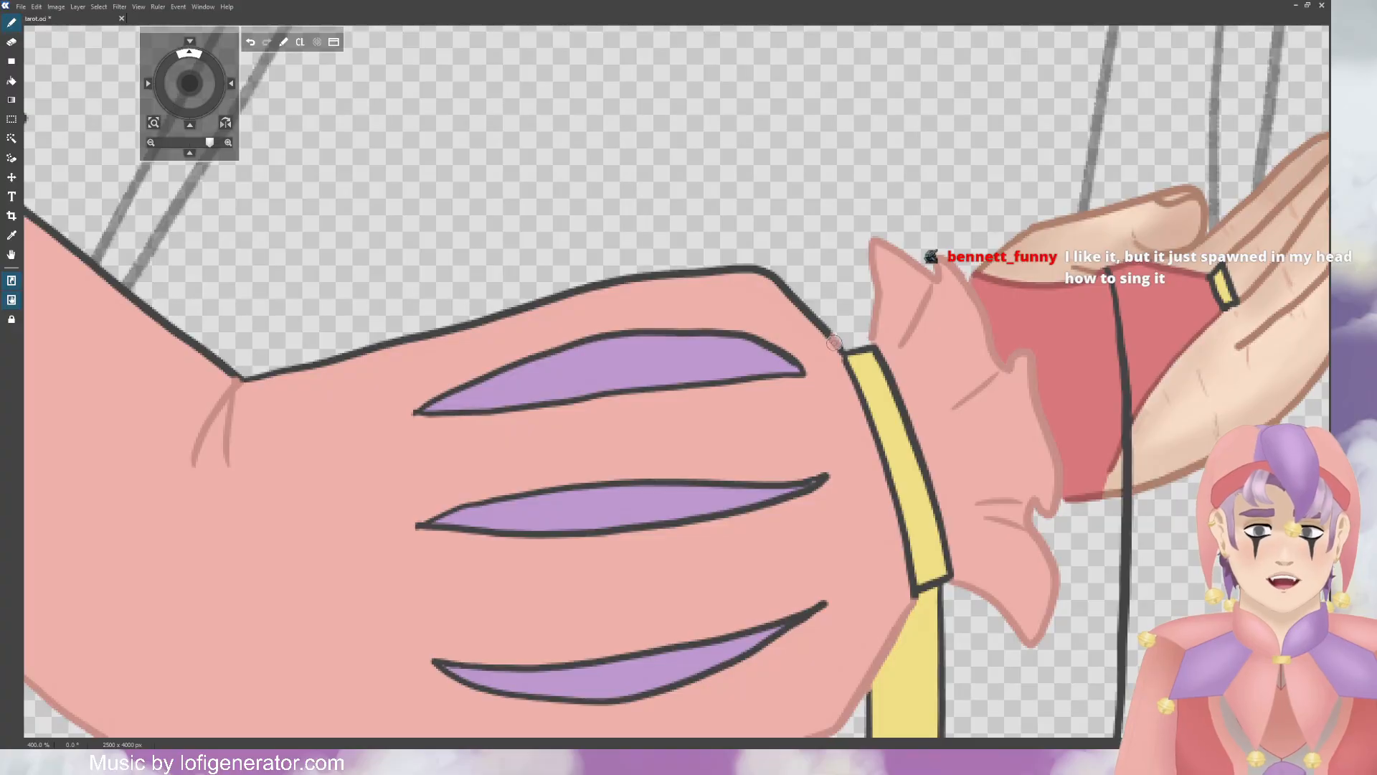
{"action": "mouse_move", "coordinate": [834, 356]}
{"action": "left_mouse_down"}
{"action": "mouse_move", "coordinate": [794, 289]}
{"action": "mouse_move", "coordinate": [730, 255]}
{"action": "mouse_move", "coordinate": [773, 288]}
{"action": "mouse_move", "coordinate": [774, 271]}
{"action": "mouse_move", "coordinate": [733, 264]}
{"action": "mouse_move", "coordinate": [763, 272]}
{"action": "mouse_move", "coordinate": [557, 296]}
{"action": "left_mouse_up"}
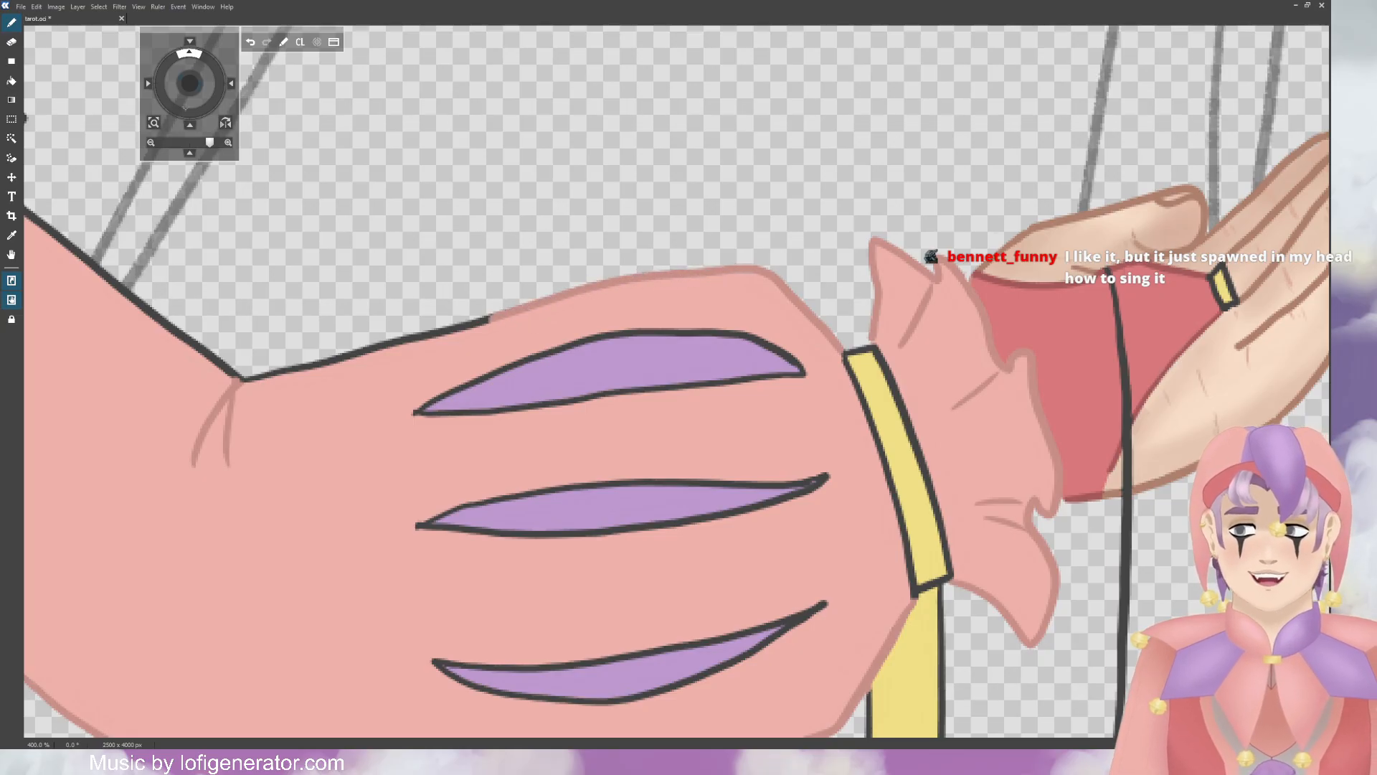
{"action": "left_click_drag", "start_coordinate": [189, 83], "coordinate": [244, 79]}
{"action": "left_click_drag", "start_coordinate": [451, 367], "coordinate": [547, 344]}
{"action": "left_click_drag", "start_coordinate": [467, 362], "coordinate": [710, 301]}
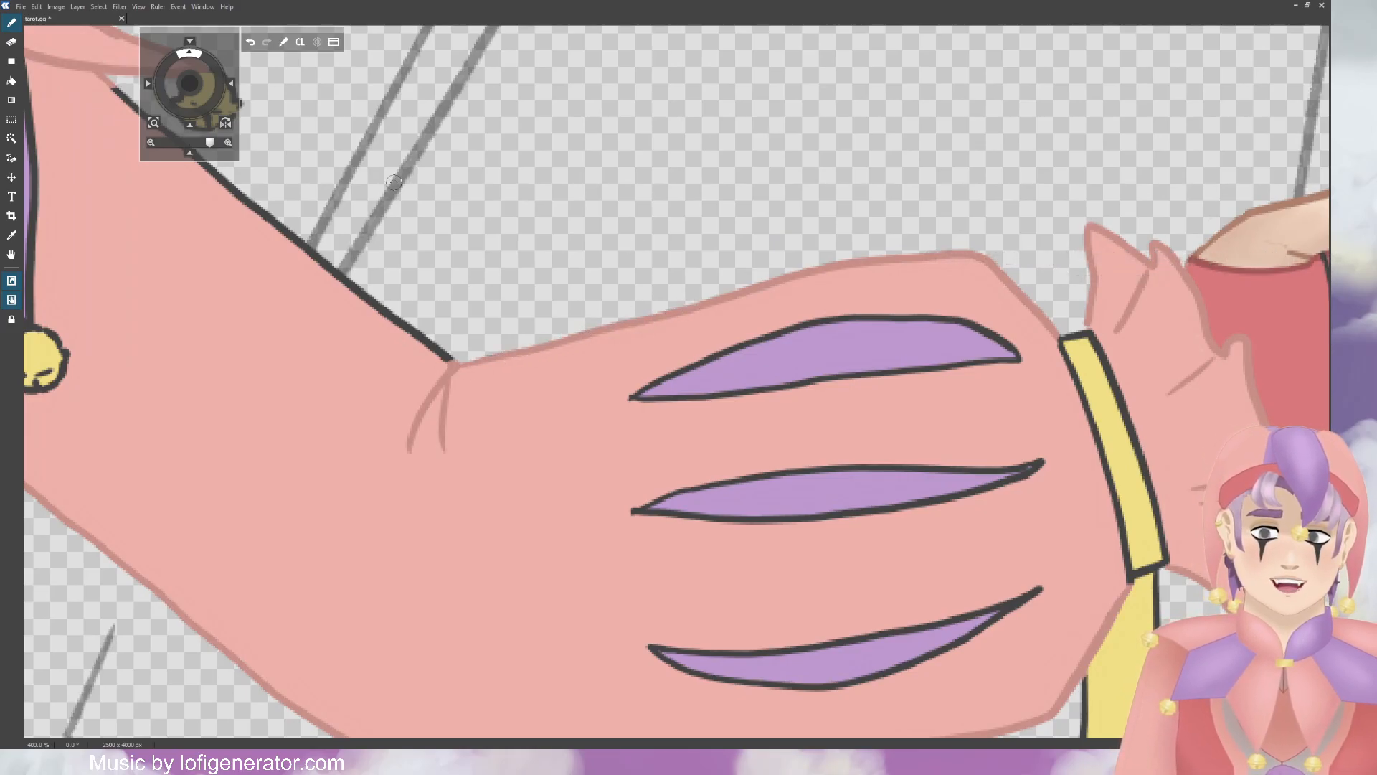
{"action": "left_click_drag", "start_coordinate": [190, 83], "coordinate": [352, 162]}
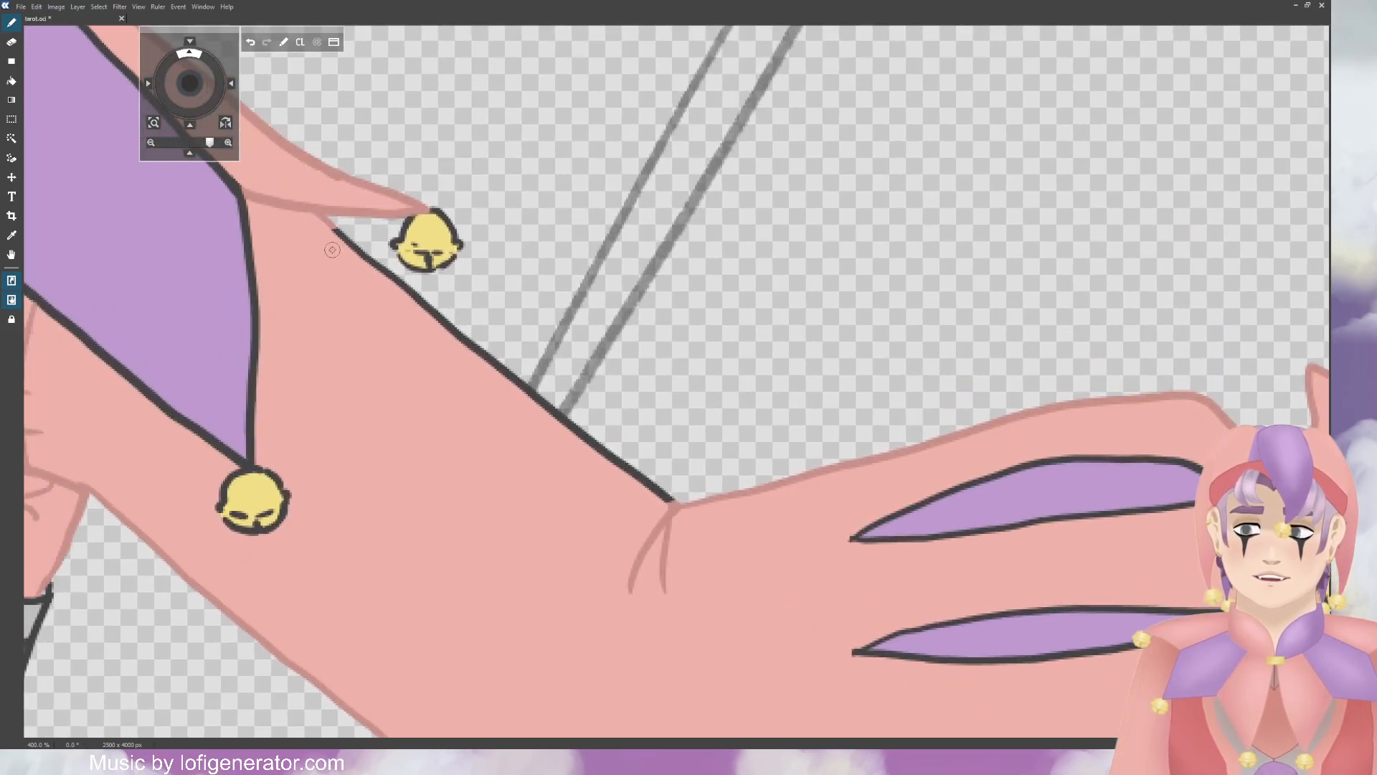
Step: Recolor the upper edge of the outstretched upper arm in dusky pink, from the cape point to the elbow
{"action": "mouse_move", "coordinate": [332, 250]}
{"action": "left_mouse_down"}
{"action": "mouse_move", "coordinate": [355, 244]}
{"action": "mouse_move", "coordinate": [675, 500]}
{"action": "left_mouse_up"}
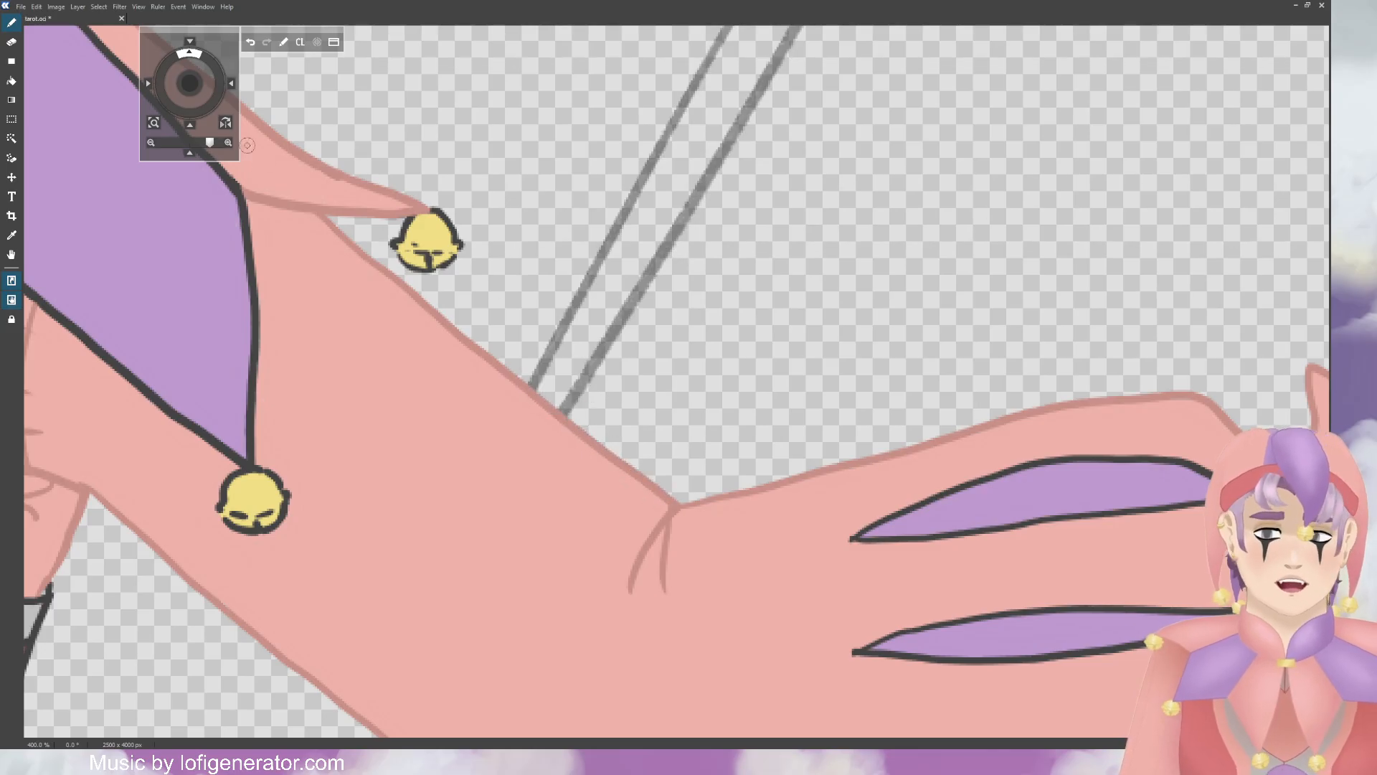
{"action": "left_click_drag", "start_coordinate": [189, 84], "coordinate": [323, 121]}
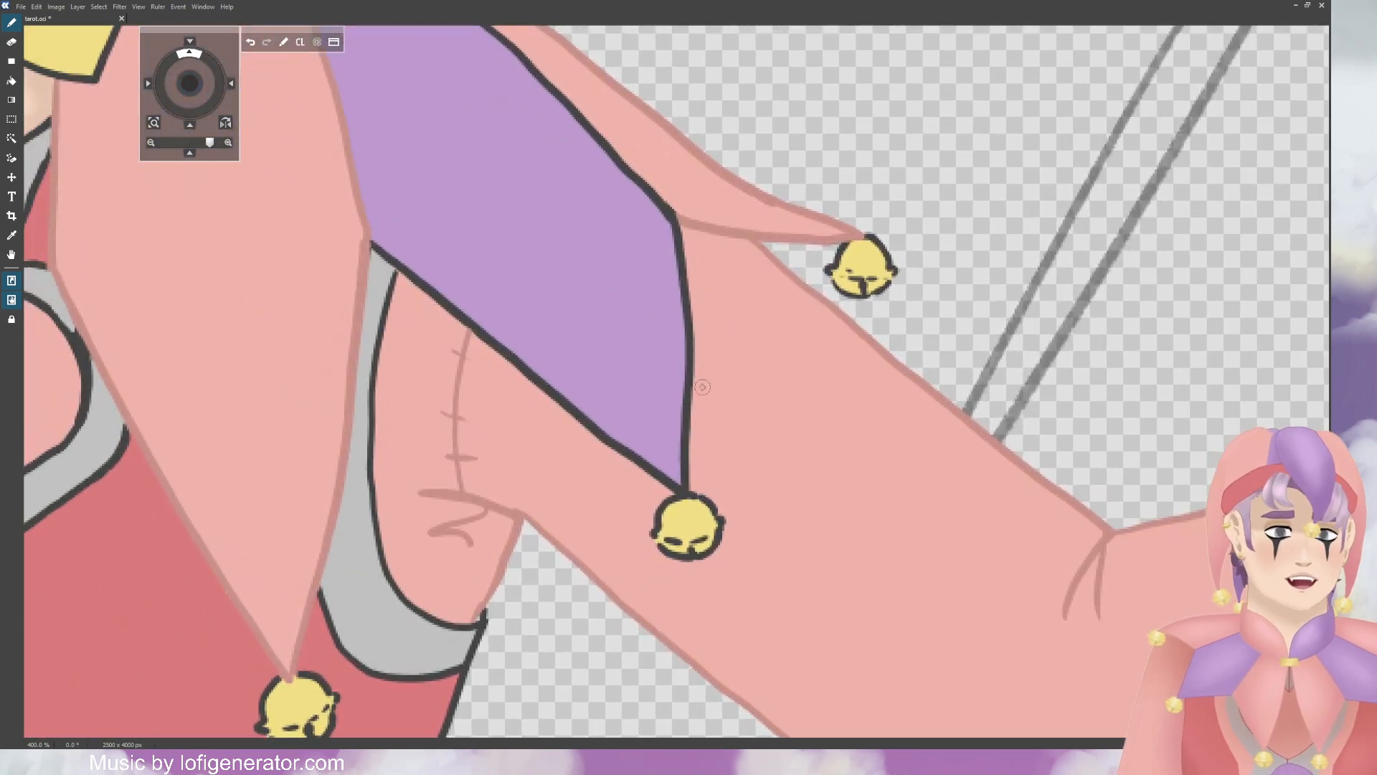
{"action": "scroll", "coordinate": [744, 403], "scroll_direction": "down", "scroll_amount": 5}
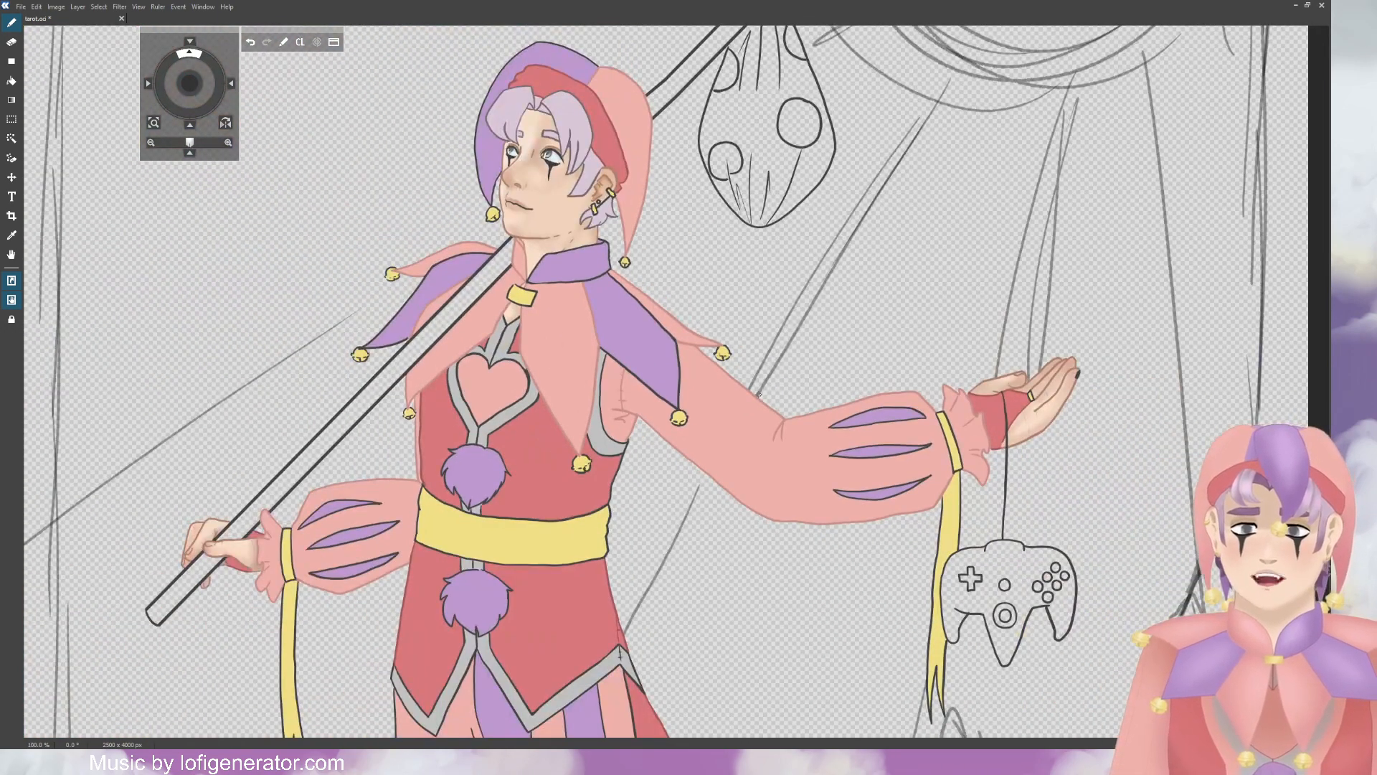
{"action": "scroll", "coordinate": [728, 417], "scroll_direction": "down", "scroll_amount": 1}
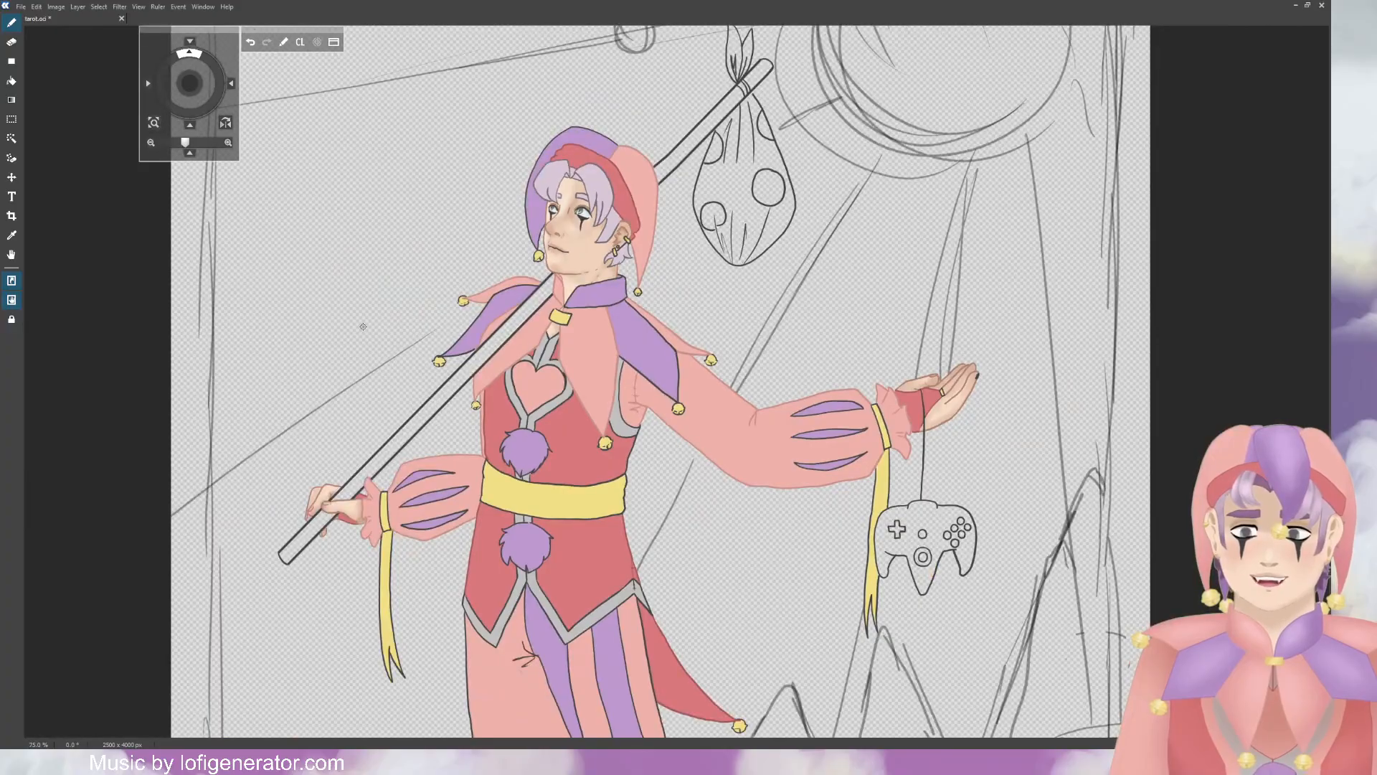
Step: Remove the stray purple mark below the crease lines on the plain pink leg's upper thigh
{"action": "left_click_drag", "start_coordinate": [187, 84], "coordinate": [189, 93]}
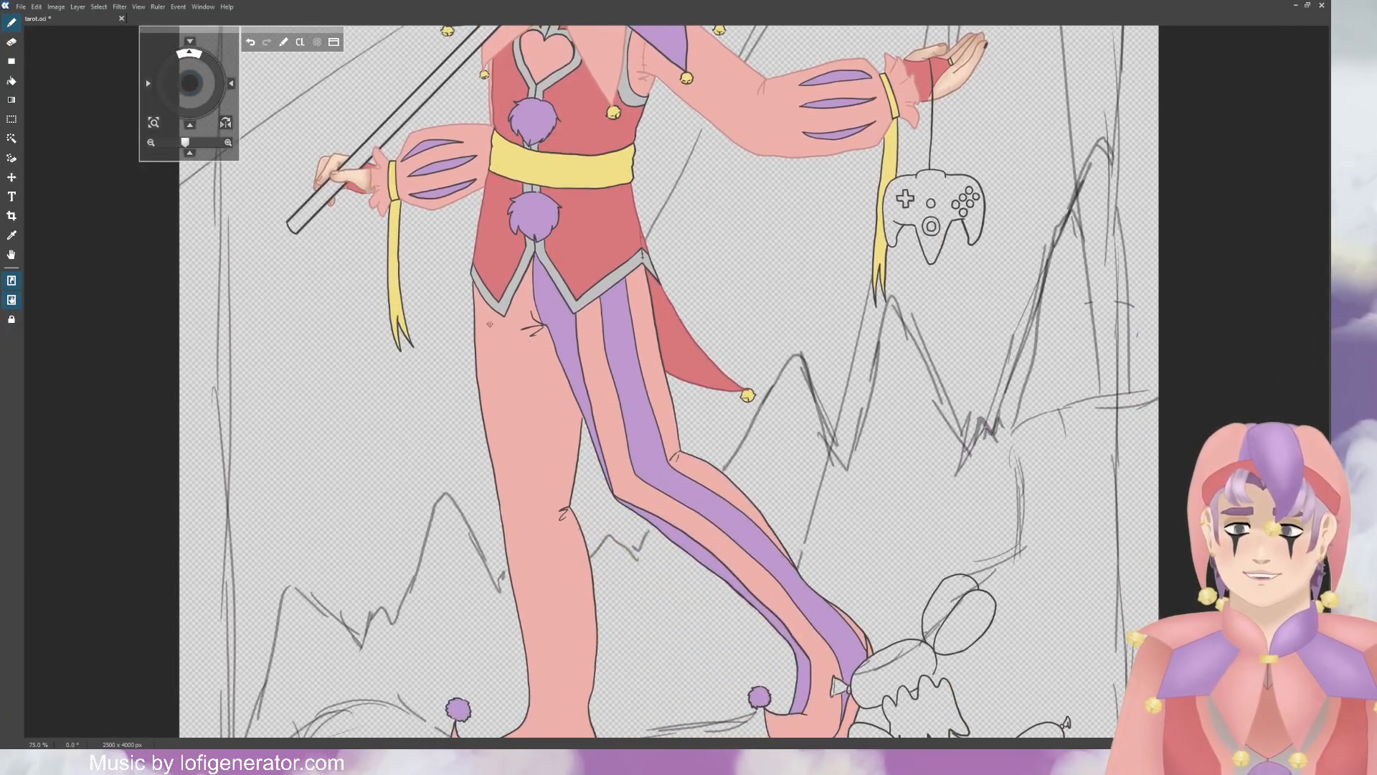
{"action": "scroll", "coordinate": [532, 342], "scroll_direction": "up", "scroll_amount": 4}
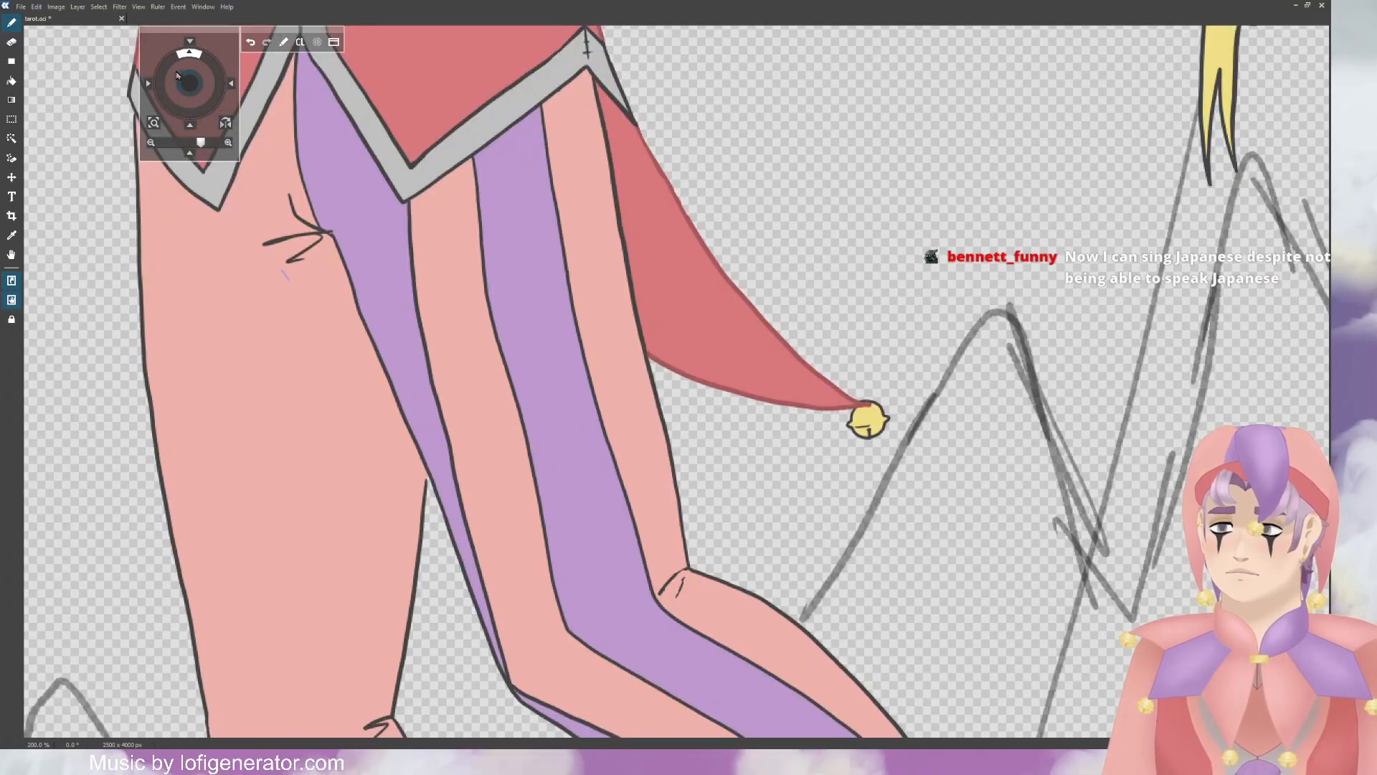
{"action": "left_click_drag", "start_coordinate": [178, 75], "coordinate": [176, 75]}
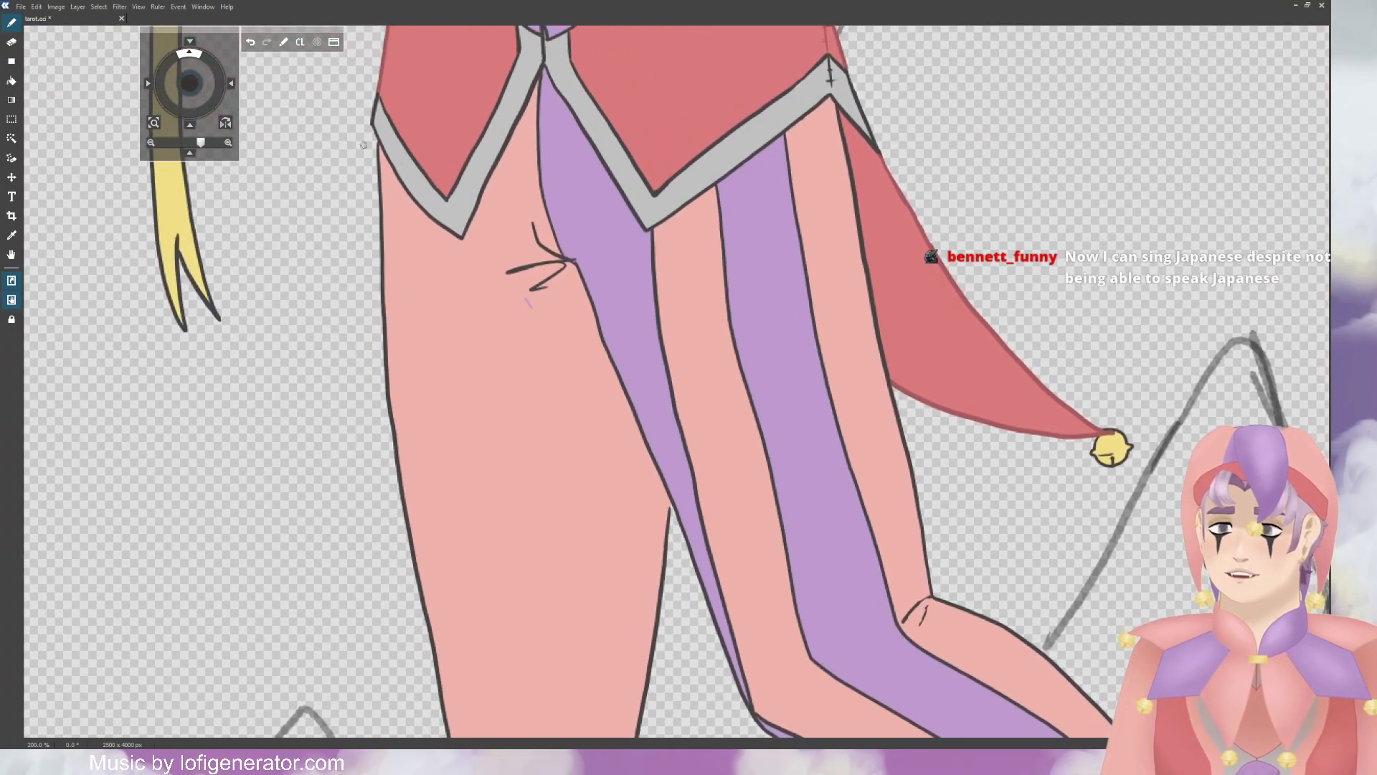
{"action": "scroll", "coordinate": [545, 273], "scroll_direction": "up", "scroll_amount": 1}
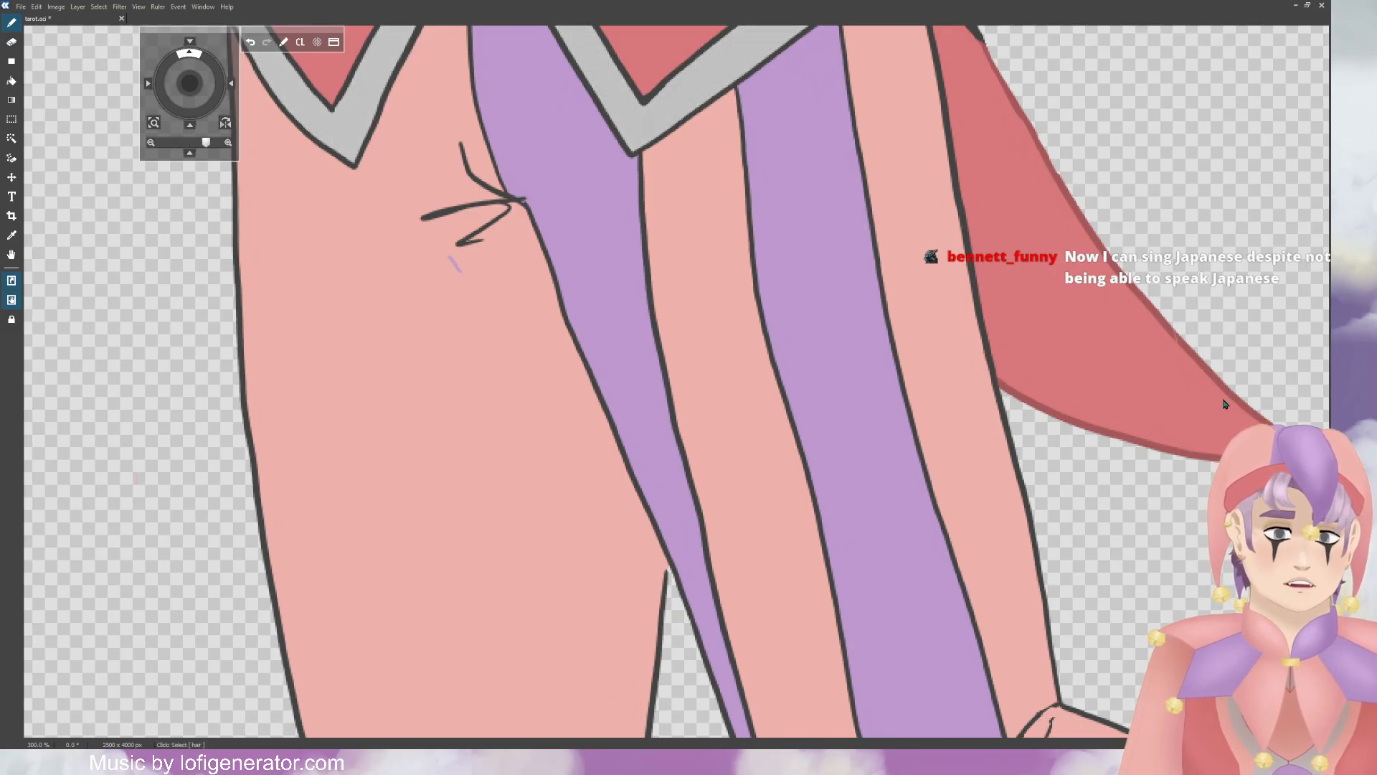
{"action": "left_click", "coordinate": [1223, 428]}
{"action": "left_click", "coordinate": [1221, 432]}
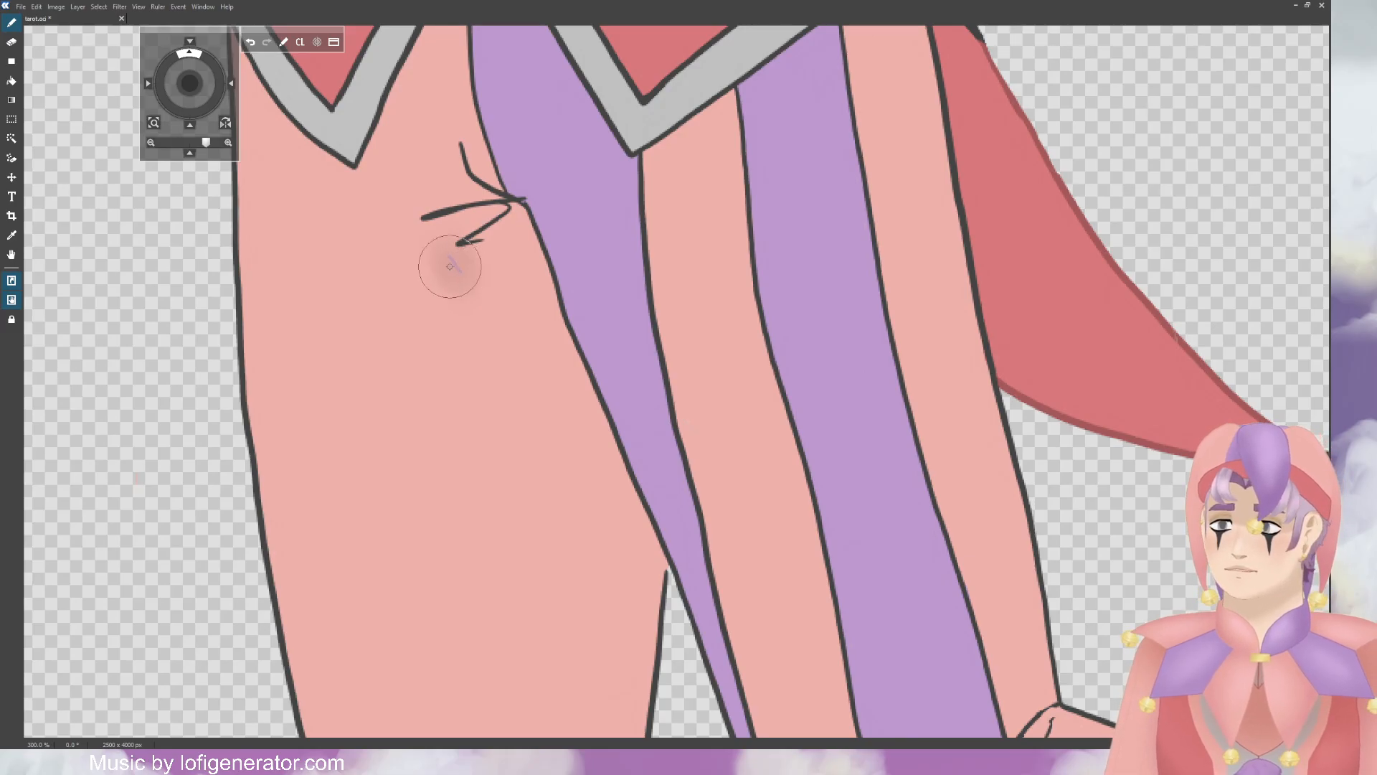
{"action": "key", "text": "e"}
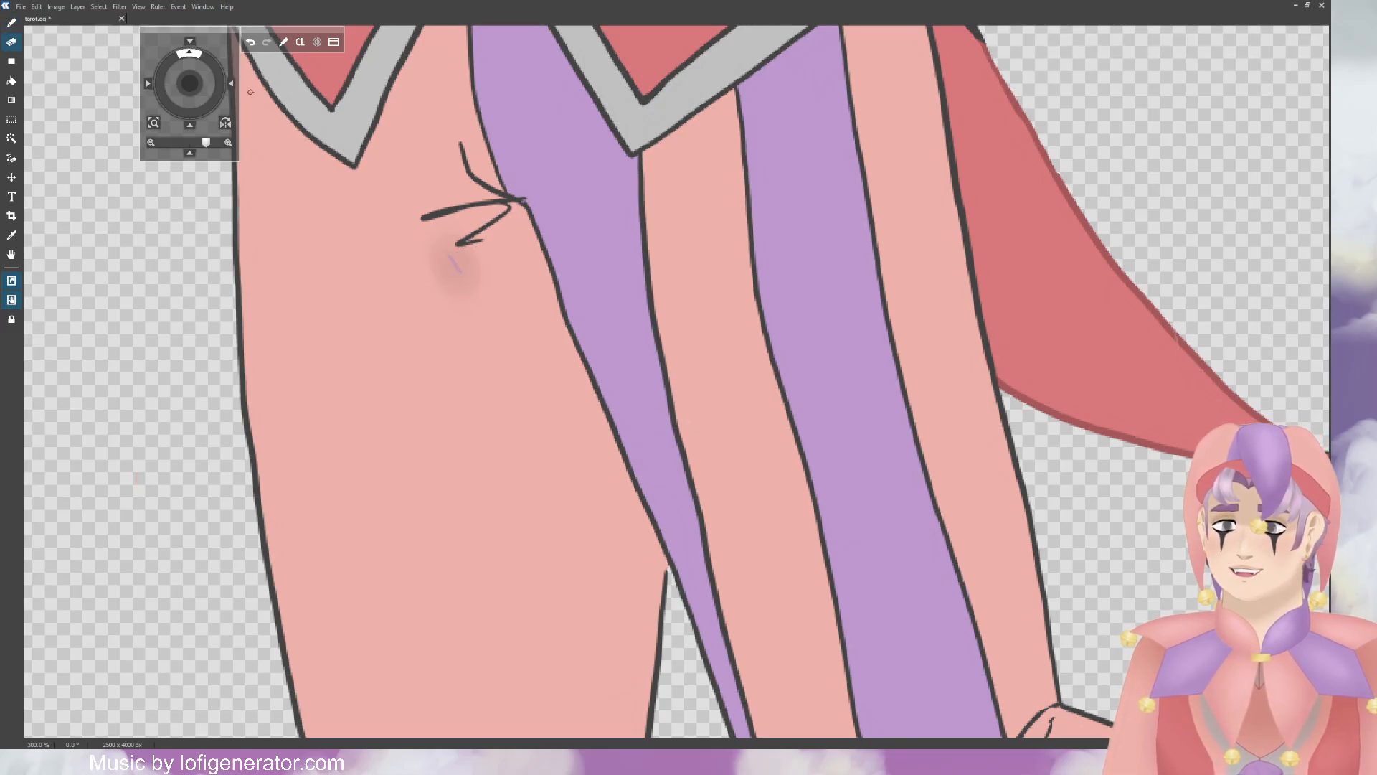
{"action": "left_click", "coordinate": [250, 42]}
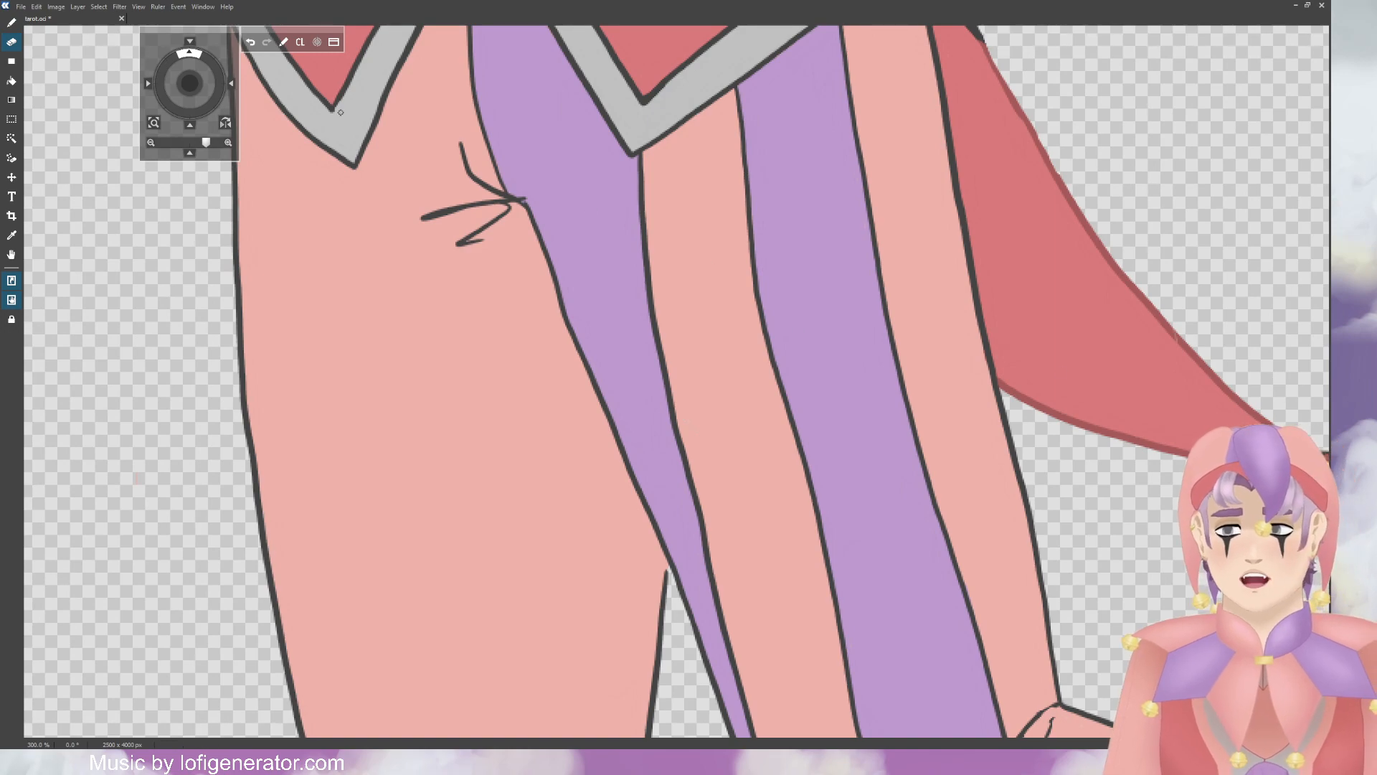
Step: Recolor the crease lines at the top of the plain pink leg's inner thigh in dusky pink
{"action": "left_click_drag", "start_coordinate": [201, 85], "coordinate": [173, 66]}
{"action": "key", "text": "b"}
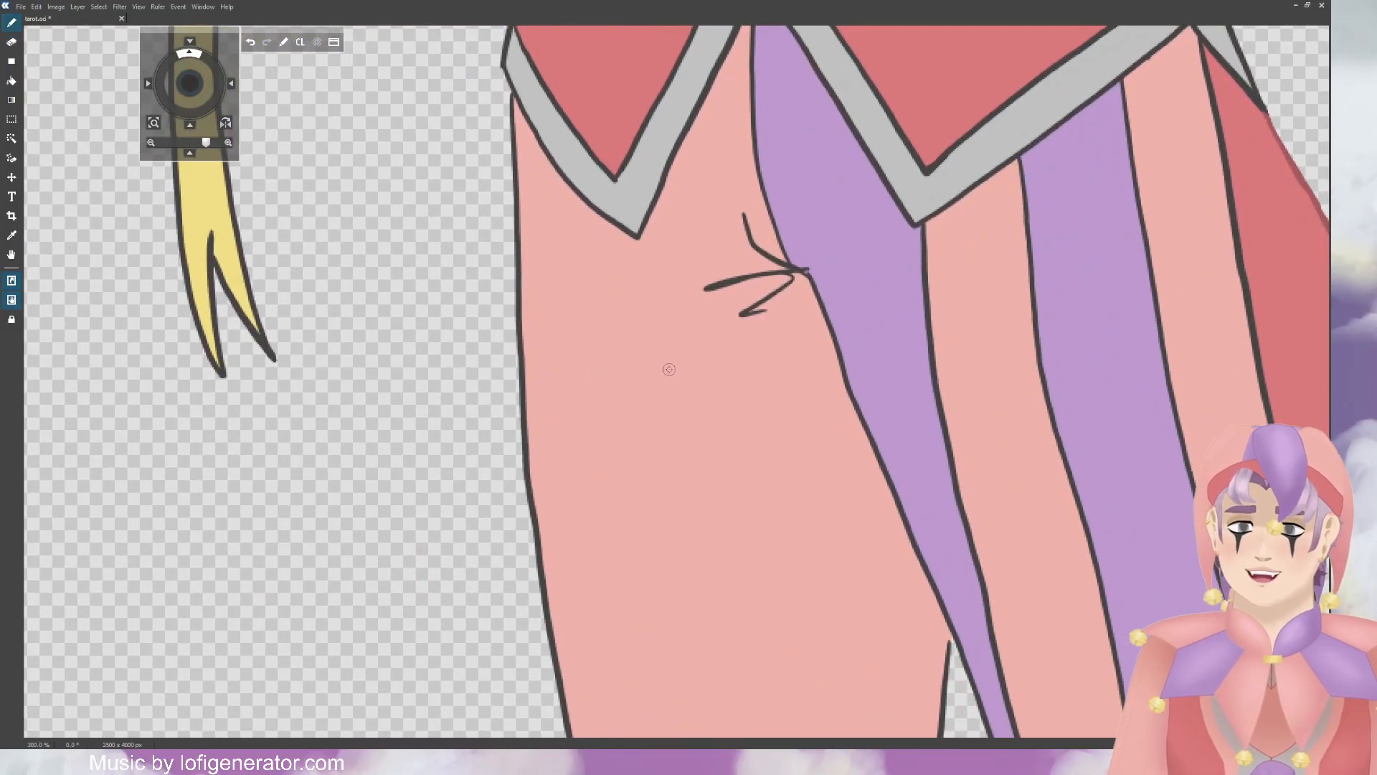
{"action": "mouse_move", "coordinate": [760, 275]}
{"action": "left_mouse_down"}
{"action": "mouse_move", "coordinate": [713, 287]}
{"action": "mouse_move", "coordinate": [759, 253]}
{"action": "mouse_move", "coordinate": [774, 258]}
{"action": "mouse_move", "coordinate": [777, 306]}
{"action": "left_mouse_up"}
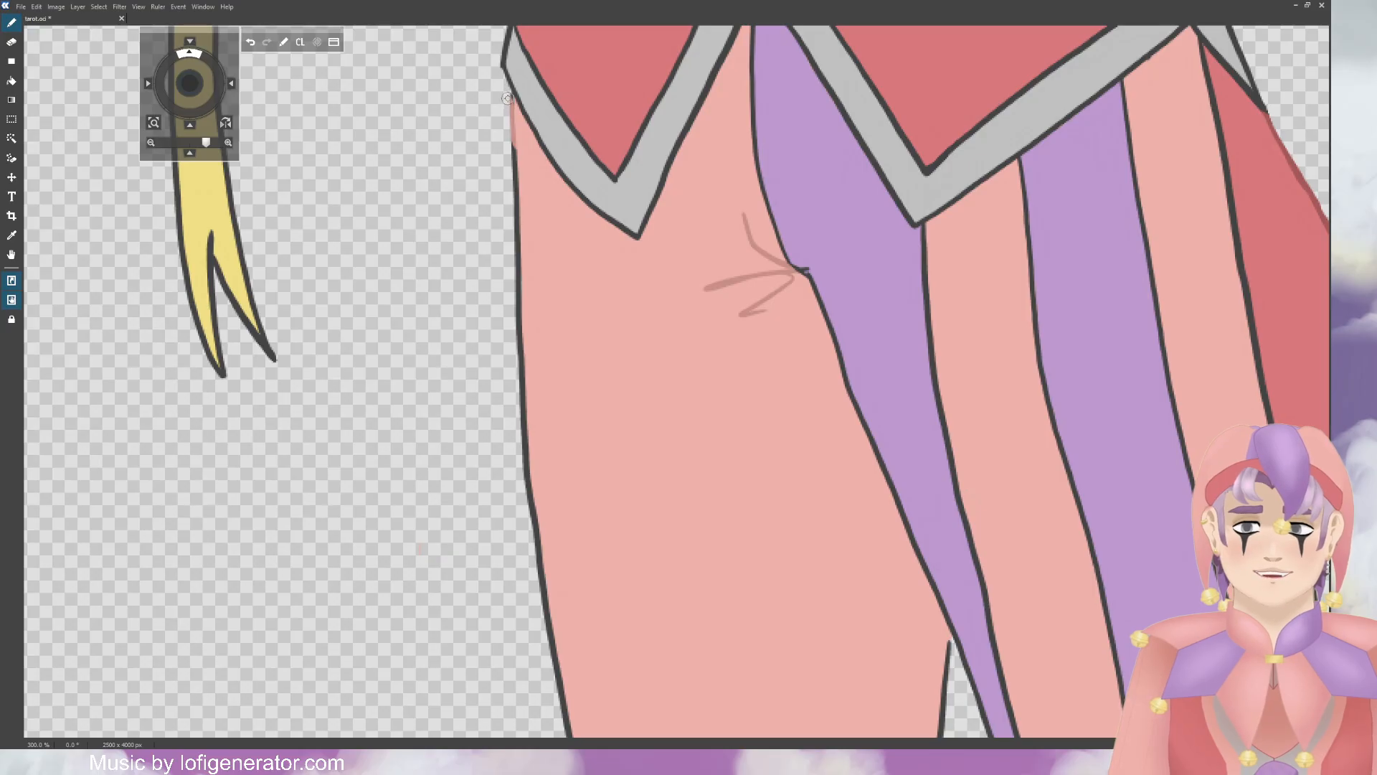
Step: Recolor the outer edge of the plain pink leg in dusky pink, from the tunic hem down to mid-thigh
{"action": "mouse_move", "coordinate": [507, 181]}
{"action": "left_mouse_down"}
{"action": "mouse_move", "coordinate": [509, 97]}
{"action": "mouse_move", "coordinate": [519, 357]}
{"action": "left_mouse_up"}
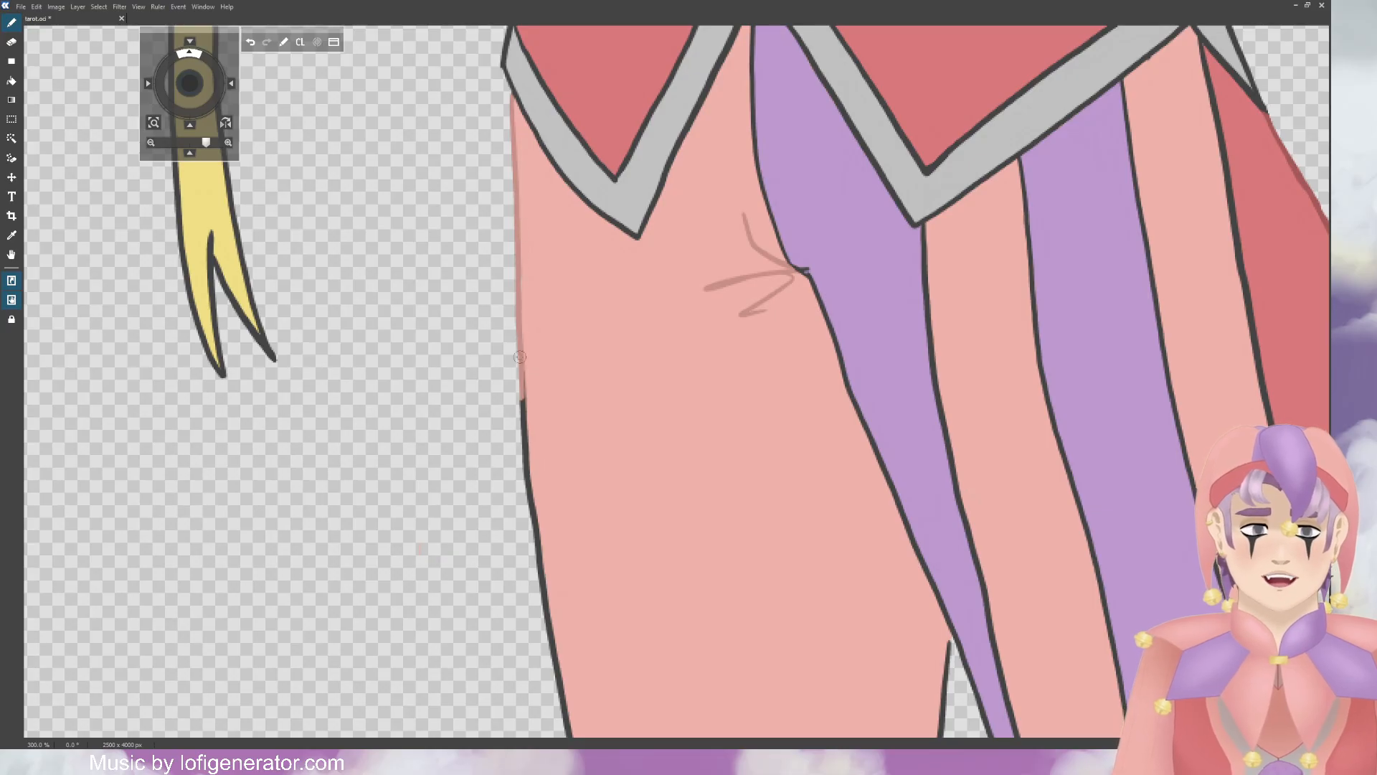
{"action": "left_click_drag", "start_coordinate": [191, 86], "coordinate": [190, 69]}
{"action": "mouse_move", "coordinate": [551, 175]}
{"action": "left_mouse_down"}
{"action": "mouse_move", "coordinate": [568, 358]}
{"action": "mouse_move", "coordinate": [597, 491]}
{"action": "mouse_move", "coordinate": [581, 453]}
{"action": "left_mouse_up"}
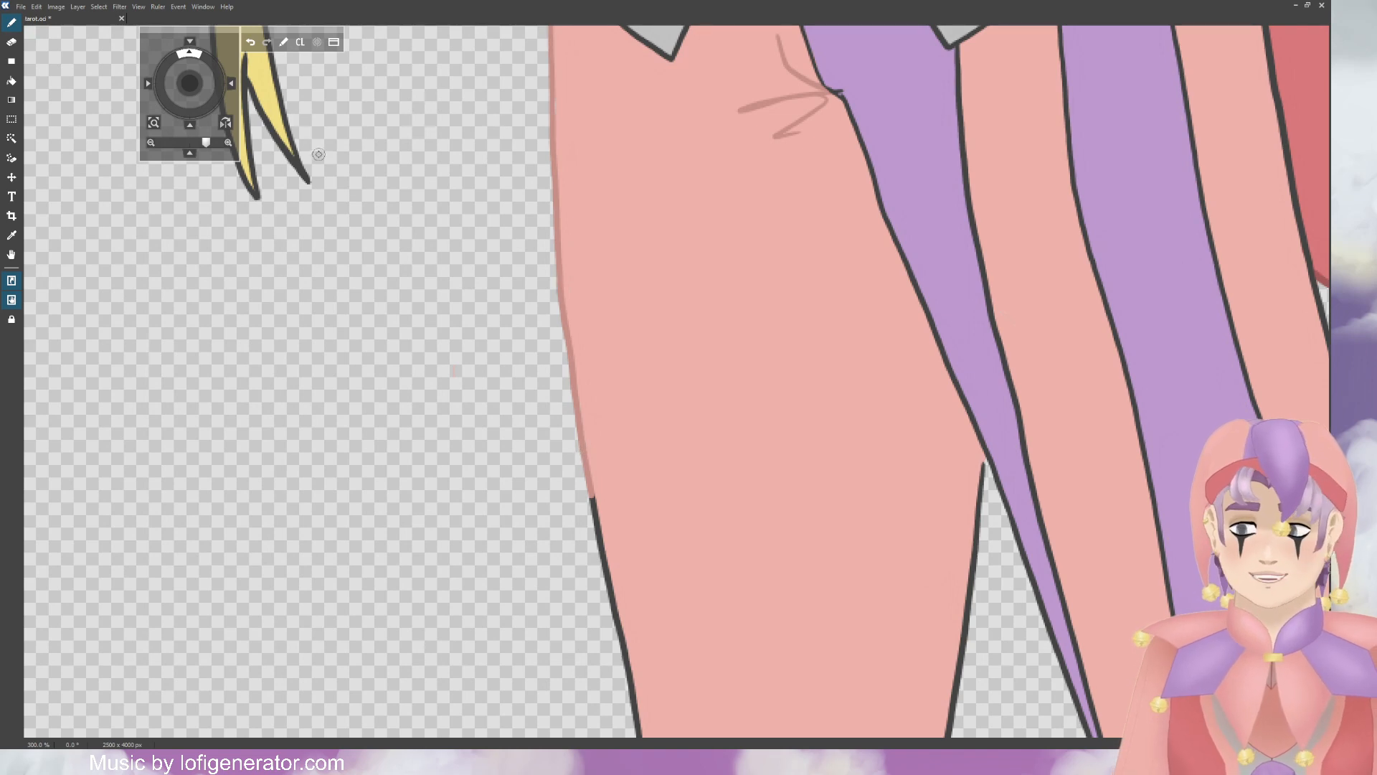
Step: Recolor the plain pink leg's inner thigh edge, knee creases and remaining outer thigh edge in dusky pink
{"action": "scroll", "coordinate": [242, 106], "scroll_direction": "down", "scroll_amount": 5}
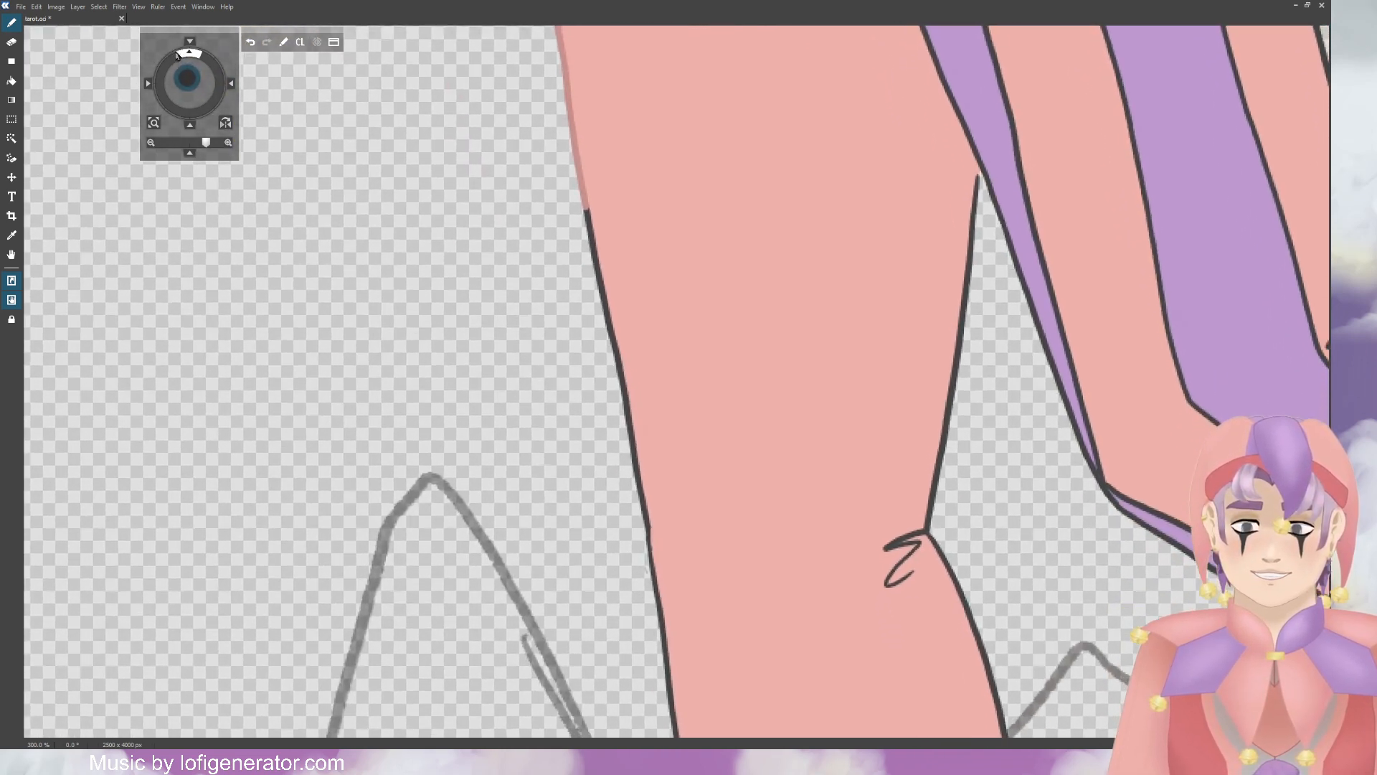
{"action": "mouse_move", "coordinate": [974, 213]}
{"action": "left_mouse_down"}
{"action": "mouse_move", "coordinate": [977, 173]}
{"action": "mouse_move", "coordinate": [967, 324]}
{"action": "mouse_move", "coordinate": [925, 507]}
{"action": "left_mouse_up"}
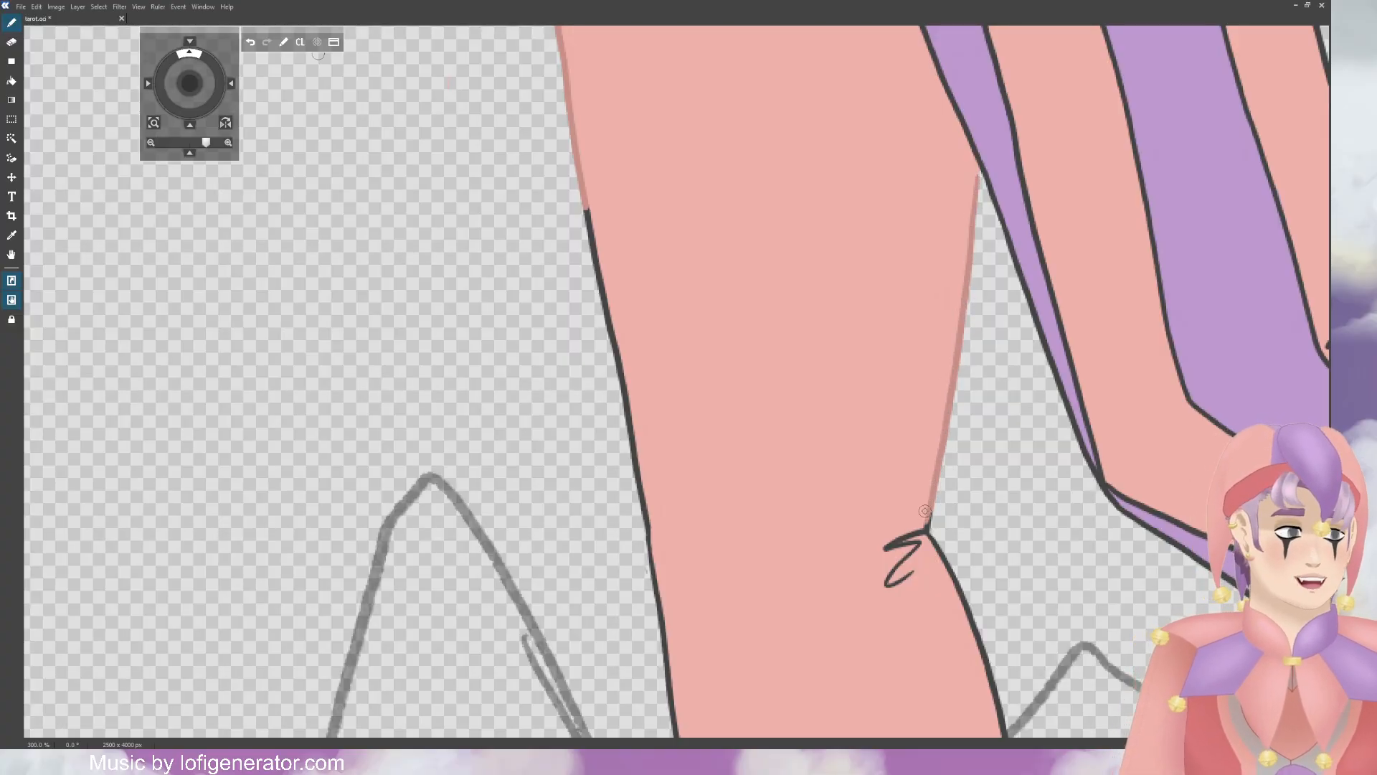
{"action": "mouse_move", "coordinate": [941, 439]}
{"action": "left_mouse_down"}
{"action": "mouse_move", "coordinate": [918, 541]}
{"action": "mouse_move", "coordinate": [885, 557]}
{"action": "mouse_move", "coordinate": [904, 588]}
{"action": "mouse_move", "coordinate": [945, 553]}
{"action": "mouse_move", "coordinate": [932, 540]}
{"action": "left_mouse_up"}
{"action": "left_click_drag", "start_coordinate": [574, 201], "coordinate": [601, 282]}
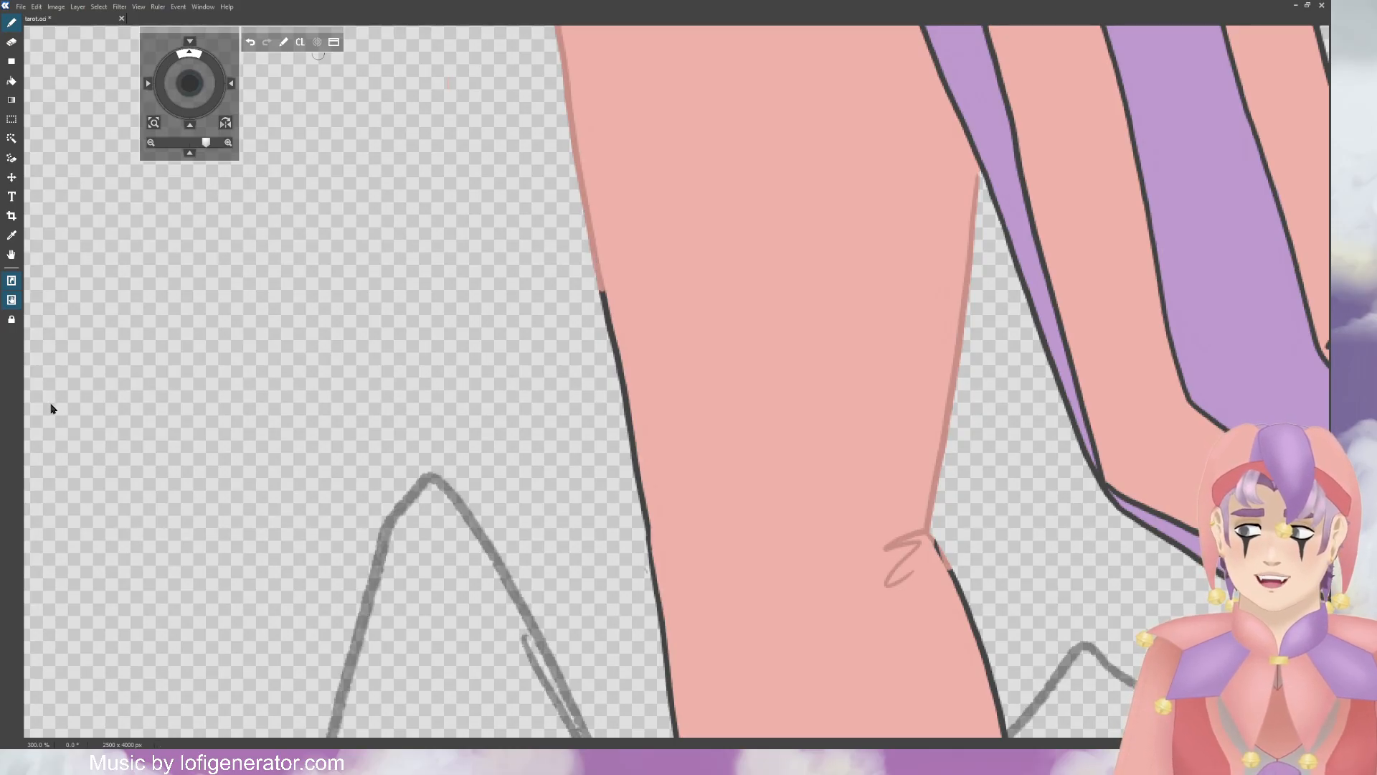
{"action": "mouse_move", "coordinate": [602, 290]}
{"action": "left_mouse_down"}
{"action": "mouse_move", "coordinate": [625, 379]}
{"action": "mouse_move", "coordinate": [631, 507]}
{"action": "mouse_move", "coordinate": [653, 543]}
{"action": "left_mouse_up"}
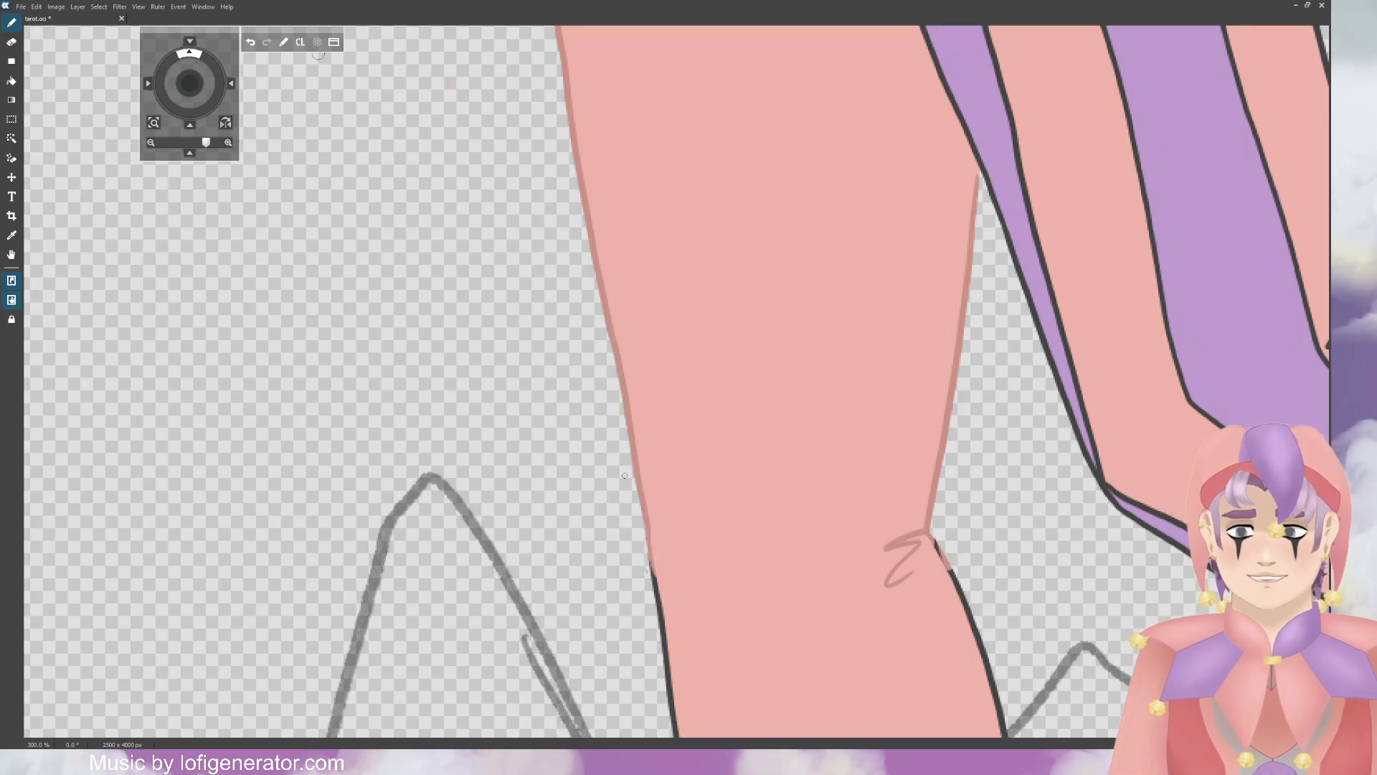
Step: Recolor both edges of the plain pink leg's calf in dusky pink, from the knee down to the ankle
{"action": "left_click_drag", "start_coordinate": [201, 99], "coordinate": [206, 108]}
{"action": "mouse_move", "coordinate": [743, 159]}
{"action": "left_mouse_down"}
{"action": "mouse_move", "coordinate": [803, 302]}
{"action": "mouse_move", "coordinate": [846, 694]}
{"action": "left_mouse_up"}
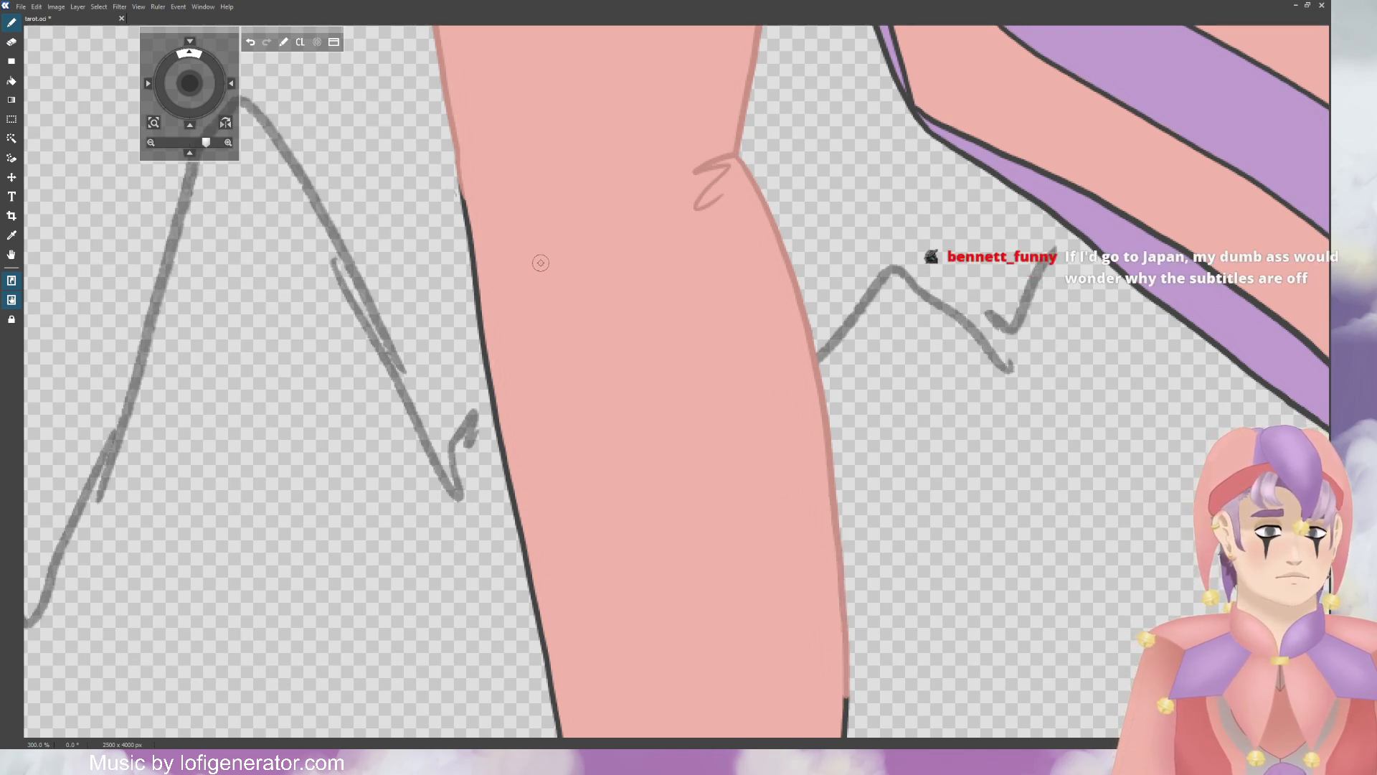
{"action": "left_click_drag", "start_coordinate": [461, 190], "coordinate": [549, 680]}
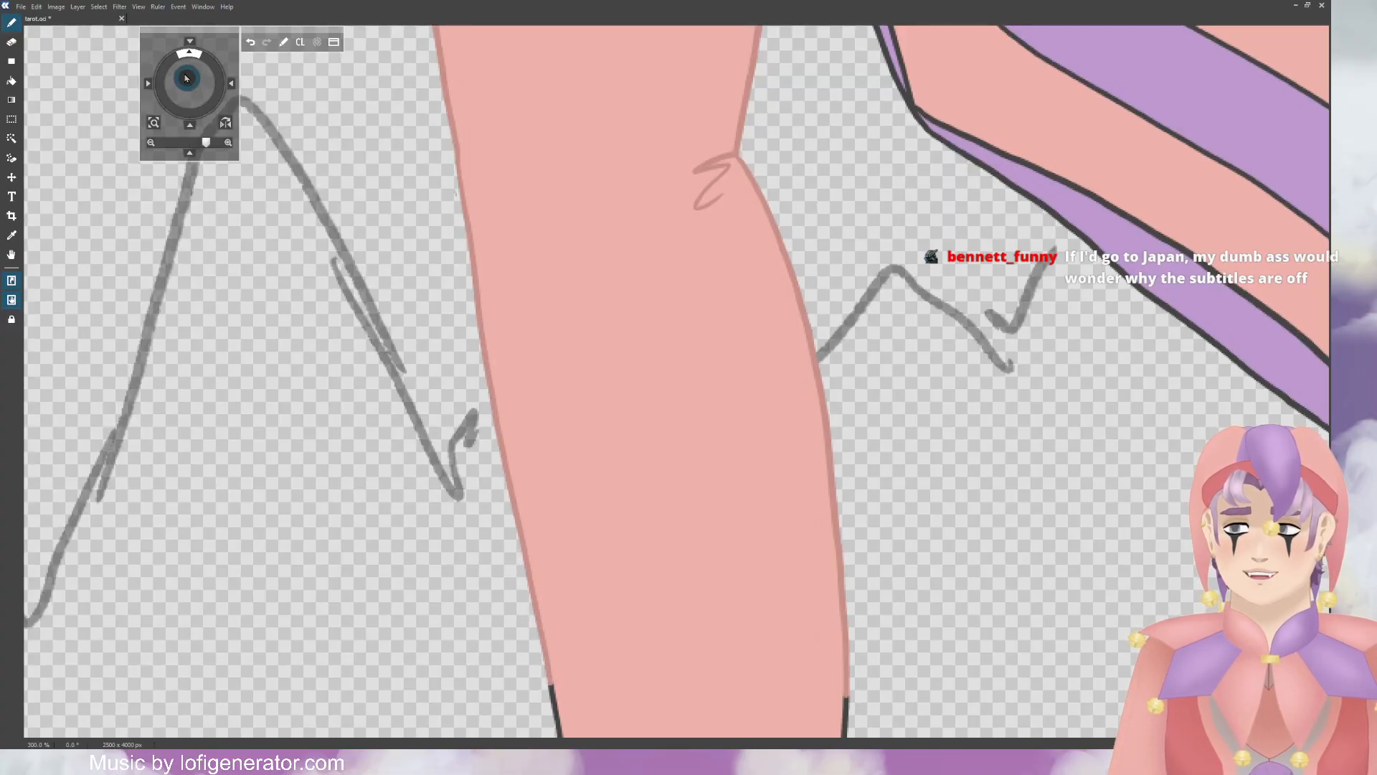
{"action": "scroll", "coordinate": [545, 253], "scroll_direction": "down", "scroll_amount": 10}
{"action": "mouse_move", "coordinate": [472, 214]}
{"action": "left_mouse_down"}
{"action": "mouse_move", "coordinate": [511, 372]}
{"action": "mouse_move", "coordinate": [502, 390]}
{"action": "mouse_move", "coordinate": [490, 333]}
{"action": "mouse_move", "coordinate": [501, 434]}
{"action": "mouse_move", "coordinate": [490, 535]}
{"action": "mouse_move", "coordinate": [453, 575]}
{"action": "left_mouse_up"}
{"action": "mouse_move", "coordinate": [771, 231]}
{"action": "left_mouse_down"}
{"action": "mouse_move", "coordinate": [739, 502]}
{"action": "mouse_move", "coordinate": [762, 599]}
{"action": "left_mouse_up"}
Step: Recolor the heel, sole and curled toe outline of the plain leg's shoe in dusky pink
{"action": "left_click_drag", "start_coordinate": [190, 79], "coordinate": [193, 65]}
{"action": "left_click_drag", "start_coordinate": [794, 380], "coordinate": [802, 493]}
{"action": "mouse_move", "coordinate": [804, 445]}
{"action": "left_mouse_down"}
{"action": "mouse_move", "coordinate": [804, 549]}
{"action": "mouse_move", "coordinate": [724, 632]}
{"action": "mouse_move", "coordinate": [771, 603]}
{"action": "mouse_move", "coordinate": [650, 630]}
{"action": "mouse_move", "coordinate": [628, 621]}
{"action": "mouse_move", "coordinate": [668, 618]}
{"action": "mouse_move", "coordinate": [593, 622]}
{"action": "mouse_move", "coordinate": [576, 630]}
{"action": "mouse_move", "coordinate": [608, 621]}
{"action": "mouse_move", "coordinate": [534, 646]}
{"action": "mouse_move", "coordinate": [573, 620]}
{"action": "mouse_move", "coordinate": [452, 650]}
{"action": "mouse_move", "coordinate": [486, 652]}
{"action": "mouse_move", "coordinate": [409, 652]}
{"action": "mouse_move", "coordinate": [452, 641]}
{"action": "mouse_move", "coordinate": [324, 658]}
{"action": "mouse_move", "coordinate": [376, 644]}
{"action": "mouse_move", "coordinate": [290, 650]}
{"action": "mouse_move", "coordinate": [273, 631]}
{"action": "mouse_move", "coordinate": [293, 636]}
{"action": "mouse_move", "coordinate": [286, 648]}
{"action": "mouse_move", "coordinate": [221, 510]}
{"action": "mouse_move", "coordinate": [209, 452]}
{"action": "mouse_move", "coordinate": [216, 436]}
{"action": "mouse_move", "coordinate": [229, 464]}
{"action": "mouse_move", "coordinate": [219, 409]}
{"action": "mouse_move", "coordinate": [233, 334]}
{"action": "mouse_move", "coordinate": [238, 394]}
{"action": "mouse_move", "coordinate": [267, 422]}
{"action": "left_mouse_up"}
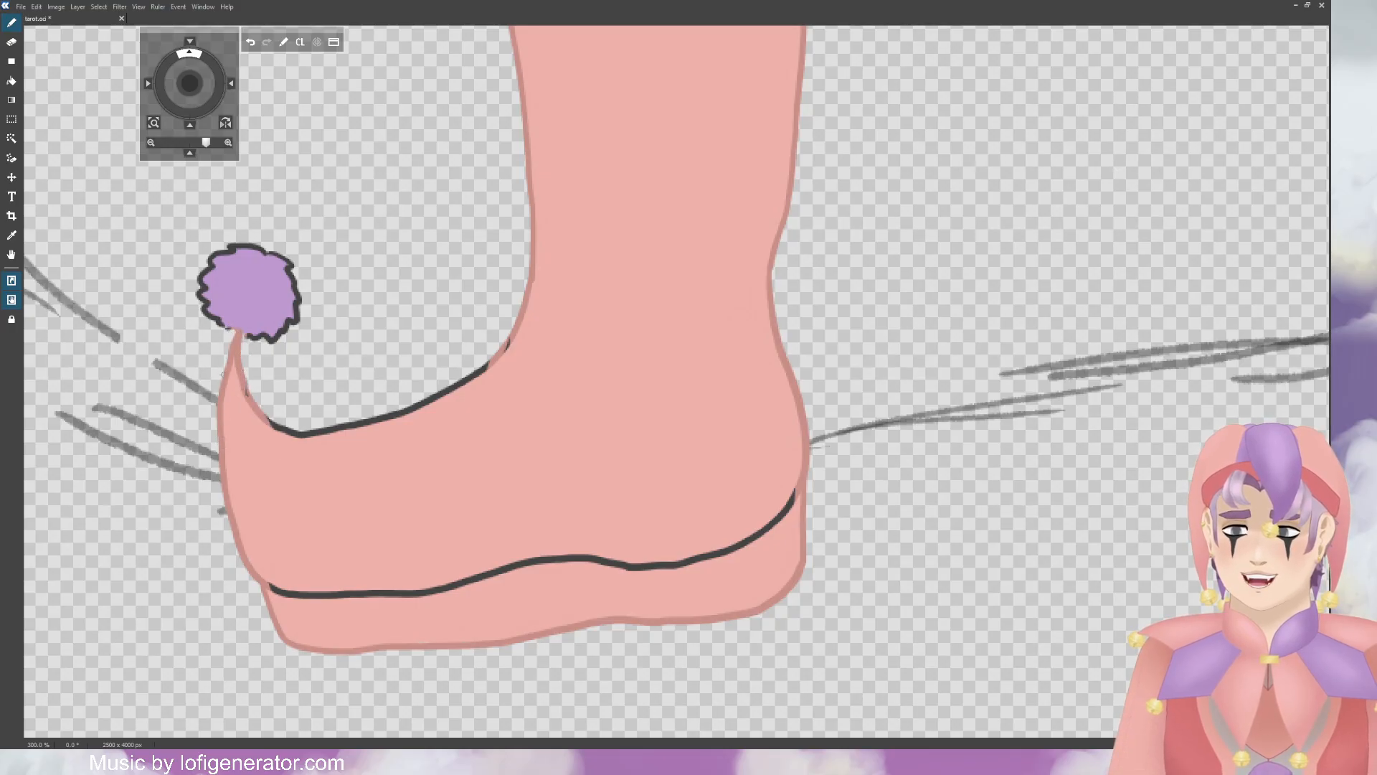
Step: Recolor the instep edge and the sole seam of the plain leg's shoe in dusky pink
{"action": "key", "text": "e"}
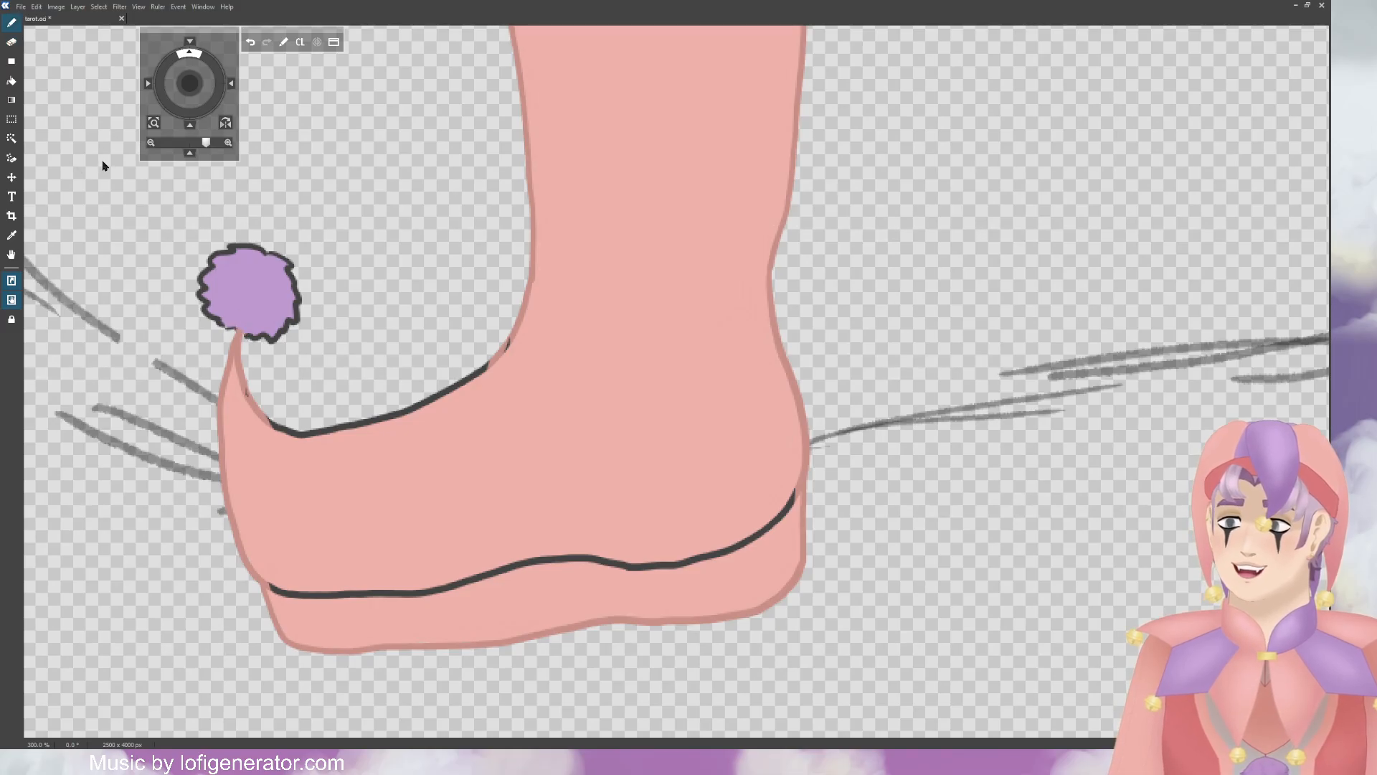
{"action": "key", "text": "b"}
{"action": "mouse_move", "coordinate": [255, 405]}
{"action": "left_mouse_down"}
{"action": "mouse_move", "coordinate": [346, 434]}
{"action": "mouse_move", "coordinate": [342, 416]}
{"action": "mouse_move", "coordinate": [310, 440]}
{"action": "mouse_move", "coordinate": [396, 409]}
{"action": "mouse_move", "coordinate": [362, 432]}
{"action": "mouse_move", "coordinate": [486, 362]}
{"action": "left_mouse_up"}
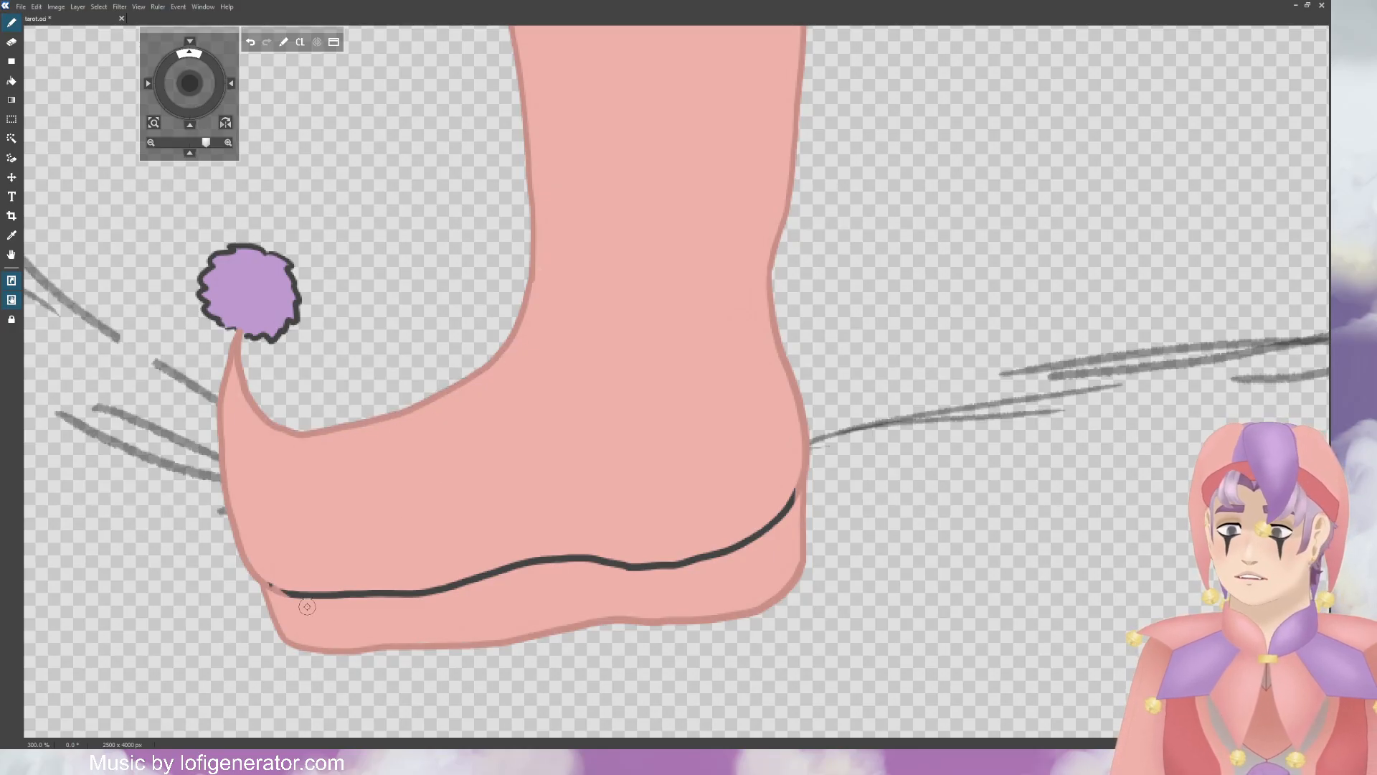
{"action": "mouse_move", "coordinate": [307, 594]}
{"action": "left_mouse_down"}
{"action": "mouse_move", "coordinate": [264, 586]}
{"action": "mouse_move", "coordinate": [349, 598]}
{"action": "mouse_move", "coordinate": [311, 598]}
{"action": "mouse_move", "coordinate": [458, 579]}
{"action": "mouse_move", "coordinate": [425, 601]}
{"action": "mouse_move", "coordinate": [513, 564]}
{"action": "mouse_move", "coordinate": [499, 570]}
{"action": "mouse_move", "coordinate": [580, 565]}
{"action": "mouse_move", "coordinate": [543, 568]}
{"action": "mouse_move", "coordinate": [562, 555]}
{"action": "mouse_move", "coordinate": [626, 569]}
{"action": "mouse_move", "coordinate": [697, 558]}
{"action": "mouse_move", "coordinate": [687, 568]}
{"action": "mouse_move", "coordinate": [672, 568]}
{"action": "mouse_move", "coordinate": [787, 512]}
{"action": "left_mouse_up"}
{"action": "left_click_drag", "start_coordinate": [708, 571], "coordinate": [804, 488]}
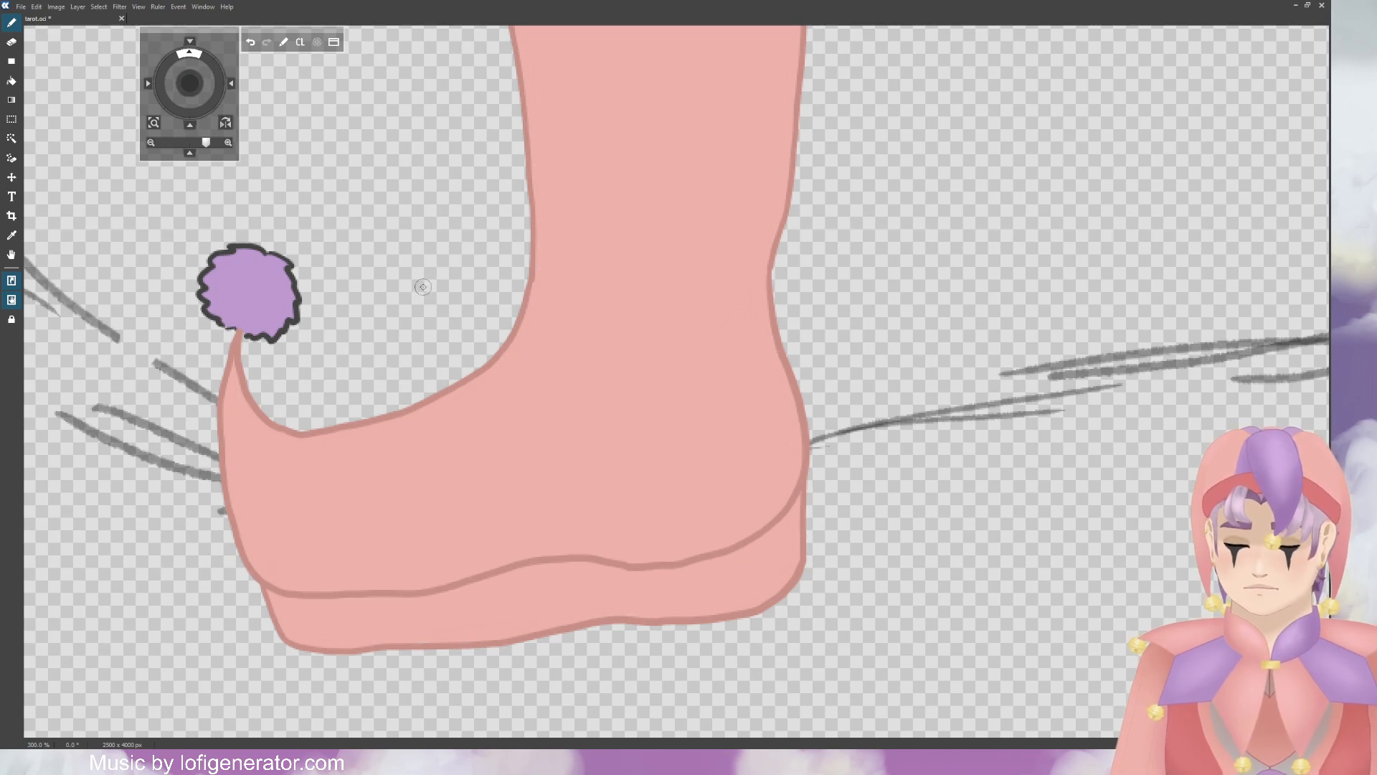
Step: Recolor the upper edge of the striped leg's shoe in dusky pink, from the pom-pom tip past the purple stripe
{"action": "scroll", "coordinate": [450, 258], "scroll_direction": "down", "scroll_amount": 4}
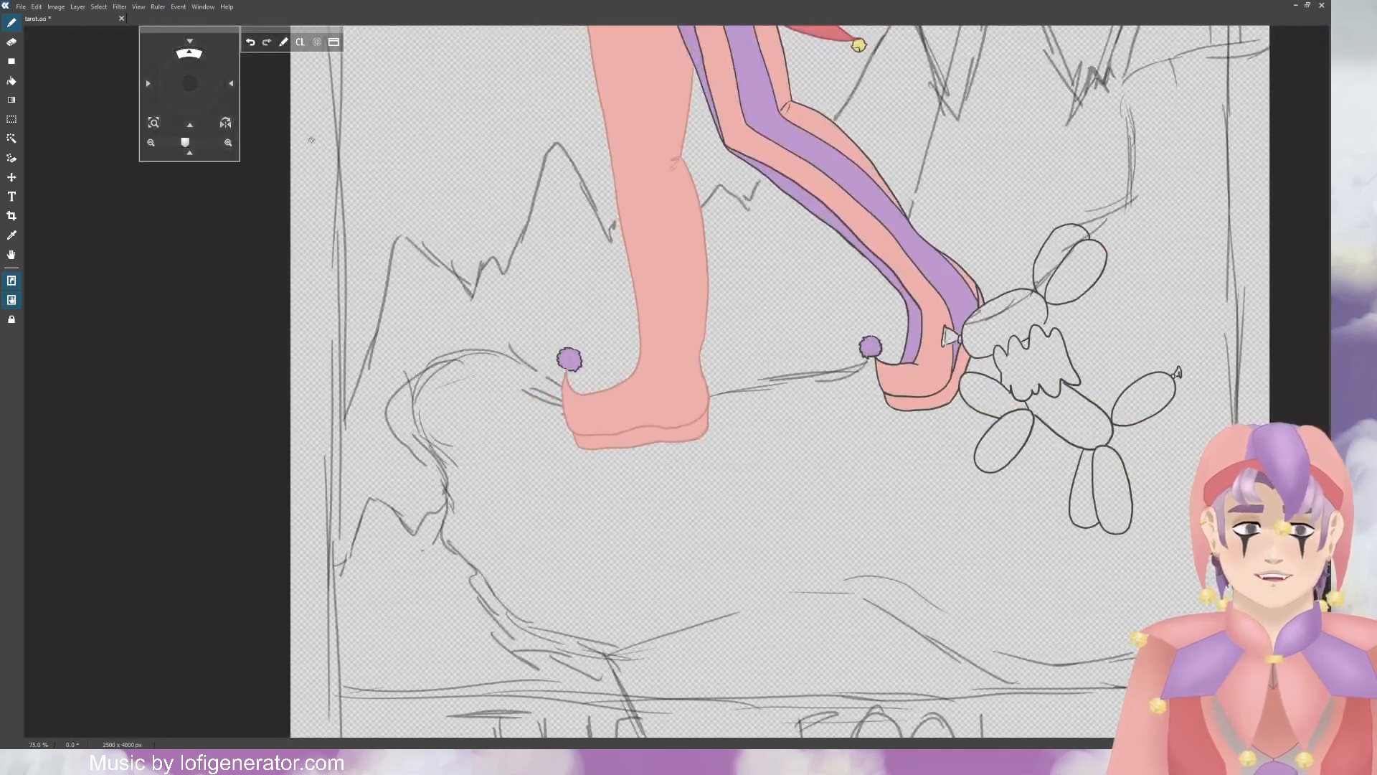
{"action": "left_click_drag", "start_coordinate": [189, 87], "coordinate": [178, 100]}
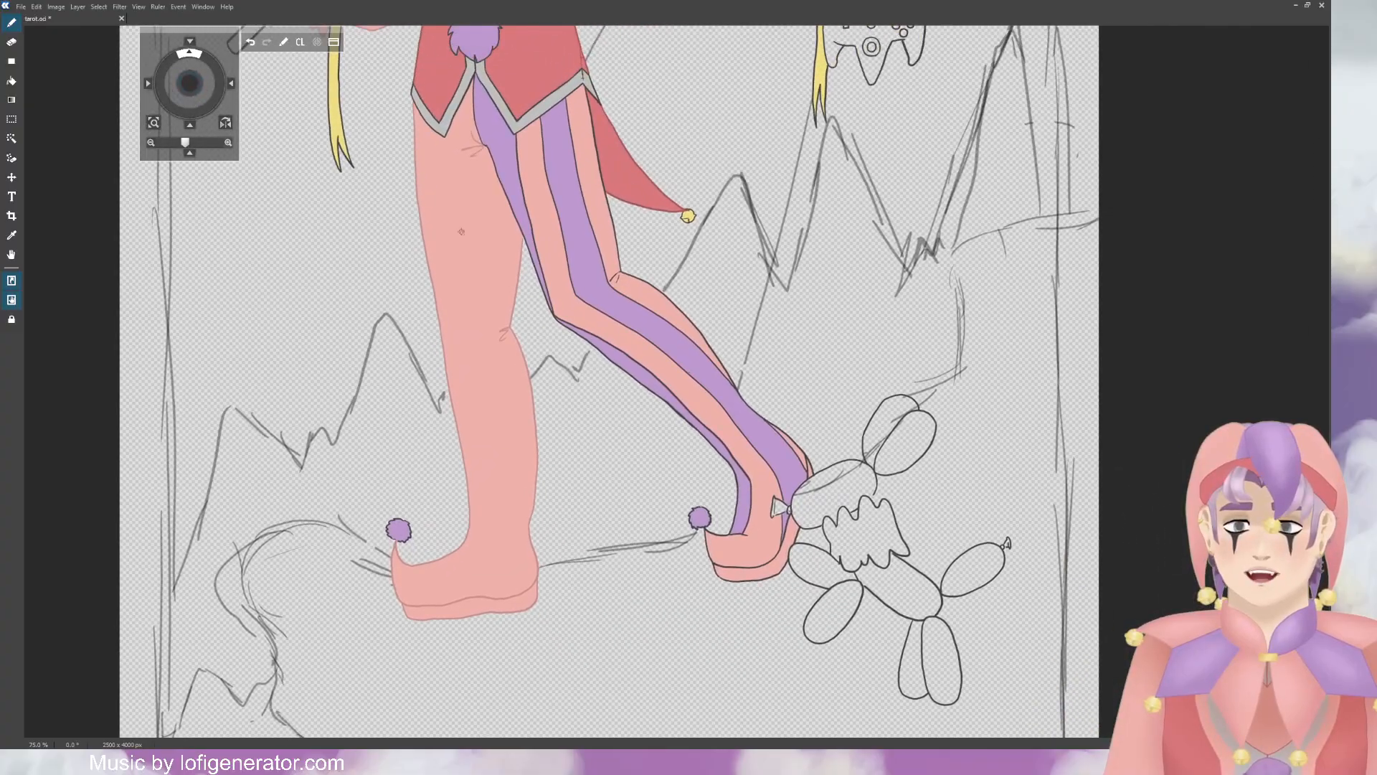
{"action": "scroll", "coordinate": [778, 482], "scroll_direction": "up", "scroll_amount": 4}
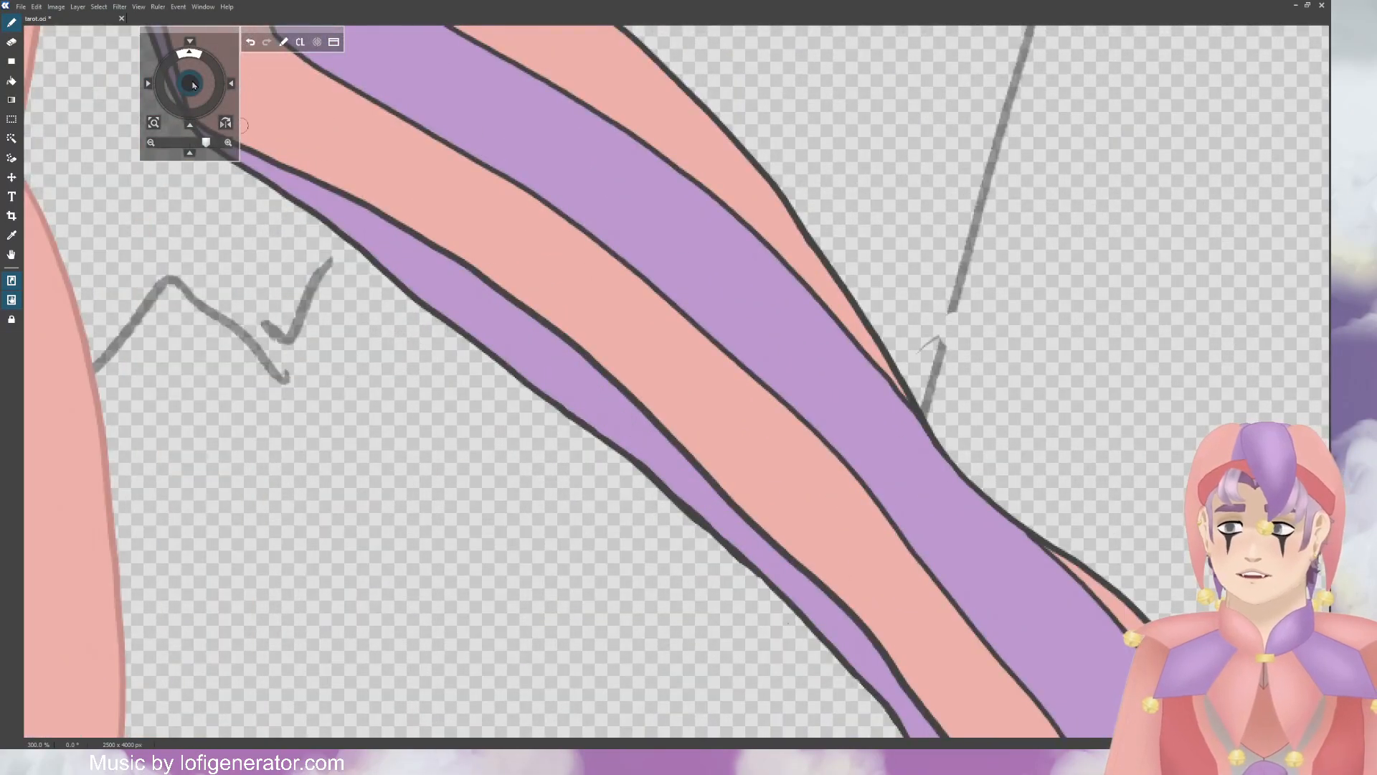
{"action": "left_click_drag", "start_coordinate": [193, 86], "coordinate": [163, 7]}
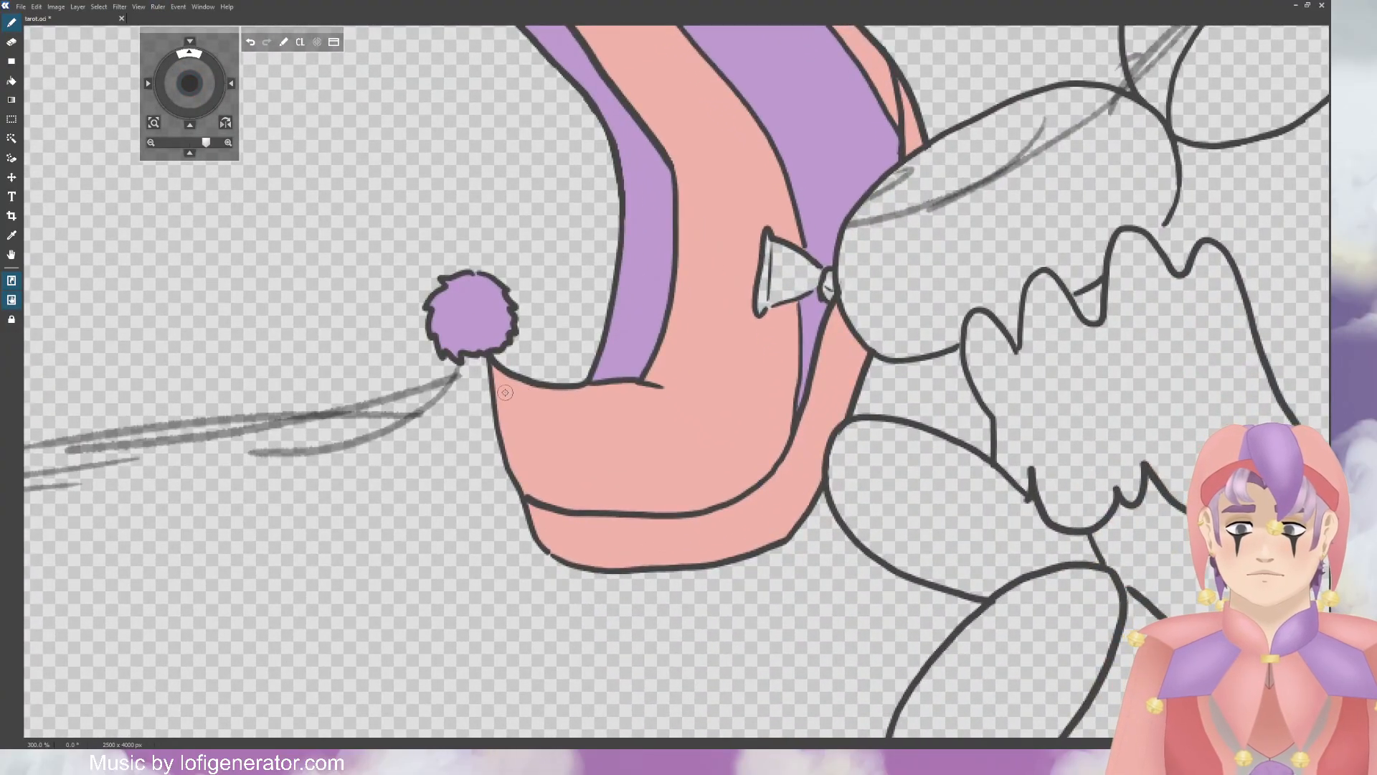
{"action": "mouse_move", "coordinate": [494, 397]}
{"action": "left_mouse_down"}
{"action": "mouse_move", "coordinate": [491, 358]}
{"action": "mouse_move", "coordinate": [560, 385]}
{"action": "mouse_move", "coordinate": [520, 384]}
{"action": "mouse_move", "coordinate": [663, 390]}
{"action": "left_mouse_up"}
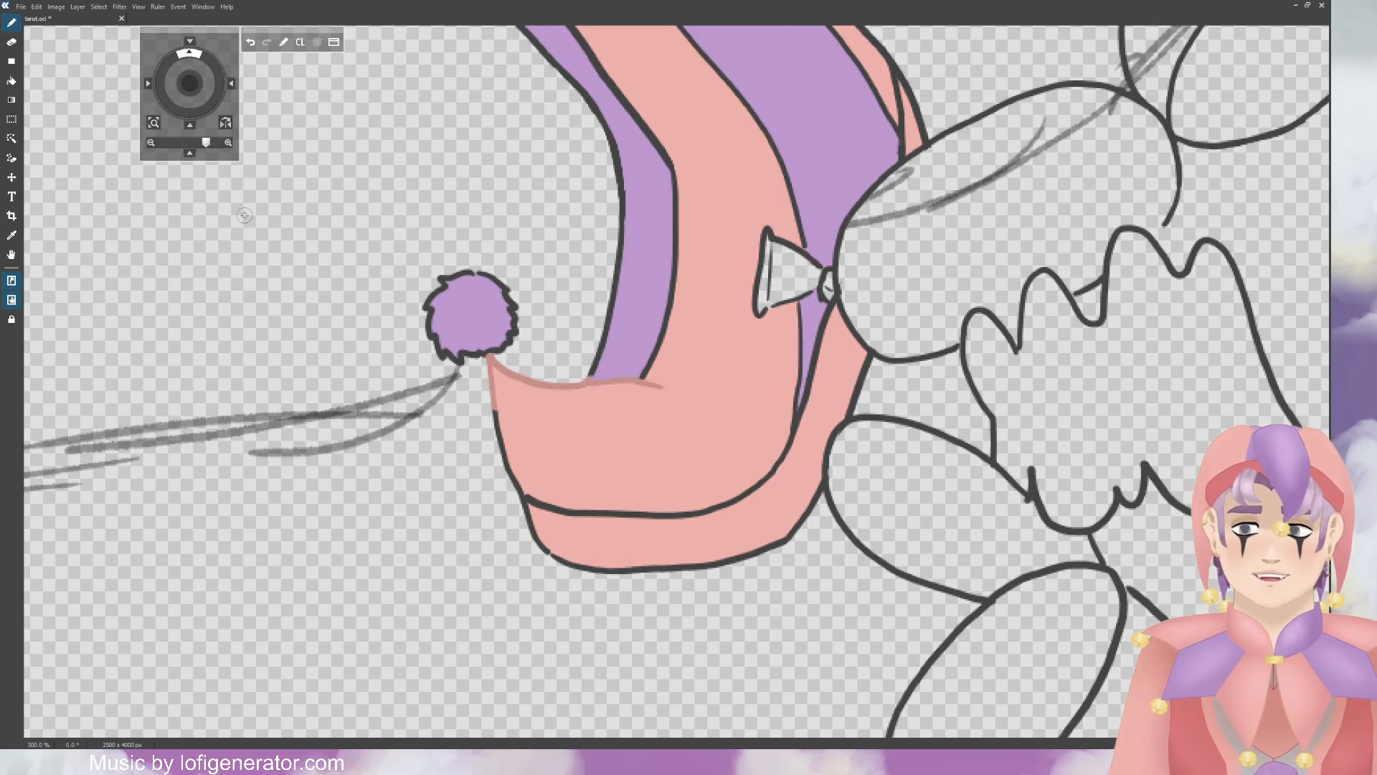
Step: Recolor the toe, bottom and heel outline and the sole seam of the striped leg's shoe in dusky pink
{"action": "key", "text": "e"}
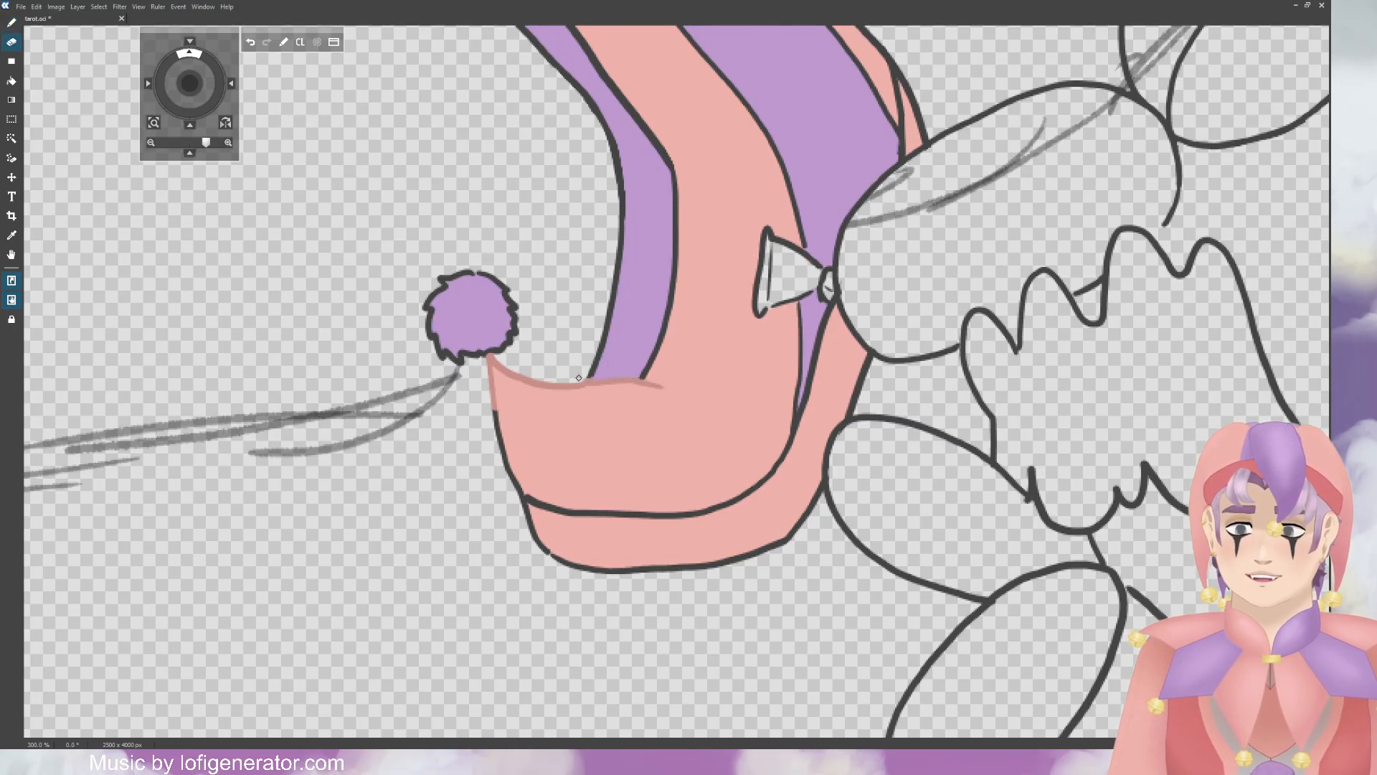
{"action": "key", "text": "b"}
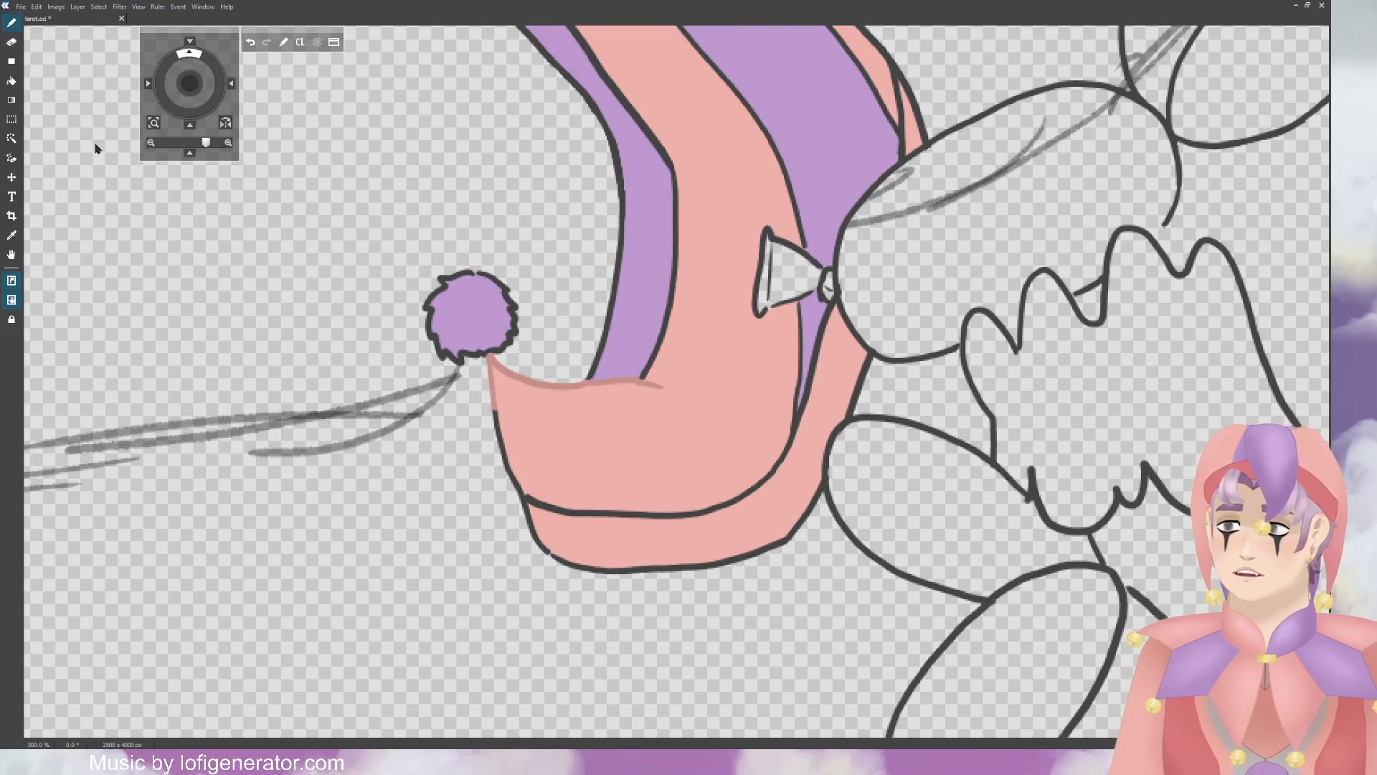
{"action": "mouse_move", "coordinate": [502, 396]}
{"action": "left_mouse_down"}
{"action": "mouse_move", "coordinate": [533, 542]}
{"action": "mouse_move", "coordinate": [536, 518]}
{"action": "mouse_move", "coordinate": [555, 542]}
{"action": "mouse_move", "coordinate": [620, 554]}
{"action": "mouse_move", "coordinate": [552, 560]}
{"action": "mouse_move", "coordinate": [587, 576]}
{"action": "mouse_move", "coordinate": [645, 572]}
{"action": "mouse_move", "coordinate": [562, 565]}
{"action": "mouse_move", "coordinate": [684, 562]}
{"action": "mouse_move", "coordinate": [653, 571]}
{"action": "mouse_move", "coordinate": [628, 568]}
{"action": "mouse_move", "coordinate": [727, 555]}
{"action": "mouse_move", "coordinate": [694, 571]}
{"action": "mouse_move", "coordinate": [785, 533]}
{"action": "mouse_move", "coordinate": [797, 546]}
{"action": "mouse_move", "coordinate": [814, 498]}
{"action": "left_mouse_up"}
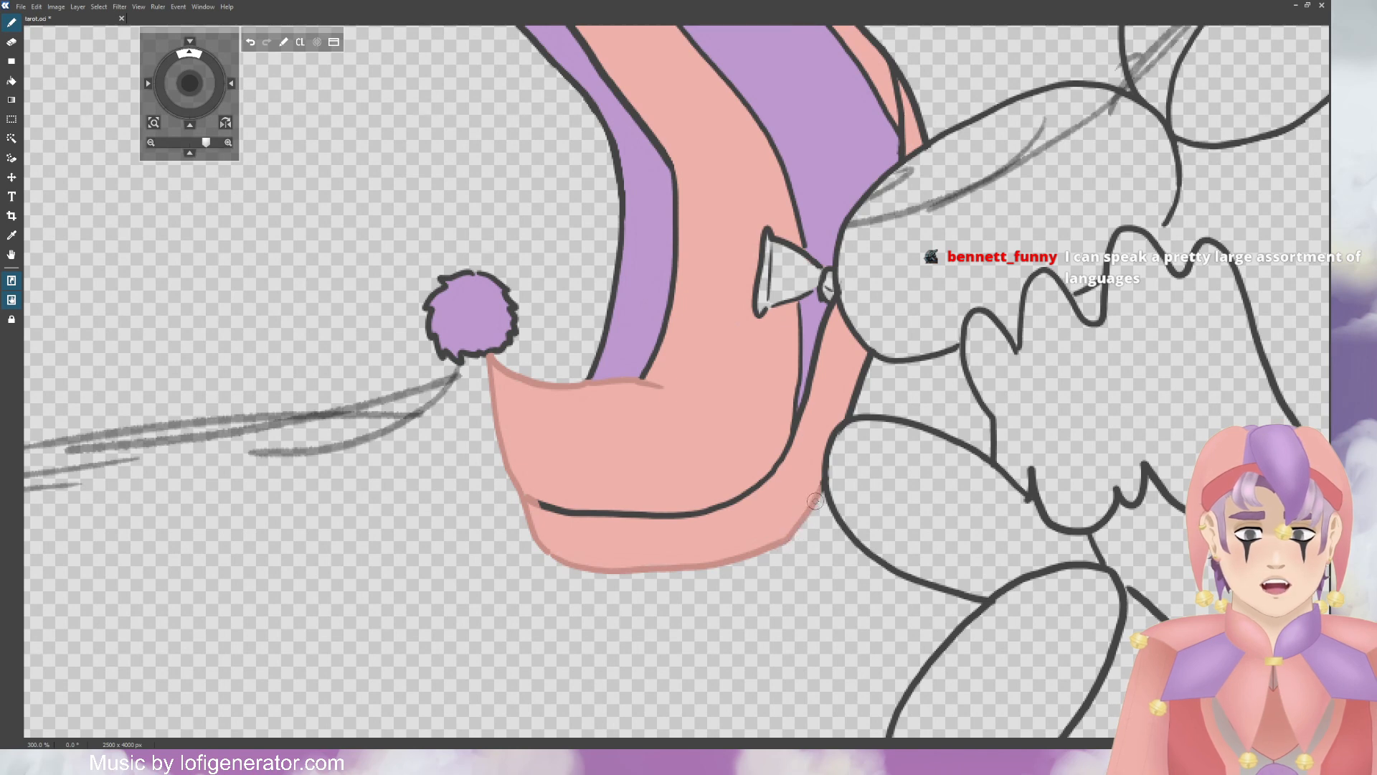
{"action": "mouse_move", "coordinate": [779, 451]}
{"action": "left_mouse_down"}
{"action": "mouse_move", "coordinate": [707, 506]}
{"action": "mouse_move", "coordinate": [724, 504]}
{"action": "left_mouse_up"}
{"action": "left_click_drag", "start_coordinate": [614, 512], "coordinate": [565, 510]}
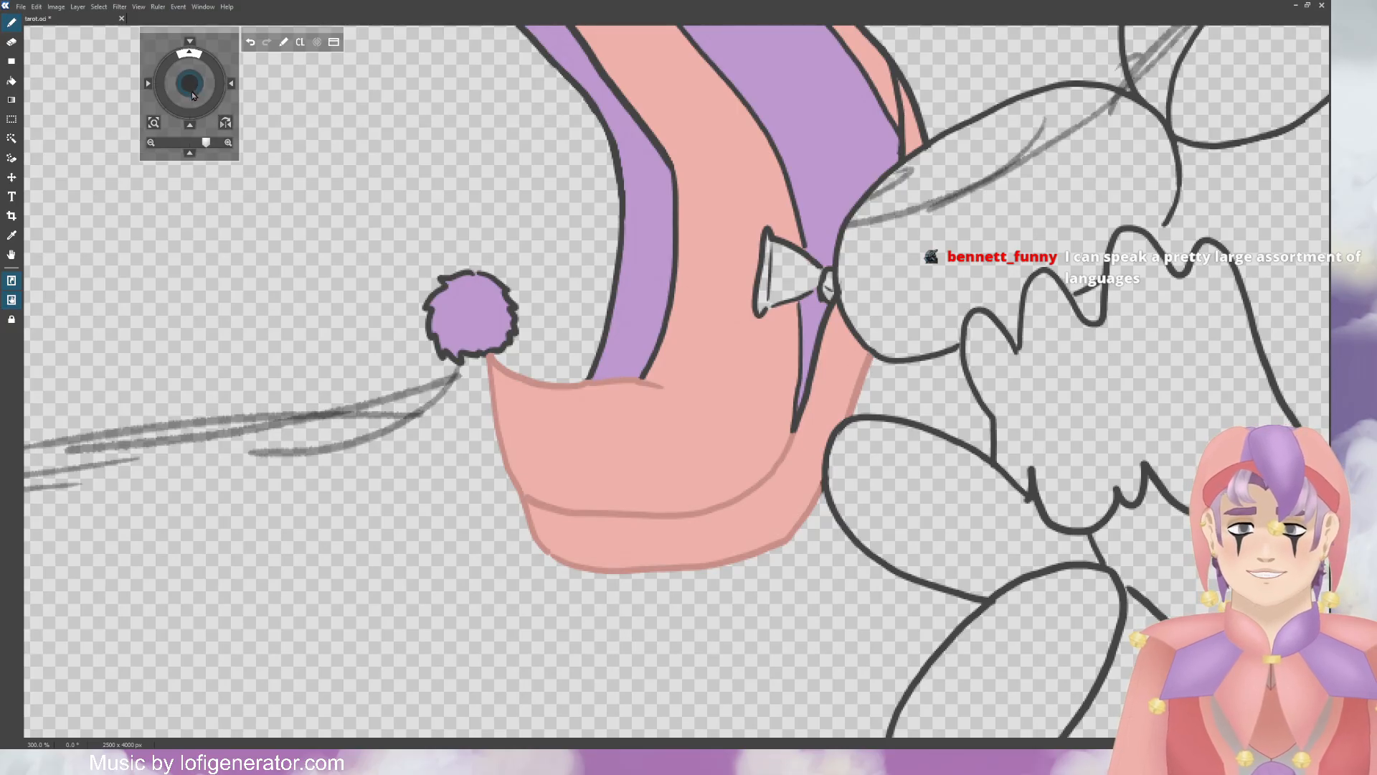
Step: Recolor the outer edge of the striped leg's pink stripe in dusky pink, from the ankle up along the calf
{"action": "mouse_move", "coordinate": [192, 83]}
{"action": "left_mouse_down"}
{"action": "mouse_move", "coordinate": [181, 123]}
{"action": "mouse_move", "coordinate": [160, 137]}
{"action": "left_mouse_up"}
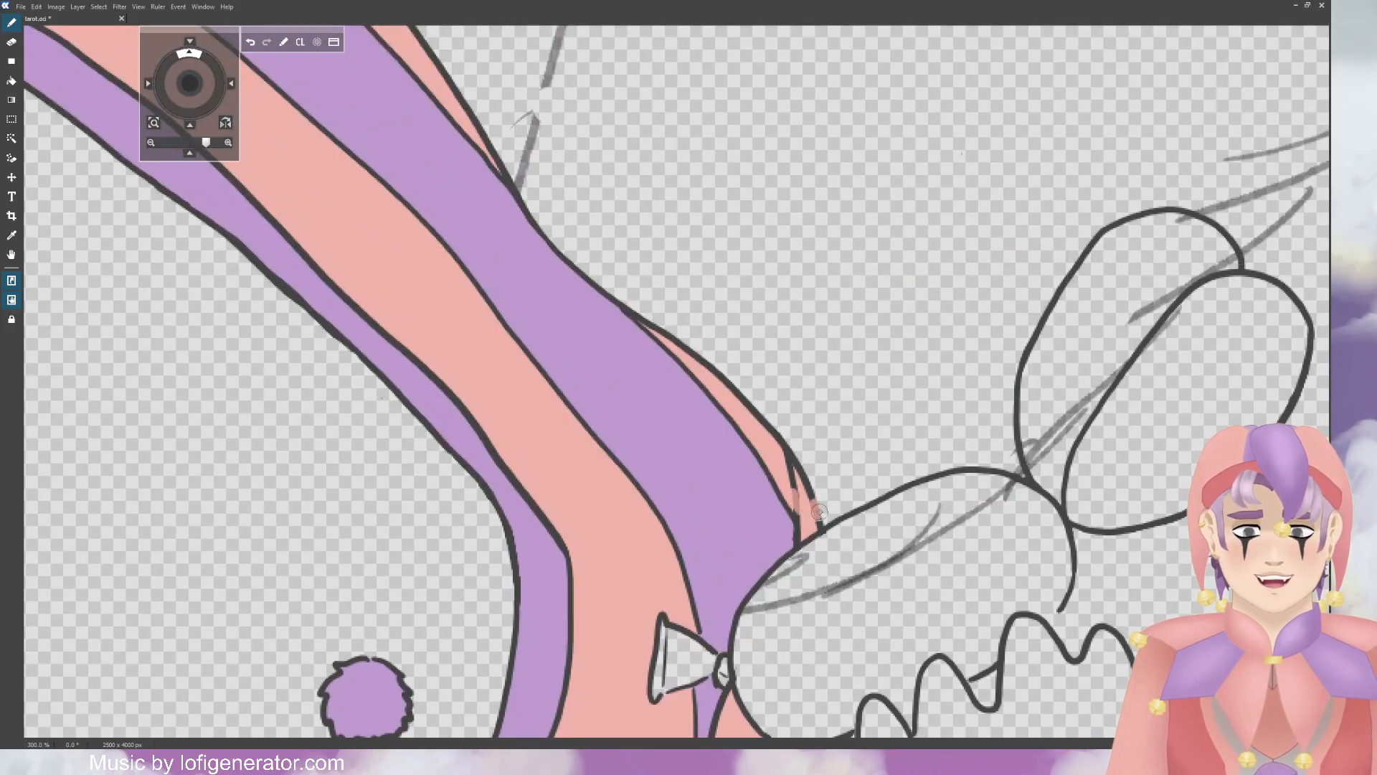
{"action": "mouse_move", "coordinate": [808, 474]}
{"action": "left_mouse_down"}
{"action": "mouse_move", "coordinate": [787, 437]}
{"action": "mouse_move", "coordinate": [791, 470]}
{"action": "mouse_move", "coordinate": [794, 447]}
{"action": "mouse_move", "coordinate": [680, 345]}
{"action": "left_mouse_up"}
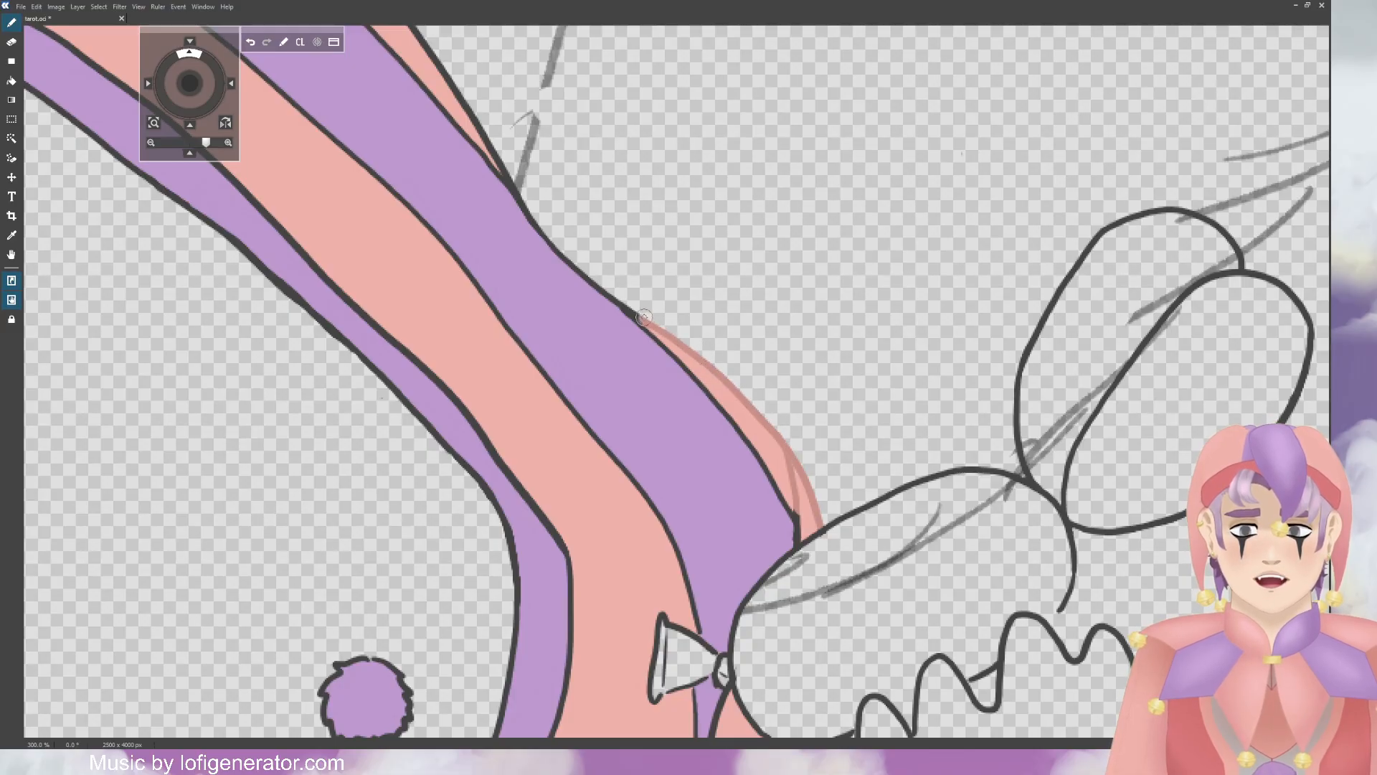
{"action": "left_click_drag", "start_coordinate": [189, 83], "coordinate": [241, 176]}
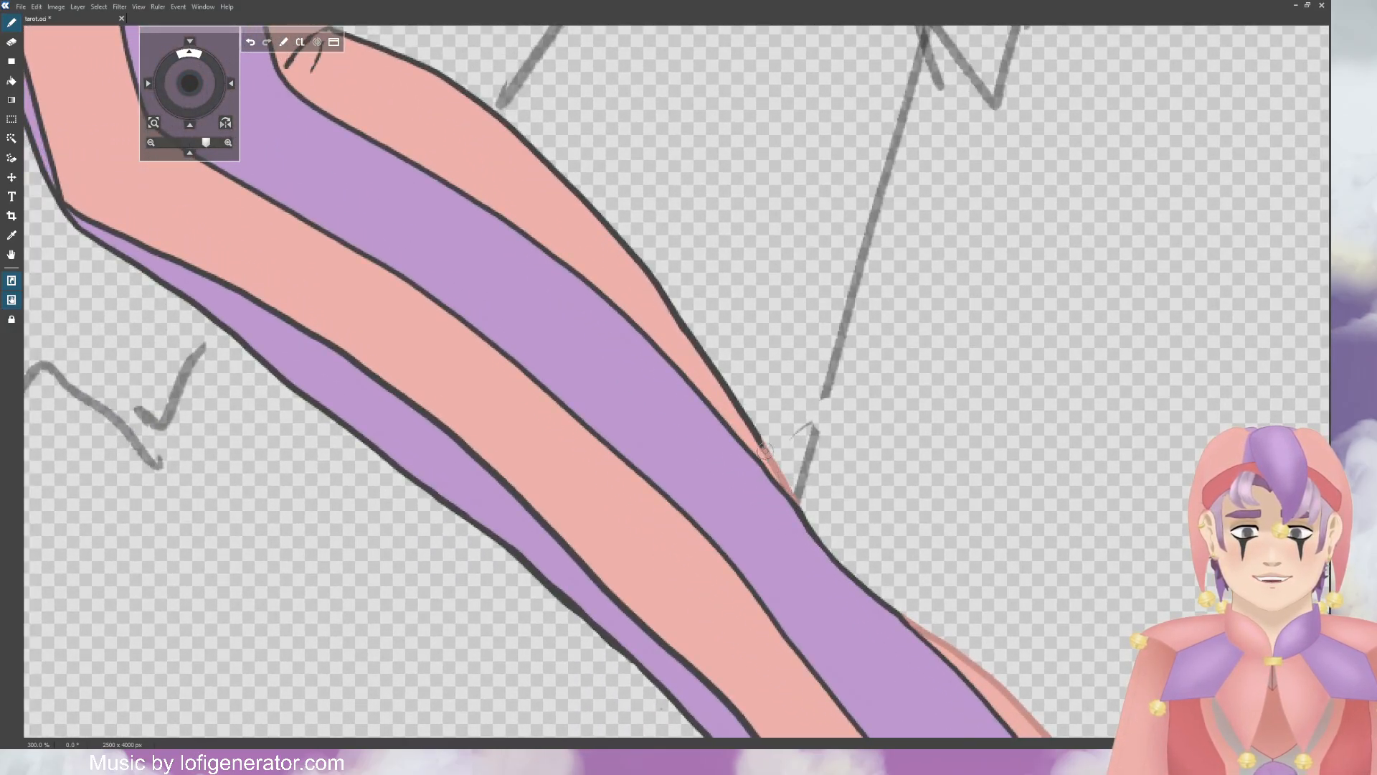
{"action": "left_click_drag", "start_coordinate": [765, 451], "coordinate": [660, 288]}
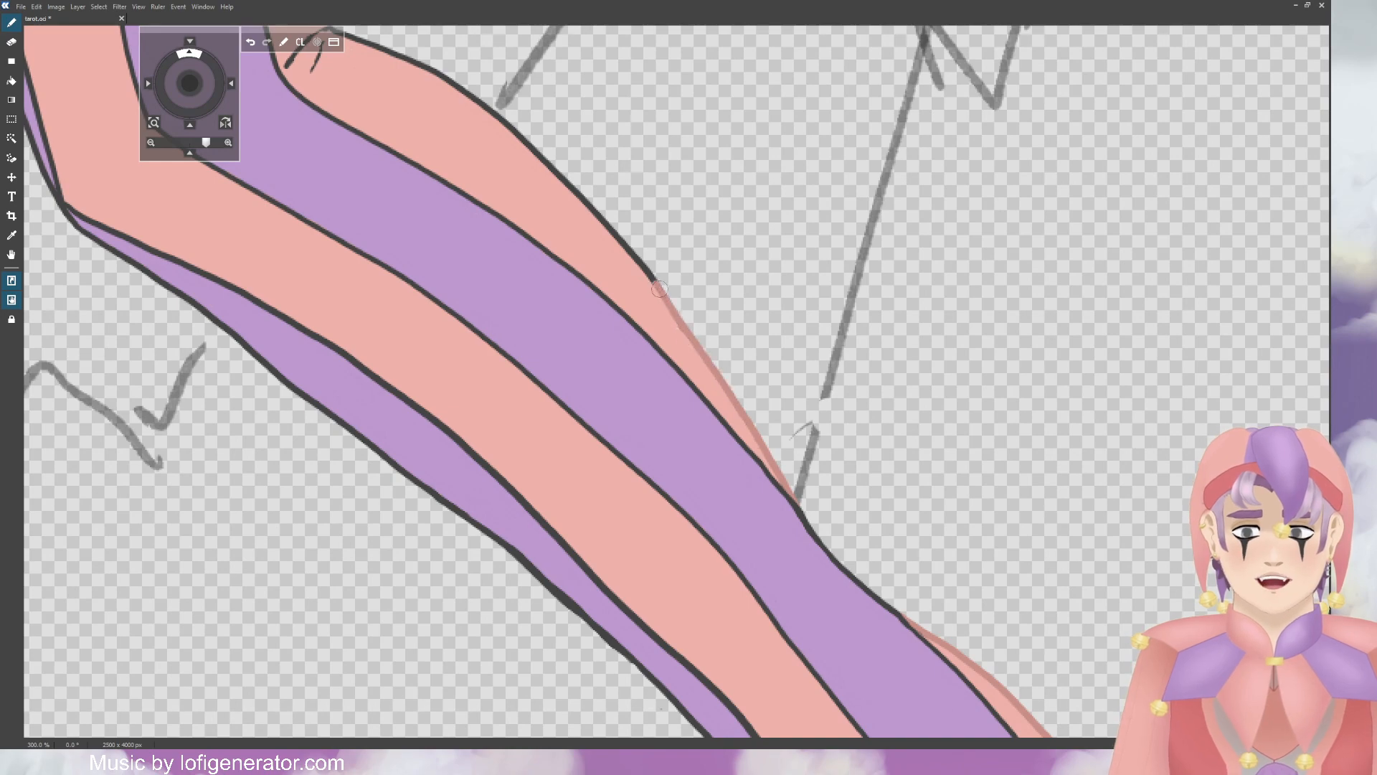
{"action": "left_click_drag", "start_coordinate": [189, 83], "coordinate": [231, 150]}
{"action": "left_click_drag", "start_coordinate": [680, 363], "coordinate": [727, 428]}
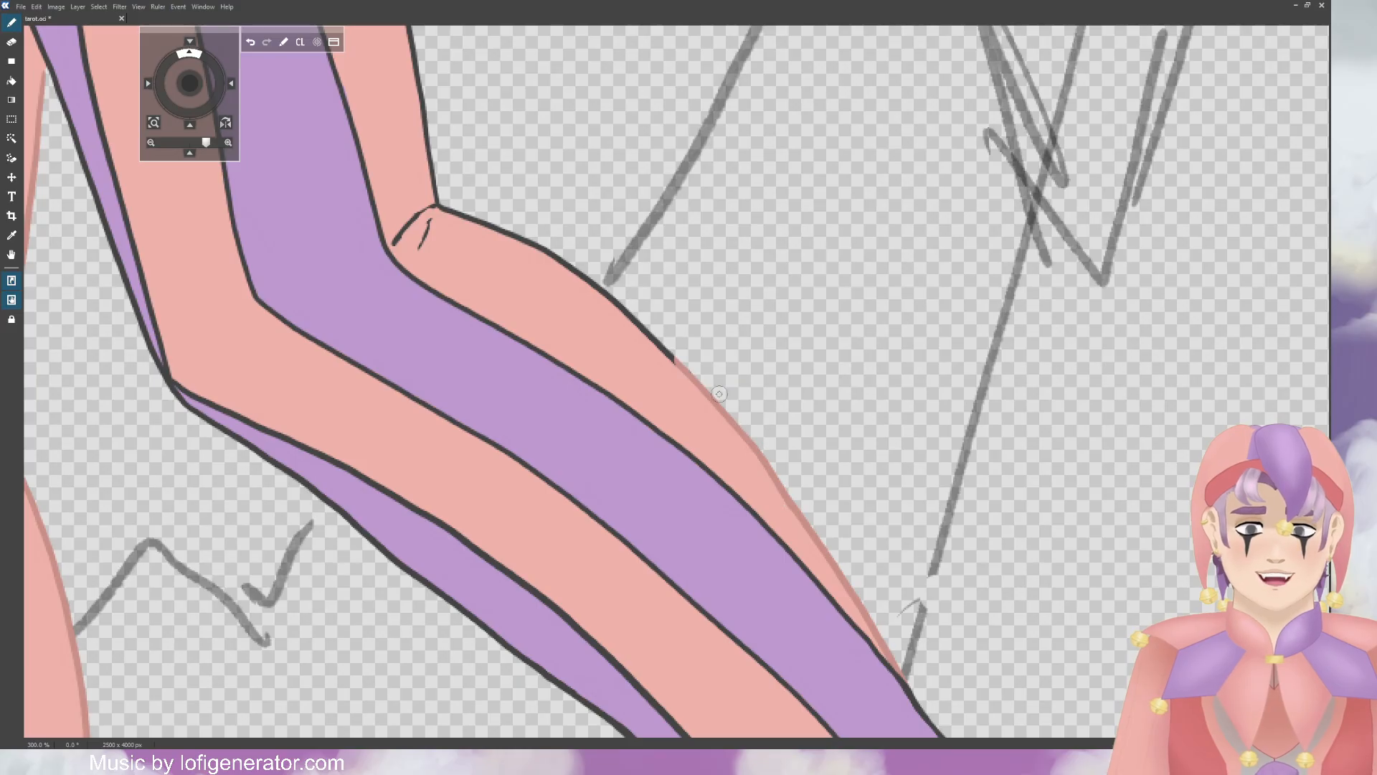
{"action": "left_click_drag", "start_coordinate": [678, 362], "coordinate": [570, 267]}
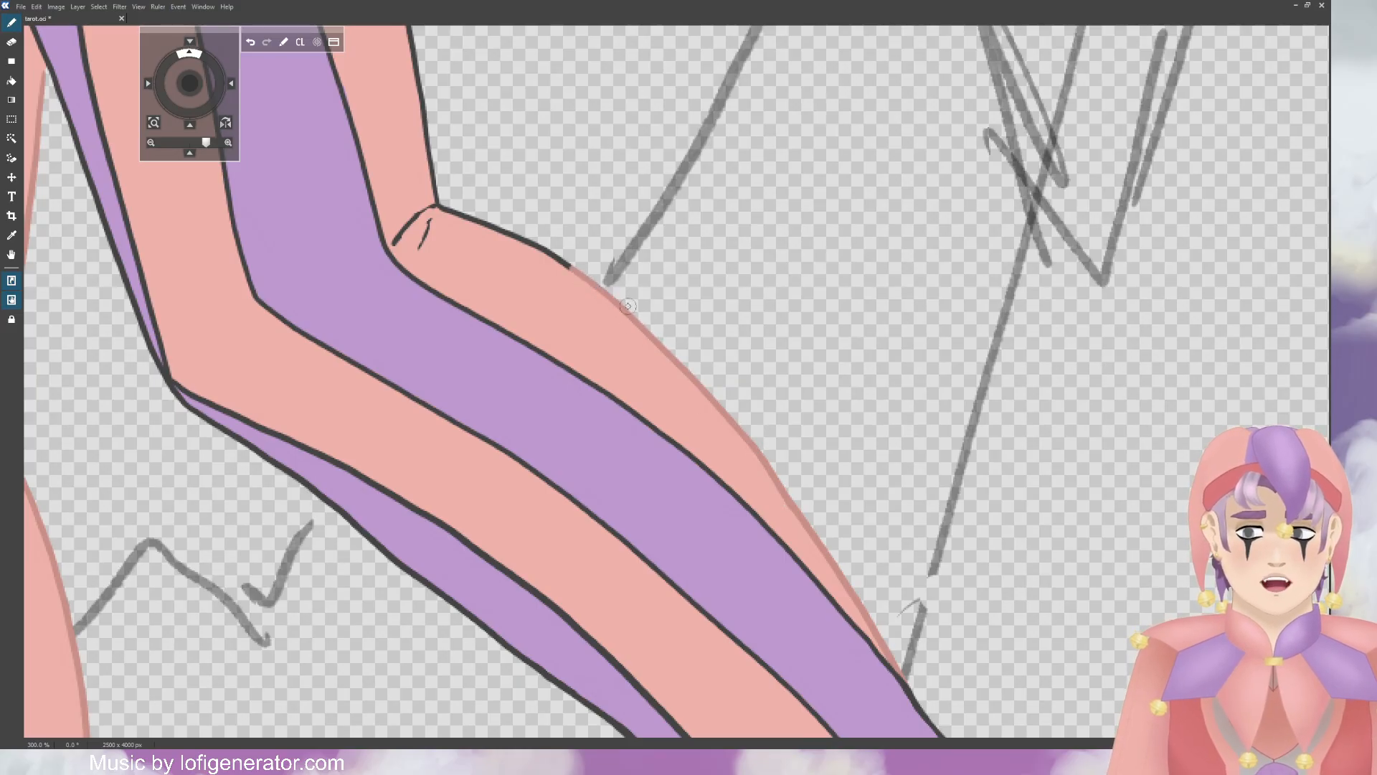
Step: Recolor the crease lines and the front outline of the striped leg's knee in dusky pink
{"action": "left_click_drag", "start_coordinate": [192, 81], "coordinate": [310, 151]}
{"action": "left_click_drag", "start_coordinate": [629, 368], "coordinate": [652, 353]}
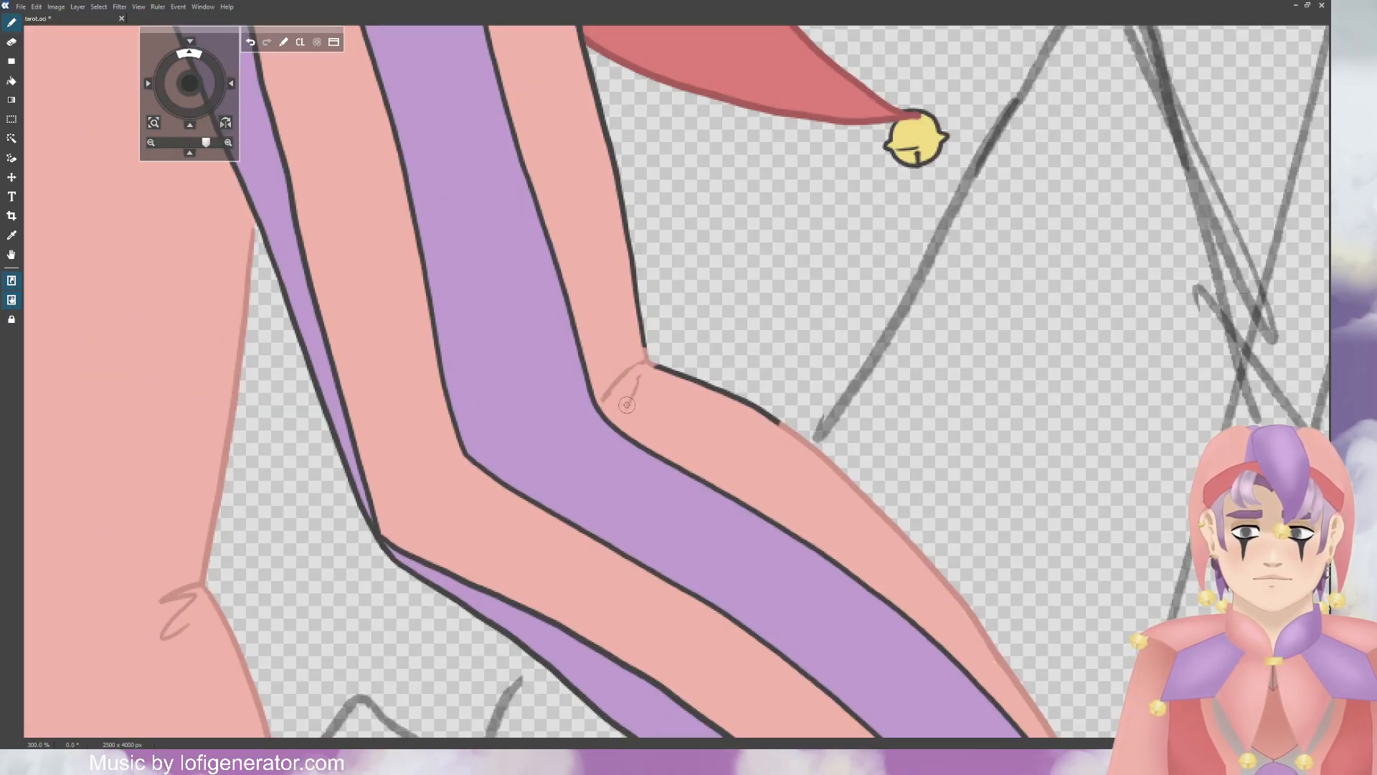
{"action": "left_click_drag", "start_coordinate": [648, 363], "coordinate": [750, 404]}
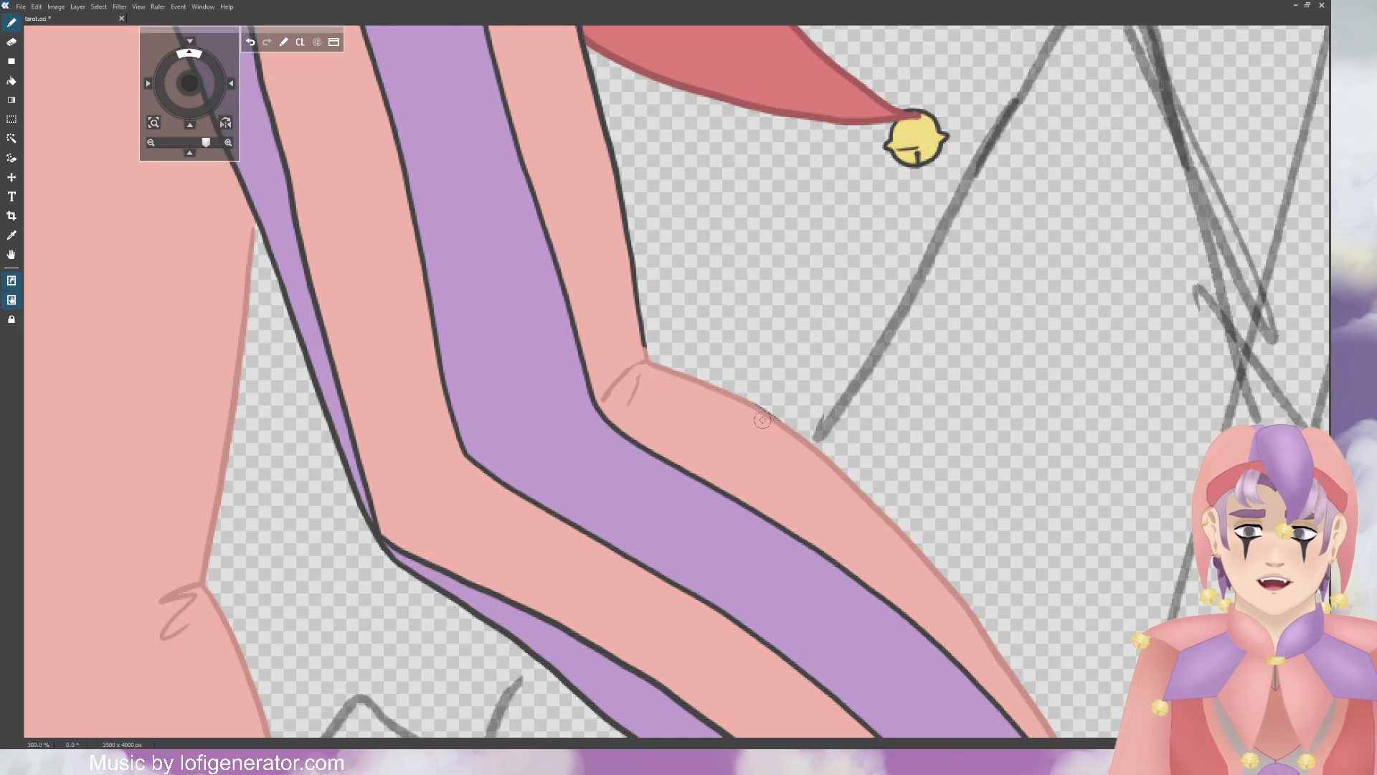
Step: Recolor the outer edge of the striped leg's thigh in dusky pink, from the knee up to the tunic's grey trim
{"action": "left_click_drag", "start_coordinate": [192, 97], "coordinate": [249, 142]}
{"action": "left_click_drag", "start_coordinate": [662, 596], "coordinate": [614, 387]}
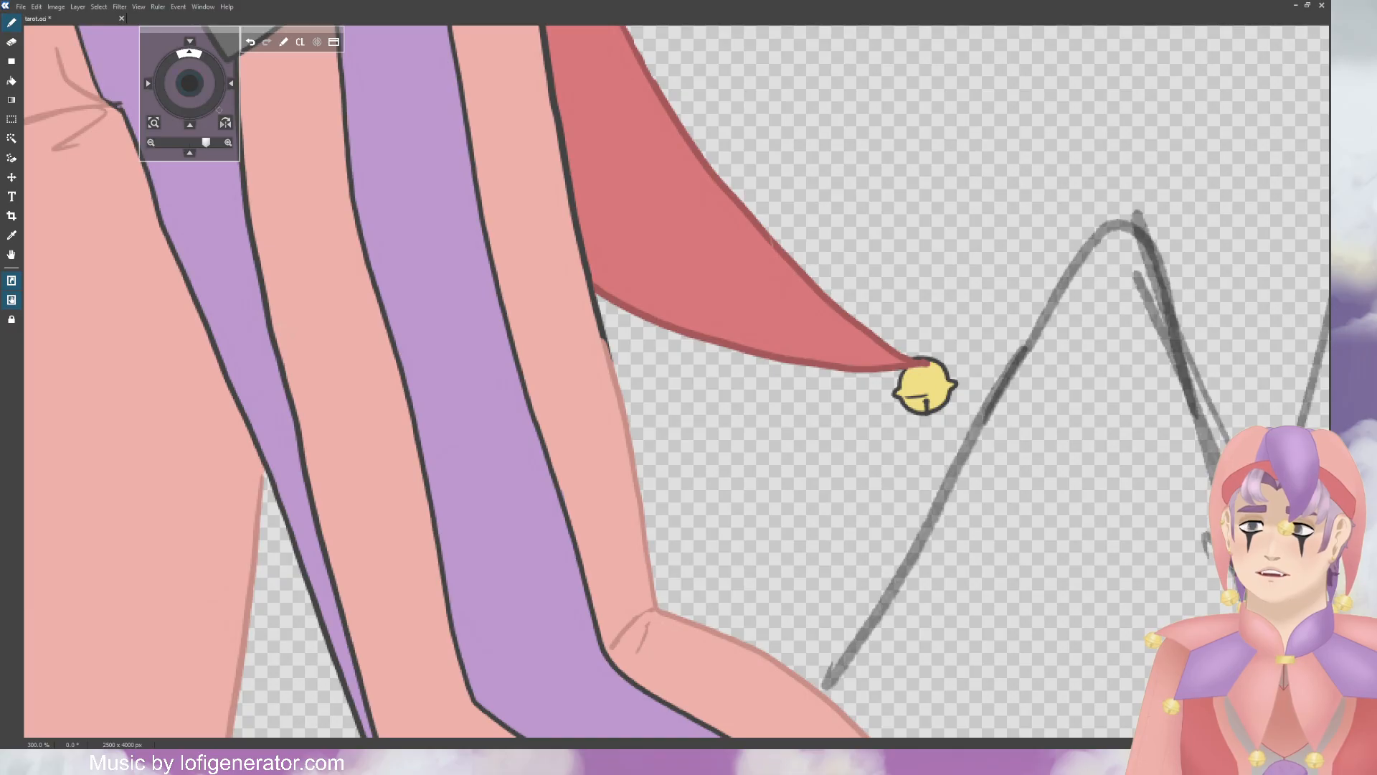
{"action": "left_click_drag", "start_coordinate": [188, 85], "coordinate": [299, 156]}
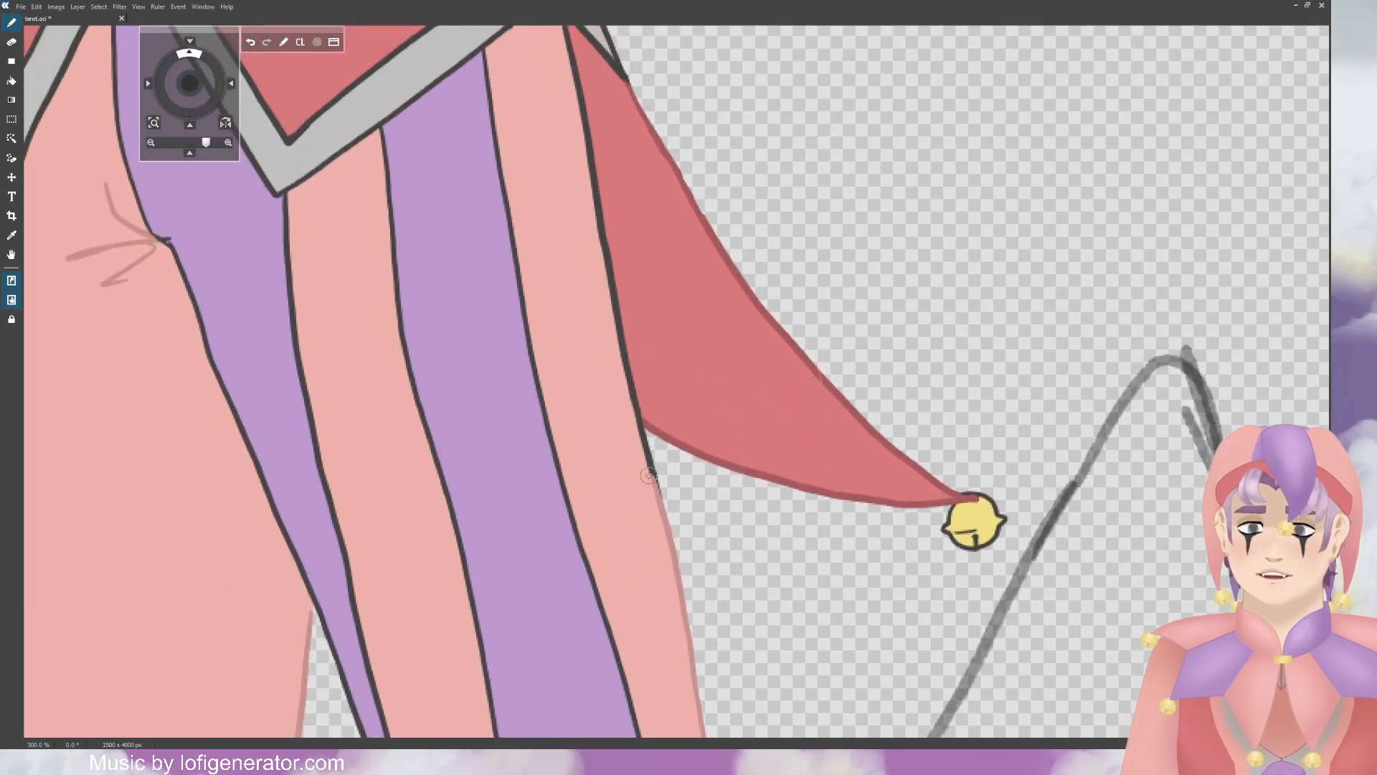
{"action": "left_click_drag", "start_coordinate": [648, 476], "coordinate": [607, 254]}
{"action": "left_click_drag", "start_coordinate": [192, 85], "coordinate": [211, 314]}
{"action": "mouse_move", "coordinate": [610, 395]}
{"action": "left_mouse_down"}
{"action": "mouse_move", "coordinate": [613, 438]}
{"action": "mouse_move", "coordinate": [588, 292]}
{"action": "left_mouse_up"}
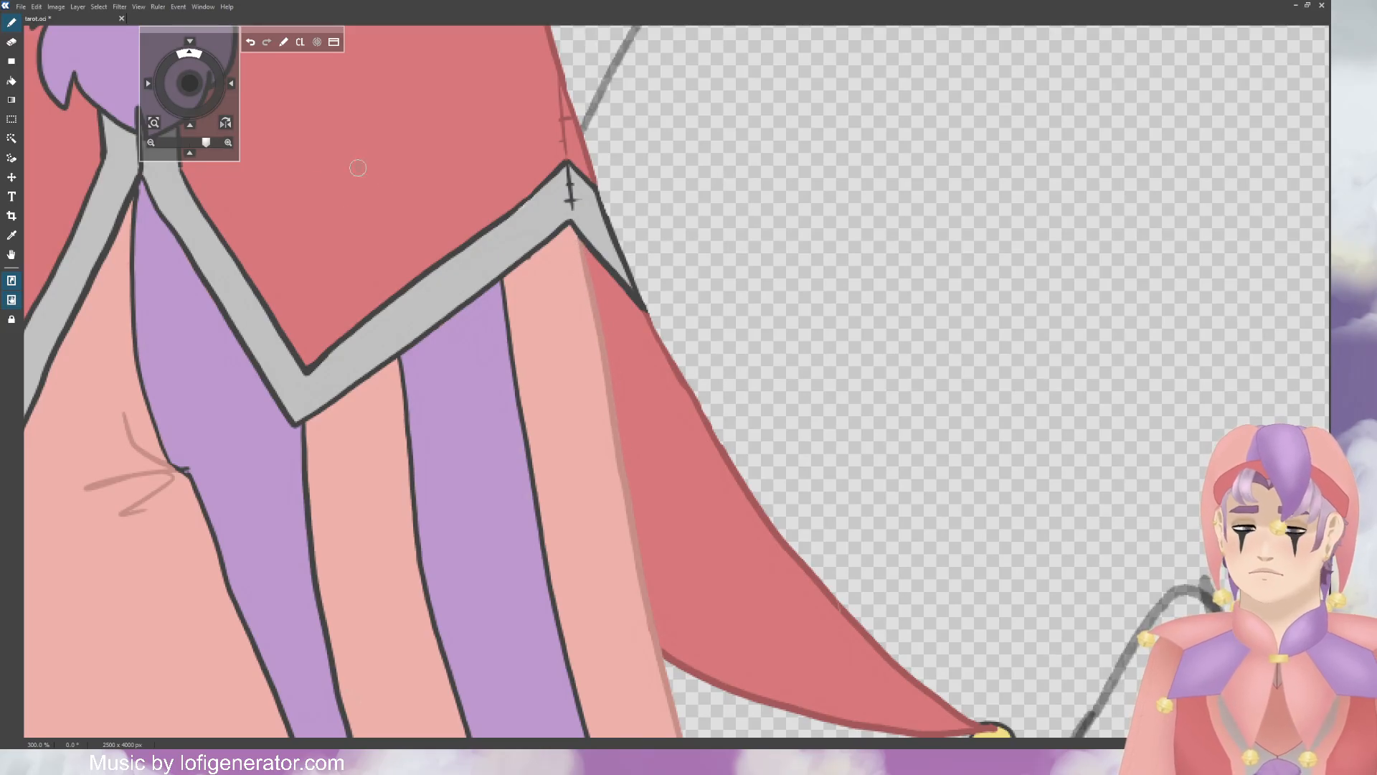
{"action": "scroll", "coordinate": [560, 260], "scroll_direction": "down", "scroll_amount": 5}
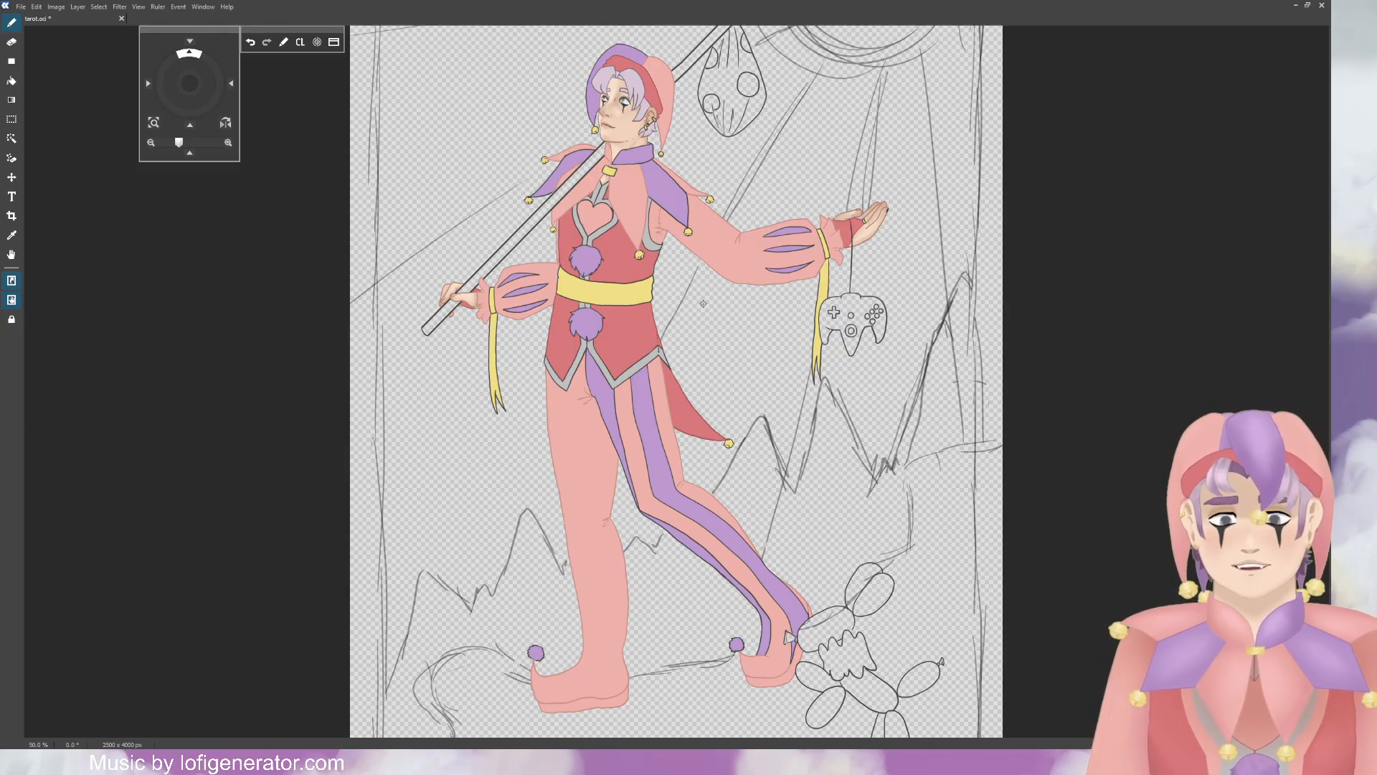
{"action": "key", "text": "slash"}
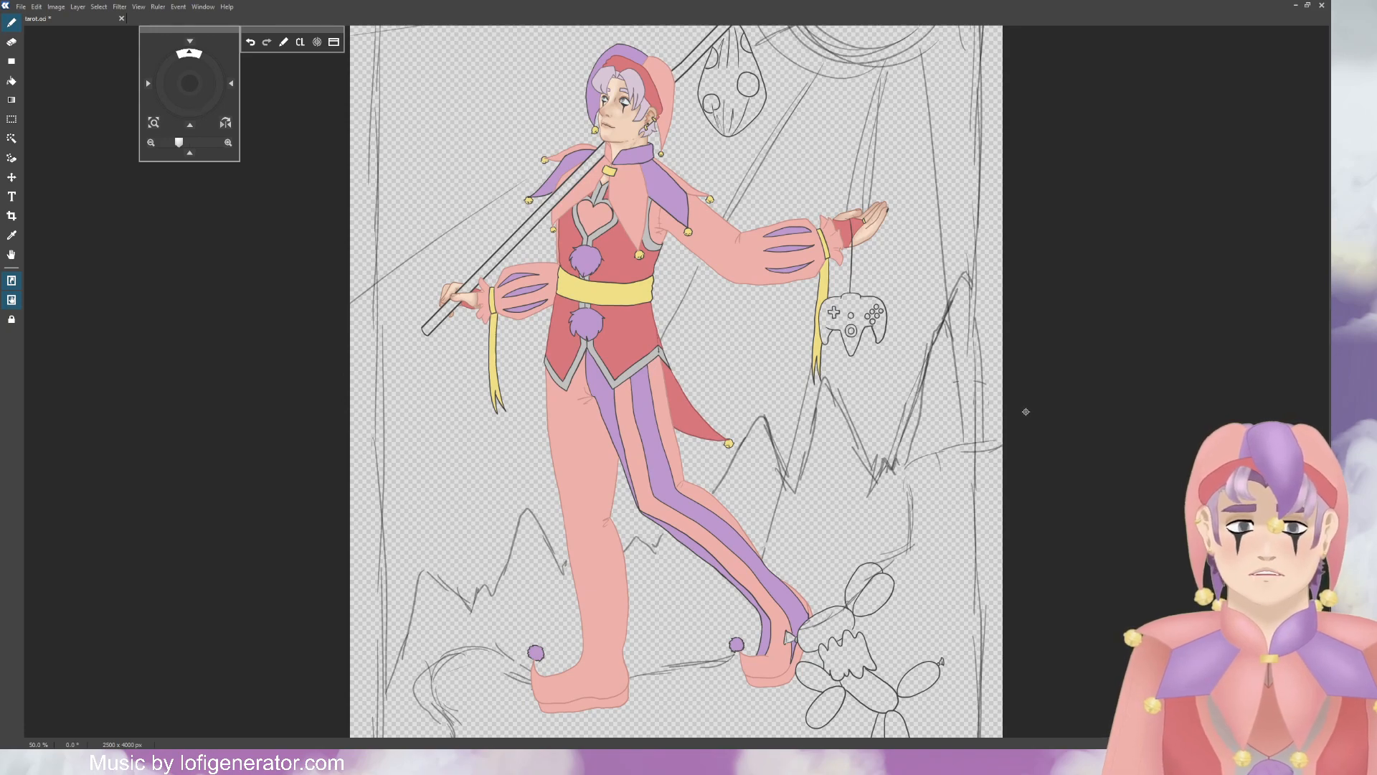
{"action": "scroll", "coordinate": [611, 41], "scroll_direction": "up", "scroll_amount": 3}
{"action": "scroll", "coordinate": [611, 41], "scroll_direction": "up", "scroll_amount": 8}
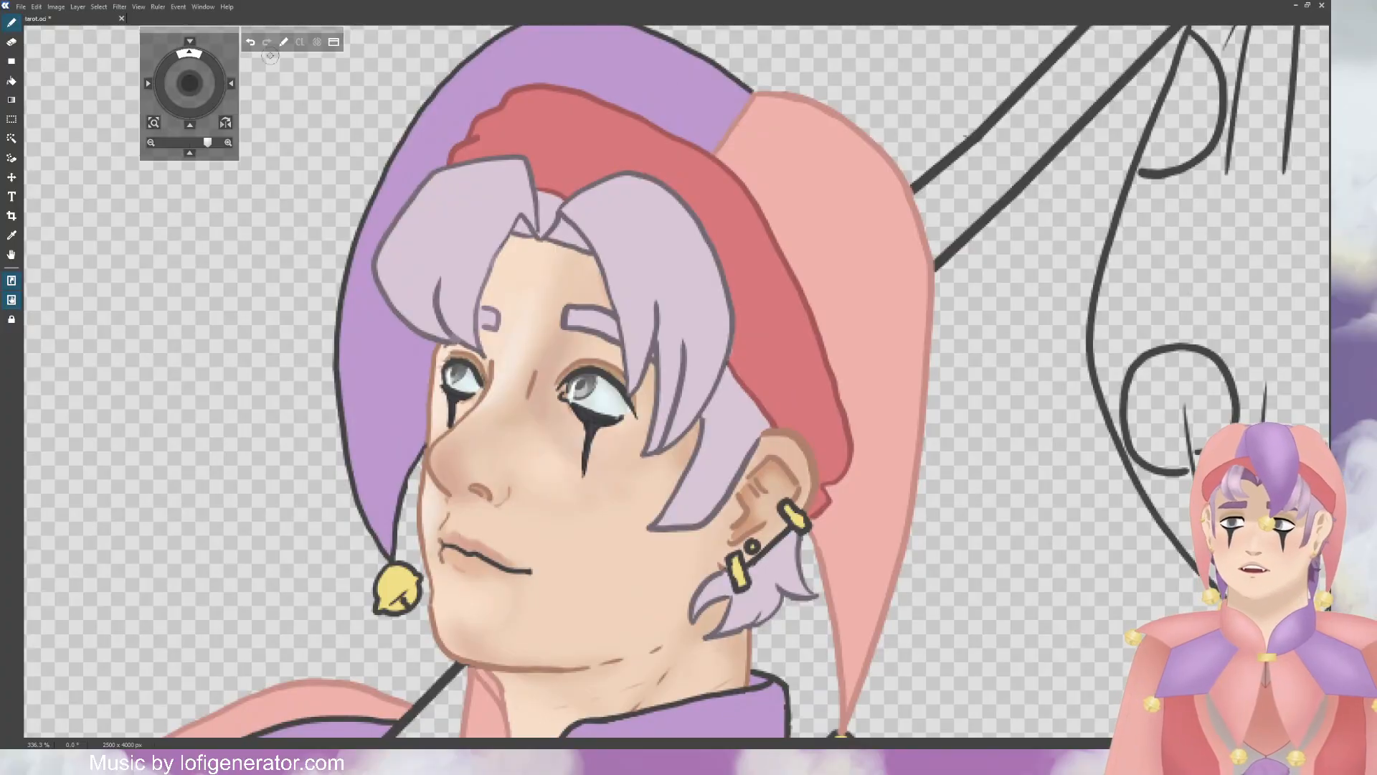
{"action": "mouse_move", "coordinate": [189, 85]}
{"action": "left_mouse_down"}
{"action": "mouse_move", "coordinate": [197, 137]}
{"action": "mouse_move", "coordinate": [198, 93]}
{"action": "mouse_move", "coordinate": [319, 107]}
{"action": "left_mouse_up"}
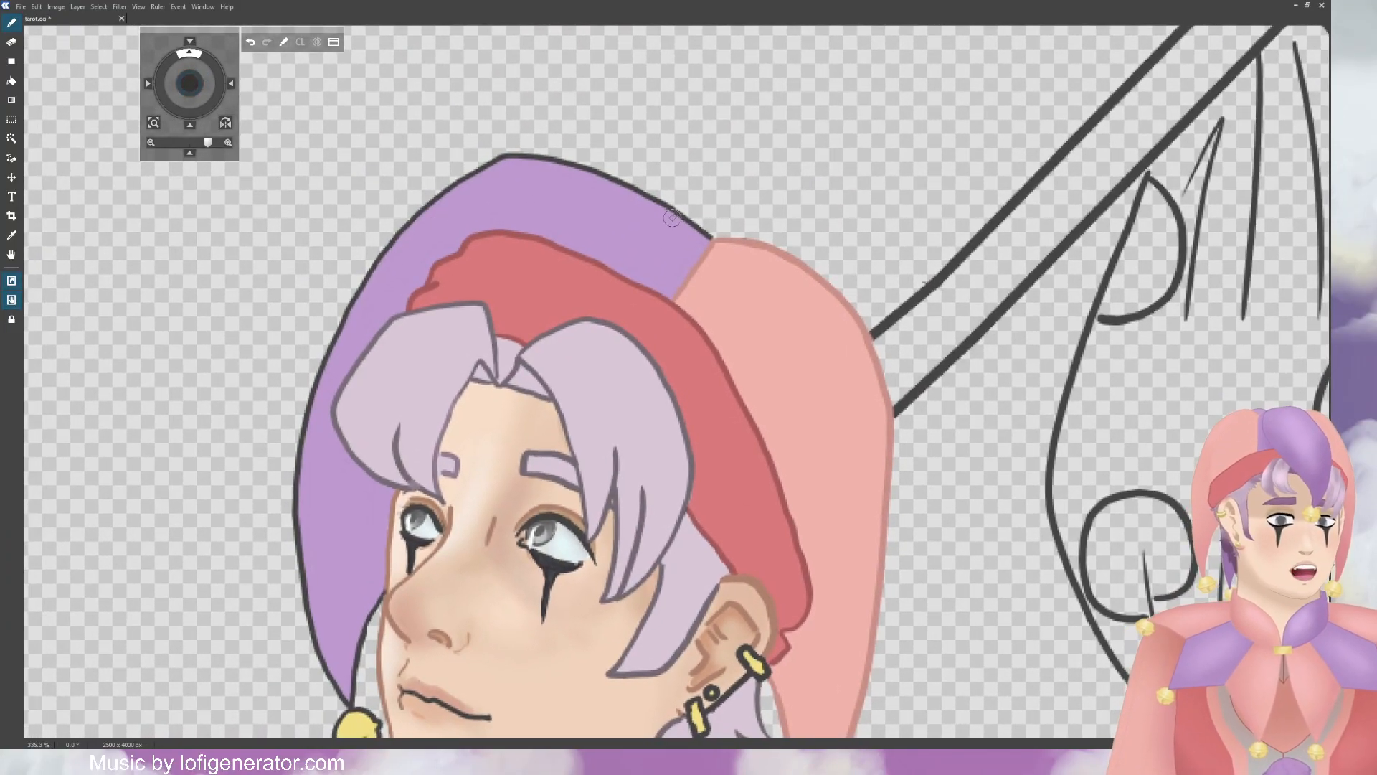
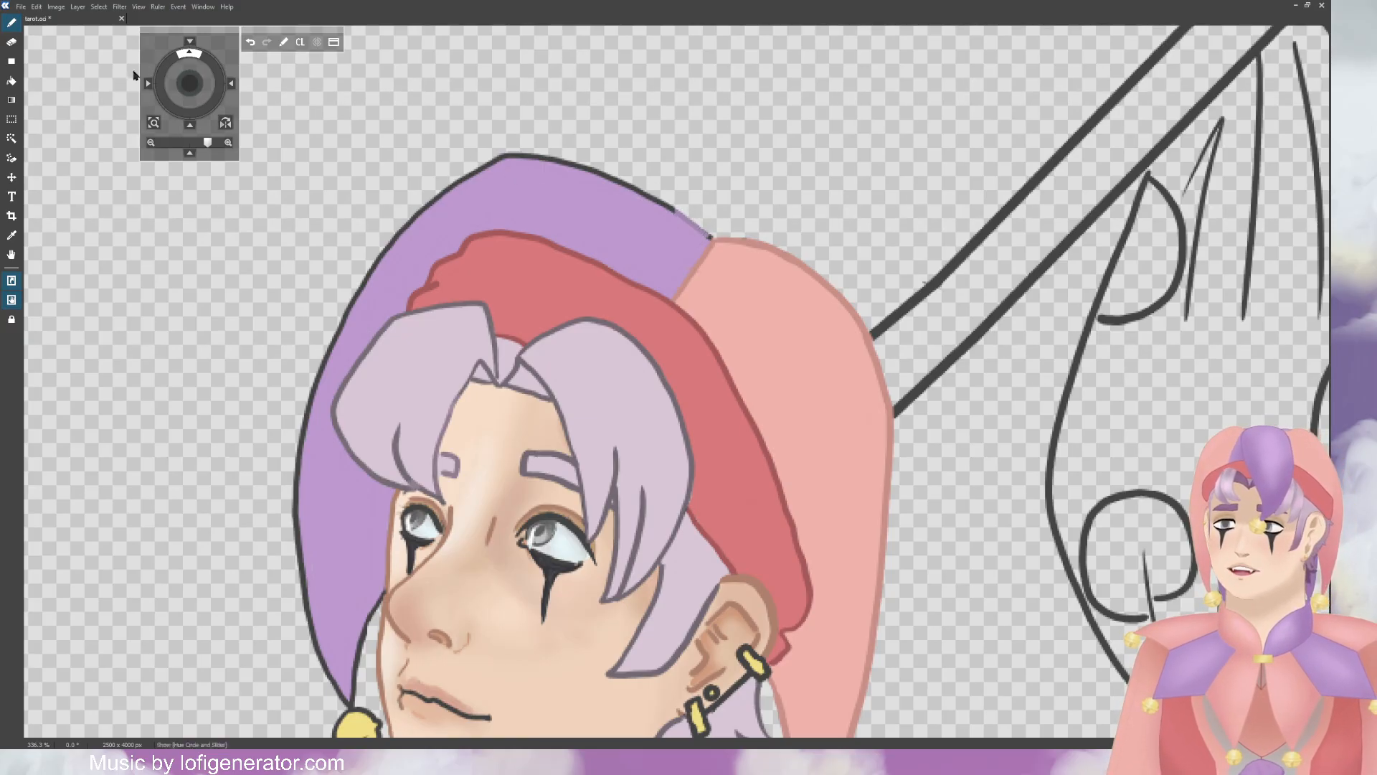
{"action": "left_click", "coordinate": [250, 42]}
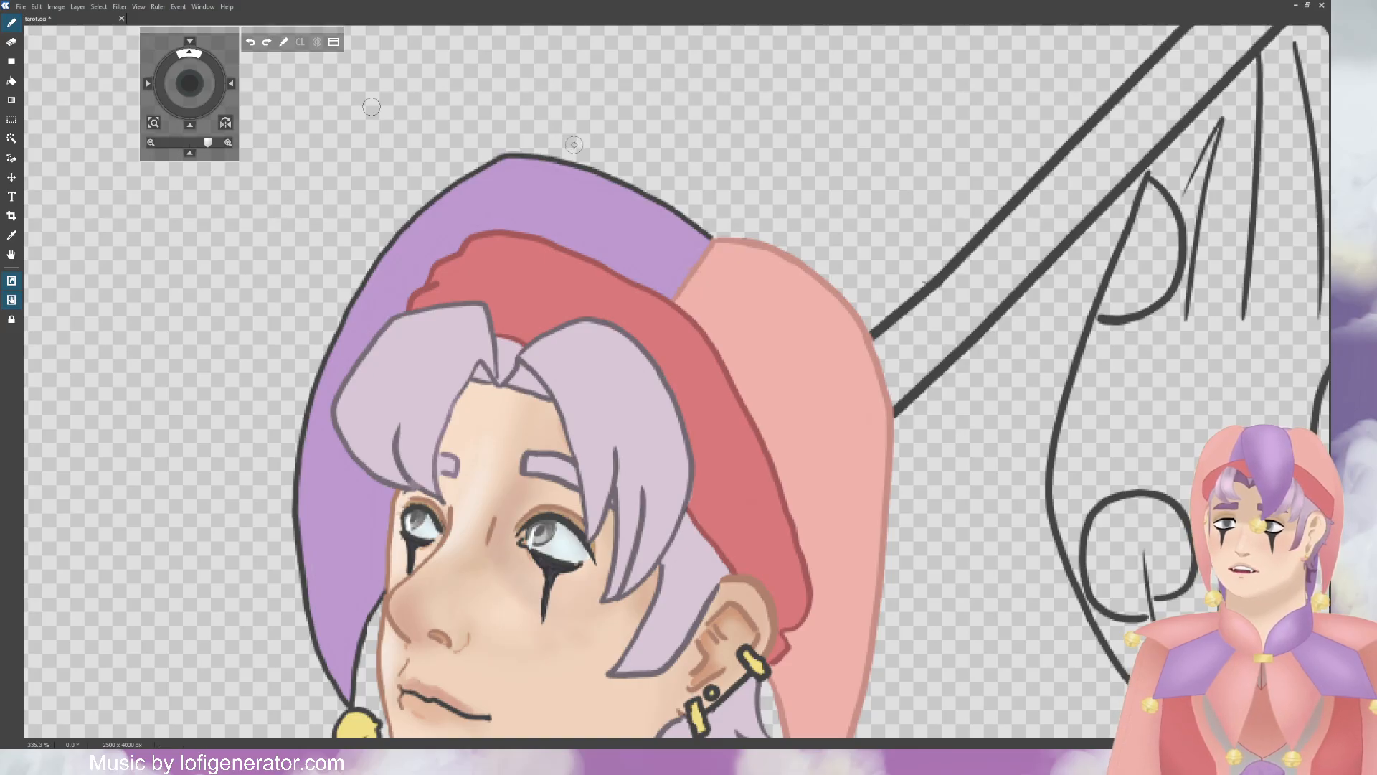
{"action": "left_click_drag", "start_coordinate": [549, 157], "coordinate": [641, 180]}
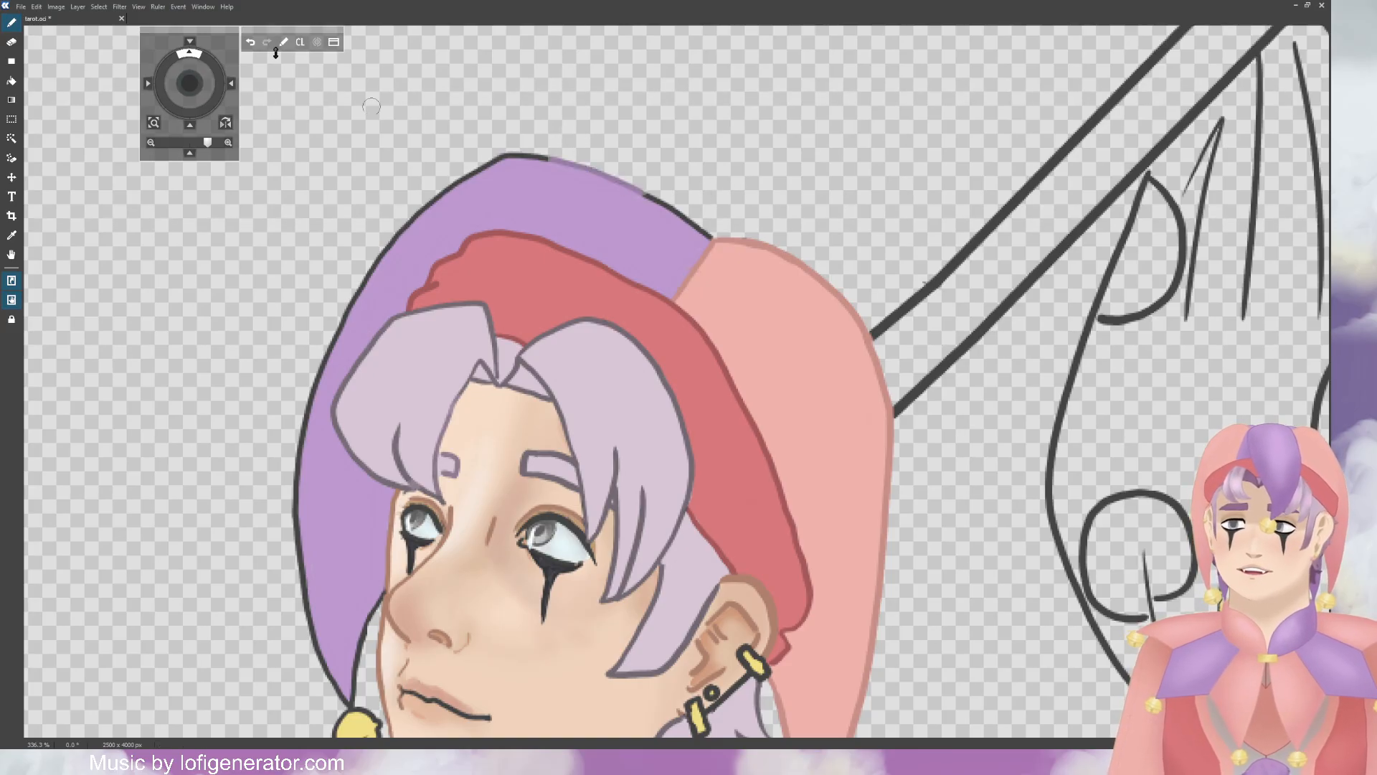
{"action": "left_click", "coordinate": [250, 42]}
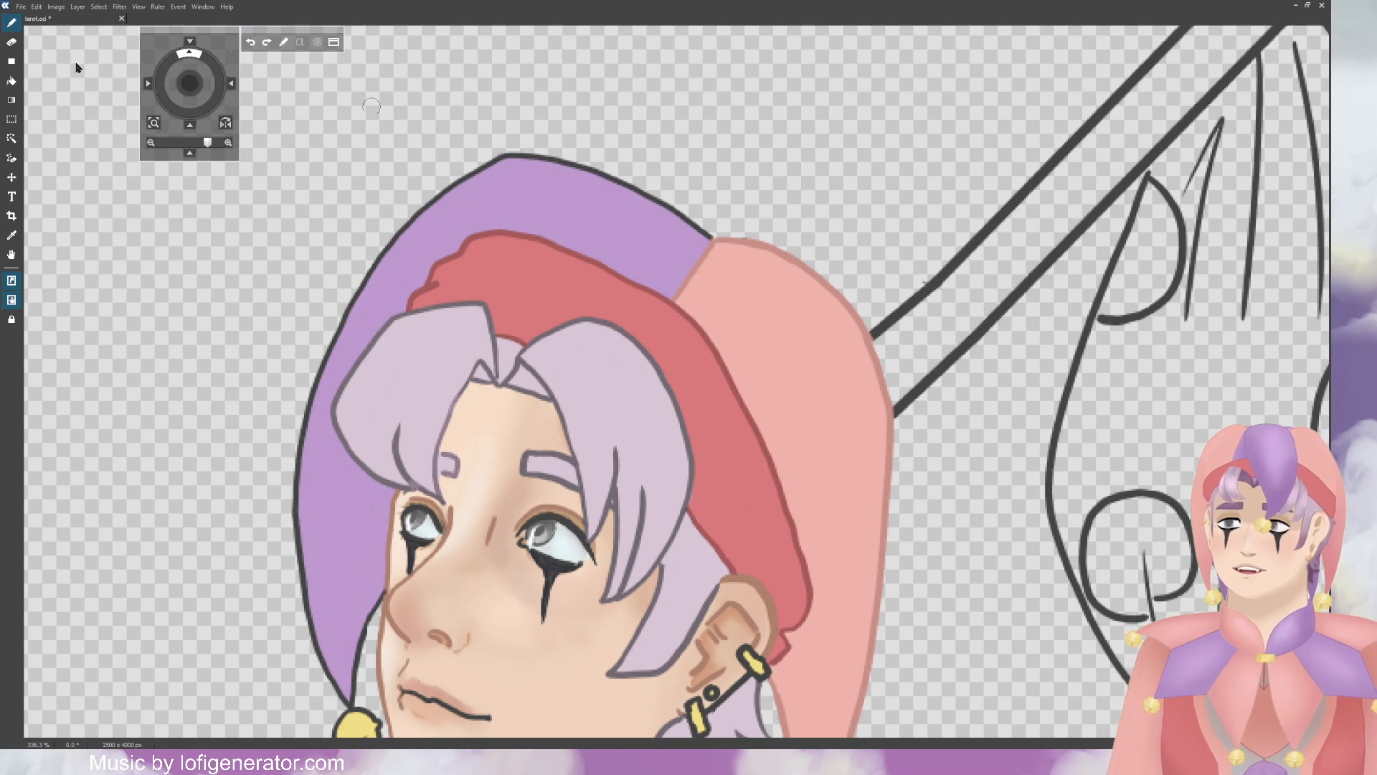
Step: Recolor the outer outline of the hat's purple half in muted dark purple, from the pink seam over the crown and down toward the bell
{"action": "left_click_drag", "start_coordinate": [535, 155], "coordinate": [641, 182]}
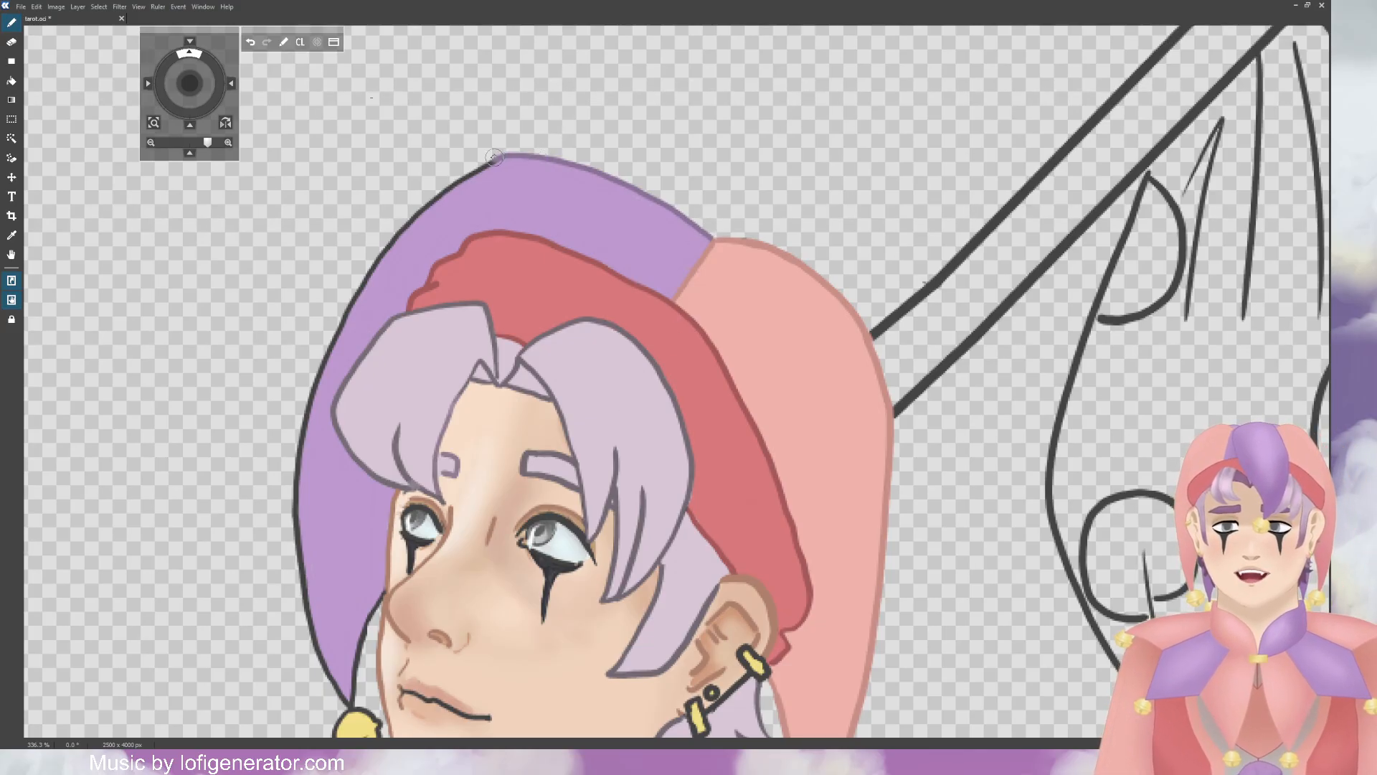
{"action": "mouse_move", "coordinate": [498, 158]}
{"action": "left_mouse_down"}
{"action": "mouse_move", "coordinate": [475, 107]}
{"action": "mouse_move", "coordinate": [443, 151]}
{"action": "mouse_move", "coordinate": [457, 180]}
{"action": "left_mouse_up"}
{"action": "left_click_drag", "start_coordinate": [410, 230], "coordinate": [334, 337]}
{"action": "left_click_drag", "start_coordinate": [195, 95], "coordinate": [255, 33]}
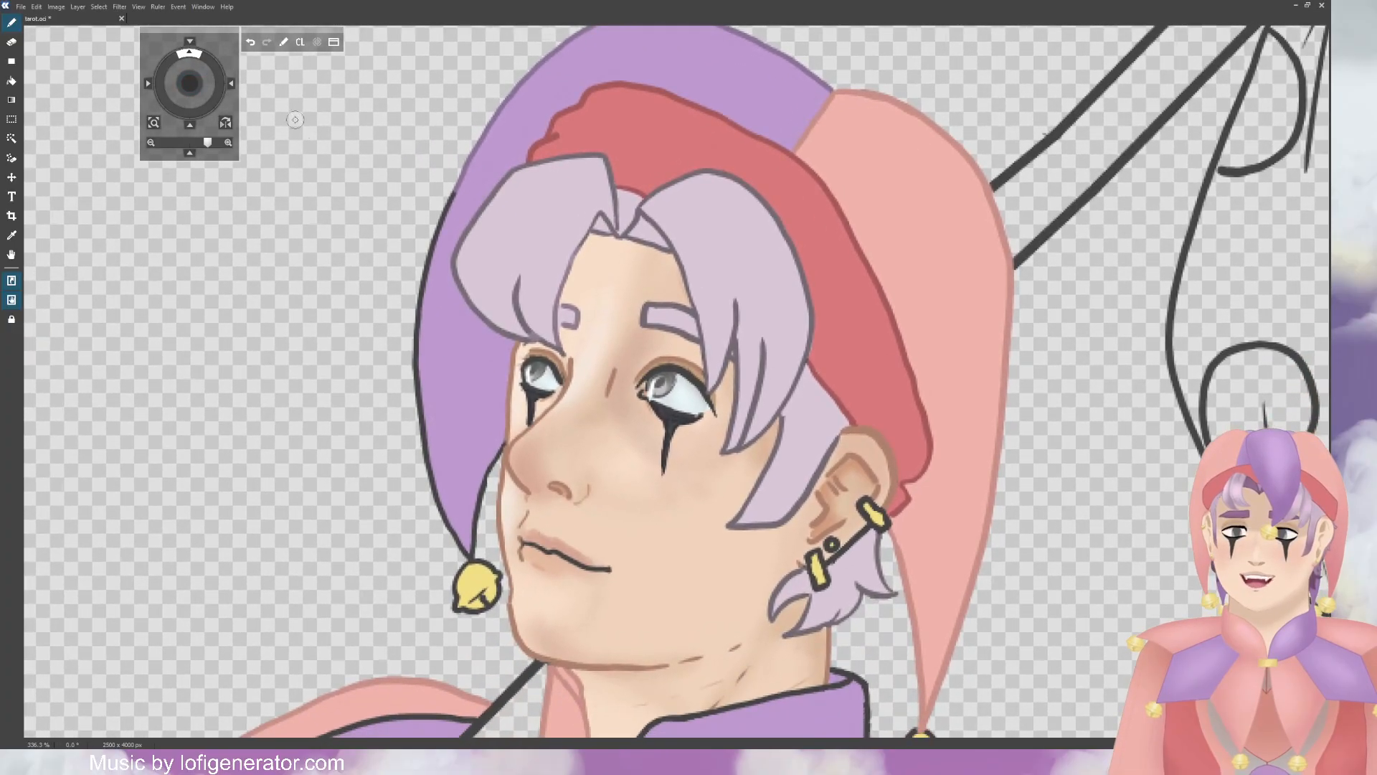
{"action": "left_click_drag", "start_coordinate": [449, 193], "coordinate": [413, 375]}
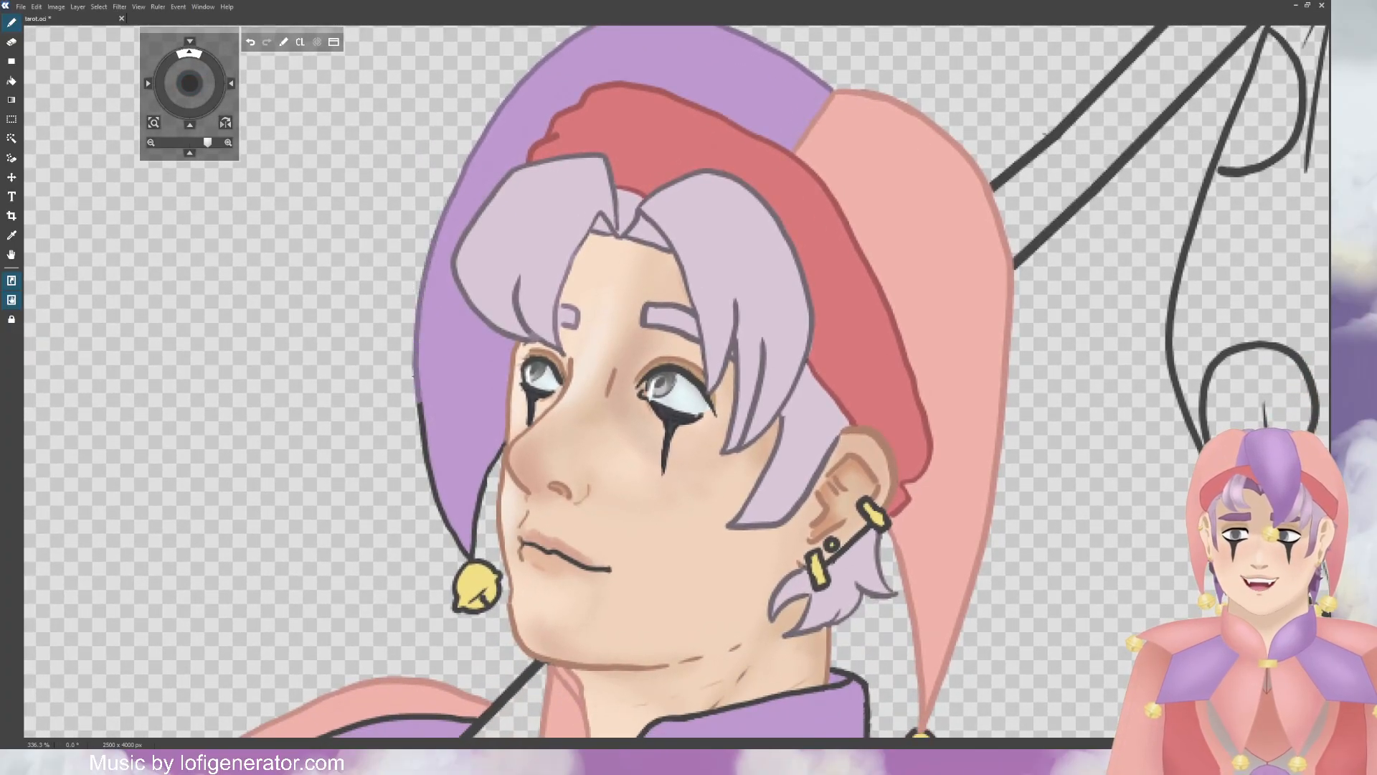
{"action": "left_click_drag", "start_coordinate": [430, 457], "coordinate": [446, 523]}
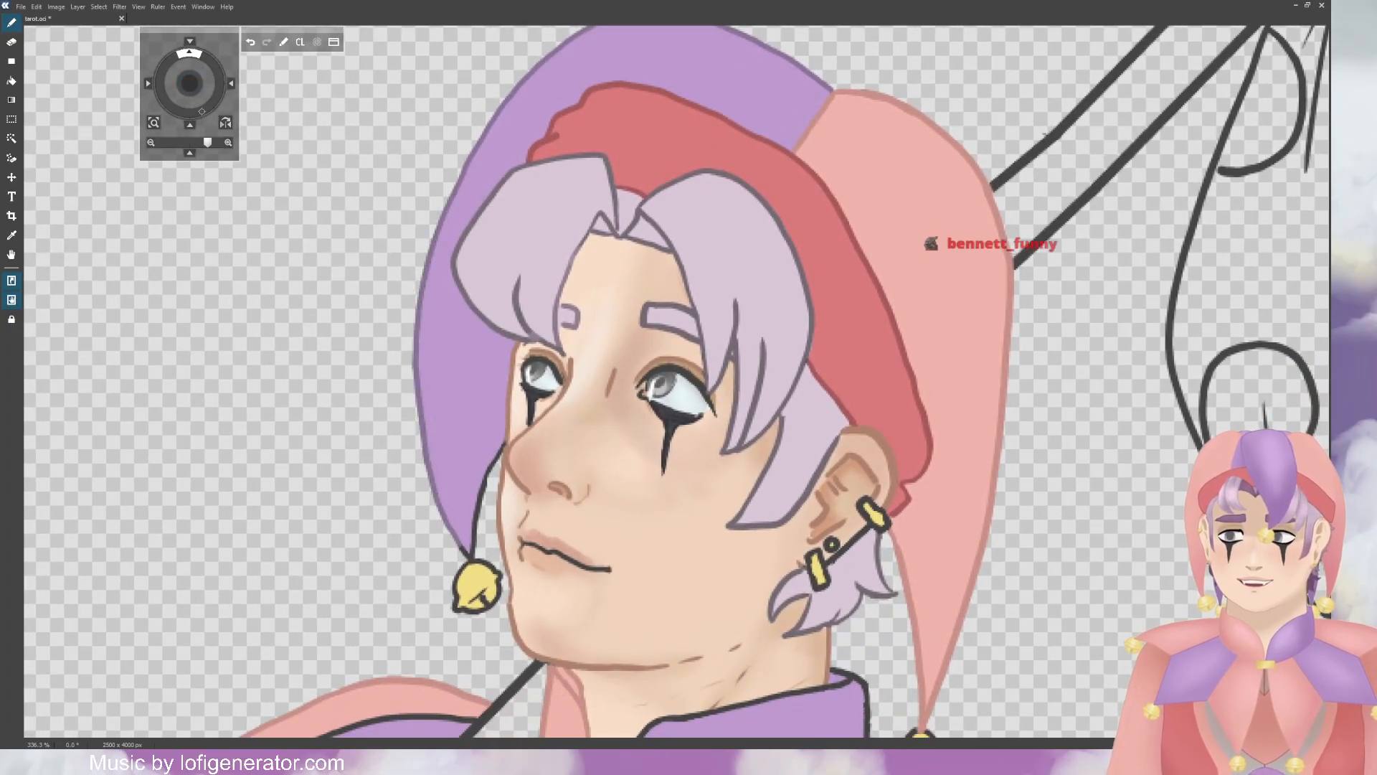
Step: Recolor the inner edge and the pointed tip of the hat's purple half beside the face in muted dark purple
{"action": "left_click_drag", "start_coordinate": [188, 84], "coordinate": [255, 30]}
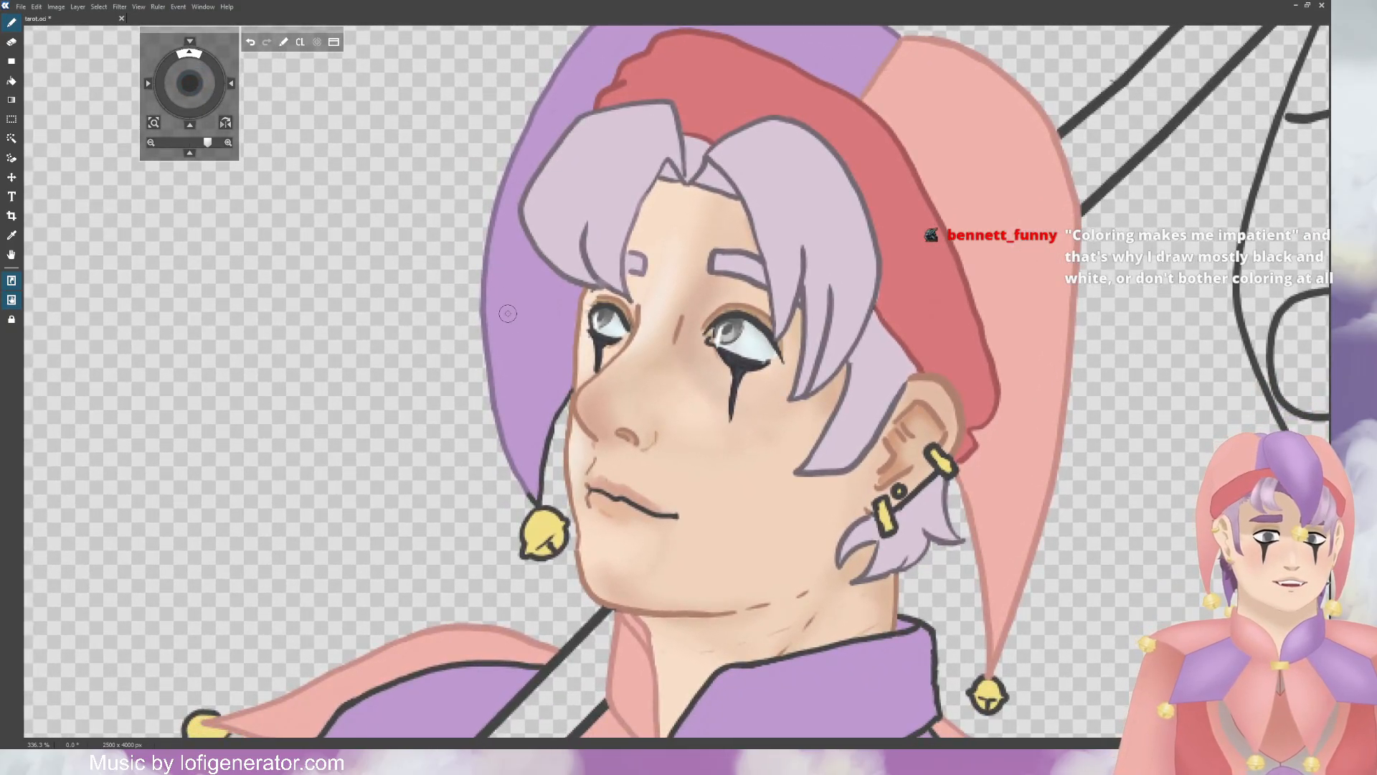
{"action": "scroll", "coordinate": [530, 315], "scroll_direction": "up", "scroll_amount": 5}
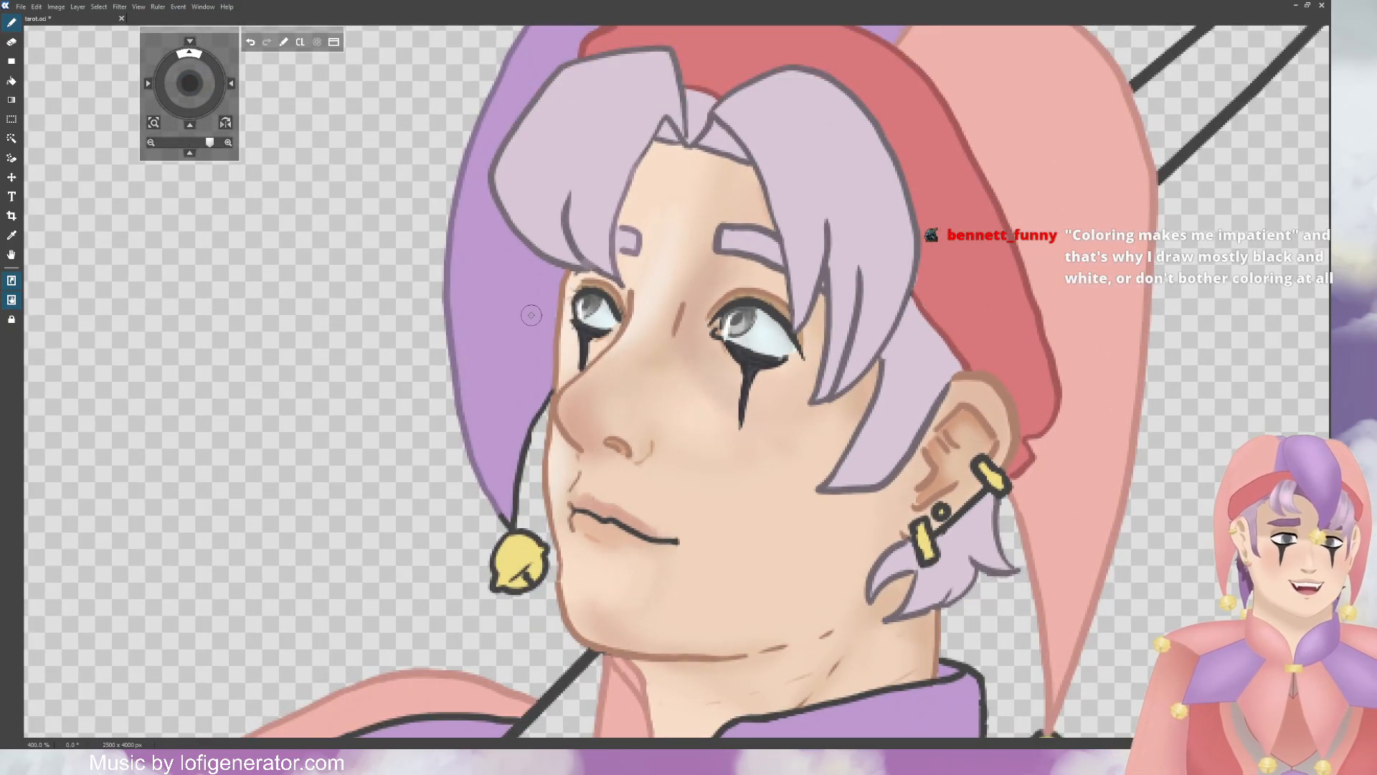
{"action": "mouse_move", "coordinate": [361, 559]}
{"action": "left_mouse_down"}
{"action": "mouse_move", "coordinate": [333, 641]}
{"action": "mouse_move", "coordinate": [353, 684]}
{"action": "mouse_move", "coordinate": [352, 537]}
{"action": "mouse_move", "coordinate": [413, 406]}
{"action": "left_mouse_up"}
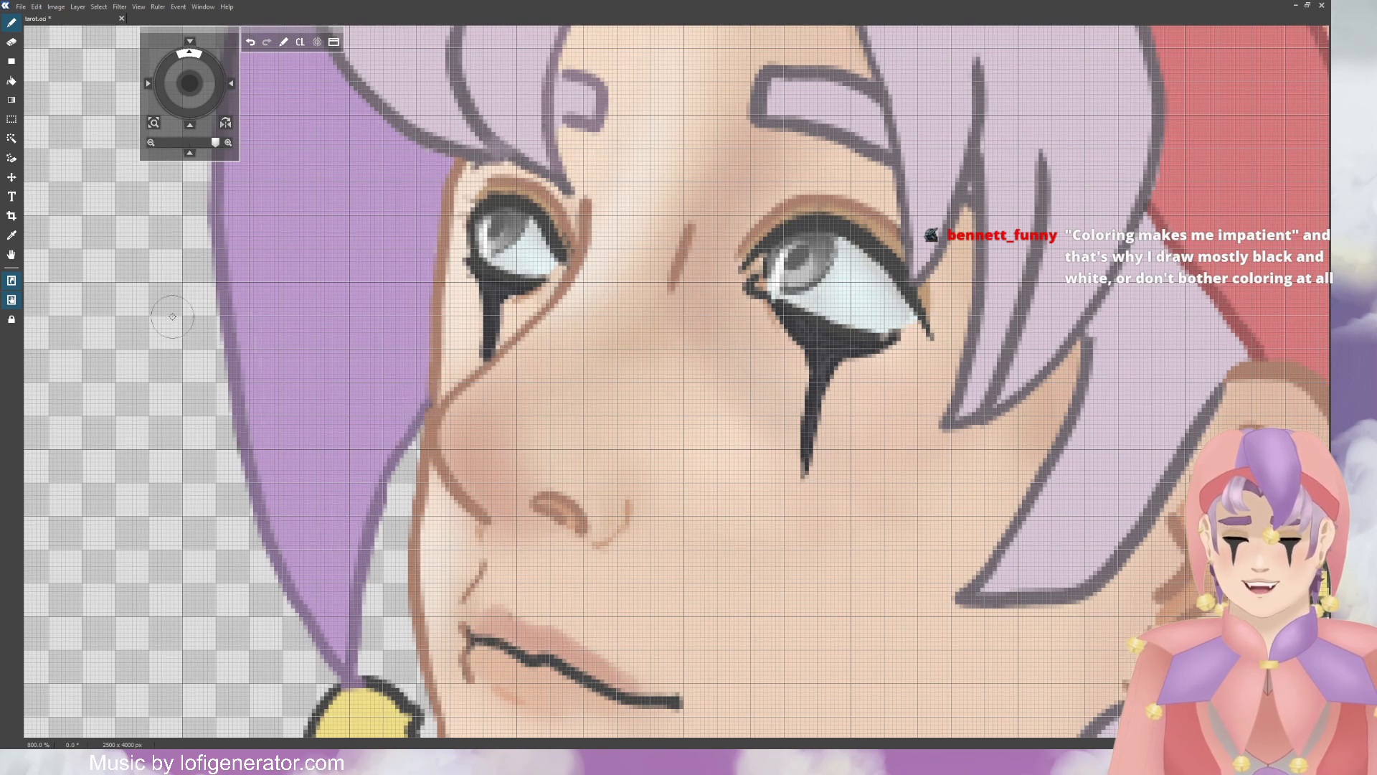
{"action": "scroll", "coordinate": [101, 179], "scroll_direction": "down", "scroll_amount": 5}
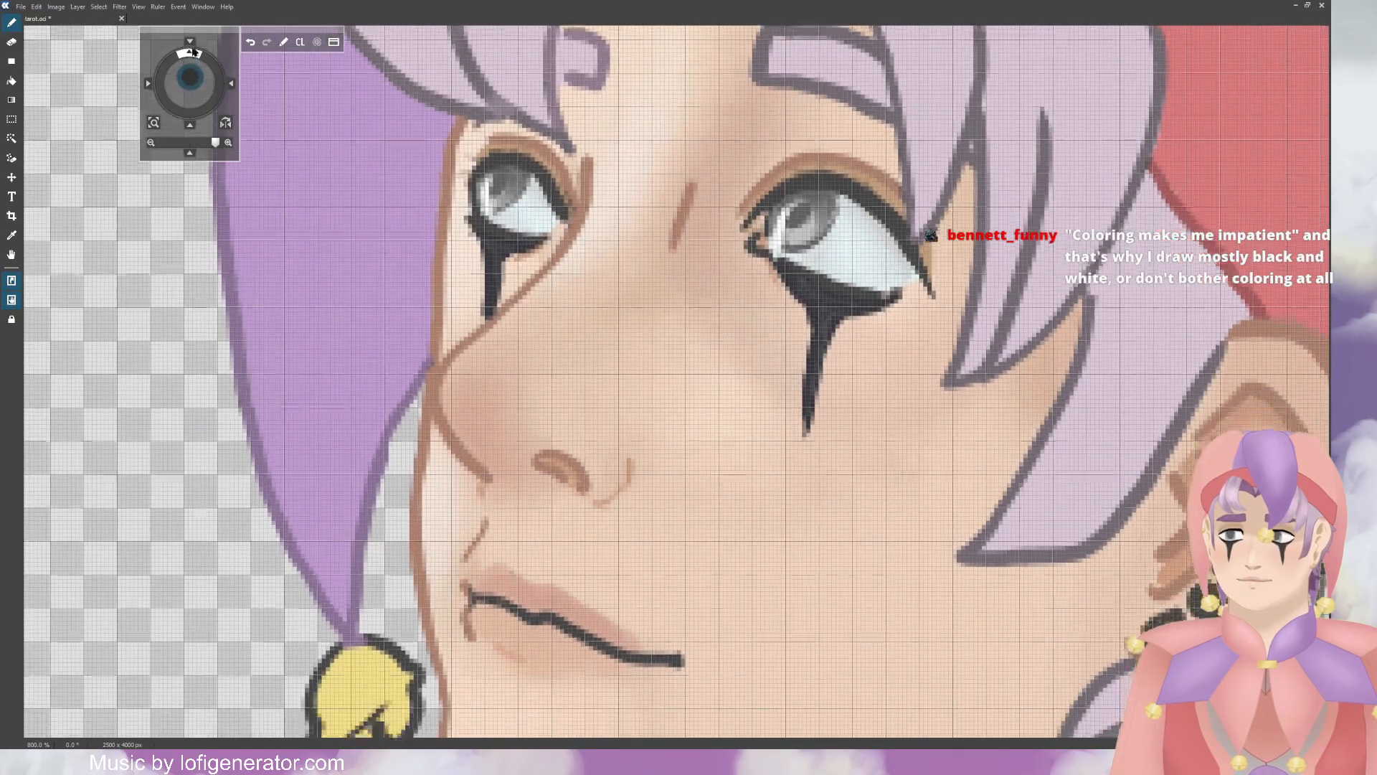
Step: Recolor the whole outline of the purple collar and the start of the purple shoulder panel's upper edge in muted dark purple
{"action": "key", "text": "e"}
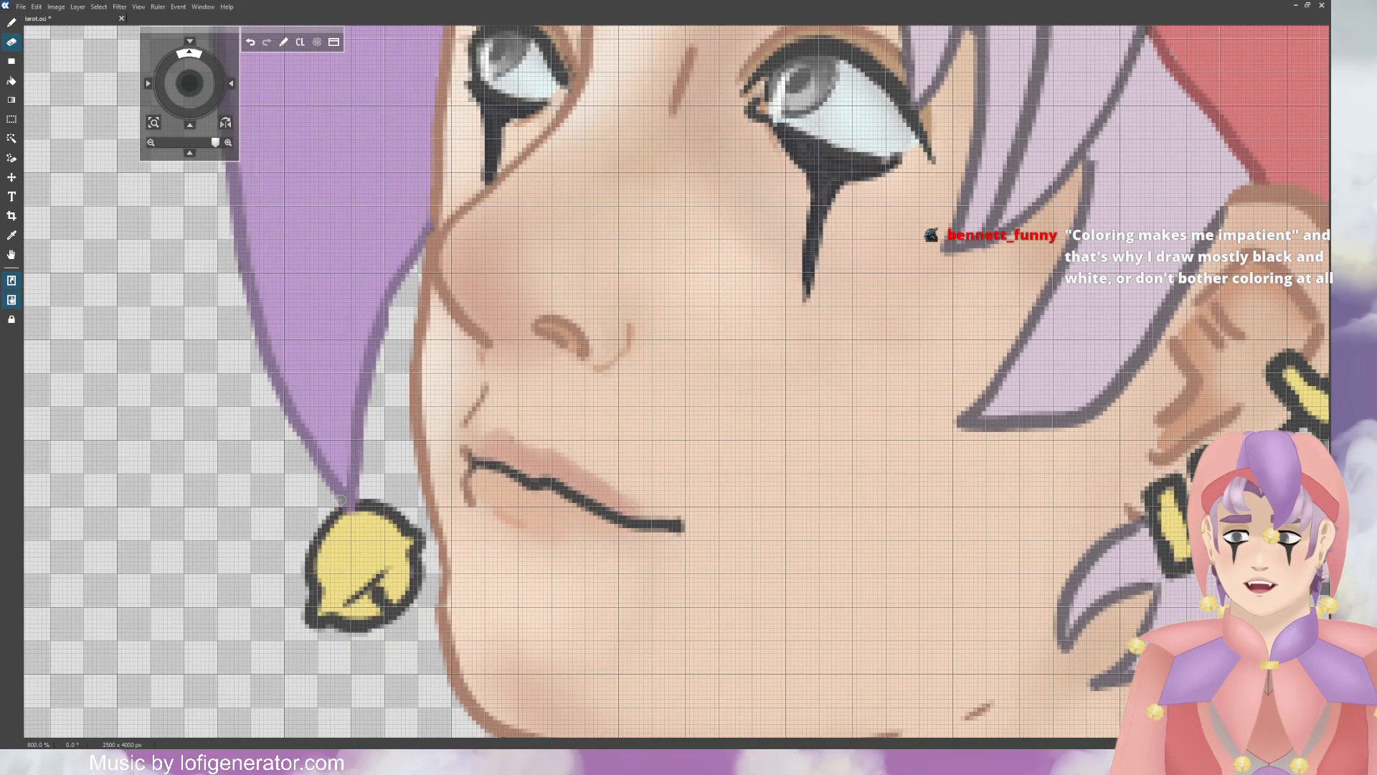
{"action": "key", "text": "ctrl+minus"}
{"action": "key", "text": "ctrl+minus"}
{"action": "key", "text": "ctrl+minus"}
{"action": "key", "text": "ctrl+minus"}
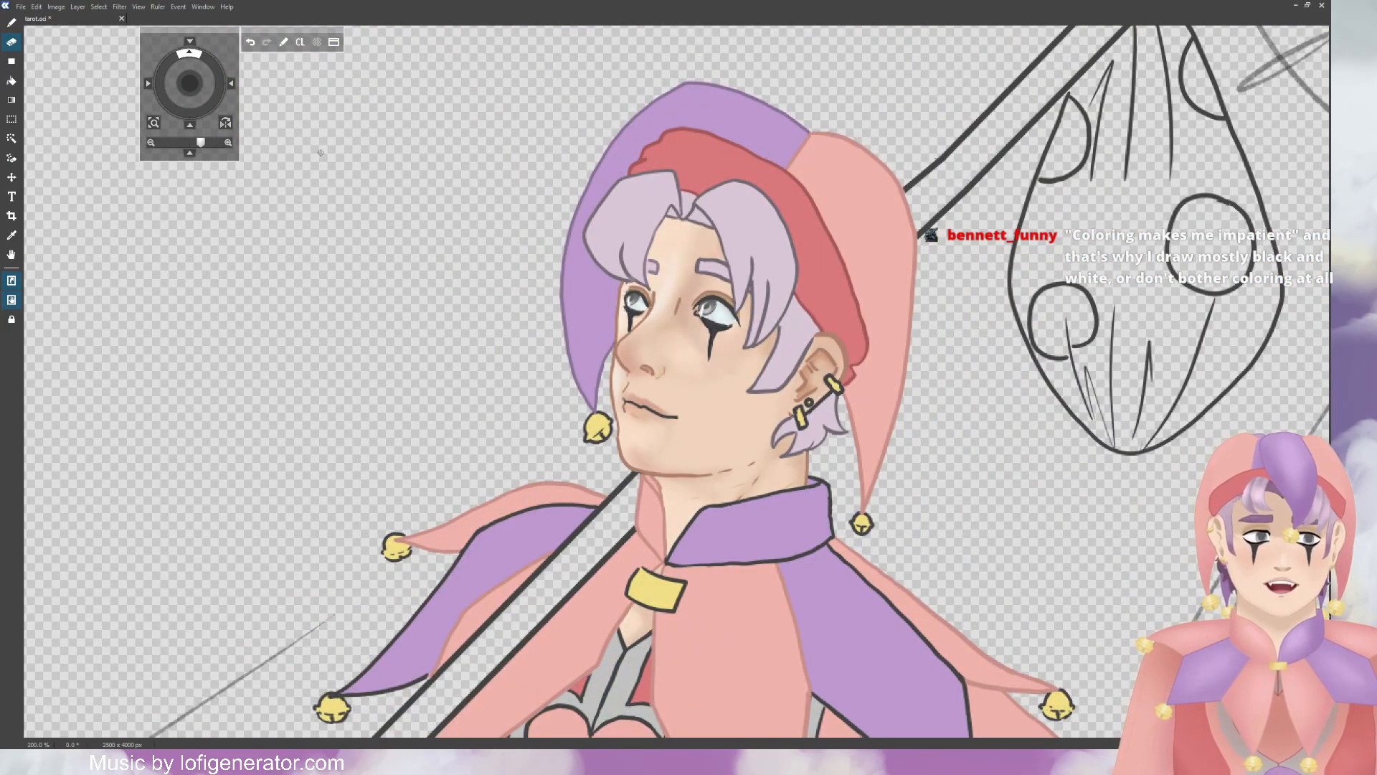
{"action": "left_click_drag", "start_coordinate": [189, 84], "coordinate": [180, 57]}
{"action": "key", "text": "ctrl+plus"}
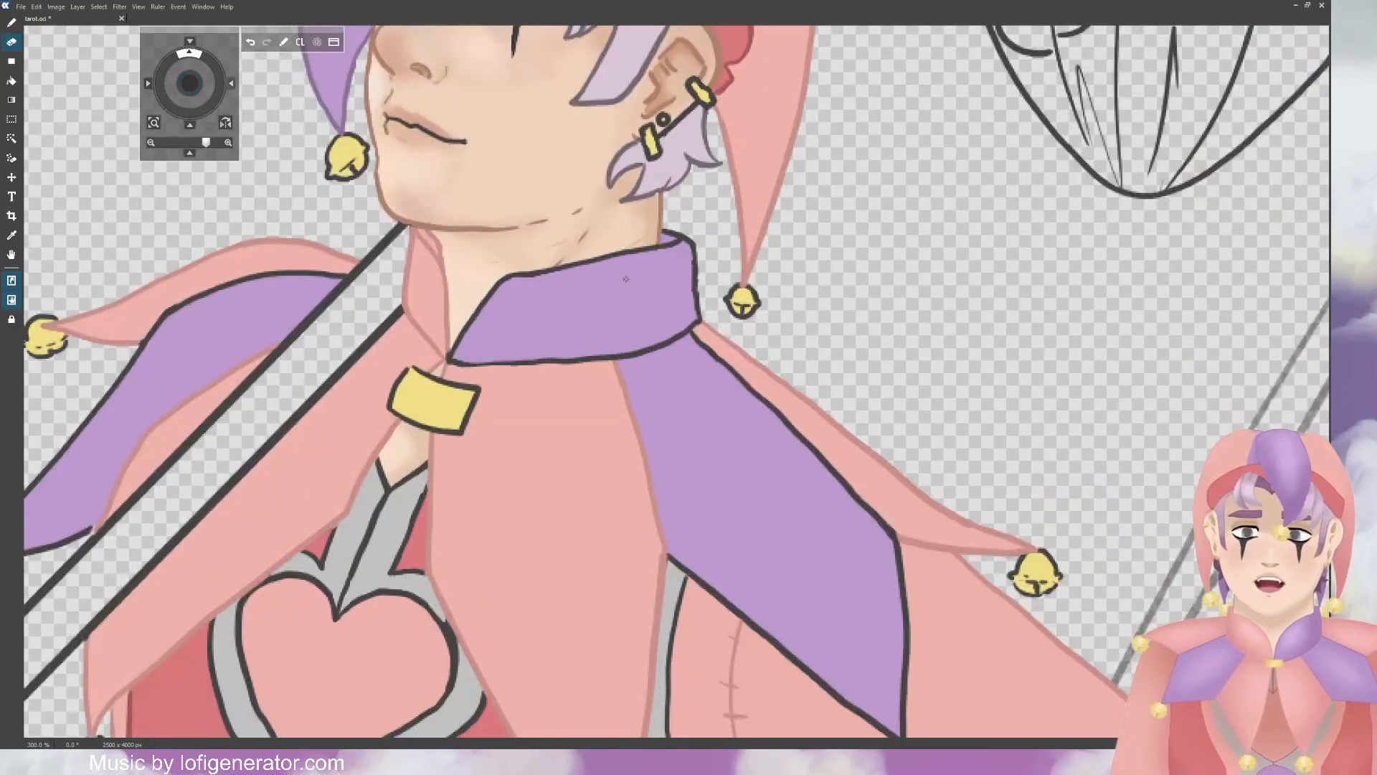
{"action": "key", "text": "ctrl+plus"}
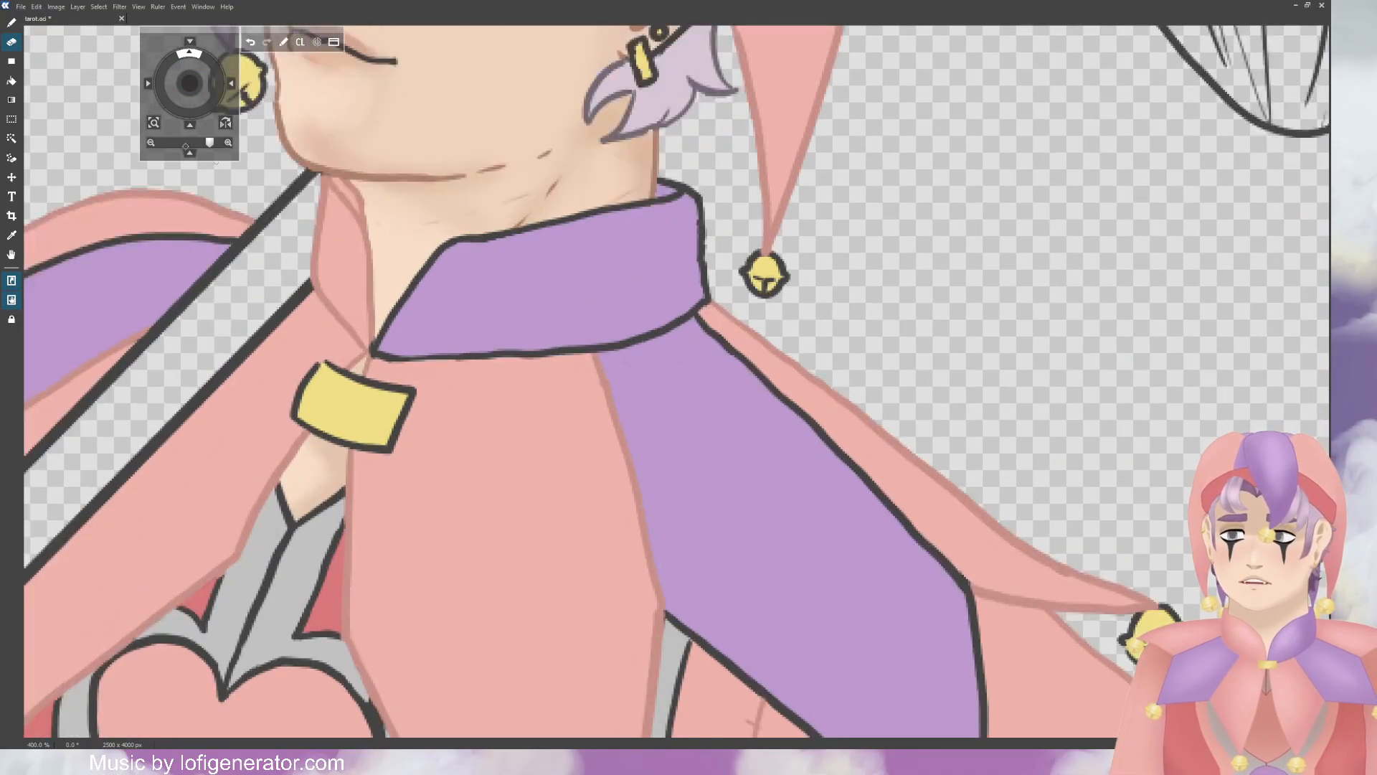
{"action": "key", "text": "b"}
{"action": "key", "text": "ctrl+plus"}
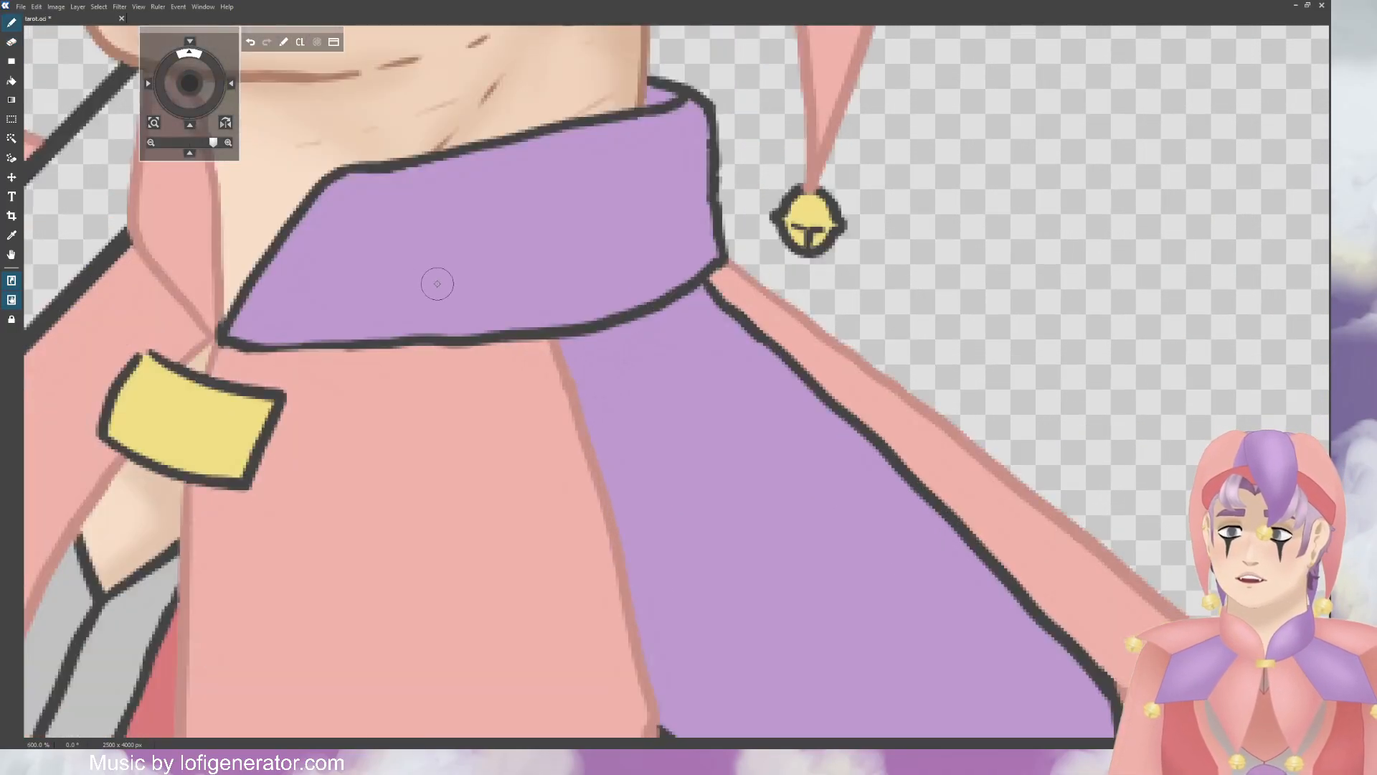
{"action": "mouse_move", "coordinate": [327, 170]}
{"action": "left_mouse_down"}
{"action": "mouse_move", "coordinate": [384, 163]}
{"action": "mouse_move", "coordinate": [329, 174]}
{"action": "mouse_move", "coordinate": [405, 168]}
{"action": "mouse_move", "coordinate": [669, 104]}
{"action": "mouse_move", "coordinate": [651, 112]}
{"action": "mouse_move", "coordinate": [684, 91]}
{"action": "mouse_move", "coordinate": [660, 78]}
{"action": "mouse_move", "coordinate": [714, 104]}
{"action": "mouse_move", "coordinate": [724, 264]}
{"action": "left_mouse_up"}
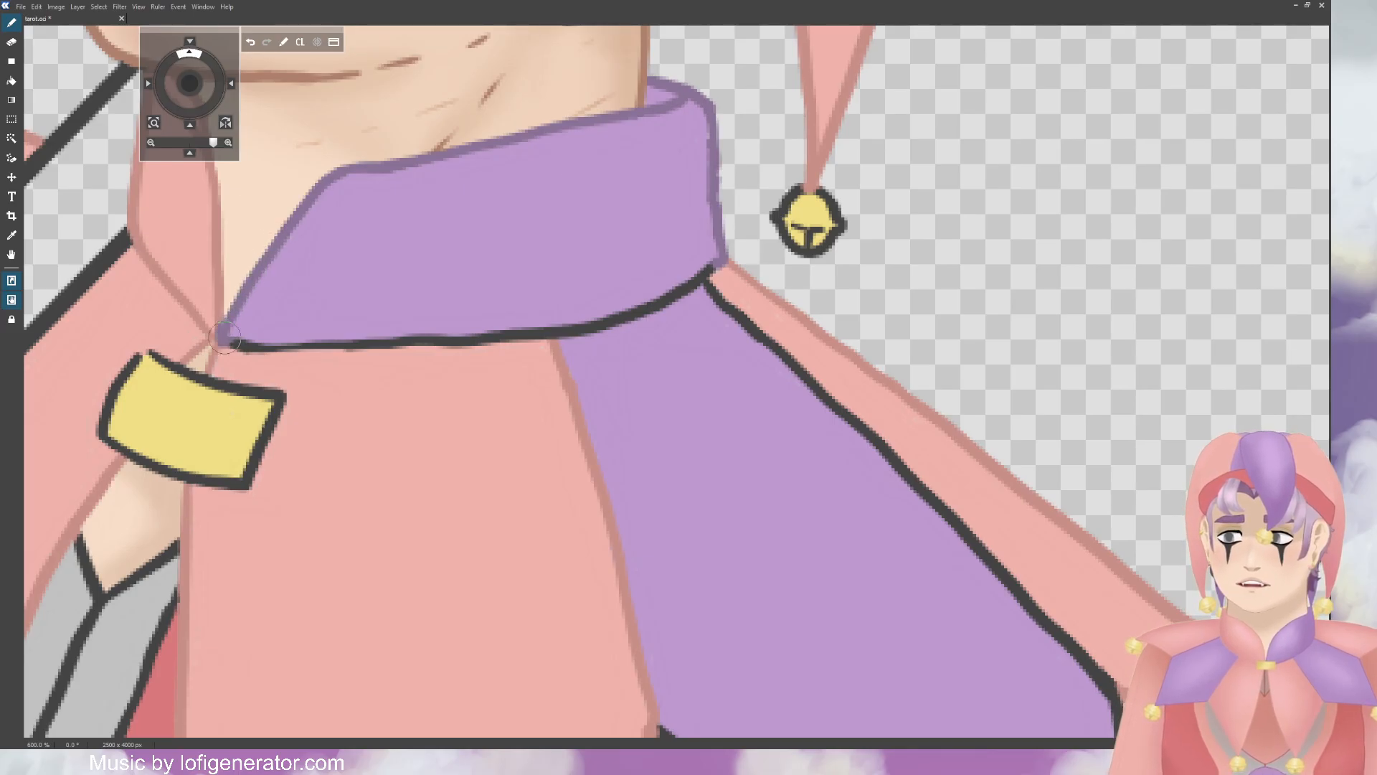
{"action": "mouse_move", "coordinate": [272, 343]}
{"action": "left_mouse_down"}
{"action": "mouse_move", "coordinate": [225, 353]}
{"action": "mouse_move", "coordinate": [351, 329]}
{"action": "mouse_move", "coordinate": [283, 346]}
{"action": "mouse_move", "coordinate": [370, 330]}
{"action": "mouse_move", "coordinate": [413, 334]}
{"action": "mouse_move", "coordinate": [366, 344]}
{"action": "mouse_move", "coordinate": [582, 327]}
{"action": "mouse_move", "coordinate": [552, 333]}
{"action": "mouse_move", "coordinate": [674, 306]}
{"action": "mouse_move", "coordinate": [724, 263]}
{"action": "mouse_move", "coordinate": [696, 266]}
{"action": "mouse_move", "coordinate": [779, 350]}
{"action": "left_mouse_up"}
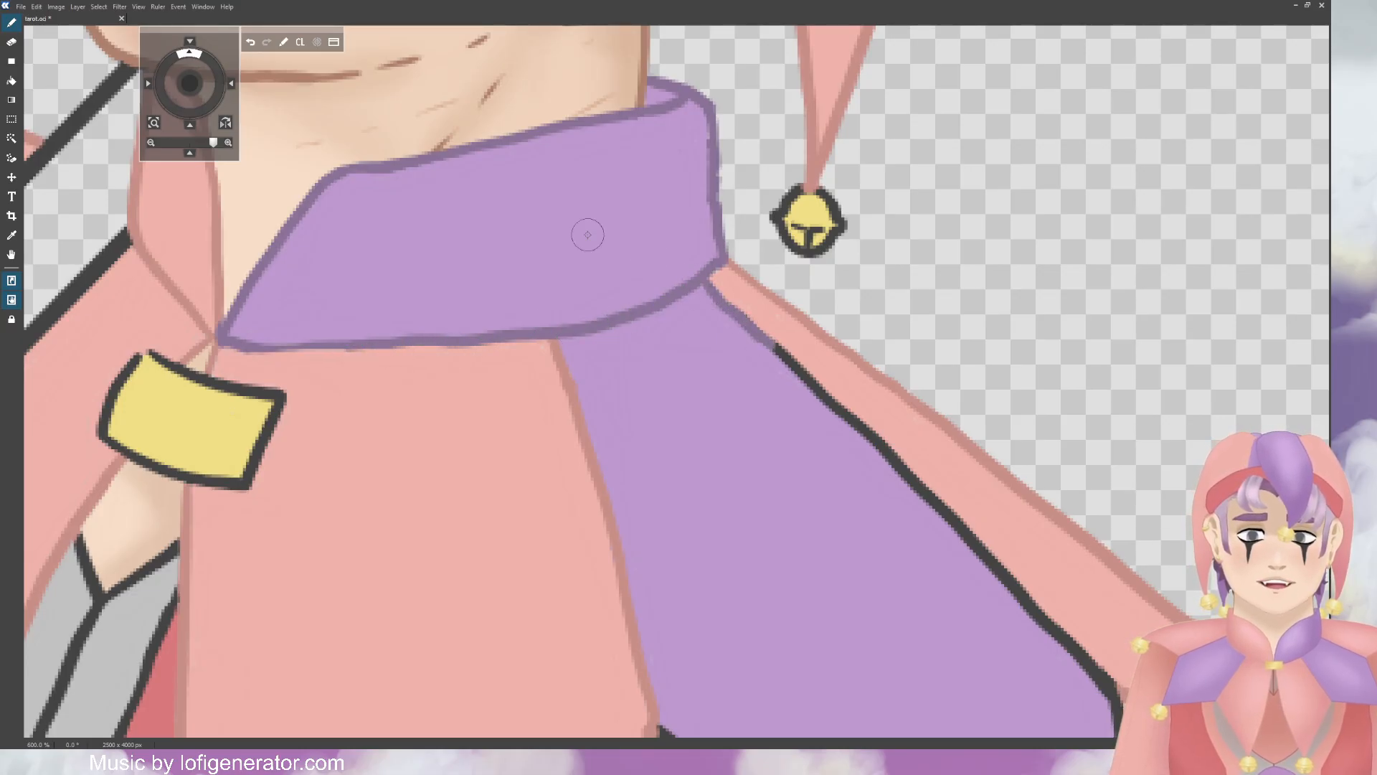
Step: Recolor the outline of the purple shoulder panel on the outstretched arm's side in muted dark purple, down to its bell and back along the lower edge
{"action": "left_click_drag", "start_coordinate": [191, 83], "coordinate": [198, 89]}
{"action": "mouse_move", "coordinate": [512, 122]}
{"action": "left_mouse_down"}
{"action": "mouse_move", "coordinate": [784, 400]}
{"action": "mouse_move", "coordinate": [851, 478]}
{"action": "mouse_move", "coordinate": [873, 544]}
{"action": "left_mouse_up"}
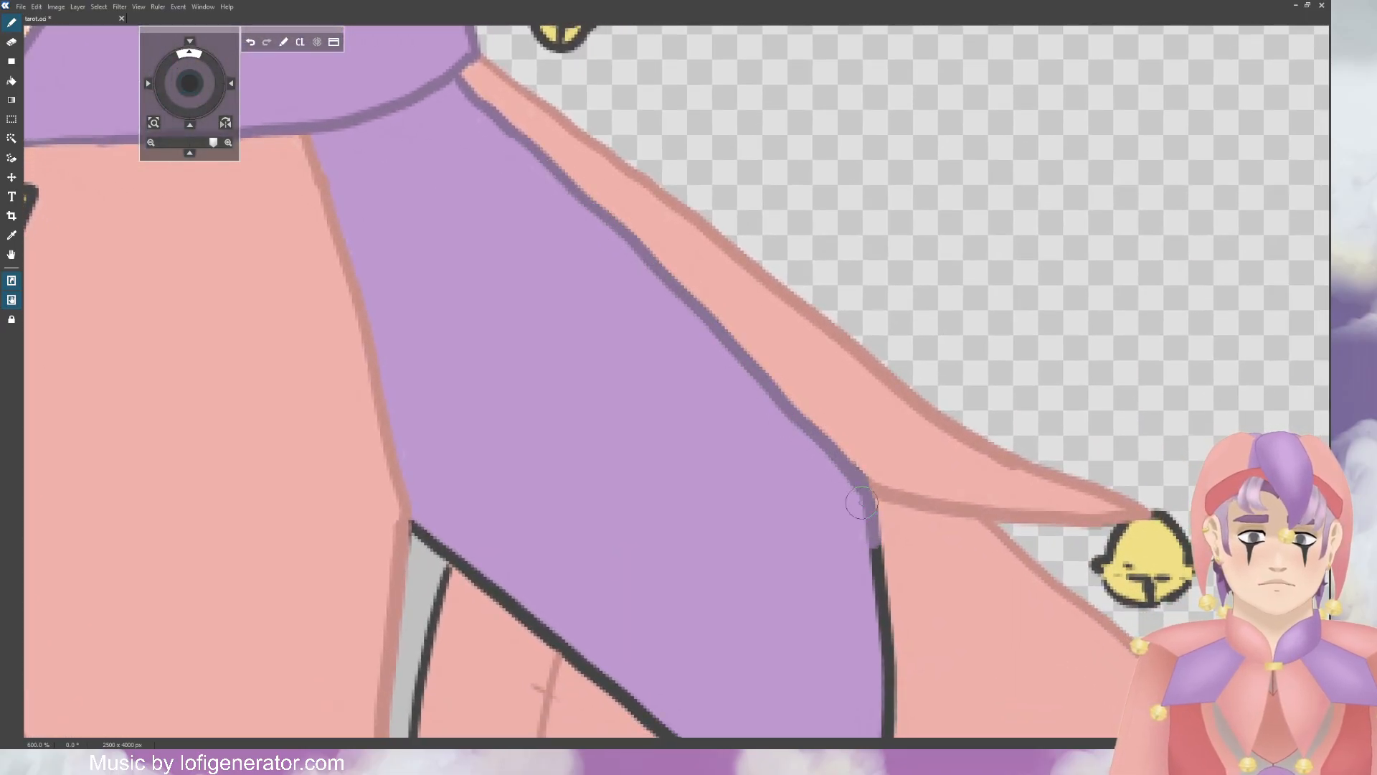
{"action": "left_click_drag", "start_coordinate": [190, 84], "coordinate": [191, 91]}
{"action": "mouse_move", "coordinate": [397, 223]}
{"action": "left_mouse_down"}
{"action": "mouse_move", "coordinate": [375, 200]}
{"action": "mouse_move", "coordinate": [390, 231]}
{"action": "mouse_move", "coordinate": [380, 219]}
{"action": "mouse_move", "coordinate": [509, 309]}
{"action": "left_mouse_up"}
{"action": "mouse_move", "coordinate": [656, 436]}
{"action": "left_mouse_down"}
{"action": "mouse_move", "coordinate": [849, 584]}
{"action": "mouse_move", "coordinate": [844, 224]}
{"action": "left_mouse_up"}
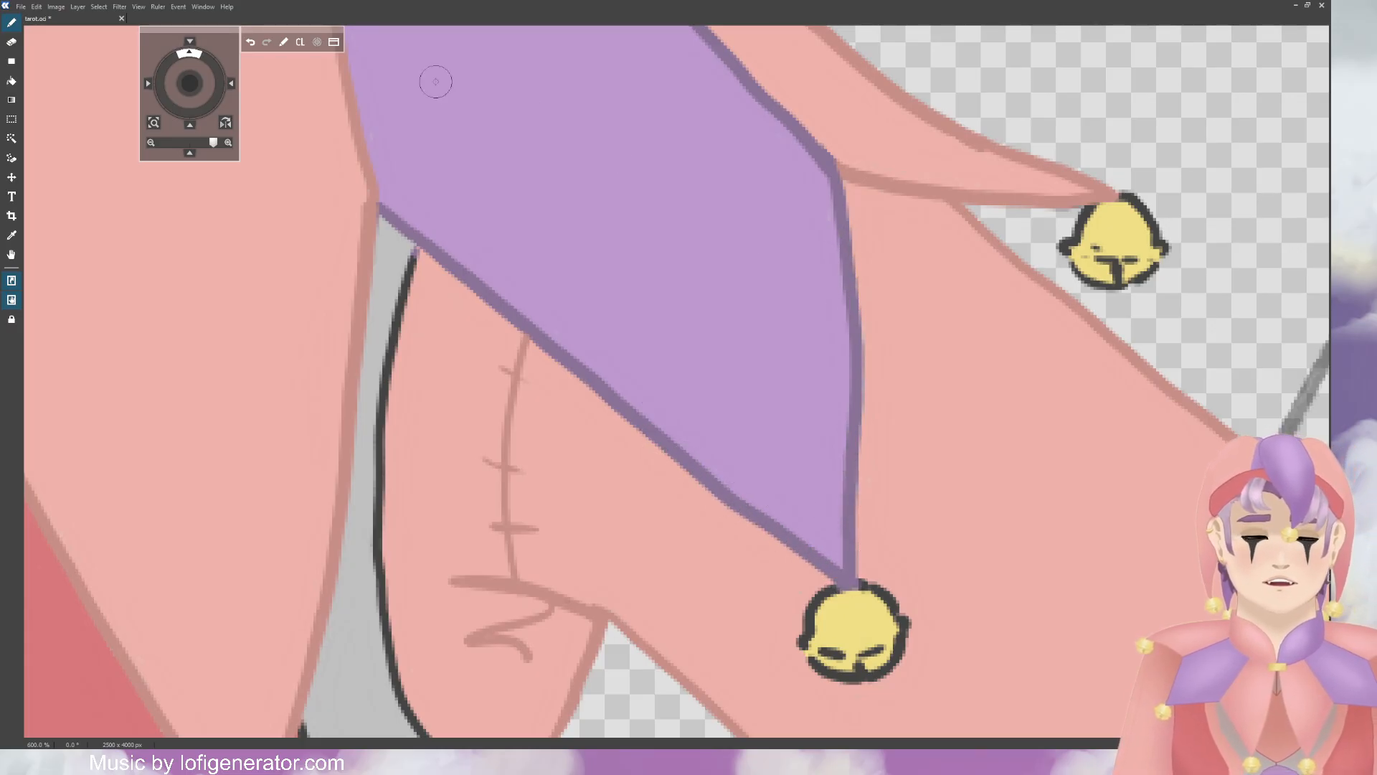
Step: Recolor the upper edge of the purple shoulder panel behind the staff in muted dark purple, from the staff to the bend beside the pink point
{"action": "scroll", "coordinate": [198, 94], "scroll_direction": "up", "scroll_amount": 1}
{"action": "scroll", "coordinate": [274, 95], "scroll_direction": "down", "scroll_amount": 1}
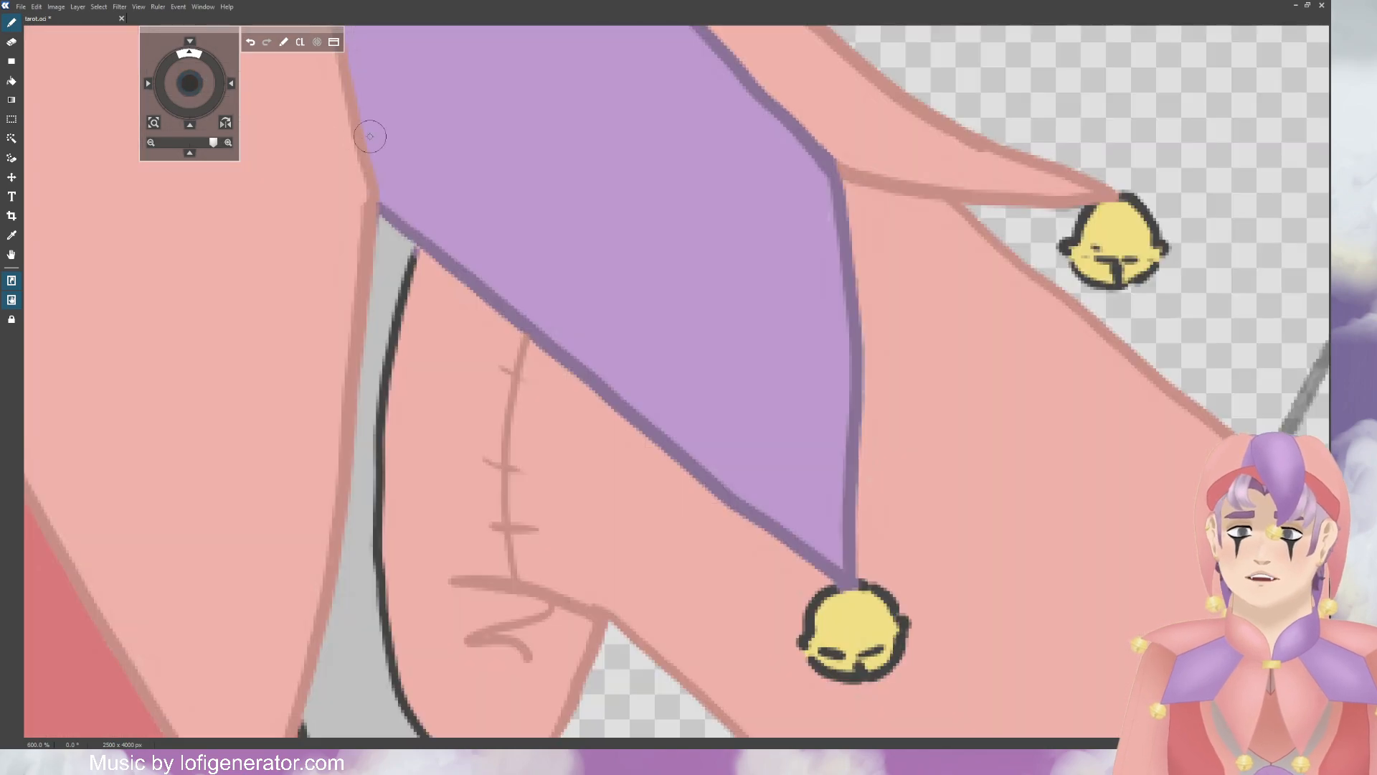
{"action": "scroll", "coordinate": [459, 147], "scroll_direction": "up", "scroll_amount": 3}
{"action": "scroll", "coordinate": [531, 159], "scroll_direction": "down", "scroll_amount": 4}
{"action": "scroll", "coordinate": [540, 157], "scroll_direction": "down", "scroll_amount": 3}
{"action": "scroll", "coordinate": [569, 166], "scroll_direction": "up", "scroll_amount": 1}
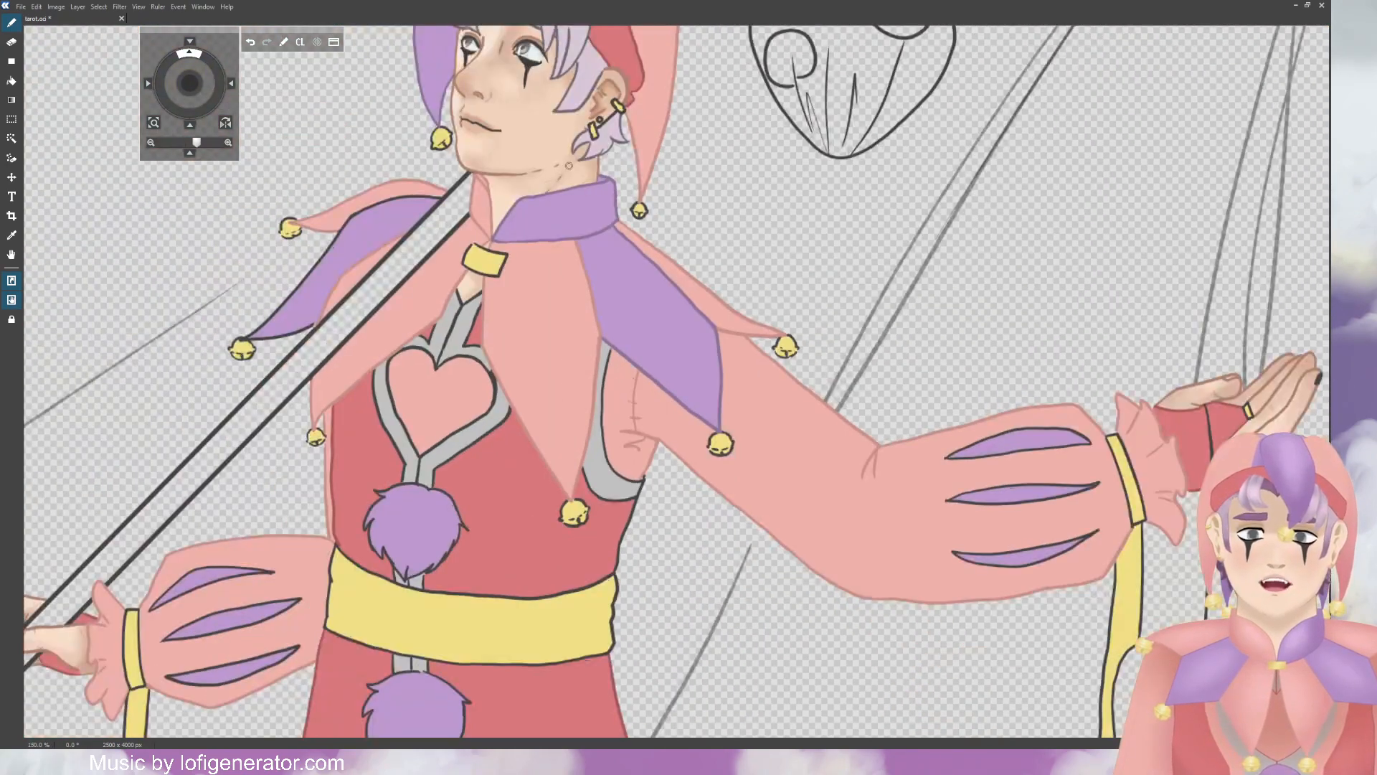
{"action": "left_click_drag", "start_coordinate": [200, 89], "coordinate": [386, 158]}
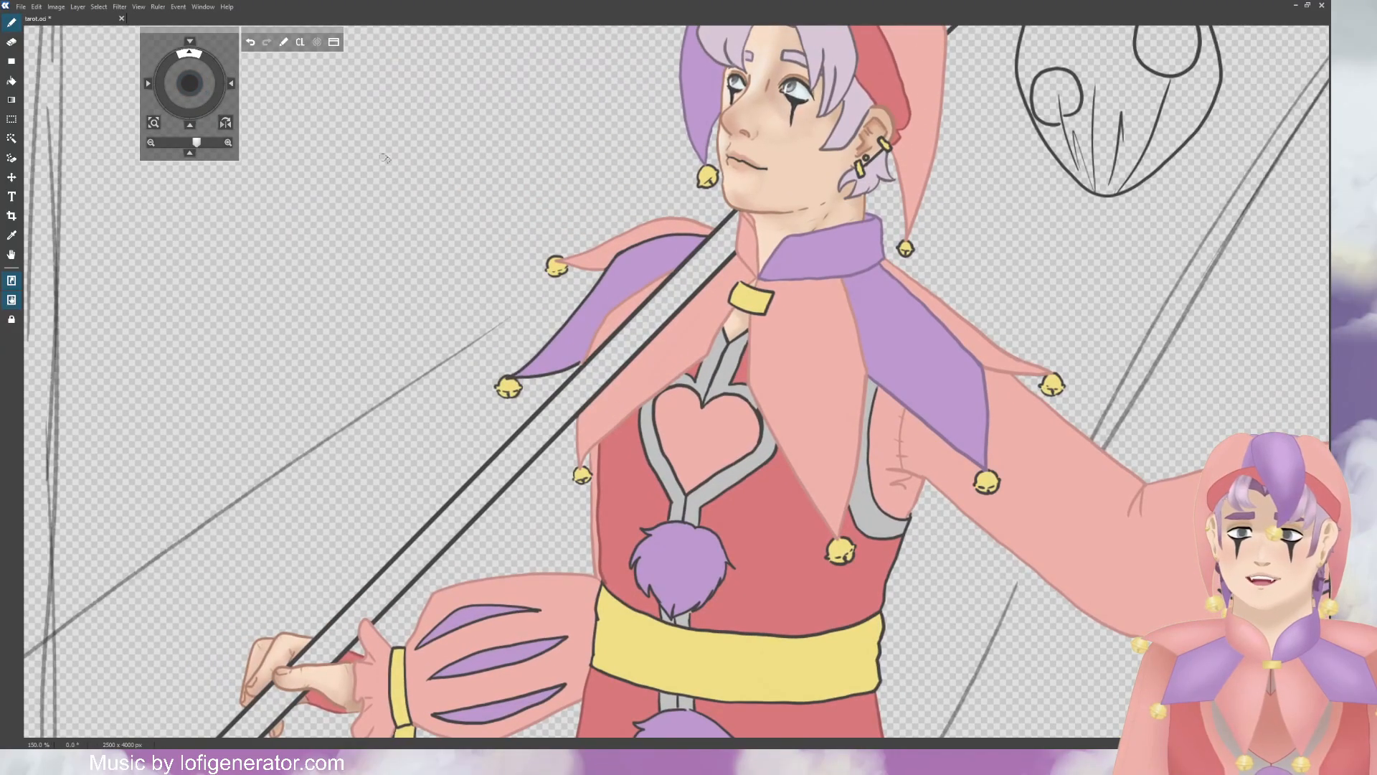
{"action": "scroll", "coordinate": [575, 230], "scroll_direction": "up", "scroll_amount": 3}
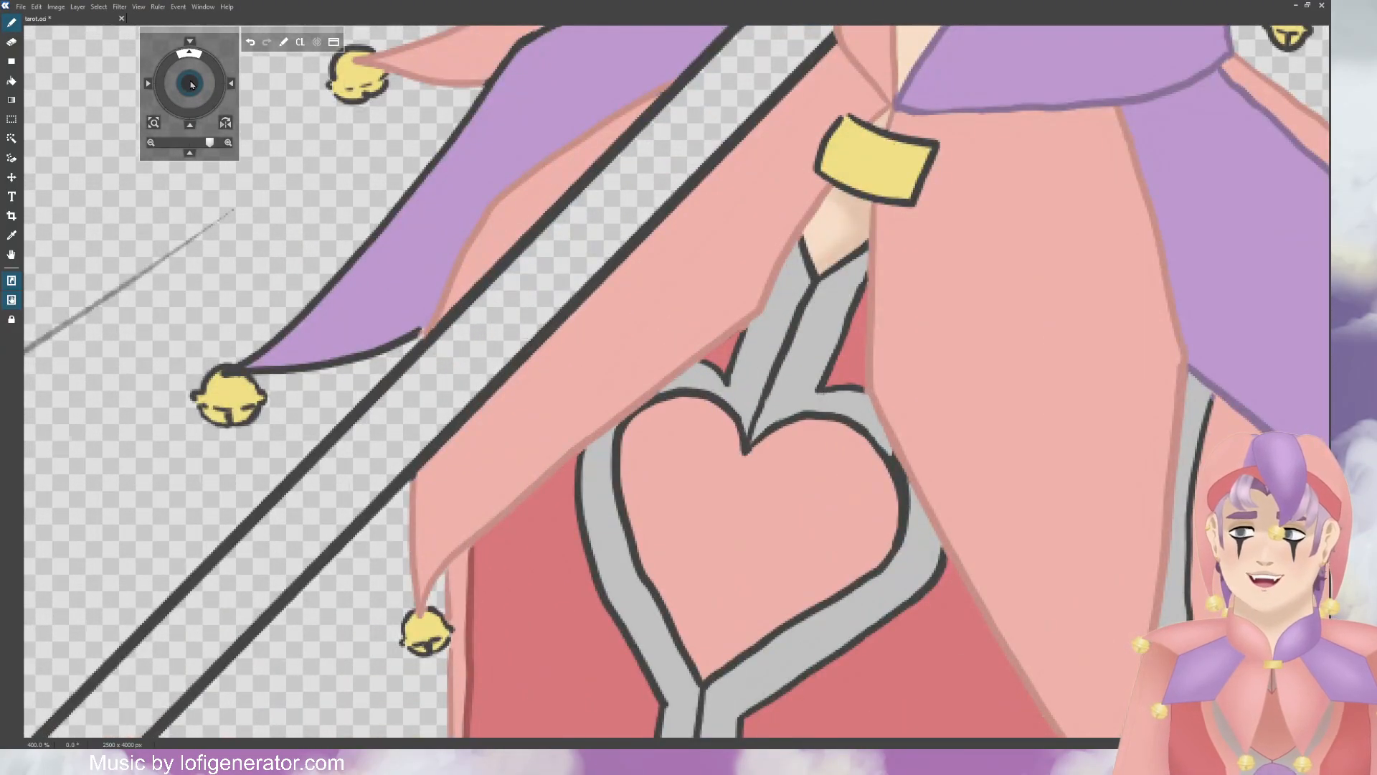
{"action": "left_click_drag", "start_coordinate": [191, 84], "coordinate": [367, 159]}
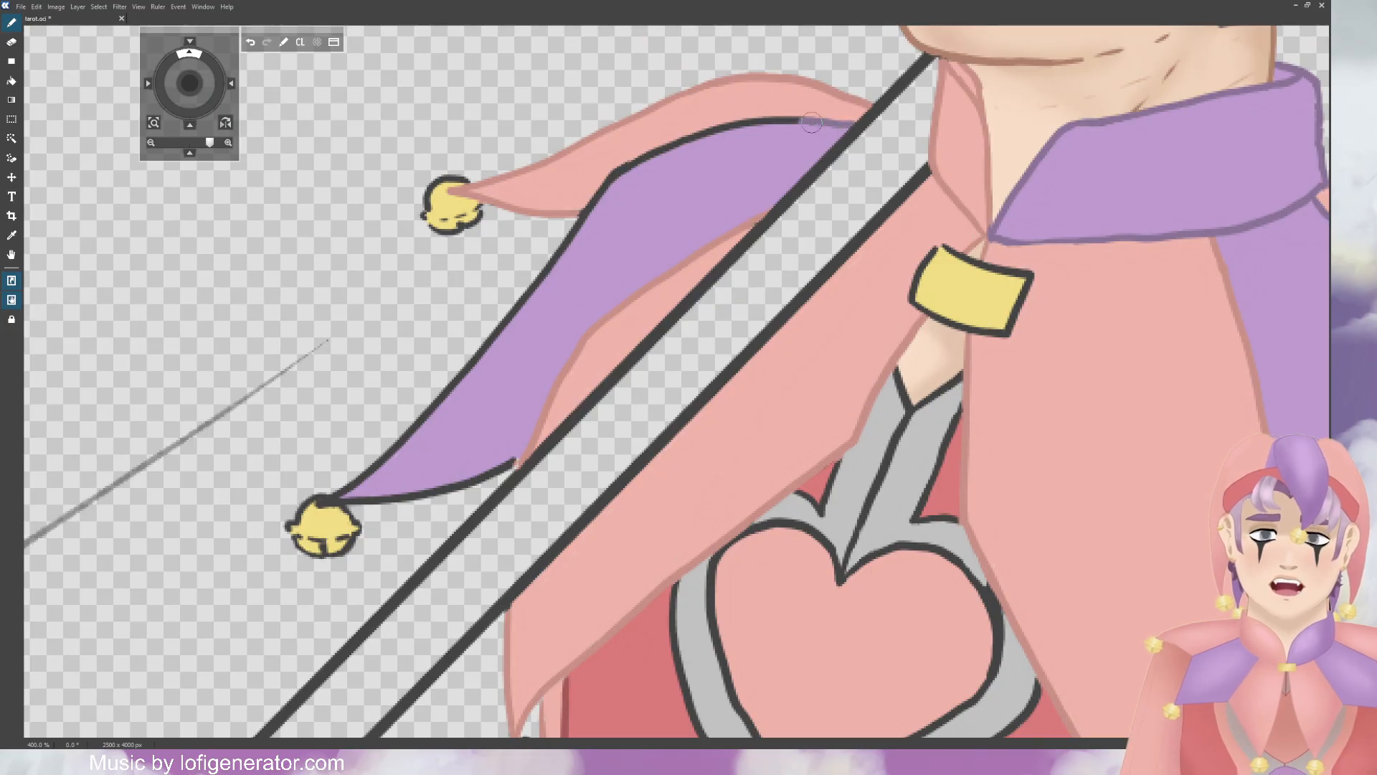
{"action": "mouse_move", "coordinate": [811, 123]}
{"action": "left_mouse_down"}
{"action": "mouse_move", "coordinate": [701, 134]}
{"action": "mouse_move", "coordinate": [725, 122]}
{"action": "mouse_move", "coordinate": [654, 154]}
{"action": "left_mouse_up"}
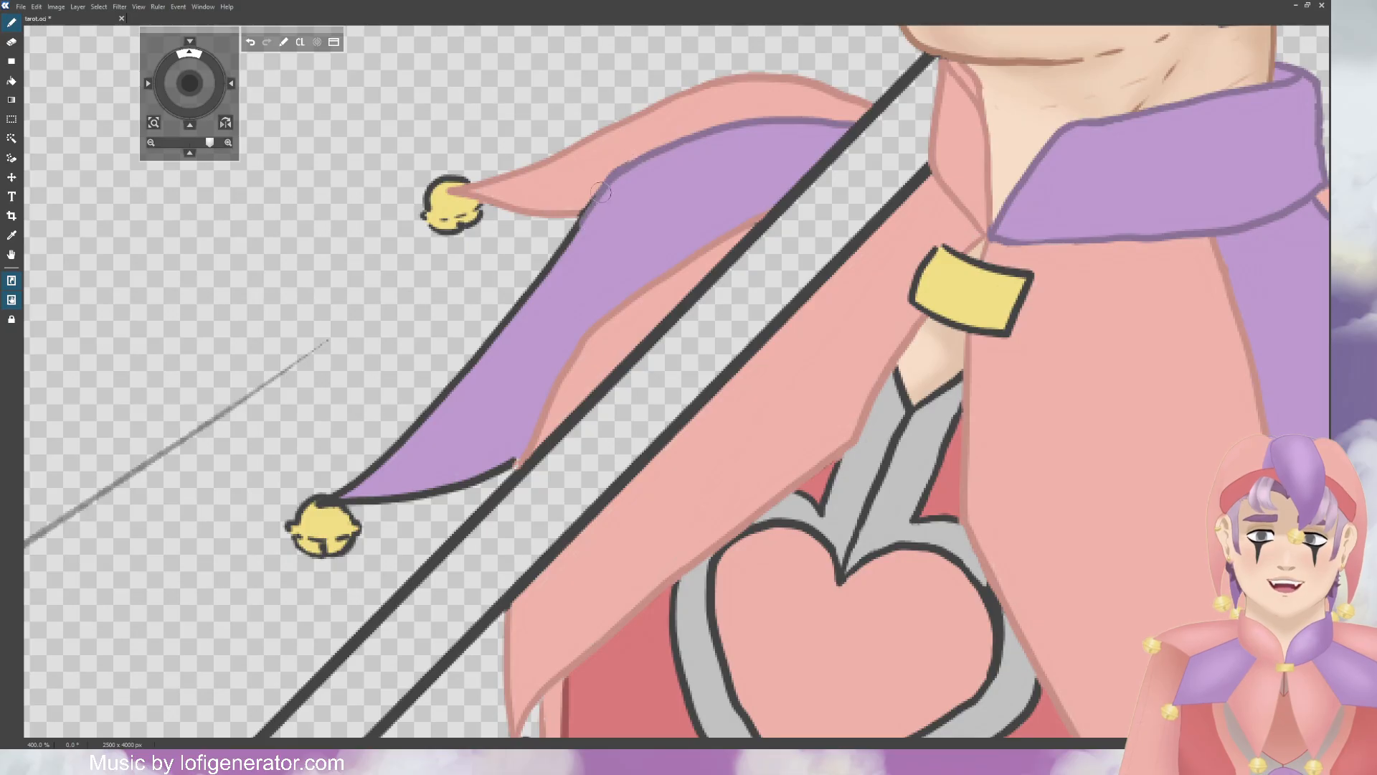
Step: Recolor the rest of that purple shoulder panel's outline in muted dark purple, down to the bell and along the lower edge back to the staff
{"action": "scroll", "coordinate": [199, 89], "scroll_direction": "up", "scroll_amount": 1}
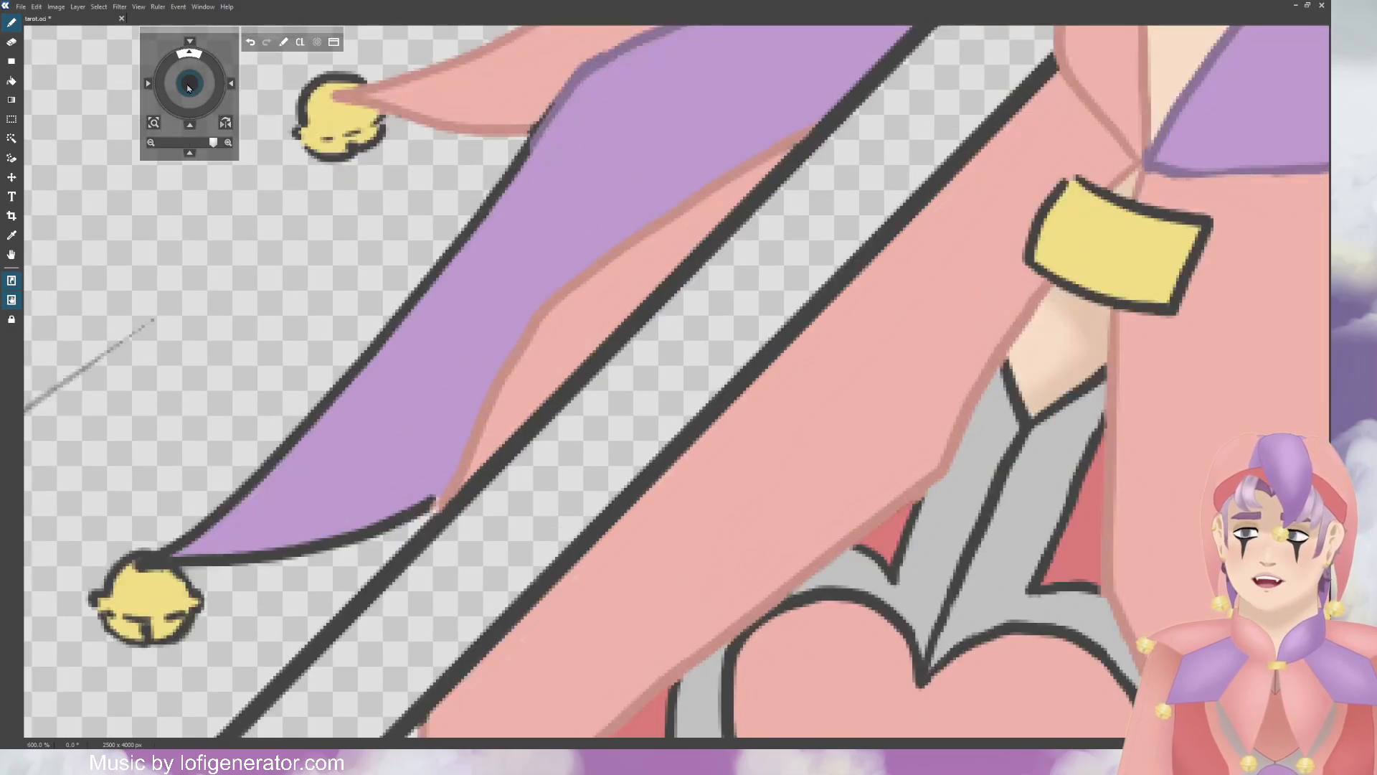
{"action": "left_click_drag", "start_coordinate": [188, 87], "coordinate": [201, 89]}
{"action": "mouse_move", "coordinate": [650, 142]}
{"action": "left_mouse_down"}
{"action": "mouse_move", "coordinate": [600, 228]}
{"action": "mouse_move", "coordinate": [488, 364]}
{"action": "mouse_move", "coordinate": [301, 555]}
{"action": "mouse_move", "coordinate": [254, 590]}
{"action": "mouse_move", "coordinate": [265, 571]}
{"action": "mouse_move", "coordinate": [246, 580]}
{"action": "mouse_move", "coordinate": [311, 554]}
{"action": "mouse_move", "coordinate": [284, 569]}
{"action": "mouse_move", "coordinate": [393, 561]}
{"action": "mouse_move", "coordinate": [369, 578]}
{"action": "mouse_move", "coordinate": [384, 576]}
{"action": "mouse_move", "coordinate": [464, 543]}
{"action": "mouse_move", "coordinate": [456, 563]}
{"action": "mouse_move", "coordinate": [518, 519]}
{"action": "left_mouse_up"}
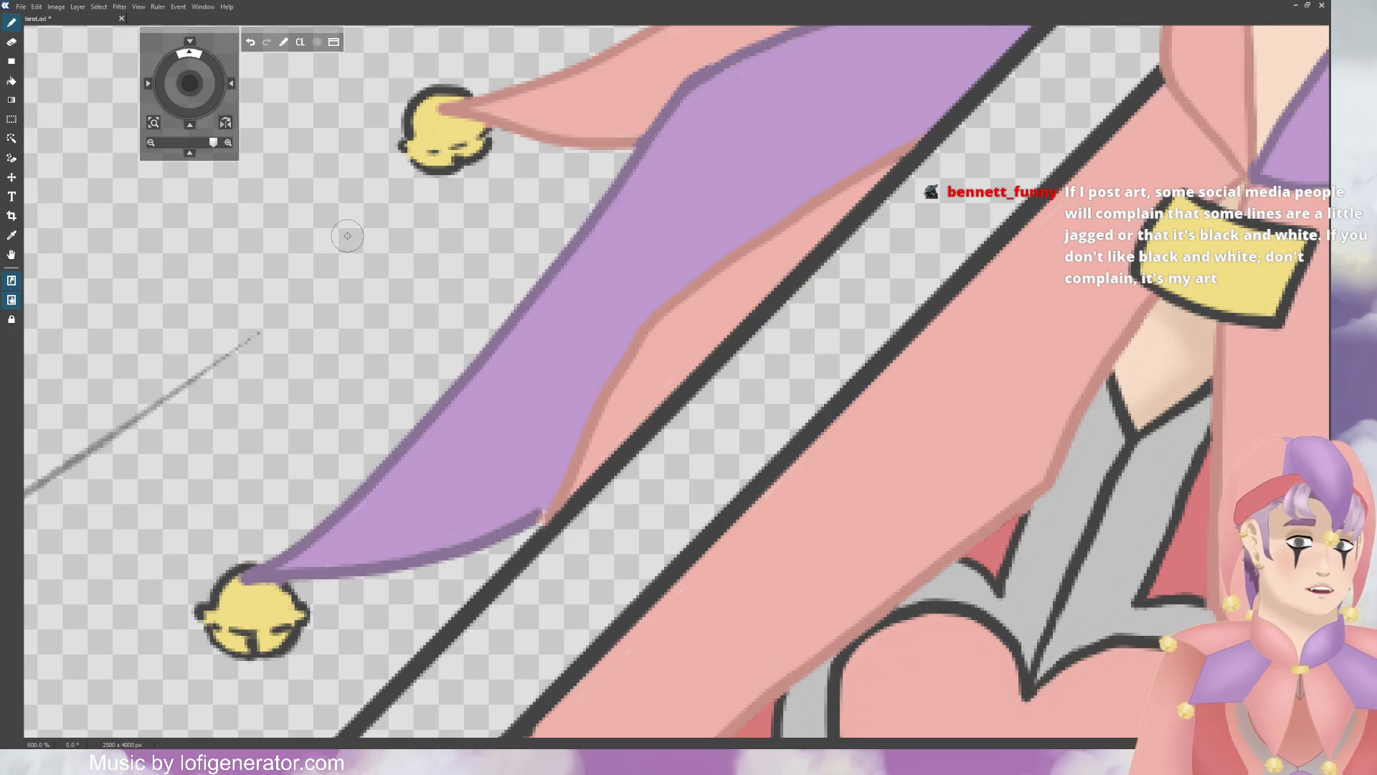
Step: Recolor the whole outline and fur tufts of the purple pompom above the yellow belt in muted dark purple
{"action": "left_click", "coordinate": [191, 87]}
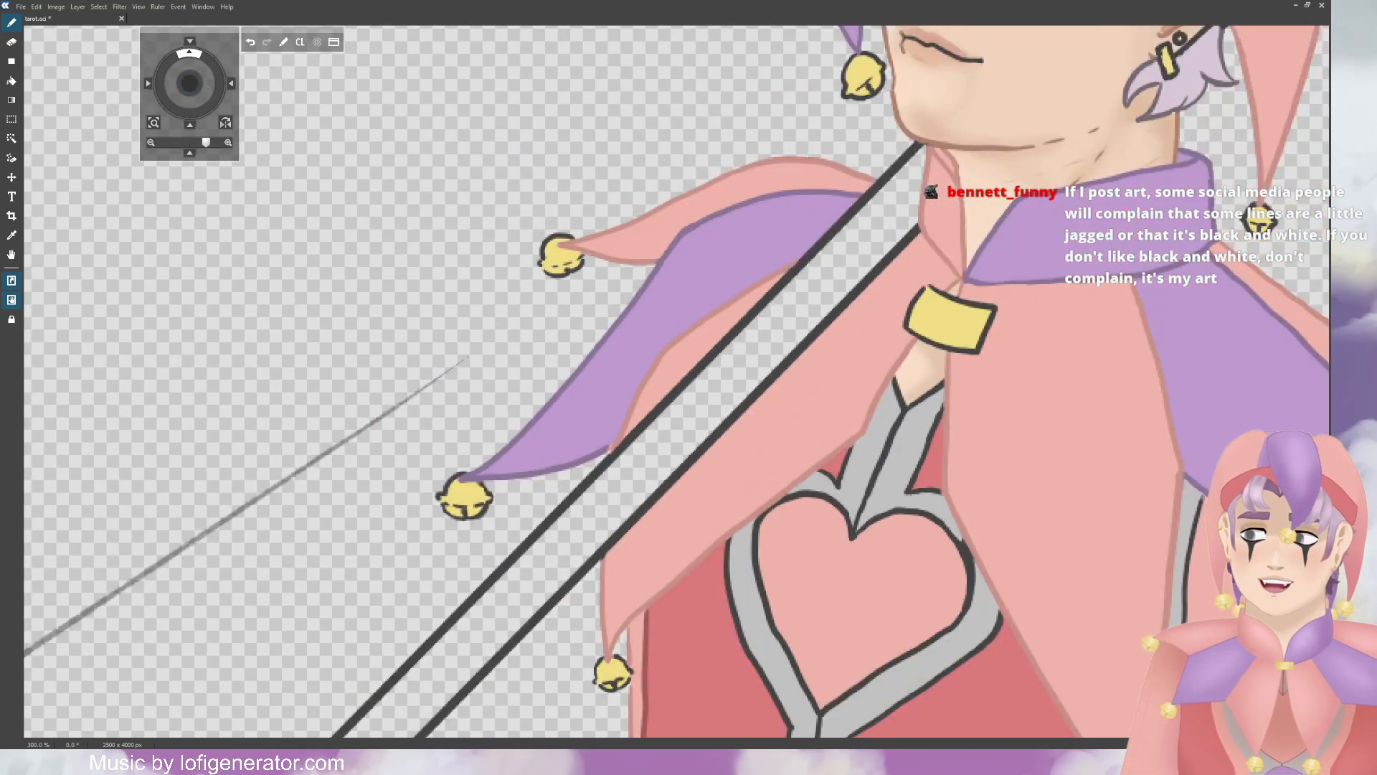
{"action": "left_click_drag", "start_coordinate": [192, 87], "coordinate": [158, 84]}
{"action": "key", "text": "ctrl+minus"}
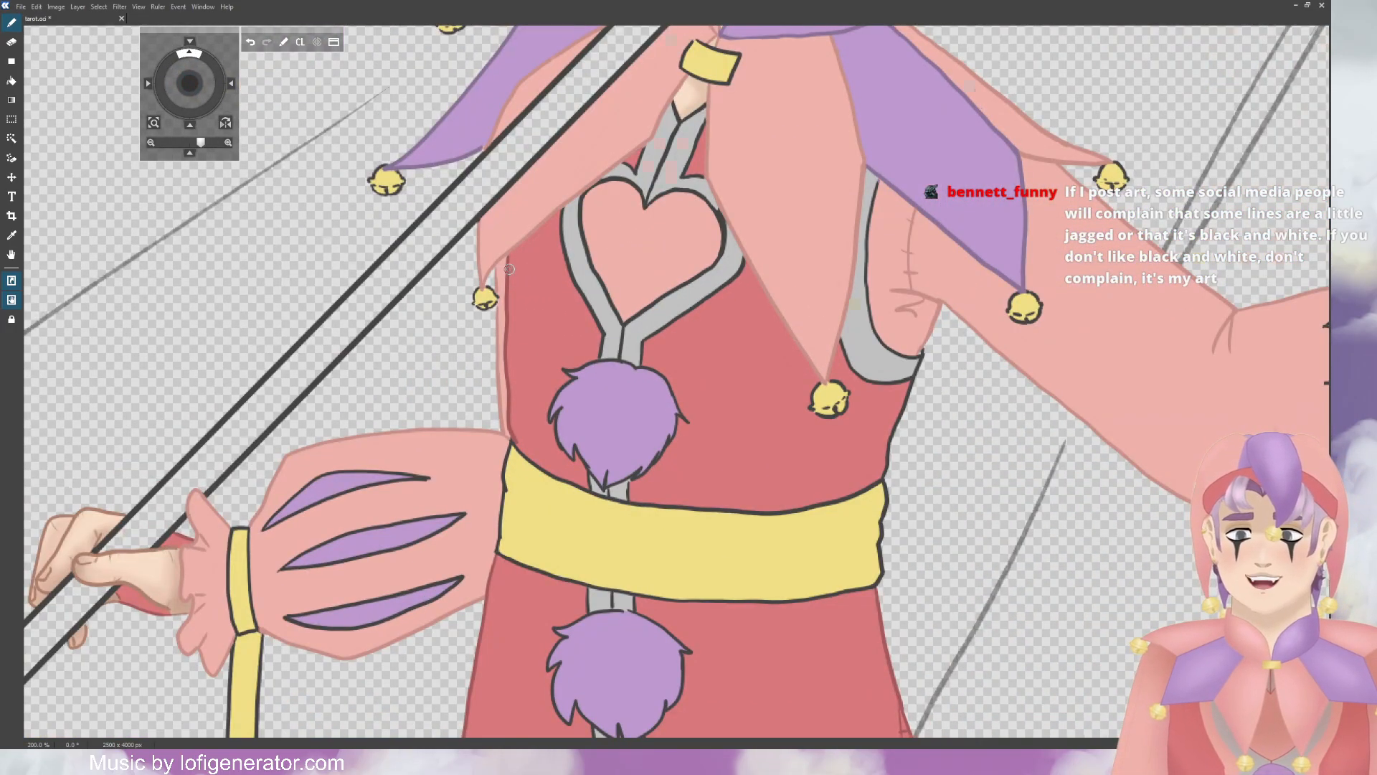
{"action": "key", "text": "ctrl+plus"}
{"action": "key", "text": "ctrl+plus"}
{"action": "left_click_drag", "start_coordinate": [190, 85], "coordinate": [187, 79]}
{"action": "mouse_move", "coordinate": [510, 240]}
{"action": "left_mouse_down"}
{"action": "mouse_move", "coordinate": [388, 274]}
{"action": "mouse_move", "coordinate": [358, 261]}
{"action": "mouse_move", "coordinate": [381, 269]}
{"action": "mouse_move", "coordinate": [363, 329]}
{"action": "mouse_move", "coordinate": [326, 375]}
{"action": "mouse_move", "coordinate": [339, 377]}
{"action": "mouse_move", "coordinate": [326, 421]}
{"action": "mouse_move", "coordinate": [364, 498]}
{"action": "mouse_move", "coordinate": [385, 476]}
{"action": "mouse_move", "coordinate": [404, 494]}
{"action": "mouse_move", "coordinate": [477, 618]}
{"action": "mouse_move", "coordinate": [482, 576]}
{"action": "mouse_move", "coordinate": [508, 596]}
{"action": "mouse_move", "coordinate": [501, 608]}
{"action": "mouse_move", "coordinate": [625, 550]}
{"action": "mouse_move", "coordinate": [632, 522]}
{"action": "mouse_move", "coordinate": [677, 490]}
{"action": "mouse_move", "coordinate": [710, 396]}
{"action": "mouse_move", "coordinate": [735, 421]}
{"action": "left_mouse_up"}
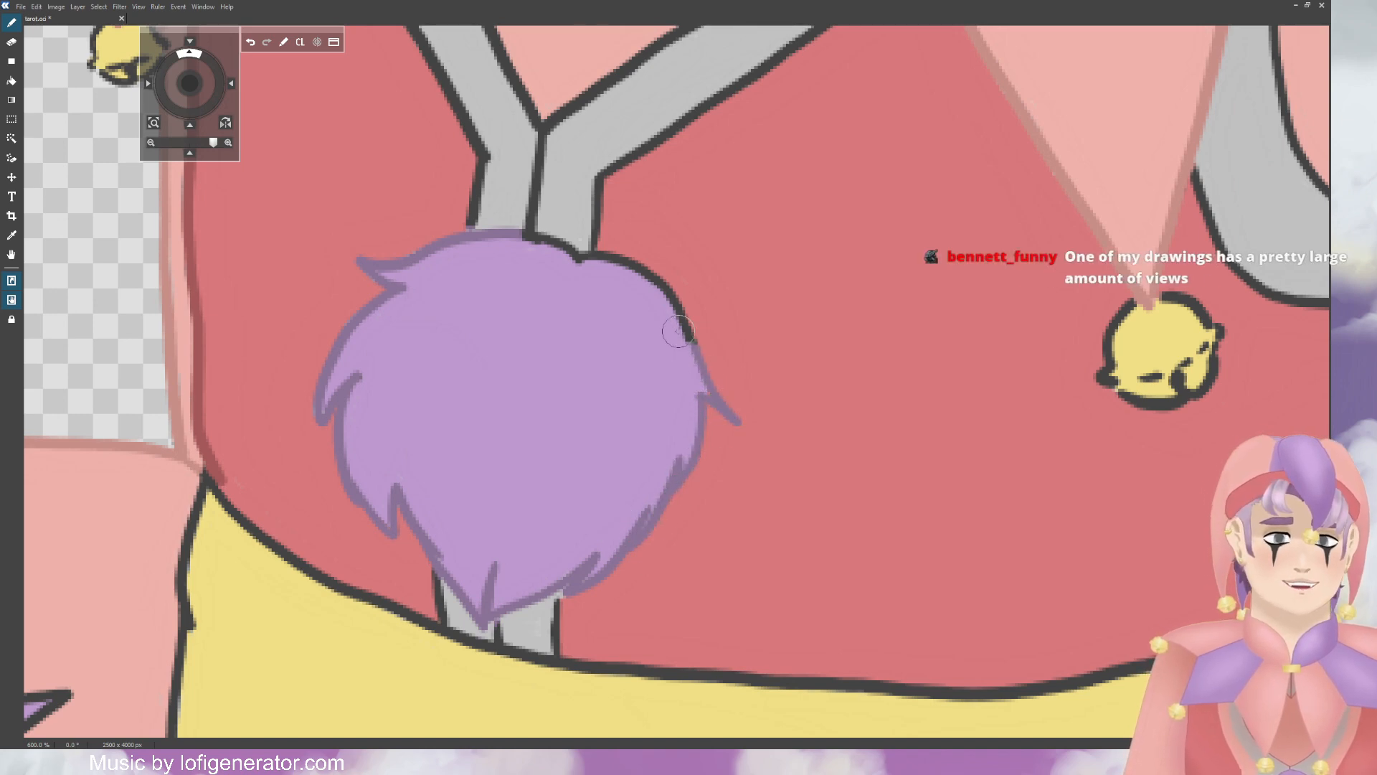
{"action": "mouse_move", "coordinate": [584, 253]}
{"action": "left_mouse_down"}
{"action": "mouse_move", "coordinate": [525, 240]}
{"action": "mouse_move", "coordinate": [648, 268]}
{"action": "mouse_move", "coordinate": [692, 341]}
{"action": "left_mouse_up"}
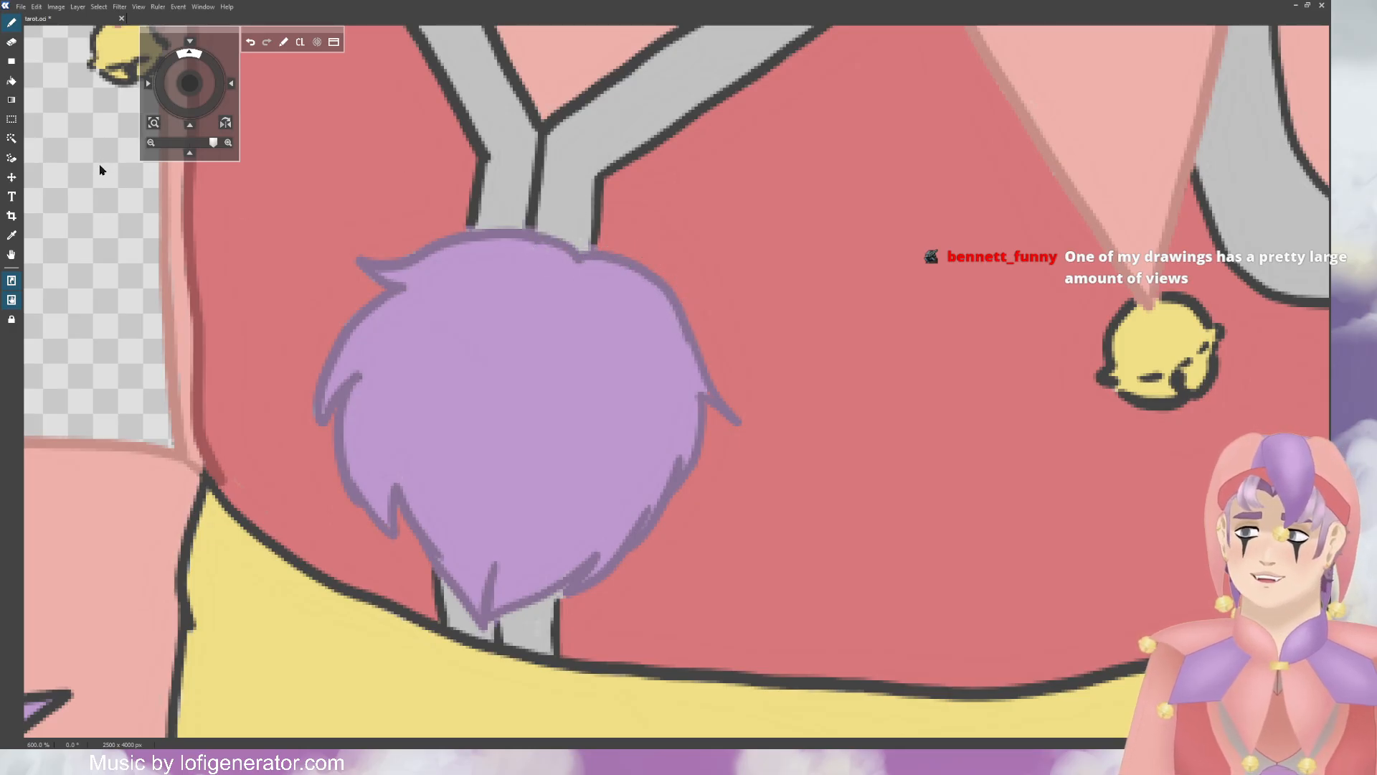
{"action": "key", "text": "e"}
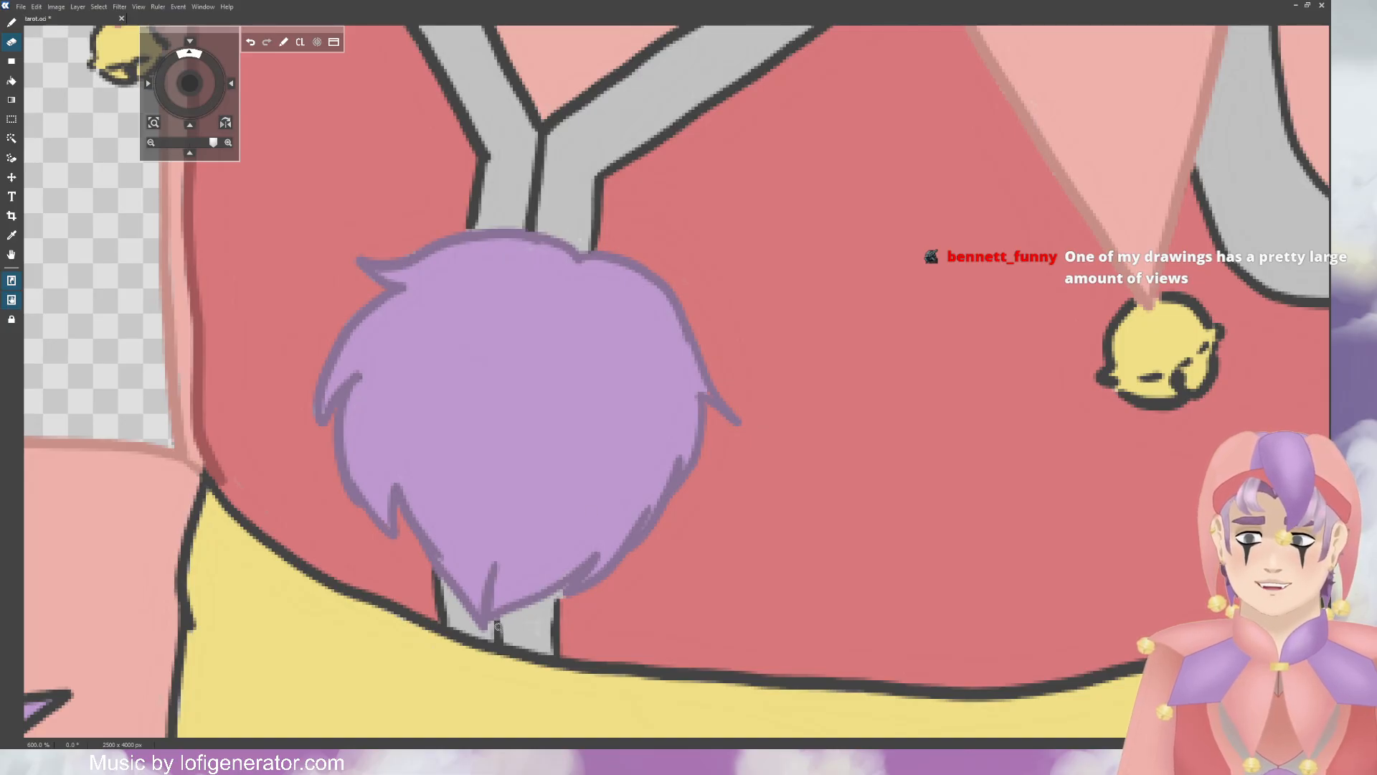
{"action": "key", "text": "b"}
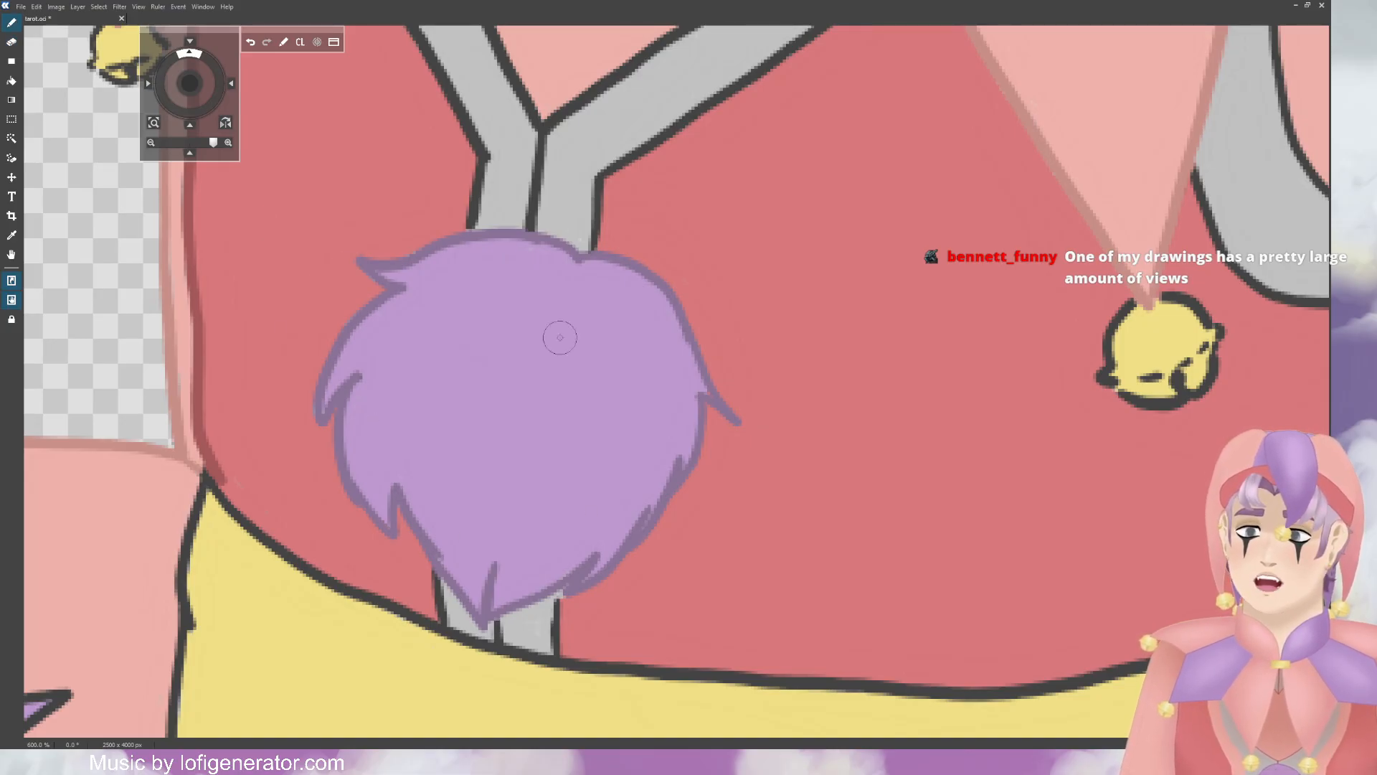
Step: Recolor the outline of the uppermost purple slit on the puffed sleeve of the staff-holding arm in muted dark purple
{"action": "key", "text": "ctrl+minus"}
{"action": "key", "text": "ctrl+minus"}
{"action": "key", "text": "ctrl+minus"}
{"action": "key", "text": "ctrl+minus"}
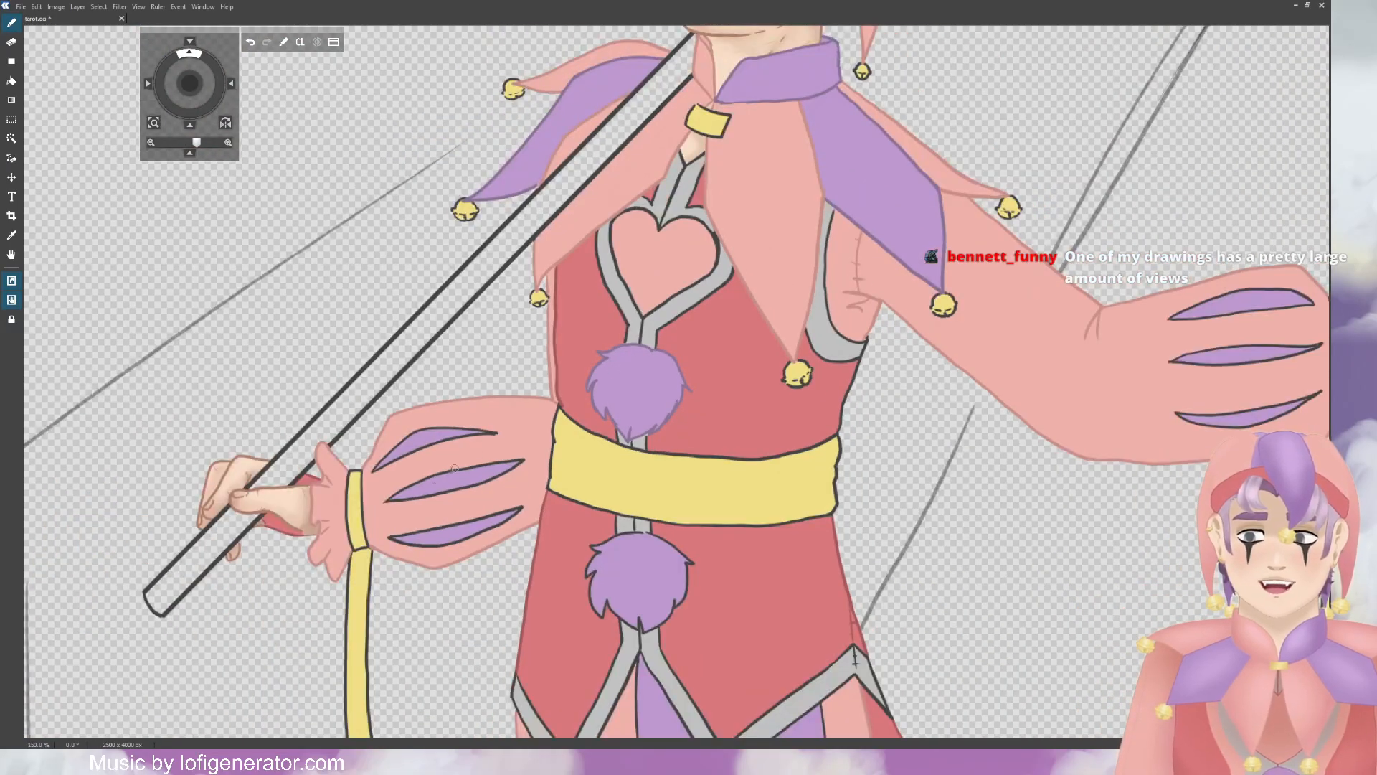
{"action": "key", "text": "ctrl+plus"}
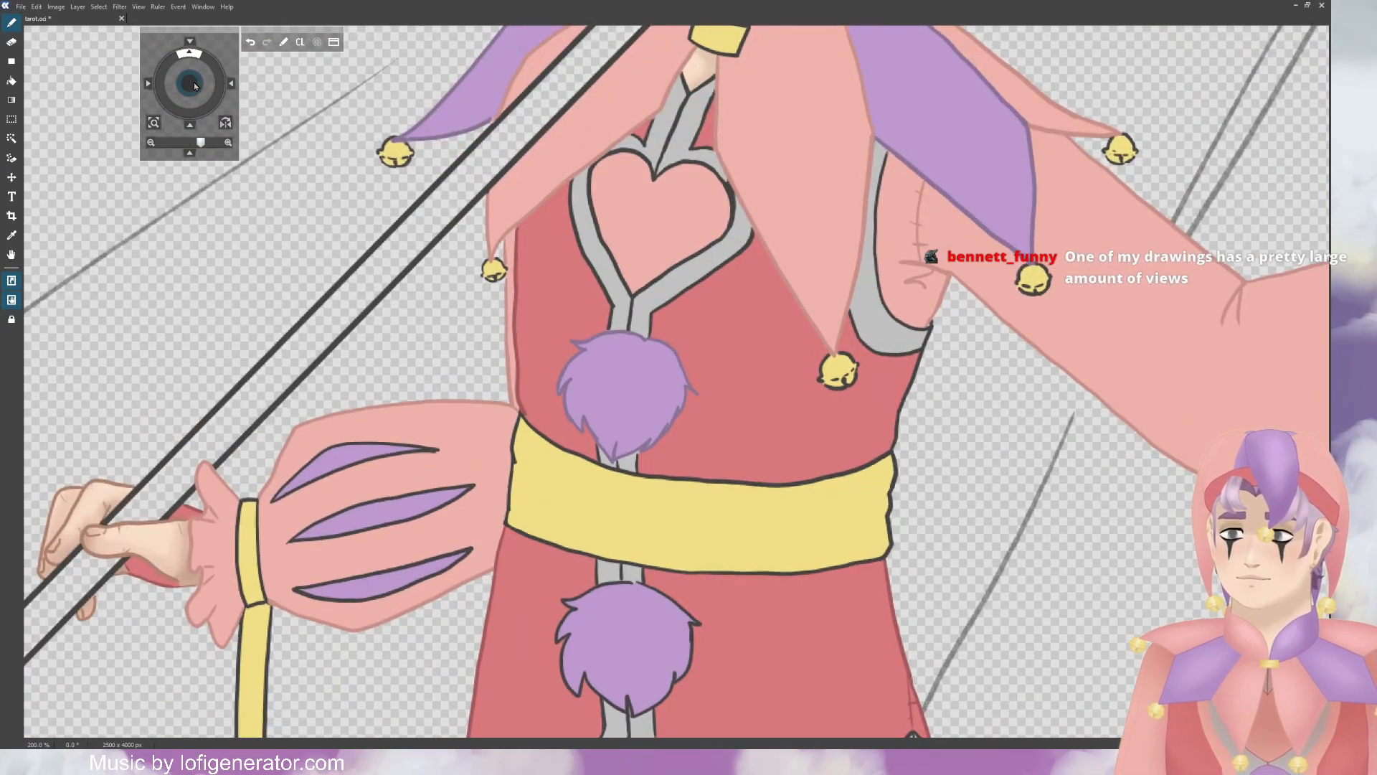
{"action": "left_click_drag", "start_coordinate": [240, 329], "coordinate": [437, 206]}
{"action": "key", "text": "ctrl+minus"}
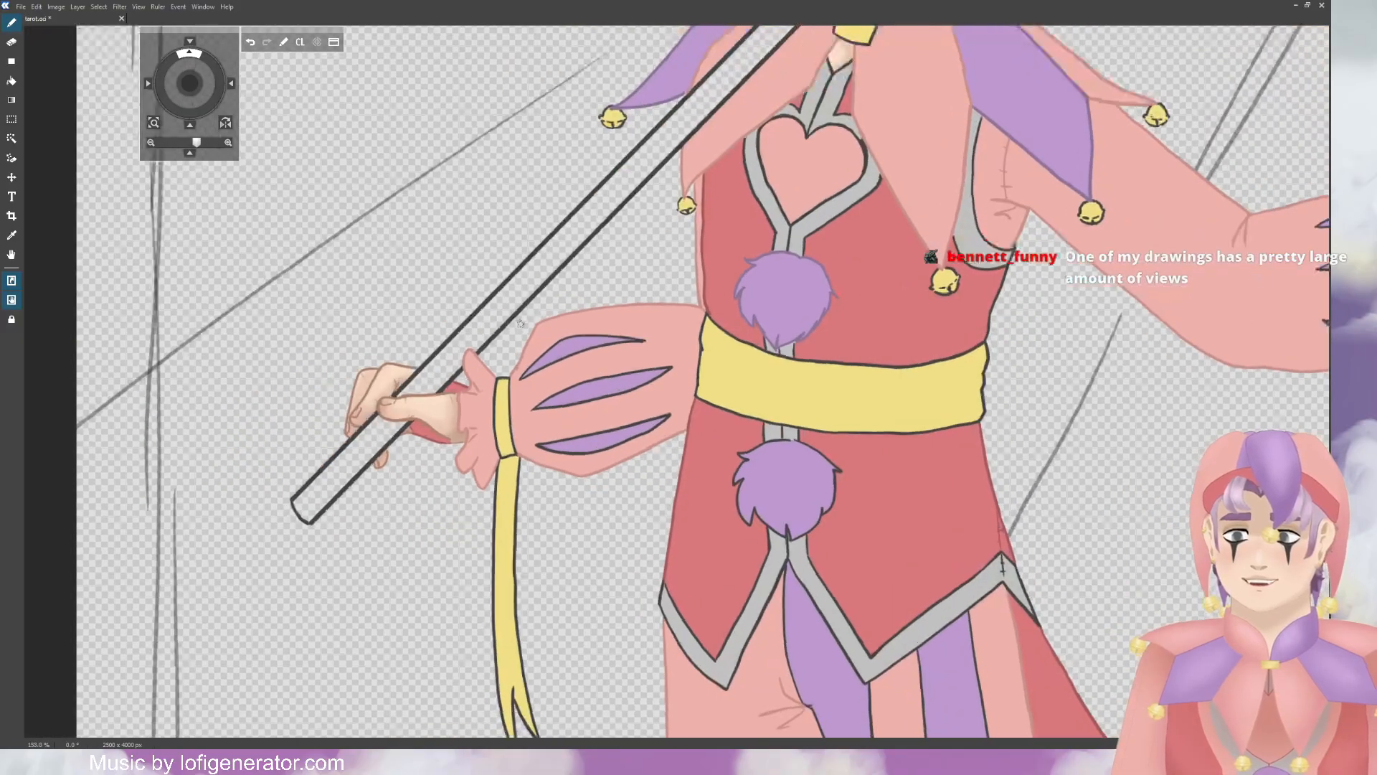
{"action": "key", "text": "ctrl+plus"}
{"action": "key", "text": "ctrl+plus"}
{"action": "left_click", "coordinate": [228, 142]}
{"action": "left_click_drag", "start_coordinate": [195, 93], "coordinate": [327, 79]}
{"action": "mouse_move", "coordinate": [434, 314]}
{"action": "left_mouse_down"}
{"action": "mouse_move", "coordinate": [395, 360]}
{"action": "mouse_move", "coordinate": [431, 310]}
{"action": "mouse_move", "coordinate": [477, 319]}
{"action": "mouse_move", "coordinate": [535, 291]}
{"action": "mouse_move", "coordinate": [430, 309]}
{"action": "mouse_move", "coordinate": [498, 260]}
{"action": "mouse_move", "coordinate": [622, 245]}
{"action": "mouse_move", "coordinate": [545, 283]}
{"action": "mouse_move", "coordinate": [665, 264]}
{"action": "mouse_move", "coordinate": [684, 245]}
{"action": "left_mouse_up"}
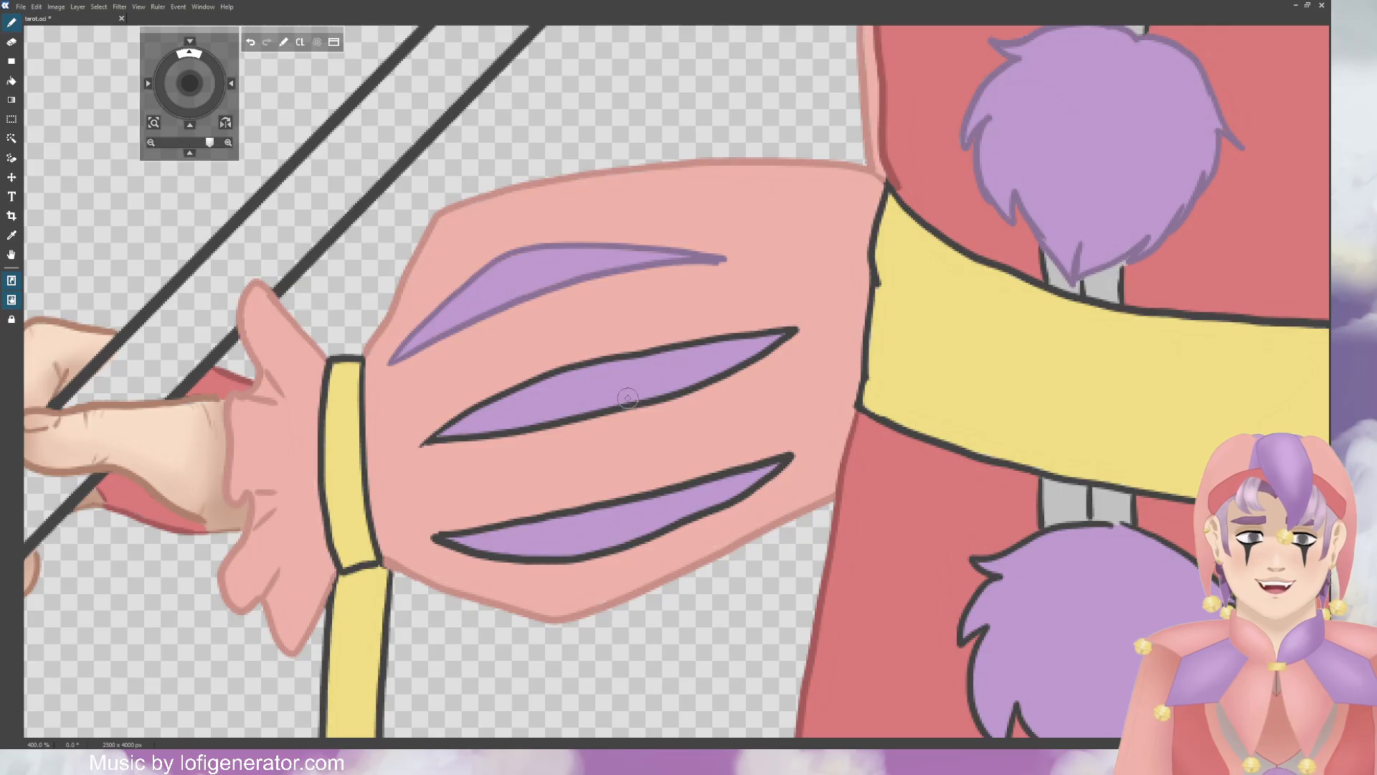
Step: Recolor the outlines of the middle and lowest purple slits on the staff-holding arm's sleeve in muted dark purple
{"action": "mouse_move", "coordinate": [628, 398]}
{"action": "left_mouse_down"}
{"action": "mouse_move", "coordinate": [502, 433]}
{"action": "mouse_move", "coordinate": [724, 373]}
{"action": "mouse_move", "coordinate": [796, 331]}
{"action": "mouse_move", "coordinate": [545, 376]}
{"action": "mouse_move", "coordinate": [568, 368]}
{"action": "mouse_move", "coordinate": [451, 433]}
{"action": "mouse_move", "coordinate": [502, 434]}
{"action": "left_mouse_up"}
{"action": "left_click_drag", "start_coordinate": [502, 434], "coordinate": [451, 435]}
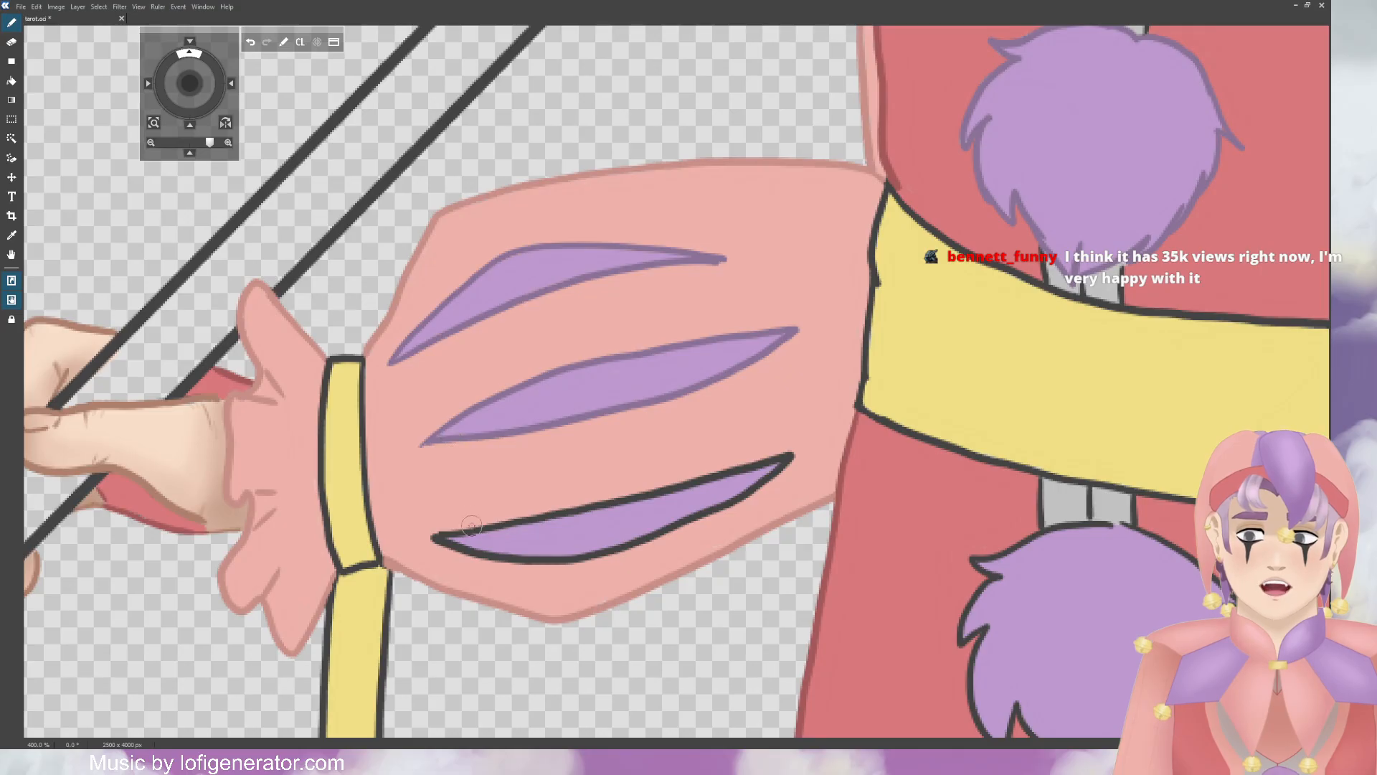
{"action": "mouse_move", "coordinate": [472, 525]}
{"action": "left_mouse_down"}
{"action": "mouse_move", "coordinate": [429, 538]}
{"action": "mouse_move", "coordinate": [491, 552]}
{"action": "mouse_move", "coordinate": [453, 536]}
{"action": "mouse_move", "coordinate": [657, 494]}
{"action": "mouse_move", "coordinate": [612, 511]}
{"action": "mouse_move", "coordinate": [780, 457]}
{"action": "mouse_move", "coordinate": [722, 506]}
{"action": "mouse_move", "coordinate": [571, 561]}
{"action": "left_mouse_up"}
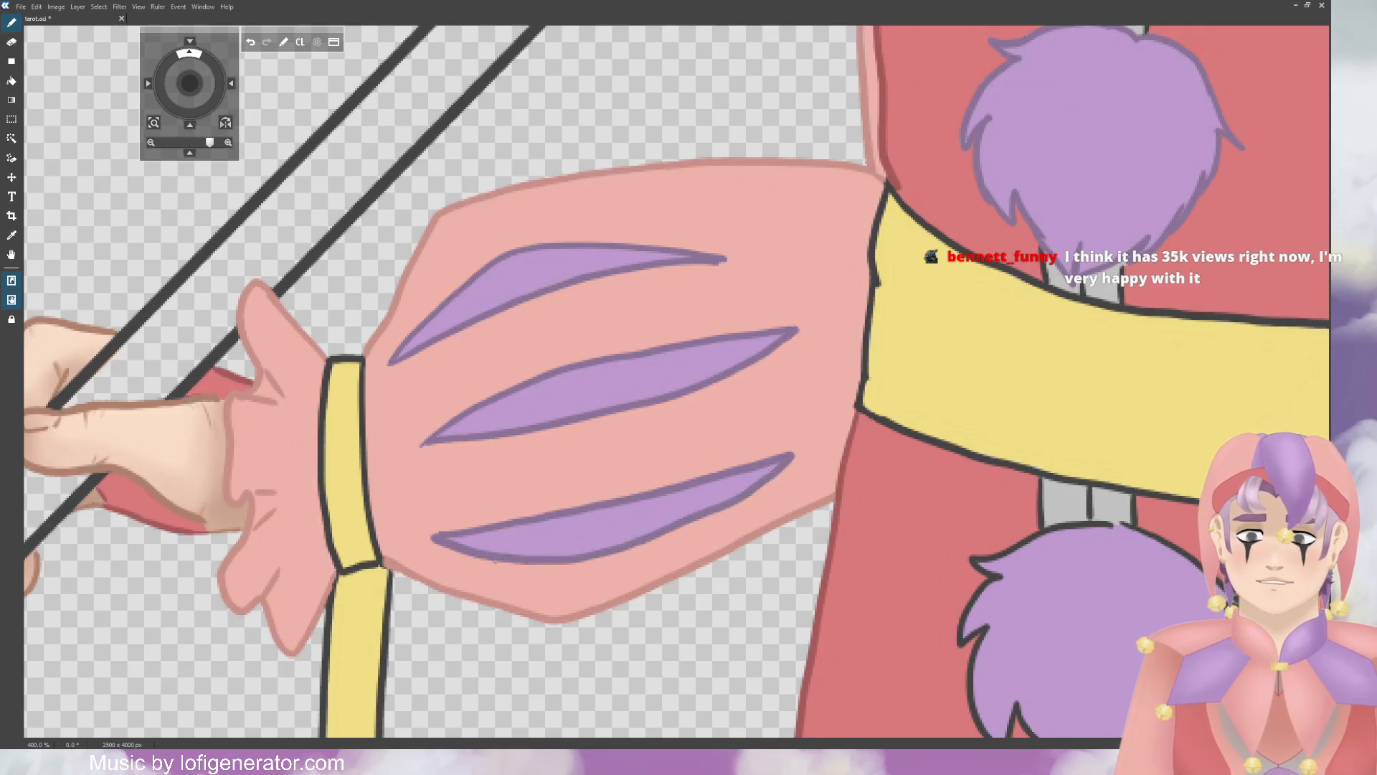
Step: Recolor the whole outline and fur tufts of the purple pompom below the yellow belt in muted dark purple
{"action": "left_click_drag", "start_coordinate": [189, 82], "coordinate": [144, 53]}
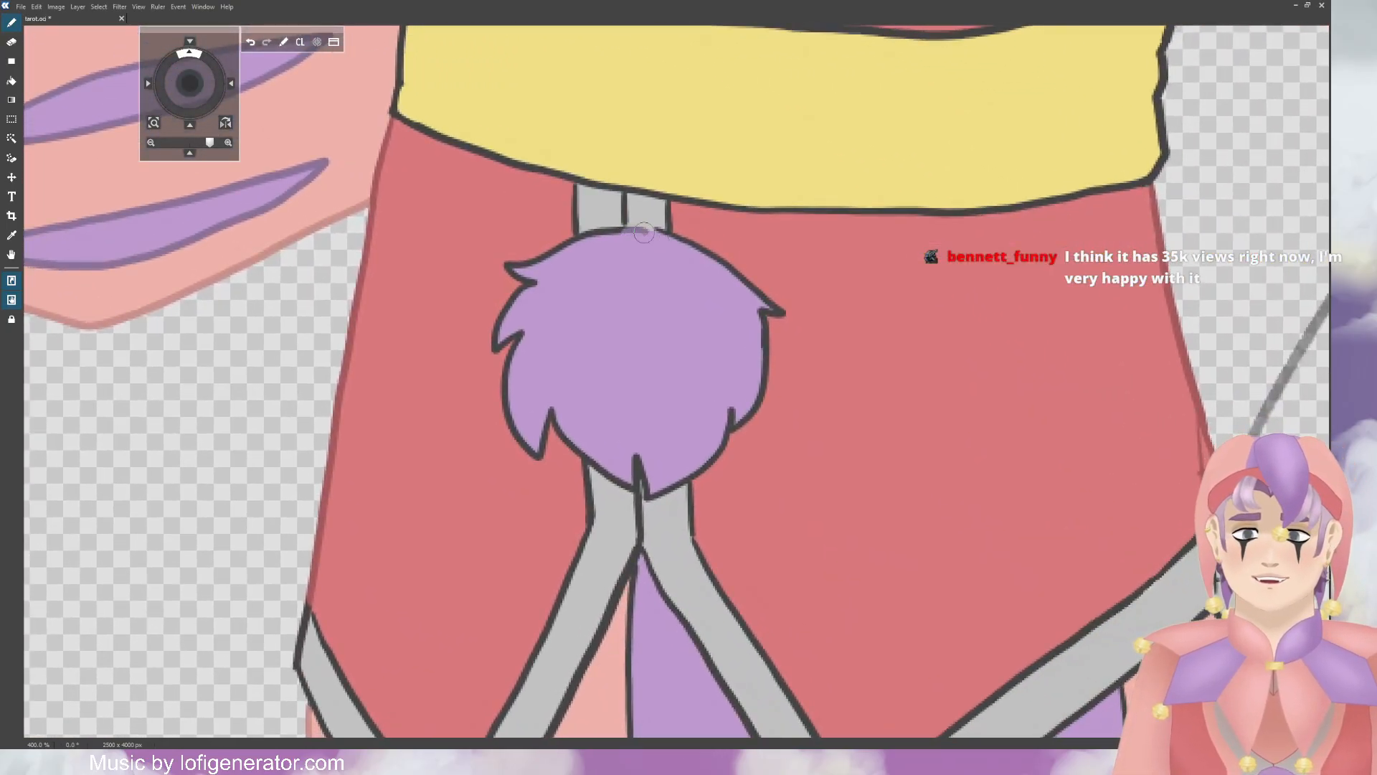
{"action": "left_click_drag", "start_coordinate": [603, 228], "coordinate": [506, 266]}
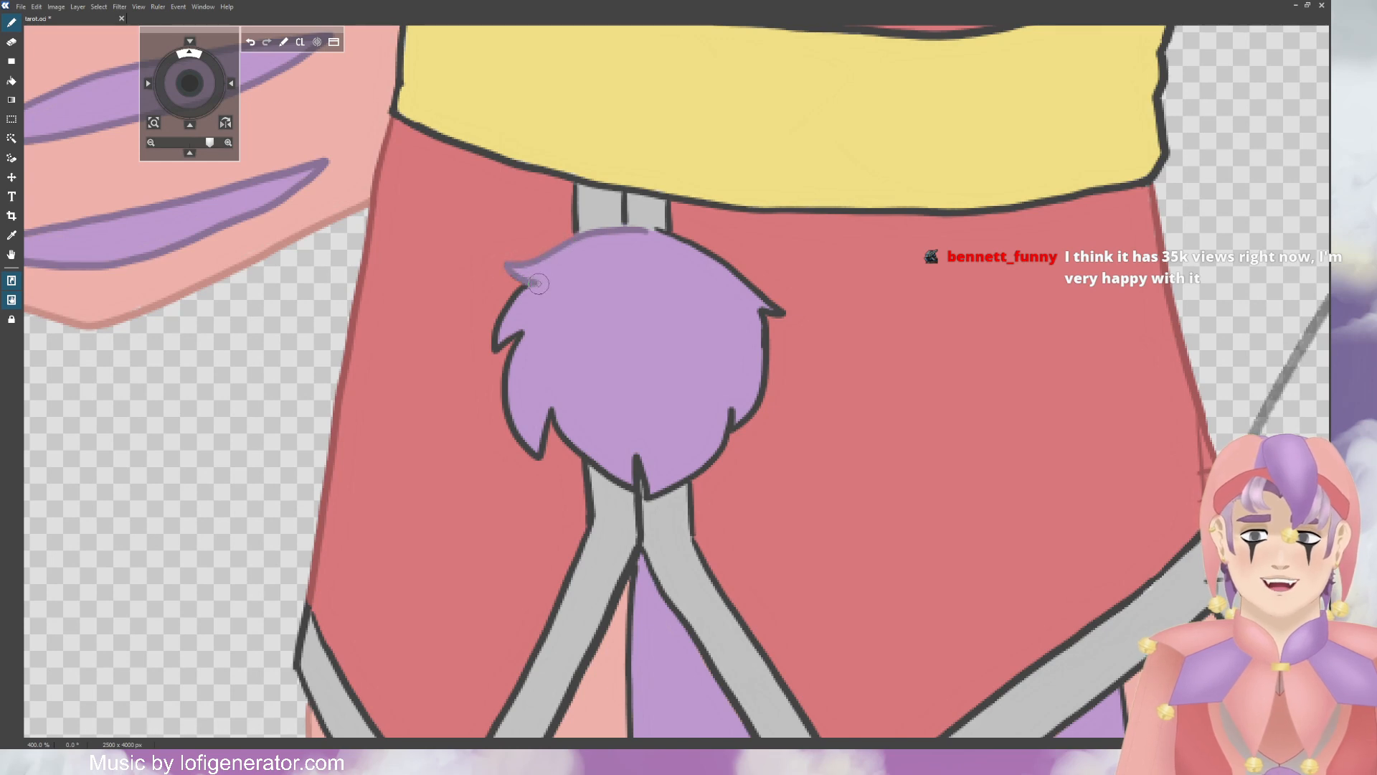
{"action": "mouse_move", "coordinate": [514, 326]}
{"action": "left_mouse_down"}
{"action": "mouse_move", "coordinate": [518, 433]}
{"action": "mouse_move", "coordinate": [538, 441]}
{"action": "mouse_move", "coordinate": [559, 423]}
{"action": "mouse_move", "coordinate": [637, 482]}
{"action": "left_mouse_up"}
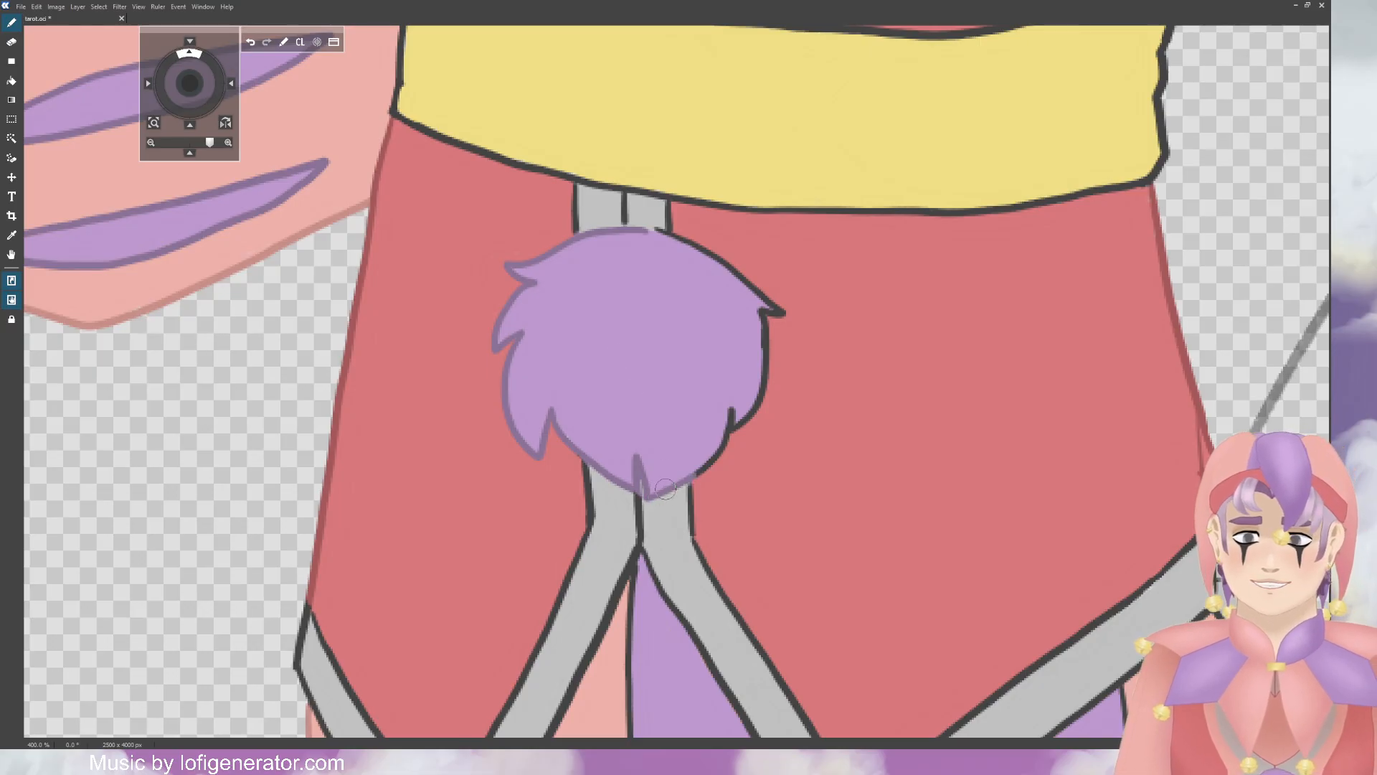
{"action": "mouse_move", "coordinate": [686, 472]}
{"action": "left_mouse_down"}
{"action": "mouse_move", "coordinate": [729, 416]}
{"action": "mouse_move", "coordinate": [762, 401]}
{"action": "mouse_move", "coordinate": [759, 311]}
{"action": "mouse_move", "coordinate": [782, 310]}
{"action": "mouse_move", "coordinate": [711, 255]}
{"action": "left_mouse_up"}
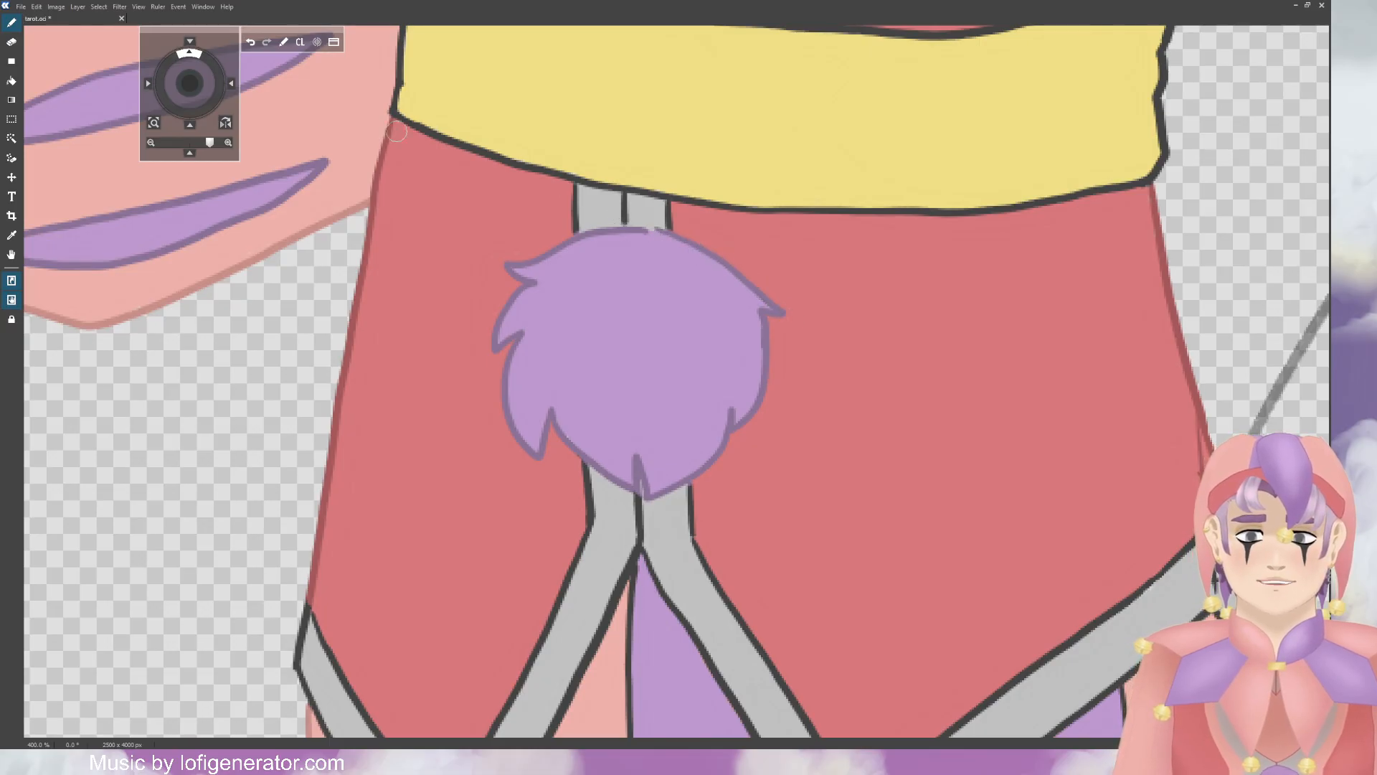
Step: Recolor the outline of the uppermost purple slit on the outstretched arm's puffed sleeve in muted dark purple
{"action": "left_click_drag", "start_coordinate": [190, 84], "coordinate": [169, 170]}
{"action": "scroll", "coordinate": [547, 224], "scroll_direction": "down", "scroll_amount": 3}
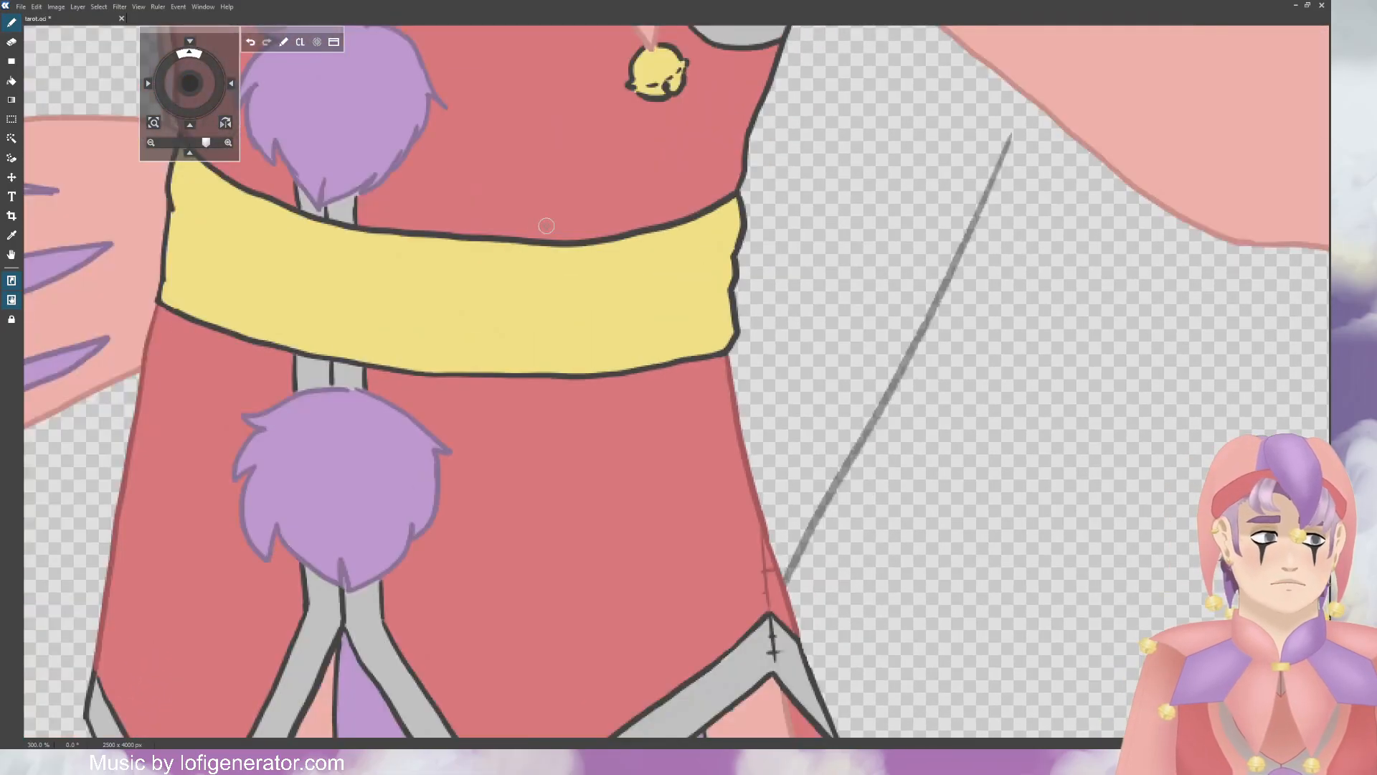
{"action": "scroll", "coordinate": [590, 196], "scroll_direction": "down", "scroll_amount": 2}
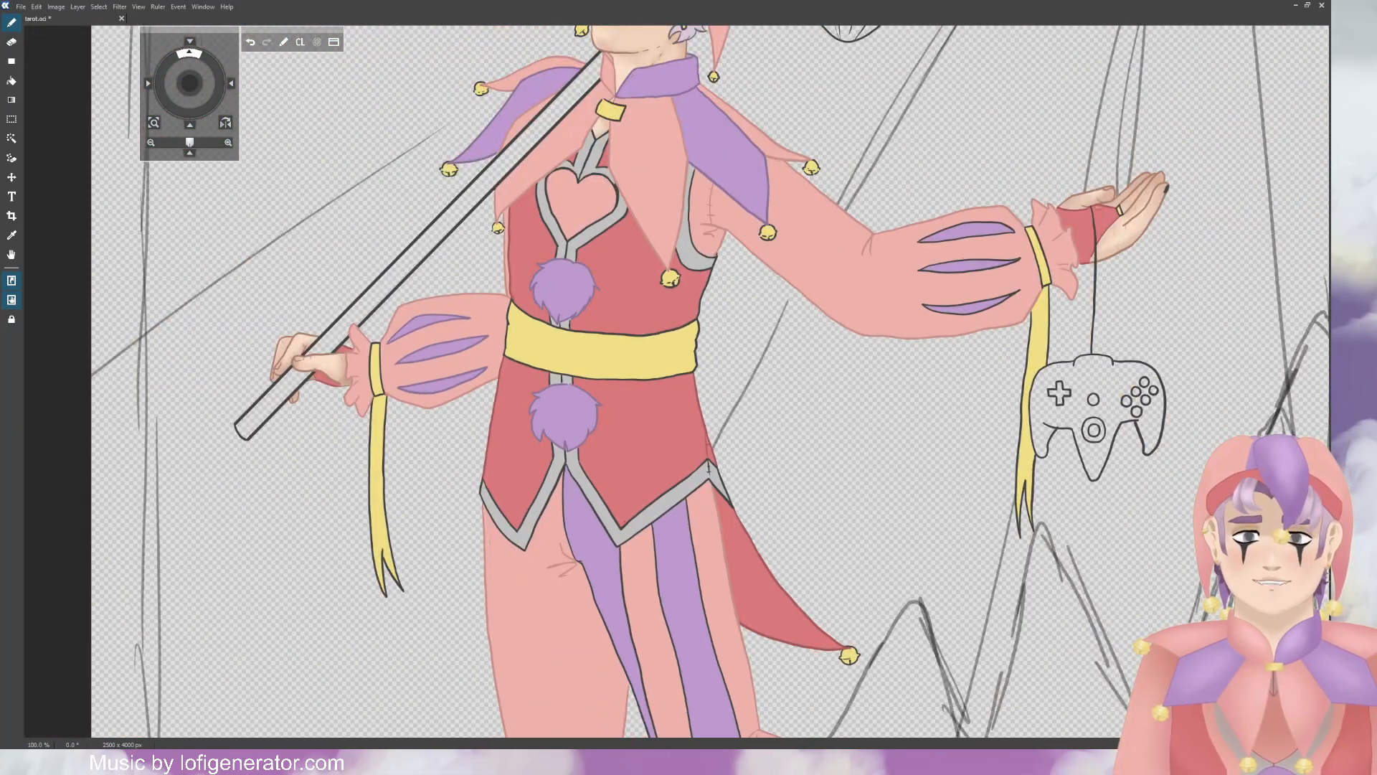
{"action": "scroll", "coordinate": [565, 134], "scroll_direction": "down", "scroll_amount": 1}
{"action": "left_click_drag", "start_coordinate": [190, 100], "coordinate": [164, 90]}
{"action": "scroll", "coordinate": [699, 365], "scroll_direction": "up", "scroll_amount": 5}
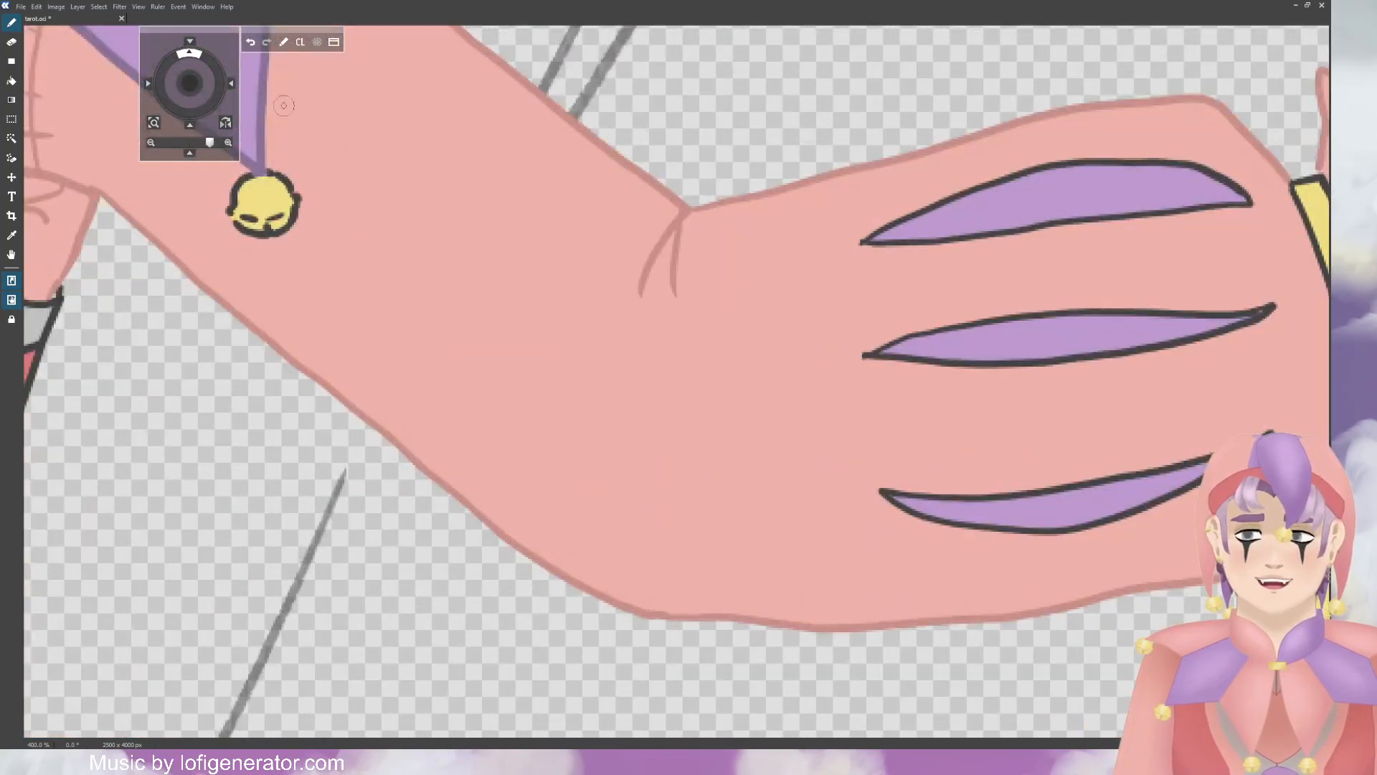
{"action": "left_click_drag", "start_coordinate": [242, 100], "coordinate": [138, 108]}
{"action": "mouse_move", "coordinate": [495, 289]}
{"action": "left_mouse_down"}
{"action": "mouse_move", "coordinate": [576, 241]}
{"action": "mouse_move", "coordinate": [520, 270]}
{"action": "mouse_move", "coordinate": [701, 208]}
{"action": "mouse_move", "coordinate": [687, 205]}
{"action": "mouse_move", "coordinate": [856, 218]}
{"action": "mouse_move", "coordinate": [886, 242]}
{"action": "mouse_move", "coordinate": [527, 288]}
{"action": "left_mouse_up"}
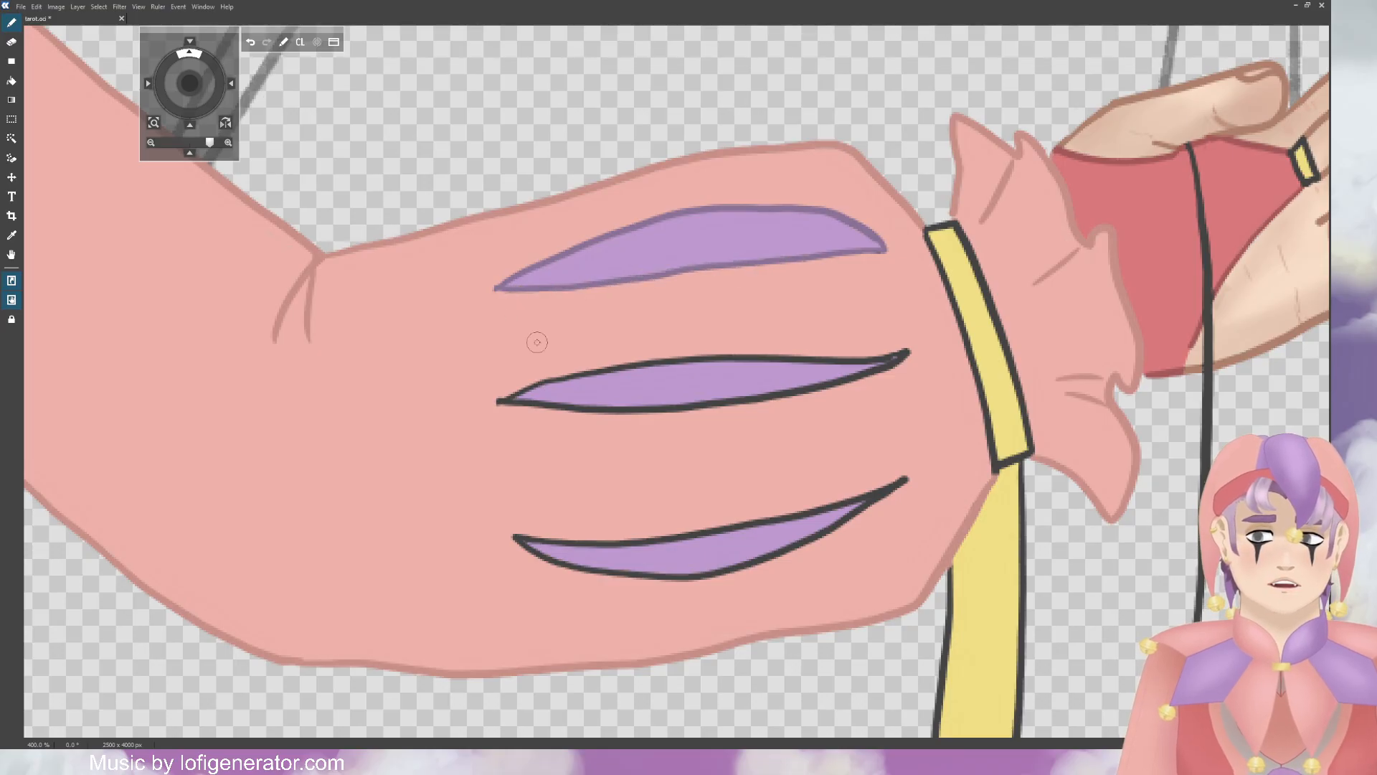
Step: Recolor the outlines of the middle and lowest purple slits on the outstretched arm's sleeve in muted dark purple, covering the remaining dark gaps
{"action": "mouse_move", "coordinate": [515, 385]}
{"action": "left_mouse_down"}
{"action": "mouse_move", "coordinate": [586, 409]}
{"action": "mouse_move", "coordinate": [652, 409]}
{"action": "mouse_move", "coordinate": [857, 375]}
{"action": "mouse_move", "coordinate": [908, 352]}
{"action": "mouse_move", "coordinate": [810, 352]}
{"action": "mouse_move", "coordinate": [853, 367]}
{"action": "mouse_move", "coordinate": [698, 366]}
{"action": "left_mouse_up"}
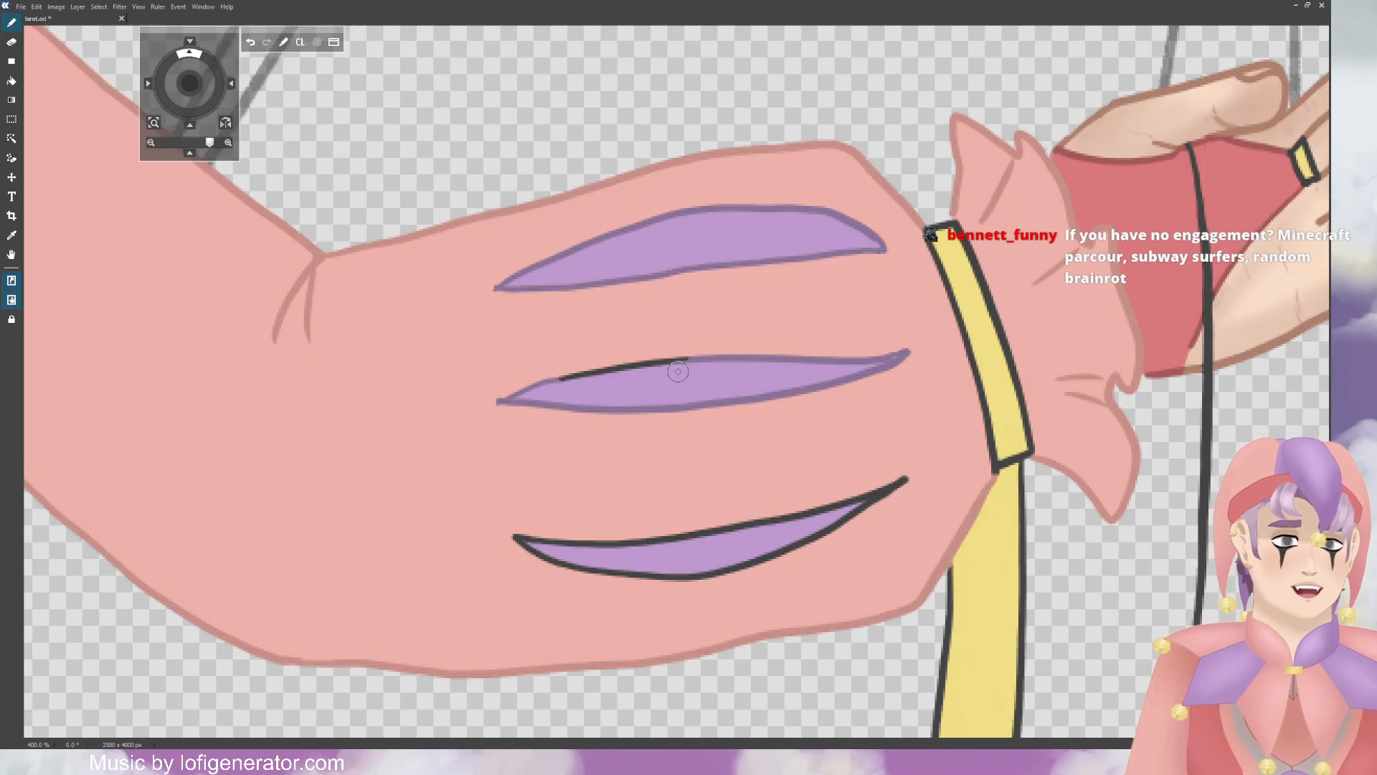
{"action": "left_click_drag", "start_coordinate": [614, 373], "coordinate": [570, 377]}
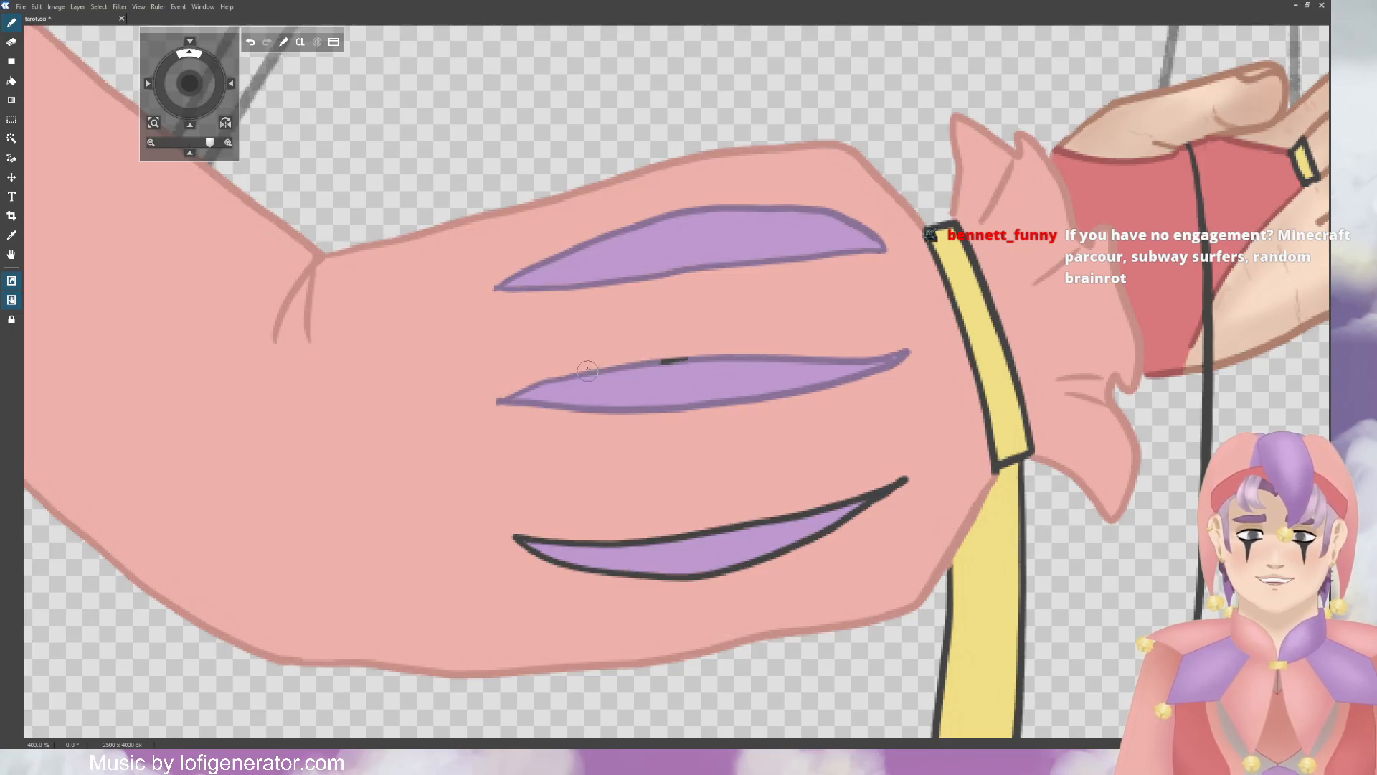
{"action": "left_click_drag", "start_coordinate": [687, 359], "coordinate": [659, 362]}
{"action": "mouse_move", "coordinate": [514, 535]}
{"action": "left_mouse_down"}
{"action": "mouse_move", "coordinate": [569, 552]}
{"action": "mouse_move", "coordinate": [628, 542]}
{"action": "left_mouse_up"}
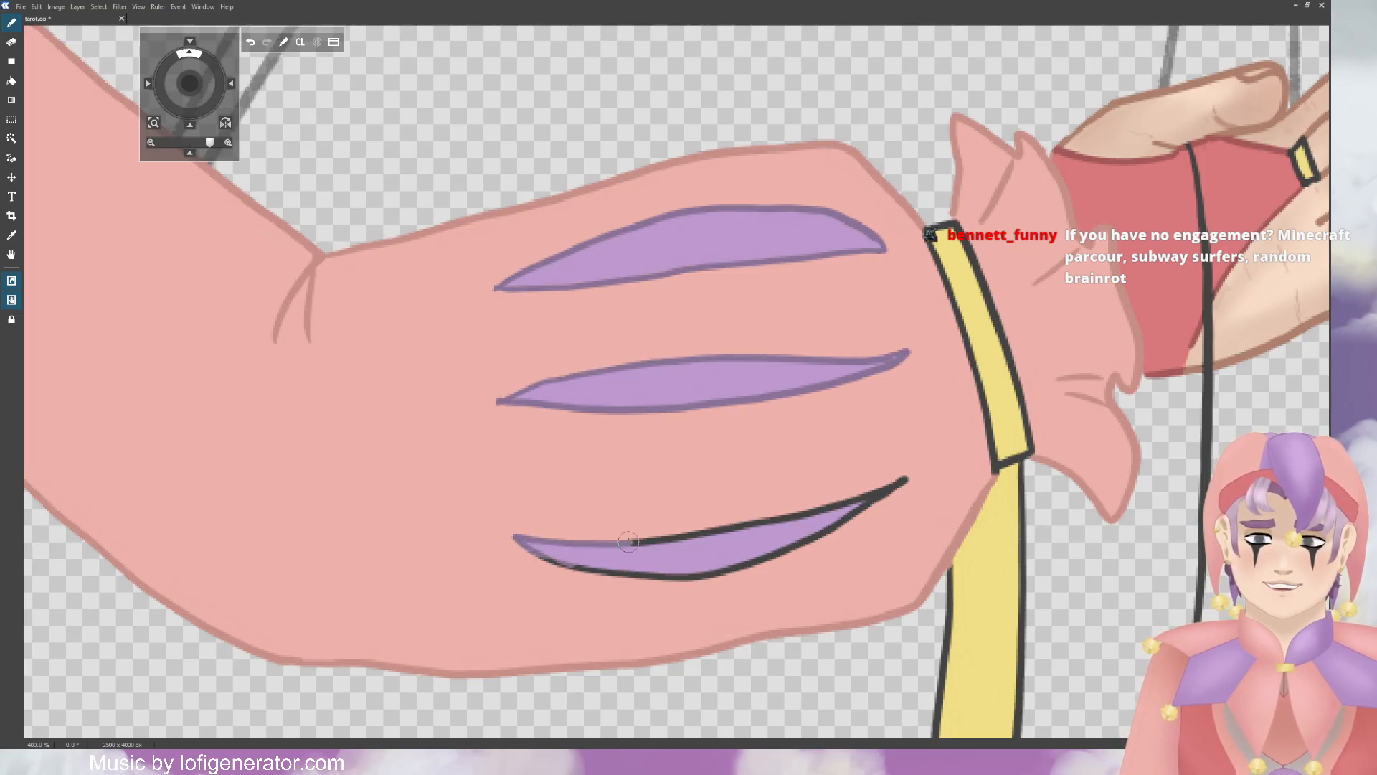
{"action": "mouse_move", "coordinate": [569, 574]}
{"action": "left_mouse_down"}
{"action": "mouse_move", "coordinate": [714, 575]}
{"action": "mouse_move", "coordinate": [898, 483]}
{"action": "mouse_move", "coordinate": [682, 538]}
{"action": "left_mouse_up"}
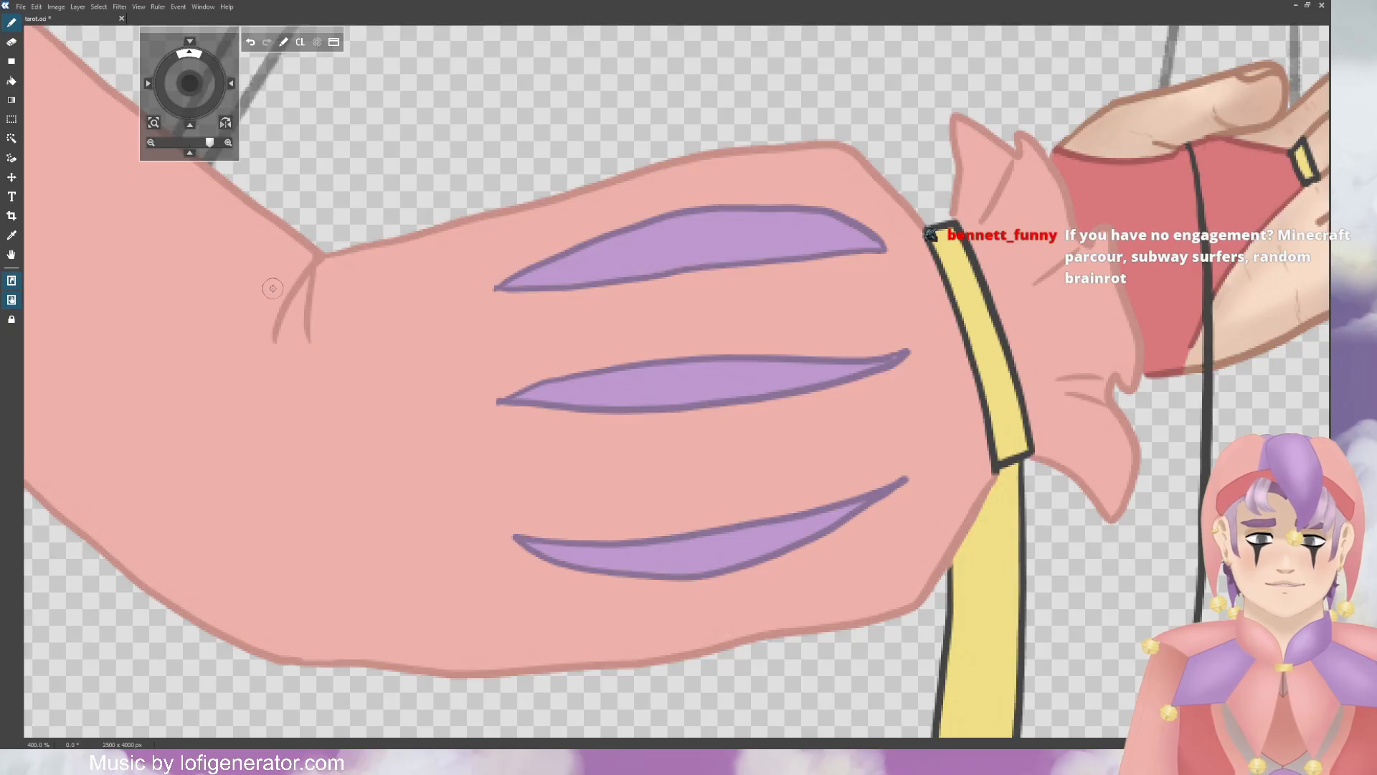
{"action": "left_click_drag", "start_coordinate": [210, 143], "coordinate": [183, 143]}
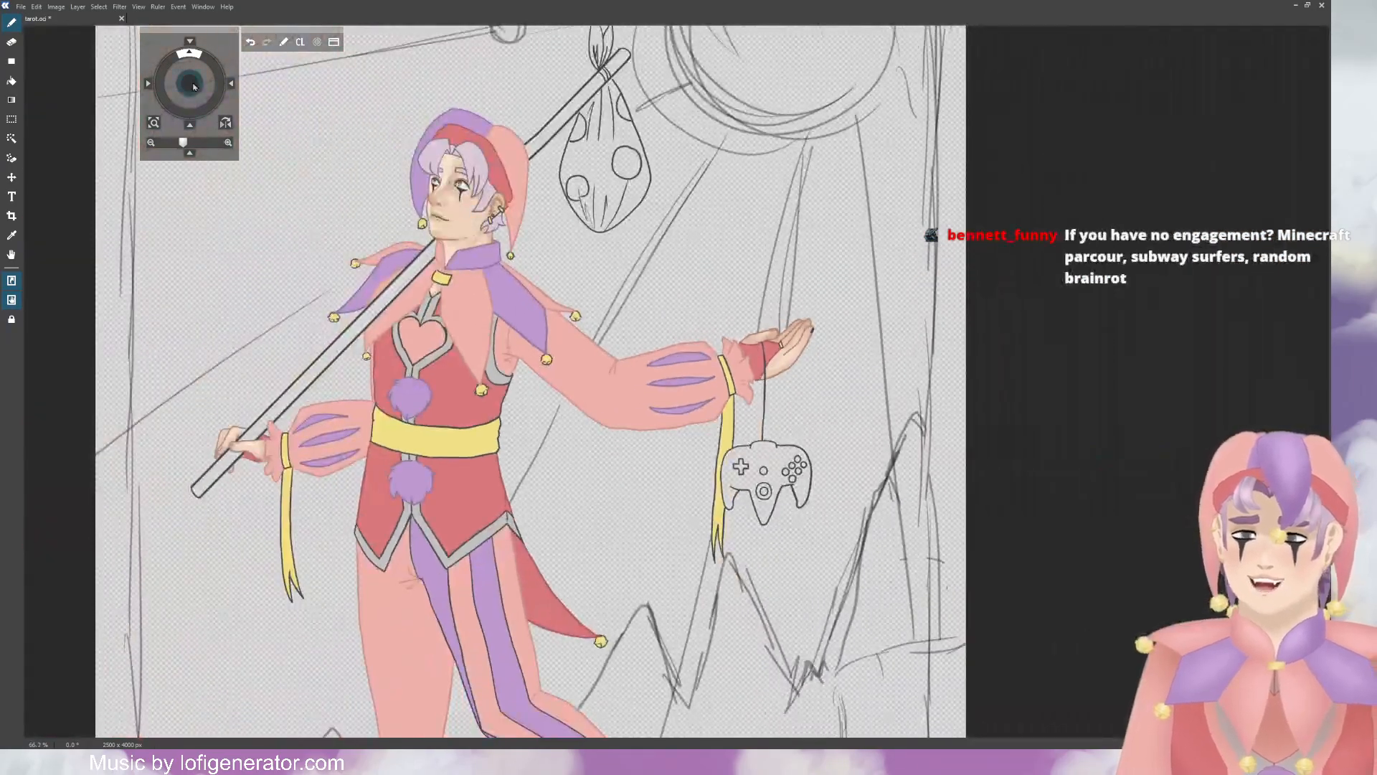
Step: Recolor the edge of the narrow purple trouser stripe from the grey vest hem past the hip crease in muted dark purple
{"action": "left_click_drag", "start_coordinate": [193, 87], "coordinate": [269, 53]}
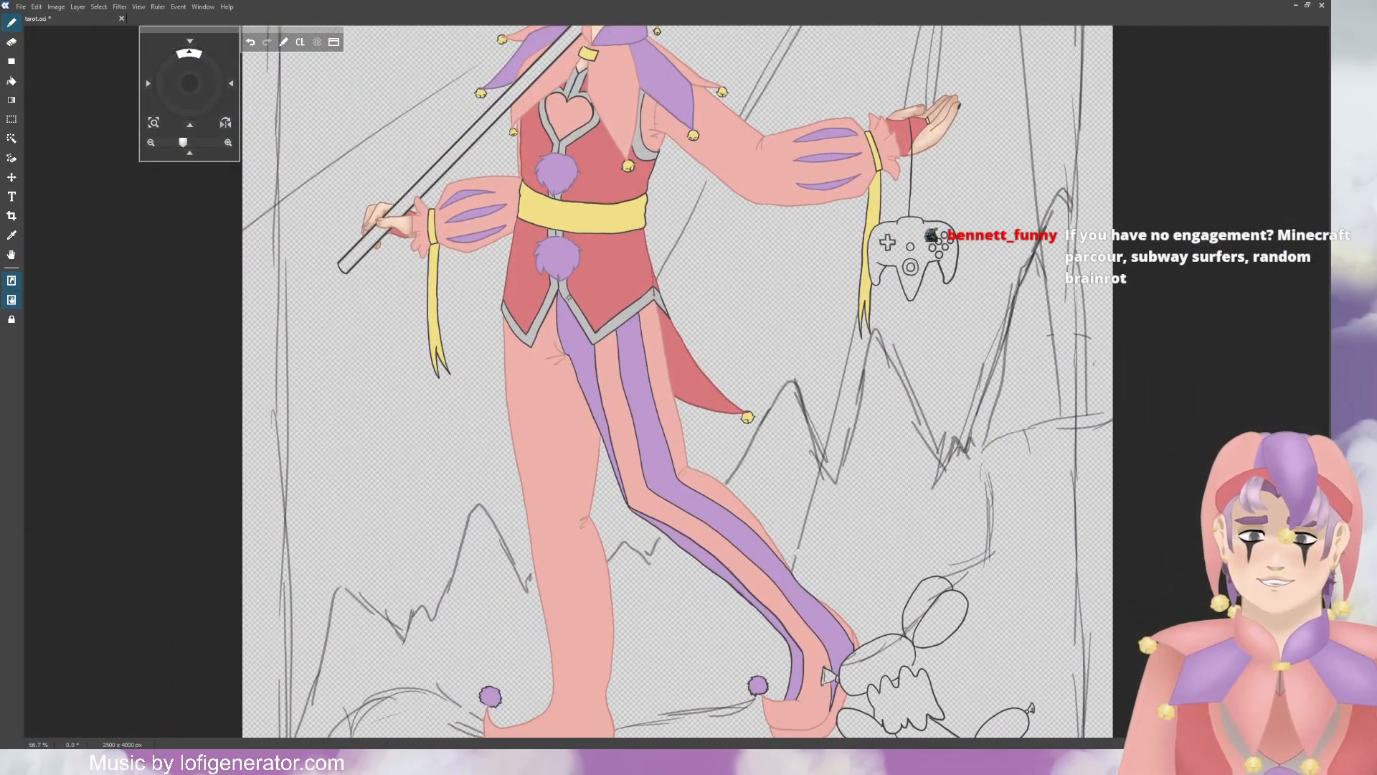
{"action": "key", "text": "ctrl+plus"}
{"action": "key", "text": "ctrl+plus"}
{"action": "key", "text": "ctrl+plus"}
{"action": "key", "text": "ctrl+plus"}
{"action": "key", "text": "ctrl+plus"}
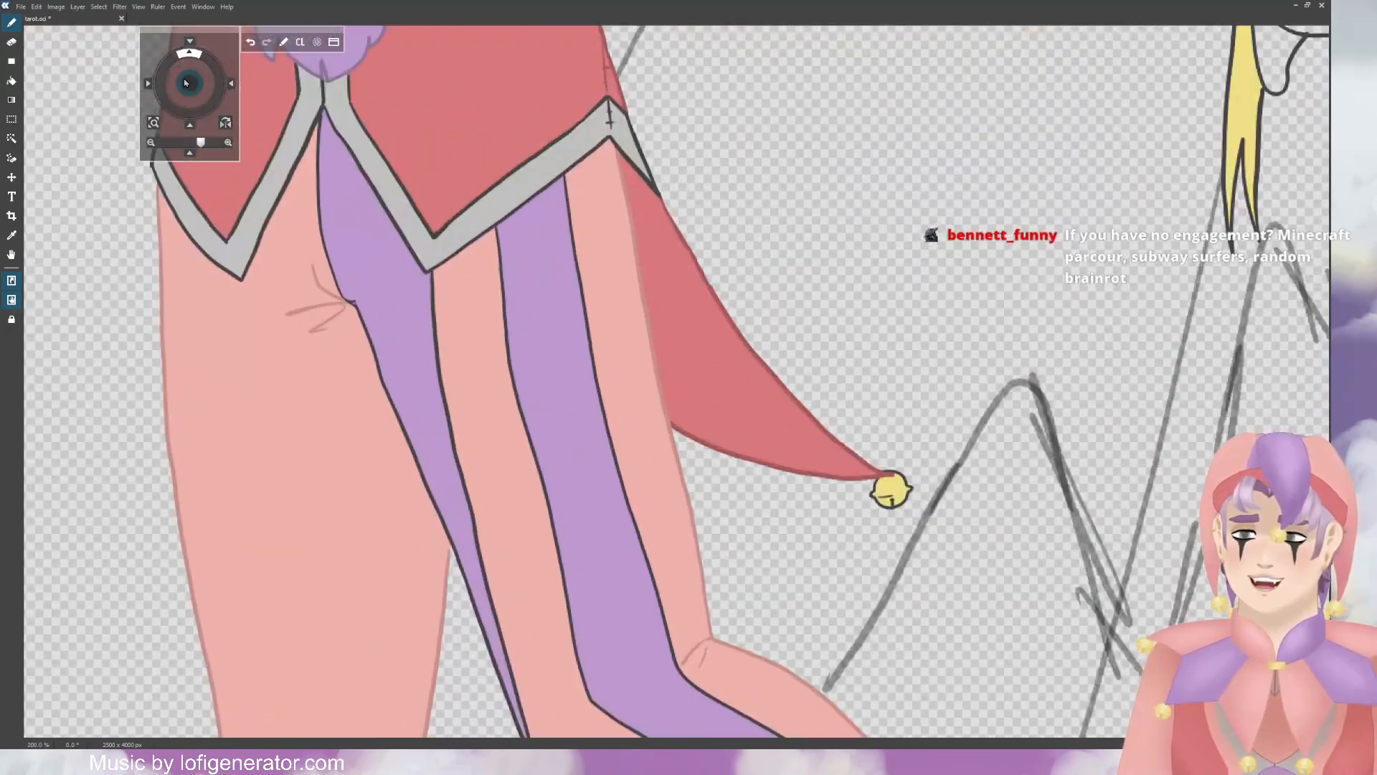
{"action": "left_click_drag", "start_coordinate": [186, 84], "coordinate": [206, 126]}
{"action": "key", "text": "ctrl+plus"}
{"action": "key", "text": "ctrl+plus"}
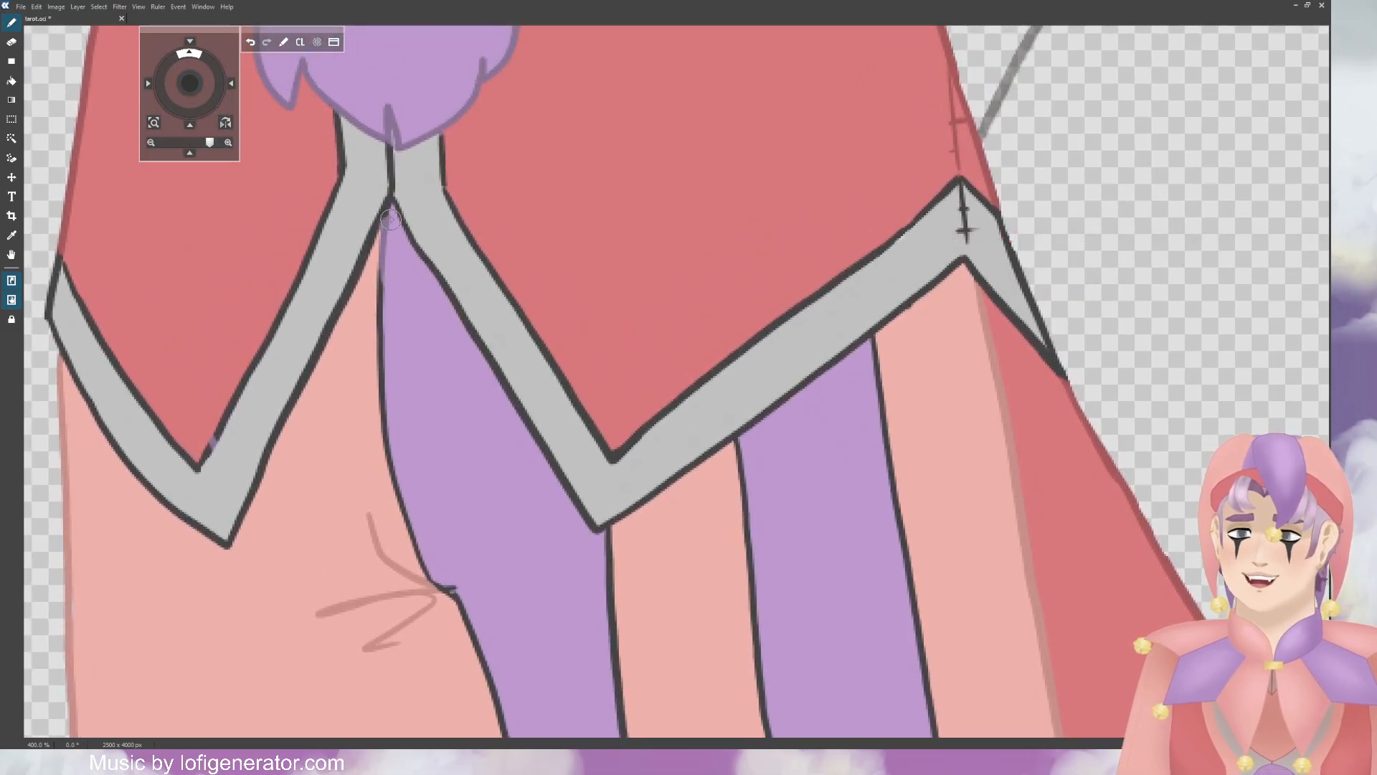
{"action": "key", "text": "e"}
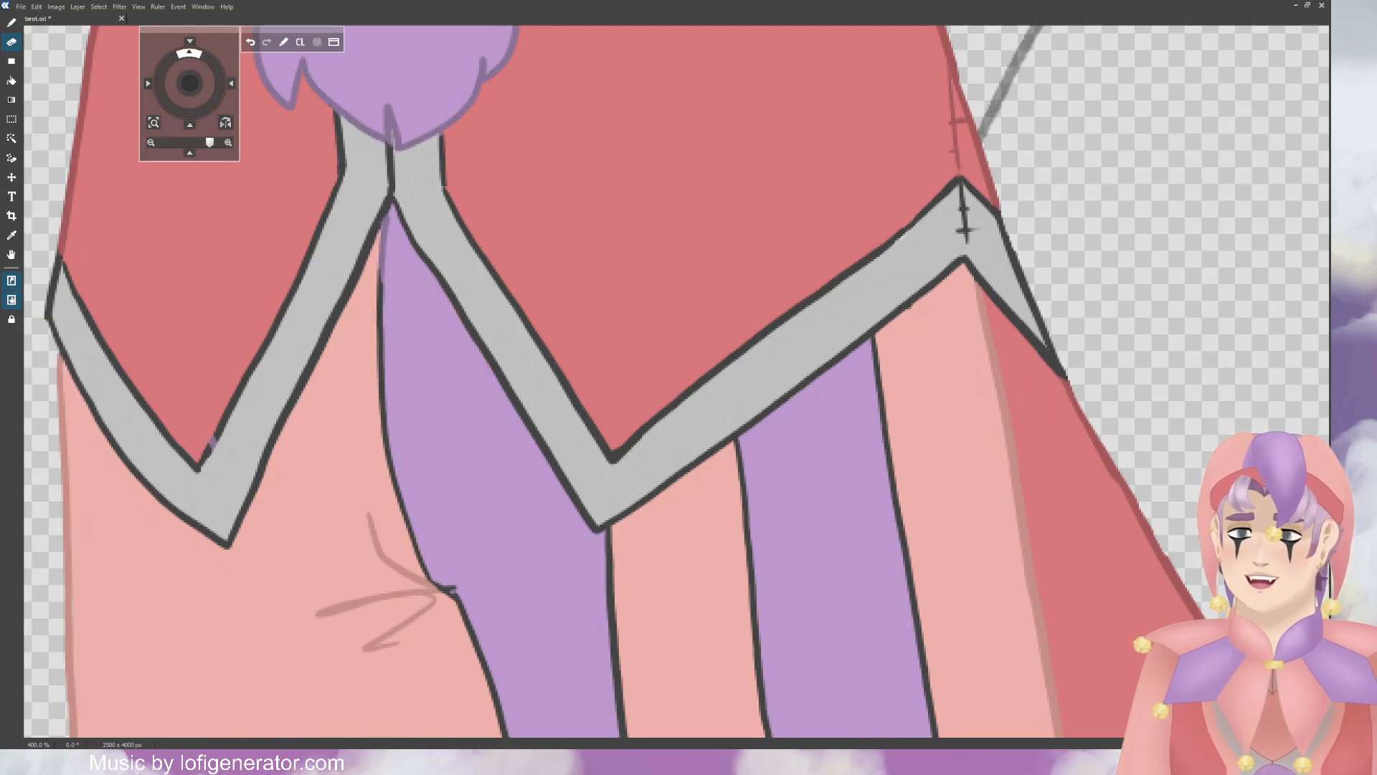
{"action": "key", "text": "b"}
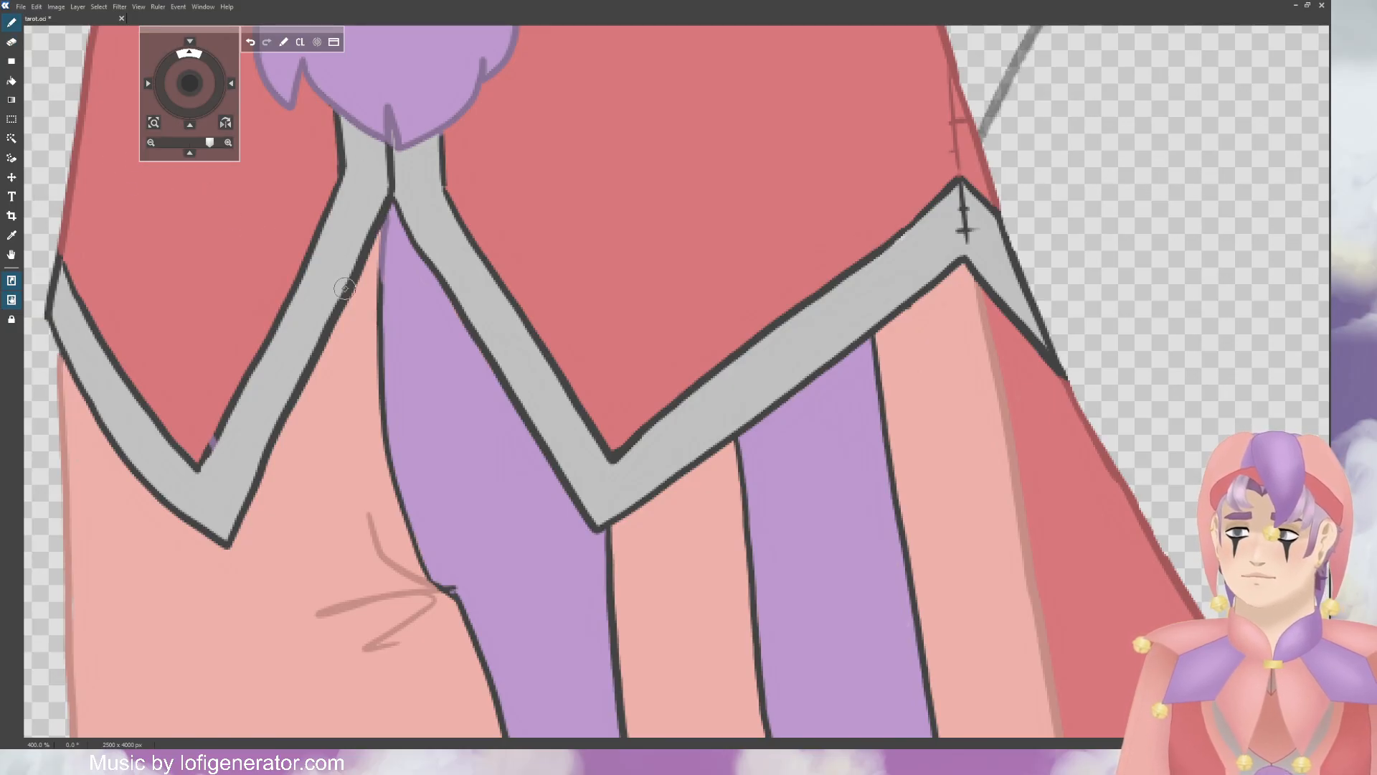
{"action": "left_click_drag", "start_coordinate": [383, 279], "coordinate": [391, 420]}
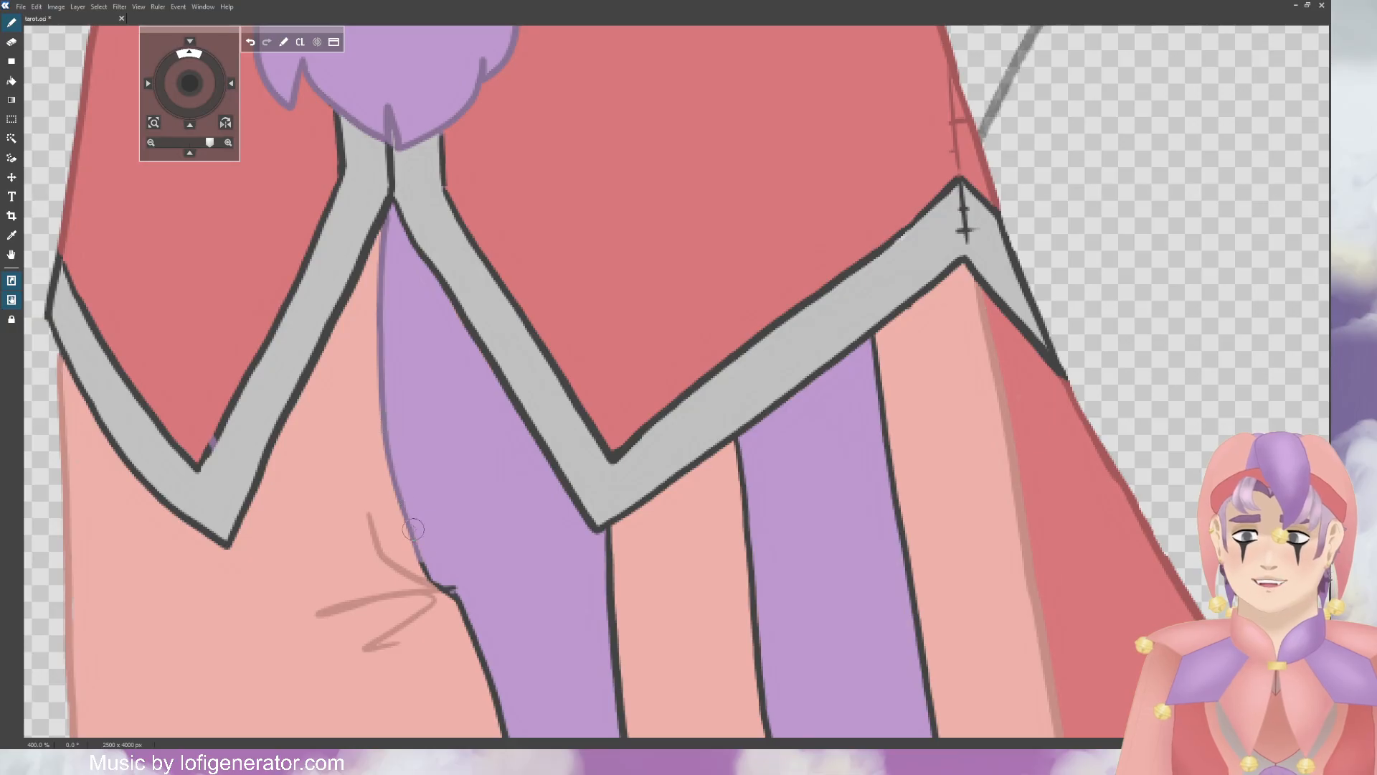
{"action": "left_click_drag", "start_coordinate": [438, 573], "coordinate": [465, 621]}
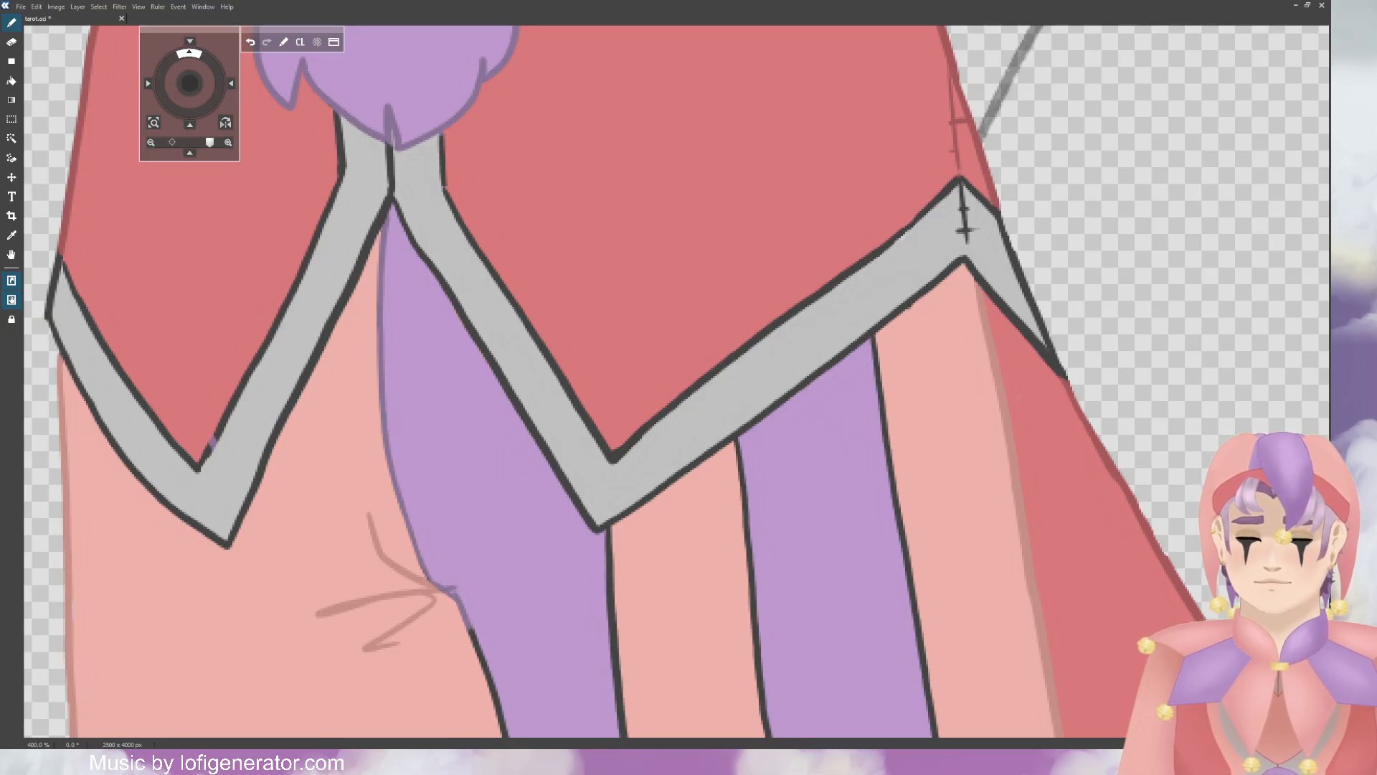
Step: Recolor both outlines of the narrow purple stripe along the thigh down to the bent knee in muted dark purple
{"action": "left_click_drag", "start_coordinate": [189, 84], "coordinate": [169, 41]}
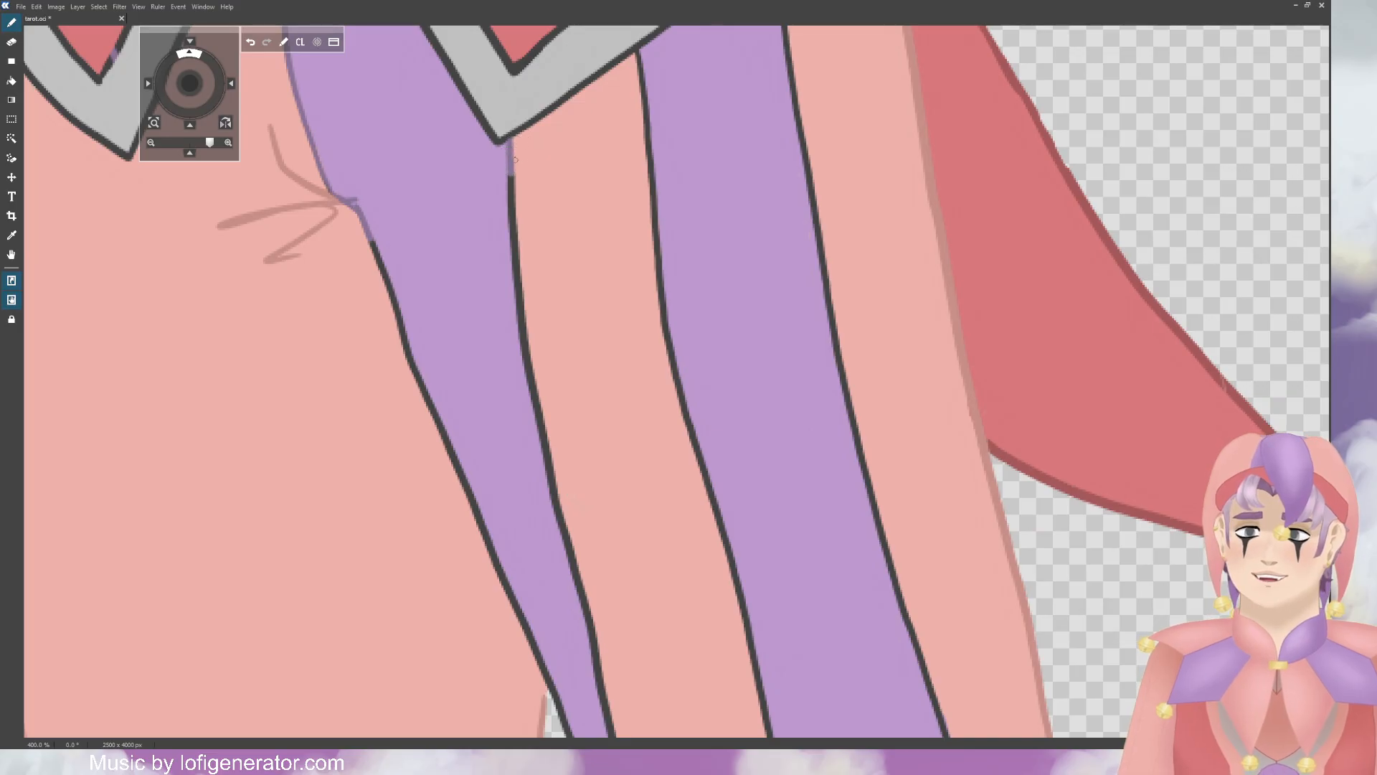
{"action": "left_click_drag", "start_coordinate": [514, 160], "coordinate": [558, 513]}
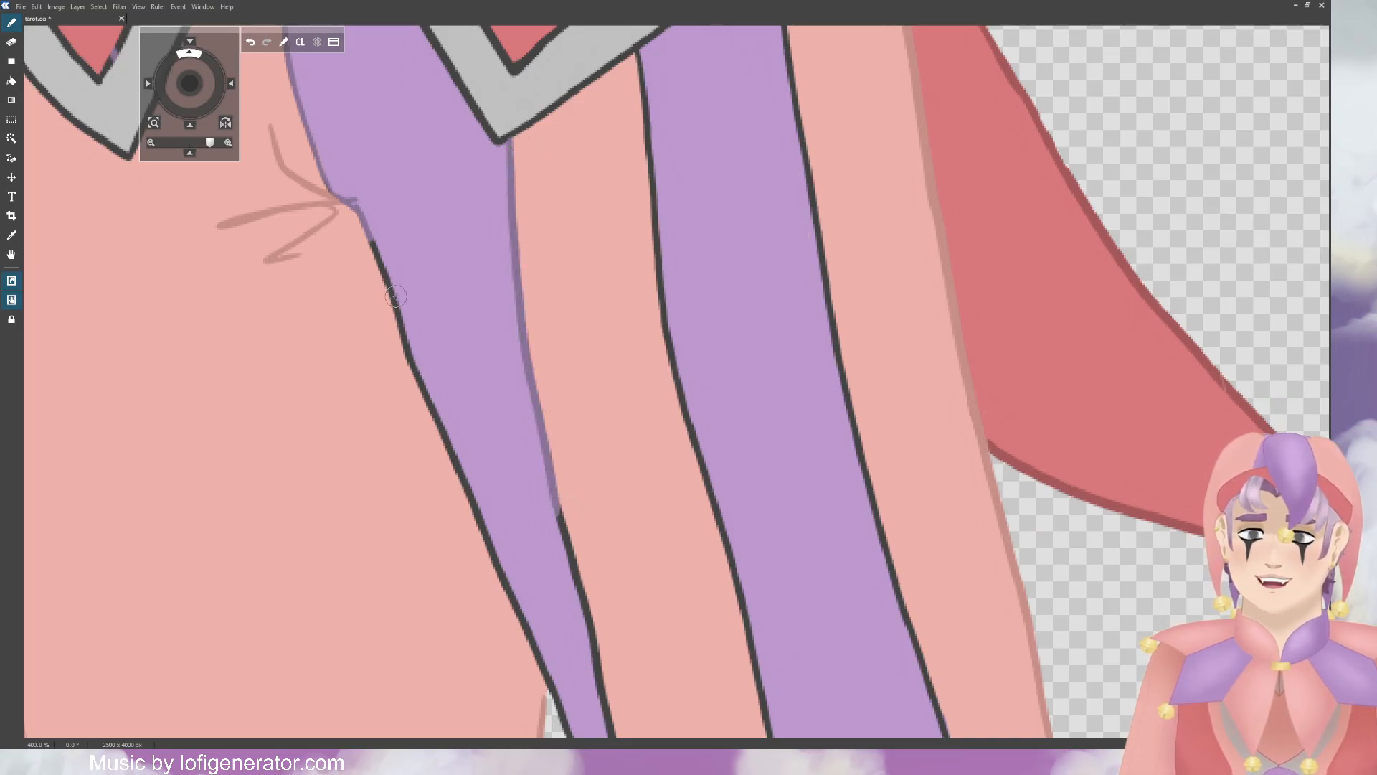
{"action": "left_click_drag", "start_coordinate": [365, 237], "coordinate": [510, 601]}
{"action": "left_click_drag", "start_coordinate": [198, 77], "coordinate": [182, 59]}
{"action": "mouse_move", "coordinate": [523, 178]}
{"action": "left_mouse_down"}
{"action": "mouse_move", "coordinate": [537, 294]}
{"action": "mouse_move", "coordinate": [574, 412]}
{"action": "left_mouse_up"}
{"action": "left_click_drag", "start_coordinate": [467, 279], "coordinate": [556, 505]}
{"action": "left_click_drag", "start_coordinate": [549, 351], "coordinate": [602, 539]}
{"action": "left_click_drag", "start_coordinate": [191, 85], "coordinate": [188, 81]}
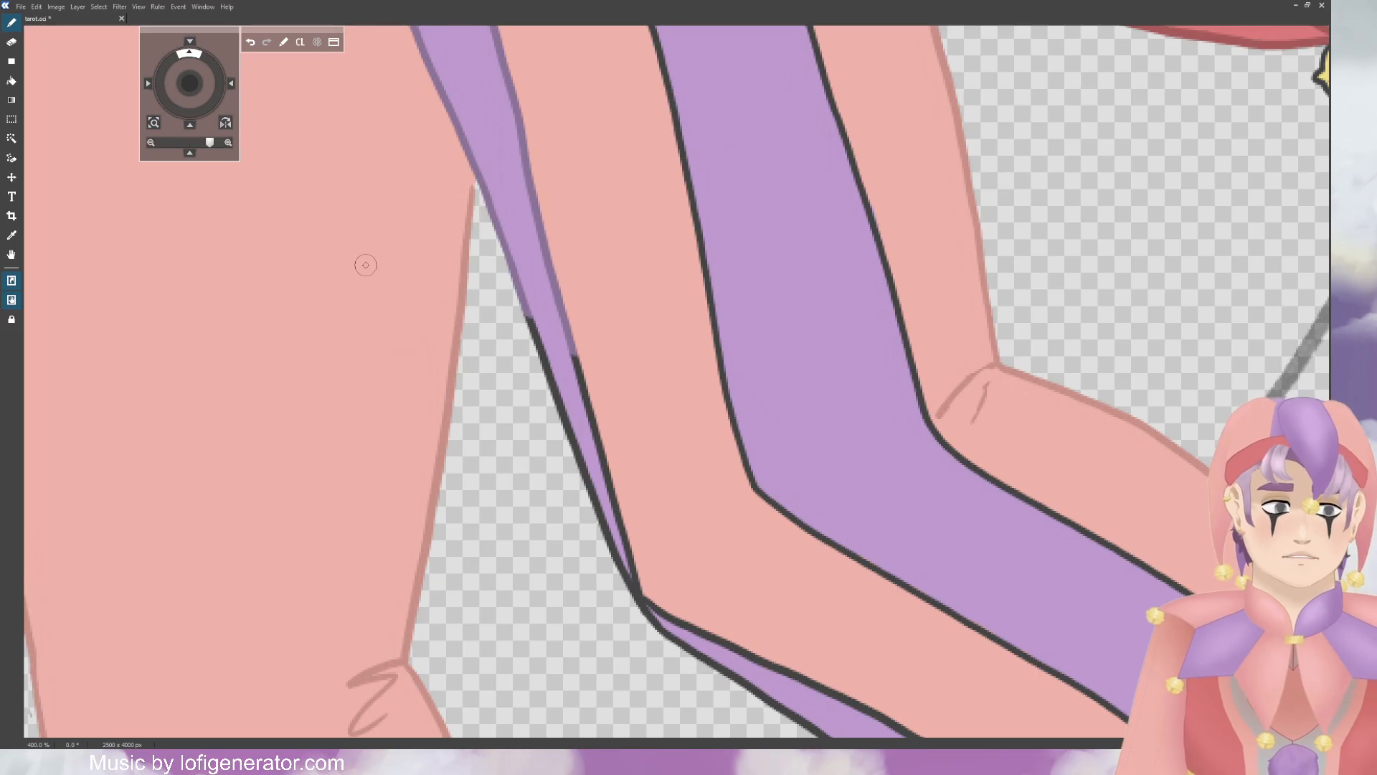
{"action": "mouse_move", "coordinate": [536, 324]}
{"action": "left_mouse_down"}
{"action": "mouse_move", "coordinate": [539, 373]}
{"action": "mouse_move", "coordinate": [616, 485]}
{"action": "mouse_move", "coordinate": [590, 486]}
{"action": "mouse_move", "coordinate": [656, 633]}
{"action": "left_mouse_up"}
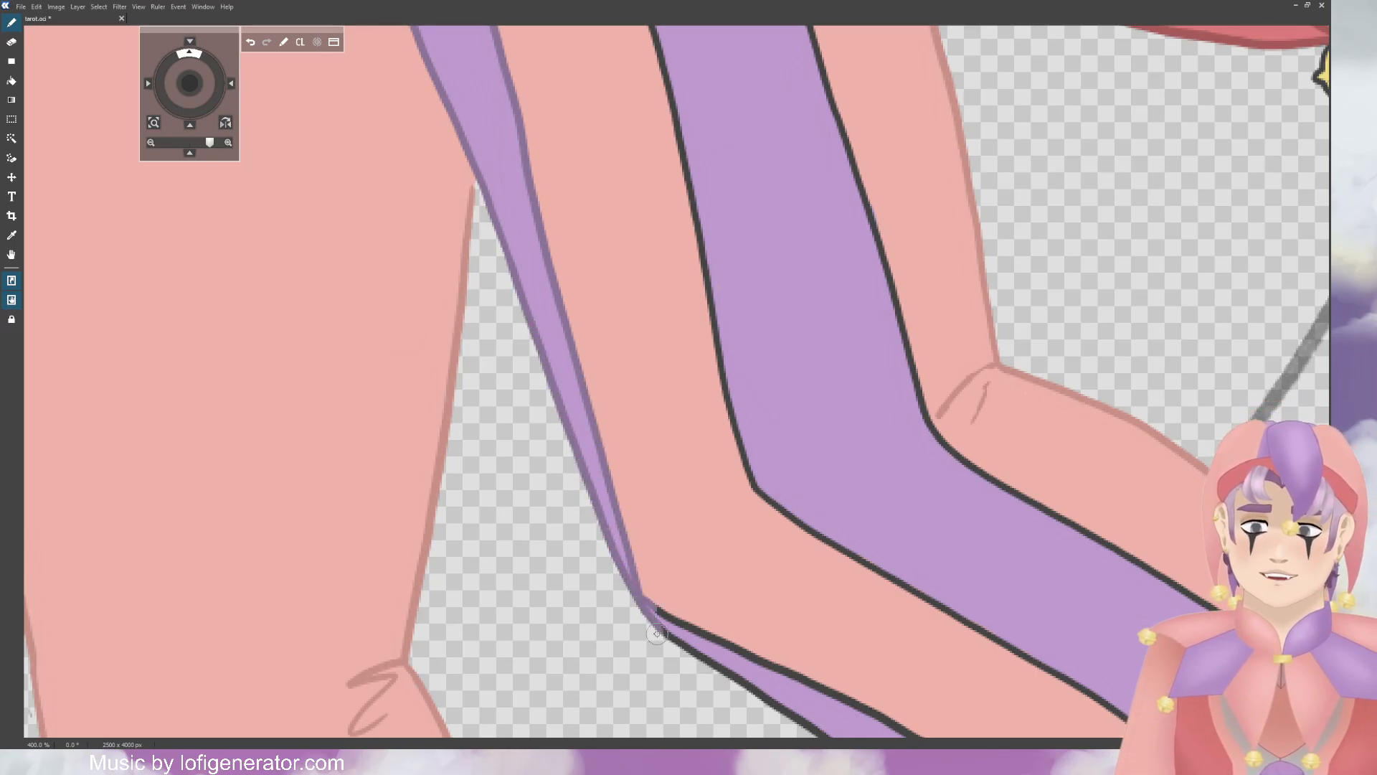
Step: Recolor both outlines of the narrow purple stripe from the knee along the upper calf in muted dark purple
{"action": "left_click_drag", "start_coordinate": [191, 85], "coordinate": [185, 79]}
{"action": "mouse_move", "coordinate": [286, 317]}
{"action": "left_mouse_down"}
{"action": "mouse_move", "coordinate": [399, 390]}
{"action": "mouse_move", "coordinate": [332, 361]}
{"action": "mouse_move", "coordinate": [487, 424]}
{"action": "mouse_move", "coordinate": [470, 412]}
{"action": "mouse_move", "coordinate": [510, 446]}
{"action": "left_mouse_up"}
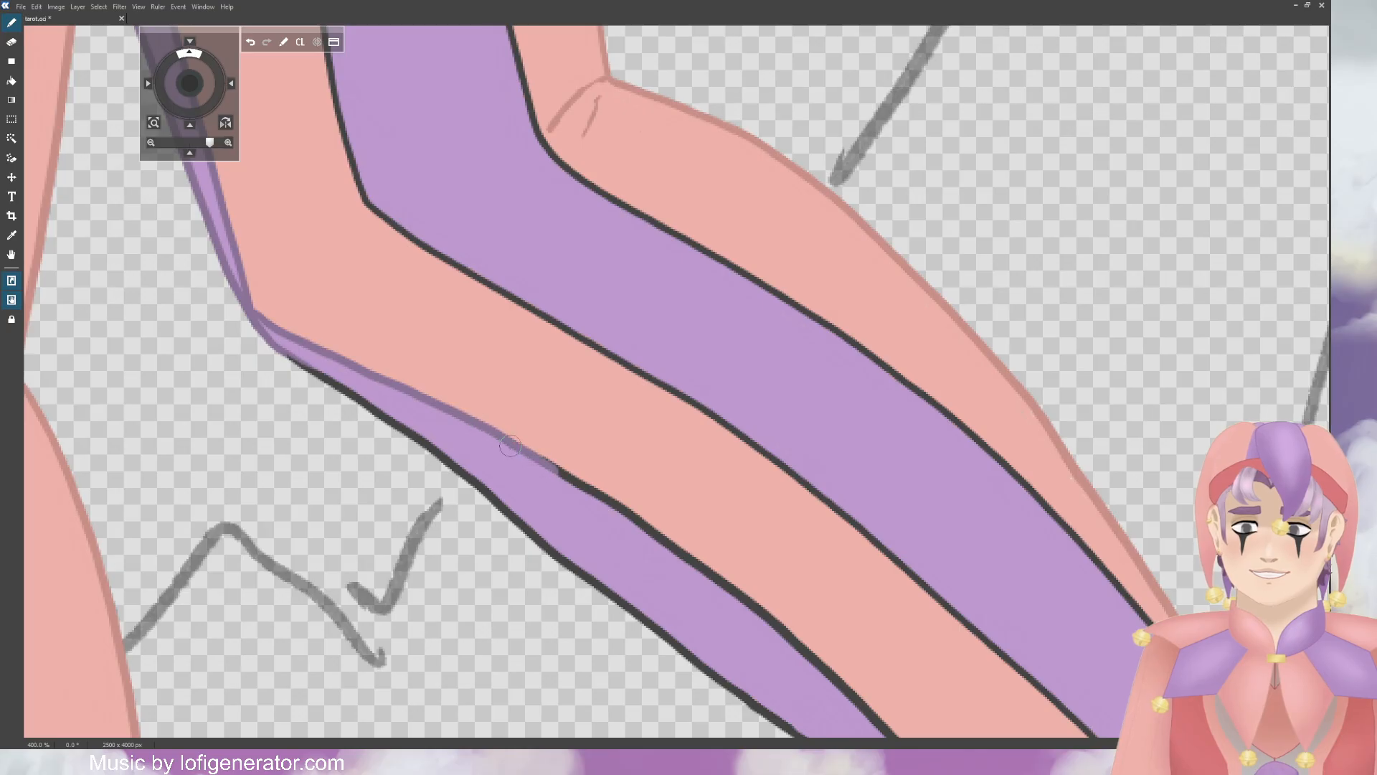
{"action": "mouse_move", "coordinate": [269, 357]}
{"action": "left_mouse_down"}
{"action": "mouse_move", "coordinate": [325, 393]}
{"action": "mouse_move", "coordinate": [426, 435]}
{"action": "mouse_move", "coordinate": [475, 487]}
{"action": "left_mouse_up"}
{"action": "left_click_drag", "start_coordinate": [531, 535], "coordinate": [556, 547]}
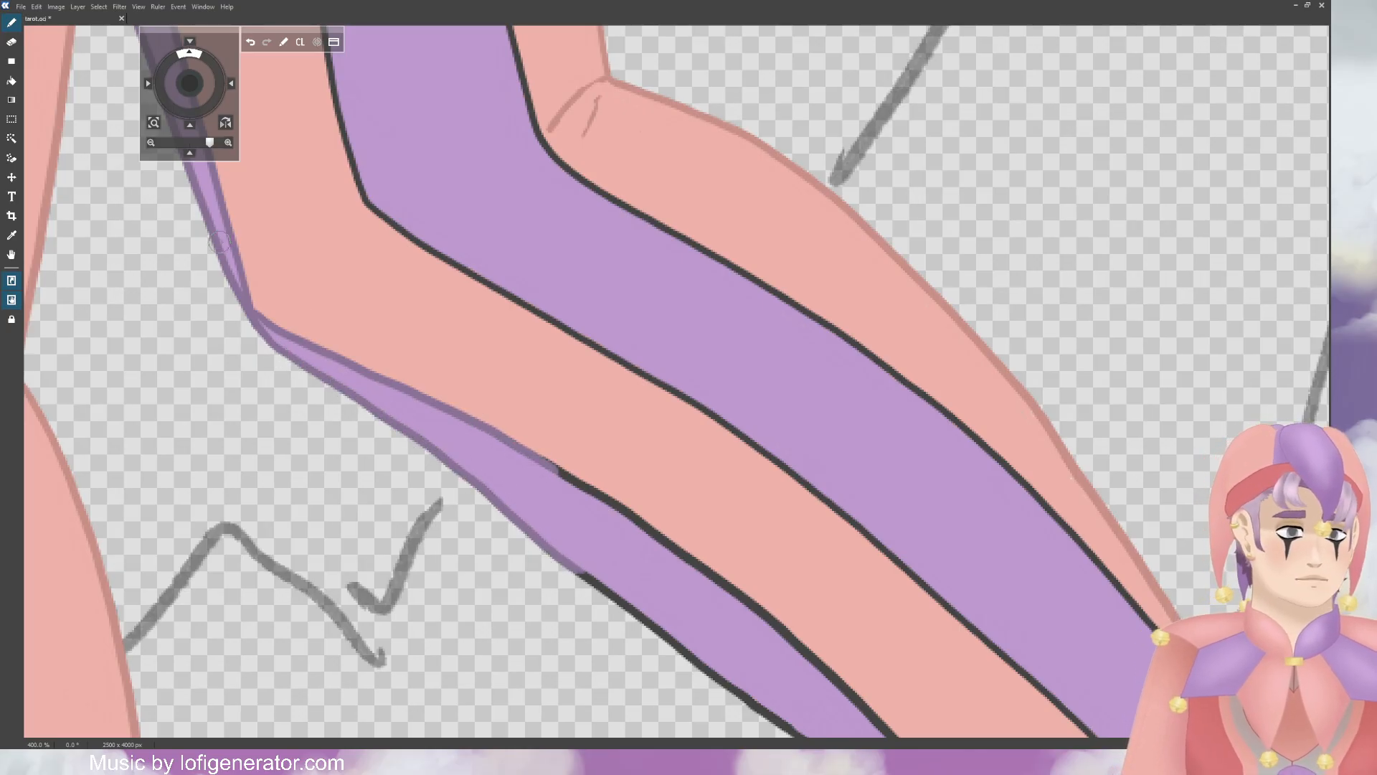
{"action": "left_click_drag", "start_coordinate": [188, 79], "coordinate": [185, 69]}
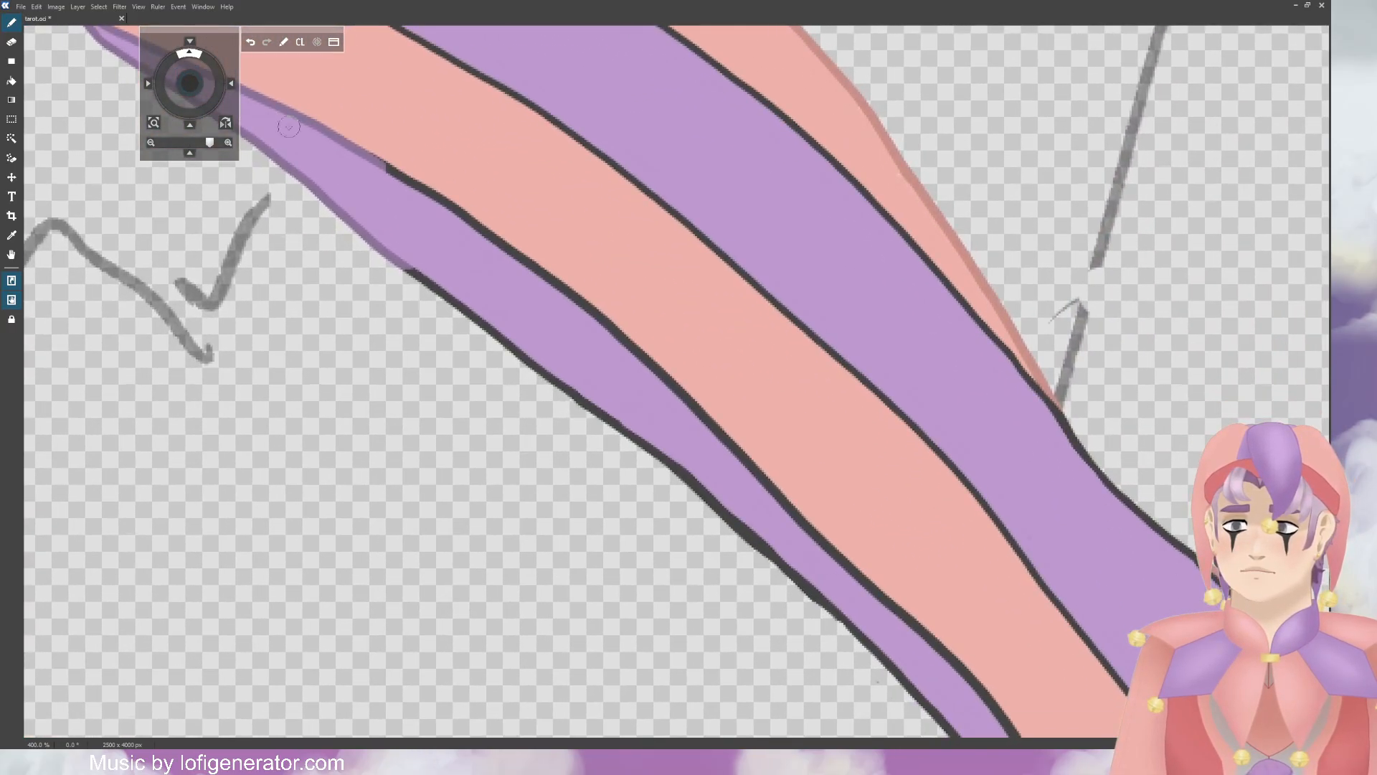
{"action": "mouse_move", "coordinate": [433, 193]}
{"action": "left_mouse_down"}
{"action": "mouse_move", "coordinate": [356, 147]}
{"action": "mouse_move", "coordinate": [464, 207]}
{"action": "mouse_move", "coordinate": [650, 368]}
{"action": "mouse_move", "coordinate": [636, 340]}
{"action": "mouse_move", "coordinate": [732, 460]}
{"action": "left_mouse_up"}
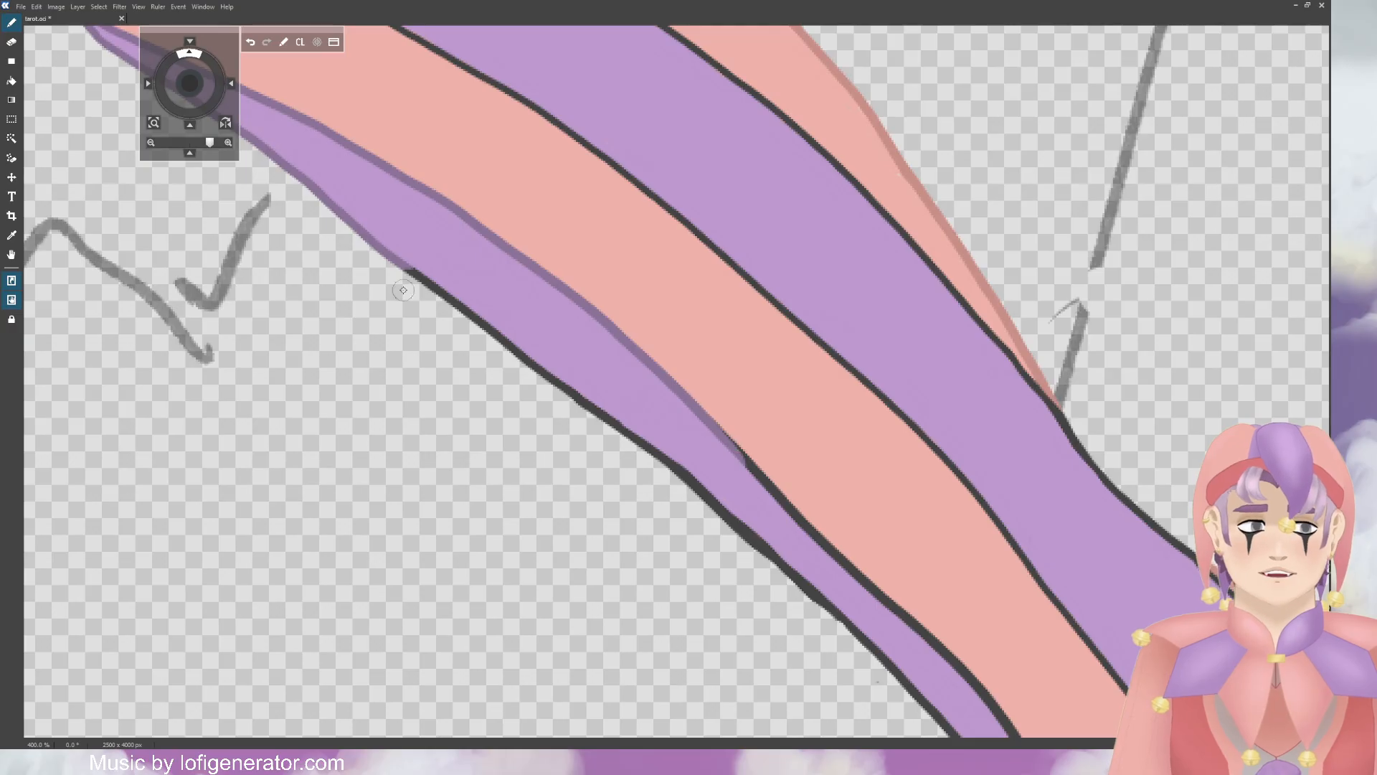
{"action": "mouse_move", "coordinate": [413, 251]}
{"action": "left_mouse_down"}
{"action": "mouse_move", "coordinate": [438, 284]}
{"action": "mouse_move", "coordinate": [395, 257]}
{"action": "mouse_move", "coordinate": [576, 405]}
{"action": "mouse_move", "coordinate": [548, 364]}
{"action": "mouse_move", "coordinate": [573, 382]}
{"action": "mouse_move", "coordinate": [715, 509]}
{"action": "mouse_move", "coordinate": [735, 521]}
{"action": "mouse_move", "coordinate": [733, 452]}
{"action": "mouse_move", "coordinate": [785, 505]}
{"action": "left_mouse_up"}
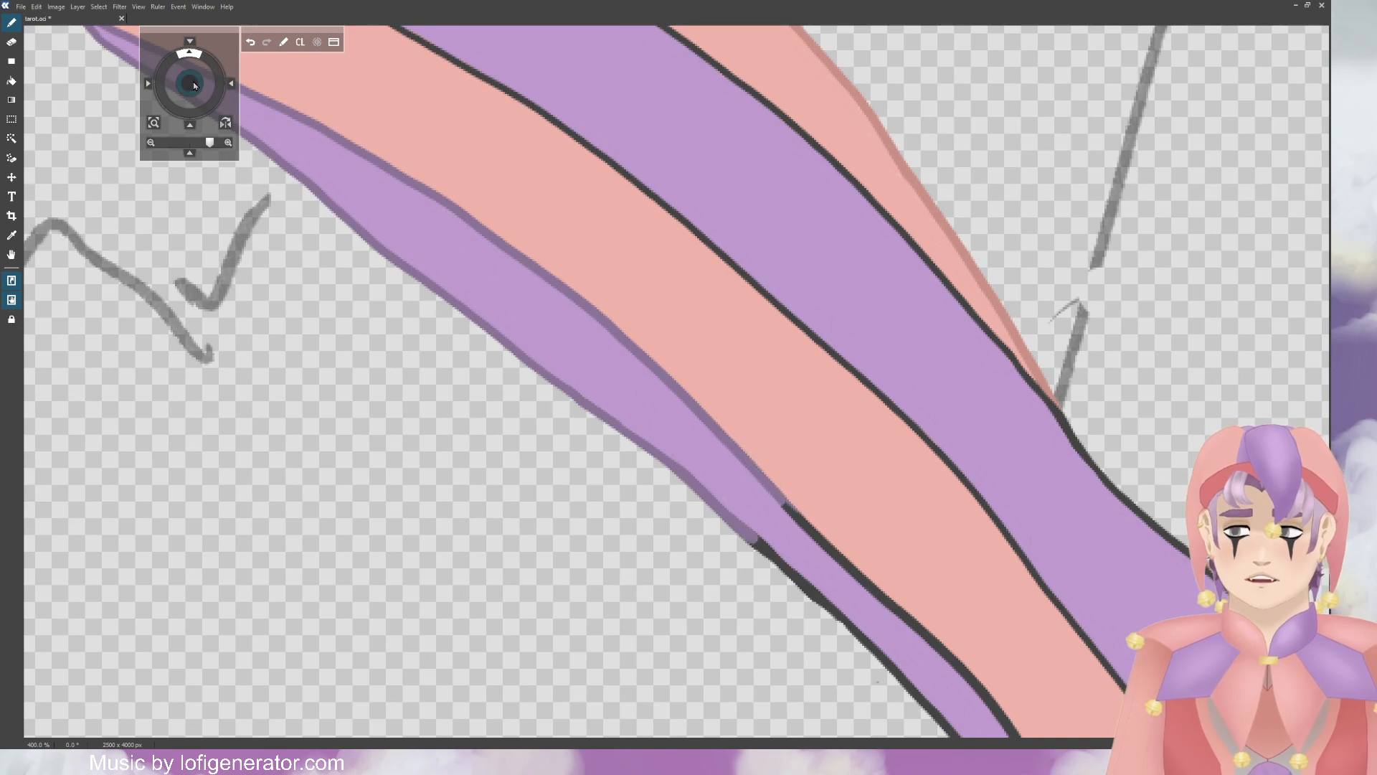
Step: Recolor both outlines of the narrow purple stripe along the middle of the calf in muted dark purple
{"action": "left_click_drag", "start_coordinate": [193, 86], "coordinate": [195, 87]}
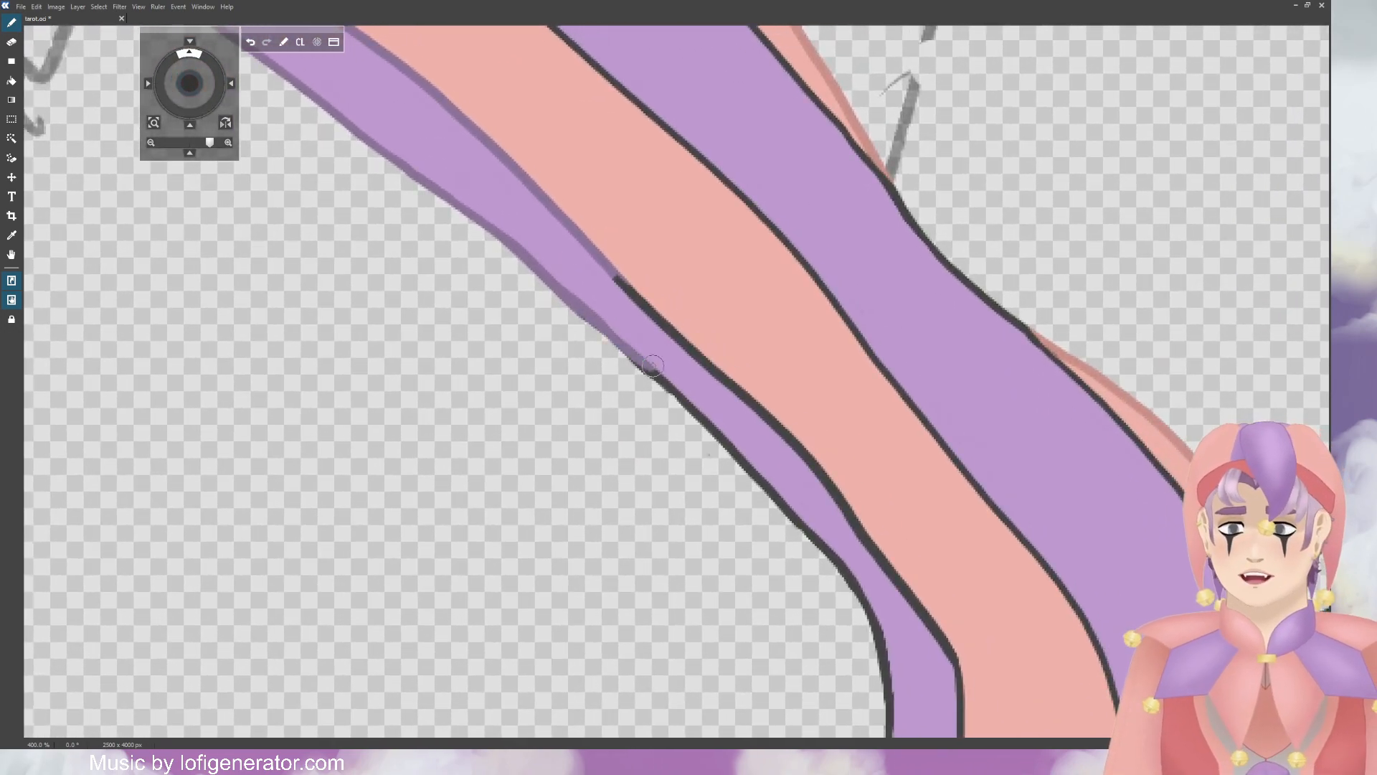
{"action": "left_click_drag", "start_coordinate": [653, 366], "coordinate": [671, 389]}
{"action": "left_click_drag", "start_coordinate": [586, 325], "coordinate": [735, 453]}
{"action": "left_click_drag", "start_coordinate": [617, 278], "coordinate": [733, 386]}
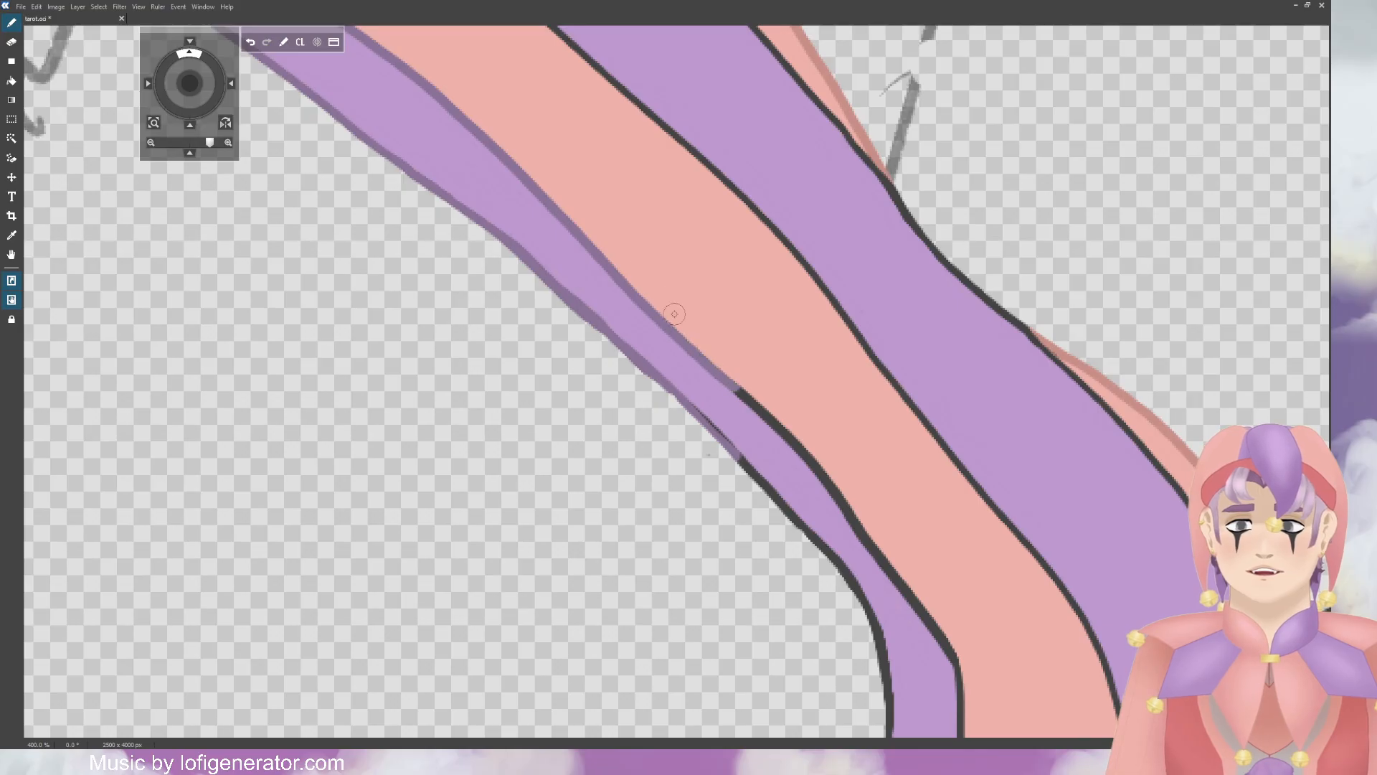
{"action": "left_click_drag", "start_coordinate": [674, 314], "coordinate": [782, 439]}
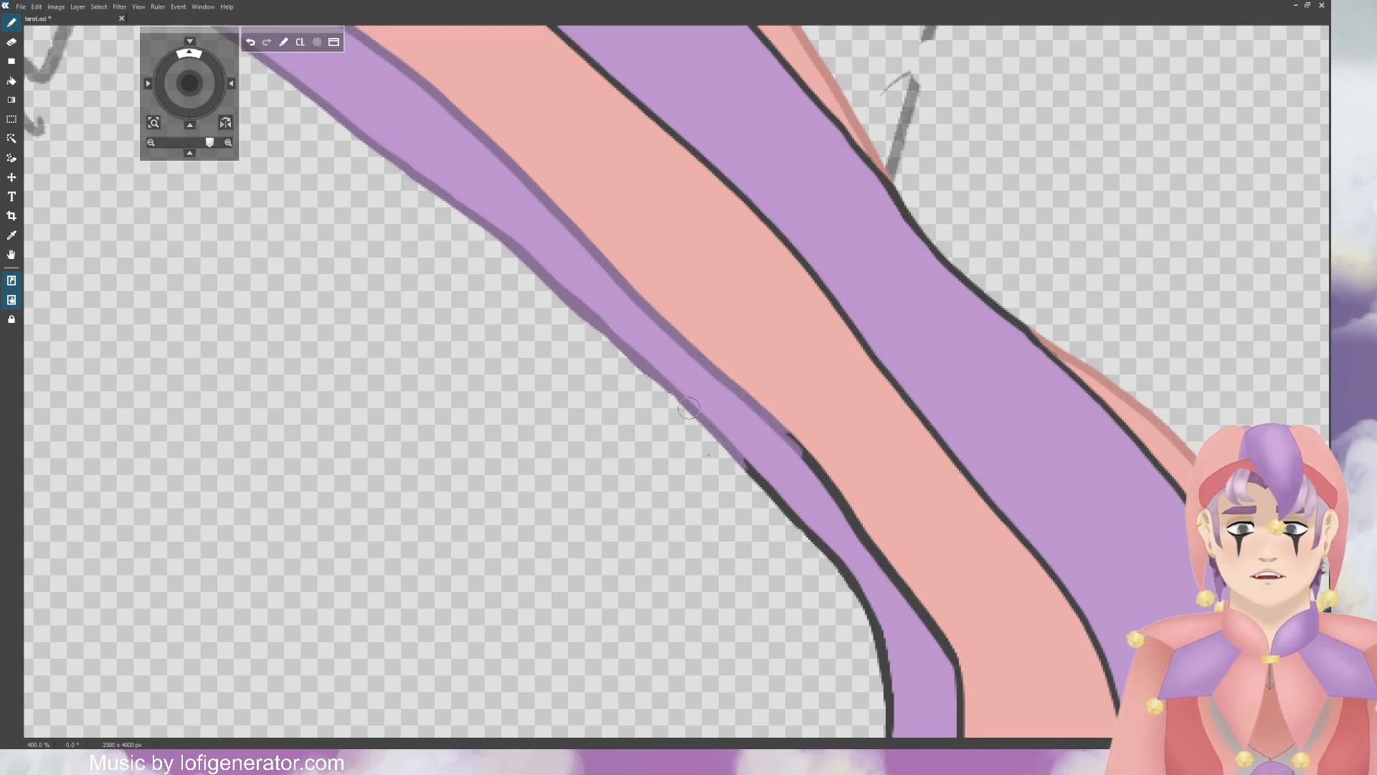
Step: Recolor the remaining outlines of the narrow purple stripe from the lower calf to the shoe's upper edge in muted dark purple
{"action": "left_click_drag", "start_coordinate": [196, 95], "coordinate": [194, 92]}
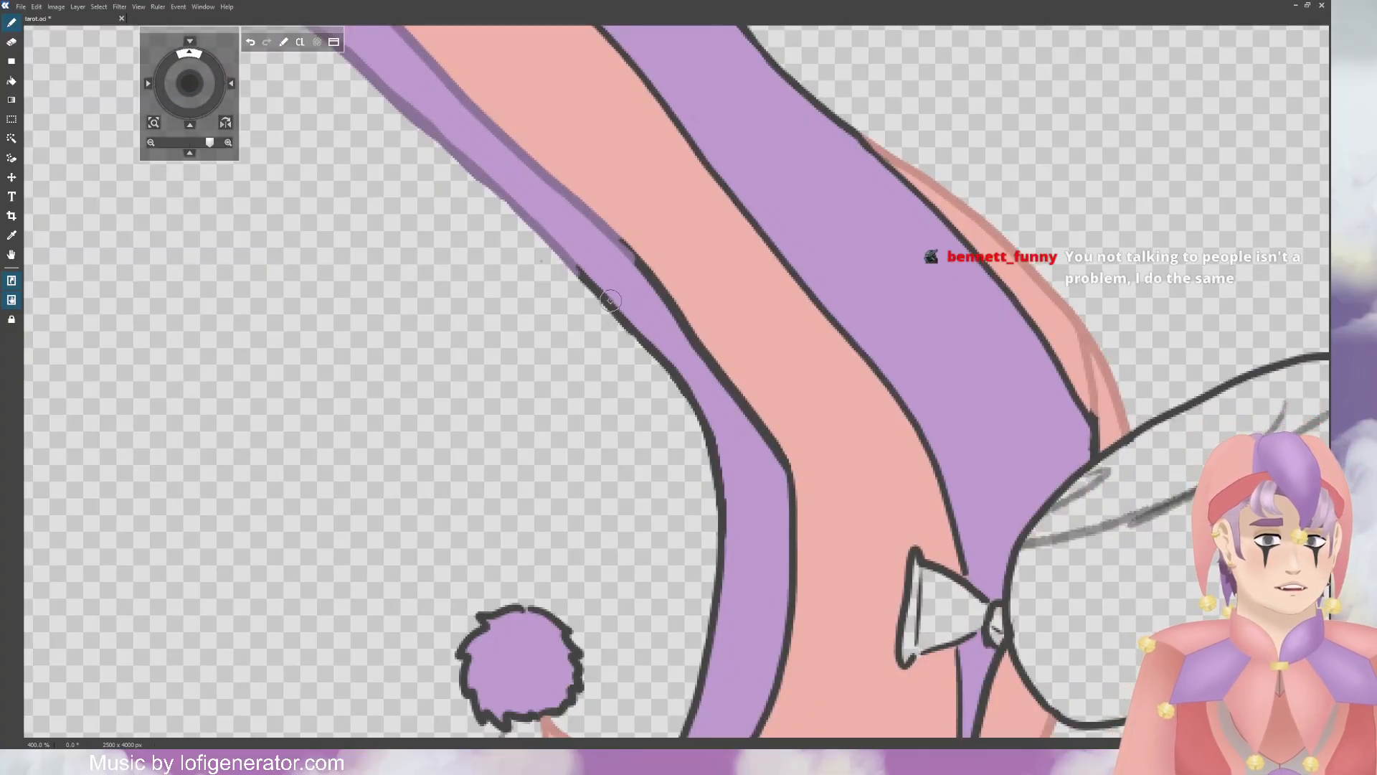
{"action": "mouse_move", "coordinate": [653, 271]}
{"action": "left_mouse_down"}
{"action": "mouse_move", "coordinate": [626, 240]}
{"action": "mouse_move", "coordinate": [783, 461]}
{"action": "left_mouse_up"}
{"action": "mouse_move", "coordinate": [571, 258]}
{"action": "left_mouse_down"}
{"action": "mouse_move", "coordinate": [704, 422]}
{"action": "mouse_move", "coordinate": [716, 624]}
{"action": "left_mouse_up"}
{"action": "left_click_drag", "start_coordinate": [619, 373], "coordinate": [589, 190]}
{"action": "mouse_move", "coordinate": [775, 367]}
{"action": "left_mouse_down"}
{"action": "mouse_move", "coordinate": [753, 489]}
{"action": "mouse_move", "coordinate": [731, 512]}
{"action": "left_mouse_up"}
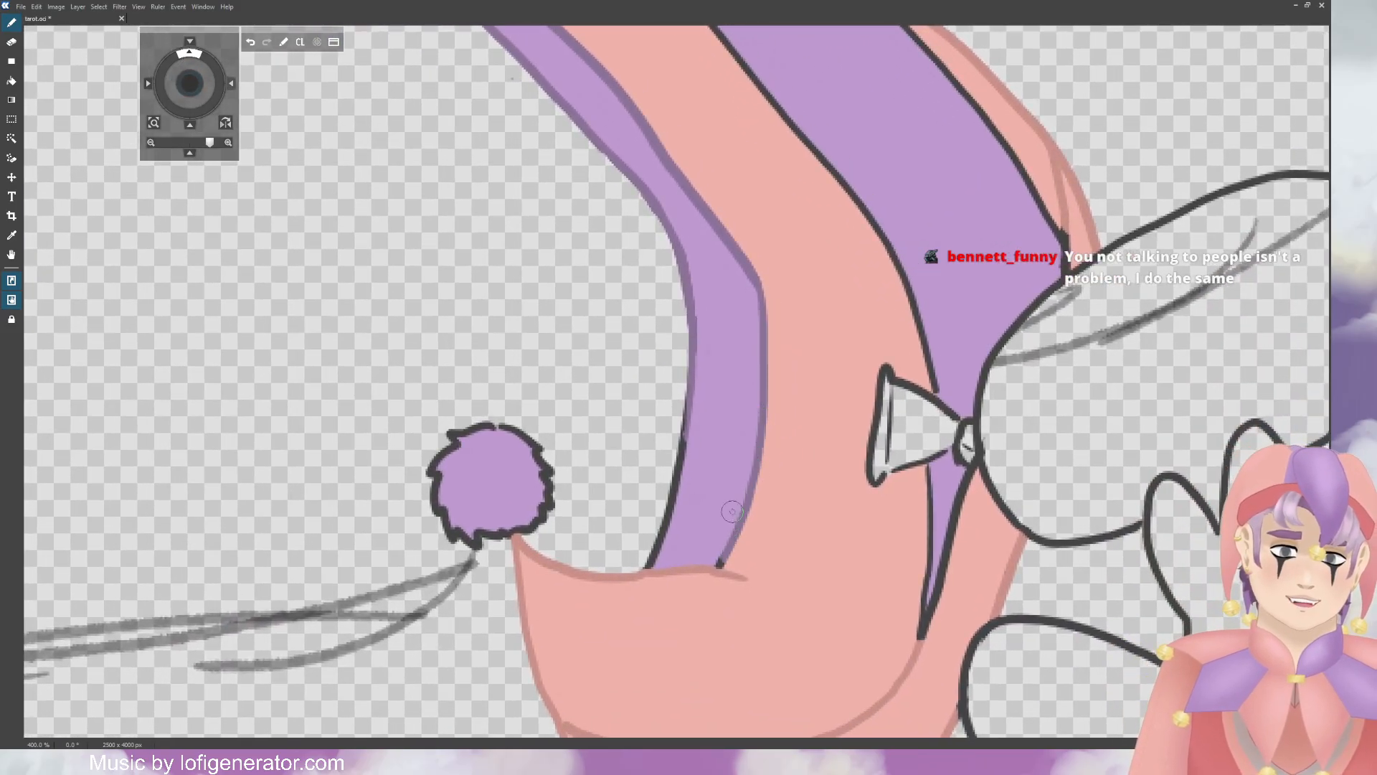
{"action": "left_click_drag", "start_coordinate": [649, 566], "coordinate": [685, 467]}
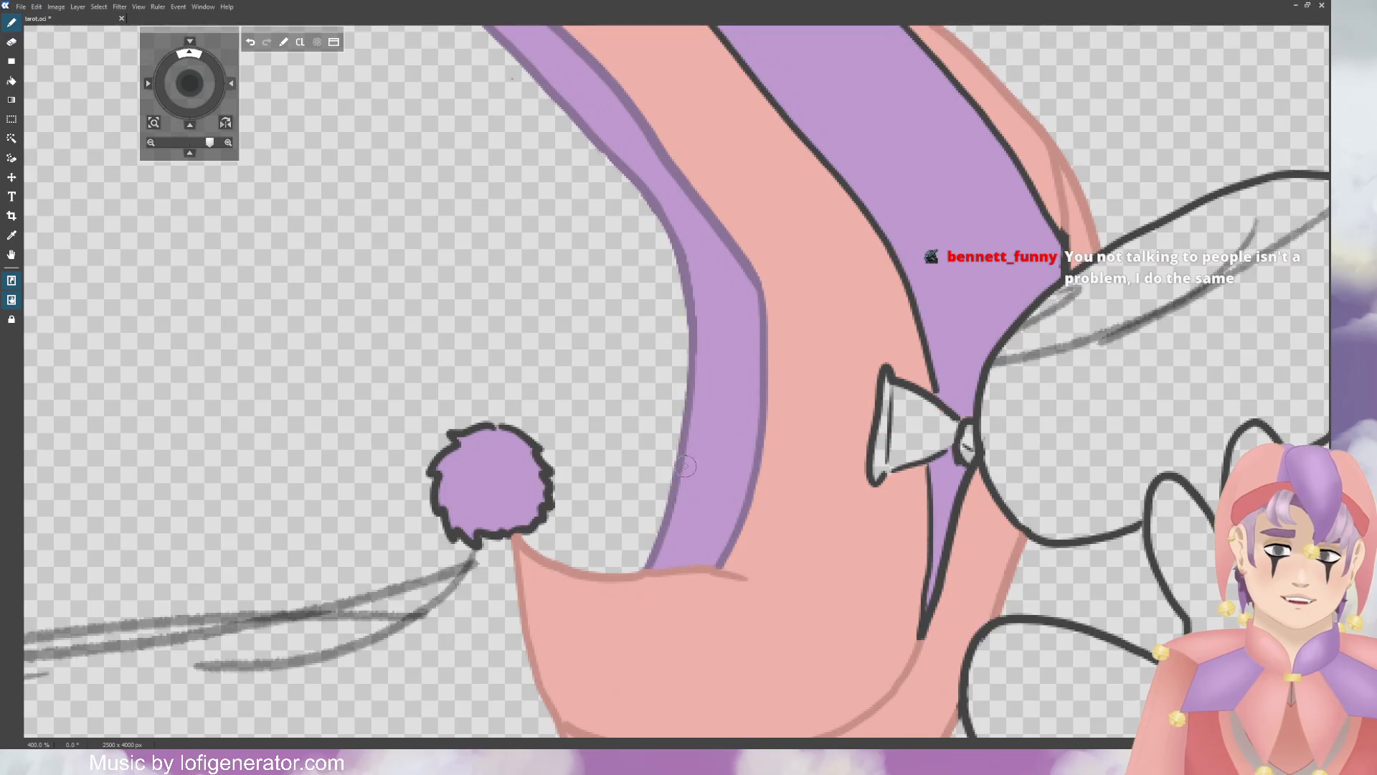
Step: Recolor the shoe-tip pompom's outline and the pointed purple stripe end below the balloon animal's knot in muted dark purple
{"action": "mouse_move", "coordinate": [491, 426]}
{"action": "left_mouse_down"}
{"action": "mouse_move", "coordinate": [446, 436]}
{"action": "mouse_move", "coordinate": [476, 431]}
{"action": "mouse_move", "coordinate": [443, 474]}
{"action": "mouse_move", "coordinate": [470, 536]}
{"action": "mouse_move", "coordinate": [550, 508]}
{"action": "mouse_move", "coordinate": [543, 447]}
{"action": "left_mouse_up"}
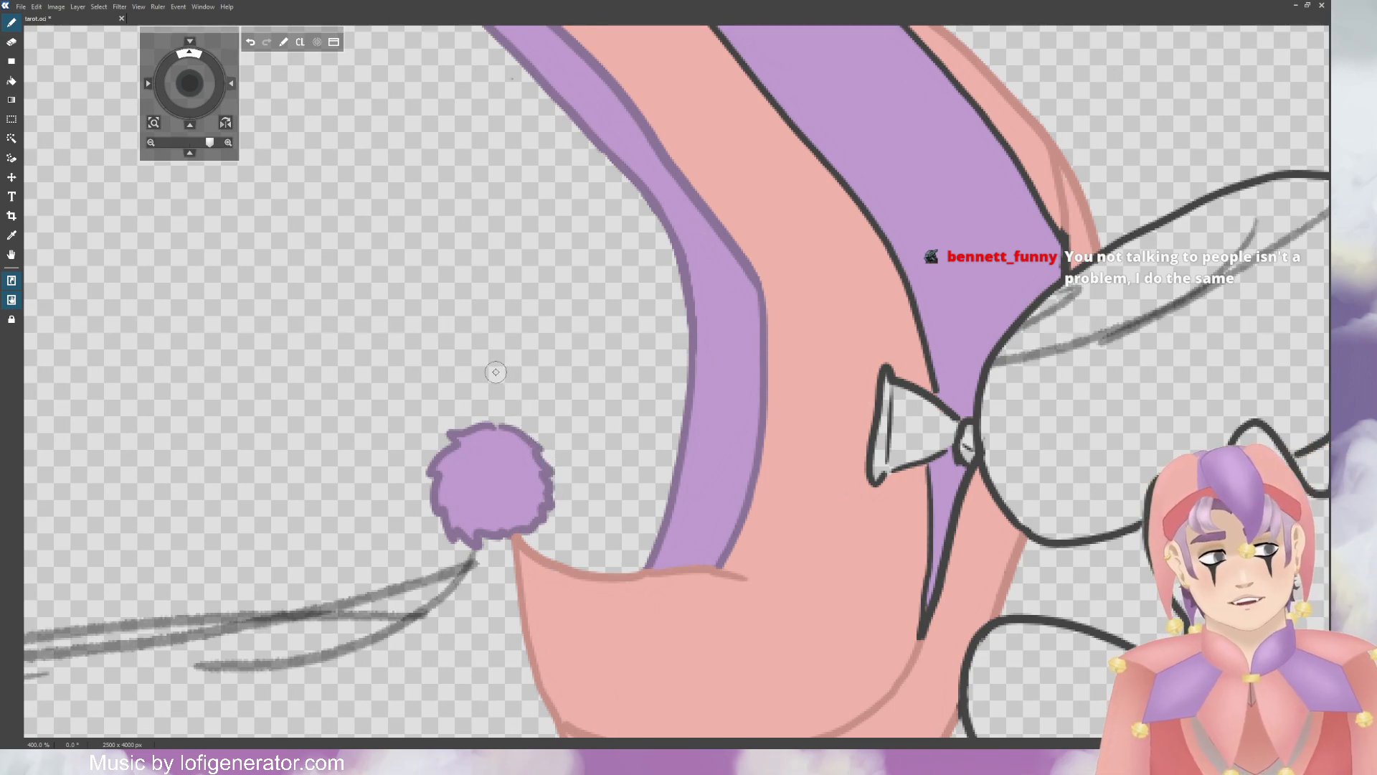
{"action": "left_click_drag", "start_coordinate": [185, 90], "coordinate": [4, 80]}
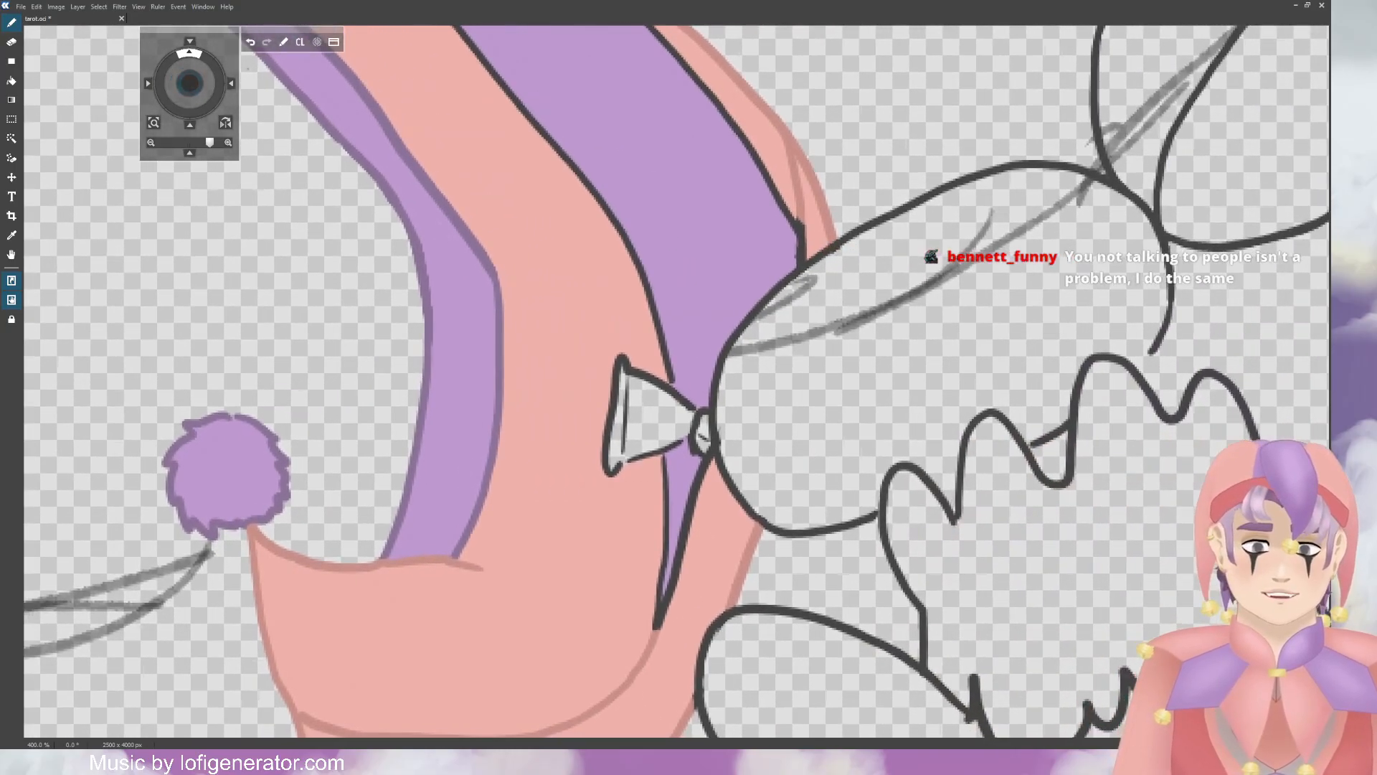
{"action": "mouse_move", "coordinate": [658, 622]}
{"action": "left_mouse_down"}
{"action": "mouse_move", "coordinate": [663, 463]}
{"action": "mouse_move", "coordinate": [696, 474]}
{"action": "mouse_move", "coordinate": [679, 572]}
{"action": "left_mouse_up"}
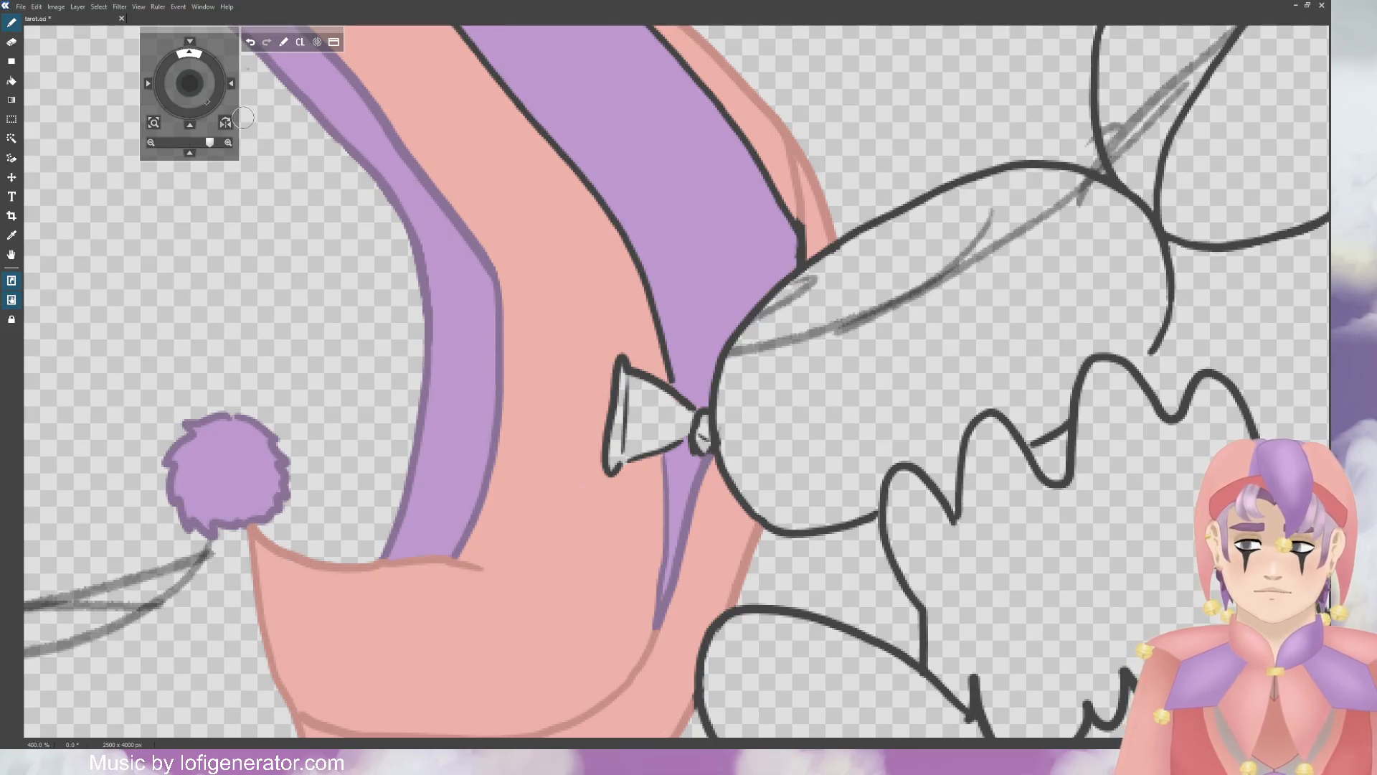
Step: Recolor both outlines of the wide purple stripe from the balloon animal up the ankle in muted dark purple
{"action": "left_click_drag", "start_coordinate": [190, 83], "coordinate": [150, 365]}
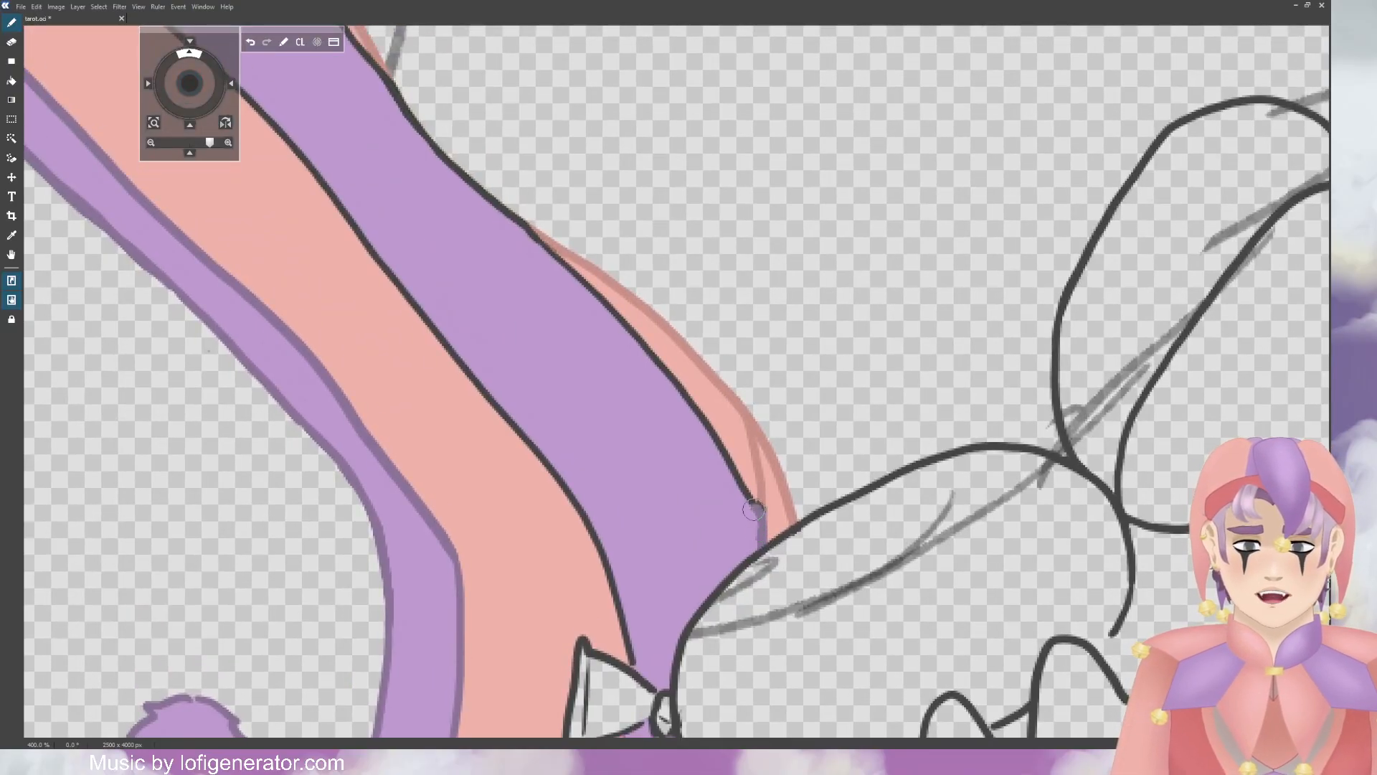
{"action": "left_click_drag", "start_coordinate": [764, 512], "coordinate": [674, 386]}
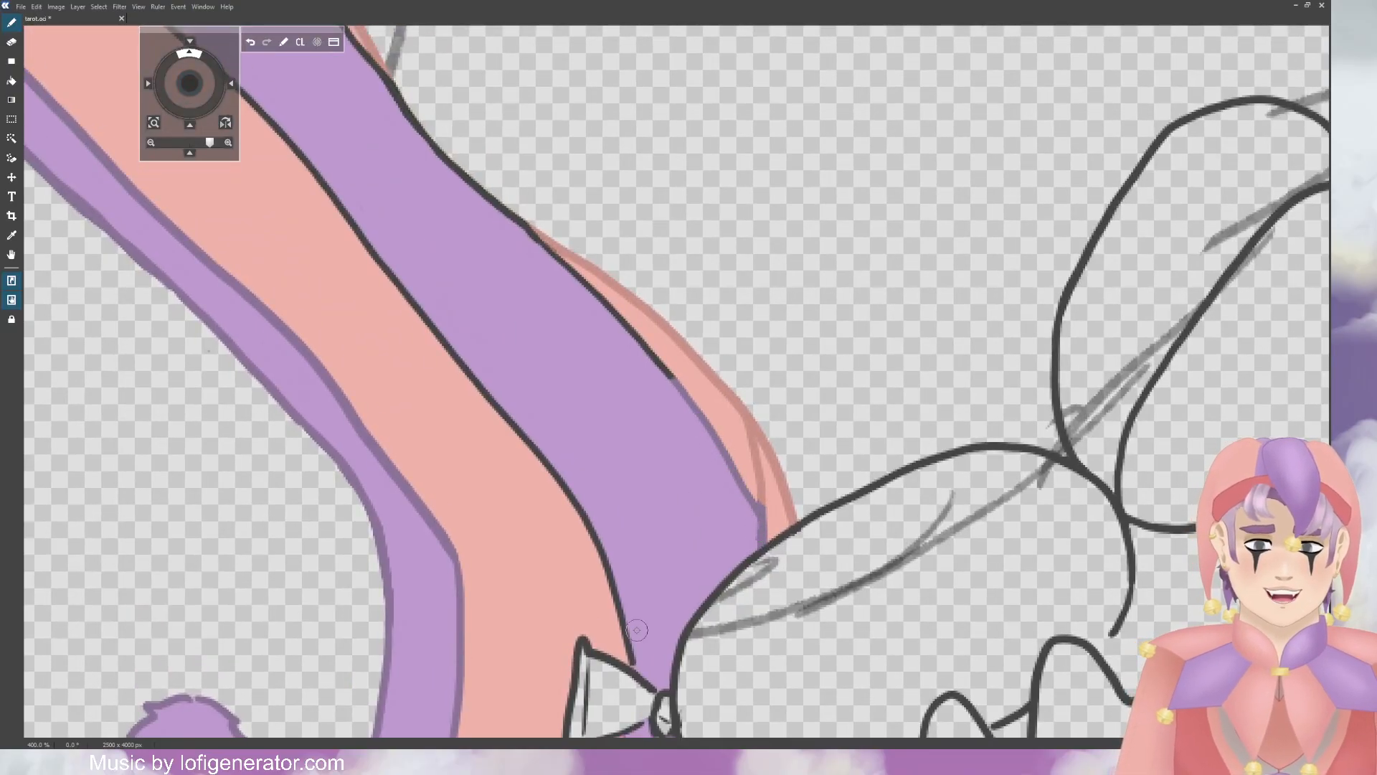
{"action": "mouse_move", "coordinate": [636, 630]}
{"action": "left_mouse_down"}
{"action": "mouse_move", "coordinate": [638, 658]}
{"action": "mouse_move", "coordinate": [592, 523]}
{"action": "mouse_move", "coordinate": [429, 322]}
{"action": "left_mouse_up"}
Step: Recolor the wide purple stripe's outlines up the lower calf, including where it meets the leg's outer contour, in muted dark purple
{"action": "scroll", "coordinate": [241, 73], "scroll_direction": "up", "scroll_amount": 5}
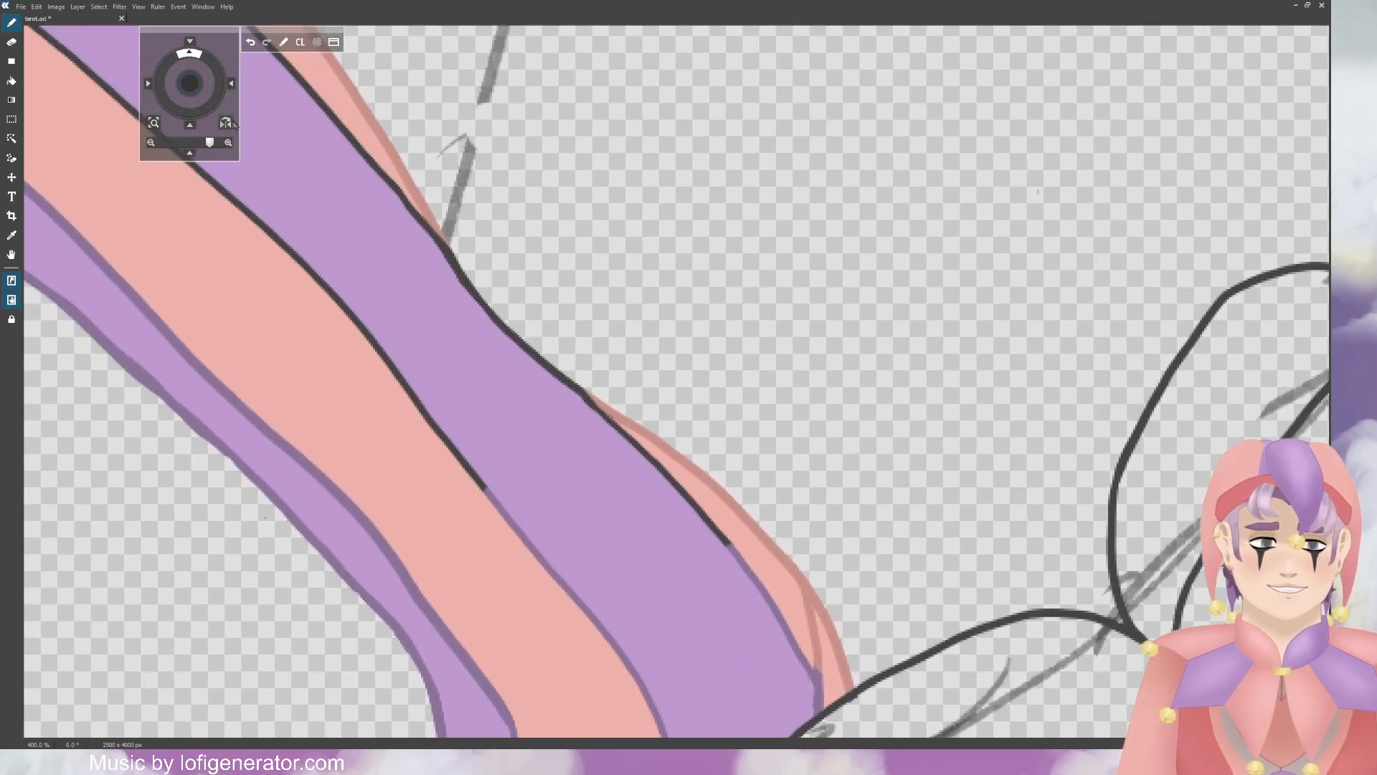
{"action": "mouse_move", "coordinate": [723, 539]}
{"action": "left_mouse_down"}
{"action": "mouse_move", "coordinate": [636, 440]}
{"action": "mouse_move", "coordinate": [657, 467]}
{"action": "mouse_move", "coordinate": [526, 346]}
{"action": "left_mouse_up"}
{"action": "scroll", "coordinate": [202, 74], "scroll_direction": "up", "scroll_amount": 4}
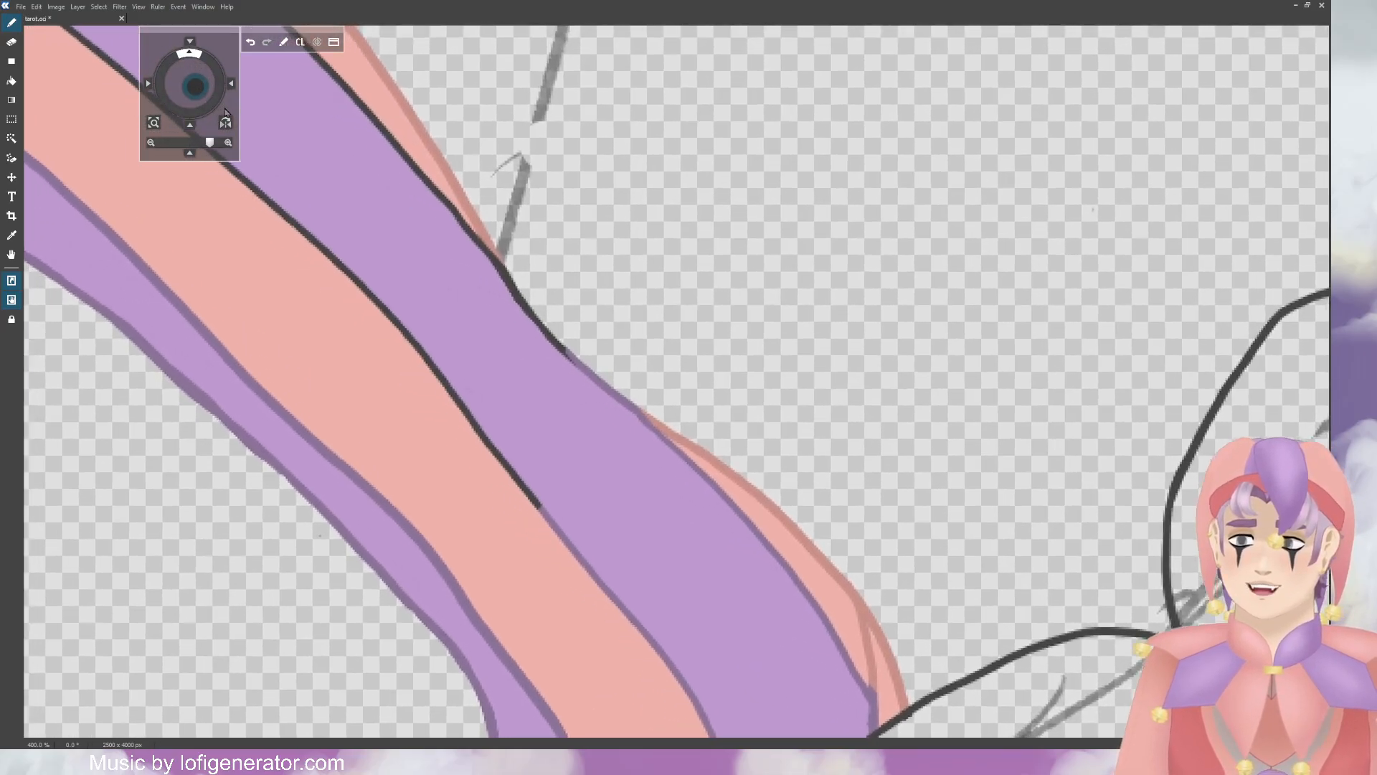
{"action": "mouse_move", "coordinate": [574, 479]}
{"action": "left_mouse_down"}
{"action": "mouse_move", "coordinate": [511, 403]}
{"action": "mouse_move", "coordinate": [635, 566]}
{"action": "left_mouse_up"}
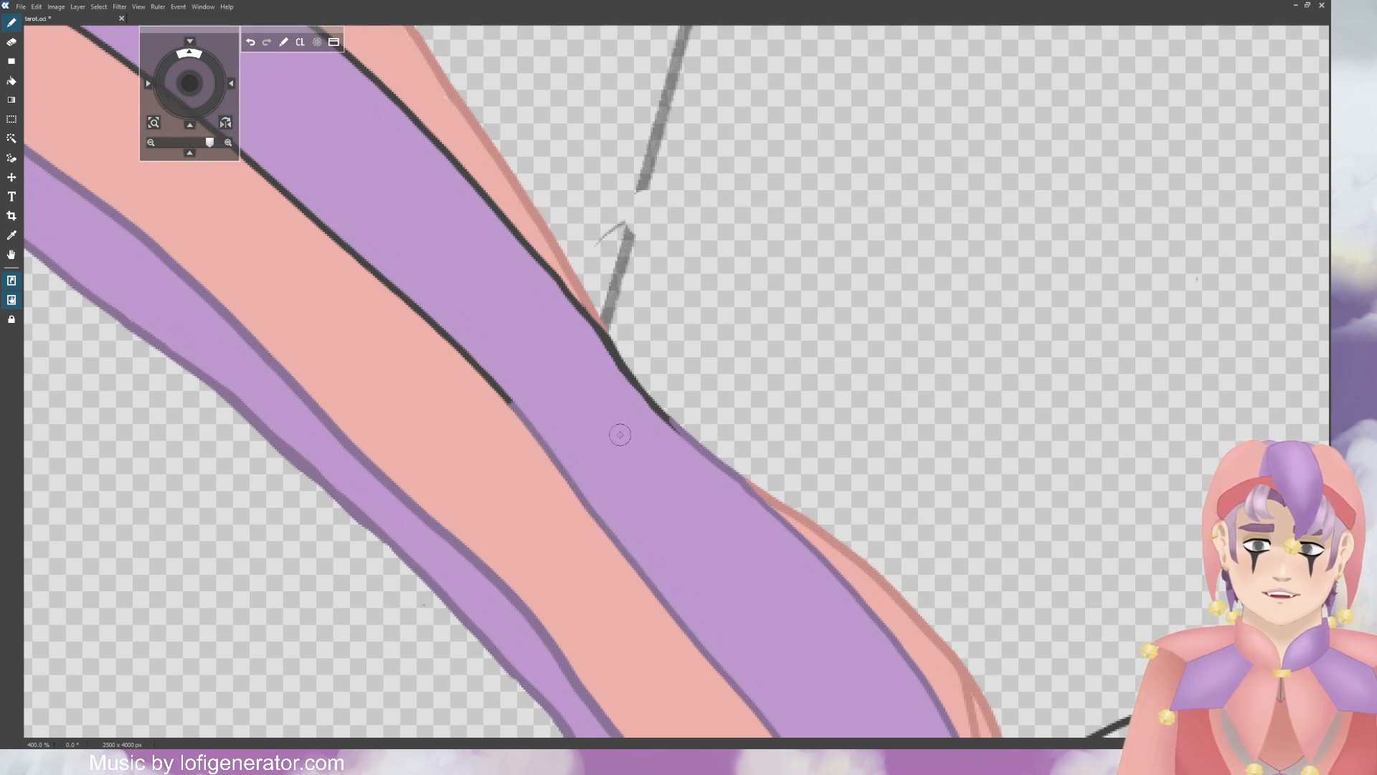
{"action": "left_click_drag", "start_coordinate": [675, 428], "coordinate": [571, 304]}
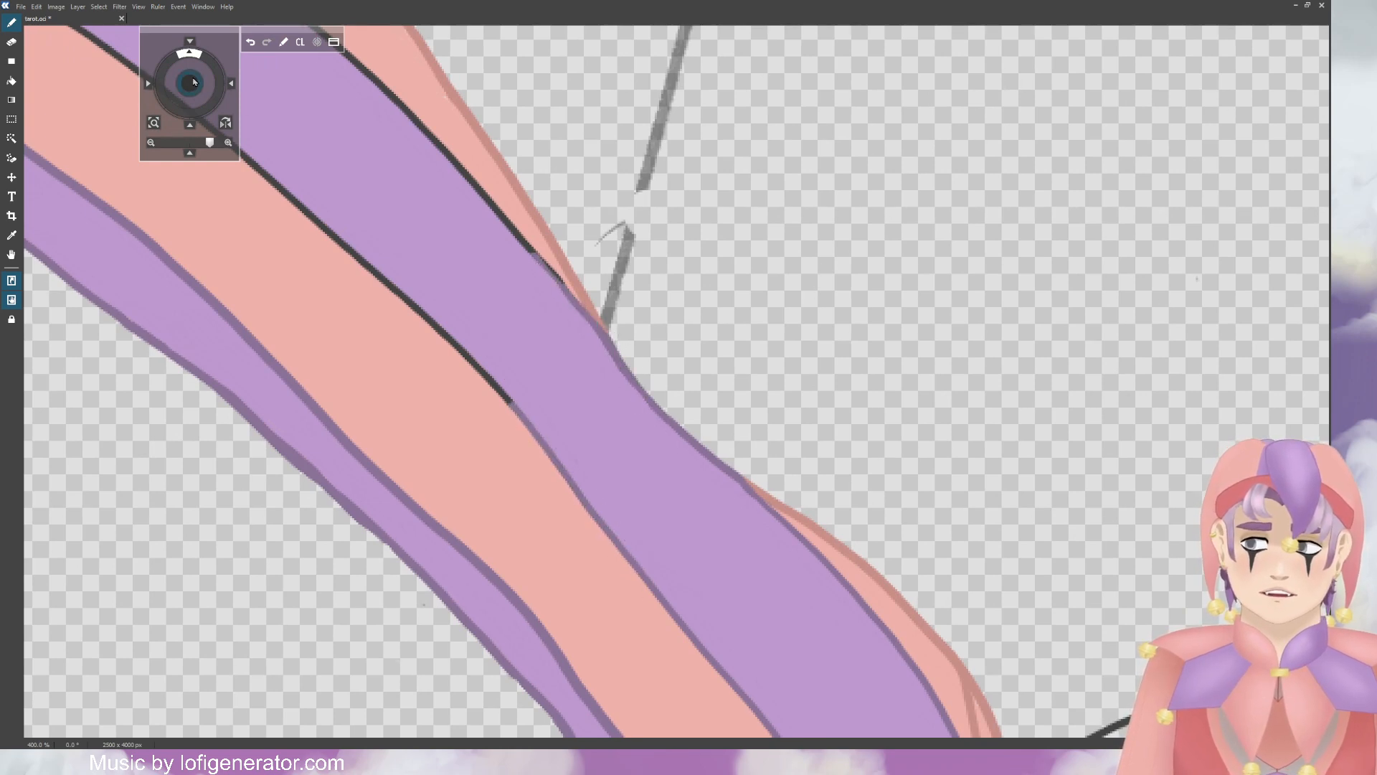
Step: Recolor both outlines of the wide purple stripe along the middle and upper calf in muted dark purple
{"action": "left_click_drag", "start_coordinate": [194, 81], "coordinate": [185, 73]}
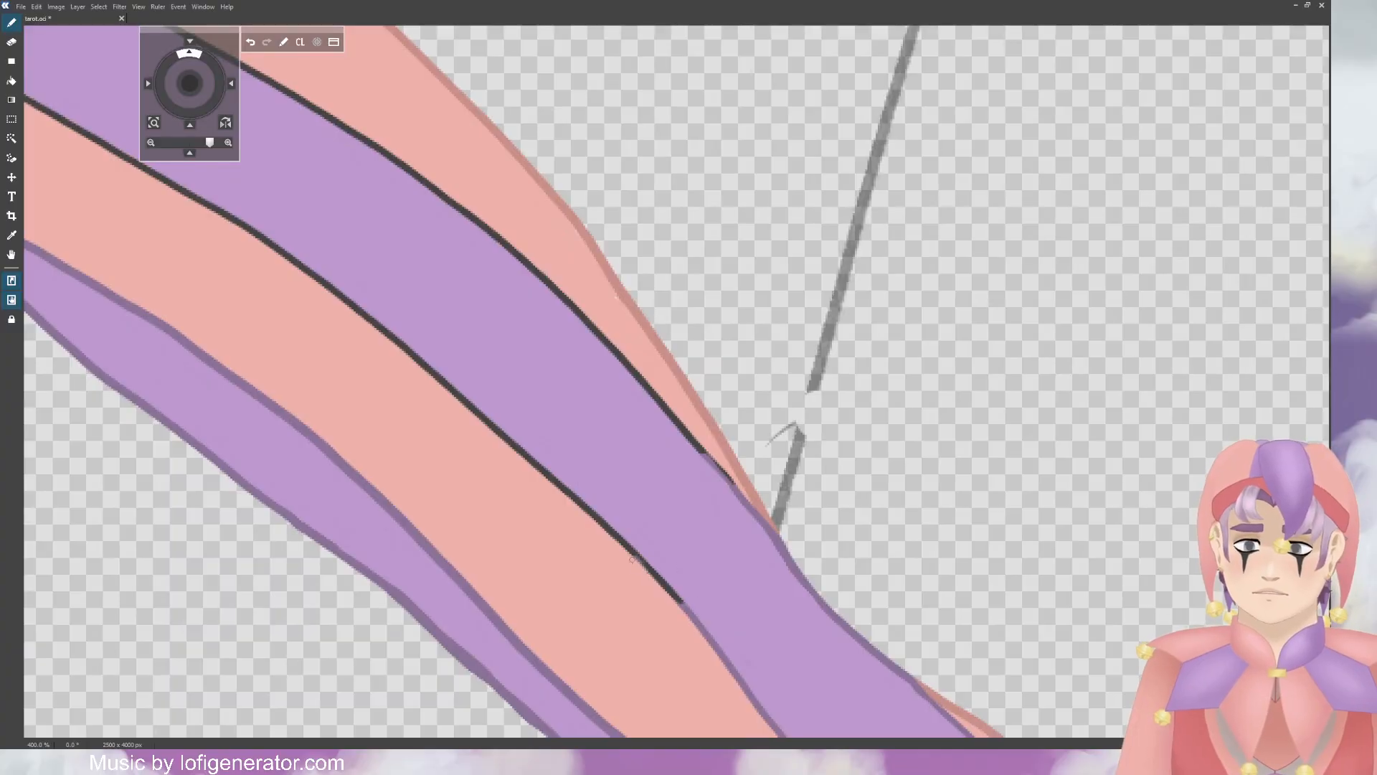
{"action": "left_click_drag", "start_coordinate": [632, 559], "coordinate": [439, 378]}
{"action": "left_click_drag", "start_coordinate": [609, 340], "coordinate": [726, 474]}
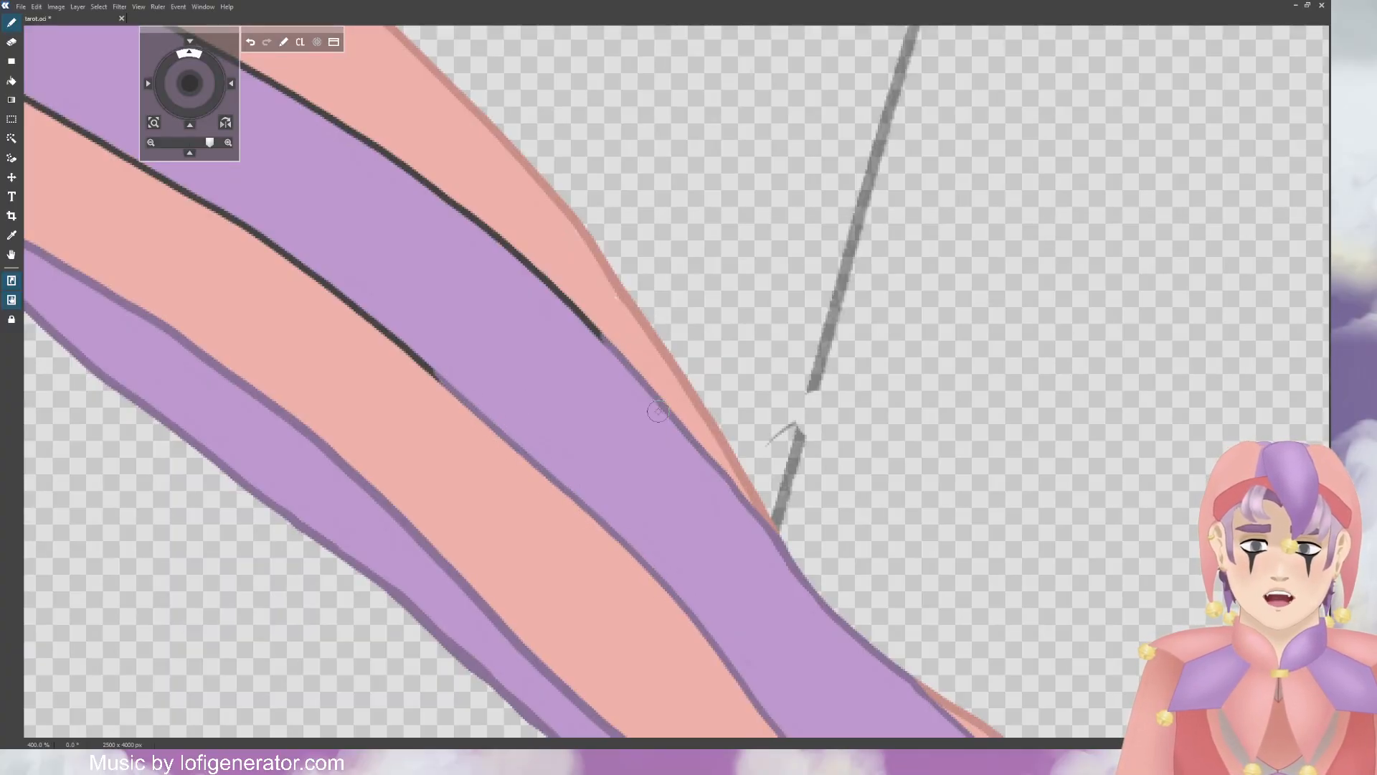
{"action": "mouse_move", "coordinate": [608, 342]}
{"action": "left_mouse_down"}
{"action": "mouse_move", "coordinate": [495, 234]}
{"action": "mouse_move", "coordinate": [626, 341]}
{"action": "left_mouse_up"}
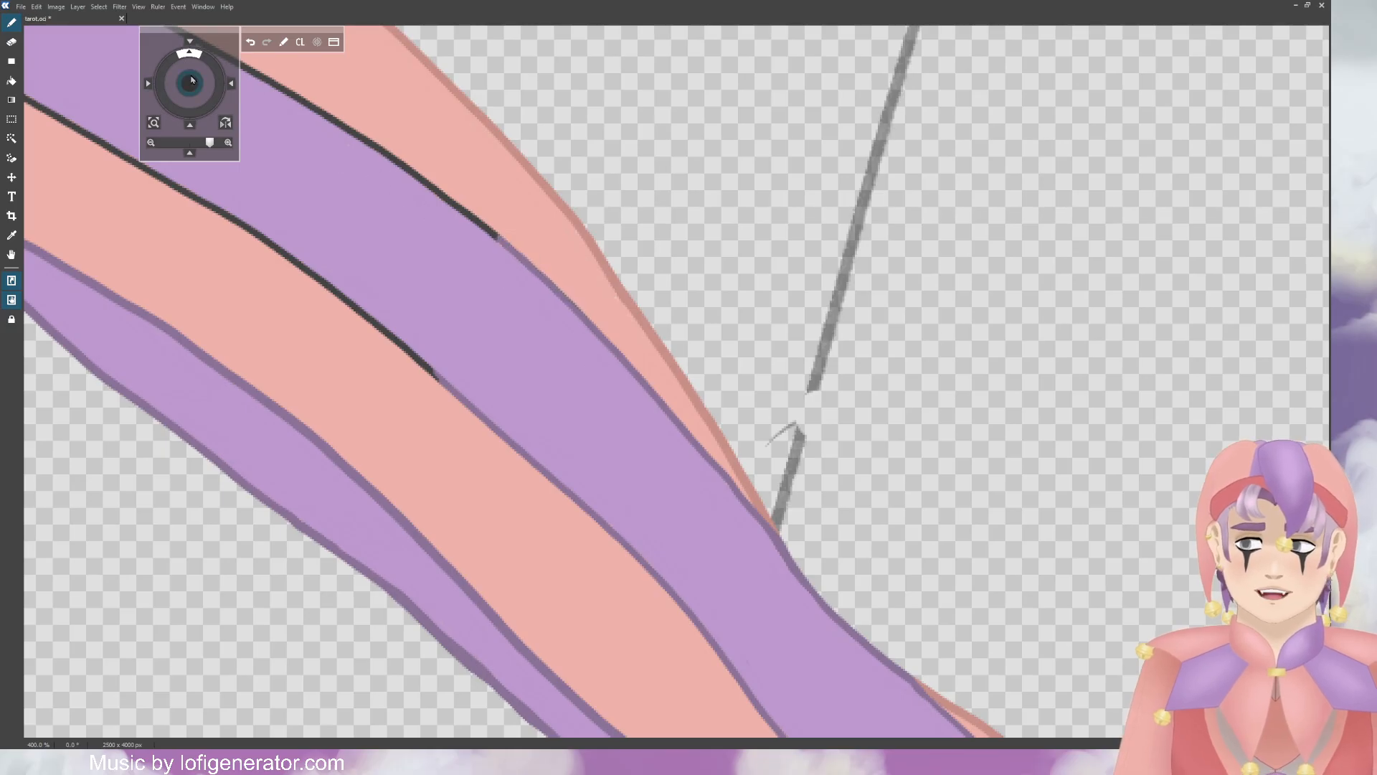
{"action": "left_click_drag", "start_coordinate": [192, 80], "coordinate": [269, 190]}
{"action": "mouse_move", "coordinate": [532, 389]}
{"action": "left_mouse_down"}
{"action": "mouse_move", "coordinate": [559, 452]}
{"action": "mouse_move", "coordinate": [675, 543]}
{"action": "left_mouse_up"}
{"action": "left_click_drag", "start_coordinate": [698, 399], "coordinate": [674, 335]}
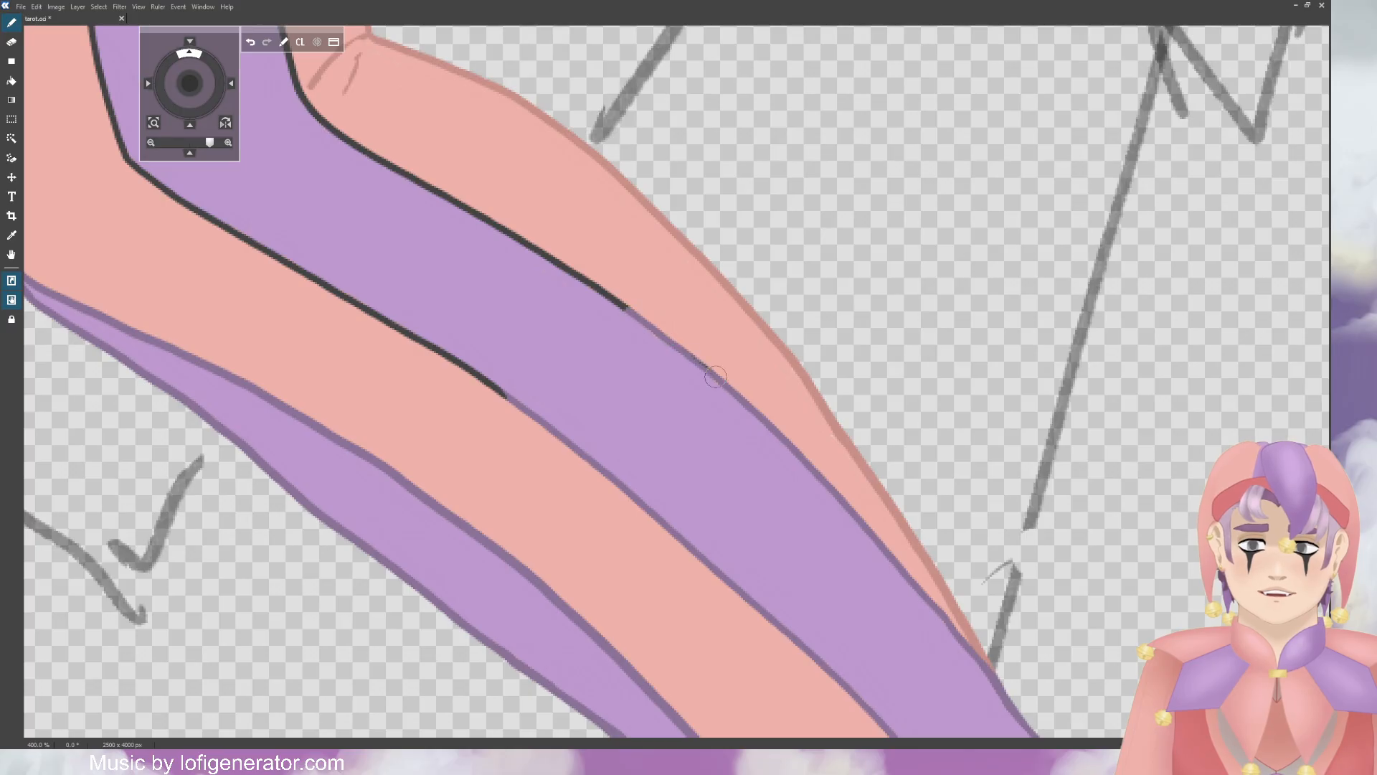
{"action": "mouse_move", "coordinate": [715, 376]}
{"action": "left_mouse_down"}
{"action": "mouse_move", "coordinate": [558, 259]}
{"action": "mouse_move", "coordinate": [466, 215]}
{"action": "left_mouse_up"}
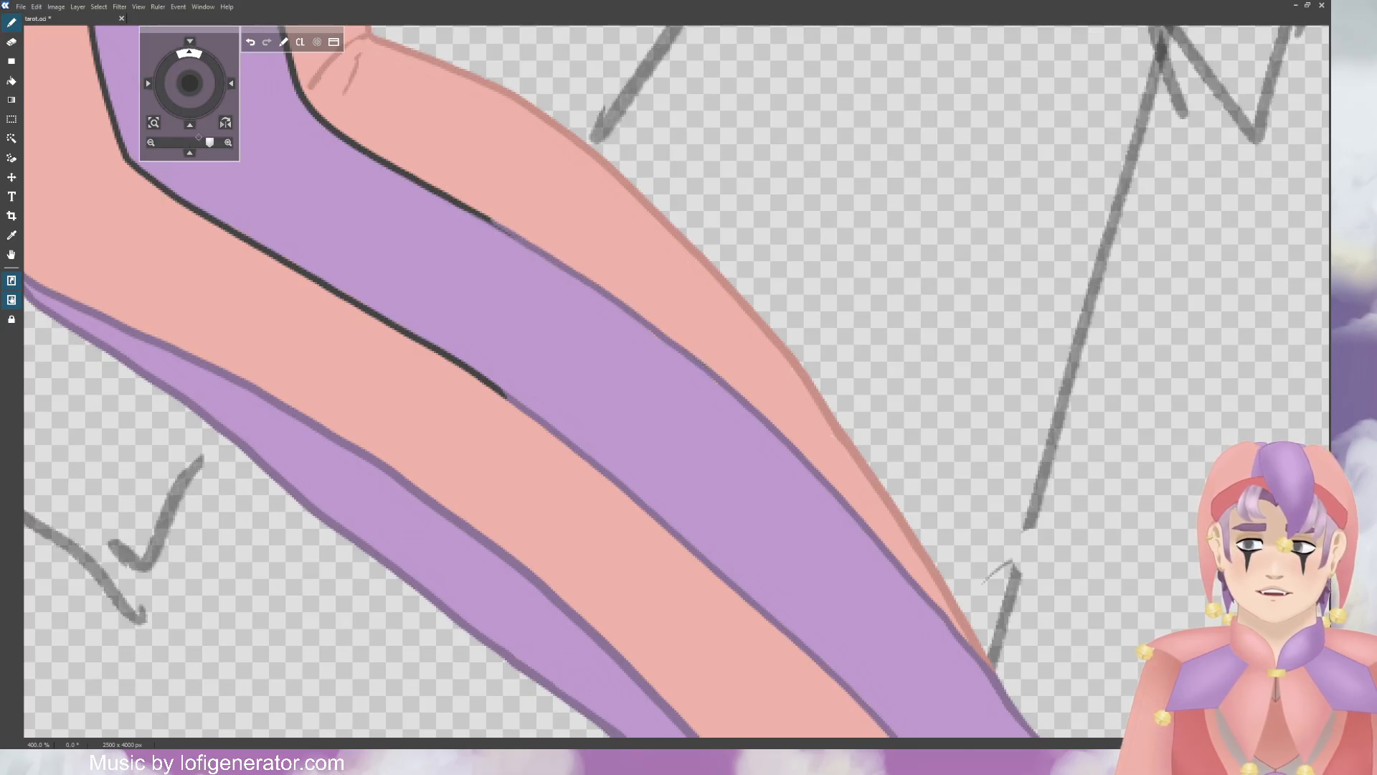
Step: Recolor both outlines of the wide purple stripe from the upper calf to the knee bend in muted dark purple
{"action": "left_click_drag", "start_coordinate": [195, 91], "coordinate": [255, 122]}
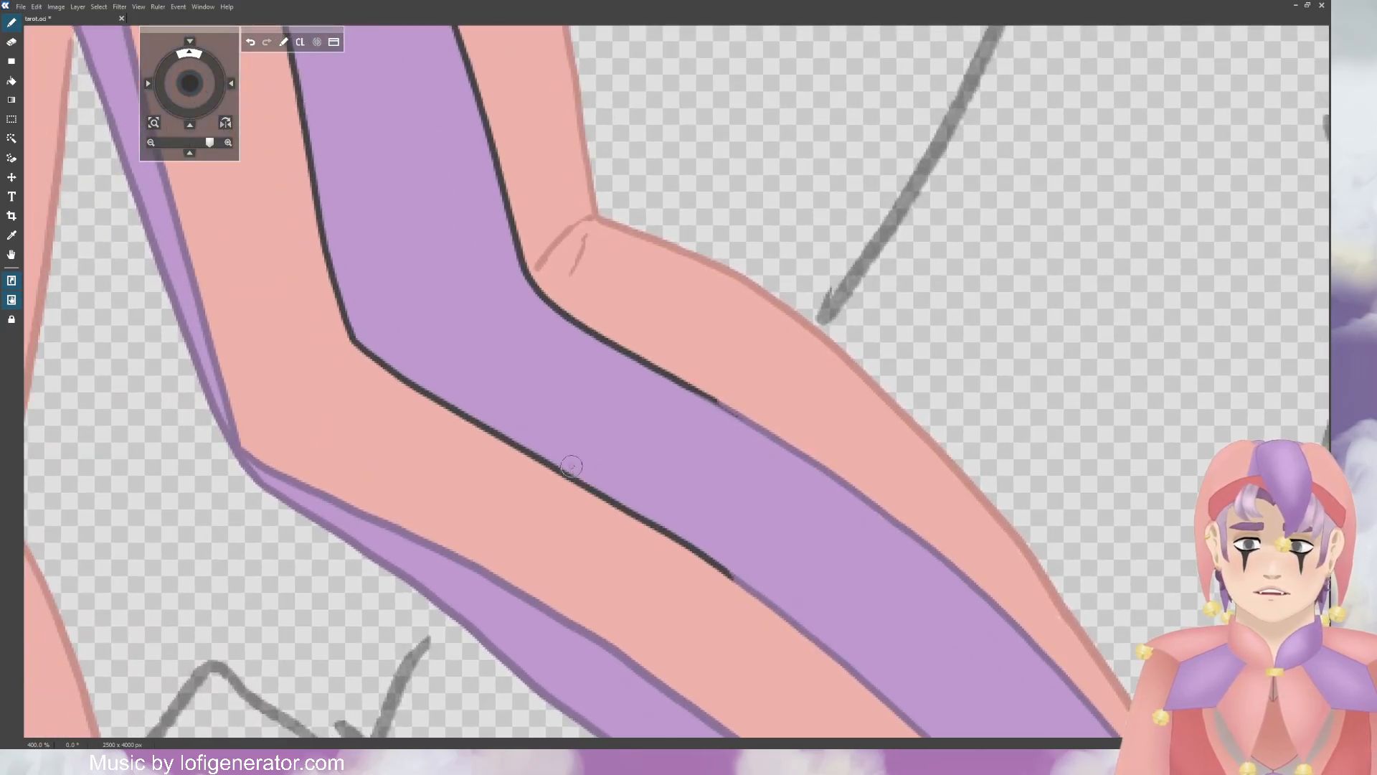
{"action": "mouse_move", "coordinate": [571, 467]}
{"action": "left_mouse_down"}
{"action": "mouse_move", "coordinate": [728, 578]}
{"action": "mouse_move", "coordinate": [511, 441]}
{"action": "left_mouse_up"}
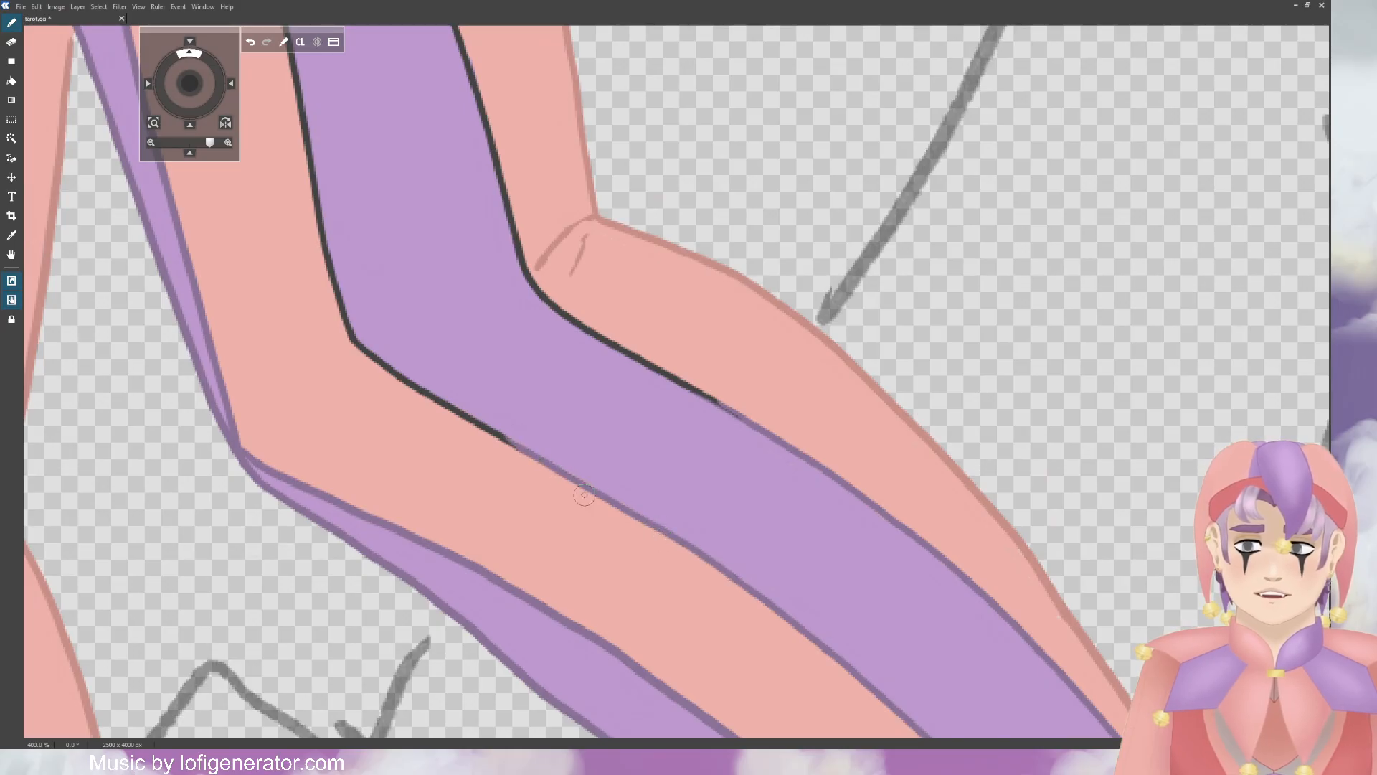
{"action": "mouse_move", "coordinate": [584, 495]}
{"action": "left_mouse_down"}
{"action": "mouse_move", "coordinate": [463, 429]}
{"action": "mouse_move", "coordinate": [385, 364]}
{"action": "left_mouse_up"}
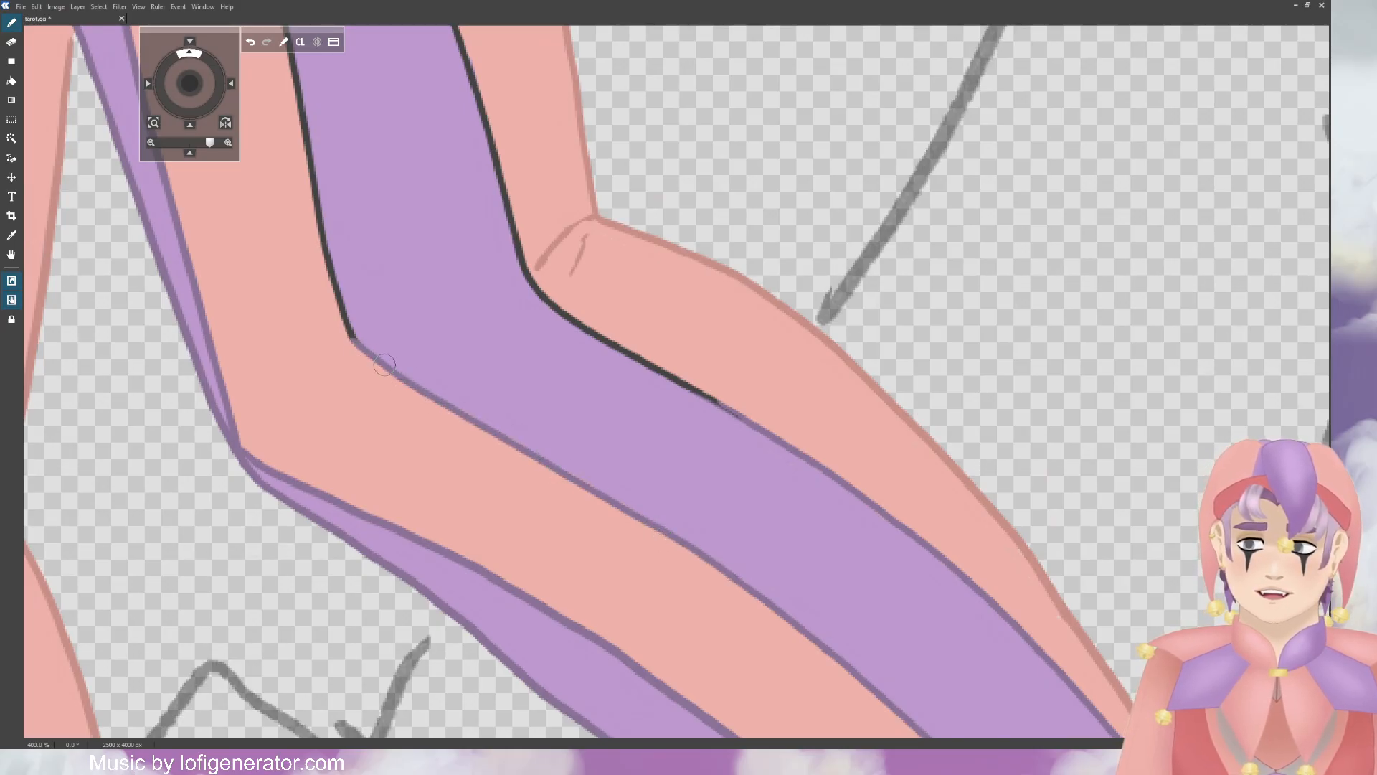
{"action": "mouse_move", "coordinate": [534, 280]}
{"action": "left_mouse_down"}
{"action": "mouse_move", "coordinate": [588, 330]}
{"action": "mouse_move", "coordinate": [667, 373]}
{"action": "mouse_move", "coordinate": [661, 362]}
{"action": "left_mouse_up"}
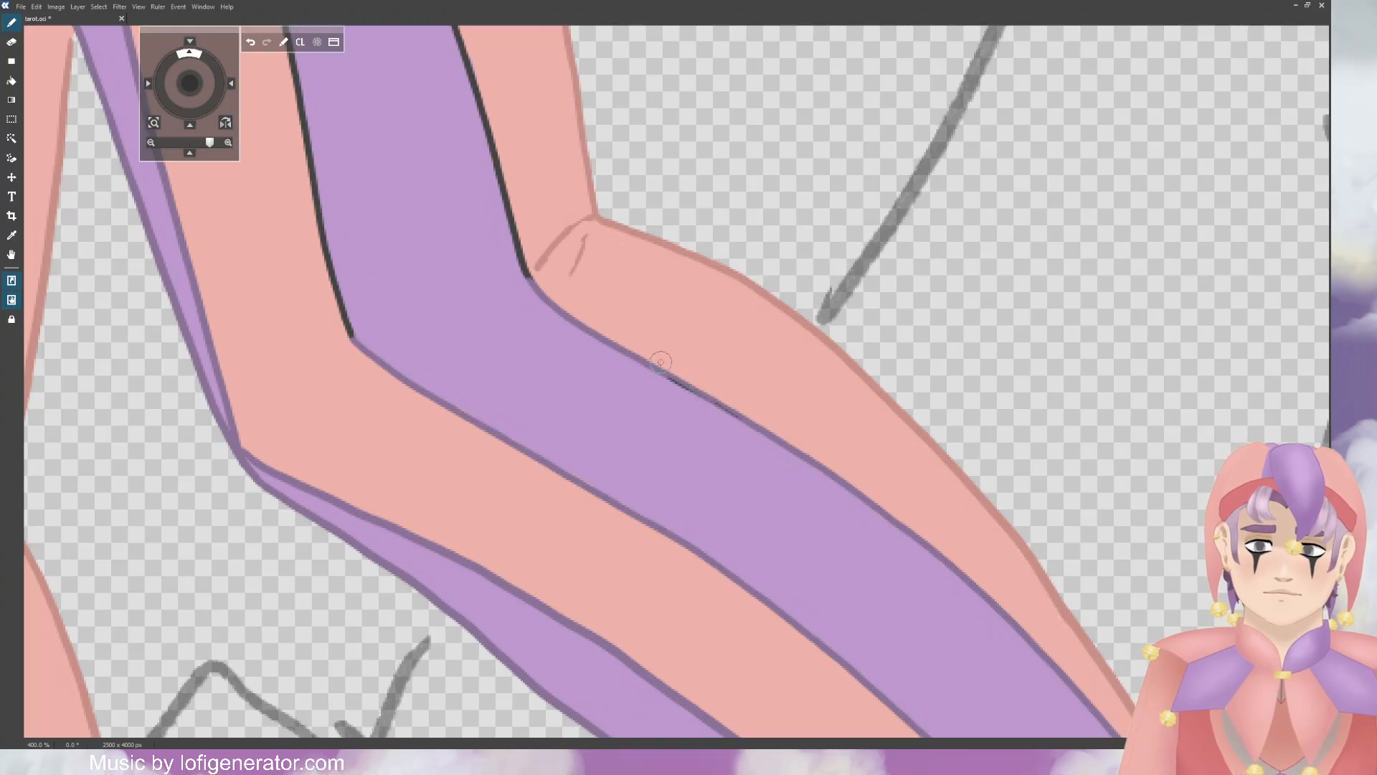
Step: Recolor both outlines of the wide purple stripe from the knee up the lower thigh in muted dark purple
{"action": "left_click_drag", "start_coordinate": [189, 84], "coordinate": [179, 75]}
{"action": "mouse_move", "coordinate": [640, 621]}
{"action": "left_mouse_down"}
{"action": "mouse_move", "coordinate": [593, 531]}
{"action": "mouse_move", "coordinate": [549, 287]}
{"action": "left_mouse_up"}
{"action": "left_click_drag", "start_coordinate": [786, 552], "coordinate": [788, 540]}
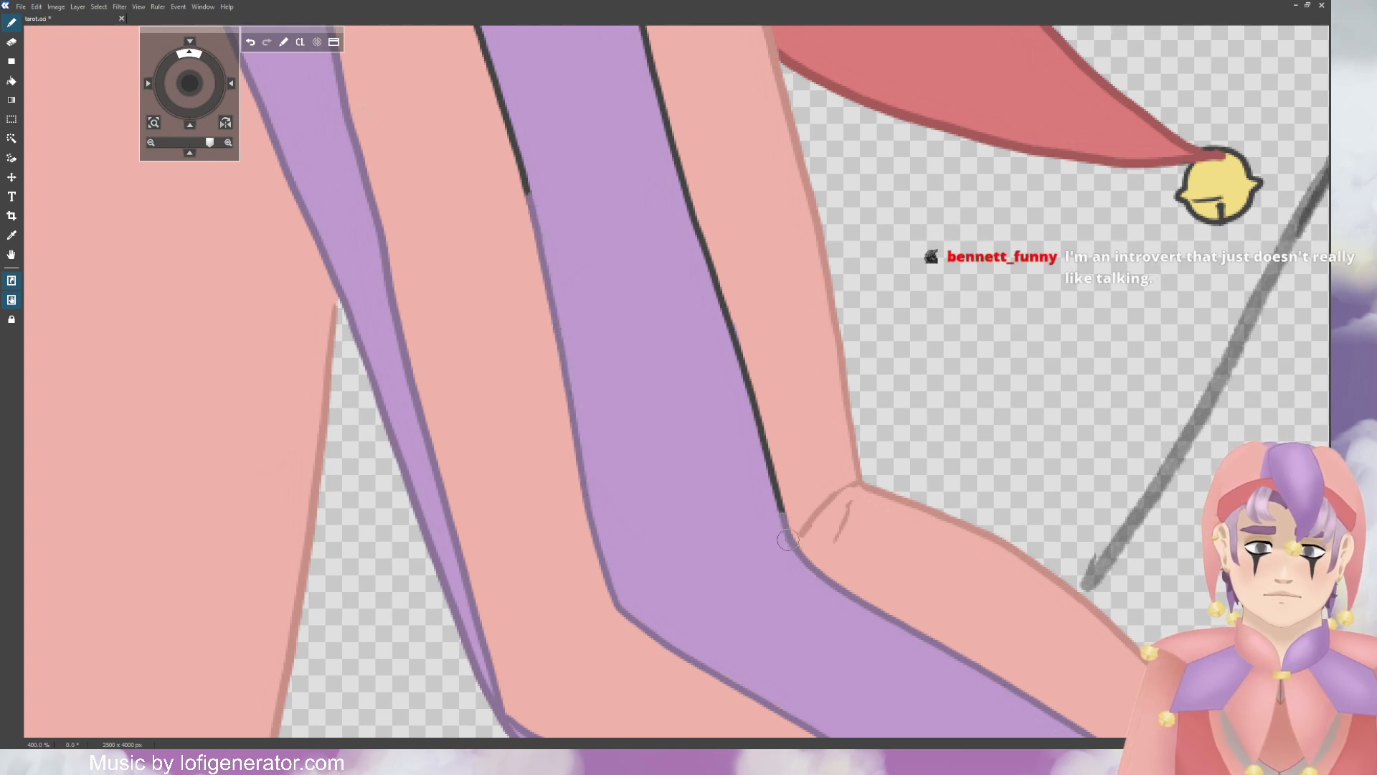
{"action": "mouse_move", "coordinate": [766, 489]}
{"action": "left_mouse_down"}
{"action": "mouse_move", "coordinate": [746, 377]}
{"action": "mouse_move", "coordinate": [660, 101]}
{"action": "left_mouse_up"}
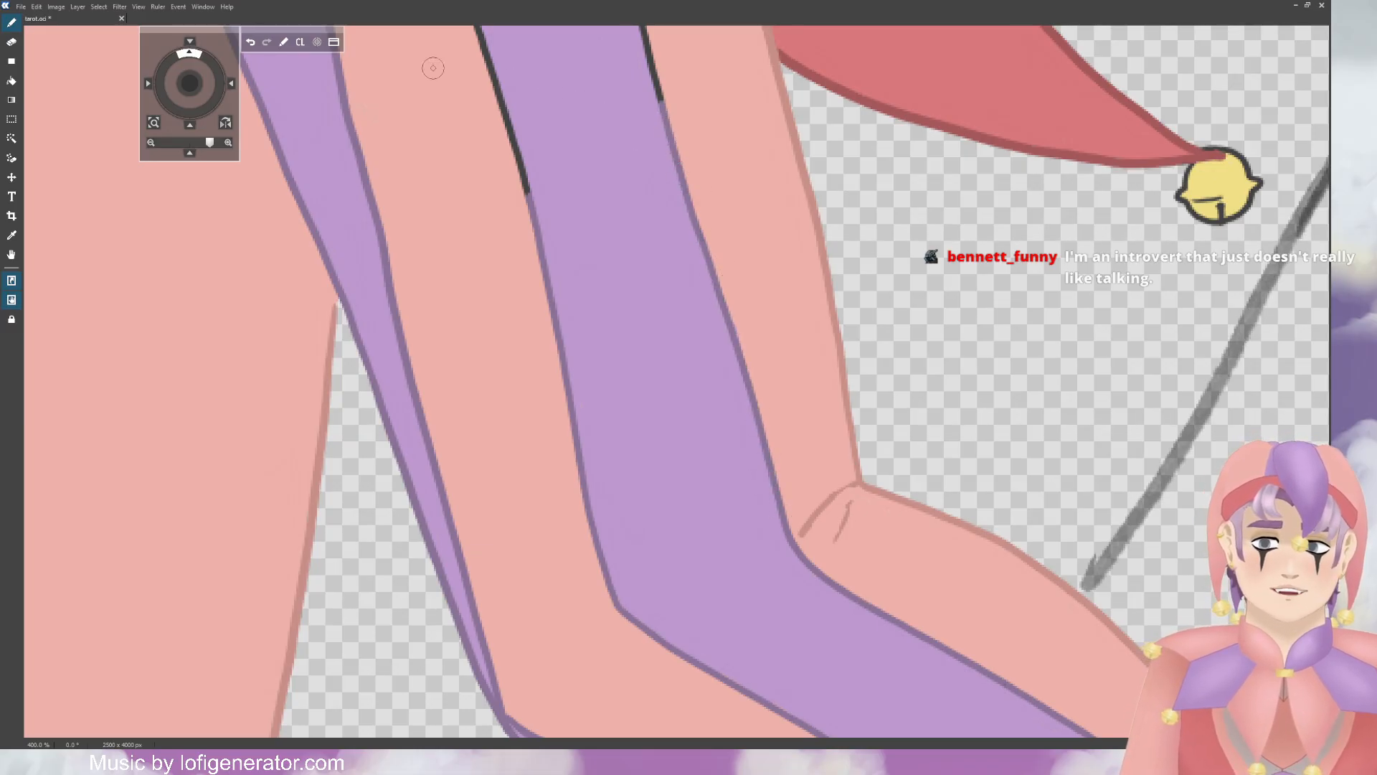
Step: Recolor the wide purple stripe's outlines up the thigh to the tunic's grey trim in muted dark purple
{"action": "left_click_drag", "start_coordinate": [198, 89], "coordinate": [191, 94]}
{"action": "mouse_move", "coordinate": [554, 630]}
{"action": "left_mouse_down"}
{"action": "mouse_move", "coordinate": [529, 604]}
{"action": "mouse_move", "coordinate": [500, 504]}
{"action": "left_mouse_up"}
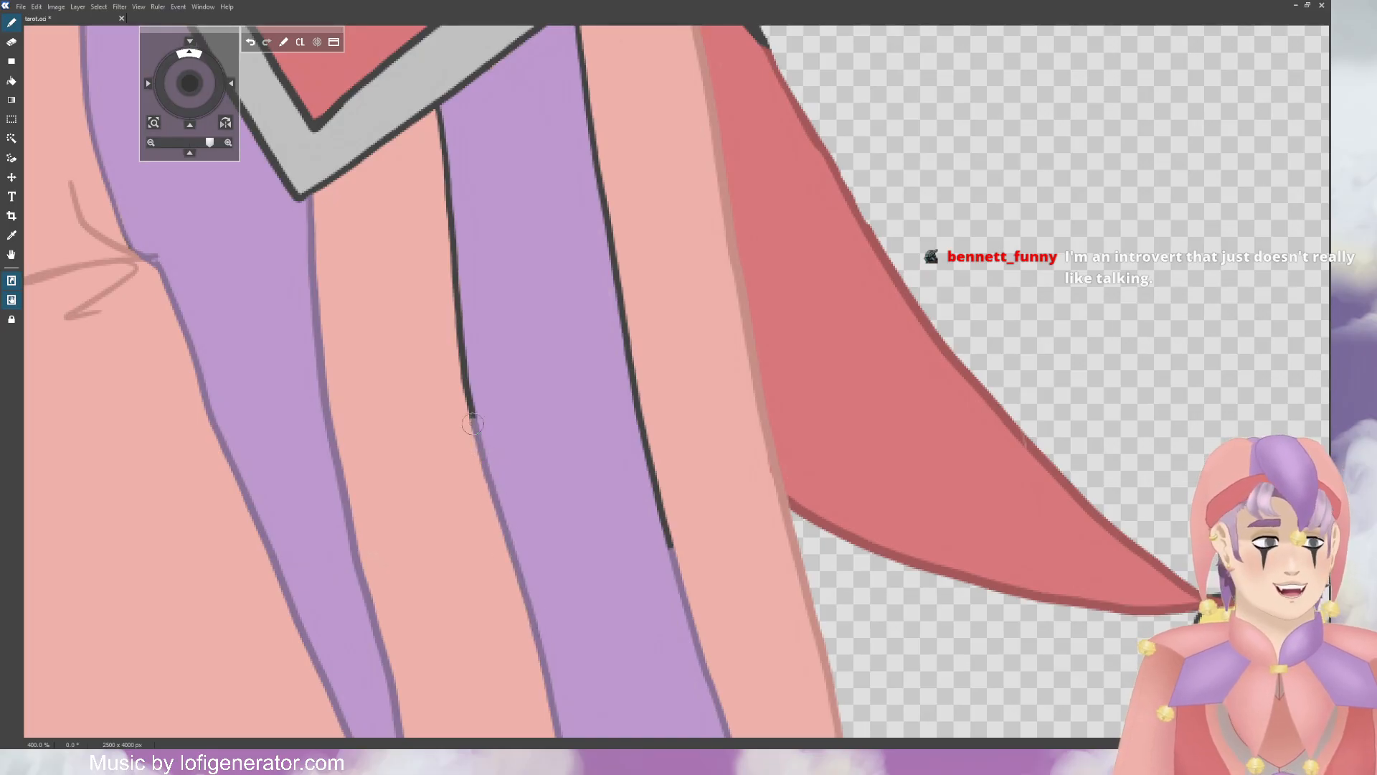
{"action": "left_click_drag", "start_coordinate": [472, 424], "coordinate": [448, 142]}
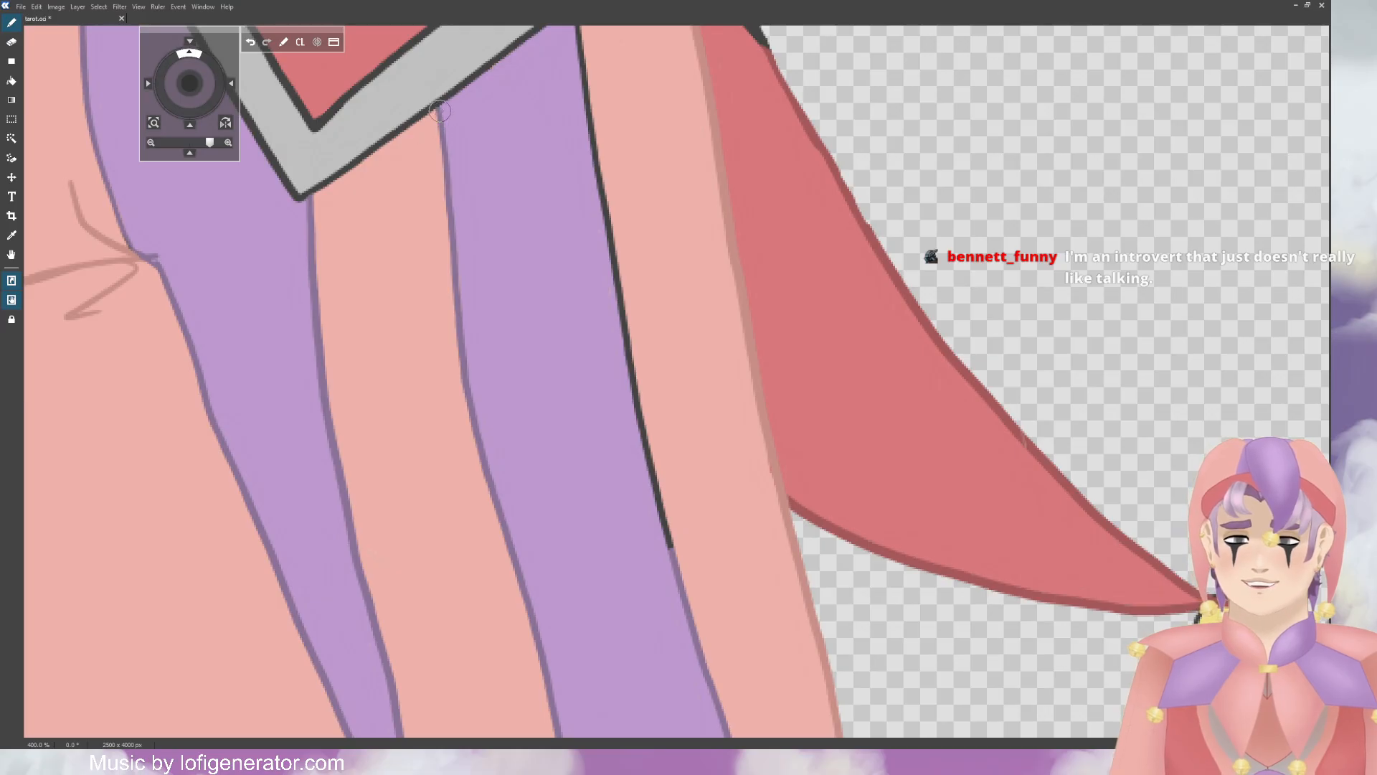
{"action": "left_click_drag", "start_coordinate": [667, 513], "coordinate": [649, 439]}
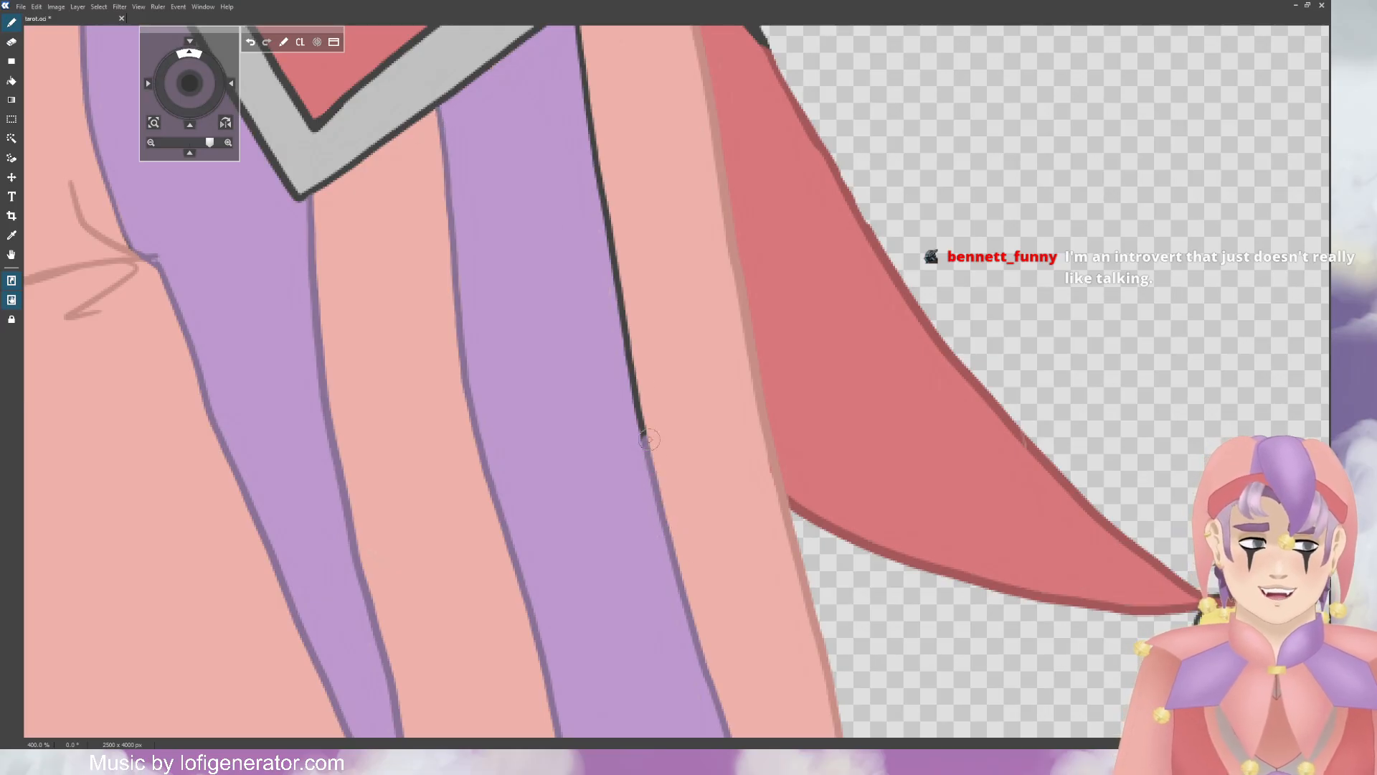
{"action": "left_click_drag", "start_coordinate": [632, 381], "coordinate": [589, 123]}
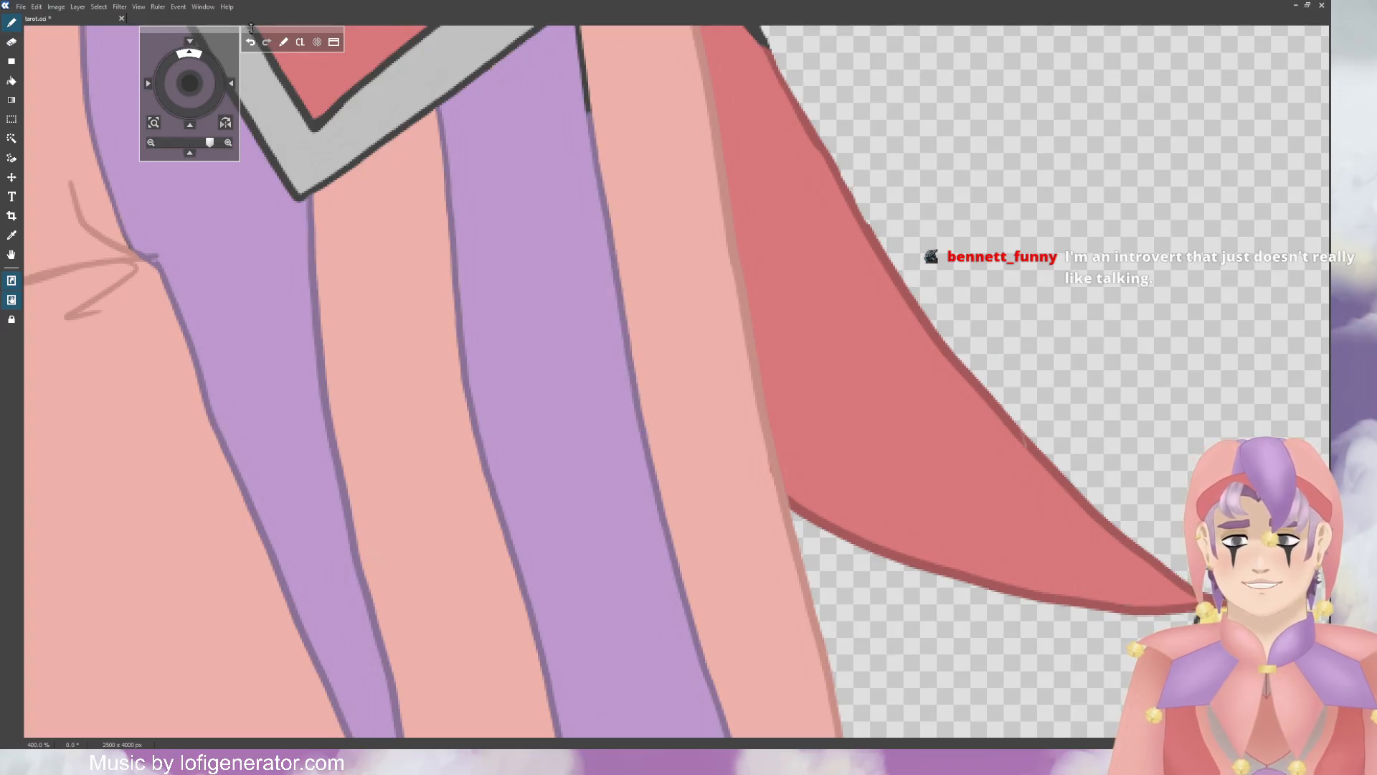
{"action": "left_click_drag", "start_coordinate": [190, 84], "coordinate": [206, 218]}
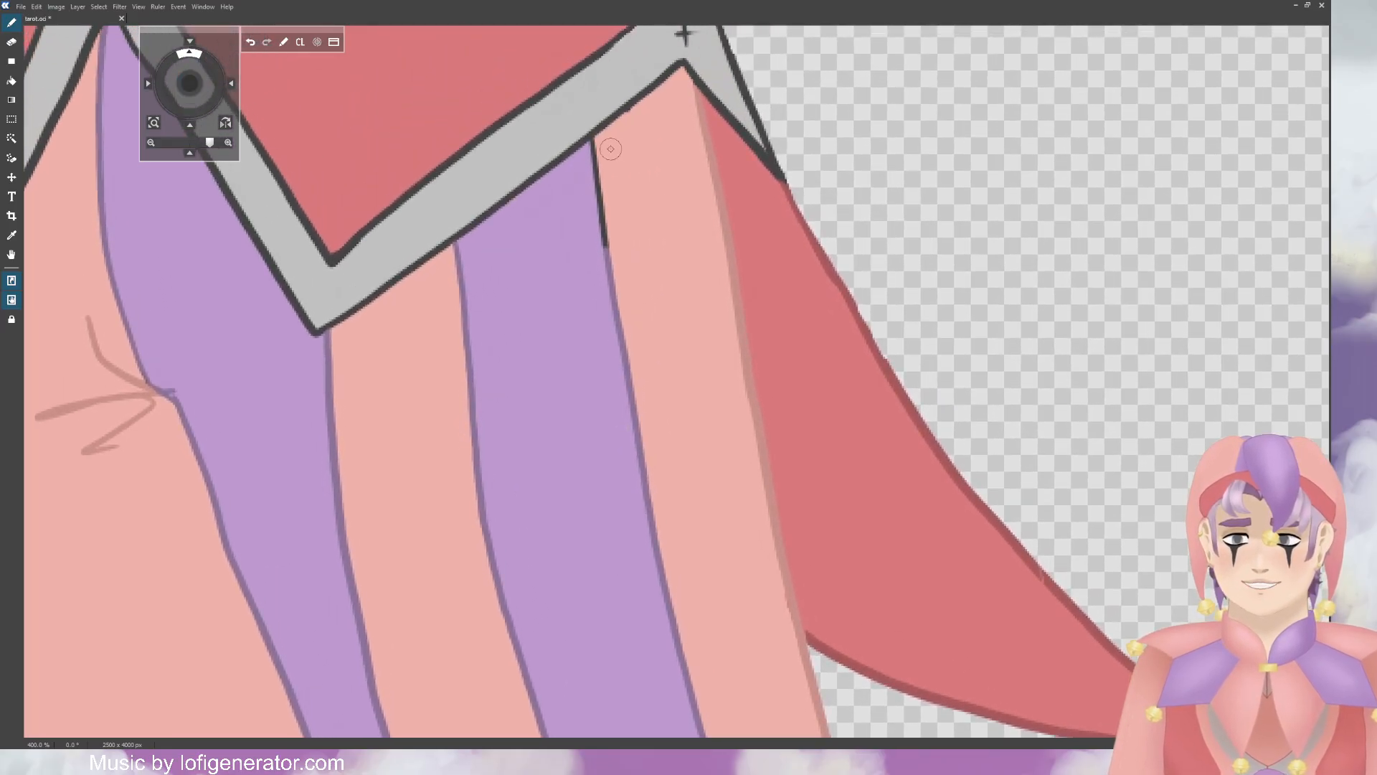
{"action": "left_click_drag", "start_coordinate": [593, 146], "coordinate": [619, 272]}
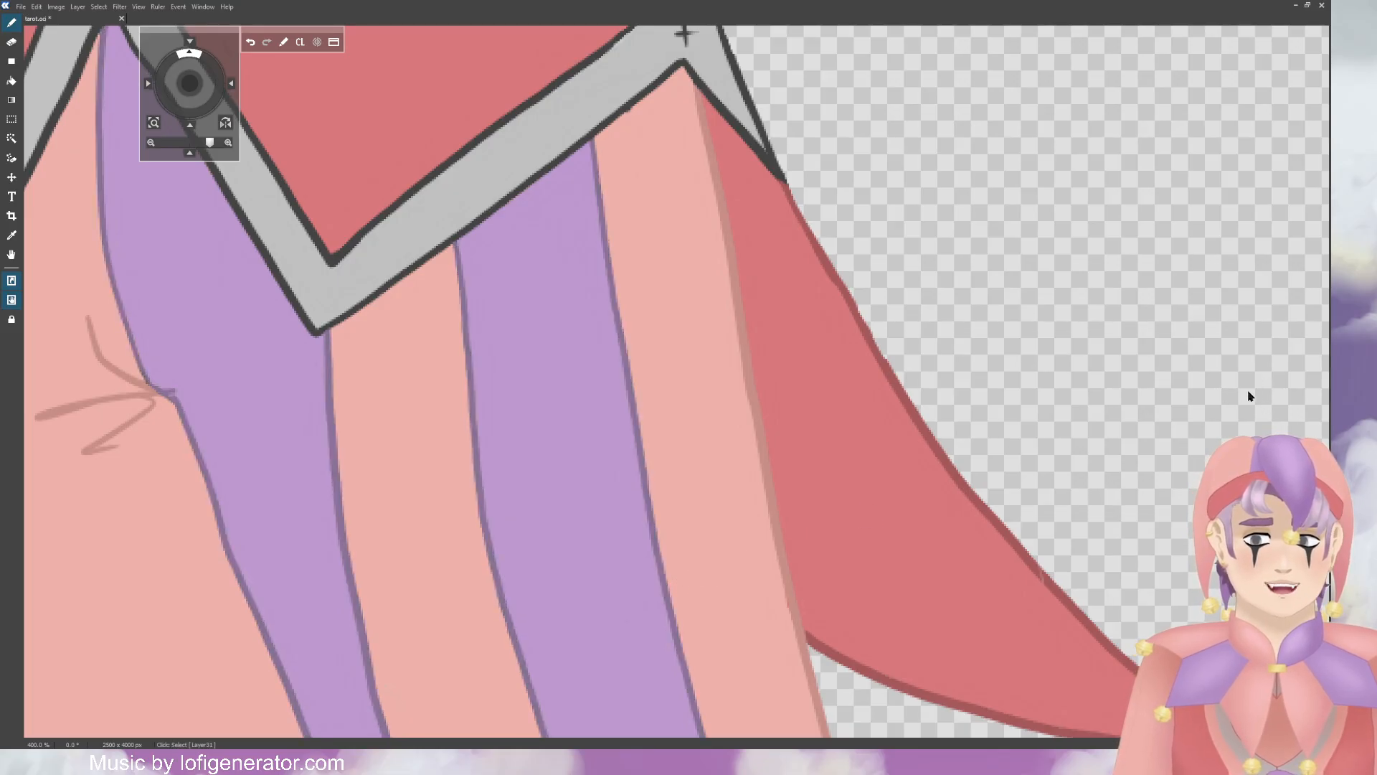
Step: Recolor the outline of the pompom on the plain pink leg's shoe tip in muted dark purple
{"action": "left_click_drag", "start_coordinate": [189, 84], "coordinate": [190, 104]}
{"action": "left_click", "coordinate": [228, 143]}
{"action": "scroll", "coordinate": [733, 381], "scroll_direction": "down", "scroll_amount": 5}
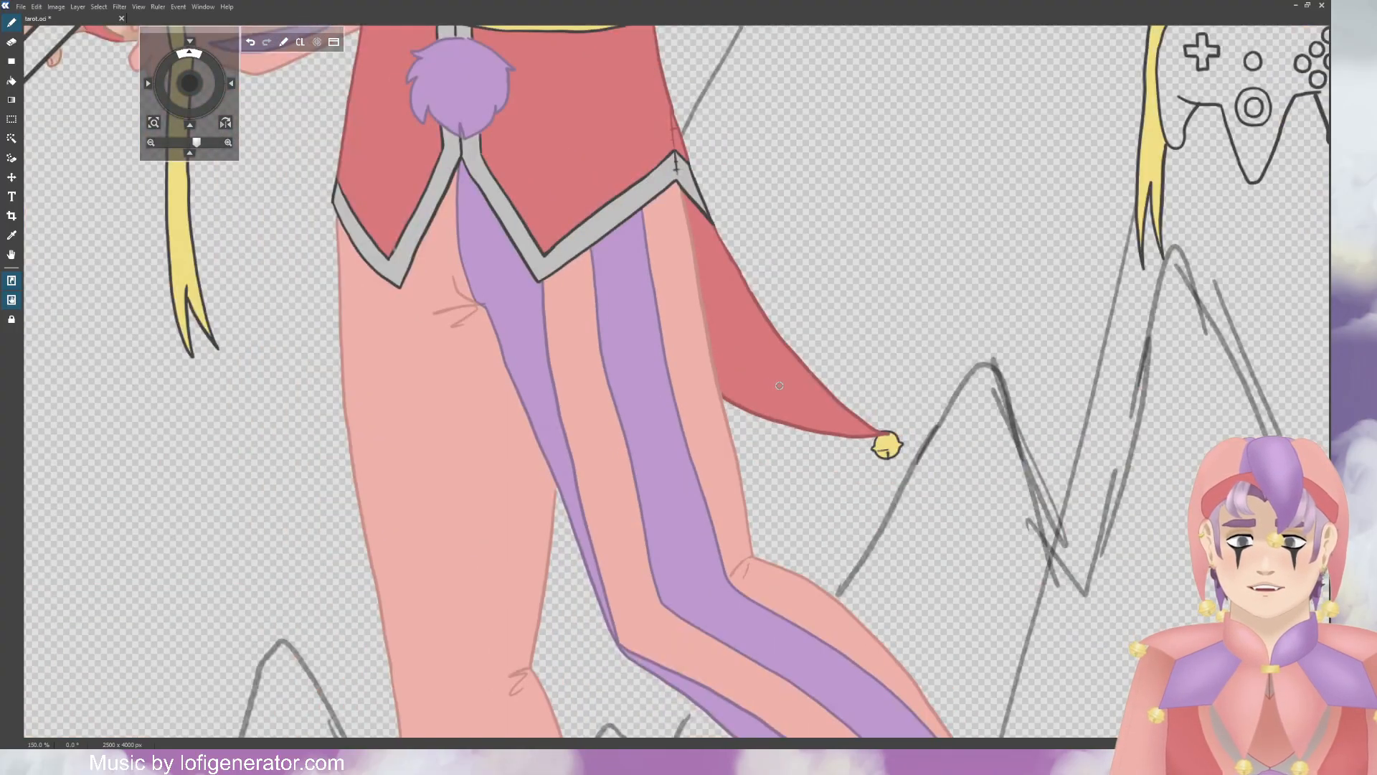
{"action": "scroll", "coordinate": [780, 385], "scroll_direction": "down", "scroll_amount": 2}
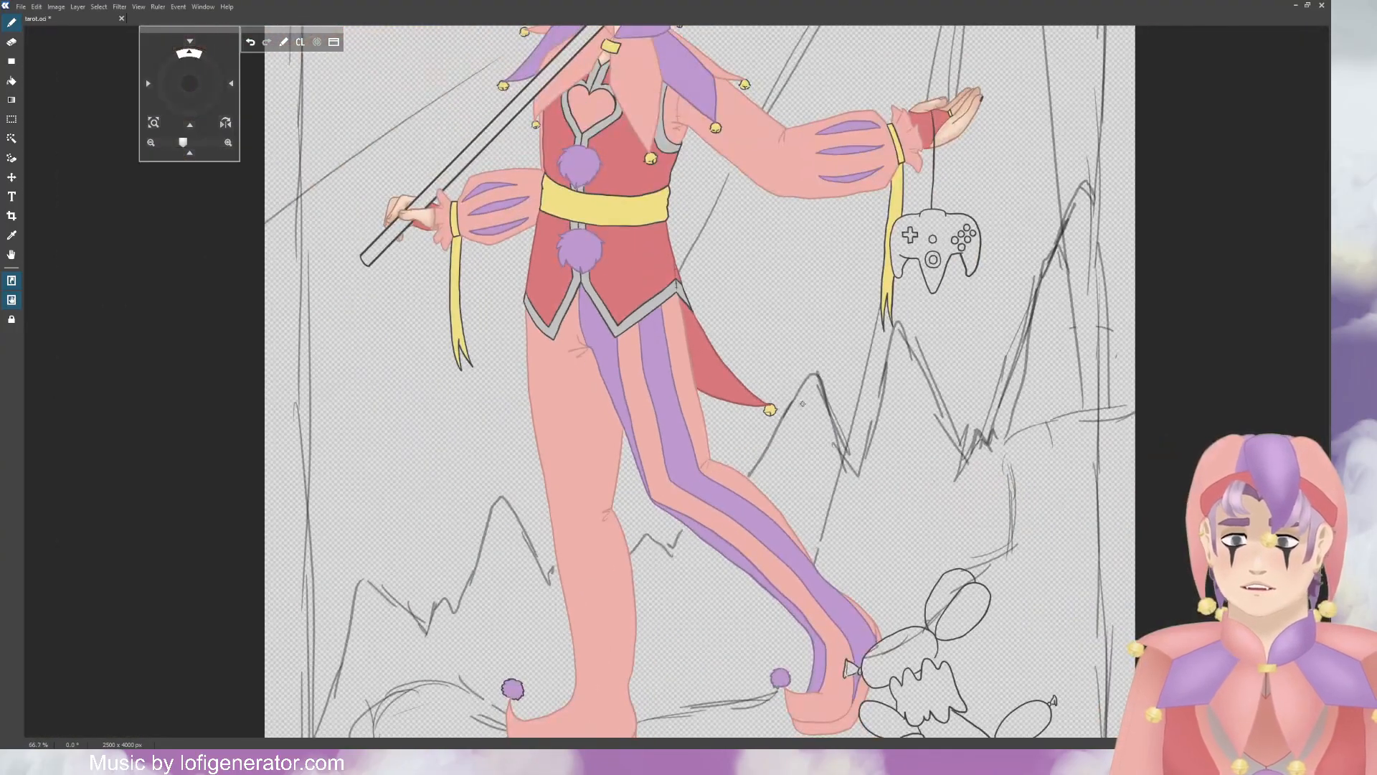
{"action": "mouse_move", "coordinate": [191, 84]}
{"action": "left_mouse_down"}
{"action": "mouse_move", "coordinate": [183, 100]}
{"action": "mouse_move", "coordinate": [199, 77]}
{"action": "left_mouse_up"}
{"action": "scroll", "coordinate": [575, 373], "scroll_direction": "up", "scroll_amount": 4}
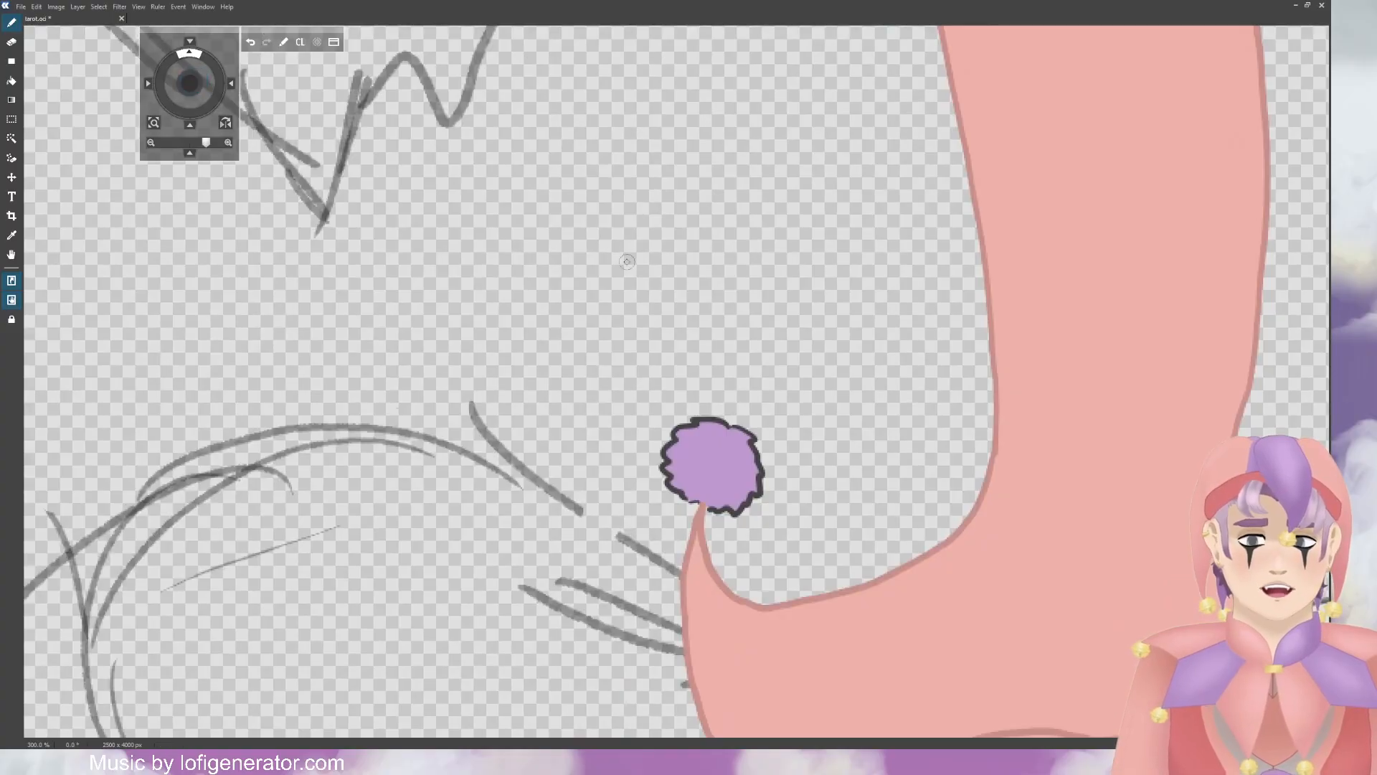
{"action": "scroll", "coordinate": [627, 262], "scroll_direction": "up", "scroll_amount": 3}
{"action": "scroll", "coordinate": [421, 221], "scroll_direction": "down", "scroll_amount": 2}
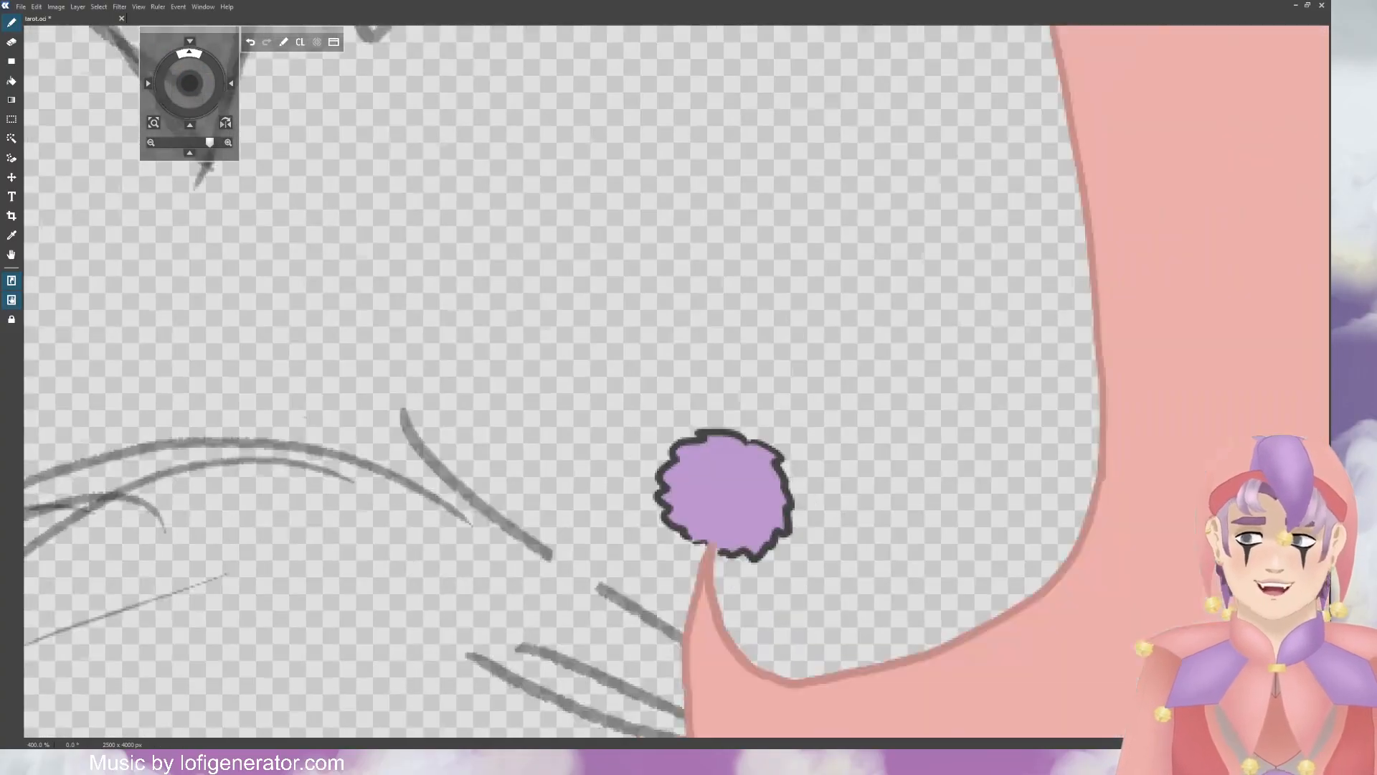
{"action": "scroll", "coordinate": [660, 342], "scroll_direction": "up", "scroll_amount": 2}
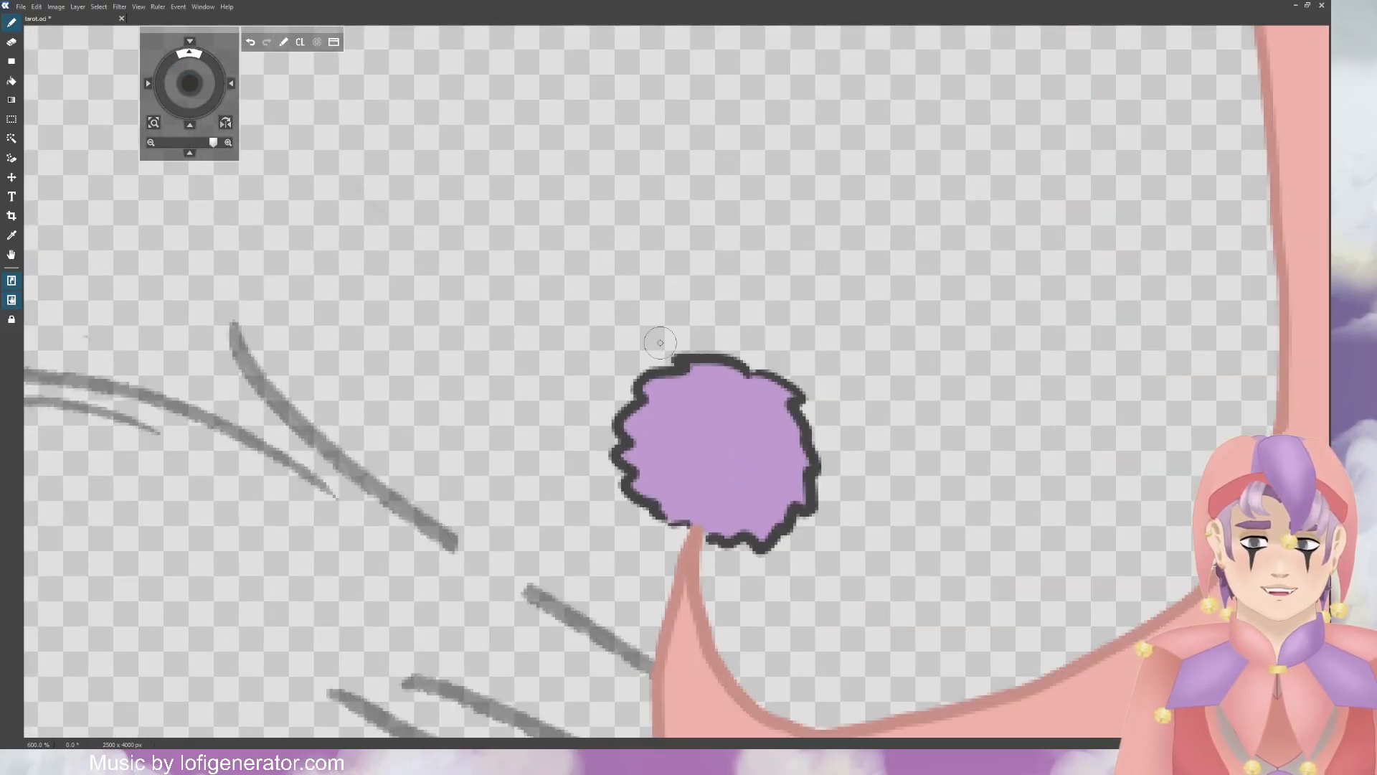
{"action": "mouse_move", "coordinate": [689, 514]}
{"action": "left_mouse_down"}
{"action": "mouse_move", "coordinate": [635, 498]}
{"action": "mouse_move", "coordinate": [620, 470]}
{"action": "mouse_move", "coordinate": [642, 384]}
{"action": "mouse_move", "coordinate": [701, 343]}
{"action": "mouse_move", "coordinate": [661, 357]}
{"action": "left_mouse_up"}
{"action": "mouse_move", "coordinate": [671, 374]}
{"action": "left_mouse_down"}
{"action": "mouse_move", "coordinate": [734, 364]}
{"action": "mouse_move", "coordinate": [779, 375]}
{"action": "mouse_move", "coordinate": [796, 380]}
{"action": "mouse_move", "coordinate": [795, 394]}
{"action": "mouse_move", "coordinate": [775, 384]}
{"action": "mouse_move", "coordinate": [795, 419]}
{"action": "mouse_move", "coordinate": [805, 408]}
{"action": "mouse_move", "coordinate": [809, 469]}
{"action": "mouse_move", "coordinate": [812, 457]}
{"action": "mouse_move", "coordinate": [791, 530]}
{"action": "mouse_move", "coordinate": [756, 562]}
{"action": "mouse_move", "coordinate": [731, 554]}
{"action": "mouse_move", "coordinate": [716, 527]}
{"action": "left_mouse_up"}
Step: Check the jester's figure and outstretched sleeve for purple areas that still have dark outlines
{"action": "scroll", "coordinate": [722, 443], "scroll_direction": "down", "scroll_amount": 10}
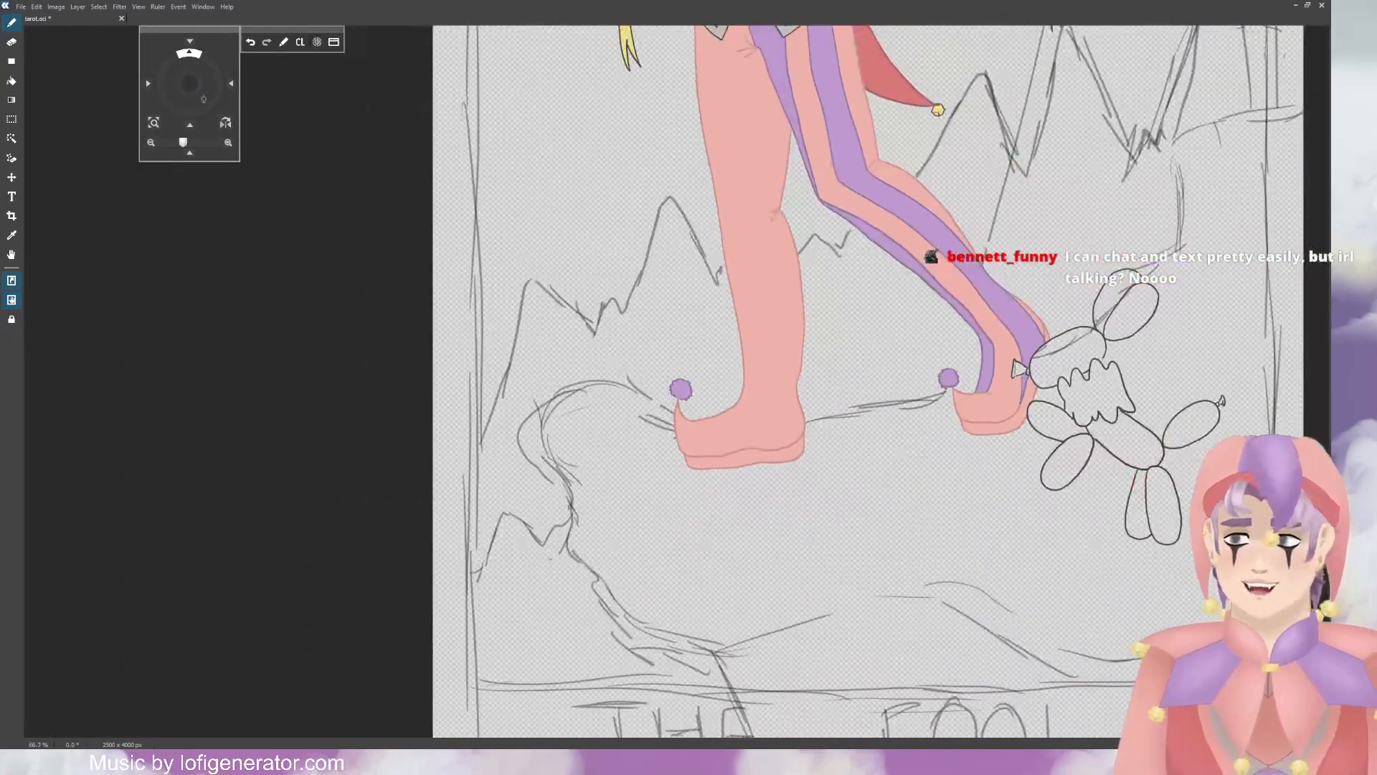
{"action": "left_click_drag", "start_coordinate": [190, 85], "coordinate": [171, 205]}
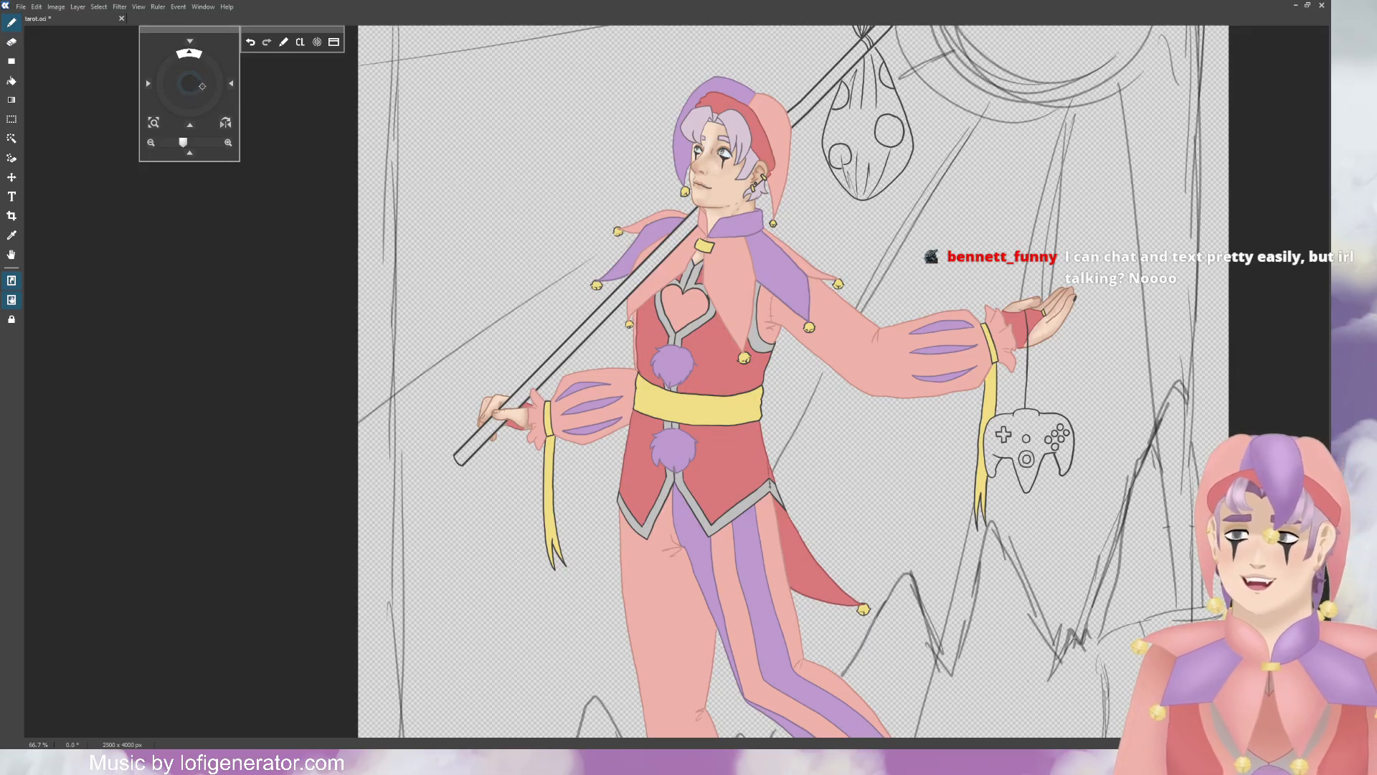
{"action": "left_click_drag", "start_coordinate": [197, 86], "coordinate": [129, 99]}
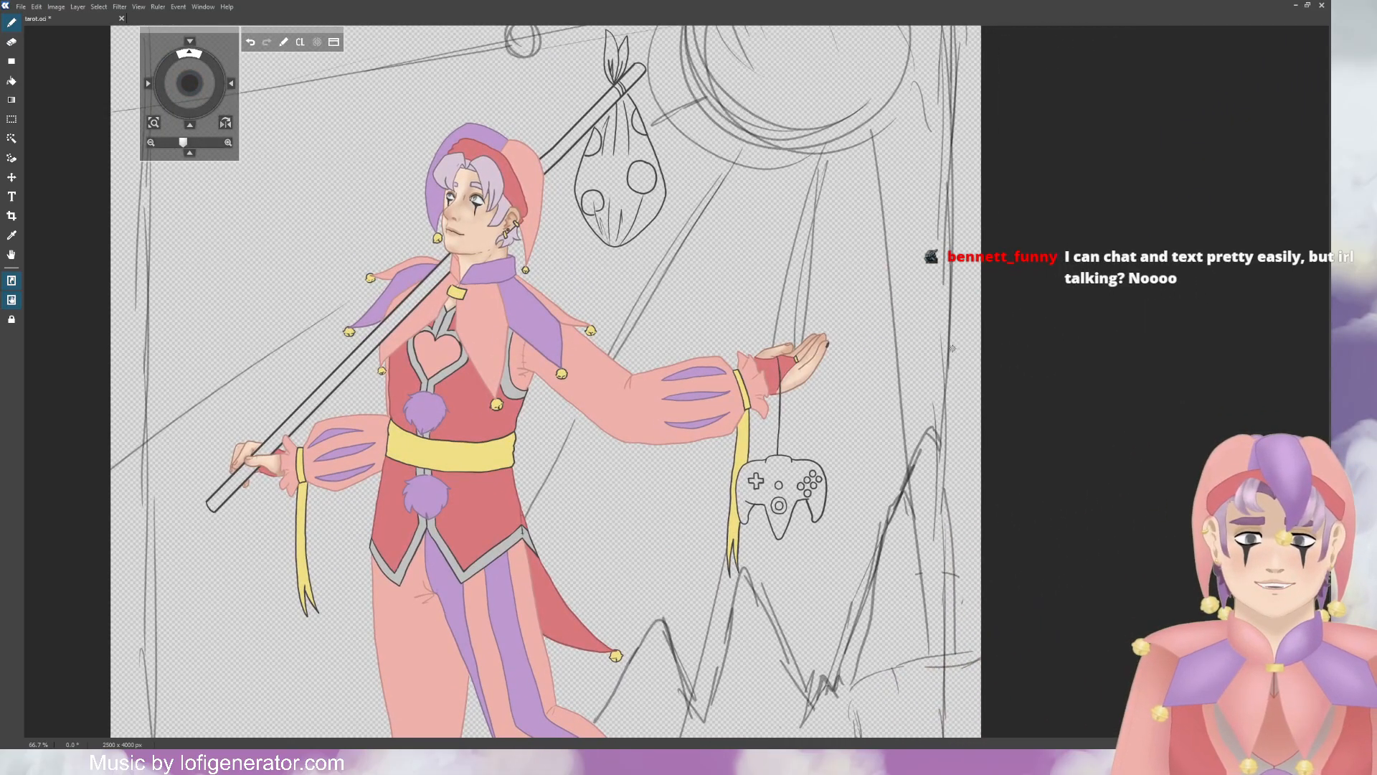
{"action": "scroll", "coordinate": [940, 346], "scroll_direction": "down", "scroll_amount": 1}
{"action": "scroll", "coordinate": [937, 344], "scroll_direction": "up", "scroll_amount": 4}
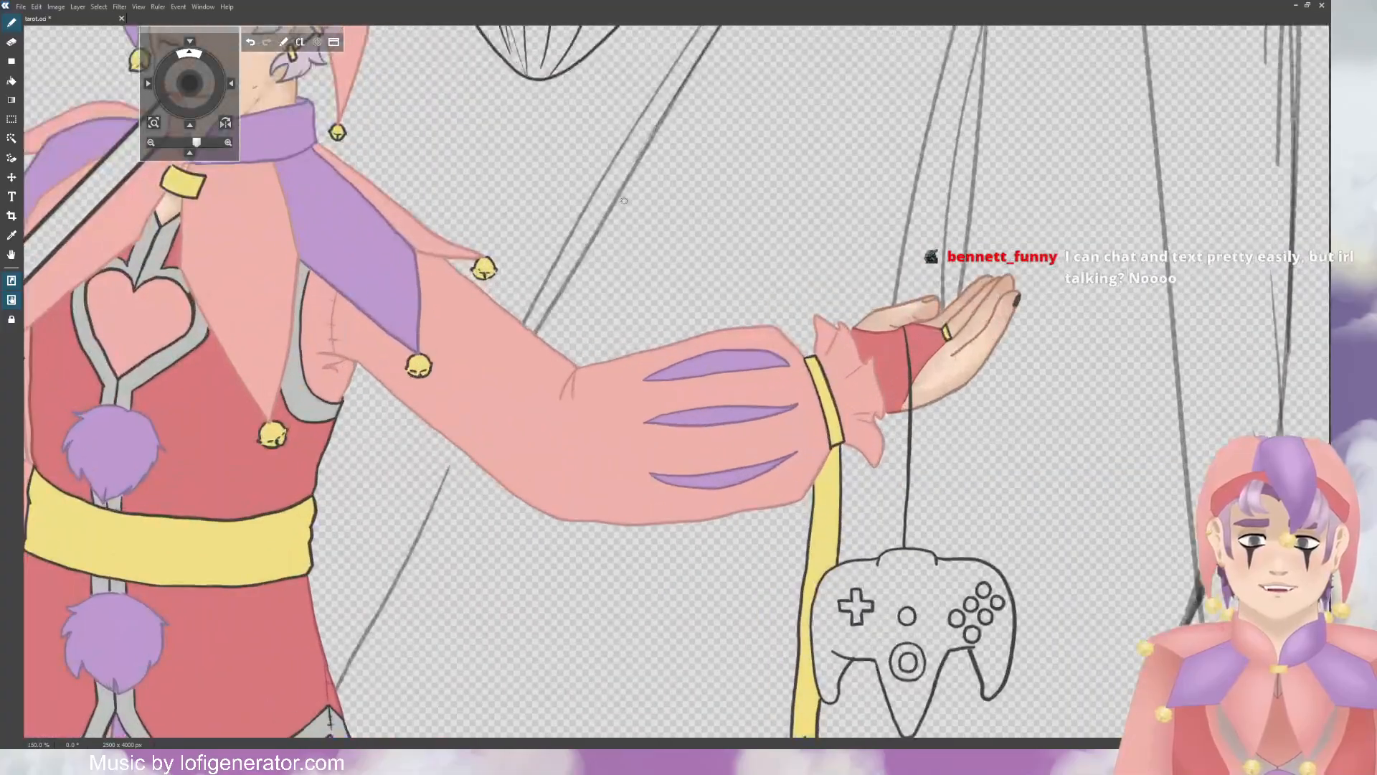
{"action": "scroll", "coordinate": [624, 200], "scroll_direction": "up", "scroll_amount": 3}
{"action": "left_click_drag", "start_coordinate": [192, 87], "coordinate": [130, 114]}
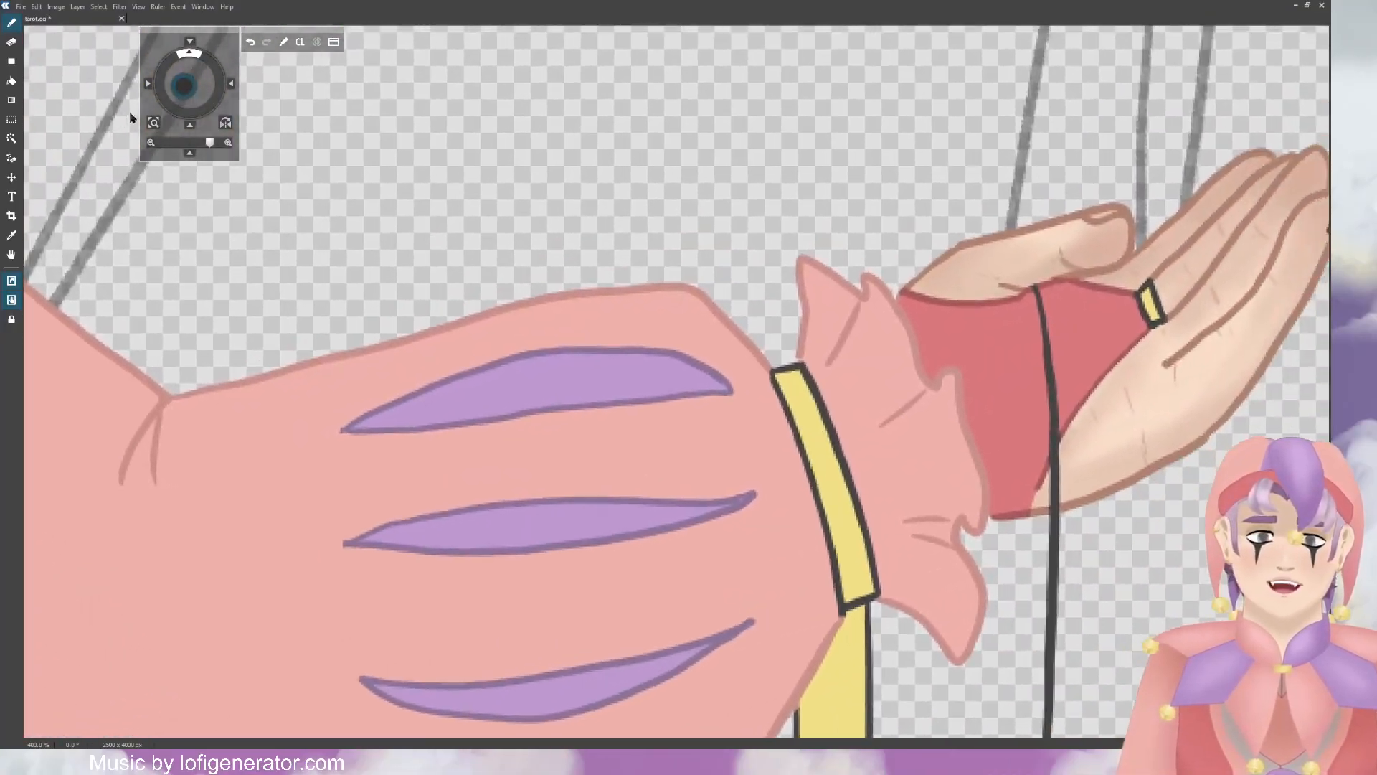
{"action": "scroll", "coordinate": [115, 127], "scroll_direction": "down", "scroll_amount": 10}
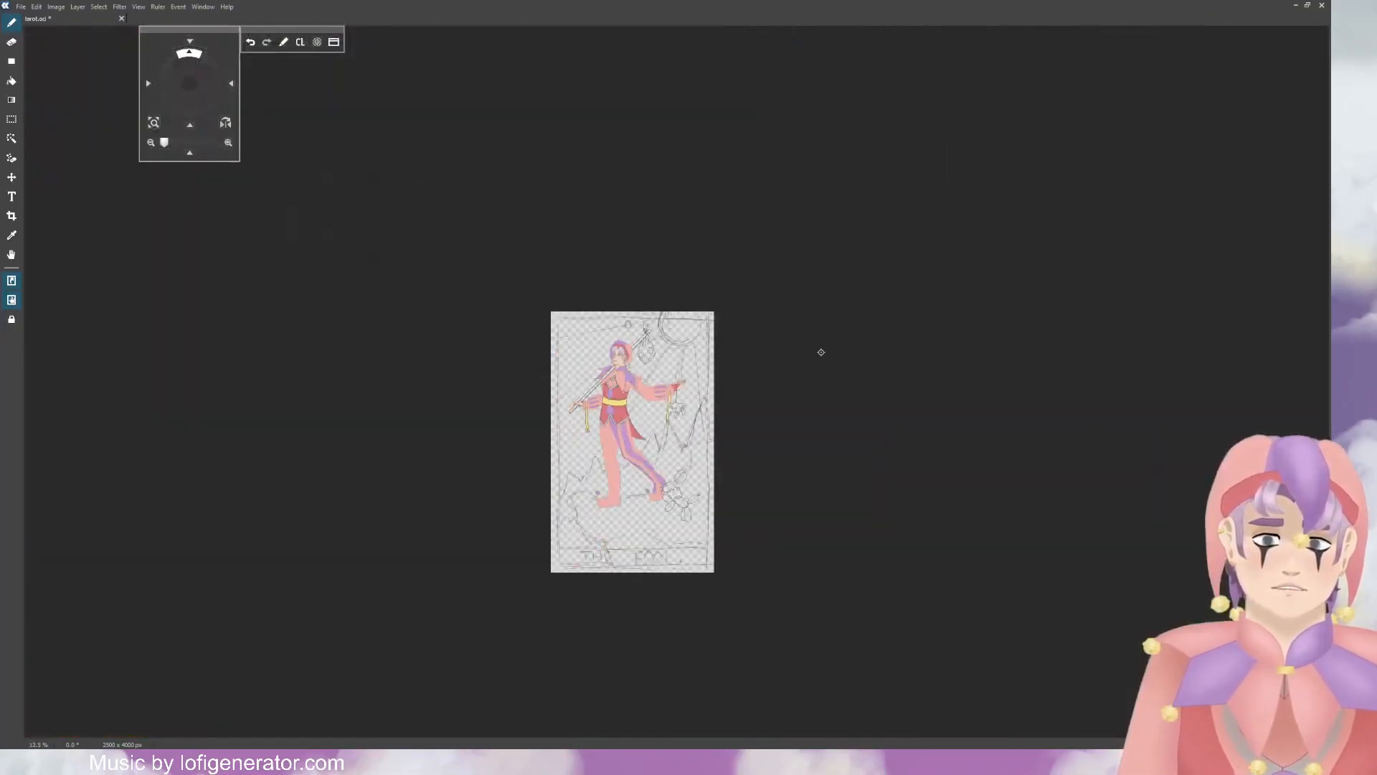
Step: Erase the inner part of the black fingernail on the outstretched hand with the Eraser
{"action": "scroll", "coordinate": [435, 201], "scroll_direction": "up", "scroll_amount": 7}
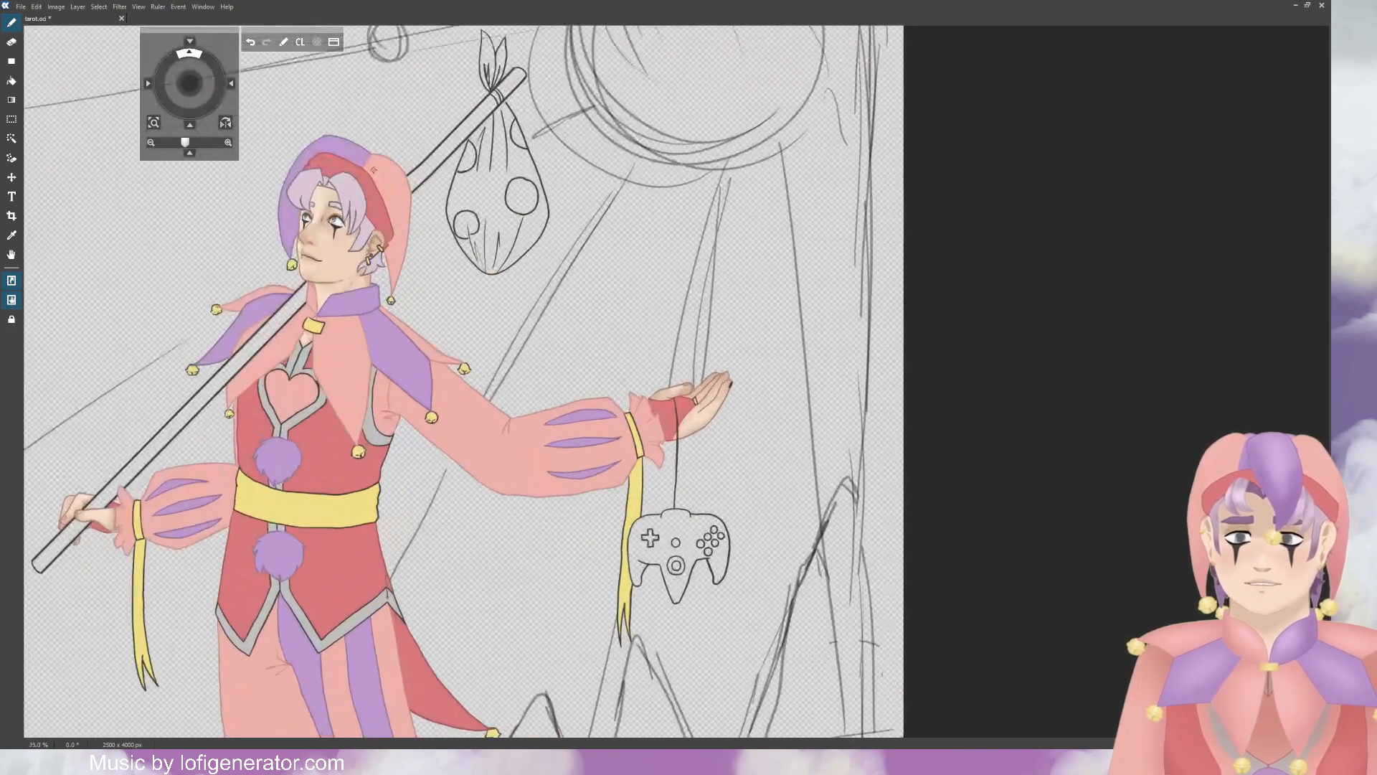
{"action": "scroll", "coordinate": [435, 202], "scroll_direction": "up", "scroll_amount": 1}
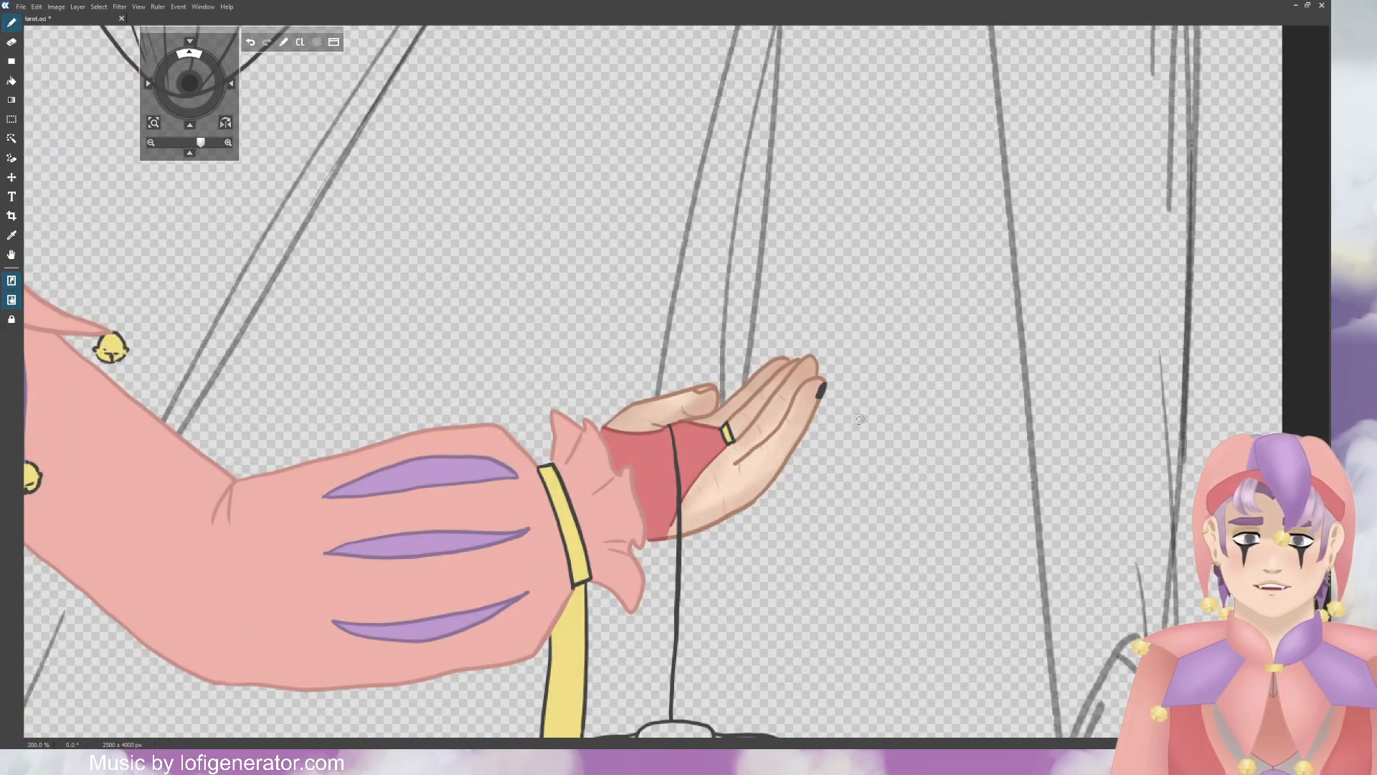
{"action": "scroll", "coordinate": [772, 372], "scroll_direction": "up", "scroll_amount": 2}
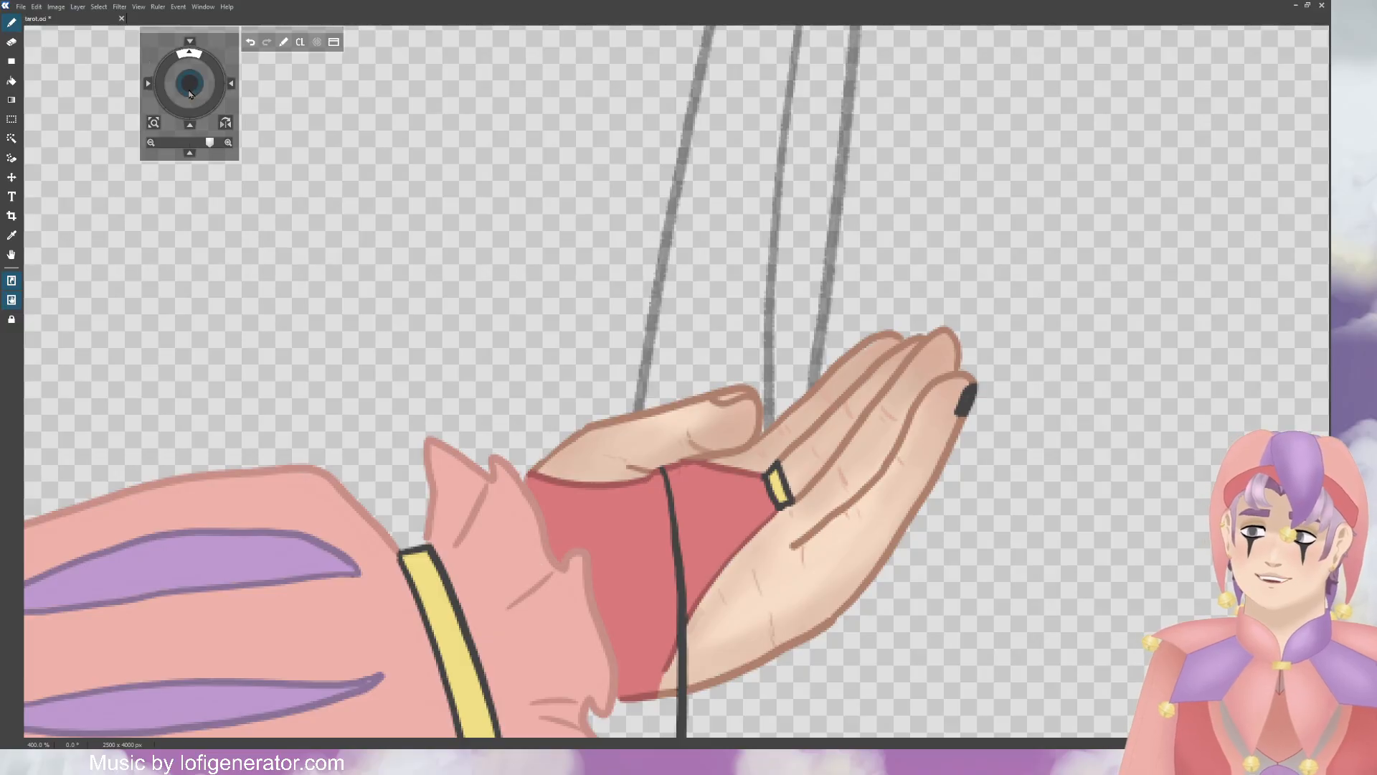
{"action": "scroll", "coordinate": [817, 316], "scroll_direction": "up", "scroll_amount": 1}
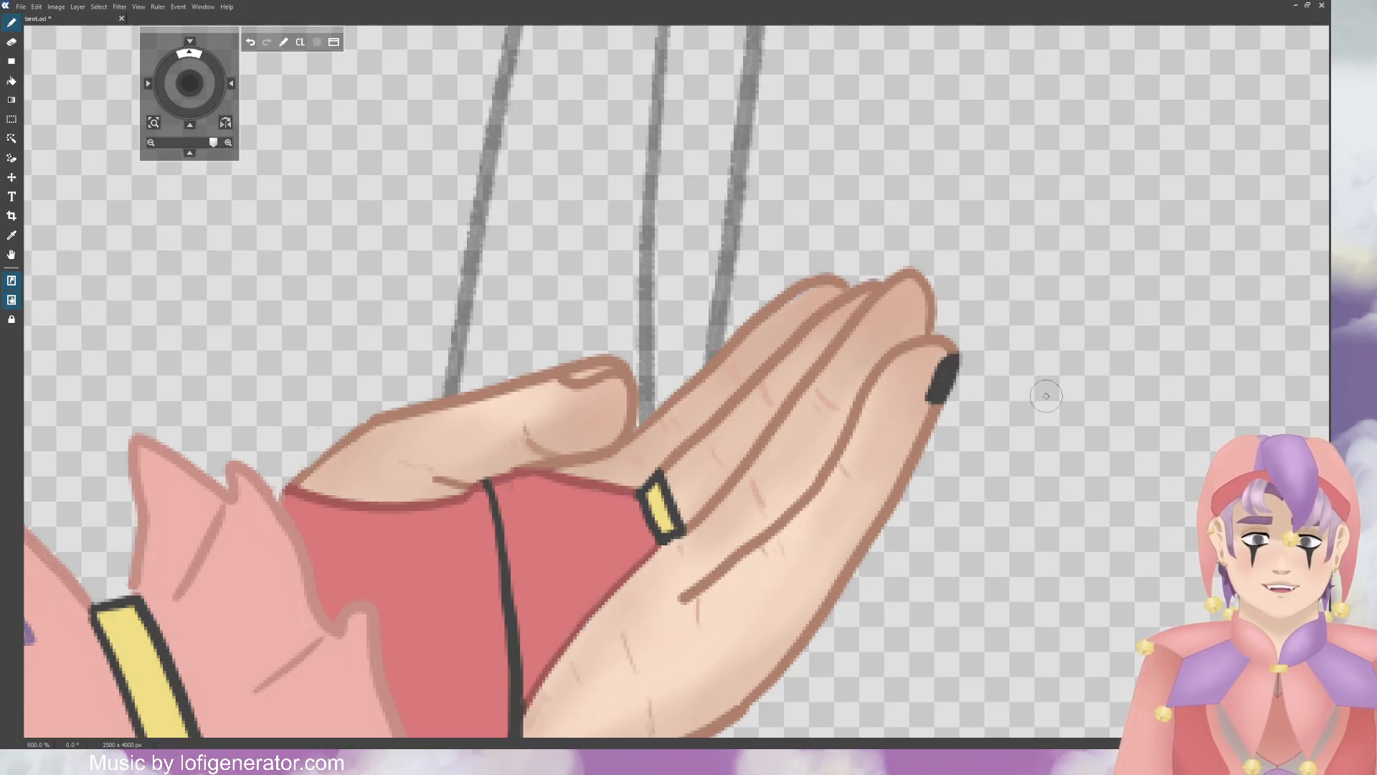
{"action": "mouse_move", "coordinate": [925, 344]}
{"action": "left_mouse_down"}
{"action": "mouse_move", "coordinate": [952, 356]}
{"action": "mouse_move", "coordinate": [946, 384]}
{"action": "left_mouse_up"}
{"action": "left_click", "coordinate": [250, 43]}
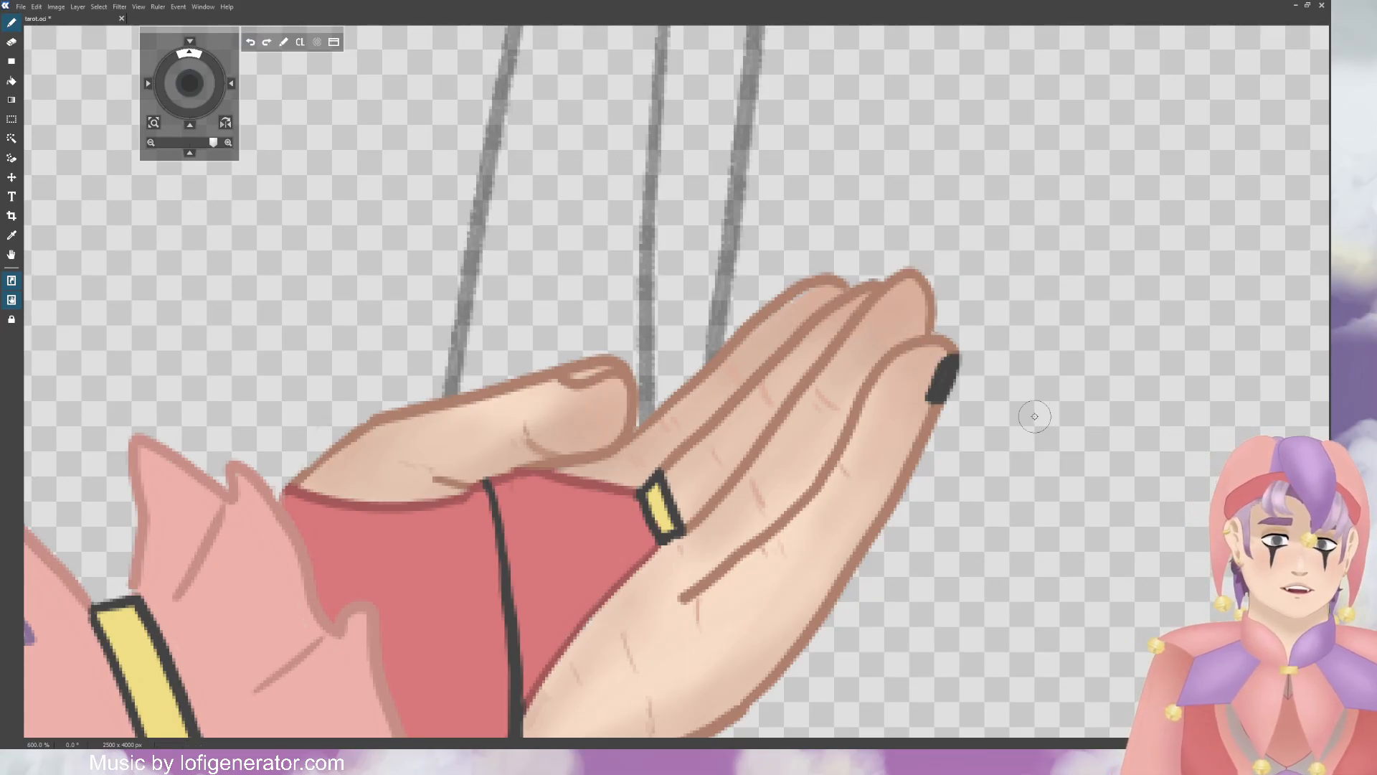
{"action": "scroll", "coordinate": [1144, 423], "scroll_direction": "up", "scroll_amount": 2}
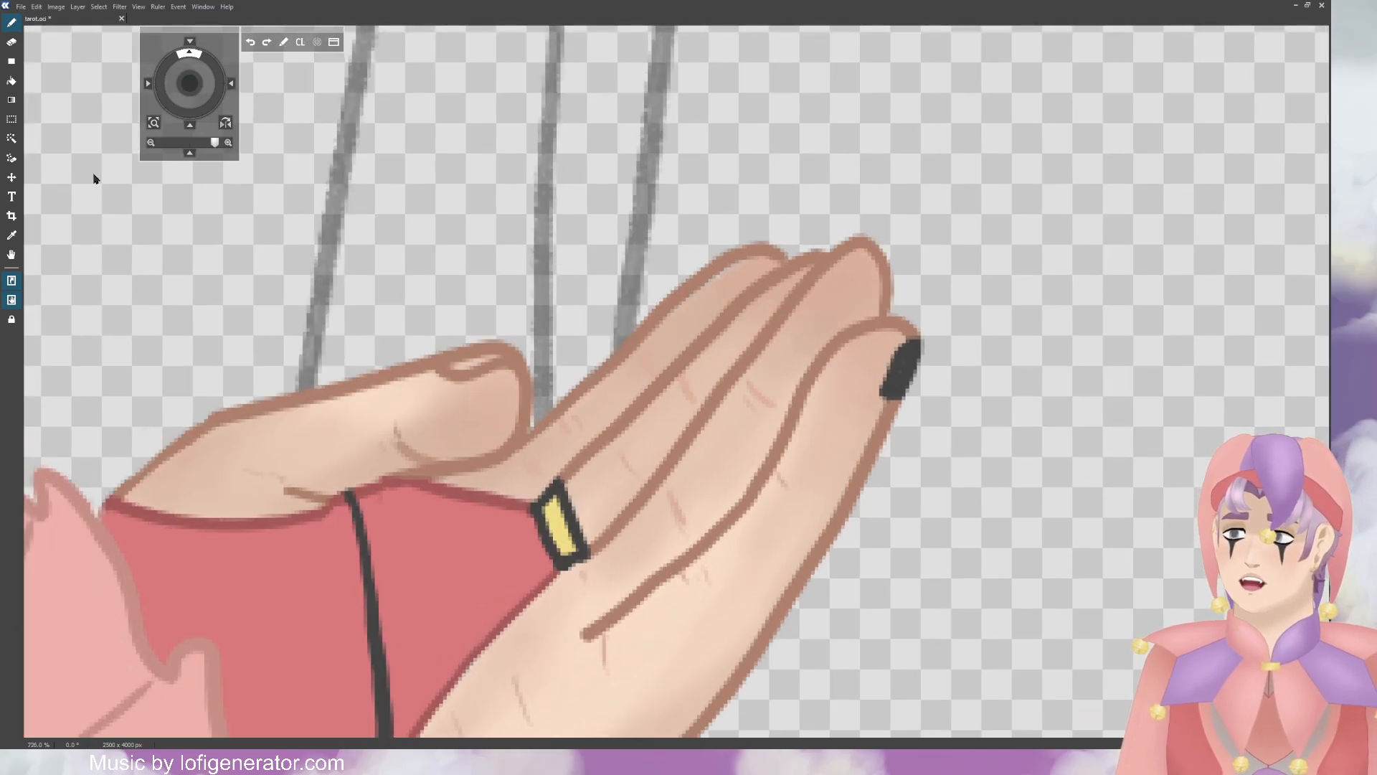
{"action": "key", "text": "e"}
{"action": "mouse_move", "coordinate": [893, 353]}
{"action": "left_mouse_down"}
{"action": "mouse_move", "coordinate": [889, 386]}
{"action": "mouse_move", "coordinate": [899, 360]}
{"action": "left_mouse_up"}
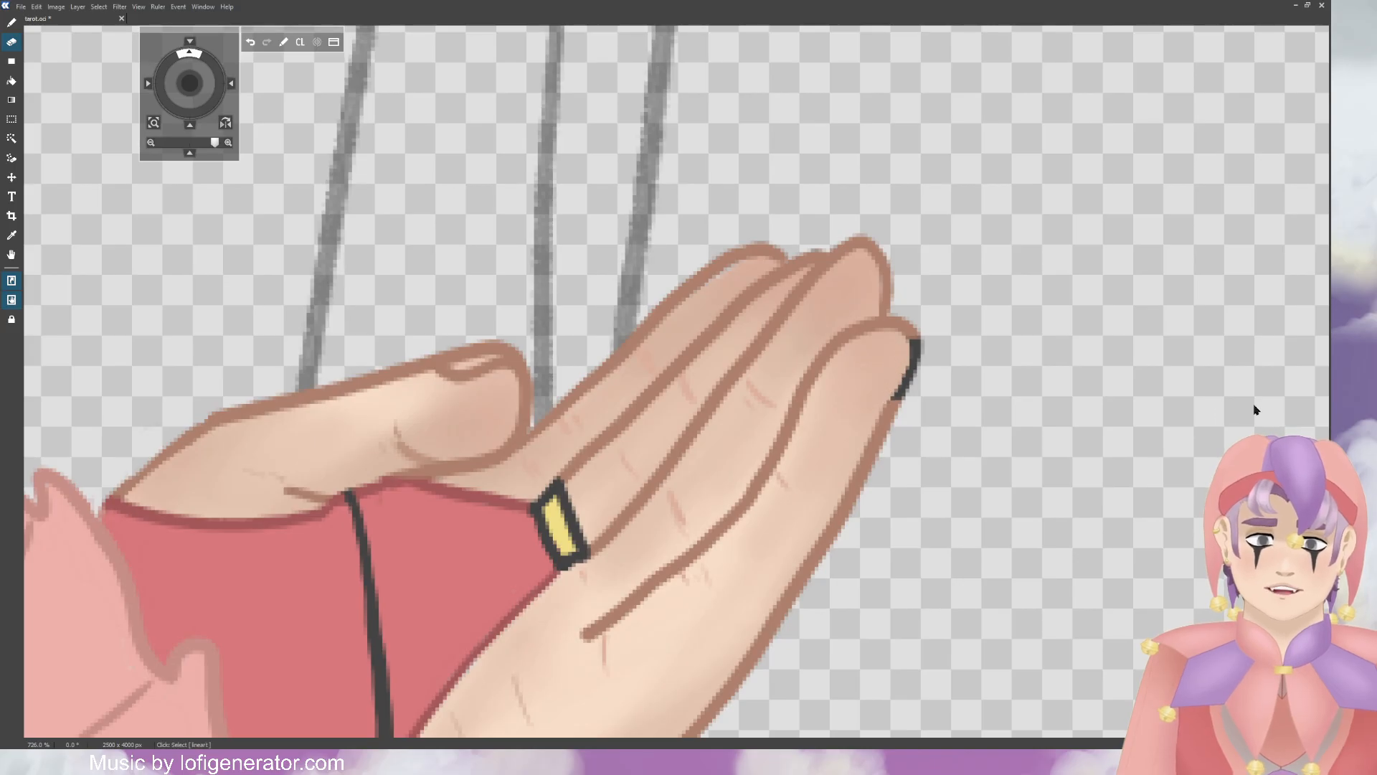
{"action": "left_click", "coordinate": [1223, 358]}
{"action": "left_click", "coordinate": [1224, 359]}
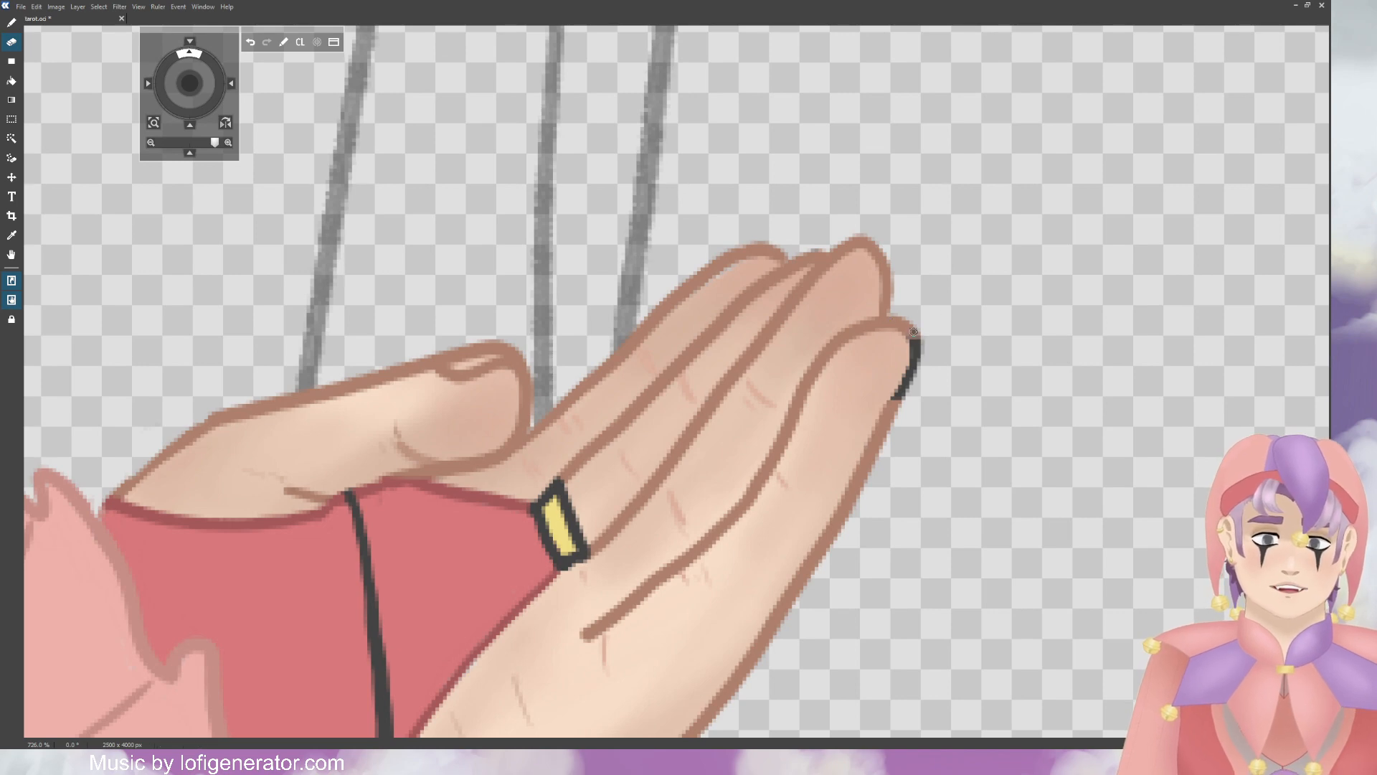
{"action": "left_click", "coordinate": [250, 42]}
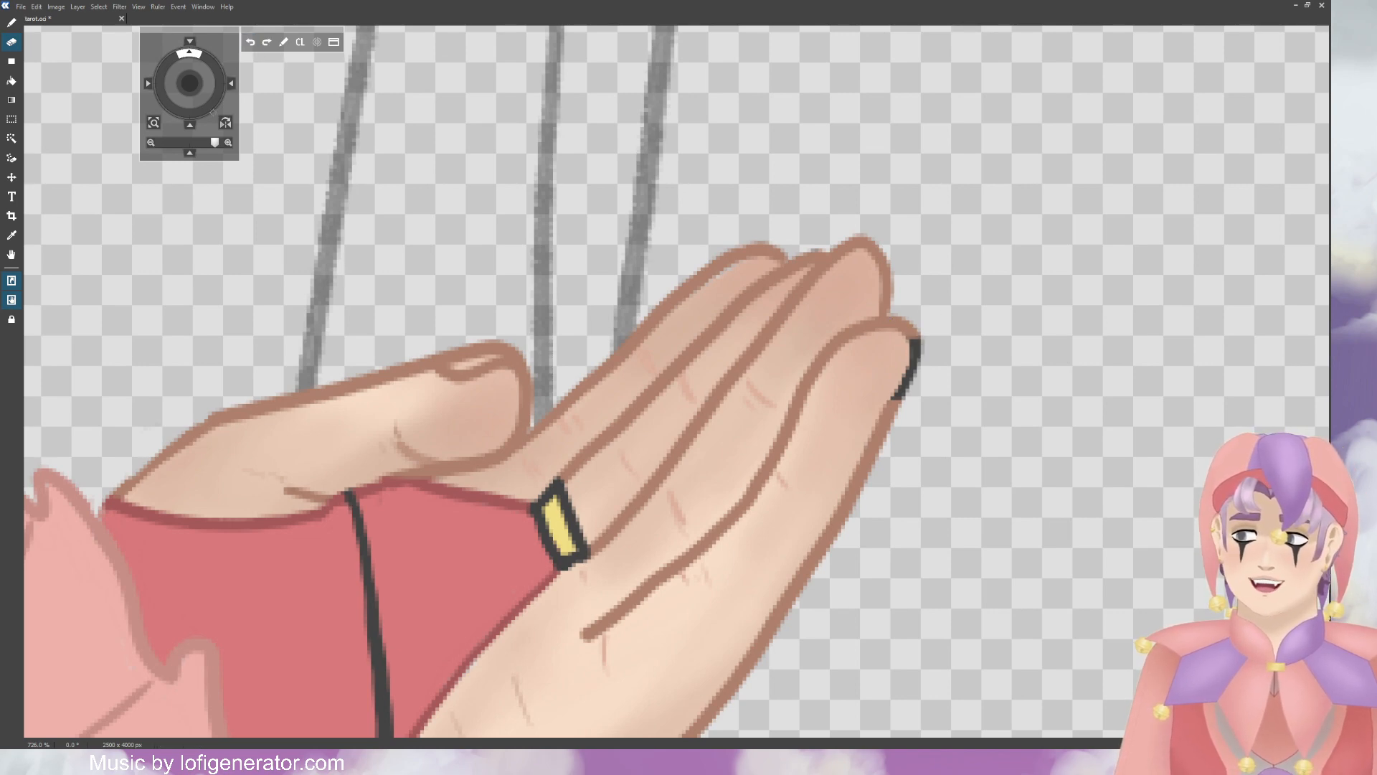
Step: Replace the thin dark fingernail on the outstretched hand's lowest finger with a fuller, solid near-black nail using the brush
{"action": "key", "text": "b"}
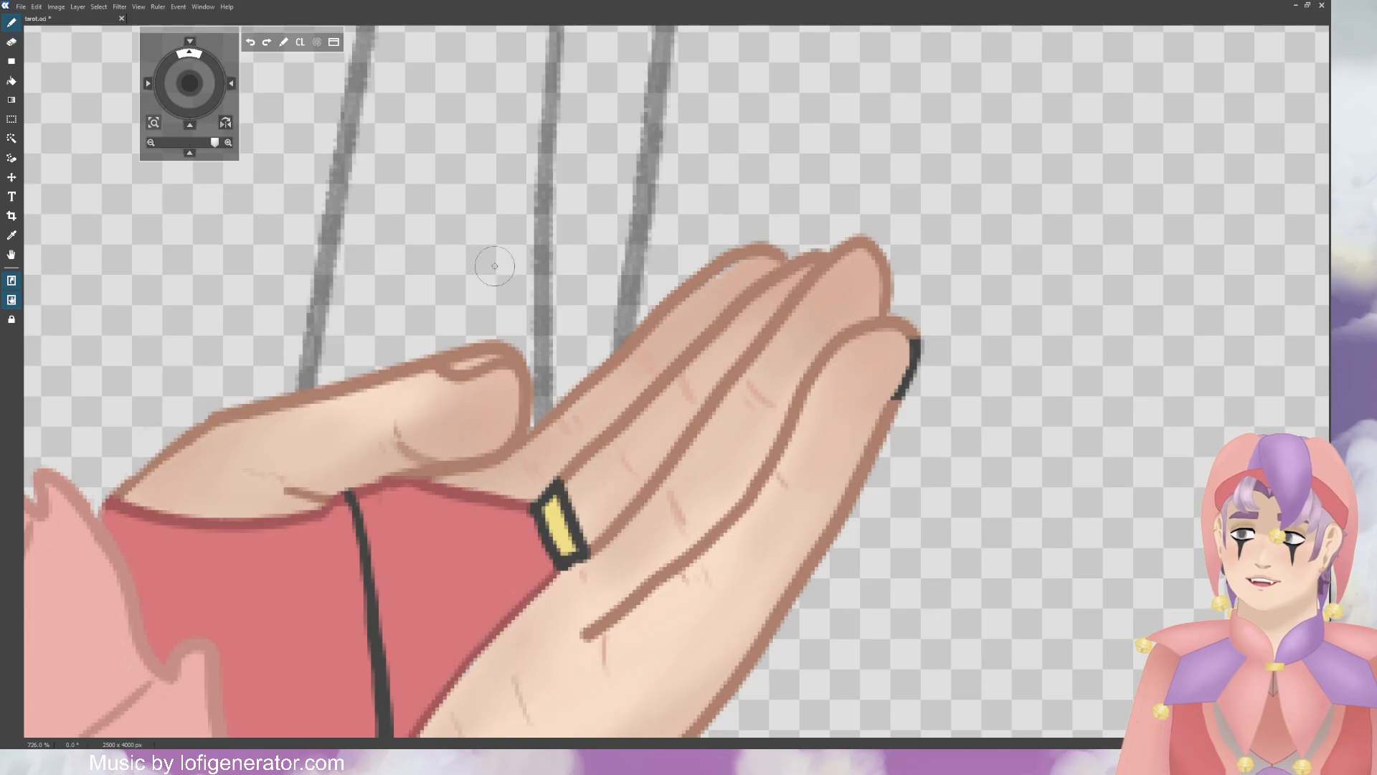
{"action": "left_click_drag", "start_coordinate": [916, 337], "coordinate": [896, 400]}
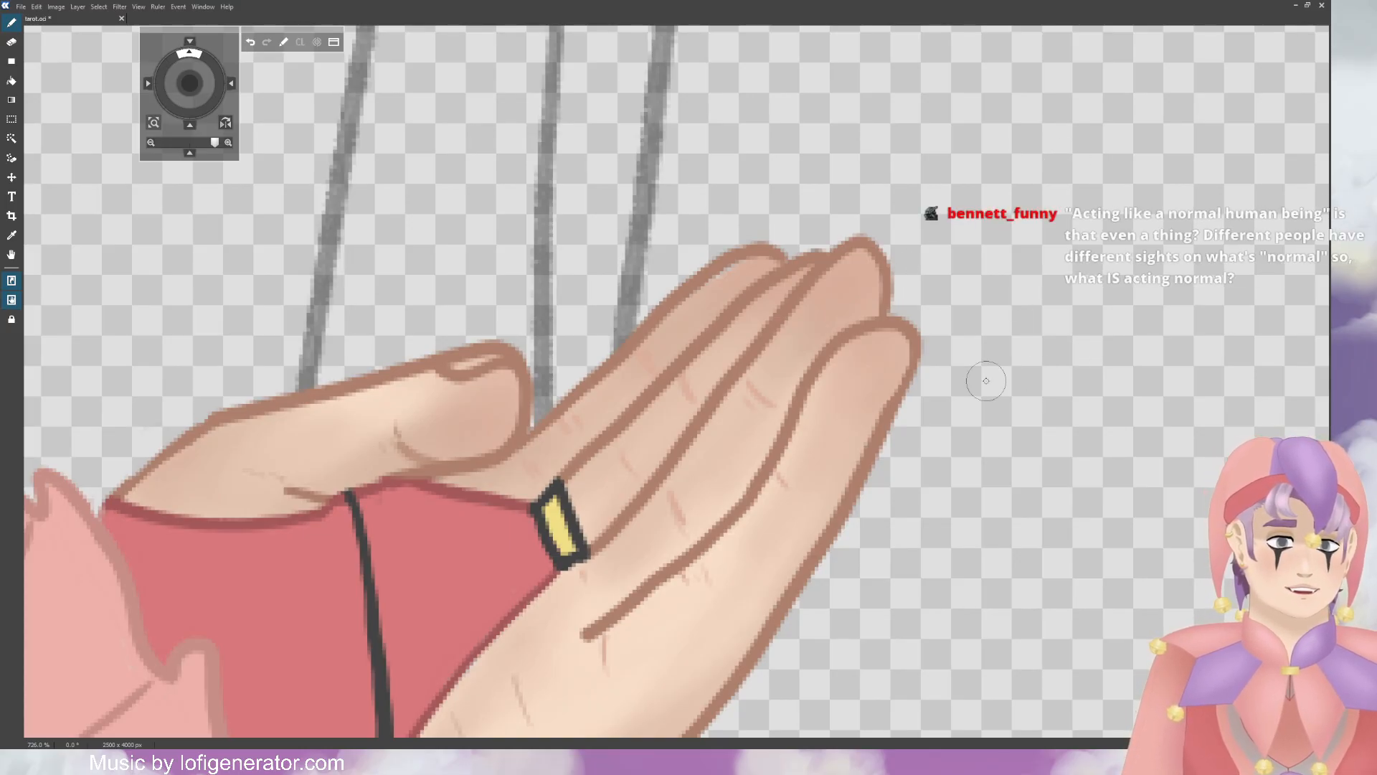
{"action": "scroll", "coordinate": [1004, 369], "scroll_direction": "up", "scroll_amount": 1}
{"action": "scroll", "coordinate": [1004, 368], "scroll_direction": "up", "scroll_amount": 3}
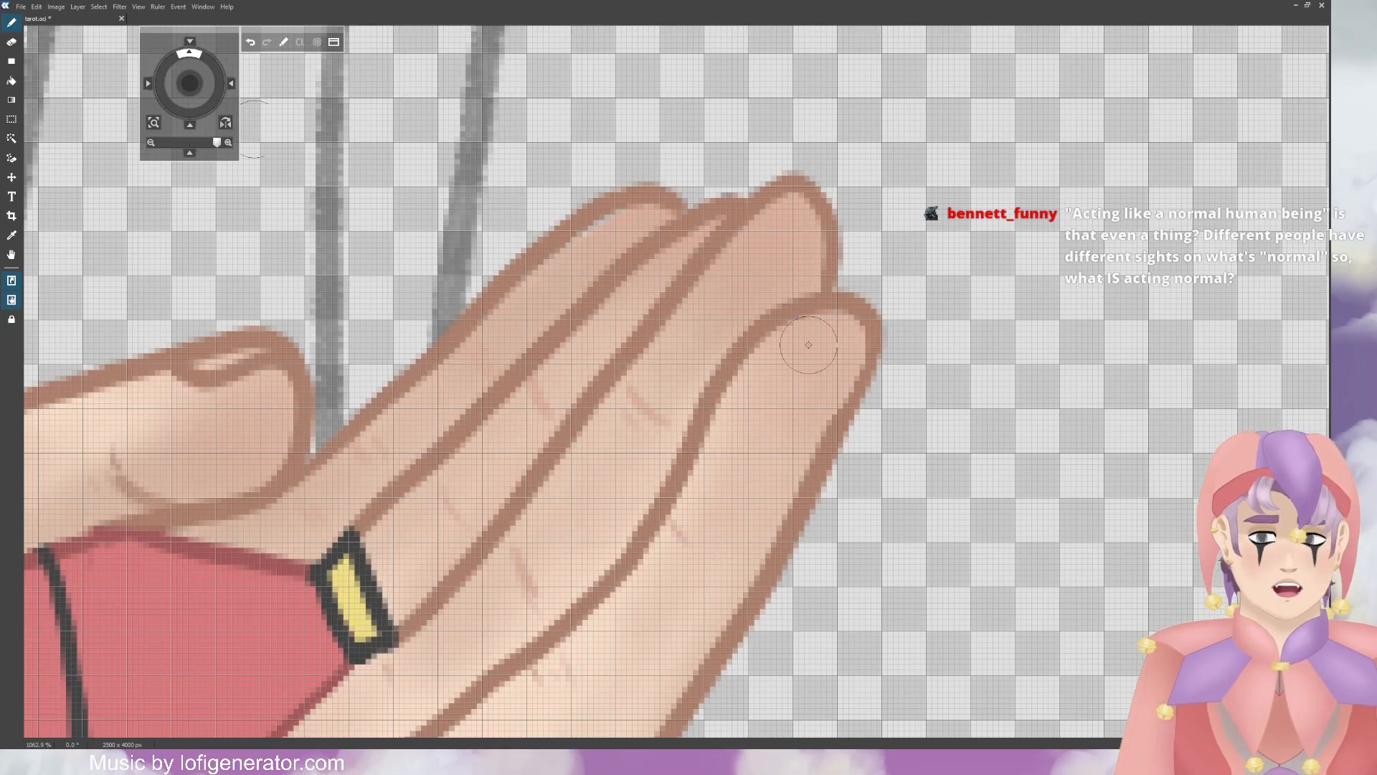
{"action": "scroll", "coordinate": [931, 400], "scroll_direction": "up", "scroll_amount": 3}
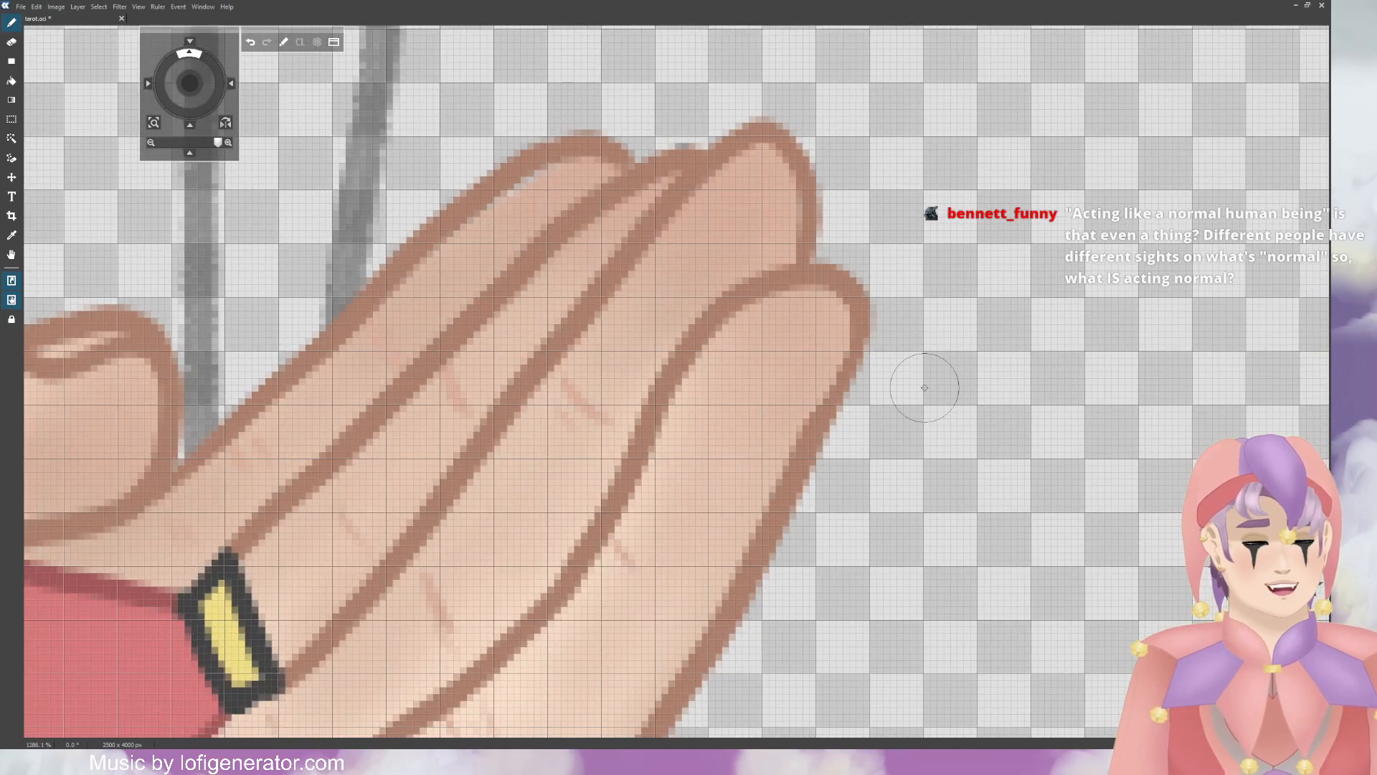
{"action": "left_click", "coordinate": [855, 346]}
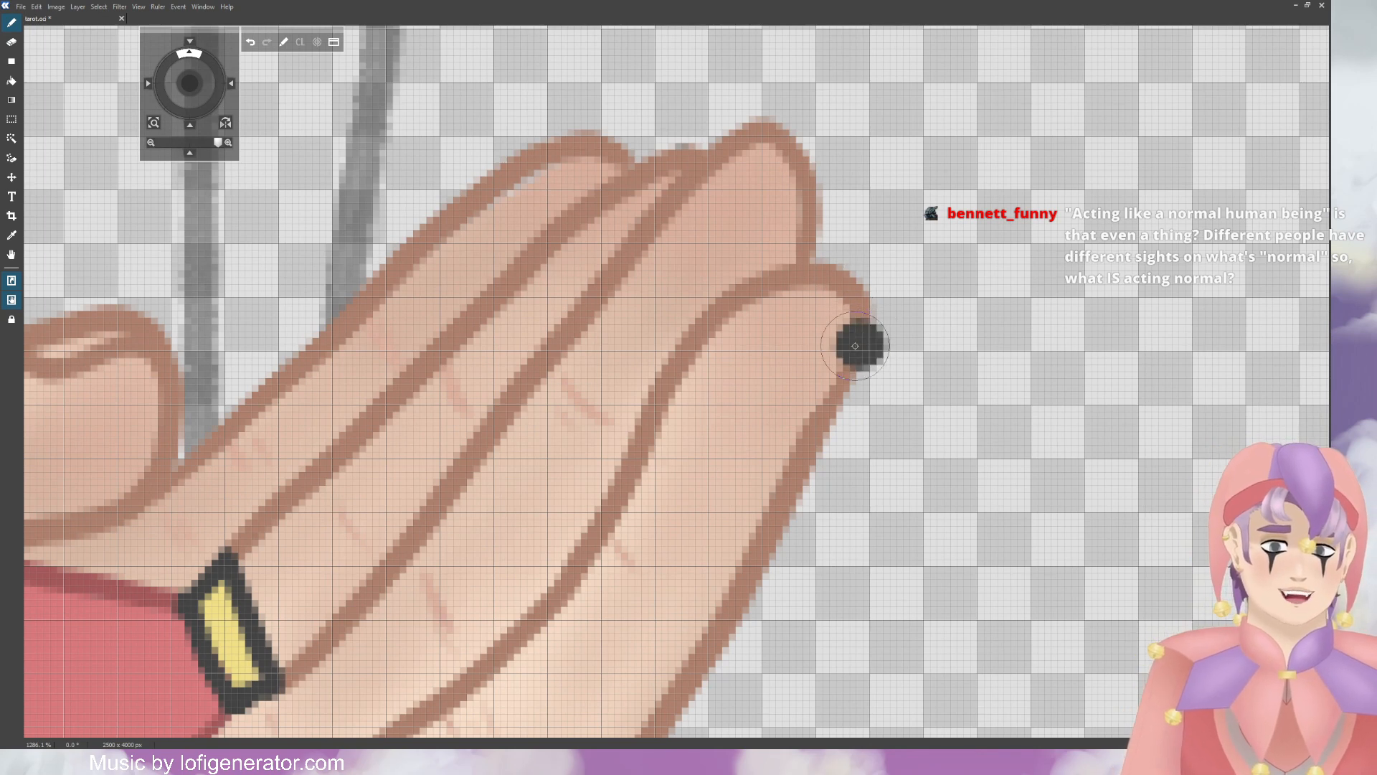
{"action": "left_click", "coordinate": [250, 42]}
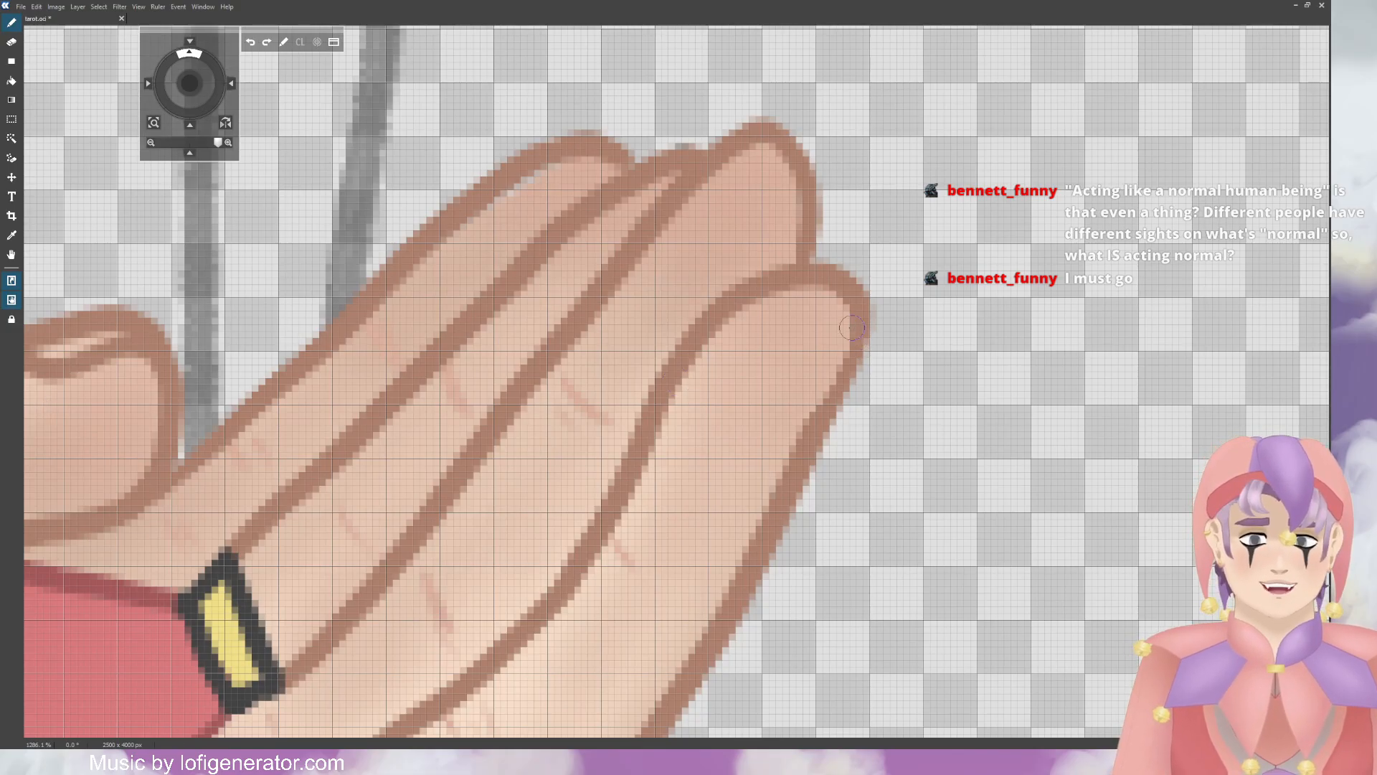
{"action": "mouse_move", "coordinate": [864, 339]}
{"action": "left_mouse_down"}
{"action": "mouse_move", "coordinate": [827, 414]}
{"action": "mouse_move", "coordinate": [865, 316]}
{"action": "left_mouse_up"}
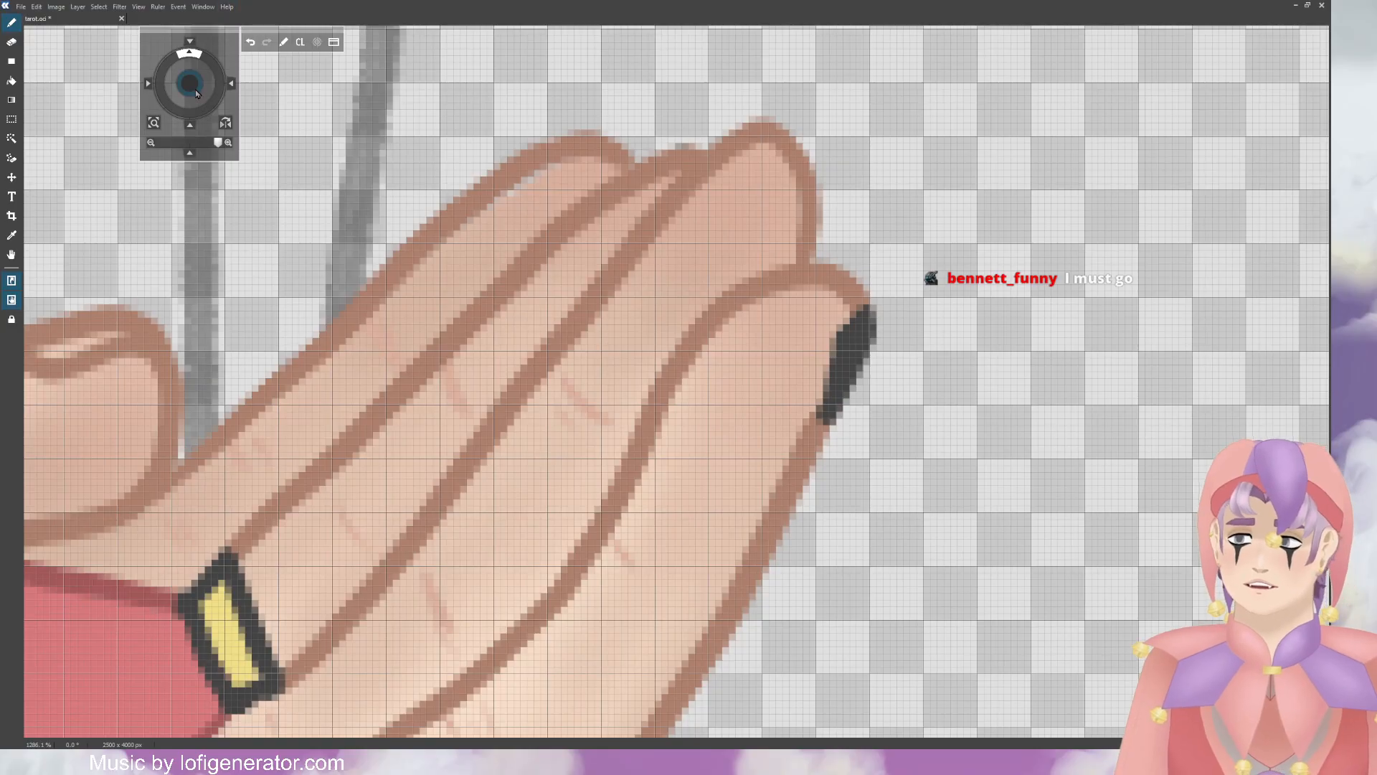
Step: Try to paint a solid near-black nail on the thumb of the outstretched hand
{"action": "left_click_drag", "start_coordinate": [197, 93], "coordinate": [352, 83]}
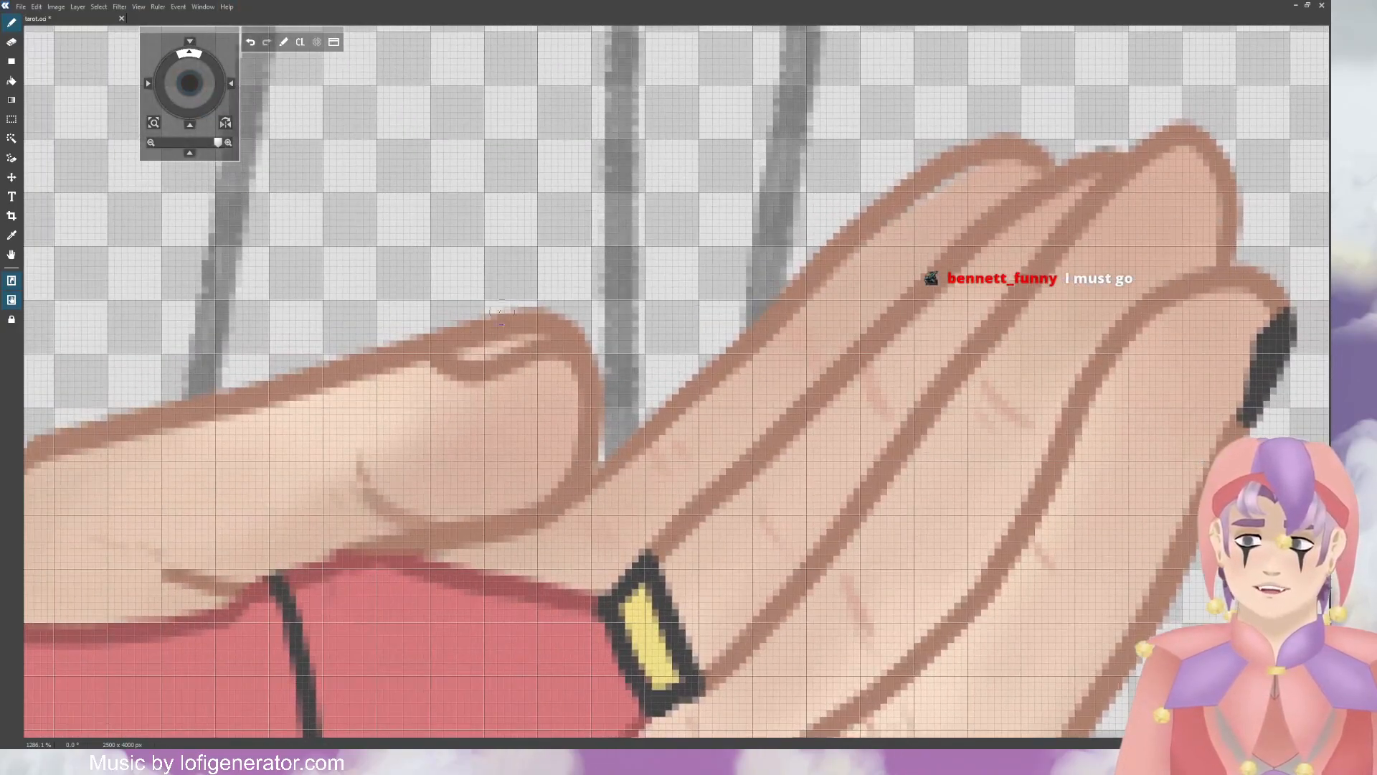
{"action": "mouse_move", "coordinate": [436, 349]}
{"action": "left_mouse_down"}
{"action": "mouse_move", "coordinate": [467, 367]}
{"action": "mouse_move", "coordinate": [574, 324]}
{"action": "mouse_move", "coordinate": [534, 314]}
{"action": "mouse_move", "coordinate": [442, 342]}
{"action": "mouse_move", "coordinate": [502, 309]}
{"action": "mouse_move", "coordinate": [549, 319]}
{"action": "mouse_move", "coordinate": [477, 352]}
{"action": "mouse_move", "coordinate": [508, 339]}
{"action": "left_mouse_up"}
{"action": "scroll", "coordinate": [508, 340], "scroll_direction": "down", "scroll_amount": 10}
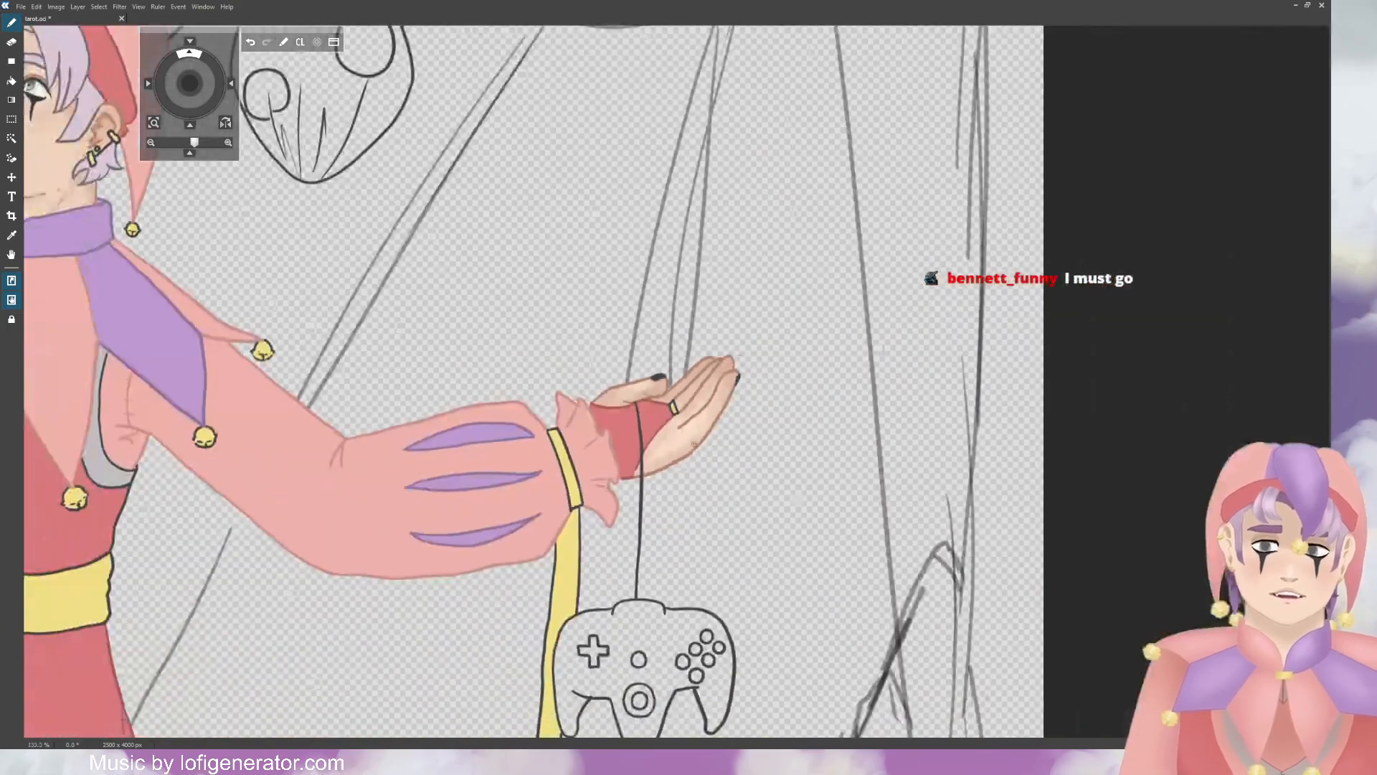
{"action": "scroll", "coordinate": [663, 338], "scroll_direction": "up", "scroll_amount": 5}
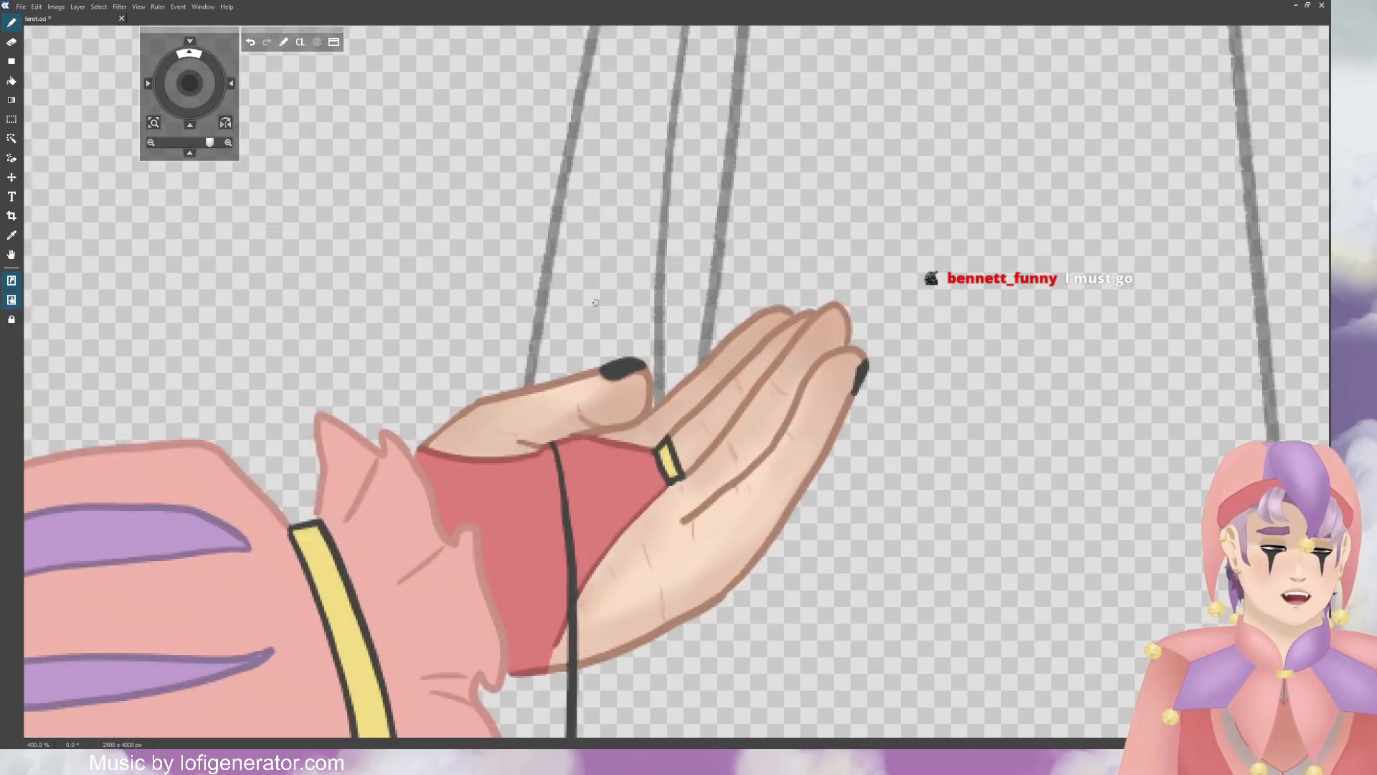
{"action": "left_click", "coordinate": [250, 42]}
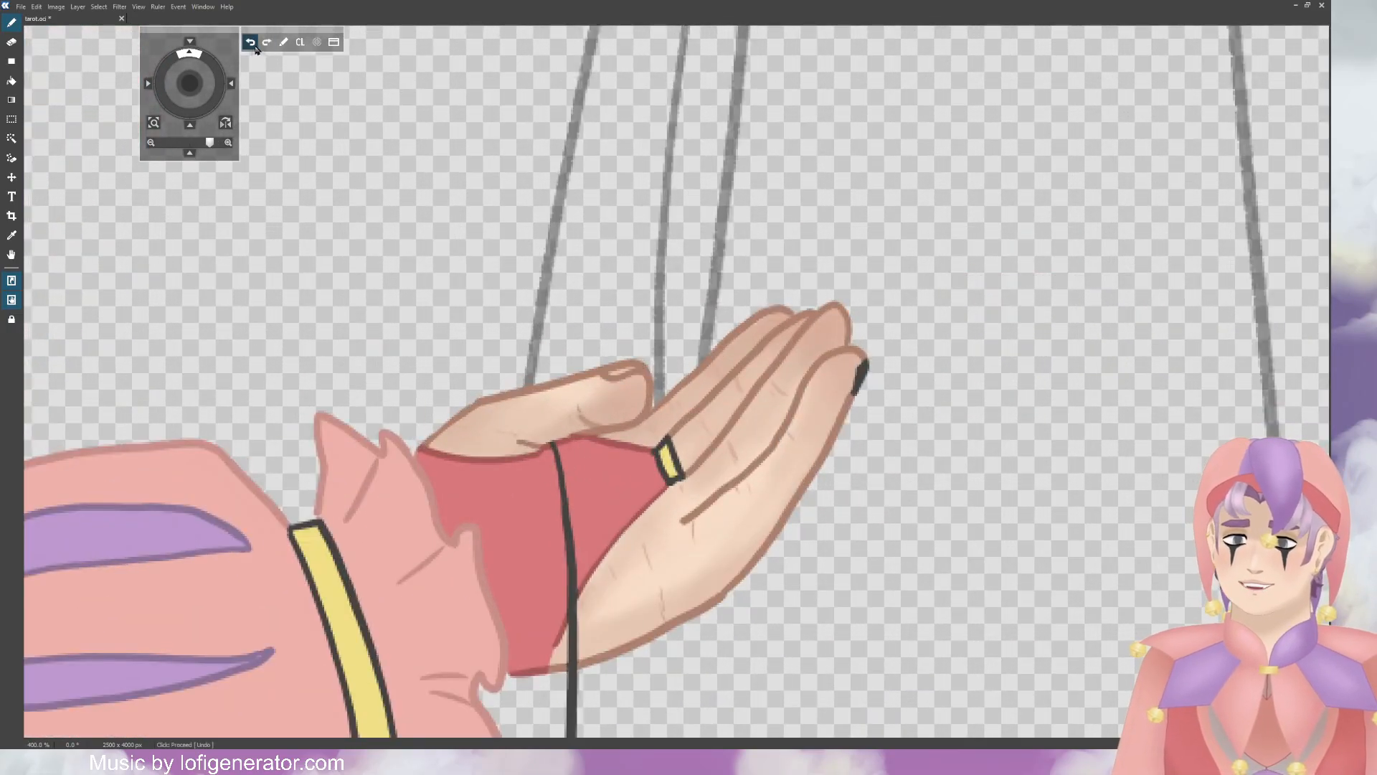
{"action": "scroll", "coordinate": [529, 336], "scroll_direction": "up", "scroll_amount": 5}
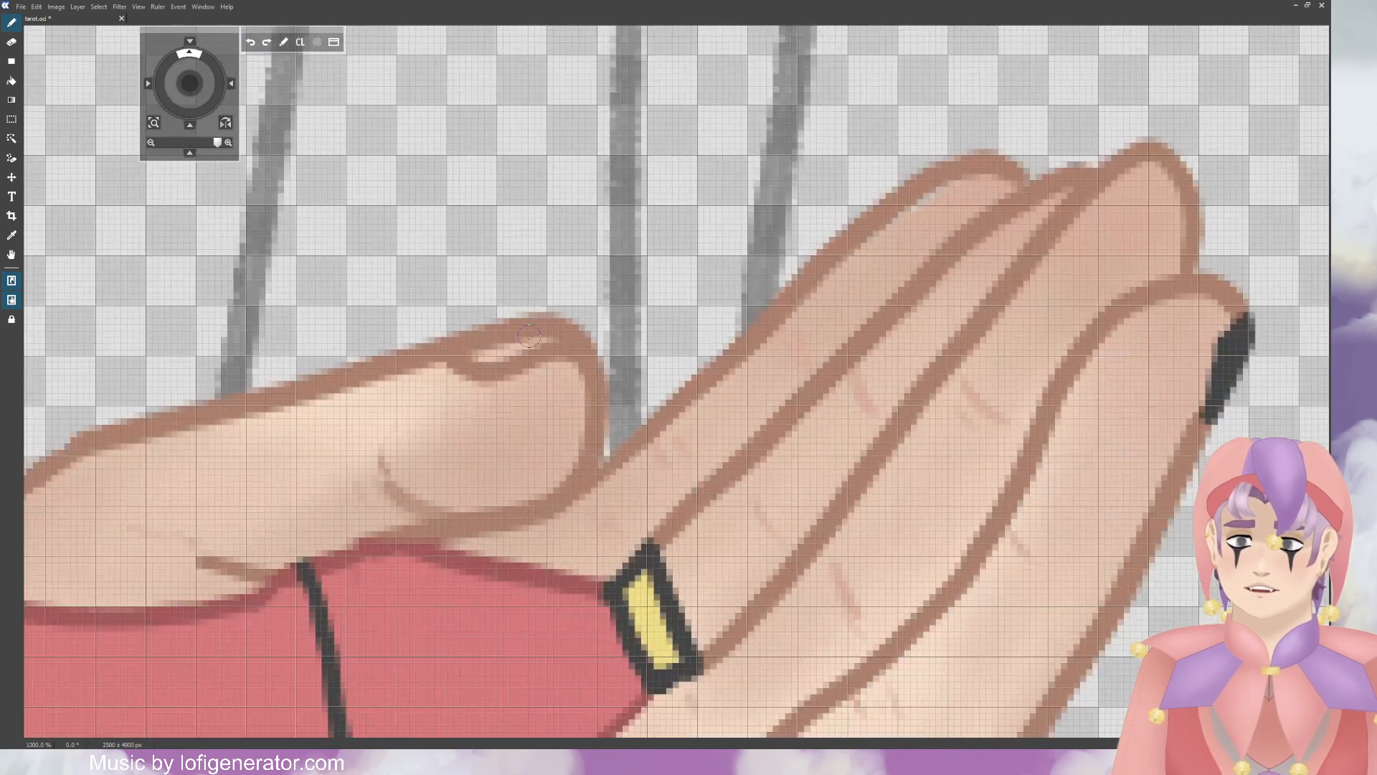
Step: Paint the thumbnail of the open, outstretched hand black
{"action": "mouse_move", "coordinate": [463, 353]}
{"action": "left_mouse_down"}
{"action": "mouse_move", "coordinate": [585, 339]}
{"action": "mouse_move", "coordinate": [554, 327]}
{"action": "mouse_move", "coordinate": [467, 342]}
{"action": "left_mouse_up"}
{"action": "scroll", "coordinate": [576, 314], "scroll_direction": "down", "scroll_amount": 6}
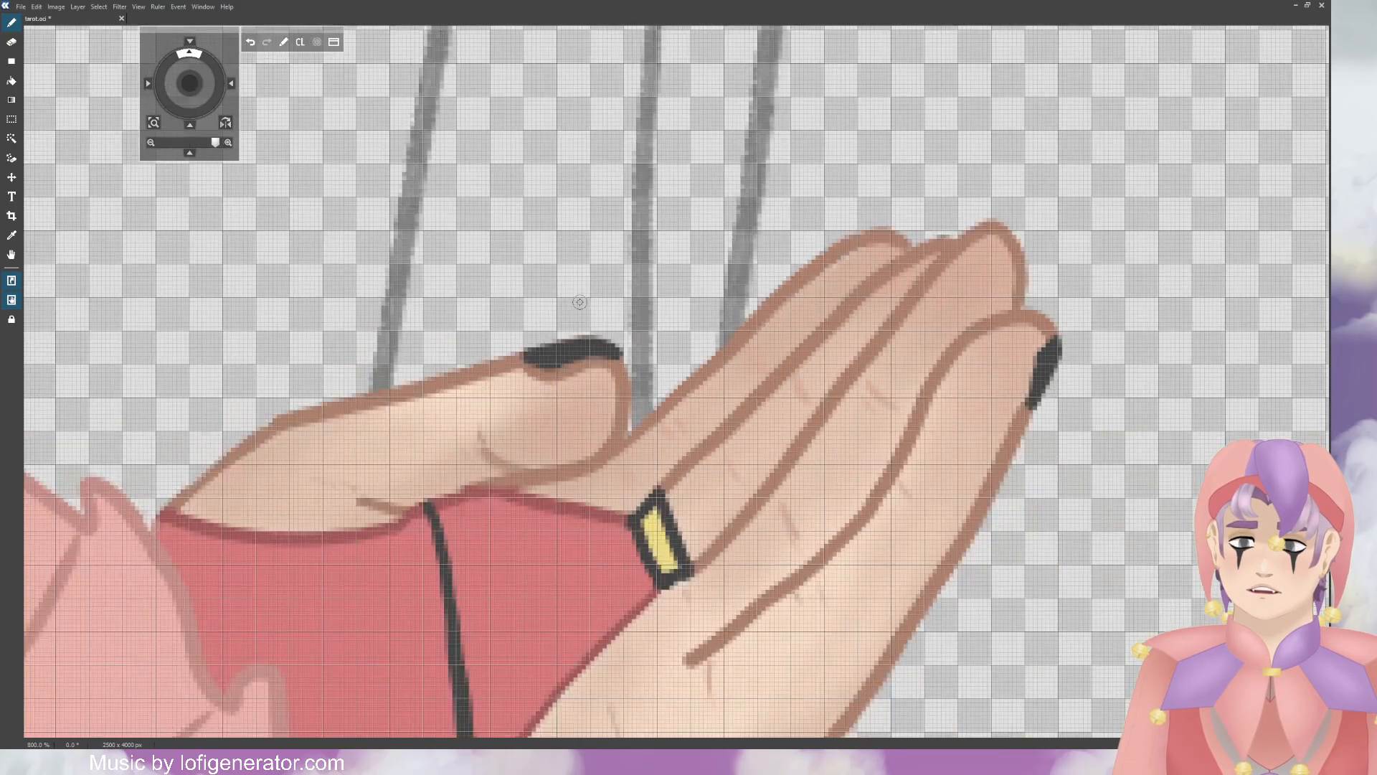
{"action": "scroll", "coordinate": [576, 264], "scroll_direction": "down", "scroll_amount": 2}
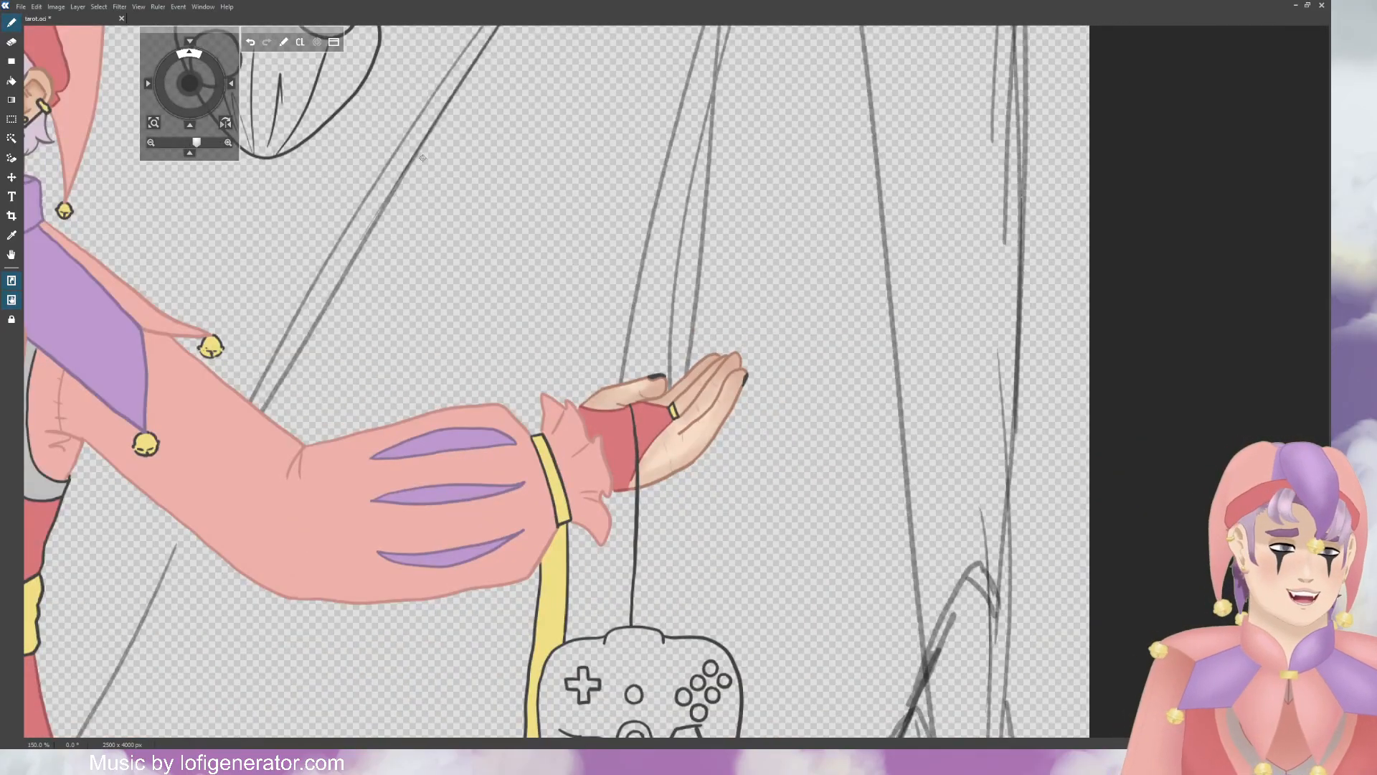
Step: Paint the thumbnail of the hand gripping the stick black, replacing the first unsatisfactory stroke
{"action": "left_click_drag", "start_coordinate": [190, 83], "coordinate": [368, 21]}
{"action": "scroll", "coordinate": [458, 178], "scroll_direction": "up", "scroll_amount": 4}
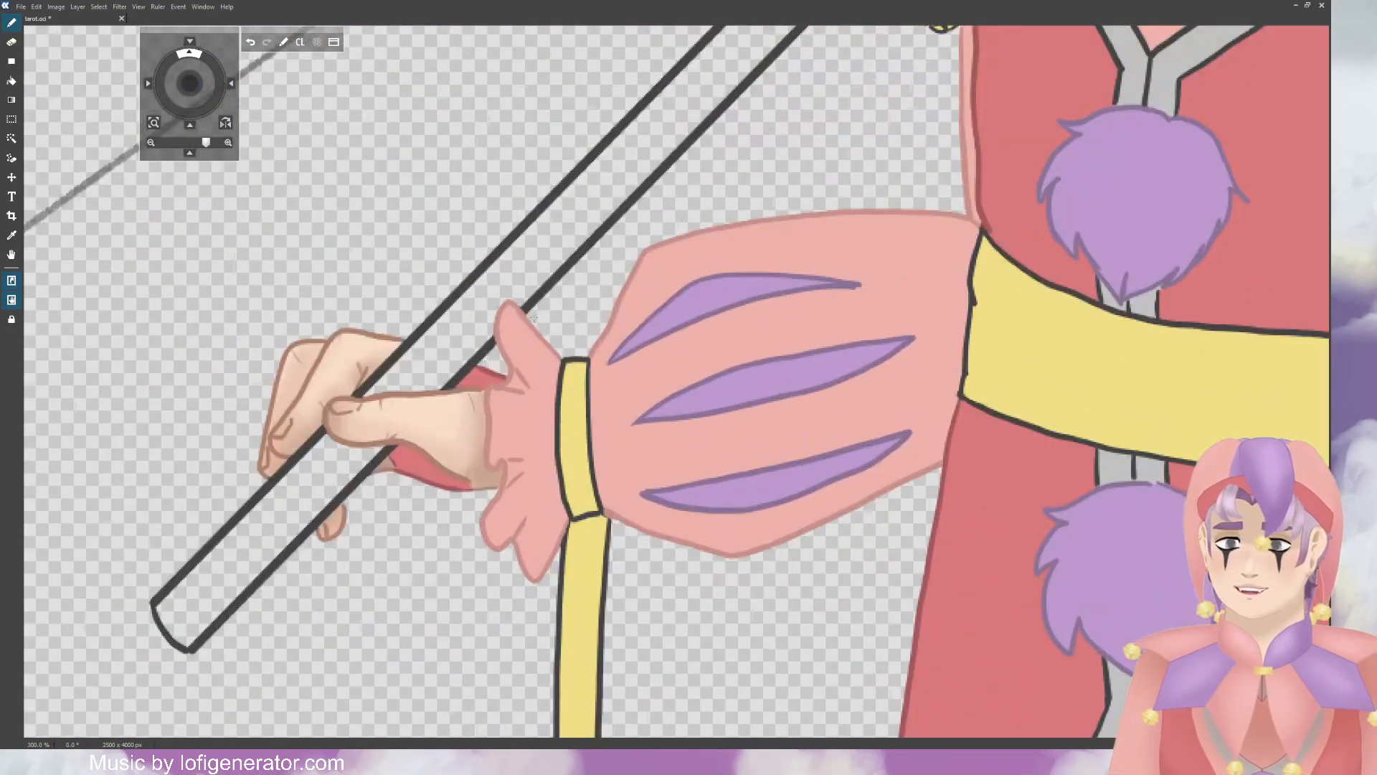
{"action": "left_click_drag", "start_coordinate": [198, 84], "coordinate": [358, 66]}
{"action": "scroll", "coordinate": [459, 126], "scroll_direction": "up", "scroll_amount": 1}
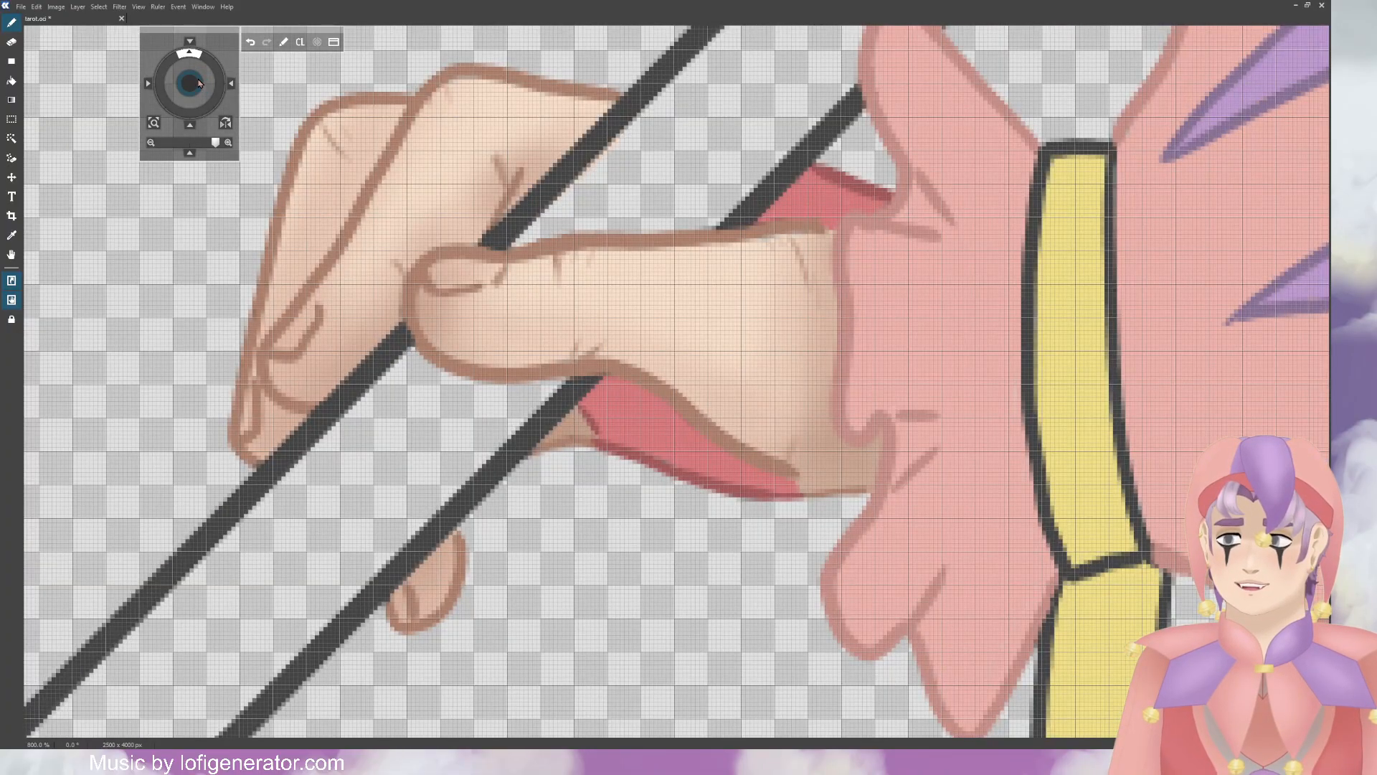
{"action": "left_click_drag", "start_coordinate": [200, 84], "coordinate": [204, 83]}
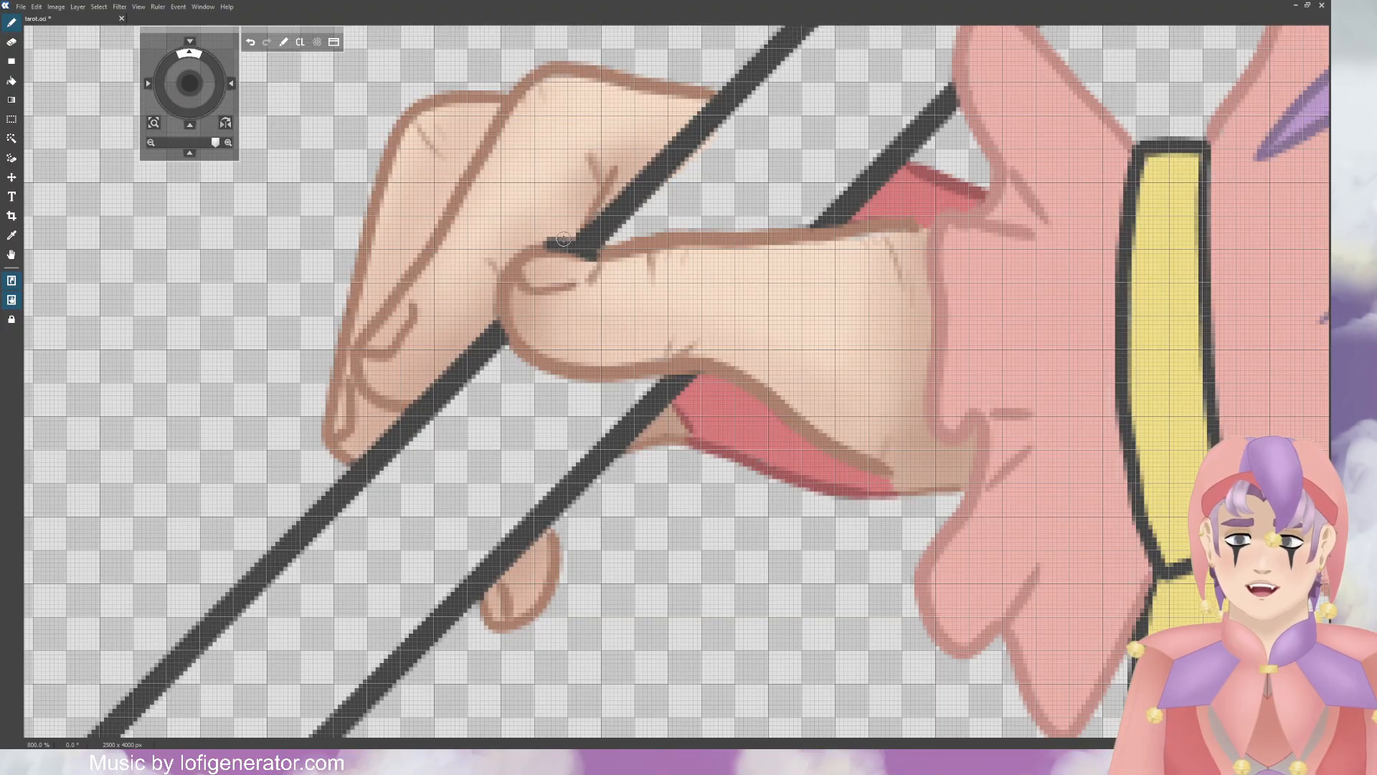
{"action": "left_click", "coordinate": [250, 42]}
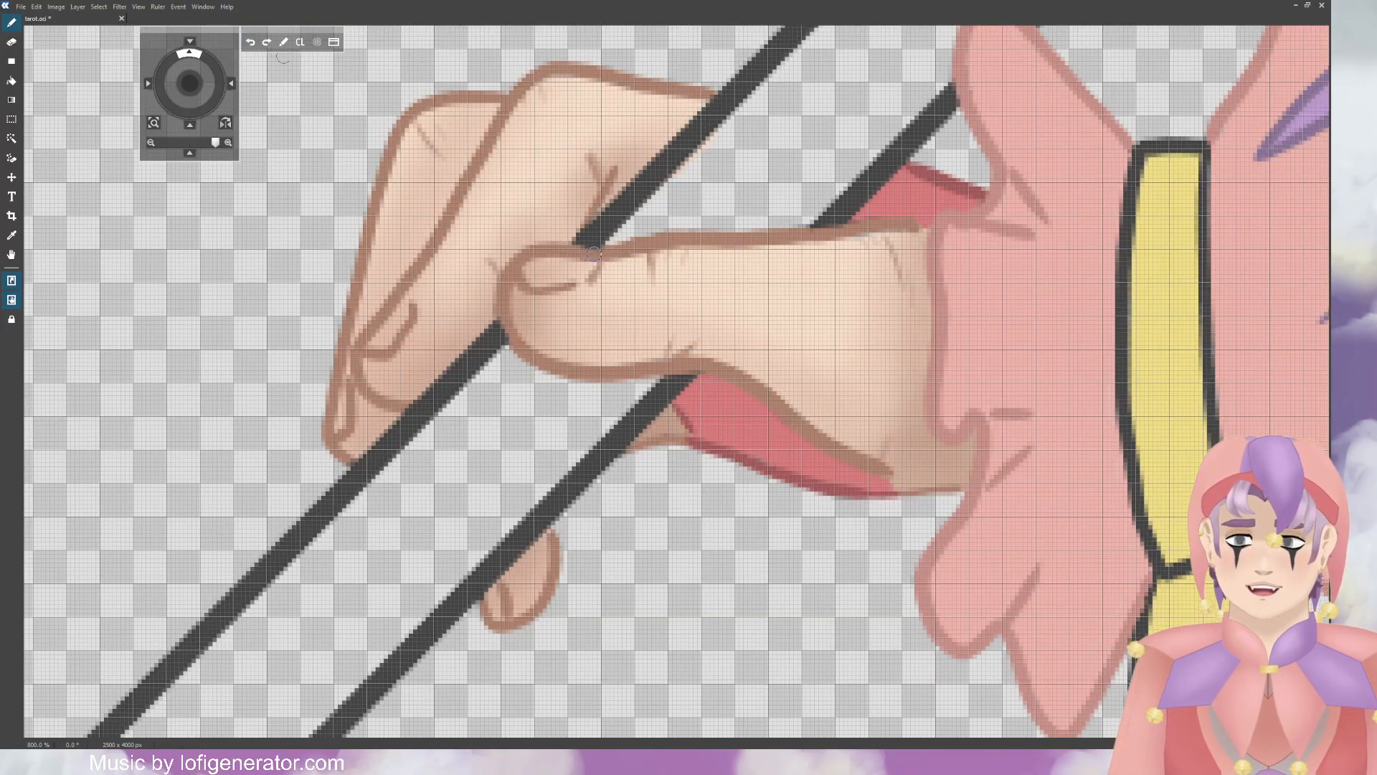
{"action": "mouse_move", "coordinate": [593, 253]}
{"action": "left_mouse_down"}
{"action": "mouse_move", "coordinate": [514, 259]}
{"action": "mouse_move", "coordinate": [553, 284]}
{"action": "mouse_move", "coordinate": [590, 271]}
{"action": "mouse_move", "coordinate": [592, 259]}
{"action": "mouse_move", "coordinate": [528, 256]}
{"action": "mouse_move", "coordinate": [551, 275]}
{"action": "mouse_move", "coordinate": [539, 274]}
{"action": "mouse_move", "coordinate": [564, 253]}
{"action": "left_mouse_up"}
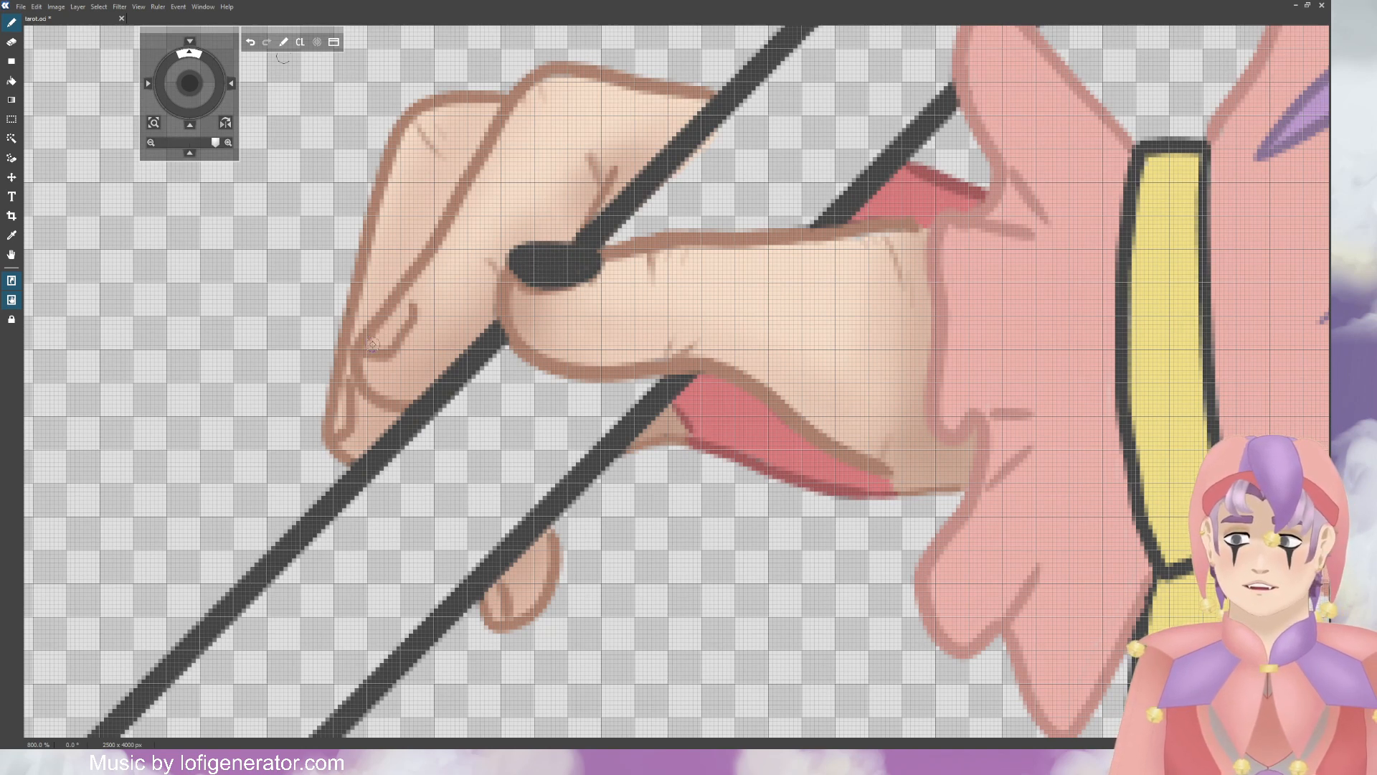
Step: Paint the remaining three visible fingernails of the hand gripping the stick black
{"action": "mouse_move", "coordinate": [358, 350]}
{"action": "left_mouse_down"}
{"action": "mouse_move", "coordinate": [407, 319]}
{"action": "mouse_move", "coordinate": [398, 293]}
{"action": "mouse_move", "coordinate": [358, 341]}
{"action": "mouse_move", "coordinate": [393, 324]}
{"action": "left_mouse_up"}
{"action": "mouse_move", "coordinate": [347, 397]}
{"action": "left_mouse_down"}
{"action": "mouse_move", "coordinate": [343, 433]}
{"action": "mouse_move", "coordinate": [324, 440]}
{"action": "mouse_move", "coordinate": [335, 382]}
{"action": "mouse_move", "coordinate": [341, 411]}
{"action": "left_mouse_up"}
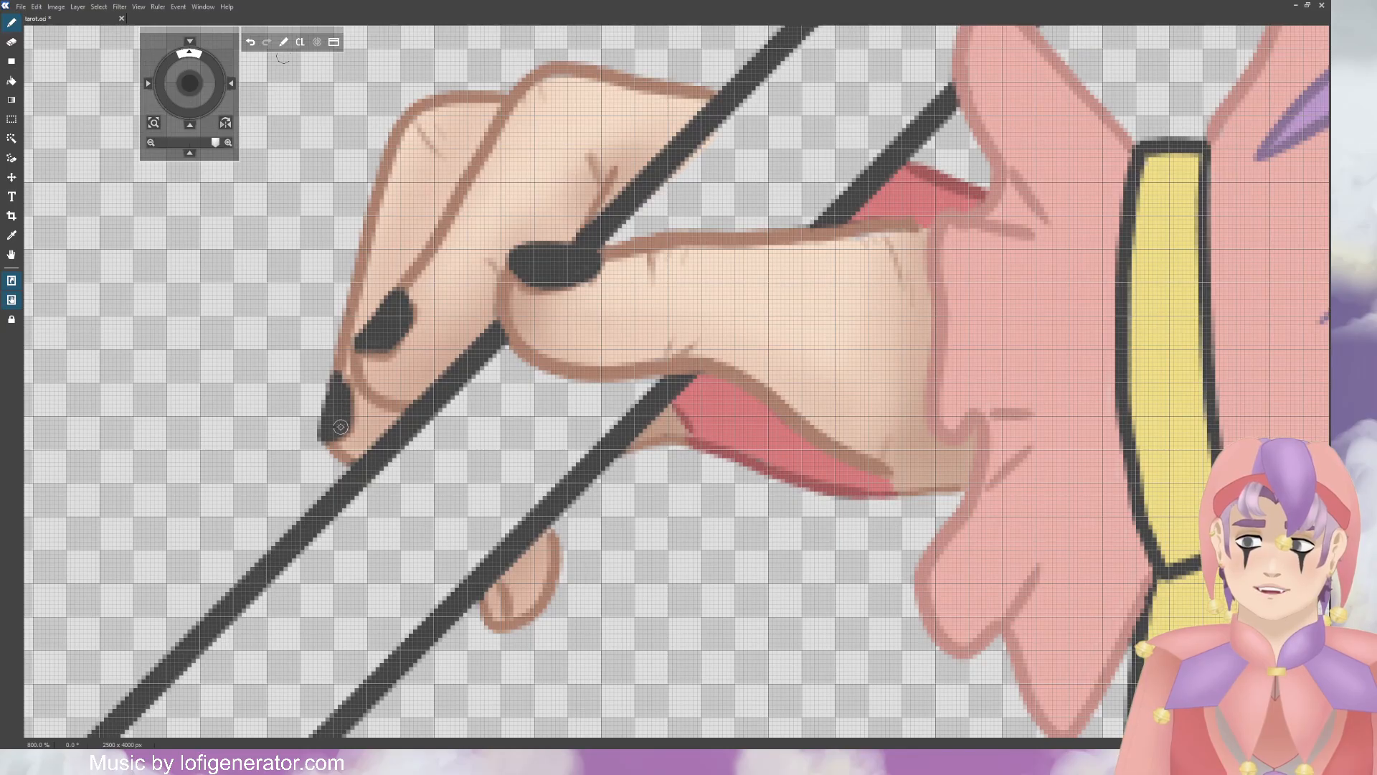
{"action": "left_click_drag", "start_coordinate": [487, 596], "coordinate": [496, 615]}
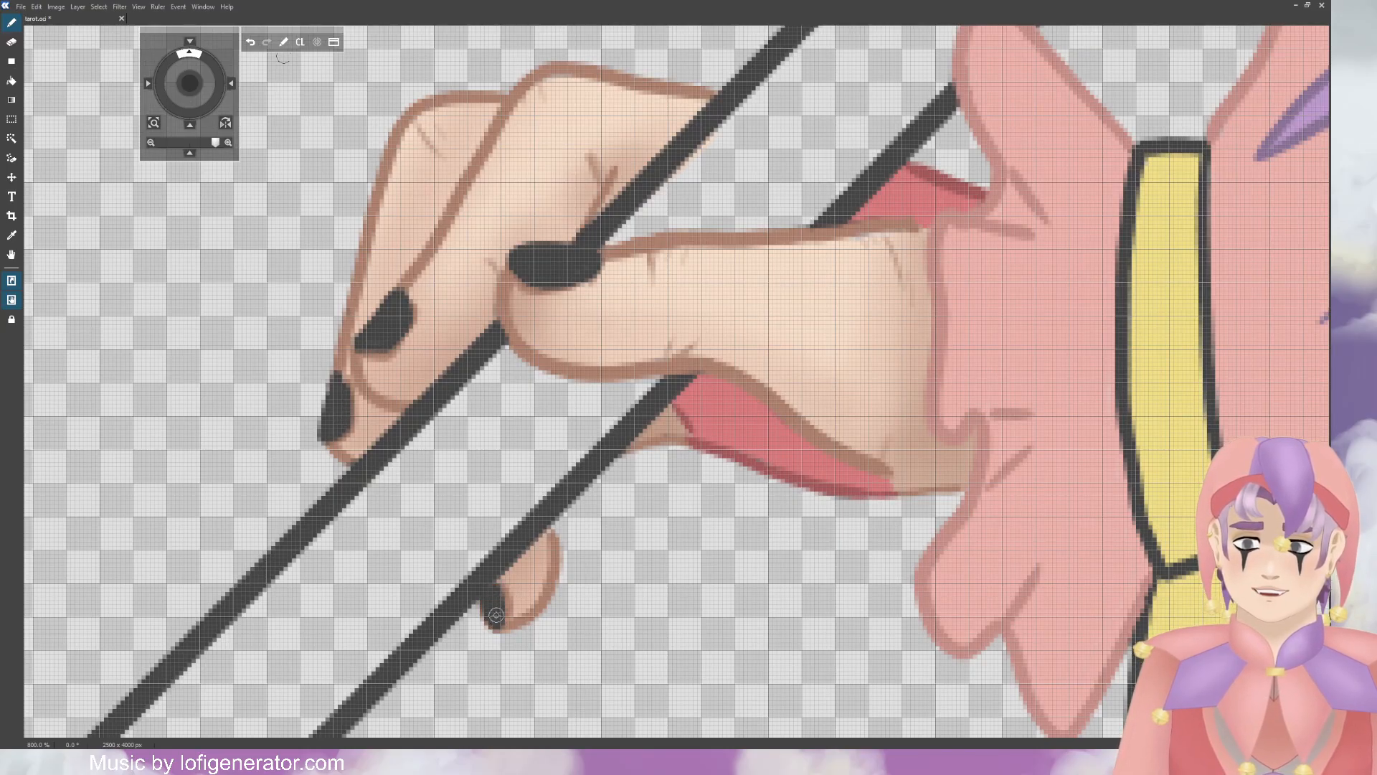
{"action": "scroll", "coordinate": [569, 497], "scroll_direction": "down", "scroll_amount": 10}
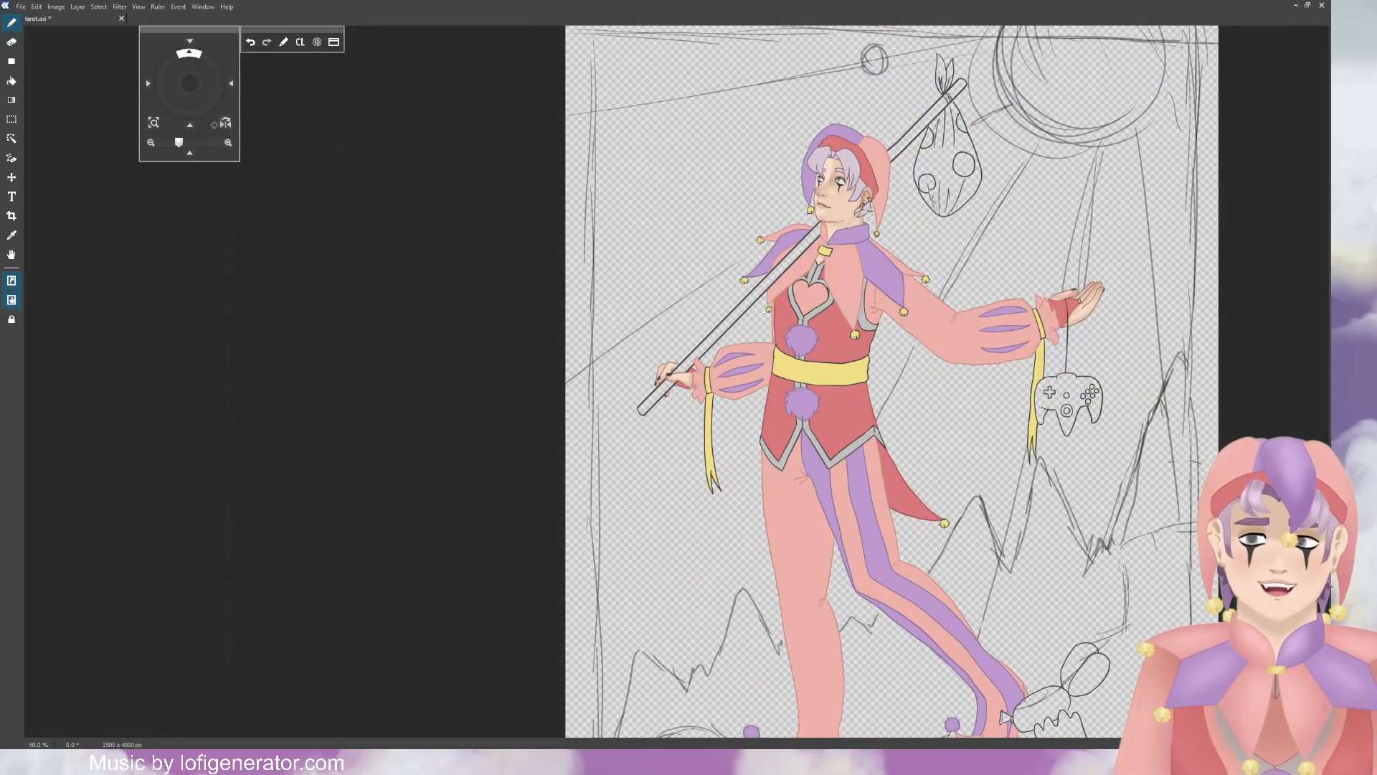
Step: Recolor the outline and slit of the bell on the hat's purple tip golden brown, undoing the trial strokes
{"action": "left_click_drag", "start_coordinate": [189, 83], "coordinate": [195, 90]}
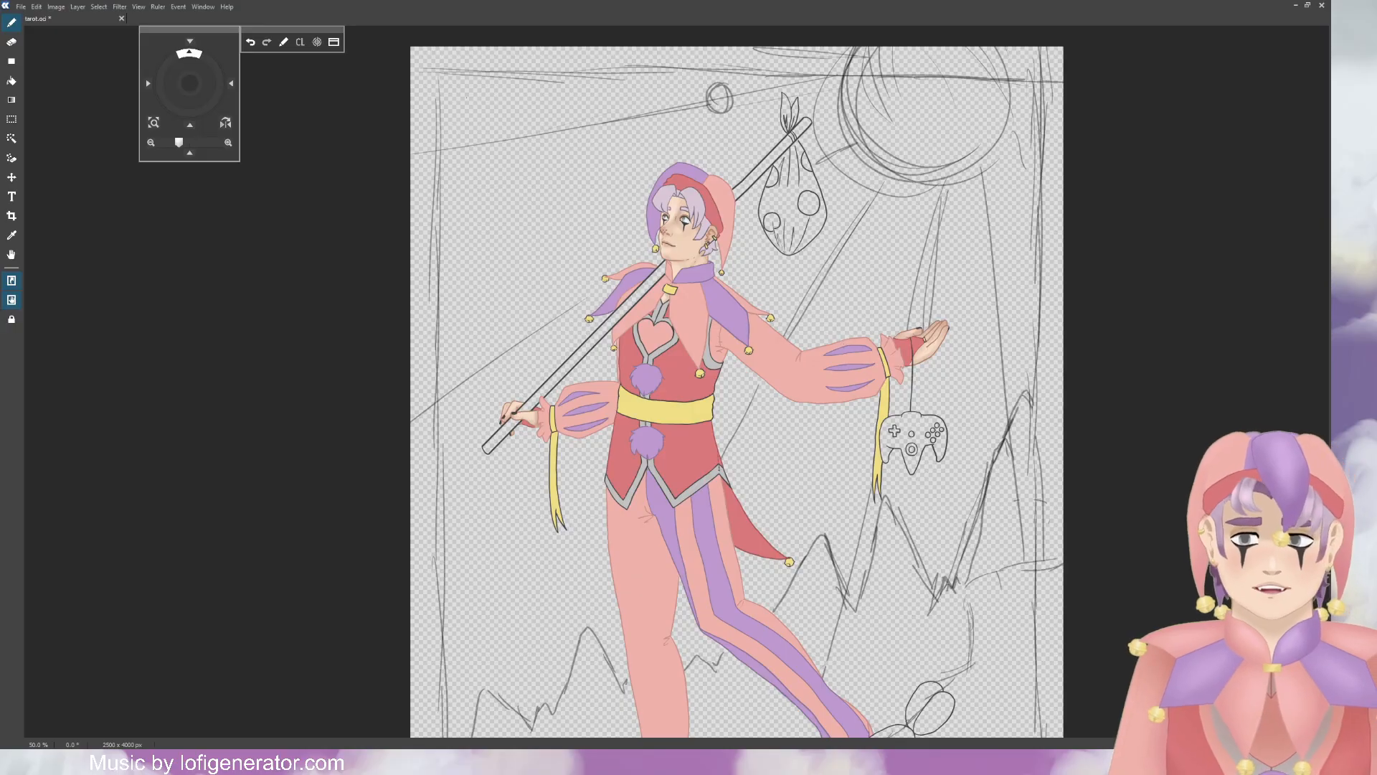
{"action": "scroll", "coordinate": [815, 314], "scroll_direction": "up", "scroll_amount": 9}
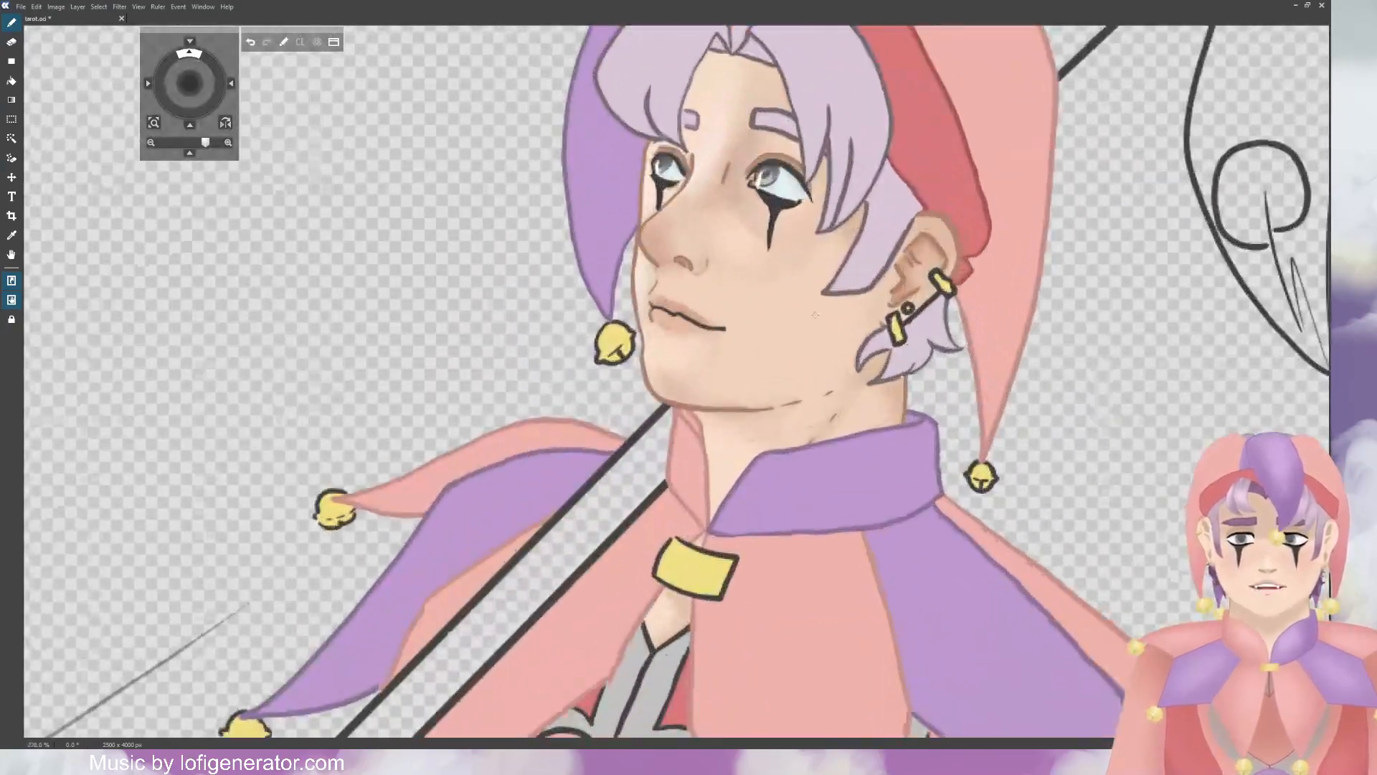
{"action": "scroll", "coordinate": [816, 314], "scroll_direction": "up", "scroll_amount": 5}
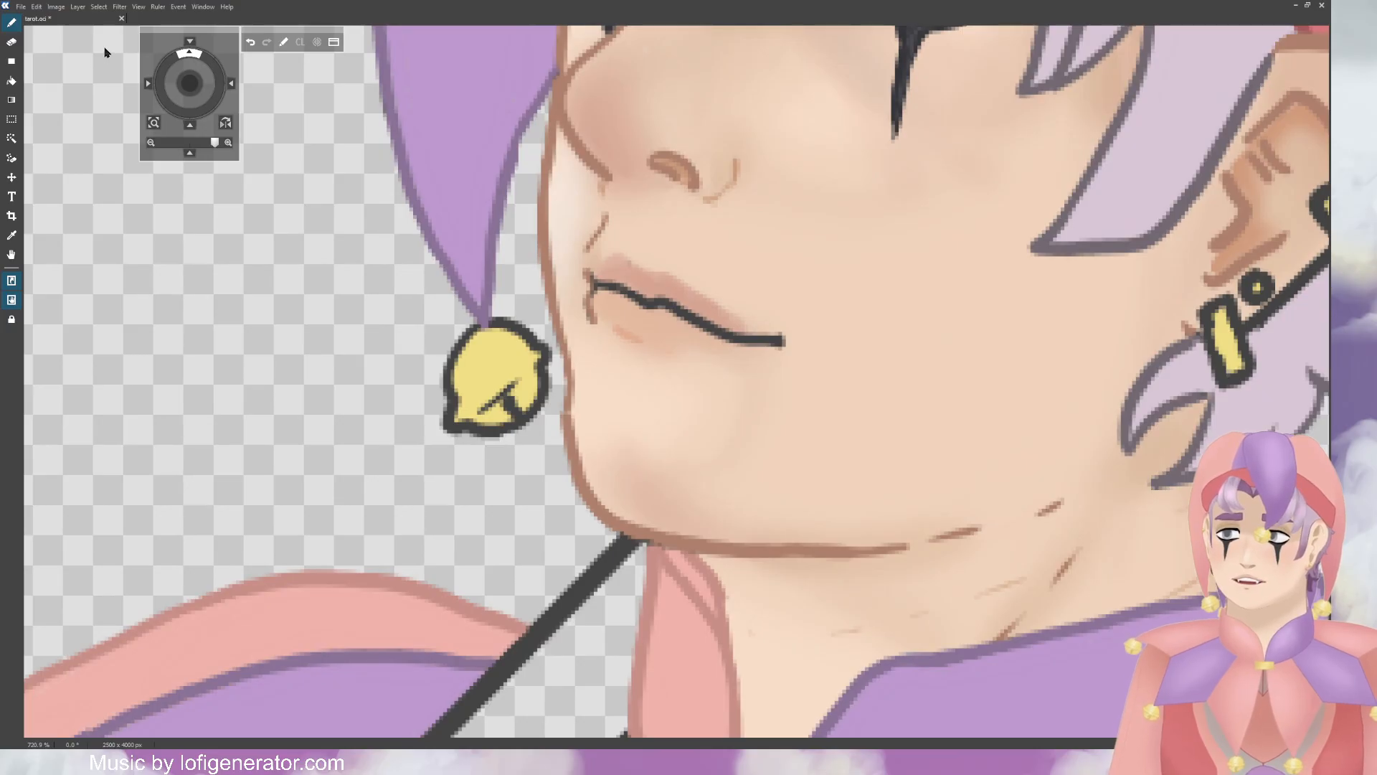
{"action": "mouse_move", "coordinate": [474, 337]}
{"action": "left_mouse_down"}
{"action": "mouse_move", "coordinate": [451, 376]}
{"action": "mouse_move", "coordinate": [452, 411]}
{"action": "left_mouse_up"}
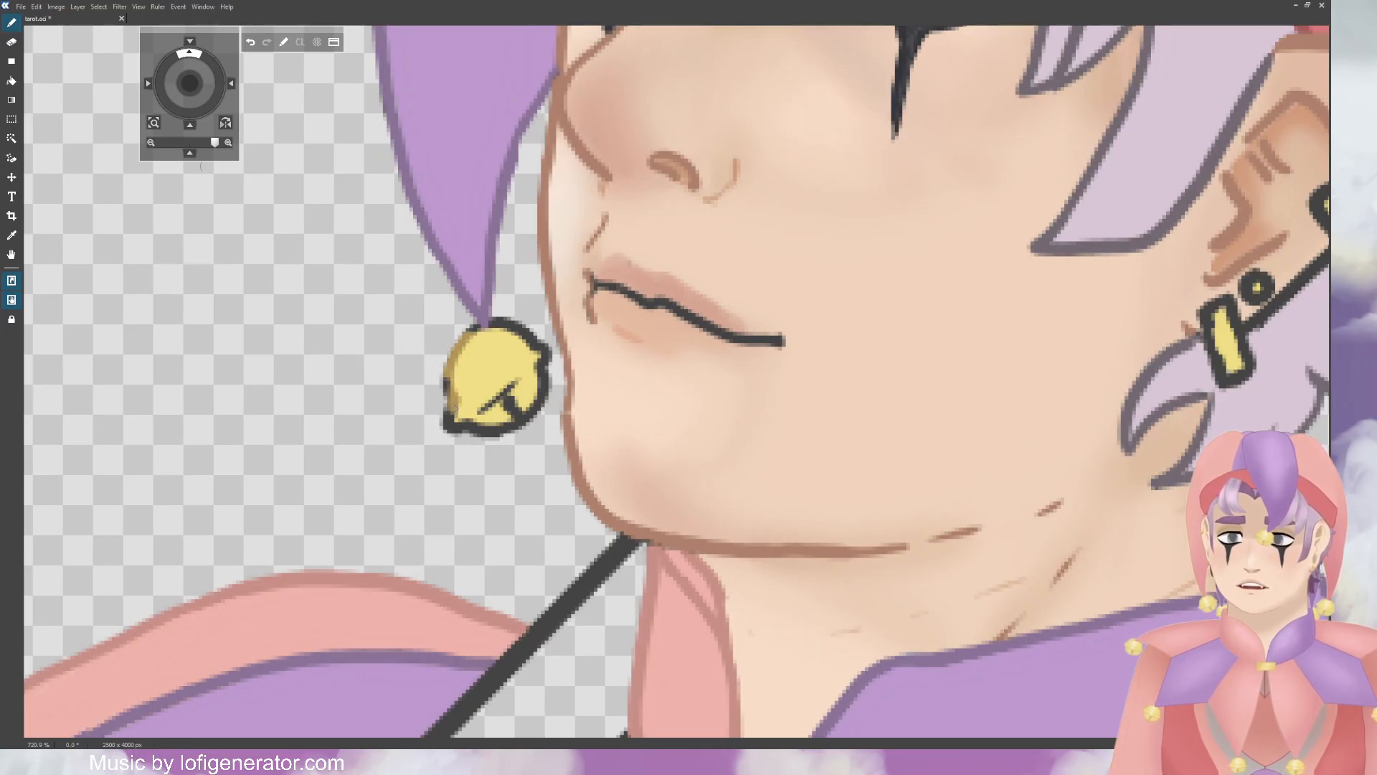
{"action": "left_click", "coordinate": [249, 43]}
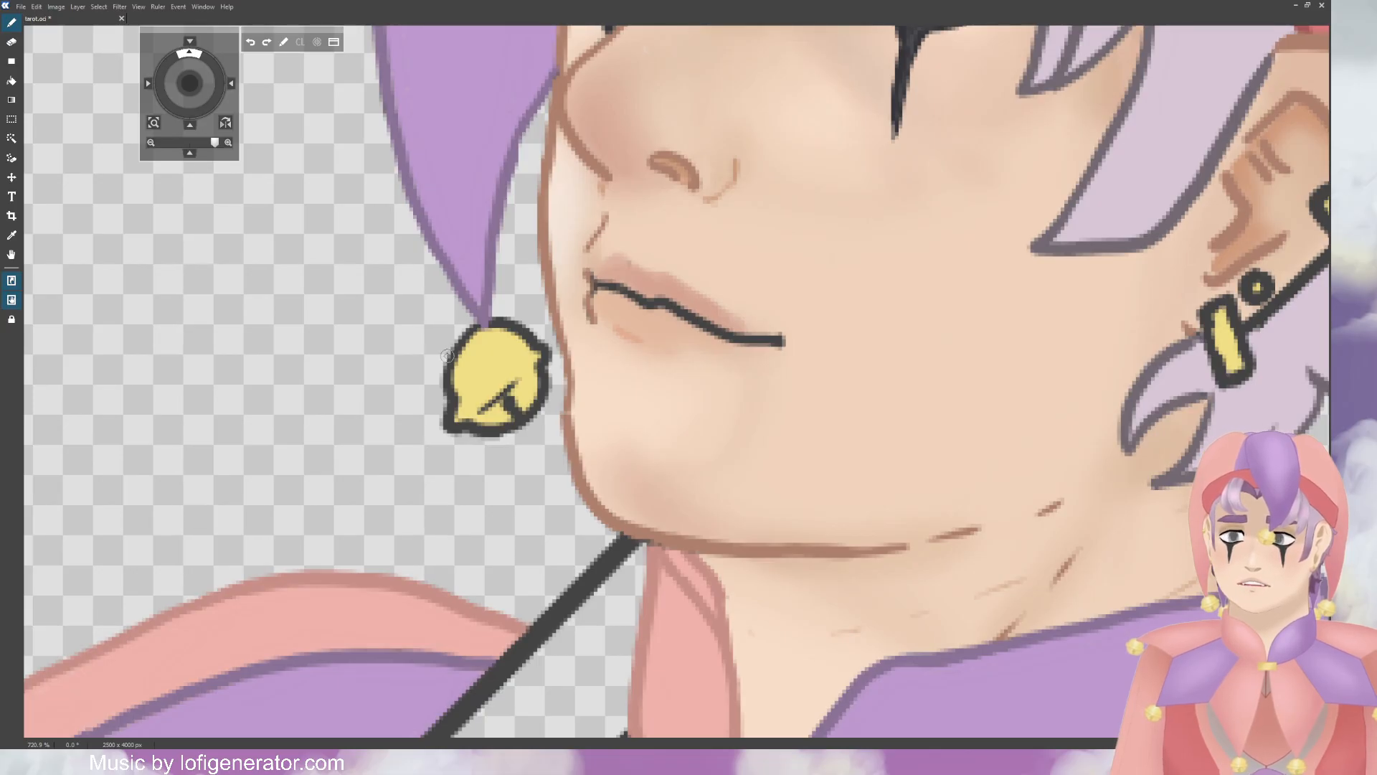
{"action": "mouse_move", "coordinate": [446, 355]}
{"action": "left_mouse_down"}
{"action": "mouse_move", "coordinate": [450, 436]}
{"action": "mouse_move", "coordinate": [463, 404]}
{"action": "left_mouse_up"}
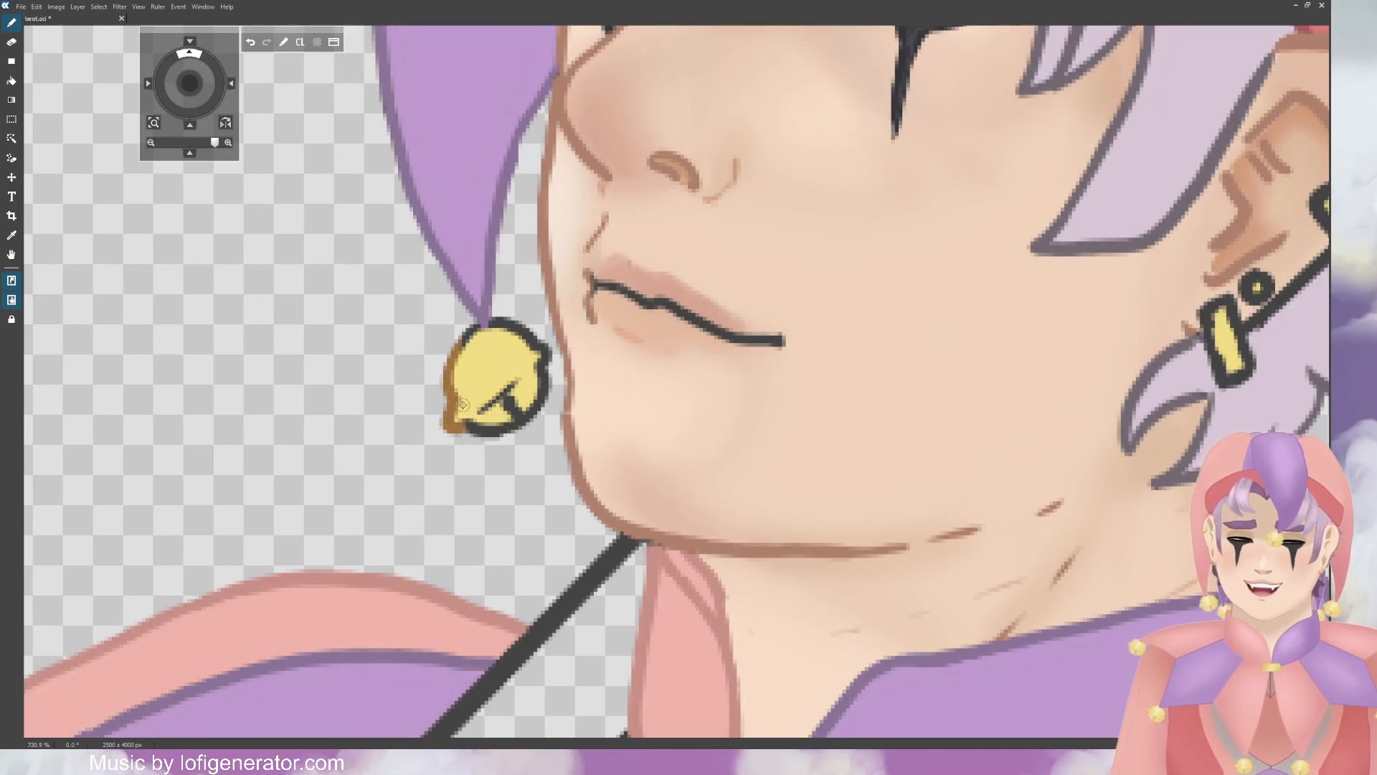
{"action": "left_click", "coordinate": [250, 42]}
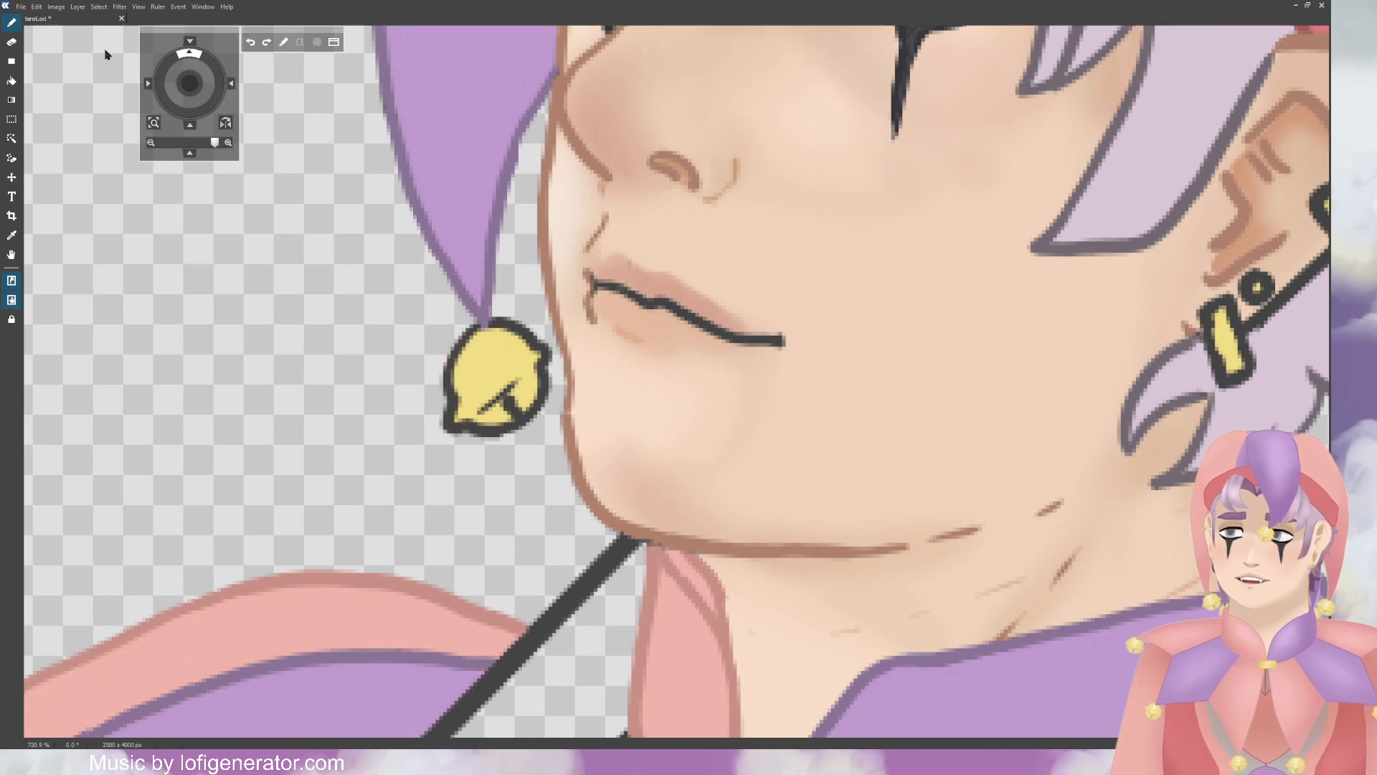
{"action": "mouse_move", "coordinate": [446, 355]}
{"action": "left_mouse_down"}
{"action": "mouse_move", "coordinate": [454, 416]}
{"action": "mouse_move", "coordinate": [431, 434]}
{"action": "mouse_move", "coordinate": [448, 407]}
{"action": "mouse_move", "coordinate": [473, 428]}
{"action": "left_mouse_up"}
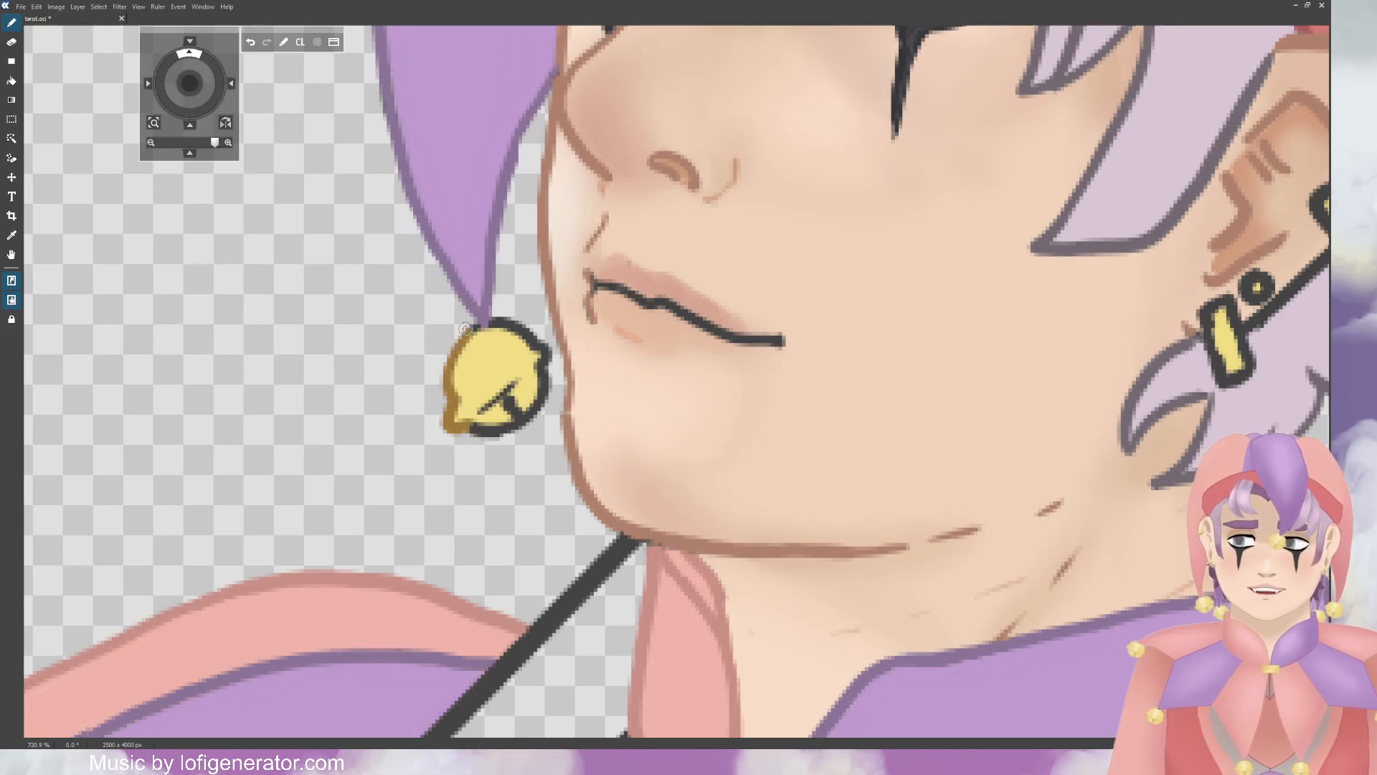
{"action": "mouse_move", "coordinate": [477, 329]}
{"action": "left_mouse_down"}
{"action": "mouse_move", "coordinate": [502, 321]}
{"action": "mouse_move", "coordinate": [539, 343]}
{"action": "mouse_move", "coordinate": [554, 373]}
{"action": "mouse_move", "coordinate": [539, 423]}
{"action": "mouse_move", "coordinate": [519, 432]}
{"action": "mouse_move", "coordinate": [507, 402]}
{"action": "mouse_move", "coordinate": [479, 413]}
{"action": "mouse_move", "coordinate": [505, 432]}
{"action": "left_mouse_up"}
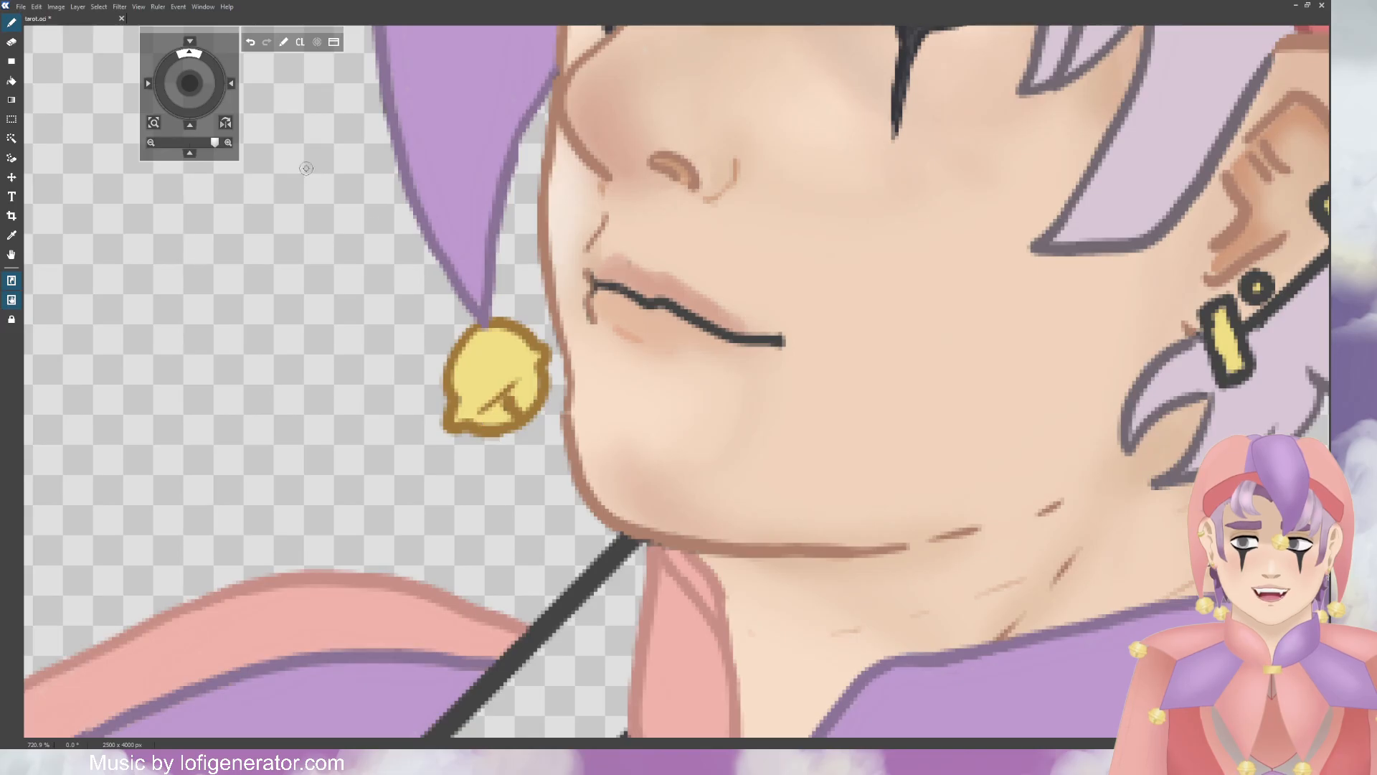
Step: Recolor the lower-left side of the upper ear cuff's outline golden brown
{"action": "scroll", "coordinate": [674, 349], "scroll_direction": "down", "scroll_amount": 6}
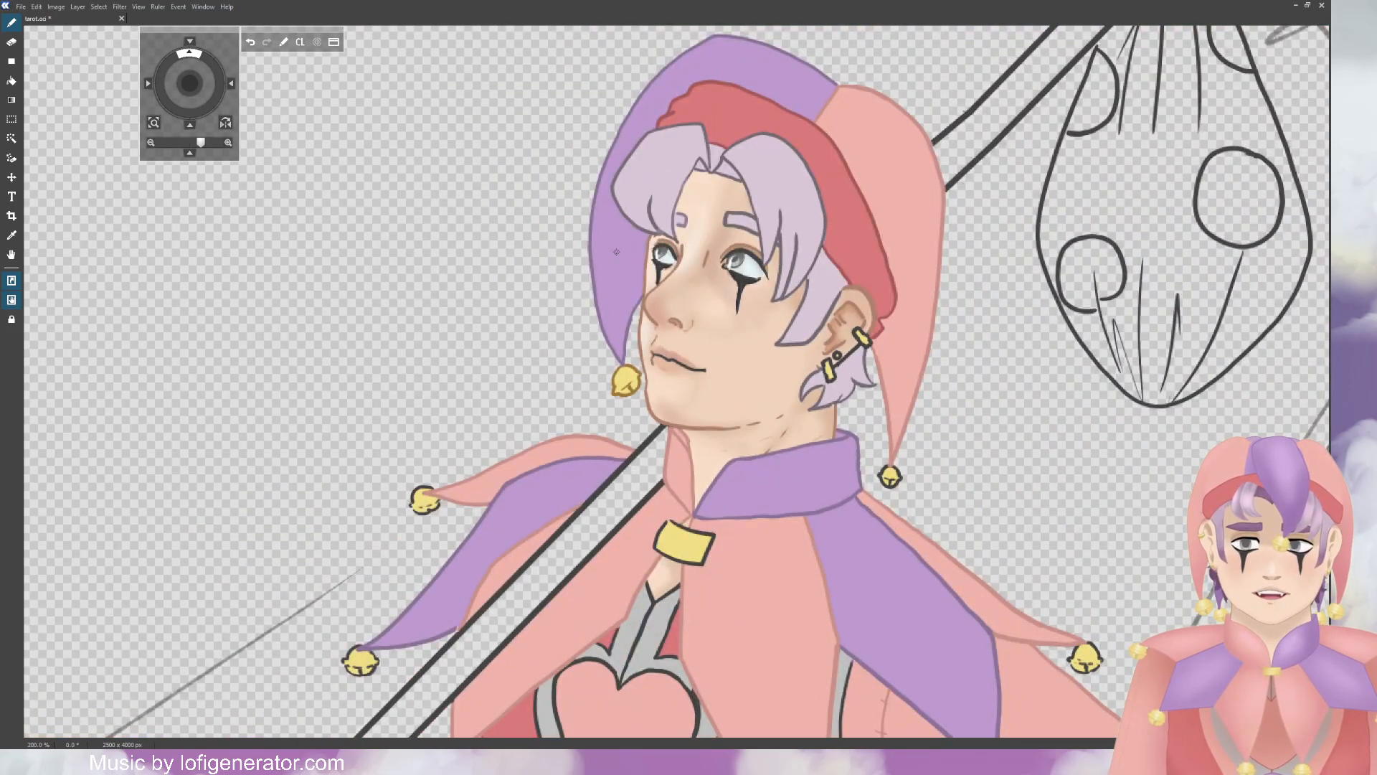
{"action": "scroll", "coordinate": [616, 251], "scroll_direction": "up", "scroll_amount": 1}
{"action": "left_click_drag", "start_coordinate": [193, 86], "coordinate": [161, 93]}
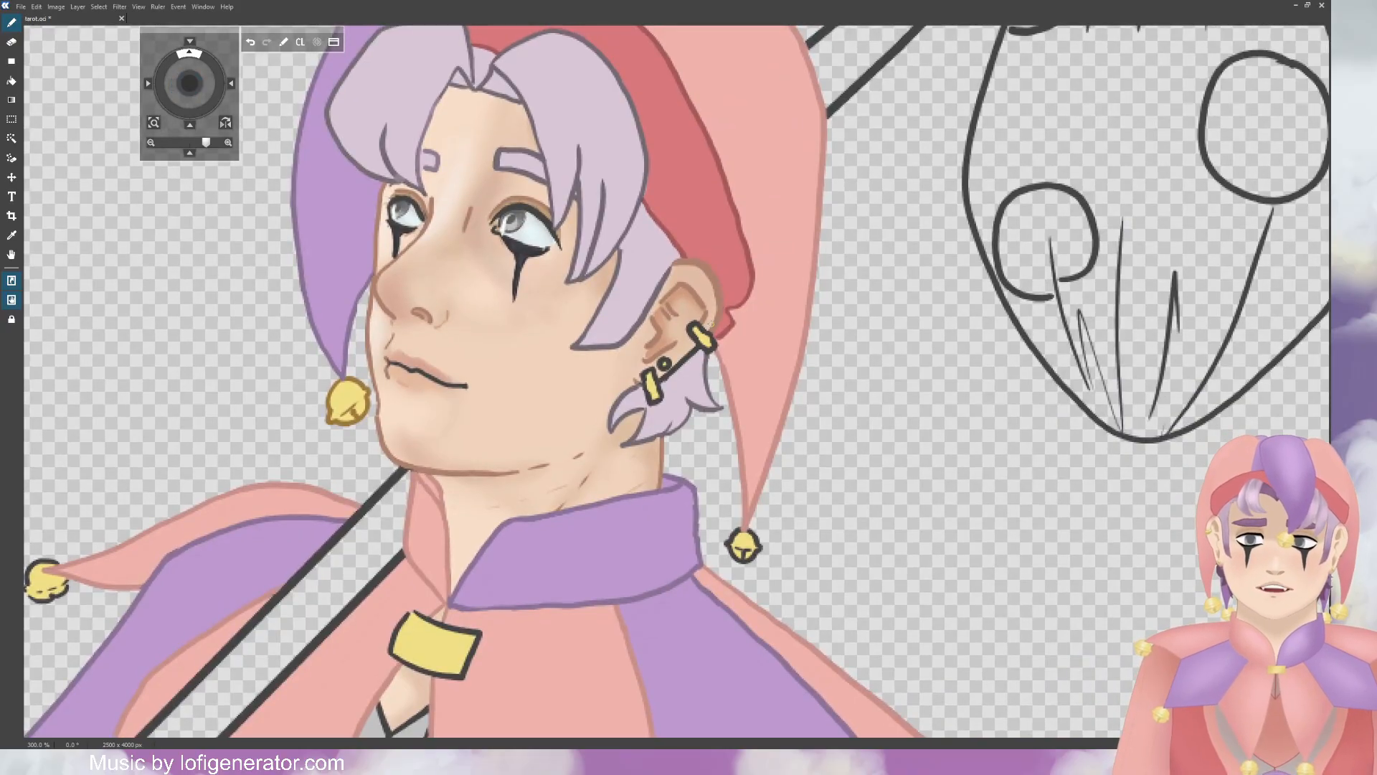
{"action": "scroll", "coordinate": [708, 324], "scroll_direction": "up", "scroll_amount": 3}
{"action": "scroll", "coordinate": [708, 325], "scroll_direction": "up", "scroll_amount": 2}
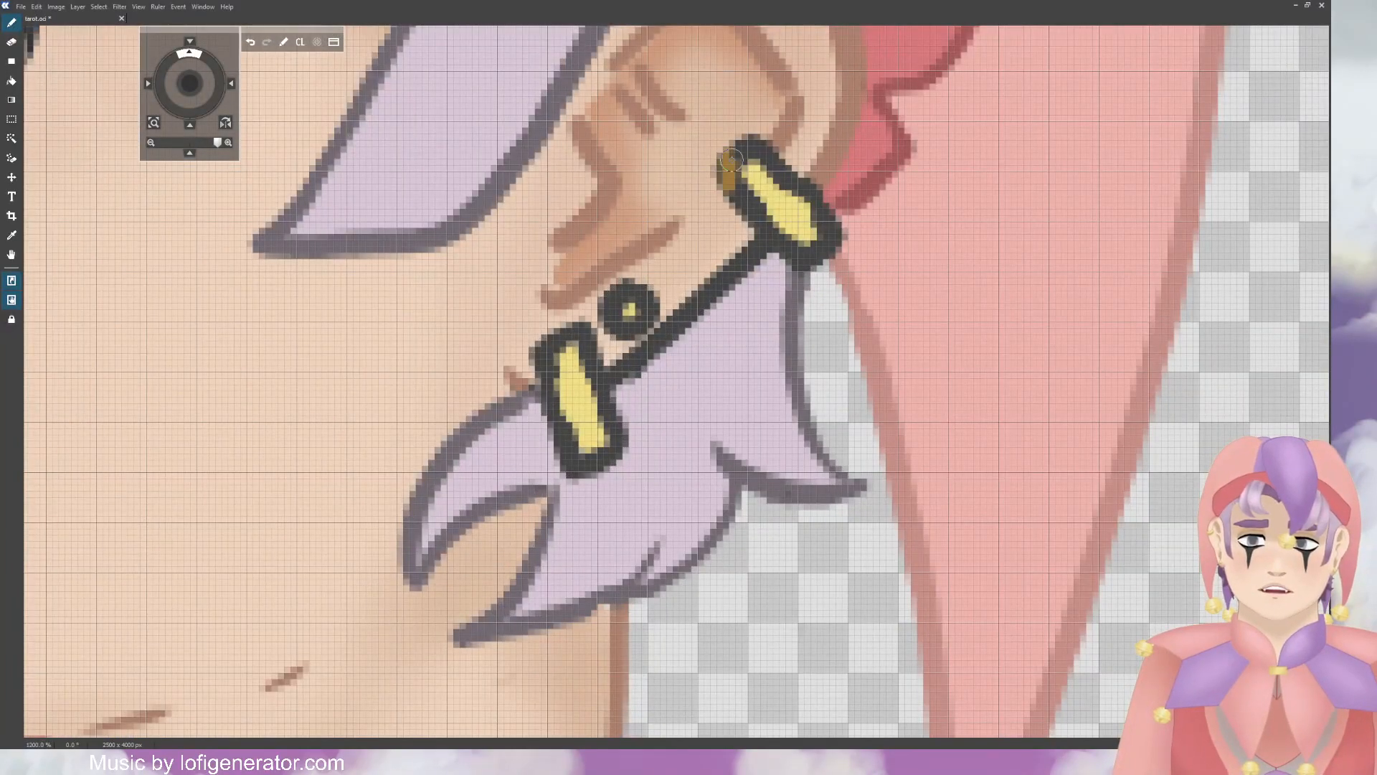
{"action": "mouse_move", "coordinate": [730, 160]}
{"action": "left_mouse_down"}
{"action": "mouse_move", "coordinate": [739, 205]}
{"action": "mouse_move", "coordinate": [782, 251]}
{"action": "mouse_move", "coordinate": [859, 259]}
{"action": "left_mouse_up"}
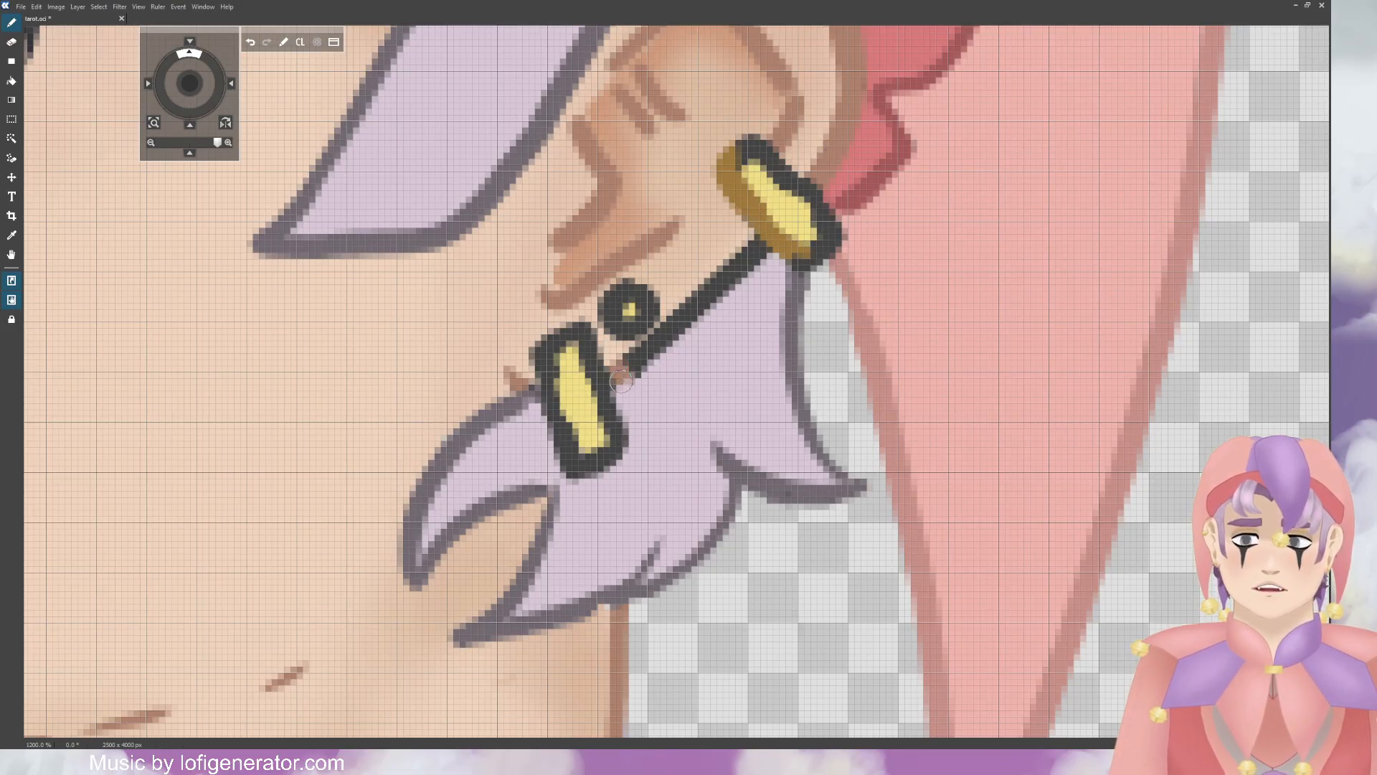
Step: Recolor the black diagonal line between the lower earring and the upper ear cuff reddish brown
{"action": "mouse_move", "coordinate": [623, 364]}
{"action": "left_mouse_down"}
{"action": "mouse_move", "coordinate": [679, 342]}
{"action": "mouse_move", "coordinate": [642, 344]}
{"action": "left_mouse_up"}
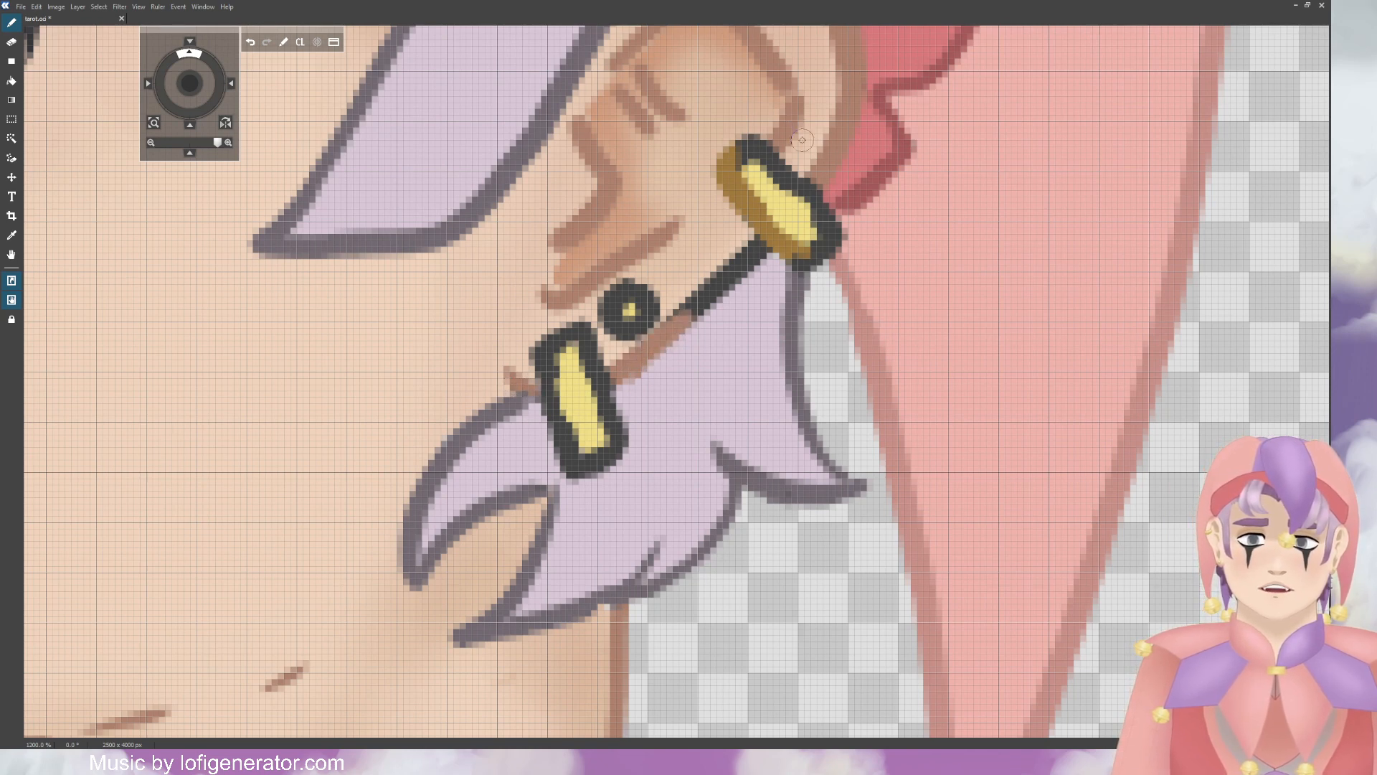
{"action": "mouse_move", "coordinate": [699, 295]}
{"action": "left_mouse_down"}
{"action": "mouse_move", "coordinate": [654, 327]}
{"action": "mouse_move", "coordinate": [654, 352]}
{"action": "left_mouse_up"}
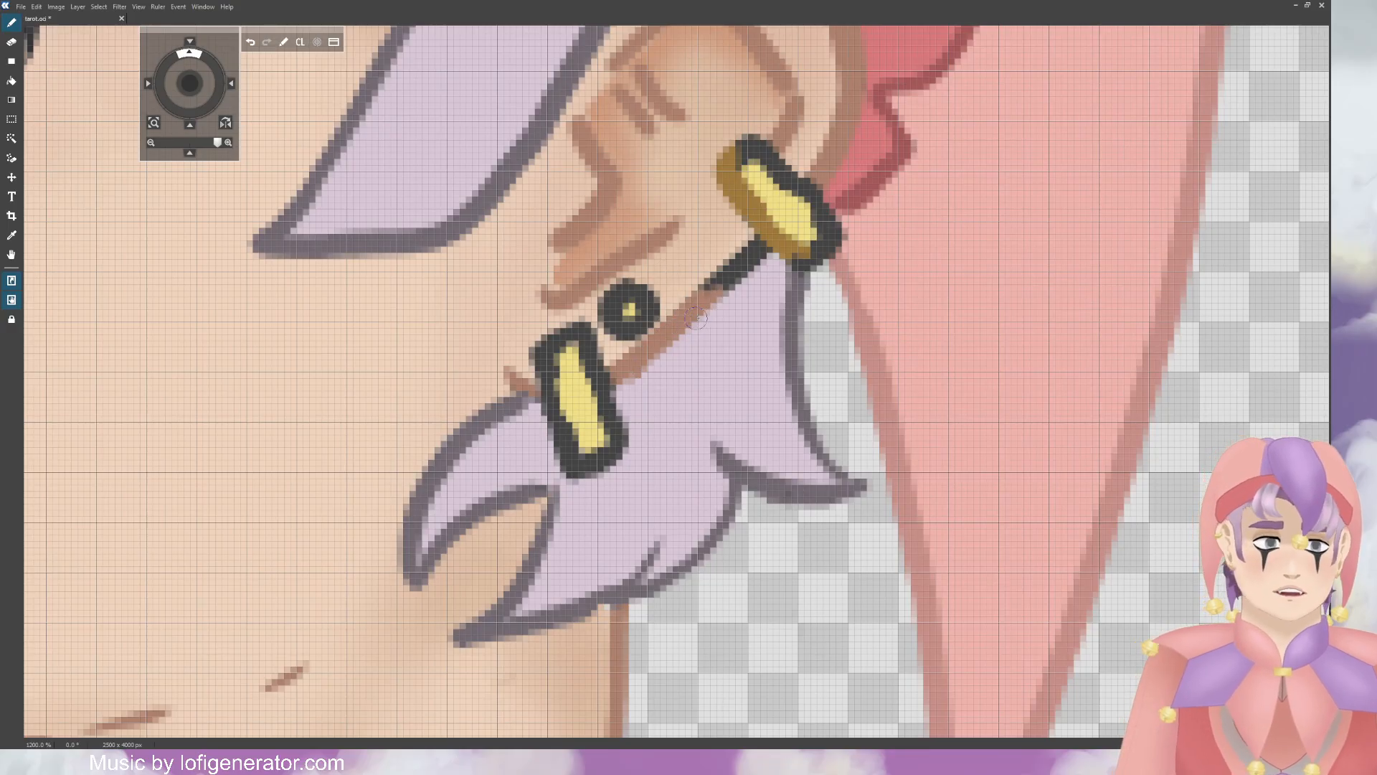
{"action": "left_click_drag", "start_coordinate": [709, 287], "coordinate": [761, 251]}
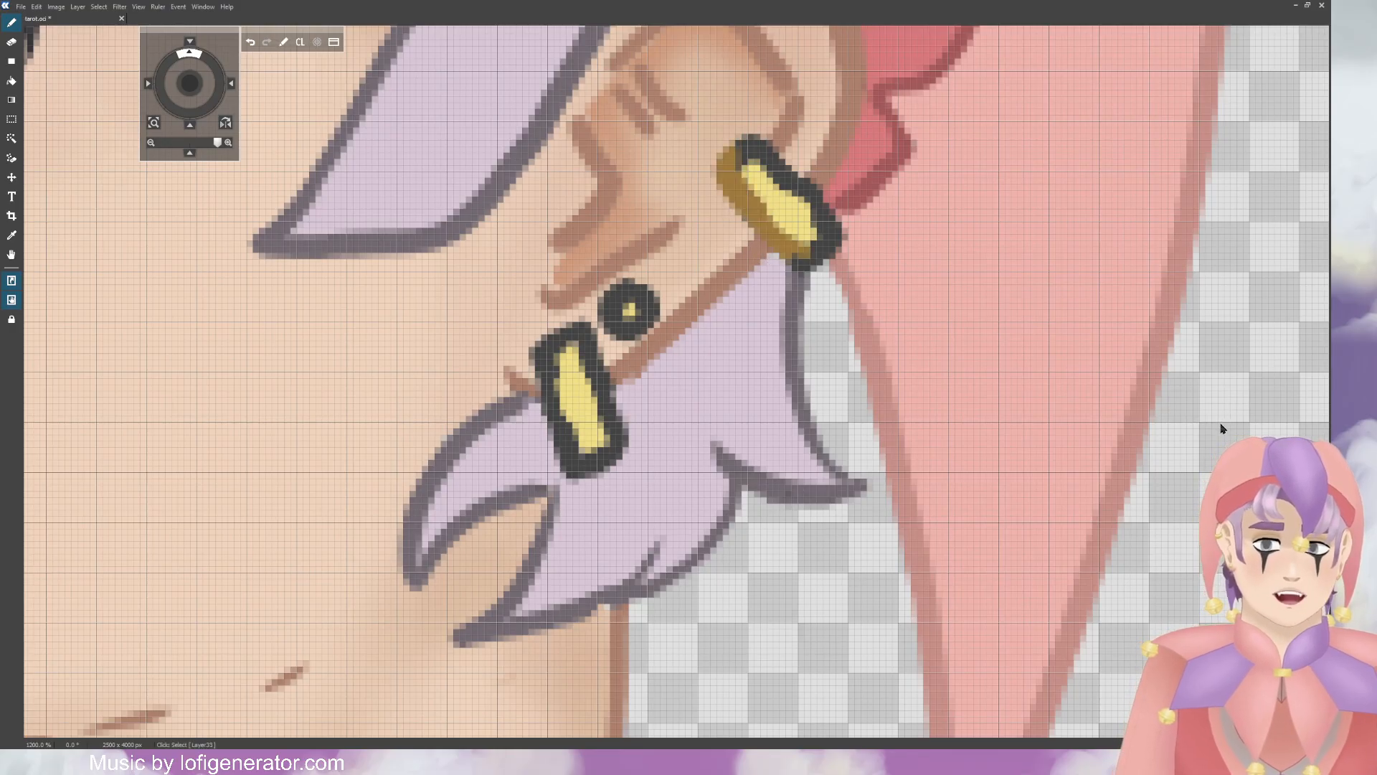
Step: Finish the upper ear cuff's golden-brown outline and recolor the outlines of the round stud and lower earring to match
{"action": "mouse_move", "coordinate": [746, 157]}
{"action": "left_mouse_down"}
{"action": "mouse_move", "coordinate": [831, 229]}
{"action": "mouse_move", "coordinate": [824, 213]}
{"action": "mouse_move", "coordinate": [806, 259]}
{"action": "left_mouse_up"}
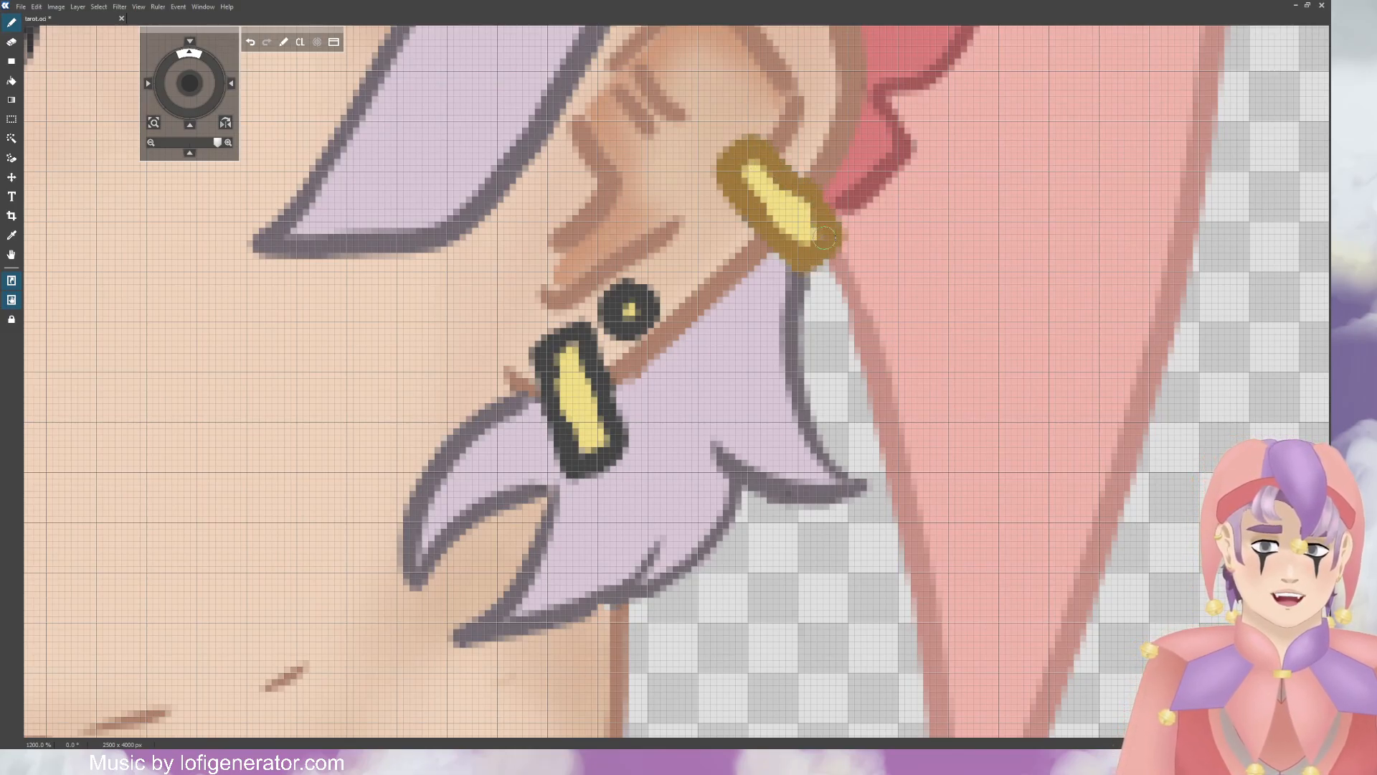
{"action": "mouse_move", "coordinate": [631, 307]}
{"action": "left_mouse_down"}
{"action": "mouse_move", "coordinate": [618, 315]}
{"action": "mouse_move", "coordinate": [645, 323]}
{"action": "mouse_move", "coordinate": [636, 282]}
{"action": "left_mouse_up"}
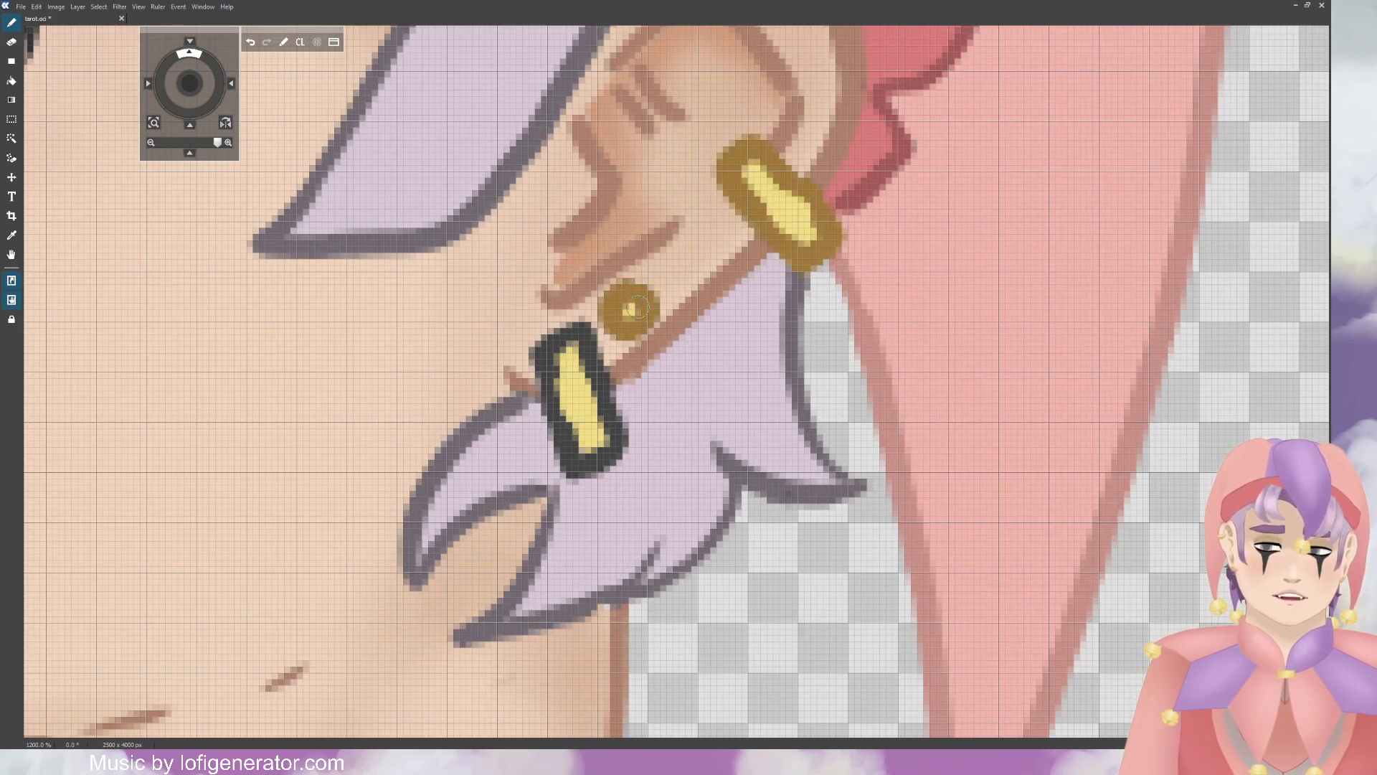
{"action": "mouse_move", "coordinate": [551, 334]}
{"action": "left_mouse_down"}
{"action": "mouse_move", "coordinate": [539, 377]}
{"action": "mouse_move", "coordinate": [574, 480]}
{"action": "mouse_move", "coordinate": [602, 456]}
{"action": "mouse_move", "coordinate": [613, 413]}
{"action": "mouse_move", "coordinate": [584, 338]}
{"action": "mouse_move", "coordinate": [590, 363]}
{"action": "mouse_move", "coordinate": [554, 371]}
{"action": "left_mouse_up"}
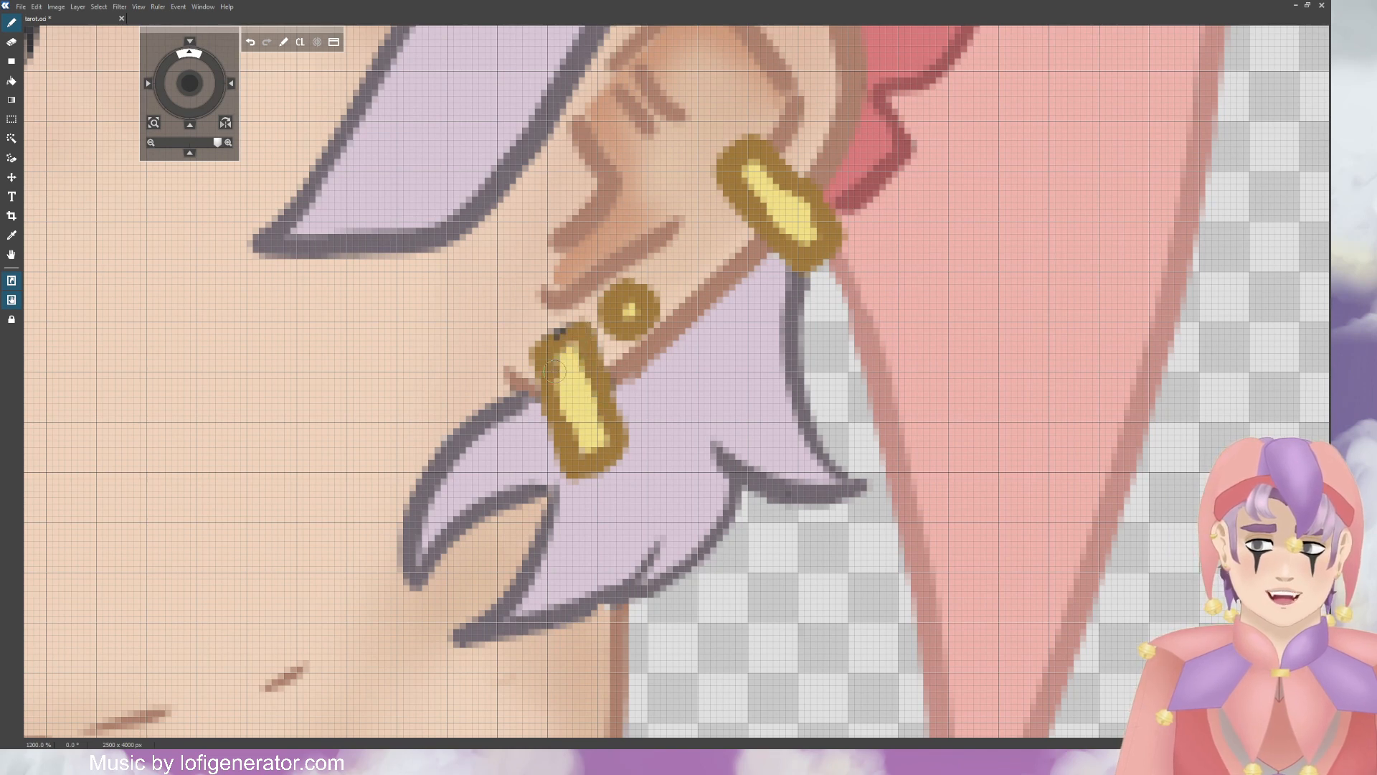
{"action": "scroll", "coordinate": [478, 190], "scroll_direction": "down", "scroll_amount": 4}
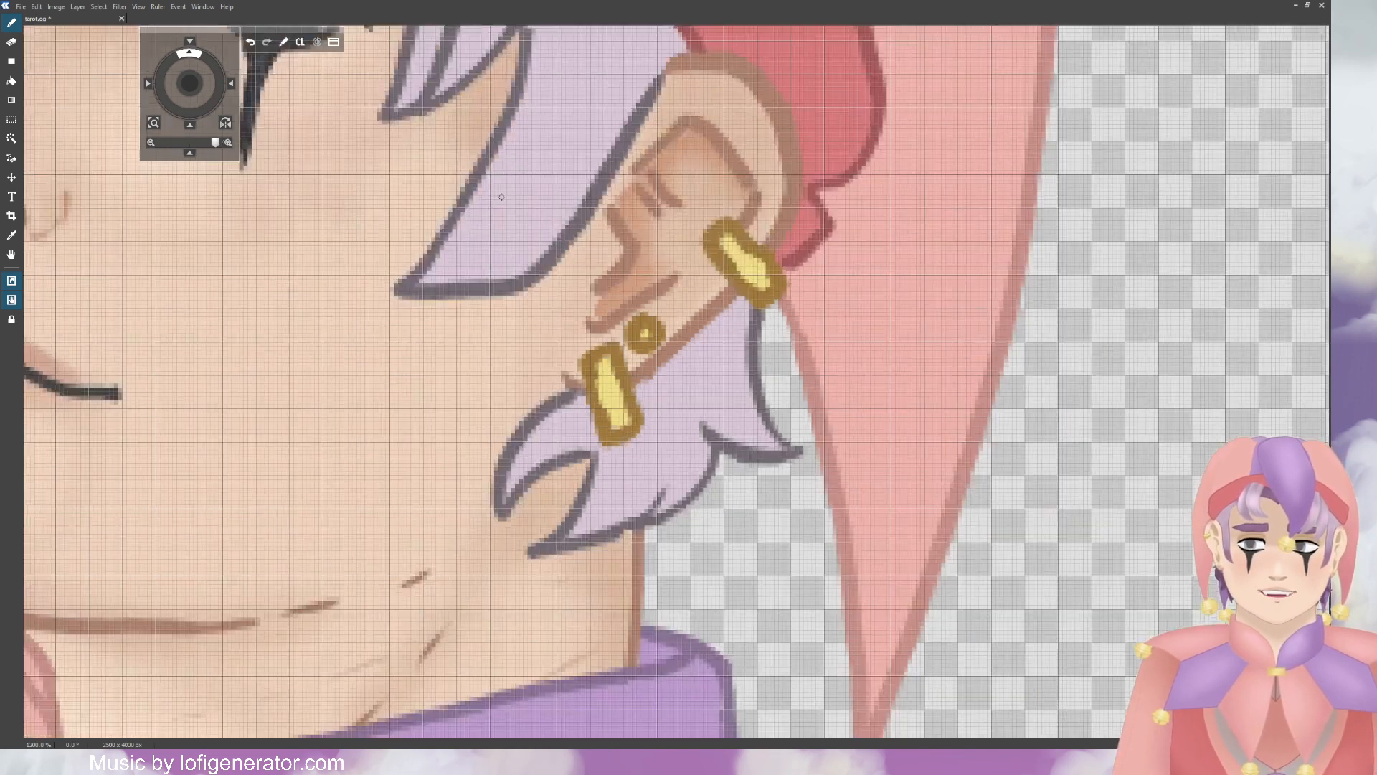
Step: Try recoloring the inner strand line and lower outline of the front-left hair lock in purple, undoing each trial stroke
{"action": "left_click_drag", "start_coordinate": [191, 77], "coordinate": [246, 81]}
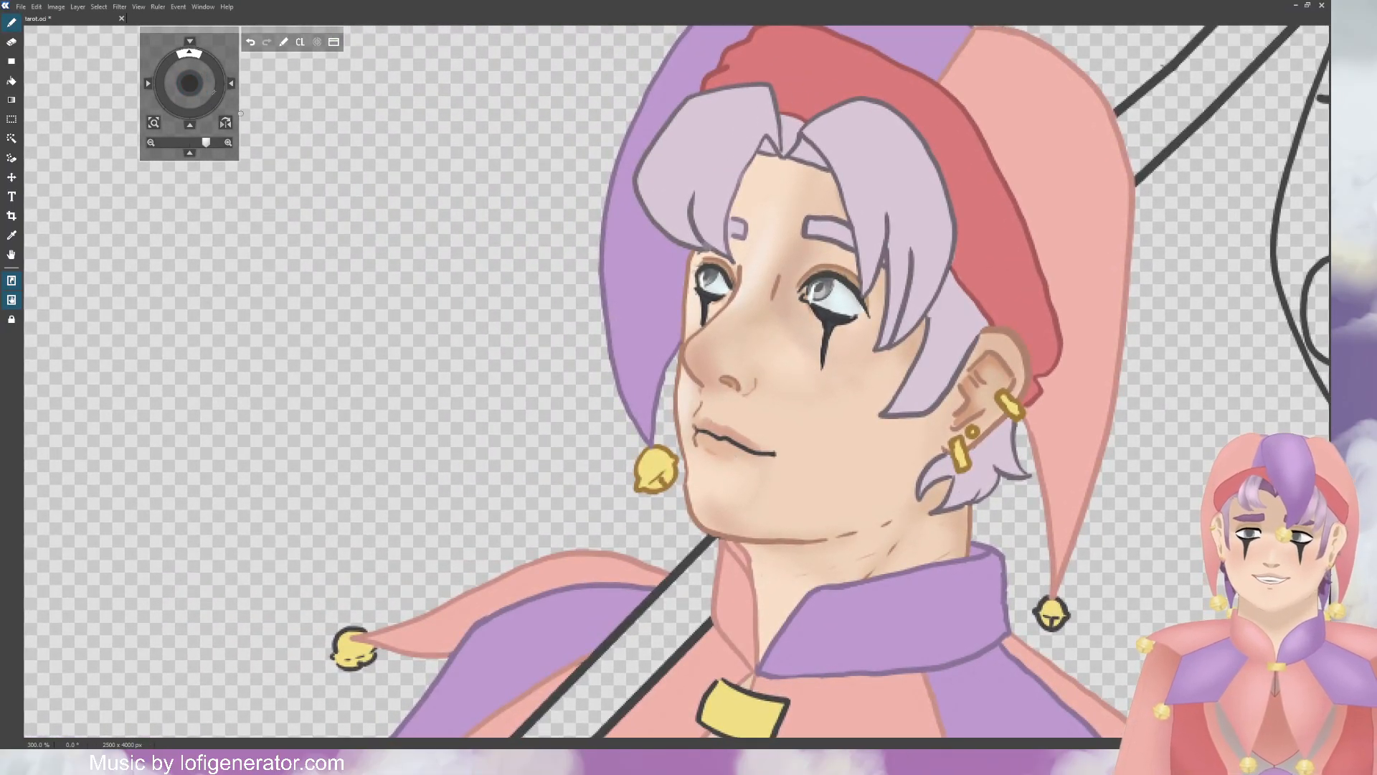
{"action": "scroll", "coordinate": [913, 427], "scroll_direction": "down", "scroll_amount": 2}
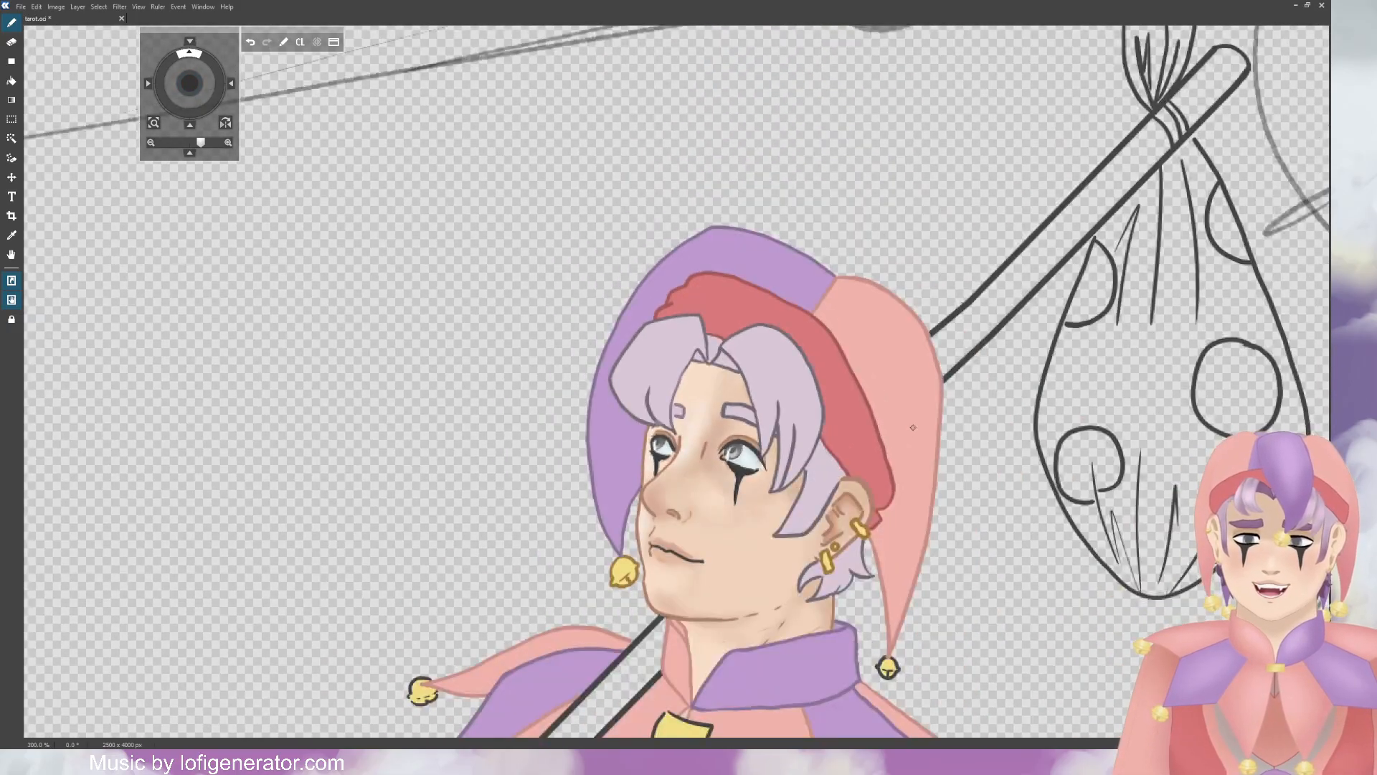
{"action": "scroll", "coordinate": [748, 370], "scroll_direction": "up", "scroll_amount": 4}
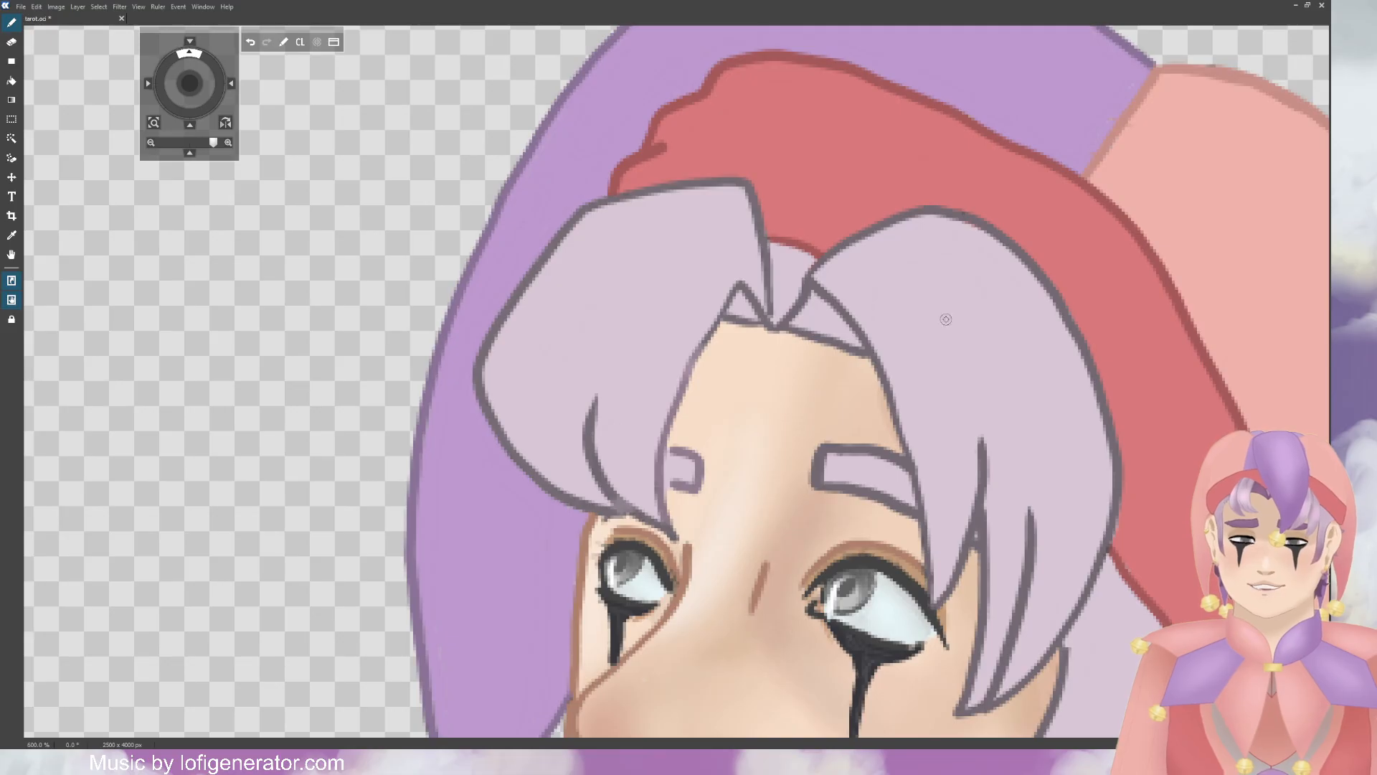
{"action": "left_click", "coordinate": [1220, 401], "text": "ctrl"}
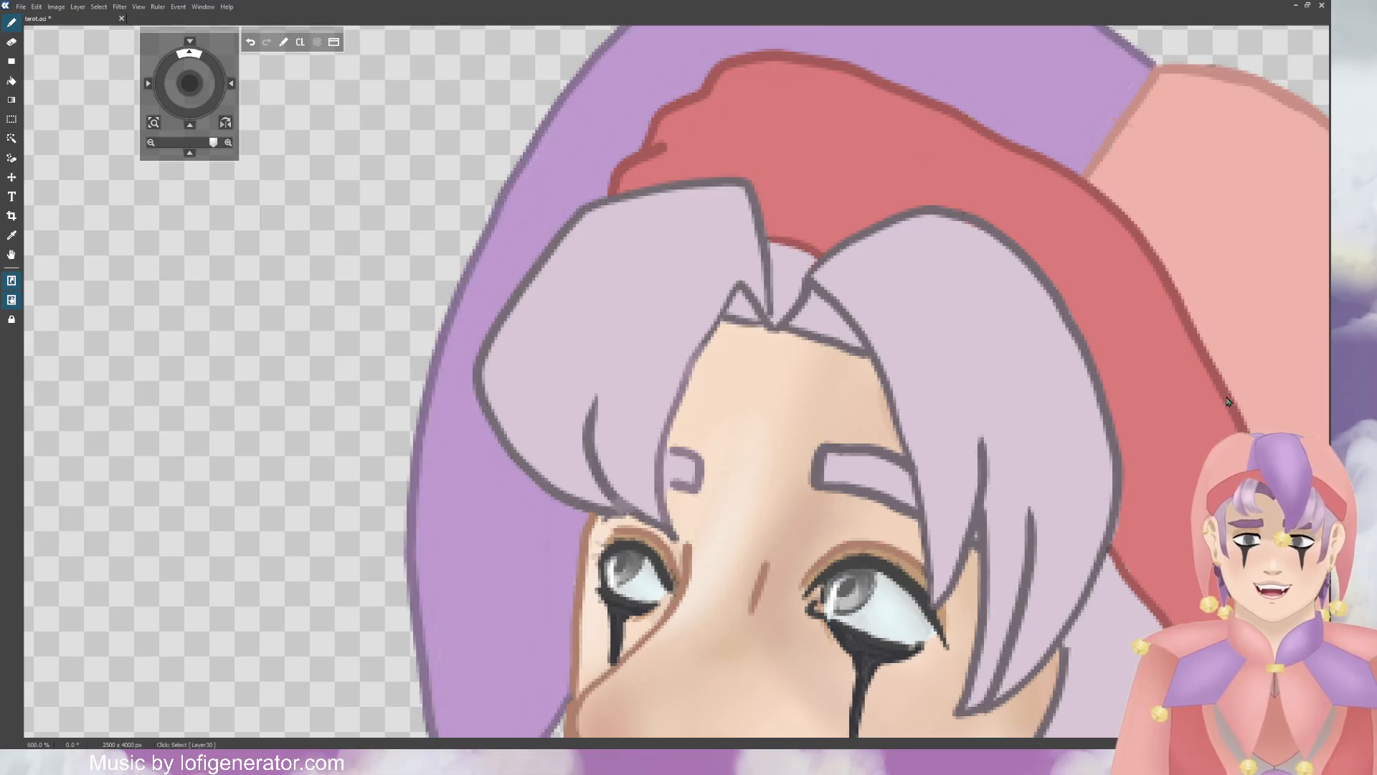
{"action": "left_click", "coordinate": [1222, 394], "text": "ctrl"}
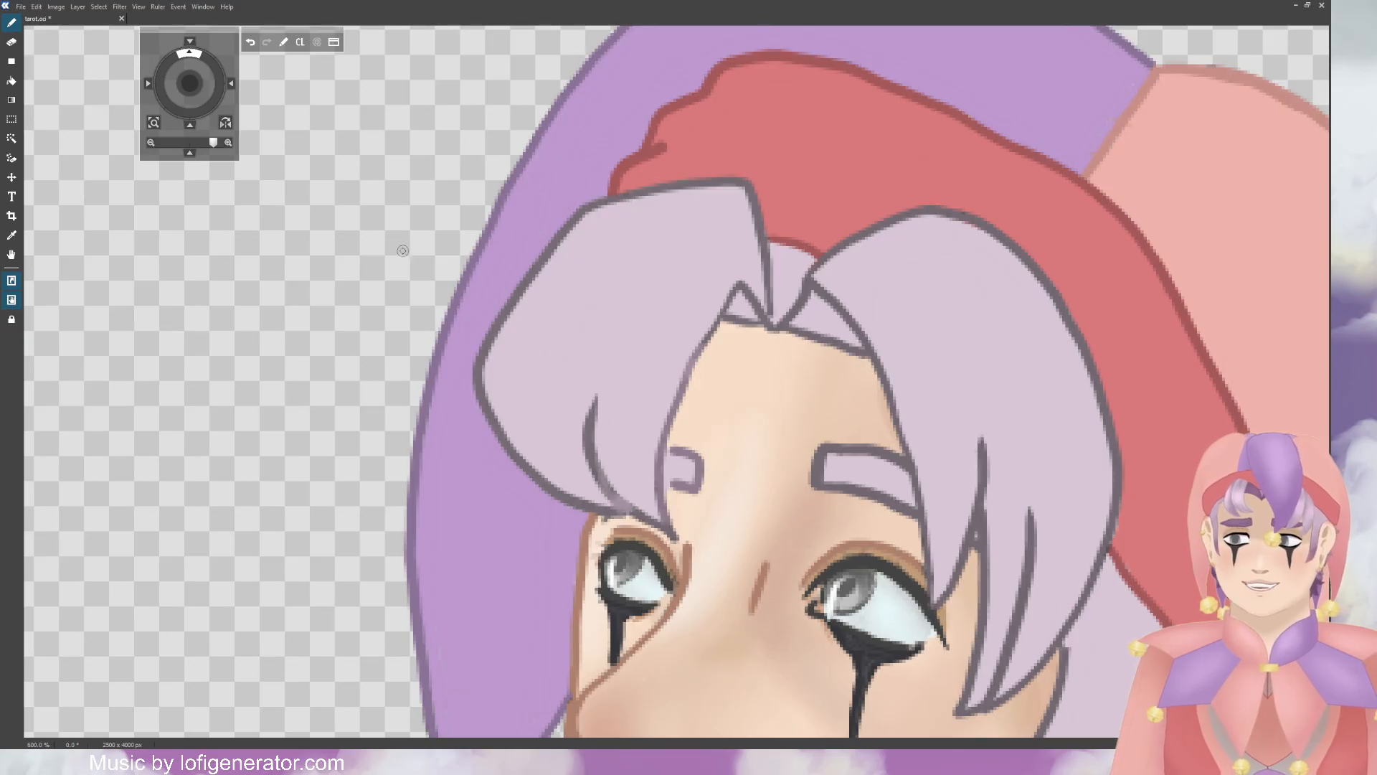
{"action": "left_click", "coordinate": [252, 44]}
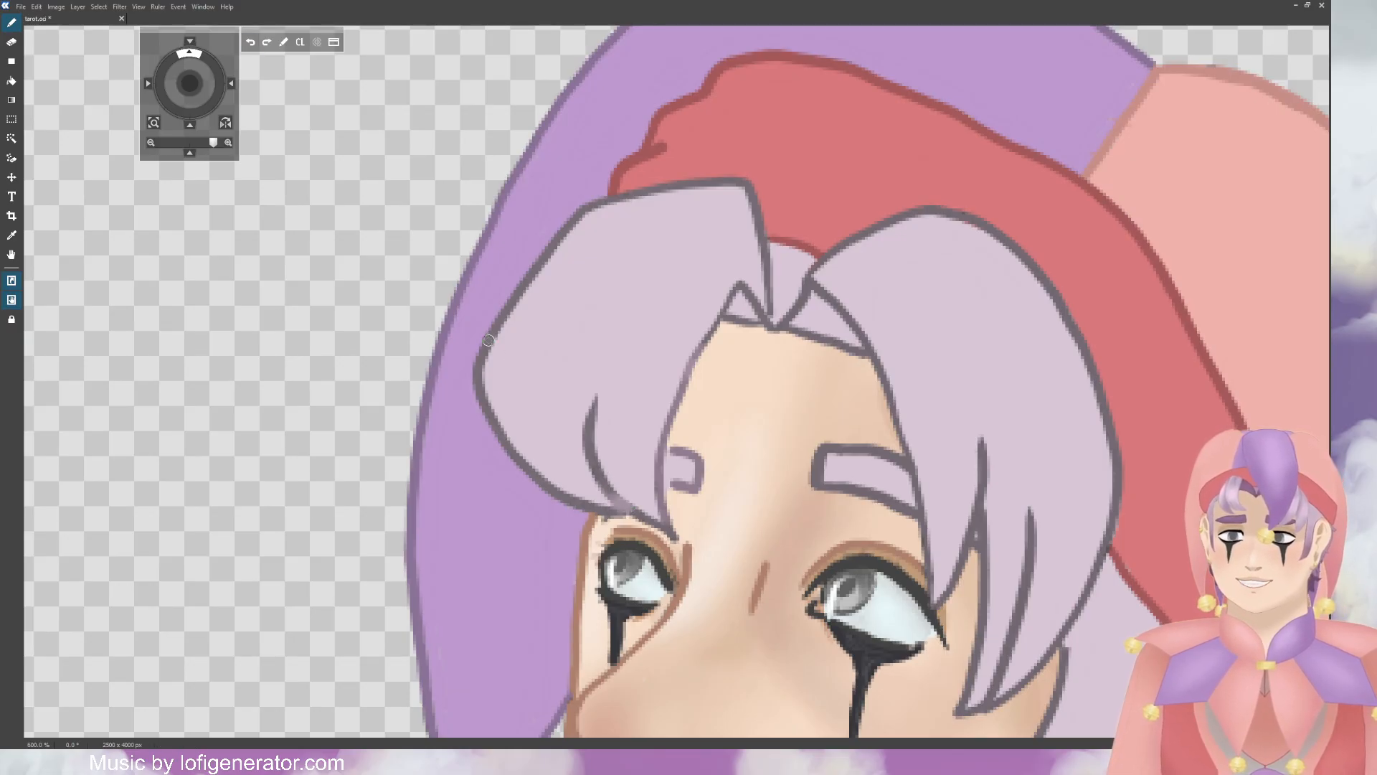
{"action": "left_click_drag", "start_coordinate": [598, 484], "coordinate": [629, 510]}
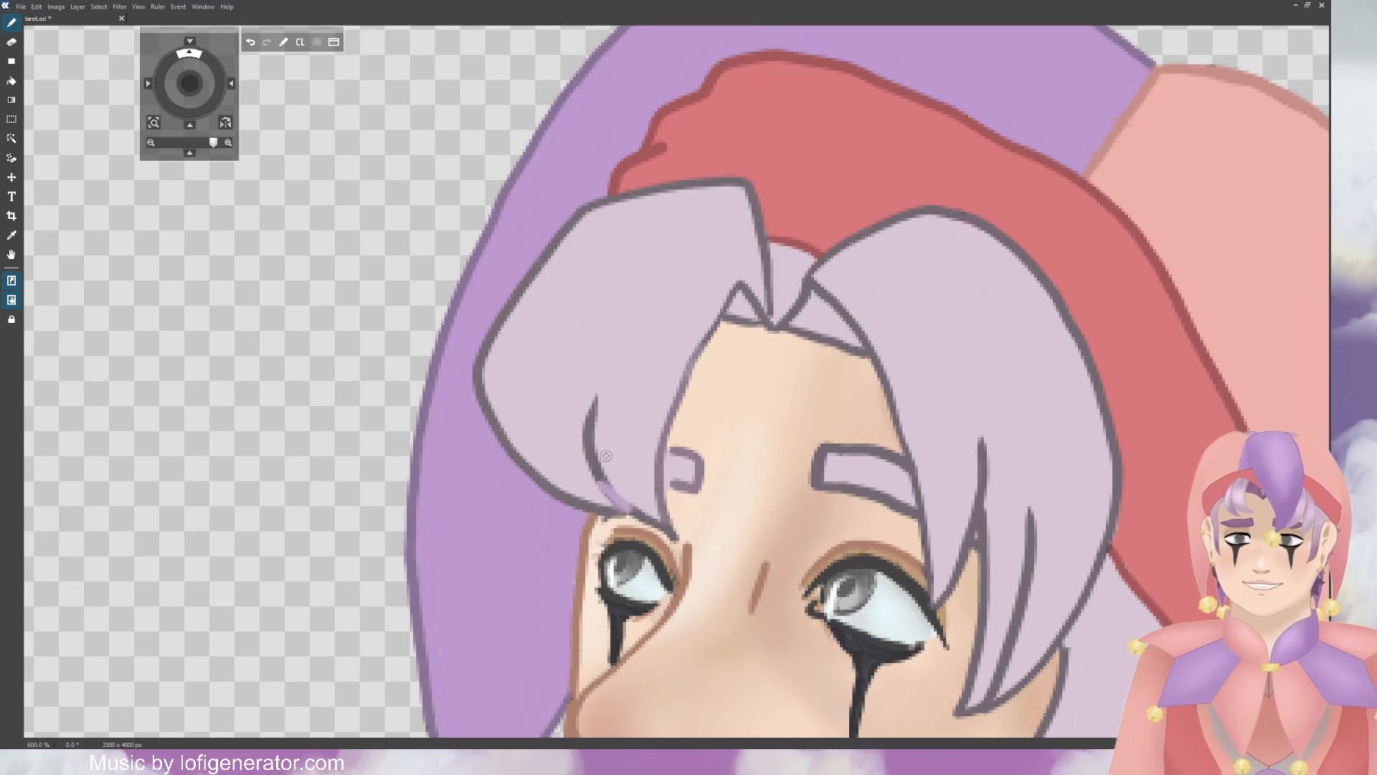
{"action": "left_click", "coordinate": [250, 42]}
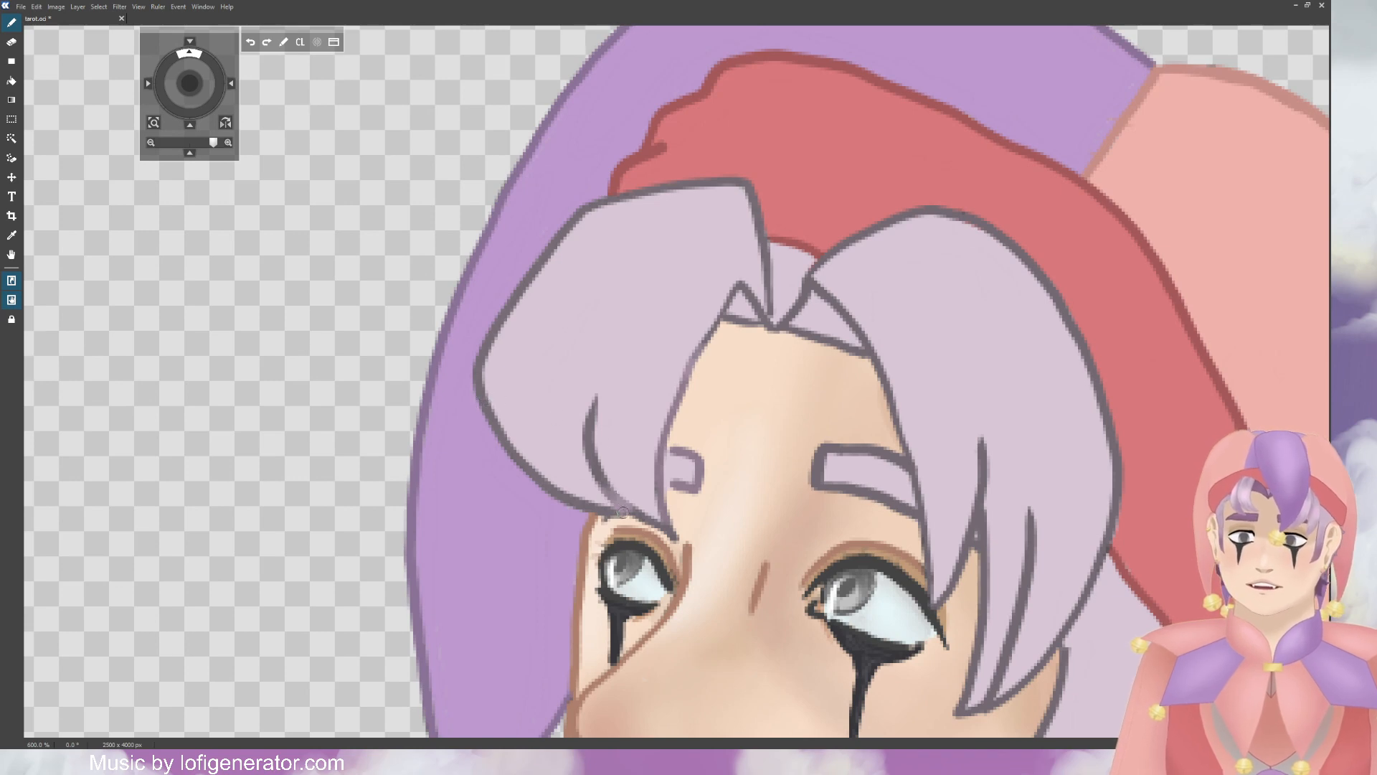
{"action": "mouse_move", "coordinate": [622, 512]}
{"action": "left_mouse_down"}
{"action": "mouse_move", "coordinate": [592, 458]}
{"action": "mouse_move", "coordinate": [550, 492]}
{"action": "left_mouse_up"}
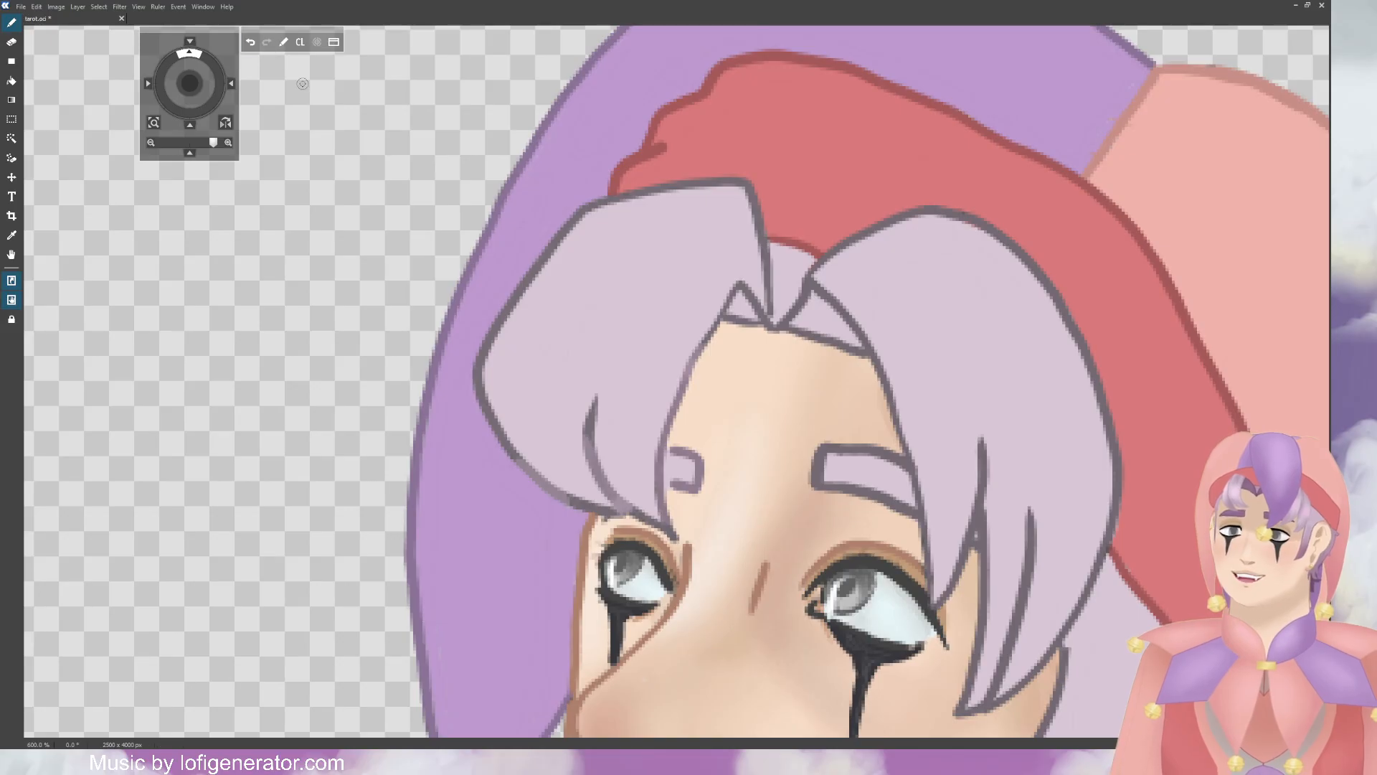
{"action": "left_click", "coordinate": [251, 42]}
Step: Undo the recent recoloring strokes on the inner strand line of the front-left hair lock
{"action": "scroll", "coordinate": [529, 453], "scroll_direction": "up", "scroll_amount": 4}
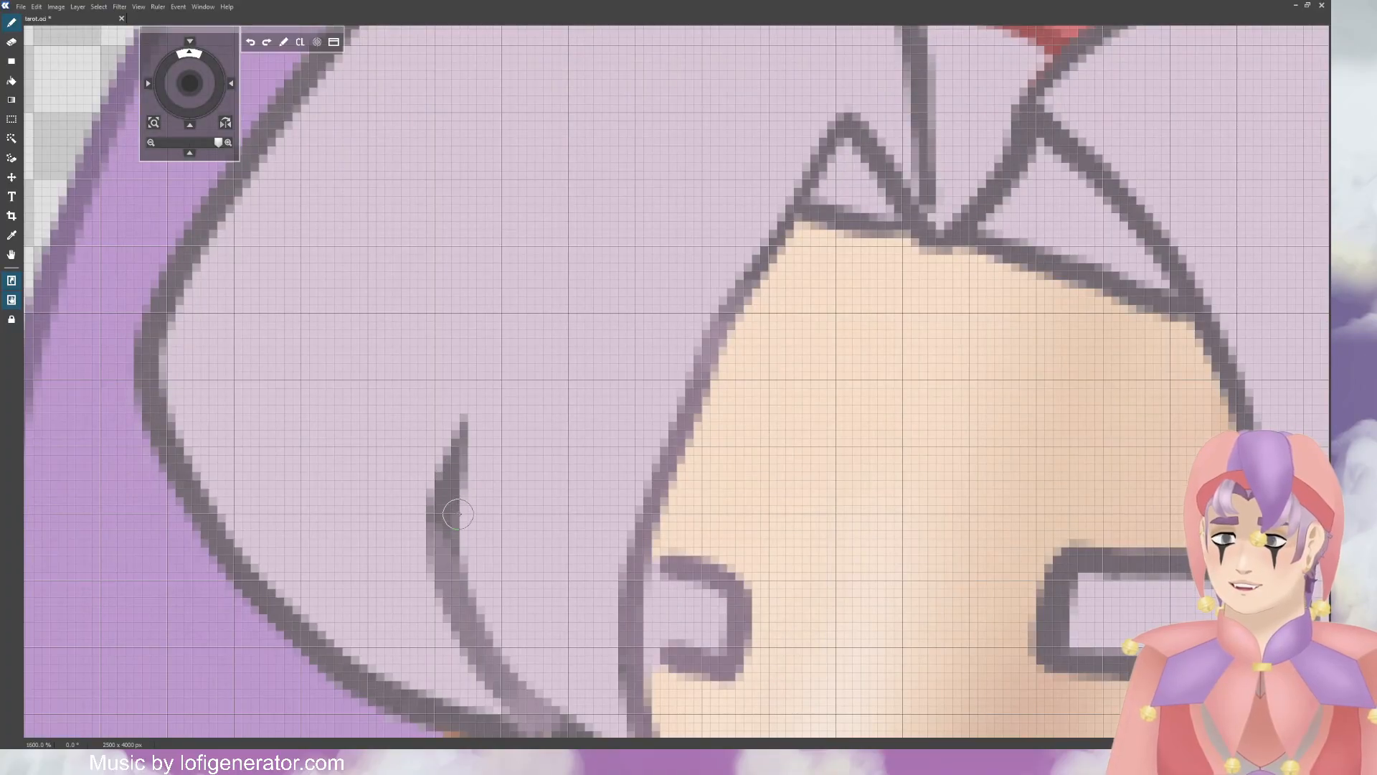
{"action": "scroll", "coordinate": [456, 537], "scroll_direction": "down", "scroll_amount": 4}
{"action": "scroll", "coordinate": [492, 464], "scroll_direction": "up", "scroll_amount": 1}
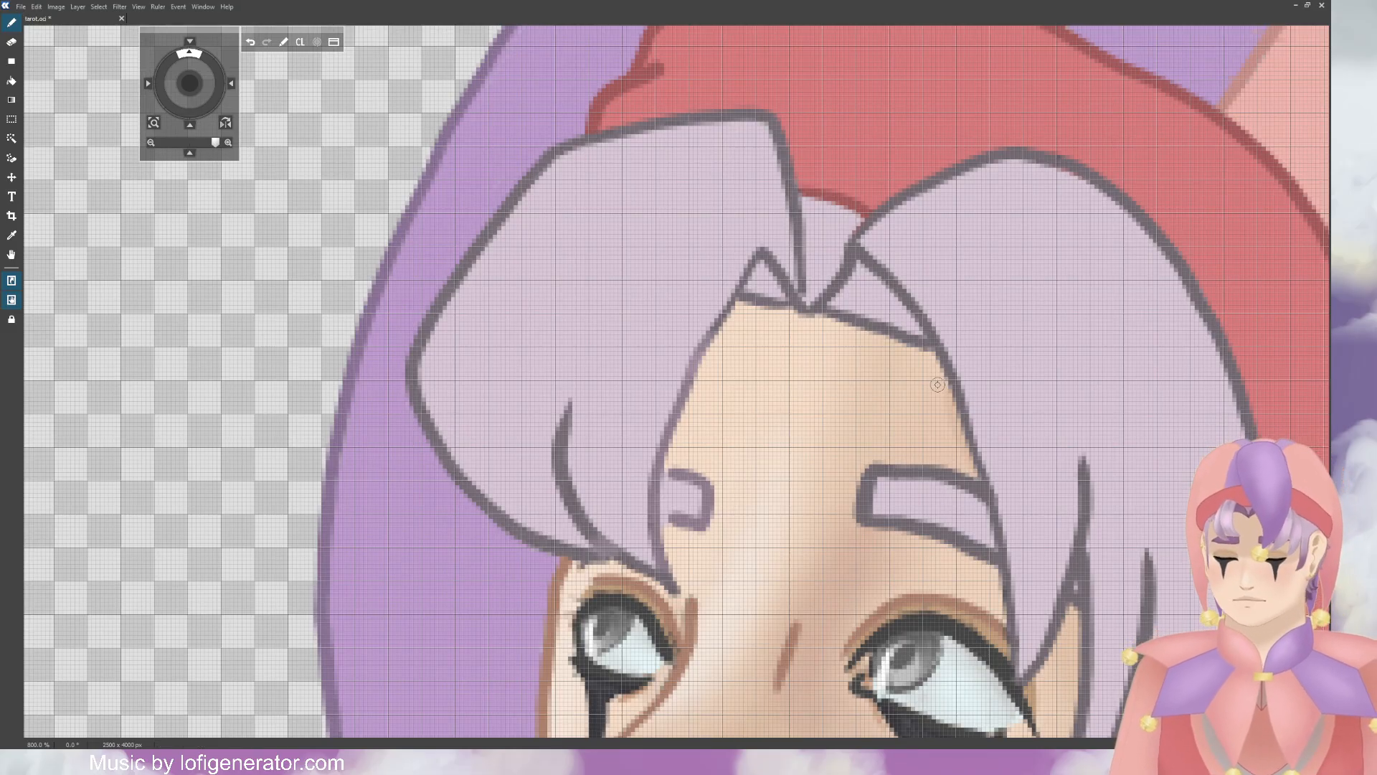
{"action": "key", "text": "ctrl+z"}
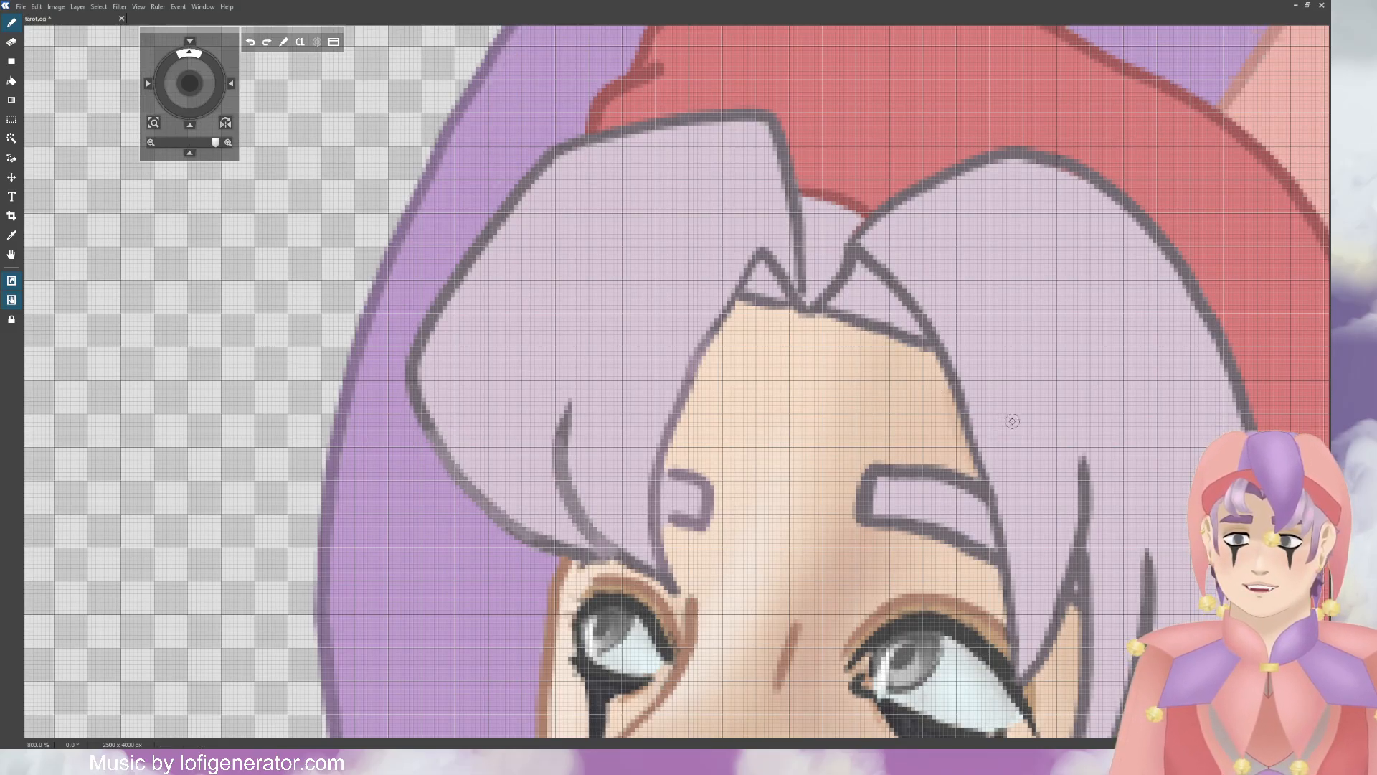
{"action": "key", "text": "ctrl+z"}
{"action": "key", "text": "ctrl+z"}
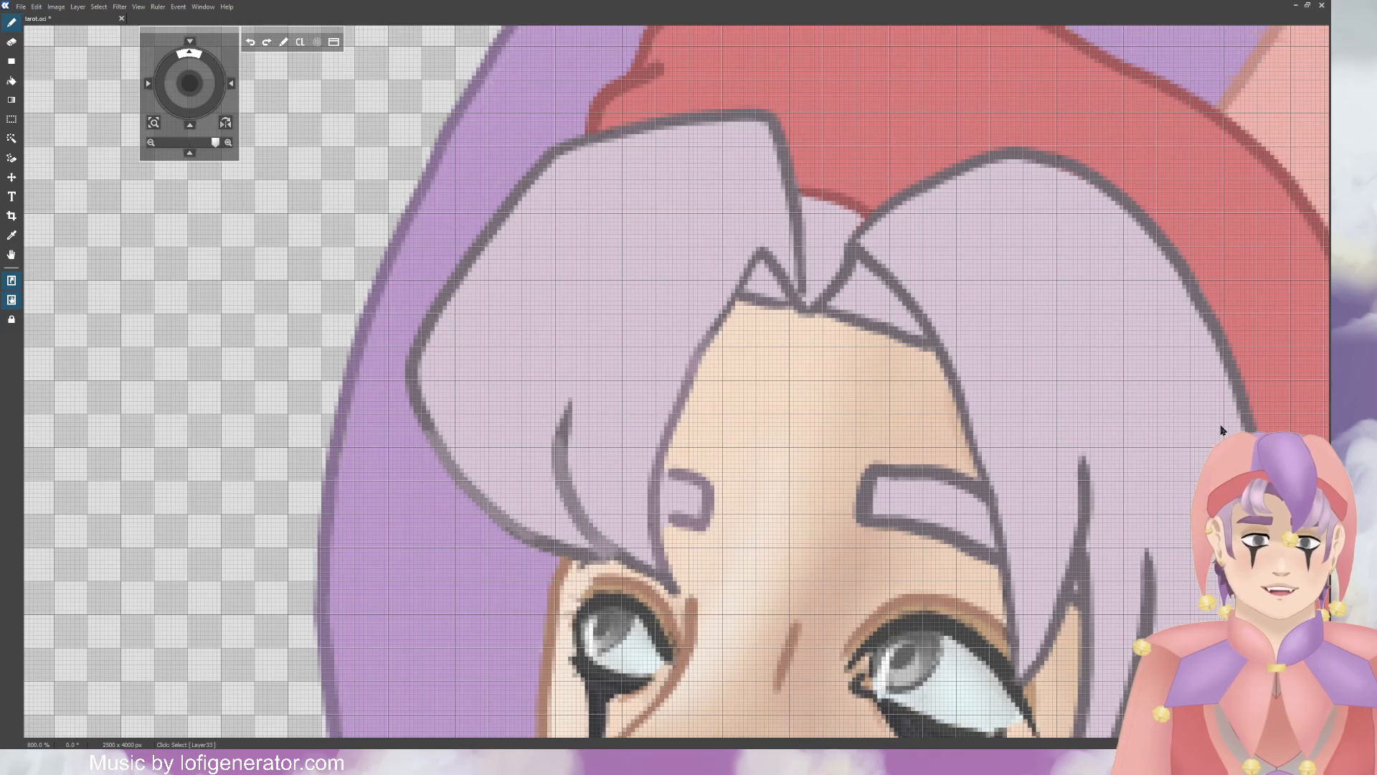
Step: Compare the hair line art with the recolor layer toggled, and erase color along the left hair lock's lower-left outline
{"action": "left_click", "coordinate": [1223, 429]}
{"action": "left_click", "coordinate": [1223, 429]}
{"action": "left_click", "coordinate": [1223, 428]}
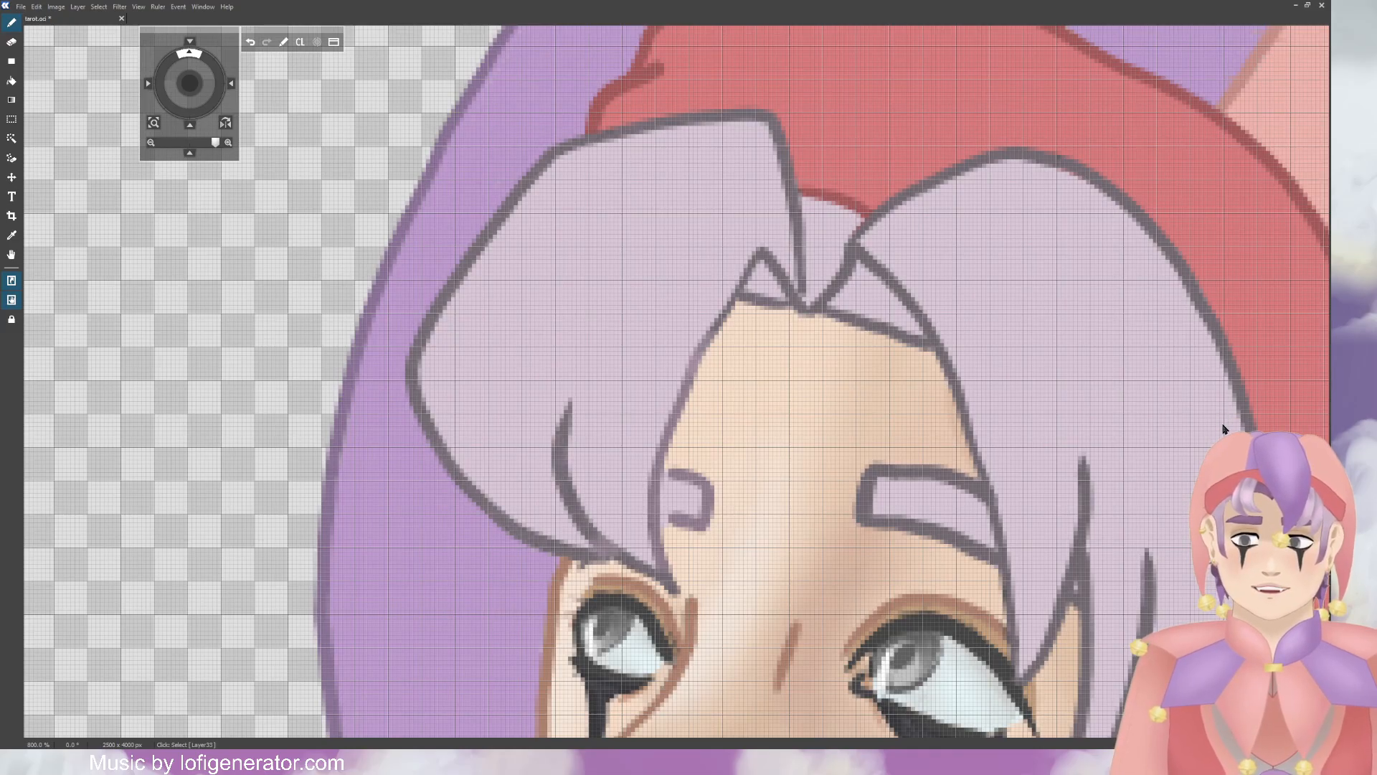
{"action": "left_click", "coordinate": [1223, 429]}
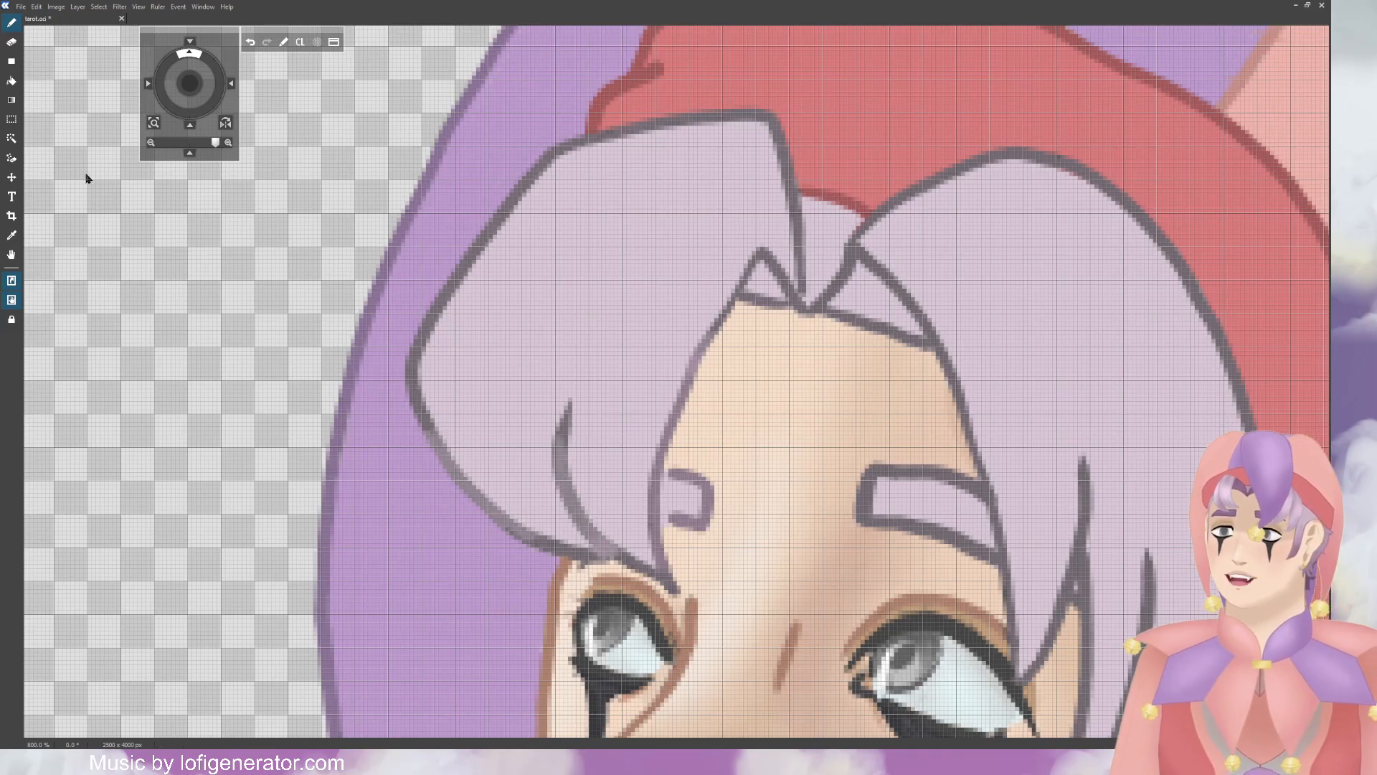
{"action": "left_click", "coordinate": [12, 41]}
{"action": "left_click_drag", "start_coordinate": [472, 485], "coordinate": [510, 533]}
{"action": "left_click_drag", "start_coordinate": [430, 432], "coordinate": [462, 475]}
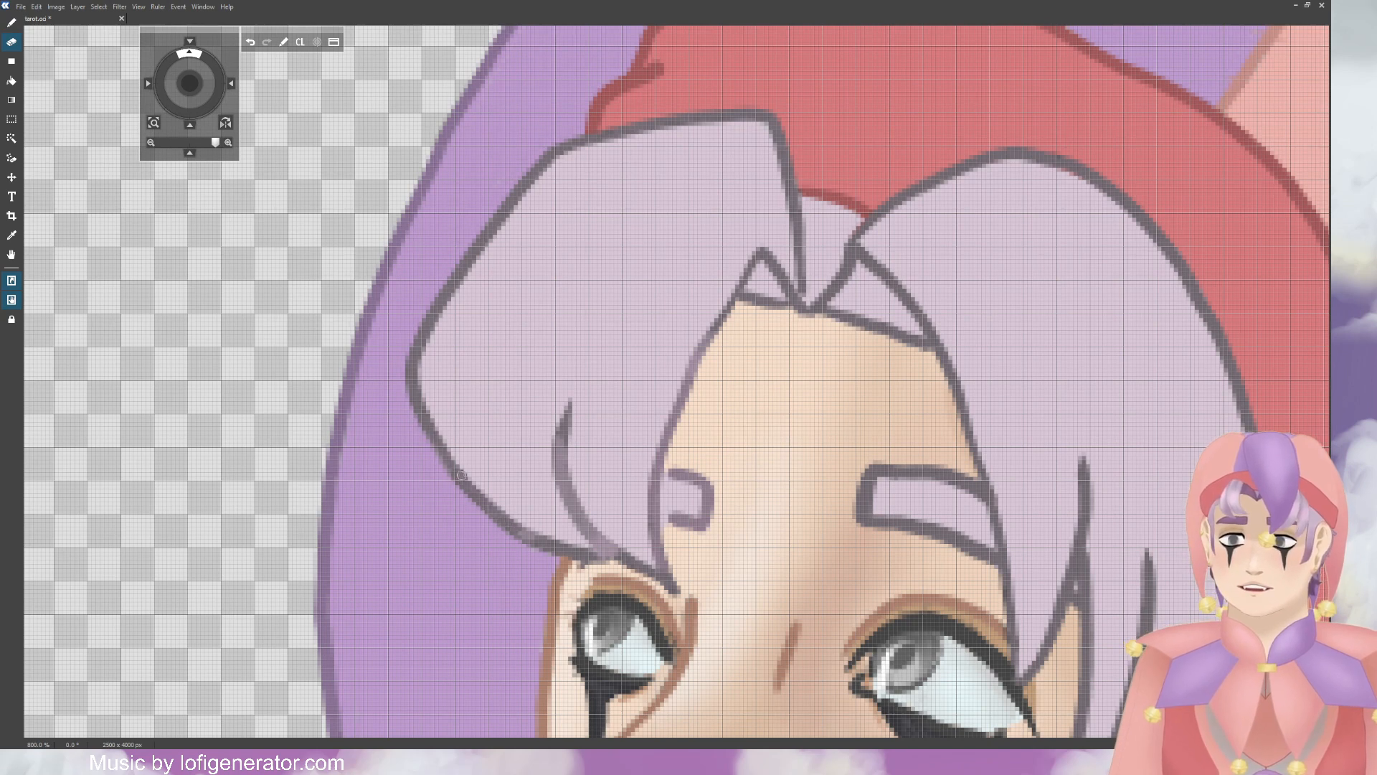
Step: Hide and reshow the line-color layer to compare the hair outlines with the original black lines, and return to the brush
{"action": "left_click", "coordinate": [1222, 402]}
{"action": "left_click", "coordinate": [1221, 402]}
{"action": "left_click", "coordinate": [1220, 390]}
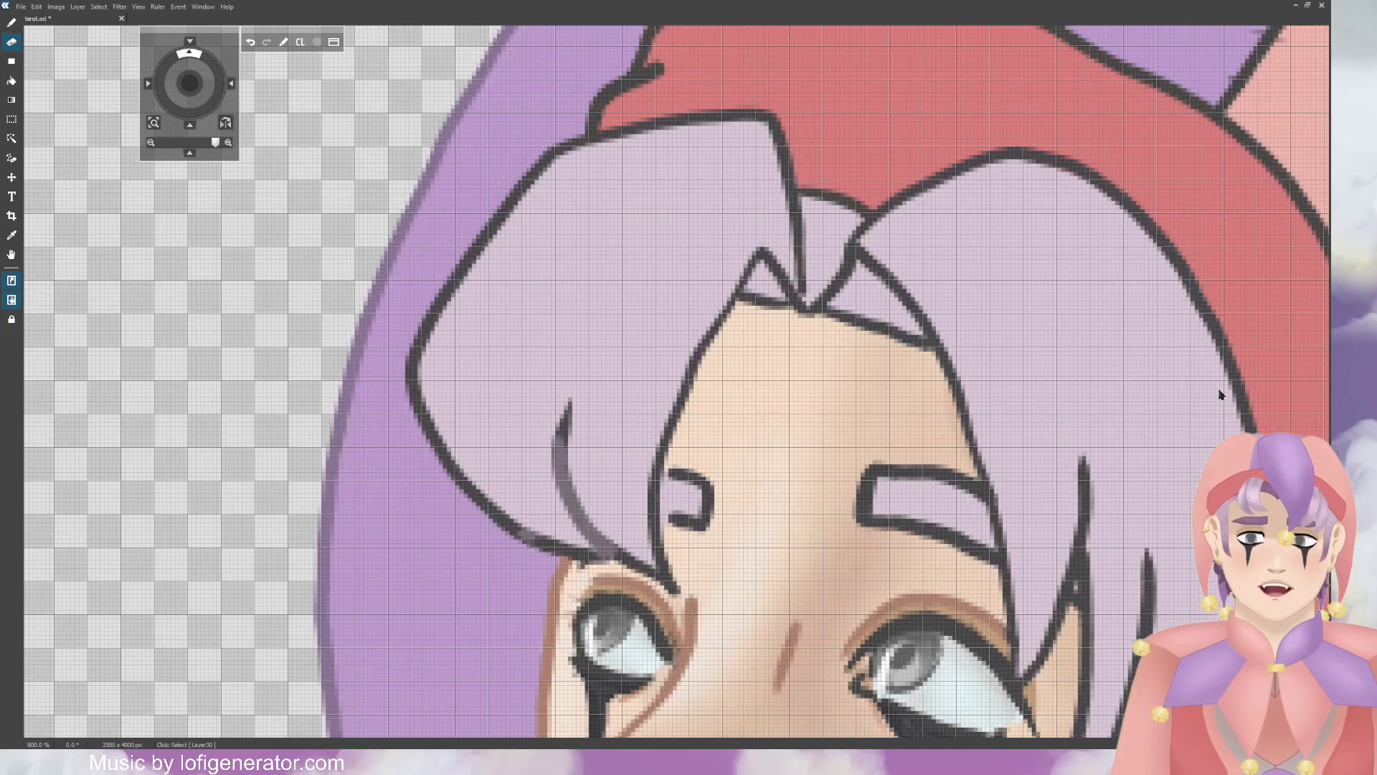
{"action": "left_click", "coordinate": [1220, 389]}
{"action": "left_click", "coordinate": [1220, 389]}
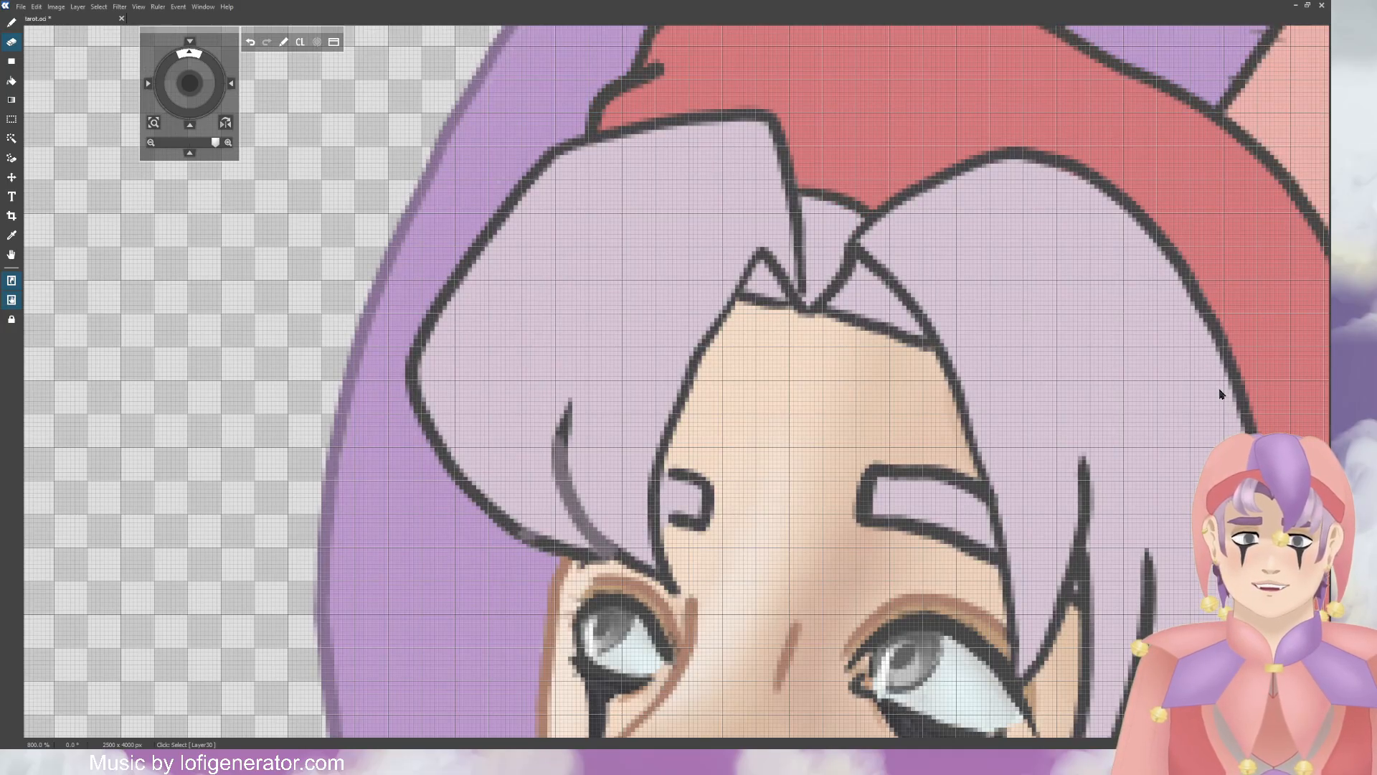
{"action": "left_click", "coordinate": [1220, 393]}
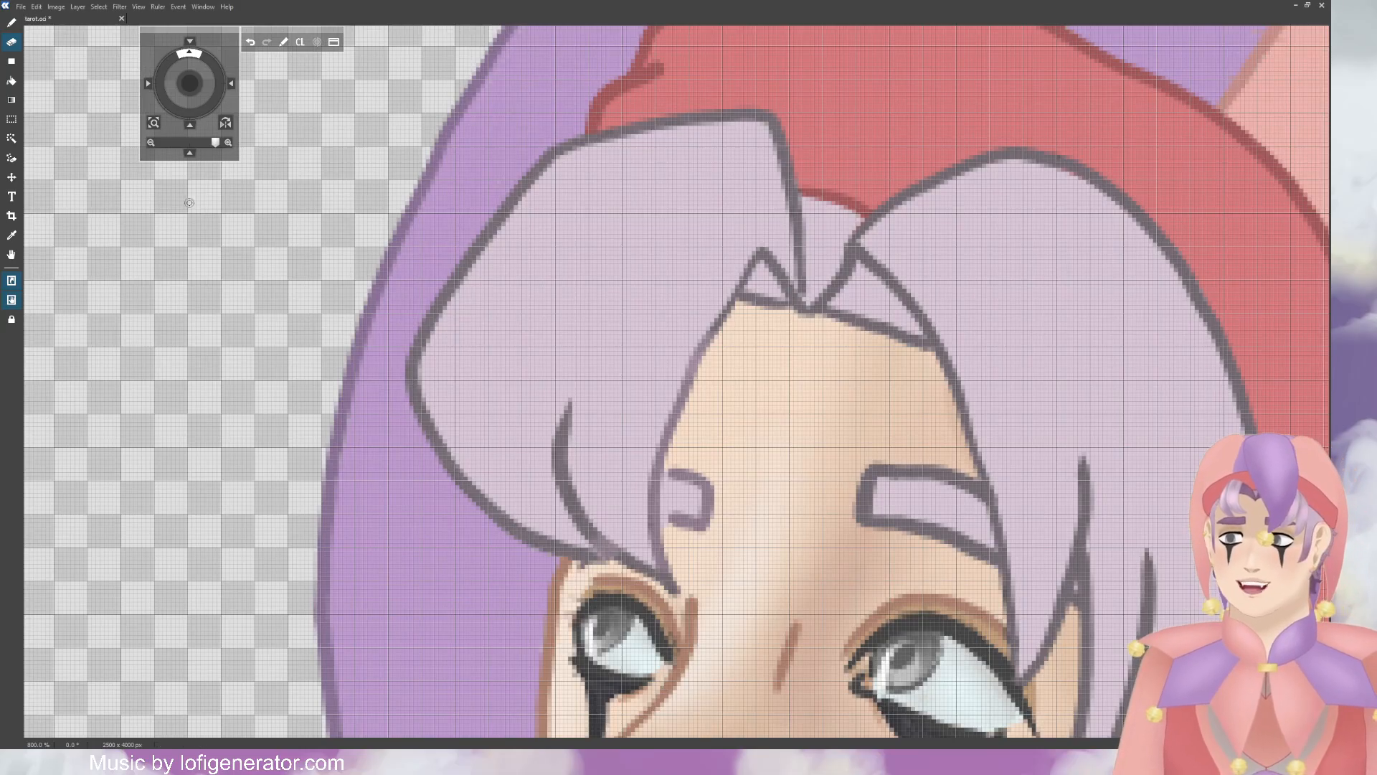
{"action": "key", "text": "b"}
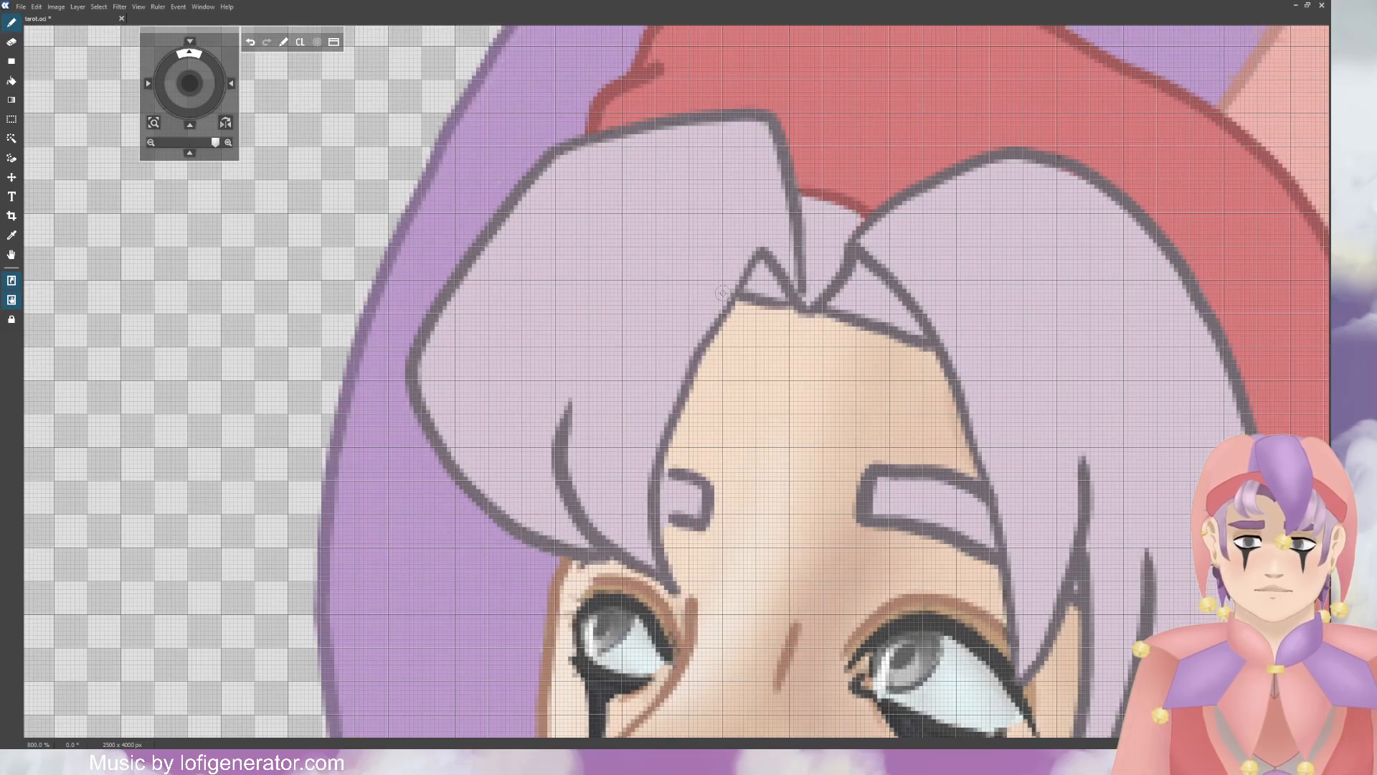
Step: Recolor the outline and slit of the bell on the hat's pink tip golden brown
{"action": "scroll", "coordinate": [722, 292], "scroll_direction": "down", "scroll_amount": 2}
{"action": "scroll", "coordinate": [739, 298], "scroll_direction": "down", "scroll_amount": 2}
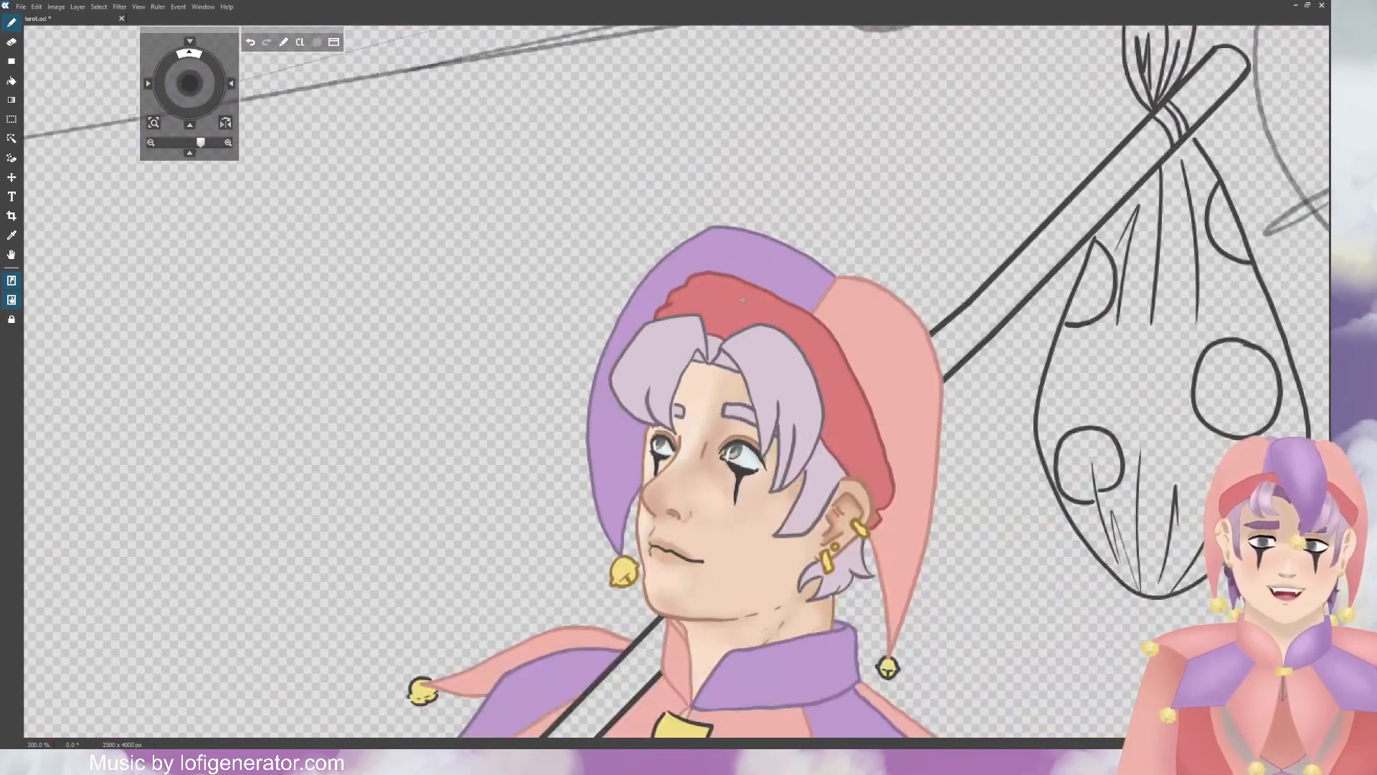
{"action": "left_click_drag", "start_coordinate": [198, 87], "coordinate": [200, 89]}
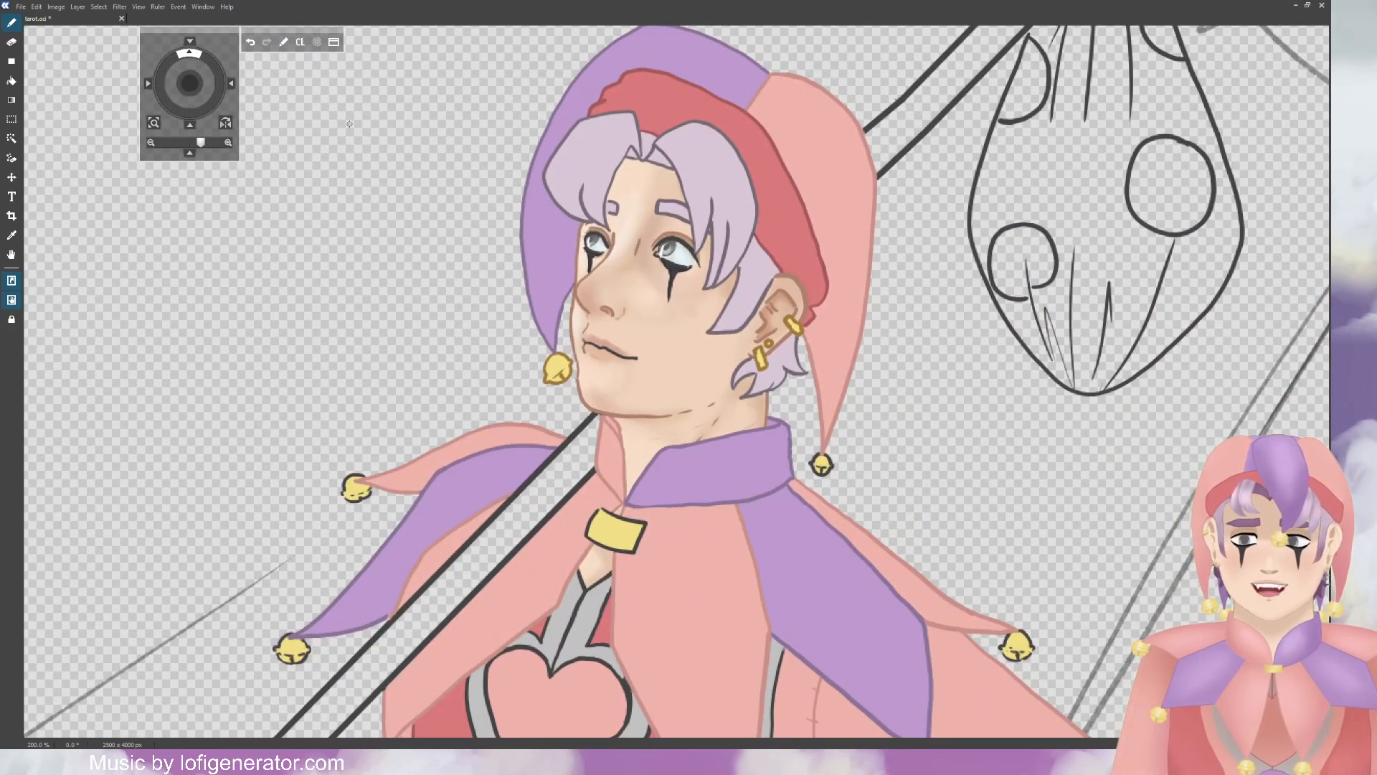
{"action": "scroll", "coordinate": [618, 293], "scroll_direction": "down", "scroll_amount": 1}
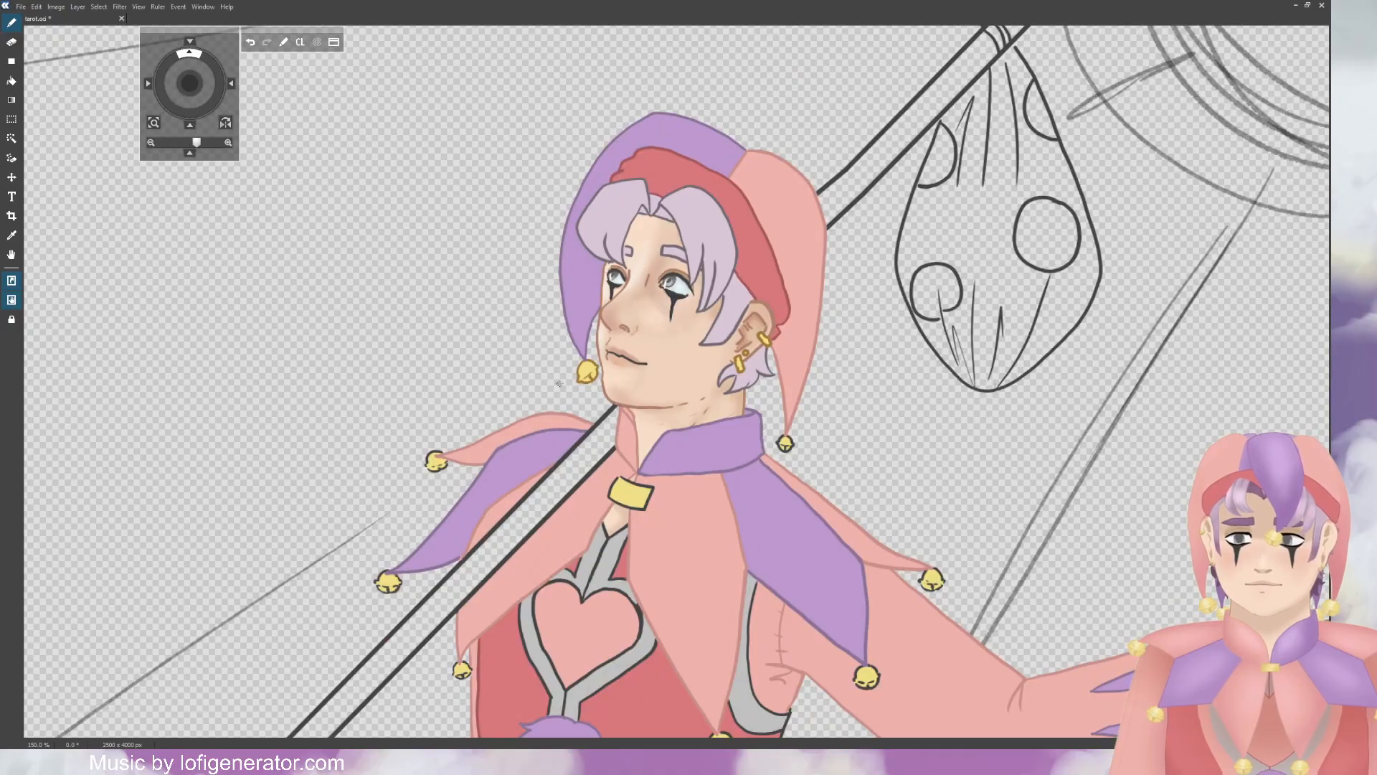
{"action": "scroll", "coordinate": [559, 384], "scroll_direction": "up", "scroll_amount": 5}
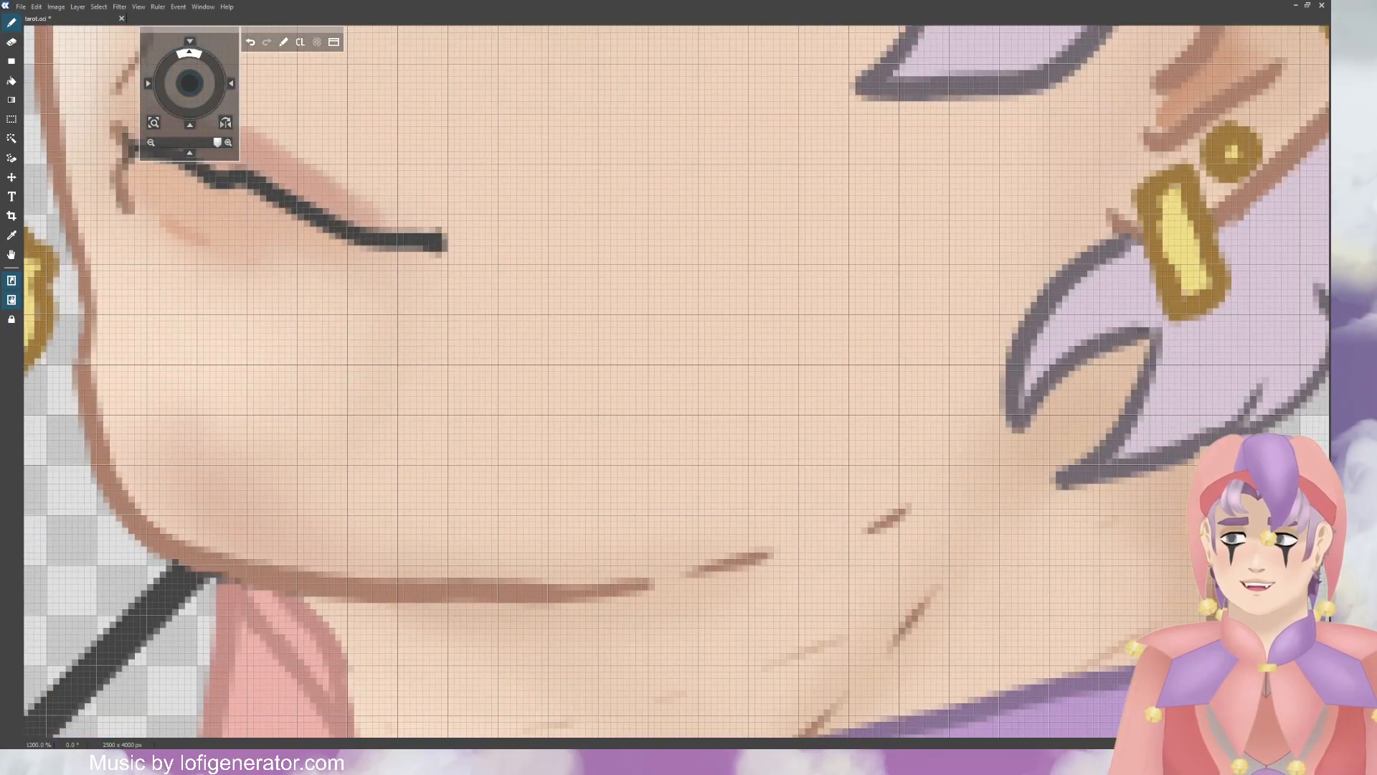
{"action": "mouse_move", "coordinate": [190, 83]}
{"action": "left_mouse_down"}
{"action": "mouse_move", "coordinate": [270, 65]}
{"action": "mouse_move", "coordinate": [347, 89]}
{"action": "mouse_move", "coordinate": [329, 175]}
{"action": "left_mouse_up"}
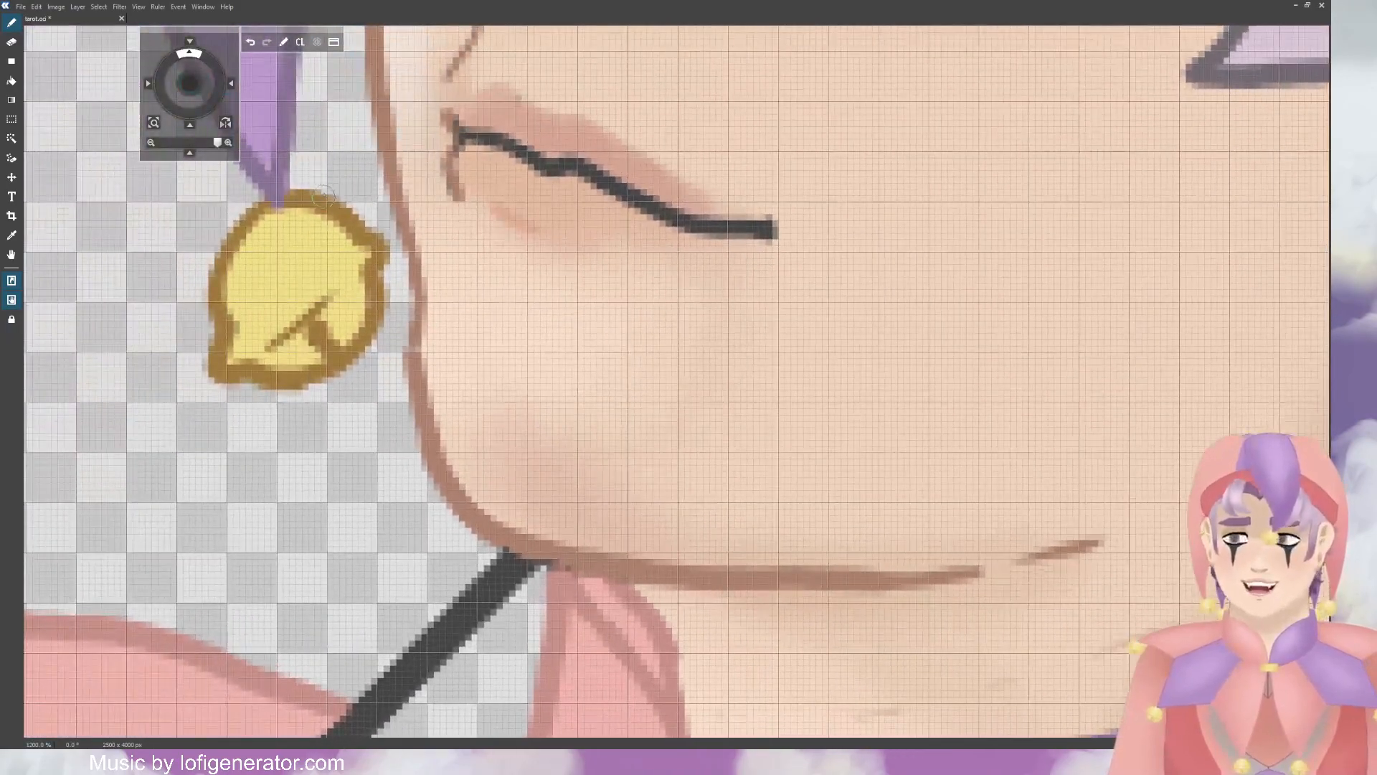
{"action": "scroll", "coordinate": [231, 86], "scroll_direction": "down", "scroll_amount": 3}
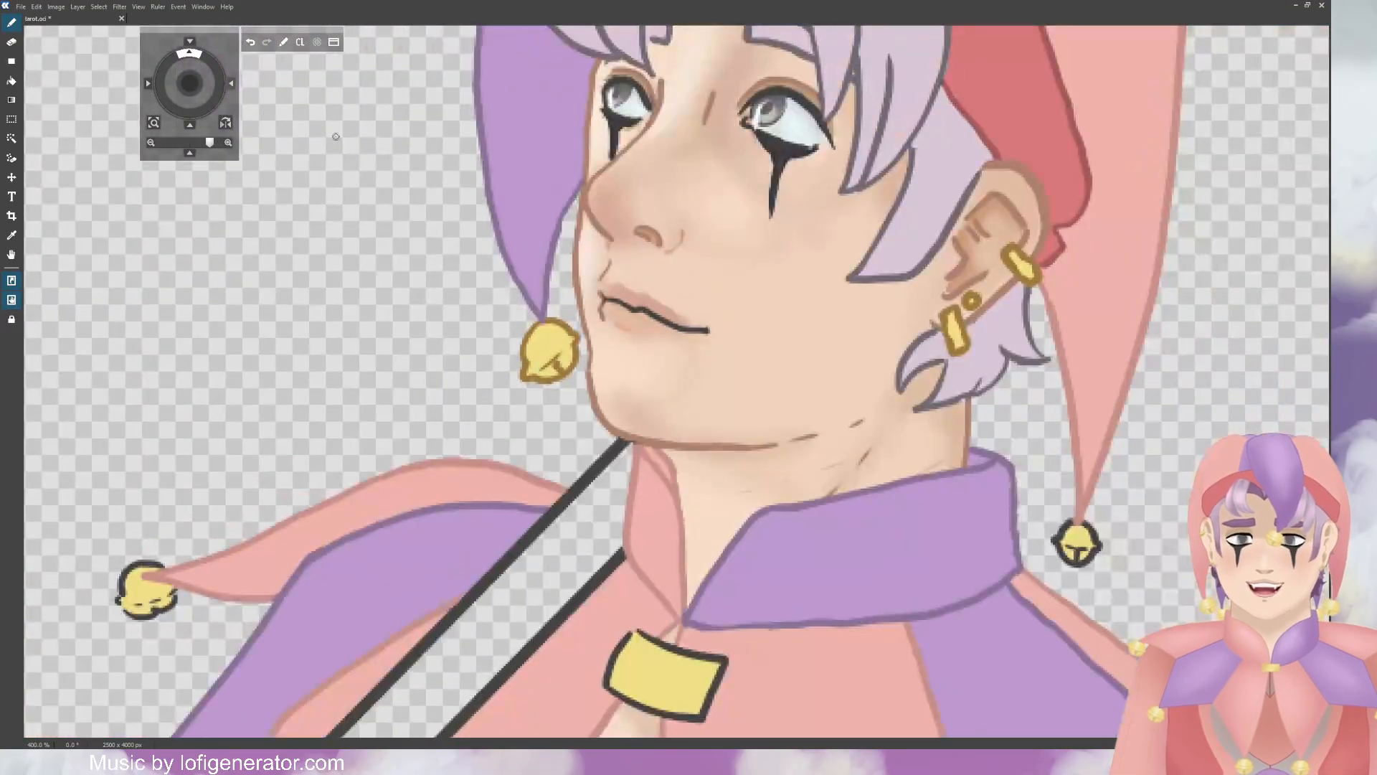
{"action": "left_click_drag", "start_coordinate": [190, 83], "coordinate": [130, 54]}
{"action": "scroll", "coordinate": [696, 342], "scroll_direction": "down", "scroll_amount": 2}
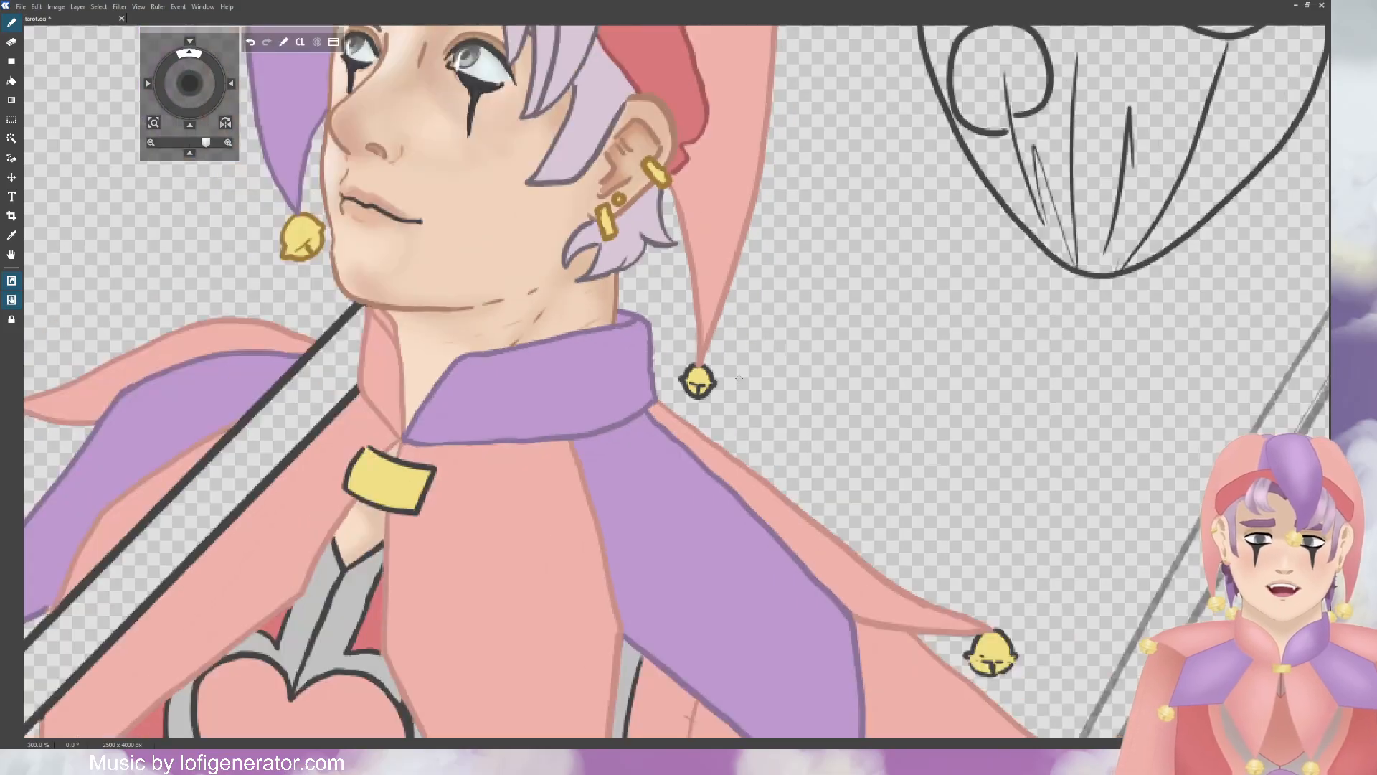
{"action": "scroll", "coordinate": [696, 343], "scroll_direction": "up", "scroll_amount": 1}
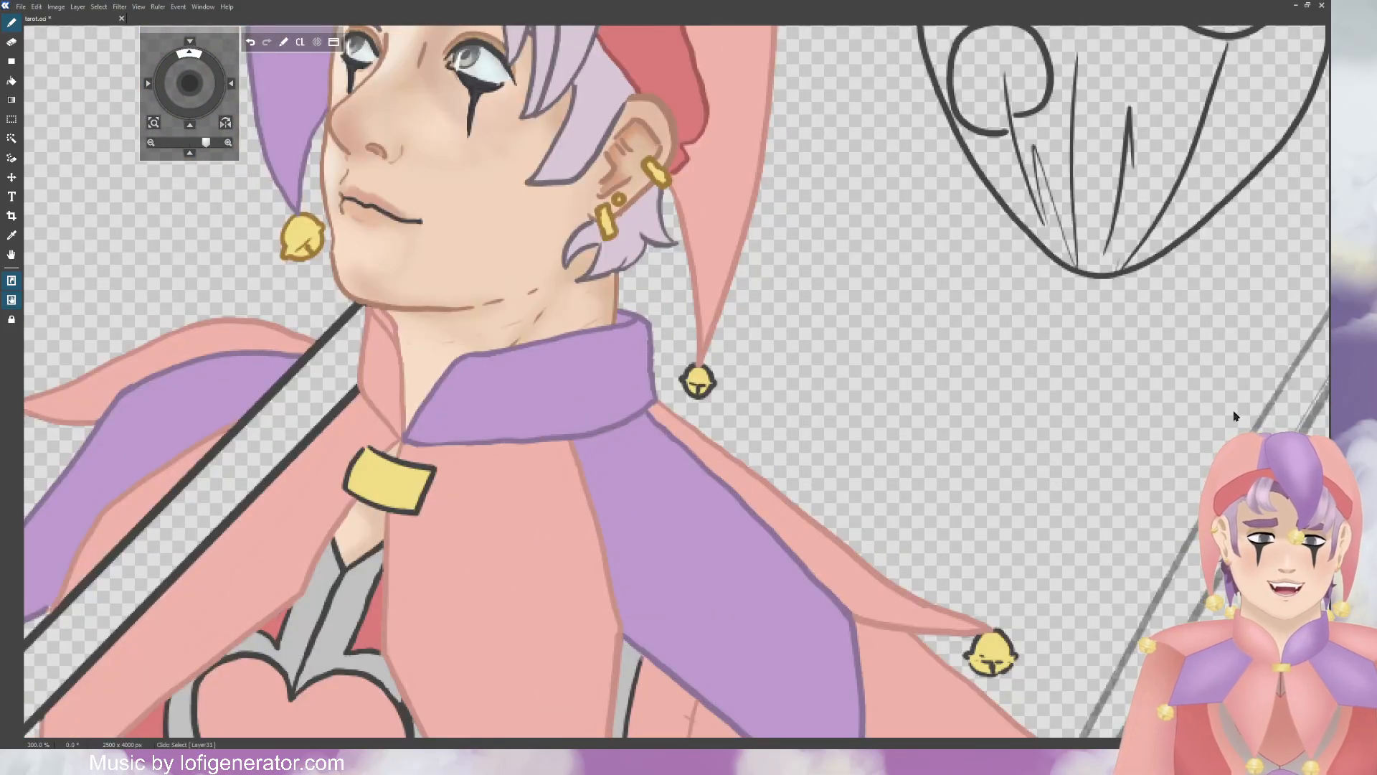
{"action": "scroll", "coordinate": [739, 314], "scroll_direction": "up", "scroll_amount": 4}
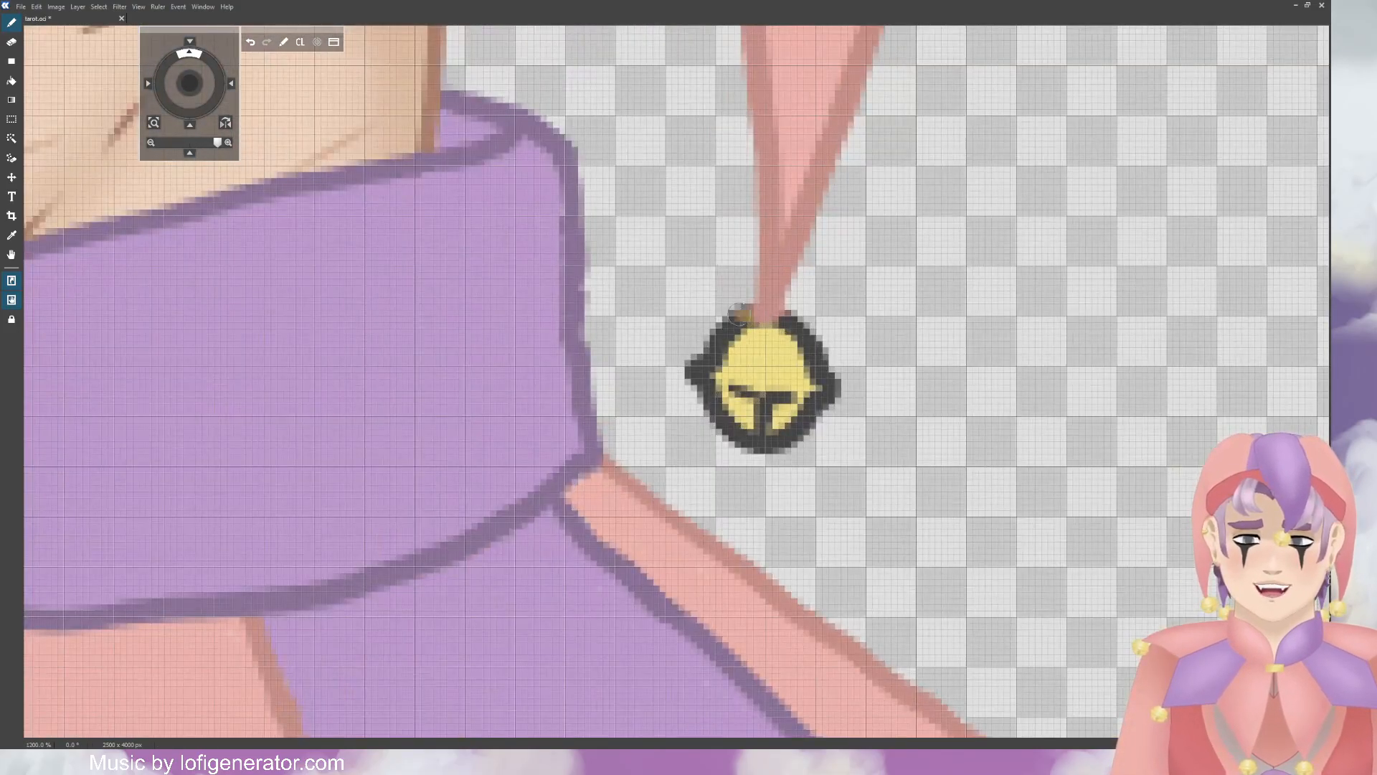
{"action": "mouse_move", "coordinate": [739, 313]}
{"action": "left_mouse_down"}
{"action": "mouse_move", "coordinate": [714, 369]}
{"action": "mouse_move", "coordinate": [717, 409]}
{"action": "mouse_move", "coordinate": [753, 444]}
{"action": "mouse_move", "coordinate": [761, 406]}
{"action": "mouse_move", "coordinate": [796, 430]}
{"action": "mouse_move", "coordinate": [832, 401]}
{"action": "mouse_move", "coordinate": [797, 319]}
{"action": "mouse_move", "coordinate": [764, 330]}
{"action": "left_mouse_up"}
Step: Recolor the black outline of the rectangular yellow clasp below the collar golden brown
{"action": "scroll", "coordinate": [684, 247], "scroll_direction": "down", "scroll_amount": 5}
{"action": "scroll", "coordinate": [683, 247], "scroll_direction": "up", "scroll_amount": 4}
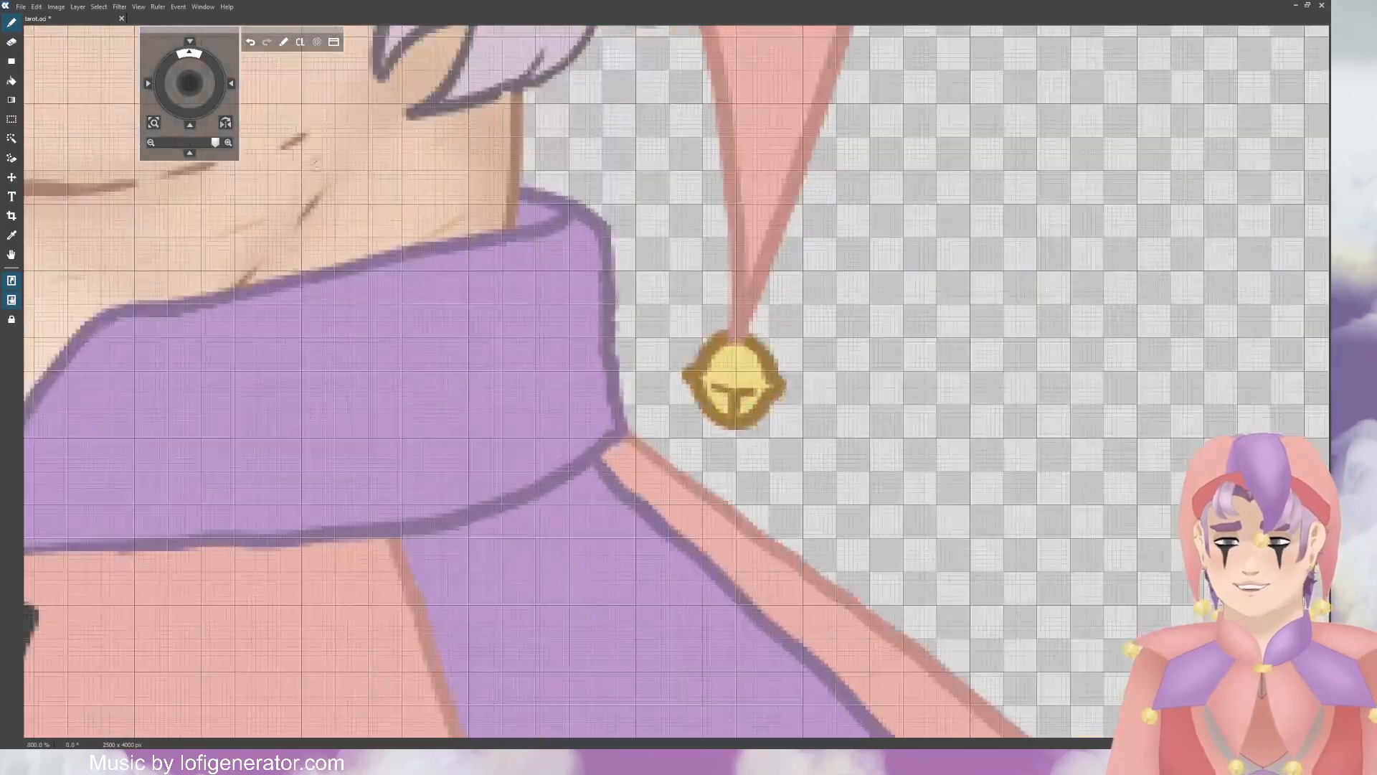
{"action": "left_click_drag", "start_coordinate": [189, 84], "coordinate": [502, 129]}
{"action": "mouse_move", "coordinate": [521, 353]}
{"action": "left_mouse_down"}
{"action": "mouse_move", "coordinate": [461, 448]}
{"action": "mouse_move", "coordinate": [473, 431]}
{"action": "mouse_move", "coordinate": [480, 463]}
{"action": "mouse_move", "coordinate": [545, 501]}
{"action": "mouse_move", "coordinate": [523, 497]}
{"action": "mouse_move", "coordinate": [631, 531]}
{"action": "mouse_move", "coordinate": [641, 527]}
{"action": "mouse_move", "coordinate": [606, 524]}
{"action": "mouse_move", "coordinate": [652, 513]}
{"action": "mouse_move", "coordinate": [706, 421]}
{"action": "mouse_move", "coordinate": [678, 484]}
{"action": "mouse_move", "coordinate": [707, 450]}
{"action": "mouse_move", "coordinate": [684, 416]}
{"action": "mouse_move", "coordinate": [704, 405]}
{"action": "mouse_move", "coordinate": [629, 397]}
{"action": "mouse_move", "coordinate": [529, 349]}
{"action": "left_mouse_up"}
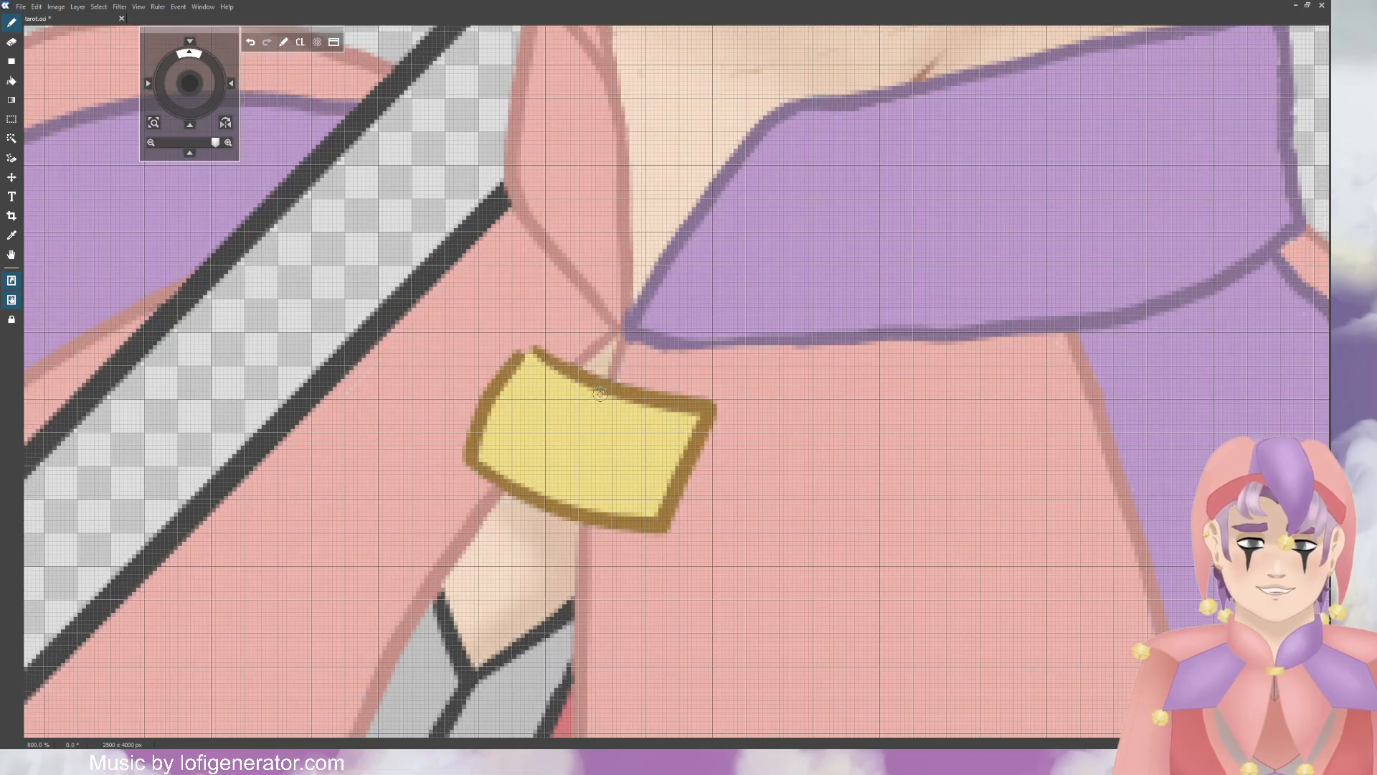
Step: Recolor the black outline and slit of the bell on the cape collar's upper-left pink point golden brown
{"action": "scroll", "coordinate": [600, 394], "scroll_direction": "down", "scroll_amount": 5}
{"action": "scroll", "coordinate": [425, 236], "scroll_direction": "up", "scroll_amount": 1}
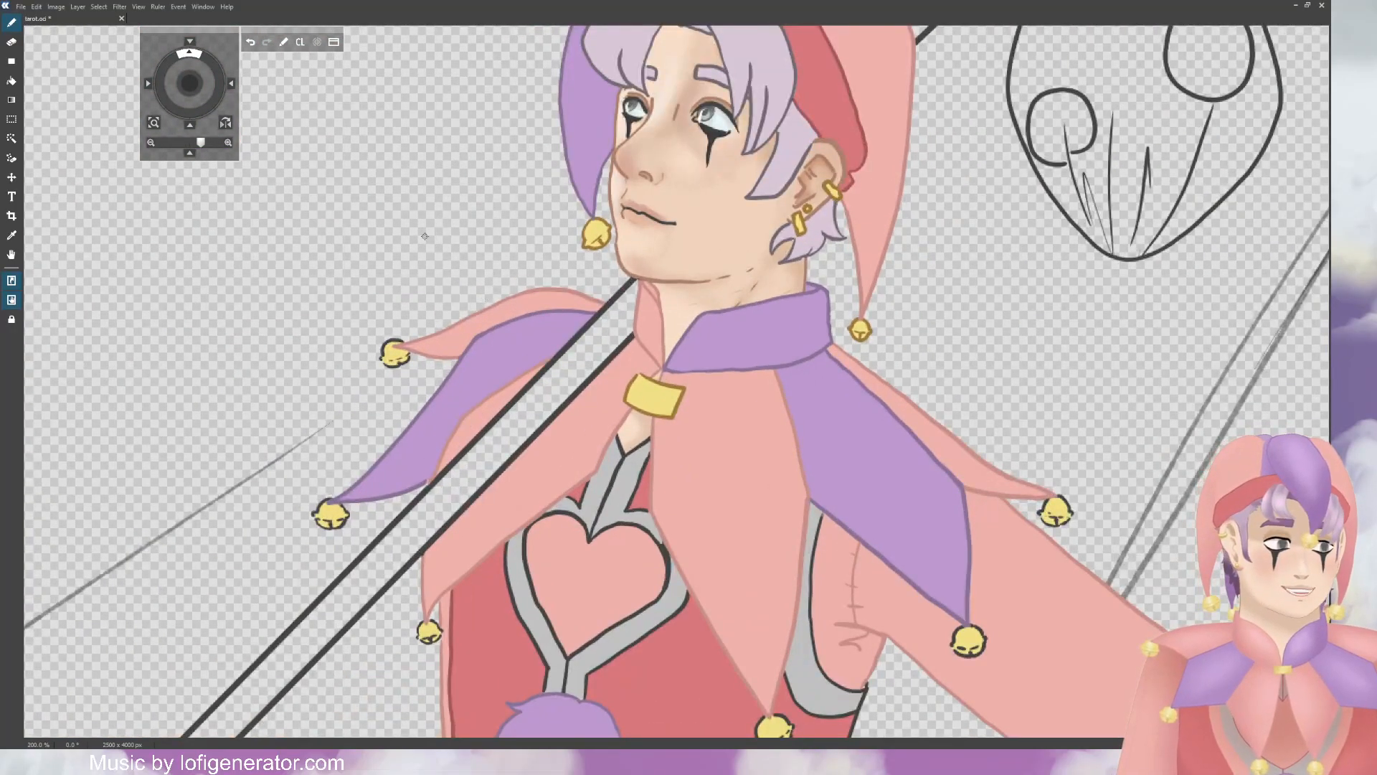
{"action": "scroll", "coordinate": [424, 236], "scroll_direction": "up", "scroll_amount": 1}
{"action": "left_click_drag", "start_coordinate": [274, 85], "coordinate": [280, 87]}
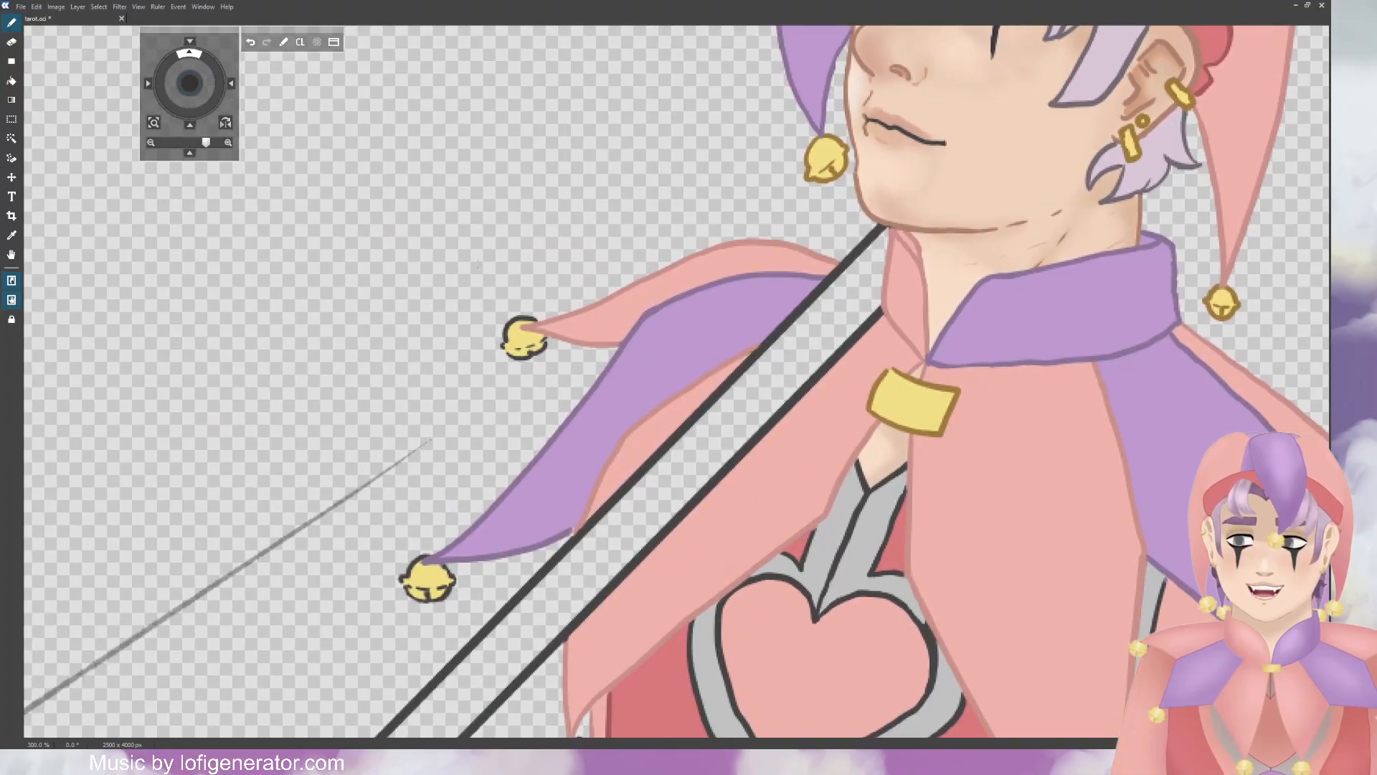
{"action": "scroll", "coordinate": [485, 282], "scroll_direction": "up", "scroll_amount": 1}
{"action": "scroll", "coordinate": [479, 278], "scroll_direction": "down", "scroll_amount": 3}
{"action": "scroll", "coordinate": [472, 273], "scroll_direction": "up", "scroll_amount": 1}
{"action": "scroll", "coordinate": [472, 274], "scroll_direction": "up", "scroll_amount": 4}
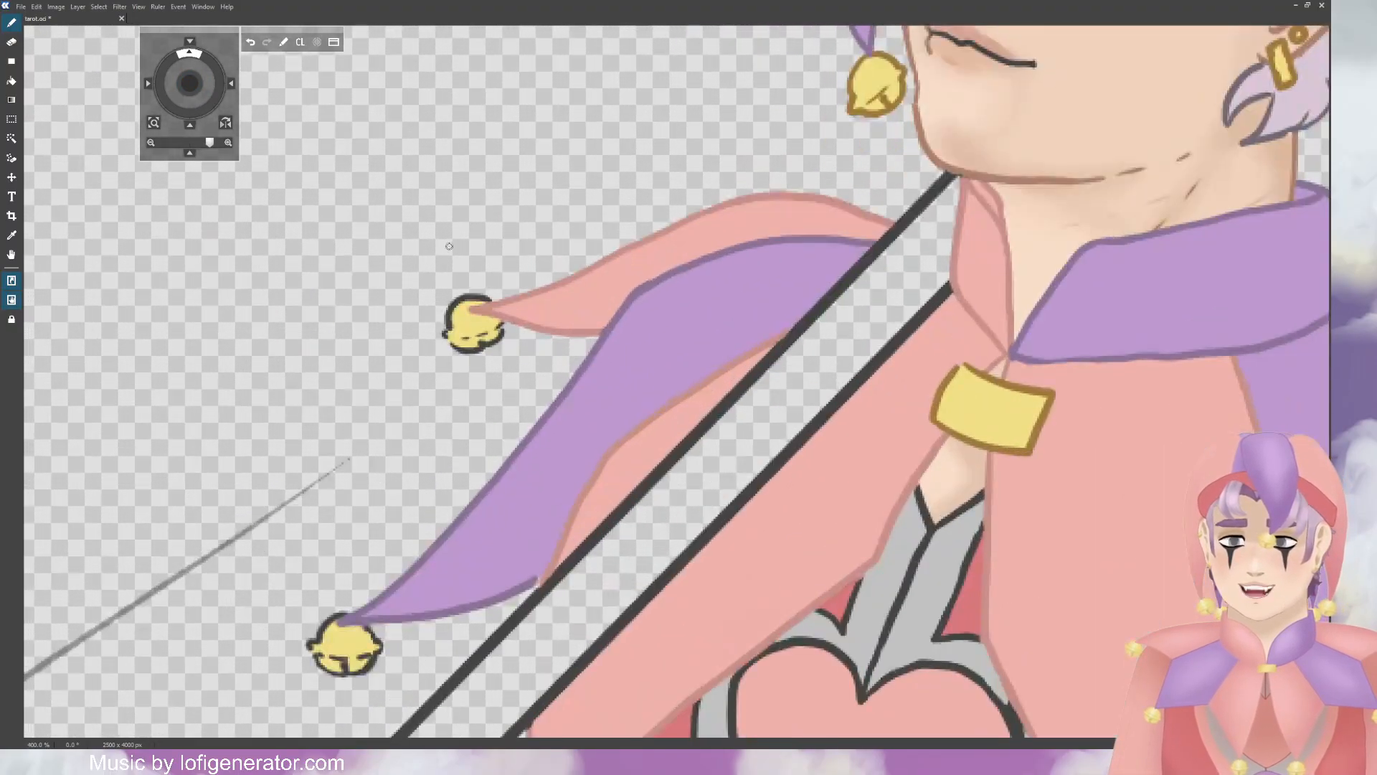
{"action": "left_click_drag", "start_coordinate": [190, 86], "coordinate": [323, 104]}
{"action": "scroll", "coordinate": [383, 100], "scroll_direction": "up", "scroll_amount": 2}
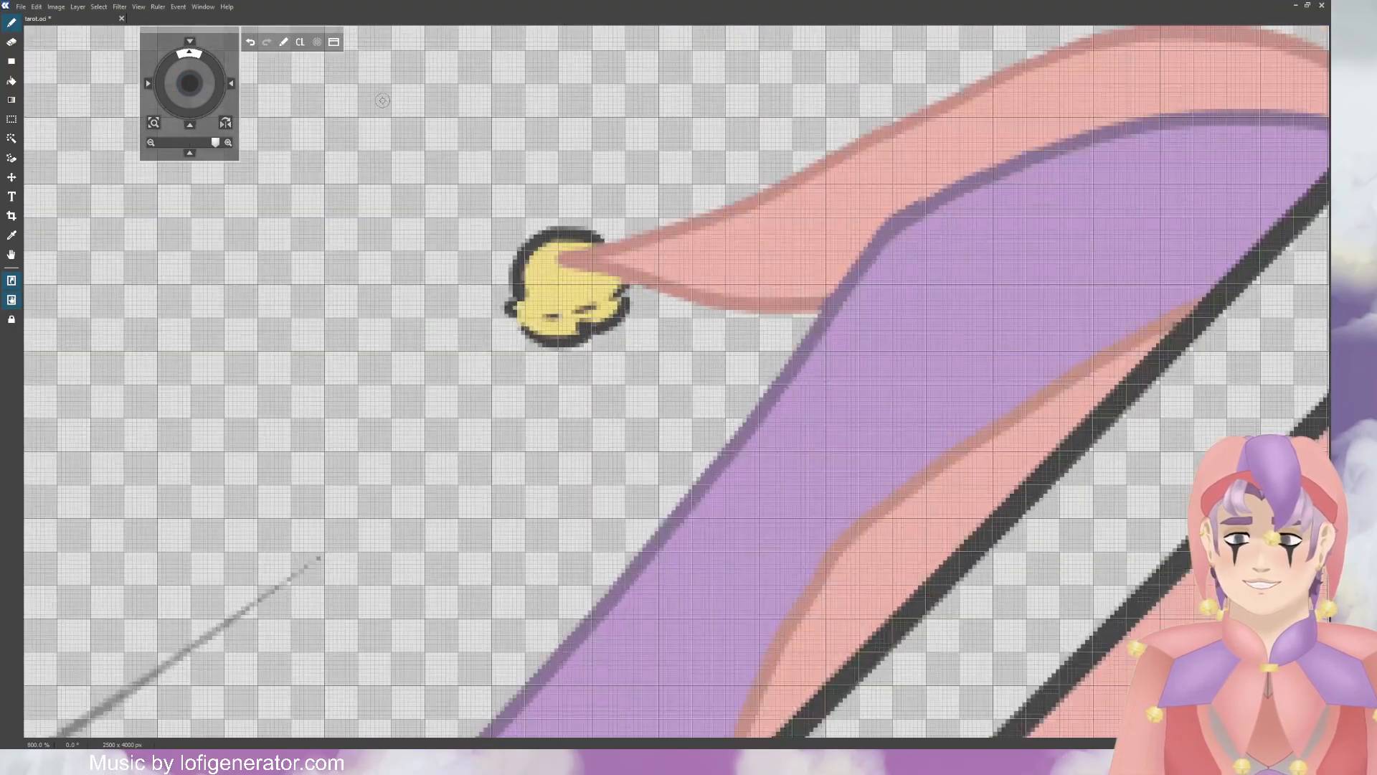
{"action": "scroll", "coordinate": [375, 107], "scroll_direction": "up", "scroll_amount": 1}
{"action": "left_click_drag", "start_coordinate": [197, 88], "coordinate": [238, 180]}
{"action": "mouse_move", "coordinate": [486, 322]}
{"action": "left_mouse_down"}
{"action": "mouse_move", "coordinate": [483, 356]}
{"action": "mouse_move", "coordinate": [463, 335]}
{"action": "left_mouse_up"}
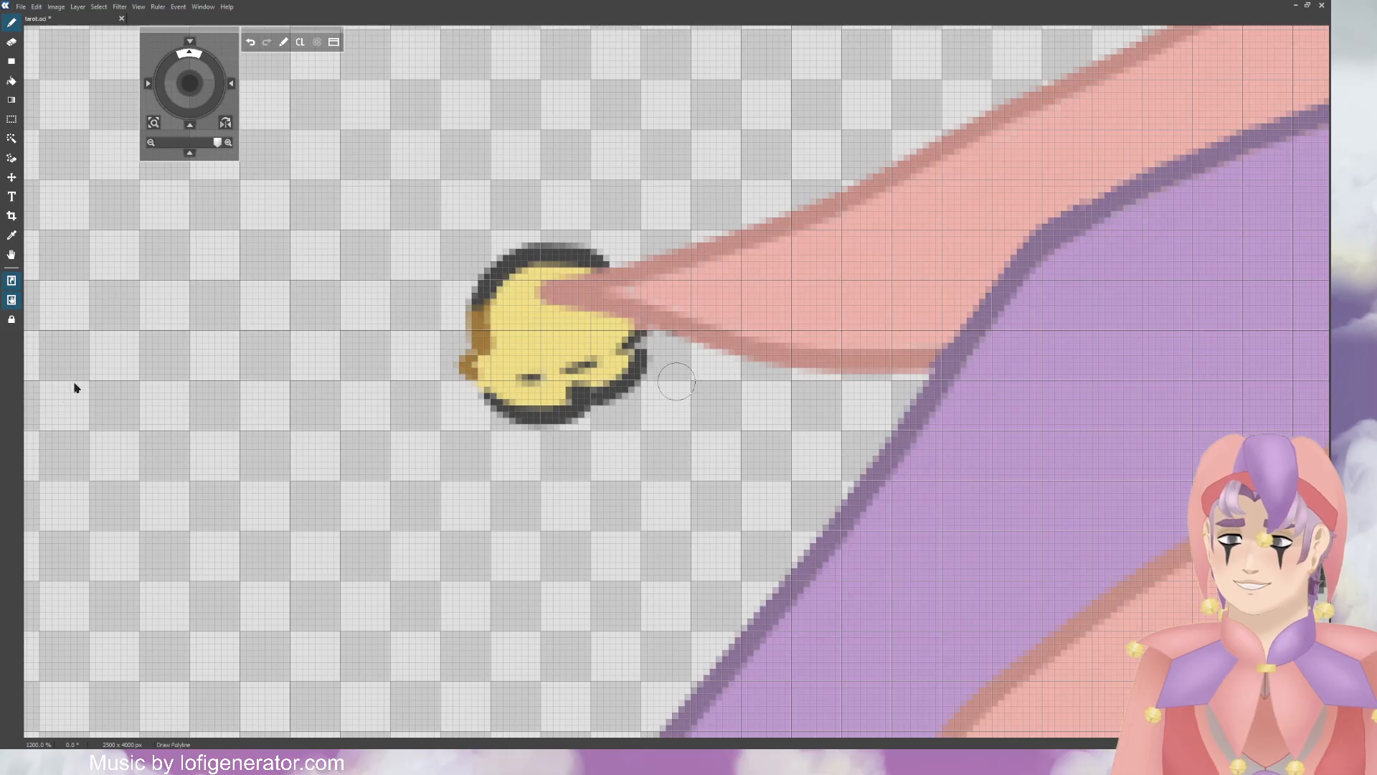
{"action": "mouse_move", "coordinate": [498, 388]}
{"action": "left_mouse_down"}
{"action": "mouse_move", "coordinate": [623, 329]}
{"action": "mouse_move", "coordinate": [638, 347]}
{"action": "mouse_move", "coordinate": [563, 279]}
{"action": "mouse_move", "coordinate": [567, 239]}
{"action": "mouse_move", "coordinate": [579, 244]}
{"action": "mouse_move", "coordinate": [479, 301]}
{"action": "left_mouse_up"}
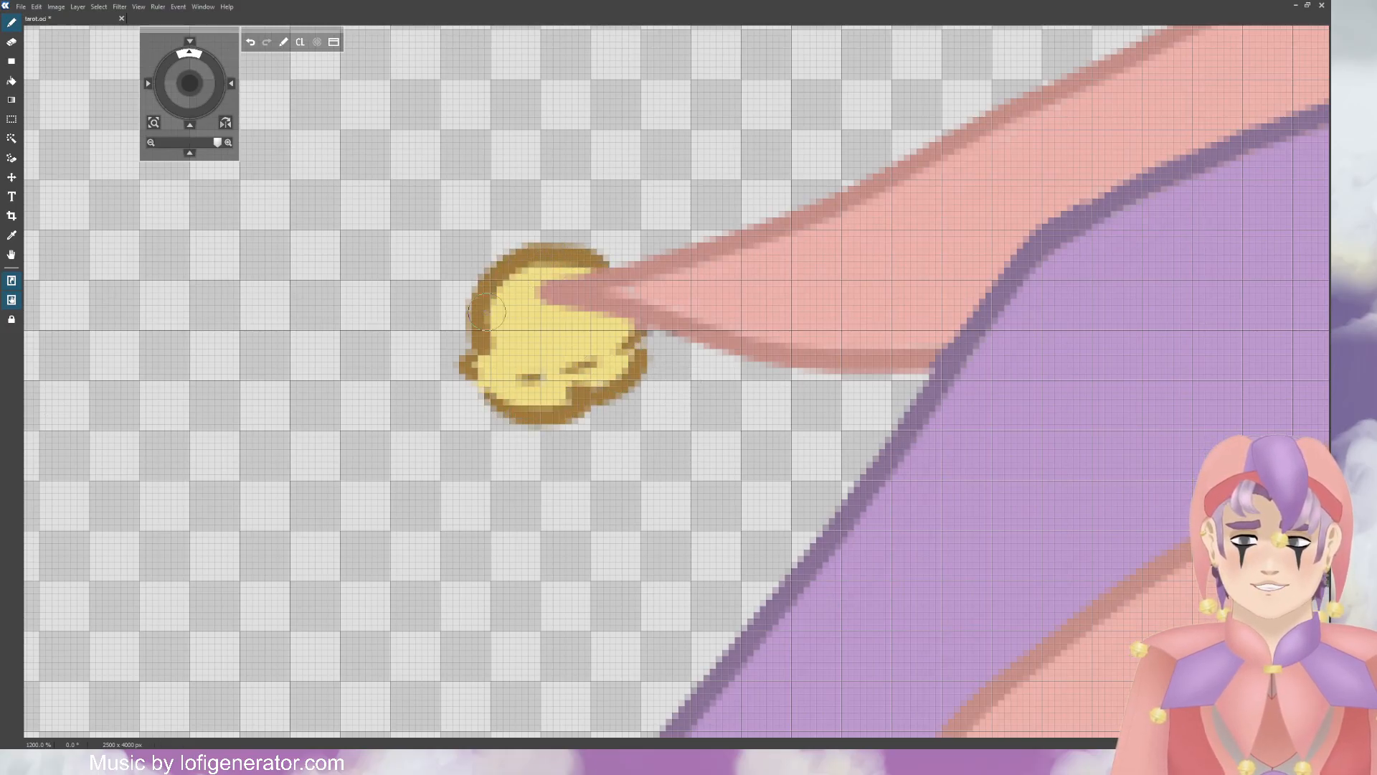
Step: Recolor the outline and slit of the bell on the collar's left purple point golden brown
{"action": "scroll", "coordinate": [538, 271], "scroll_direction": "down", "scroll_amount": 1}
{"action": "scroll", "coordinate": [538, 271], "scroll_direction": "down", "scroll_amount": 3}
{"action": "left_click_drag", "start_coordinate": [190, 84], "coordinate": [189, 66]}
{"action": "scroll", "coordinate": [517, 369], "scroll_direction": "up", "scroll_amount": 1}
{"action": "scroll", "coordinate": [517, 368], "scroll_direction": "up", "scroll_amount": 1}
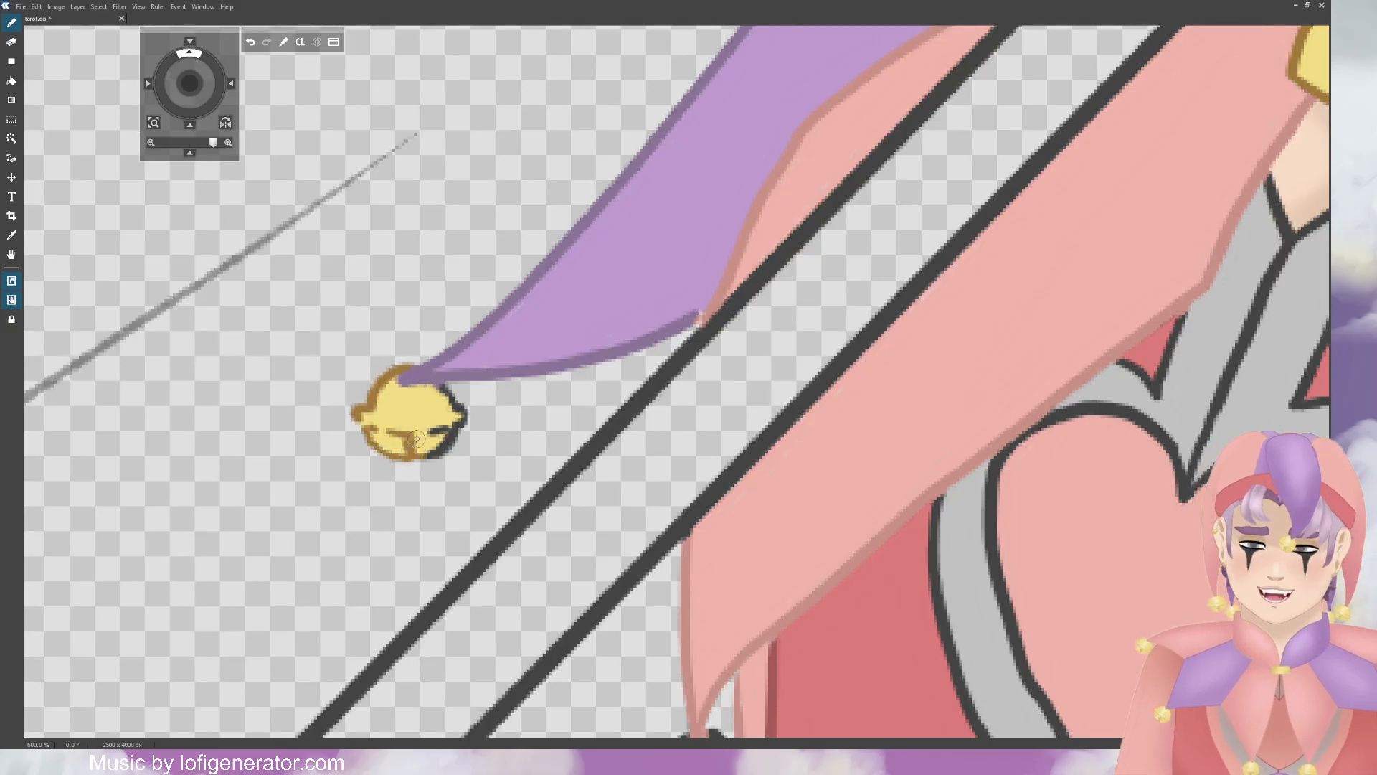
{"action": "left_click_drag", "start_coordinate": [416, 438], "coordinate": [453, 423]}
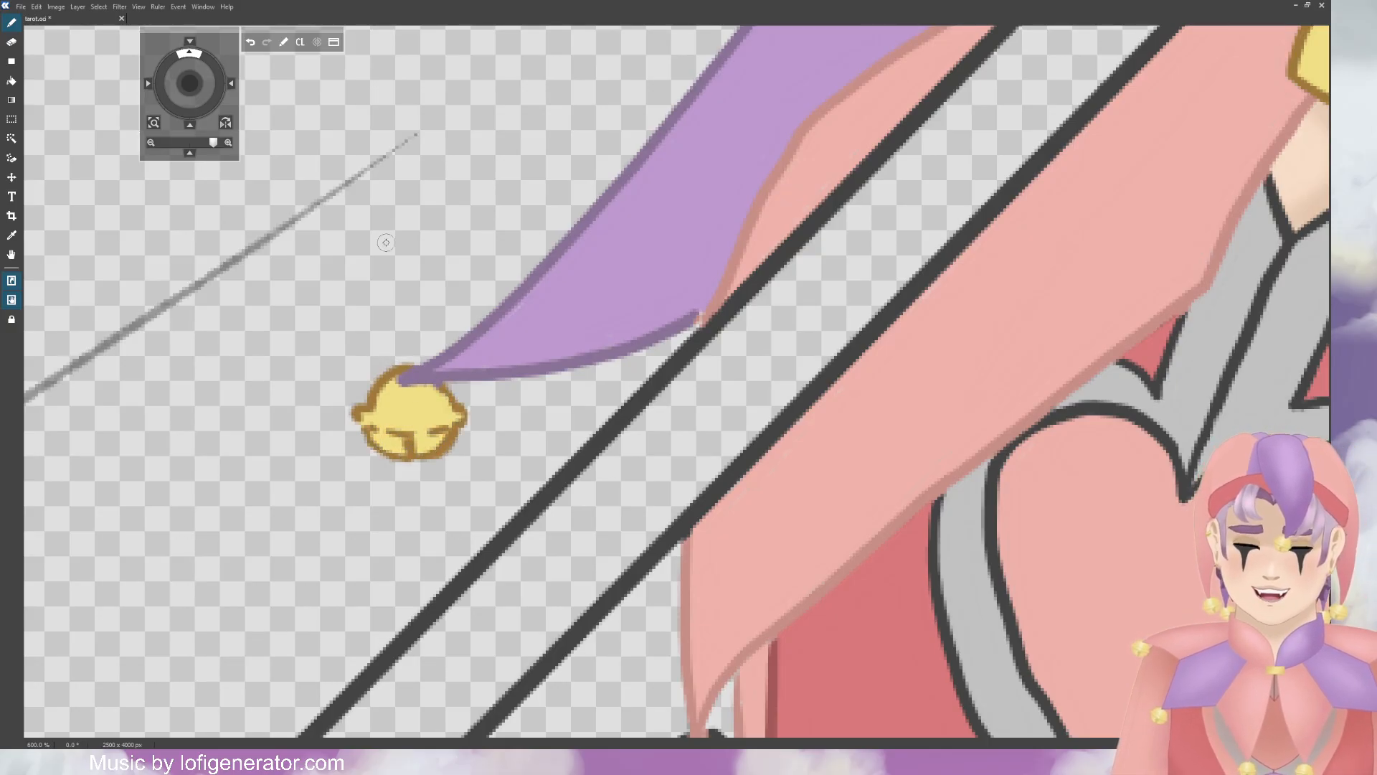
Step: Recolor the outline and slit of the bell on the collar's lower-left pink point, beside the red vest, golden brown
{"action": "left_click_drag", "start_coordinate": [196, 89], "coordinate": [197, 103]}
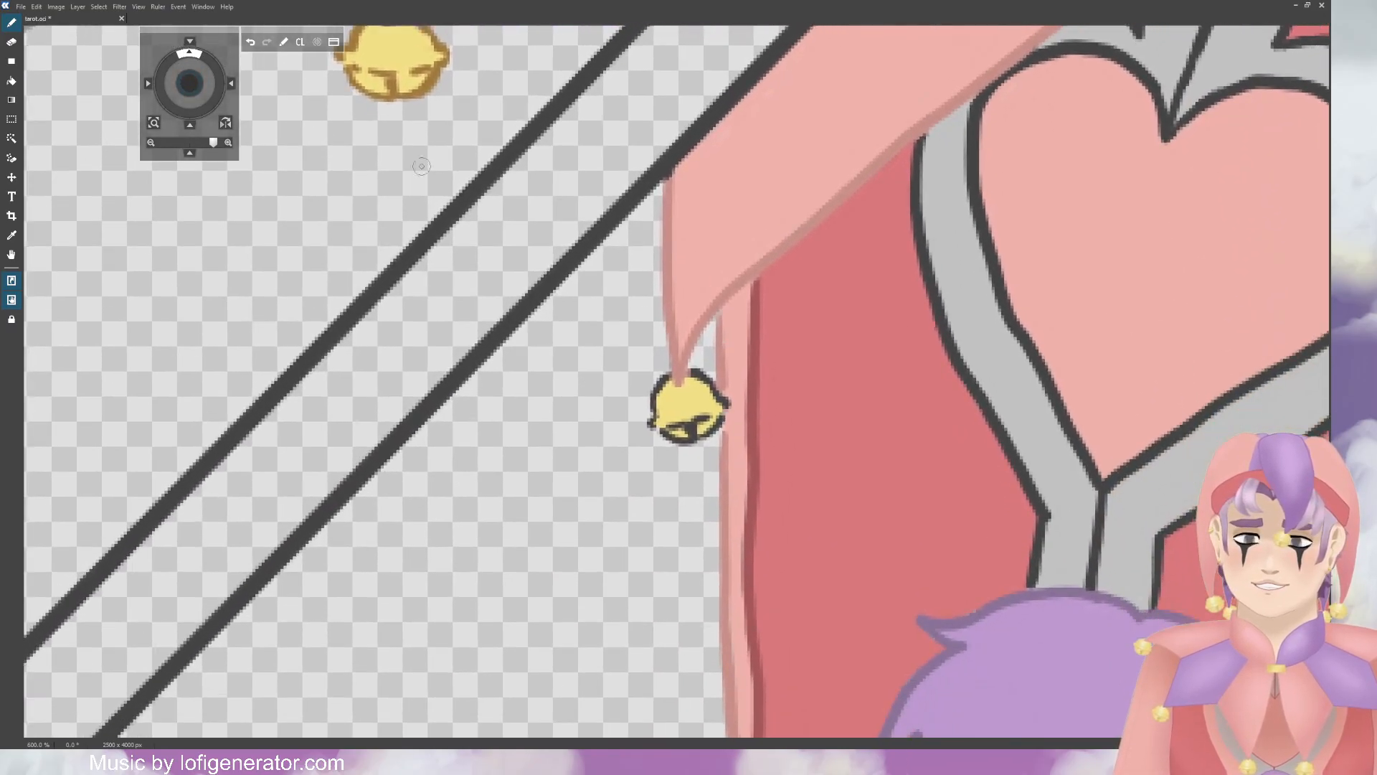
{"action": "scroll", "coordinate": [566, 238], "scroll_direction": "up", "scroll_amount": 1}
{"action": "scroll", "coordinate": [660, 387], "scroll_direction": "up", "scroll_amount": 1}
{"action": "mouse_move", "coordinate": [654, 365]}
{"action": "left_mouse_down"}
{"action": "mouse_move", "coordinate": [629, 462]}
{"action": "mouse_move", "coordinate": [699, 510]}
{"action": "mouse_move", "coordinate": [778, 430]}
{"action": "mouse_move", "coordinate": [717, 380]}
{"action": "mouse_move", "coordinate": [746, 388]}
{"action": "left_mouse_up"}
Step: Recolor the outline and slit of the bell on the central pink collar point over the red vest golden brown
{"action": "scroll", "coordinate": [746, 387], "scroll_direction": "down", "scroll_amount": 6}
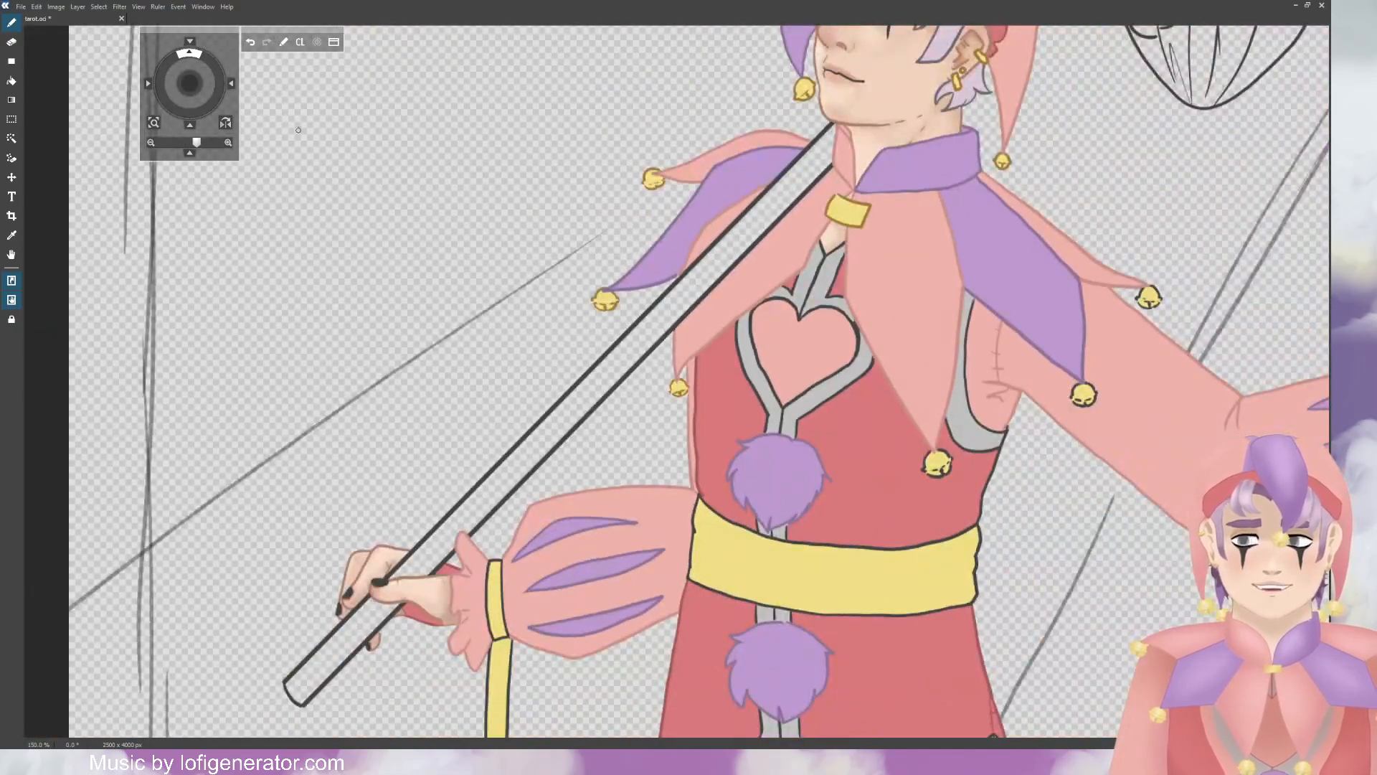
{"action": "left_click_drag", "start_coordinate": [185, 84], "coordinate": [144, 81]}
{"action": "scroll", "coordinate": [637, 462], "scroll_direction": "up", "scroll_amount": 3}
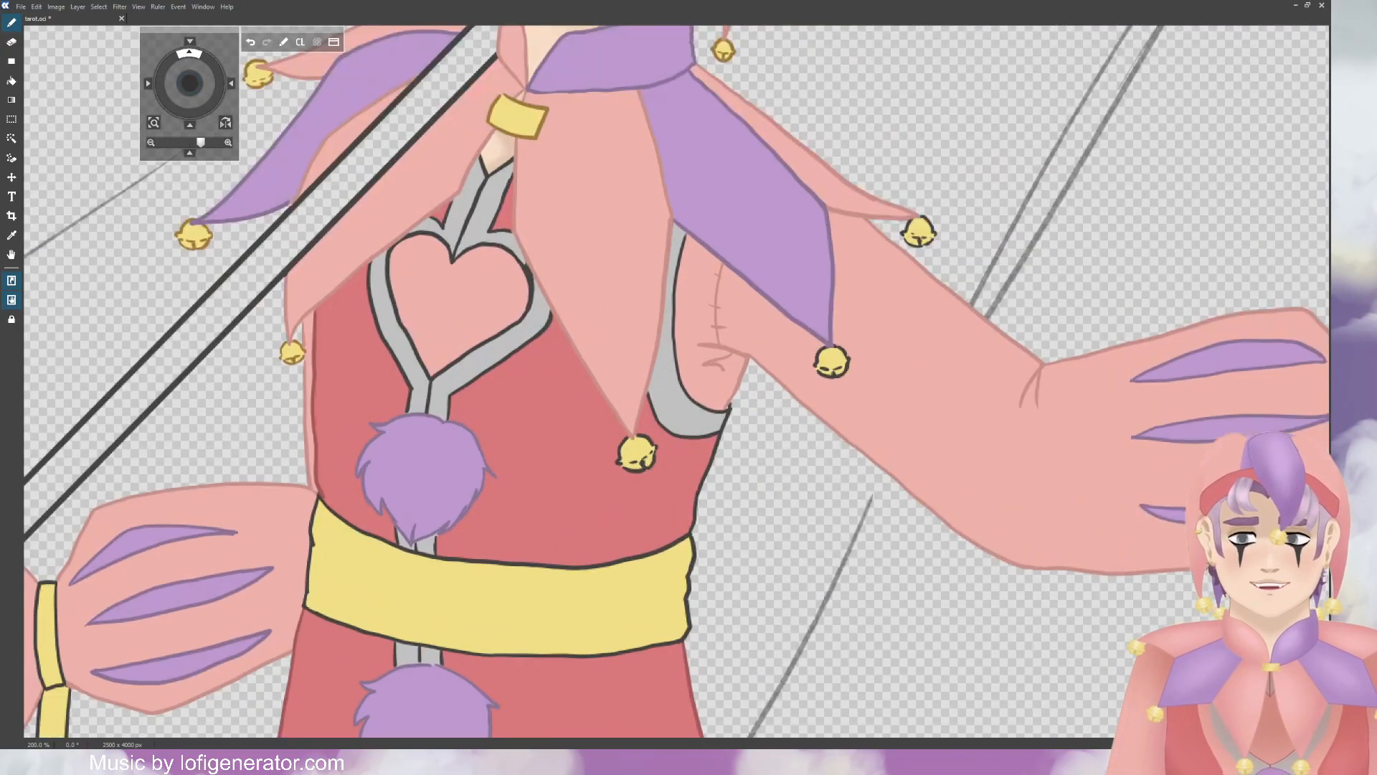
{"action": "scroll", "coordinate": [590, 510], "scroll_direction": "up", "scroll_amount": 1}
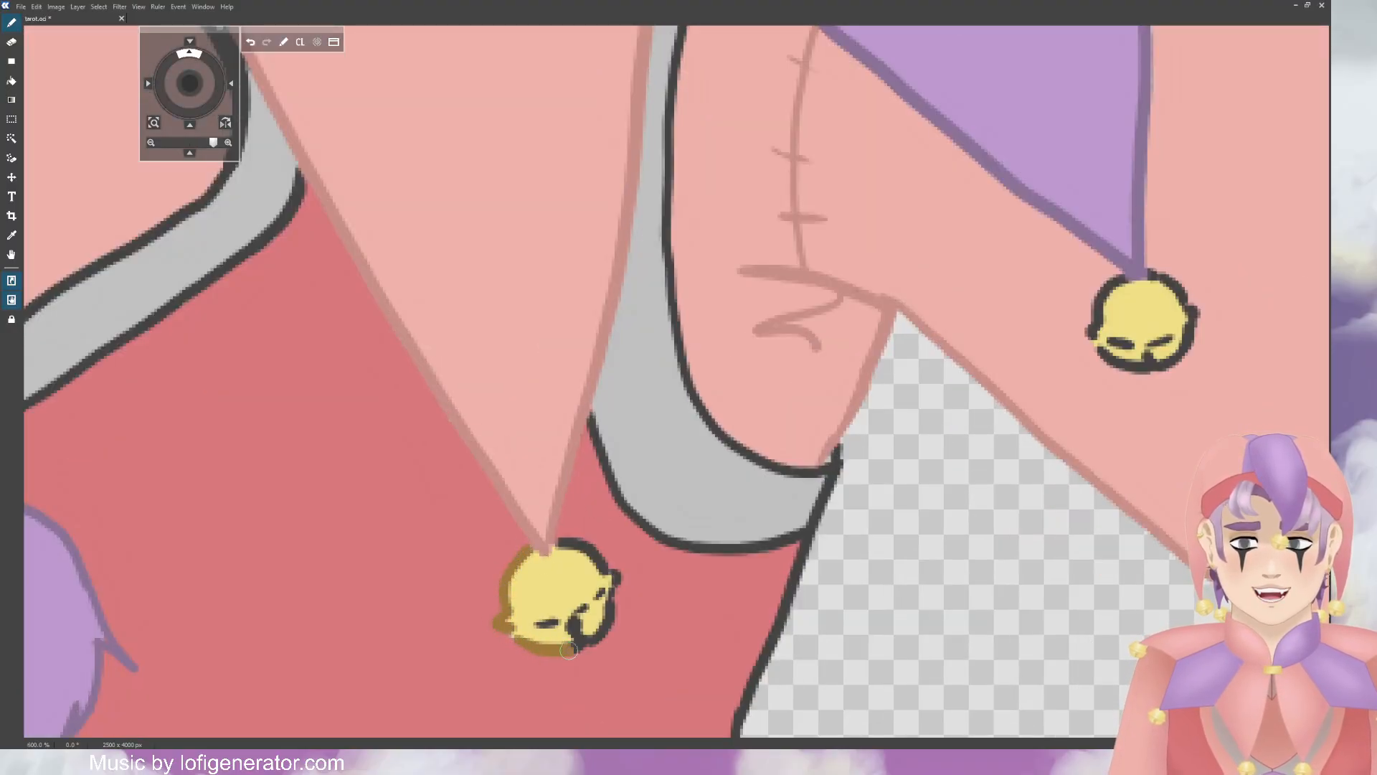
{"action": "mouse_move", "coordinate": [568, 649]}
{"action": "left_mouse_down"}
{"action": "mouse_move", "coordinate": [539, 636]}
{"action": "mouse_move", "coordinate": [600, 630]}
{"action": "left_mouse_up"}
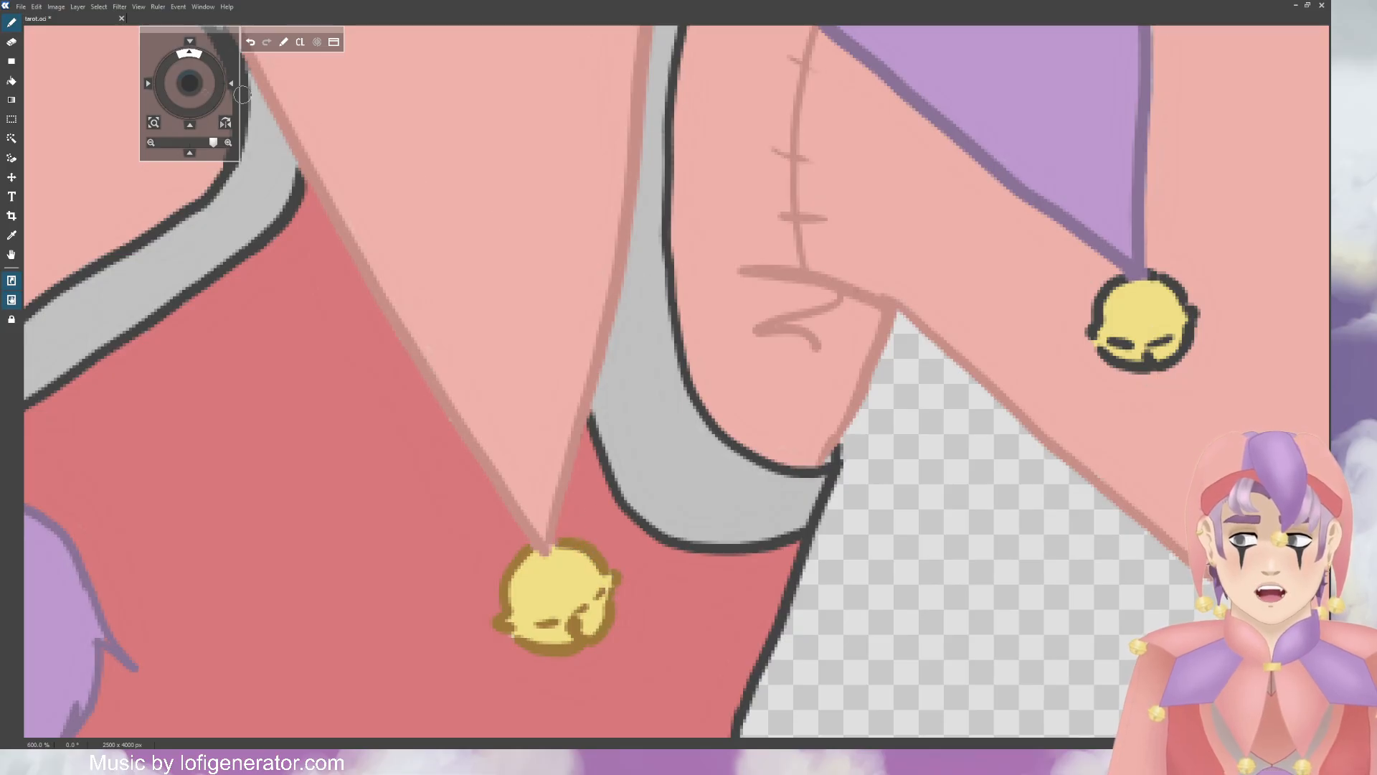
Step: Recolor the outline and slit of the bell on the purple collar point over the outstretched arm golden brown
{"action": "left_click_drag", "start_coordinate": [191, 83], "coordinate": [184, 91]}
{"action": "left_click_drag", "start_coordinate": [711, 422], "coordinate": [700, 454]}
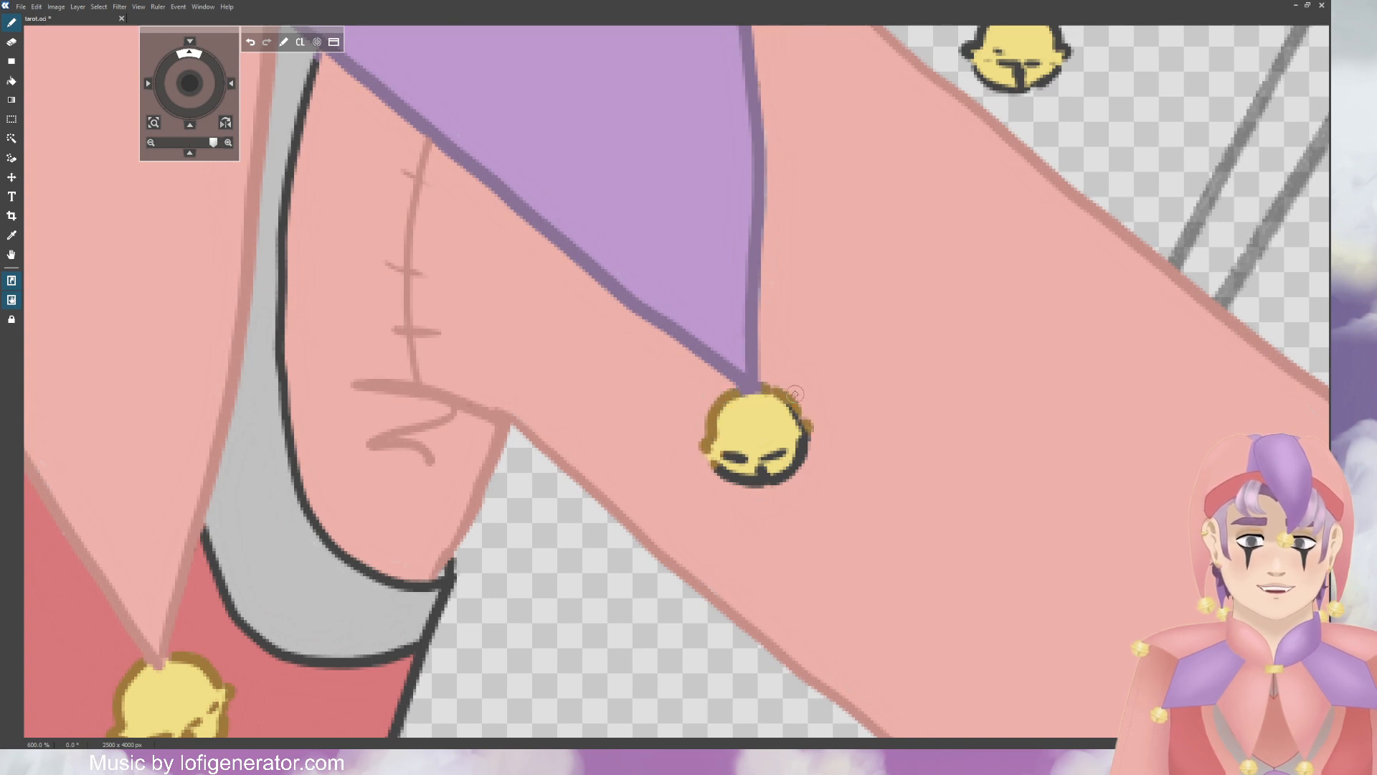
{"action": "left_click_drag", "start_coordinate": [776, 488], "coordinate": [741, 500]}
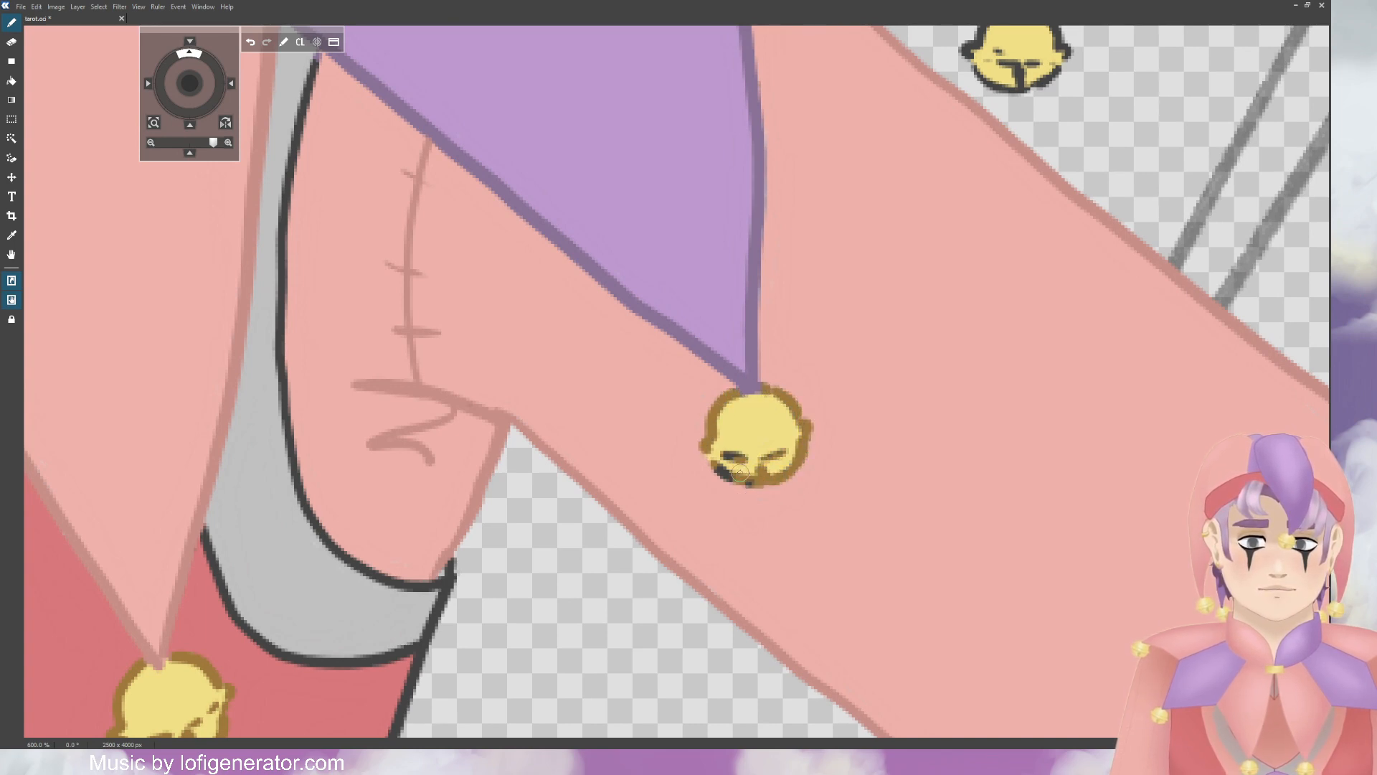
Step: Recolor the outline and slit details of the bell on the pink collar point above the outstretched arm's shoulder golden brown
{"action": "key", "text": "ctrl+minus"}
{"action": "key", "text": "ctrl+minus"}
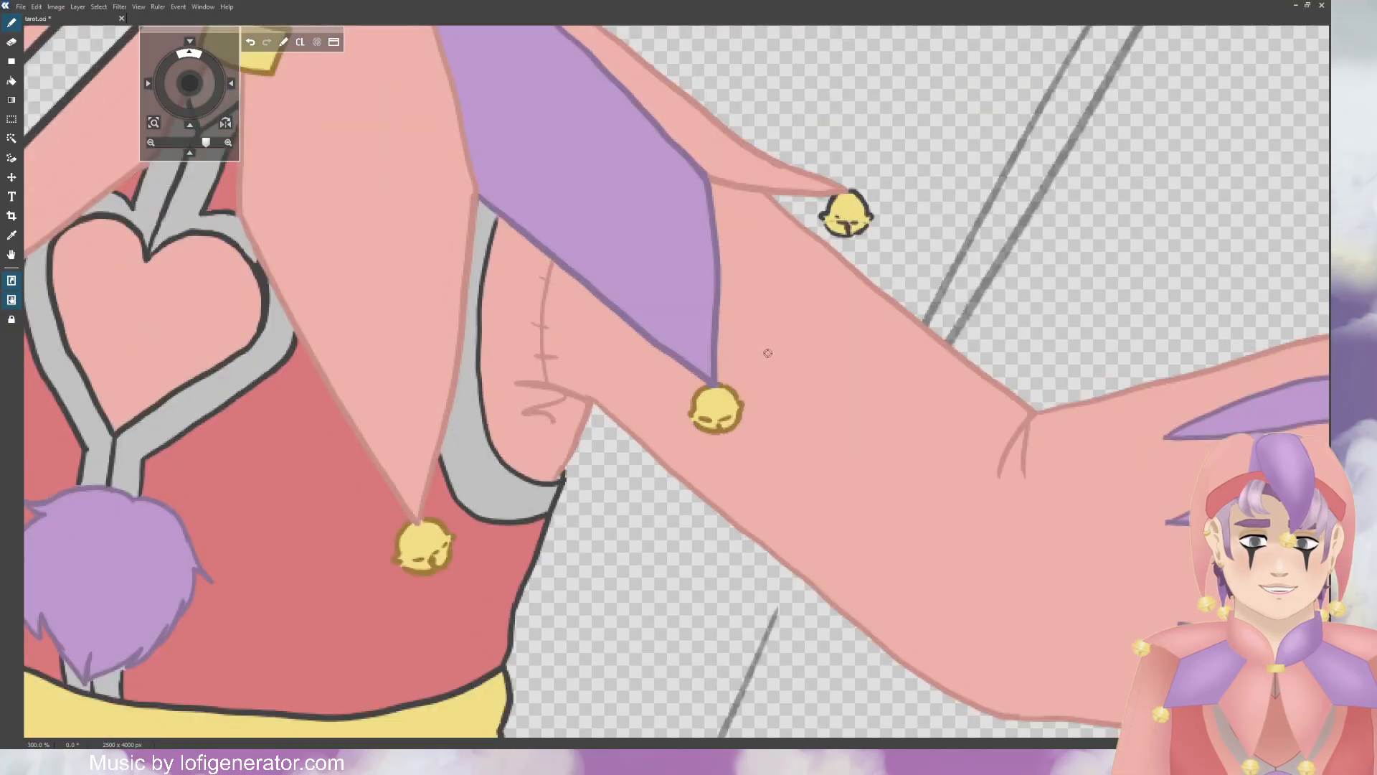
{"action": "left_click_drag", "start_coordinate": [196, 90], "coordinate": [156, 155]}
{"action": "key", "text": "ctrl+plus"}
{"action": "key", "text": "ctrl+plus"}
{"action": "key", "text": "ctrl+plus"}
{"action": "key", "text": "ctrl+plus"}
{"action": "key", "text": "ctrl+plus"}
{"action": "key", "text": "ctrl+plus"}
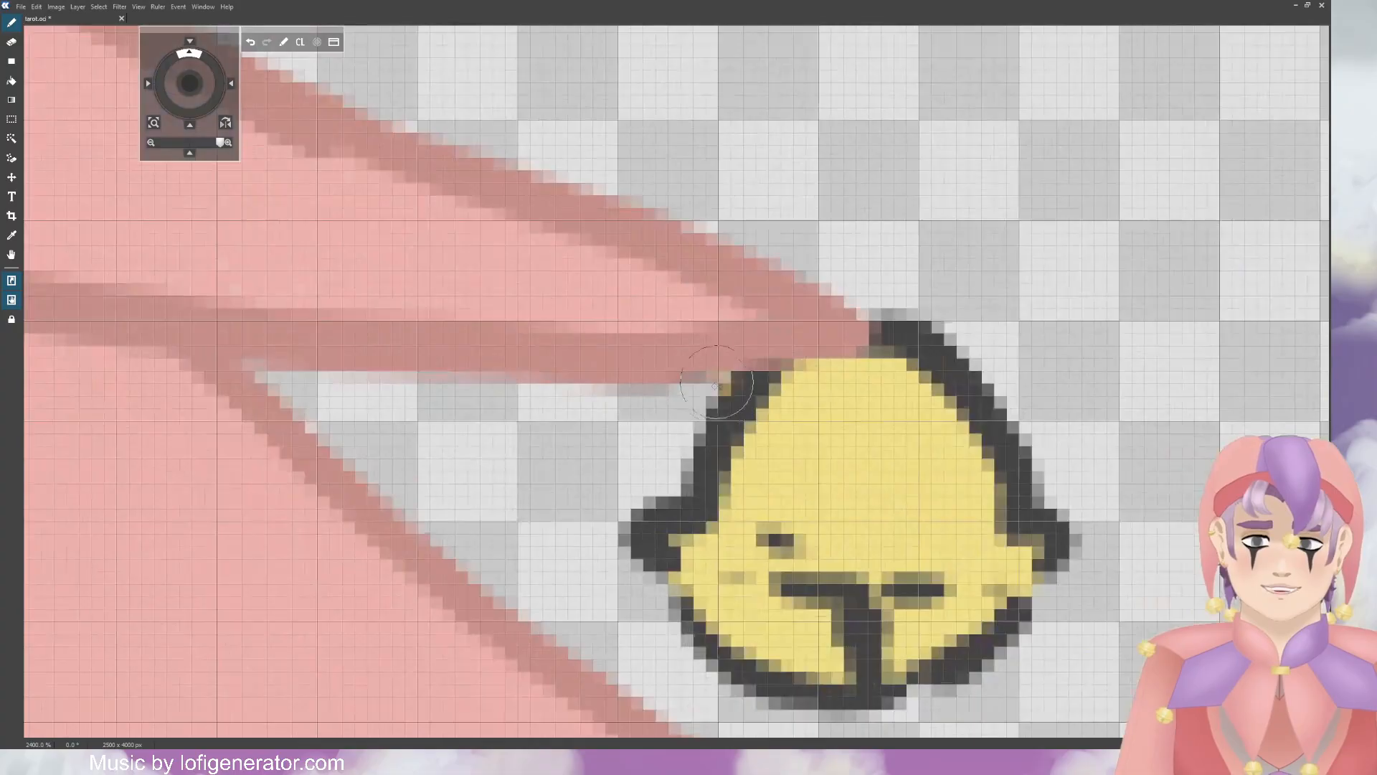
{"action": "mouse_move", "coordinate": [735, 400]}
{"action": "left_mouse_down"}
{"action": "mouse_move", "coordinate": [692, 495]}
{"action": "mouse_move", "coordinate": [681, 484]}
{"action": "mouse_move", "coordinate": [685, 553]}
{"action": "mouse_move", "coordinate": [671, 581]}
{"action": "mouse_move", "coordinate": [861, 696]}
{"action": "mouse_move", "coordinate": [814, 683]}
{"action": "mouse_move", "coordinate": [825, 619]}
{"action": "mouse_move", "coordinate": [893, 598]}
{"action": "mouse_move", "coordinate": [879, 630]}
{"action": "mouse_move", "coordinate": [765, 541]}
{"action": "mouse_move", "coordinate": [943, 590]}
{"action": "left_mouse_up"}
{"action": "left_click_drag", "start_coordinate": [746, 578], "coordinate": [728, 586]}
{"action": "left_click_drag", "start_coordinate": [1011, 594], "coordinate": [994, 584]}
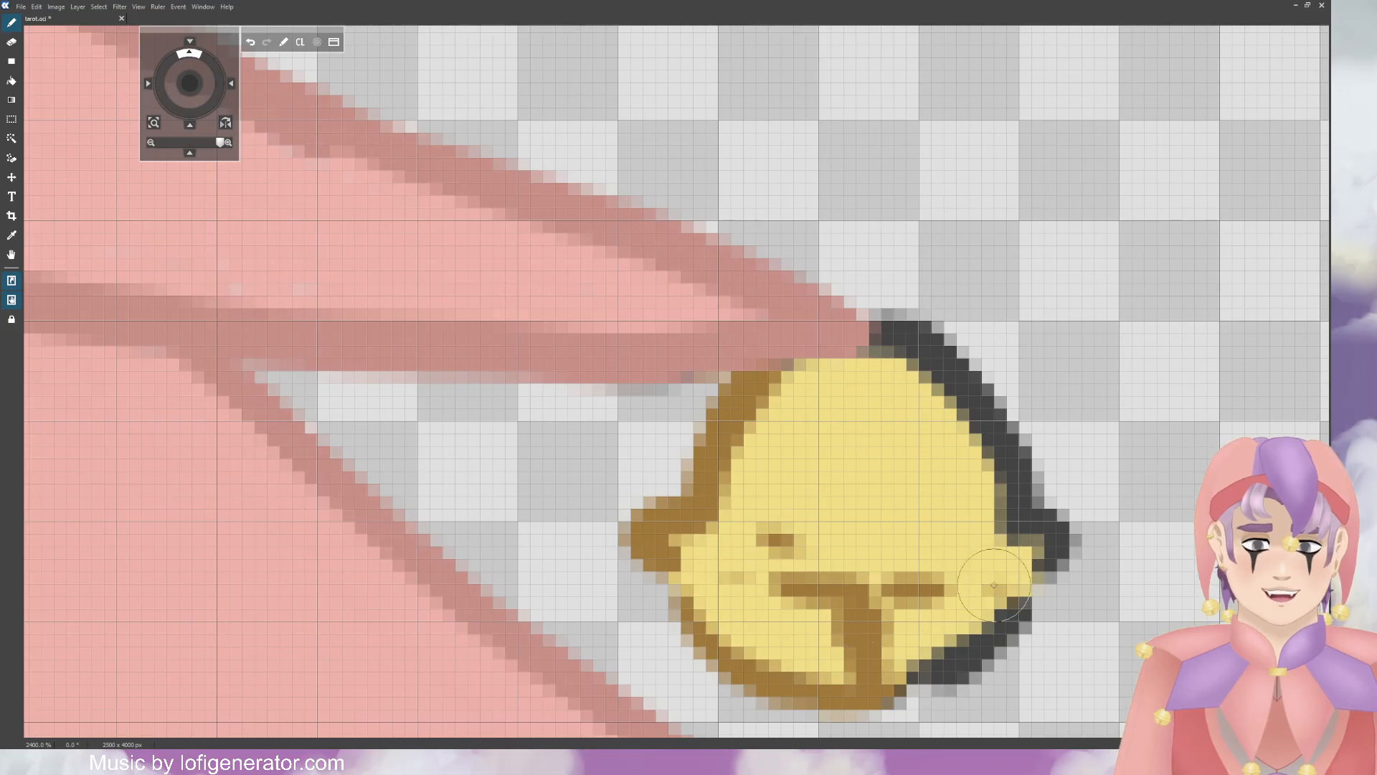
{"action": "mouse_move", "coordinate": [896, 685]}
{"action": "left_mouse_down"}
{"action": "mouse_move", "coordinate": [958, 668]}
{"action": "mouse_move", "coordinate": [1030, 603]}
{"action": "mouse_move", "coordinate": [1019, 591]}
{"action": "mouse_move", "coordinate": [1054, 557]}
{"action": "mouse_move", "coordinate": [1065, 504]}
{"action": "mouse_move", "coordinate": [1015, 491]}
{"action": "mouse_move", "coordinate": [1003, 441]}
{"action": "mouse_move", "coordinate": [988, 444]}
{"action": "mouse_move", "coordinate": [1004, 526]}
{"action": "mouse_move", "coordinate": [1004, 466]}
{"action": "mouse_move", "coordinate": [920, 380]}
{"action": "mouse_move", "coordinate": [888, 319]}
{"action": "mouse_move", "coordinate": [904, 357]}
{"action": "left_mouse_up"}
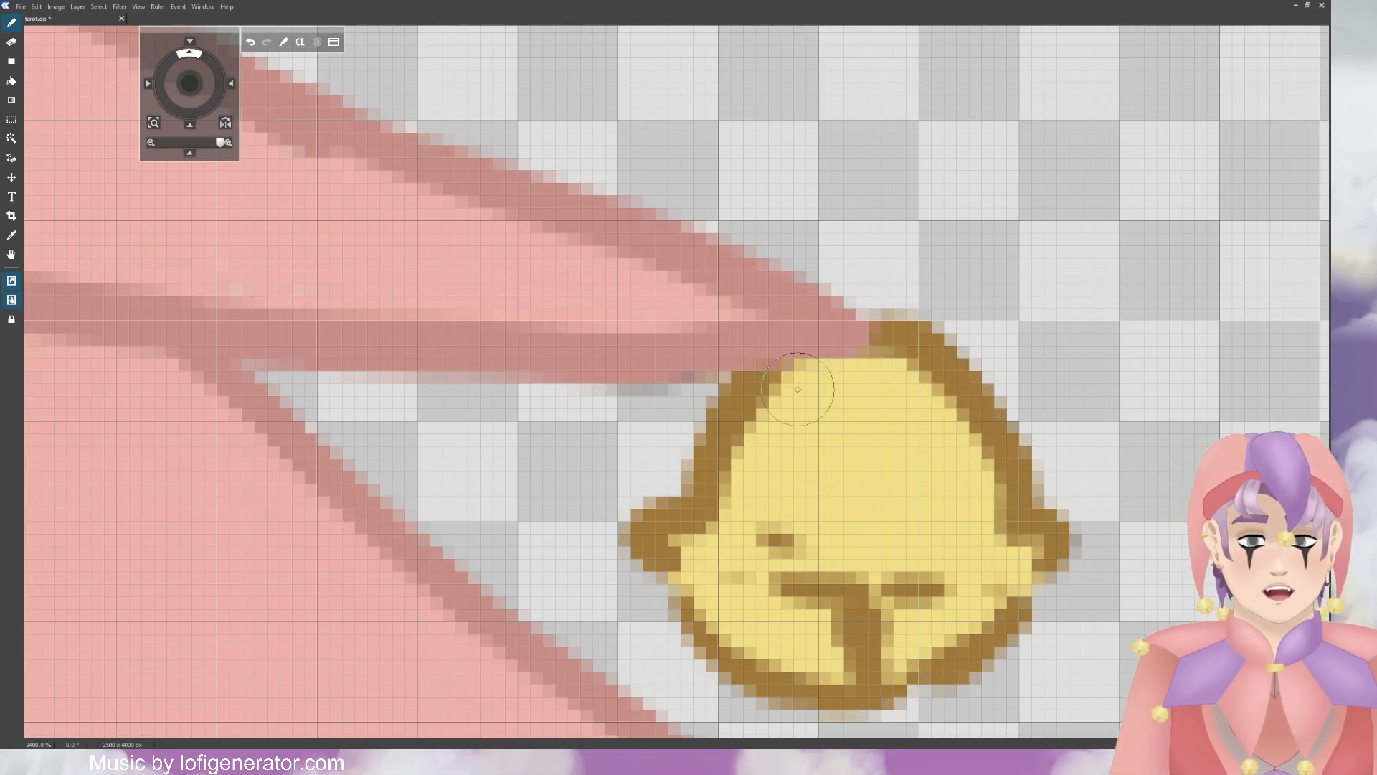
Step: Recolor the black outline of the yellow cuff band on the outstretched arm's sleeve golden brown
{"action": "key", "text": "ctrl+plus"}
{"action": "key", "text": "ctrl+minus"}
{"action": "key", "text": "ctrl+minus"}
{"action": "key", "text": "ctrl+minus"}
{"action": "key", "text": "ctrl+minus"}
{"action": "key", "text": "ctrl+minus"}
{"action": "key", "text": "ctrl+minus"}
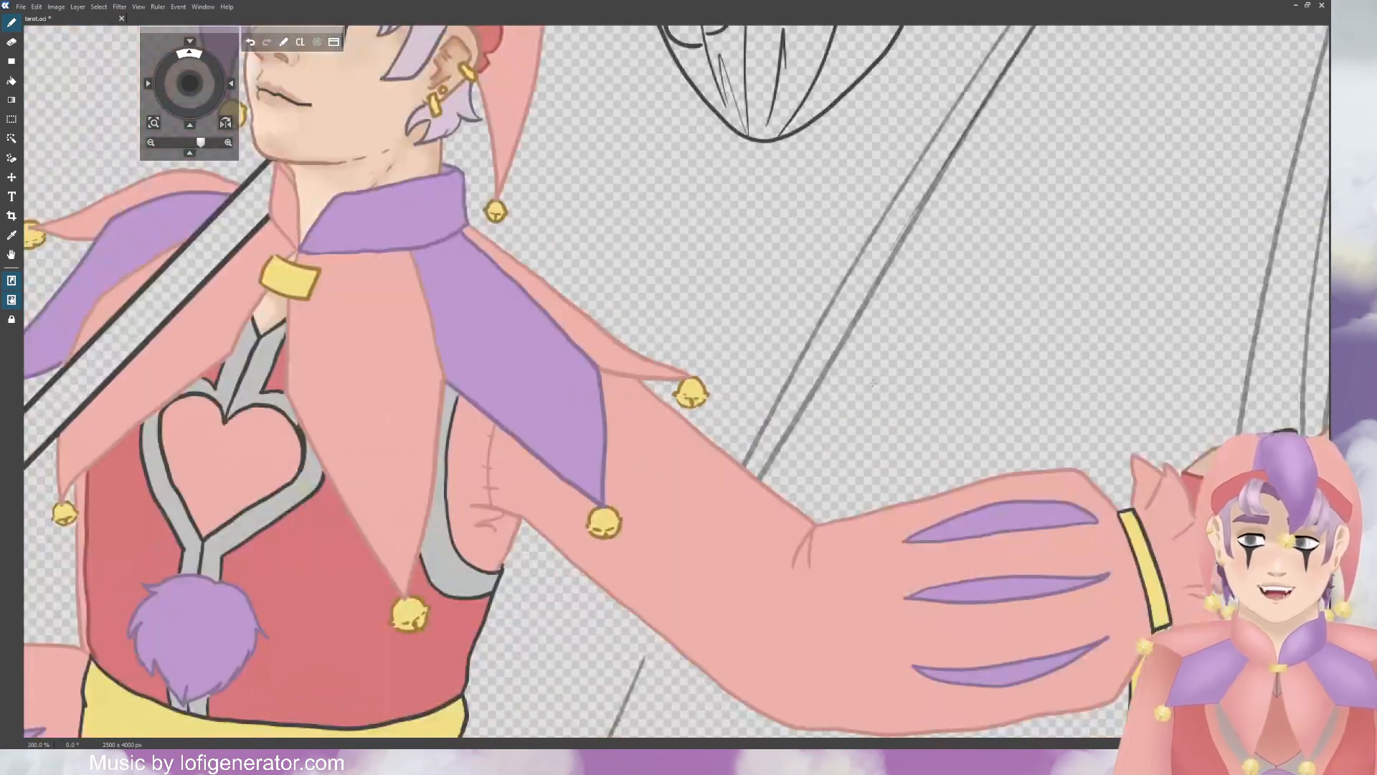
{"action": "key", "text": "ctrl+minus"}
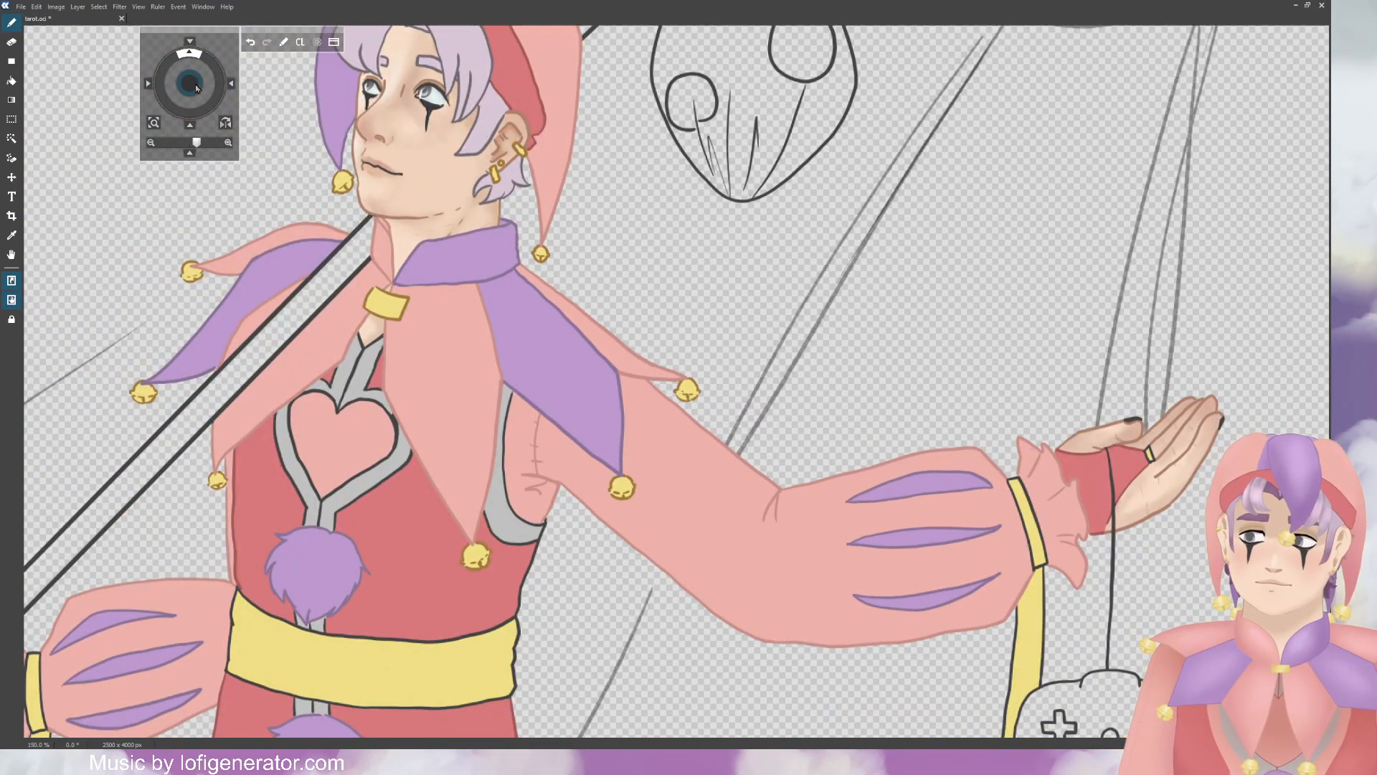
{"action": "left_click_drag", "start_coordinate": [197, 88], "coordinate": [216, 89]}
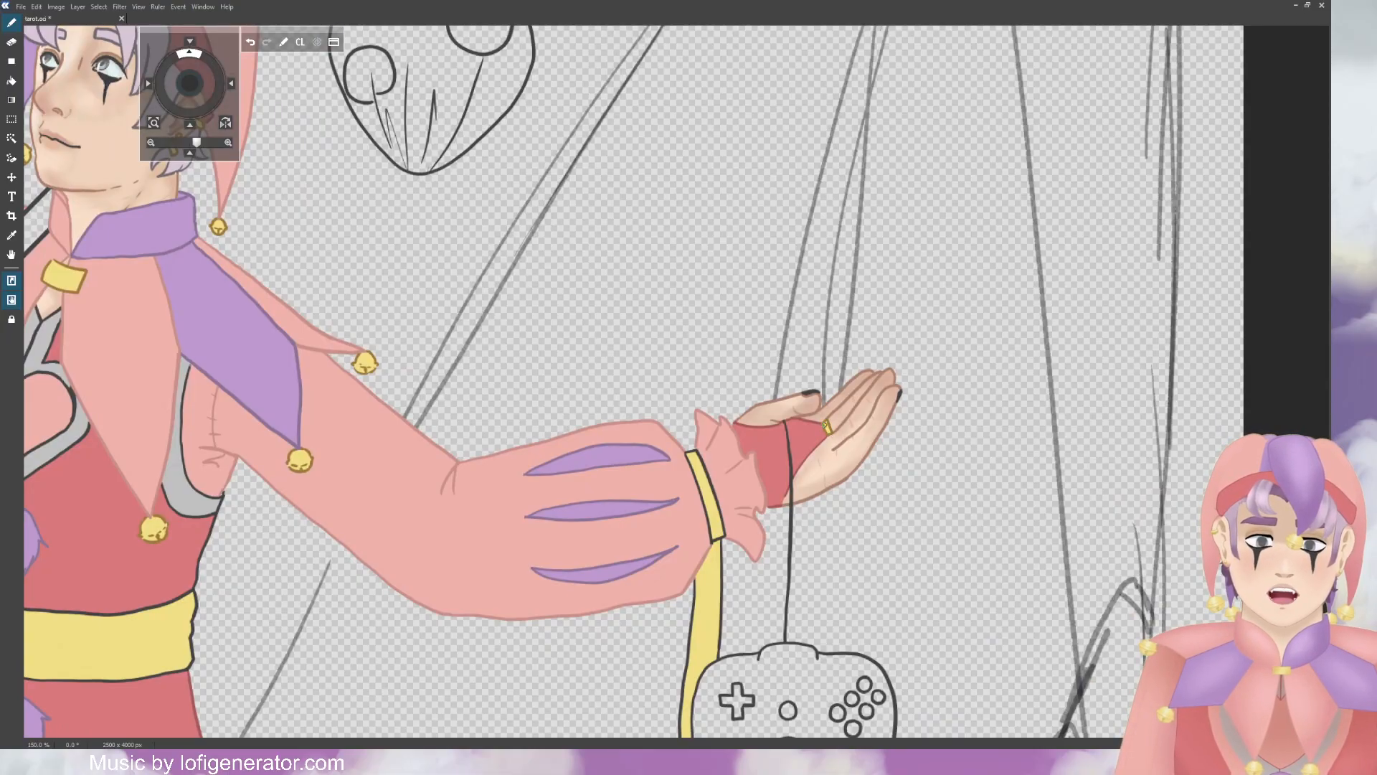
{"action": "key", "text": "ctrl+minus"}
{"action": "key", "text": "ctrl+plus"}
{"action": "key", "text": "ctrl+plus"}
{"action": "key", "text": "ctrl+plus"}
{"action": "key", "text": "ctrl+plus"}
{"action": "key", "text": "ctrl+plus"}
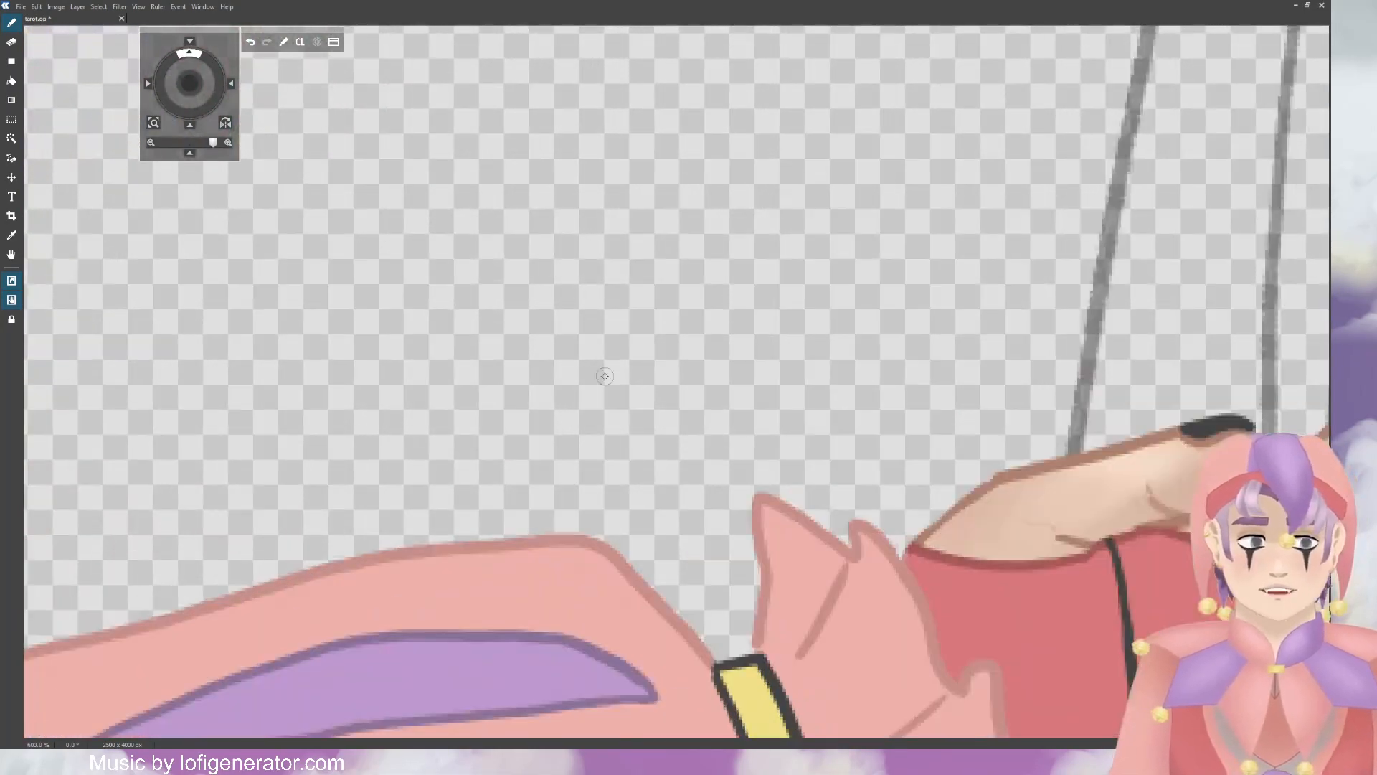
{"action": "left_click_drag", "start_coordinate": [179, 85], "coordinate": [178, 2]}
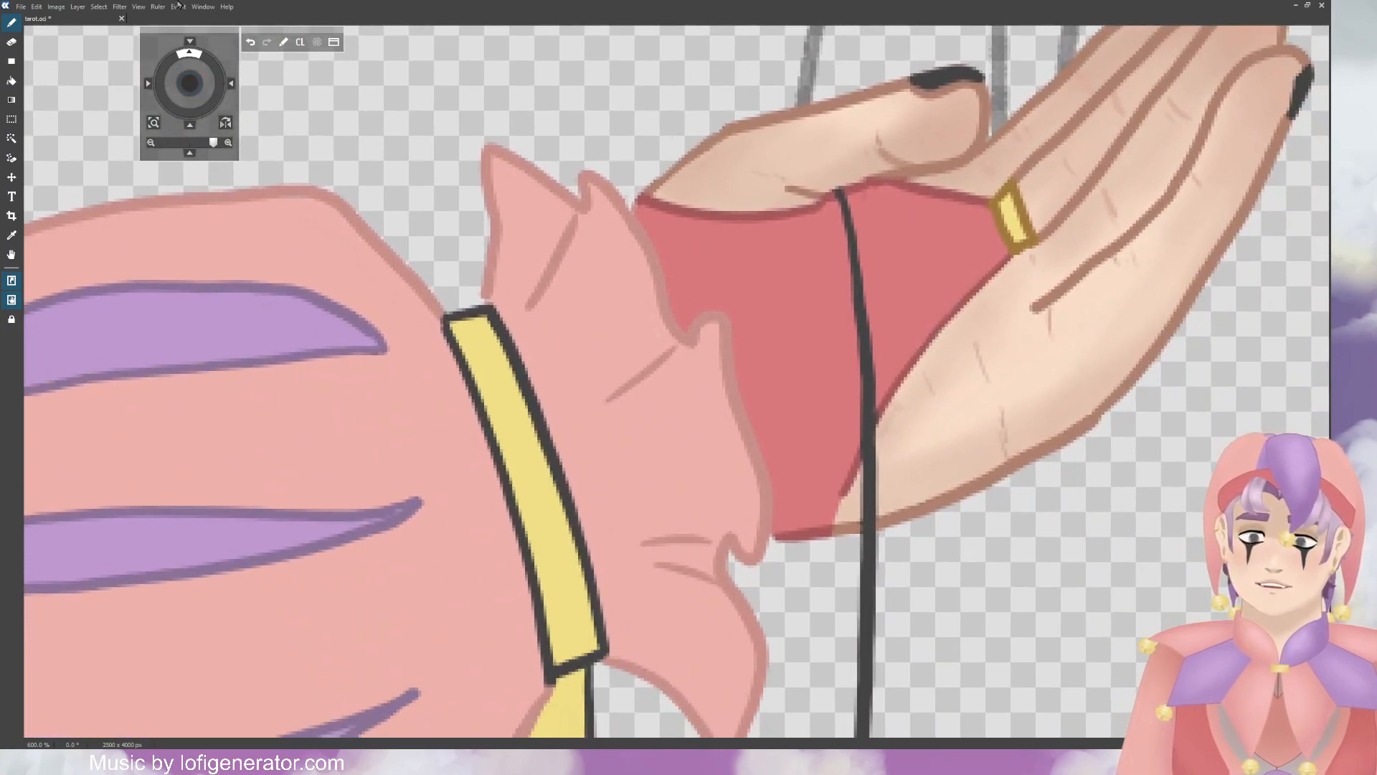
{"action": "key", "text": "ctrl+plus"}
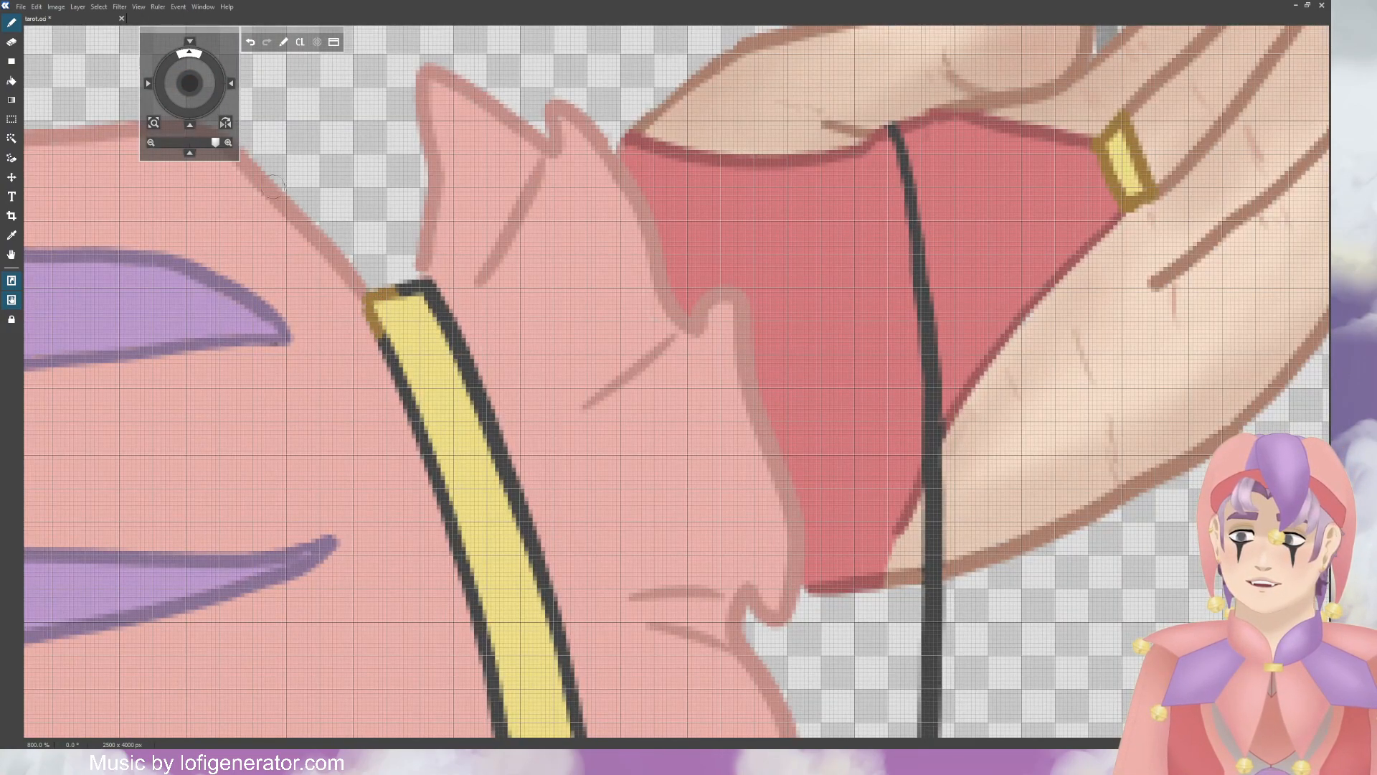
{"action": "left_click_drag", "start_coordinate": [192, 84], "coordinate": [213, 51]}
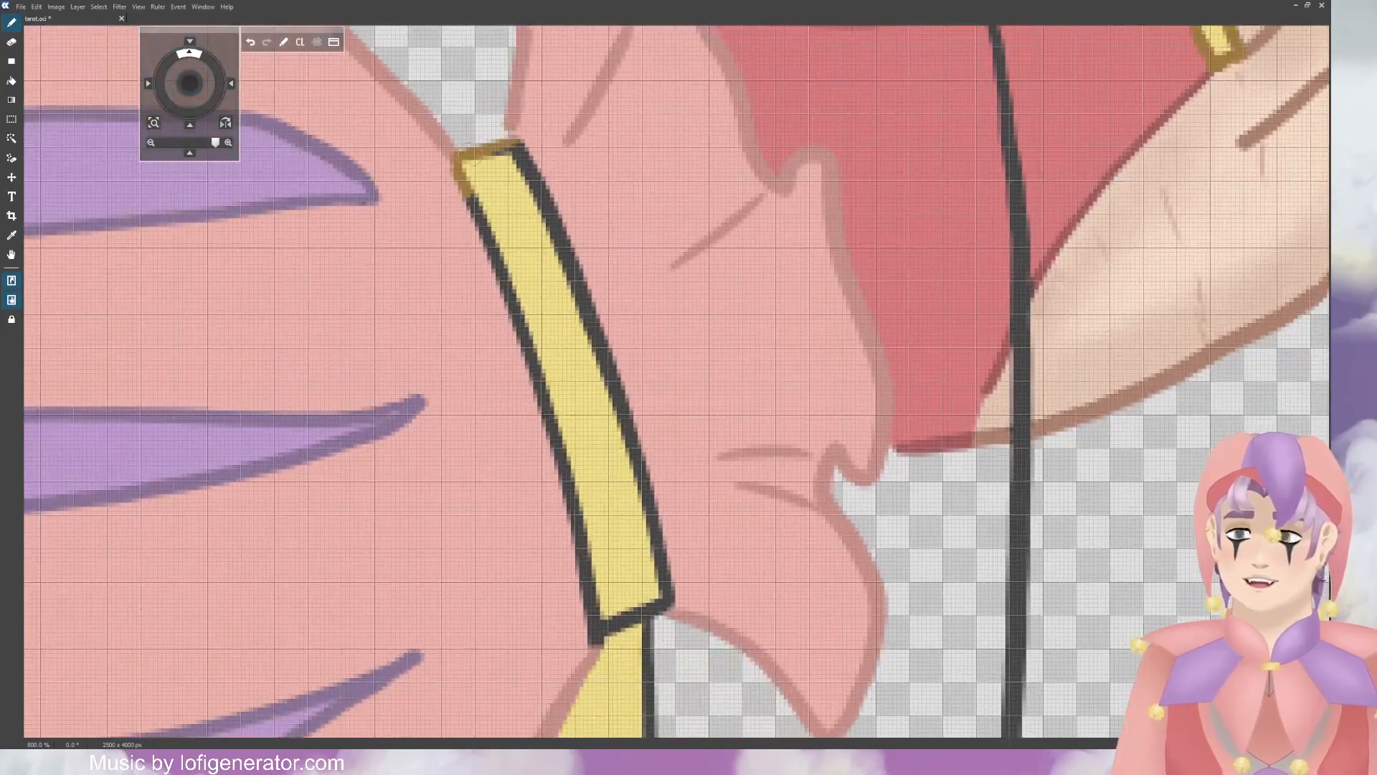
{"action": "mouse_move", "coordinate": [469, 157]}
{"action": "left_mouse_down"}
{"action": "mouse_move", "coordinate": [521, 147]}
{"action": "mouse_move", "coordinate": [548, 176]}
{"action": "mouse_move", "coordinate": [610, 385]}
{"action": "left_mouse_up"}
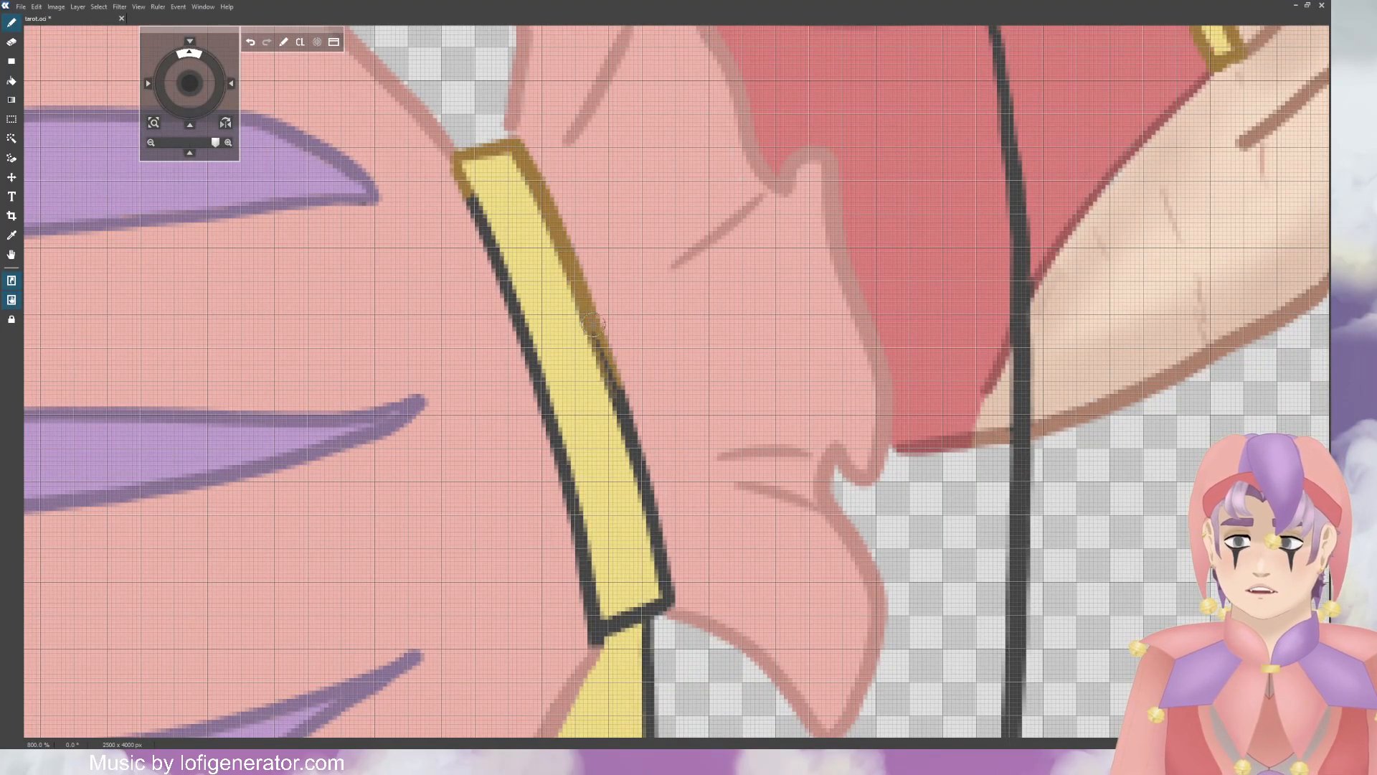
{"action": "mouse_move", "coordinate": [593, 325]}
{"action": "left_mouse_down"}
{"action": "mouse_move", "coordinate": [667, 545]}
{"action": "mouse_move", "coordinate": [624, 629]}
{"action": "mouse_move", "coordinate": [576, 653]}
{"action": "mouse_move", "coordinate": [595, 601]}
{"action": "mouse_move", "coordinate": [588, 573]}
{"action": "mouse_move", "coordinate": [595, 626]}
{"action": "mouse_move", "coordinate": [518, 320]}
{"action": "mouse_move", "coordinate": [566, 428]}
{"action": "mouse_move", "coordinate": [473, 208]}
{"action": "left_mouse_up"}
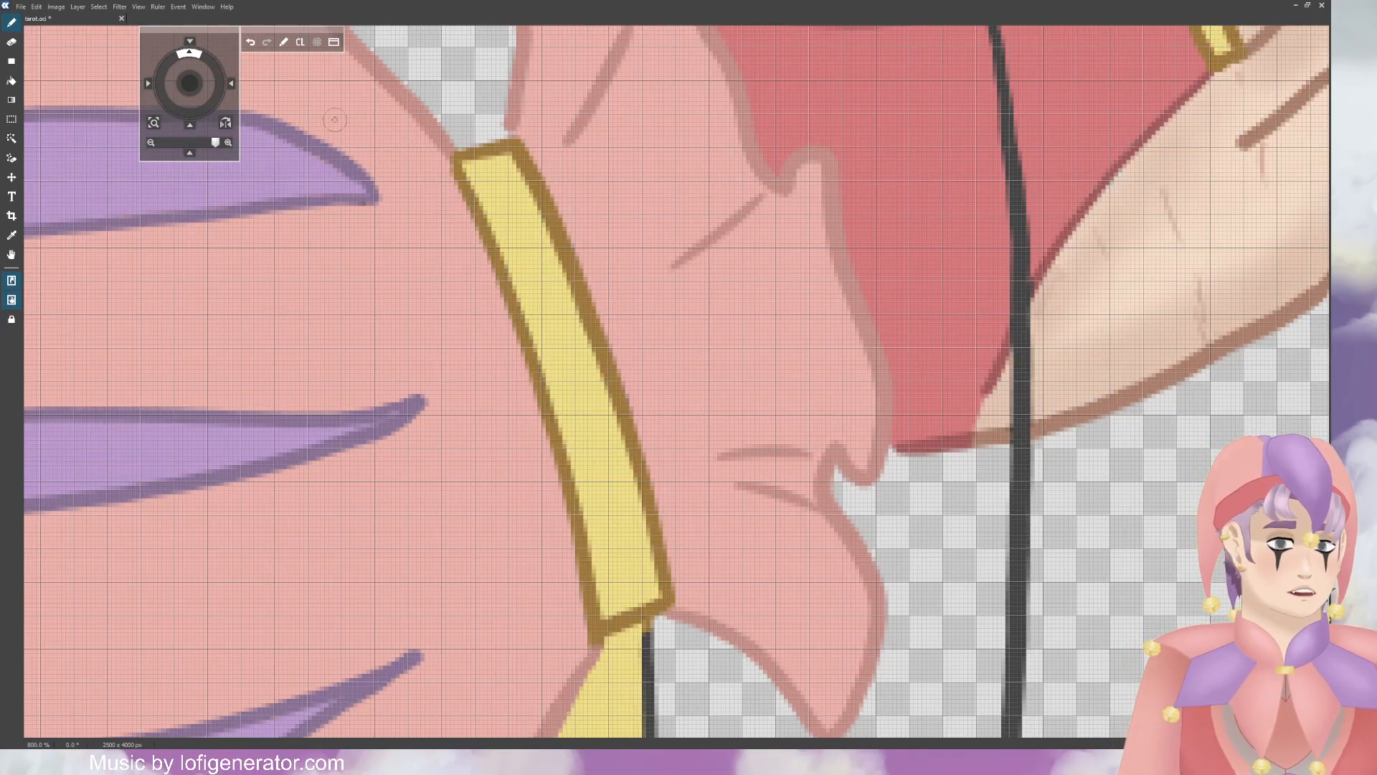
Step: Recolor both edges of the yellow ribbon hanging below the cuff golden brown, from the band down to the game controller's top
{"action": "left_click_drag", "start_coordinate": [204, 89], "coordinate": [180, 5]}
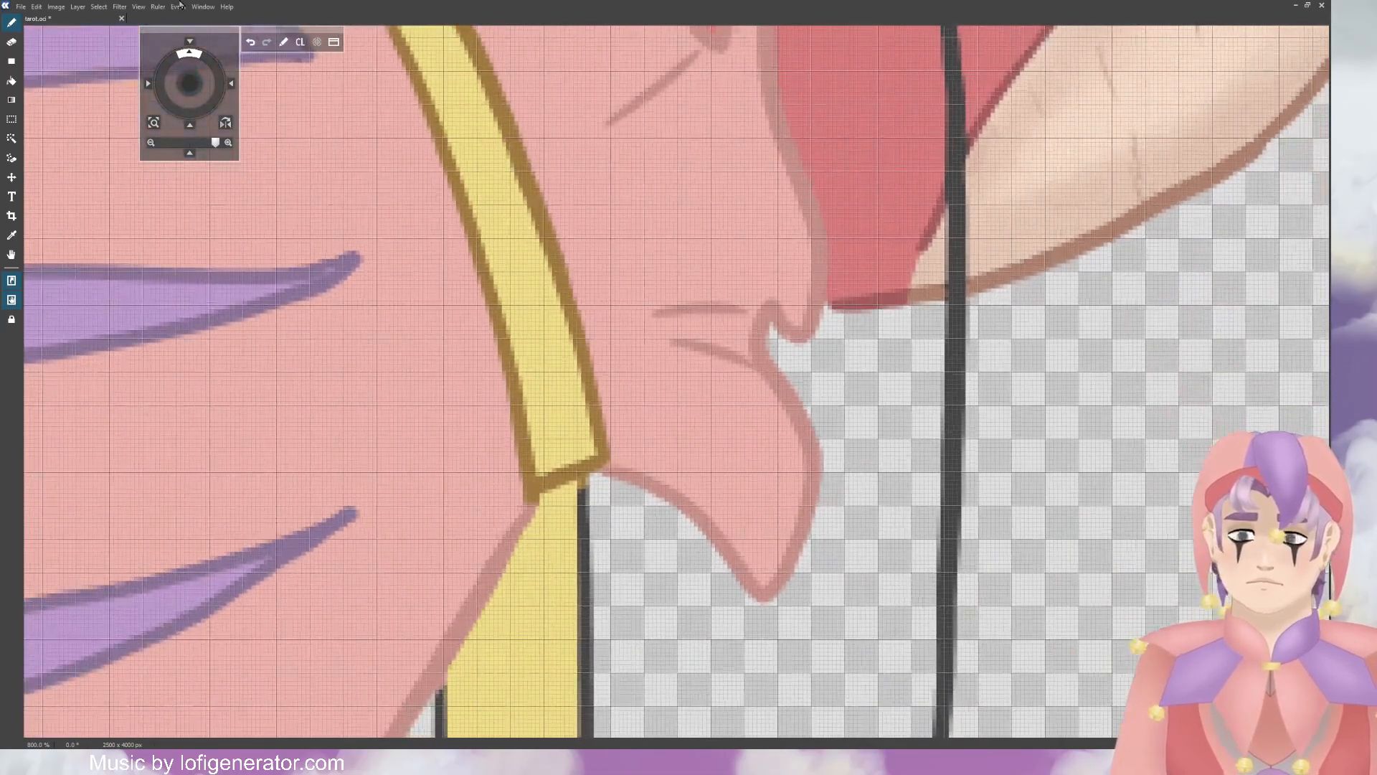
{"action": "left_click_drag", "start_coordinate": [195, 84], "coordinate": [191, 88]}
{"action": "left_click_drag", "start_coordinate": [668, 152], "coordinate": [674, 208]}
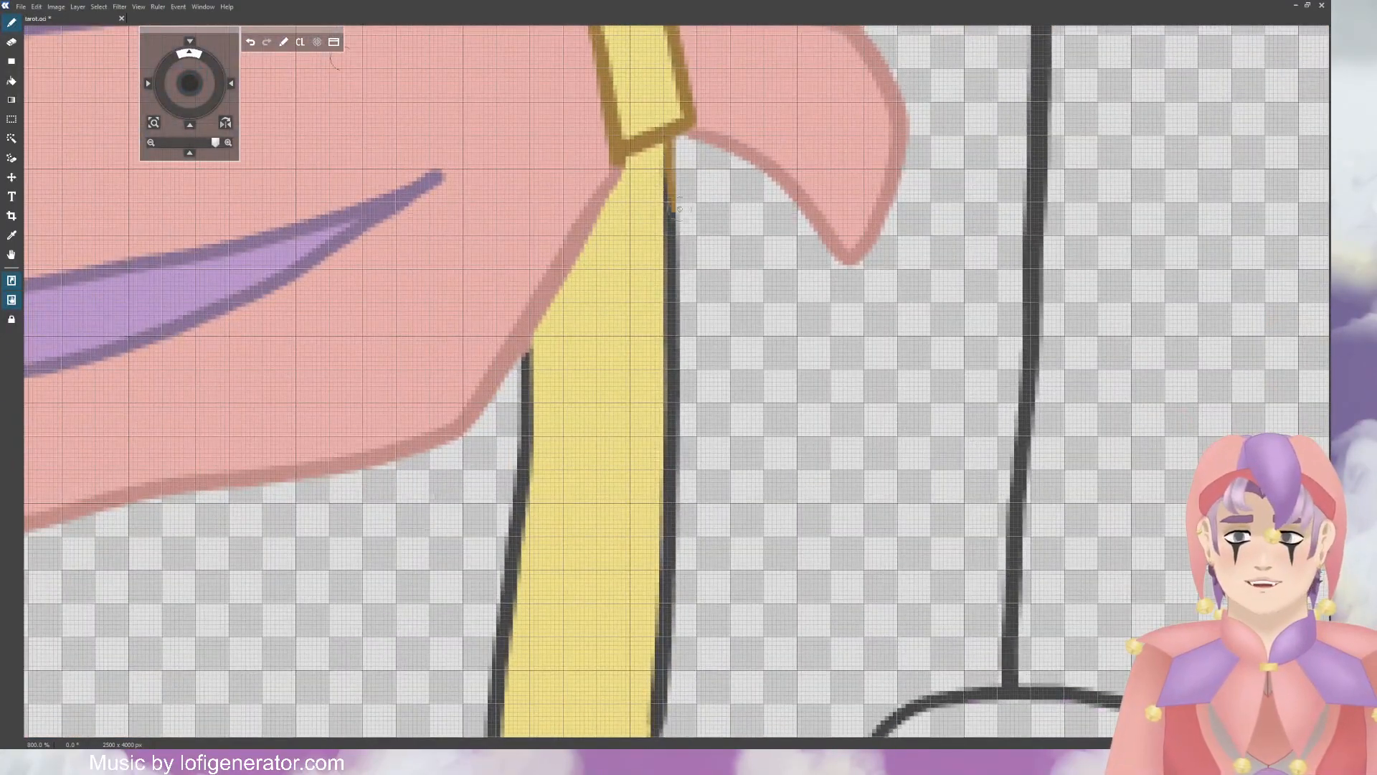
{"action": "mouse_move", "coordinate": [667, 139]}
{"action": "left_mouse_down"}
{"action": "mouse_move", "coordinate": [673, 426]}
{"action": "mouse_move", "coordinate": [688, 358]}
{"action": "mouse_move", "coordinate": [650, 459]}
{"action": "mouse_move", "coordinate": [667, 594]}
{"action": "left_mouse_up"}
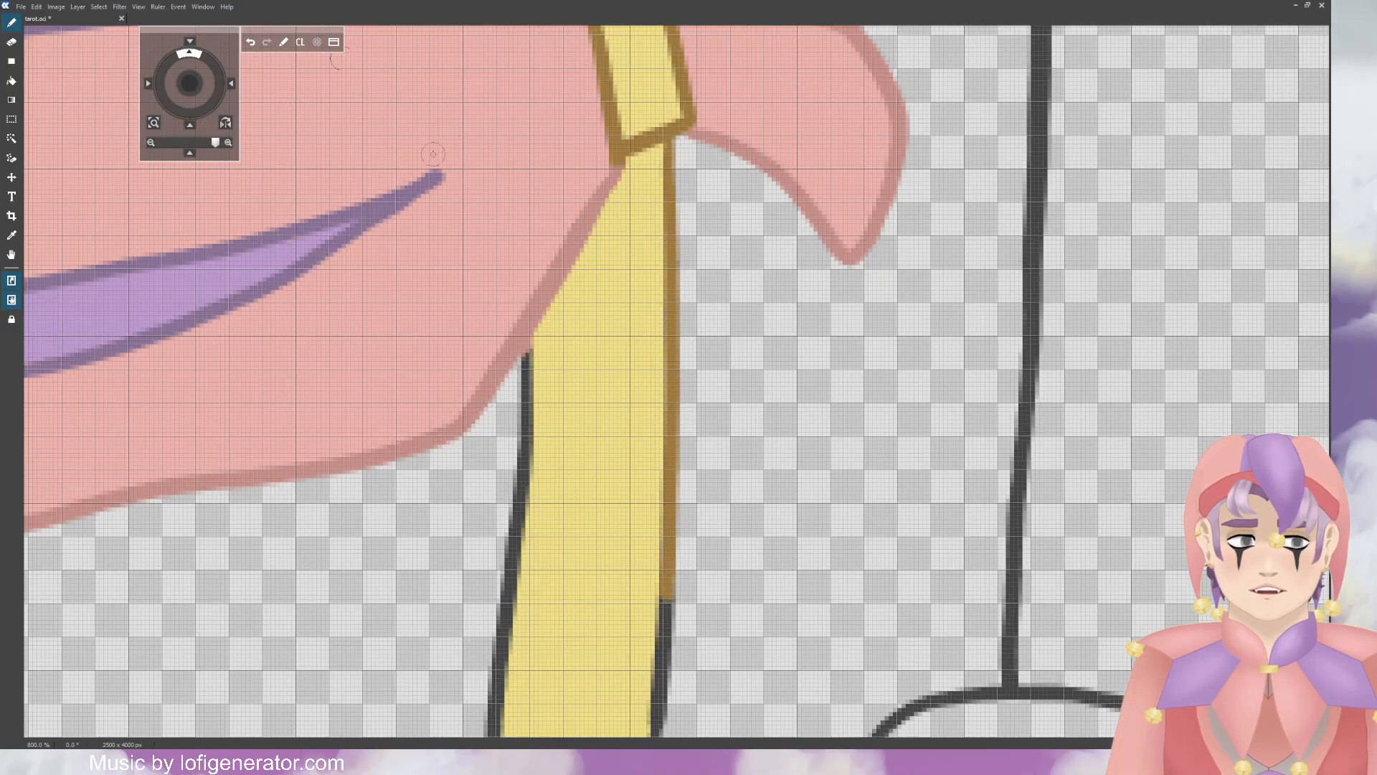
{"action": "left_click_drag", "start_coordinate": [189, 83], "coordinate": [188, 85]}
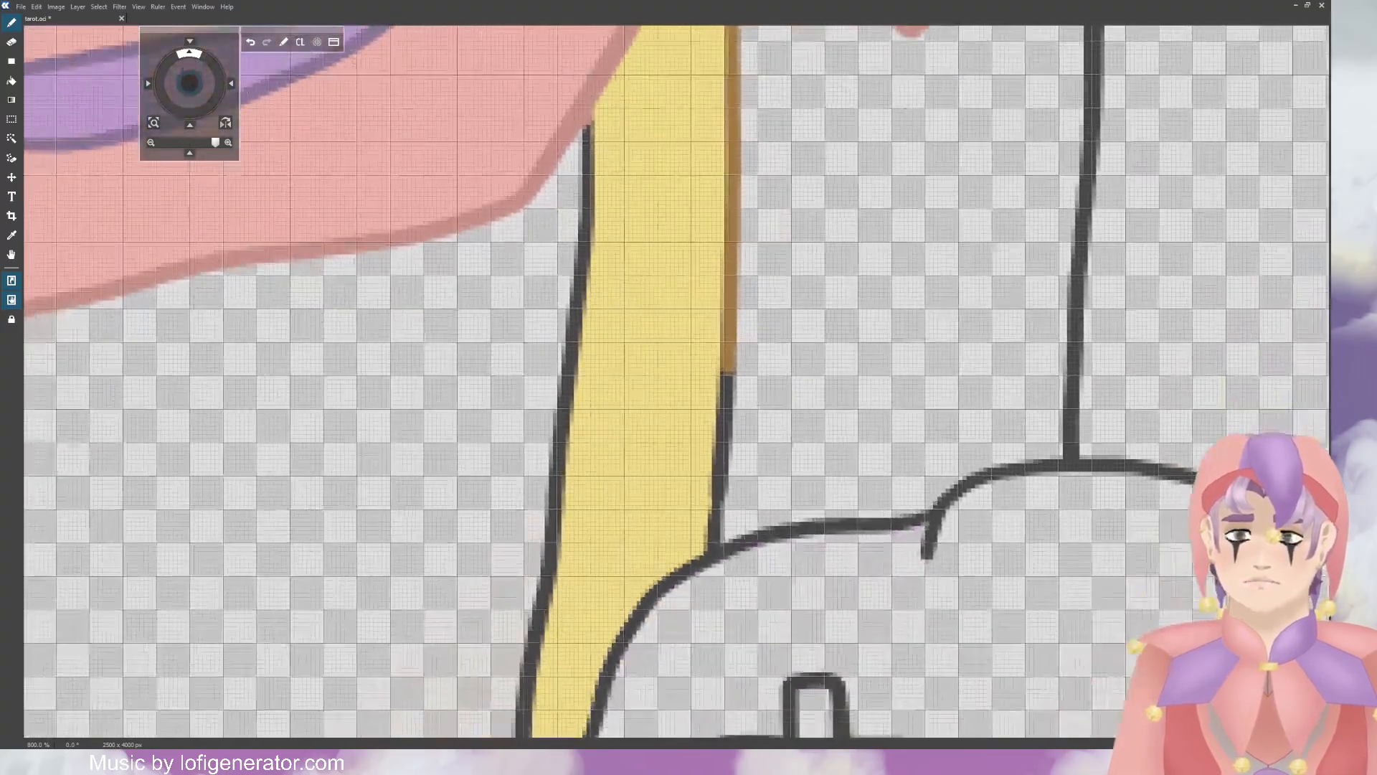
{"action": "left_click_drag", "start_coordinate": [587, 143], "coordinate": [546, 578]}
{"action": "left_click_drag", "start_coordinate": [729, 368], "coordinate": [713, 529]}
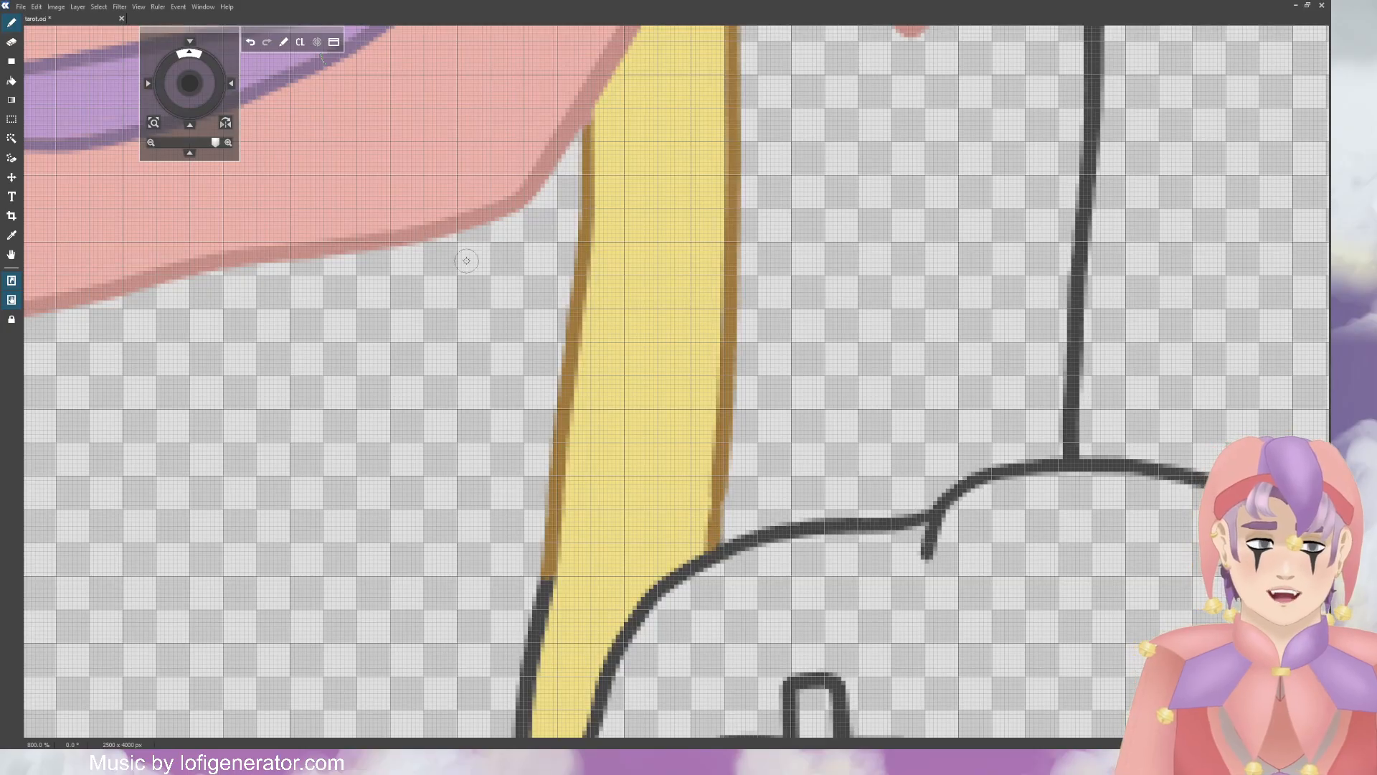
Step: Recolor the outer edge of the yellow ribbon golden brown from beside the game controller down toward its forked end
{"action": "left_click_drag", "start_coordinate": [201, 96], "coordinate": [203, 88]}
{"action": "mouse_move", "coordinate": [671, 126]}
{"action": "left_mouse_down"}
{"action": "mouse_move", "coordinate": [640, 341]}
{"action": "mouse_move", "coordinate": [625, 606]}
{"action": "left_mouse_up"}
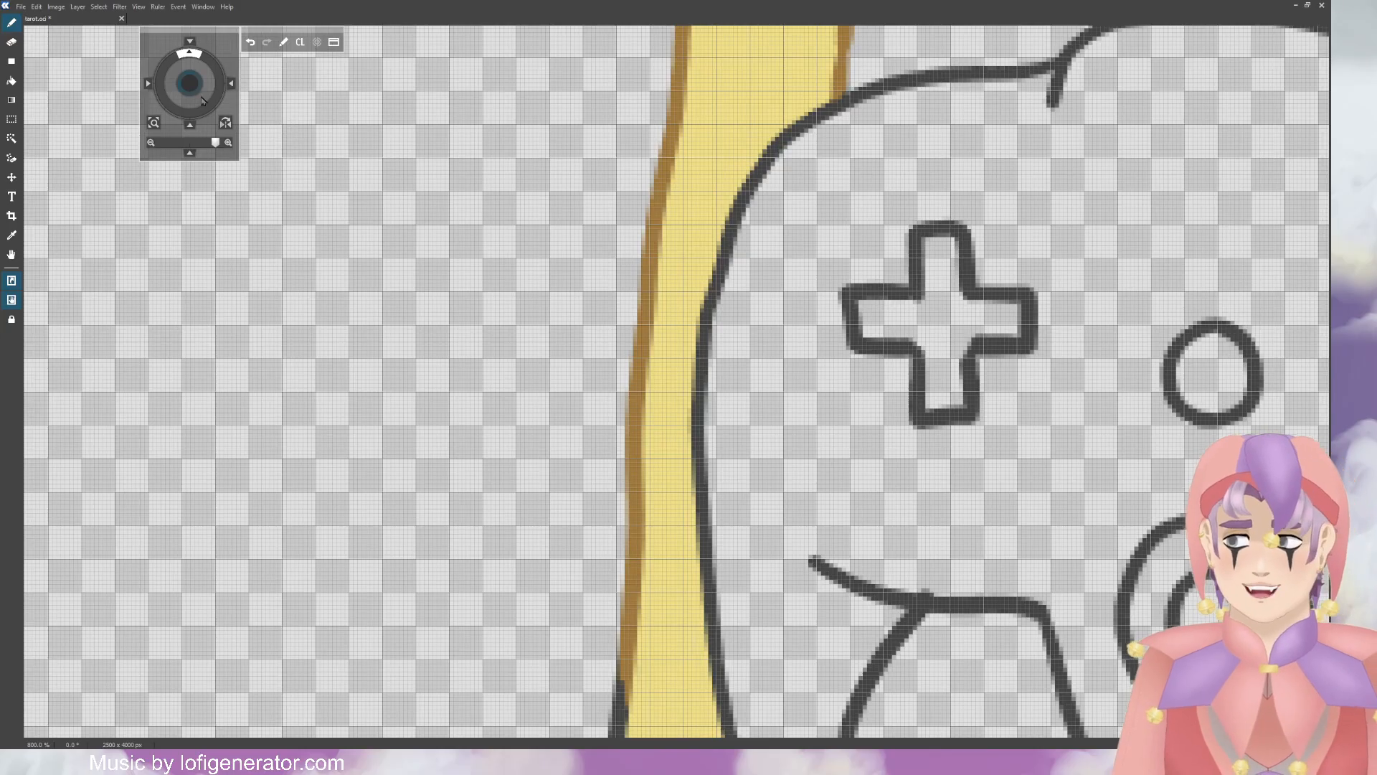
{"action": "left_click_drag", "start_coordinate": [195, 83], "coordinate": [188, 42]}
{"action": "left_click_drag", "start_coordinate": [632, 236], "coordinate": [606, 511]}
{"action": "left_click_drag", "start_coordinate": [190, 83], "coordinate": [188, 43]}
{"action": "mouse_move", "coordinate": [610, 314]}
{"action": "left_mouse_down"}
{"action": "mouse_move", "coordinate": [590, 402]}
{"action": "mouse_move", "coordinate": [587, 534]}
{"action": "left_mouse_up"}
Step: Recolor the ribbon's forked tips, the notch between them and its inner edge below the controller golden brown
{"action": "mouse_move", "coordinate": [585, 441]}
{"action": "left_mouse_down"}
{"action": "mouse_move", "coordinate": [609, 707]}
{"action": "mouse_move", "coordinate": [630, 459]}
{"action": "left_mouse_up"}
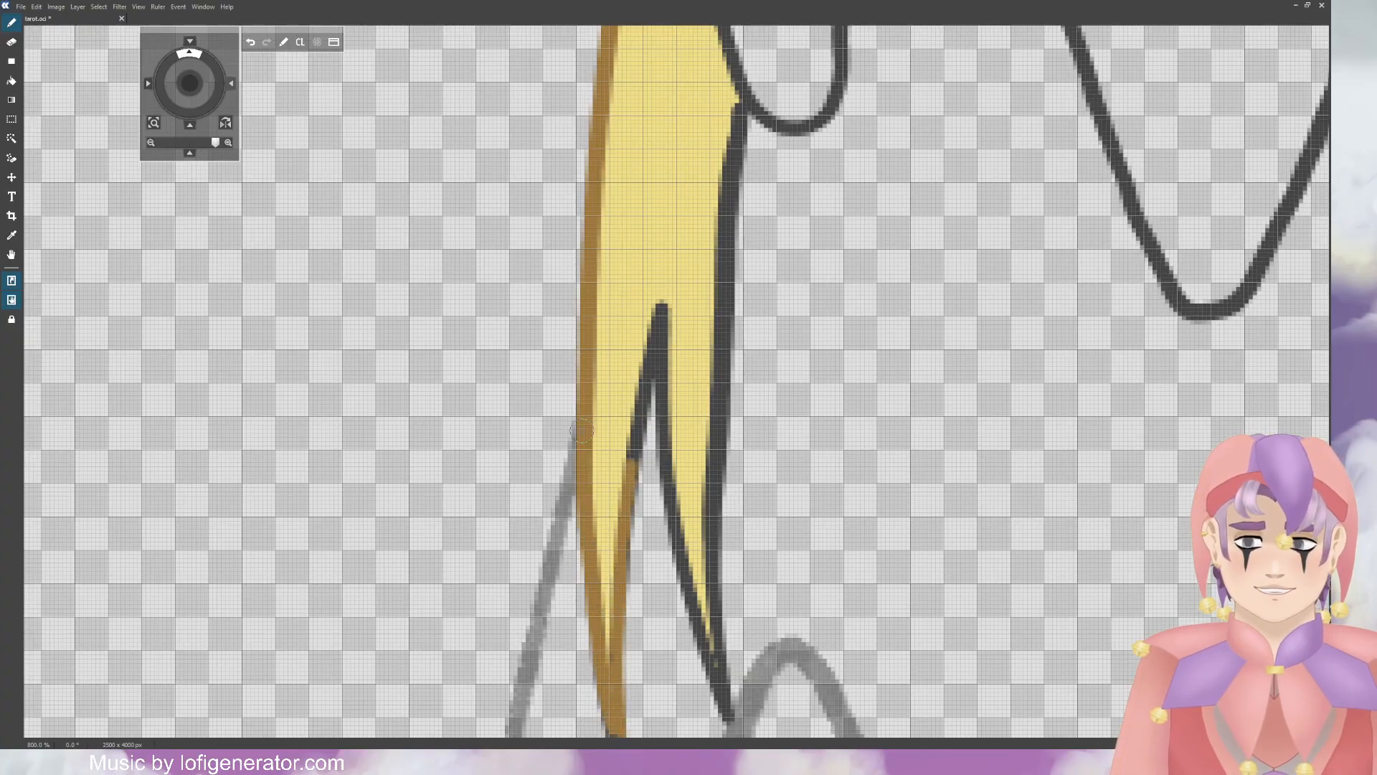
{"action": "left_click_drag", "start_coordinate": [189, 83], "coordinate": [188, 72]}
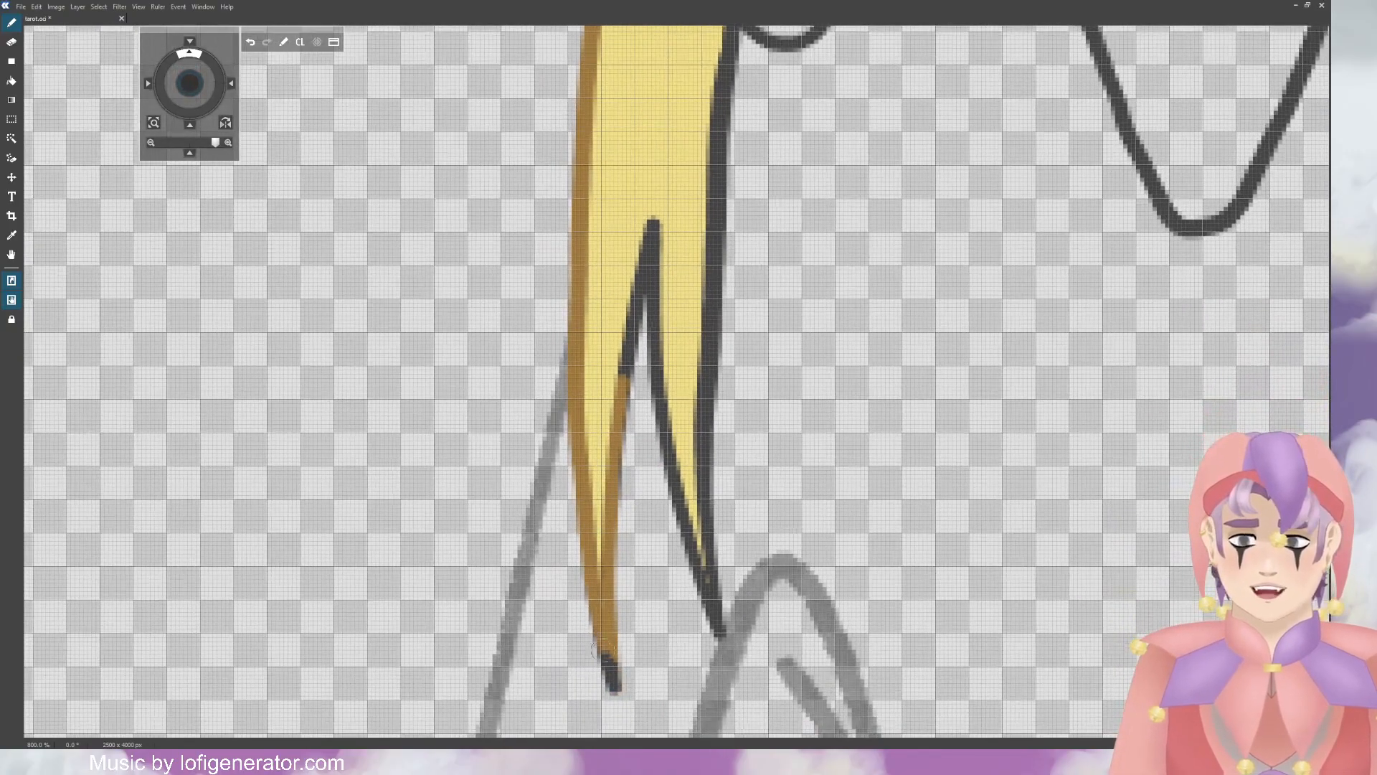
{"action": "mouse_move", "coordinate": [621, 423]}
{"action": "left_mouse_down"}
{"action": "mouse_move", "coordinate": [648, 247]}
{"action": "mouse_move", "coordinate": [678, 503]}
{"action": "mouse_move", "coordinate": [714, 610]}
{"action": "mouse_move", "coordinate": [700, 538]}
{"action": "mouse_move", "coordinate": [723, 179]}
{"action": "left_mouse_up"}
{"action": "left_click_drag", "start_coordinate": [195, 87], "coordinate": [164, 229]}
{"action": "mouse_move", "coordinate": [631, 447]}
{"action": "left_mouse_down"}
{"action": "mouse_move", "coordinate": [650, 407]}
{"action": "mouse_move", "coordinate": [649, 295]}
{"action": "left_mouse_up"}
Step: Recolor the black outline of the yellow cuff band on the staff-holding arm's sleeve golden brown
{"action": "scroll", "coordinate": [675, 288], "scroll_direction": "down", "scroll_amount": 6}
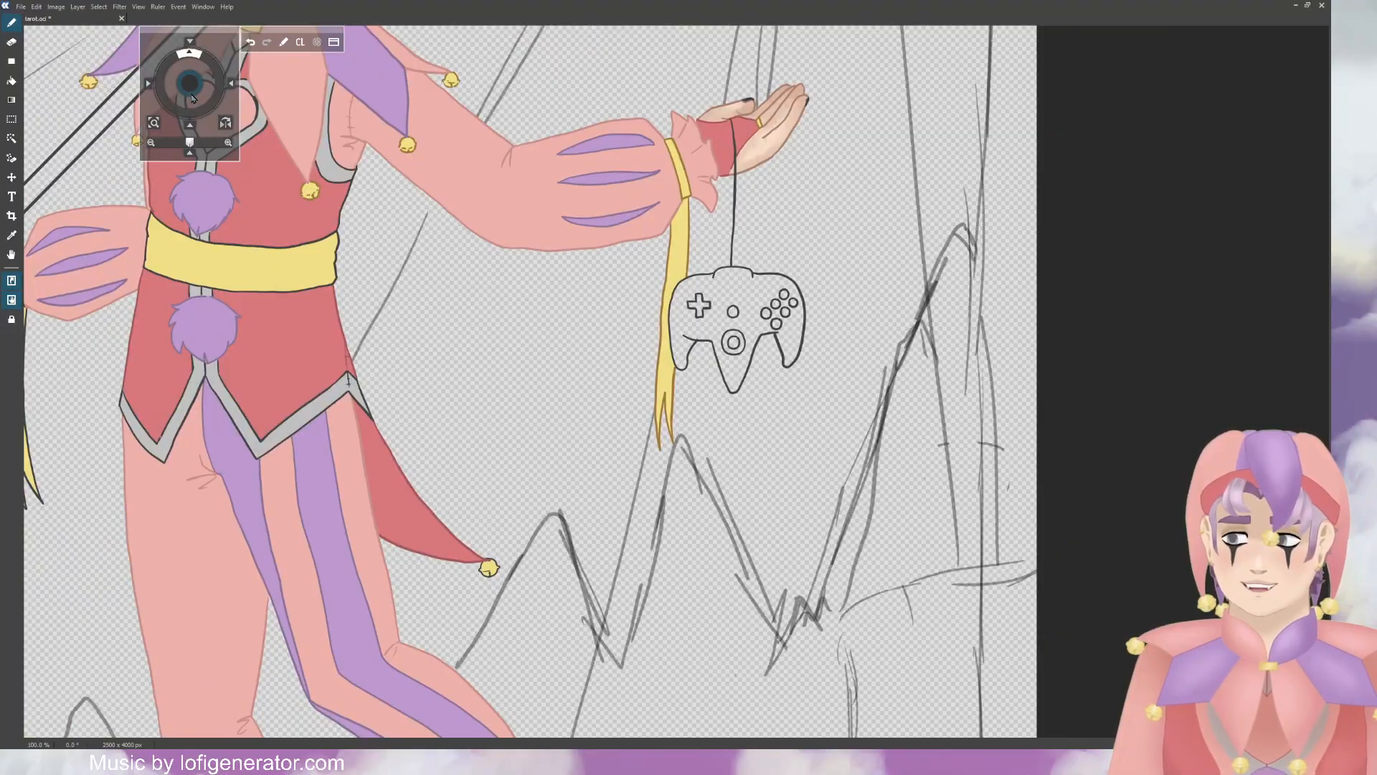
{"action": "left_click_drag", "start_coordinate": [192, 98], "coordinate": [275, 101]}
{"action": "scroll", "coordinate": [471, 321], "scroll_direction": "up", "scroll_amount": 1}
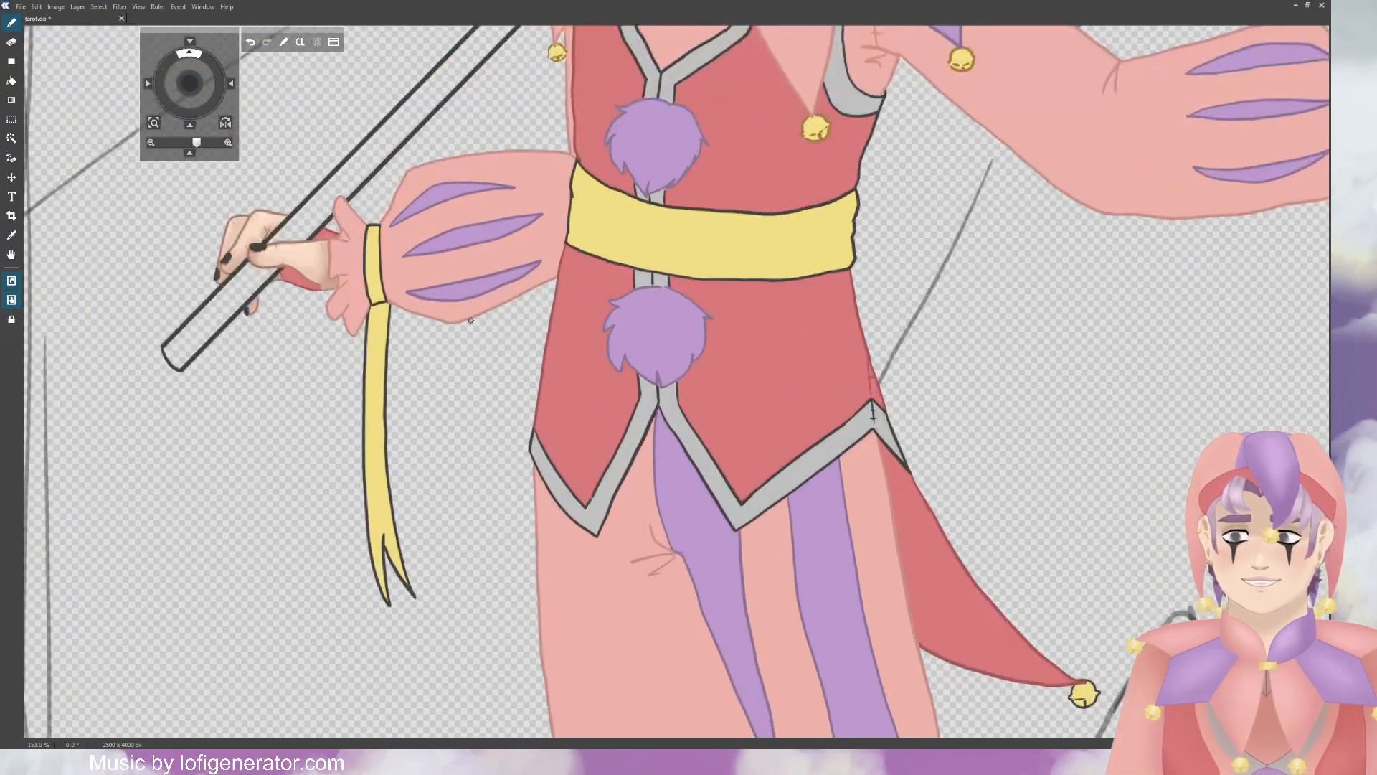
{"action": "scroll", "coordinate": [470, 321], "scroll_direction": "up", "scroll_amount": 2}
{"action": "left_click_drag", "start_coordinate": [190, 85], "coordinate": [273, 114]}
{"action": "scroll", "coordinate": [484, 189], "scroll_direction": "up", "scroll_amount": 5}
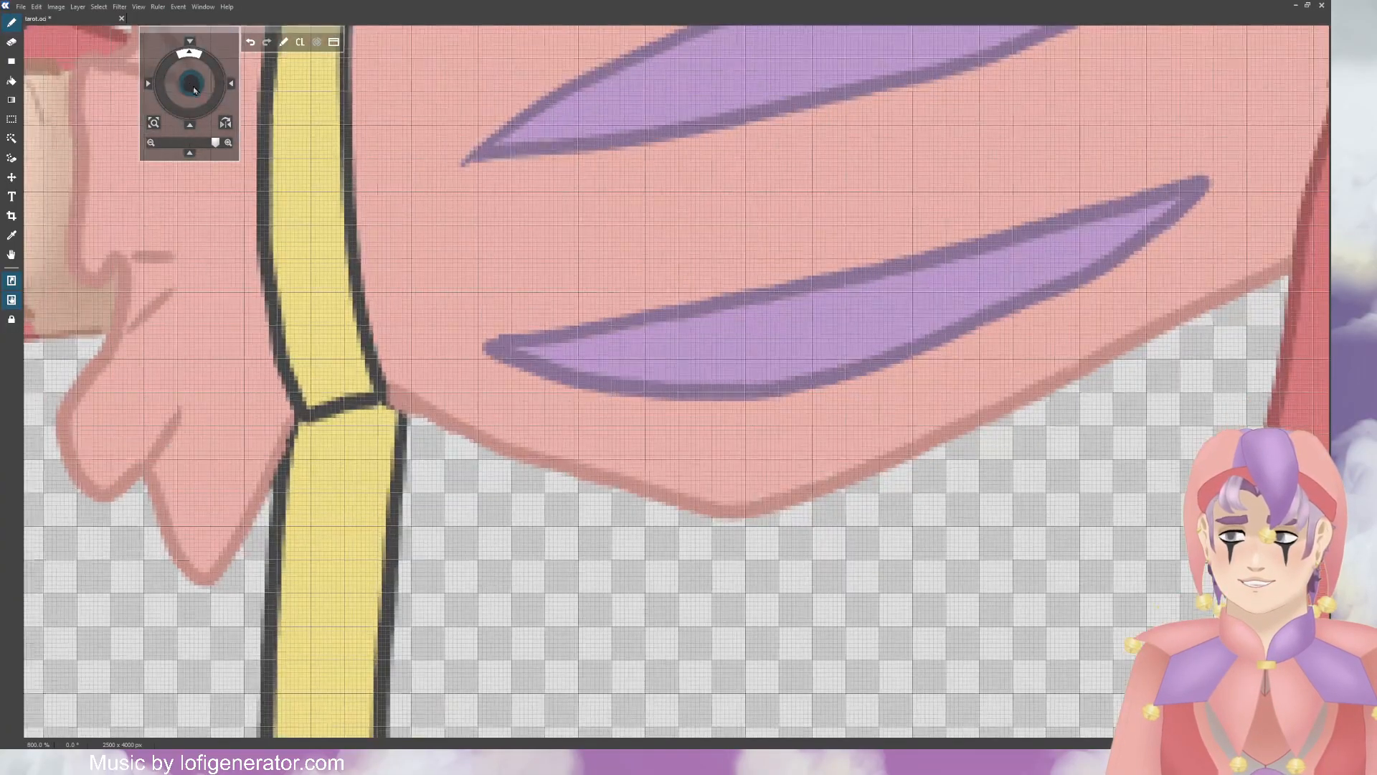
{"action": "left_click_drag", "start_coordinate": [194, 89], "coordinate": [195, 89]}
{"action": "left_click_drag", "start_coordinate": [415, 104], "coordinate": [402, 234]}
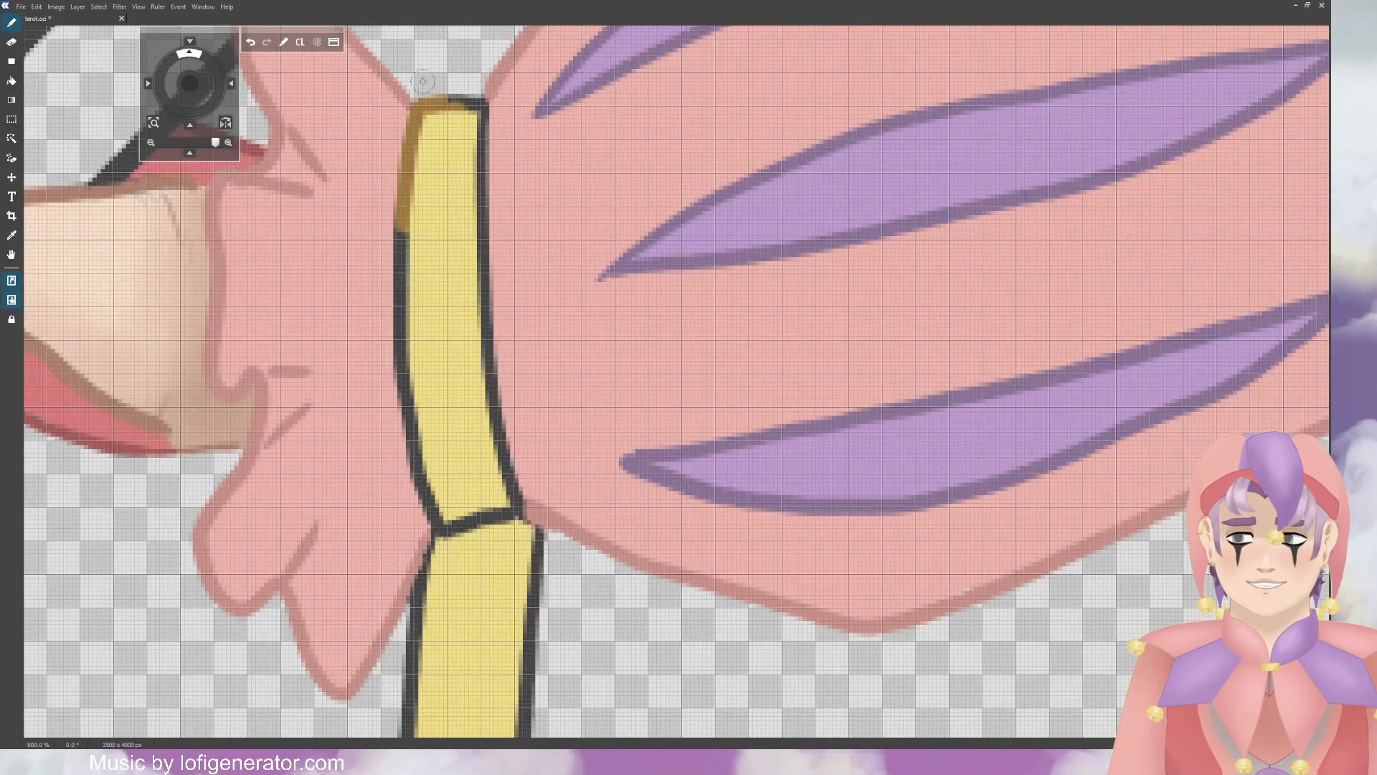
{"action": "mouse_move", "coordinate": [480, 104]}
{"action": "left_mouse_down"}
{"action": "mouse_move", "coordinate": [489, 312]}
{"action": "mouse_move", "coordinate": [523, 528]}
{"action": "left_mouse_up"}
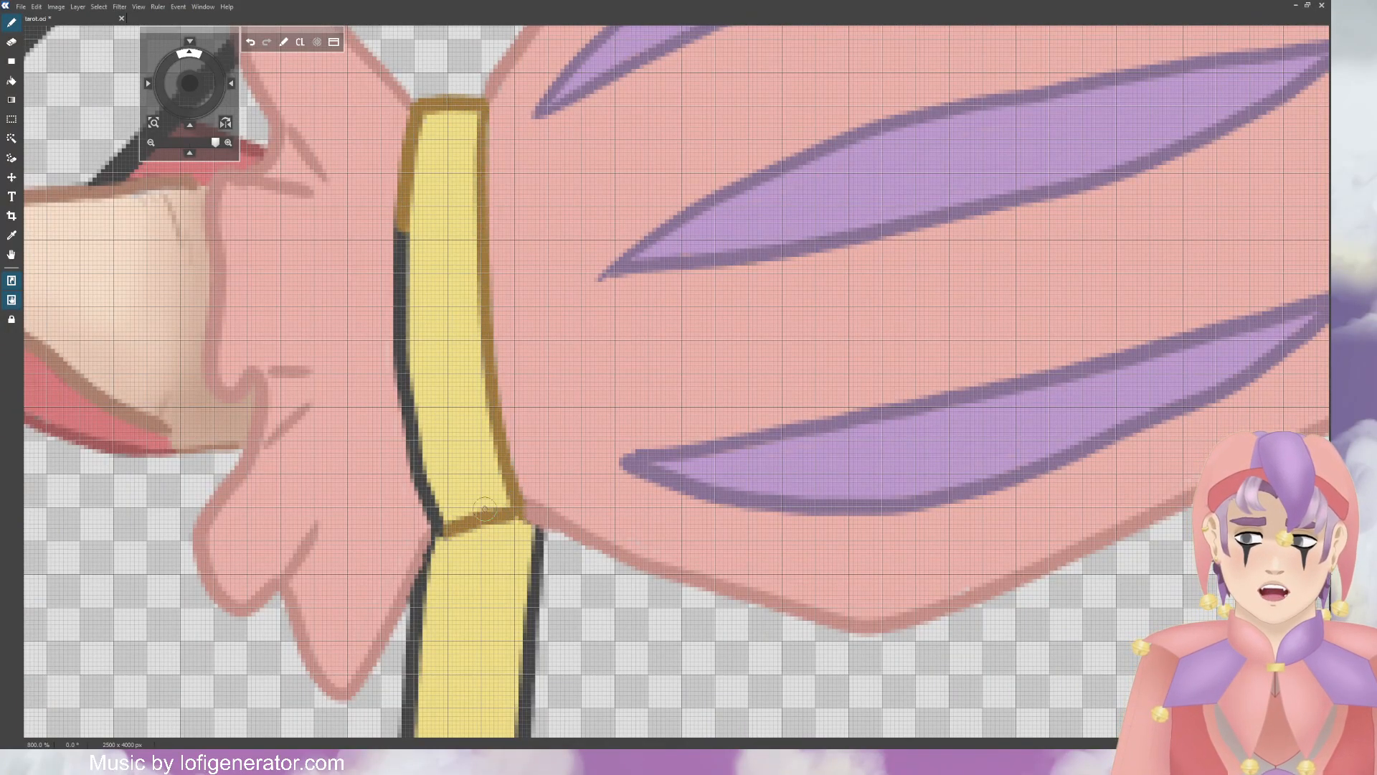
{"action": "mouse_move", "coordinate": [439, 530]}
{"action": "left_mouse_down"}
{"action": "mouse_move", "coordinate": [401, 387]}
{"action": "mouse_move", "coordinate": [397, 240]}
{"action": "left_mouse_up"}
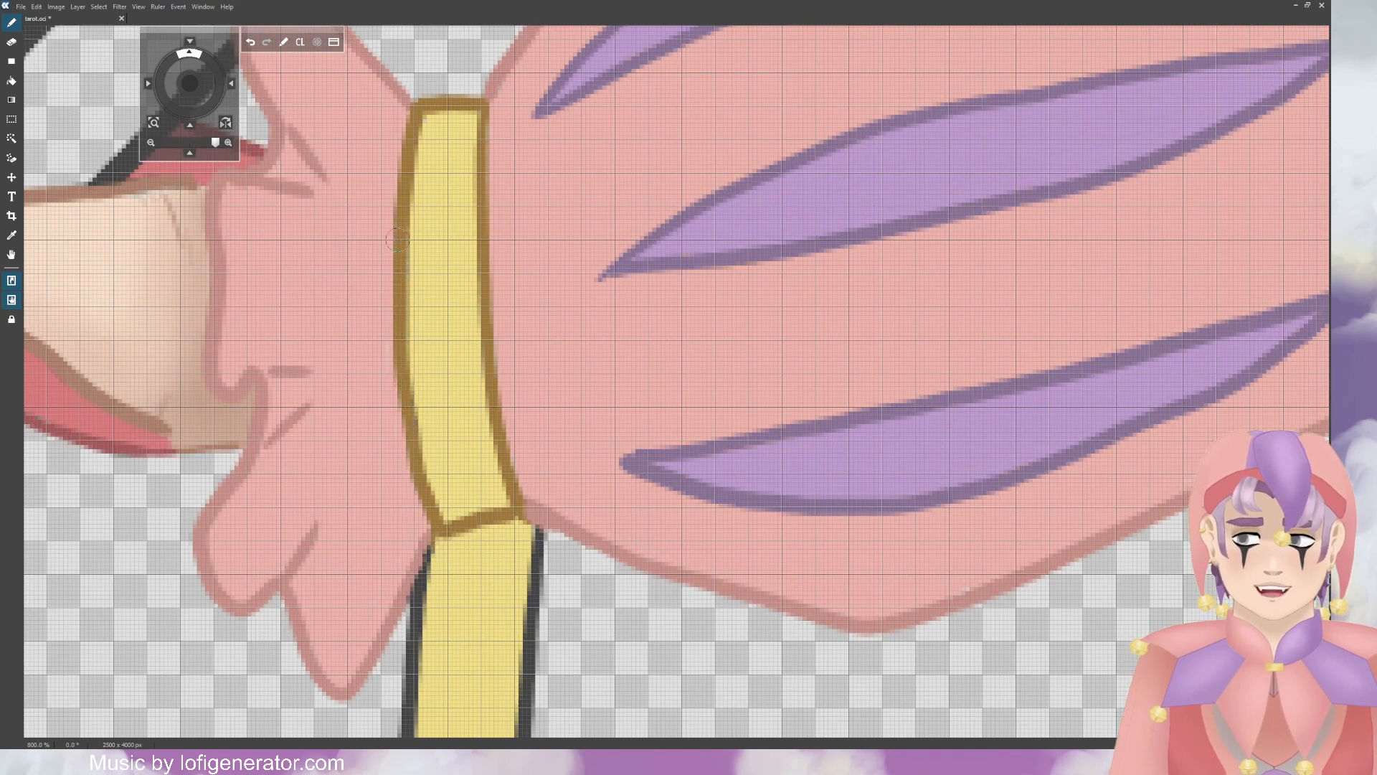
Step: Recolor both edges of the upper half of the ribbon hanging below the staff-holding arm's cuff golden brown
{"action": "left_click_drag", "start_coordinate": [199, 87], "coordinate": [195, 96]}
{"action": "left_click_drag", "start_coordinate": [518, 150], "coordinate": [495, 262]}
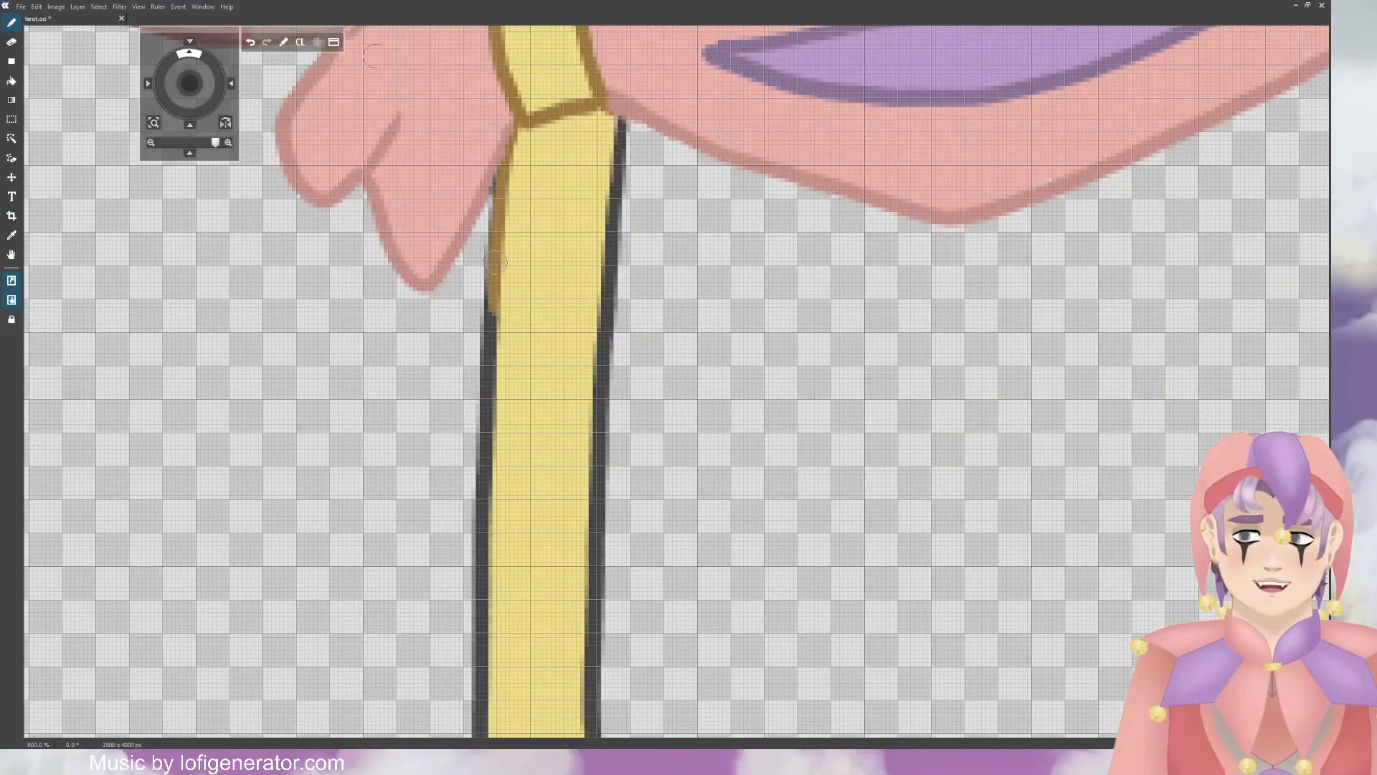
{"action": "left_click_drag", "start_coordinate": [617, 118], "coordinate": [584, 605]}
{"action": "left_click_drag", "start_coordinate": [192, 84], "coordinate": [190, 125]}
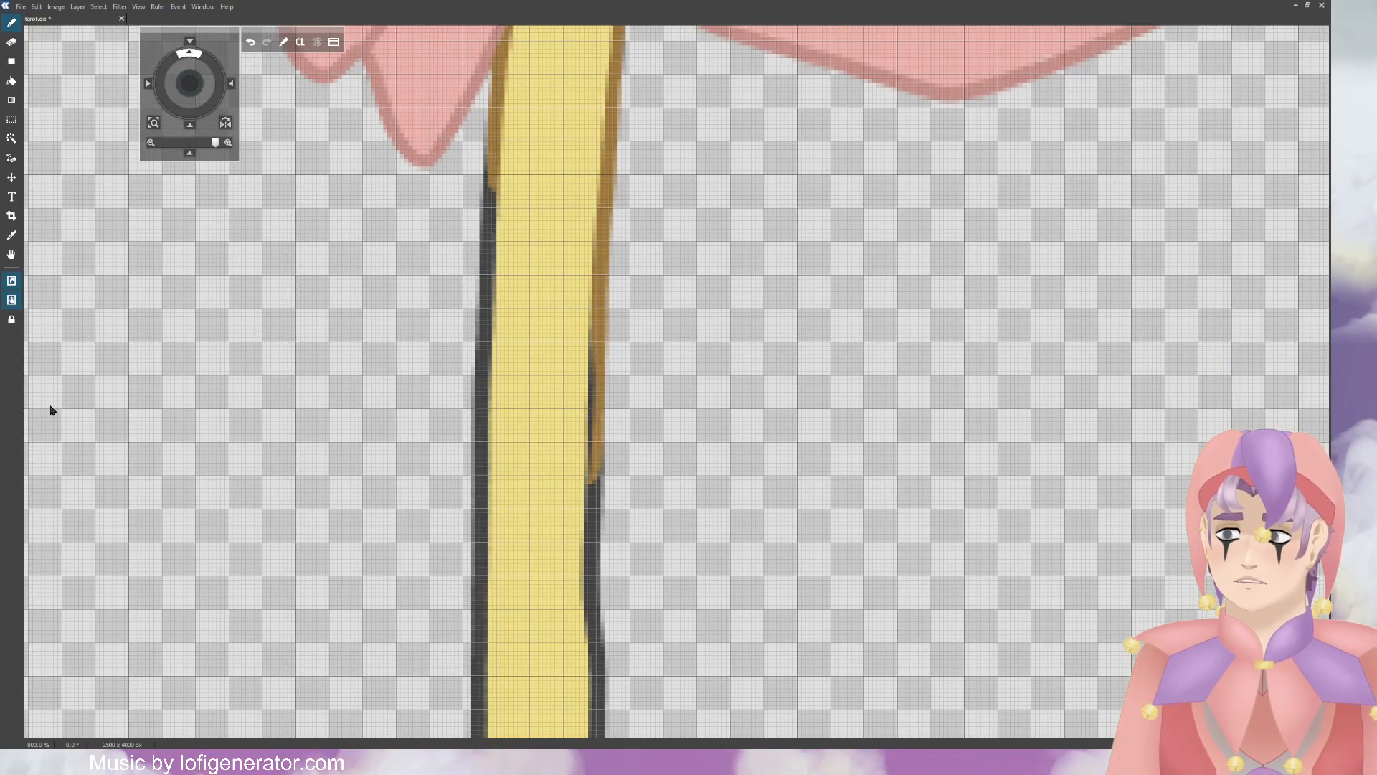
{"action": "left_click_drag", "start_coordinate": [489, 174], "coordinate": [473, 635]}
{"action": "left_click_drag", "start_coordinate": [597, 416], "coordinate": [587, 555]}
{"action": "left_click_drag", "start_coordinate": [590, 296], "coordinate": [585, 710]}
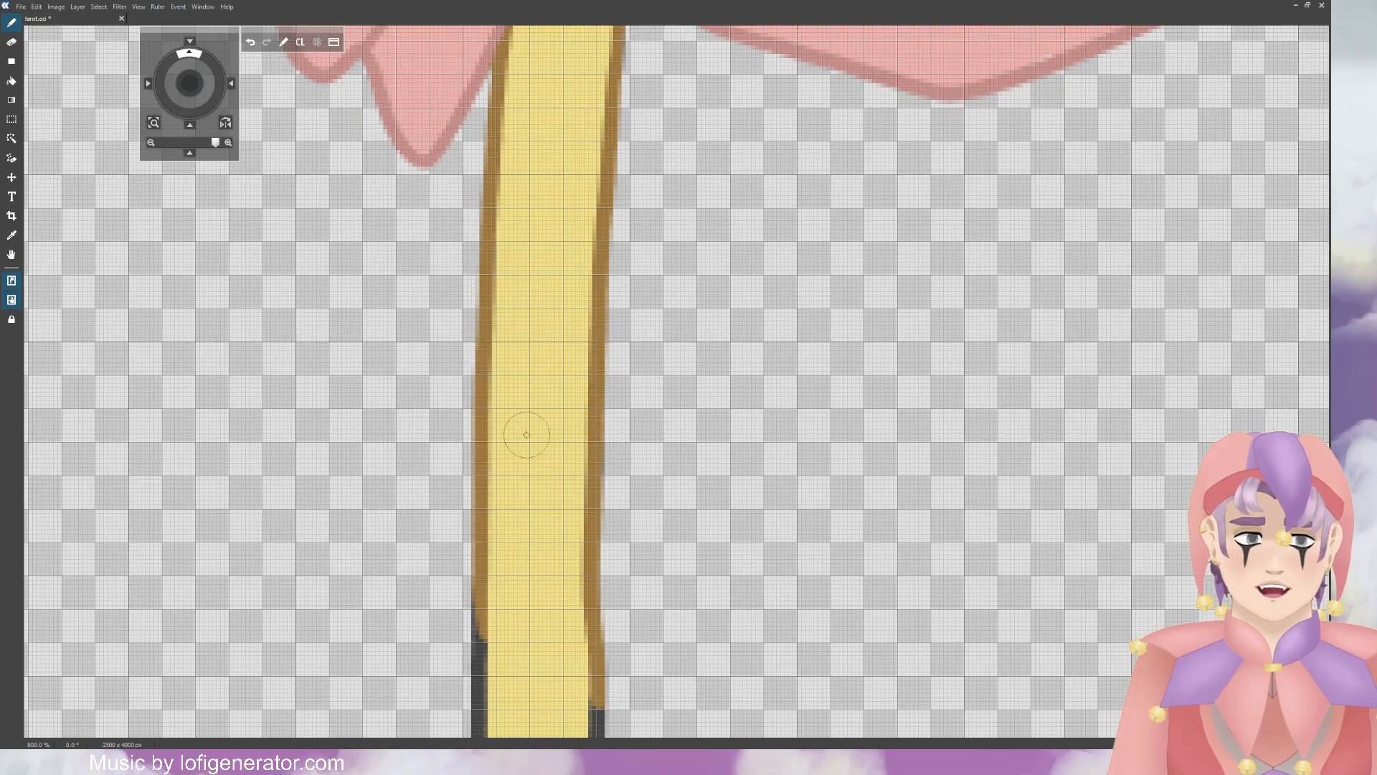
Step: Recolor the lower edges and forked end of the staff-side ribbon golden brown, including the notch between its tips
{"action": "left_click_drag", "start_coordinate": [189, 87], "coordinate": [189, 91]}
{"action": "left_click_drag", "start_coordinate": [487, 334], "coordinate": [498, 728]}
{"action": "left_click_drag", "start_coordinate": [604, 405], "coordinate": [626, 667]}
{"action": "left_click_drag", "start_coordinate": [193, 91], "coordinate": [192, 91]}
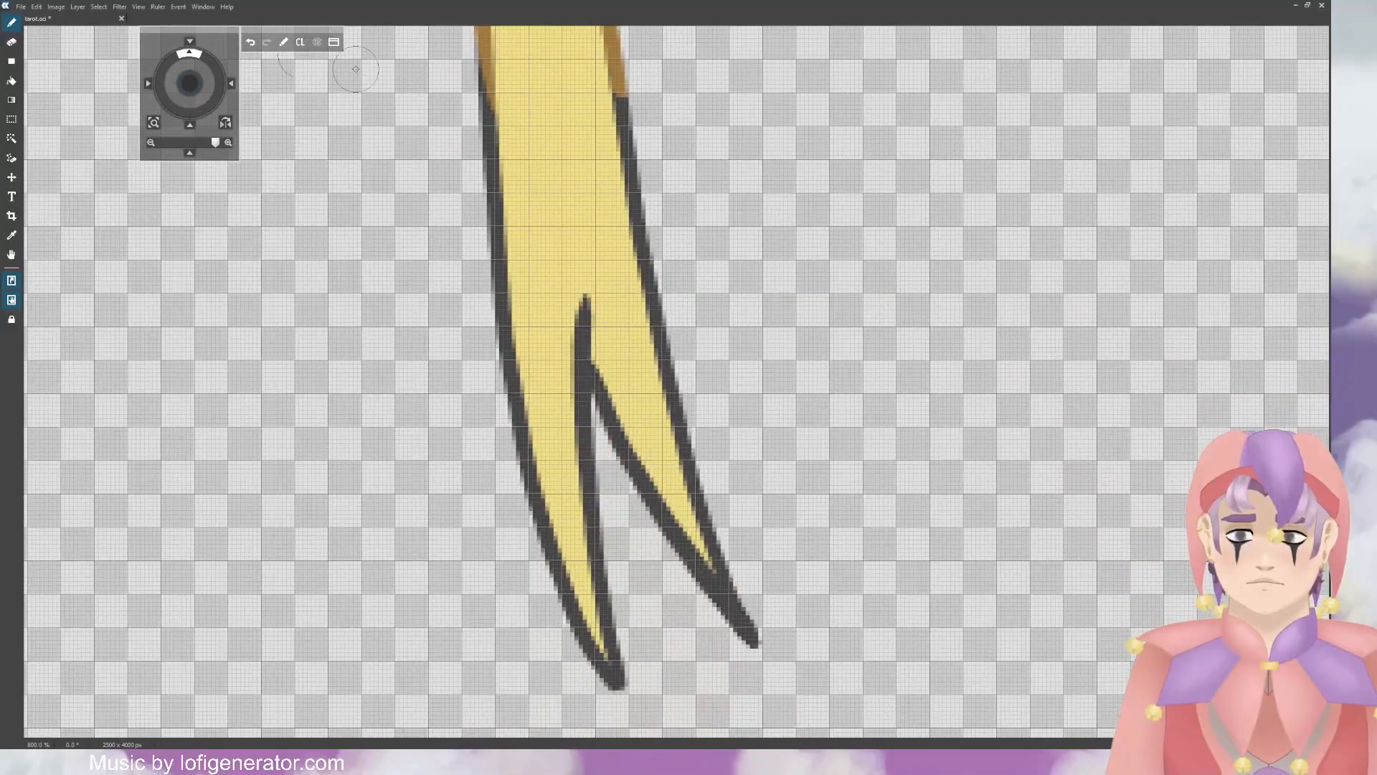
{"action": "mouse_move", "coordinate": [484, 72]}
{"action": "left_mouse_down"}
{"action": "mouse_move", "coordinate": [503, 316]}
{"action": "mouse_move", "coordinate": [538, 482]}
{"action": "mouse_move", "coordinate": [613, 685]}
{"action": "mouse_move", "coordinate": [584, 301]}
{"action": "mouse_move", "coordinate": [678, 545]}
{"action": "mouse_move", "coordinate": [626, 439]}
{"action": "mouse_move", "coordinate": [753, 642]}
{"action": "mouse_move", "coordinate": [680, 425]}
{"action": "mouse_move", "coordinate": [617, 100]}
{"action": "mouse_move", "coordinate": [662, 367]}
{"action": "left_mouse_up"}
{"action": "scroll", "coordinate": [665, 256], "scroll_direction": "up", "scroll_amount": 2}
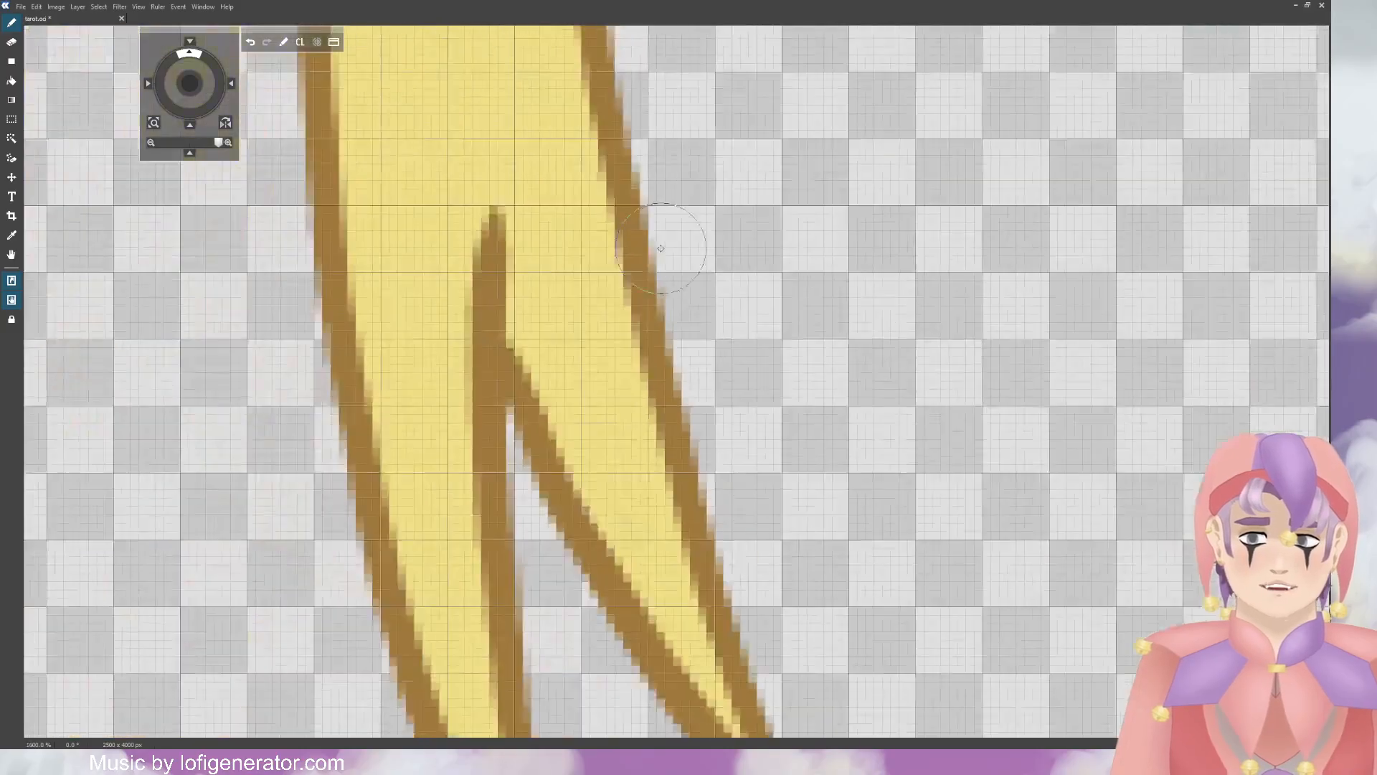
Step: Recolor the waist sash's outline beside the staff-holding arm golden brown and erase the brown spill from the grey trim's center line
{"action": "scroll", "coordinate": [658, 272], "scroll_direction": "down", "scroll_amount": 9}
{"action": "left_click_drag", "start_coordinate": [191, 98], "coordinate": [211, 64]}
{"action": "scroll", "coordinate": [657, 306], "scroll_direction": "up", "scroll_amount": 1}
{"action": "scroll", "coordinate": [657, 306], "scroll_direction": "up", "scroll_amount": 6}
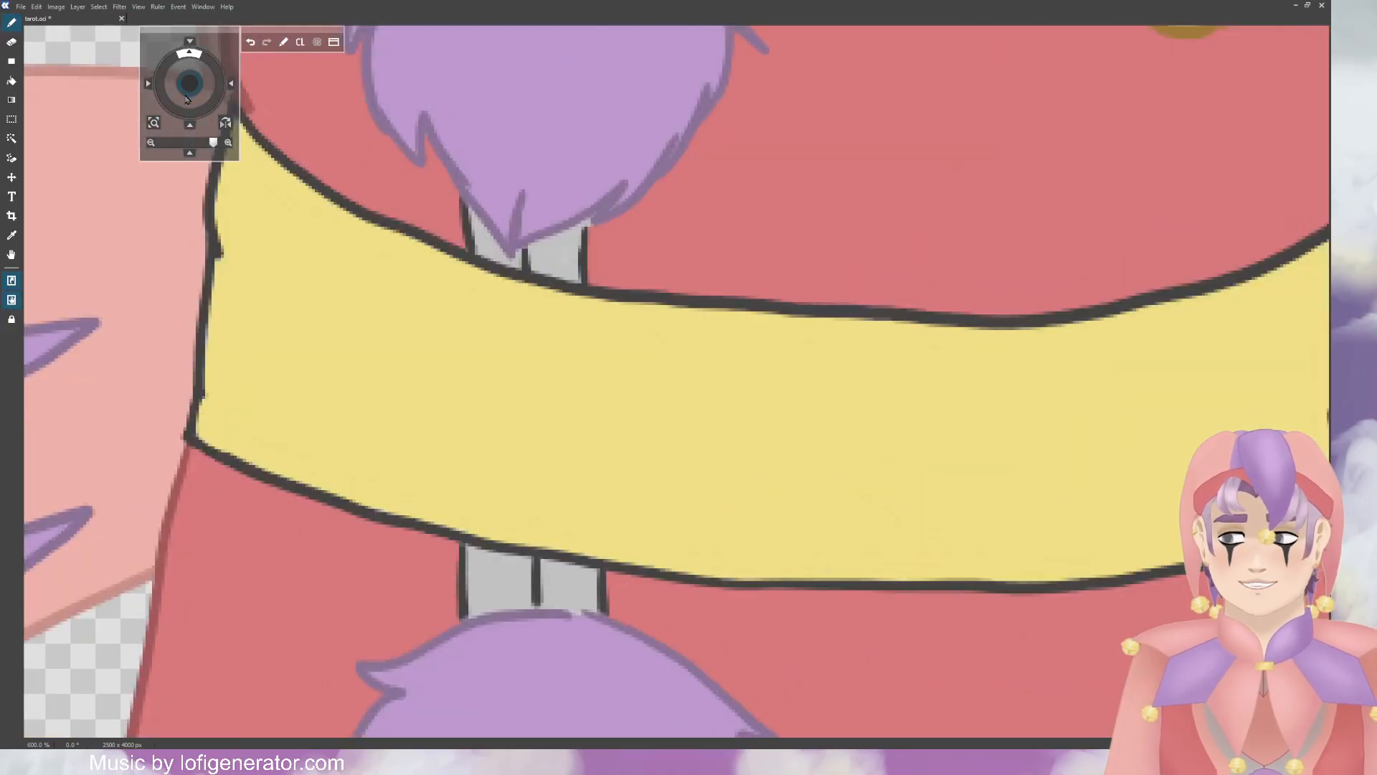
{"action": "left_click_drag", "start_coordinate": [187, 99], "coordinate": [235, 104]}
{"action": "mouse_move", "coordinate": [400, 251]}
{"action": "left_mouse_down"}
{"action": "mouse_move", "coordinate": [401, 410]}
{"action": "mouse_move", "coordinate": [379, 468]}
{"action": "mouse_move", "coordinate": [437, 510]}
{"action": "mouse_move", "coordinate": [467, 511]}
{"action": "left_mouse_up"}
{"action": "mouse_move", "coordinate": [413, 247]}
{"action": "left_mouse_down"}
{"action": "mouse_move", "coordinate": [418, 128]}
{"action": "mouse_move", "coordinate": [438, 172]}
{"action": "mouse_move", "coordinate": [438, 141]}
{"action": "mouse_move", "coordinate": [572, 269]}
{"action": "mouse_move", "coordinate": [544, 215]}
{"action": "mouse_move", "coordinate": [635, 286]}
{"action": "mouse_move", "coordinate": [627, 269]}
{"action": "mouse_move", "coordinate": [683, 302]}
{"action": "mouse_move", "coordinate": [655, 288]}
{"action": "mouse_move", "coordinate": [825, 327]}
{"action": "left_mouse_up"}
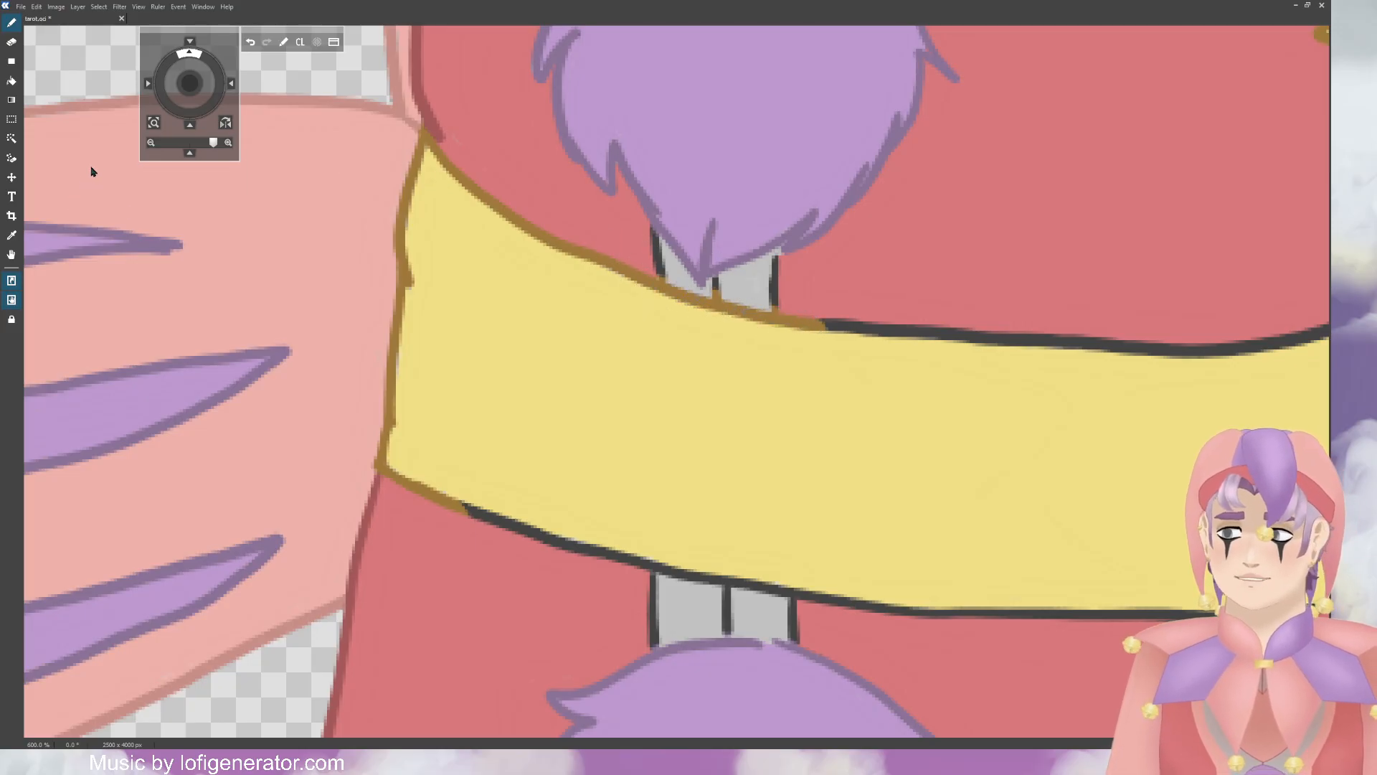
{"action": "key", "text": "e"}
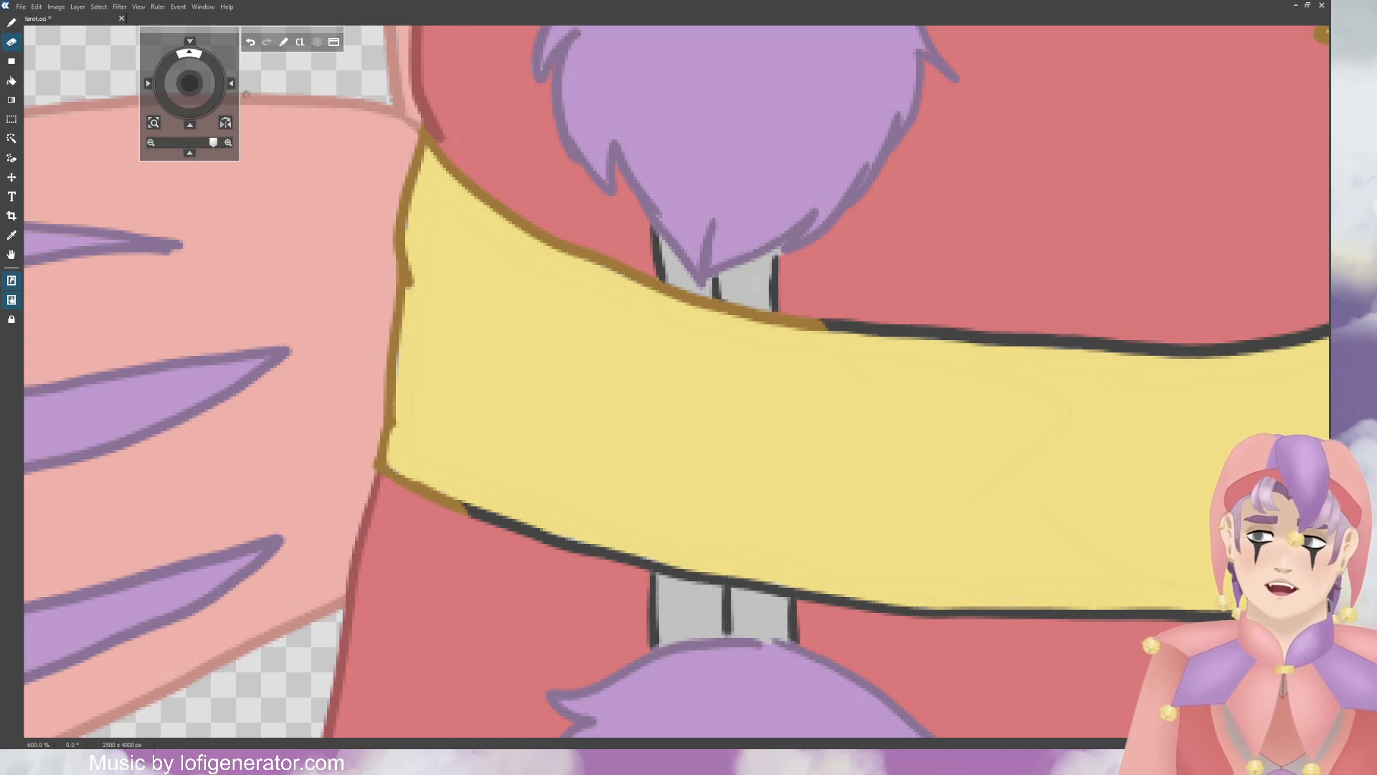
{"action": "left_click_drag", "start_coordinate": [190, 84], "coordinate": [185, 76]}
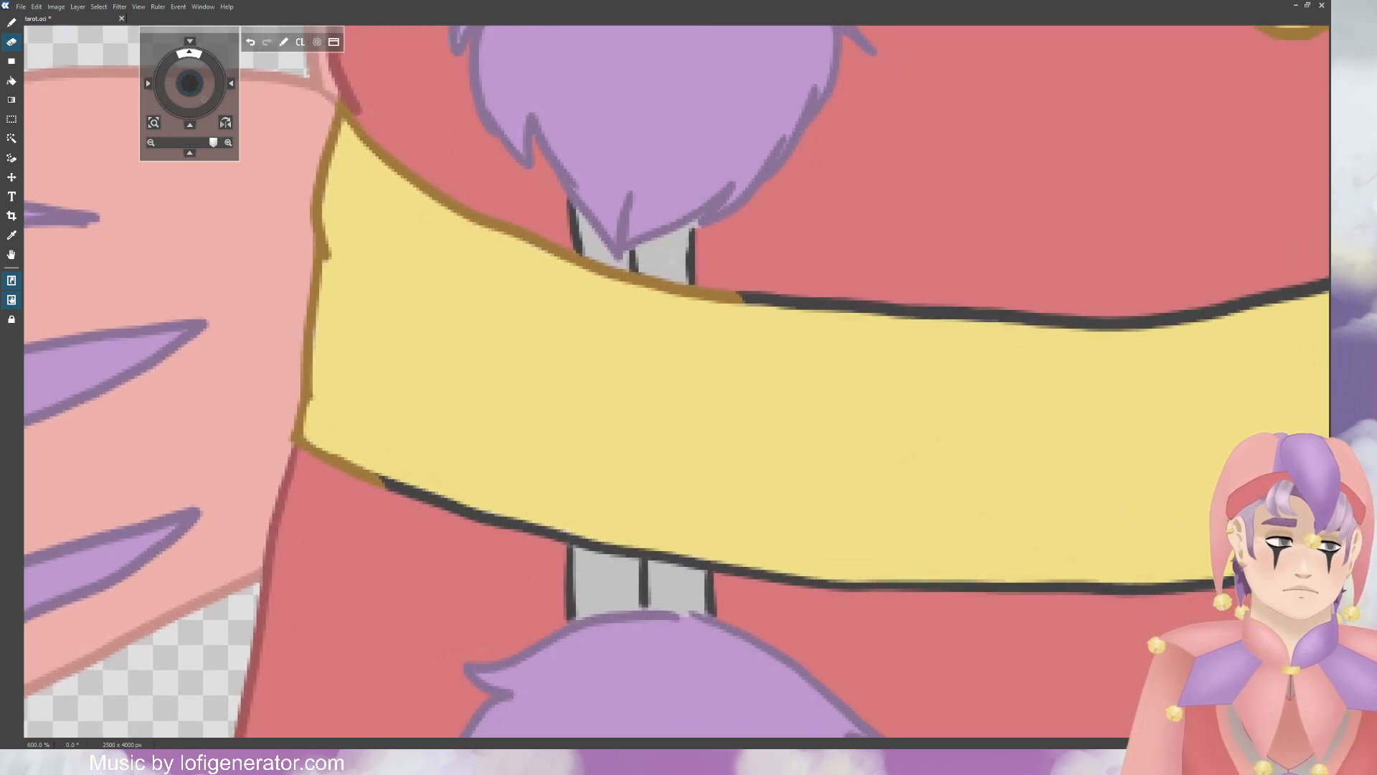
Step: Recolor the sash's lower edge past the grey trim golden brown and extend the brown along its upper edge
{"action": "key", "text": "b"}
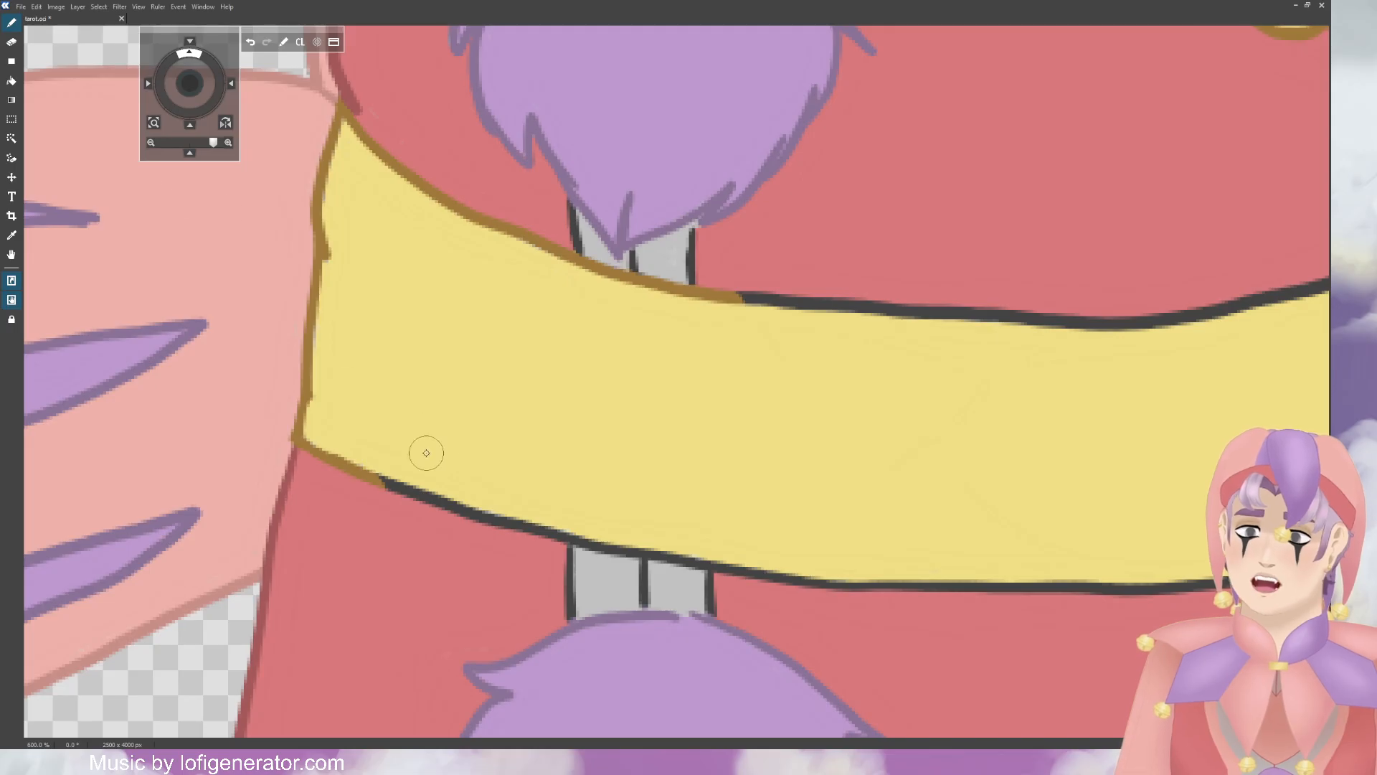
{"action": "mouse_move", "coordinate": [369, 466]}
{"action": "left_mouse_down"}
{"action": "mouse_move", "coordinate": [476, 514]}
{"action": "mouse_move", "coordinate": [558, 520]}
{"action": "mouse_move", "coordinate": [570, 530]}
{"action": "mouse_move", "coordinate": [552, 531]}
{"action": "mouse_move", "coordinate": [626, 548]}
{"action": "mouse_move", "coordinate": [881, 586]}
{"action": "left_mouse_up"}
{"action": "left_click", "coordinate": [770, 289]}
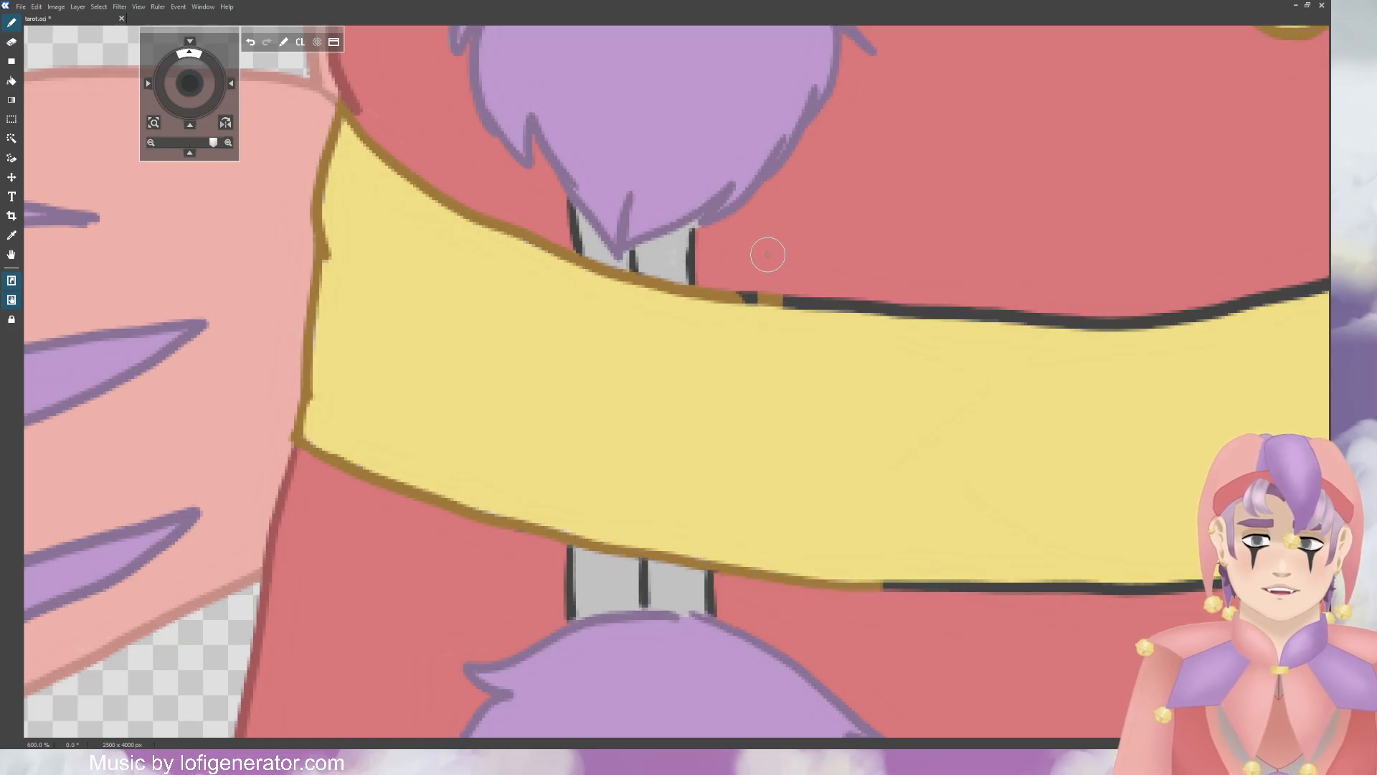
{"action": "left_click_drag", "start_coordinate": [741, 280], "coordinate": [774, 287]}
{"action": "key", "text": "ctrl+plus"}
{"action": "left_click_drag", "start_coordinate": [187, 71], "coordinate": [107, 80]}
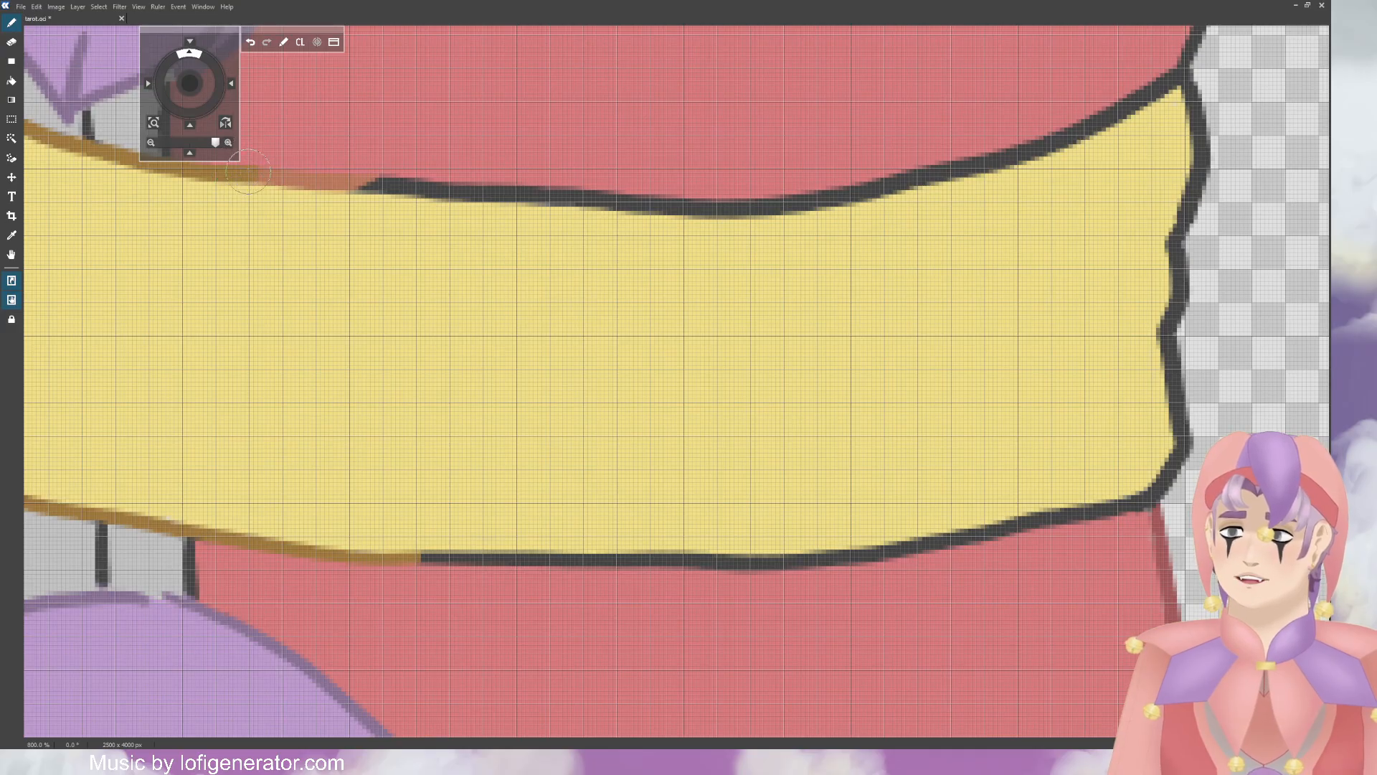
Step: Recolor the rest of the sash's upper and lower edges and its wavy end on the outstretched arm's side golden brown
{"action": "left_click_drag", "start_coordinate": [248, 172], "coordinate": [260, 188]}
{"action": "mouse_move", "coordinate": [373, 202]}
{"action": "left_mouse_down"}
{"action": "mouse_move", "coordinate": [677, 211]}
{"action": "mouse_move", "coordinate": [961, 169]}
{"action": "left_mouse_up"}
{"action": "left_click_drag", "start_coordinate": [470, 558], "coordinate": [418, 555]}
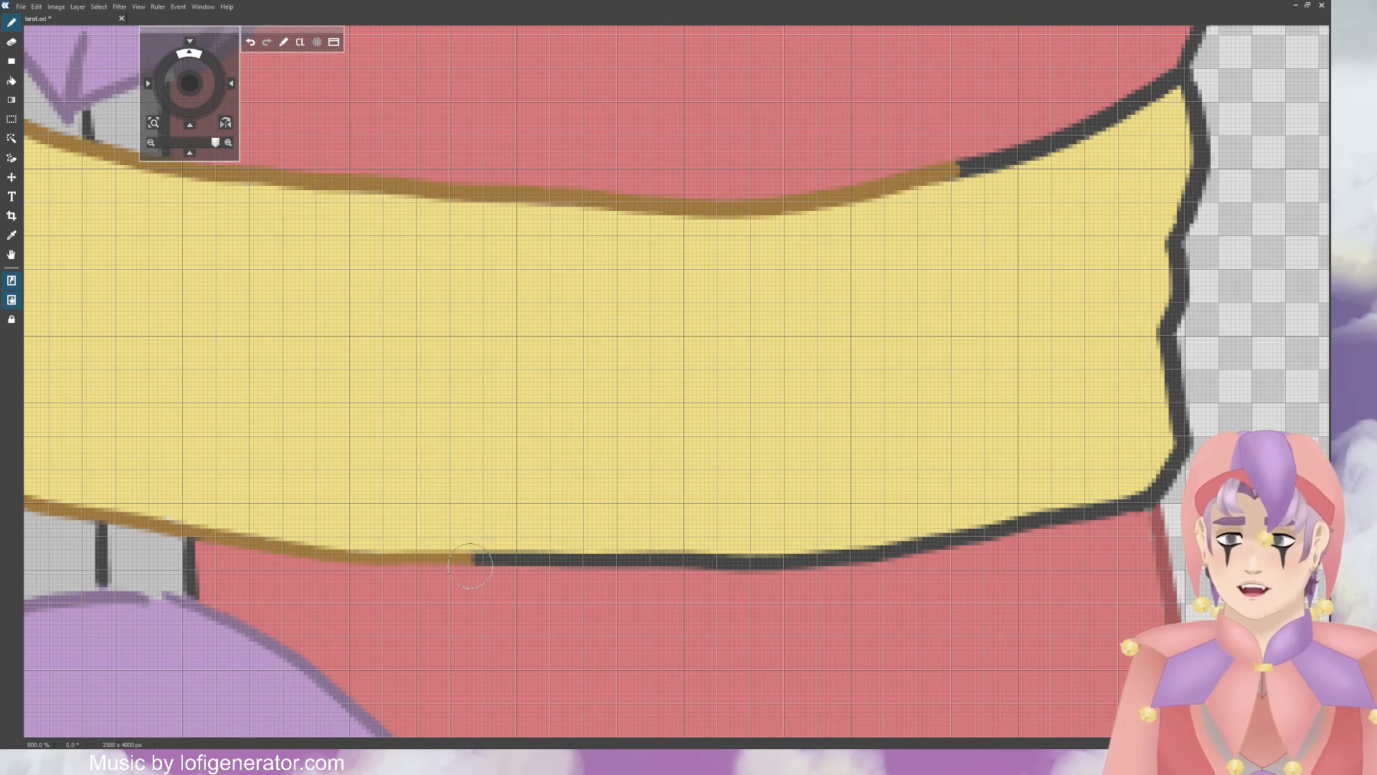
{"action": "mouse_move", "coordinate": [470, 566]}
{"action": "left_mouse_down"}
{"action": "mouse_move", "coordinate": [839, 553]}
{"action": "mouse_move", "coordinate": [797, 560]}
{"action": "mouse_move", "coordinate": [935, 528]}
{"action": "mouse_move", "coordinate": [875, 542]}
{"action": "mouse_move", "coordinate": [1040, 530]}
{"action": "mouse_move", "coordinate": [981, 530]}
{"action": "mouse_move", "coordinate": [1018, 527]}
{"action": "left_mouse_up"}
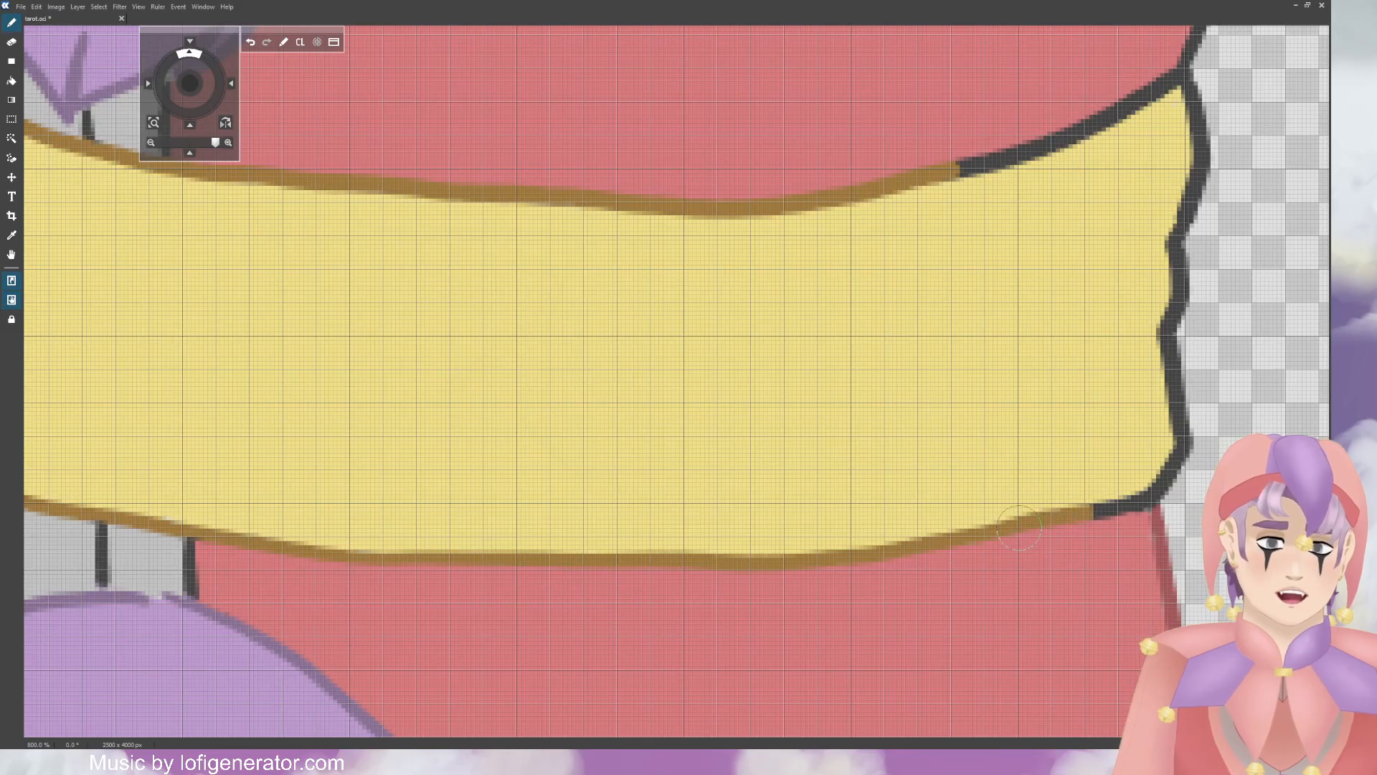
{"action": "left_click_drag", "start_coordinate": [197, 91], "coordinate": [108, 129]}
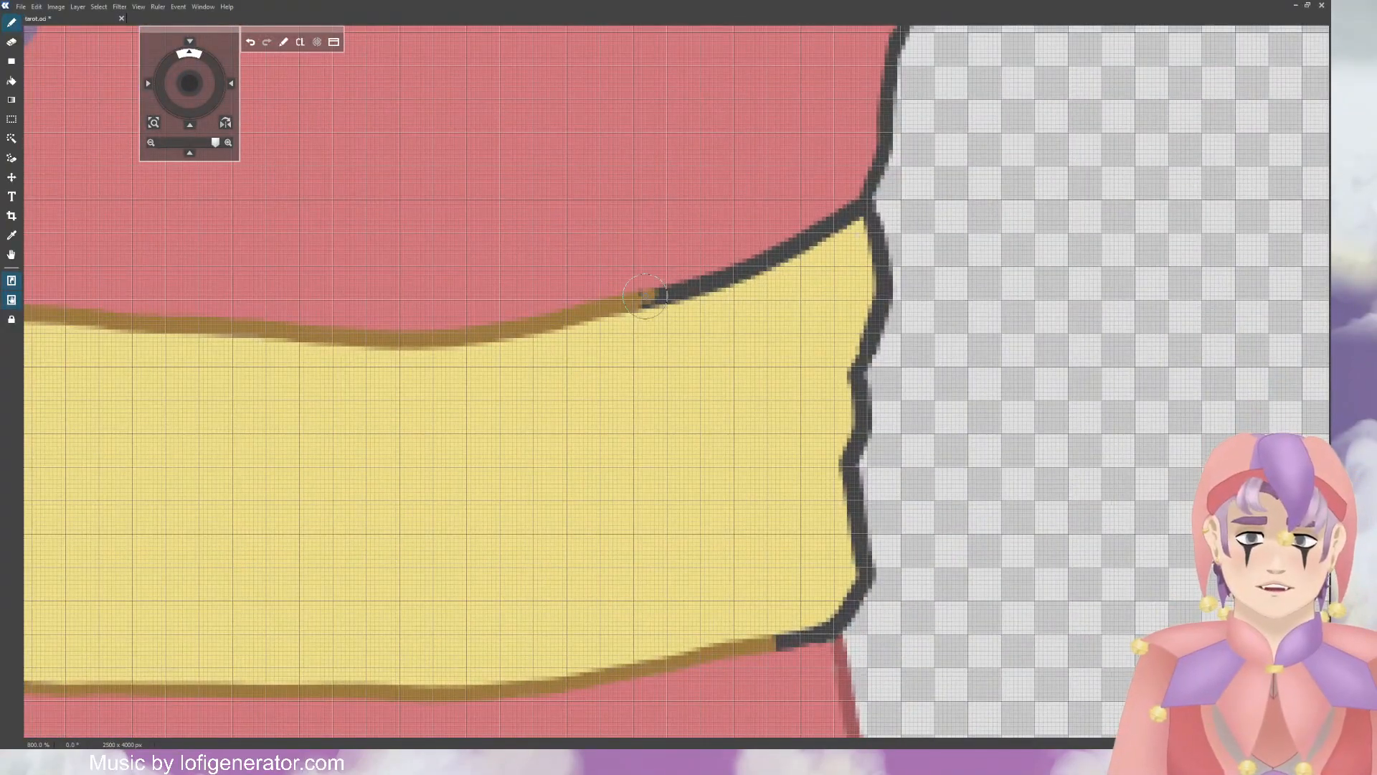
{"action": "mouse_move", "coordinate": [644, 295]}
{"action": "left_mouse_down"}
{"action": "mouse_move", "coordinate": [722, 288]}
{"action": "mouse_move", "coordinate": [763, 231]}
{"action": "mouse_move", "coordinate": [761, 259]}
{"action": "mouse_move", "coordinate": [702, 298]}
{"action": "mouse_move", "coordinate": [721, 263]}
{"action": "mouse_move", "coordinate": [835, 236]}
{"action": "mouse_move", "coordinate": [846, 212]}
{"action": "mouse_move", "coordinate": [821, 219]}
{"action": "mouse_move", "coordinate": [861, 207]}
{"action": "mouse_move", "coordinate": [898, 263]}
{"action": "mouse_move", "coordinate": [896, 234]}
{"action": "mouse_move", "coordinate": [847, 379]}
{"action": "mouse_move", "coordinate": [862, 604]}
{"action": "mouse_move", "coordinate": [784, 646]}
{"action": "left_mouse_up"}
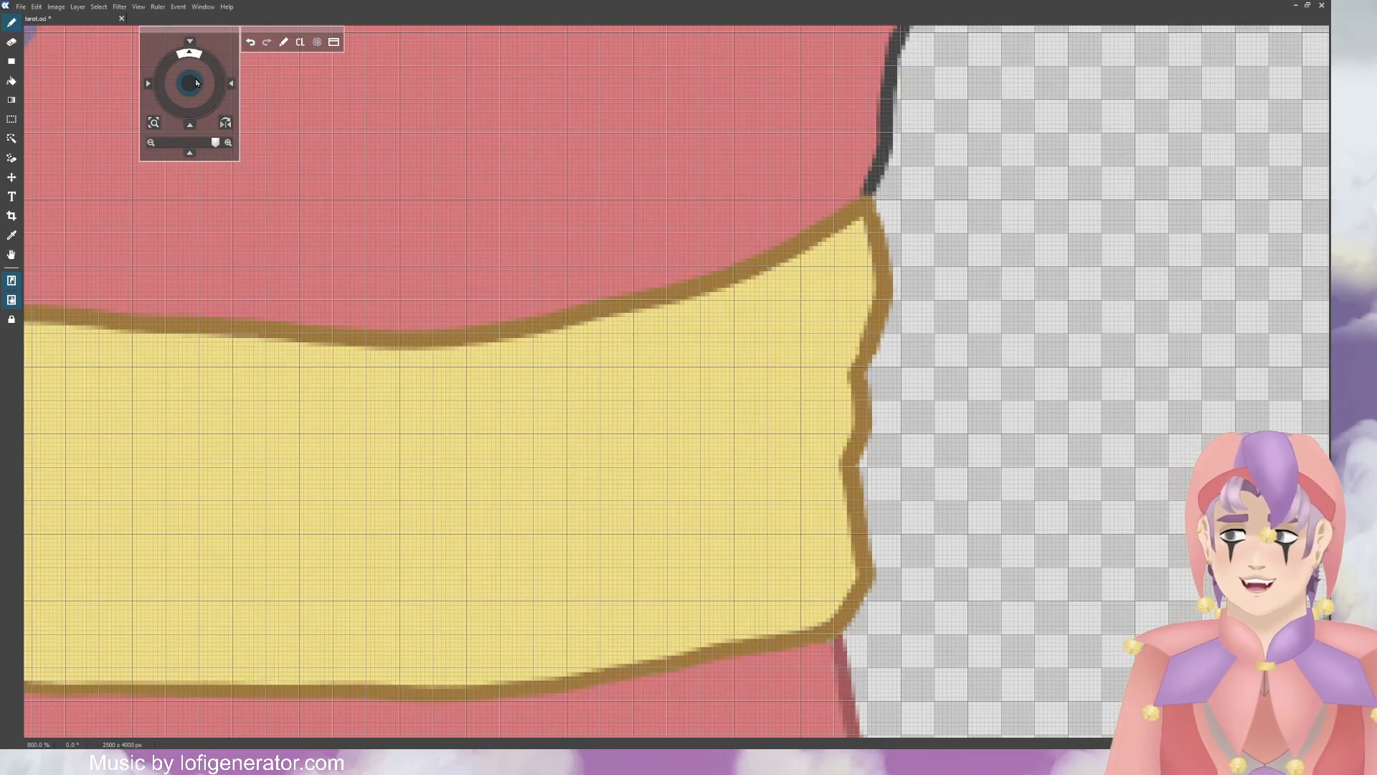
Step: Recolor the black side outline of the red vest dark red, from the sash up to the grey armhole trim
{"action": "left_click_drag", "start_coordinate": [196, 80], "coordinate": [168, 236]}
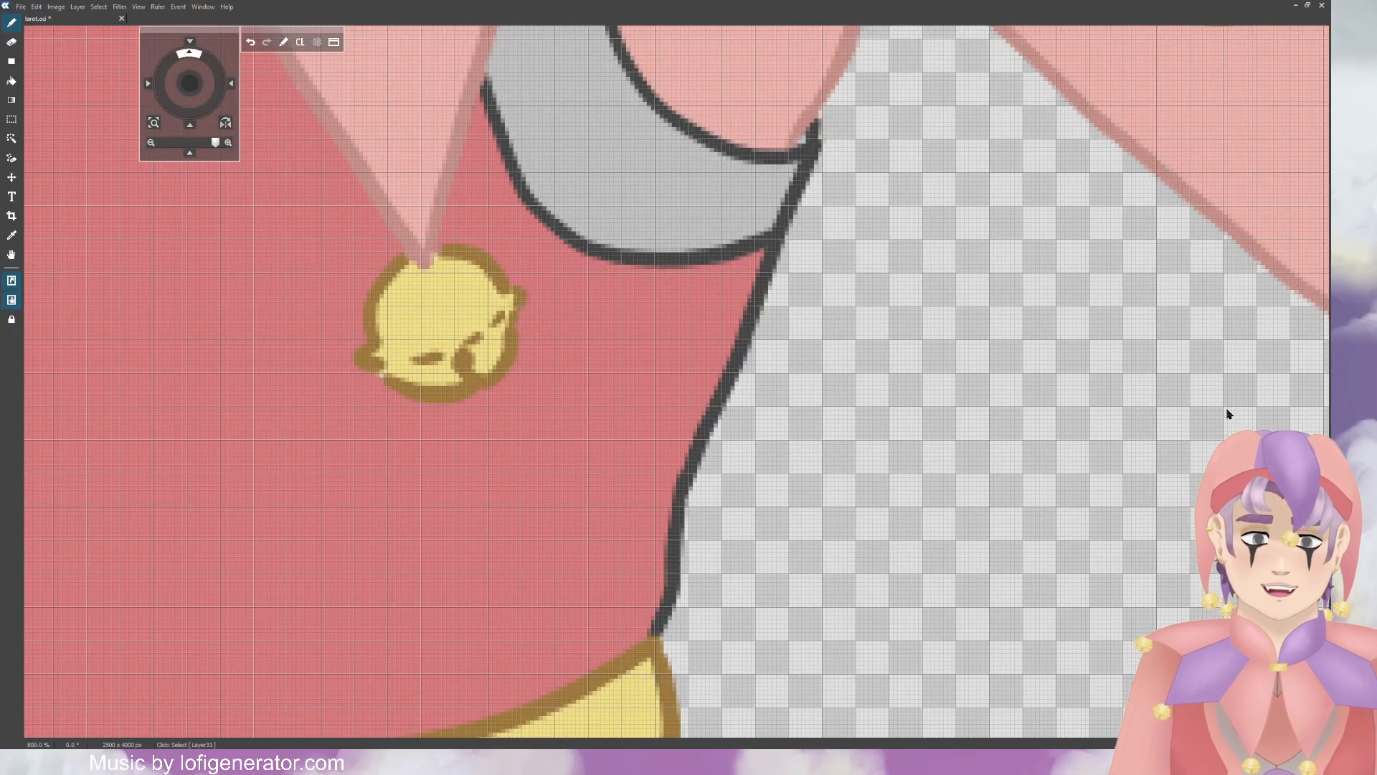
{"action": "scroll", "coordinate": [1101, 442], "scroll_direction": "down", "scroll_amount": 2}
{"action": "scroll", "coordinate": [1101, 441], "scroll_direction": "down", "scroll_amount": 1}
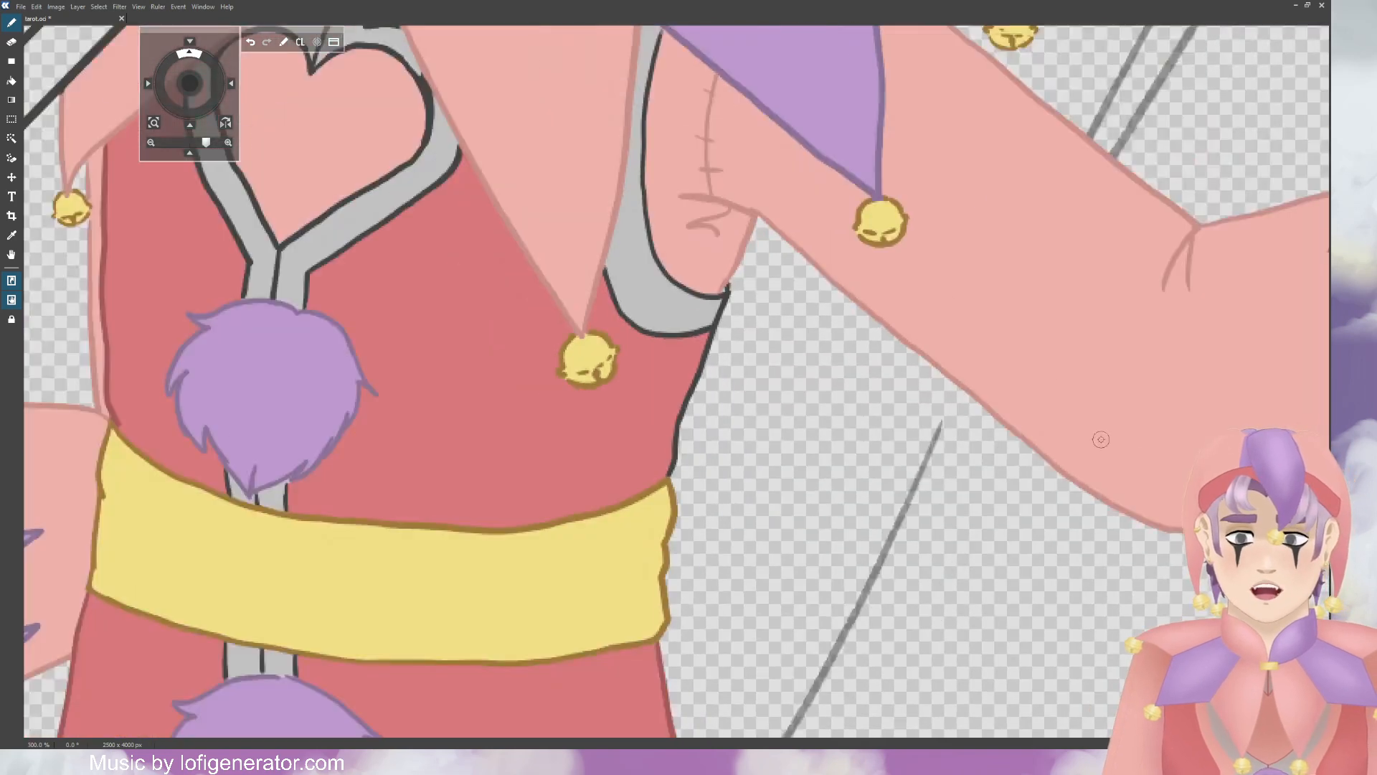
{"action": "left_click", "coordinate": [1226, 394], "text": "ctrl"}
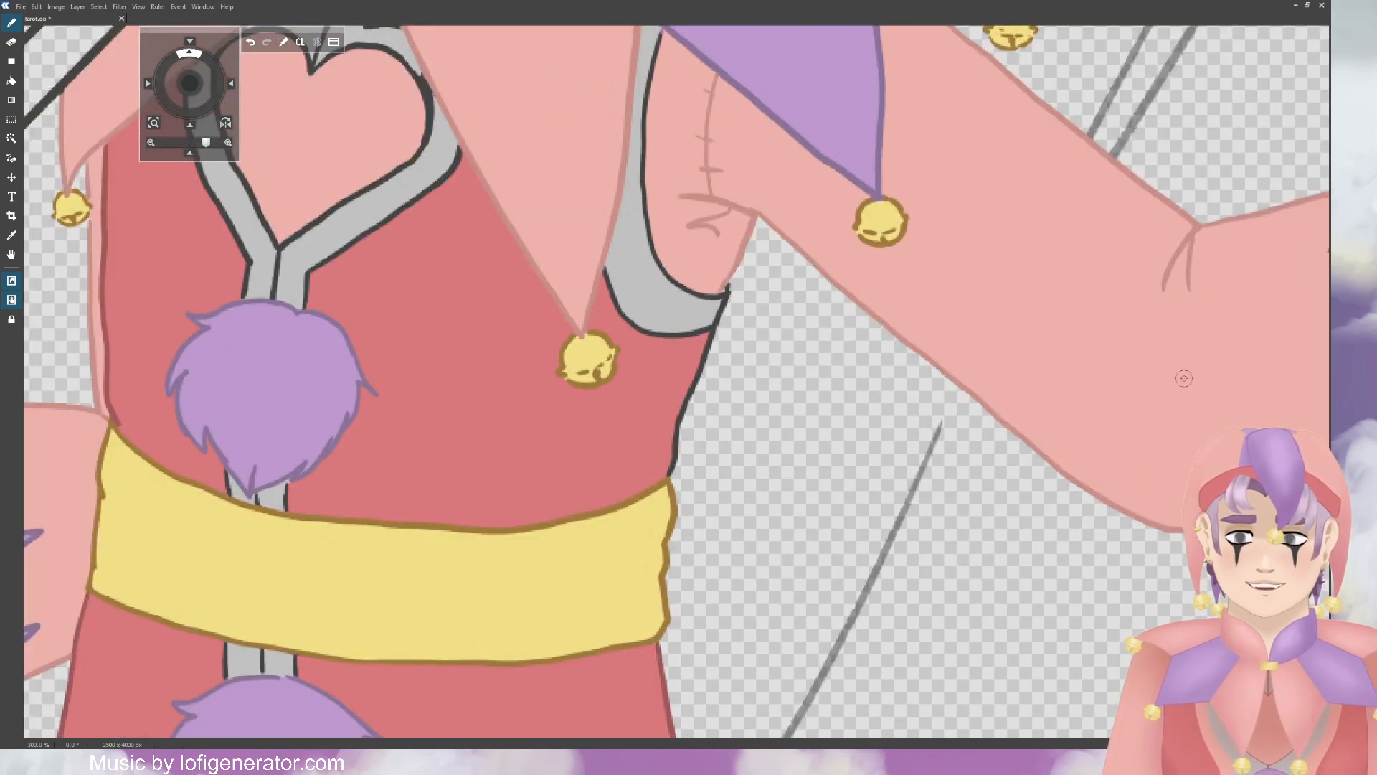
{"action": "scroll", "coordinate": [649, 376], "scroll_direction": "up", "scroll_amount": 3}
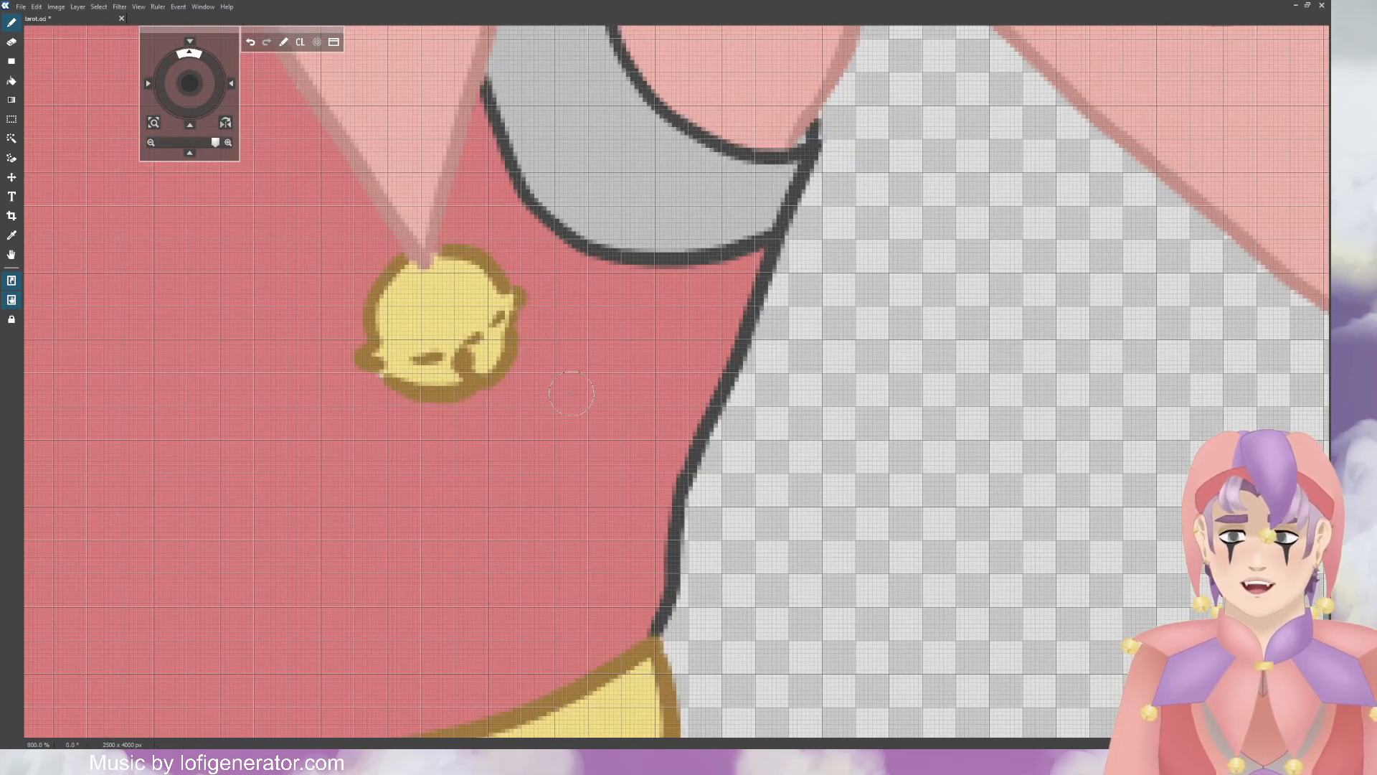
{"action": "mouse_move", "coordinate": [672, 557]}
{"action": "left_mouse_down"}
{"action": "mouse_move", "coordinate": [651, 613]}
{"action": "mouse_move", "coordinate": [678, 481]}
{"action": "mouse_move", "coordinate": [767, 258]}
{"action": "mouse_move", "coordinate": [782, 255]}
{"action": "left_mouse_up"}
Step: Recolor the black outlines of the grey armhole trim medium grey, from the vest's side up to the purple collar point
{"action": "scroll", "coordinate": [730, 340], "scroll_direction": "down", "scroll_amount": 5}
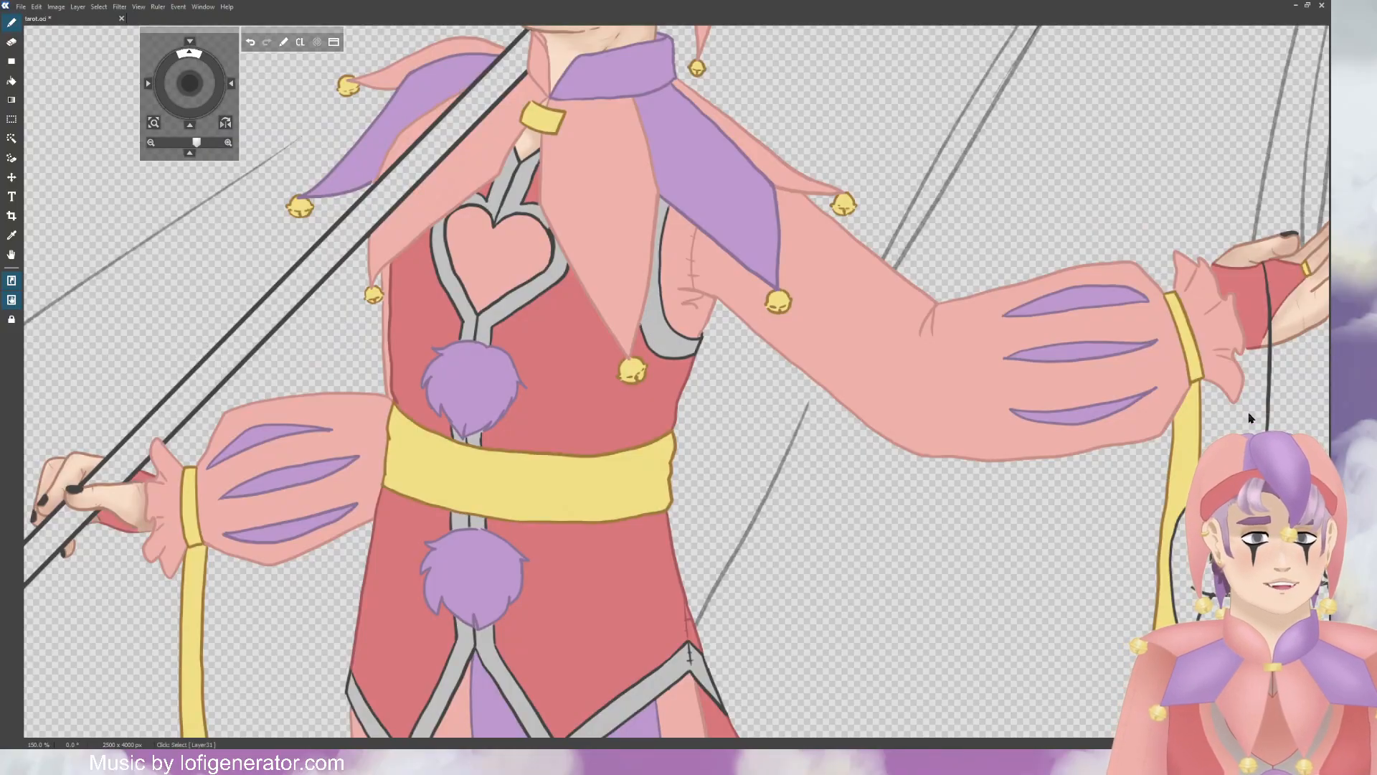
{"action": "scroll", "coordinate": [646, 338], "scroll_direction": "up", "scroll_amount": 5}
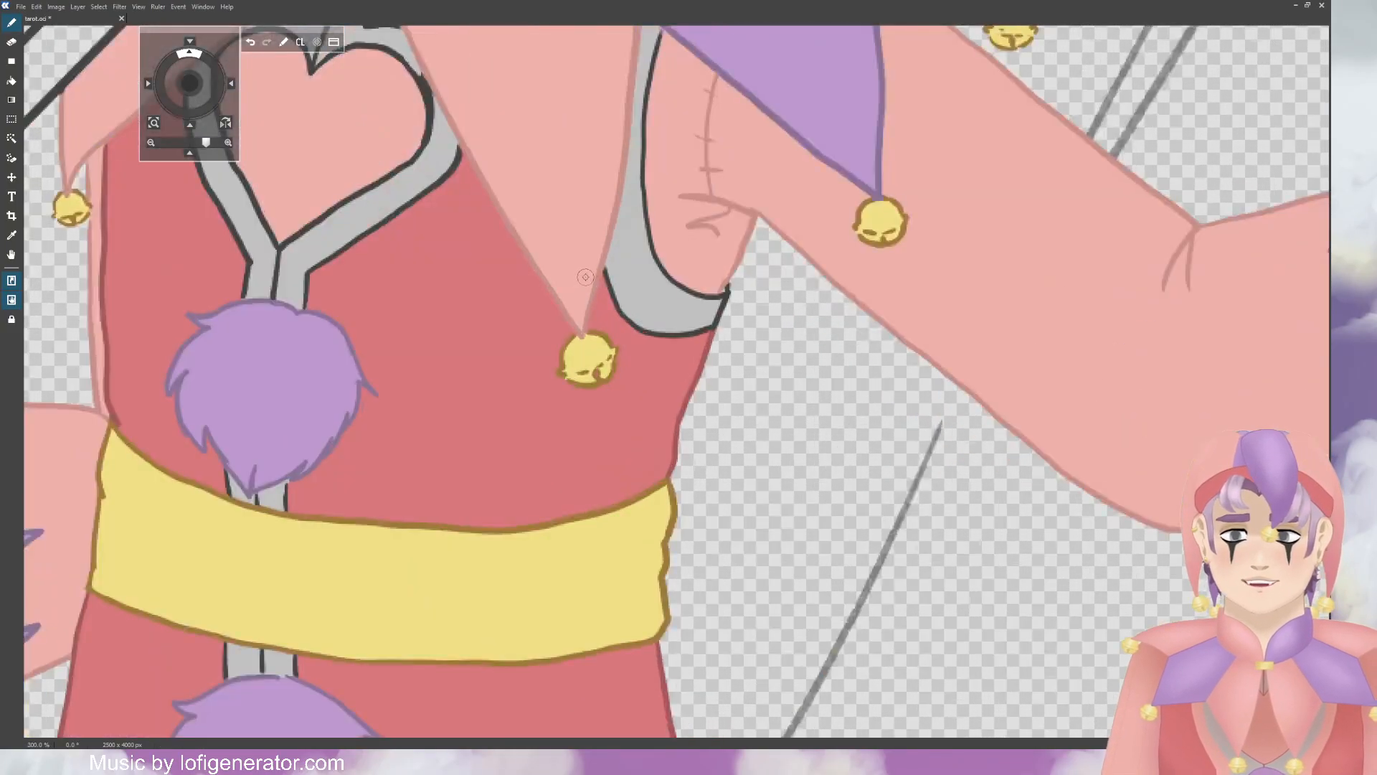
{"action": "scroll", "coordinate": [99, 81], "scroll_direction": "up", "scroll_amount": 5}
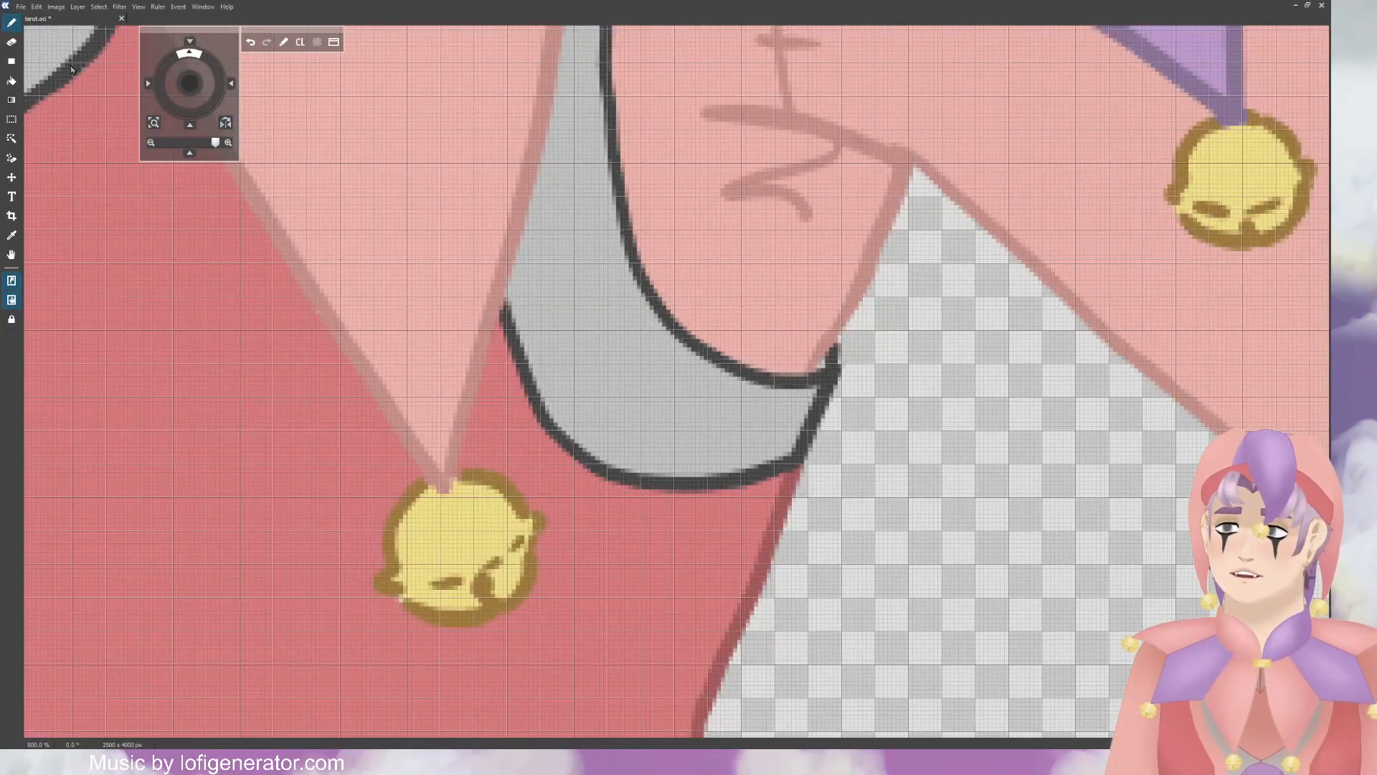
{"action": "mouse_move", "coordinate": [503, 310]}
{"action": "left_mouse_down"}
{"action": "mouse_move", "coordinate": [520, 345]}
{"action": "mouse_move", "coordinate": [524, 326]}
{"action": "mouse_move", "coordinate": [560, 434]}
{"action": "mouse_move", "coordinate": [604, 475]}
{"action": "mouse_move", "coordinate": [677, 488]}
{"action": "mouse_move", "coordinate": [798, 450]}
{"action": "mouse_move", "coordinate": [825, 373]}
{"action": "mouse_move", "coordinate": [819, 387]}
{"action": "mouse_move", "coordinate": [739, 373]}
{"action": "mouse_move", "coordinate": [689, 337]}
{"action": "mouse_move", "coordinate": [613, 180]}
{"action": "mouse_move", "coordinate": [606, 122]}
{"action": "left_mouse_up"}
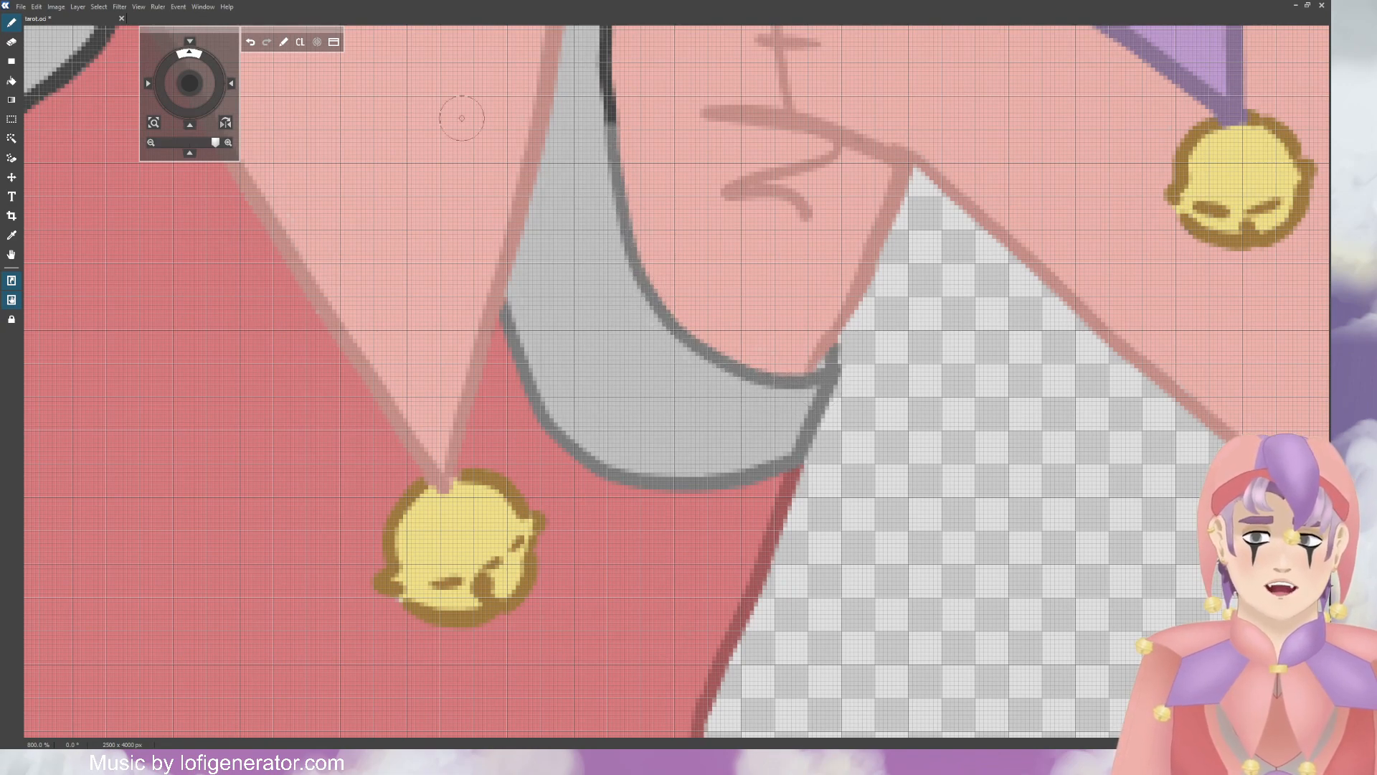
{"action": "mouse_move", "coordinate": [203, 91]}
{"action": "left_mouse_down"}
{"action": "mouse_move", "coordinate": [174, 128]}
{"action": "mouse_move", "coordinate": [185, 180]}
{"action": "left_mouse_up"}
{"action": "mouse_move", "coordinate": [590, 577]}
{"action": "left_mouse_down"}
{"action": "mouse_move", "coordinate": [580, 377]}
{"action": "mouse_move", "coordinate": [606, 258]}
{"action": "left_mouse_up"}
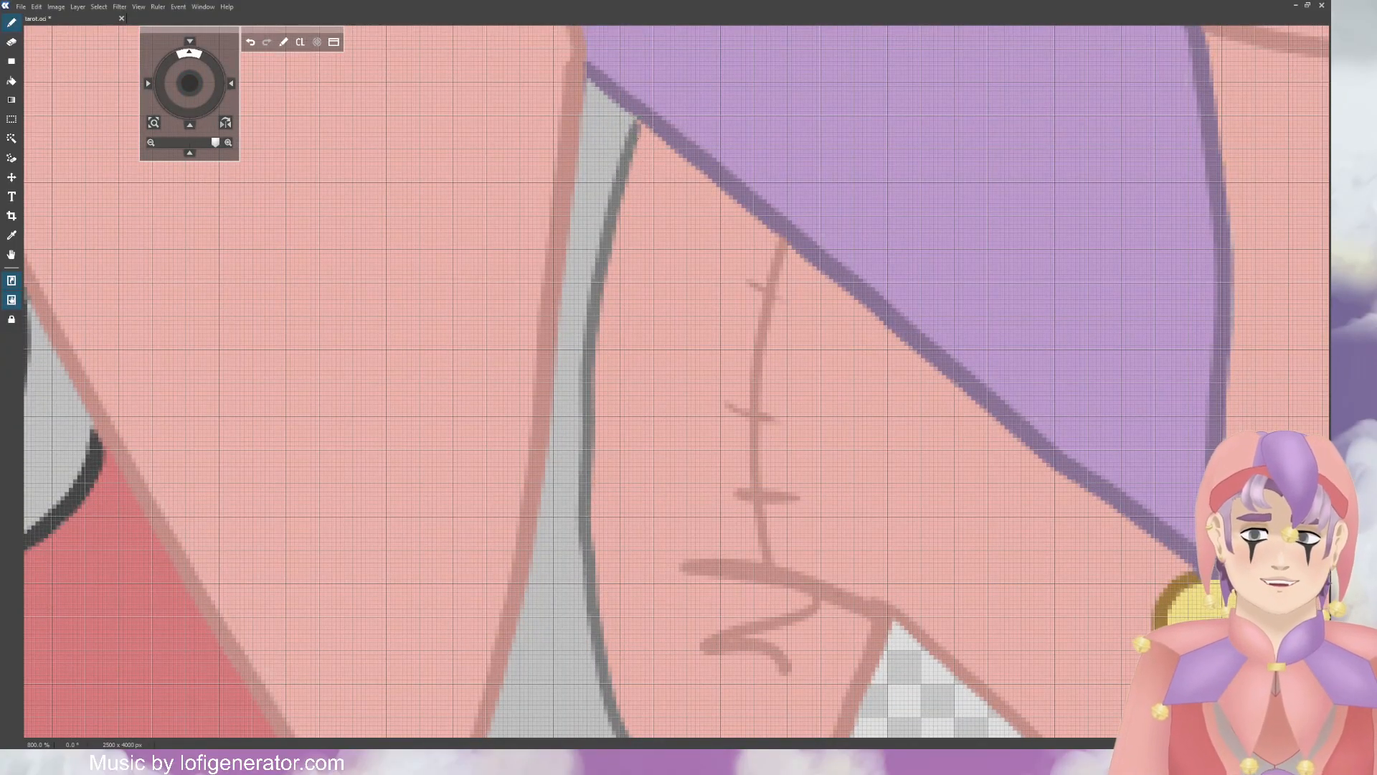
{"action": "left_click_drag", "start_coordinate": [195, 93], "coordinate": [326, 384]}
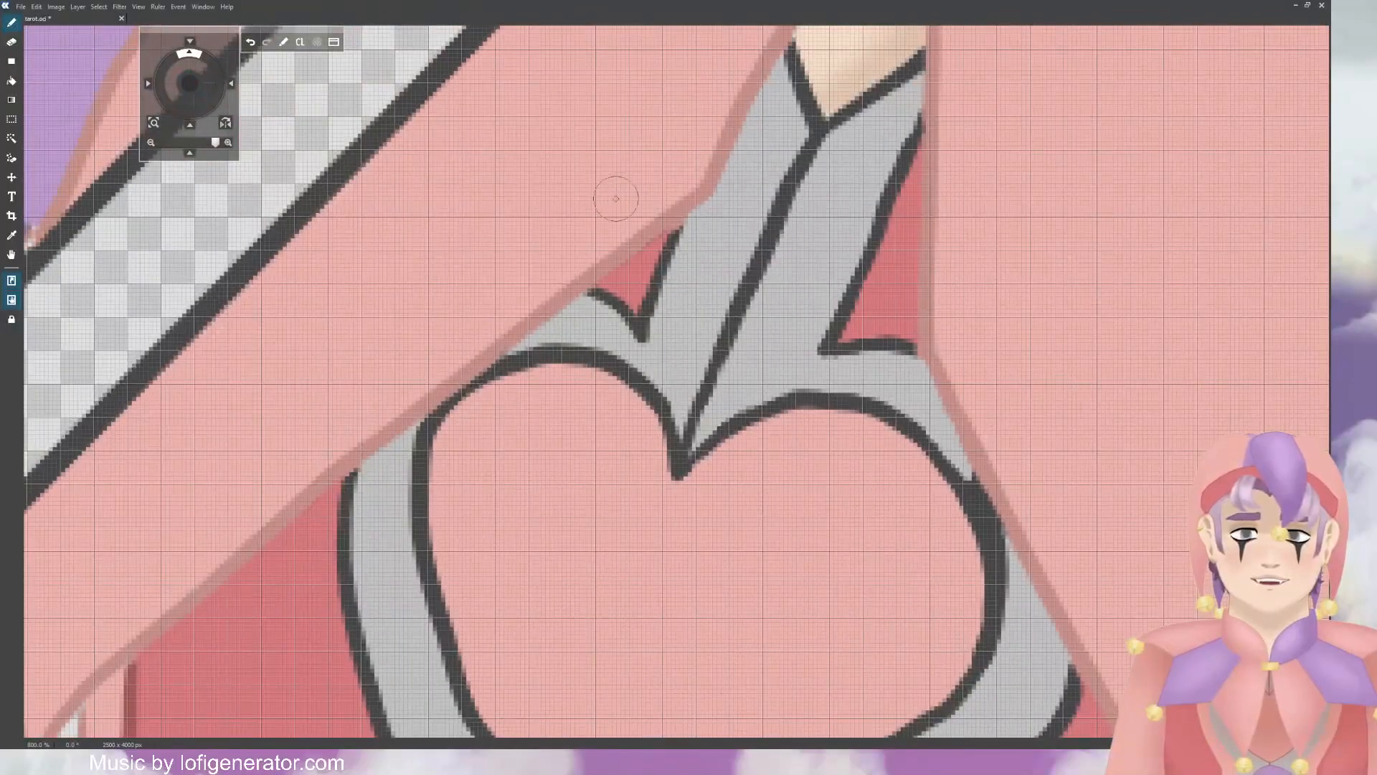
Step: Recolor the black outlines of the grey neckline straps and the heart's upper lobes medium grey, including the small curls beside them
{"action": "scroll", "coordinate": [627, 173], "scroll_direction": "down", "scroll_amount": 1}
{"action": "mouse_move", "coordinate": [759, 158]}
{"action": "left_mouse_down"}
{"action": "mouse_move", "coordinate": [776, 121]}
{"action": "mouse_move", "coordinate": [792, 190]}
{"action": "mouse_move", "coordinate": [847, 164]}
{"action": "mouse_move", "coordinate": [795, 354]}
{"action": "mouse_move", "coordinate": [804, 320]}
{"action": "mouse_move", "coordinate": [761, 230]}
{"action": "mouse_move", "coordinate": [679, 450]}
{"action": "mouse_move", "coordinate": [667, 406]}
{"action": "mouse_move", "coordinate": [566, 372]}
{"action": "mouse_move", "coordinate": [607, 363]}
{"action": "mouse_move", "coordinate": [539, 370]}
{"action": "left_mouse_up"}
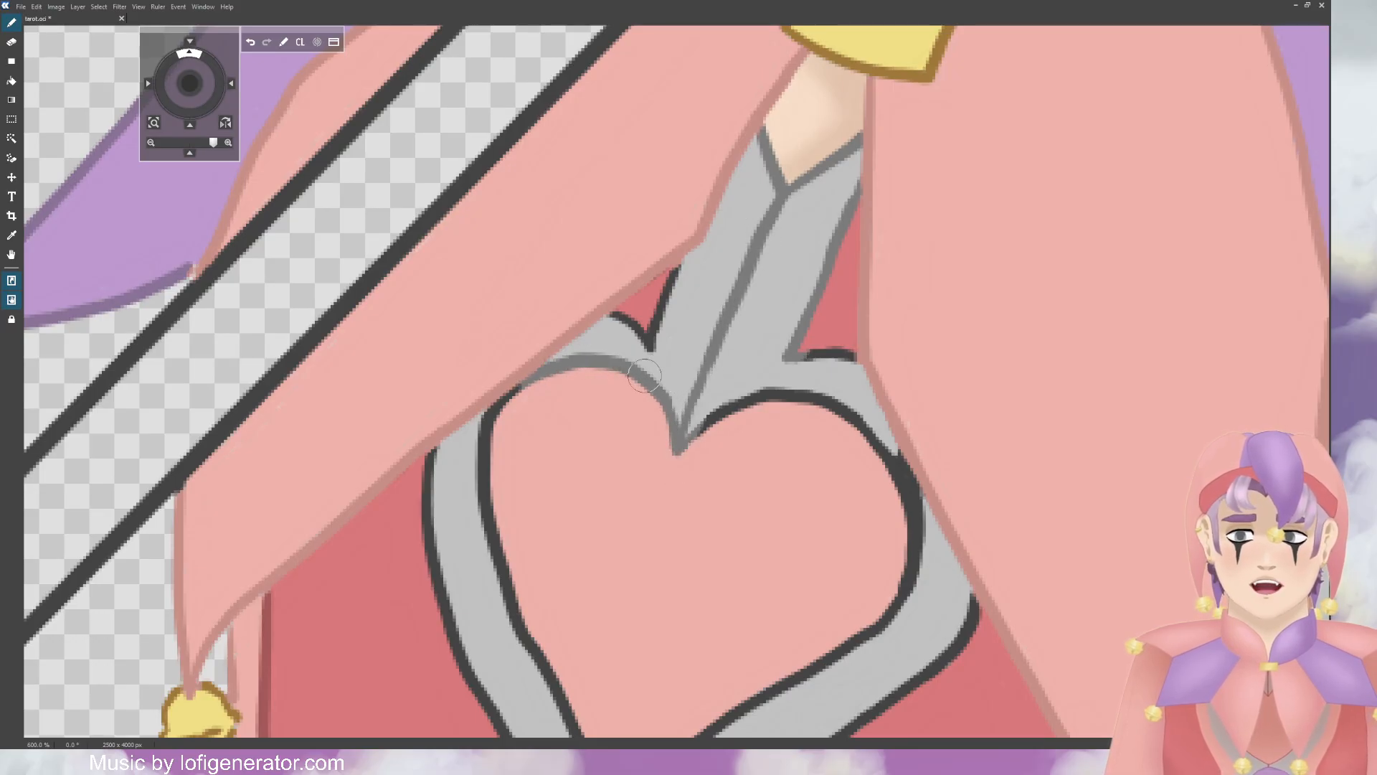
{"action": "mouse_move", "coordinate": [644, 374]}
{"action": "left_mouse_down"}
{"action": "mouse_move", "coordinate": [651, 326]}
{"action": "mouse_move", "coordinate": [626, 328]}
{"action": "mouse_move", "coordinate": [672, 300]}
{"action": "mouse_move", "coordinate": [645, 281]}
{"action": "left_mouse_up"}
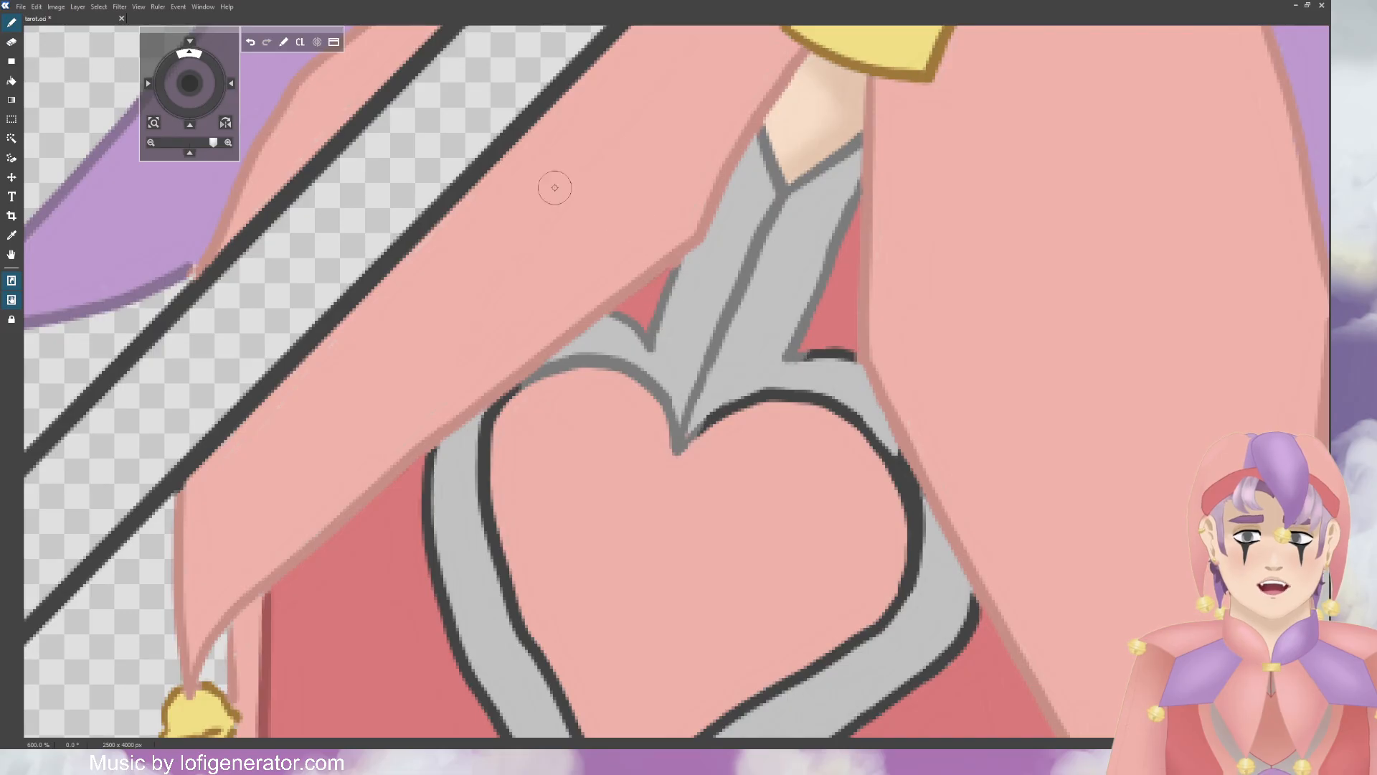
{"action": "left_click_drag", "start_coordinate": [189, 83], "coordinate": [337, 166]}
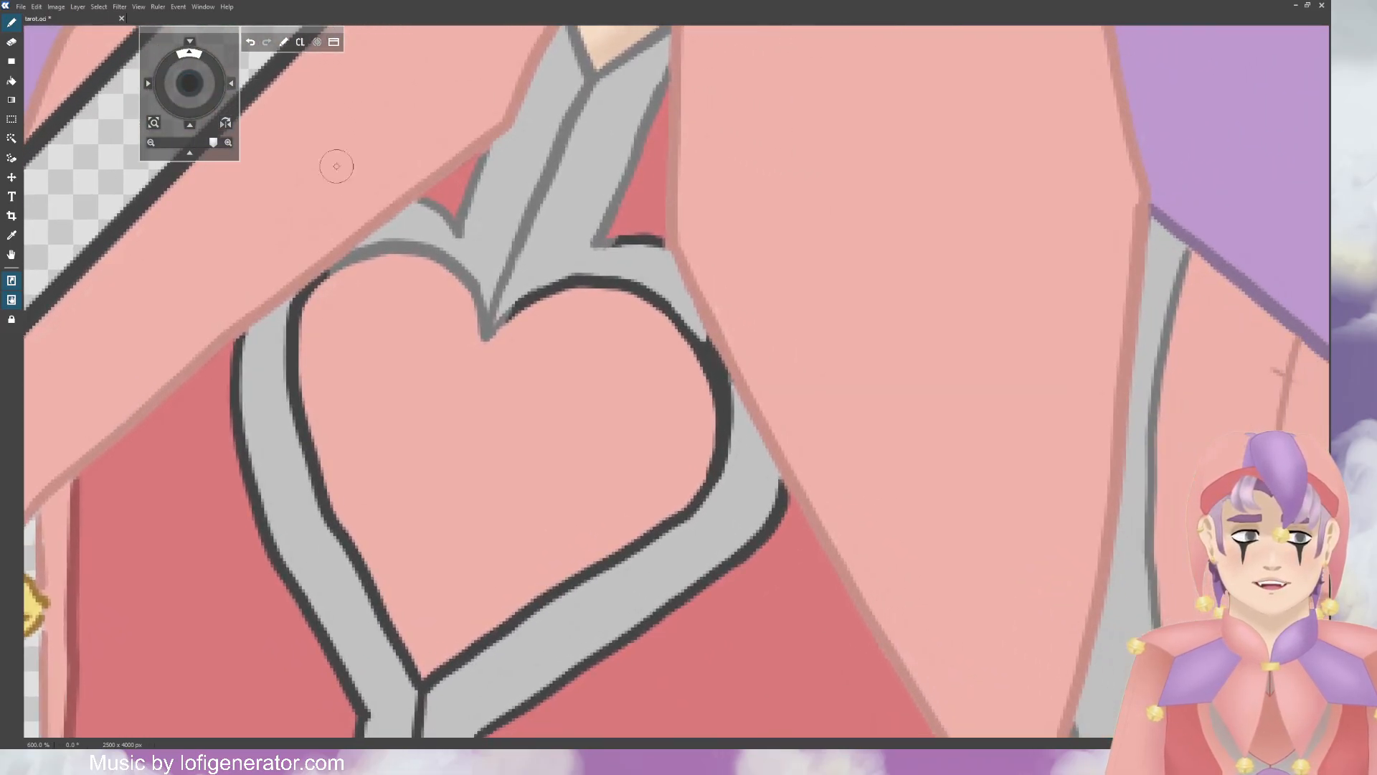
{"action": "mouse_move", "coordinate": [488, 334]}
{"action": "left_mouse_down"}
{"action": "mouse_move", "coordinate": [623, 274]}
{"action": "mouse_move", "coordinate": [678, 317]}
{"action": "mouse_move", "coordinate": [706, 394]}
{"action": "mouse_move", "coordinate": [729, 406]}
{"action": "mouse_move", "coordinate": [700, 322]}
{"action": "mouse_move", "coordinate": [609, 244]}
{"action": "left_mouse_up"}
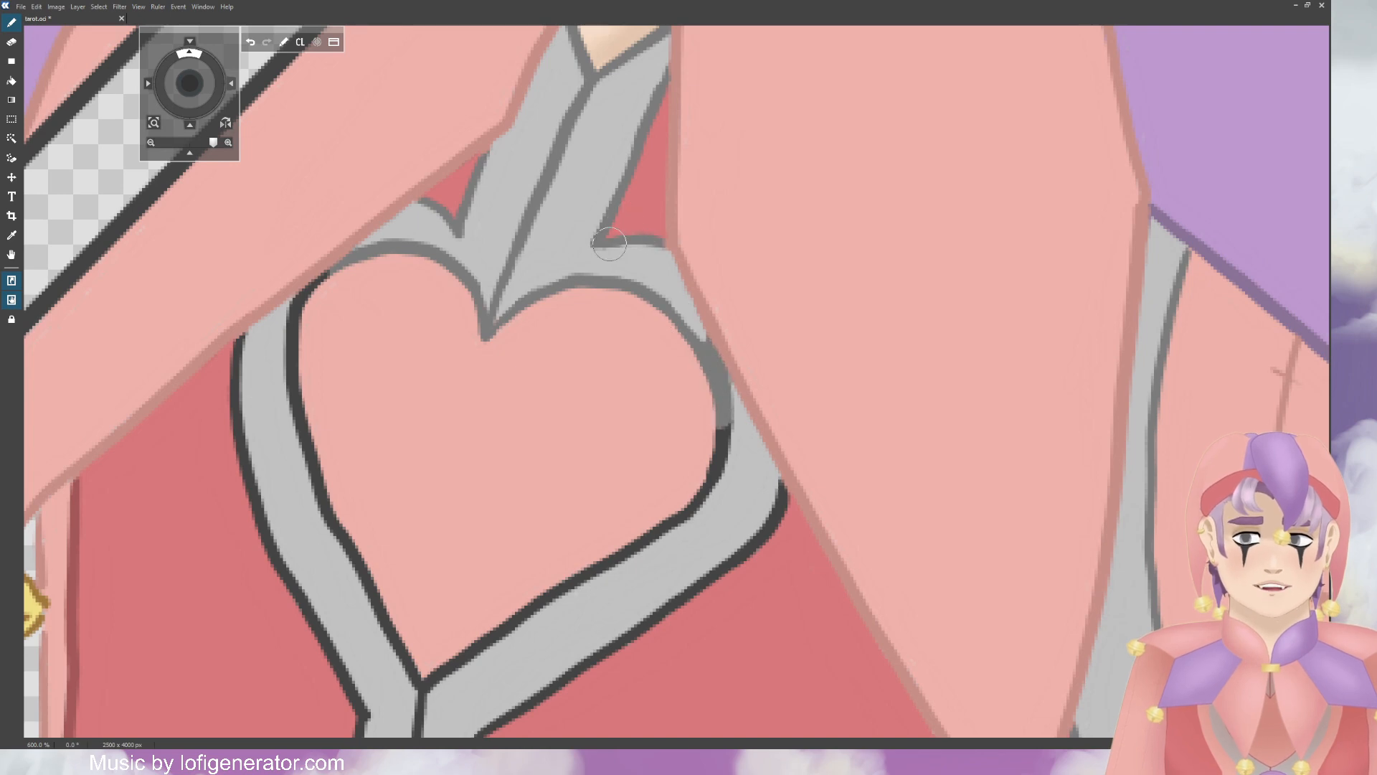
Step: Recolor the heart trim's centre line and both edges on the outstretched arm's side medium grey, down to the purple pom-pom
{"action": "scroll", "coordinate": [381, 520], "scroll_direction": "down", "scroll_amount": 5}
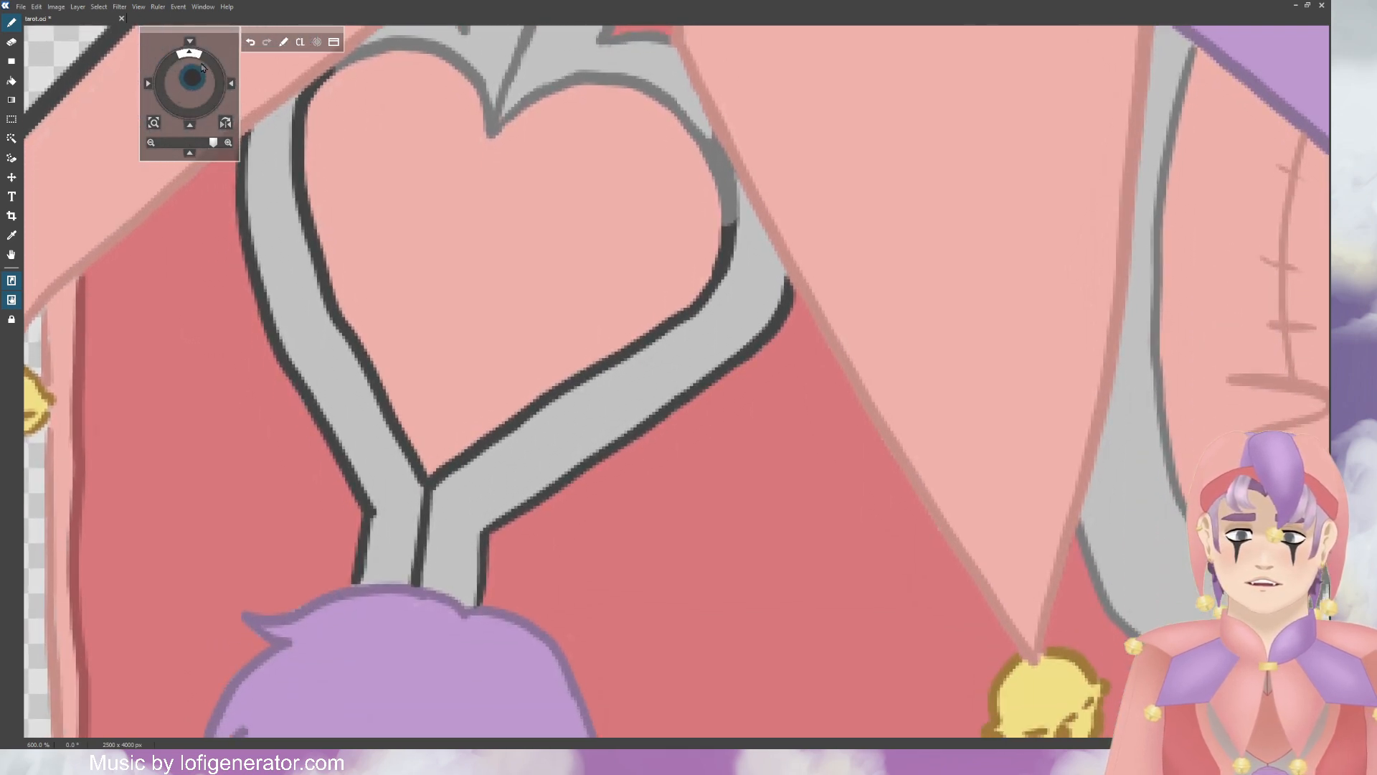
{"action": "mouse_move", "coordinate": [420, 524]}
{"action": "left_mouse_down"}
{"action": "mouse_move", "coordinate": [418, 581]}
{"action": "mouse_move", "coordinate": [427, 473]}
{"action": "left_mouse_up"}
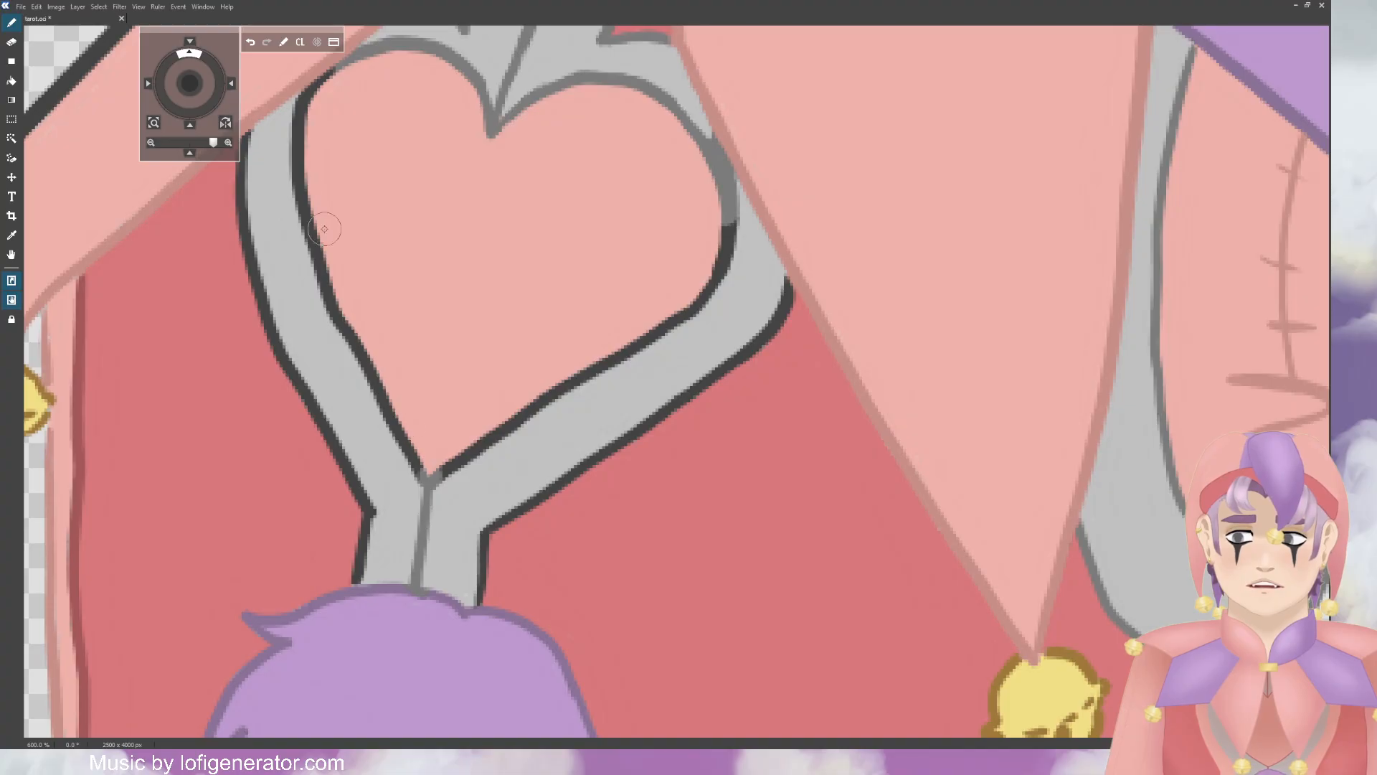
{"action": "left_click", "coordinate": [250, 42]}
{"action": "mouse_move", "coordinate": [416, 580]}
{"action": "left_mouse_down"}
{"action": "mouse_move", "coordinate": [427, 474]}
{"action": "mouse_move", "coordinate": [681, 316]}
{"action": "mouse_move", "coordinate": [713, 287]}
{"action": "mouse_move", "coordinate": [730, 212]}
{"action": "left_mouse_up"}
{"action": "mouse_move", "coordinate": [774, 282]}
{"action": "left_mouse_down"}
{"action": "mouse_move", "coordinate": [788, 319]}
{"action": "mouse_move", "coordinate": [607, 464]}
{"action": "mouse_move", "coordinate": [700, 389]}
{"action": "mouse_move", "coordinate": [559, 473]}
{"action": "mouse_move", "coordinate": [520, 513]}
{"action": "mouse_move", "coordinate": [593, 464]}
{"action": "mouse_move", "coordinate": [480, 588]}
{"action": "left_mouse_up"}
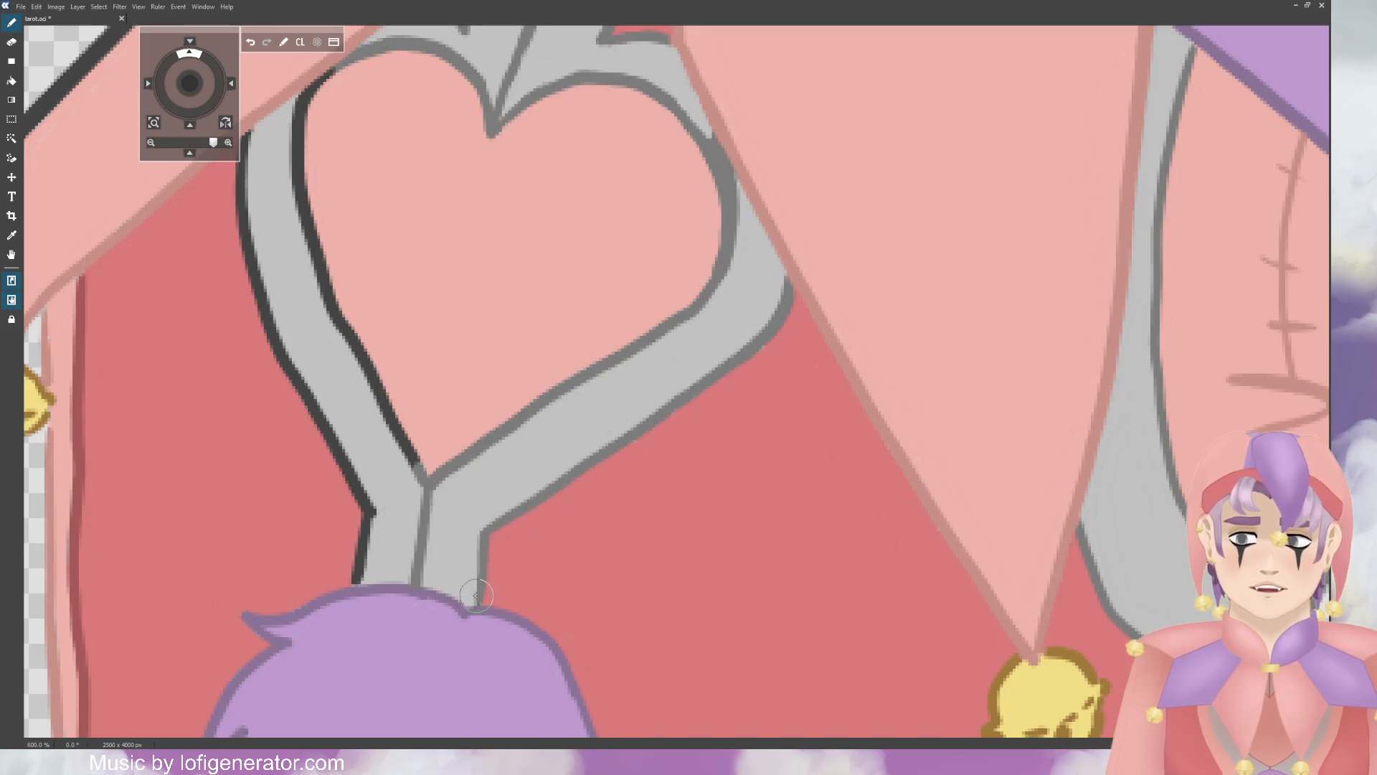
Step: Recolor the inner and outer edges of the heart trim on the staff arm's side medium grey, down to the pom-pom
{"action": "left_click_drag", "start_coordinate": [192, 81], "coordinate": [214, 172]}
{"action": "mouse_move", "coordinate": [623, 250]}
{"action": "left_mouse_down"}
{"action": "mouse_move", "coordinate": [617, 159]}
{"action": "mouse_move", "coordinate": [645, 142]}
{"action": "left_mouse_up"}
{"action": "mouse_move", "coordinate": [566, 190]}
{"action": "left_mouse_down"}
{"action": "mouse_move", "coordinate": [553, 272]}
{"action": "mouse_move", "coordinate": [570, 337]}
{"action": "mouse_move", "coordinate": [671, 523]}
{"action": "mouse_move", "coordinate": [690, 573]}
{"action": "mouse_move", "coordinate": [681, 606]}
{"action": "left_mouse_up"}
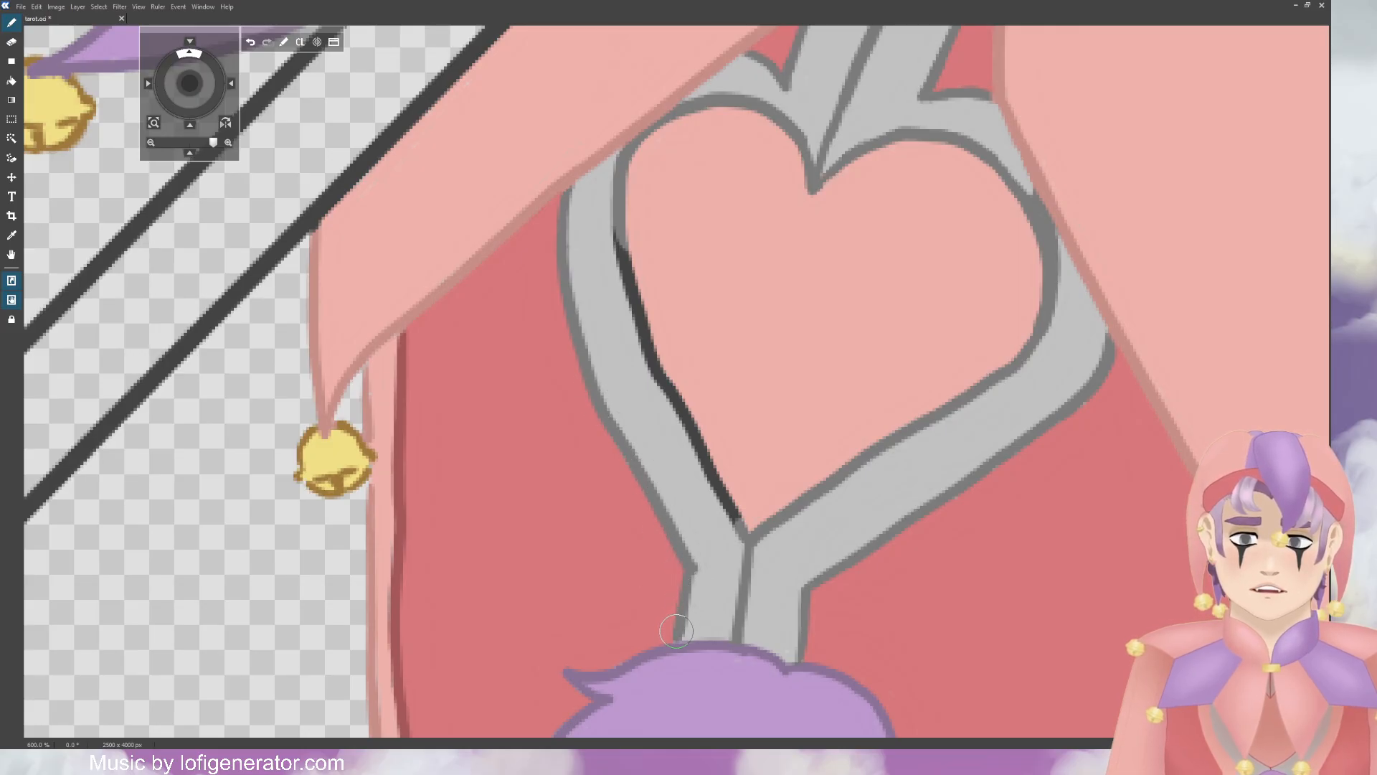
{"action": "mouse_move", "coordinate": [744, 528]}
{"action": "left_mouse_down"}
{"action": "mouse_move", "coordinate": [643, 348]}
{"action": "mouse_move", "coordinate": [634, 289]}
{"action": "left_mouse_up"}
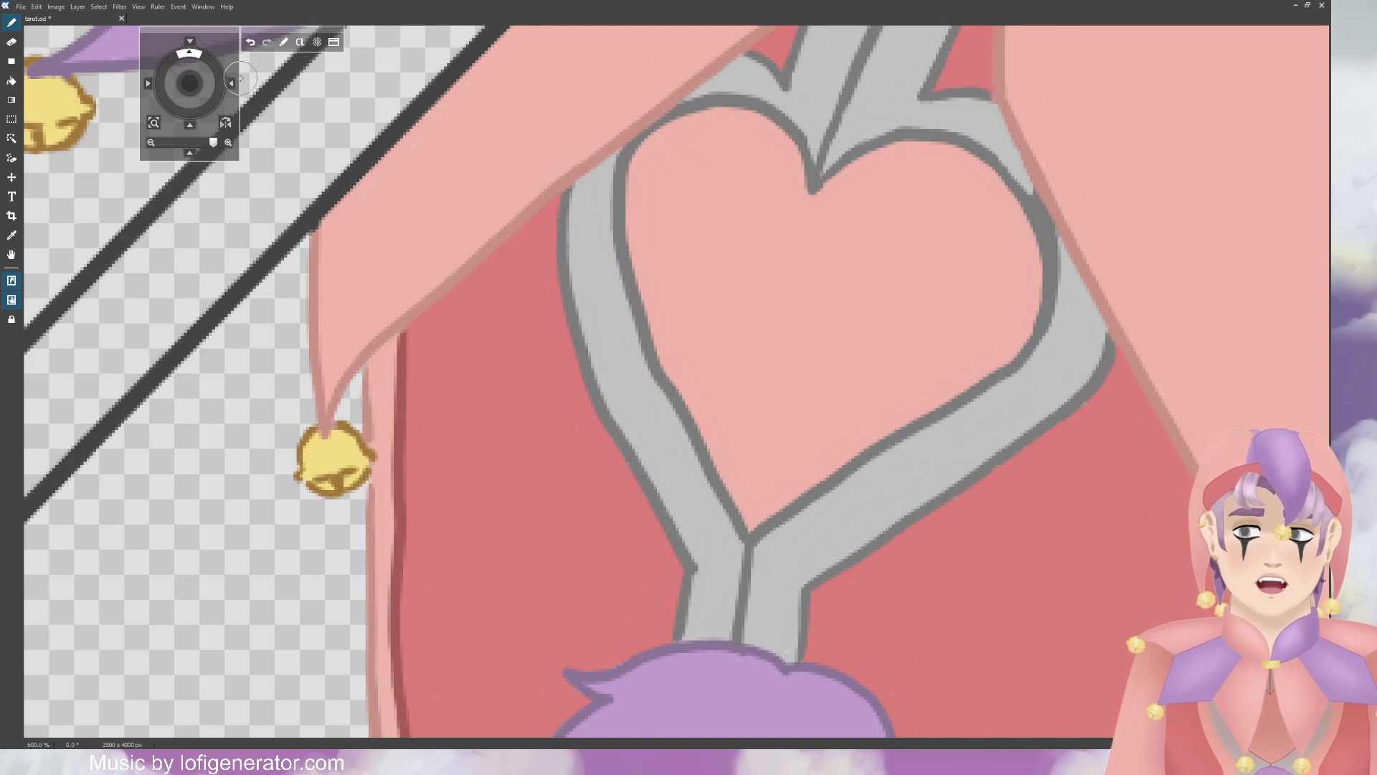
Step: Recolor the short black trim lines between the upper pom-pom and the yellow sash medium grey
{"action": "left_click", "coordinate": [151, 143]}
{"action": "left_click", "coordinate": [151, 143]}
{"action": "key", "text": "ctrl+minus"}
{"action": "key", "text": "ctrl+minus"}
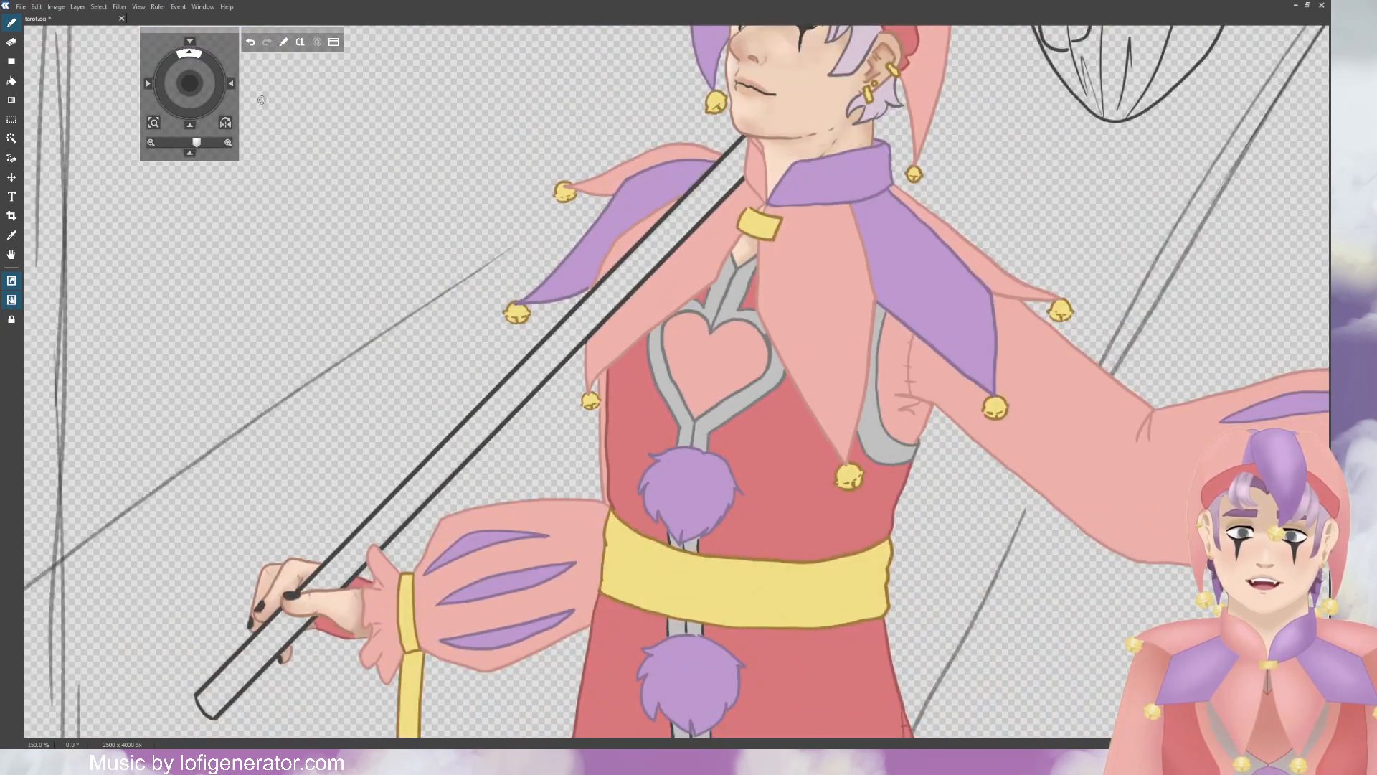
{"action": "left_click_drag", "start_coordinate": [190, 85], "coordinate": [193, 94]}
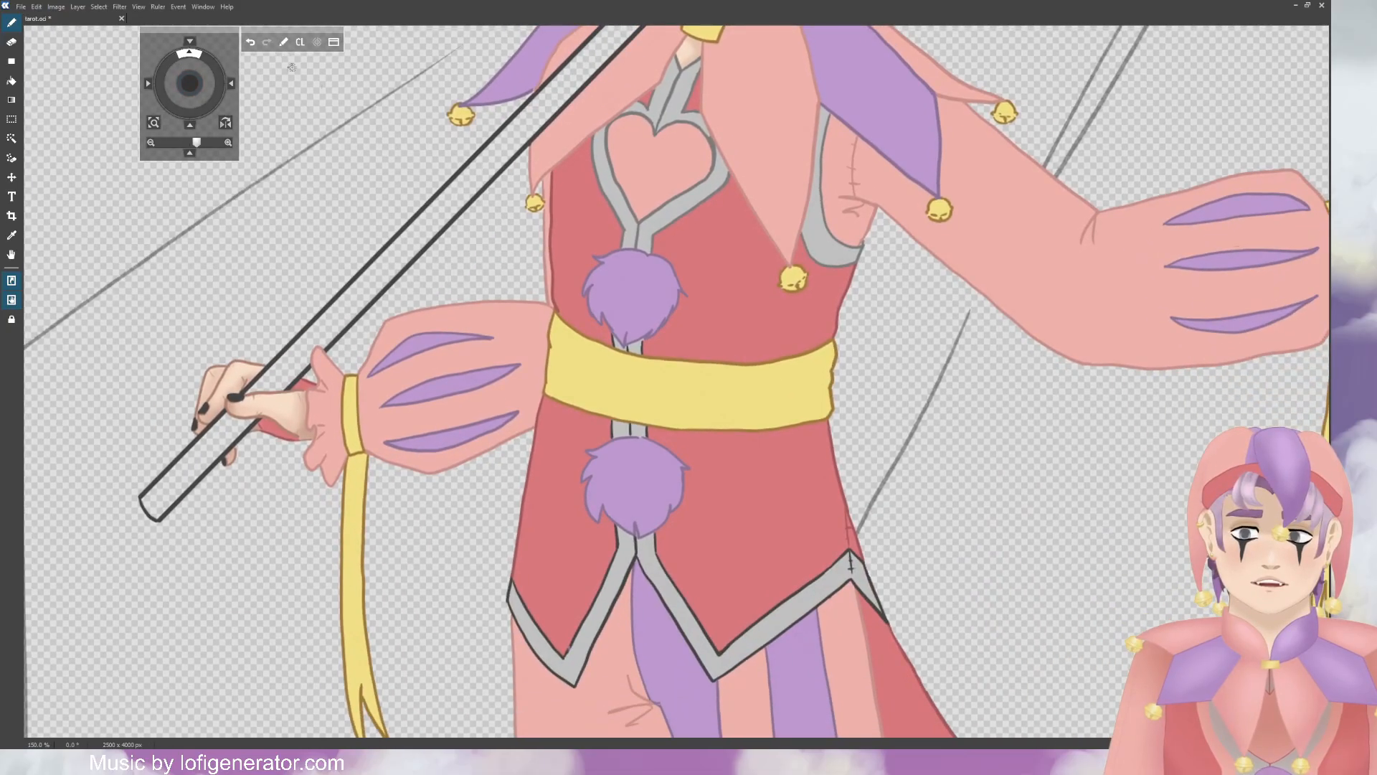
{"action": "key", "text": "ctrl+plus"}
{"action": "key", "text": "ctrl+plus"}
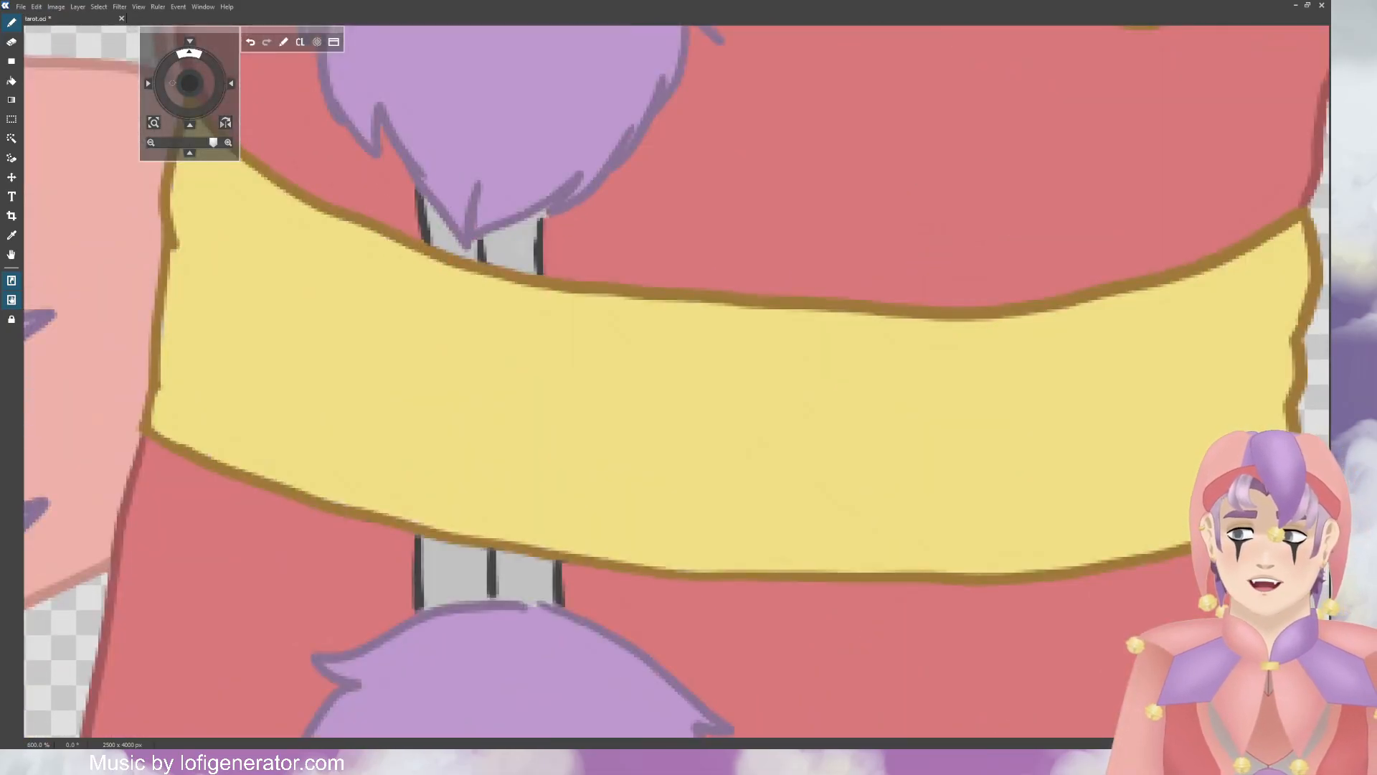
{"action": "left_click_drag", "start_coordinate": [213, 102], "coordinate": [219, 100]}
{"action": "key", "text": "ctrl+plus"}
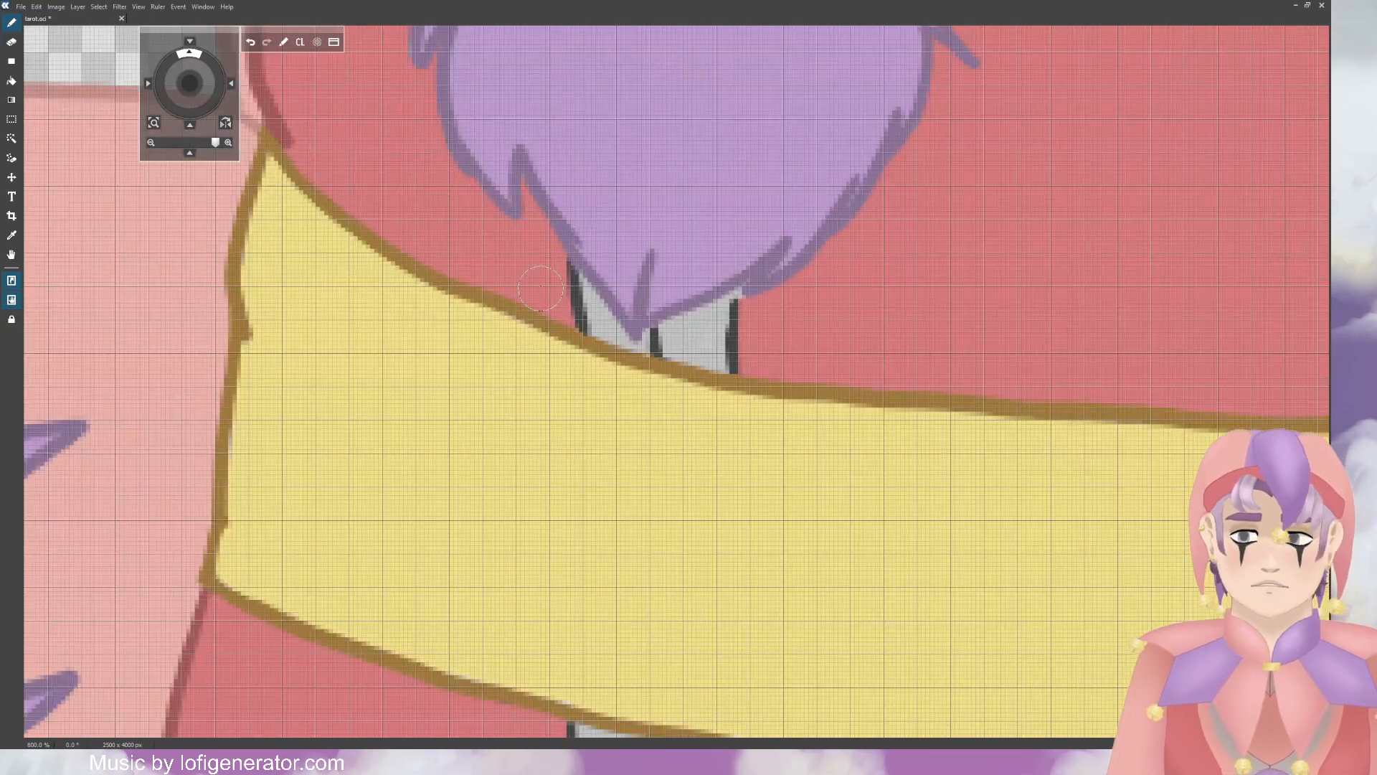
{"action": "mouse_move", "coordinate": [572, 288]}
{"action": "left_mouse_down"}
{"action": "mouse_move", "coordinate": [572, 311]}
{"action": "mouse_move", "coordinate": [575, 264]}
{"action": "left_mouse_up"}
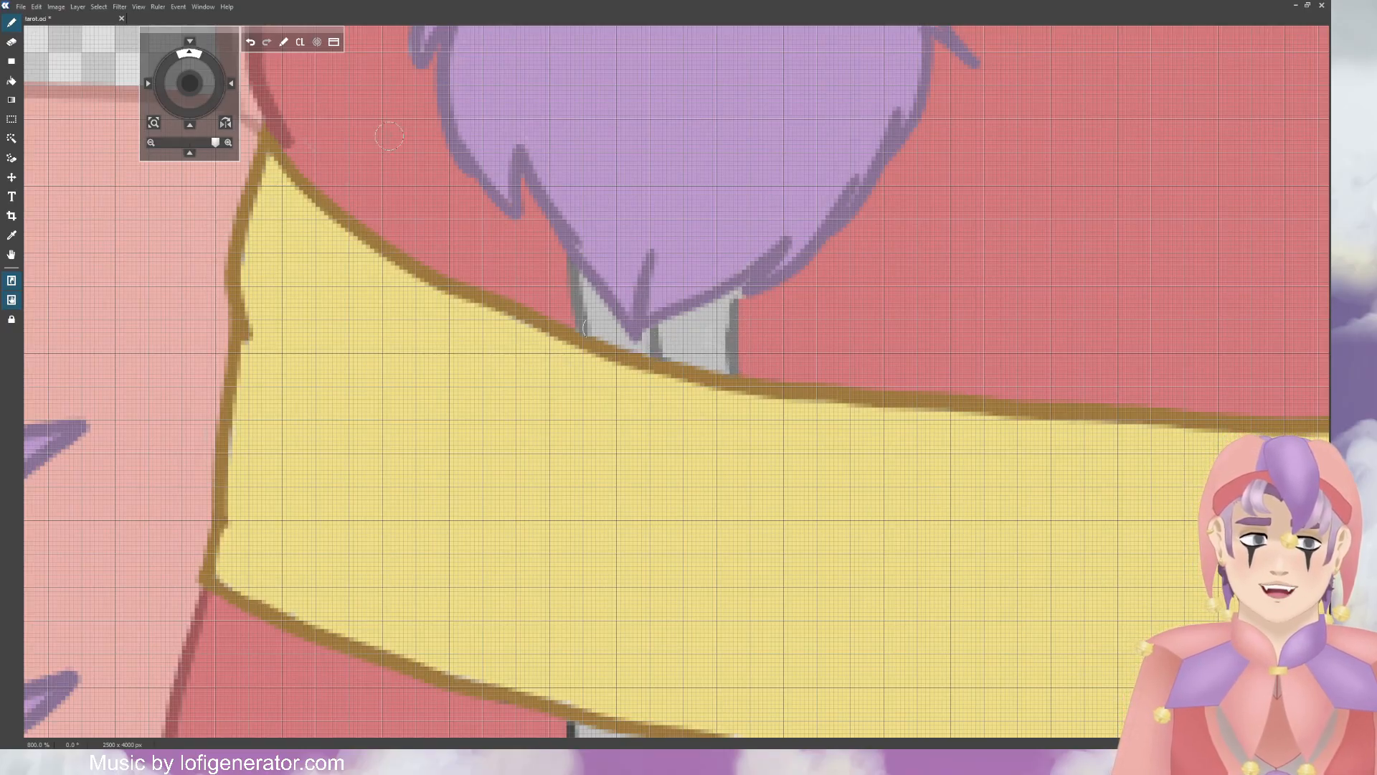
Step: Recolor the short black trim lines between the yellow sash and the lower pom-pom medium grey
{"action": "left_click_drag", "start_coordinate": [190, 82], "coordinate": [203, 56]}
{"action": "left_click_drag", "start_coordinate": [202, 40], "coordinate": [195, 47]}
{"action": "mouse_move", "coordinate": [583, 394]}
{"action": "left_mouse_down"}
{"action": "mouse_move", "coordinate": [586, 447]}
{"action": "mouse_move", "coordinate": [609, 445]}
{"action": "mouse_move", "coordinate": [589, 444]}
{"action": "mouse_move", "coordinate": [594, 362]}
{"action": "mouse_move", "coordinate": [622, 379]}
{"action": "mouse_move", "coordinate": [705, 383]}
{"action": "mouse_move", "coordinate": [685, 400]}
{"action": "mouse_move", "coordinate": [704, 427]}
{"action": "mouse_move", "coordinate": [823, 442]}
{"action": "mouse_move", "coordinate": [794, 409]}
{"action": "left_mouse_up"}
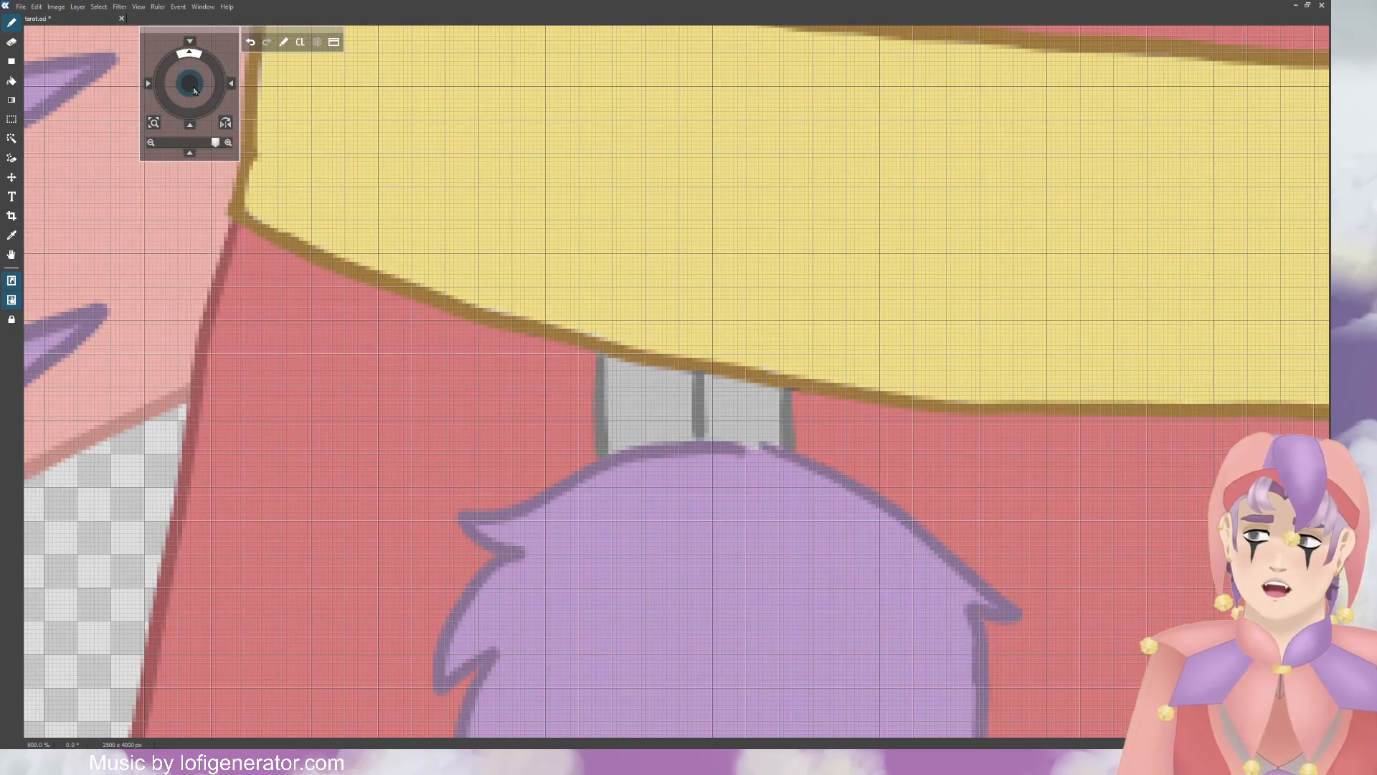
Step: Recolor the trim outlines directly below the lower pom-pom medium grey, continuing down the inner edge toward the staff arm's hem point
{"action": "left_click_drag", "start_coordinate": [193, 91], "coordinate": [190, 5]}
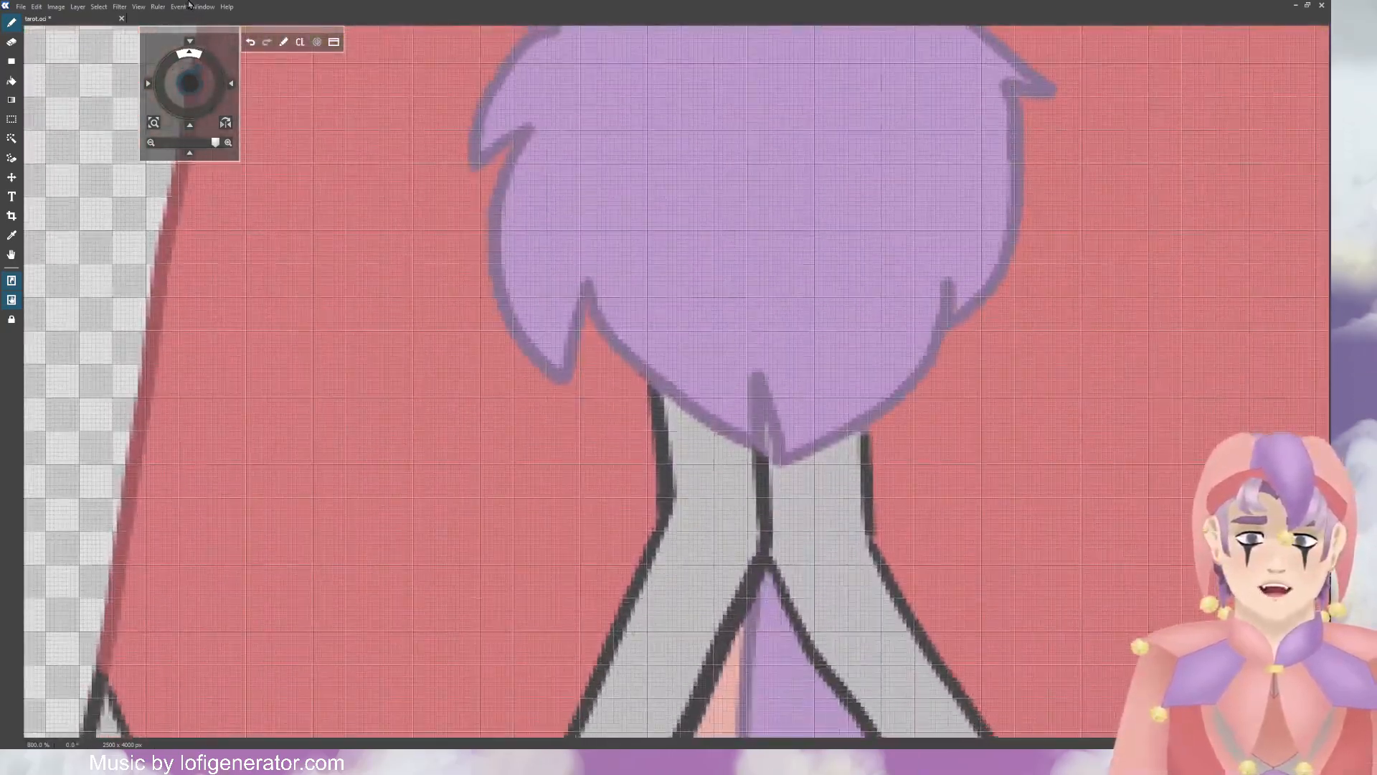
{"action": "left_click_drag", "start_coordinate": [208, 535], "coordinate": [71, 375]}
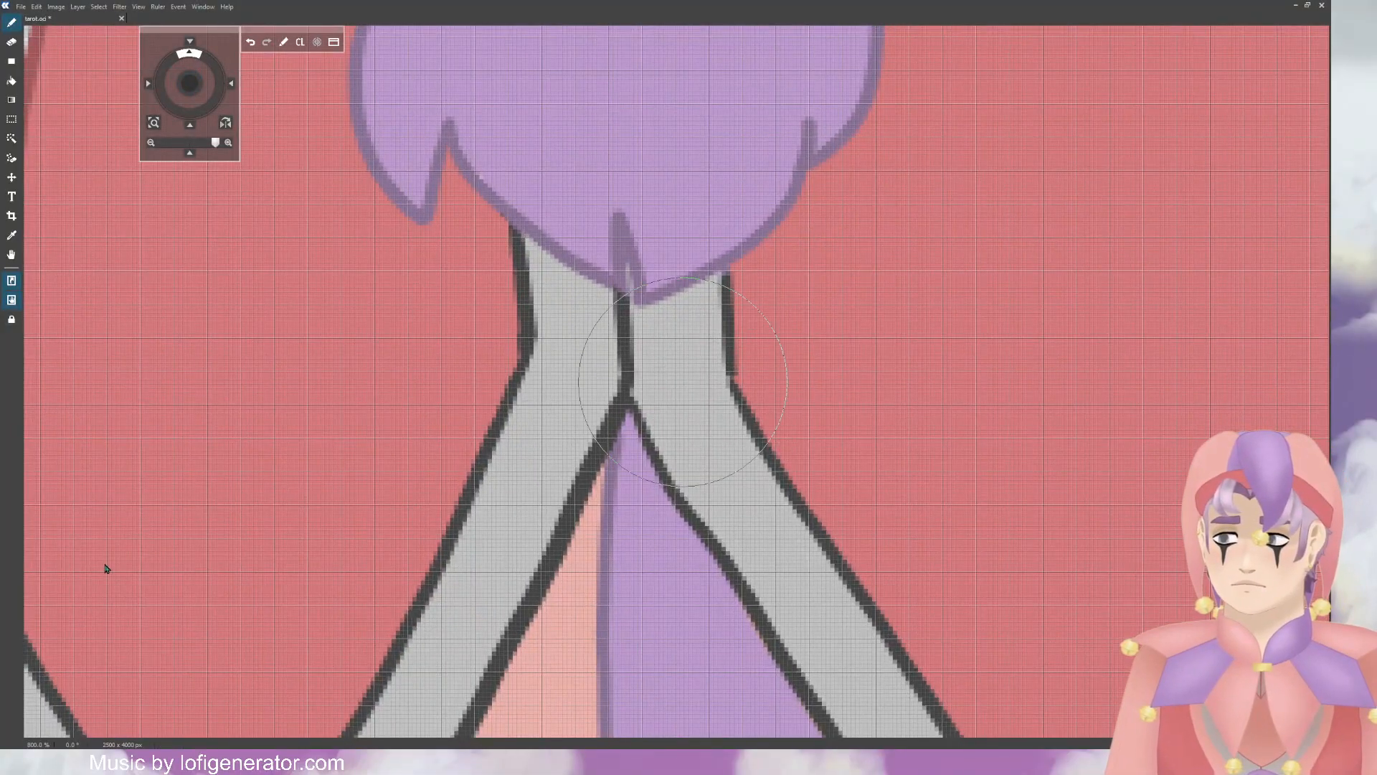
{"action": "mouse_move", "coordinate": [521, 376]}
{"action": "left_mouse_down"}
{"action": "mouse_move", "coordinate": [527, 402]}
{"action": "mouse_move", "coordinate": [518, 258]}
{"action": "mouse_move", "coordinate": [503, 243]}
{"action": "left_mouse_up"}
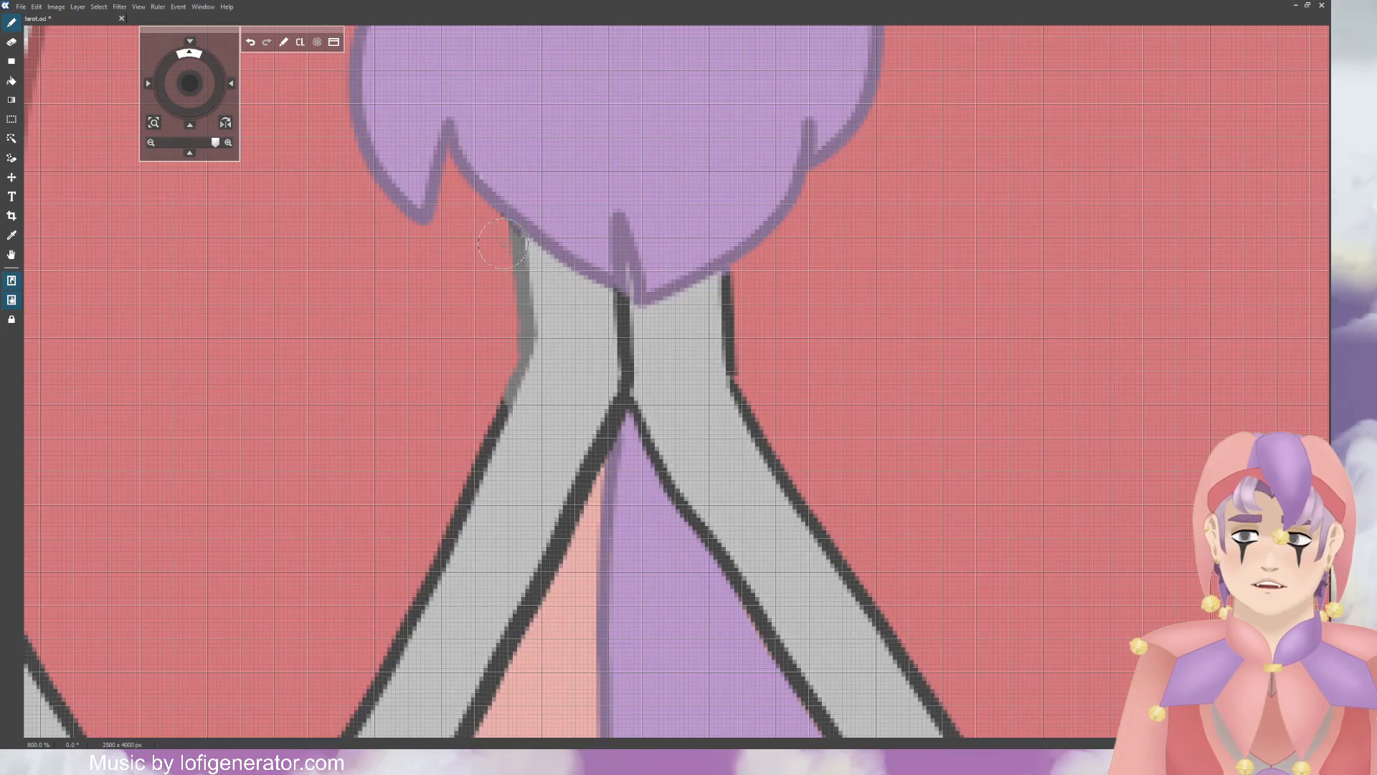
{"action": "mouse_move", "coordinate": [622, 324]}
{"action": "left_mouse_down"}
{"action": "mouse_move", "coordinate": [605, 299]}
{"action": "mouse_move", "coordinate": [623, 400]}
{"action": "left_mouse_up"}
{"action": "mouse_move", "coordinate": [742, 330]}
{"action": "left_mouse_down"}
{"action": "mouse_move", "coordinate": [728, 276]}
{"action": "mouse_move", "coordinate": [729, 291]}
{"action": "left_mouse_up"}
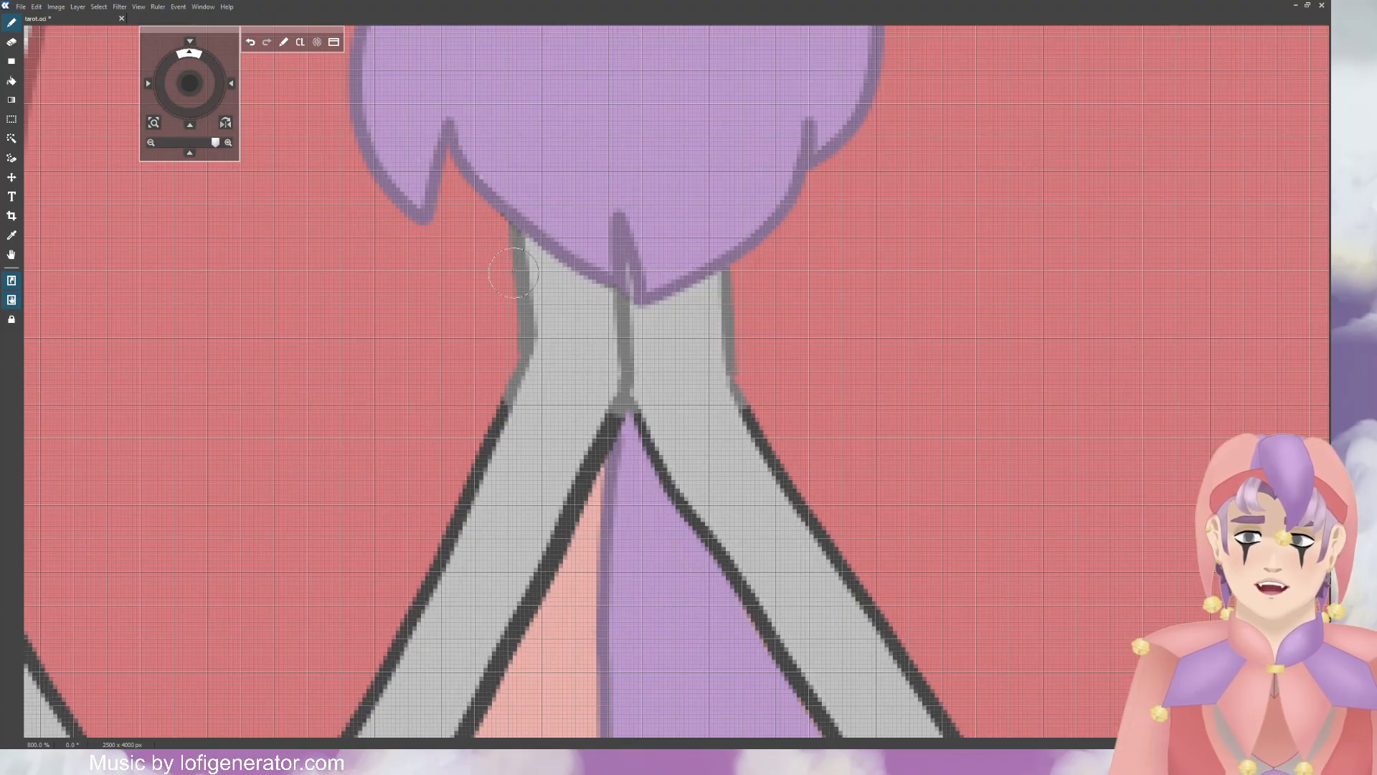
{"action": "left_click_drag", "start_coordinate": [192, 84], "coordinate": [245, 34]}
{"action": "mouse_move", "coordinate": [802, 177]}
{"action": "left_mouse_down"}
{"action": "mouse_move", "coordinate": [780, 218]}
{"action": "mouse_move", "coordinate": [801, 176]}
{"action": "mouse_move", "coordinate": [754, 251]}
{"action": "mouse_move", "coordinate": [738, 328]}
{"action": "mouse_move", "coordinate": [707, 308]}
{"action": "left_mouse_up"}
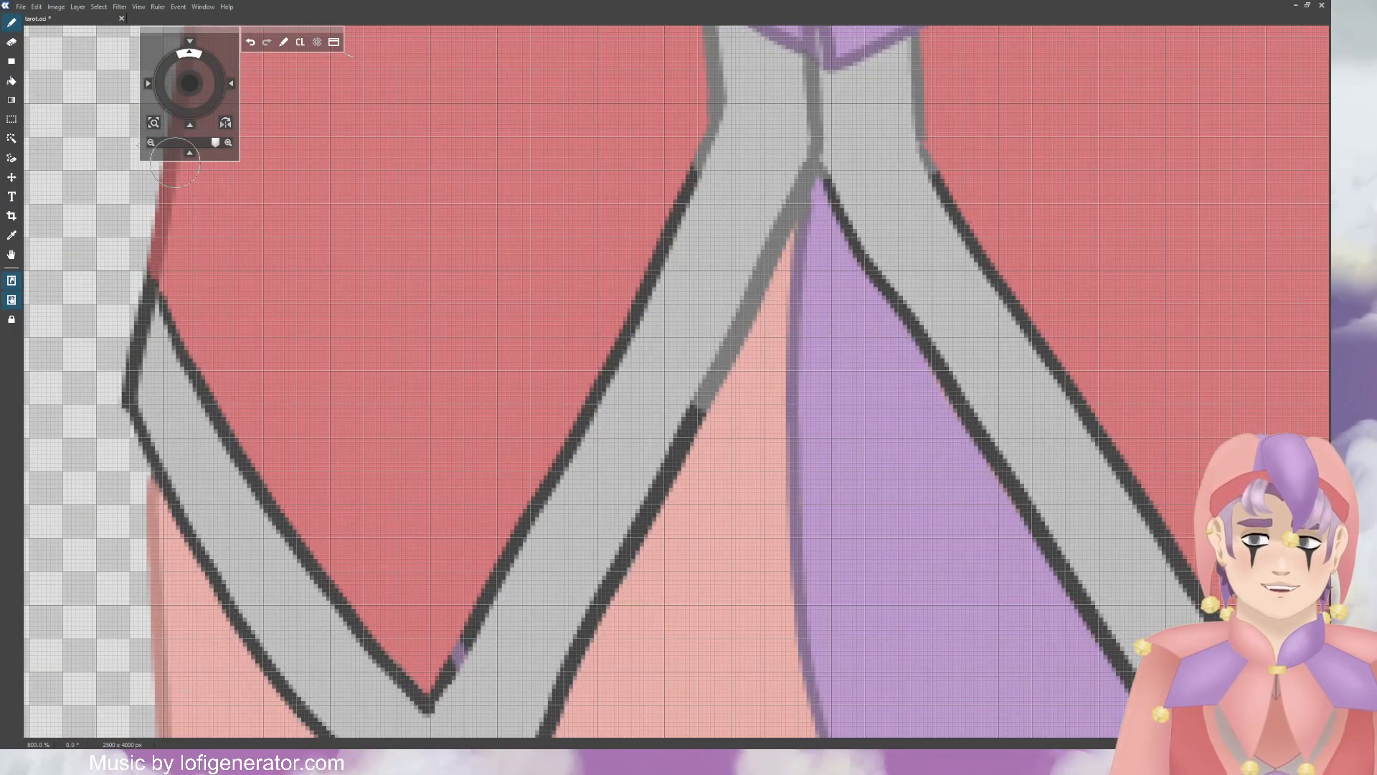
{"action": "key", "text": "e"}
{"action": "left_click_drag", "start_coordinate": [809, 226], "coordinate": [805, 226]}
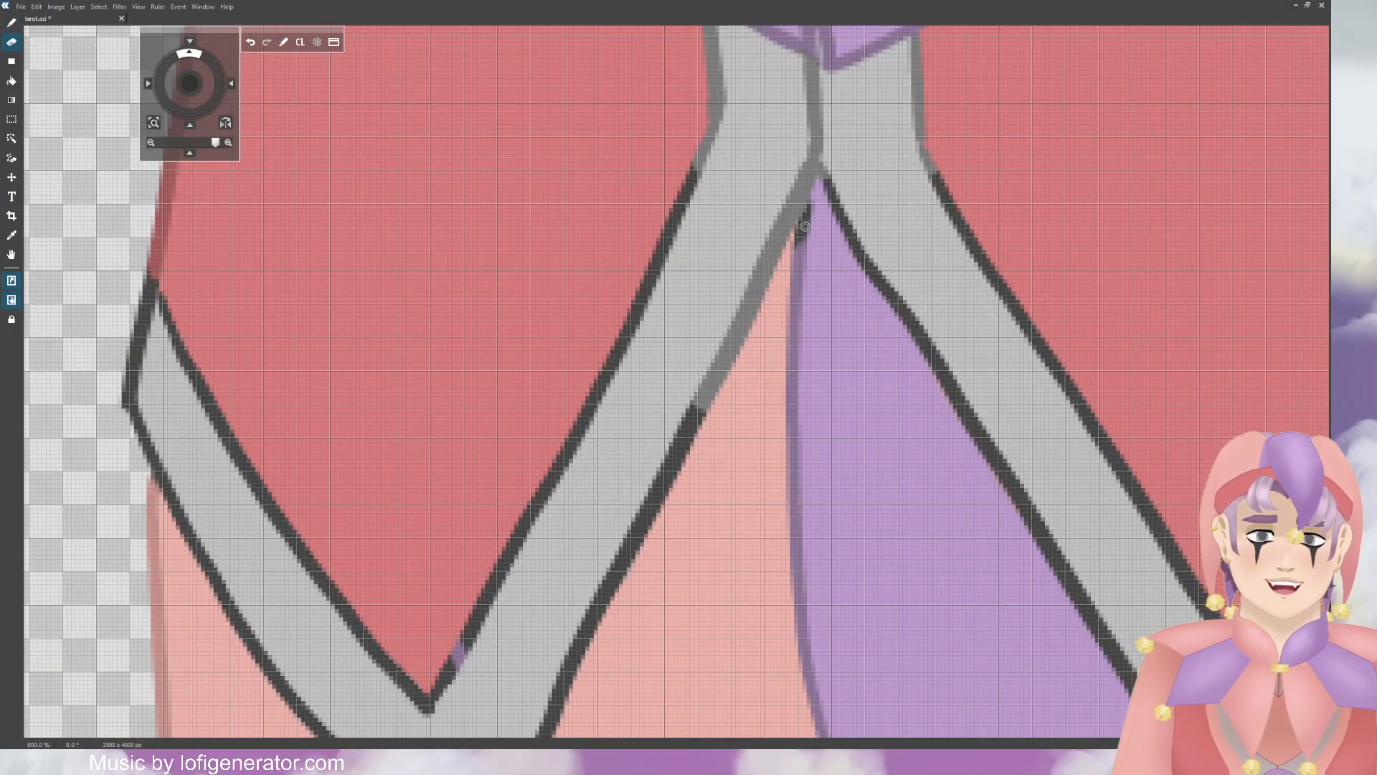
{"action": "left_click", "coordinate": [250, 41]}
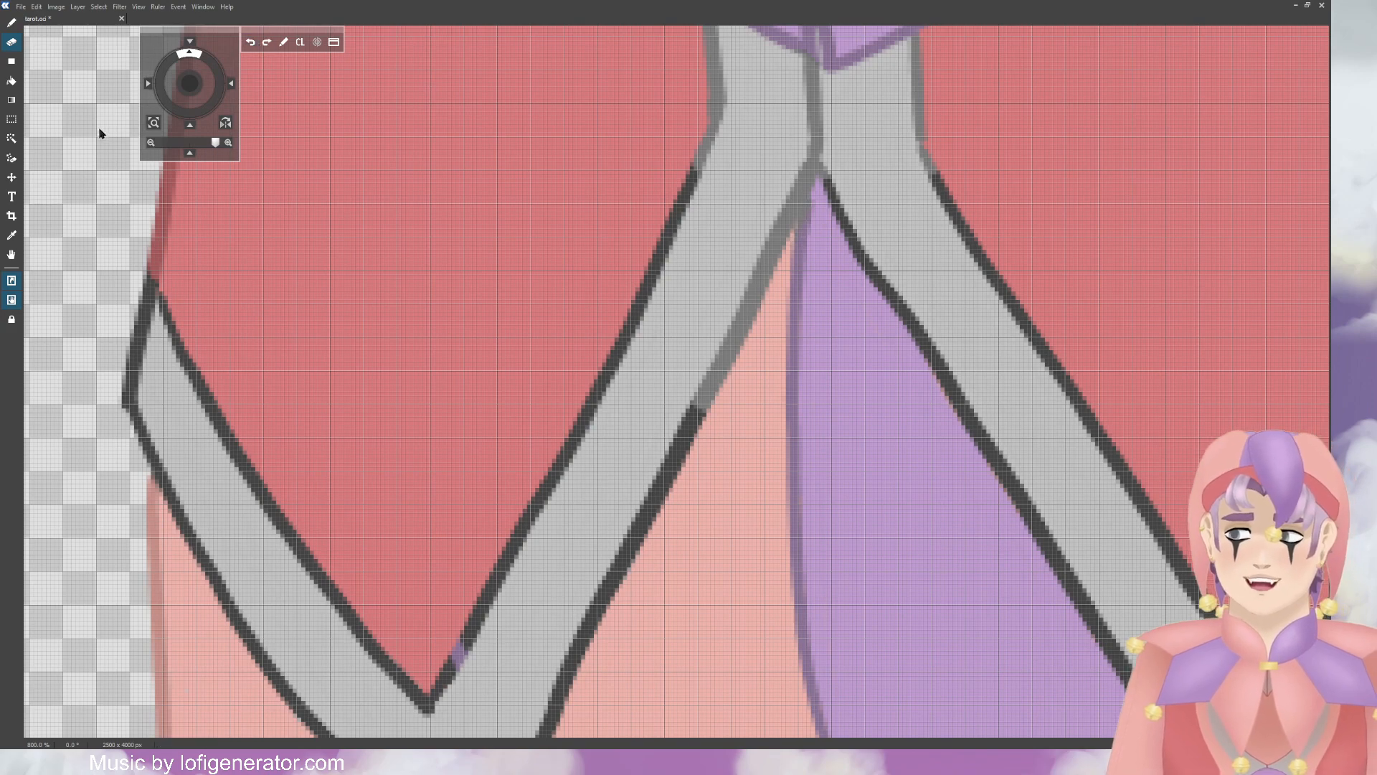
{"action": "key", "text": "b"}
Step: Recolor the remaining black edges of the hem trim around the staff arm's side point medium grey, up to the vest's side
{"action": "left_click_drag", "start_coordinate": [685, 198], "coordinate": [640, 309]}
{"action": "left_click_drag", "start_coordinate": [697, 168], "coordinate": [557, 472]}
{"action": "left_click_drag", "start_coordinate": [699, 404], "coordinate": [629, 543]}
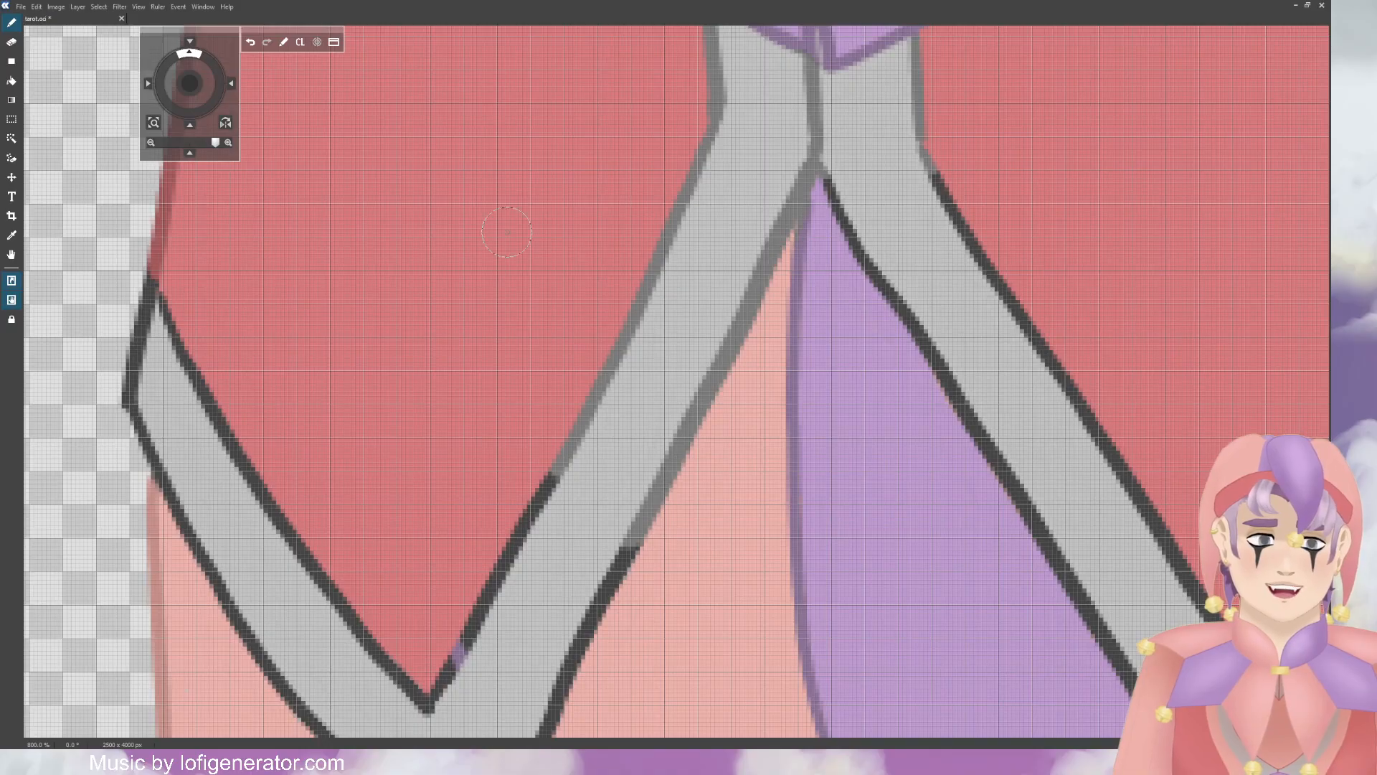
{"action": "left_click_drag", "start_coordinate": [190, 83], "coordinate": [204, 75]}
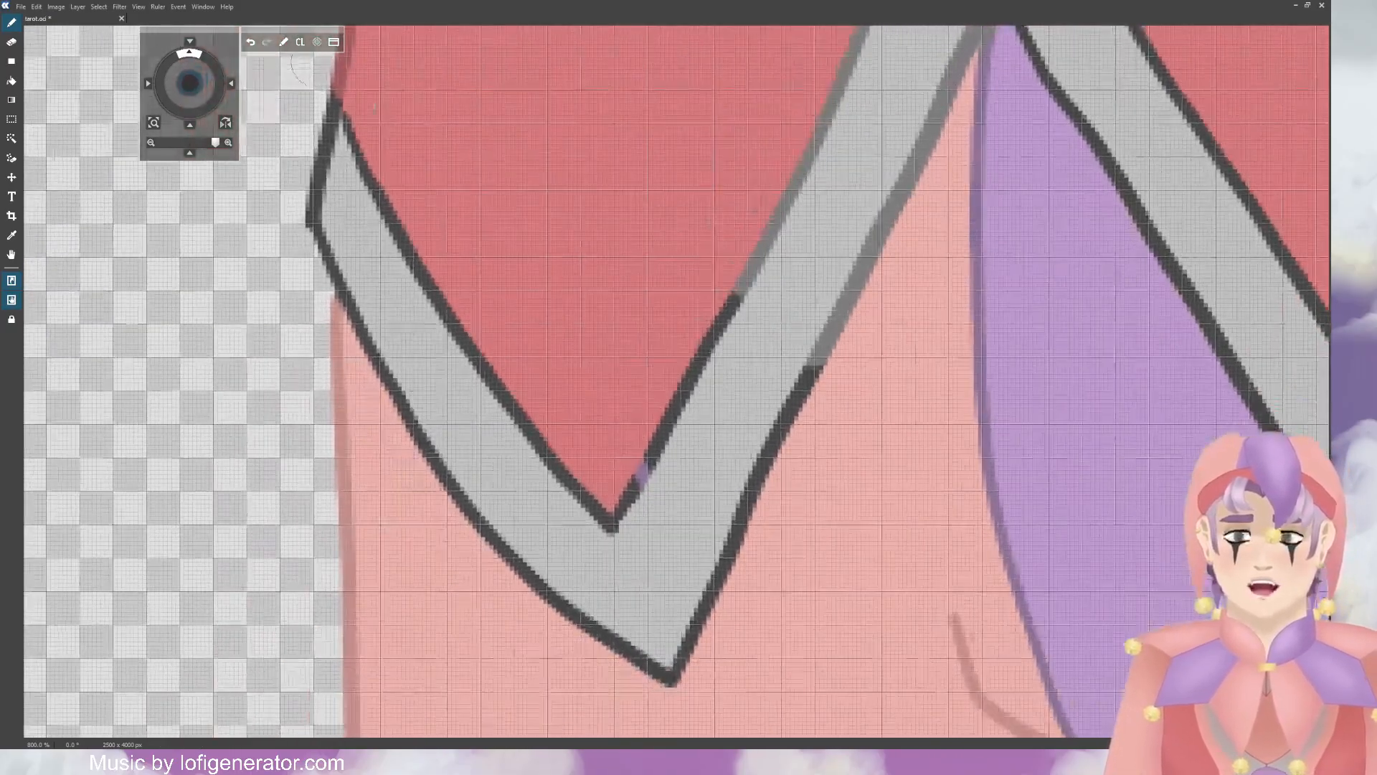
{"action": "left_click_drag", "start_coordinate": [631, 516], "coordinate": [738, 296]}
{"action": "mouse_move", "coordinate": [814, 366]}
{"action": "left_mouse_down"}
{"action": "mouse_move", "coordinate": [784, 453]}
{"action": "mouse_move", "coordinate": [751, 456]}
{"action": "mouse_move", "coordinate": [776, 448]}
{"action": "mouse_move", "coordinate": [665, 694]}
{"action": "mouse_move", "coordinate": [556, 588]}
{"action": "mouse_move", "coordinate": [578, 632]}
{"action": "mouse_move", "coordinate": [565, 622]}
{"action": "mouse_move", "coordinate": [441, 492]}
{"action": "mouse_move", "coordinate": [398, 416]}
{"action": "left_mouse_up"}
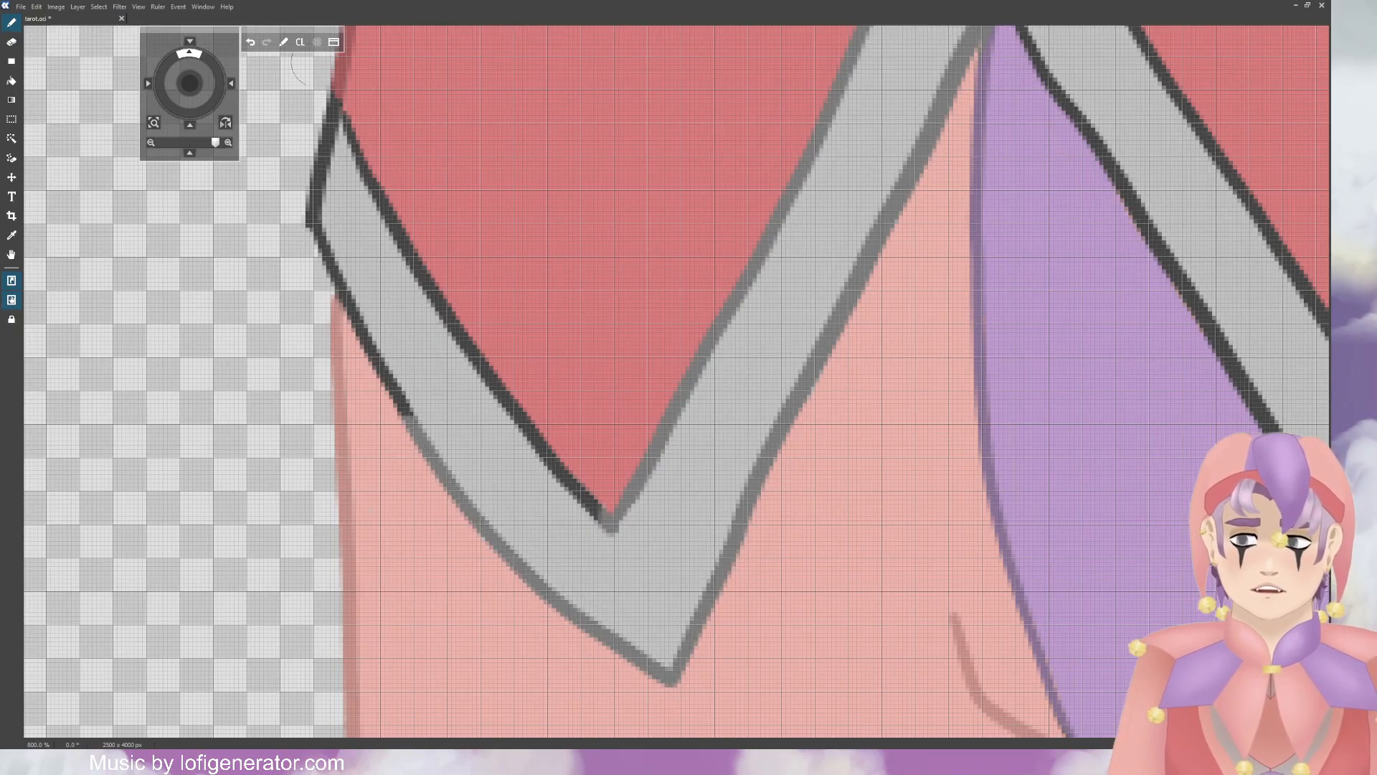
{"action": "mouse_move", "coordinate": [637, 515]}
{"action": "left_mouse_down"}
{"action": "mouse_move", "coordinate": [591, 507]}
{"action": "mouse_move", "coordinate": [437, 347]}
{"action": "left_mouse_up"}
{"action": "left_click_drag", "start_coordinate": [187, 82], "coordinate": [279, 171]}
{"action": "mouse_move", "coordinate": [544, 520]}
{"action": "left_mouse_down"}
{"action": "mouse_move", "coordinate": [517, 493]}
{"action": "mouse_move", "coordinate": [530, 522]}
{"action": "mouse_move", "coordinate": [438, 359]}
{"action": "mouse_move", "coordinate": [432, 206]}
{"action": "mouse_move", "coordinate": [461, 286]}
{"action": "mouse_move", "coordinate": [481, 313]}
{"action": "mouse_move", "coordinate": [457, 238]}
{"action": "mouse_move", "coordinate": [627, 545]}
{"action": "left_mouse_up"}
Step: Recolor both edges of the hem trim running from the centre split down toward the second point medium grey, rounding its lower tip
{"action": "mouse_move", "coordinate": [200, 98]}
{"action": "left_mouse_down"}
{"action": "mouse_move", "coordinate": [182, 89]}
{"action": "mouse_move", "coordinate": [111, 113]}
{"action": "mouse_move", "coordinate": [84, 101]}
{"action": "left_mouse_up"}
{"action": "mouse_move", "coordinate": [402, 167]}
{"action": "left_mouse_down"}
{"action": "mouse_move", "coordinate": [391, 241]}
{"action": "mouse_move", "coordinate": [452, 333]}
{"action": "mouse_move", "coordinate": [429, 258]}
{"action": "mouse_move", "coordinate": [505, 429]}
{"action": "mouse_move", "coordinate": [574, 515]}
{"action": "left_mouse_up"}
{"action": "left_click_drag", "start_coordinate": [466, 162], "coordinate": [675, 507]}
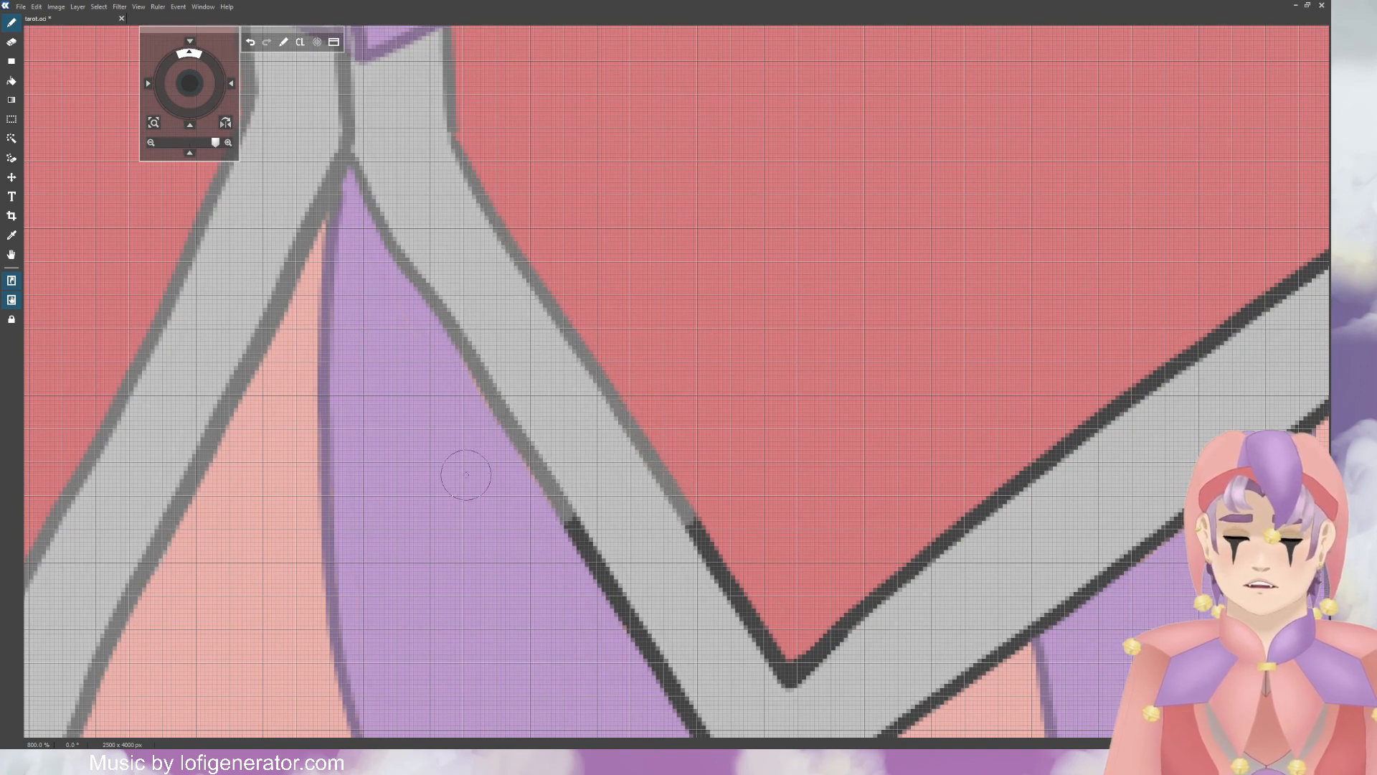
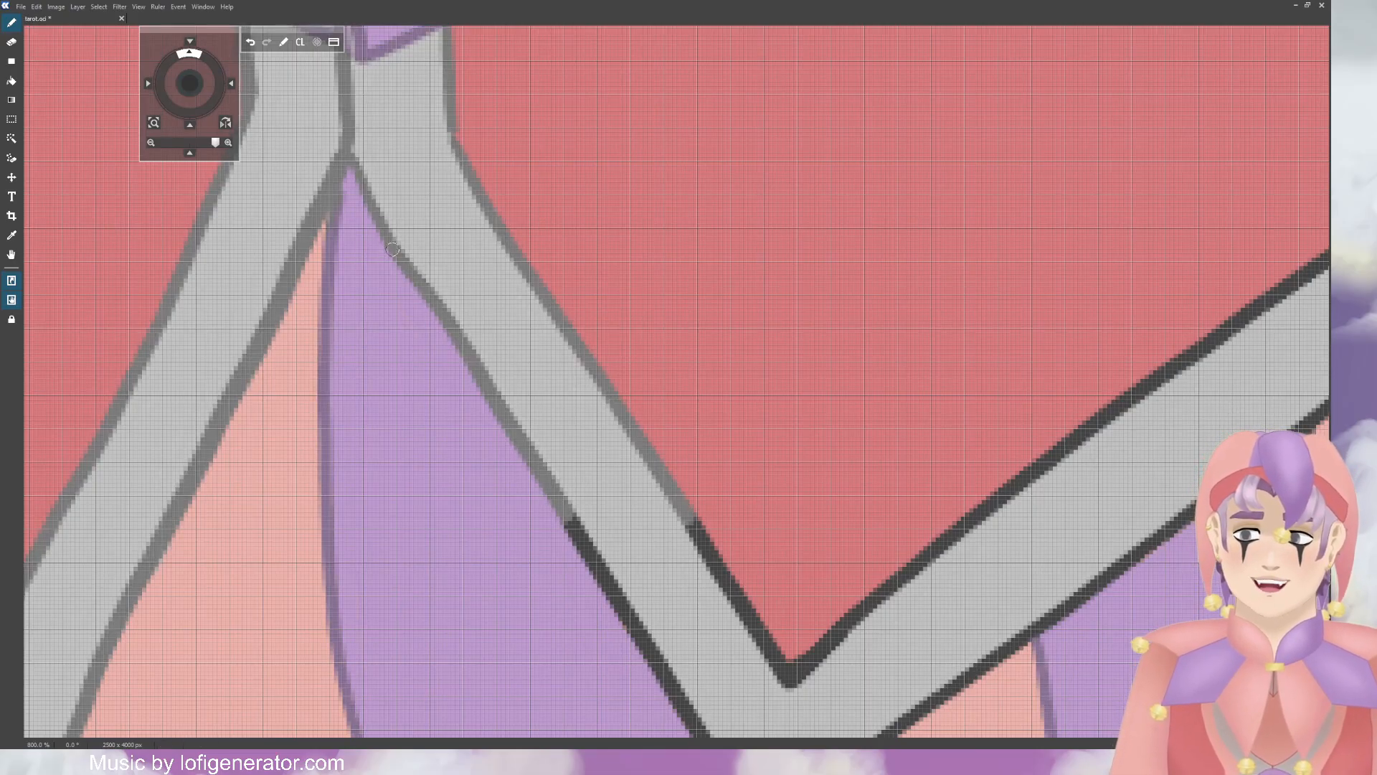
{"action": "left_click_drag", "start_coordinate": [191, 93], "coordinate": [195, 99]}
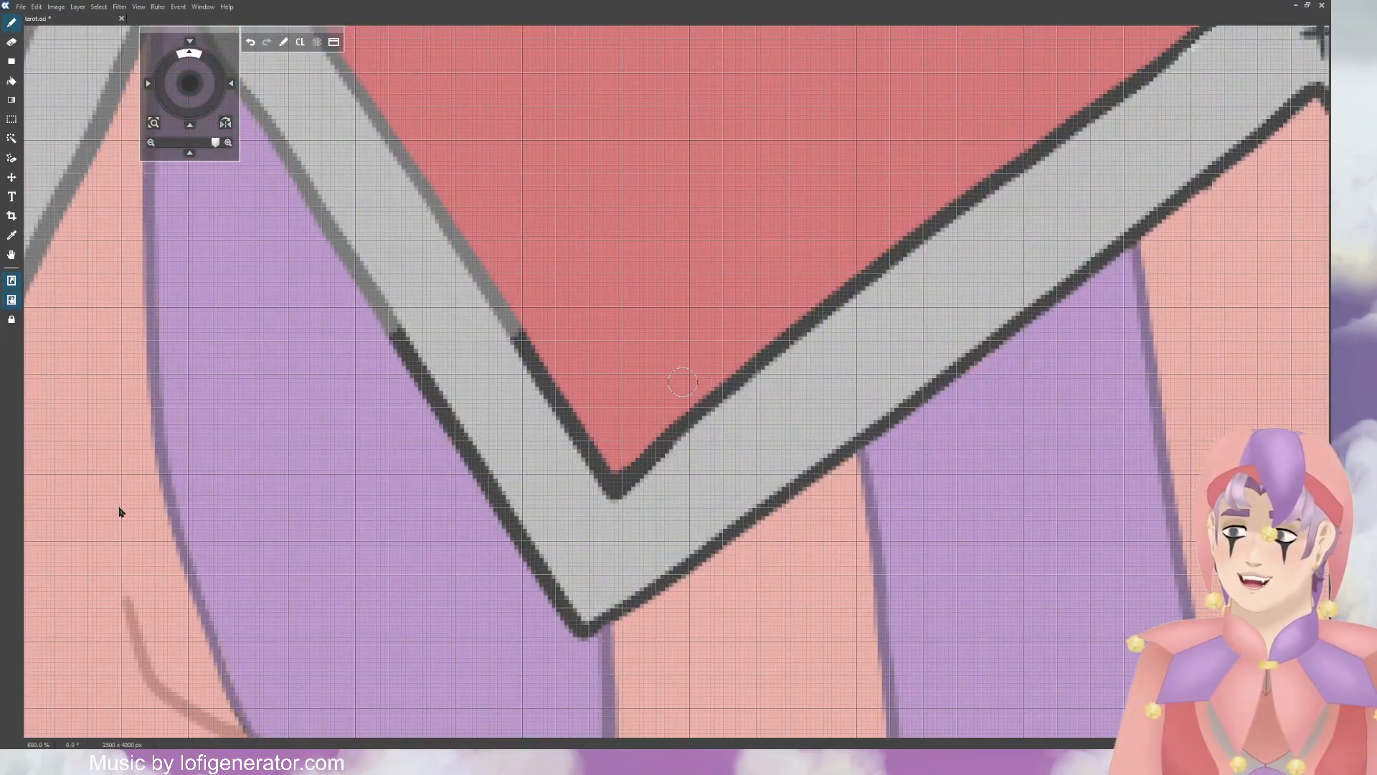
{"action": "mouse_move", "coordinate": [452, 345]}
{"action": "left_mouse_down"}
{"action": "mouse_move", "coordinate": [428, 370]}
{"action": "mouse_move", "coordinate": [431, 399]}
{"action": "left_mouse_up"}
{"action": "mouse_move", "coordinate": [531, 359]}
{"action": "left_mouse_down"}
{"action": "mouse_move", "coordinate": [562, 407]}
{"action": "mouse_move", "coordinate": [507, 482]}
{"action": "mouse_move", "coordinate": [562, 569]}
{"action": "mouse_move", "coordinate": [567, 609]}
{"action": "mouse_move", "coordinate": [654, 568]}
{"action": "mouse_move", "coordinate": [724, 491]}
{"action": "mouse_move", "coordinate": [769, 502]}
{"action": "left_mouse_up"}
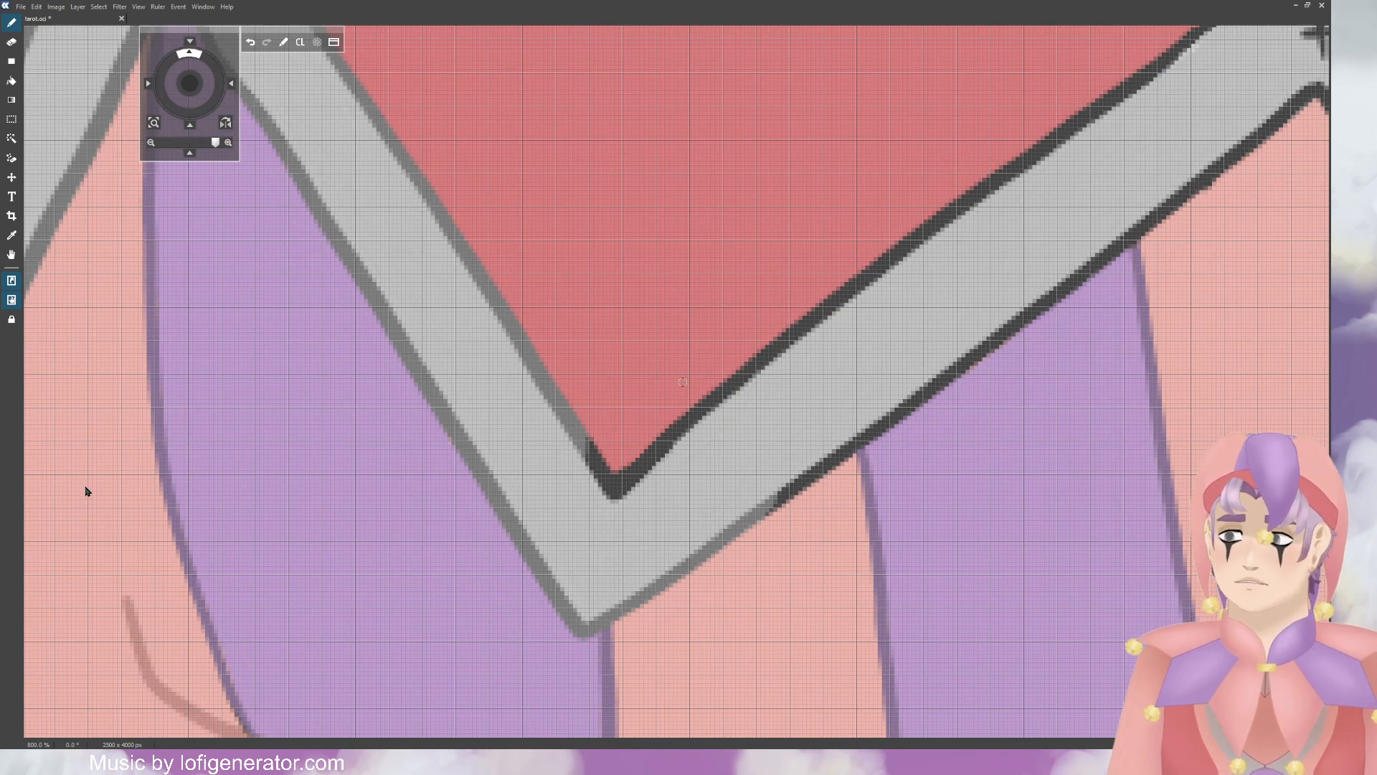
Step: Recolor the second hem point's inner corner and extend the grey along both edges of the trim rising toward the side seam
{"action": "mouse_move", "coordinate": [590, 453]}
{"action": "left_mouse_down"}
{"action": "mouse_move", "coordinate": [642, 463]}
{"action": "mouse_move", "coordinate": [818, 313]}
{"action": "mouse_move", "coordinate": [686, 317]}
{"action": "mouse_move", "coordinate": [586, 380]}
{"action": "left_mouse_up"}
{"action": "mouse_move", "coordinate": [527, 595]}
{"action": "left_mouse_down"}
{"action": "mouse_move", "coordinate": [624, 502]}
{"action": "mouse_move", "coordinate": [572, 530]}
{"action": "mouse_move", "coordinate": [636, 492]}
{"action": "left_mouse_up"}
{"action": "left_click_drag", "start_coordinate": [692, 449], "coordinate": [819, 355]}
{"action": "left_click_drag", "start_coordinate": [574, 372], "coordinate": [728, 266]}
{"action": "left_click_drag", "start_coordinate": [634, 331], "coordinate": [808, 189]}
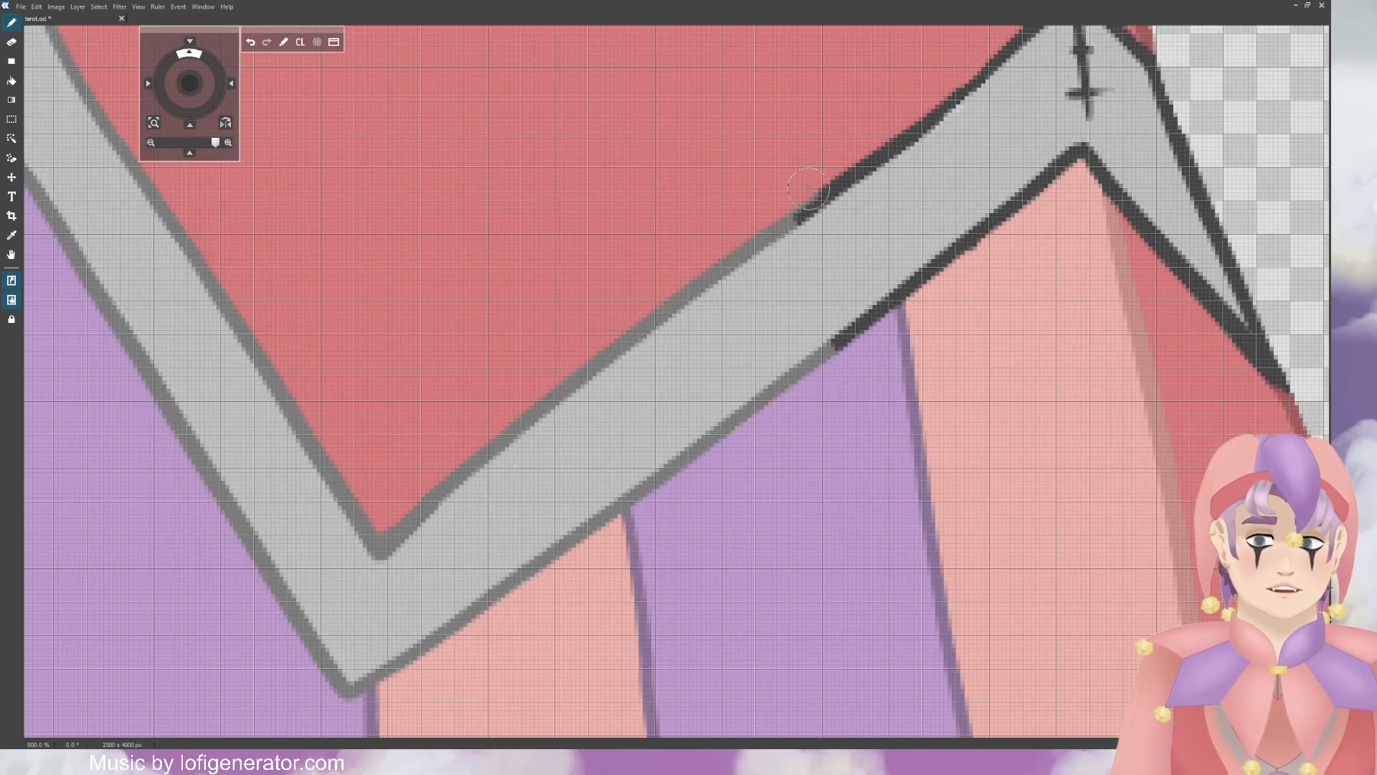
Step: Recolor the last black hem trim outlines medium grey, over the stitched side peak and down to the narrow tip at the back
{"action": "left_click_drag", "start_coordinate": [195, 86], "coordinate": [126, 155]}
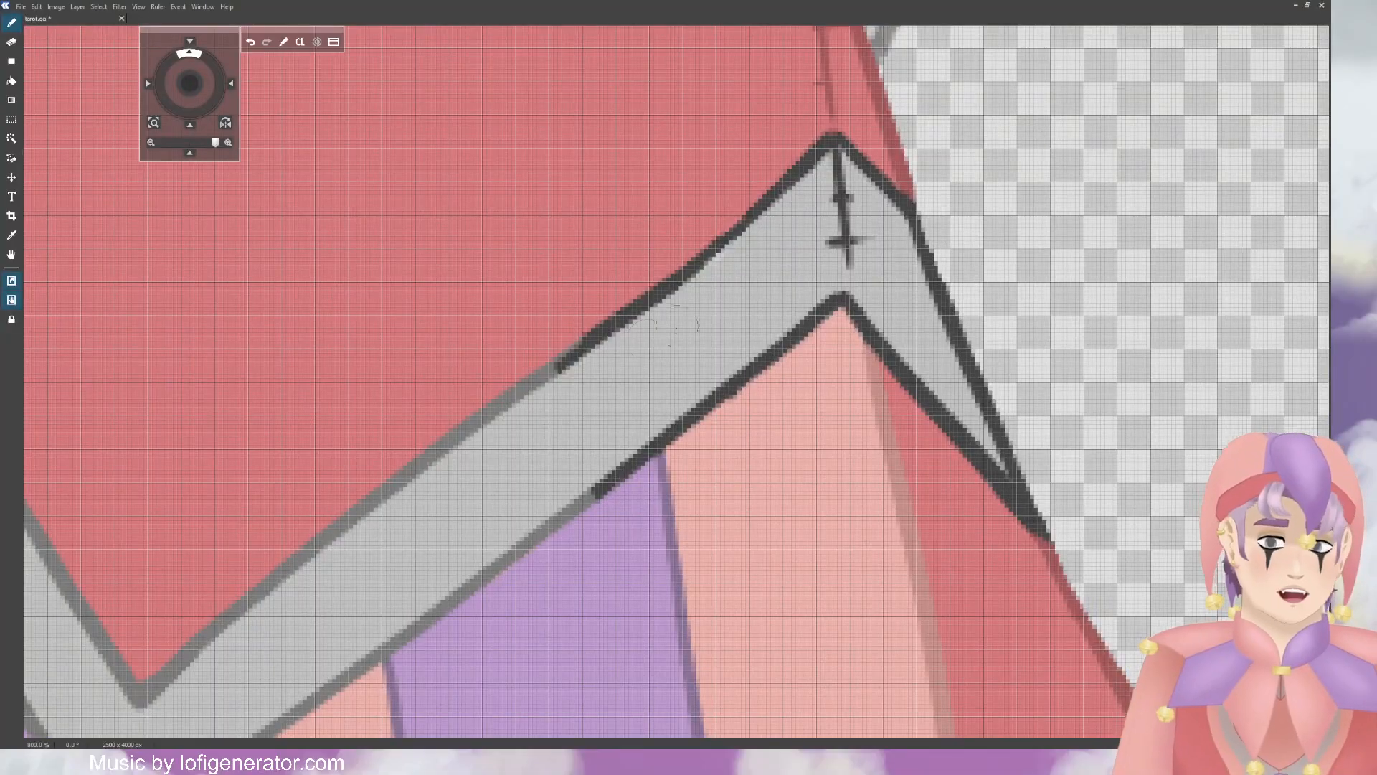
{"action": "mouse_move", "coordinate": [603, 340]}
{"action": "left_mouse_down"}
{"action": "mouse_move", "coordinate": [540, 394]}
{"action": "mouse_move", "coordinate": [546, 366]}
{"action": "mouse_move", "coordinate": [684, 276]}
{"action": "mouse_move", "coordinate": [647, 316]}
{"action": "mouse_move", "coordinate": [832, 136]}
{"action": "mouse_move", "coordinate": [843, 237]}
{"action": "mouse_move", "coordinate": [862, 246]}
{"action": "mouse_move", "coordinate": [850, 170]}
{"action": "mouse_move", "coordinate": [925, 237]}
{"action": "mouse_move", "coordinate": [904, 245]}
{"action": "mouse_move", "coordinate": [927, 251]}
{"action": "mouse_move", "coordinate": [986, 433]}
{"action": "left_mouse_up"}
{"action": "mouse_move", "coordinate": [594, 492]}
{"action": "left_mouse_down"}
{"action": "mouse_move", "coordinate": [823, 317]}
{"action": "mouse_move", "coordinate": [799, 332]}
{"action": "mouse_move", "coordinate": [881, 348]}
{"action": "mouse_move", "coordinate": [870, 317]}
{"action": "mouse_move", "coordinate": [979, 402]}
{"action": "mouse_move", "coordinate": [1034, 517]}
{"action": "left_mouse_up"}
Step: Save the illustration
{"action": "scroll", "coordinate": [1011, 430], "scroll_direction": "down", "scroll_amount": 10}
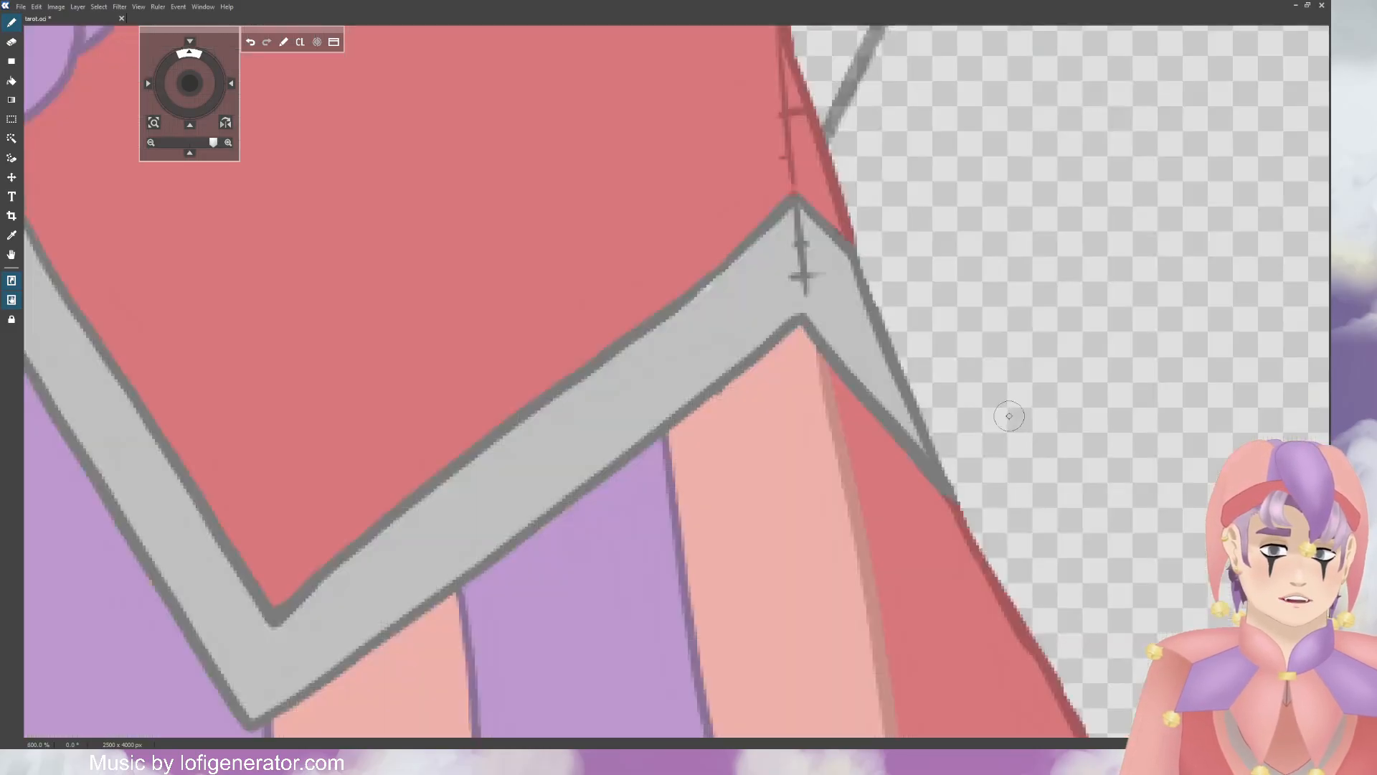
{"action": "scroll", "coordinate": [950, 413], "scroll_direction": "down", "scroll_amount": 1}
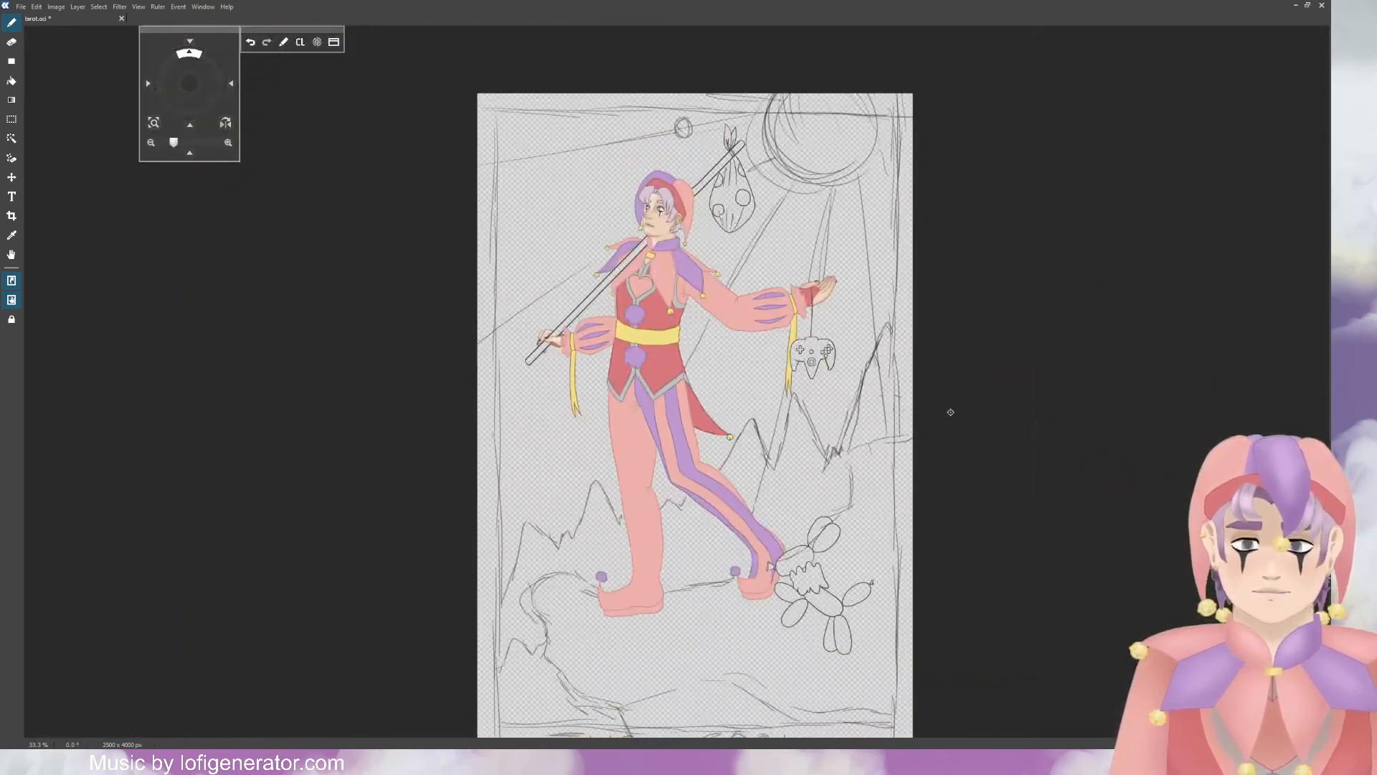
{"action": "scroll", "coordinate": [950, 413], "scroll_direction": "up", "scroll_amount": 2}
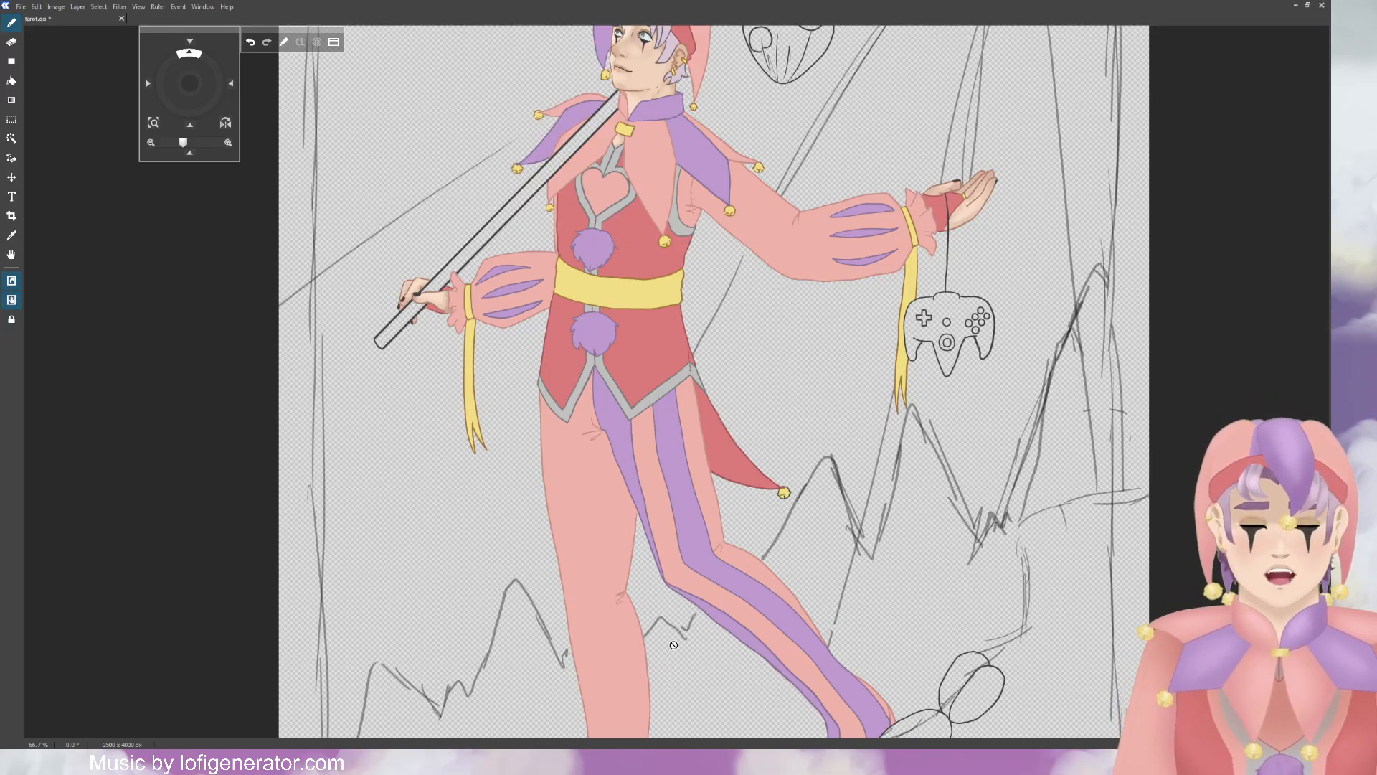
{"action": "key", "text": "ctrl+s"}
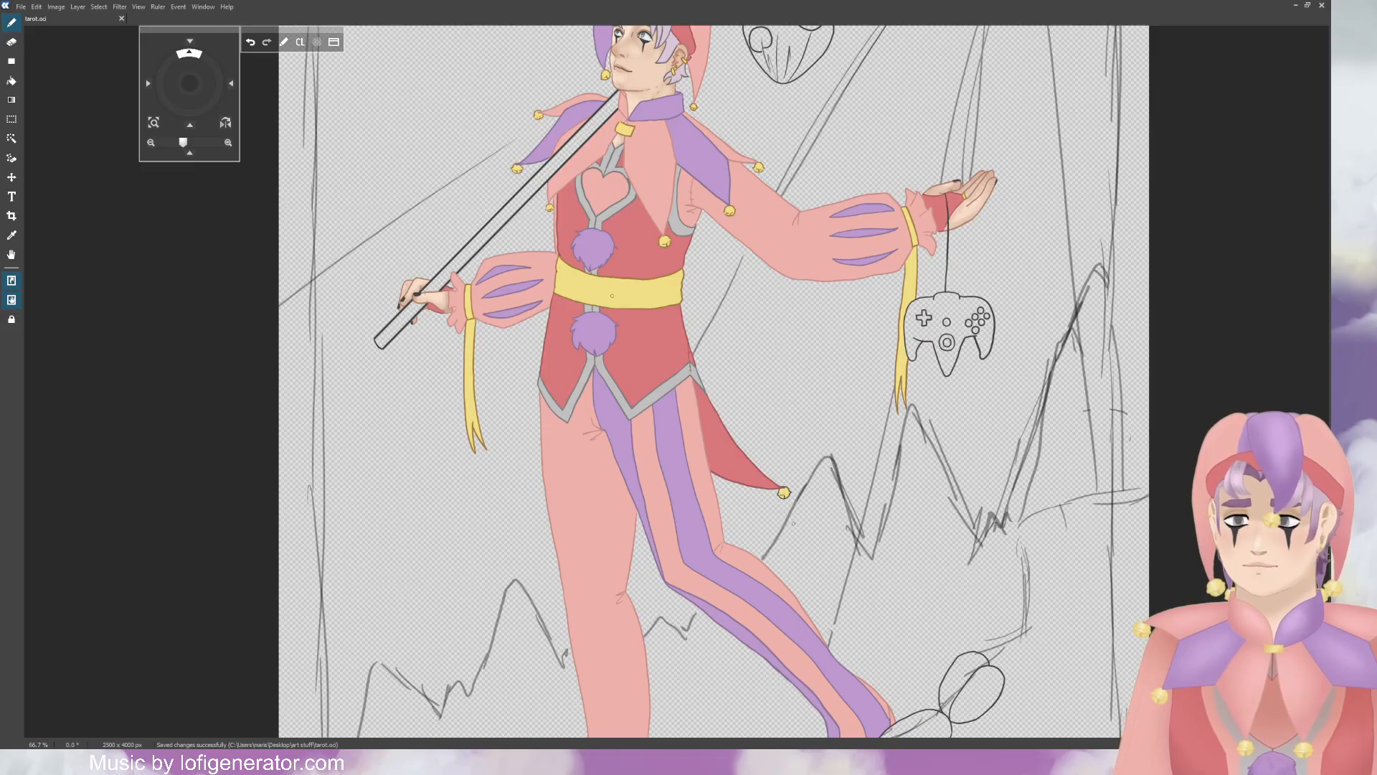
Step: Fill both eyebrows with a dusky purple darker than the hair
{"action": "scroll", "coordinate": [630, 252], "scroll_direction": "down", "scroll_amount": 1}
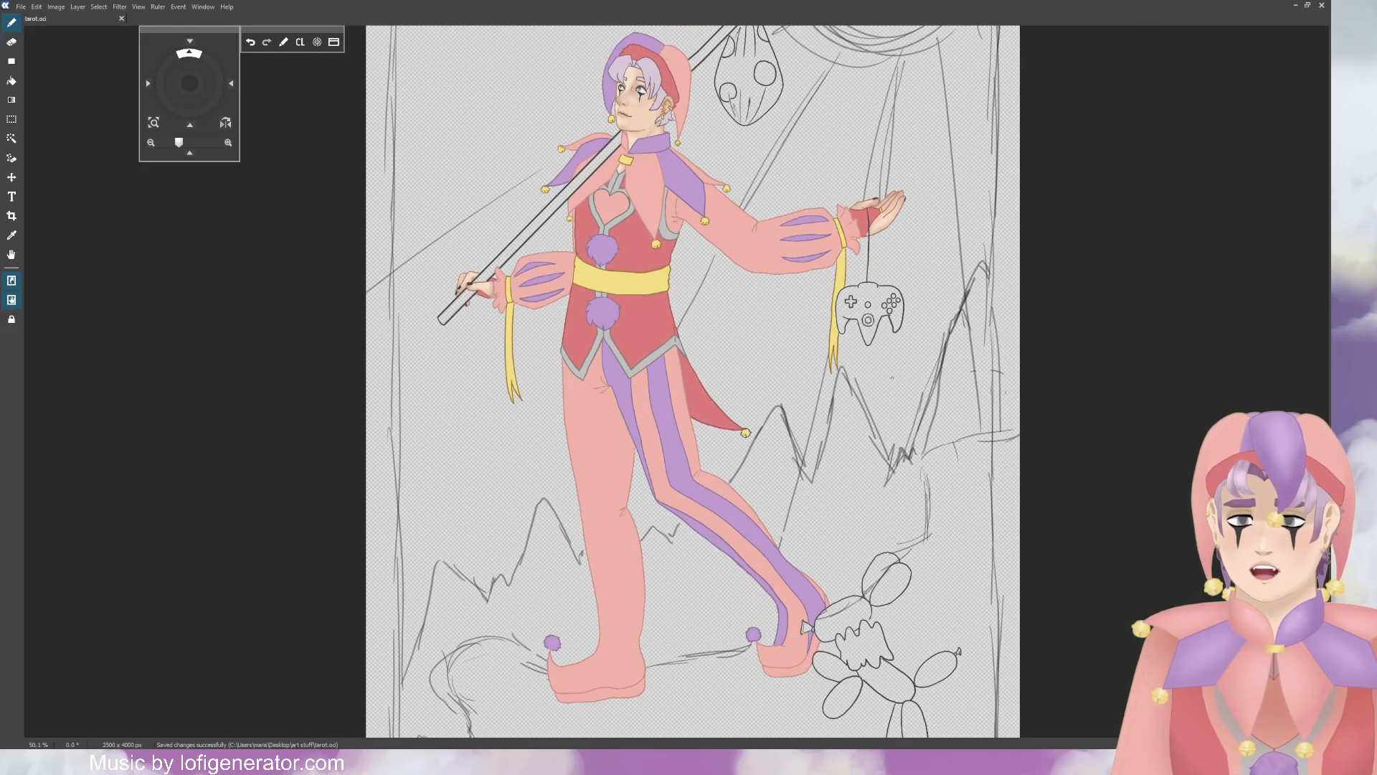
{"action": "scroll", "coordinate": [634, 34], "scroll_direction": "up", "scroll_amount": 3}
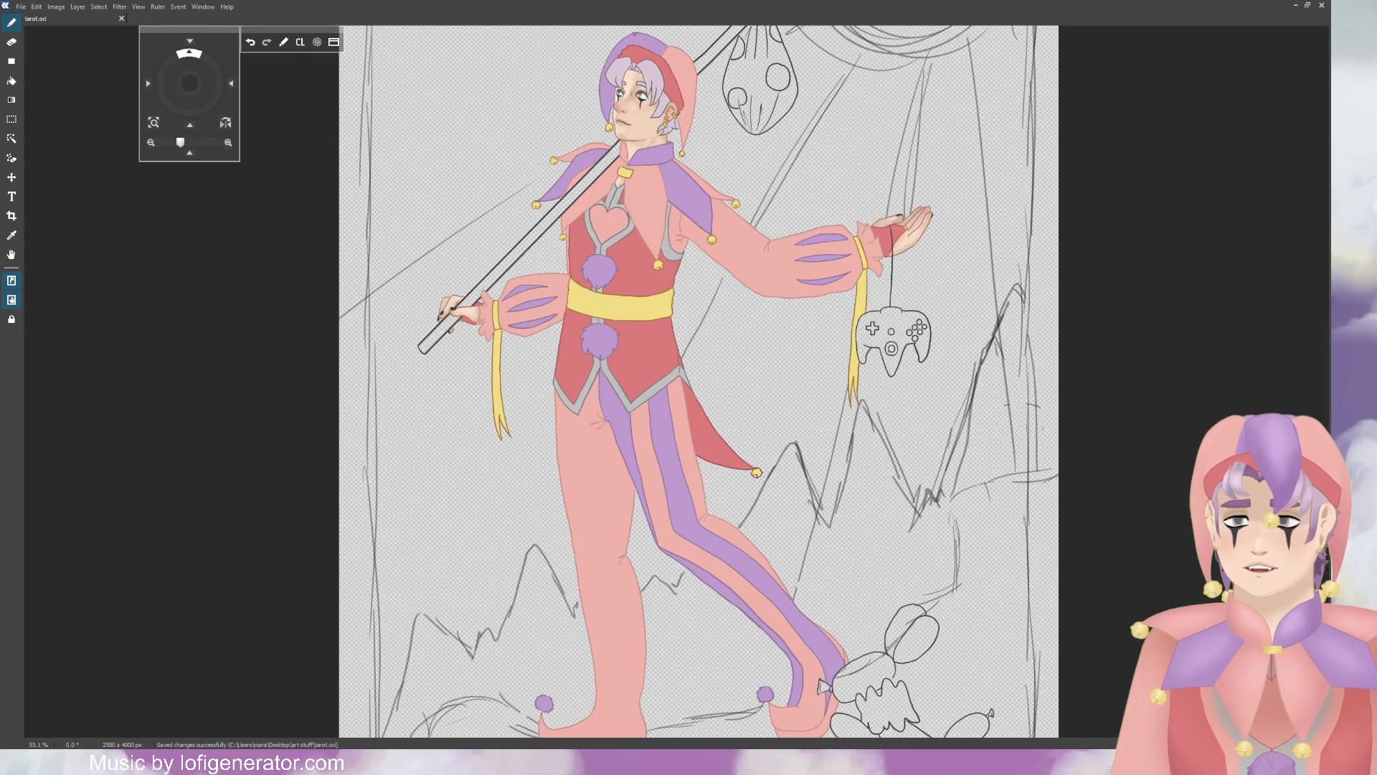
{"action": "scroll", "coordinate": [632, 60], "scroll_direction": "up", "scroll_amount": 3}
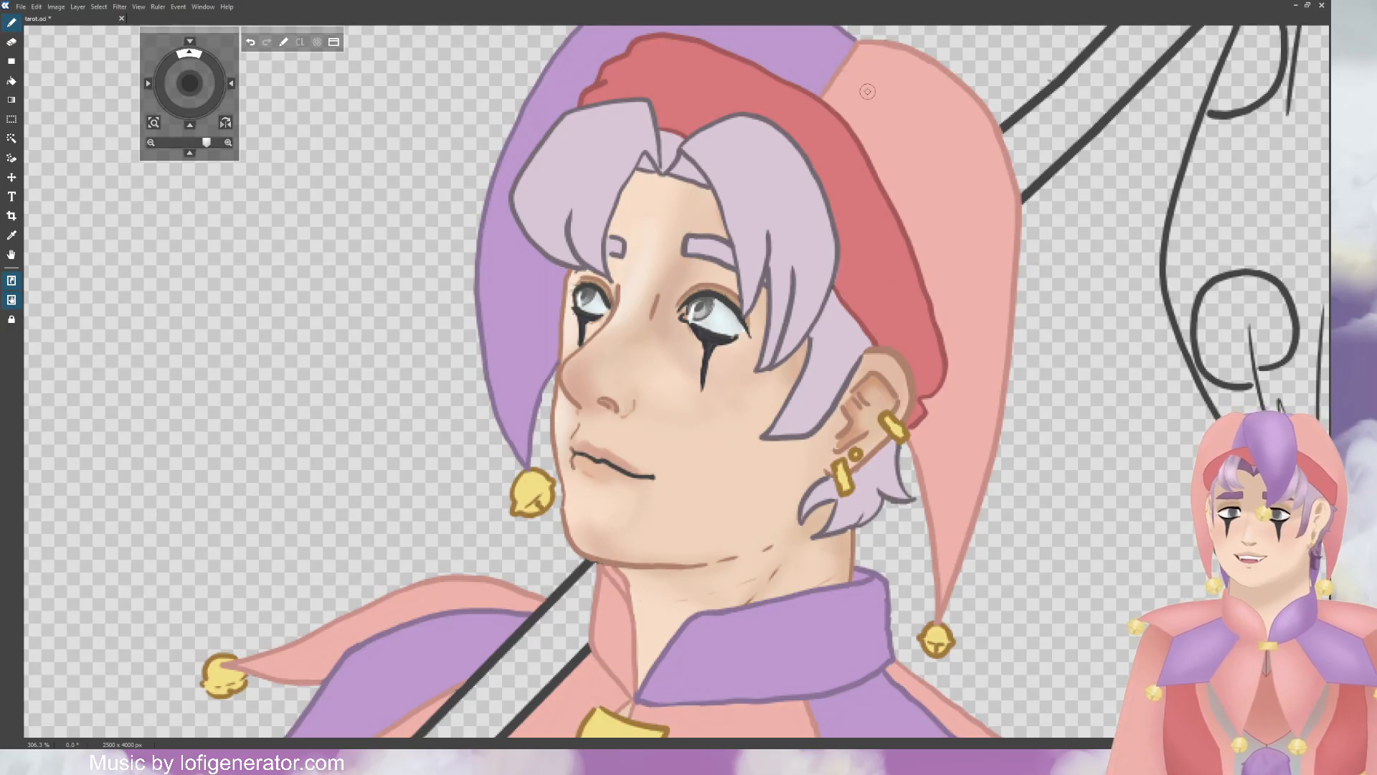
{"action": "scroll", "coordinate": [673, 105], "scroll_direction": "up", "scroll_amount": 2}
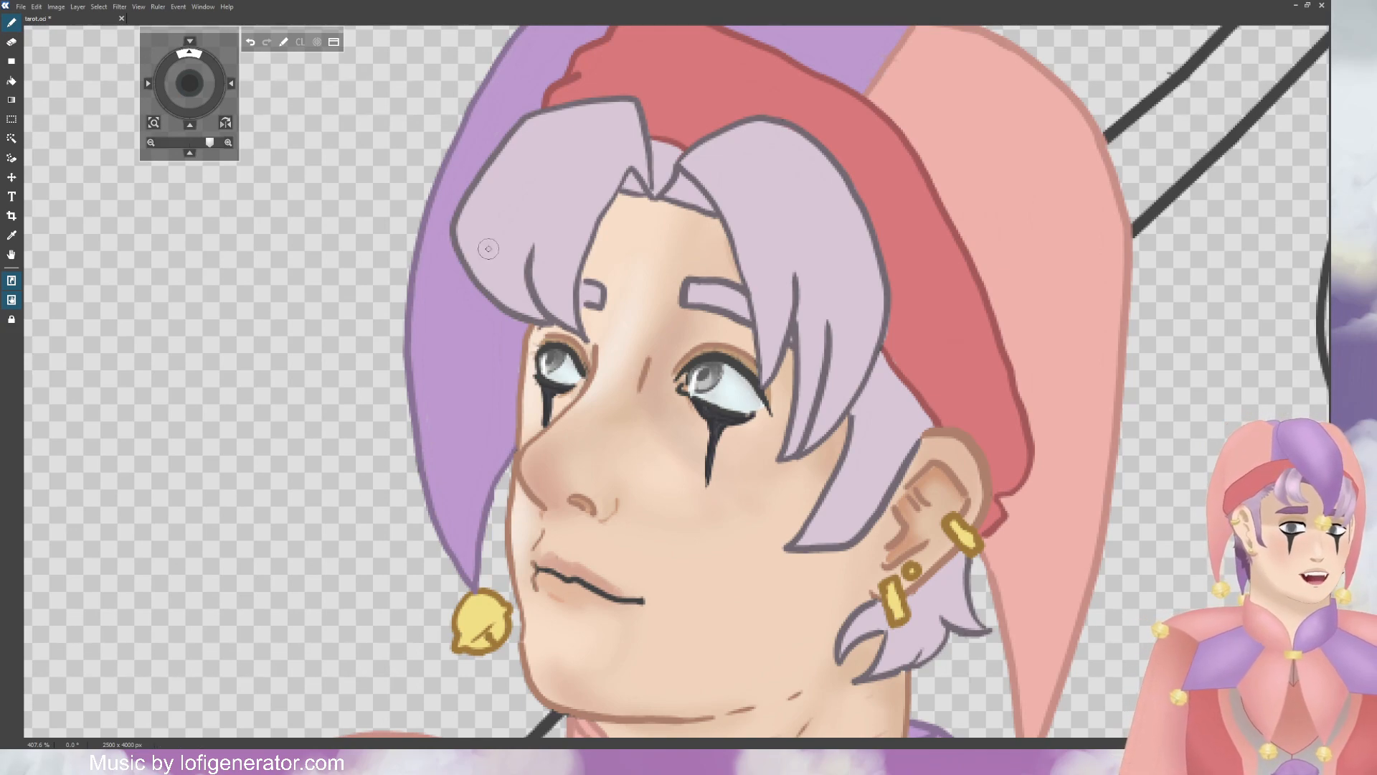
{"action": "left_click_drag", "start_coordinate": [188, 84], "coordinate": [158, 98]}
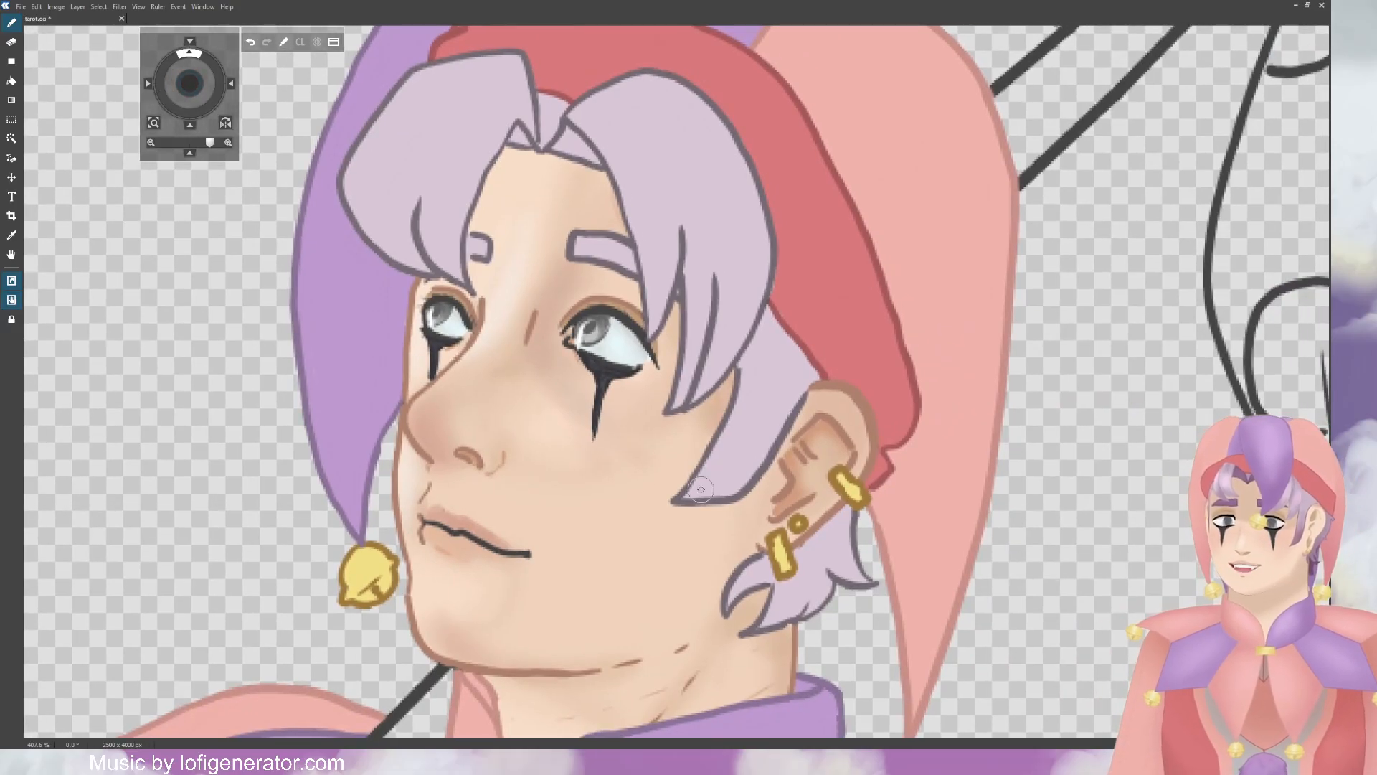
{"action": "mouse_move", "coordinate": [735, 485]}
{"action": "left_mouse_down"}
{"action": "mouse_move", "coordinate": [671, 513]}
{"action": "mouse_move", "coordinate": [728, 487]}
{"action": "left_mouse_up"}
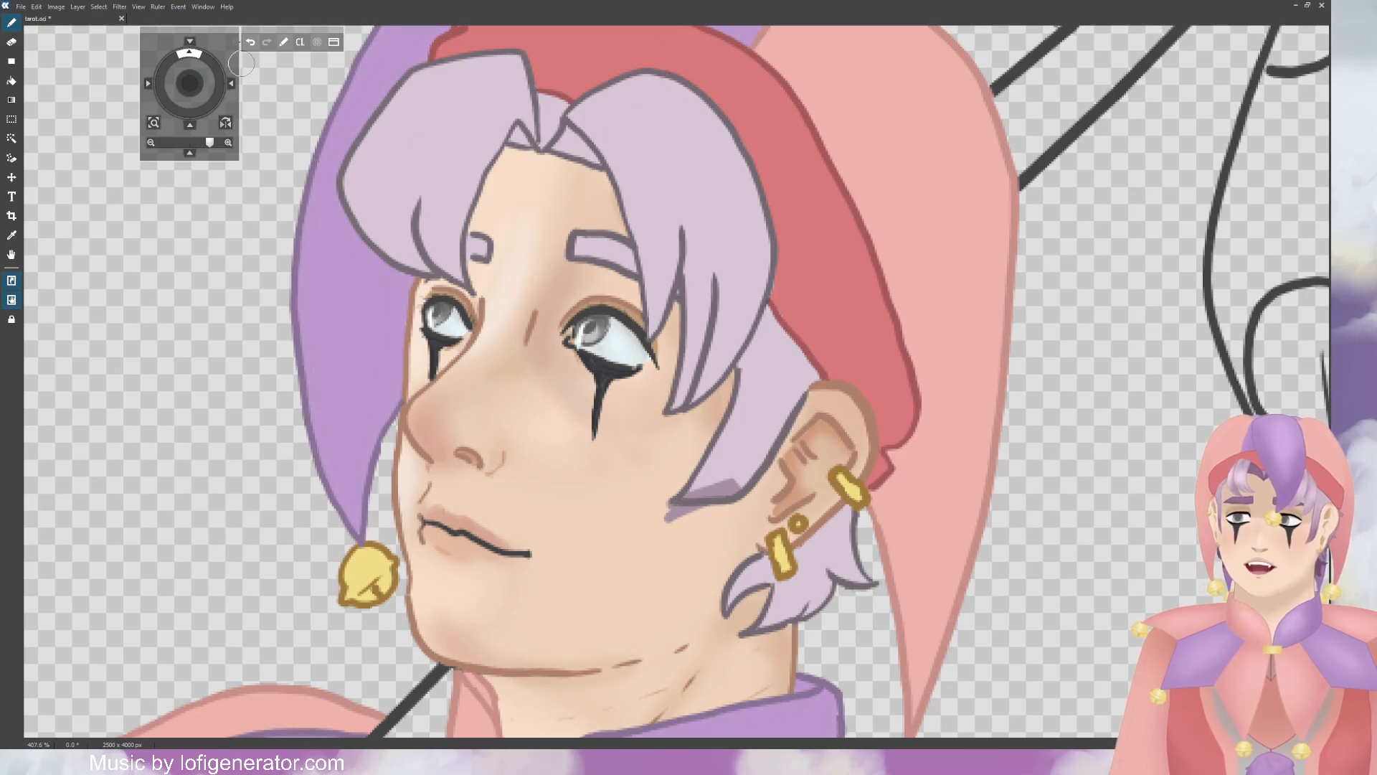
{"action": "left_click", "coordinate": [250, 42]}
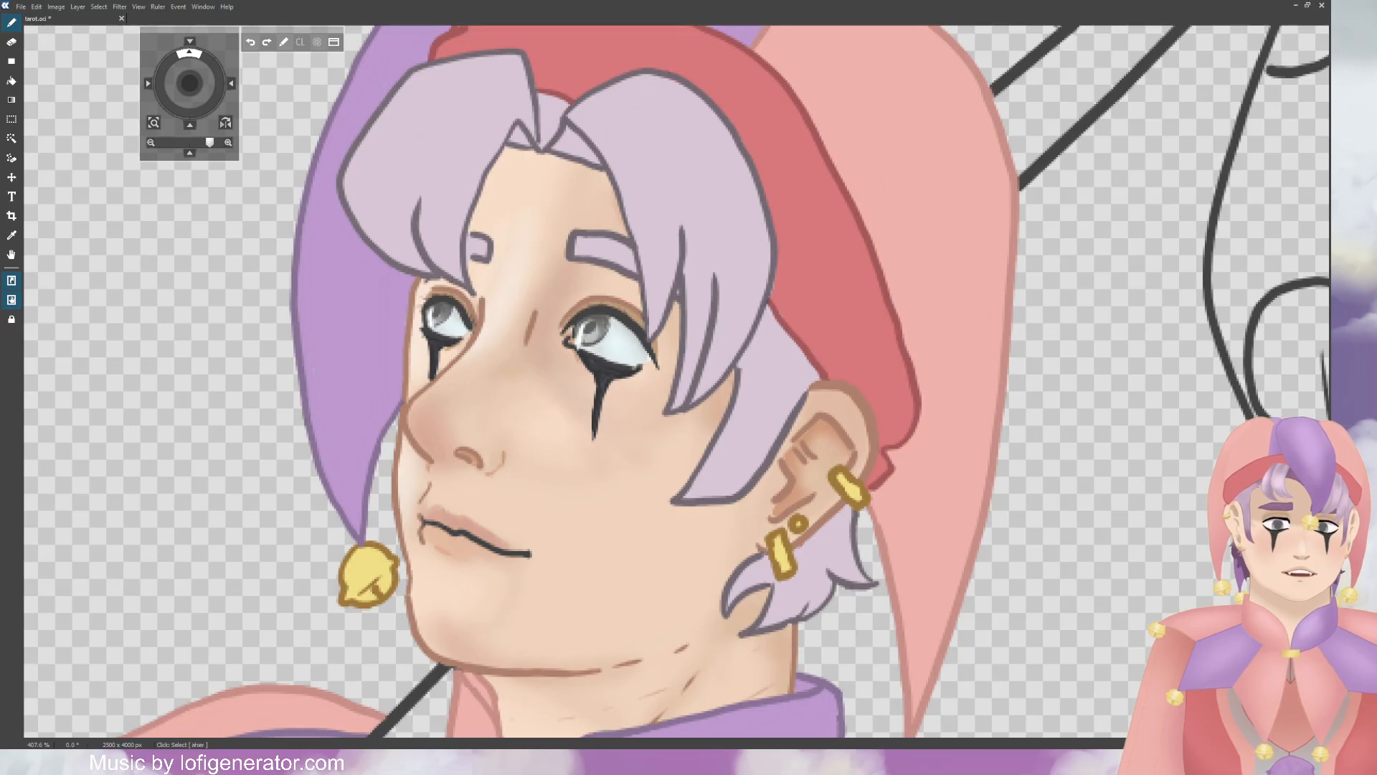
{"action": "left_click", "coordinate": [1282, 203]}
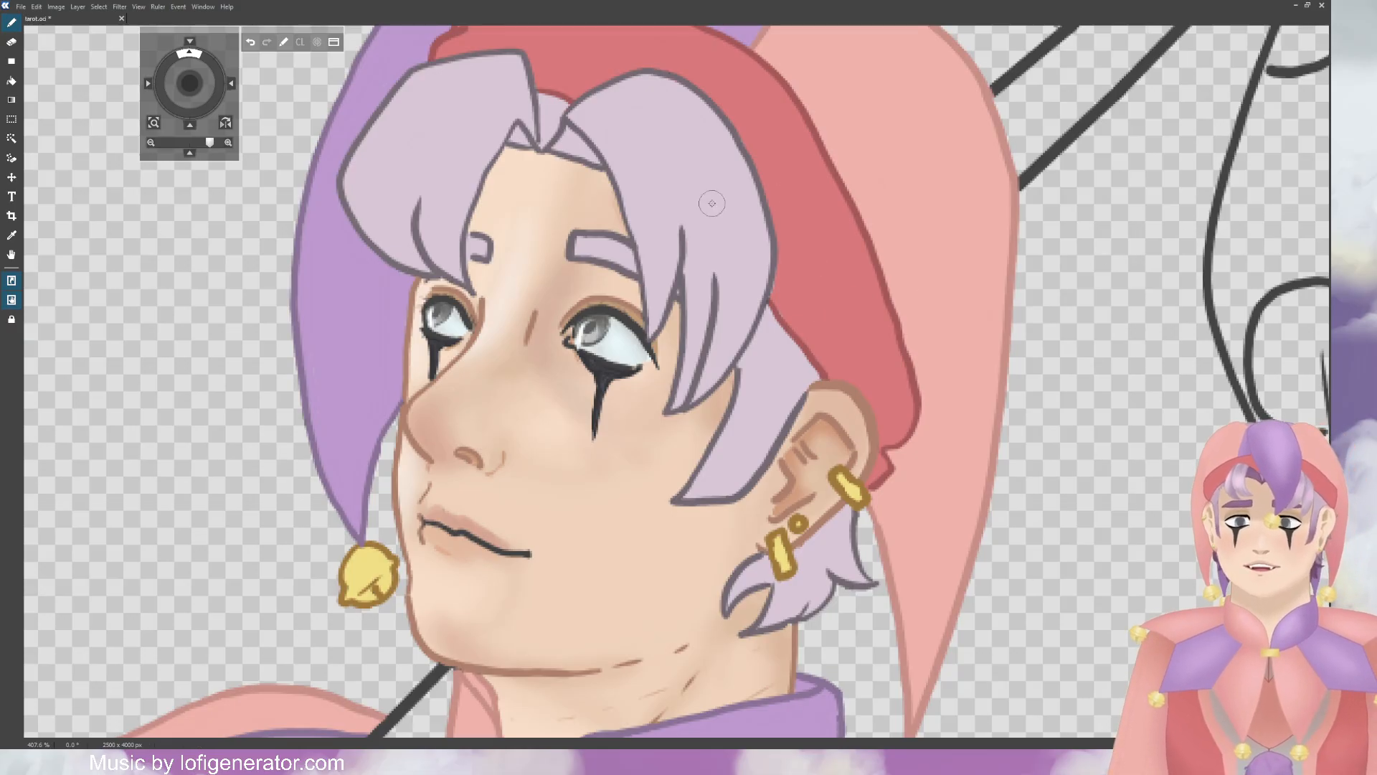
{"action": "mouse_move", "coordinate": [622, 257]}
{"action": "left_mouse_down"}
{"action": "mouse_move", "coordinate": [632, 276]}
{"action": "mouse_move", "coordinate": [609, 247]}
{"action": "mouse_move", "coordinate": [577, 241]}
{"action": "left_mouse_up"}
{"action": "left_click_drag", "start_coordinate": [482, 251], "coordinate": [491, 246]}
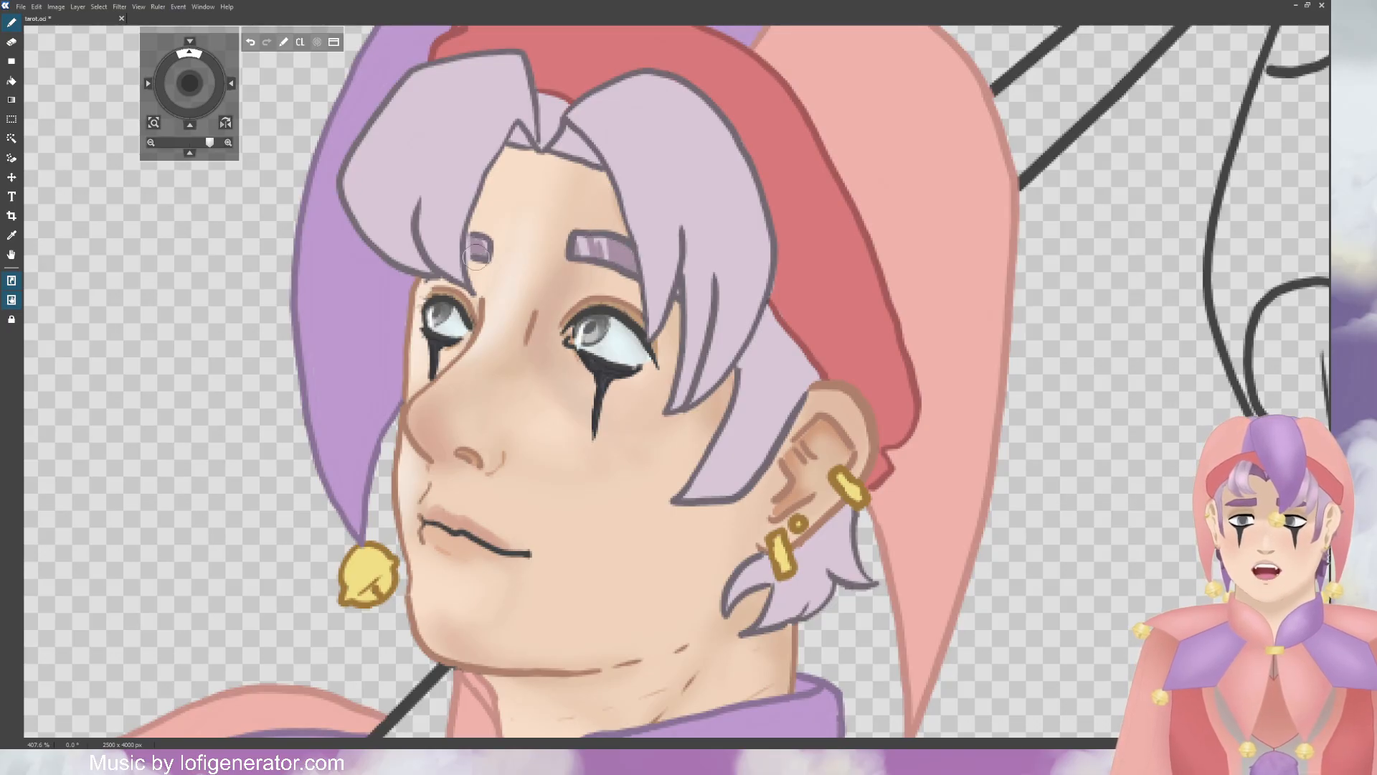
Step: Shade the side lock in front of the ear and the hair at the nape dusky purple, blending the side lock's upper edge
{"action": "mouse_move", "coordinate": [687, 496]}
{"action": "left_mouse_down"}
{"action": "mouse_move", "coordinate": [741, 485]}
{"action": "mouse_move", "coordinate": [680, 492]}
{"action": "mouse_move", "coordinate": [664, 474]}
{"action": "mouse_move", "coordinate": [679, 453]}
{"action": "mouse_move", "coordinate": [741, 461]}
{"action": "mouse_move", "coordinate": [781, 442]}
{"action": "mouse_move", "coordinate": [723, 430]}
{"action": "left_mouse_up"}
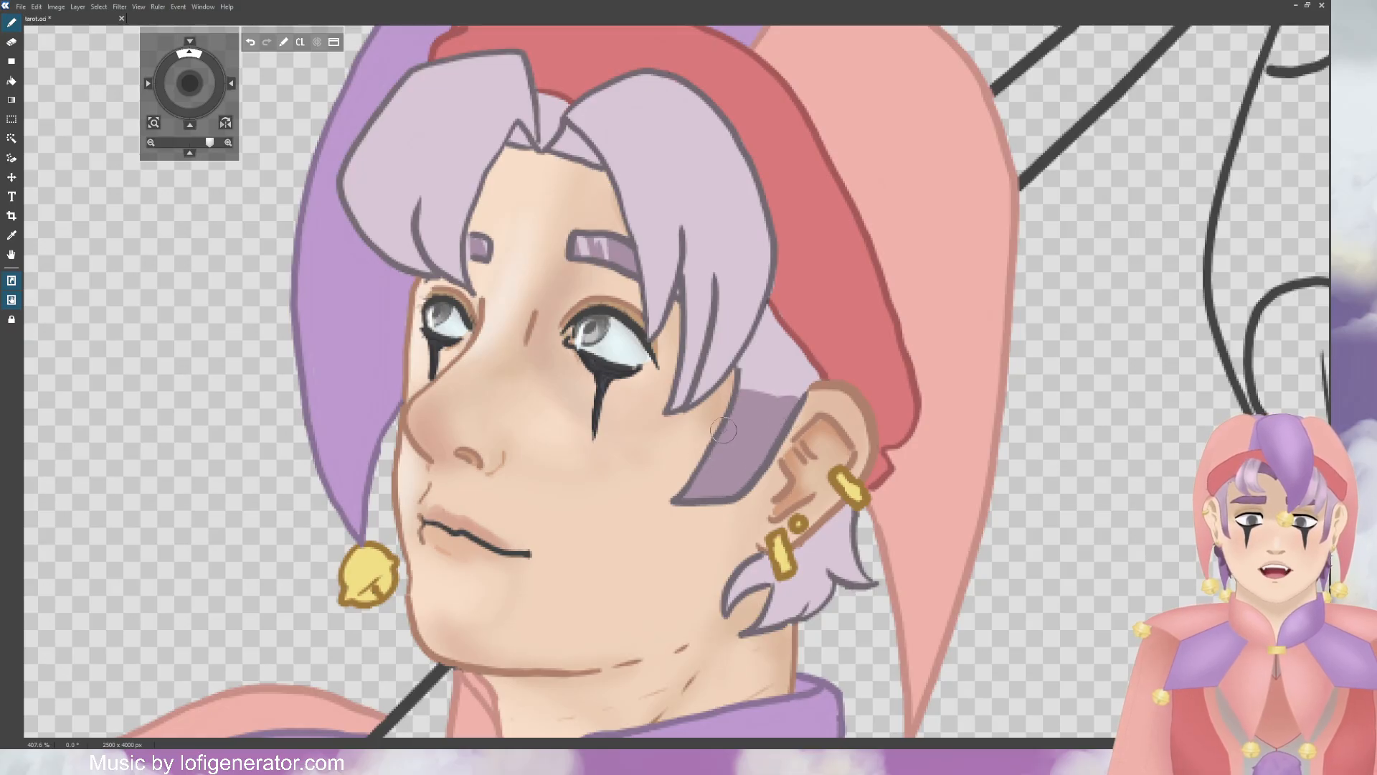
{"action": "mouse_move", "coordinate": [804, 564]}
{"action": "left_mouse_down"}
{"action": "mouse_move", "coordinate": [749, 580]}
{"action": "mouse_move", "coordinate": [759, 642]}
{"action": "mouse_move", "coordinate": [833, 598]}
{"action": "left_mouse_up"}
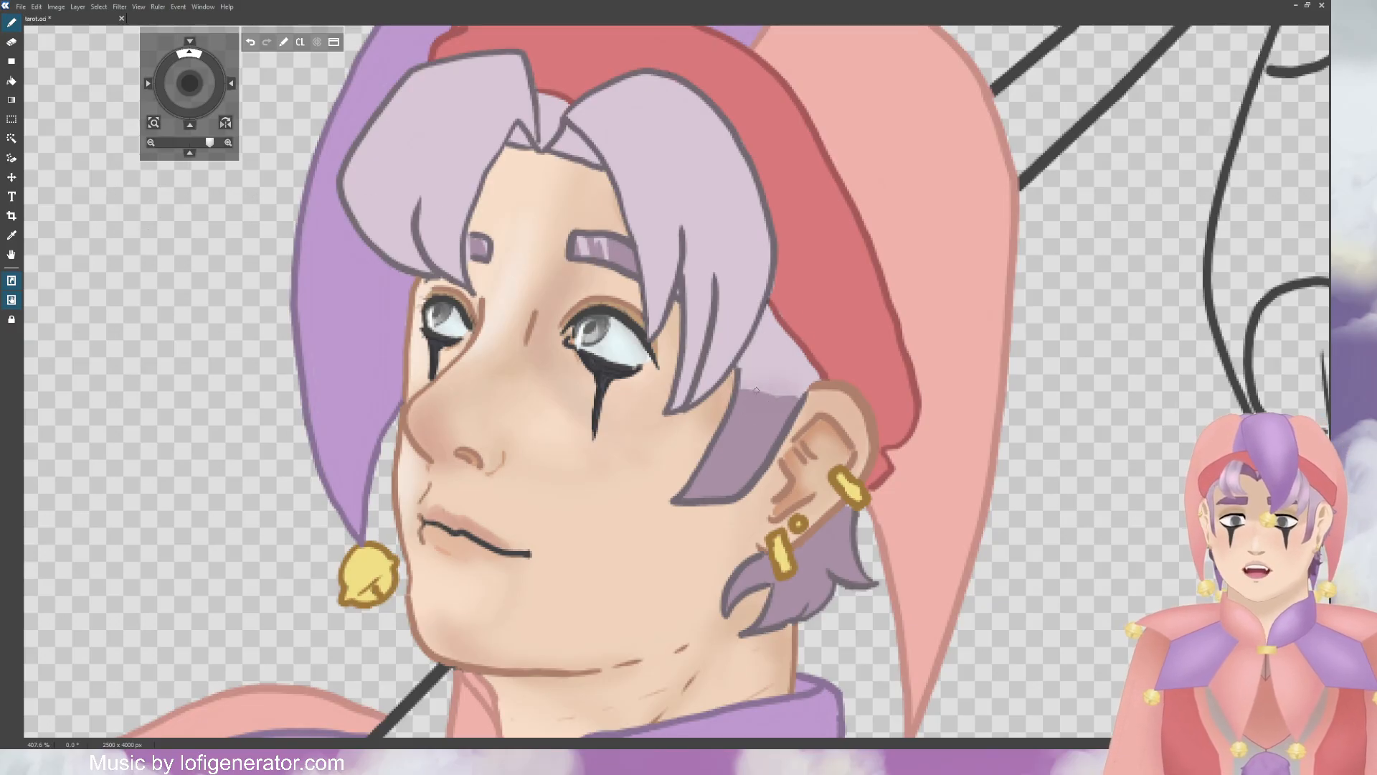
{"action": "mouse_move", "coordinate": [745, 398]}
{"action": "left_mouse_down"}
{"action": "mouse_move", "coordinate": [775, 401]}
{"action": "mouse_move", "coordinate": [786, 374]}
{"action": "mouse_move", "coordinate": [757, 373]}
{"action": "mouse_move", "coordinate": [771, 403]}
{"action": "mouse_move", "coordinate": [818, 381]}
{"action": "mouse_move", "coordinate": [754, 396]}
{"action": "left_mouse_up"}
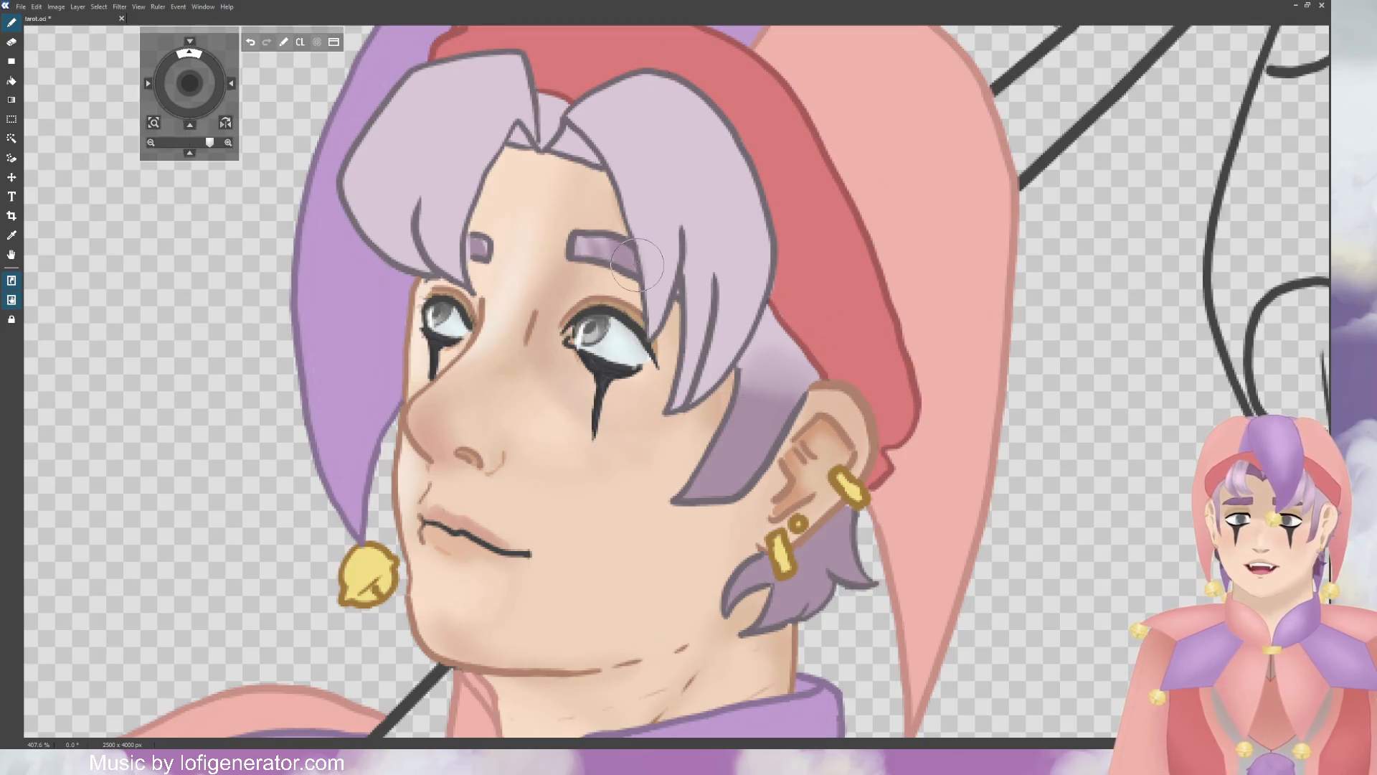
Step: Shade the hair under the parting and along both fringe sections dusky purple, blending it softly into the light base
{"action": "key", "text": "e"}
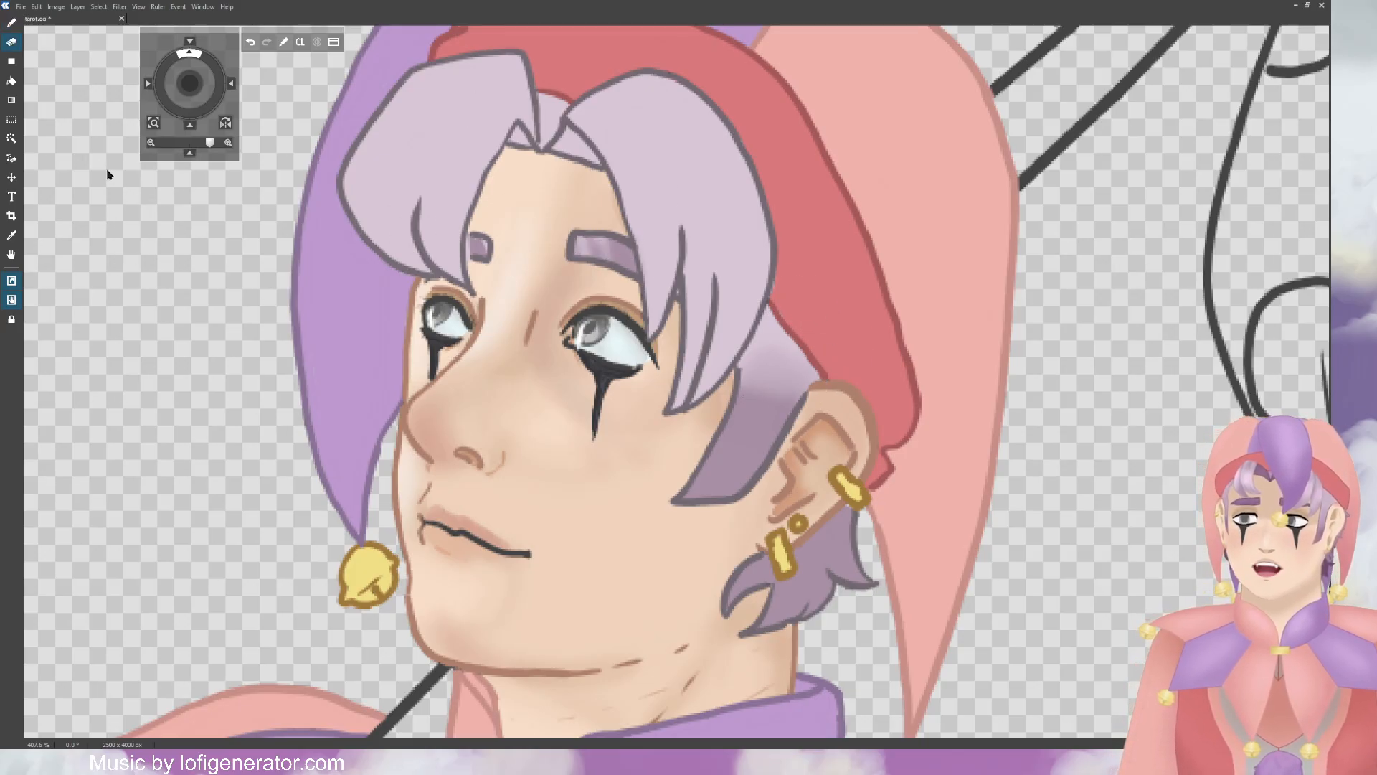
{"action": "key", "text": "b"}
{"action": "scroll", "coordinate": [230, 186], "scroll_direction": "up", "scroll_amount": 5}
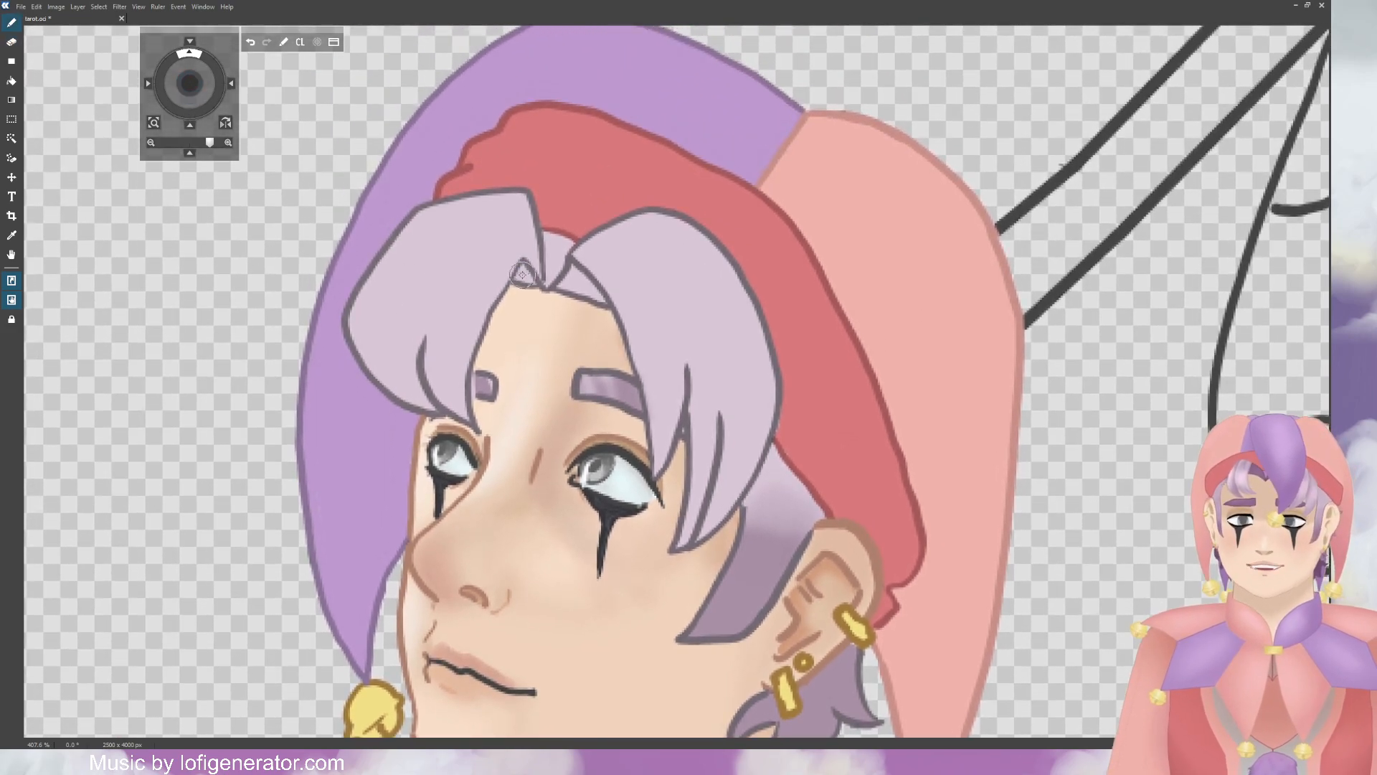
{"action": "mouse_move", "coordinate": [522, 273]}
{"action": "left_mouse_down"}
{"action": "mouse_move", "coordinate": [572, 280]}
{"action": "mouse_move", "coordinate": [600, 301]}
{"action": "mouse_move", "coordinate": [547, 268]}
{"action": "left_mouse_up"}
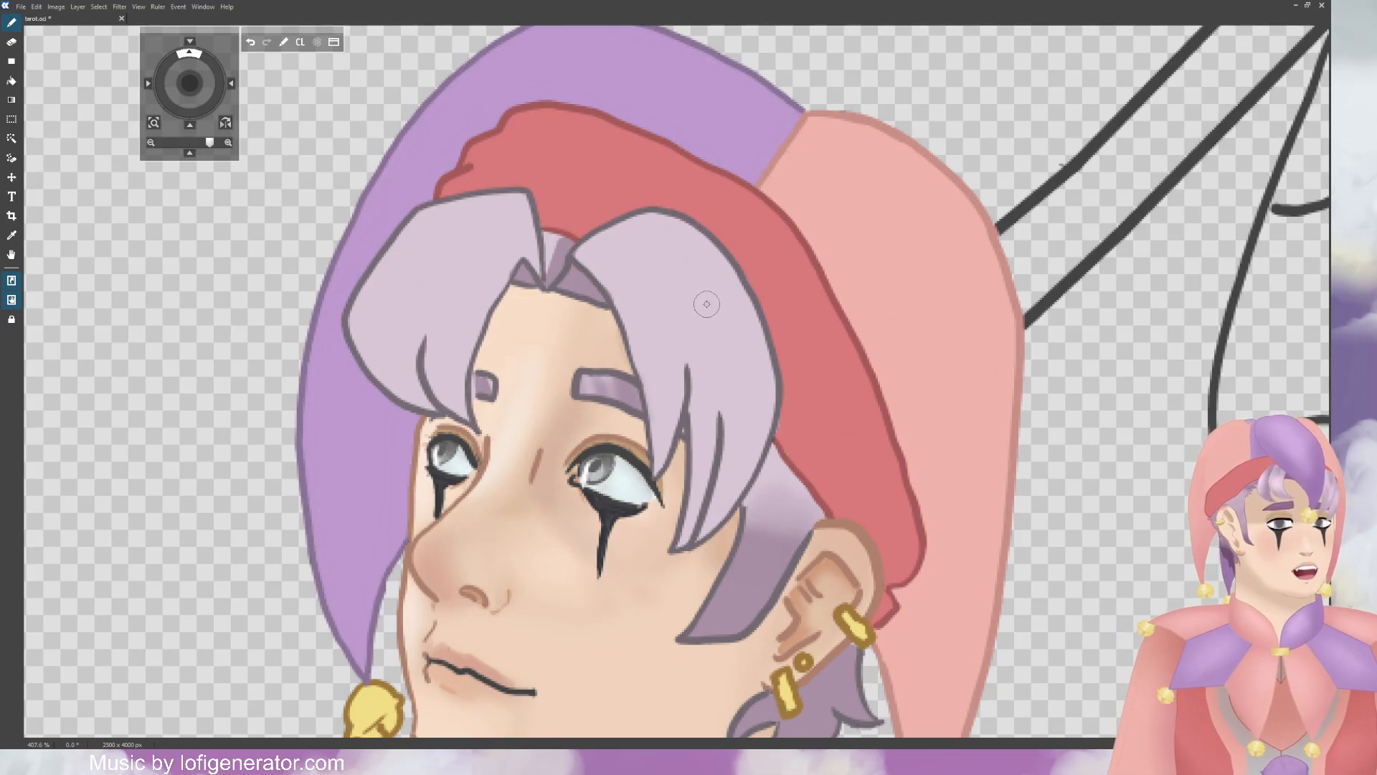
{"action": "mouse_move", "coordinate": [681, 543]}
{"action": "left_mouse_down"}
{"action": "mouse_move", "coordinate": [746, 491]}
{"action": "mouse_move", "coordinate": [767, 402]}
{"action": "mouse_move", "coordinate": [750, 509]}
{"action": "mouse_move", "coordinate": [760, 359]}
{"action": "mouse_move", "coordinate": [746, 309]}
{"action": "left_mouse_up"}
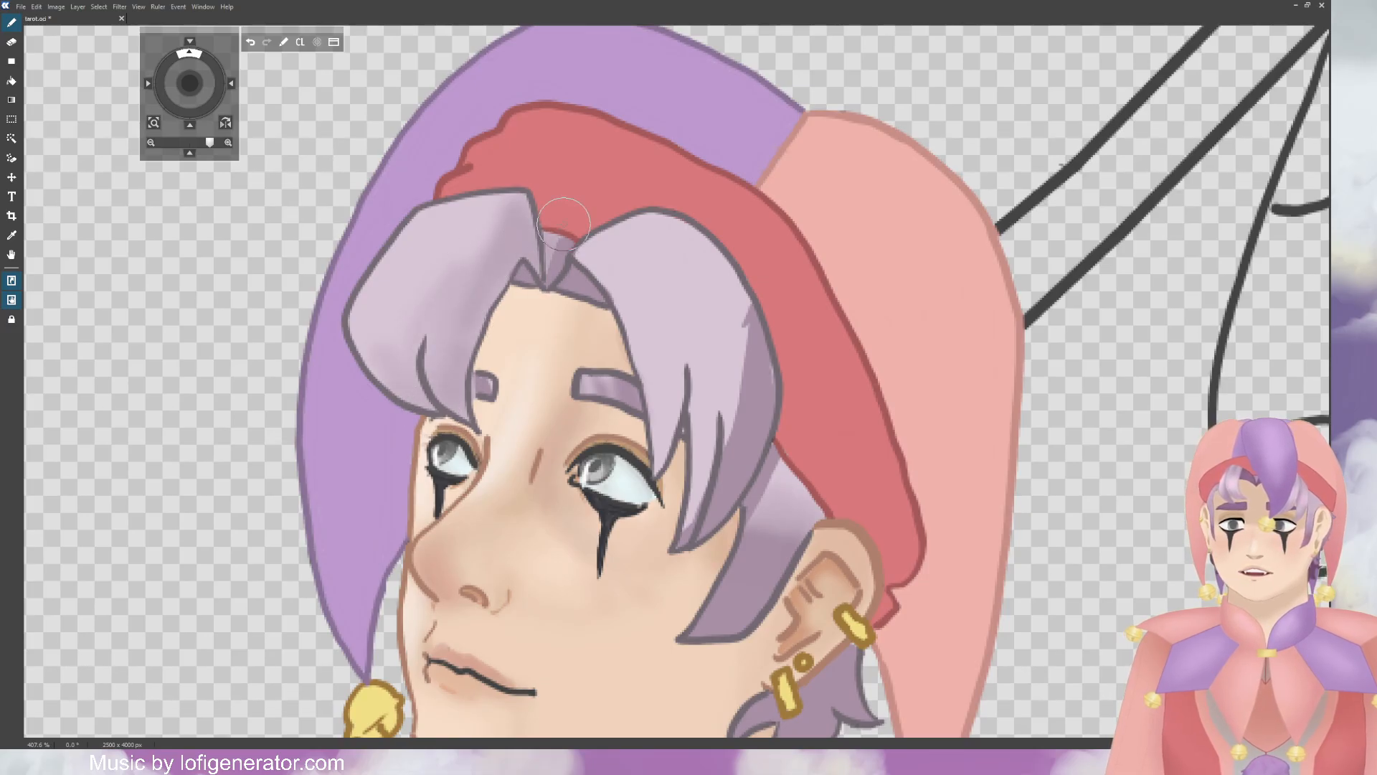
{"action": "mouse_move", "coordinate": [762, 308]}
{"action": "left_mouse_down"}
{"action": "mouse_move", "coordinate": [746, 335]}
{"action": "mouse_move", "coordinate": [756, 524]}
{"action": "mouse_move", "coordinate": [766, 510]}
{"action": "mouse_move", "coordinate": [739, 430]}
{"action": "mouse_move", "coordinate": [717, 423]}
{"action": "mouse_move", "coordinate": [725, 359]}
{"action": "mouse_move", "coordinate": [746, 376]}
{"action": "mouse_move", "coordinate": [717, 258]}
{"action": "mouse_move", "coordinate": [674, 423]}
{"action": "mouse_move", "coordinate": [667, 305]}
{"action": "mouse_move", "coordinate": [705, 431]}
{"action": "mouse_move", "coordinate": [709, 298]}
{"action": "left_mouse_up"}
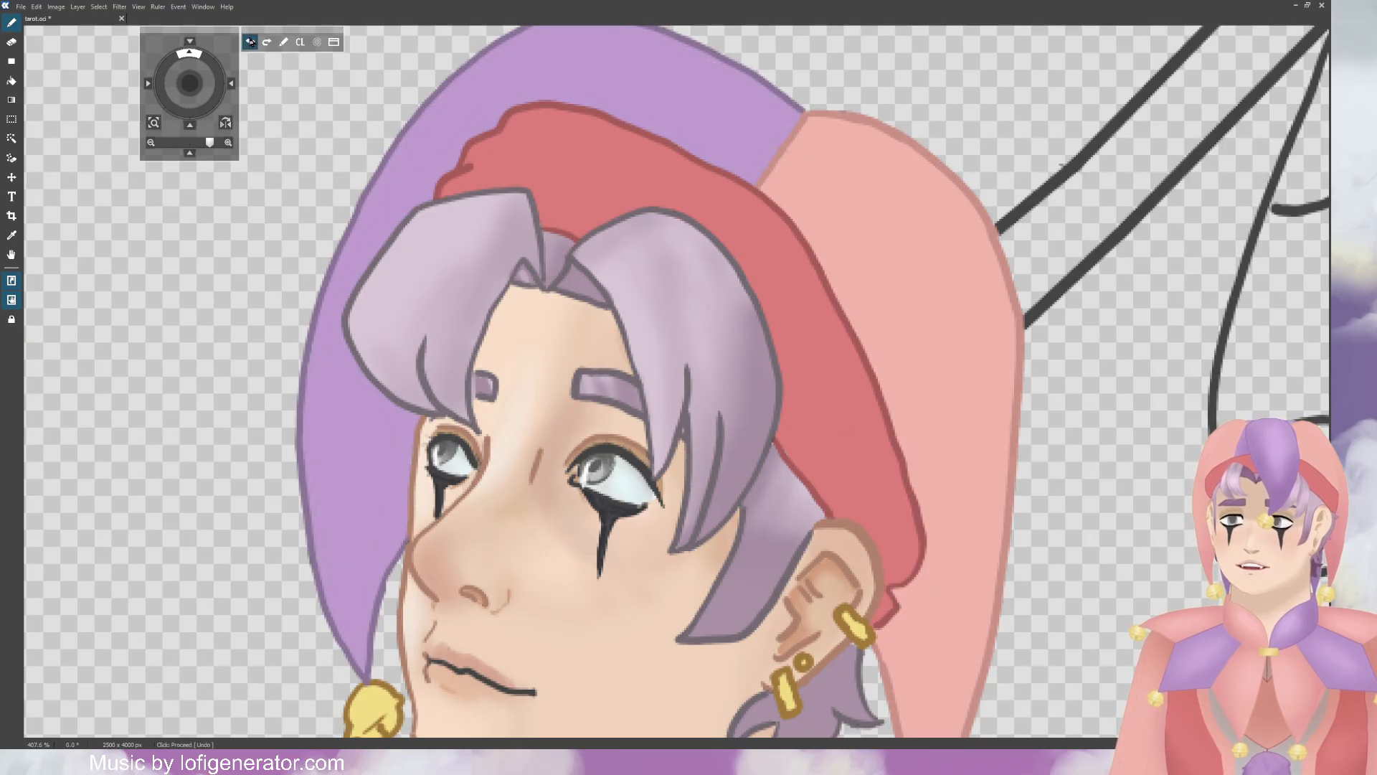
Step: Draw fine darker strands from the crown and the lower ends of the far fringe section, following the hair's curve
{"action": "left_click_drag", "start_coordinate": [449, 205], "coordinate": [400, 250]}
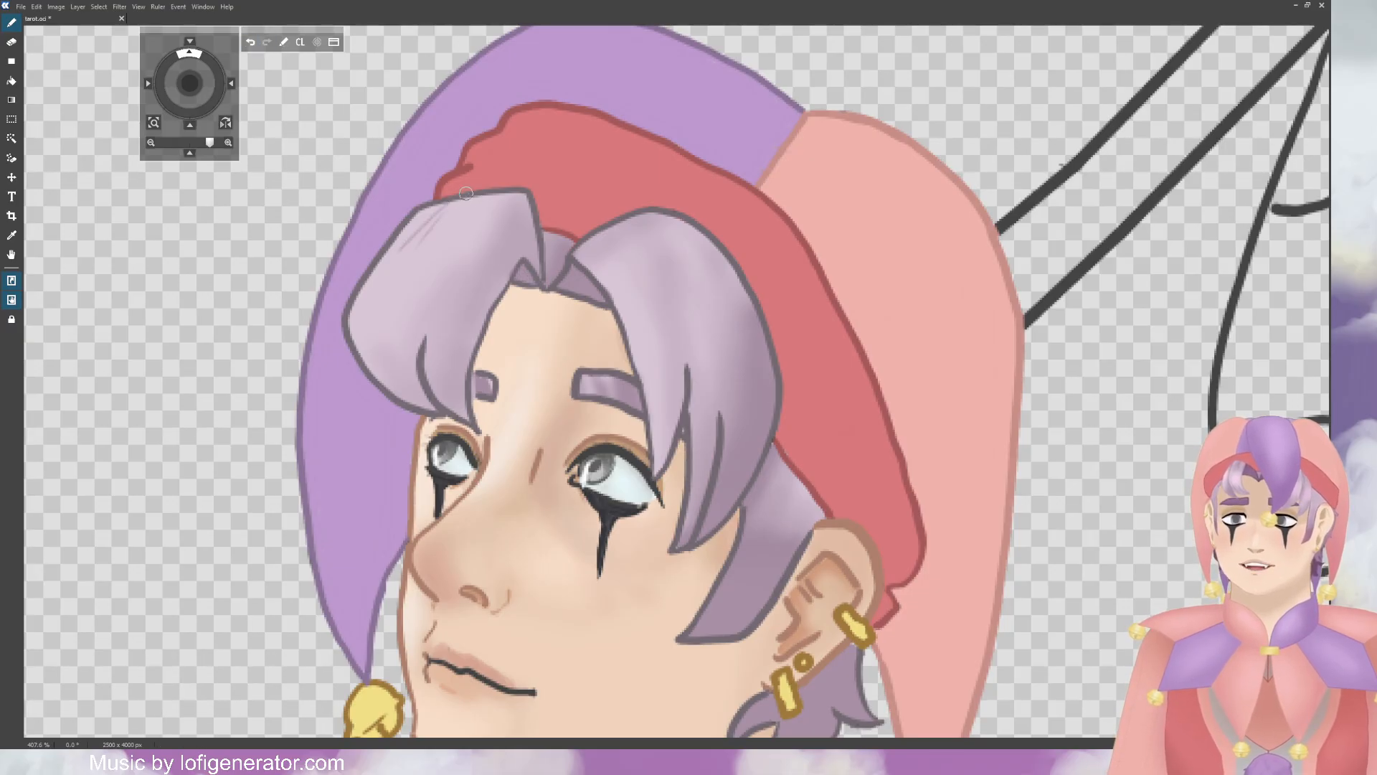
{"action": "mouse_move", "coordinate": [463, 203]}
{"action": "left_mouse_down"}
{"action": "mouse_move", "coordinate": [428, 246]}
{"action": "mouse_move", "coordinate": [439, 261]}
{"action": "left_mouse_up"}
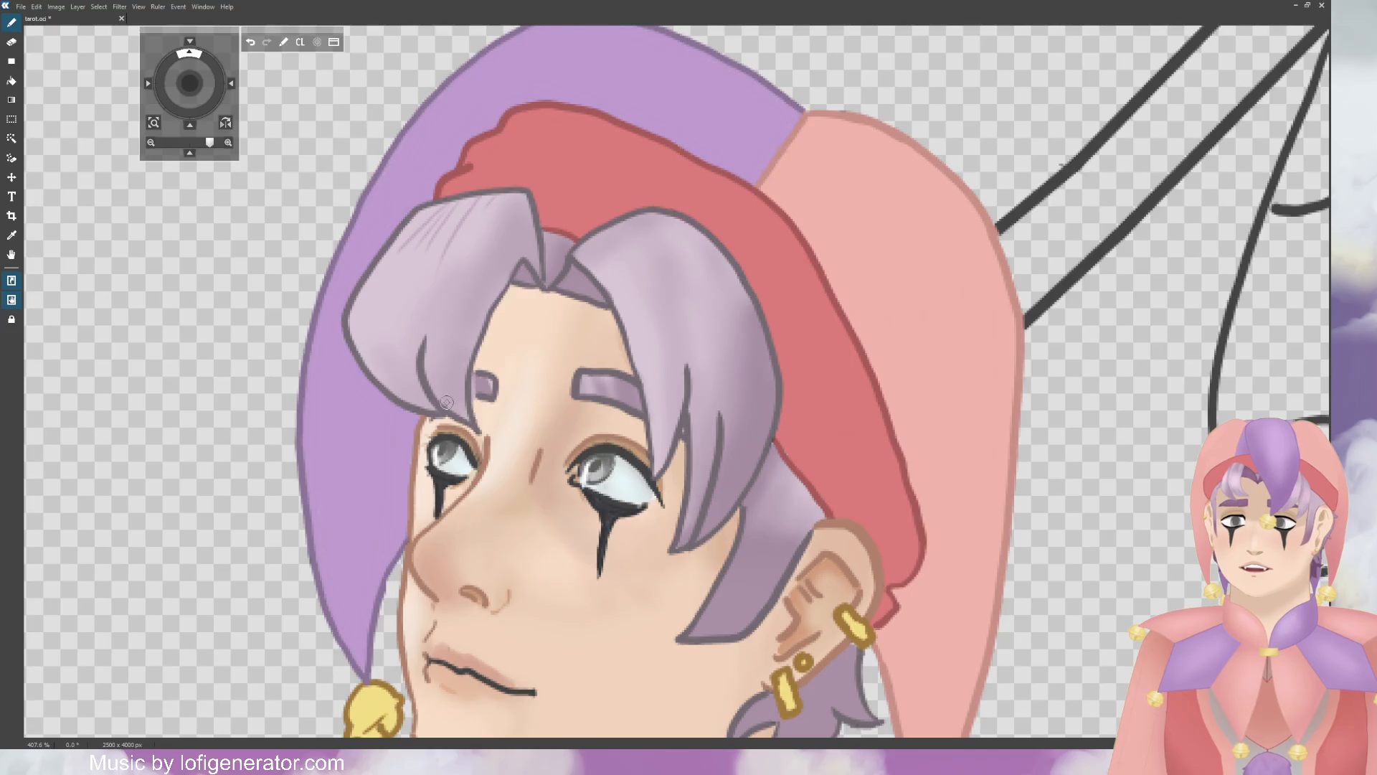
{"action": "left_click_drag", "start_coordinate": [446, 401], "coordinate": [439, 325]}
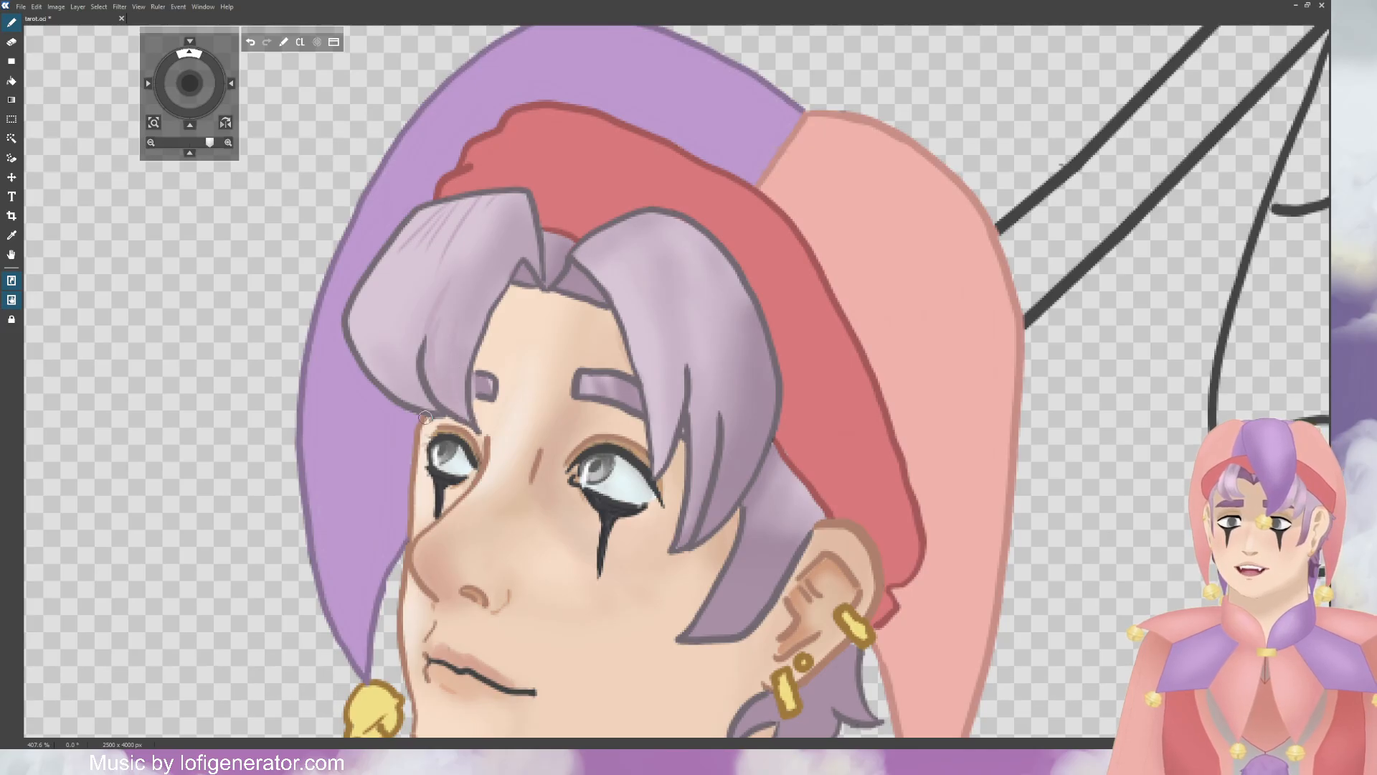
{"action": "left_click_drag", "start_coordinate": [395, 388], "coordinate": [371, 331]}
{"action": "mouse_move", "coordinate": [403, 378]}
{"action": "left_mouse_down"}
{"action": "mouse_move", "coordinate": [398, 291]}
{"action": "mouse_move", "coordinate": [361, 348]}
{"action": "mouse_move", "coordinate": [364, 310]}
{"action": "left_mouse_up"}
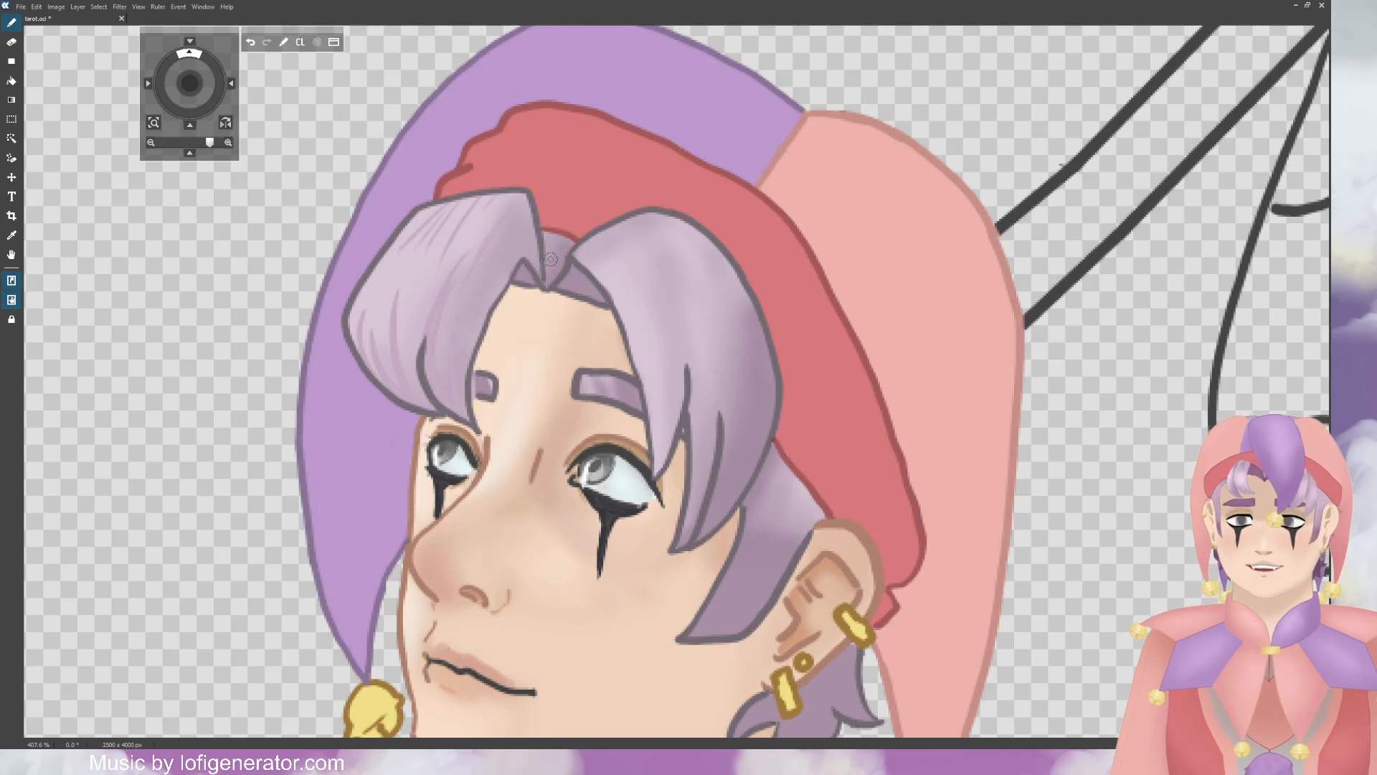
{"action": "left_click", "coordinate": [250, 42]}
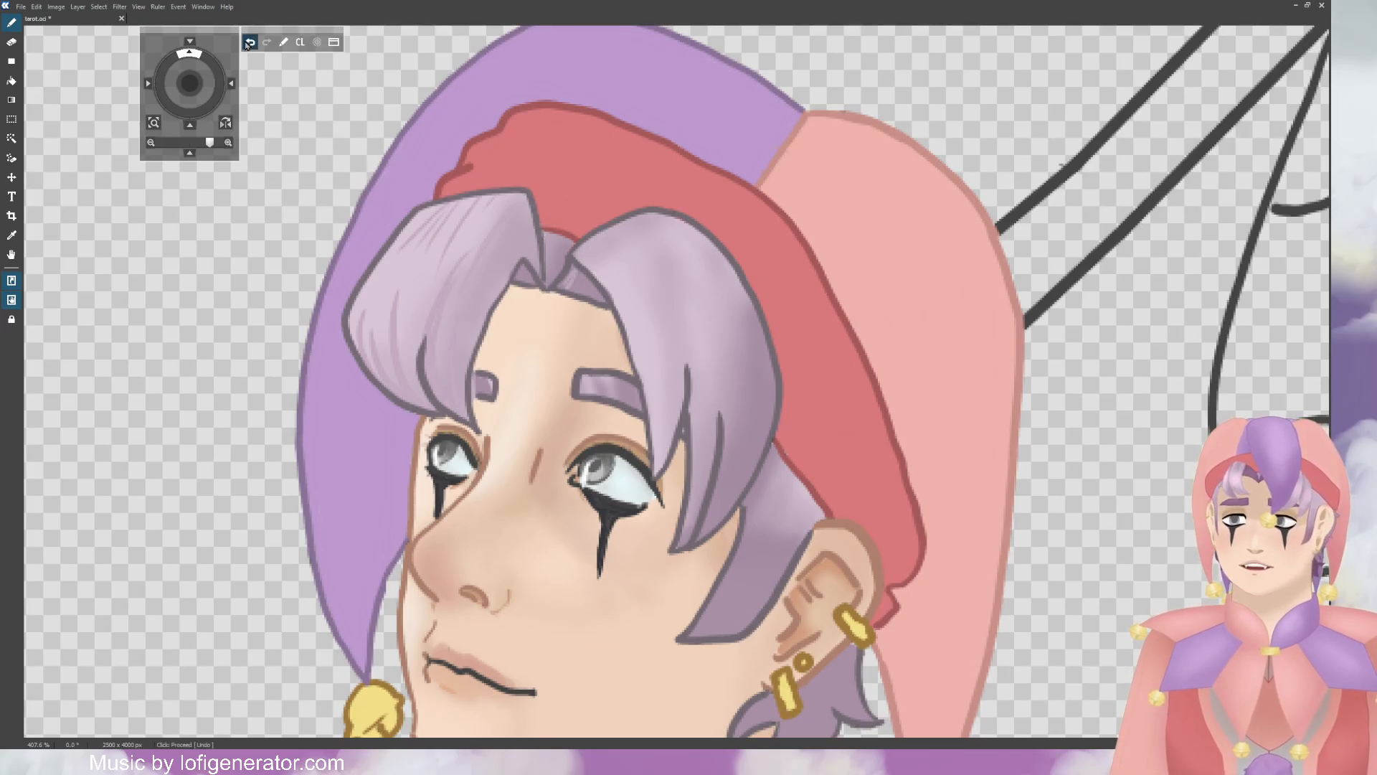
{"action": "left_click", "coordinate": [250, 42]}
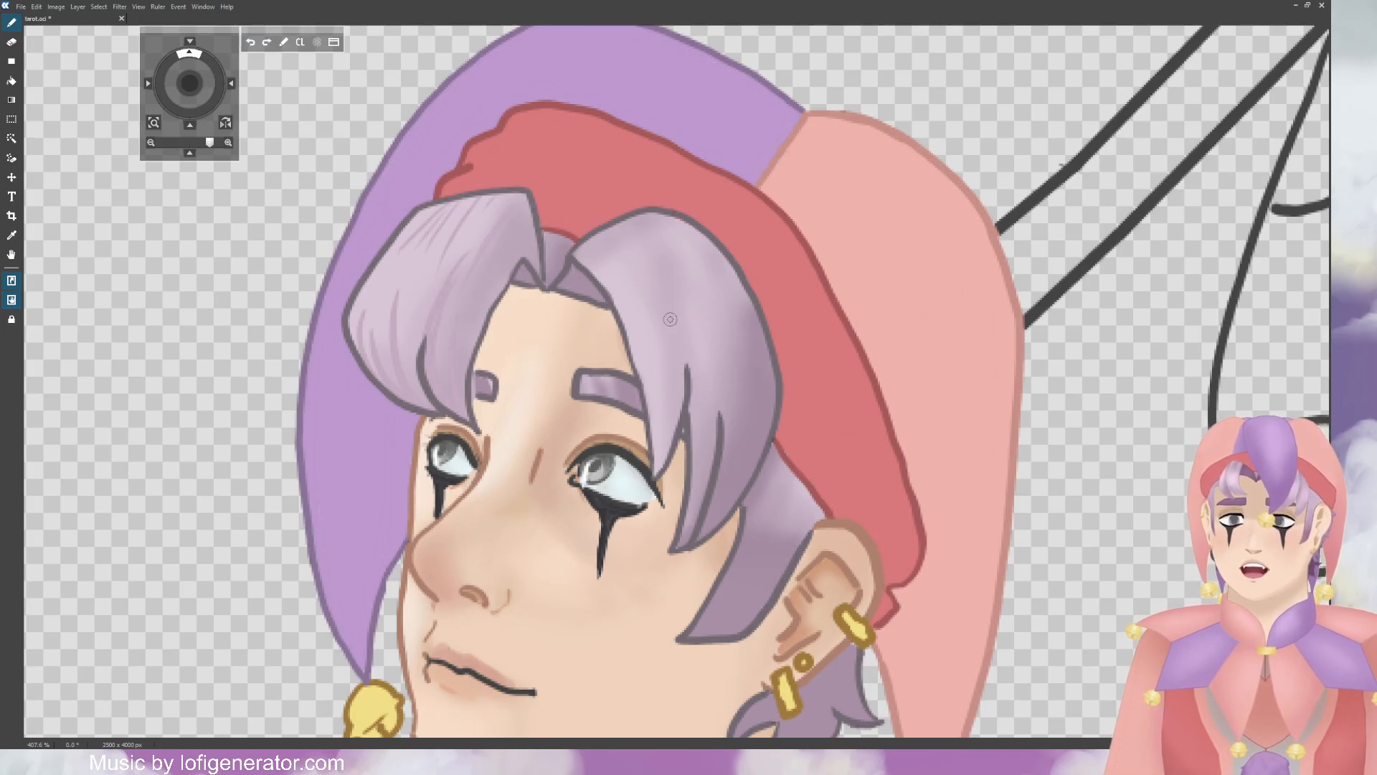
Step: Add fine strands to the near fringe section, from its upper curve down to the pointed tips
{"action": "mouse_move", "coordinate": [660, 282]}
{"action": "left_mouse_down"}
{"action": "mouse_move", "coordinate": [687, 376]}
{"action": "mouse_move", "coordinate": [665, 473]}
{"action": "mouse_move", "coordinate": [649, 403]}
{"action": "left_mouse_up"}
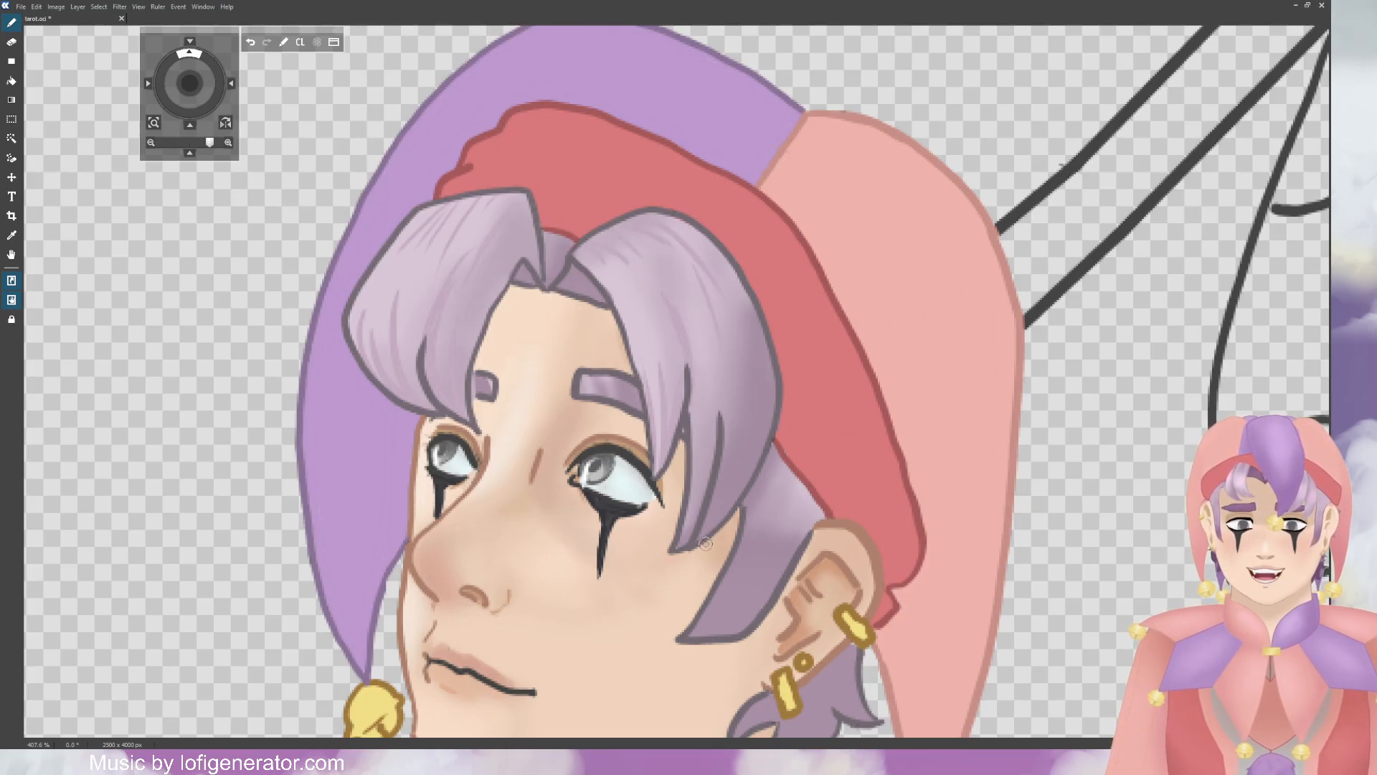
{"action": "left_click_drag", "start_coordinate": [694, 542], "coordinate": [742, 446]}
{"action": "mouse_move", "coordinate": [731, 494]}
{"action": "left_mouse_down"}
{"action": "mouse_move", "coordinate": [739, 409]}
{"action": "mouse_move", "coordinate": [747, 439]}
{"action": "left_mouse_up"}
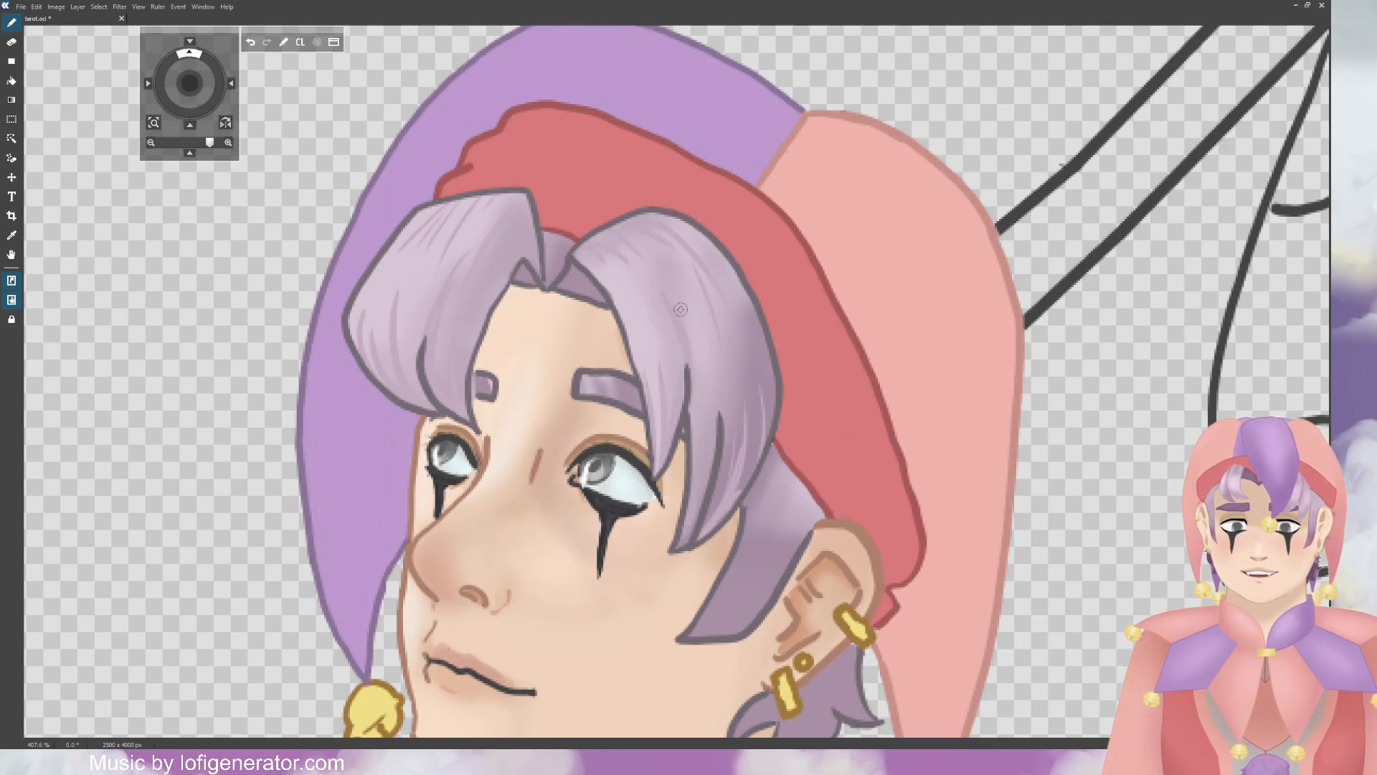
Step: Add thin light strands to the hair behind the ear, and undo the last strokes tried on the far eyebrow
{"action": "left_click_drag", "start_coordinate": [193, 89], "coordinate": [130, 10]}
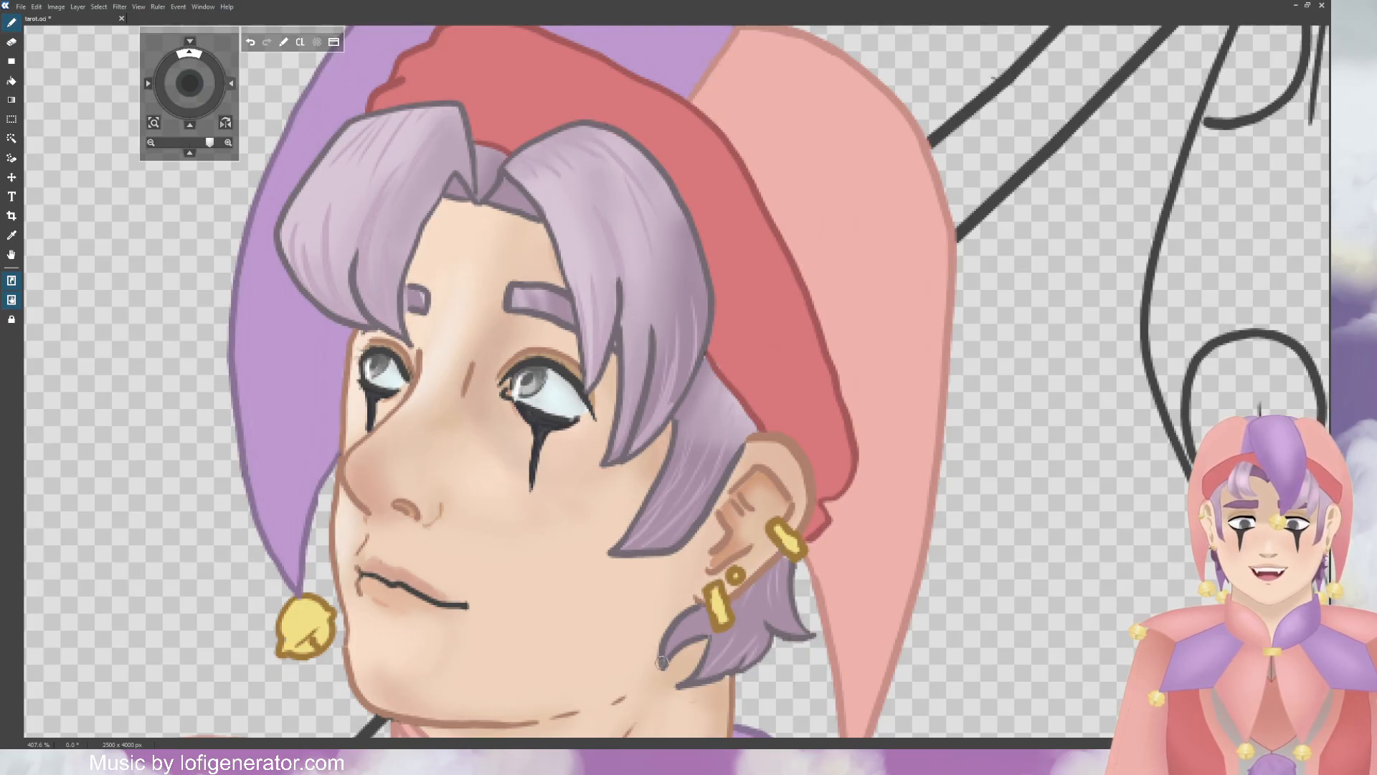
{"action": "left_click_drag", "start_coordinate": [662, 661], "coordinate": [699, 615]}
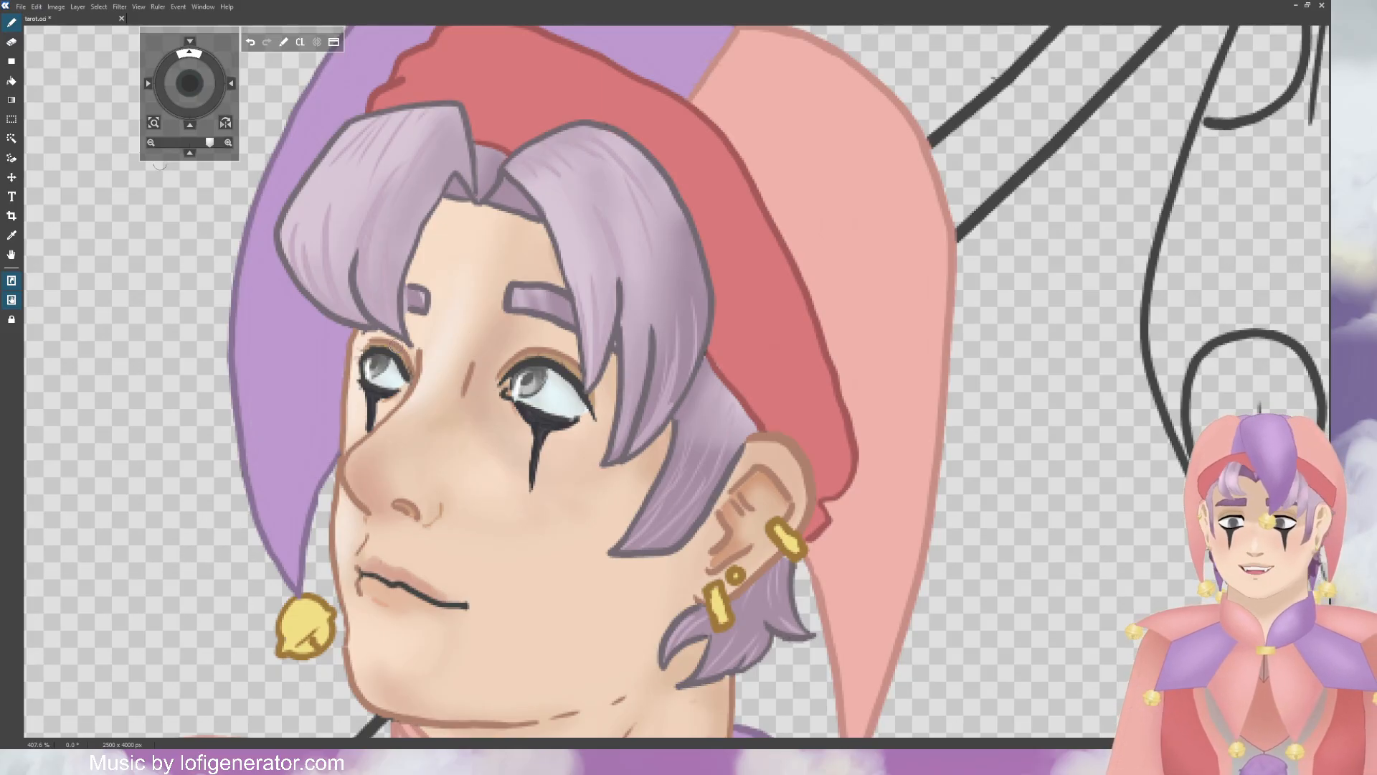
{"action": "left_click_drag", "start_coordinate": [409, 287], "coordinate": [420, 295]}
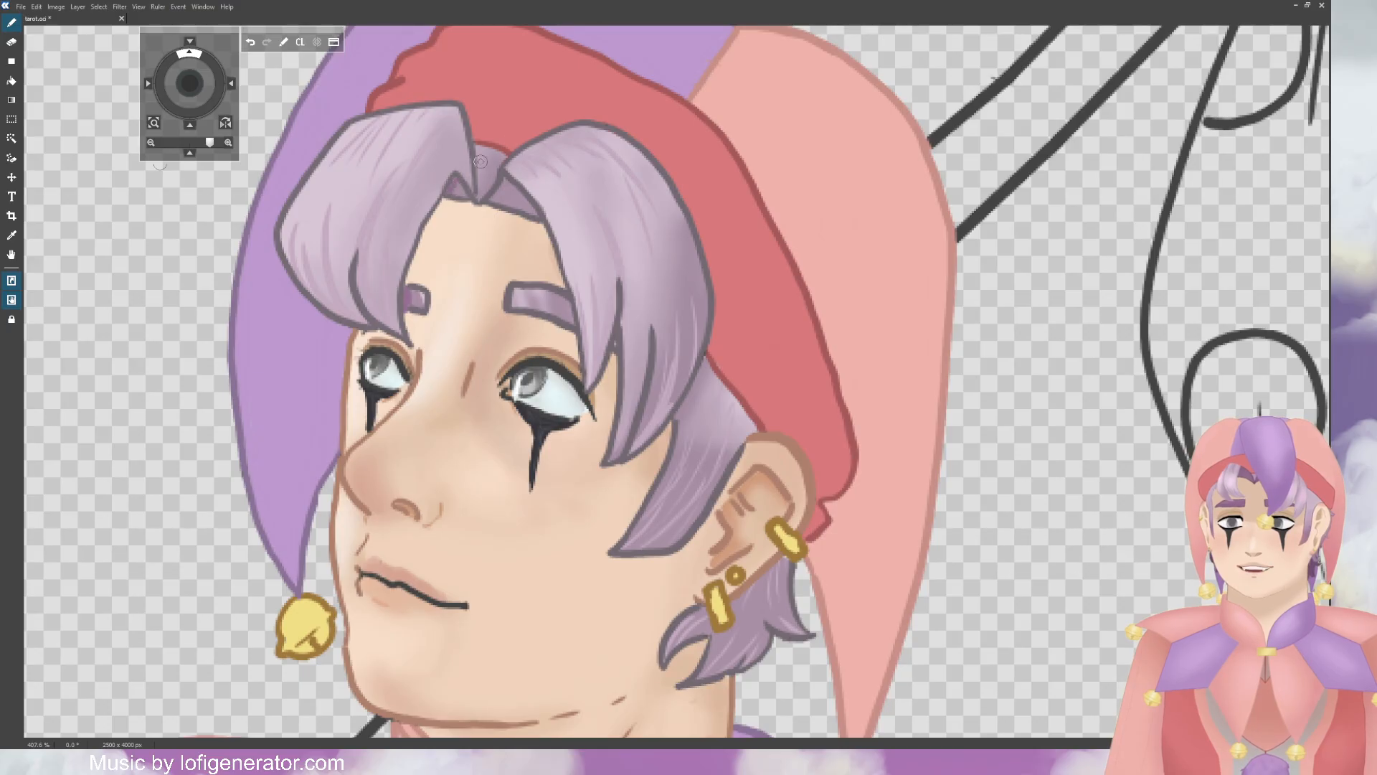
{"action": "left_click", "coordinate": [251, 42]}
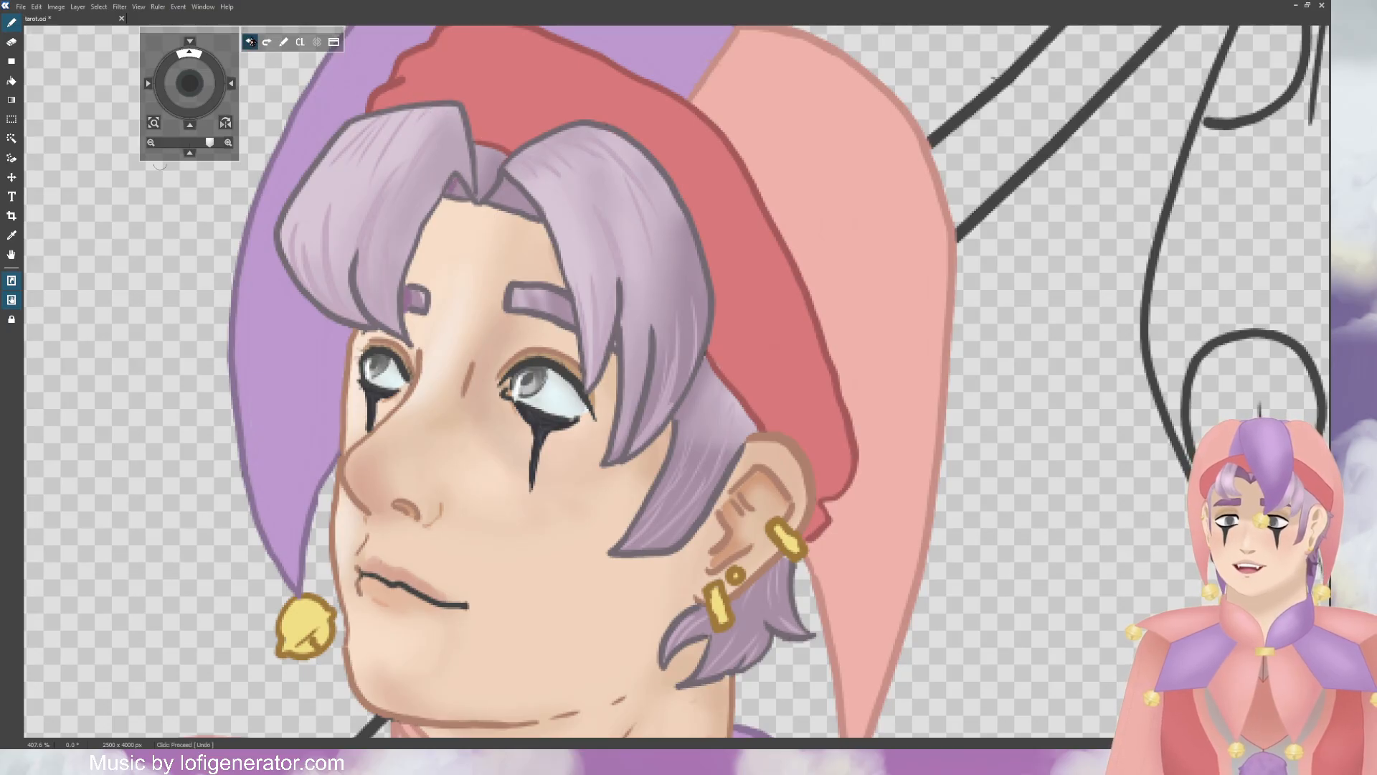
{"action": "left_click", "coordinate": [251, 43]}
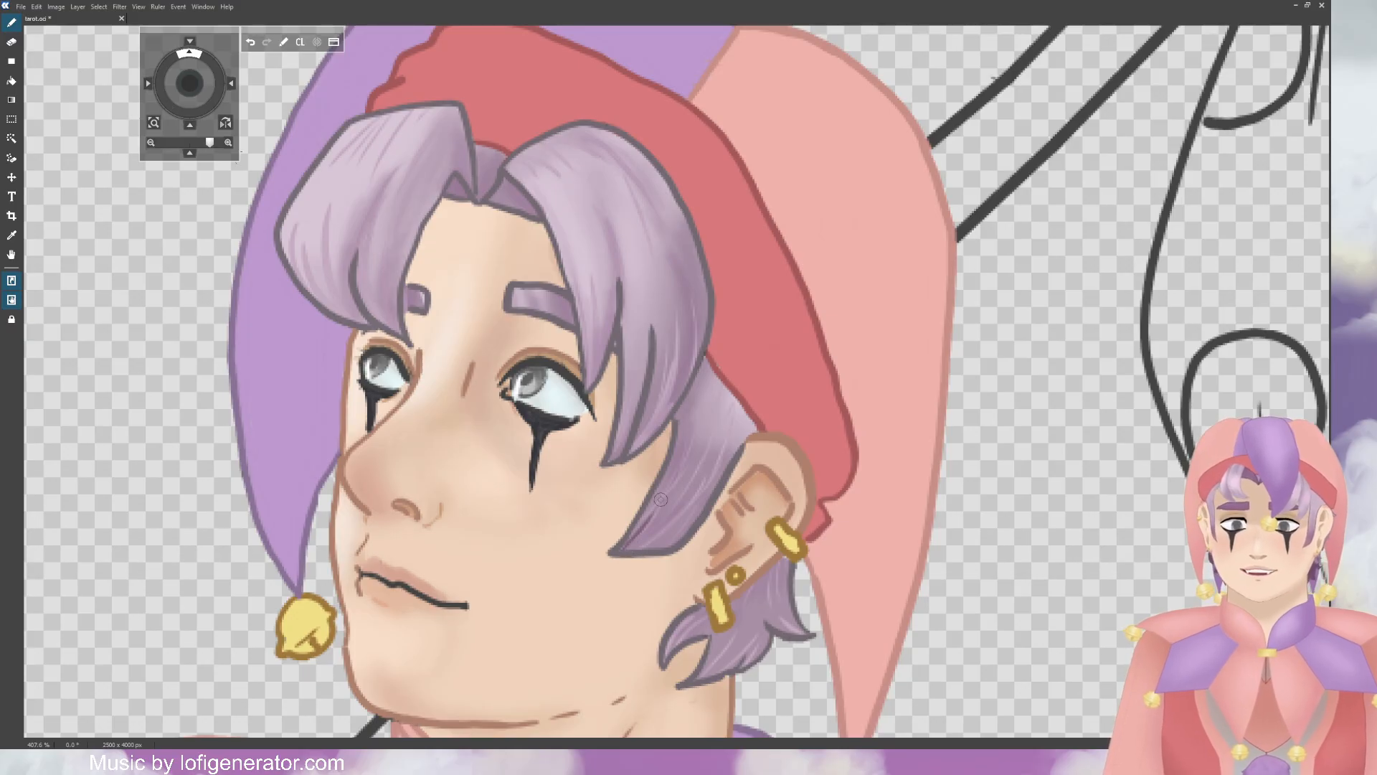
Step: Deepen the side lock's lower tip and the nape hair with darker purple strands
{"action": "mouse_move", "coordinate": [652, 540]}
{"action": "left_mouse_down"}
{"action": "mouse_move", "coordinate": [707, 458]}
{"action": "mouse_move", "coordinate": [654, 548]}
{"action": "mouse_move", "coordinate": [701, 495]}
{"action": "left_mouse_up"}
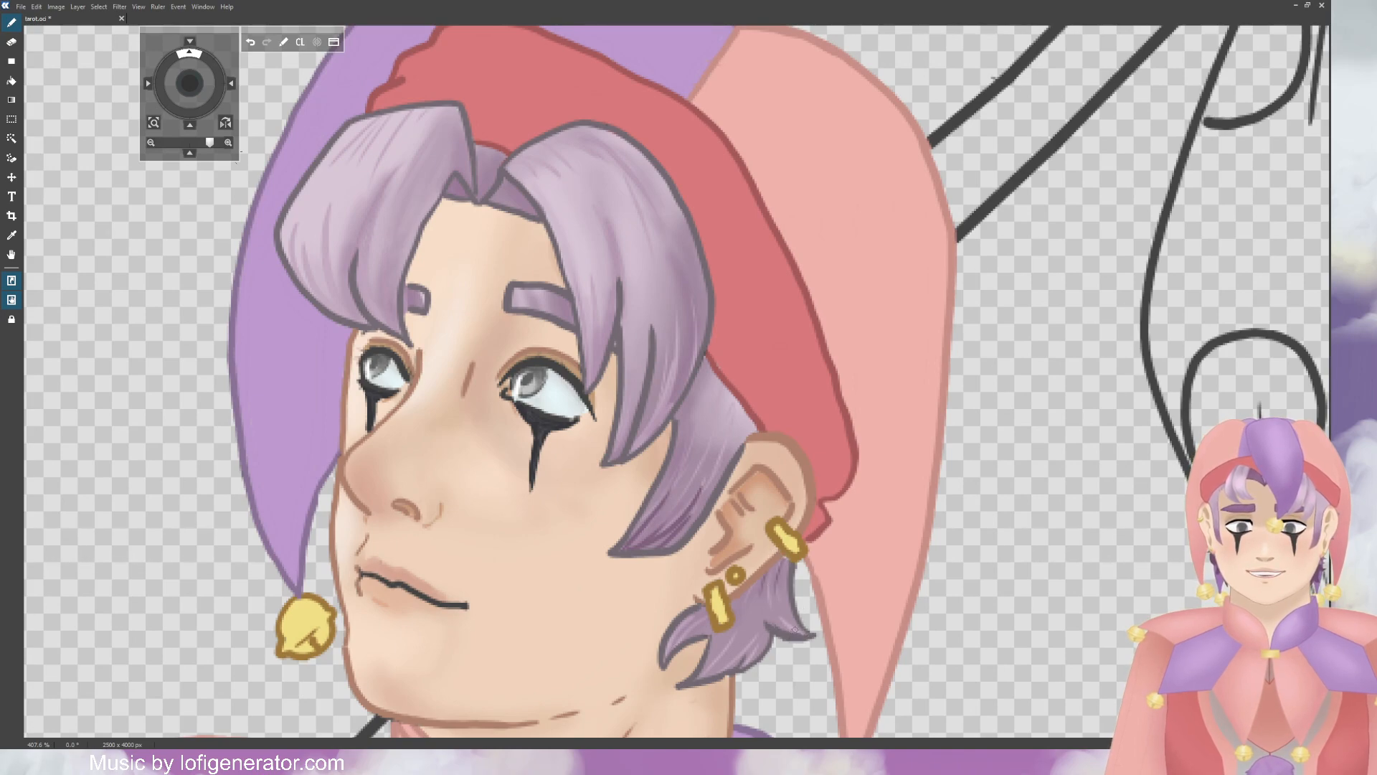
{"action": "mouse_move", "coordinate": [795, 629]}
{"action": "left_mouse_down"}
{"action": "mouse_move", "coordinate": [761, 603]}
{"action": "mouse_move", "coordinate": [821, 633]}
{"action": "left_mouse_up"}
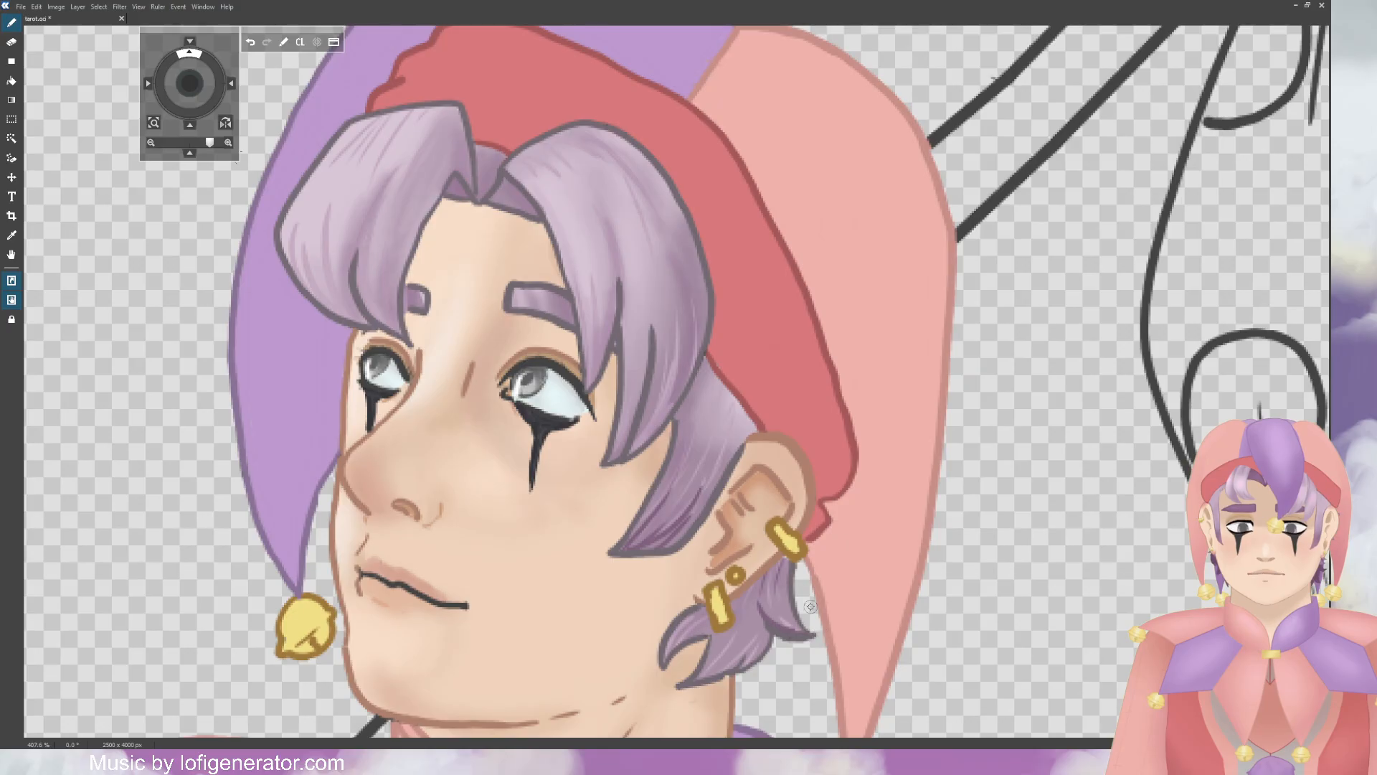
{"action": "mouse_move", "coordinate": [694, 682]}
{"action": "left_mouse_down"}
{"action": "mouse_move", "coordinate": [728, 644]}
{"action": "mouse_move", "coordinate": [766, 631]}
{"action": "left_mouse_up"}
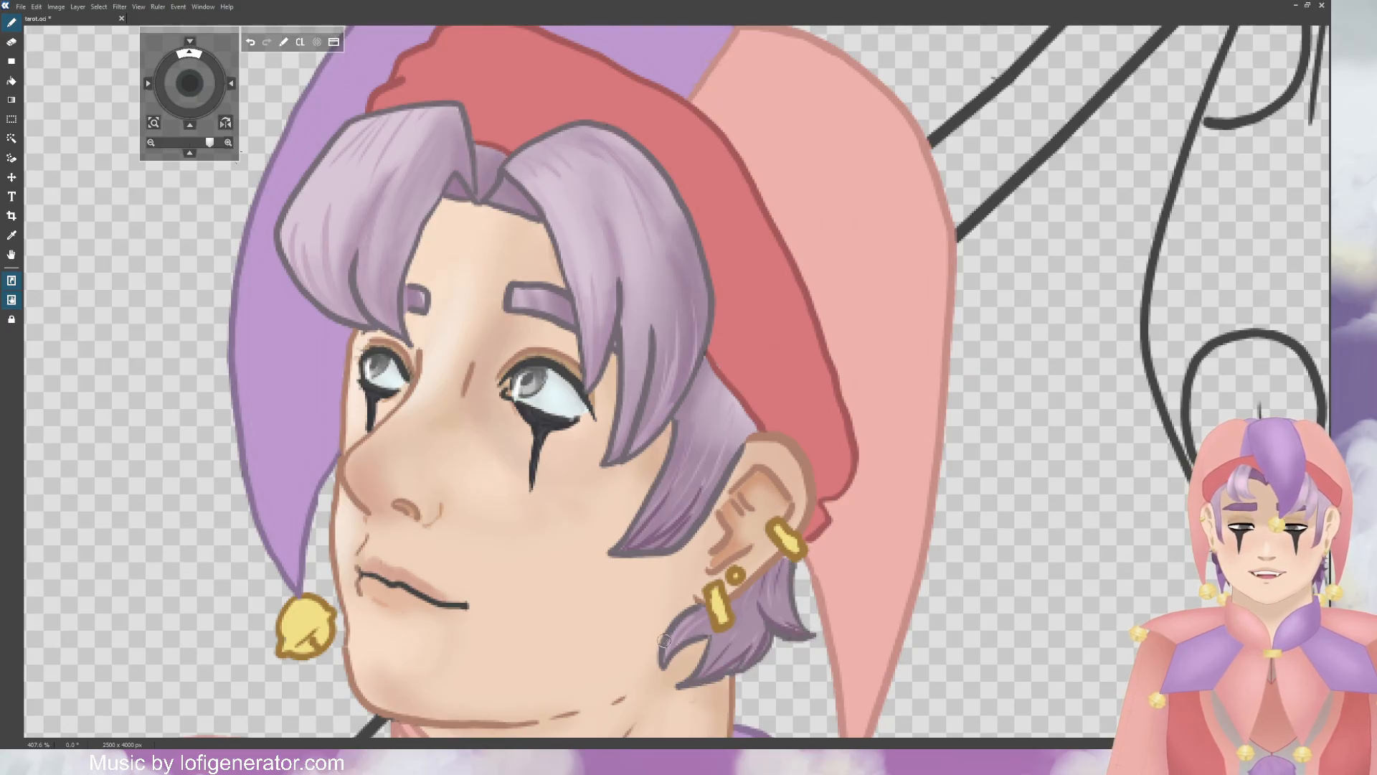
{"action": "mouse_move", "coordinate": [667, 661]}
{"action": "left_mouse_down"}
{"action": "mouse_move", "coordinate": [692, 613]}
{"action": "mouse_move", "coordinate": [702, 621]}
{"action": "left_mouse_up"}
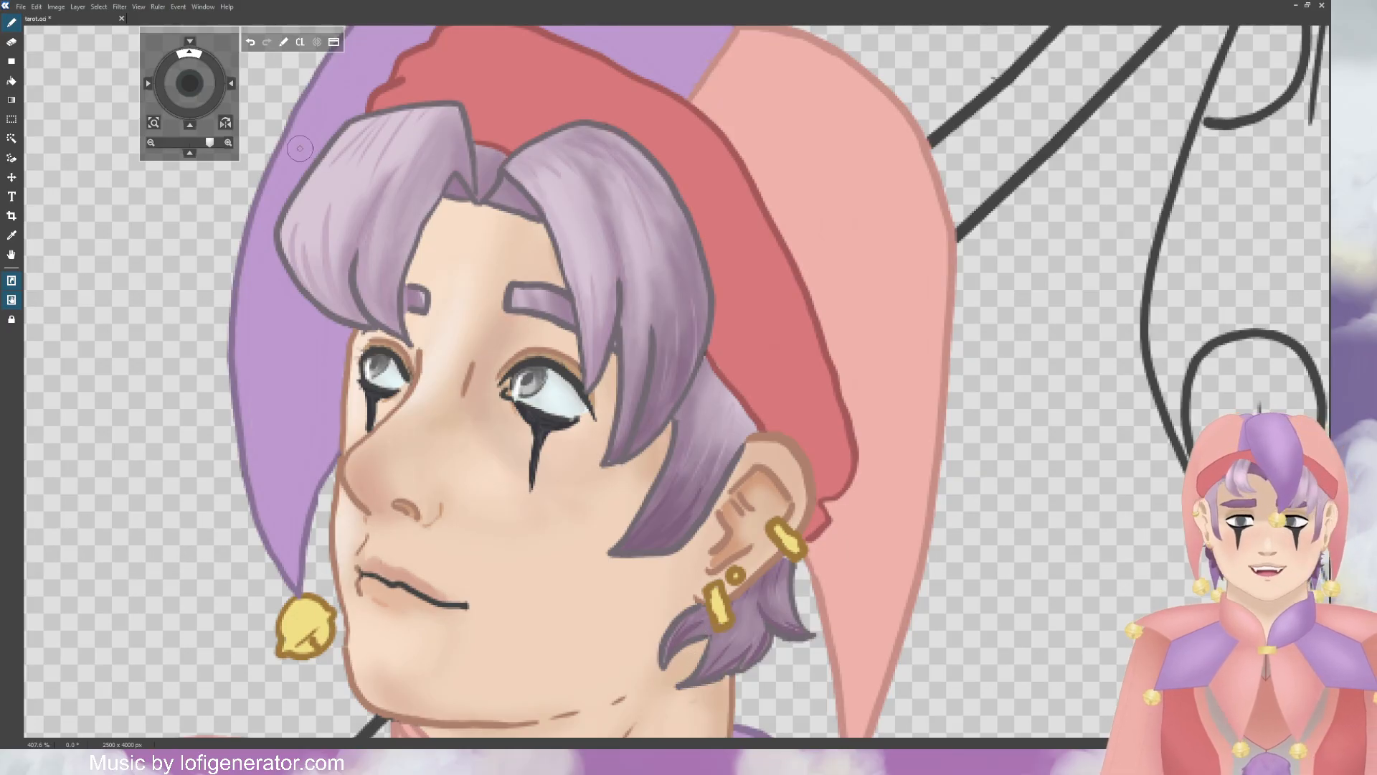
{"action": "left_click_drag", "start_coordinate": [191, 87], "coordinate": [283, 106]}
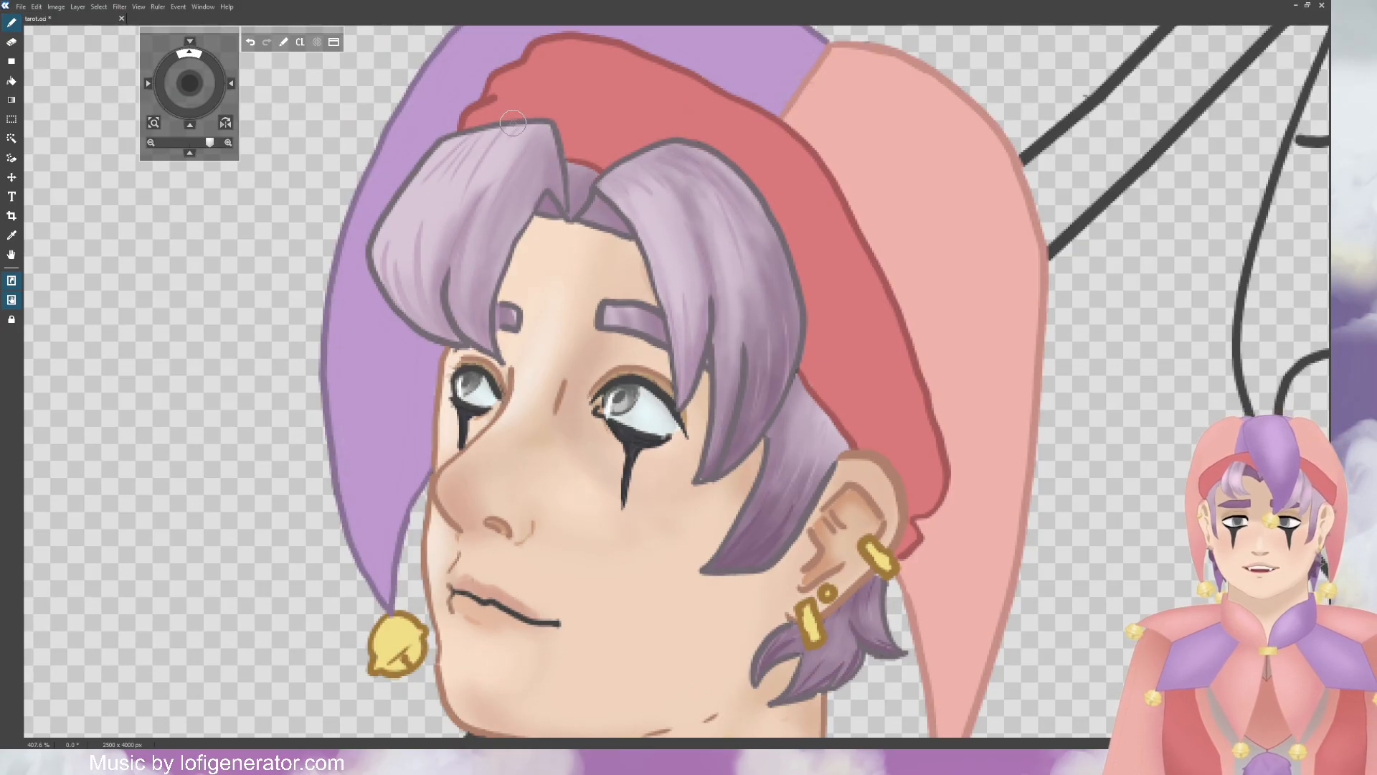
Step: Add fine strands down the outer and middle parts of the far fringe section, and save the illustration
{"action": "left_click_drag", "start_coordinate": [408, 243], "coordinate": [448, 337]}
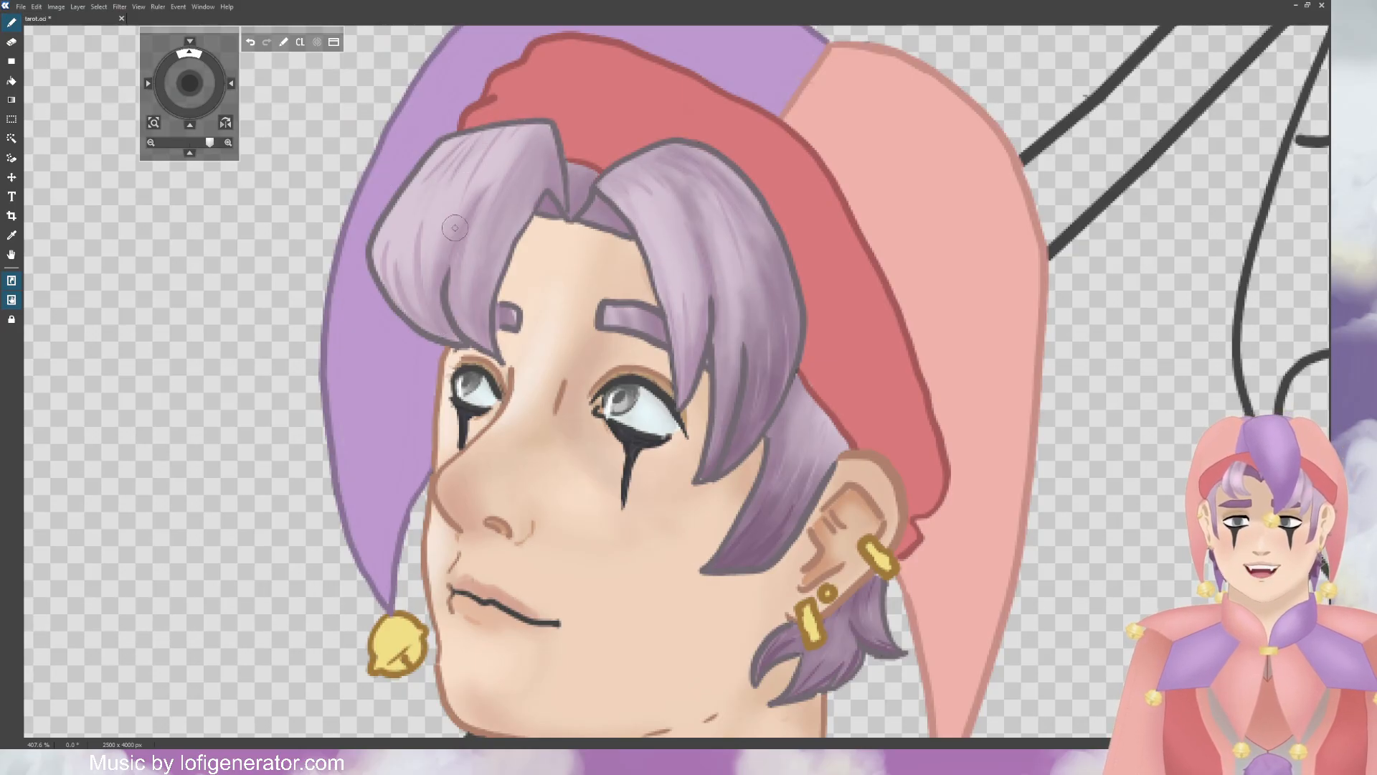
{"action": "left_click_drag", "start_coordinate": [451, 227], "coordinate": [456, 336]}
{"action": "scroll", "coordinate": [825, 358], "scroll_direction": "down", "scroll_amount": 5}
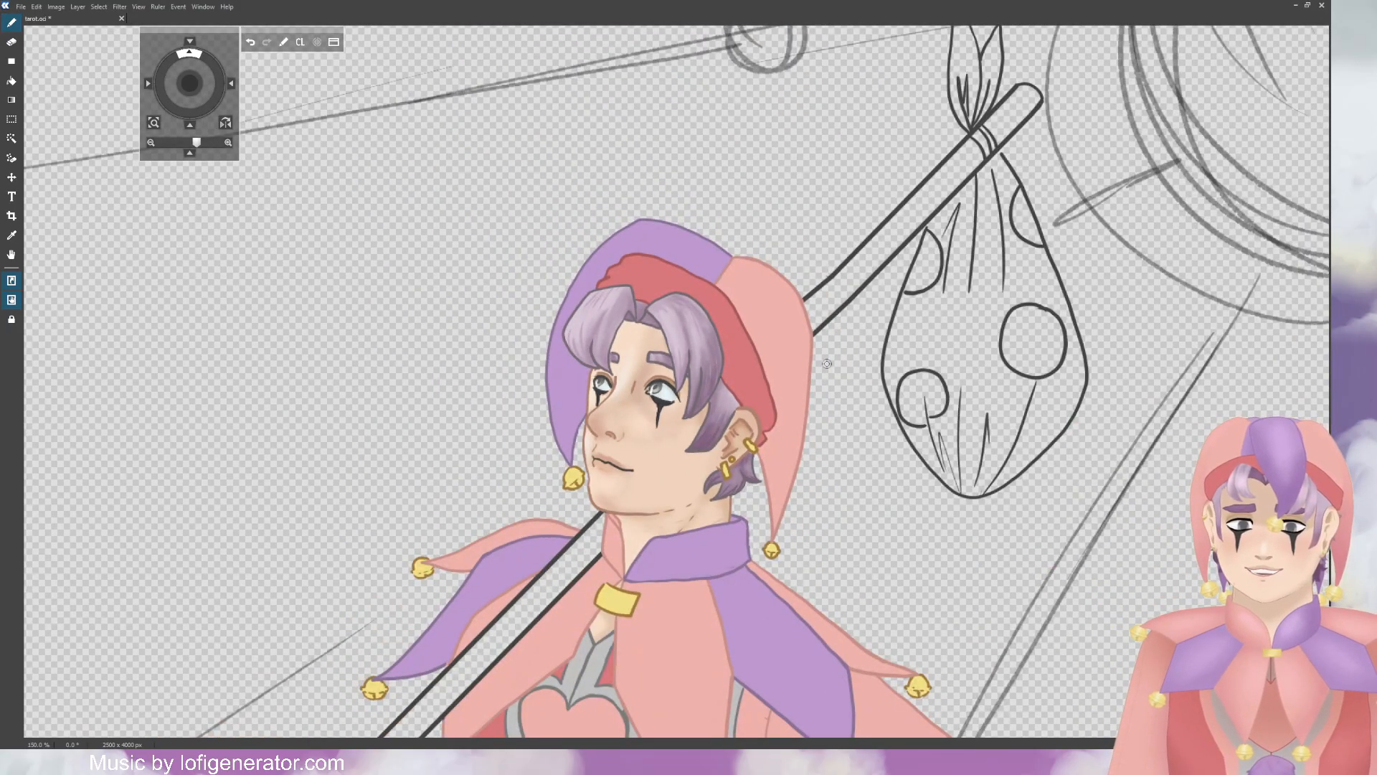
{"action": "scroll", "coordinate": [826, 364], "scroll_direction": "down", "scroll_amount": 1}
{"action": "scroll", "coordinate": [784, 391], "scroll_direction": "up", "scroll_amount": 5}
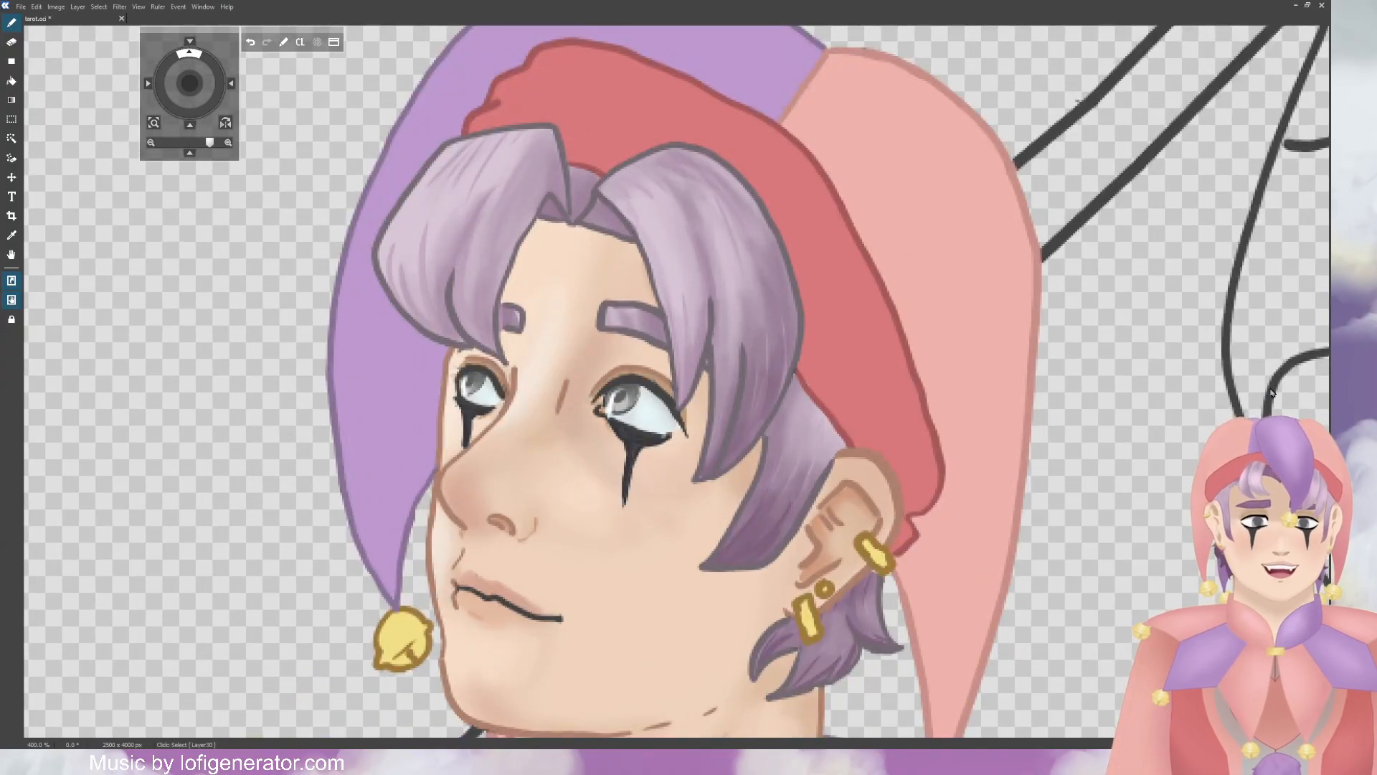
{"action": "key", "text": "ctrl+s"}
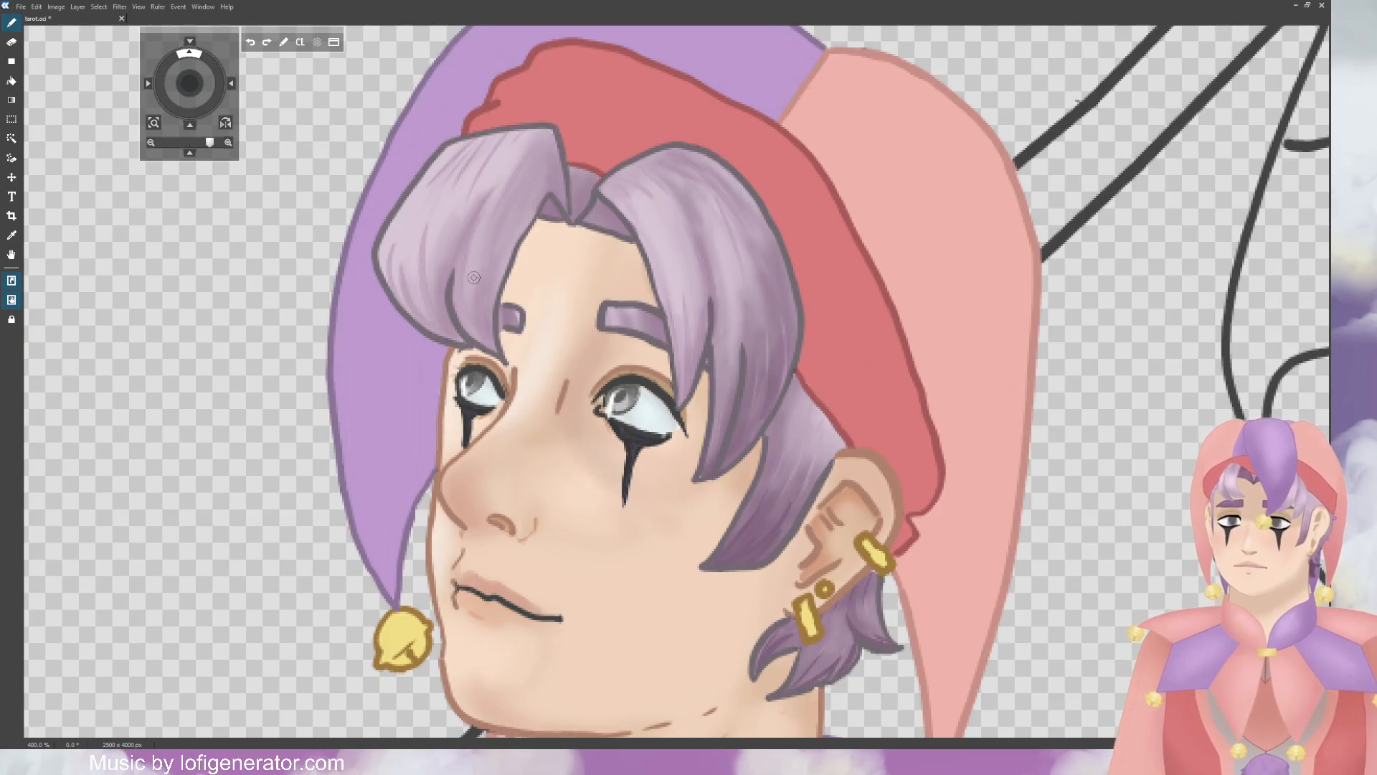
Step: Recolor the line art of the fringe sections, the eyebrows and the side lock in dark purple
{"action": "mouse_move", "coordinate": [449, 278]}
{"action": "left_mouse_down"}
{"action": "mouse_move", "coordinate": [454, 310]}
{"action": "mouse_move", "coordinate": [461, 335]}
{"action": "mouse_move", "coordinate": [506, 366]}
{"action": "mouse_move", "coordinate": [494, 333]}
{"action": "mouse_move", "coordinate": [517, 247]}
{"action": "mouse_move", "coordinate": [545, 213]}
{"action": "mouse_move", "coordinate": [568, 235]}
{"action": "left_mouse_up"}
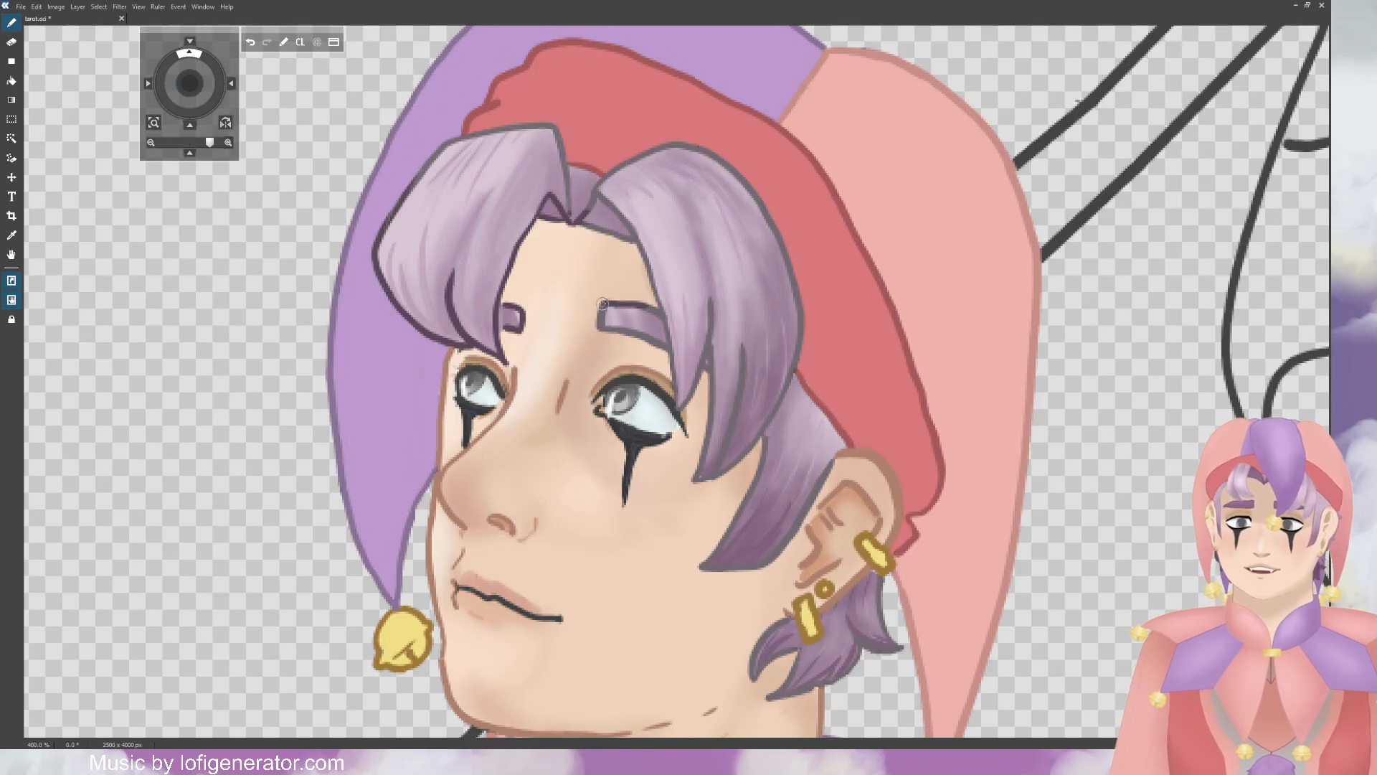
{"action": "left_click_drag", "start_coordinate": [616, 333], "coordinate": [669, 342]}
{"action": "mouse_move", "coordinate": [678, 407]}
{"action": "left_mouse_down"}
{"action": "mouse_move", "coordinate": [715, 337]}
{"action": "mouse_move", "coordinate": [709, 386]}
{"action": "mouse_move", "coordinate": [692, 370]}
{"action": "mouse_move", "coordinate": [710, 434]}
{"action": "mouse_move", "coordinate": [698, 471]}
{"action": "mouse_move", "coordinate": [718, 465]}
{"action": "mouse_move", "coordinate": [734, 420]}
{"action": "mouse_move", "coordinate": [712, 478]}
{"action": "left_mouse_up"}
{"action": "left_click_drag", "start_coordinate": [738, 403], "coordinate": [741, 350]}
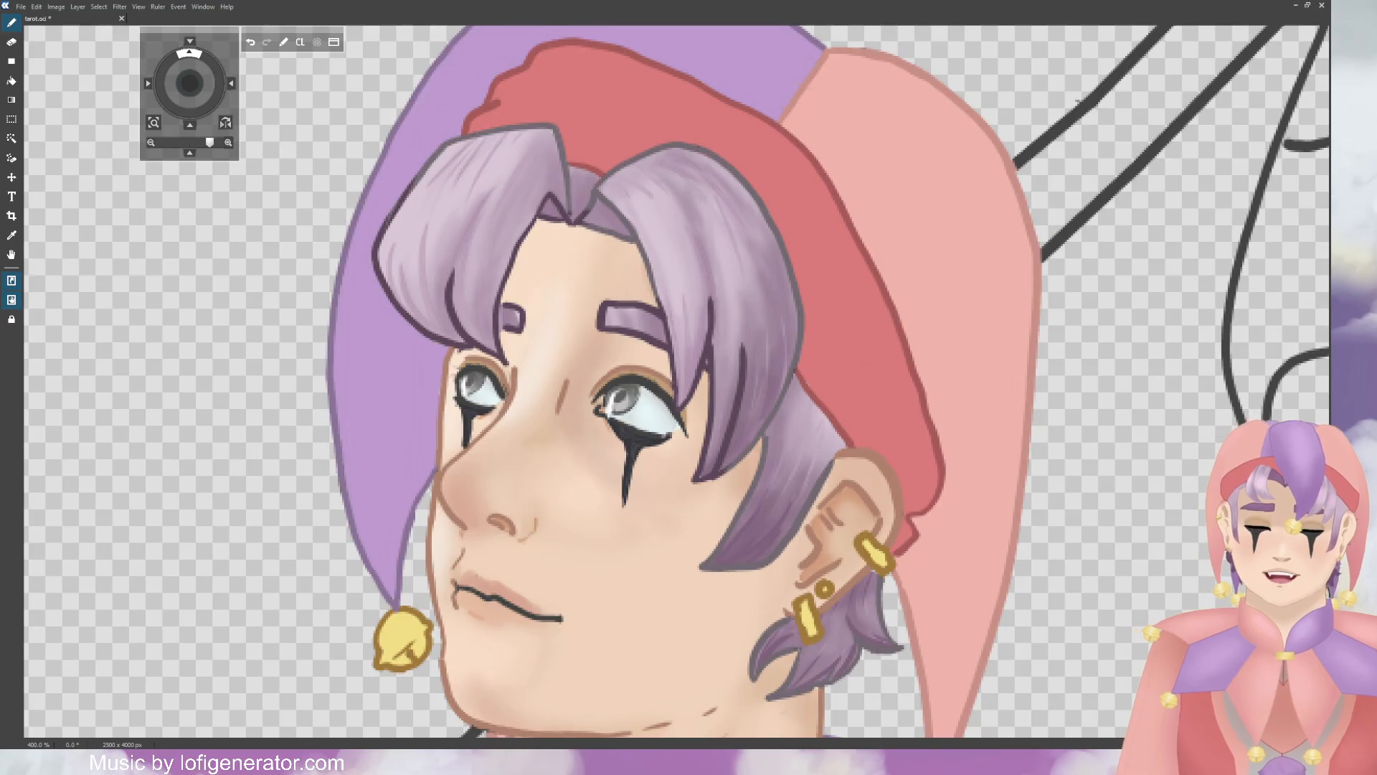
{"action": "mouse_move", "coordinate": [715, 474]}
{"action": "left_mouse_down"}
{"action": "mouse_move", "coordinate": [772, 417]}
{"action": "mouse_move", "coordinate": [738, 522]}
{"action": "mouse_move", "coordinate": [700, 574]}
{"action": "mouse_move", "coordinate": [778, 548]}
{"action": "mouse_move", "coordinate": [823, 474]}
{"action": "left_mouse_up"}
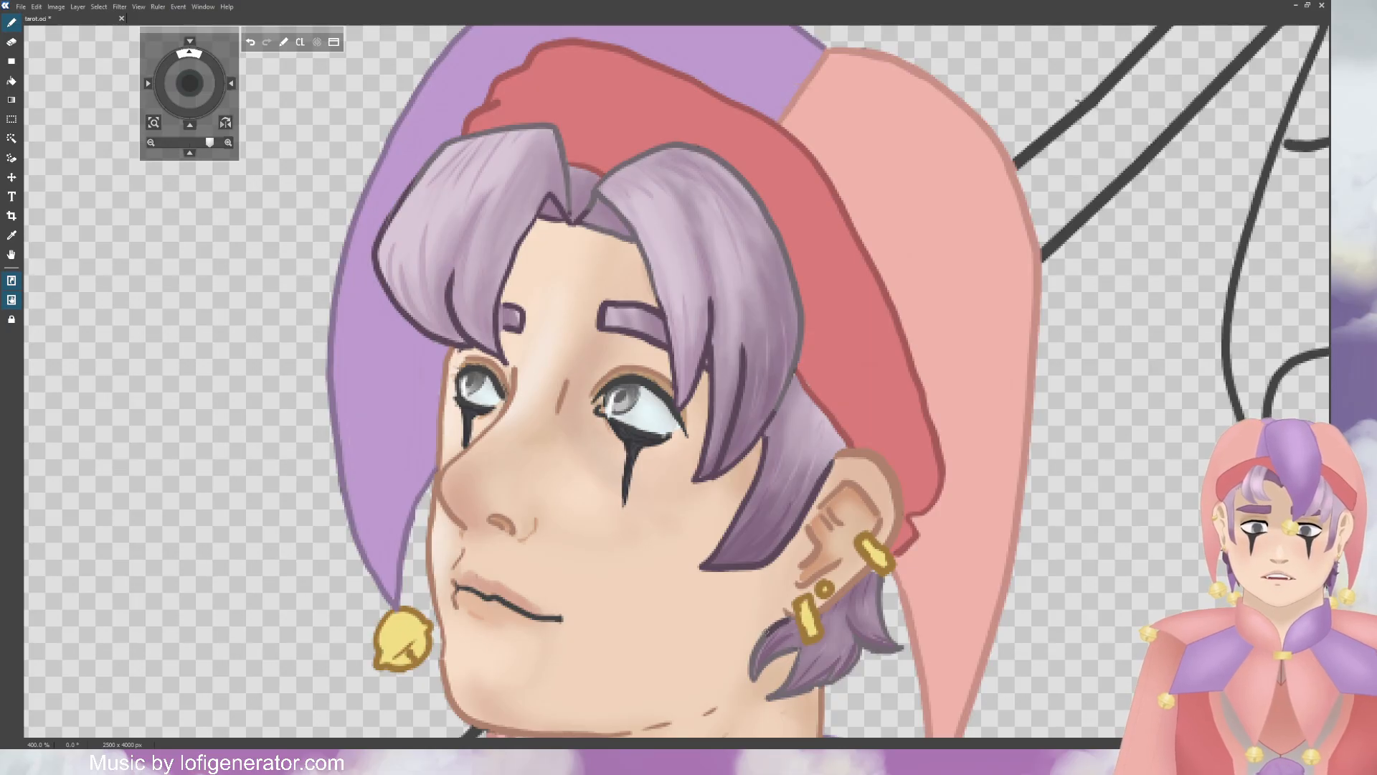
Step: Recolor the near fringe's lower outer edge and the nape hair outlines in dark purple, redoing one stroke behind the ear
{"action": "mouse_move", "coordinate": [769, 621]}
{"action": "left_mouse_down"}
{"action": "mouse_move", "coordinate": [757, 655]}
{"action": "mouse_move", "coordinate": [802, 644]}
{"action": "left_mouse_up"}
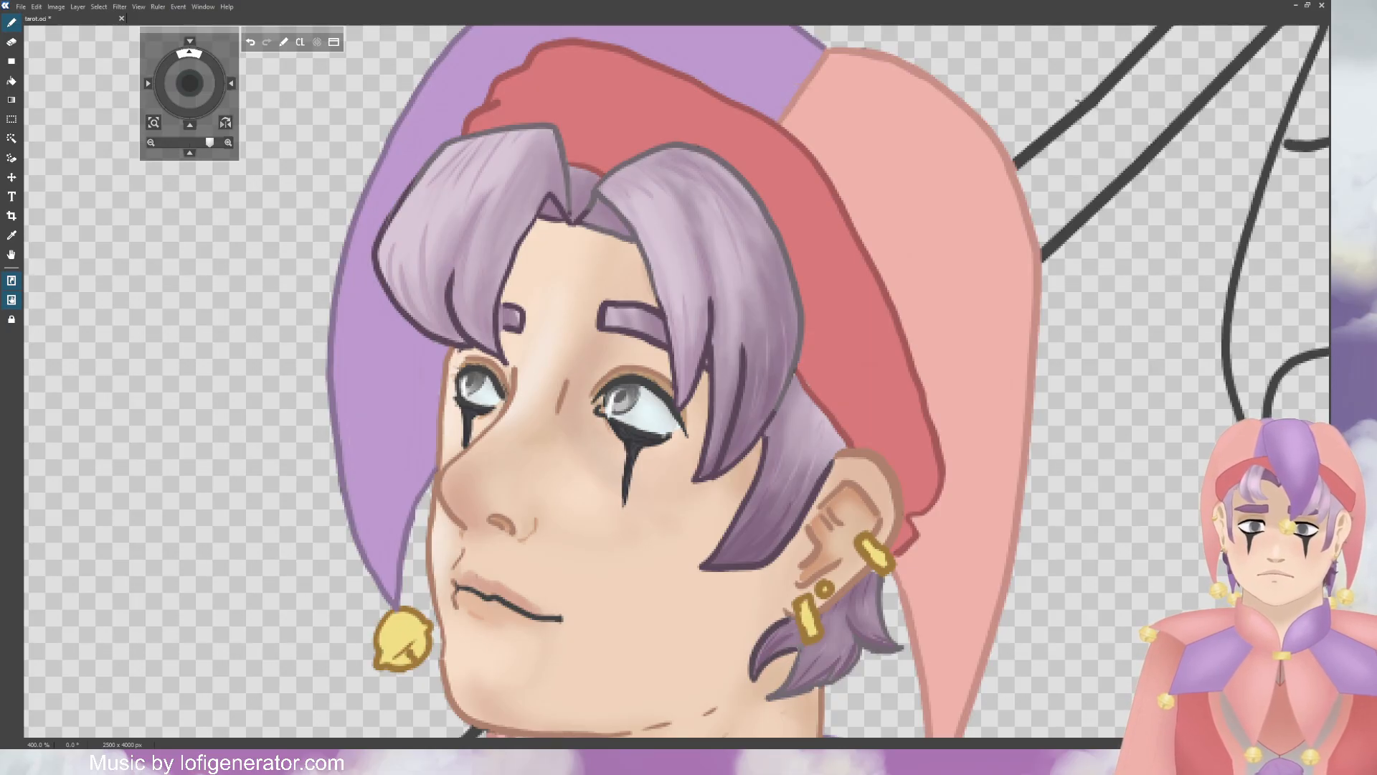
{"action": "mouse_move", "coordinate": [767, 419]}
{"action": "left_mouse_down"}
{"action": "mouse_move", "coordinate": [793, 352]}
{"action": "mouse_move", "coordinate": [794, 371]}
{"action": "left_mouse_up"}
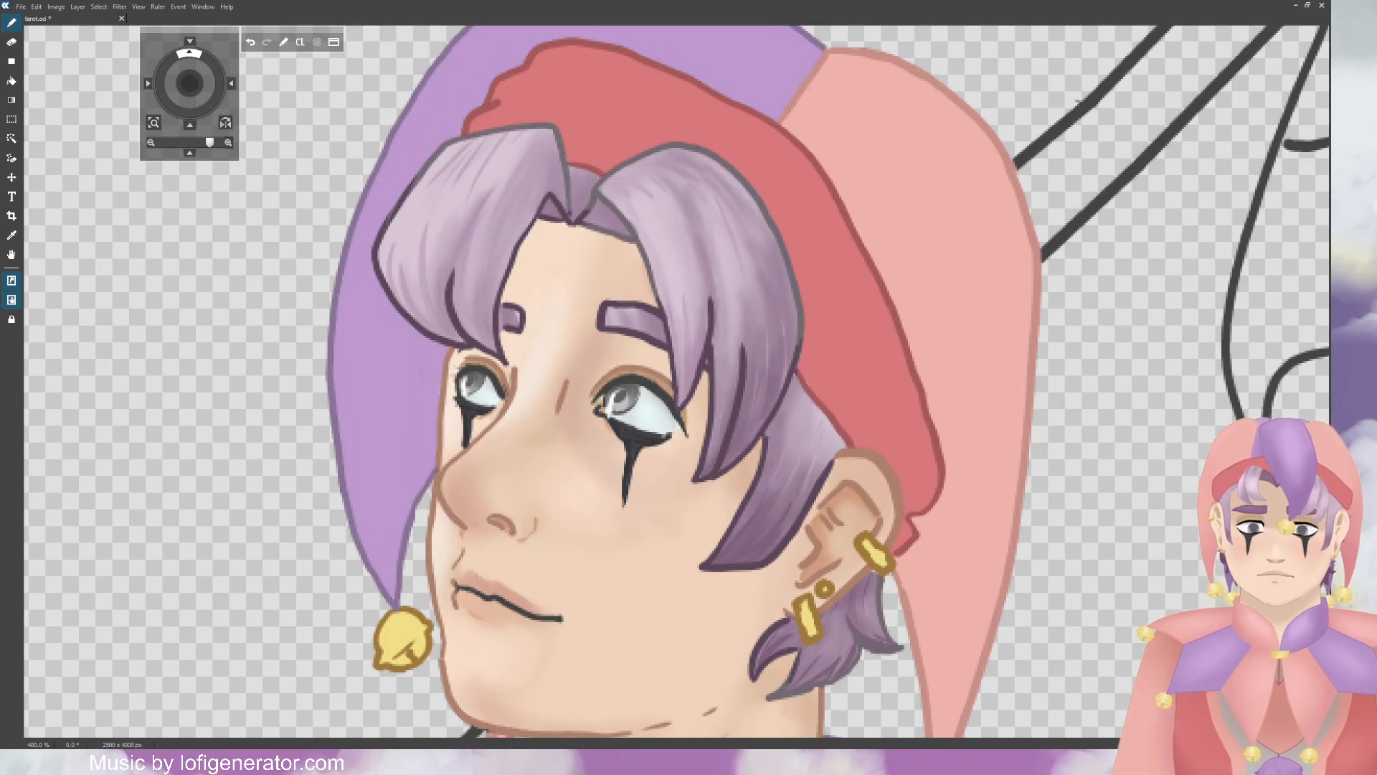
{"action": "mouse_move", "coordinate": [776, 697]}
{"action": "left_mouse_down"}
{"action": "mouse_move", "coordinate": [830, 666]}
{"action": "mouse_move", "coordinate": [839, 677]}
{"action": "mouse_move", "coordinate": [855, 629]}
{"action": "mouse_move", "coordinate": [900, 657]}
{"action": "mouse_move", "coordinate": [882, 585]}
{"action": "left_mouse_up"}
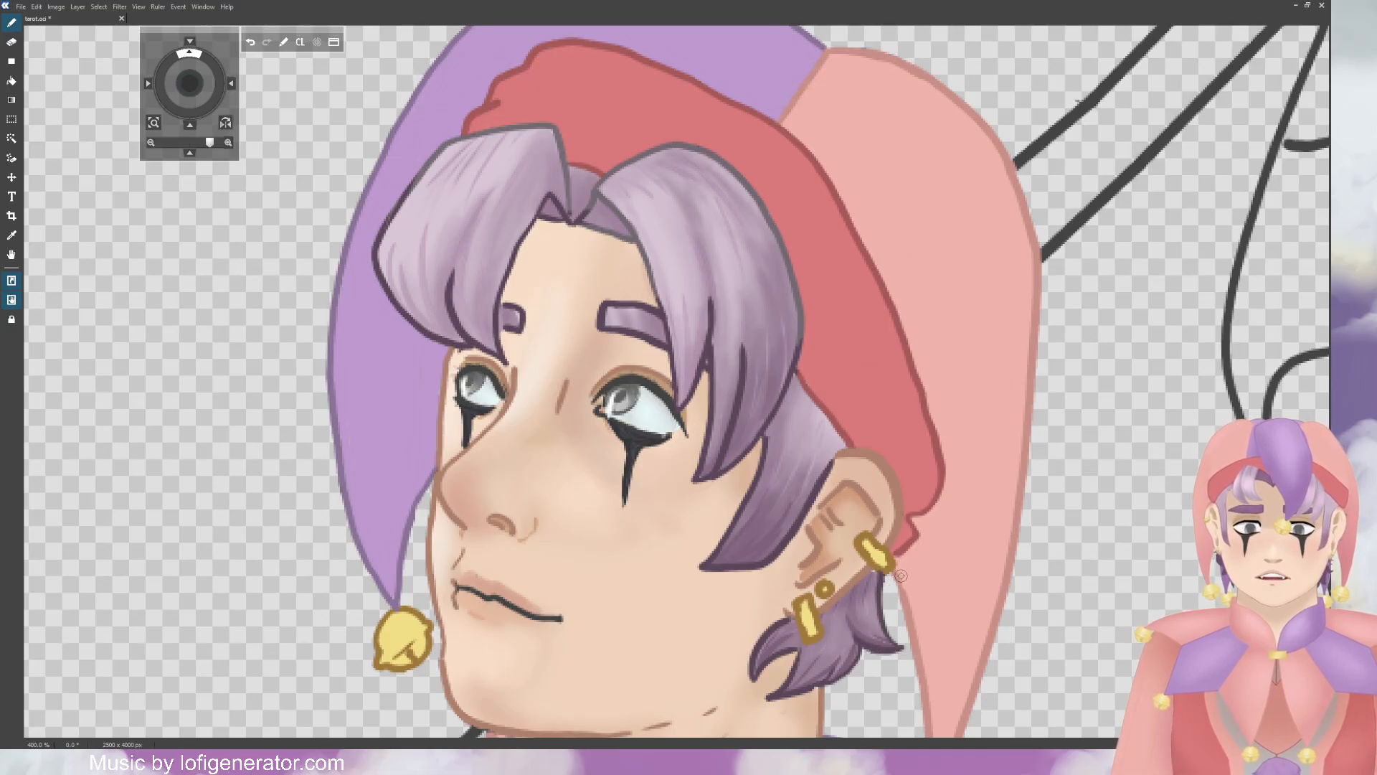
{"action": "key", "text": "ctrl+z"}
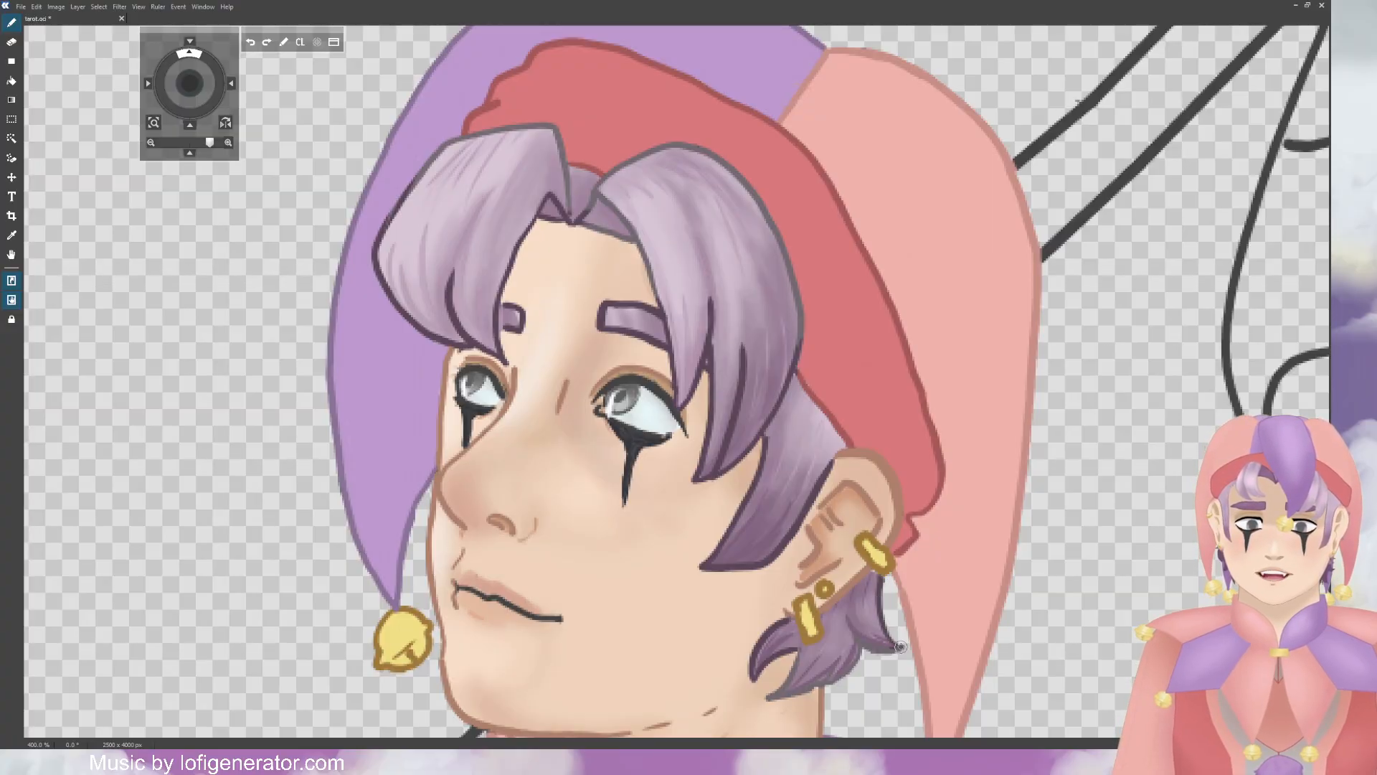
{"action": "mouse_move", "coordinate": [861, 638]}
{"action": "left_mouse_down"}
{"action": "mouse_move", "coordinate": [830, 678]}
{"action": "mouse_move", "coordinate": [770, 697]}
{"action": "mouse_move", "coordinate": [780, 686]}
{"action": "left_mouse_up"}
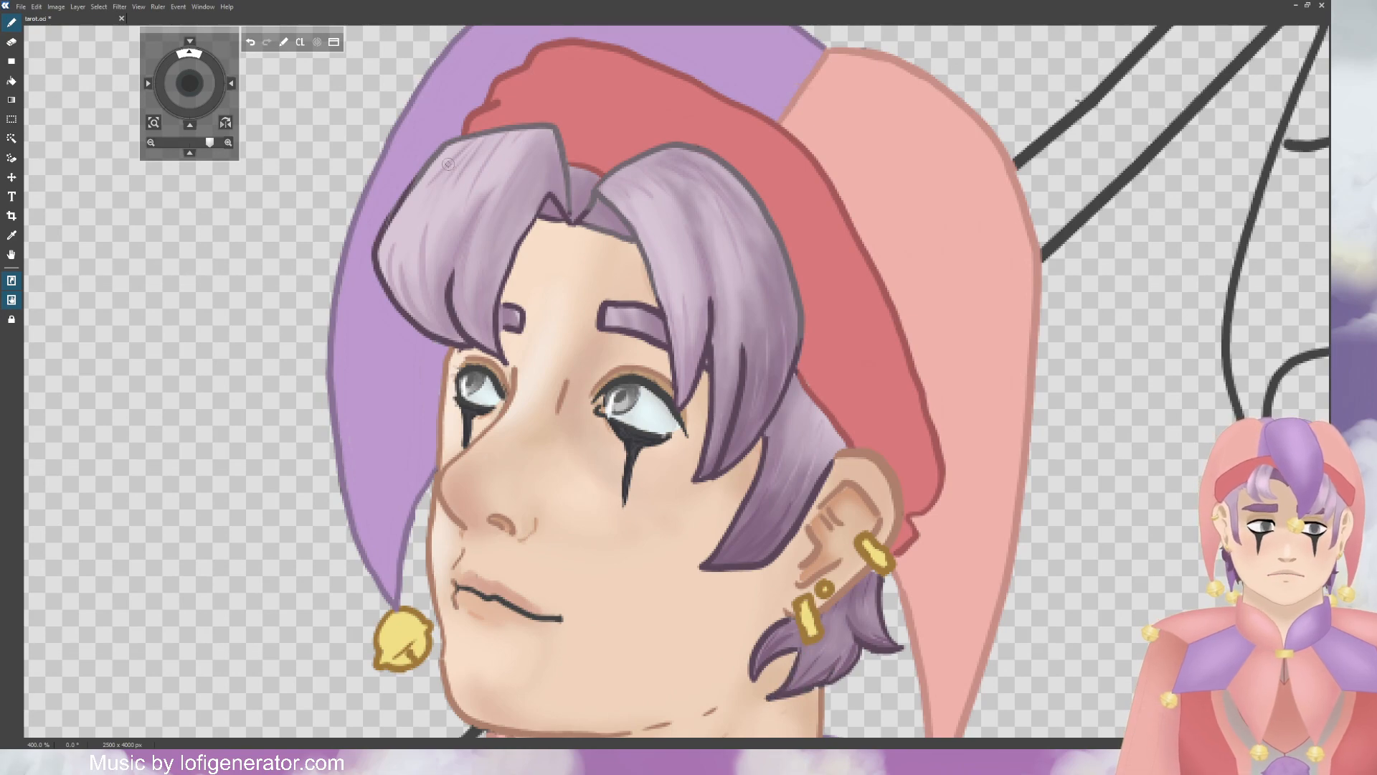
Step: Draw thin dark purple strand lines on the far fringe section and hatch the hair beneath the parting, undoing a misplaced stroke
{"action": "mouse_move", "coordinate": [592, 206]}
{"action": "left_mouse_down"}
{"action": "mouse_move", "coordinate": [635, 237]}
{"action": "mouse_move", "coordinate": [654, 295]}
{"action": "left_mouse_up"}
{"action": "left_click_drag", "start_coordinate": [621, 236], "coordinate": [600, 230]}
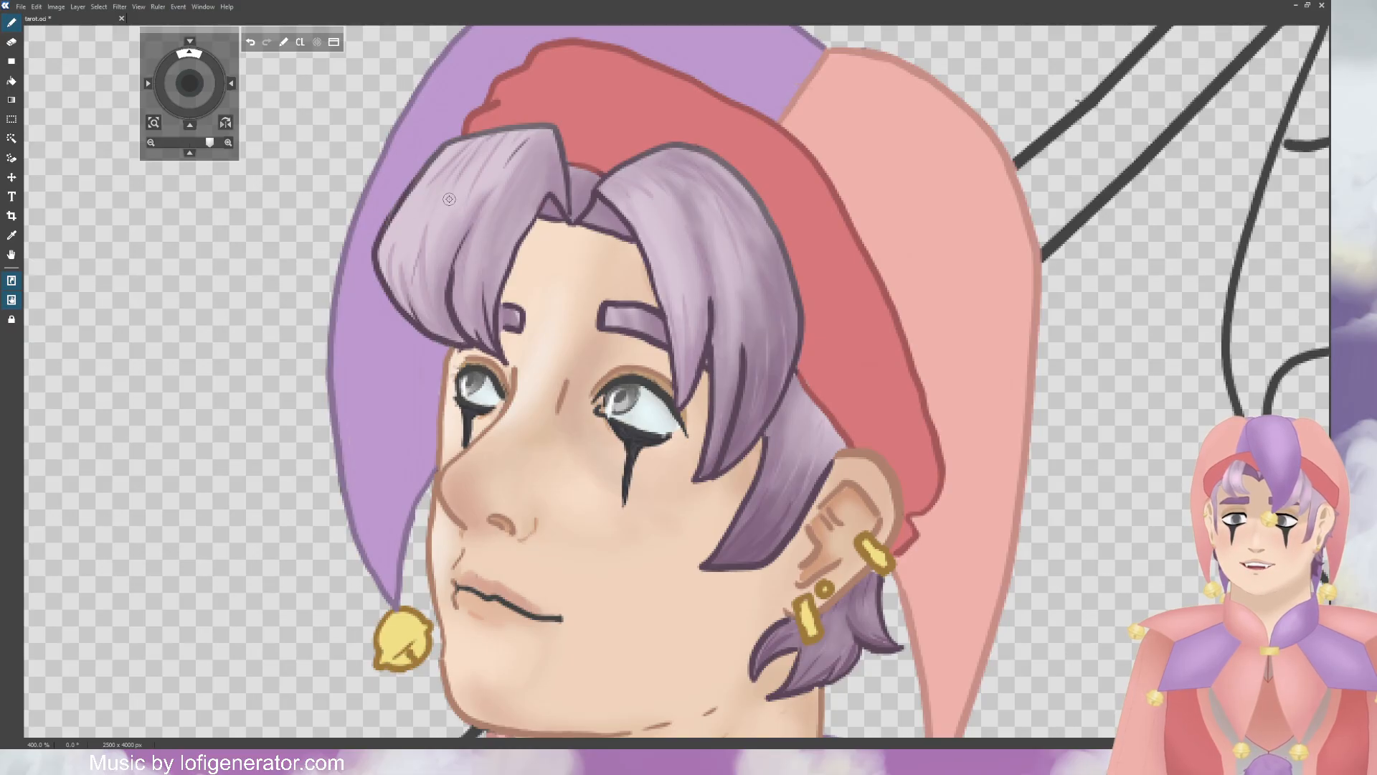
{"action": "key", "text": "ctrl+z"}
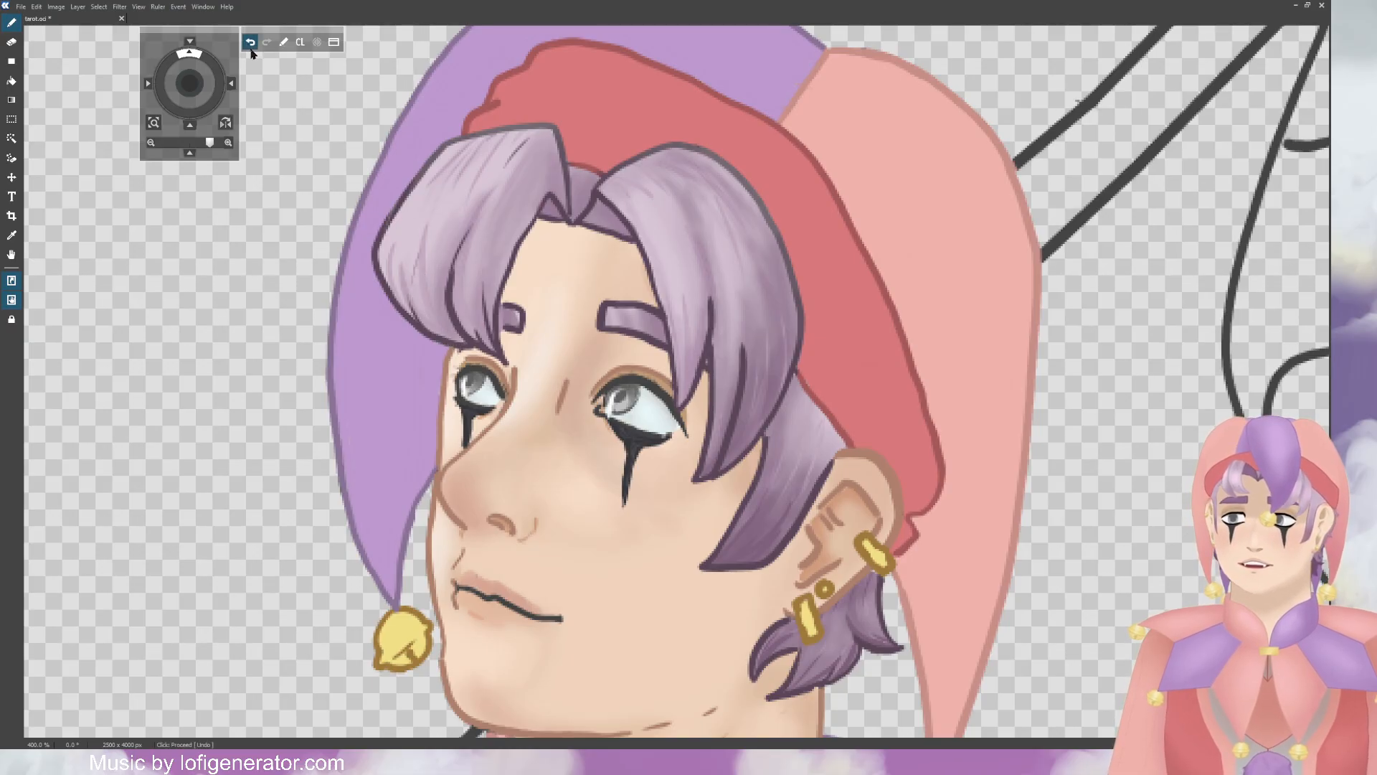
{"action": "mouse_move", "coordinate": [410, 291]}
{"action": "left_mouse_down"}
{"action": "mouse_move", "coordinate": [414, 238]}
{"action": "mouse_move", "coordinate": [450, 172]}
{"action": "mouse_move", "coordinate": [497, 142]}
{"action": "mouse_move", "coordinate": [443, 175]}
{"action": "left_mouse_up"}
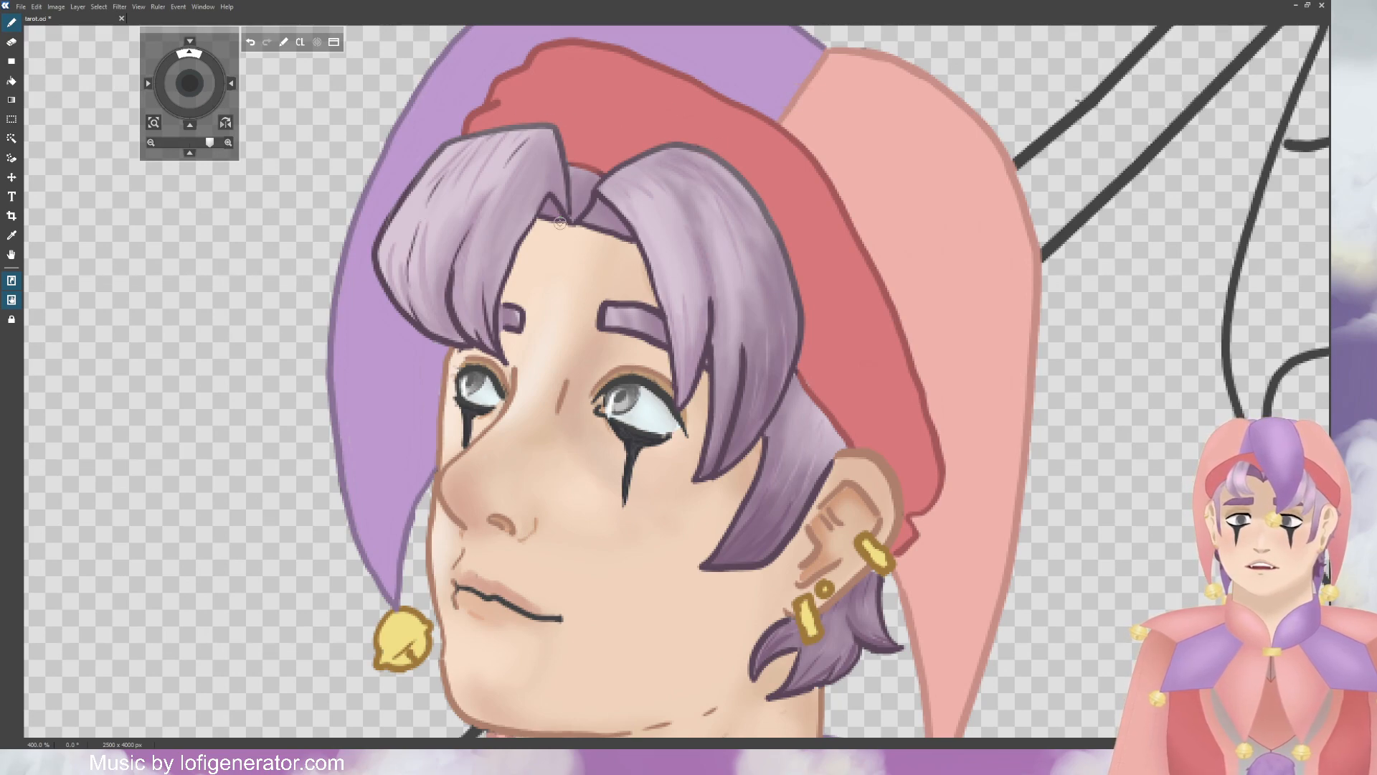
{"action": "left_click_drag", "start_coordinate": [553, 218], "coordinate": [621, 214]}
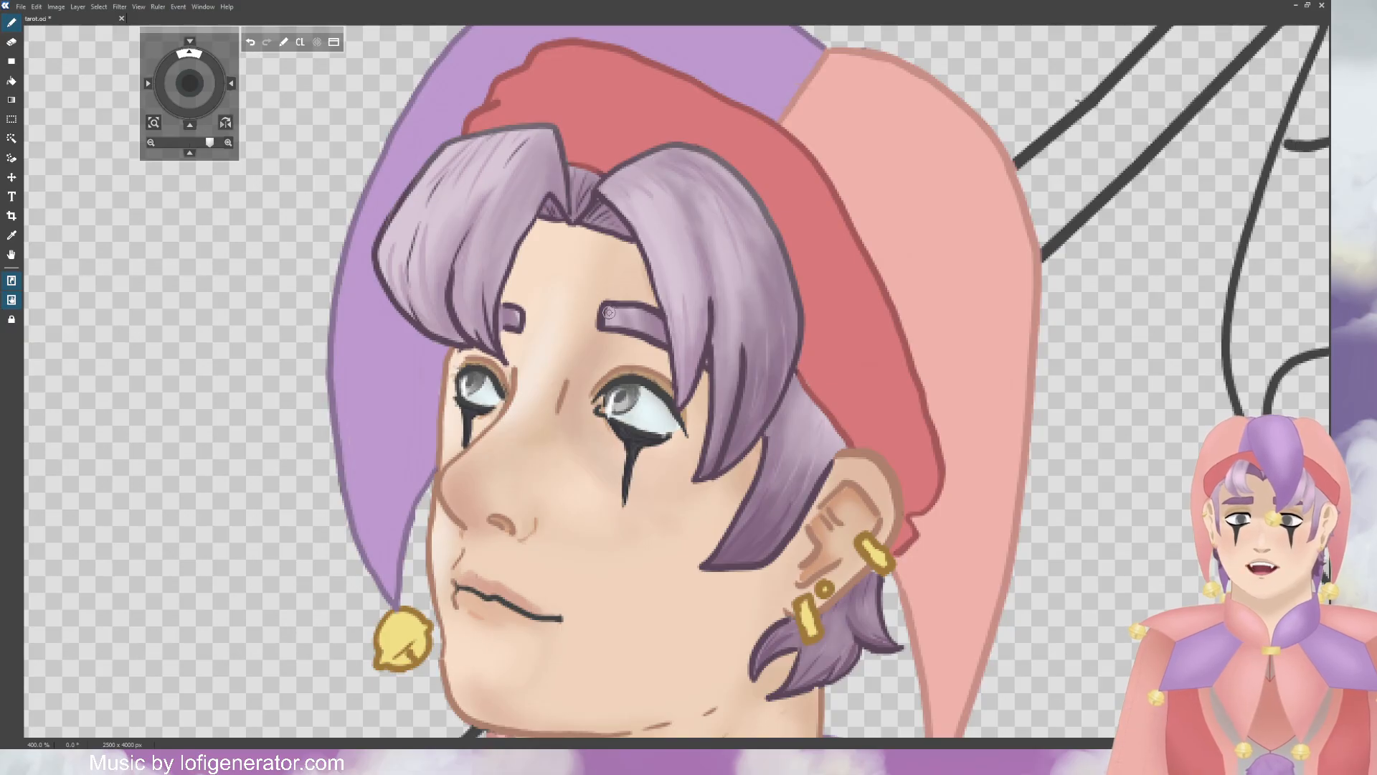
{"action": "left_click_drag", "start_coordinate": [622, 327], "coordinate": [651, 327]}
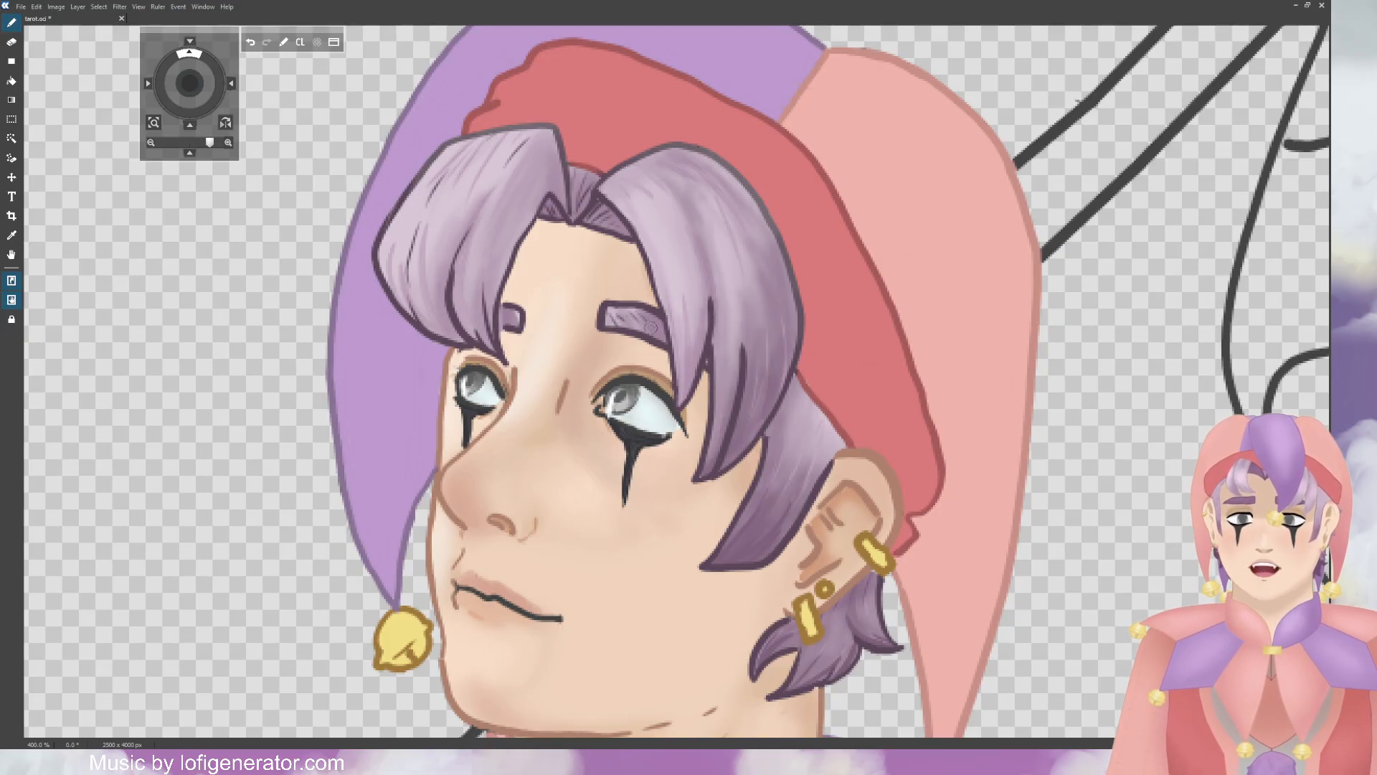
{"action": "left_click", "coordinate": [254, 43]}
{"action": "left_click", "coordinate": [251, 43]}
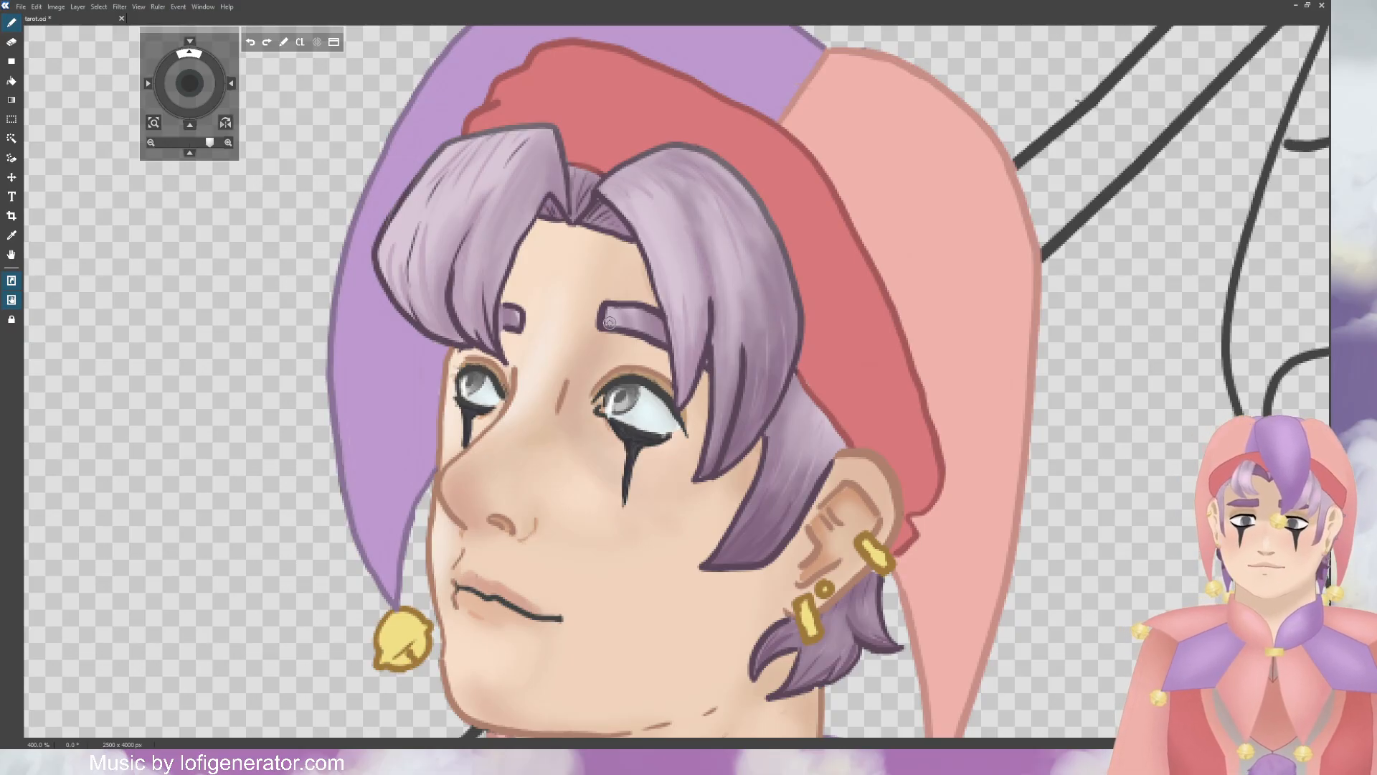
Step: Hatch both eyebrows with short diagonal dark purple strokes, redoing the hatching on the far one
{"action": "left_click_drag", "start_coordinate": [606, 315], "coordinate": [629, 324]}
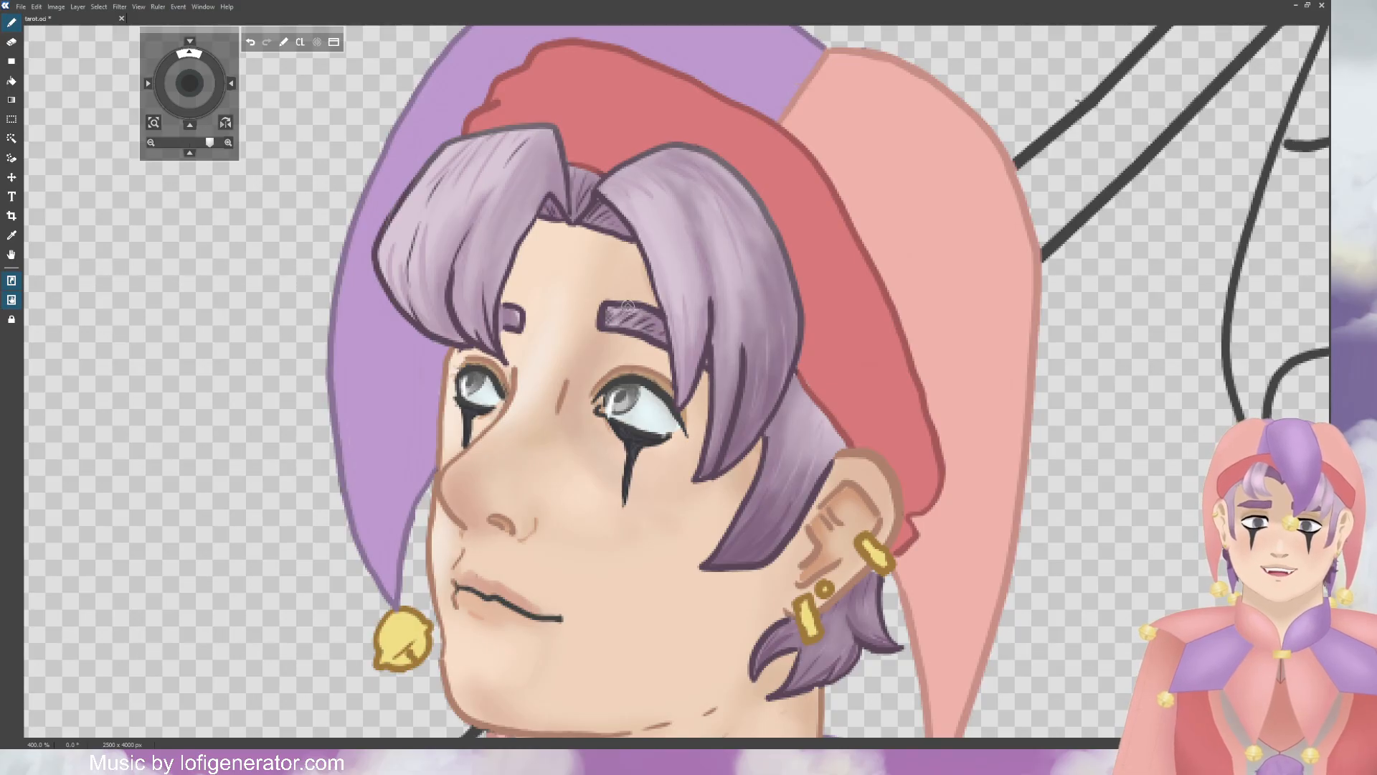
{"action": "left_click_drag", "start_coordinate": [613, 332], "coordinate": [643, 323]}
{"action": "mouse_move", "coordinate": [522, 313]}
{"action": "left_mouse_down"}
{"action": "mouse_move", "coordinate": [517, 325]}
{"action": "mouse_move", "coordinate": [508, 314]}
{"action": "left_mouse_up"}
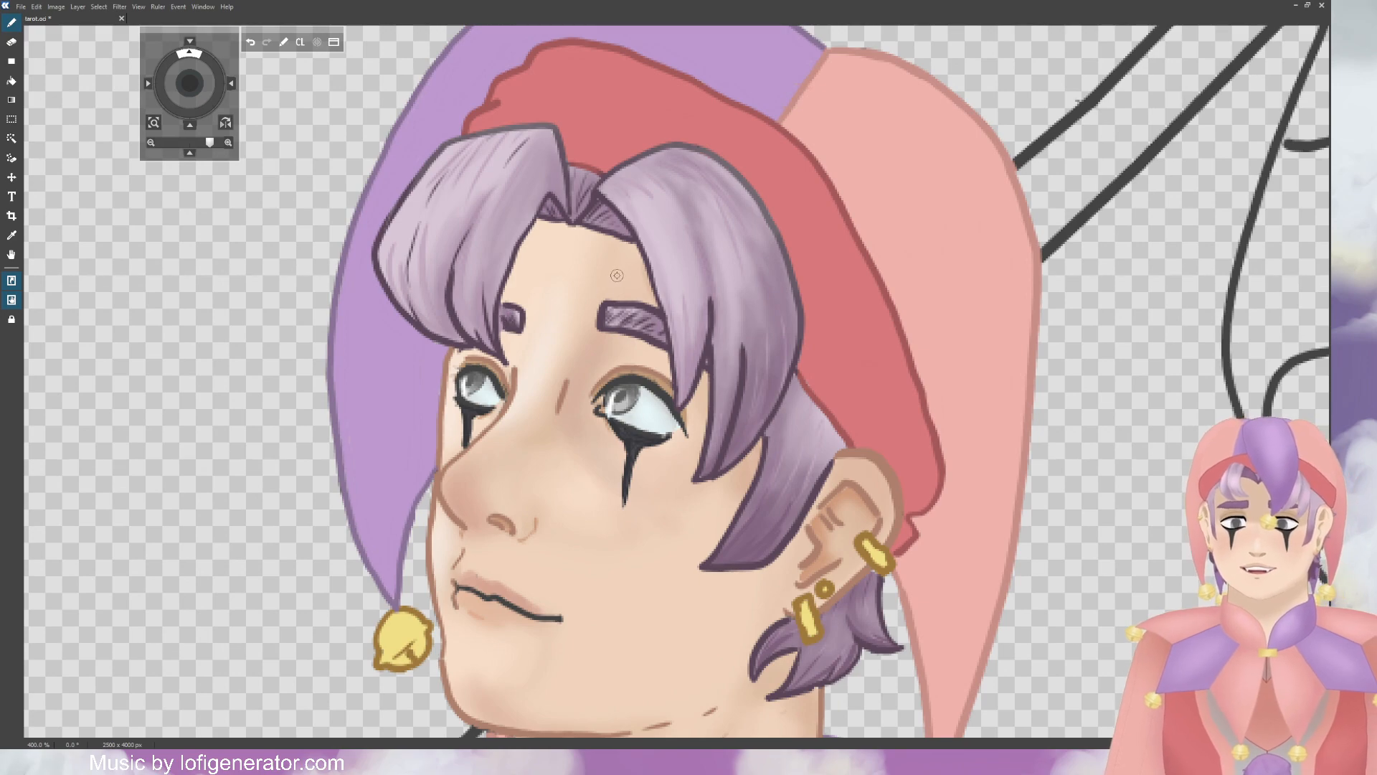
{"action": "key", "text": "ctrl+z"}
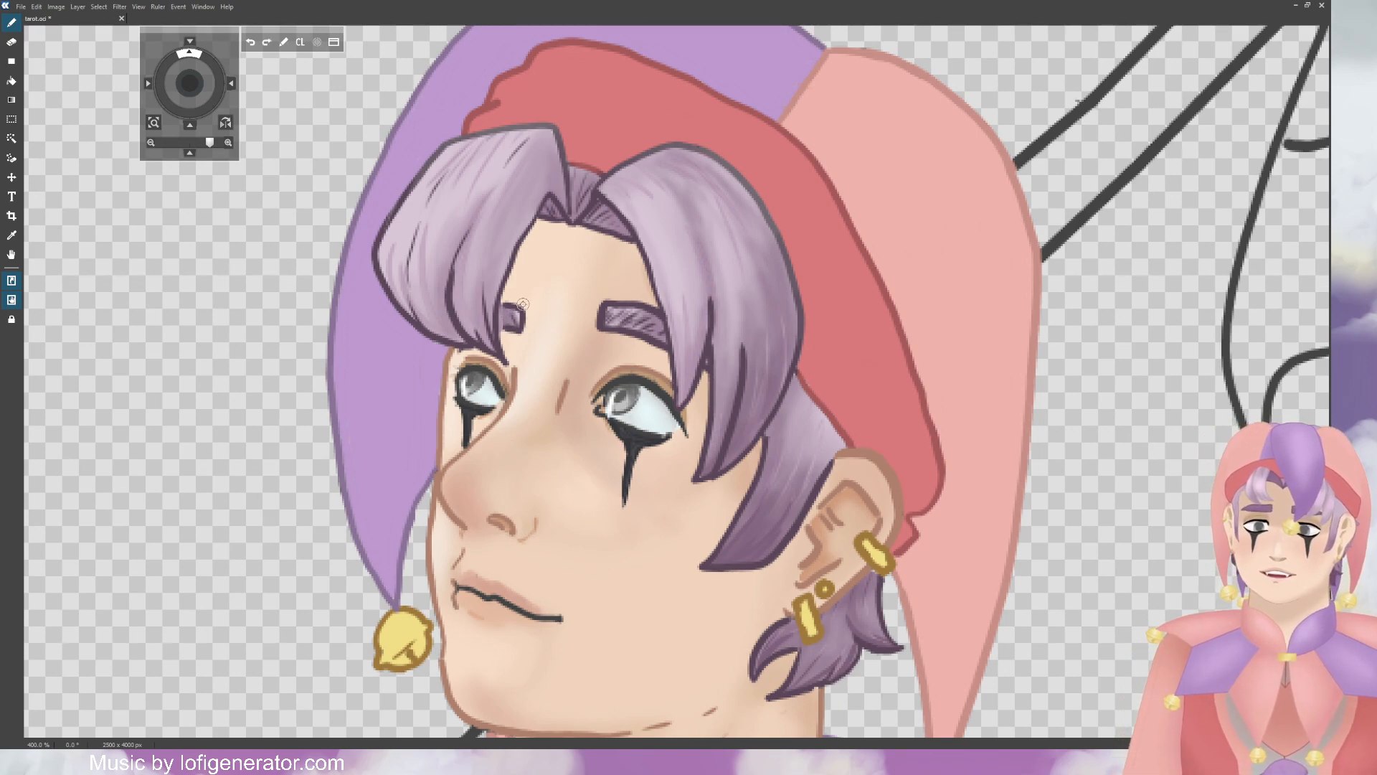
{"action": "left_click_drag", "start_coordinate": [512, 307], "coordinate": [522, 324]}
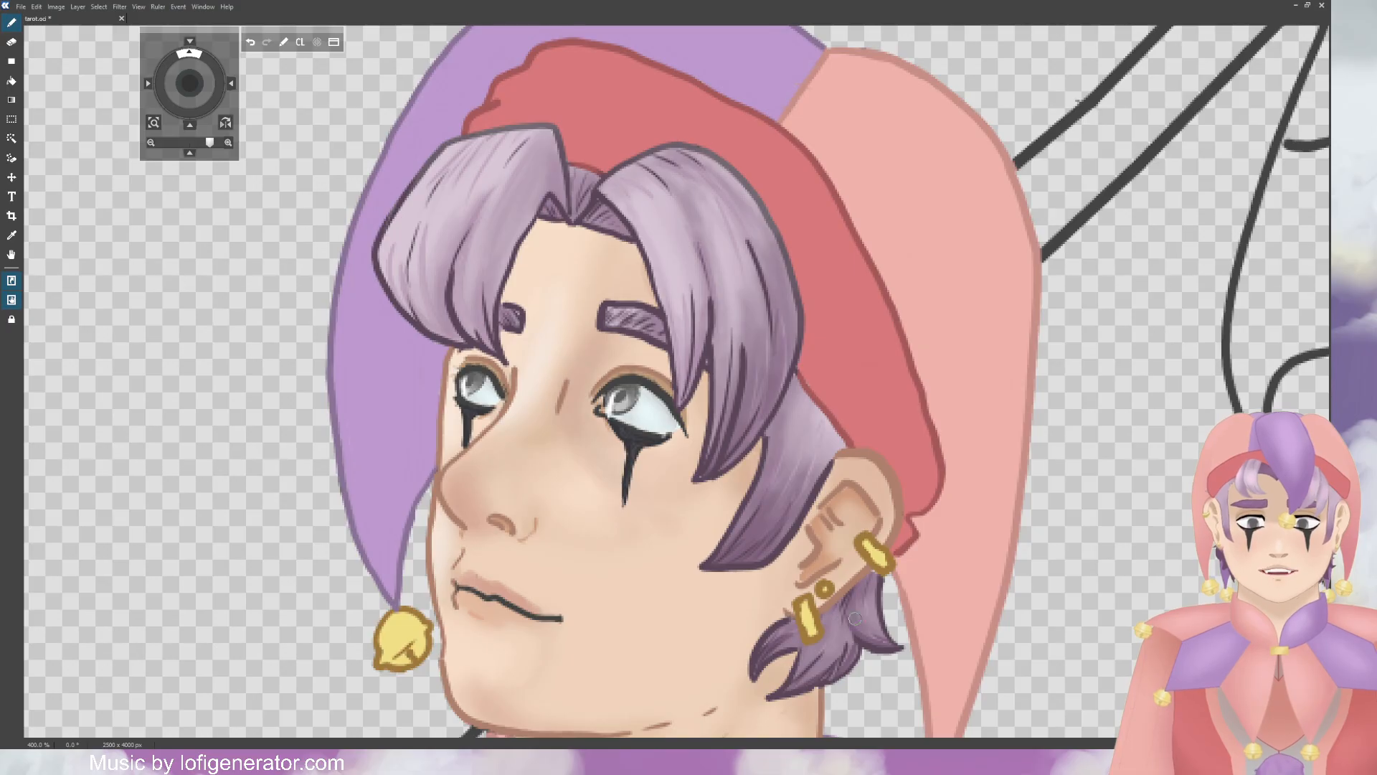
Step: Add thin dark purple strand lines to the nape hair behind the ear, and save the illustration
{"action": "left_click_drag", "start_coordinate": [869, 613], "coordinate": [865, 574]}
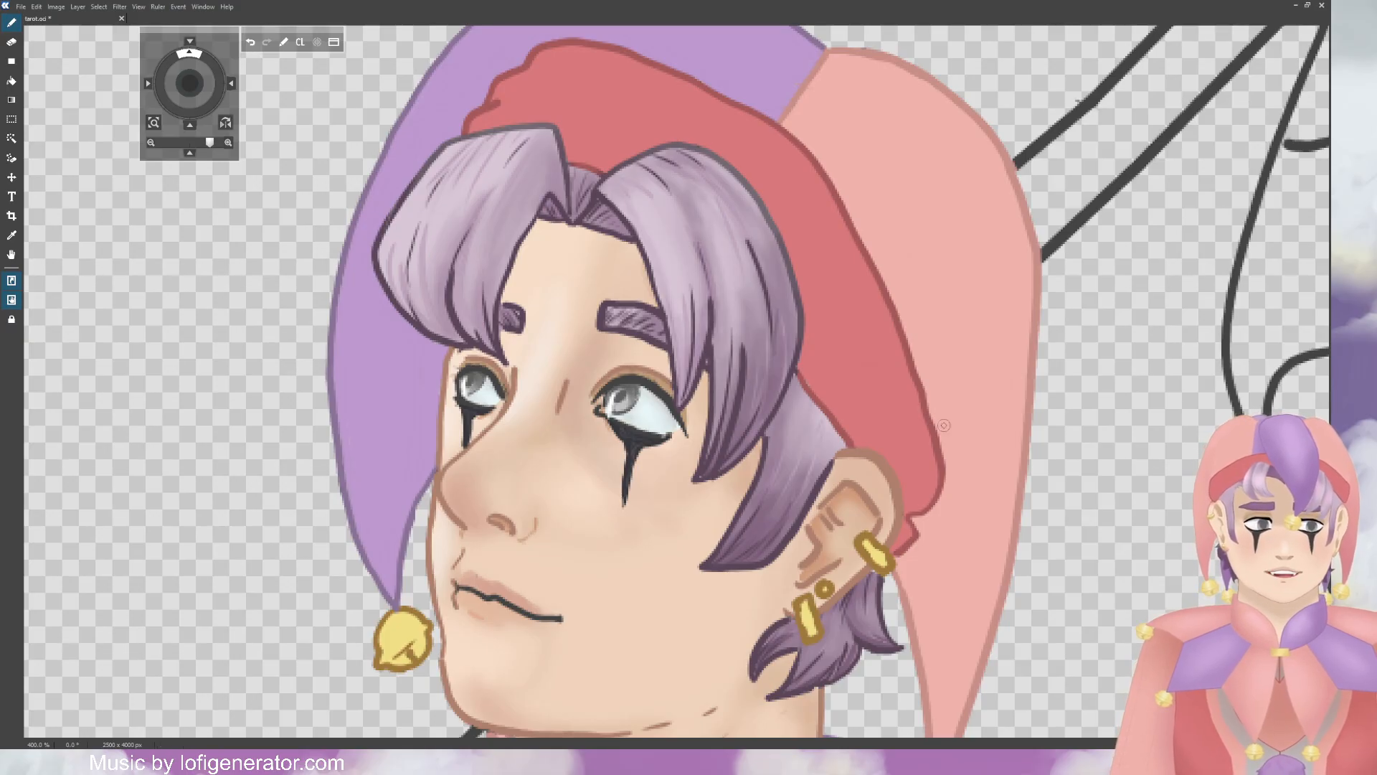
{"action": "key", "text": "e"}
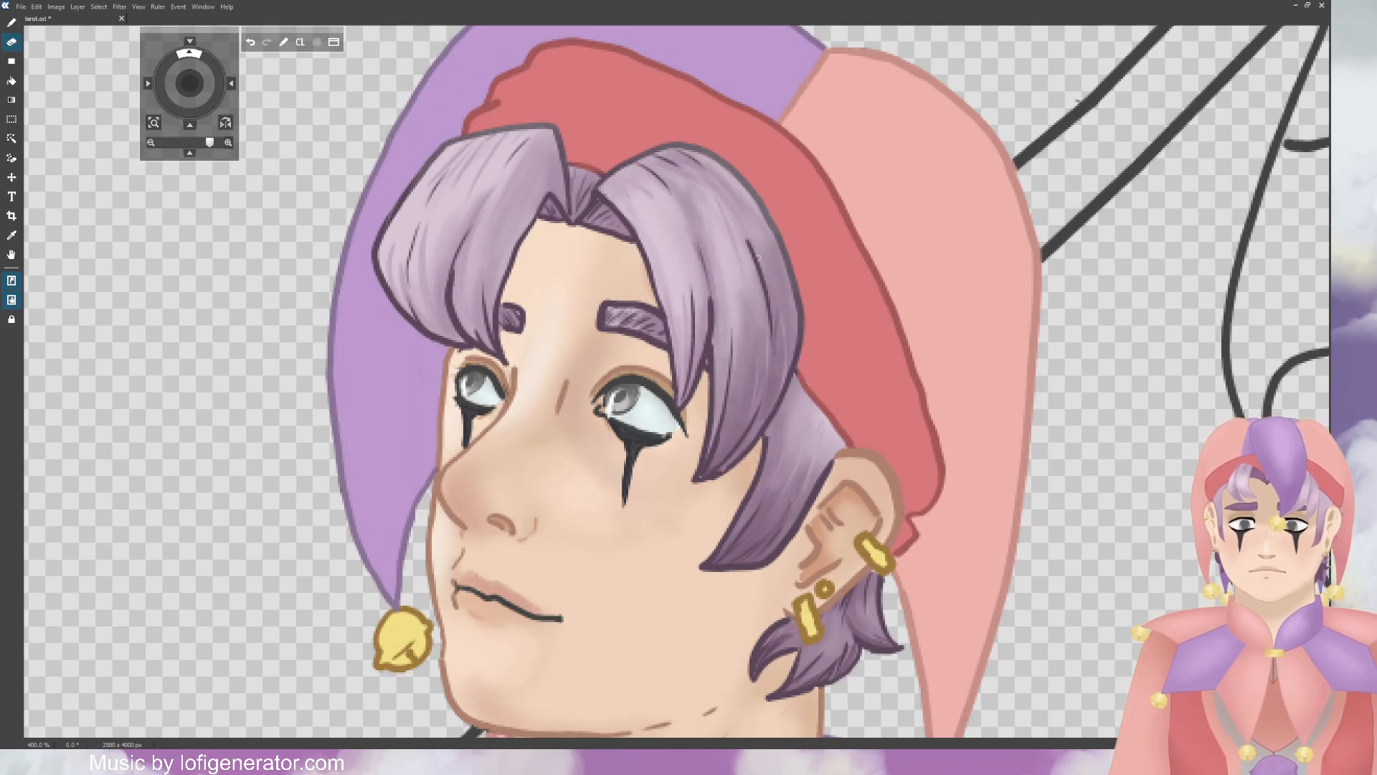
{"action": "key", "text": "ctrl+minus"}
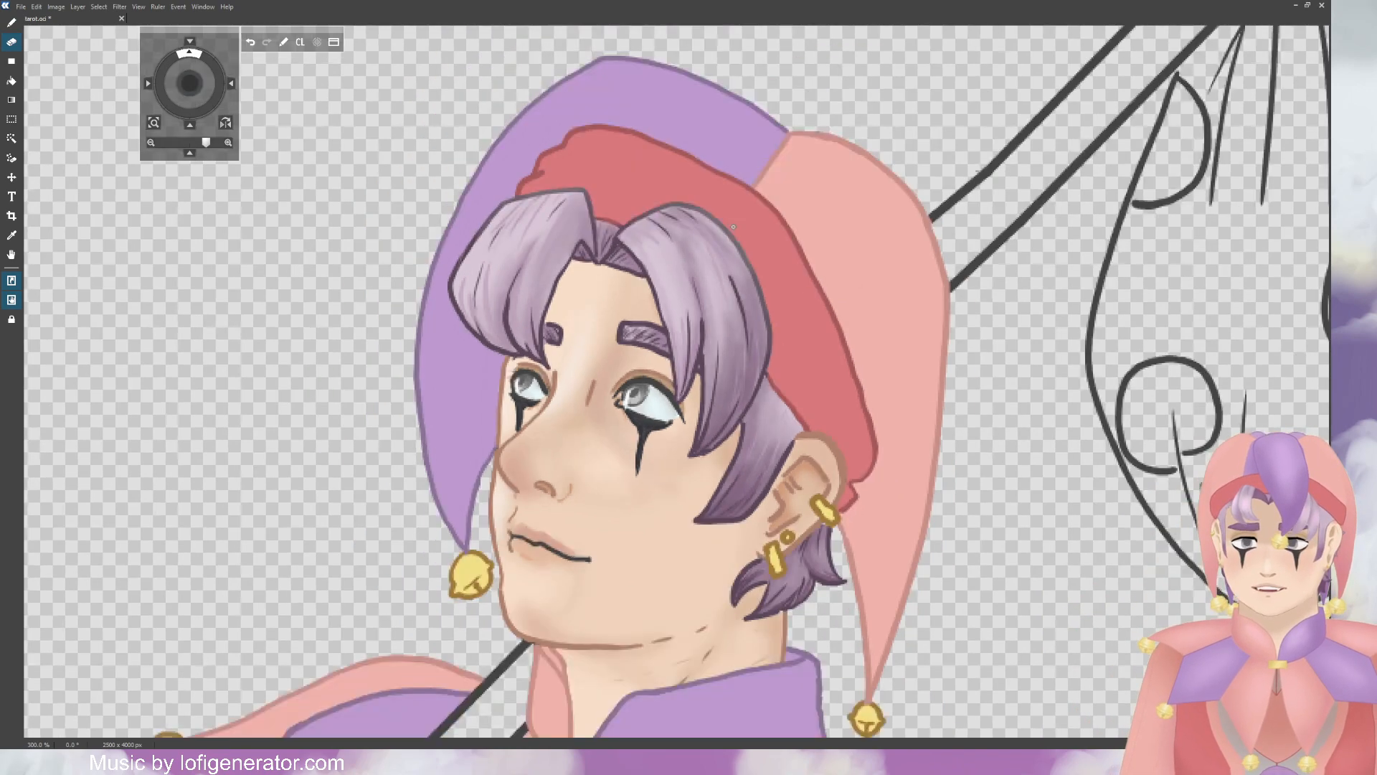
{"action": "key", "text": "ctrl+minus"}
{"action": "key", "text": "ctrl+minus"}
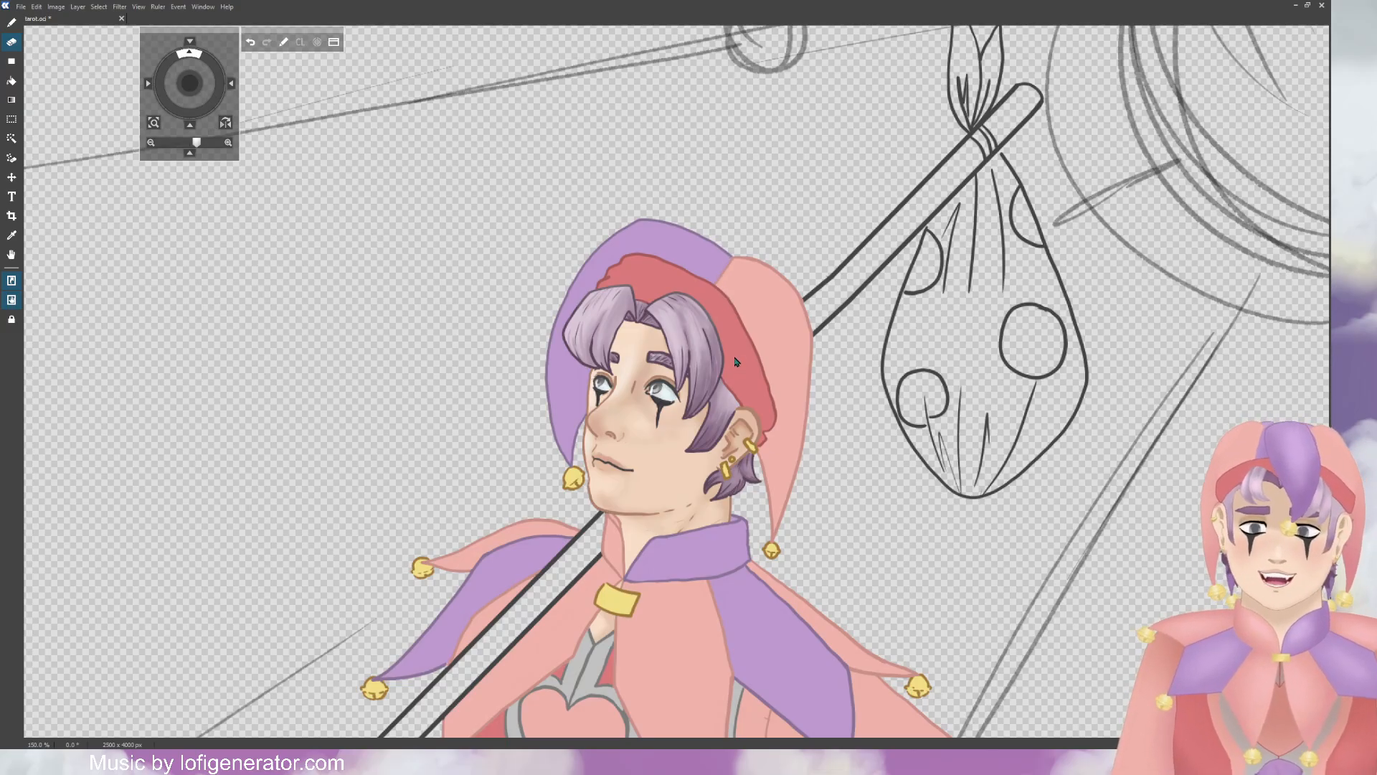
{"action": "key", "text": "ctrl+s"}
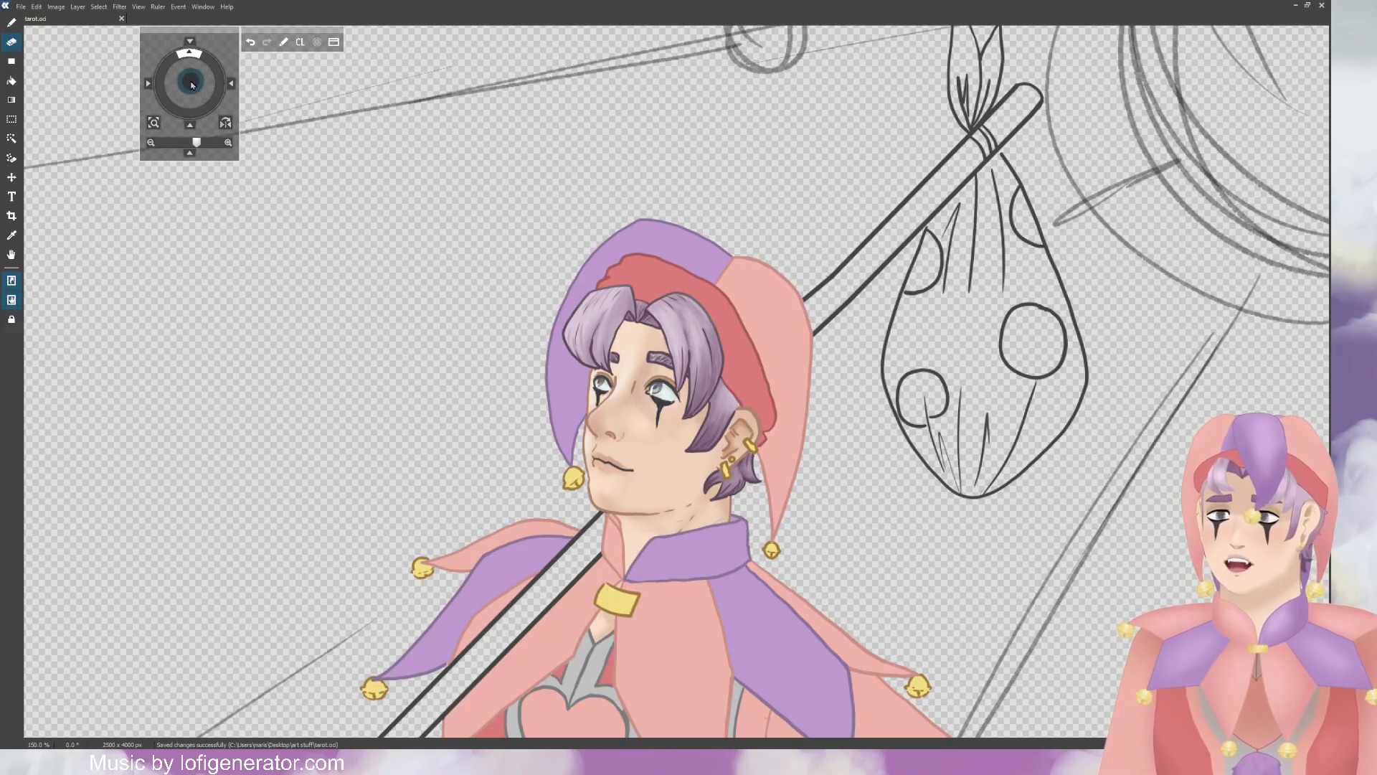
Step: Recolor the black line between the lips in dark brown
{"action": "left_click_drag", "start_coordinate": [190, 81], "coordinate": [233, 75]}
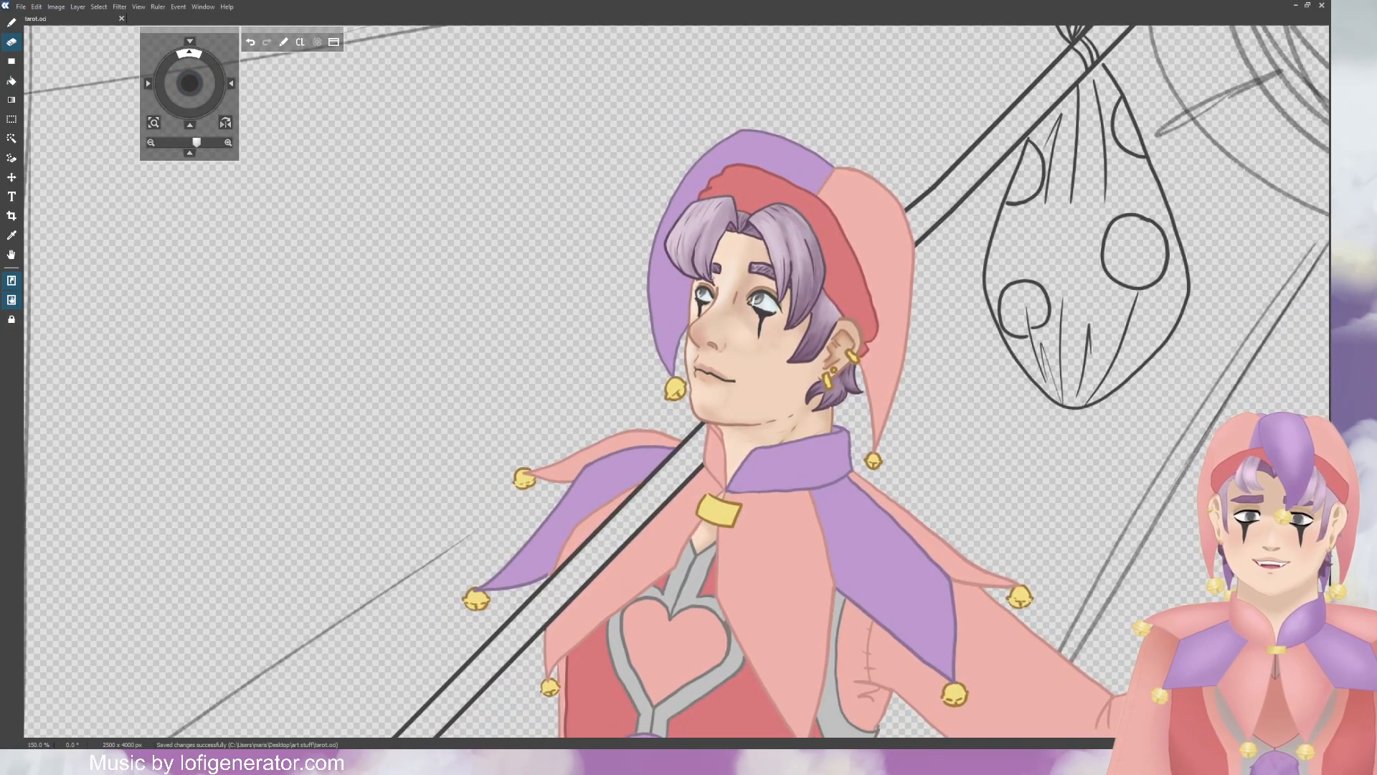
{"action": "scroll", "coordinate": [675, 380], "scroll_direction": "up", "scroll_amount": 5}
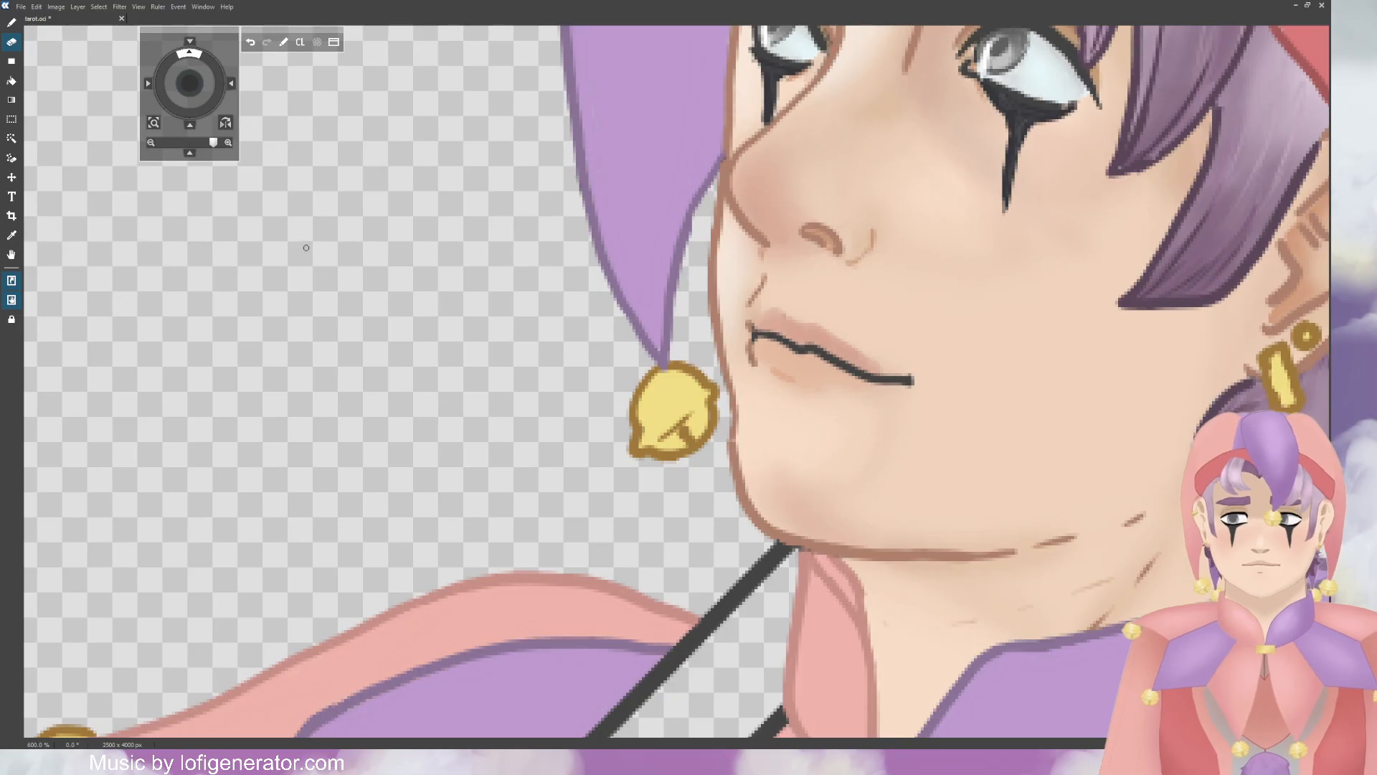
{"action": "key", "text": "b"}
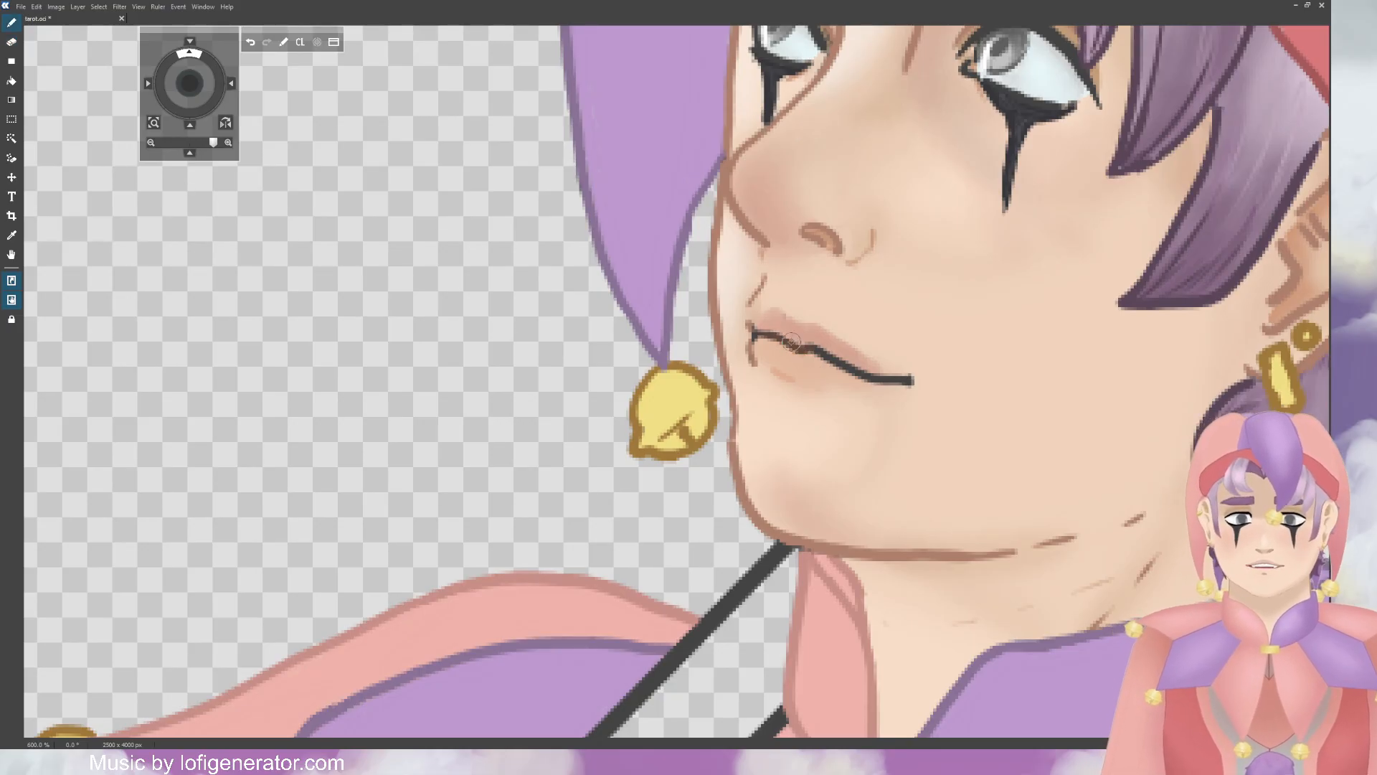
{"action": "left_click_drag", "start_coordinate": [813, 350], "coordinate": [887, 385]}
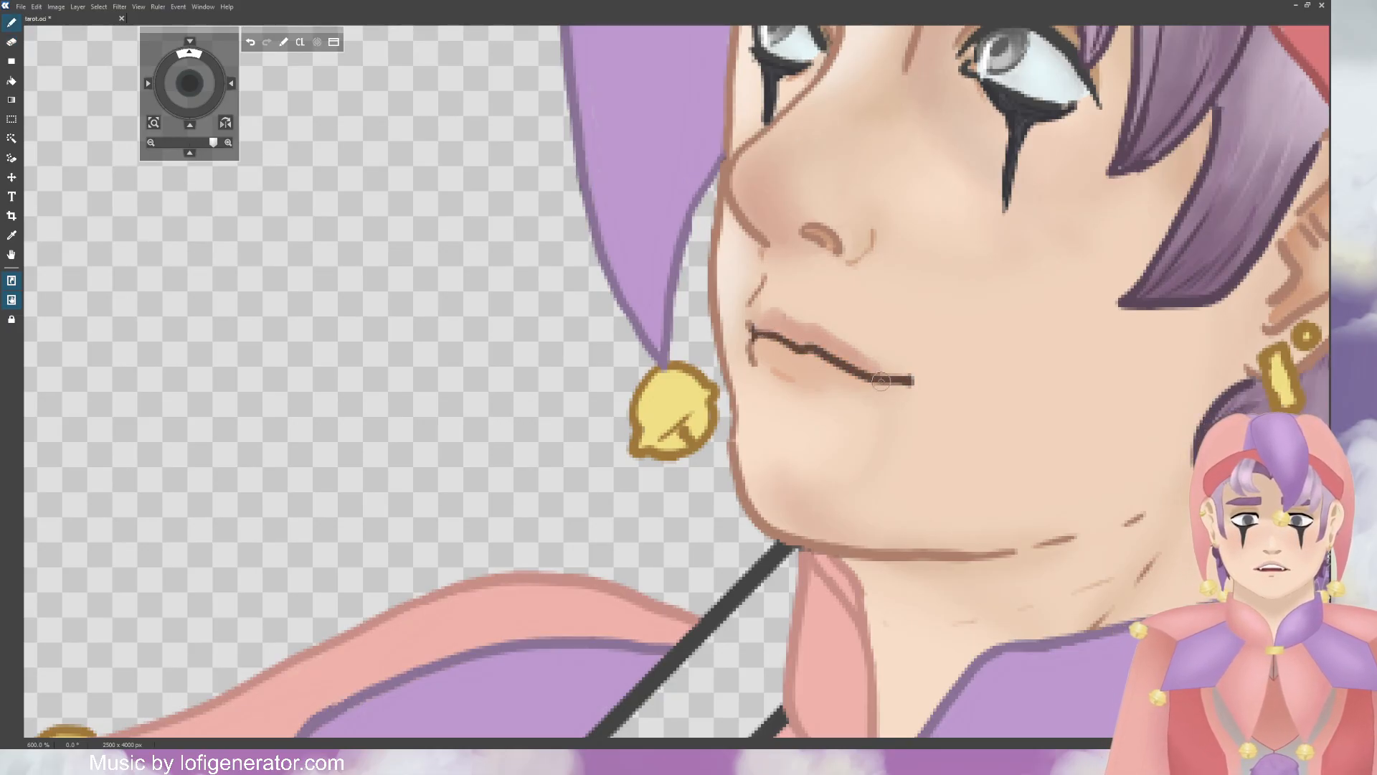
{"action": "scroll", "coordinate": [911, 356], "scroll_direction": "down", "scroll_amount": 3}
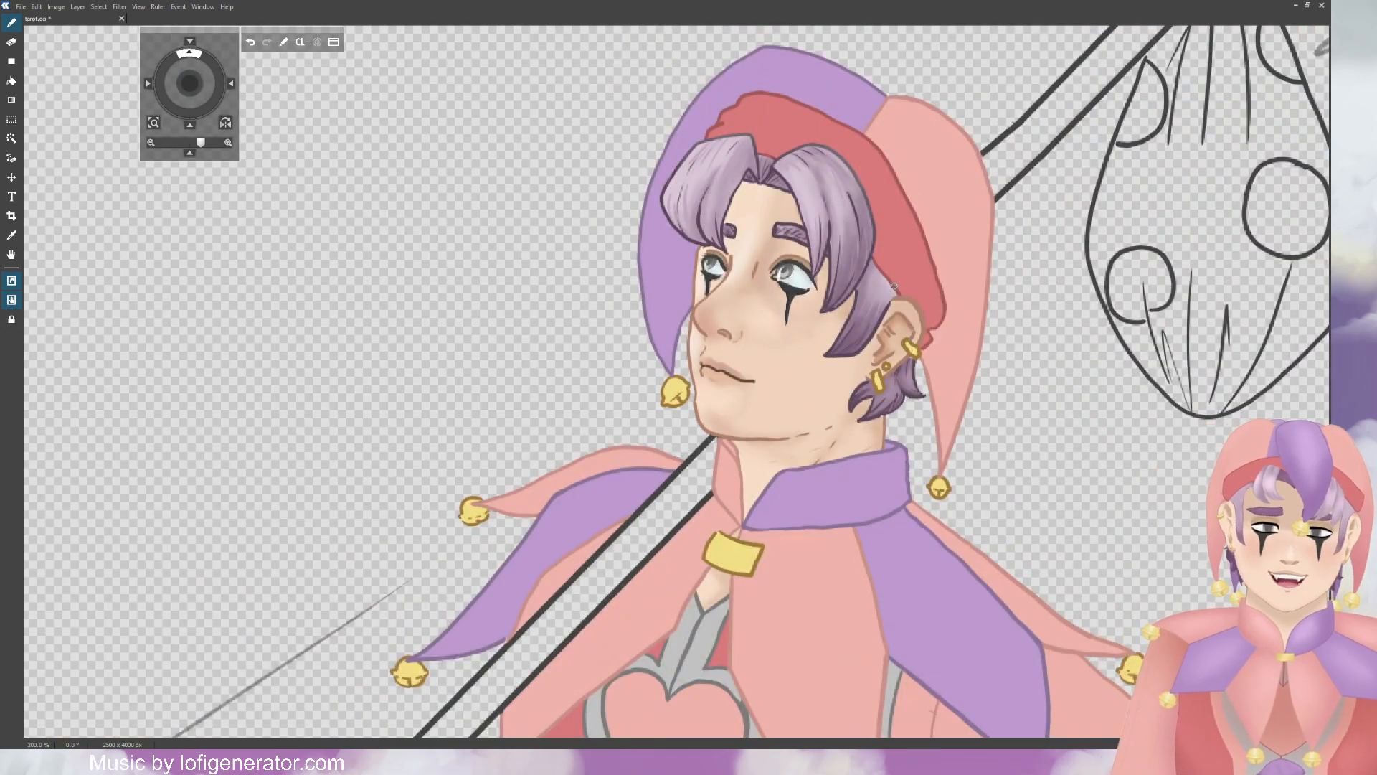
Step: Try recoloring the near eye's black upper lash line in dark purple, undoing and redrawing the stroke
{"action": "scroll", "coordinate": [674, 393], "scroll_direction": "up", "scroll_amount": 2}
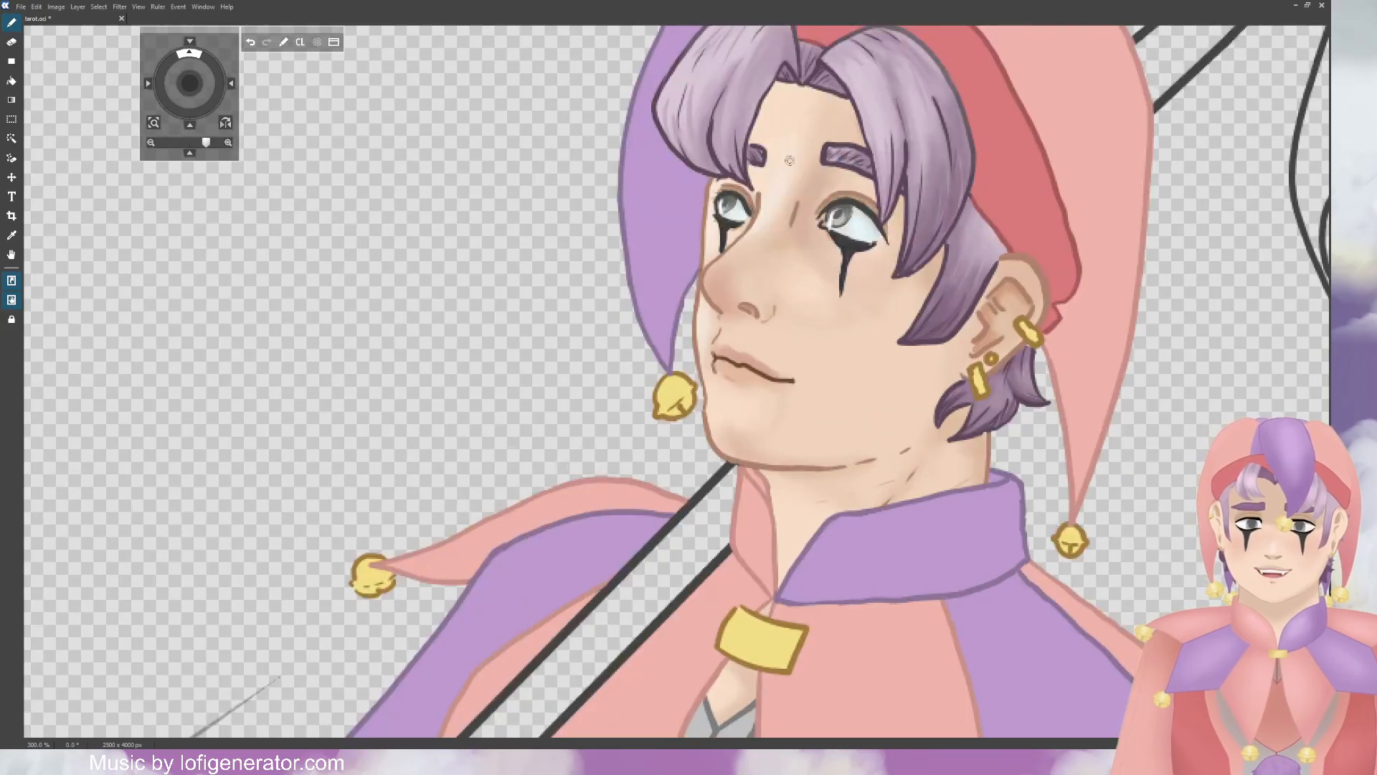
{"action": "scroll", "coordinate": [463, 128], "scroll_direction": "up", "scroll_amount": 2}
{"action": "left_click_drag", "start_coordinate": [189, 83], "coordinate": [167, 111]}
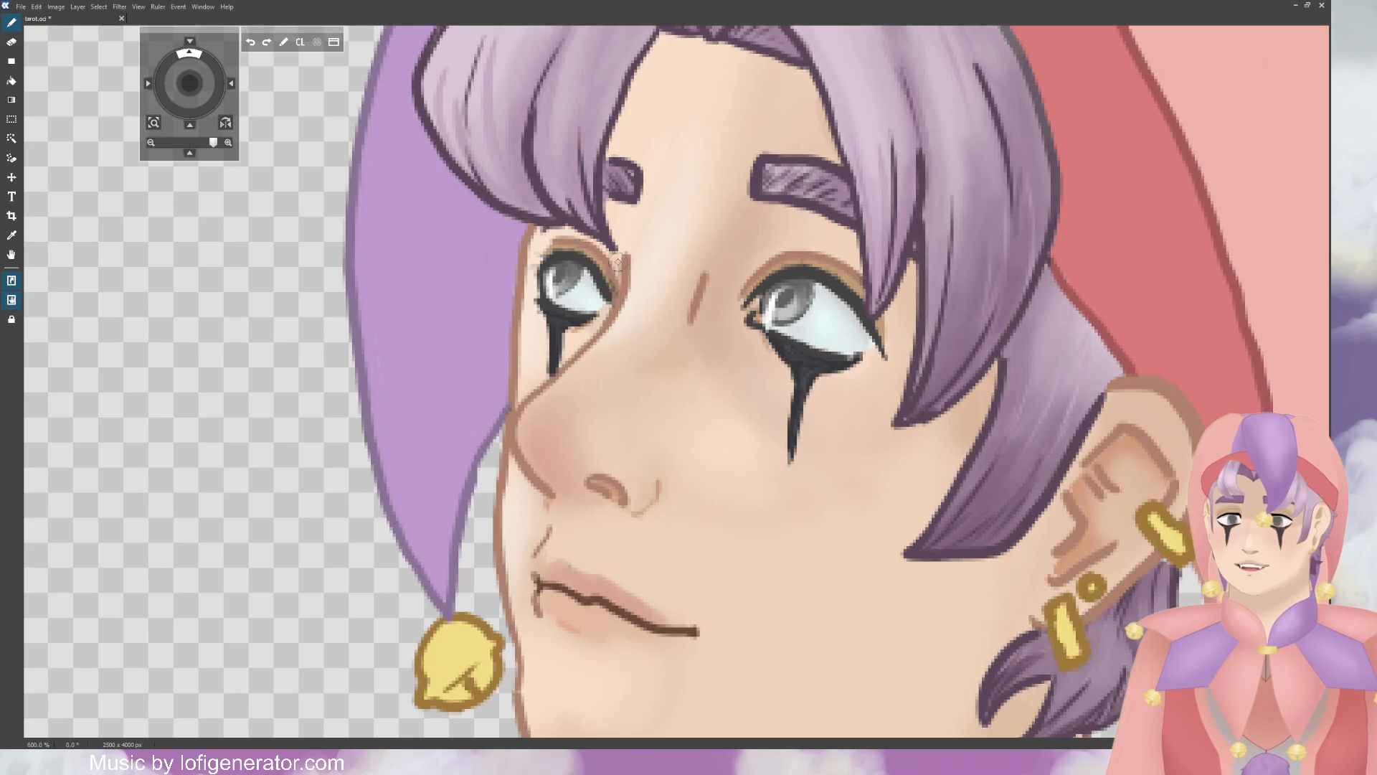
{"action": "left_click", "coordinate": [695, 293]}
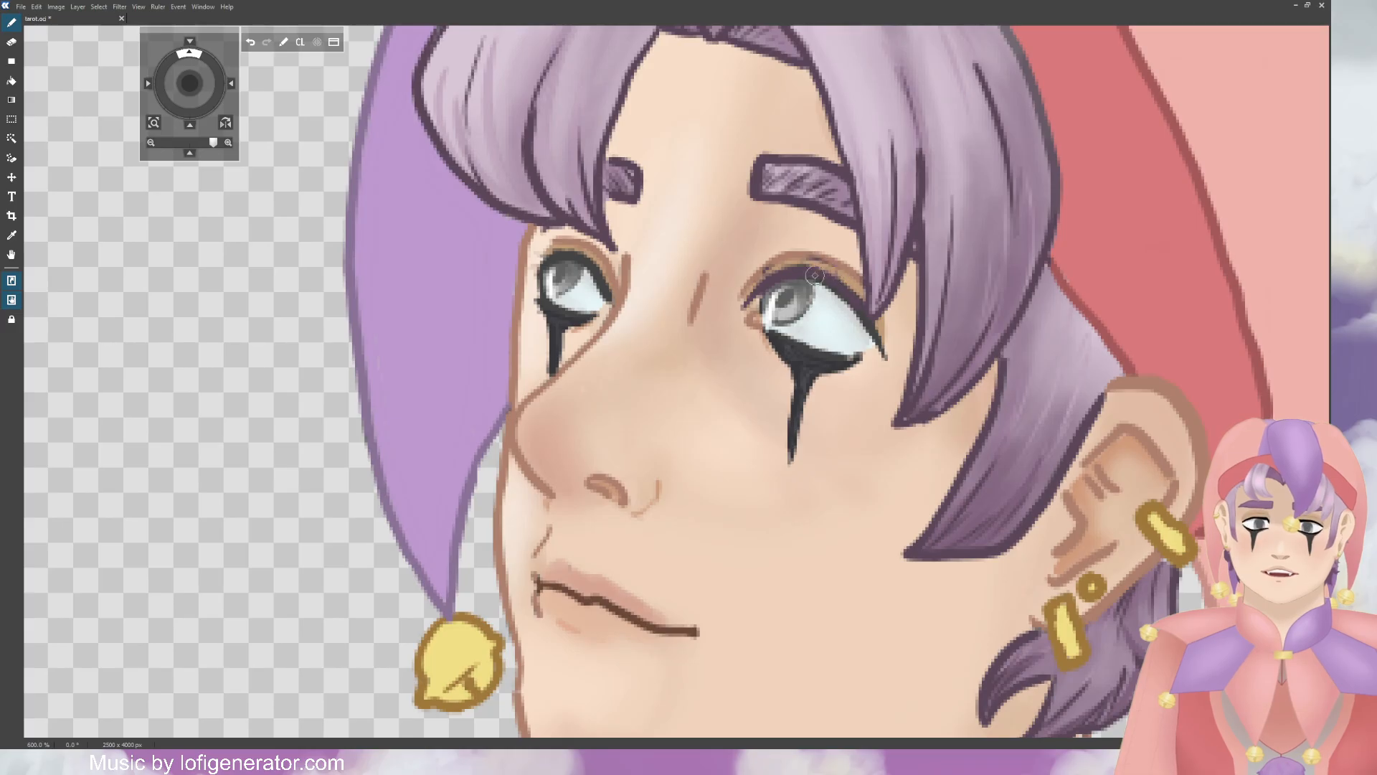
{"action": "key", "text": "ctrl+z"}
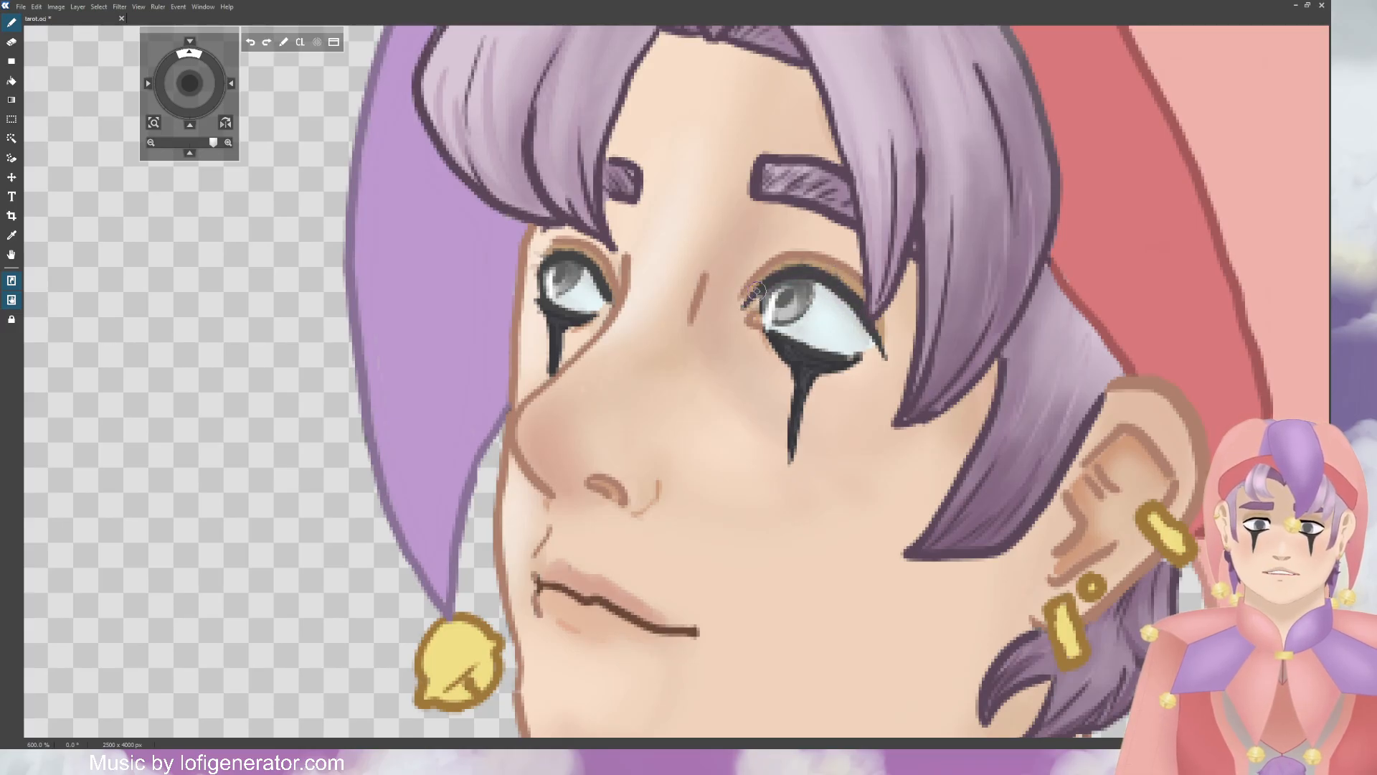
{"action": "left_click_drag", "start_coordinate": [785, 271], "coordinate": [796, 270]}
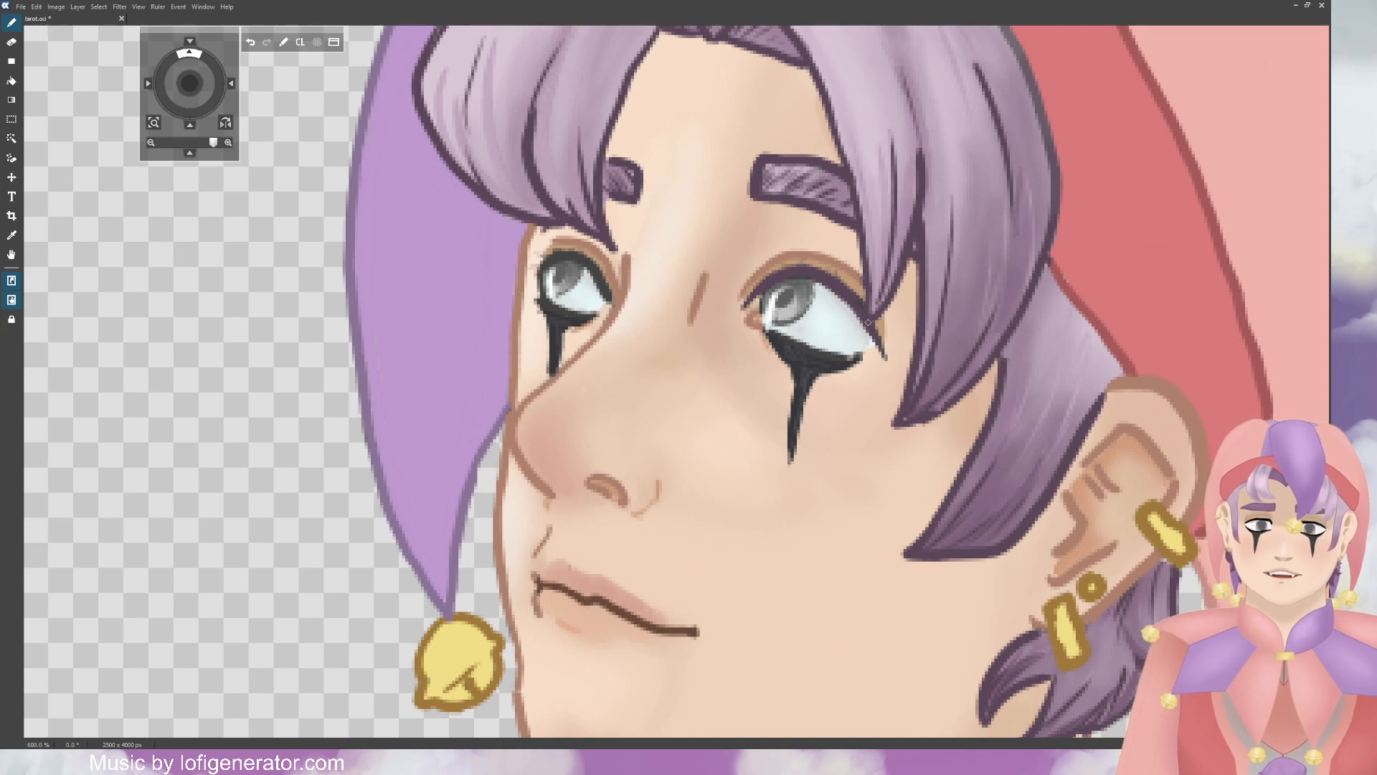
{"action": "scroll", "coordinate": [877, 329], "scroll_direction": "up", "scroll_amount": 1}
{"action": "scroll", "coordinate": [877, 324], "scroll_direction": "down", "scroll_amount": 3}
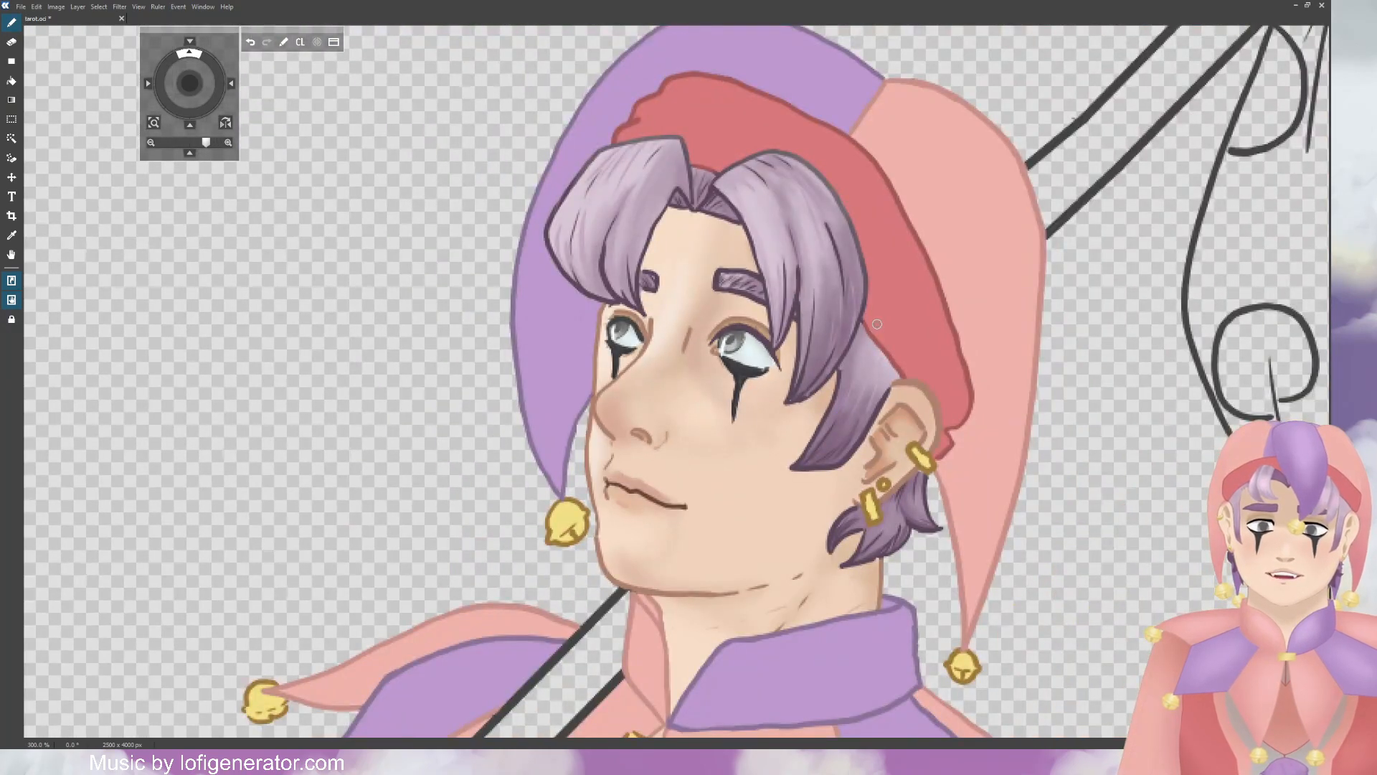
{"action": "scroll", "coordinate": [876, 325], "scroll_direction": "down", "scroll_amount": 1}
{"action": "scroll", "coordinate": [670, 378], "scroll_direction": "up", "scroll_amount": 1}
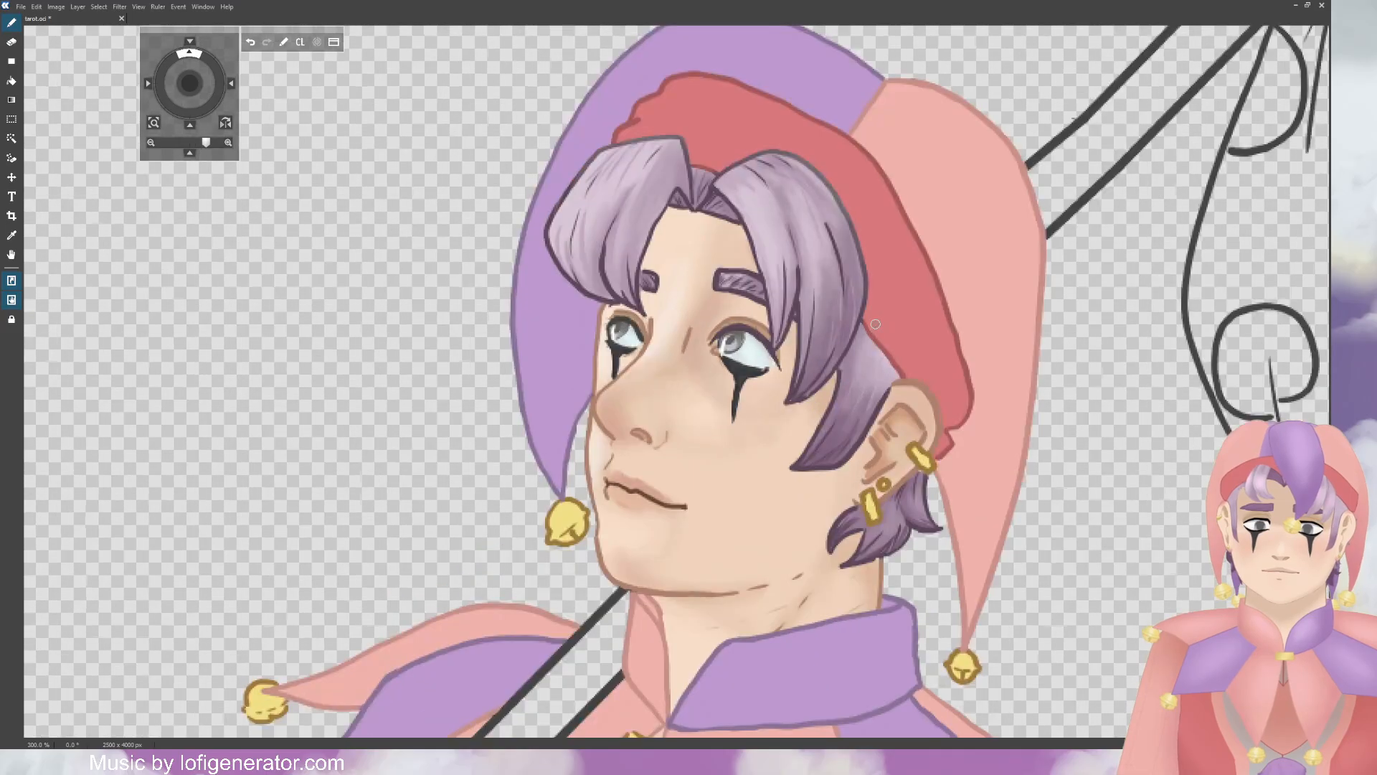
{"action": "scroll", "coordinate": [670, 378], "scroll_direction": "up", "scroll_amount": 1}
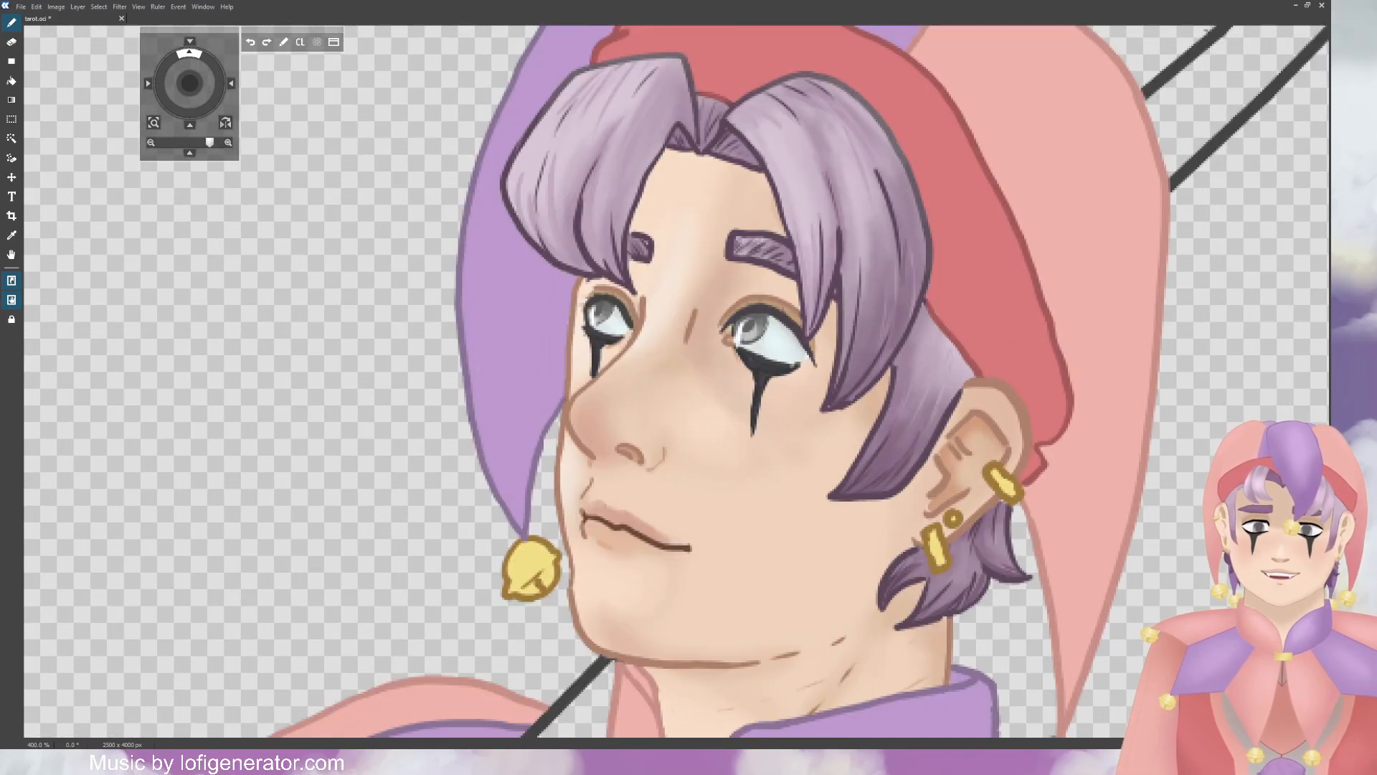
{"action": "scroll", "coordinate": [789, 246], "scroll_direction": "down", "scroll_amount": 2}
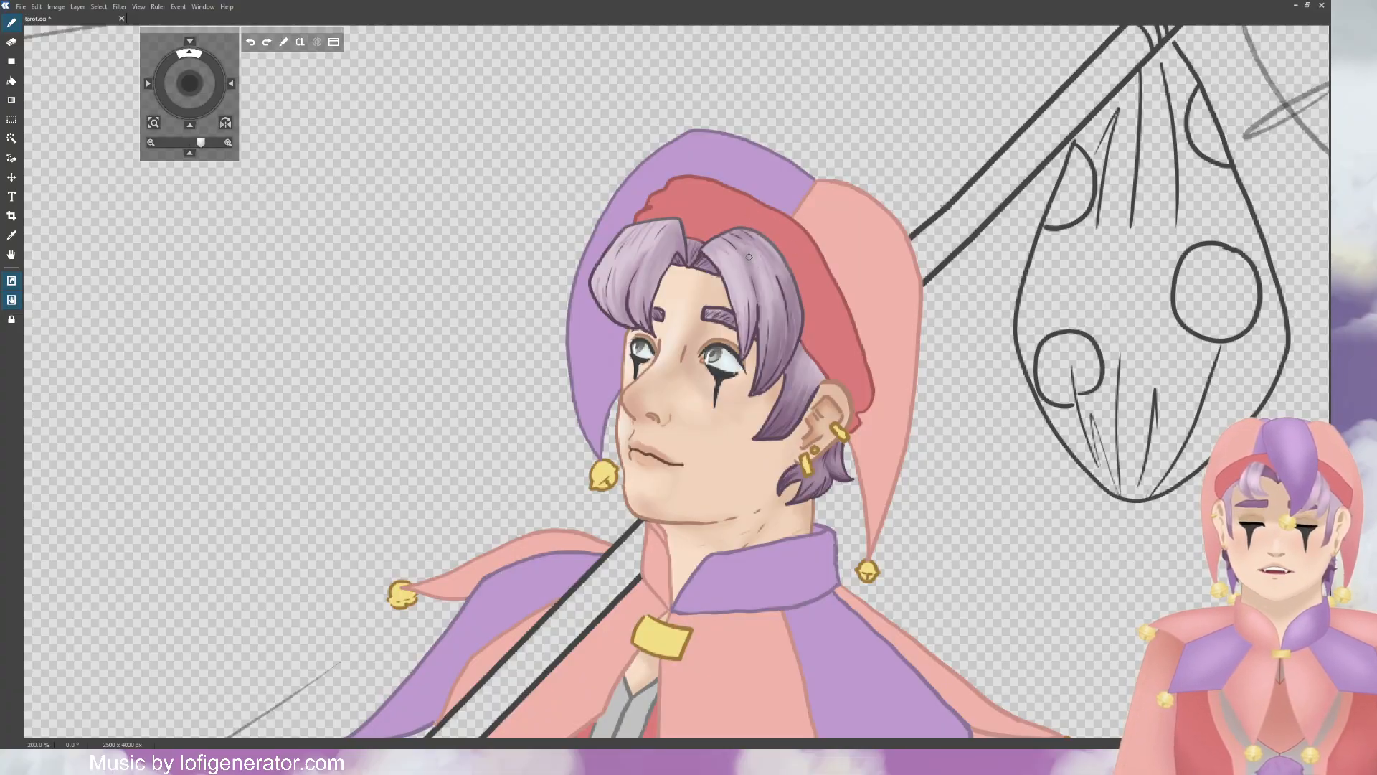
Step: Save the illustration
{"action": "left_click_drag", "start_coordinate": [201, 95], "coordinate": [189, 147]}
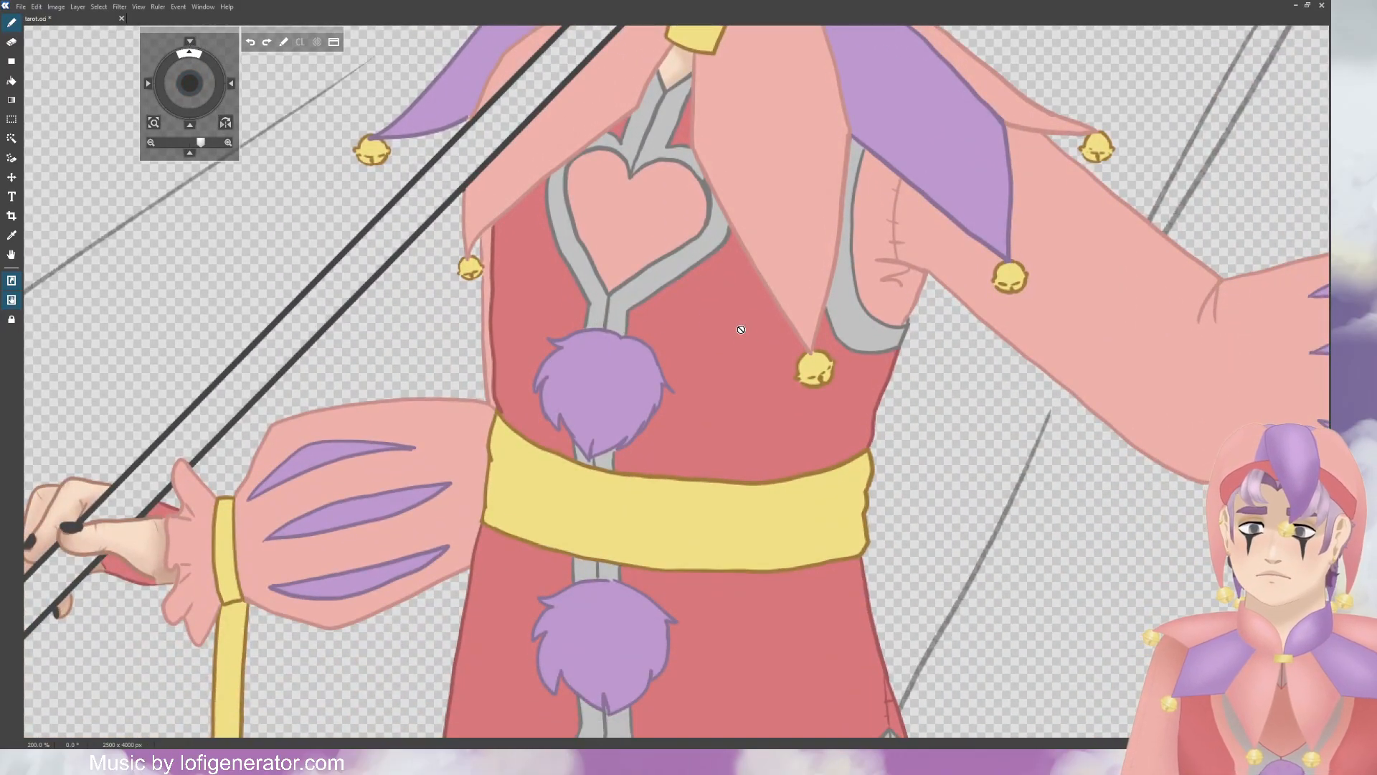
{"action": "key", "text": "ctrl+s"}
{"action": "scroll", "coordinate": [739, 330], "scroll_direction": "down", "scroll_amount": 2}
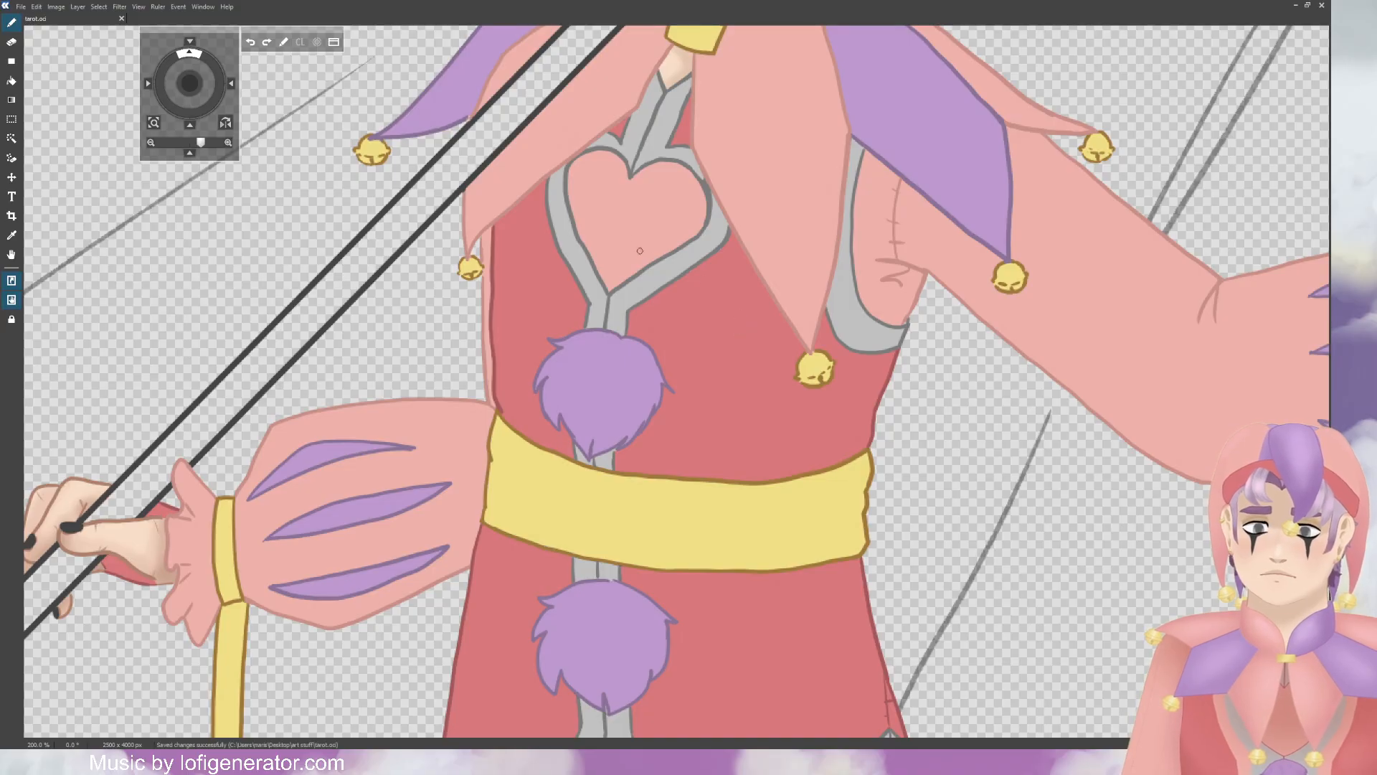
{"action": "scroll", "coordinate": [600, 213], "scroll_direction": "up", "scroll_amount": 5}
{"action": "scroll", "coordinate": [600, 213], "scroll_direction": "down", "scroll_amount": 5}
{"action": "scroll", "coordinate": [599, 213], "scroll_direction": "down", "scroll_amount": 2}
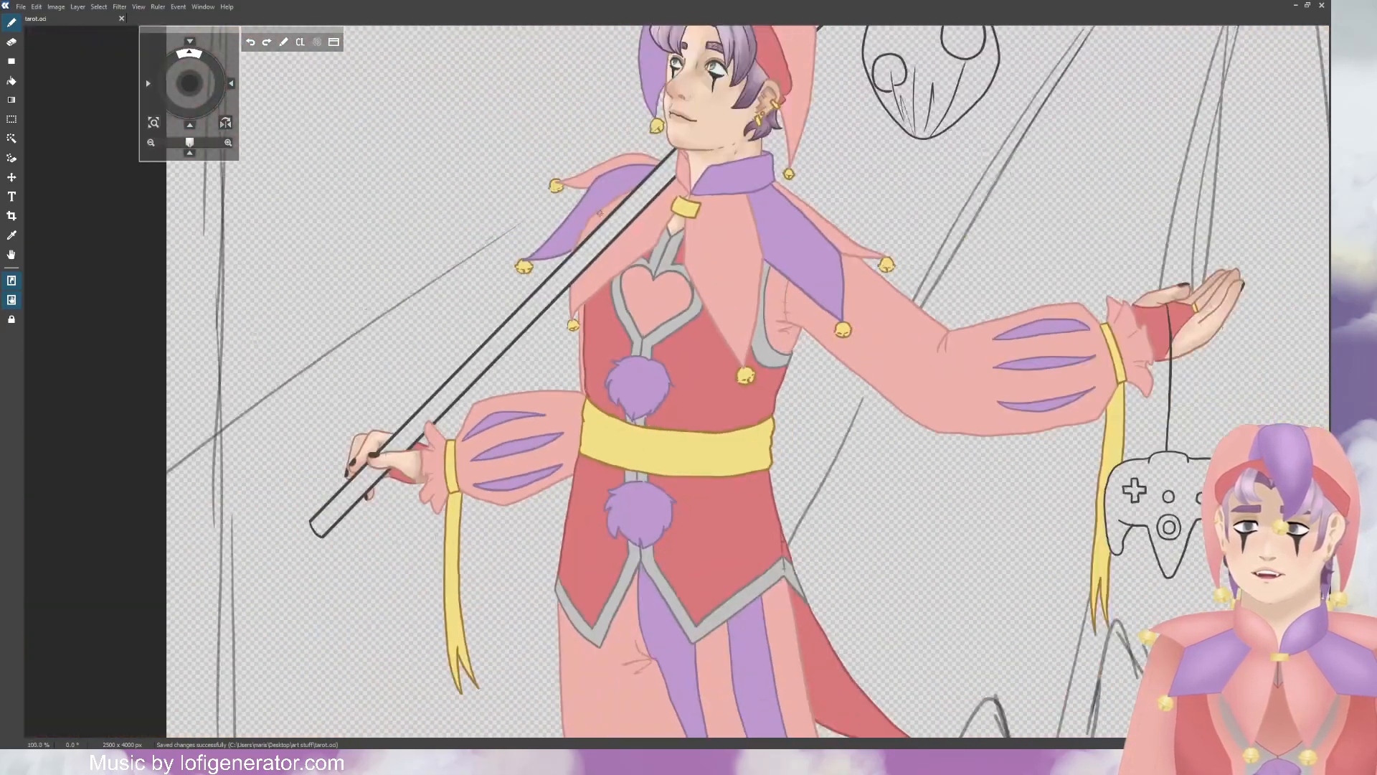
Step: Shade both hat bells and the gold ear jewelry with darker gold
{"action": "left_click_drag", "start_coordinate": [189, 88], "coordinate": [198, 56]}
{"action": "scroll", "coordinate": [739, 340], "scroll_direction": "up", "scroll_amount": 4}
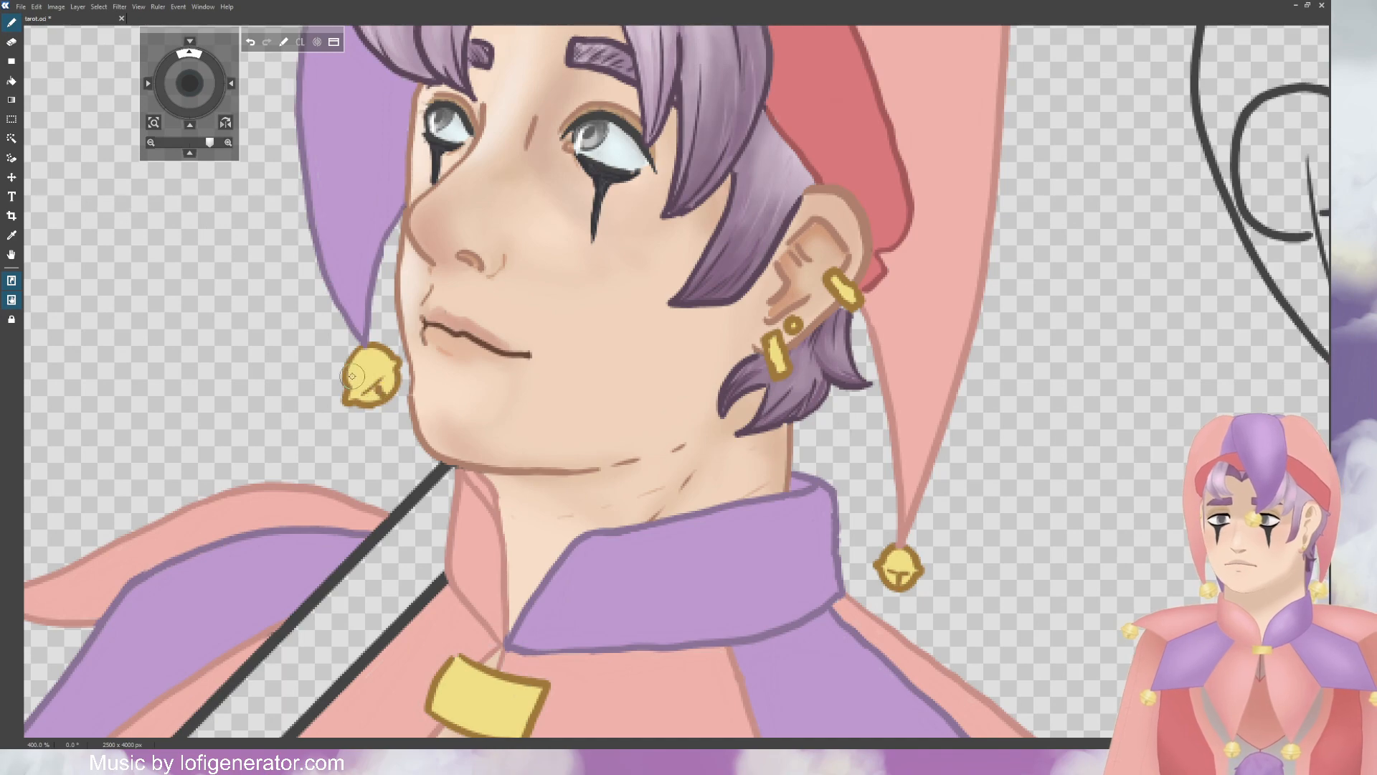
{"action": "left_click", "coordinate": [250, 42]}
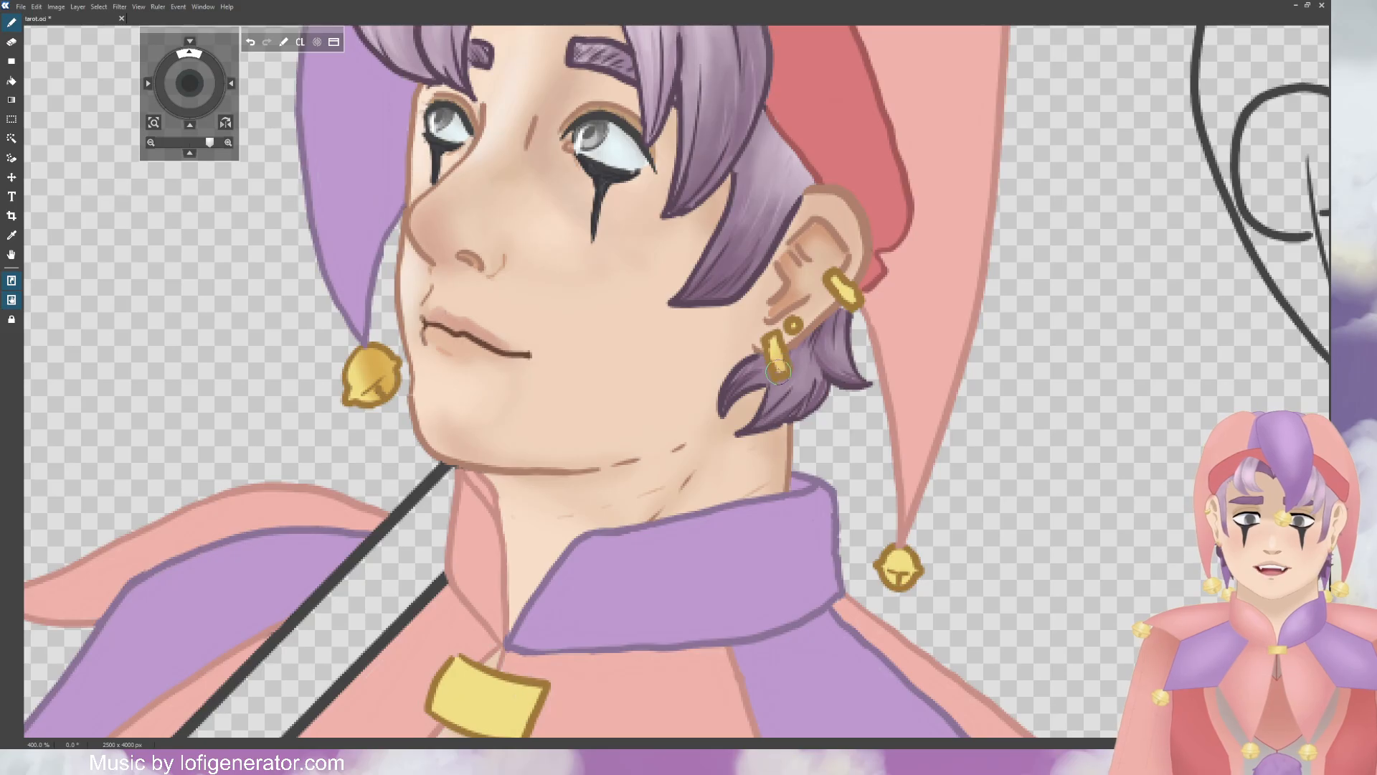
{"action": "left_click_drag", "start_coordinate": [778, 371], "coordinate": [773, 357]}
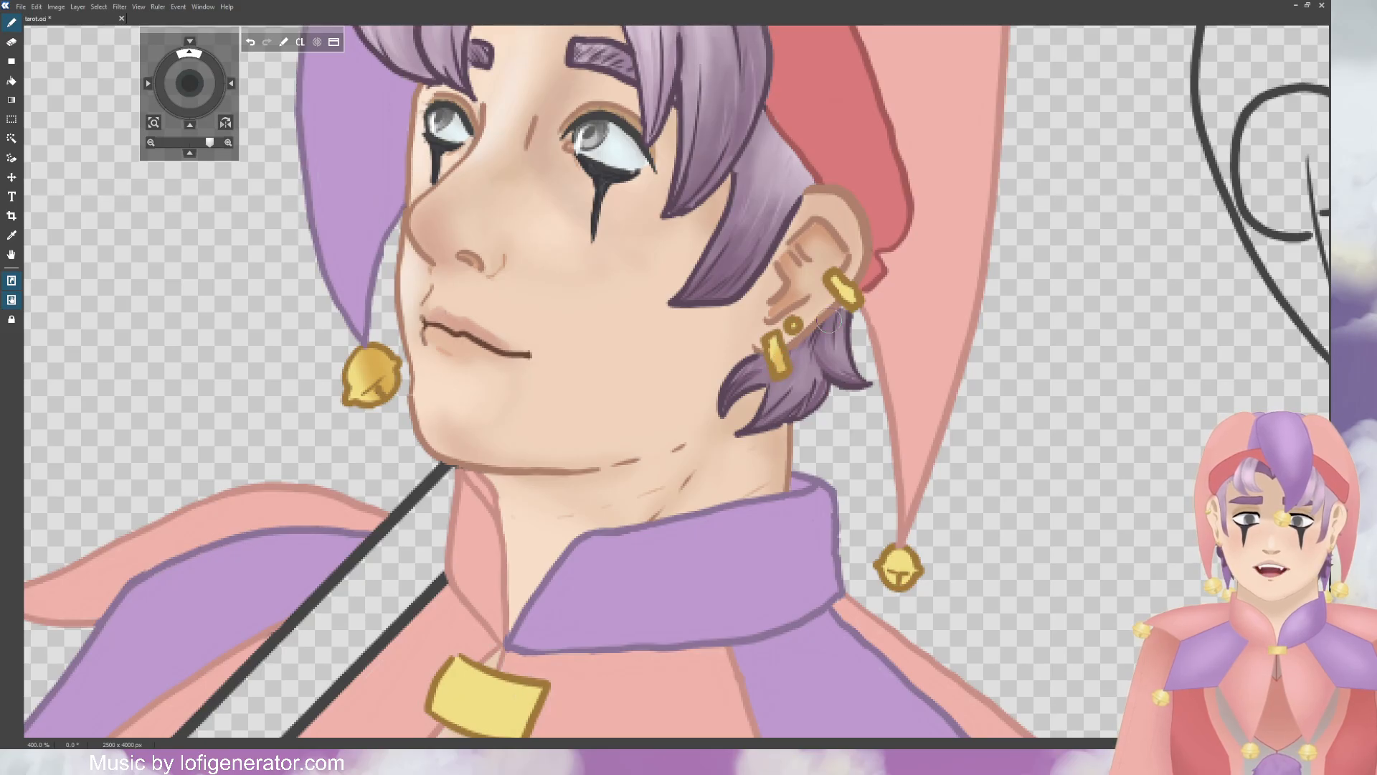
{"action": "left_click_drag", "start_coordinate": [852, 310], "coordinate": [846, 289]}
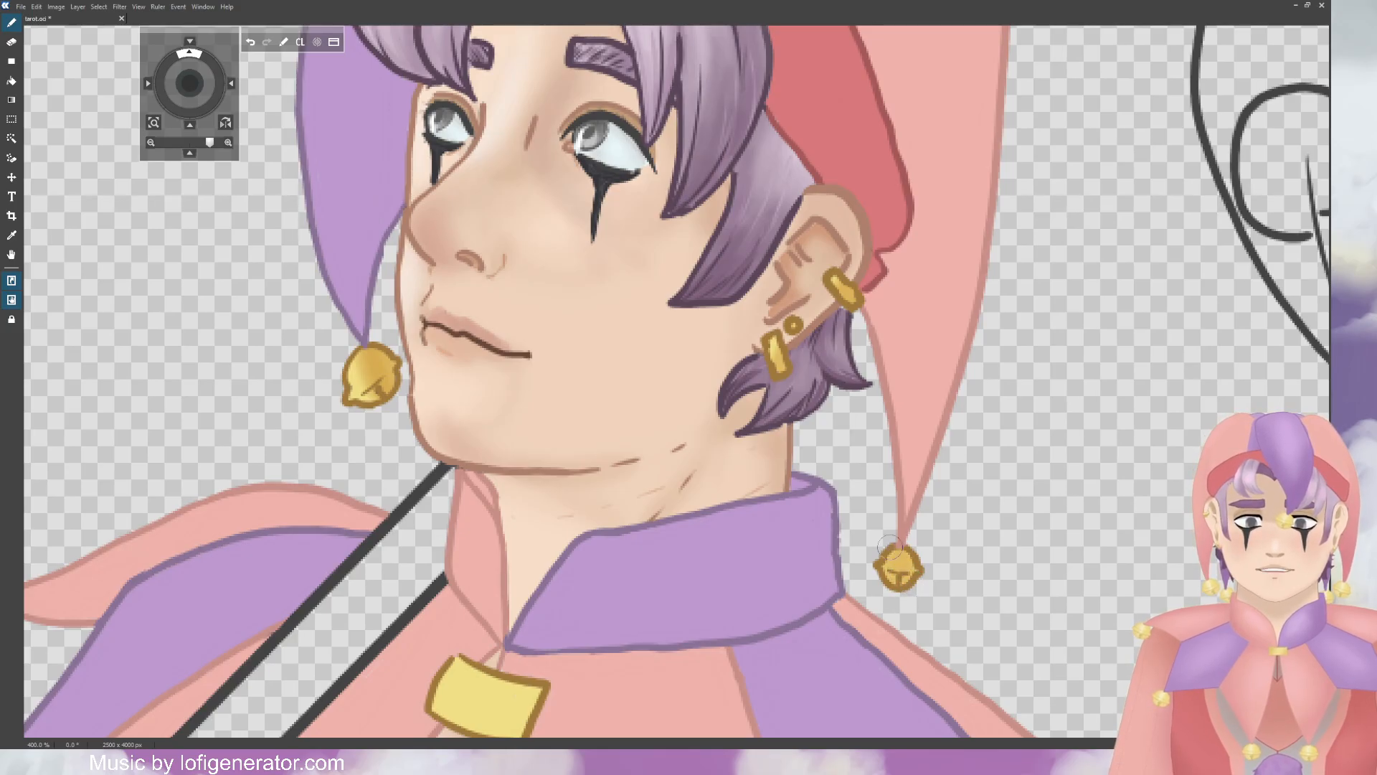
Step: Shade the collar clasp with darker gold bands and the three cape bells on the staff side with darker gold
{"action": "mouse_move", "coordinate": [189, 84]}
{"action": "left_mouse_down"}
{"action": "mouse_move", "coordinate": [194, 56]}
{"action": "mouse_move", "coordinate": [238, 32]}
{"action": "left_mouse_up"}
{"action": "mouse_move", "coordinate": [707, 387]}
{"action": "left_mouse_down"}
{"action": "mouse_move", "coordinate": [689, 449]}
{"action": "mouse_move", "coordinate": [681, 433]}
{"action": "mouse_move", "coordinate": [717, 368]}
{"action": "mouse_move", "coordinate": [664, 423]}
{"action": "mouse_move", "coordinate": [635, 380]}
{"action": "mouse_move", "coordinate": [598, 421]}
{"action": "mouse_move", "coordinate": [692, 359]}
{"action": "left_mouse_up"}
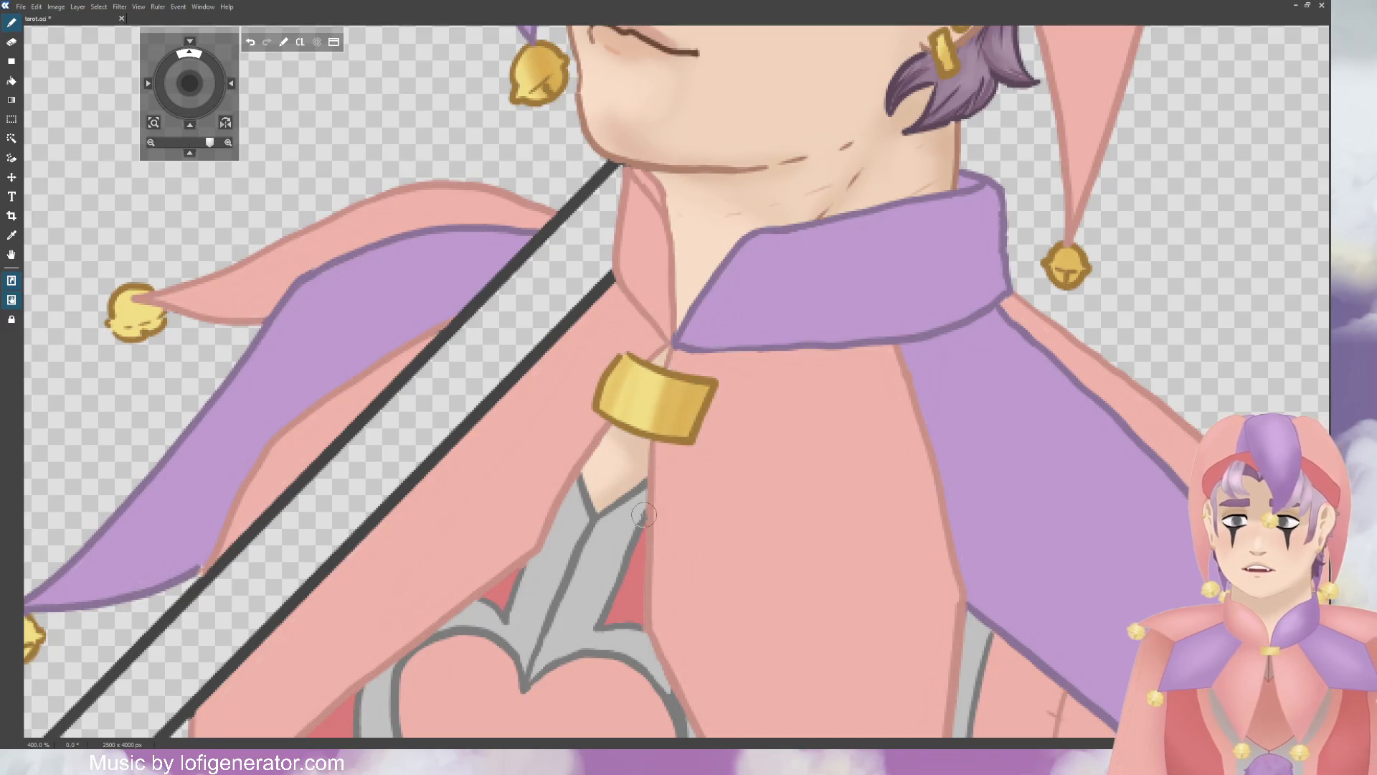
{"action": "left_click_drag", "start_coordinate": [192, 89], "coordinate": [302, 67]}
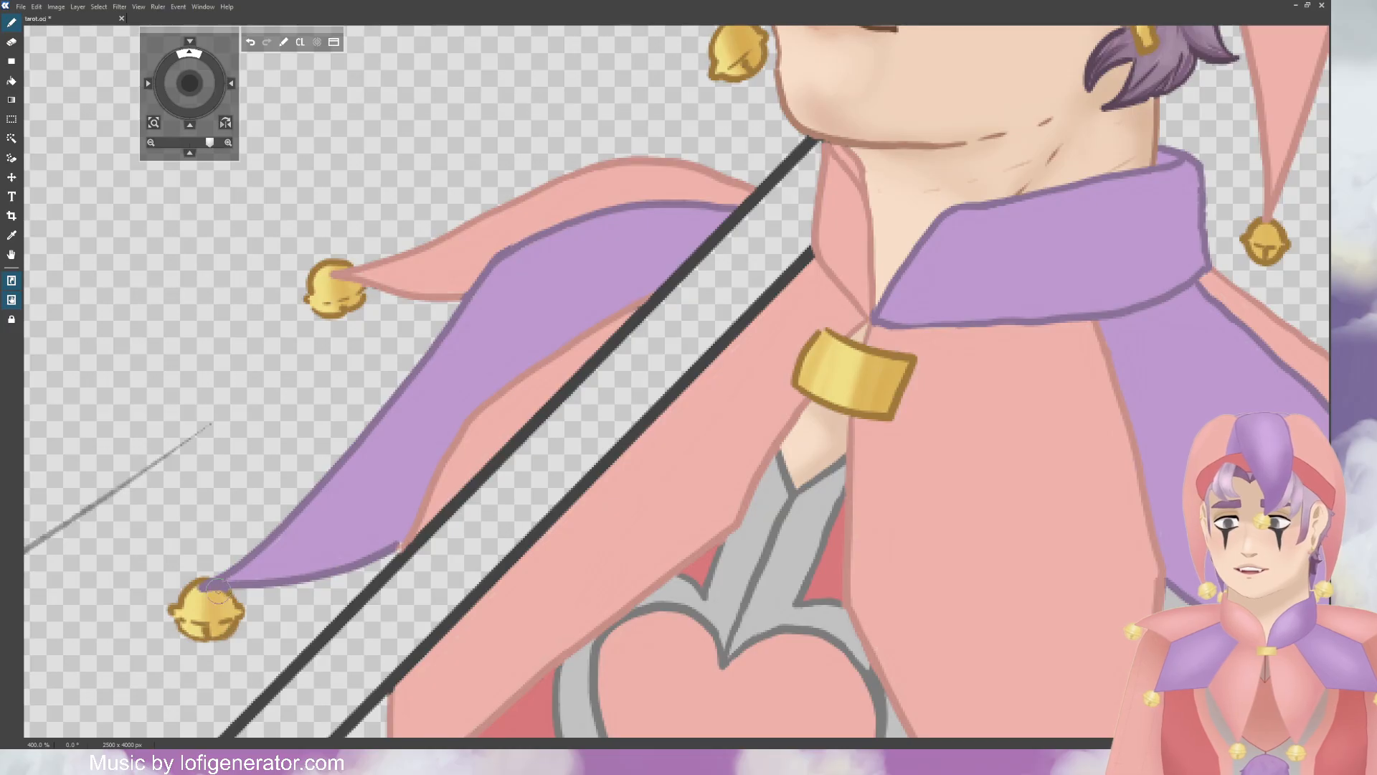
{"action": "left_click_drag", "start_coordinate": [190, 85], "coordinate": [205, 22]}
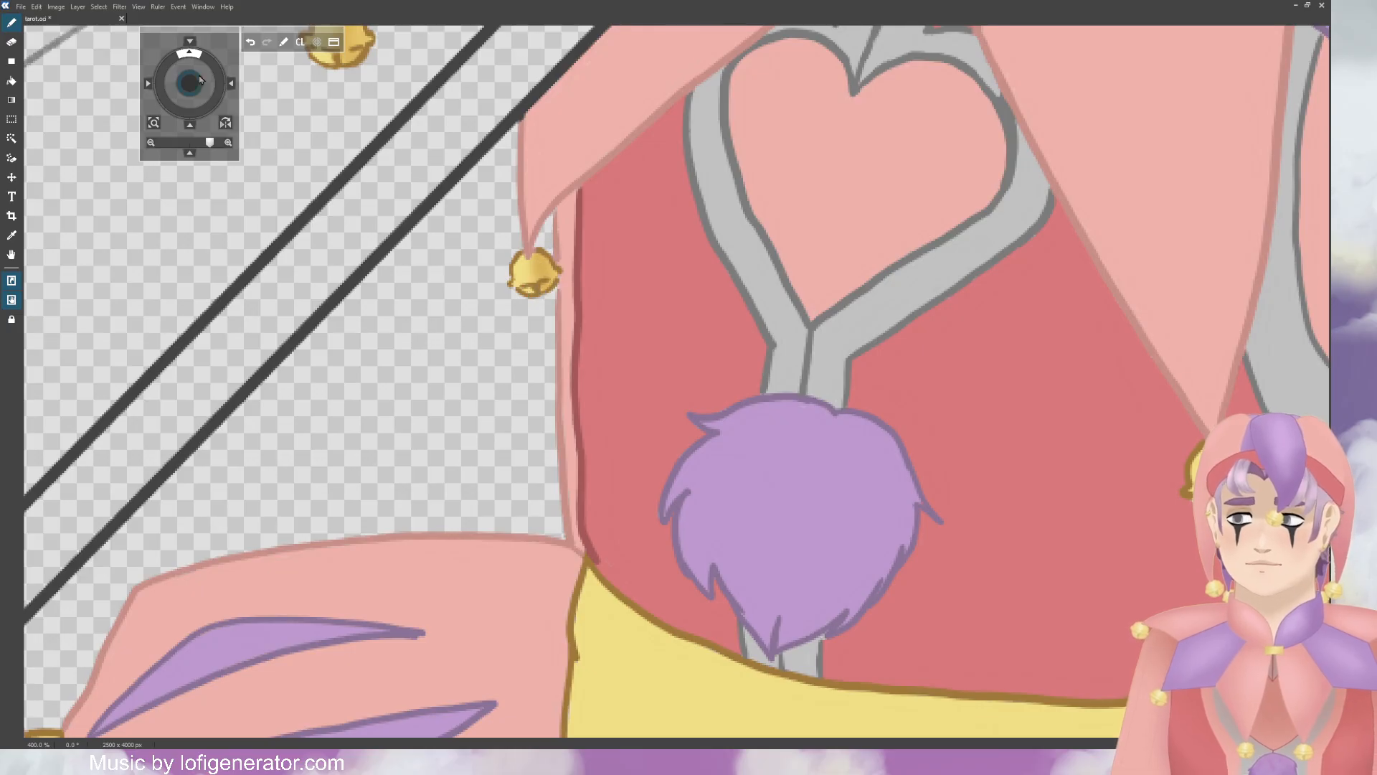
Step: Shade the remaining cape bells over the chest, upper arm and far shoulder with darker gold
{"action": "left_click_drag", "start_coordinate": [189, 84], "coordinate": [105, 87]}
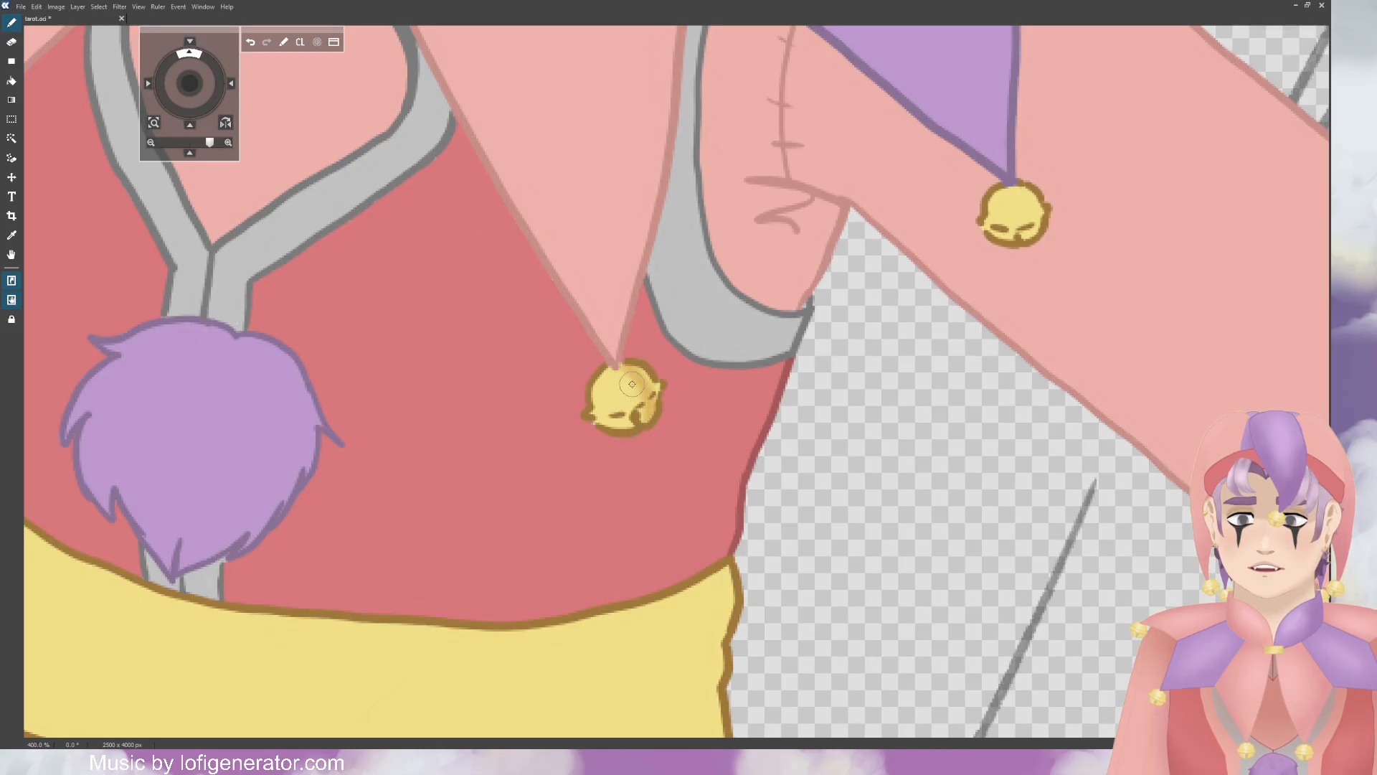
{"action": "mouse_move", "coordinate": [631, 384]}
{"action": "left_mouse_down"}
{"action": "mouse_move", "coordinate": [644, 430]}
{"action": "mouse_move", "coordinate": [613, 359]}
{"action": "mouse_move", "coordinate": [639, 443]}
{"action": "left_mouse_up"}
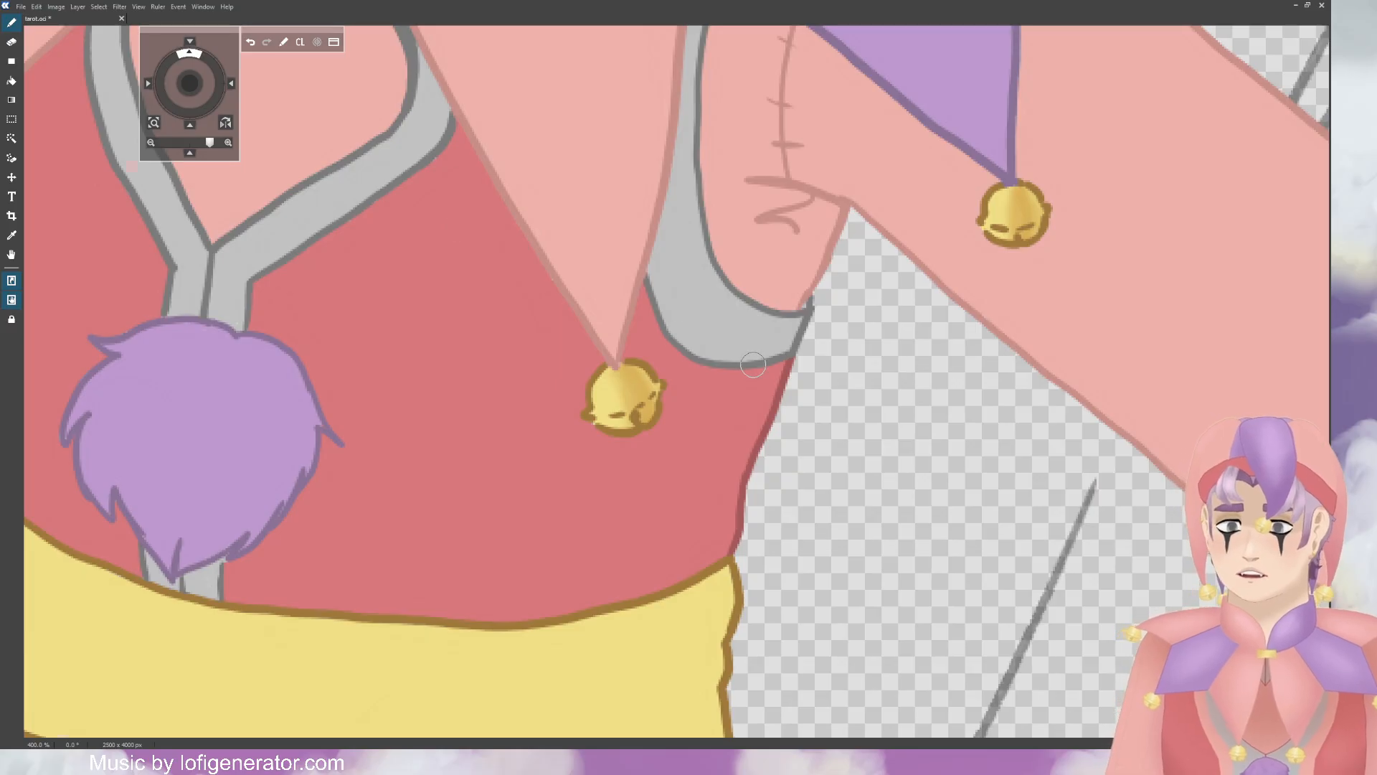
{"action": "scroll", "coordinate": [753, 365], "scroll_direction": "down", "scroll_amount": 5}
{"action": "scroll", "coordinate": [657, 158], "scroll_direction": "up", "scroll_amount": 4}
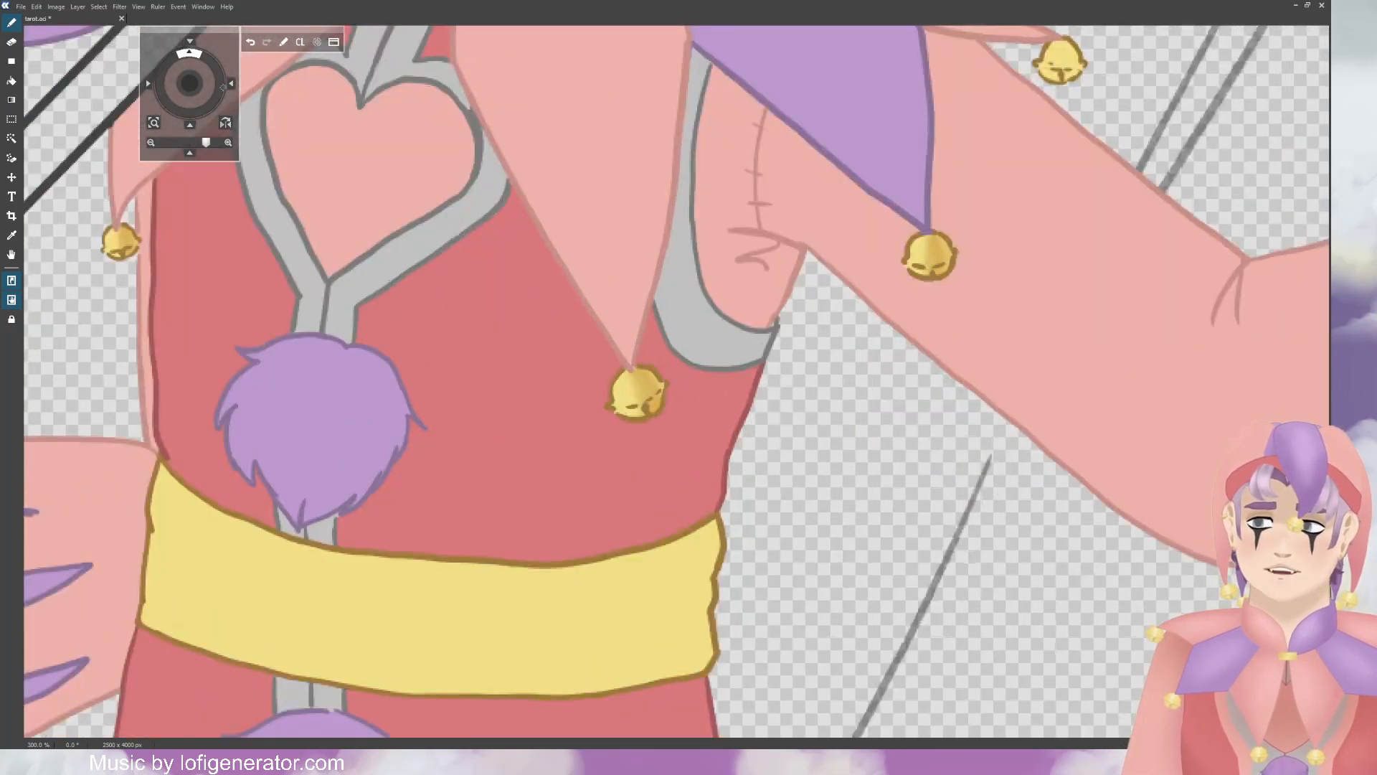
{"action": "left_click_drag", "start_coordinate": [190, 83], "coordinate": [182, 91]}
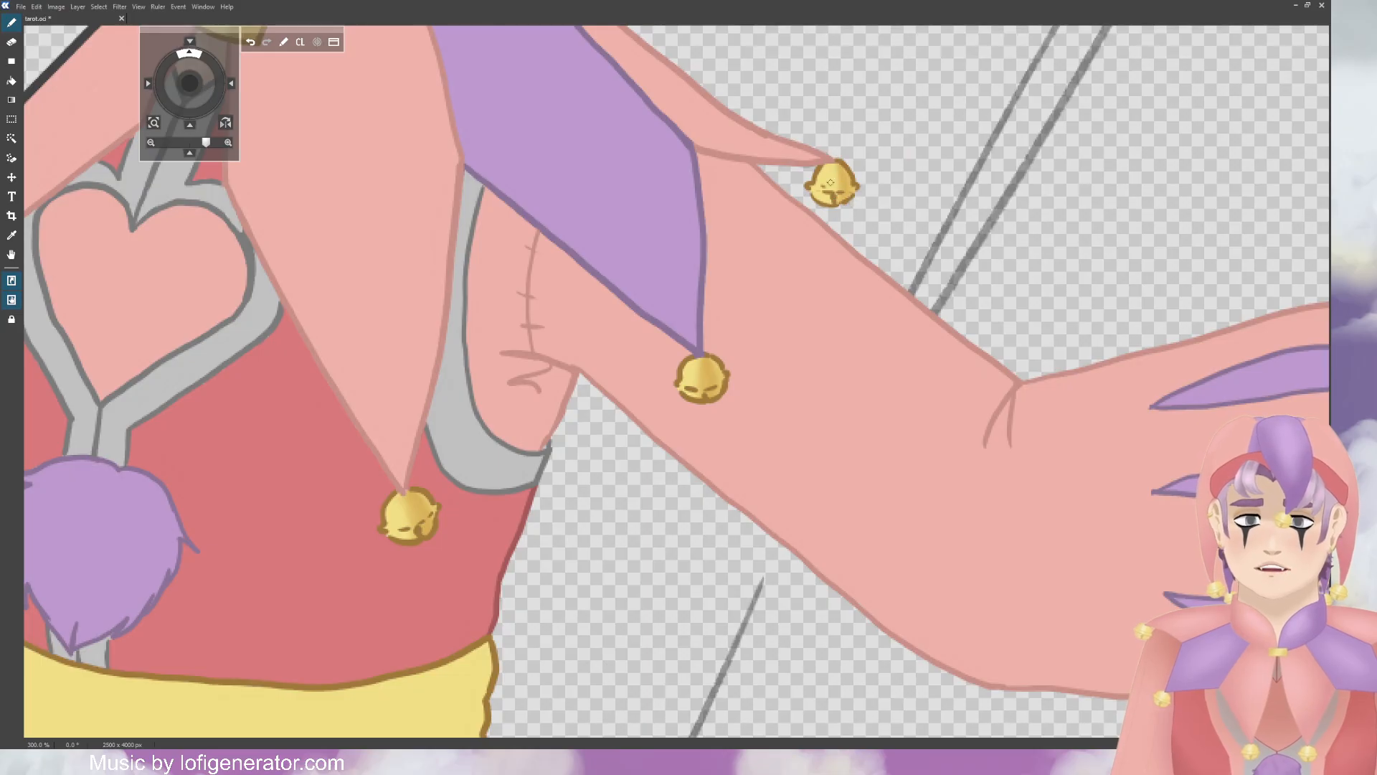
Step: Shade the yellow cuff band on the outstretched arm with diagonal darker gold bands
{"action": "left_click_drag", "start_coordinate": [199, 89], "coordinate": [198, 88]}
{"action": "left_click_drag", "start_coordinate": [121, 38], "coordinate": [120, 38]}
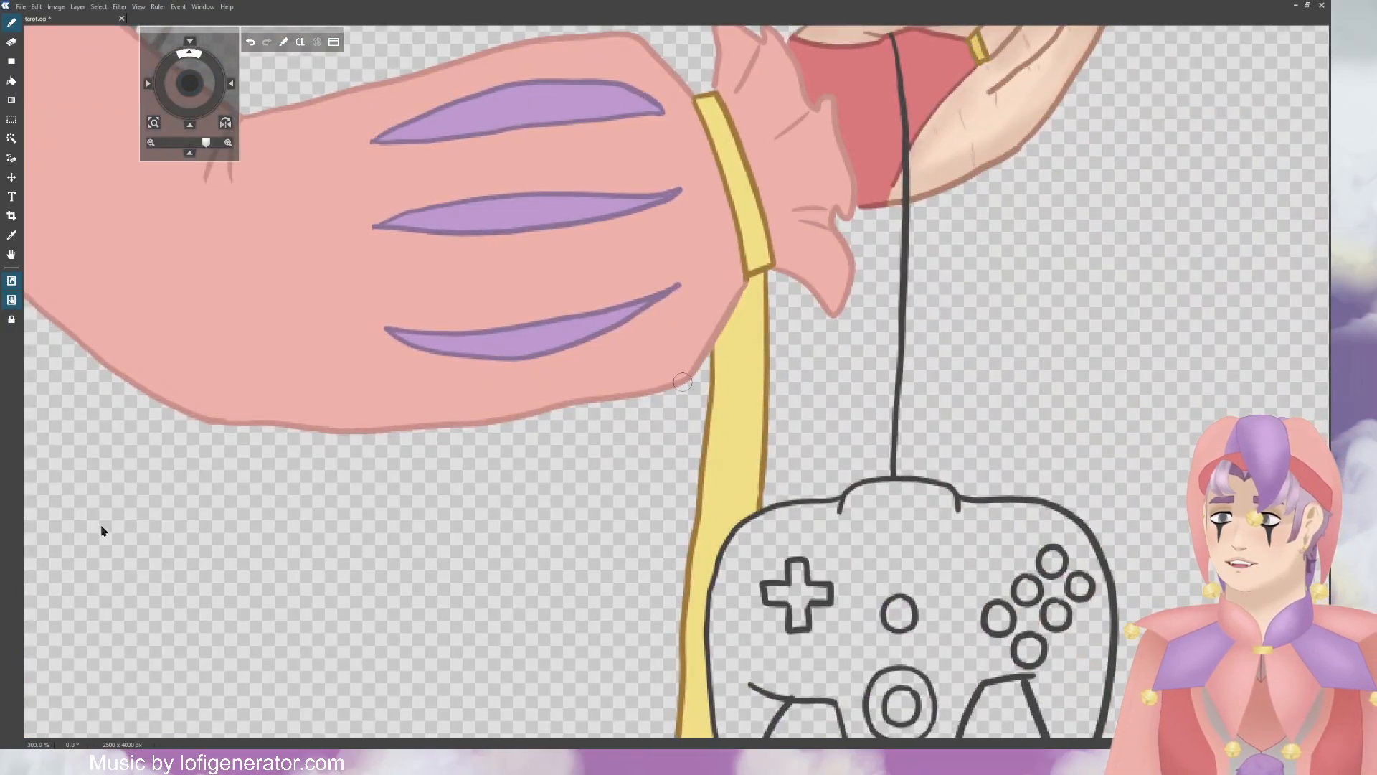
{"action": "mouse_move", "coordinate": [762, 219]}
{"action": "left_mouse_down"}
{"action": "mouse_move", "coordinate": [748, 271]}
{"action": "mouse_move", "coordinate": [782, 214]}
{"action": "mouse_move", "coordinate": [752, 233]}
{"action": "mouse_move", "coordinate": [753, 175]}
{"action": "mouse_move", "coordinate": [740, 152]}
{"action": "mouse_move", "coordinate": [716, 155]}
{"action": "mouse_move", "coordinate": [747, 110]}
{"action": "mouse_move", "coordinate": [704, 169]}
{"action": "mouse_move", "coordinate": [730, 115]}
{"action": "left_mouse_up"}
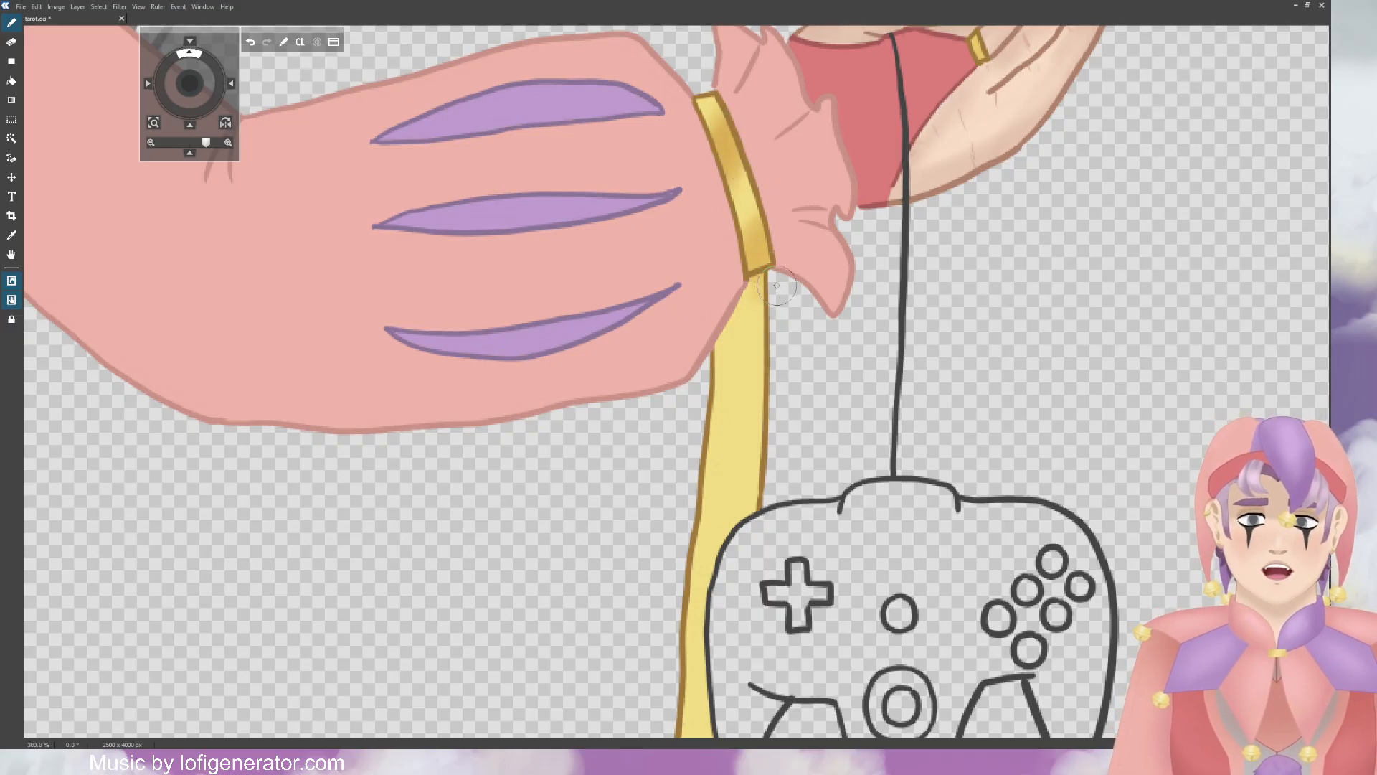
Step: Shade the upper part of the ribbon hanging from the outstretched arm's cuff with diagonal darker gold strokes
{"action": "left_click_drag", "start_coordinate": [203, 90], "coordinate": [179, 54]}
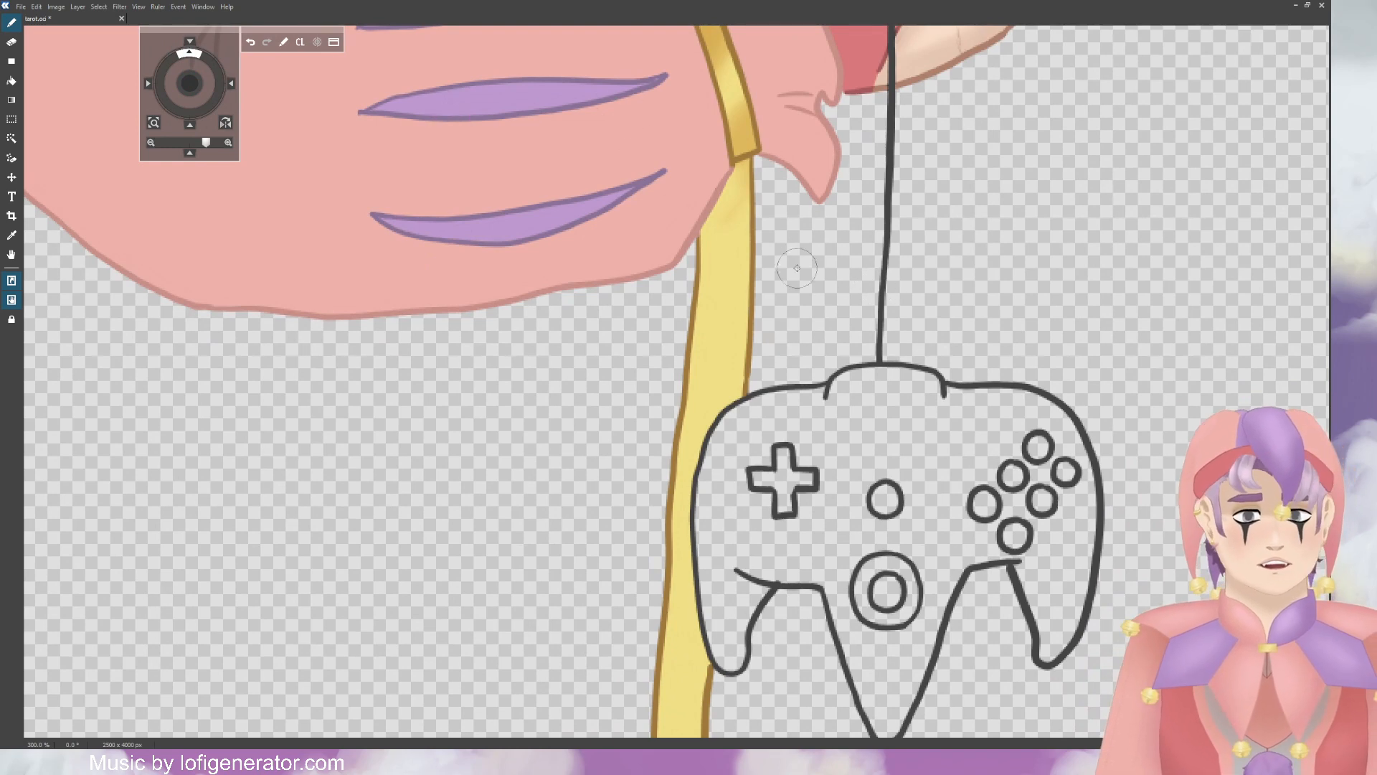
{"action": "mouse_move", "coordinate": [760, 165]}
{"action": "left_mouse_down"}
{"action": "mouse_move", "coordinate": [717, 230]}
{"action": "mouse_move", "coordinate": [746, 165]}
{"action": "mouse_move", "coordinate": [713, 272]}
{"action": "mouse_move", "coordinate": [673, 281]}
{"action": "mouse_move", "coordinate": [751, 186]}
{"action": "mouse_move", "coordinate": [721, 208]}
{"action": "left_mouse_up"}
{"action": "mouse_move", "coordinate": [721, 208]}
{"action": "left_mouse_down"}
{"action": "mouse_move", "coordinate": [748, 184]}
{"action": "mouse_move", "coordinate": [703, 229]}
{"action": "left_mouse_up"}
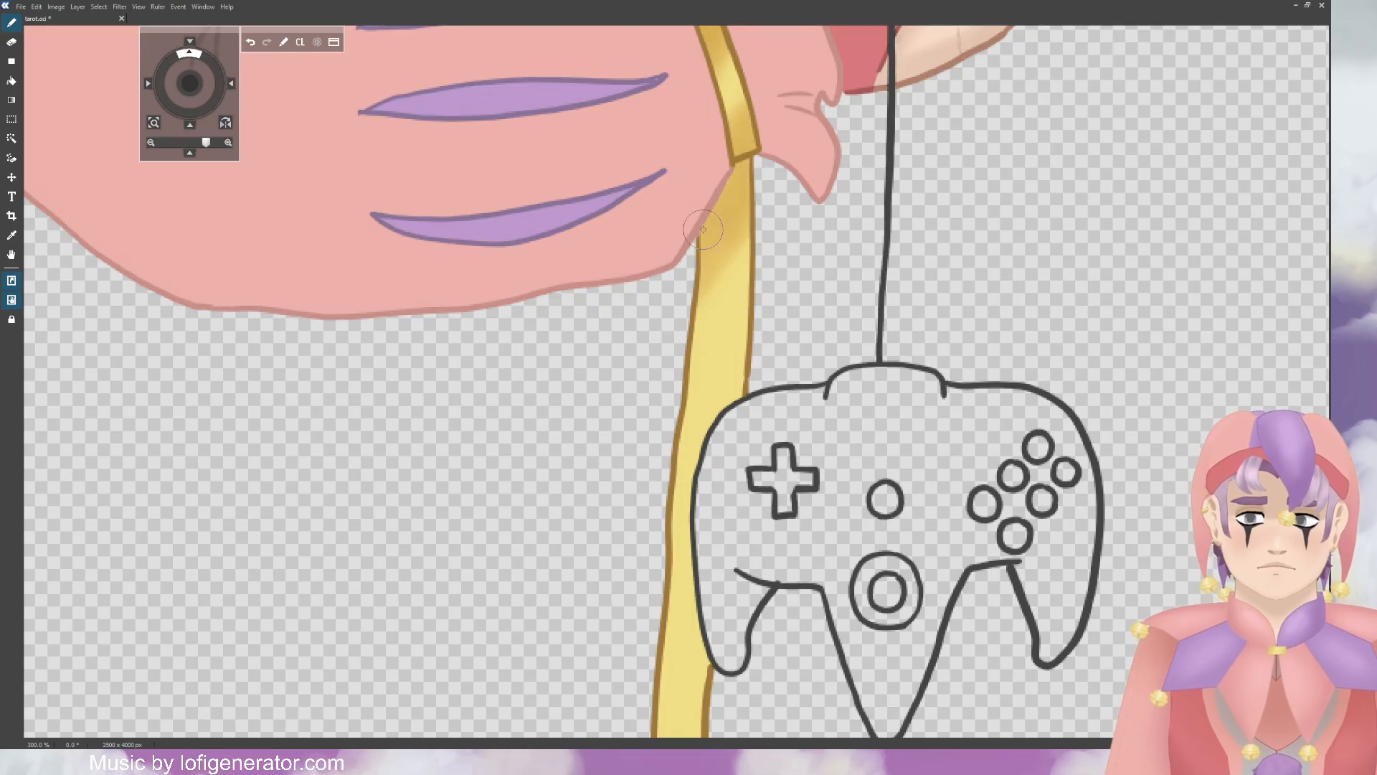
{"action": "mouse_move", "coordinate": [742, 273]}
{"action": "left_mouse_down"}
{"action": "mouse_move", "coordinate": [703, 345]}
{"action": "mouse_move", "coordinate": [743, 294]}
{"action": "left_mouse_up"}
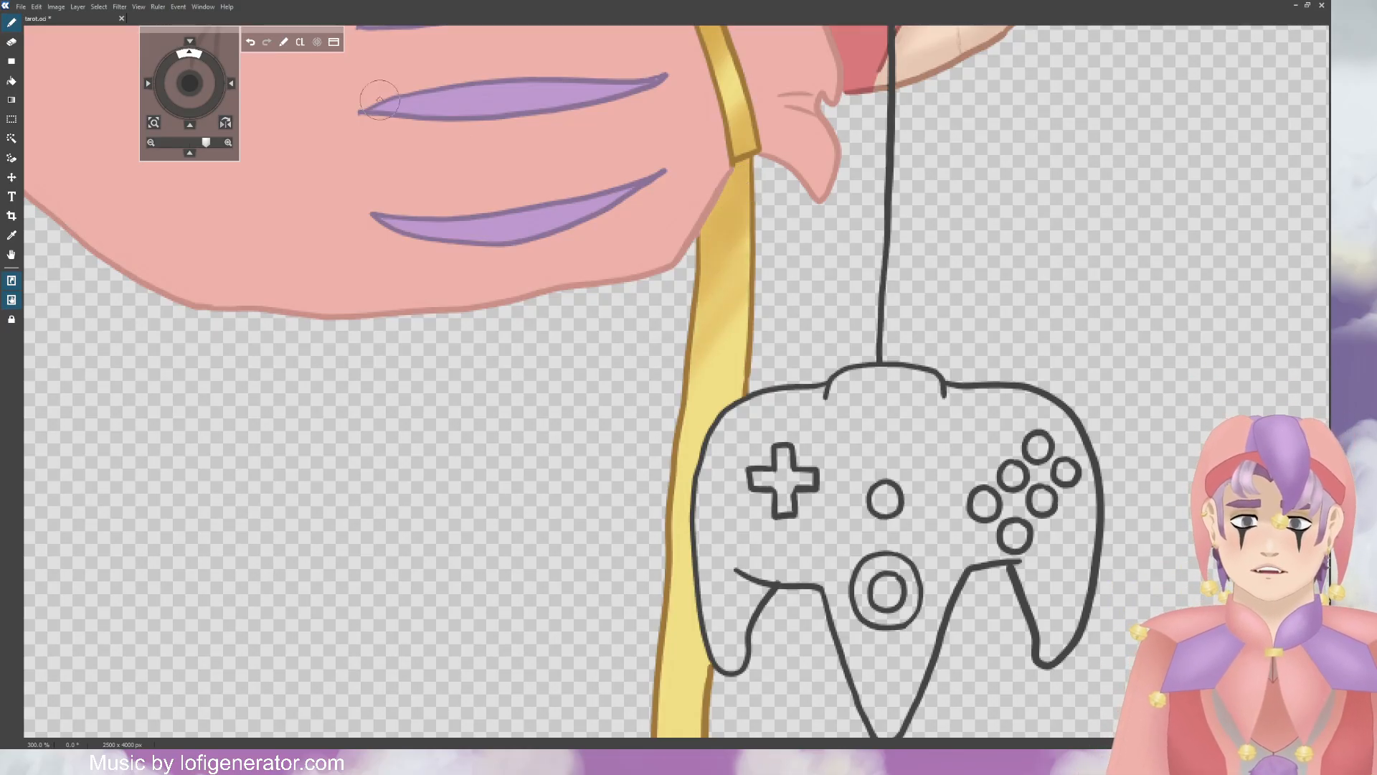
Step: Continue the diagonal darker gold shading down the hanging ribbon behind the game controller to its forked ends
{"action": "left_click_drag", "start_coordinate": [190, 84], "coordinate": [196, 111]}
{"action": "key", "text": "ctrl+minus"}
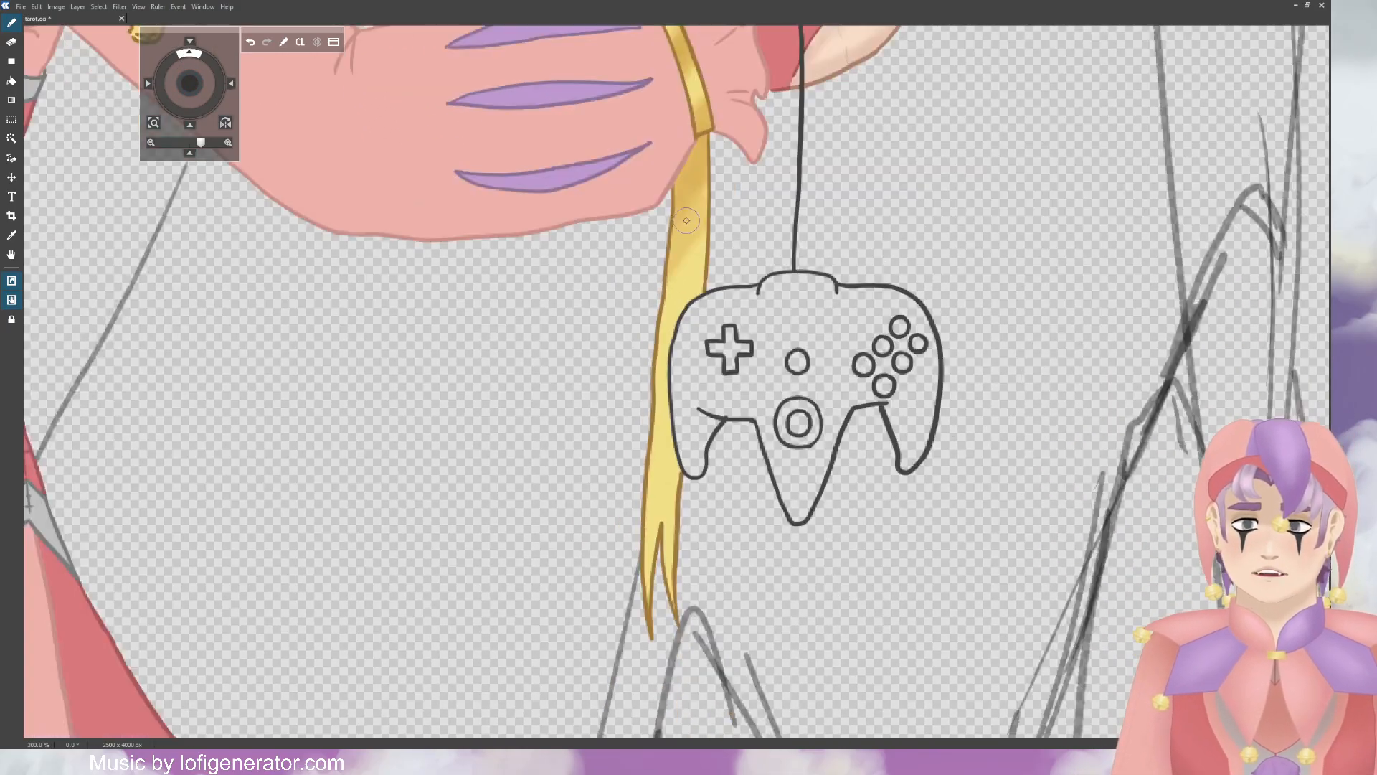
{"action": "left_click_drag", "start_coordinate": [679, 357], "coordinate": [622, 429]}
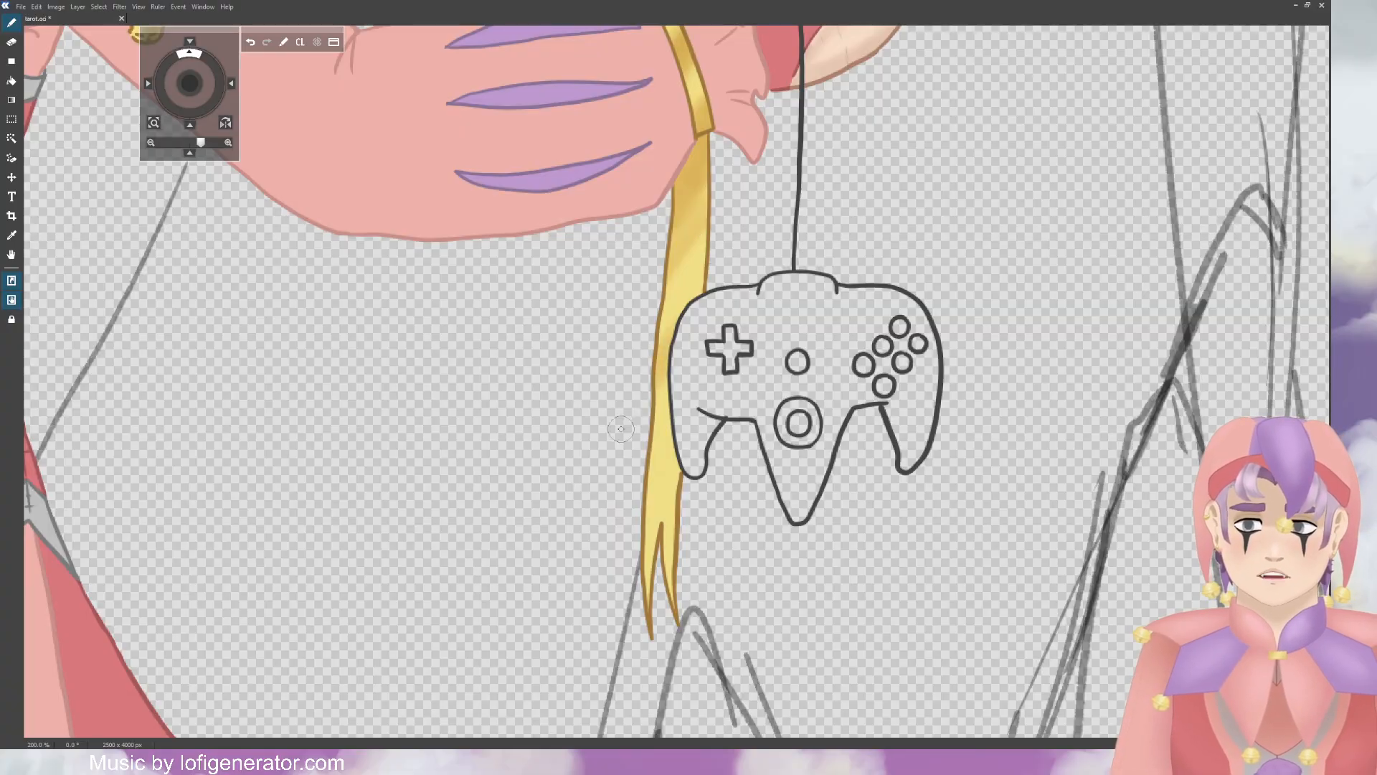
{"action": "left_click_drag", "start_coordinate": [677, 384], "coordinate": [624, 453]}
{"action": "mouse_move", "coordinate": [682, 489]}
{"action": "left_mouse_down"}
{"action": "mouse_move", "coordinate": [640, 539]}
{"action": "mouse_move", "coordinate": [633, 585]}
{"action": "left_mouse_up"}
{"action": "left_click_drag", "start_coordinate": [677, 535], "coordinate": [643, 594]}
{"action": "left_click_drag", "start_coordinate": [675, 606], "coordinate": [667, 620]}
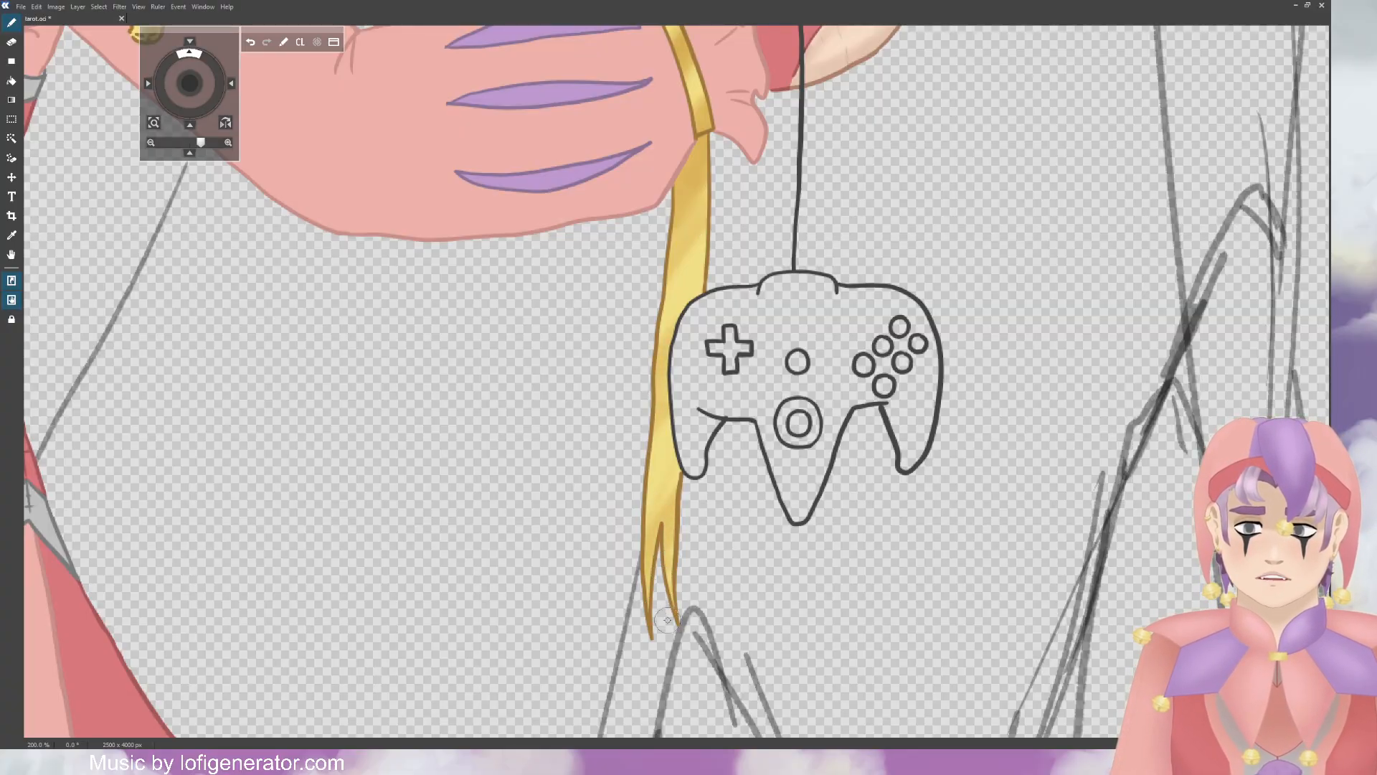
{"action": "left_click_drag", "start_coordinate": [674, 494], "coordinate": [653, 524]}
{"action": "left_click_drag", "start_coordinate": [685, 460], "coordinate": [646, 522]}
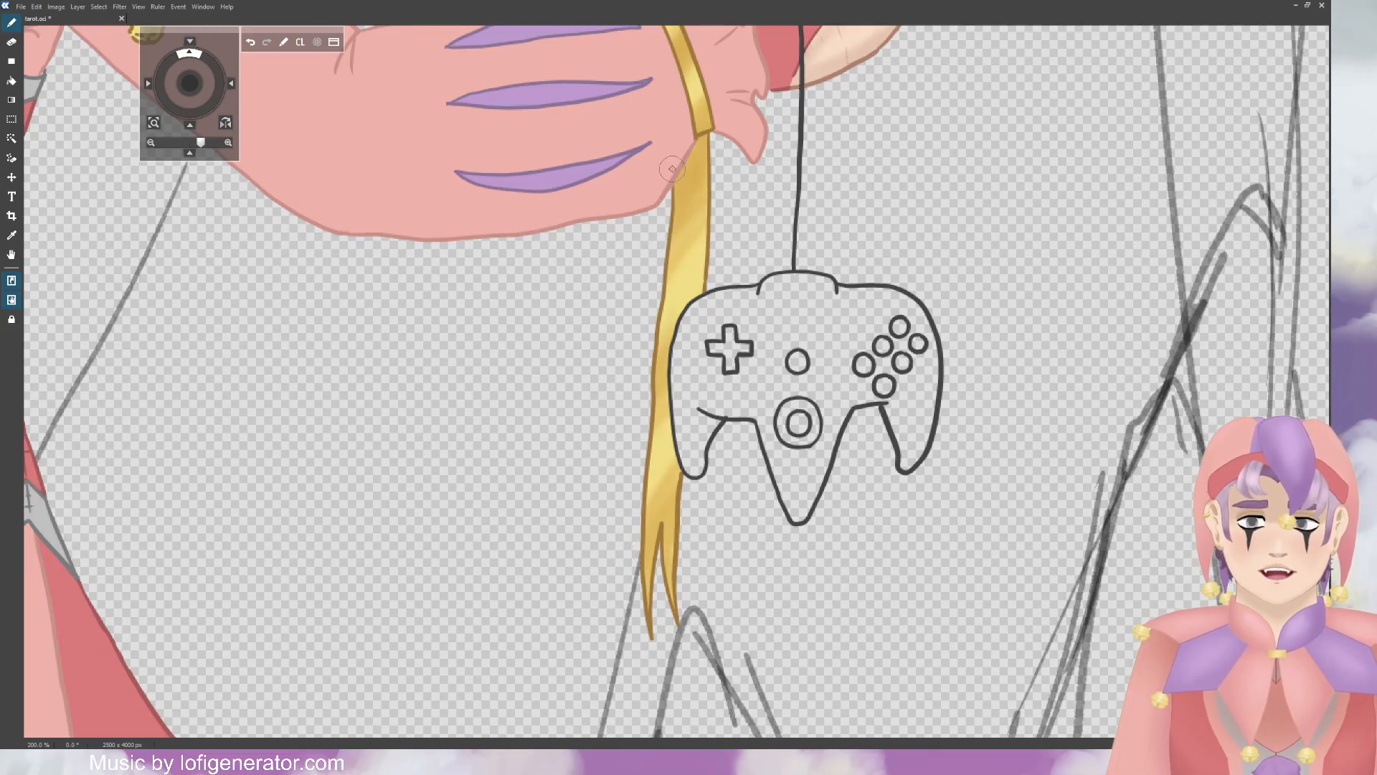
{"action": "left_click_drag", "start_coordinate": [188, 87], "coordinate": [225, 247]}
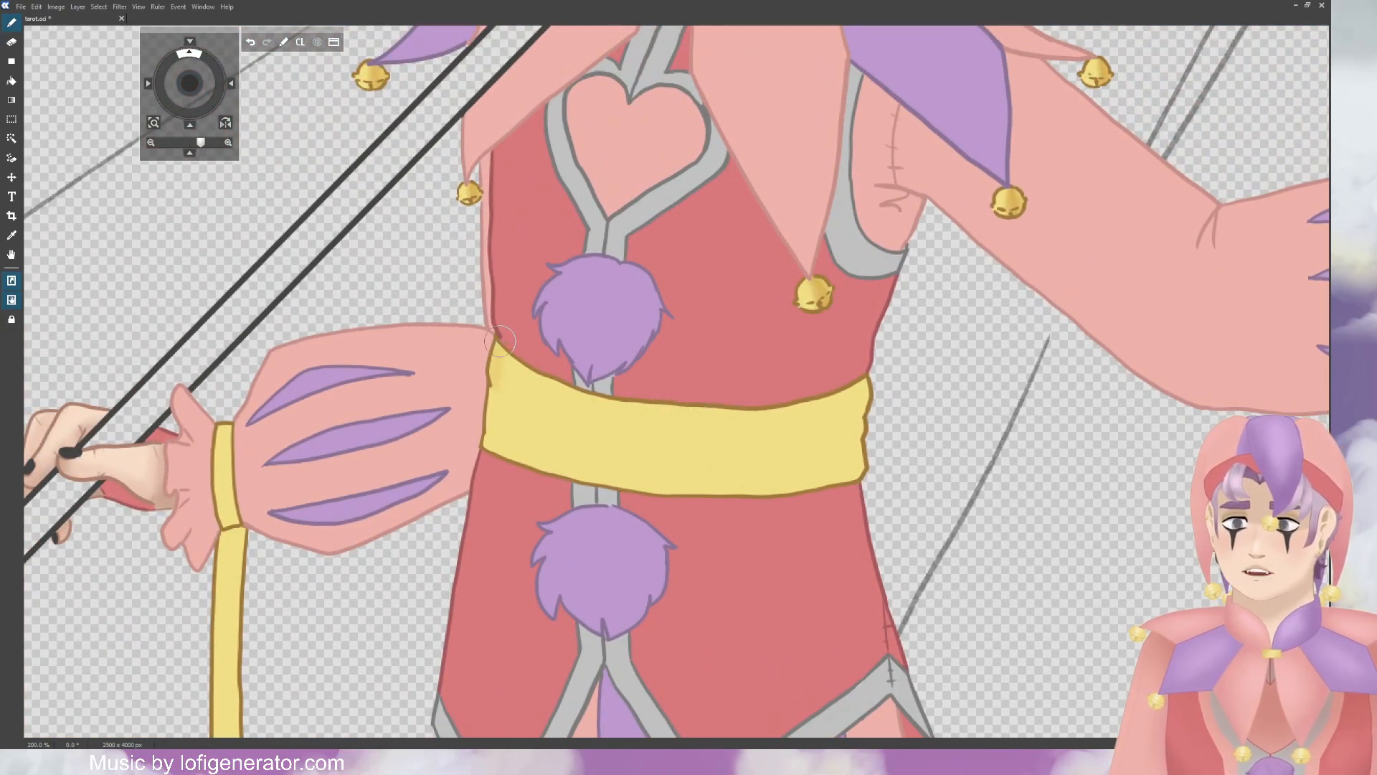
{"action": "key", "text": "ctrl+z"}
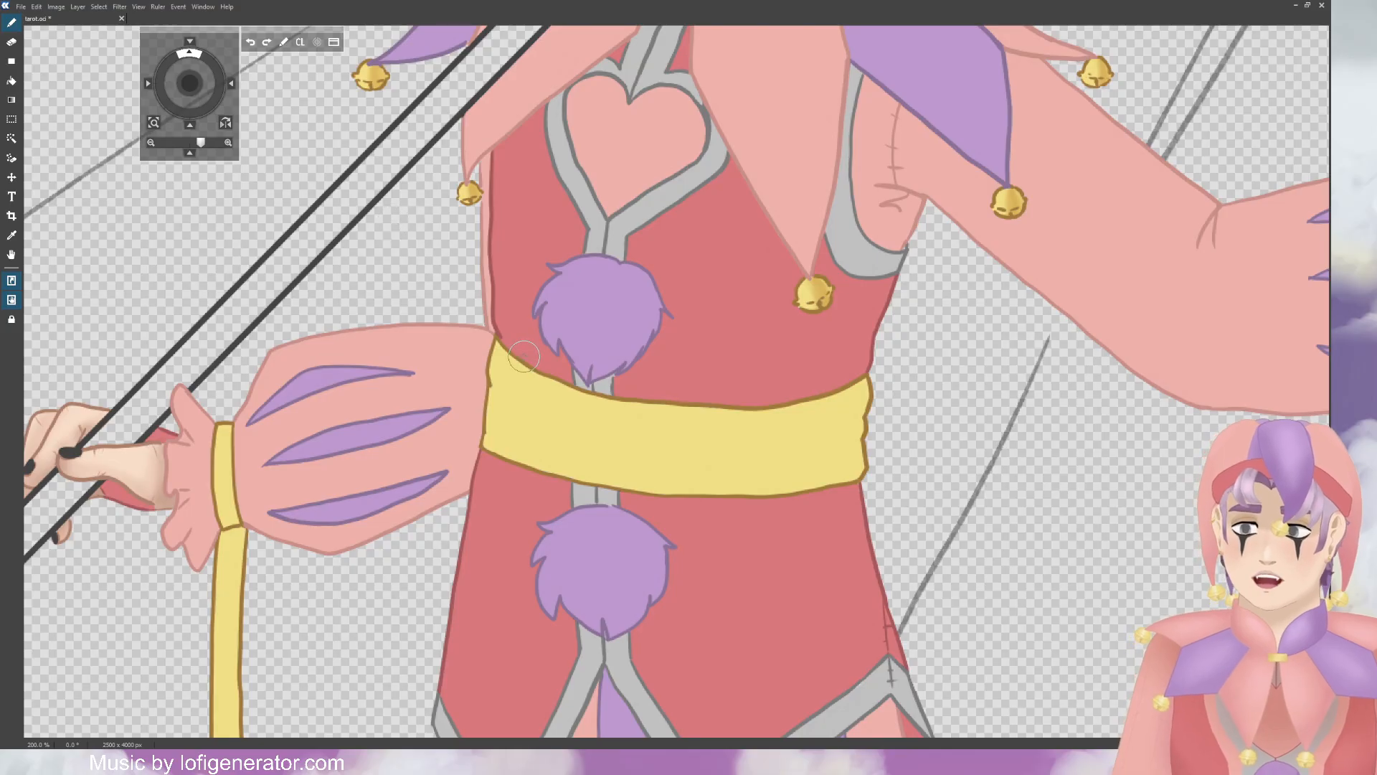
{"action": "mouse_move", "coordinate": [516, 400]}
{"action": "left_mouse_down"}
{"action": "mouse_move", "coordinate": [574, 440]}
{"action": "mouse_move", "coordinate": [648, 439]}
{"action": "mouse_move", "coordinate": [566, 422]}
{"action": "mouse_move", "coordinate": [571, 470]}
{"action": "left_mouse_up"}
{"action": "left_click_drag", "start_coordinate": [587, 377], "coordinate": [595, 473]}
{"action": "left_click_drag", "start_coordinate": [626, 386], "coordinate": [619, 485]}
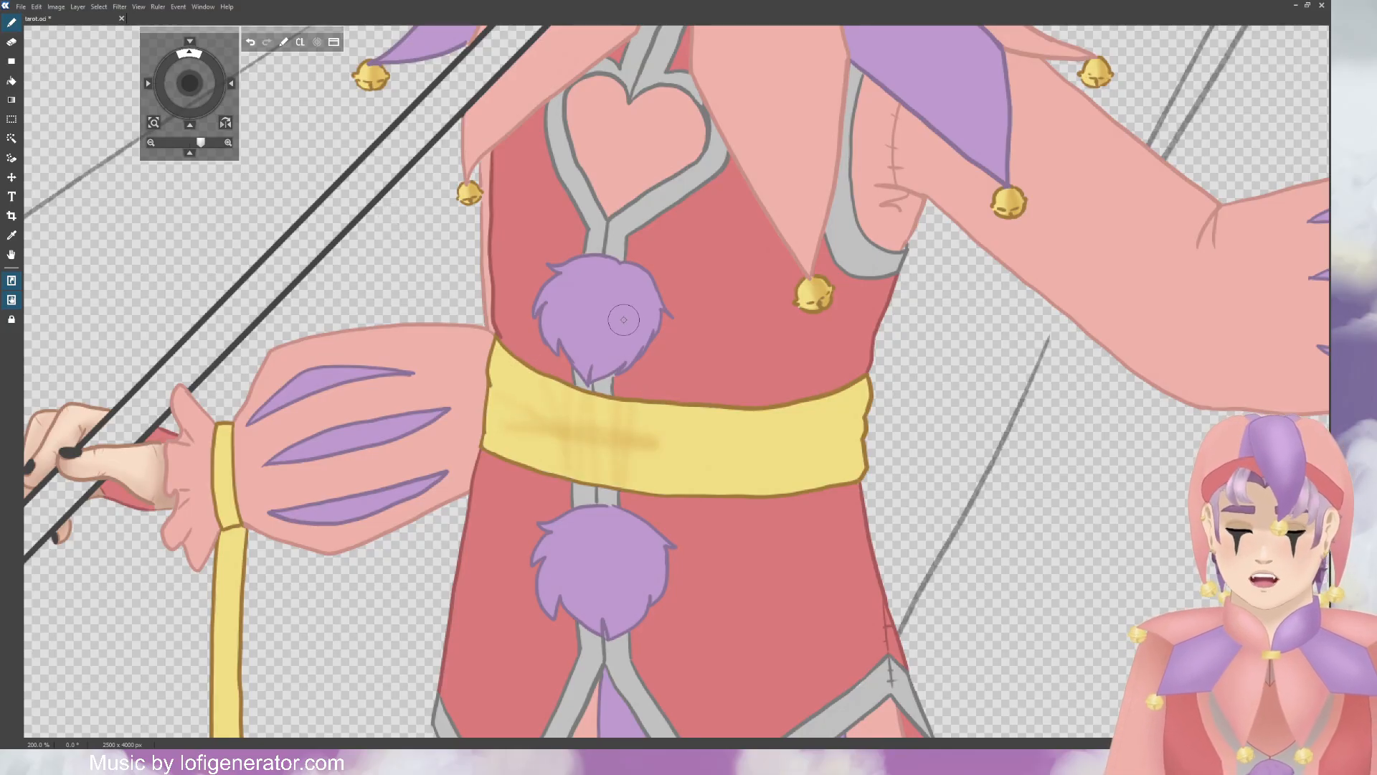
{"action": "key", "text": "ctrl+z"}
{"action": "key", "text": "ctrl+z"}
{"action": "key", "text": "ctrl+z"}
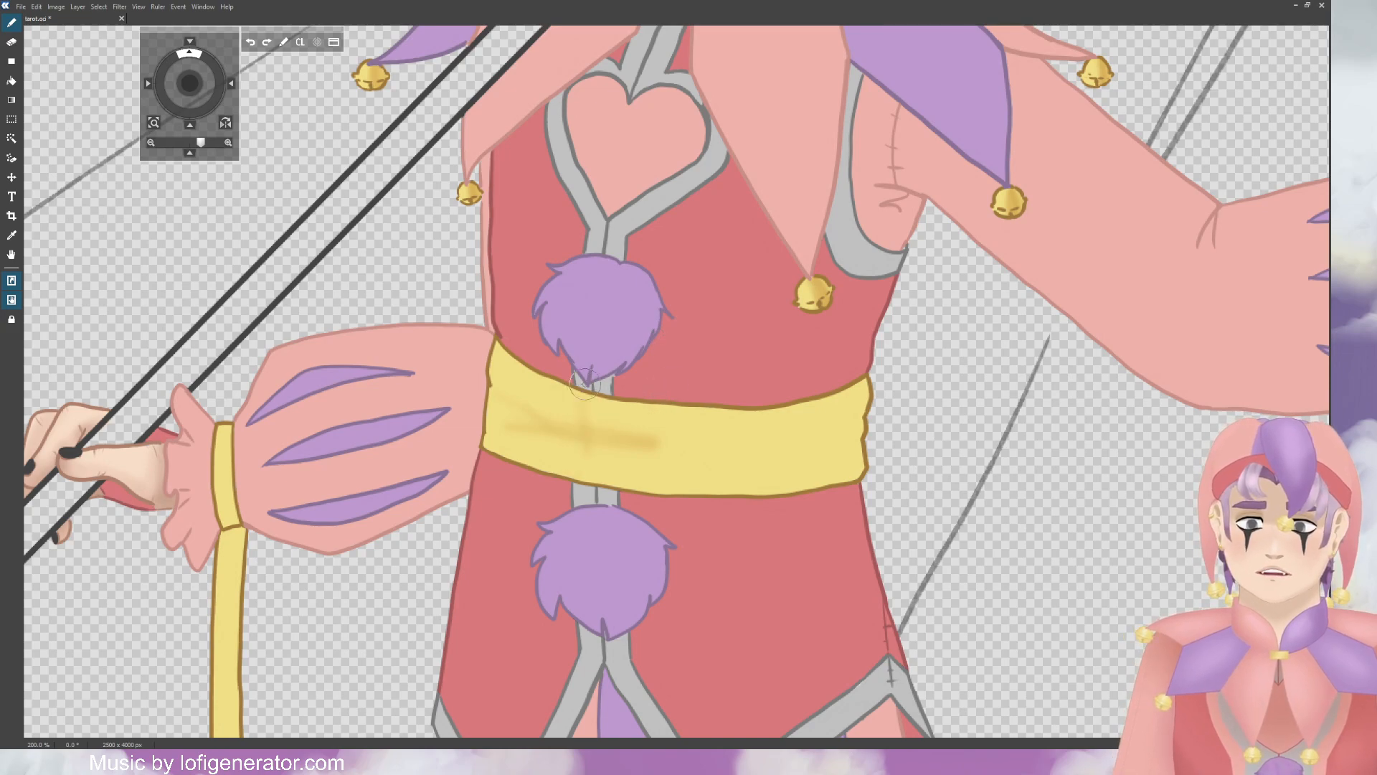
{"action": "left_click_drag", "start_coordinate": [585, 384], "coordinate": [581, 484]}
{"action": "left_click_drag", "start_coordinate": [586, 393], "coordinate": [590, 477]}
{"action": "left_click_drag", "start_coordinate": [594, 395], "coordinate": [605, 473]}
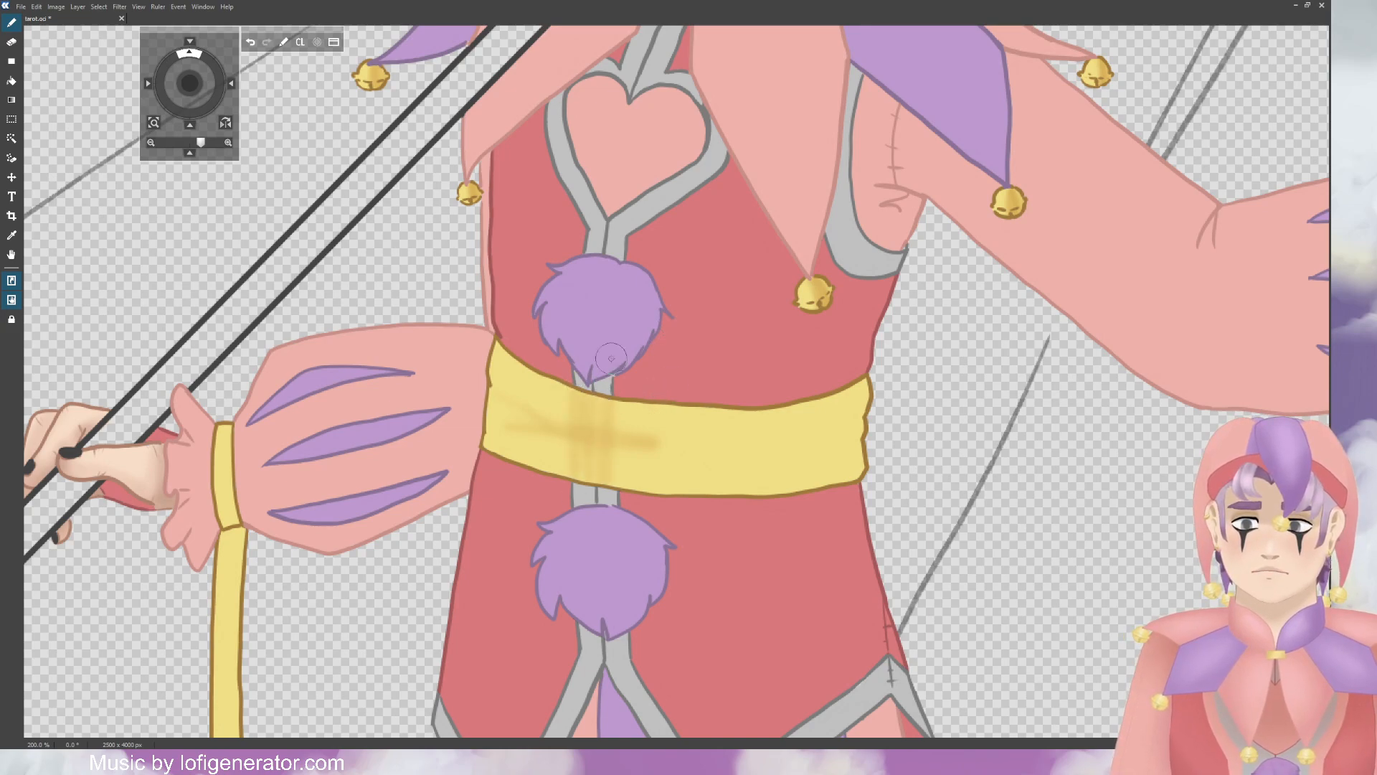
{"action": "key", "text": "ctrl+z"}
{"action": "key", "text": "ctrl+z"}
{"action": "key", "text": "ctrl+z"}
{"action": "key", "text": "ctrl+z"}
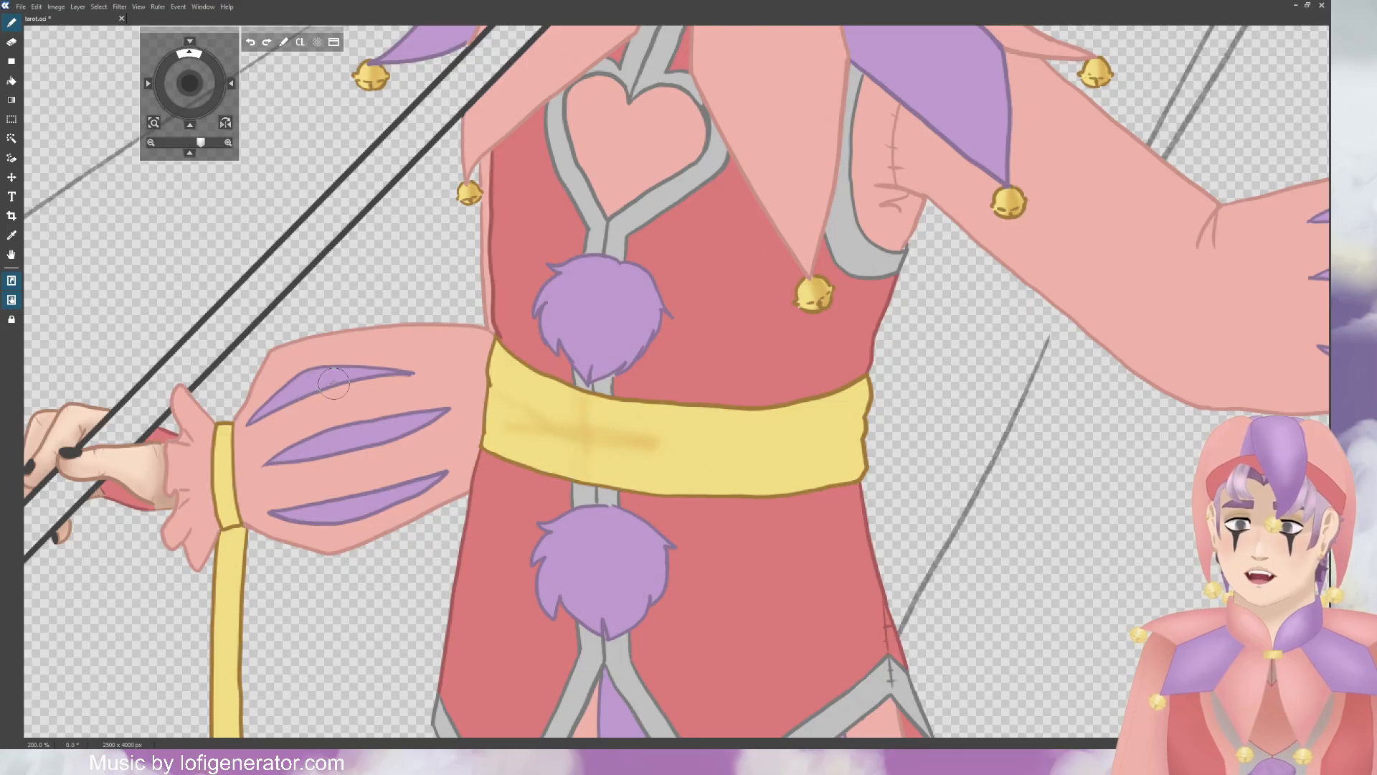
{"action": "key", "text": "ctrl+z"}
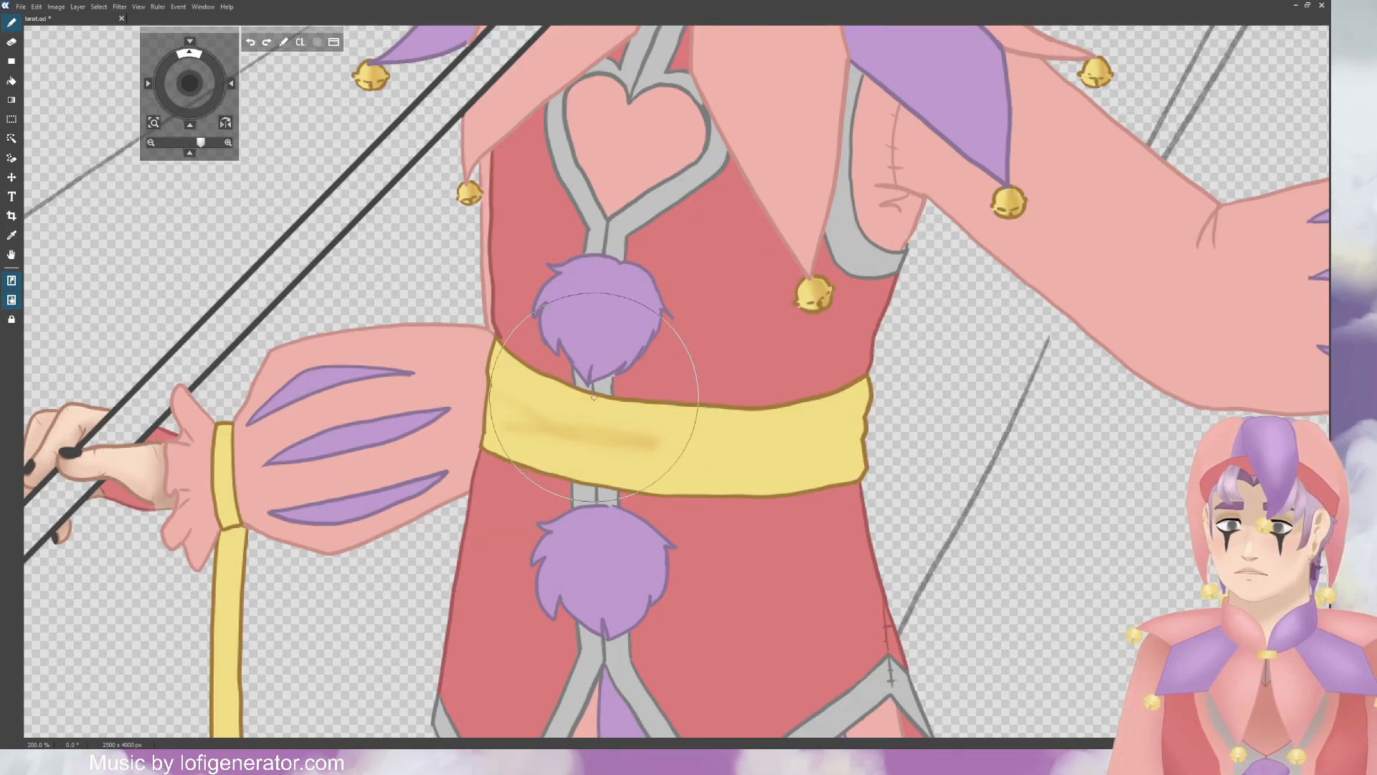
Step: Shade the waist sash with broad, soft vertical bands of darker gold using a much larger brush
{"action": "mouse_move", "coordinate": [594, 397]}
{"action": "left_mouse_down"}
{"action": "mouse_move", "coordinate": [647, 387]}
{"action": "mouse_move", "coordinate": [645, 410]}
{"action": "mouse_move", "coordinate": [624, 394]}
{"action": "mouse_move", "coordinate": [632, 475]}
{"action": "left_mouse_up"}
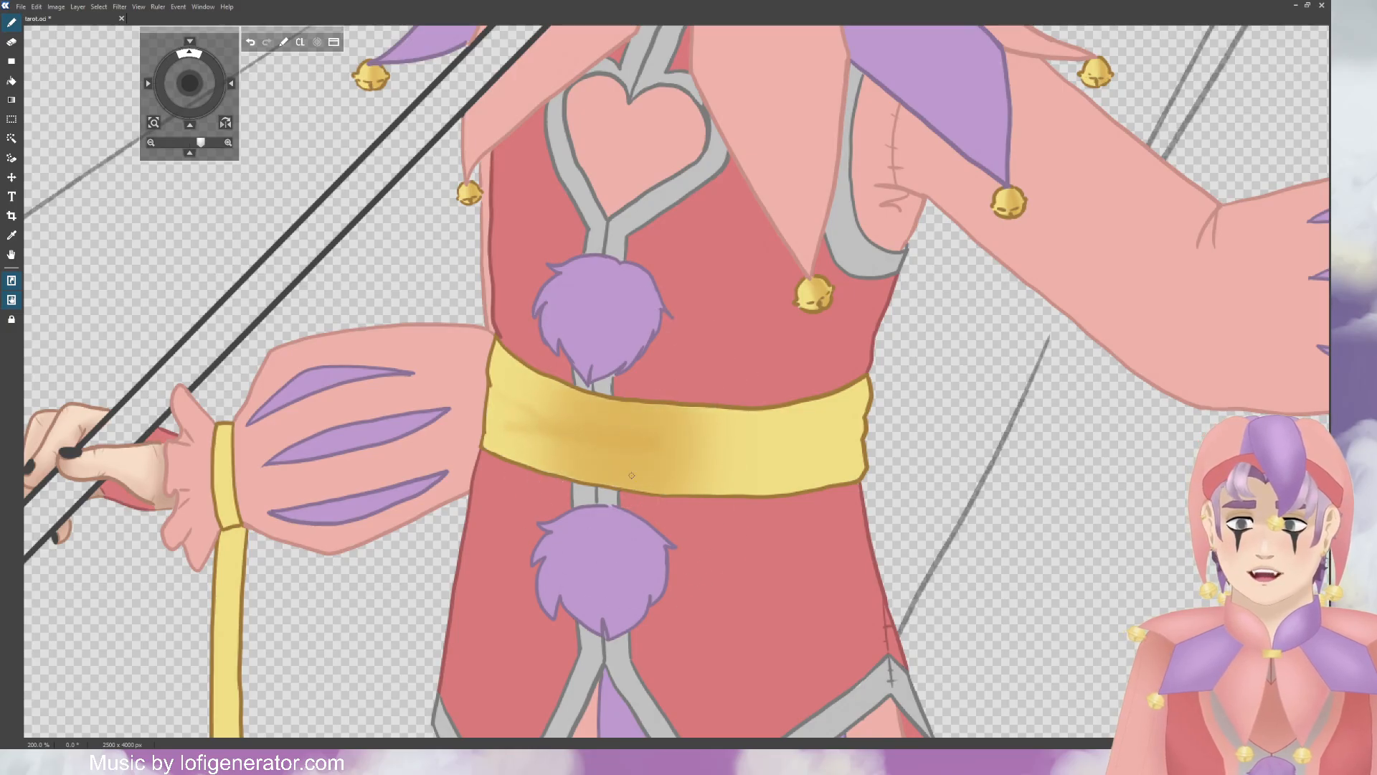
{"action": "left_click_drag", "start_coordinate": [789, 430], "coordinate": [832, 438]}
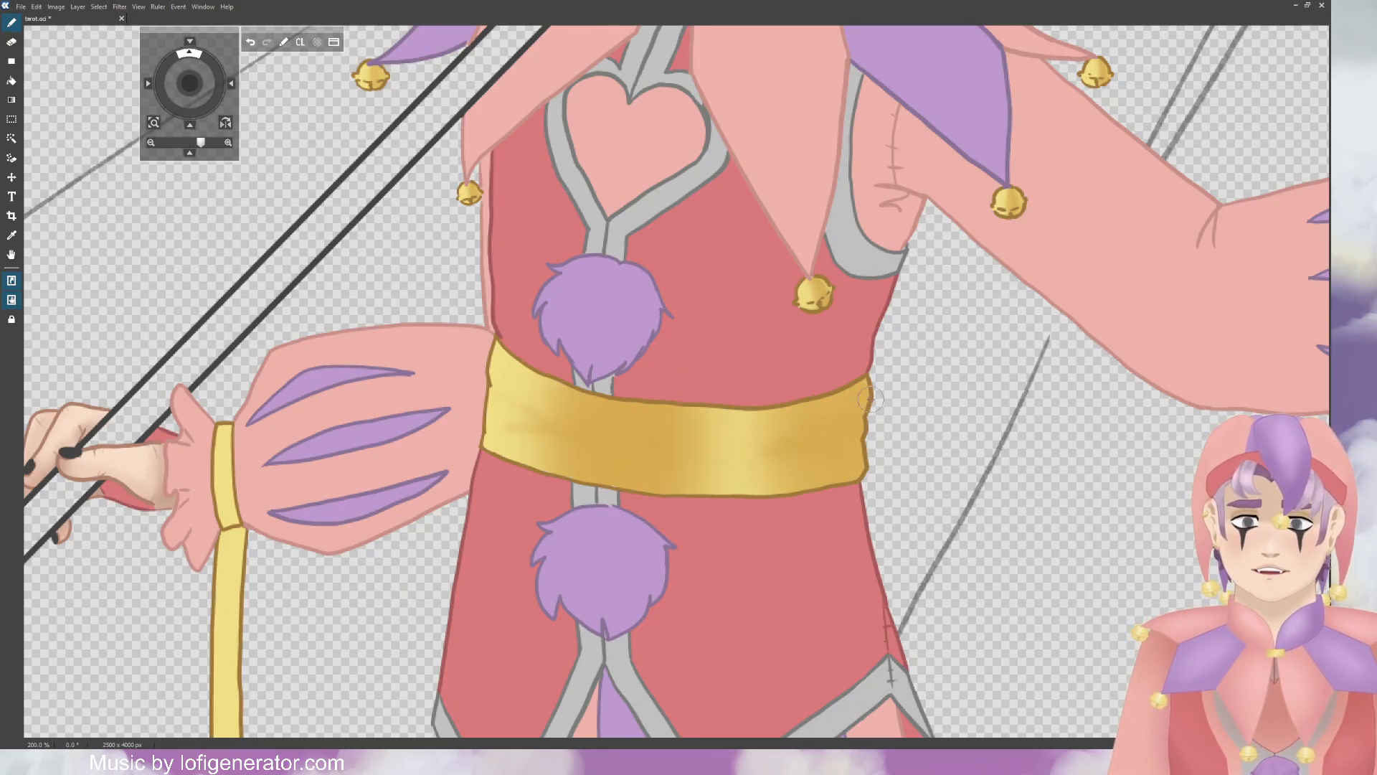
Step: Shade the cuff band and hanging ribbon on the pole-holding arm with diagonal darker gold bands
{"action": "mouse_move", "coordinate": [223, 496]}
{"action": "left_mouse_down"}
{"action": "mouse_move", "coordinate": [303, 464]}
{"action": "mouse_move", "coordinate": [509, 290]}
{"action": "mouse_move", "coordinate": [517, 318]}
{"action": "left_mouse_up"}
{"action": "left_click_drag", "start_coordinate": [510, 260], "coordinate": [514, 315]}
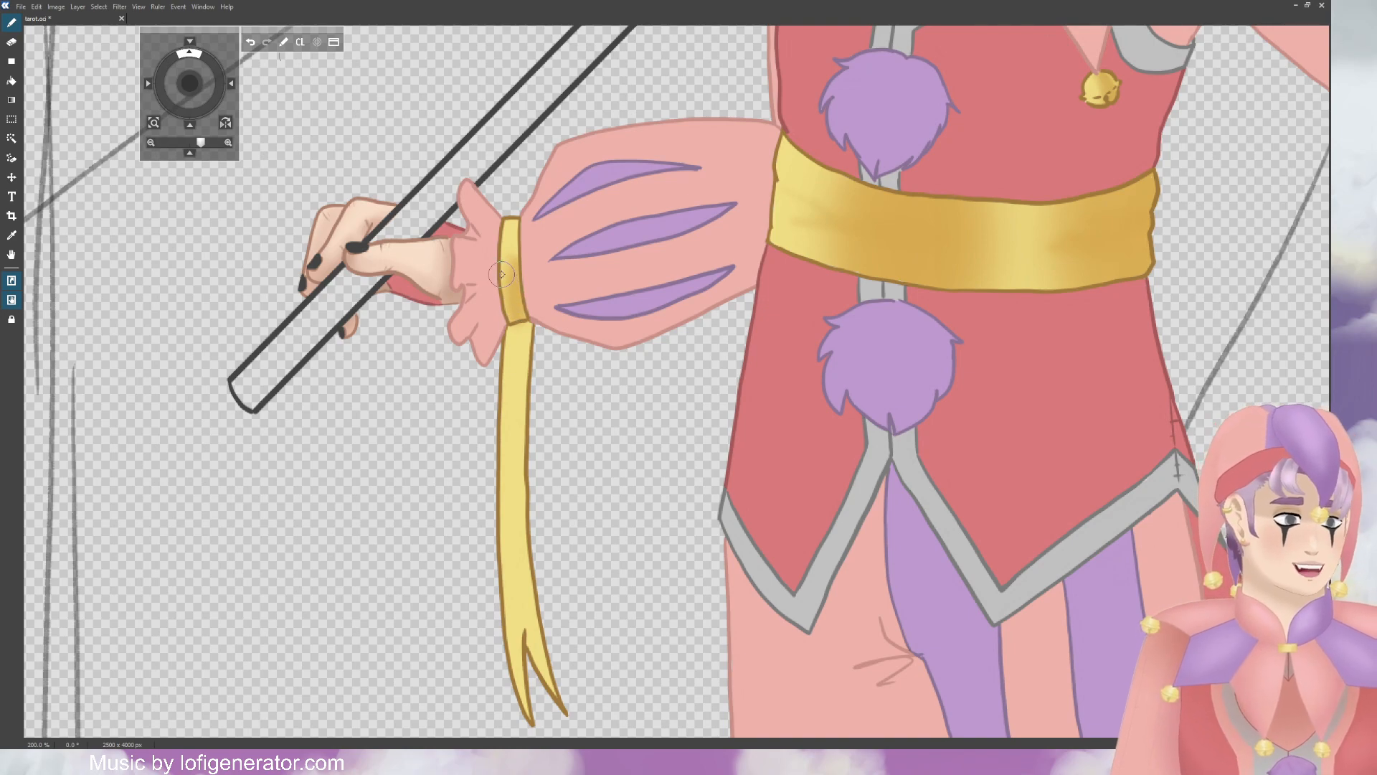
{"action": "mouse_move", "coordinate": [516, 287]}
{"action": "left_mouse_down"}
{"action": "mouse_move", "coordinate": [536, 319]}
{"action": "mouse_move", "coordinate": [540, 297]}
{"action": "mouse_move", "coordinate": [508, 397]}
{"action": "left_mouse_up"}
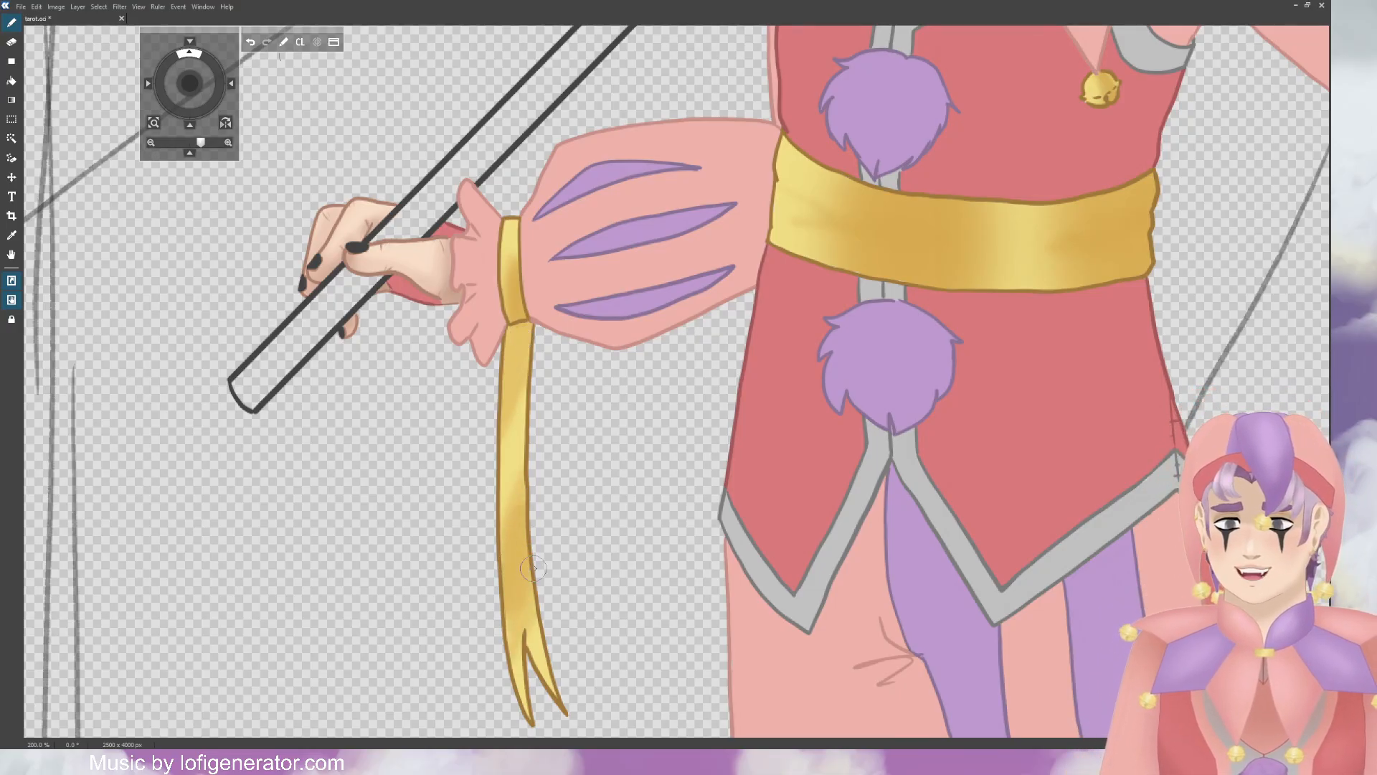
Step: Examine the gold shading across the whole figure at several zoom levels
{"action": "key", "text": "ctrl+plus"}
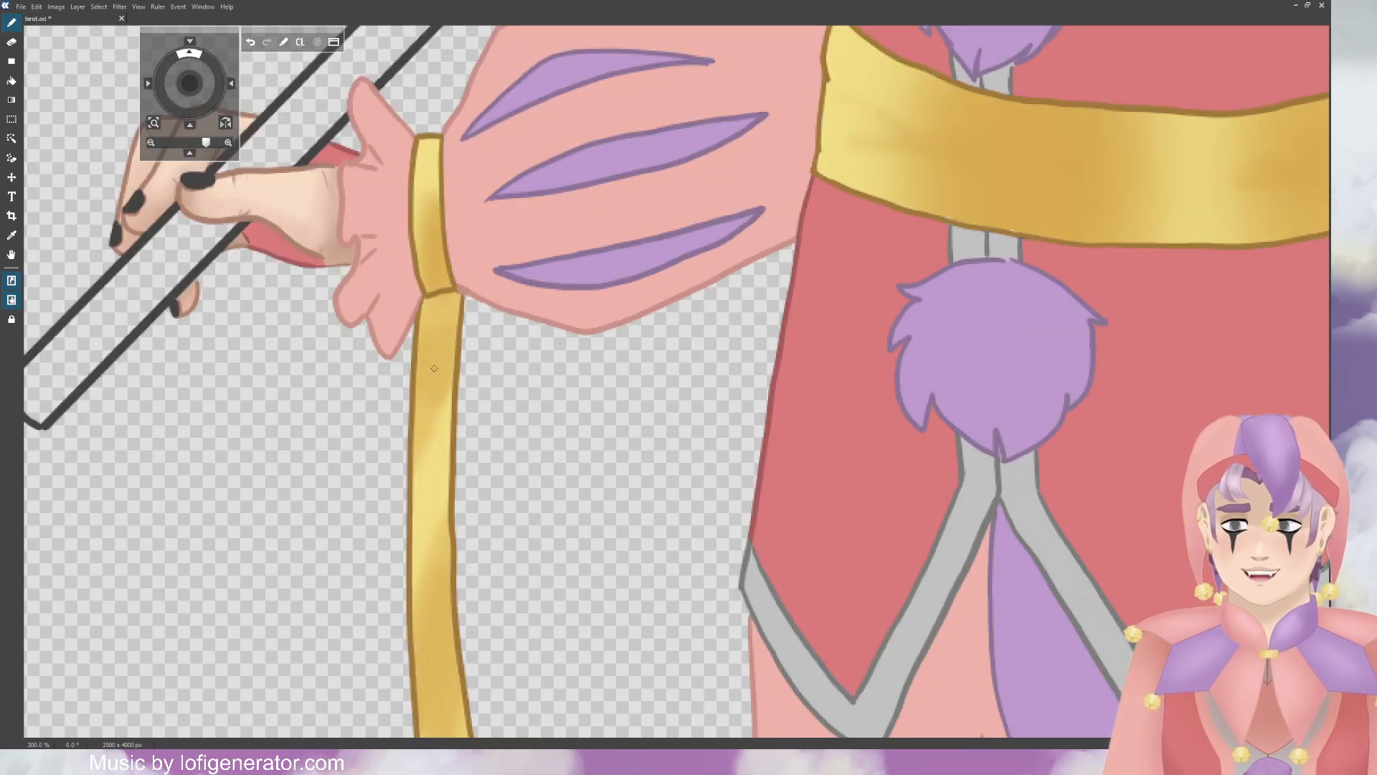
{"action": "key", "text": "ctrl+minus"}
{"action": "key", "text": "ctrl+minus"}
{"action": "key", "text": "ctrl+minus"}
{"action": "key", "text": "ctrl+minus"}
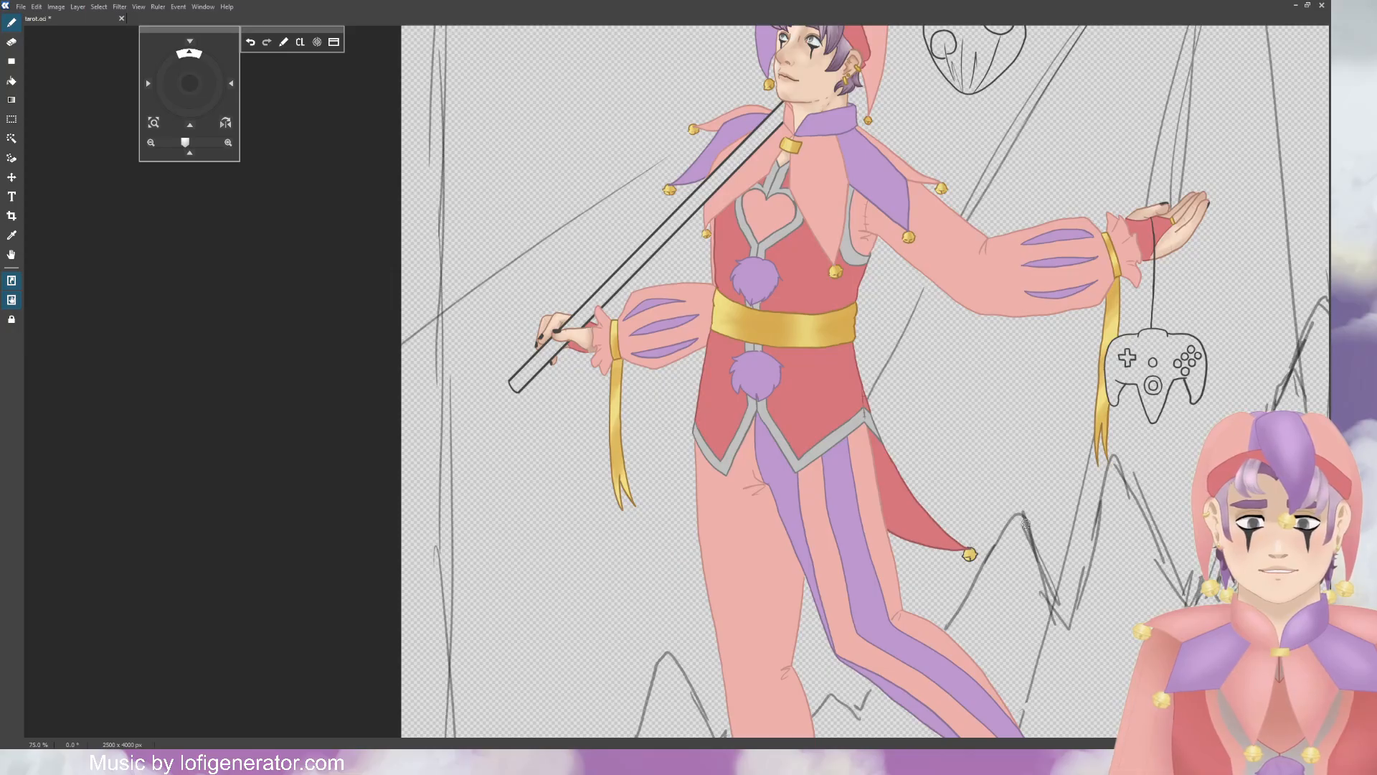
{"action": "key", "text": "ctrl+minus"}
{"action": "key", "text": "ctrl+minus"}
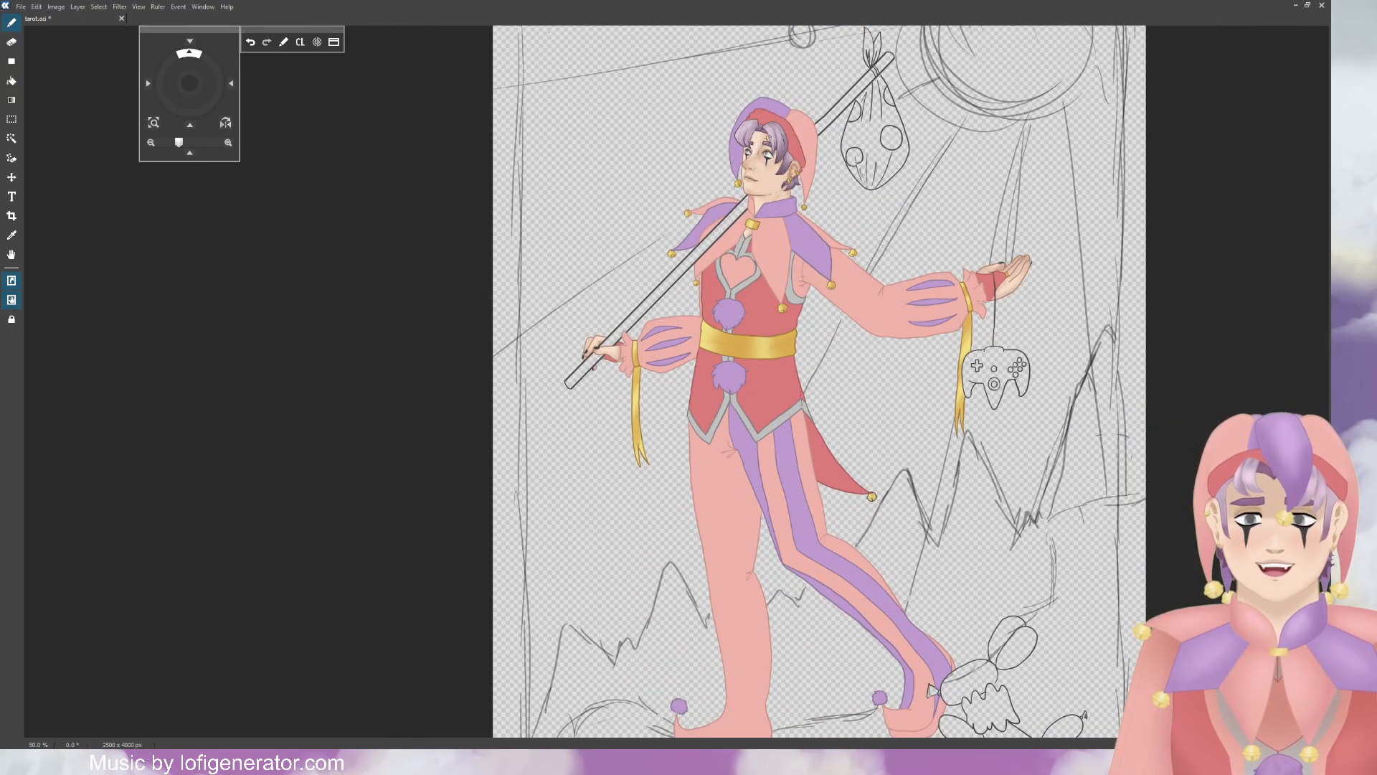
{"action": "key", "text": "ctrl+plus"}
{"action": "key", "text": "ctrl+plus"}
{"action": "key", "text": "ctrl+plus"}
{"action": "key", "text": "ctrl+plus"}
{"action": "key", "text": "ctrl+plus"}
{"action": "key", "text": "ctrl+plus"}
{"action": "key", "text": "ctrl+plus"}
{"action": "key", "text": "ctrl+plus"}
{"action": "key", "text": "ctrl+plus"}
{"action": "key", "text": "ctrl+plus"}
{"action": "key", "text": "ctrl+plus"}
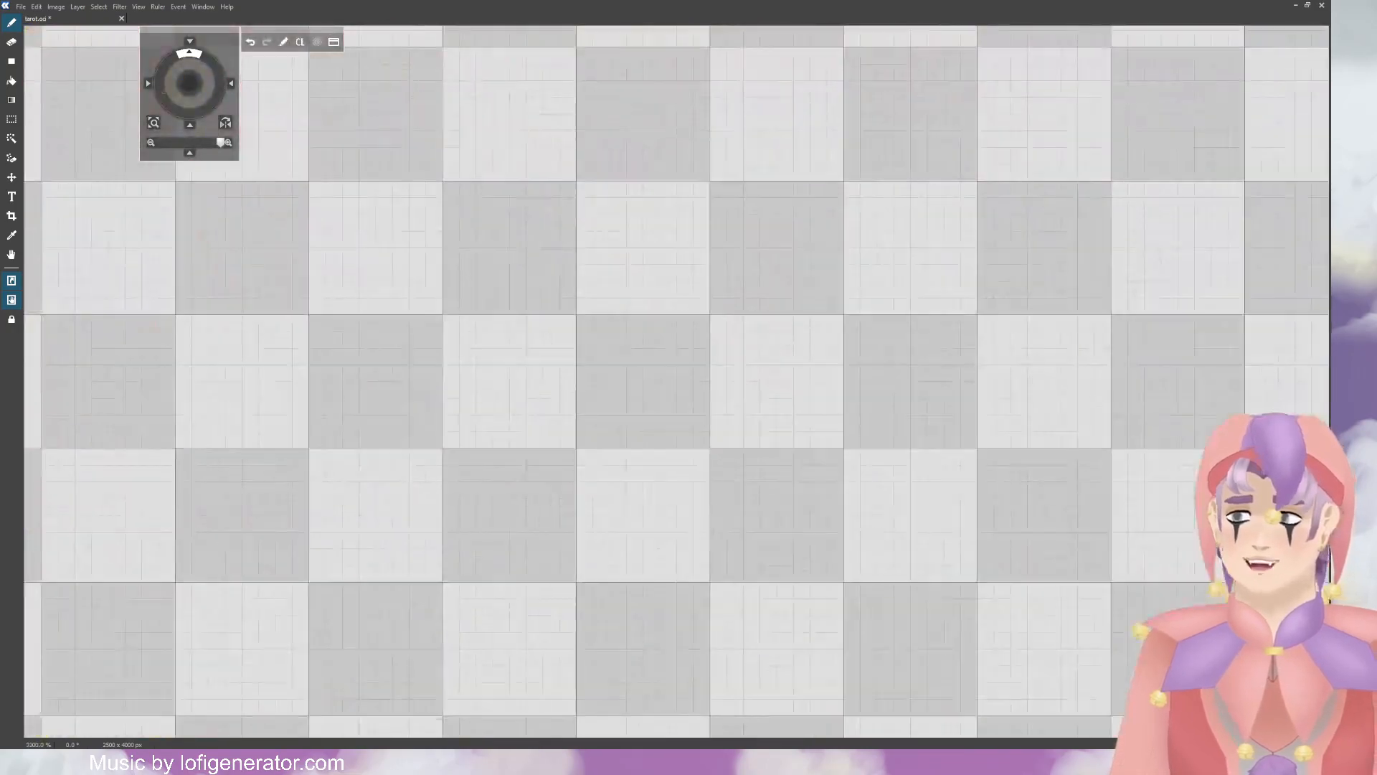
{"action": "key", "text": "ctrl+minus"}
{"action": "key", "text": "ctrl+minus"}
{"action": "key", "text": "ctrl+minus"}
{"action": "key", "text": "ctrl+minus"}
{"action": "key", "text": "ctrl+minus"}
{"action": "key", "text": "ctrl+minus"}
{"action": "key", "text": "ctrl+minus"}
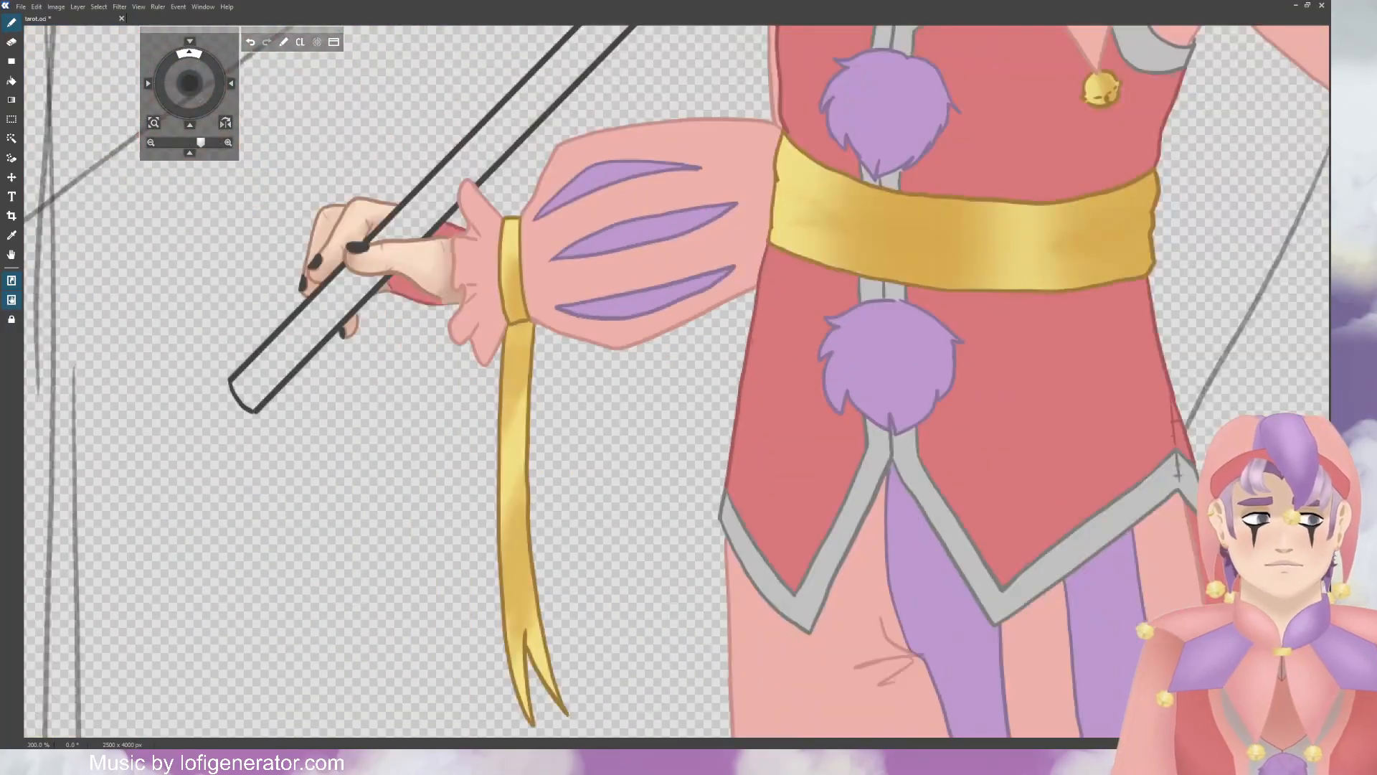
Step: Deepen the shading on the hat bell beside the face and on the ear jewelry with a darker orange-gold
{"action": "left_click_drag", "start_coordinate": [200, 143], "coordinate": [197, 143]}
{"action": "left_click_drag", "start_coordinate": [190, 84], "coordinate": [195, 215]}
{"action": "scroll", "coordinate": [391, 180], "scroll_direction": "down", "scroll_amount": 1}
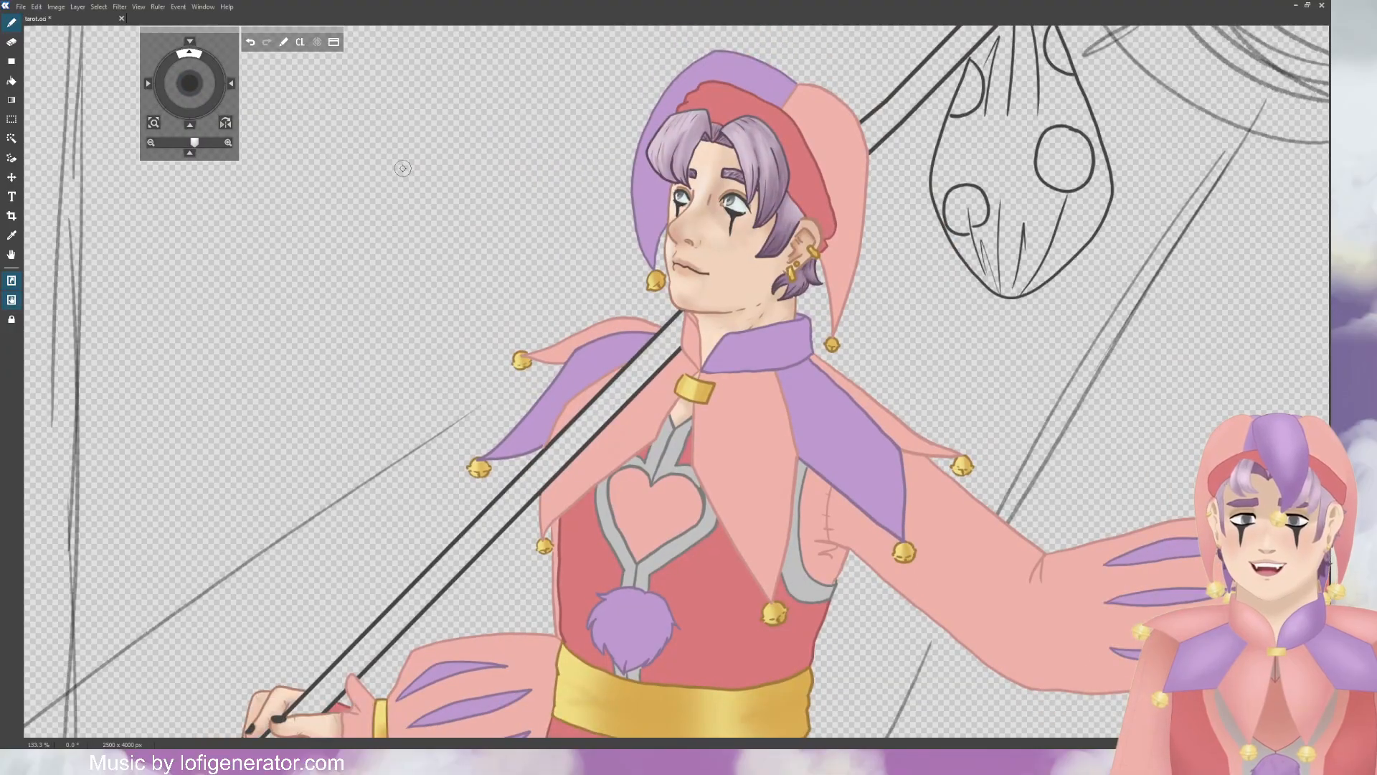
{"action": "scroll", "coordinate": [402, 168], "scroll_direction": "up", "scroll_amount": 3}
{"action": "left_click_drag", "start_coordinate": [189, 83], "coordinate": [128, 304]}
{"action": "left_click_drag", "start_coordinate": [206, 143], "coordinate": [209, 142]}
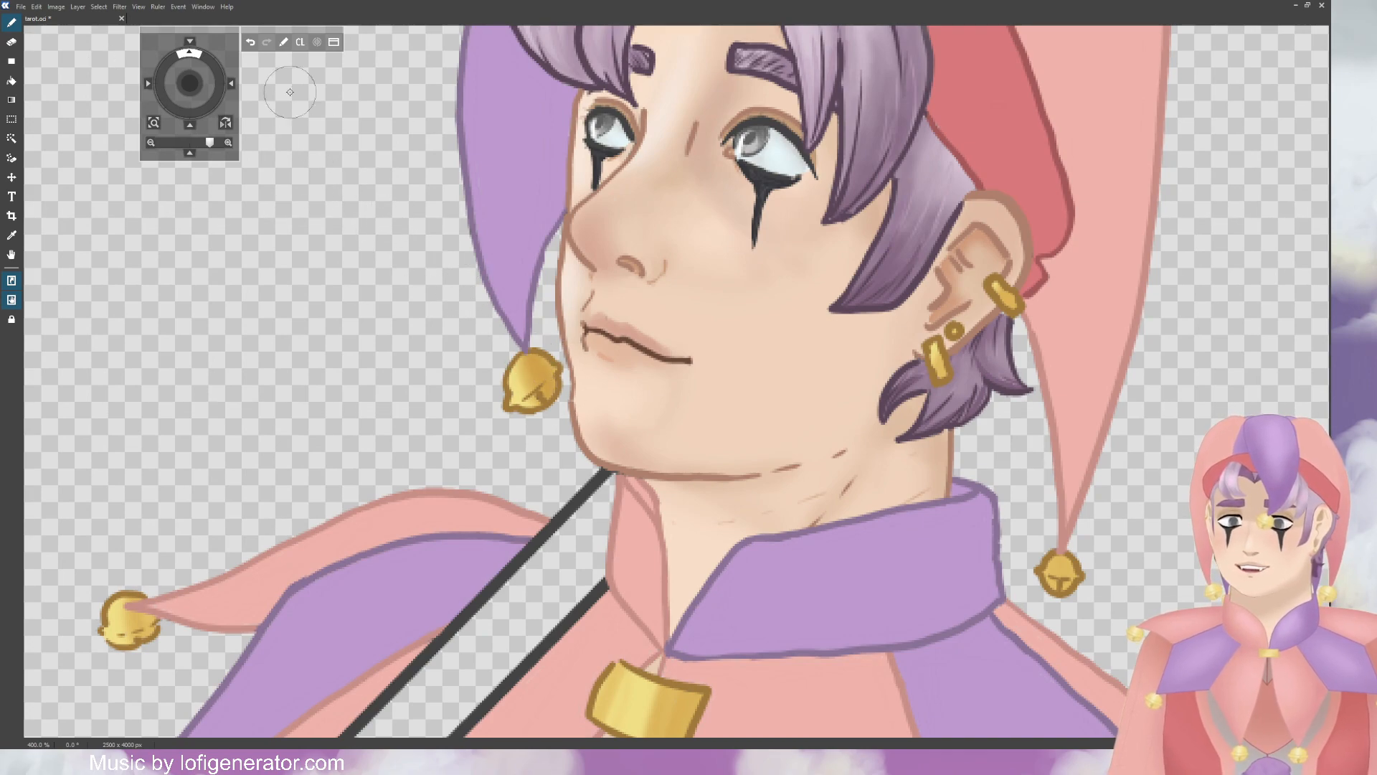
{"action": "left_click", "coordinate": [250, 42]}
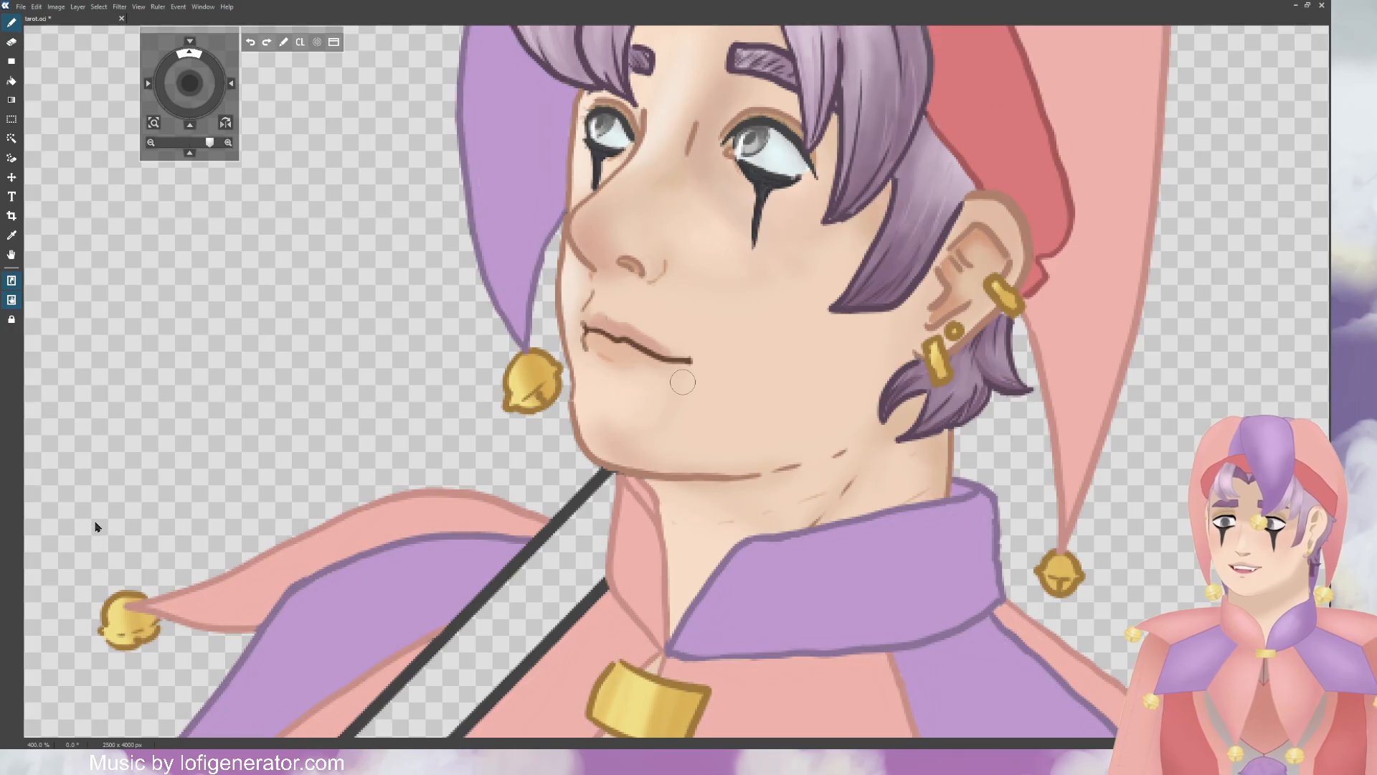
{"action": "mouse_move", "coordinate": [532, 346]}
{"action": "left_mouse_down"}
{"action": "mouse_move", "coordinate": [547, 402]}
{"action": "mouse_move", "coordinate": [545, 387]}
{"action": "left_mouse_up"}
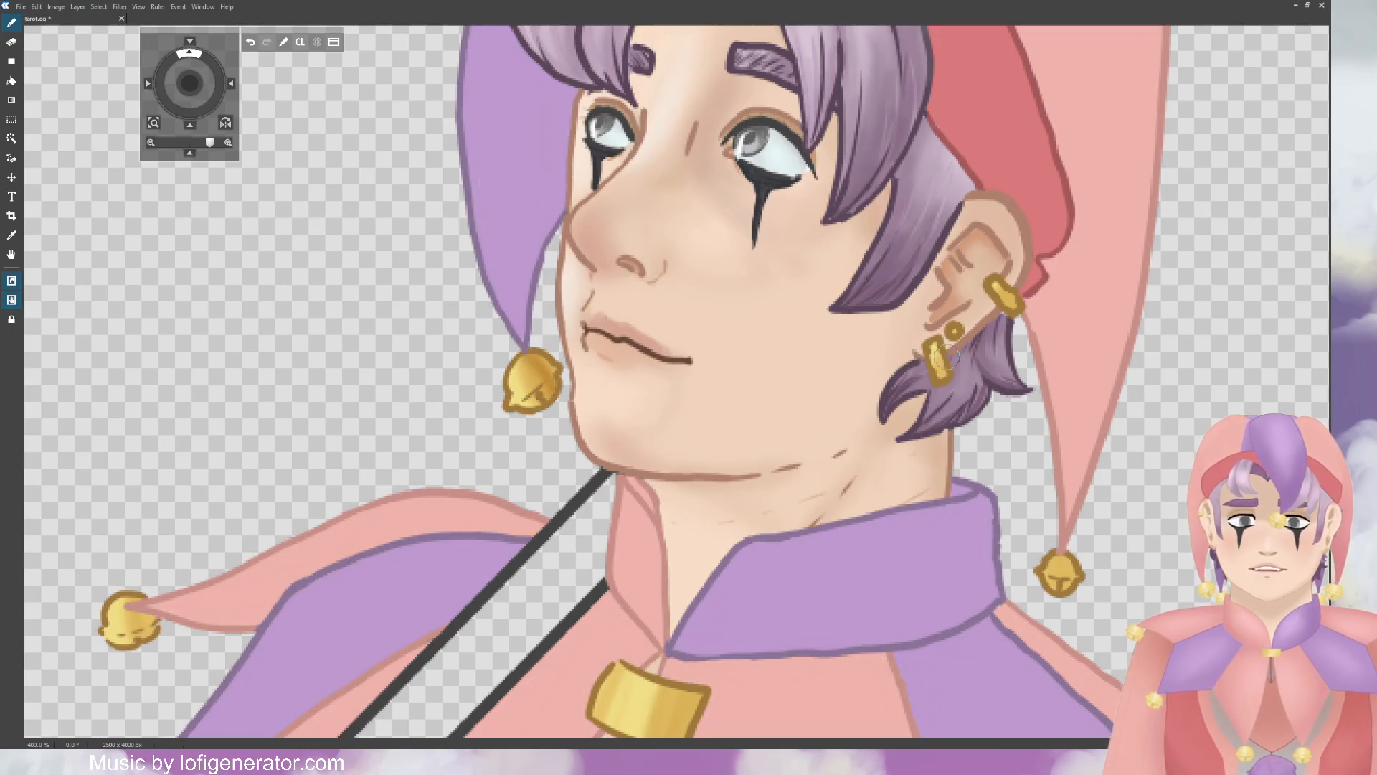
{"action": "left_click_drag", "start_coordinate": [1004, 307], "coordinate": [1017, 291]}
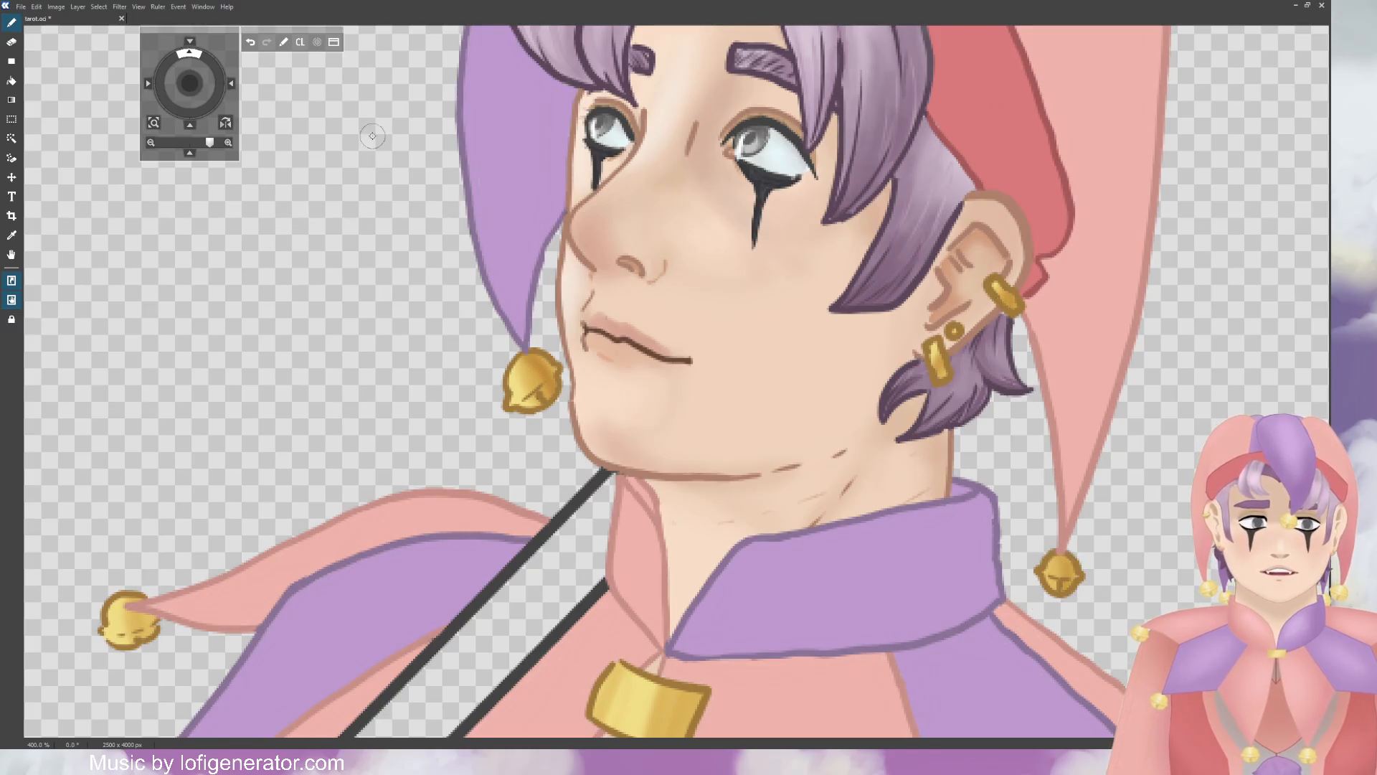
Step: Deepen the shading on the collar clasp and the cape bells on both sides with darker orange-gold strokes
{"action": "left_click_drag", "start_coordinate": [200, 88], "coordinate": [198, 73]}
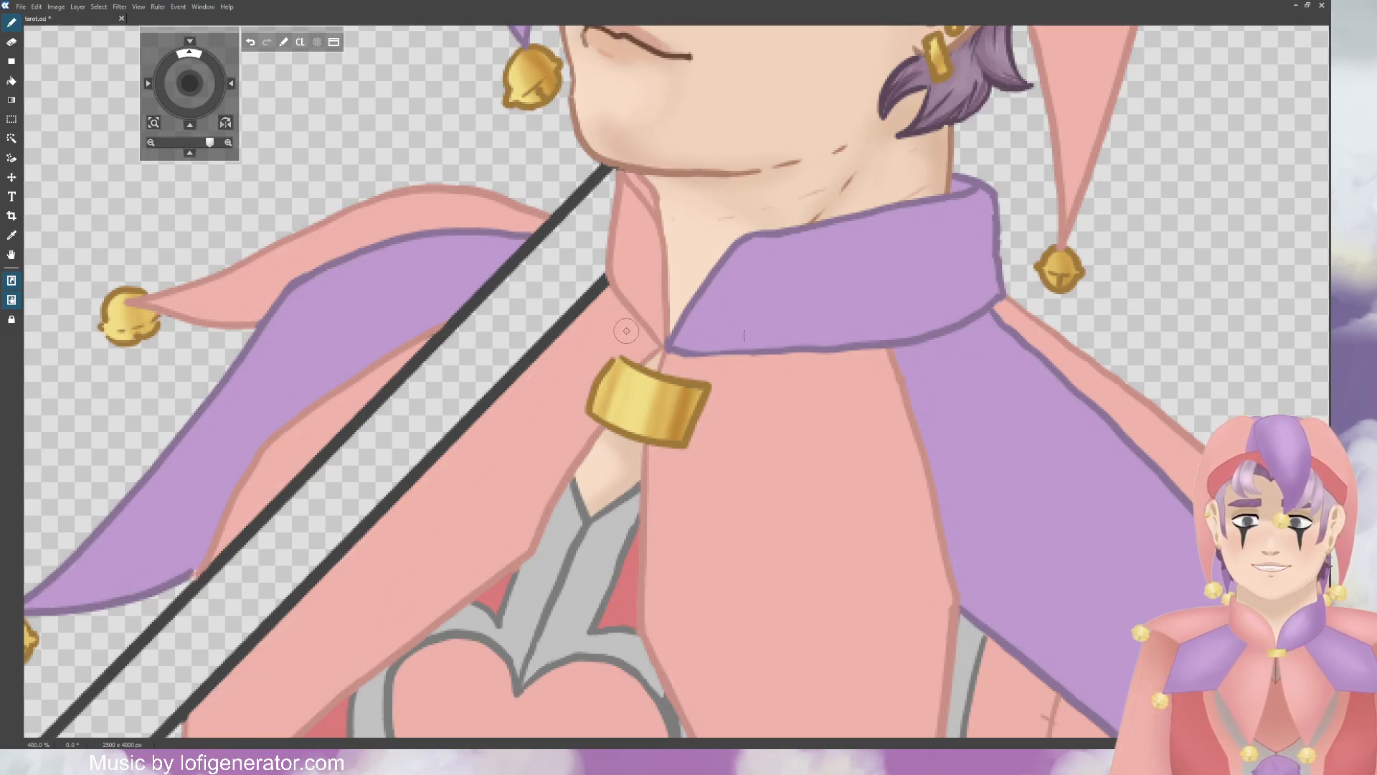
{"action": "left_click_drag", "start_coordinate": [189, 84], "coordinate": [271, 74]}
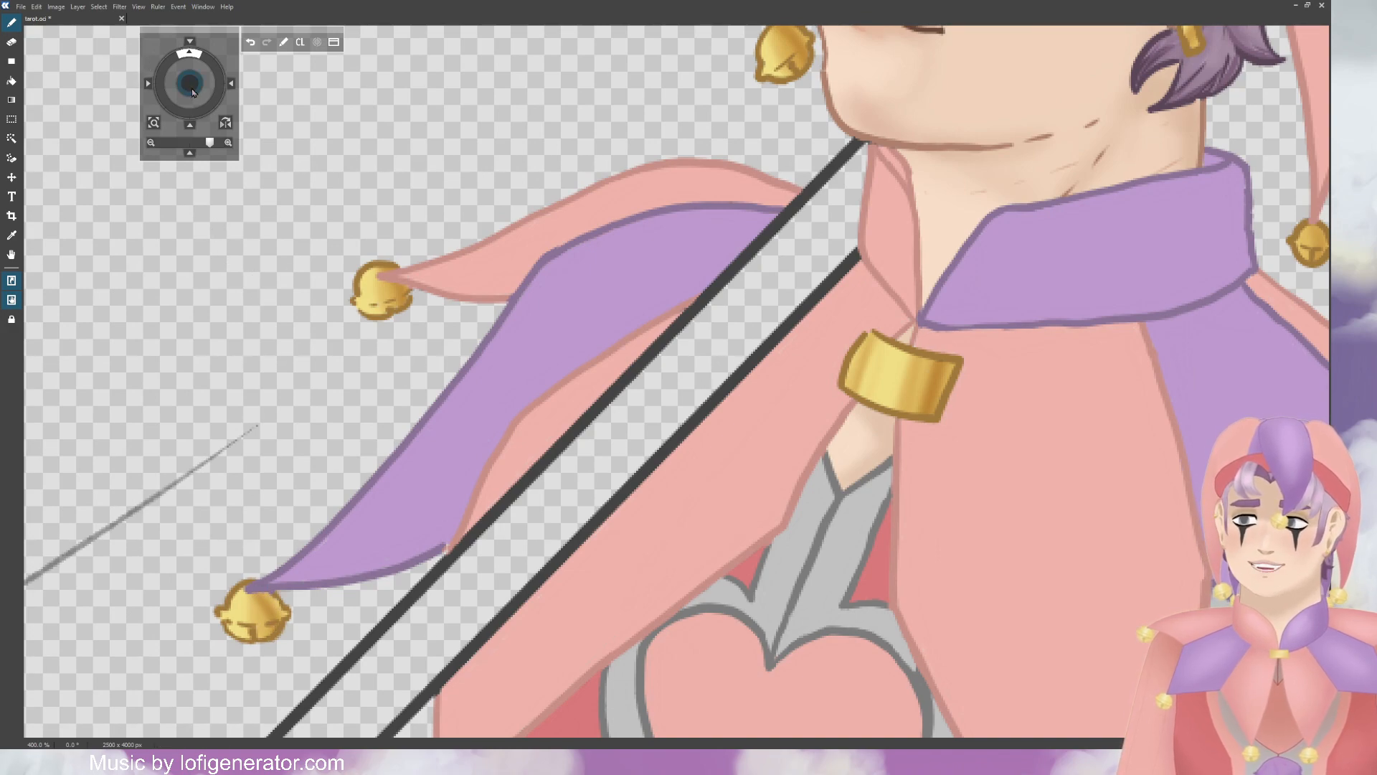
{"action": "mouse_move", "coordinate": [191, 89]}
{"action": "left_mouse_down"}
{"action": "mouse_move", "coordinate": [190, 105]}
{"action": "mouse_move", "coordinate": [181, 98]}
{"action": "left_mouse_up"}
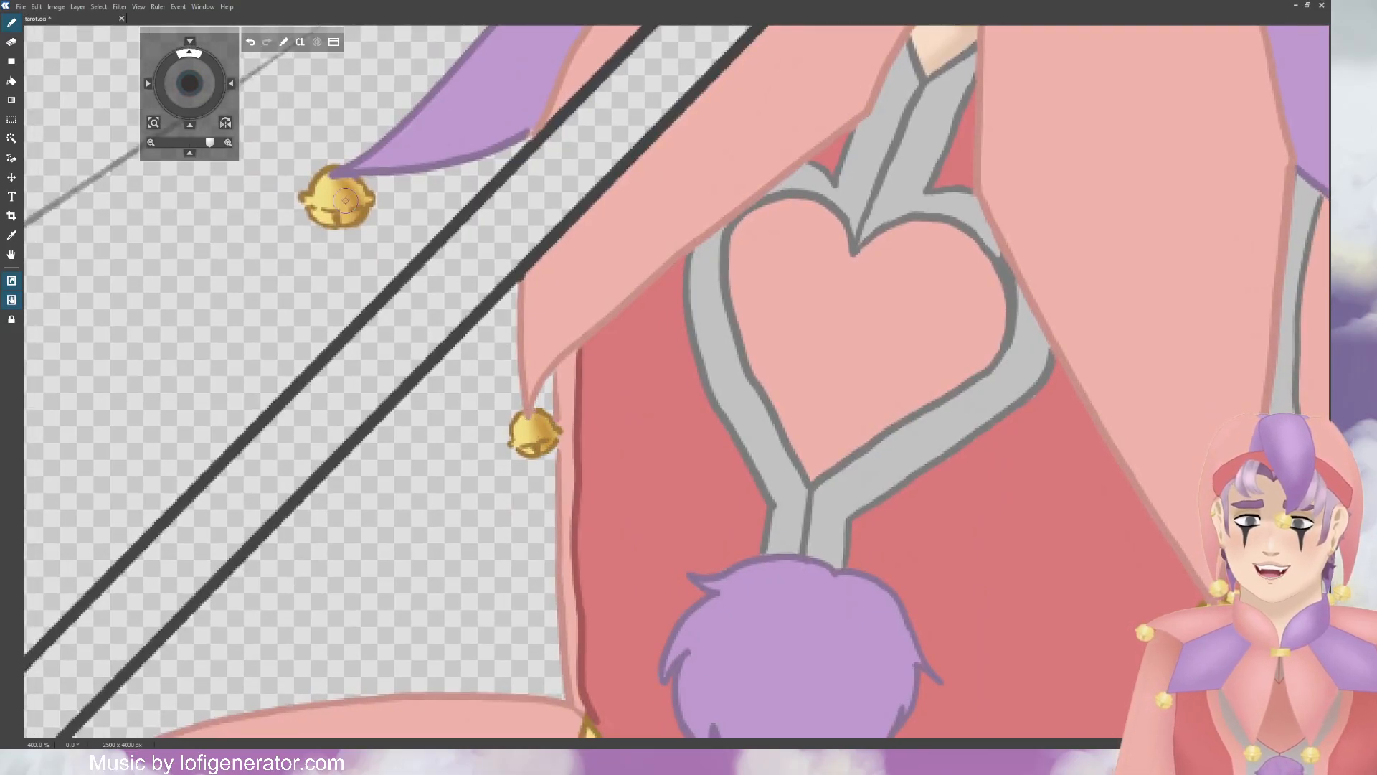
{"action": "mouse_move", "coordinate": [190, 85]}
{"action": "left_mouse_down"}
{"action": "mouse_move", "coordinate": [129, 56]}
{"action": "mouse_move", "coordinate": [179, 82]}
{"action": "left_mouse_up"}
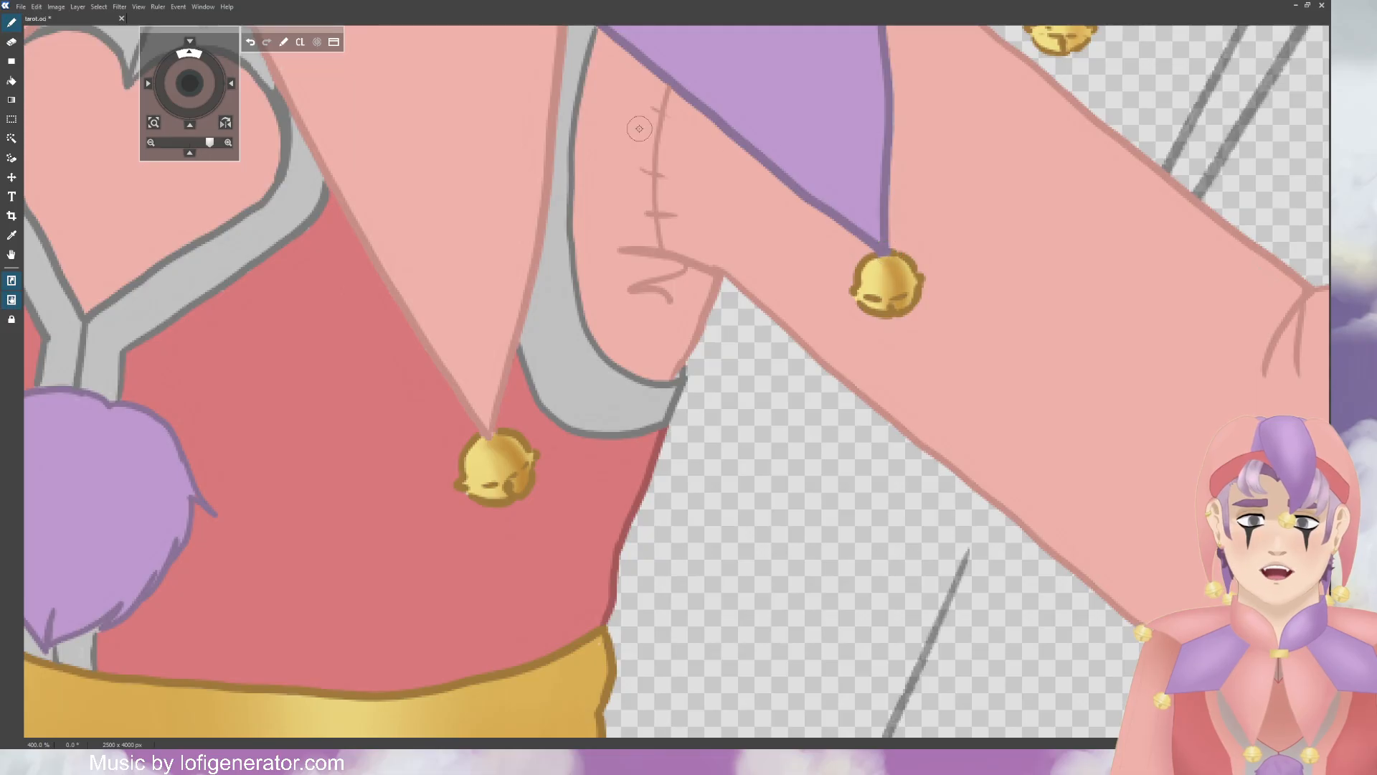
{"action": "left_click_drag", "start_coordinate": [188, 85], "coordinate": [147, 154]}
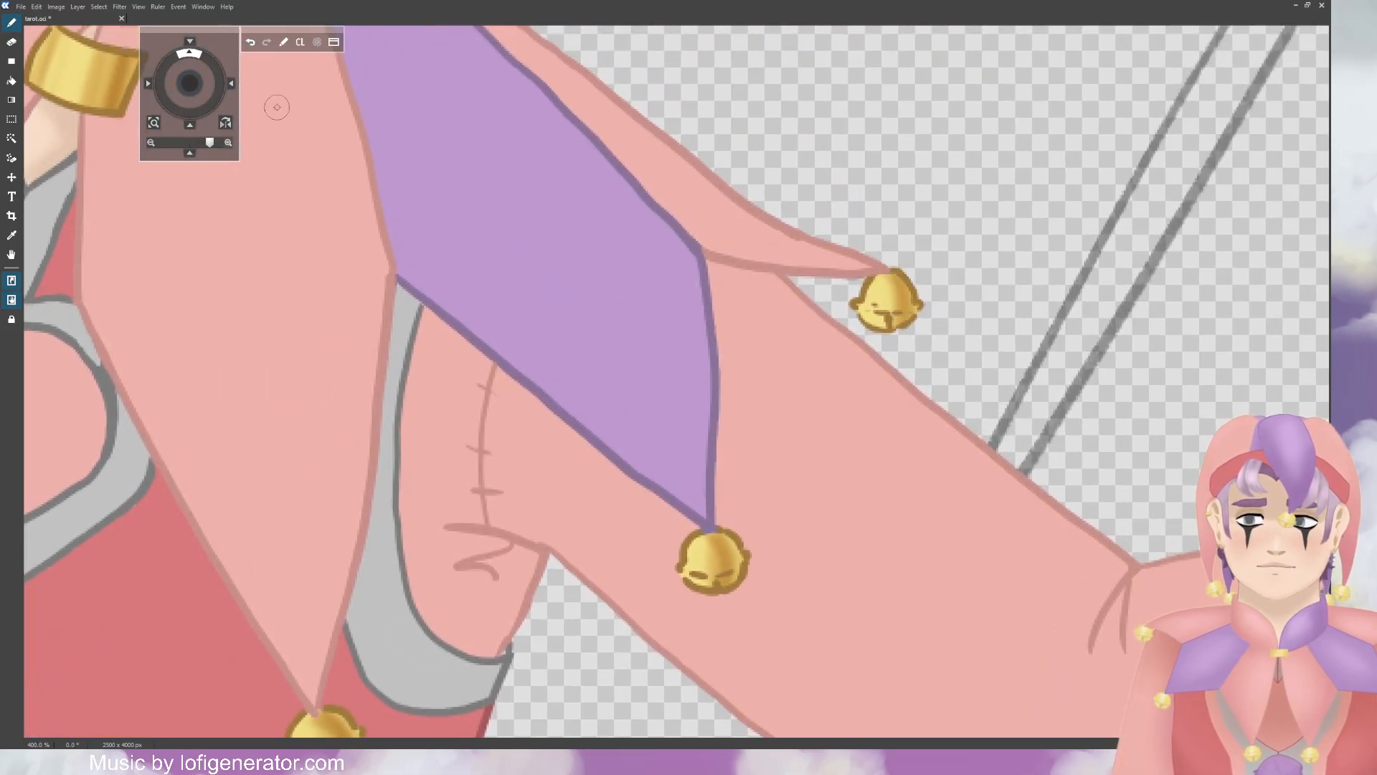
Step: Deepen the diagonal bands on the outstretched arm's cuff band and hanging ribbon with darker orange-gold
{"action": "left_click_drag", "start_coordinate": [189, 83], "coordinate": [92, 40]}
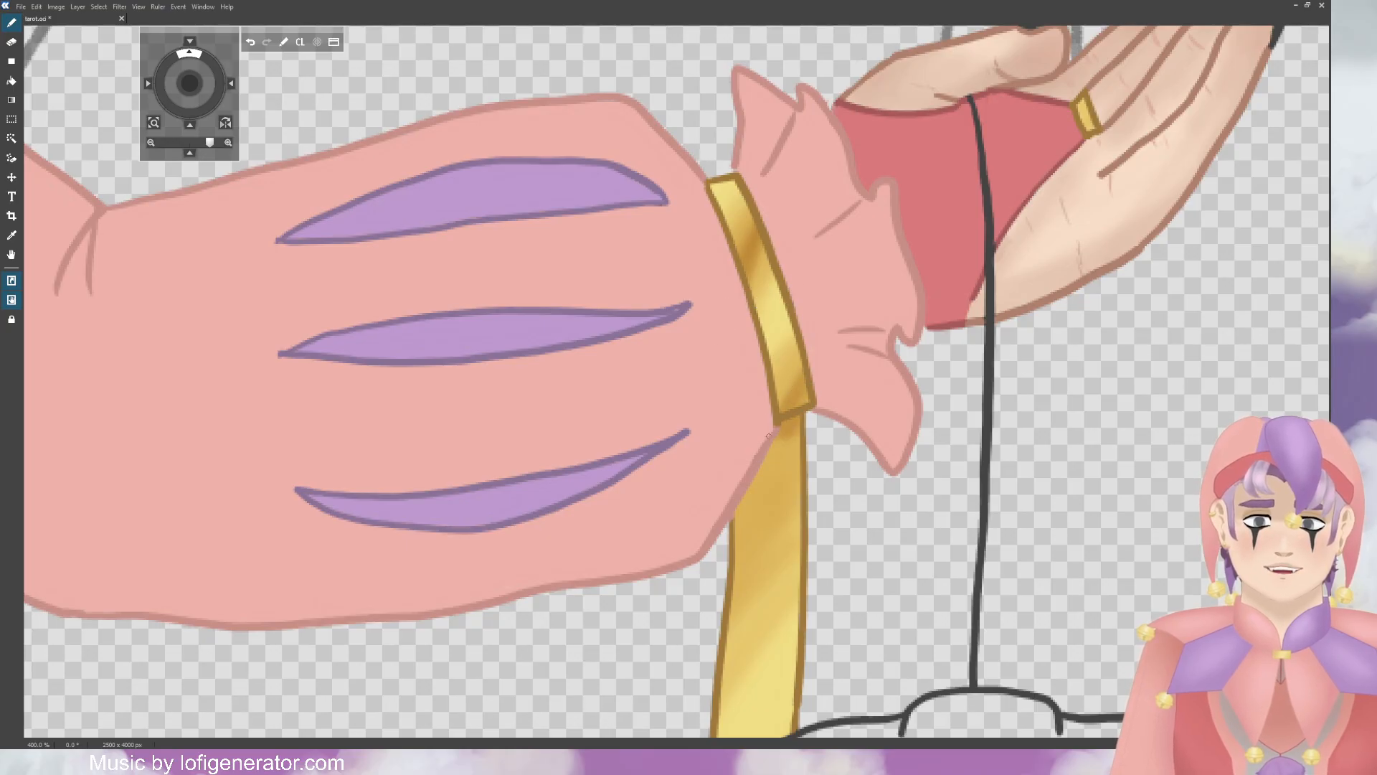
{"action": "scroll", "coordinate": [599, 204], "scroll_direction": "down", "scroll_amount": 4}
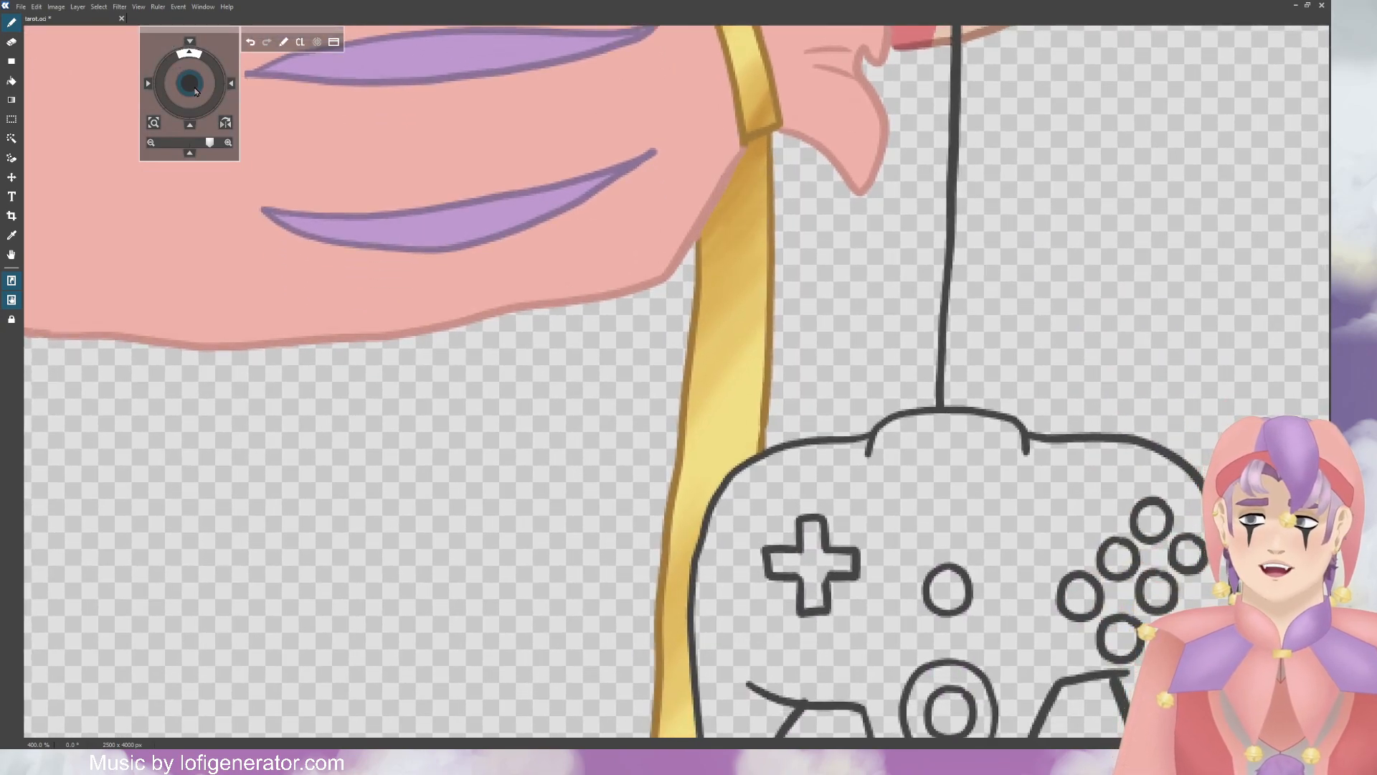
{"action": "left_click_drag", "start_coordinate": [195, 90], "coordinate": [191, 96]}
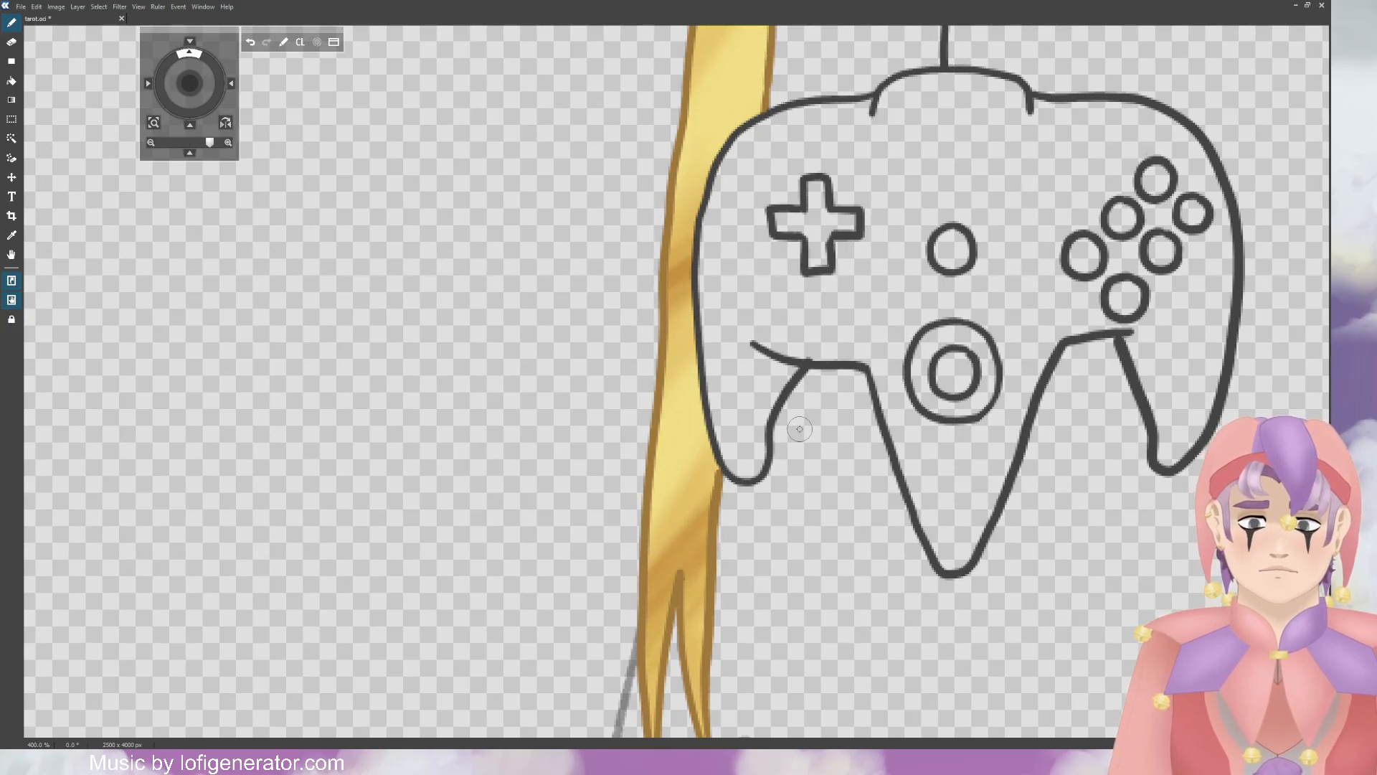
Step: Paint thin darker orange-gold fold lines on the waist sash at the end nearest the staff-holding arm
{"action": "key", "text": "ctrl+minus"}
{"action": "key", "text": "ctrl+minus"}
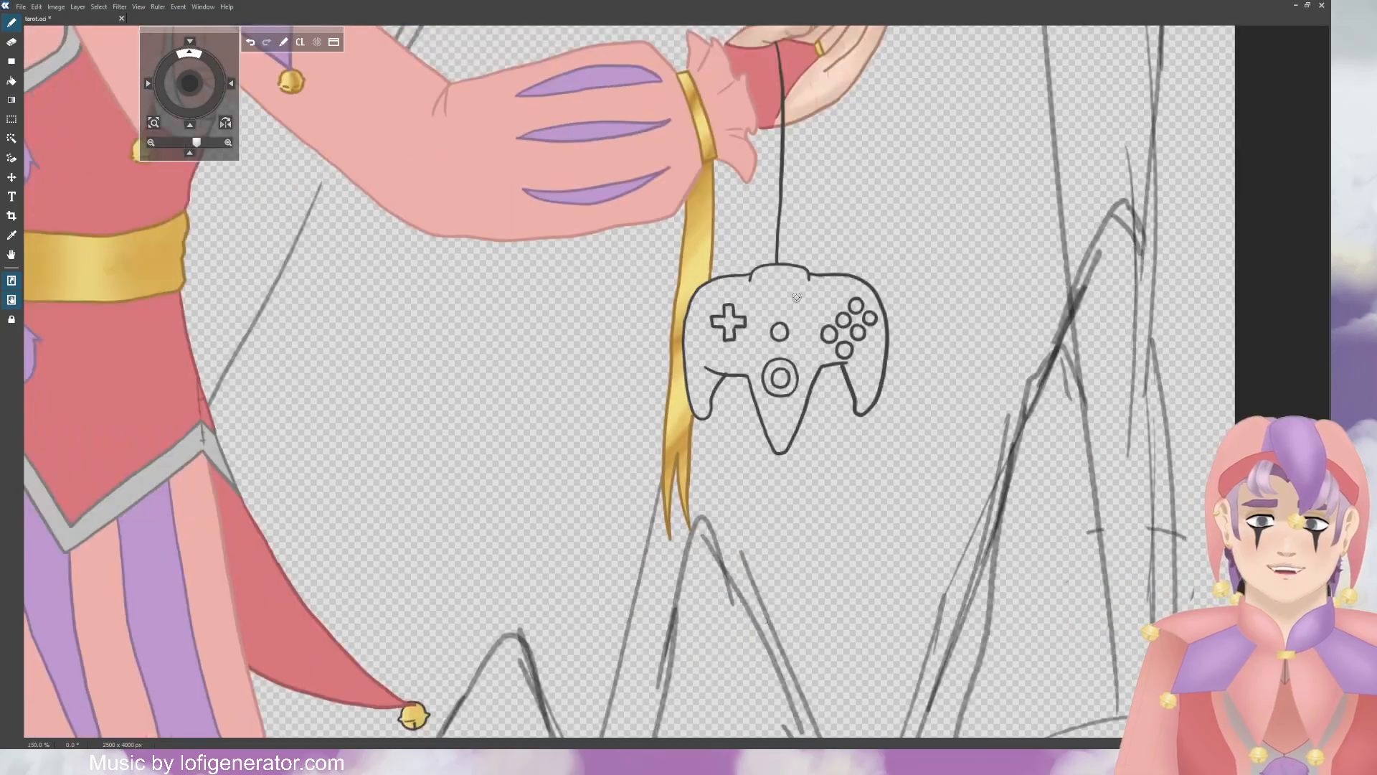
{"action": "left_click_drag", "start_coordinate": [192, 77], "coordinate": [337, 99]}
{"action": "key", "text": "ctrl+plus"}
{"action": "key", "text": "ctrl+plus"}
{"action": "key", "text": "ctrl+plus"}
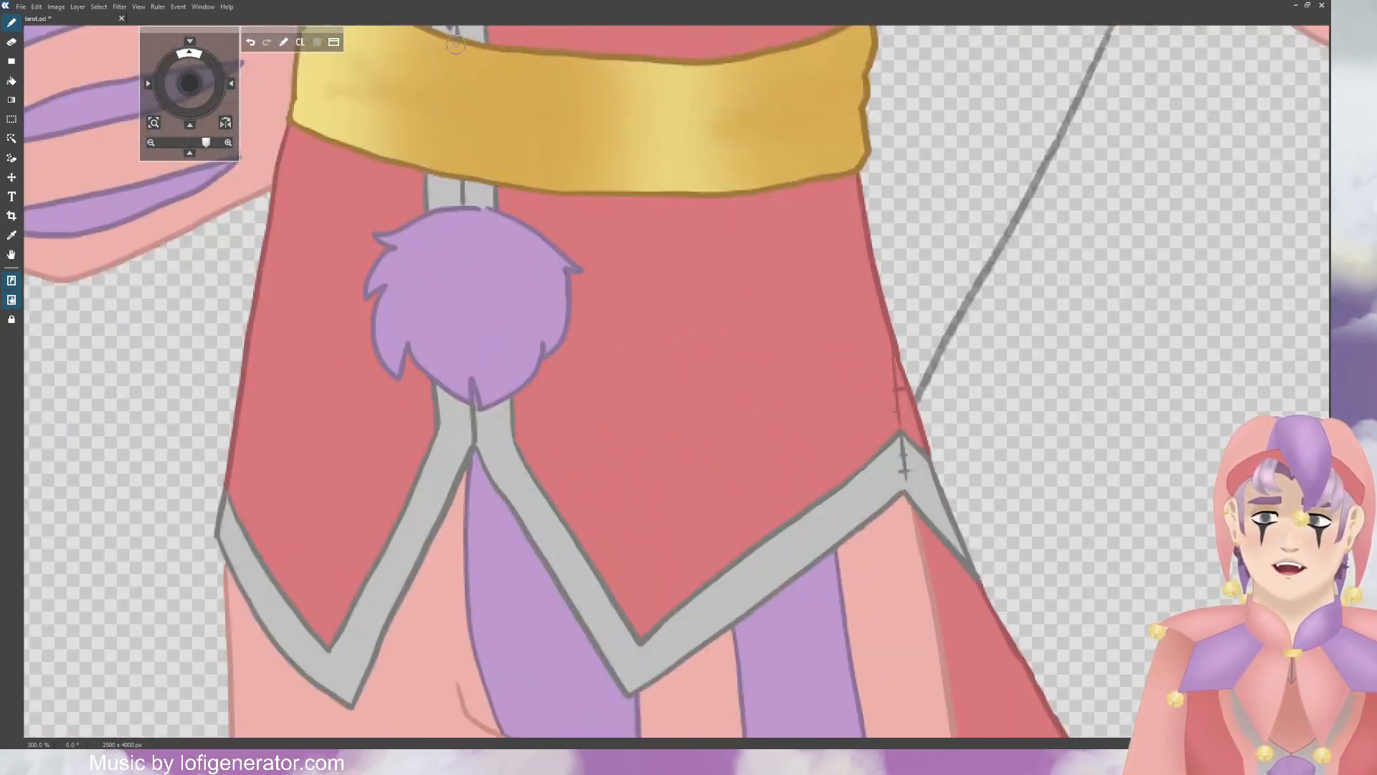
{"action": "left_click_drag", "start_coordinate": [193, 94], "coordinate": [191, 74]}
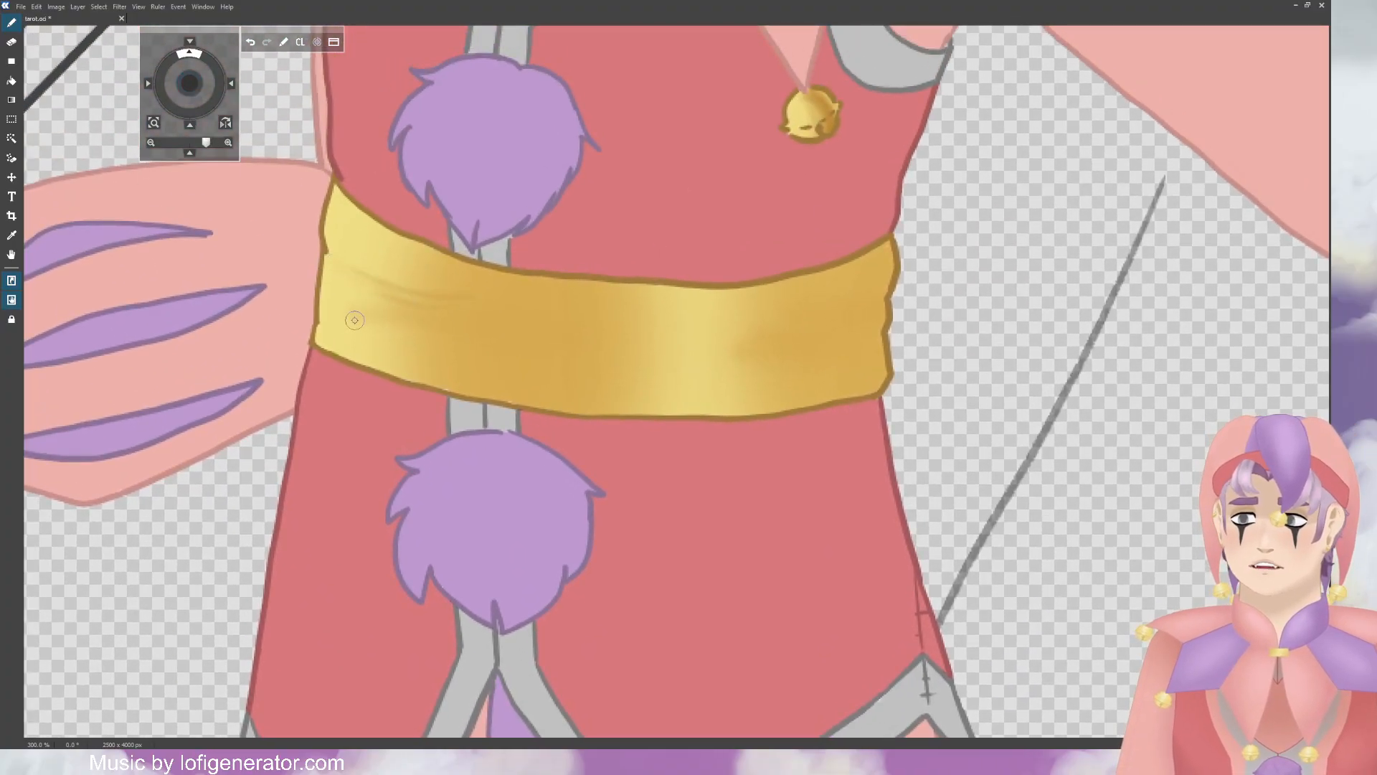
{"action": "left_click_drag", "start_coordinate": [354, 320], "coordinate": [343, 316]}
Step: Try adding long darker fold lines across the middle and far end of the waist sash
{"action": "left_click_drag", "start_coordinate": [667, 335], "coordinate": [798, 340]}
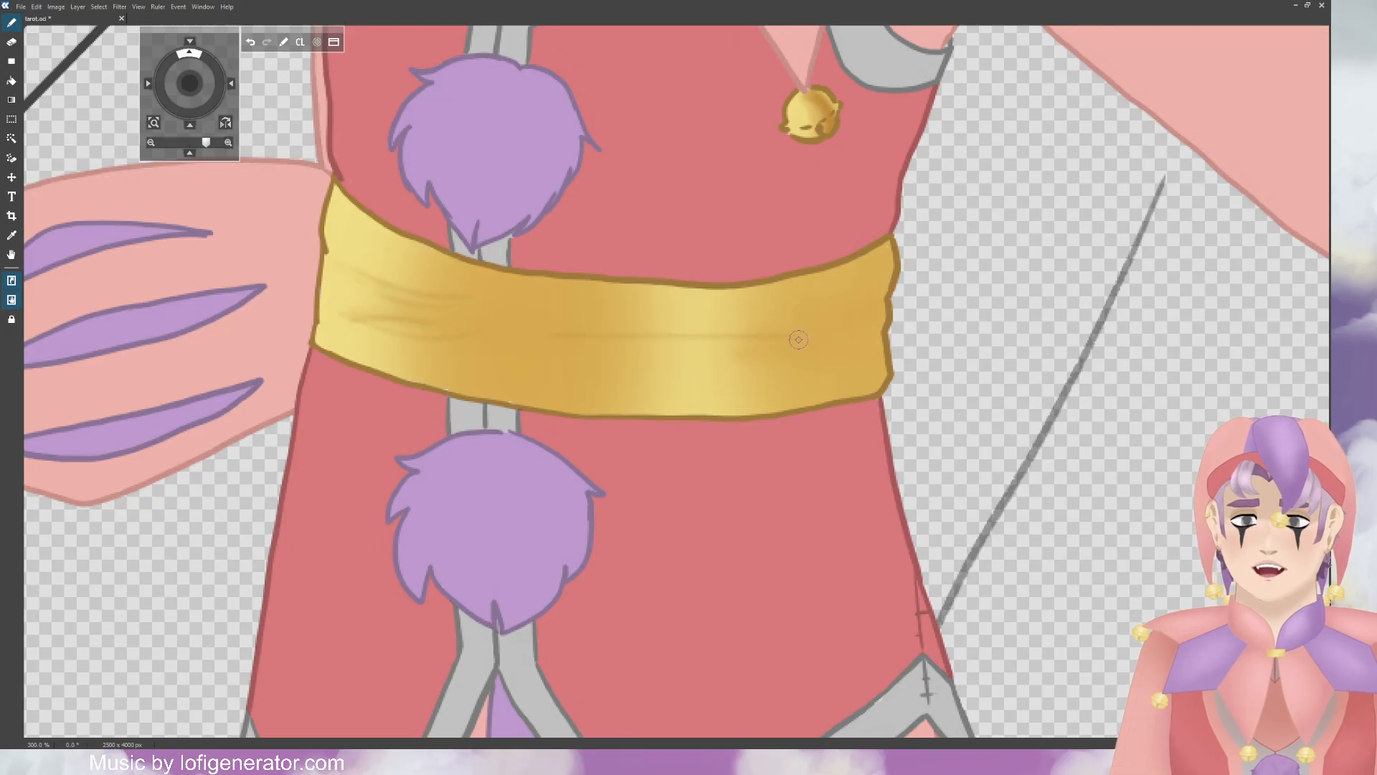
{"action": "left_click_drag", "start_coordinate": [624, 360], "coordinate": [745, 348]}
{"action": "left_click_drag", "start_coordinate": [842, 315], "coordinate": [894, 298]}
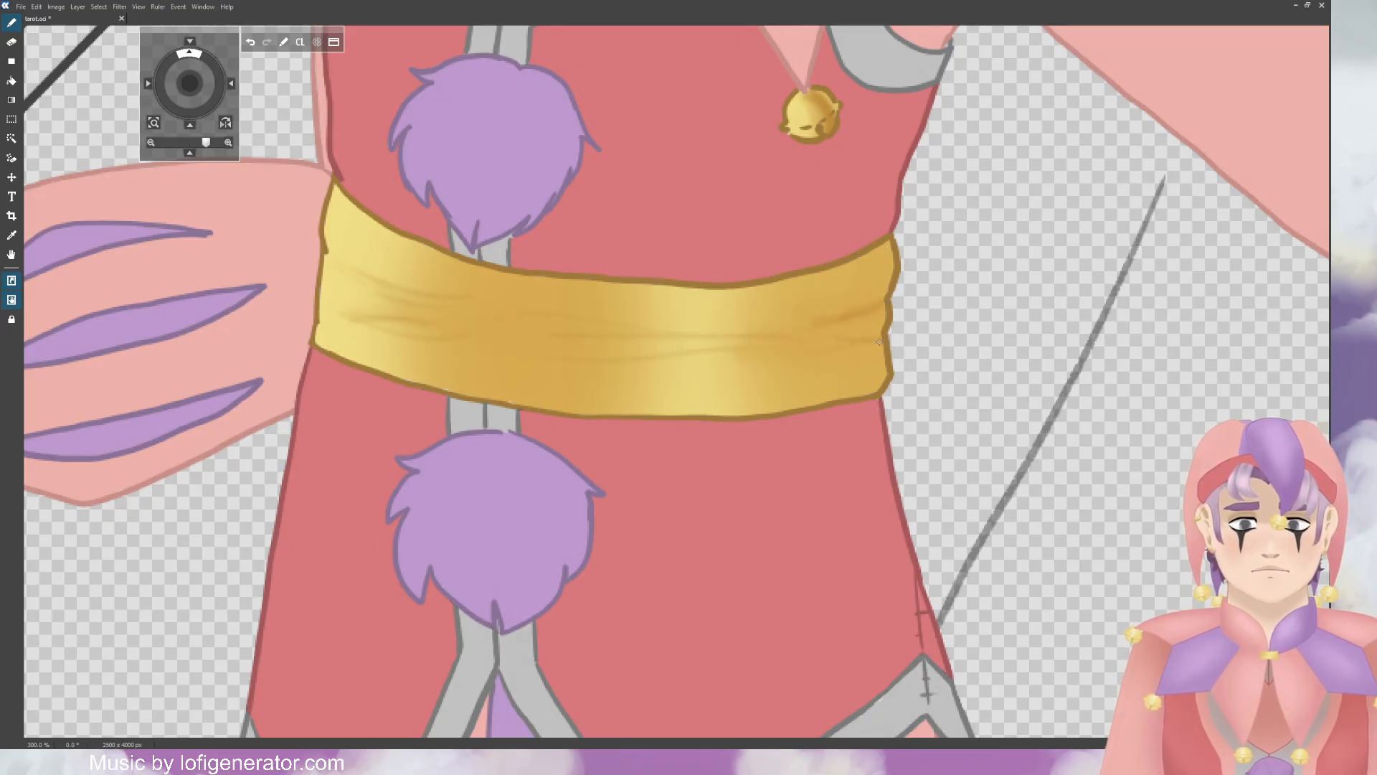
{"action": "key", "text": "ctrl+z"}
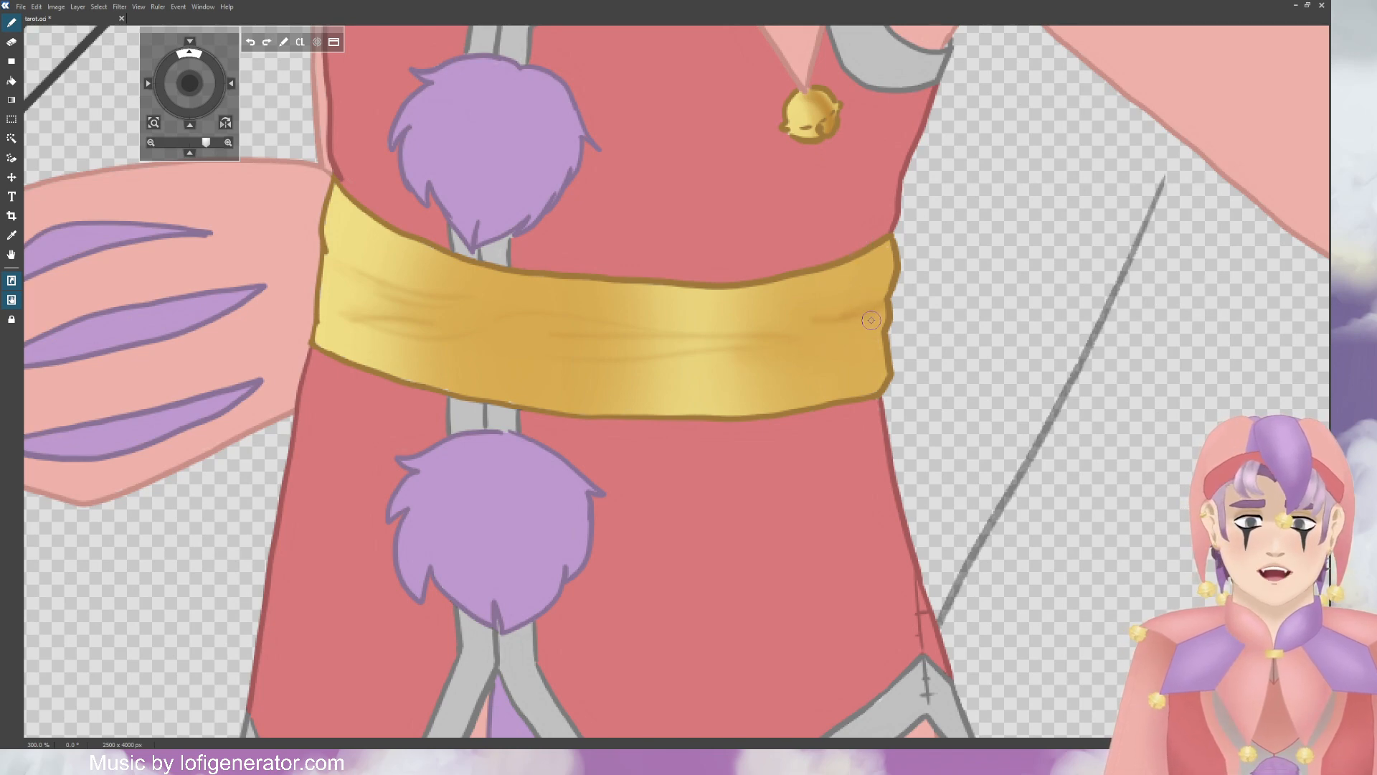
{"action": "key", "text": "ctrl+z"}
{"action": "left_click_drag", "start_coordinate": [778, 334], "coordinate": [860, 311]}
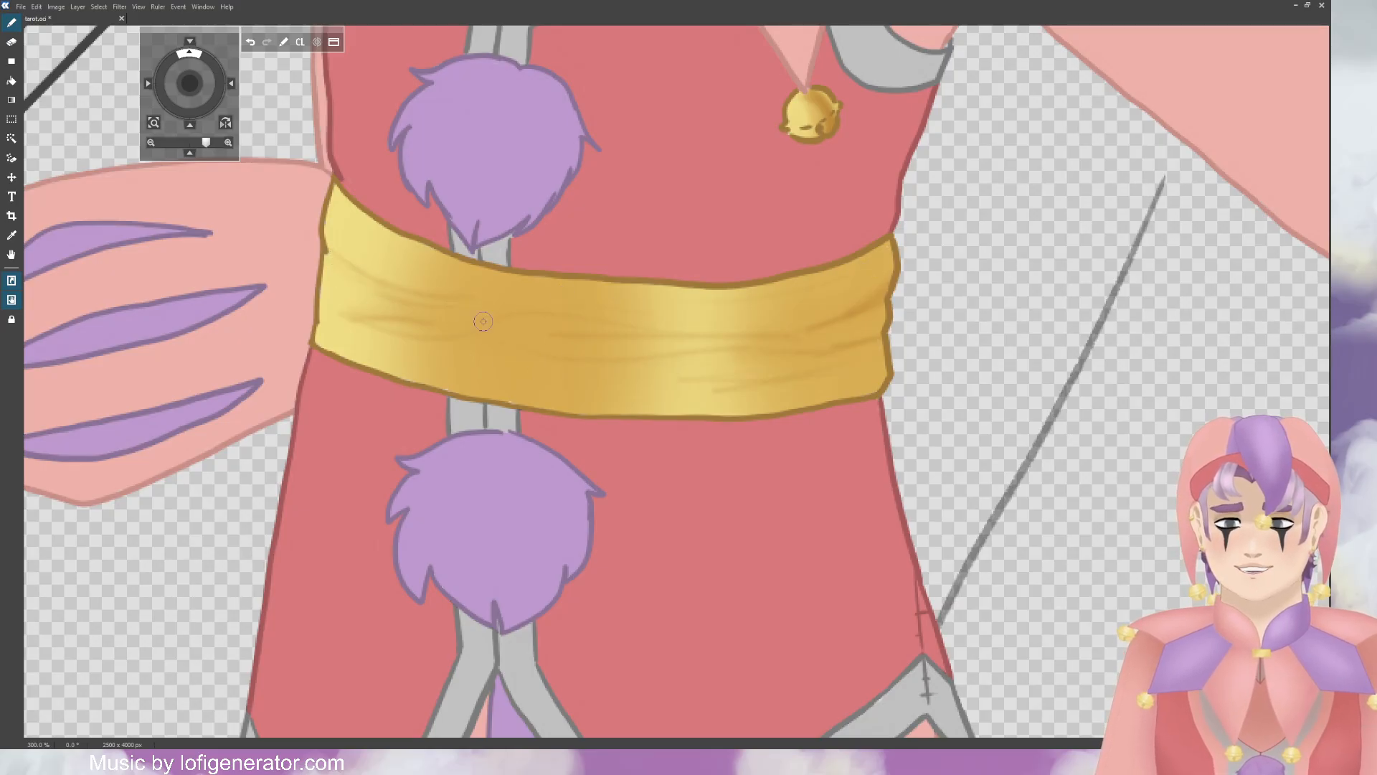
{"action": "key", "text": "ctrl+z"}
{"action": "key", "text": "ctrl+minus"}
{"action": "key", "text": "ctrl+minus"}
{"action": "key", "text": "ctrl+minus"}
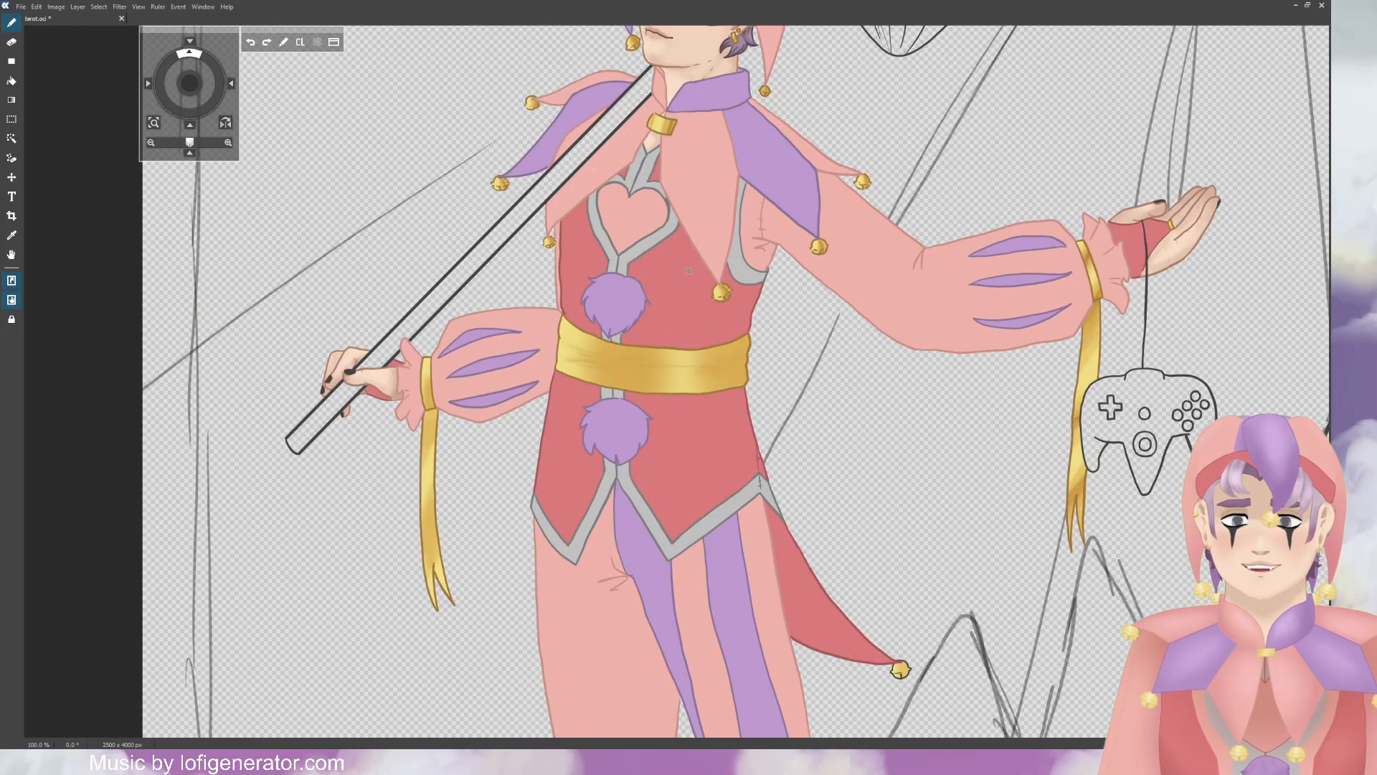
Step: Paint darker fold lines on the waist sash, running from the end near the outstretched arm toward the bright middle
{"action": "key", "text": "ctrl+plus"}
{"action": "key", "text": "ctrl+plus"}
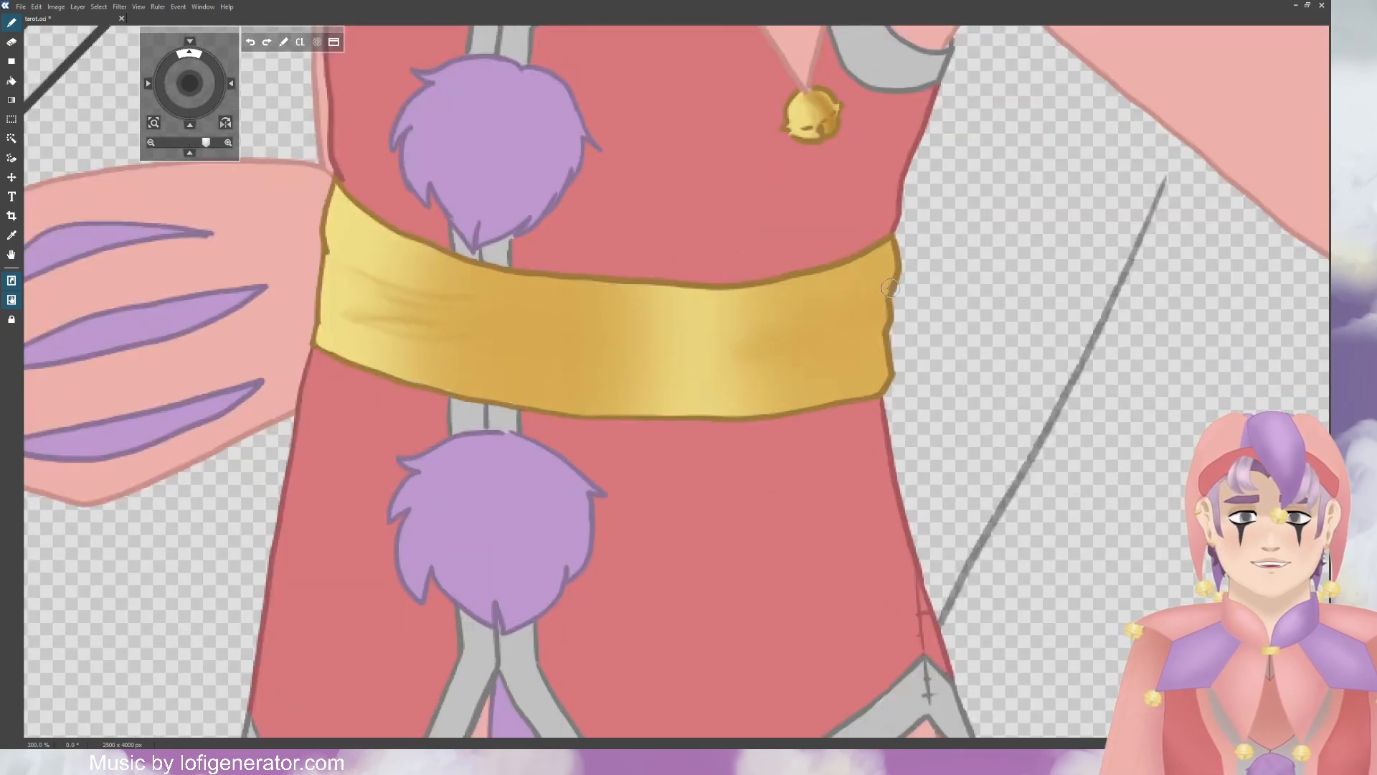
{"action": "mouse_move", "coordinate": [889, 300]}
{"action": "left_mouse_down"}
{"action": "mouse_move", "coordinate": [744, 330]}
{"action": "mouse_move", "coordinate": [808, 320]}
{"action": "mouse_move", "coordinate": [647, 332]}
{"action": "left_mouse_up"}
{"action": "key", "text": "ctrl+plus"}
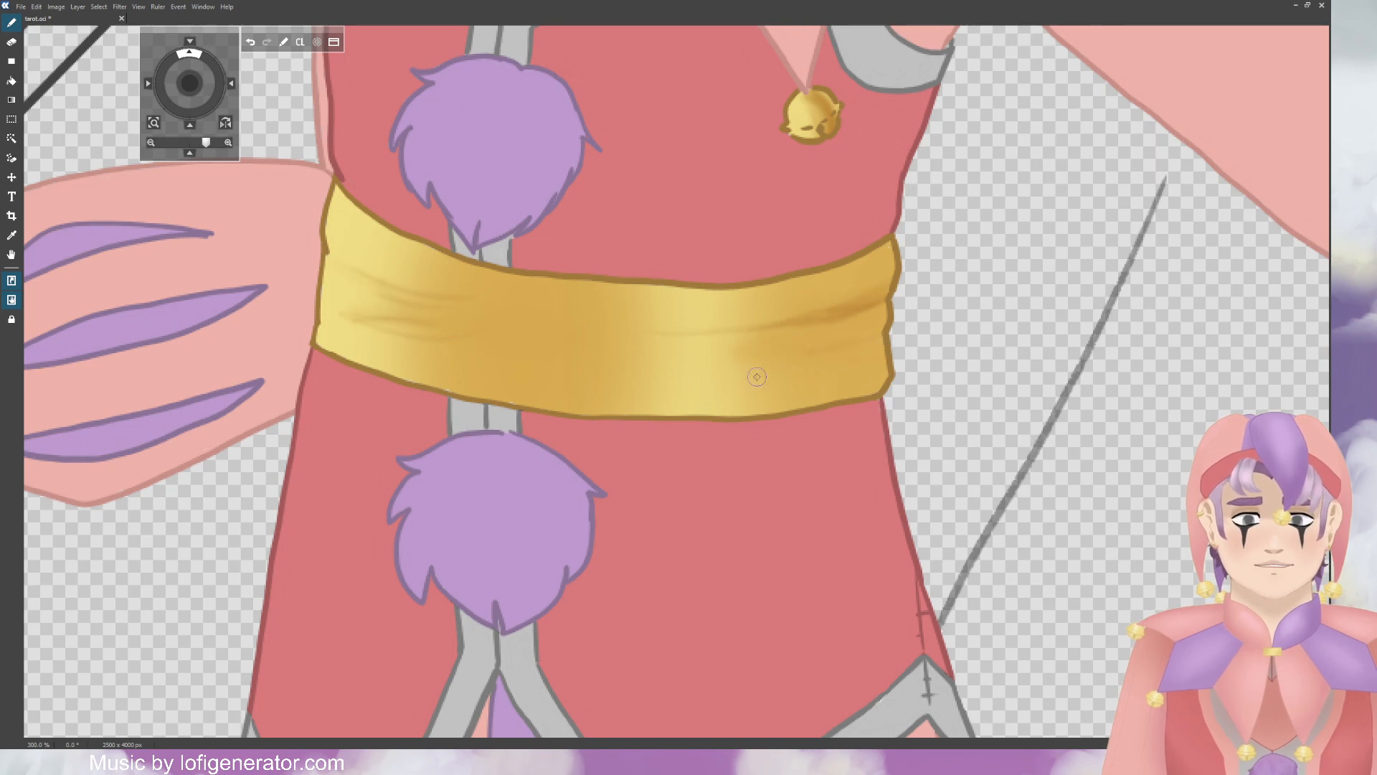
{"action": "key", "text": "ctrl+z"}
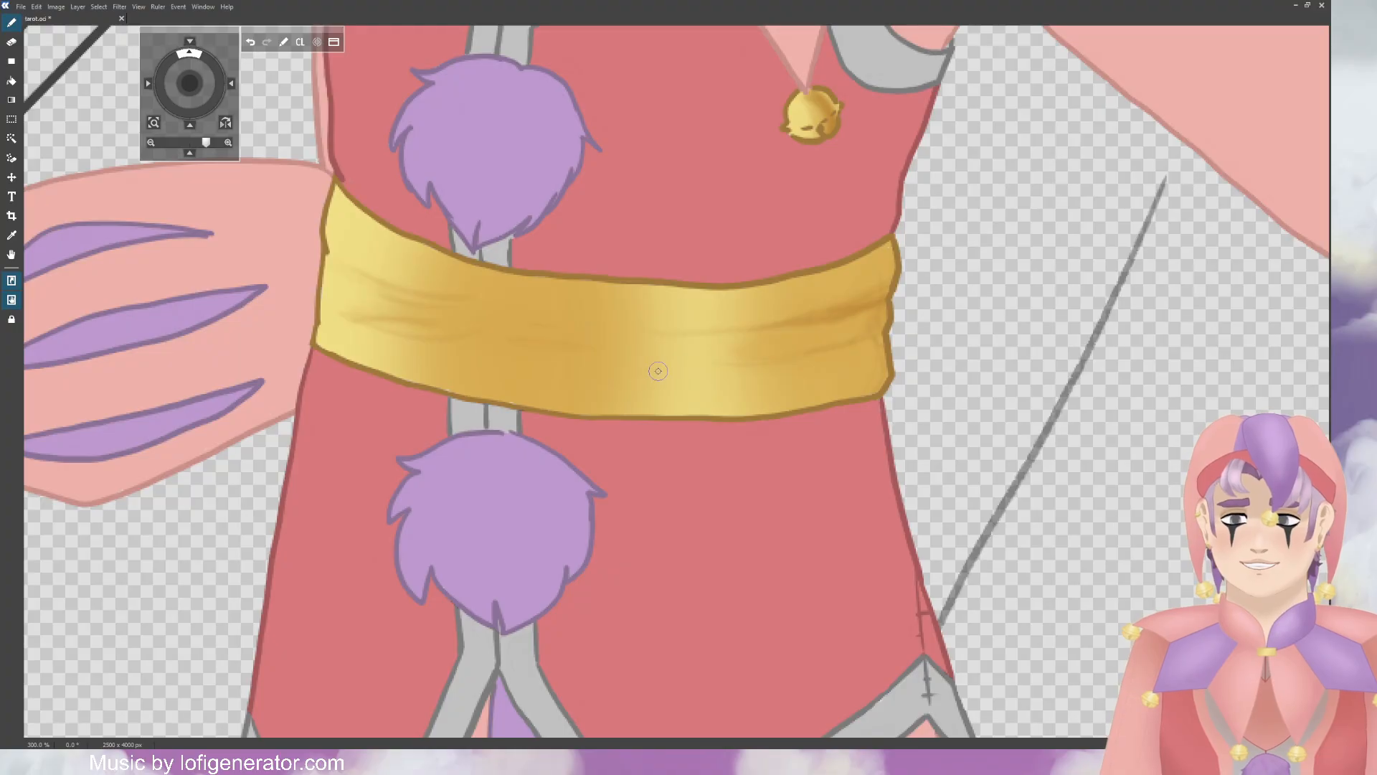
Step: Deepen the shading on the staff-holding arm's cuff band and the top of its hanging ribbon with darker orange-gold
{"action": "scroll", "coordinate": [658, 370], "scroll_direction": "down", "scroll_amount": 2}
{"action": "left_click_drag", "start_coordinate": [194, 91], "coordinate": [328, 101]}
{"action": "scroll", "coordinate": [442, 166], "scroll_direction": "up", "scroll_amount": 3}
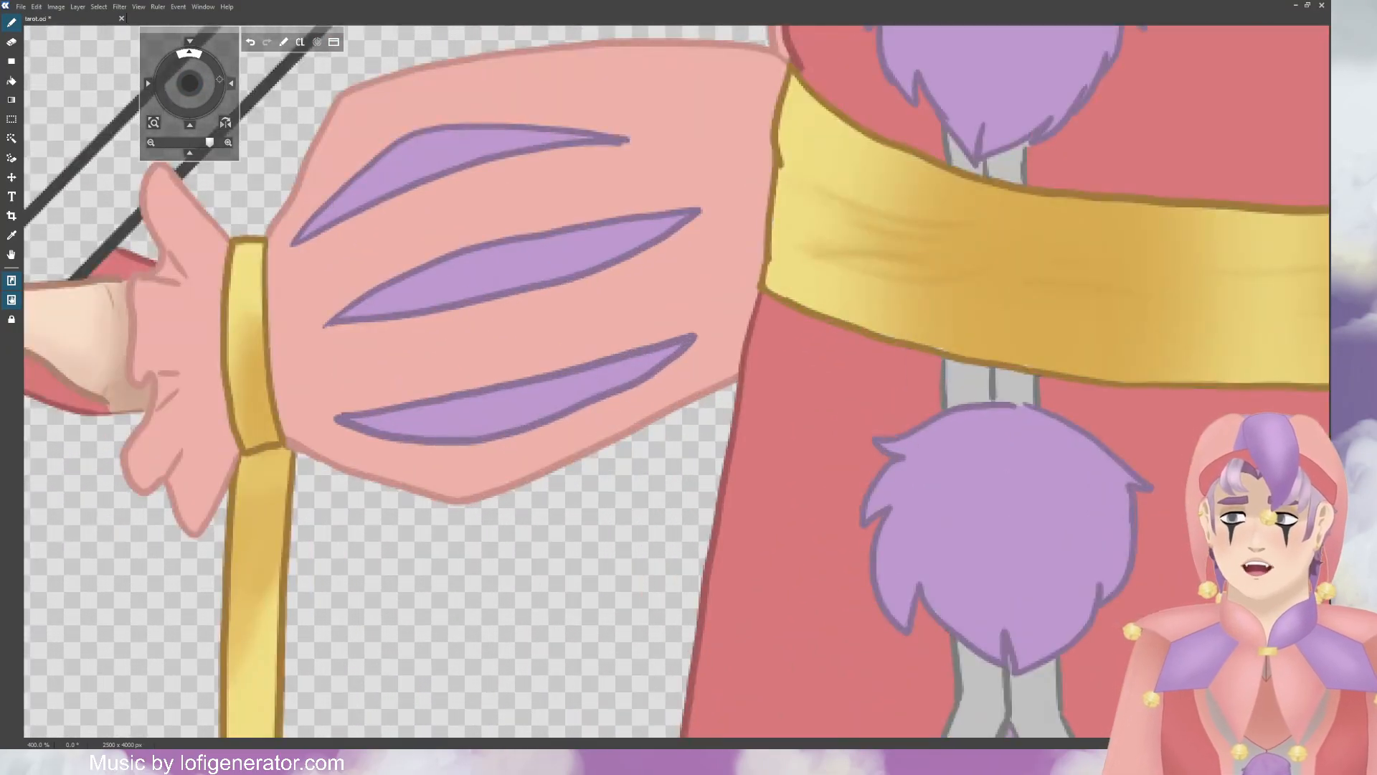
{"action": "left_click_drag", "start_coordinate": [184, 82], "coordinate": [233, 67]}
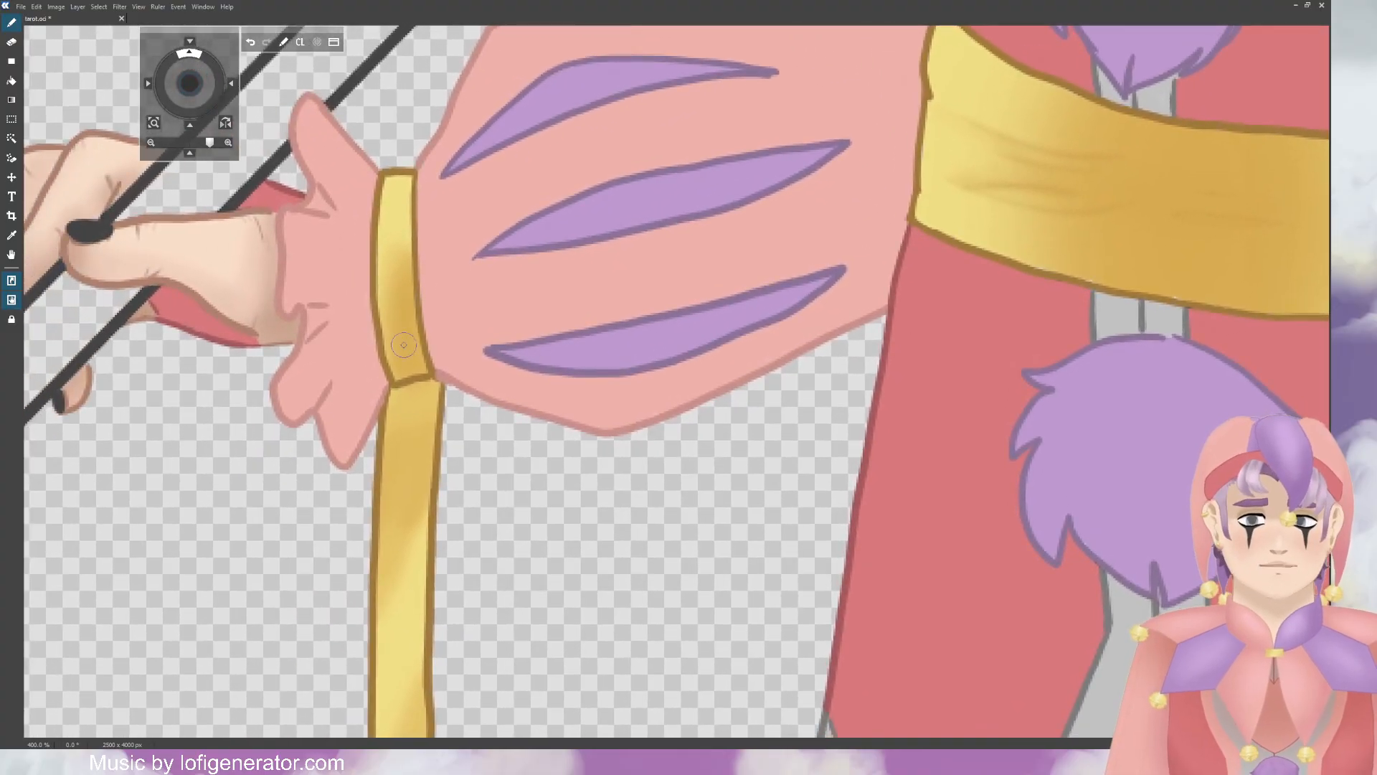
{"action": "left_click_drag", "start_coordinate": [402, 357], "coordinate": [439, 342]}
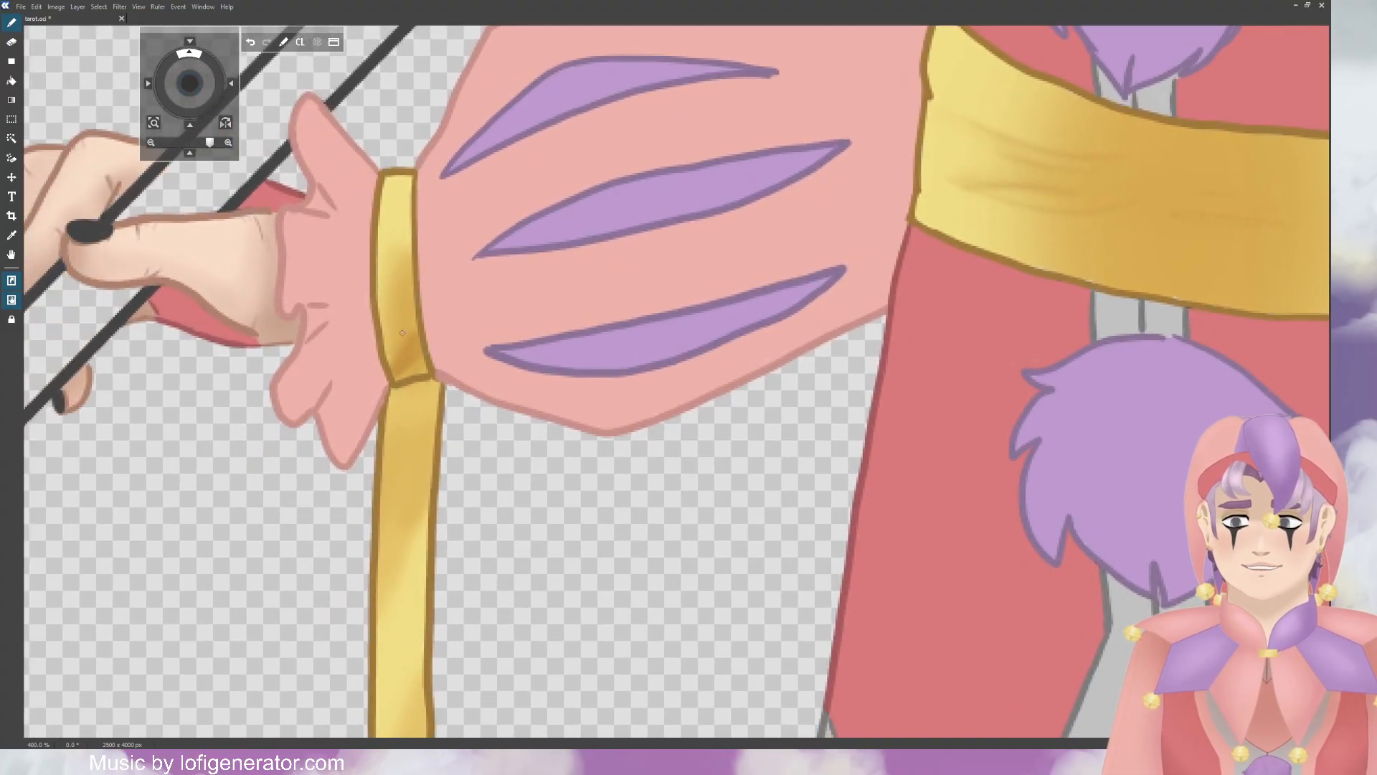
{"action": "mouse_move", "coordinate": [408, 402]}
{"action": "left_mouse_down"}
{"action": "mouse_move", "coordinate": [439, 382]}
{"action": "mouse_move", "coordinate": [421, 395]}
{"action": "left_mouse_up"}
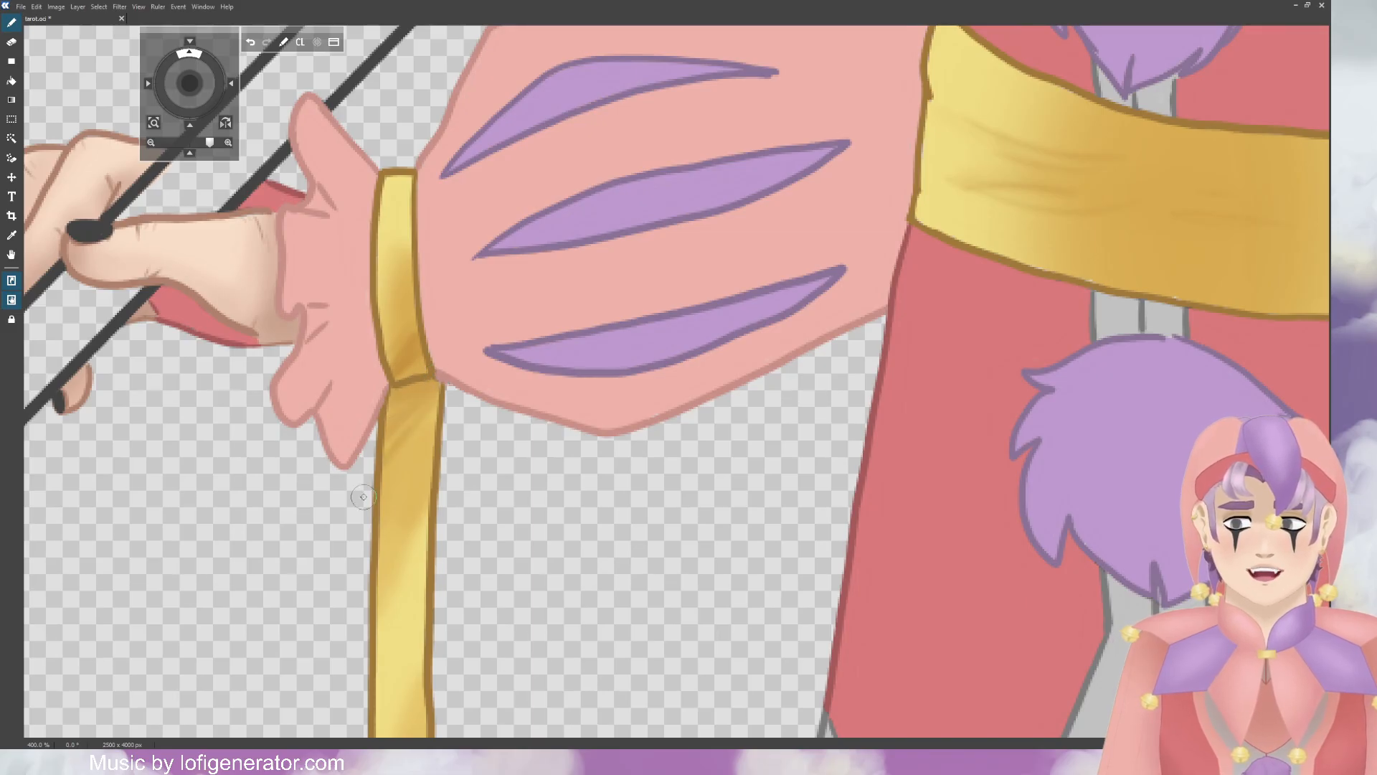
Step: Paint a darker orange-gold diagonal band across the staff-side ribbon just above its split end
{"action": "left_click_drag", "start_coordinate": [205, 80], "coordinate": [213, 3]}
{"action": "left_click_drag", "start_coordinate": [190, 83], "coordinate": [192, 65]}
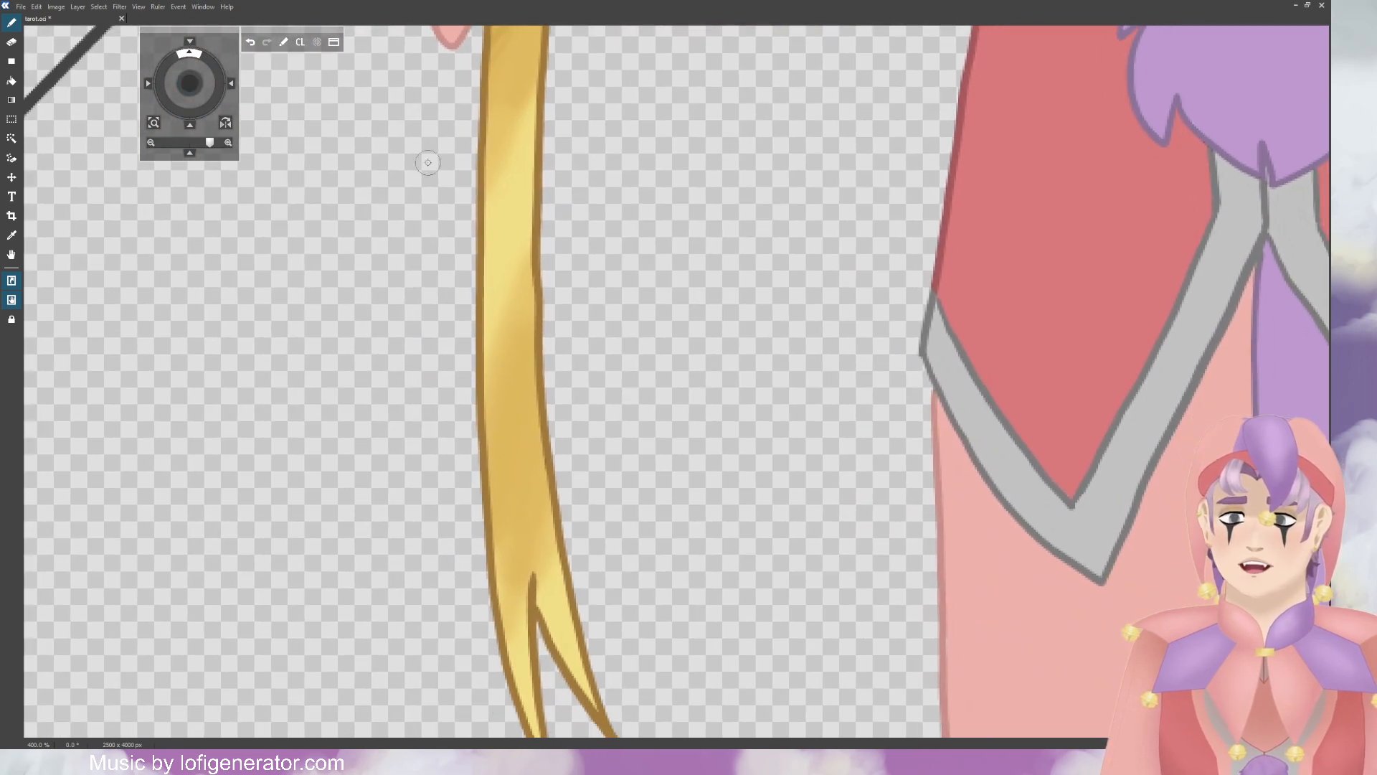
{"action": "left_click_drag", "start_coordinate": [546, 427], "coordinate": [492, 480]}
{"action": "mouse_move", "coordinate": [492, 481]}
{"action": "left_mouse_down"}
{"action": "mouse_move", "coordinate": [551, 423]}
{"action": "mouse_move", "coordinate": [492, 500]}
{"action": "left_mouse_up"}
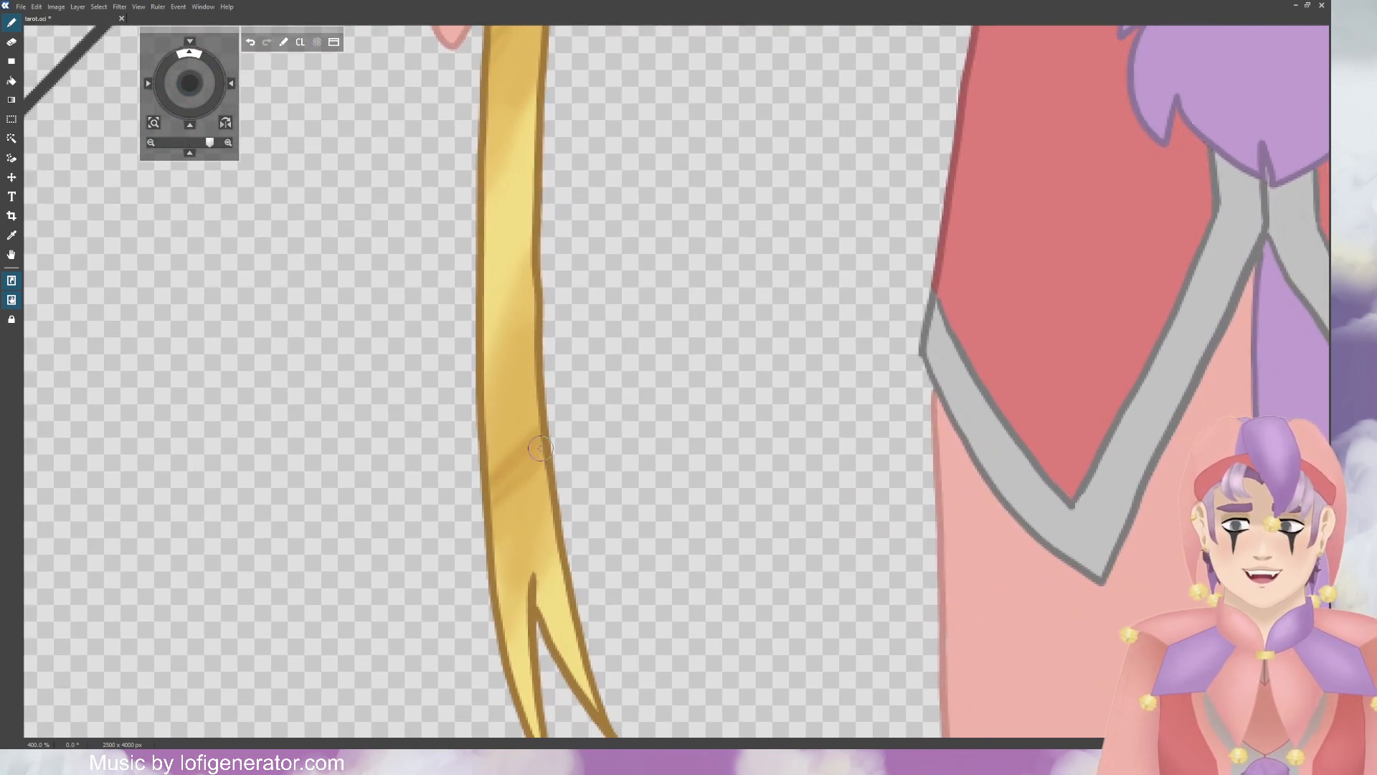
{"action": "left_click_drag", "start_coordinate": [540, 426], "coordinate": [477, 481]}
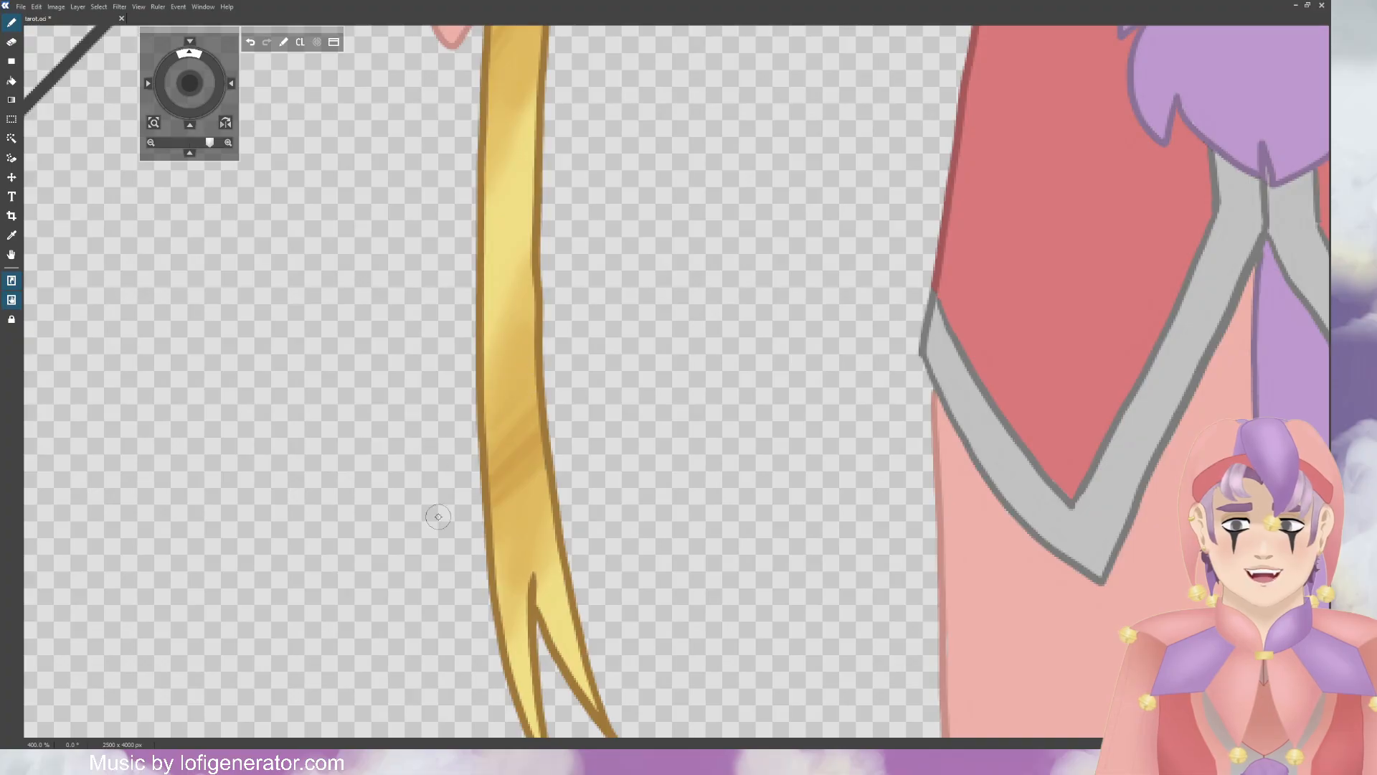
Step: Examine the gold shading from the ribbons, sash and coattail bell up to the cape bells, clasp and hat bell
{"action": "scroll", "coordinate": [744, 421], "scroll_direction": "down", "scroll_amount": 6}
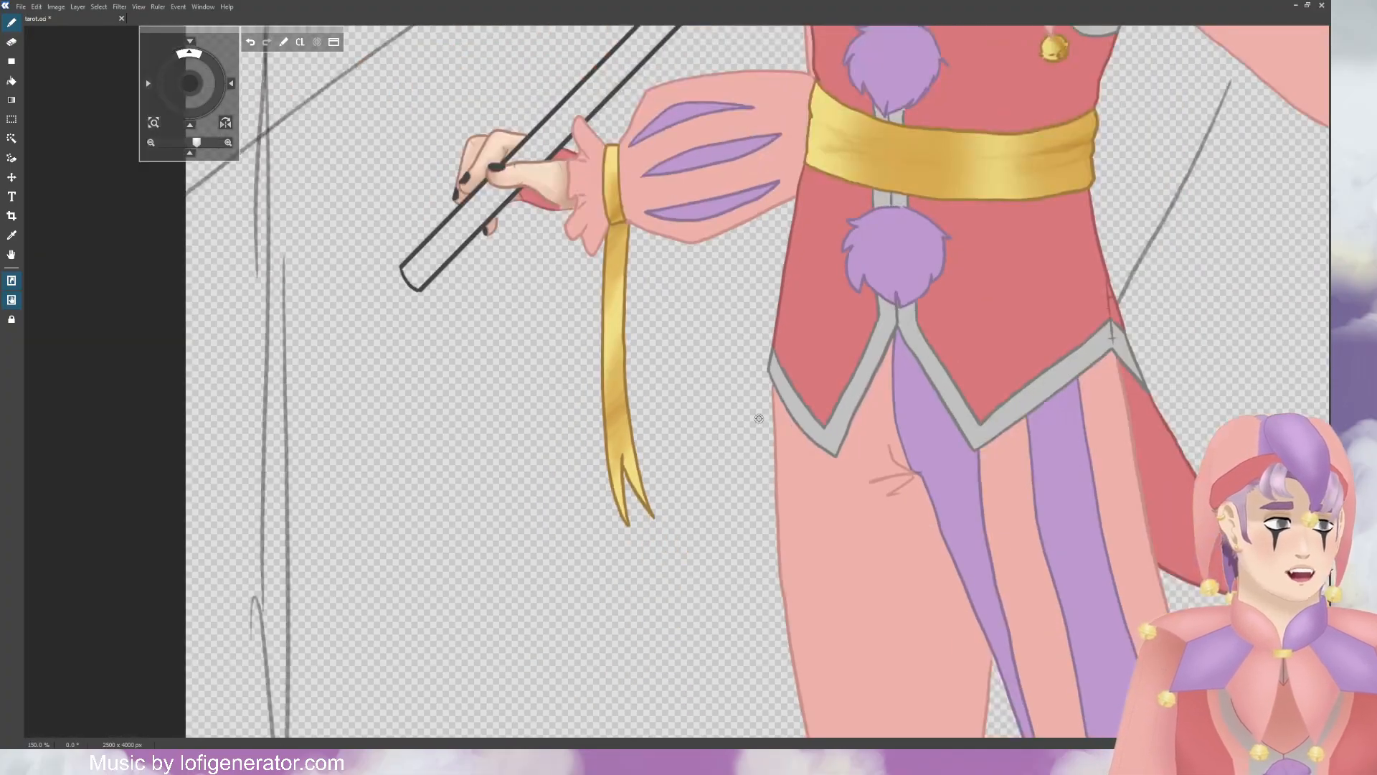
{"action": "scroll", "coordinate": [760, 412], "scroll_direction": "down", "scroll_amount": 1}
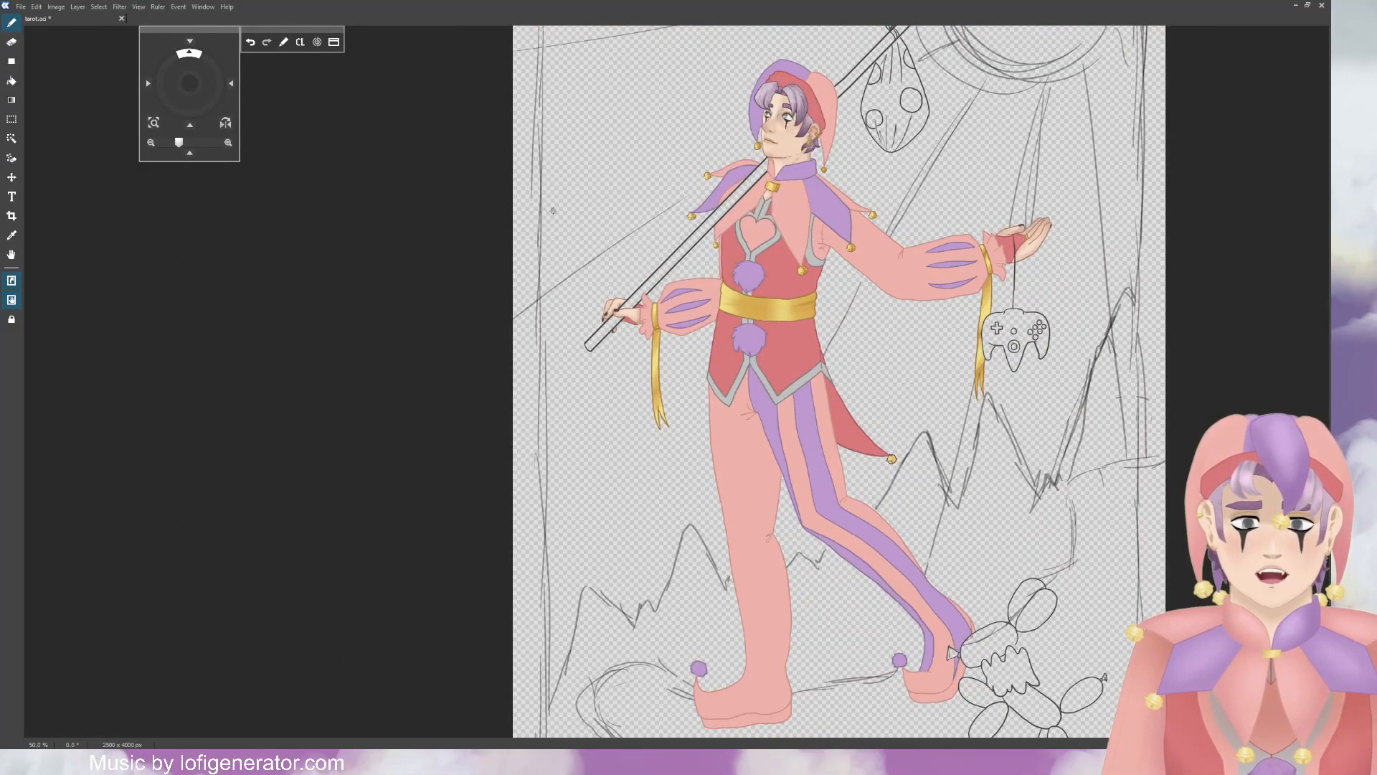
{"action": "scroll", "coordinate": [911, 452], "scroll_direction": "up", "scroll_amount": 3}
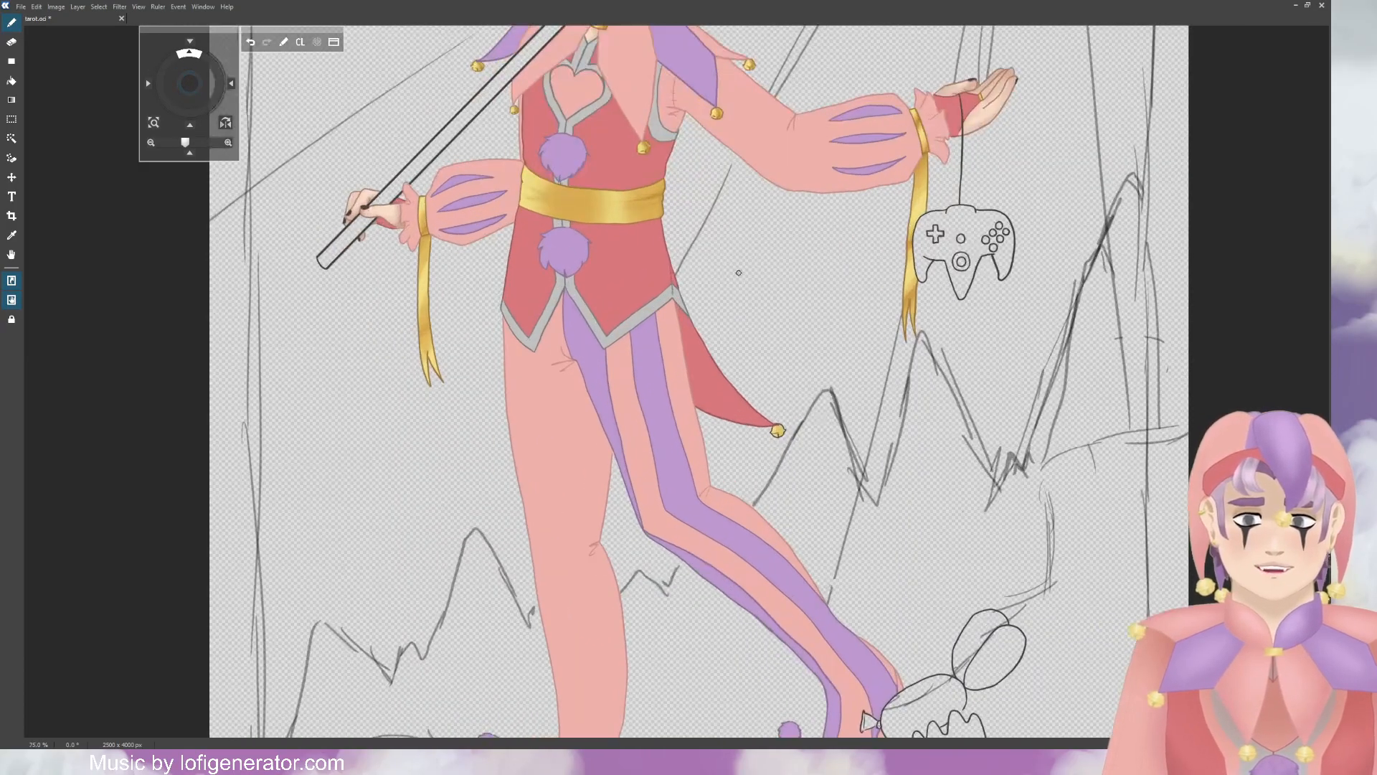
{"action": "scroll", "coordinate": [883, 390], "scroll_direction": "up", "scroll_amount": 2}
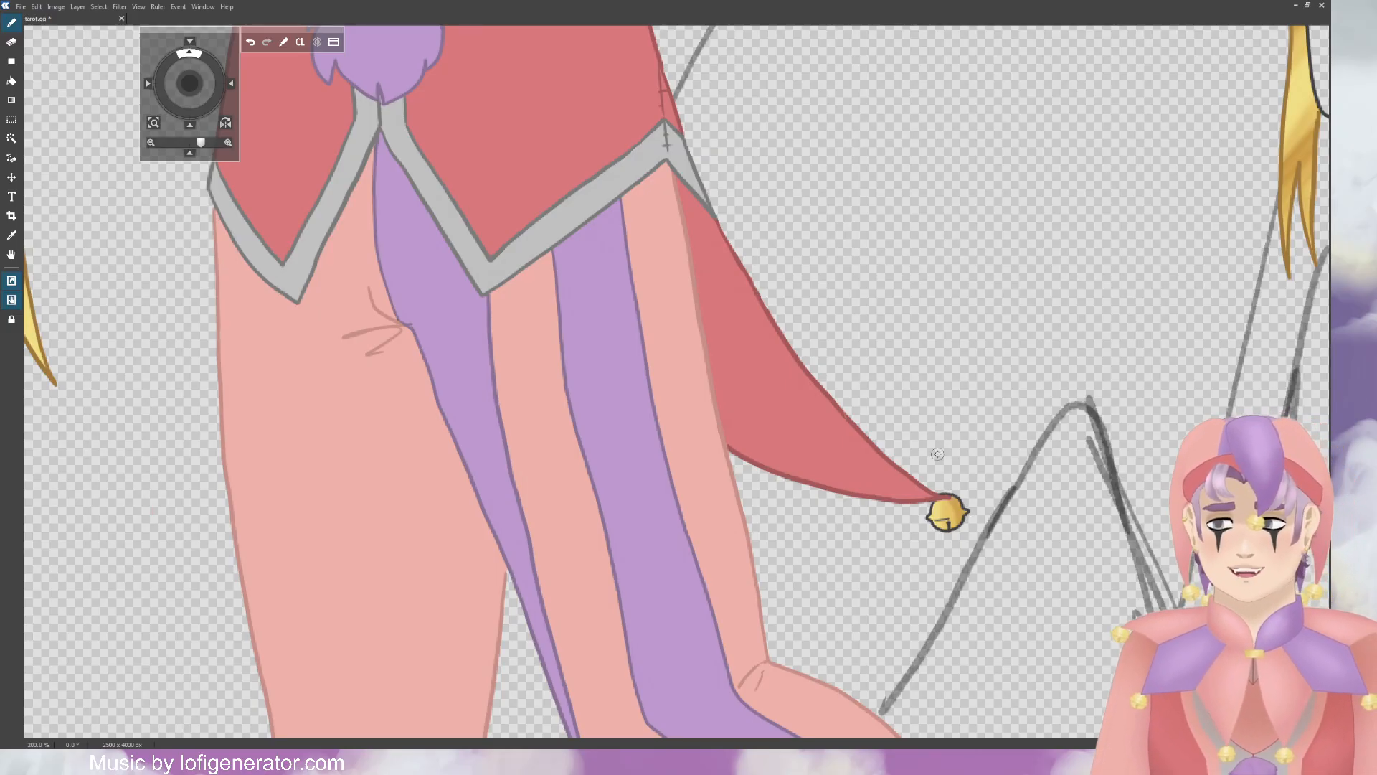
{"action": "left_click_drag", "start_coordinate": [198, 74], "coordinate": [198, 294]}
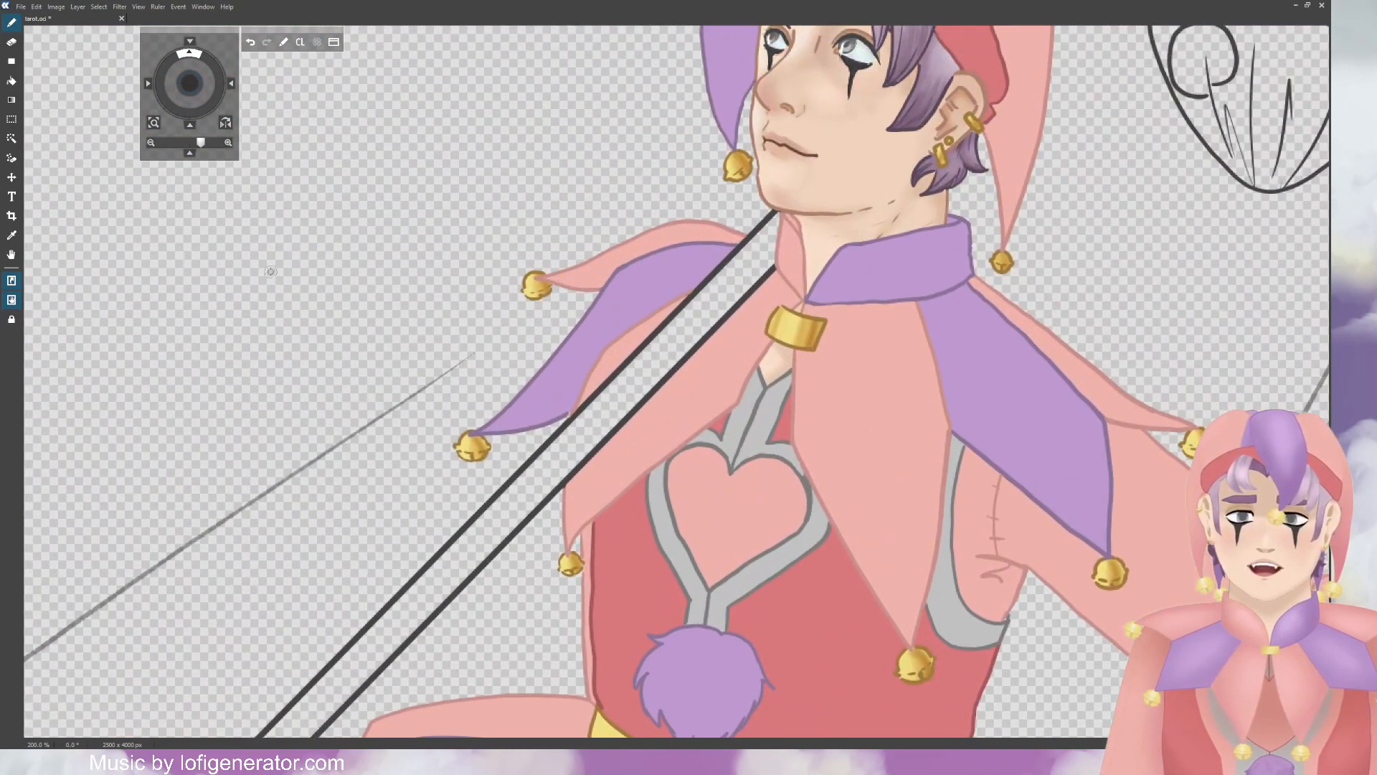
{"action": "key", "text": "ctrl+plus"}
{"action": "key", "text": "ctrl+plus"}
{"action": "key", "text": "ctrl+plus"}
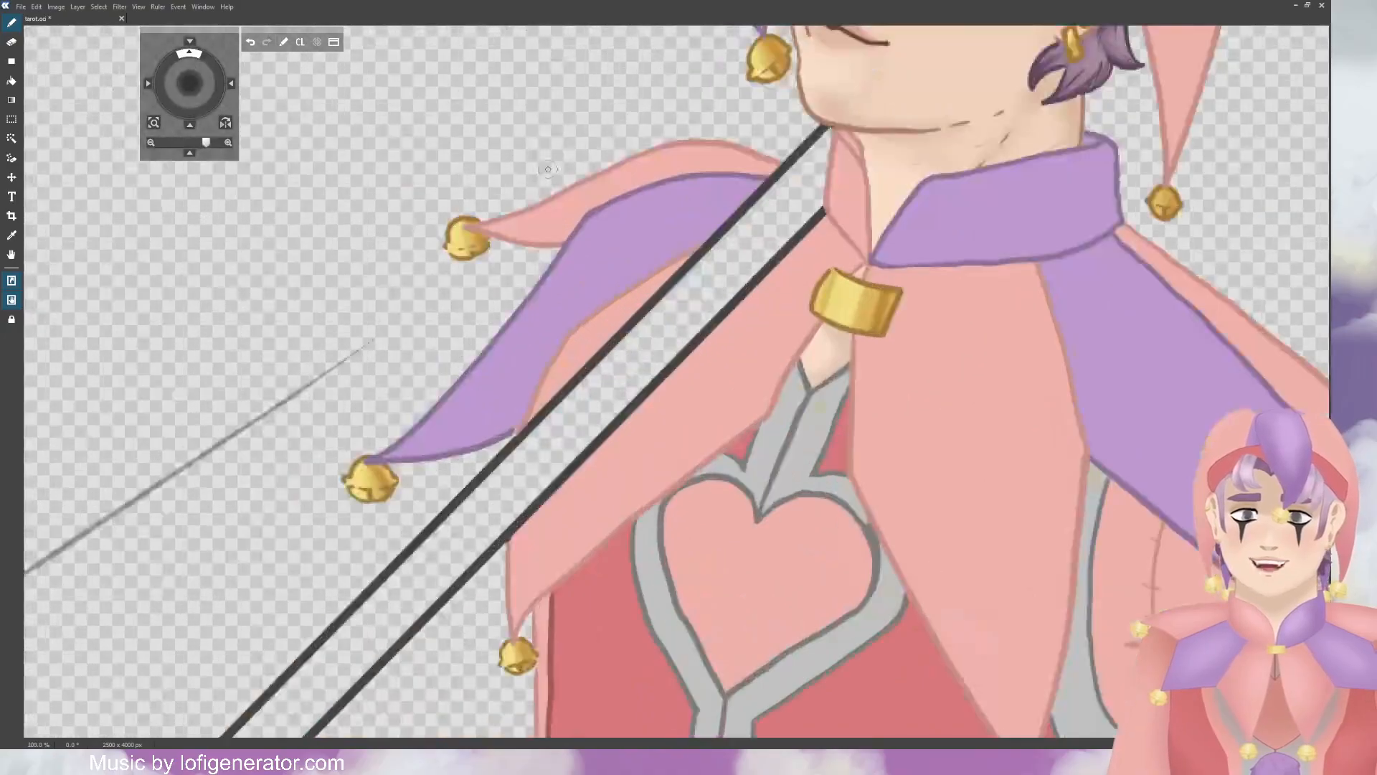
{"action": "left_click_drag", "start_coordinate": [189, 84], "coordinate": [134, 161]}
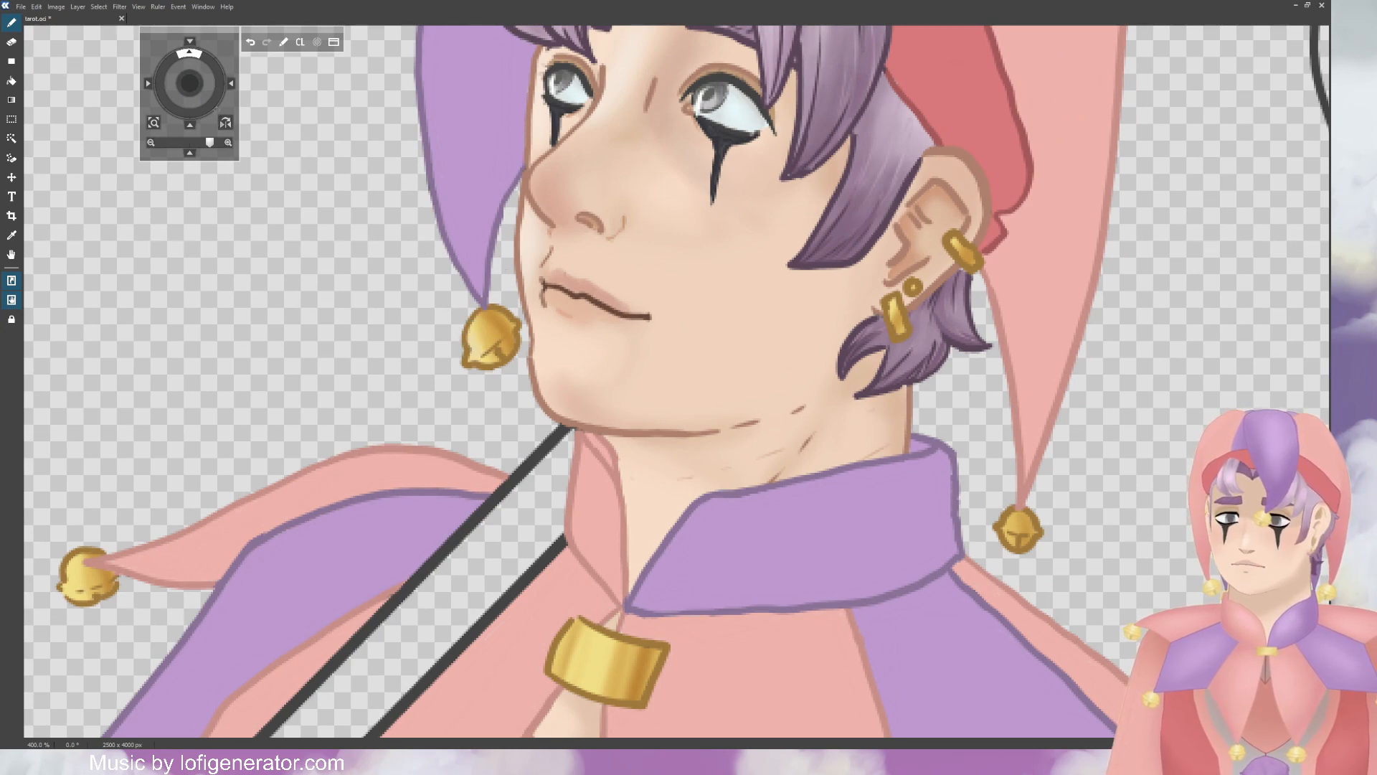
Step: Try a bright white highlight along the edge of the hat bell beside the face
{"action": "left_click", "coordinate": [250, 42]}
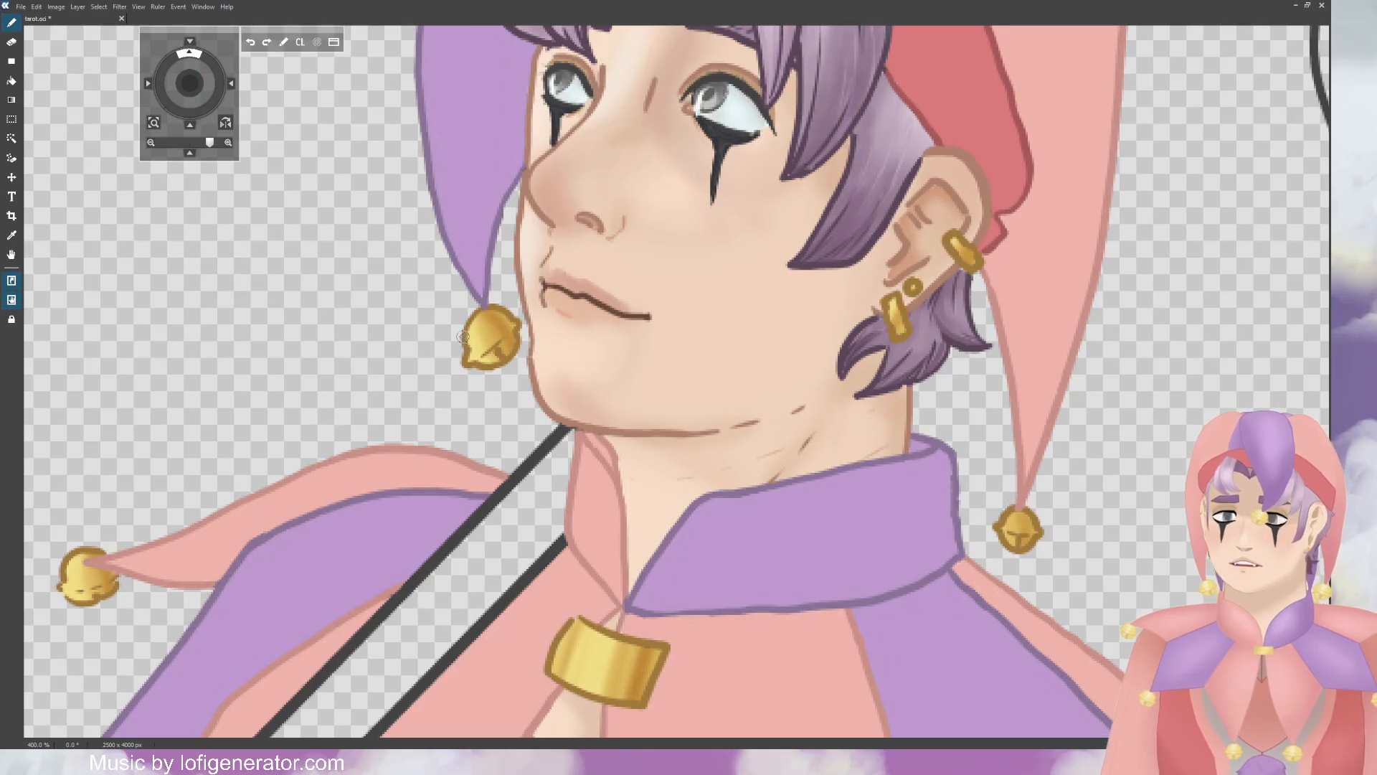
{"action": "left_click_drag", "start_coordinate": [467, 328], "coordinate": [479, 360]}
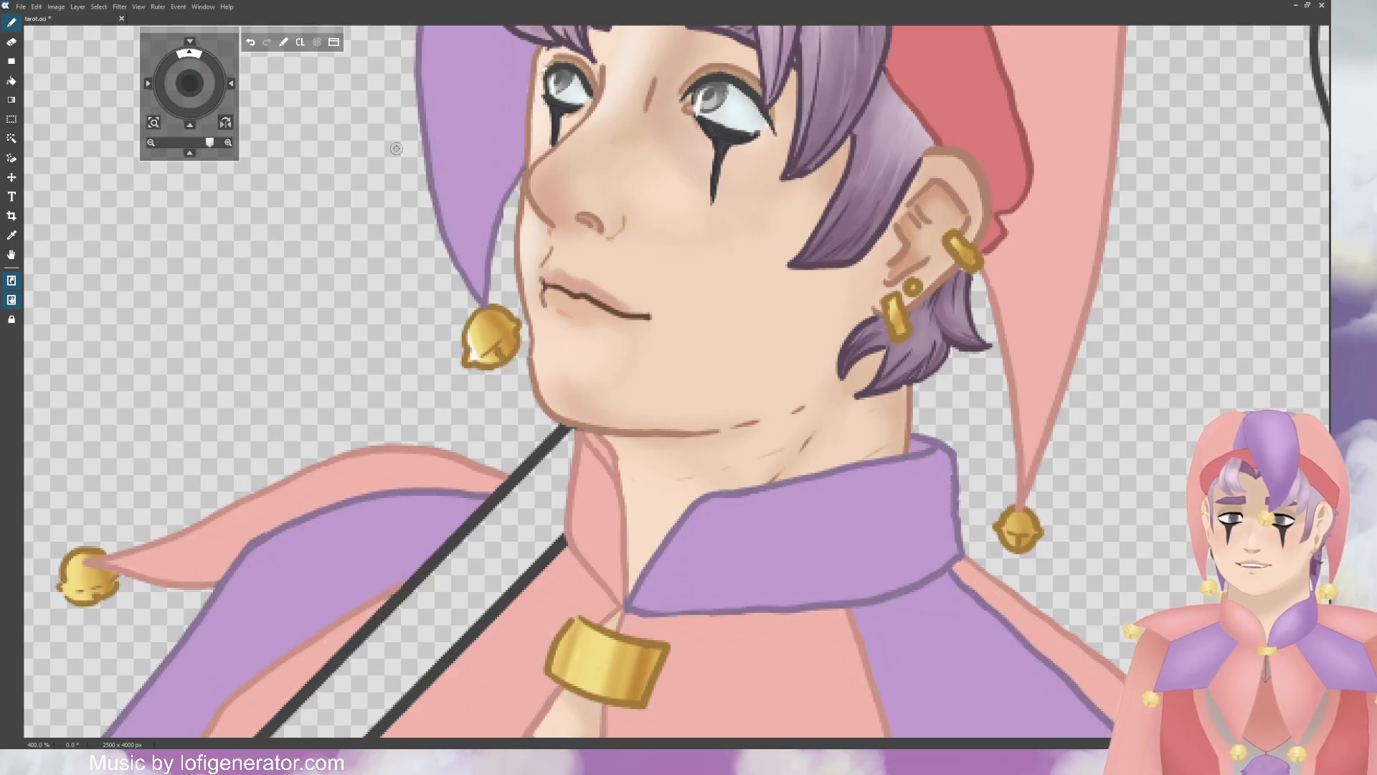
{"action": "key", "text": "ctrl+minus"}
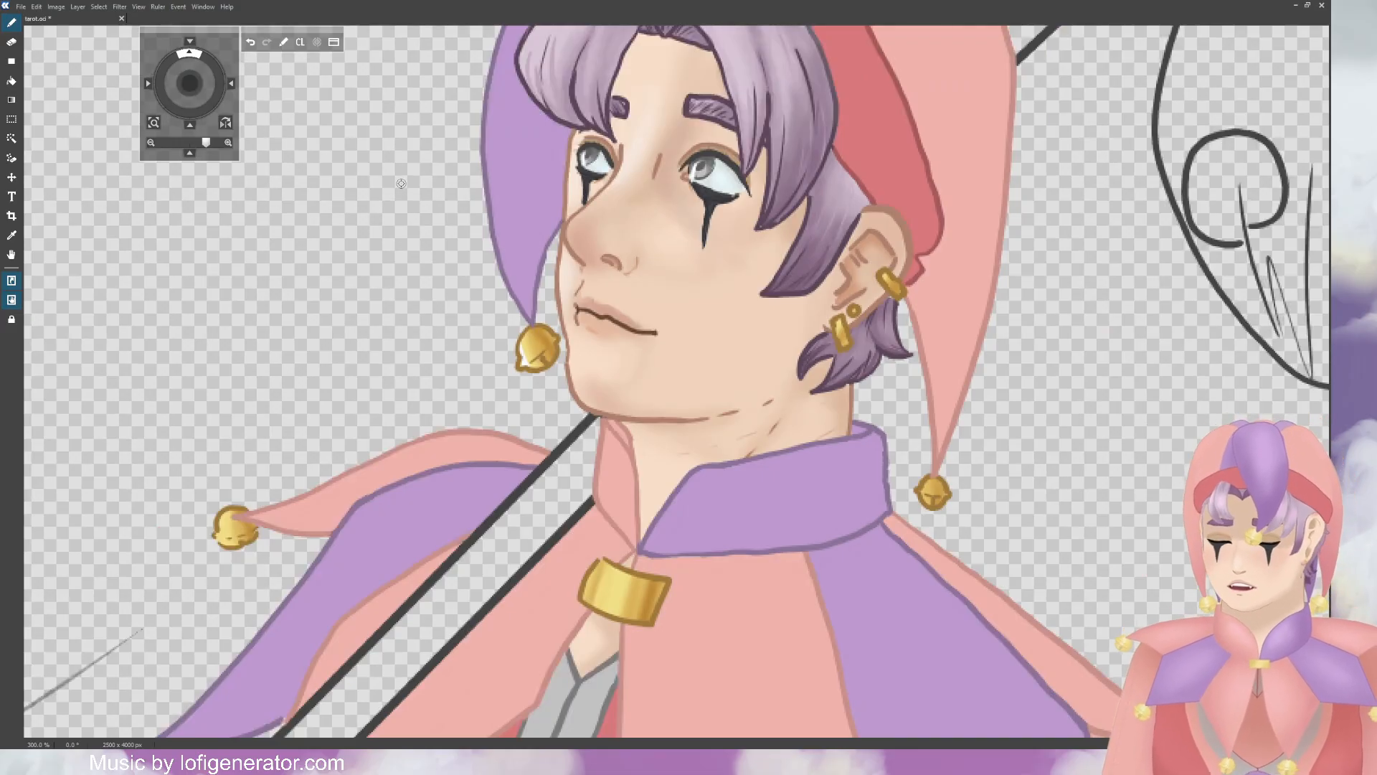
{"action": "key", "text": "ctrl+z"}
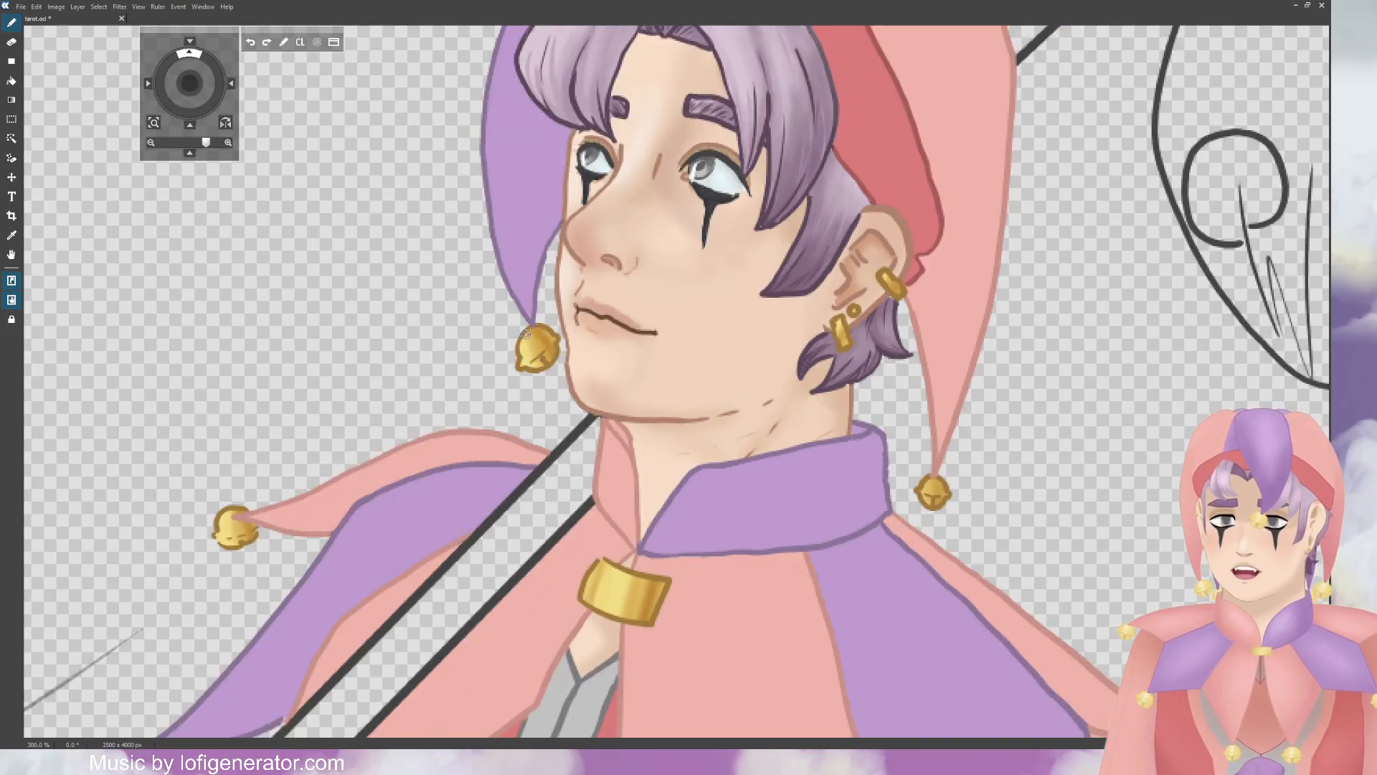
Step: Add small pale highlights to the hat bell beside the face and to the collar clasp
{"action": "left_click_drag", "start_coordinate": [525, 335], "coordinate": [527, 354]}
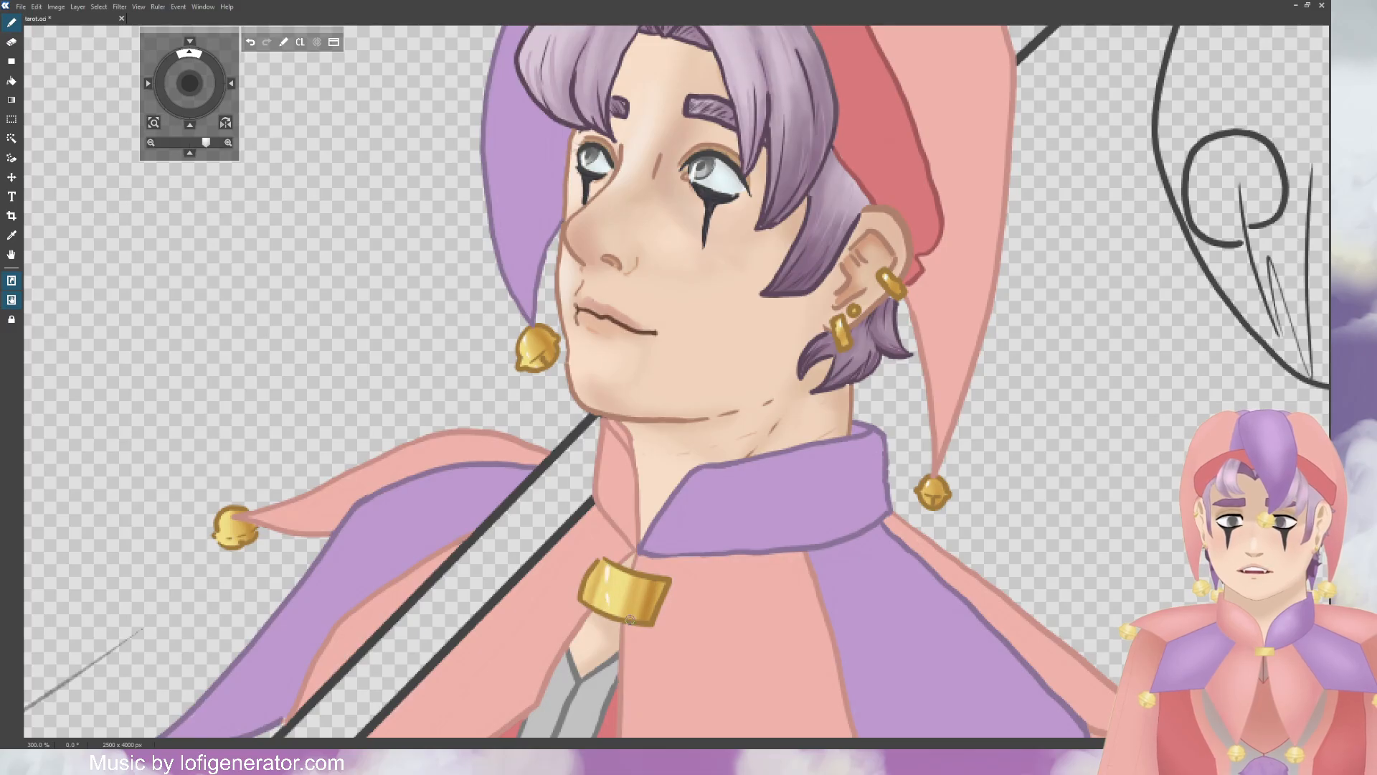
{"action": "mouse_move", "coordinate": [624, 575]}
{"action": "left_mouse_down"}
{"action": "mouse_move", "coordinate": [607, 610]}
{"action": "mouse_move", "coordinate": [622, 577]}
{"action": "left_mouse_up"}
{"action": "key", "text": "ctrl+z"}
{"action": "key", "text": "ctrl+z"}
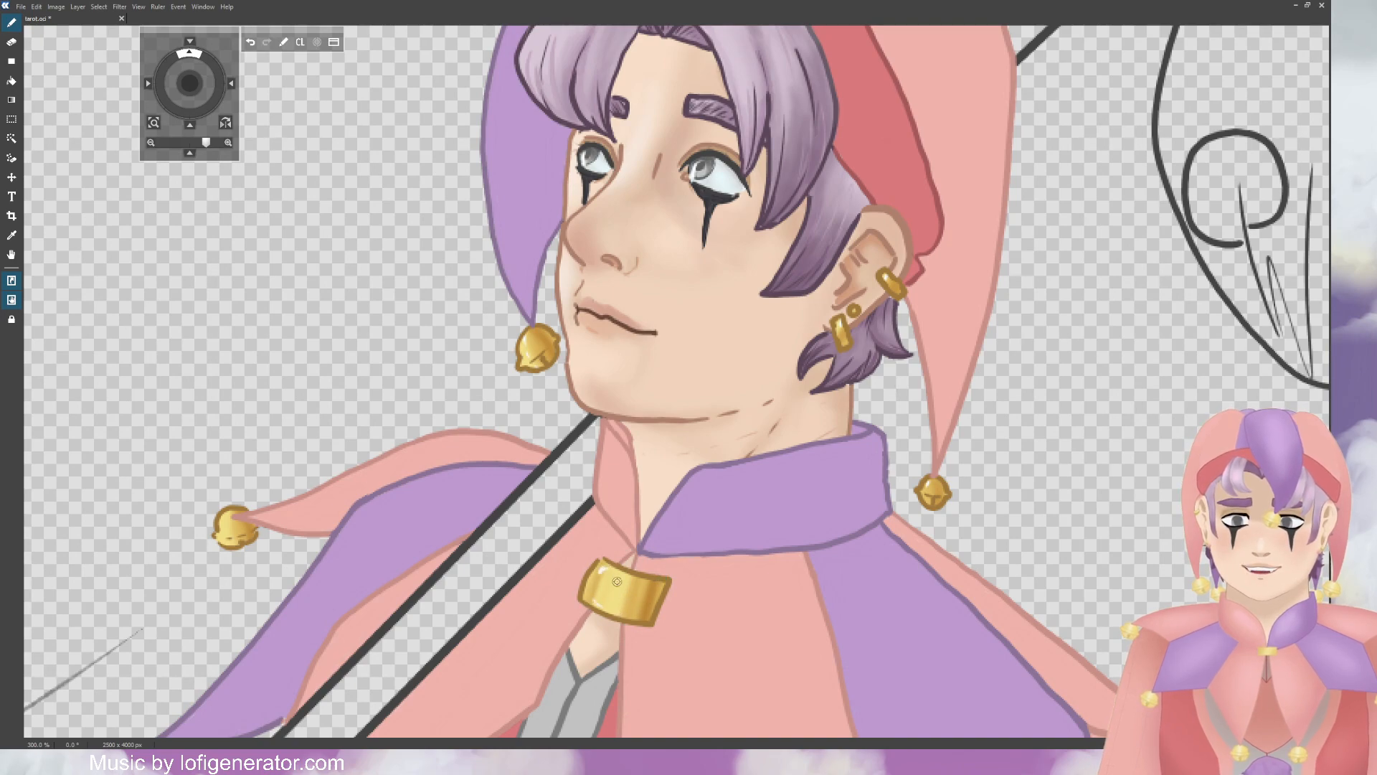
{"action": "key", "text": "ctrl+minus"}
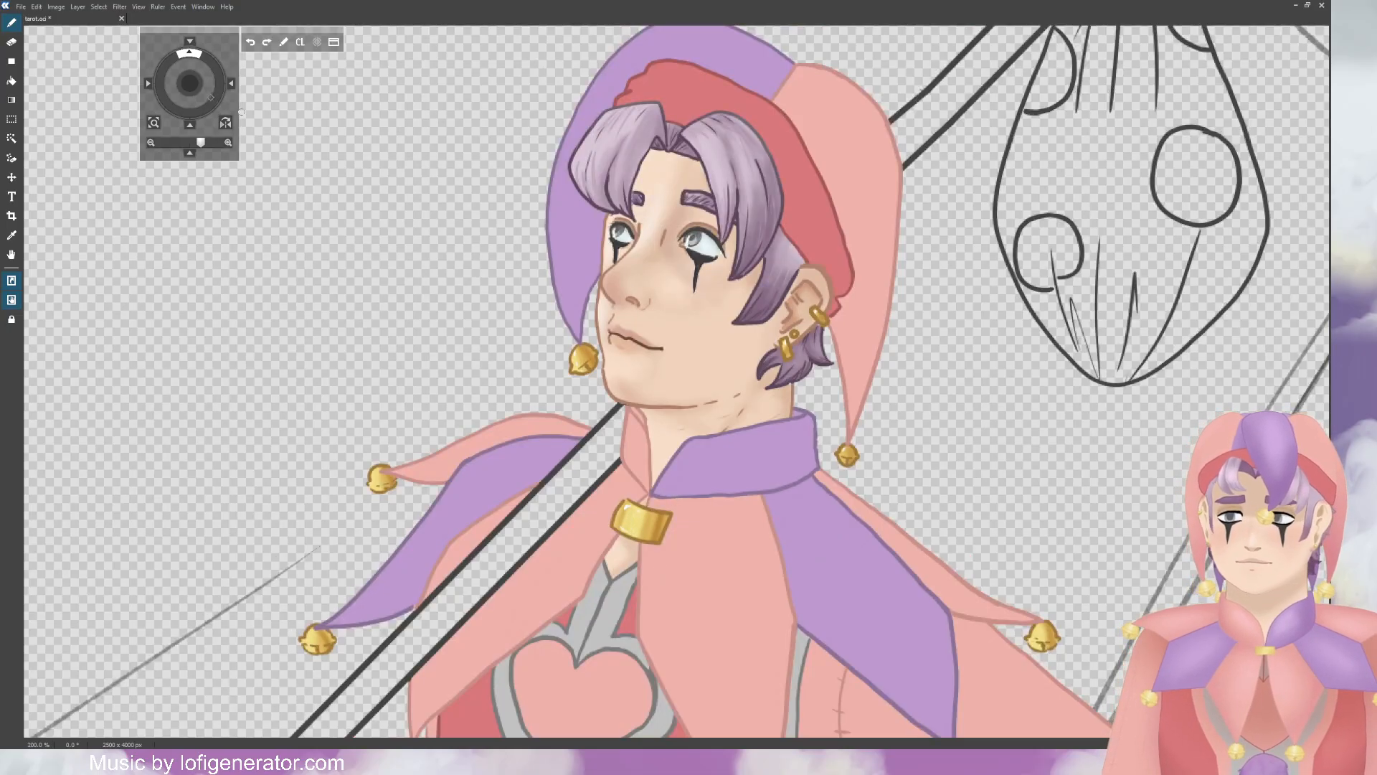
Step: Paint small white highlights on the staff-side cape bells, including the small bell on the cape tip beside the vest
{"action": "left_click_drag", "start_coordinate": [190, 83], "coordinate": [247, 81]}
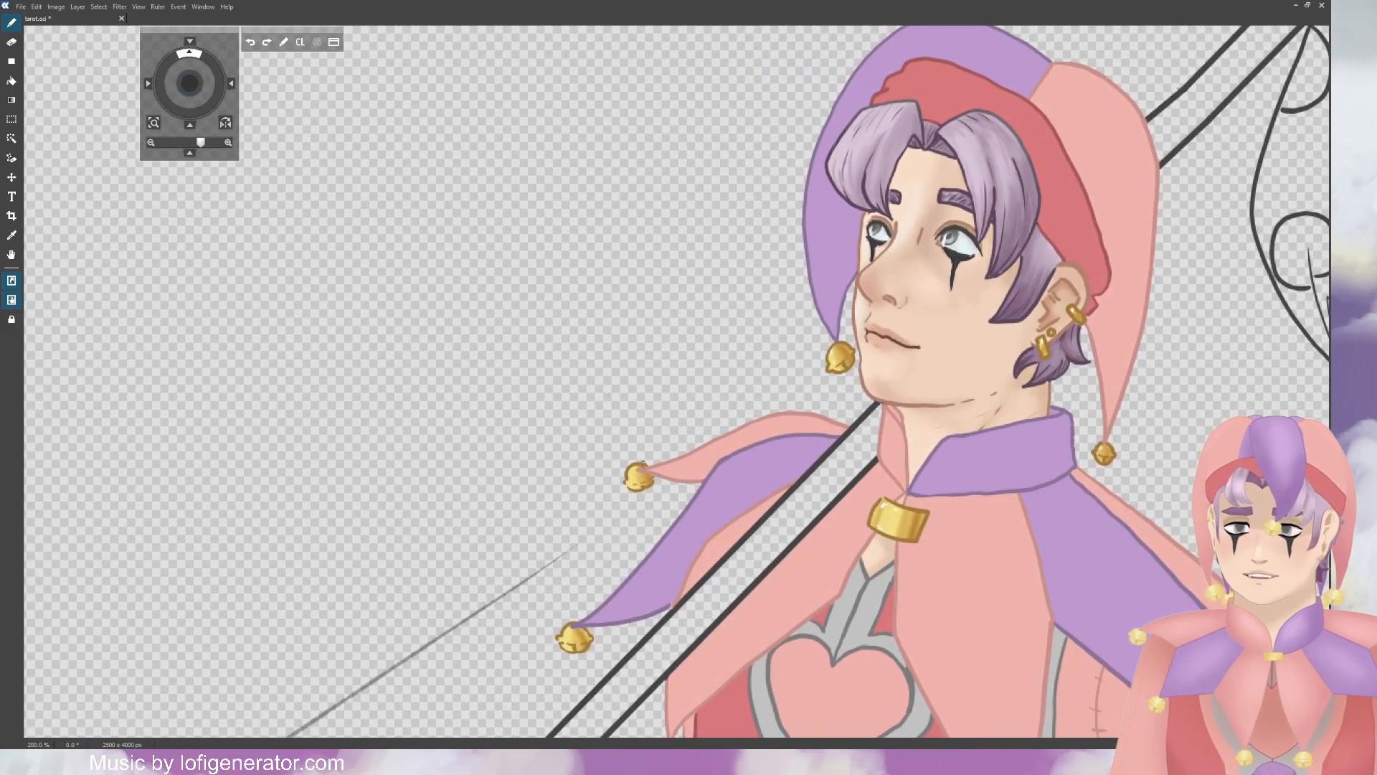
{"action": "key", "text": "ctrl+plus"}
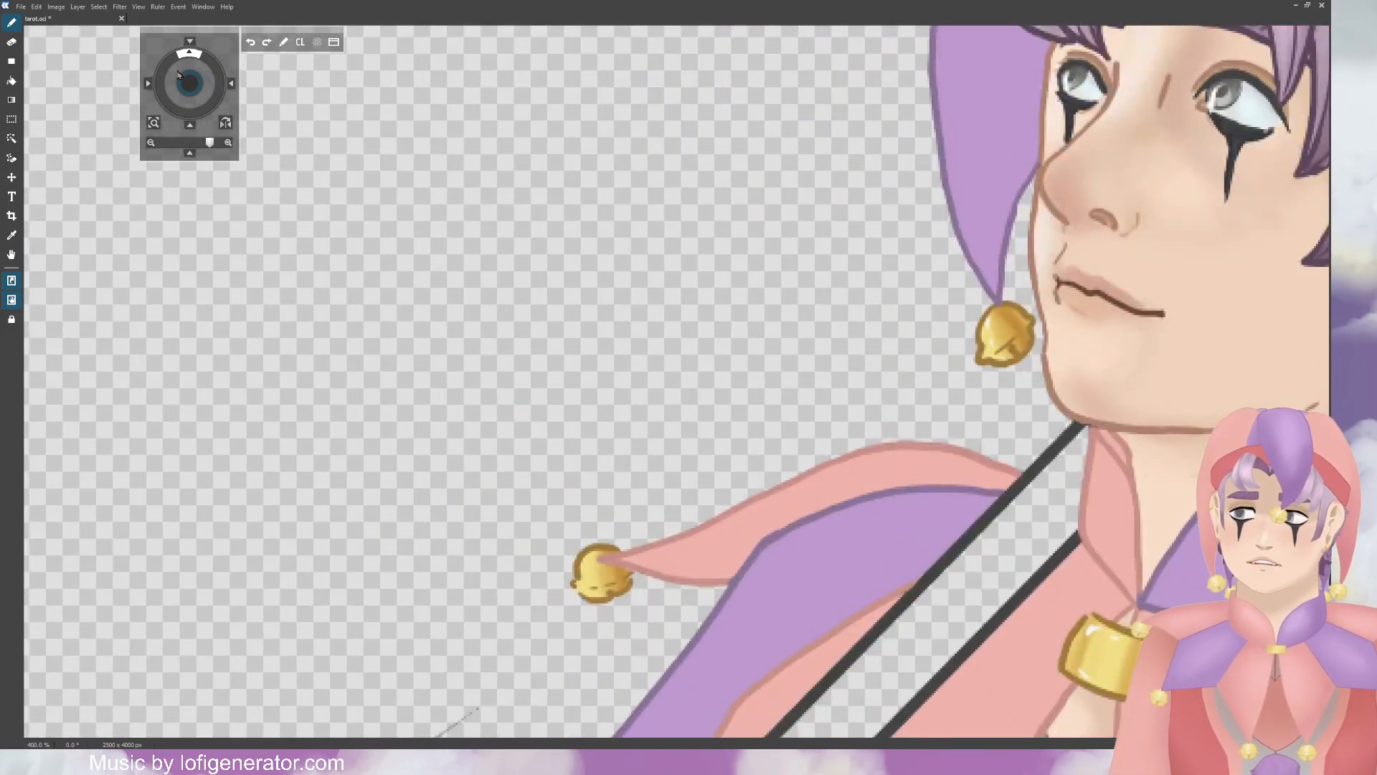
{"action": "left_click_drag", "start_coordinate": [195, 82], "coordinate": [195, 47]}
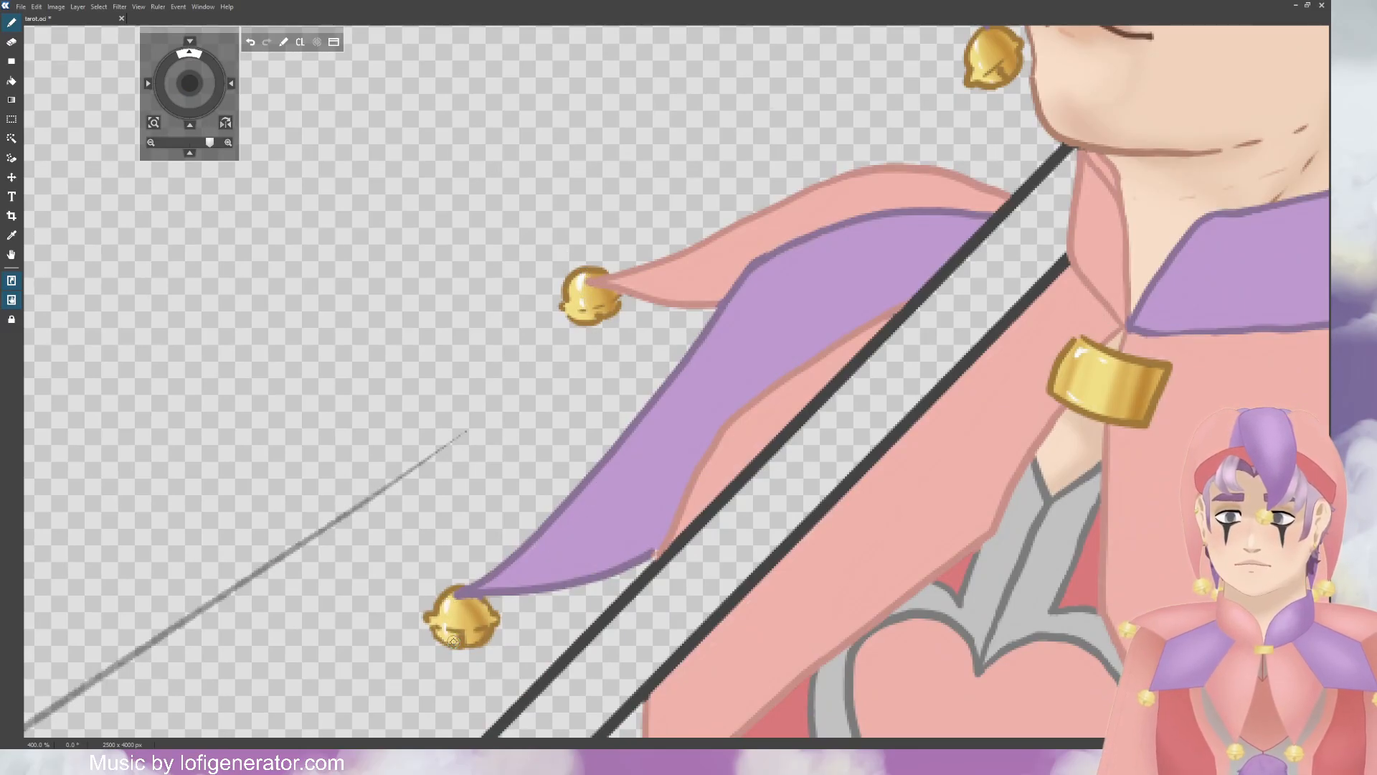
{"action": "scroll", "coordinate": [453, 642], "scroll_direction": "down", "scroll_amount": 4}
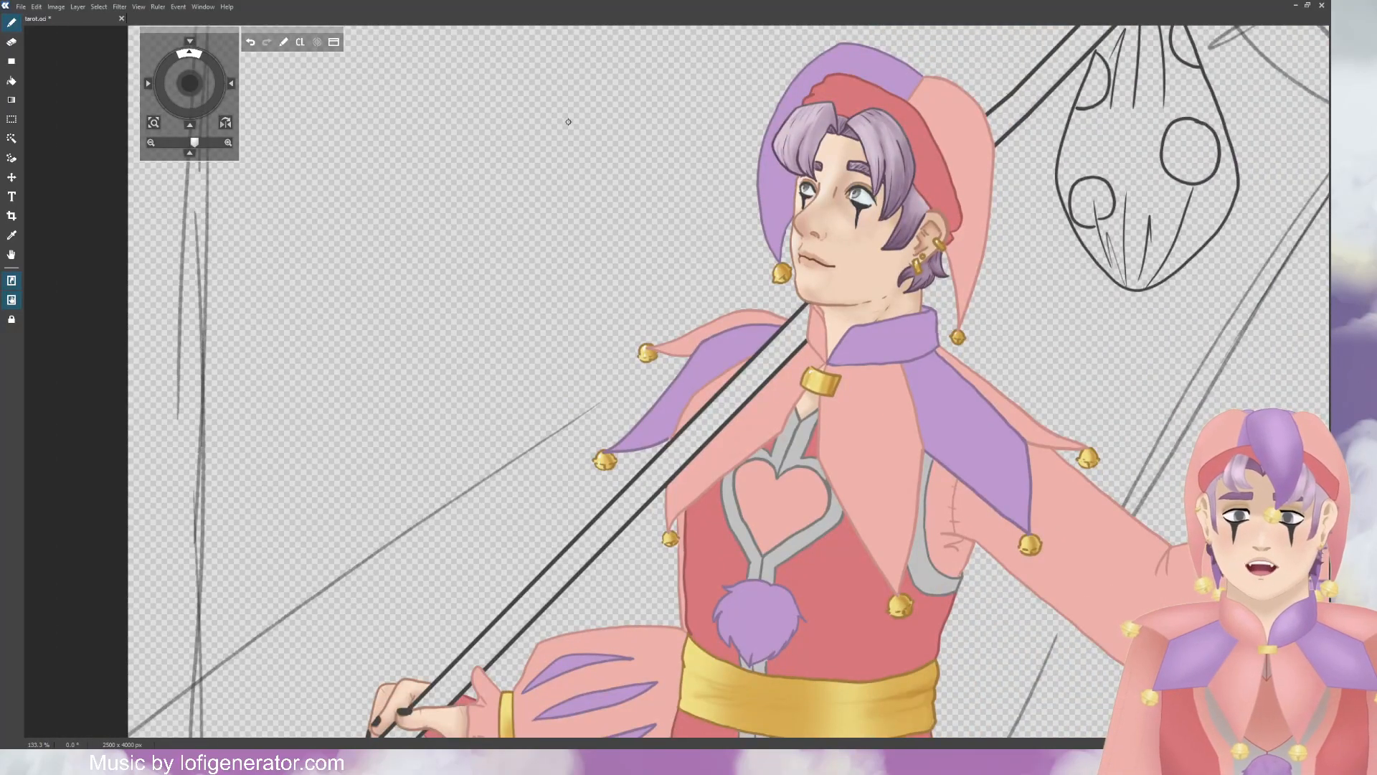
{"action": "mouse_move", "coordinate": [202, 90]}
{"action": "left_mouse_down"}
{"action": "mouse_move", "coordinate": [188, 73]}
{"action": "mouse_move", "coordinate": [180, 88]}
{"action": "left_mouse_up"}
{"action": "scroll", "coordinate": [273, 79], "scroll_direction": "up", "scroll_amount": 3}
{"action": "scroll", "coordinate": [463, 268], "scroll_direction": "up", "scroll_amount": 1}
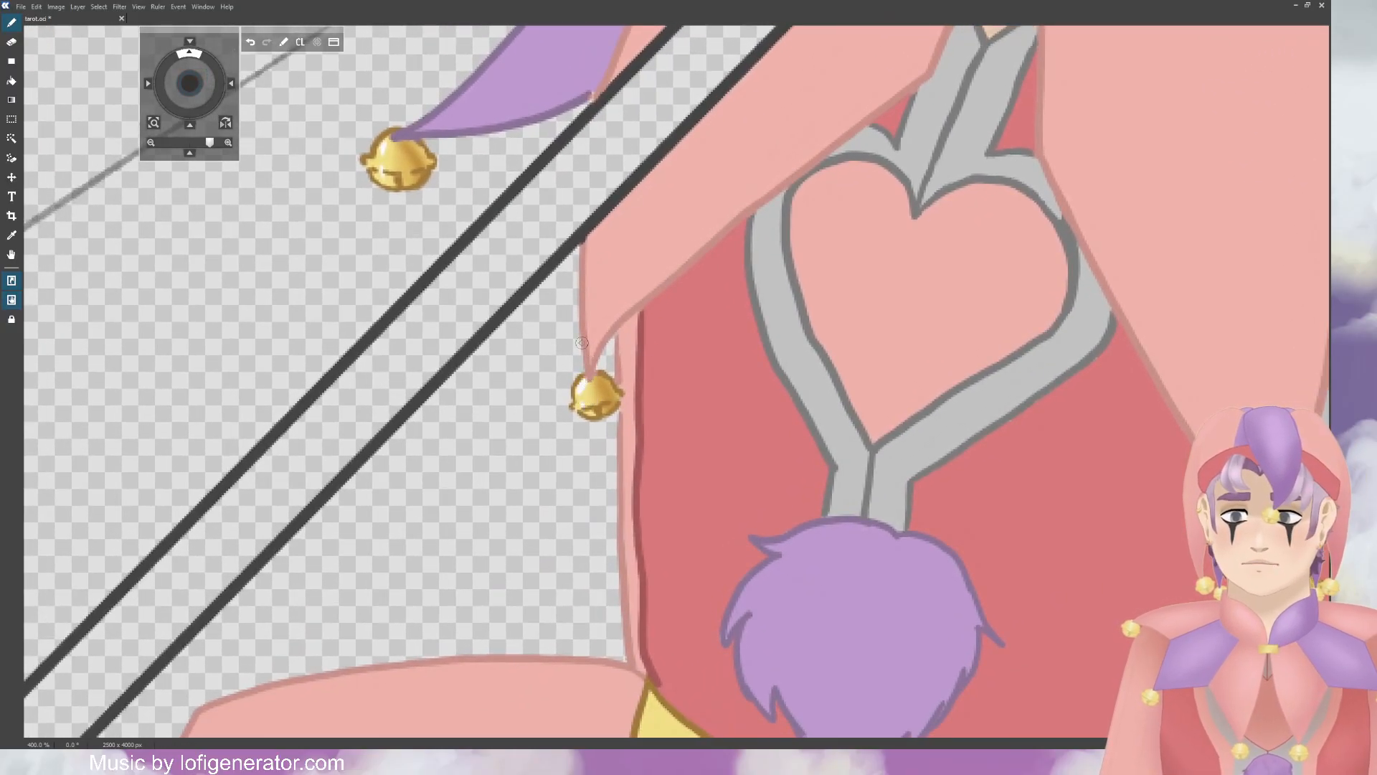
Step: Add white highlights to the gold cuff band on the staff arm and to the staff-side end of the waist sash
{"action": "left_click_drag", "start_coordinate": [190, 84], "coordinate": [297, 34]}
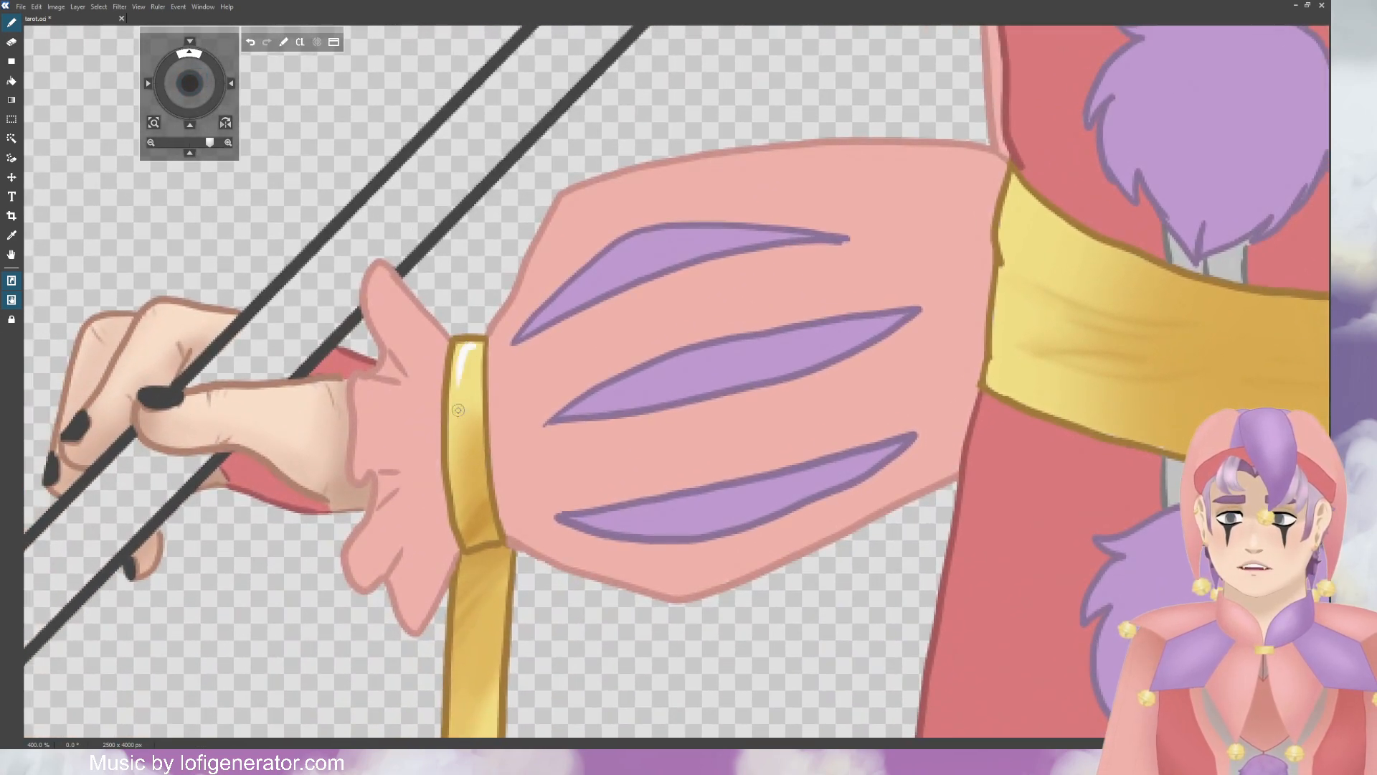
{"action": "scroll", "coordinate": [491, 397], "scroll_direction": "down", "scroll_amount": 5}
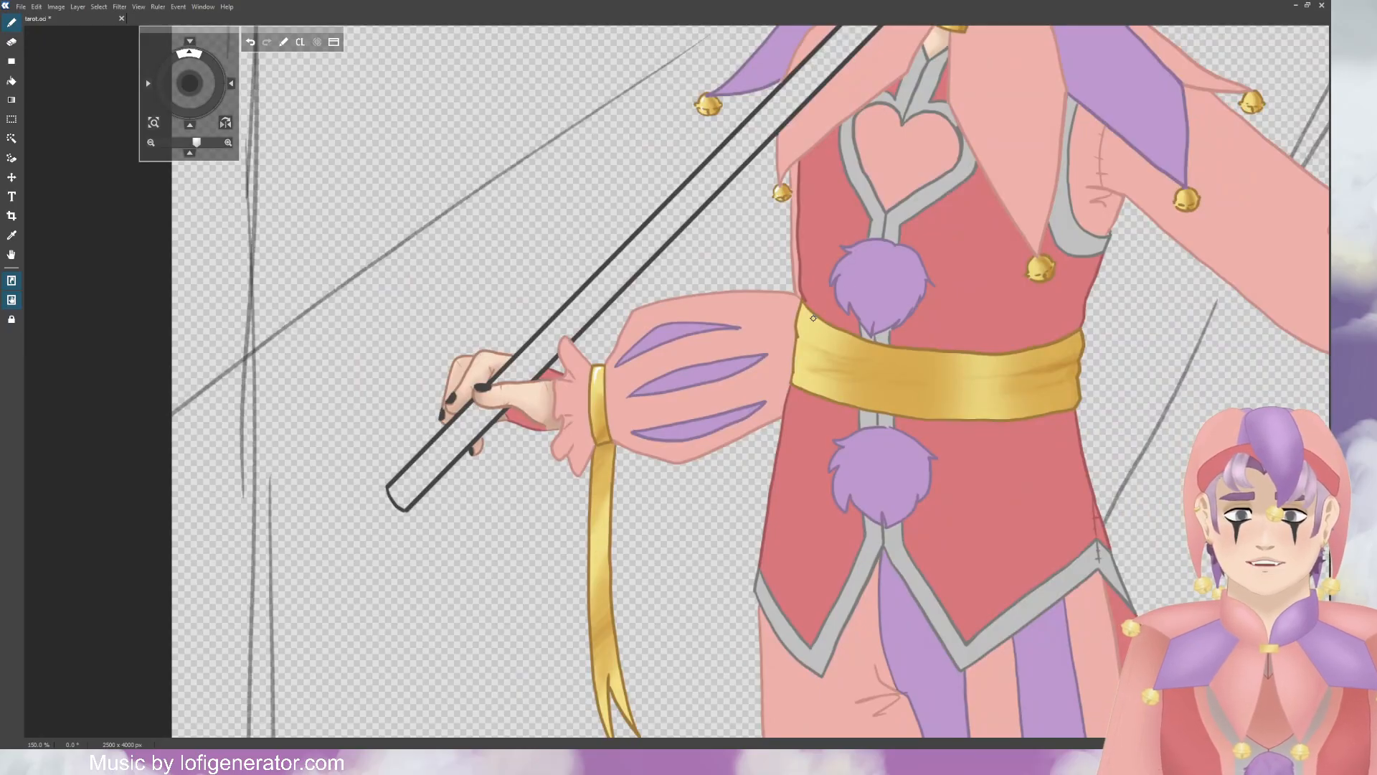
{"action": "left_click_drag", "start_coordinate": [807, 312], "coordinate": [800, 348]}
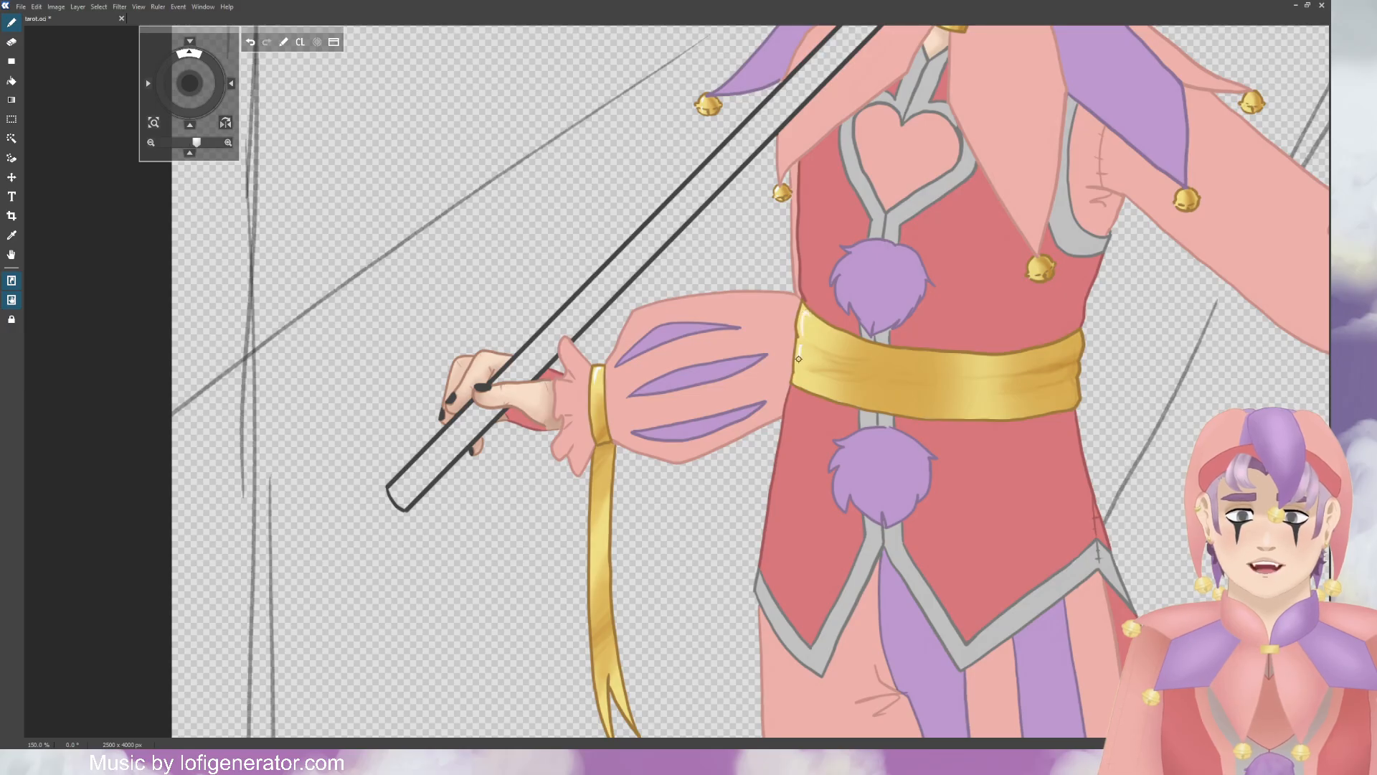
{"action": "scroll", "coordinate": [861, 369], "scroll_direction": "up", "scroll_amount": 2}
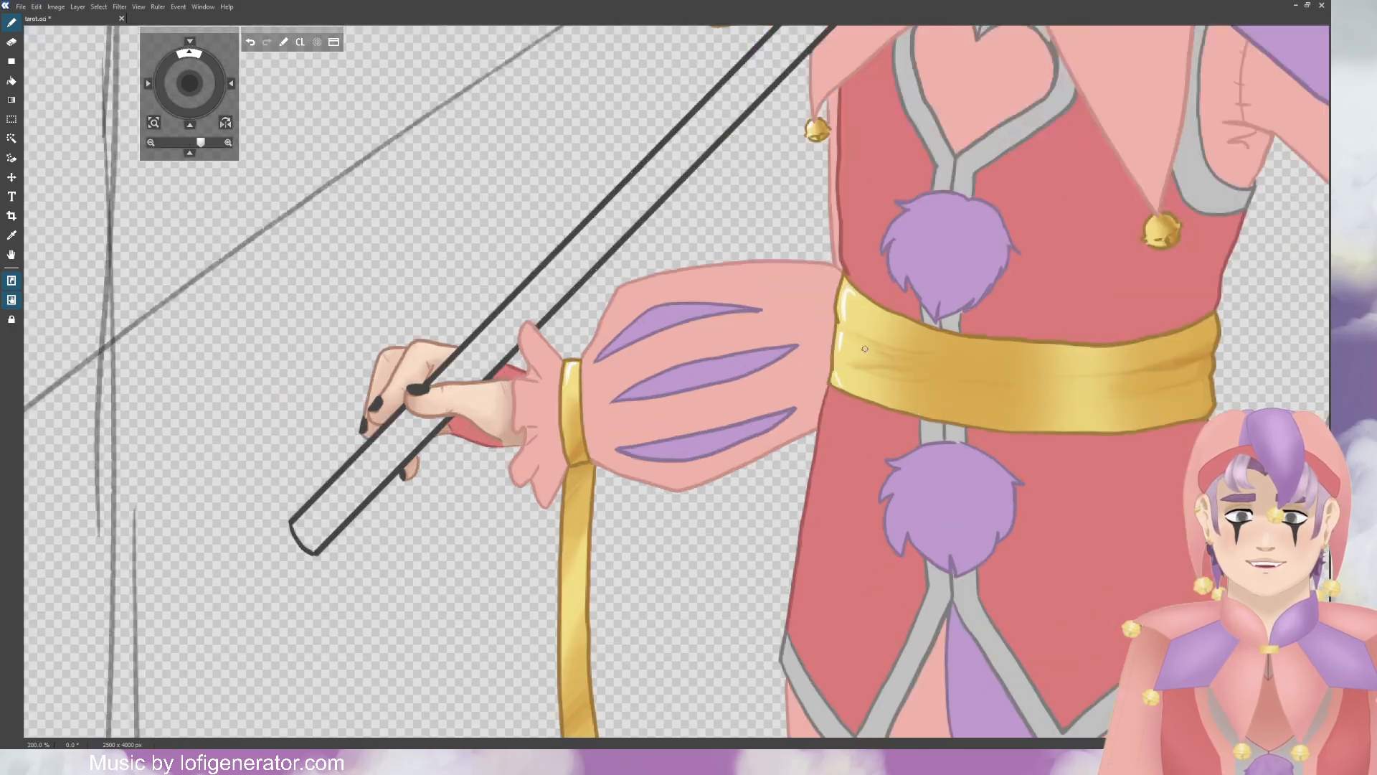
{"action": "left_click", "coordinate": [835, 373]}
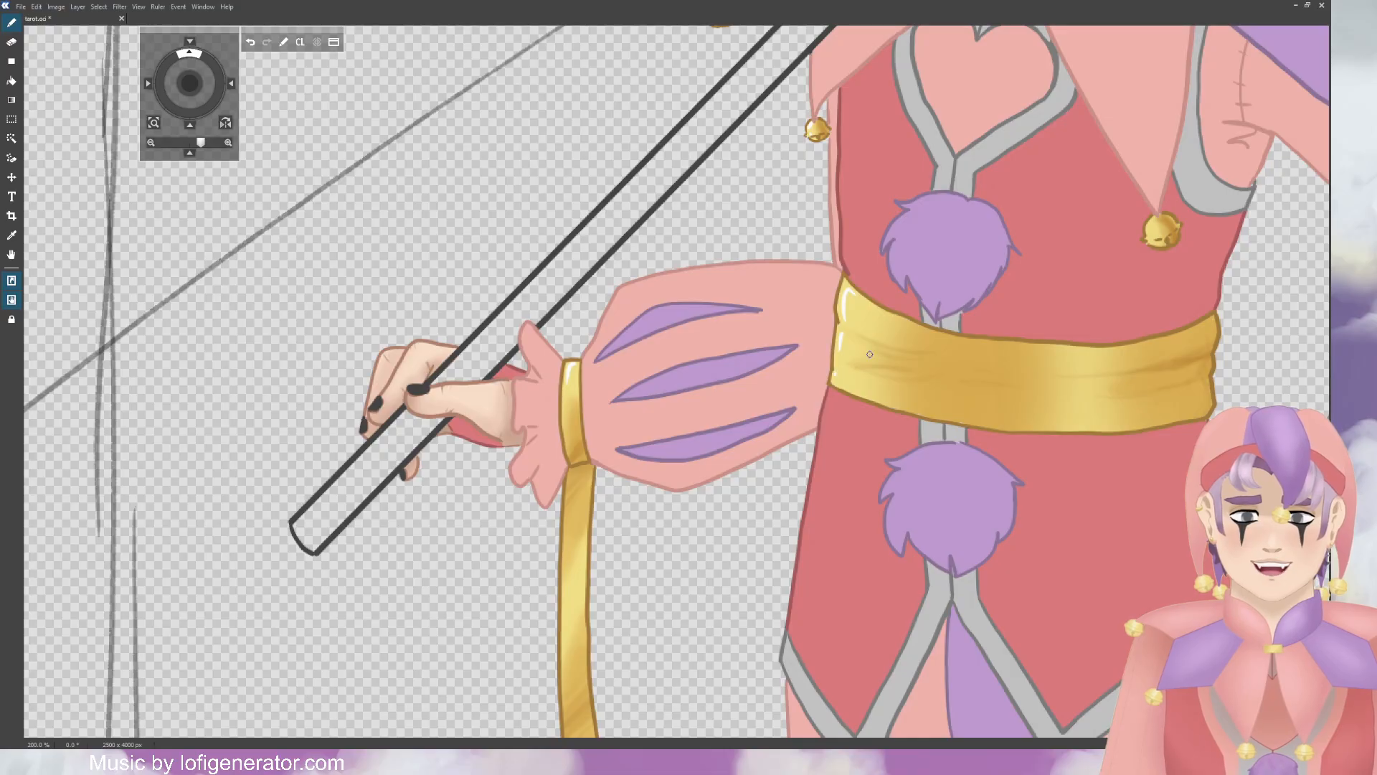
Step: Paint white highlights on the cape bell above the sash and on the two cape bells beside the outstretched arm
{"action": "scroll", "coordinate": [864, 357], "scroll_direction": "down", "scroll_amount": 3}
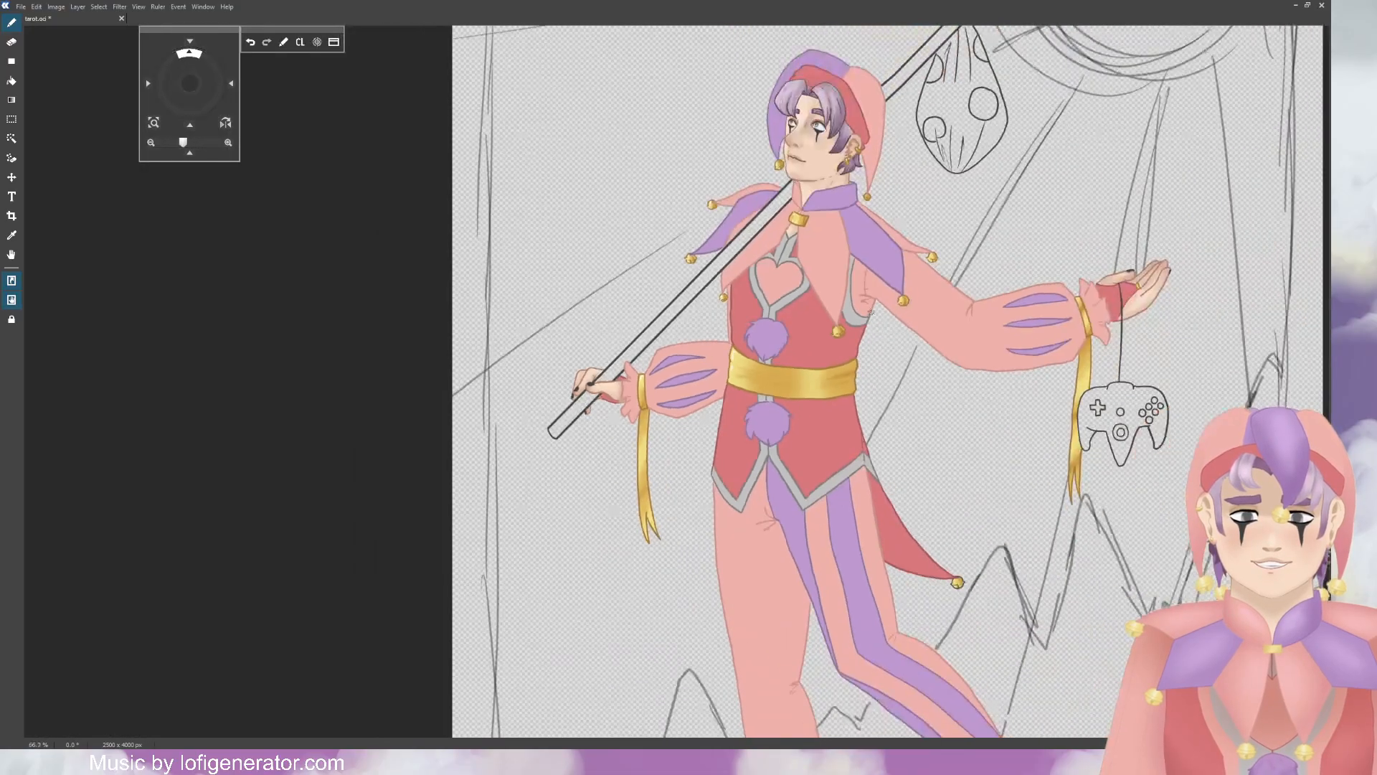
{"action": "left_click_drag", "start_coordinate": [193, 81], "coordinate": [176, 88]}
{"action": "left_click", "coordinate": [151, 143]}
{"action": "scroll", "coordinate": [655, 321], "scroll_direction": "up", "scroll_amount": 5}
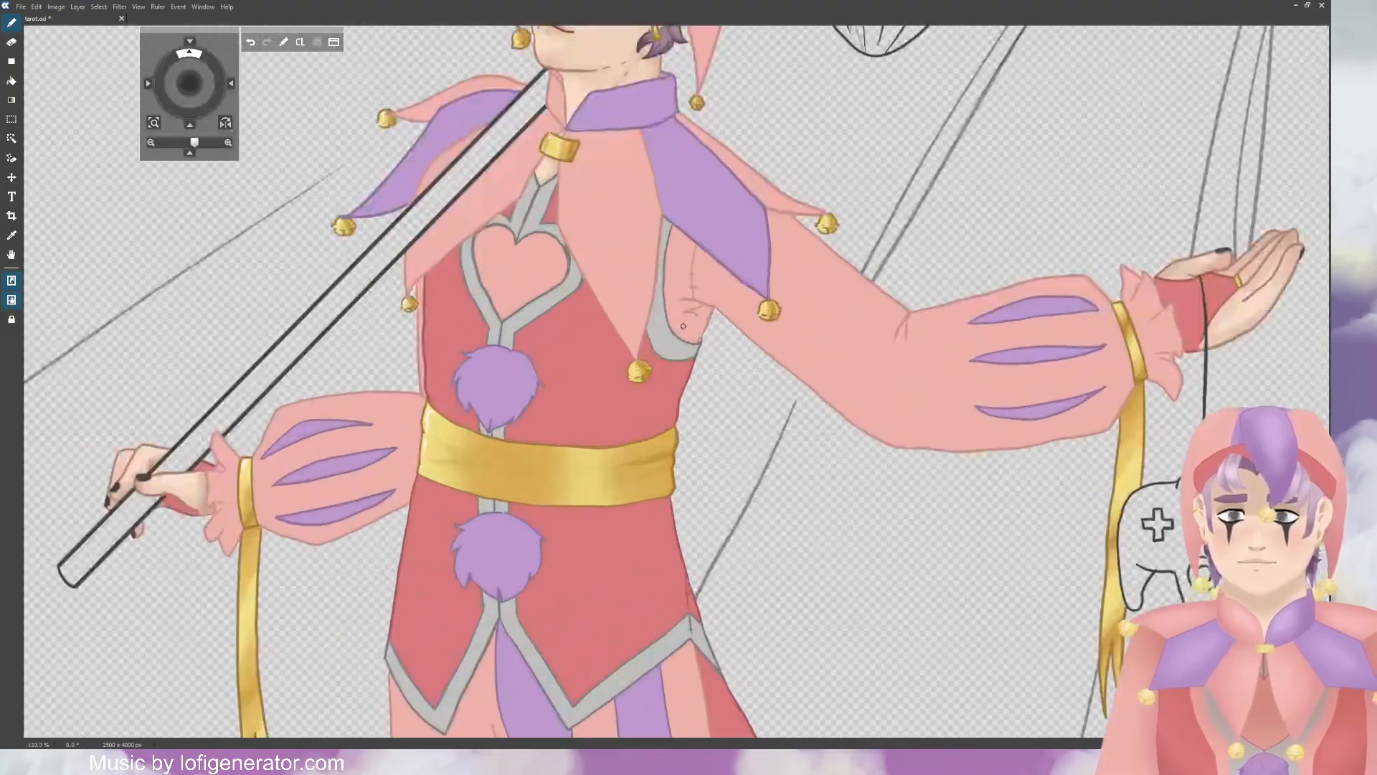
{"action": "scroll", "coordinate": [589, 325], "scroll_direction": "up", "scroll_amount": 1}
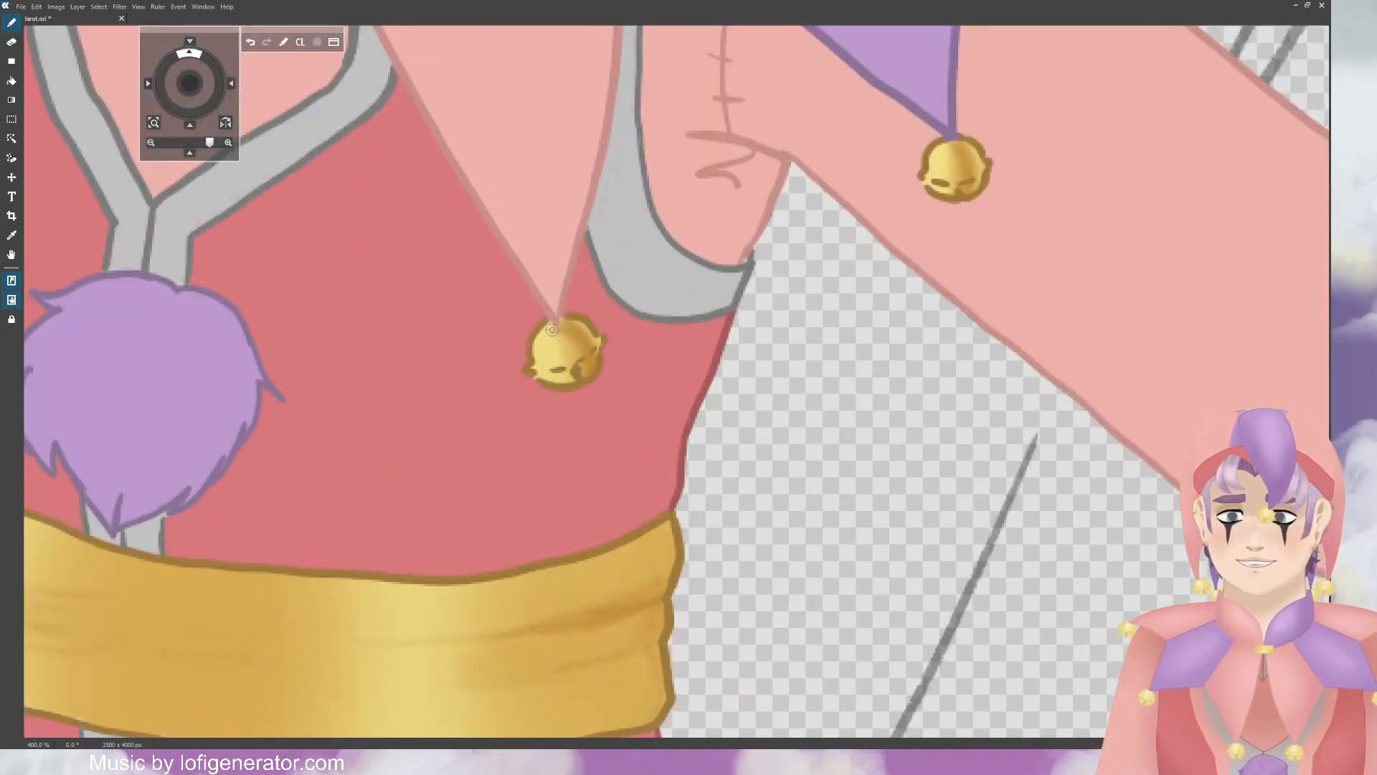
{"action": "left_click_drag", "start_coordinate": [552, 329], "coordinate": [539, 358]}
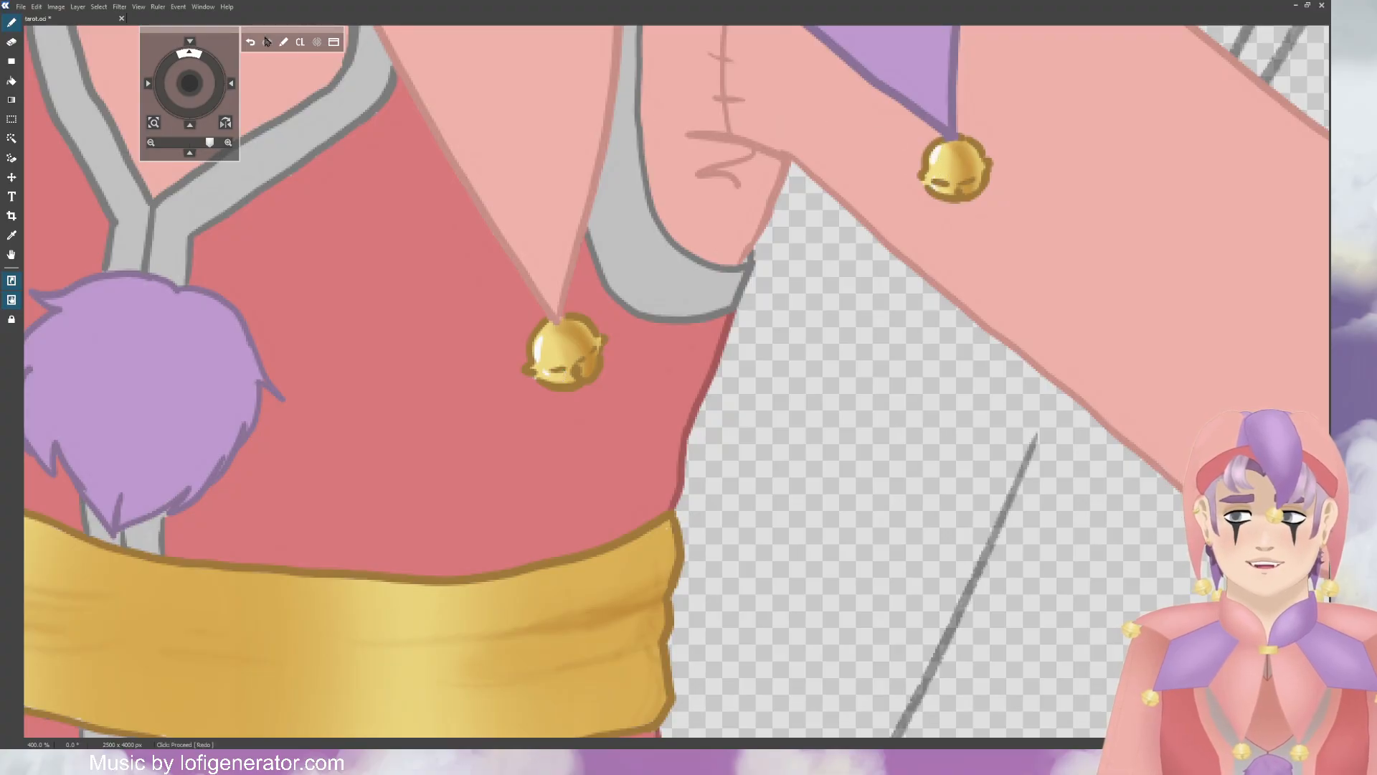
{"action": "scroll", "coordinate": [267, 41], "scroll_direction": "up", "scroll_amount": 1}
{"action": "mouse_move", "coordinate": [193, 87]}
{"action": "left_mouse_down"}
{"action": "mouse_move", "coordinate": [159, 154]}
{"action": "mouse_move", "coordinate": [120, 181]}
{"action": "mouse_move", "coordinate": [118, 218]}
{"action": "left_mouse_up"}
{"action": "left_click_drag", "start_coordinate": [828, 173], "coordinate": [815, 211]}
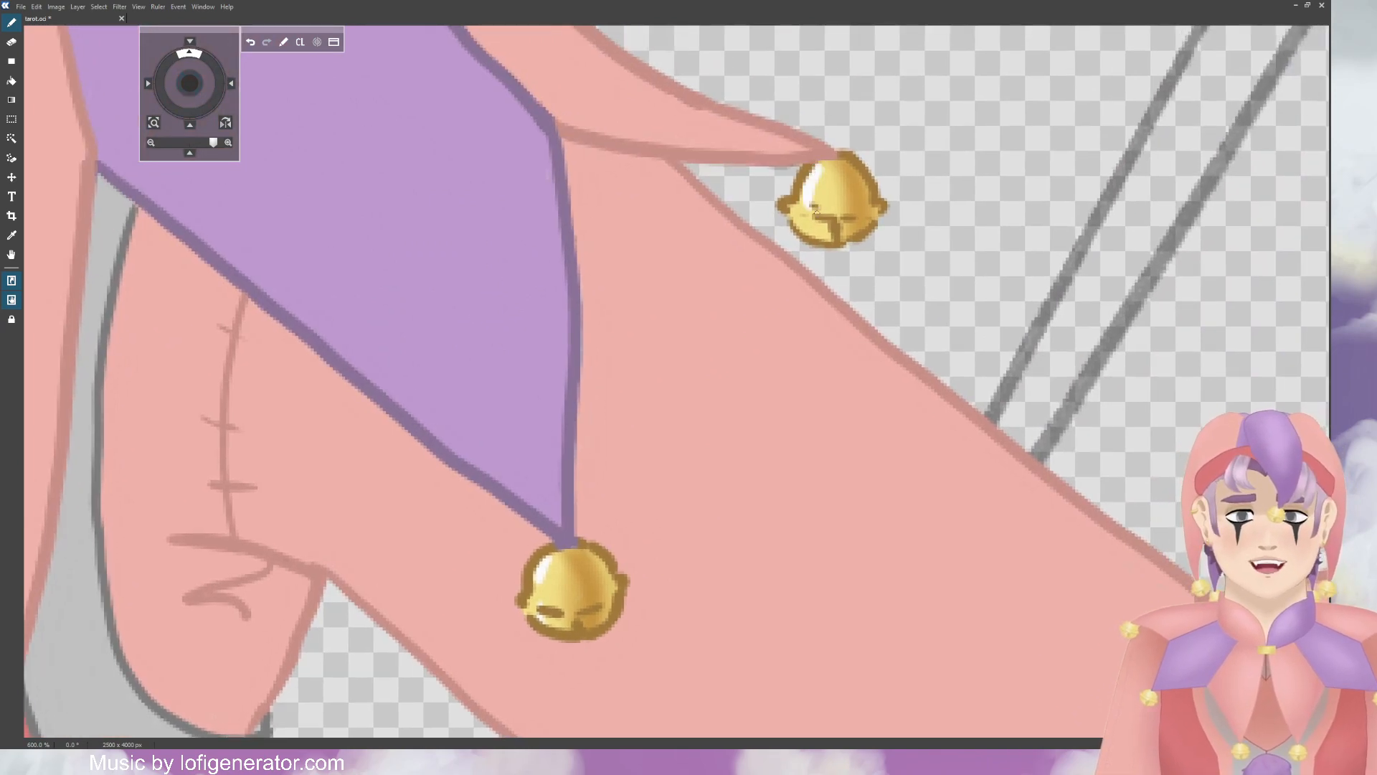
Step: Add small white highlights along the gold cuff band on the outstretched arm
{"action": "left_click_drag", "start_coordinate": [189, 83], "coordinate": [65, 89]}
{"action": "key", "text": "ctrl+minus"}
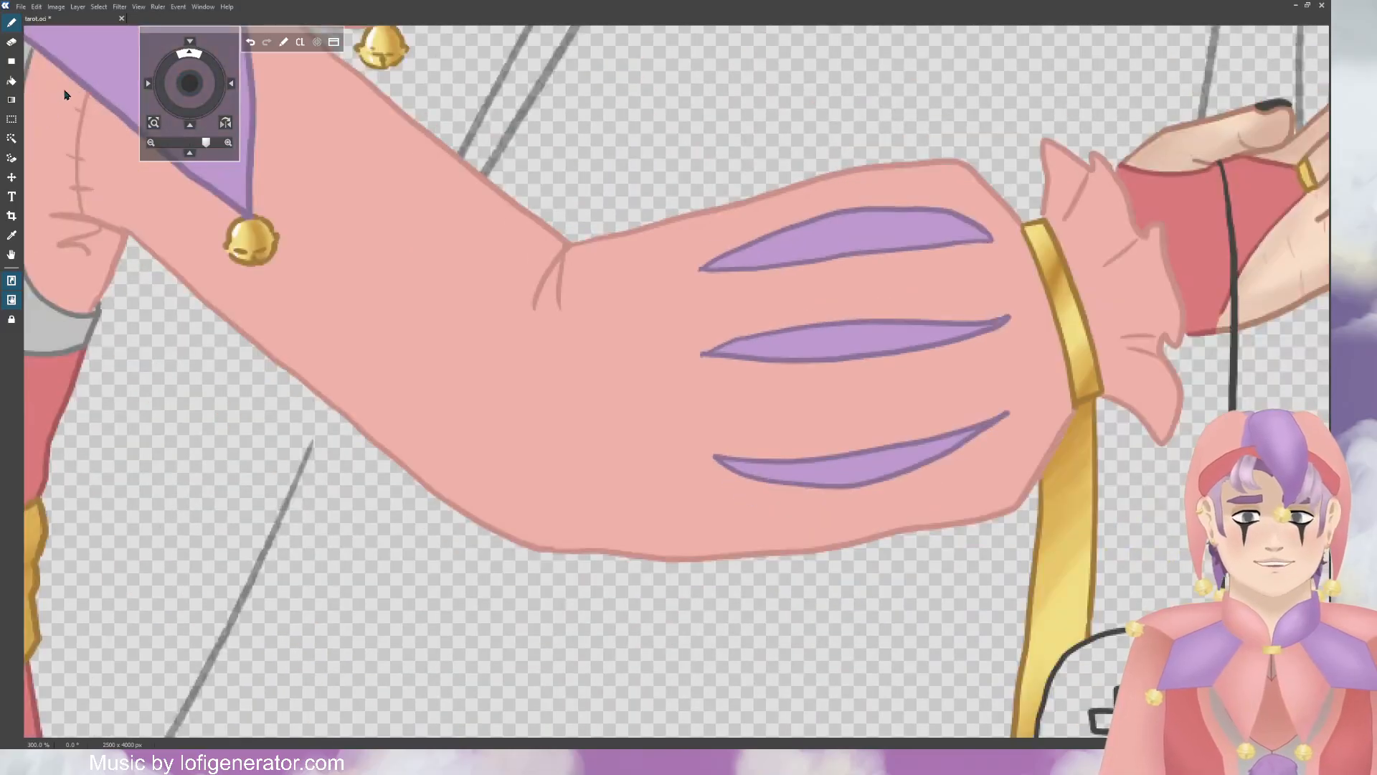
{"action": "left_click_drag", "start_coordinate": [138, 60], "coordinate": [140, 63]}
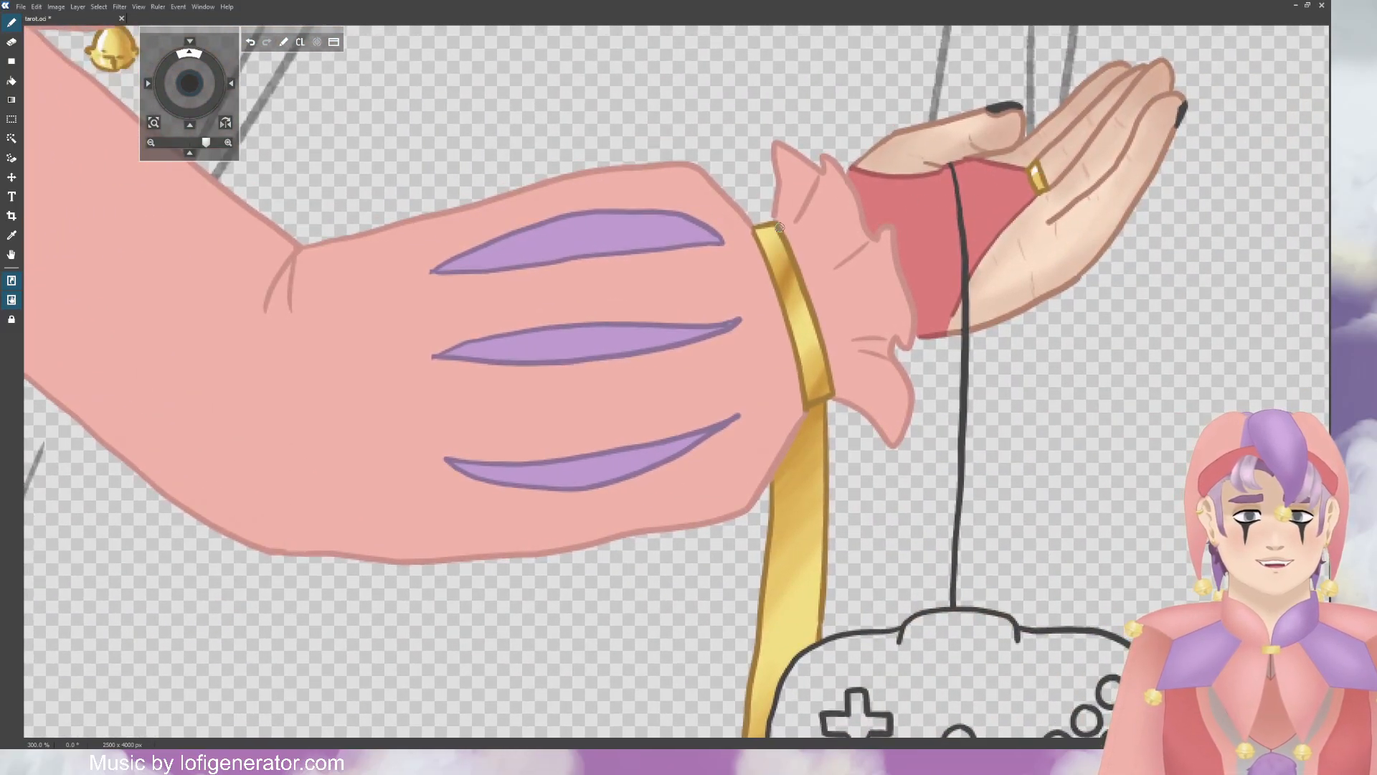
{"action": "left_click_drag", "start_coordinate": [775, 228], "coordinate": [762, 238]}
{"action": "left_click_drag", "start_coordinate": [798, 301], "coordinate": [796, 308]}
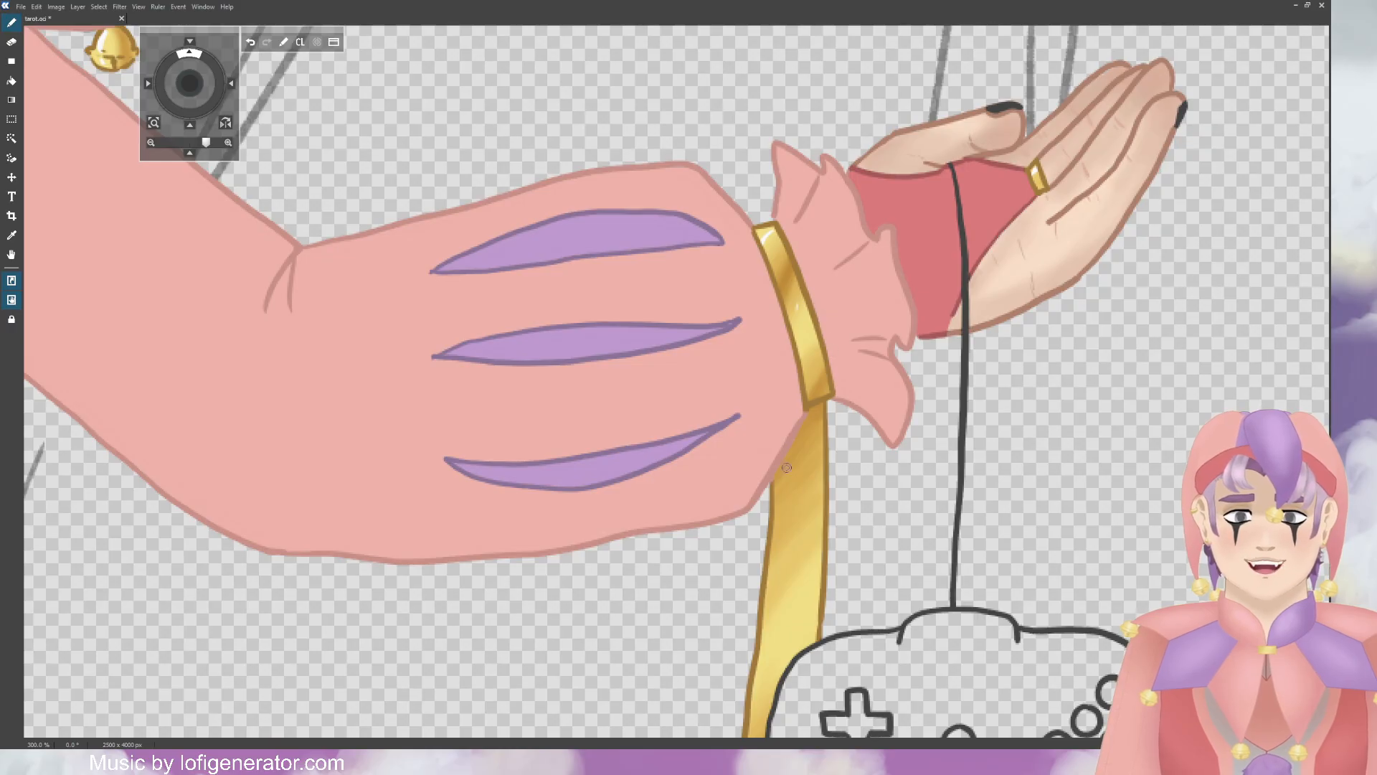
Step: Add short diagonal white highlights to the gold ribbon hanging behind the game controller
{"action": "left_click_drag", "start_coordinate": [194, 86], "coordinate": [192, 100]}
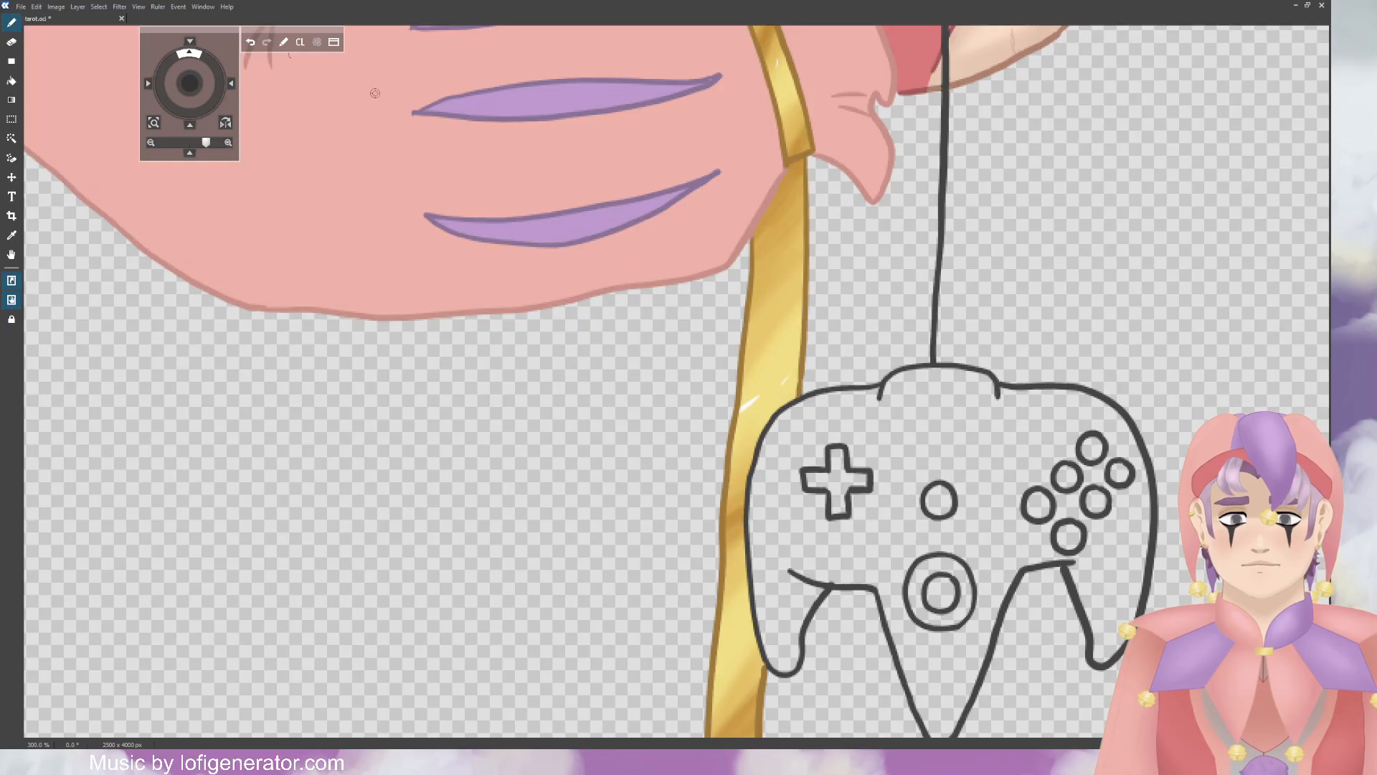
{"action": "left_click_drag", "start_coordinate": [191, 83], "coordinate": [191, 99]}
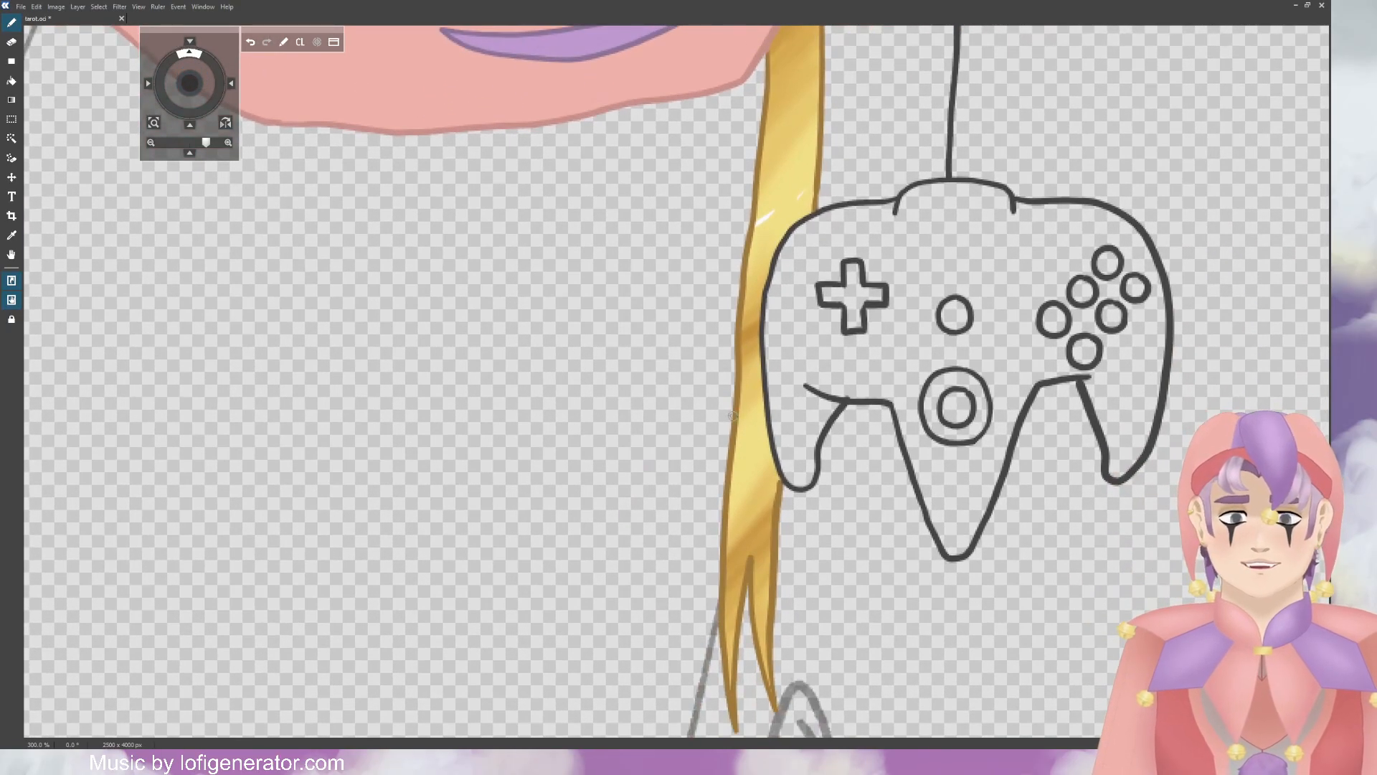
{"action": "key", "text": "ctrl+minus"}
{"action": "key", "text": "ctrl+minus"}
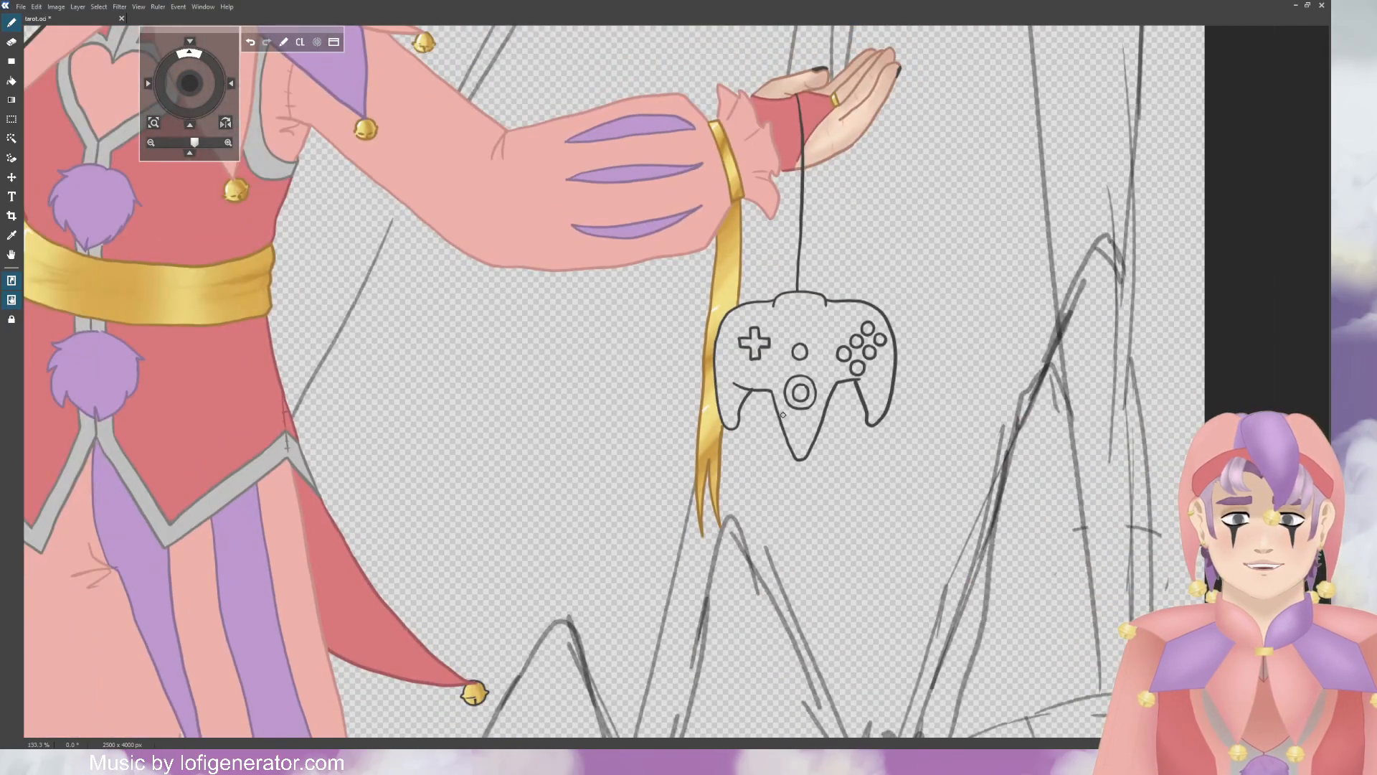
Step: Try curved fabric fold lines around the elbow crease of the outstretched sleeve
{"action": "key", "text": "ctrl+minus"}
{"action": "left_click_drag", "start_coordinate": [192, 82], "coordinate": [179, 75]}
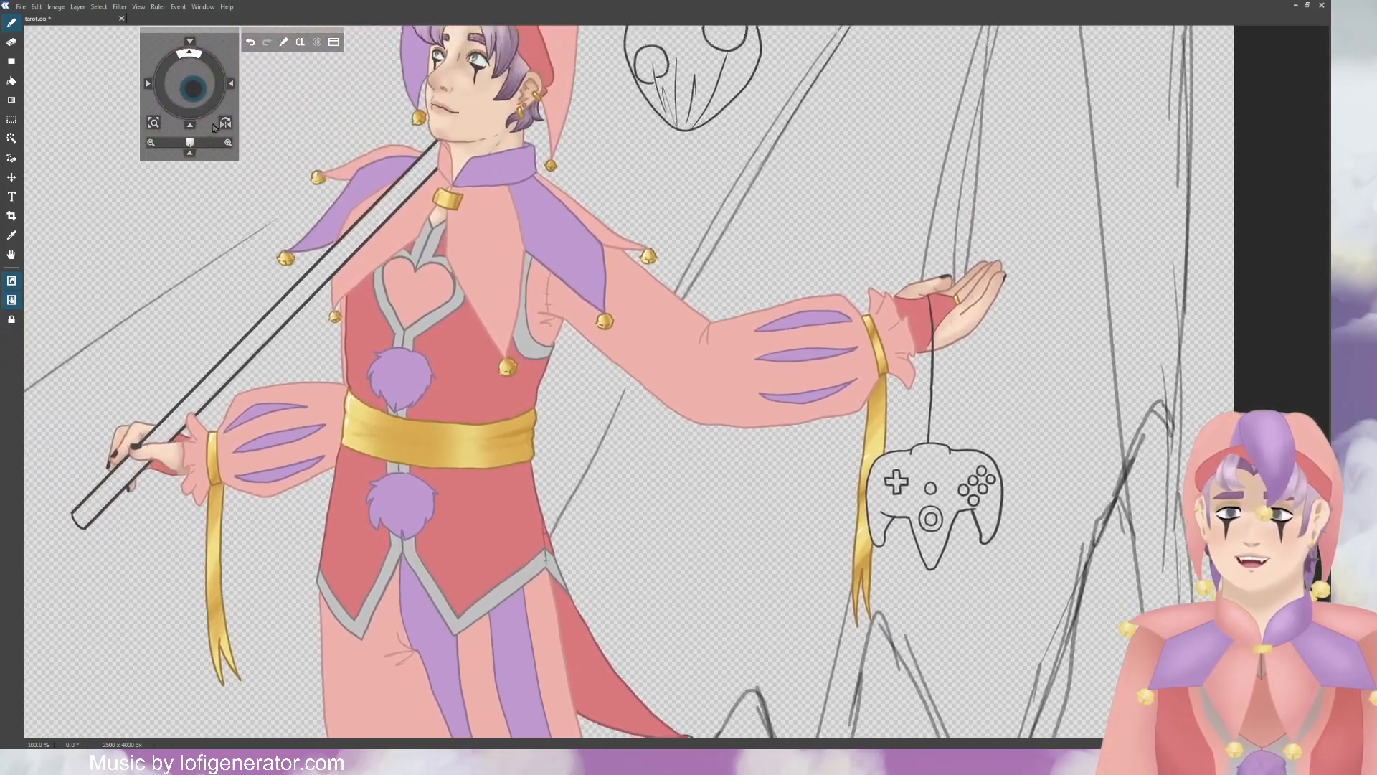
{"action": "key", "text": "ctrl+plus"}
{"action": "key", "text": "ctrl+plus"}
{"action": "key", "text": "ctrl+plus"}
{"action": "key", "text": "ctrl+plus"}
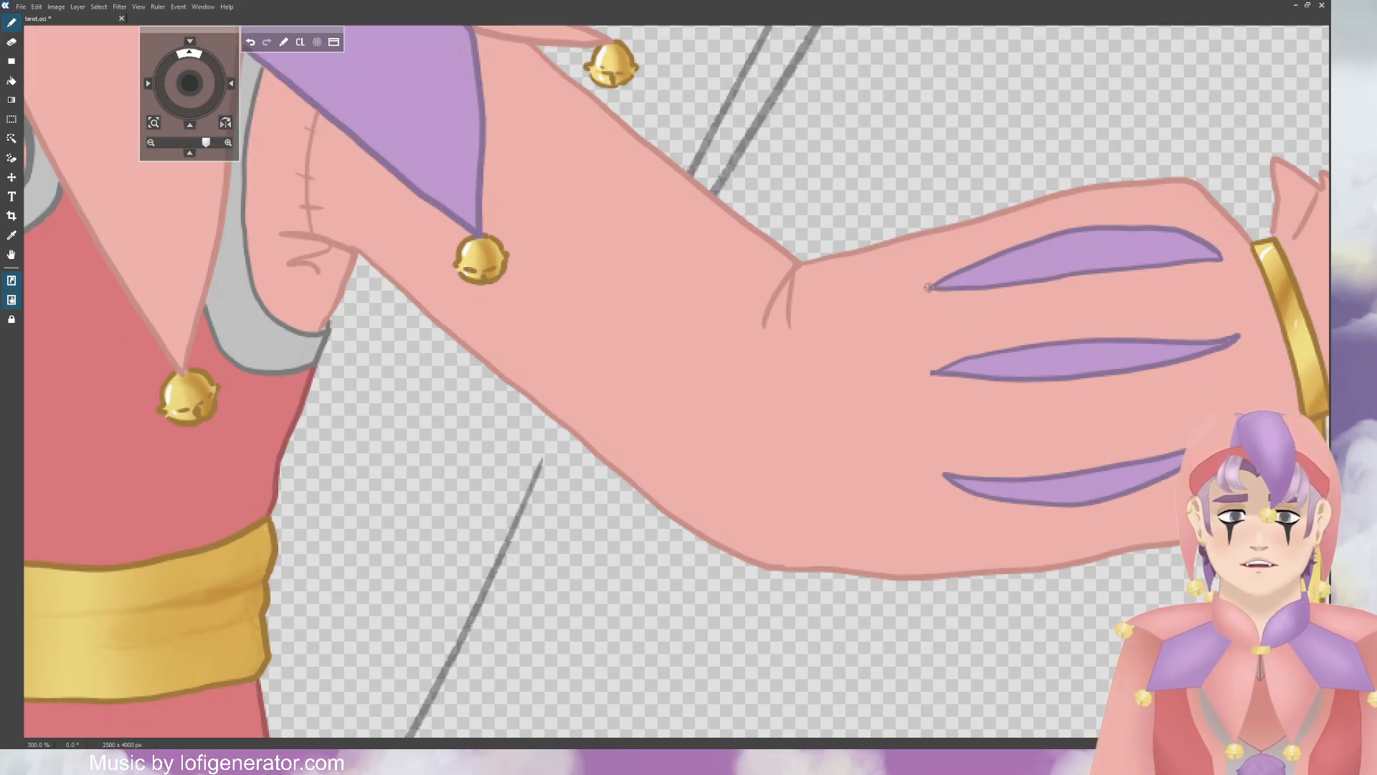
{"action": "left_click", "coordinate": [250, 42]}
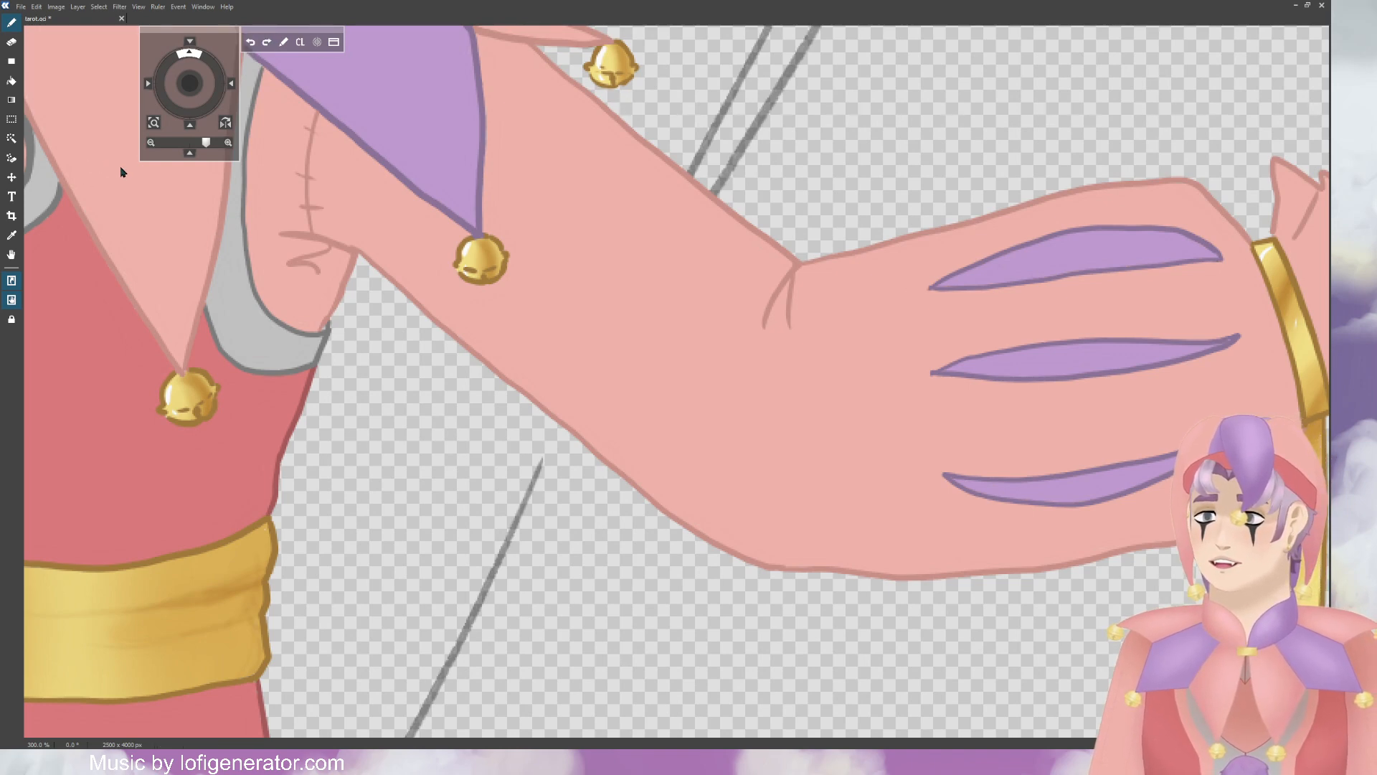
{"action": "left_click_drag", "start_coordinate": [635, 255], "coordinate": [807, 388]}
{"action": "key", "text": "ctrl+plus"}
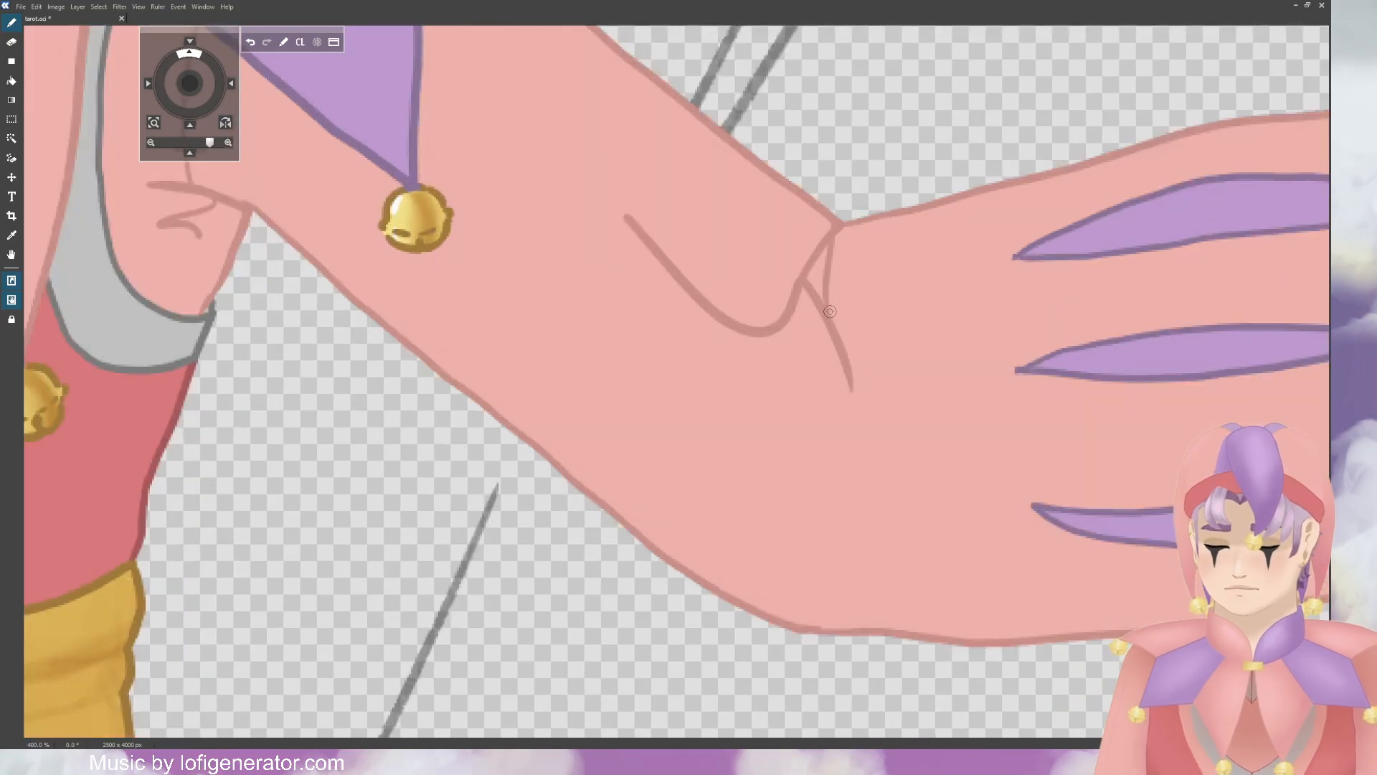
{"action": "key", "text": "ctrl+z"}
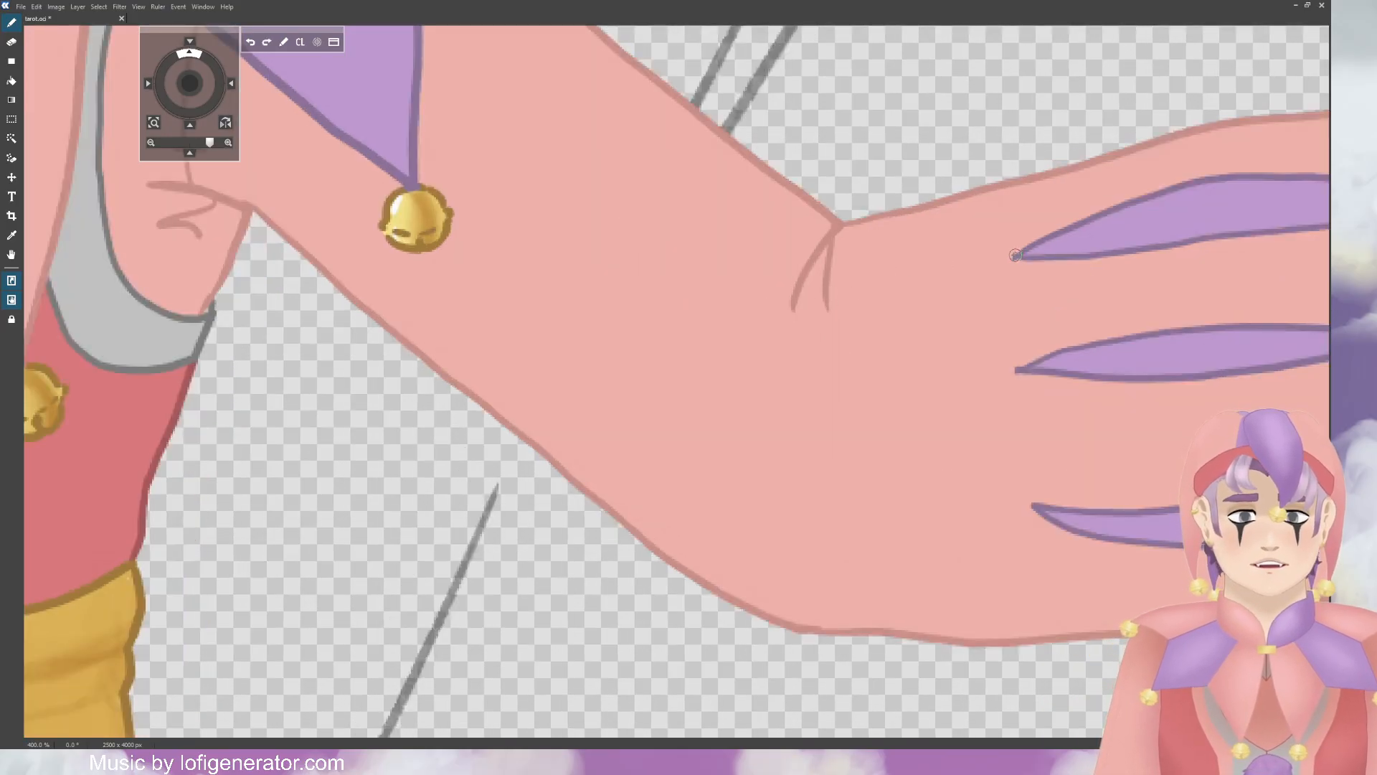
Step: Draw a thin pink fold line from the tip of the outstretched sleeve's uppermost purple slit toward the elbow, cleaning up its purple end
{"action": "left_click_drag", "start_coordinate": [1006, 258], "coordinate": [928, 263]}
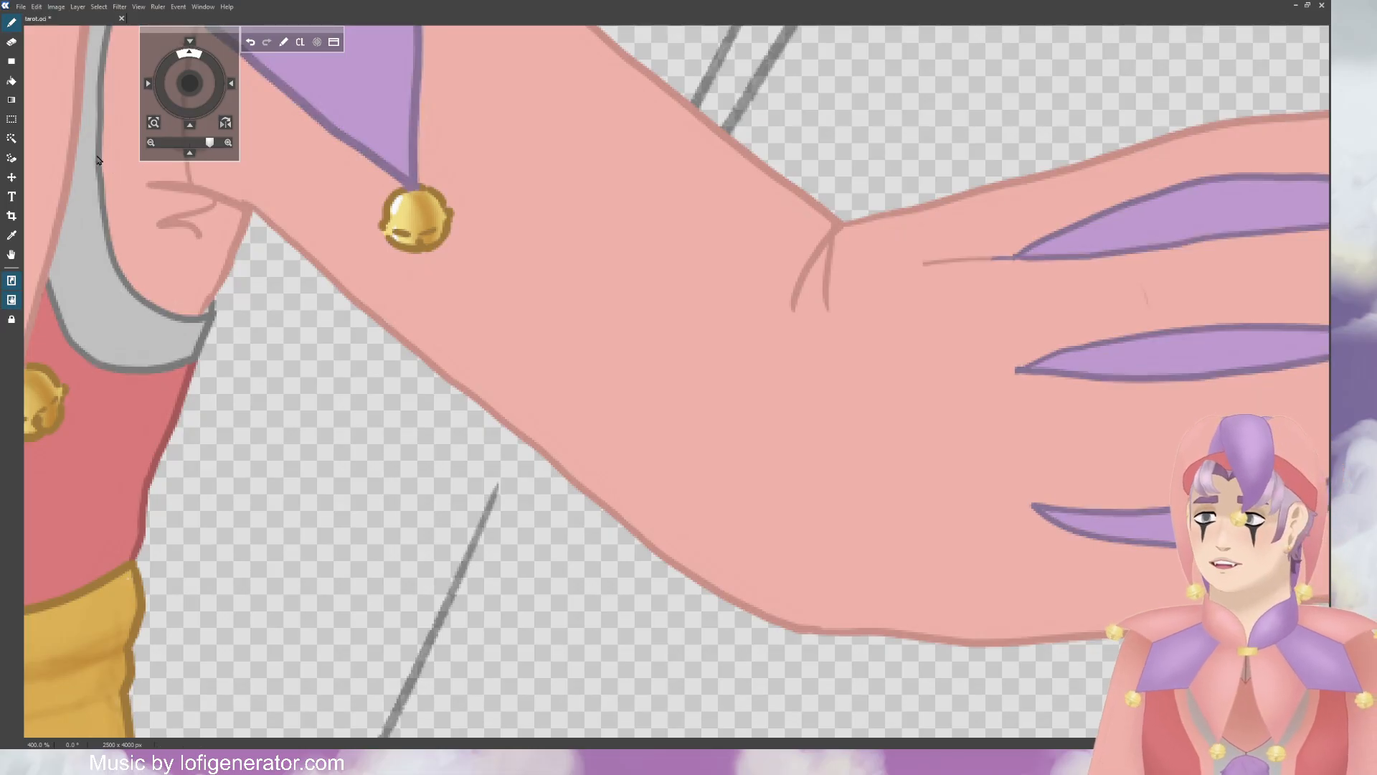
{"action": "key", "text": "e"}
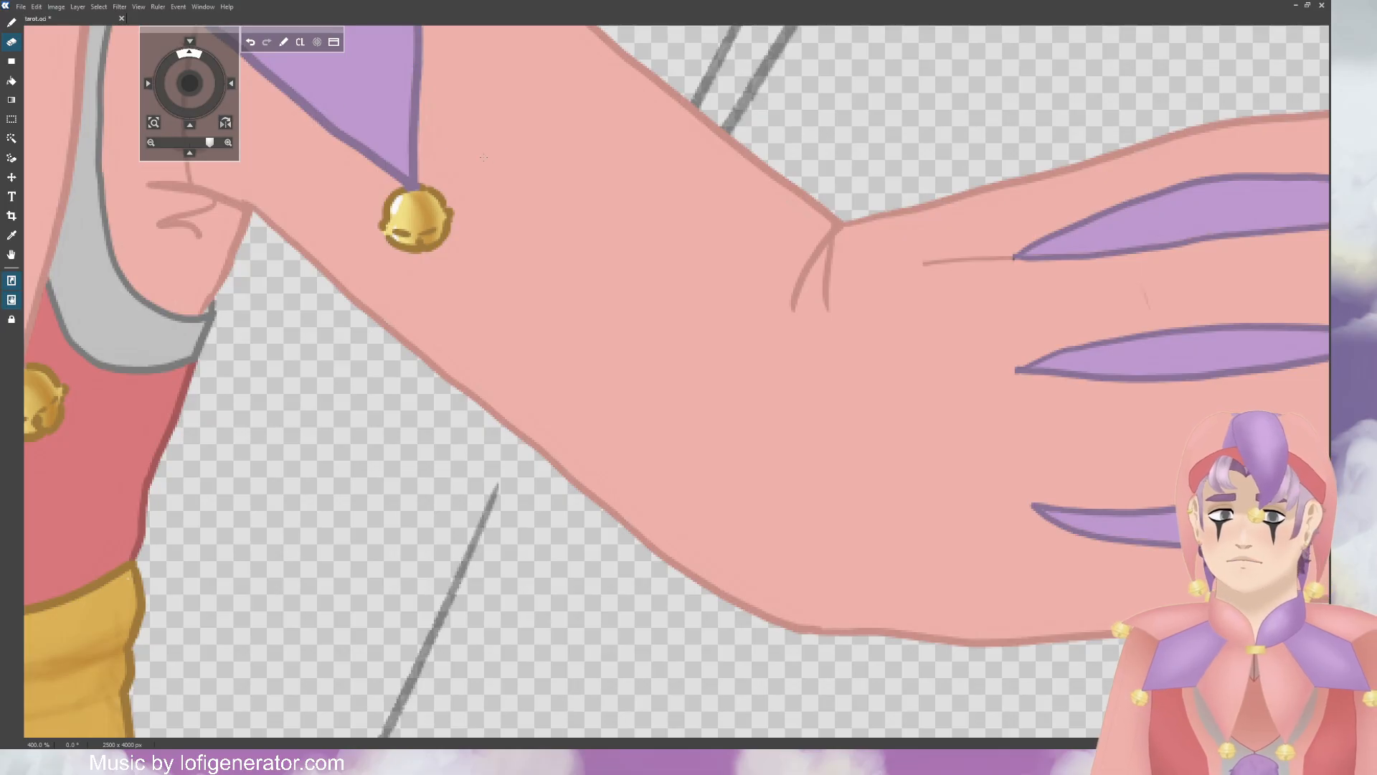
{"action": "left_click", "coordinate": [12, 22]}
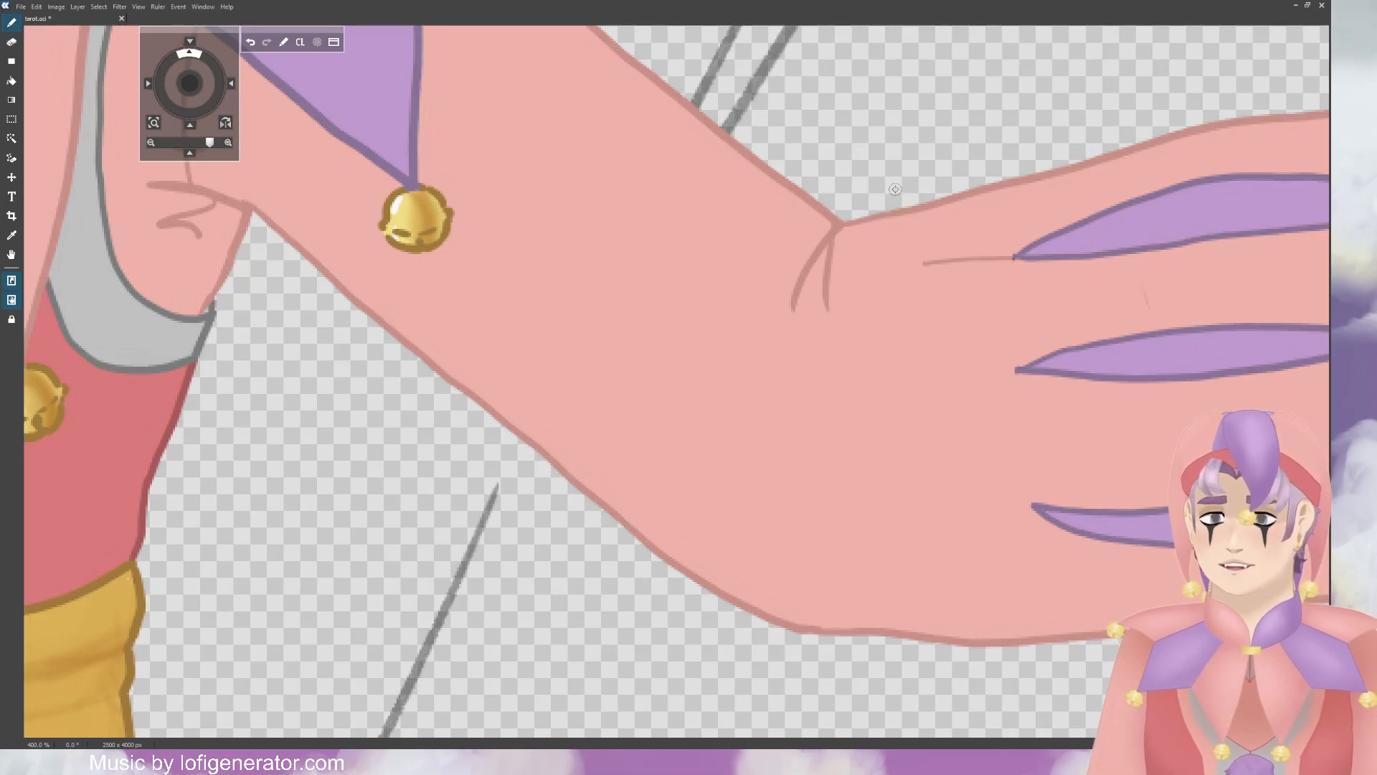
Step: Draw the sleeve's upper seam line from the top purple slit through the elbow fold up to the purple collar point
{"action": "left_click_drag", "start_coordinate": [919, 263], "coordinate": [831, 268]}
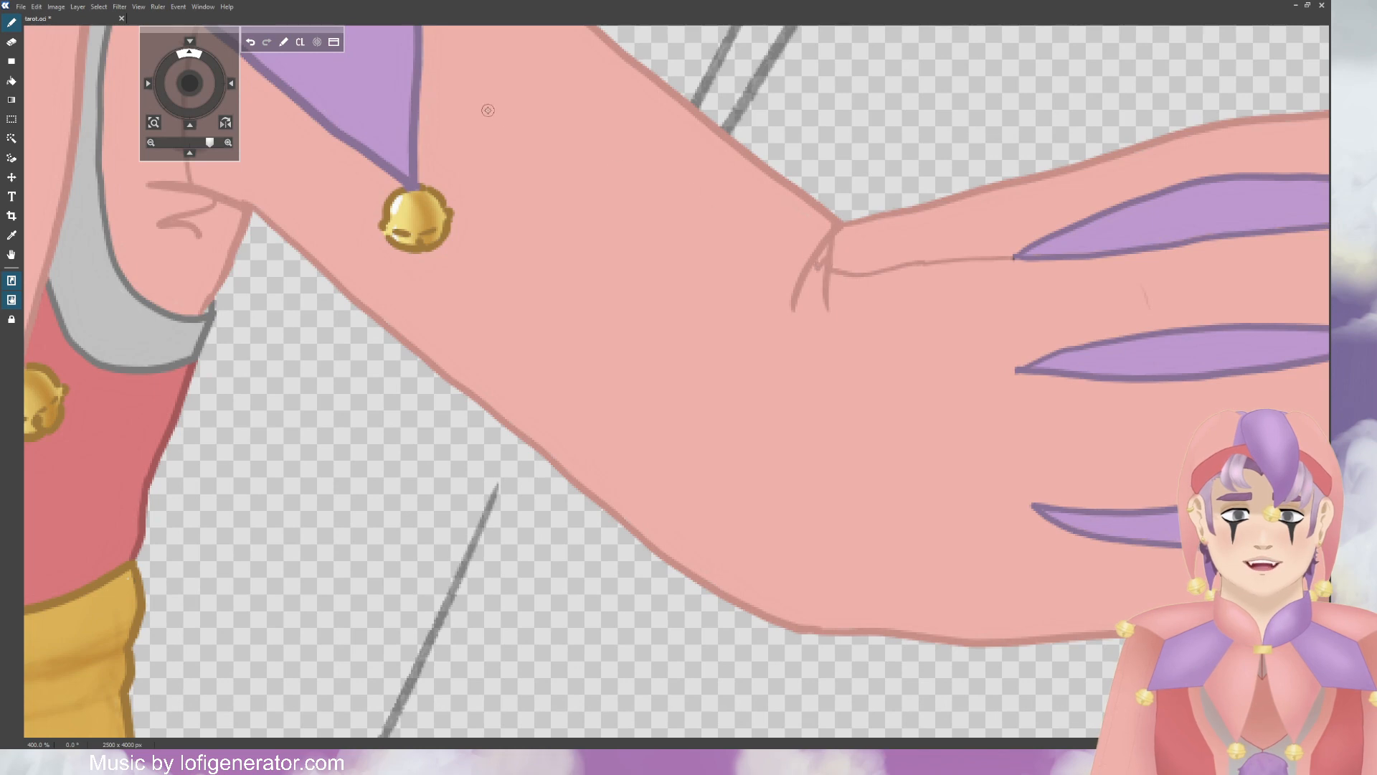
{"action": "left_click_drag", "start_coordinate": [190, 83], "coordinate": [191, 134]}
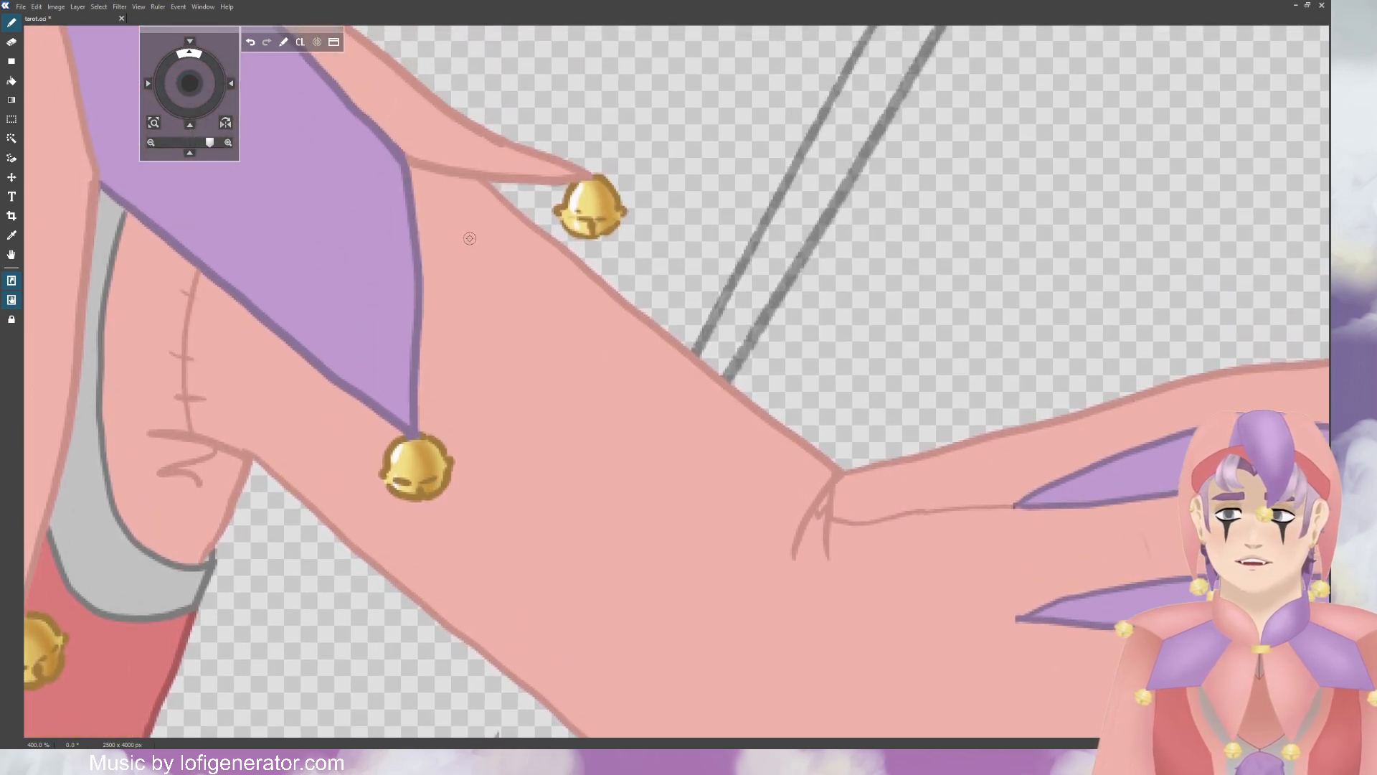
{"action": "left_click_drag", "start_coordinate": [424, 193], "coordinate": [814, 513]}
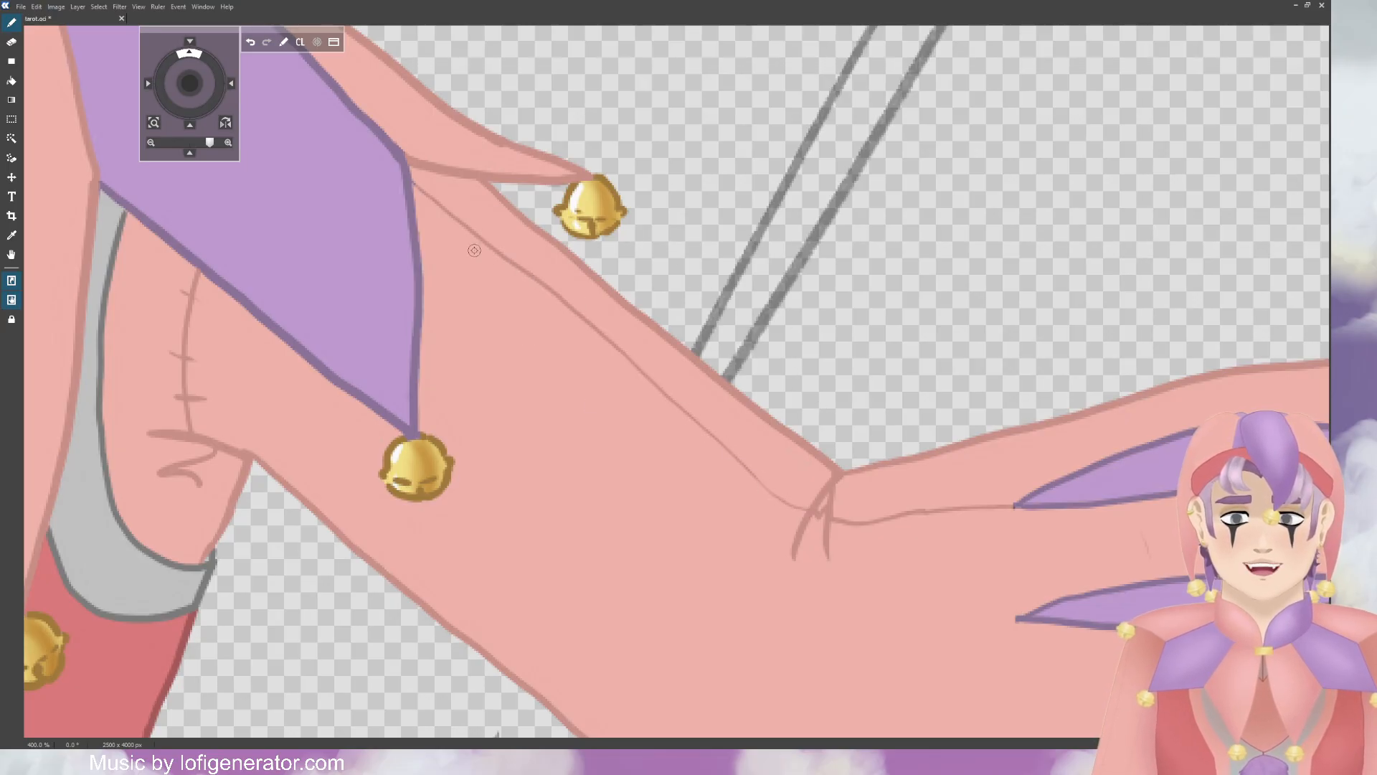
Step: Add short cross stitches along the upper sleeve seam and tidy its end at the top purple slit
{"action": "left_click_drag", "start_coordinate": [485, 232], "coordinate": [475, 248]}
{"action": "mouse_move", "coordinate": [610, 352]}
{"action": "left_mouse_down"}
{"action": "mouse_move", "coordinate": [669, 365]}
{"action": "mouse_move", "coordinate": [659, 379]}
{"action": "mouse_move", "coordinate": [649, 353]}
{"action": "mouse_move", "coordinate": [616, 342]}
{"action": "left_mouse_up"}
{"action": "key", "text": "ctrl+z"}
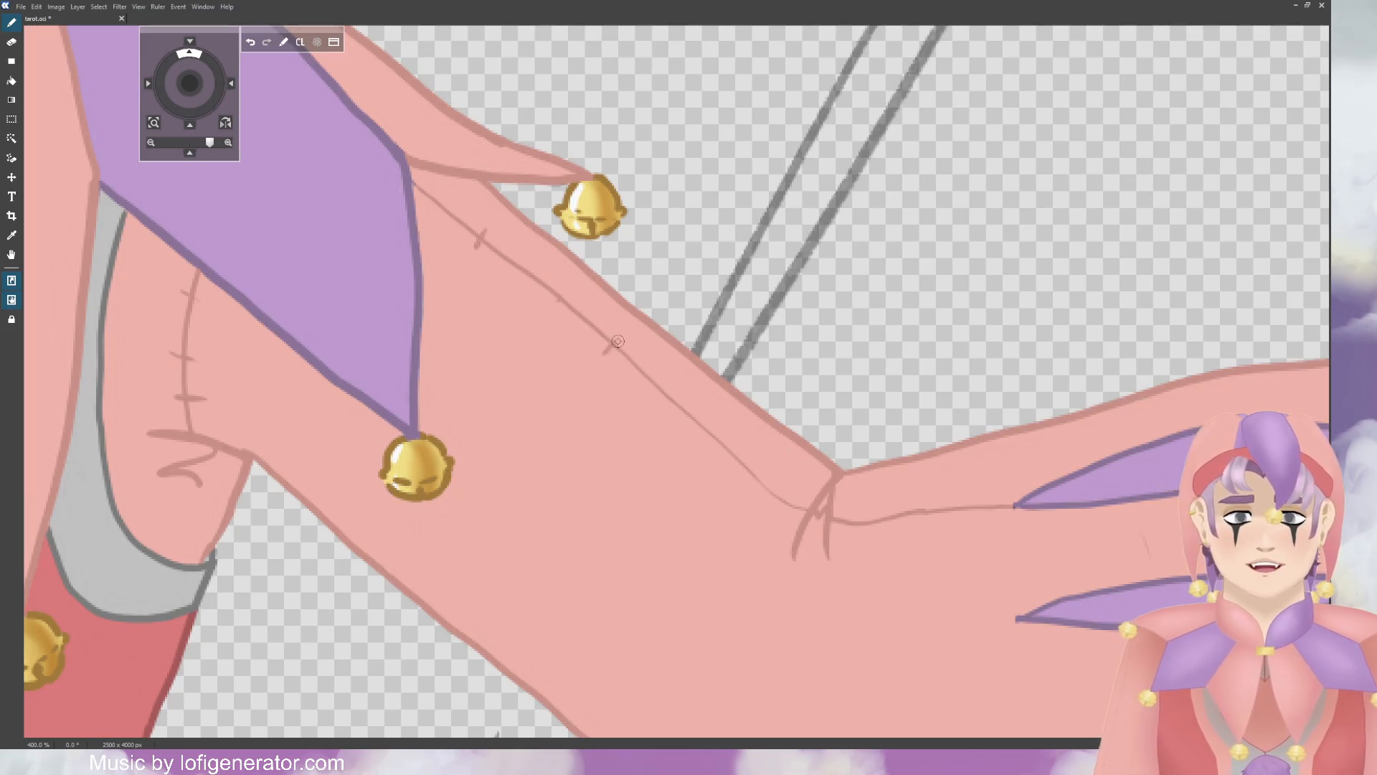
{"action": "left_click_drag", "start_coordinate": [710, 439], "coordinate": [721, 427]}
{"action": "left_click_drag", "start_coordinate": [761, 485], "coordinate": [768, 471]}
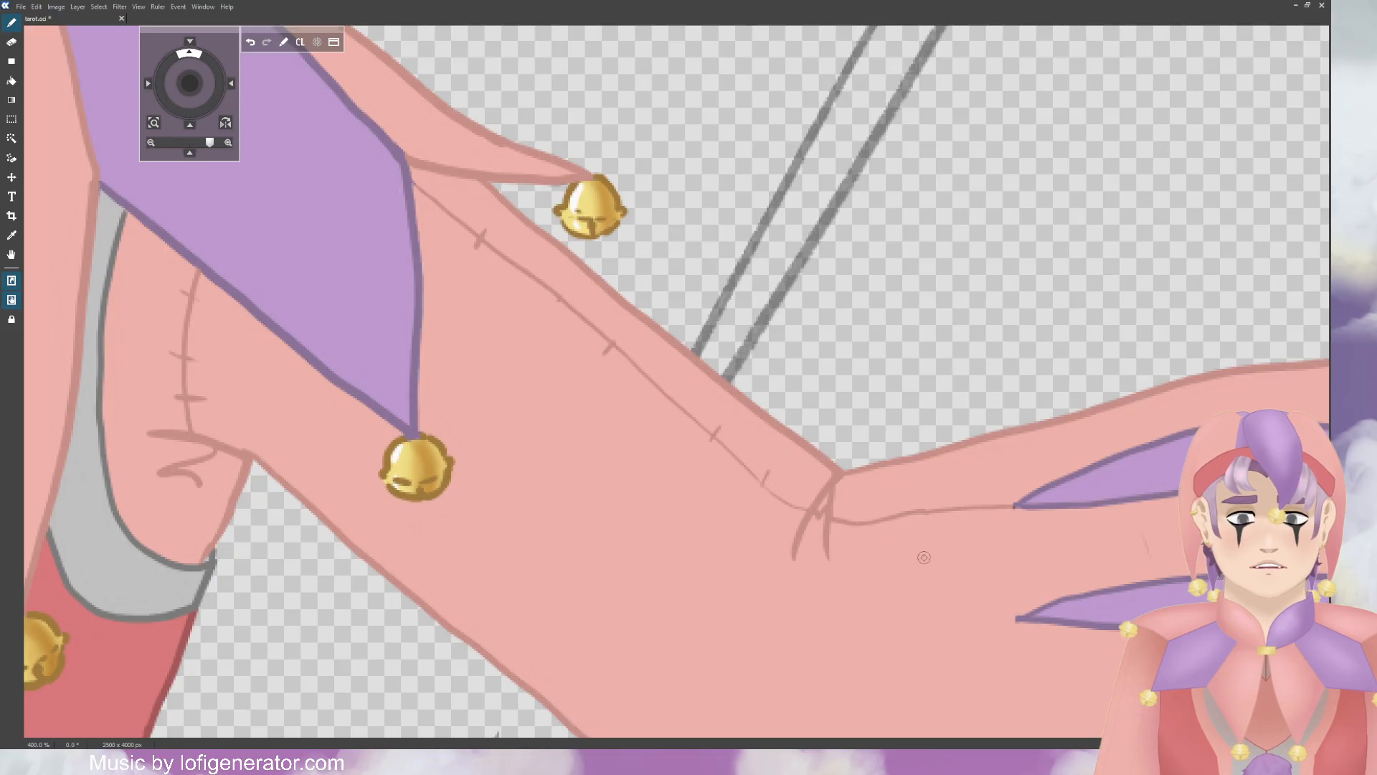
{"action": "mouse_move", "coordinate": [879, 512]}
{"action": "left_mouse_down"}
{"action": "mouse_move", "coordinate": [885, 525]}
{"action": "mouse_move", "coordinate": [955, 516]}
{"action": "left_mouse_up"}
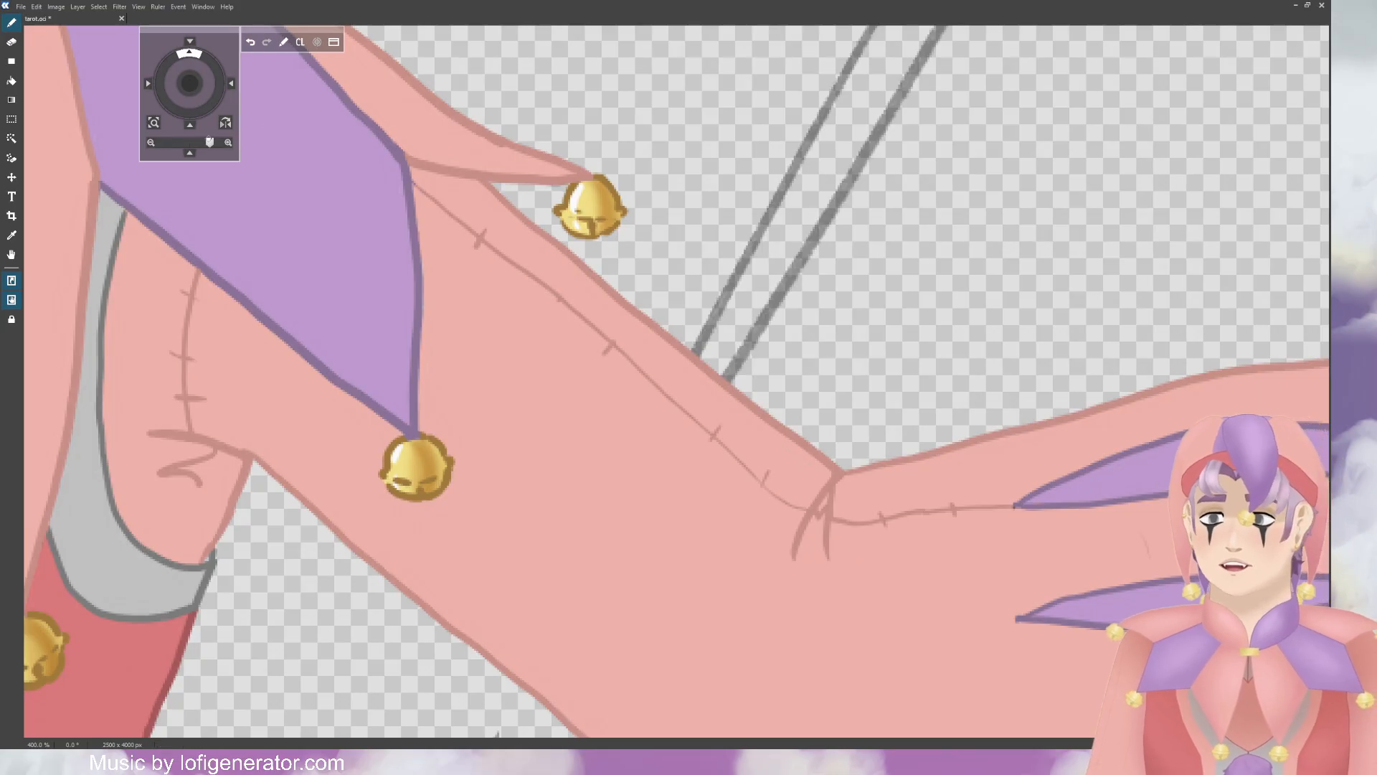
{"action": "key", "text": "e"}
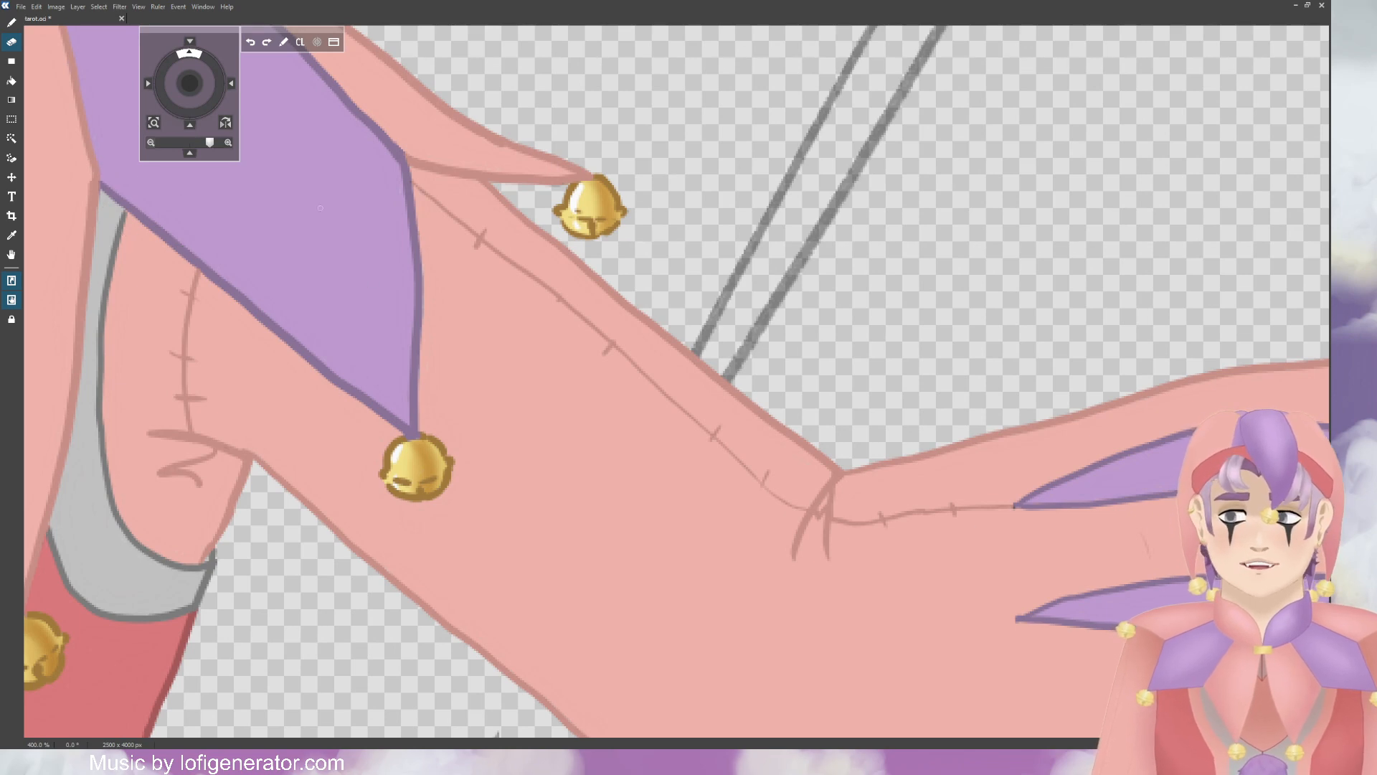
{"action": "key", "text": "b"}
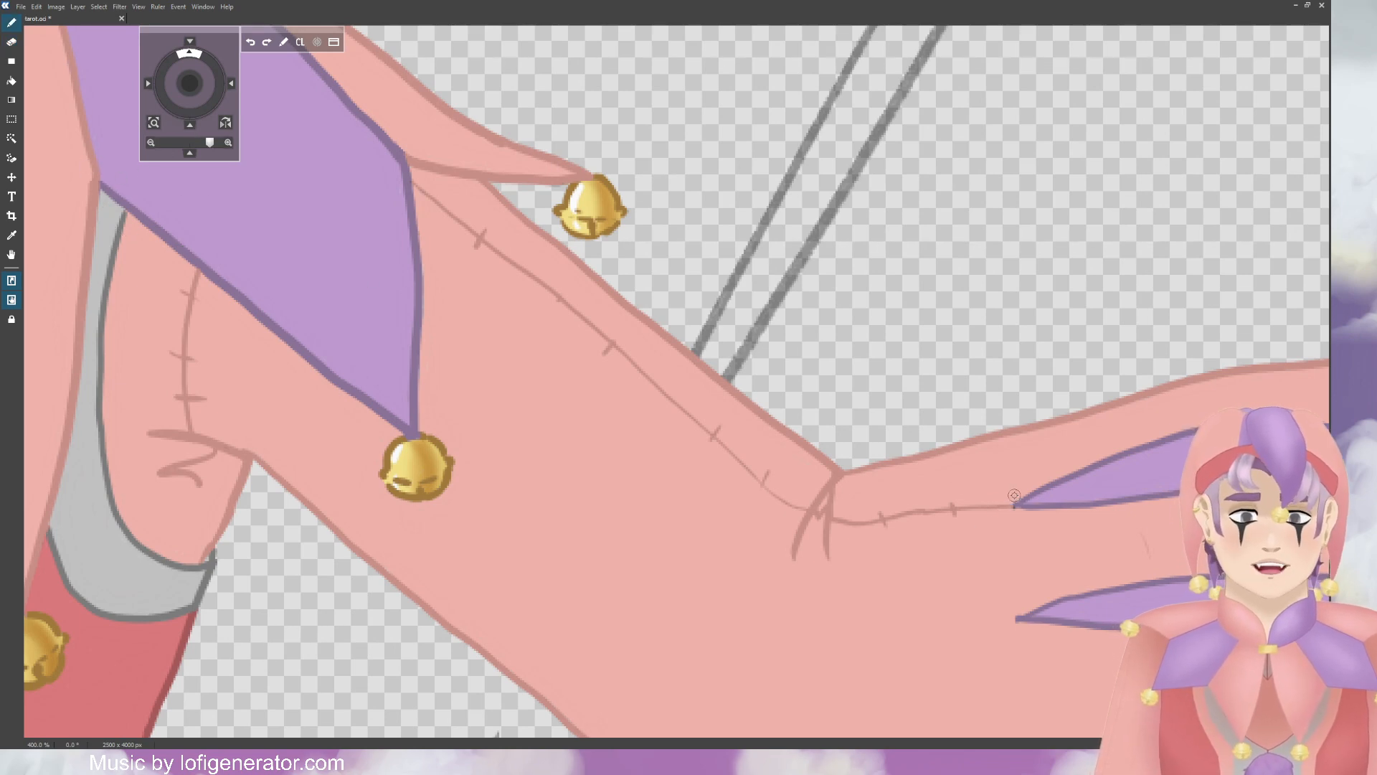
{"action": "left_click_drag", "start_coordinate": [1013, 505], "coordinate": [1015, 504]}
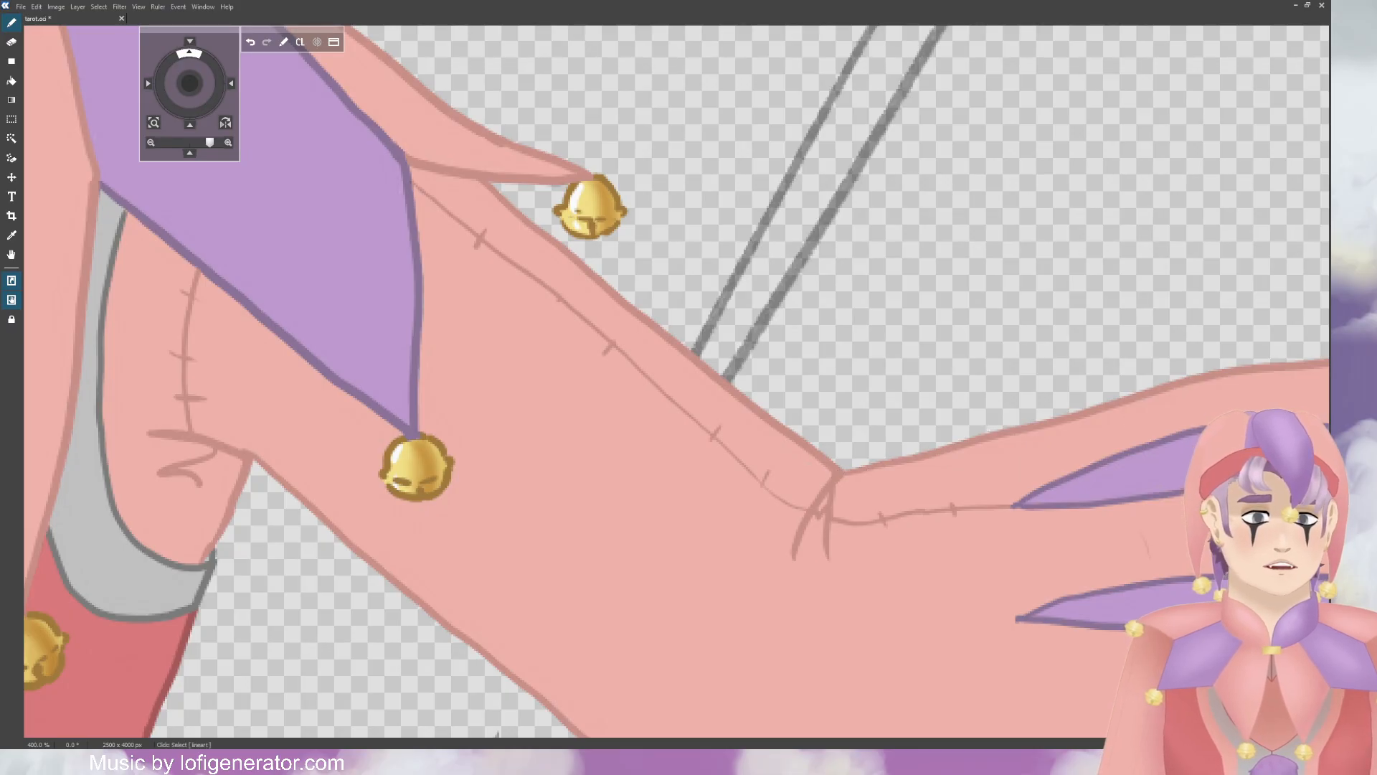
Step: Draw the sleeve's middle seam from the middle purple slit up to the purple collar point, with short cross stitches along it
{"action": "left_click_drag", "start_coordinate": [185, 81], "coordinate": [192, 109]}
{"action": "scroll", "coordinate": [426, 117], "scroll_direction": "down", "scroll_amount": 1}
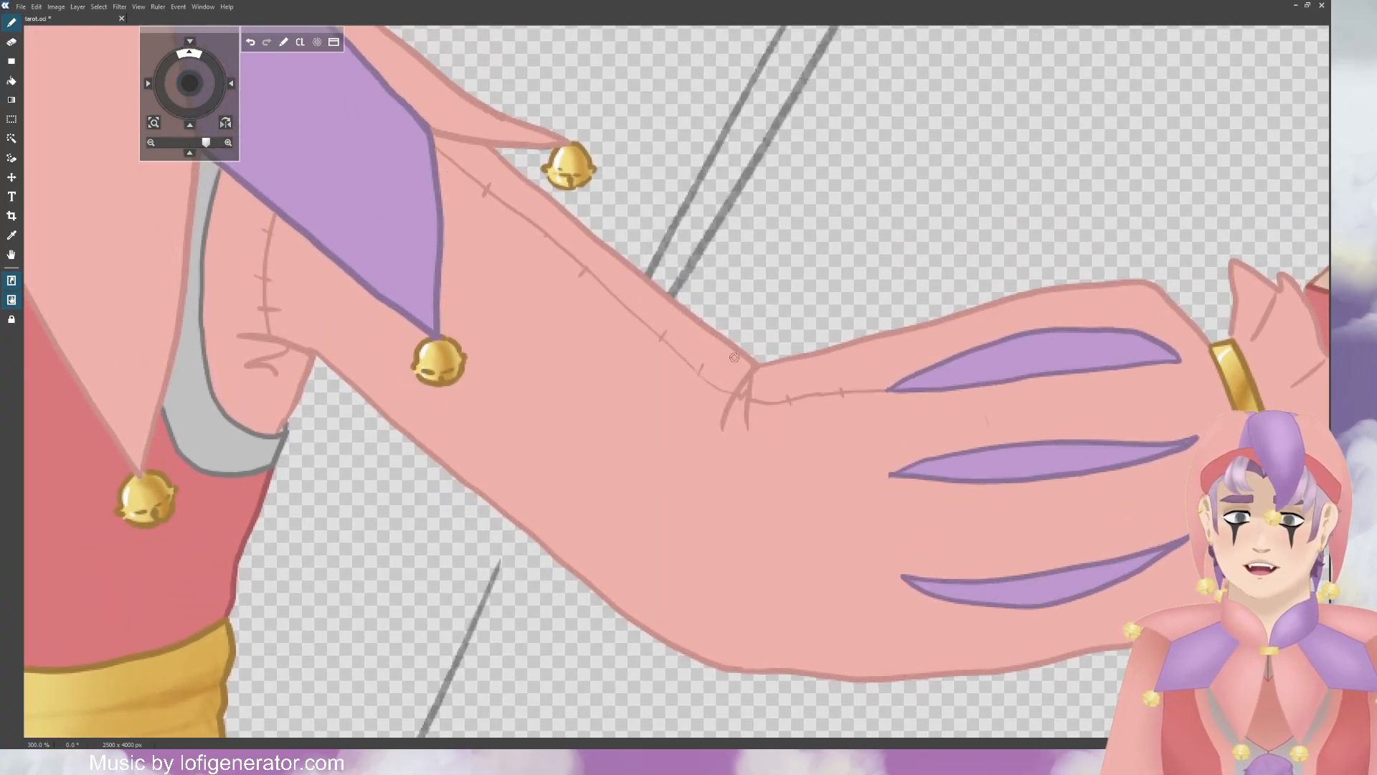
{"action": "mouse_move", "coordinate": [871, 477]}
{"action": "left_mouse_down"}
{"action": "mouse_move", "coordinate": [746, 488]}
{"action": "mouse_move", "coordinate": [673, 456]}
{"action": "mouse_move", "coordinate": [439, 267]}
{"action": "left_mouse_up"}
{"action": "left_click_drag", "start_coordinate": [494, 309], "coordinate": [487, 318]}
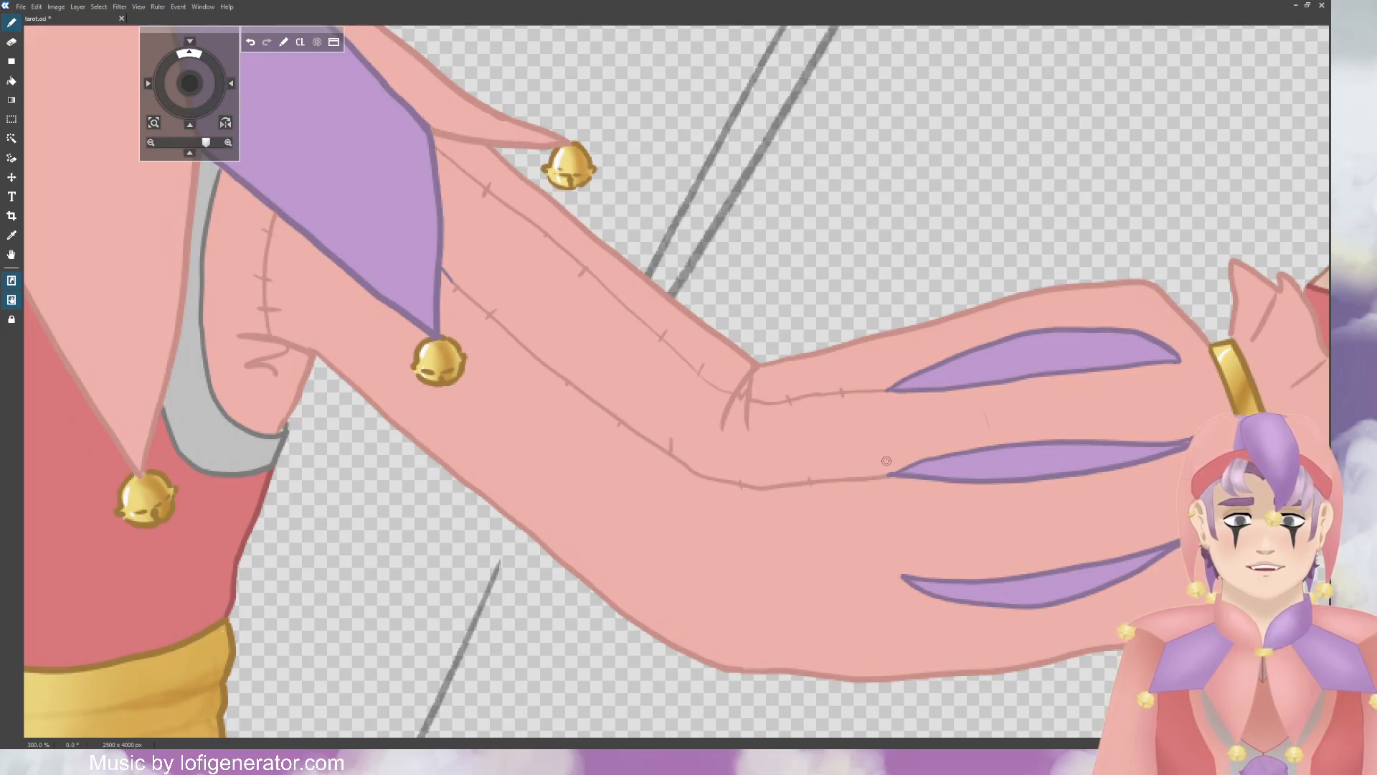
{"action": "left_click_drag", "start_coordinate": [883, 462], "coordinate": [854, 487]}
{"action": "key", "text": "ctrl+z"}
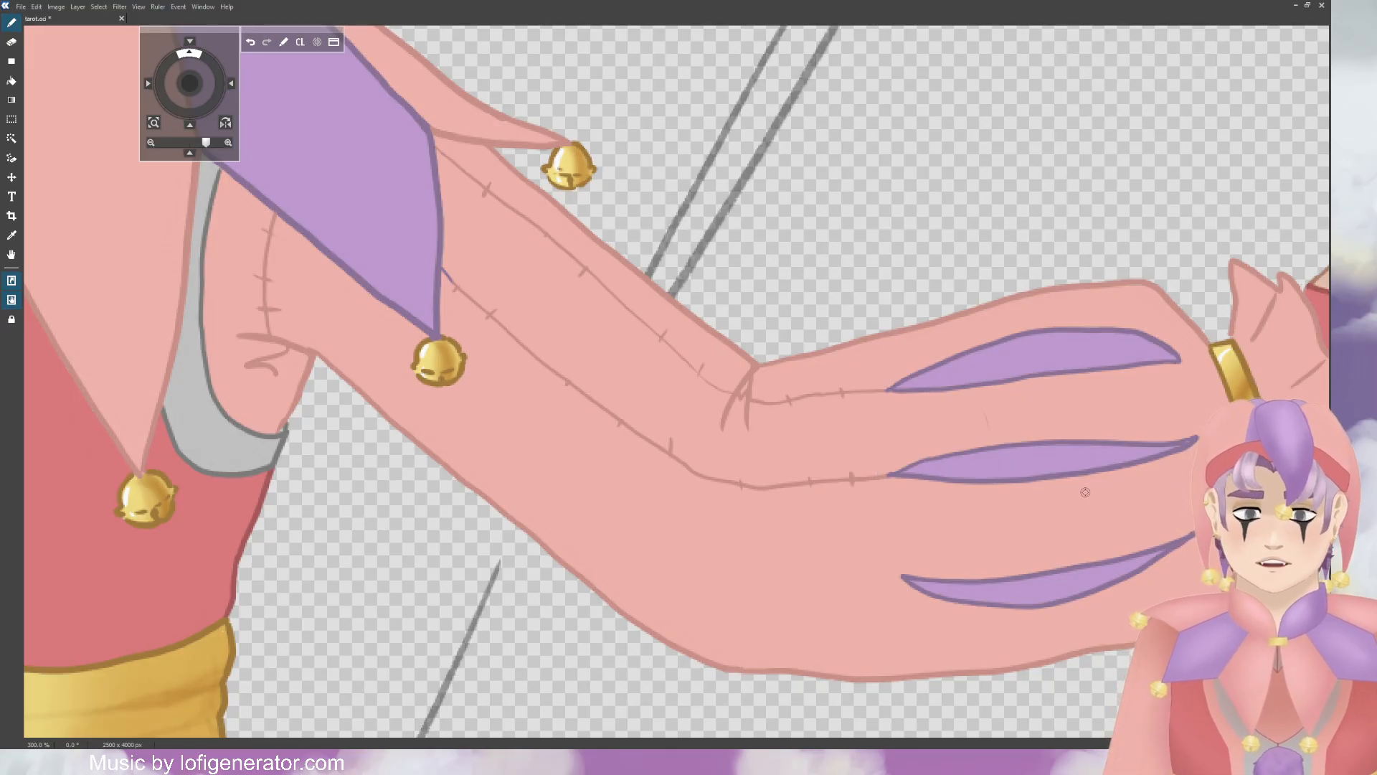
{"action": "left_click", "coordinate": [1222, 388], "text": "ctrl"}
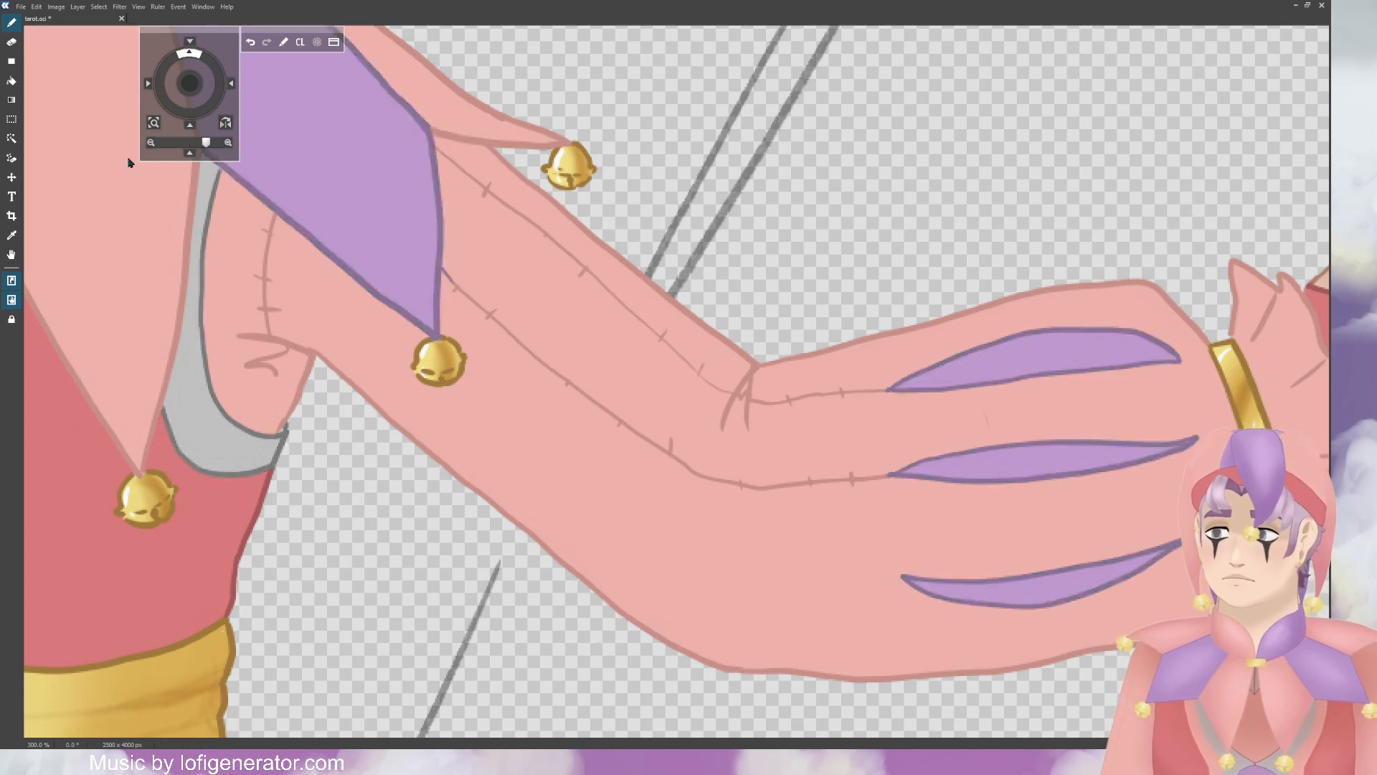
{"action": "key", "text": "e"}
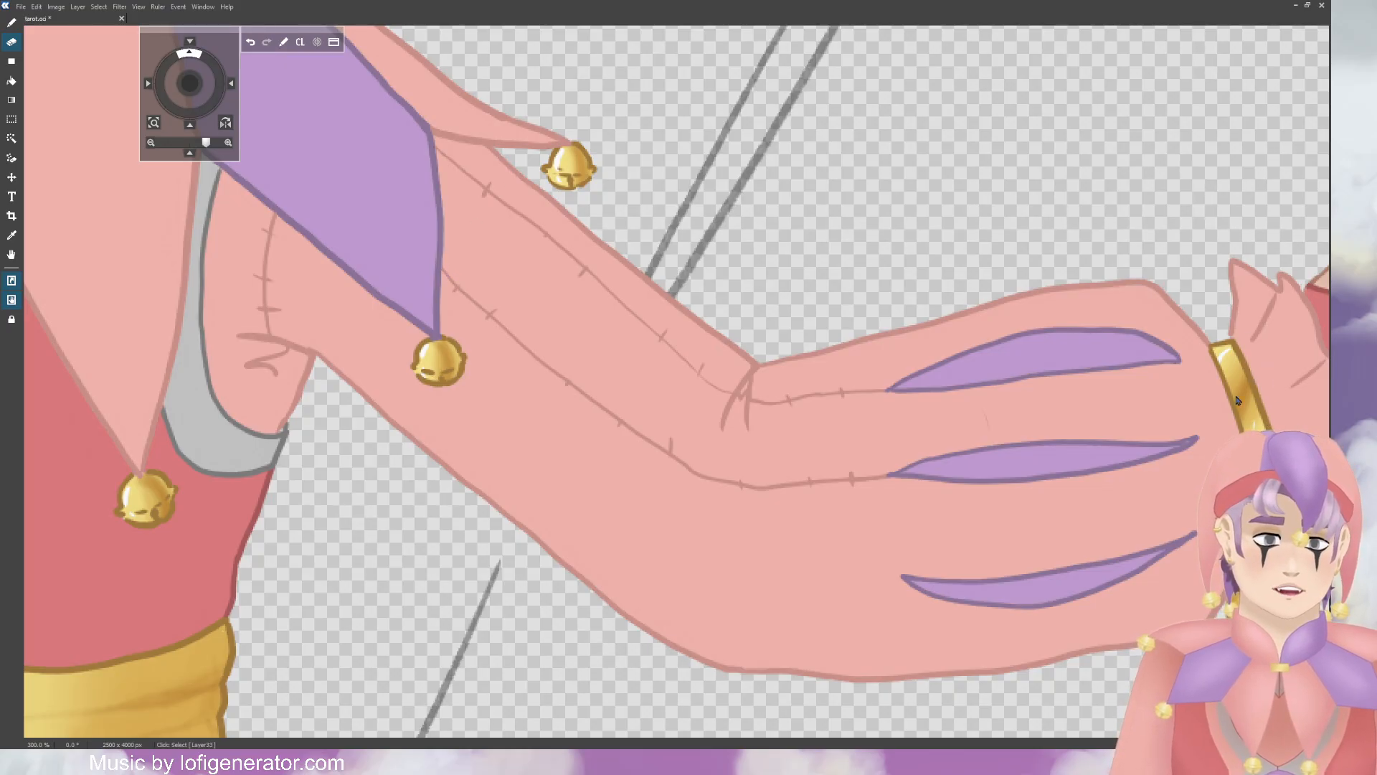
{"action": "key", "text": "b"}
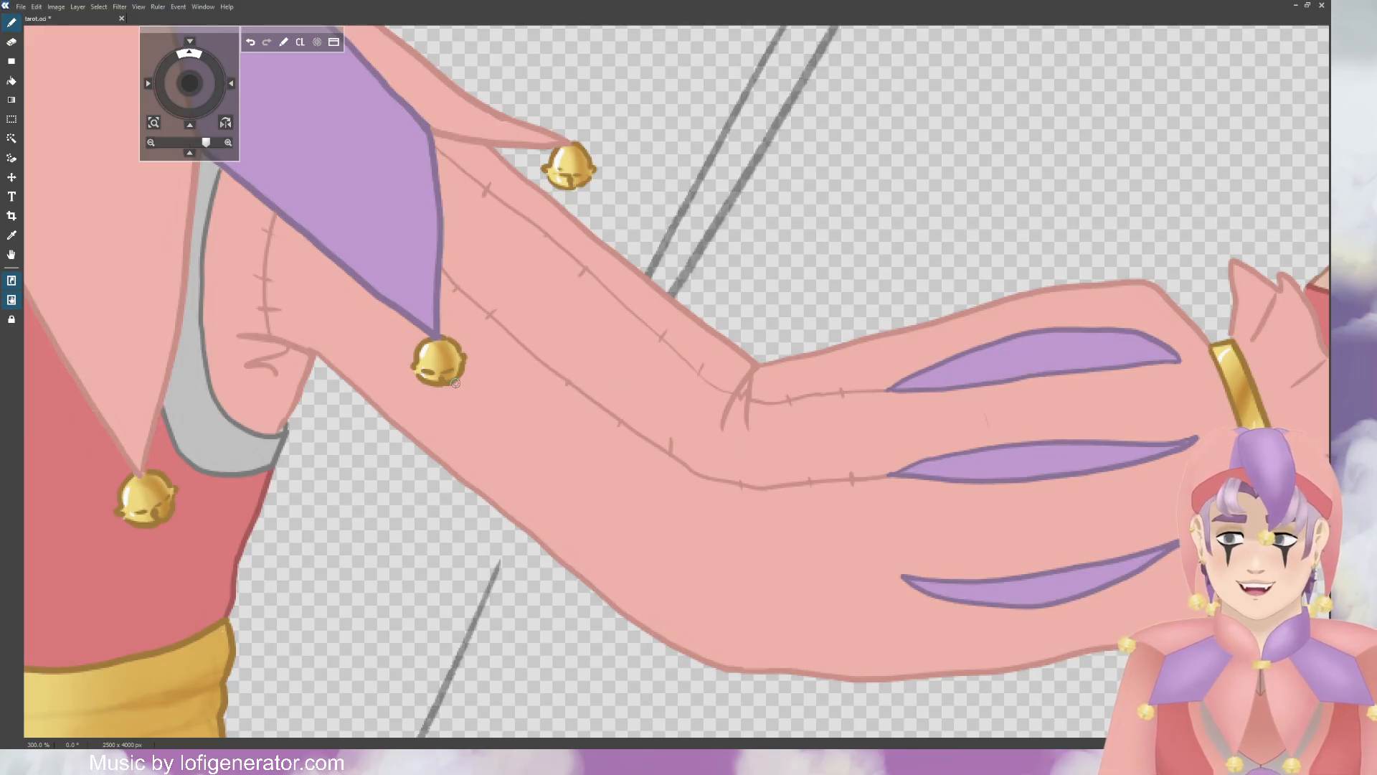
{"action": "left_click_drag", "start_coordinate": [455, 383], "coordinate": [499, 432]}
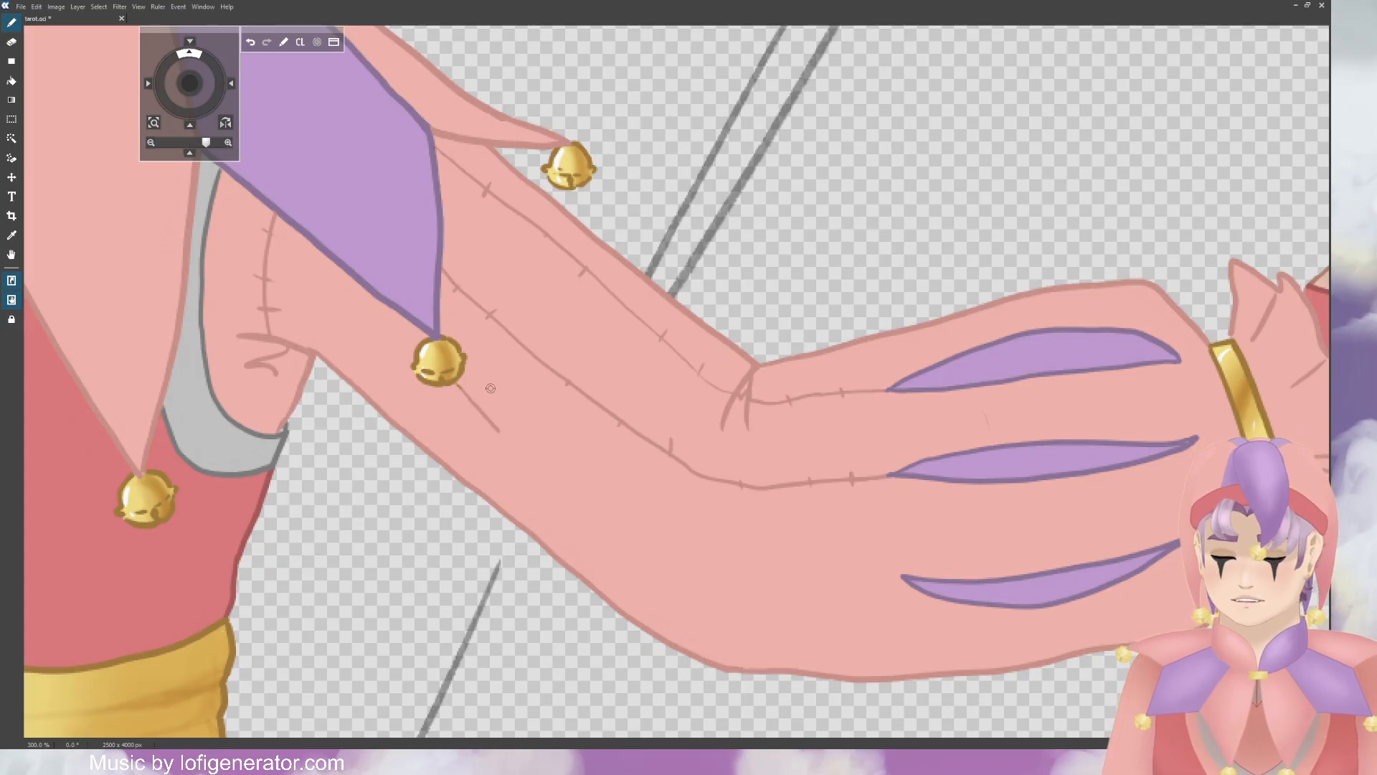
{"action": "key", "text": "ctrl+z"}
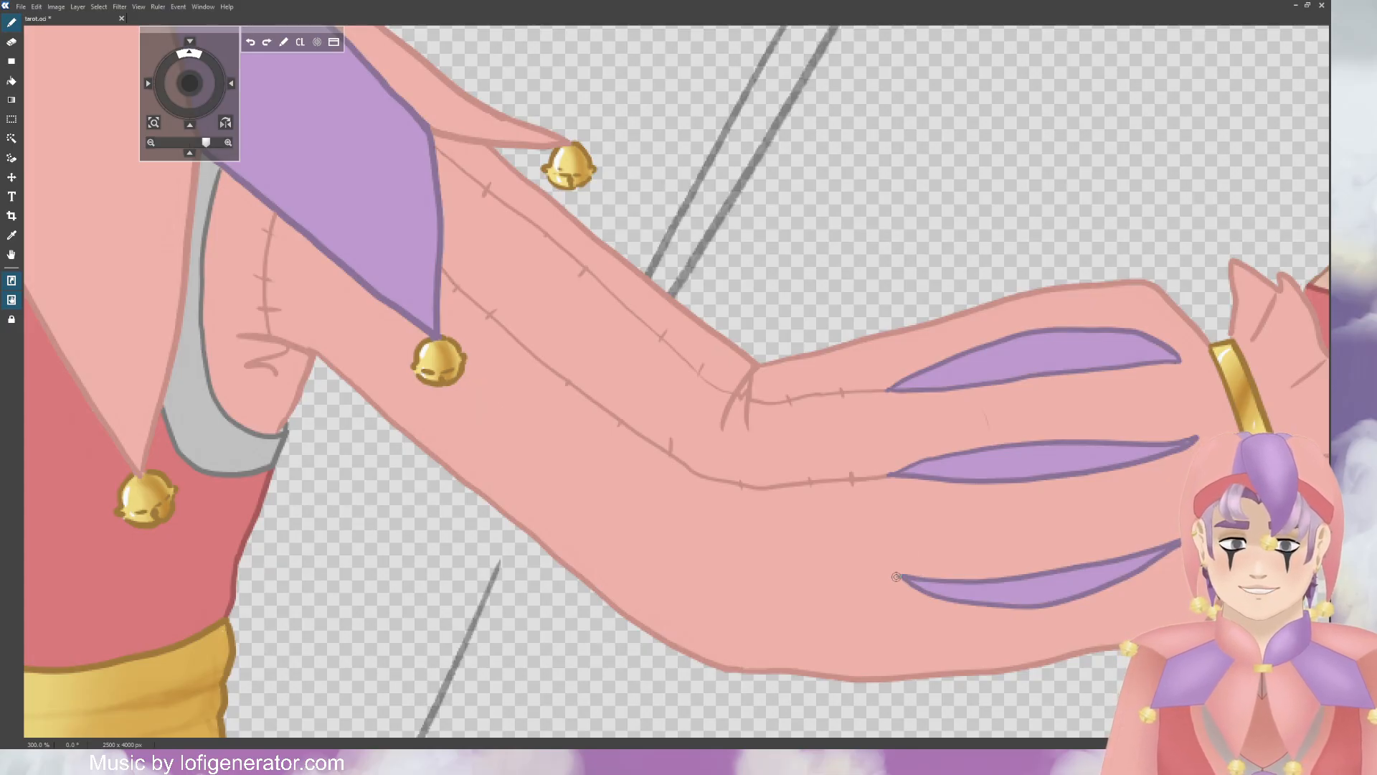
Step: Draw the lower sleeve seam from the bottom purple slit past the collar bell to the armpit, adding short cross stitches
{"action": "mouse_move", "coordinate": [896, 576]}
{"action": "left_mouse_down"}
{"action": "mouse_move", "coordinate": [802, 572]}
{"action": "mouse_move", "coordinate": [643, 523]}
{"action": "mouse_move", "coordinate": [466, 377]}
{"action": "mouse_move", "coordinate": [449, 337]}
{"action": "mouse_move", "coordinate": [414, 317]}
{"action": "mouse_move", "coordinate": [418, 342]}
{"action": "mouse_move", "coordinate": [293, 287]}
{"action": "left_mouse_up"}
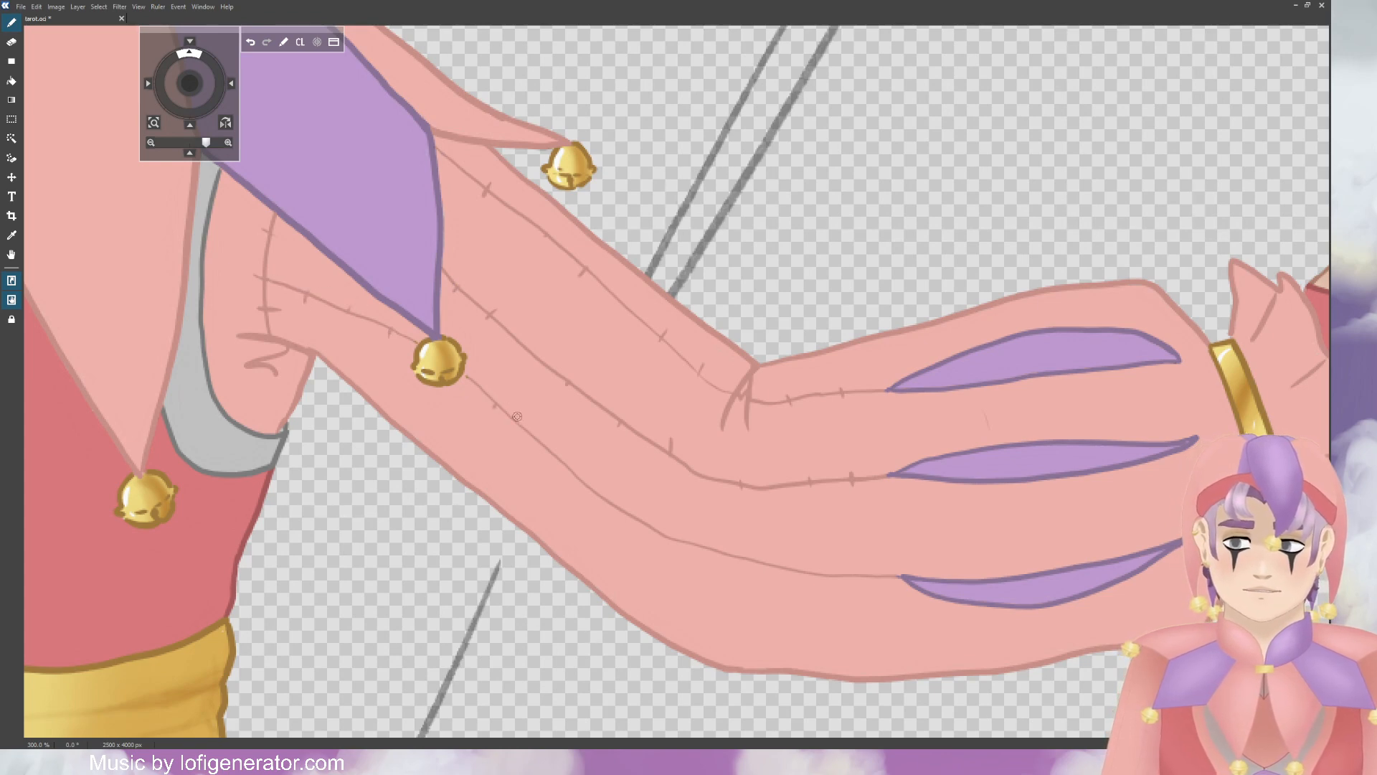
{"action": "left_click_drag", "start_coordinate": [526, 433], "coordinate": [517, 441]}
{"action": "mouse_move", "coordinate": [598, 488]}
{"action": "left_mouse_down"}
{"action": "mouse_move", "coordinate": [690, 509]}
{"action": "mouse_move", "coordinate": [663, 529]}
{"action": "left_mouse_up"}
{"action": "key", "text": "ctrl+z"}
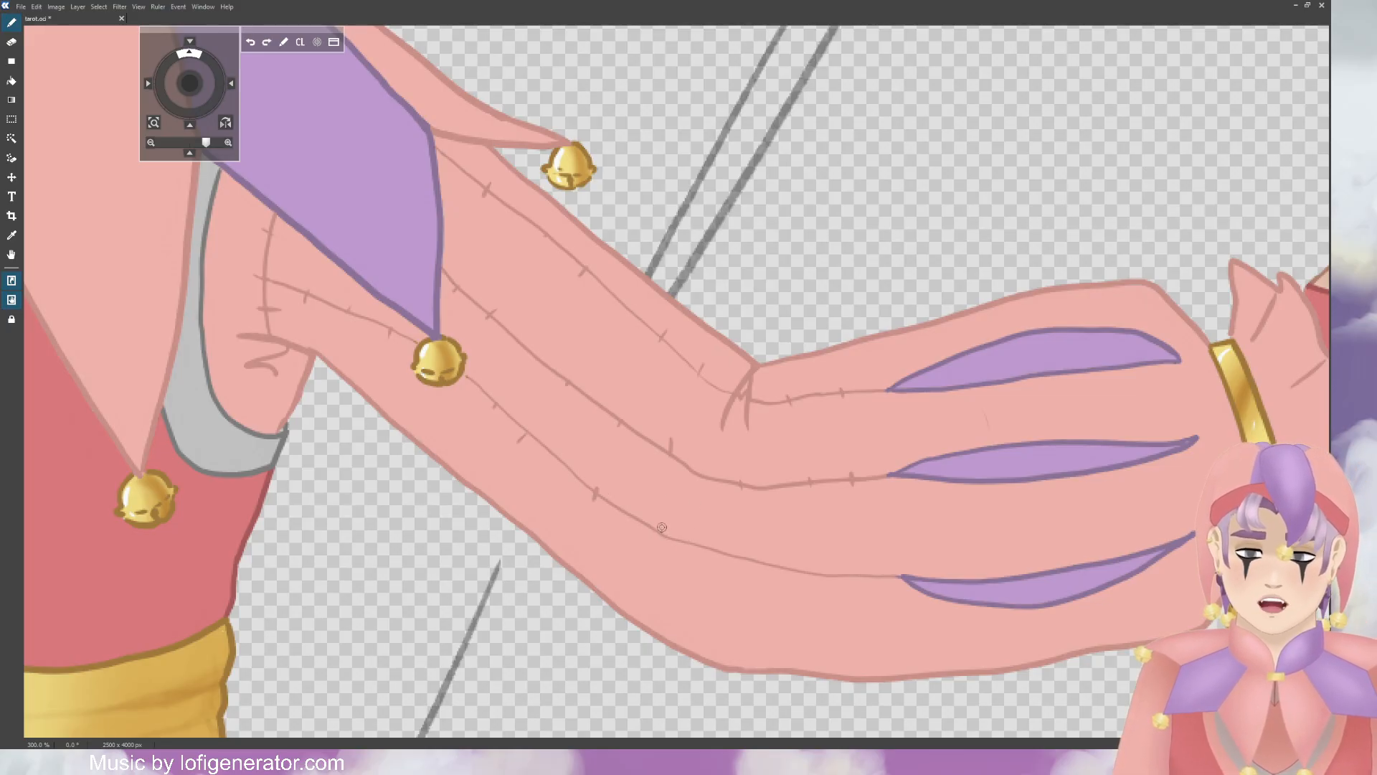
{"action": "left_click_drag", "start_coordinate": [731, 548], "coordinate": [737, 562]}
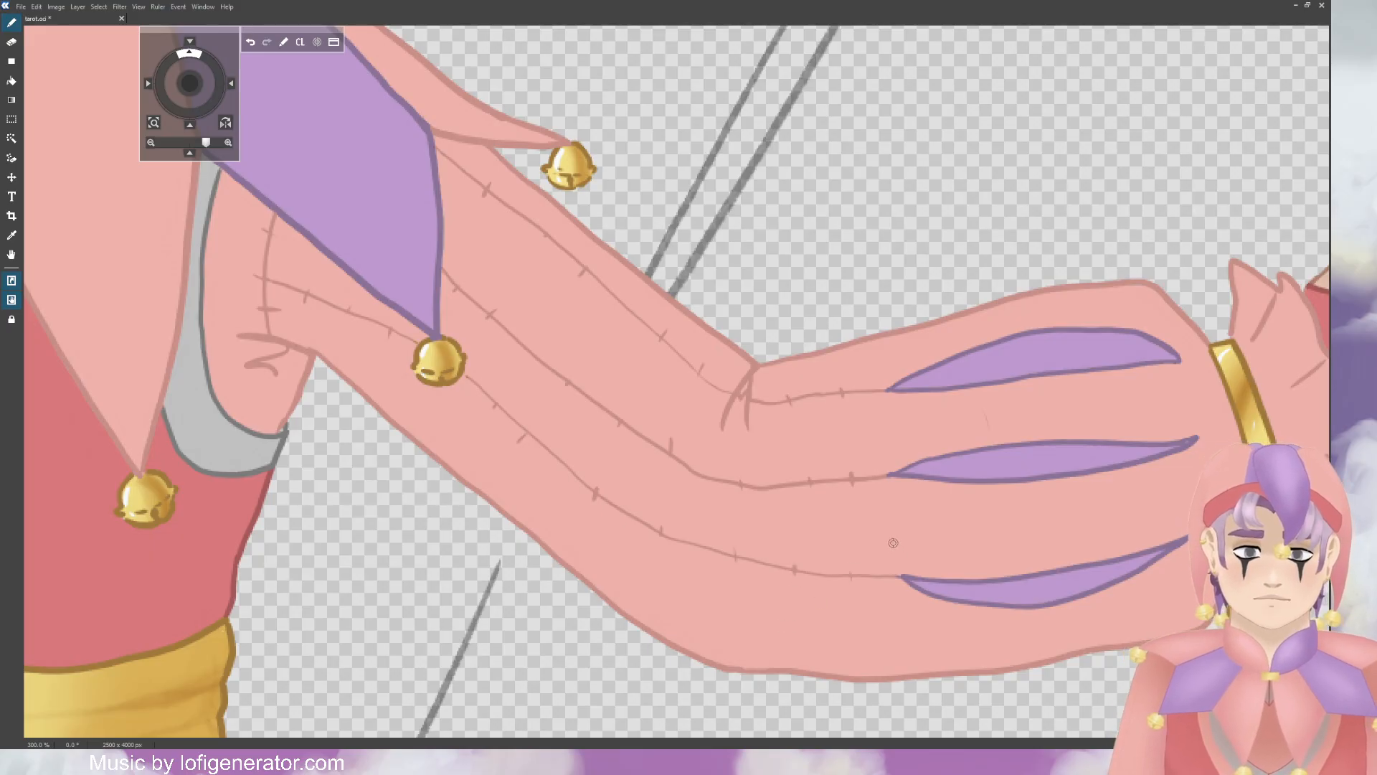
Step: Extend the three seams from the purple slits to the gold cuff with small cross stitches, erasing the stray overlap at the lowest slit
{"action": "left_click_drag", "start_coordinate": [194, 86], "coordinate": [215, 84]}
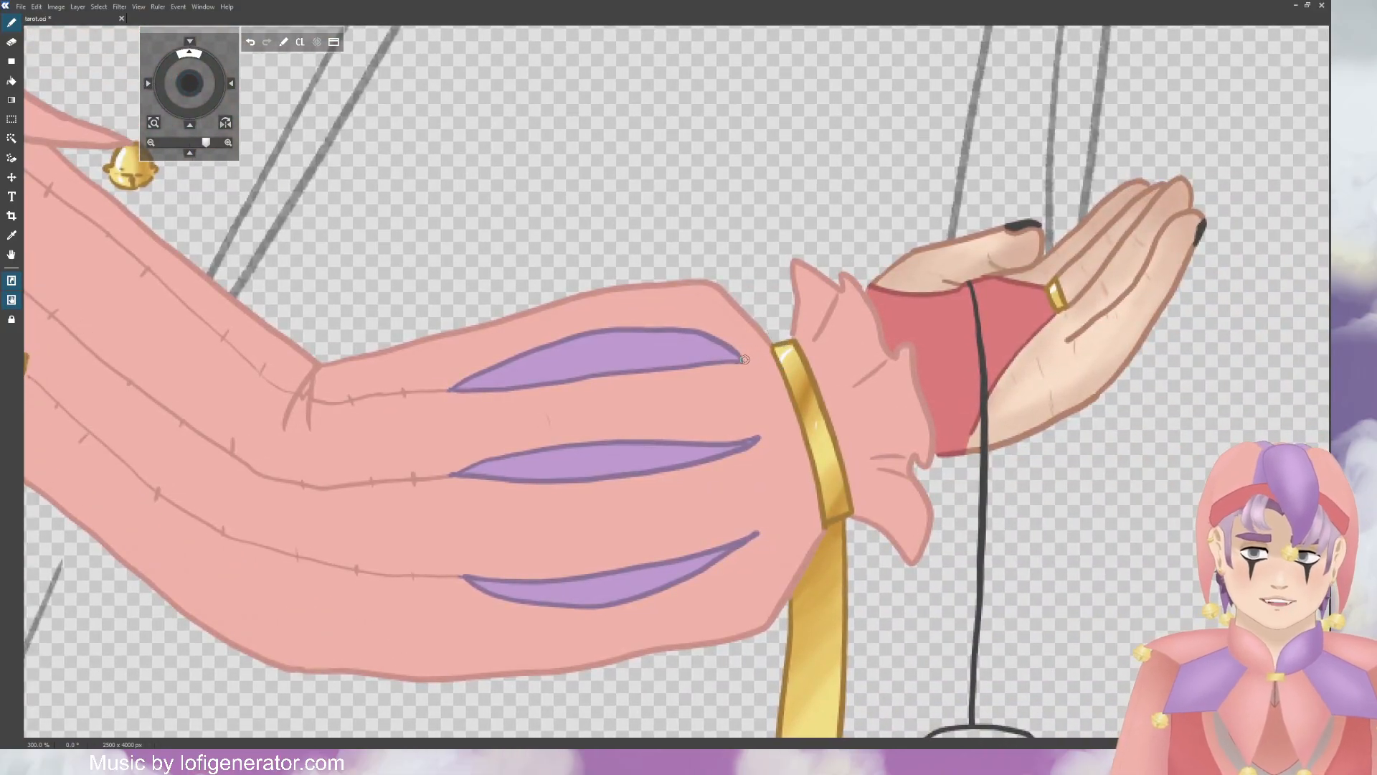
{"action": "left_click_drag", "start_coordinate": [760, 438], "coordinate": [804, 426]}
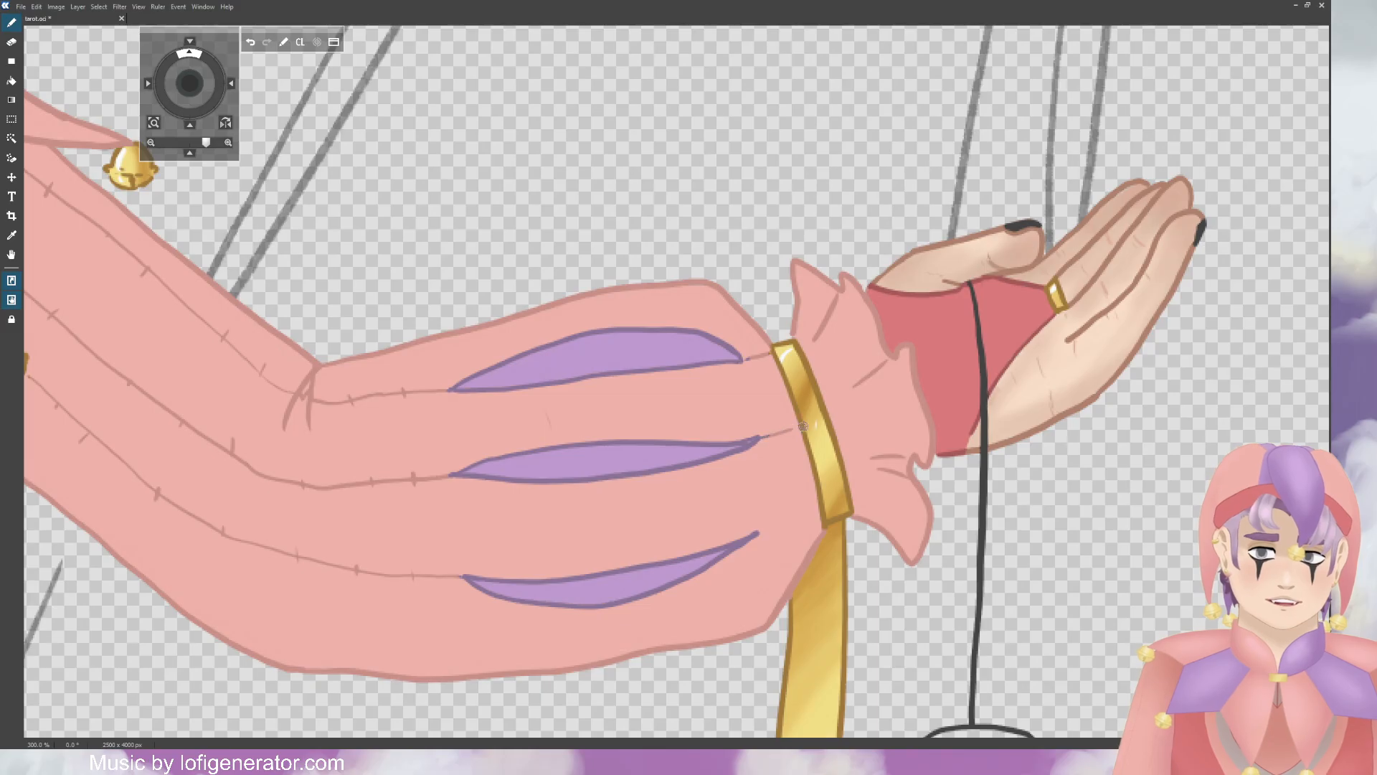
{"action": "left_click_drag", "start_coordinate": [758, 534], "coordinate": [804, 509]}
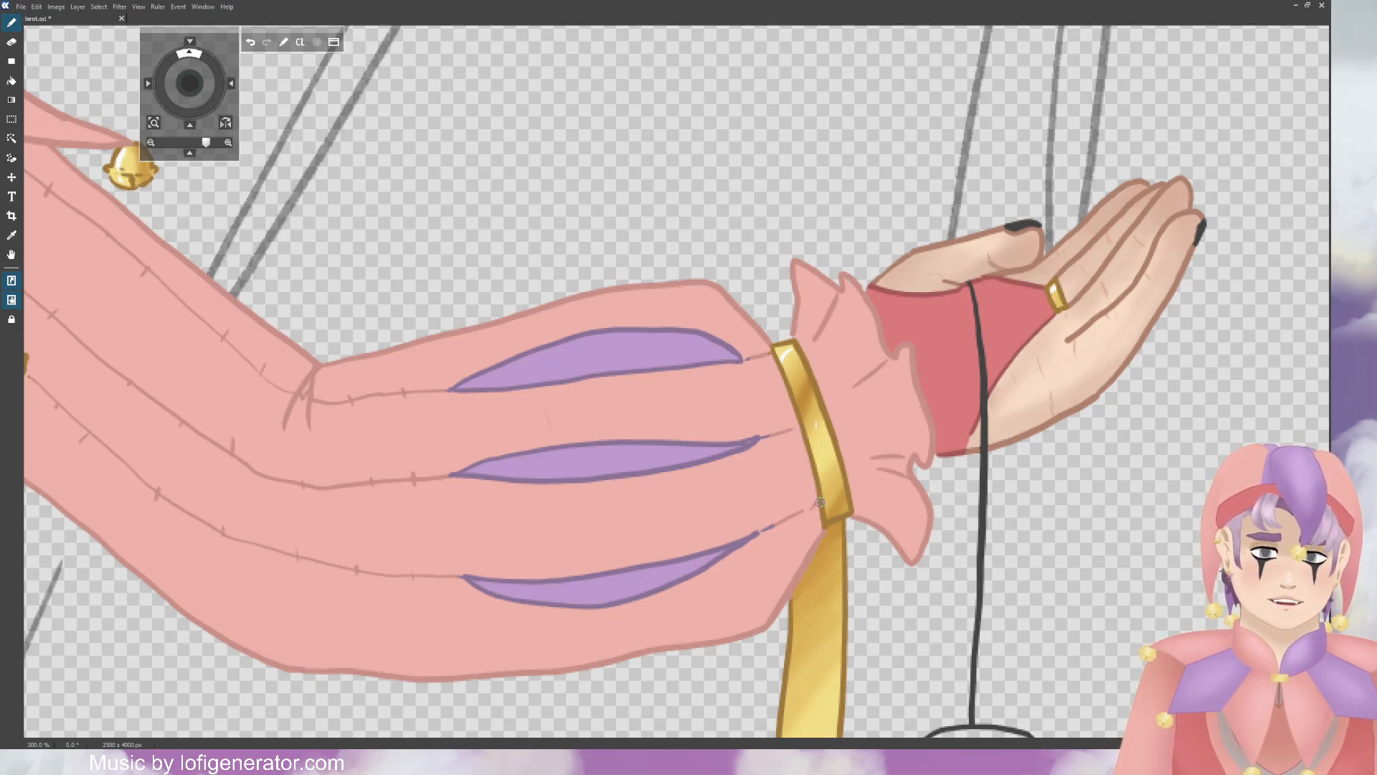
{"action": "scroll", "coordinate": [820, 503], "scroll_direction": "up", "scroll_amount": 1}
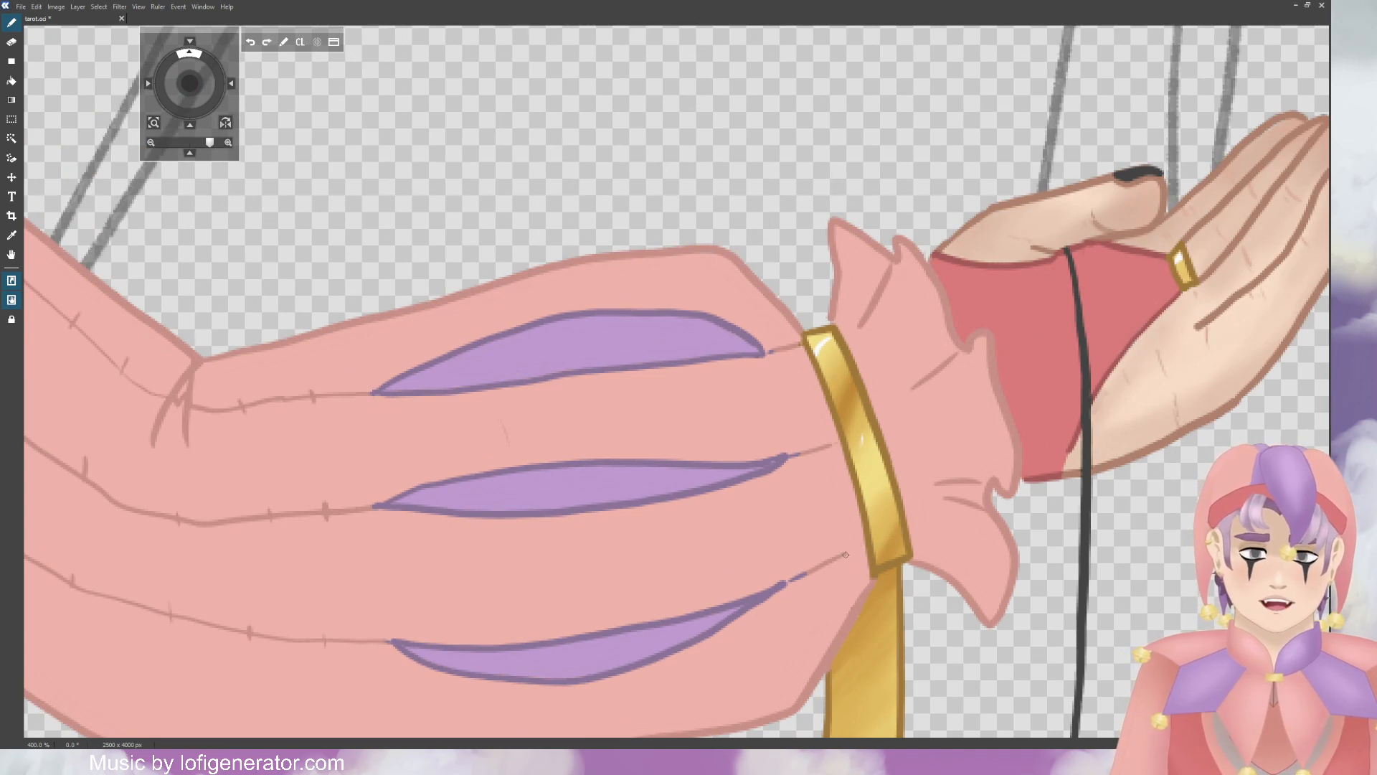
{"action": "left_click_drag", "start_coordinate": [845, 555], "coordinate": [860, 547]}
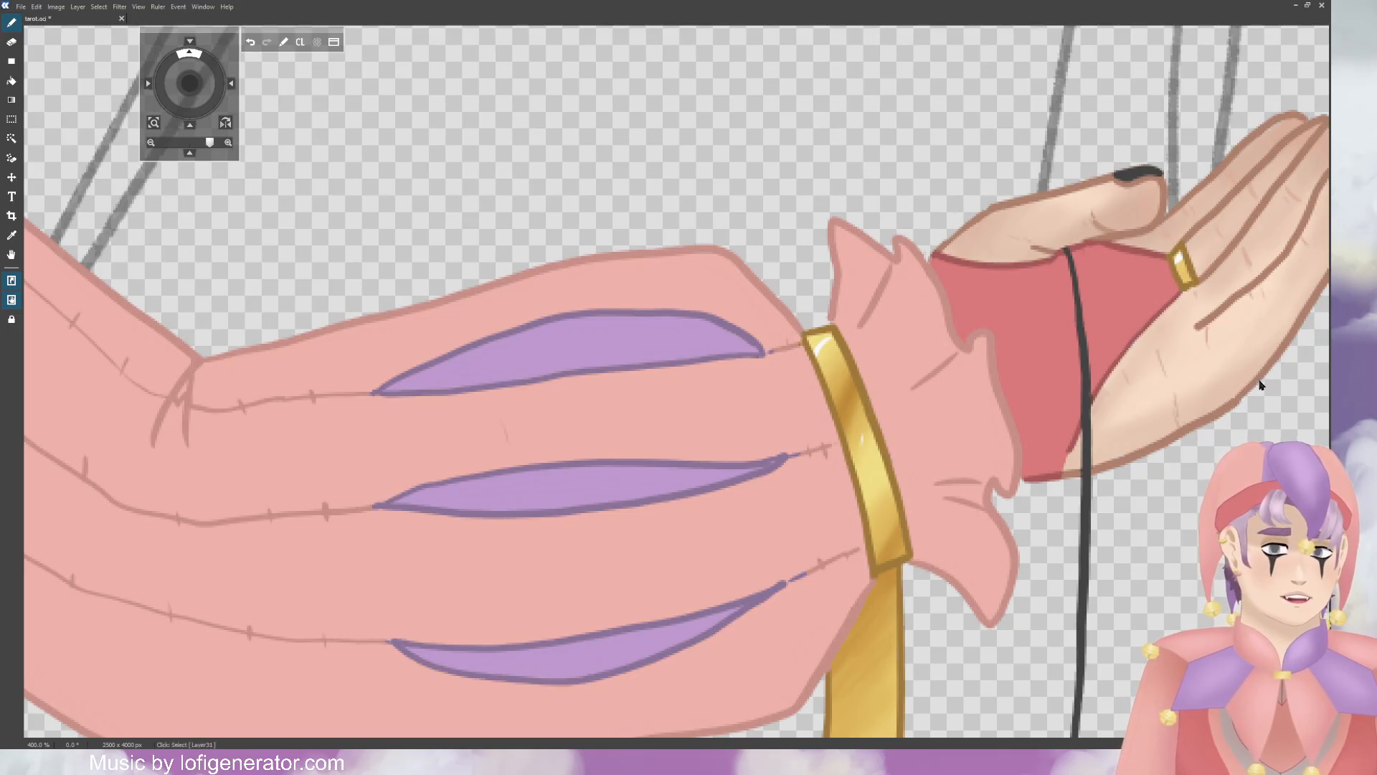
{"action": "key", "text": "e"}
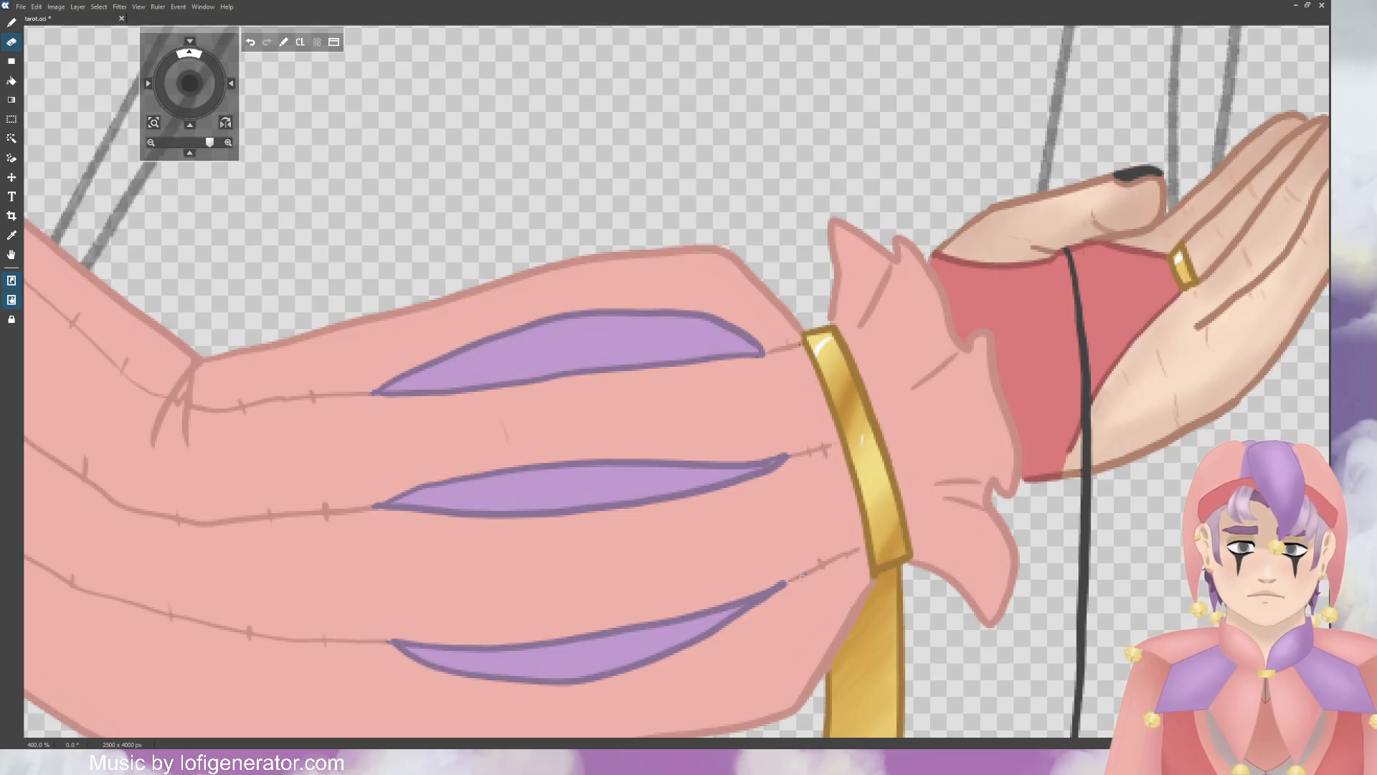
Step: Erase the lower sleeve seam and its stitches between the collar bell and the bottom purple slit
{"action": "left_click_drag", "start_coordinate": [190, 83], "coordinate": [468, 202]}
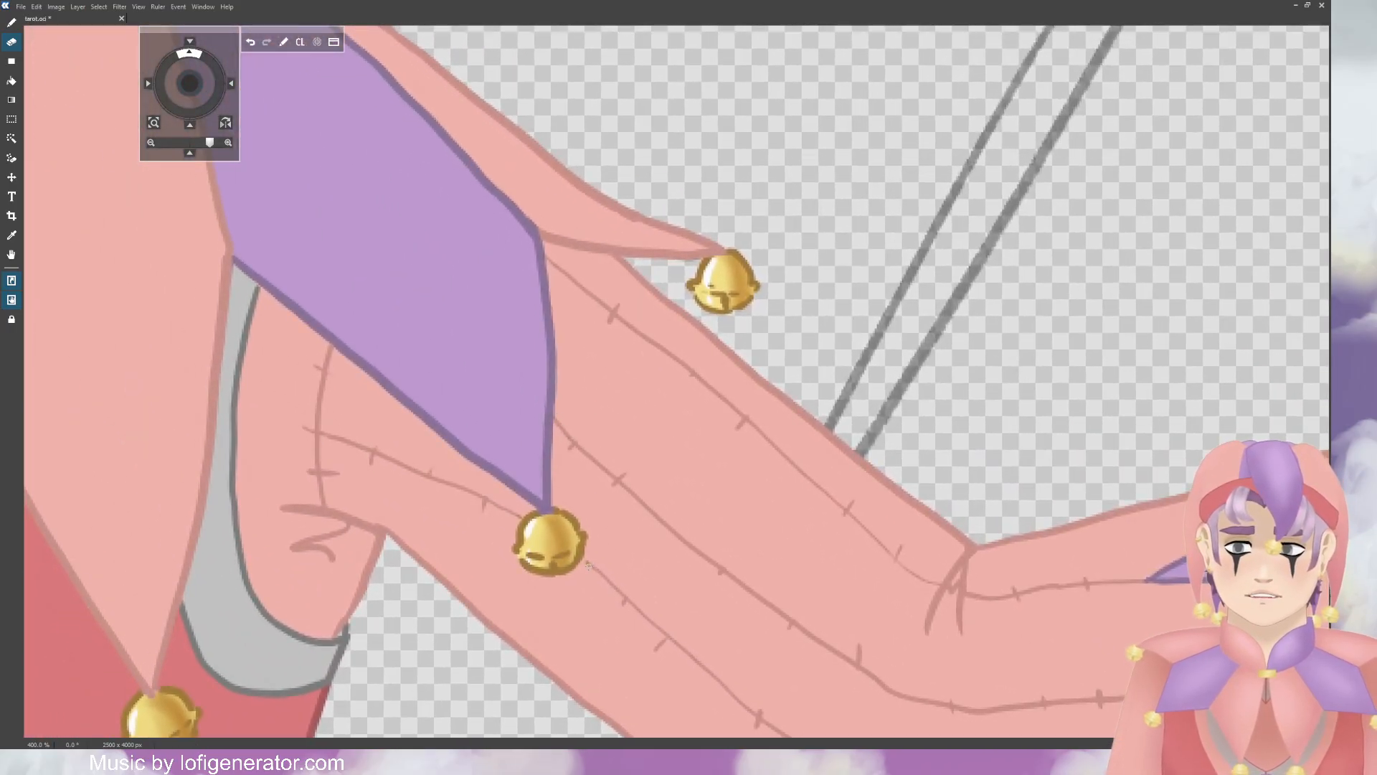
{"action": "scroll", "coordinate": [524, 373], "scroll_direction": "left", "scroll_amount": 3}
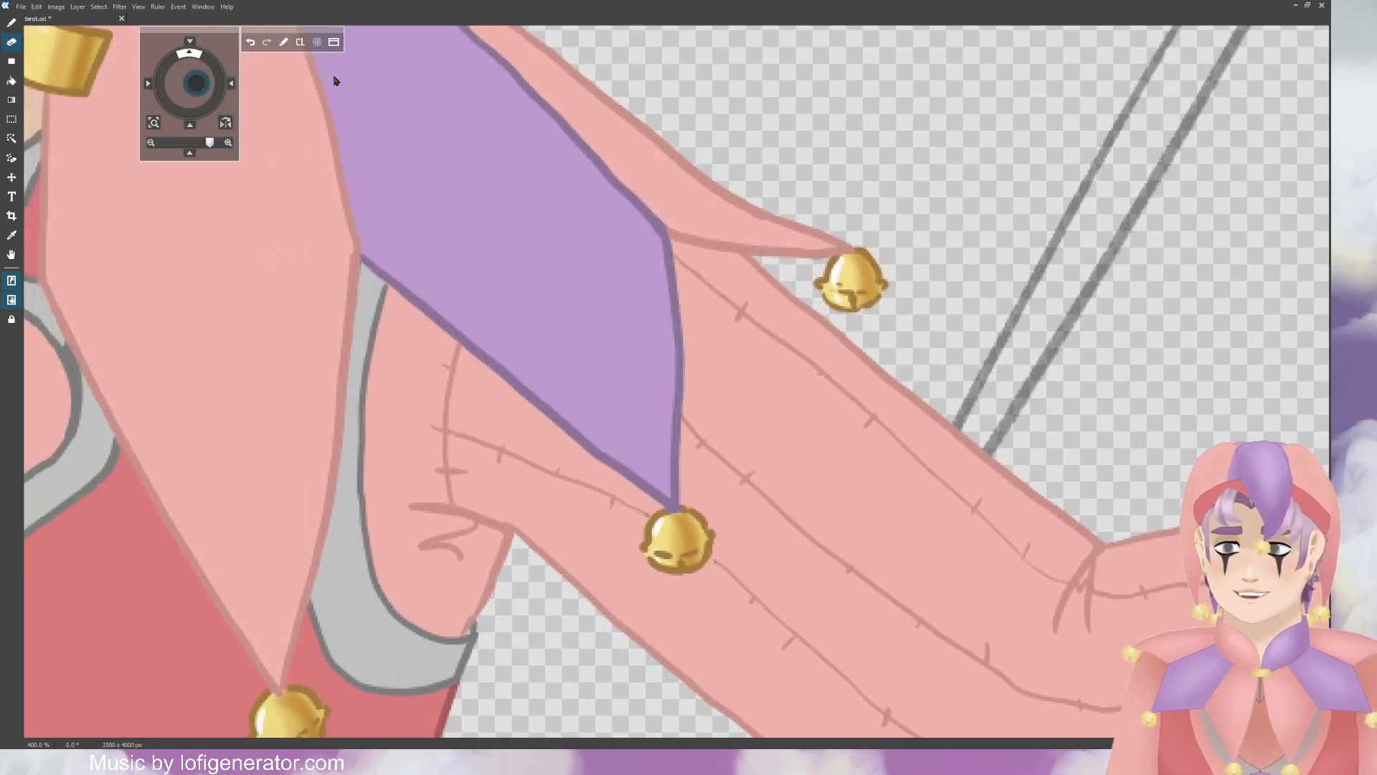
{"action": "scroll", "coordinate": [1156, 350], "scroll_direction": "down", "scroll_amount": 6}
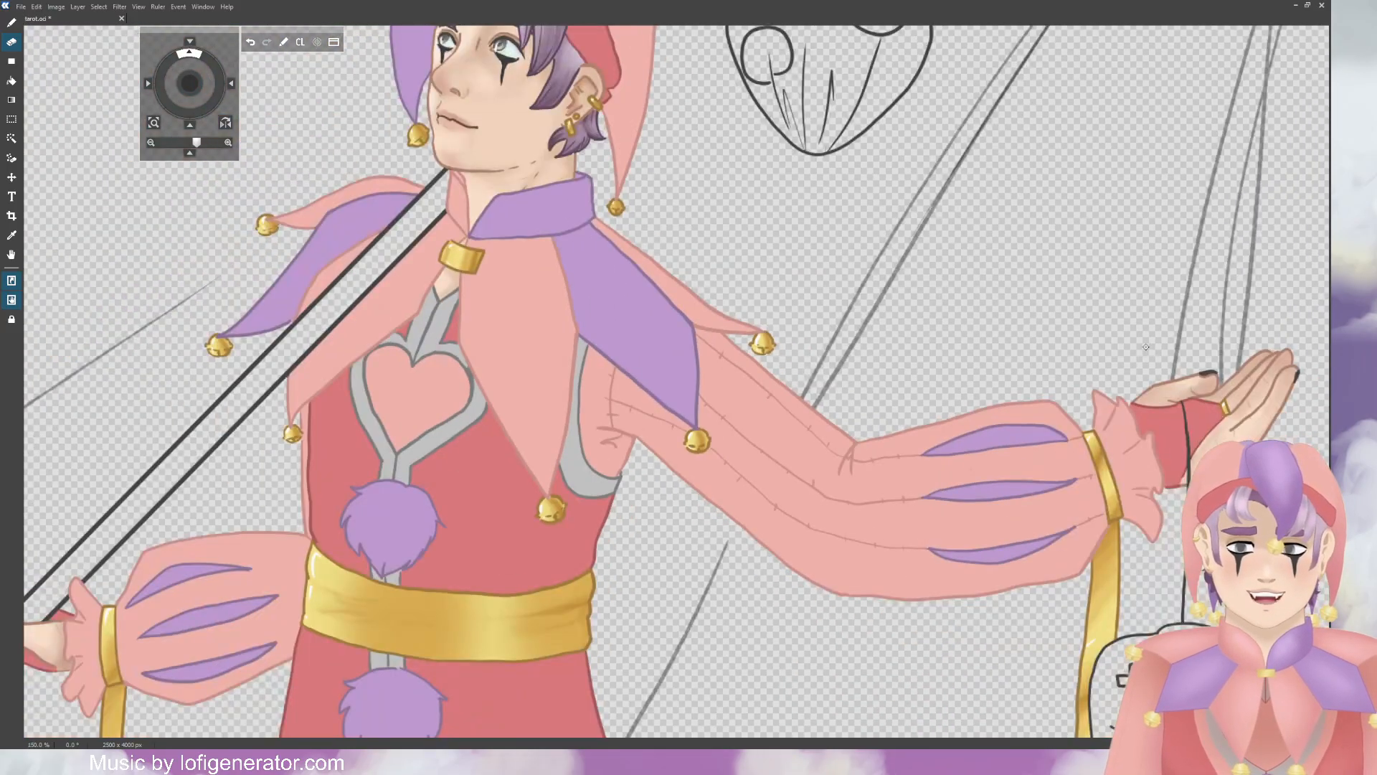
{"action": "scroll", "coordinate": [677, 401], "scroll_direction": "up", "scroll_amount": 2}
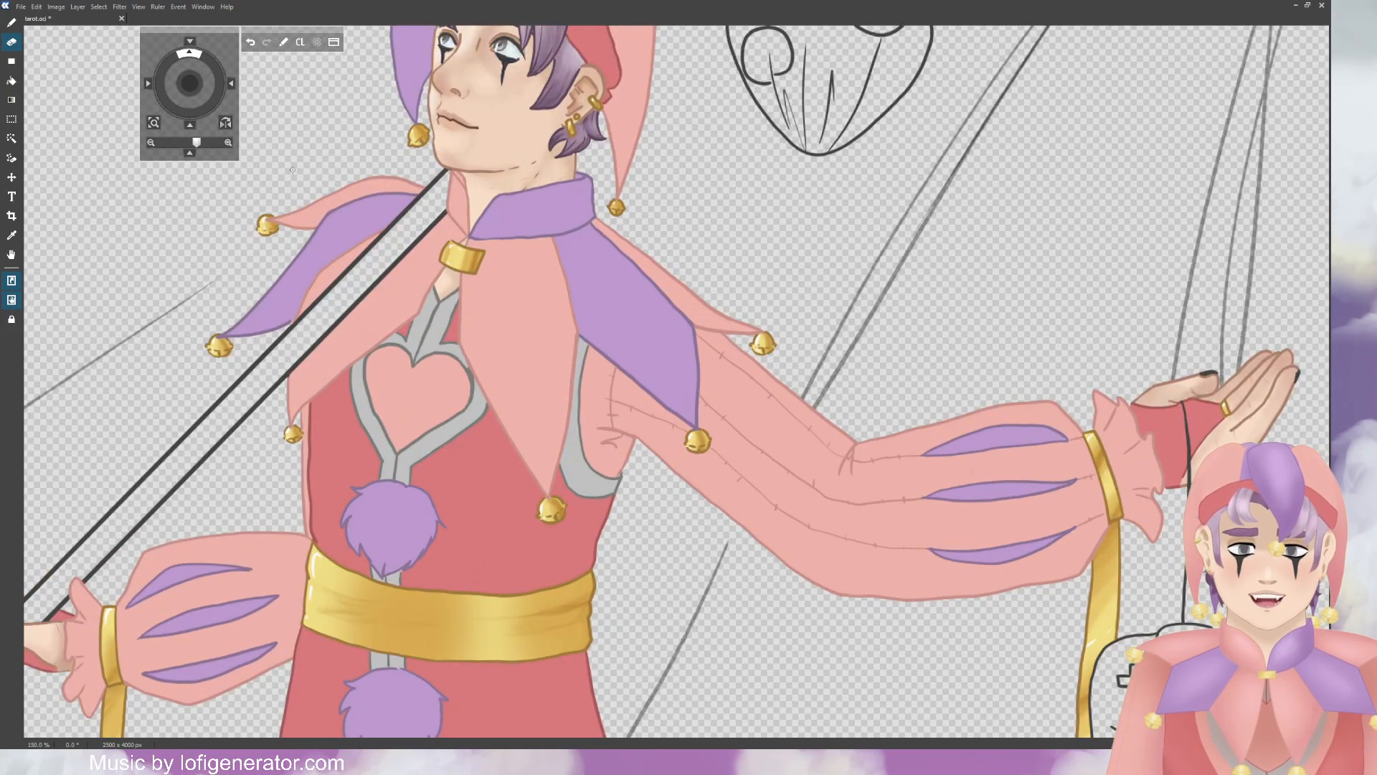
{"action": "scroll", "coordinate": [293, 170], "scroll_direction": "right", "scroll_amount": 3}
{"action": "scroll", "coordinate": [292, 170], "scroll_direction": "down", "scroll_amount": 1}
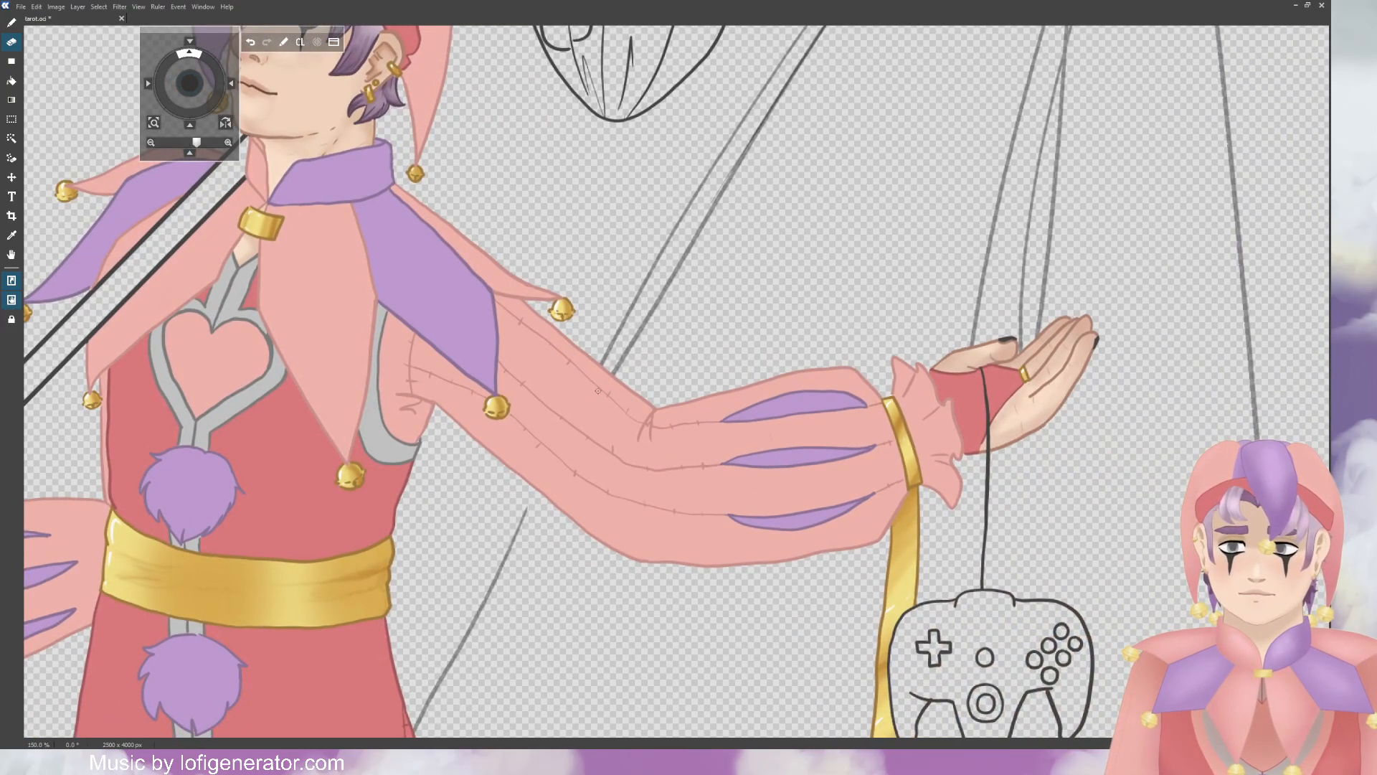
{"action": "scroll", "coordinate": [676, 381], "scroll_direction": "up", "scroll_amount": 3}
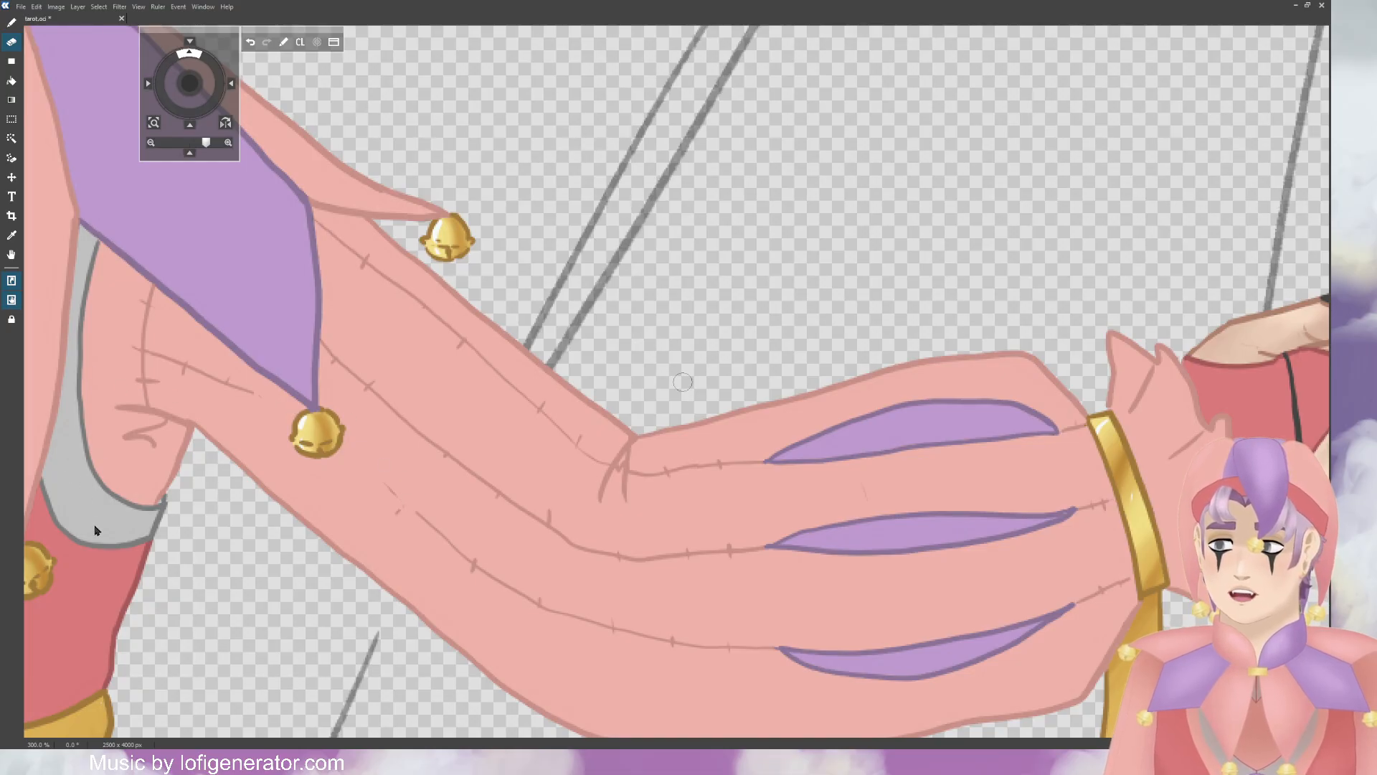
{"action": "mouse_move", "coordinate": [395, 506]}
{"action": "left_mouse_down"}
{"action": "mouse_move", "coordinate": [502, 585]}
{"action": "mouse_move", "coordinate": [596, 622]}
{"action": "mouse_move", "coordinate": [769, 648]}
{"action": "left_mouse_up"}
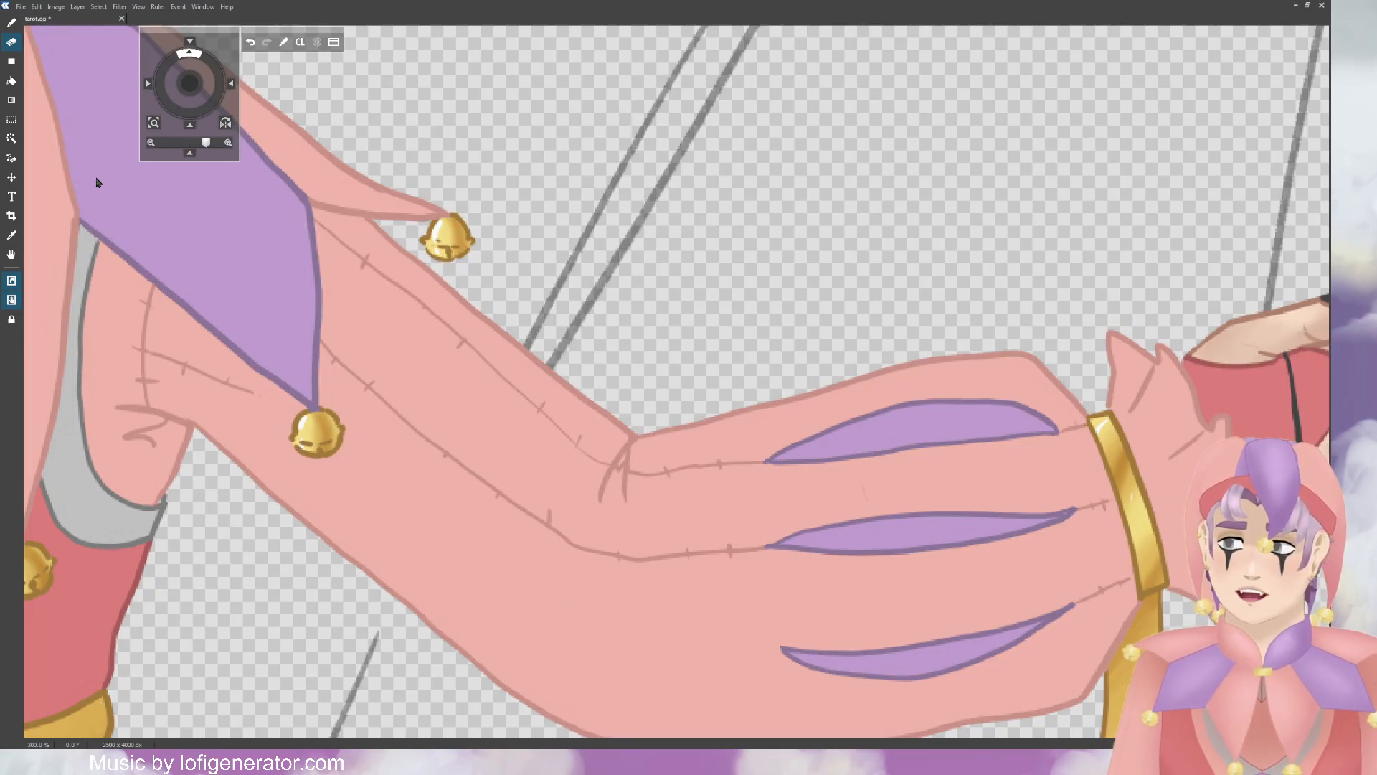
Step: Redraw the lower sleeve seam from the bottom purple slit up to the collar bell, with short cross stitches along it
{"action": "key", "text": "b"}
{"action": "scroll", "coordinate": [180, 87], "scroll_direction": "down", "scroll_amount": 3}
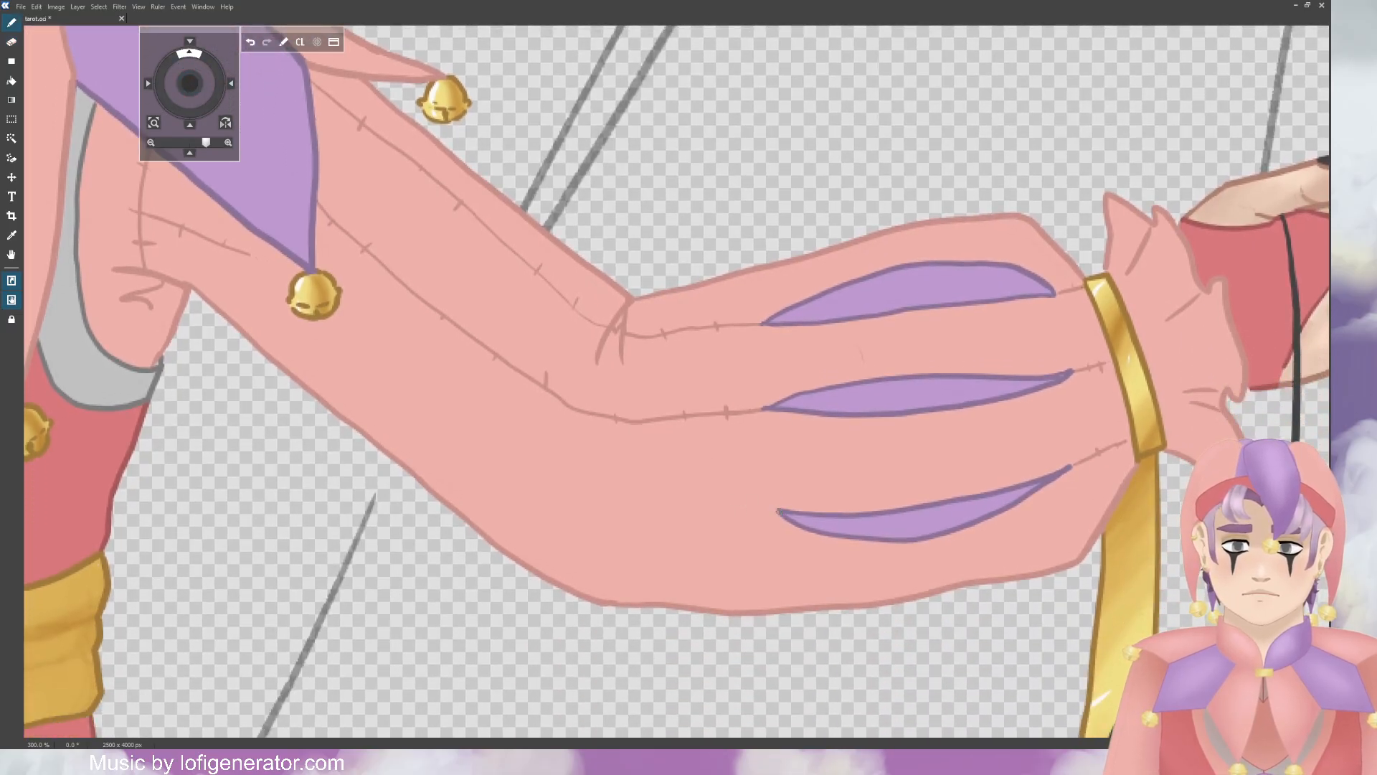
{"action": "mouse_move", "coordinate": [746, 516]}
{"action": "left_mouse_down"}
{"action": "mouse_move", "coordinate": [690, 529]}
{"action": "mouse_move", "coordinate": [575, 522]}
{"action": "mouse_move", "coordinate": [333, 331]}
{"action": "left_mouse_up"}
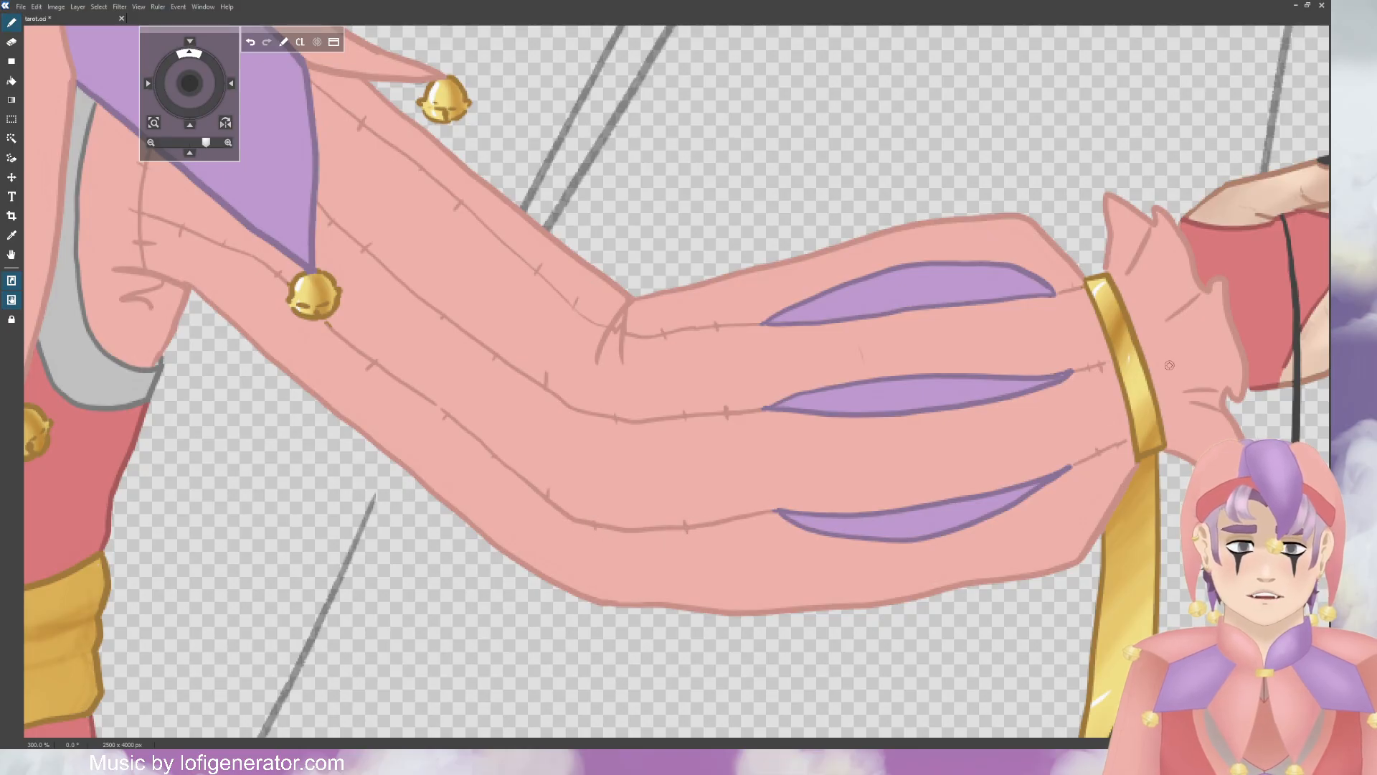
Step: Erase a small bit of the lower seam's end beside the tip of the outstretched sleeve's bottom purple slit
{"action": "key", "text": "e"}
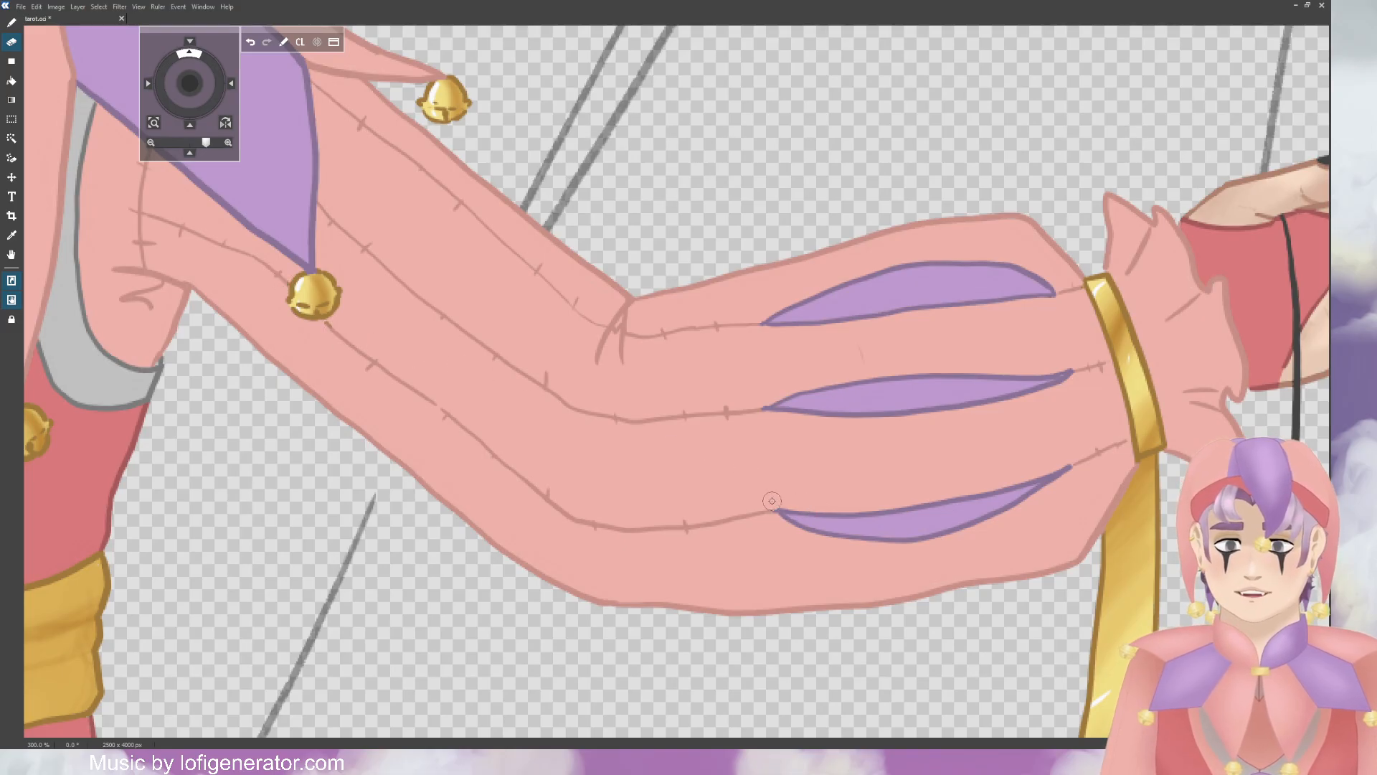
{"action": "key", "text": "ctrl+z"}
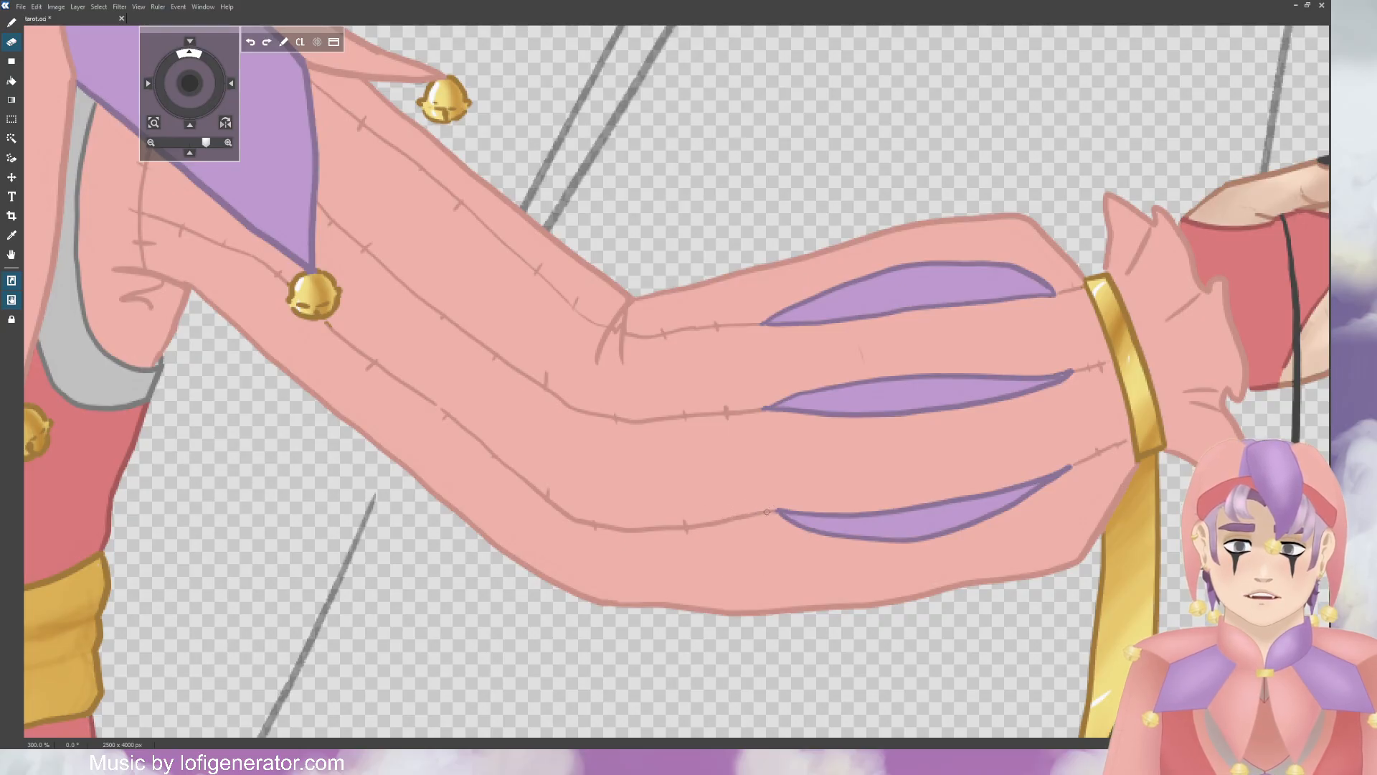
{"action": "left_click_drag", "start_coordinate": [767, 512], "coordinate": [771, 511]}
Step: Draw a seam from the bent arm's upper purple slit to the gold sash, with short cross stitches along it
{"action": "scroll", "coordinate": [622, 419], "scroll_direction": "down", "scroll_amount": 4}
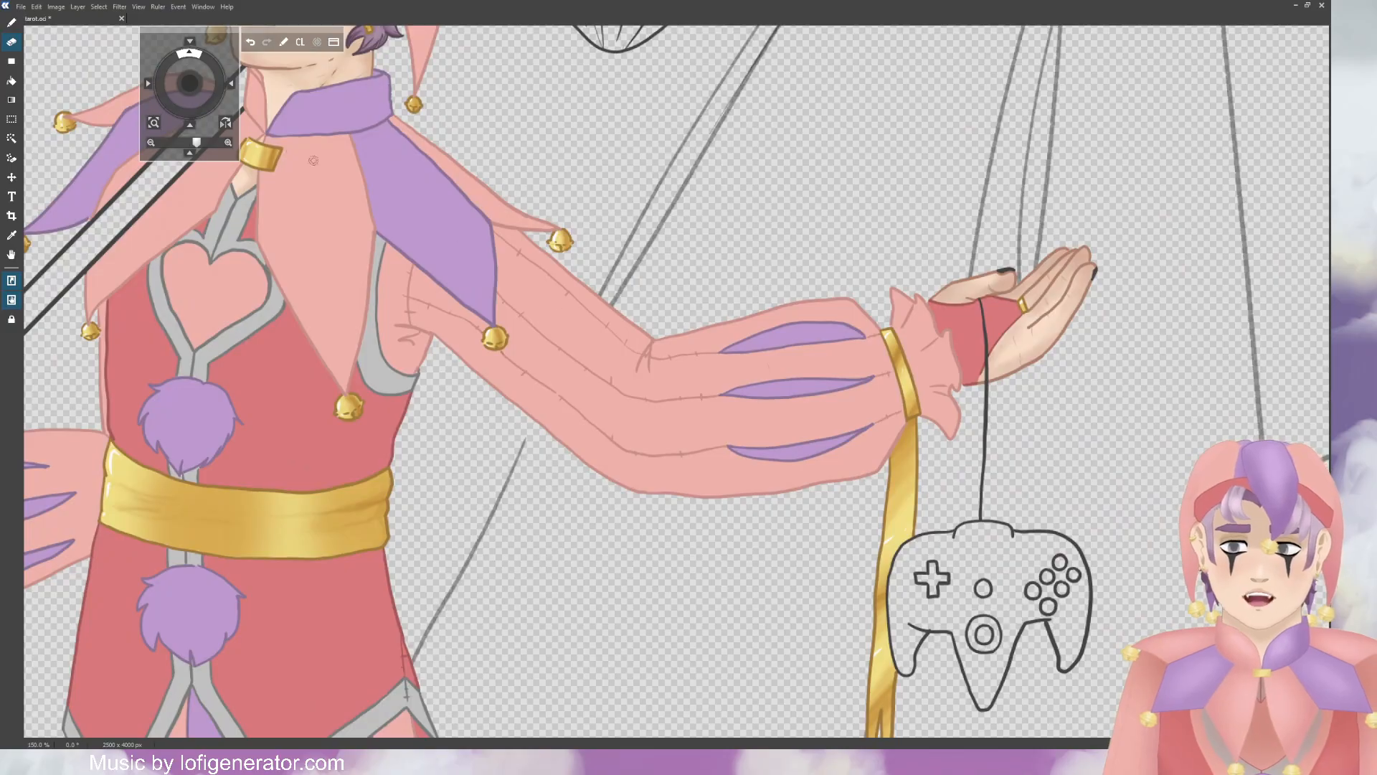
{"action": "left_click_drag", "start_coordinate": [190, 84], "coordinate": [327, 33]}
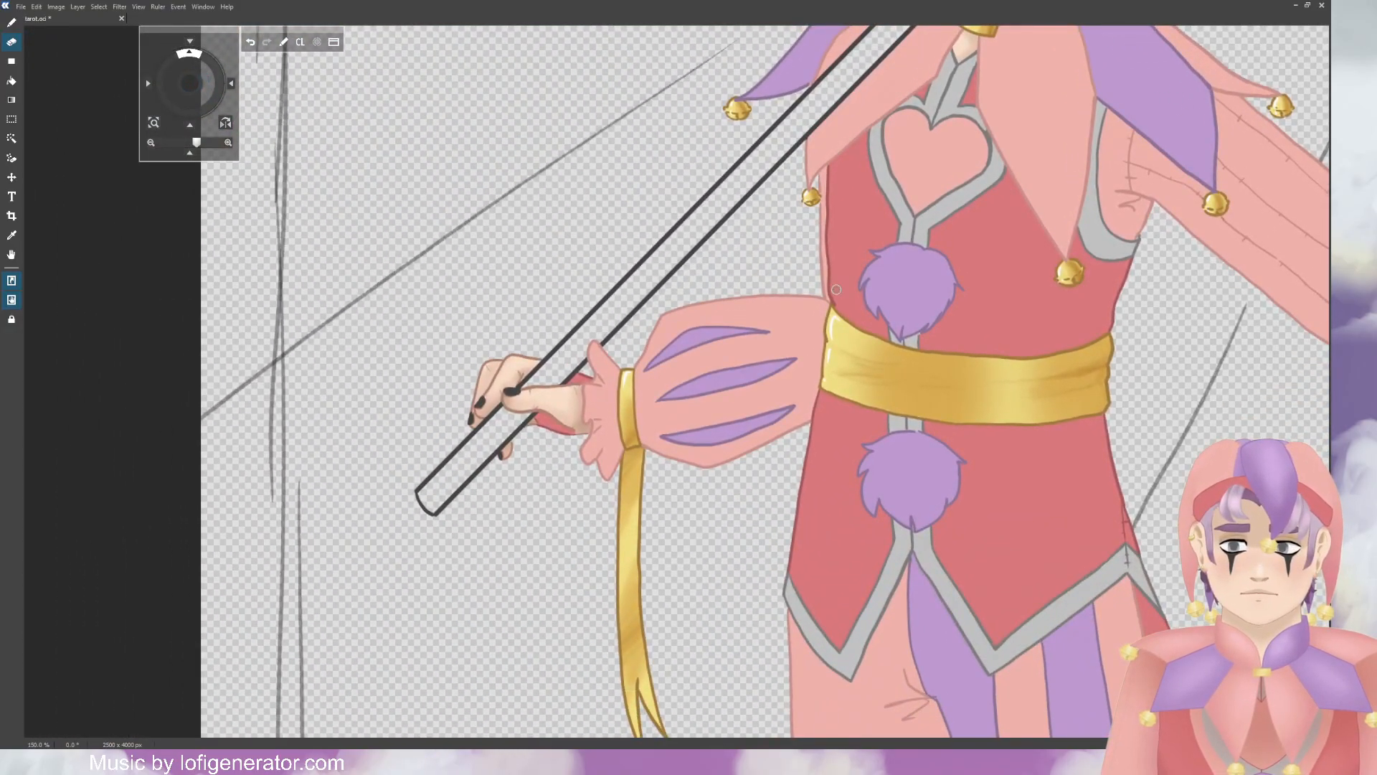
{"action": "scroll", "coordinate": [735, 244], "scroll_direction": "up", "scroll_amount": 5}
{"action": "left_click_drag", "start_coordinate": [190, 83], "coordinate": [154, 78]}
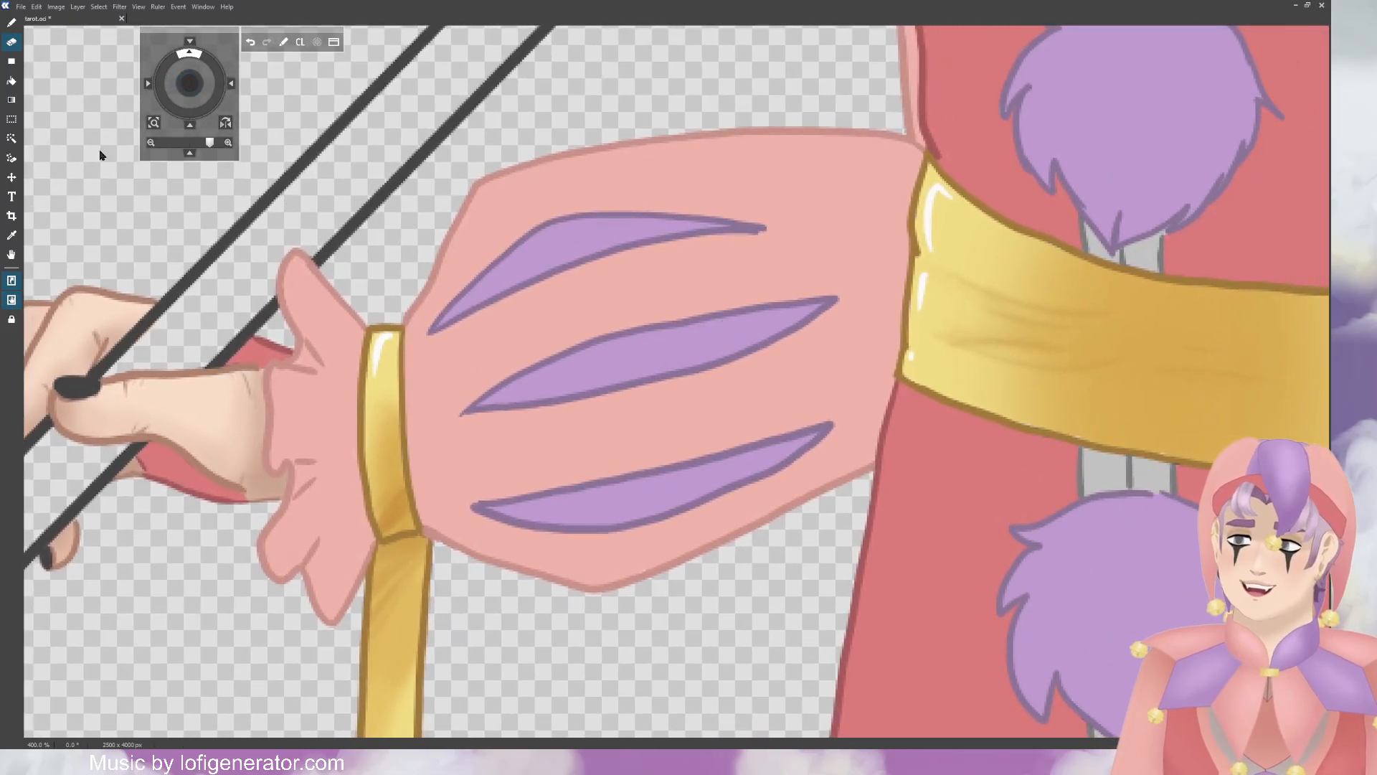
{"action": "key", "text": "b"}
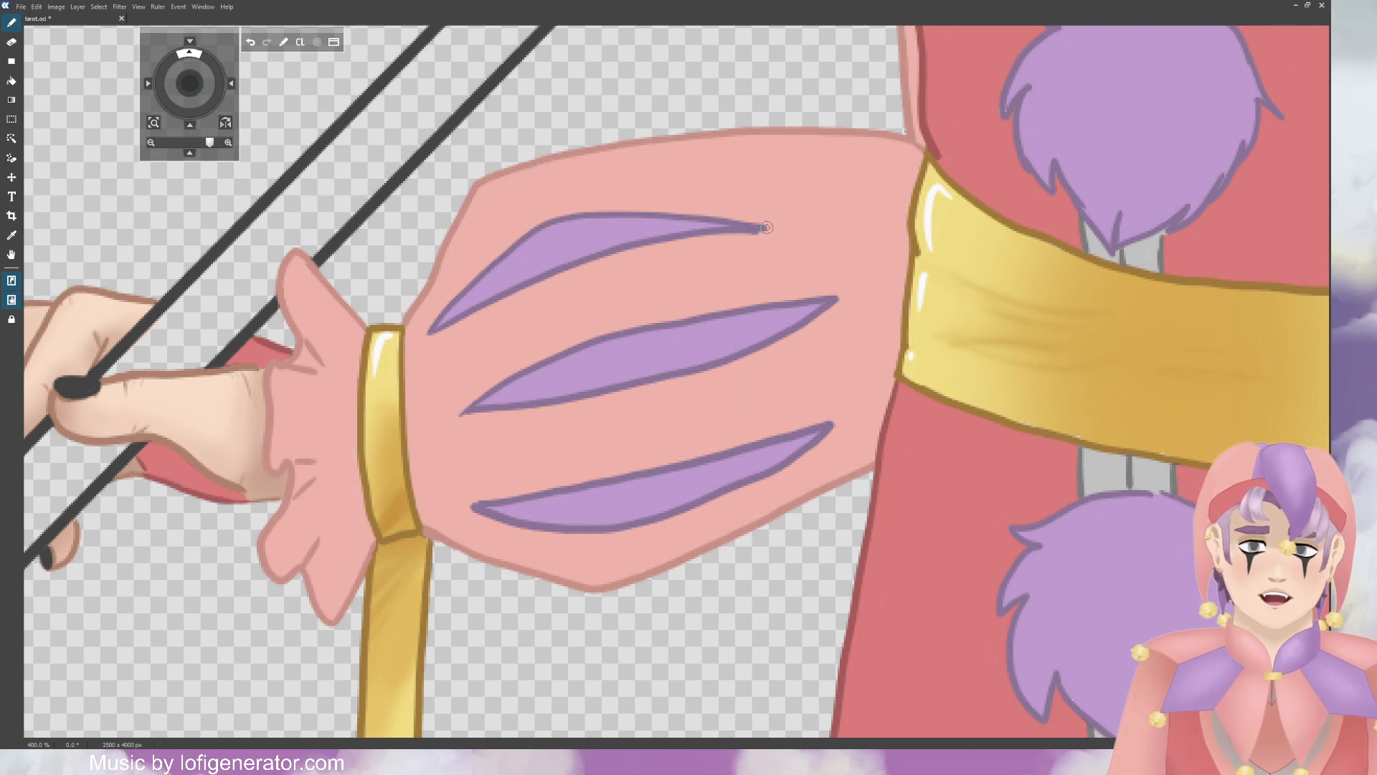
{"action": "left_click_drag", "start_coordinate": [766, 227], "coordinate": [912, 205]}
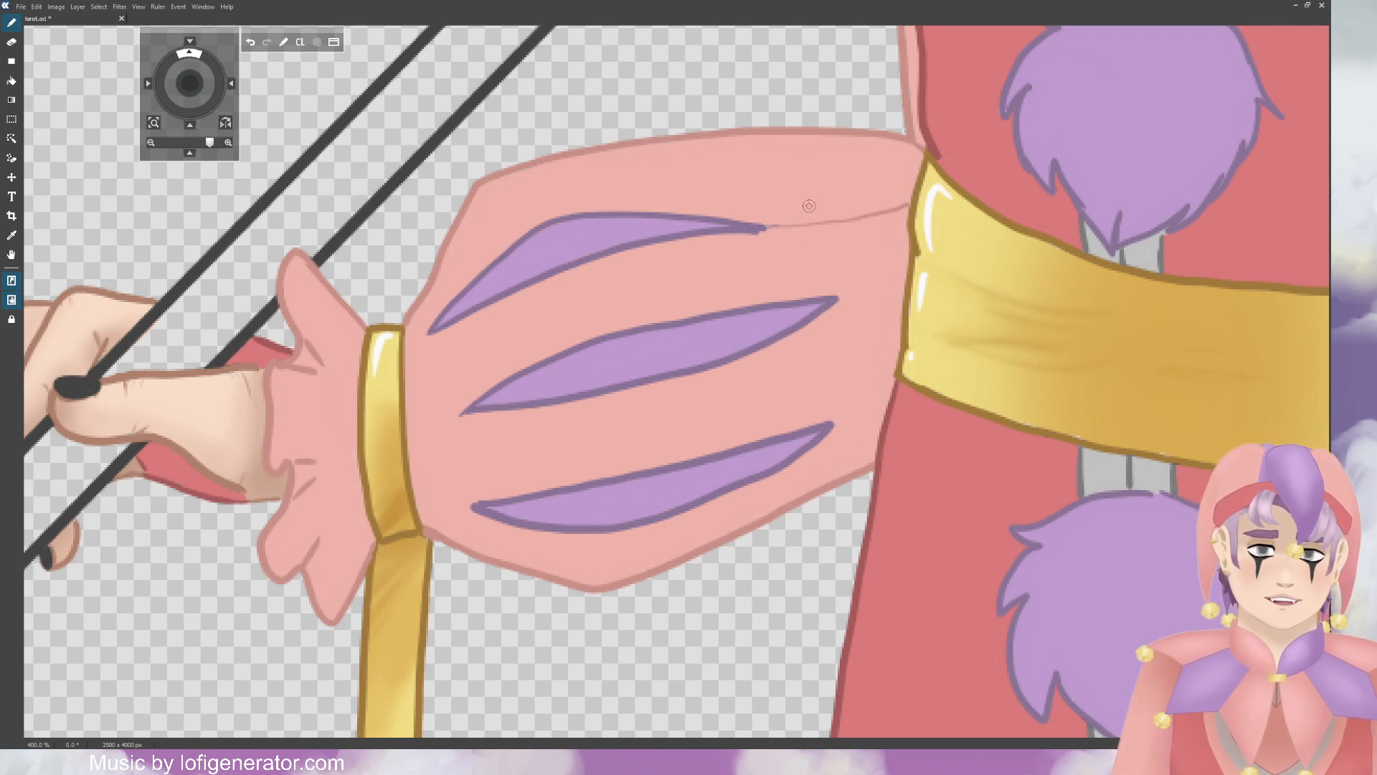
{"action": "left_click_drag", "start_coordinate": [804, 216], "coordinate": [809, 227]}
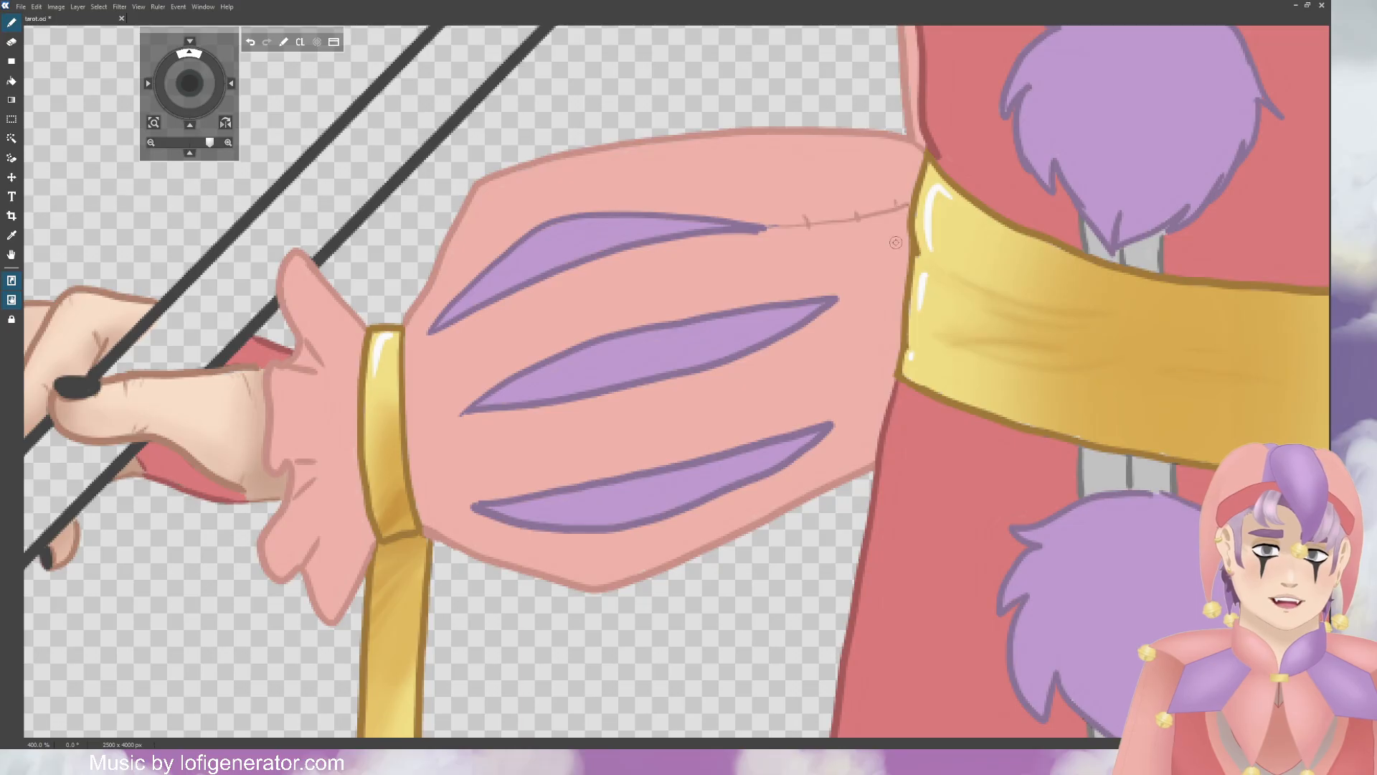
Step: Draw short stitched seams from the bent arm's middle and lower purple slits to the sleeve edge at the waist
{"action": "left_click_drag", "start_coordinate": [838, 297], "coordinate": [885, 293]}
{"action": "key", "text": "ctrl+z"}
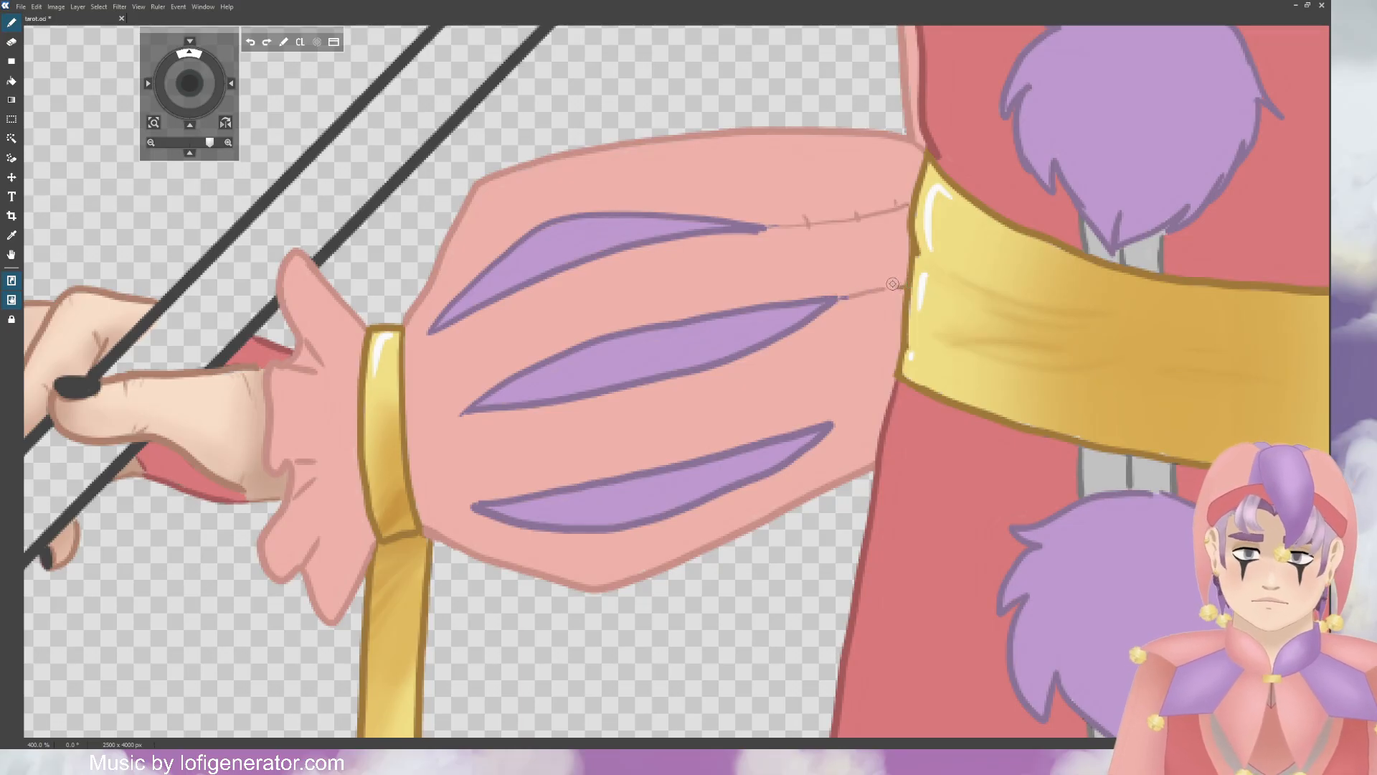
{"action": "left_click_drag", "start_coordinate": [872, 290], "coordinate": [897, 286]}
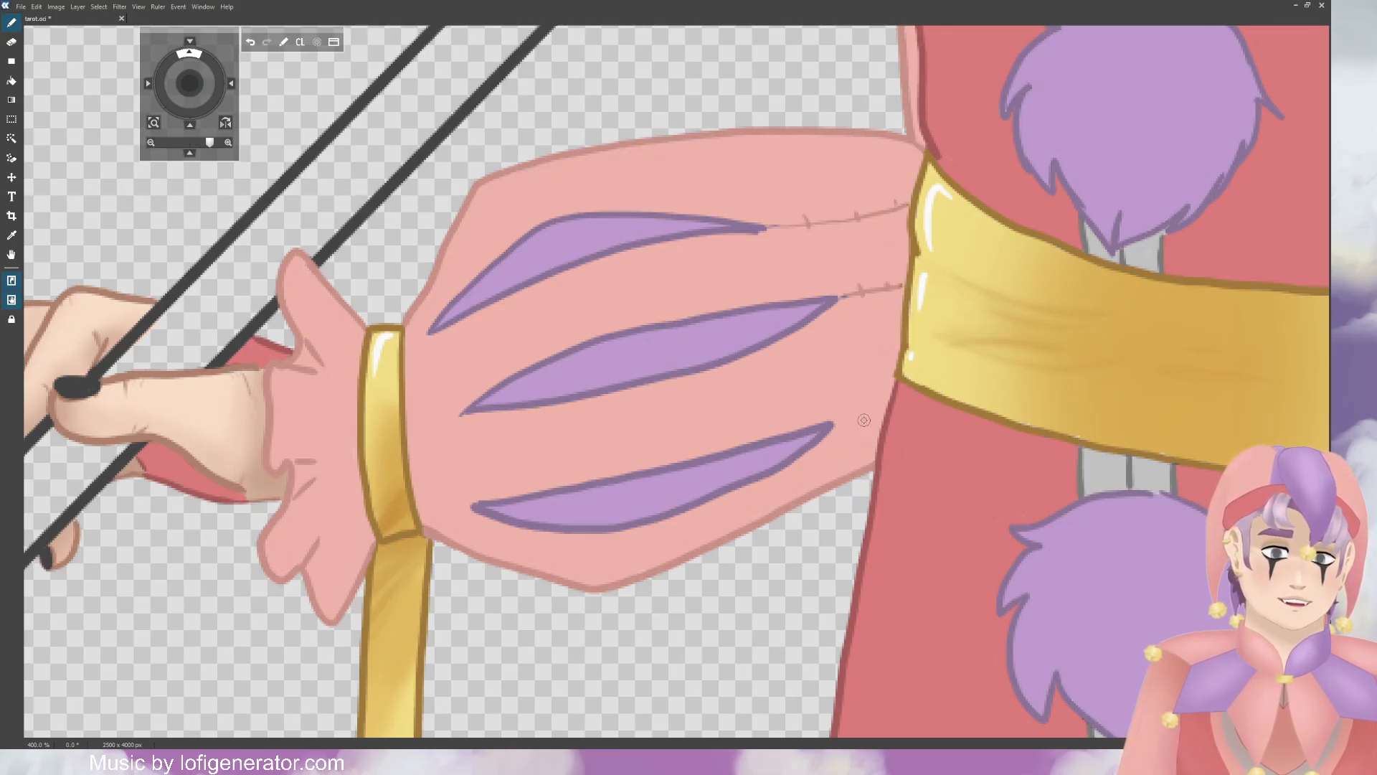
{"action": "mouse_move", "coordinate": [837, 422]}
{"action": "left_mouse_down"}
{"action": "mouse_move", "coordinate": [885, 407]}
{"action": "mouse_move", "coordinate": [860, 421]}
{"action": "left_mouse_up"}
{"action": "key", "text": "ctrl+z"}
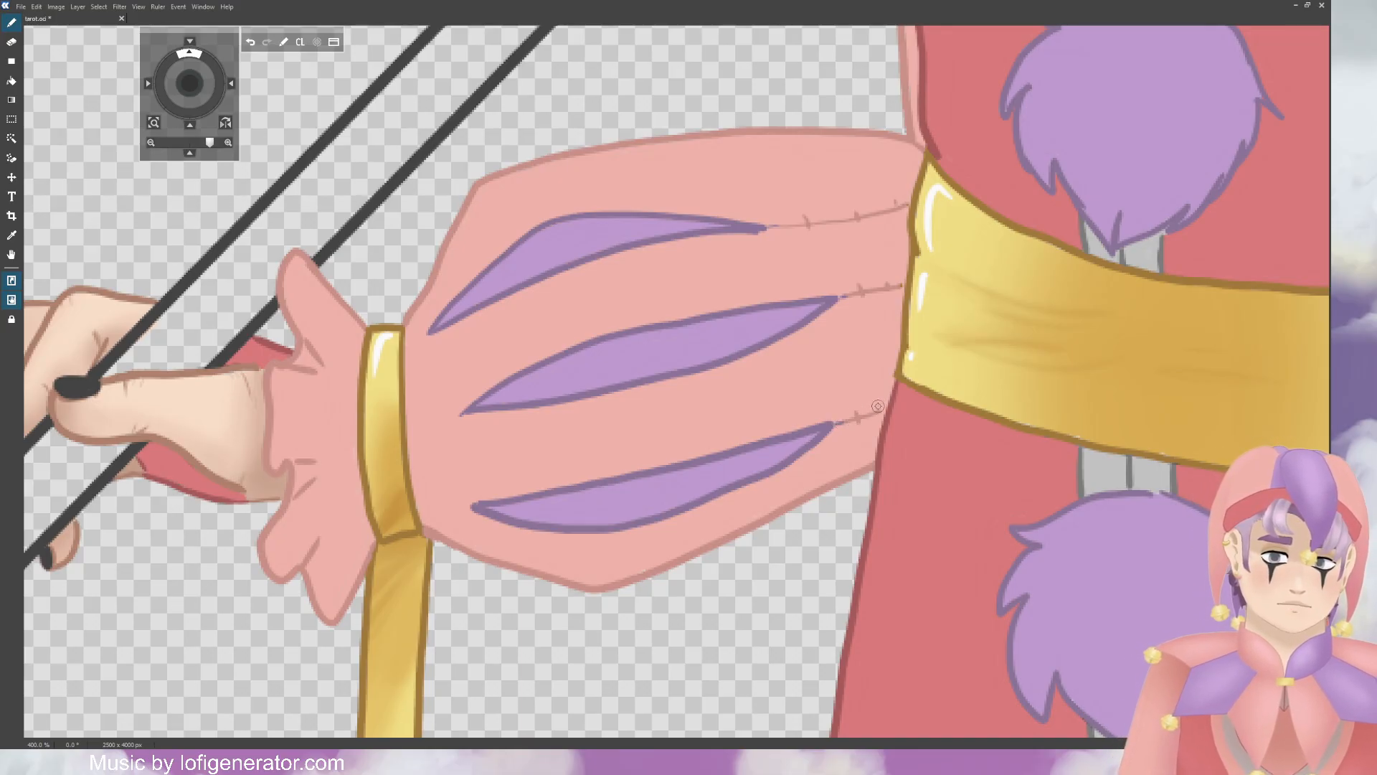
Step: Extend seams from the bent sleeve's three purple slits to the gold cuff, with small cross stitches on the middle and lower ones
{"action": "left_click_drag", "start_coordinate": [472, 506], "coordinate": [419, 503]}
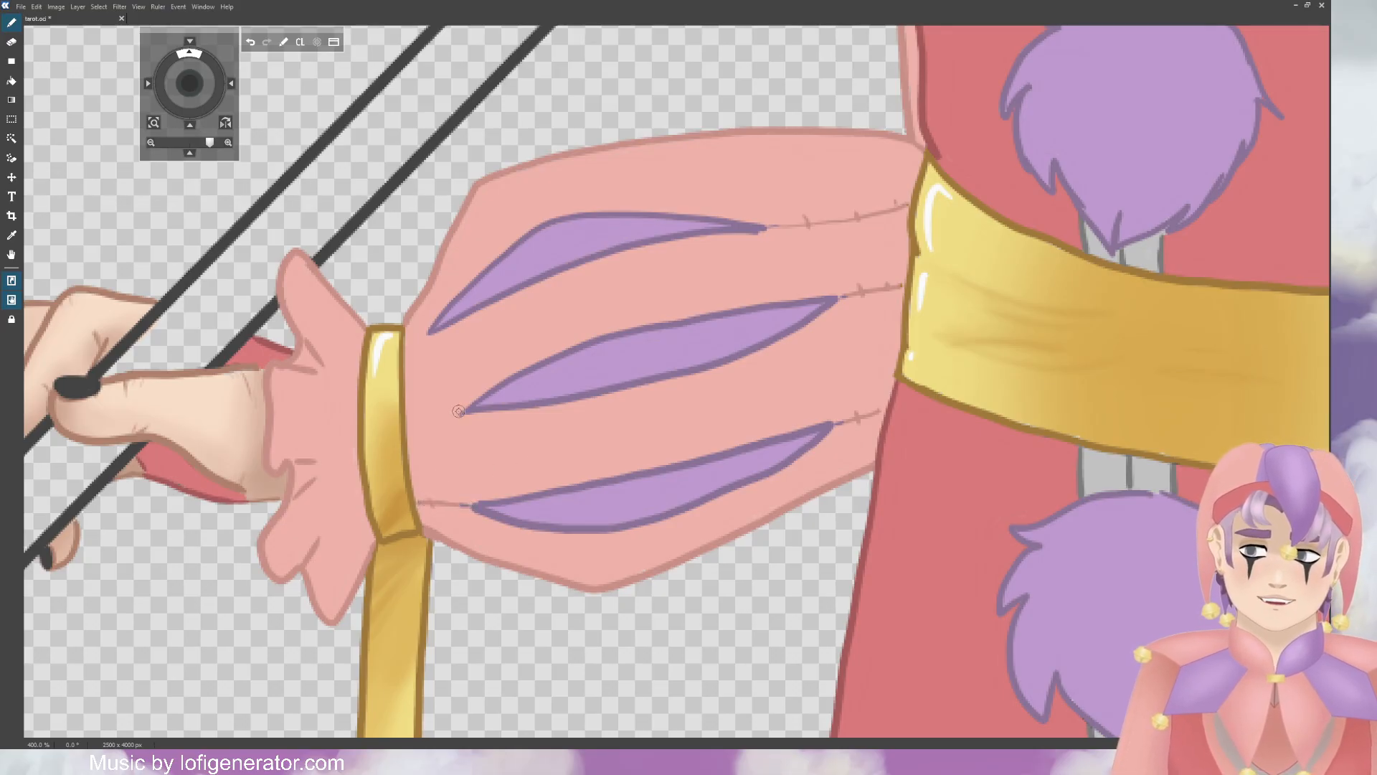
{"action": "mouse_move", "coordinate": [461, 413]}
{"action": "left_mouse_down"}
{"action": "mouse_move", "coordinate": [424, 414]}
{"action": "mouse_move", "coordinate": [463, 413]}
{"action": "left_mouse_up"}
{"action": "key", "text": "ctrl+z"}
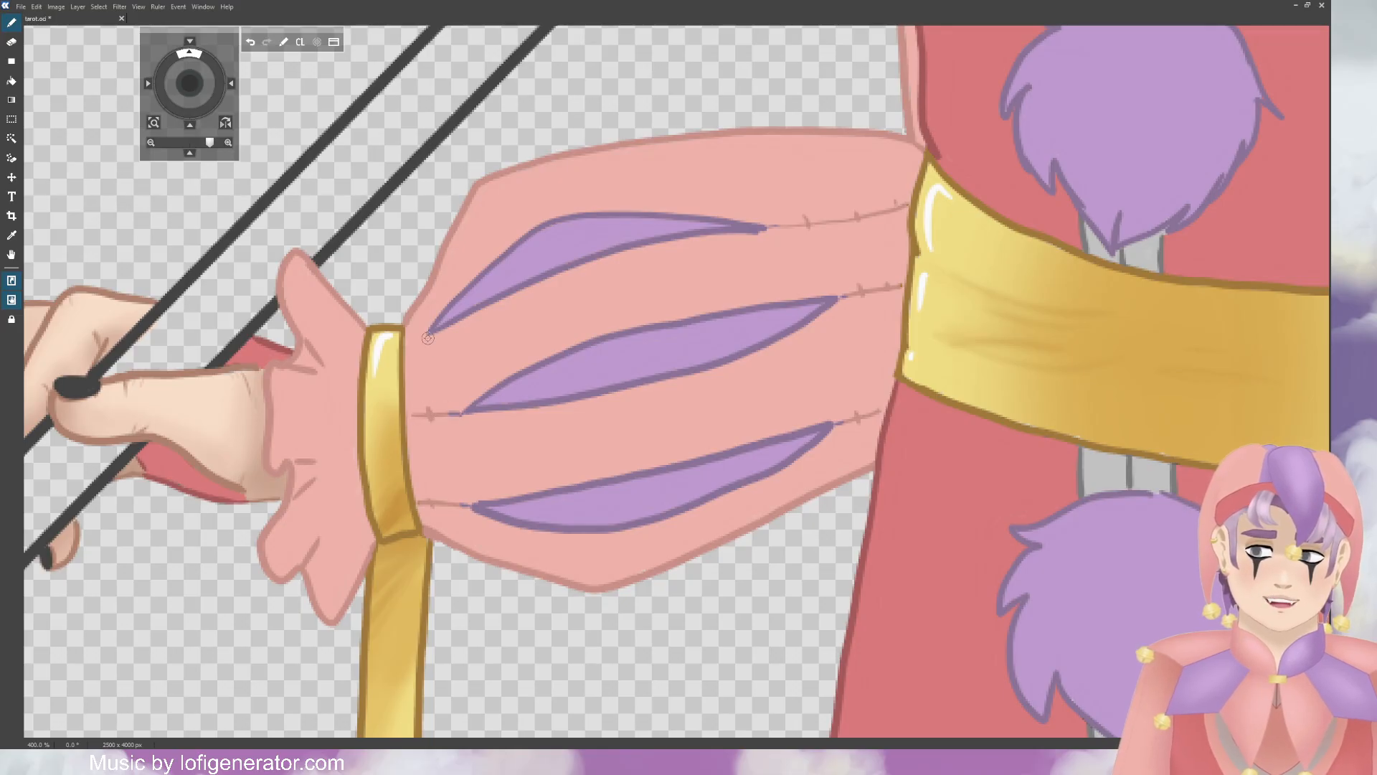
{"action": "left_click_drag", "start_coordinate": [429, 332], "coordinate": [408, 338]}
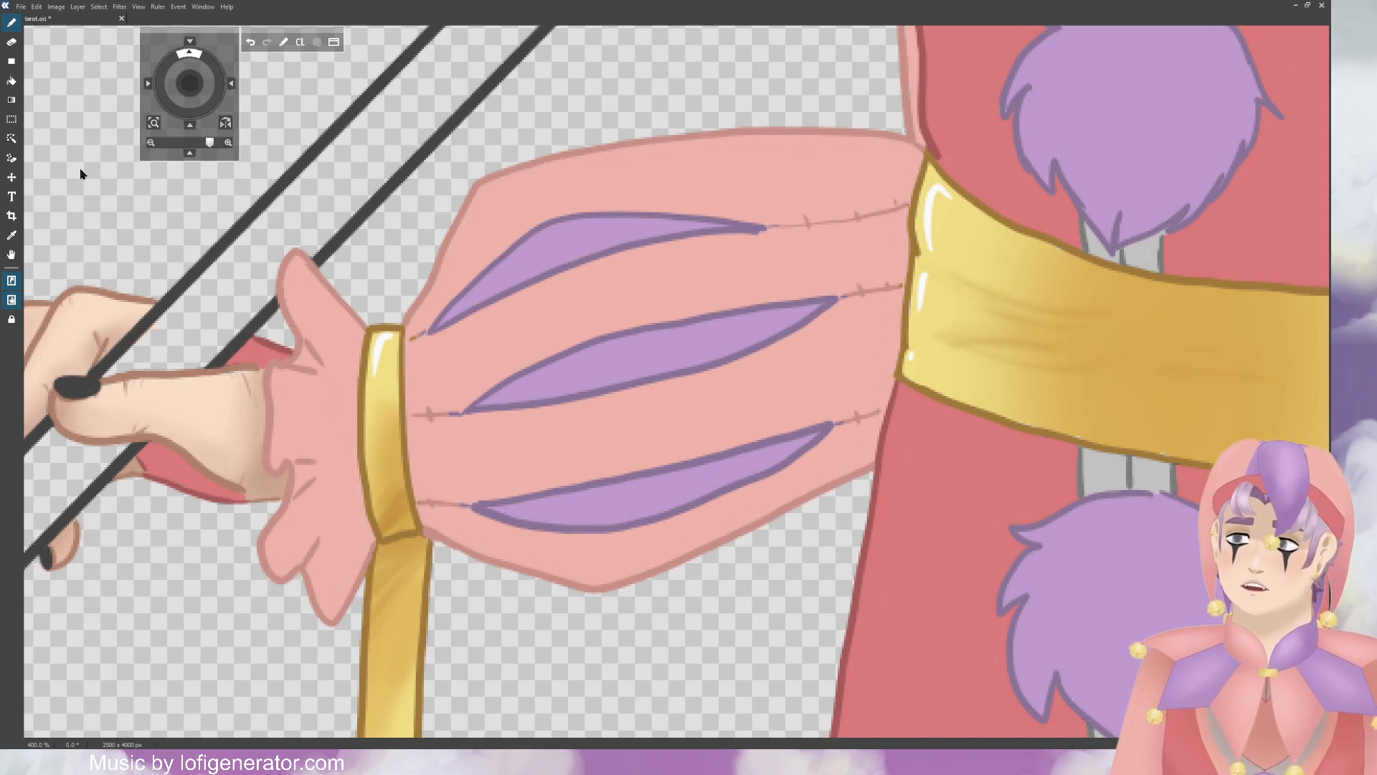
{"action": "key", "text": "e"}
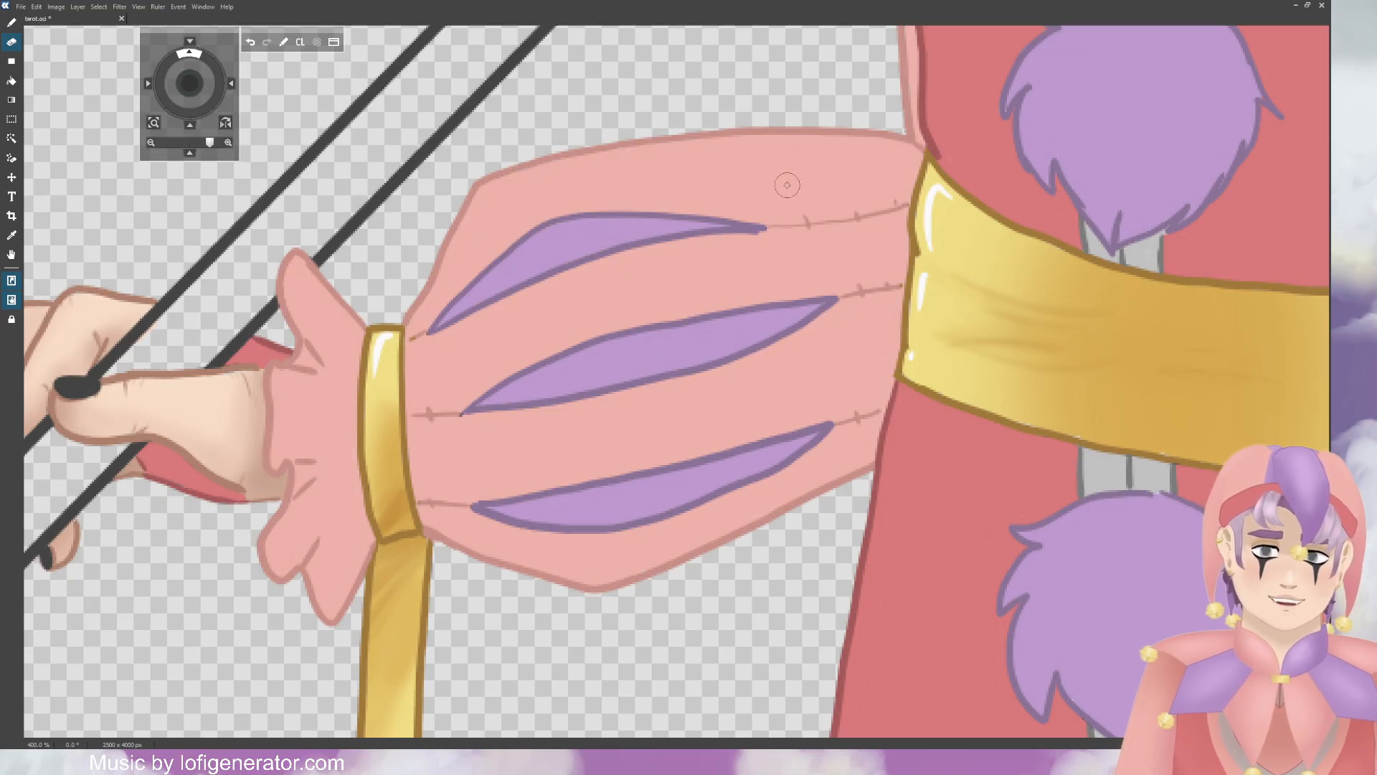
Step: Check the stitched seams on both sleeves against the whole jester figure
{"action": "scroll", "coordinate": [645, 158], "scroll_direction": "down", "scroll_amount": 3}
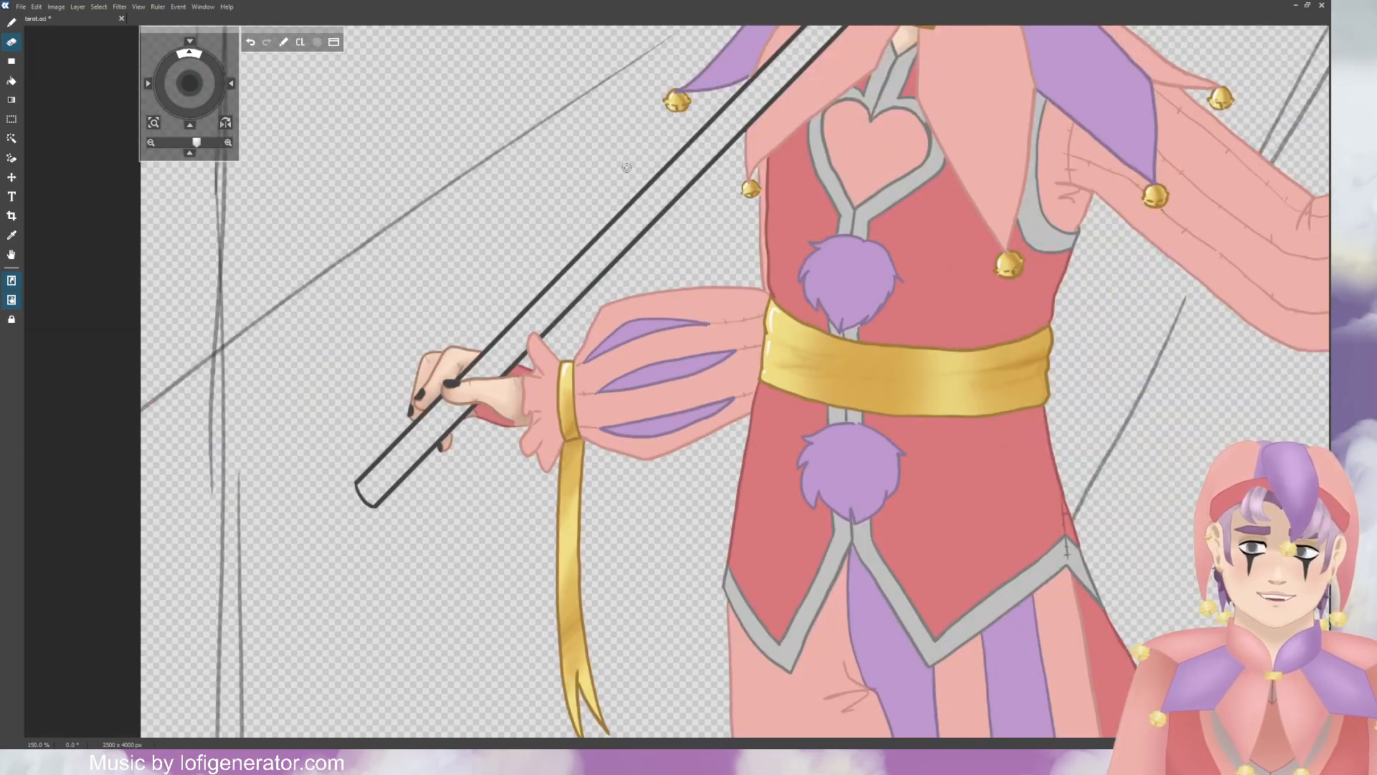
{"action": "left_click_drag", "start_coordinate": [189, 83], "coordinate": [205, 89]}
{"action": "scroll", "coordinate": [360, 160], "scroll_direction": "down", "scroll_amount": 1}
{"action": "scroll", "coordinate": [361, 160], "scroll_direction": "down", "scroll_amount": 1}
{"action": "scroll", "coordinate": [449, 172], "scroll_direction": "down", "scroll_amount": 1}
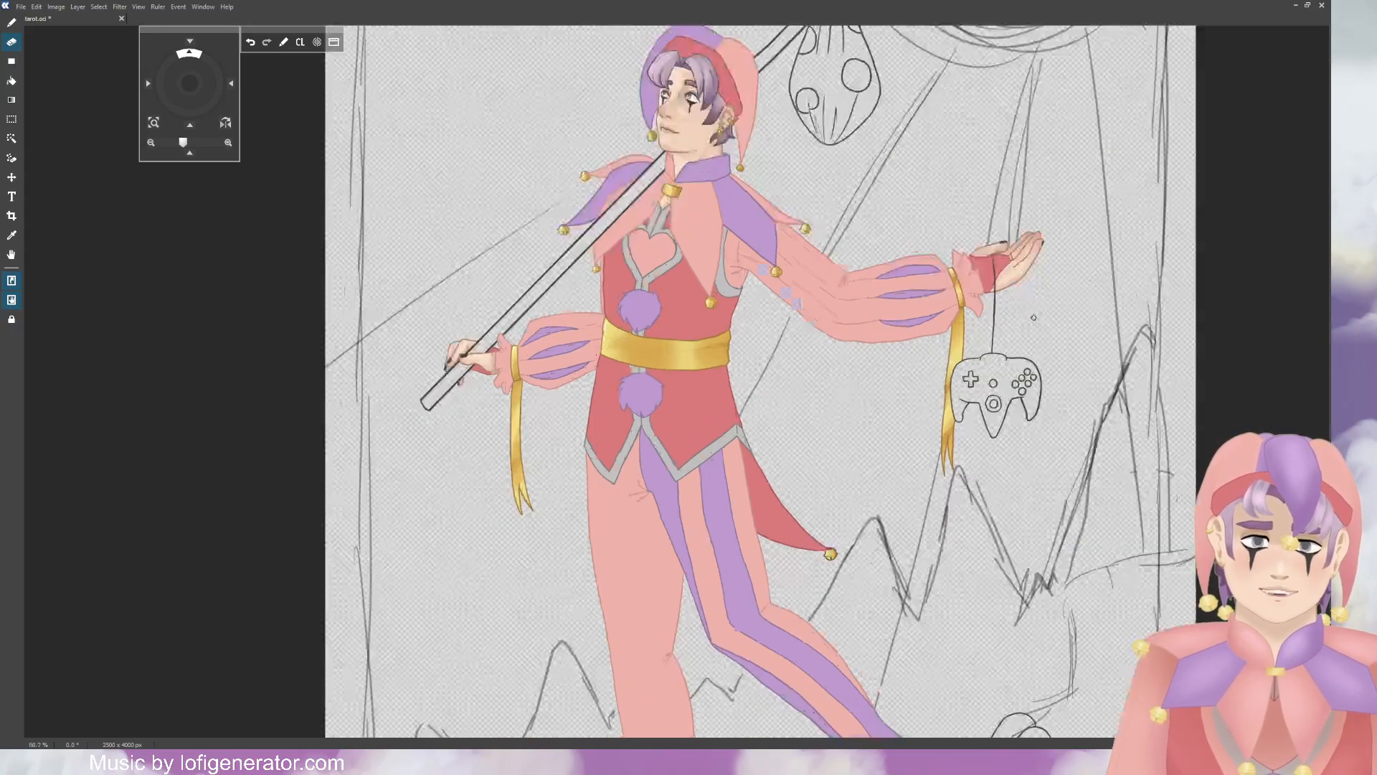
{"action": "scroll", "coordinate": [1032, 318], "scroll_direction": "up", "scroll_amount": 10}
{"action": "scroll", "coordinate": [943, 350], "scroll_direction": "down", "scroll_amount": 3}
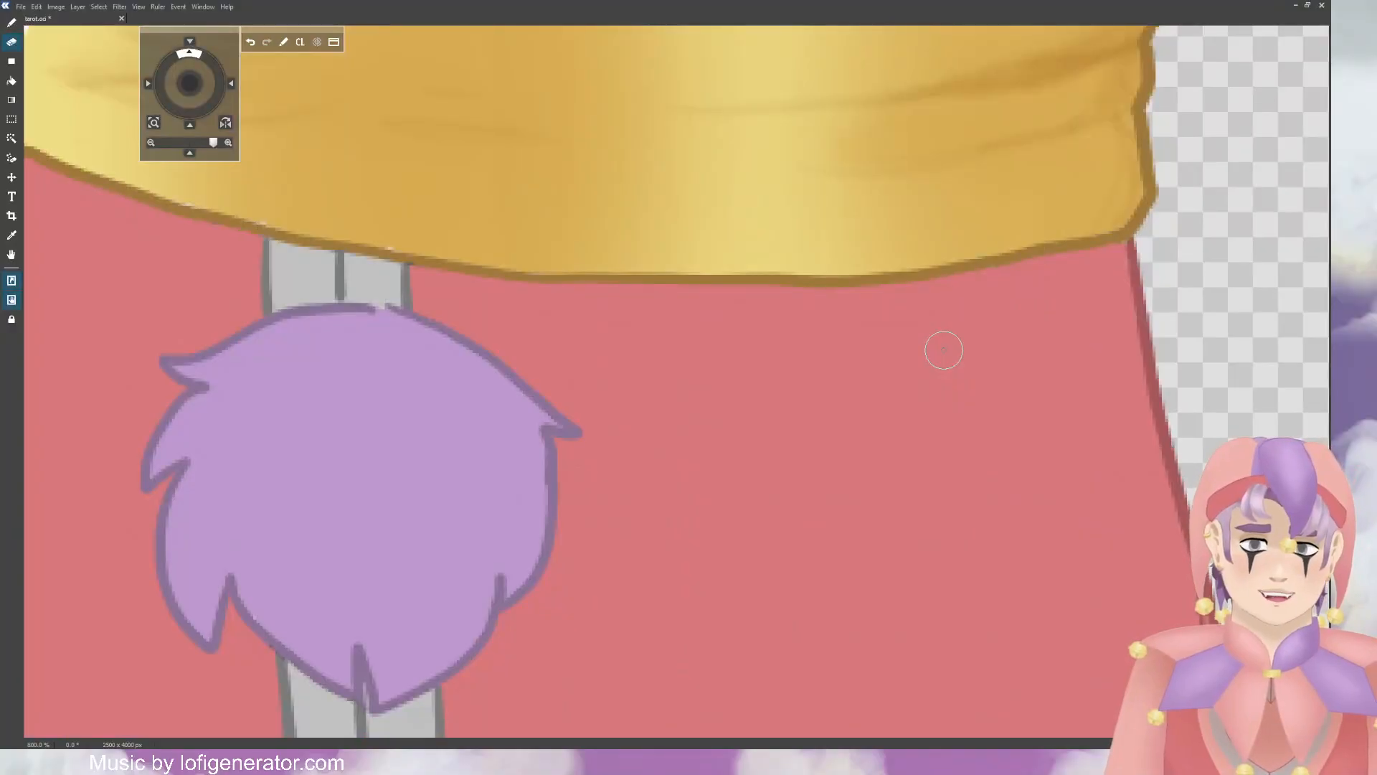
{"action": "scroll", "coordinate": [836, 421], "scroll_direction": "down", "scroll_amount": 8}
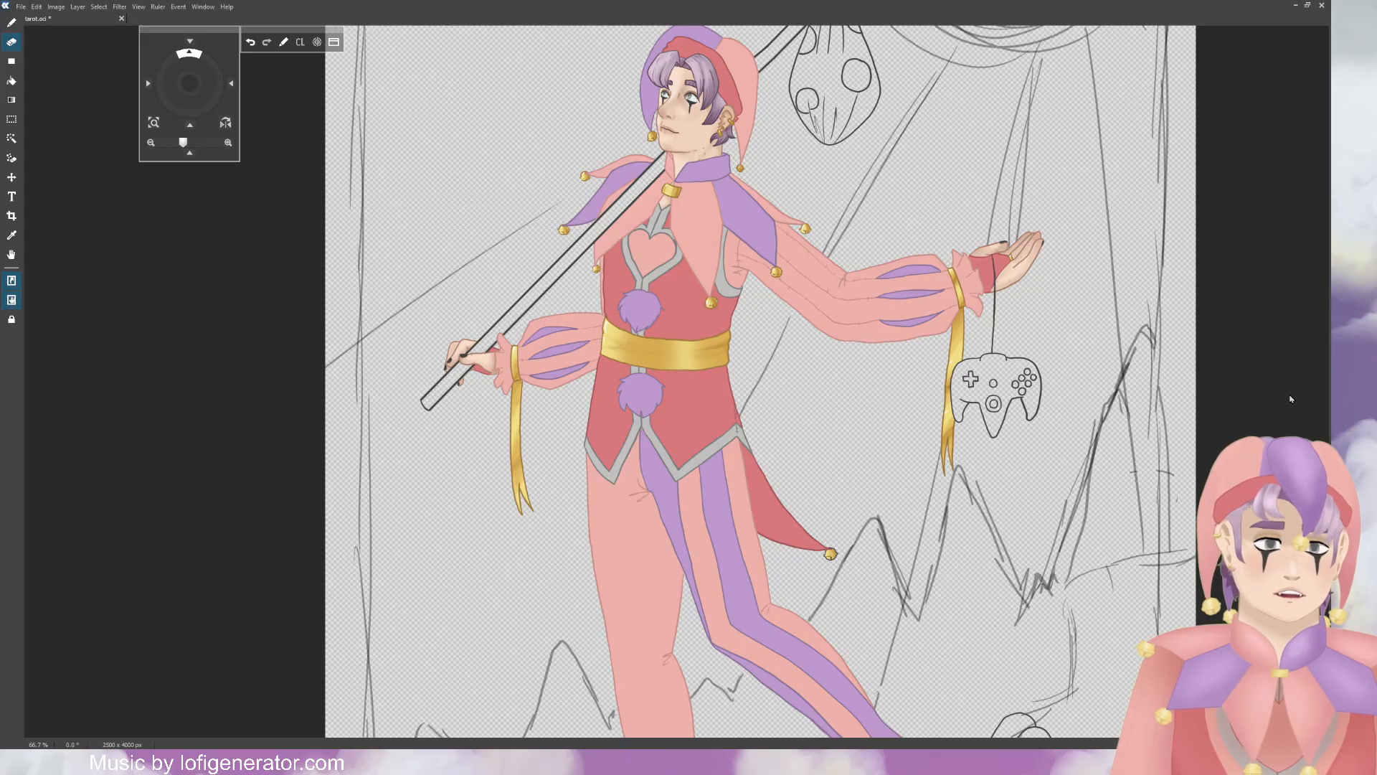
Step: Shade the red brim of the jester hat with soft darker red along the hair and toward the ear
{"action": "left_click_drag", "start_coordinate": [189, 83], "coordinate": [149, 277]}
{"action": "scroll", "coordinate": [657, 265], "scroll_direction": "up", "scroll_amount": 1}
{"action": "scroll", "coordinate": [686, 293], "scroll_direction": "up", "scroll_amount": 15}
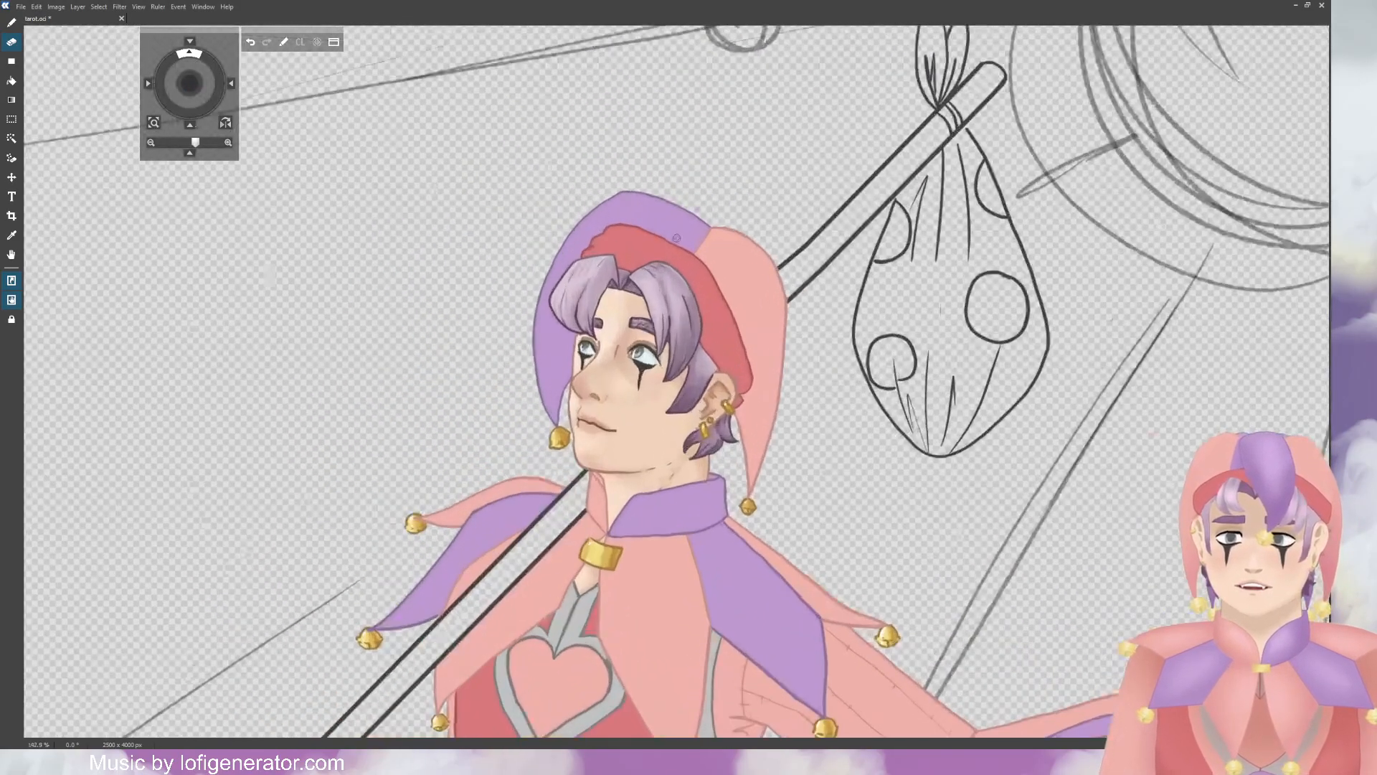
{"action": "scroll", "coordinate": [730, 299], "scroll_direction": "up", "scroll_amount": 1}
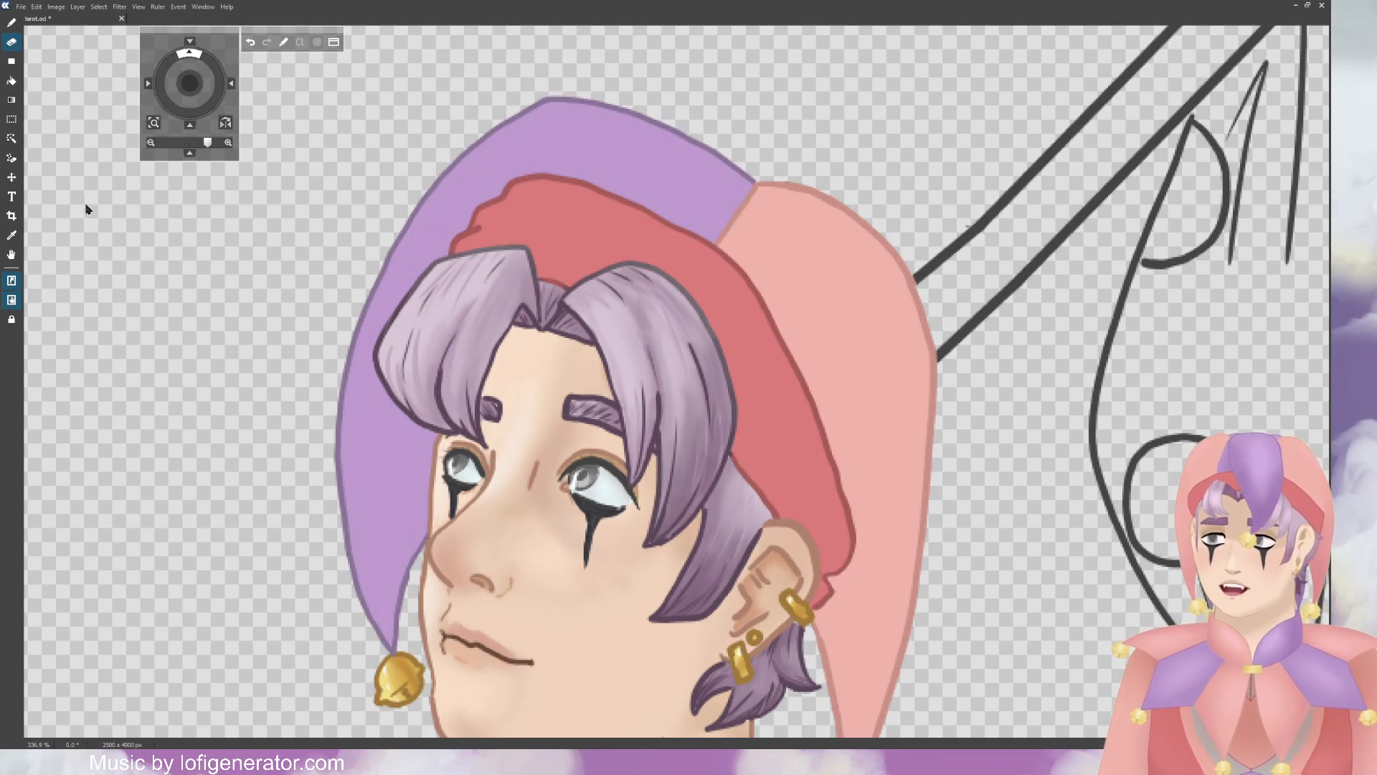
{"action": "key", "text": "b"}
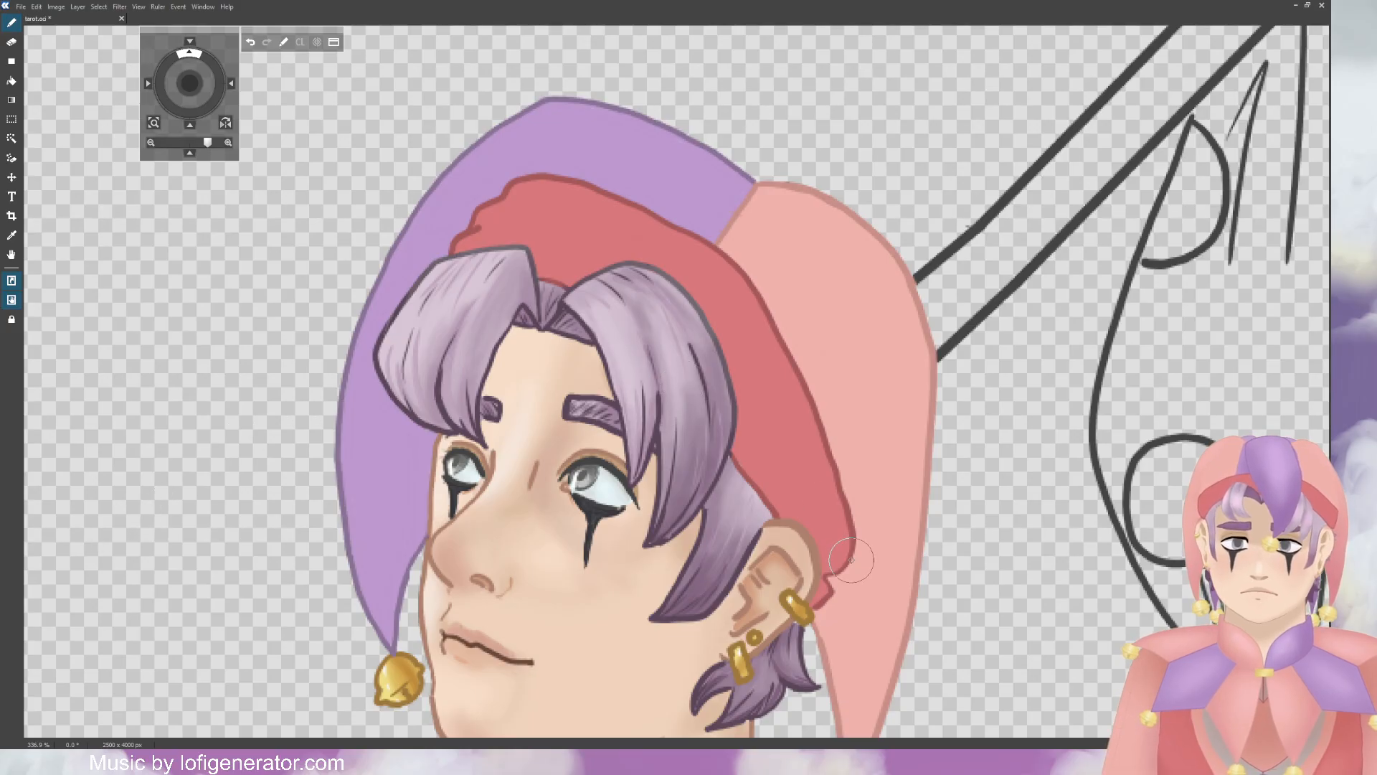
{"action": "mouse_move", "coordinate": [831, 513]}
{"action": "left_mouse_down"}
{"action": "mouse_move", "coordinate": [832, 538]}
{"action": "mouse_move", "coordinate": [811, 553]}
{"action": "mouse_move", "coordinate": [802, 467]}
{"action": "mouse_move", "coordinate": [812, 544]}
{"action": "mouse_move", "coordinate": [813, 473]}
{"action": "left_mouse_up"}
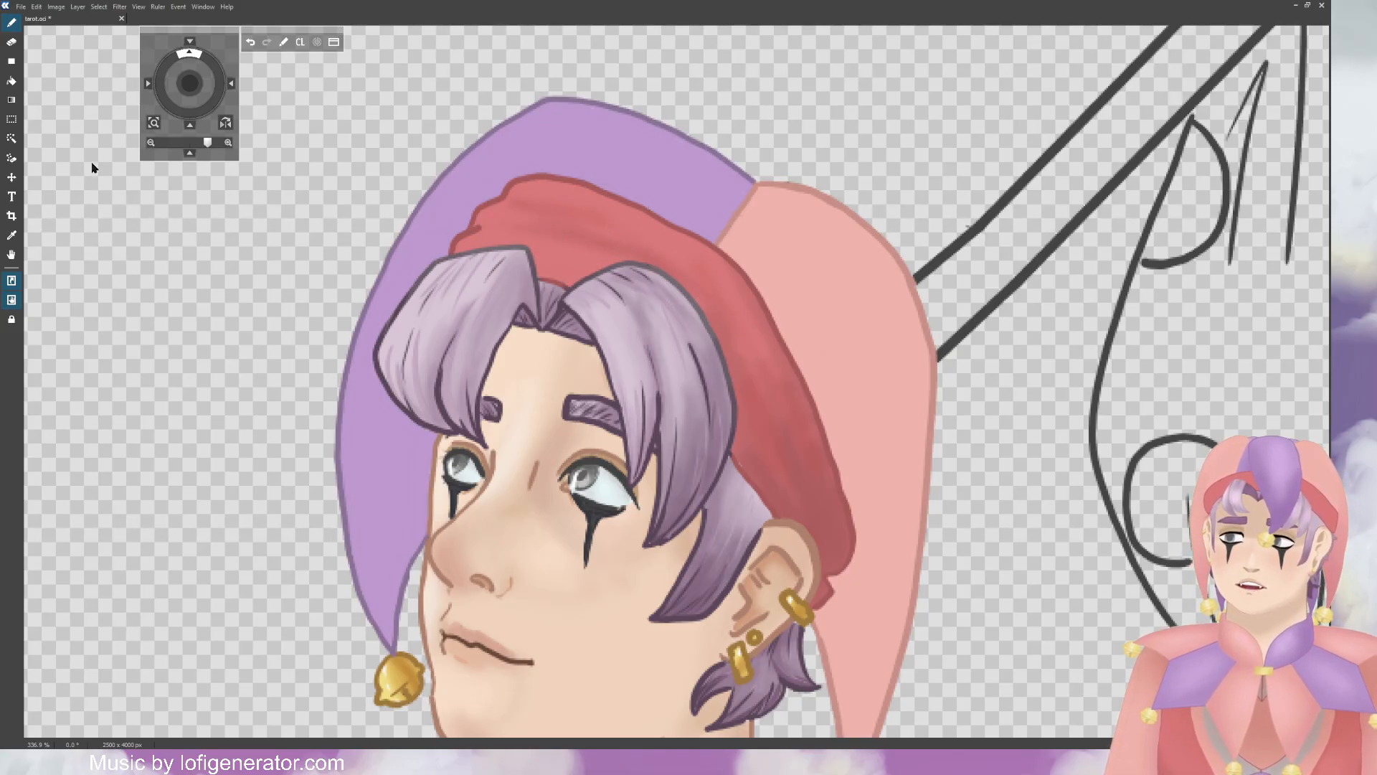
Step: Paint darker fold strokes on the front of the red hat brim and refine the shading above the ear
{"action": "left_click_drag", "start_coordinate": [504, 229], "coordinate": [563, 235]}
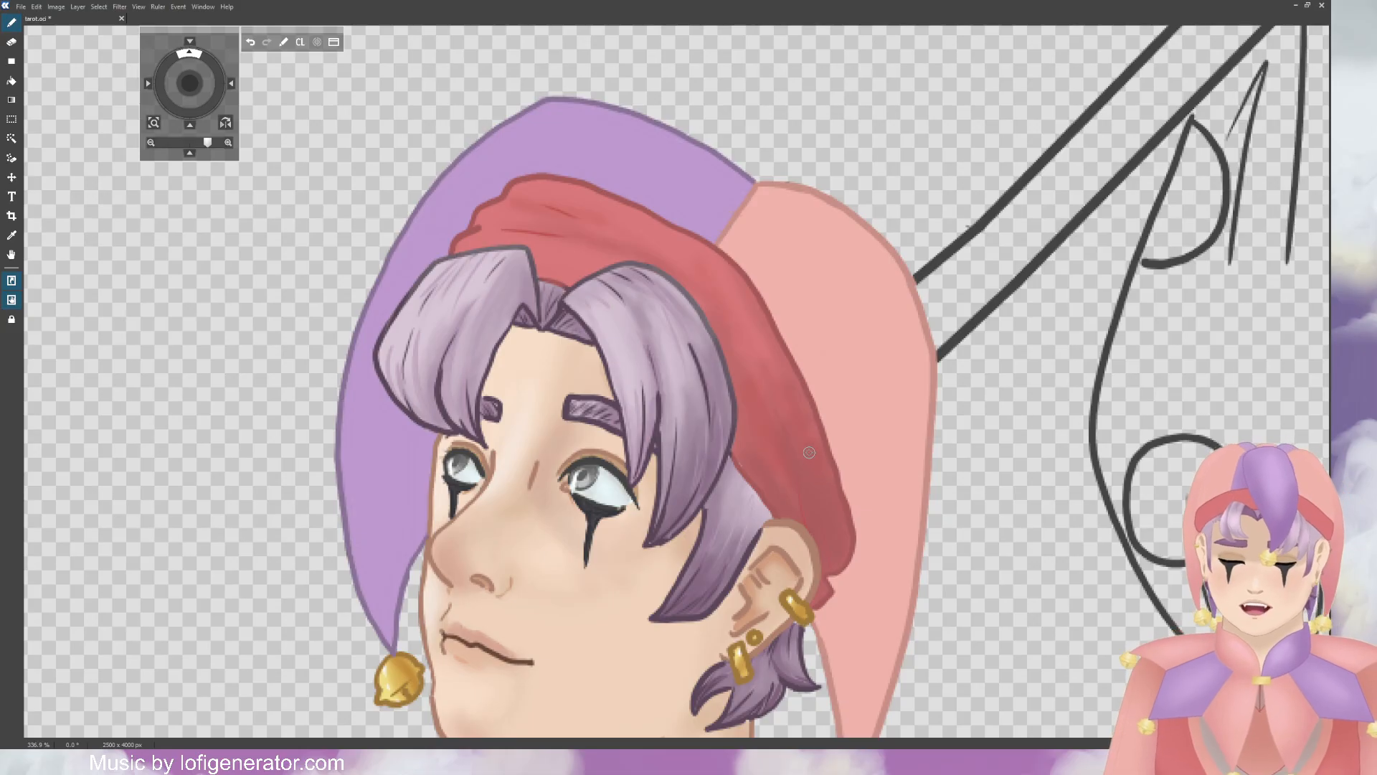
{"action": "key", "text": "ctrl+z"}
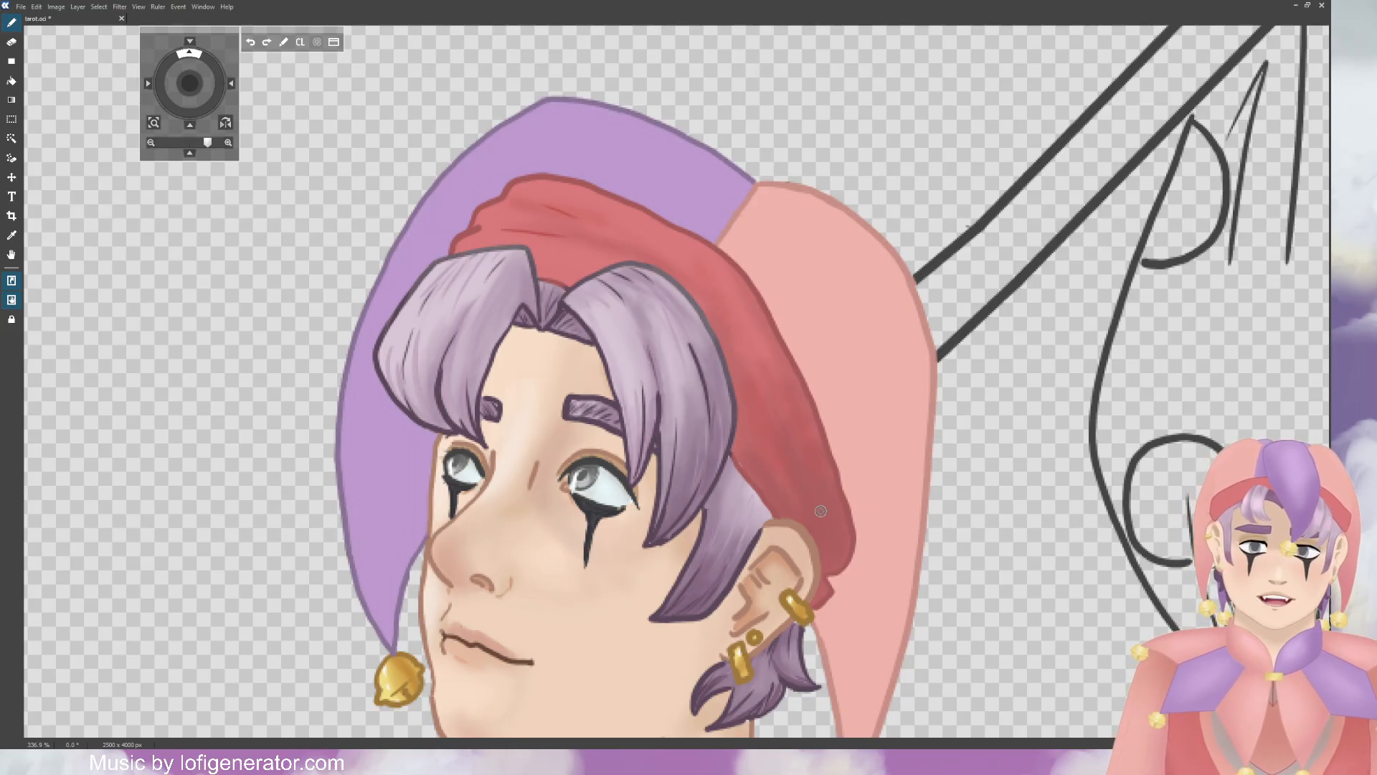
{"action": "left_click_drag", "start_coordinate": [789, 458], "coordinate": [836, 557]}
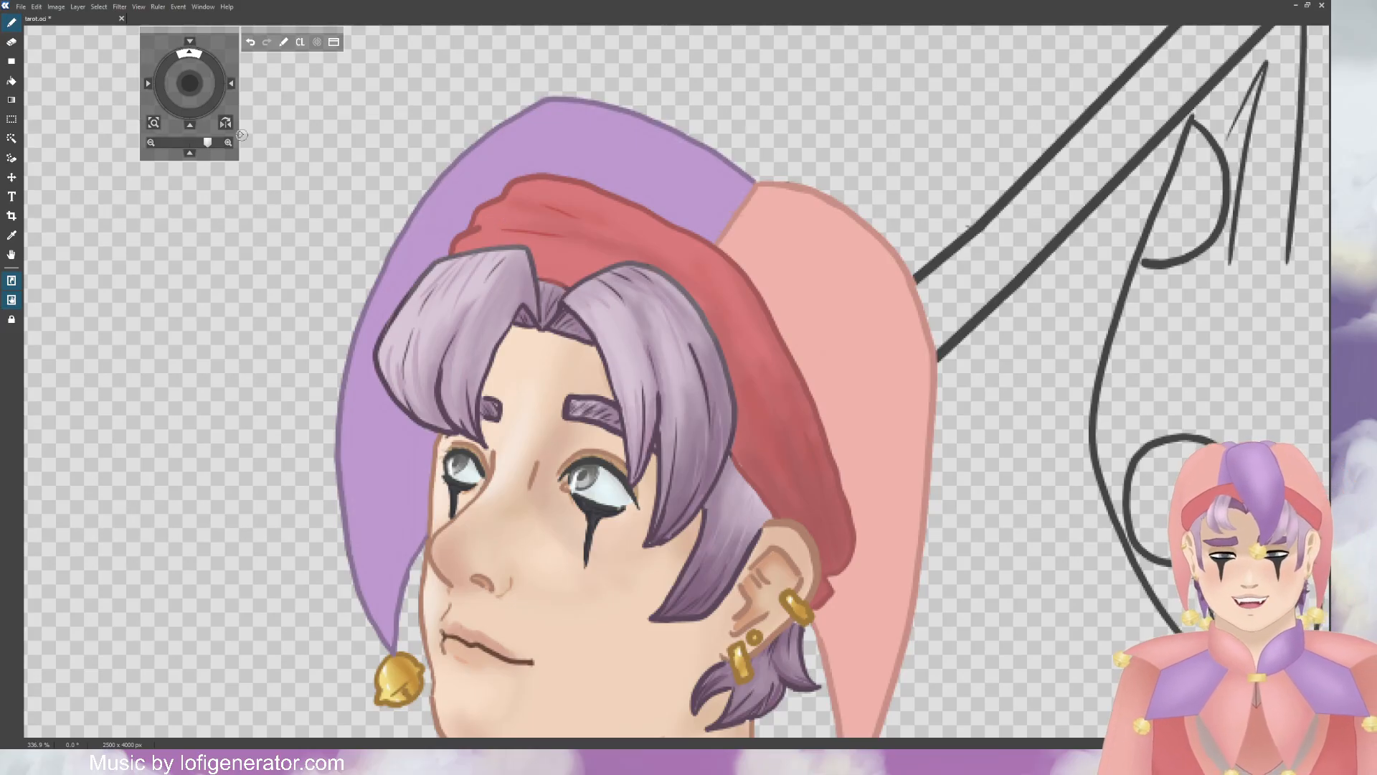
{"action": "left_click_drag", "start_coordinate": [200, 92], "coordinate": [138, 108]}
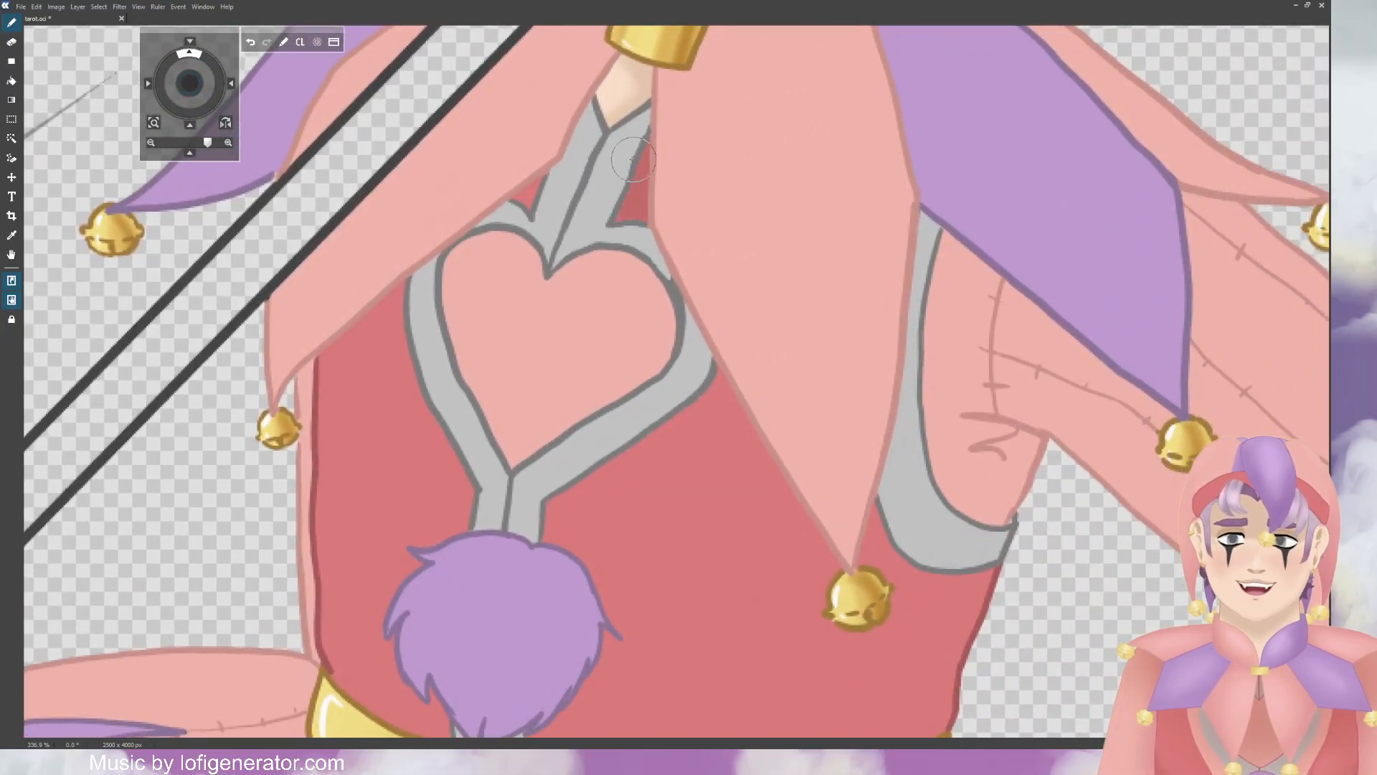
{"action": "left_click_drag", "start_coordinate": [727, 434], "coordinate": [760, 475]}
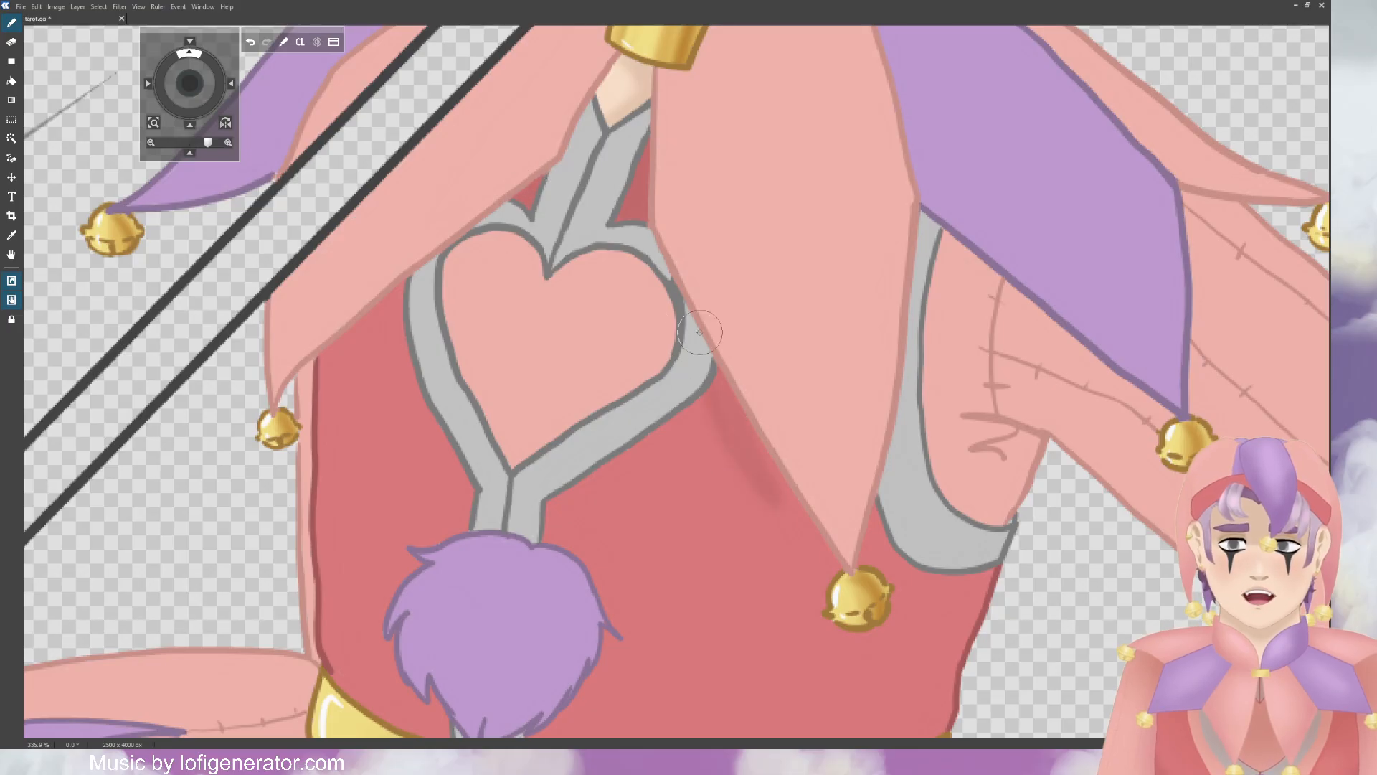
{"action": "key", "text": "ctrl+z"}
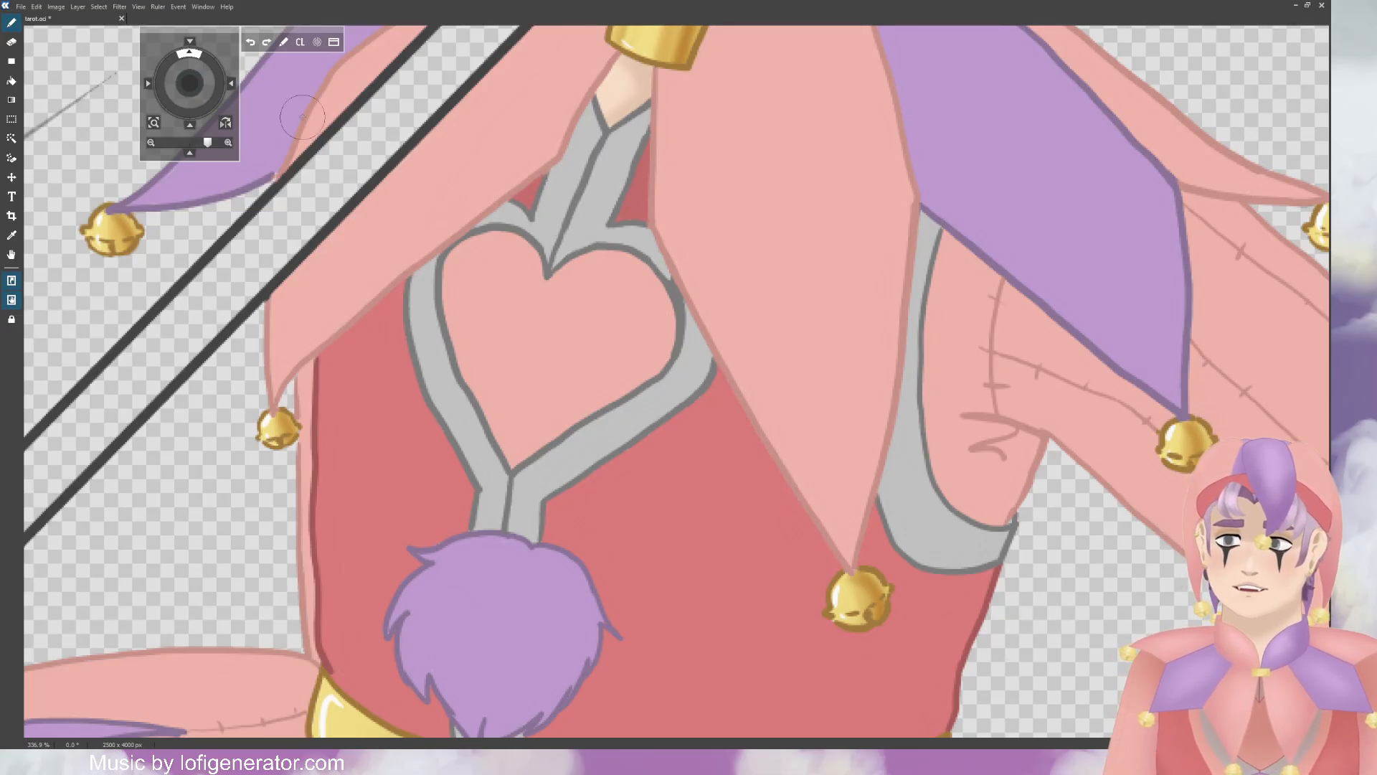
Step: Shade the red vest with soft darker red beside the heart trim and under the long pink collar point toward the armhole side
{"action": "key", "text": "ctrl+minus"}
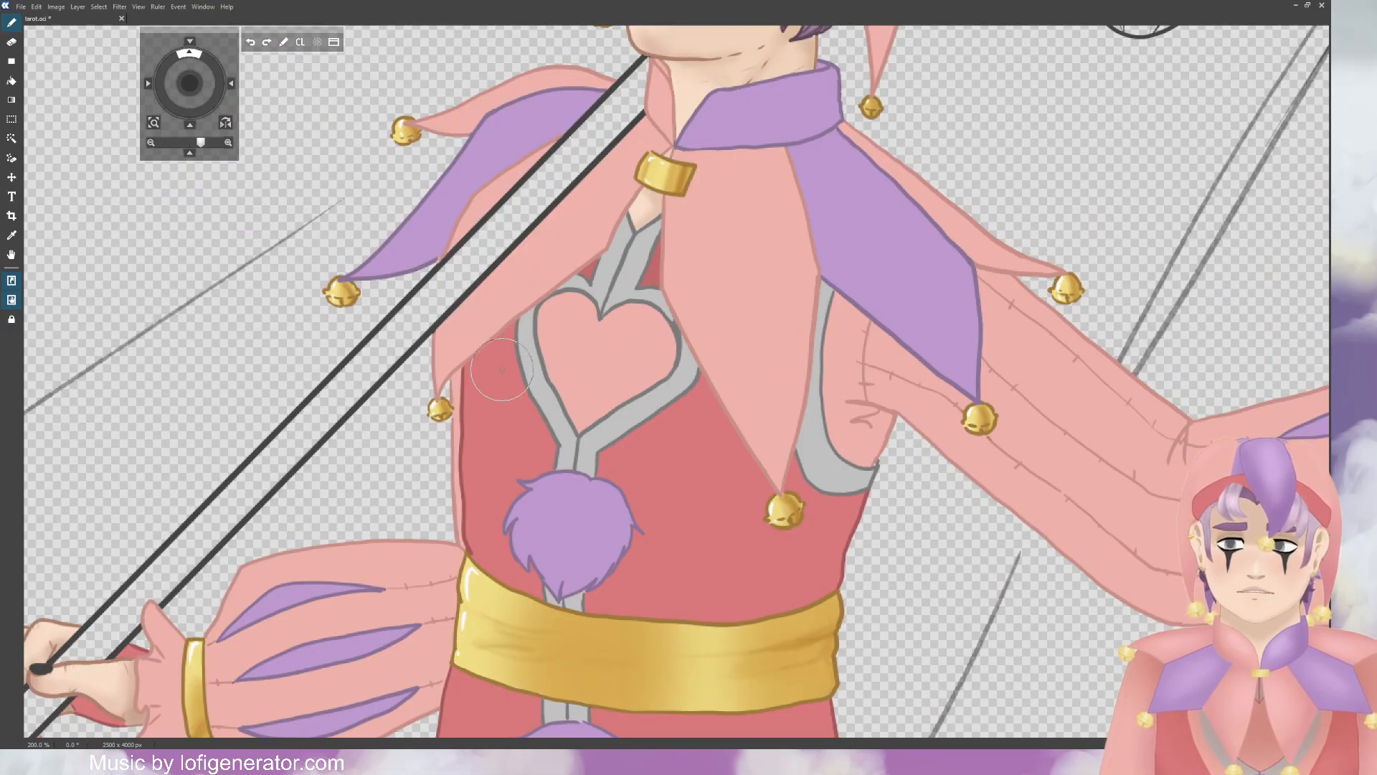
{"action": "mouse_move", "coordinate": [543, 380]}
{"action": "left_mouse_down"}
{"action": "mouse_move", "coordinate": [540, 484]}
{"action": "mouse_move", "coordinate": [547, 411]}
{"action": "mouse_move", "coordinate": [553, 454]}
{"action": "left_mouse_up"}
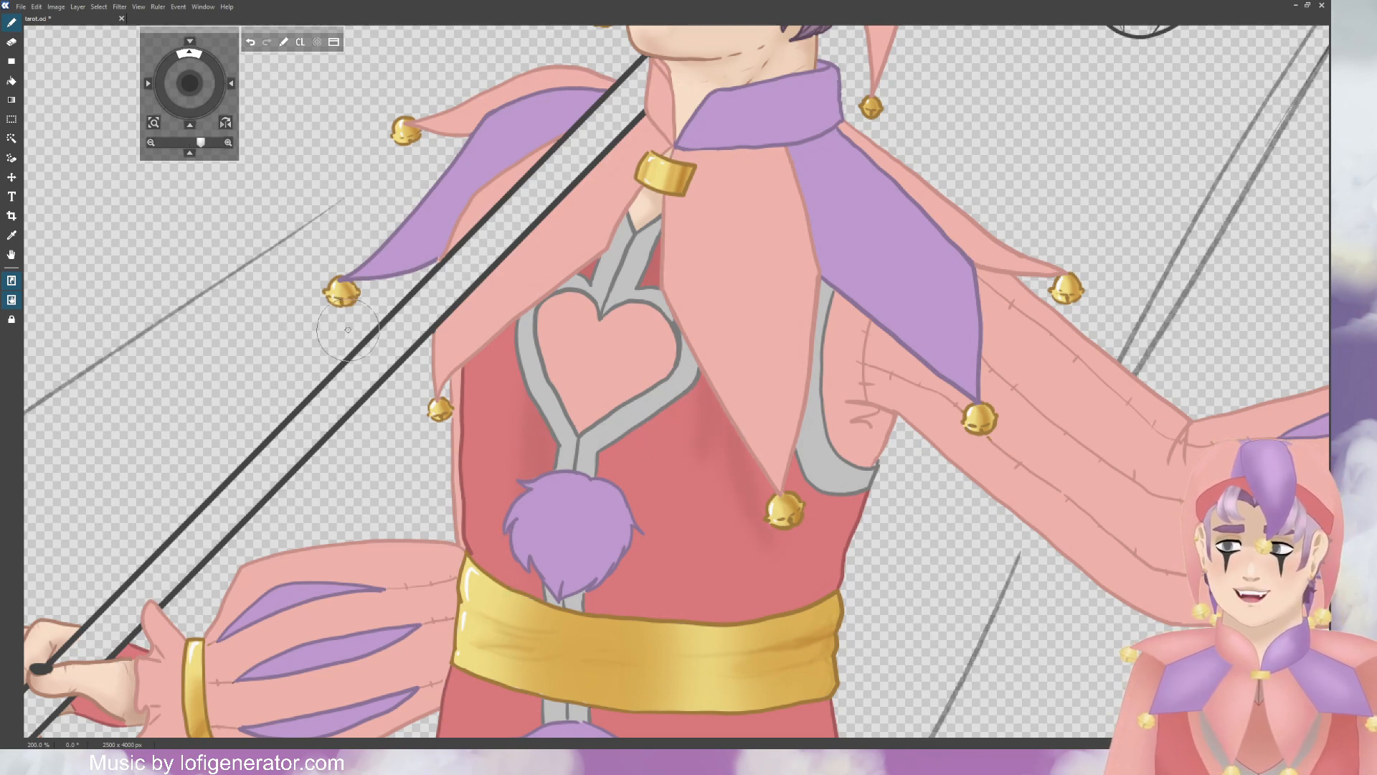
{"action": "key", "text": "ctrl+z"}
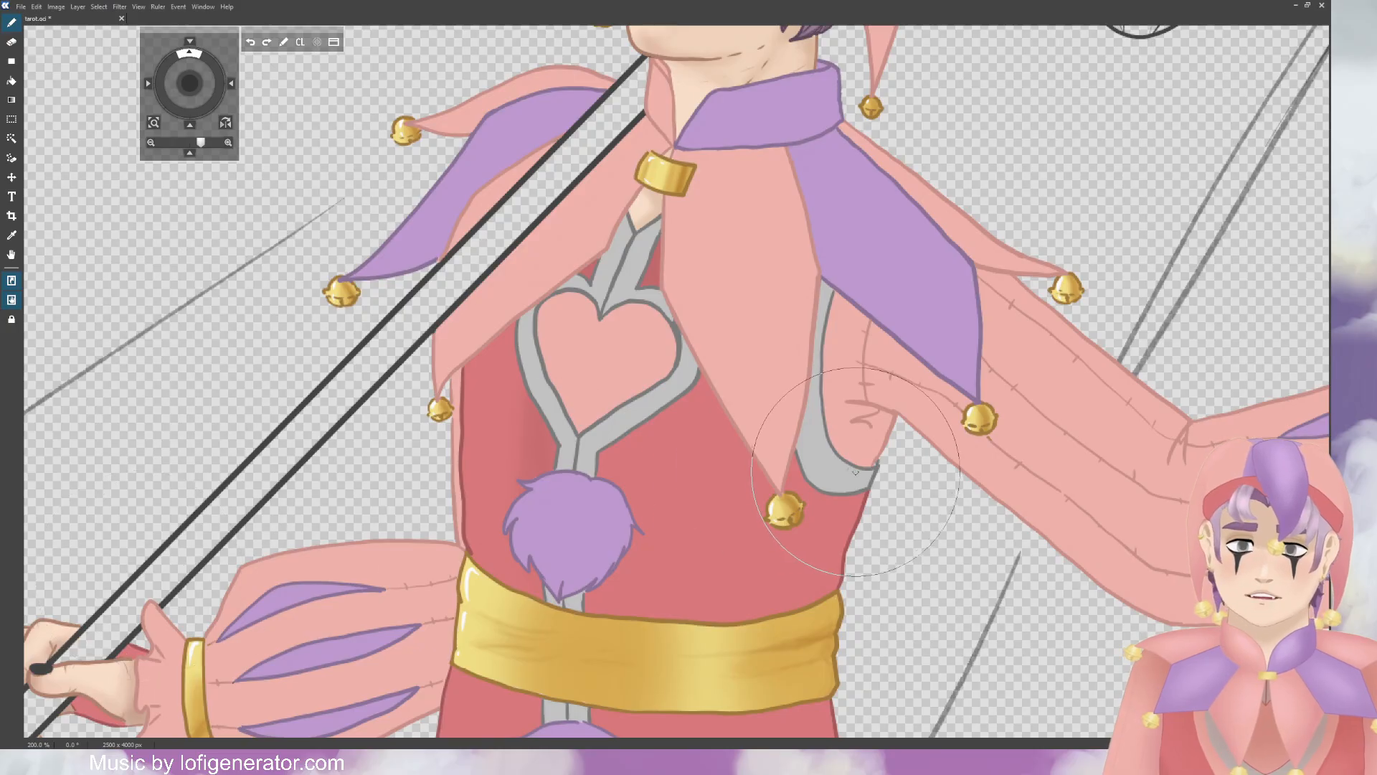
{"action": "mouse_move", "coordinate": [755, 396]}
{"action": "left_mouse_down"}
{"action": "mouse_move", "coordinate": [755, 487]}
{"action": "mouse_move", "coordinate": [721, 494]}
{"action": "left_mouse_up"}
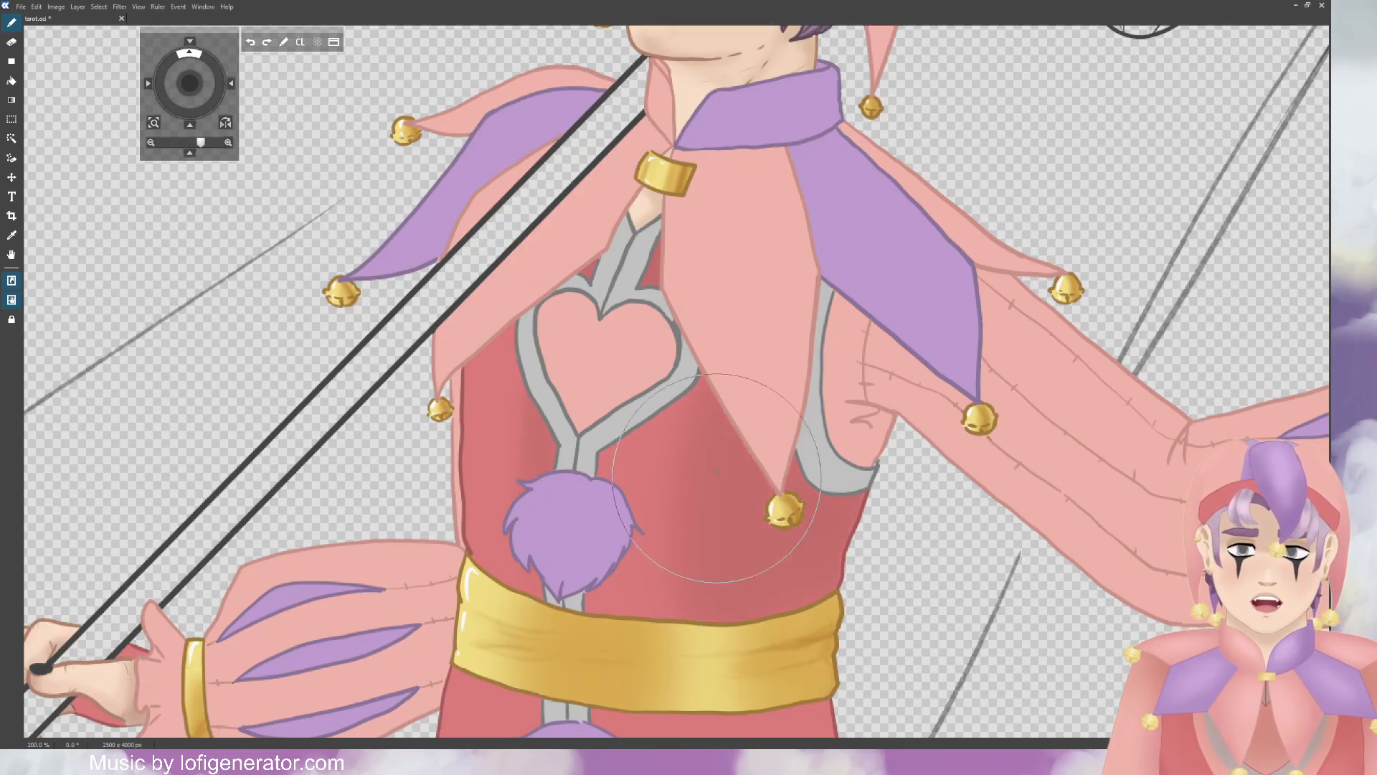
{"action": "left_click_drag", "start_coordinate": [839, 464], "coordinate": [806, 576]}
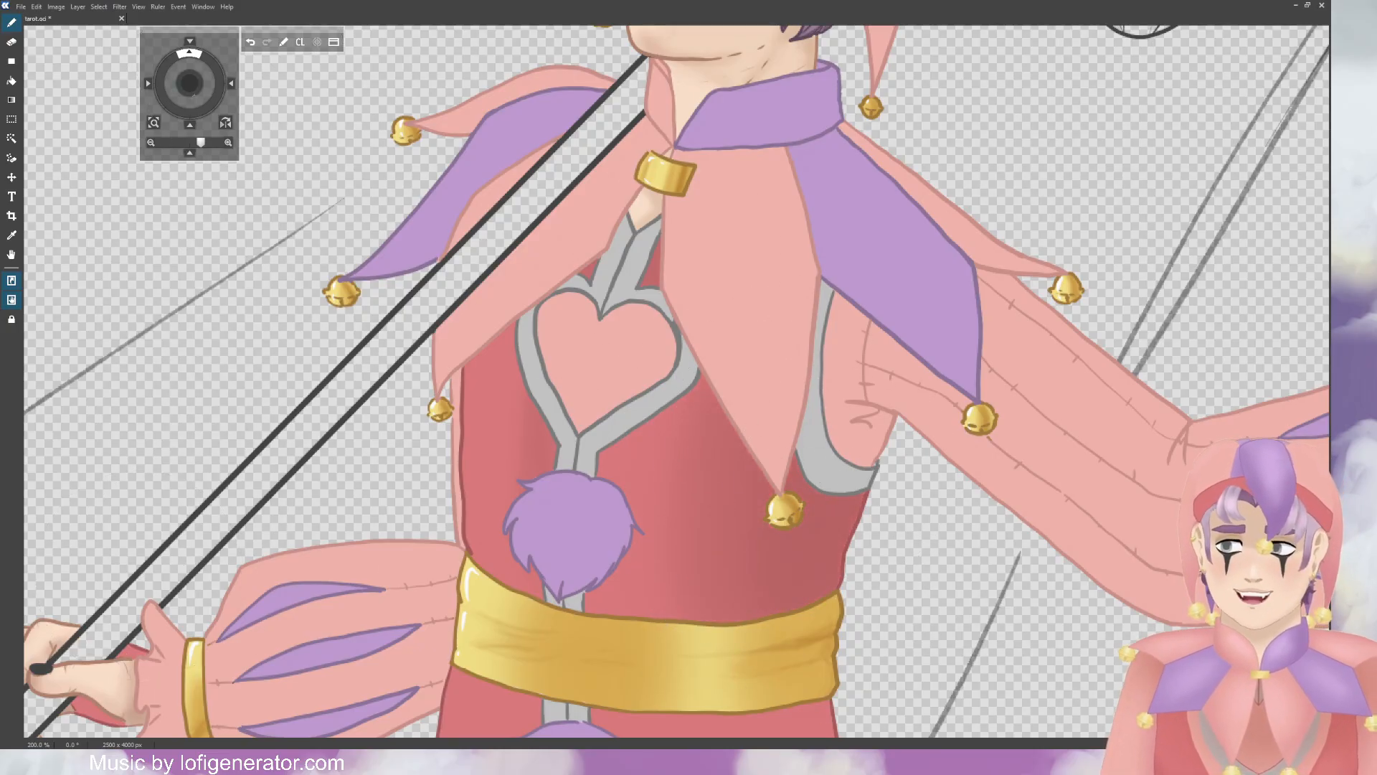
{"action": "left_click_drag", "start_coordinate": [189, 82], "coordinate": [183, 28]}
{"action": "scroll", "coordinate": [278, 115], "scroll_direction": "up", "scroll_amount": 3}
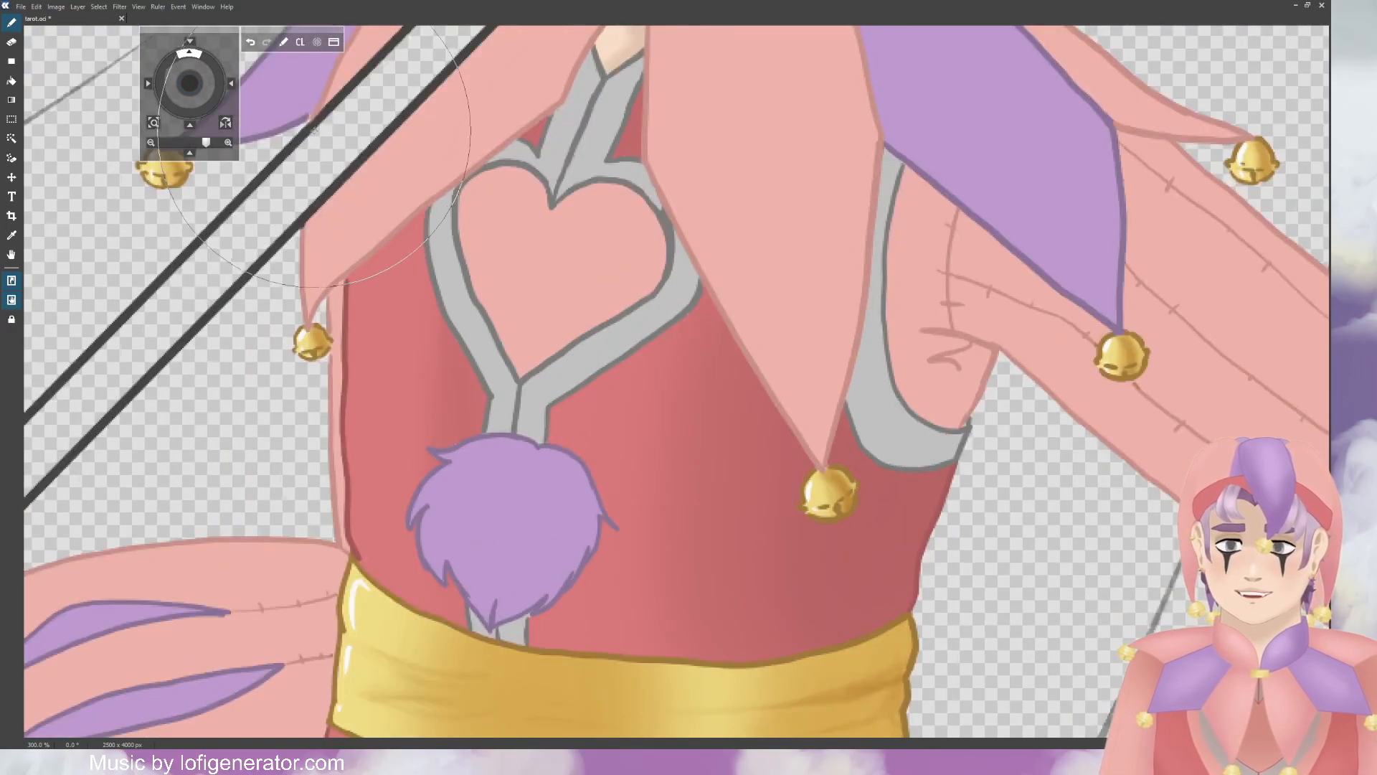
Step: Shade the red vest below the gold sash and the coattail behind the leg with soft darker red
{"action": "scroll", "coordinate": [278, 110], "scroll_direction": "down", "scroll_amount": 3}
{"action": "scroll", "coordinate": [278, 108], "scroll_direction": "down", "scroll_amount": 1}
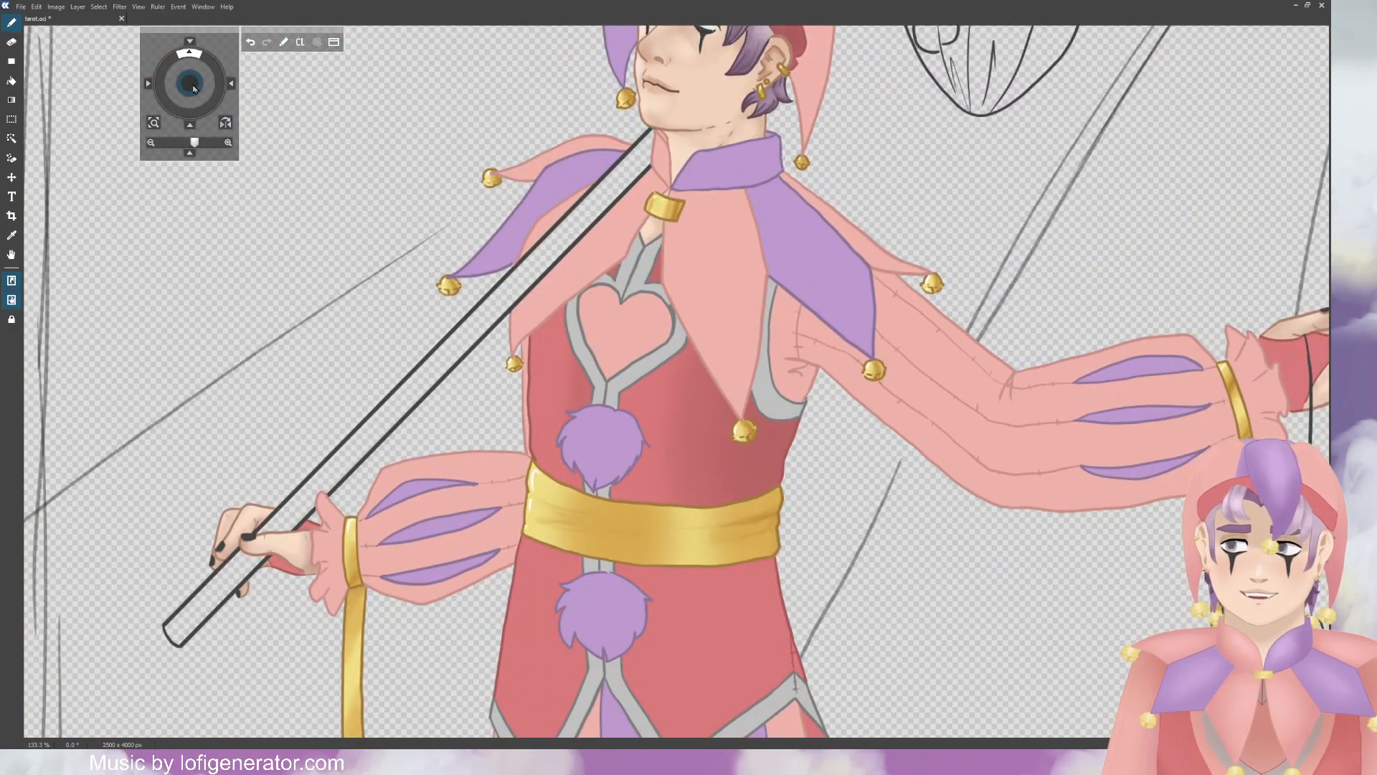
{"action": "left_click_drag", "start_coordinate": [191, 84], "coordinate": [146, 1]}
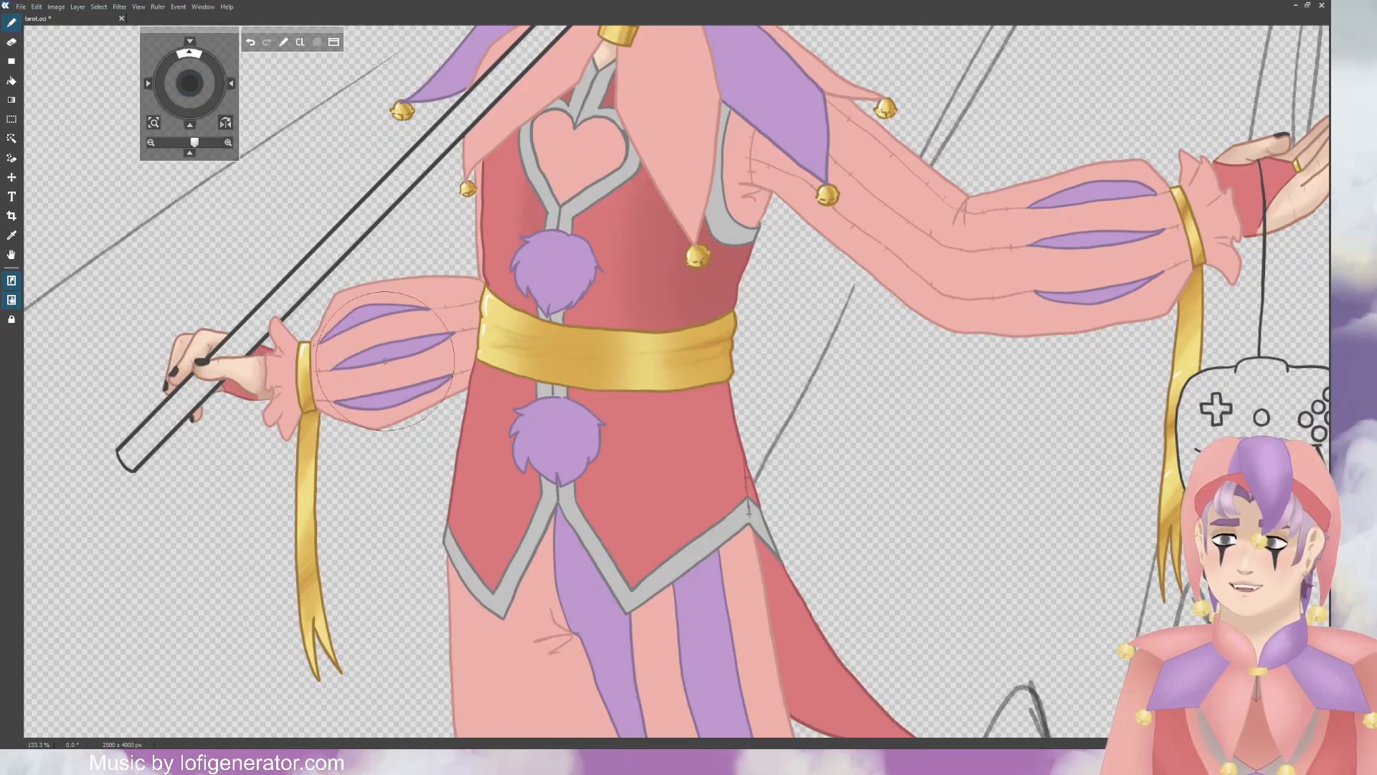
{"action": "key", "text": "ctrl+z"}
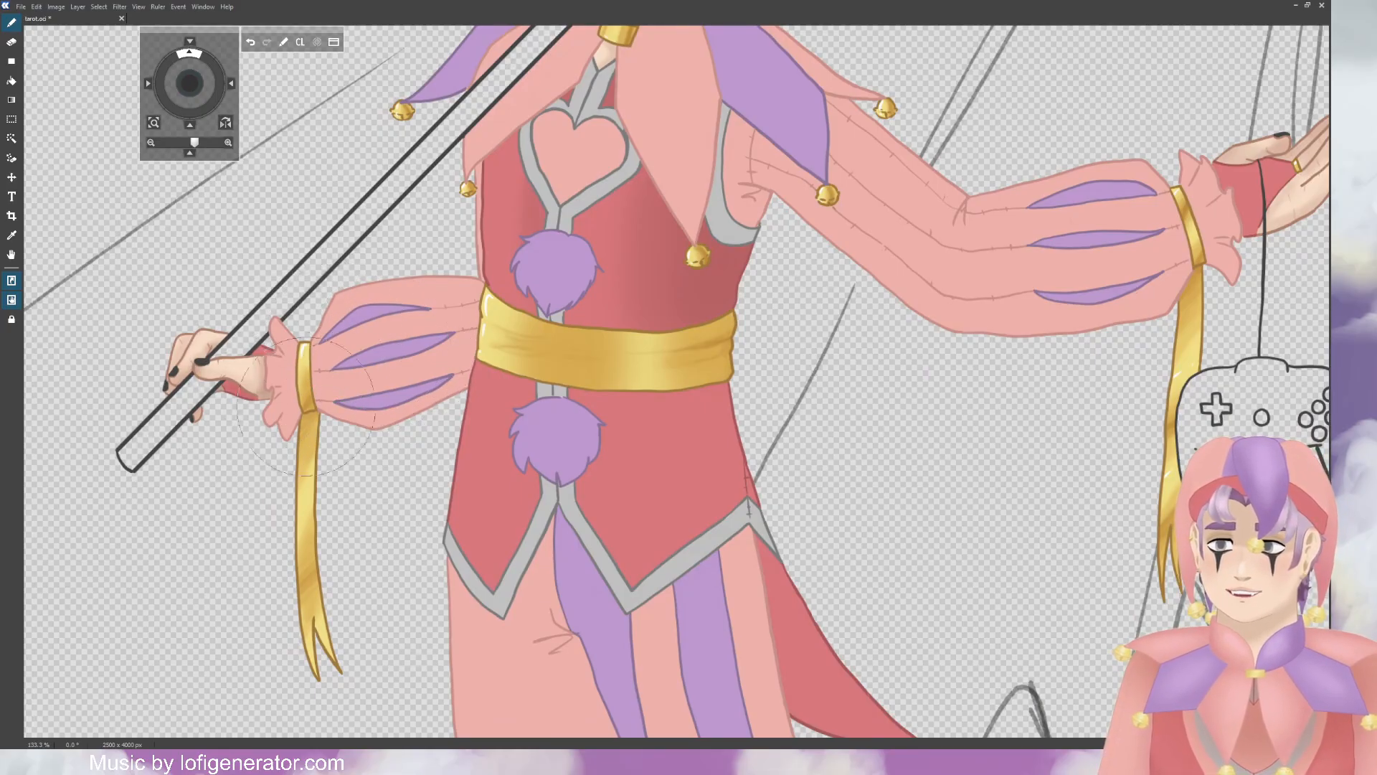
{"action": "mouse_move", "coordinate": [721, 477]}
{"action": "left_mouse_down"}
{"action": "mouse_move", "coordinate": [716, 539]}
{"action": "mouse_move", "coordinate": [745, 504]}
{"action": "mouse_move", "coordinate": [742, 465]}
{"action": "mouse_move", "coordinate": [724, 508]}
{"action": "mouse_move", "coordinate": [712, 341]}
{"action": "mouse_move", "coordinate": [671, 354]}
{"action": "left_mouse_up"}
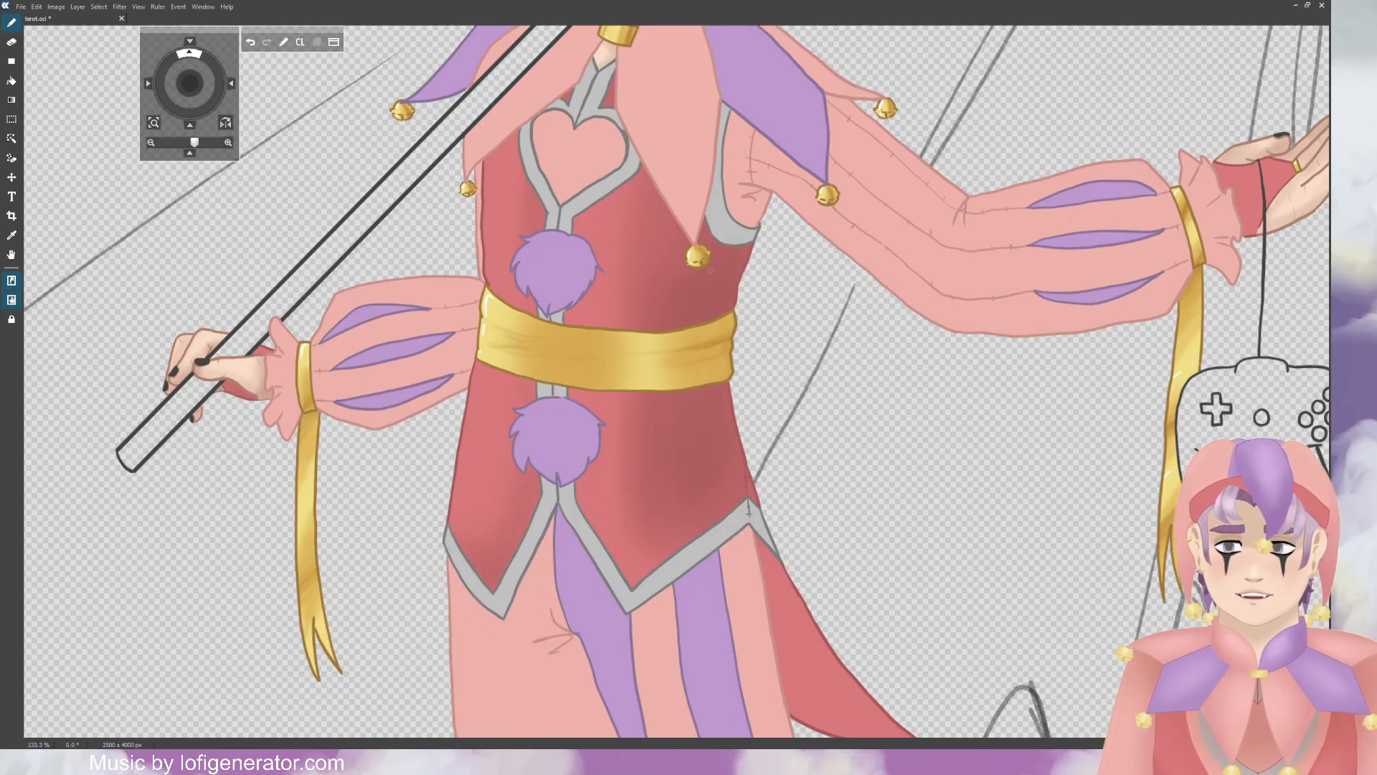
{"action": "left_click_drag", "start_coordinate": [189, 83], "coordinate": [119, 30]}
{"action": "mouse_move", "coordinate": [579, 341]}
{"action": "left_mouse_down"}
{"action": "mouse_move", "coordinate": [638, 462]}
{"action": "mouse_move", "coordinate": [703, 520]}
{"action": "left_mouse_up"}
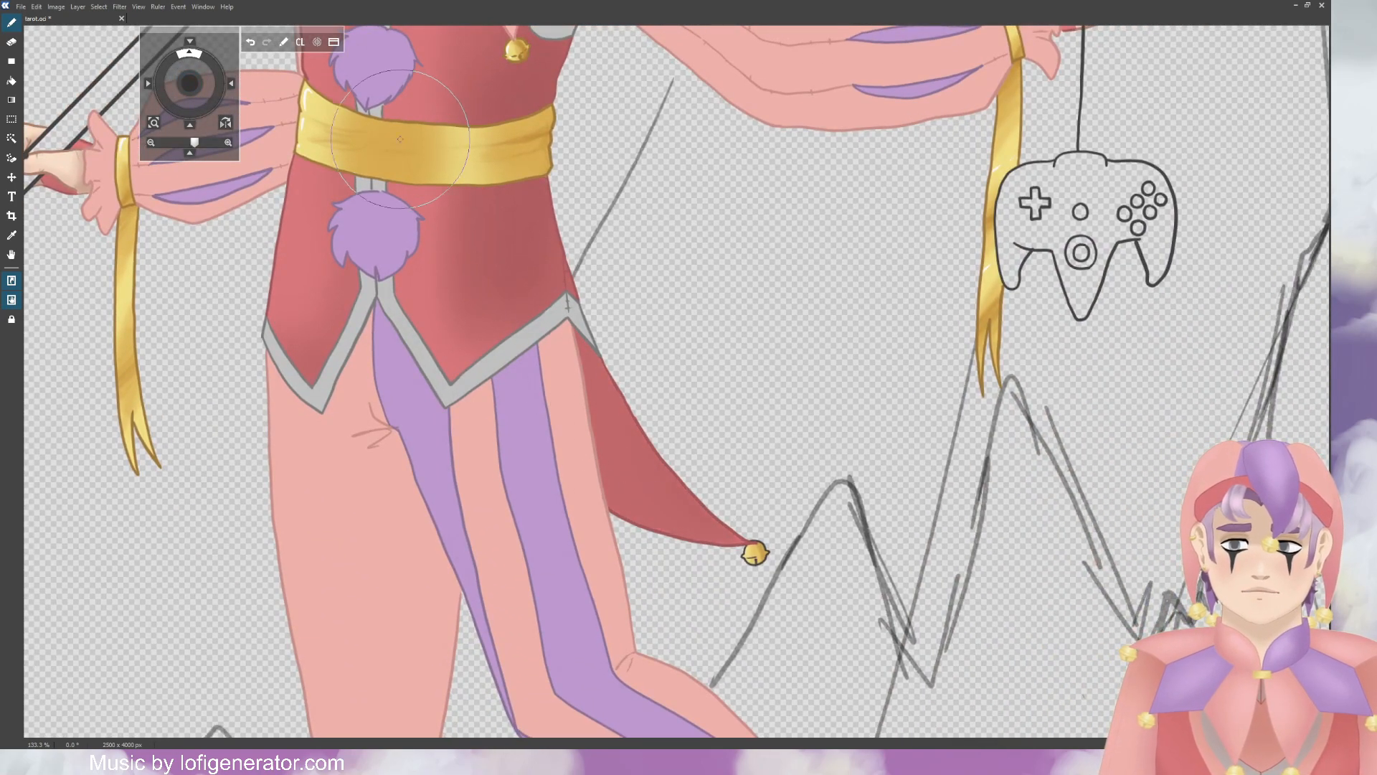
Step: Try extra soft shading on the red vest above the gold sash, judging it against the whole figure
{"action": "scroll", "coordinate": [831, 216], "scroll_direction": "down", "scroll_amount": 4}
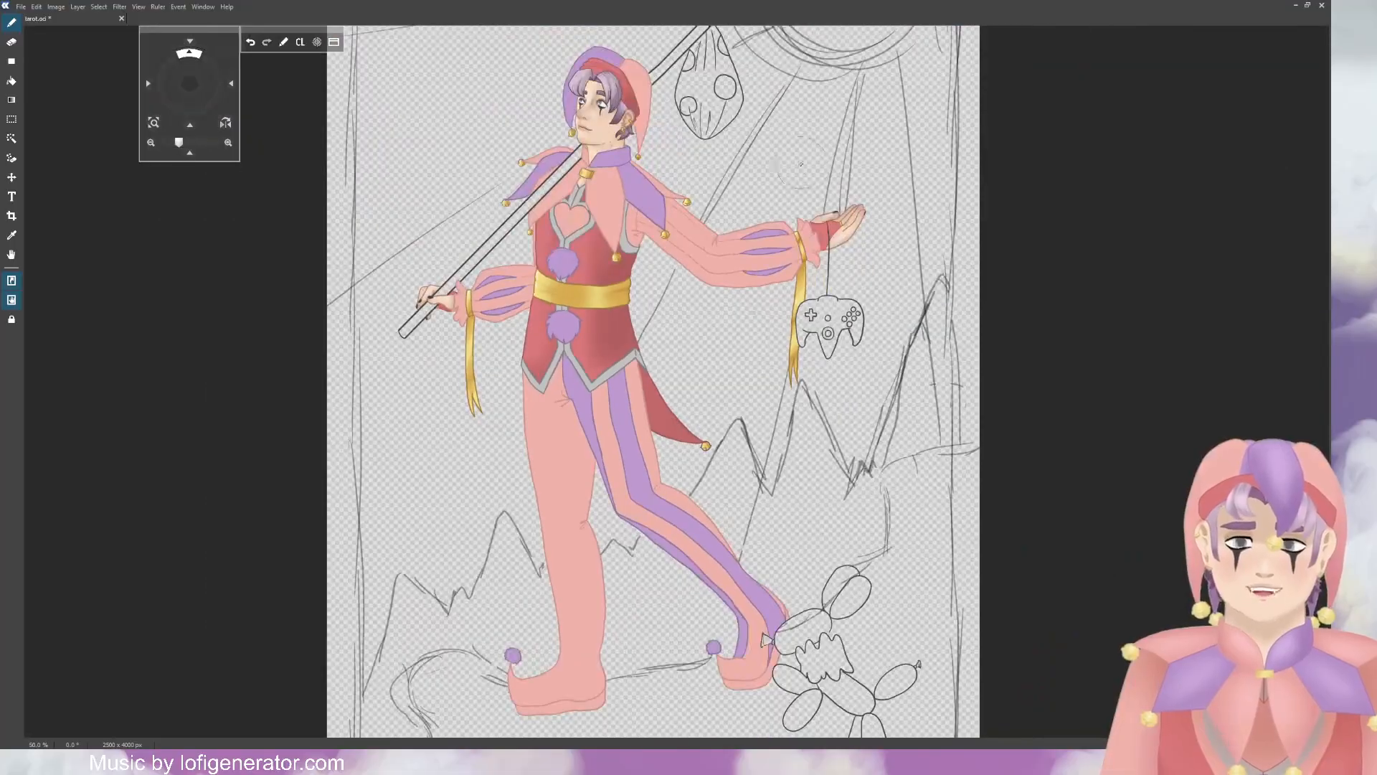
{"action": "scroll", "coordinate": [830, 215], "scroll_direction": "up", "scroll_amount": 1}
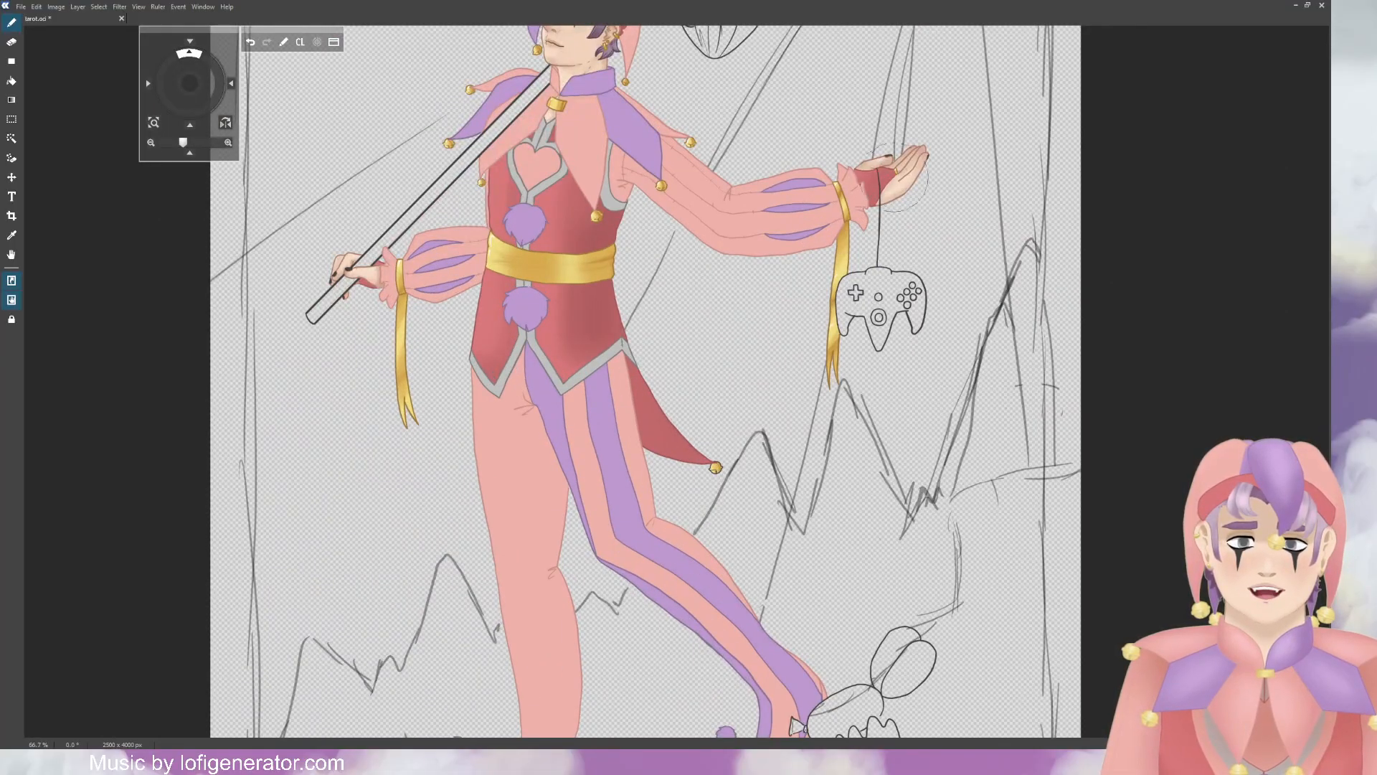
{"action": "scroll", "coordinate": [875, 144], "scroll_direction": "down", "scroll_amount": 1}
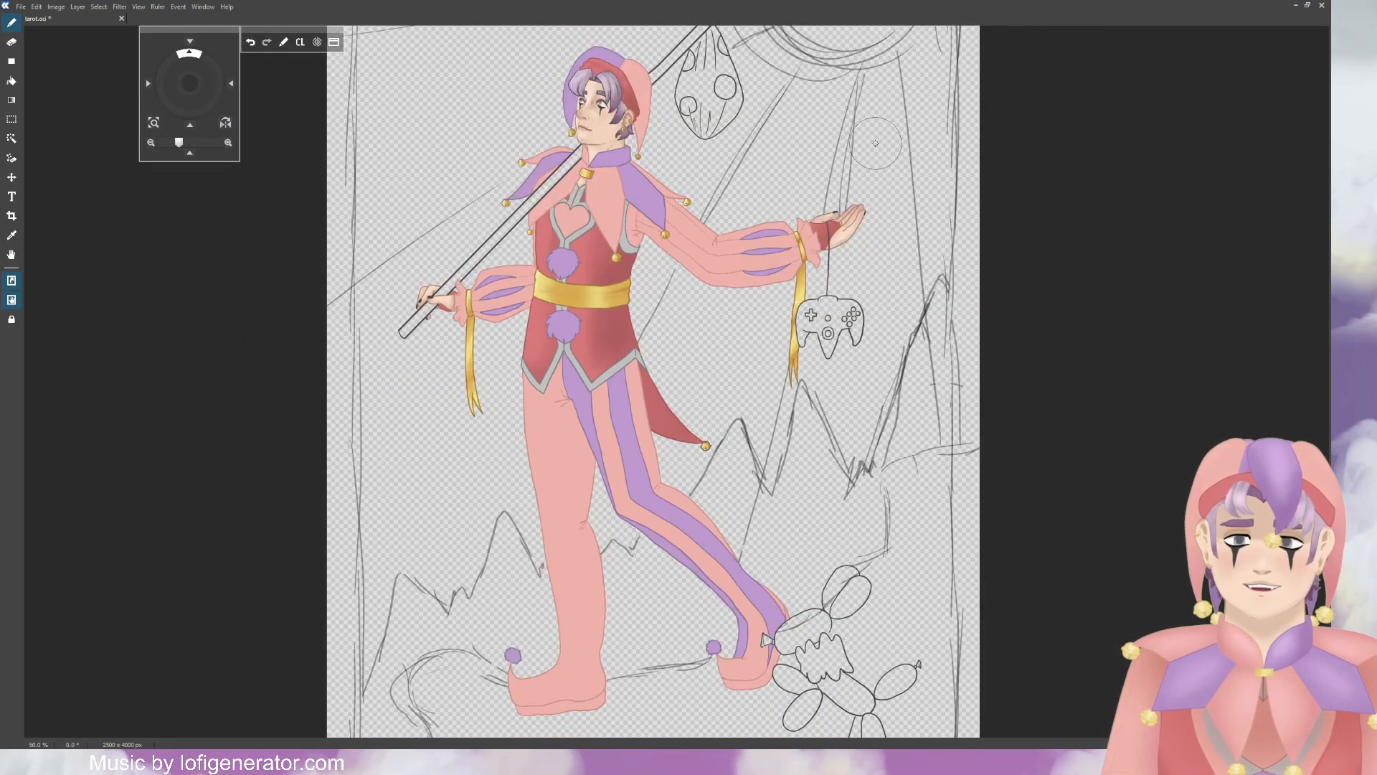
{"action": "scroll", "coordinate": [858, 141], "scroll_direction": "up", "scroll_amount": 1}
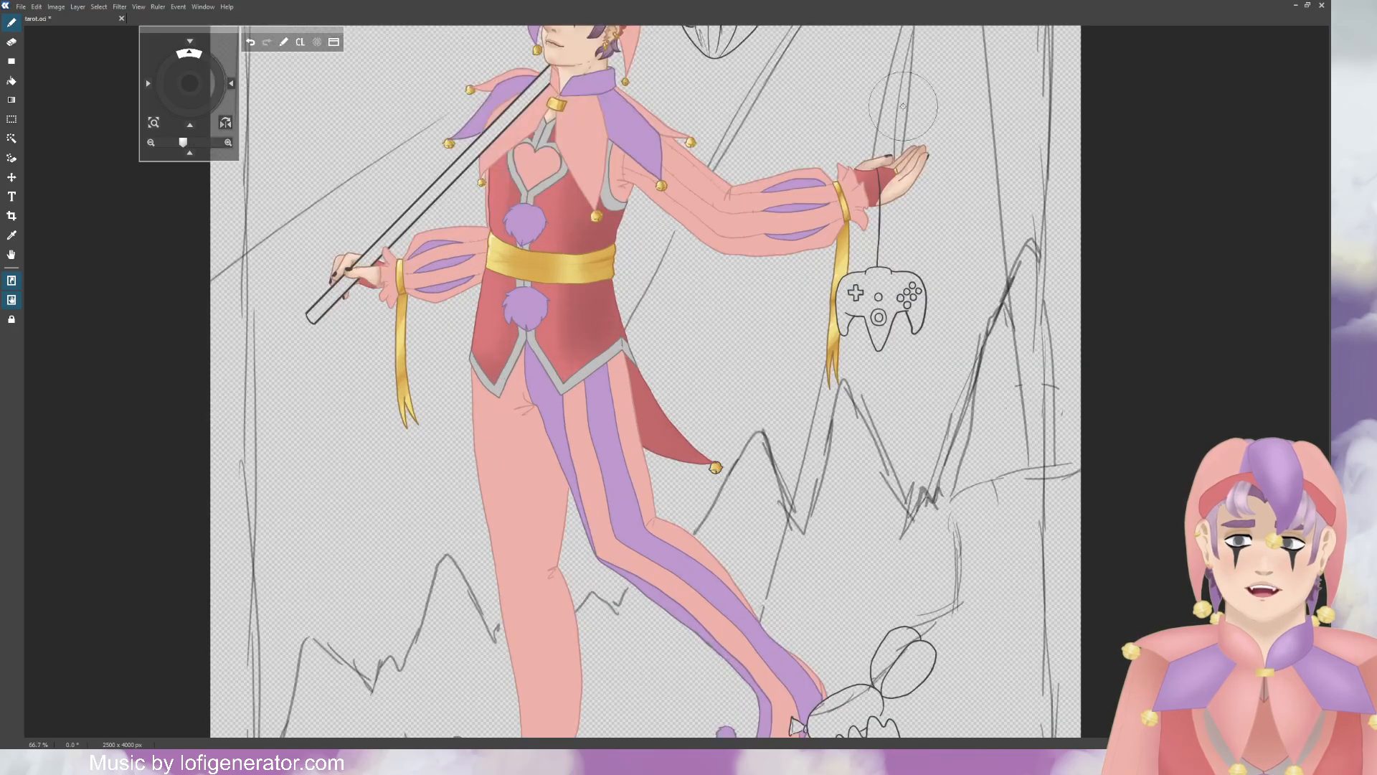
{"action": "scroll", "coordinate": [812, 129], "scroll_direction": "up", "scroll_amount": 1}
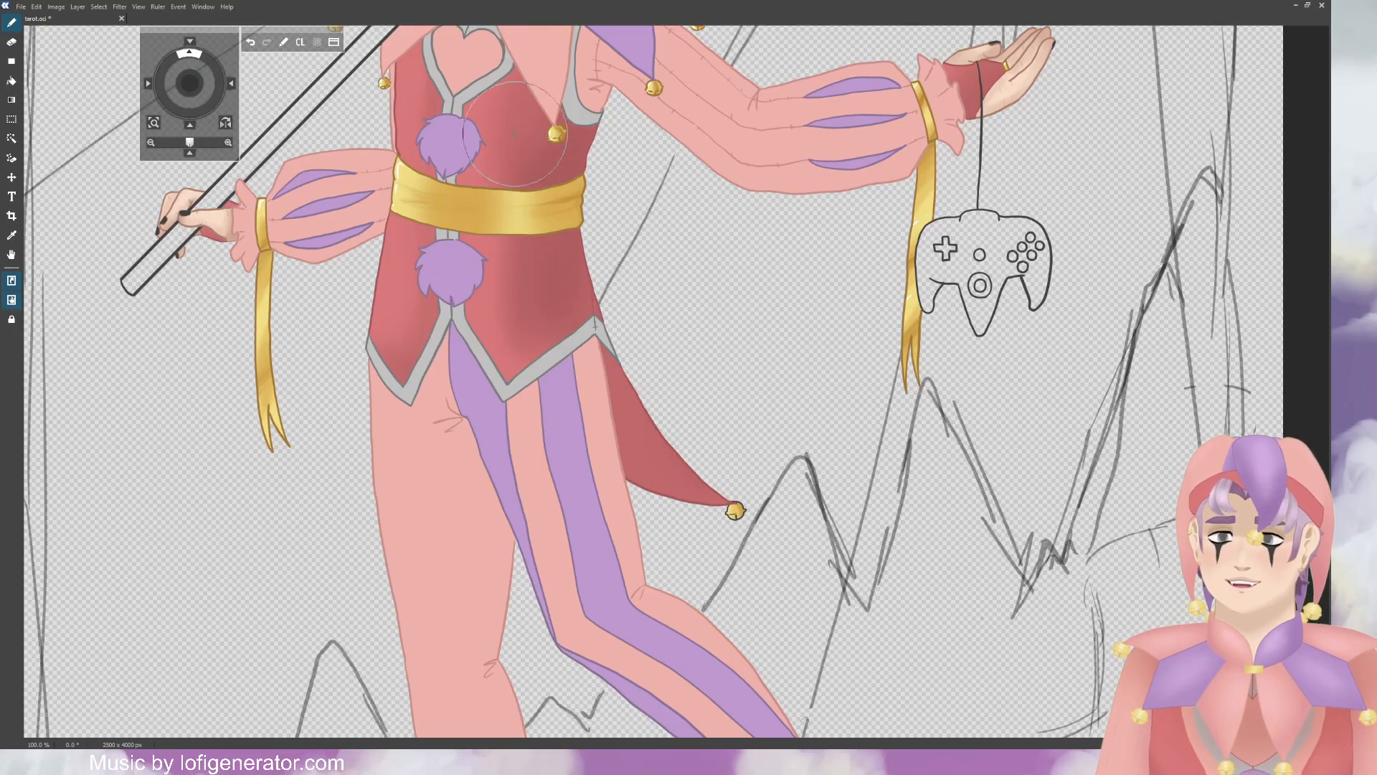
{"action": "left_click", "coordinate": [244, 37]}
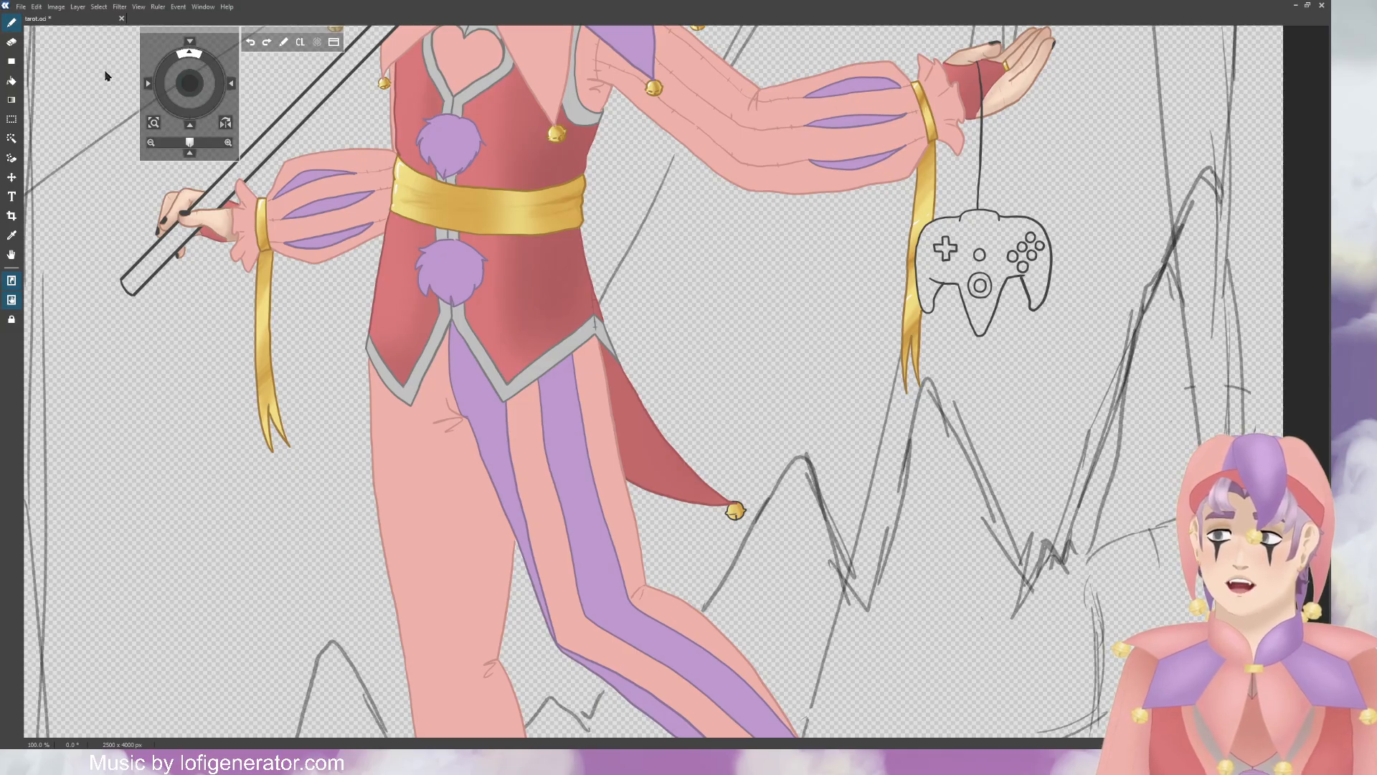
{"action": "mouse_move", "coordinate": [505, 138]}
{"action": "left_mouse_down"}
{"action": "mouse_move", "coordinate": [500, 208]}
{"action": "mouse_move", "coordinate": [522, 115]}
{"action": "mouse_move", "coordinate": [510, 177]}
{"action": "left_mouse_up"}
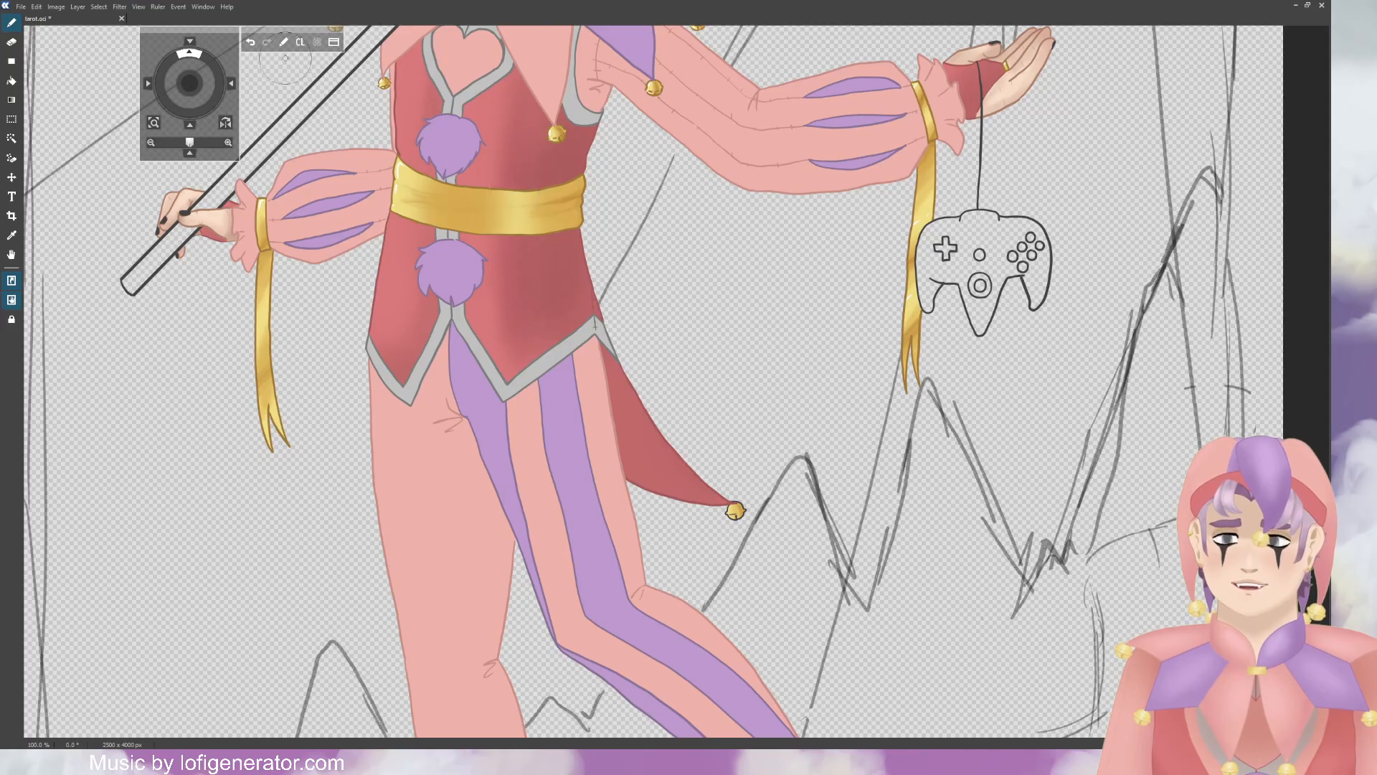
{"action": "left_click_drag", "start_coordinate": [192, 78], "coordinate": [196, 91]}
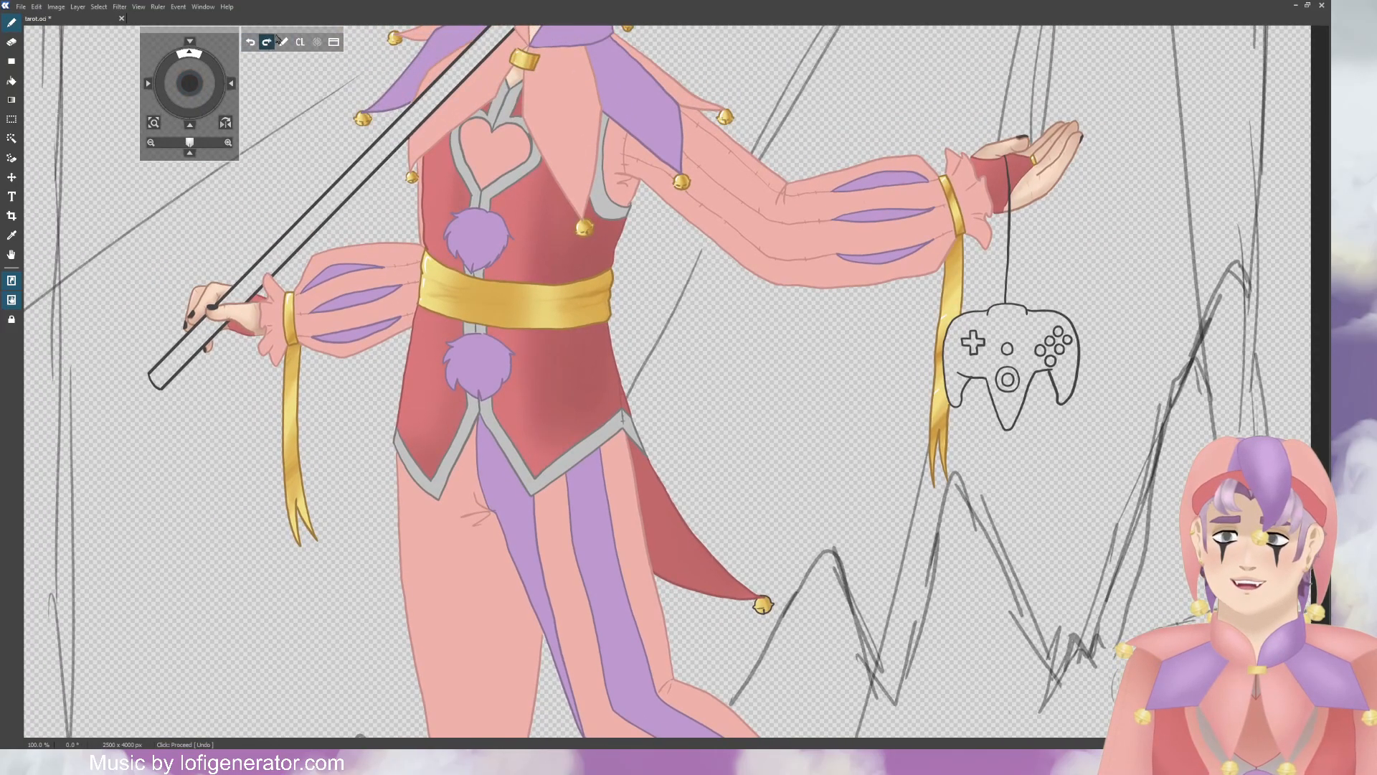
{"action": "left_click", "coordinate": [251, 43]}
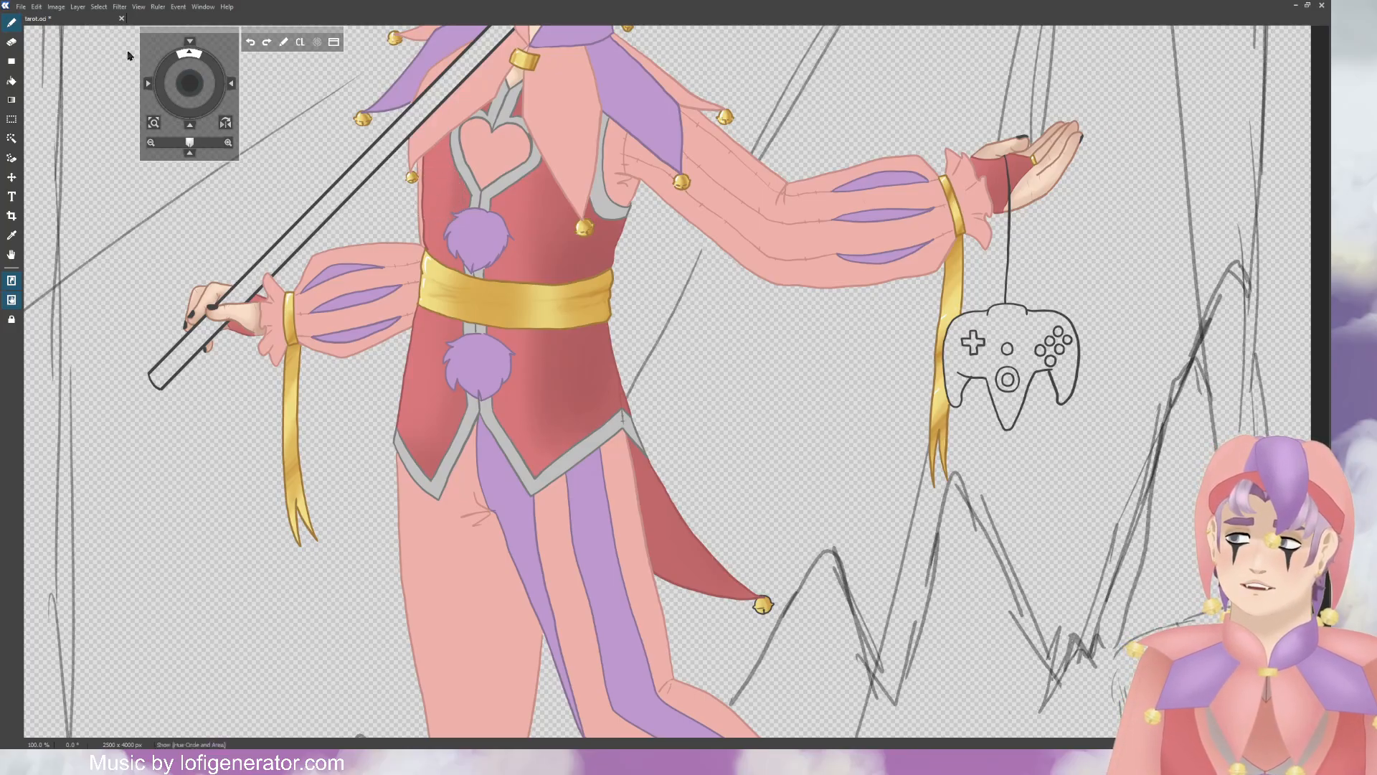
Step: Brush a richer, more saturated red along the vest shading, the coattail and the red cuff lining at the staff hand
{"action": "mouse_move", "coordinate": [525, 188]}
{"action": "left_mouse_down"}
{"action": "mouse_move", "coordinate": [538, 222]}
{"action": "mouse_move", "coordinate": [539, 444]}
{"action": "mouse_move", "coordinate": [532, 193]}
{"action": "mouse_move", "coordinate": [525, 359]}
{"action": "mouse_move", "coordinate": [516, 305]}
{"action": "mouse_move", "coordinate": [547, 215]}
{"action": "mouse_move", "coordinate": [548, 385]}
{"action": "left_mouse_up"}
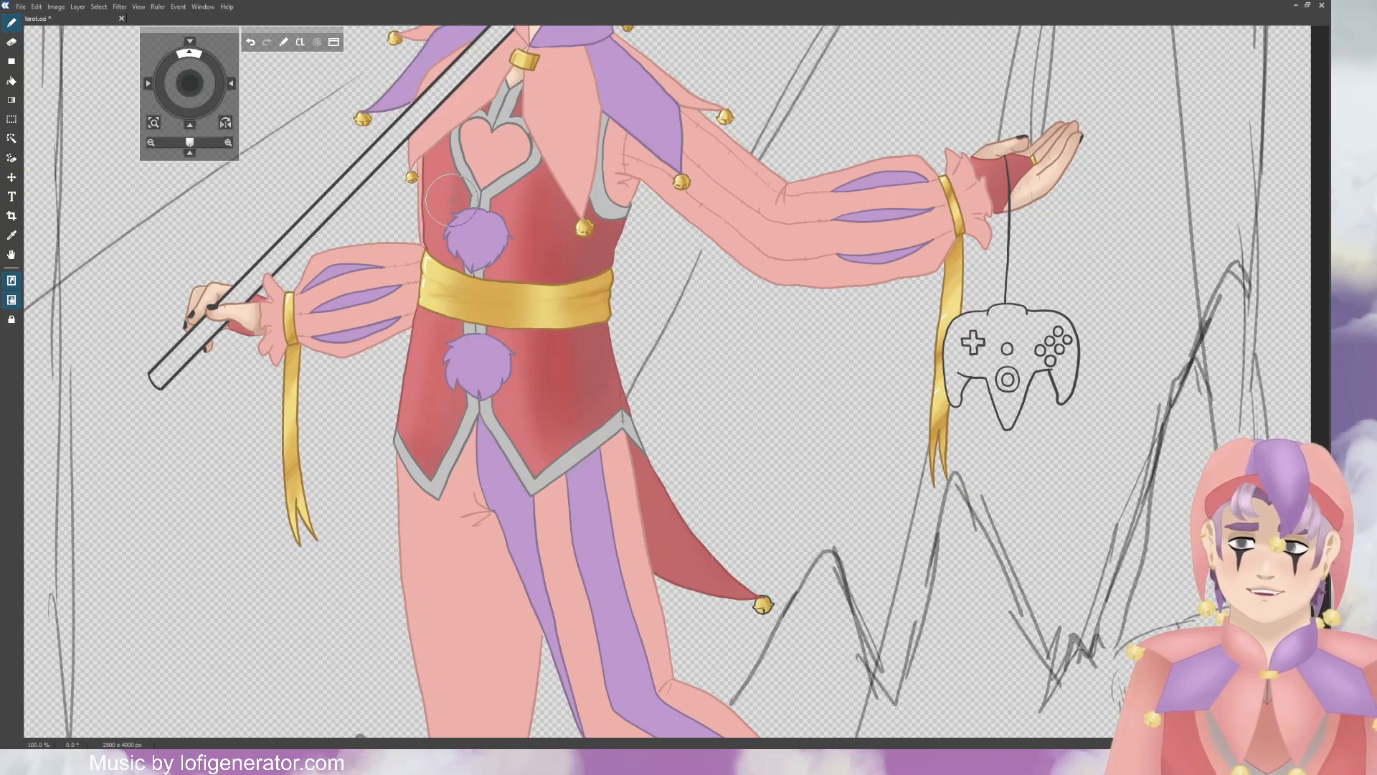
{"action": "left_click_drag", "start_coordinate": [675, 532], "coordinate": [638, 468]}
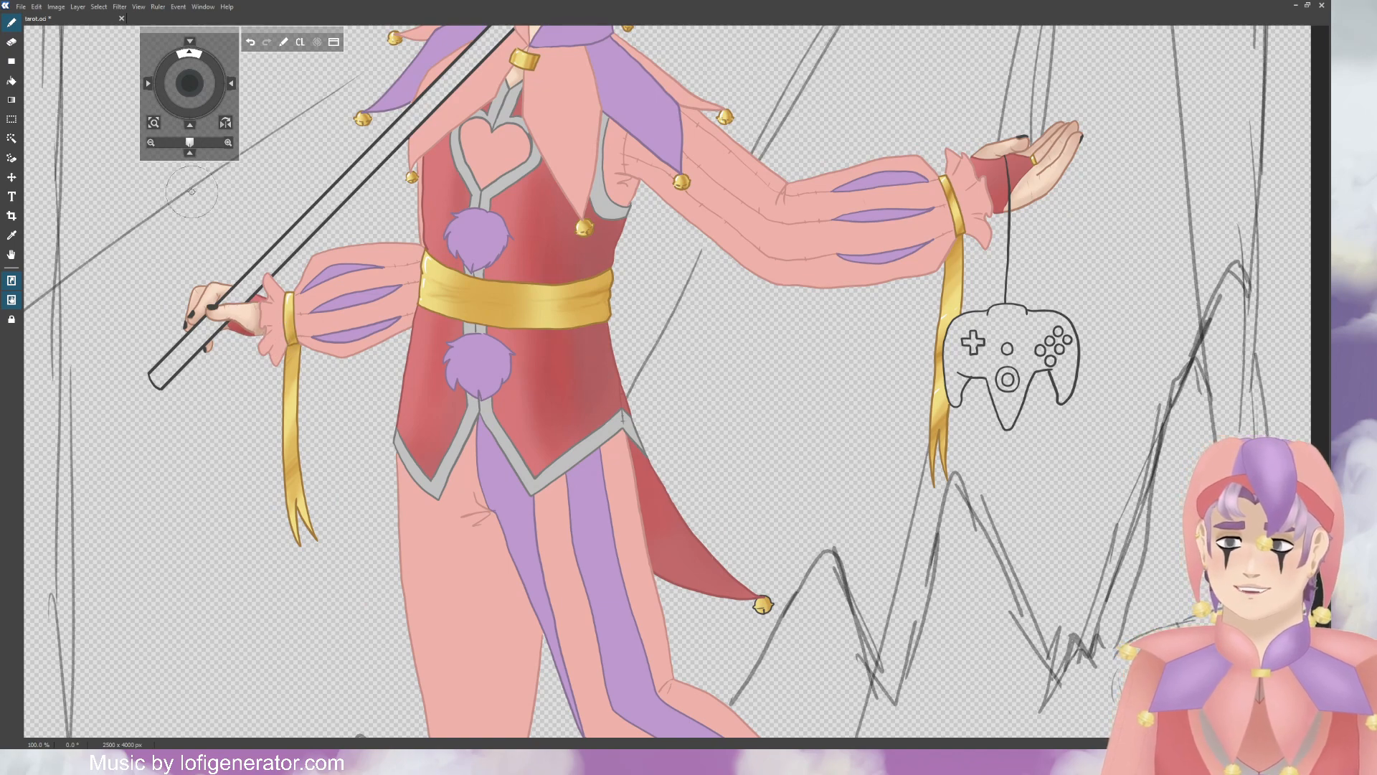
{"action": "left_click", "coordinate": [250, 42]}
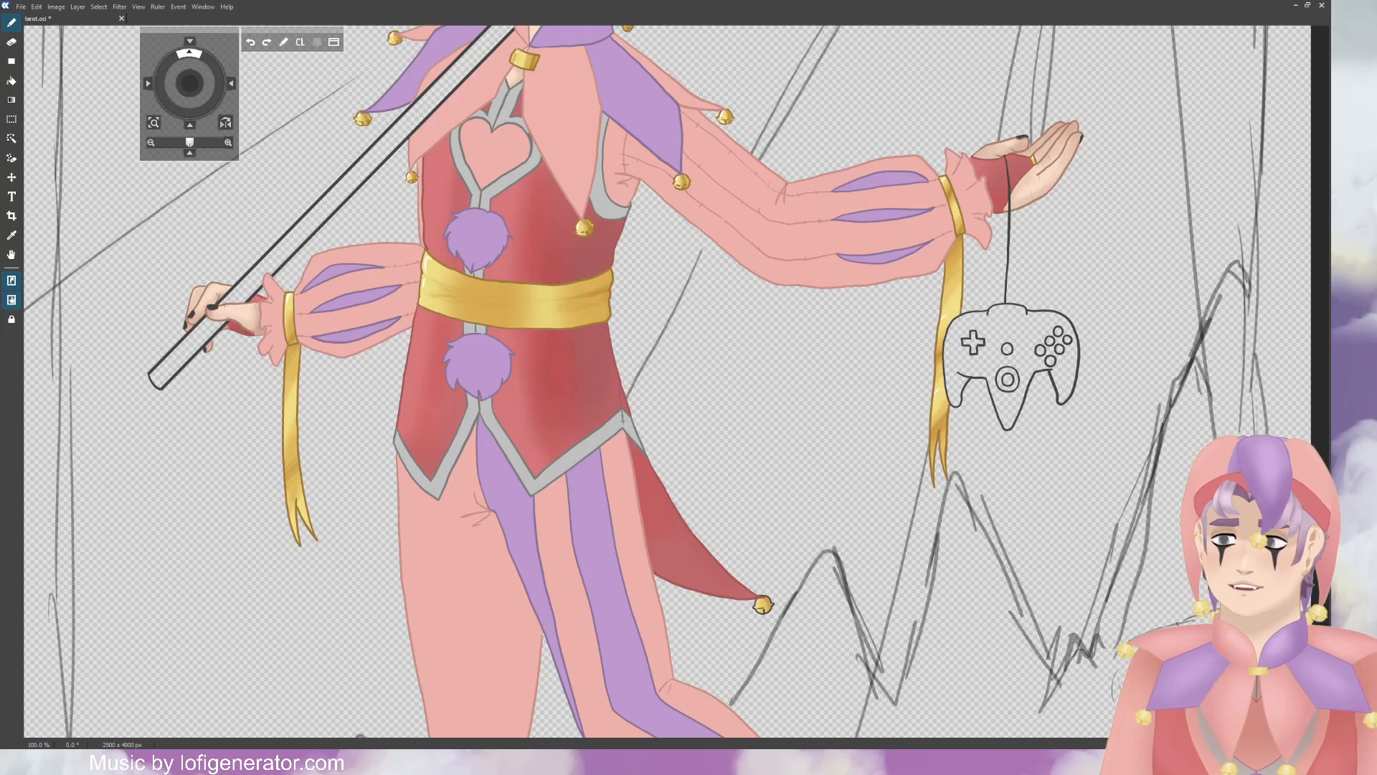
{"action": "left_click_drag", "start_coordinate": [251, 333], "coordinate": [254, 335]}
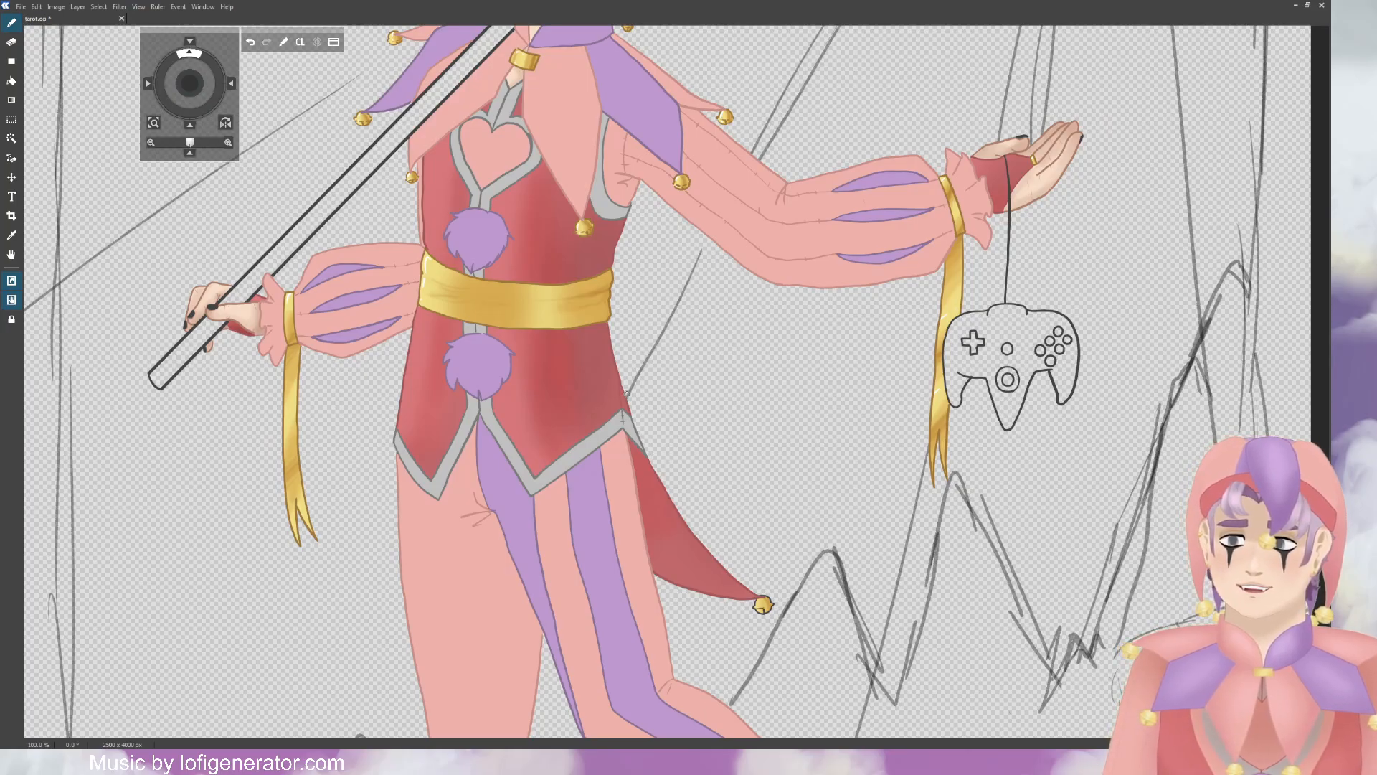
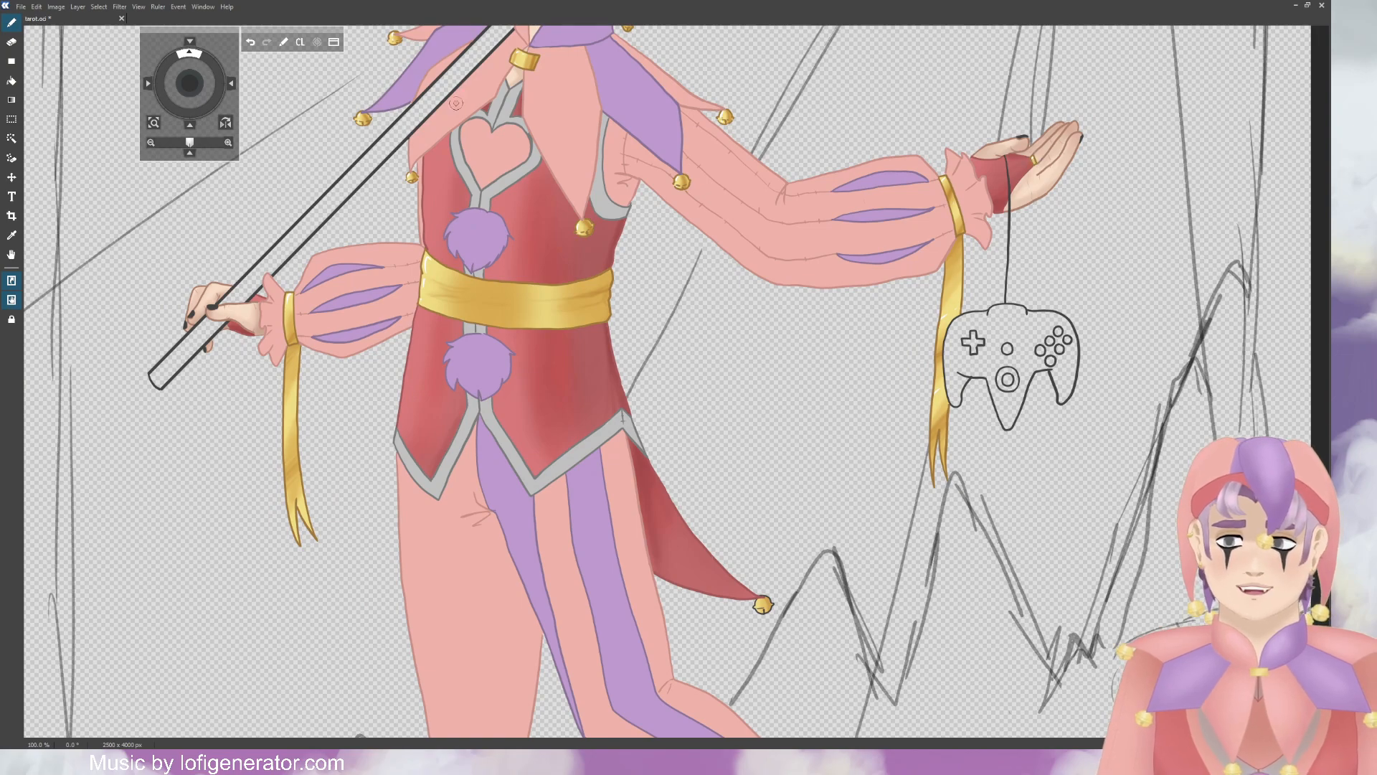
Step: Draw thin dark fold lines on the red vest at the waist below the outstretched arm and above the hem corner
{"action": "mouse_move", "coordinate": [189, 82]}
{"action": "left_mouse_down"}
{"action": "mouse_move", "coordinate": [199, 91]}
{"action": "mouse_move", "coordinate": [184, 82]}
{"action": "left_mouse_up"}
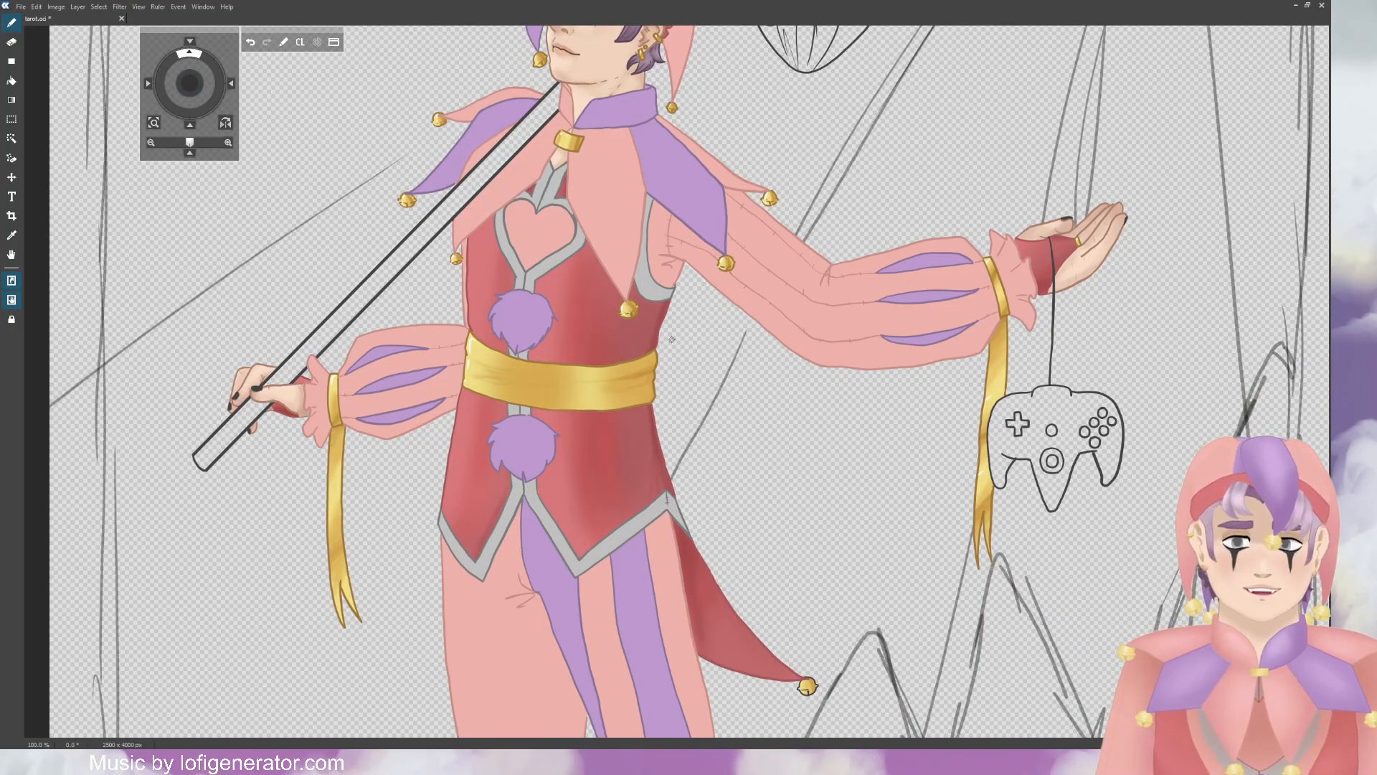
{"action": "key", "text": "ctrl+plus"}
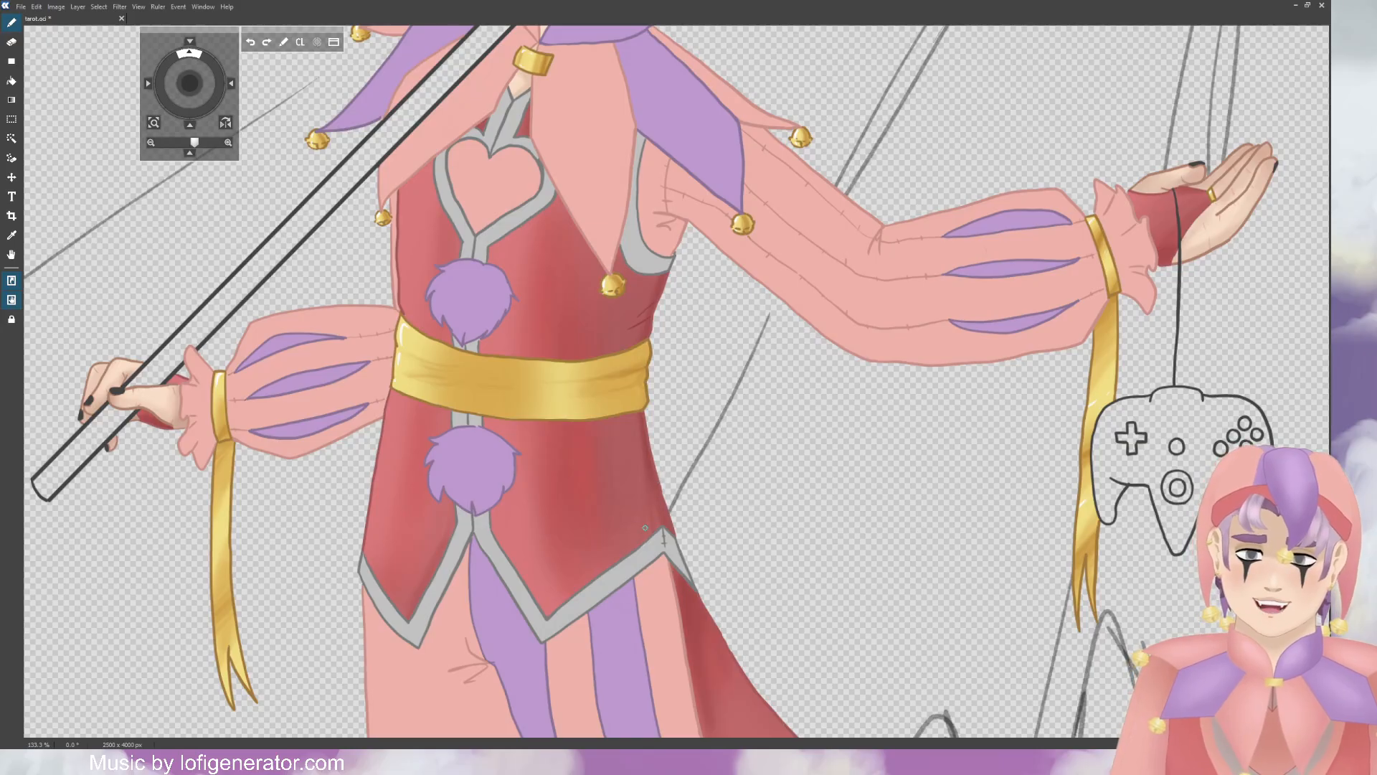
{"action": "left_click_drag", "start_coordinate": [652, 500], "coordinate": [652, 491]}
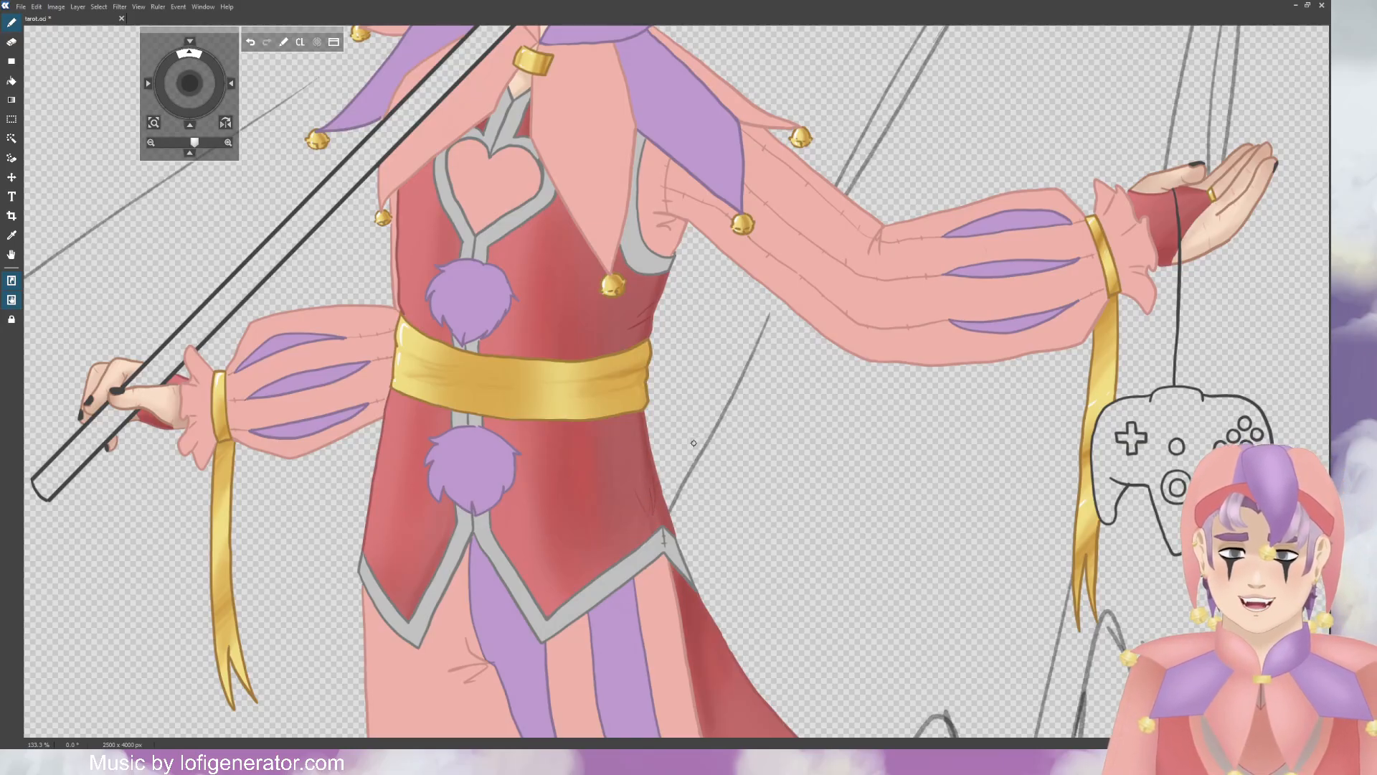
{"action": "scroll", "coordinate": [693, 442], "scroll_direction": "down", "scroll_amount": 4}
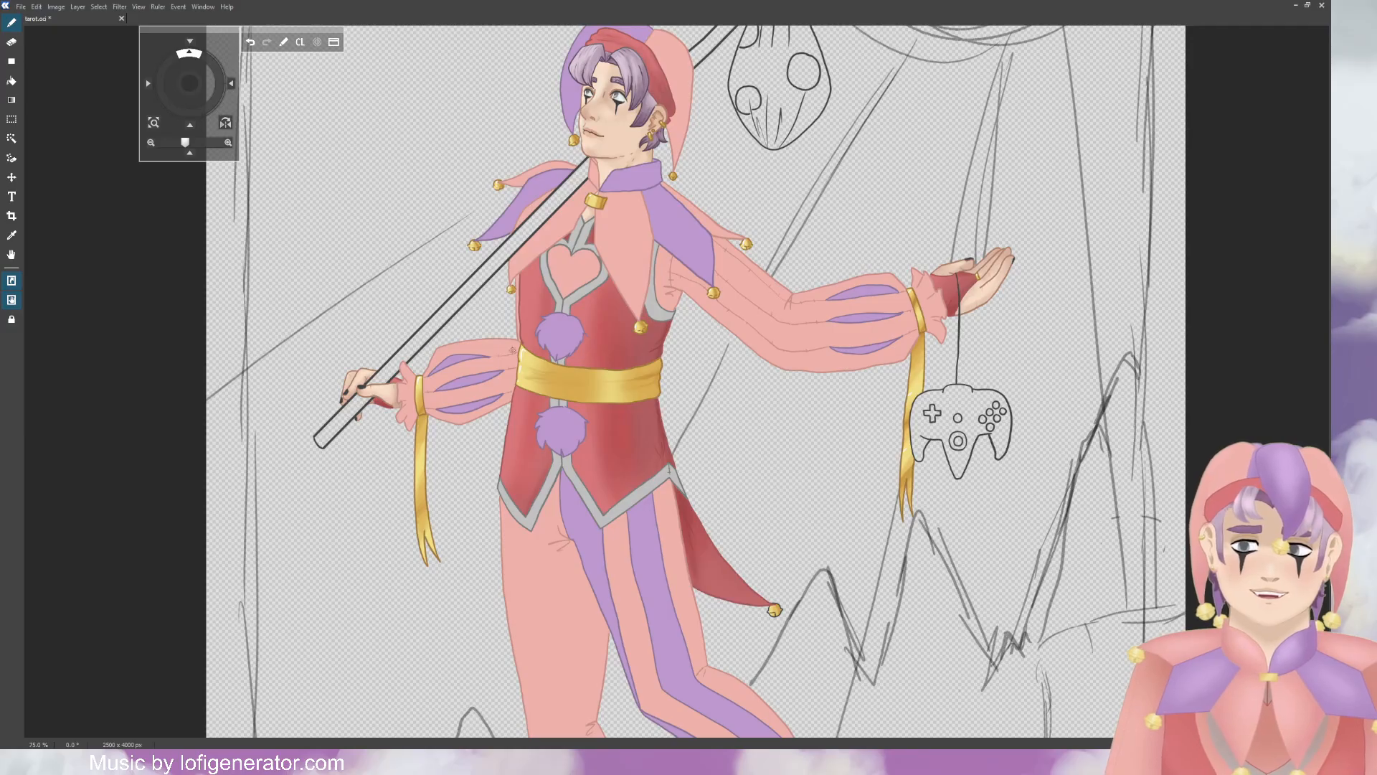
{"action": "scroll", "coordinate": [557, 325], "scroll_direction": "down", "scroll_amount": 1}
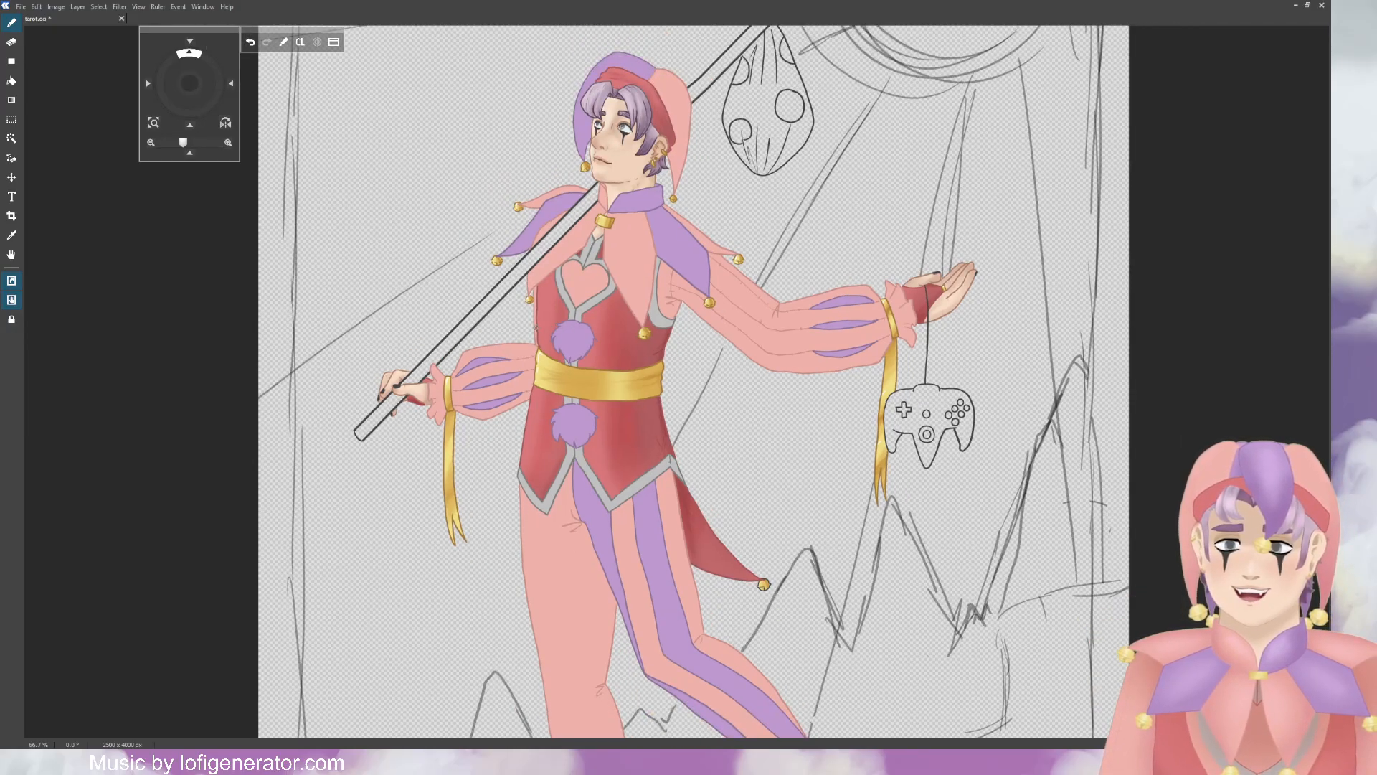
Step: Draw a thin dark fold line on the red vest above the gold sash on the staff-hand side of the waist
{"action": "scroll", "coordinate": [536, 328], "scroll_direction": "up", "scroll_amount": 3}
{"action": "left_click_drag", "start_coordinate": [189, 84], "coordinate": [231, 101]}
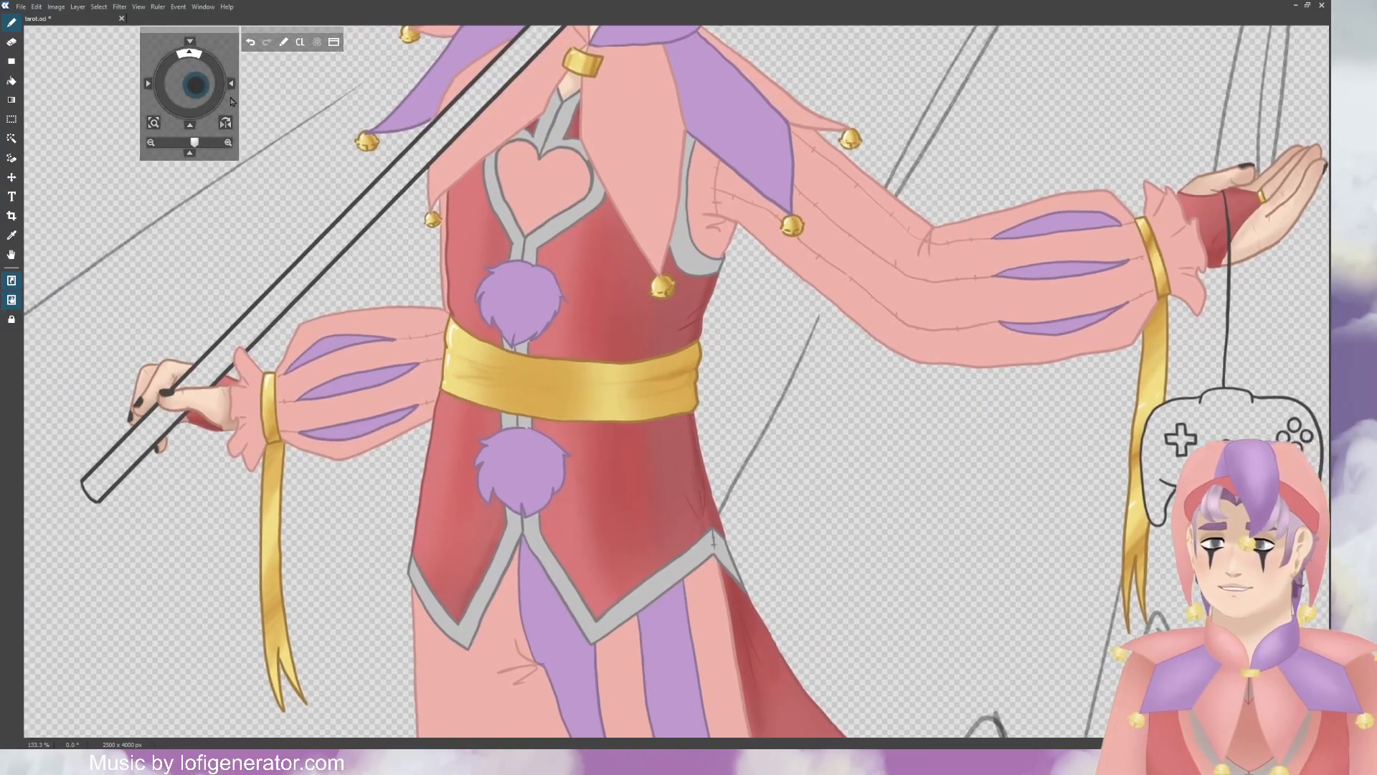
{"action": "scroll", "coordinate": [490, 228], "scroll_direction": "up", "scroll_amount": 2}
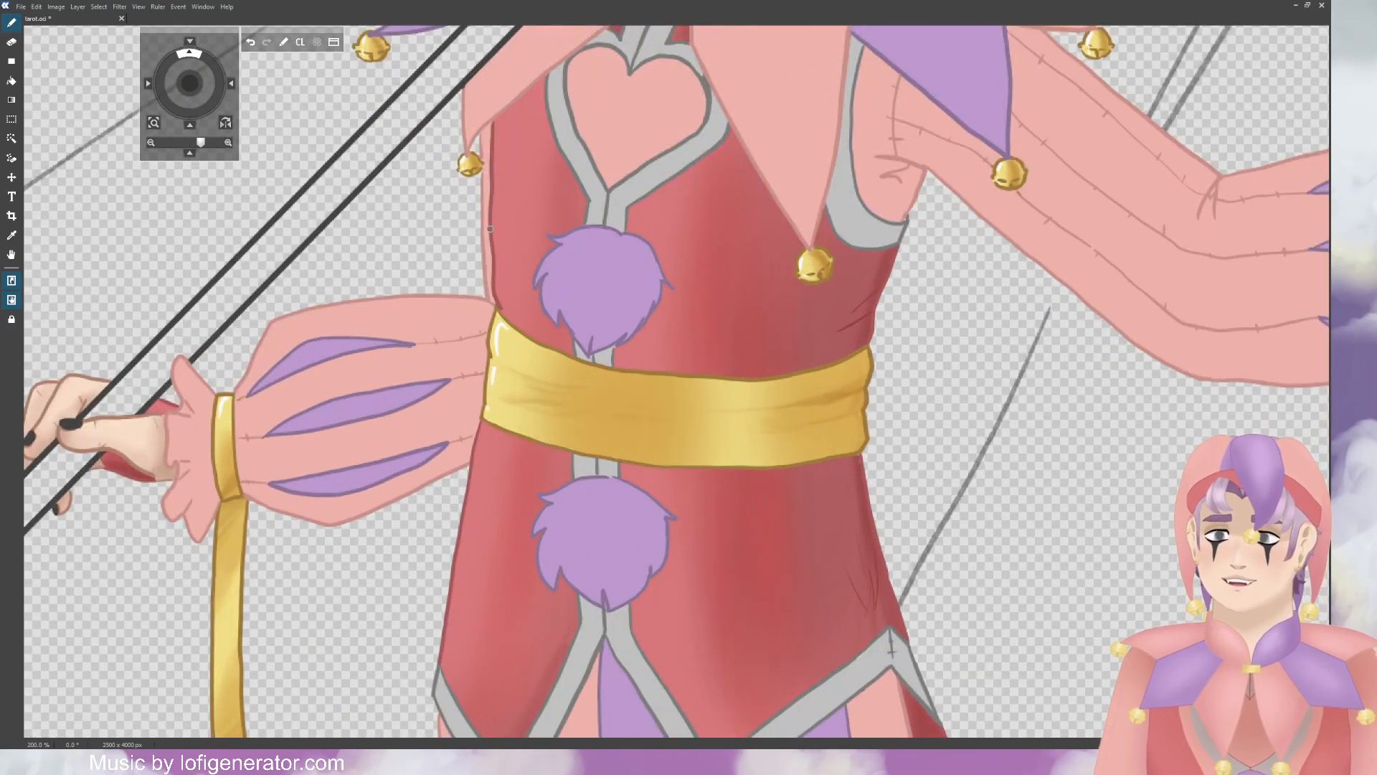
{"action": "left_click_drag", "start_coordinate": [499, 263], "coordinate": [520, 290]}
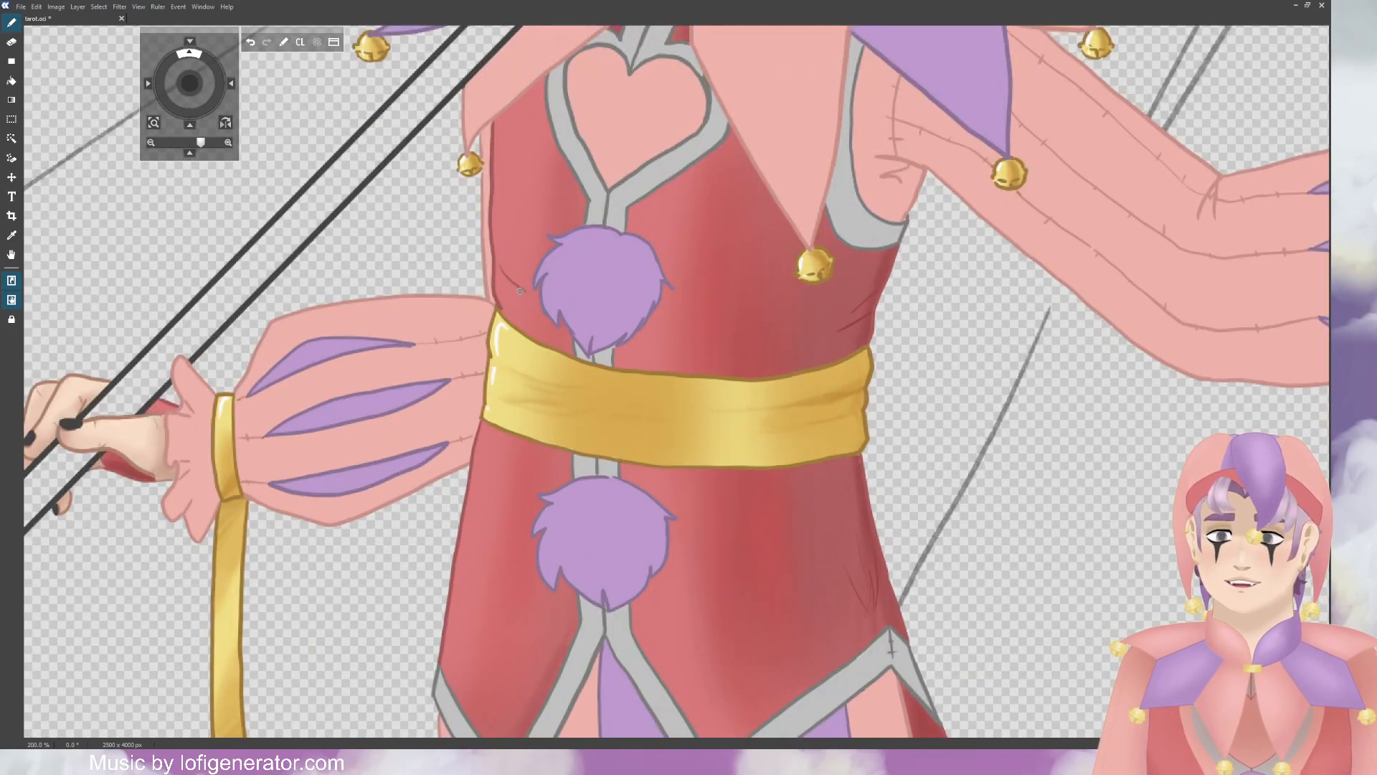
{"action": "scroll", "coordinate": [480, 225], "scroll_direction": "up", "scroll_amount": 2}
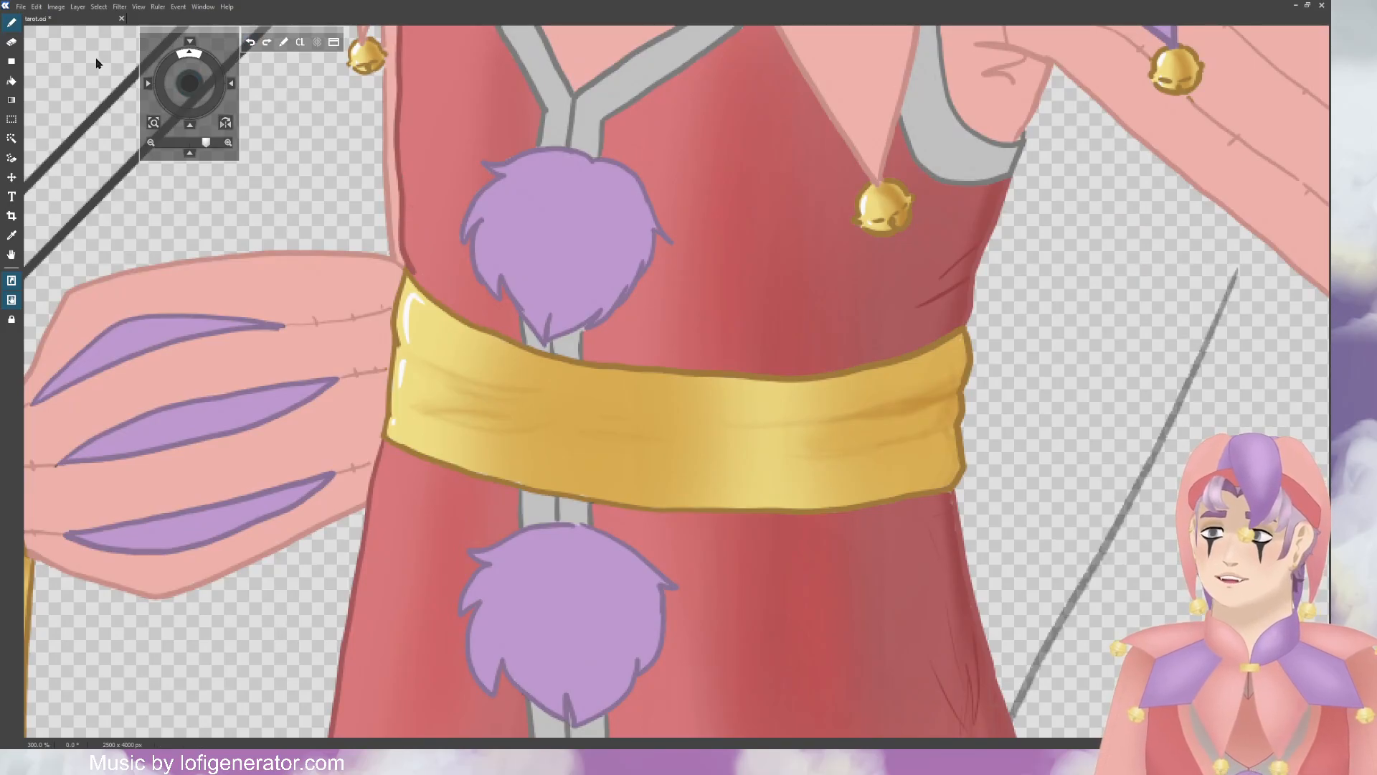
{"action": "left_click_drag", "start_coordinate": [406, 203], "coordinate": [452, 248]}
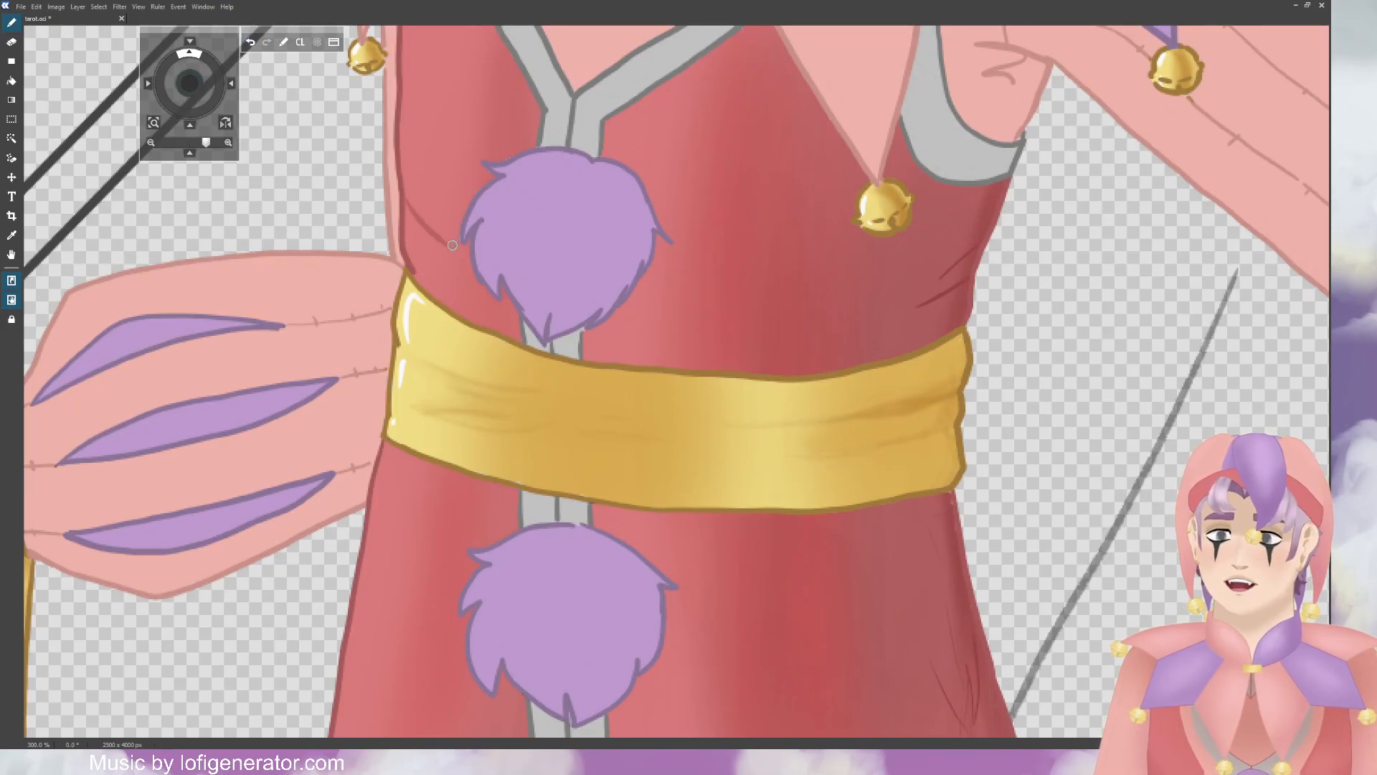
{"action": "scroll", "coordinate": [491, 295], "scroll_direction": "down", "scroll_amount": 2}
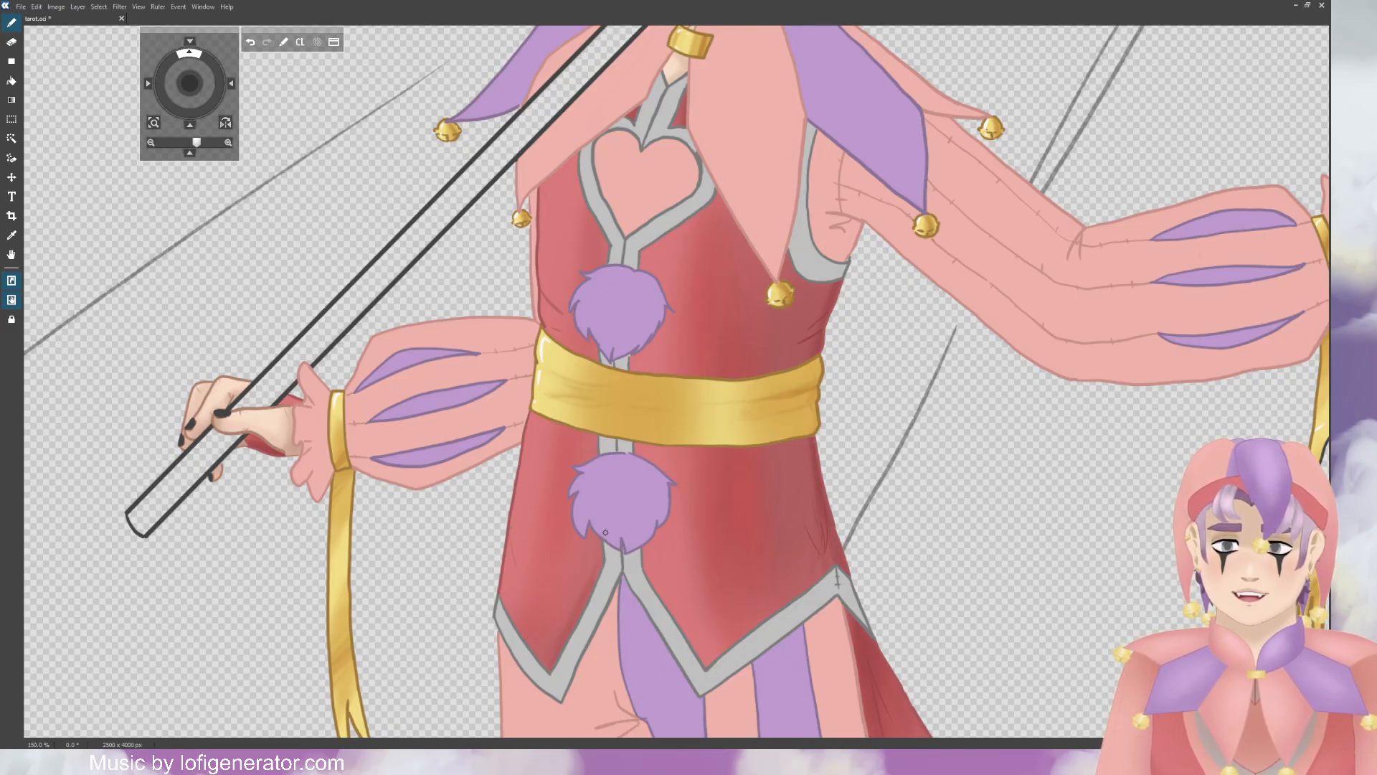
{"action": "scroll", "coordinate": [605, 532], "scroll_direction": "up", "scroll_amount": 2}
{"action": "scroll", "coordinate": [604, 525], "scroll_direction": "down", "scroll_amount": 2}
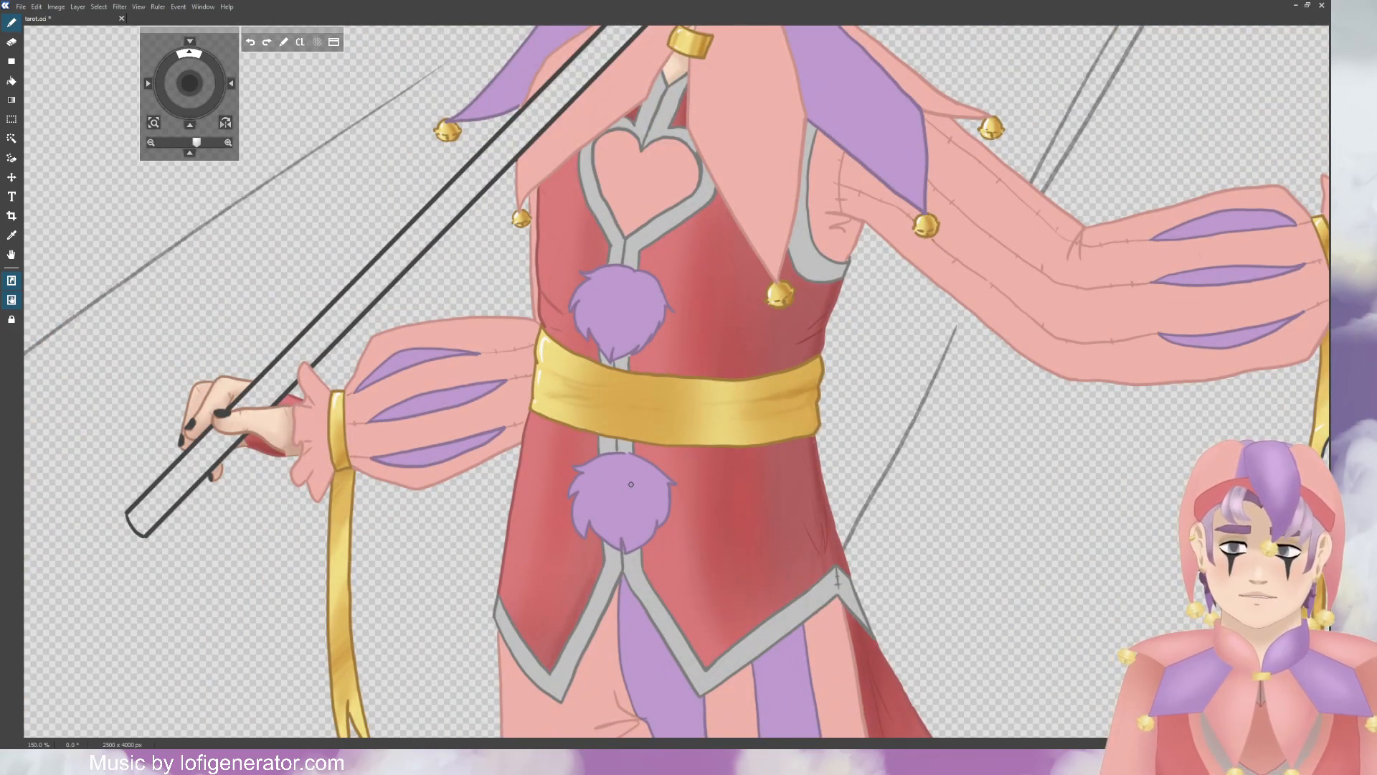
Step: Check the shaded vest against the whole jester figure and save the illustration
{"action": "scroll", "coordinate": [631, 484], "scroll_direction": "down", "scroll_amount": 5}
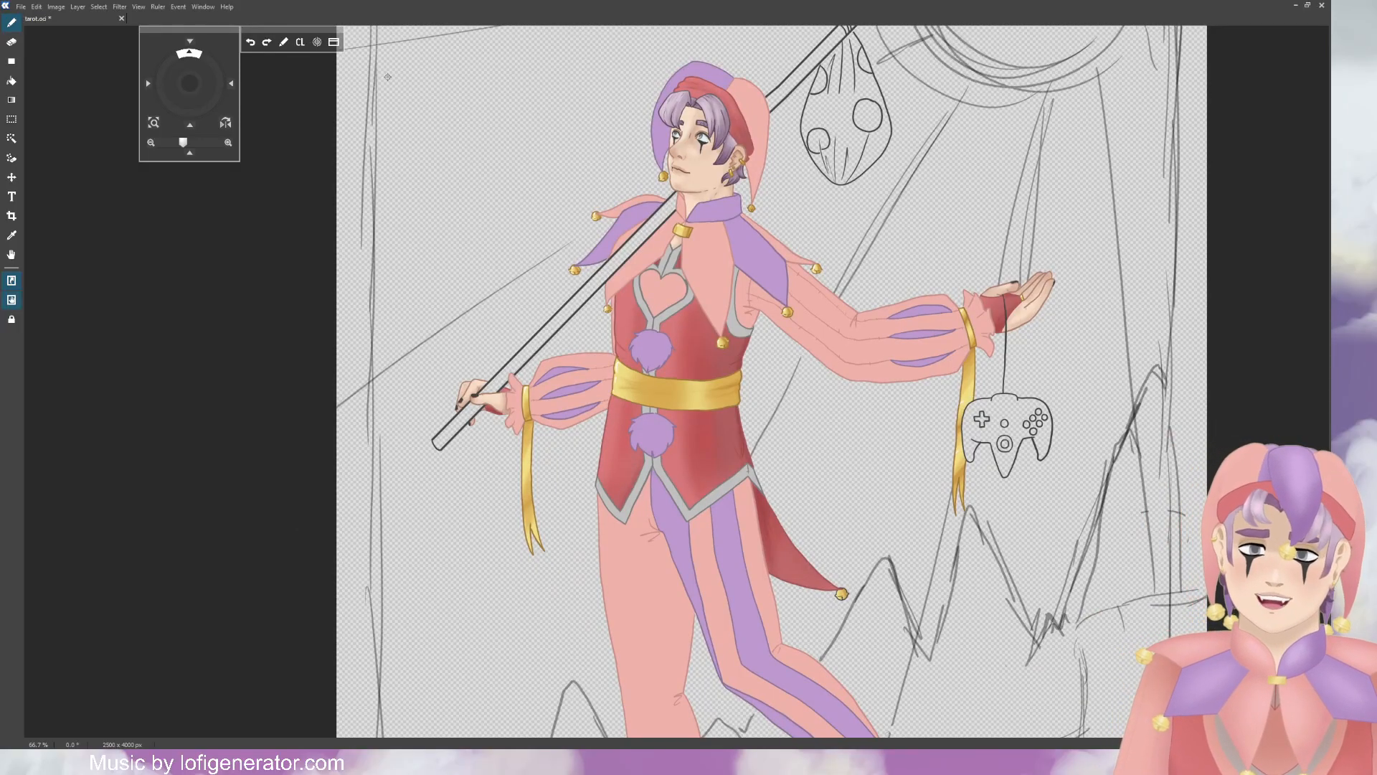
{"action": "mouse_move", "coordinate": [189, 83]}
{"action": "left_mouse_down"}
{"action": "mouse_move", "coordinate": [205, 104]}
{"action": "mouse_move", "coordinate": [172, 103]}
{"action": "left_mouse_up"}
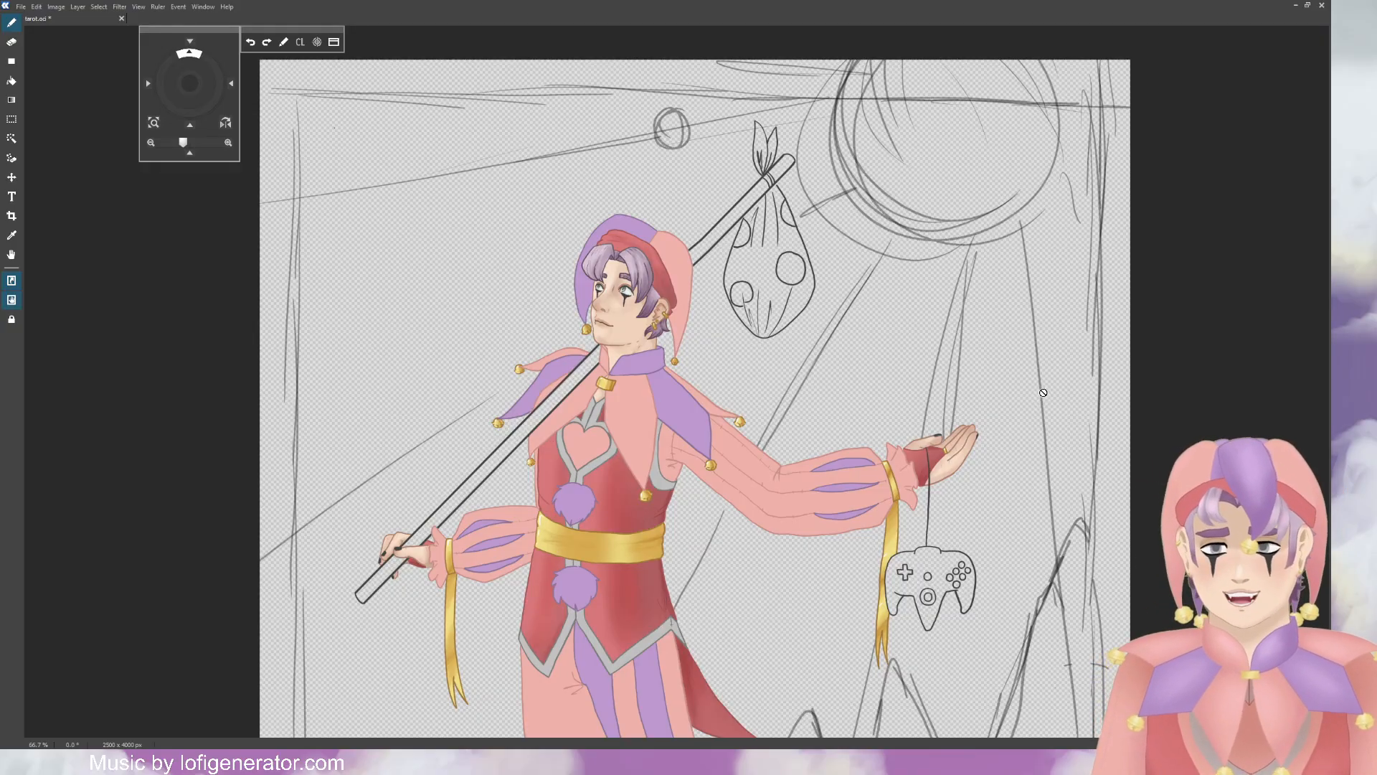
{"action": "key", "text": "ctrl+s"}
Step: Brush darker purple shading onto the purple half of the jester's hat, along the seam with the pink half and beside the face
{"action": "scroll", "coordinate": [537, 188], "scroll_direction": "up", "scroll_amount": 2}
{"action": "scroll", "coordinate": [677, 287], "scroll_direction": "up", "scroll_amount": 6}
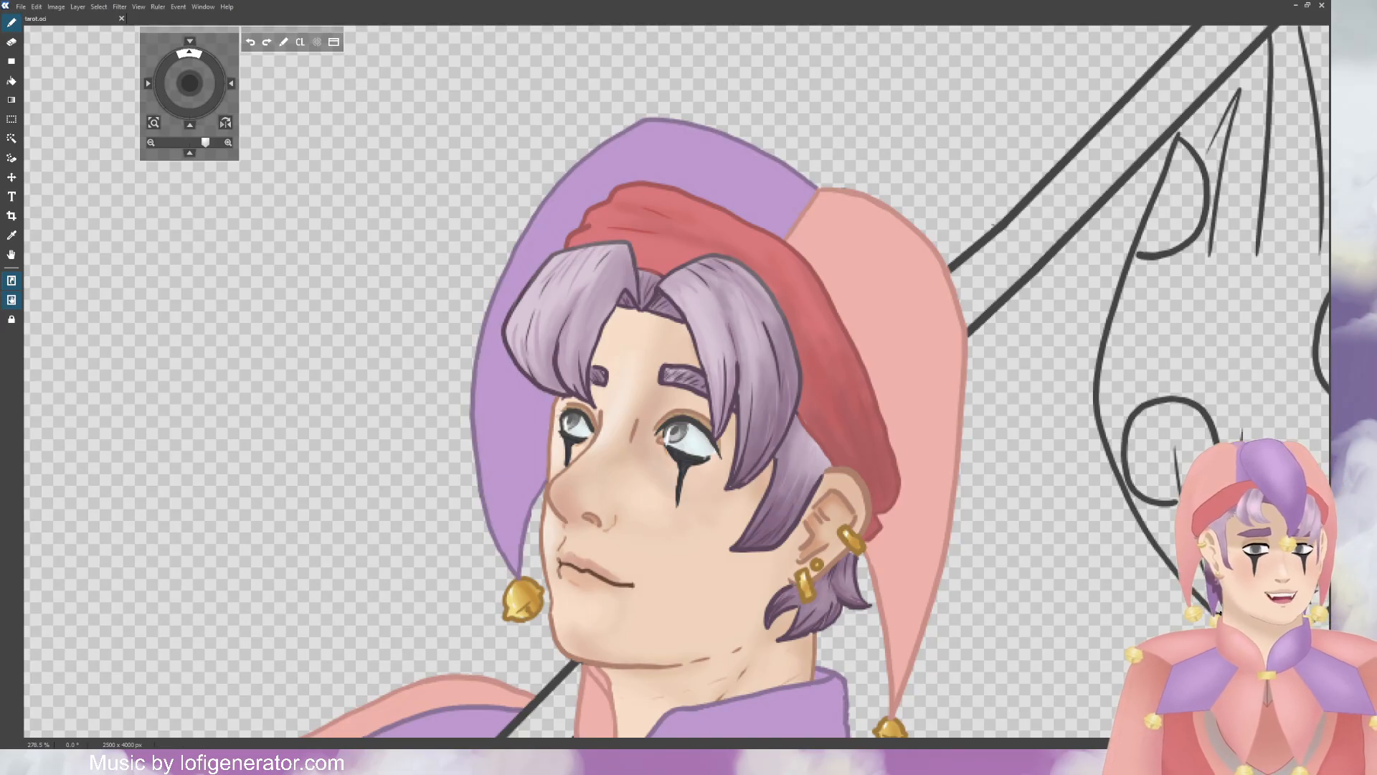
{"action": "key", "text": "ctrl+z"}
{"action": "key", "text": "ctrl+y"}
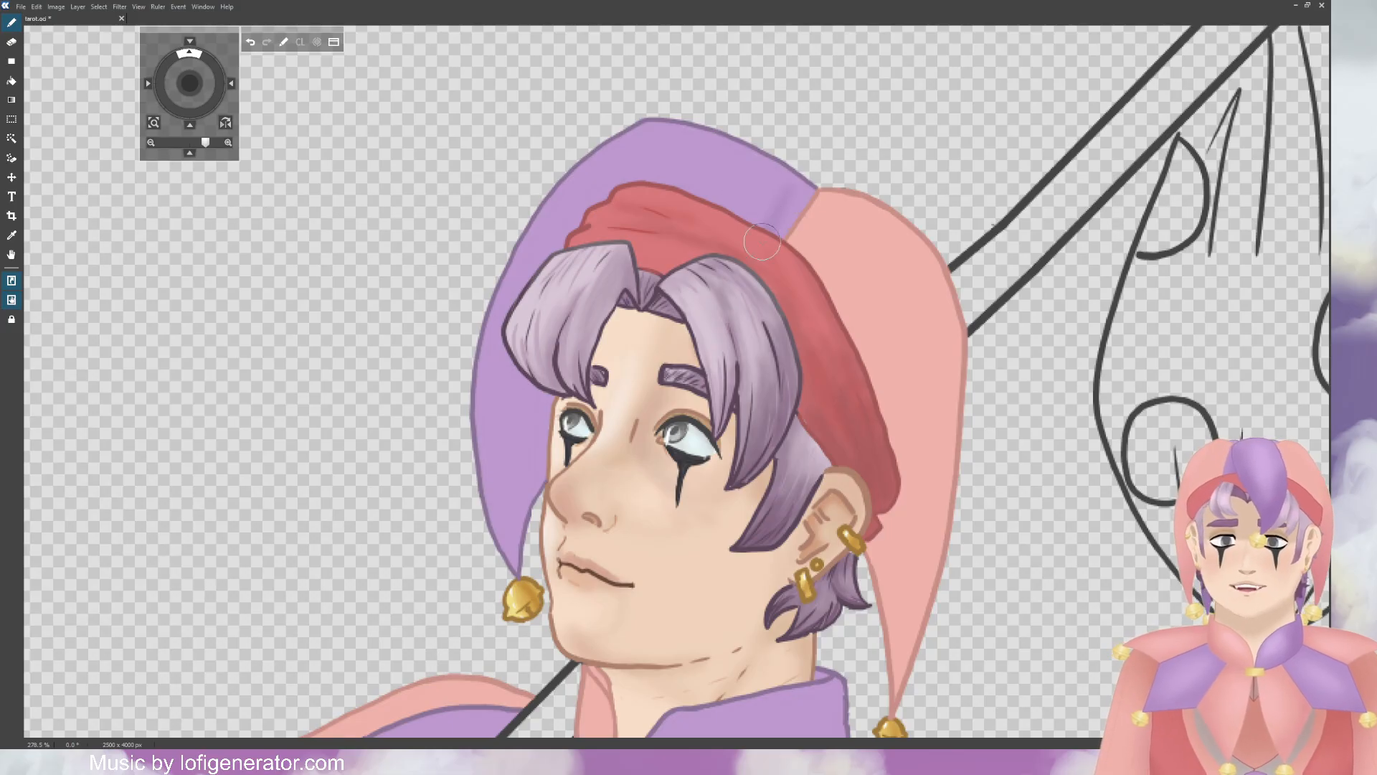
{"action": "mouse_move", "coordinate": [778, 164]}
{"action": "left_mouse_down"}
{"action": "mouse_move", "coordinate": [735, 227]}
{"action": "mouse_move", "coordinate": [750, 174]}
{"action": "left_mouse_up"}
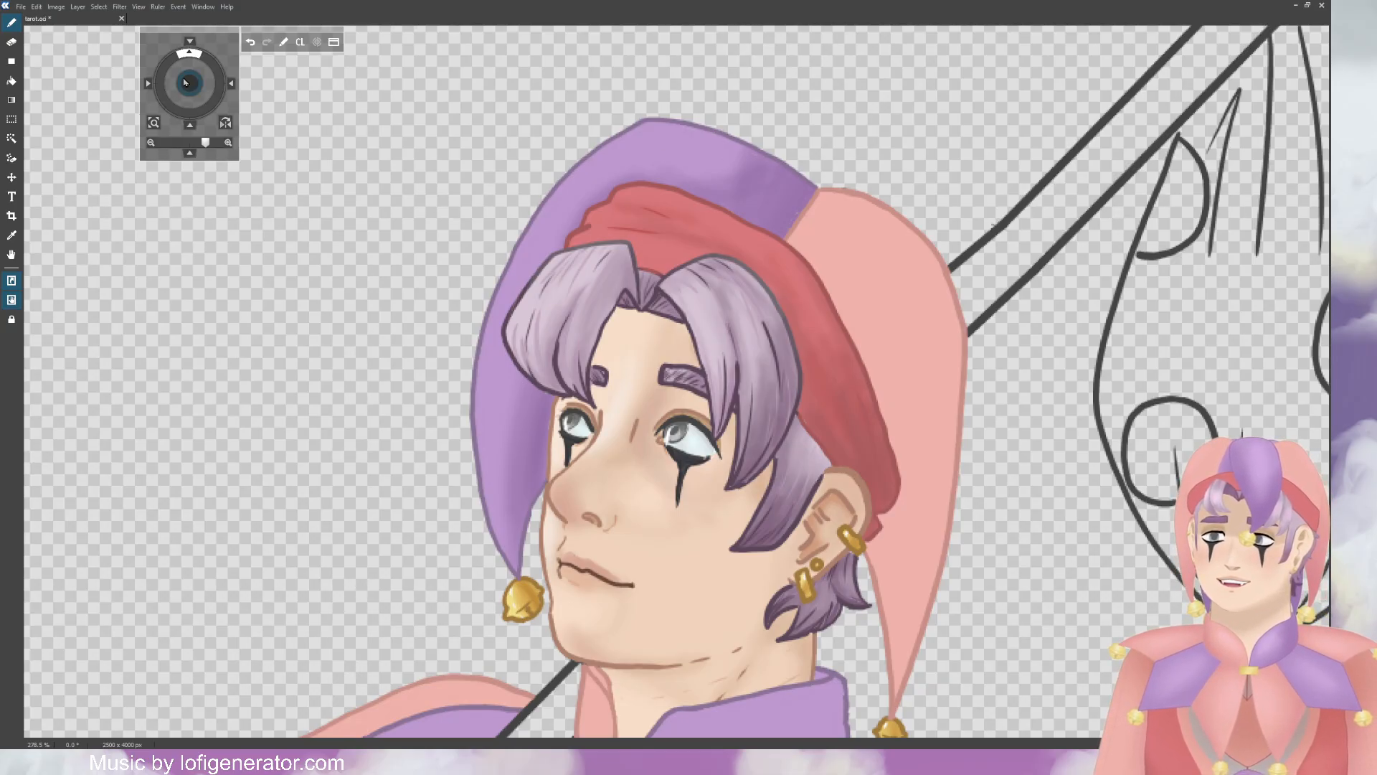
Step: Shade the purple collar with a darker purple around its fold at the back of the neck, redoing the first stroke
{"action": "left_click_drag", "start_coordinate": [185, 82], "coordinate": [186, 89]}
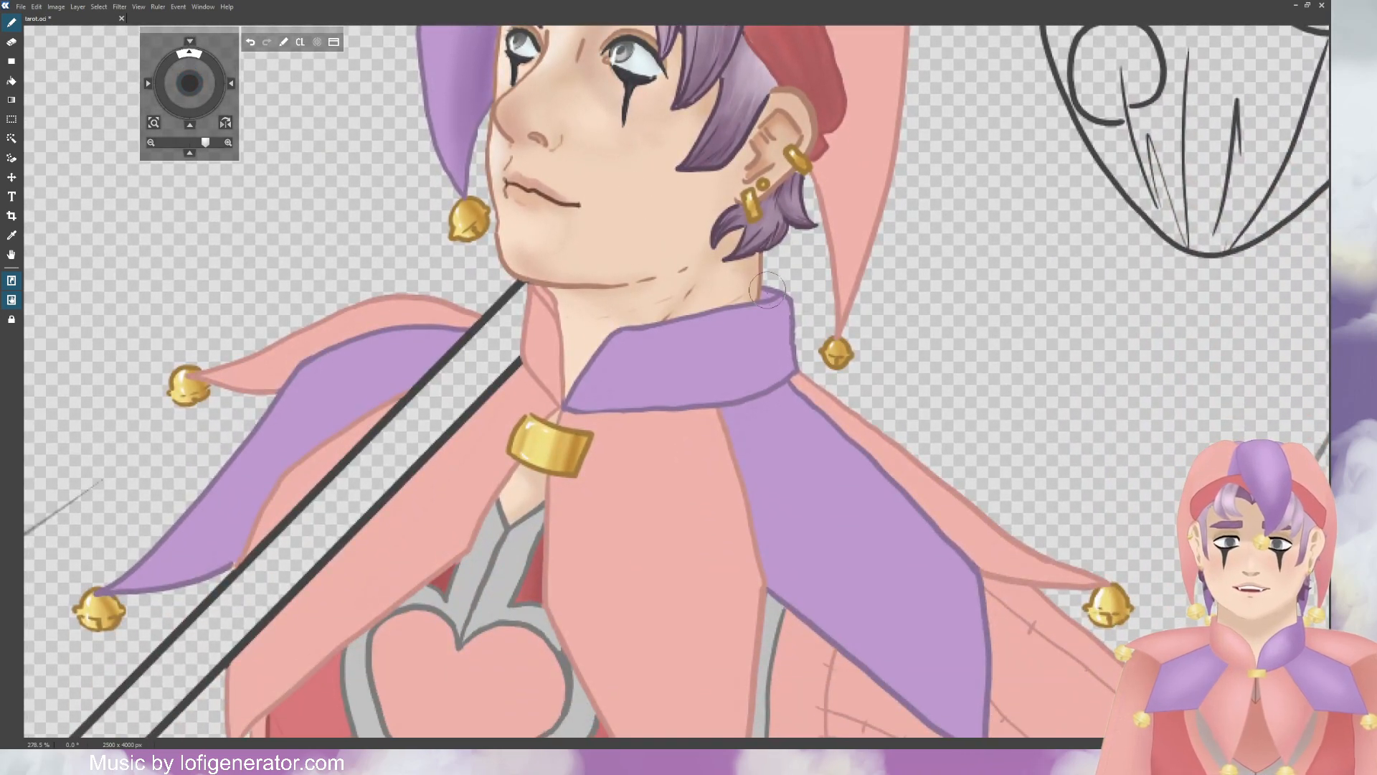
{"action": "mouse_move", "coordinate": [776, 308]}
{"action": "left_mouse_down"}
{"action": "mouse_move", "coordinate": [784, 353]}
{"action": "mouse_move", "coordinate": [773, 281]}
{"action": "mouse_move", "coordinate": [774, 377]}
{"action": "left_mouse_up"}
{"action": "left_click_drag", "start_coordinate": [95, 574], "coordinate": [110, 574]}
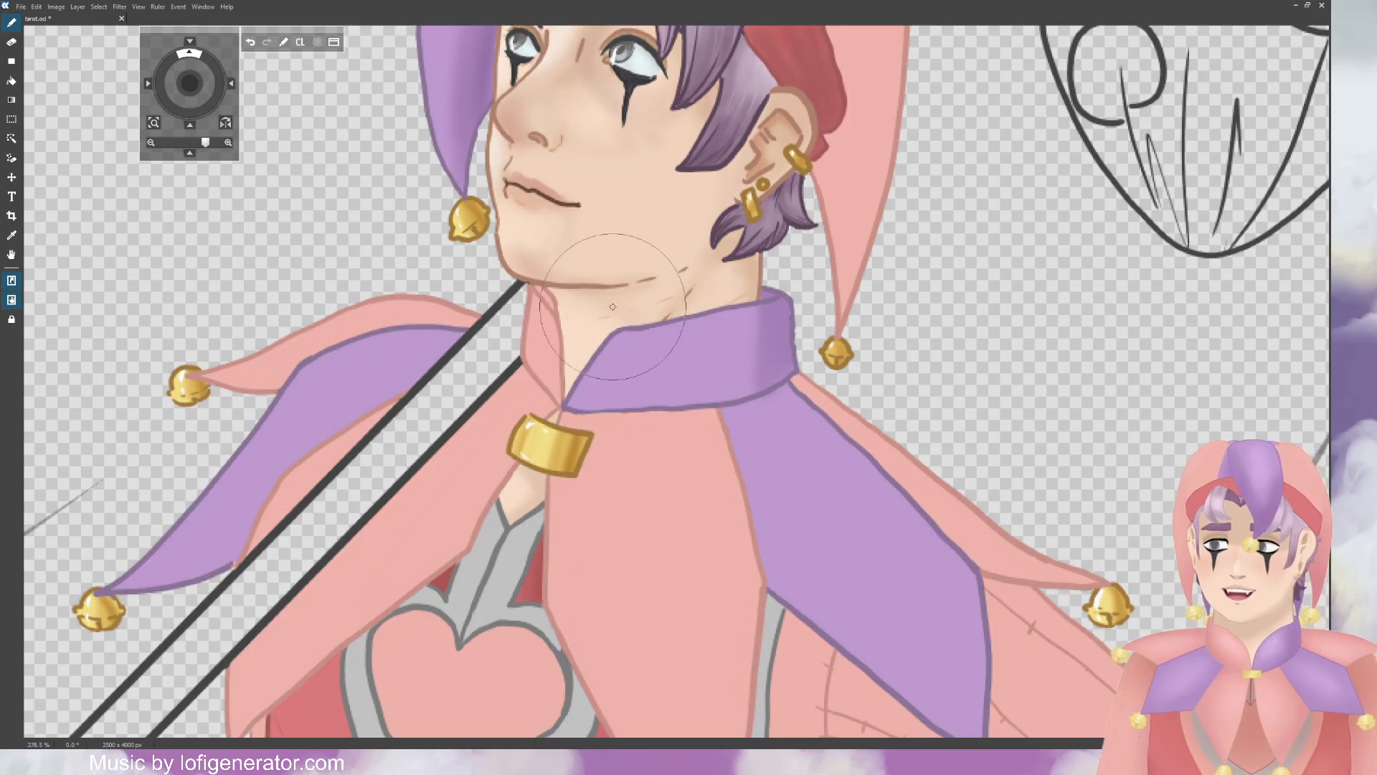
{"action": "key", "text": "ctrl+z"}
{"action": "left_click_drag", "start_coordinate": [778, 312], "coordinate": [740, 363]}
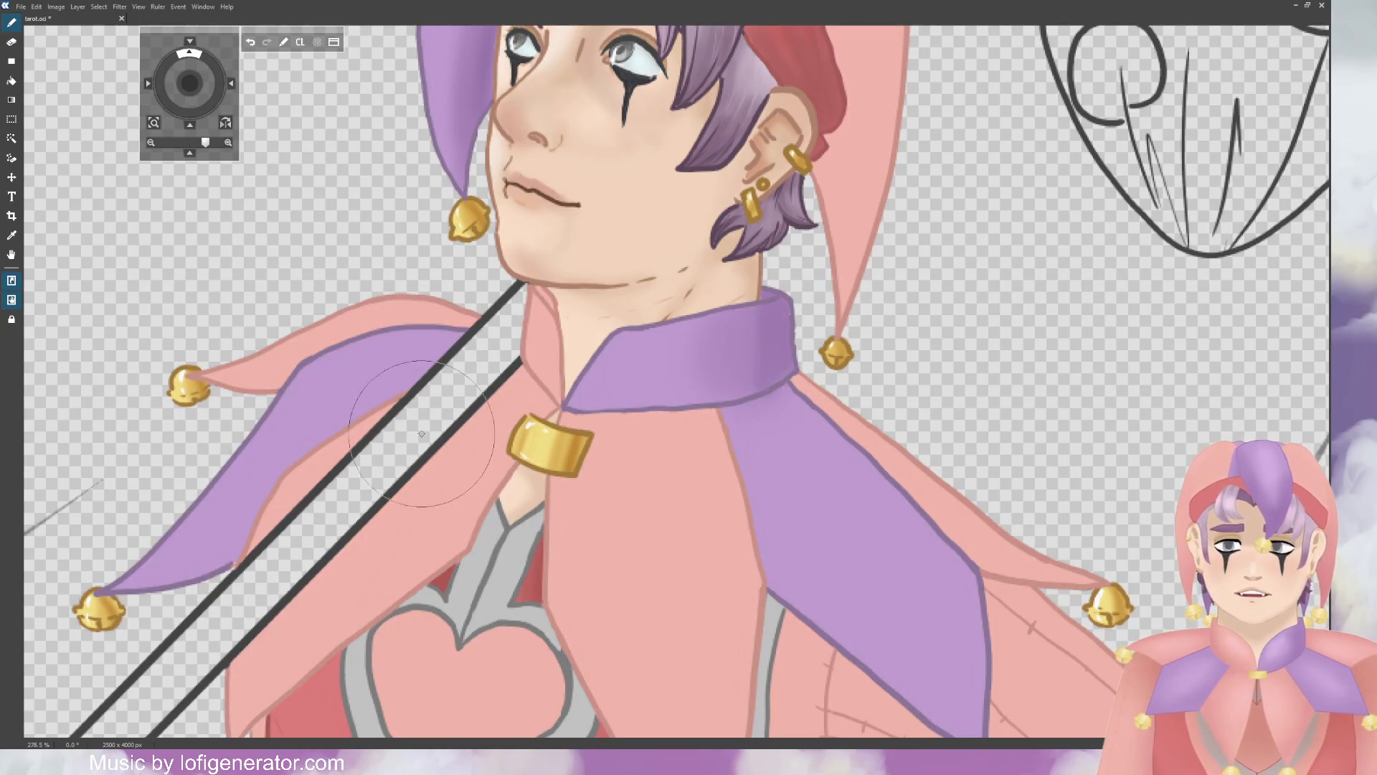
Step: Add darker purple shading to the purple cape points on both shoulders, along their outer edges and below the collar
{"action": "left_click_drag", "start_coordinate": [420, 384], "coordinate": [454, 321]}
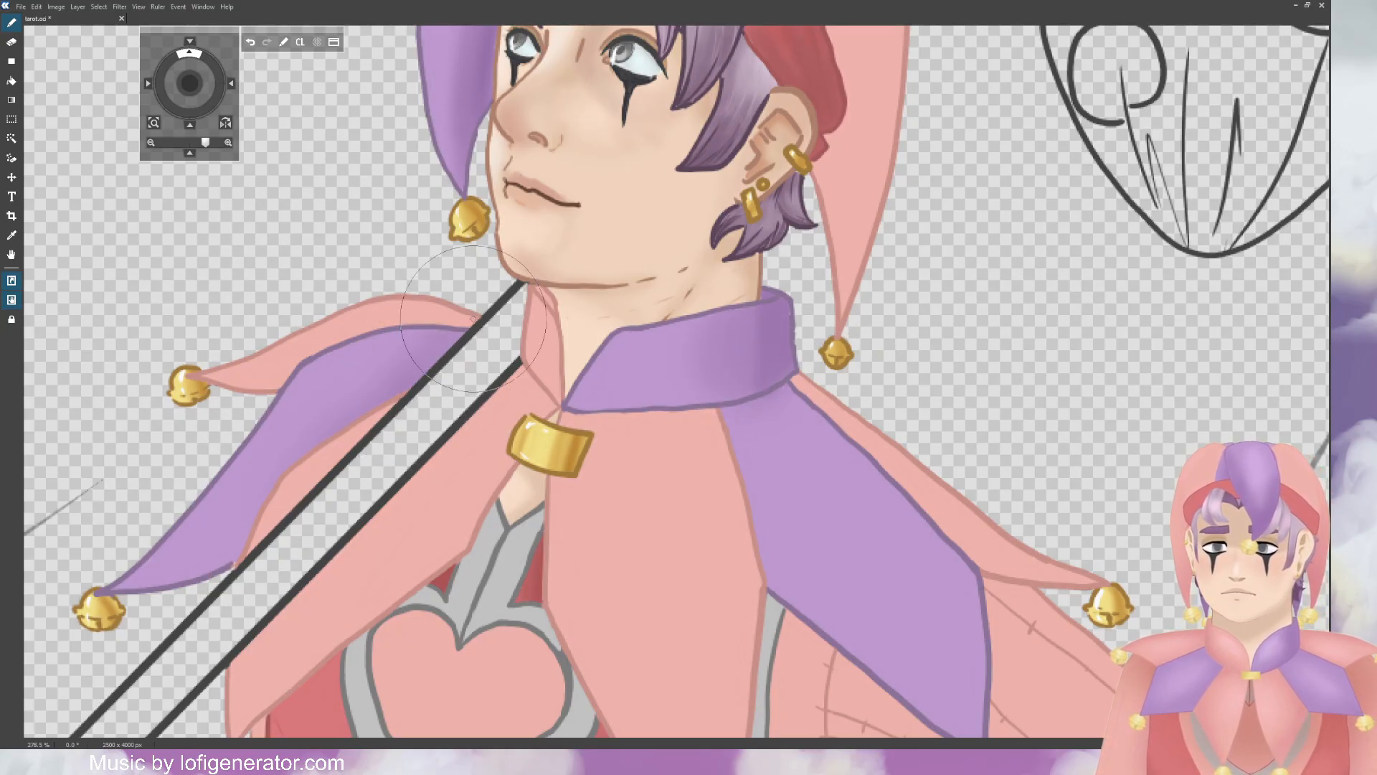
{"action": "left_click_drag", "start_coordinate": [190, 83], "coordinate": [216, 69]}
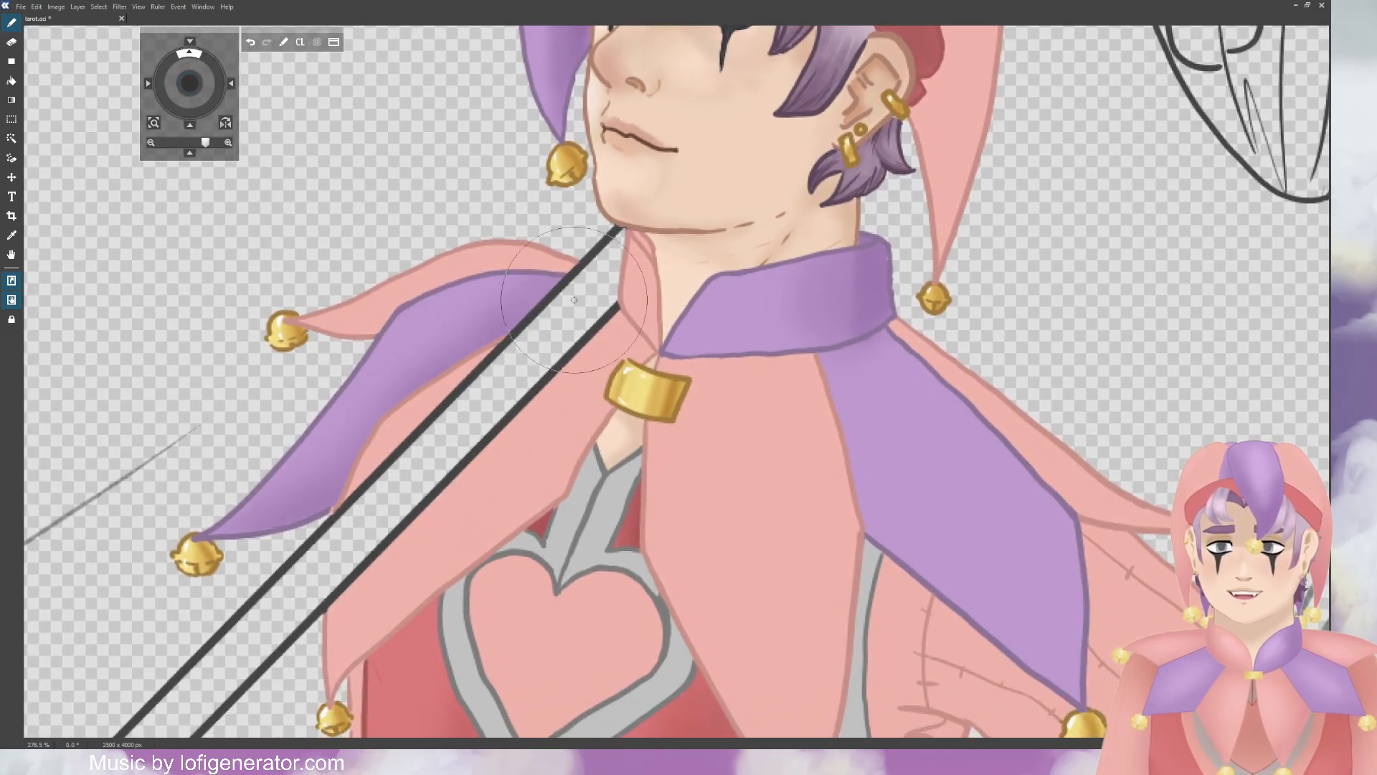
{"action": "left_click_drag", "start_coordinate": [200, 86], "coordinate": [123, 54]}
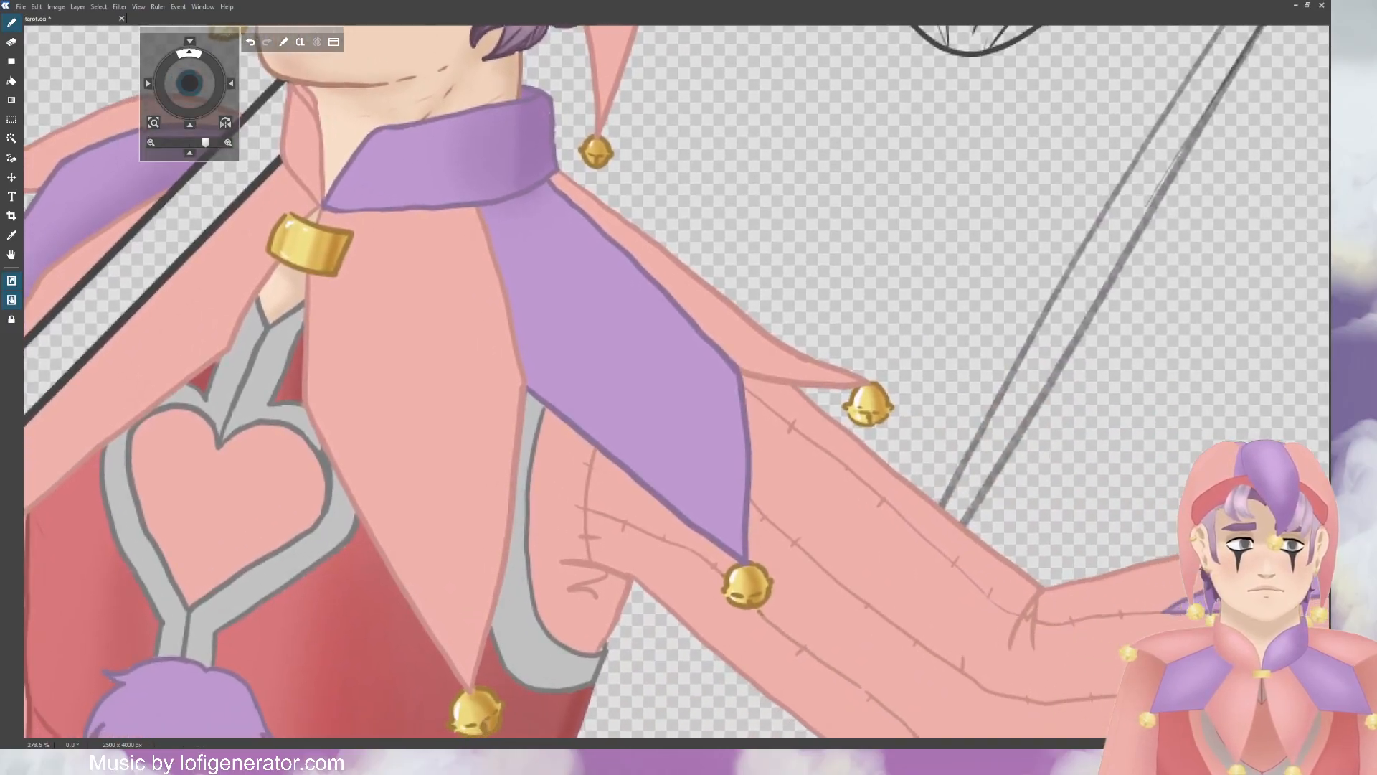
{"action": "mouse_move", "coordinate": [549, 187]}
{"action": "left_mouse_down"}
{"action": "mouse_move", "coordinate": [673, 365]}
{"action": "mouse_move", "coordinate": [725, 405]}
{"action": "mouse_move", "coordinate": [746, 523]}
{"action": "mouse_move", "coordinate": [603, 260]}
{"action": "left_mouse_up"}
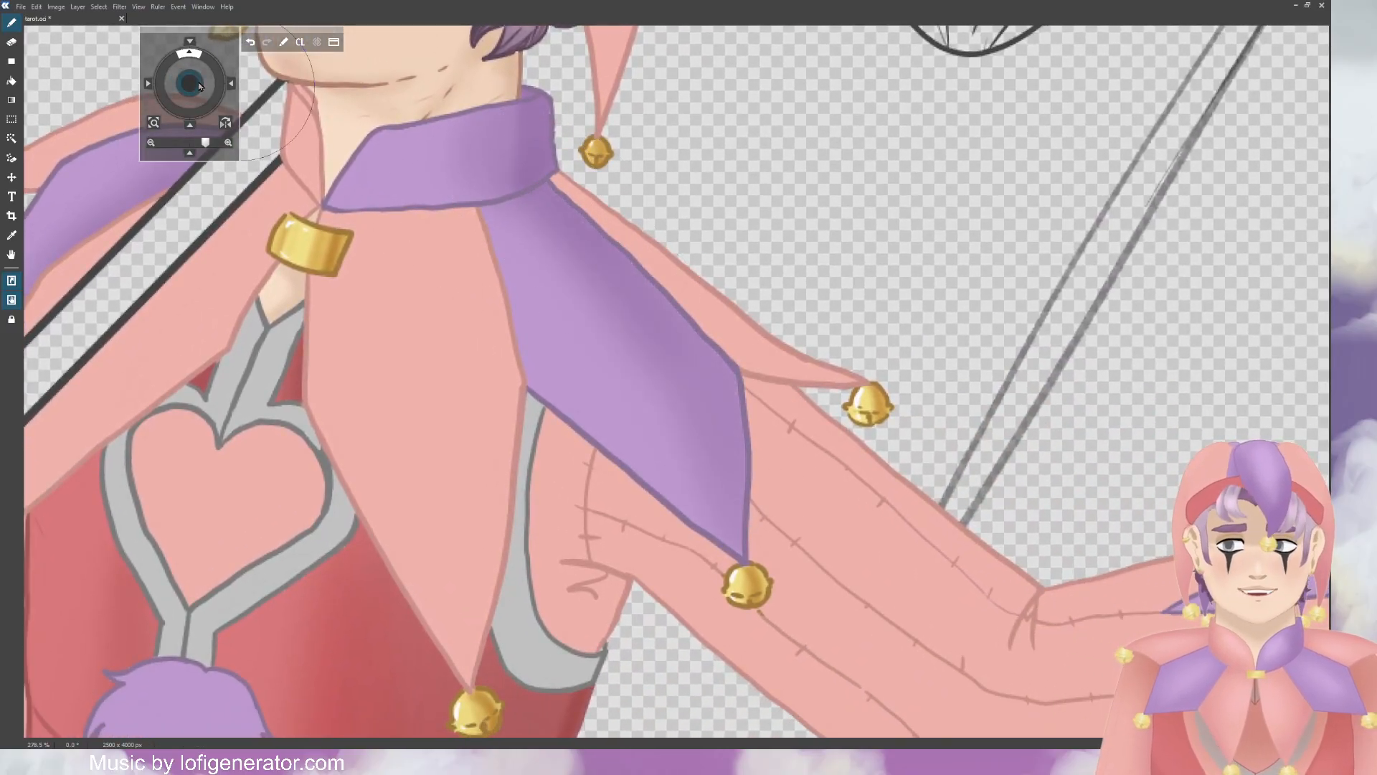
Step: Shade the two purple pom-poms on the vest, above and below the gold sash, with darker purple on their shadow side
{"action": "left_click_drag", "start_coordinate": [192, 83], "coordinate": [134, 6]}
{"action": "left_click_drag", "start_coordinate": [193, 82], "coordinate": [108, 36]}
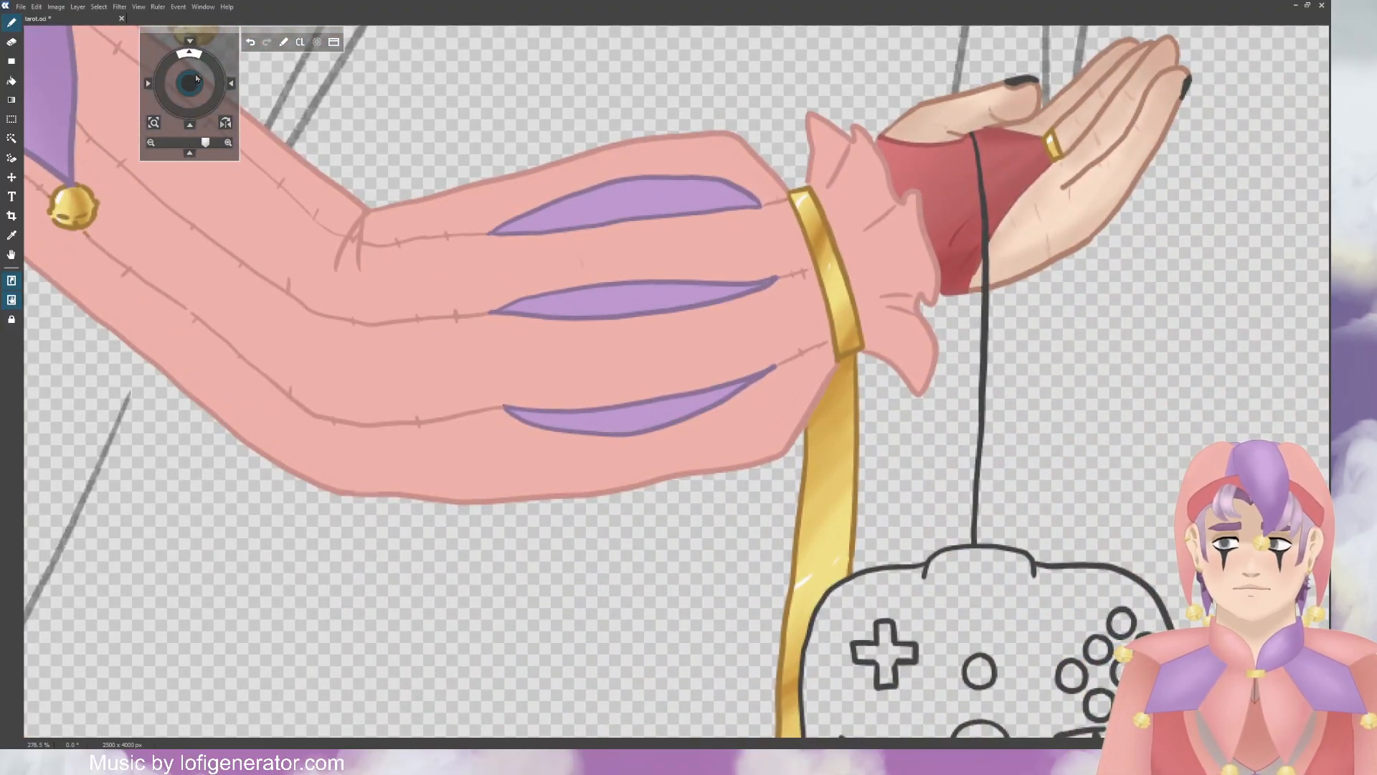
{"action": "left_click_drag", "start_coordinate": [196, 78], "coordinate": [404, 96]}
{"action": "left_click_drag", "start_coordinate": [474, 361], "coordinate": [462, 337]}
{"action": "left_click_drag", "start_coordinate": [196, 80], "coordinate": [248, 56]}
{"action": "left_click", "coordinate": [250, 42]}
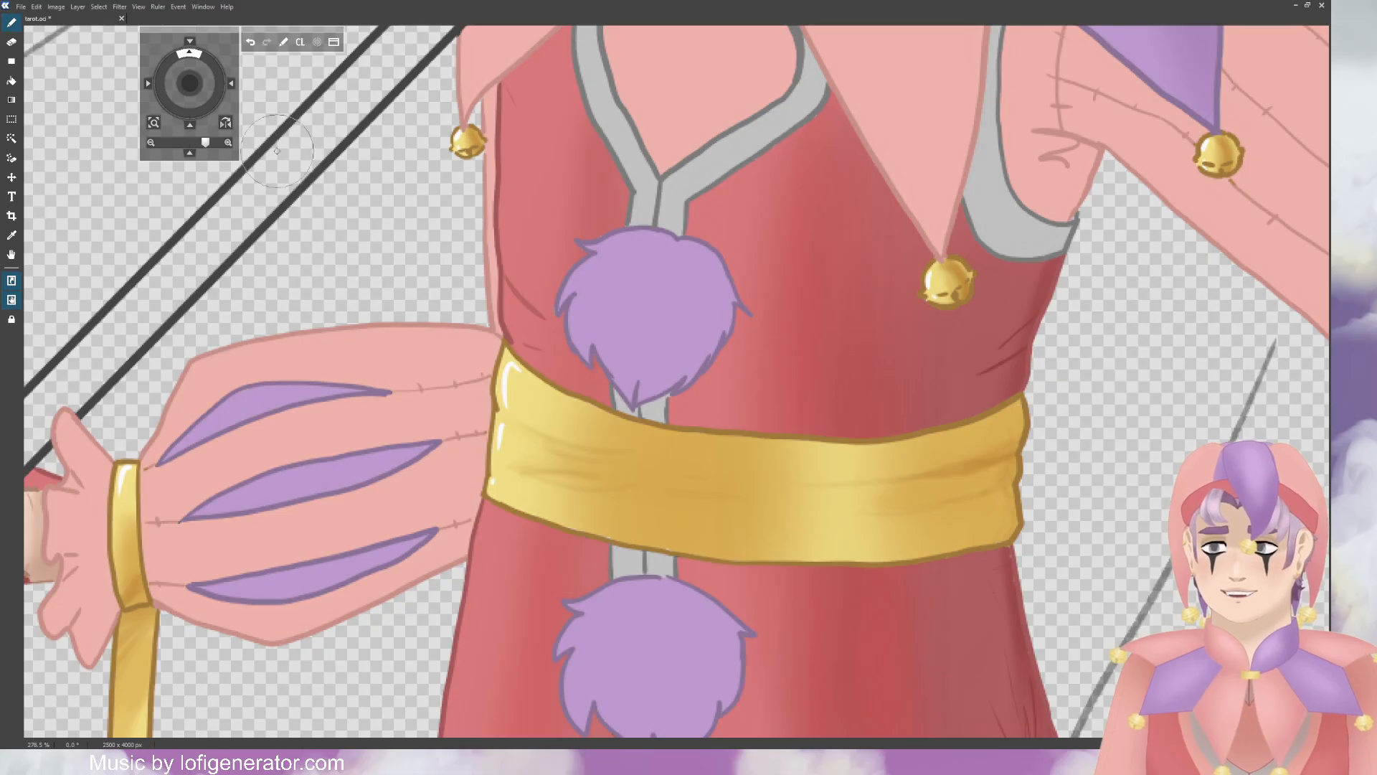
{"action": "left_click_drag", "start_coordinate": [682, 374], "coordinate": [724, 320]}
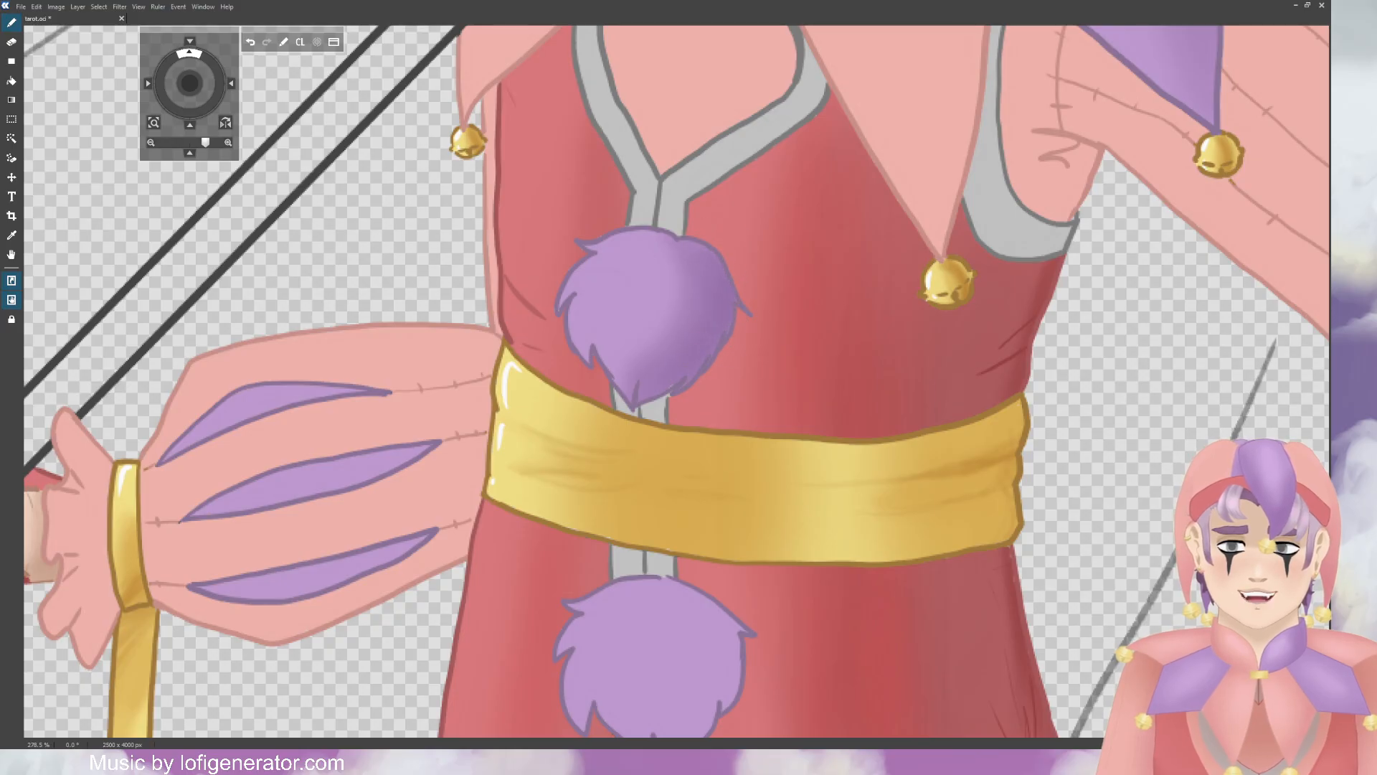
{"action": "left_click_drag", "start_coordinate": [192, 91], "coordinate": [192, 108]}
{"action": "mouse_move", "coordinate": [646, 352]}
{"action": "left_mouse_down"}
{"action": "mouse_move", "coordinate": [652, 379]}
{"action": "mouse_move", "coordinate": [681, 330]}
{"action": "mouse_move", "coordinate": [660, 290]}
{"action": "mouse_move", "coordinate": [674, 416]}
{"action": "mouse_move", "coordinate": [694, 398]}
{"action": "mouse_move", "coordinate": [652, 391]}
{"action": "mouse_move", "coordinate": [699, 351]}
{"action": "left_mouse_up"}
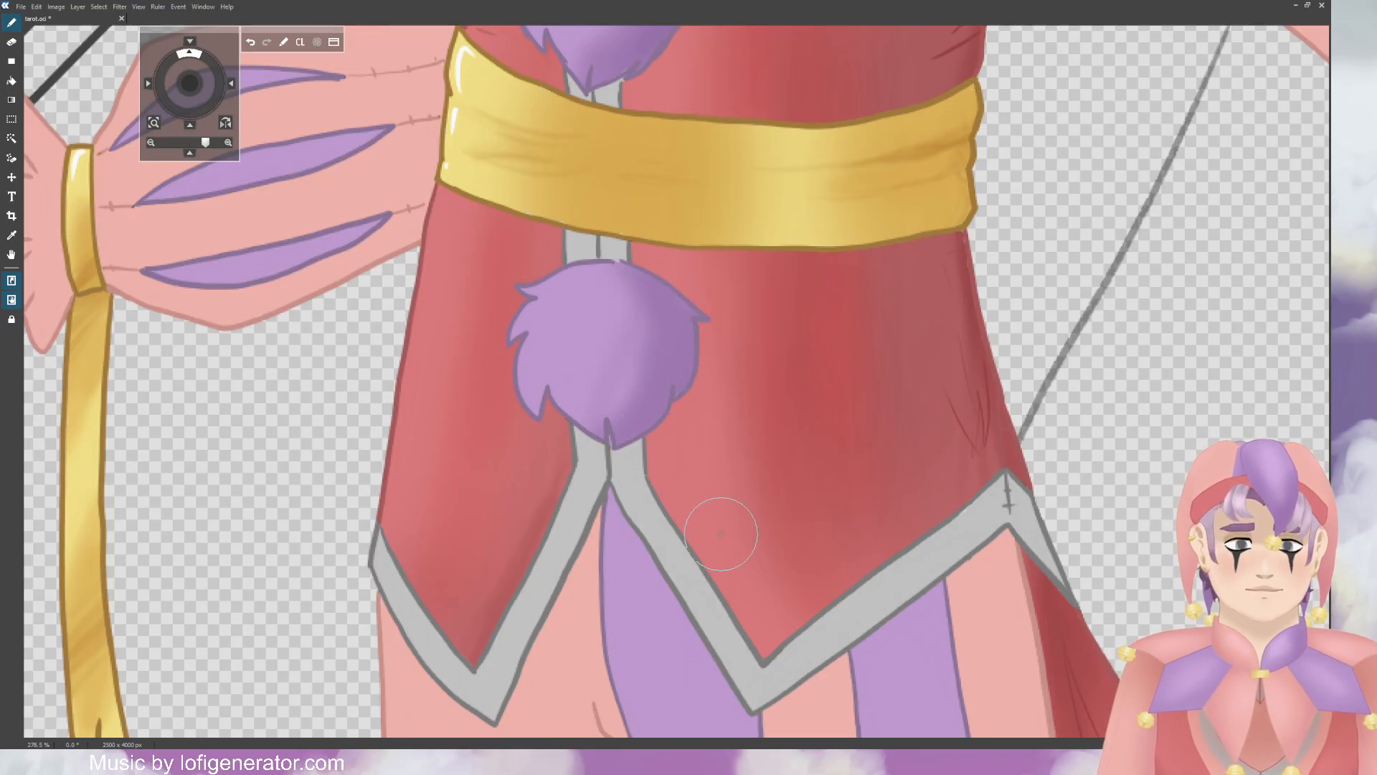
Step: Brush darker purple shading onto the small pom-poms at the curled tips of both shoes
{"action": "scroll", "coordinate": [721, 533], "scroll_direction": "down", "scroll_amount": 5}
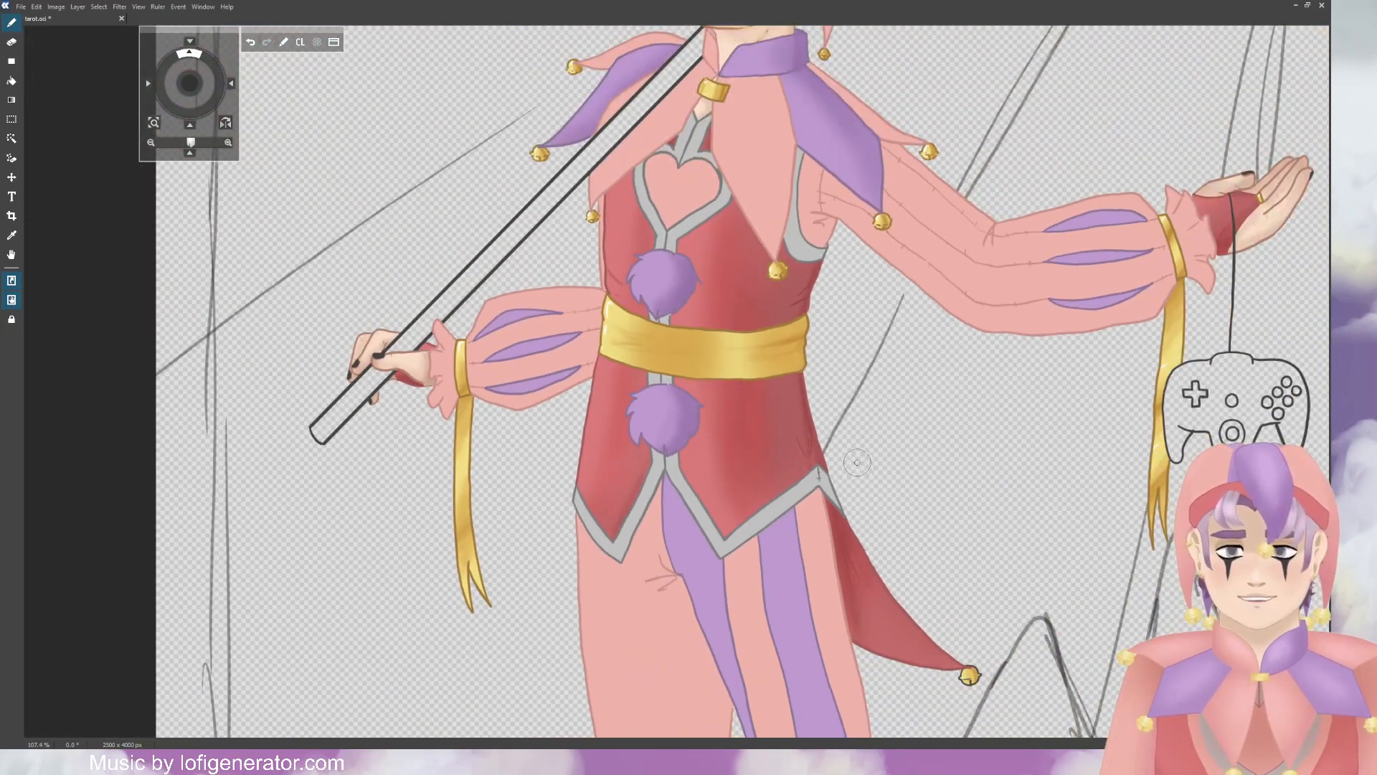
{"action": "scroll", "coordinate": [857, 462], "scroll_direction": "down", "scroll_amount": 2}
{"action": "scroll", "coordinate": [402, 419], "scroll_direction": "down", "scroll_amount": 10}
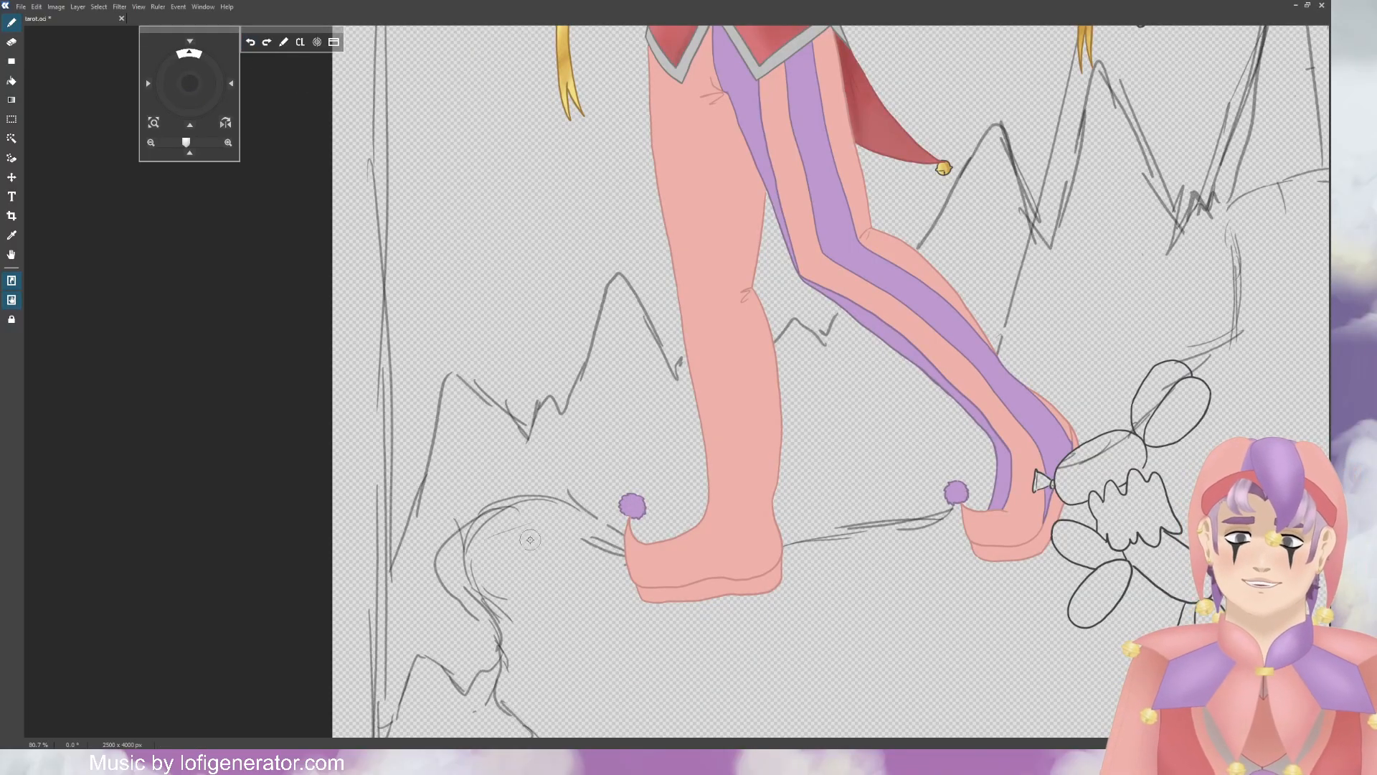
{"action": "scroll", "coordinate": [617, 543], "scroll_direction": "up", "scroll_amount": 4}
{"action": "scroll", "coordinate": [854, 502], "scroll_direction": "down", "scroll_amount": 3}
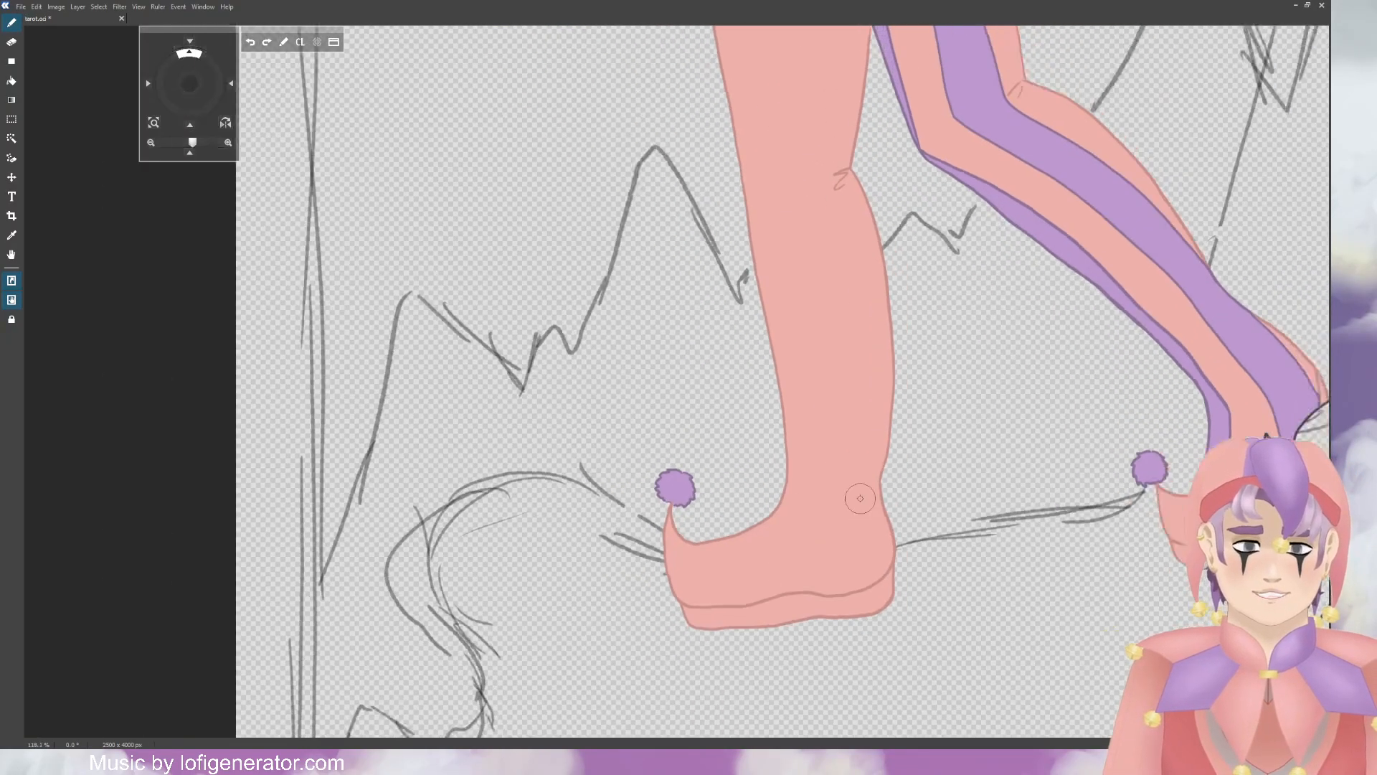
{"action": "scroll", "coordinate": [855, 492], "scroll_direction": "up", "scroll_amount": 3}
{"action": "scroll", "coordinate": [731, 486], "scroll_direction": "up", "scroll_amount": 3}
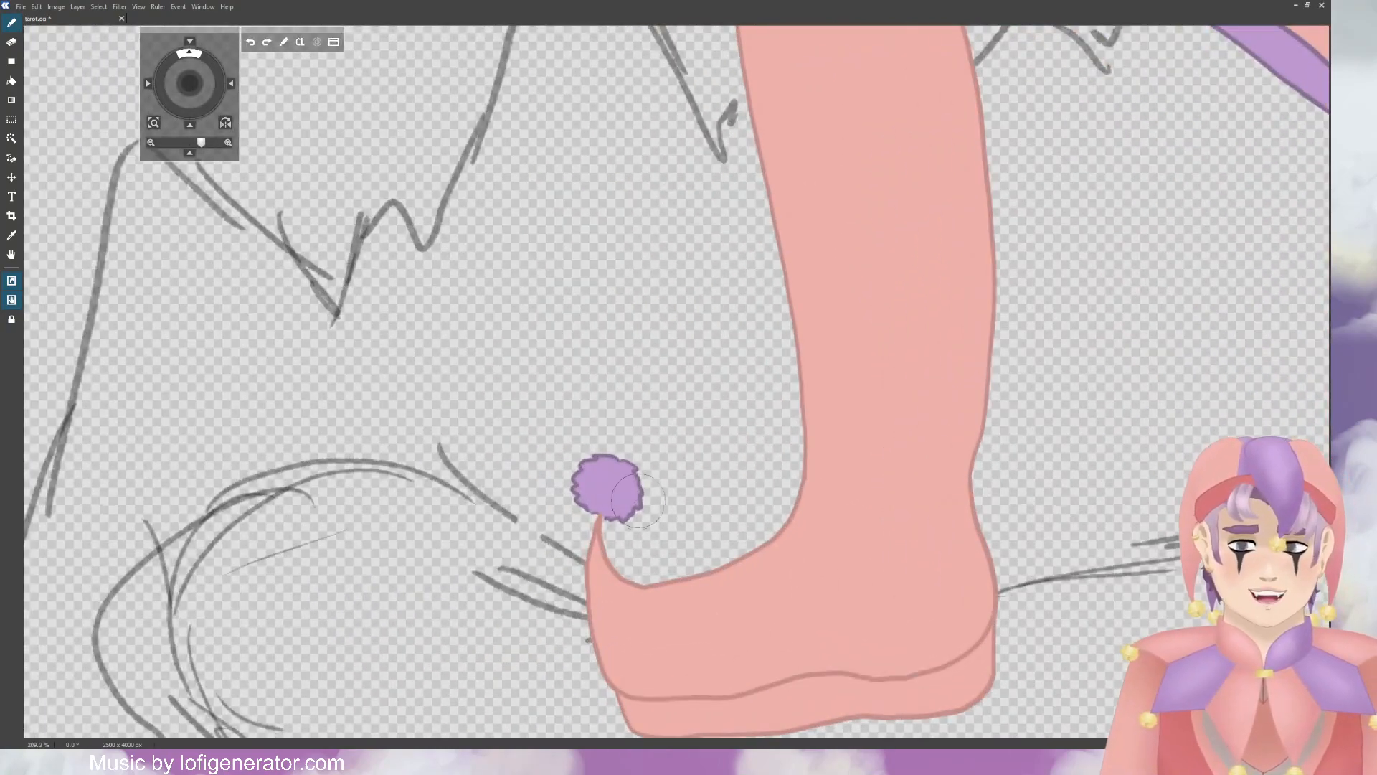
{"action": "scroll", "coordinate": [701, 477], "scroll_direction": "down", "scroll_amount": 6}
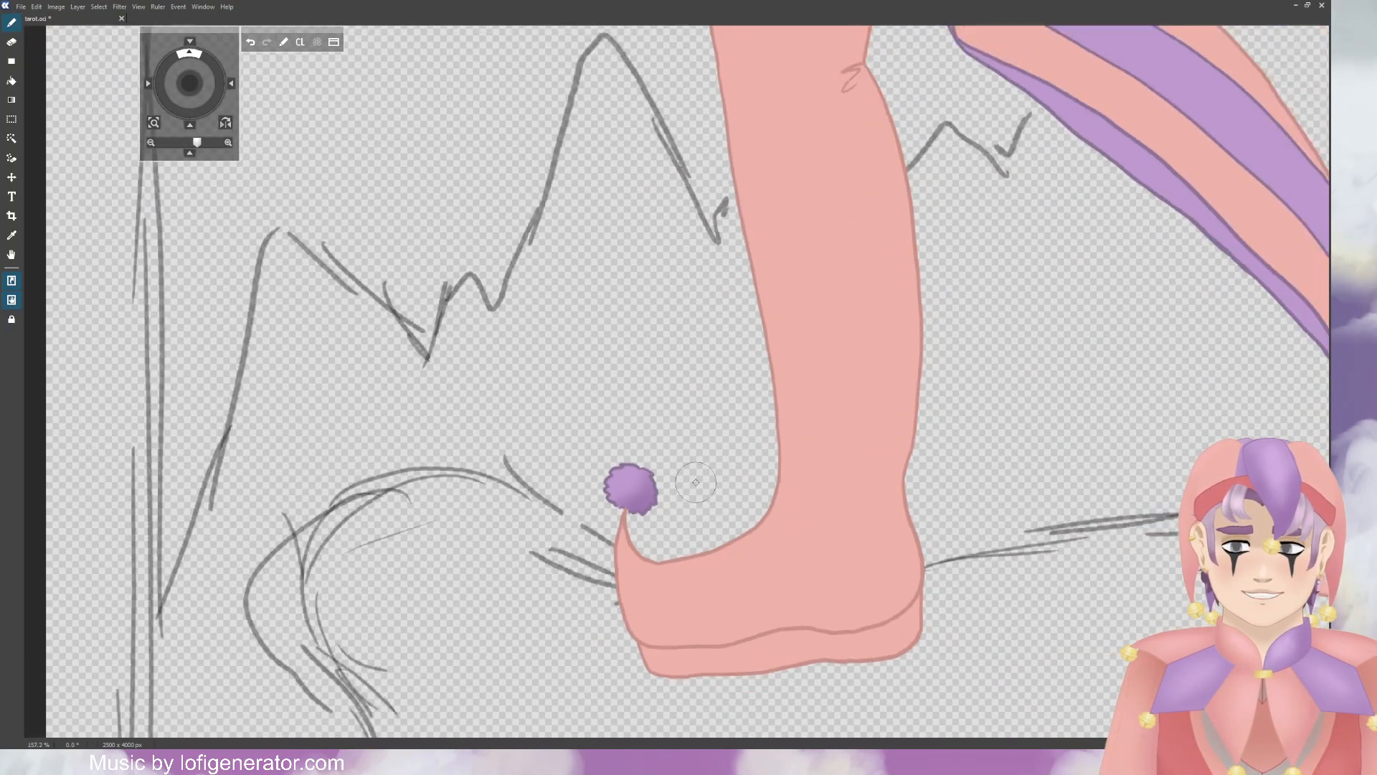
{"action": "scroll", "coordinate": [1151, 498], "scroll_direction": "up", "scroll_amount": 3}
{"action": "scroll", "coordinate": [1152, 498], "scroll_direction": "up", "scroll_amount": 4}
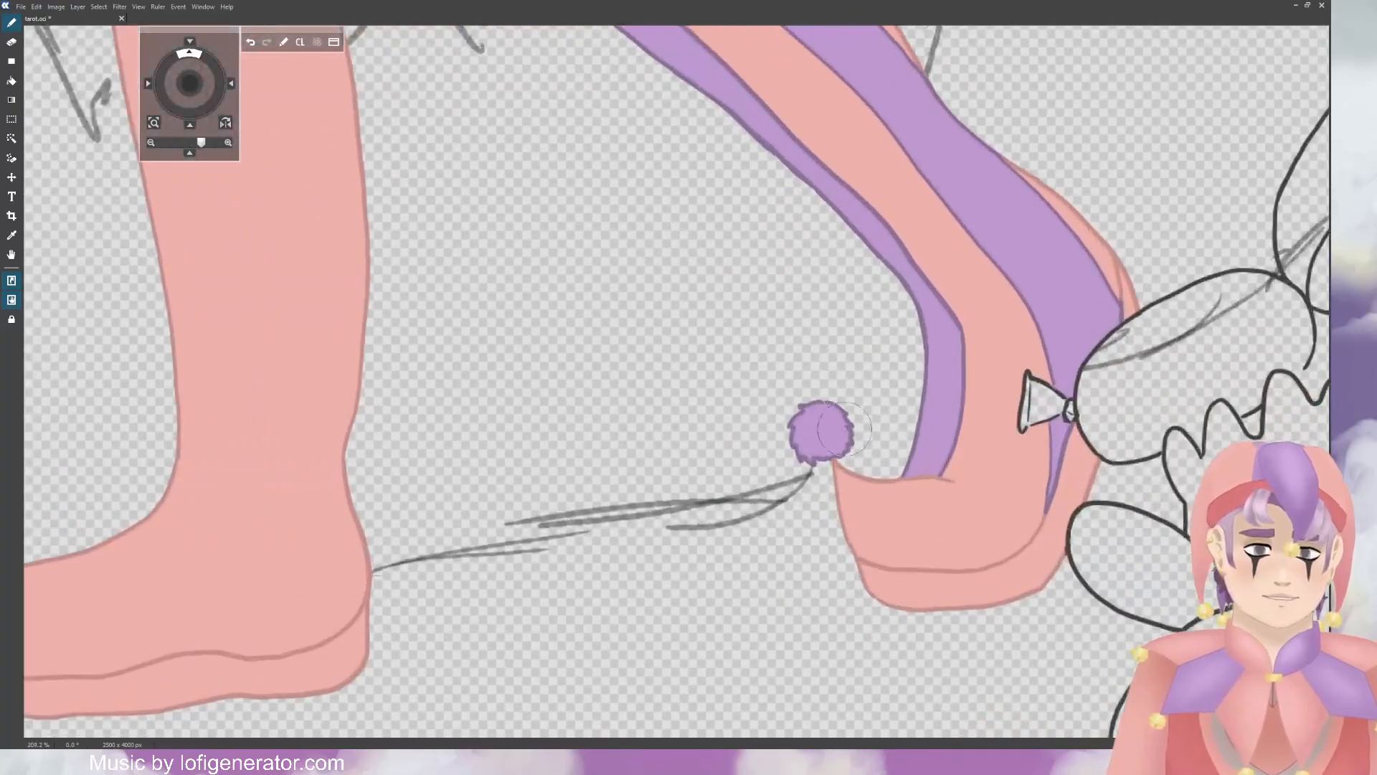
{"action": "mouse_move", "coordinate": [796, 438]}
{"action": "left_mouse_down"}
{"action": "mouse_move", "coordinate": [817, 473]}
{"action": "mouse_move", "coordinate": [843, 437]}
{"action": "left_mouse_up"}
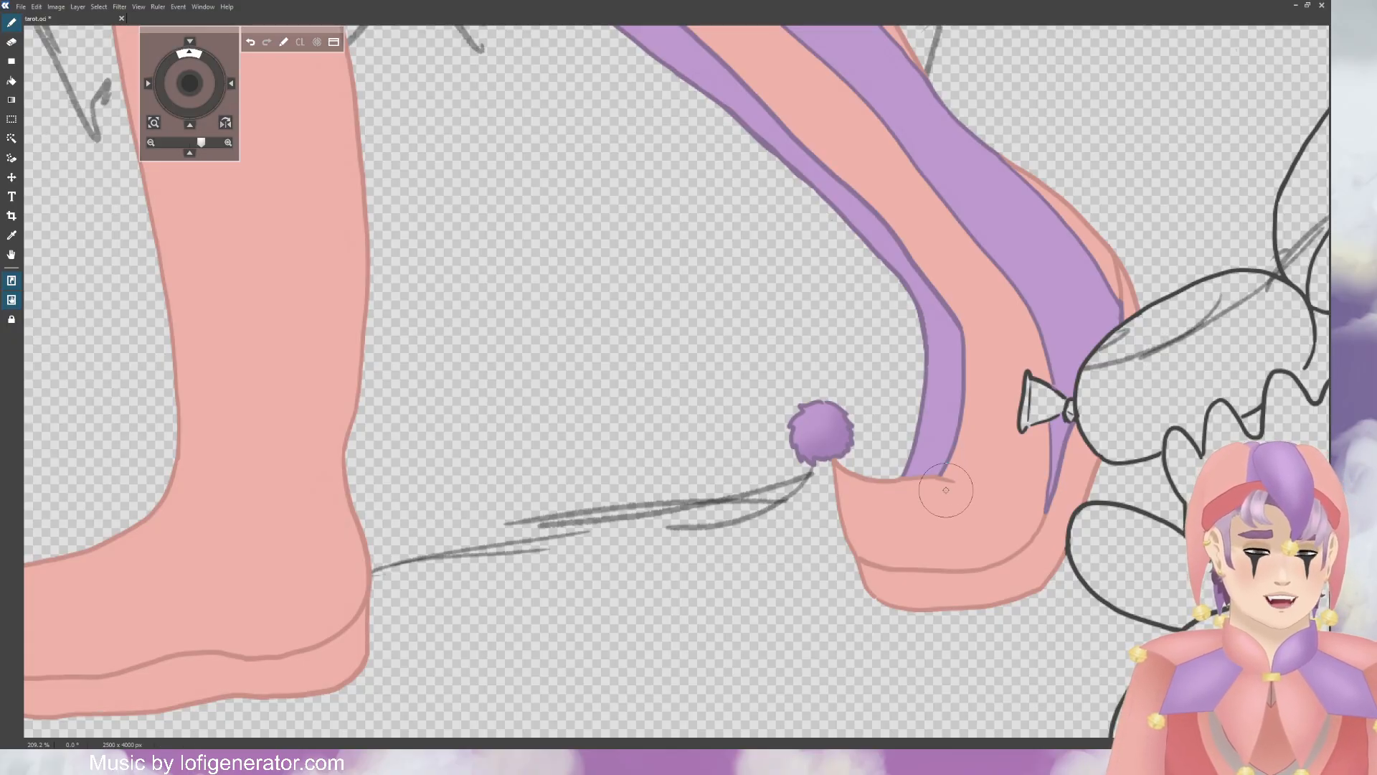
Step: Shade the three purple slits of the puffed sleeve on the staff arm with darker purple
{"action": "scroll", "coordinate": [890, 459], "scroll_direction": "down", "scroll_amount": 4}
{"action": "scroll", "coordinate": [887, 454], "scroll_direction": "down", "scroll_amount": 5}
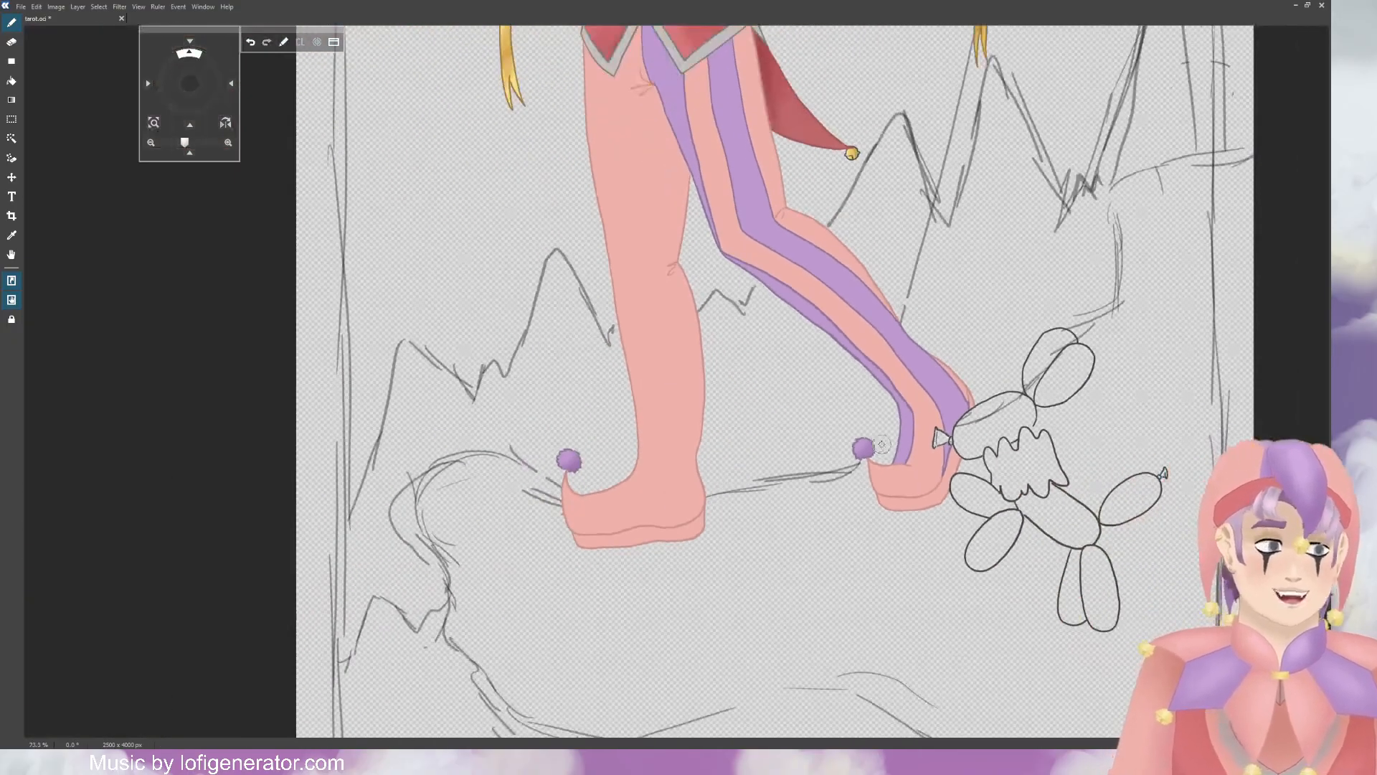
{"action": "left_click_drag", "start_coordinate": [191, 84], "coordinate": [214, 175]}
{"action": "scroll", "coordinate": [527, 460], "scroll_direction": "up", "scroll_amount": 9}
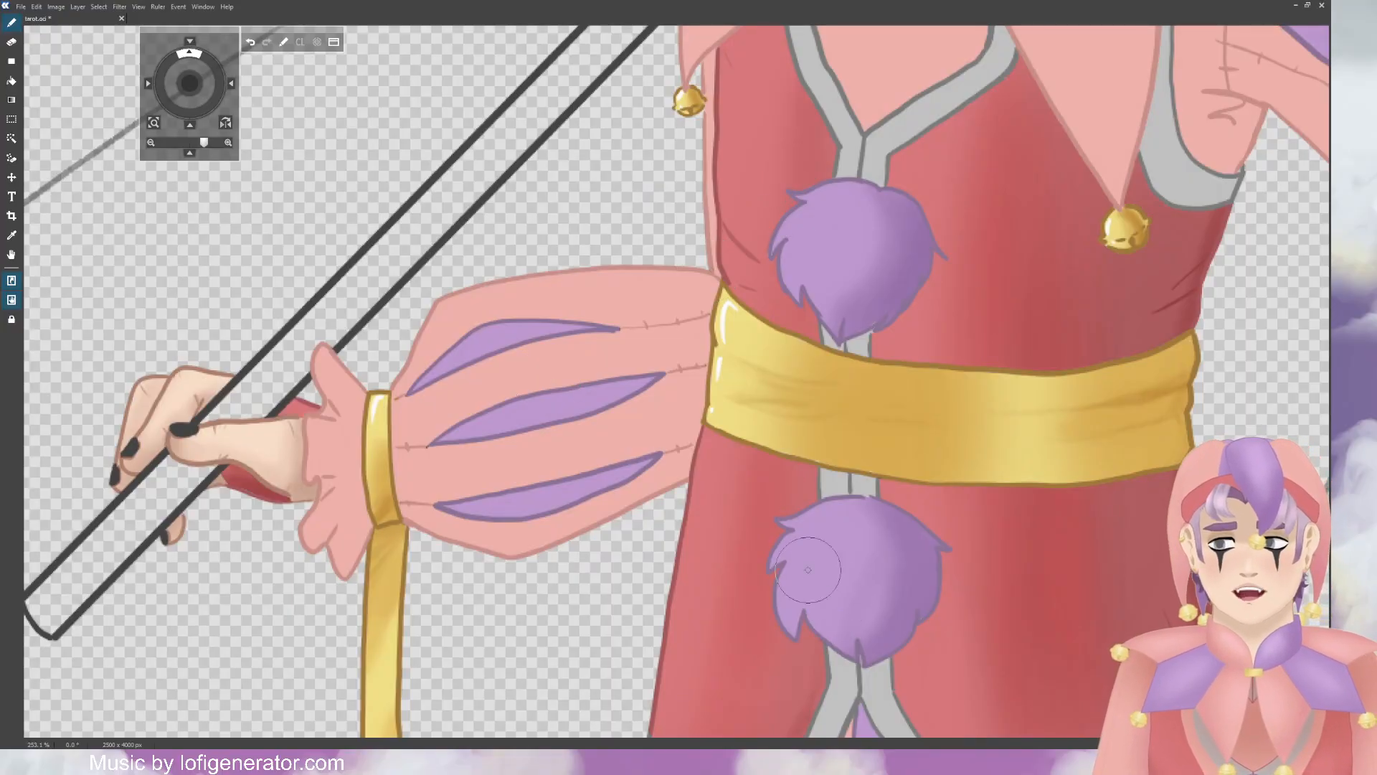
{"action": "mouse_move", "coordinate": [434, 391]}
{"action": "left_mouse_down"}
{"action": "mouse_move", "coordinate": [439, 365]}
{"action": "mouse_move", "coordinate": [503, 321]}
{"action": "mouse_move", "coordinate": [553, 316]}
{"action": "mouse_move", "coordinate": [490, 335]}
{"action": "left_mouse_up"}
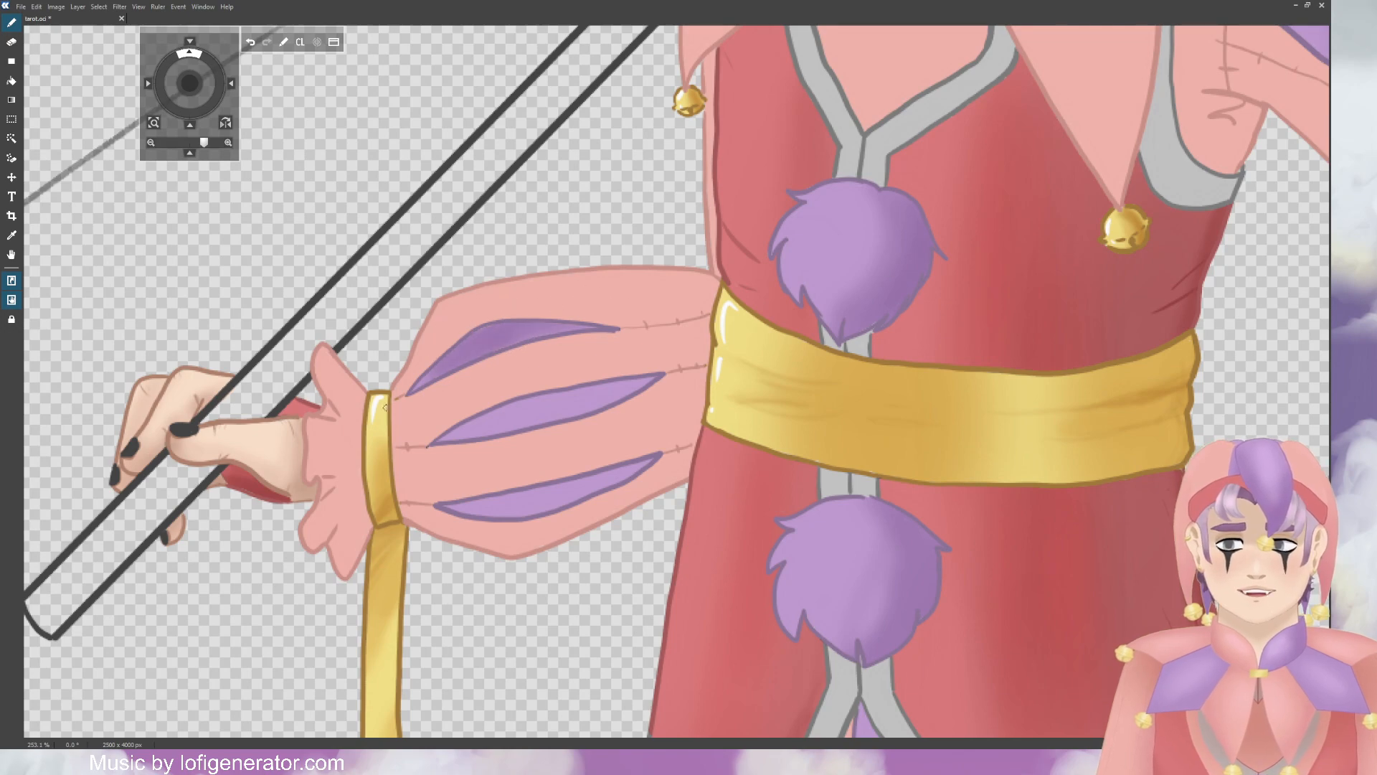
{"action": "left_click_drag", "start_coordinate": [411, 384], "coordinate": [422, 398]}
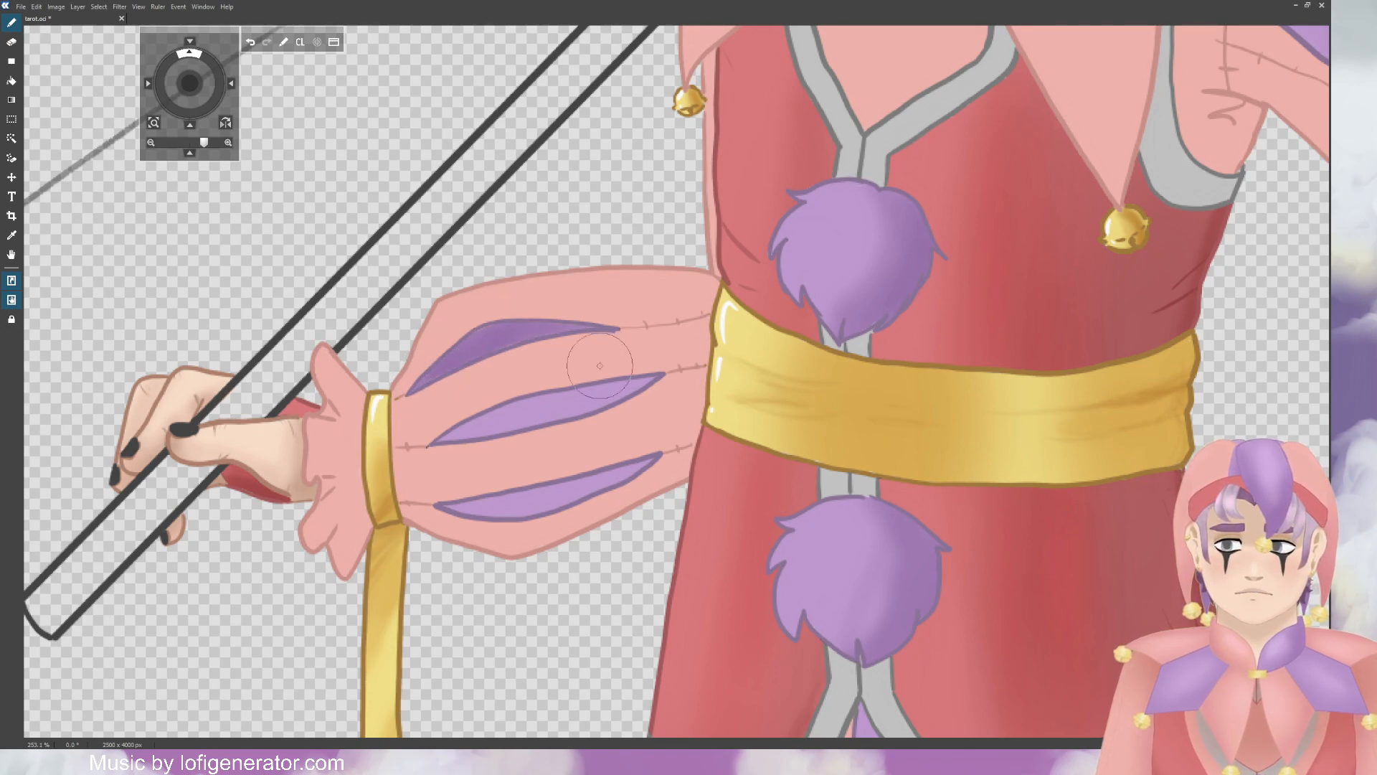
{"action": "left_click_drag", "start_coordinate": [506, 411], "coordinate": [496, 415]}
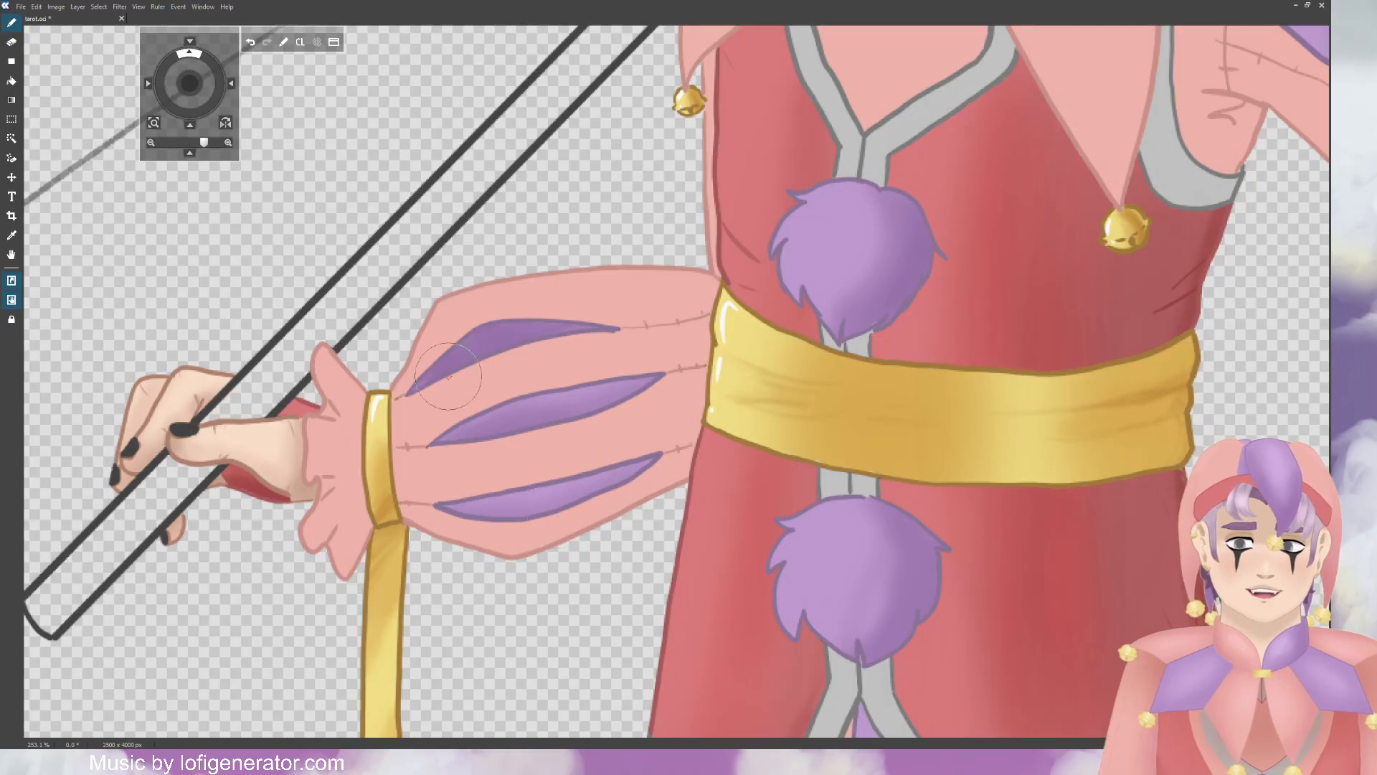
Step: Shade the three purple slits of the puffed sleeve on the outstretched arm with darker purple
{"action": "left_click_drag", "start_coordinate": [199, 90], "coordinate": [77, 111]}
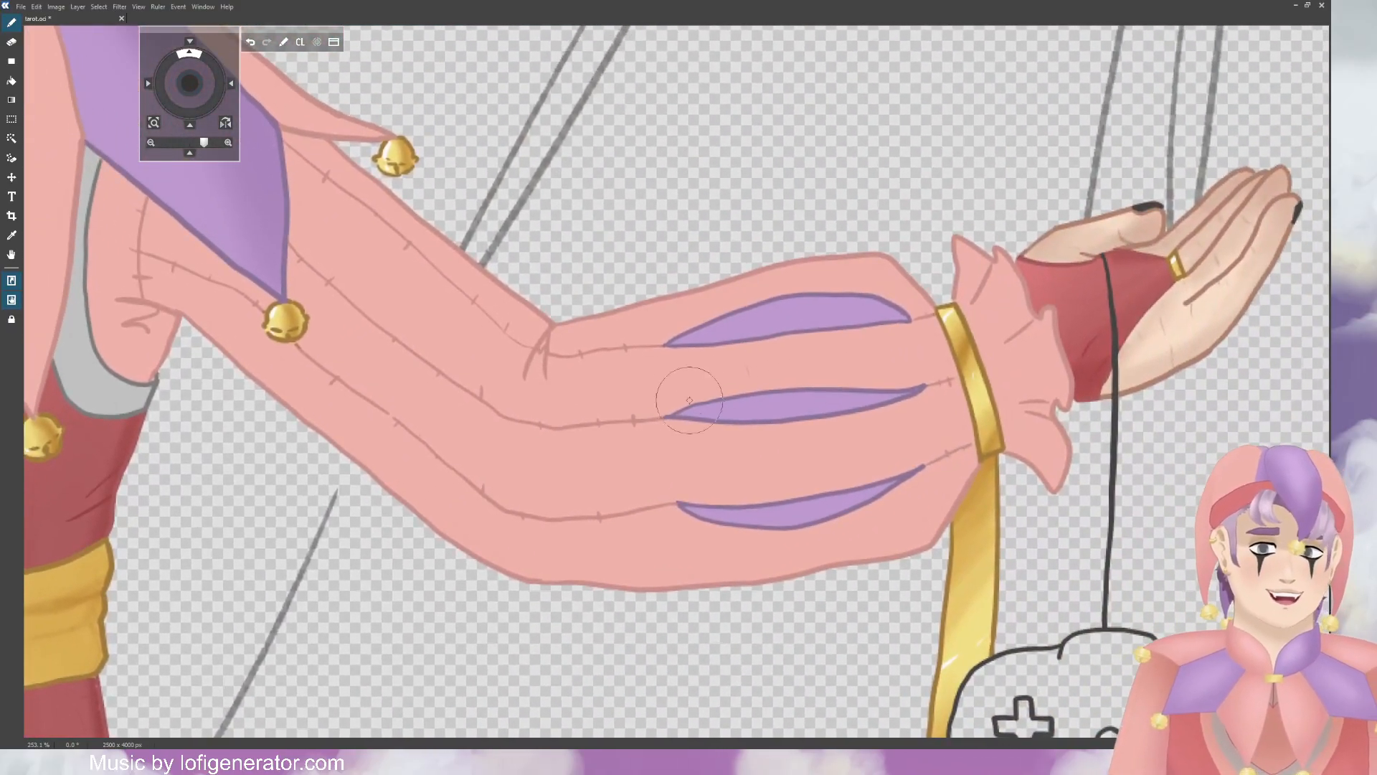
{"action": "mouse_move", "coordinate": [674, 336]}
{"action": "left_mouse_down"}
{"action": "mouse_move", "coordinate": [786, 291]}
{"action": "mouse_move", "coordinate": [730, 311]}
{"action": "mouse_move", "coordinate": [837, 301]}
{"action": "left_mouse_up"}
{"action": "left_click_drag", "start_coordinate": [707, 414], "coordinate": [913, 402]}
{"action": "mouse_move", "coordinate": [817, 512]}
{"action": "left_mouse_down"}
{"action": "mouse_move", "coordinate": [703, 537]}
{"action": "mouse_move", "coordinate": [667, 511]}
{"action": "left_mouse_up"}
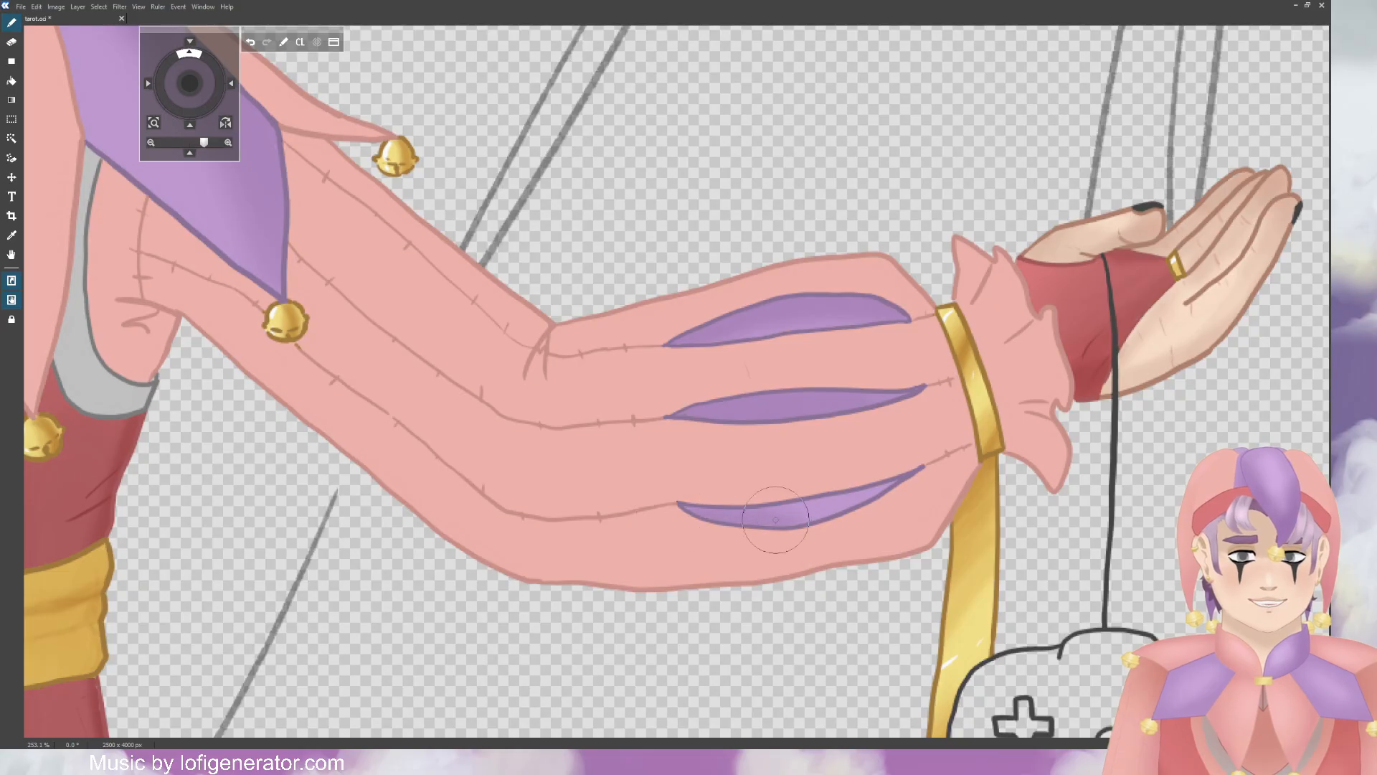
{"action": "left_click_drag", "start_coordinate": [775, 519], "coordinate": [925, 479]}
Step: Brush a darker purple shadow onto the tops of both purple trouser stripes directly beneath the vest's grey hem
{"action": "left_click_drag", "start_coordinate": [190, 84], "coordinate": [224, 48]}
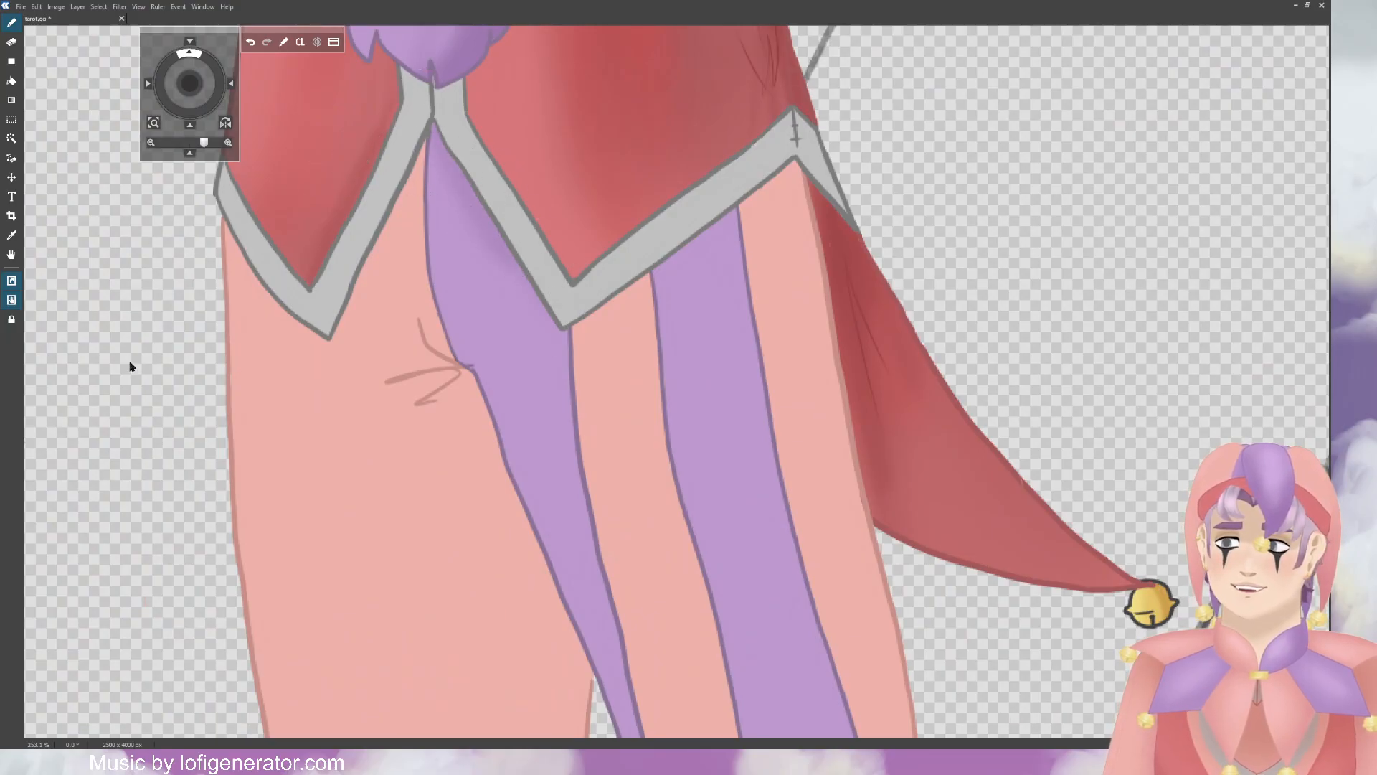
{"action": "mouse_move", "coordinate": [553, 323]}
{"action": "left_mouse_down"}
{"action": "mouse_move", "coordinate": [478, 247]}
{"action": "mouse_move", "coordinate": [553, 359]}
{"action": "mouse_move", "coordinate": [529, 266]}
{"action": "left_mouse_up"}
{"action": "mouse_move", "coordinate": [703, 218]}
{"action": "left_mouse_down"}
{"action": "mouse_move", "coordinate": [725, 248]}
{"action": "mouse_move", "coordinate": [661, 199]}
{"action": "left_mouse_up"}
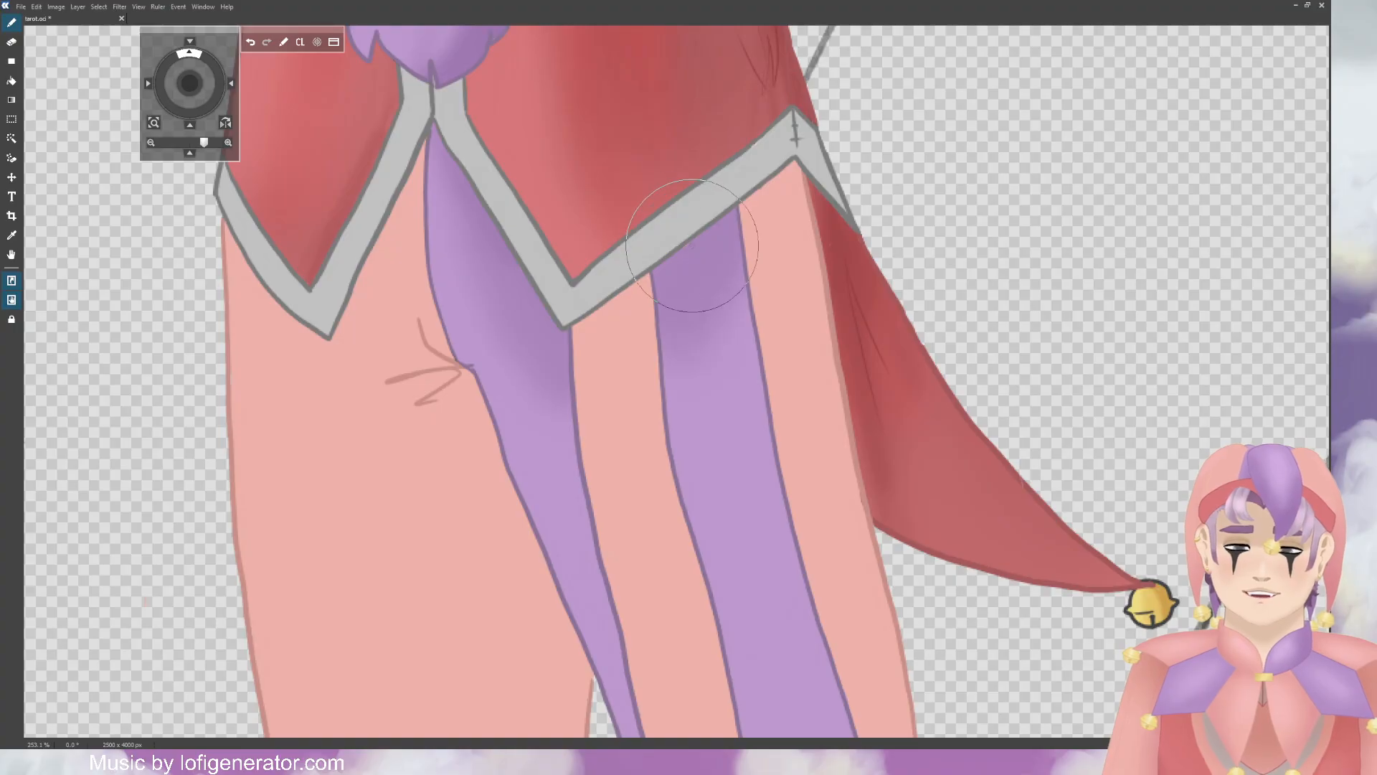
Step: Brush darker purple shading down the full length of both purple trouser stripes, from below the vest hem past the knee to the ankle
{"action": "key", "text": "ctrl+minus"}
{"action": "key", "text": "ctrl+minus"}
{"action": "key", "text": "ctrl+minus"}
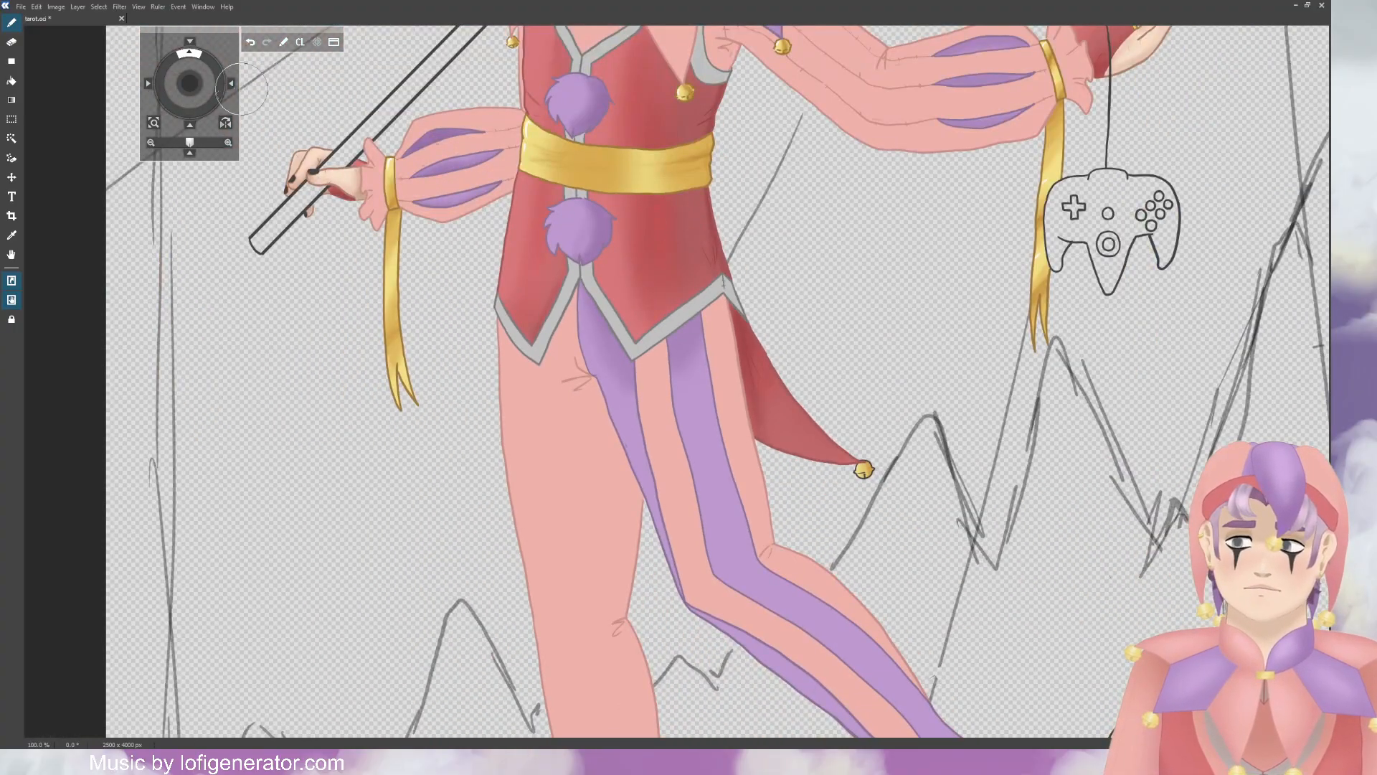
{"action": "left_click_drag", "start_coordinate": [190, 84], "coordinate": [378, 147]}
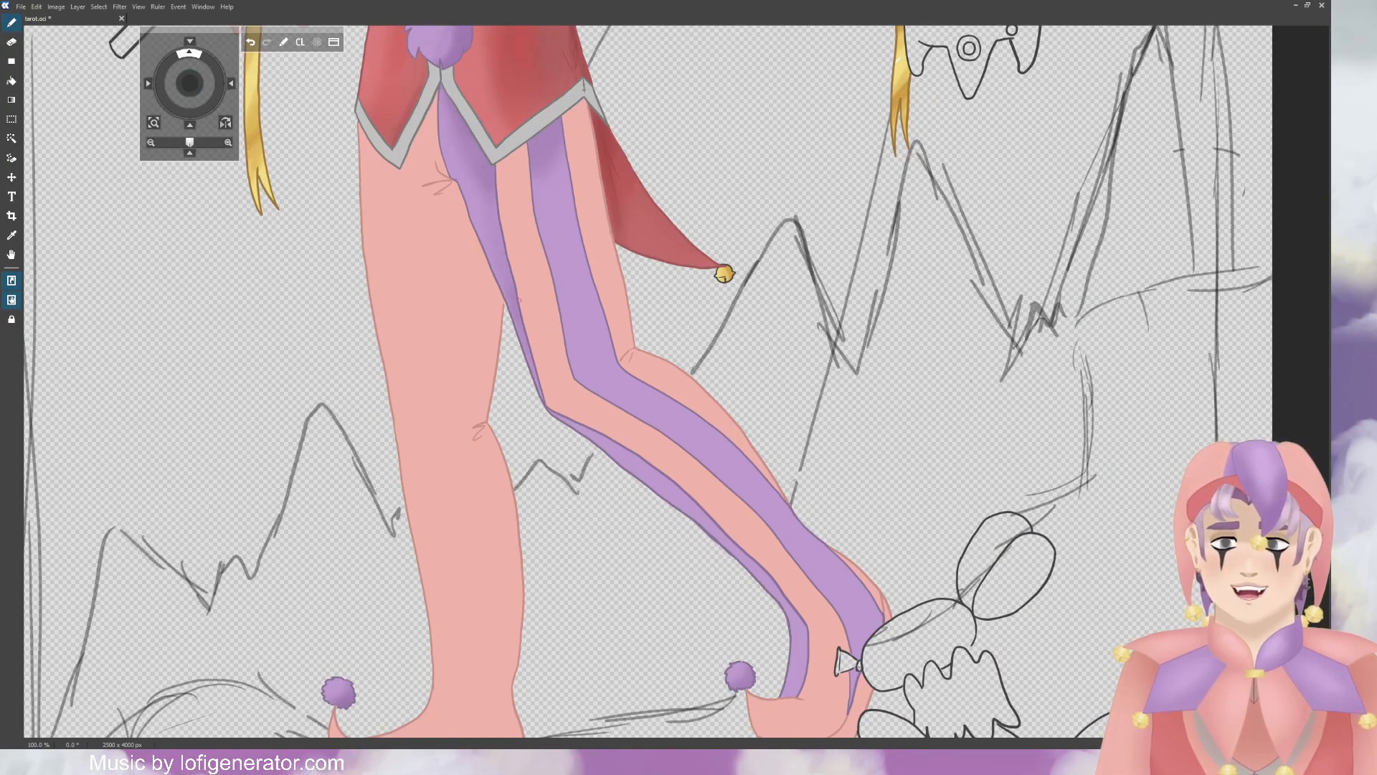
{"action": "left_click_drag", "start_coordinate": [557, 159], "coordinate": [599, 348]}
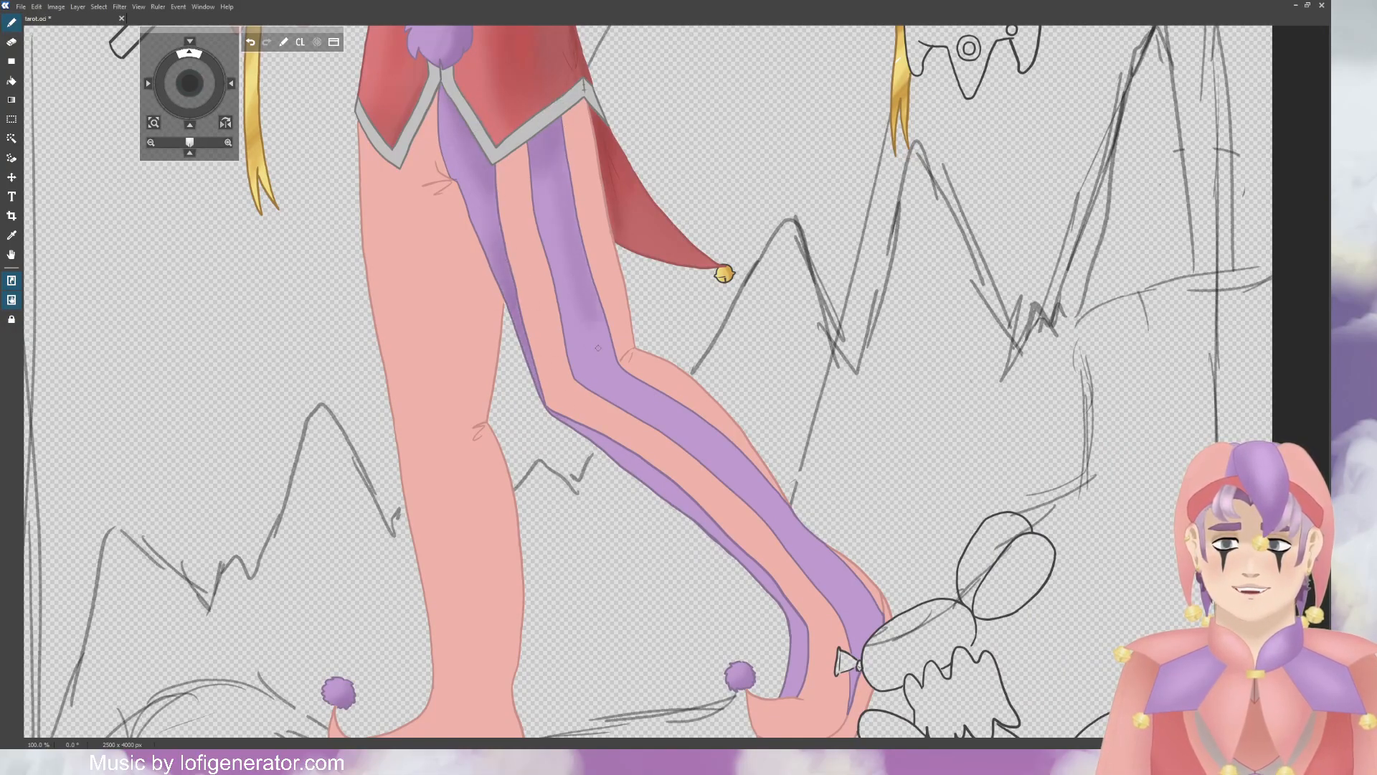
{"action": "left_click", "coordinate": [116, 604]}
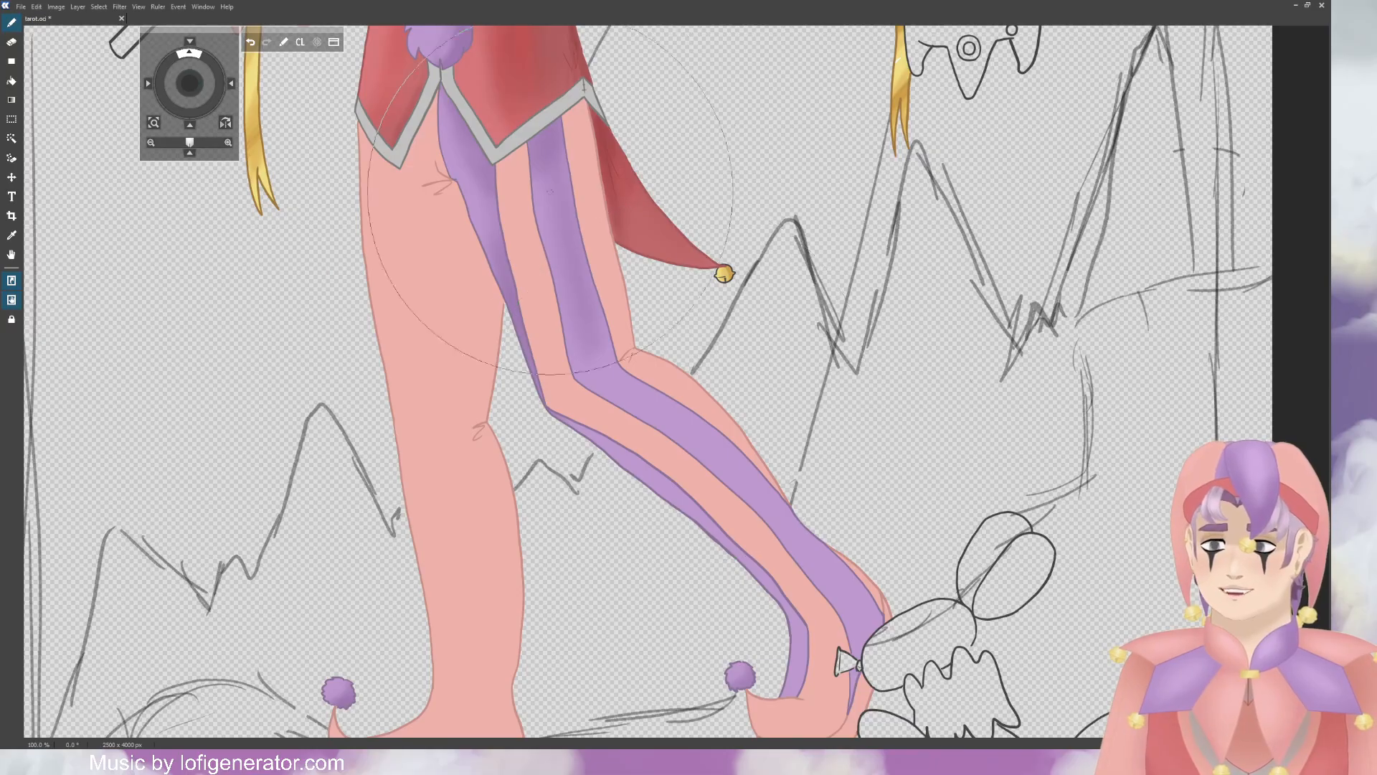
{"action": "left_click", "coordinate": [250, 41]}
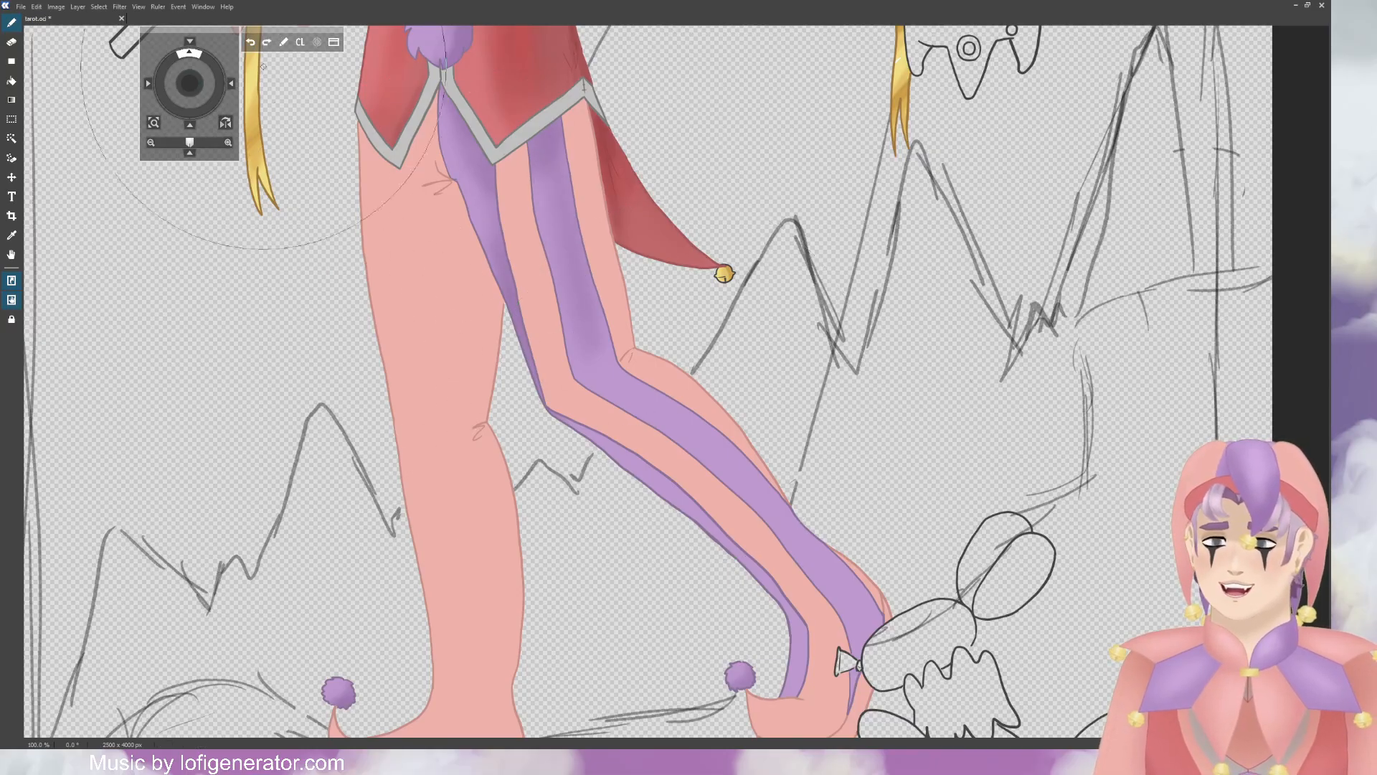
{"action": "left_click", "coordinate": [58, 604]}
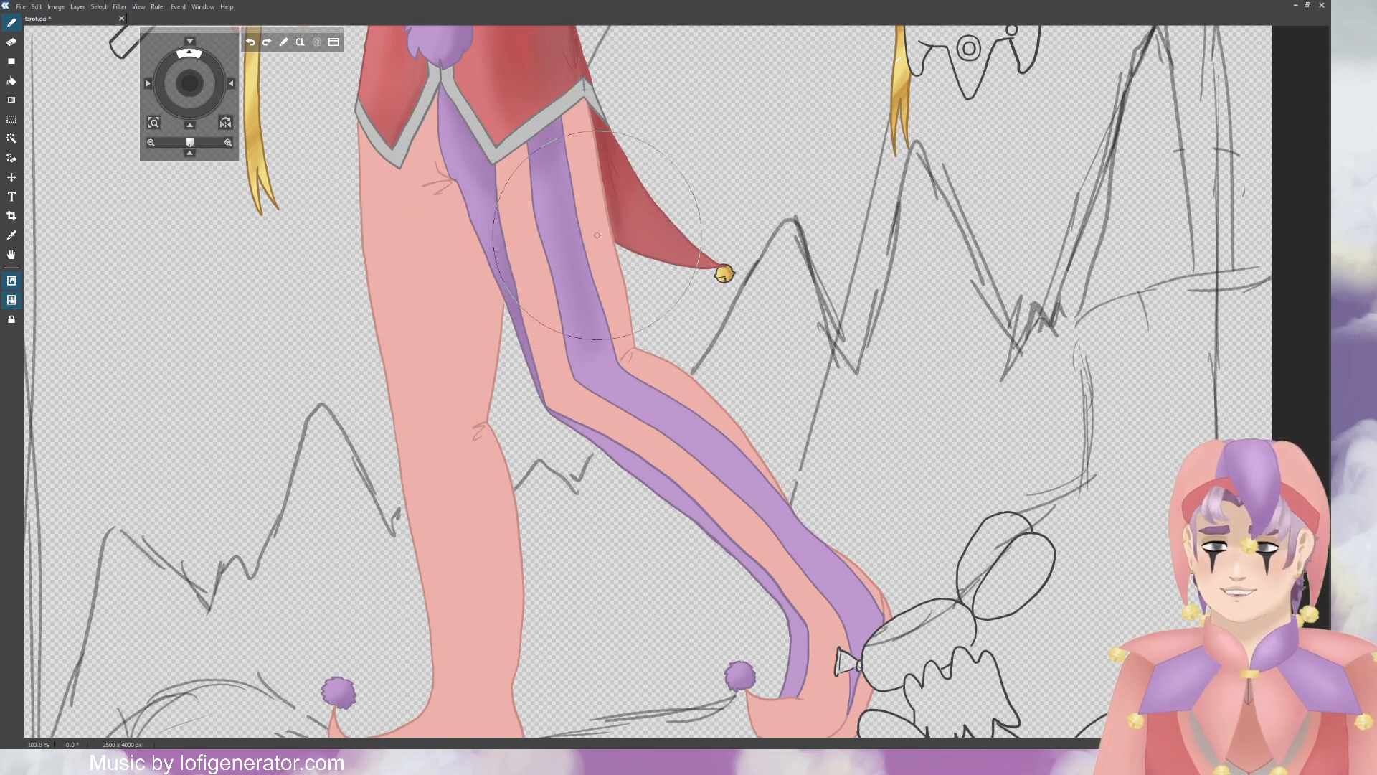
{"action": "left_click_drag", "start_coordinate": [566, 208], "coordinate": [583, 308]}
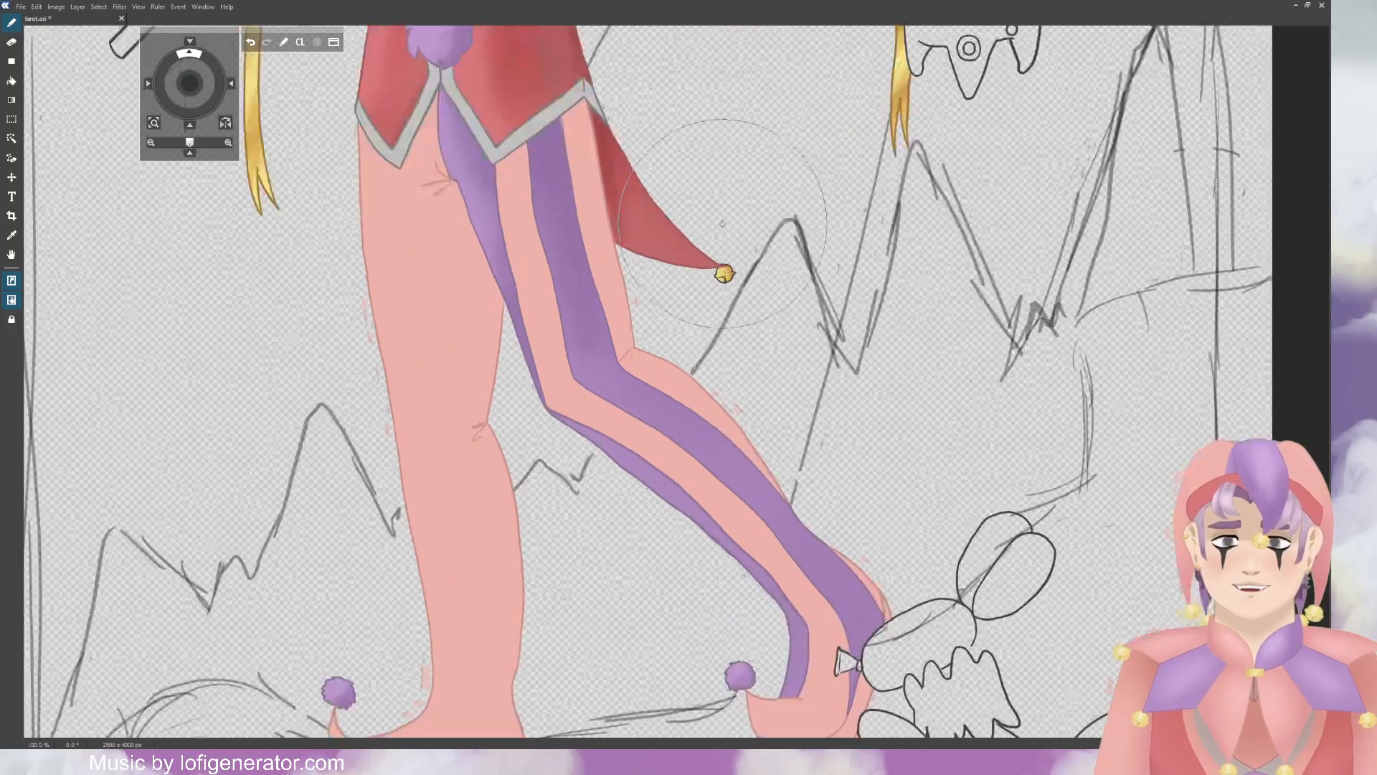
{"action": "scroll", "coordinate": [722, 222], "scroll_direction": "down", "scroll_amount": 3}
{"action": "scroll", "coordinate": [677, 382], "scroll_direction": "up", "scroll_amount": 3}
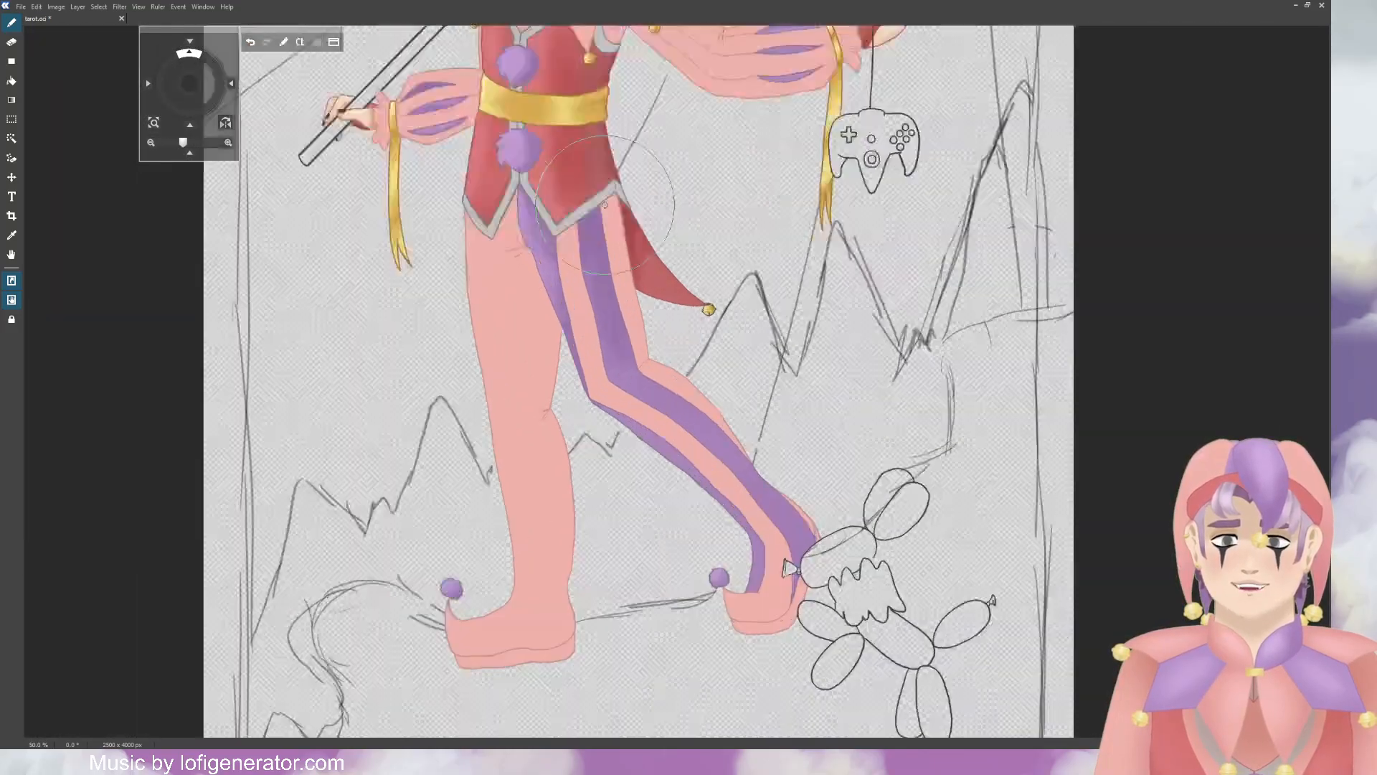
{"action": "left_click_drag", "start_coordinate": [198, 83], "coordinate": [188, 88]}
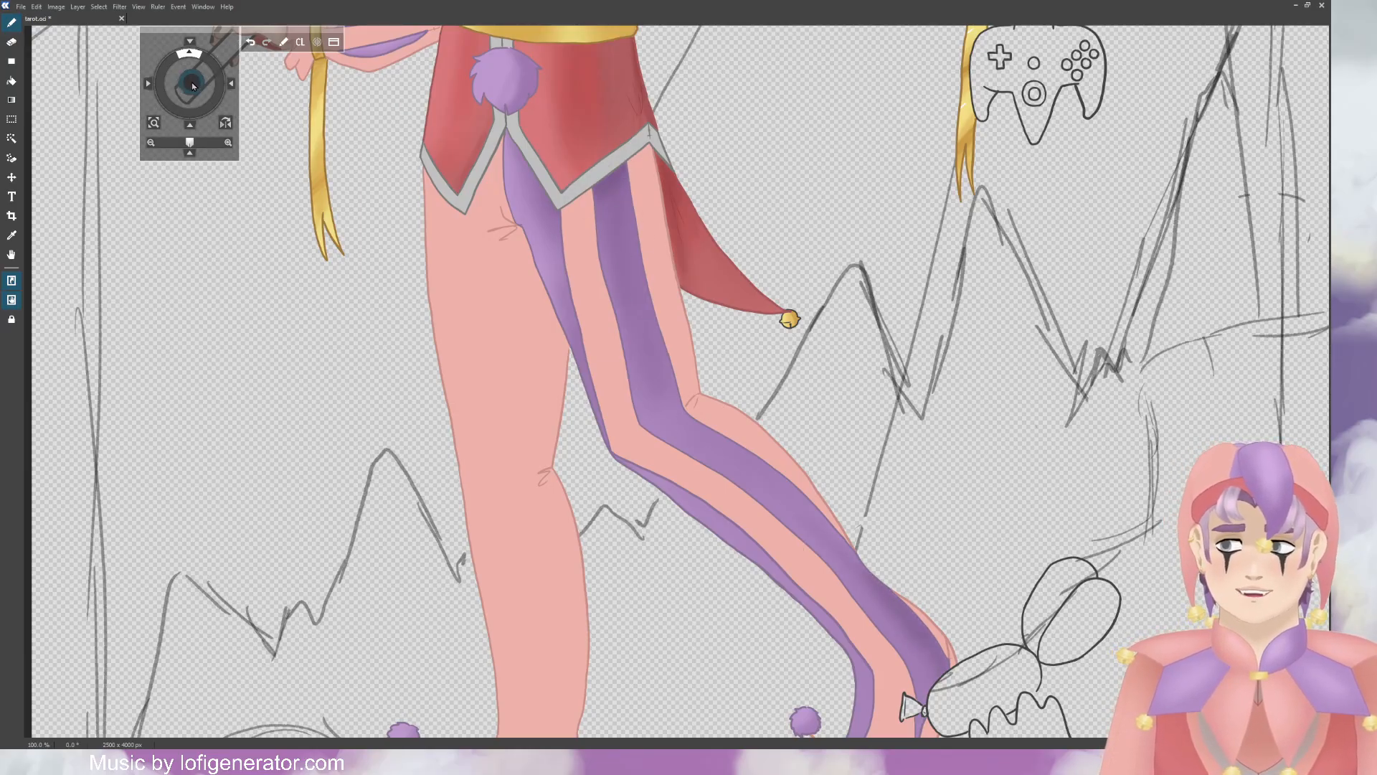
{"action": "scroll", "coordinate": [822, 568], "scroll_direction": "down", "scroll_amount": 3}
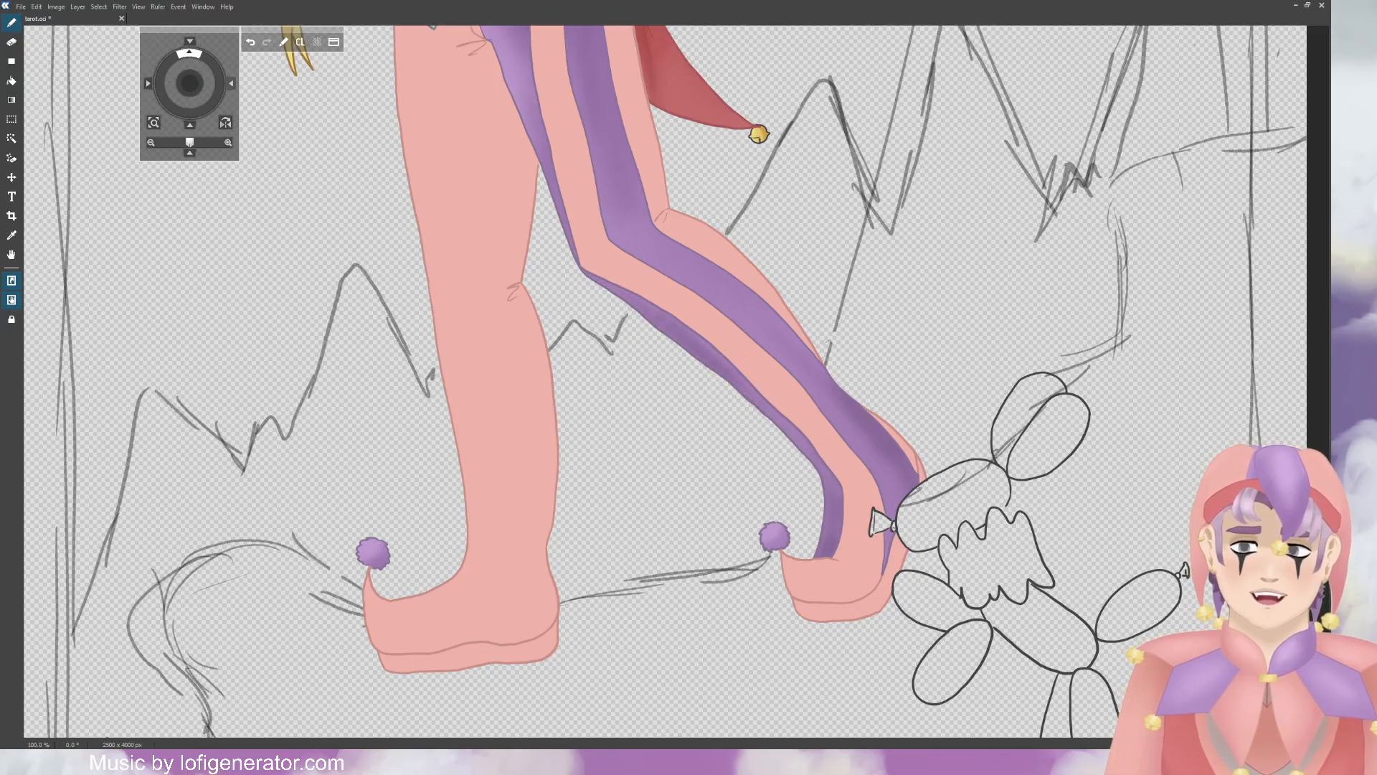
{"action": "scroll", "coordinate": [336, 258], "scroll_direction": "up", "scroll_amount": 5}
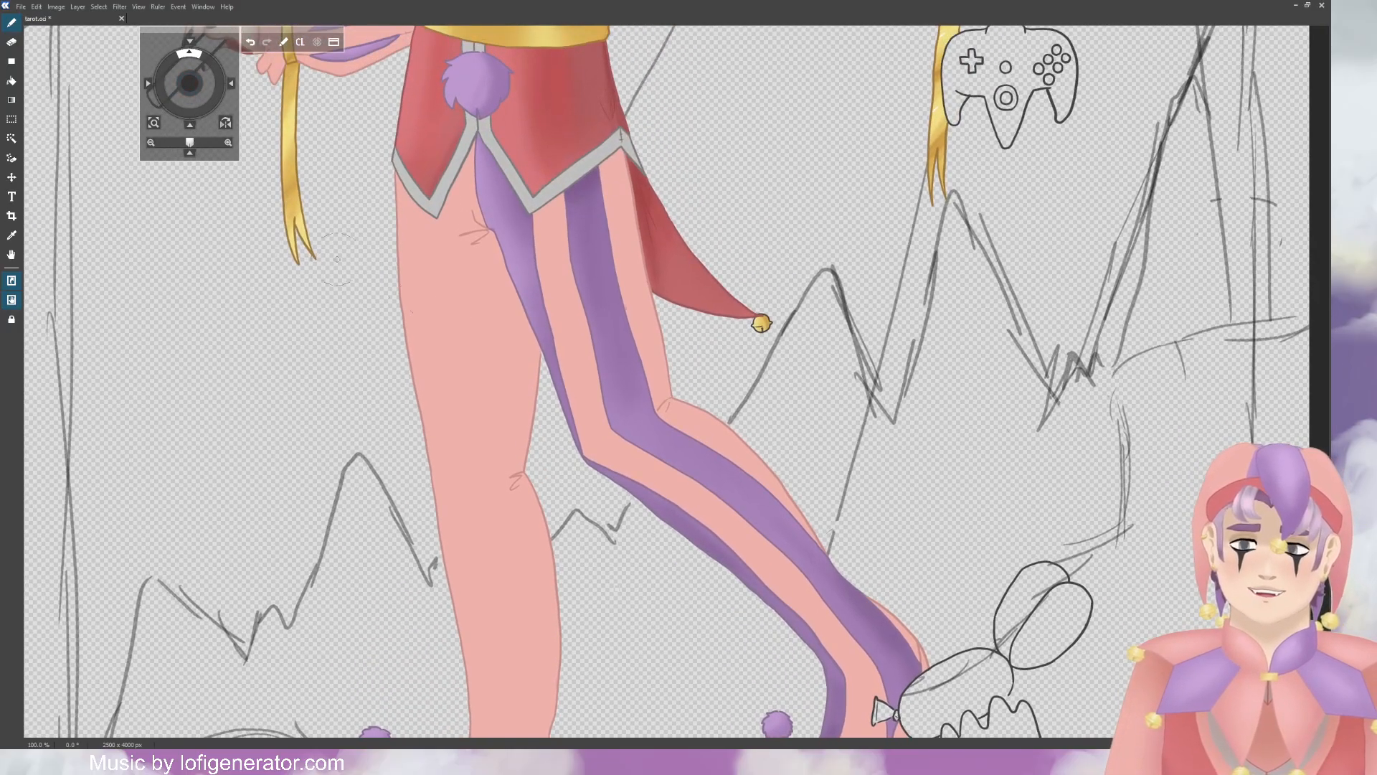
Step: Try to paint a dark fold line into the uppermost purple slit of the puffed sleeve on the staff arm
{"action": "left_click_drag", "start_coordinate": [192, 87], "coordinate": [251, 215]}
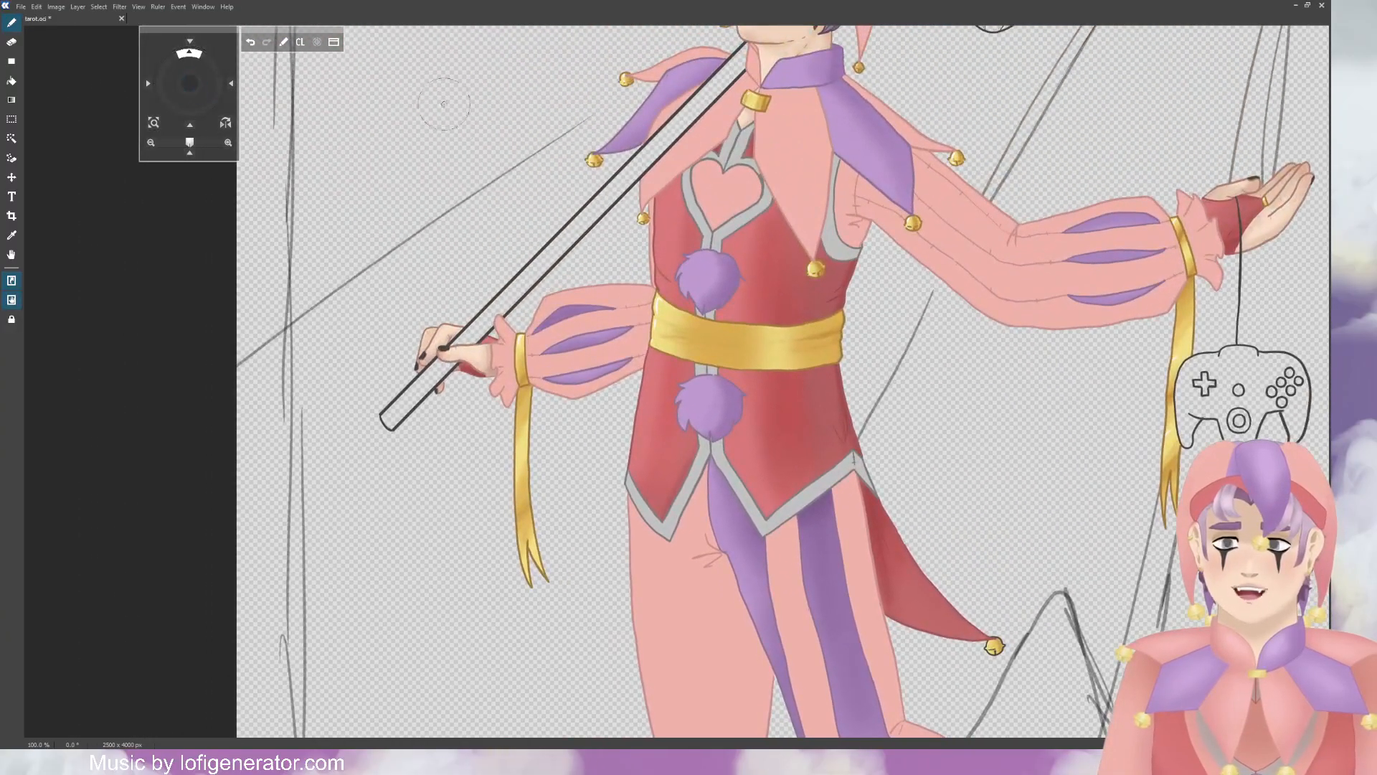
{"action": "scroll", "coordinate": [538, 306], "scroll_direction": "down", "scroll_amount": 2}
{"action": "scroll", "coordinate": [537, 301], "scroll_direction": "up", "scroll_amount": 8}
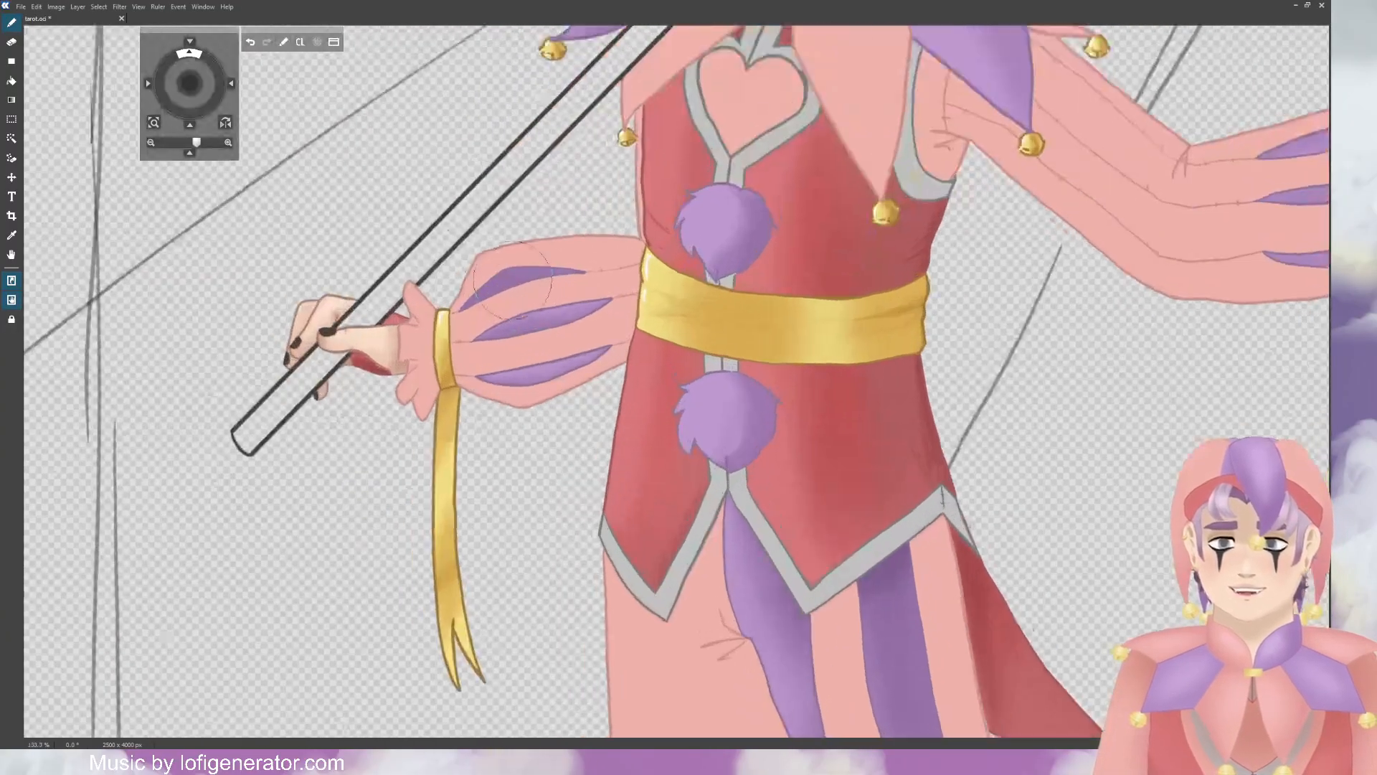
{"action": "left_click_drag", "start_coordinate": [189, 82], "coordinate": [373, 141]}
{"action": "scroll", "coordinate": [253, 87], "scroll_direction": "down", "scroll_amount": 1}
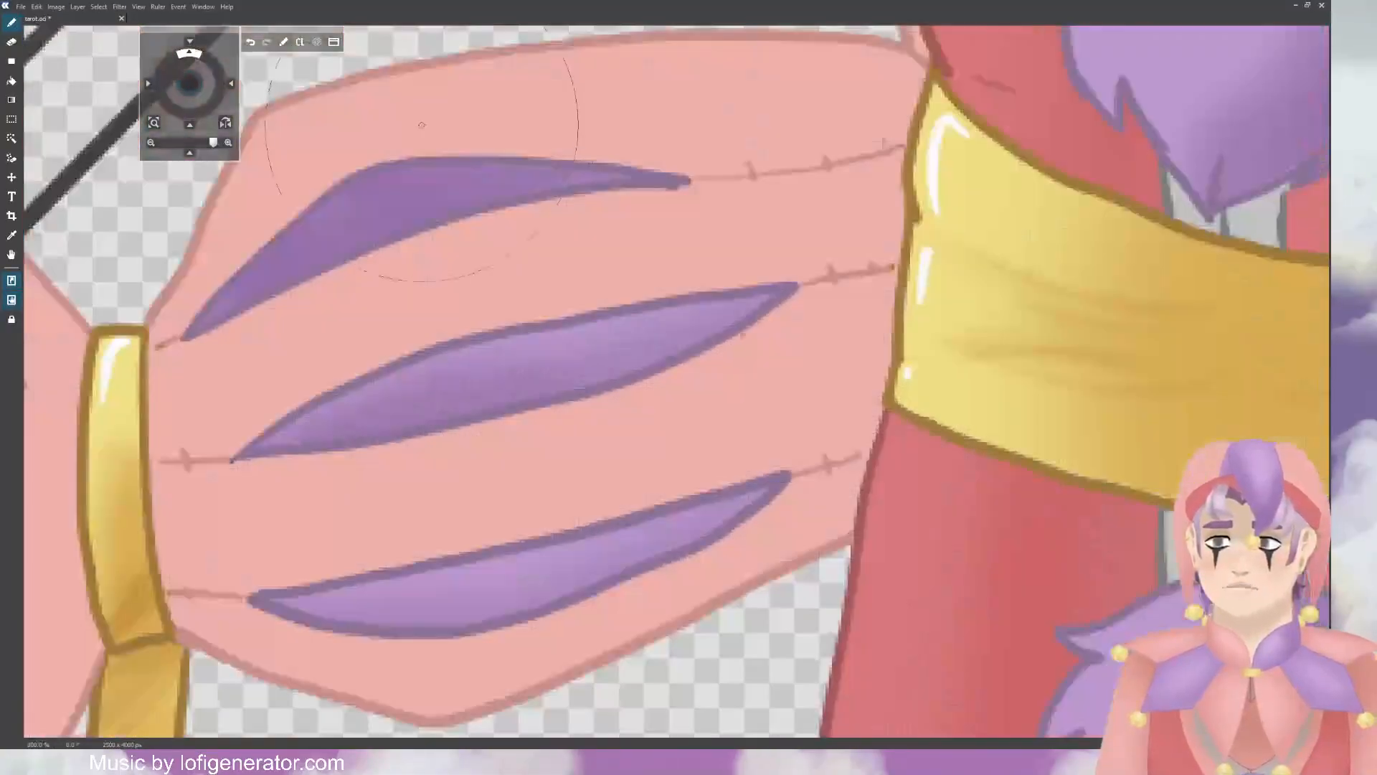
{"action": "left_click_drag", "start_coordinate": [189, 83], "coordinate": [248, 65]}
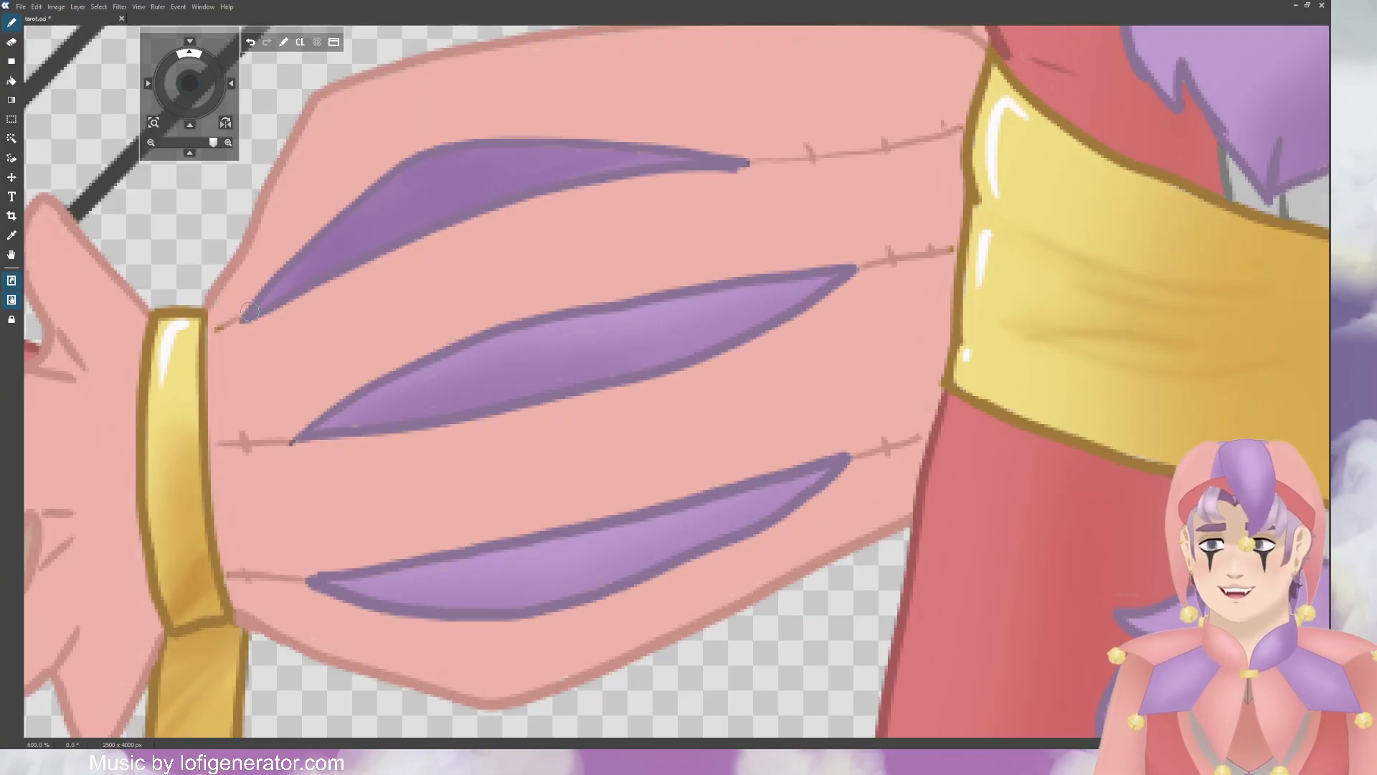
{"action": "left_click_drag", "start_coordinate": [256, 316], "coordinate": [359, 239]}
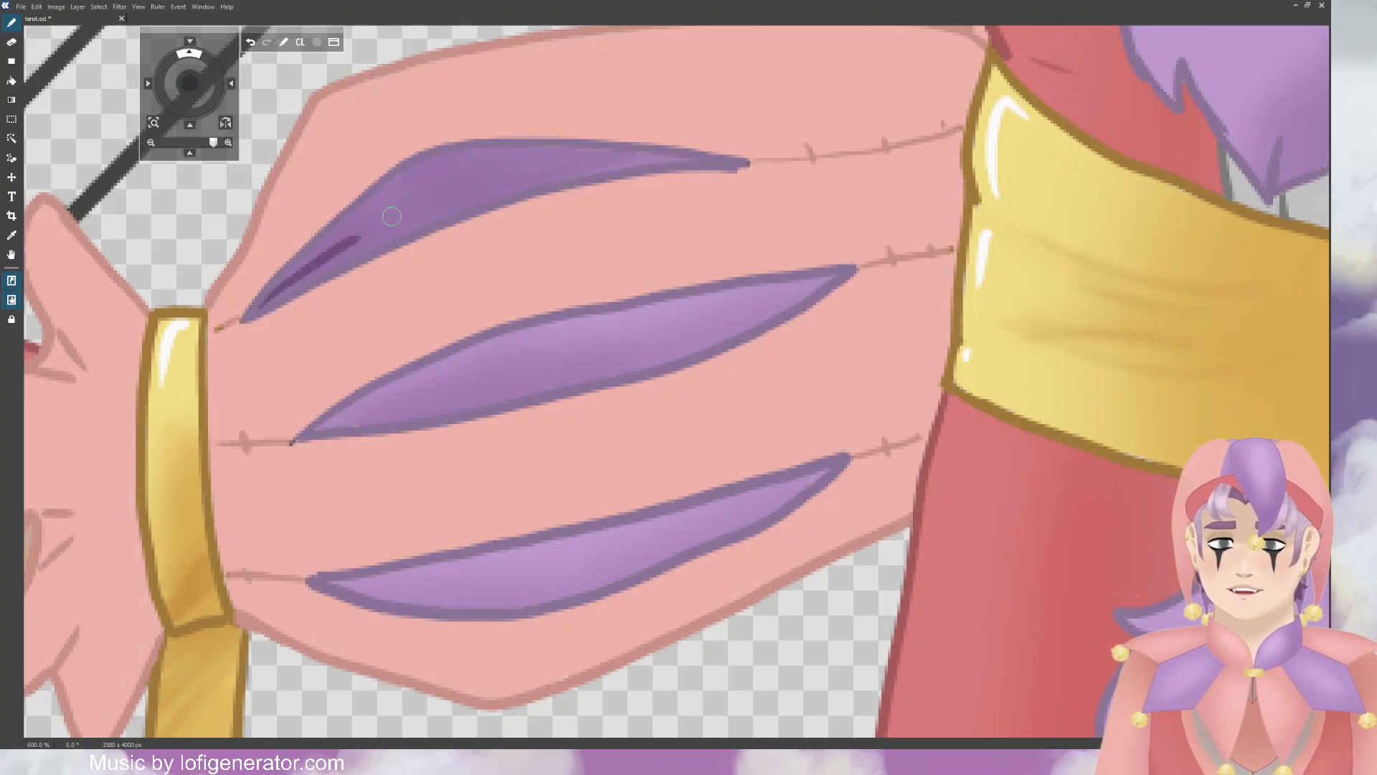
{"action": "mouse_move", "coordinate": [392, 210]}
{"action": "left_mouse_down"}
{"action": "mouse_move", "coordinate": [421, 200]}
{"action": "mouse_move", "coordinate": [410, 218]}
{"action": "left_mouse_up"}
{"action": "key", "text": "ctrl+z"}
{"action": "key", "text": "ctrl+z"}
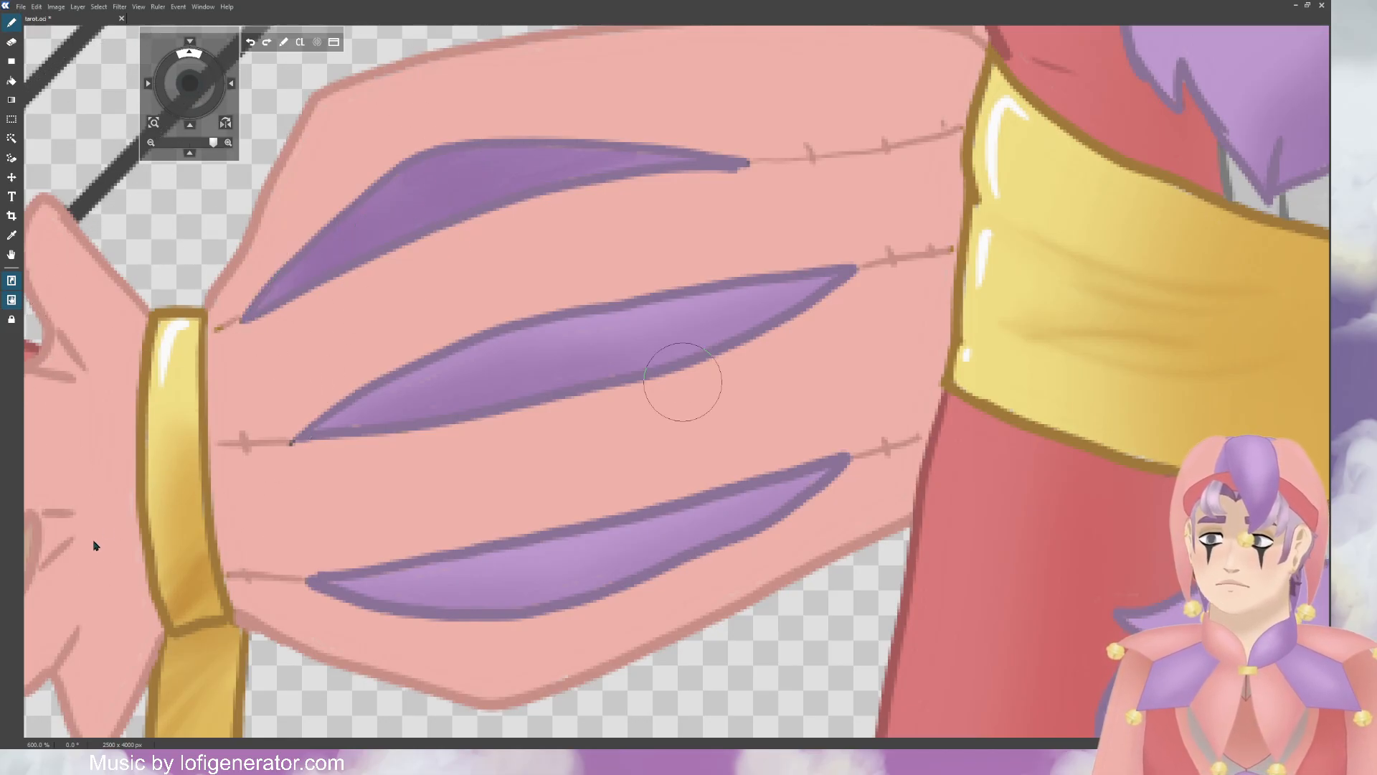
Step: Deepen the shading in the staff-arm sleeve's uppermost purple slit with a darker purple along its upper edge and tidy the stray paint
{"action": "mouse_move", "coordinate": [259, 314]}
{"action": "left_mouse_down"}
{"action": "mouse_move", "coordinate": [329, 247]}
{"action": "mouse_move", "coordinate": [269, 284]}
{"action": "mouse_move", "coordinate": [319, 234]}
{"action": "mouse_move", "coordinate": [414, 169]}
{"action": "mouse_move", "coordinate": [331, 212]}
{"action": "mouse_move", "coordinate": [546, 131]}
{"action": "mouse_move", "coordinate": [409, 185]}
{"action": "mouse_move", "coordinate": [593, 130]}
{"action": "mouse_move", "coordinate": [602, 139]}
{"action": "mouse_move", "coordinate": [537, 143]}
{"action": "mouse_move", "coordinate": [717, 146]}
{"action": "left_mouse_up"}
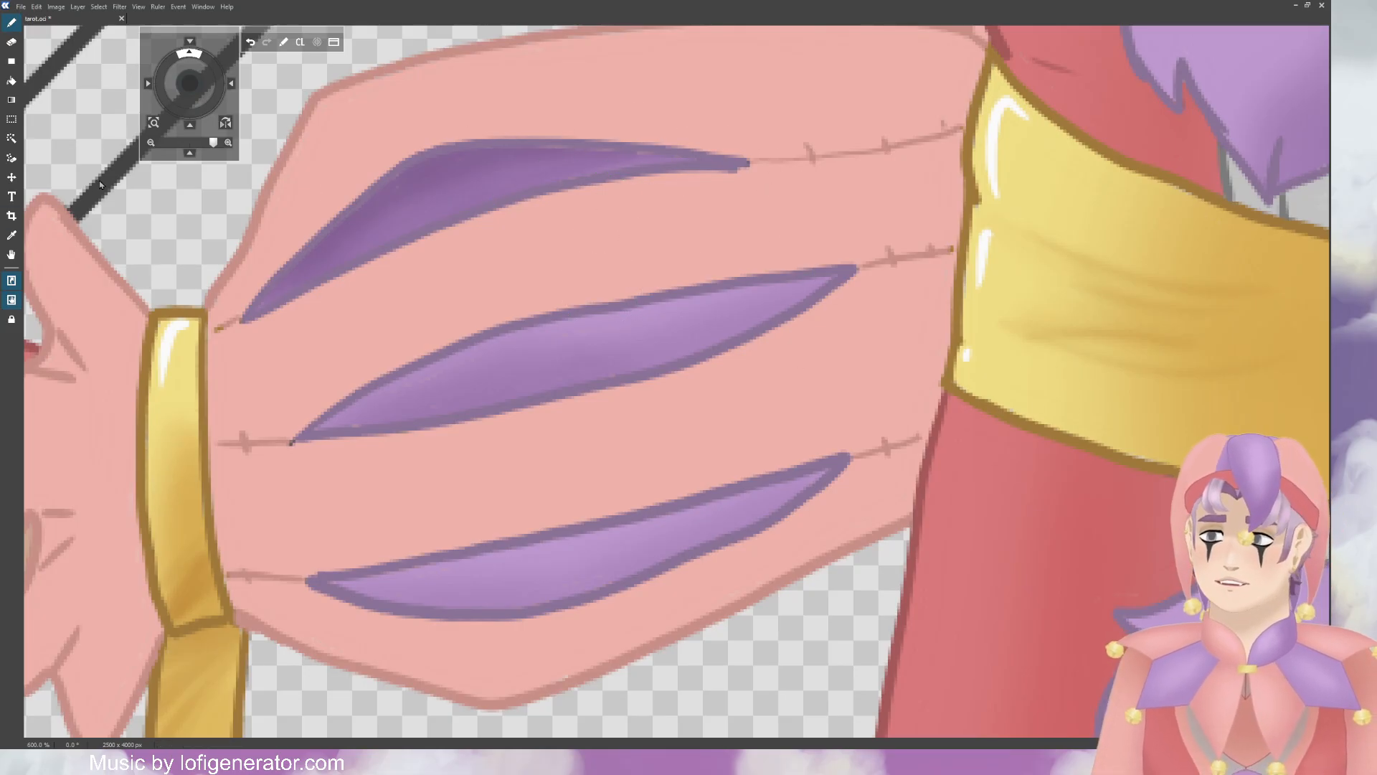
{"action": "left_click_drag", "start_coordinate": [395, 180], "coordinate": [366, 205]}
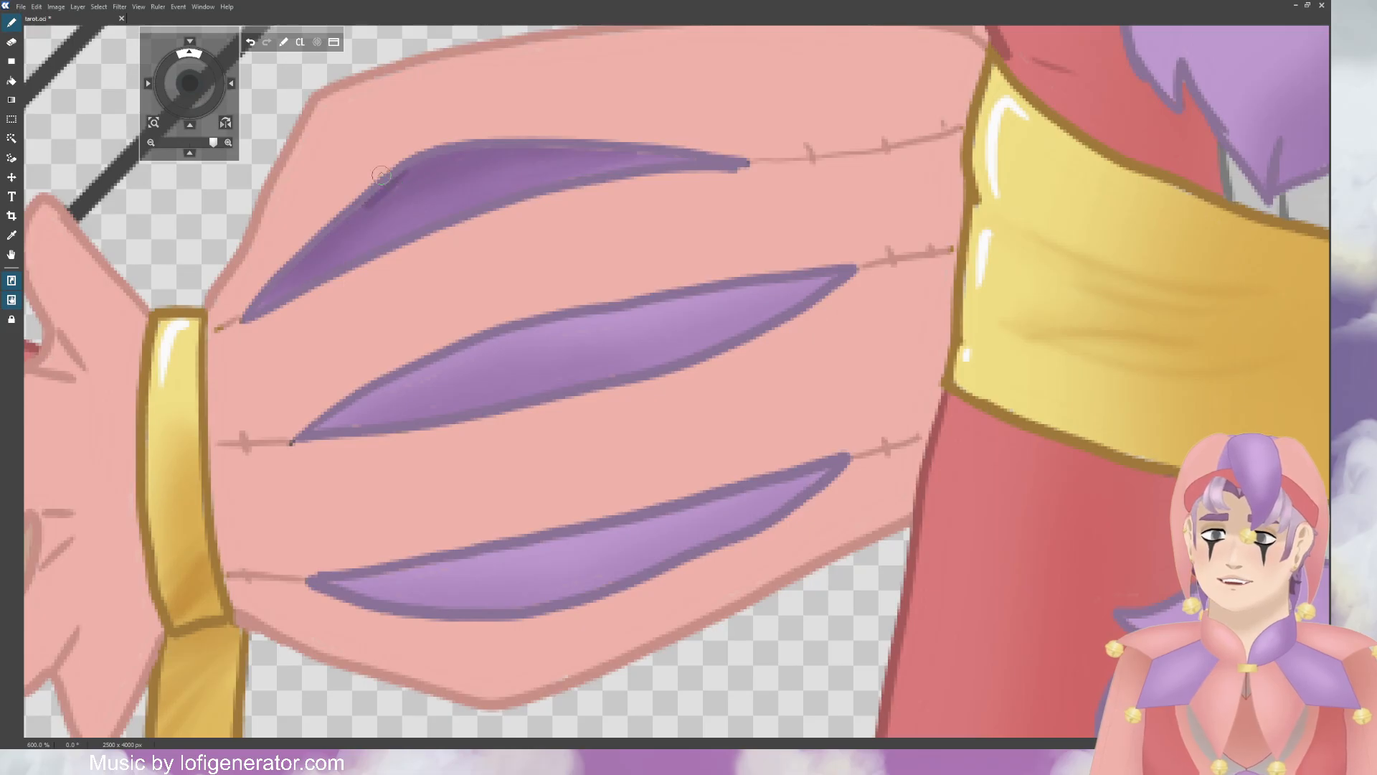
{"action": "key", "text": "ctrl+z"}
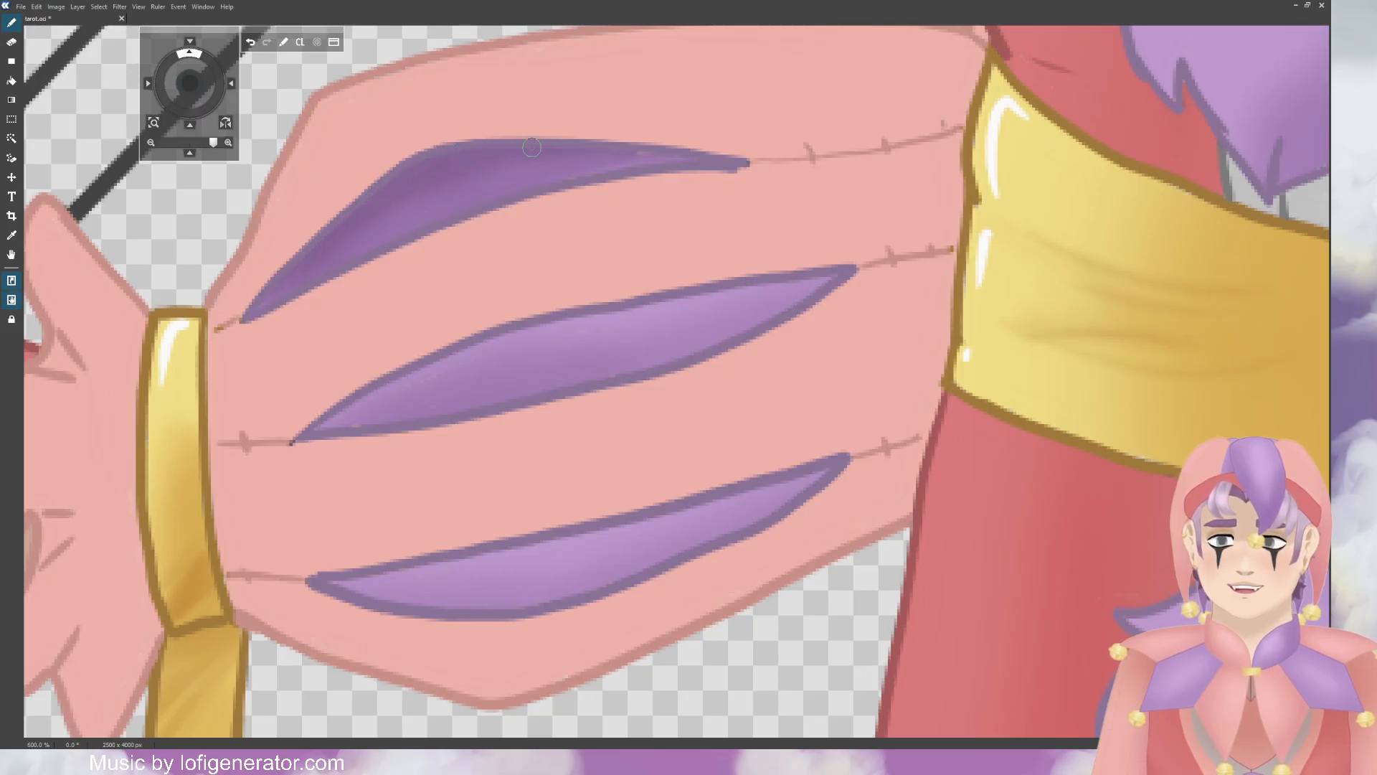
{"action": "left_click_drag", "start_coordinate": [532, 147], "coordinate": [616, 139]}
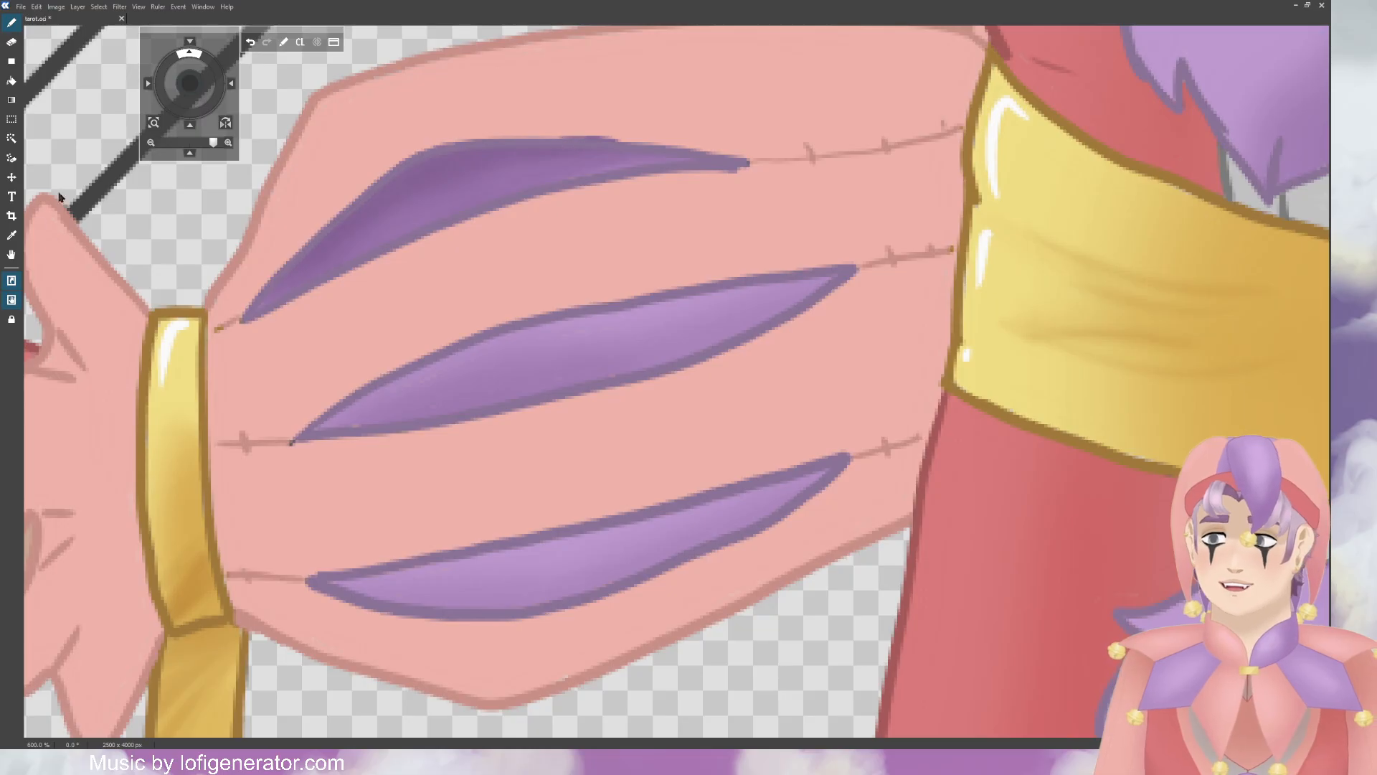
{"action": "key", "text": "e"}
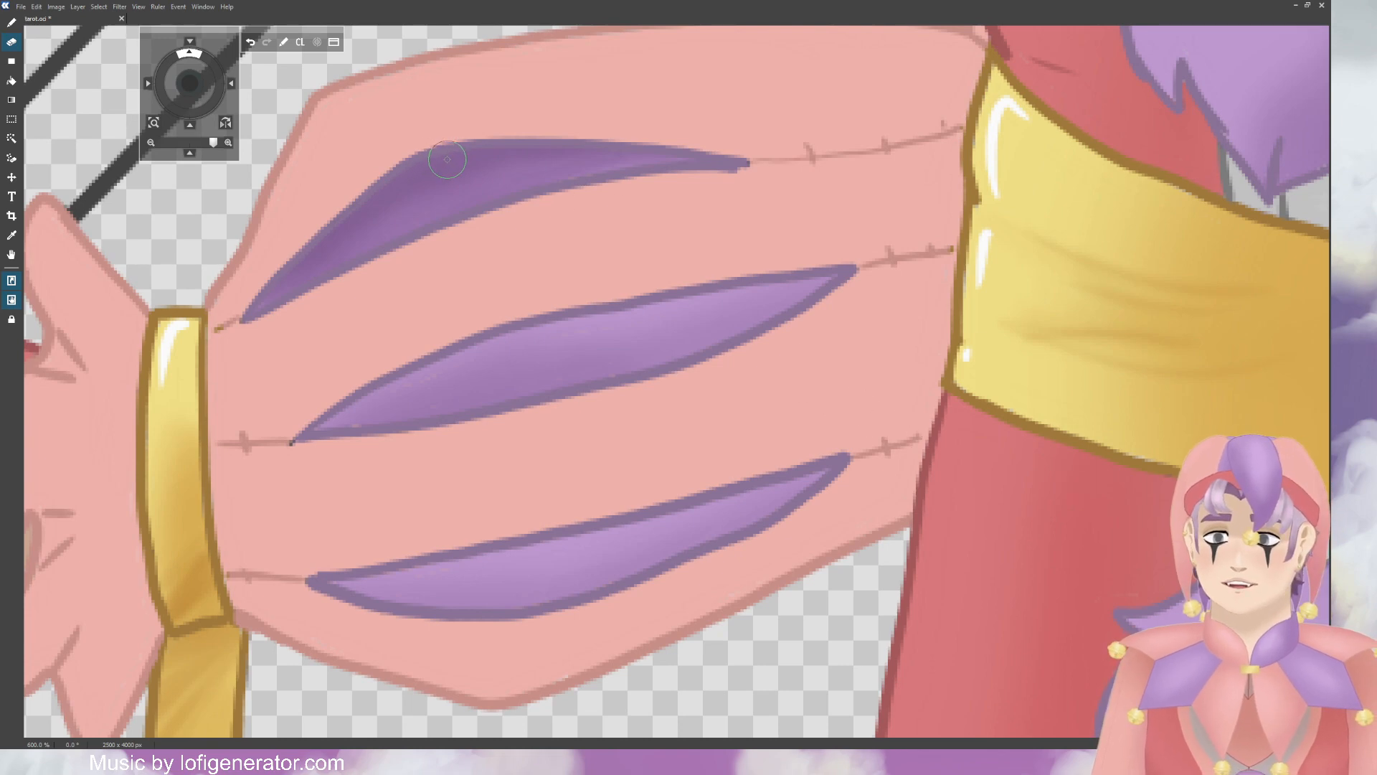
{"action": "key", "text": "b"}
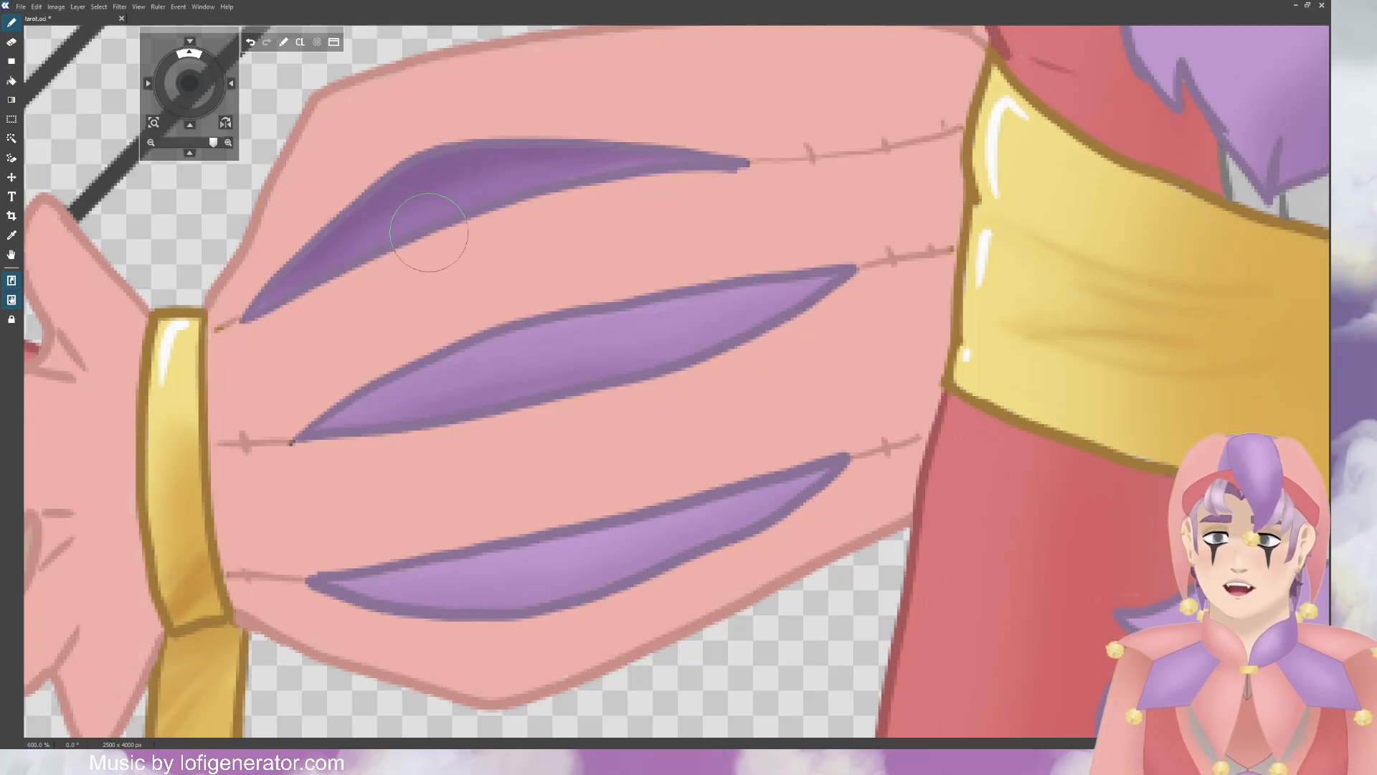
Step: Brush darker purple along the edges of the middle and lowest slits of the staff-arm sleeve, leaving their centres lighter
{"action": "mouse_move", "coordinate": [341, 407]}
{"action": "left_mouse_down"}
{"action": "mouse_move", "coordinate": [474, 342]}
{"action": "mouse_move", "coordinate": [371, 392]}
{"action": "mouse_move", "coordinate": [504, 338]}
{"action": "mouse_move", "coordinate": [391, 389]}
{"action": "mouse_move", "coordinate": [700, 295]}
{"action": "left_mouse_up"}
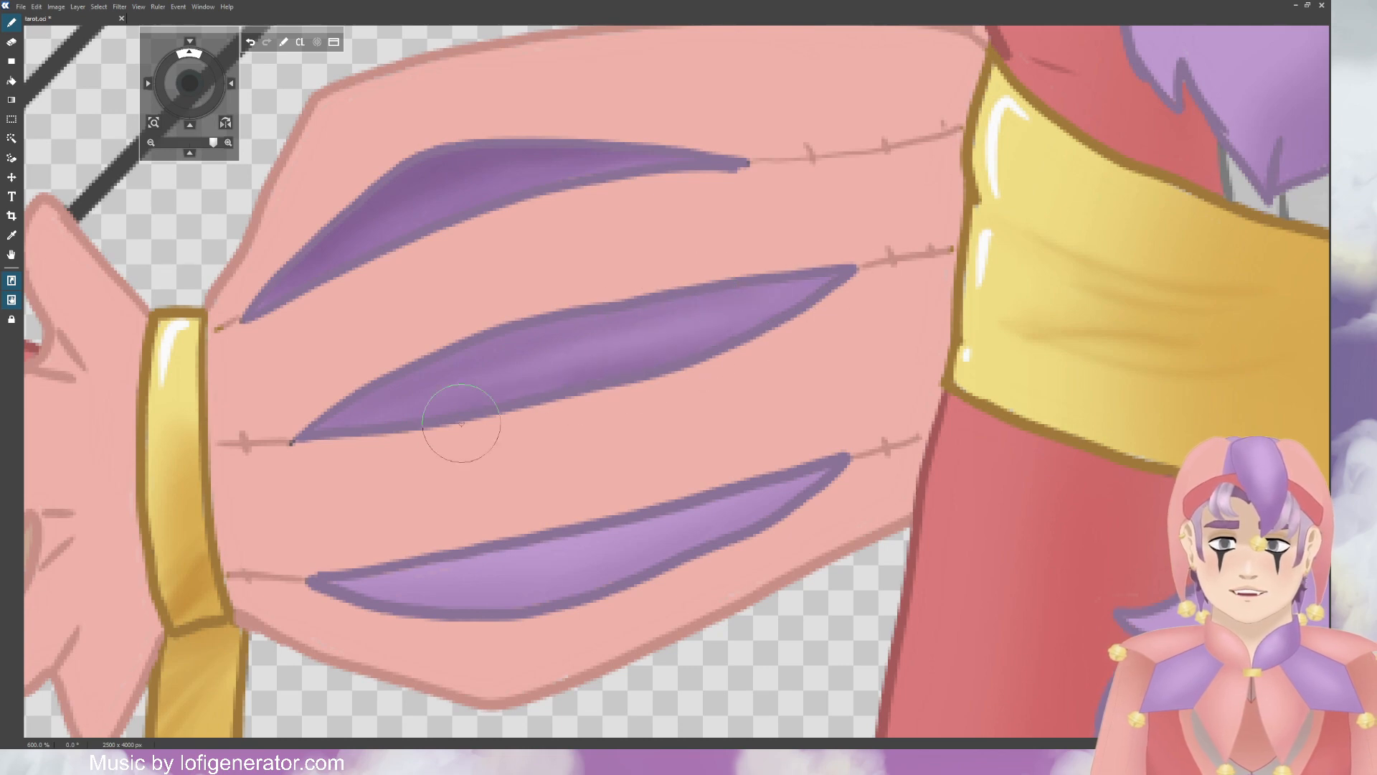
{"action": "left_click_drag", "start_coordinate": [300, 589], "coordinate": [438, 599]}
{"action": "left_click_drag", "start_coordinate": [380, 603], "coordinate": [530, 599]}
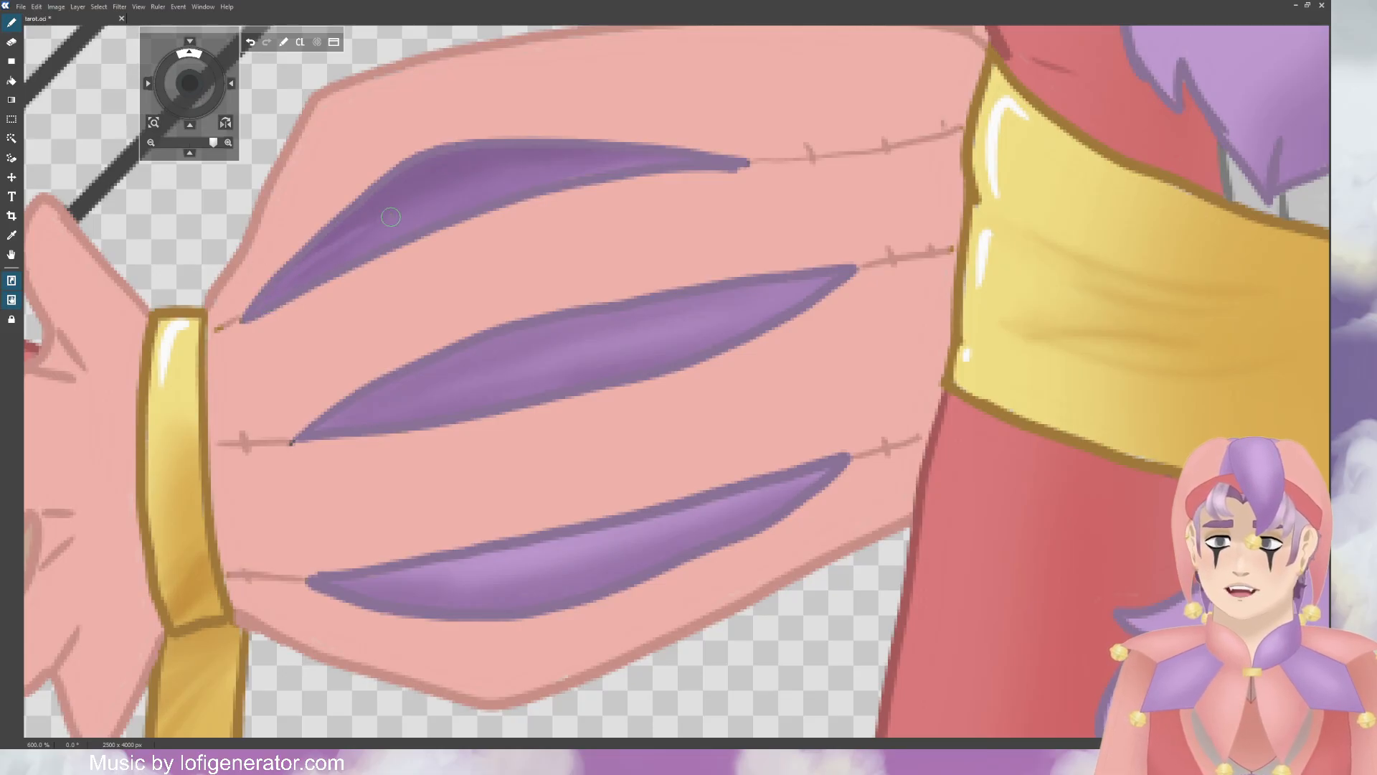
{"action": "key", "text": "ctrl+z"}
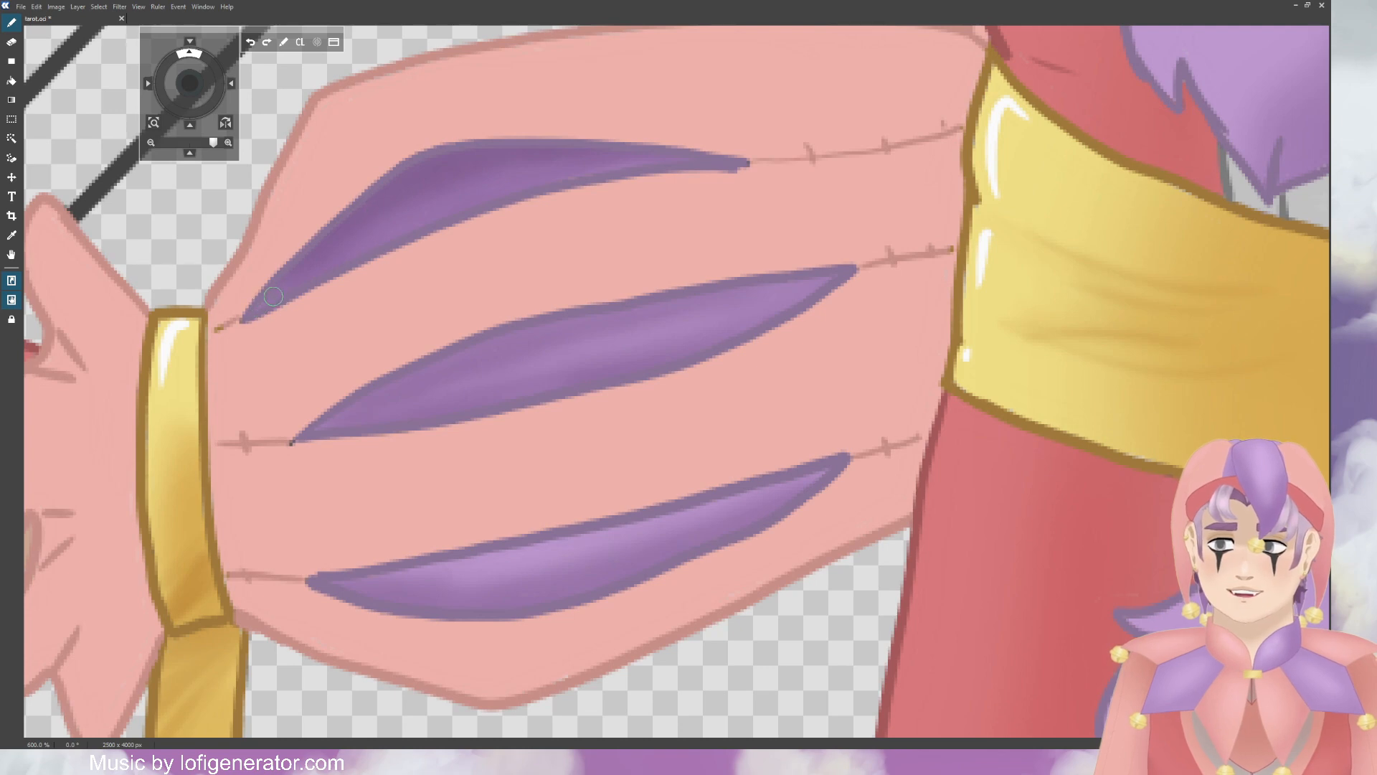
{"action": "left_click_drag", "start_coordinate": [266, 302], "coordinate": [255, 312]}
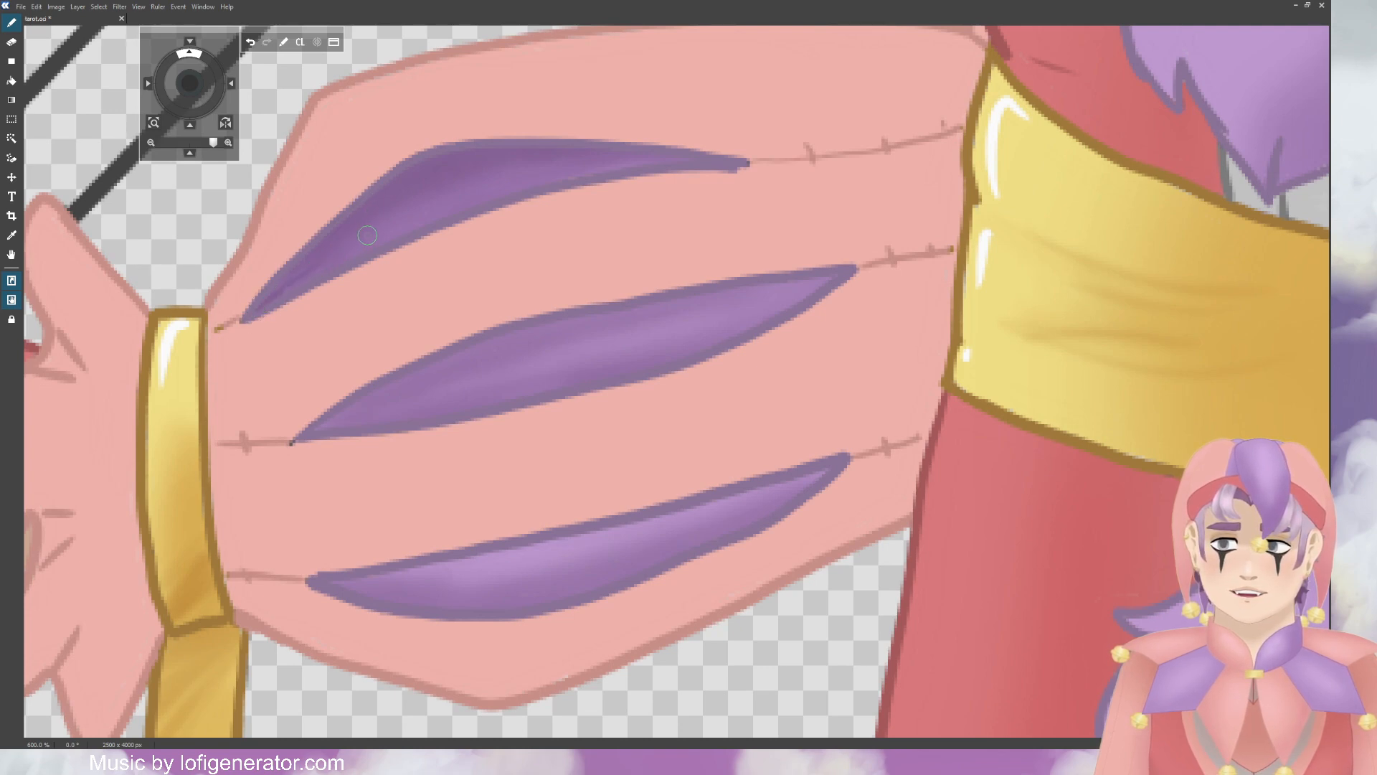
{"action": "mouse_move", "coordinate": [367, 235]}
{"action": "left_mouse_down"}
{"action": "mouse_move", "coordinate": [552, 167]}
{"action": "mouse_move", "coordinate": [656, 156]}
{"action": "mouse_move", "coordinate": [760, 169]}
{"action": "left_mouse_up"}
{"action": "key", "text": "ctrl+z"}
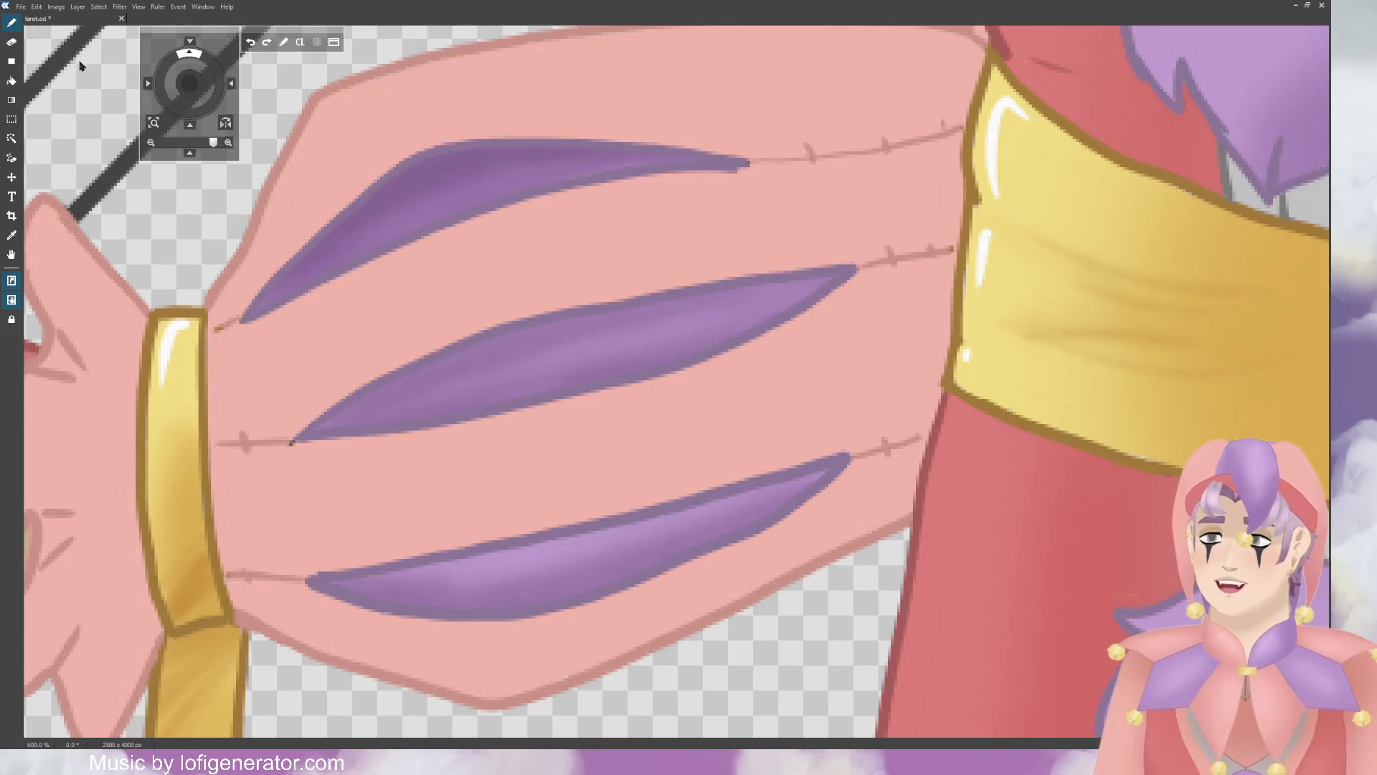
Step: Draw thin dark purple fold lines lengthwise through the middle of all three slits of the staff-arm sleeve
{"action": "left_click_drag", "start_coordinate": [264, 306], "coordinate": [351, 239]}
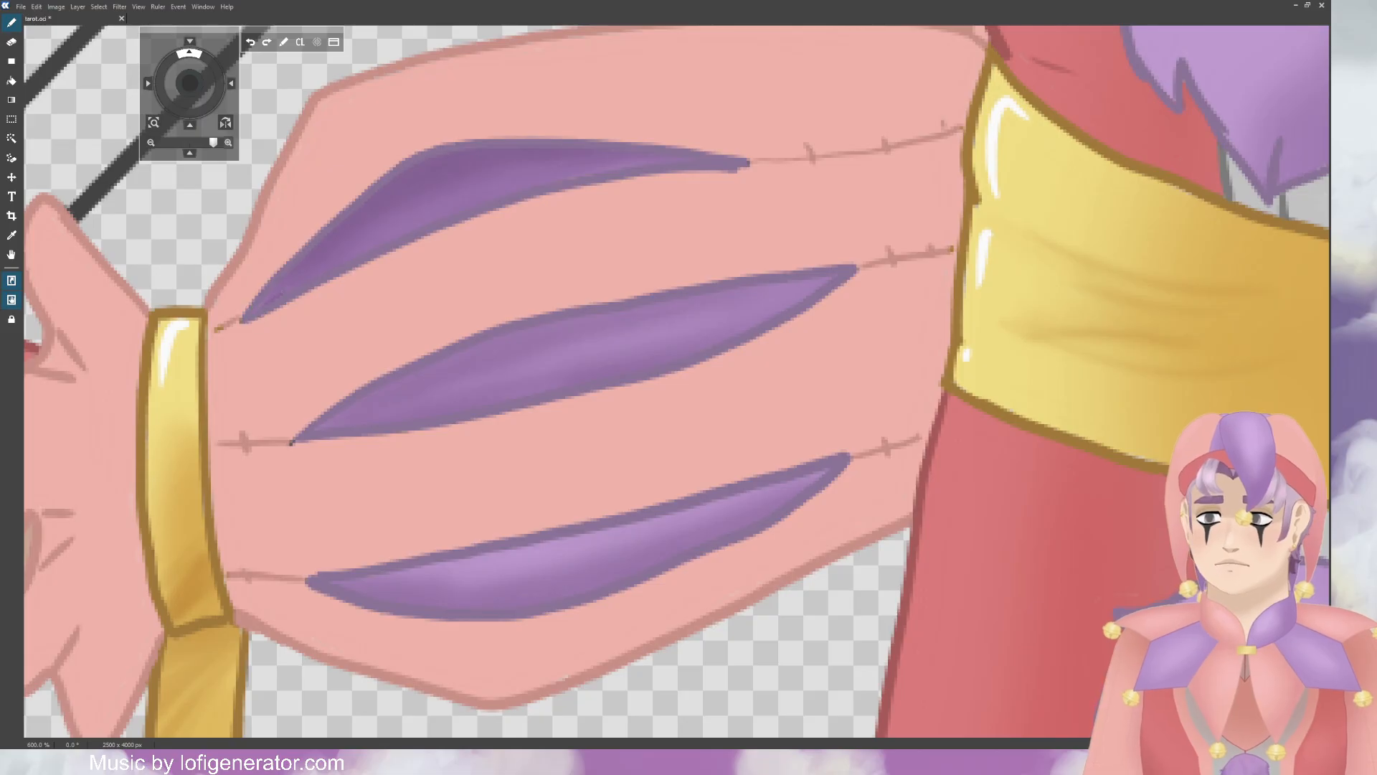
{"action": "mouse_move", "coordinate": [431, 201]}
{"action": "left_mouse_down"}
{"action": "mouse_move", "coordinate": [605, 167]}
{"action": "mouse_move", "coordinate": [745, 167]}
{"action": "left_mouse_up"}
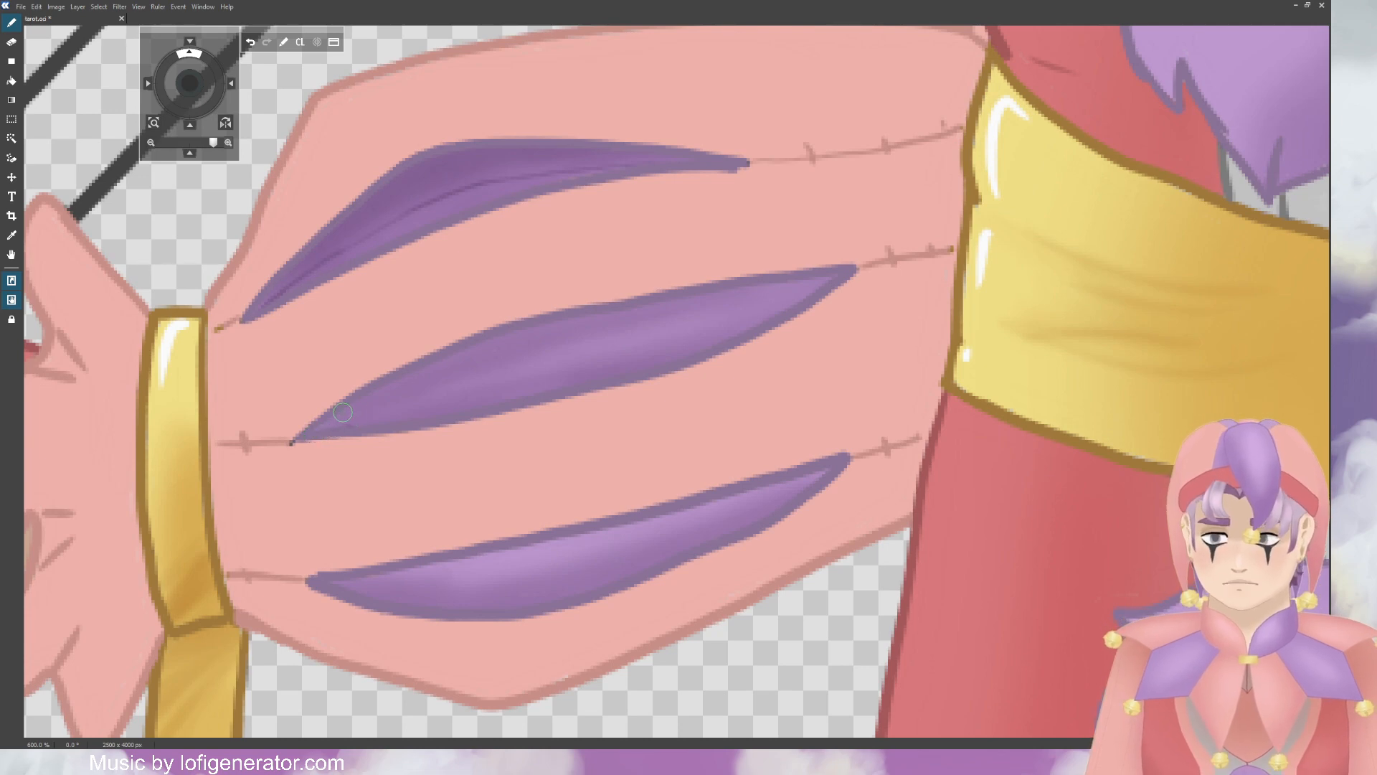
{"action": "left_click_drag", "start_coordinate": [308, 433], "coordinate": [806, 281]}
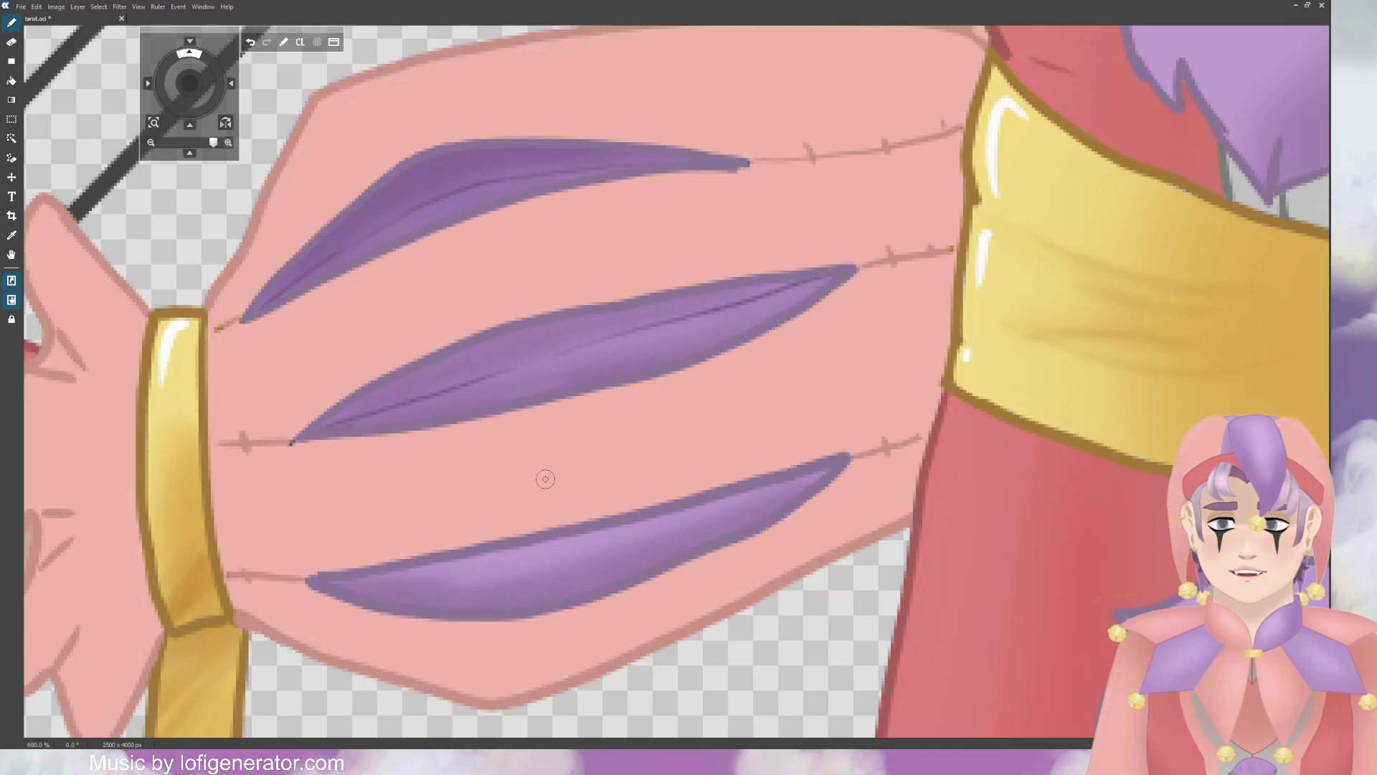
{"action": "mouse_move", "coordinate": [332, 581]}
{"action": "left_mouse_down"}
{"action": "mouse_move", "coordinate": [502, 570]}
{"action": "mouse_move", "coordinate": [679, 530]}
{"action": "left_mouse_up"}
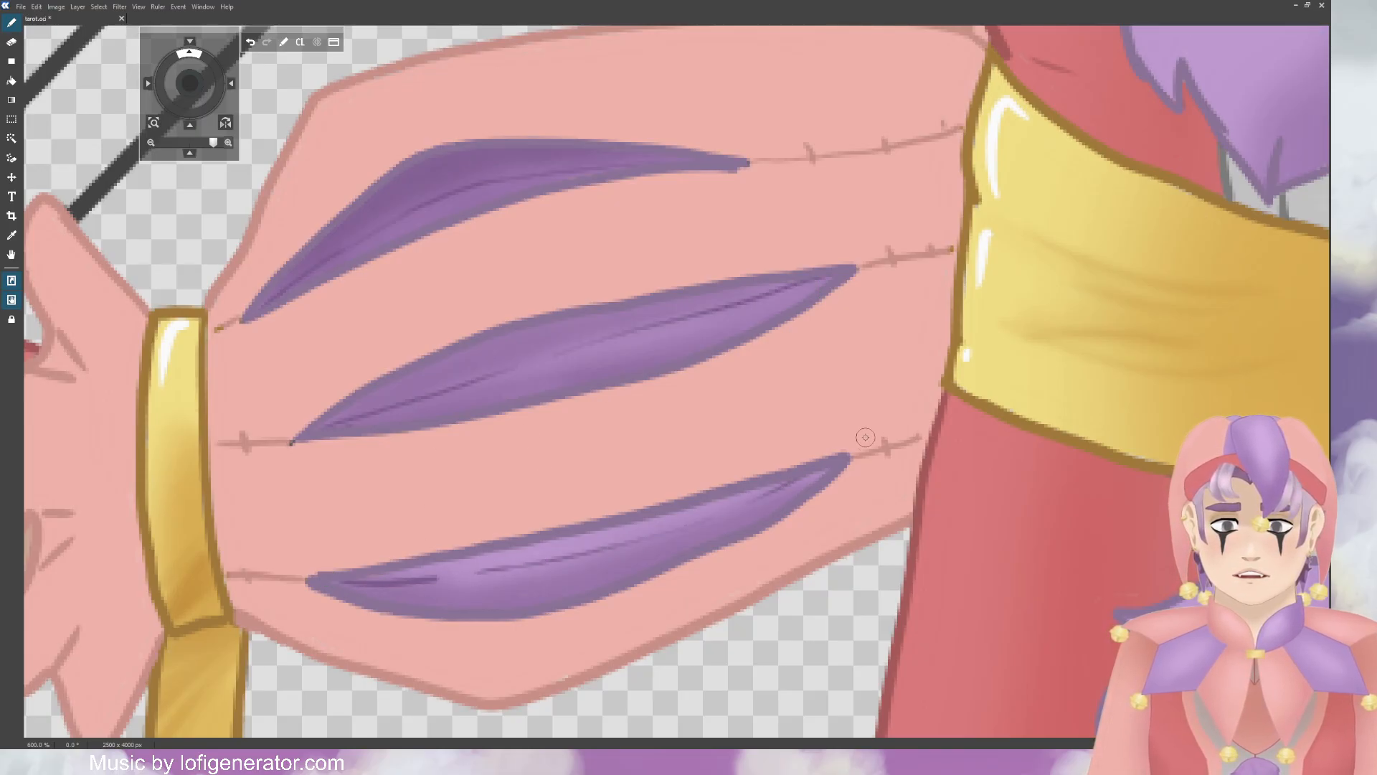
Step: Try to paint a darker purple stroke into the uppermost slit of the outstretched arm's puffed sleeve
{"action": "scroll", "coordinate": [818, 439], "scroll_direction": "down", "scroll_amount": 4}
{"action": "scroll", "coordinate": [818, 440], "scroll_direction": "down", "scroll_amount": 1}
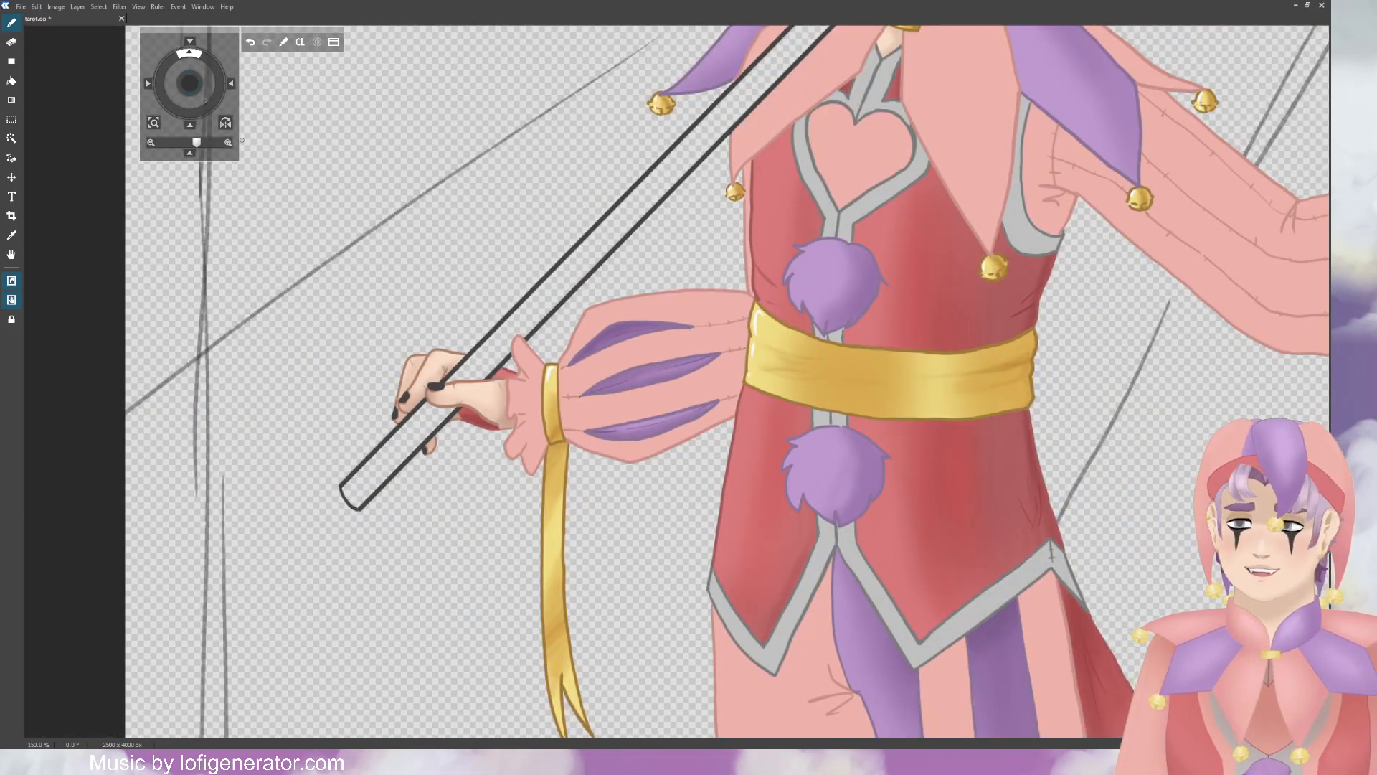
{"action": "left_click_drag", "start_coordinate": [191, 91], "coordinate": [93, 139]}
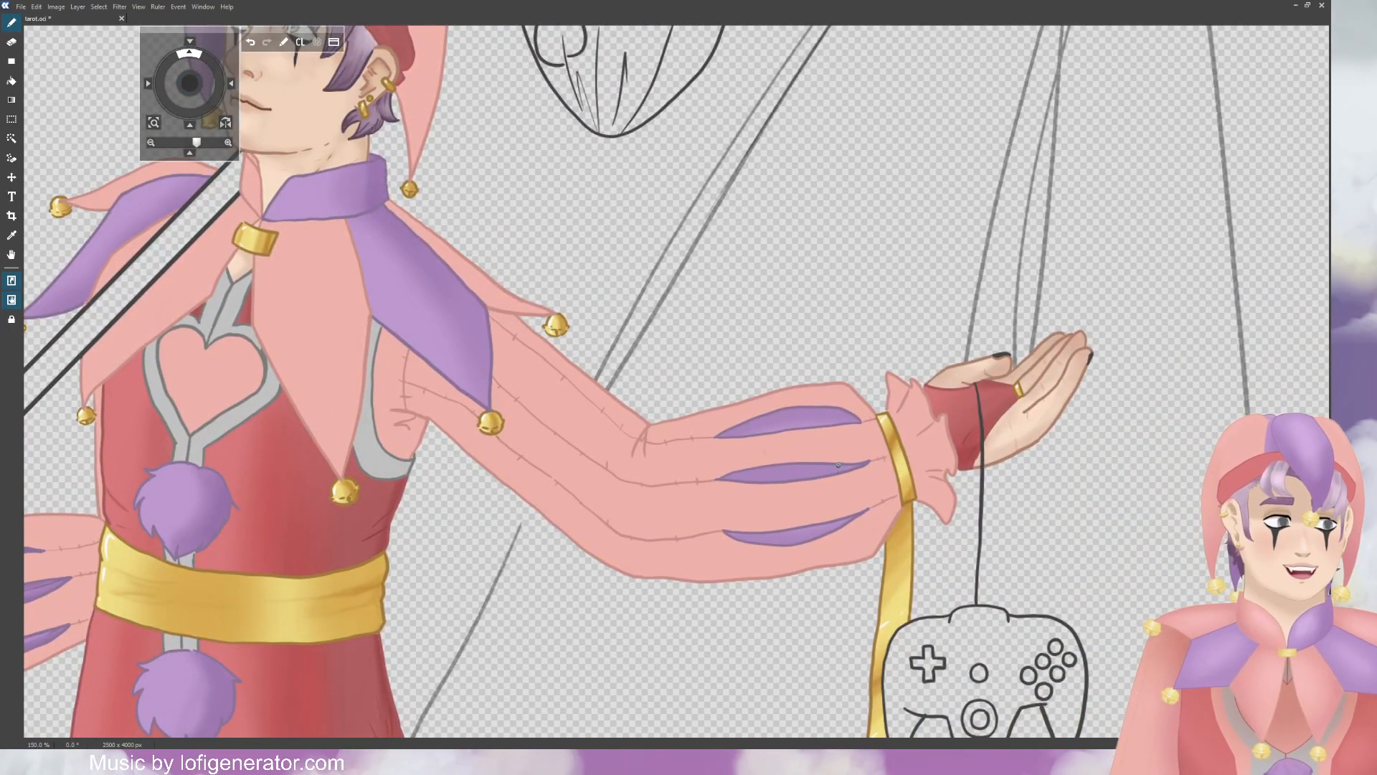
{"action": "scroll", "coordinate": [837, 464], "scroll_direction": "up", "scroll_amount": 3}
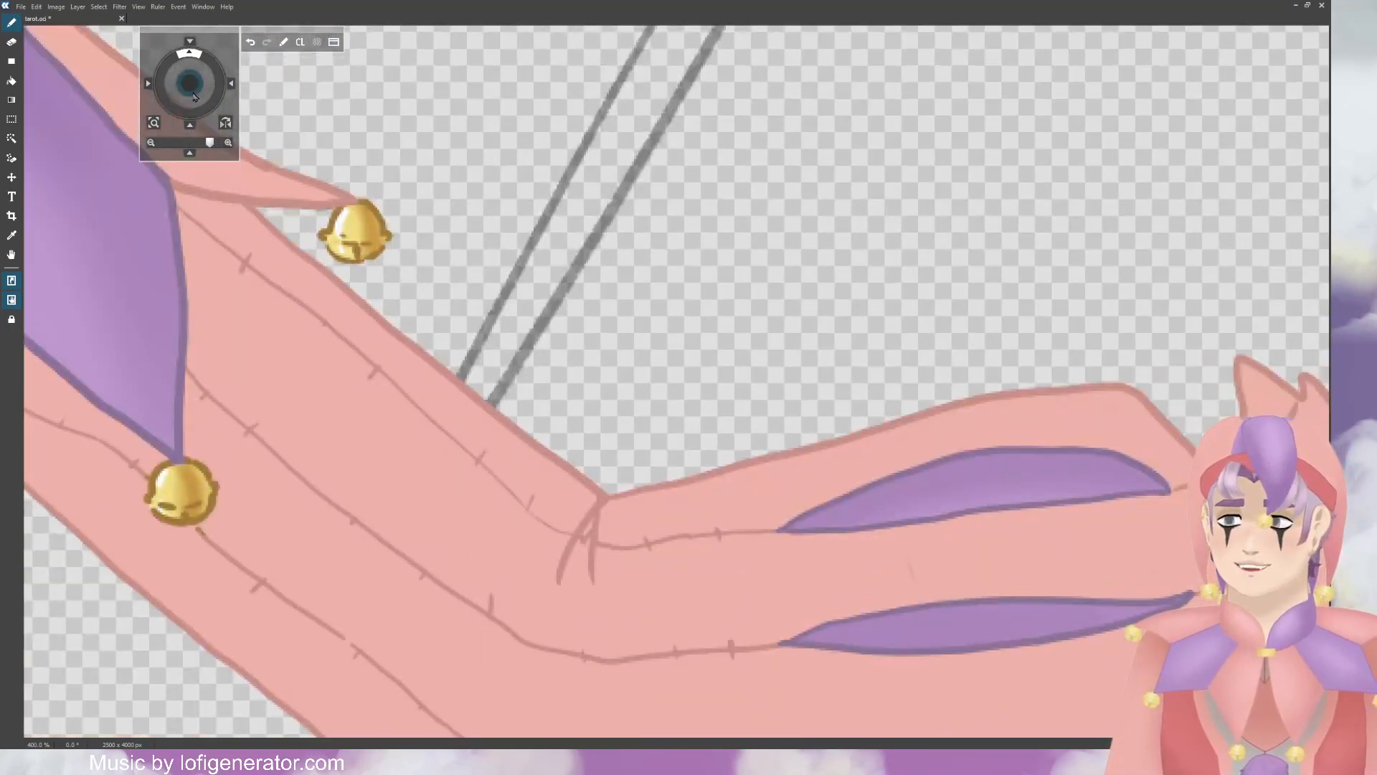
{"action": "left_click_drag", "start_coordinate": [194, 97], "coordinate": [208, 104]}
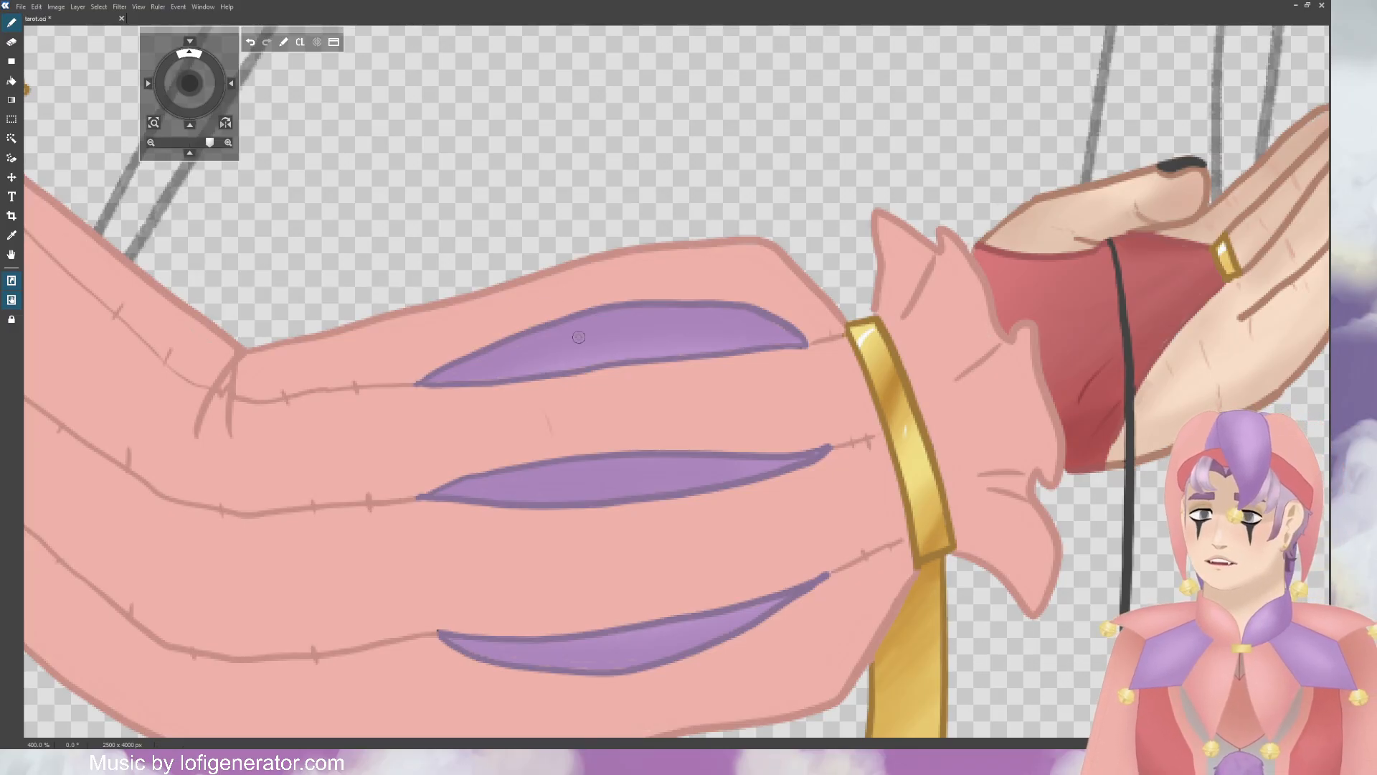
{"action": "left_click_drag", "start_coordinate": [527, 341], "coordinate": [565, 333]}
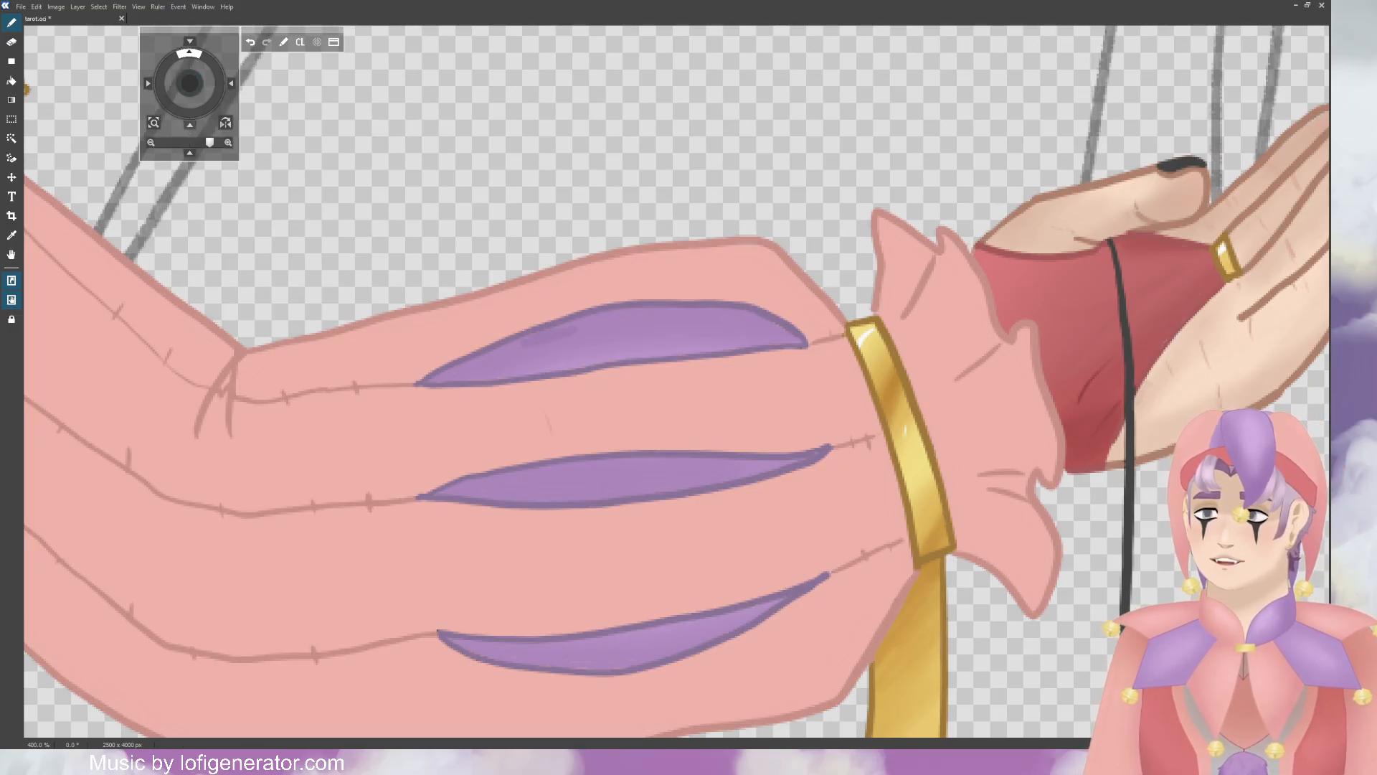
{"action": "key", "text": "ctrl+z"}
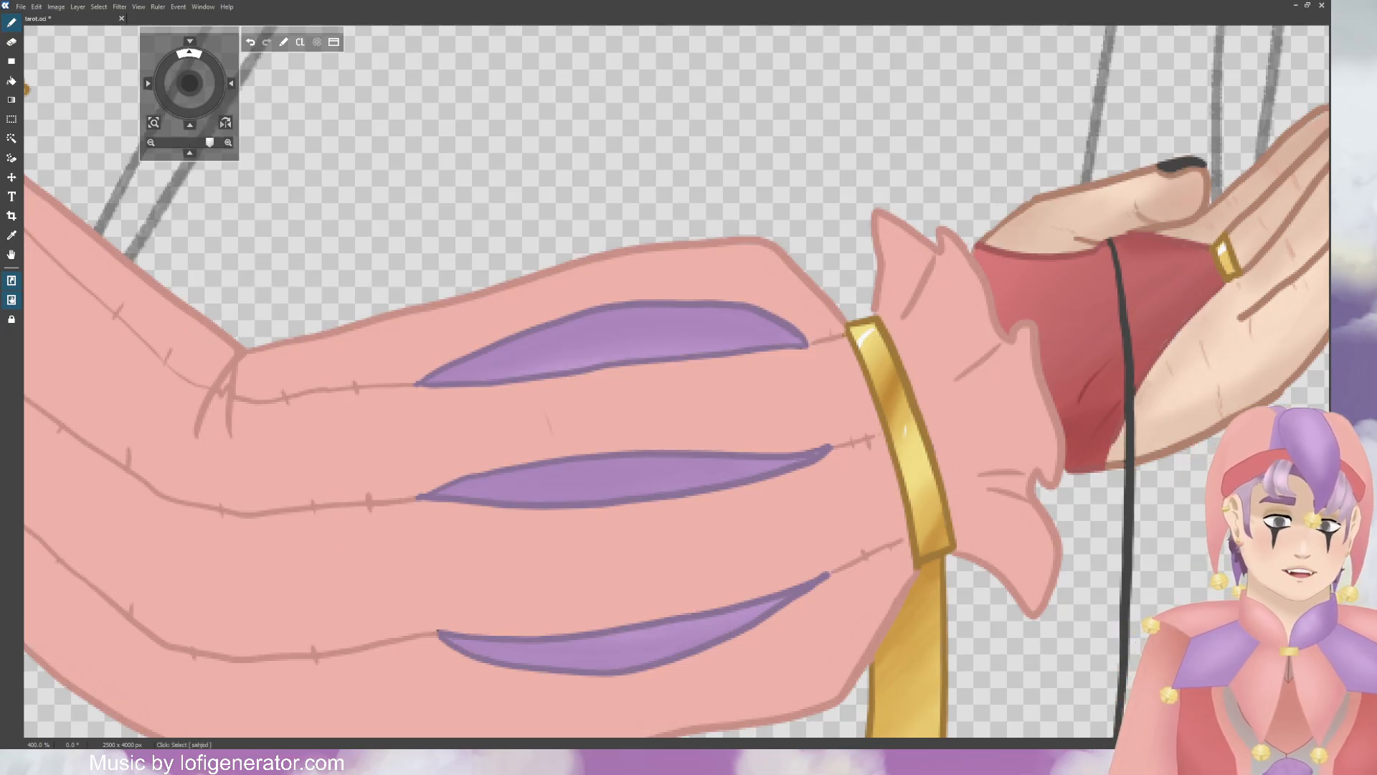
Step: Shade the uppermost and middle slits of the outstretched arm's sleeve with darker purple, leaving the uppermost slit's lower edge light
{"action": "scroll", "coordinate": [658, 376], "scroll_direction": "down", "scroll_amount": 8}
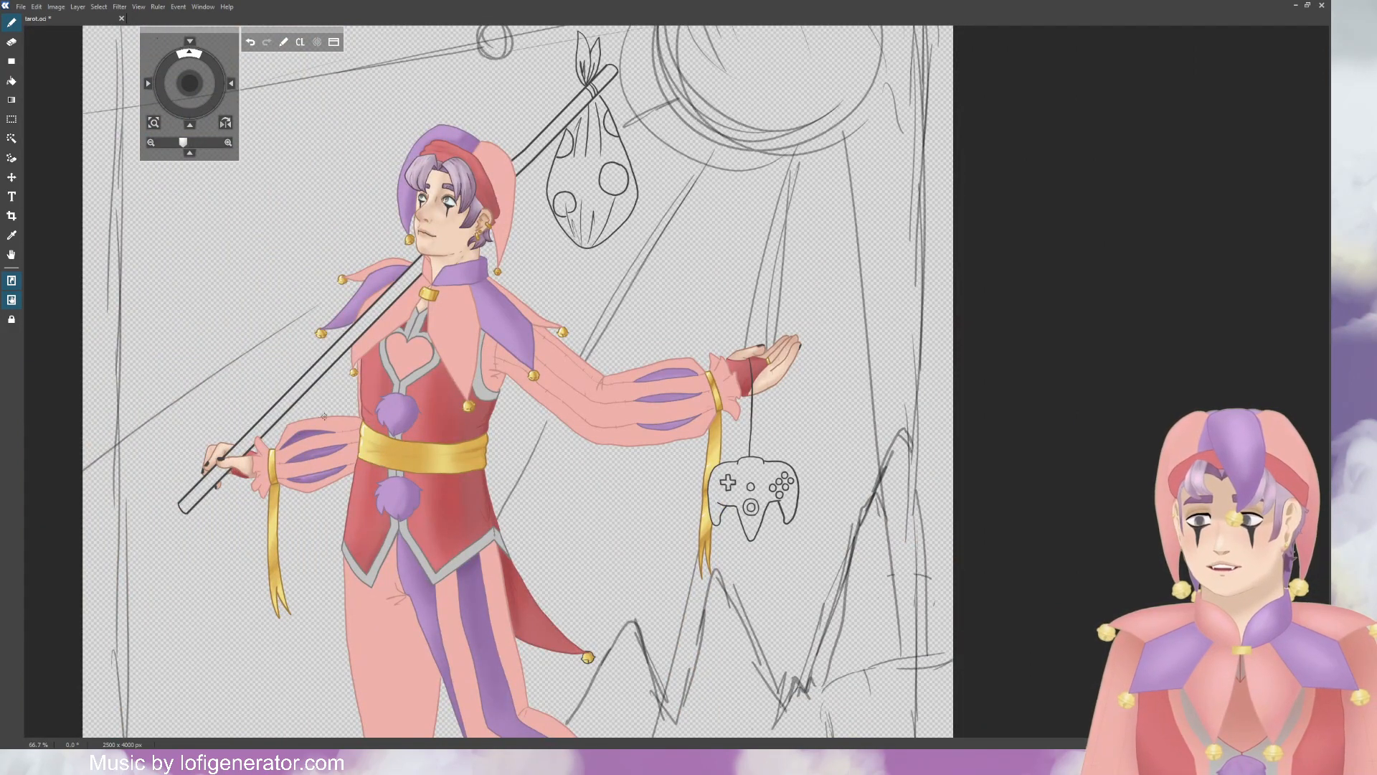
{"action": "scroll", "coordinate": [678, 383], "scroll_direction": "up", "scroll_amount": 7}
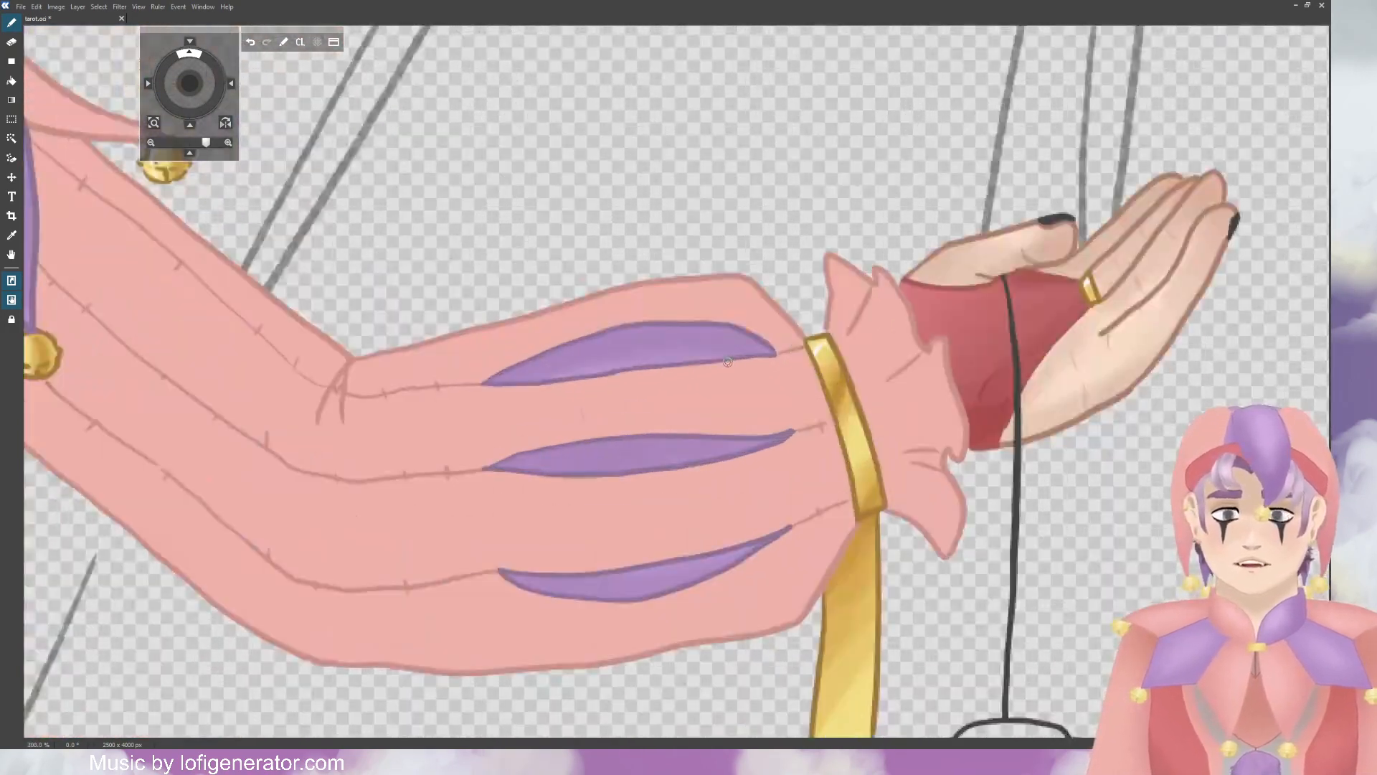
{"action": "scroll", "coordinate": [728, 362], "scroll_direction": "up", "scroll_amount": 1}
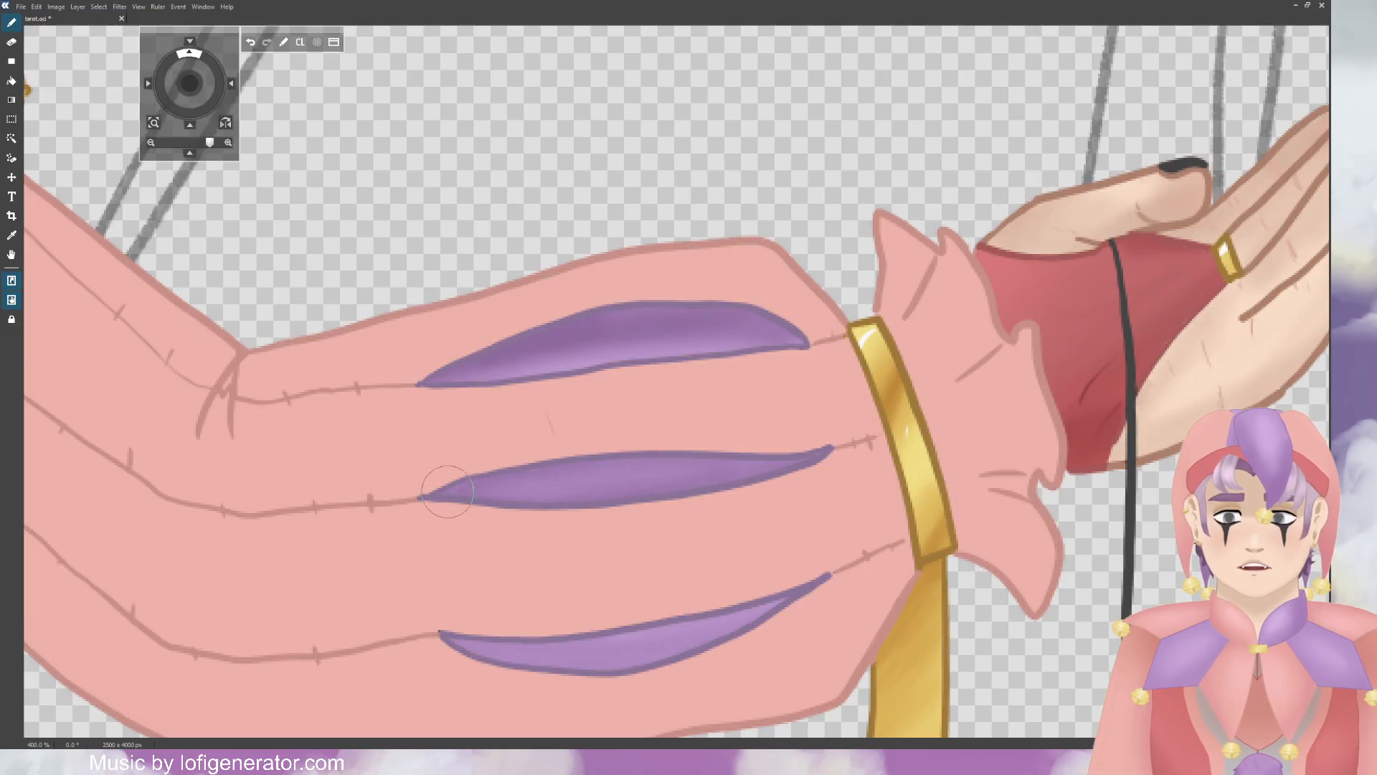
{"action": "key", "text": "ctrl+plus"}
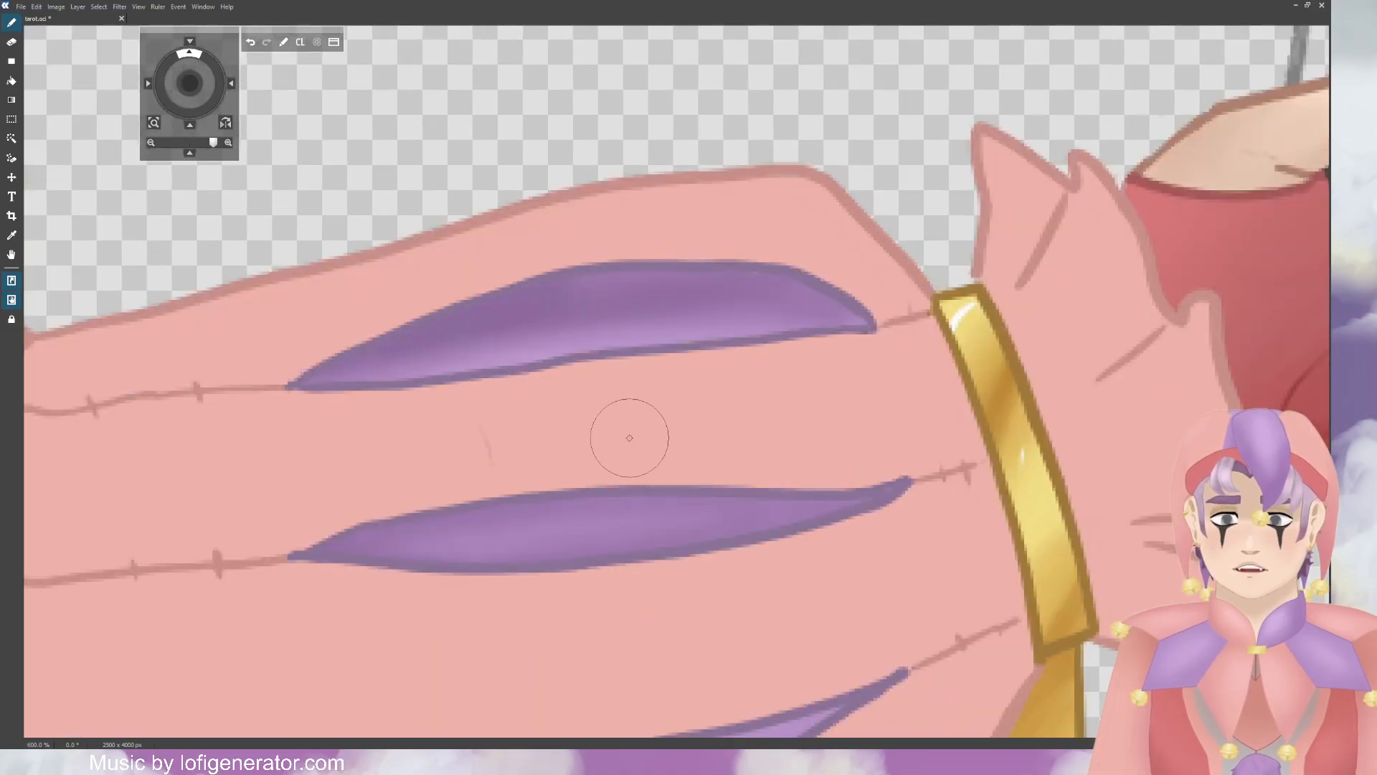
{"action": "key", "text": "ctrl+minus"}
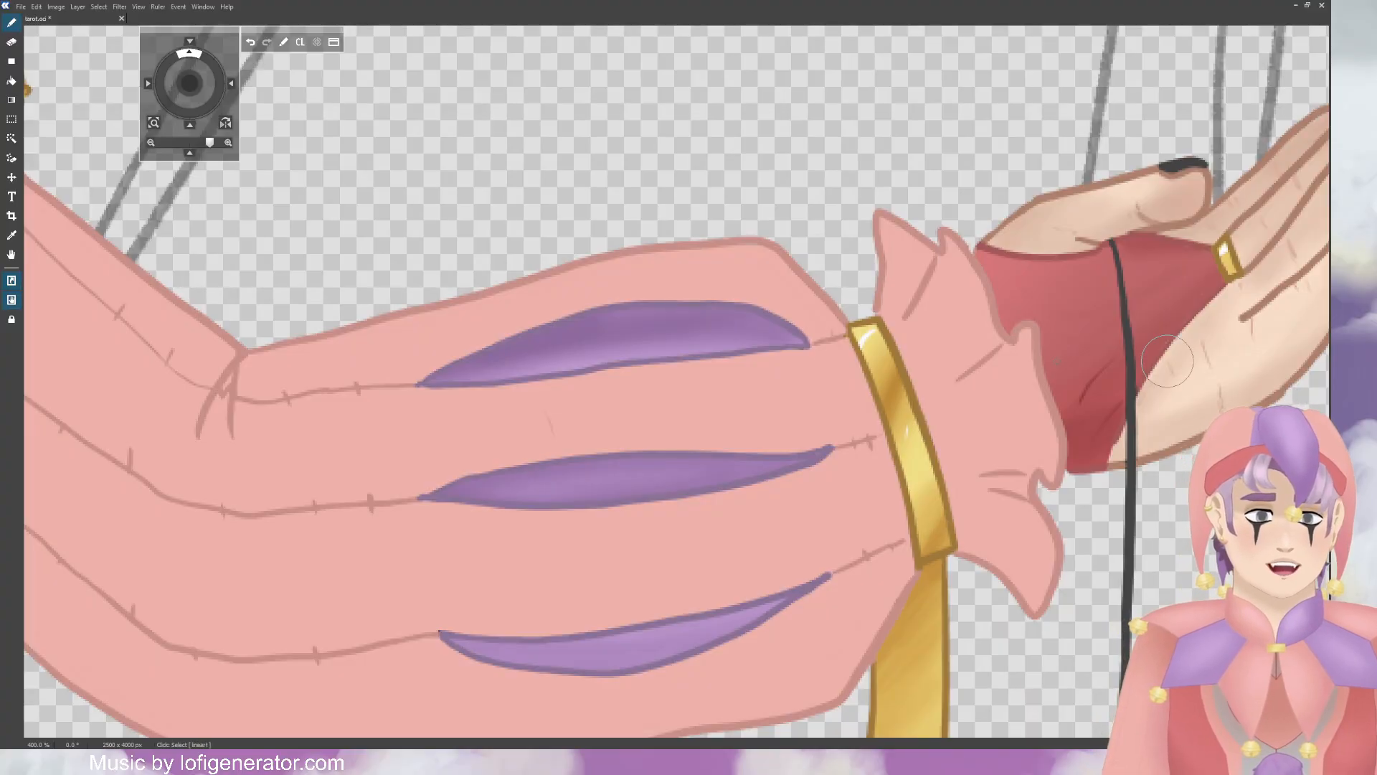
Step: Brush darker purple shading along the lower edge of the lowest slit in the outstretched arm's sleeve
{"action": "key", "text": "e"}
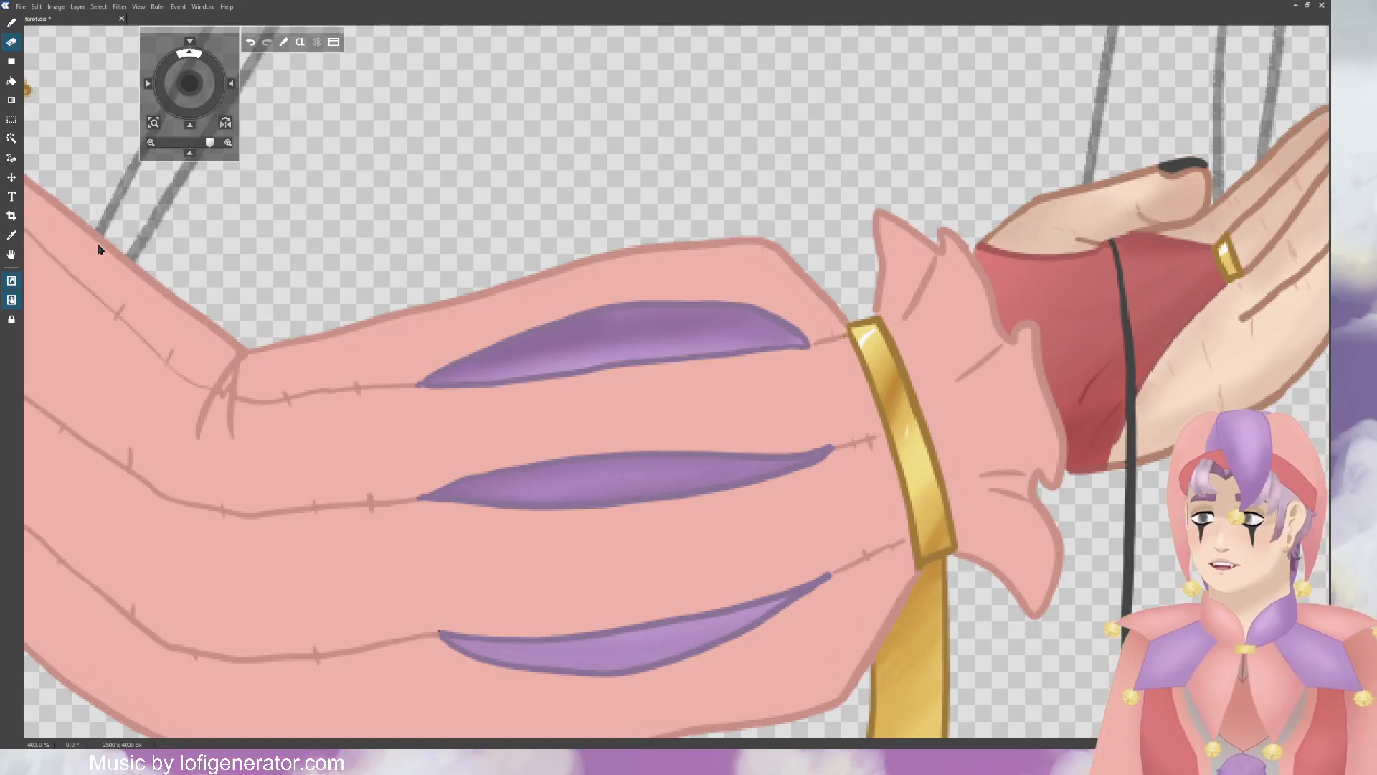
{"action": "key", "text": "p"}
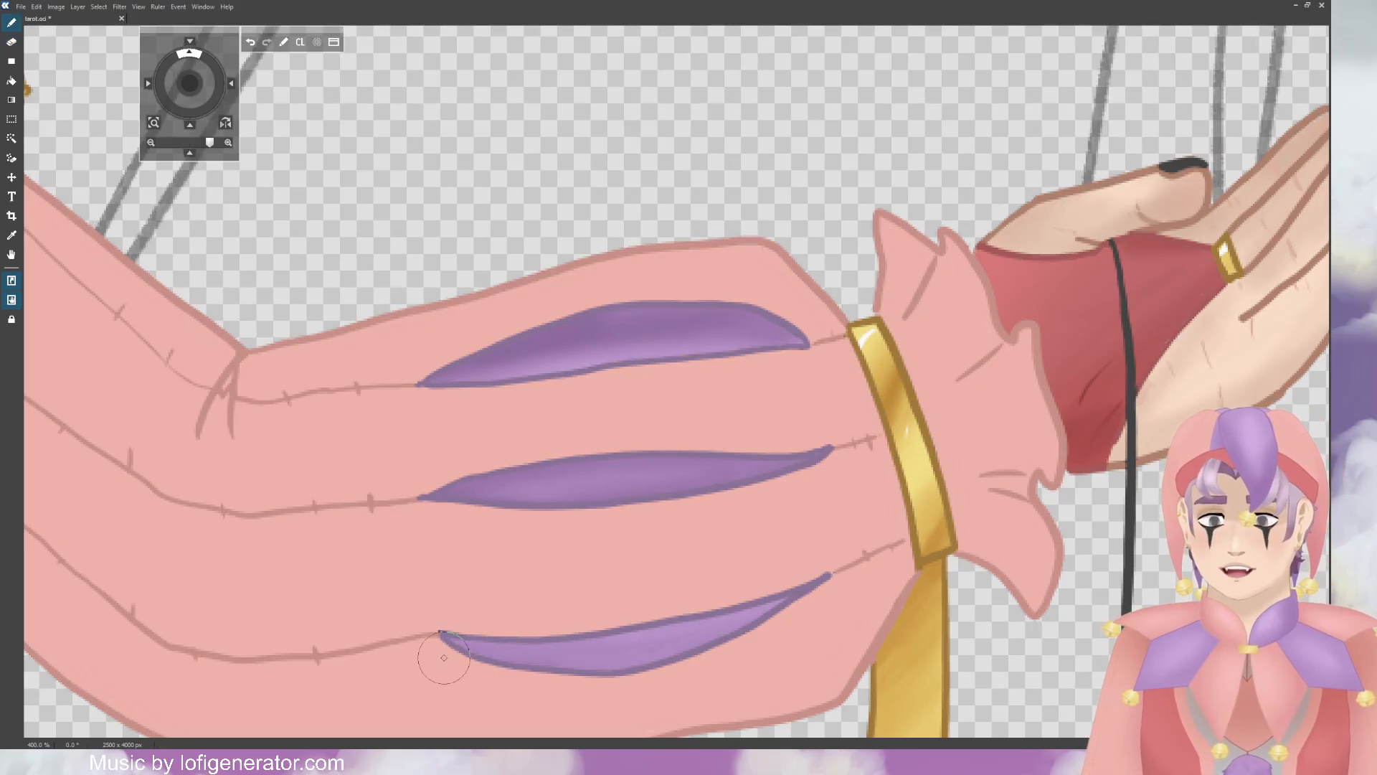
{"action": "left_click_drag", "start_coordinate": [477, 667], "coordinate": [654, 669]}
{"action": "left_click_drag", "start_coordinate": [559, 673], "coordinate": [715, 642]}
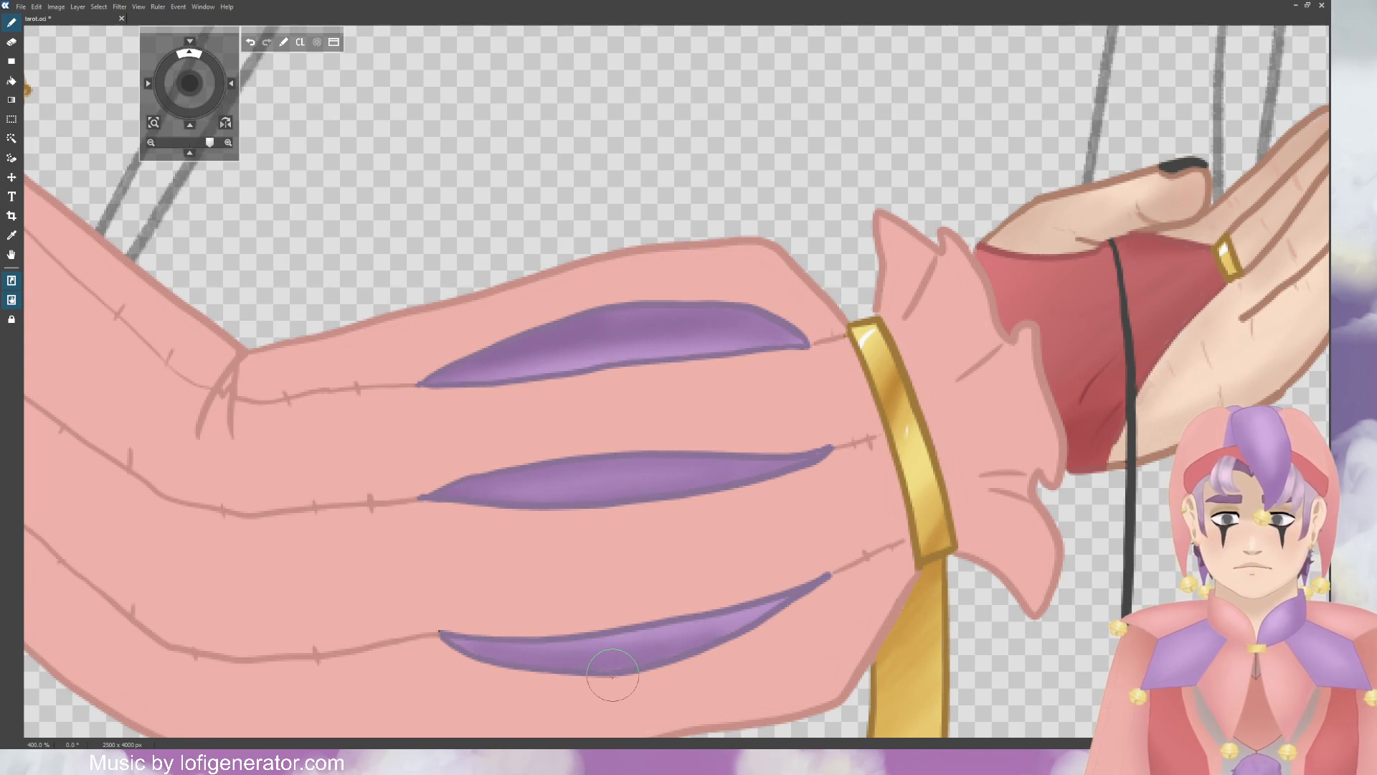
{"action": "left_click_drag", "start_coordinate": [611, 674], "coordinate": [771, 625]}
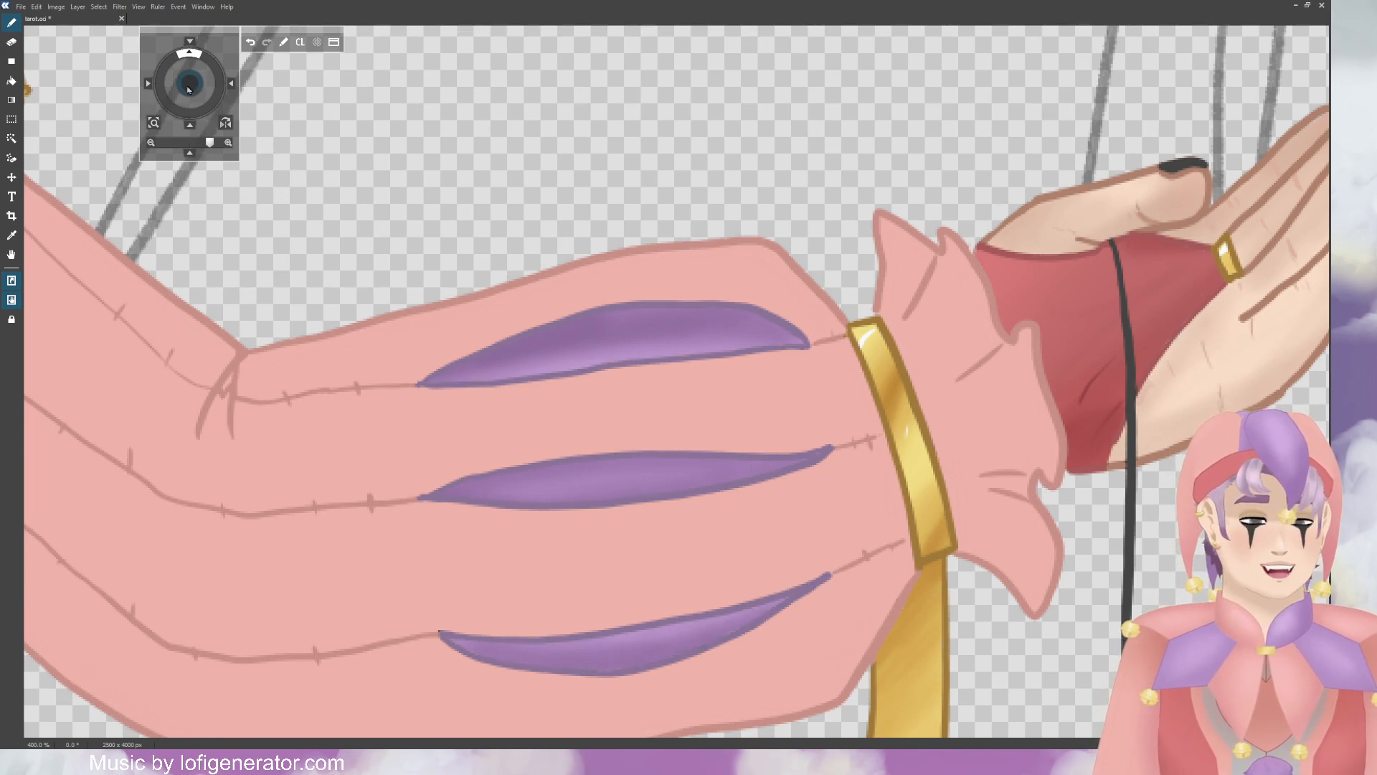
Step: Lighten the lower edge of the staff-arm sleeve's uppermost slit by erasing a soft highlight out of the shading
{"action": "left_click_drag", "start_coordinate": [201, 80], "coordinate": [306, 5]}
{"action": "left_click_drag", "start_coordinate": [190, 82], "coordinate": [188, 102]}
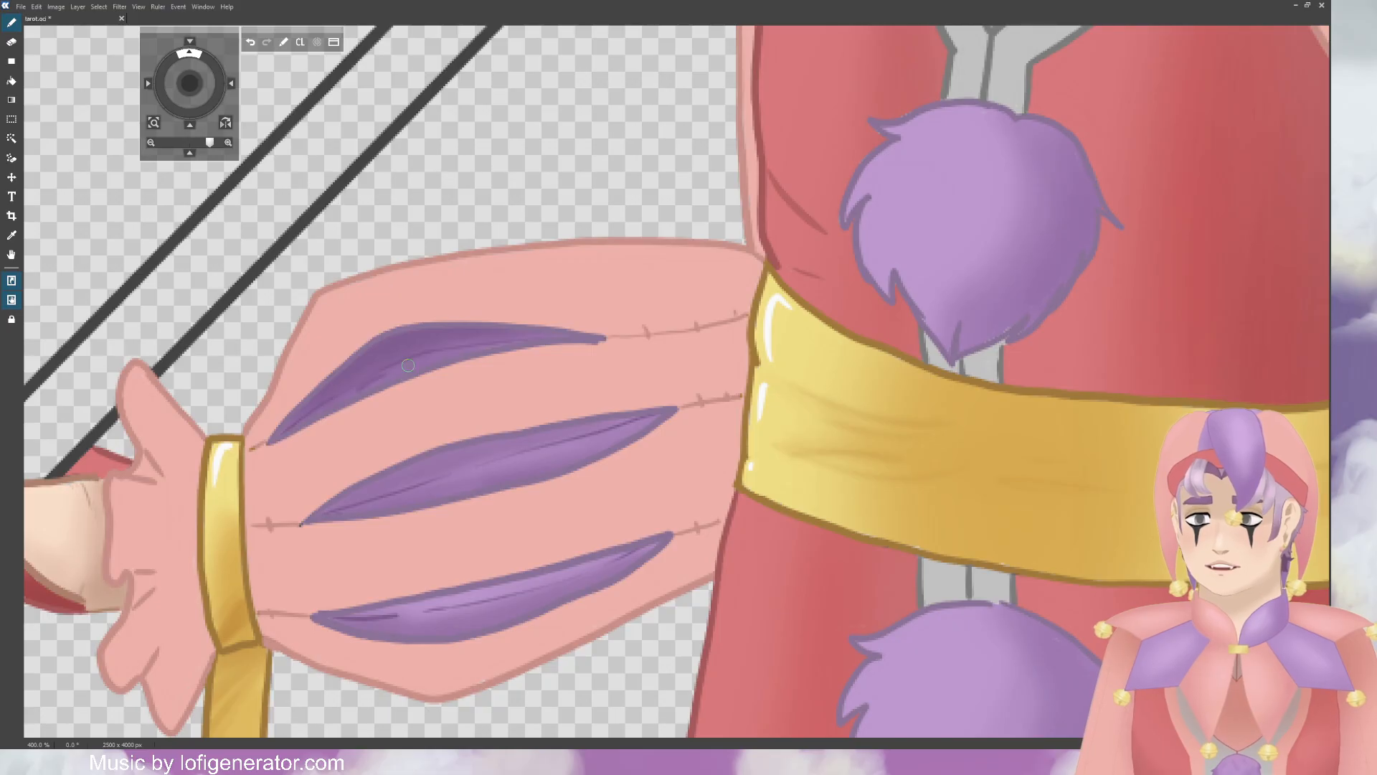
{"action": "left_click", "coordinate": [250, 42]}
{"action": "left_click", "coordinate": [250, 43]}
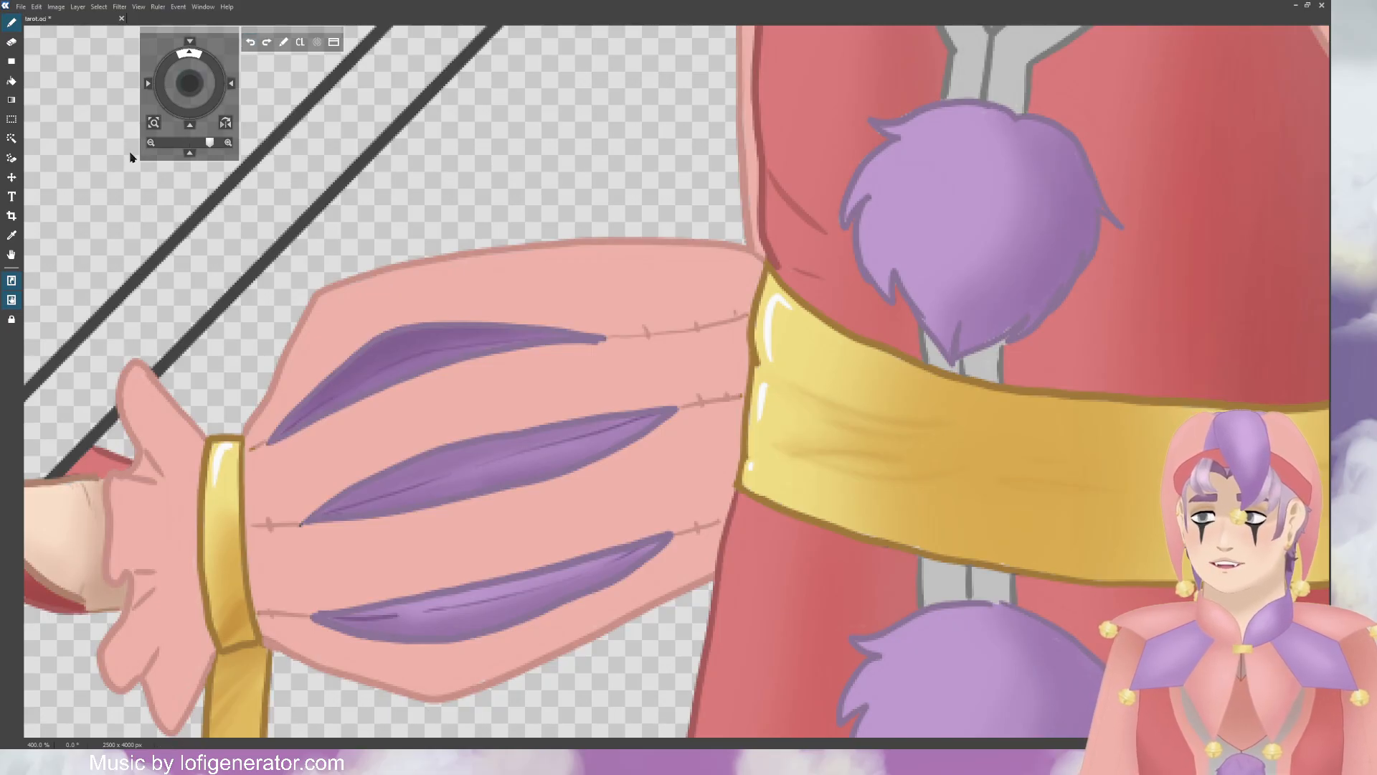
{"action": "key", "text": "e"}
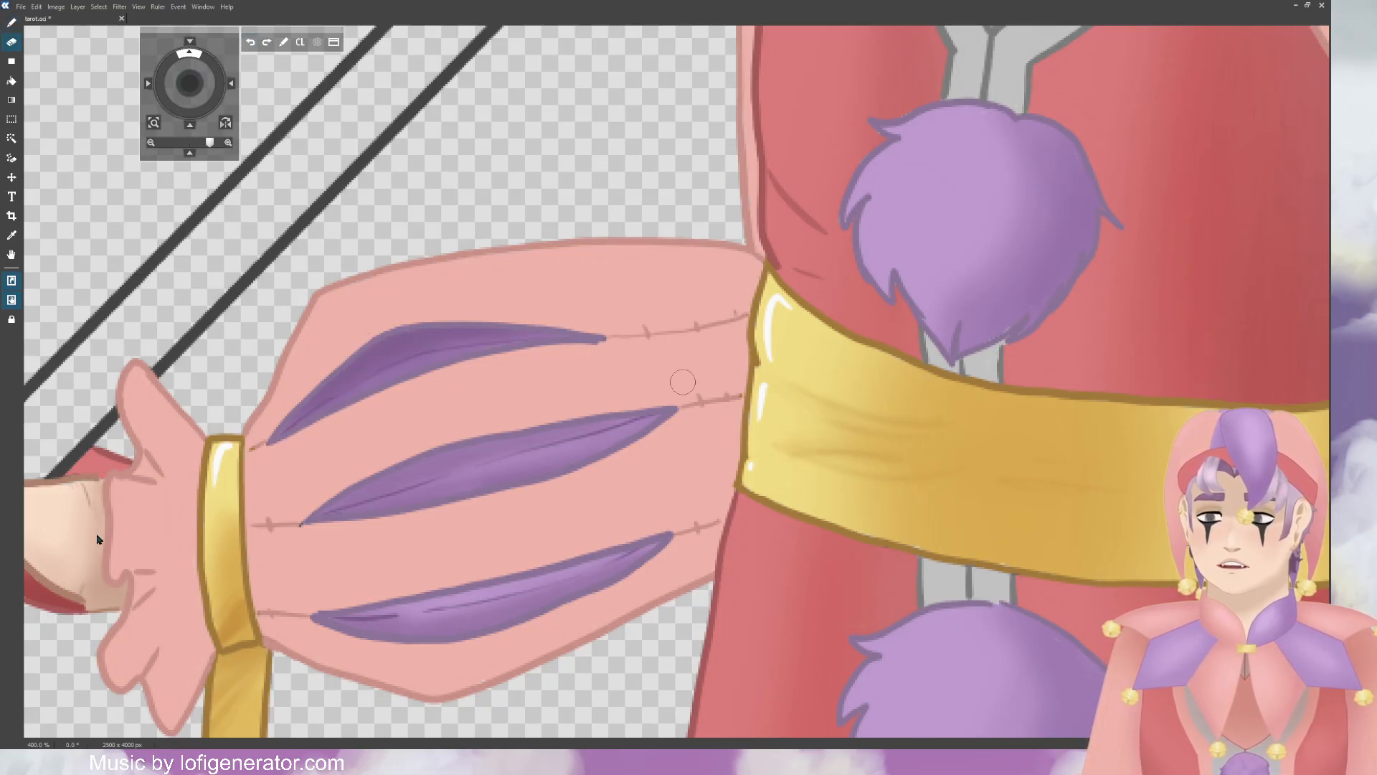
{"action": "mouse_move", "coordinate": [310, 446]}
{"action": "left_mouse_down"}
{"action": "mouse_move", "coordinate": [401, 383]}
{"action": "mouse_move", "coordinate": [515, 368]}
{"action": "mouse_move", "coordinate": [432, 368]}
{"action": "mouse_move", "coordinate": [405, 381]}
{"action": "mouse_move", "coordinate": [553, 362]}
{"action": "mouse_move", "coordinate": [512, 337]}
{"action": "left_mouse_up"}
{"action": "key", "text": "ctrl+z"}
{"action": "key", "text": "ctrl+z"}
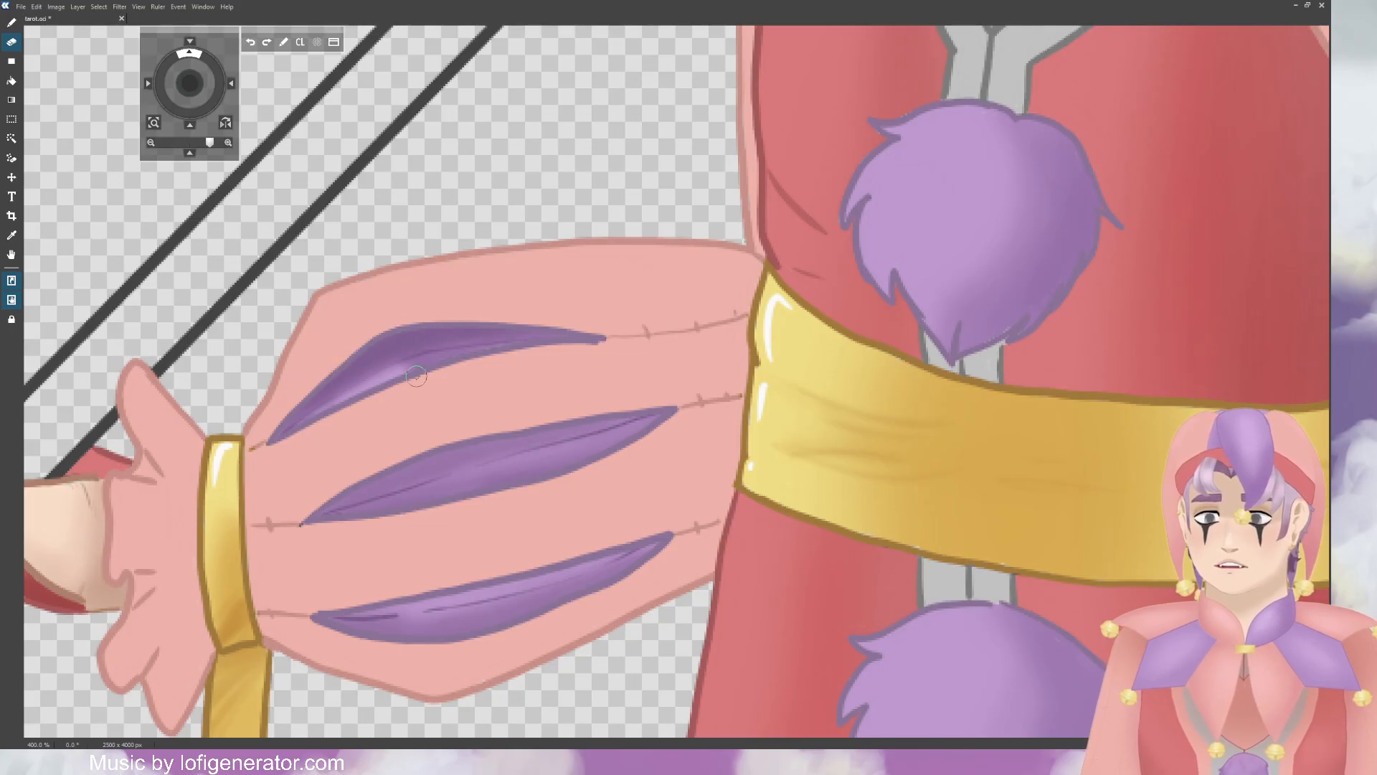
{"action": "left_click_drag", "start_coordinate": [416, 376], "coordinate": [467, 357]}
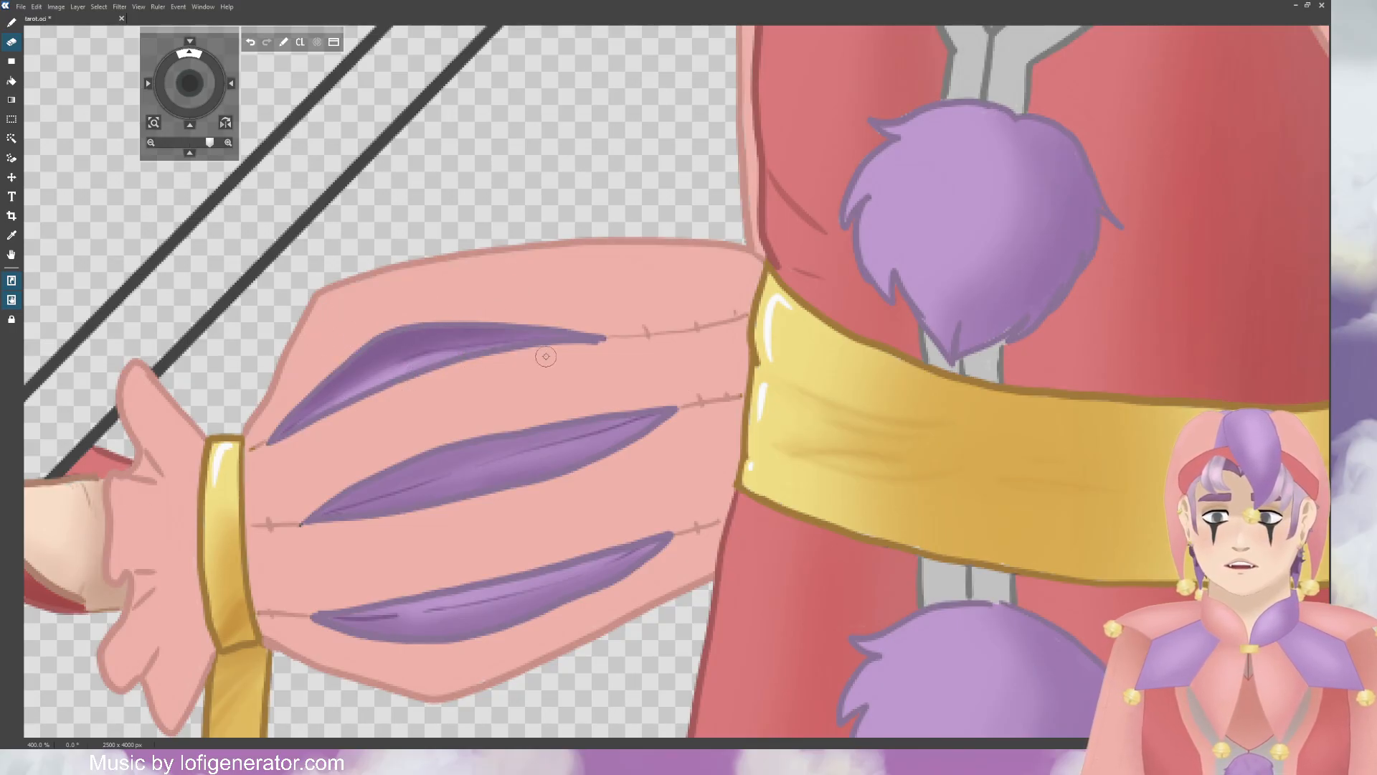
Step: Erase a light highlight into the centre of the staff-arm sleeve's middle slit and soften it with a larger brush
{"action": "mouse_move", "coordinate": [478, 488]}
{"action": "left_mouse_down"}
{"action": "mouse_move", "coordinate": [422, 499]}
{"action": "mouse_move", "coordinate": [491, 478]}
{"action": "mouse_move", "coordinate": [396, 504]}
{"action": "mouse_move", "coordinate": [443, 474]}
{"action": "mouse_move", "coordinate": [396, 492]}
{"action": "left_mouse_up"}
{"action": "key", "text": "ctrl+z"}
{"action": "key", "text": "ctrl+z"}
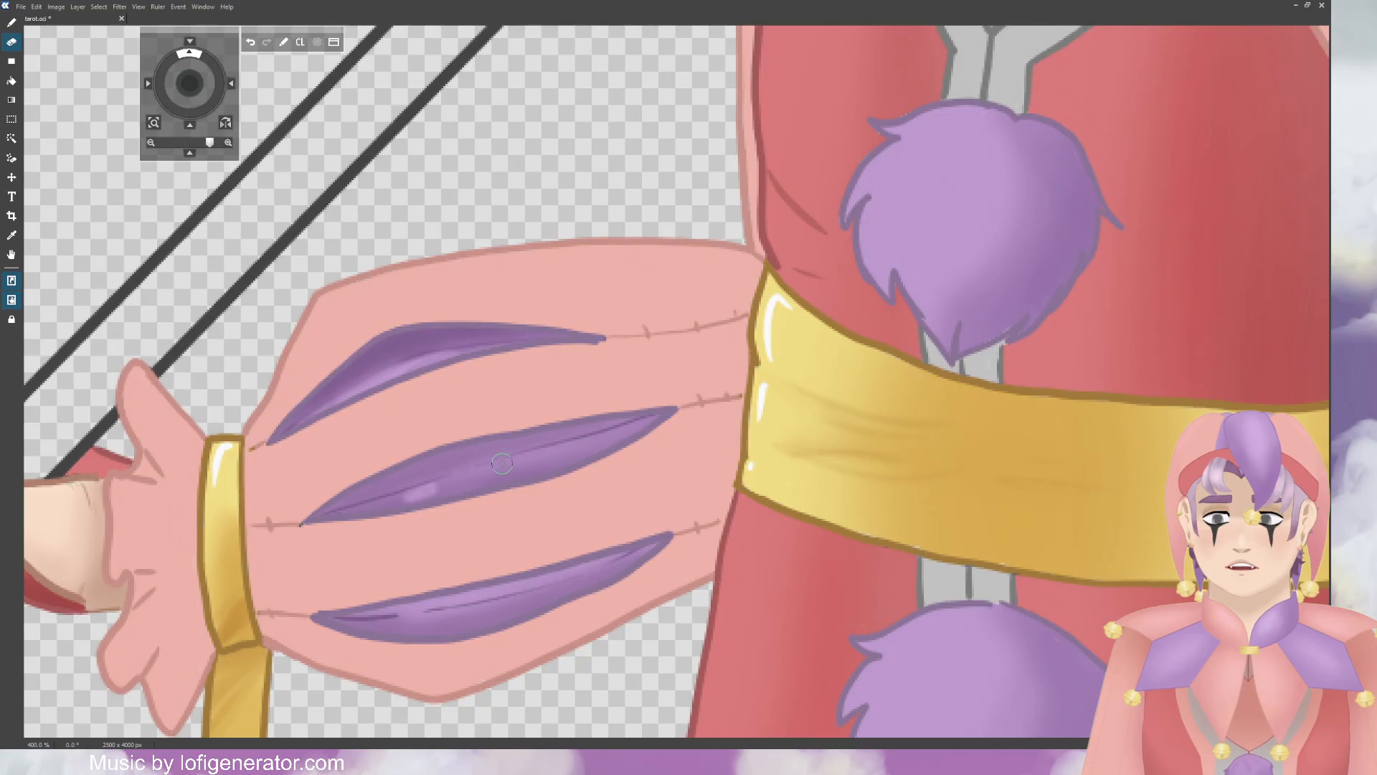
{"action": "left_click_drag", "start_coordinate": [453, 479], "coordinate": [525, 460]}
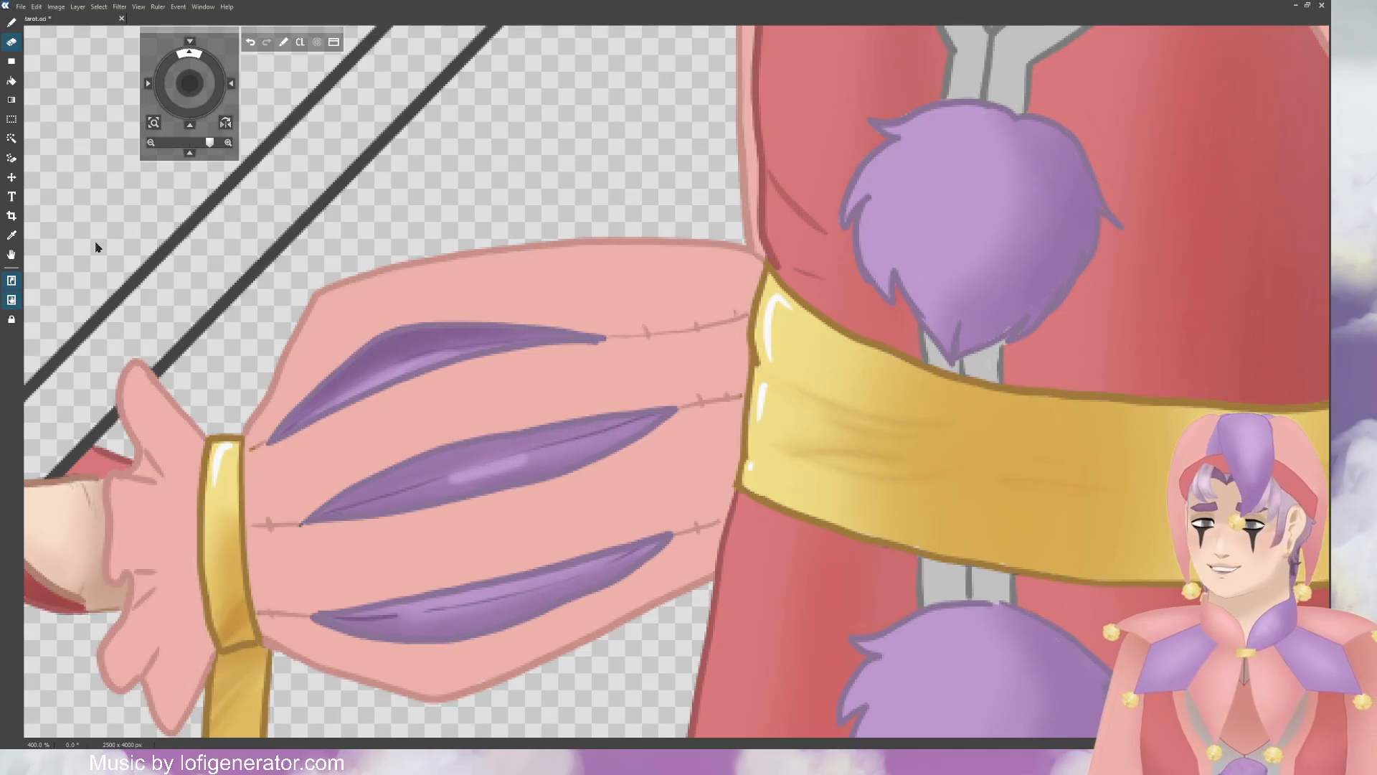
{"action": "key", "text": "b"}
{"action": "key", "text": "["}
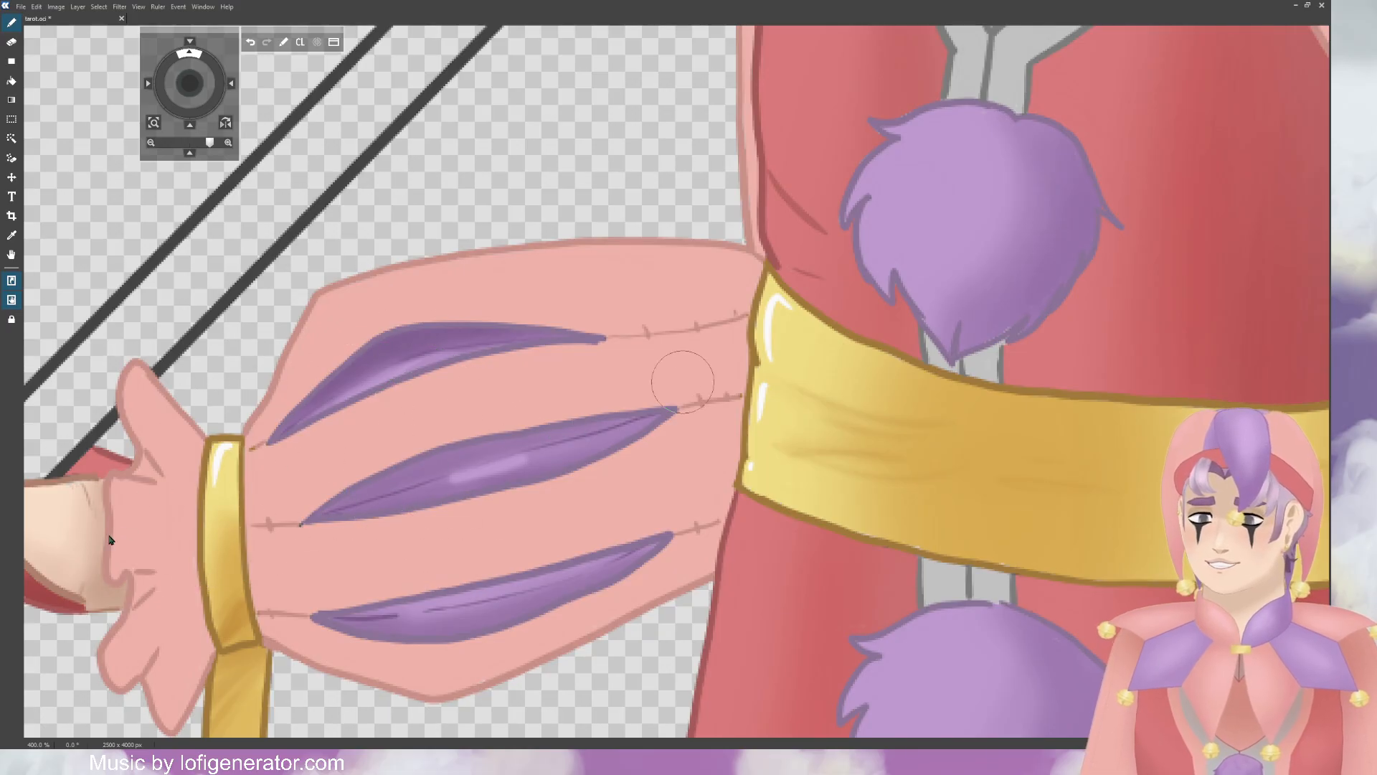
{"action": "mouse_move", "coordinate": [451, 484]}
{"action": "left_mouse_down"}
{"action": "mouse_move", "coordinate": [496, 471]}
{"action": "mouse_move", "coordinate": [431, 487]}
{"action": "mouse_move", "coordinate": [544, 455]}
{"action": "mouse_move", "coordinate": [511, 473]}
{"action": "mouse_move", "coordinate": [552, 416]}
{"action": "left_mouse_up"}
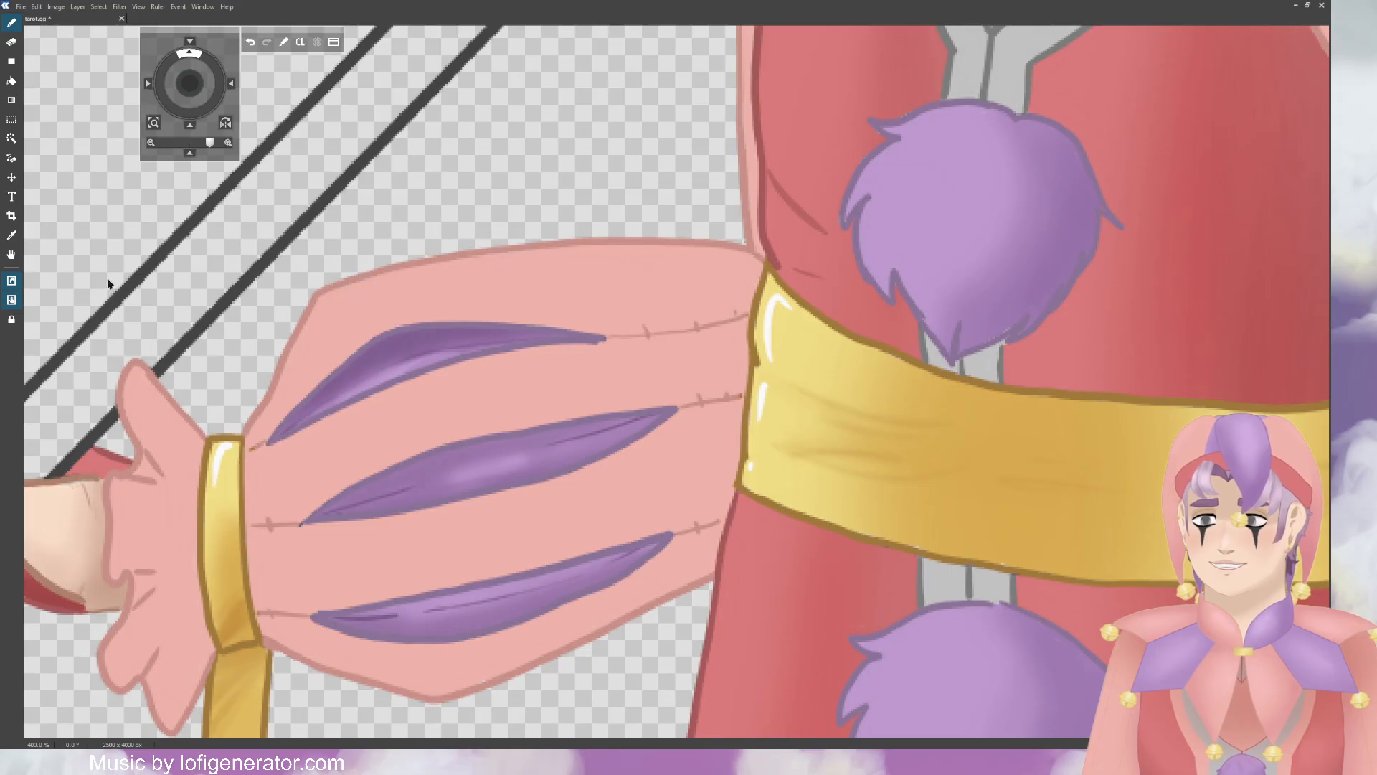
{"action": "key", "text": "e"}
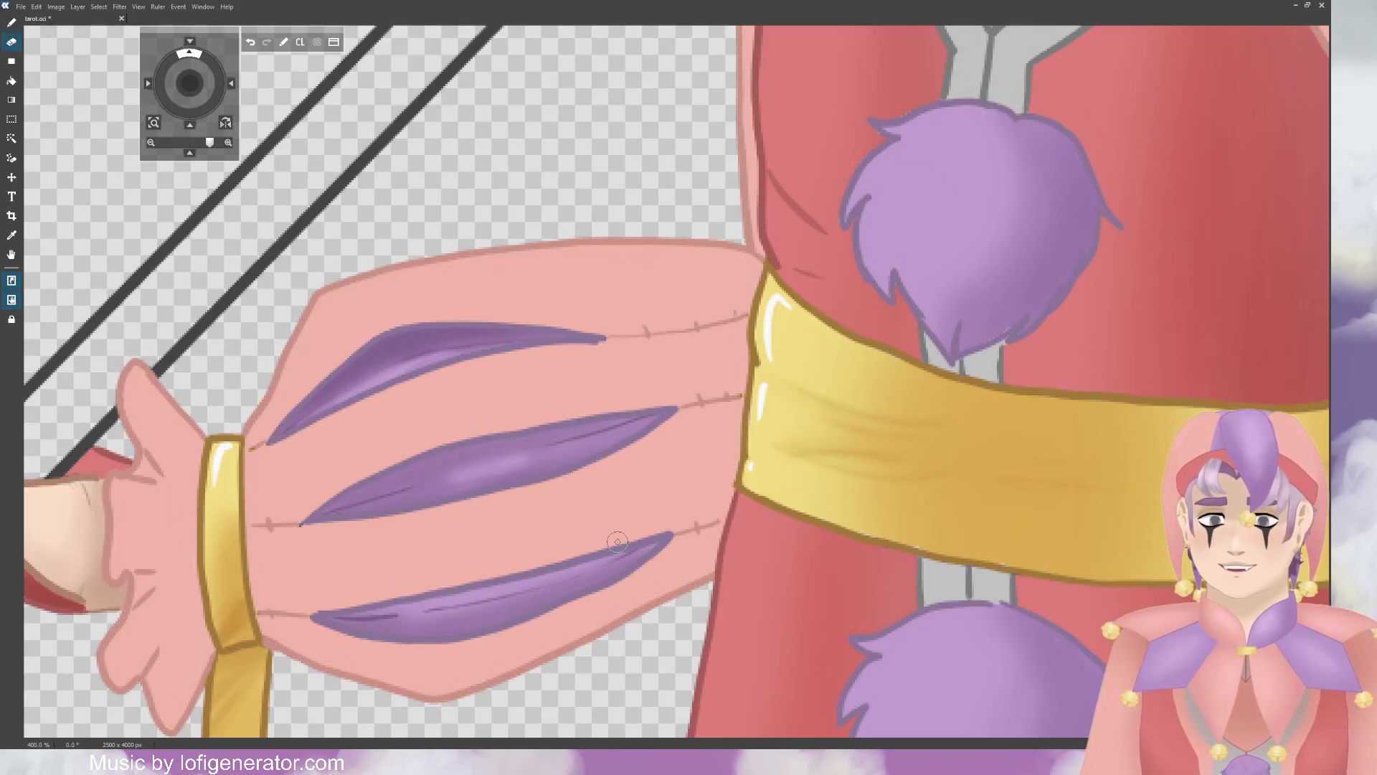
{"action": "scroll", "coordinate": [596, 501], "scroll_direction": "down", "scroll_amount": 1}
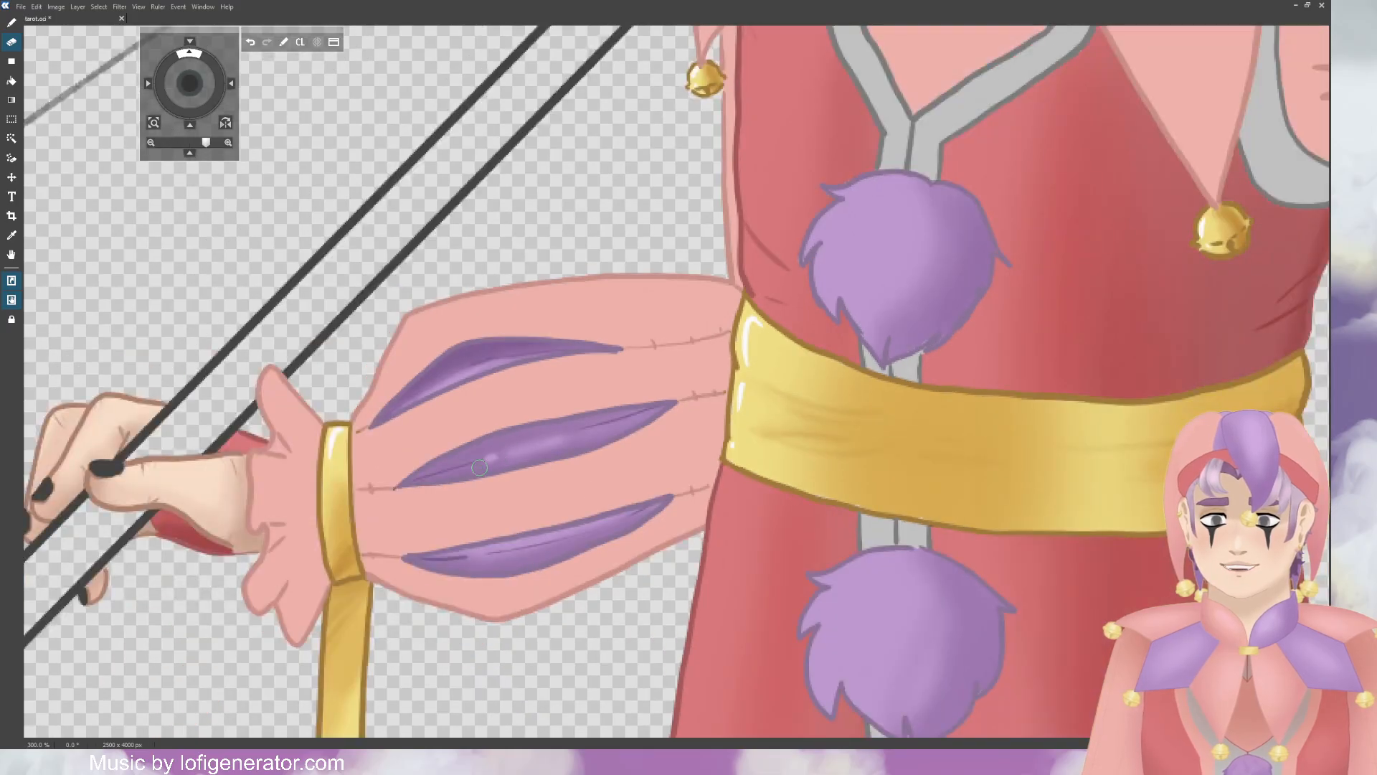
{"action": "key", "text": "ctrl+z"}
Step: Draw thin, broken dark purple fold lines lengthwise through the uppermost and middle slits of the outstretched arm's sleeve
{"action": "left_click_drag", "start_coordinate": [189, 86], "coordinate": [370, 106]}
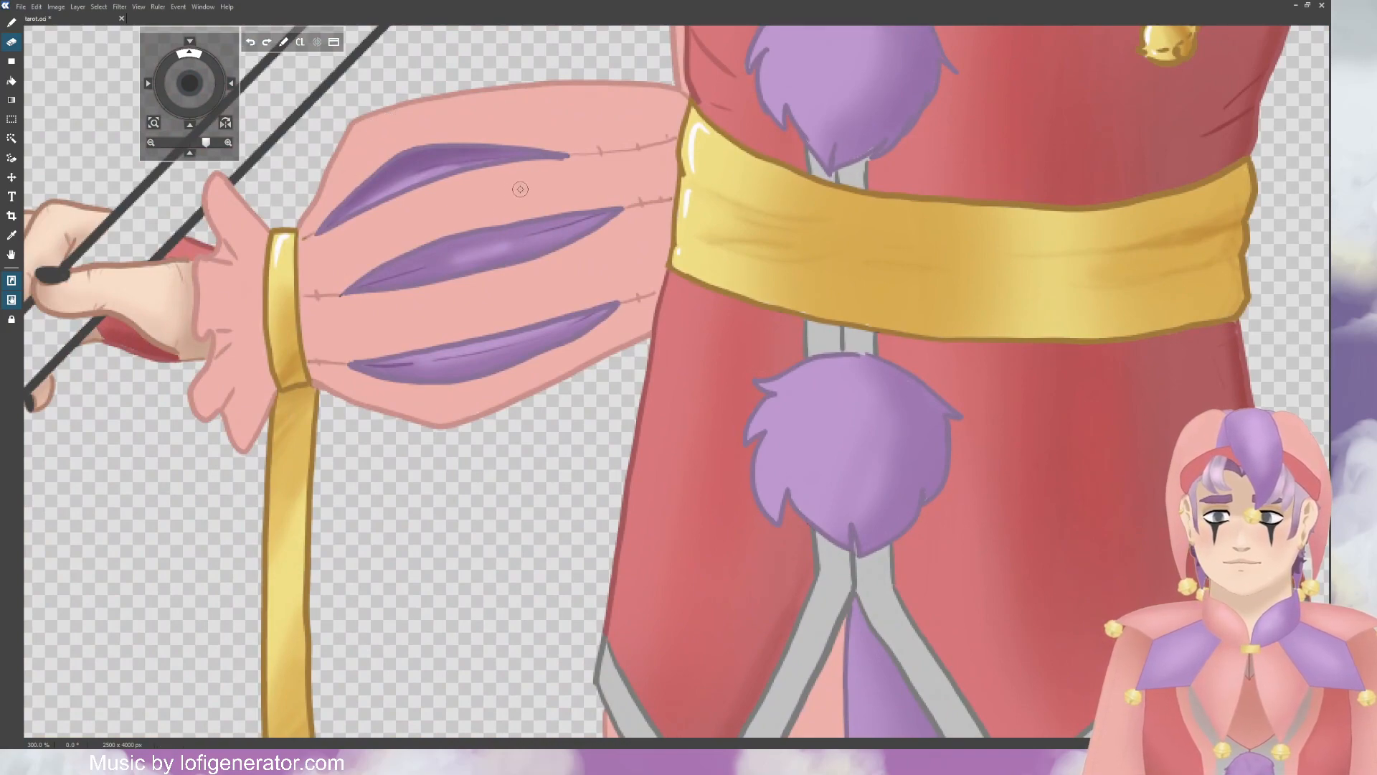
{"action": "scroll", "coordinate": [520, 189], "scroll_direction": "up", "scroll_amount": 3}
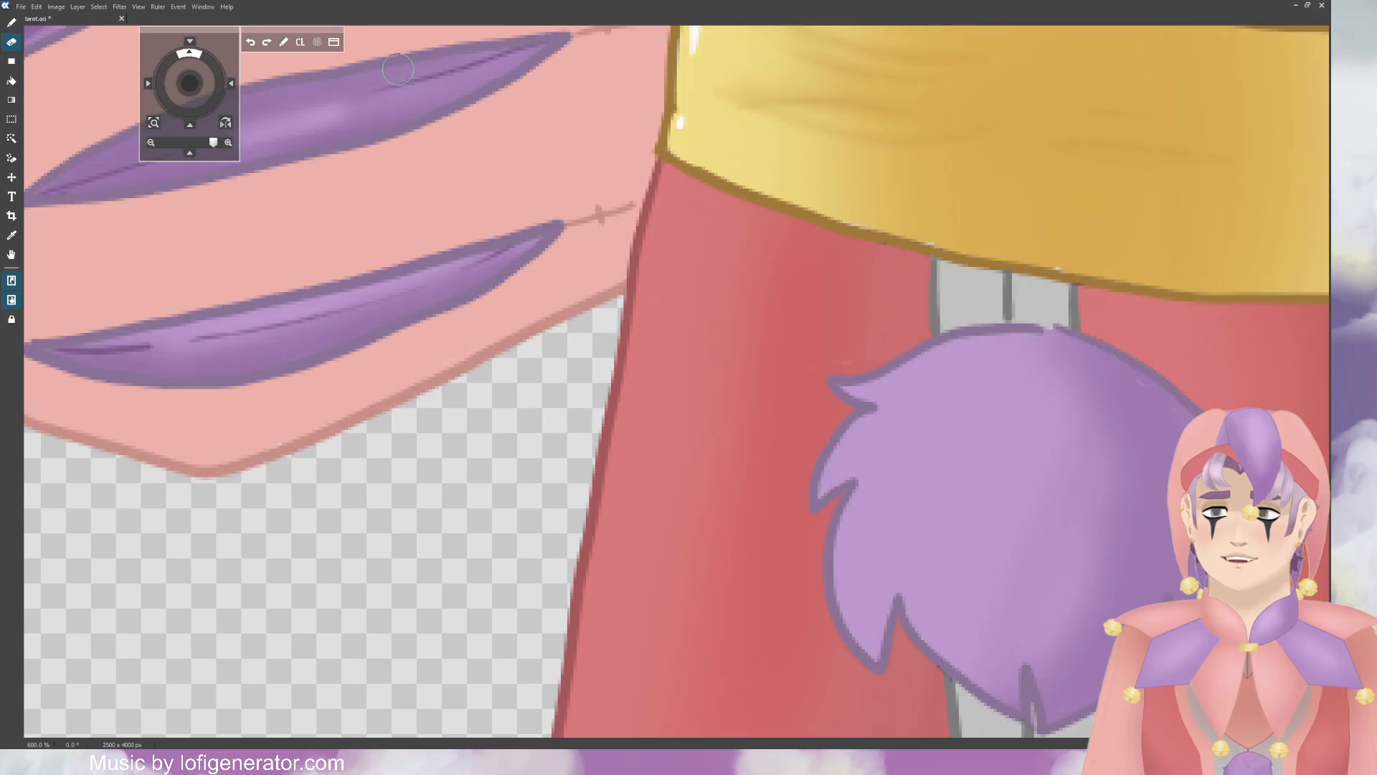
{"action": "left_click_drag", "start_coordinate": [194, 86], "coordinate": [69, 148]}
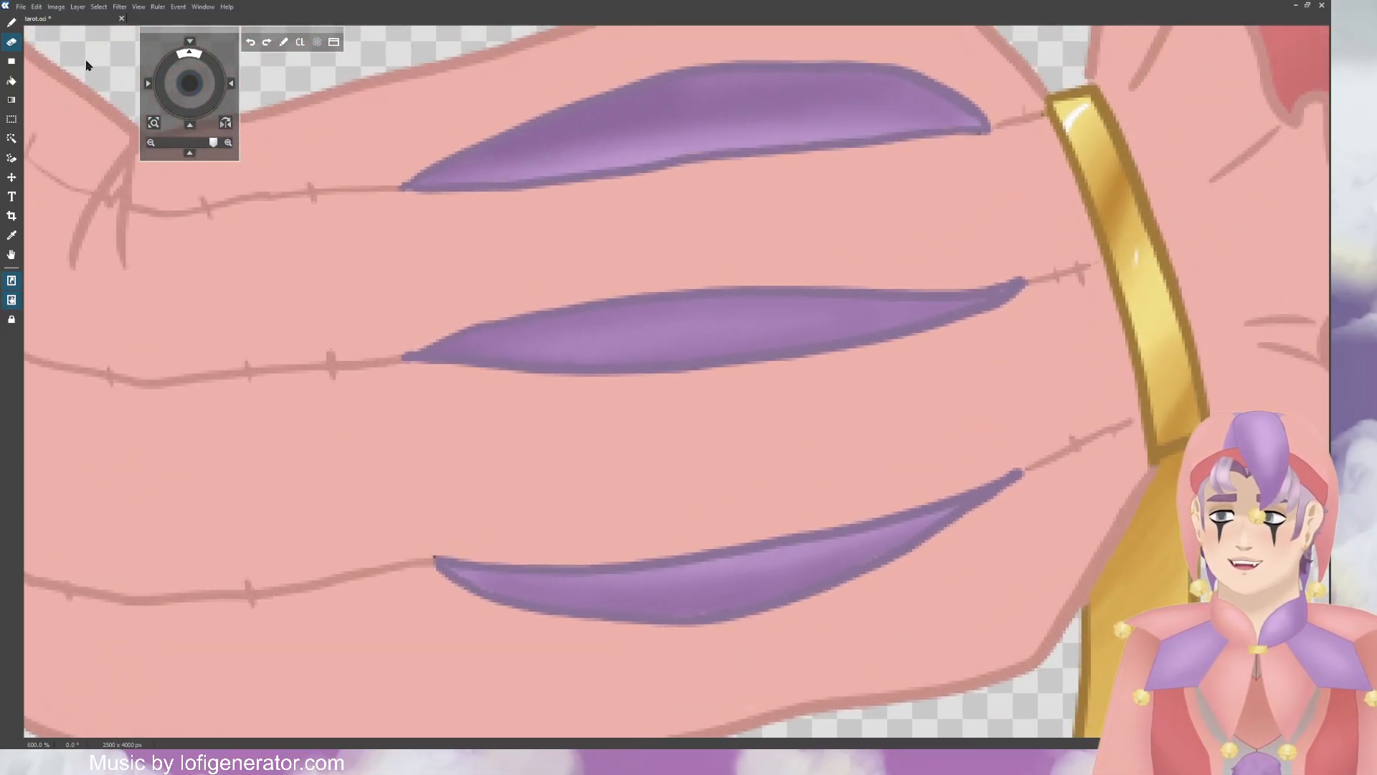
{"action": "key", "text": "b"}
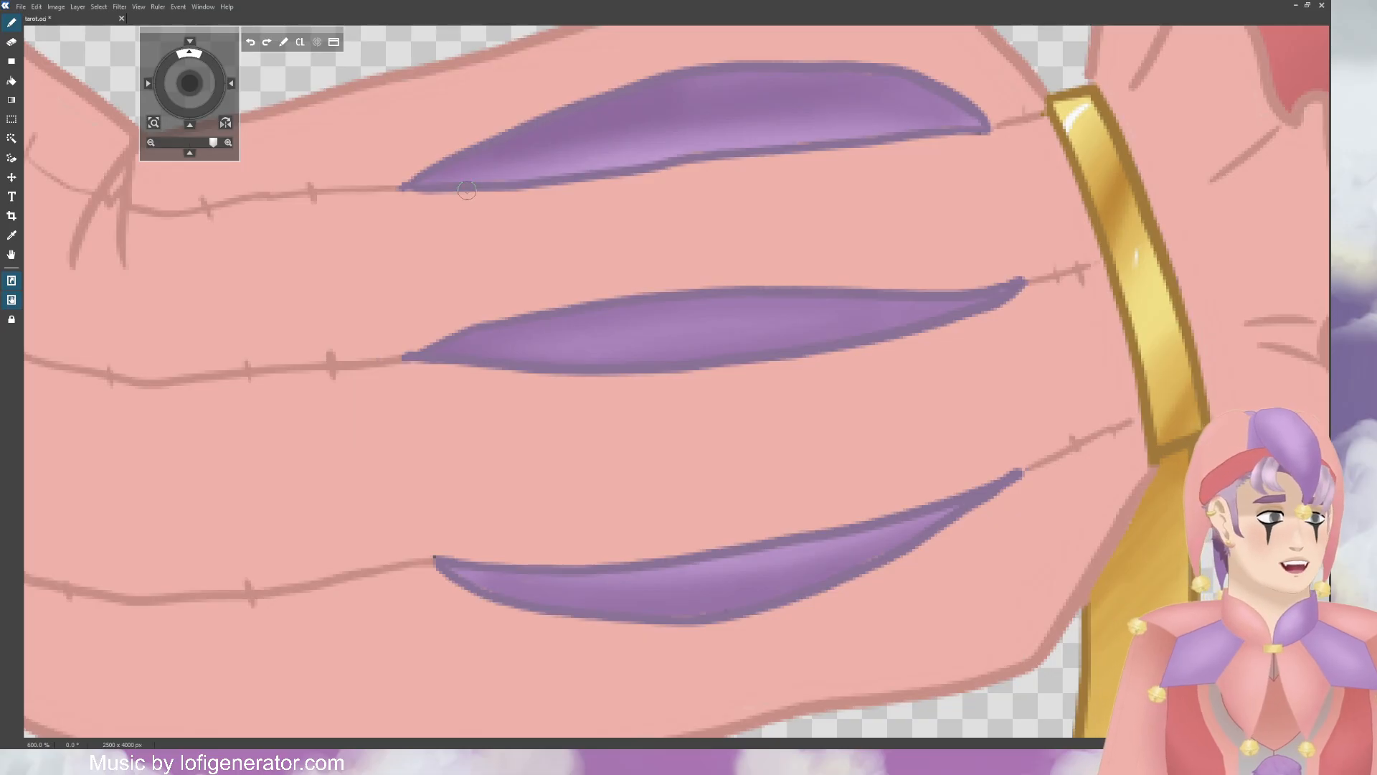
{"action": "left_click_drag", "start_coordinate": [428, 179], "coordinate": [472, 167]}
{"action": "left_click_drag", "start_coordinate": [494, 163], "coordinate": [571, 144]}
{"action": "mouse_move", "coordinate": [667, 128]}
{"action": "left_mouse_down"}
{"action": "mouse_move", "coordinate": [895, 113]}
{"action": "mouse_move", "coordinate": [993, 123]}
{"action": "left_mouse_up"}
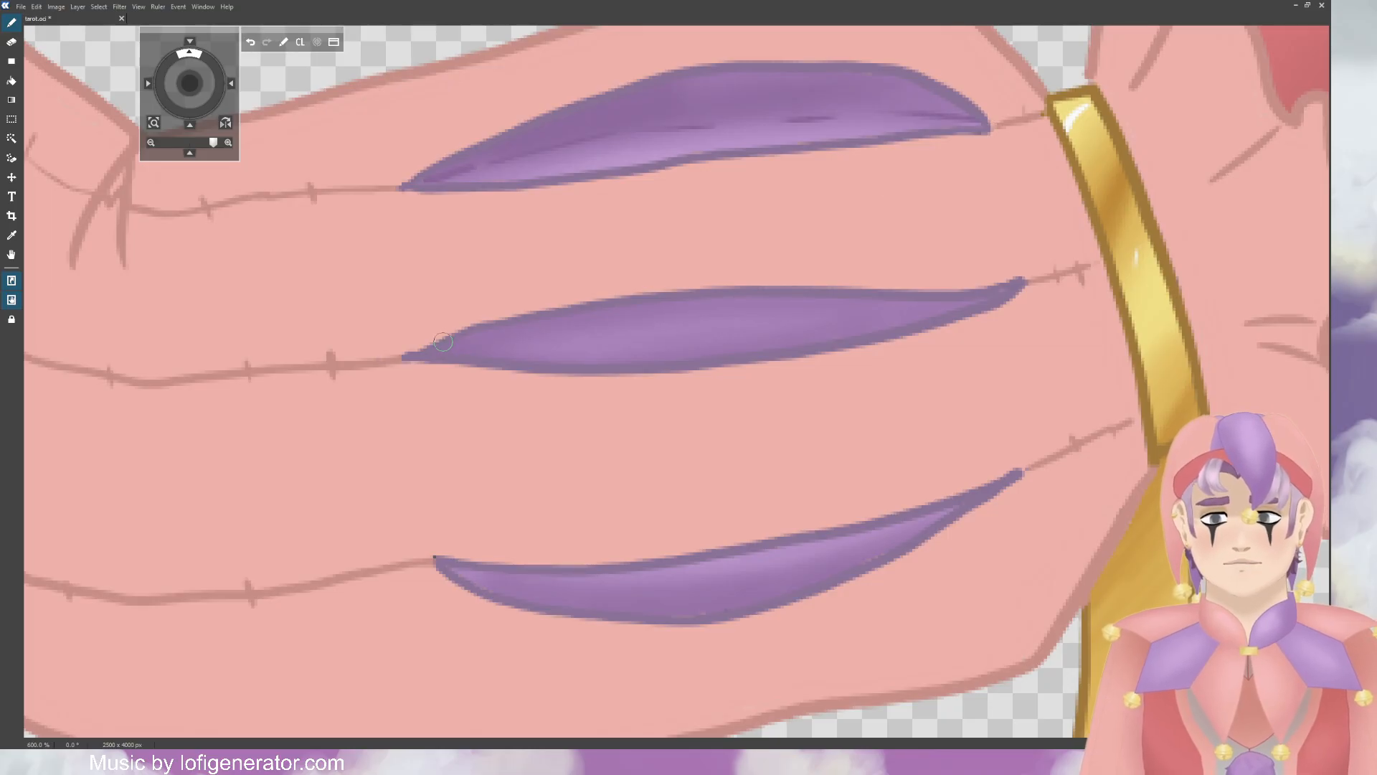
{"action": "mouse_move", "coordinate": [442, 341]}
{"action": "left_mouse_down"}
{"action": "mouse_move", "coordinate": [582, 343]}
{"action": "mouse_move", "coordinate": [1008, 295]}
{"action": "left_mouse_up"}
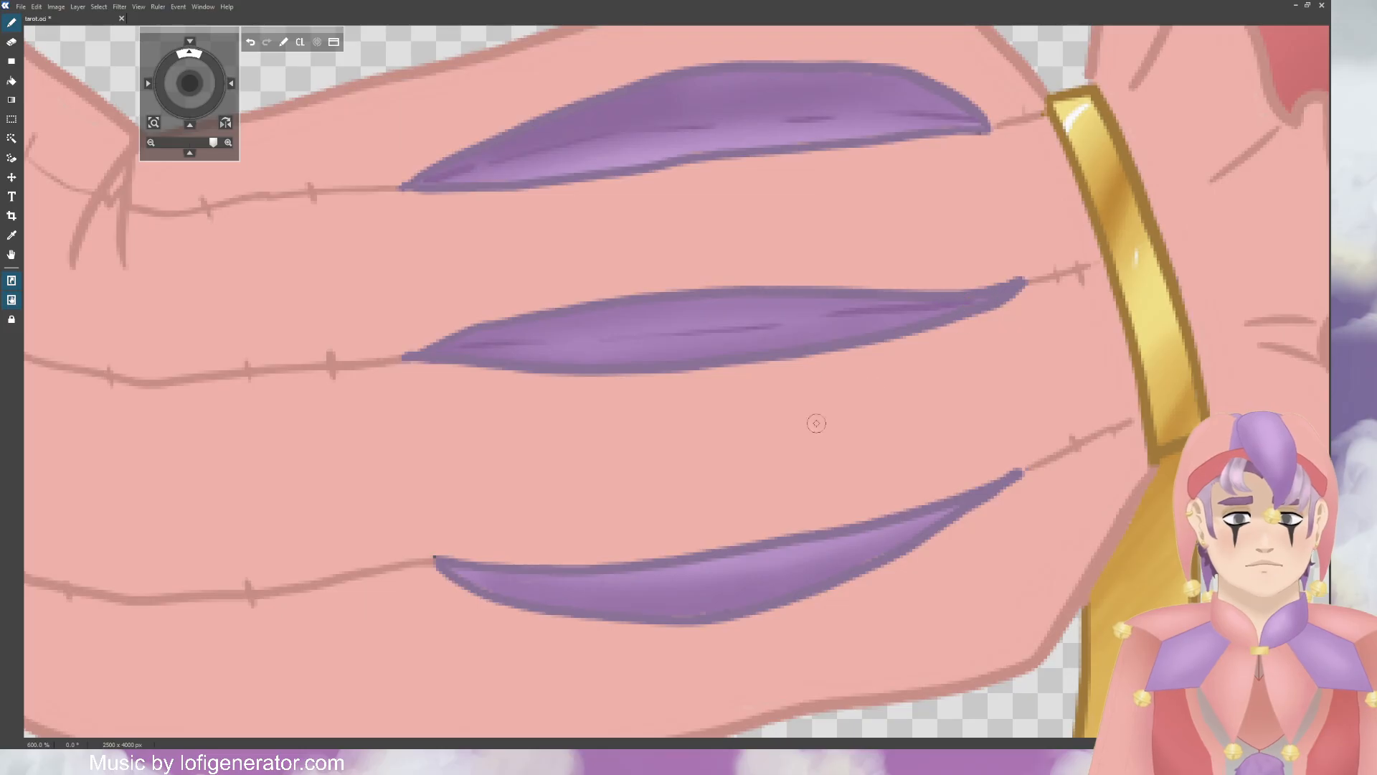
Step: Draw thin dark purple fold lines lengthwise through the lowest slit of the outstretched arm's sleeve
{"action": "left_click_drag", "start_coordinate": [477, 574], "coordinate": [692, 569]}
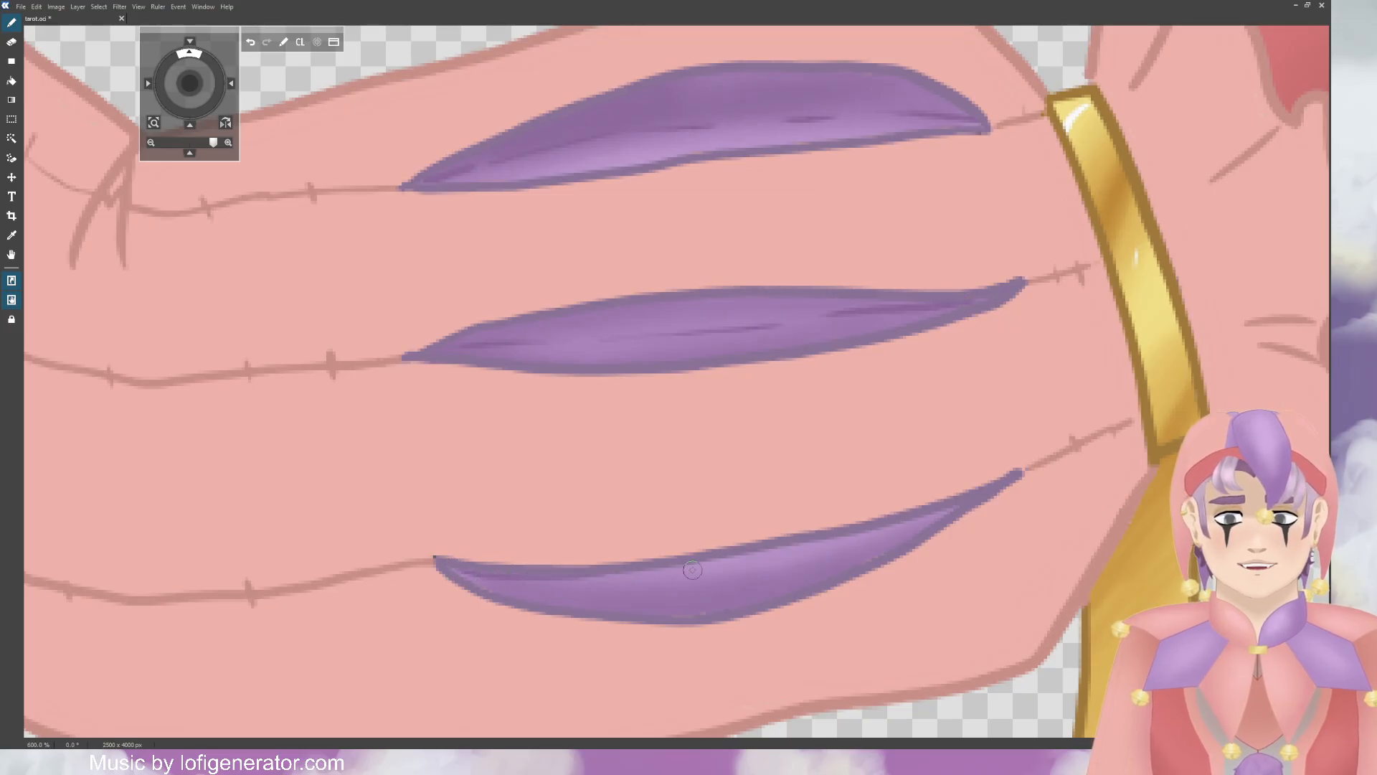
{"action": "key", "text": "ctrl+z"}
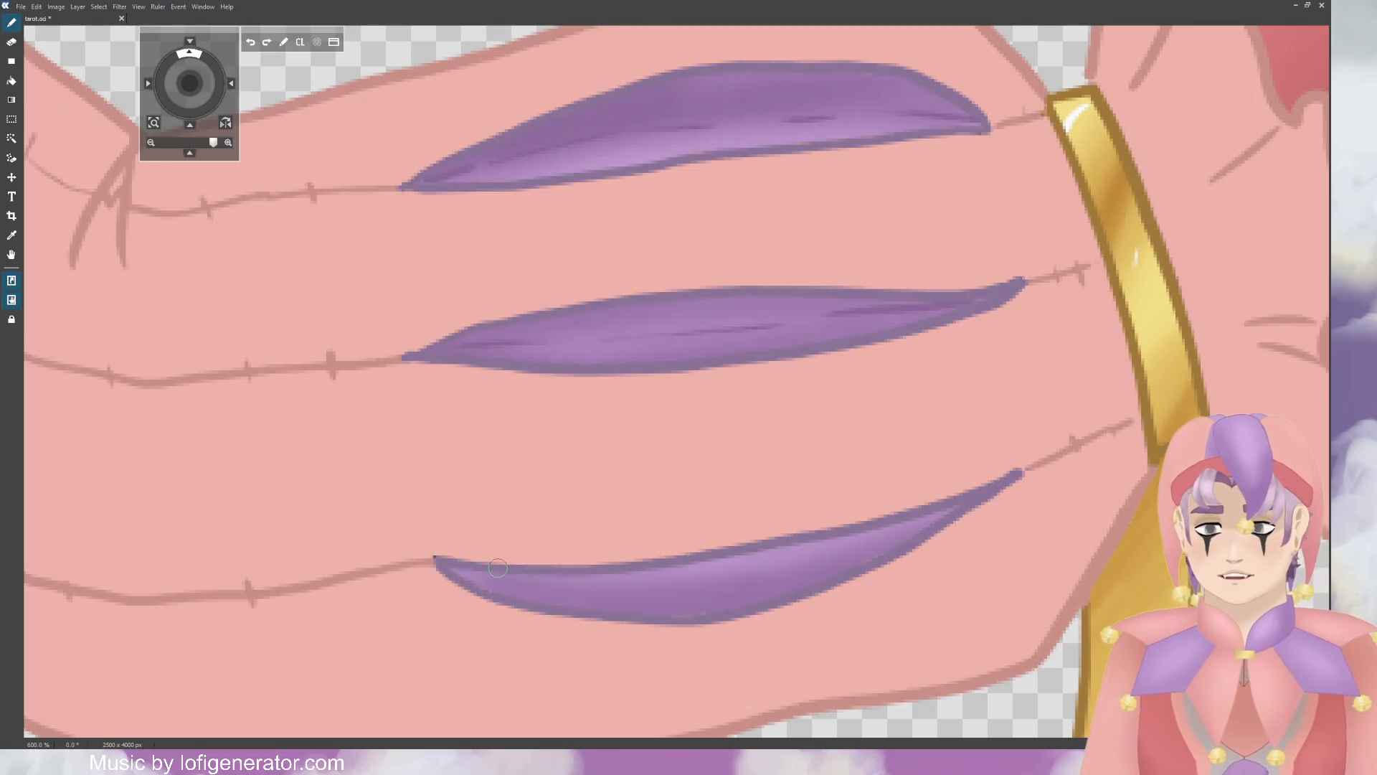
{"action": "left_click_drag", "start_coordinate": [499, 580], "coordinate": [758, 561]}
{"action": "left_click_drag", "start_coordinate": [864, 541], "coordinate": [974, 504]}
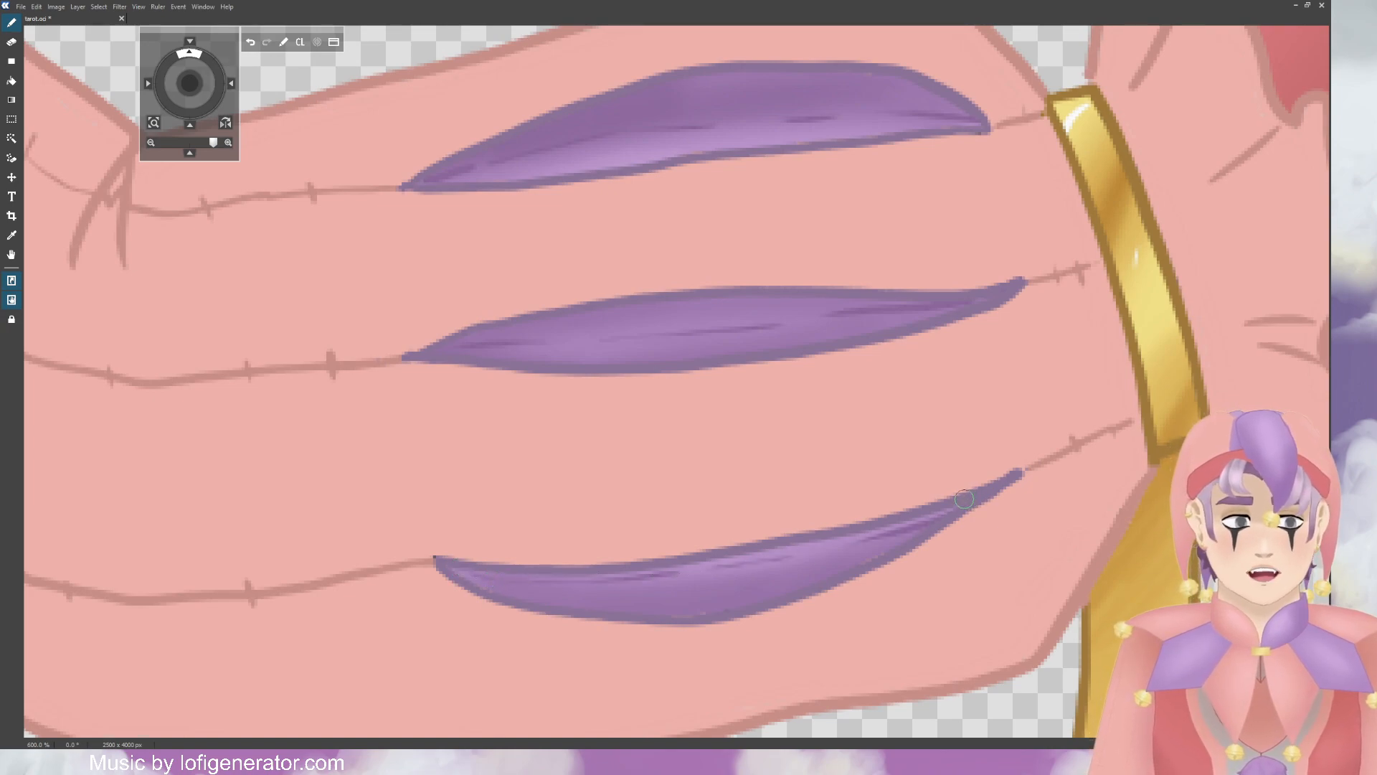
Step: Try a short dark purple fold line on the inner purple trouser stripe just below the tunic hem
{"action": "scroll", "coordinate": [964, 498], "scroll_direction": "down", "scroll_amount": 4}
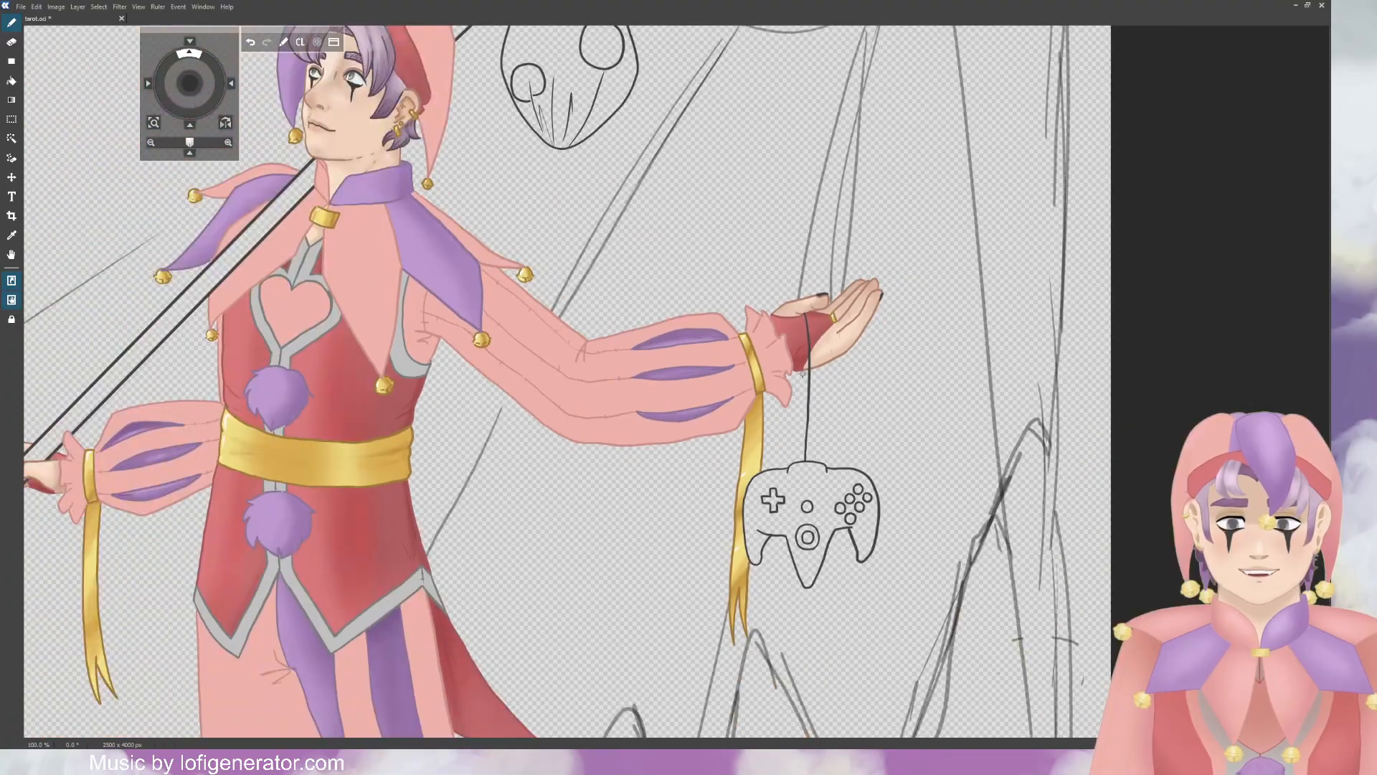
{"action": "left_click_drag", "start_coordinate": [191, 84], "coordinate": [298, 81]}
{"action": "scroll", "coordinate": [557, 196], "scroll_direction": "down", "scroll_amount": 1}
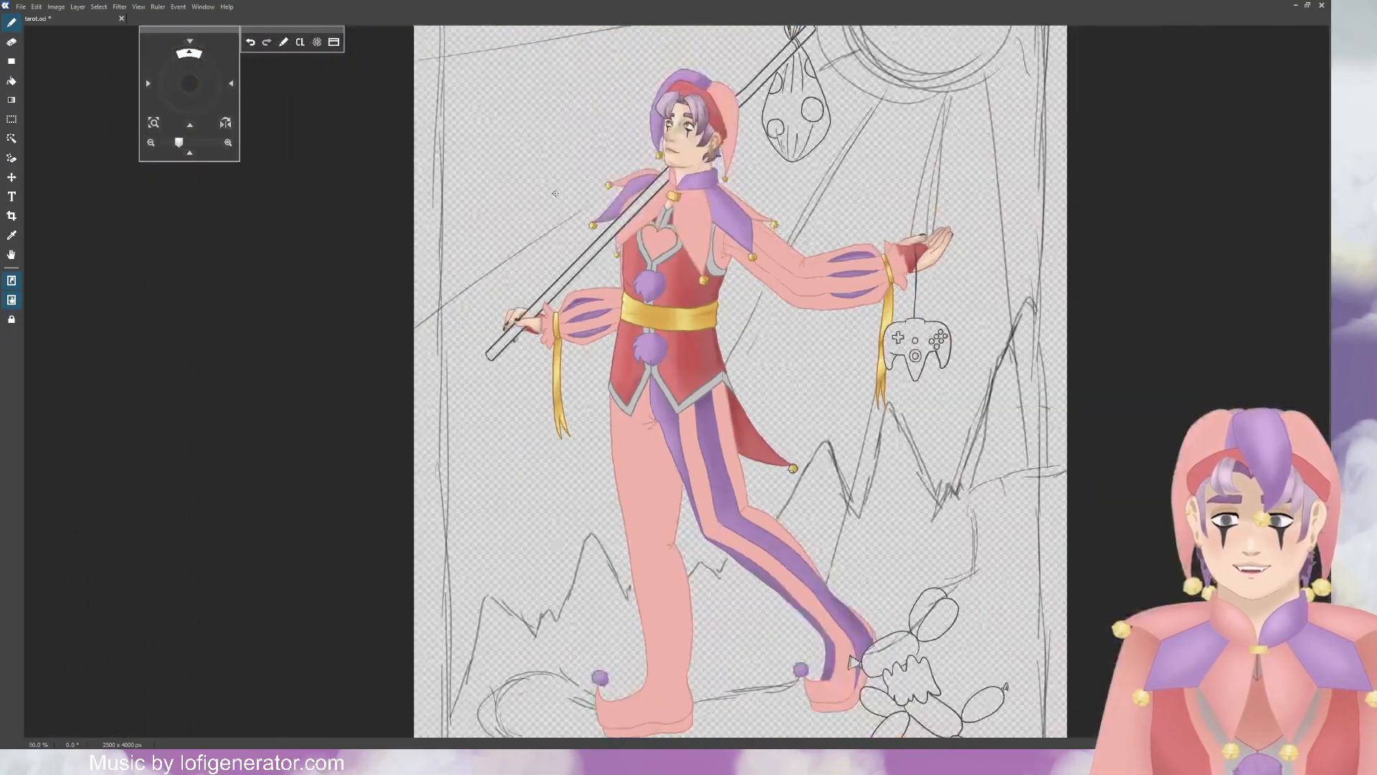
{"action": "scroll", "coordinate": [863, 360], "scroll_direction": "up", "scroll_amount": 3}
{"action": "scroll", "coordinate": [863, 360], "scroll_direction": "up", "scroll_amount": 2}
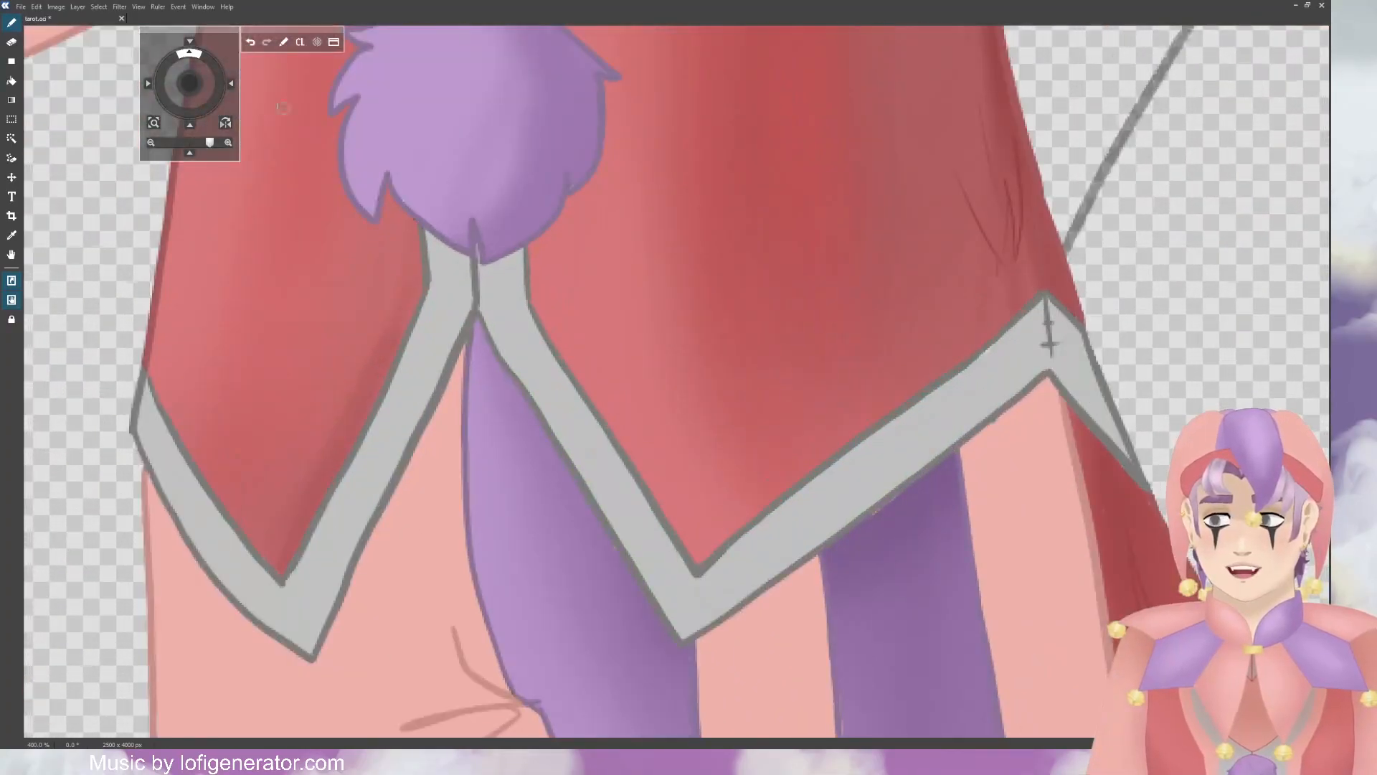
{"action": "mouse_move", "coordinate": [190, 88]}
{"action": "left_mouse_down"}
{"action": "mouse_move", "coordinate": [230, 94]}
{"action": "mouse_move", "coordinate": [188, 109]}
{"action": "left_mouse_up"}
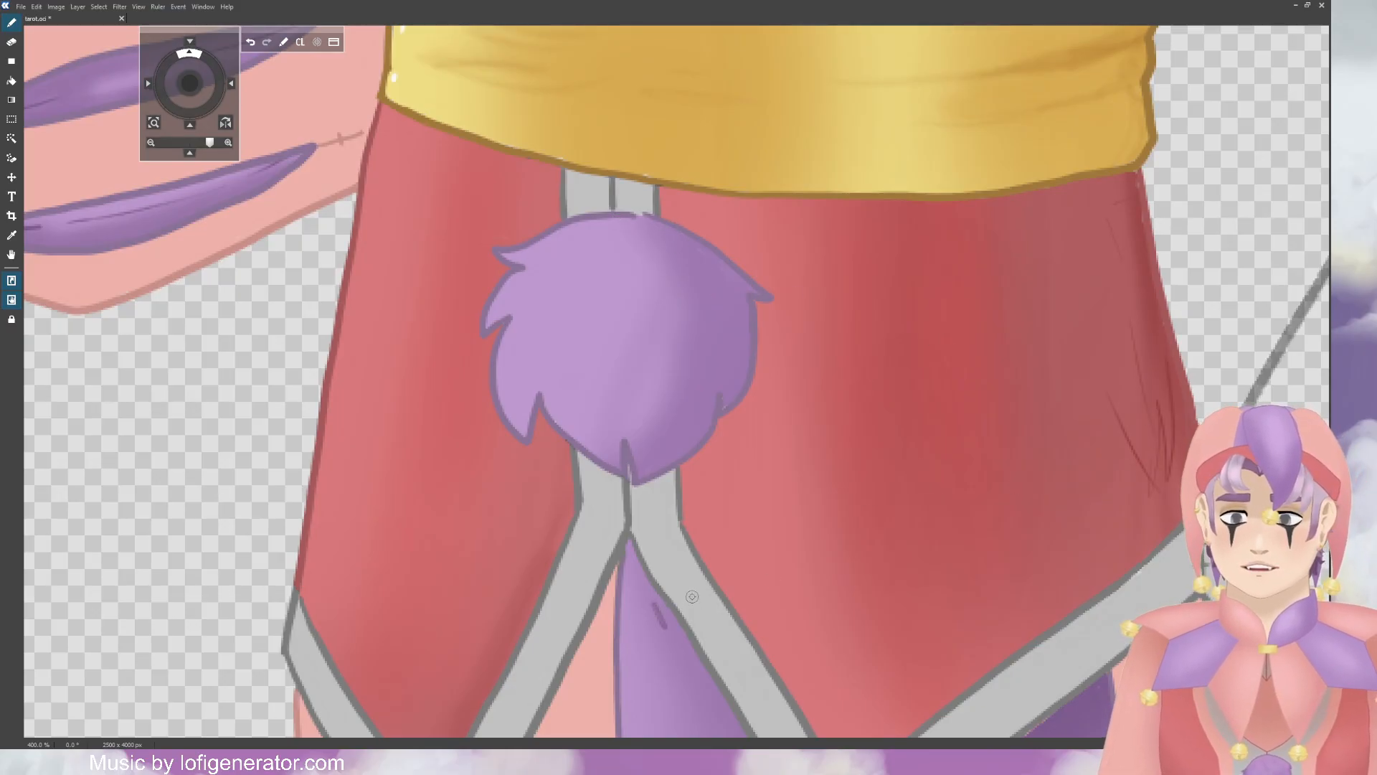
{"action": "key", "text": "ctrl+z"}
Step: Examine the trousers, shoes, collar and tunic for purple areas that still need shading detail
{"action": "scroll", "coordinate": [513, 473], "scroll_direction": "down", "scroll_amount": 2}
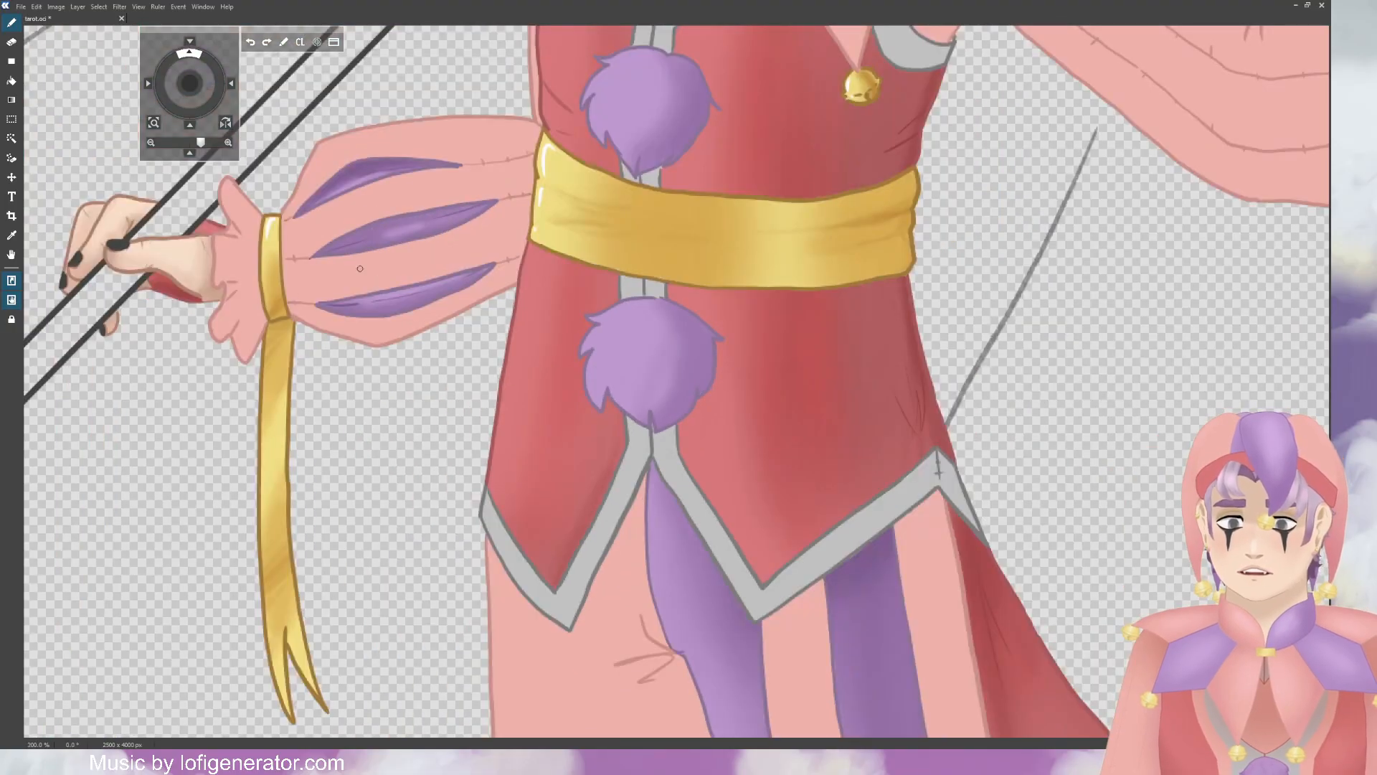
{"action": "left_click_drag", "start_coordinate": [192, 94], "coordinate": [196, 100]}
{"action": "scroll", "coordinate": [187, 27], "scroll_direction": "down", "scroll_amount": 1}
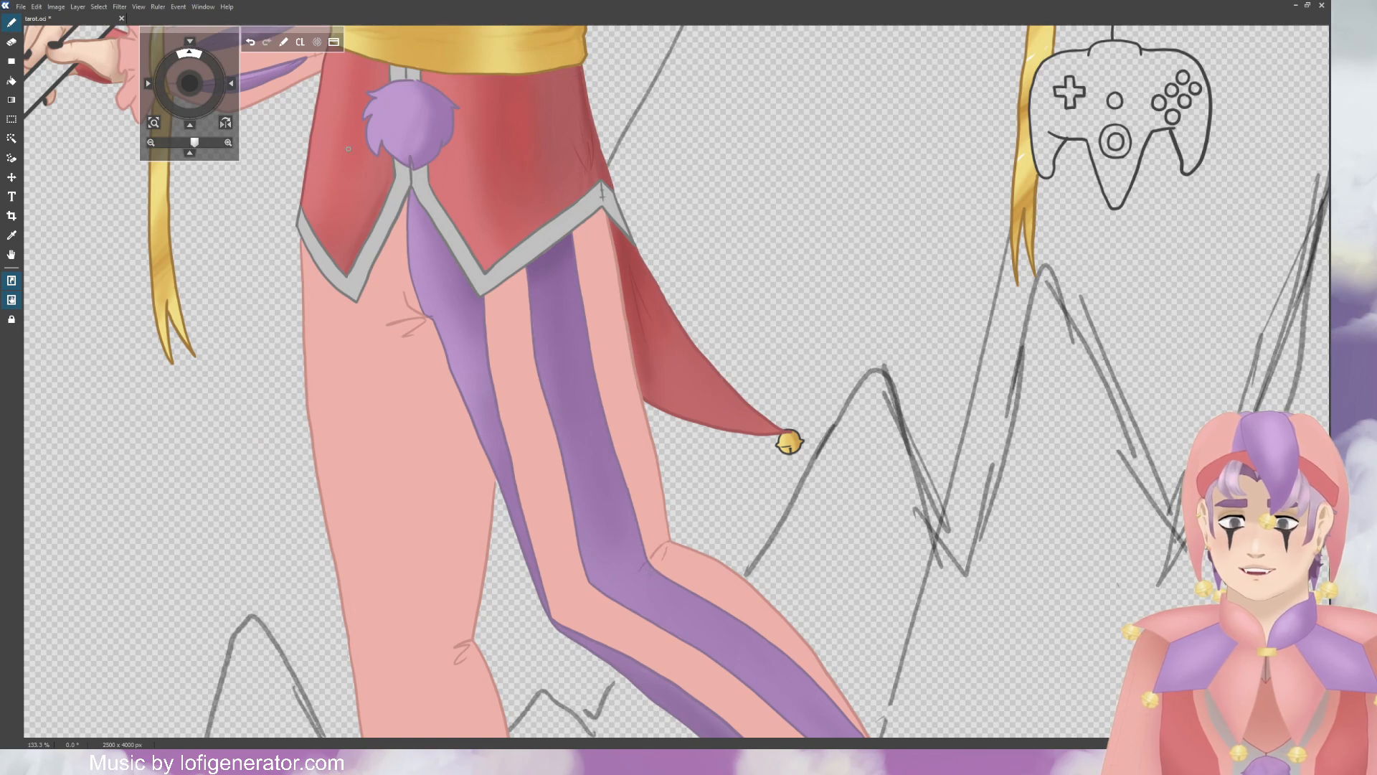
{"action": "left_click_drag", "start_coordinate": [190, 84], "coordinate": [180, 58]}
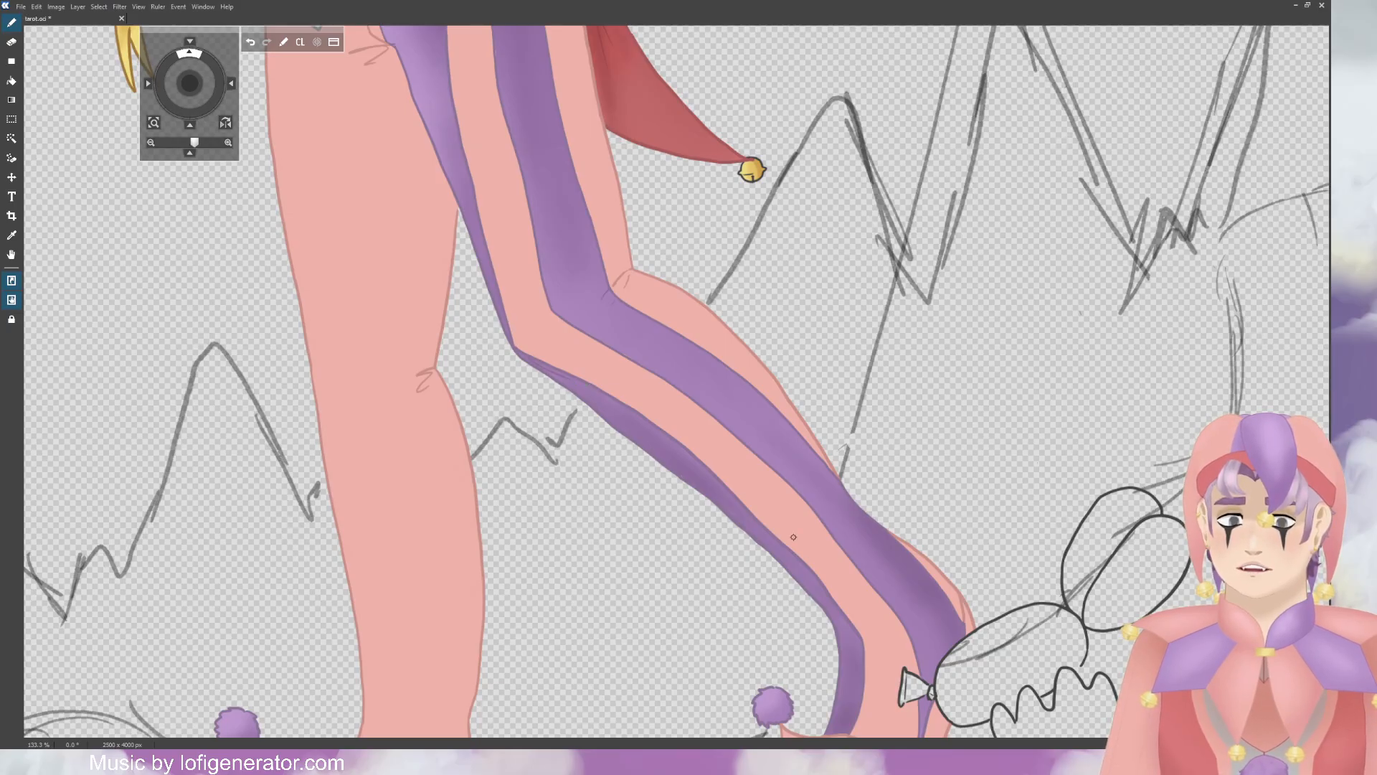
{"action": "left_click_drag", "start_coordinate": [191, 86], "coordinate": [175, 63]}
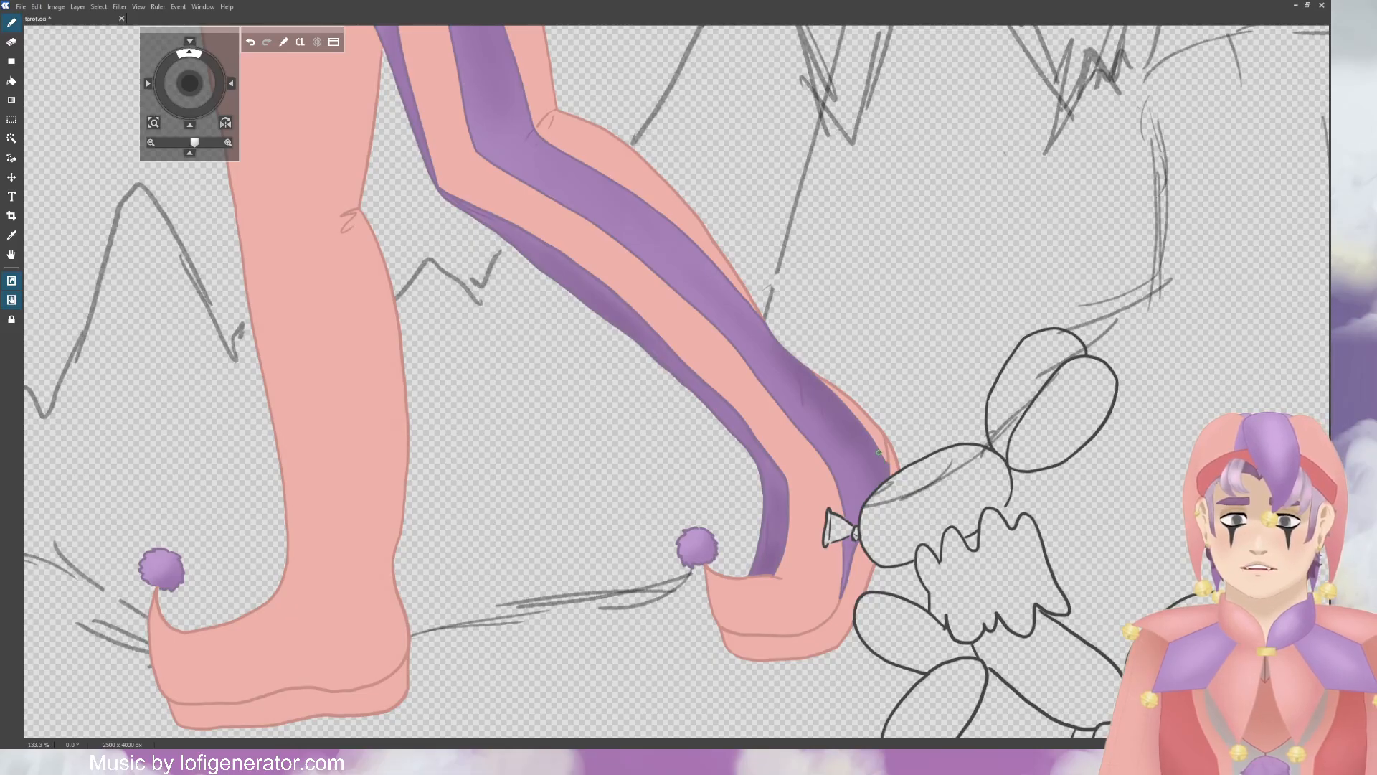
{"action": "key", "text": "ctrl+minus"}
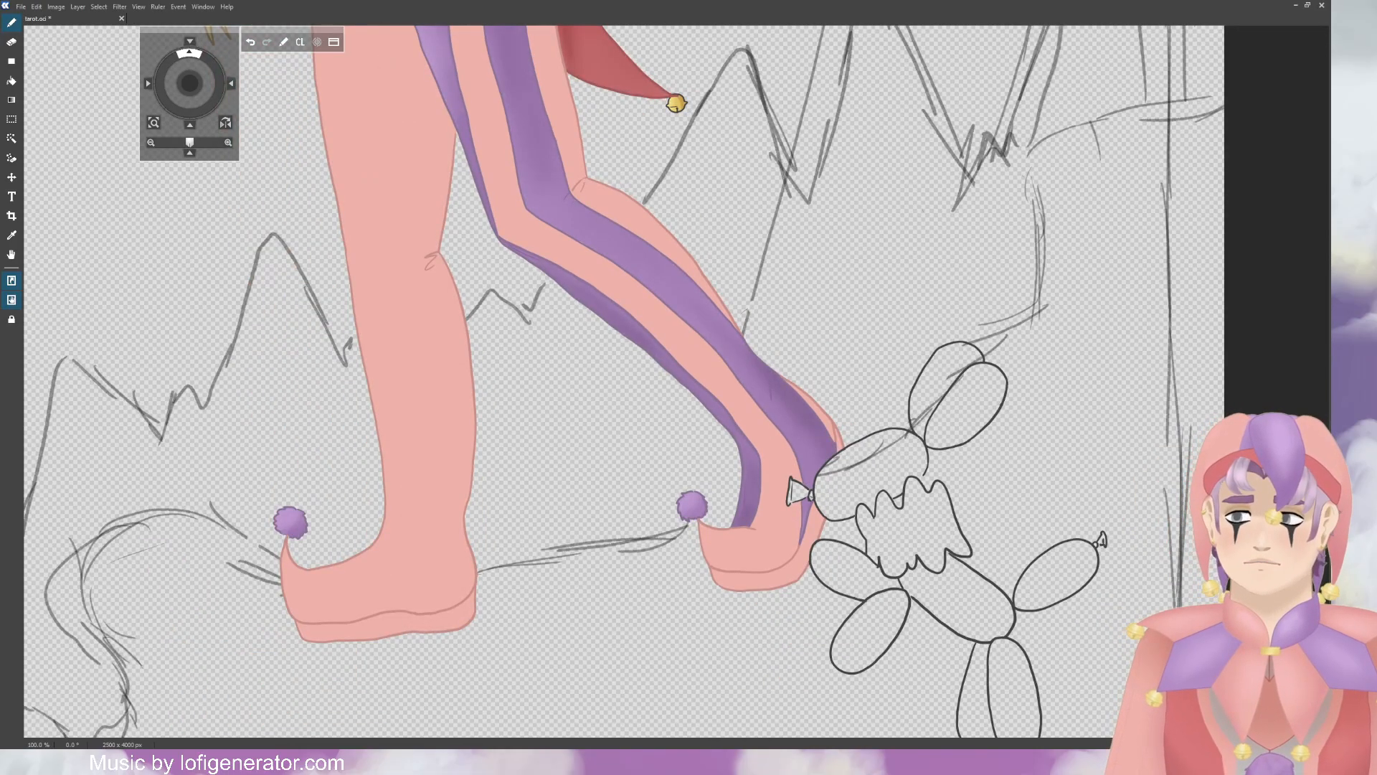
{"action": "mouse_move", "coordinate": [190, 83]}
{"action": "left_mouse_down"}
{"action": "mouse_move", "coordinate": [188, 71]}
{"action": "mouse_move", "coordinate": [218, 172]}
{"action": "mouse_move", "coordinate": [169, 164]}
{"action": "mouse_move", "coordinate": [395, 240]}
{"action": "left_mouse_up"}
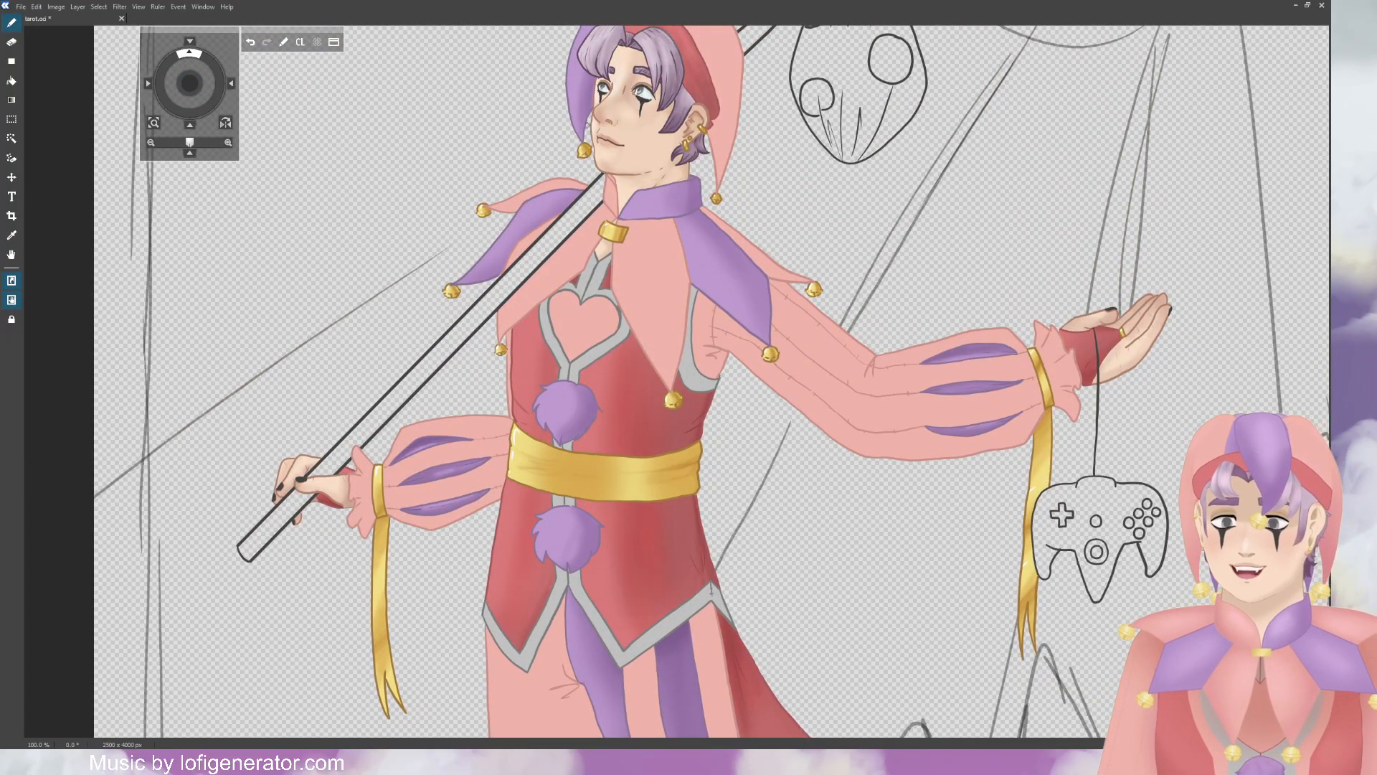
{"action": "left_click_drag", "start_coordinate": [189, 83], "coordinate": [196, 212]}
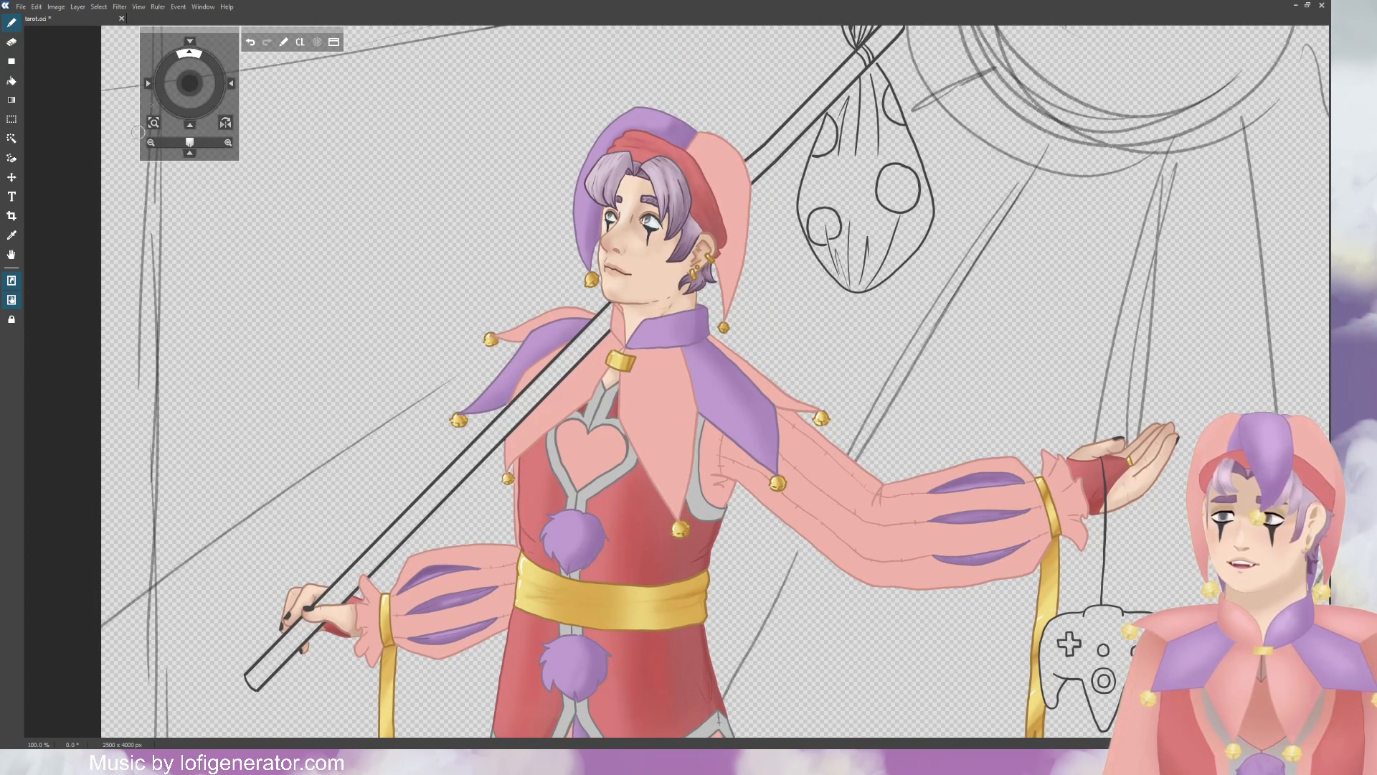
{"action": "scroll", "coordinate": [691, 125], "scroll_direction": "down", "scroll_amount": 1}
{"action": "scroll", "coordinate": [699, 51], "scroll_direction": "up", "scroll_amount": 2}
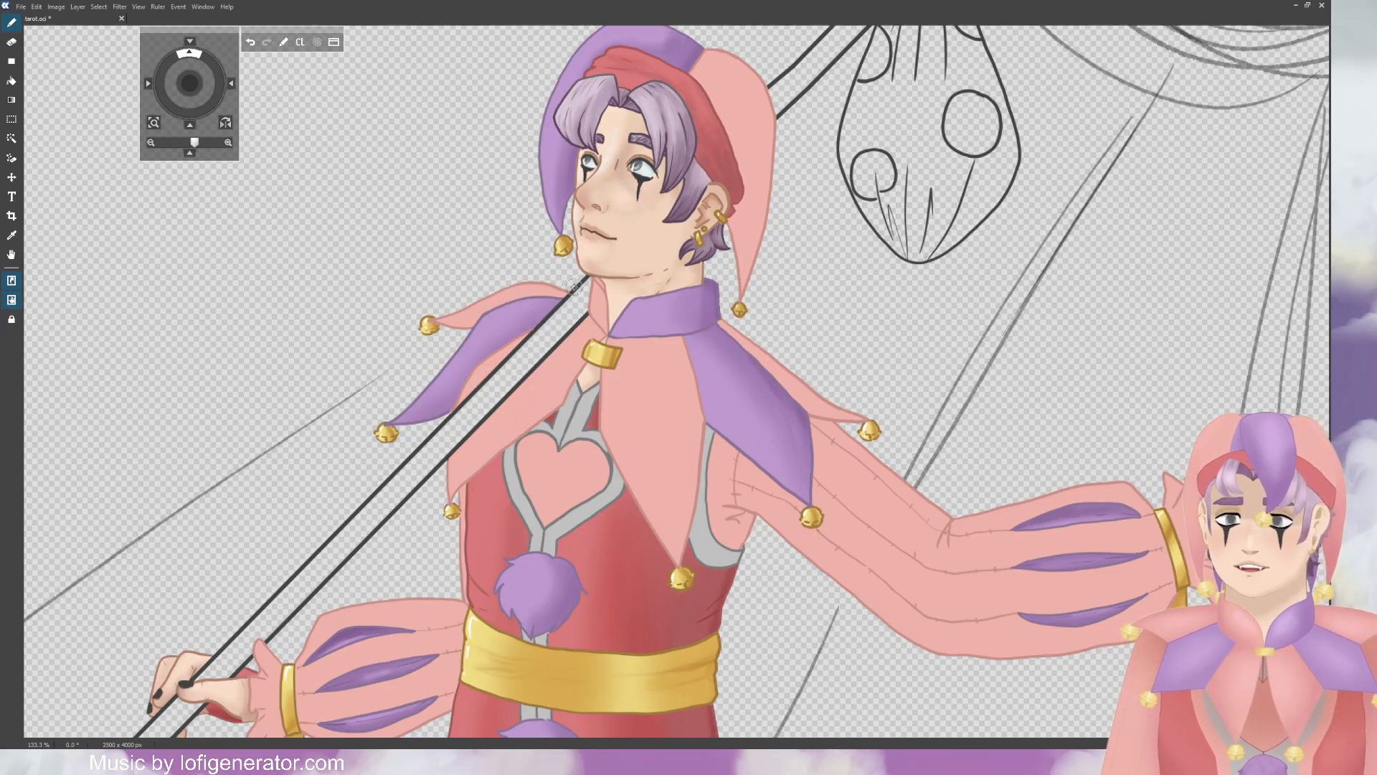
{"action": "left_click_drag", "start_coordinate": [195, 91], "coordinate": [204, 52]}
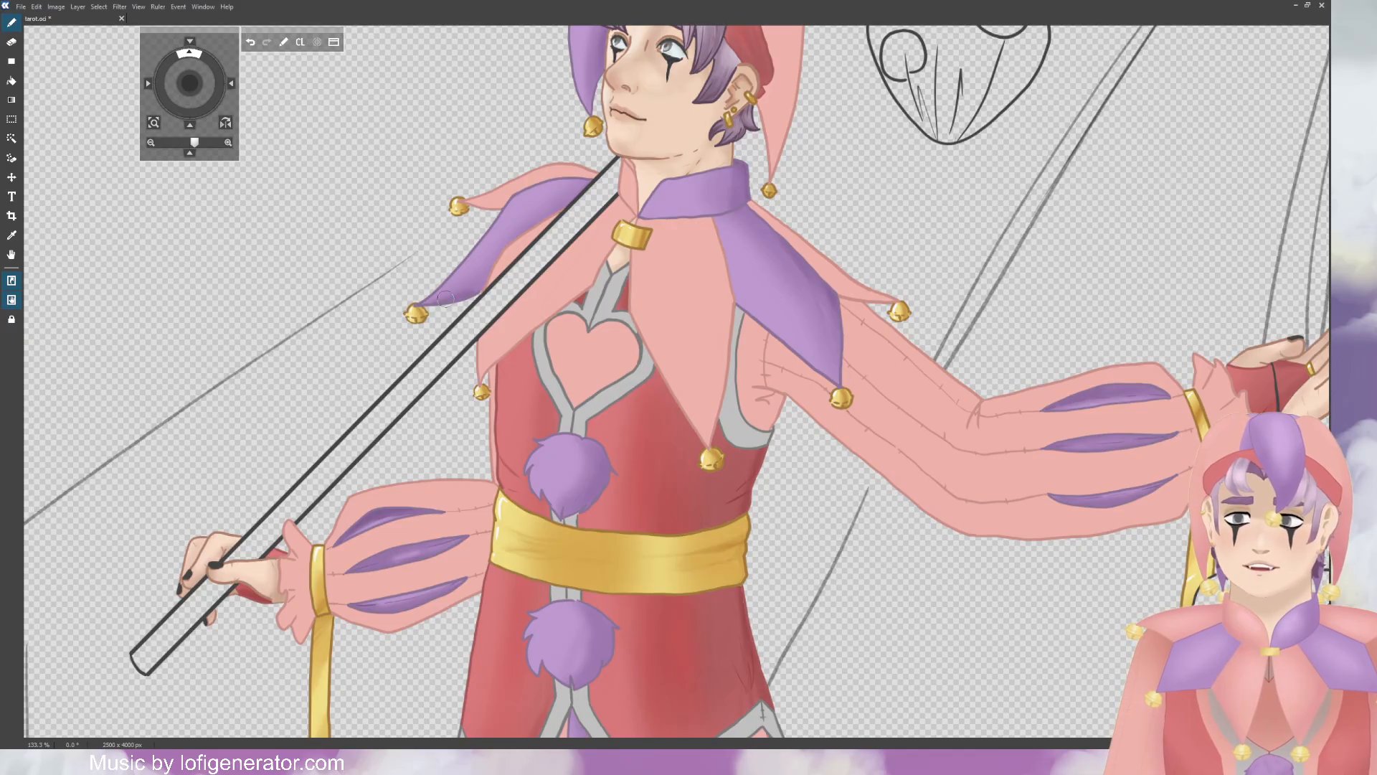
{"action": "left_click_drag", "start_coordinate": [194, 88], "coordinate": [199, 74]}
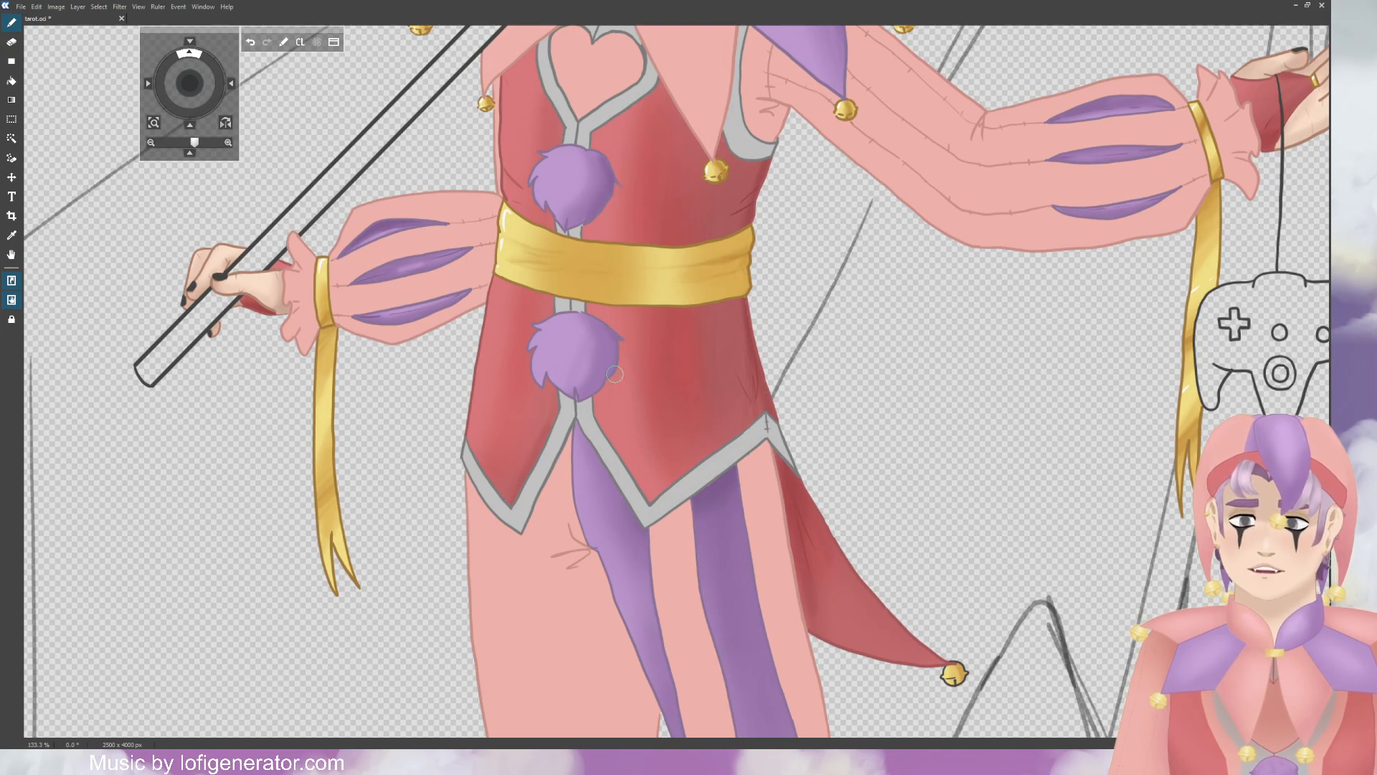
{"action": "mouse_move", "coordinate": [186, 91]}
{"action": "left_mouse_down"}
{"action": "mouse_move", "coordinate": [169, 108]}
{"action": "mouse_move", "coordinate": [188, 52]}
{"action": "mouse_move", "coordinate": [204, 104]}
{"action": "mouse_move", "coordinate": [184, 196]}
{"action": "mouse_move", "coordinate": [206, 170]}
{"action": "mouse_move", "coordinate": [206, 24]}
{"action": "mouse_move", "coordinate": [188, 136]}
{"action": "mouse_move", "coordinate": [194, 126]}
{"action": "left_mouse_up"}
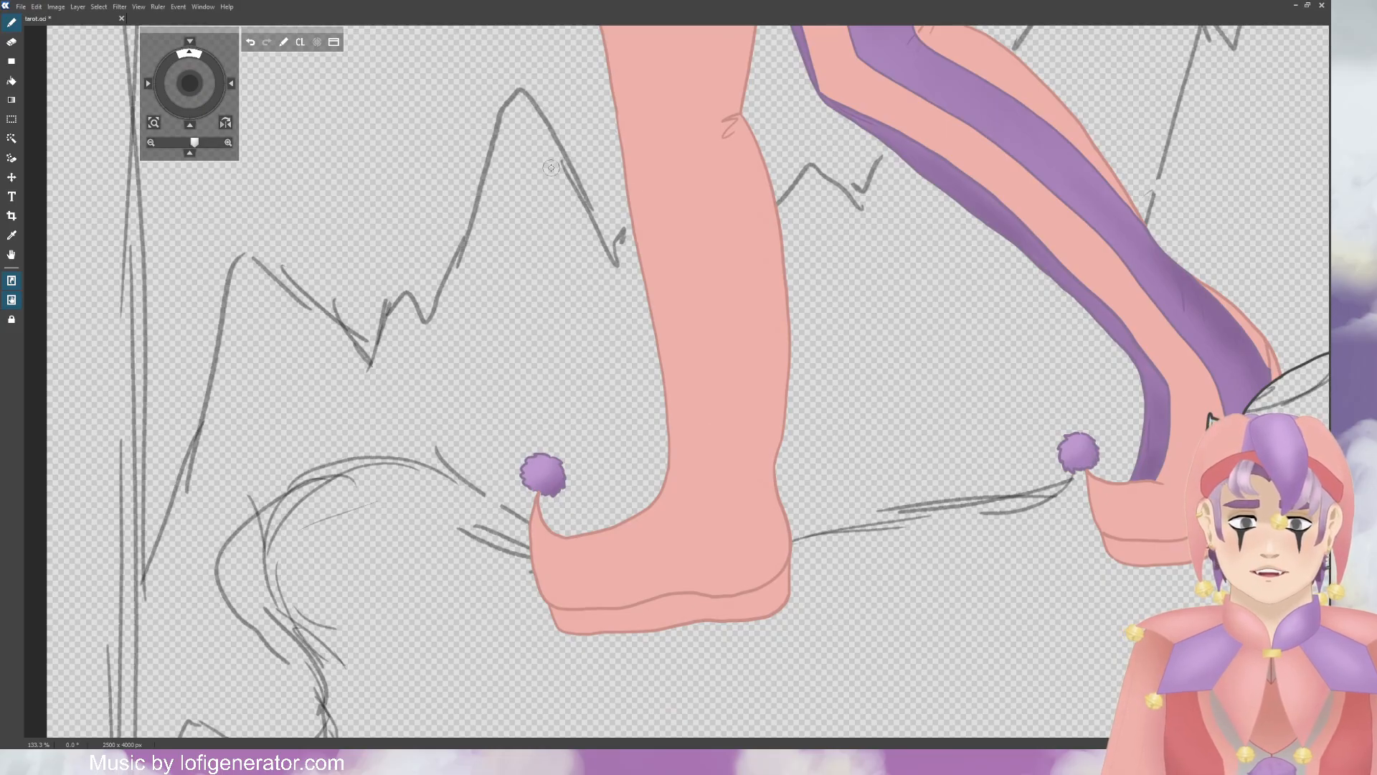
Step: Try two rows of short dark purple fur strokes across the centre of the pink leg's shoe pompom
{"action": "scroll", "coordinate": [282, 71], "scroll_direction": "up", "scroll_amount": 2}
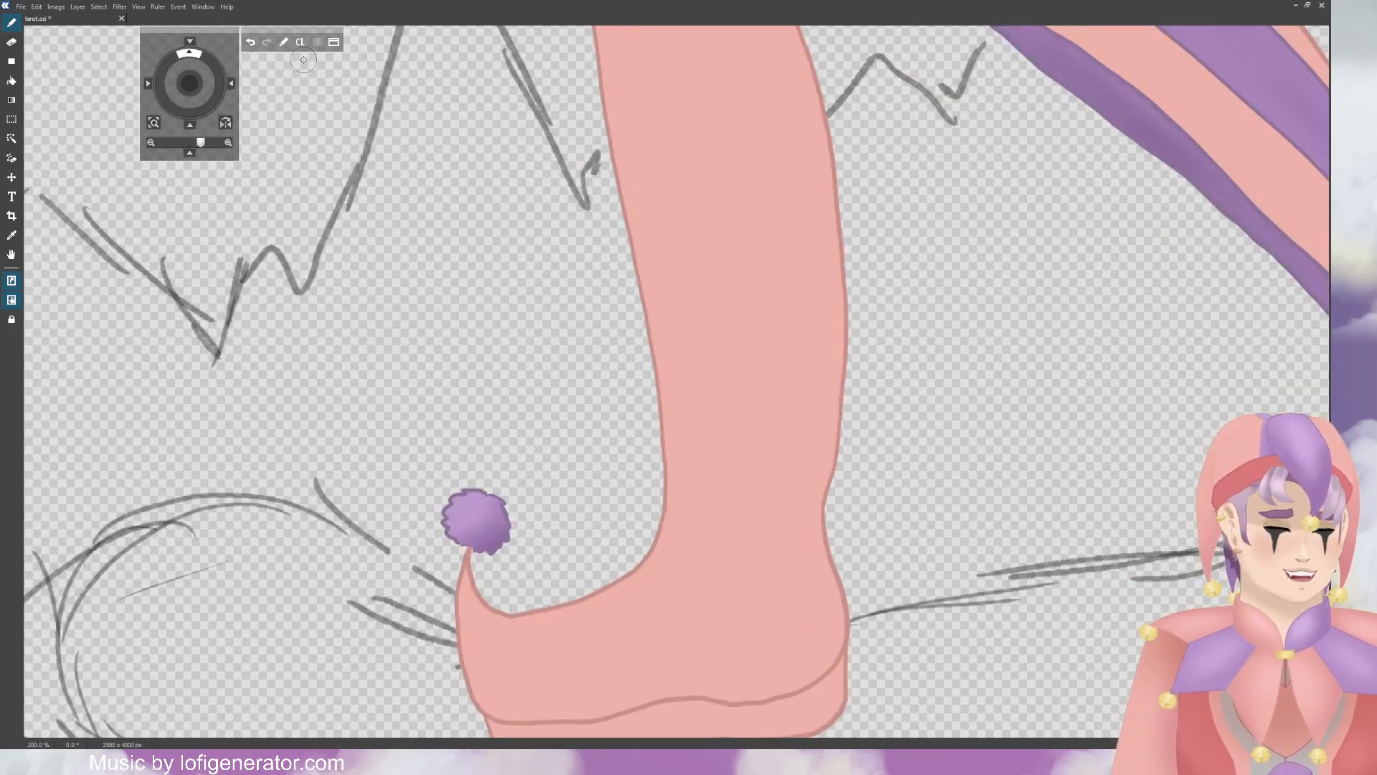
{"action": "scroll", "coordinate": [195, 90], "scroll_direction": "up", "scroll_amount": 2}
{"action": "left_click_drag", "start_coordinate": [196, 90], "coordinate": [247, 29]}
{"action": "scroll", "coordinate": [412, 73], "scroll_direction": "up", "scroll_amount": 1}
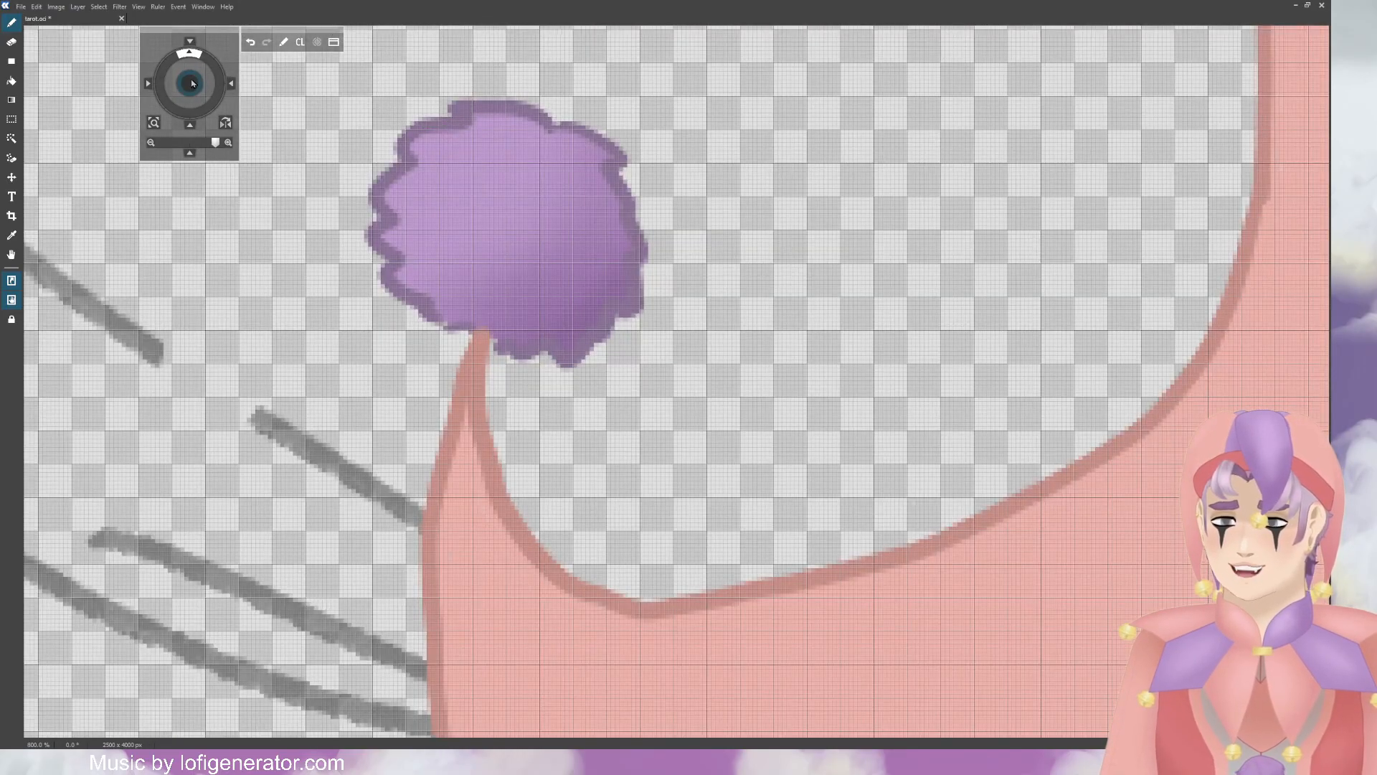
{"action": "scroll", "coordinate": [196, 88], "scroll_direction": "down", "scroll_amount": 1}
{"action": "mouse_move", "coordinate": [196, 88]}
{"action": "left_mouse_down"}
{"action": "mouse_move", "coordinate": [191, 69]}
{"action": "mouse_move", "coordinate": [206, 109]}
{"action": "left_mouse_up"}
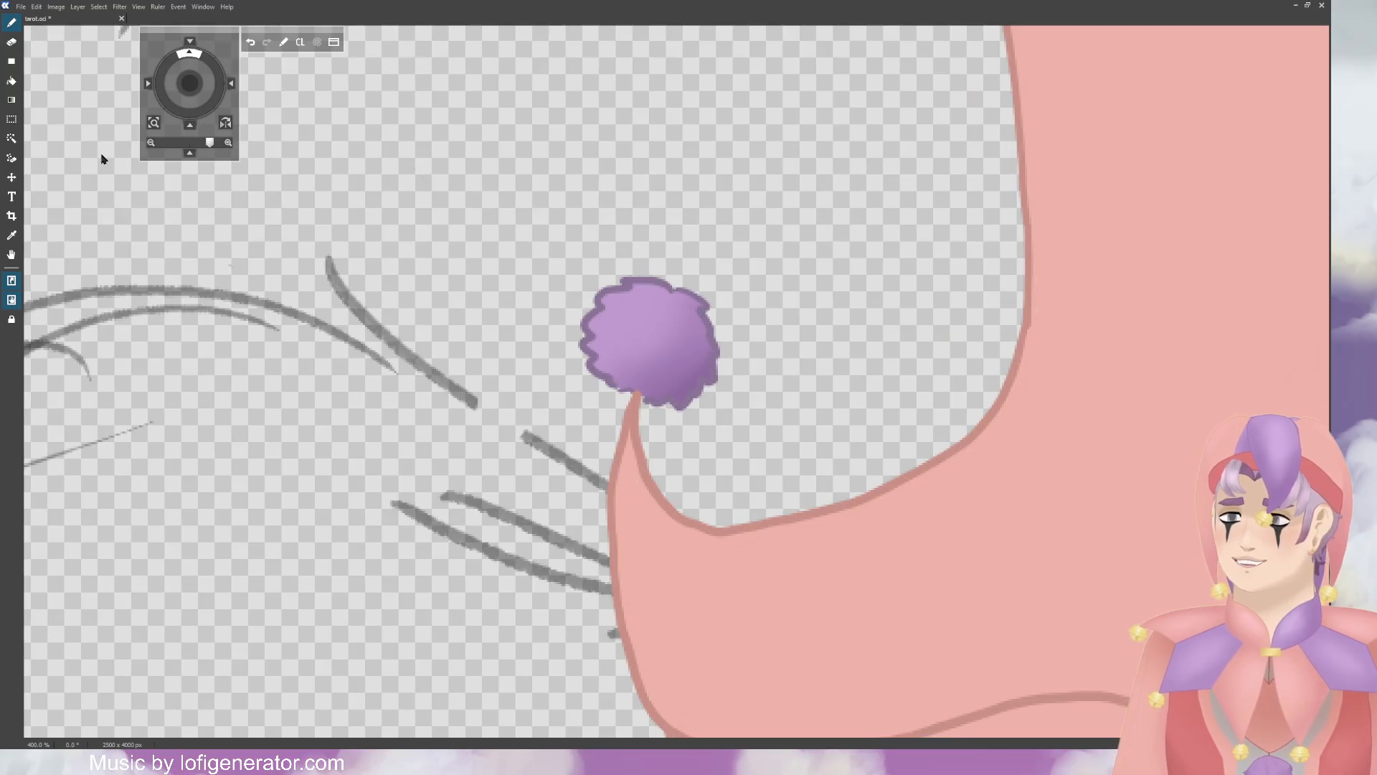
{"action": "left_click_drag", "start_coordinate": [618, 316], "coordinate": [682, 332]}
{"action": "left_click_drag", "start_coordinate": [628, 348], "coordinate": [653, 354]}
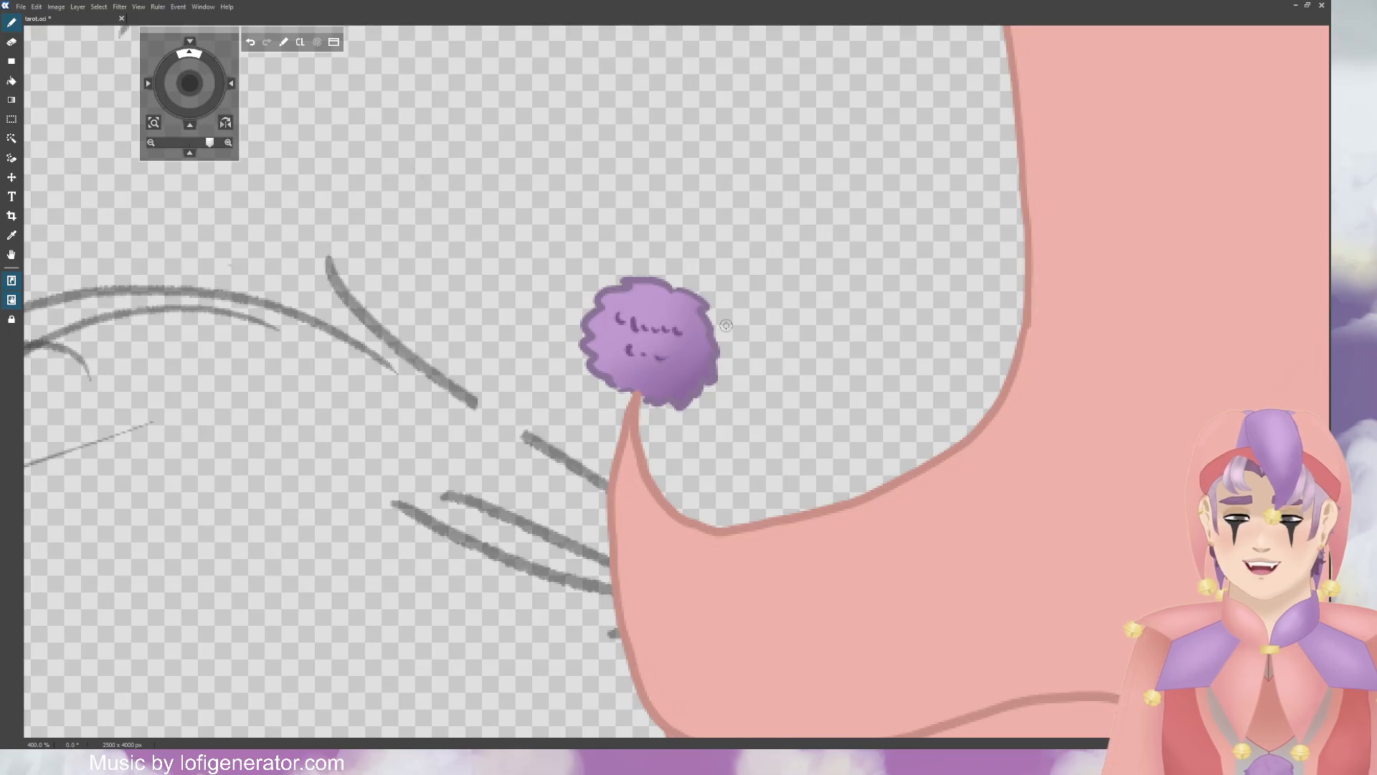
{"action": "key", "text": "ctrl+z"}
{"action": "key", "text": "ctrl+z"}
{"action": "key", "text": "ctrl+z"}
{"action": "key", "text": "ctrl+z"}
{"action": "key", "text": "ctrl+z"}
{"action": "key", "text": "ctrl+z"}
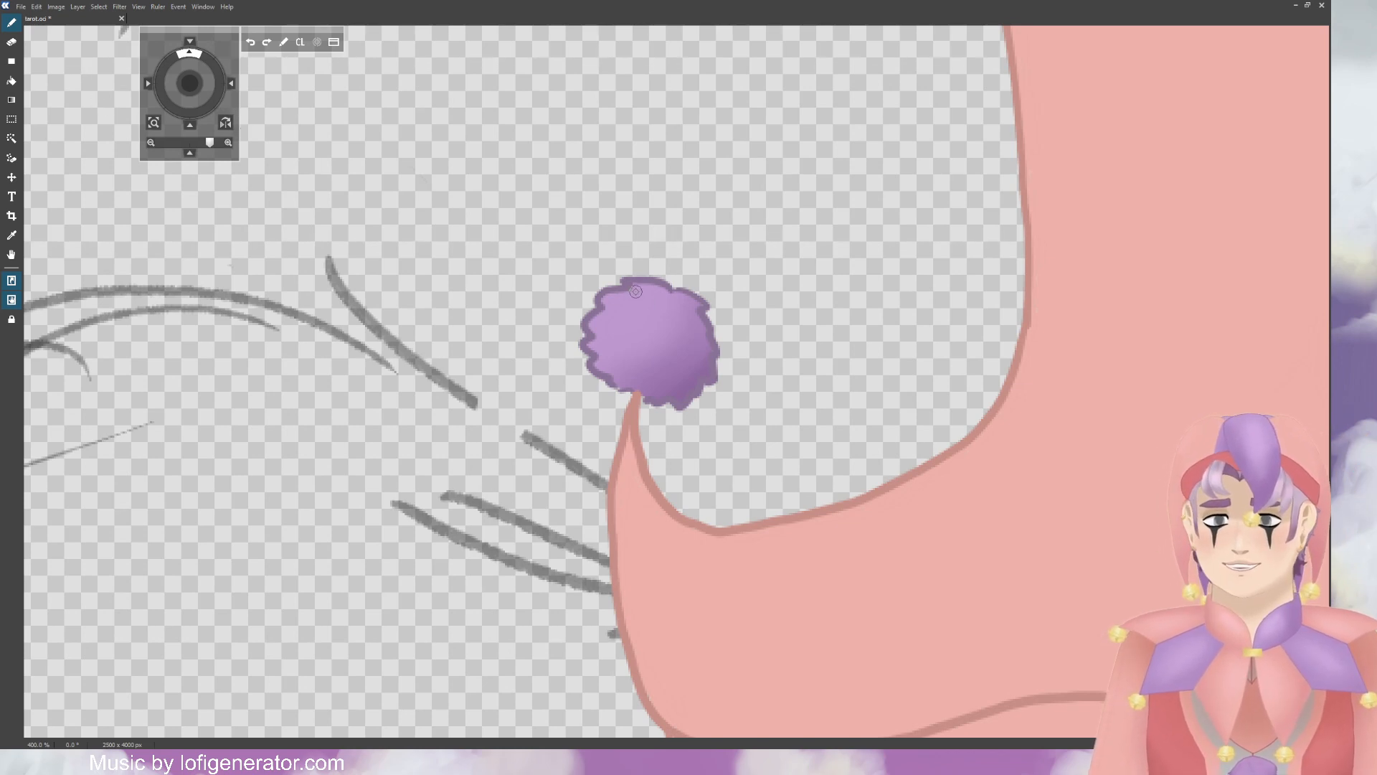
{"action": "left_click_drag", "start_coordinate": [634, 291], "coordinate": [639, 302]}
{"action": "left_click_drag", "start_coordinate": [641, 301], "coordinate": [644, 305]}
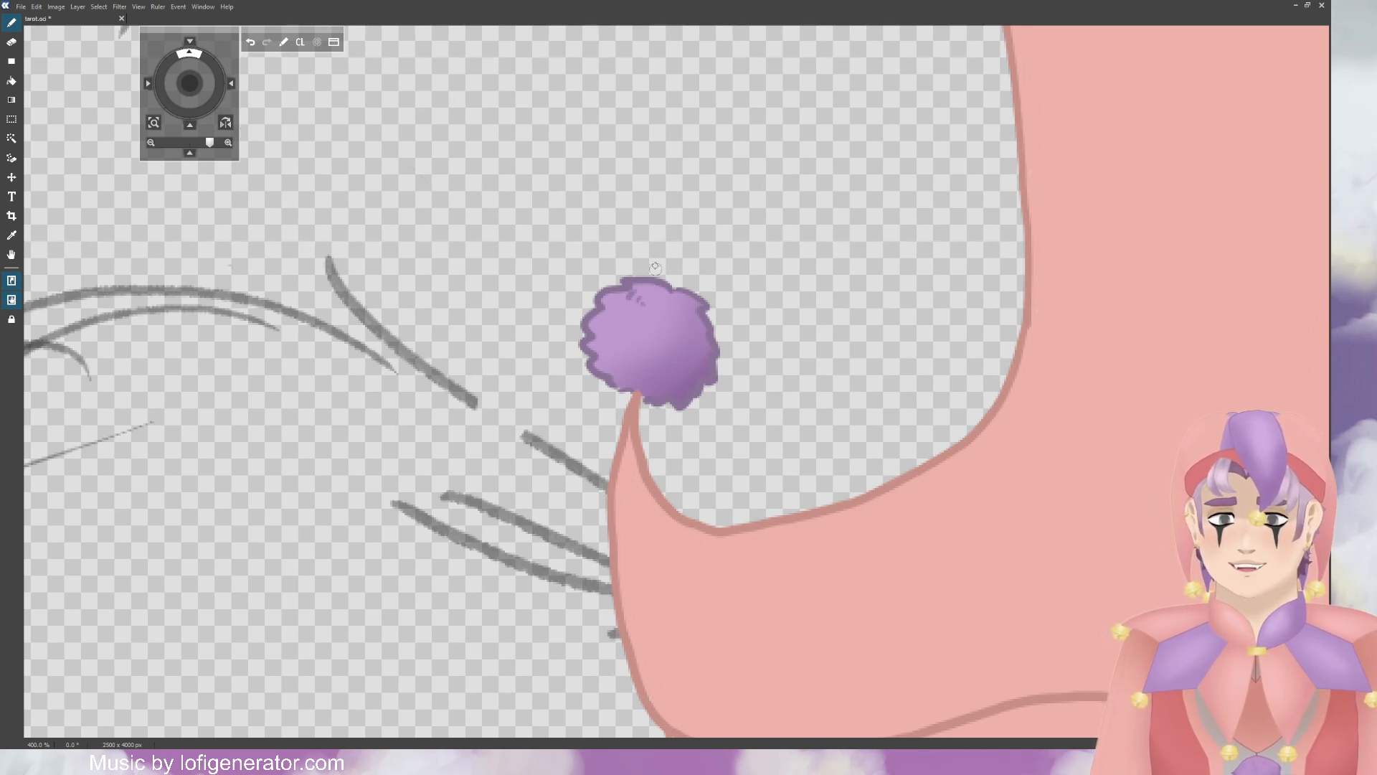
{"action": "left_click", "coordinate": [250, 42]}
{"action": "left_click", "coordinate": [250, 42]}
{"action": "left_click", "coordinate": [250, 42]}
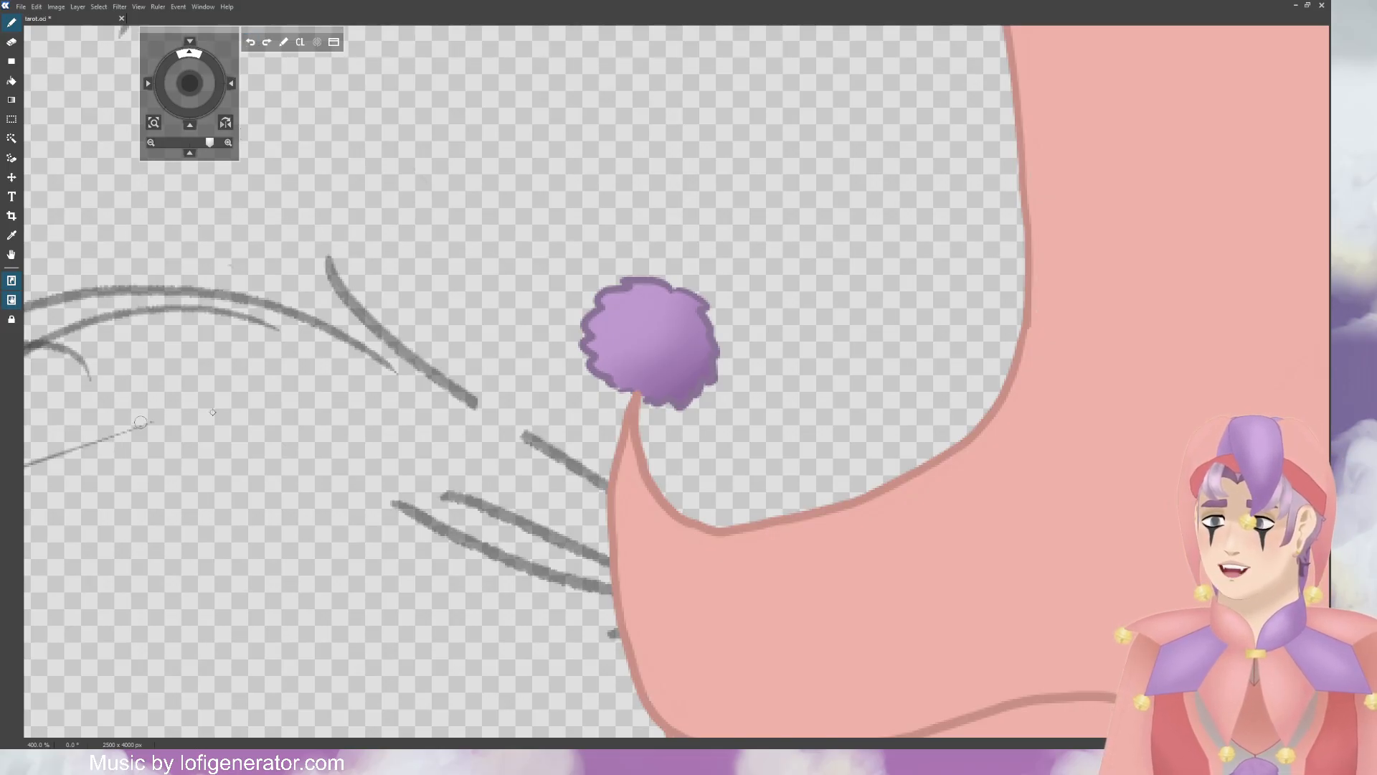
Step: Texture the pompom on the pink leg's shoe with layered short dark purple fur strokes and lighter highlight strokes
{"action": "mouse_move", "coordinate": [634, 294]}
{"action": "left_mouse_down"}
{"action": "mouse_move", "coordinate": [677, 317]}
{"action": "mouse_move", "coordinate": [678, 295]}
{"action": "mouse_move", "coordinate": [606, 313]}
{"action": "mouse_move", "coordinate": [651, 338]}
{"action": "mouse_move", "coordinate": [704, 343]}
{"action": "mouse_move", "coordinate": [679, 305]}
{"action": "left_mouse_up"}
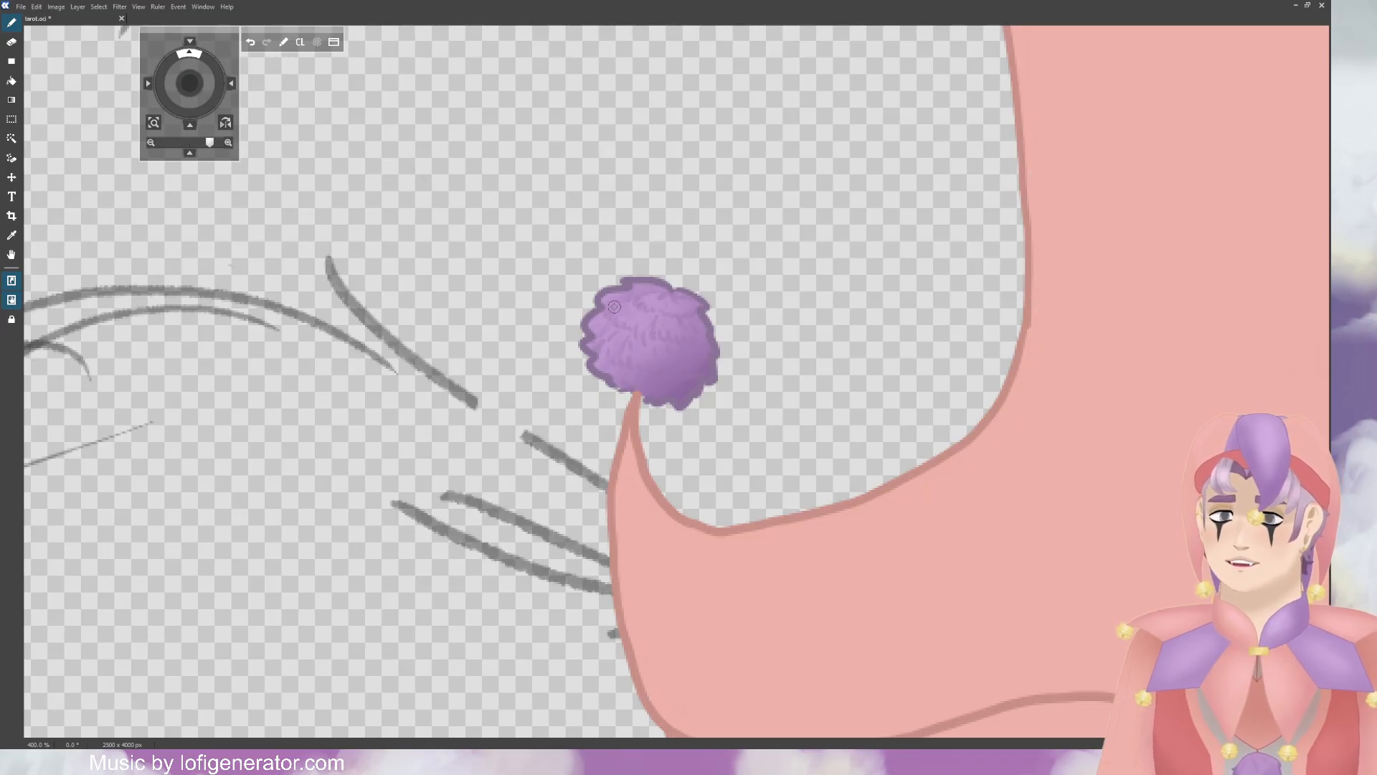
{"action": "mouse_move", "coordinate": [628, 290]}
{"action": "left_mouse_down"}
{"action": "mouse_move", "coordinate": [654, 296]}
{"action": "mouse_move", "coordinate": [643, 300]}
{"action": "left_mouse_up"}
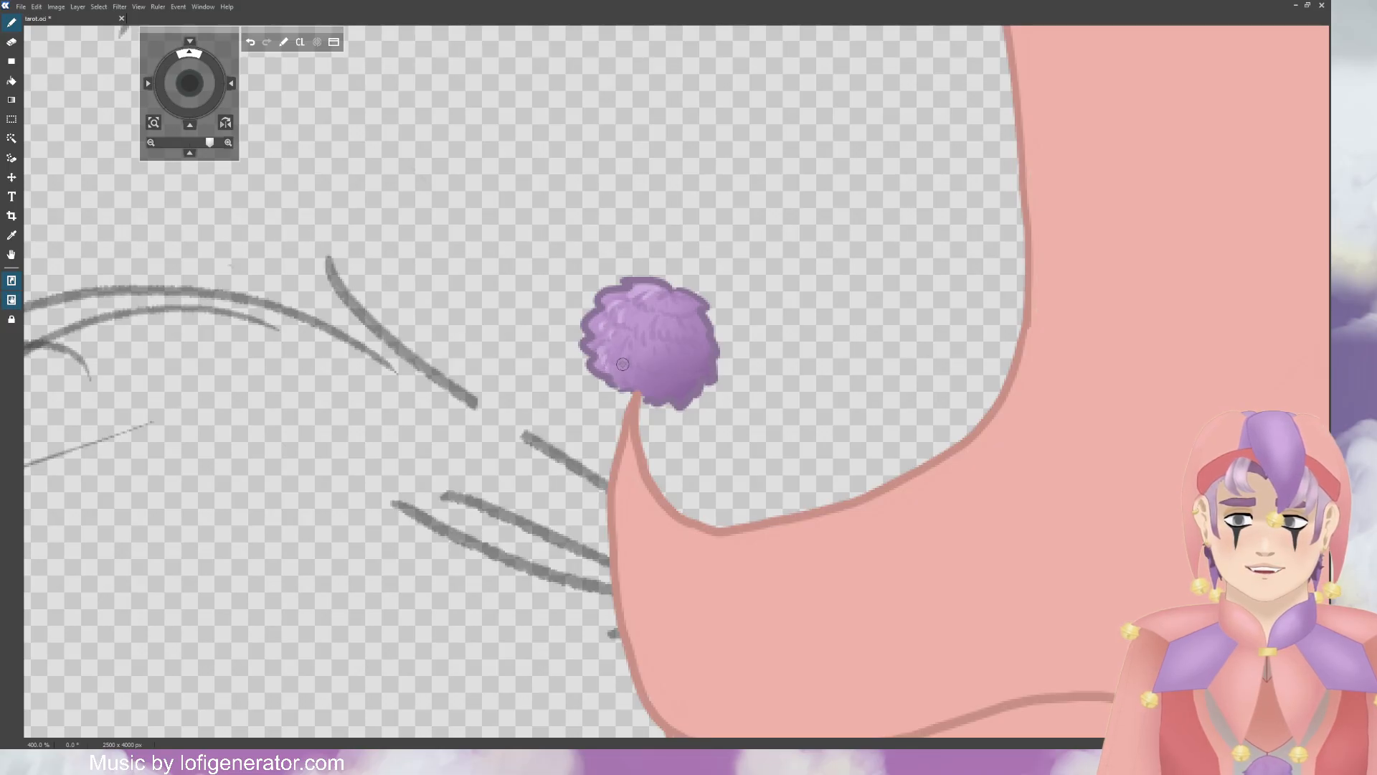
{"action": "left_click_drag", "start_coordinate": [622, 347], "coordinate": [628, 361]}
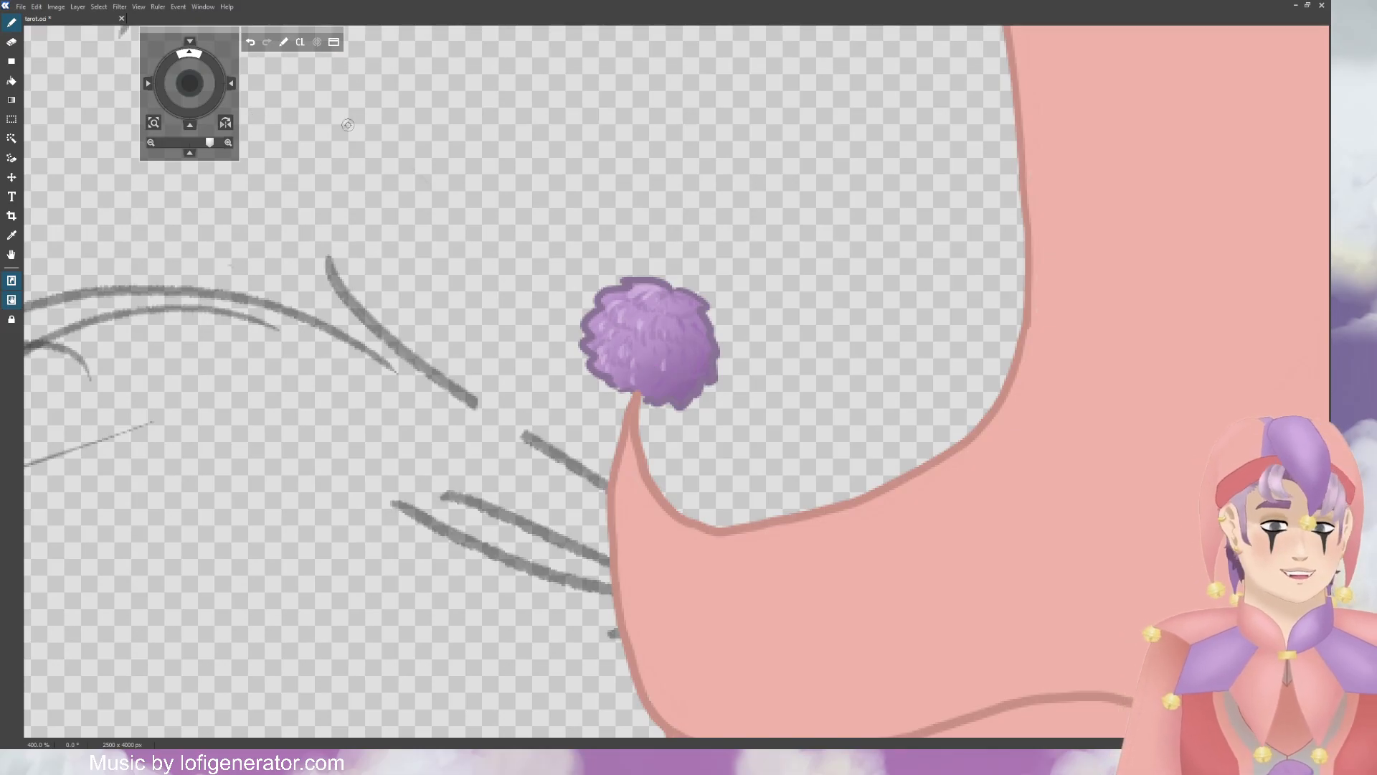
Step: Try rows of short dark fur strokes across the pompom on the striped leg's shoe
{"action": "mouse_move", "coordinate": [189, 83]}
{"action": "left_mouse_down"}
{"action": "mouse_move", "coordinate": [111, 83]}
{"action": "mouse_move", "coordinate": [104, 99]}
{"action": "mouse_move", "coordinate": [129, 114]}
{"action": "left_mouse_up"}
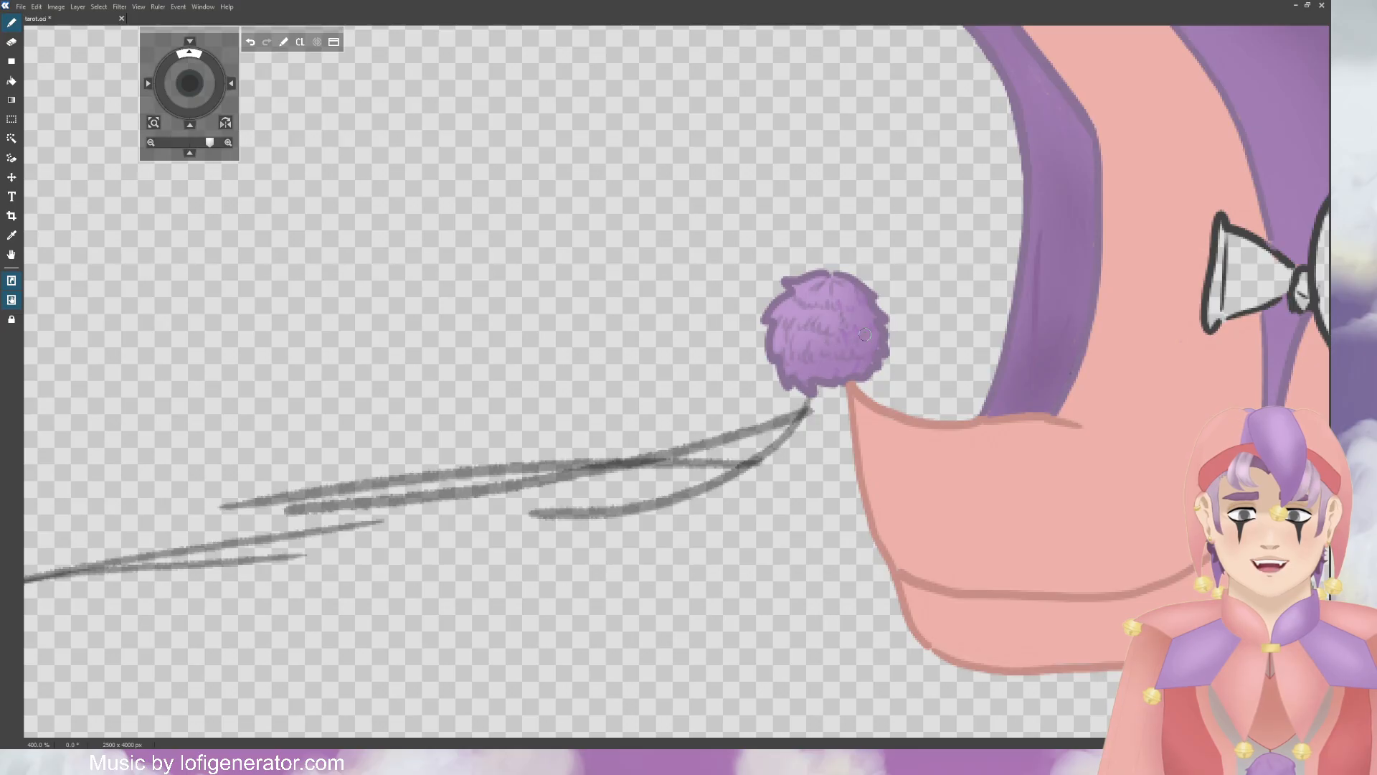
{"action": "key", "text": "ctrl+z"}
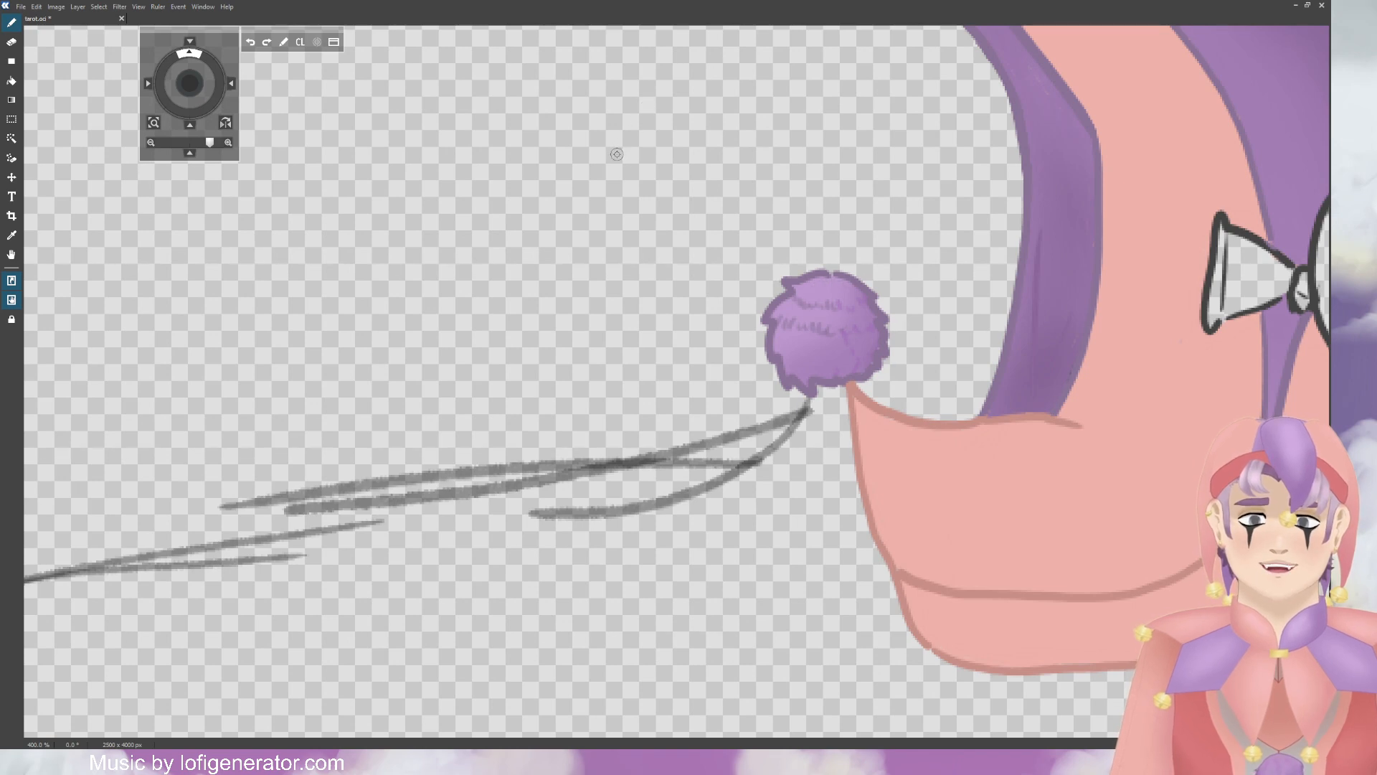
{"action": "key", "text": "ctrl+z"}
{"action": "key", "text": "ctrl+z"}
{"action": "key", "text": "ctrl+z"}
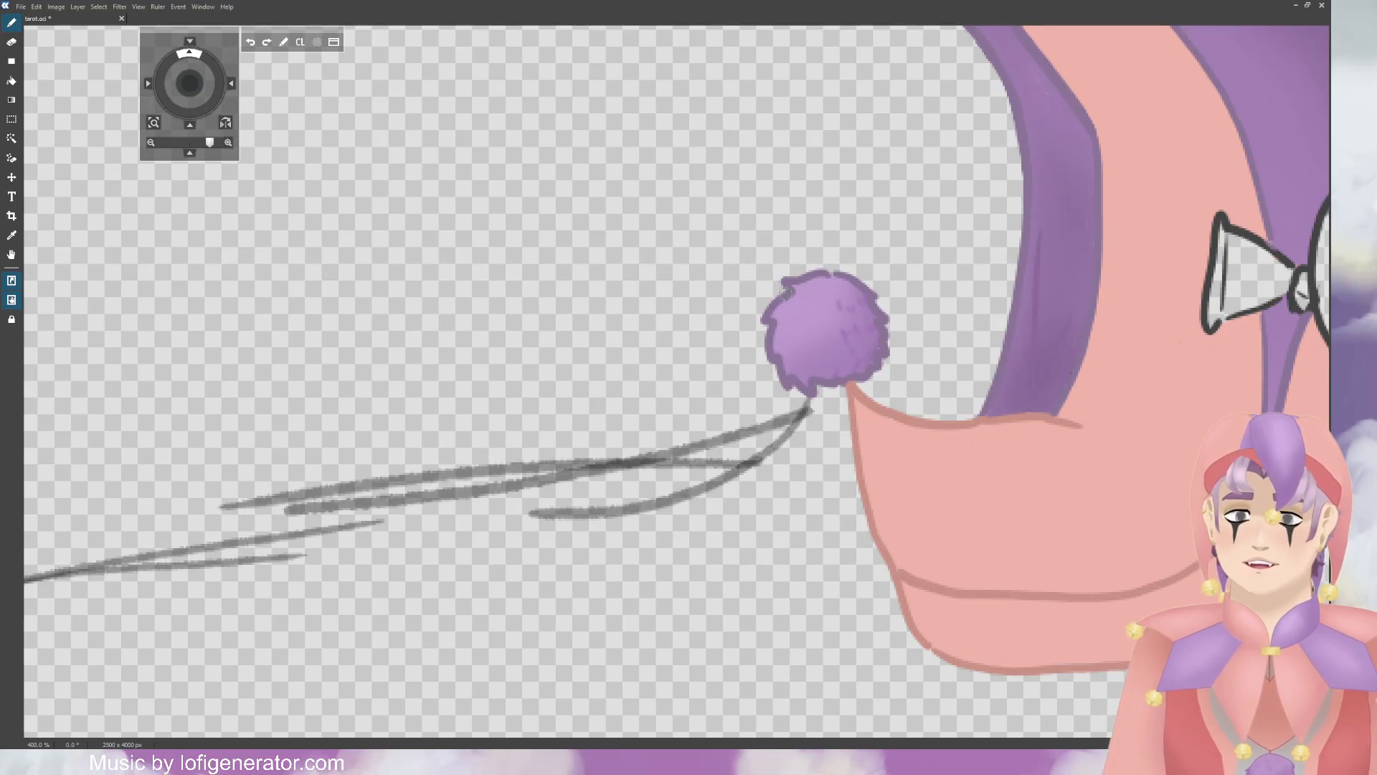
Step: Cover the pompom on the striped leg's shoe with layered dark purple fur strokes and soft light highlights
{"action": "left_click_drag", "start_coordinate": [799, 291], "coordinate": [802, 303]}
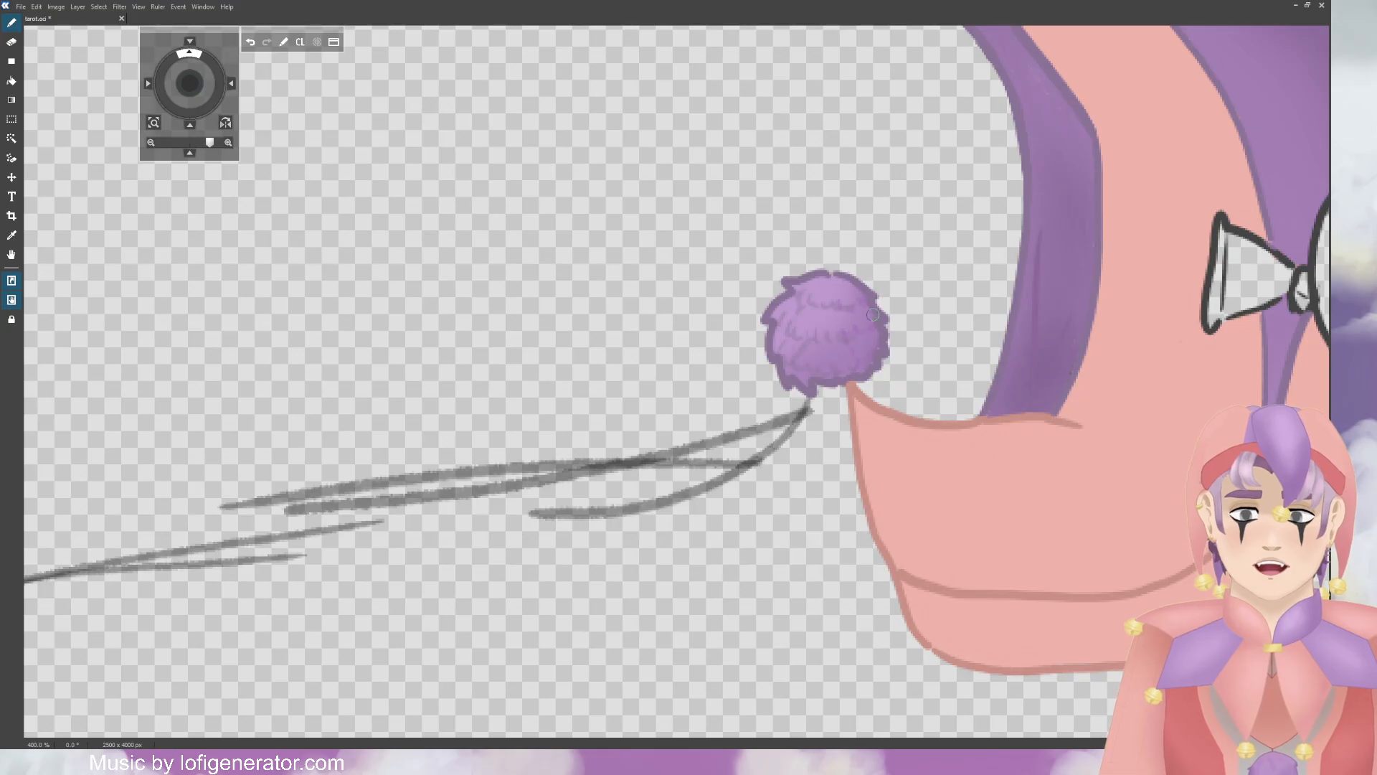
{"action": "key", "text": "ctrl+z"}
{"action": "key", "text": "ctrl+z"}
{"action": "key", "text": "ctrl+z"}
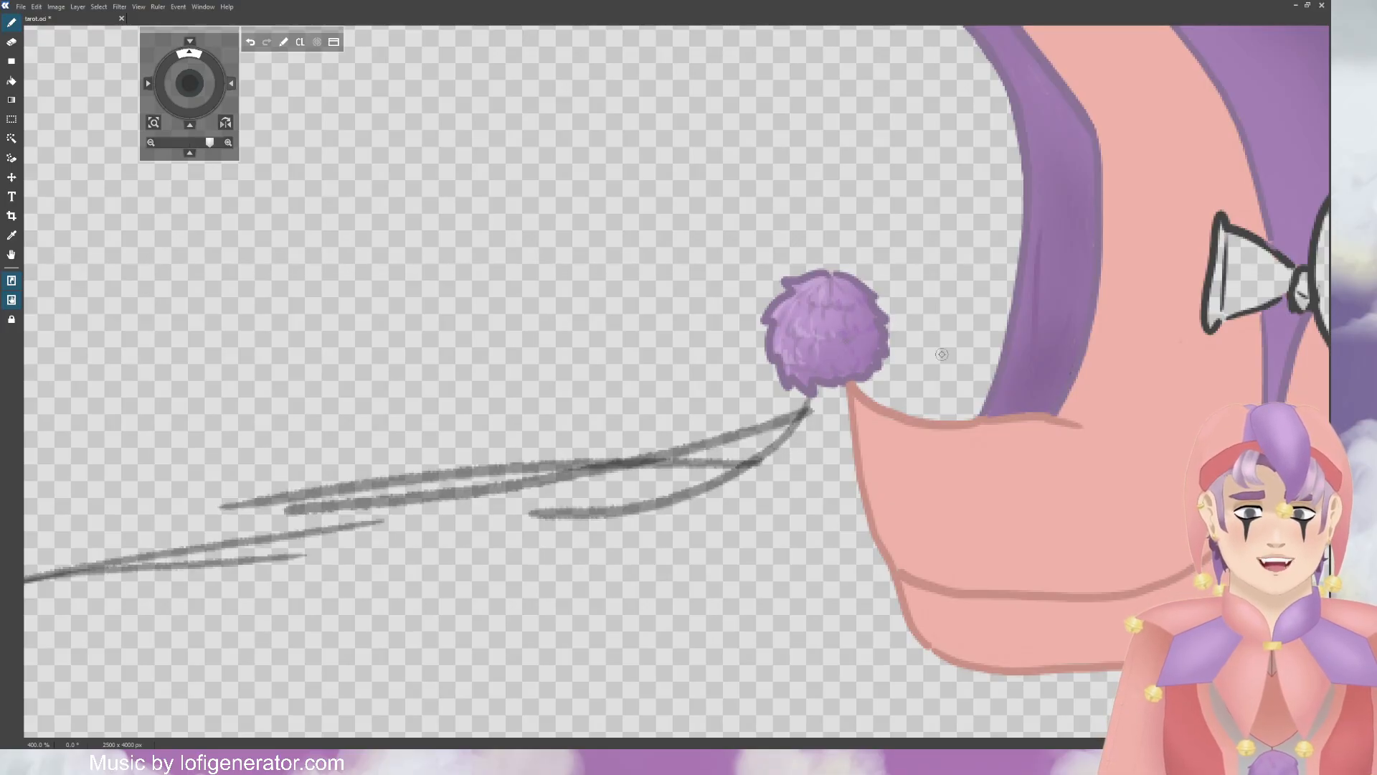
Step: Draw rows of thin light purple fur strokes across the upper and middle parts of the tunic's upper pompom
{"action": "scroll", "coordinate": [926, 341], "scroll_direction": "down", "scroll_amount": 4}
{"action": "scroll", "coordinate": [925, 340], "scroll_direction": "down", "scroll_amount": 1}
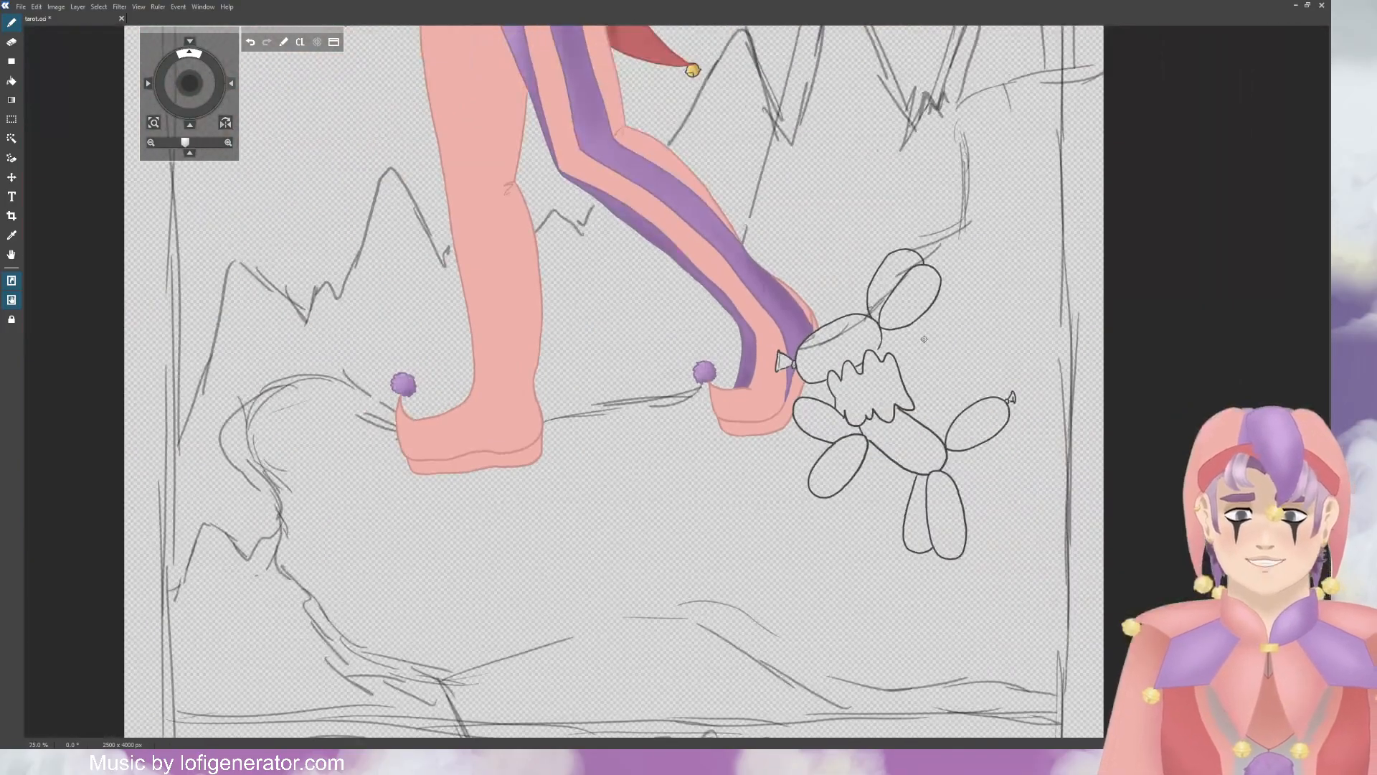
{"action": "left_click_drag", "start_coordinate": [190, 84], "coordinate": [256, 169]}
{"action": "scroll", "coordinate": [489, 123], "scroll_direction": "up", "scroll_amount": 3}
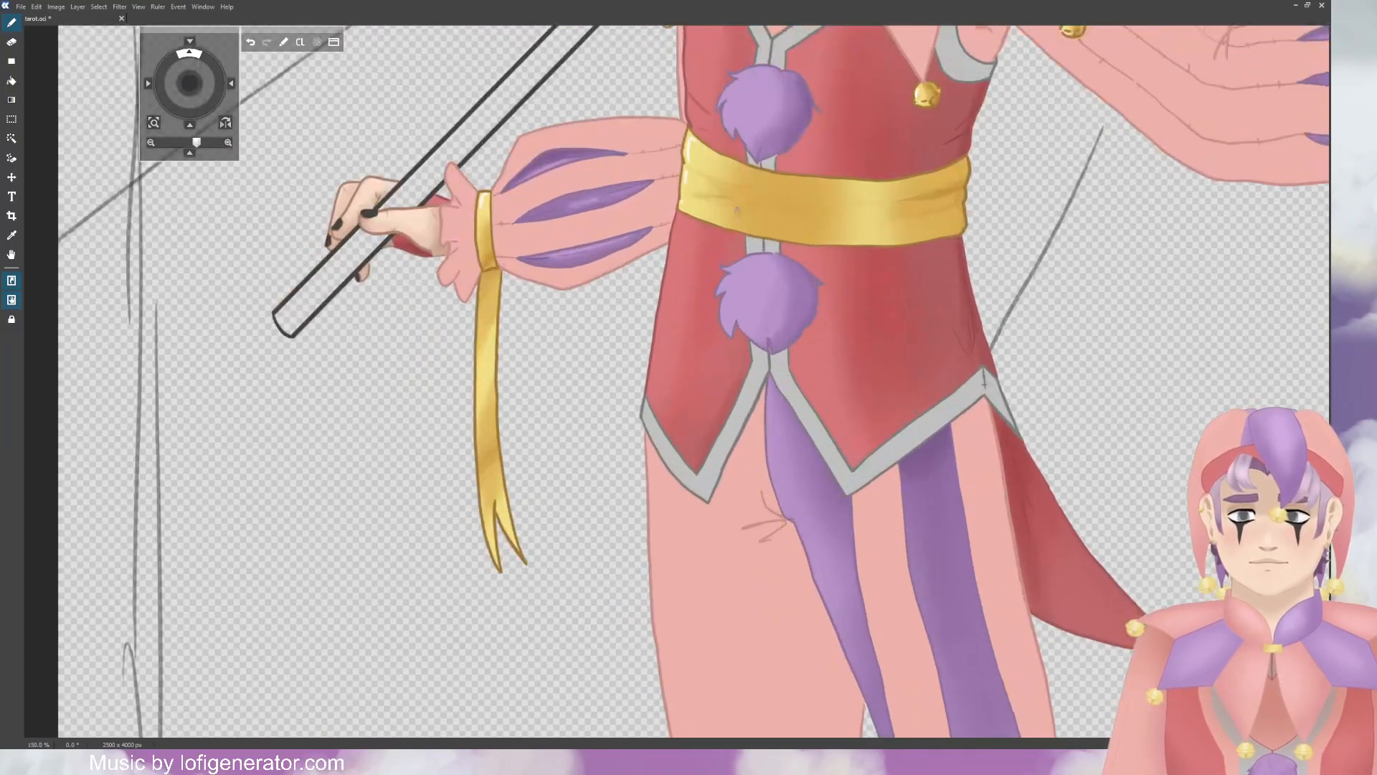
{"action": "left_click_drag", "start_coordinate": [178, 89], "coordinate": [183, 98]}
{"action": "scroll", "coordinate": [350, 124], "scroll_direction": "up", "scroll_amount": 1}
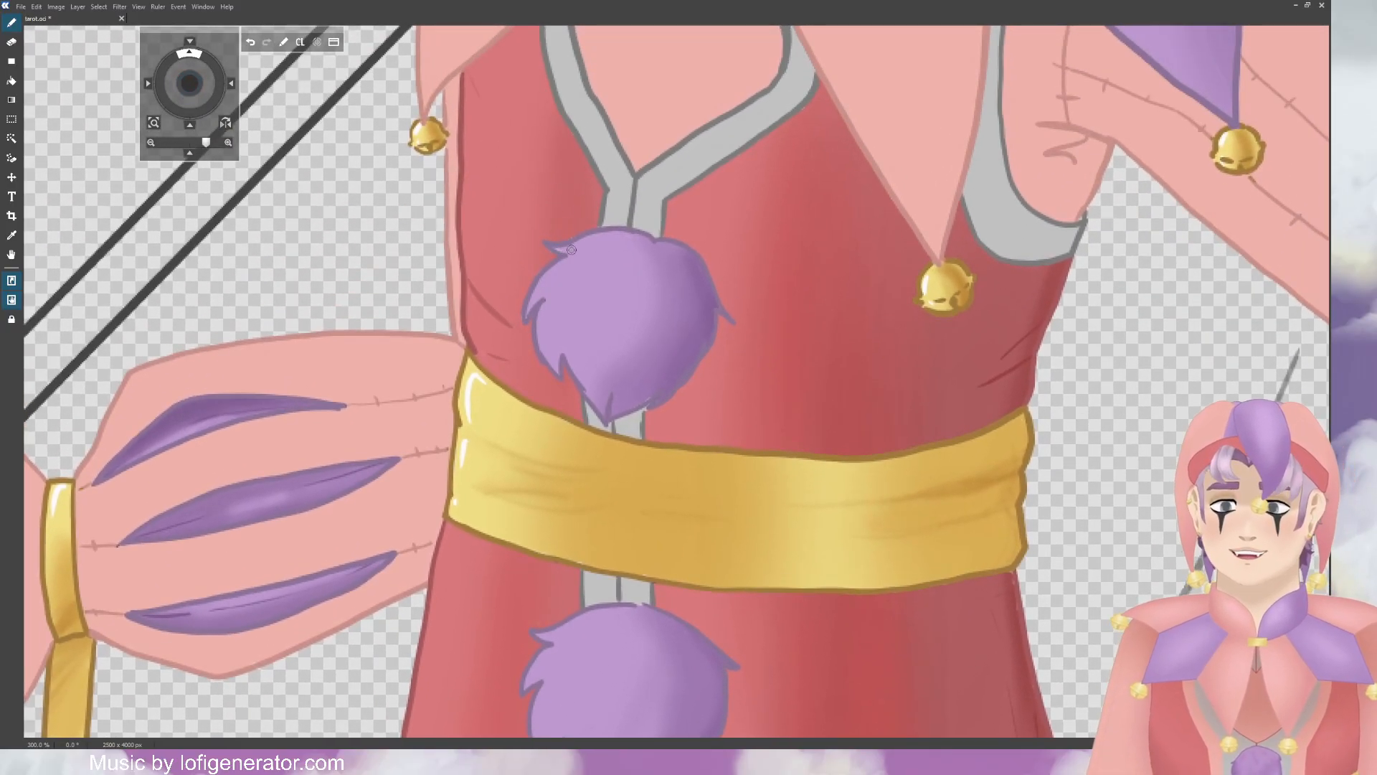
{"action": "left_click_drag", "start_coordinate": [589, 252], "coordinate": [567, 266]}
{"action": "left_click_drag", "start_coordinate": [585, 257], "coordinate": [580, 280]}
{"action": "mouse_move", "coordinate": [587, 269]}
{"action": "left_mouse_down"}
{"action": "mouse_move", "coordinate": [588, 298]}
{"action": "mouse_move", "coordinate": [605, 259]}
{"action": "mouse_move", "coordinate": [602, 305]}
{"action": "mouse_move", "coordinate": [649, 281]}
{"action": "mouse_move", "coordinate": [535, 282]}
{"action": "mouse_move", "coordinate": [526, 317]}
{"action": "mouse_move", "coordinate": [598, 350]}
{"action": "left_mouse_up"}
{"action": "mouse_move", "coordinate": [595, 355]}
{"action": "left_mouse_down"}
{"action": "mouse_move", "coordinate": [625, 338]}
{"action": "mouse_move", "coordinate": [612, 356]}
{"action": "left_mouse_up"}
{"action": "left_click_drag", "start_coordinate": [612, 356], "coordinate": [635, 353]}
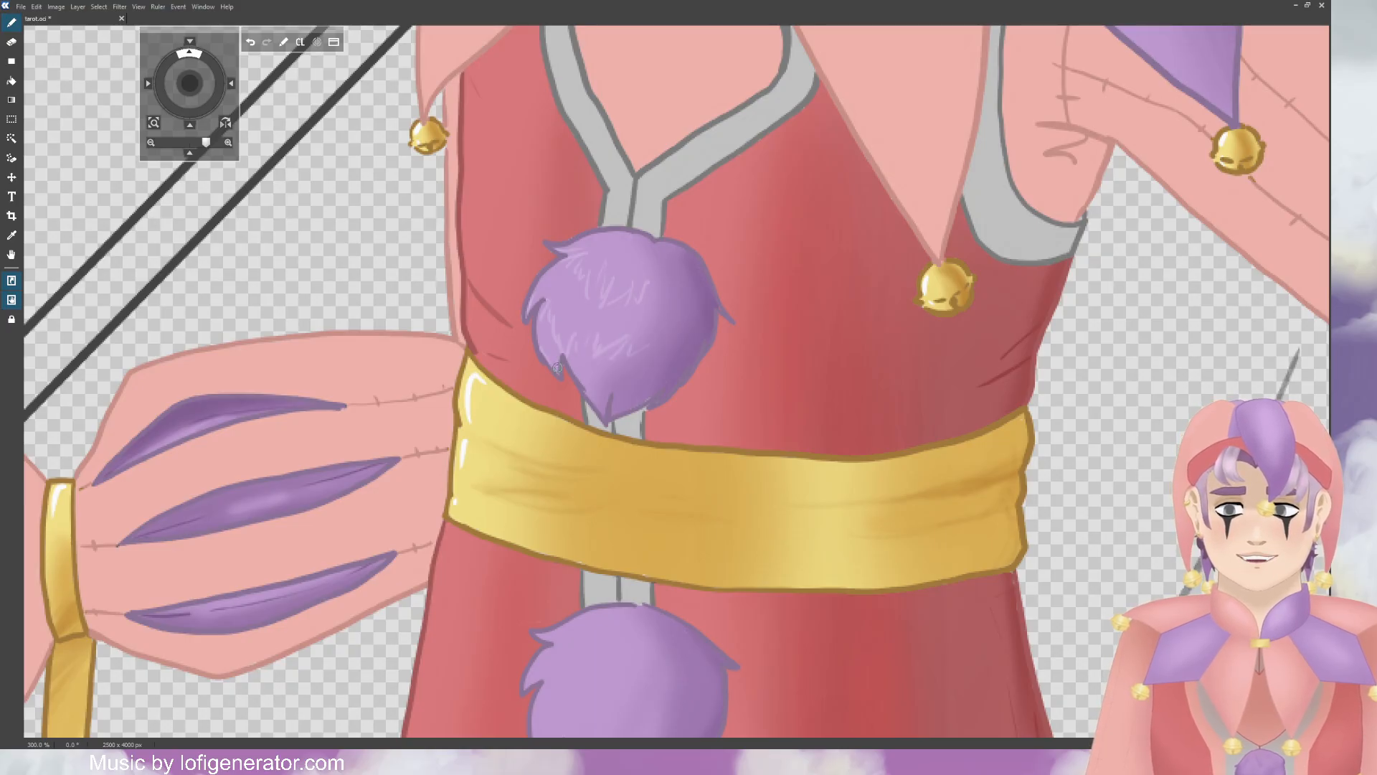
Step: Add light fur strokes to the lower tip and outer edge of the tunic's upper pompom
{"action": "left_click_drag", "start_coordinate": [644, 390], "coordinate": [625, 394]}
{"action": "left_click_drag", "start_coordinate": [608, 390], "coordinate": [605, 411]}
{"action": "left_click_drag", "start_coordinate": [577, 334], "coordinate": [560, 350]}
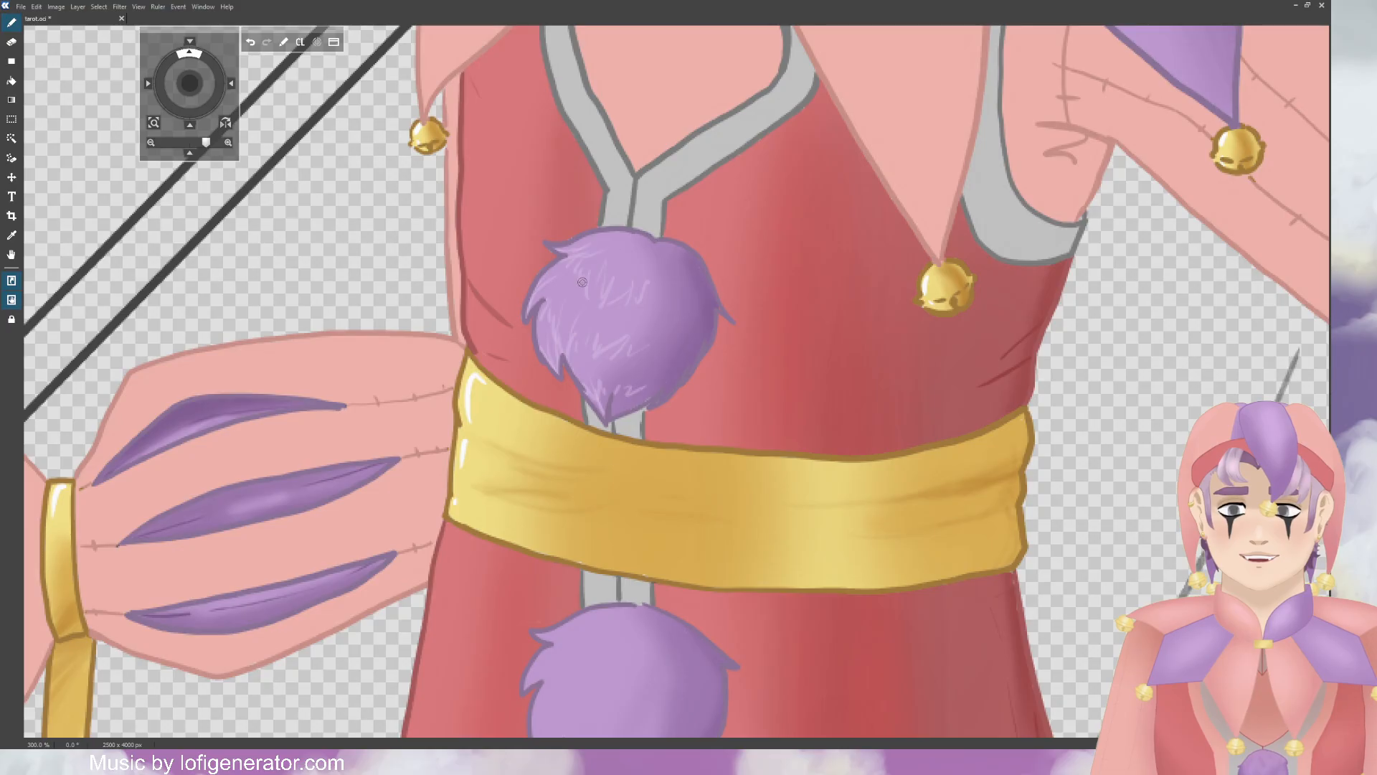
Step: Draw thin light purple fur strokes over the upper and middle parts of the tunic's lower pompom
{"action": "mouse_move", "coordinate": [190, 84]}
{"action": "left_mouse_down"}
{"action": "mouse_move", "coordinate": [186, 66]}
{"action": "mouse_move", "coordinate": [206, 59]}
{"action": "left_mouse_up"}
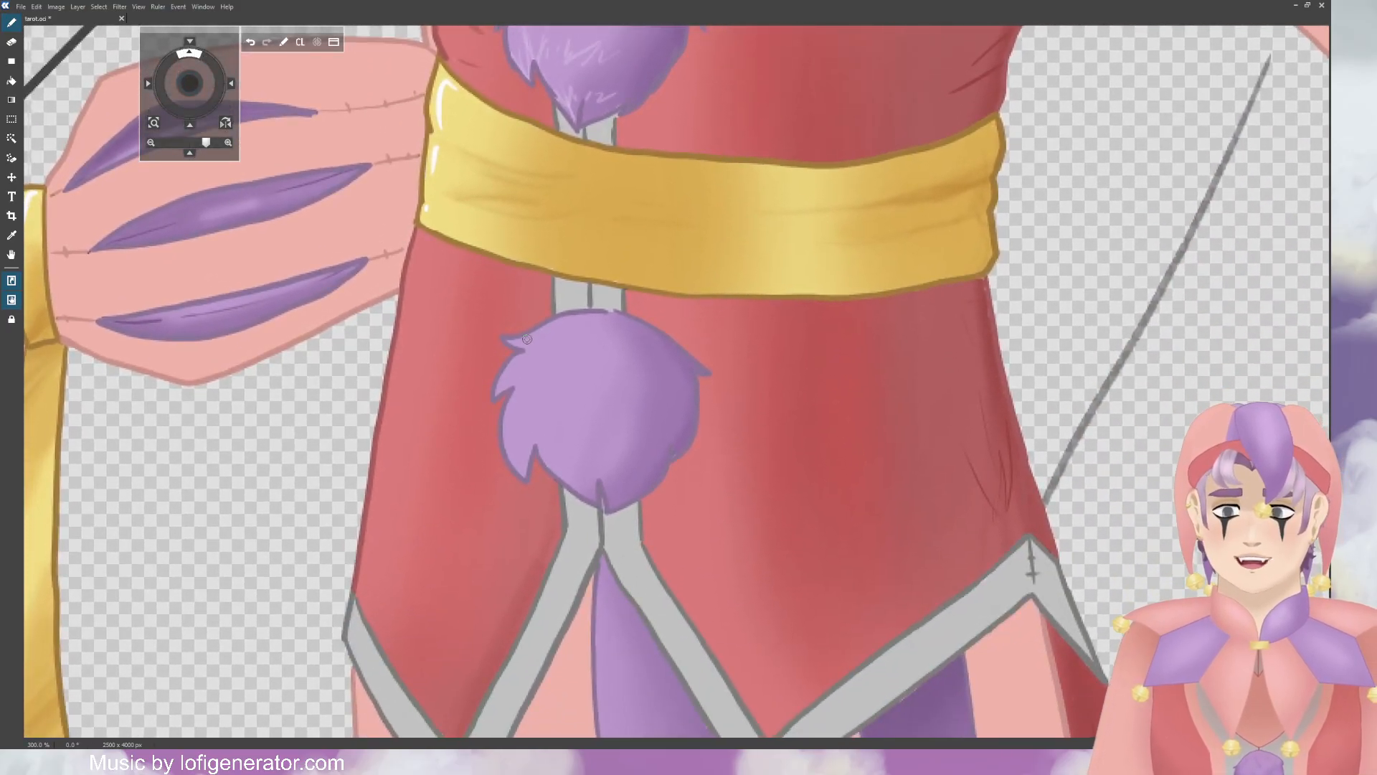
{"action": "mouse_move", "coordinate": [576, 320]}
{"action": "left_mouse_down"}
{"action": "mouse_move", "coordinate": [559, 345]}
{"action": "mouse_move", "coordinate": [516, 339]}
{"action": "mouse_move", "coordinate": [533, 390]}
{"action": "mouse_move", "coordinate": [551, 365]}
{"action": "mouse_move", "coordinate": [546, 403]}
{"action": "mouse_move", "coordinate": [571, 396]}
{"action": "mouse_move", "coordinate": [603, 395]}
{"action": "left_mouse_up"}
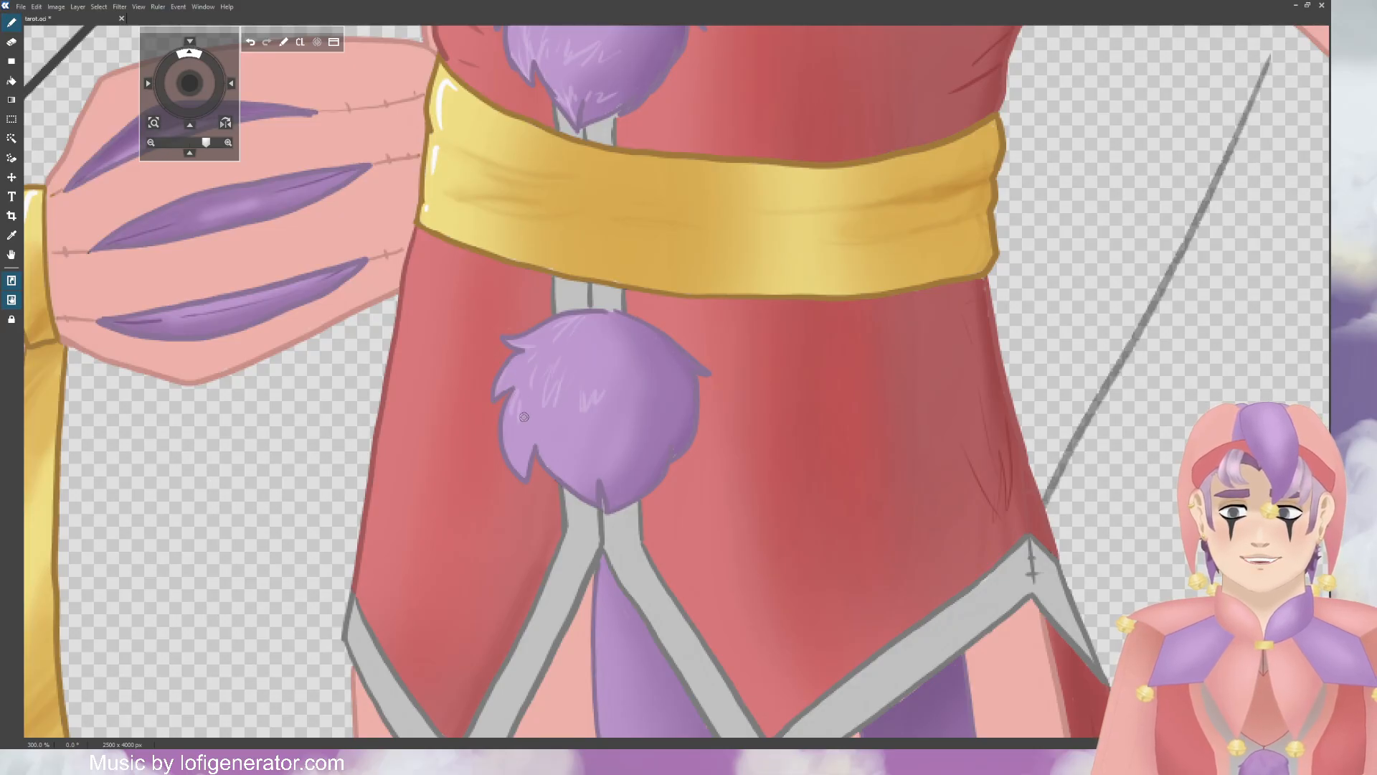
{"action": "mouse_move", "coordinate": [523, 417]}
{"action": "left_mouse_down"}
{"action": "mouse_move", "coordinate": [536, 441]}
{"action": "mouse_move", "coordinate": [571, 450]}
{"action": "mouse_move", "coordinate": [601, 418]}
{"action": "left_mouse_up"}
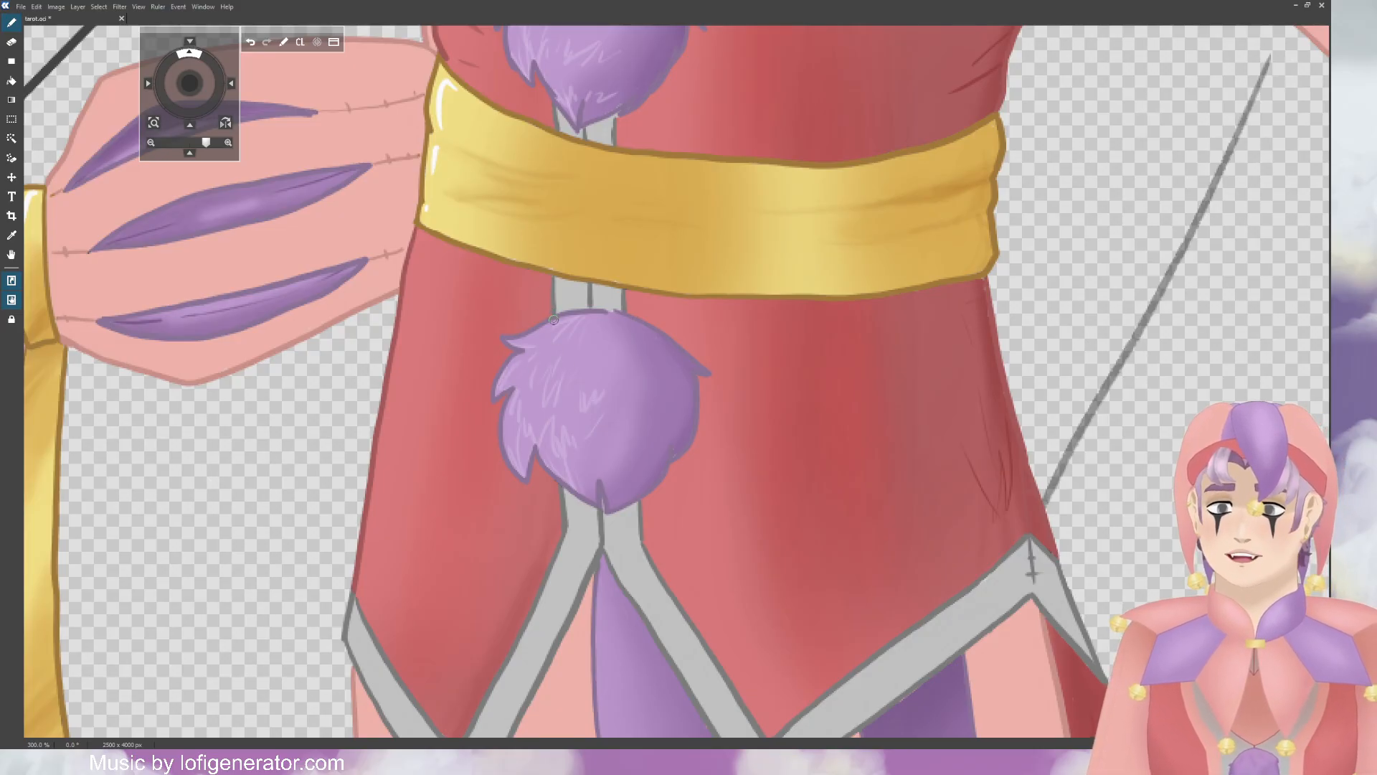
Step: Fill the gaps on the tunic's upper pompom with extra light fur strokes and extend the strokes on the lower one
{"action": "scroll", "coordinate": [273, 100], "scroll_direction": "up", "scroll_amount": 5}
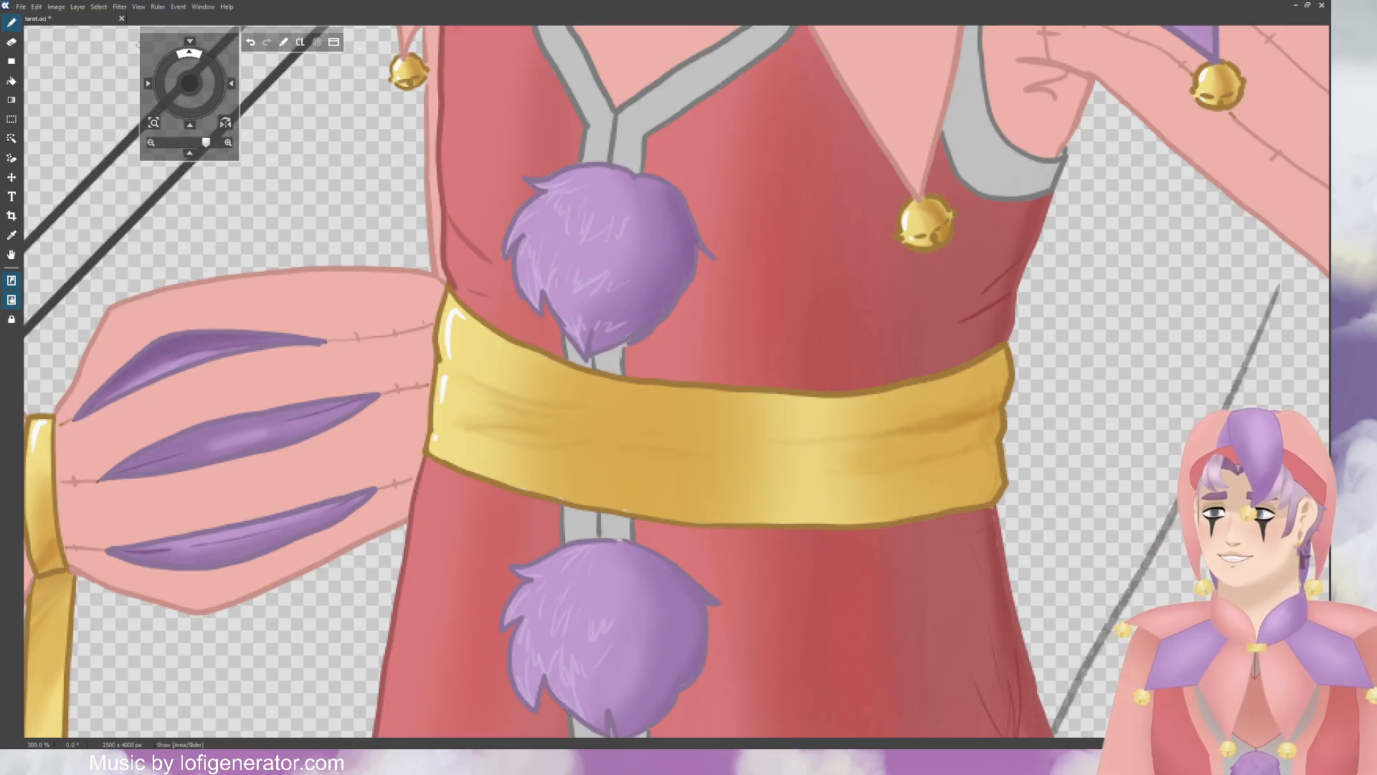
{"action": "mouse_move", "coordinate": [548, 211]}
{"action": "left_mouse_down"}
{"action": "mouse_move", "coordinate": [585, 211]}
{"action": "mouse_move", "coordinate": [585, 239]}
{"action": "mouse_move", "coordinate": [635, 221]}
{"action": "mouse_move", "coordinate": [522, 240]}
{"action": "mouse_move", "coordinate": [536, 281]}
{"action": "mouse_move", "coordinate": [567, 274]}
{"action": "left_mouse_up"}
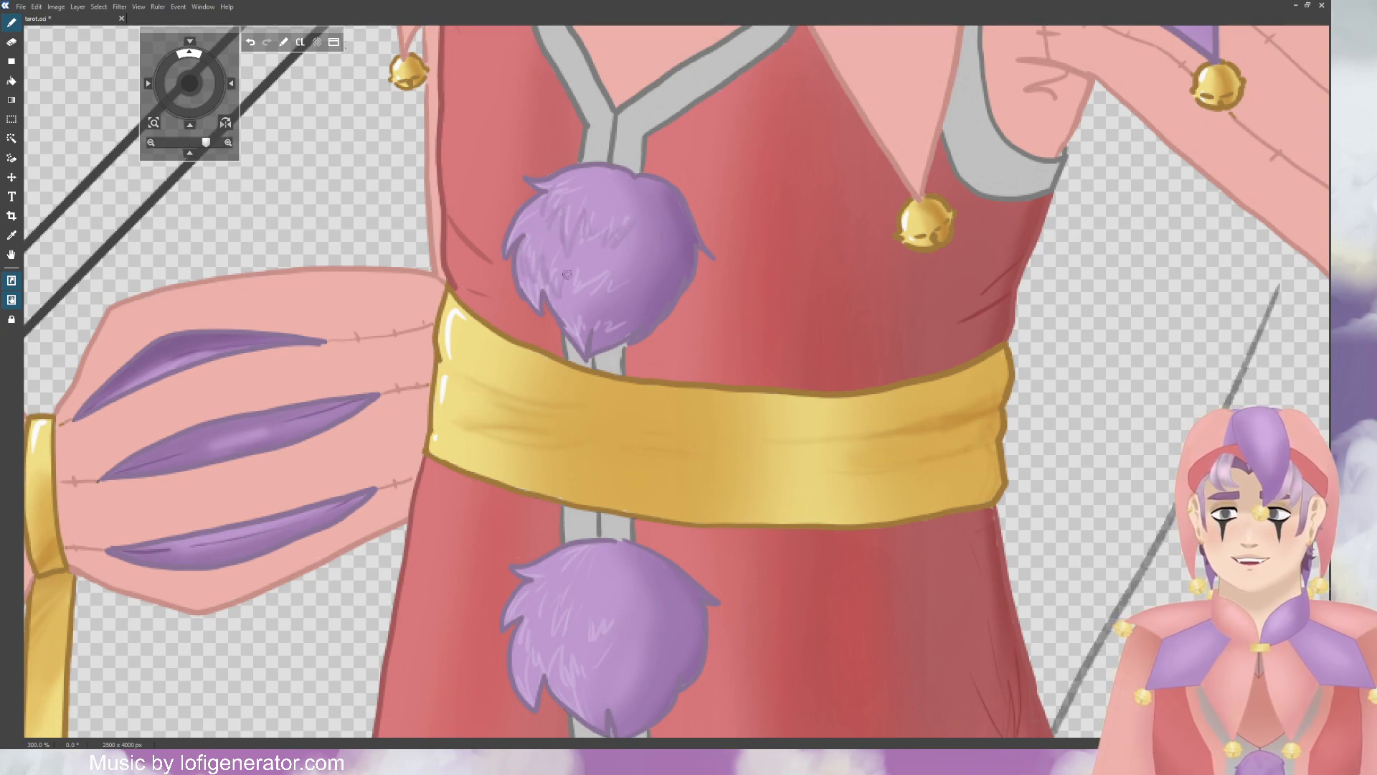
{"action": "left_click_drag", "start_coordinate": [519, 228], "coordinate": [508, 248]}
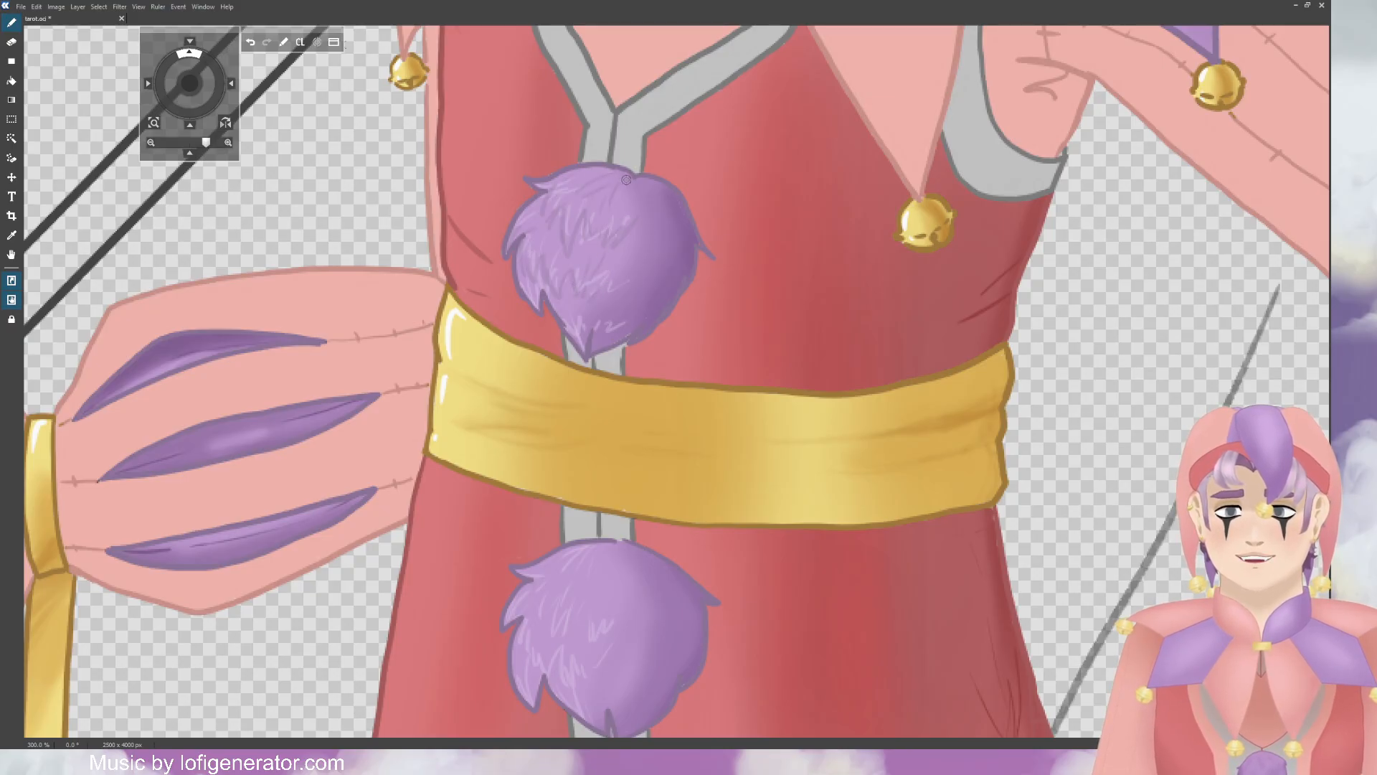
{"action": "left_click_drag", "start_coordinate": [621, 186], "coordinate": [575, 214]}
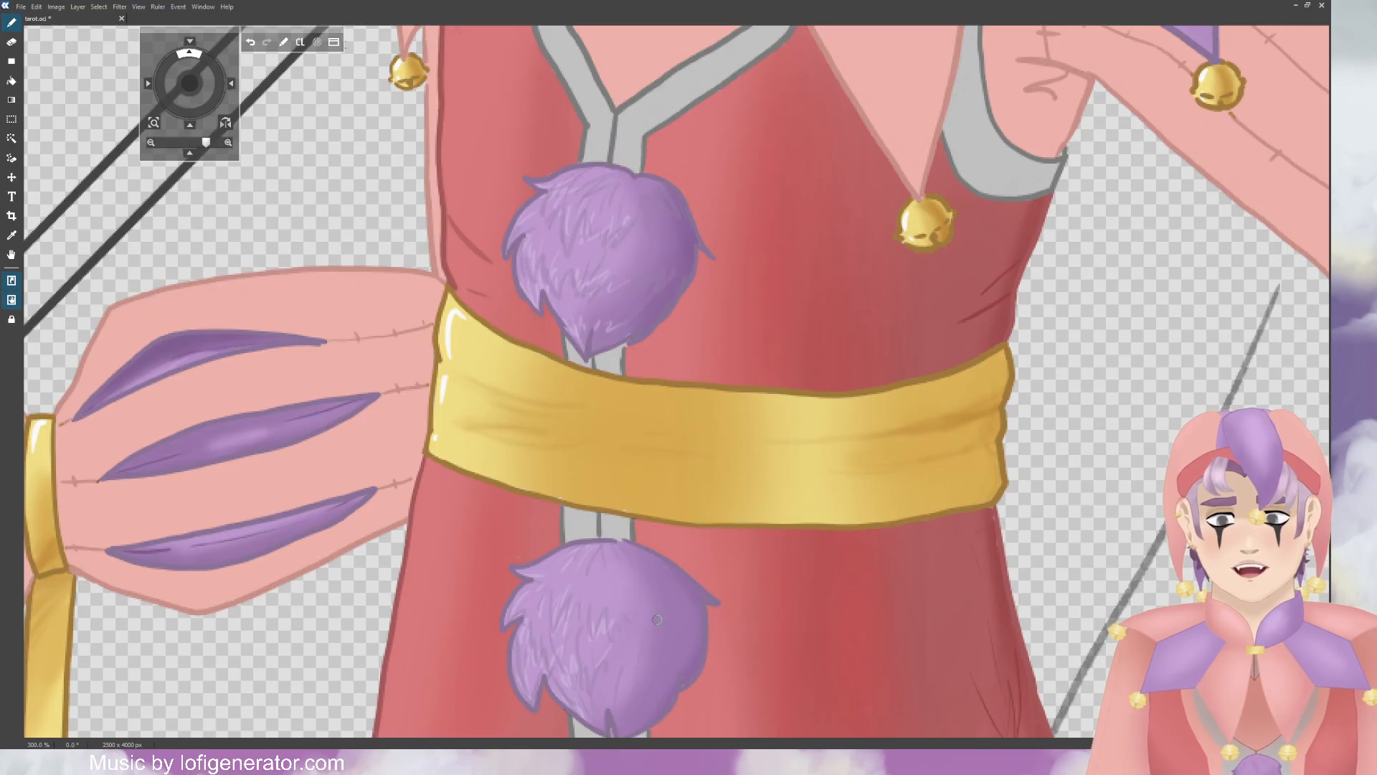
Step: Add short dark purple fur strokes along the shadowed outer edges of both tunic pompoms
{"action": "left_click_drag", "start_coordinate": [190, 84], "coordinate": [178, 46]}
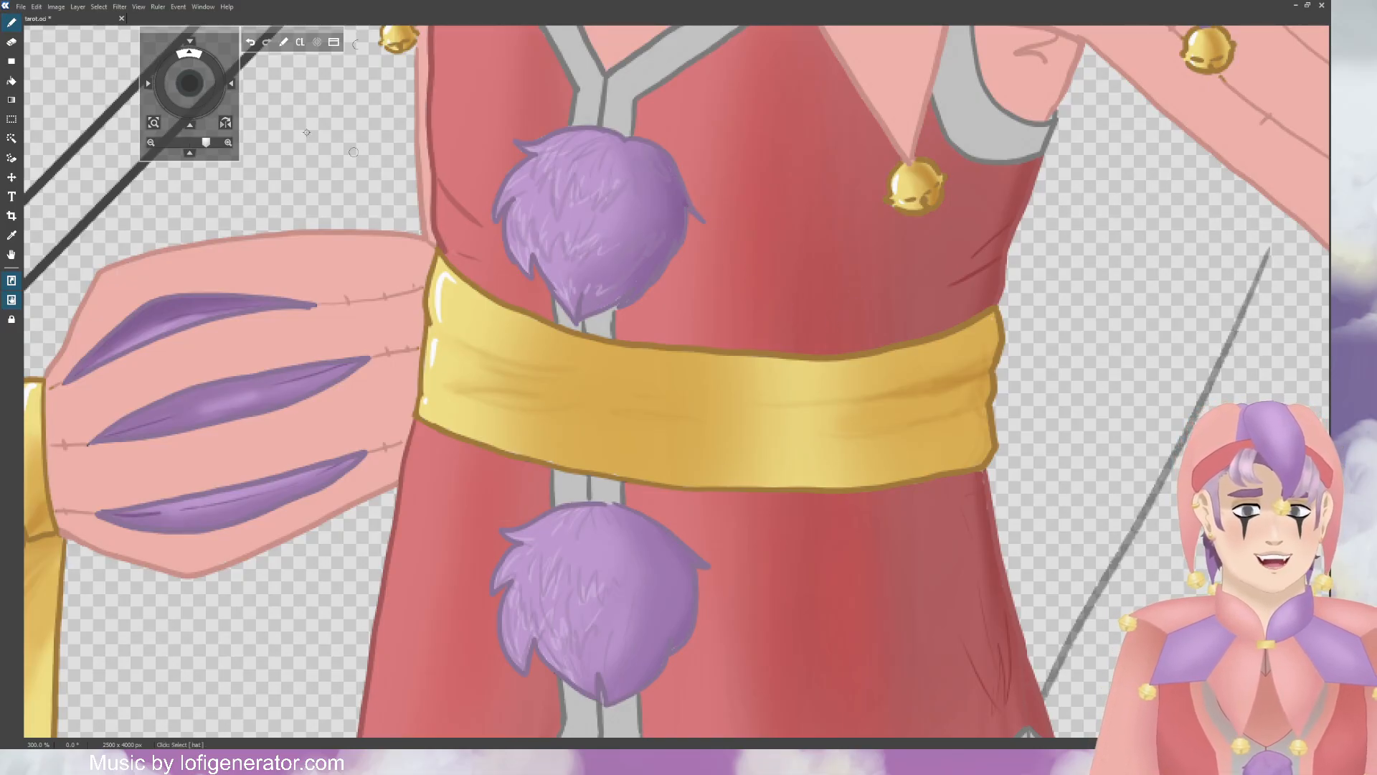
{"action": "key", "text": "e"}
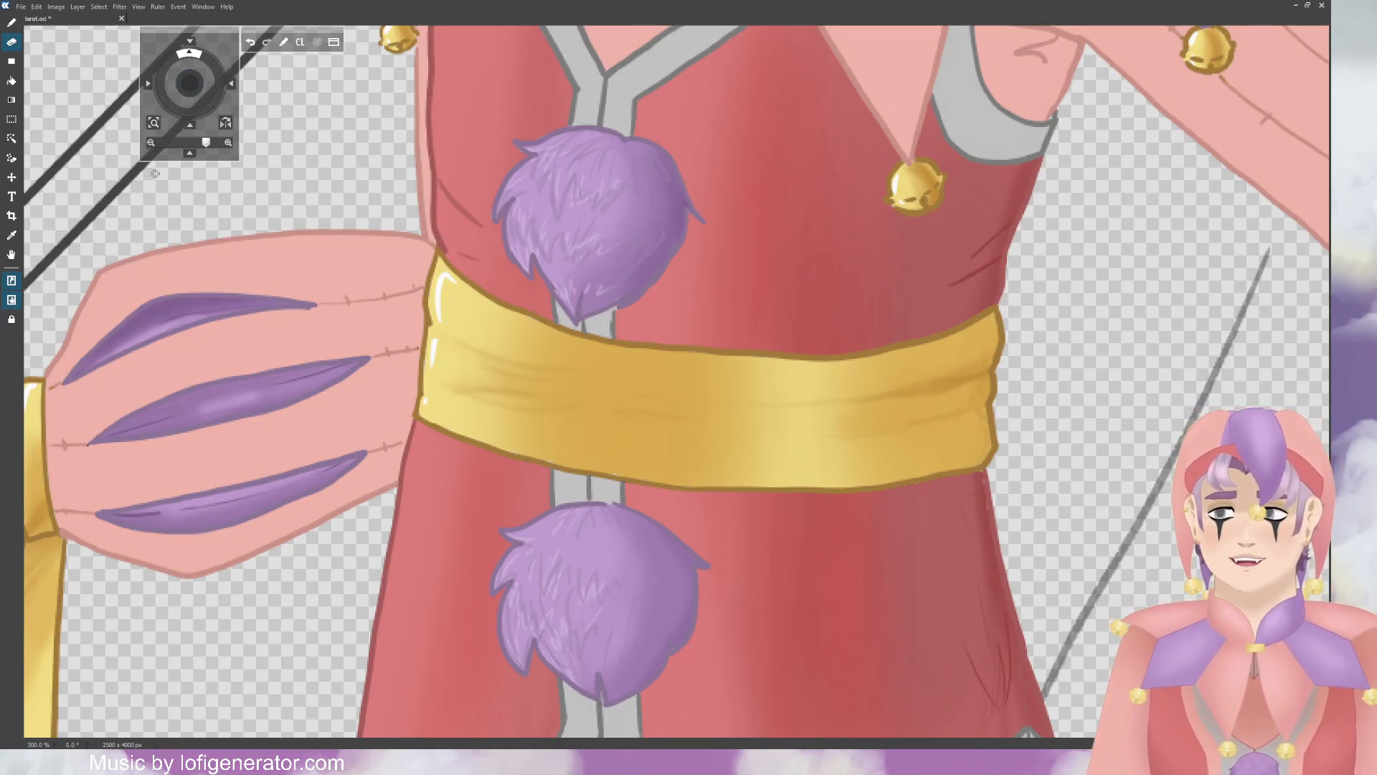
{"action": "key", "text": "b"}
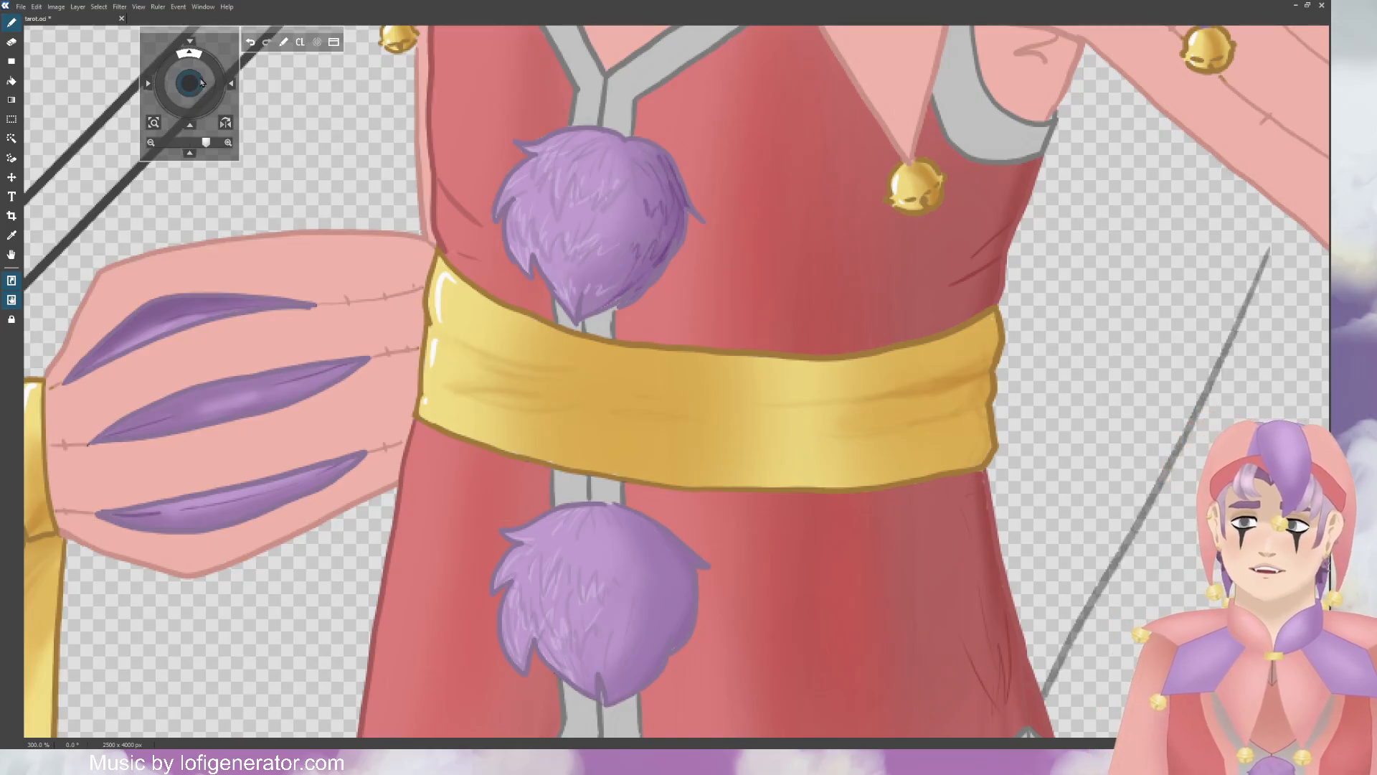
{"action": "left_click_drag", "start_coordinate": [189, 82], "coordinate": [189, 56]}
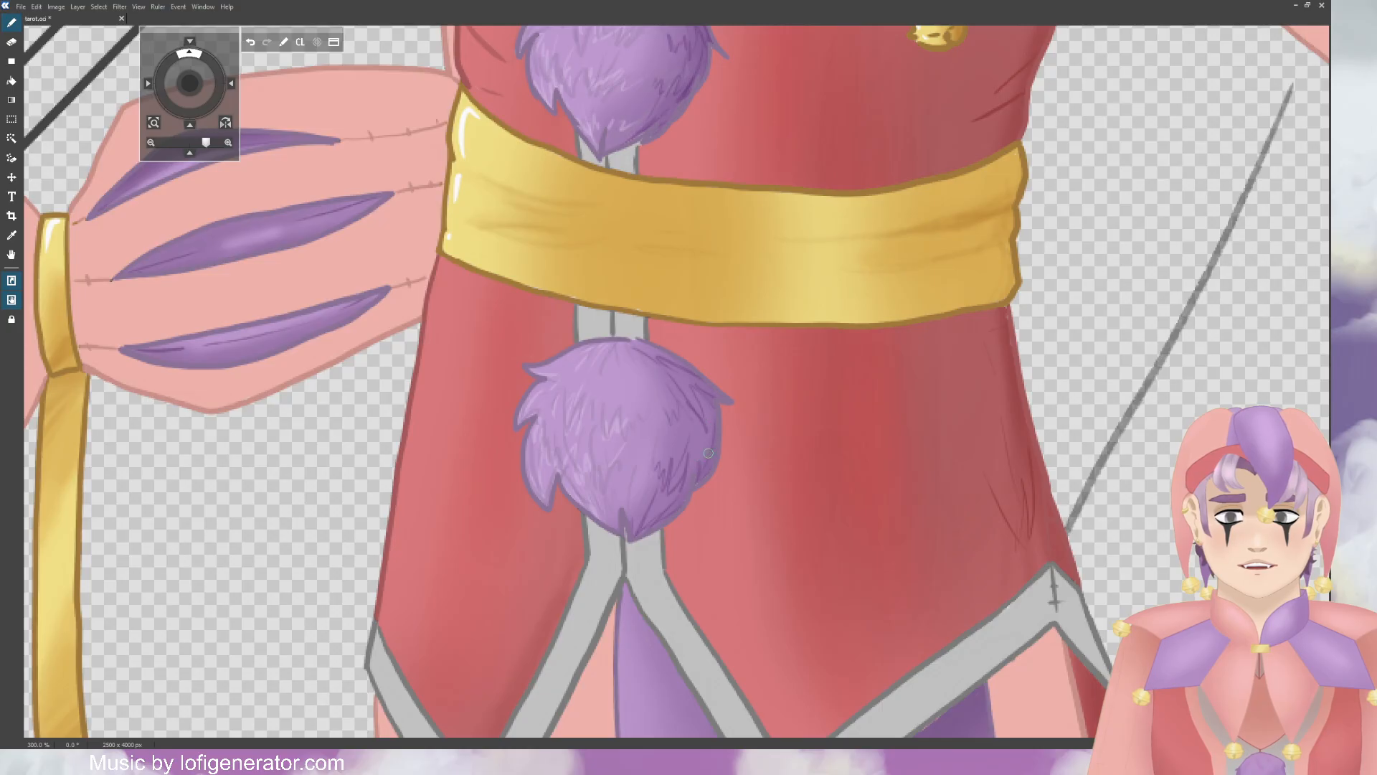
Step: Brush a soft bright violet highlight onto the lit upper side of both tunic pompoms
{"action": "key", "text": "ctrl+minus"}
{"action": "key", "text": "ctrl+minus"}
{"action": "key", "text": "ctrl+minus"}
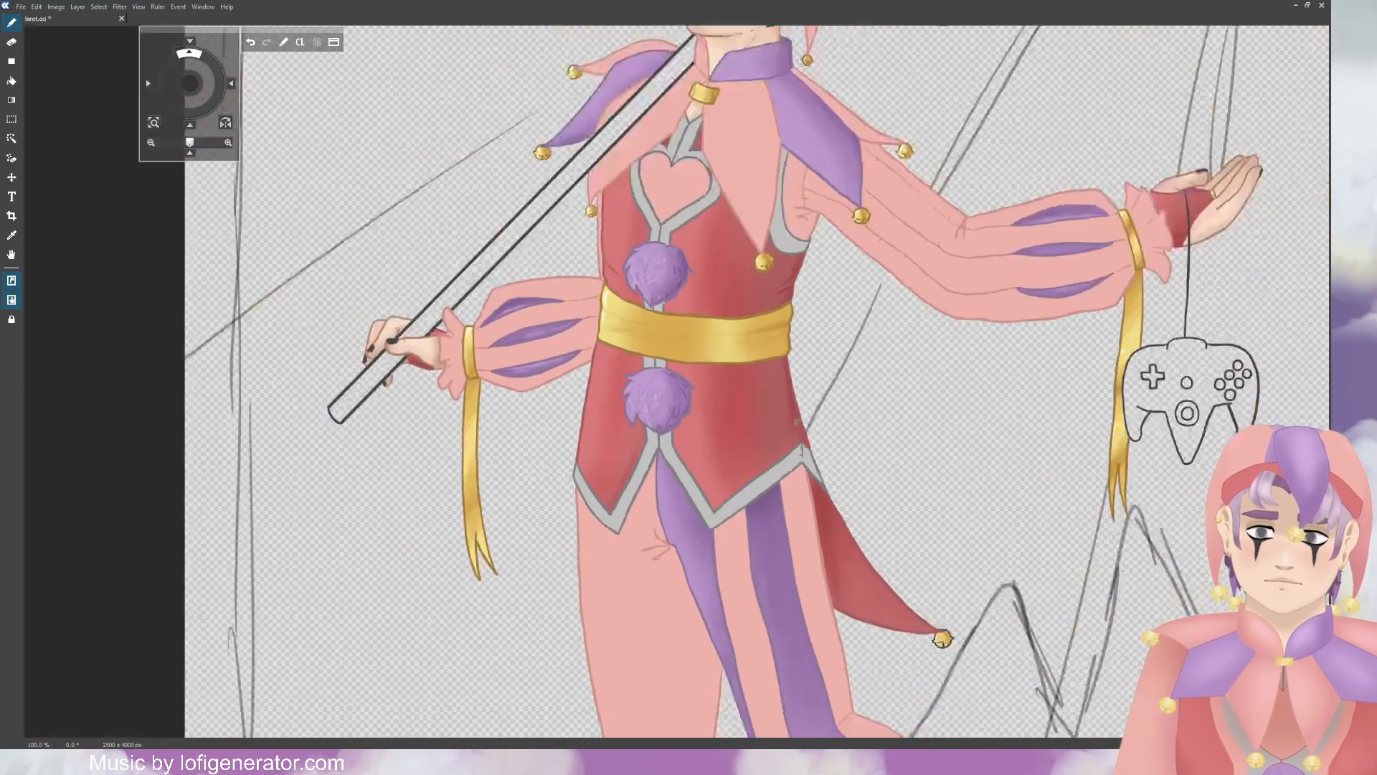
{"action": "key", "text": "ctrl+minus"}
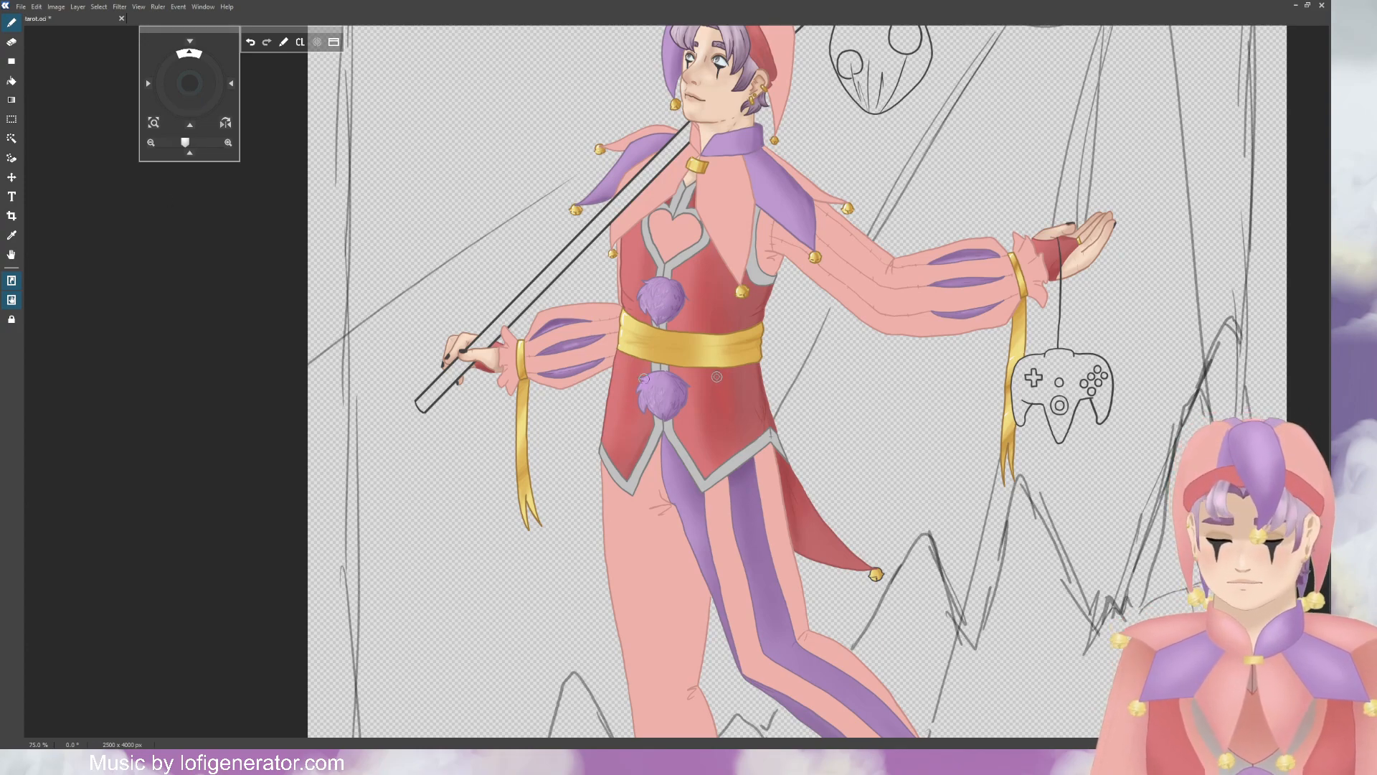
{"action": "scroll", "coordinate": [713, 374], "scroll_direction": "down", "scroll_amount": 3}
{"action": "scroll", "coordinate": [710, 374], "scroll_direction": "up", "scroll_amount": 6}
{"action": "scroll", "coordinate": [658, 388], "scroll_direction": "up", "scroll_amount": 4}
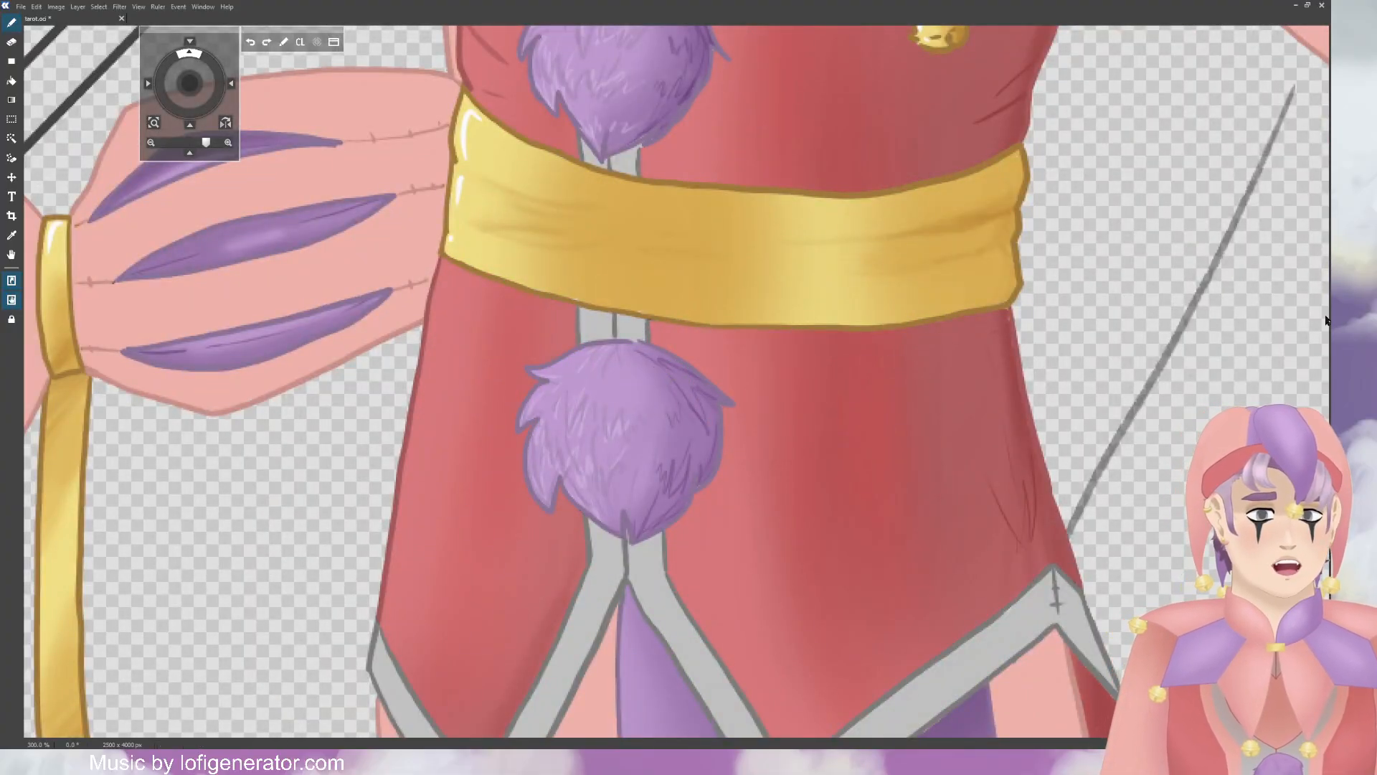
{"action": "left_click", "coordinate": [741, 359], "text": "ctrl+shift"}
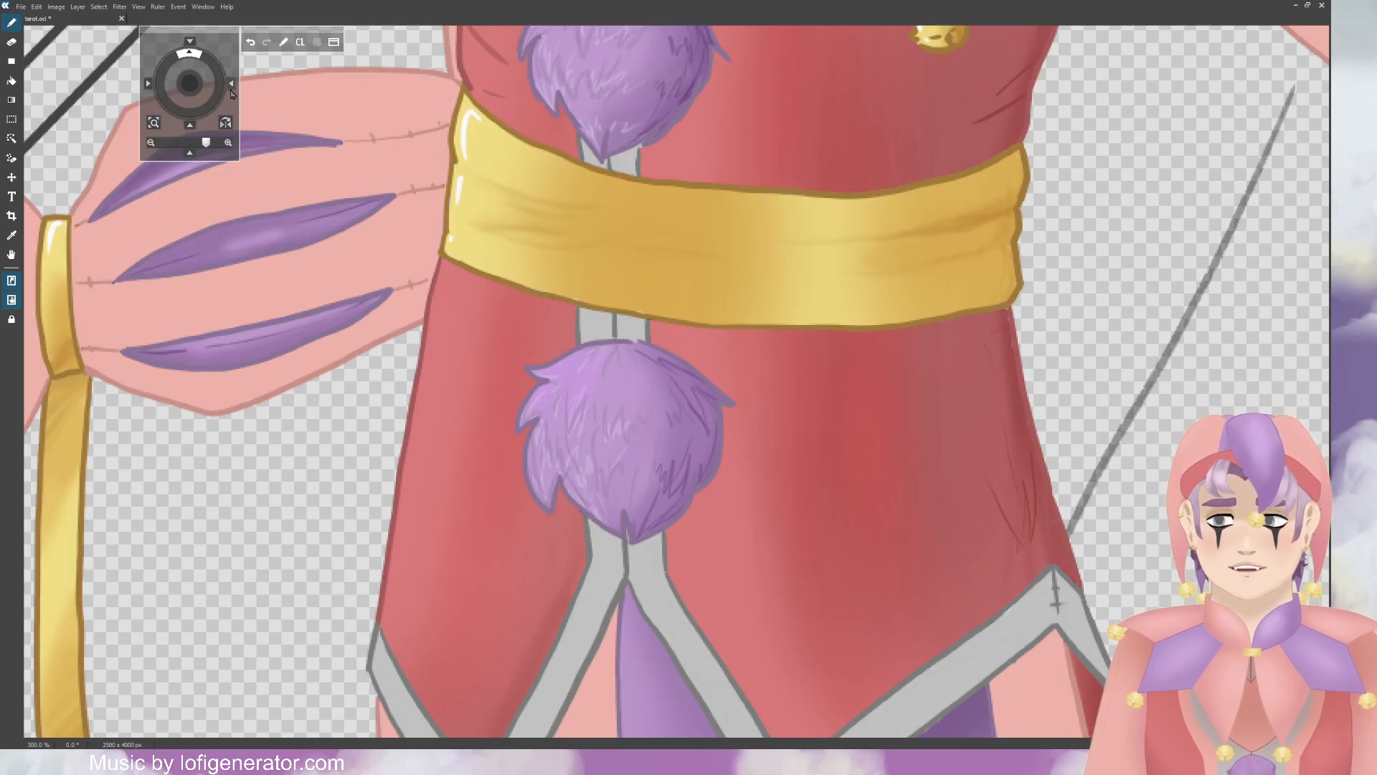
{"action": "left_click_drag", "start_coordinate": [190, 84], "coordinate": [342, 294]}
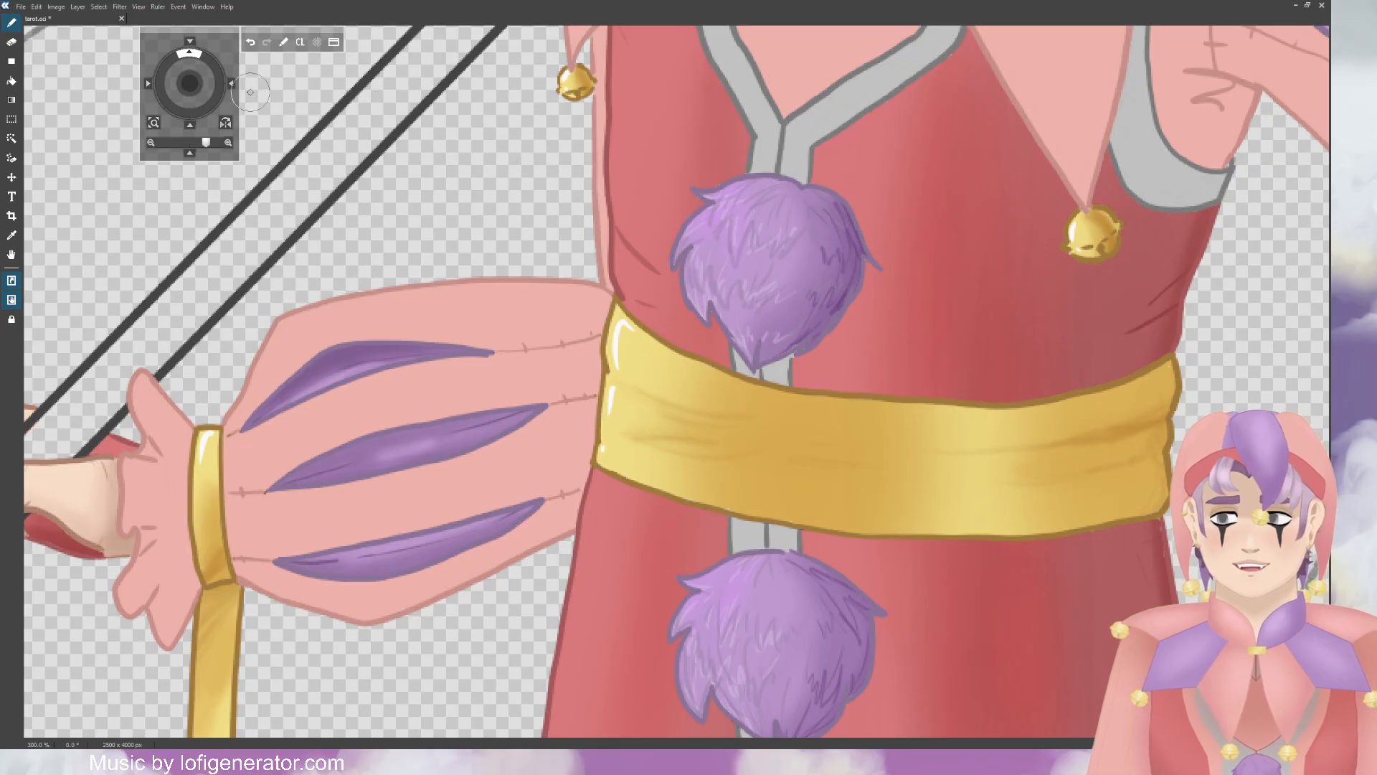
Step: Add soft bright violet highlights to the purple parts of the shoulder cape and save the illustration
{"action": "mouse_move", "coordinate": [192, 86]}
{"action": "left_mouse_down"}
{"action": "mouse_move", "coordinate": [186, 66]}
{"action": "mouse_move", "coordinate": [204, 99]}
{"action": "mouse_move", "coordinate": [157, 201]}
{"action": "mouse_move", "coordinate": [189, 220]}
{"action": "mouse_move", "coordinate": [150, 257]}
{"action": "left_mouse_up"}
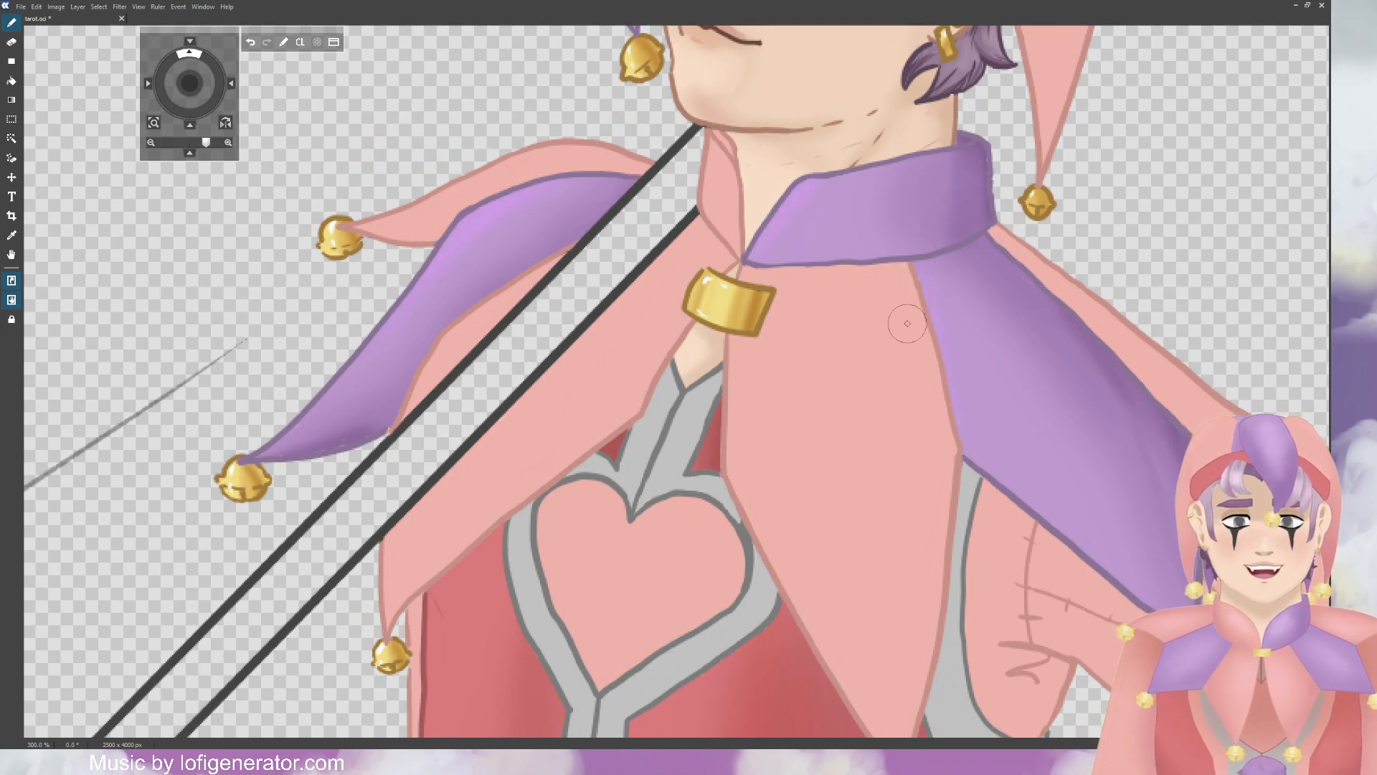
{"action": "scroll", "coordinate": [903, 298], "scroll_direction": "down", "scroll_amount": 4}
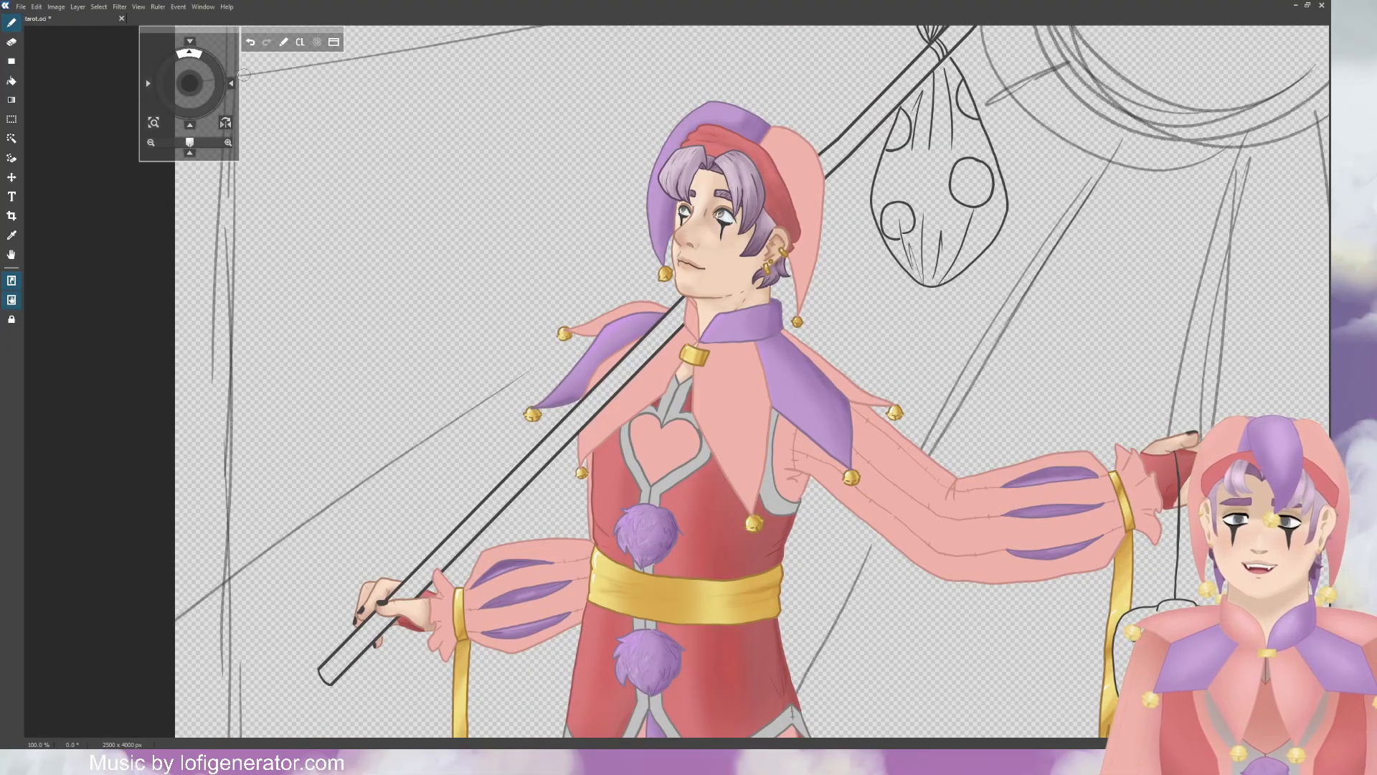
{"action": "left_click_drag", "start_coordinate": [195, 79], "coordinate": [185, 31]}
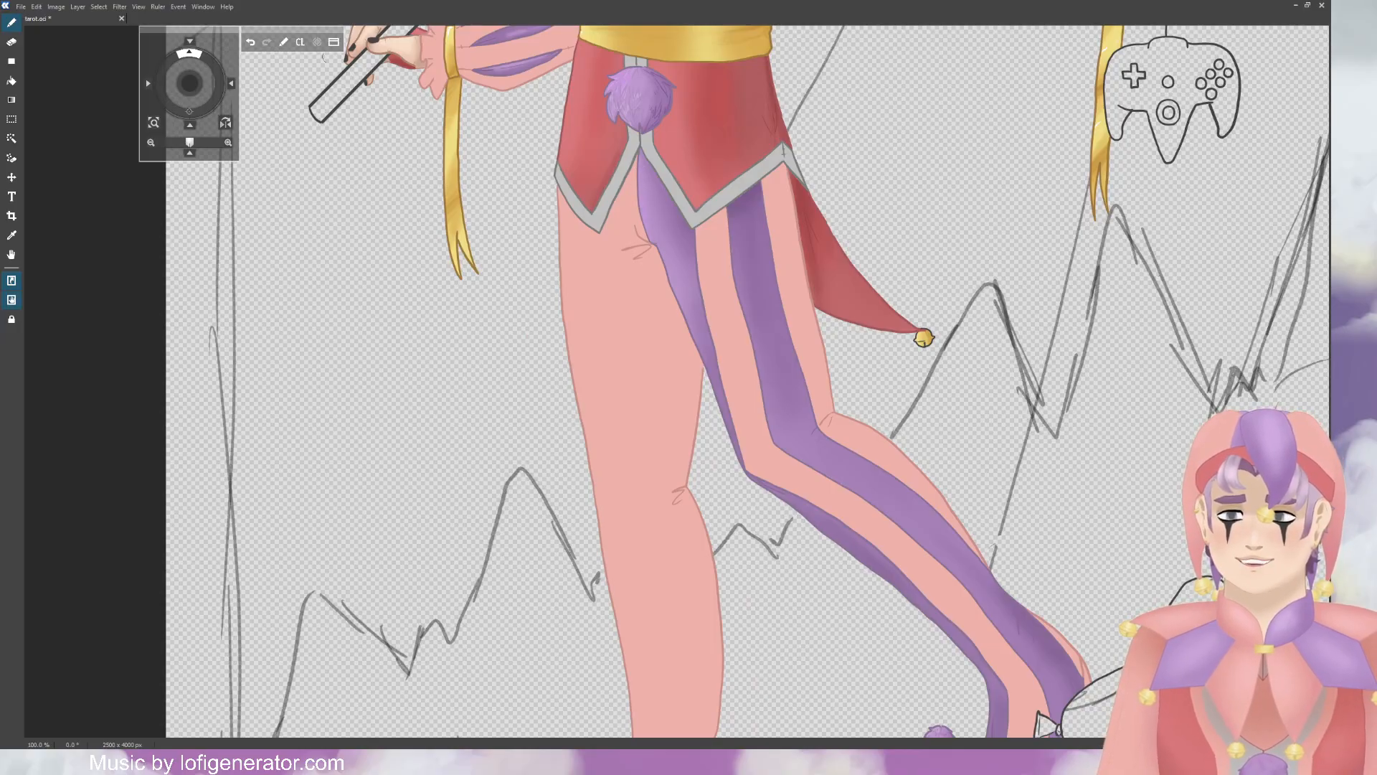
{"action": "mouse_move", "coordinate": [191, 85]}
{"action": "left_mouse_down"}
{"action": "mouse_move", "coordinate": [193, 122]}
{"action": "mouse_move", "coordinate": [189, 58]}
{"action": "mouse_move", "coordinate": [186, 167]}
{"action": "left_mouse_up"}
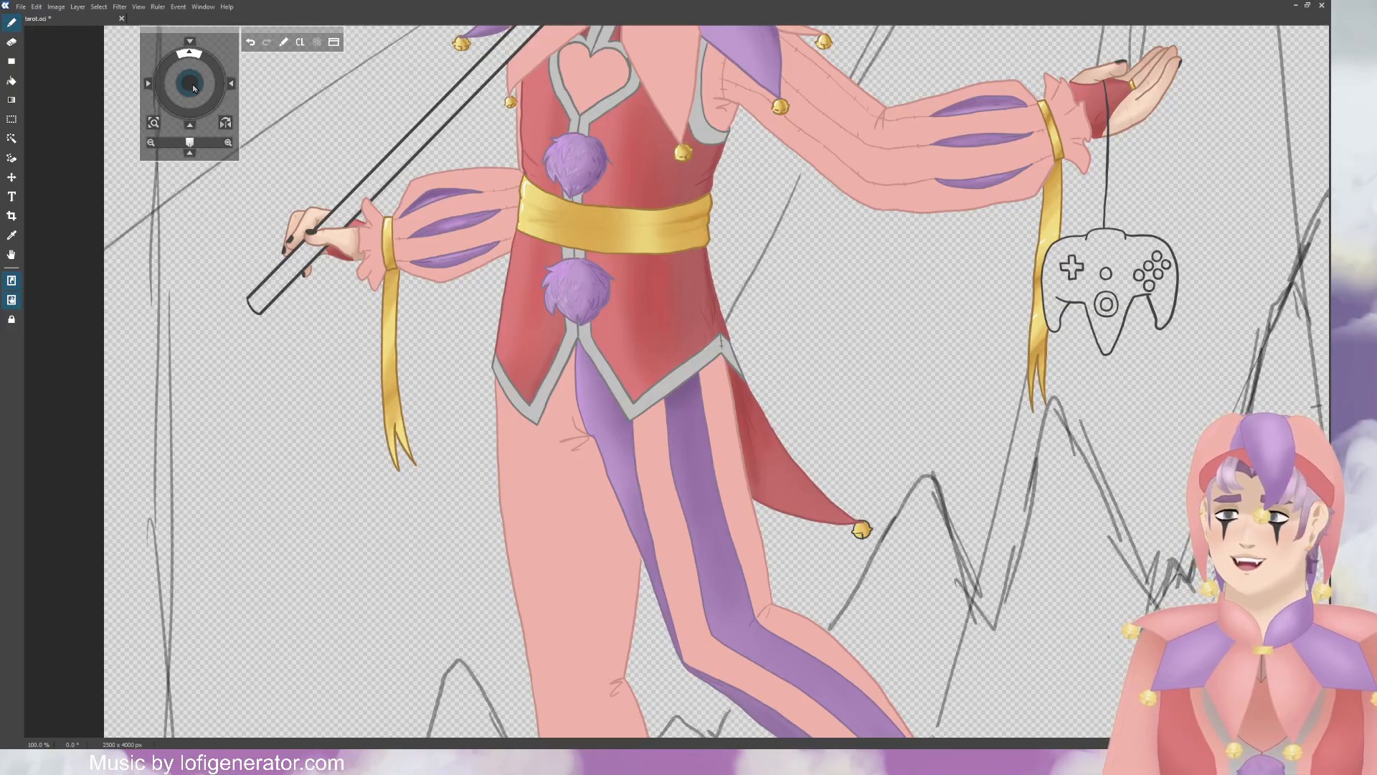
{"action": "left_click_drag", "start_coordinate": [193, 87], "coordinate": [284, 190]}
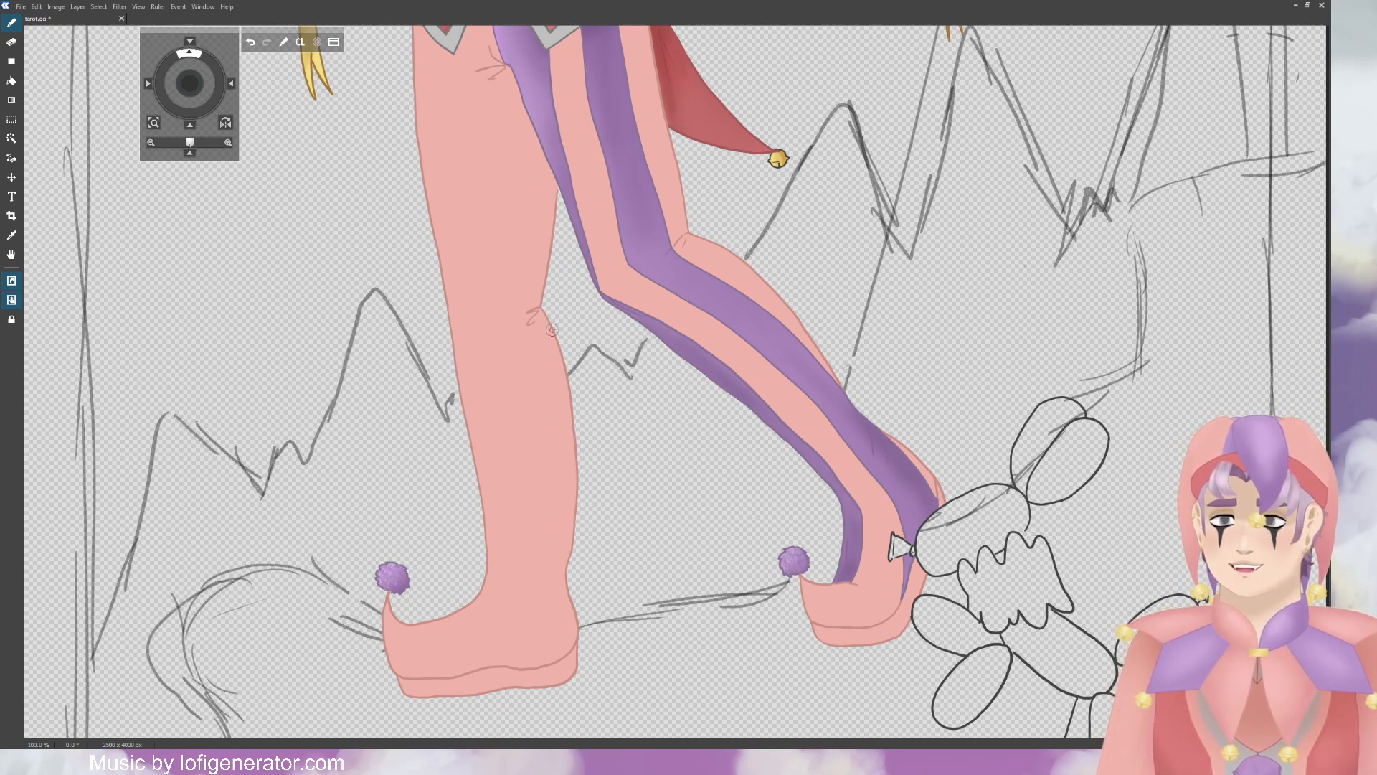
{"action": "scroll", "coordinate": [665, 374], "scroll_direction": "down", "scroll_amount": 2}
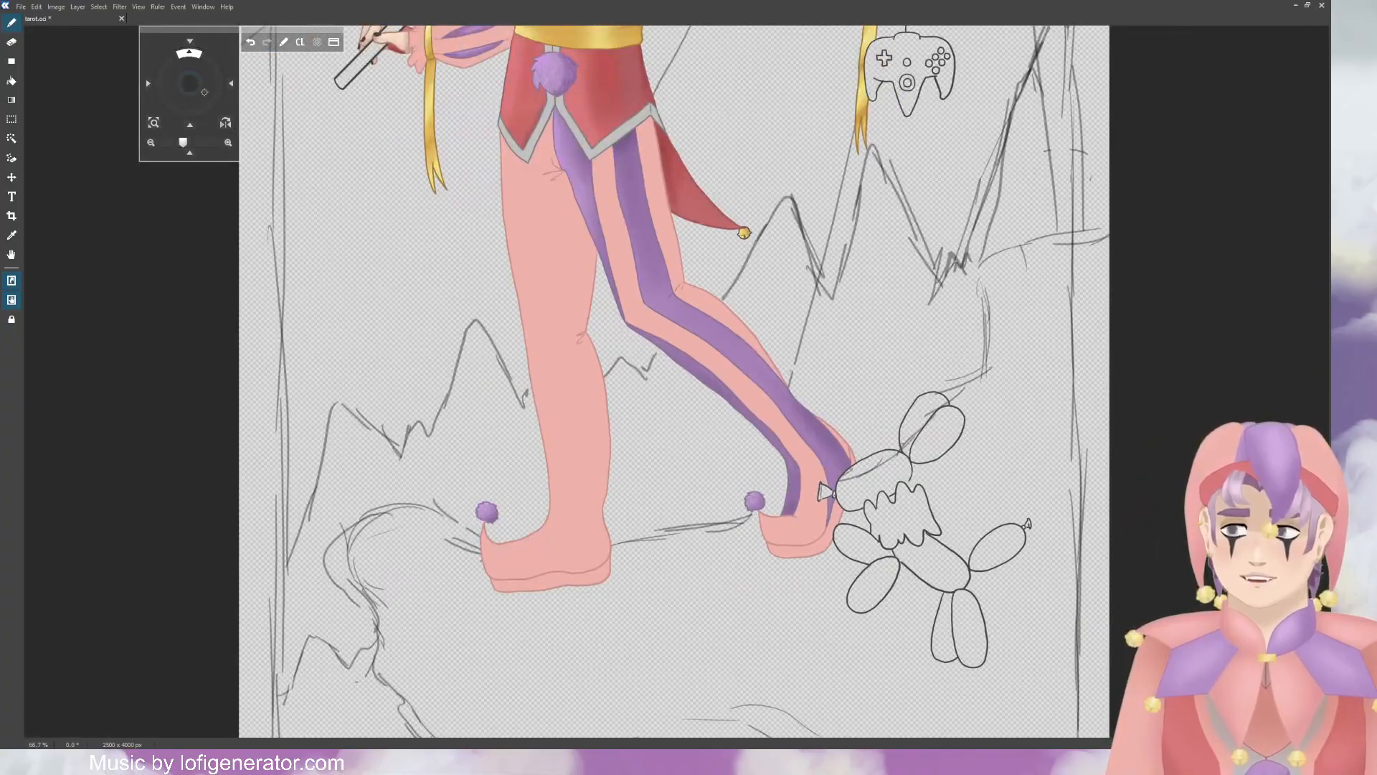
{"action": "left_click_drag", "start_coordinate": [205, 92], "coordinate": [202, 151]}
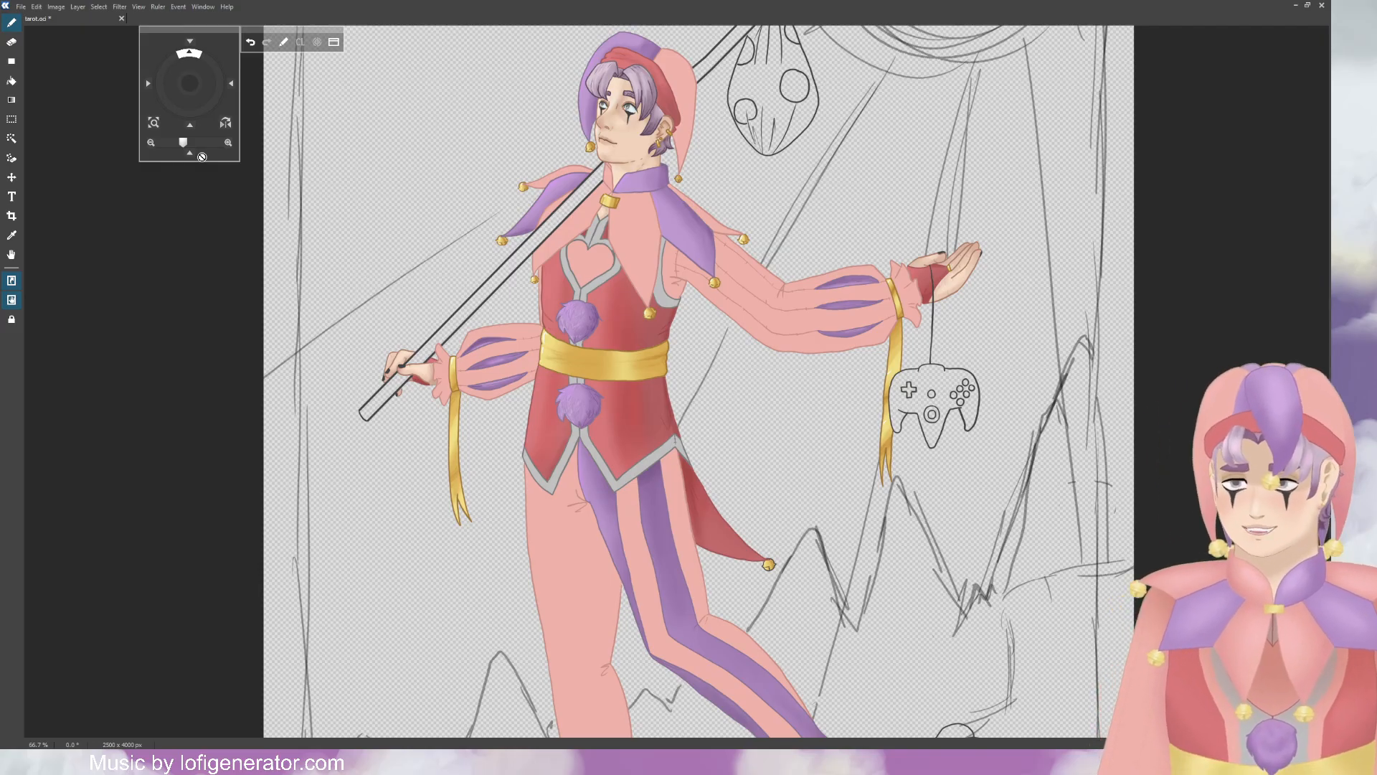
{"action": "key", "text": "ctrl+s"}
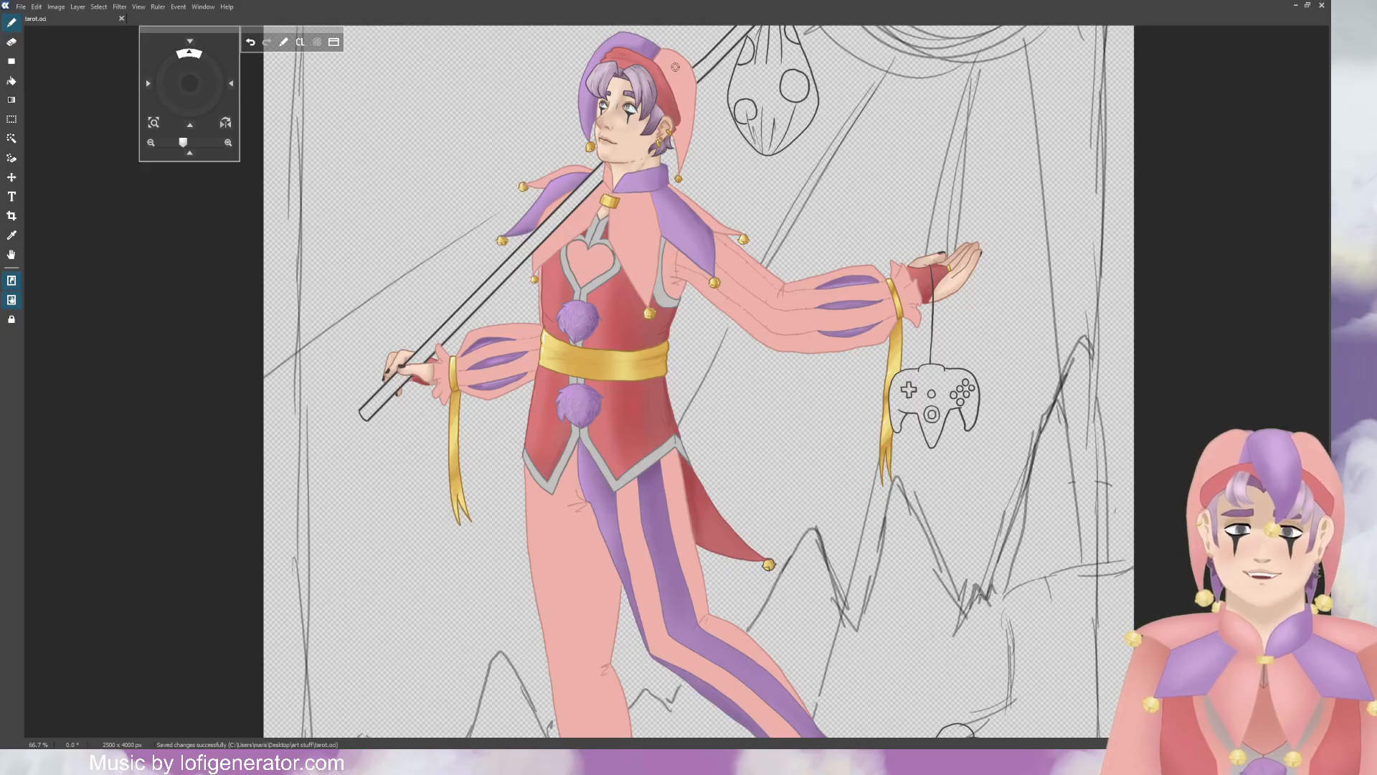
Step: Check which layers hold the pink fills of the hat, cape, sleeves and trousers by toggling their visibility
{"action": "scroll", "coordinate": [502, 144], "scroll_direction": "up", "scroll_amount": 3}
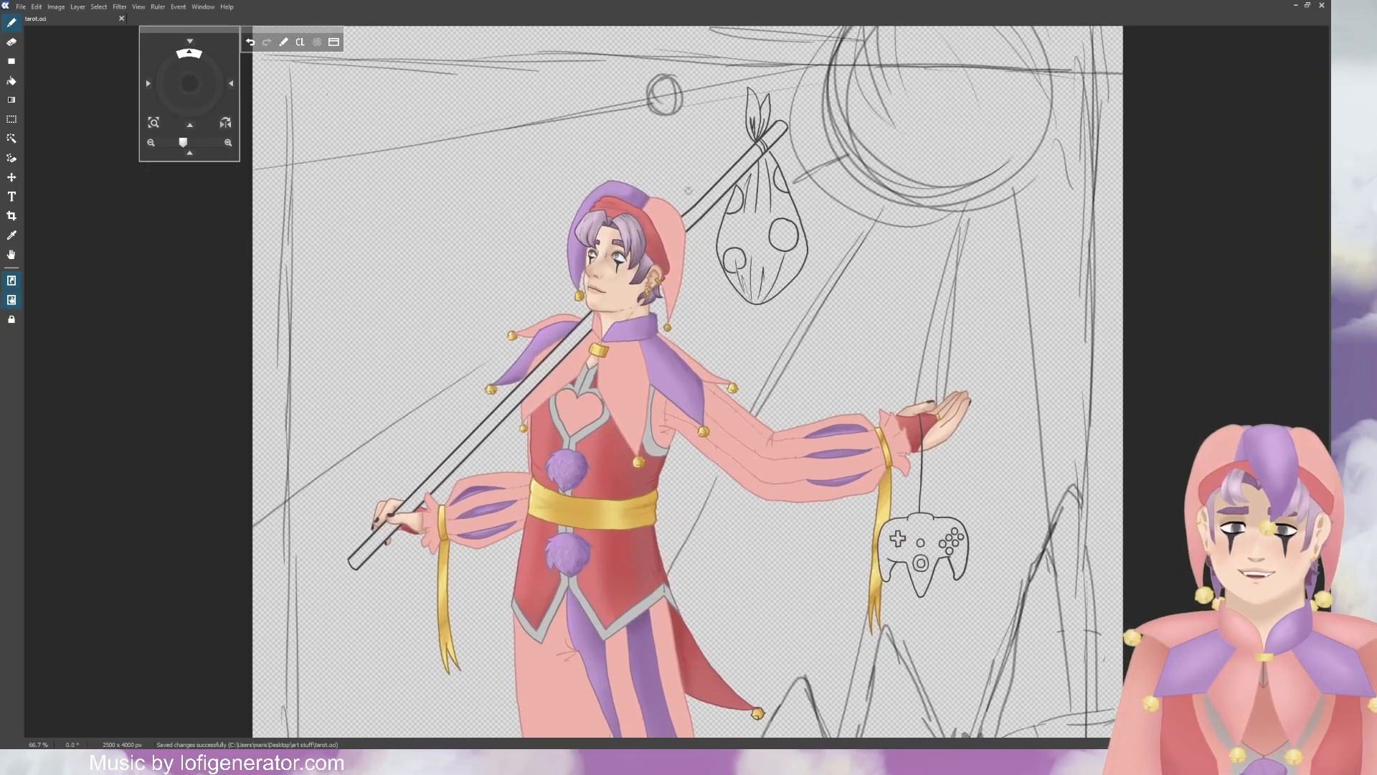
{"action": "scroll", "coordinate": [689, 211], "scroll_direction": "up", "scroll_amount": 3}
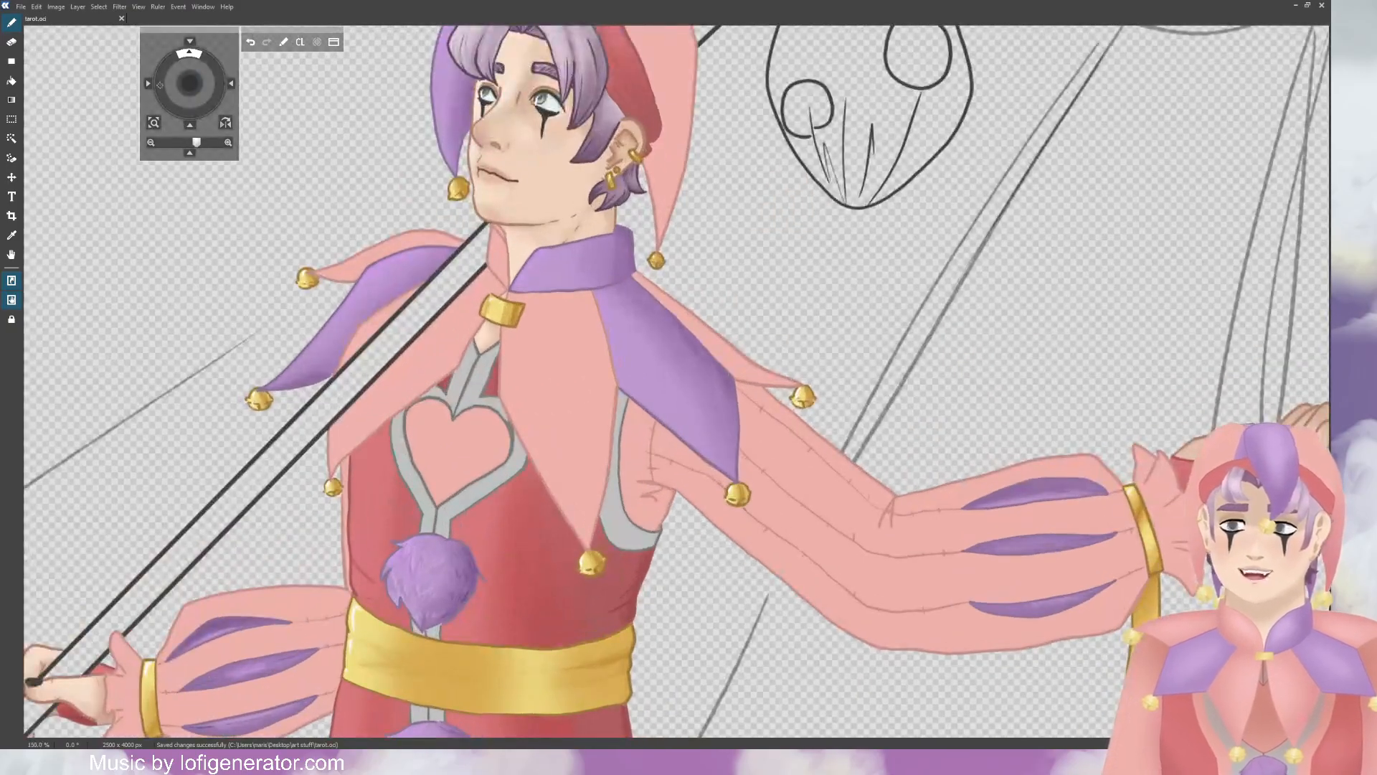
{"action": "scroll", "coordinate": [1172, 568], "scroll_direction": "up", "scroll_amount": 4}
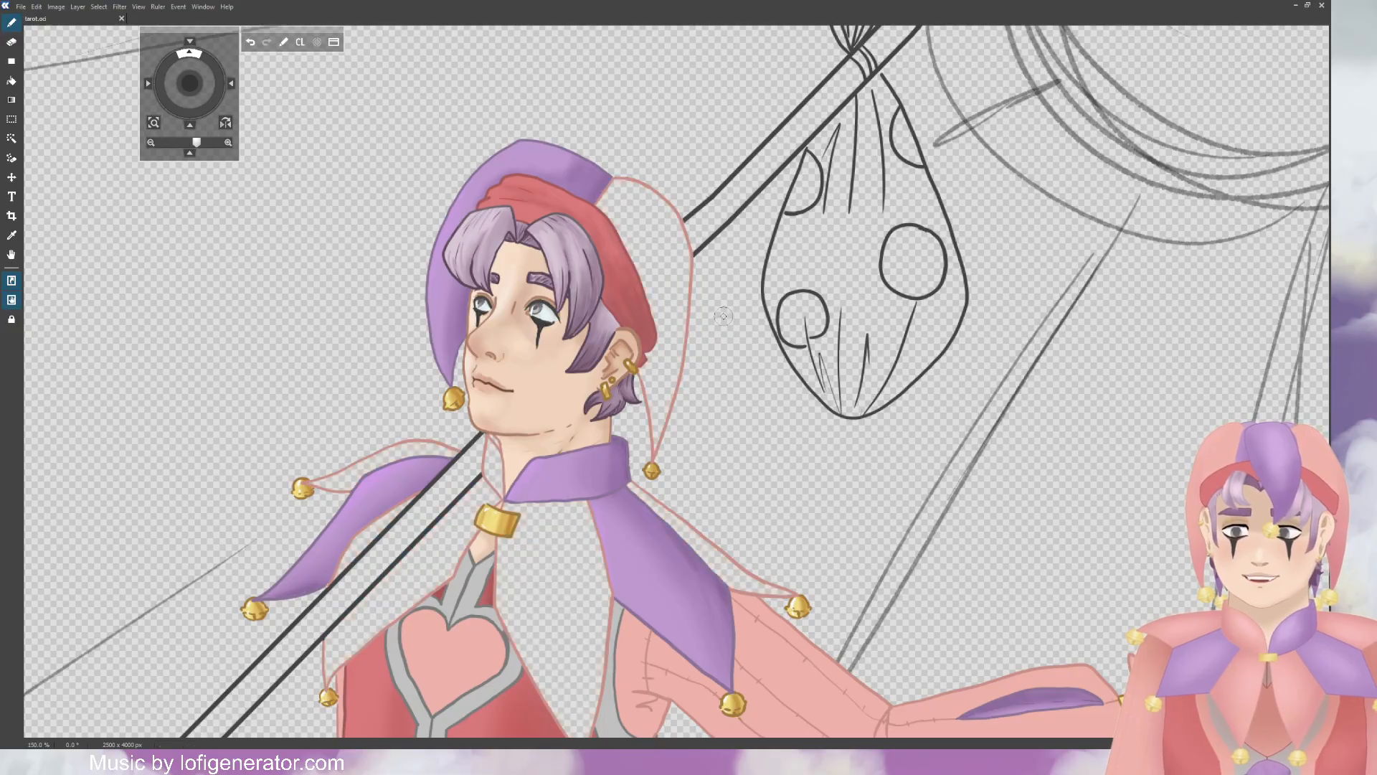
{"action": "scroll", "coordinate": [717, 316], "scroll_direction": "down", "scroll_amount": 4}
{"action": "scroll", "coordinate": [703, 380], "scroll_direction": "down", "scroll_amount": 5}
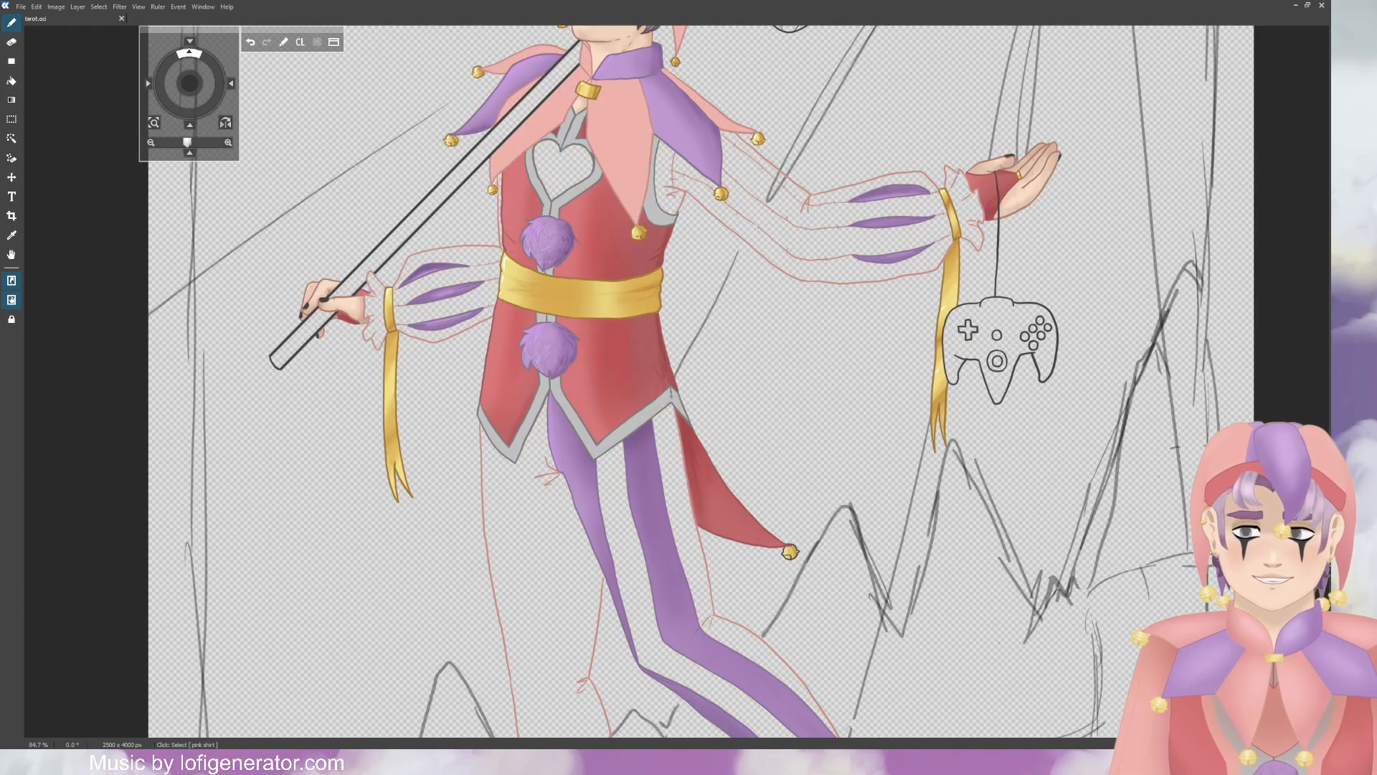
{"action": "scroll", "coordinate": [195, 91], "scroll_direction": "up", "scroll_amount": 5}
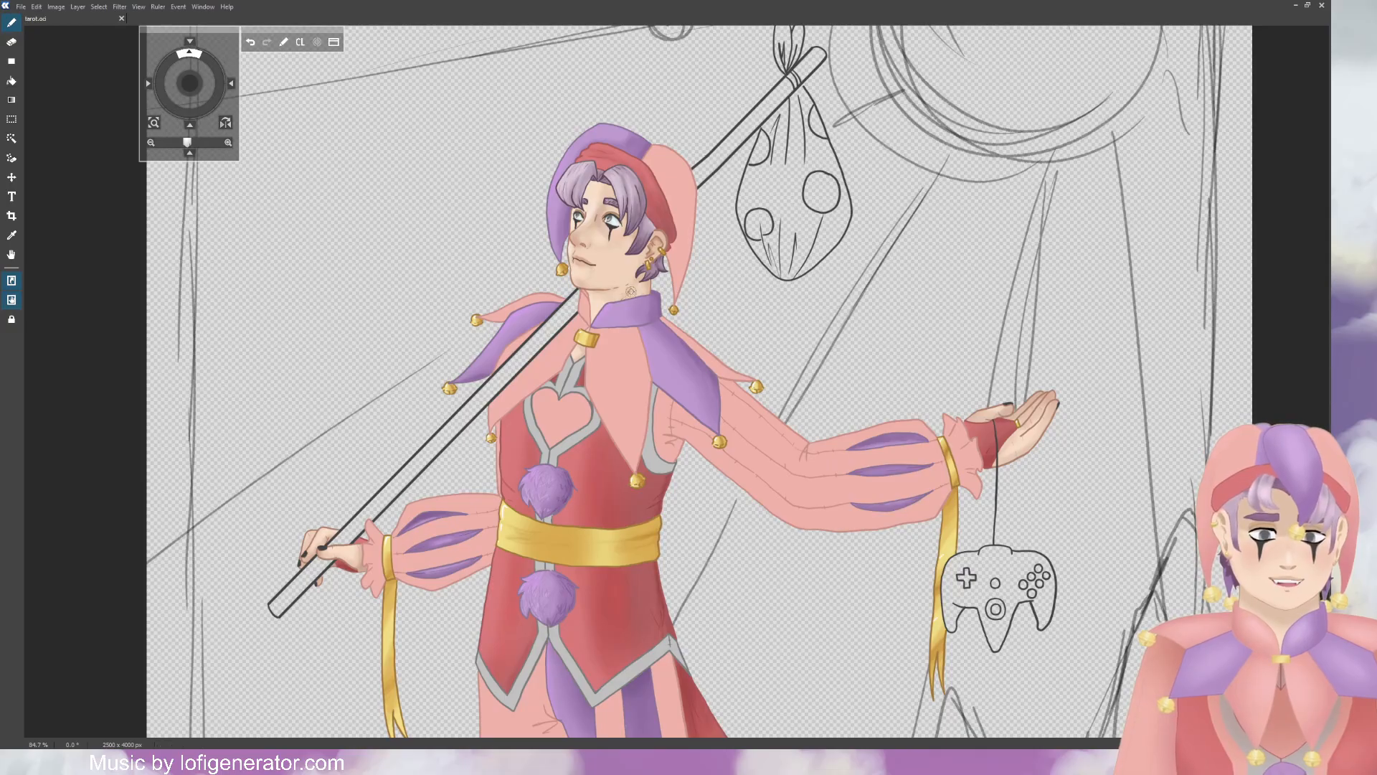
Step: Shade the pink point of the jester's hat with a soft darker pink
{"action": "scroll", "coordinate": [782, 364], "scroll_direction": "up", "scroll_amount": 3}
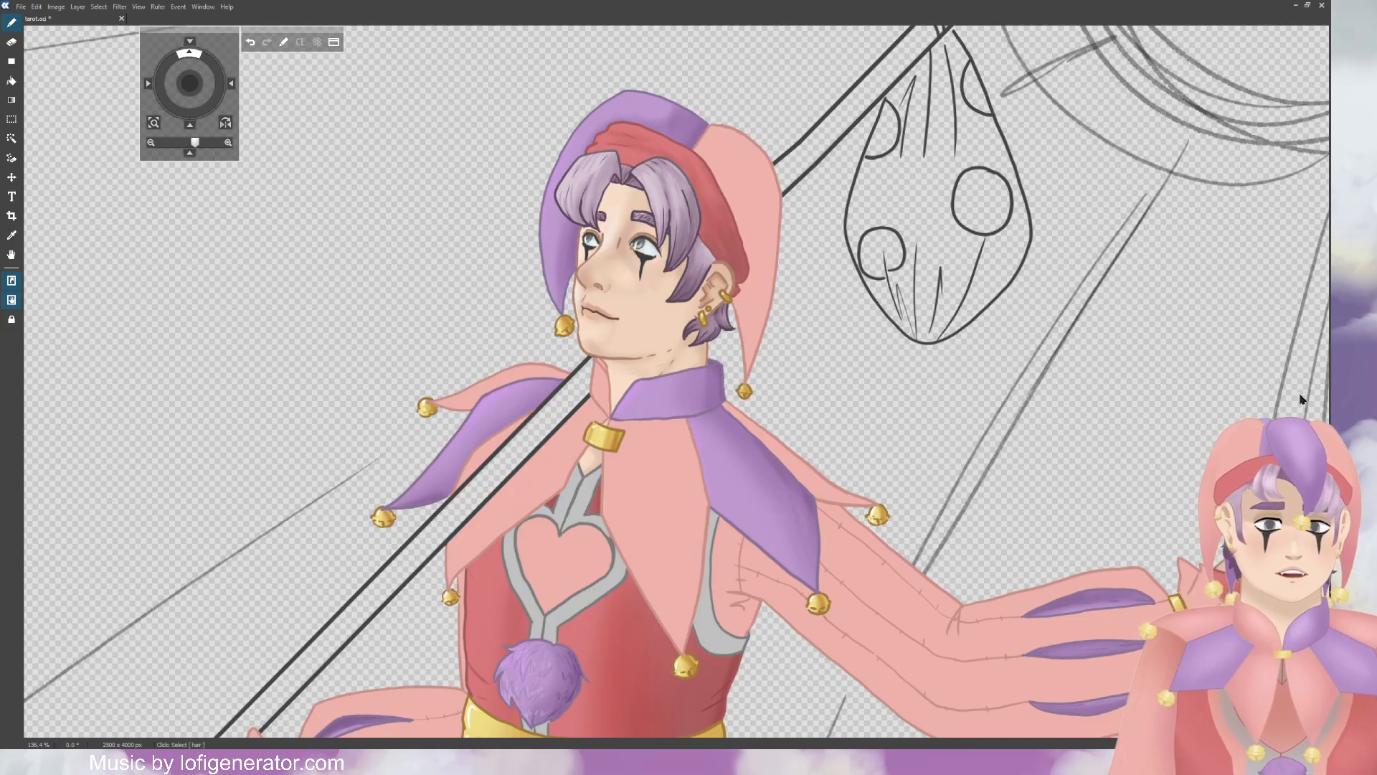
{"action": "left_click", "coordinate": [1322, 328]}
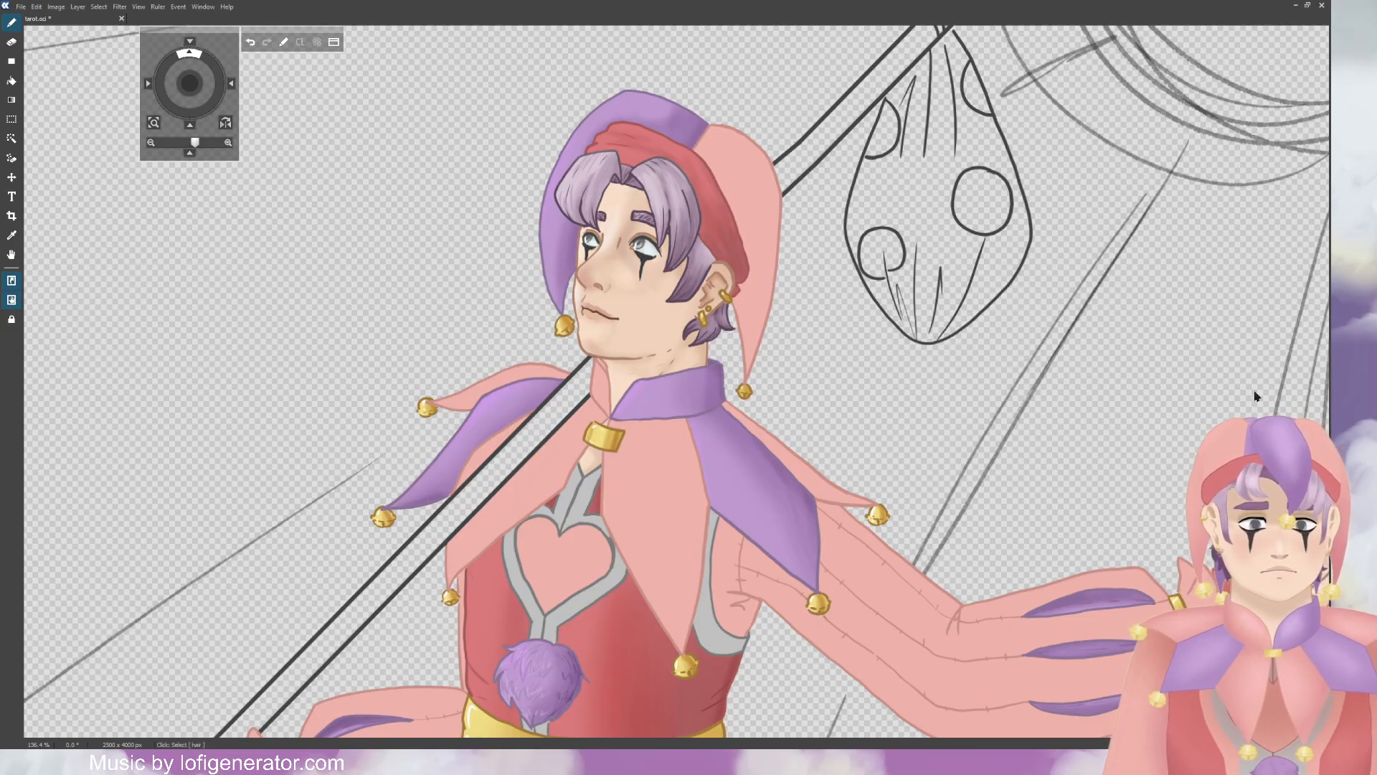
{"action": "scroll", "coordinate": [511, 198], "scroll_direction": "up", "scroll_amount": 3}
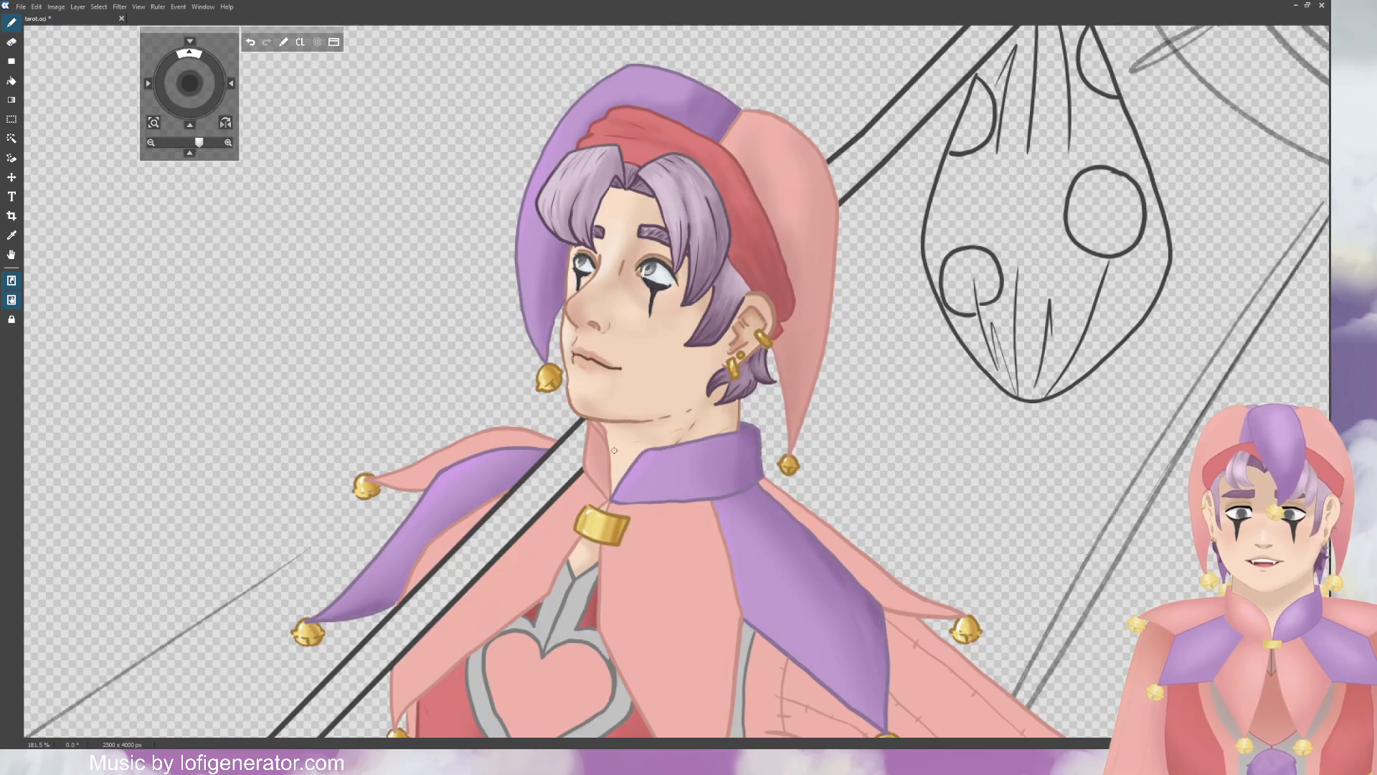
Step: Undo the last stroke and softly shade the pink collar beneath the chin and the pink cape points
{"action": "left_click", "coordinate": [250, 42]}
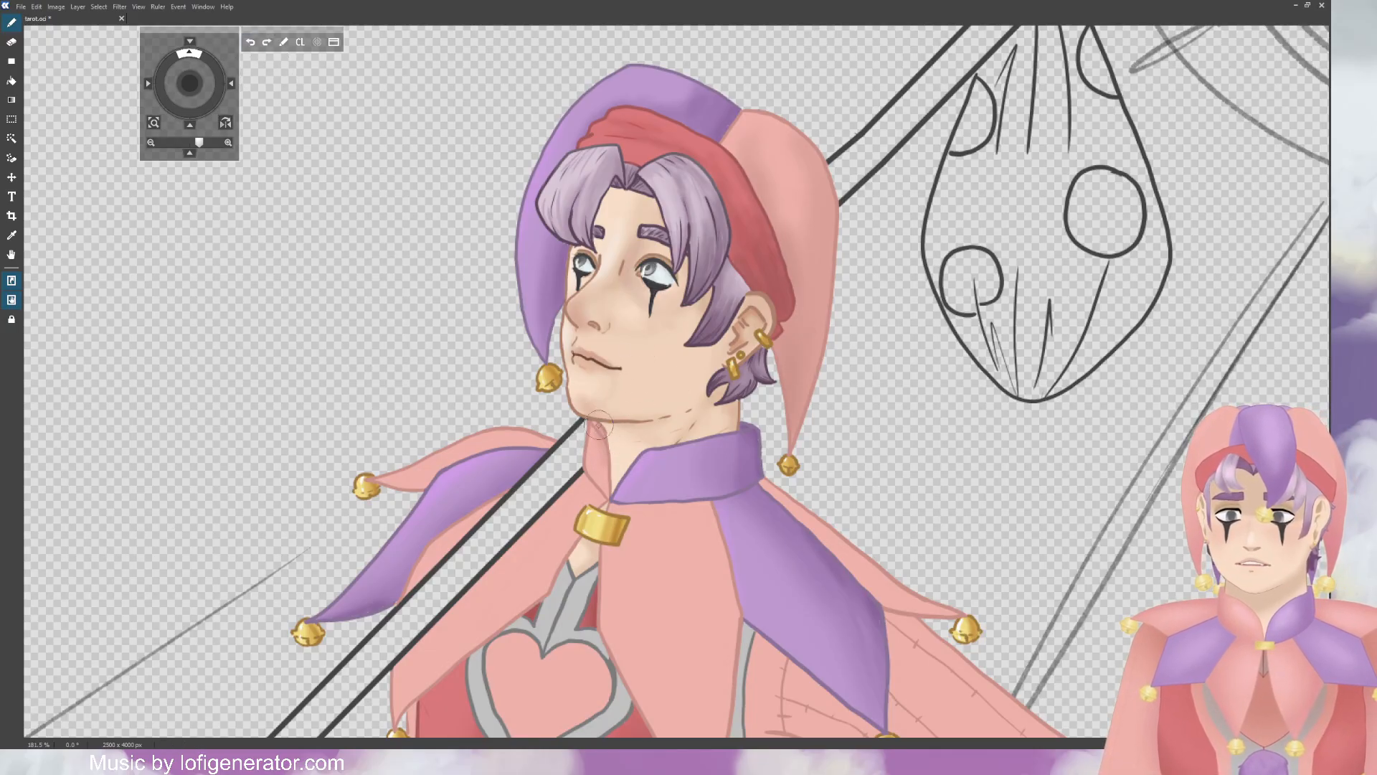
{"action": "left_click_drag", "start_coordinate": [612, 464], "coordinate": [614, 436]}
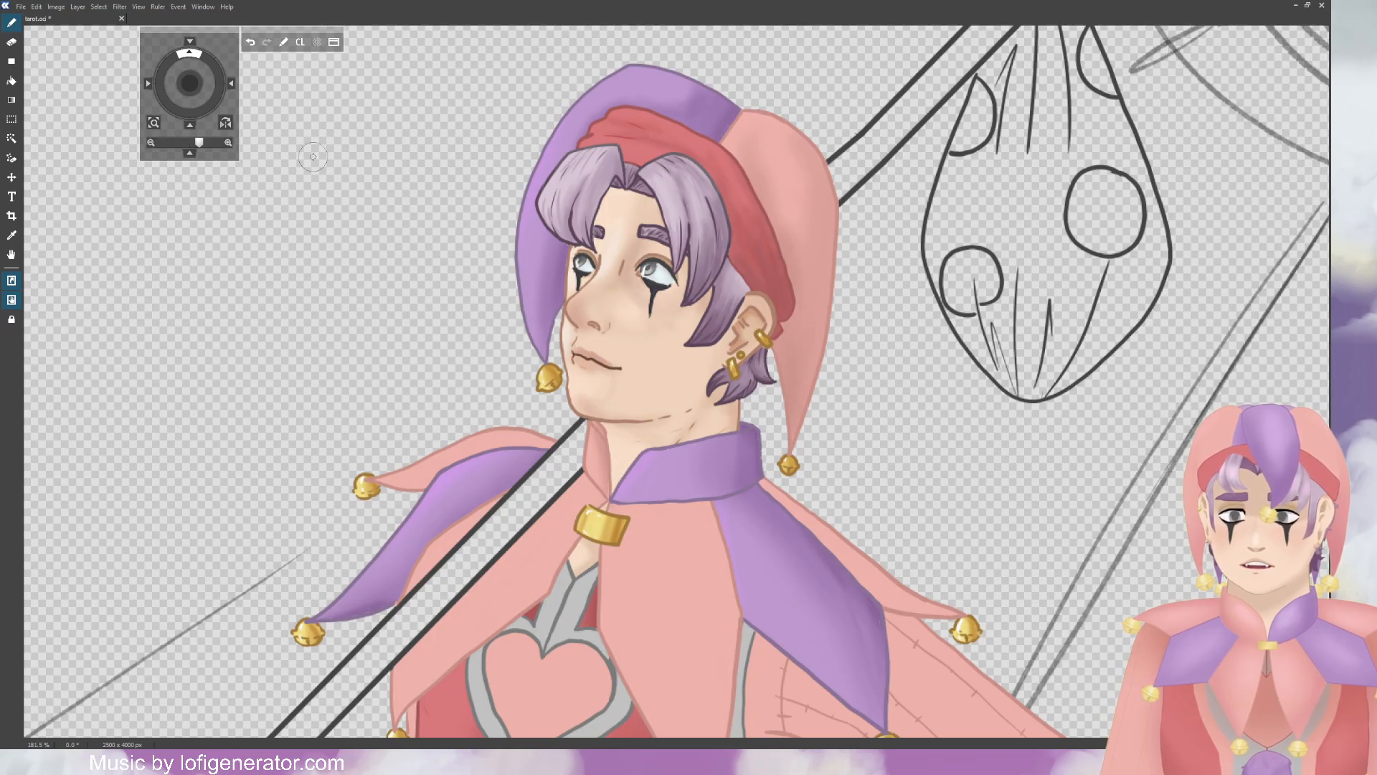
{"action": "left_click_drag", "start_coordinate": [181, 91], "coordinate": [184, 107]}
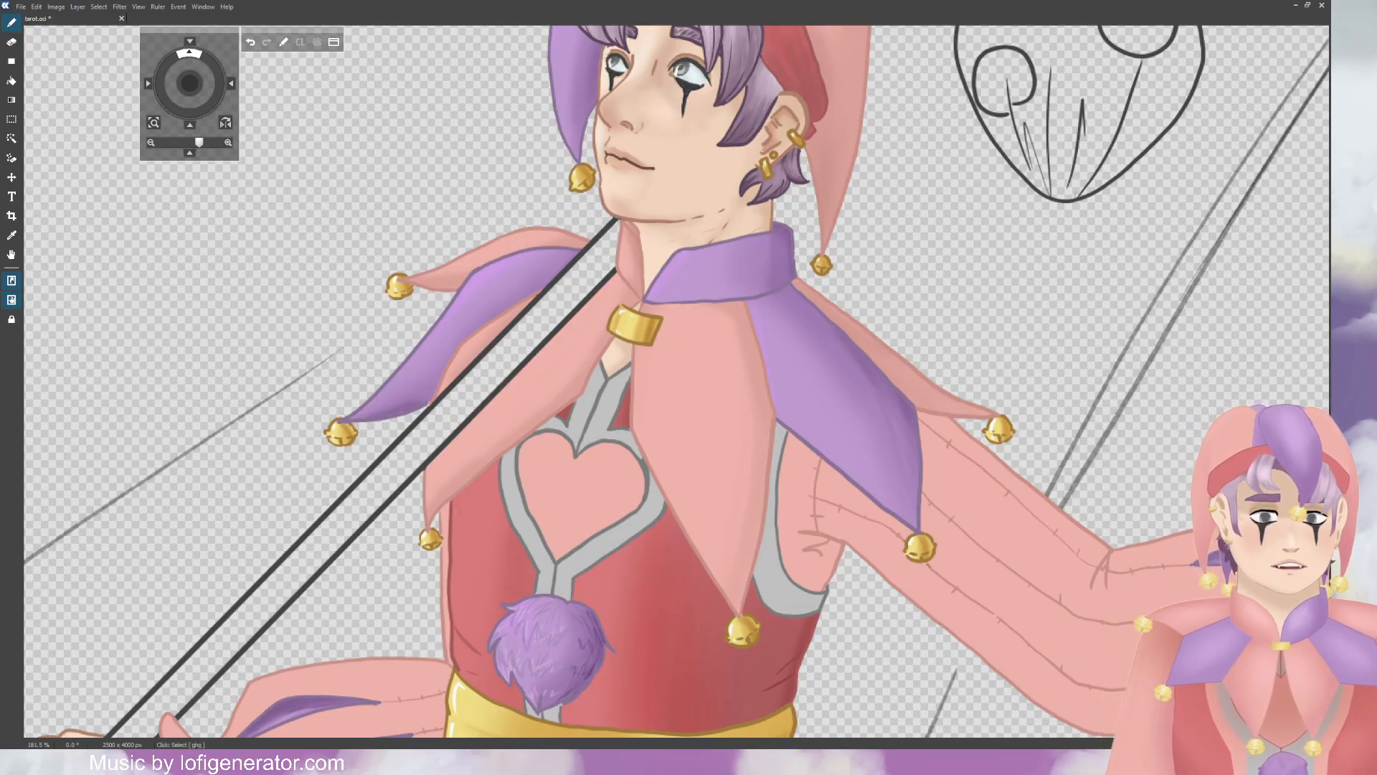
Step: Softly shade the pink heart on the jester's chest with darker pink along its inner edge
{"action": "scroll", "coordinate": [965, 451], "scroll_direction": "down", "scroll_amount": 5}
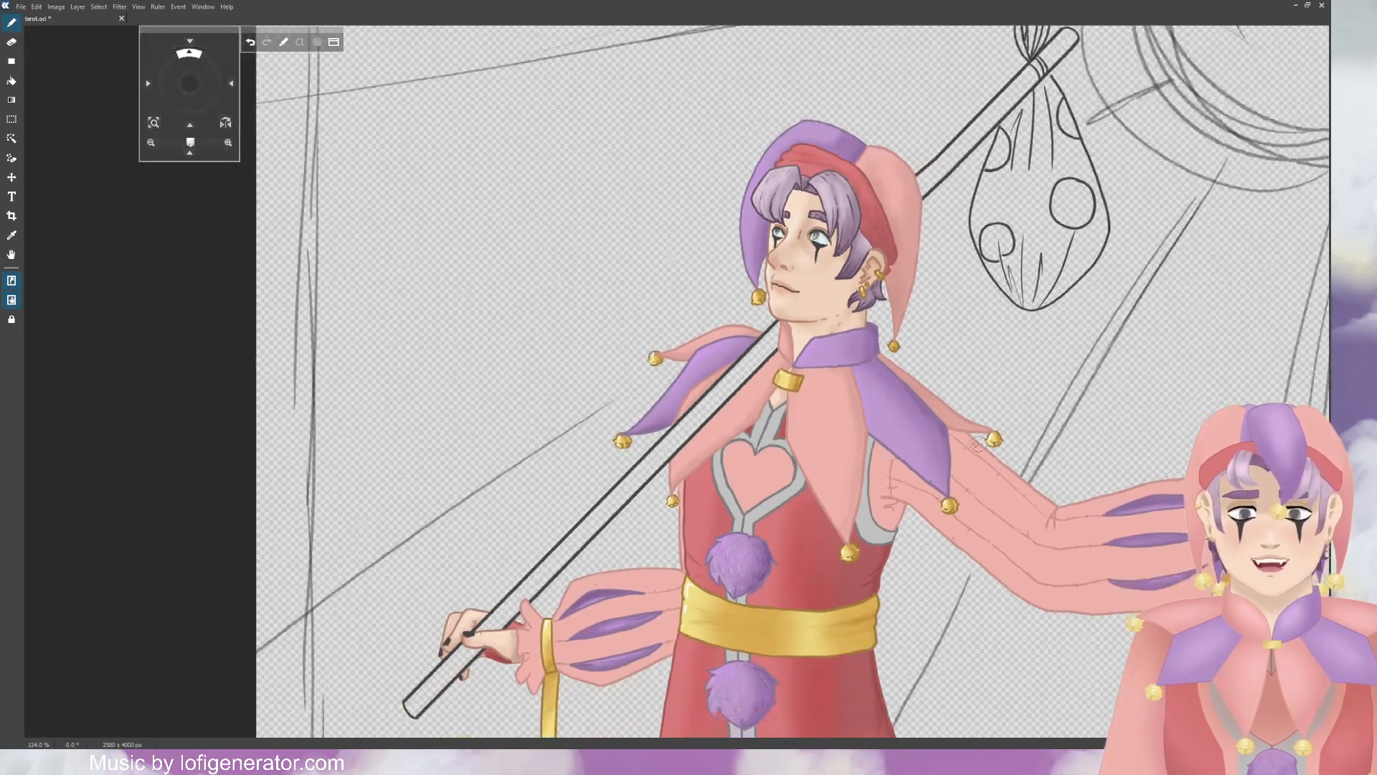
{"action": "scroll", "coordinate": [794, 454], "scroll_direction": "up", "scroll_amount": 8}
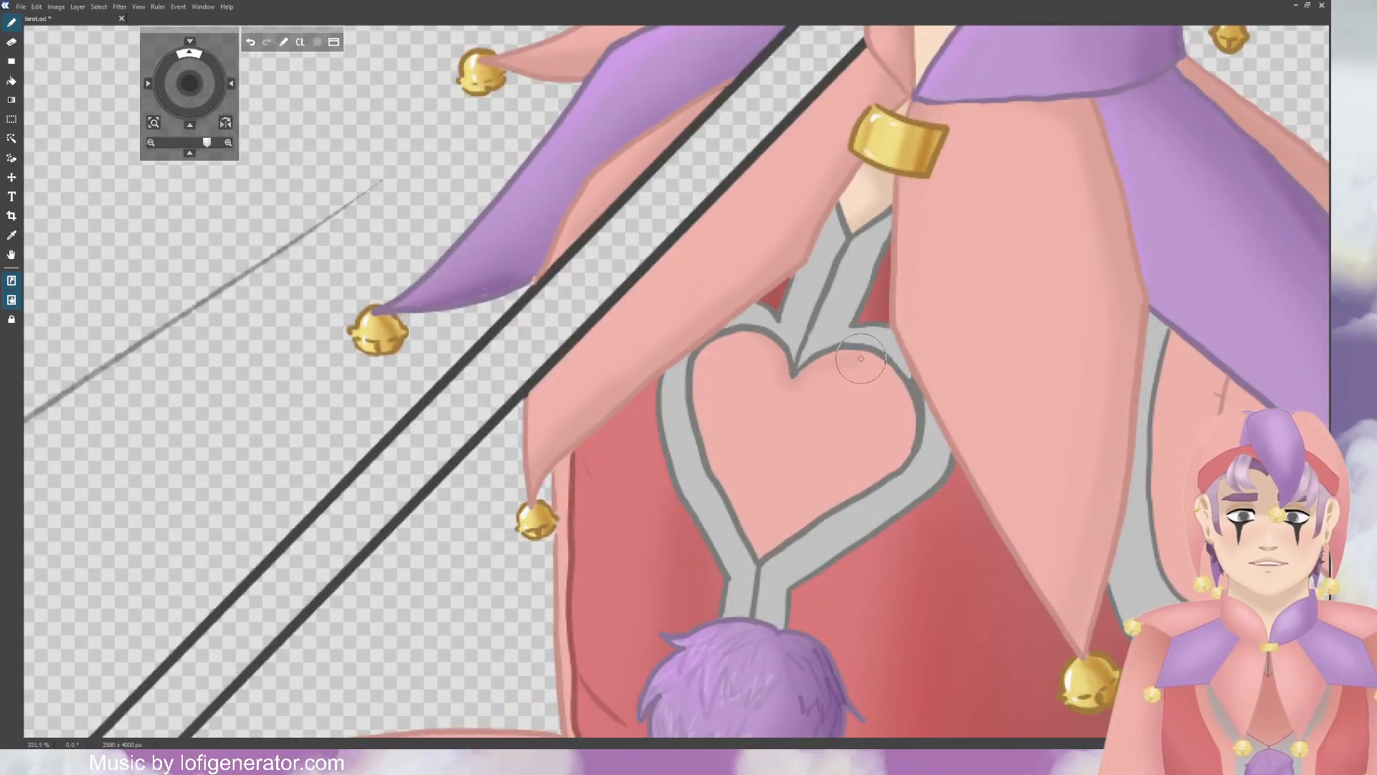
{"action": "mouse_move", "coordinate": [860, 358]}
{"action": "left_mouse_down"}
{"action": "mouse_move", "coordinate": [885, 372]}
{"action": "mouse_move", "coordinate": [902, 422]}
{"action": "mouse_move", "coordinate": [892, 459]}
{"action": "left_mouse_up"}
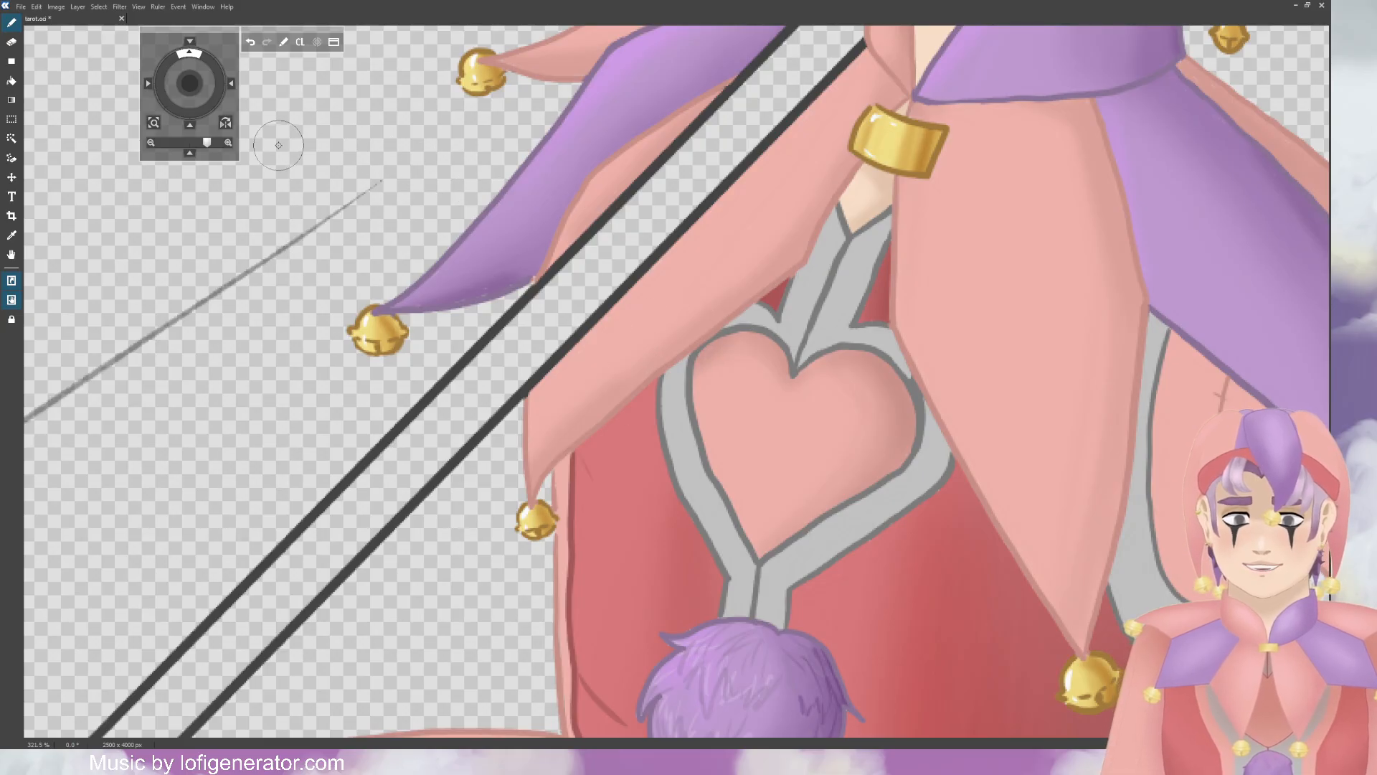
Step: Shade the pink puffed sleeve and ruffled cuff of the staff-holding arm with soft darker pink along the body side and underside
{"action": "left_click_drag", "start_coordinate": [190, 85], "coordinate": [198, 116]}
{"action": "left_click_drag", "start_coordinate": [745, 223], "coordinate": [743, 315]}
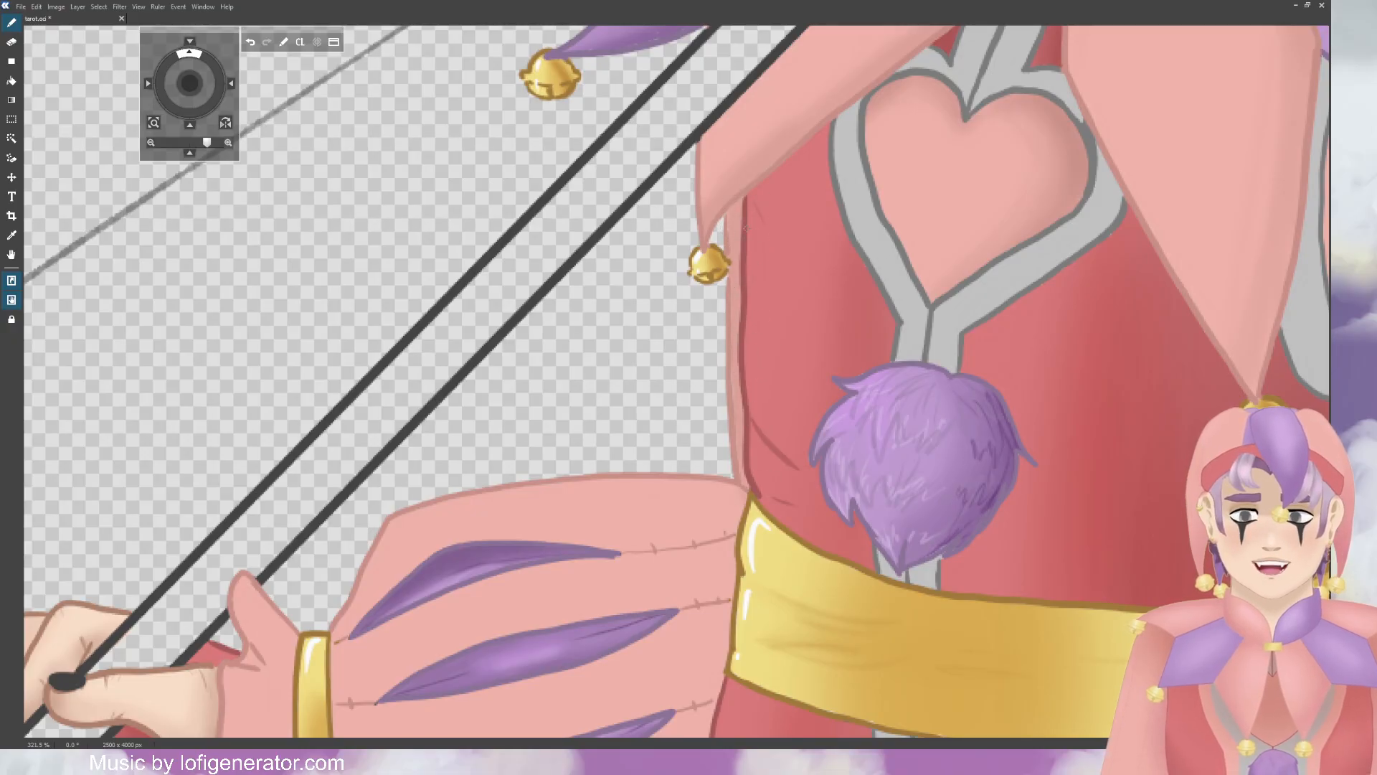
{"action": "left_click_drag", "start_coordinate": [189, 83], "coordinate": [192, 77]}
{"action": "mouse_move", "coordinate": [776, 337]}
{"action": "left_mouse_down"}
{"action": "mouse_move", "coordinate": [804, 260]}
{"action": "mouse_move", "coordinate": [742, 520]}
{"action": "mouse_move", "coordinate": [588, 629]}
{"action": "left_mouse_up"}
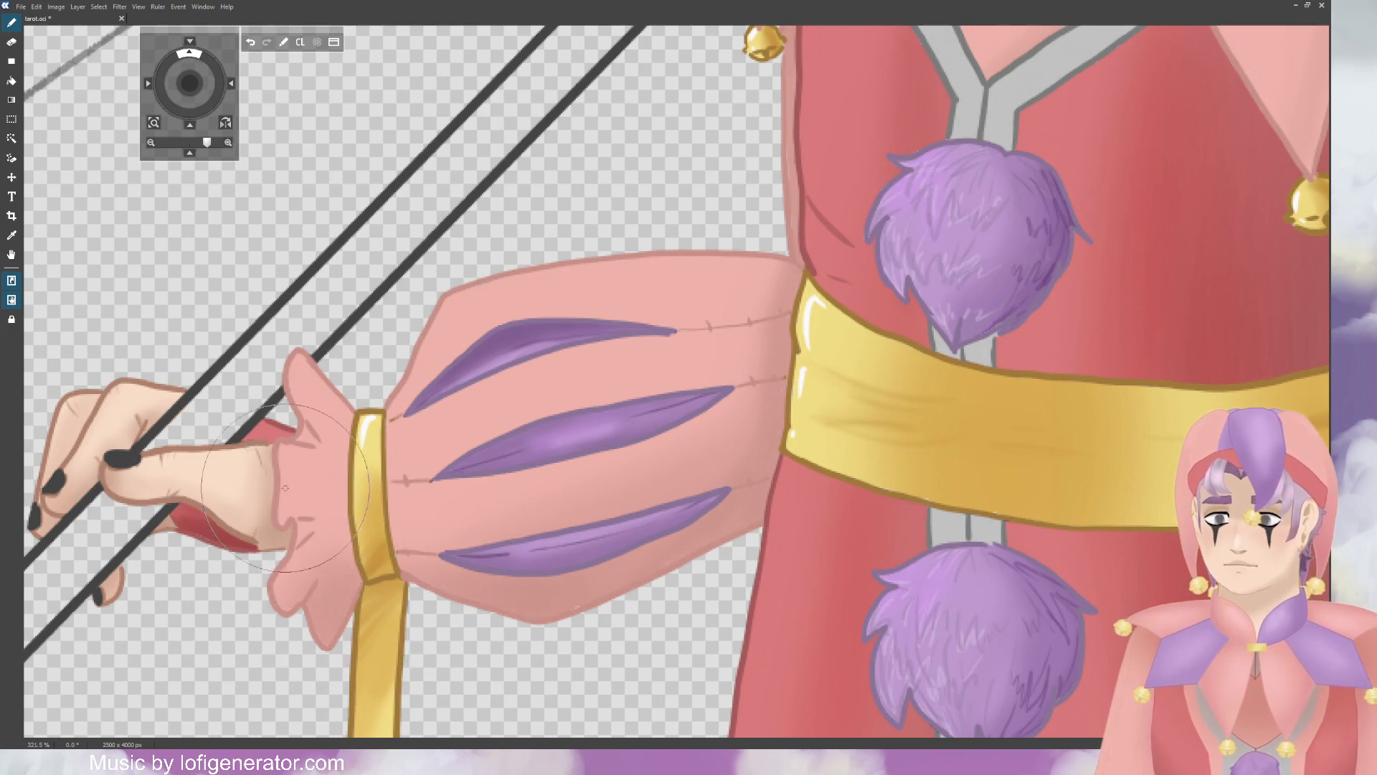
{"action": "left_click", "coordinate": [98, 525]}
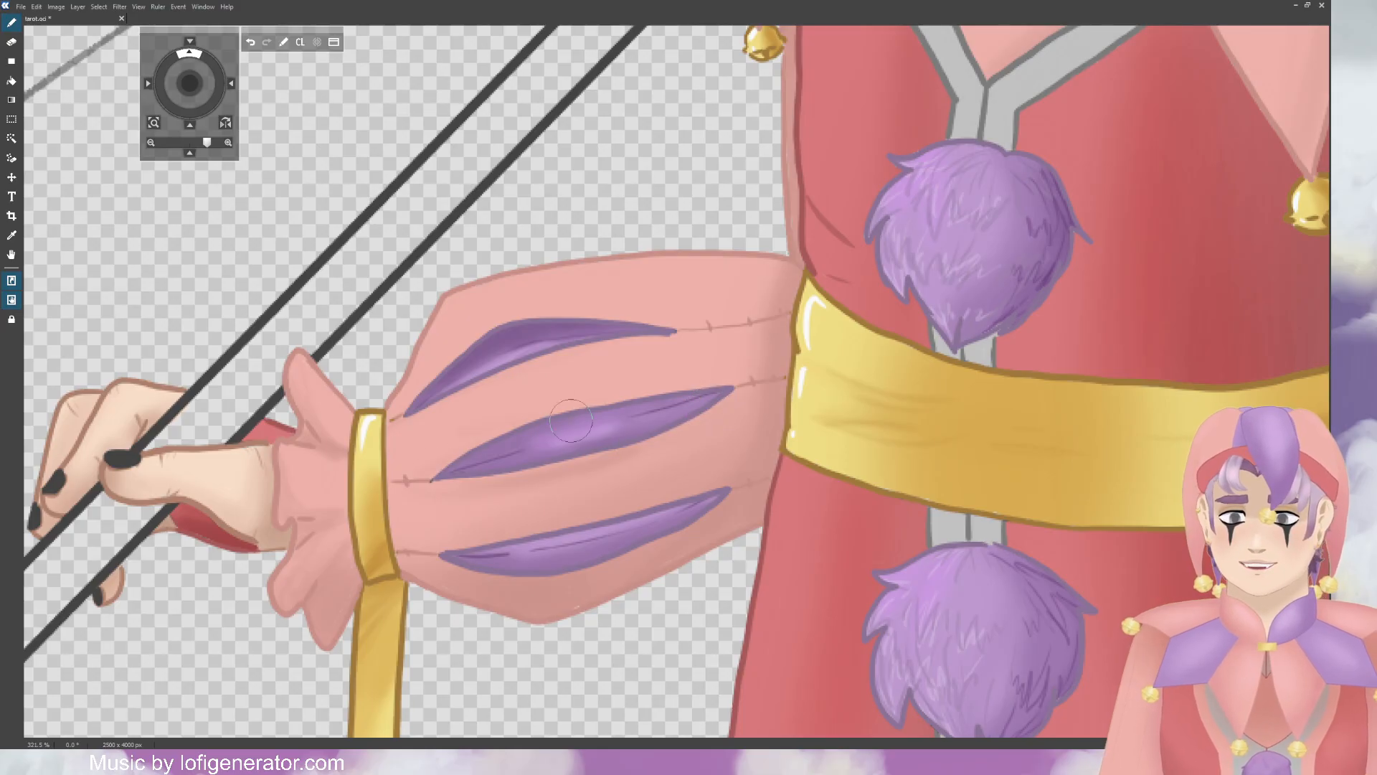
Step: Paint a soft darker pink shadow on the outstretched arm's sleeve beneath the purple cape point
{"action": "left_click_drag", "start_coordinate": [187, 81], "coordinate": [113, 58]}
{"action": "scroll", "coordinate": [341, 134], "scroll_direction": "down", "scroll_amount": 5}
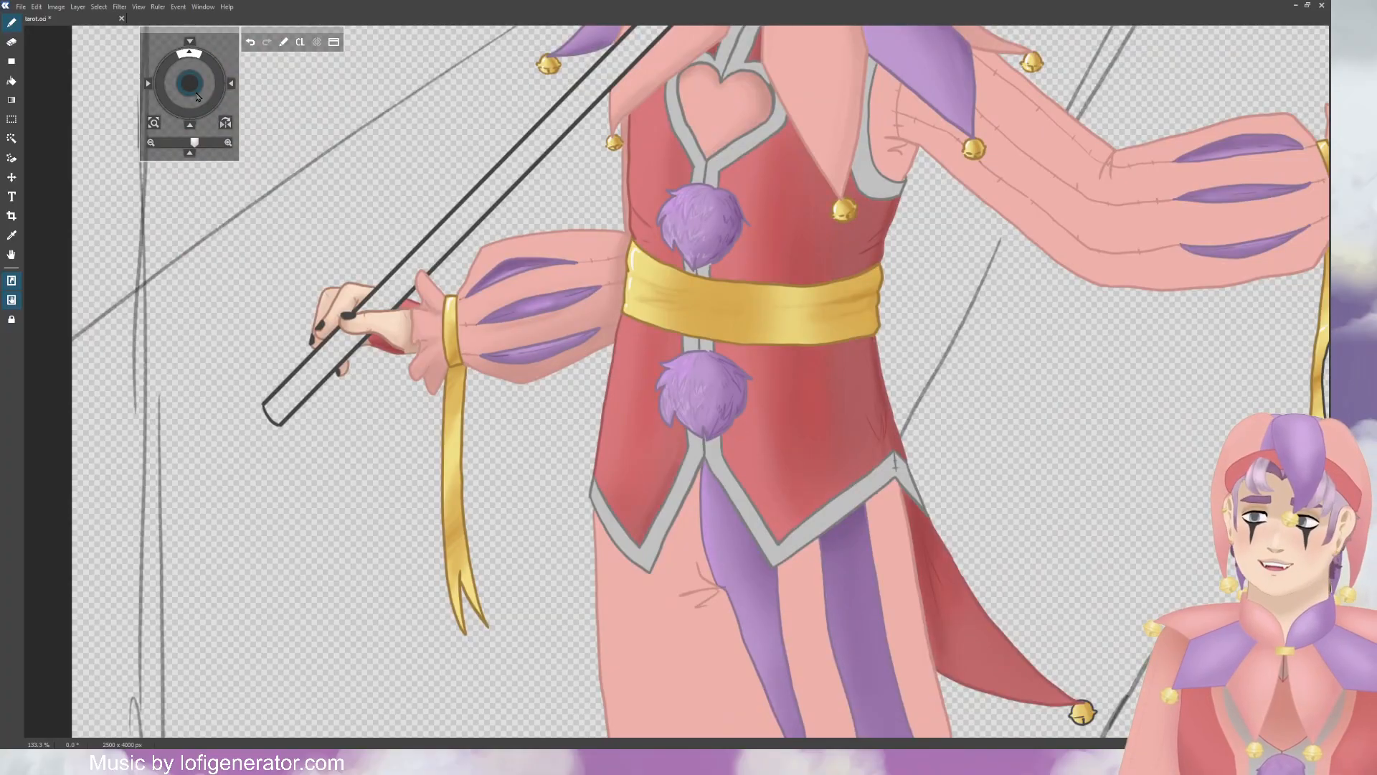
{"action": "mouse_move", "coordinate": [188, 82]}
{"action": "left_mouse_down"}
{"action": "mouse_move", "coordinate": [126, 129]}
{"action": "mouse_move", "coordinate": [101, 117]}
{"action": "mouse_move", "coordinate": [114, 88]}
{"action": "mouse_move", "coordinate": [205, 122]}
{"action": "mouse_move", "coordinate": [237, 50]}
{"action": "mouse_move", "coordinate": [222, 36]}
{"action": "left_mouse_up"}
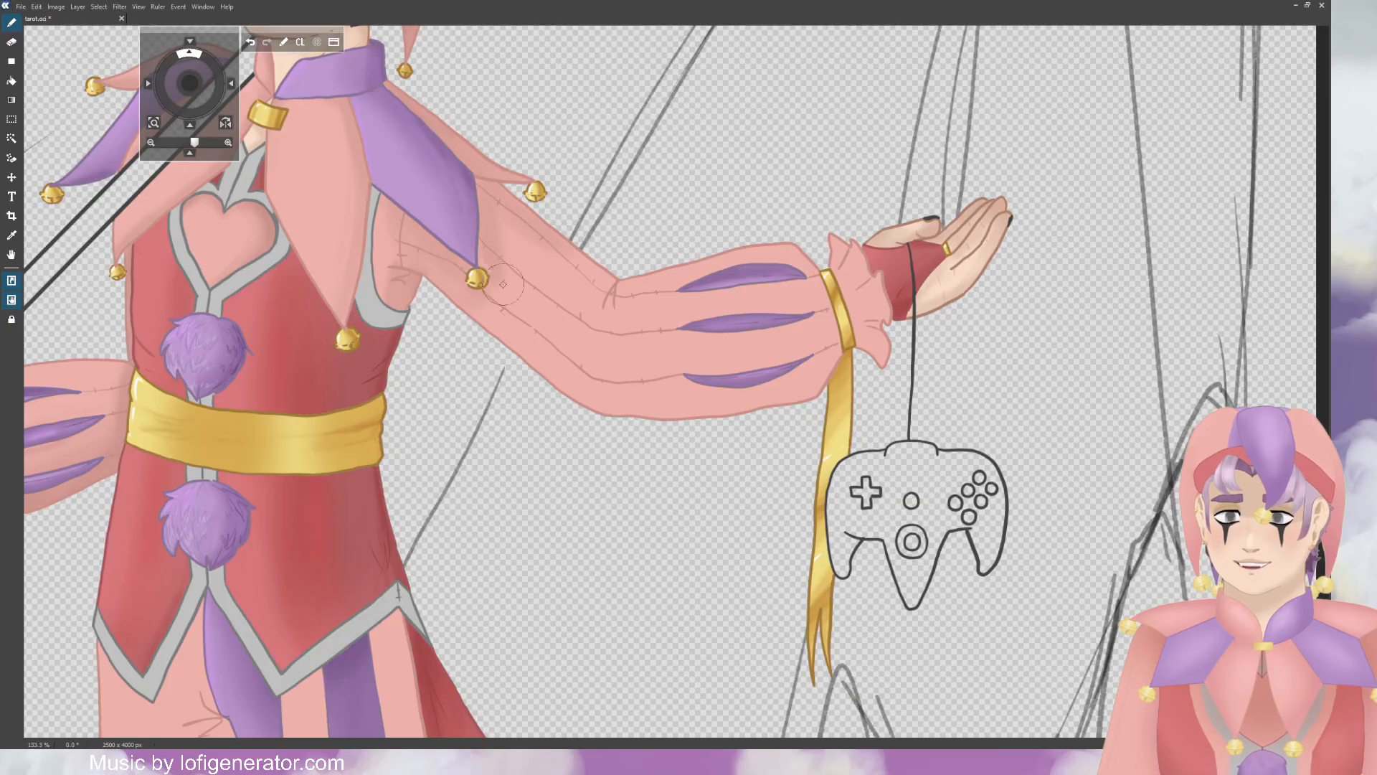
{"action": "key", "text": "ctrl+minus"}
{"action": "key", "text": "ctrl+minus"}
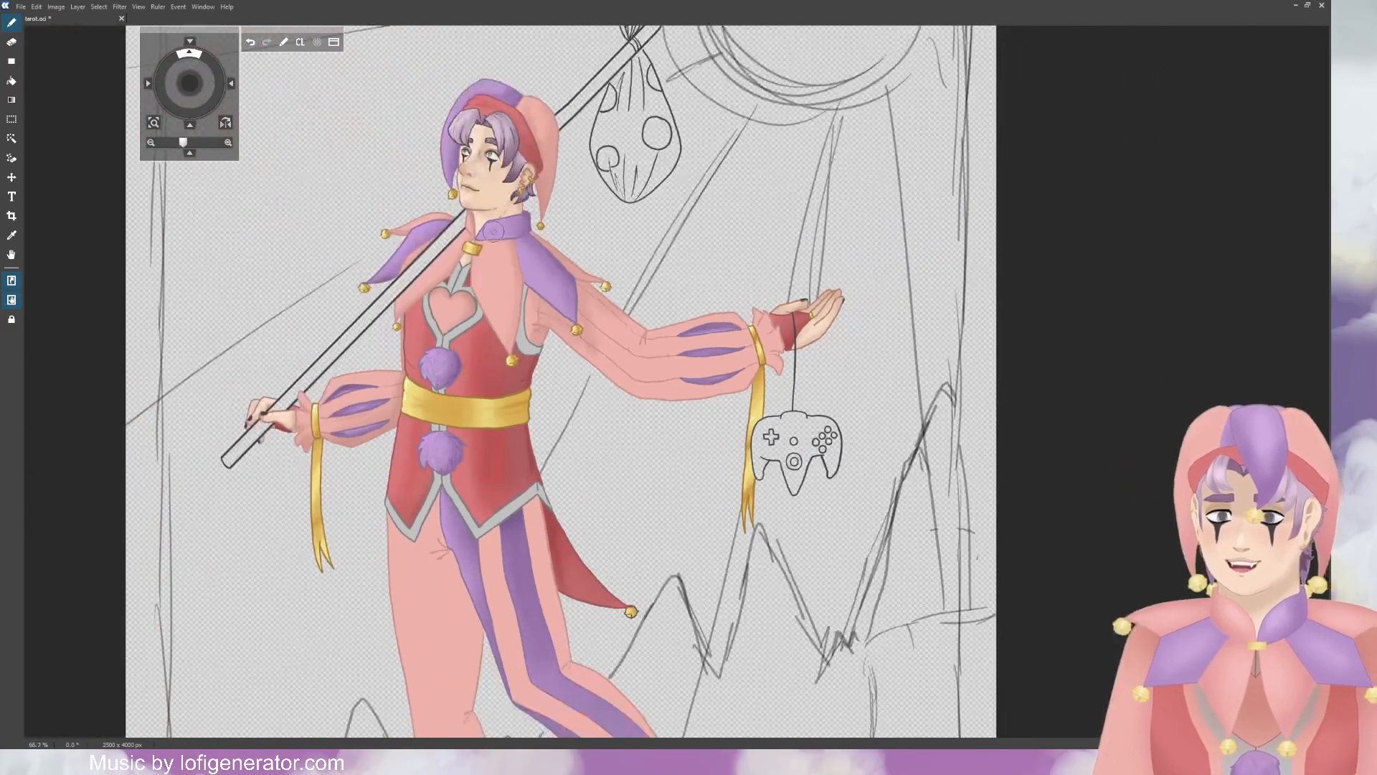
{"action": "key", "text": "ctrl+plus"}
{"action": "key", "text": "ctrl+plus"}
{"action": "key", "text": "ctrl+plus"}
{"action": "key", "text": "ctrl+plus"}
{"action": "key", "text": "ctrl+plus"}
{"action": "left_click_drag", "start_coordinate": [190, 85], "coordinate": [284, 147]}
{"action": "key", "text": "ctrl+plus"}
{"action": "key", "text": "ctrl+plus"}
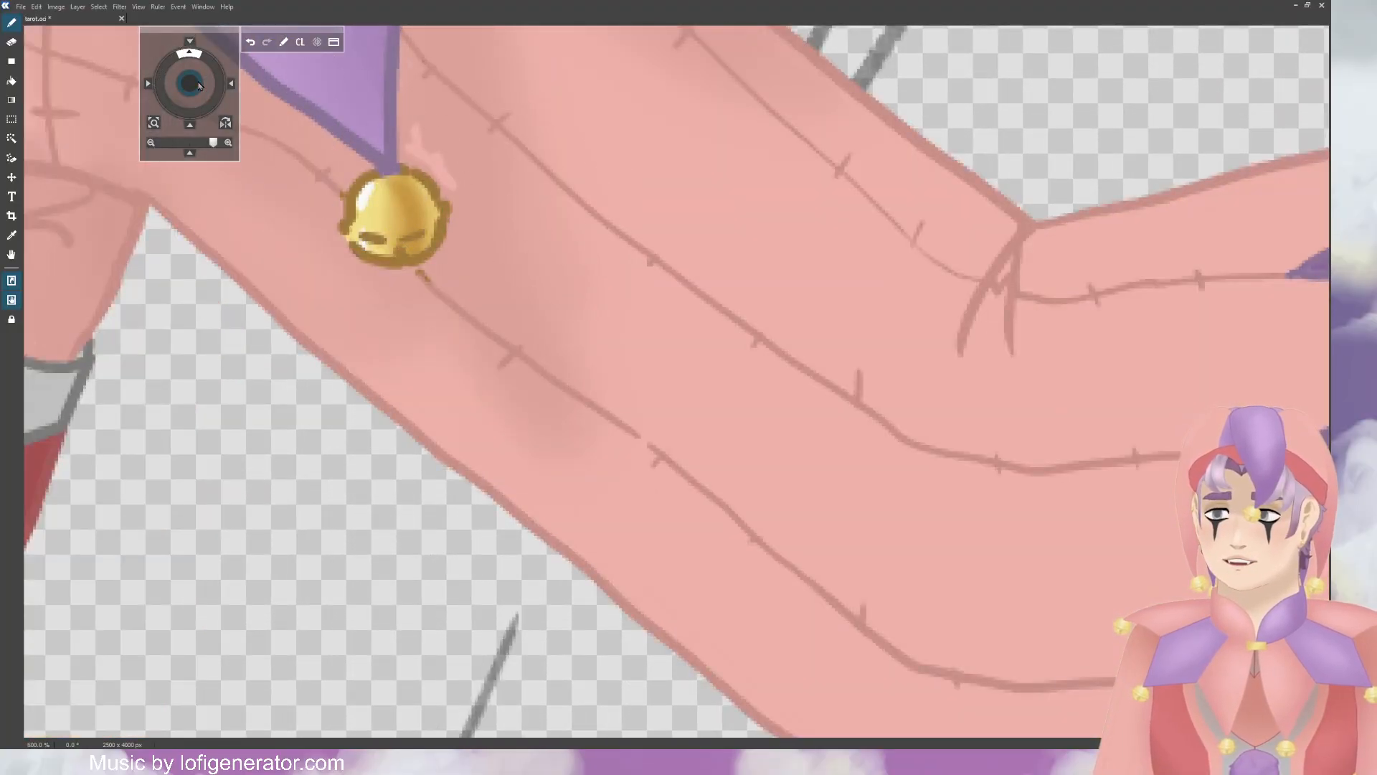
Step: Erase the stray light pink marks beside the bell on the purple cape point and return to the brush
{"action": "left_click_drag", "start_coordinate": [190, 84], "coordinate": [304, 176]}
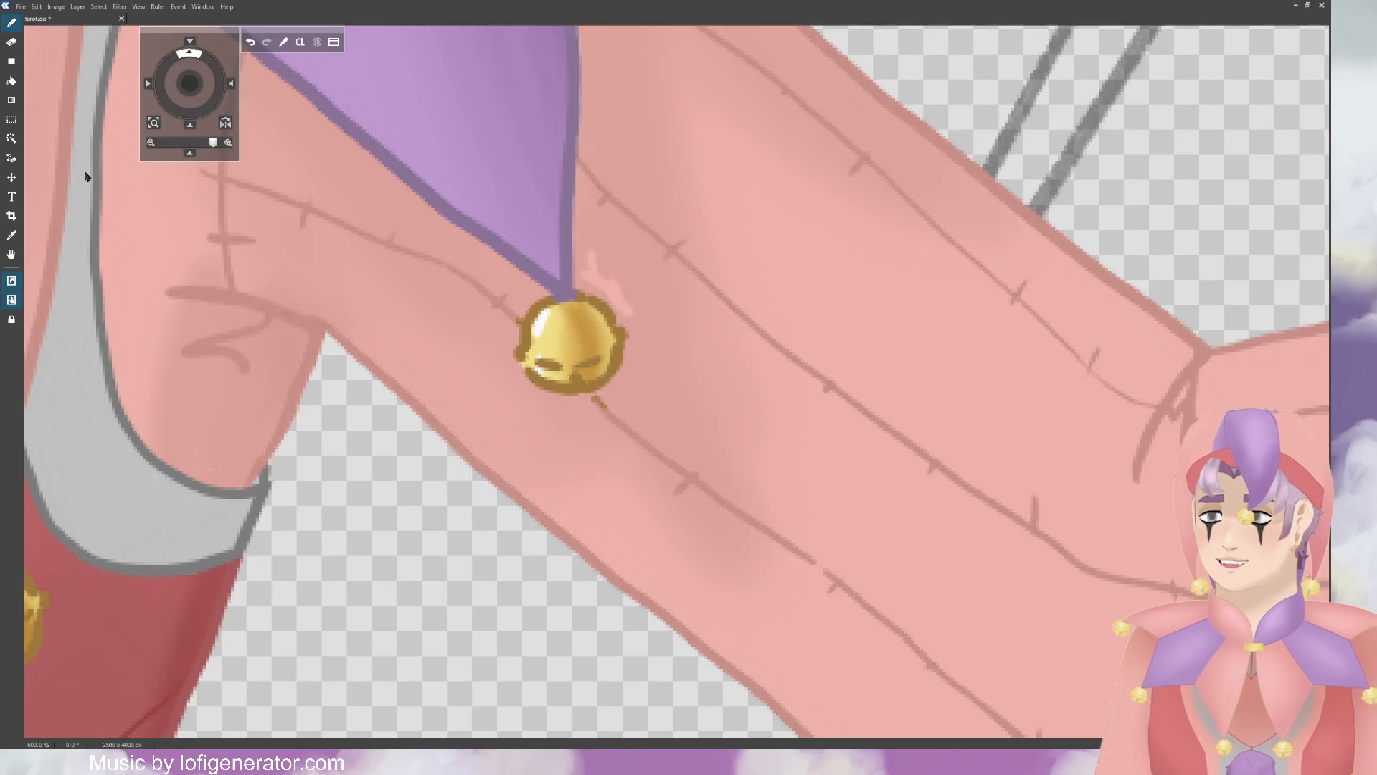
{"action": "key", "text": "e"}
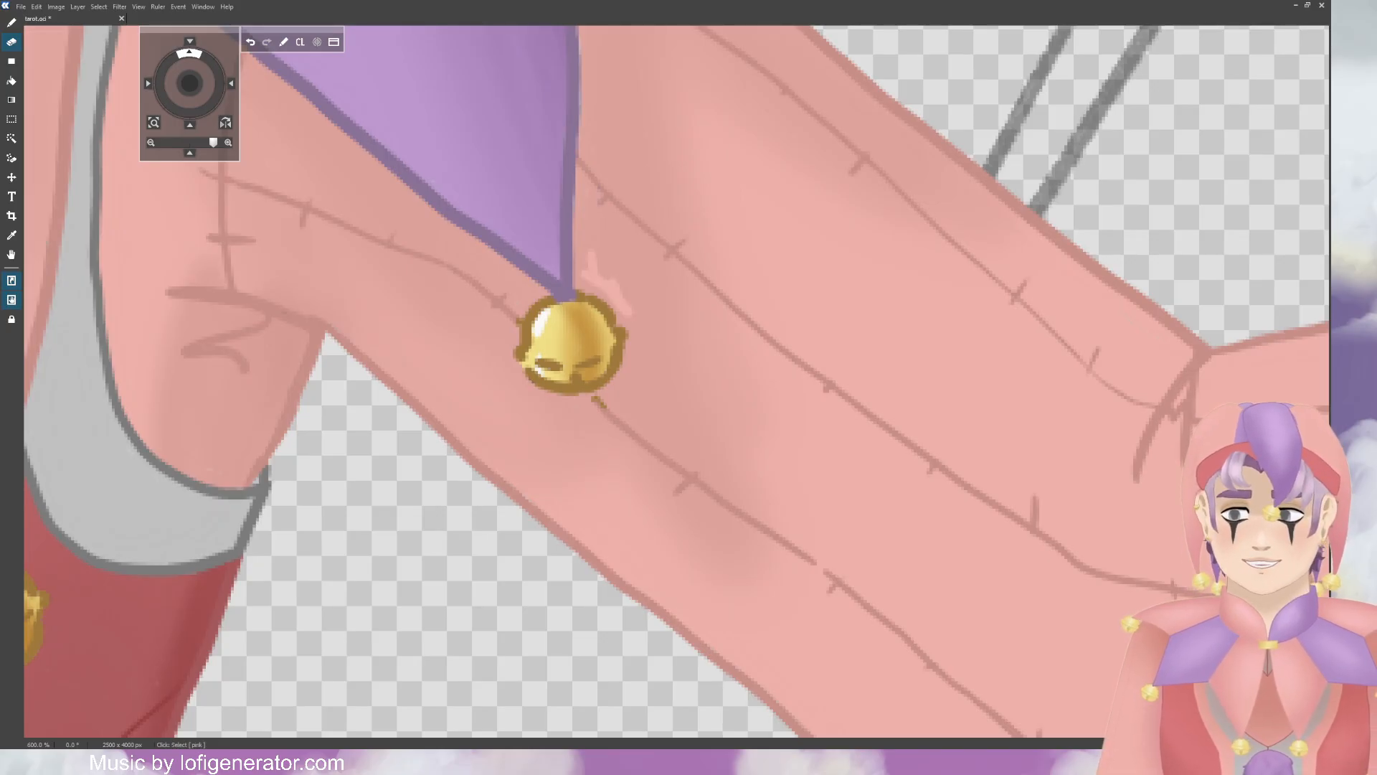
{"action": "mouse_move", "coordinate": [606, 277]}
{"action": "left_mouse_down"}
{"action": "mouse_move", "coordinate": [591, 258]}
{"action": "mouse_move", "coordinate": [601, 283]}
{"action": "left_mouse_up"}
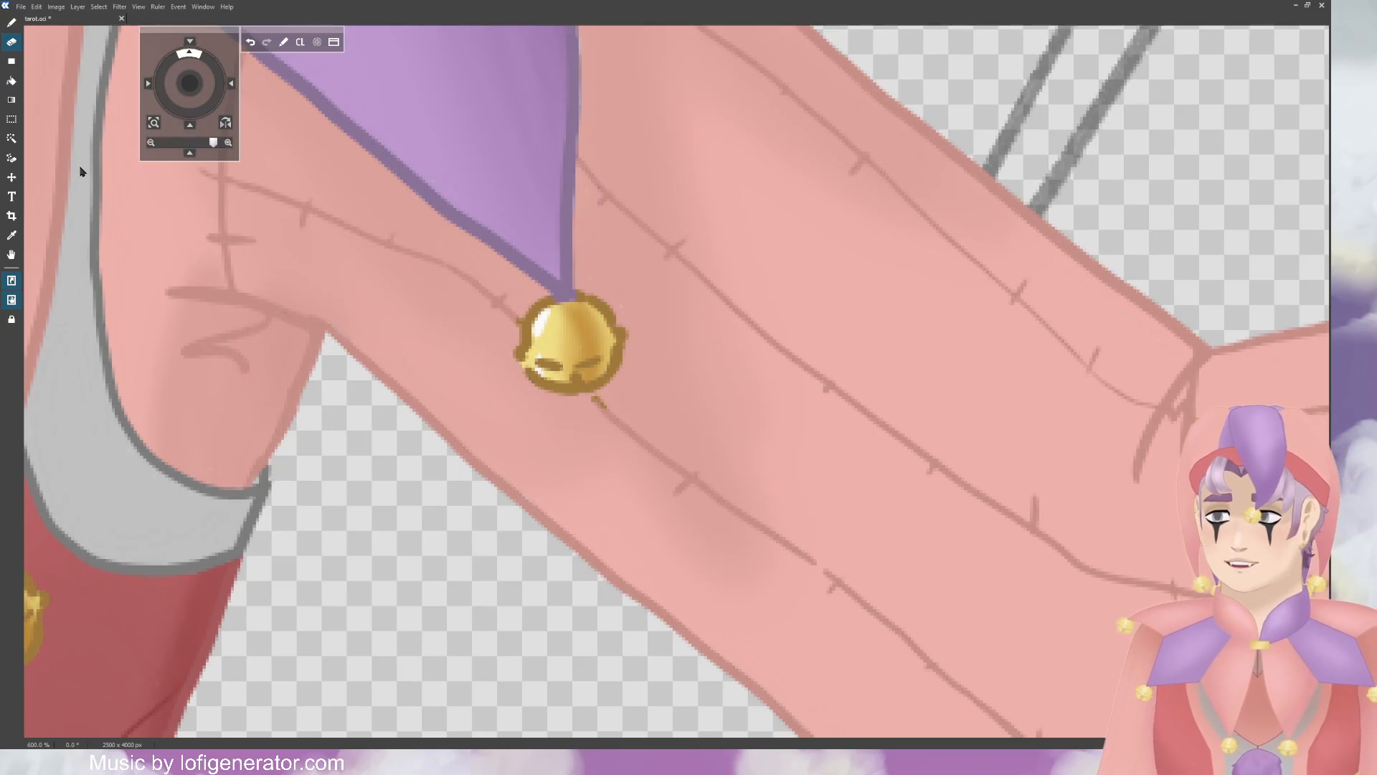
{"action": "key", "text": "b"}
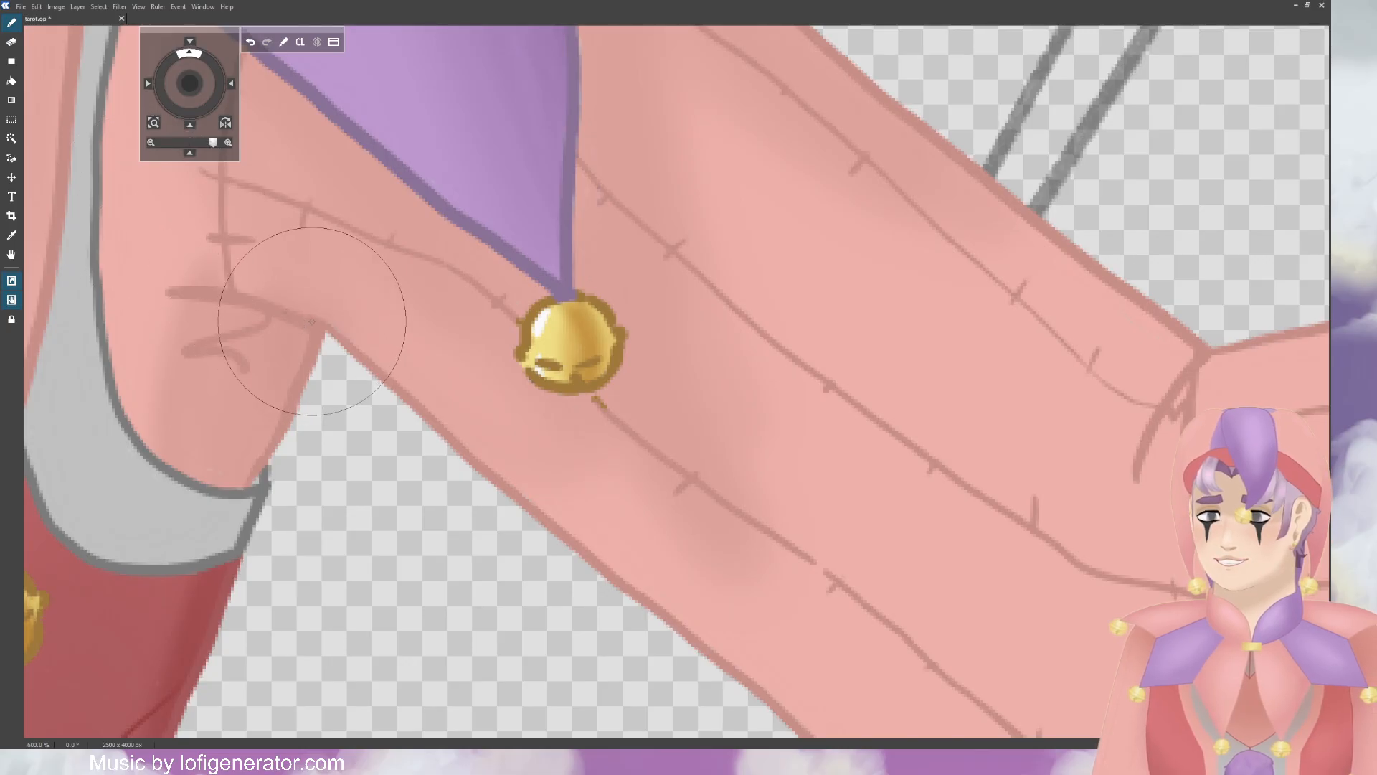
Step: Shade the outstretched sleeve in soft darker pink from the shoulder to the cuff, including the crease at the elbow
{"action": "scroll", "coordinate": [298, 288], "scroll_direction": "down", "scroll_amount": 1}
{"action": "scroll", "coordinate": [631, 236], "scroll_direction": "down", "scroll_amount": 1}
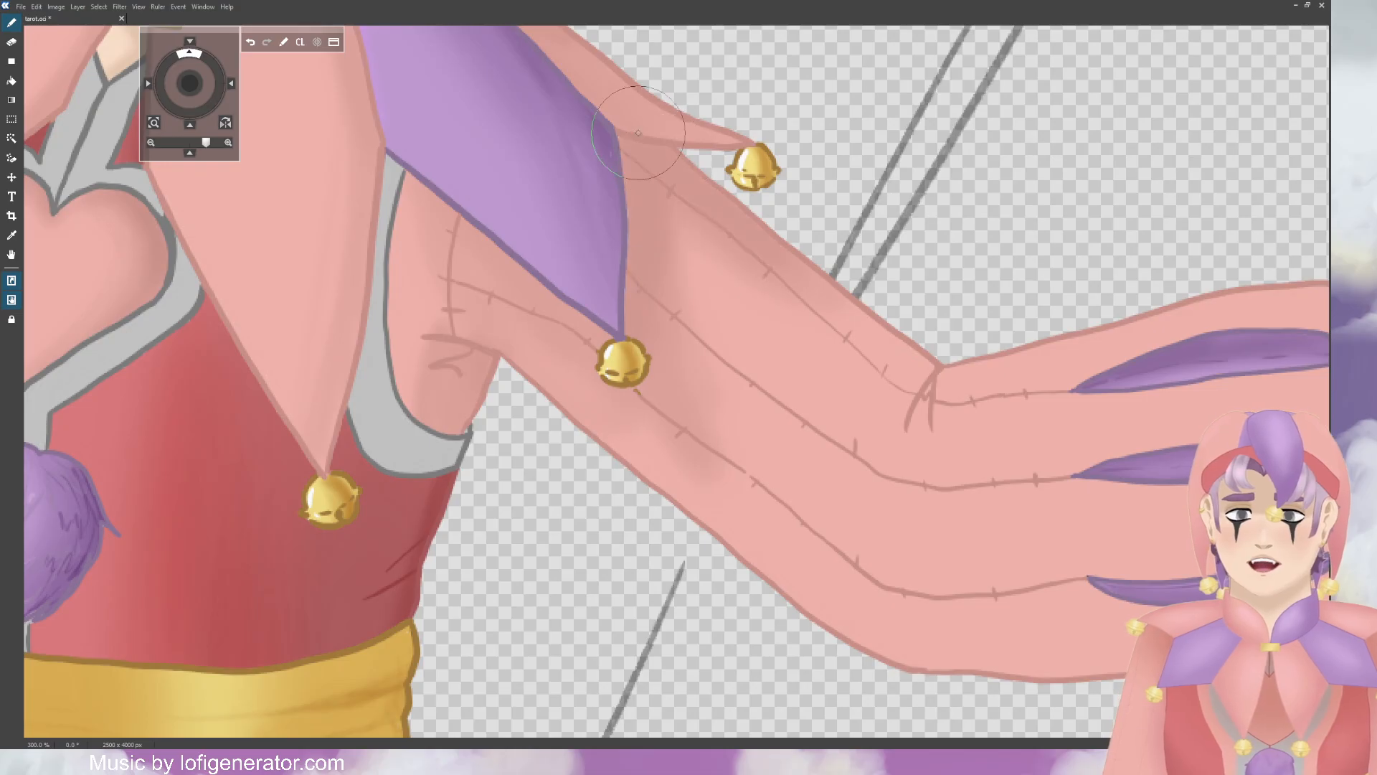
{"action": "scroll", "coordinate": [626, 167], "scroll_direction": "down", "scroll_amount": 2}
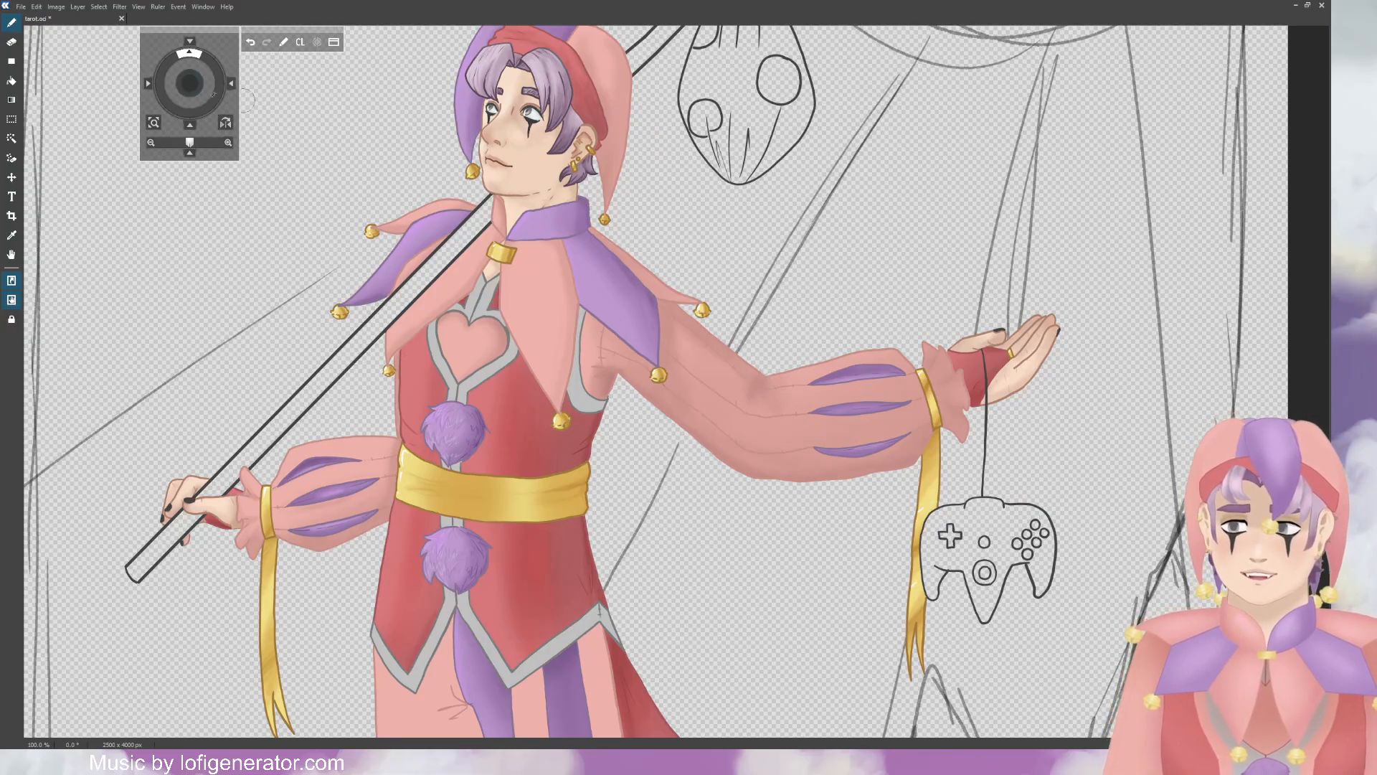
Step: Undo the last stroke and refine the fold shading at the outstretched sleeve's elbow and on its ruffled cuff
{"action": "left_click_drag", "start_coordinate": [189, 83], "coordinate": [214, 85]}
{"action": "left_click", "coordinate": [228, 142]}
{"action": "key", "text": "ctrl+plus"}
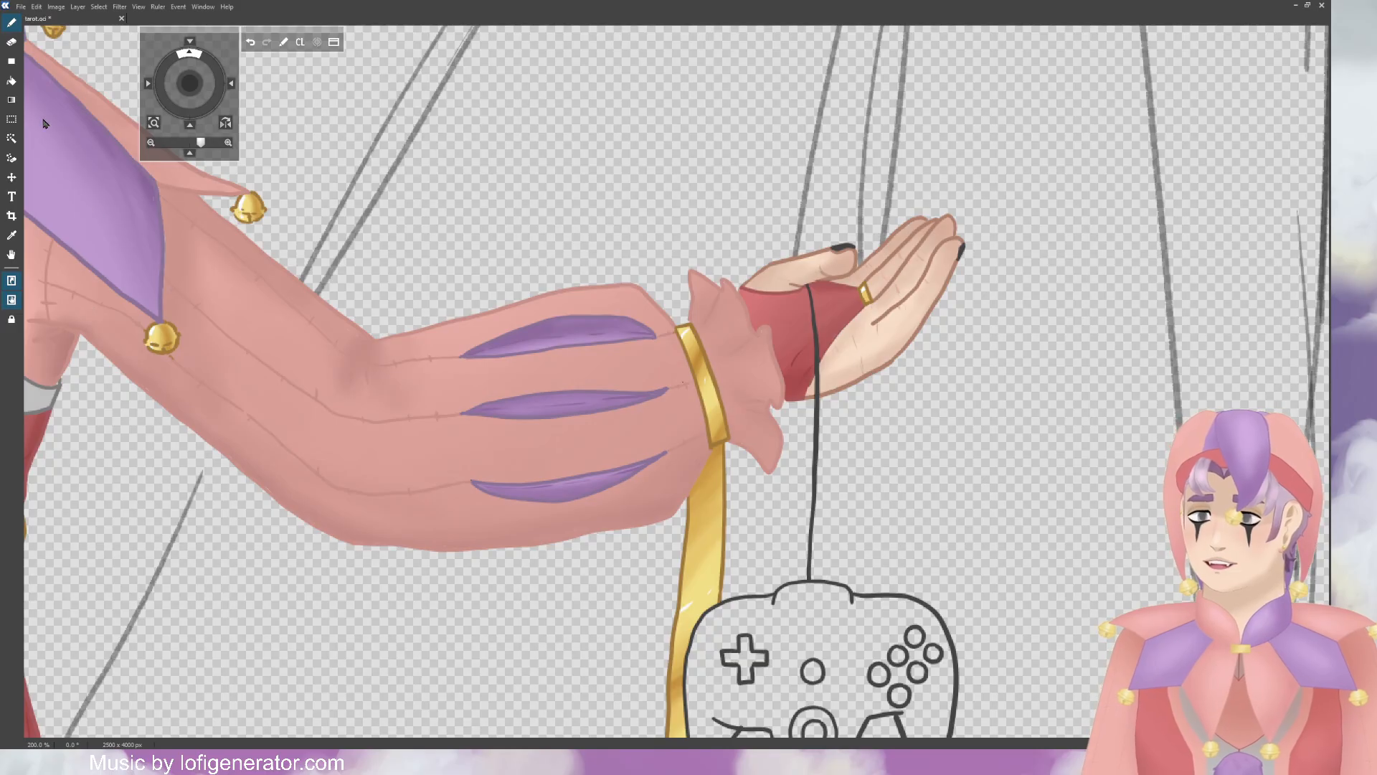
{"action": "left_click", "coordinate": [250, 42]}
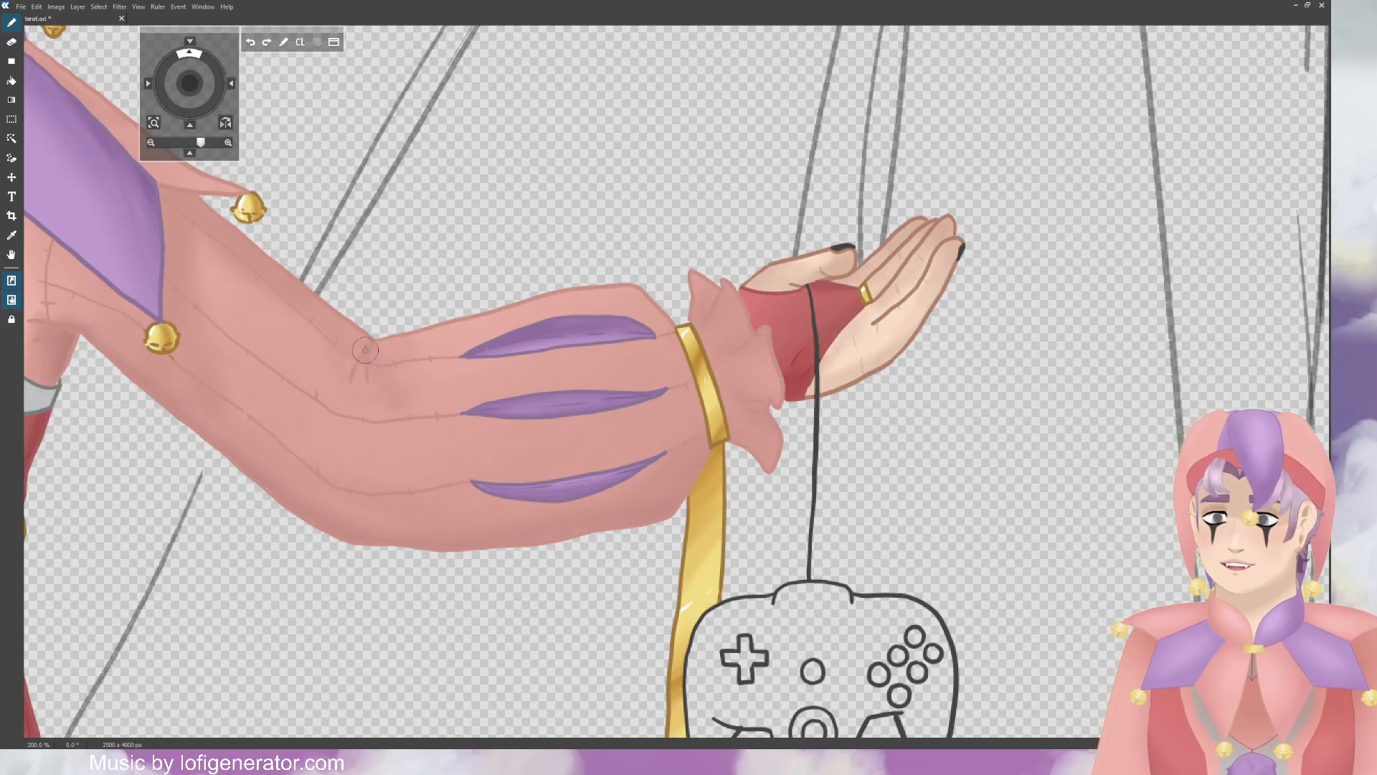
{"action": "left_click_drag", "start_coordinate": [362, 337], "coordinate": [367, 383]}
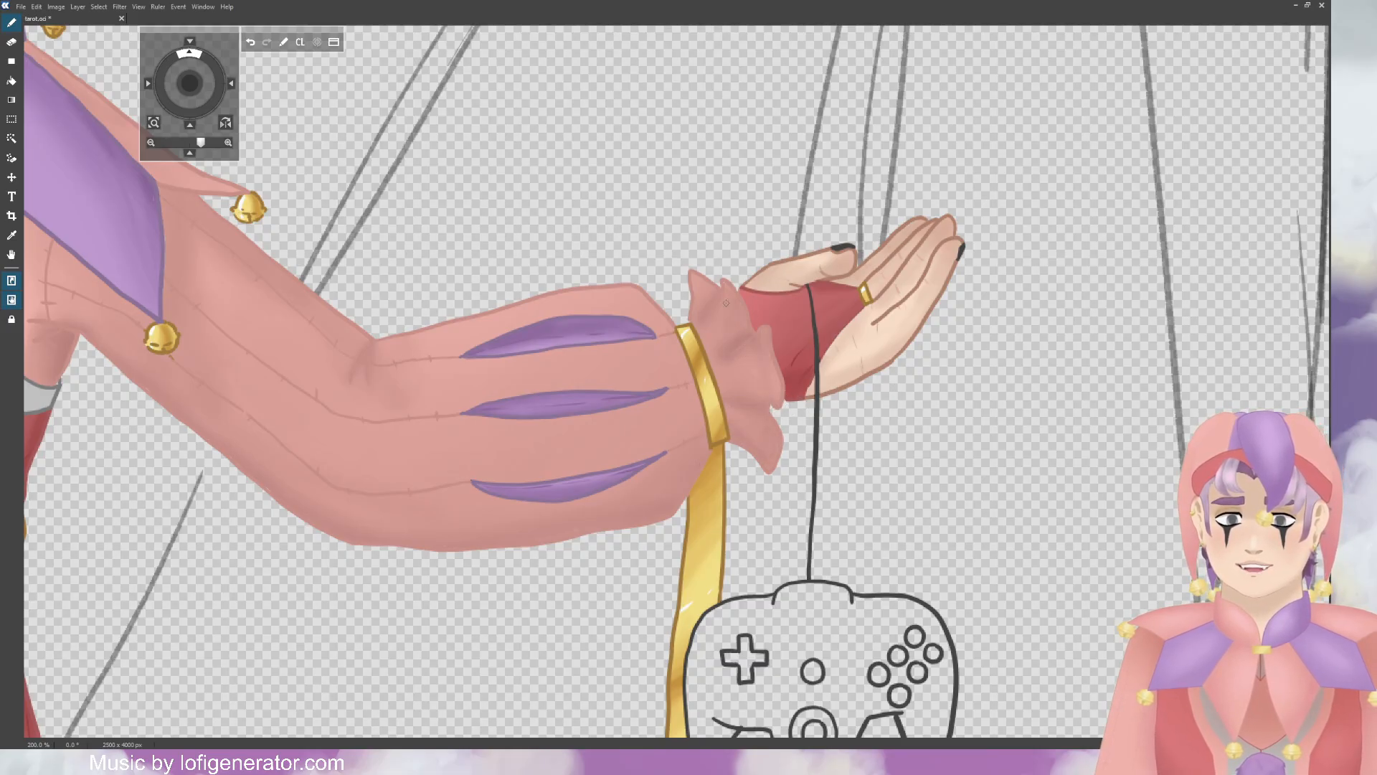
Step: Refine the shading on the staff-holding arm's sleeve, undo a stray stroke, and darken the folds of its ruffled cuff
{"action": "left_click_drag", "start_coordinate": [190, 83], "coordinate": [395, 156]}
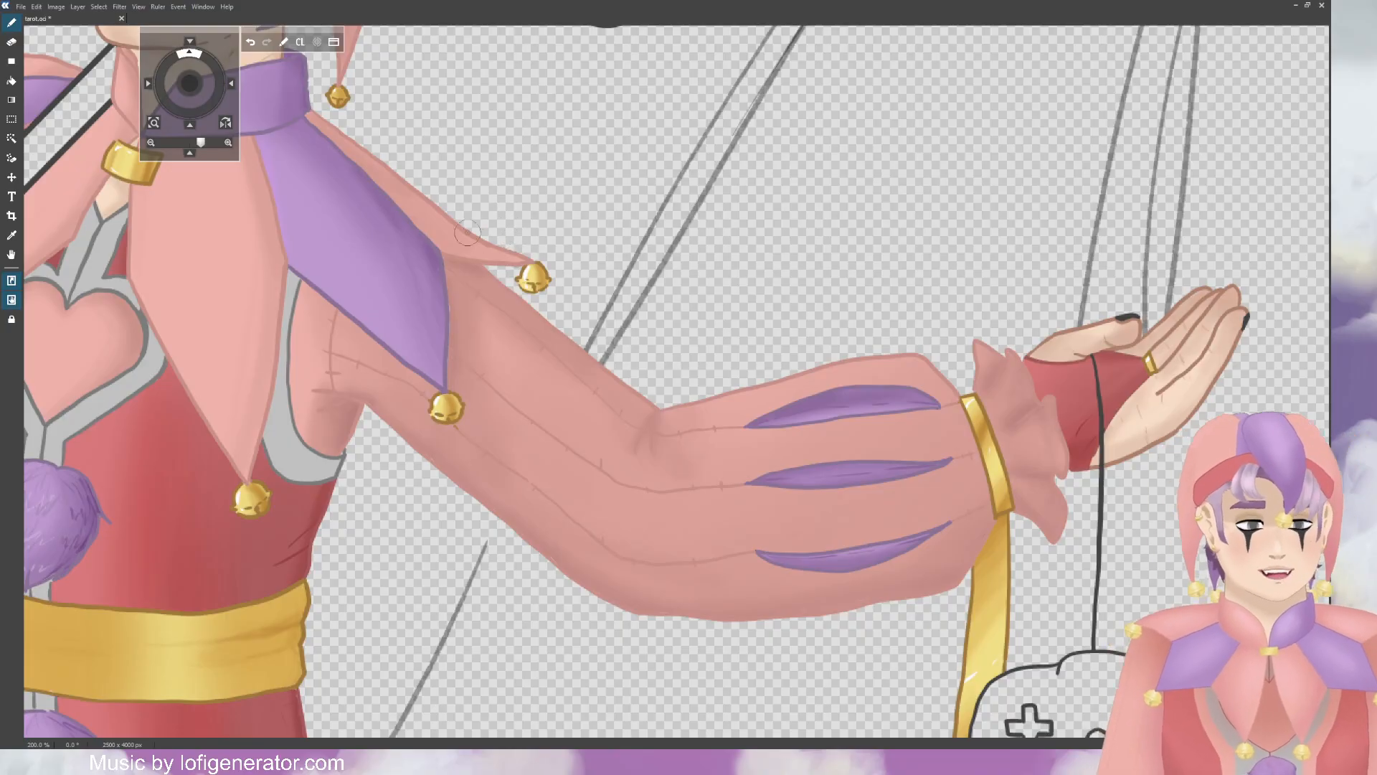
{"action": "key", "text": "ctrl+minus"}
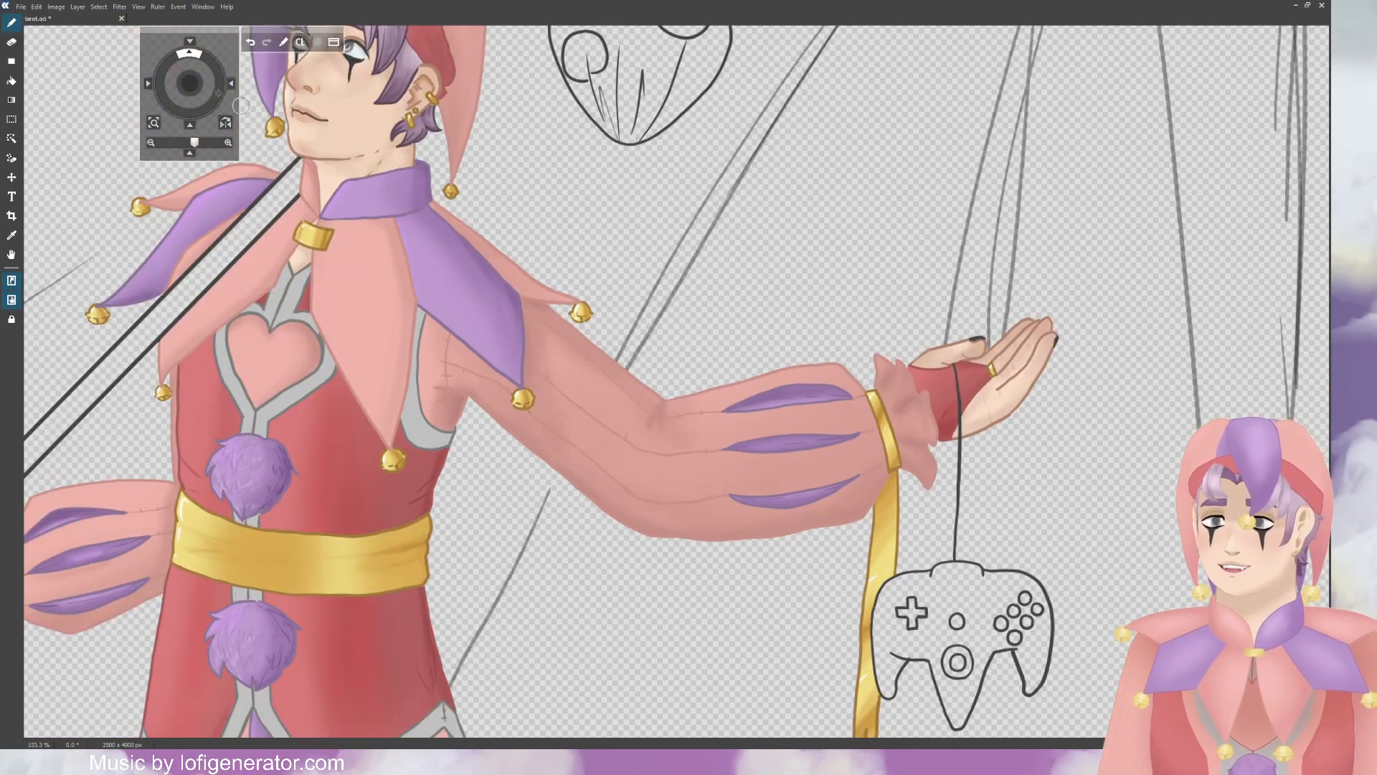
{"action": "left_click_drag", "start_coordinate": [190, 84], "coordinate": [387, 128]}
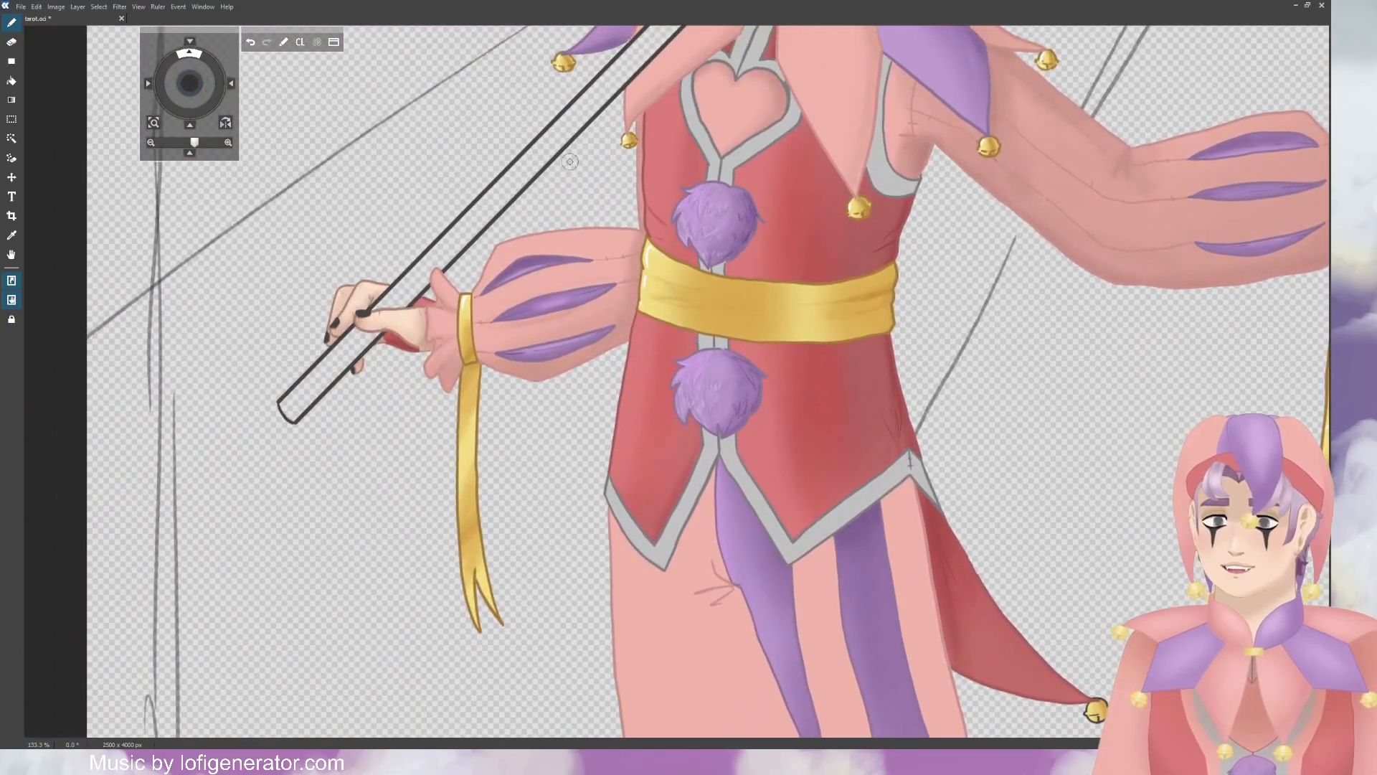
{"action": "key", "text": "ctrl+plus"}
{"action": "key", "text": "ctrl+plus"}
{"action": "left_click_drag", "start_coordinate": [189, 87], "coordinate": [189, 75]}
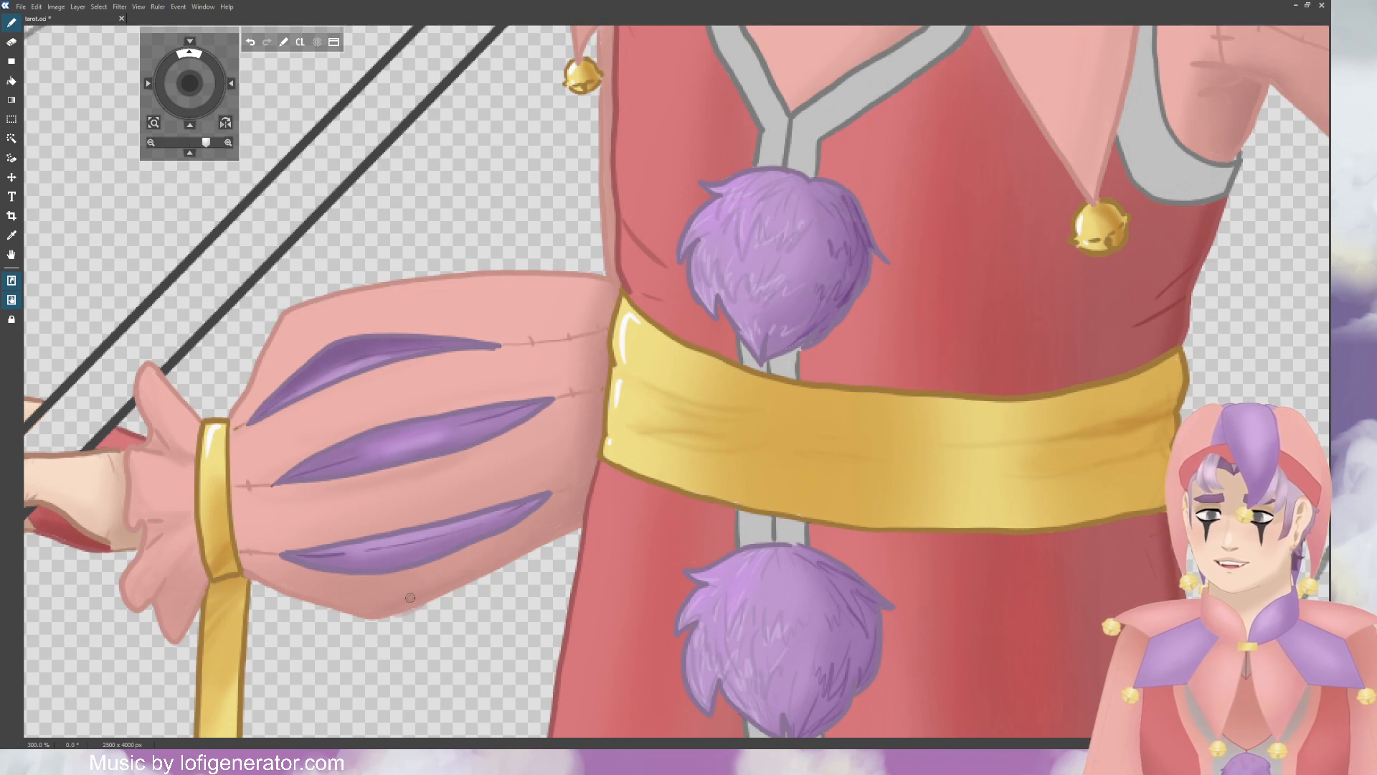
{"action": "key", "text": "ctrl+z"}
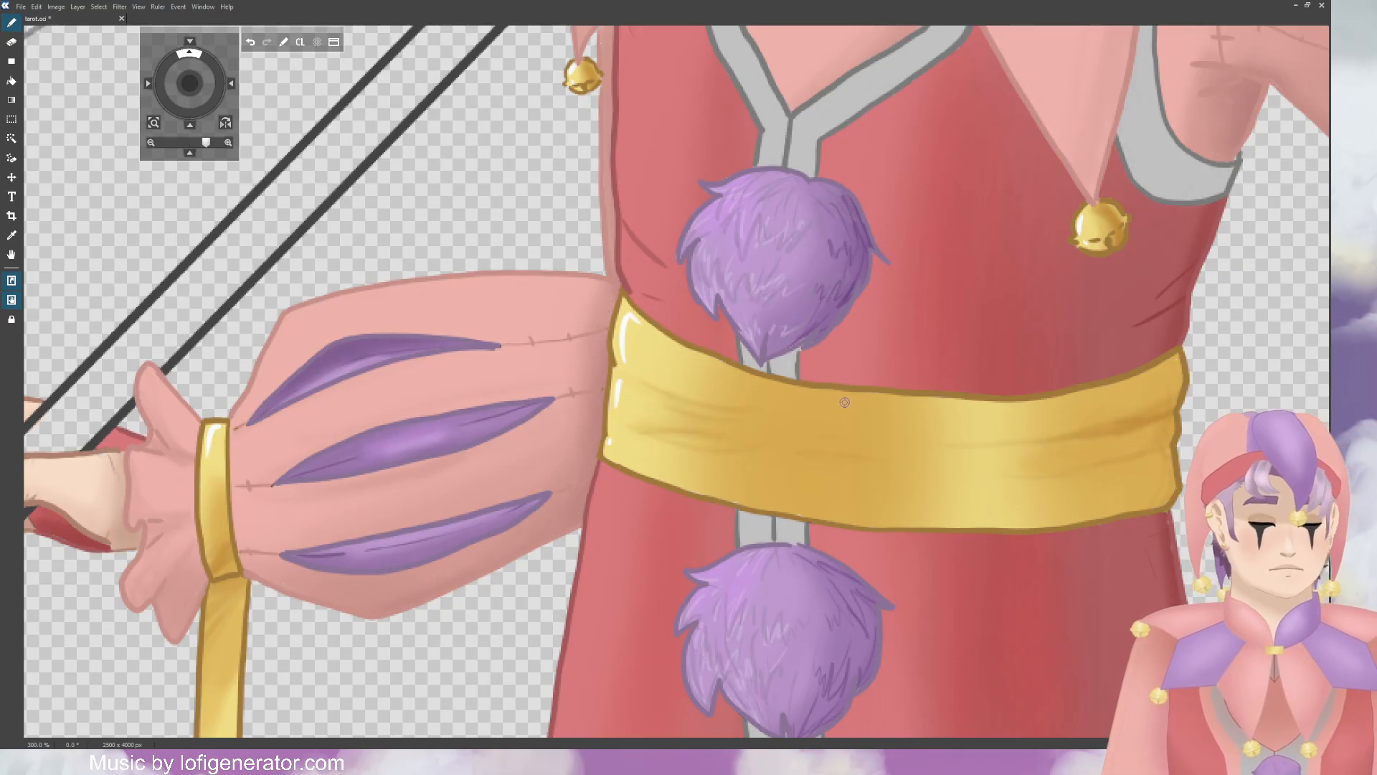
{"action": "left_click_drag", "start_coordinate": [199, 96], "coordinate": [265, 93]}
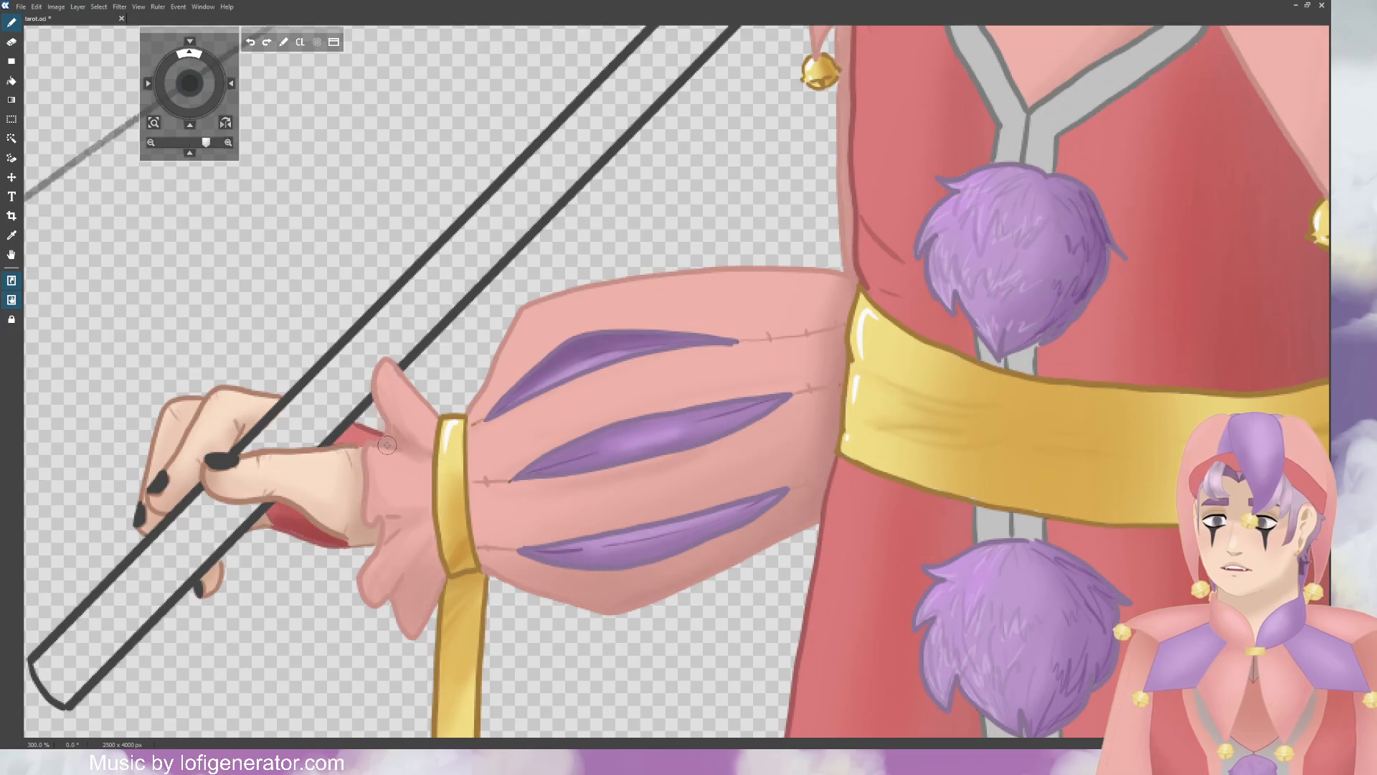
{"action": "left_click_drag", "start_coordinate": [387, 445], "coordinate": [406, 449]}
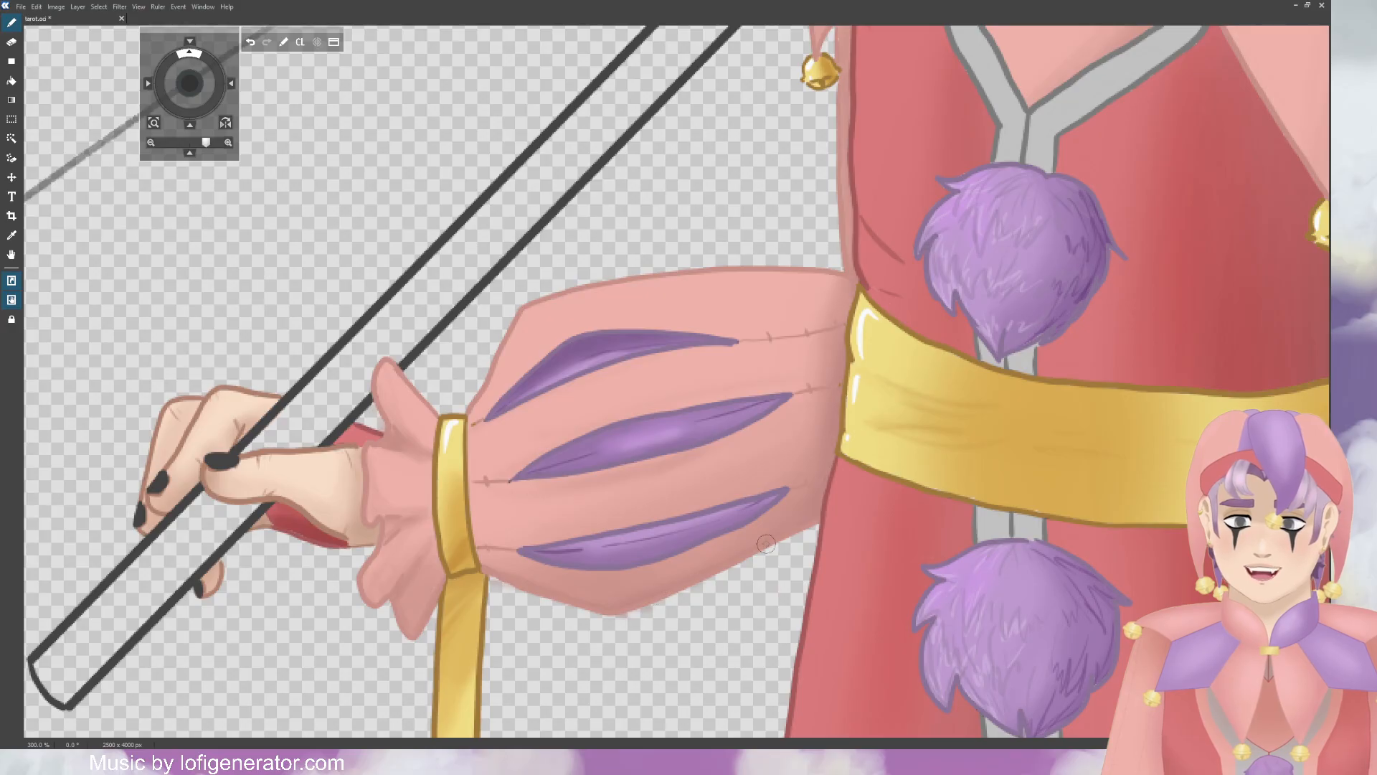
Step: Try a very large soft pink brush stroke across the outstretched sleeve and undo it
{"action": "scroll", "coordinate": [818, 364], "scroll_direction": "down", "scroll_amount": 8}
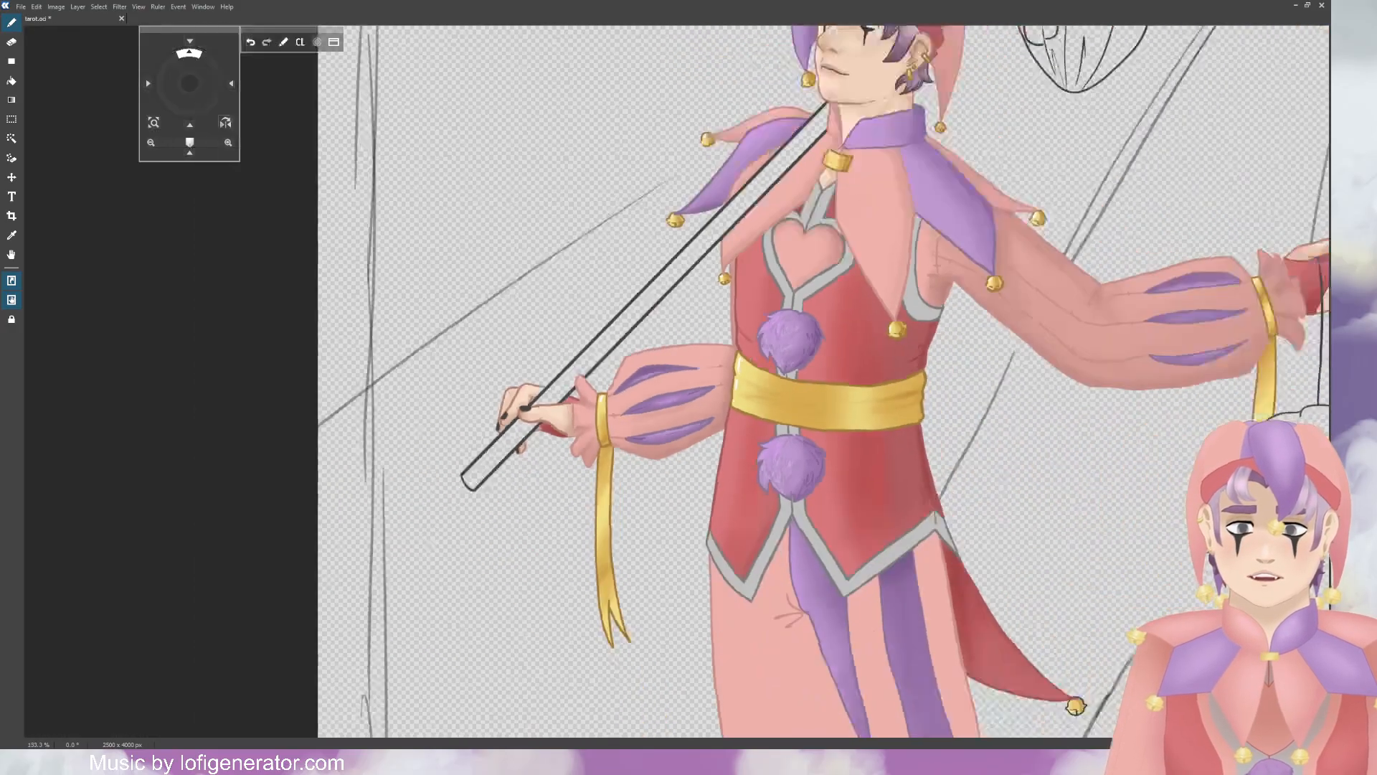
{"action": "scroll", "coordinate": [719, 324], "scroll_direction": "up", "scroll_amount": 1}
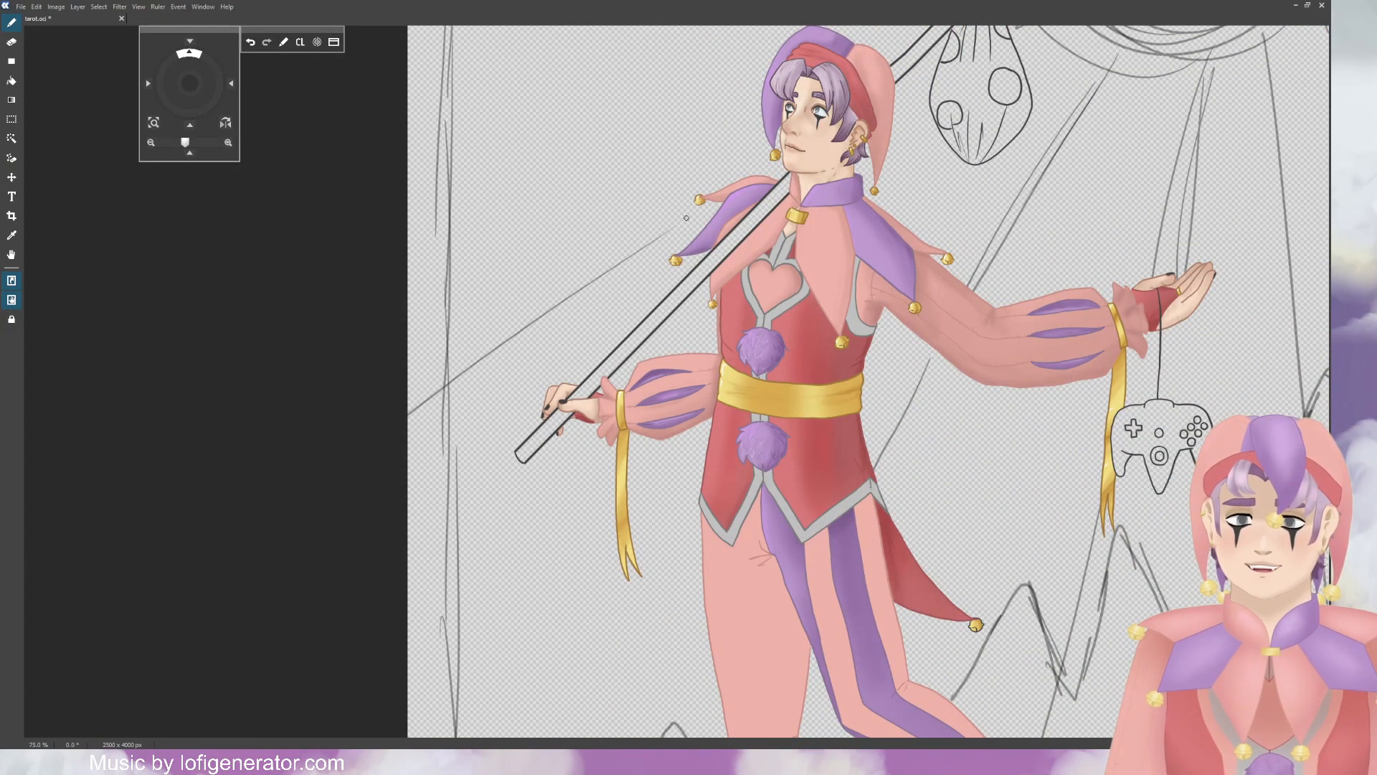
{"action": "left_click_drag", "start_coordinate": [191, 85], "coordinate": [183, 101]}
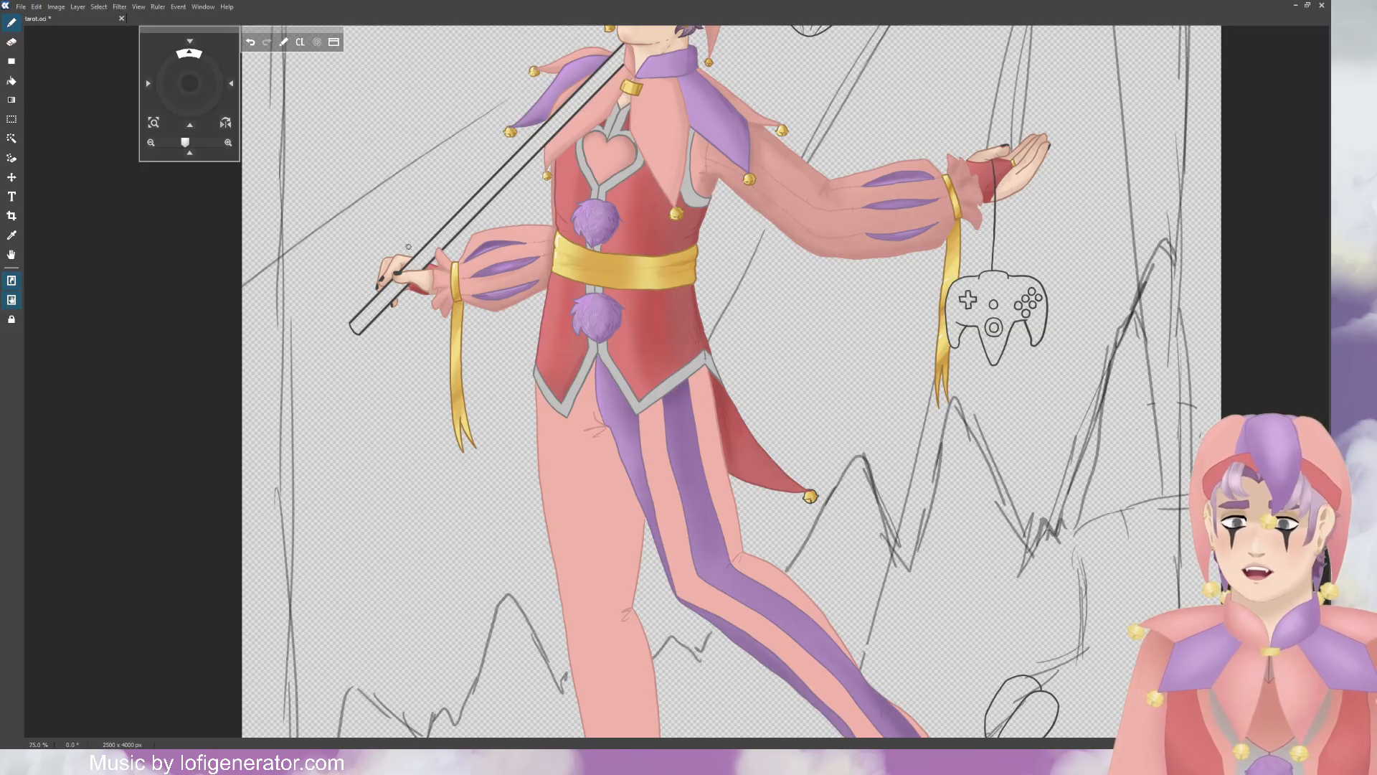
{"action": "key", "text": "ctrl+z"}
{"action": "key", "text": "ctrl+minus"}
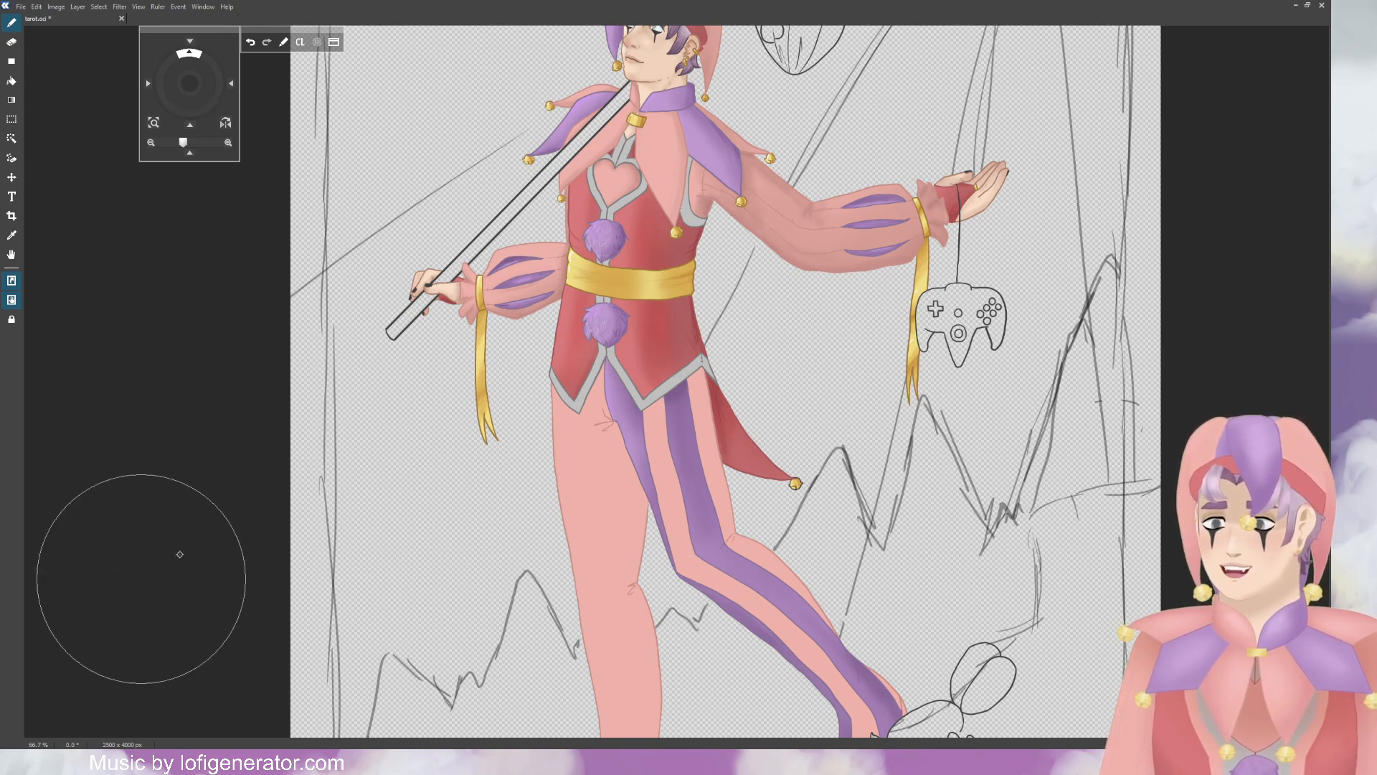
{"action": "mouse_move", "coordinate": [785, 193]}
{"action": "left_mouse_down"}
{"action": "mouse_move", "coordinate": [803, 171]}
{"action": "mouse_move", "coordinate": [884, 229]}
{"action": "mouse_move", "coordinate": [843, 241]}
{"action": "left_mouse_up"}
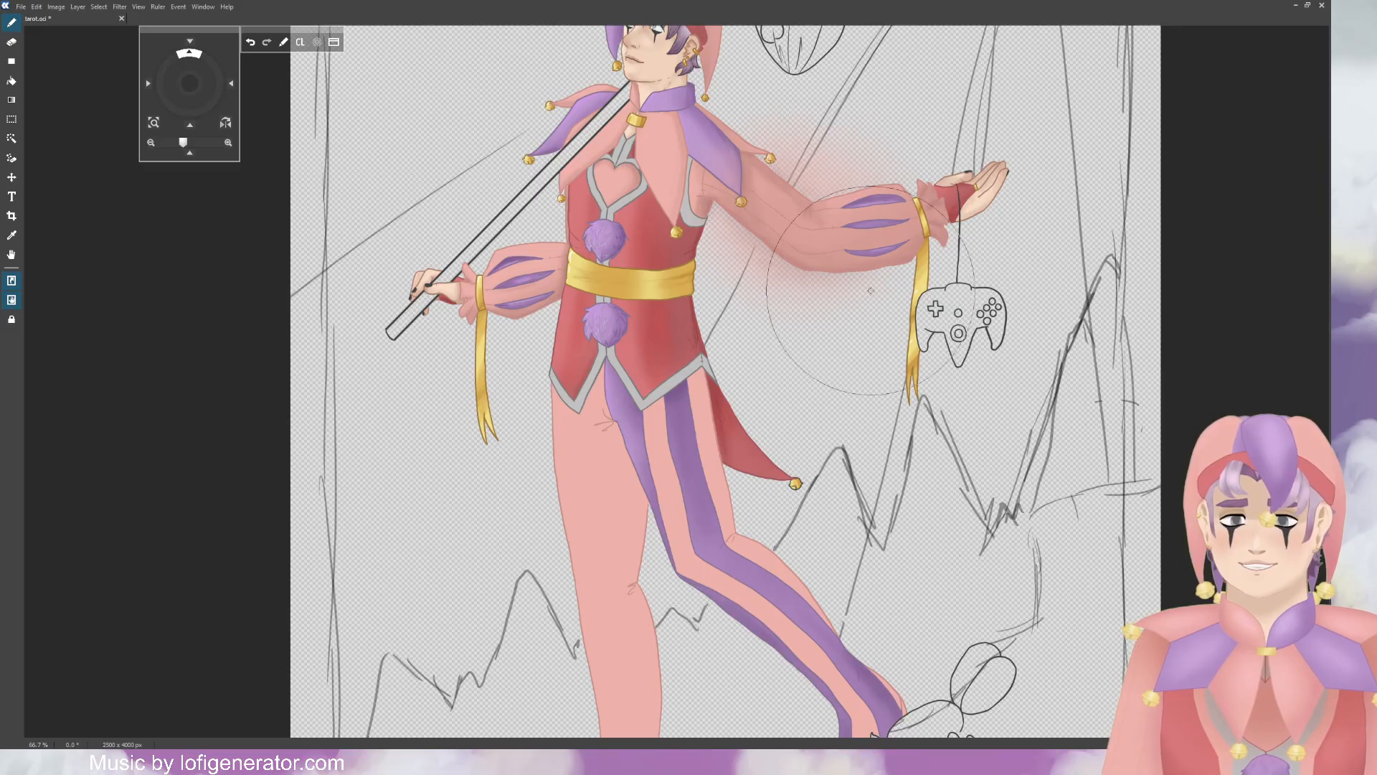
{"action": "key", "text": "ctrl+z"}
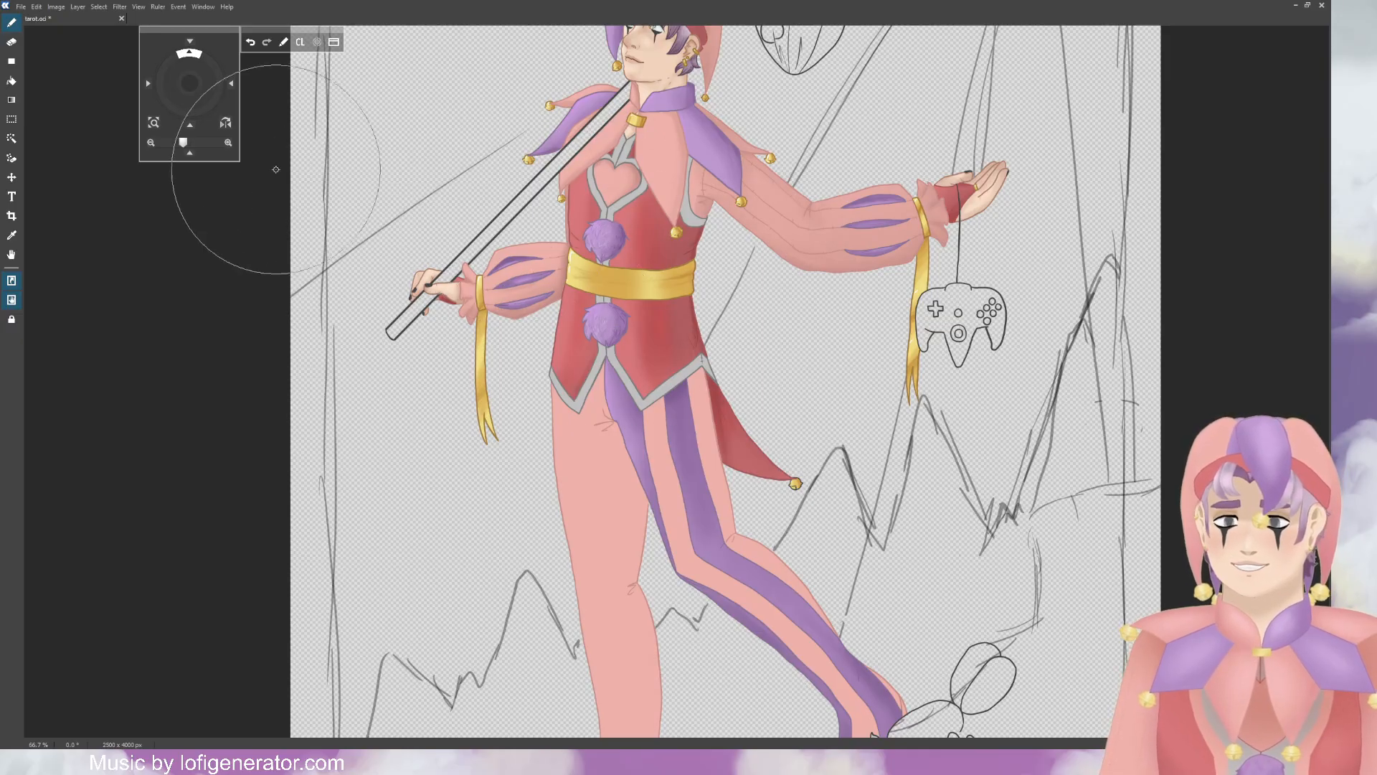
Step: Look over the whole card and inspect the jester's pink trousers and shoes
{"action": "mouse_move", "coordinate": [185, 87]}
{"action": "left_mouse_down"}
{"action": "mouse_move", "coordinate": [188, 56]}
{"action": "mouse_move", "coordinate": [204, 84]}
{"action": "mouse_move", "coordinate": [183, 87]}
{"action": "left_mouse_up"}
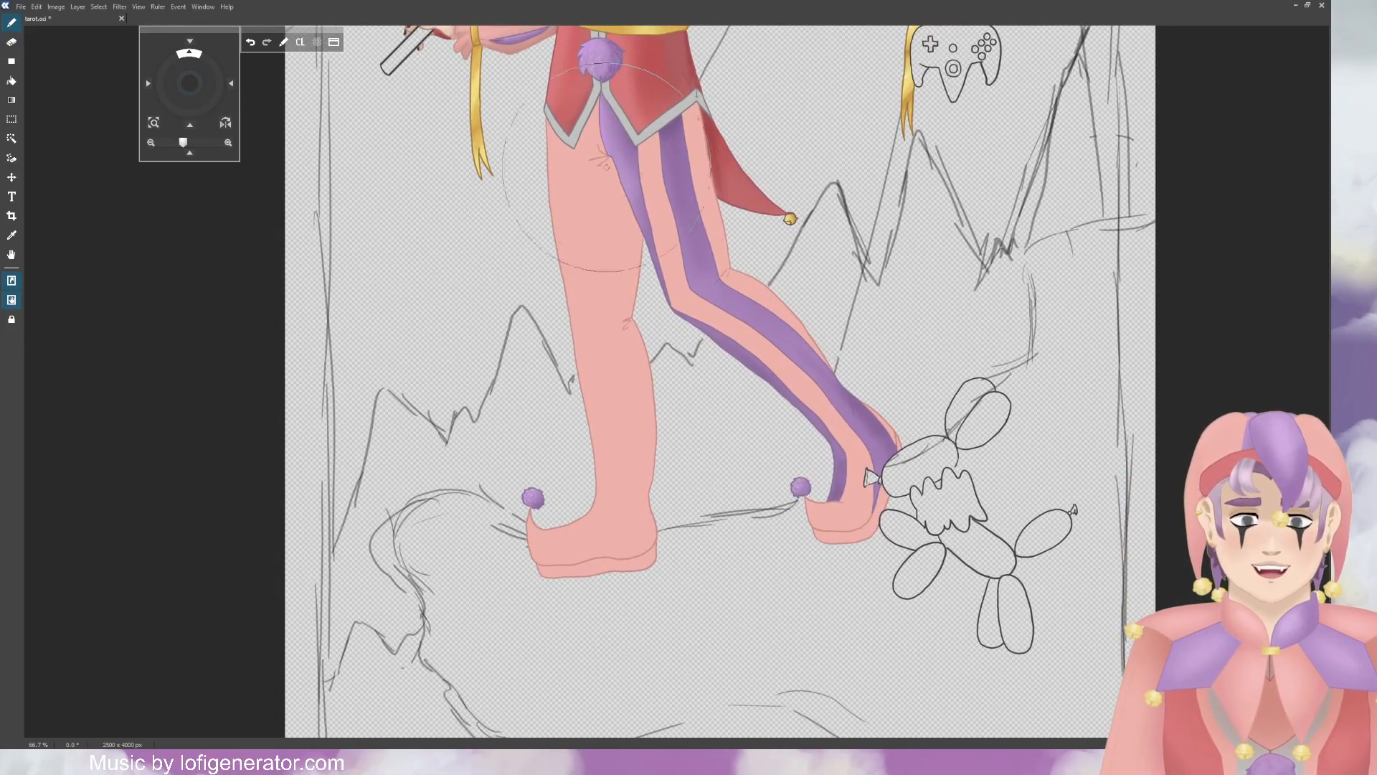
{"action": "scroll", "coordinate": [649, 157], "scroll_direction": "down", "scroll_amount": 2}
{"action": "scroll", "coordinate": [649, 157], "scroll_direction": "up", "scroll_amount": 3}
{"action": "scroll", "coordinate": [624, 173], "scroll_direction": "down", "scroll_amount": 4}
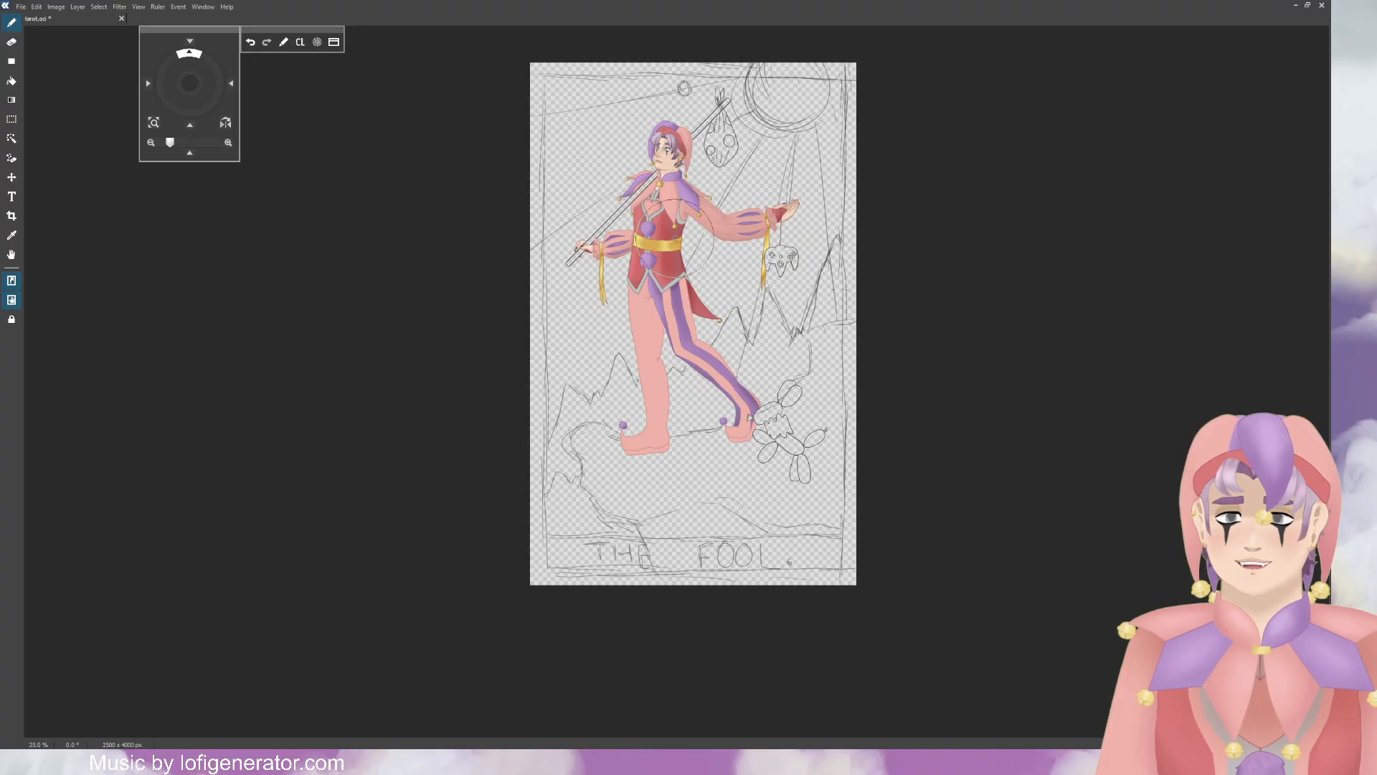
{"action": "scroll", "coordinate": [667, 265], "scroll_direction": "up", "scroll_amount": 3}
{"action": "scroll", "coordinate": [657, 259], "scroll_direction": "up", "scroll_amount": 4}
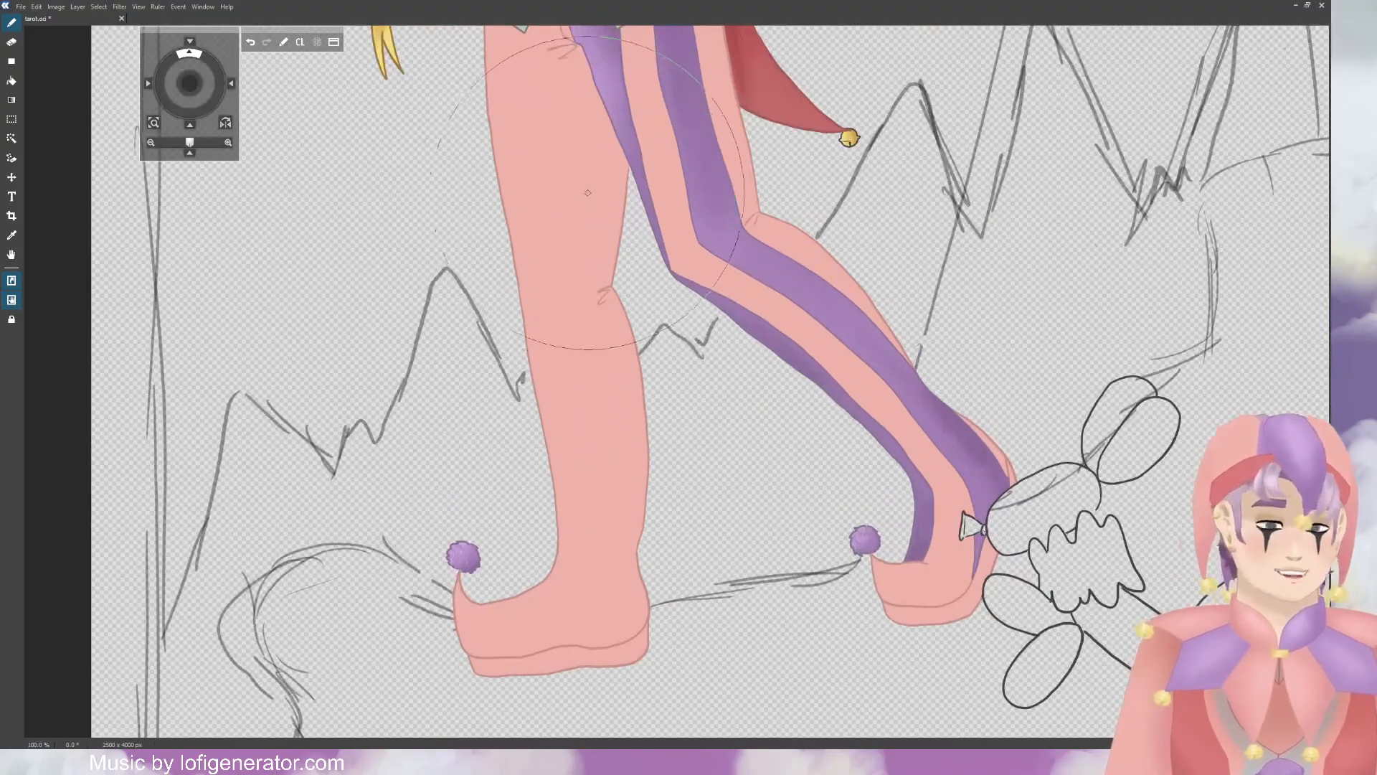
Step: Shade the inner edge of the solid pink trouser leg from the crotch down the thigh to the knee
{"action": "scroll", "coordinate": [612, 183], "scroll_direction": "up", "scroll_amount": 2}
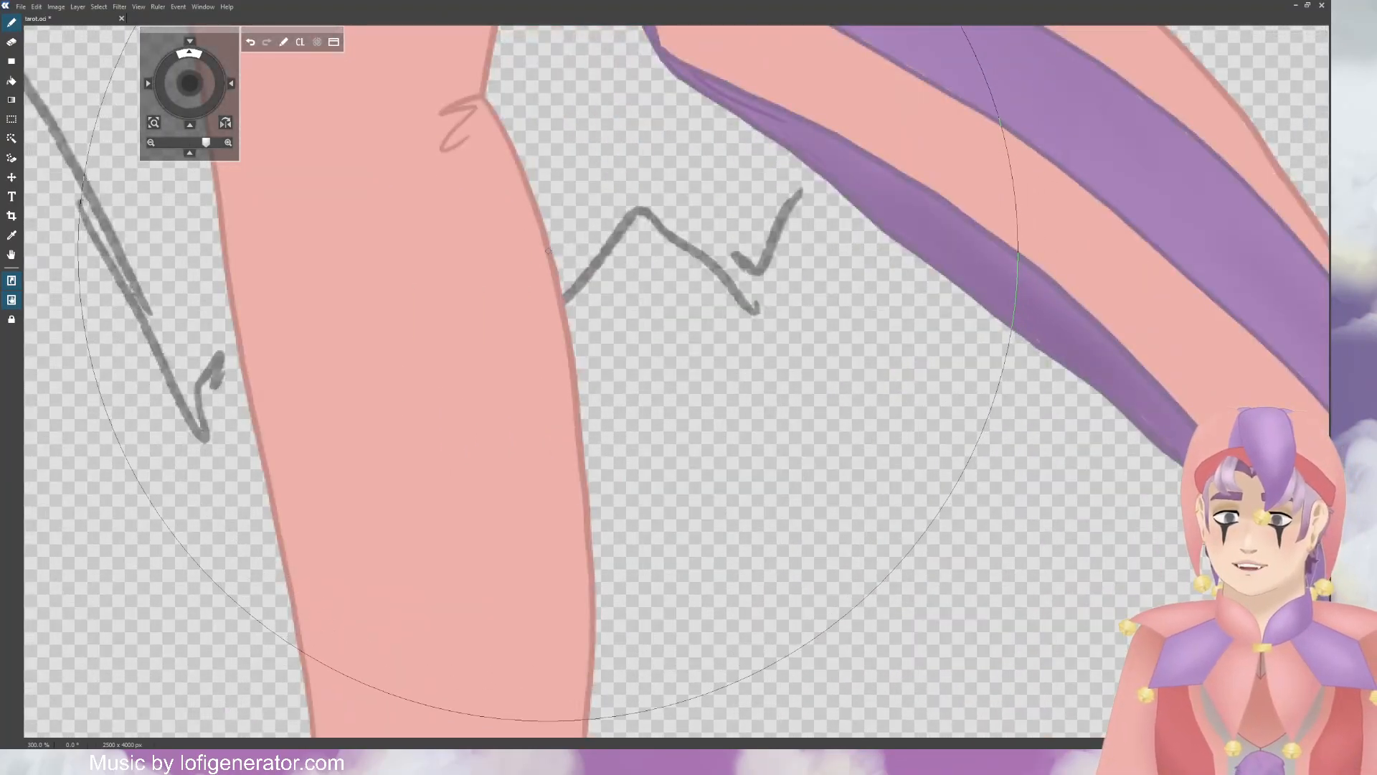
{"action": "scroll", "coordinate": [550, 249], "scroll_direction": "down", "scroll_amount": 2}
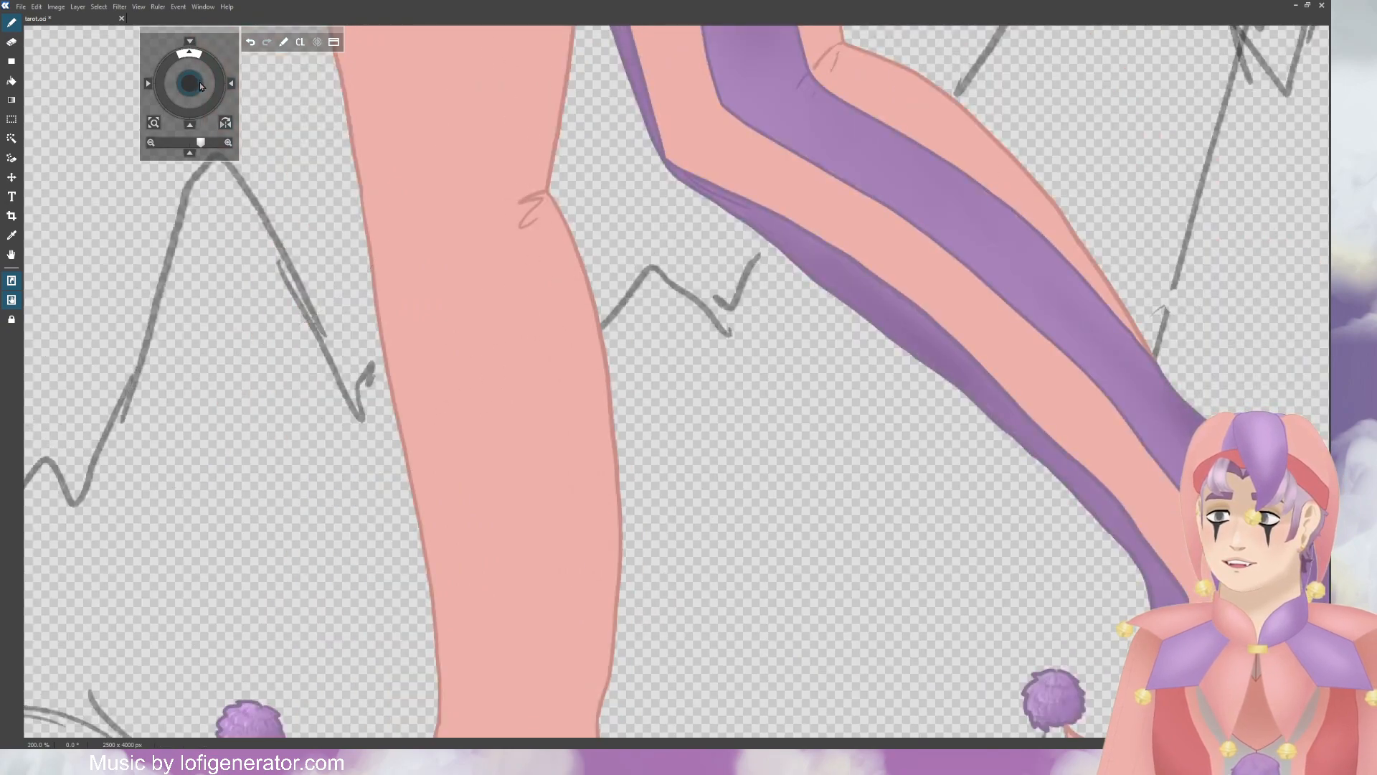
{"action": "left_click_drag", "start_coordinate": [201, 86], "coordinate": [204, 171]}
{"action": "scroll", "coordinate": [205, 142], "scroll_direction": "down", "scroll_amount": 2}
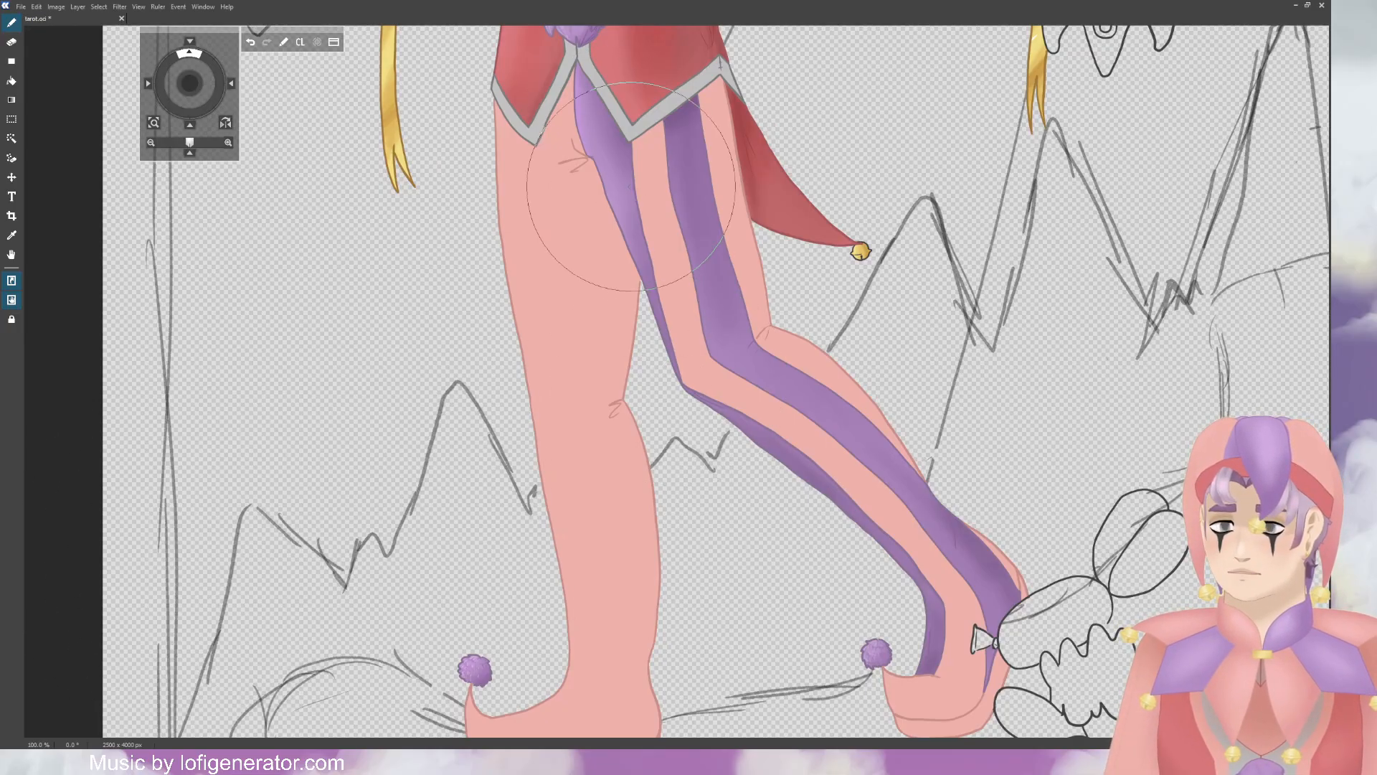
{"action": "left_click_drag", "start_coordinate": [574, 187], "coordinate": [631, 316]}
{"action": "left_click_drag", "start_coordinate": [632, 386], "coordinate": [616, 276]}
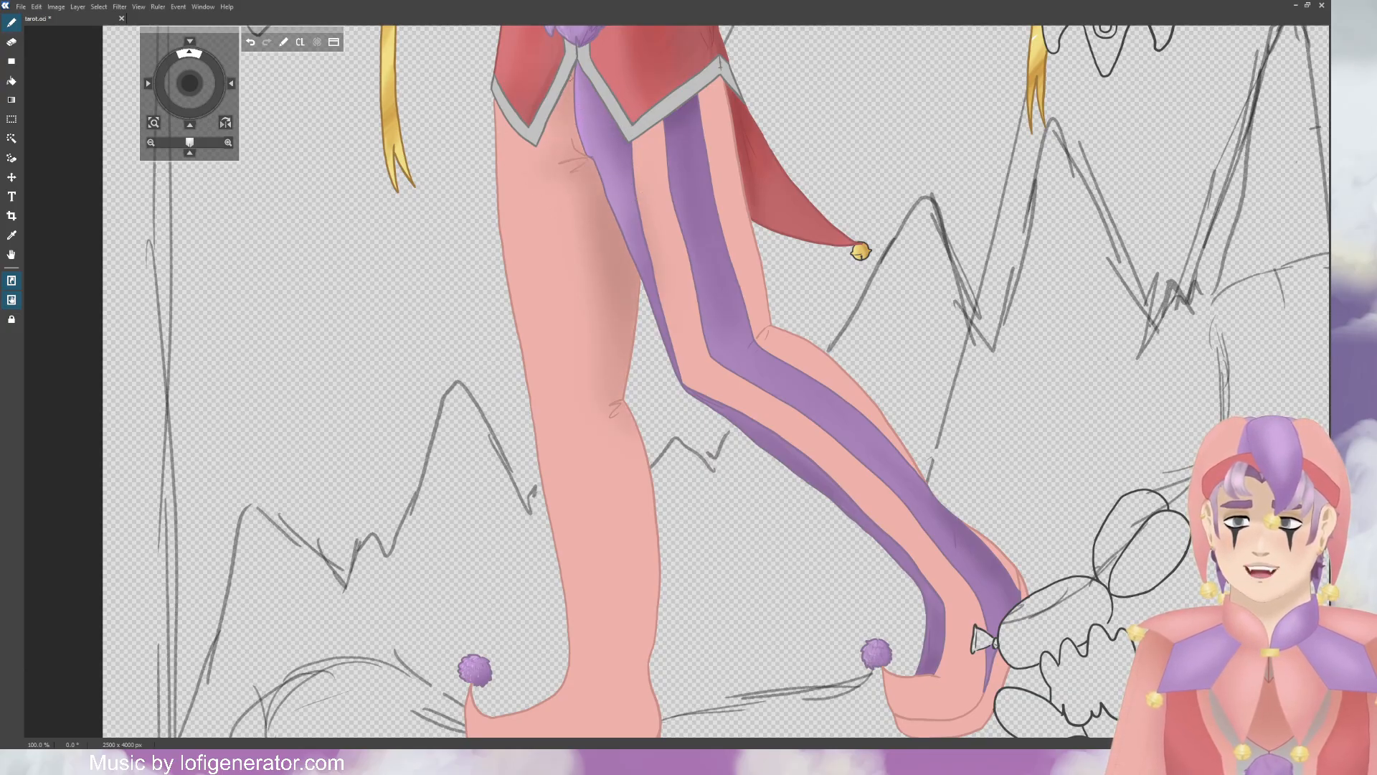
Step: Shade the outer pink stripe of the striped trouser leg and the lower parts of both shoes
{"action": "left_click_drag", "start_coordinate": [739, 104], "coordinate": [749, 258]}
{"action": "mouse_move", "coordinate": [710, 86]}
{"action": "left_mouse_down"}
{"action": "mouse_move", "coordinate": [728, 242]}
{"action": "mouse_move", "coordinate": [788, 355]}
{"action": "left_mouse_up"}
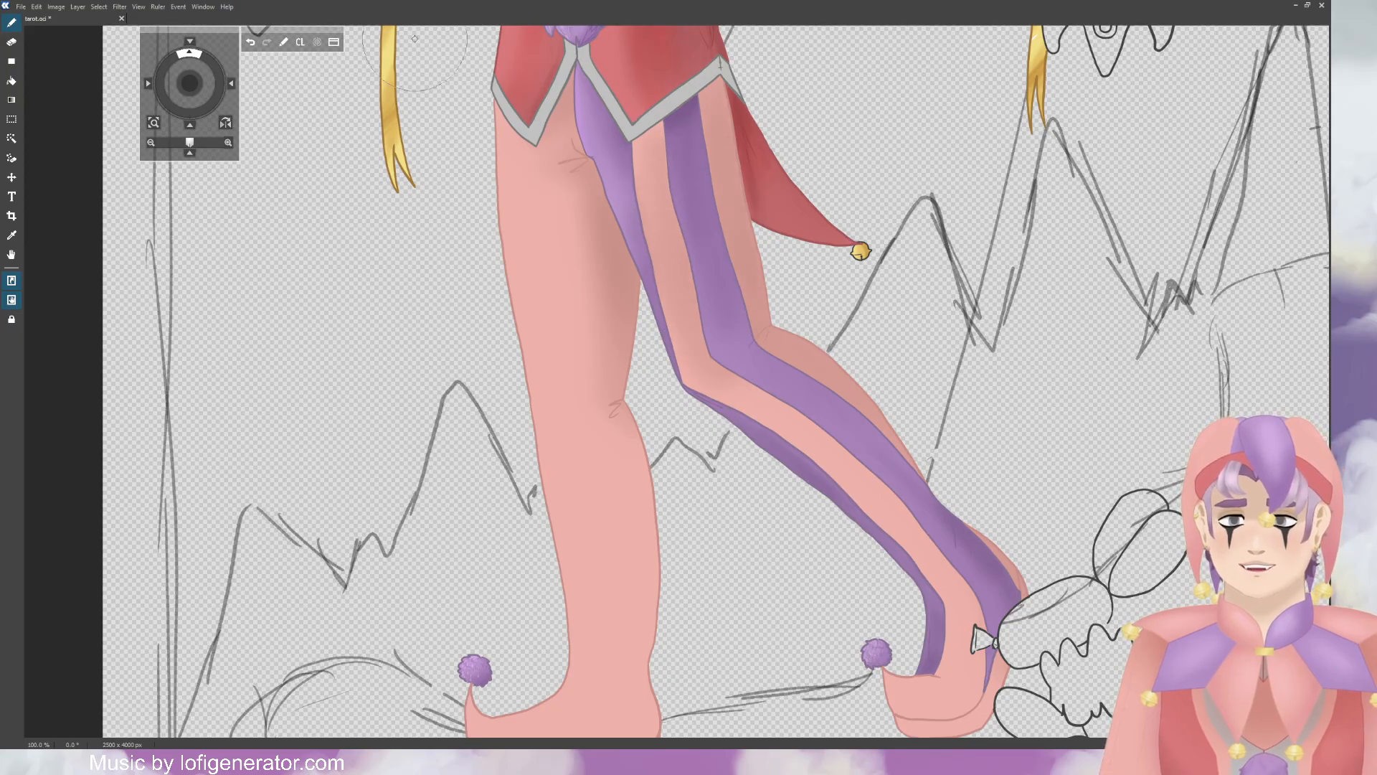
{"action": "scroll", "coordinate": [276, 93], "scroll_direction": "down", "scroll_amount": 5}
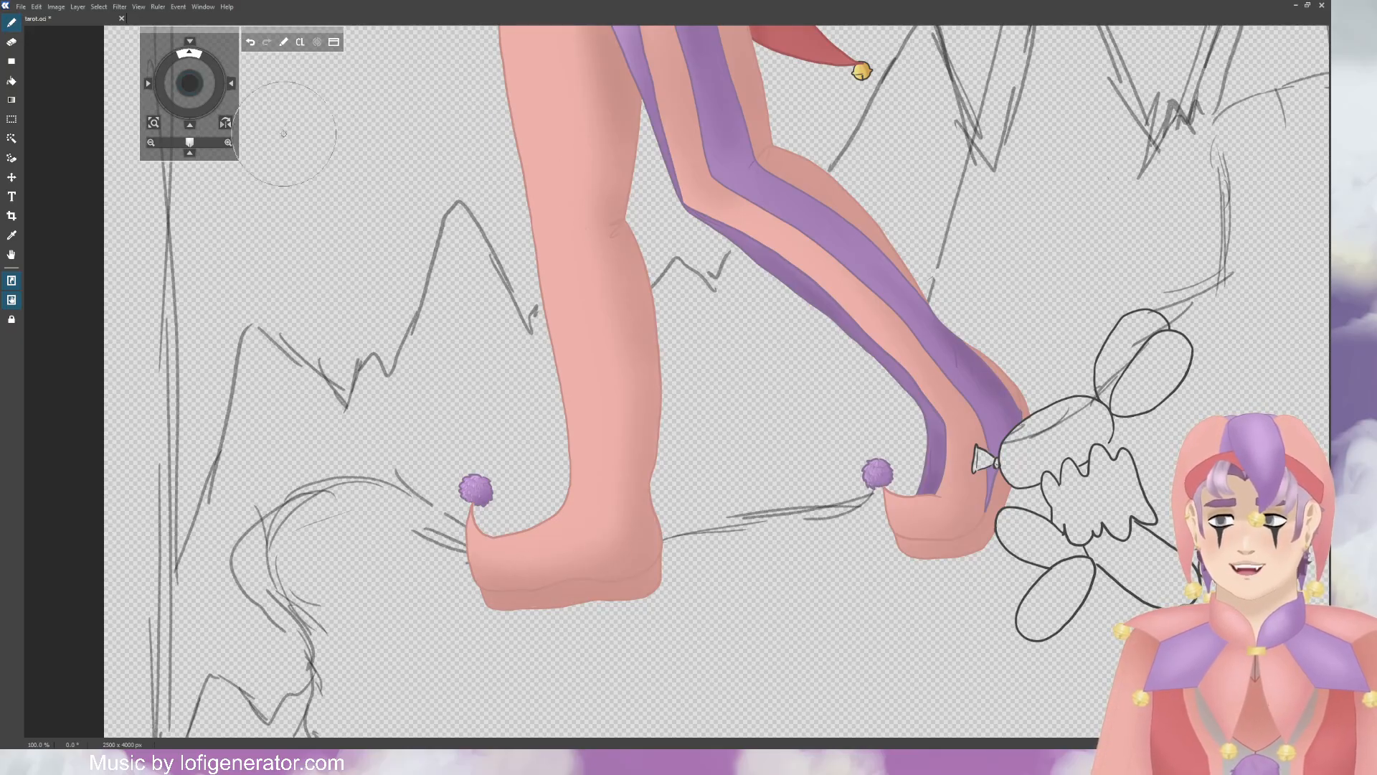
{"action": "key", "text": "ctrl+minus"}
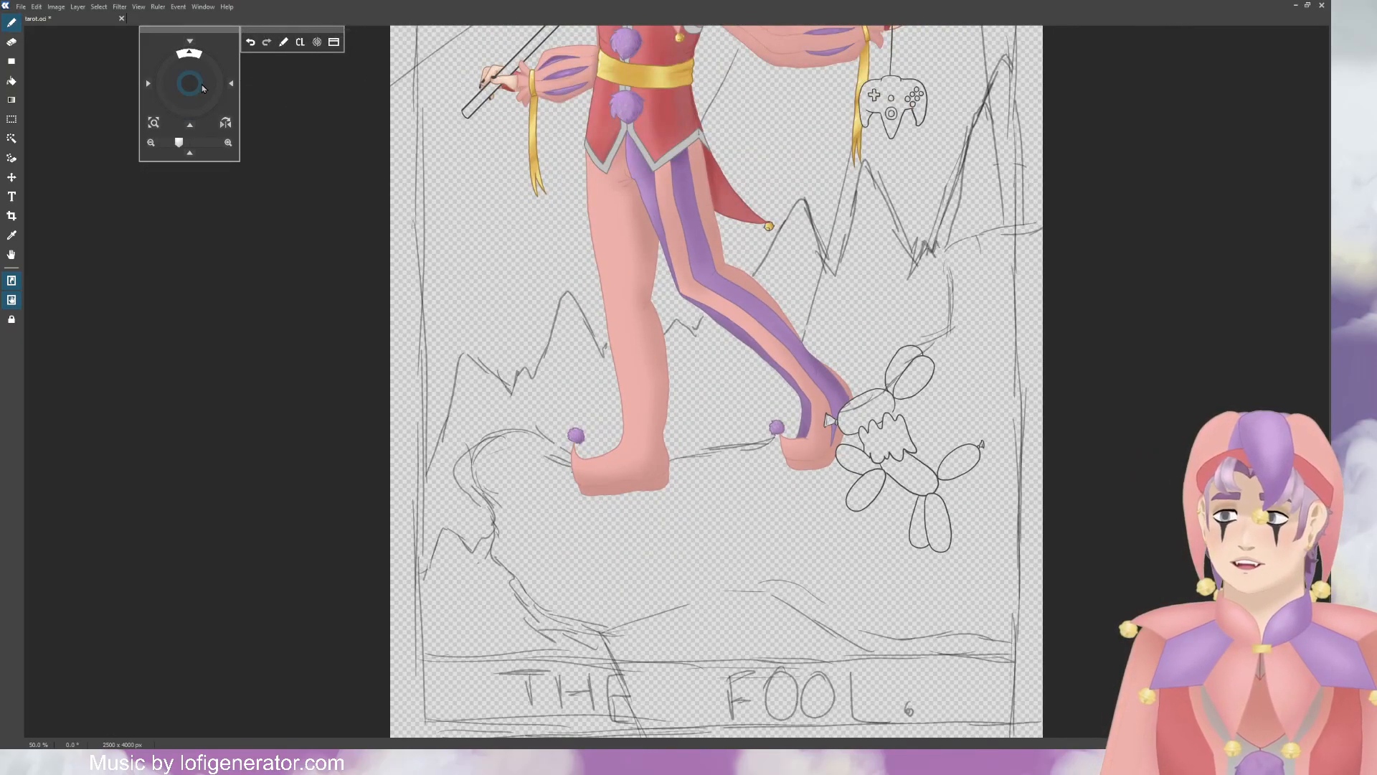
{"action": "left_click_drag", "start_coordinate": [191, 84], "coordinate": [211, 213]}
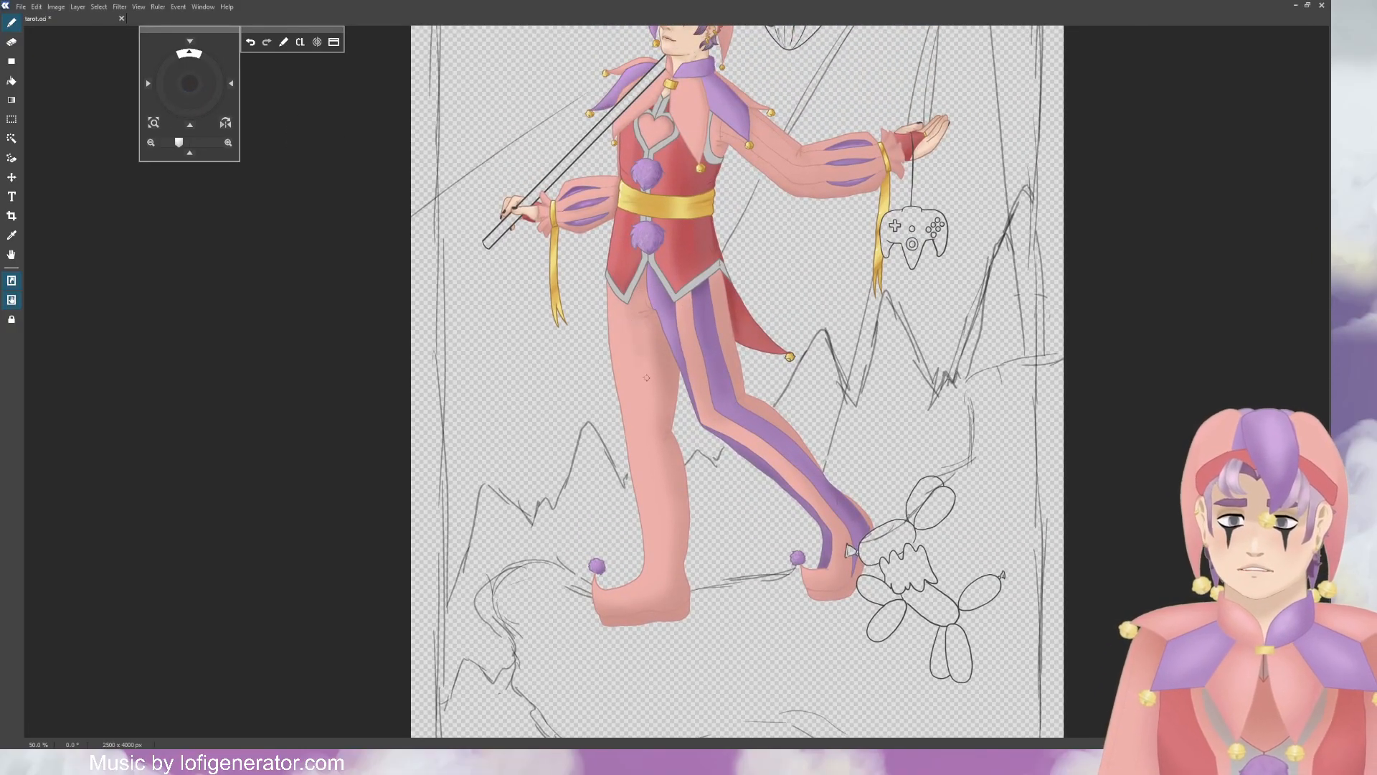
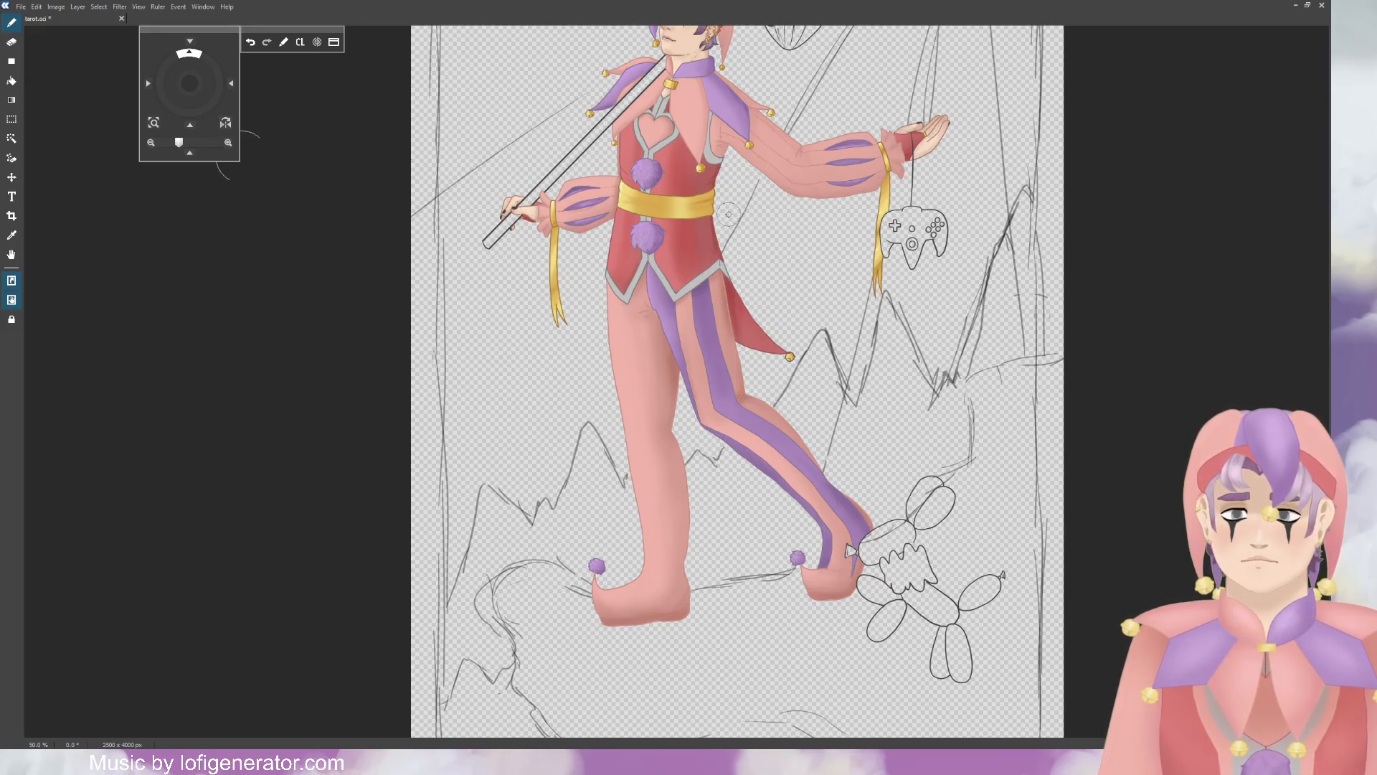
Step: Darken the outer front edge of the solid pink trouser leg along the thigh
{"action": "key", "text": "ctrl+minus"}
{"action": "key", "text": "ctrl+plus"}
{"action": "key", "text": "ctrl+plus"}
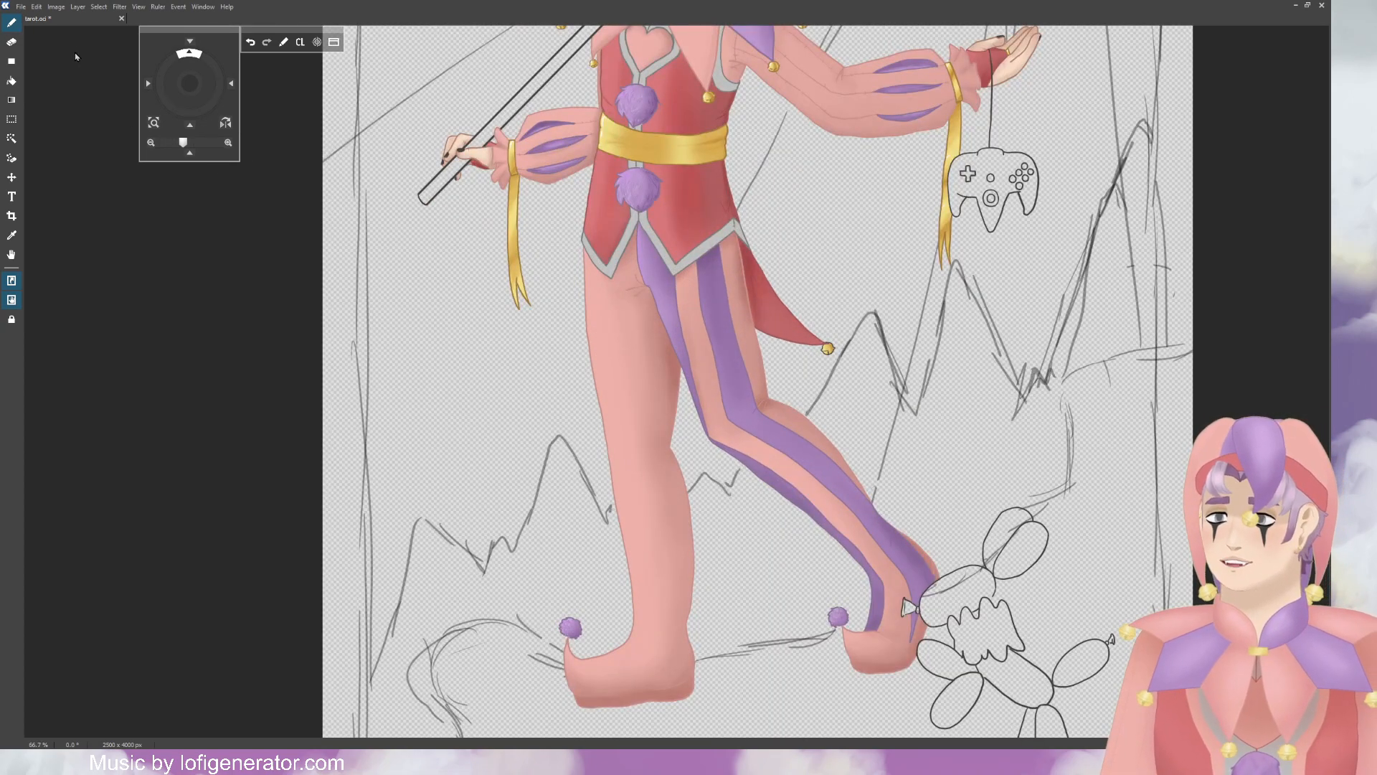
{"action": "left_click_drag", "start_coordinate": [583, 290], "coordinate": [604, 396]}
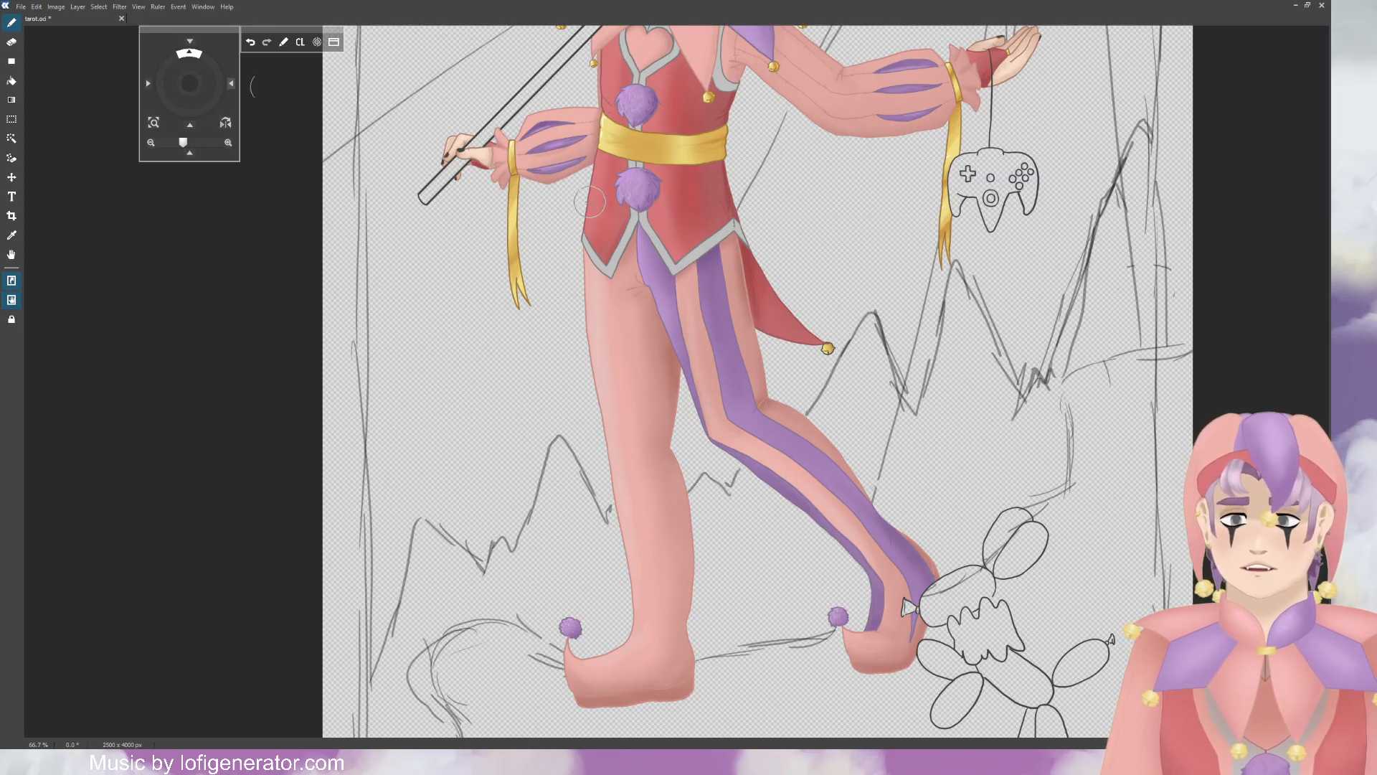
{"action": "scroll", "coordinate": [588, 202], "scroll_direction": "down", "scroll_amount": 2}
{"action": "scroll", "coordinate": [527, 165], "scroll_direction": "up", "scroll_amount": 2}
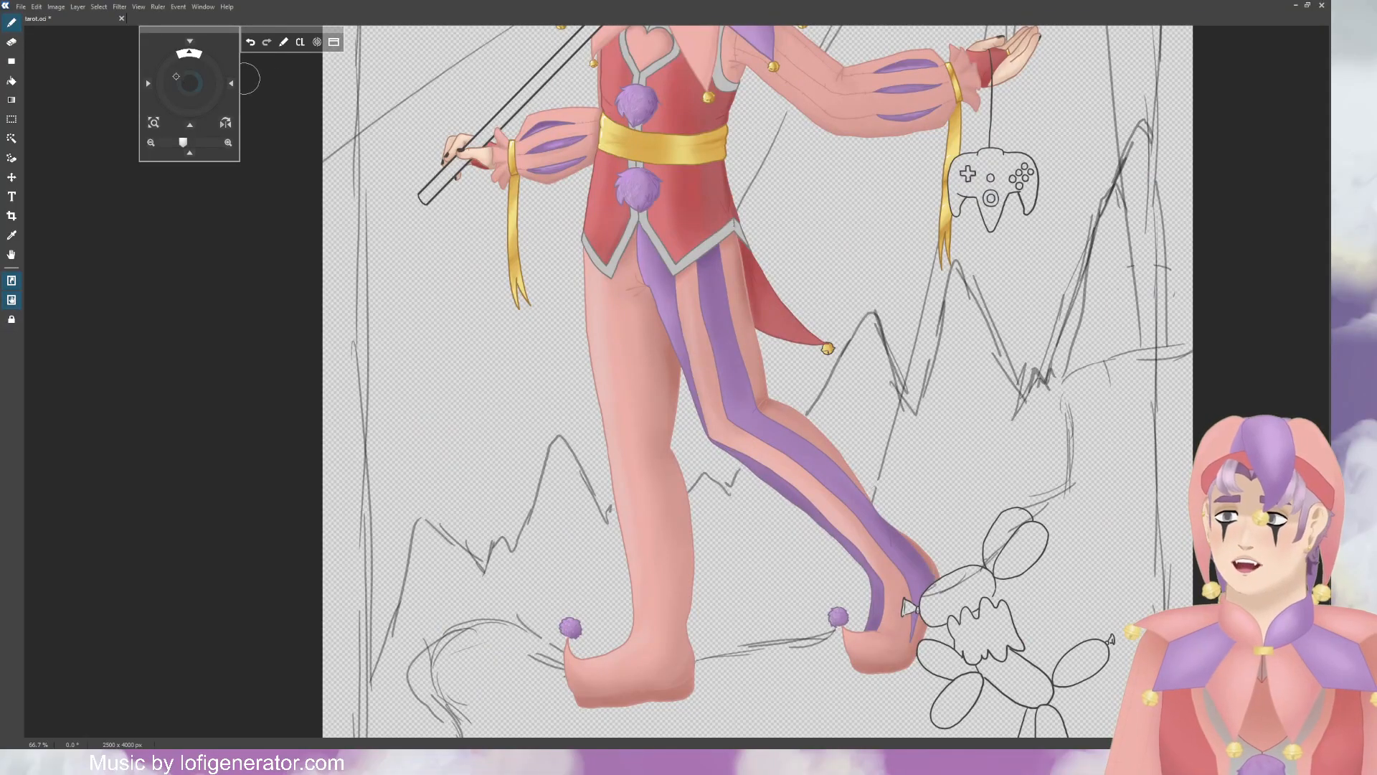
Step: Inspect the shading across the jester's sleeves, vest, sash, collar and legs, both close up and as a whole
{"action": "scroll", "coordinate": [532, 330], "scroll_direction": "up", "scroll_amount": 5}
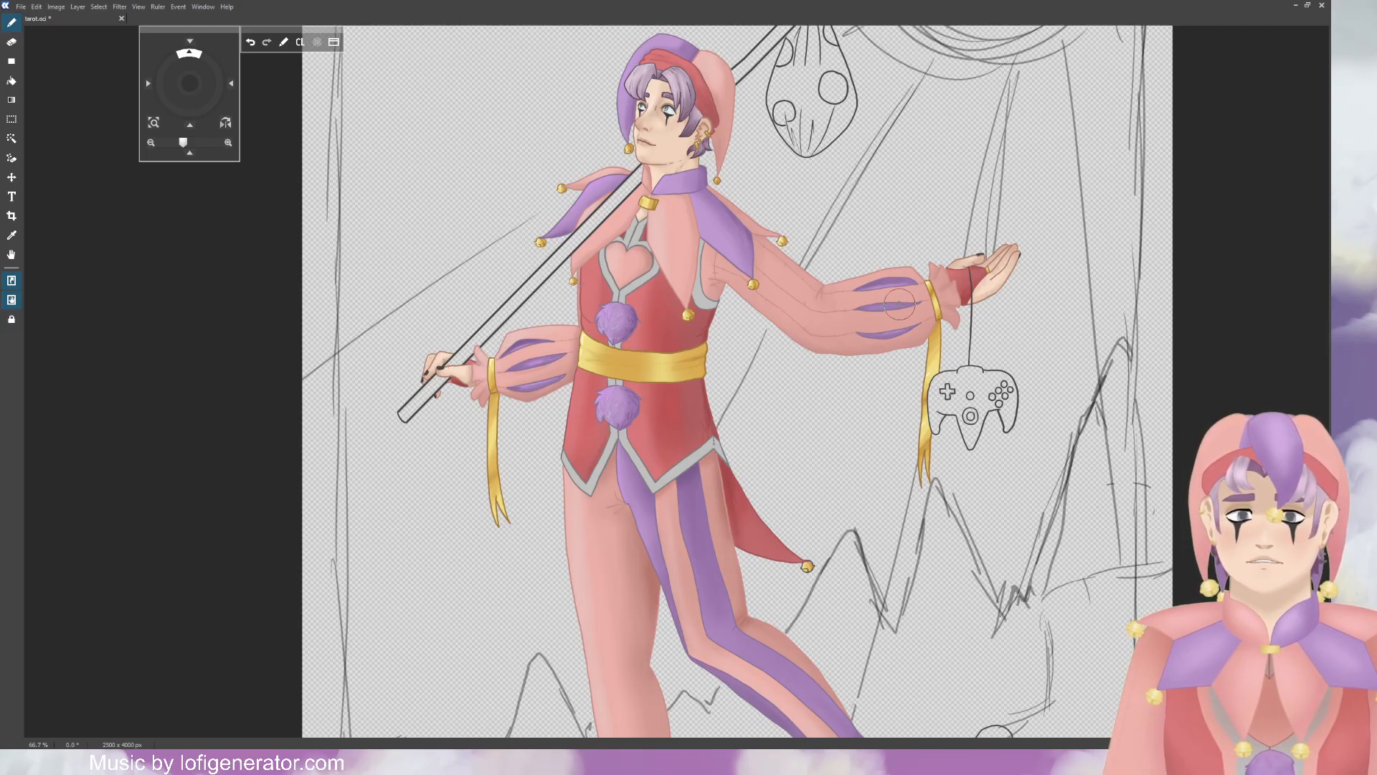
{"action": "scroll", "coordinate": [888, 302], "scroll_direction": "down", "scroll_amount": 1}
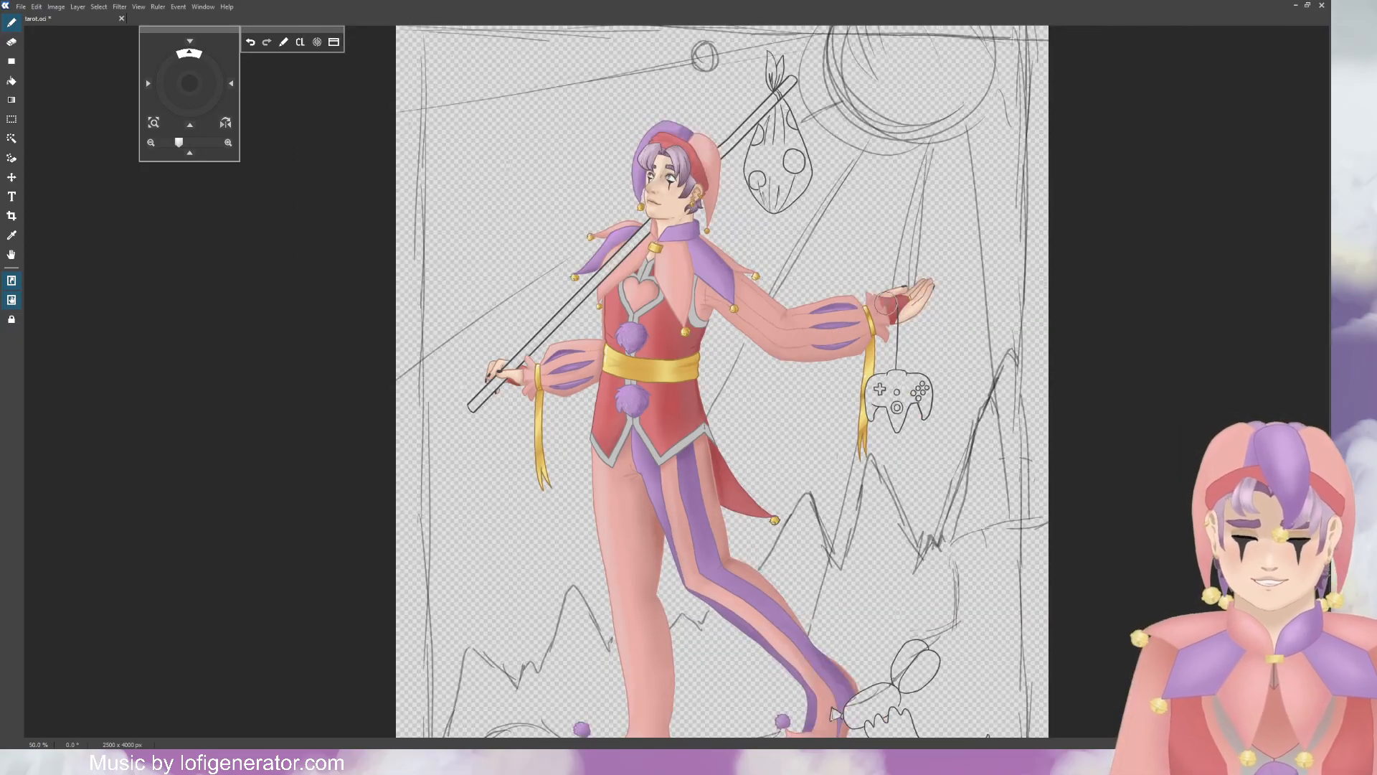
{"action": "scroll", "coordinate": [884, 309], "scroll_direction": "up", "scroll_amount": 1}
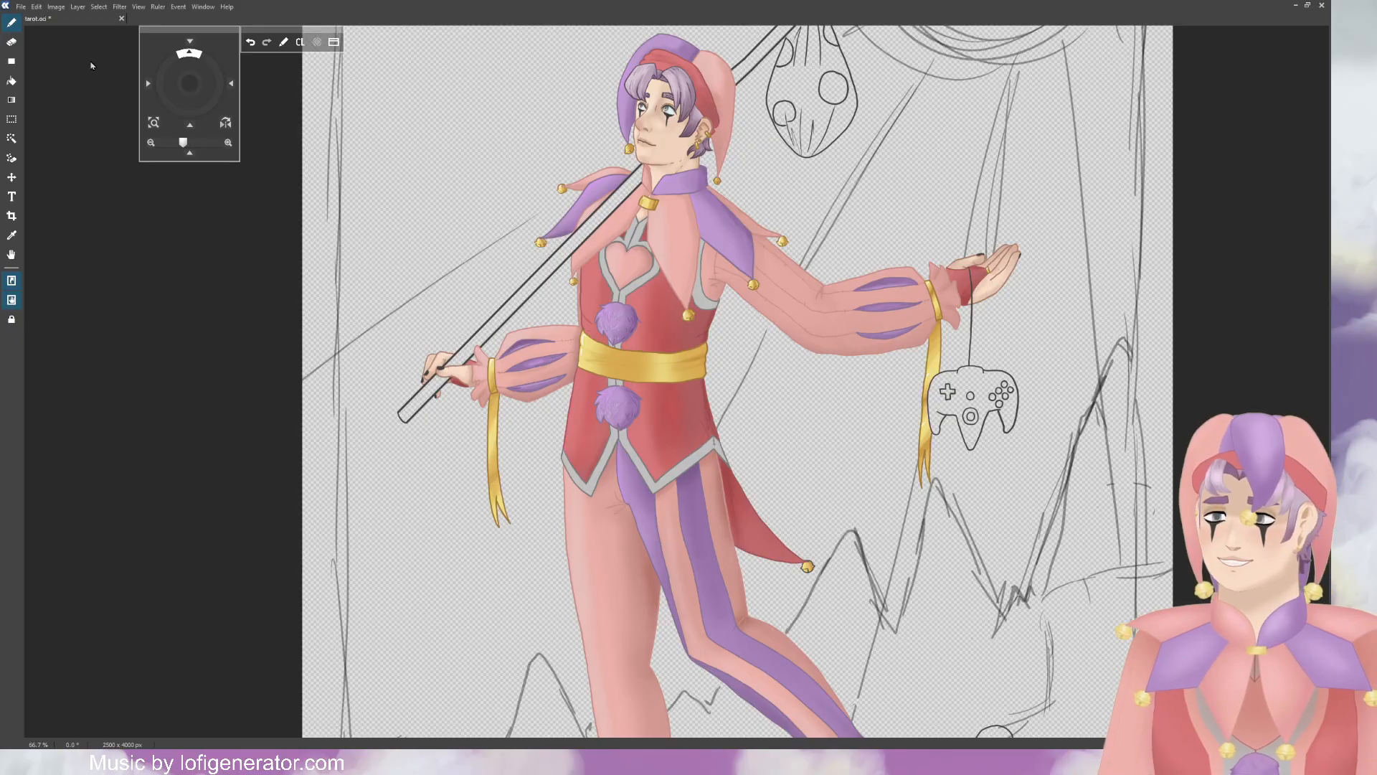
{"action": "scroll", "coordinate": [385, 215], "scroll_direction": "up", "scroll_amount": 2}
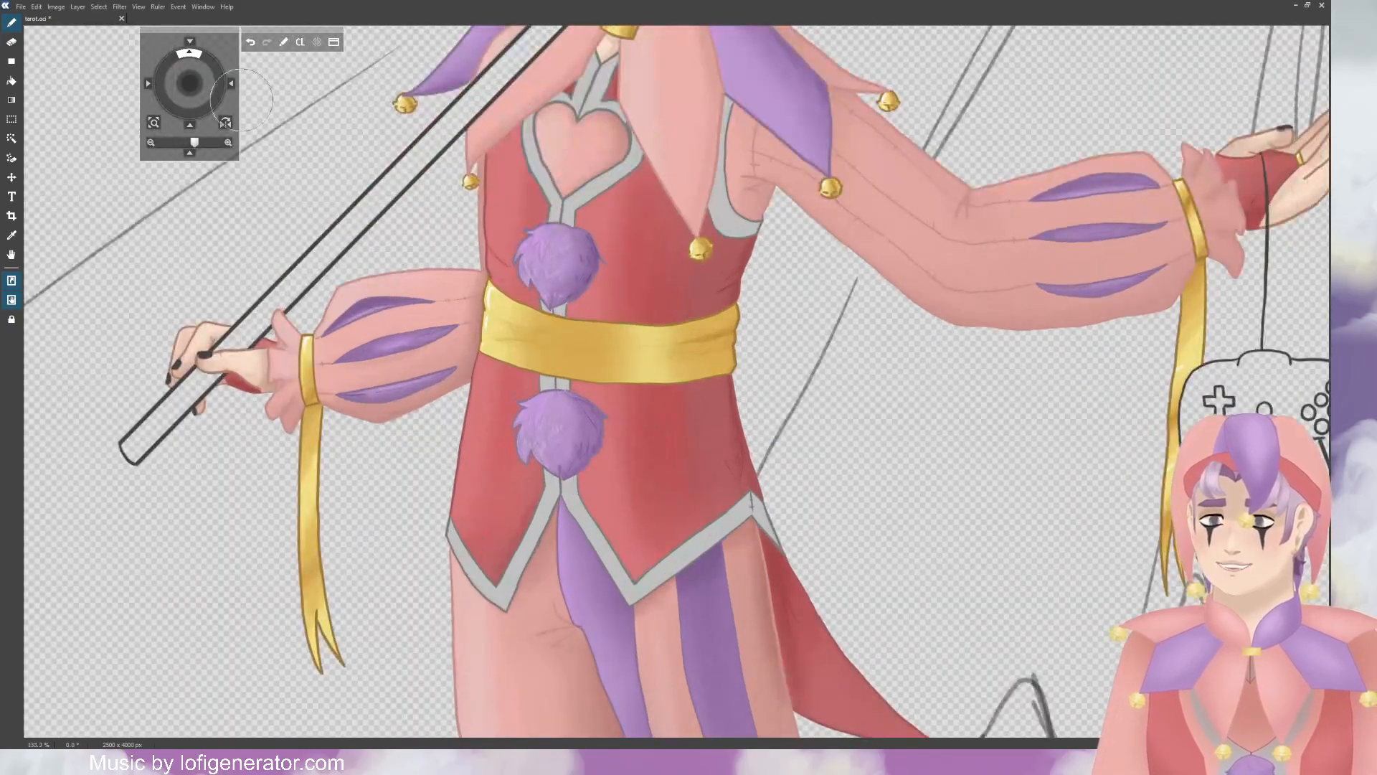
{"action": "left_click_drag", "start_coordinate": [189, 87], "coordinate": [301, 94]}
{"action": "scroll", "coordinate": [363, 144], "scroll_direction": "up", "scroll_amount": 2}
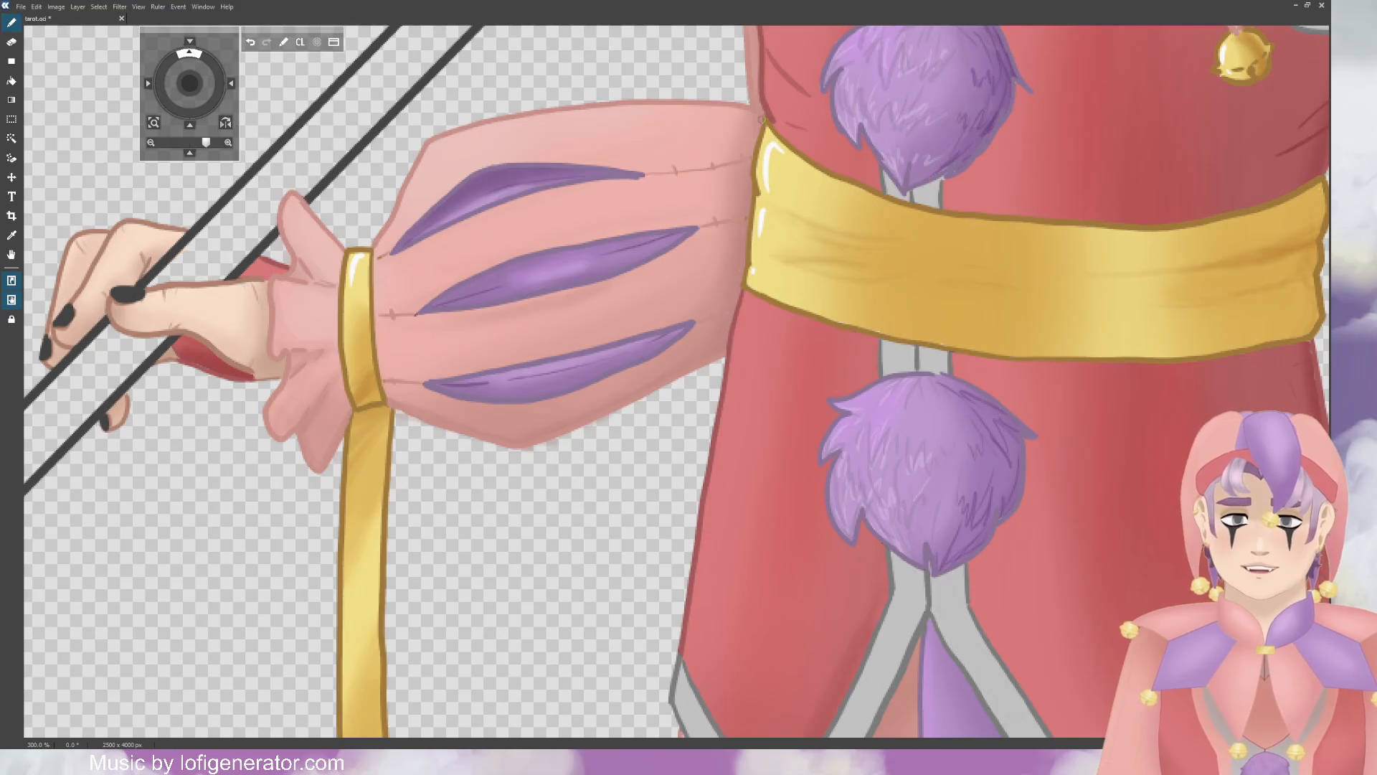
{"action": "scroll", "coordinate": [766, 215], "scroll_direction": "down", "scroll_amount": 3}
{"action": "scroll", "coordinate": [793, 262], "scroll_direction": "down", "scroll_amount": 1}
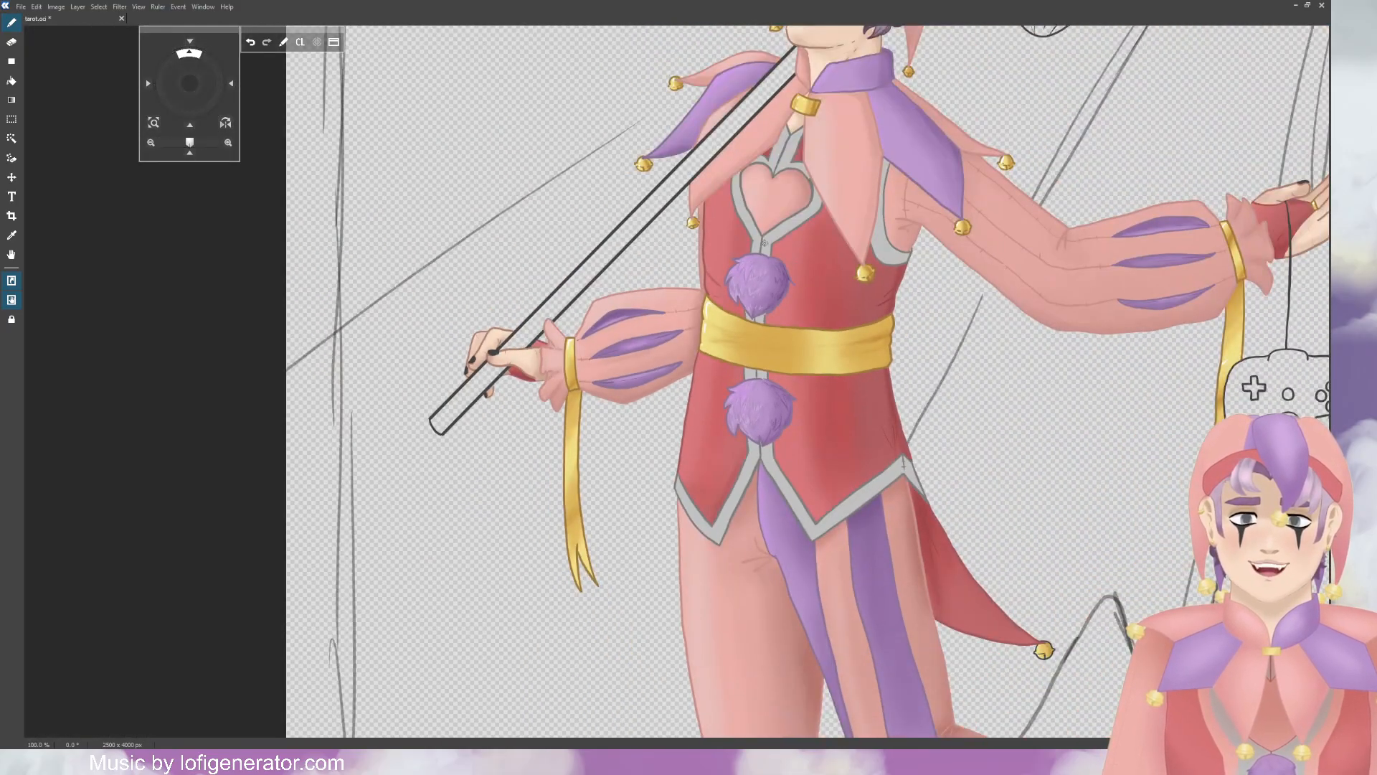
{"action": "scroll", "coordinate": [649, 343], "scroll_direction": "up", "scroll_amount": 10}
{"action": "scroll", "coordinate": [700, 232], "scroll_direction": "down", "scroll_amount": 8}
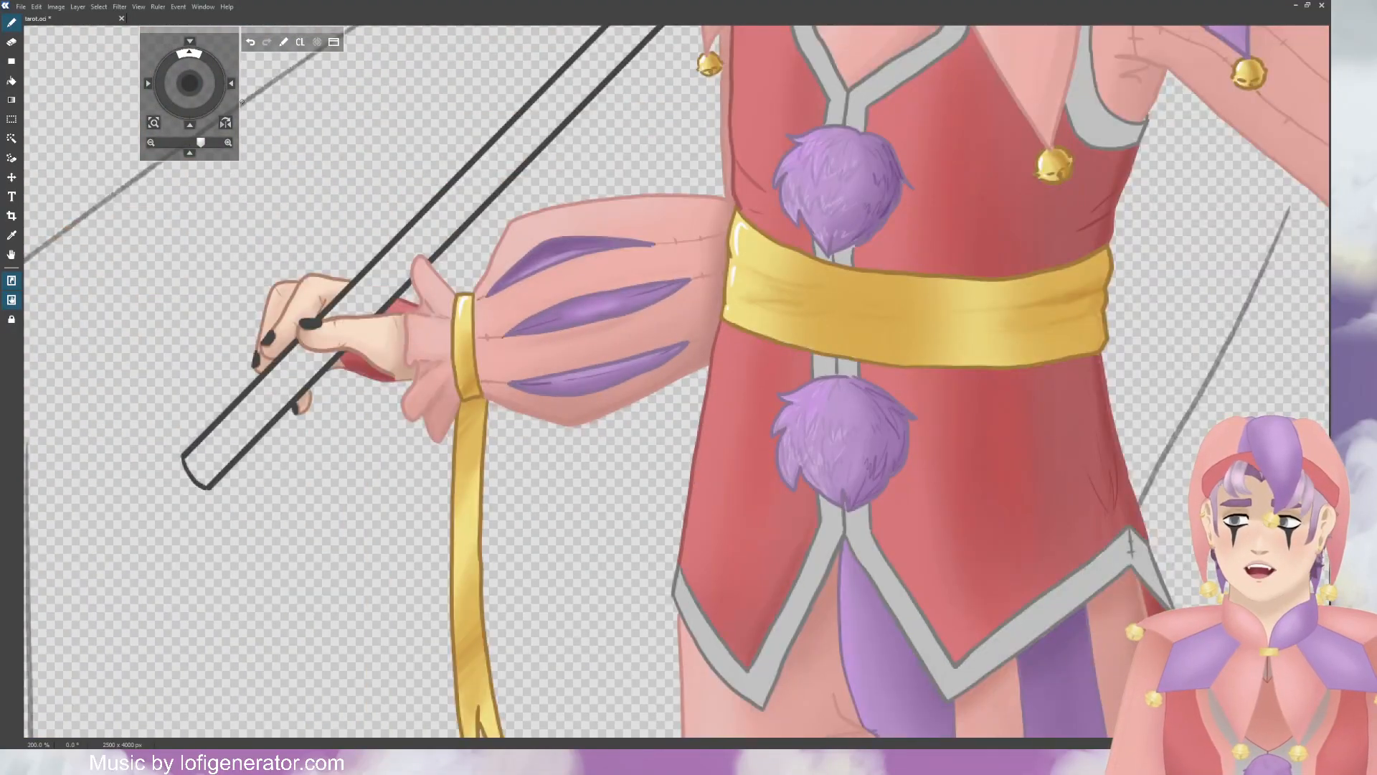
{"action": "left_click_drag", "start_coordinate": [197, 93], "coordinate": [281, 165]}
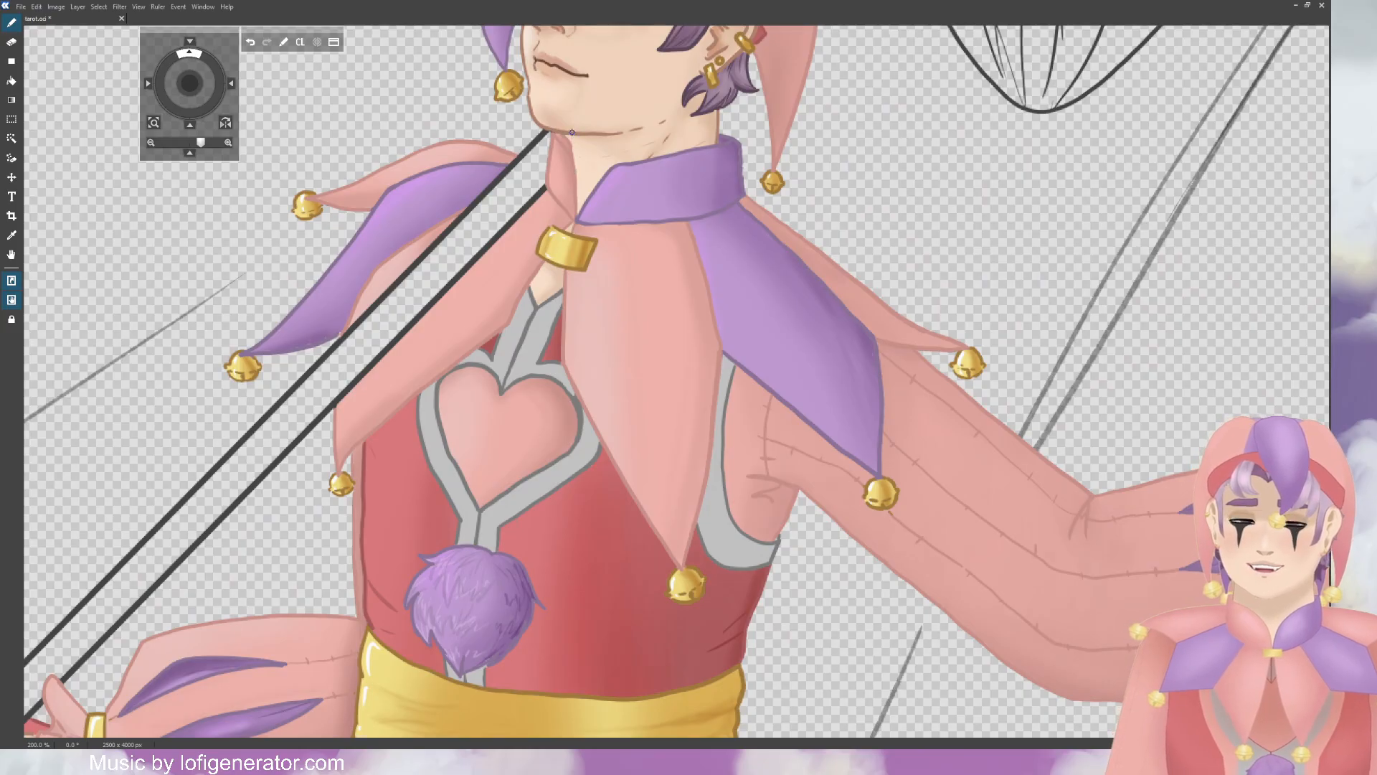
{"action": "scroll", "coordinate": [572, 132], "scroll_direction": "down", "scroll_amount": 4}
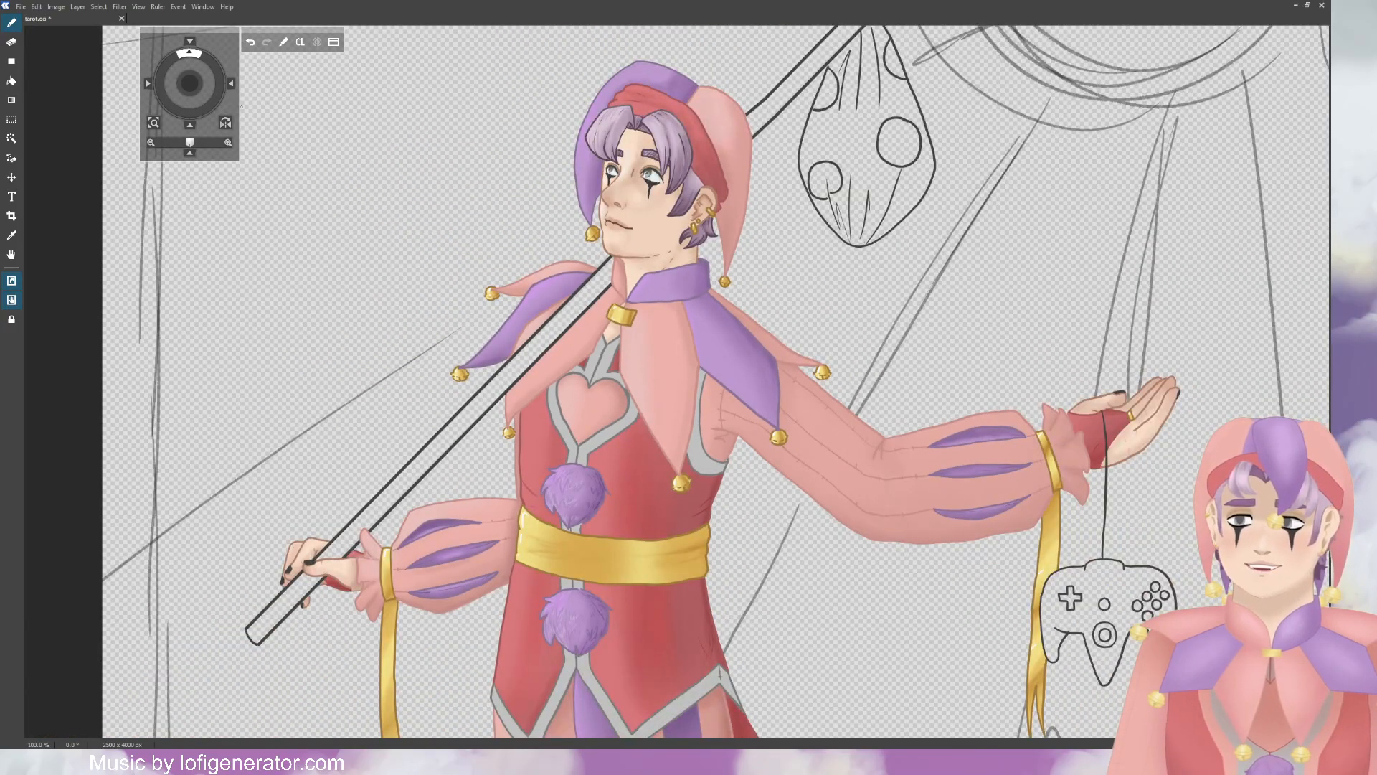
{"action": "left_click_drag", "start_coordinate": [191, 84], "coordinate": [193, 162]}
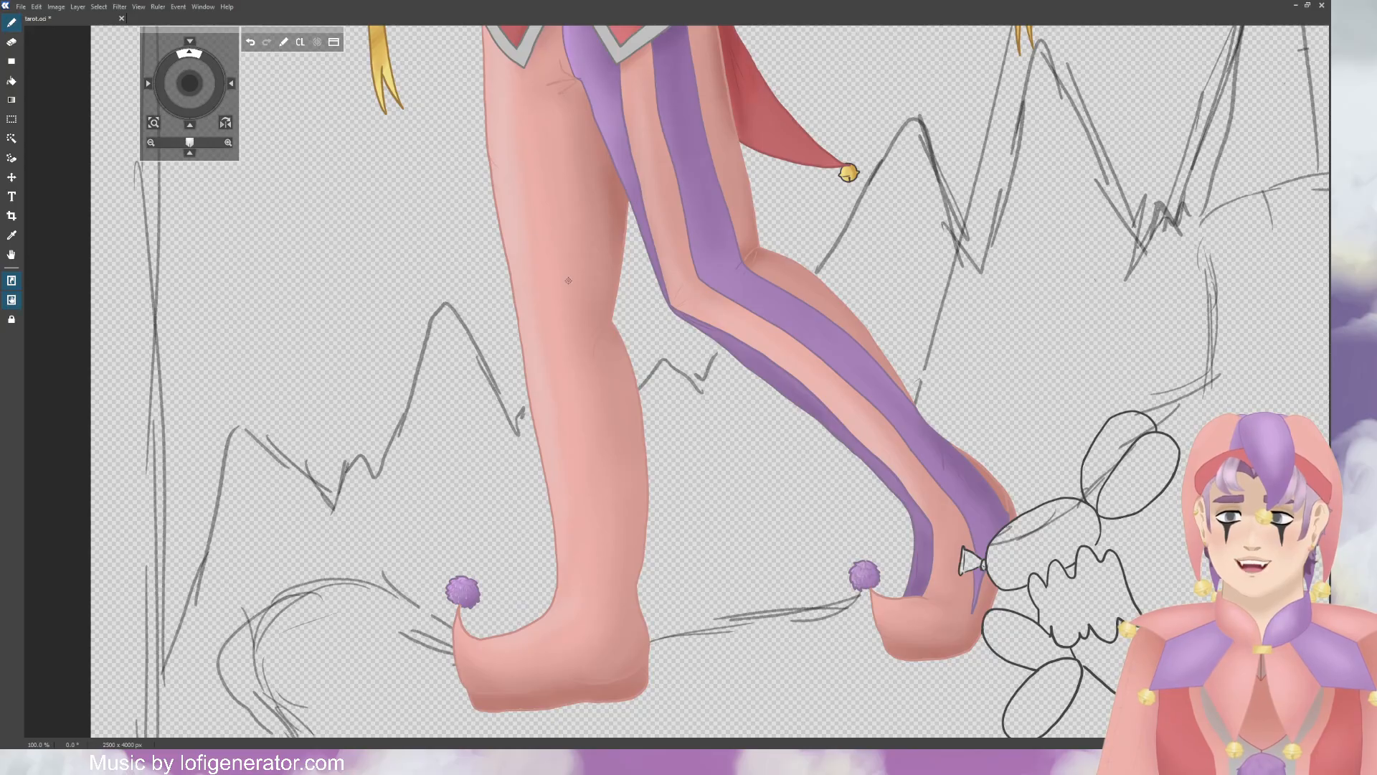
Step: Undo the last strokes on the pink trousers and save the illustration
{"action": "key", "text": "ctrl+z"}
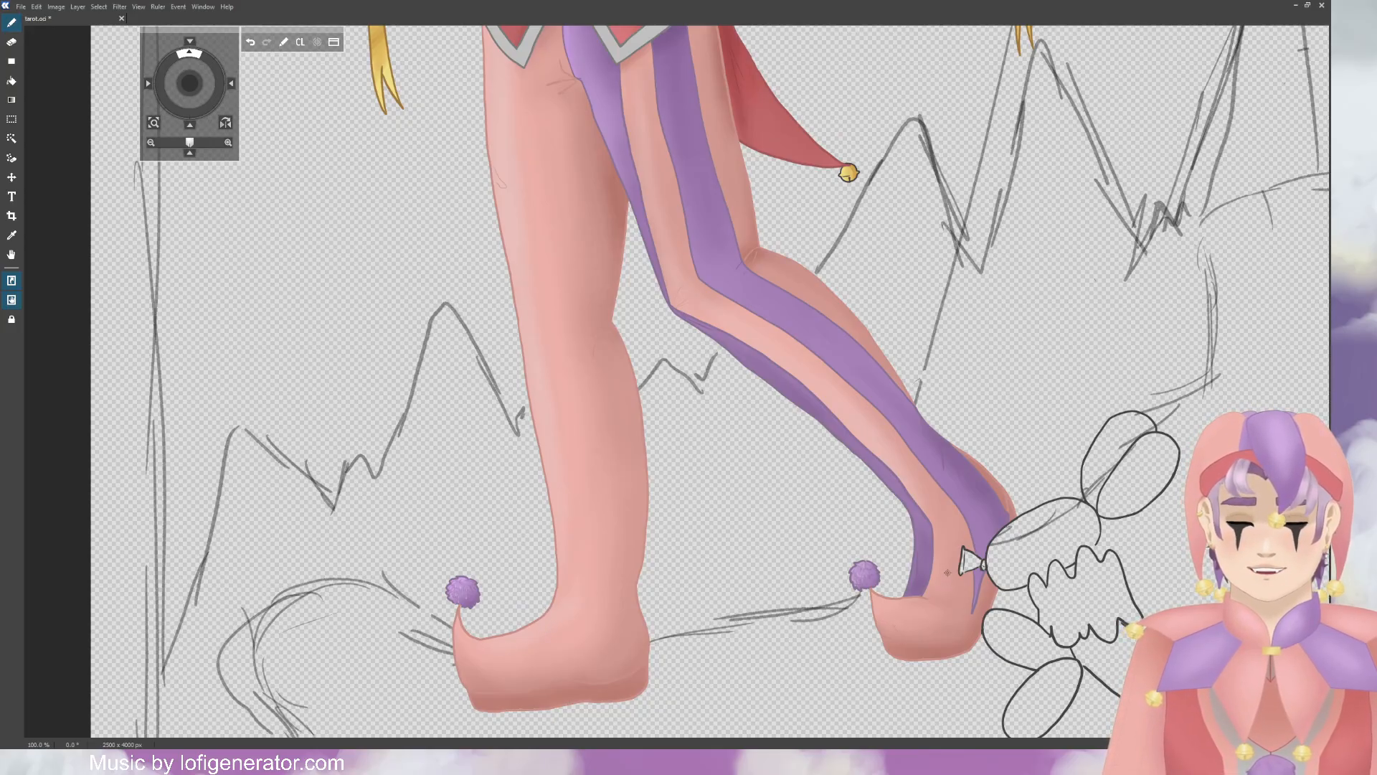
{"action": "key", "text": "ctrl+z"}
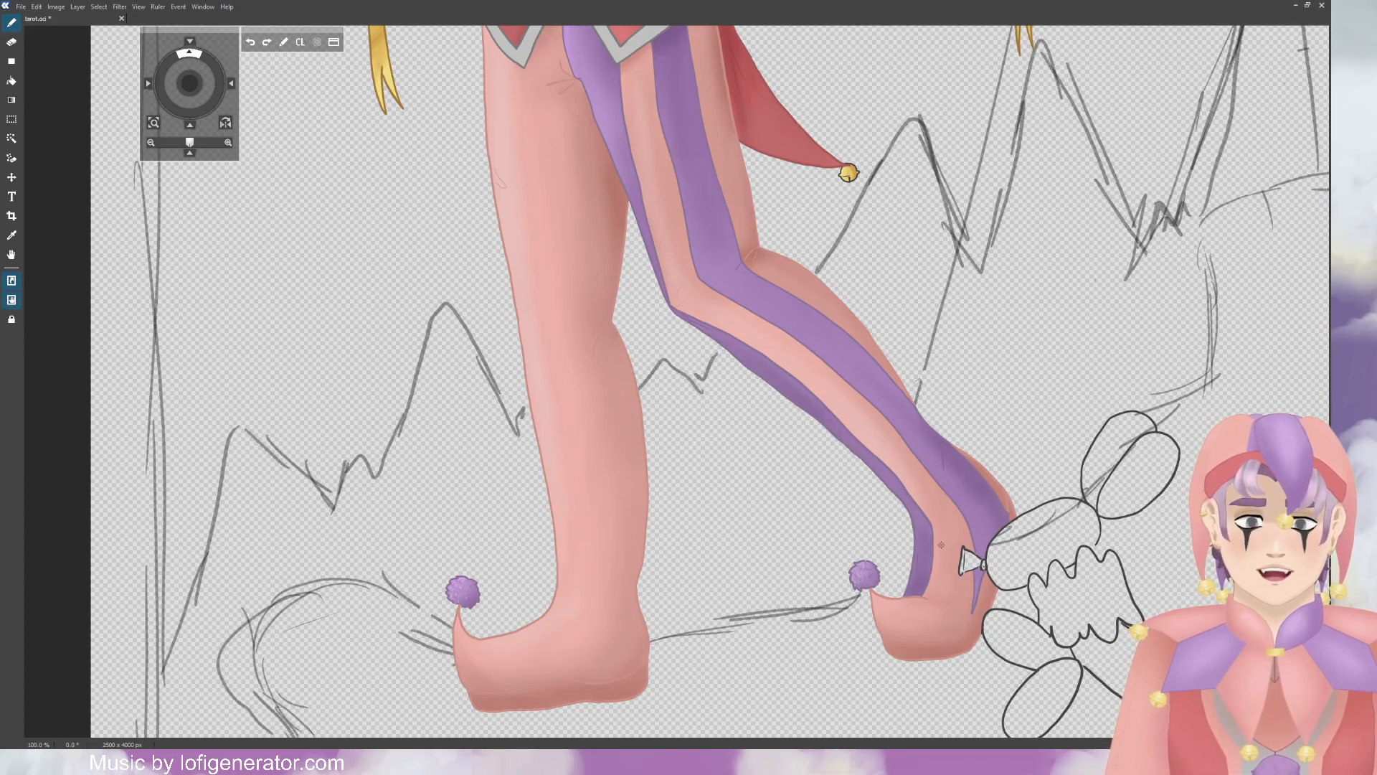
{"action": "scroll", "coordinate": [941, 545], "scroll_direction": "down", "scroll_amount": 1}
{"action": "scroll", "coordinate": [941, 545], "scroll_direction": "down", "scroll_amount": 1}
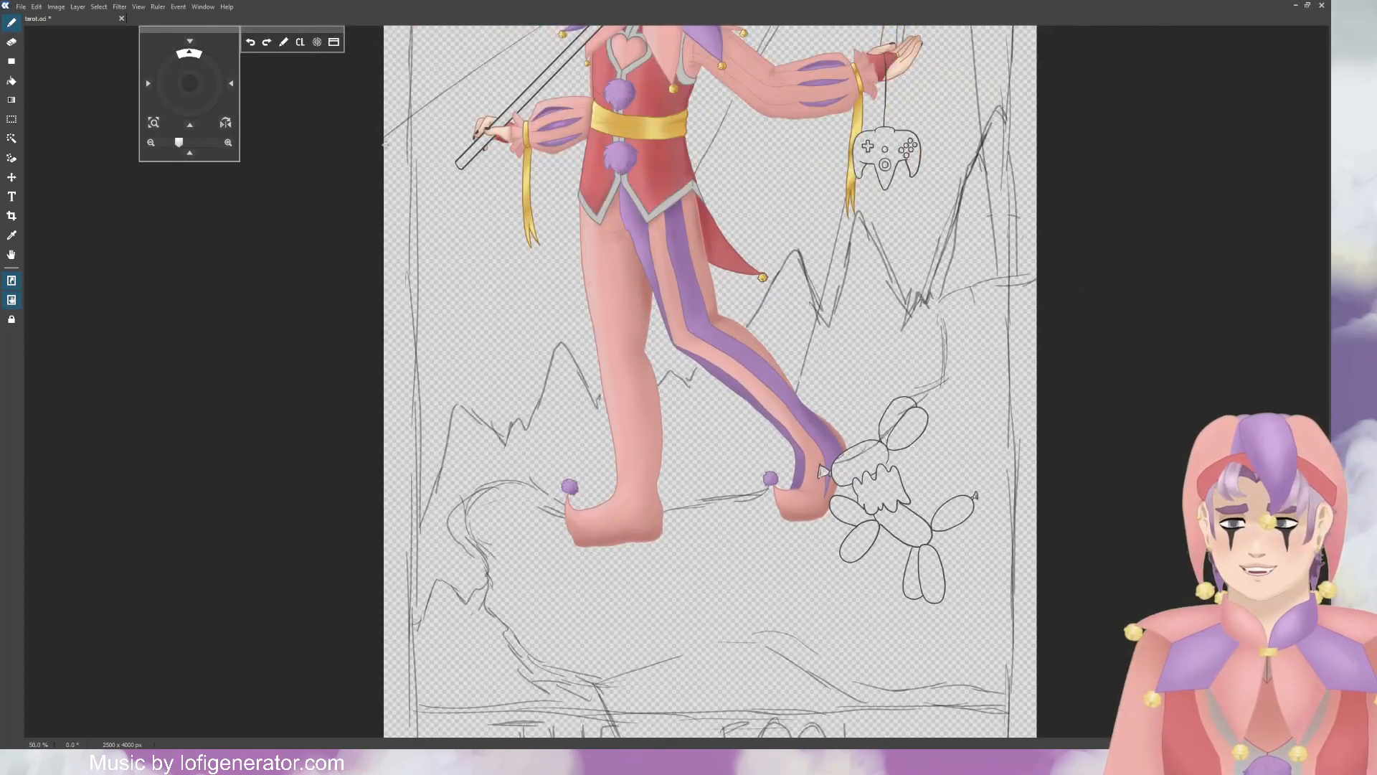
{"action": "left_click_drag", "start_coordinate": [204, 84], "coordinate": [191, 95]}
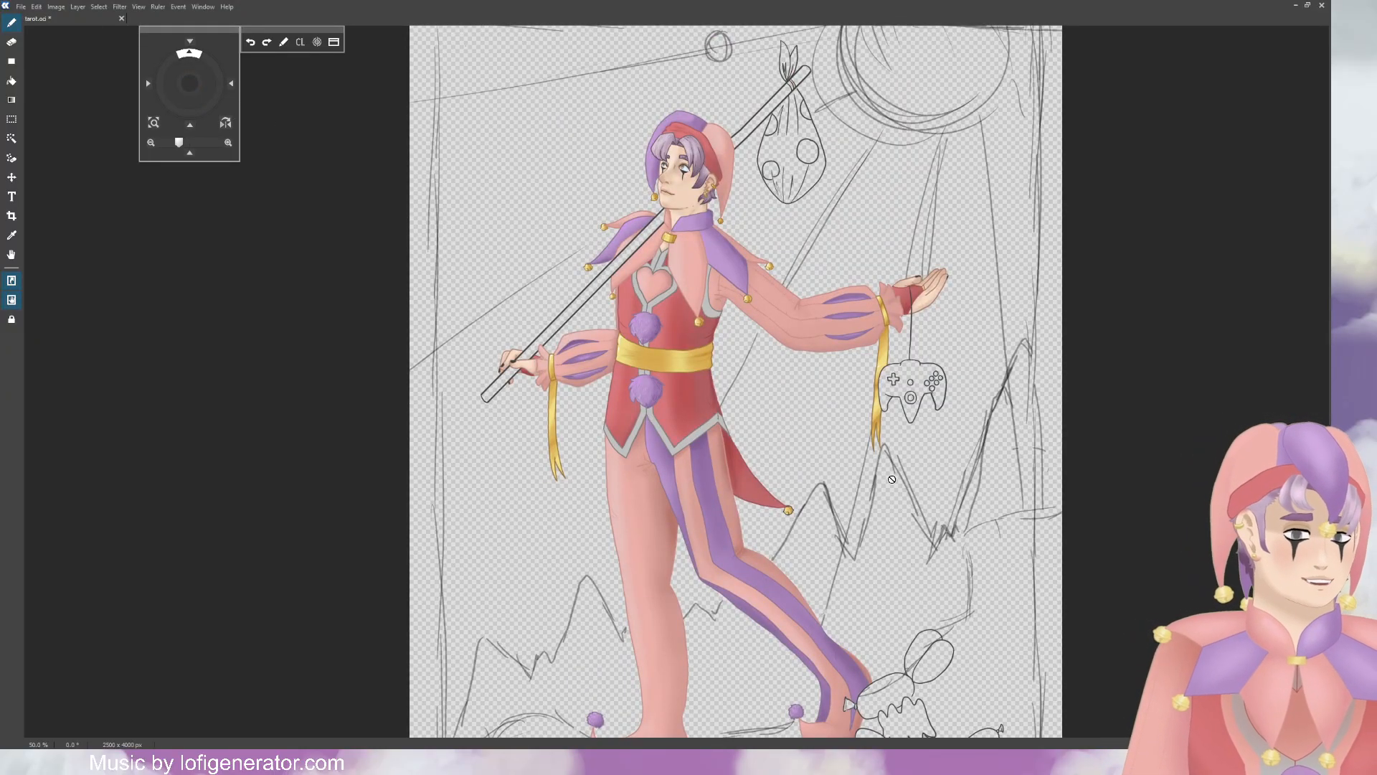
{"action": "key", "text": "ctrl+s"}
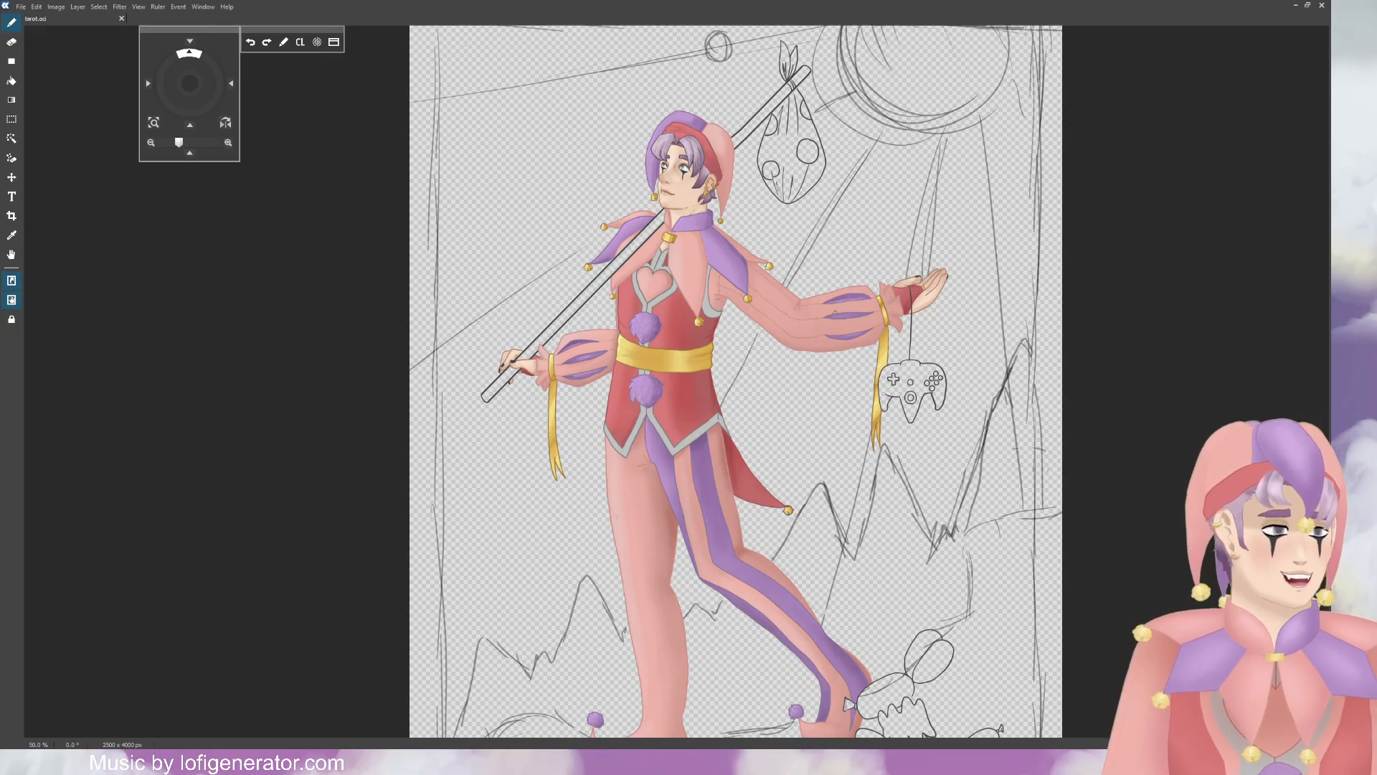
Step: Add soft shading to the vest's grey trim around the armhole
{"action": "scroll", "coordinate": [695, 364], "scroll_direction": "up", "scroll_amount": 1}
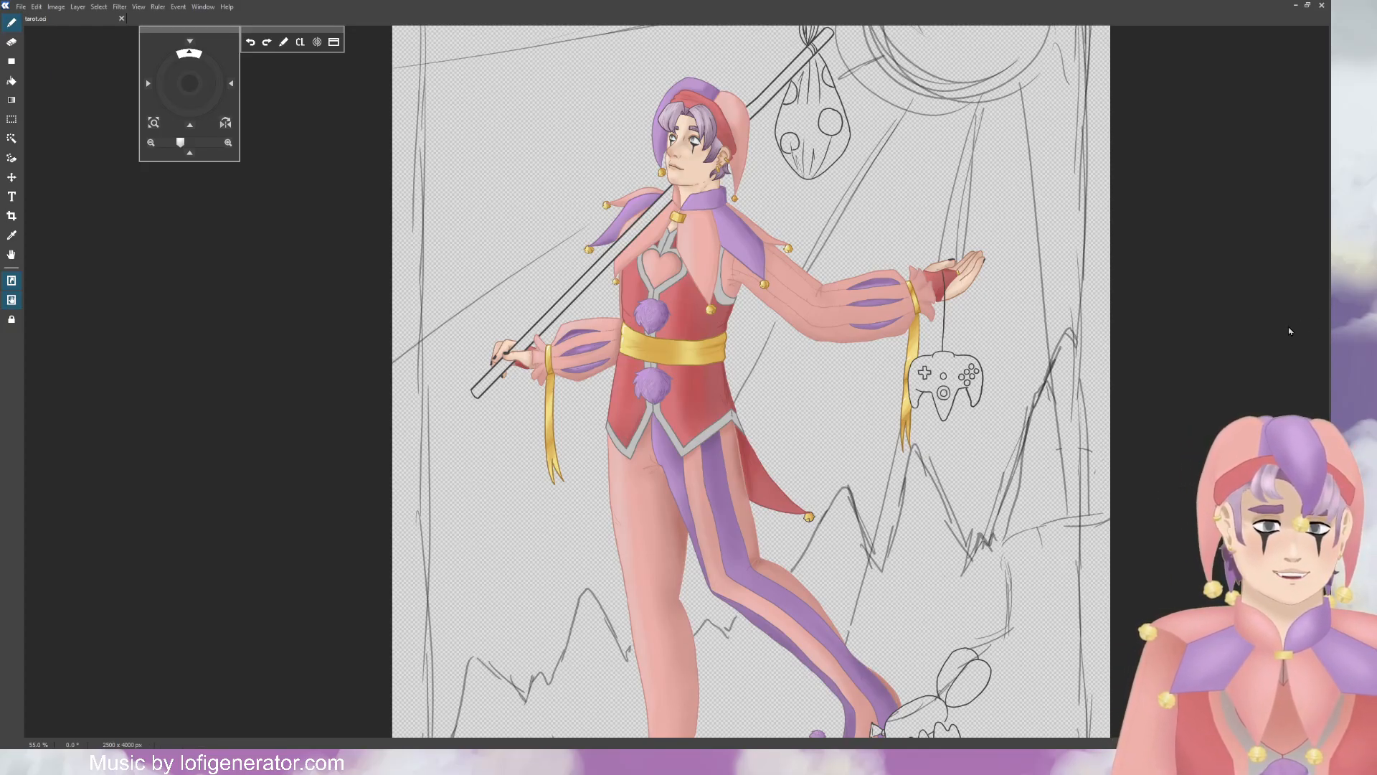
{"action": "left_click", "coordinate": [748, 359]}
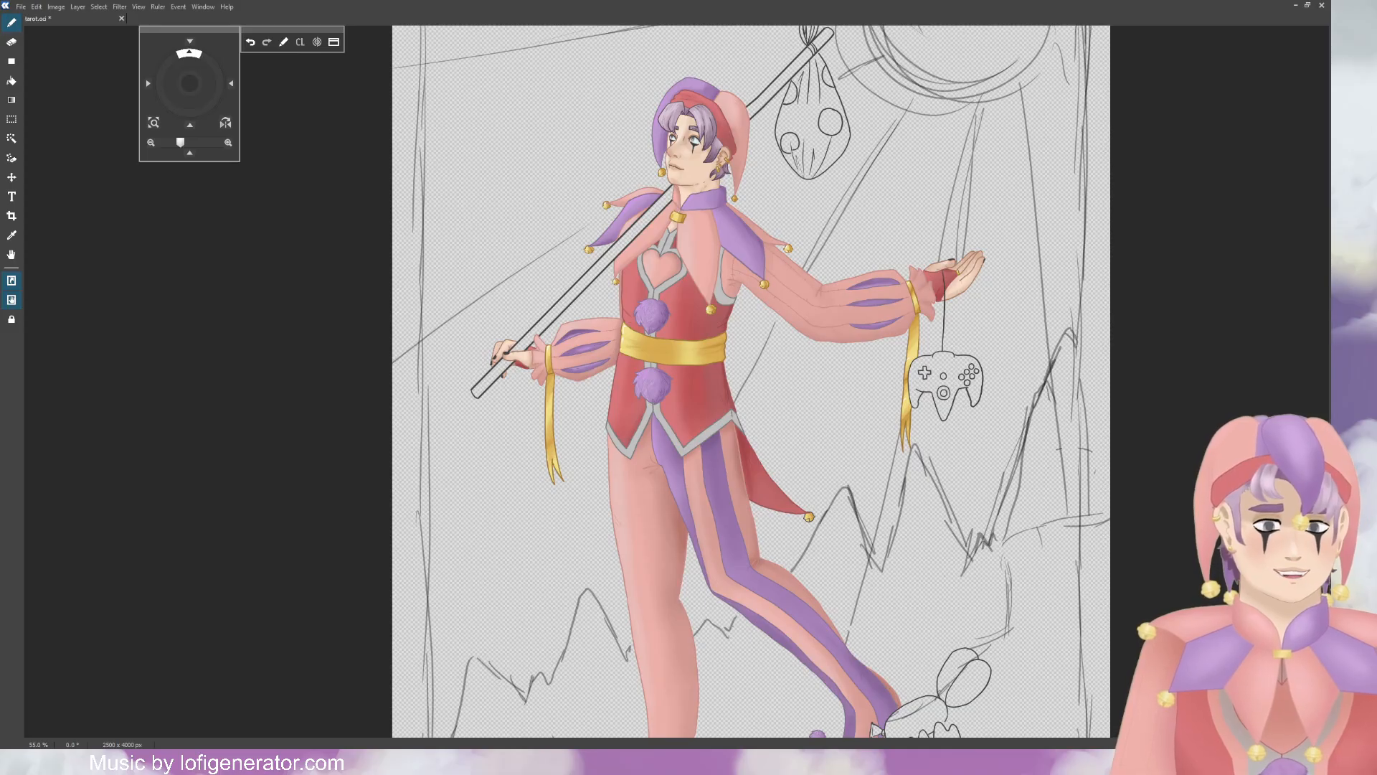
{"action": "scroll", "coordinate": [668, 244], "scroll_direction": "up", "scroll_amount": 5}
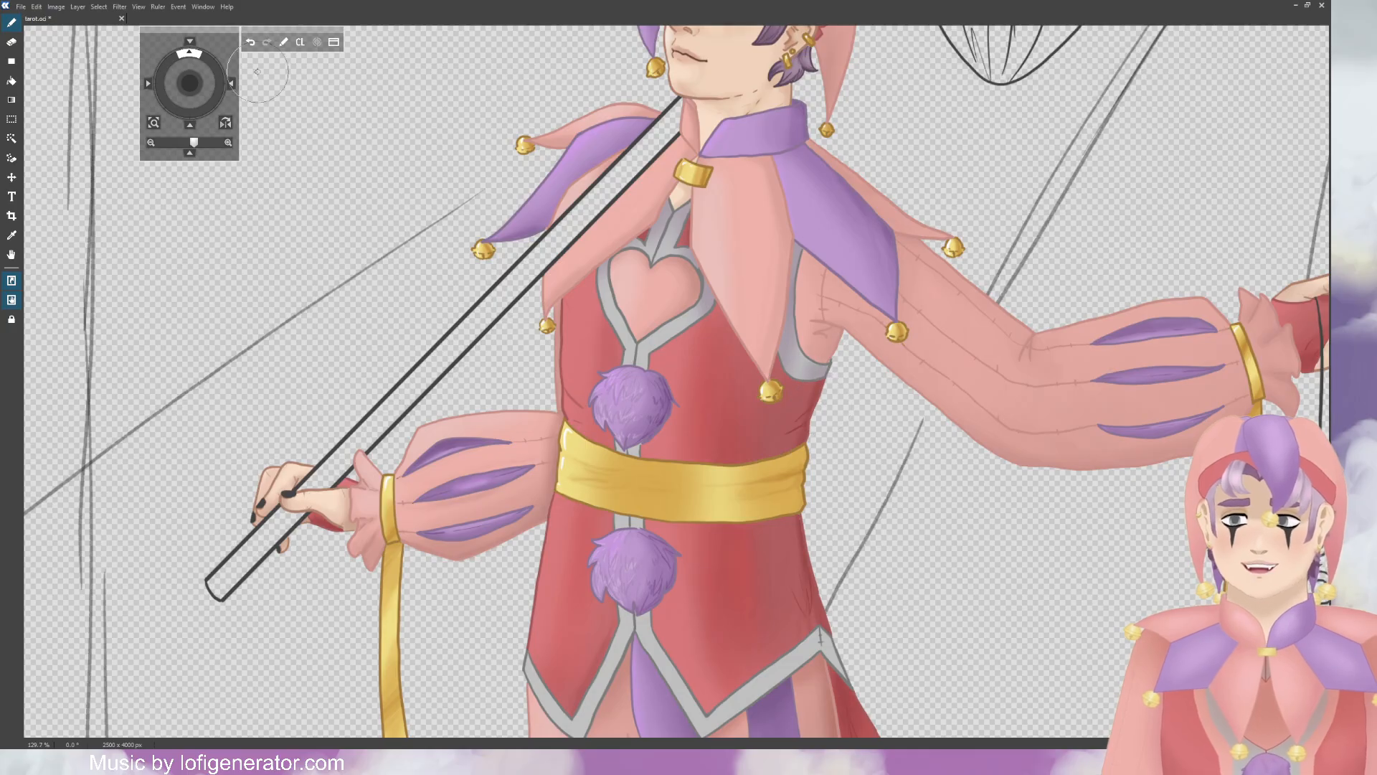
{"action": "left_click_drag", "start_coordinate": [190, 84], "coordinate": [187, 45]}
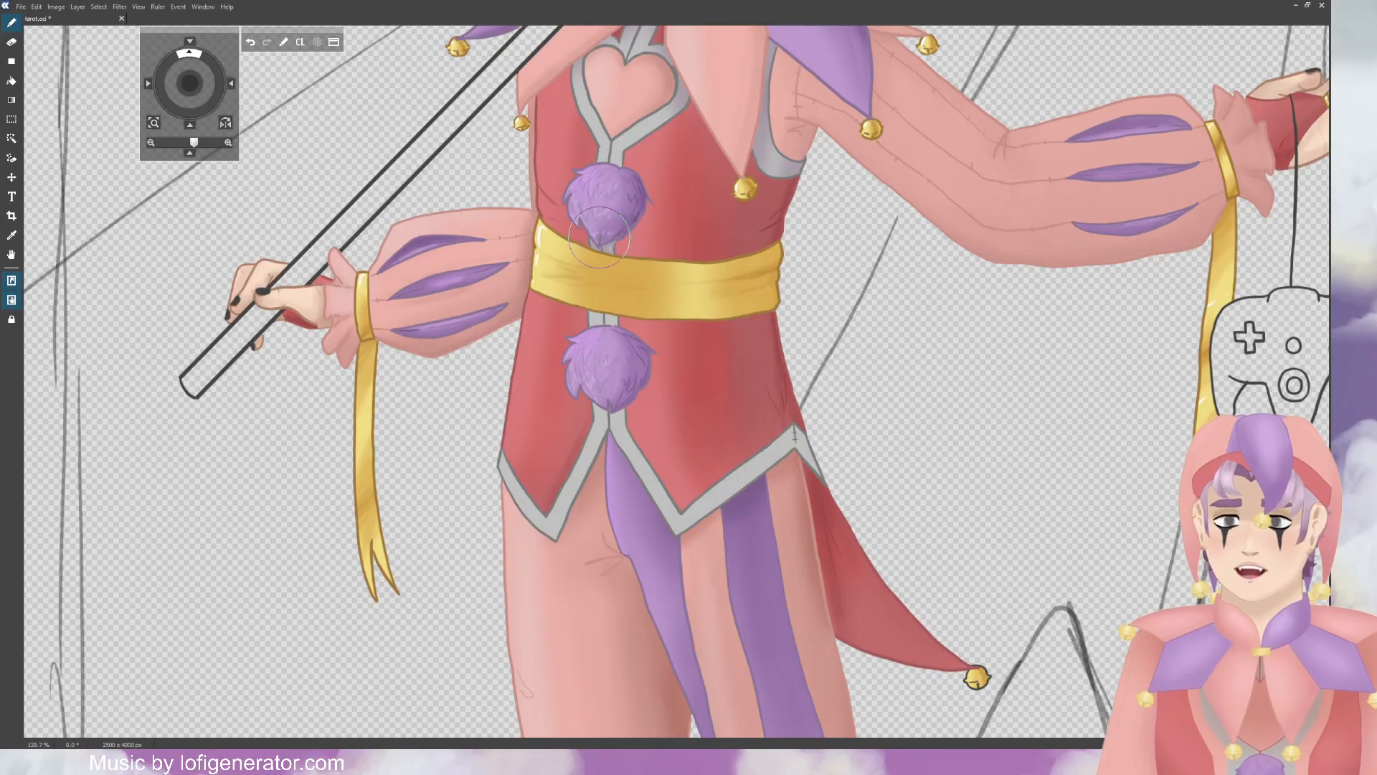
Step: Try a small light stroke on the grey trim between the upper pompom and the gold sash, and undo it
{"action": "scroll", "coordinate": [608, 241], "scroll_direction": "up", "scroll_amount": 6}
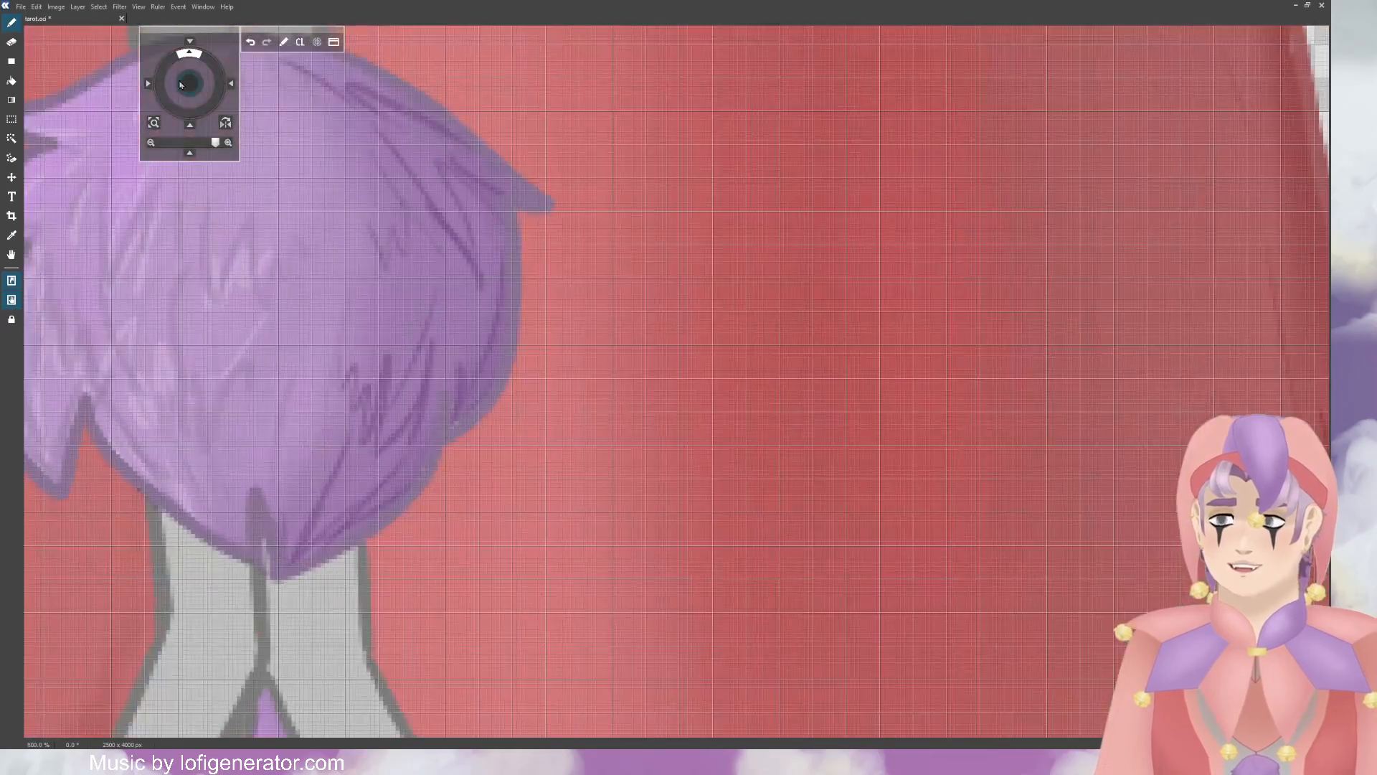
{"action": "left_click_drag", "start_coordinate": [181, 85], "coordinate": [183, 416]}
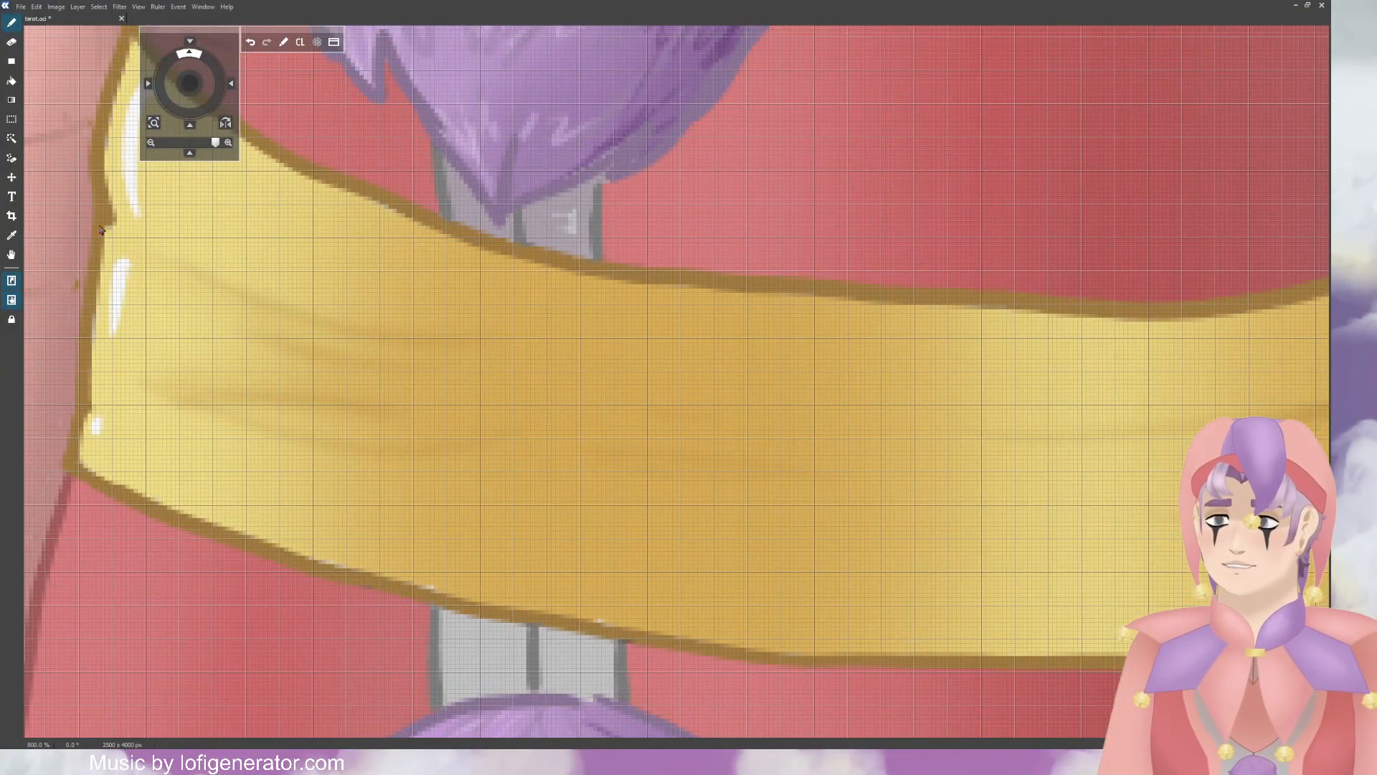
{"action": "left_click_drag", "start_coordinate": [575, 213], "coordinate": [573, 231]}
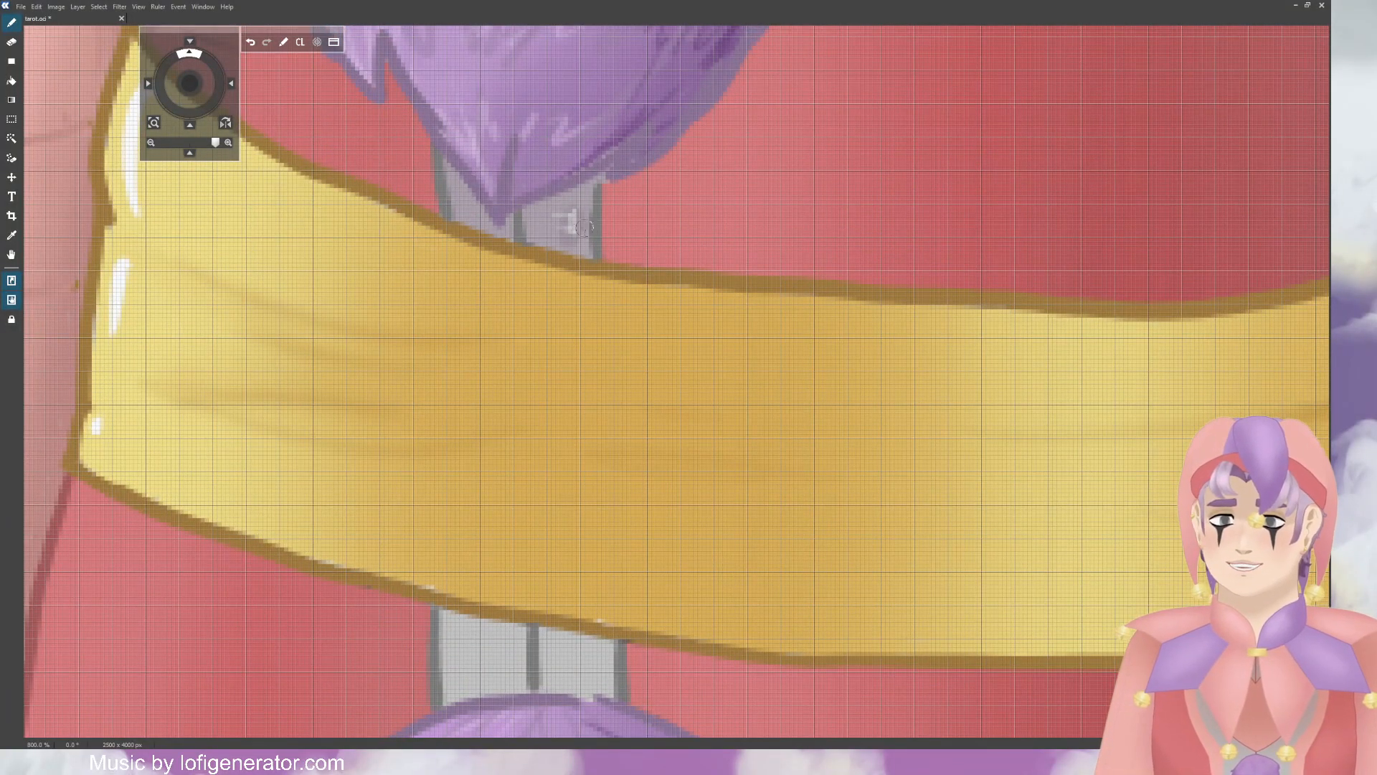
{"action": "key", "text": "ctrl+z"}
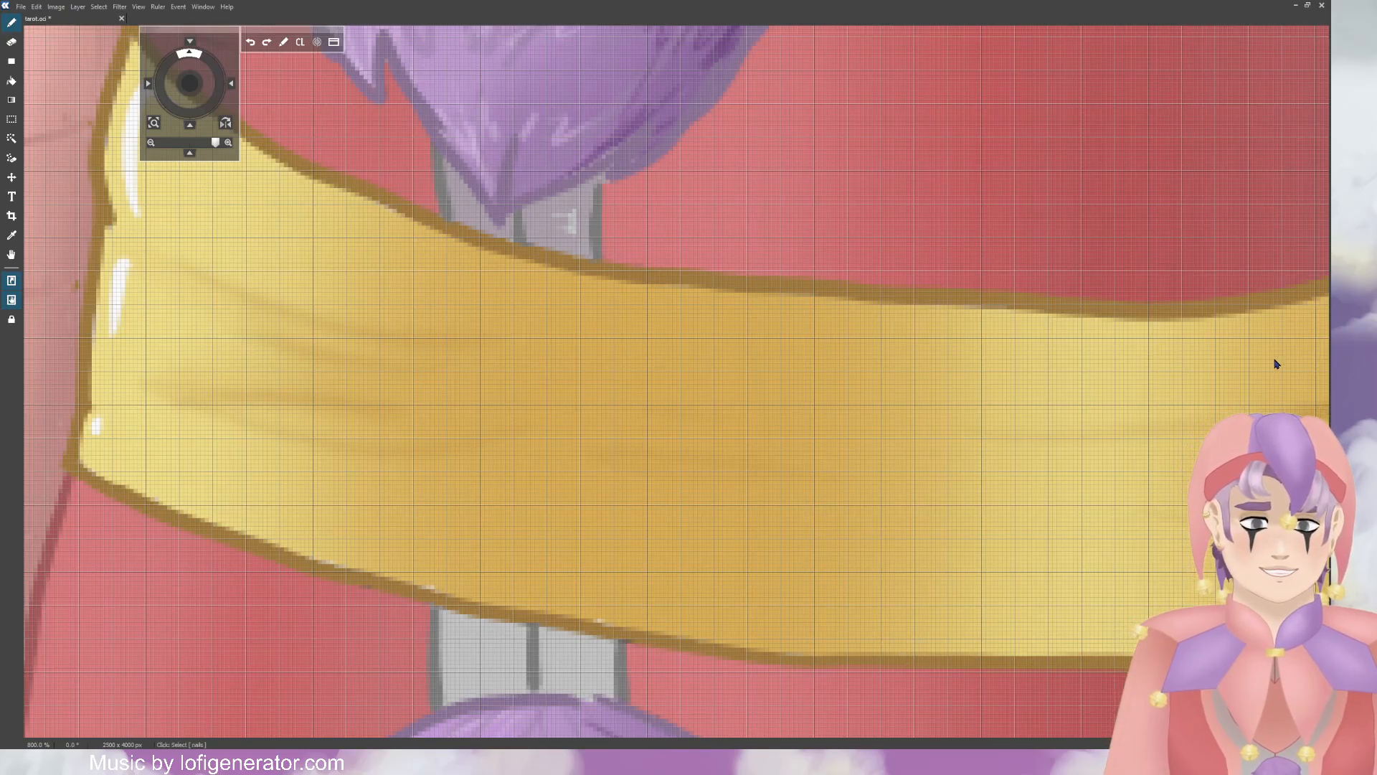
Step: Paint soft lilac-grey shading over the grey trim between the upper pompom and the gold sash
{"action": "left_click", "coordinate": [1220, 358], "text": "ctrl"}
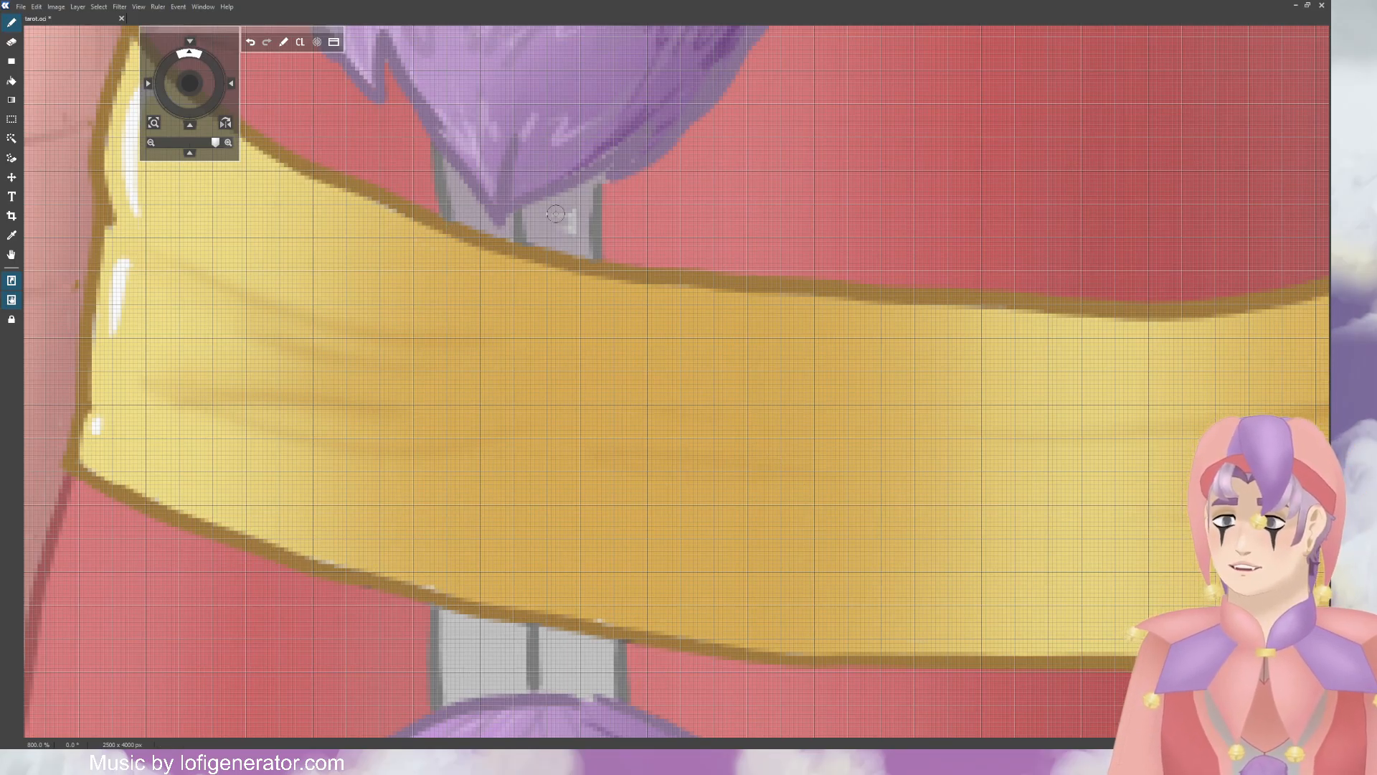
{"action": "left_click_drag", "start_coordinate": [555, 214], "coordinate": [574, 207]}
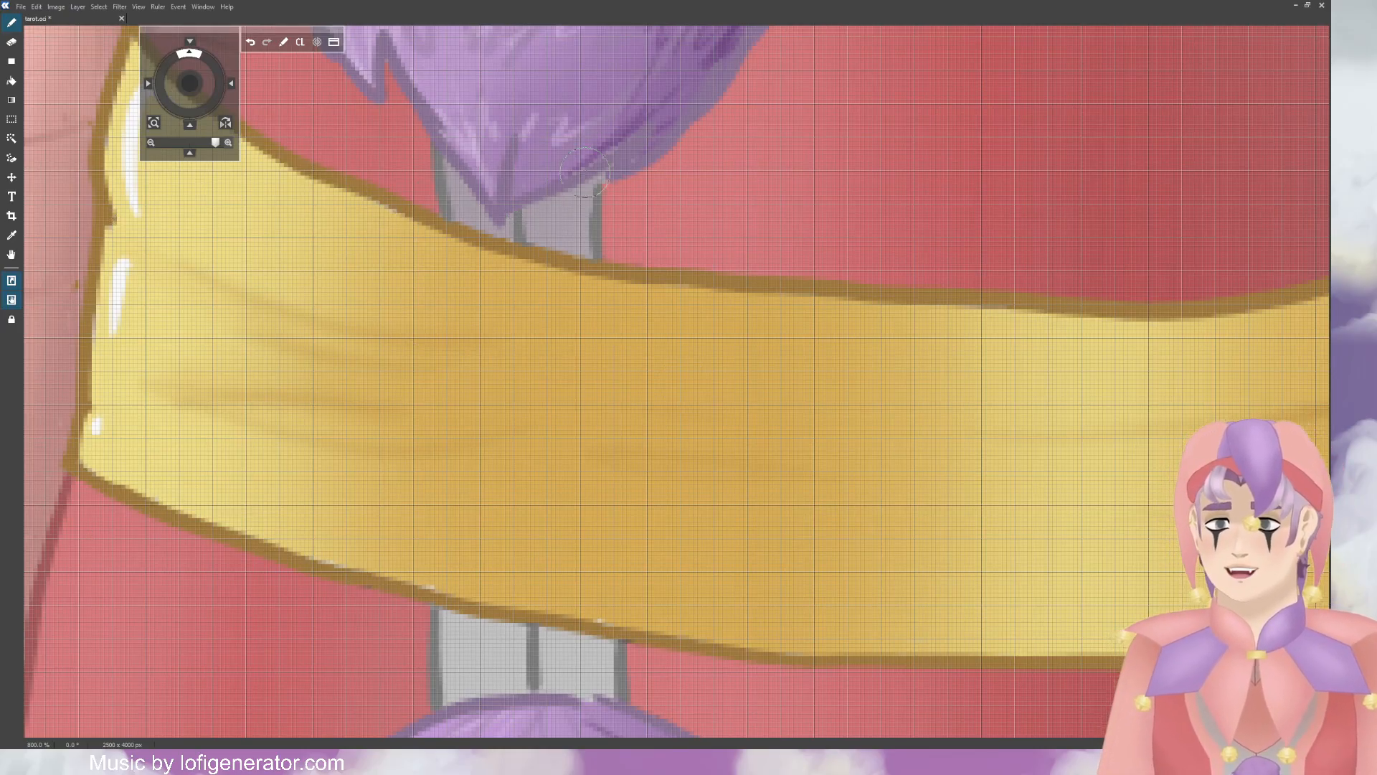
{"action": "scroll", "coordinate": [585, 172], "scroll_direction": "down", "scroll_amount": 5}
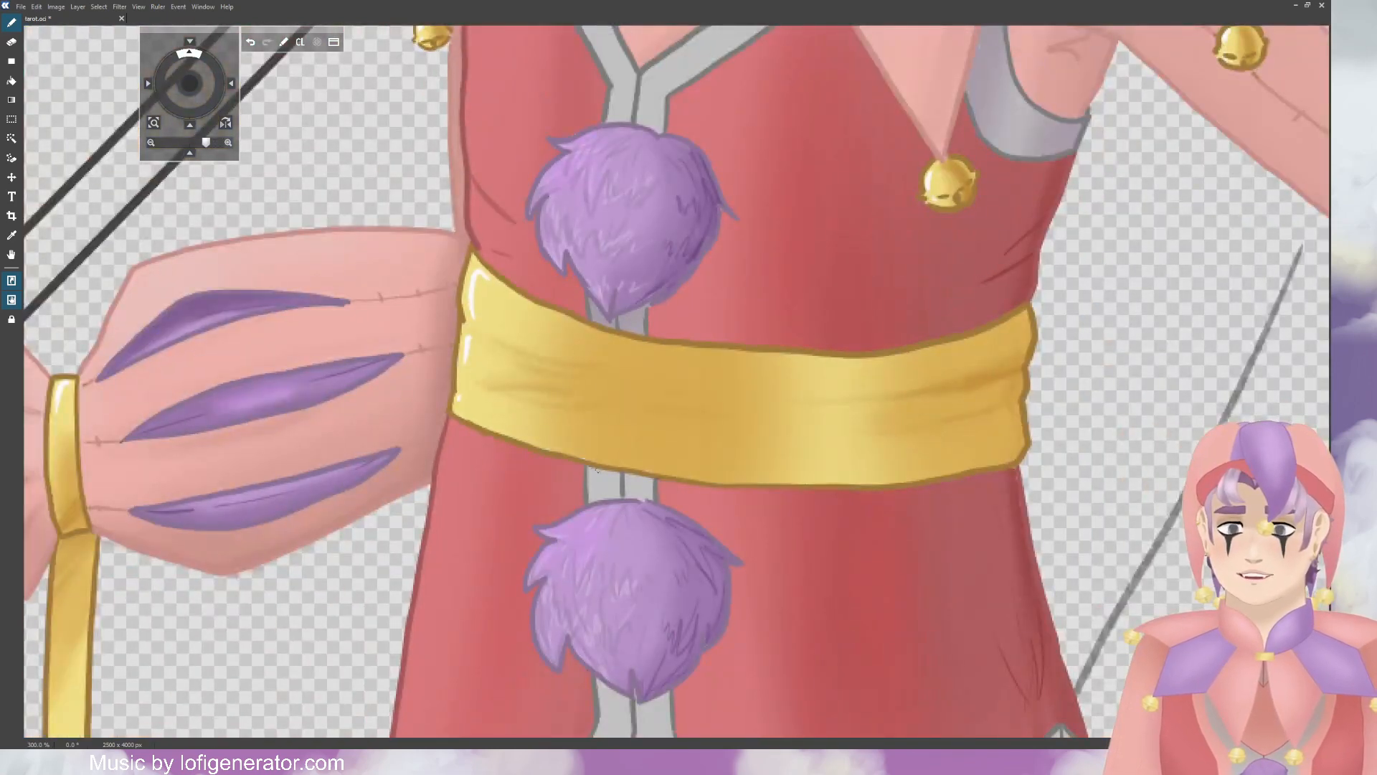
Step: Add soft shading to the vest's grey trim around the heart cutout and along the pointed hem
{"action": "scroll", "coordinate": [630, 470], "scroll_direction": "down", "scroll_amount": 2}
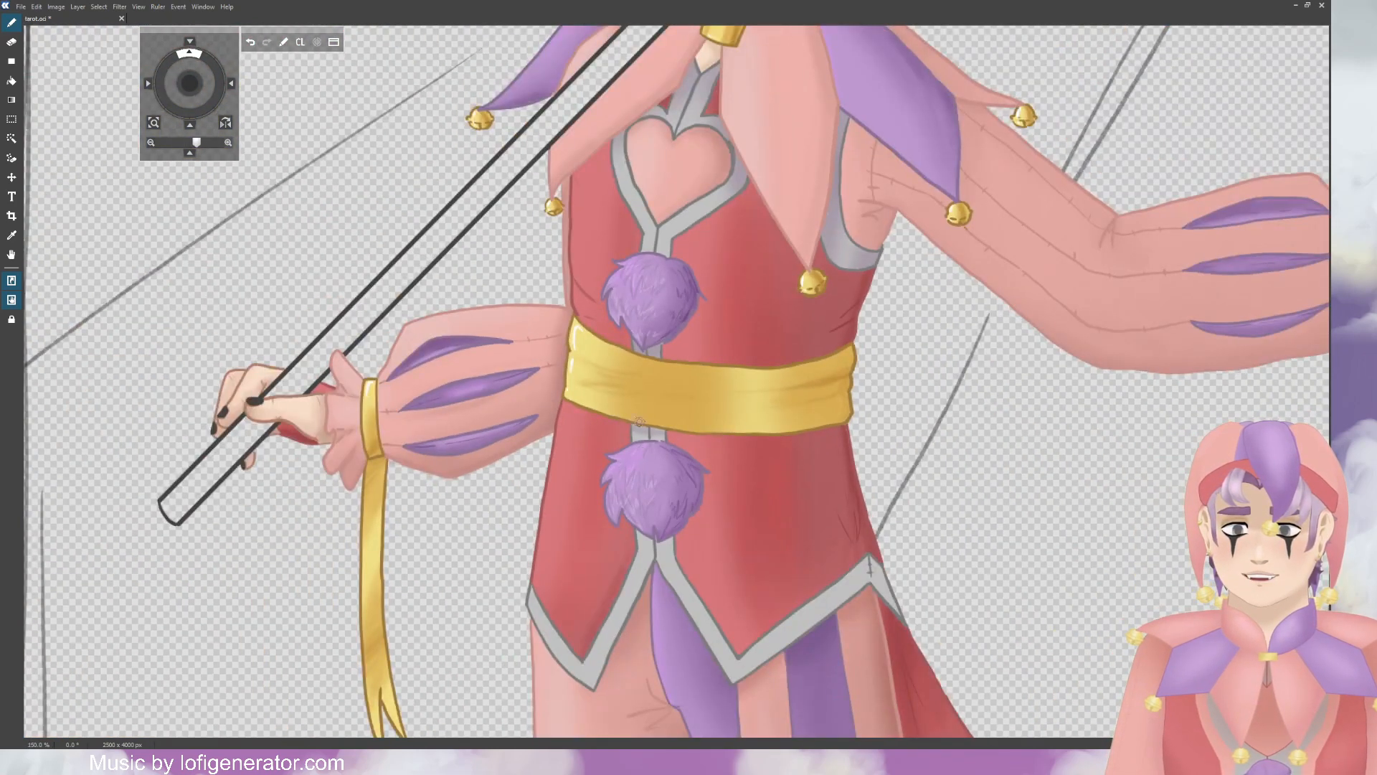
{"action": "scroll", "coordinate": [649, 430], "scroll_direction": "up", "scroll_amount": 1}
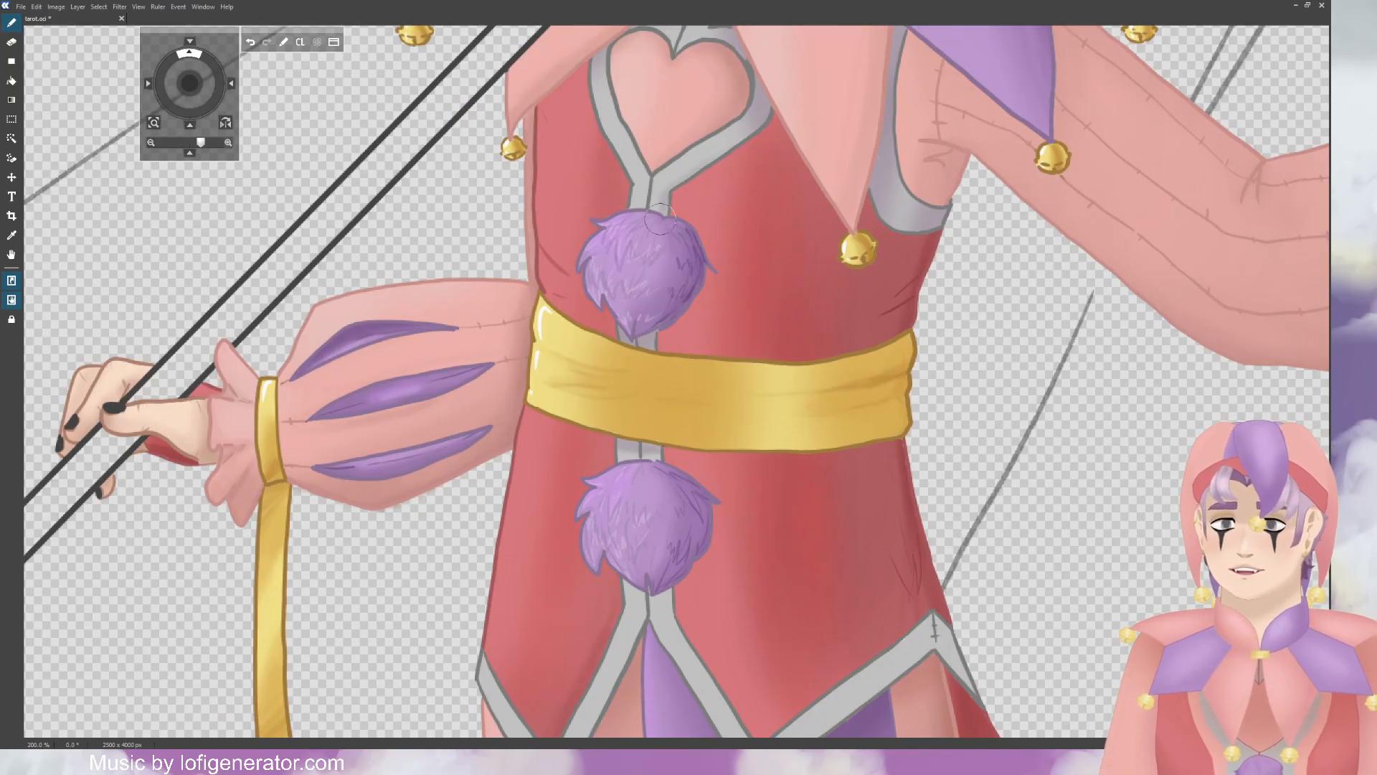
{"action": "scroll", "coordinate": [747, 115], "scroll_direction": "down", "scroll_amount": 1}
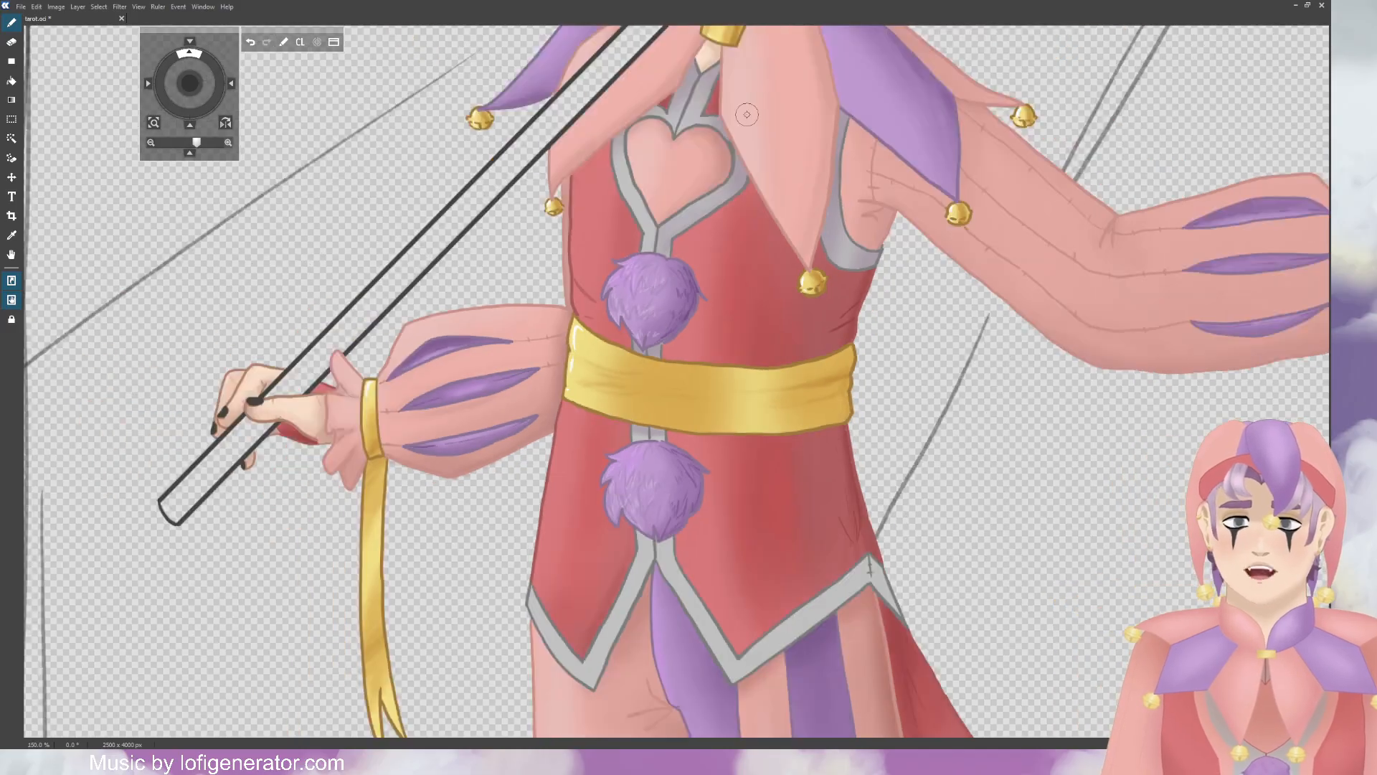
{"action": "scroll", "coordinate": [730, 120], "scroll_direction": "down", "scroll_amount": 1}
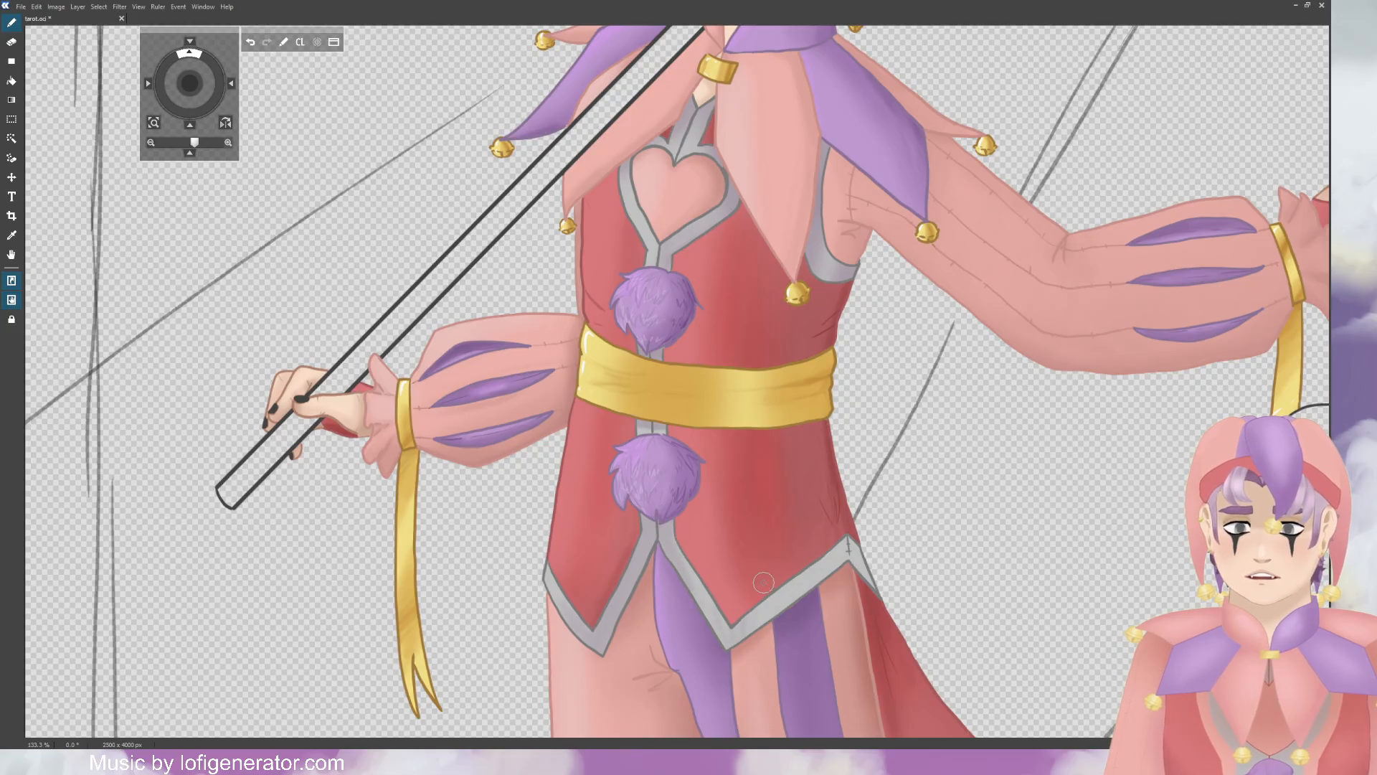
{"action": "mouse_move", "coordinate": [765, 582]}
{"action": "left_mouse_down"}
{"action": "mouse_move", "coordinate": [767, 627]}
{"action": "mouse_move", "coordinate": [786, 625]}
{"action": "mouse_move", "coordinate": [855, 558]}
{"action": "left_mouse_up"}
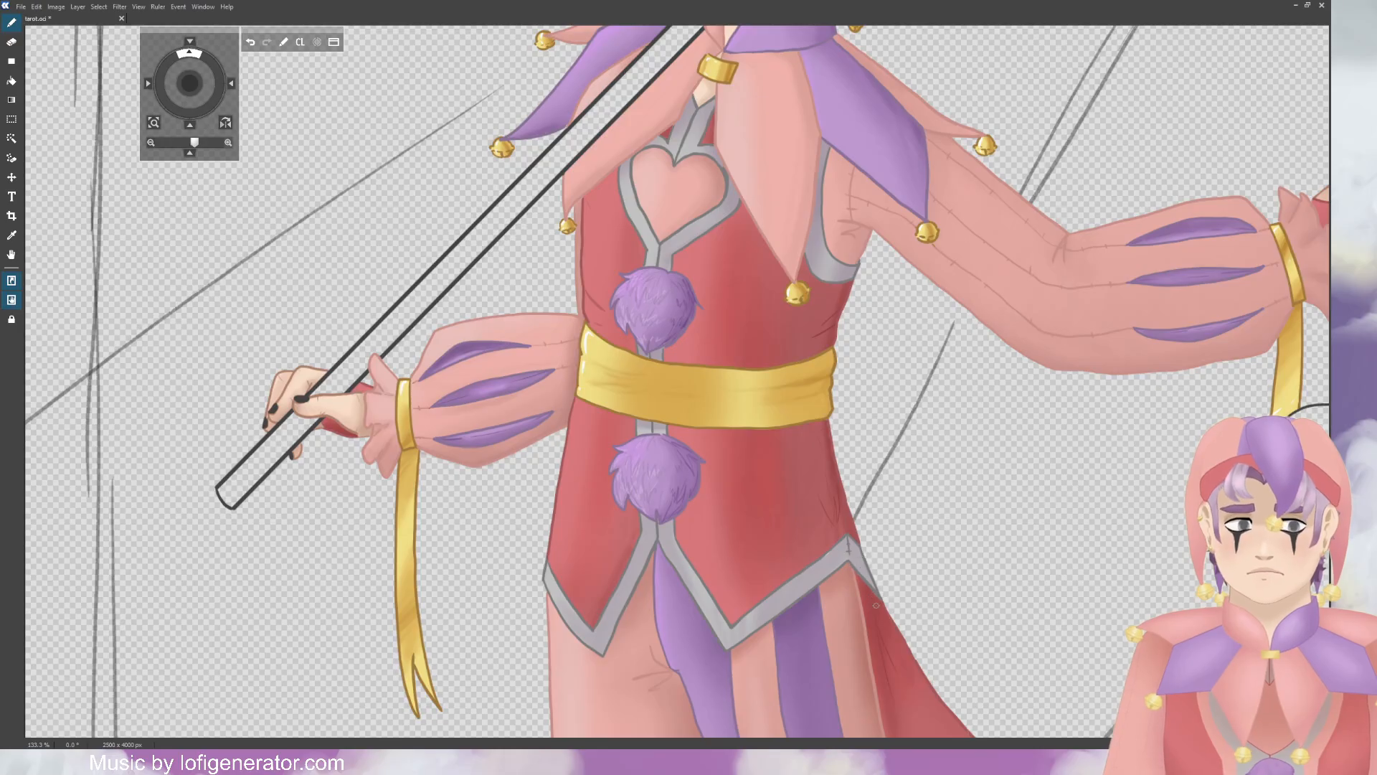
Step: Review the trim shading on the whole figure and save the illustration
{"action": "scroll", "coordinate": [850, 334], "scroll_direction": "down", "scroll_amount": 3}
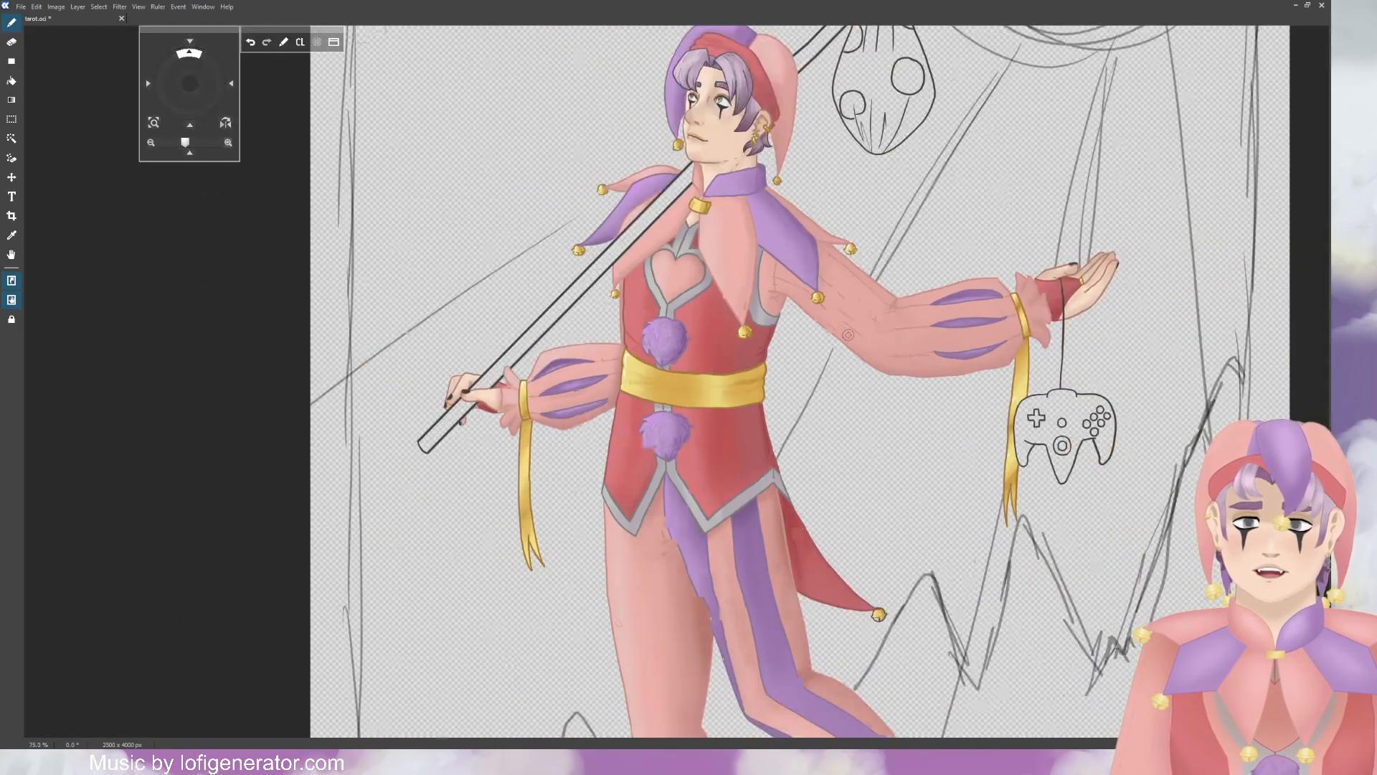
{"action": "scroll", "coordinate": [845, 335], "scroll_direction": "up", "scroll_amount": 3}
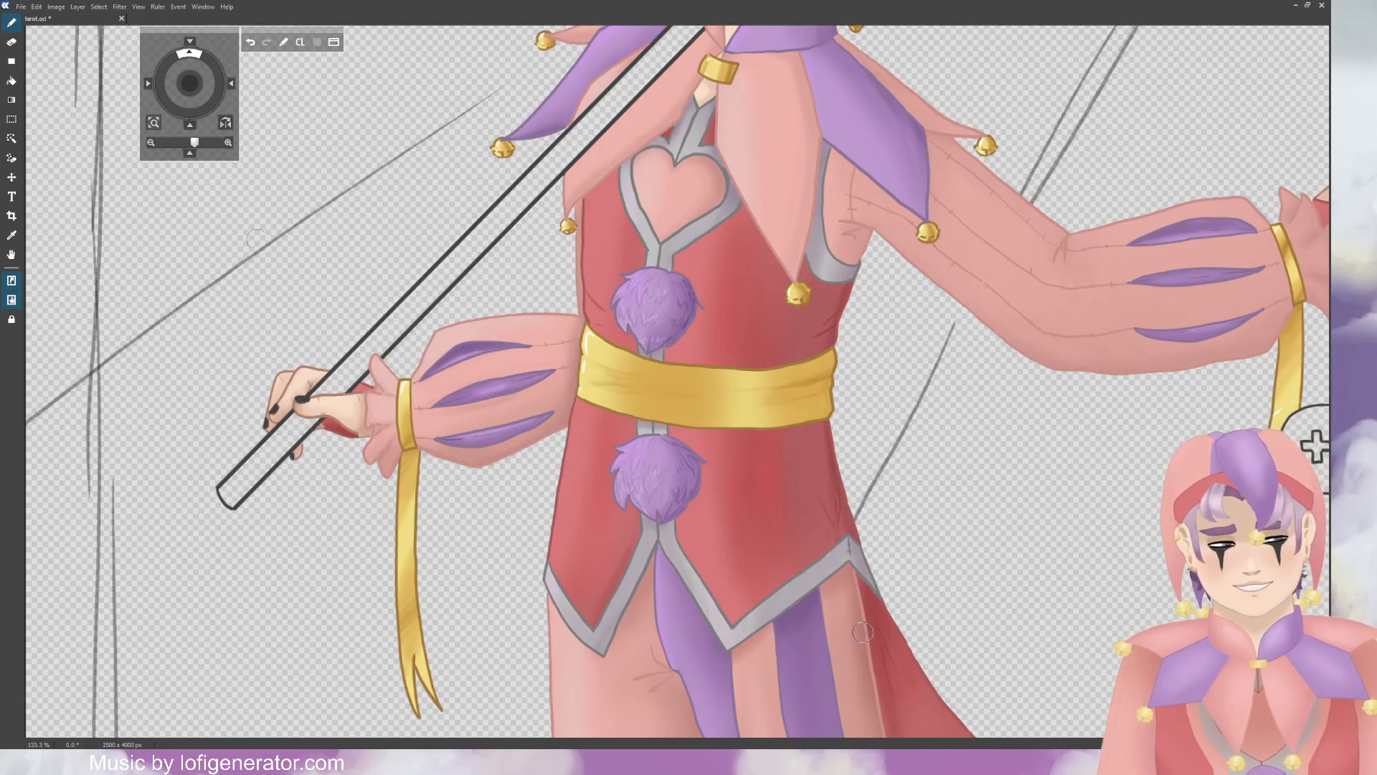
{"action": "scroll", "coordinate": [693, 363], "scroll_direction": "down", "scroll_amount": 3}
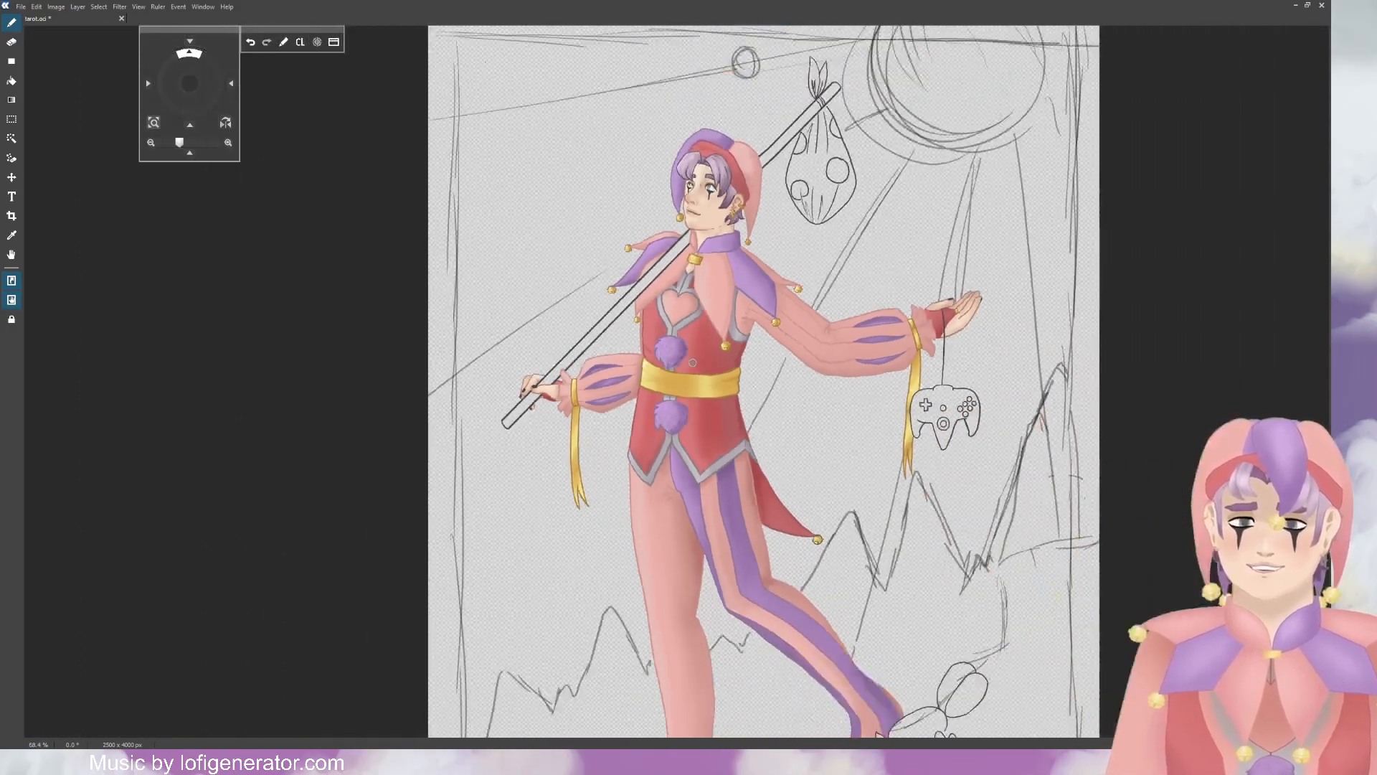
{"action": "scroll", "coordinate": [692, 362], "scroll_direction": "down", "scroll_amount": 3}
{"action": "scroll", "coordinate": [797, 656], "scroll_direction": "up", "scroll_amount": 1}
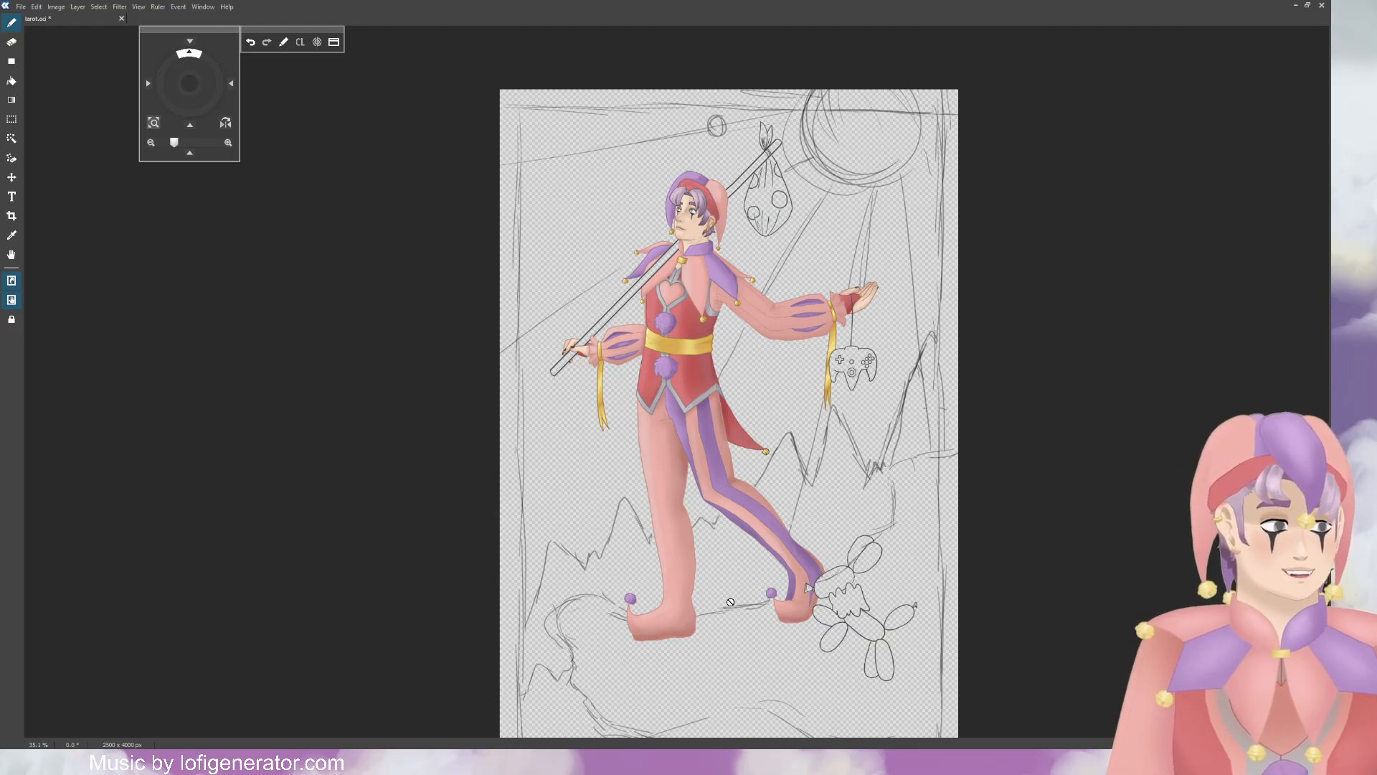
{"action": "key", "text": "ctrl+s"}
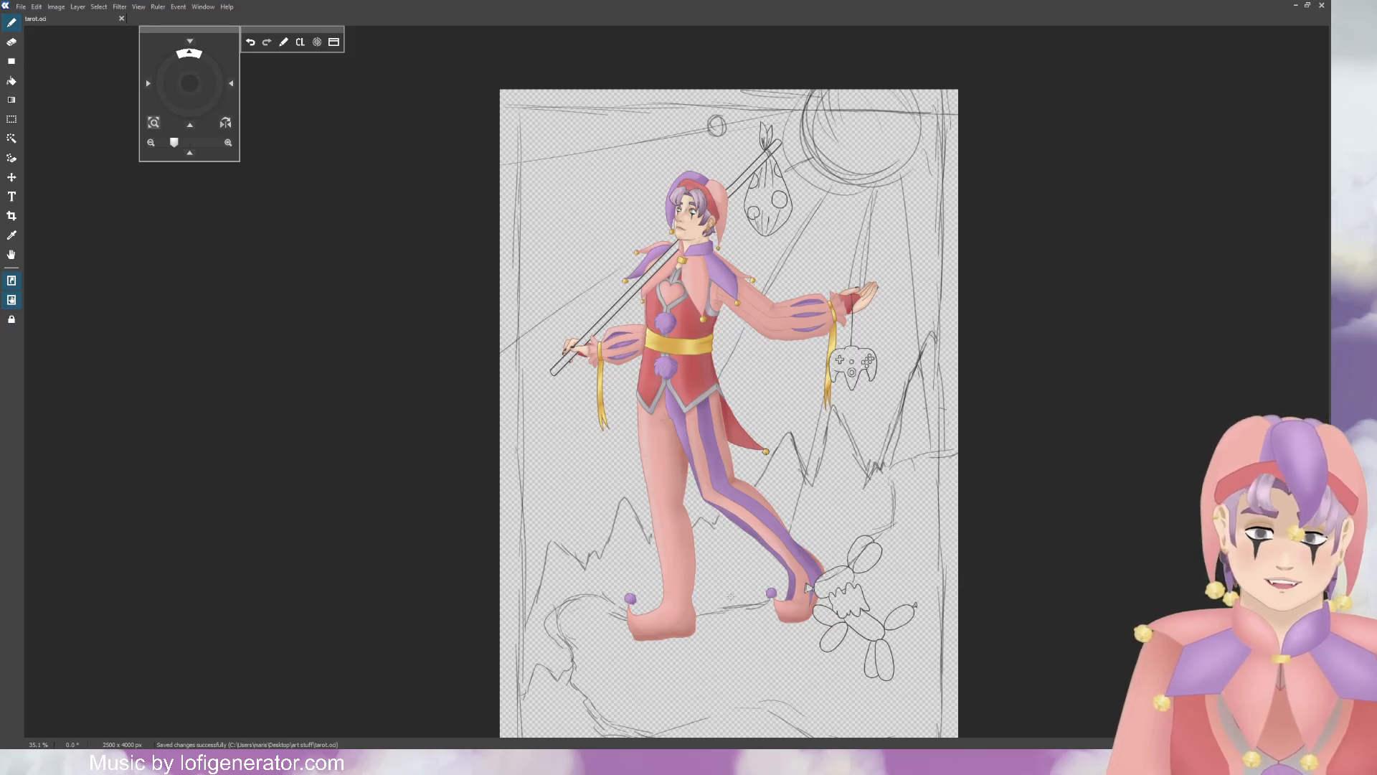
Step: Compare the silver tunic trim with its black and grey outlines by undoing and redoing the last line-art change
{"action": "scroll", "coordinate": [611, 294], "scroll_direction": "up", "scroll_amount": 5}
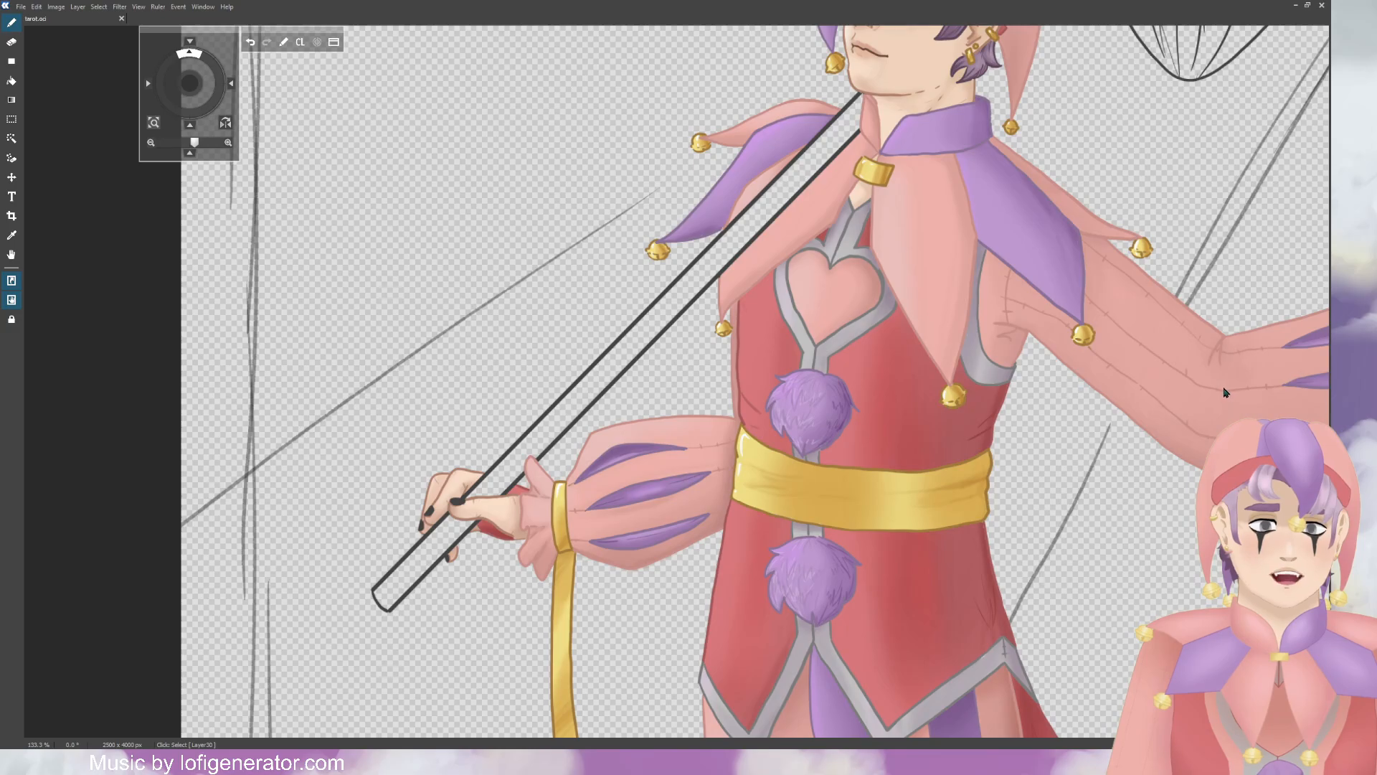
{"action": "key", "text": "ctrl+z"}
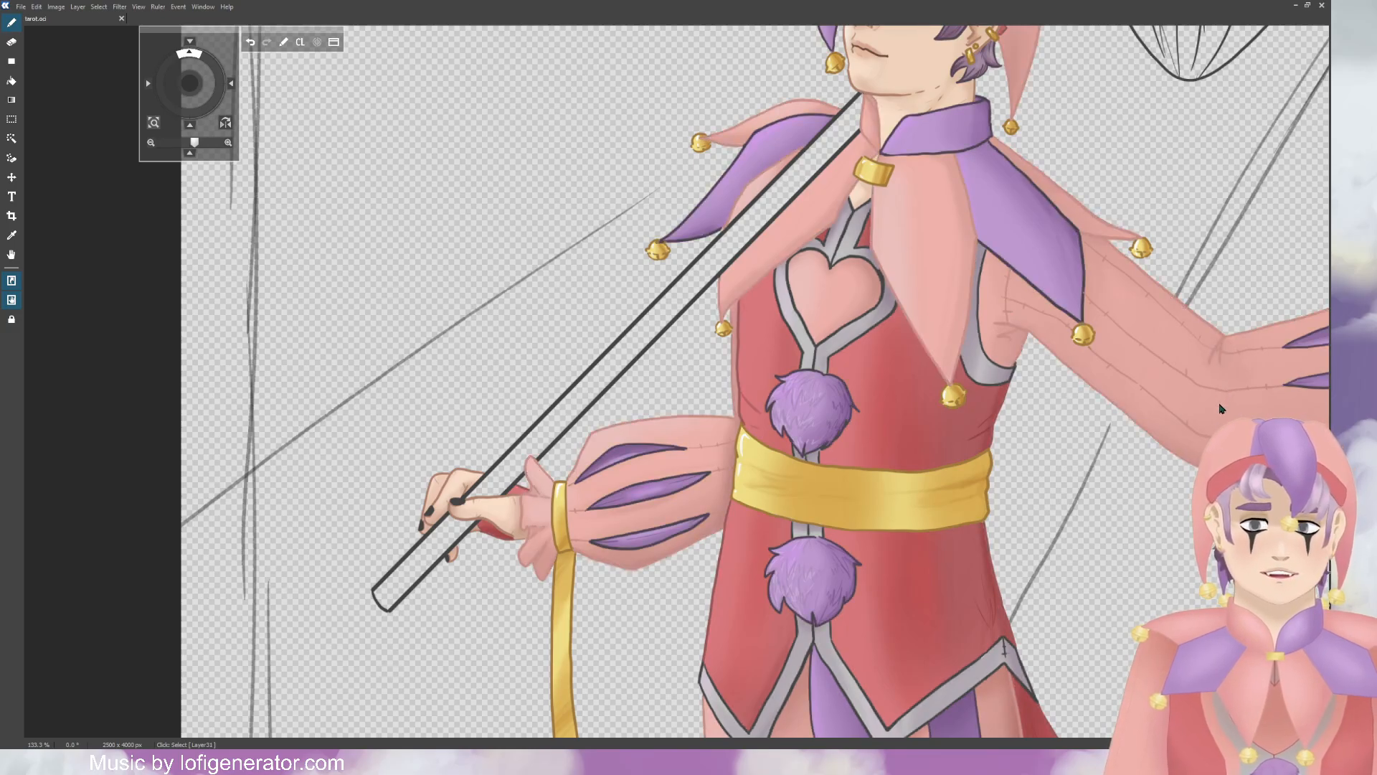
{"action": "key", "text": "ctrl+y"}
{"action": "key", "text": "ctrl+z"}
{"action": "key", "text": "ctrl+y"}
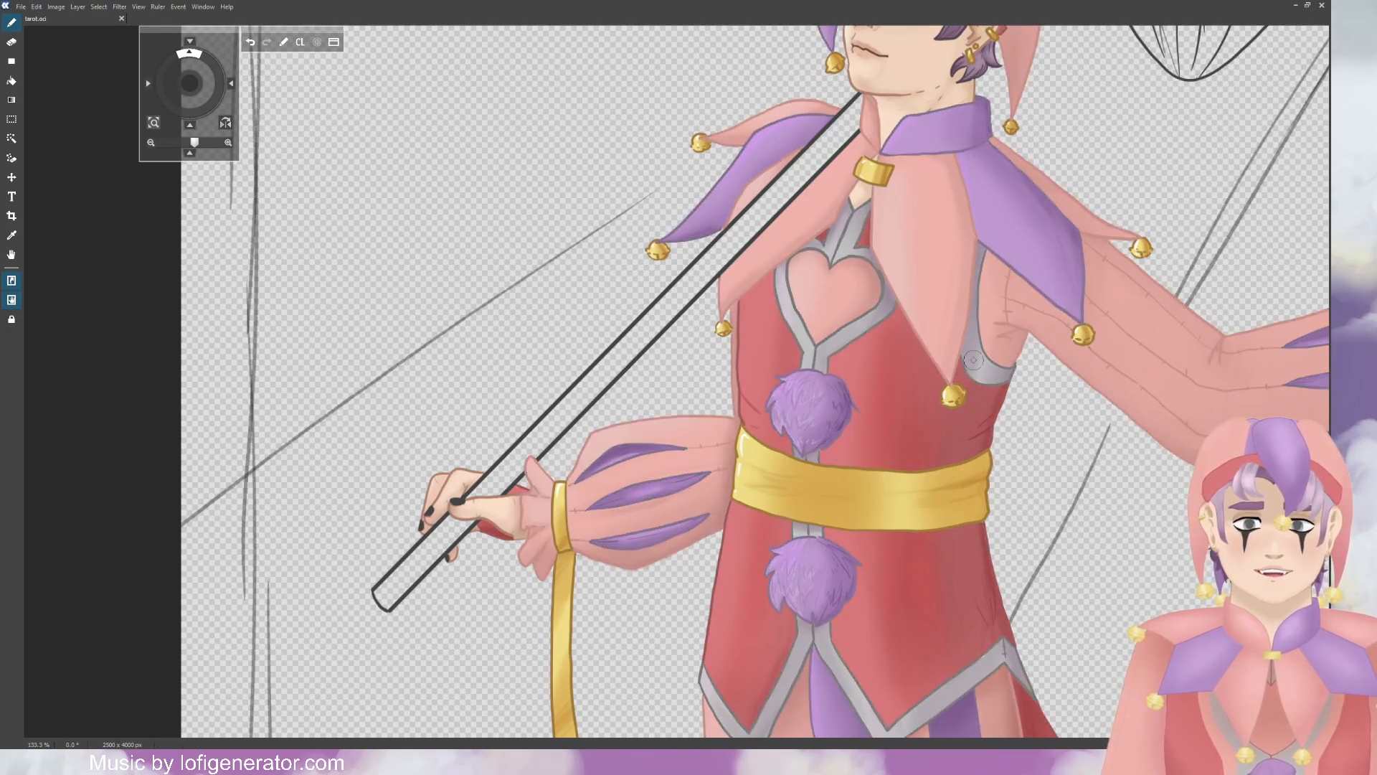
{"action": "scroll", "coordinate": [853, 219], "scroll_direction": "up", "scroll_amount": 3}
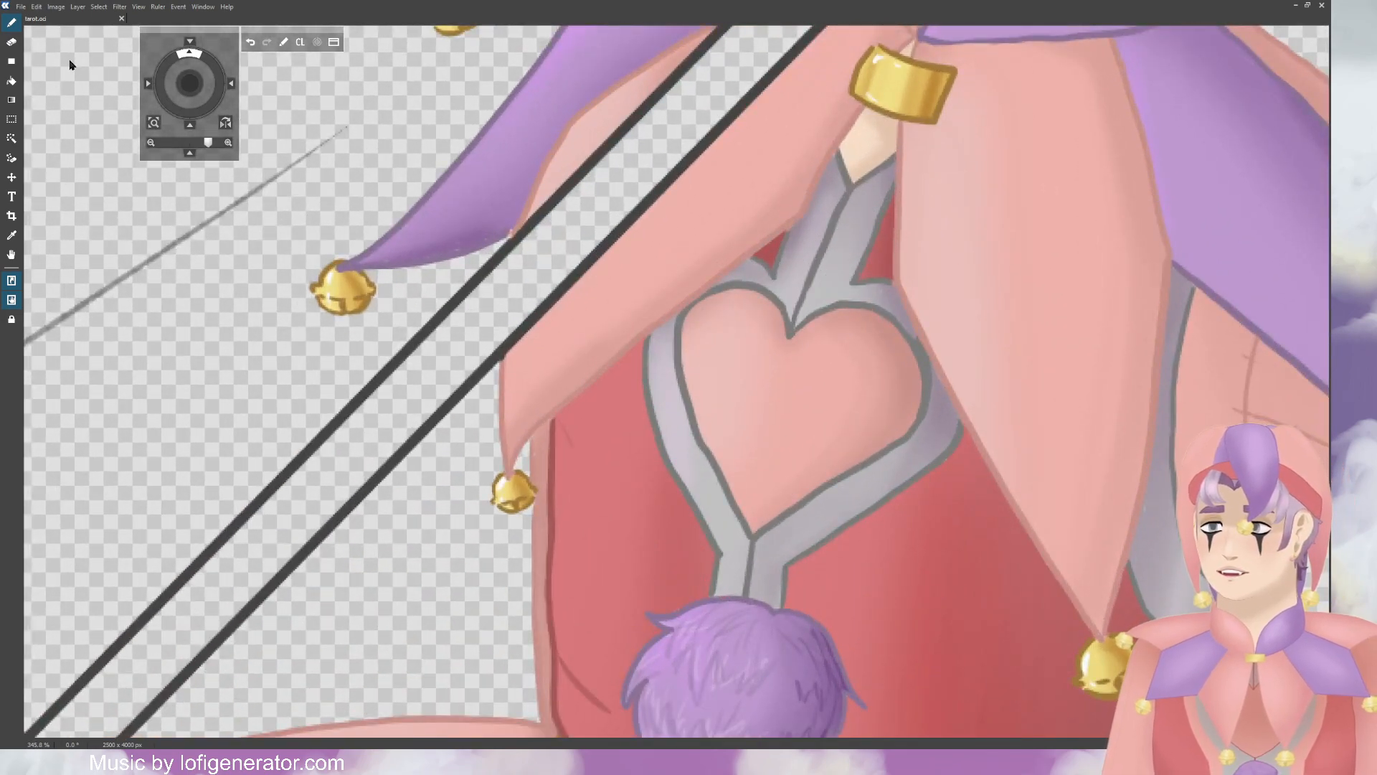
{"action": "key", "text": "e"}
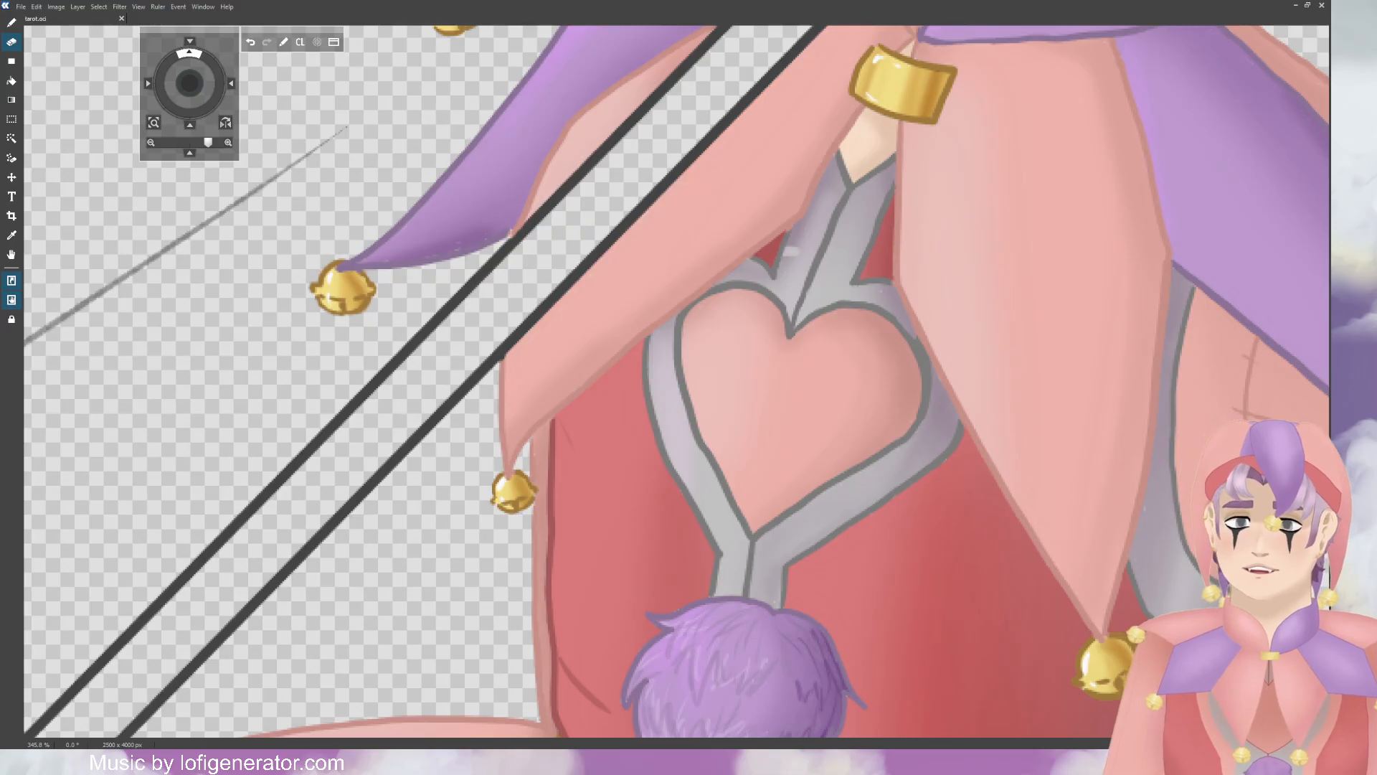
{"action": "left_click", "coordinate": [250, 42]}
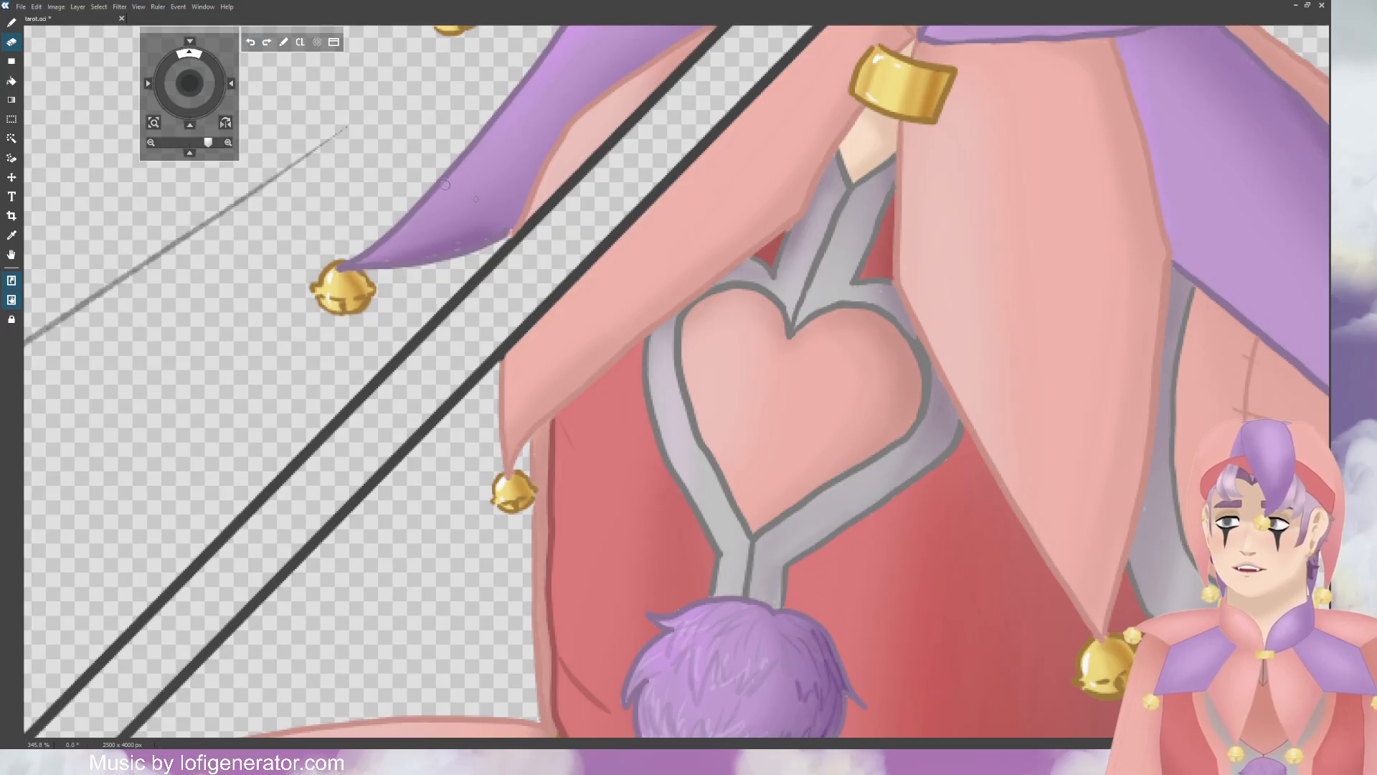
{"action": "key", "text": "b"}
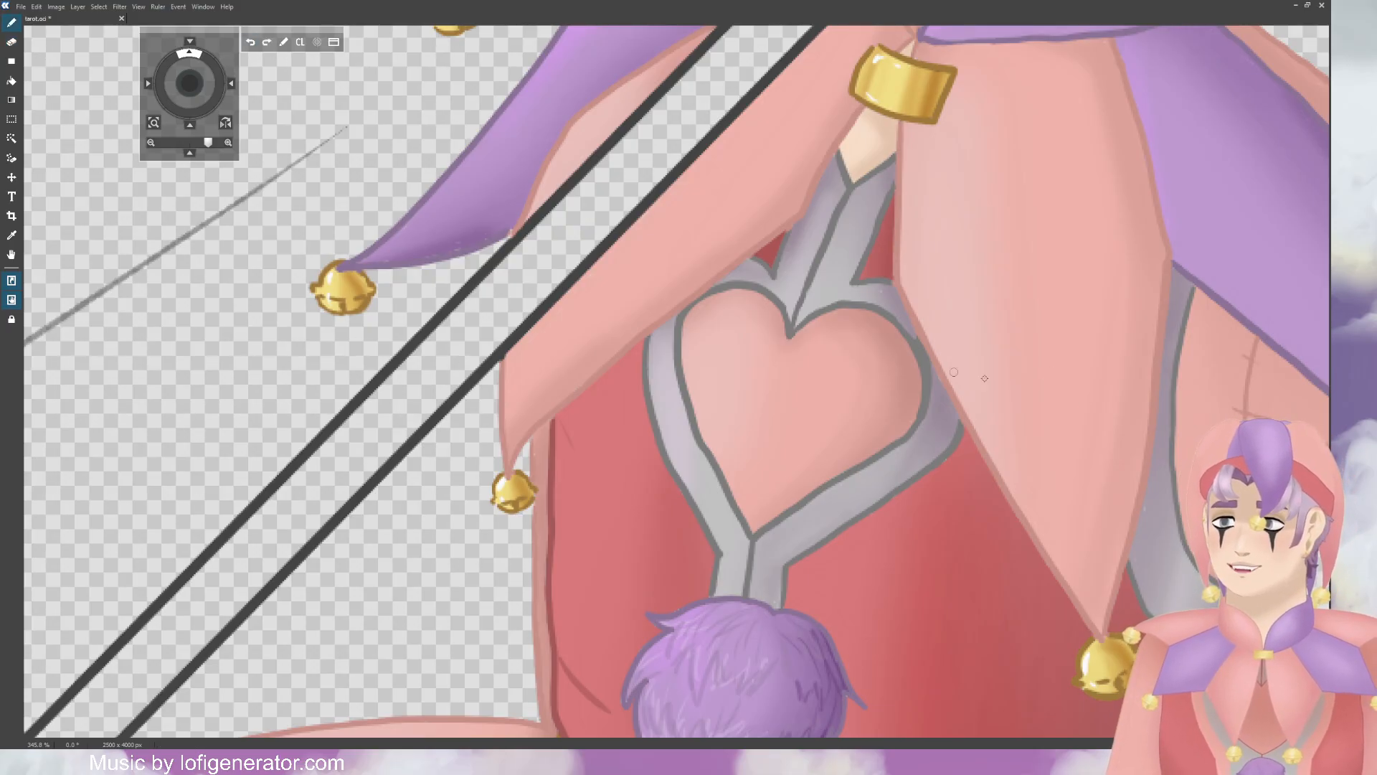
{"action": "left_click", "coordinate": [1225, 409]}
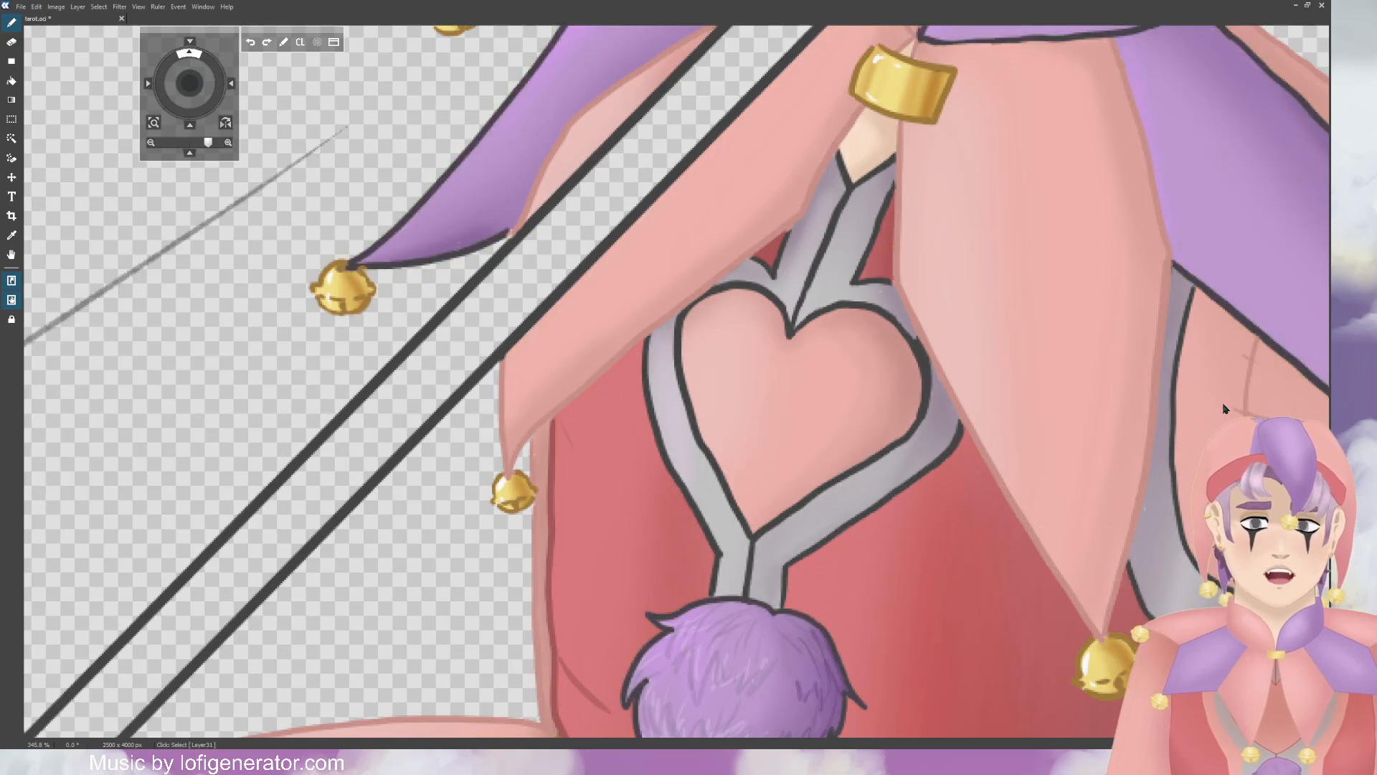
{"action": "left_click", "coordinate": [1225, 409]}
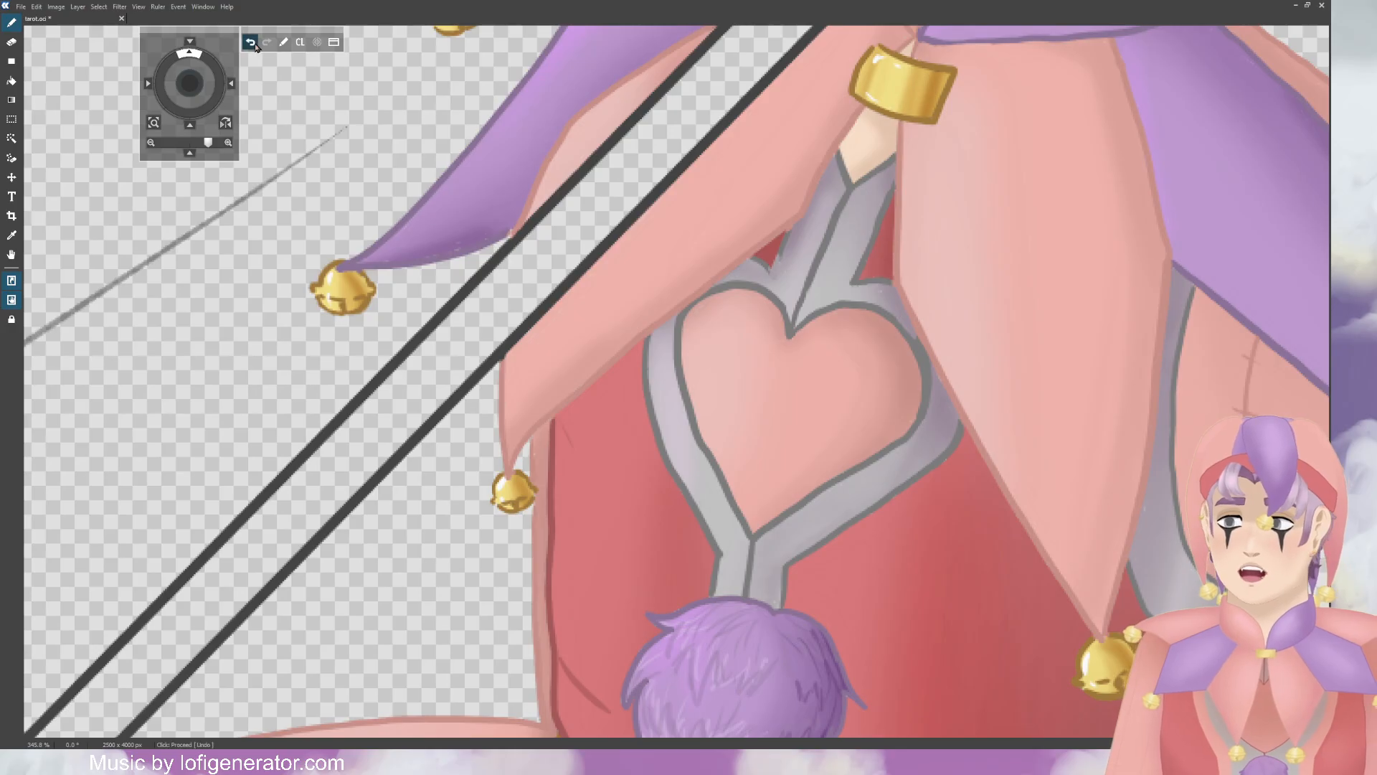
{"action": "left_click", "coordinate": [250, 41]}
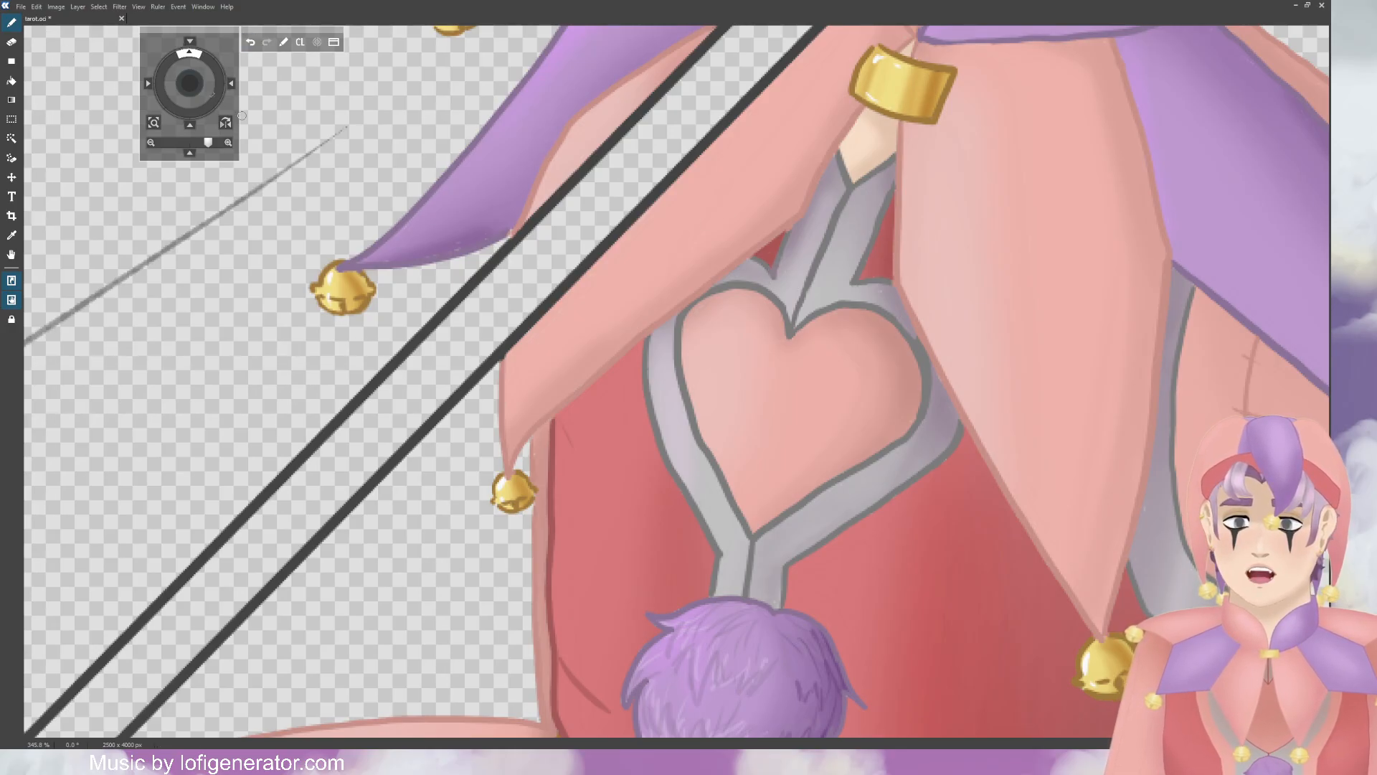
Step: Paint the outlines of the silver trim around the chest heart in muted purple-grey
{"action": "scroll", "coordinate": [799, 241], "scroll_direction": "up", "scroll_amount": 3}
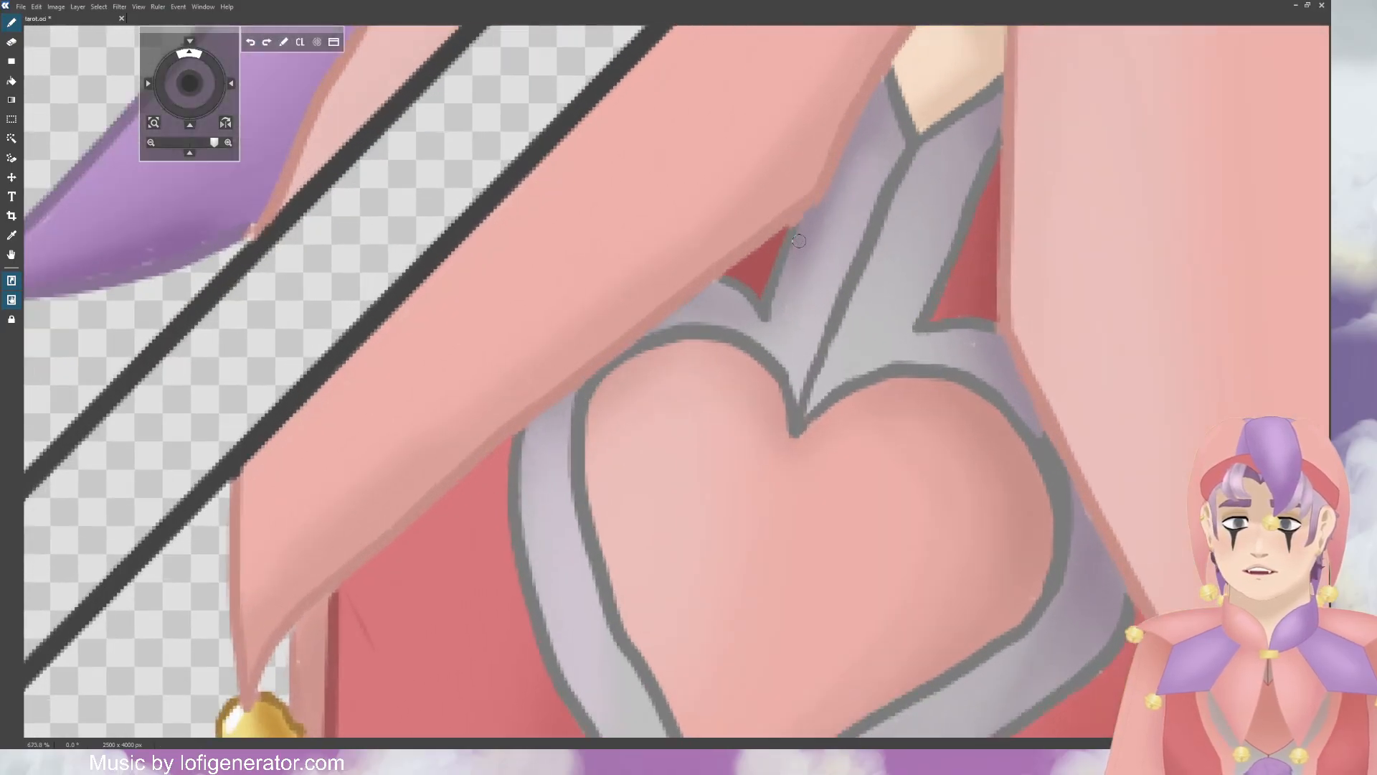
{"action": "scroll", "coordinate": [798, 241], "scroll_direction": "up", "scroll_amount": 3}
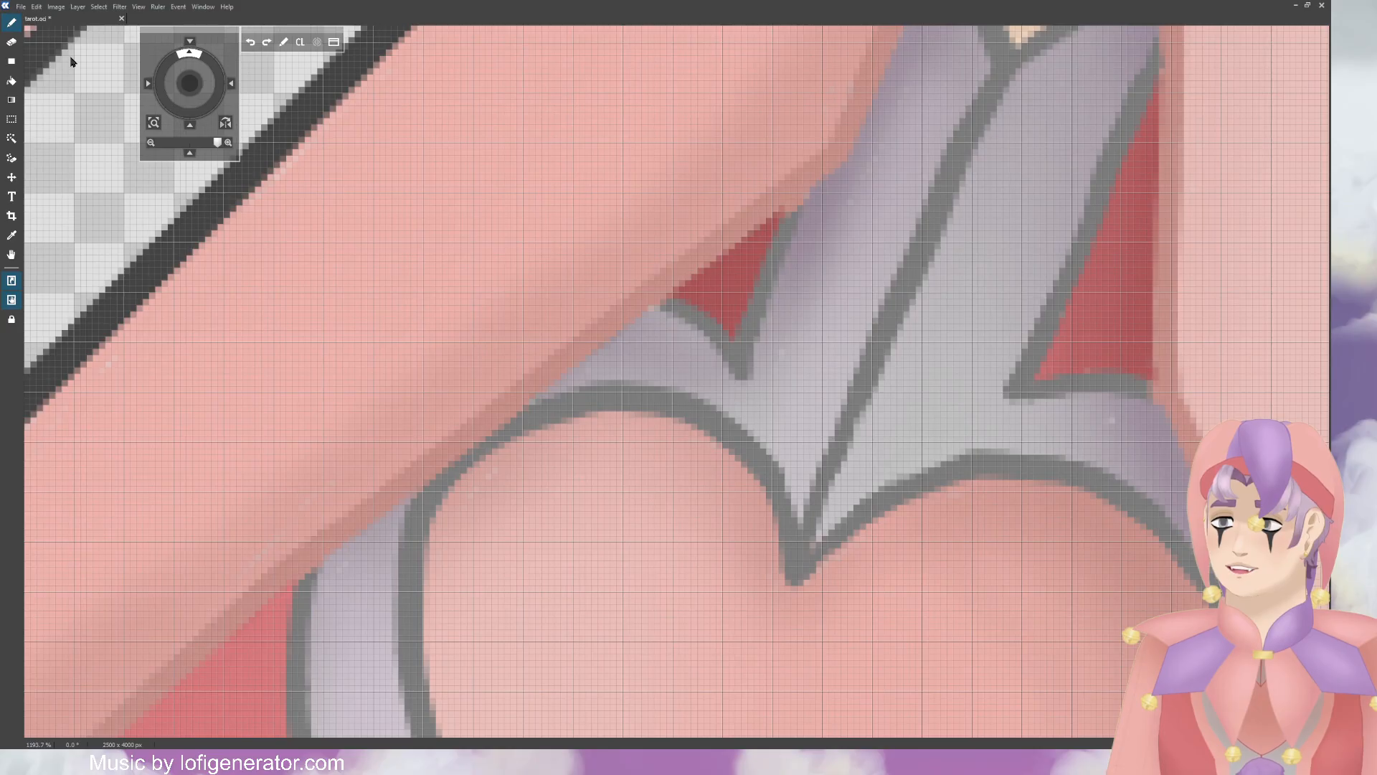
{"action": "mouse_move", "coordinate": [755, 352]}
{"action": "left_mouse_down"}
{"action": "mouse_move", "coordinate": [755, 387]}
{"action": "mouse_move", "coordinate": [748, 364]}
{"action": "mouse_move", "coordinate": [677, 308]}
{"action": "mouse_move", "coordinate": [748, 318]}
{"action": "mouse_move", "coordinate": [738, 339]}
{"action": "mouse_move", "coordinate": [755, 363]}
{"action": "mouse_move", "coordinate": [788, 235]}
{"action": "mouse_move", "coordinate": [770, 275]}
{"action": "left_mouse_up"}
{"action": "scroll", "coordinate": [771, 274], "scroll_direction": "down", "scroll_amount": 6}
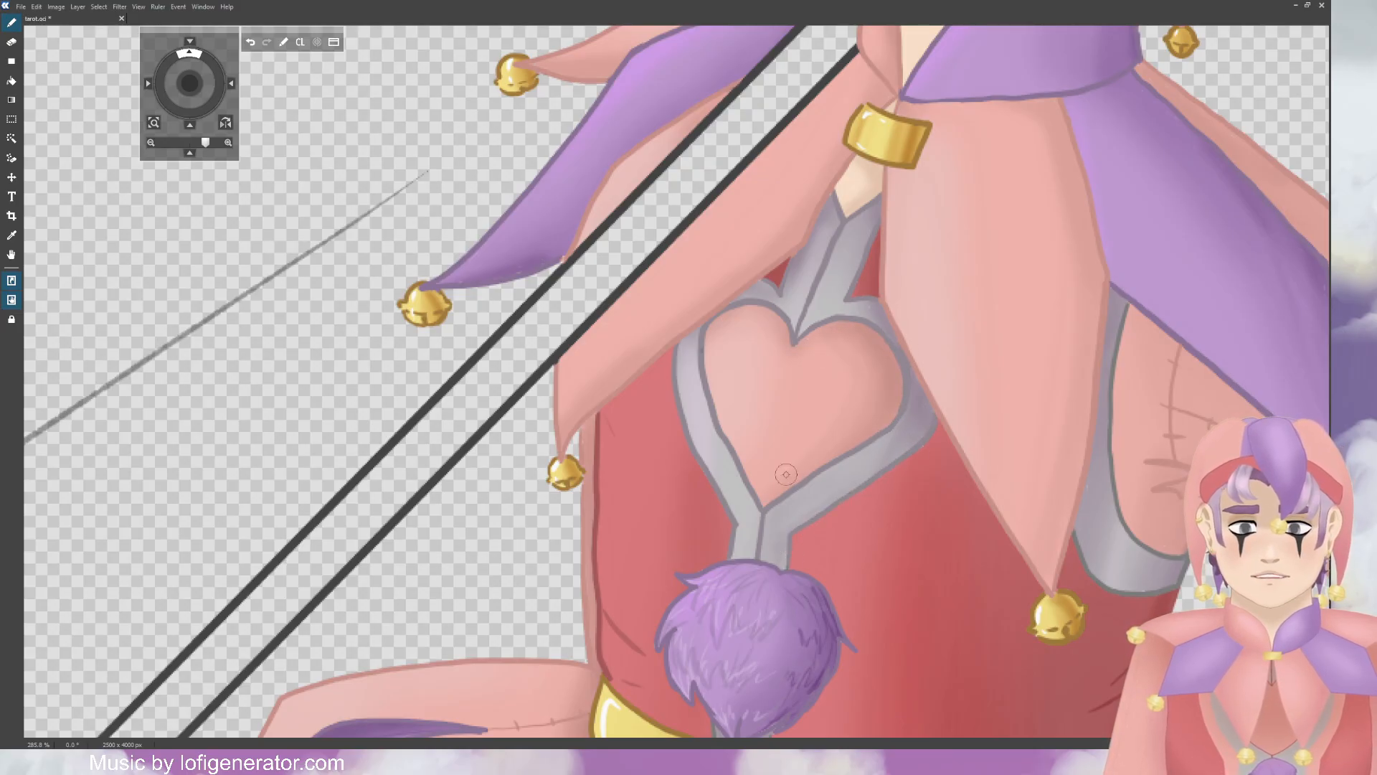
Step: Undo the last stroke and repaint the armhole trim's outline in muted purple-grey
{"action": "left_click_drag", "start_coordinate": [189, 84], "coordinate": [183, 81]}
{"action": "left_click_drag", "start_coordinate": [925, 218], "coordinate": [899, 350]}
{"action": "key", "text": "ctrl+z"}
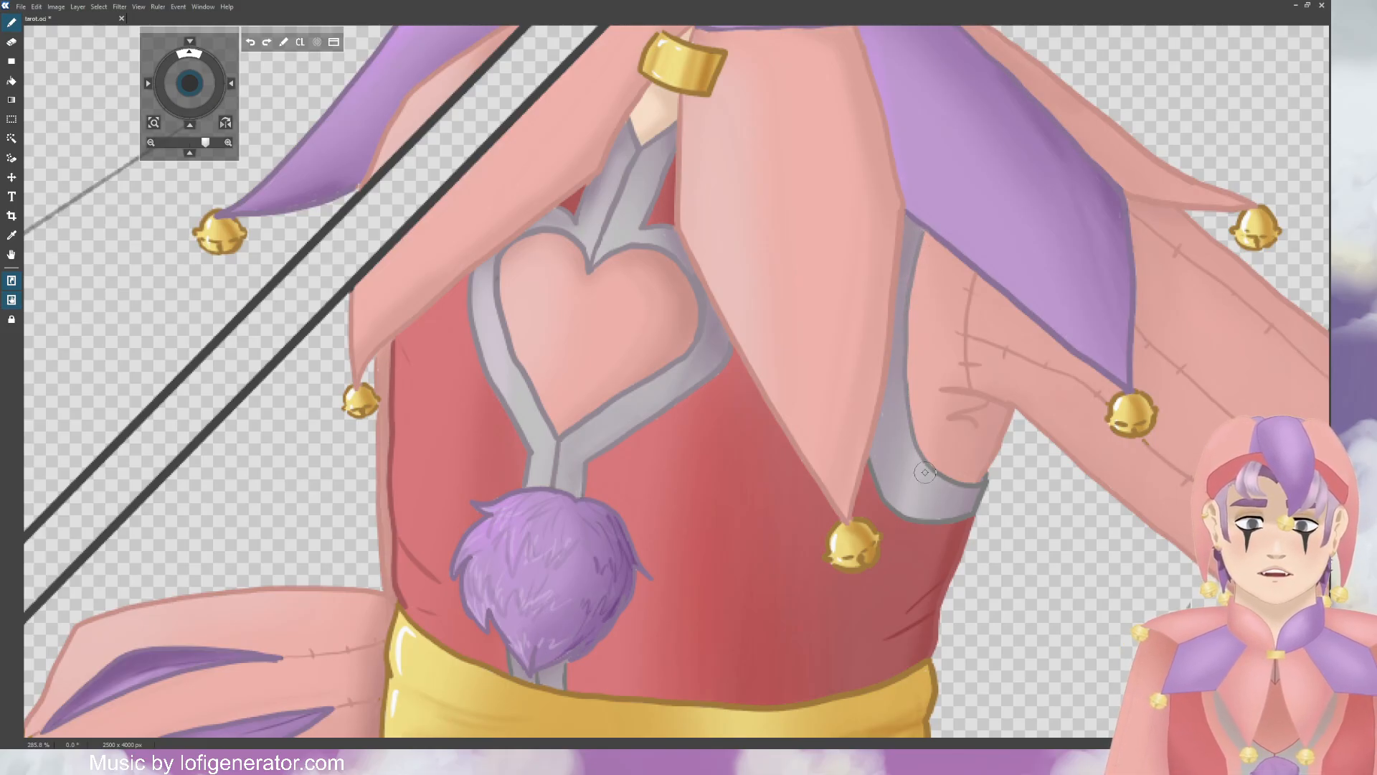
{"action": "mouse_move", "coordinate": [986, 482]}
{"action": "left_mouse_down"}
{"action": "mouse_move", "coordinate": [964, 517]}
{"action": "mouse_move", "coordinate": [923, 525]}
{"action": "mouse_move", "coordinate": [876, 462]}
{"action": "left_mouse_up"}
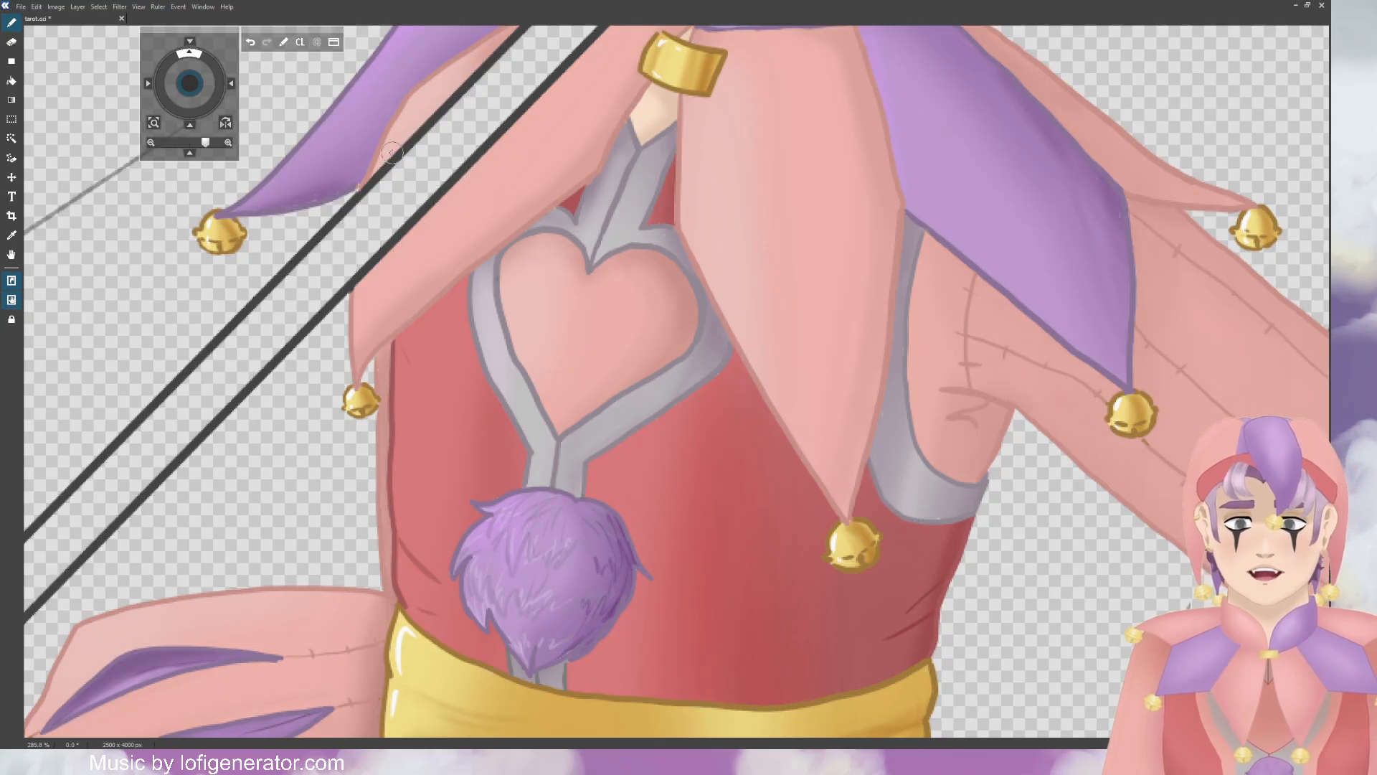
Step: Recolour the outlines of the silver strap between the upper pom-pom and the gold sash in purple-grey
{"action": "left_click_drag", "start_coordinate": [189, 83], "coordinate": [266, 25]}
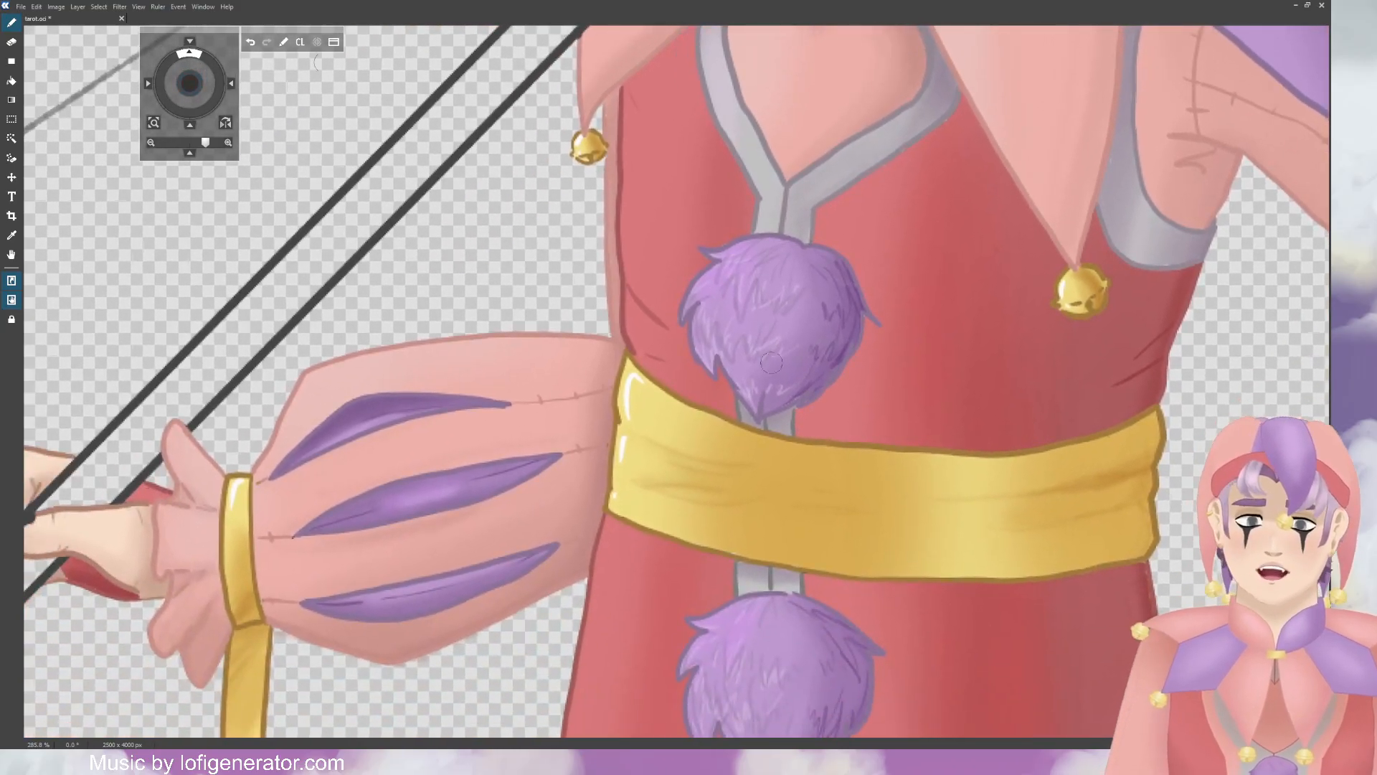
{"action": "scroll", "coordinate": [674, 386], "scroll_direction": "up", "scroll_amount": 5}
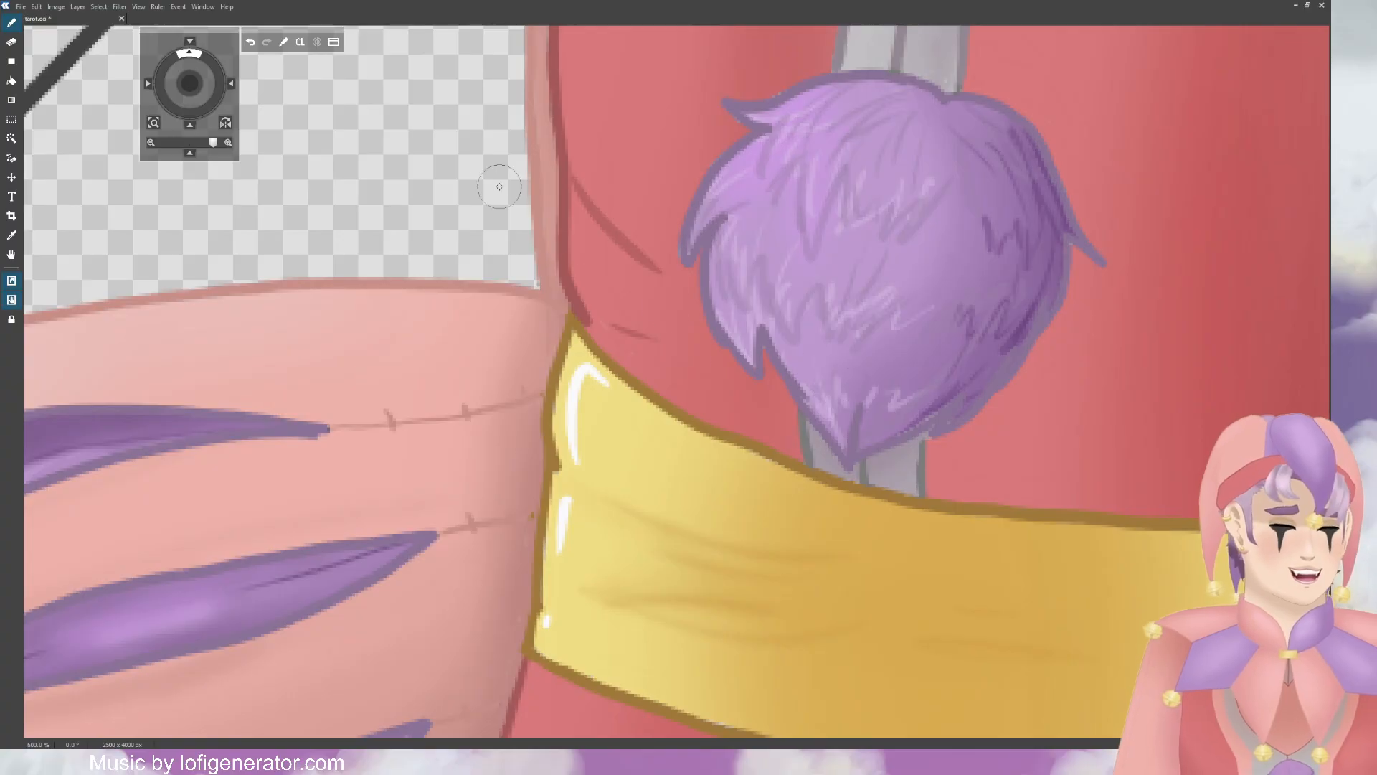
{"action": "left_click_drag", "start_coordinate": [195, 86], "coordinate": [96, 50]}
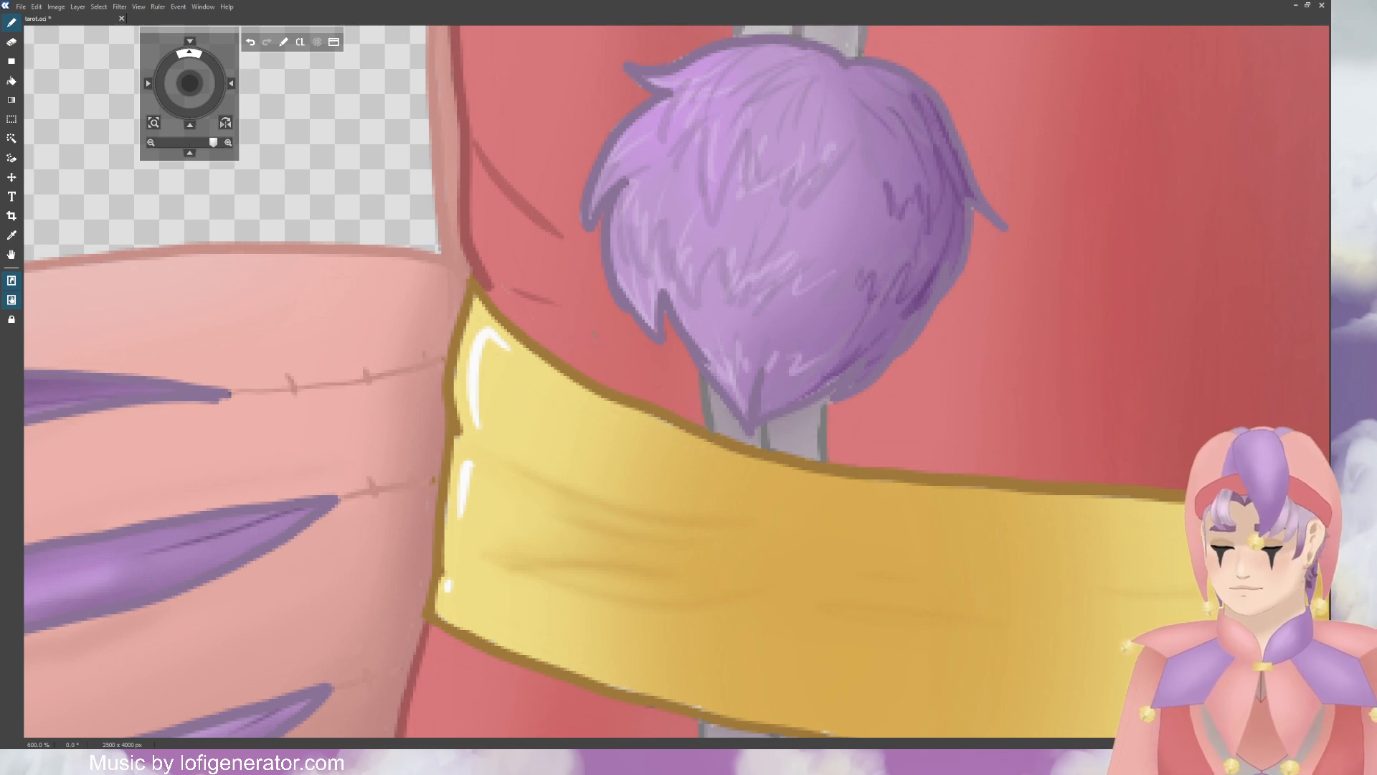
{"action": "key", "text": "ctrl+z"}
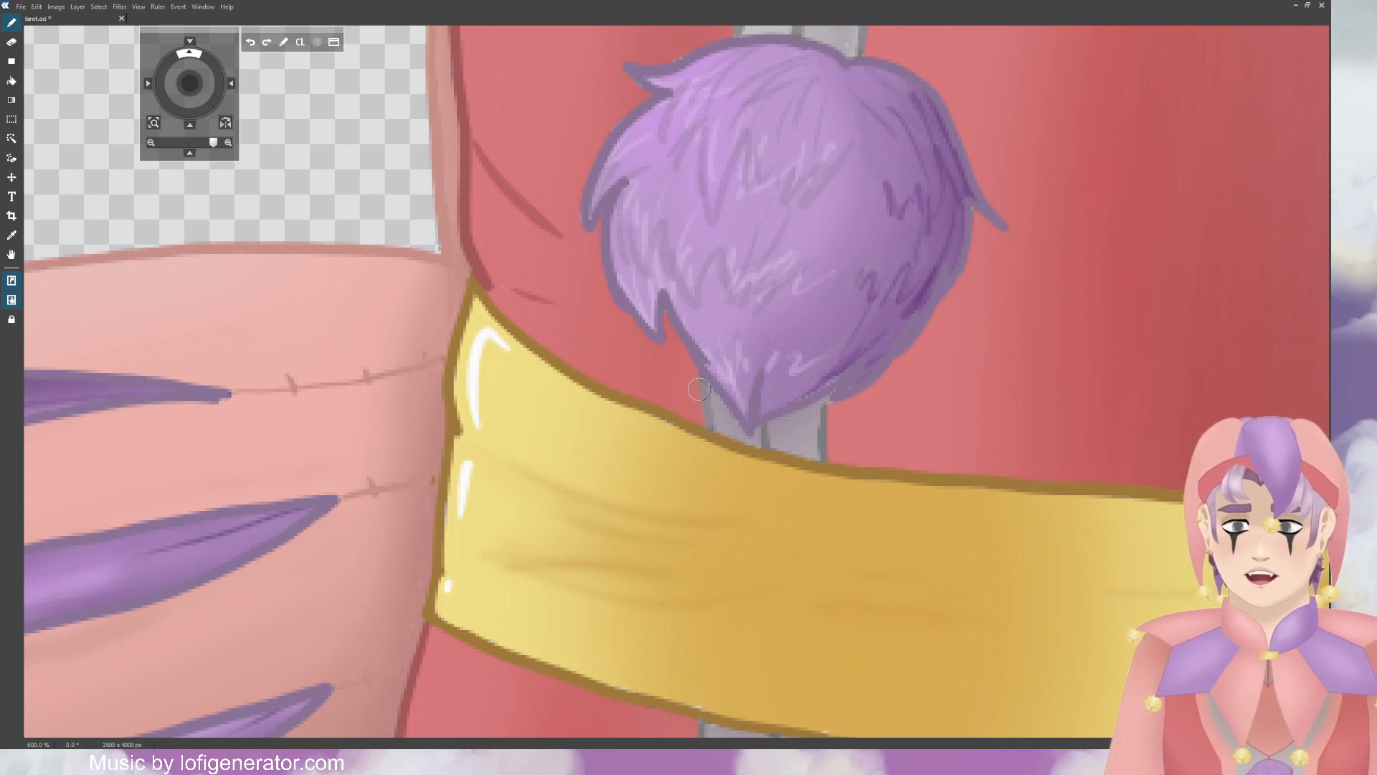
{"action": "left_click_drag", "start_coordinate": [697, 382], "coordinate": [704, 392]}
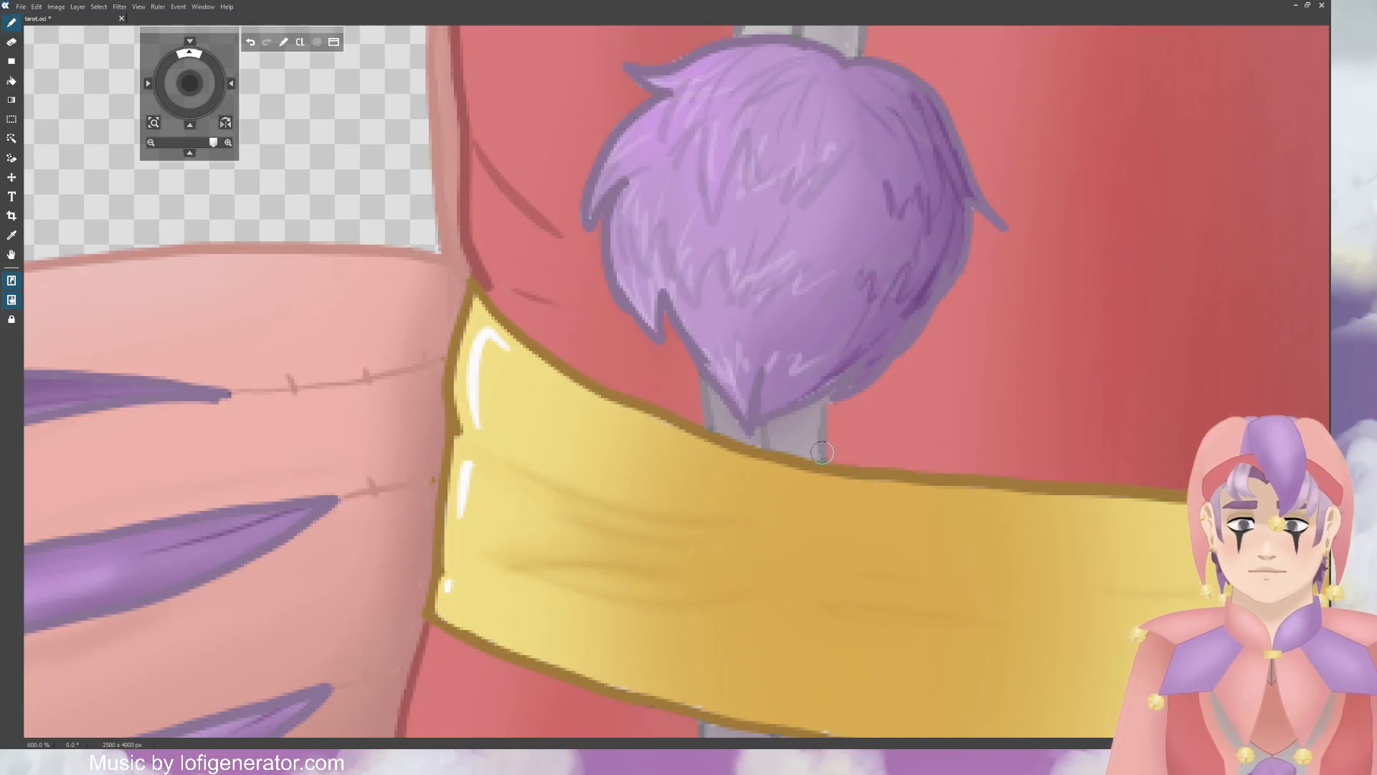
Step: Recolour the outlines of the tunic's left V-shaped hem trim in purple-grey, using a larger brush for the long edges
{"action": "left_click_drag", "start_coordinate": [188, 80], "coordinate": [176, 51]}
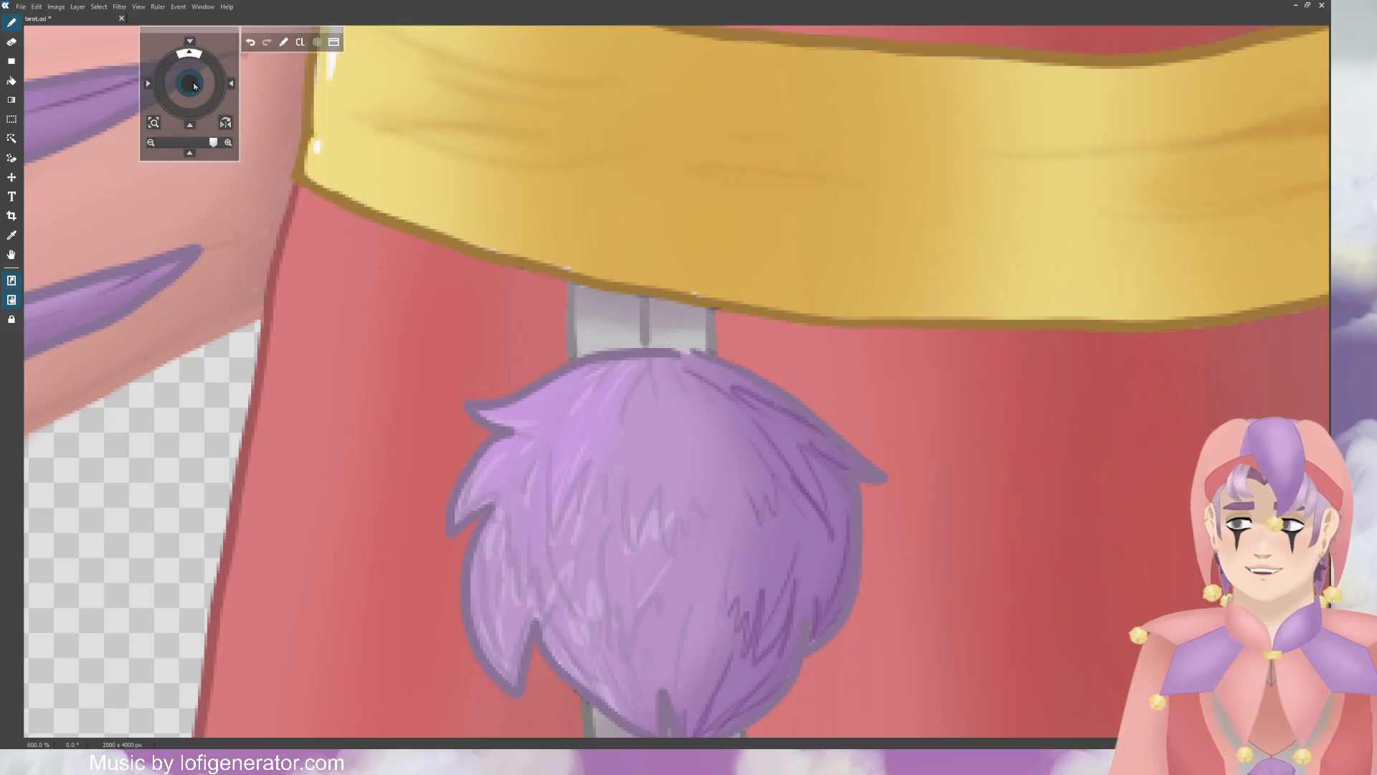
{"action": "left_click_drag", "start_coordinate": [190, 85], "coordinate": [210, 38]}
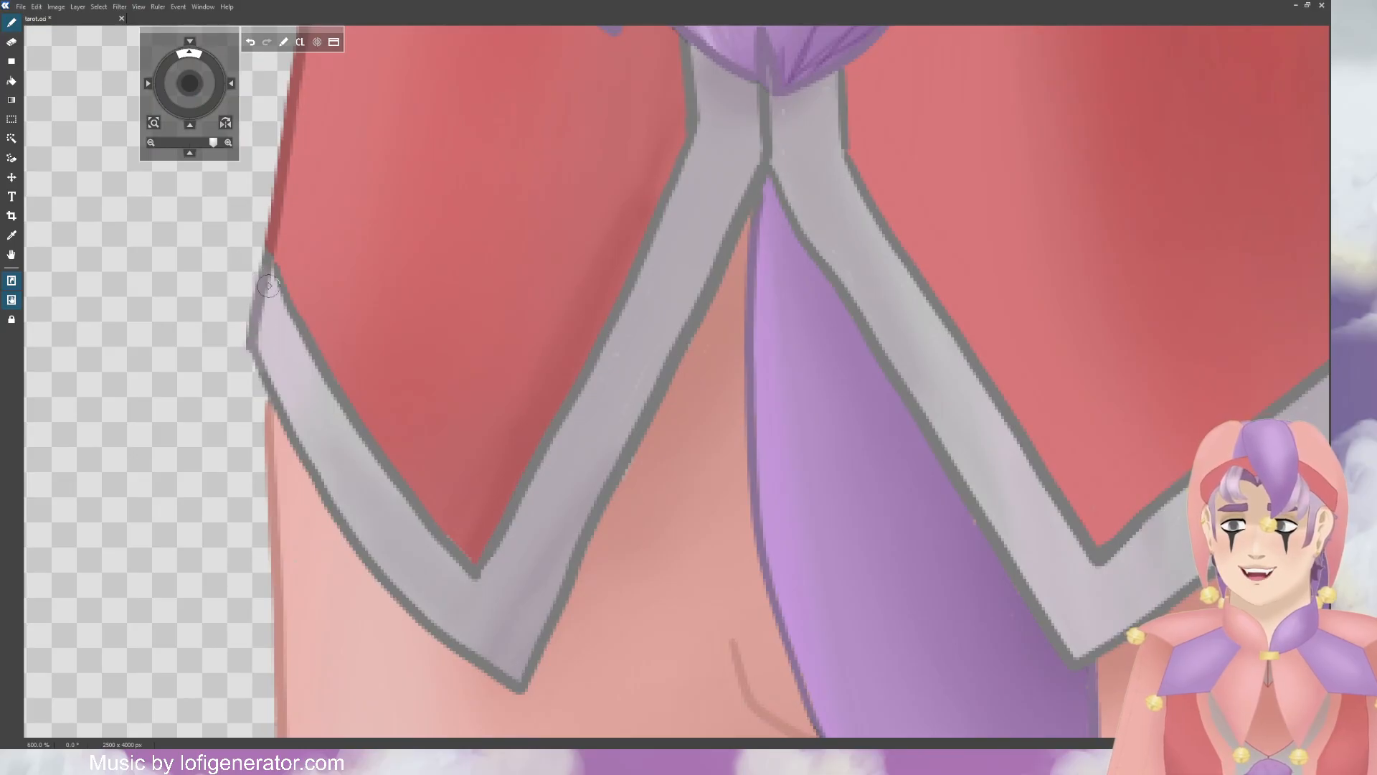
{"action": "left_click_drag", "start_coordinate": [268, 285], "coordinate": [290, 323]}
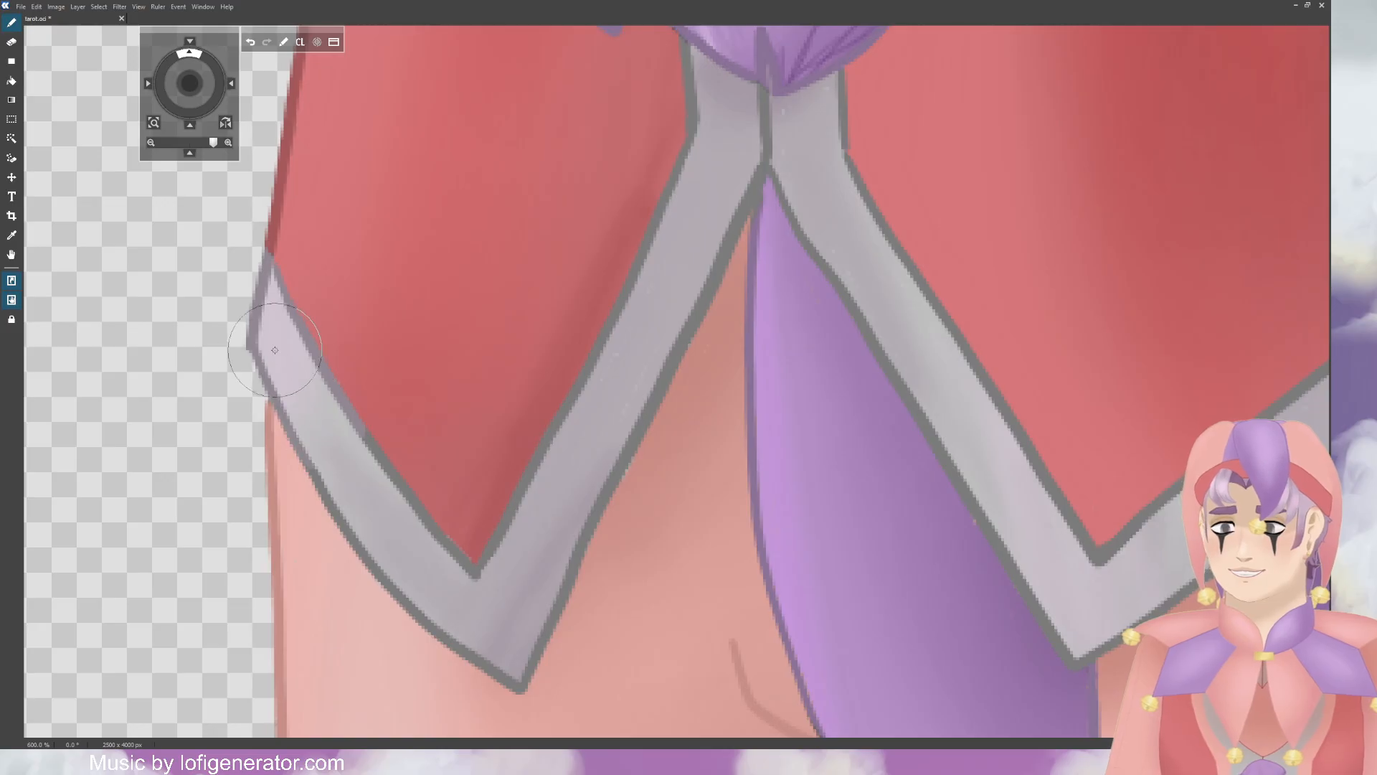
{"action": "mouse_move", "coordinate": [390, 543]}
{"action": "left_mouse_down"}
{"action": "mouse_move", "coordinate": [421, 536]}
{"action": "mouse_move", "coordinate": [469, 567]}
{"action": "mouse_move", "coordinate": [513, 536]}
{"action": "mouse_move", "coordinate": [567, 533]}
{"action": "mouse_move", "coordinate": [532, 608]}
{"action": "mouse_move", "coordinate": [567, 447]}
{"action": "mouse_move", "coordinate": [634, 320]}
{"action": "mouse_move", "coordinate": [677, 305]}
{"action": "left_mouse_up"}
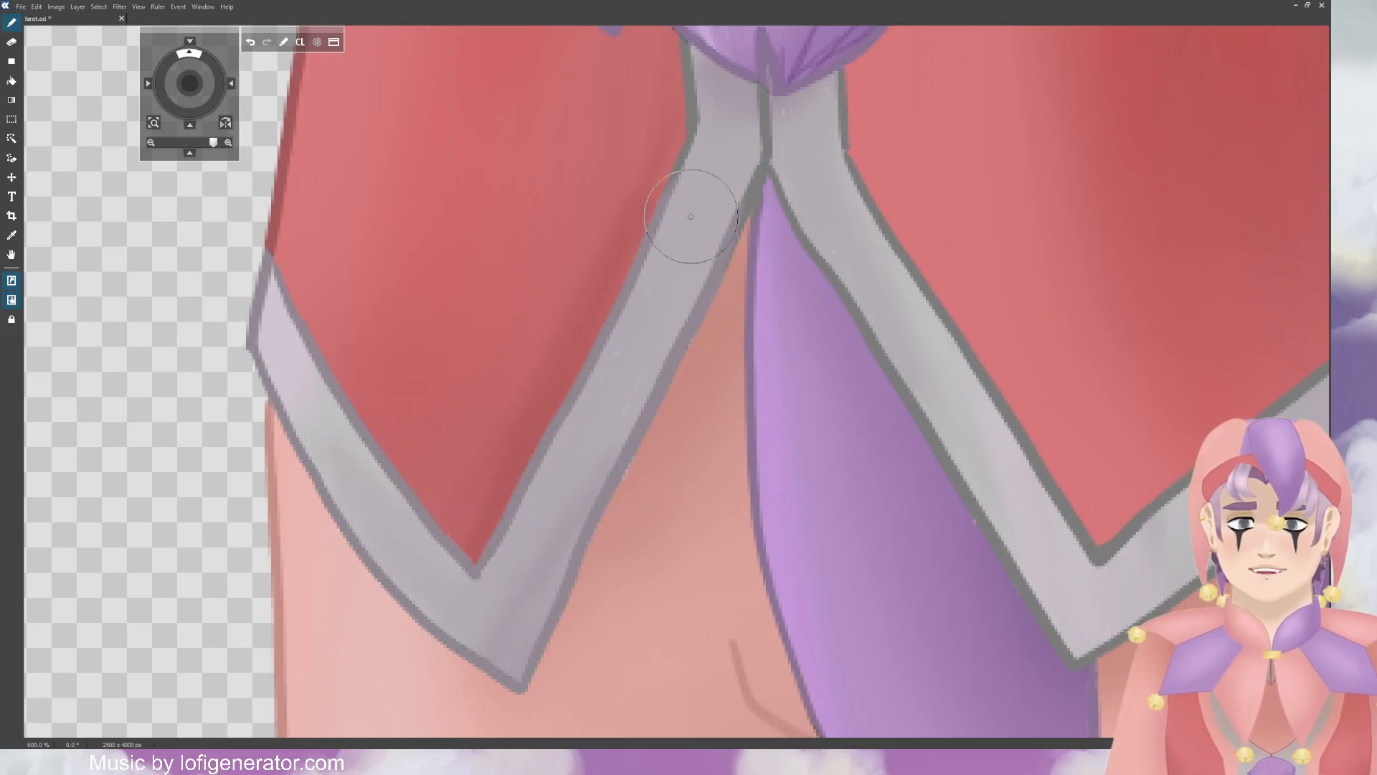
Step: Tint the outlines of the trim below the lower pom-pom purple-grey, down to the tip of the right V-shaped hem
{"action": "left_click_drag", "start_coordinate": [190, 83], "coordinate": [195, 82]}
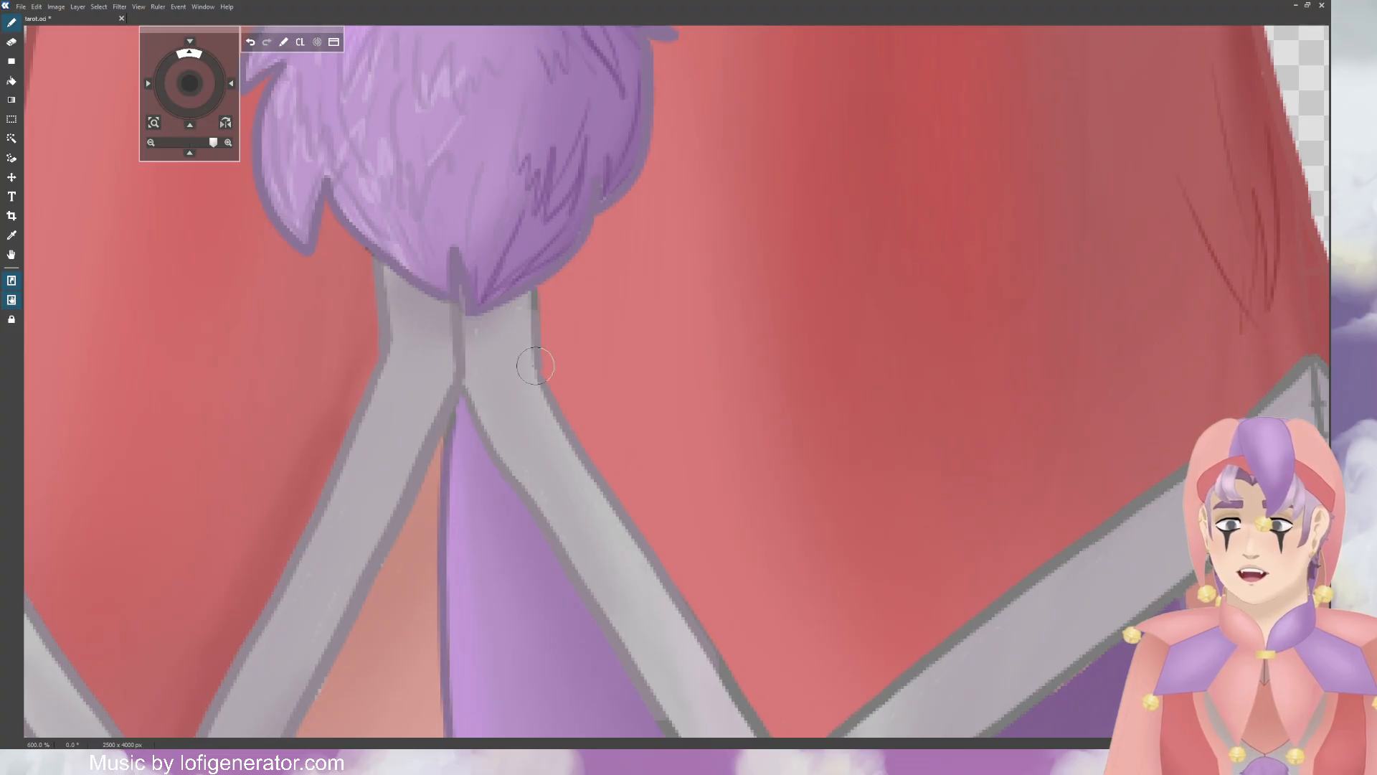
{"action": "left_click_drag", "start_coordinate": [197, 86], "coordinate": [204, 93]}
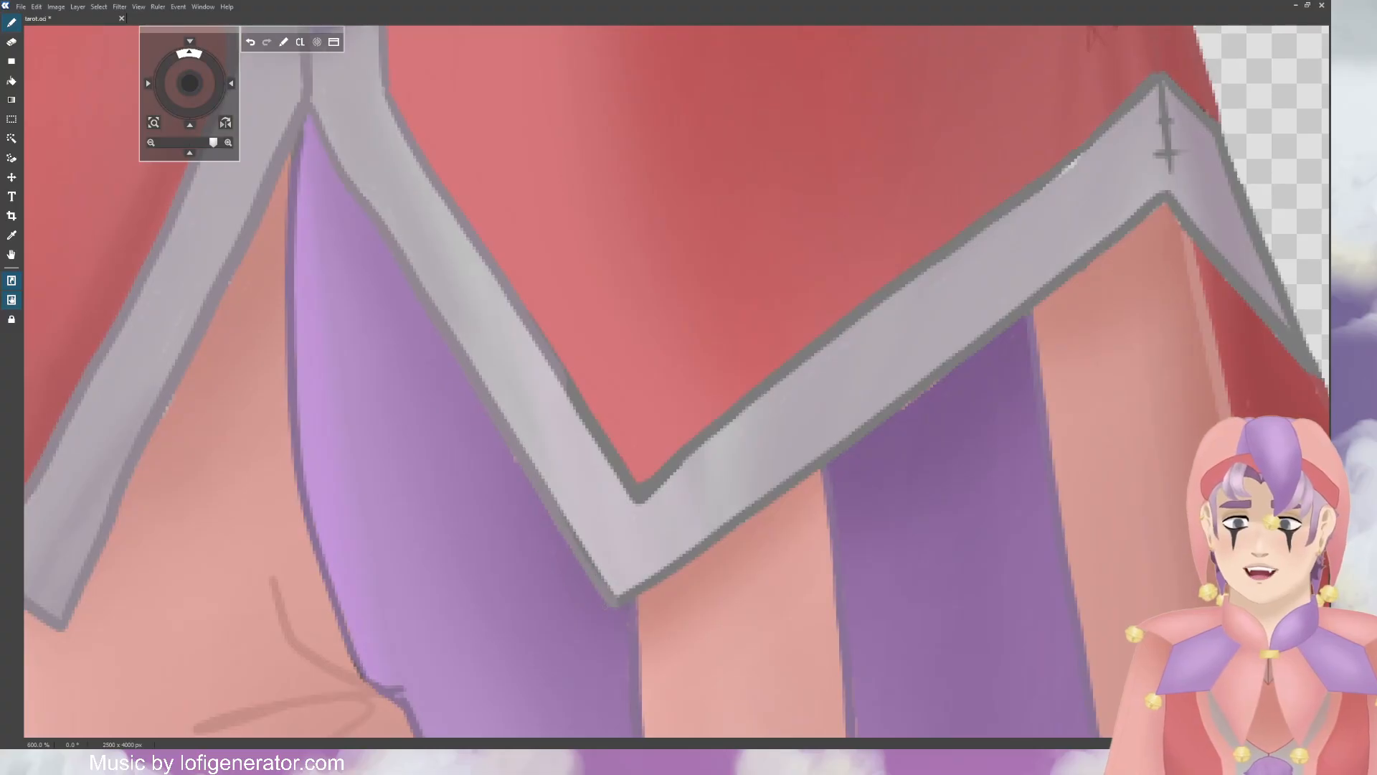
{"action": "key", "text": "ctrl+z"}
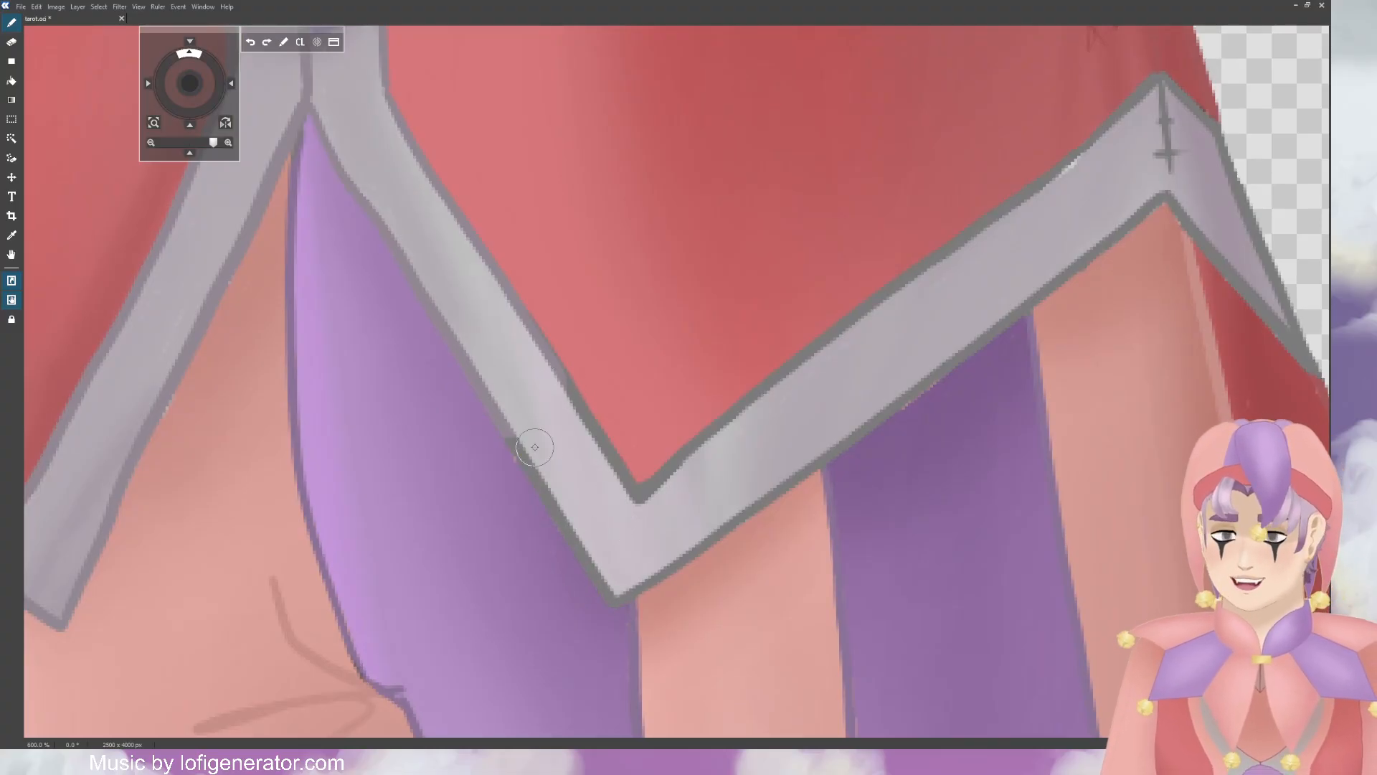
{"action": "mouse_move", "coordinate": [594, 589]}
{"action": "left_mouse_down"}
{"action": "mouse_move", "coordinate": [619, 601]}
{"action": "mouse_move", "coordinate": [650, 590]}
{"action": "mouse_move", "coordinate": [759, 505]}
{"action": "left_mouse_up"}
{"action": "mouse_move", "coordinate": [631, 474]}
{"action": "left_mouse_down"}
{"action": "mouse_move", "coordinate": [611, 441]}
{"action": "mouse_move", "coordinate": [640, 492]}
{"action": "left_mouse_up"}
{"action": "left_click_drag", "start_coordinate": [568, 378], "coordinate": [608, 446]}
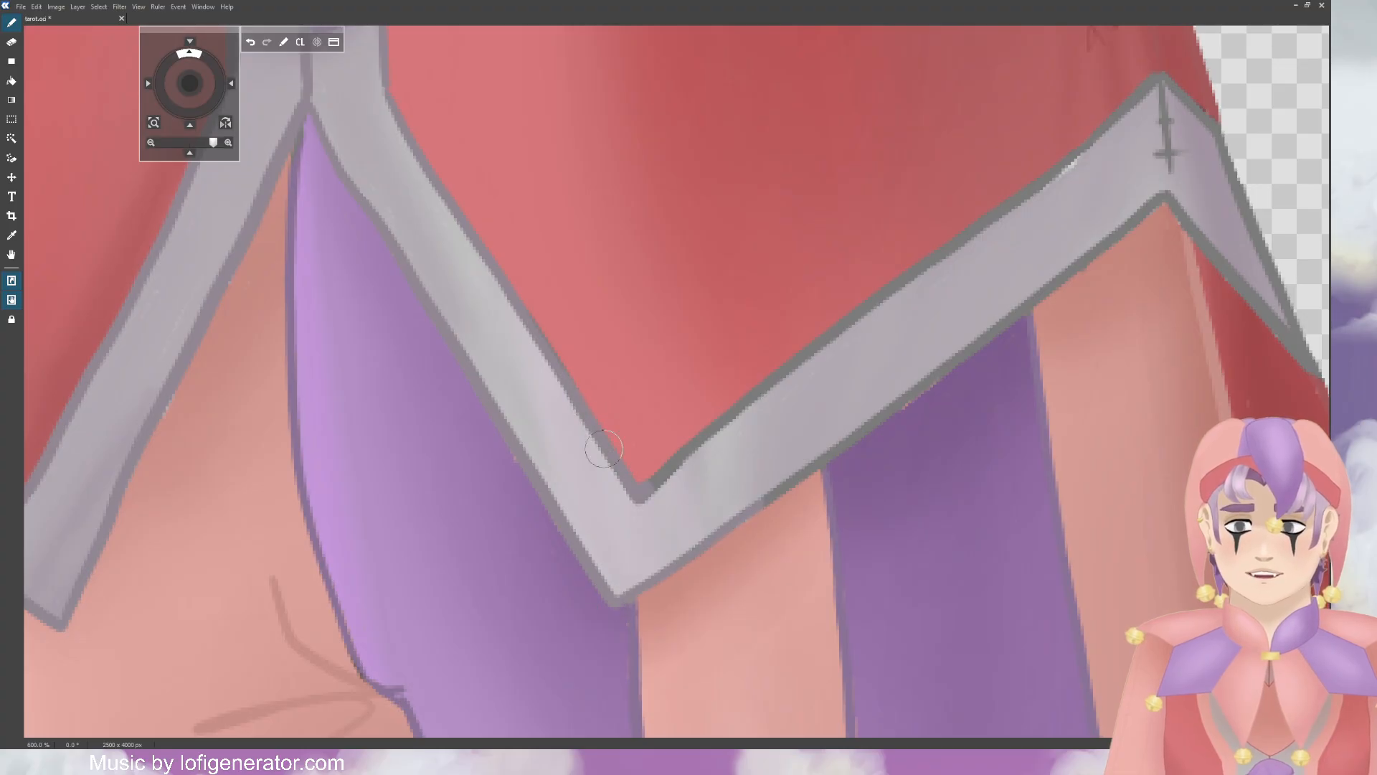
Step: Tint both edges of the right hem trim purple-grey, from the V's tip up to the tunic's side corner
{"action": "left_click_drag", "start_coordinate": [643, 489], "coordinate": [743, 416]}
{"action": "left_click_drag", "start_coordinate": [660, 466], "coordinate": [856, 317]}
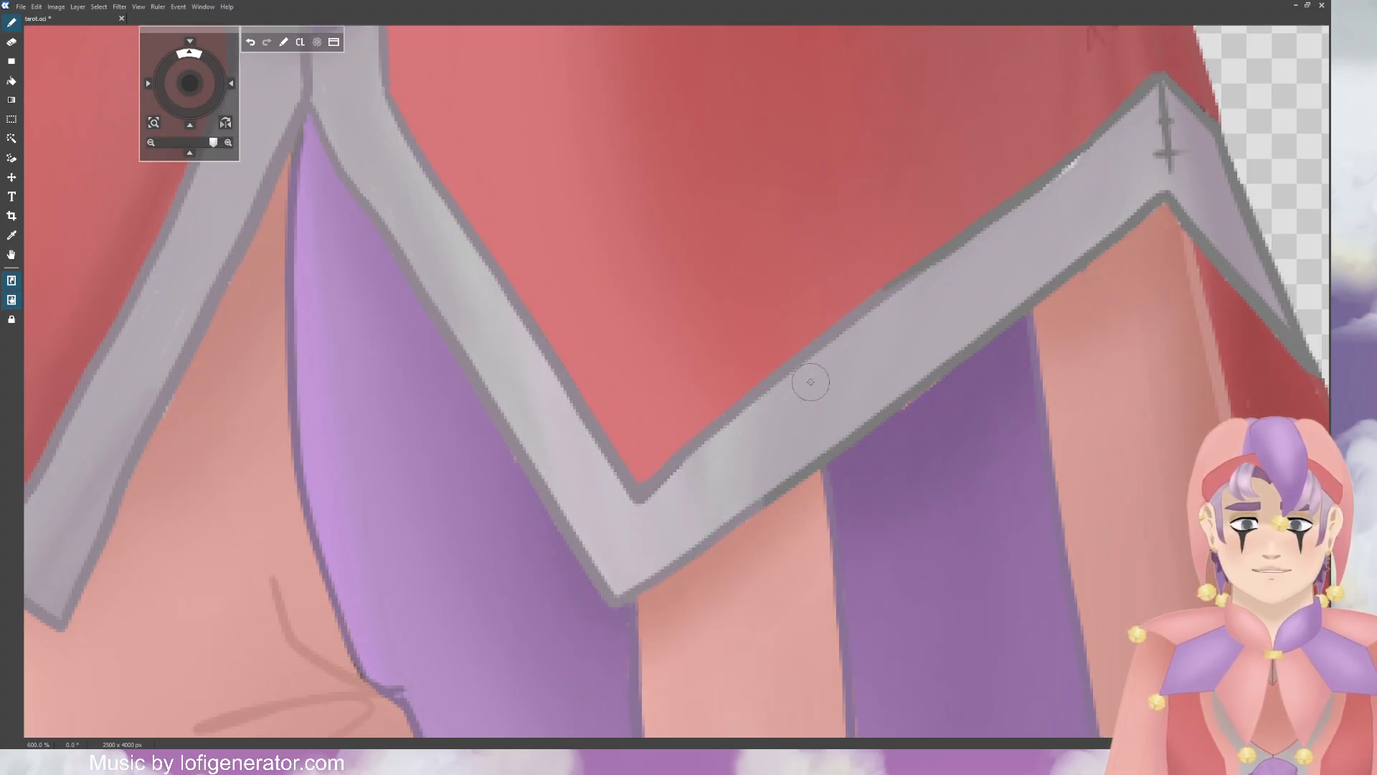
{"action": "mouse_move", "coordinate": [793, 470]}
{"action": "left_mouse_down"}
{"action": "mouse_move", "coordinate": [719, 545]}
{"action": "mouse_move", "coordinate": [926, 391]}
{"action": "left_mouse_up"}
{"action": "left_click_drag", "start_coordinate": [864, 431], "coordinate": [1015, 325]}
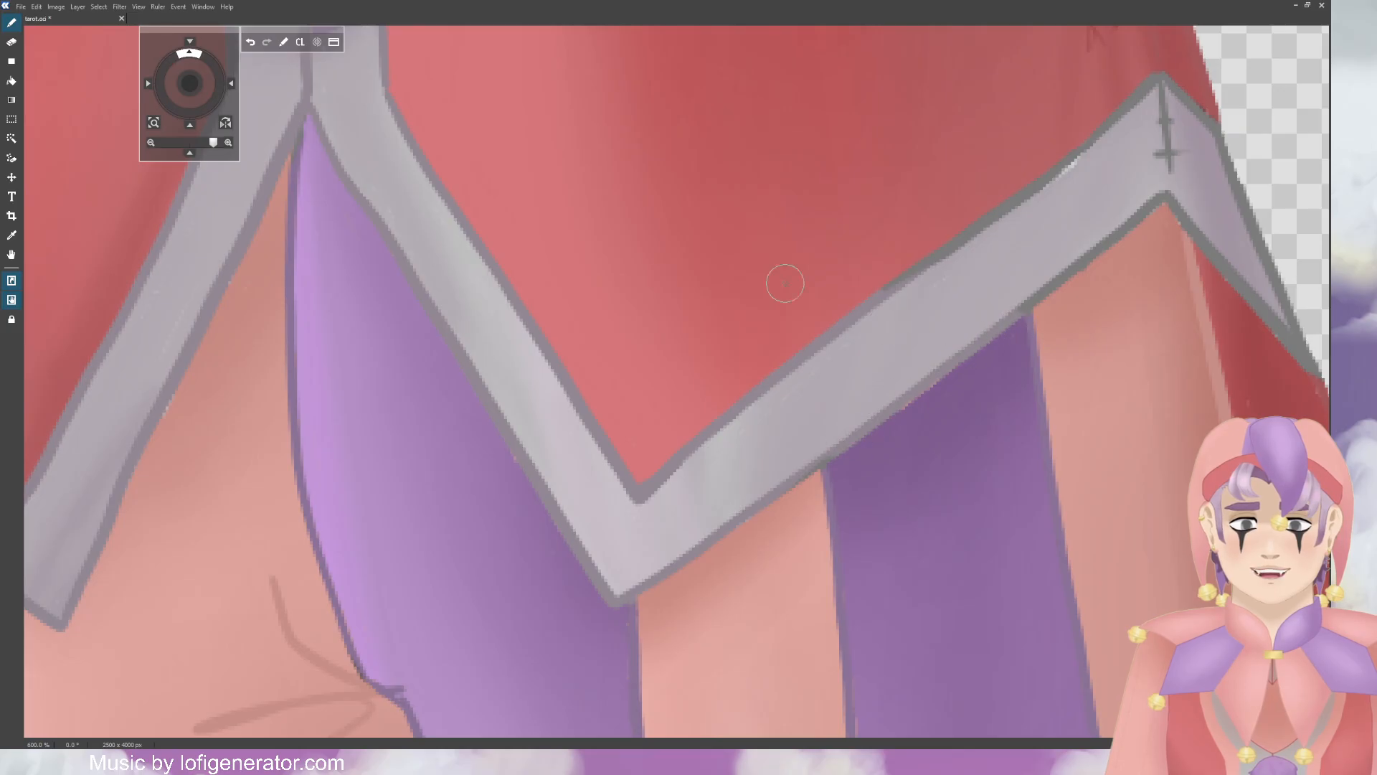
{"action": "left_click_drag", "start_coordinate": [190, 83], "coordinate": [115, 145]}
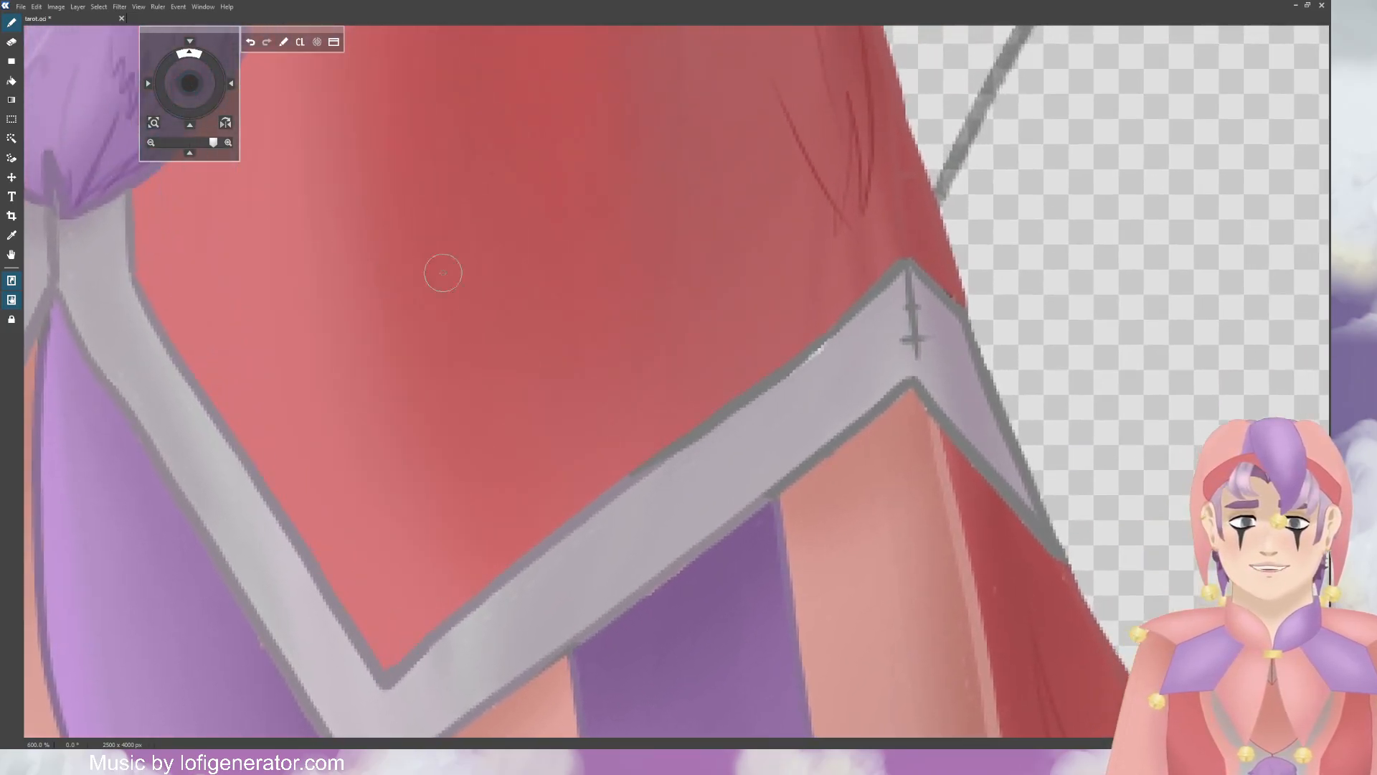
{"action": "mouse_move", "coordinate": [642, 472]}
{"action": "left_mouse_down"}
{"action": "mouse_move", "coordinate": [909, 262]}
{"action": "mouse_move", "coordinate": [961, 337]}
{"action": "mouse_move", "coordinate": [1045, 536]}
{"action": "mouse_move", "coordinate": [959, 424]}
{"action": "mouse_move", "coordinate": [902, 393]}
{"action": "mouse_move", "coordinate": [758, 493]}
{"action": "left_mouse_up"}
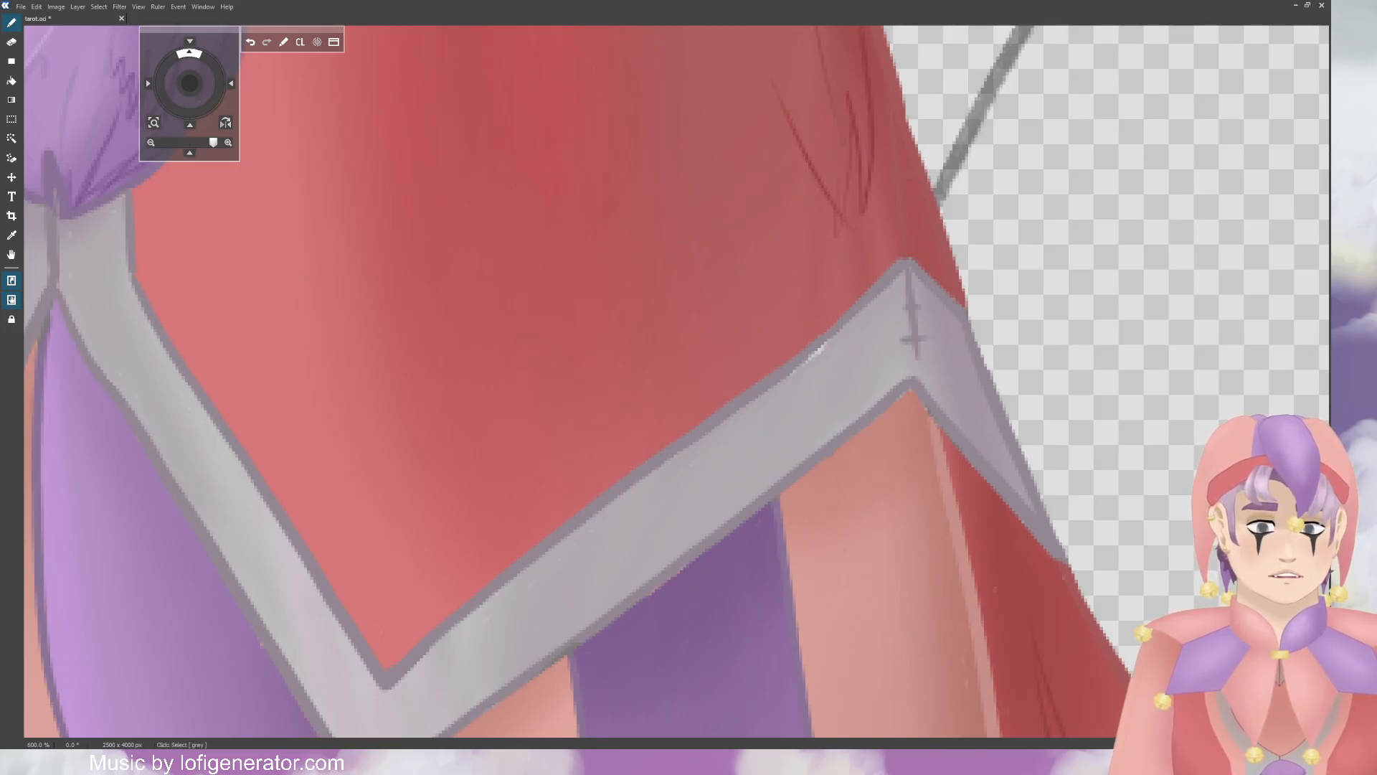
Step: Patch the pale gap in the upper edge of the right hem trim with purple-grey, redoing the first attempt
{"action": "left_click_drag", "start_coordinate": [826, 359], "coordinate": [814, 365]}
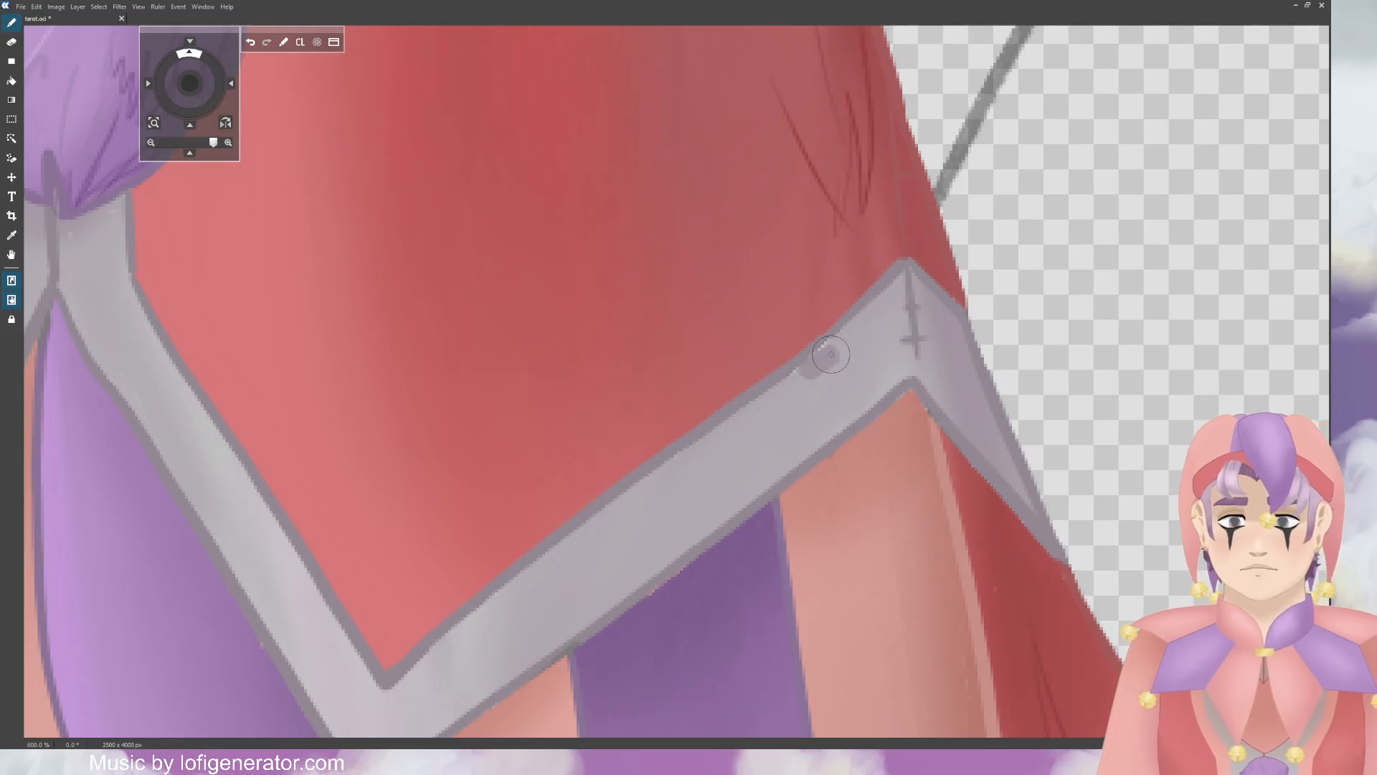
{"action": "left_click", "coordinate": [249, 41]}
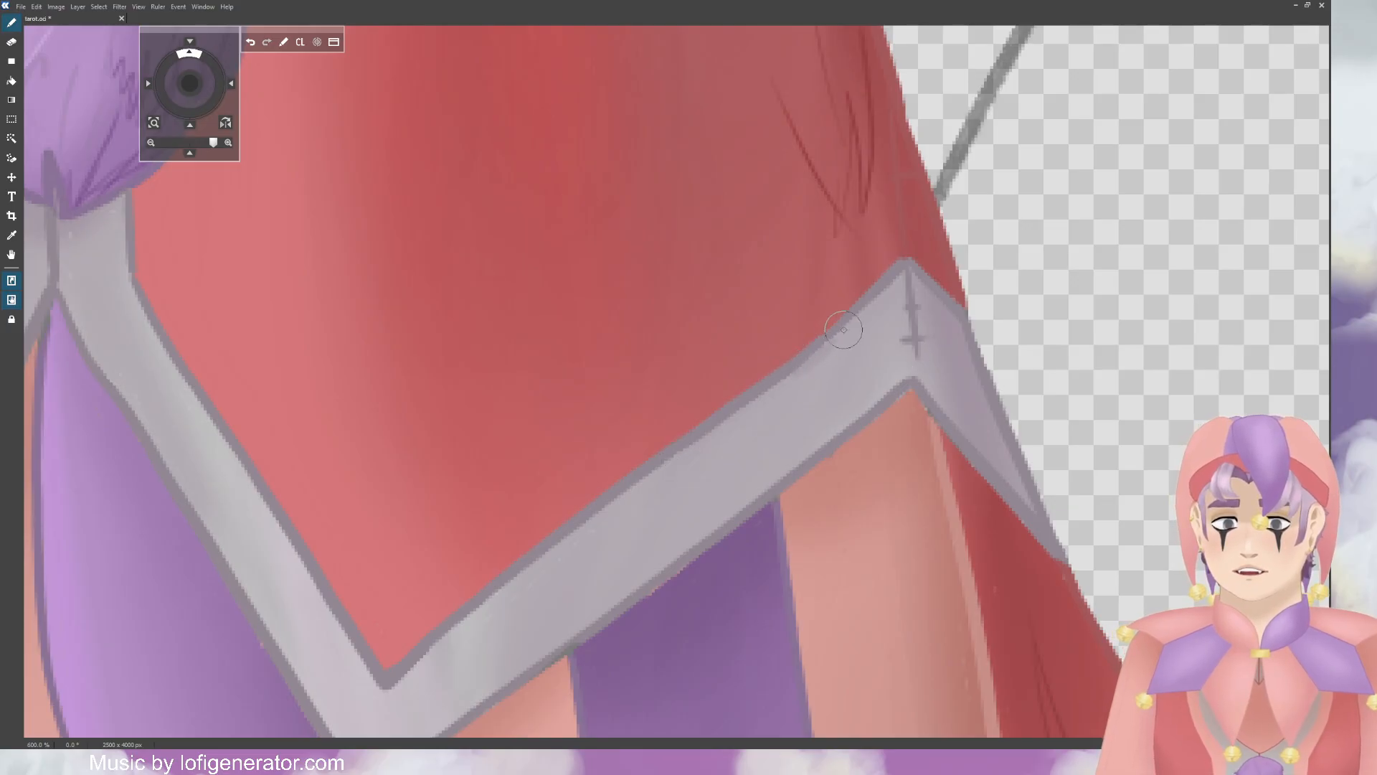
{"action": "key", "text": "ctrl+z"}
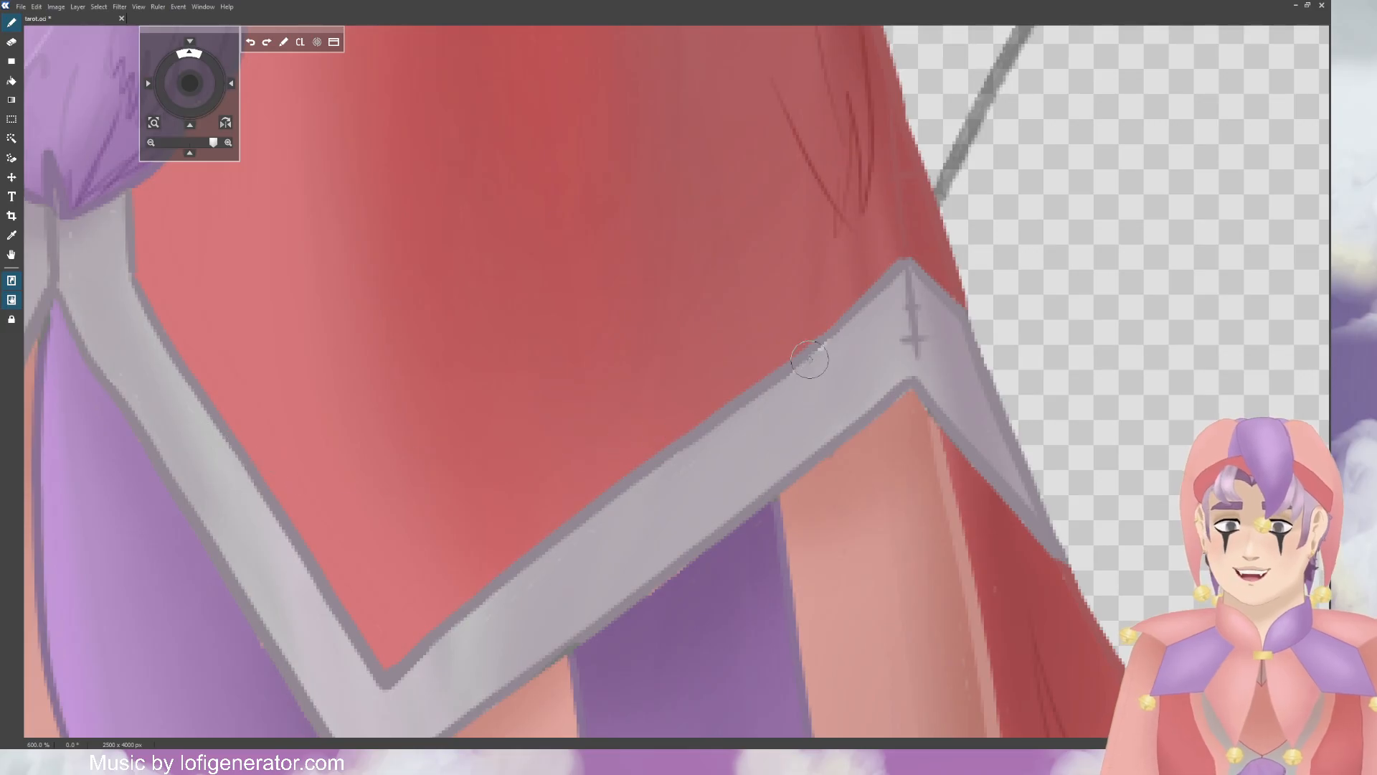
{"action": "left_click_drag", "start_coordinate": [811, 359], "coordinate": [832, 345]}
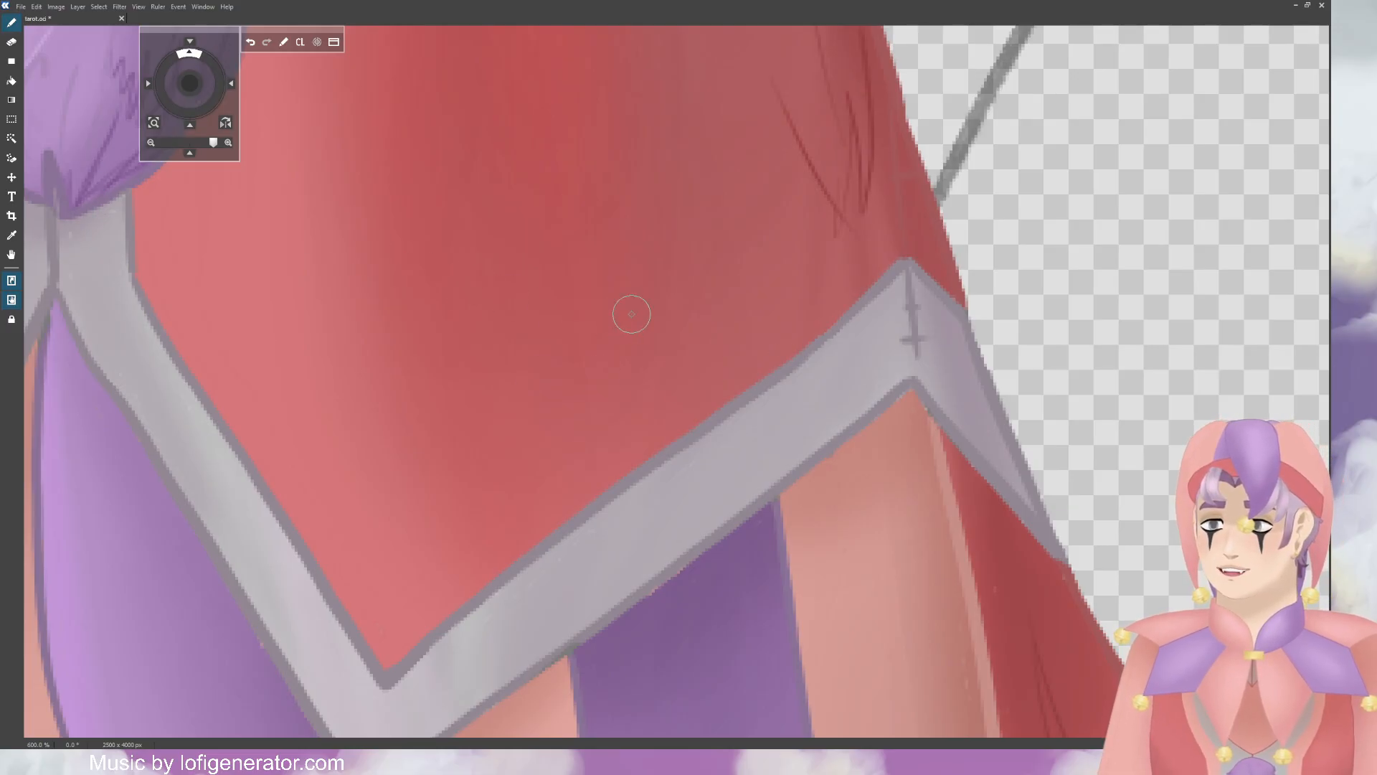
Step: Cover the pale specks on the outer edge of the silver chest trim at the heart cutout's lower right side
{"action": "key", "text": "e"}
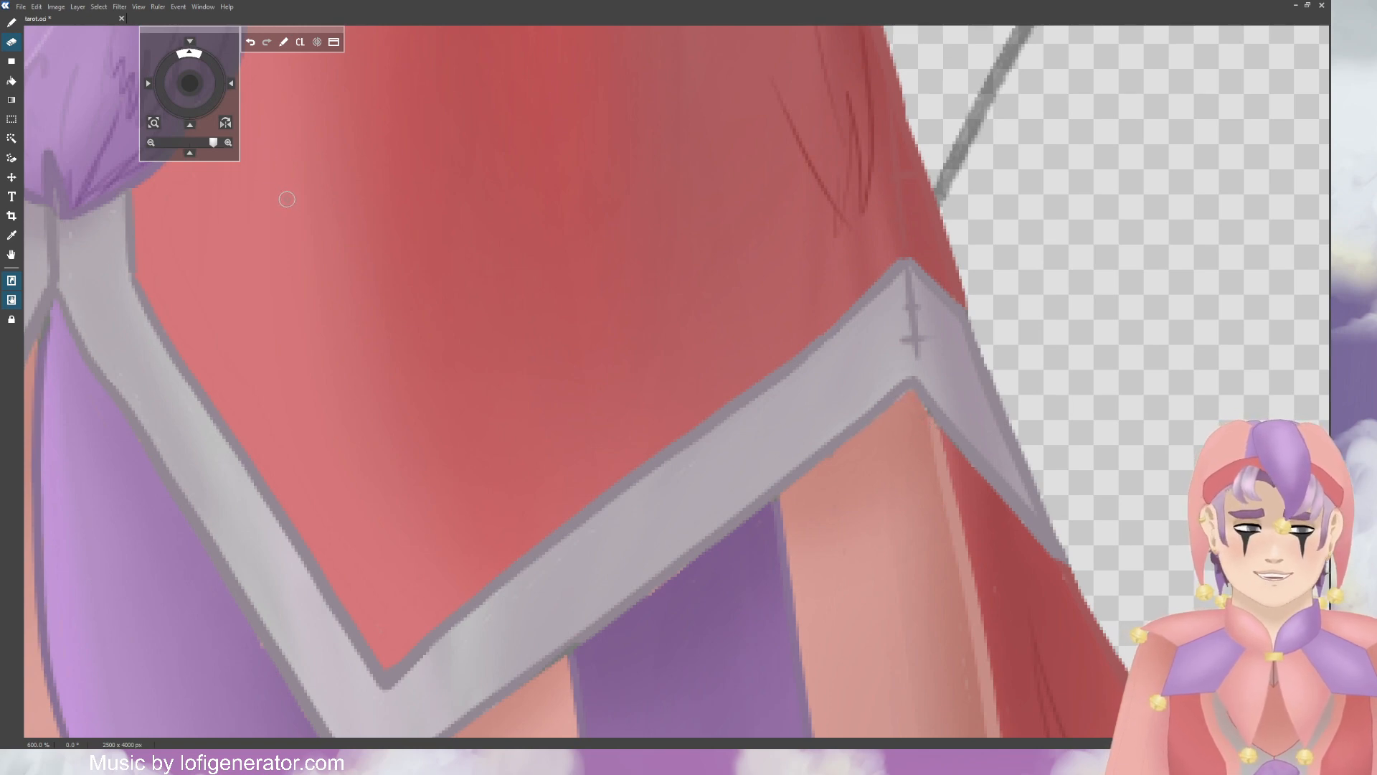
{"action": "left_click_drag", "start_coordinate": [187, 96], "coordinate": [208, 77]}
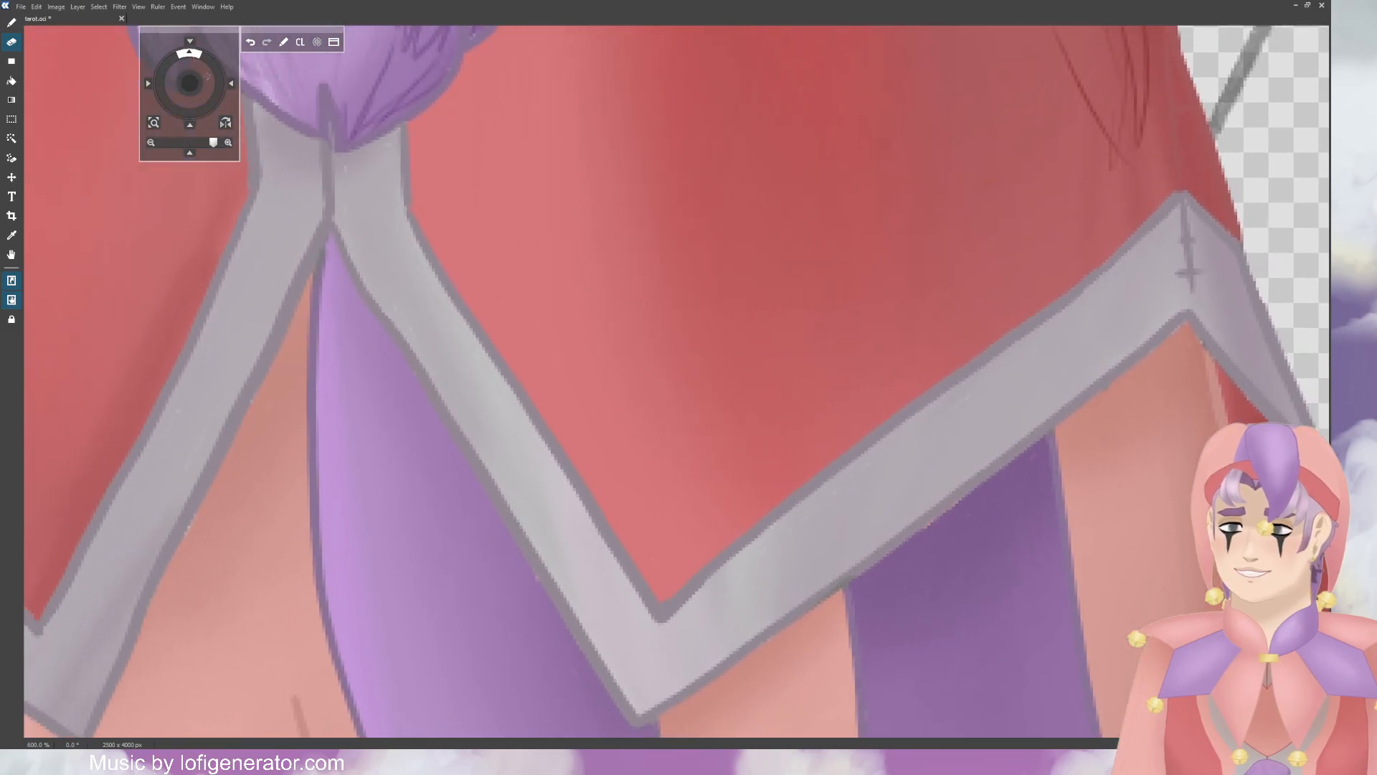
{"action": "key", "text": "b"}
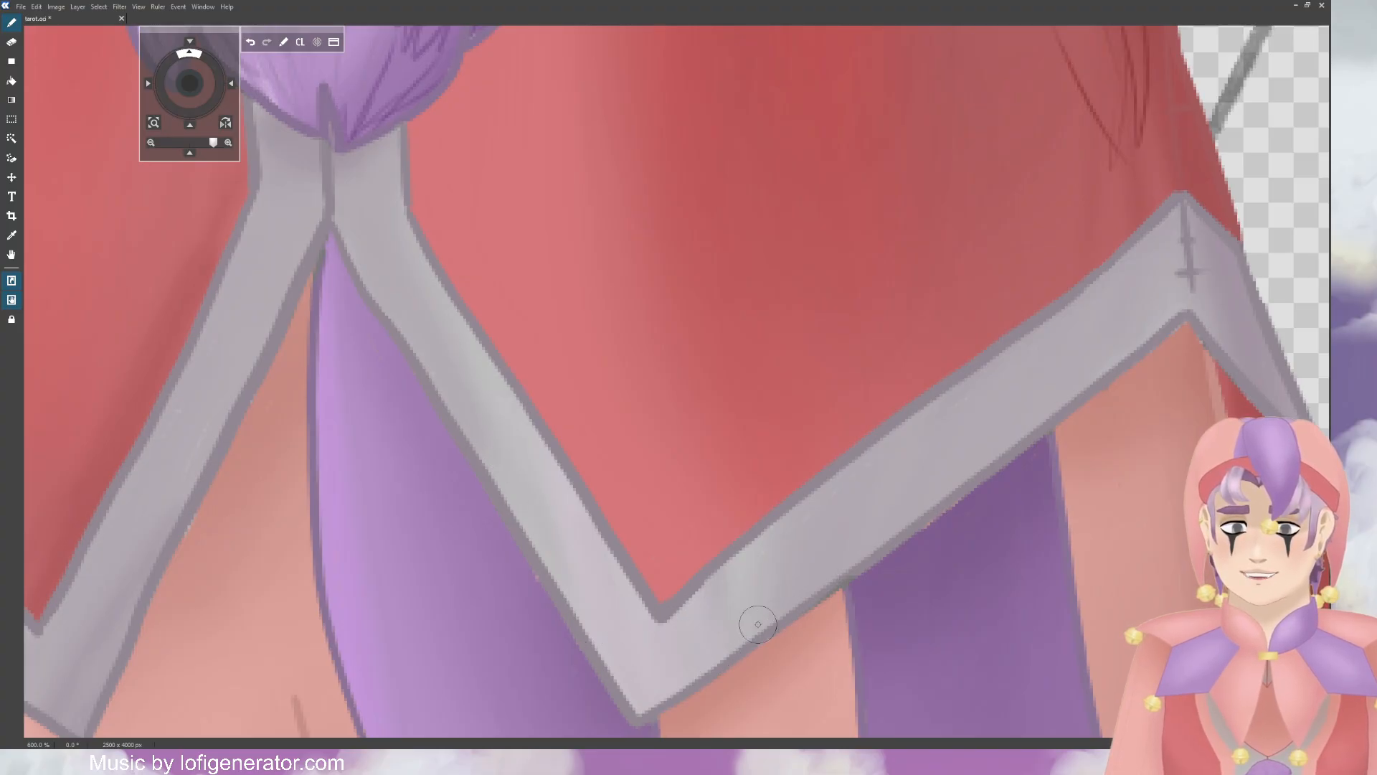
{"action": "left_click_drag", "start_coordinate": [253, 117], "coordinate": [556, 106]}
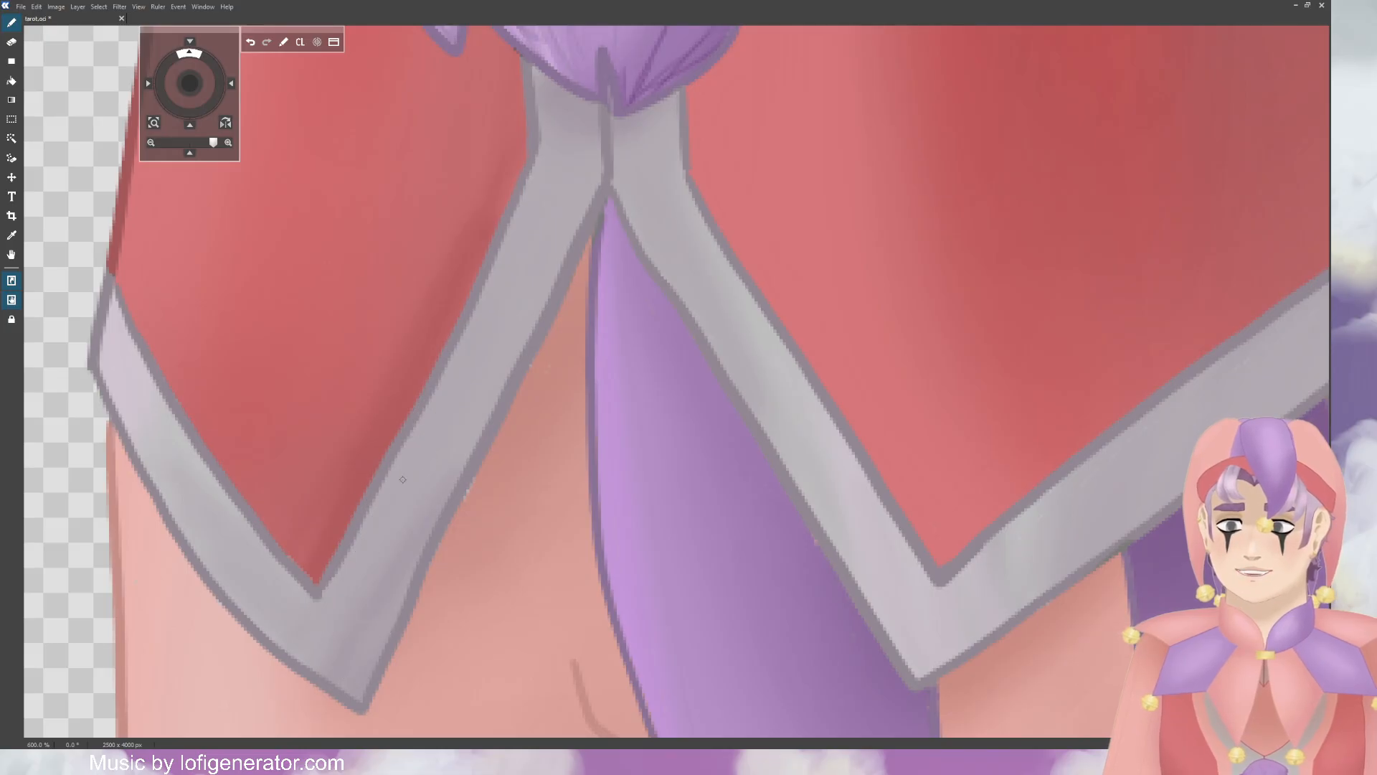
{"action": "left_click_drag", "start_coordinate": [190, 84], "coordinate": [262, 85]}
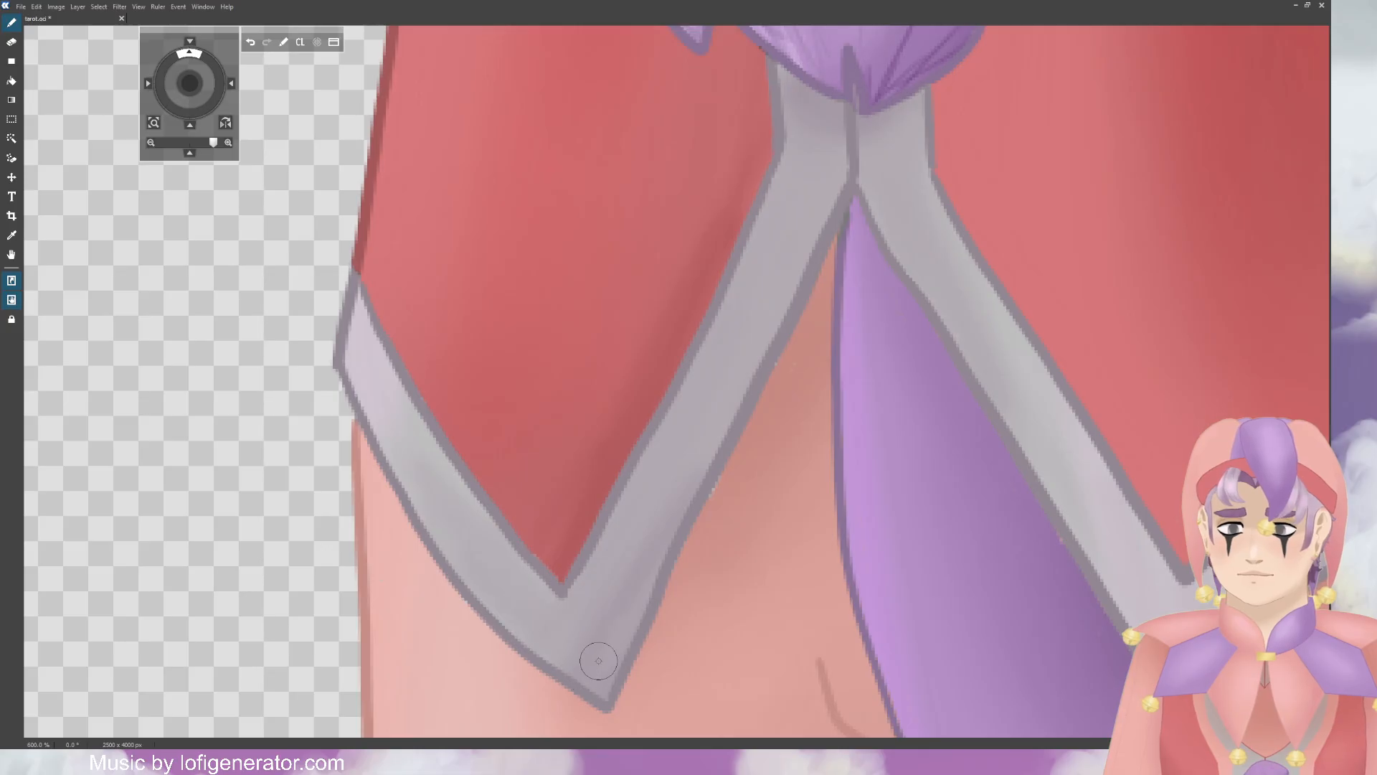
{"action": "scroll", "coordinate": [753, 369], "scroll_direction": "down", "scroll_amount": 3}
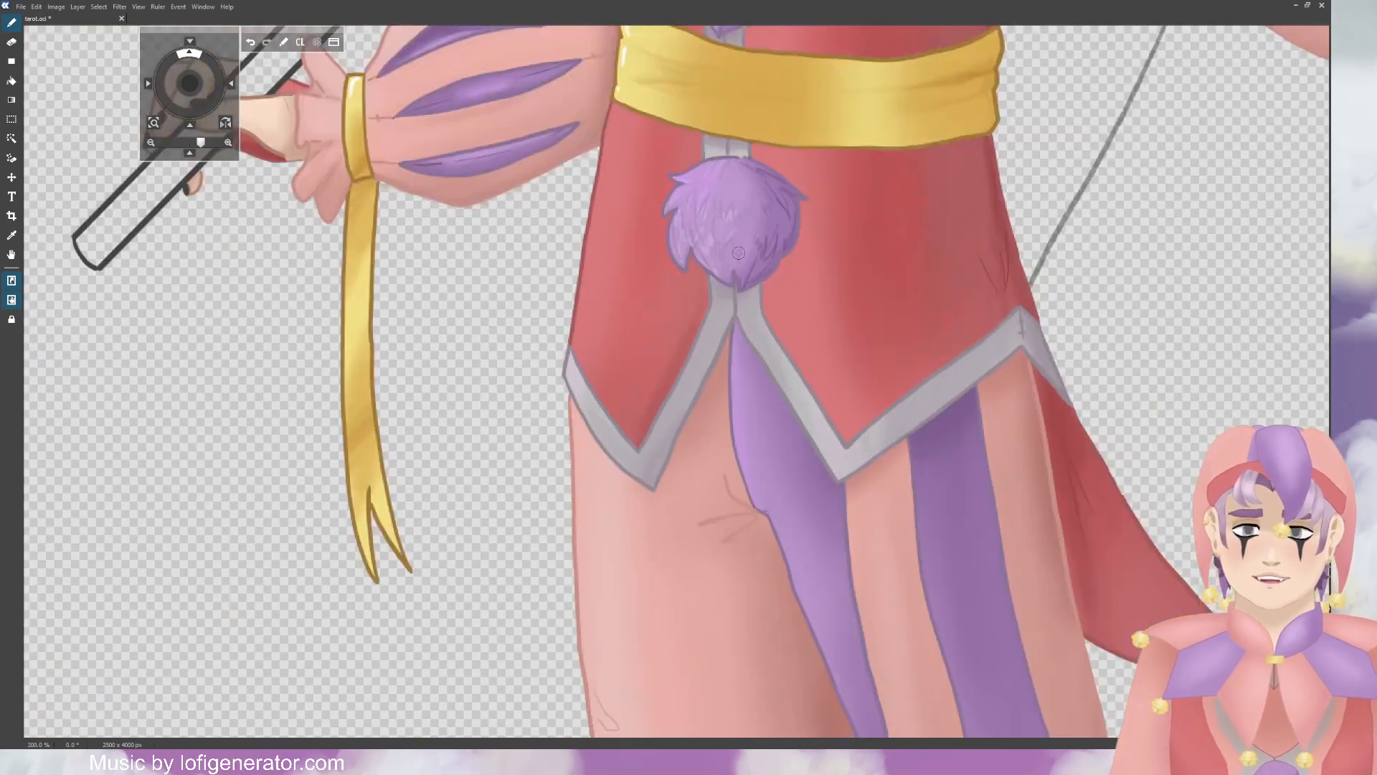
{"action": "left_click_drag", "start_coordinate": [204, 91], "coordinate": [172, 185]}
{"action": "scroll", "coordinate": [352, 134], "scroll_direction": "up", "scroll_amount": 3}
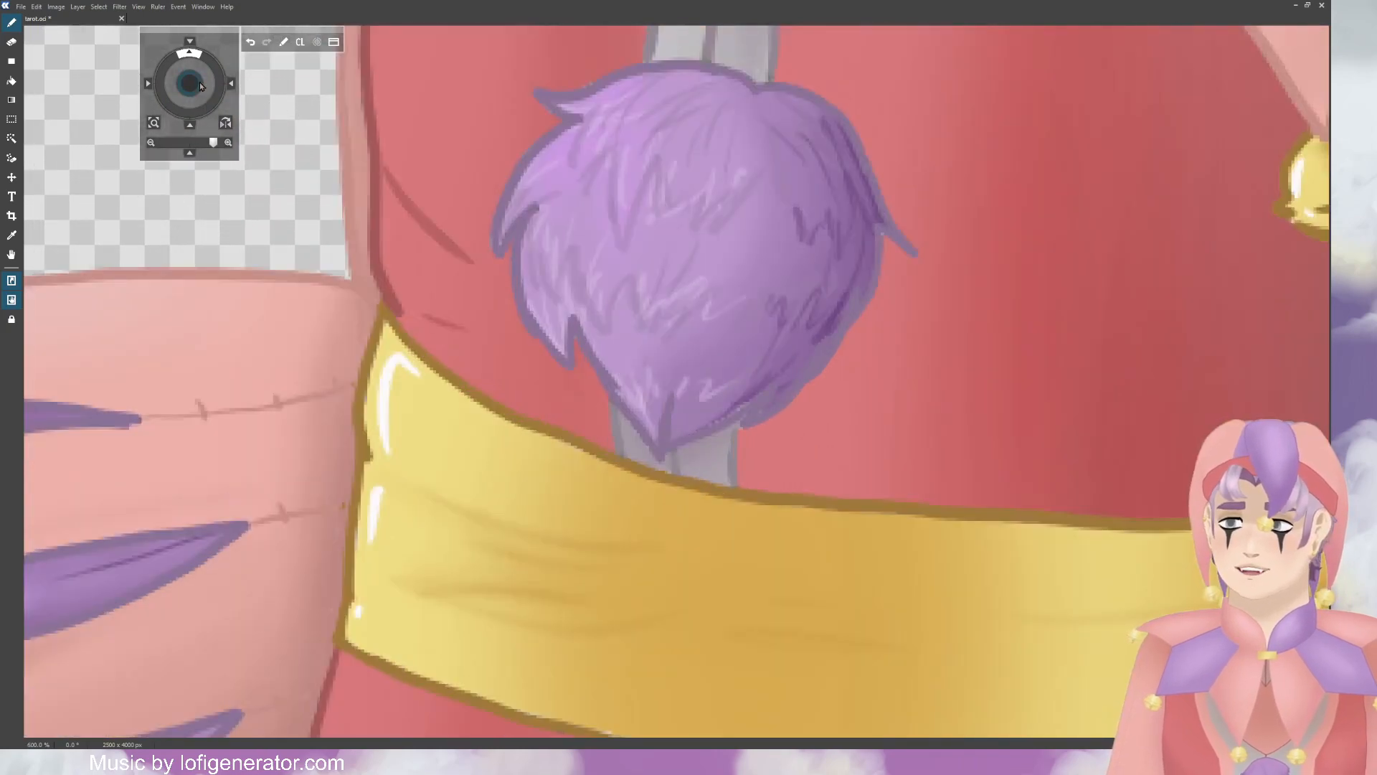
{"action": "left_click_drag", "start_coordinate": [201, 86], "coordinate": [170, 149]}
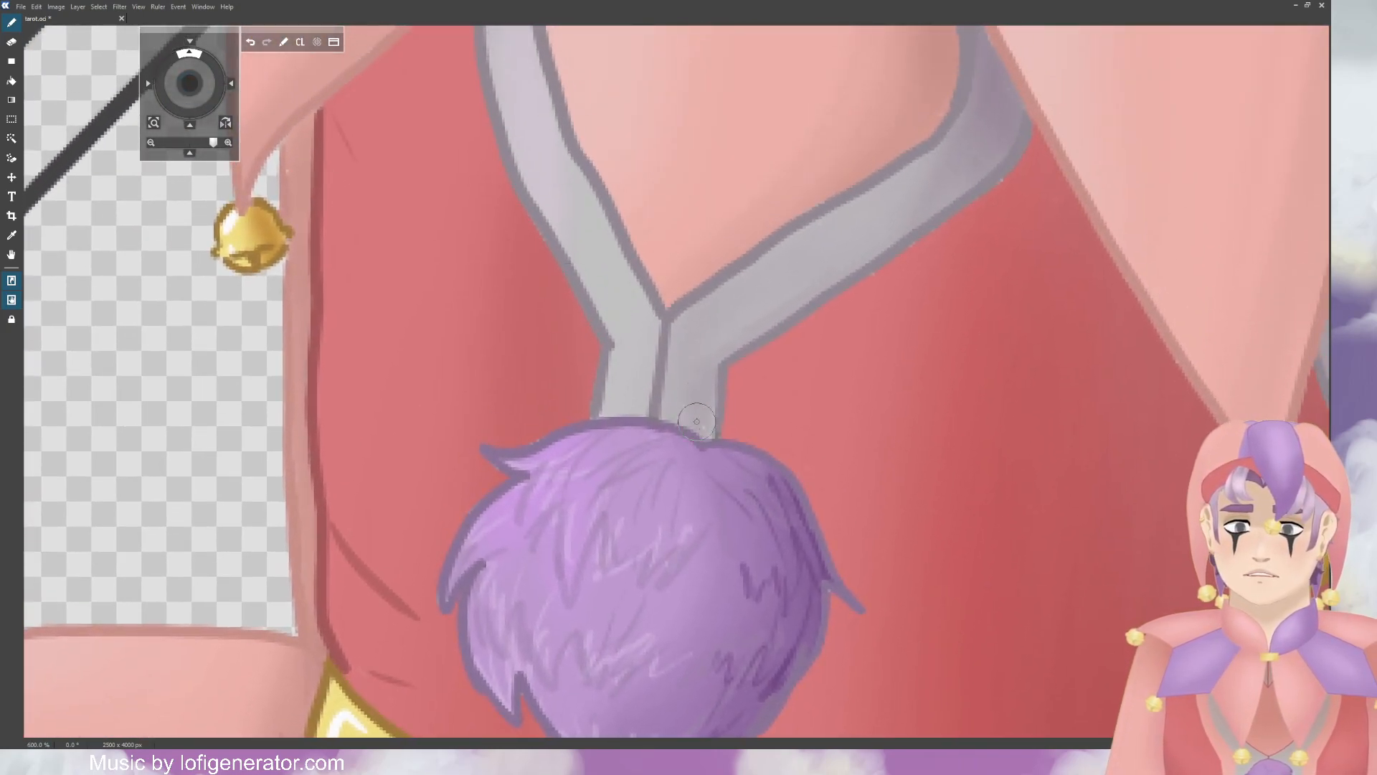
{"action": "left_click_drag", "start_coordinate": [203, 90], "coordinate": [180, 127]}
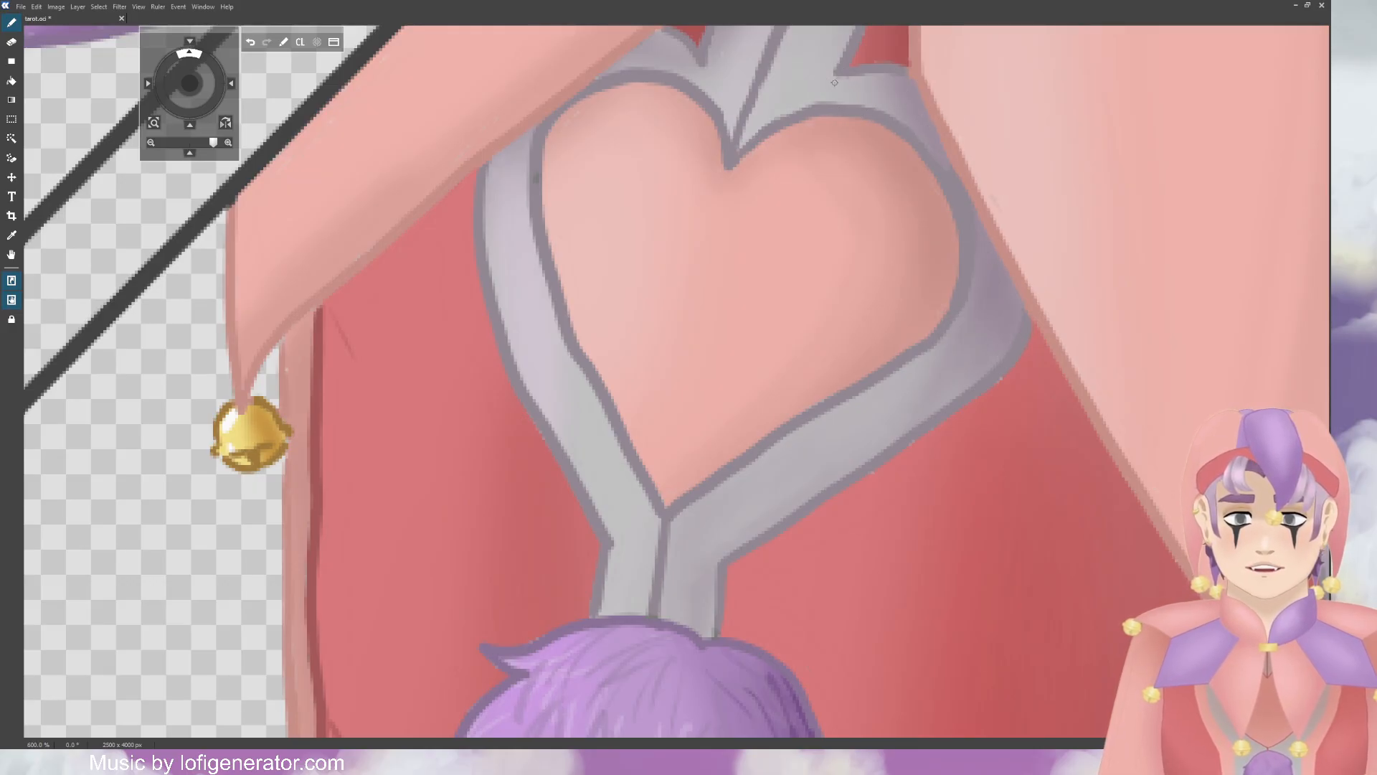
{"action": "mouse_move", "coordinate": [190, 84]}
{"action": "left_mouse_down"}
{"action": "mouse_move", "coordinate": [180, 109]}
{"action": "mouse_move", "coordinate": [154, 64]}
{"action": "mouse_move", "coordinate": [113, 41]}
{"action": "left_mouse_up"}
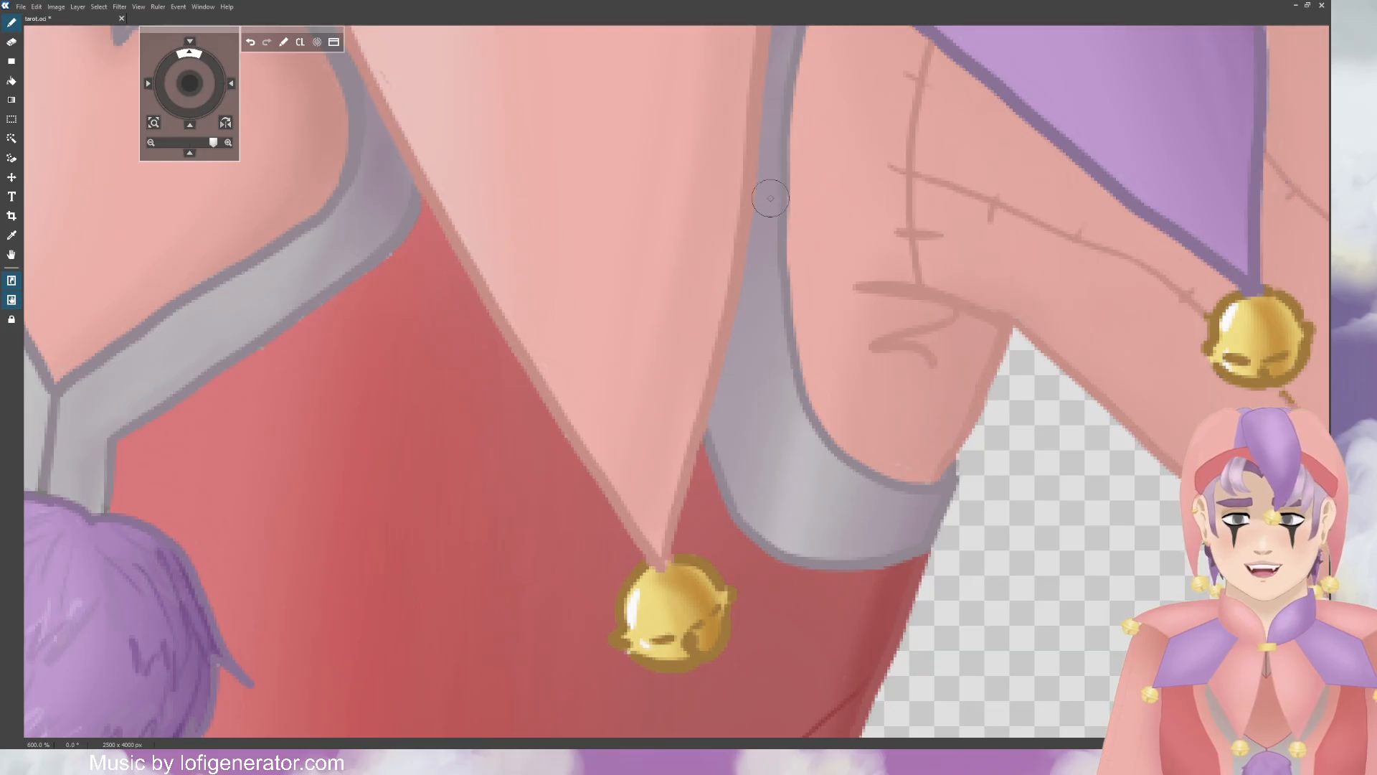
{"action": "mouse_move", "coordinate": [189, 83]}
{"action": "left_mouse_down"}
{"action": "mouse_move", "coordinate": [185, 108]}
{"action": "mouse_move", "coordinate": [196, 83]}
{"action": "mouse_move", "coordinate": [399, 53]}
{"action": "left_mouse_up"}
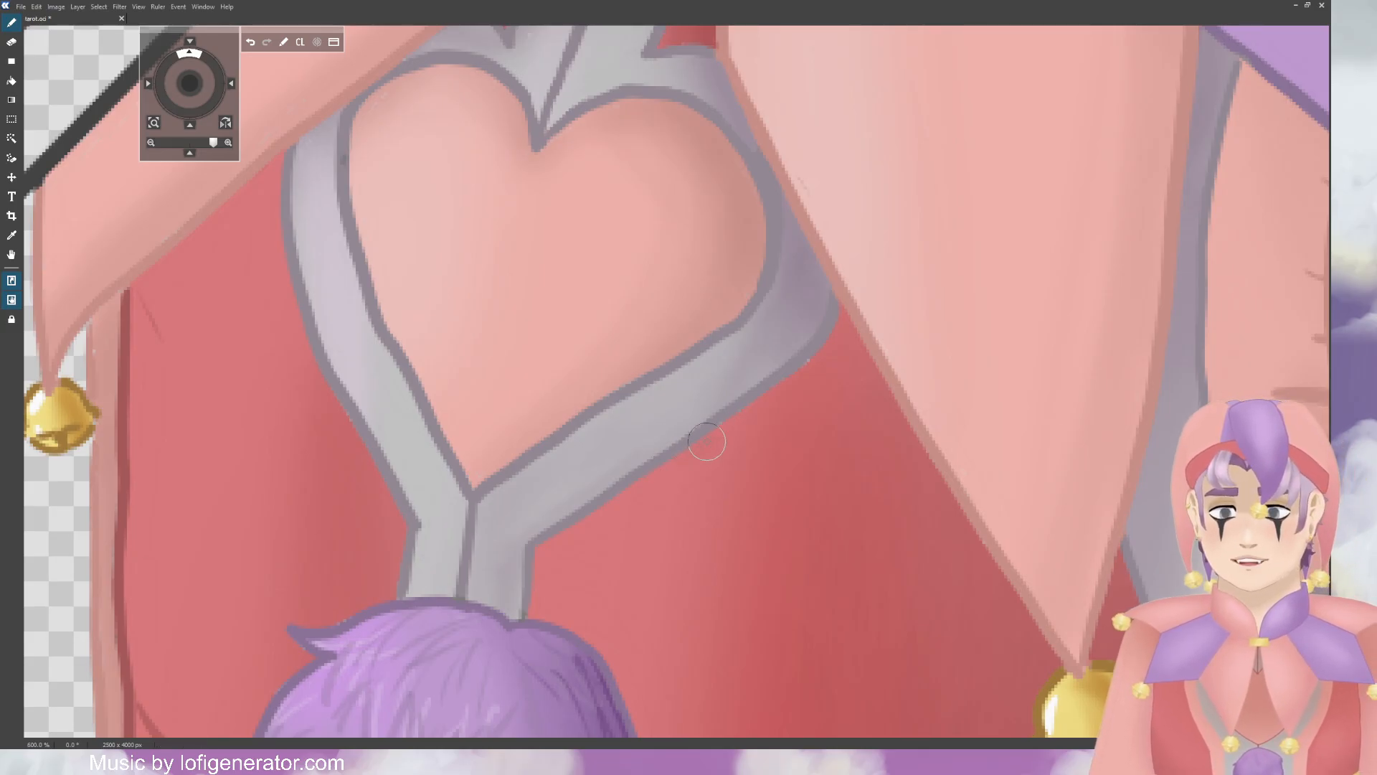
{"action": "left_click_drag", "start_coordinate": [823, 355], "coordinate": [786, 388]}
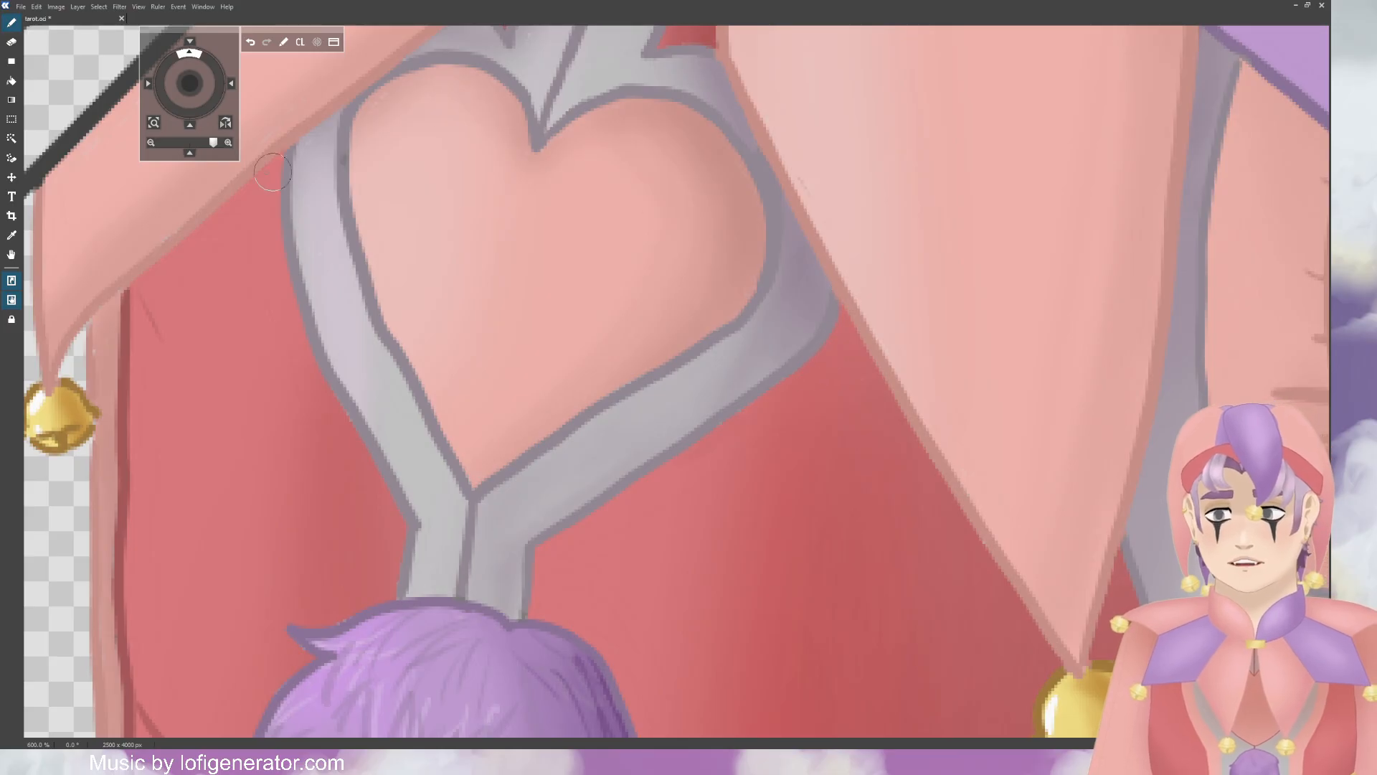
Step: Examine the trim outlines from the neckline around the heart cutout to the upper pom-pom, undoing the stray strokes
{"action": "left_click_drag", "start_coordinate": [193, 94], "coordinate": [178, 371]}
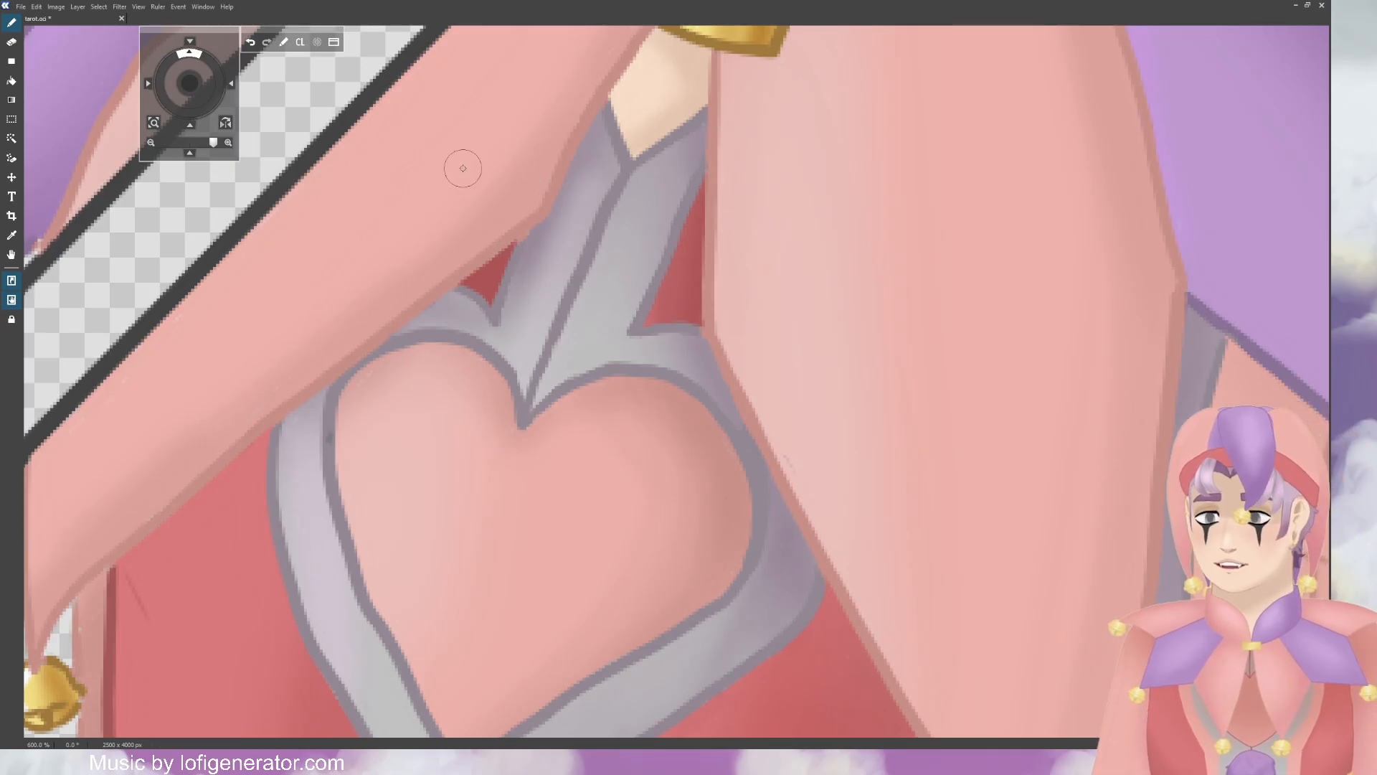
{"action": "key", "text": "ctrl+plus"}
{"action": "key", "text": "ctrl+plus"}
{"action": "key", "text": "ctrl+minus"}
{"action": "key", "text": "ctrl+minus"}
{"action": "key", "text": "ctrl+minus"}
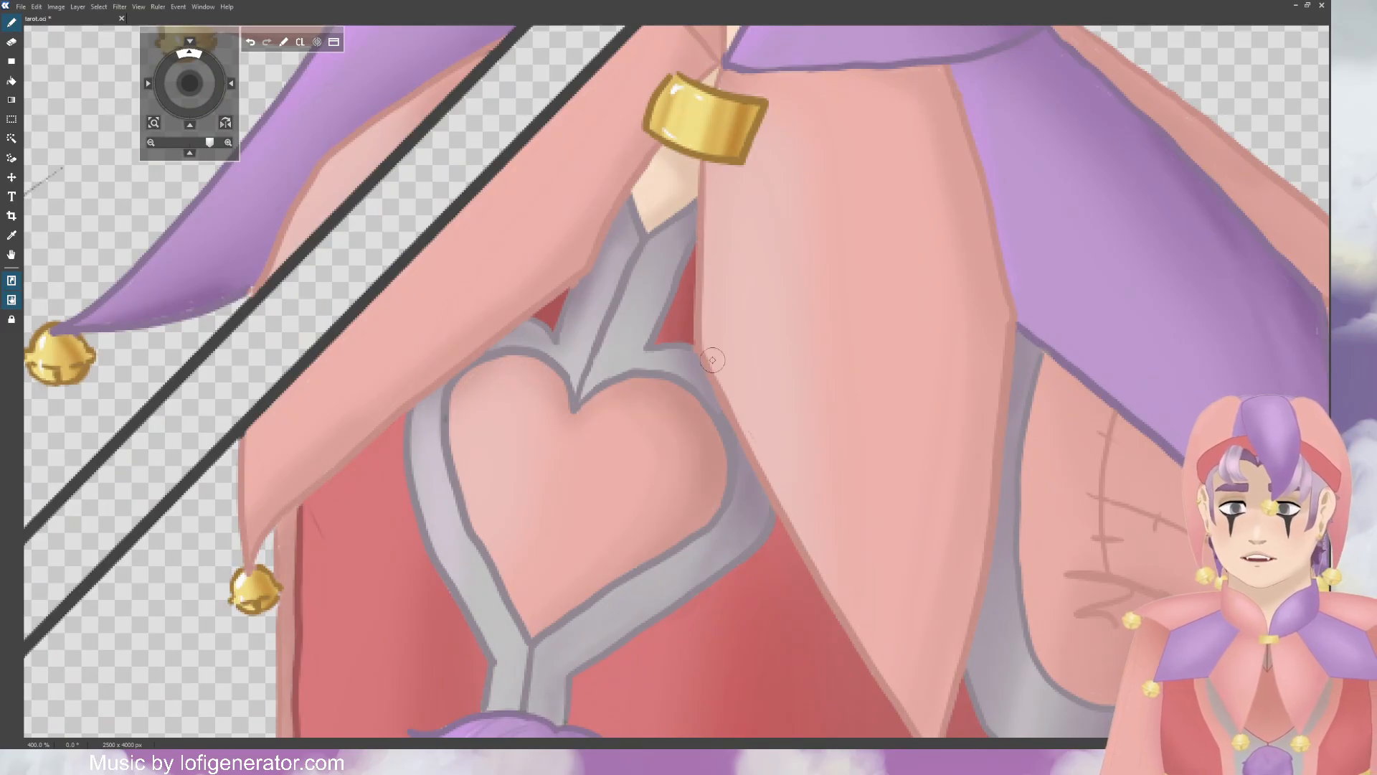
{"action": "scroll", "coordinate": [337, 65], "scroll_direction": "down", "scroll_amount": 5}
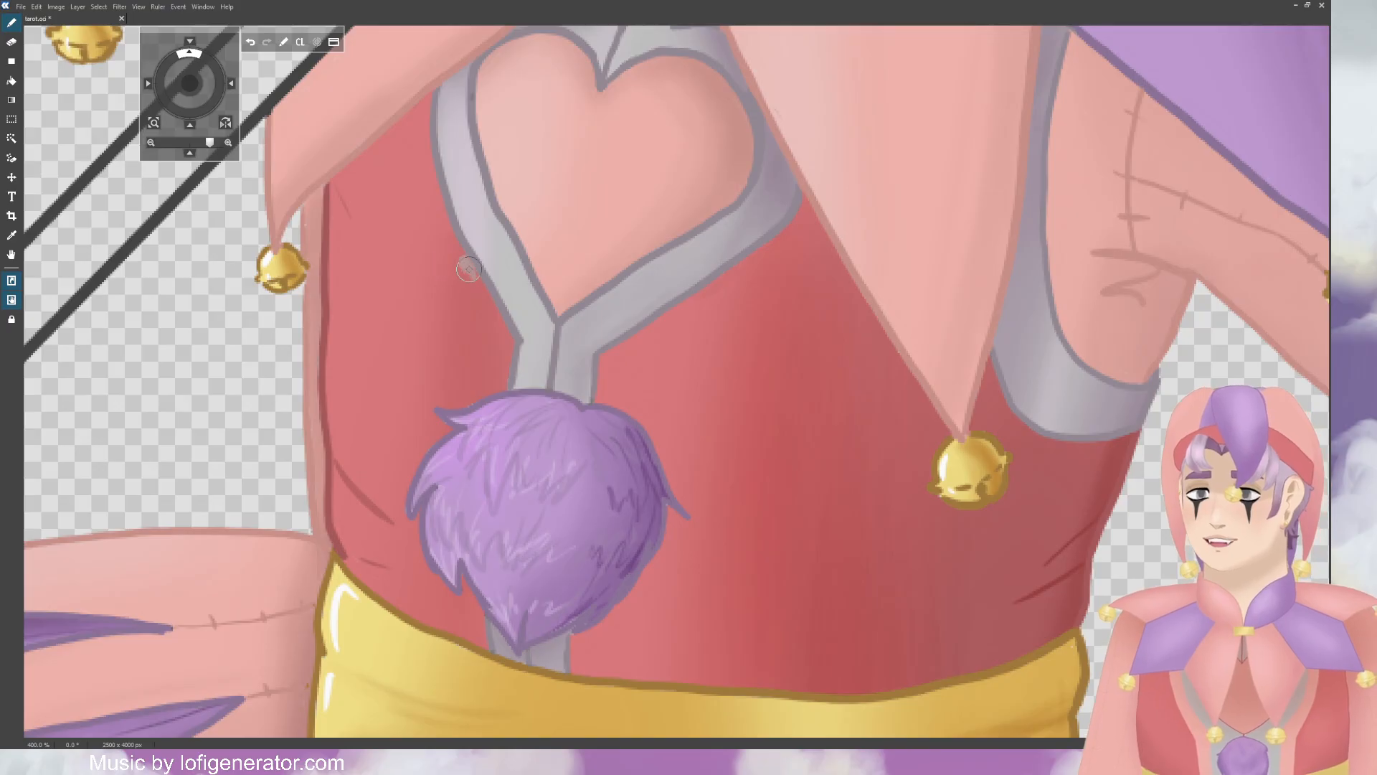
{"action": "left_click", "coordinate": [250, 42]}
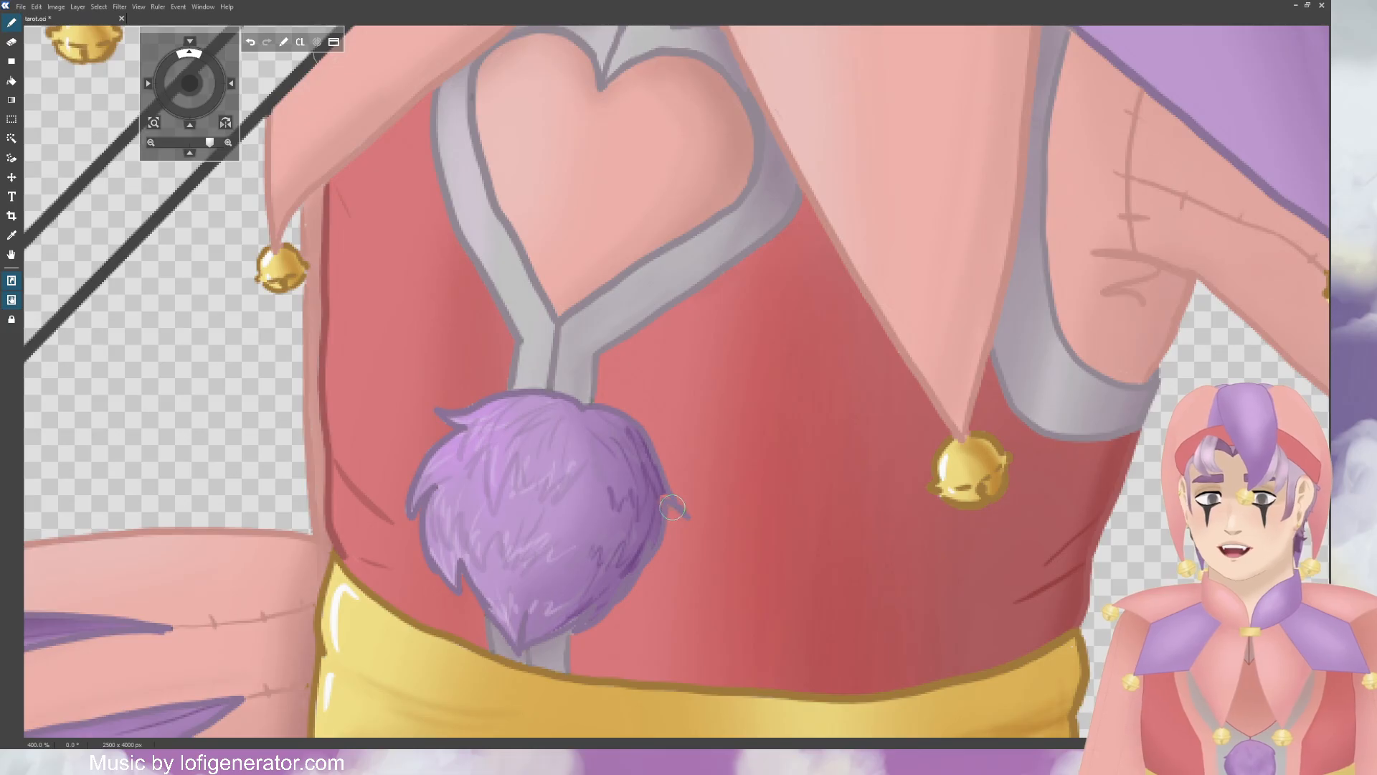
{"action": "key", "text": "ctrl+z"}
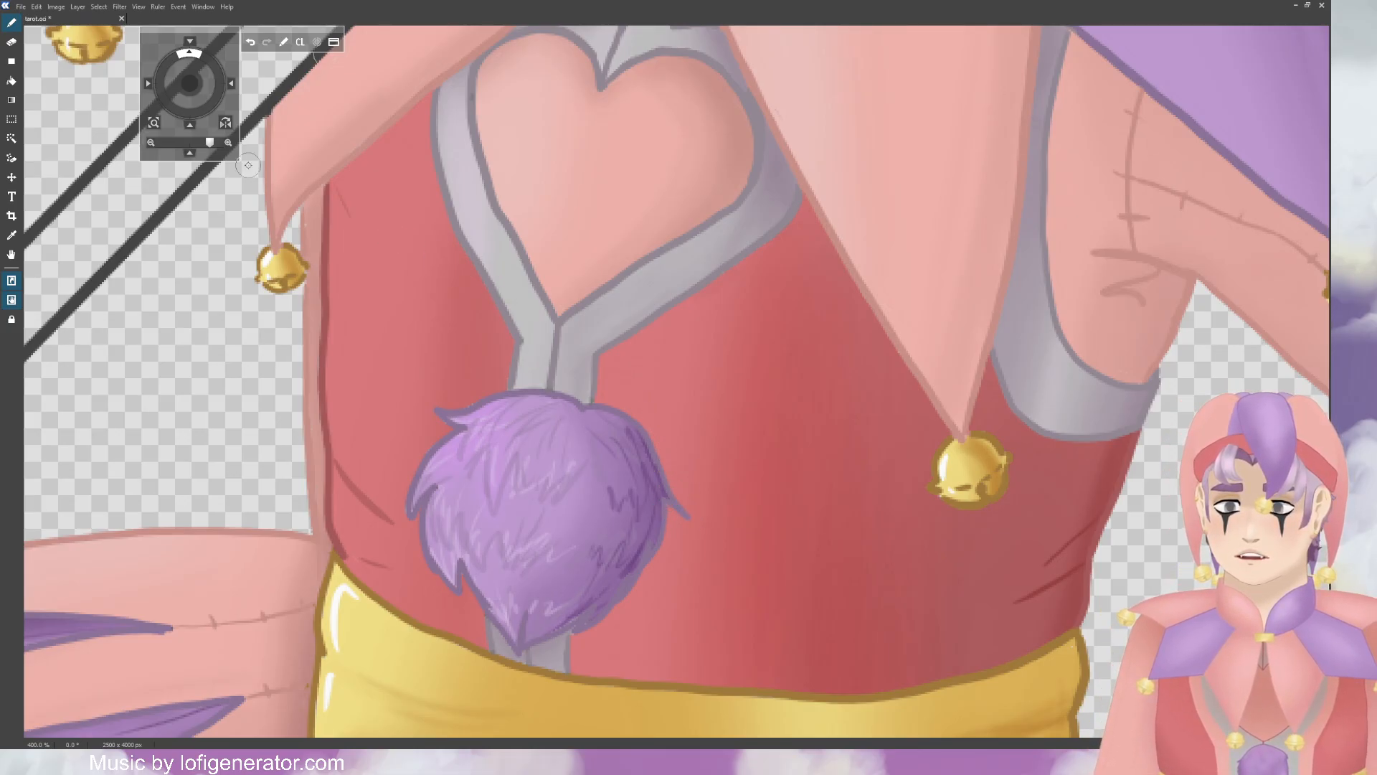
Step: Try a red touch-up stroke on the left edge of the silver trim just below the lower pom-pom
{"action": "left_click_drag", "start_coordinate": [190, 86], "coordinate": [190, 91]}
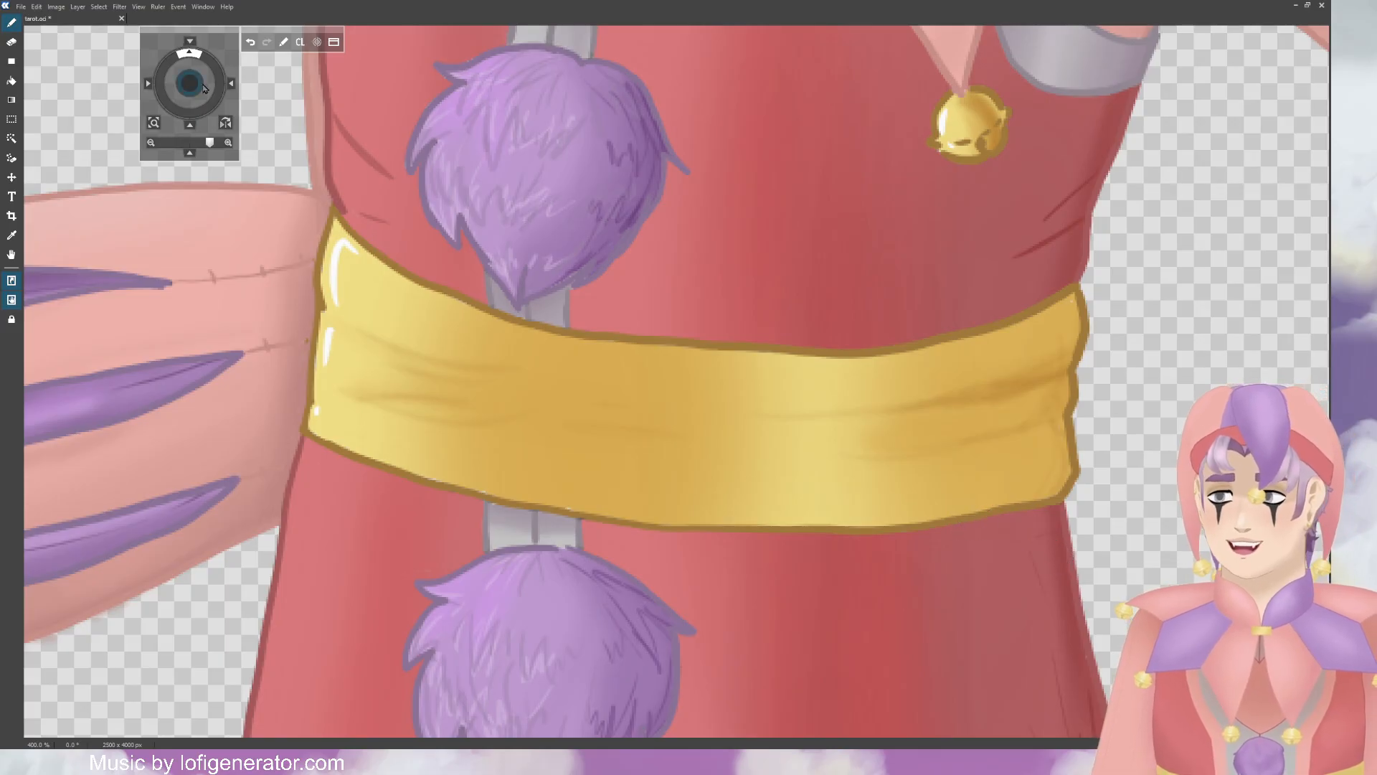
{"action": "left_click_drag", "start_coordinate": [204, 89], "coordinate": [204, 88]}
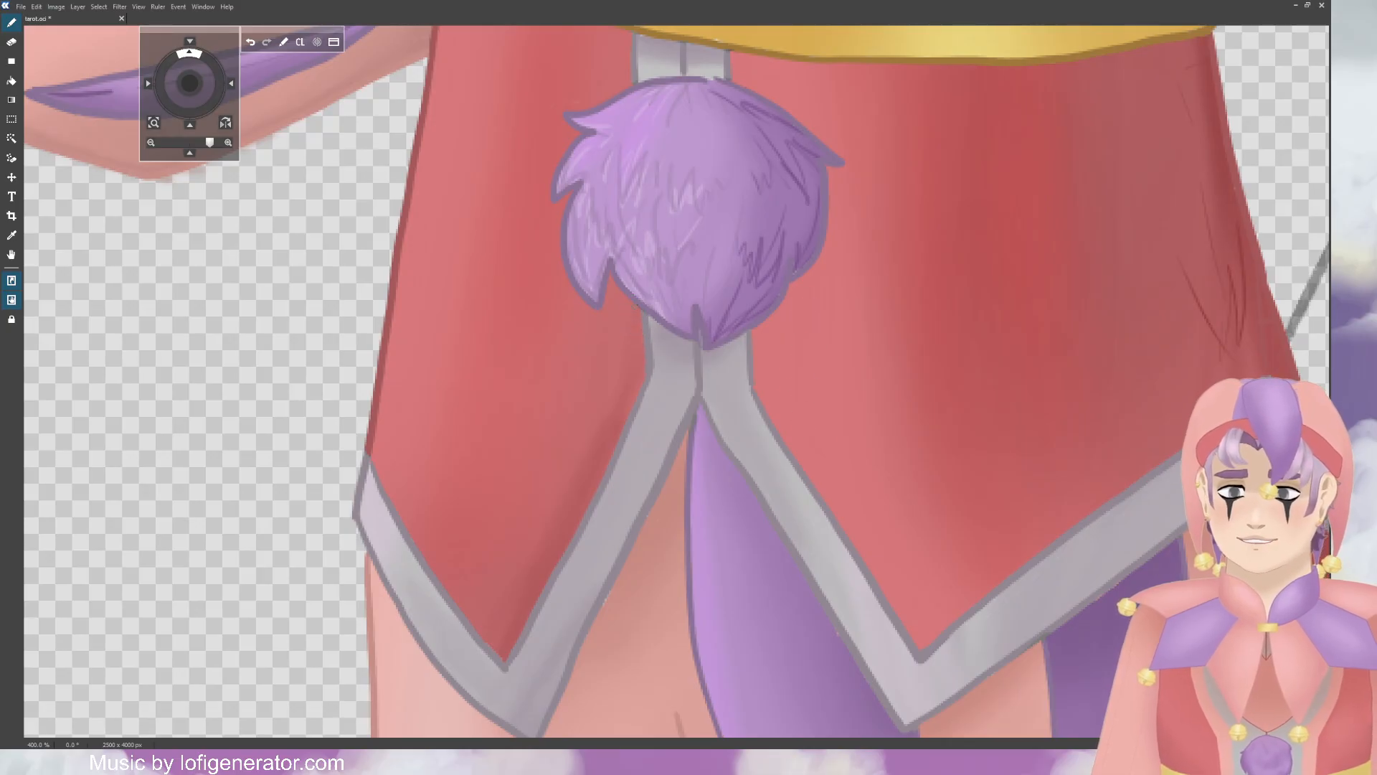
{"action": "left_click_drag", "start_coordinate": [643, 351], "coordinate": [634, 398]}
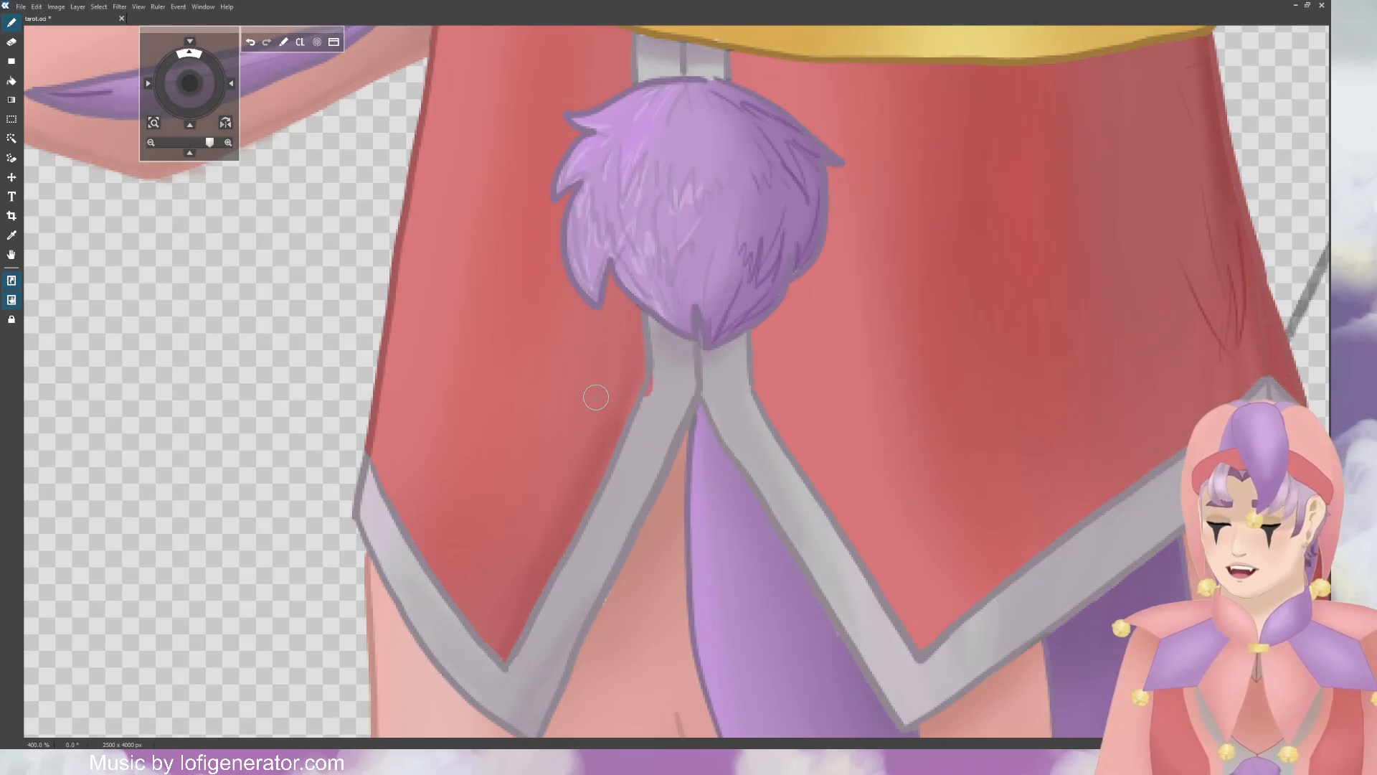
{"action": "key", "text": "ctrl+plus"}
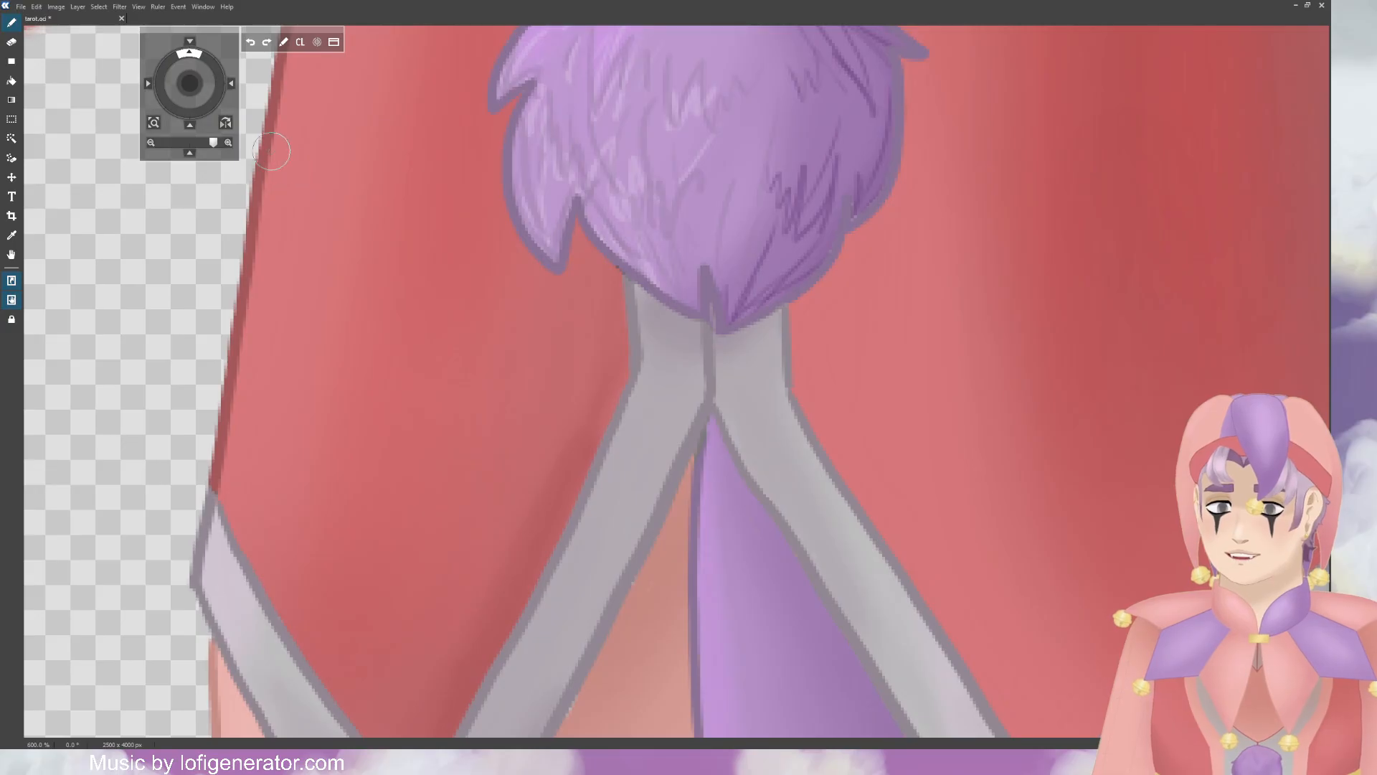
{"action": "scroll", "coordinate": [381, 273], "scroll_direction": "down", "scroll_amount": 5}
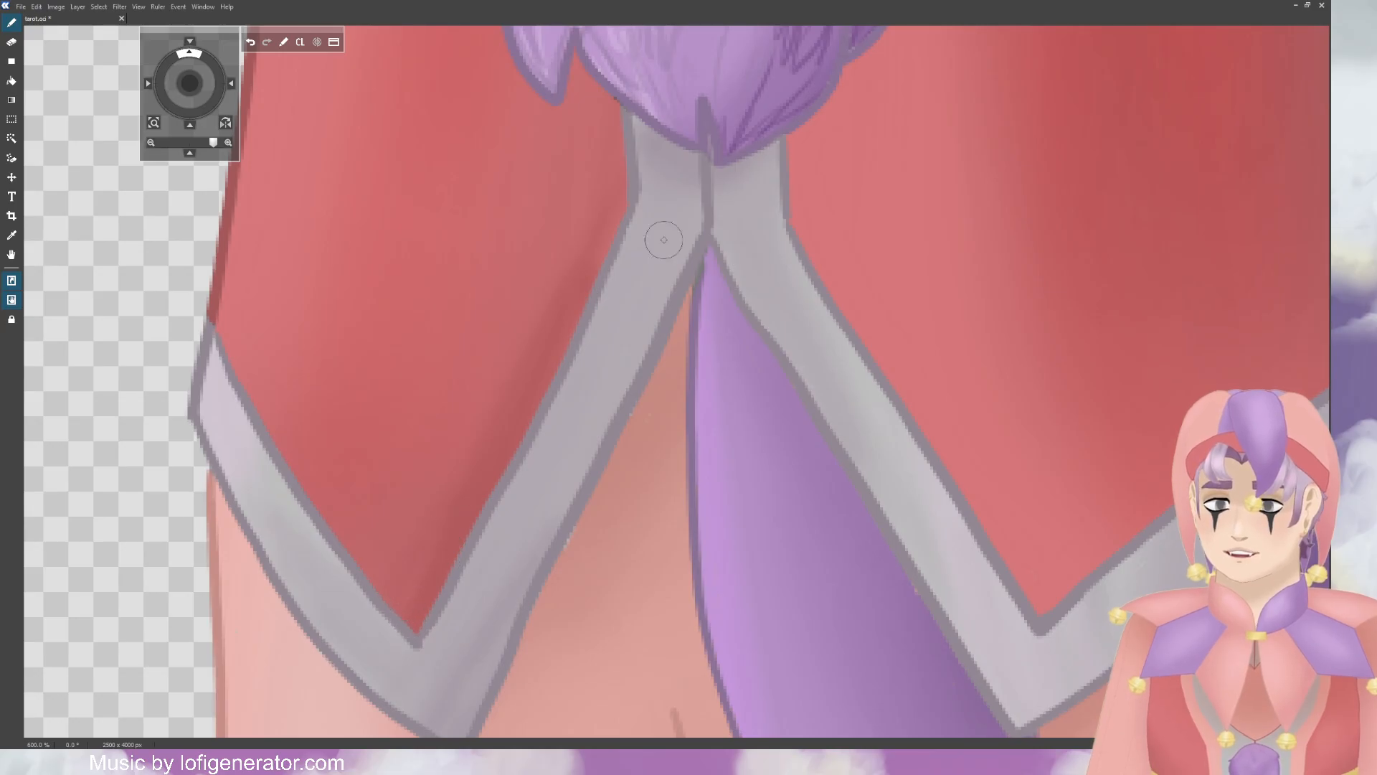
Step: Try a short stroke along the right hem trim's lower edge above the pink trouser stripe, and undo it
{"action": "mouse_move", "coordinate": [194, 76]}
{"action": "left_mouse_down"}
{"action": "mouse_move", "coordinate": [128, 81]}
{"action": "mouse_move", "coordinate": [133, 117]}
{"action": "left_mouse_up"}
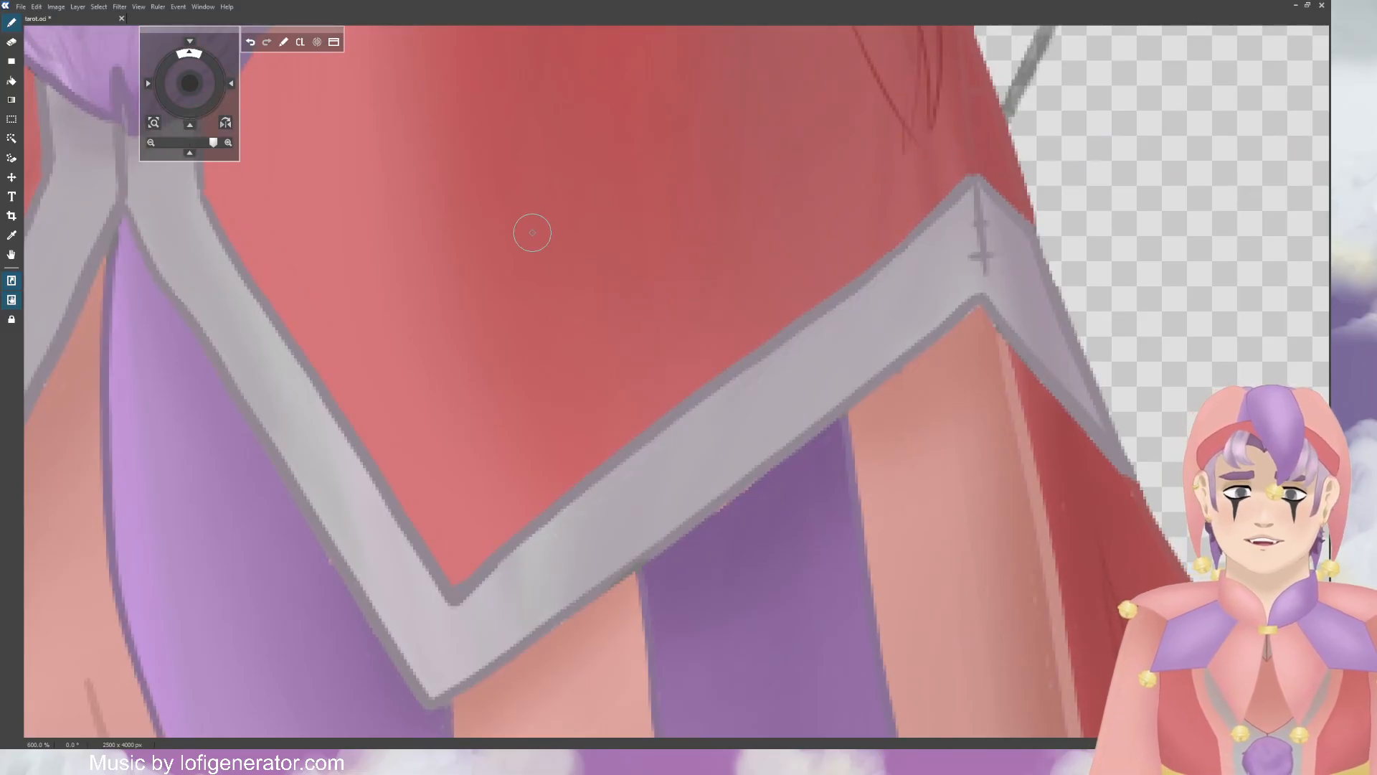
{"action": "left_click_drag", "start_coordinate": [190, 85], "coordinate": [189, 85]}
{"action": "scroll", "coordinate": [574, 102], "scroll_direction": "down", "scroll_amount": 10}
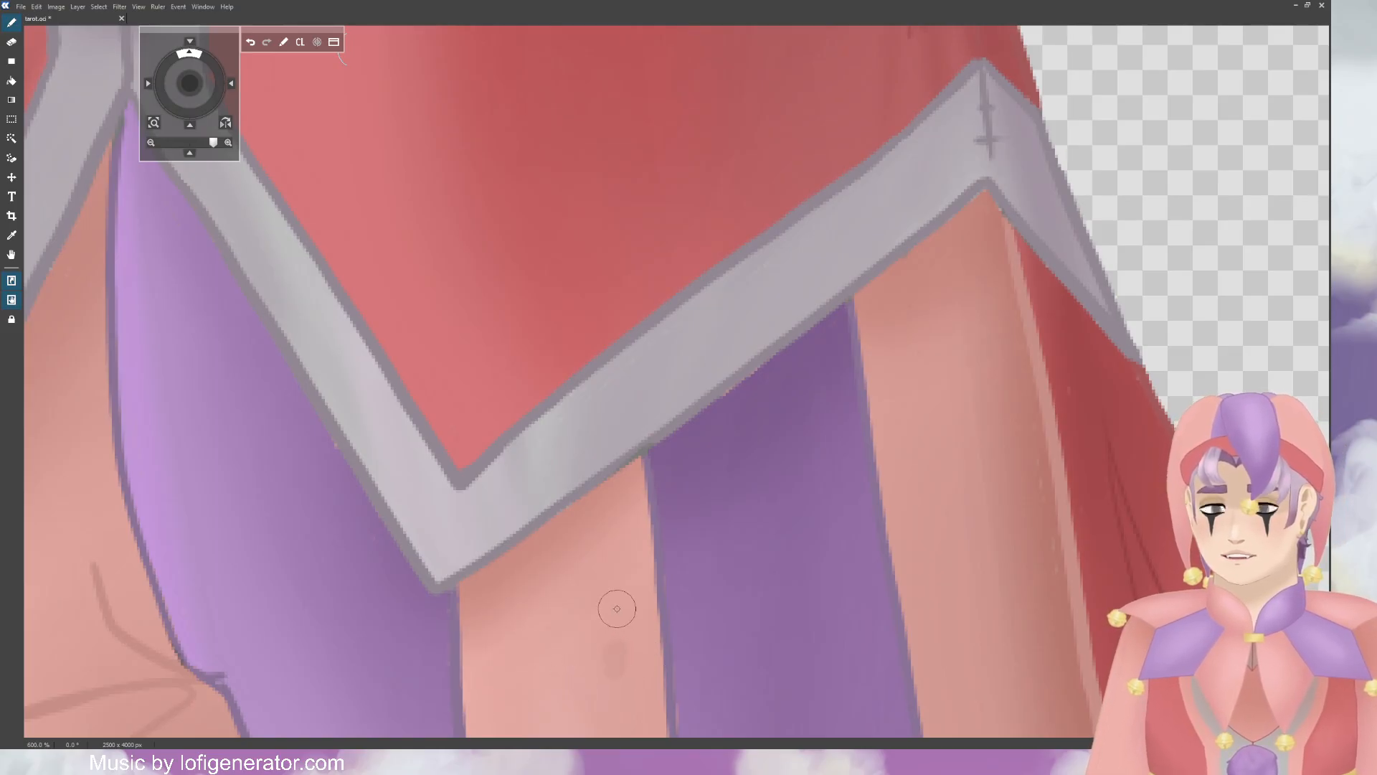
{"action": "left_click_drag", "start_coordinate": [190, 80], "coordinate": [184, 95]}
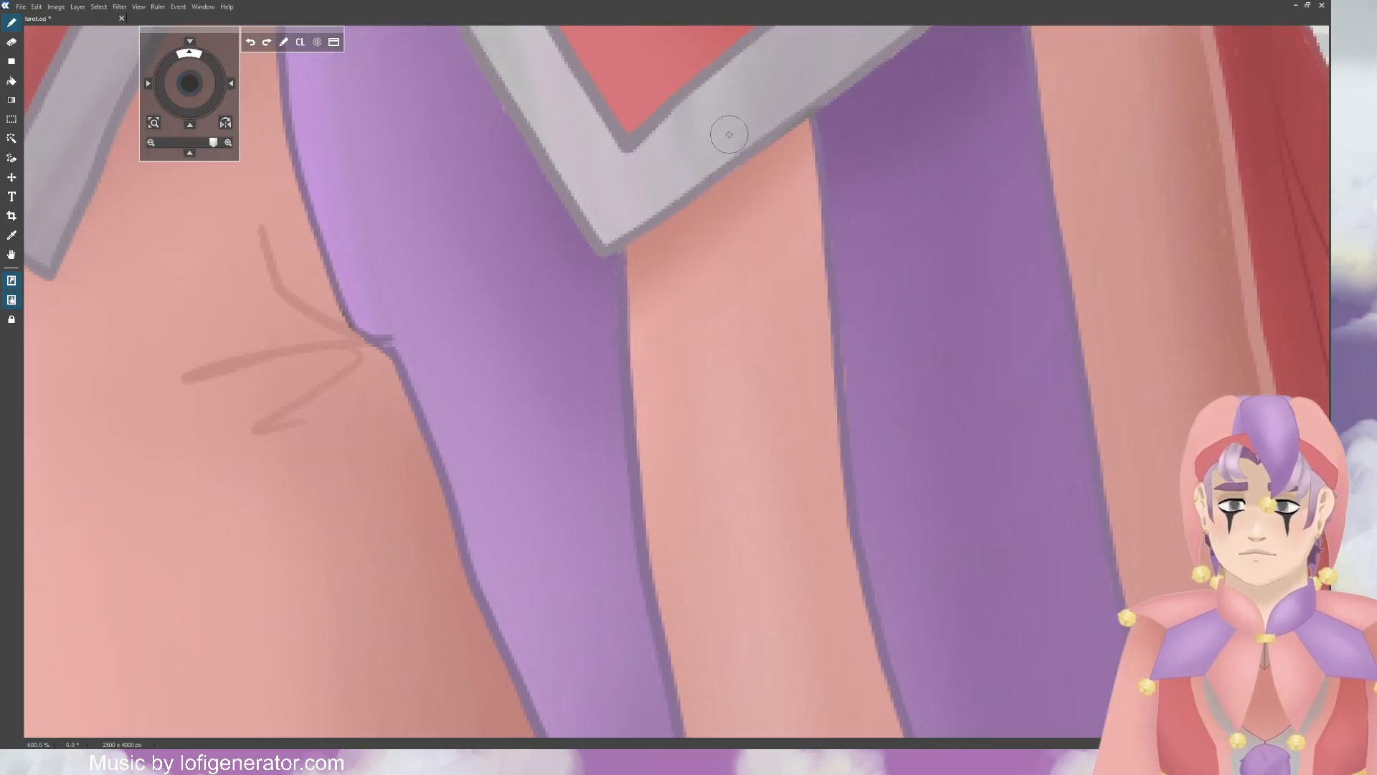
{"action": "mouse_move", "coordinate": [731, 166]}
{"action": "left_mouse_down"}
{"action": "mouse_move", "coordinate": [760, 150]}
{"action": "mouse_move", "coordinate": [723, 190]}
{"action": "left_mouse_up"}
{"action": "key", "text": "ctrl+z"}
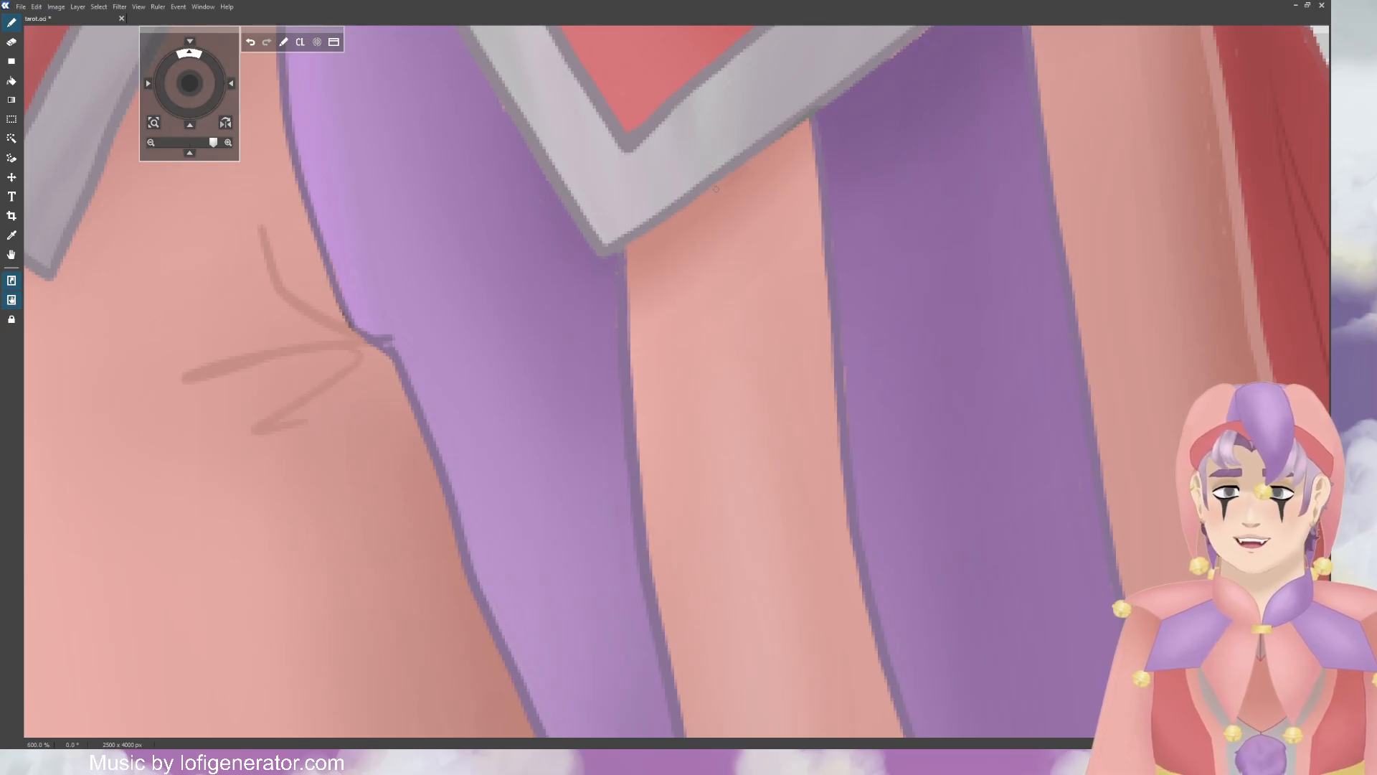
{"action": "key", "text": "ctrl+z"}
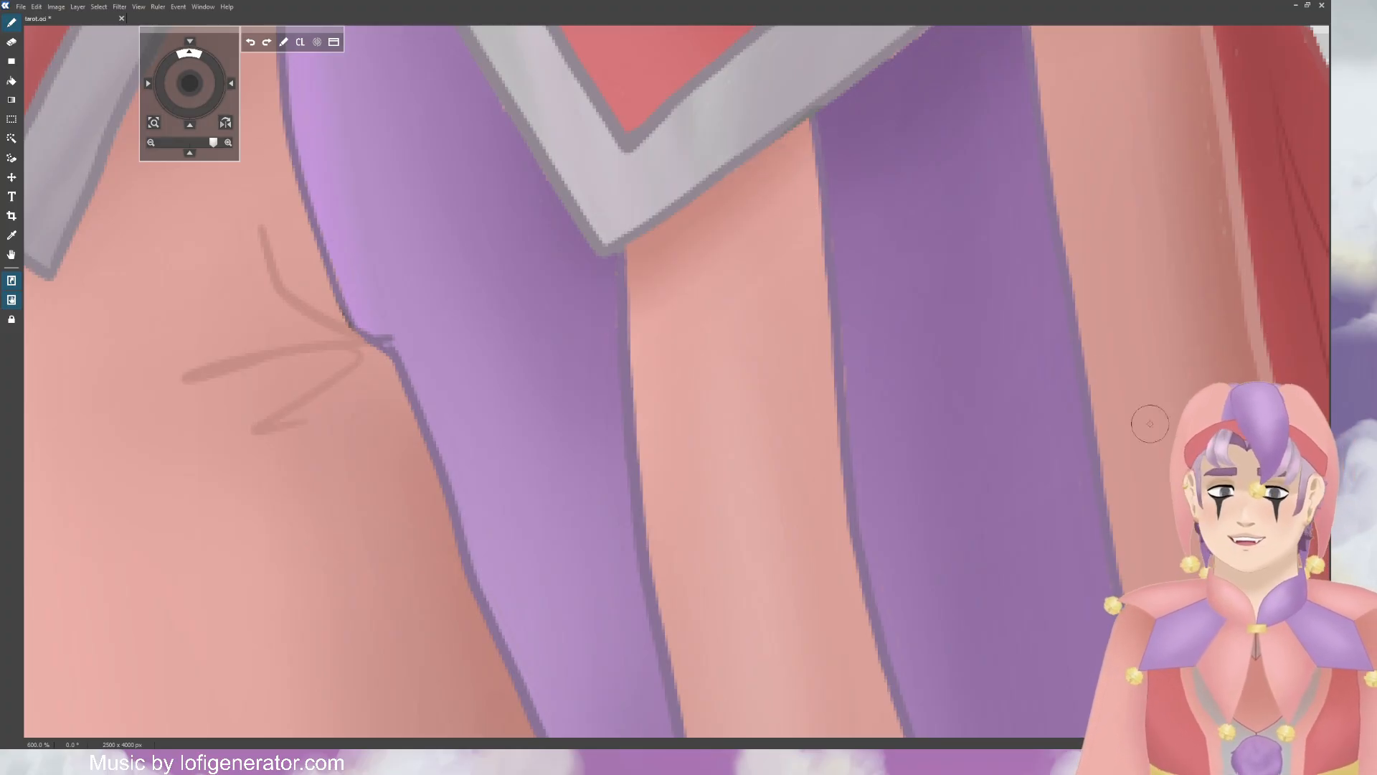
Step: Try clearing the shading from the pink trouser panels and undo the deletion
{"action": "key", "text": "Delete"}
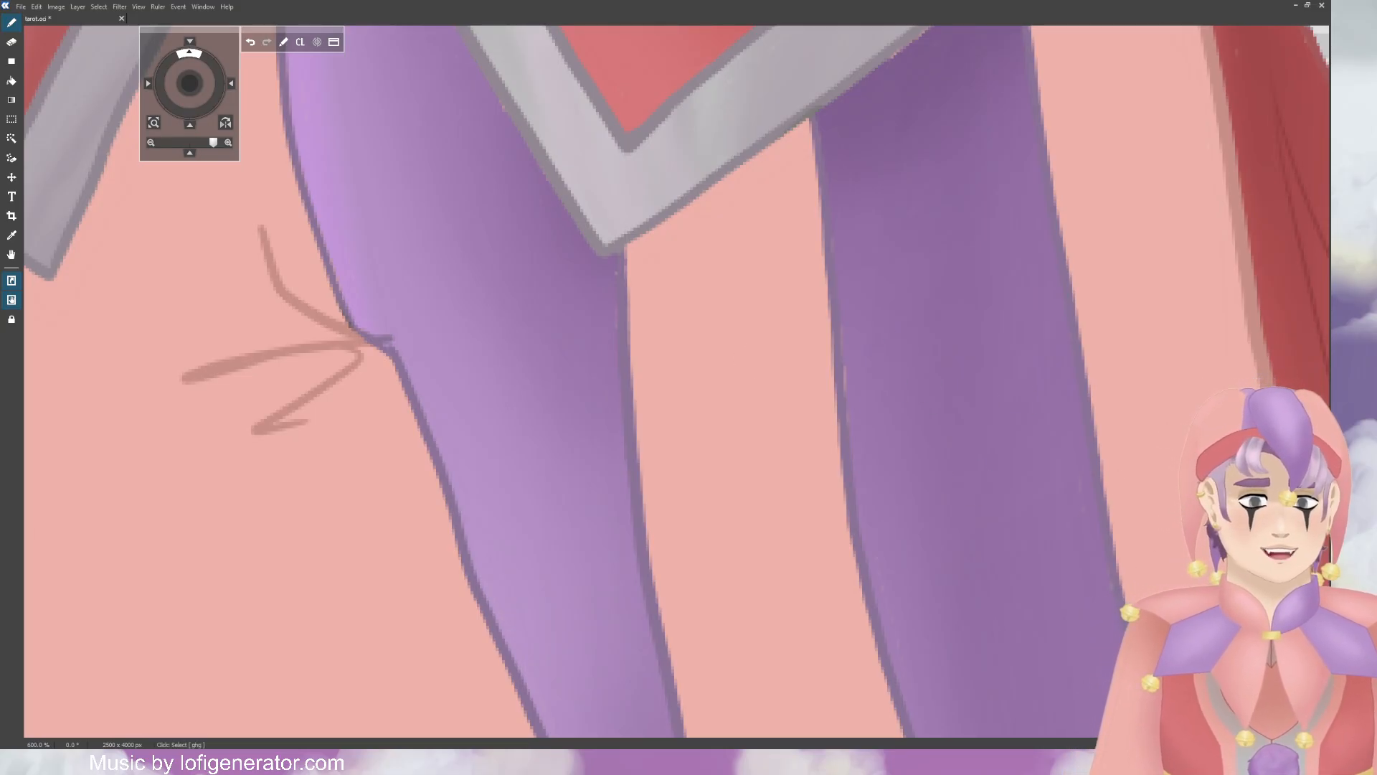
{"action": "key", "text": "ctrl+z"}
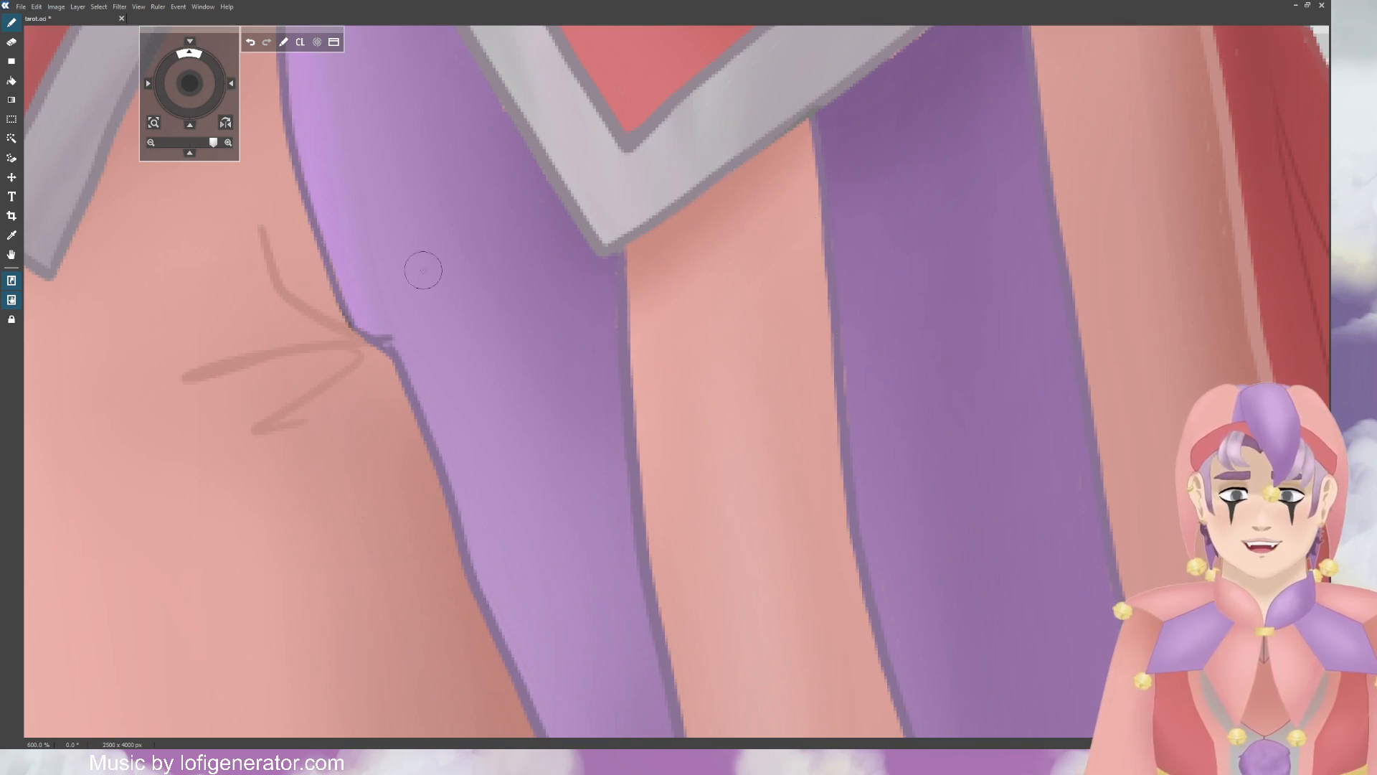
{"action": "key", "text": "e"}
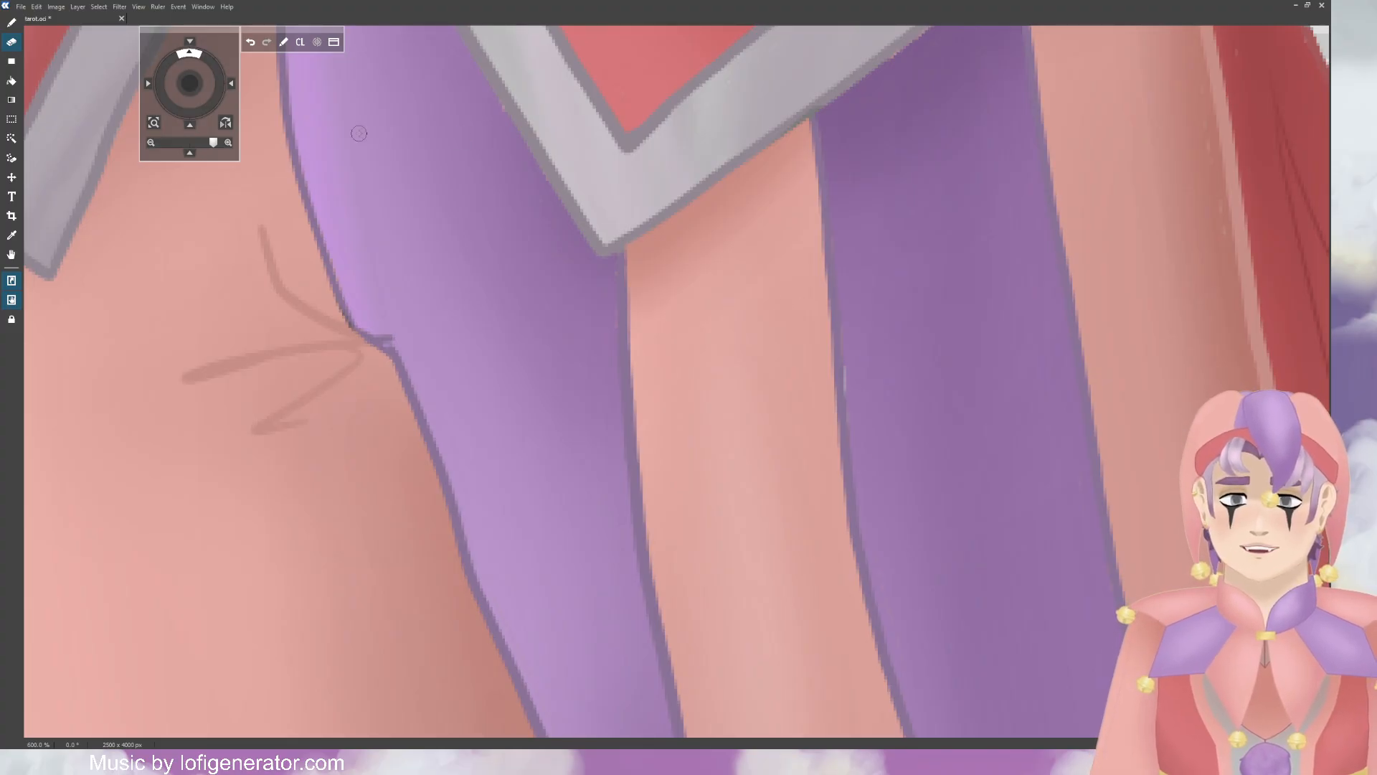
{"action": "key", "text": "b"}
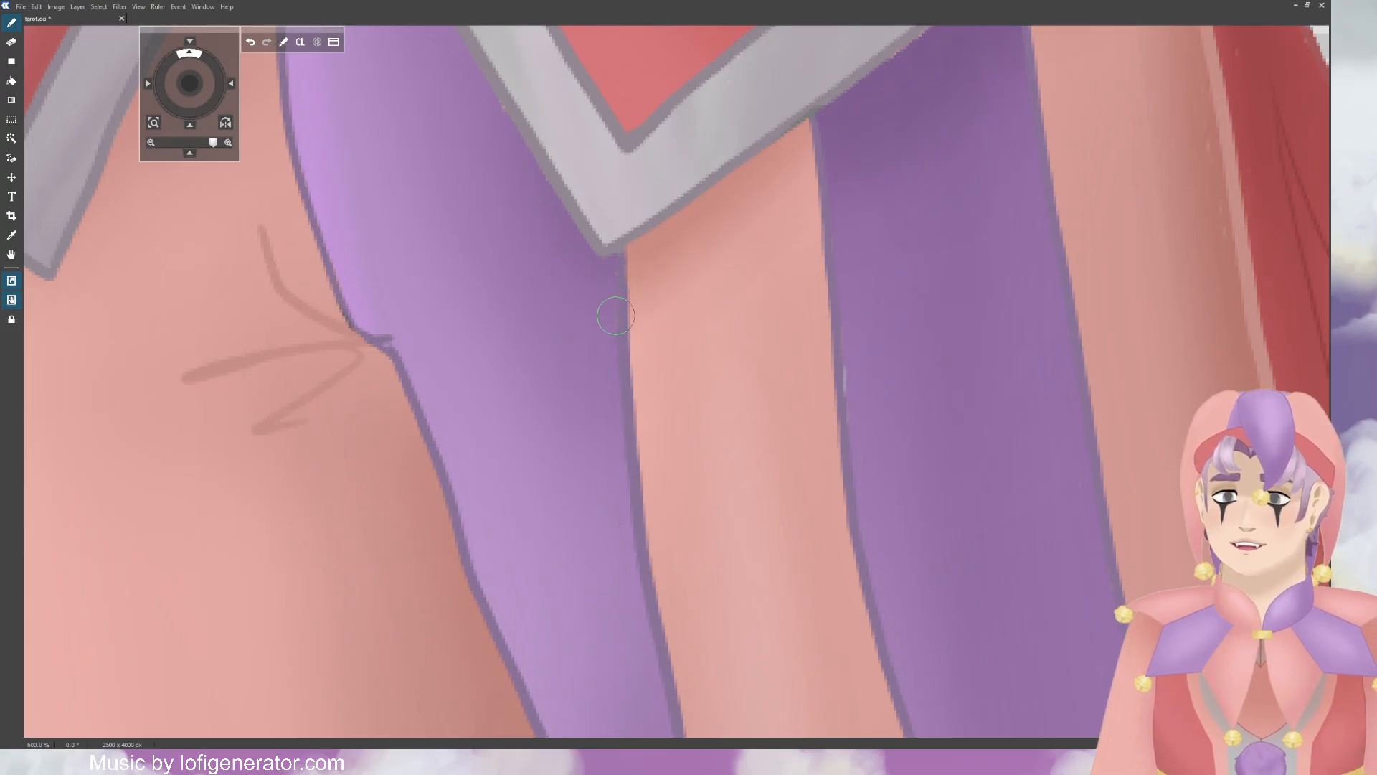
Step: Try clearing the shading from the red coat tail beside the trousers and restore it
{"action": "left_click_drag", "start_coordinate": [190, 83], "coordinate": [242, 147]}
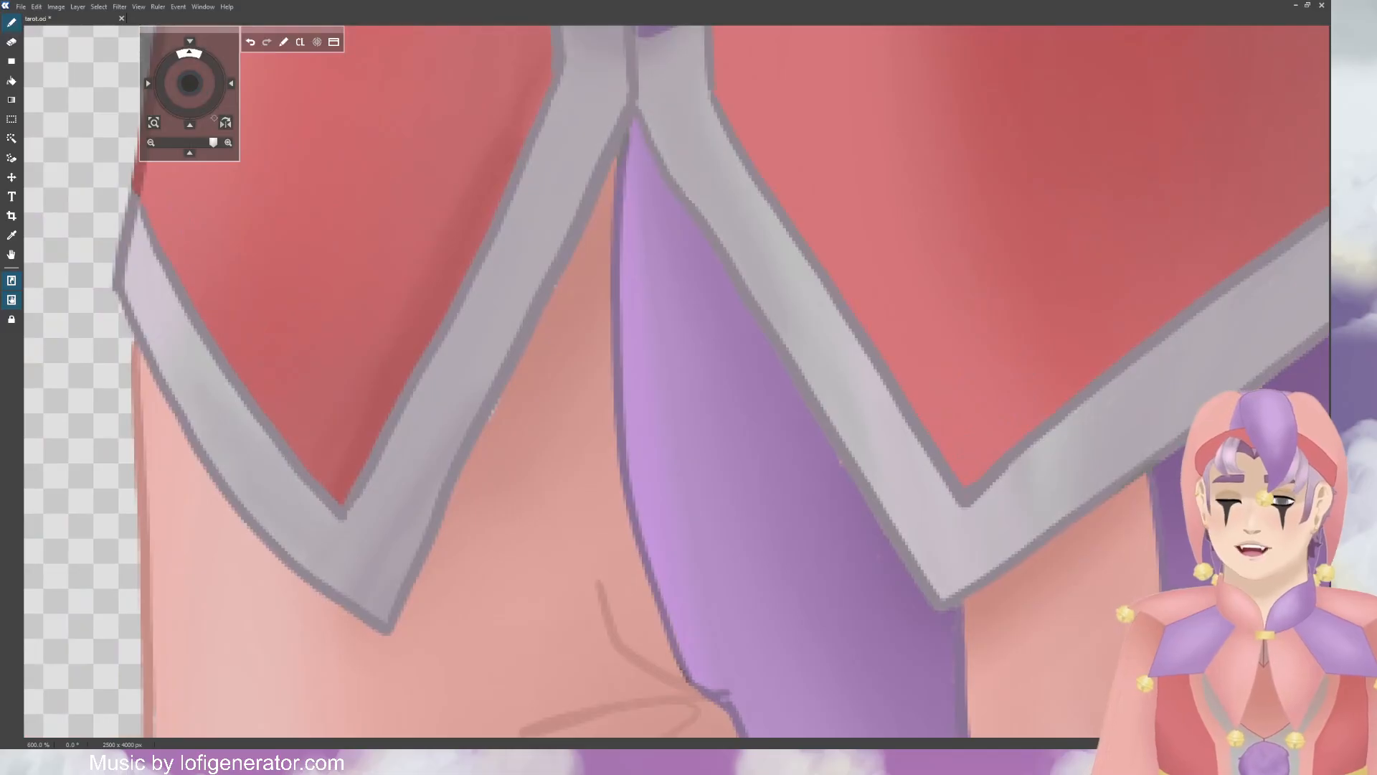
{"action": "left_click_drag", "start_coordinate": [345, 225], "coordinate": [360, 156]}
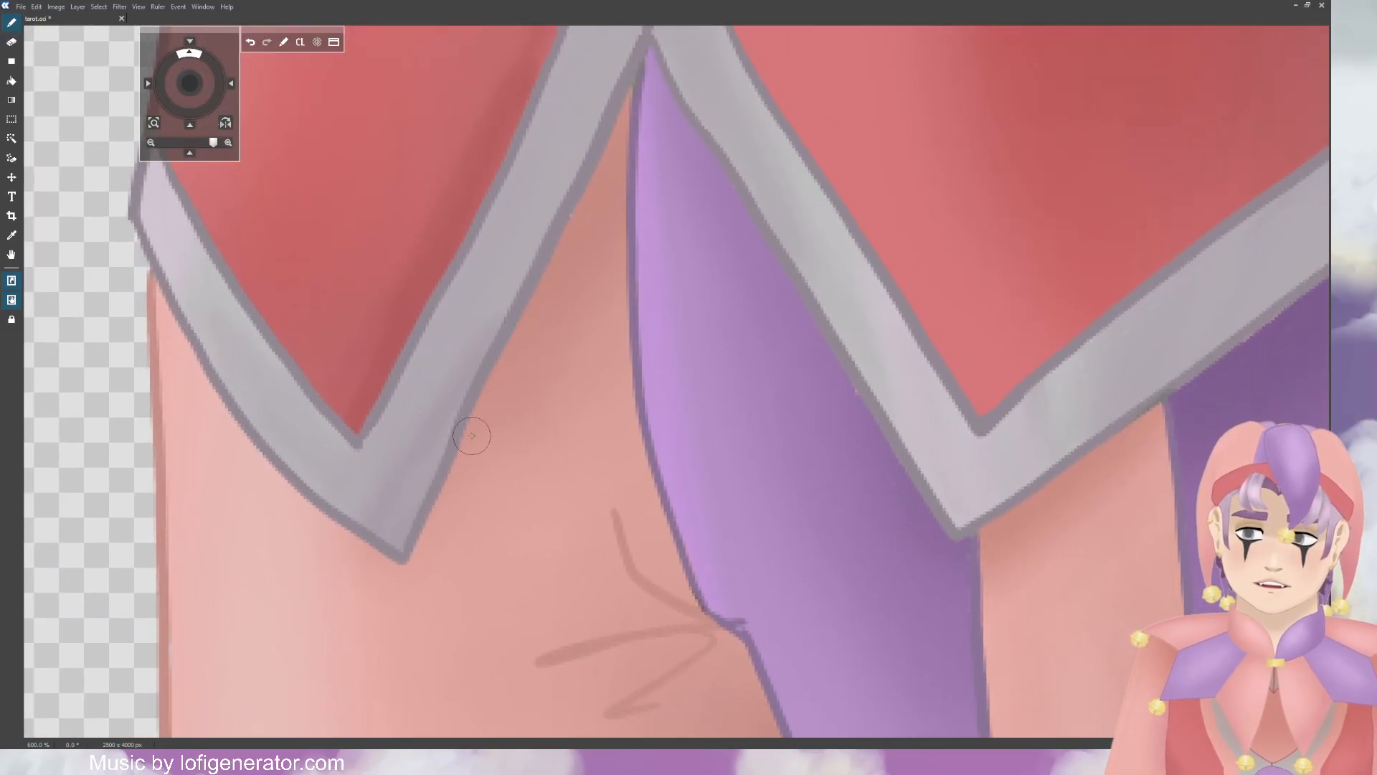
{"action": "mouse_move", "coordinate": [190, 83]}
{"action": "left_mouse_down"}
{"action": "mouse_move", "coordinate": [205, 79]}
{"action": "mouse_move", "coordinate": [117, 128]}
{"action": "mouse_move", "coordinate": [92, 104]}
{"action": "mouse_move", "coordinate": [76, 123]}
{"action": "left_mouse_up"}
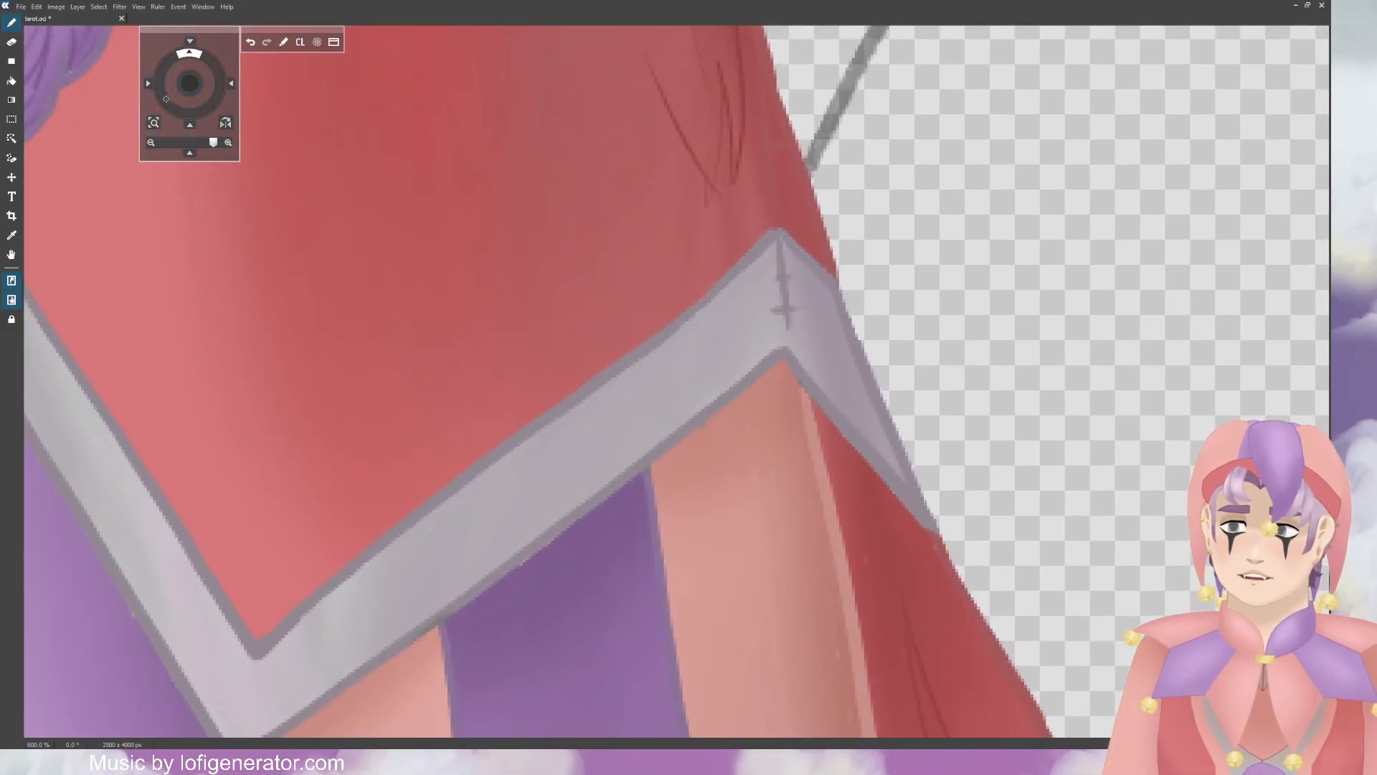
{"action": "left_click_drag", "start_coordinate": [189, 83], "coordinate": [152, 43]}
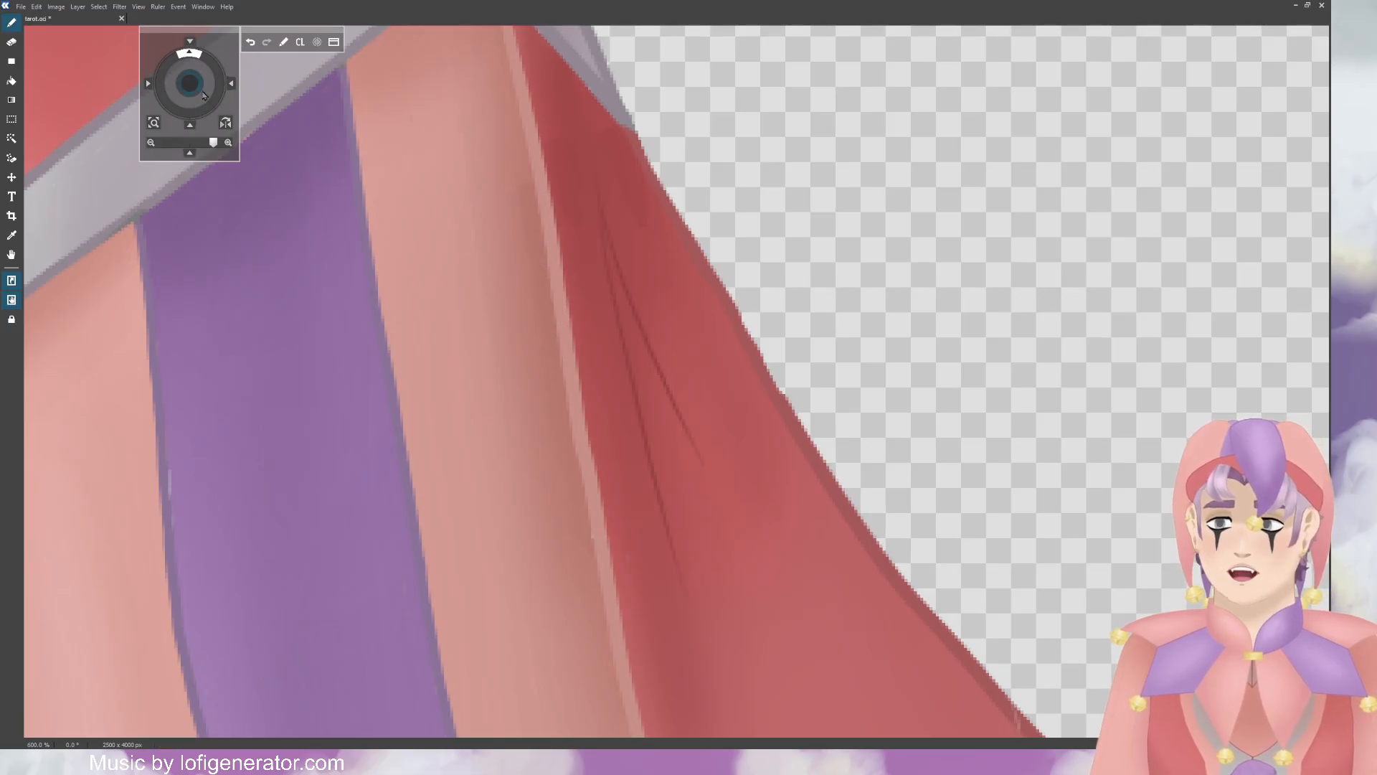
{"action": "left_click_drag", "start_coordinate": [189, 83], "coordinate": [225, 86]}
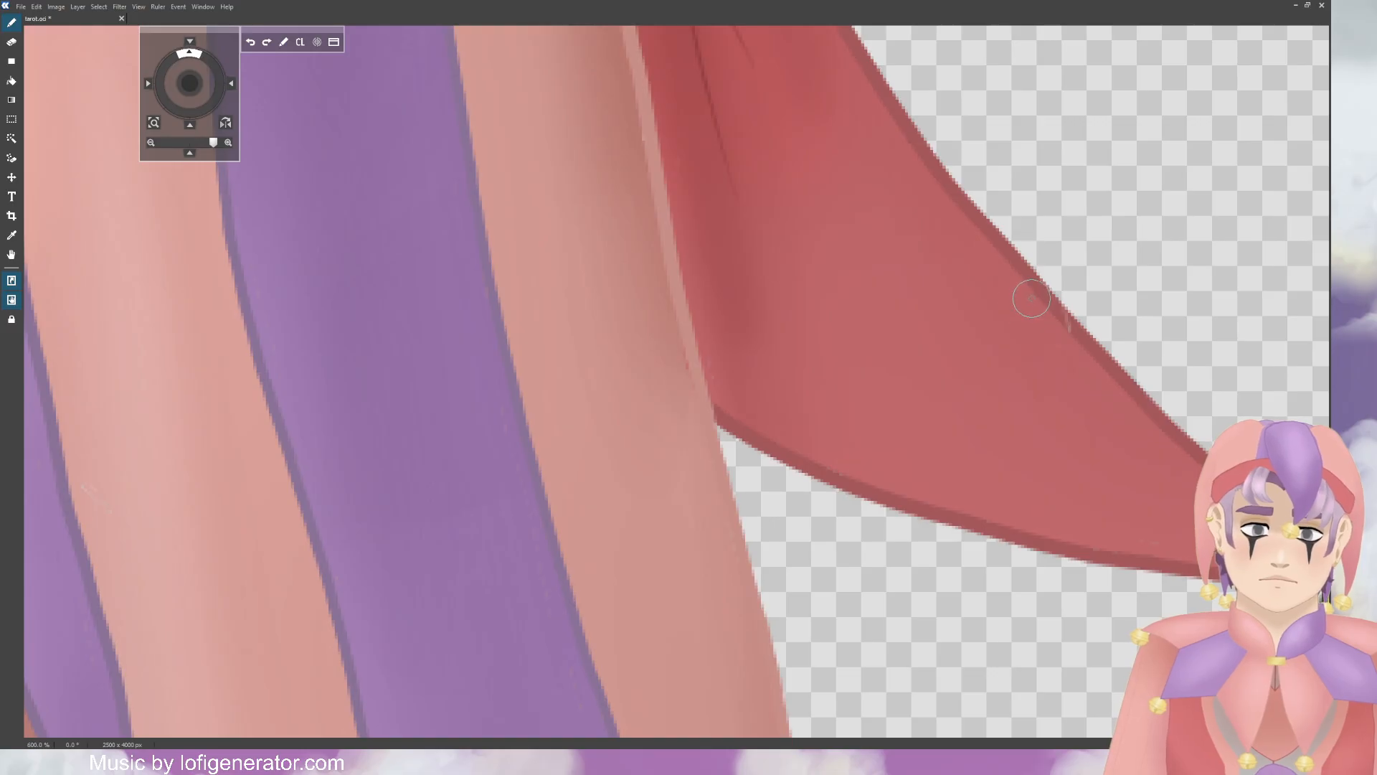
{"action": "key", "text": "ctrl+z"}
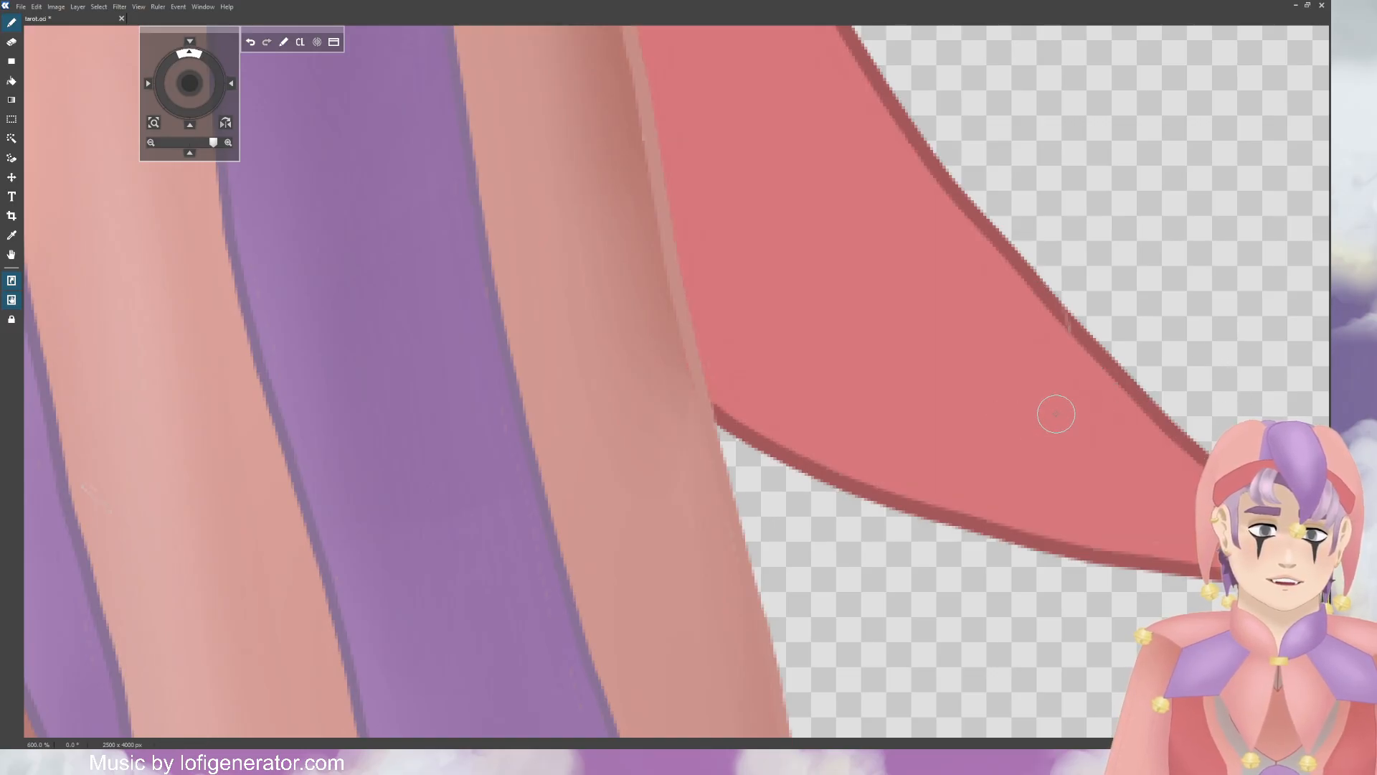
{"action": "key", "text": "ctrl+z"}
{"action": "key", "text": "ctrl+y"}
{"action": "key", "text": "ctrl+y"}
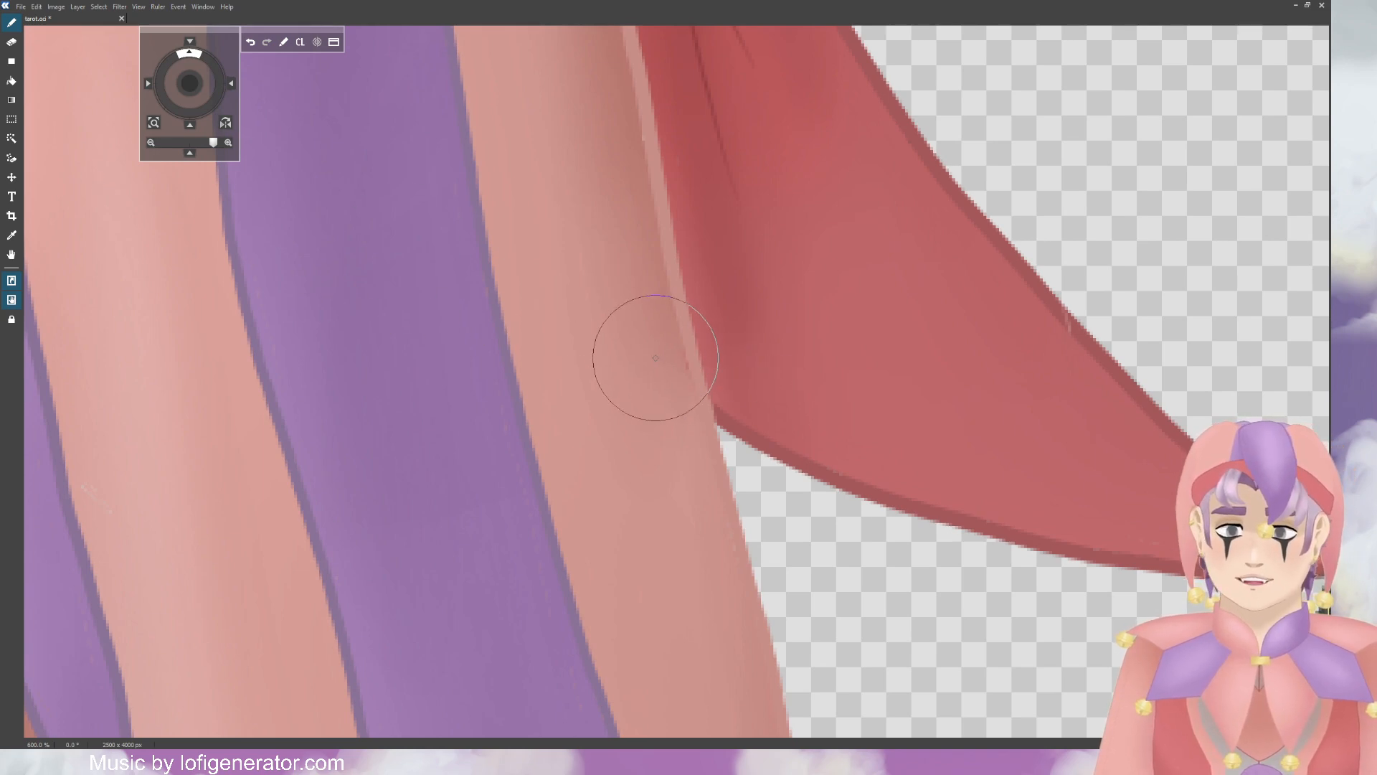
Step: Try a short red touch-up stroke on the pink trouser stripe's edge beside the coat tail, and undo it
{"action": "left_click_drag", "start_coordinate": [686, 384], "coordinate": [683, 381]}
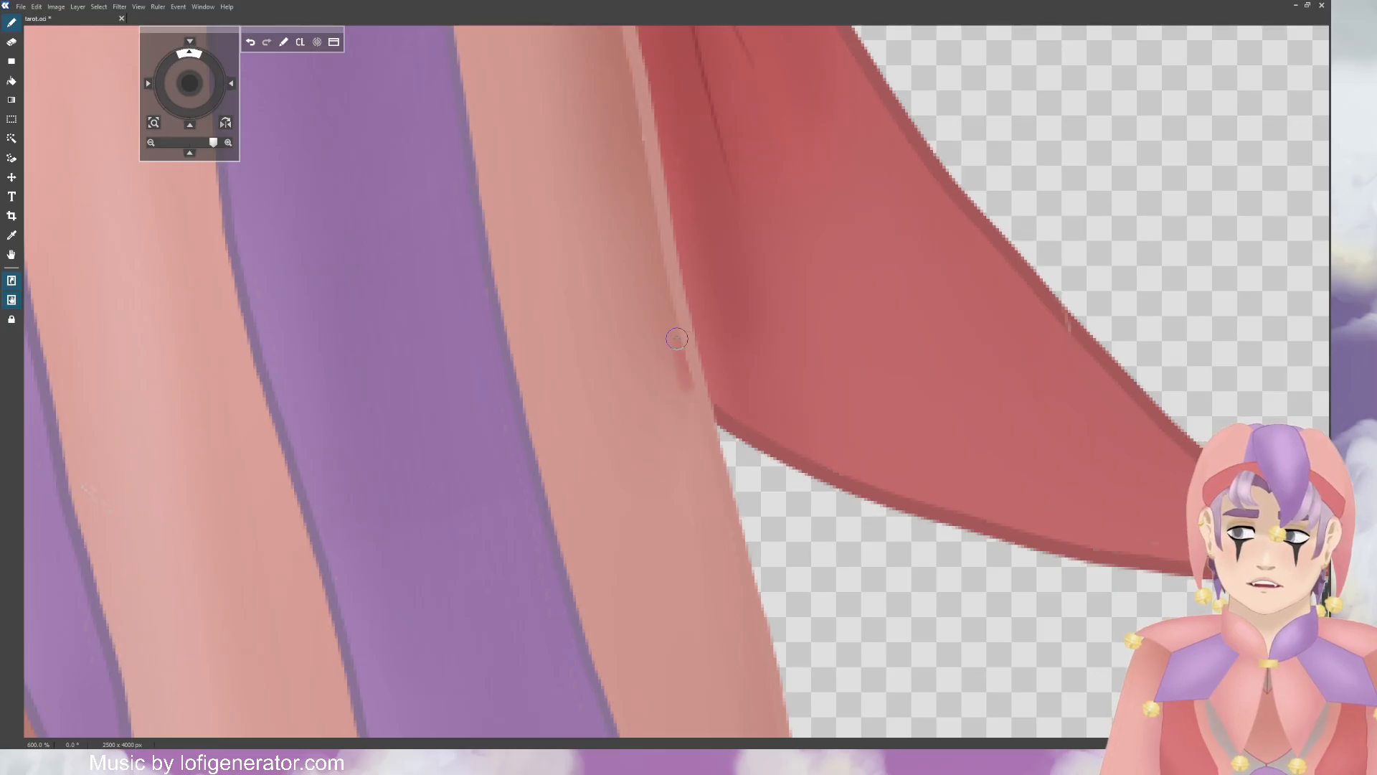
{"action": "key", "text": "ctrl+z"}
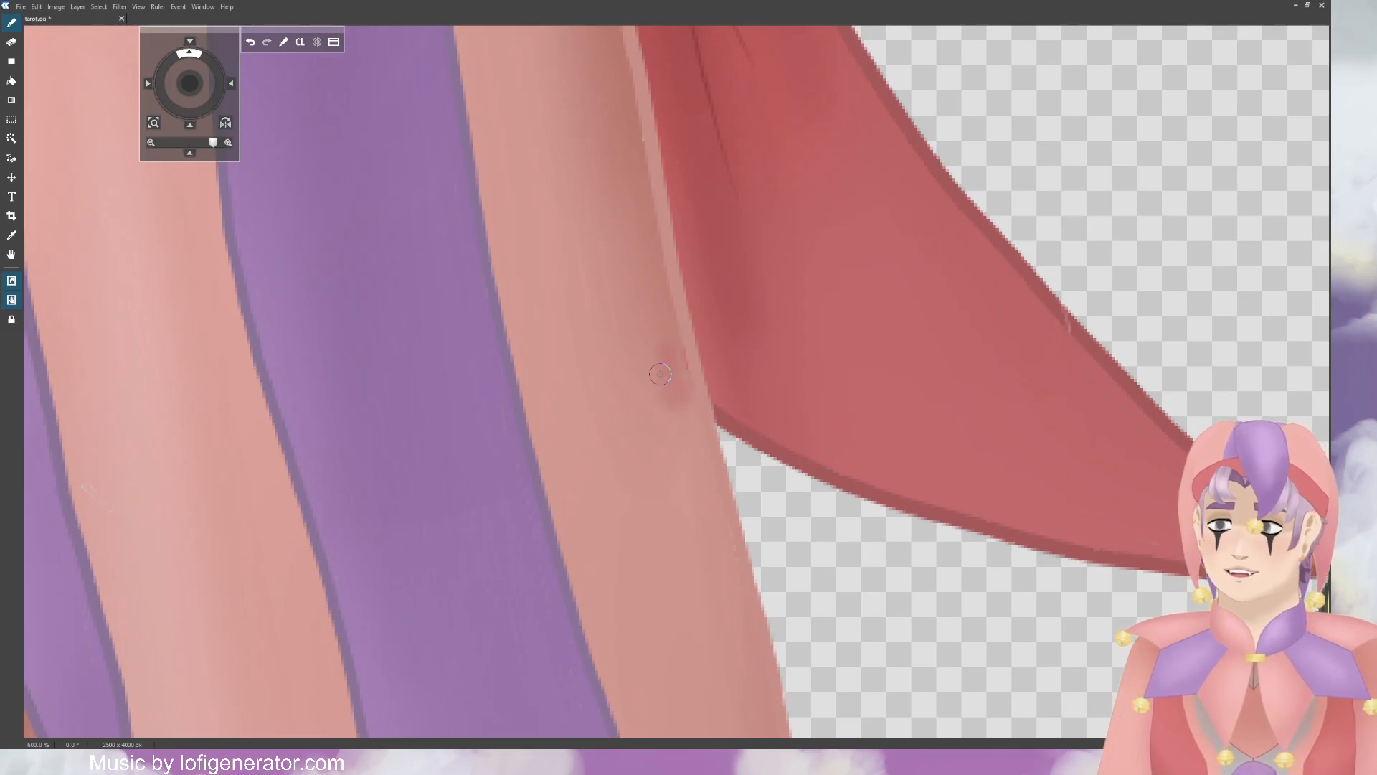
{"action": "key", "text": "ctrl+z"}
Step: Try clearing the shading from the purple trouser stripes and restore it
{"action": "key", "text": "e"}
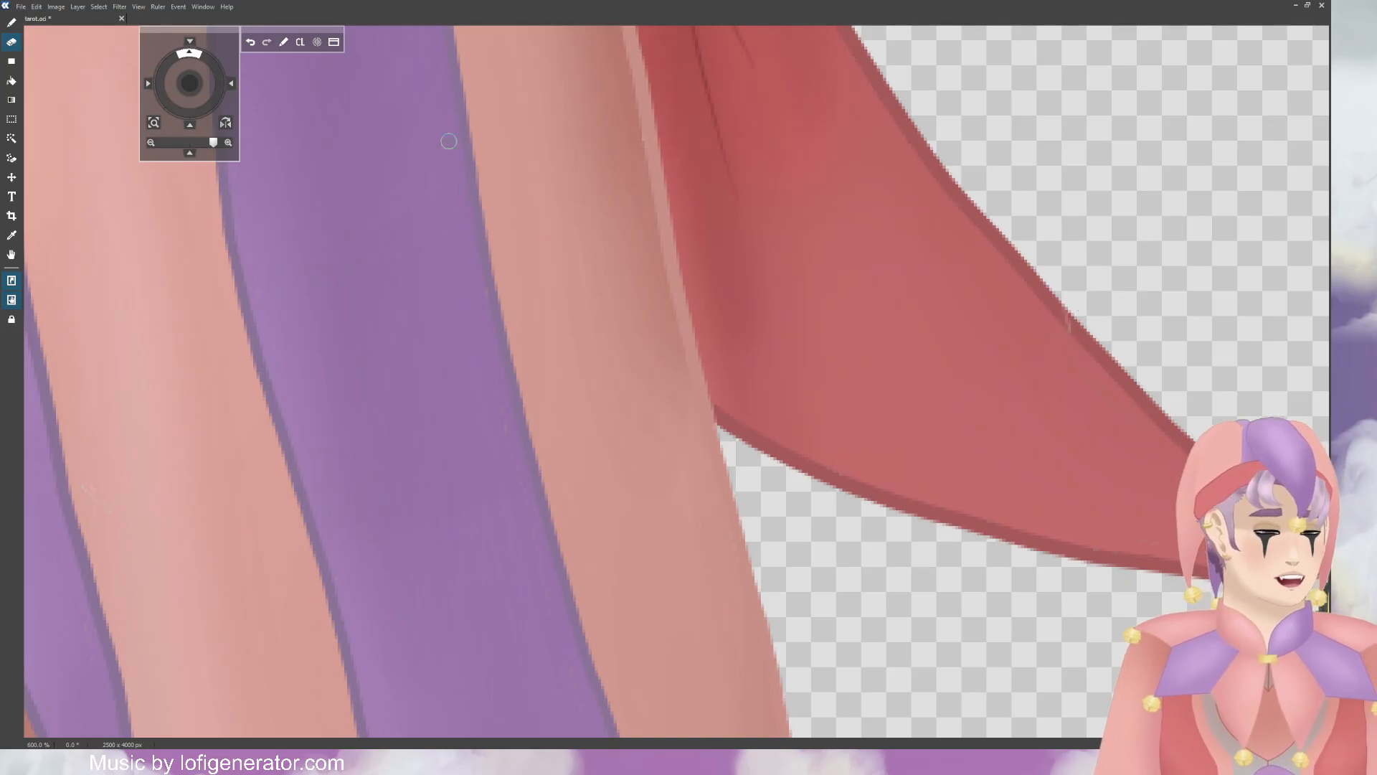
{"action": "left_click_drag", "start_coordinate": [189, 83], "coordinate": [311, 35]}
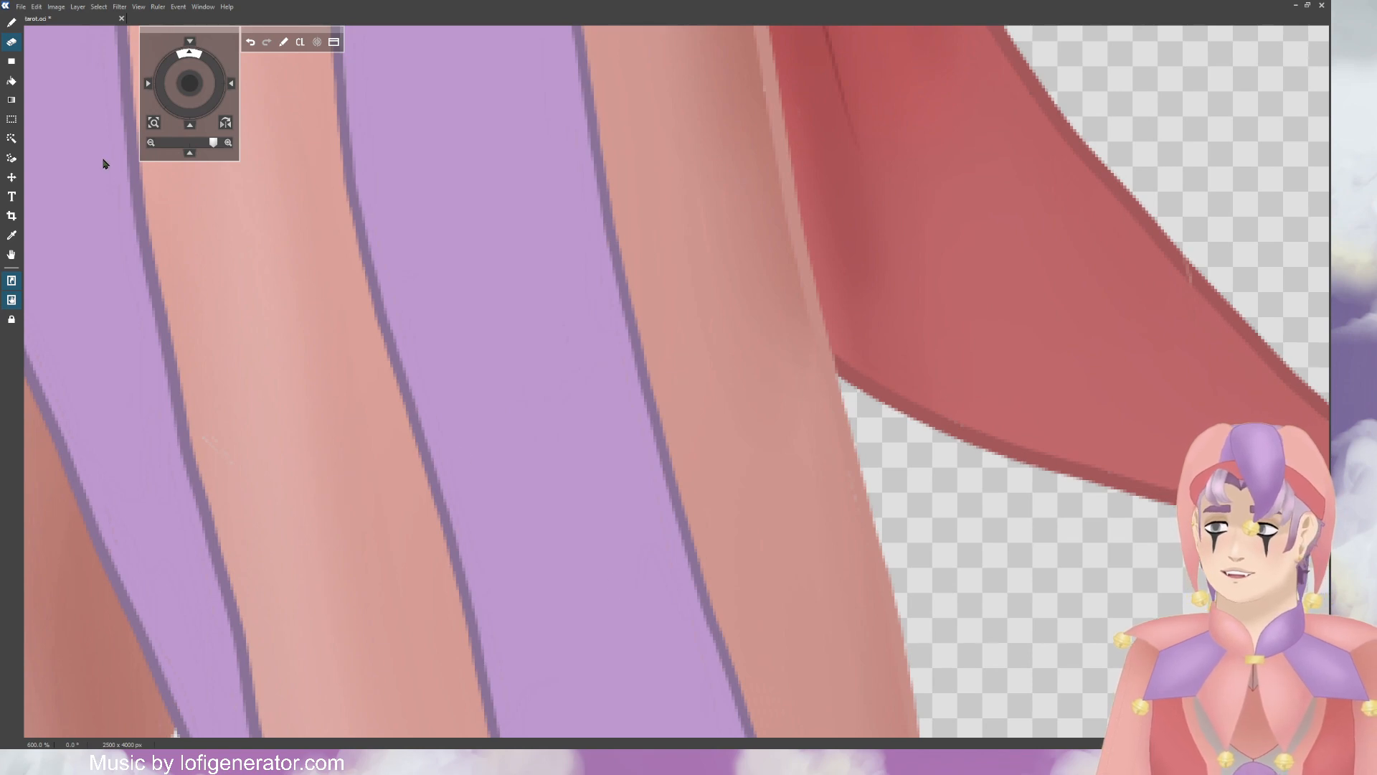
{"action": "key", "text": "b"}
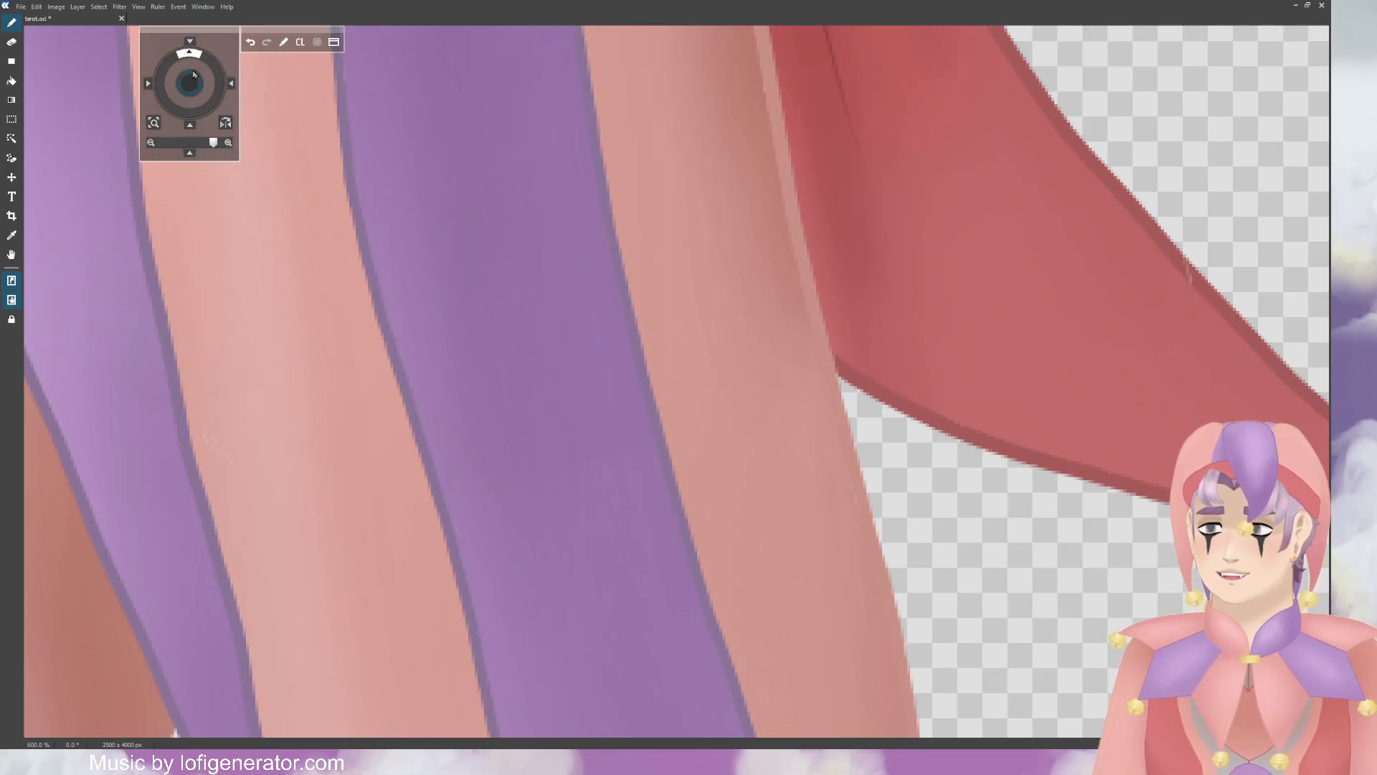
Step: Touch up the gaps in the purple trouser stripes' outlines just below the pointed hem trim
{"action": "left_click_drag", "start_coordinate": [192, 74], "coordinate": [189, 69]}
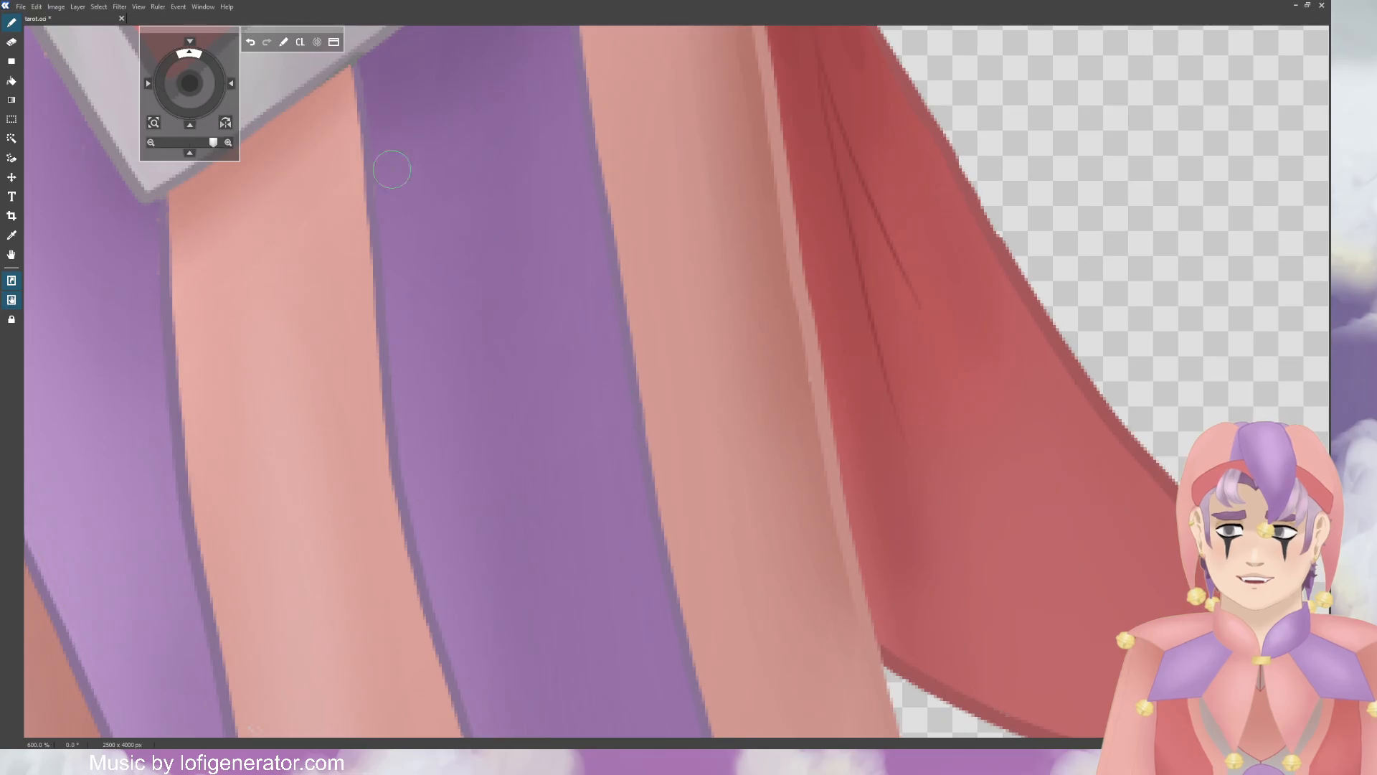
{"action": "left_click_drag", "start_coordinate": [445, 35], "coordinate": [454, 208]}
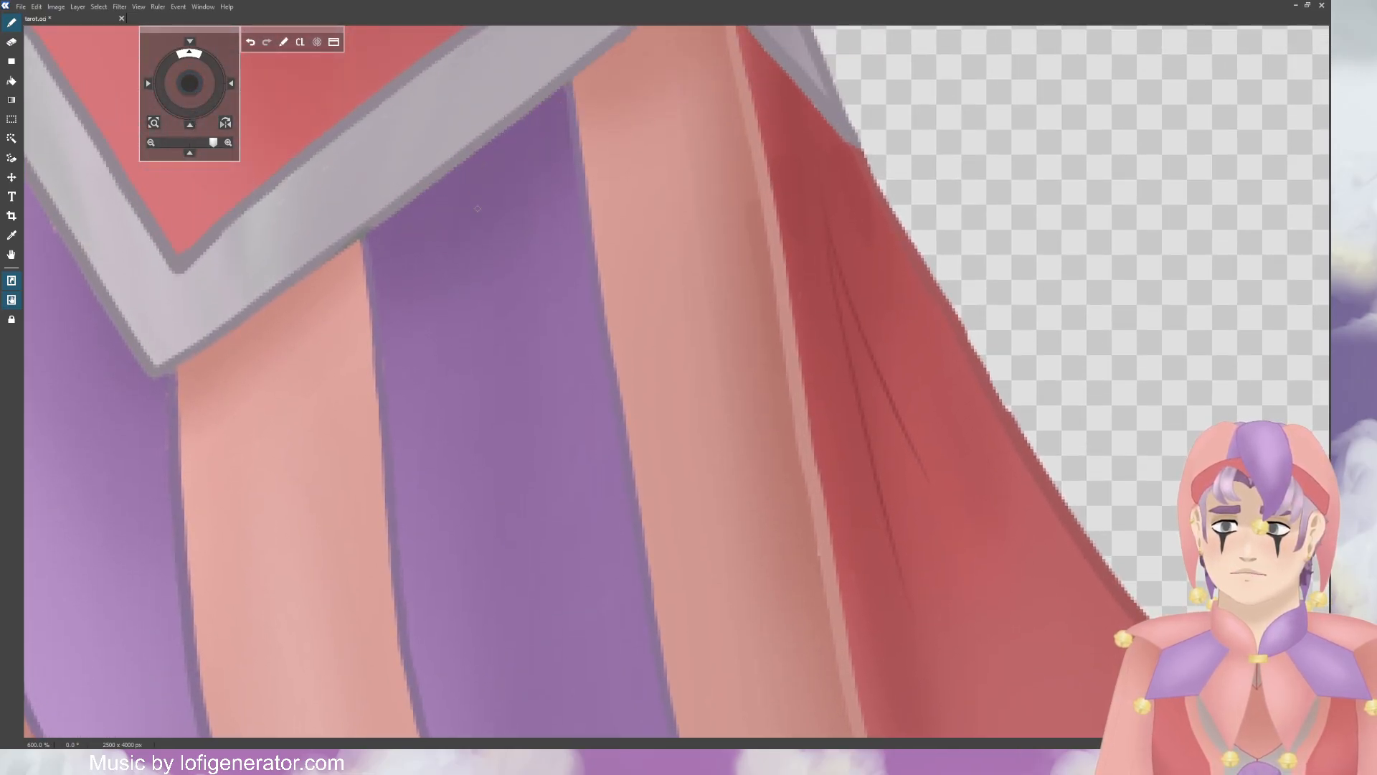
{"action": "mouse_move", "coordinate": [190, 84]}
{"action": "left_mouse_down"}
{"action": "mouse_move", "coordinate": [258, 83]}
{"action": "mouse_move", "coordinate": [296, 177]}
{"action": "mouse_move", "coordinate": [315, 190]}
{"action": "left_mouse_up"}
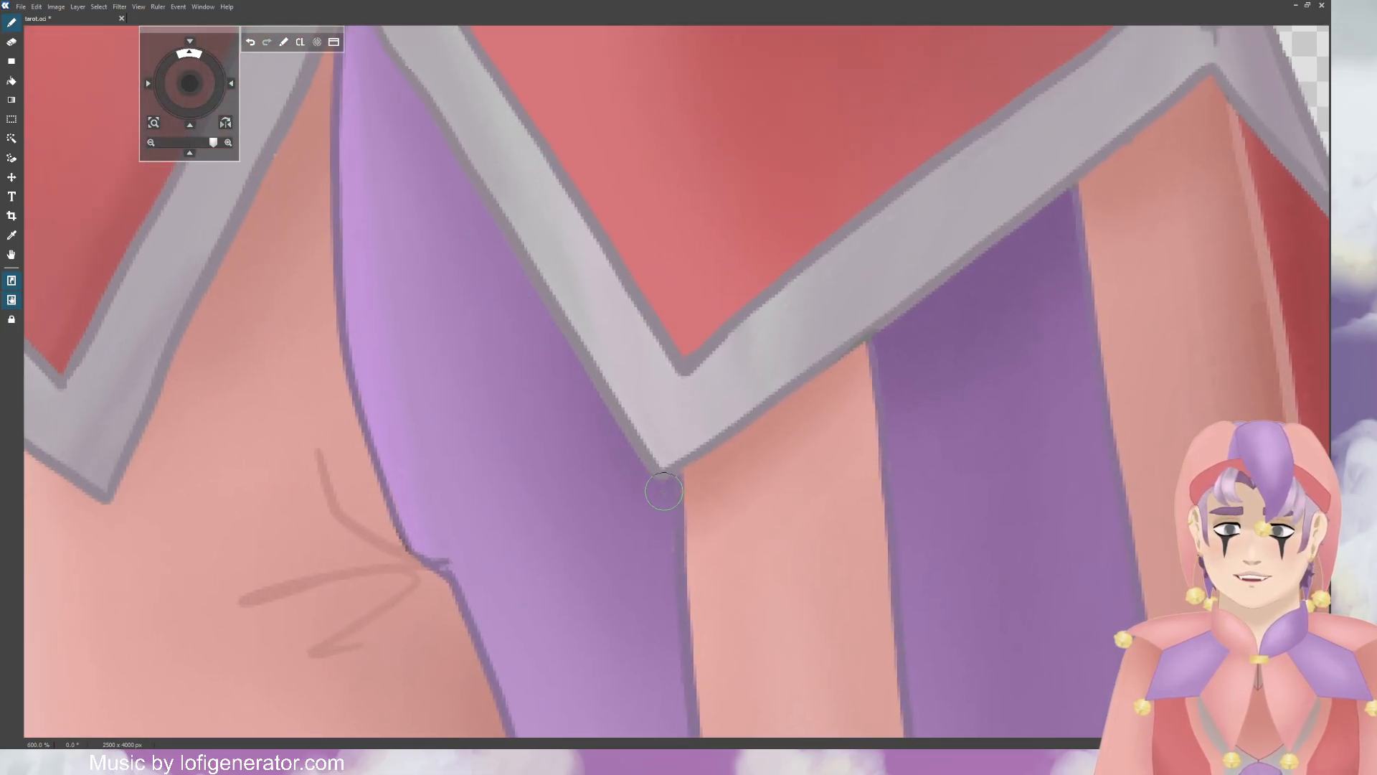
Step: Undo the uneven stroke below the knee and repaint the outline between the pink and purple stripes there
{"action": "mouse_move", "coordinate": [193, 88]}
{"action": "left_mouse_down"}
{"action": "mouse_move", "coordinate": [202, 98]}
{"action": "mouse_move", "coordinate": [203, 79]}
{"action": "mouse_move", "coordinate": [258, 72]}
{"action": "mouse_move", "coordinate": [150, 26]}
{"action": "mouse_move", "coordinate": [94, 47]}
{"action": "left_mouse_up"}
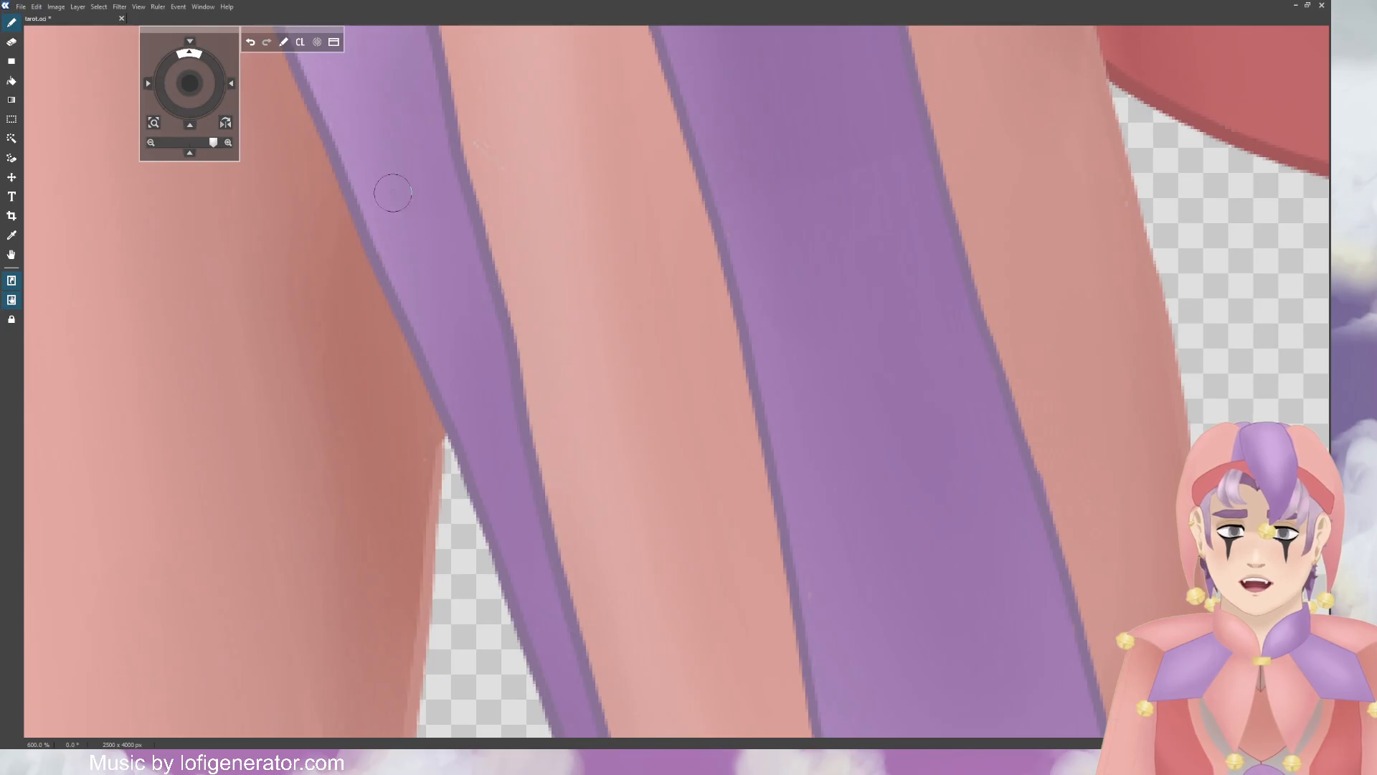
{"action": "left_click_drag", "start_coordinate": [190, 83], "coordinate": [186, 75]}
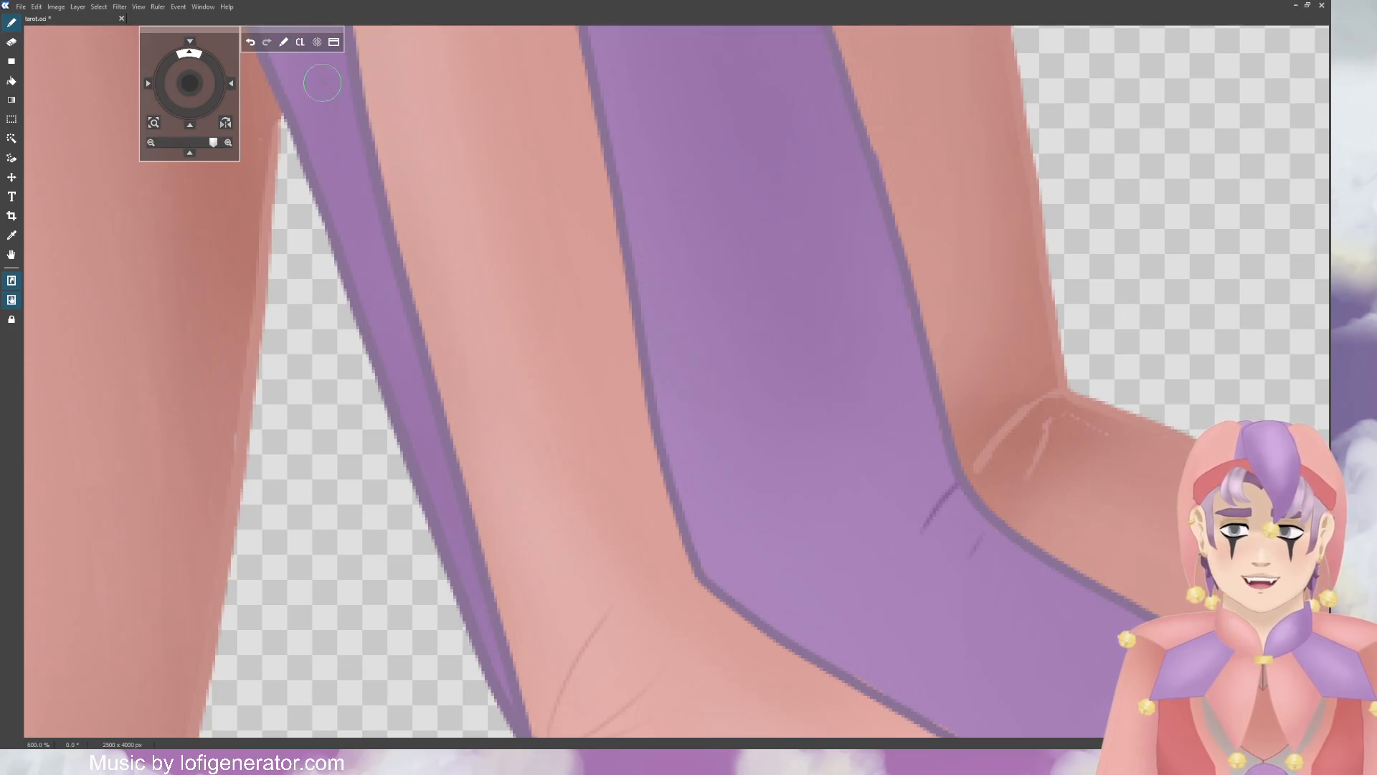
{"action": "left_click_drag", "start_coordinate": [190, 83], "coordinate": [146, 52]}
{"action": "left_click_drag", "start_coordinate": [165, 41], "coordinate": [167, 44]}
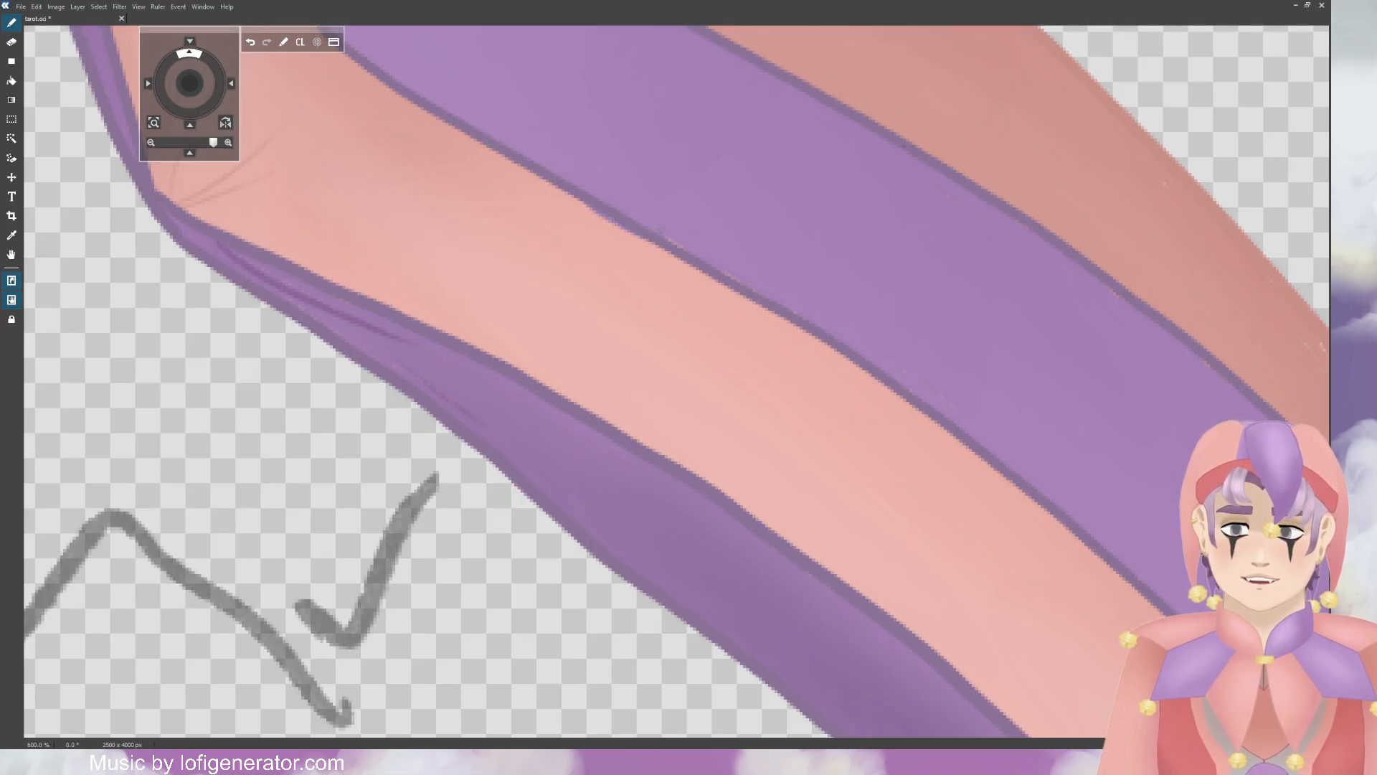
{"action": "left_click", "coordinate": [250, 42]}
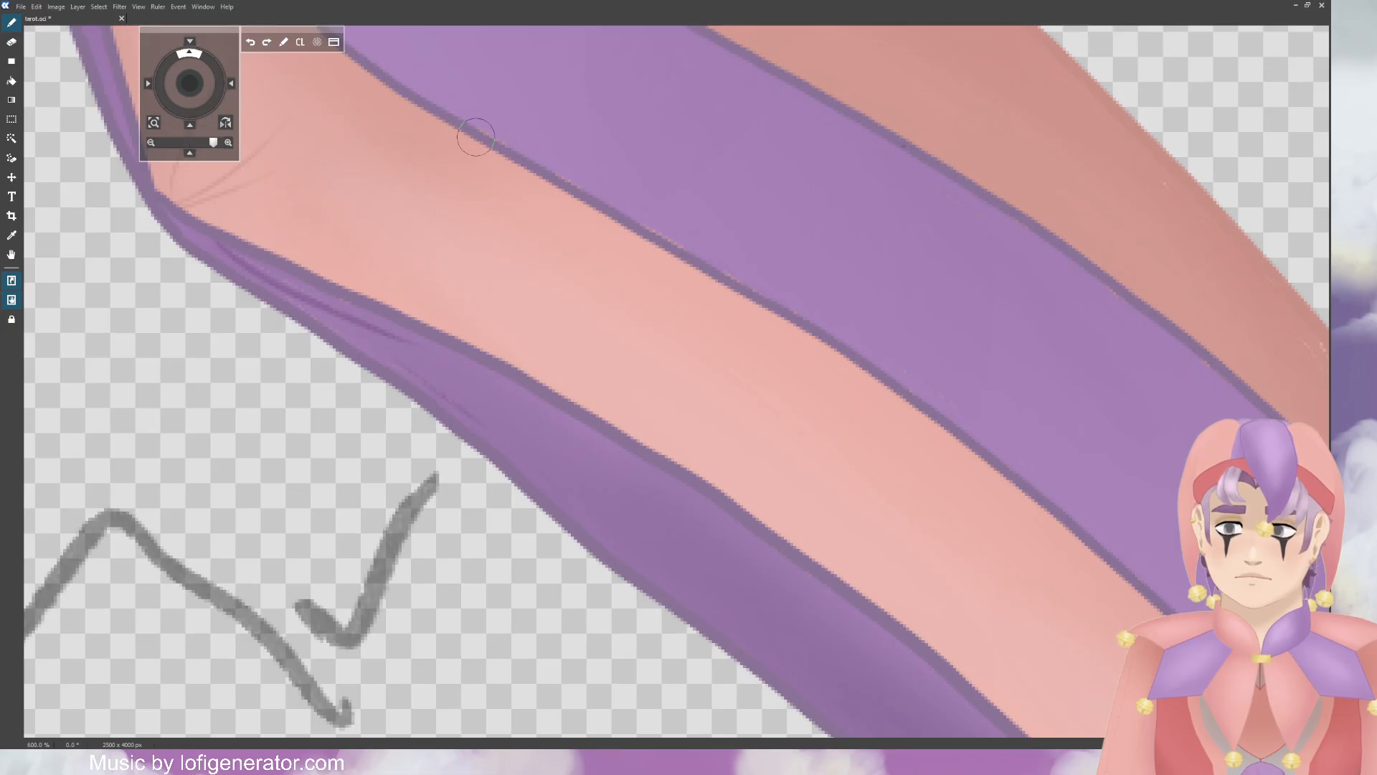
{"action": "left_click_drag", "start_coordinate": [500, 129], "coordinate": [563, 163]}
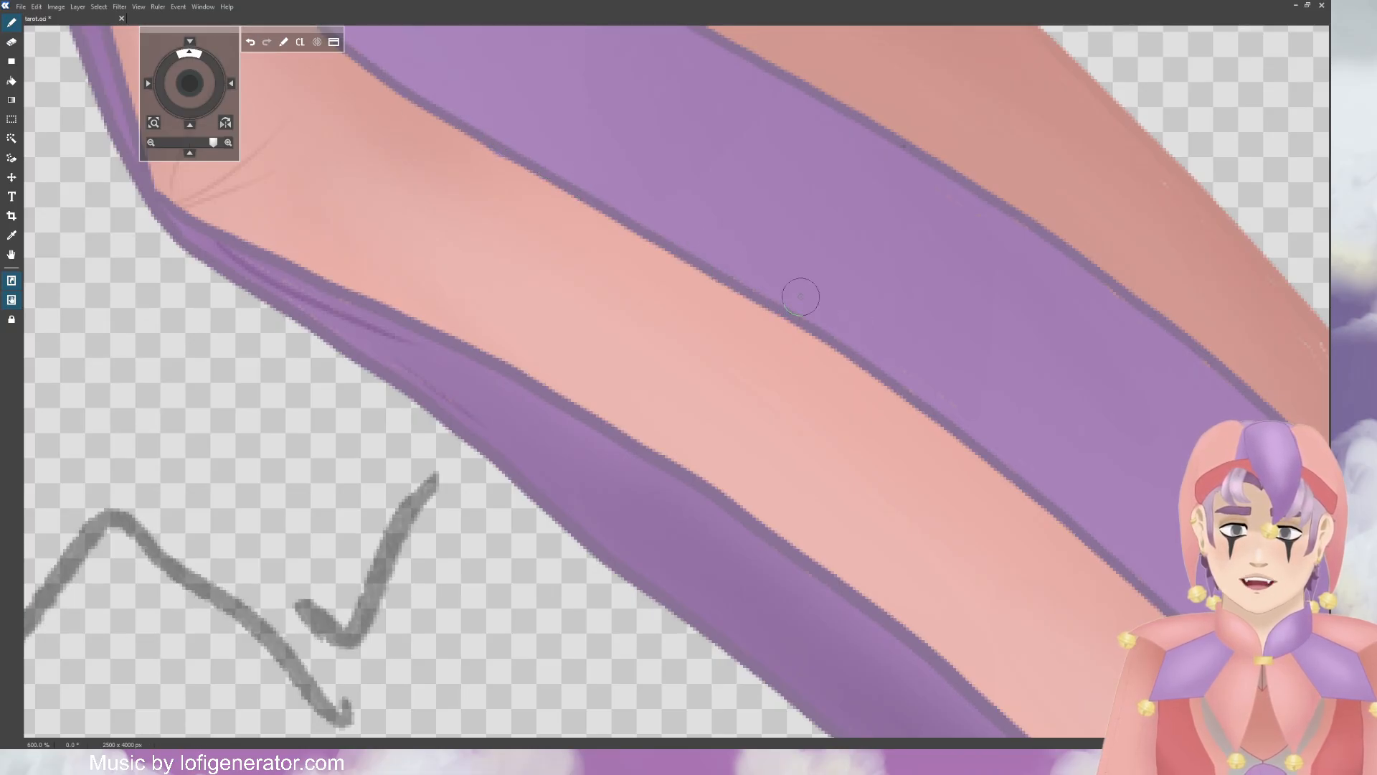
Step: Paint over the light specks along the shaded lower edge of the pink shoe's heel
{"action": "left_click_drag", "start_coordinate": [191, 83], "coordinate": [162, 87]}
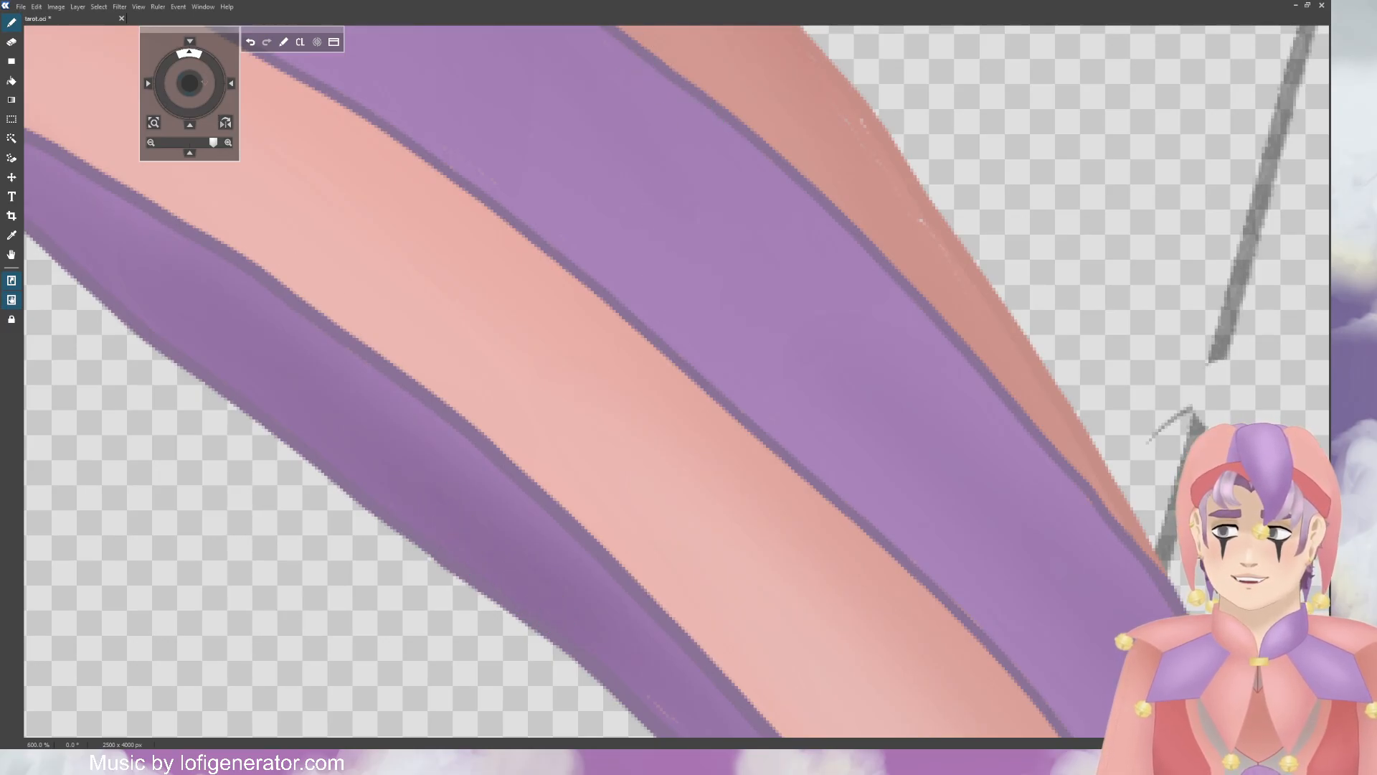
{"action": "left_click_drag", "start_coordinate": [179, 67], "coordinate": [176, 61]}
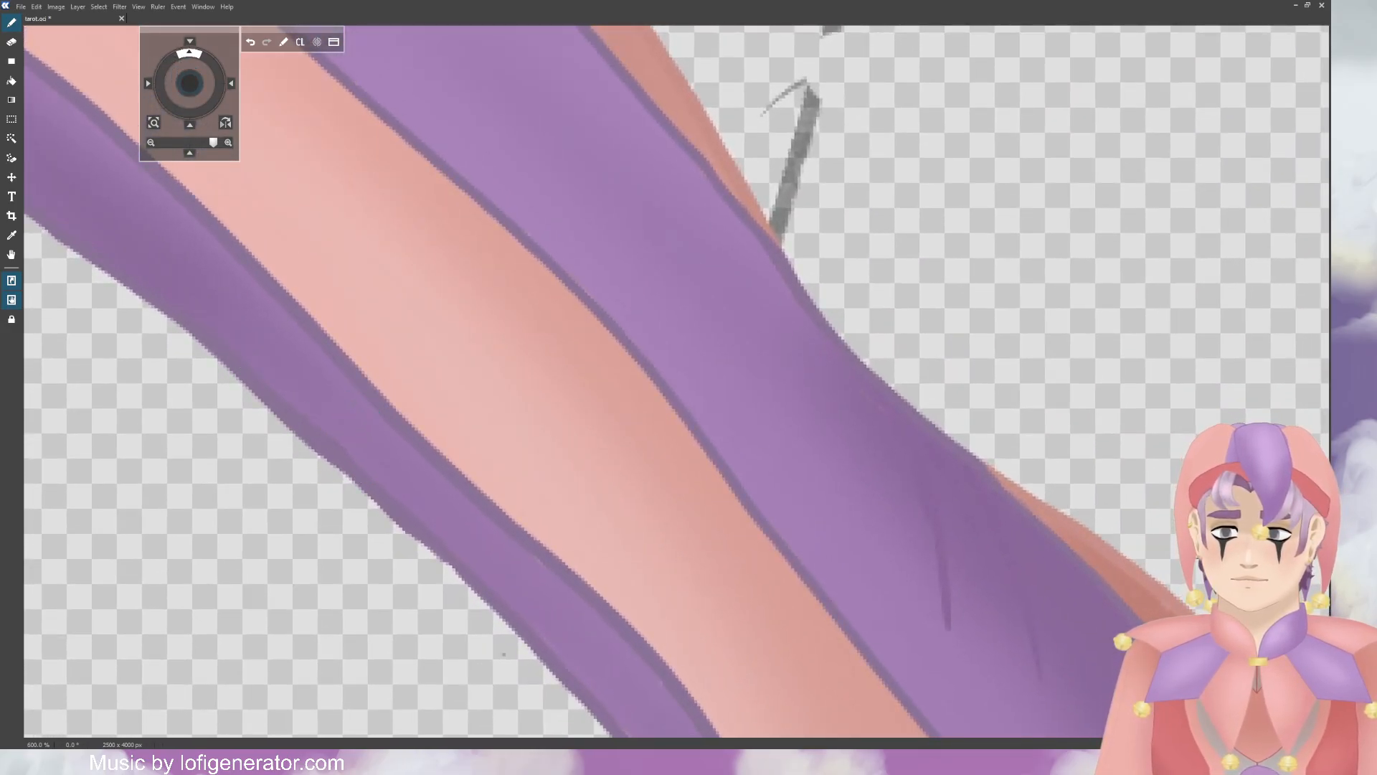
{"action": "left_click_drag", "start_coordinate": [189, 82], "coordinate": [183, 74]}
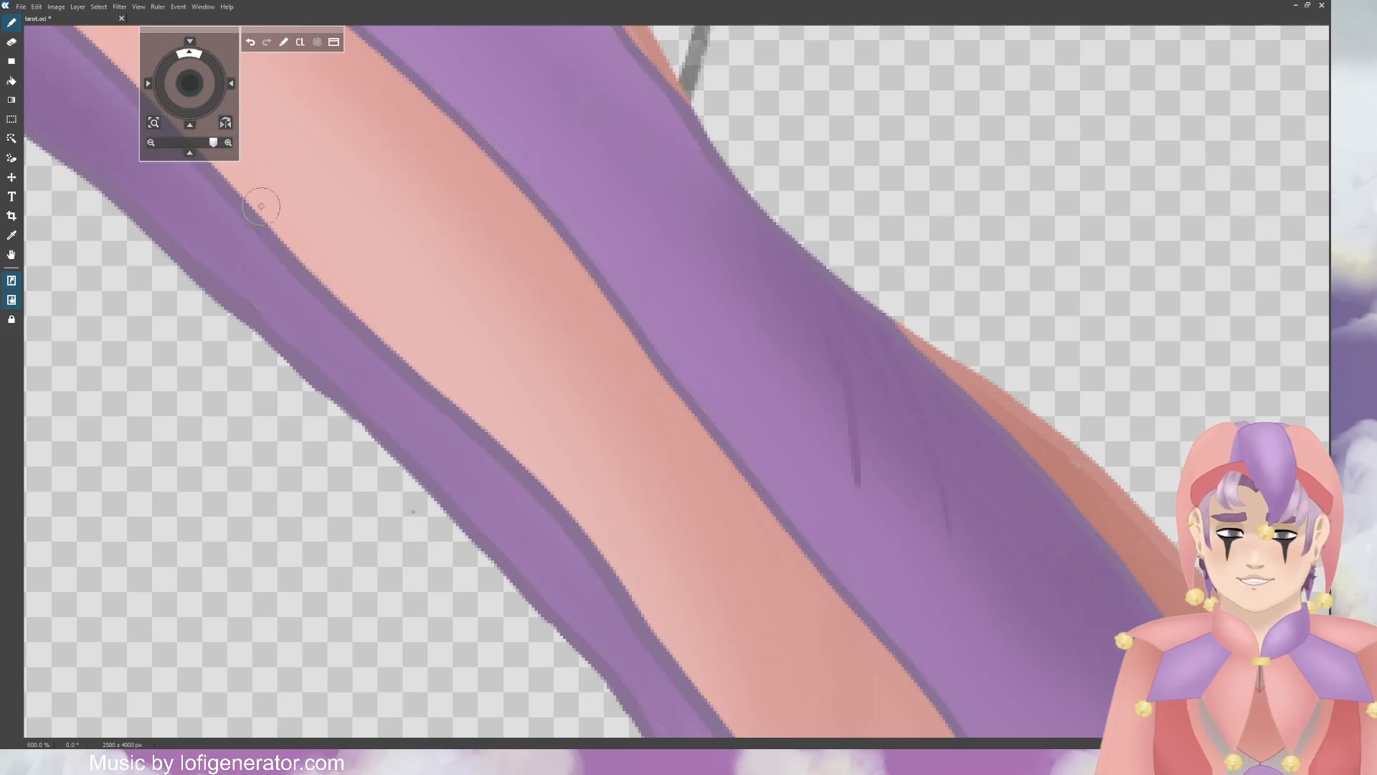
{"action": "left_click_drag", "start_coordinate": [190, 84], "coordinate": [171, 42]}
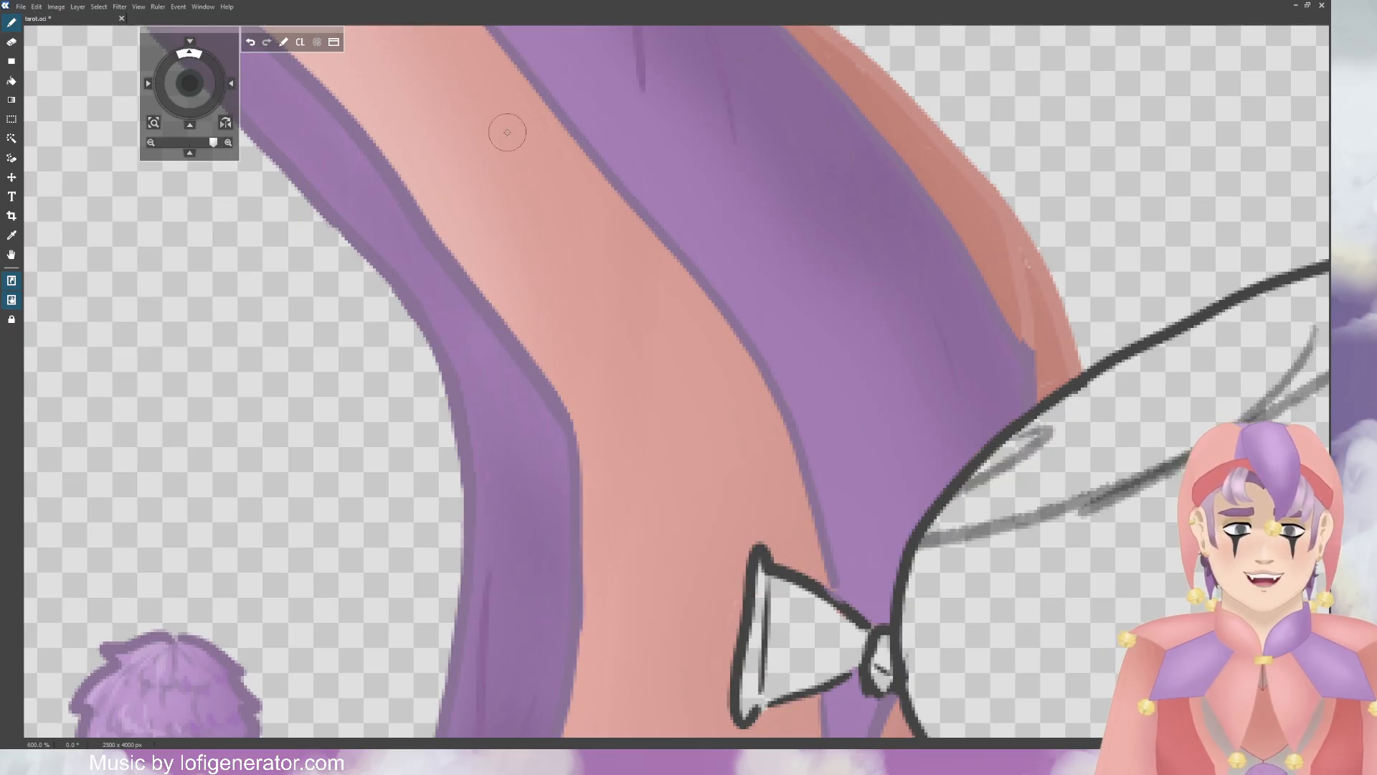
{"action": "left_click", "coordinate": [247, 47]}
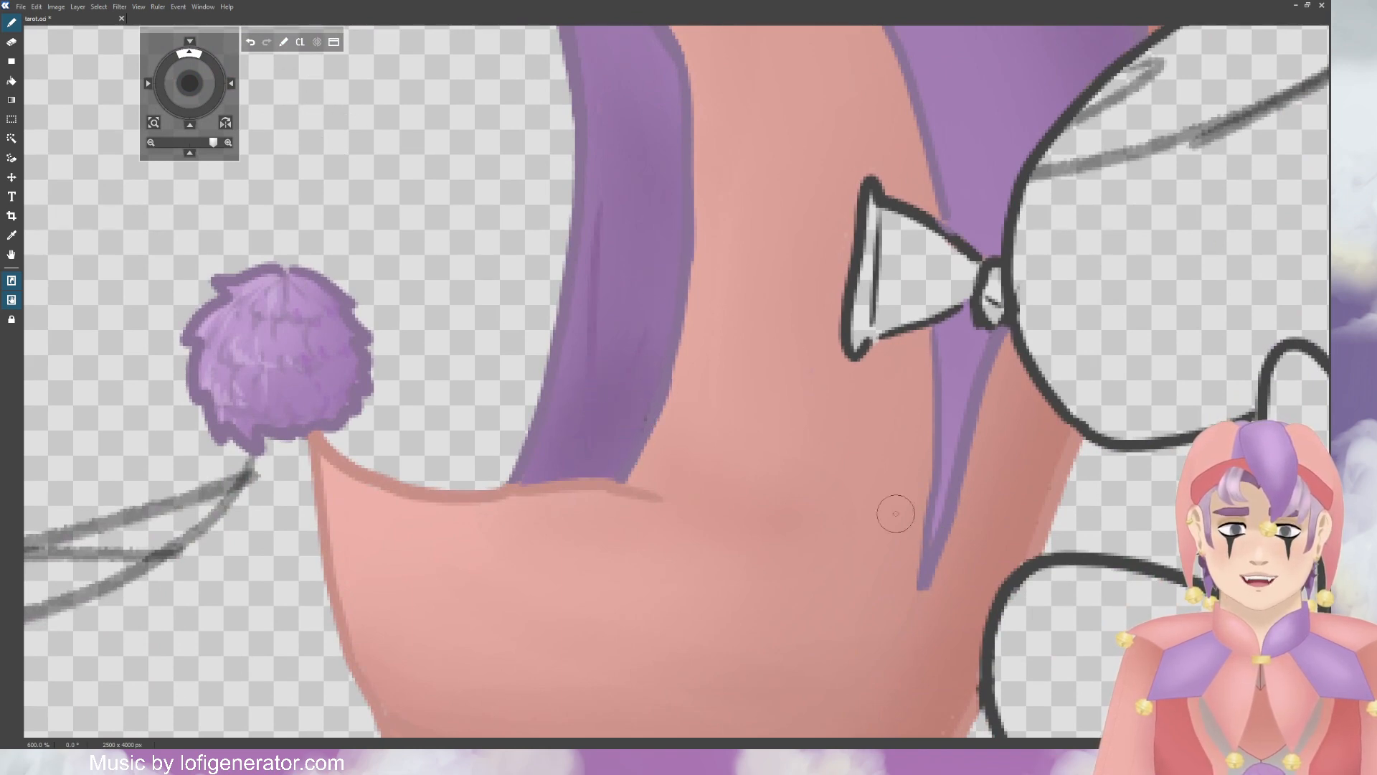
{"action": "mouse_move", "coordinate": [201, 97]}
{"action": "left_mouse_down"}
{"action": "mouse_move", "coordinate": [173, 66]}
{"action": "mouse_move", "coordinate": [136, 153]}
{"action": "mouse_move", "coordinate": [187, 56]}
{"action": "mouse_move", "coordinate": [273, 39]}
{"action": "left_mouse_up"}
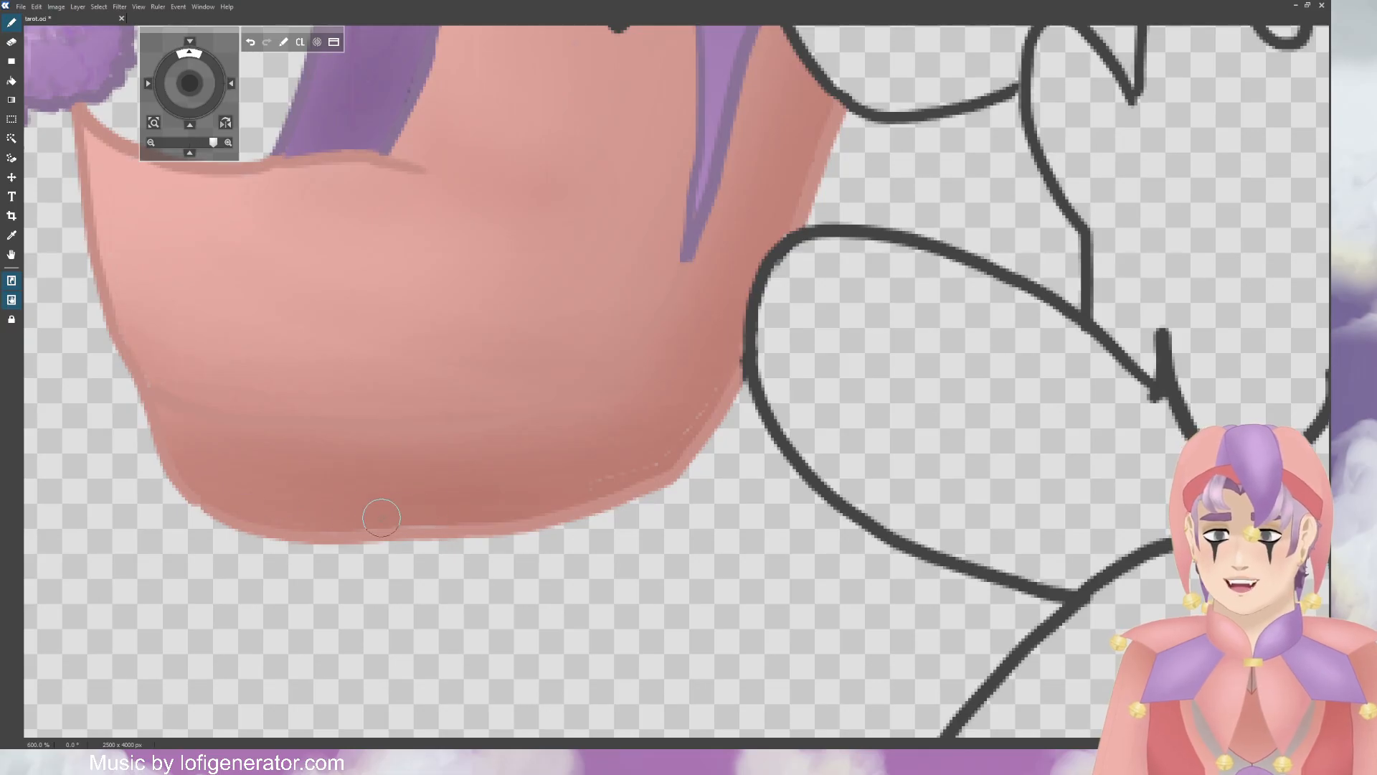
{"action": "mouse_move", "coordinate": [618, 474]}
{"action": "left_mouse_down"}
{"action": "mouse_move", "coordinate": [691, 429]}
{"action": "mouse_move", "coordinate": [668, 444]}
{"action": "mouse_move", "coordinate": [716, 379]}
{"action": "left_mouse_up"}
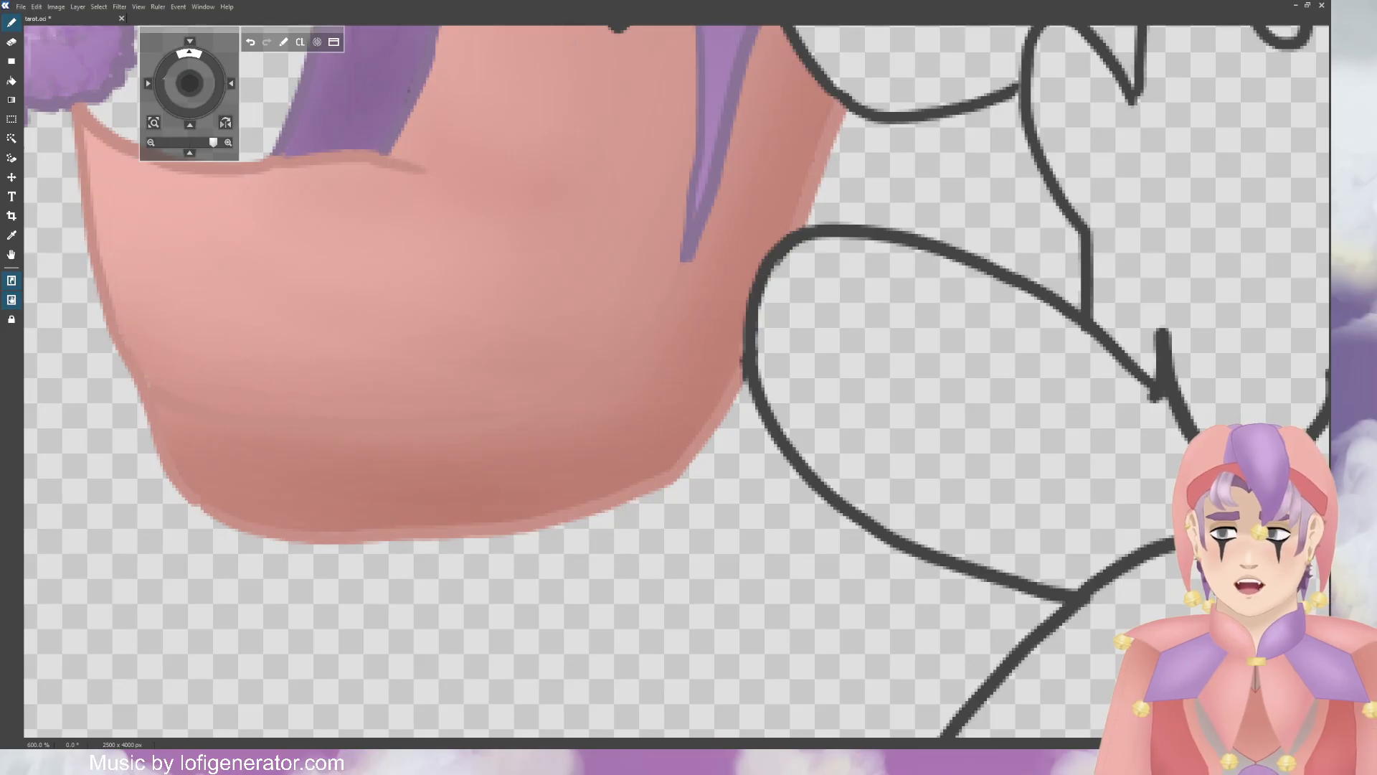
Step: Touch up the shaded colour of the narrow pink strip along the lower leg's outer edge above the shoe
{"action": "left_click_drag", "start_coordinate": [194, 86], "coordinate": [212, 94]}
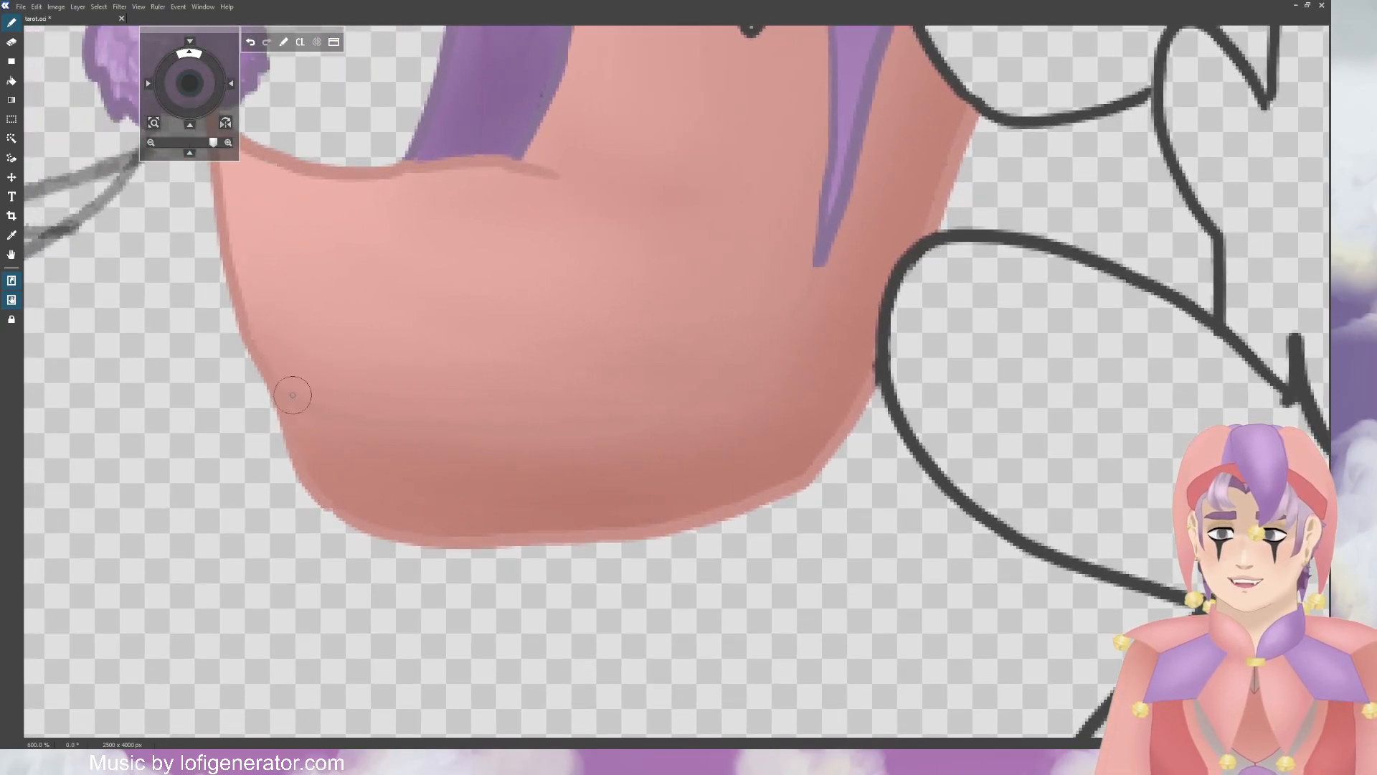
{"action": "mouse_move", "coordinate": [189, 84]}
{"action": "left_mouse_down"}
{"action": "mouse_move", "coordinate": [152, 133]}
{"action": "mouse_move", "coordinate": [245, 201]}
{"action": "left_mouse_up"}
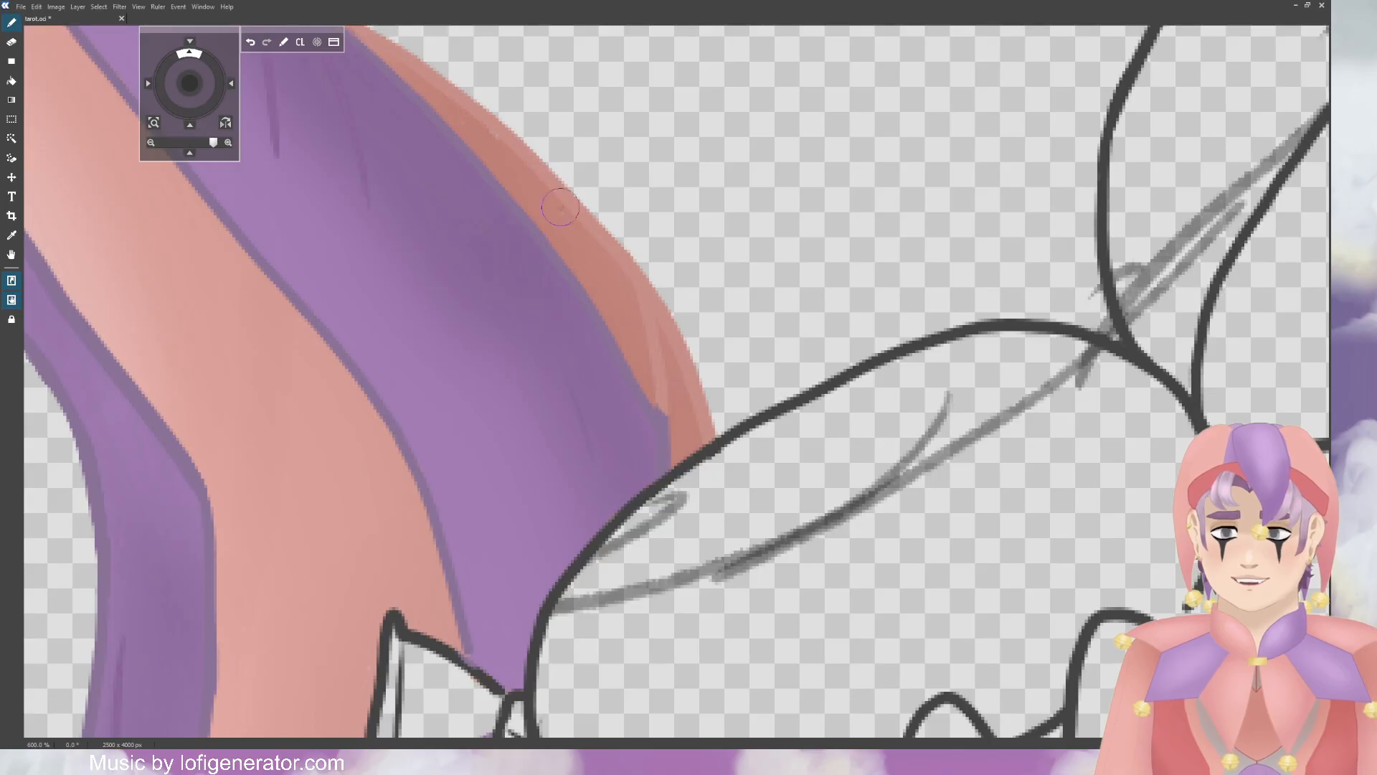
{"action": "left_click_drag", "start_coordinate": [189, 84], "coordinate": [264, 144]}
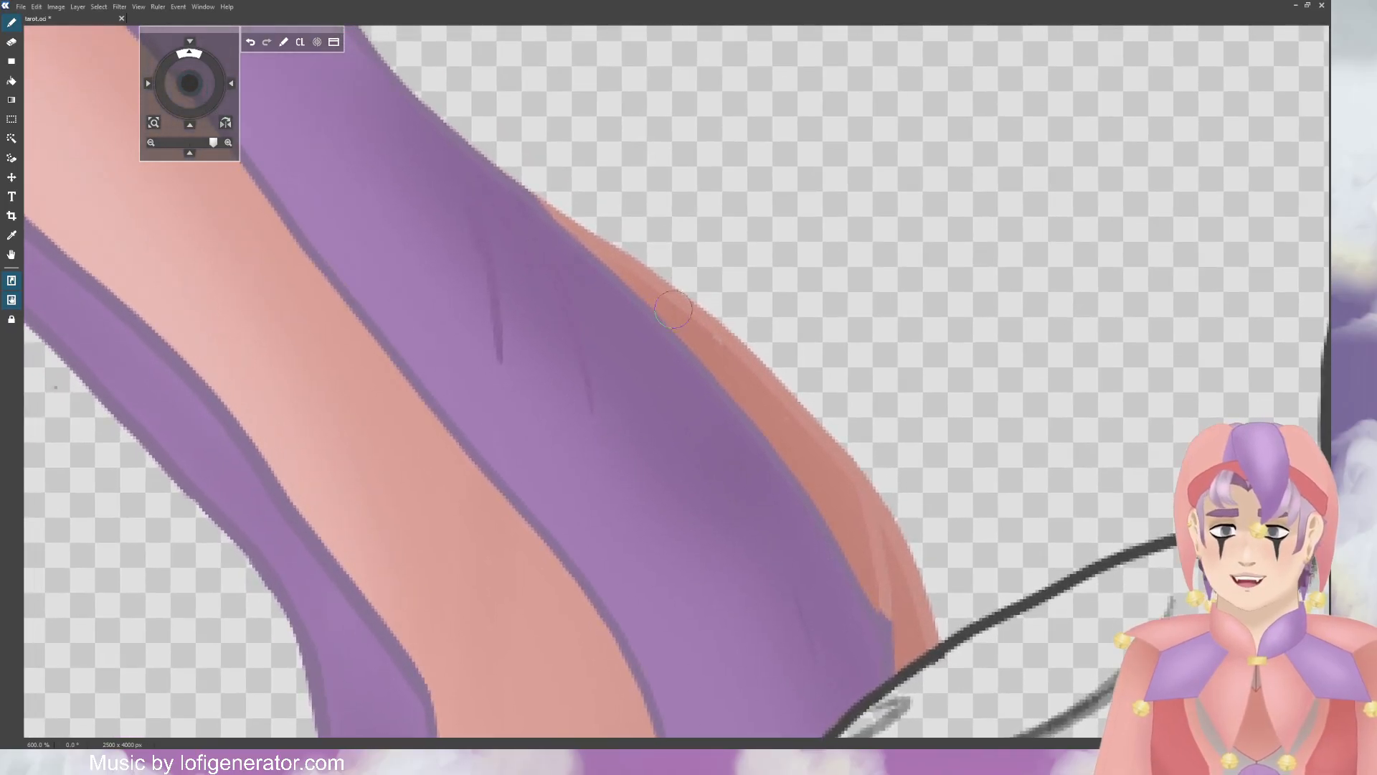
{"action": "left_click_drag", "start_coordinate": [753, 363], "coordinate": [800, 425]}
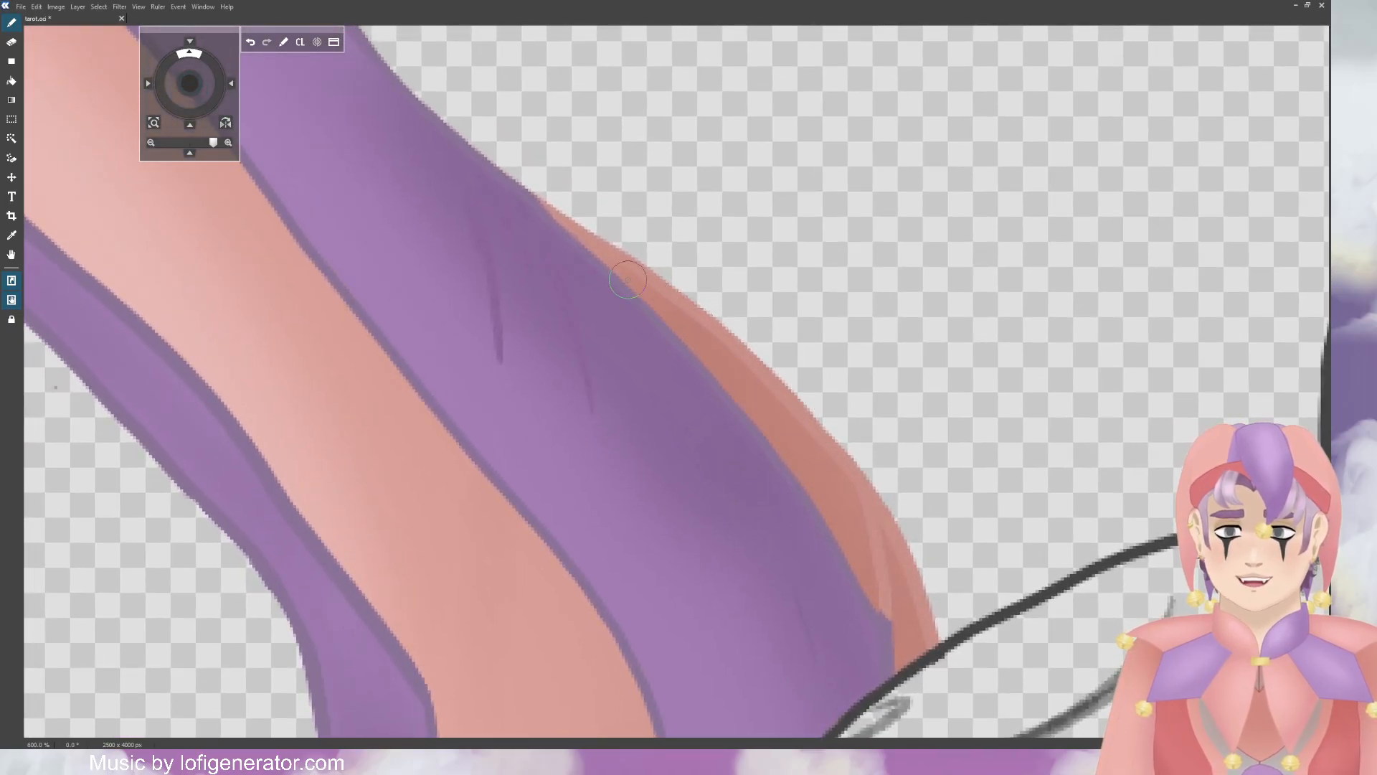
Step: Cover the light specks along the pink stripe's outer edge between the calf and the knee
{"action": "mouse_move", "coordinate": [189, 84]}
{"action": "left_mouse_down"}
{"action": "mouse_move", "coordinate": [258, 162]}
{"action": "mouse_move", "coordinate": [286, 246]}
{"action": "mouse_move", "coordinate": [395, 252]}
{"action": "left_mouse_up"}
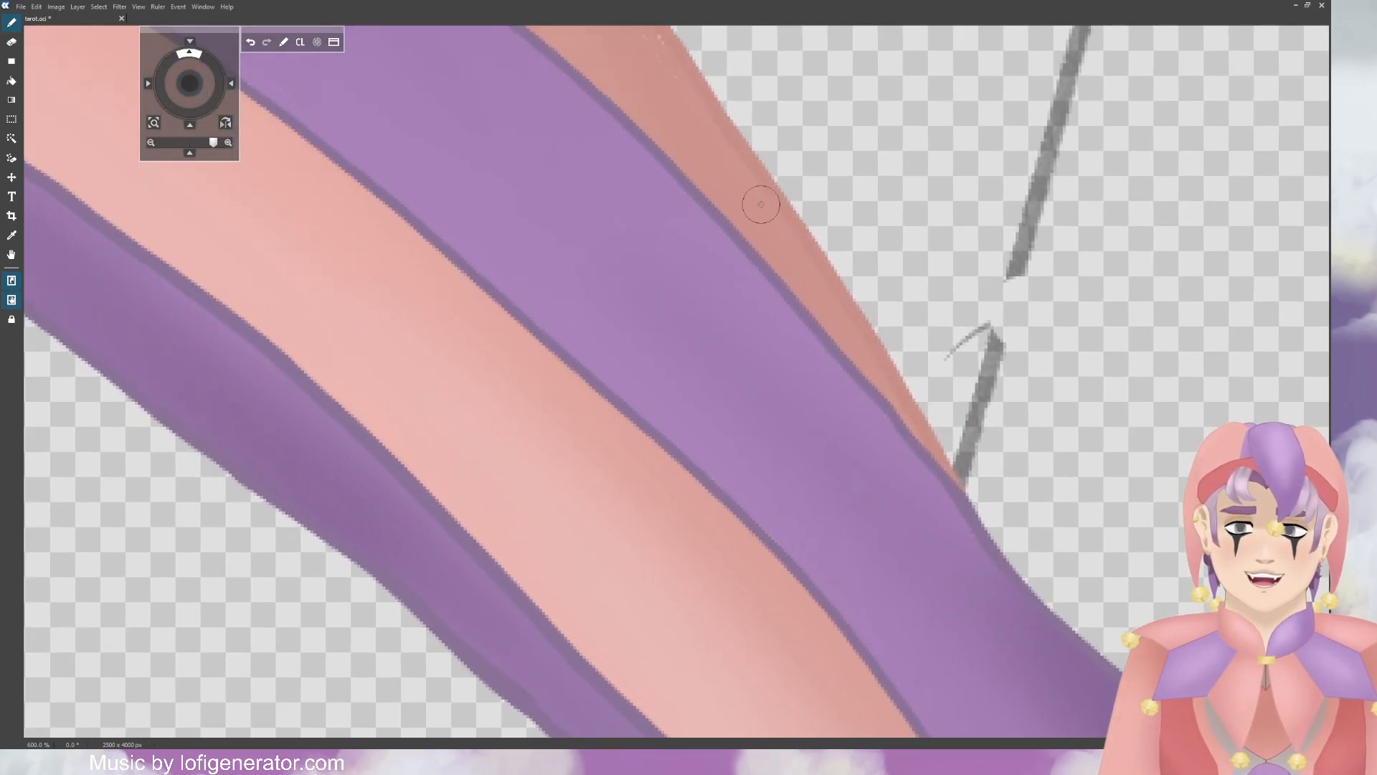
{"action": "left_click_drag", "start_coordinate": [191, 88], "coordinate": [211, 122]}
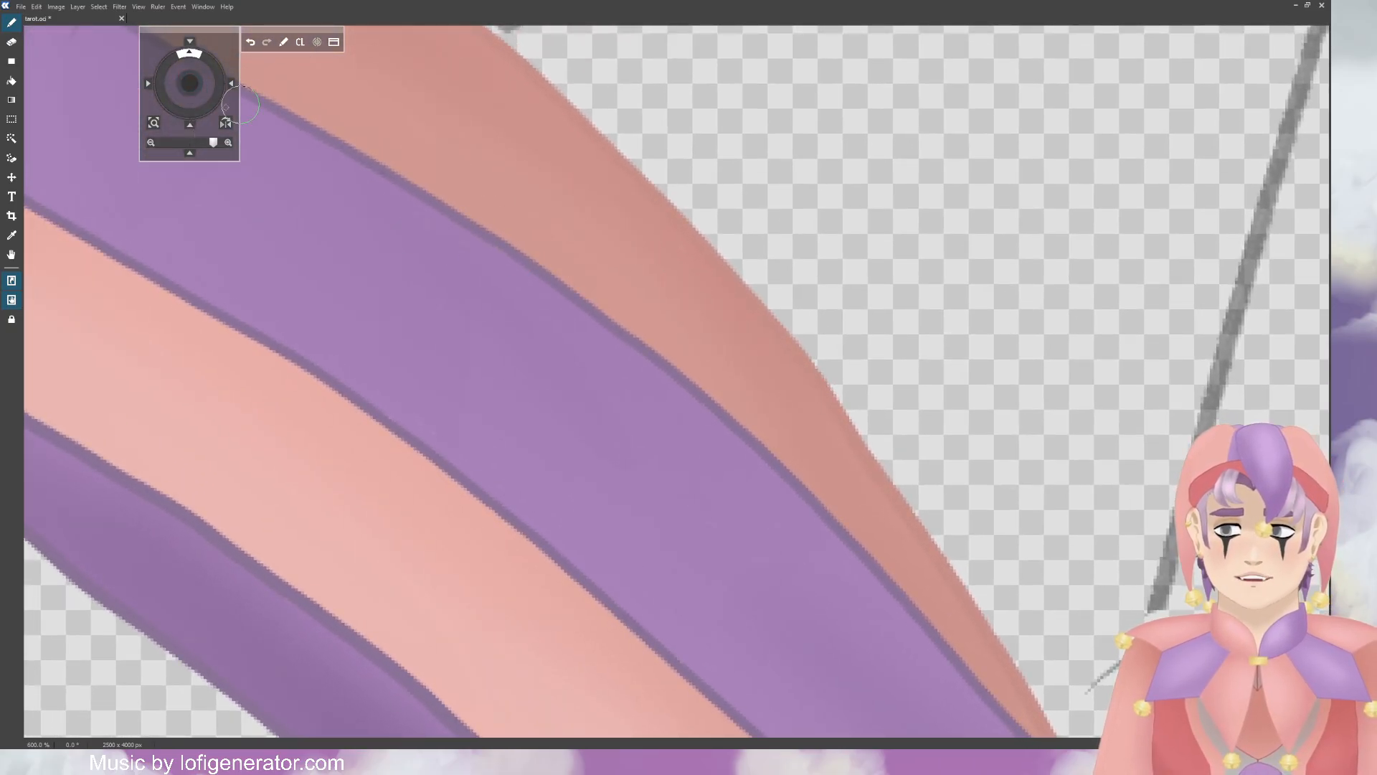
{"action": "mouse_move", "coordinate": [240, 104]}
{"action": "left_mouse_down"}
{"action": "mouse_move", "coordinate": [255, 132]}
{"action": "mouse_move", "coordinate": [299, 153]}
{"action": "mouse_move", "coordinate": [402, 173]}
{"action": "left_mouse_up"}
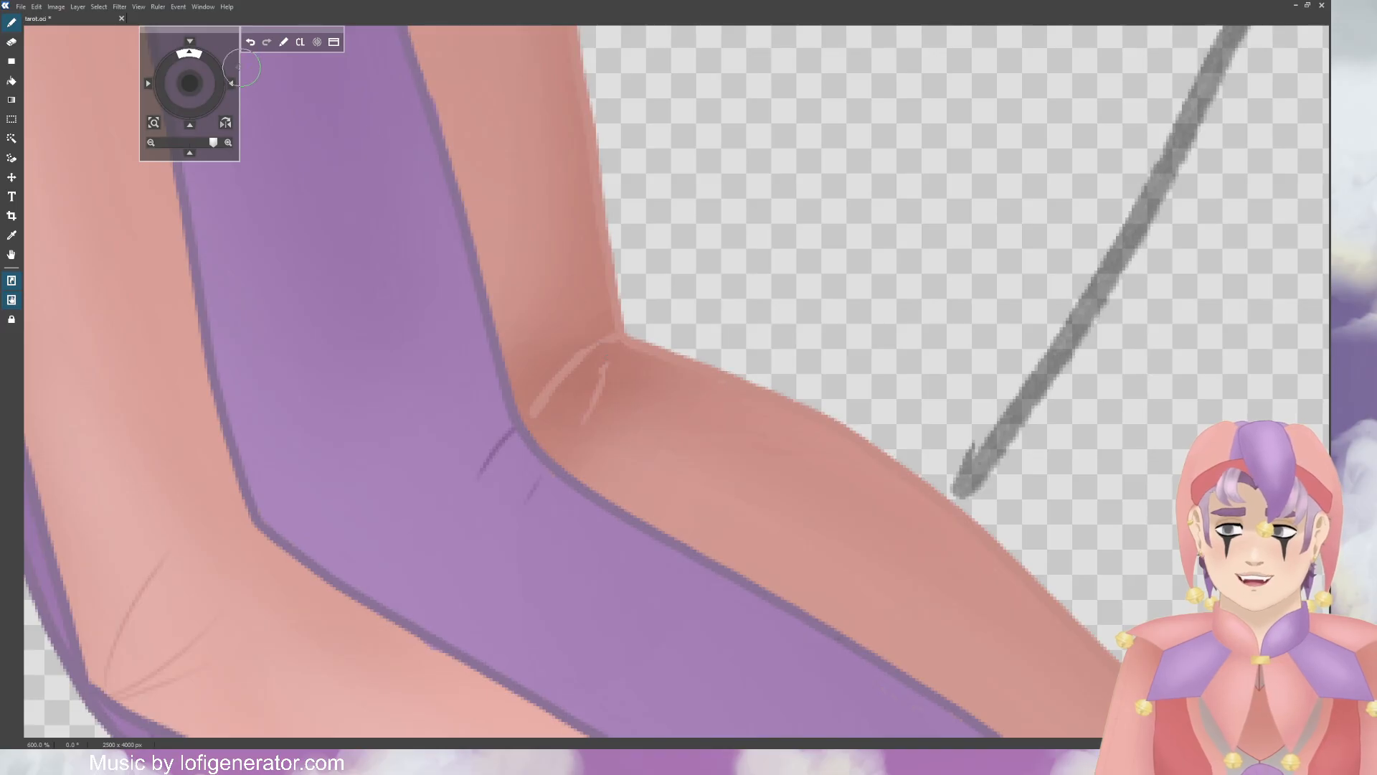
{"action": "left_click_drag", "start_coordinate": [190, 87], "coordinate": [224, 216]}
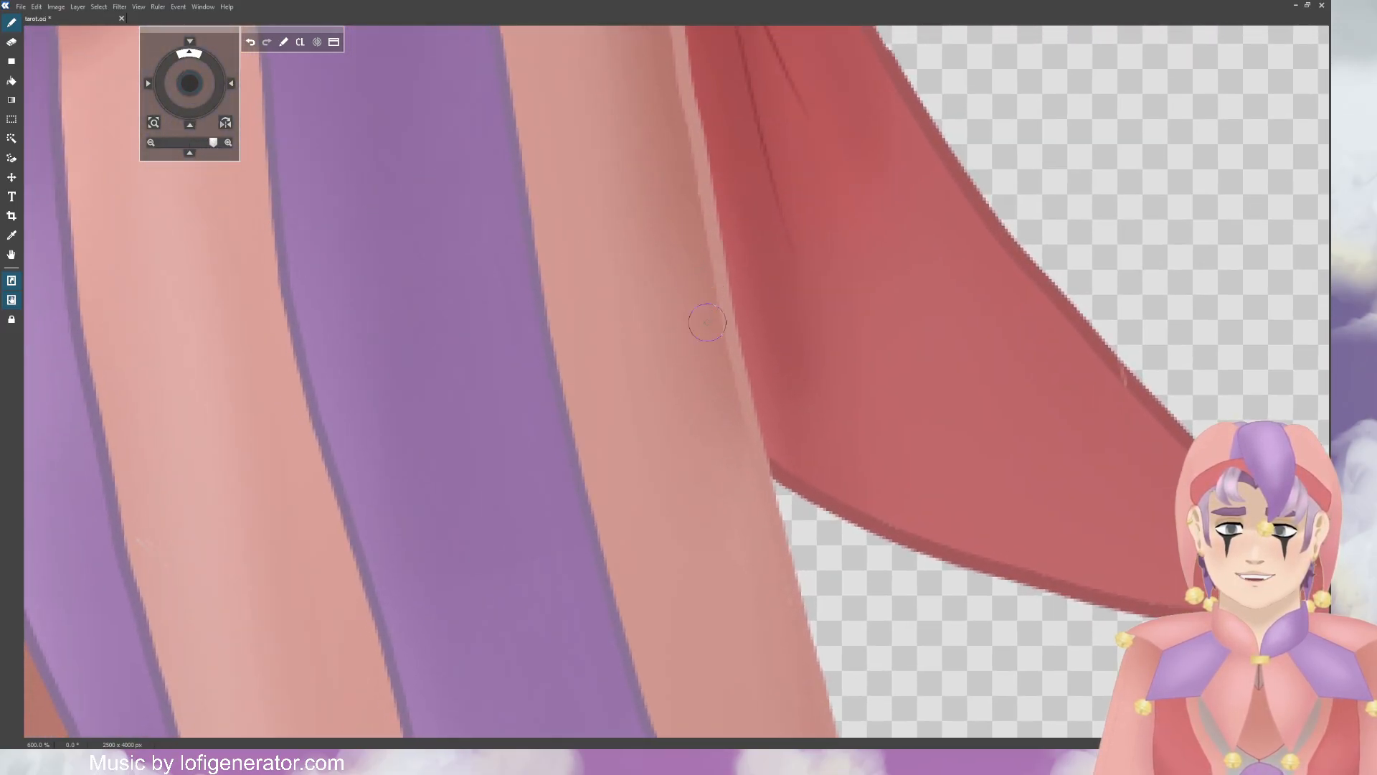
Step: Inspect the outlines of the striped thigh and the plain trouser leg from the silver trim down to the shoe's heel
{"action": "left_click_drag", "start_coordinate": [198, 87], "coordinate": [195, 86]}
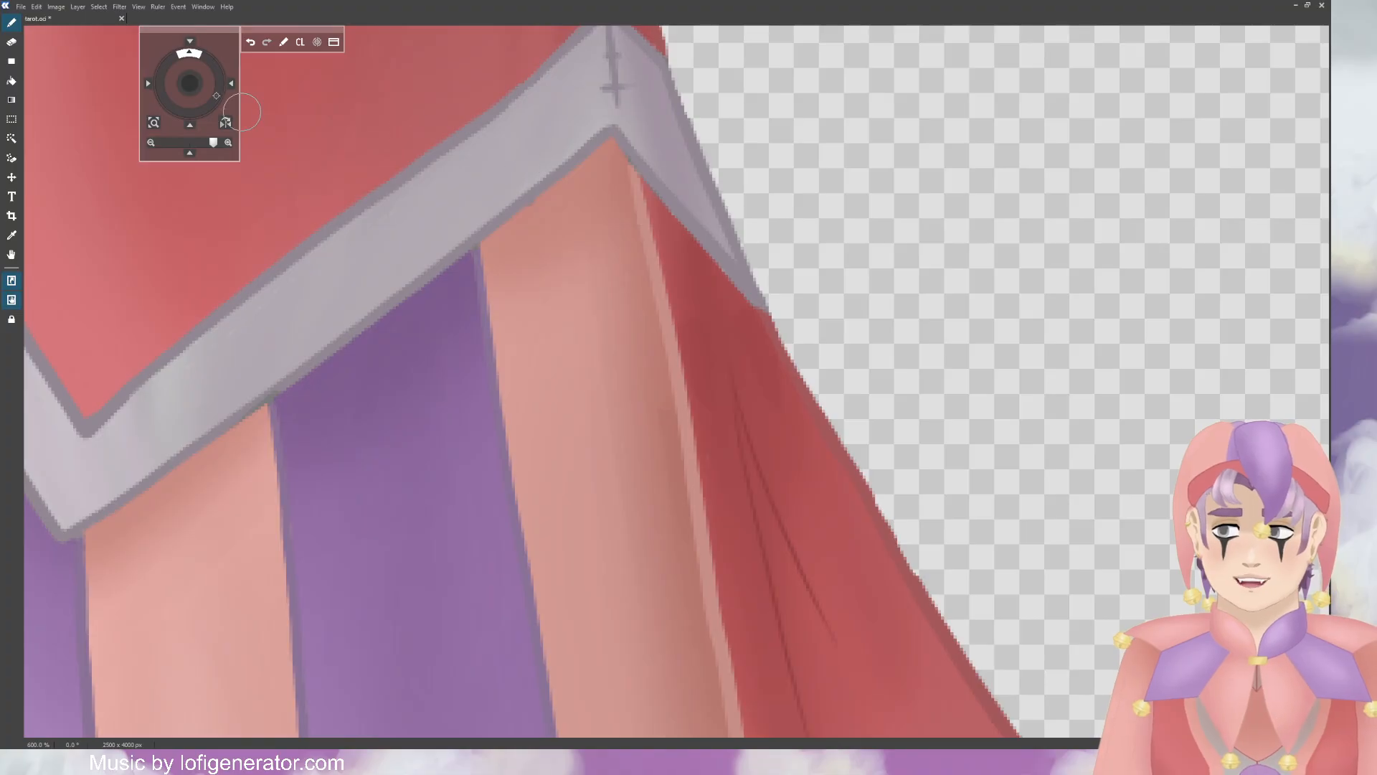
{"action": "left_click_drag", "start_coordinate": [186, 89], "coordinate": [175, 6]}
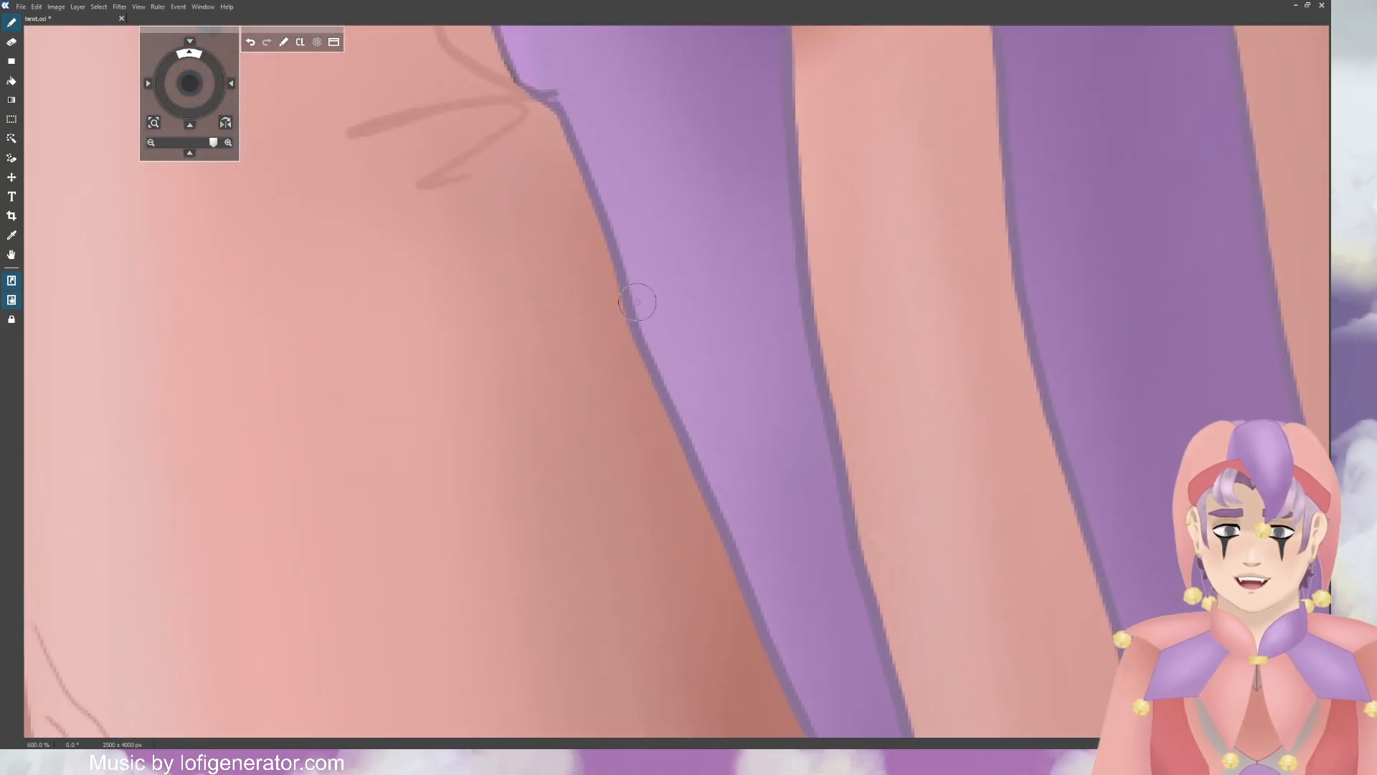
{"action": "scroll", "coordinate": [456, 284], "scroll_direction": "down", "scroll_amount": 3}
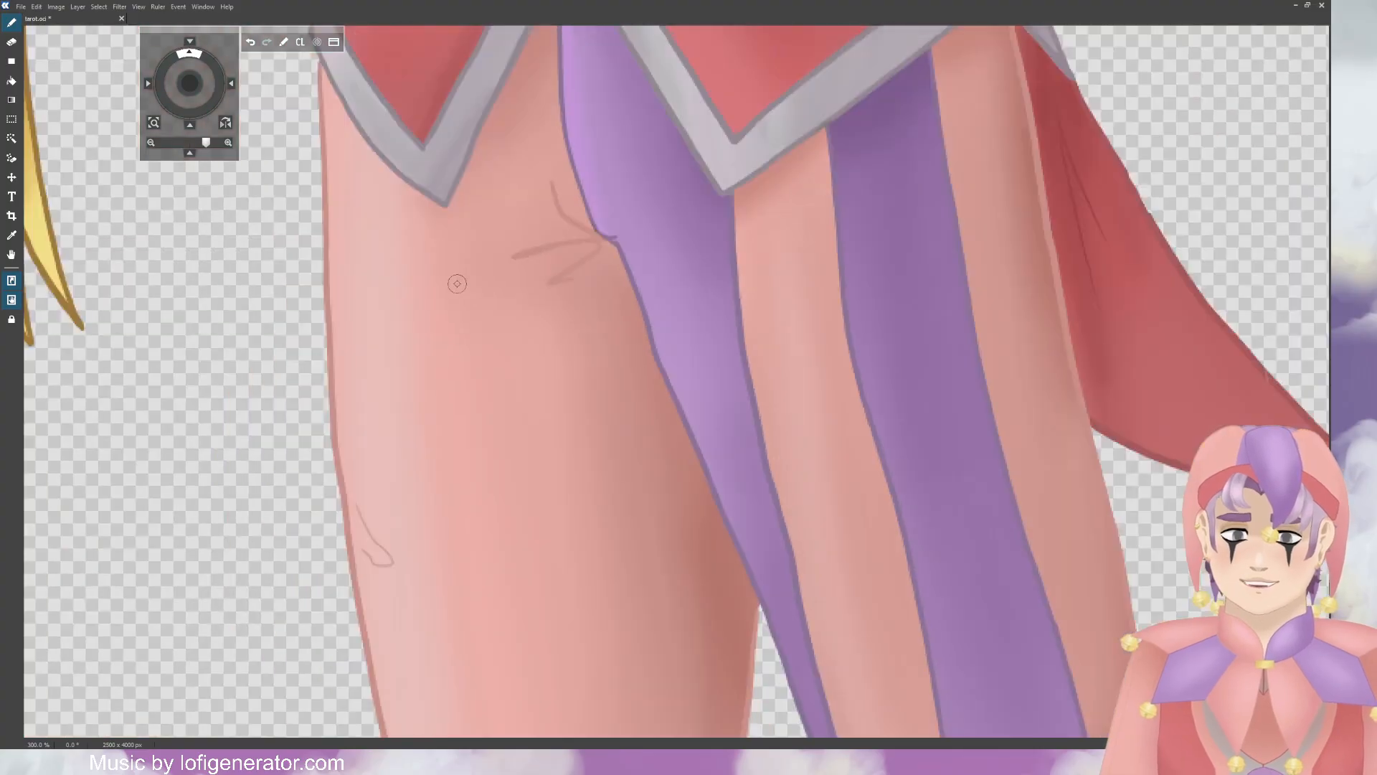
{"action": "left_click_drag", "start_coordinate": [189, 84], "coordinate": [198, 120]}
{"action": "double_click", "coordinate": [228, 142]}
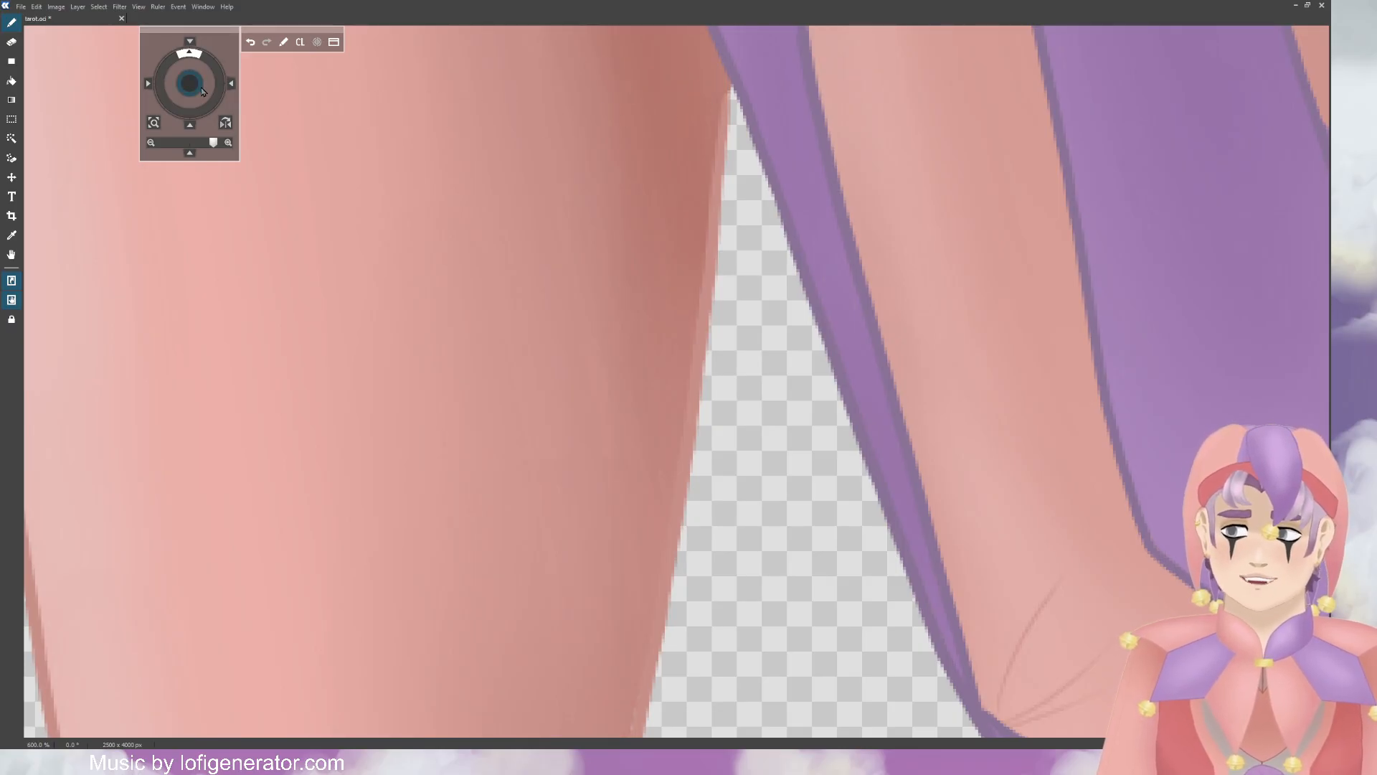
{"action": "left_click_drag", "start_coordinate": [192, 86], "coordinate": [188, 115]}
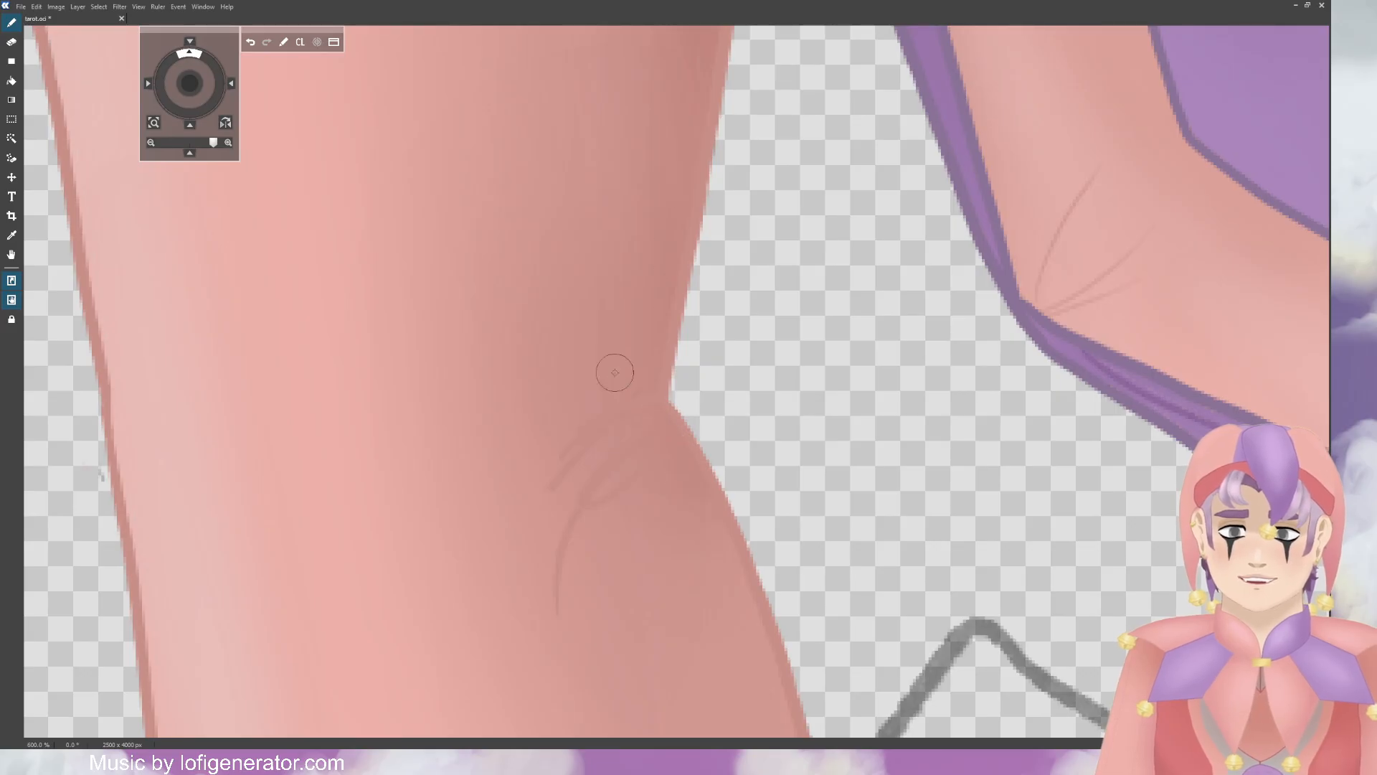
{"action": "left_click_drag", "start_coordinate": [188, 81], "coordinate": [190, 13]}
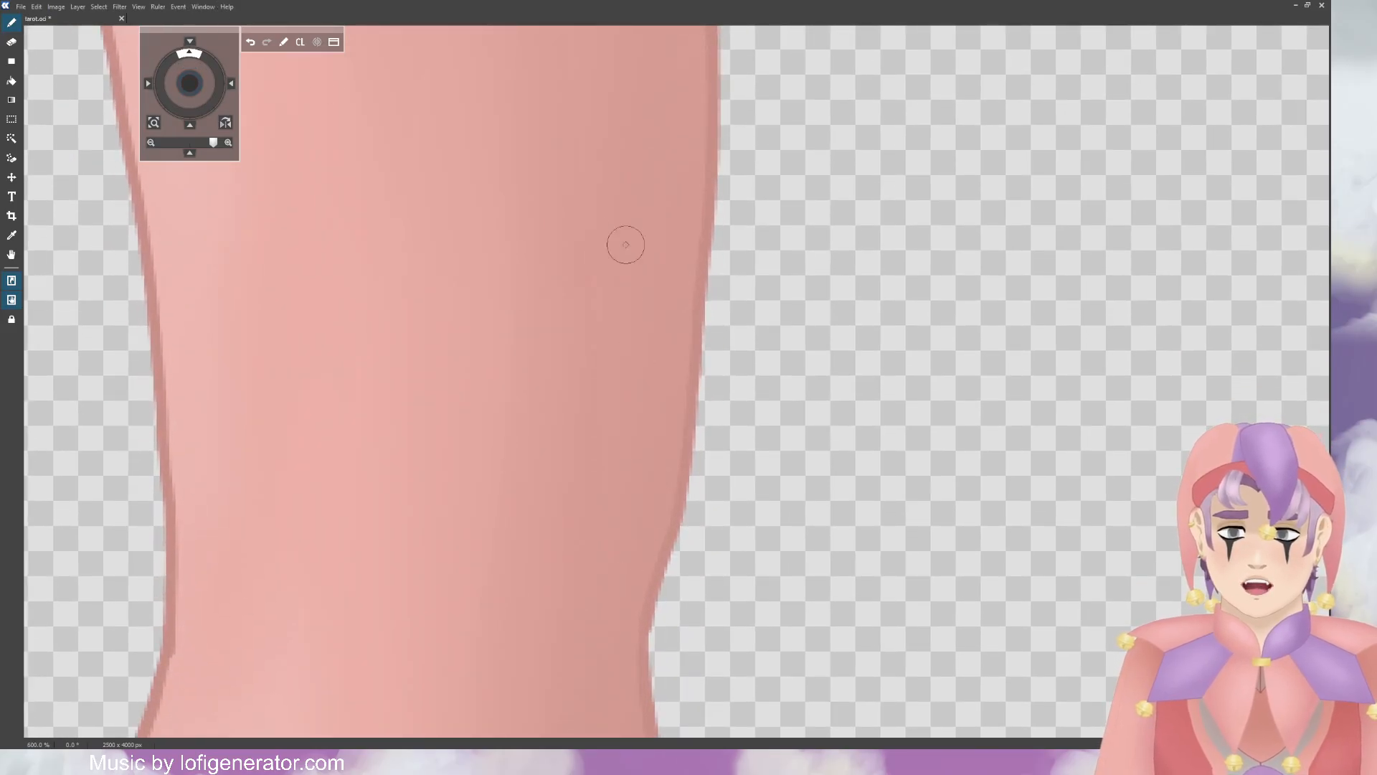
{"action": "left_click_drag", "start_coordinate": [189, 82], "coordinate": [203, 23]}
{"action": "scroll", "coordinate": [695, 300], "scroll_direction": "up", "scroll_amount": 4}
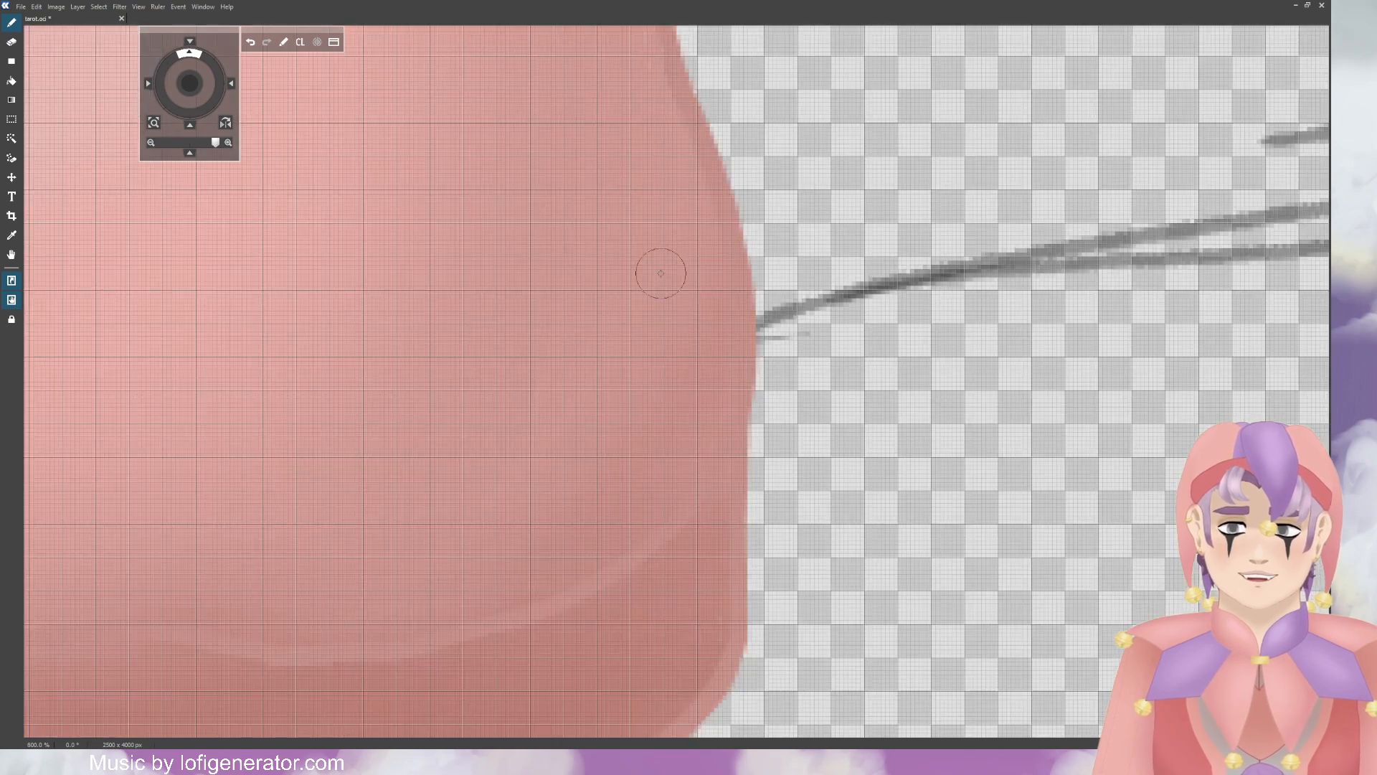
{"action": "scroll", "coordinate": [680, 197], "scroll_direction": "down", "scroll_amount": 2}
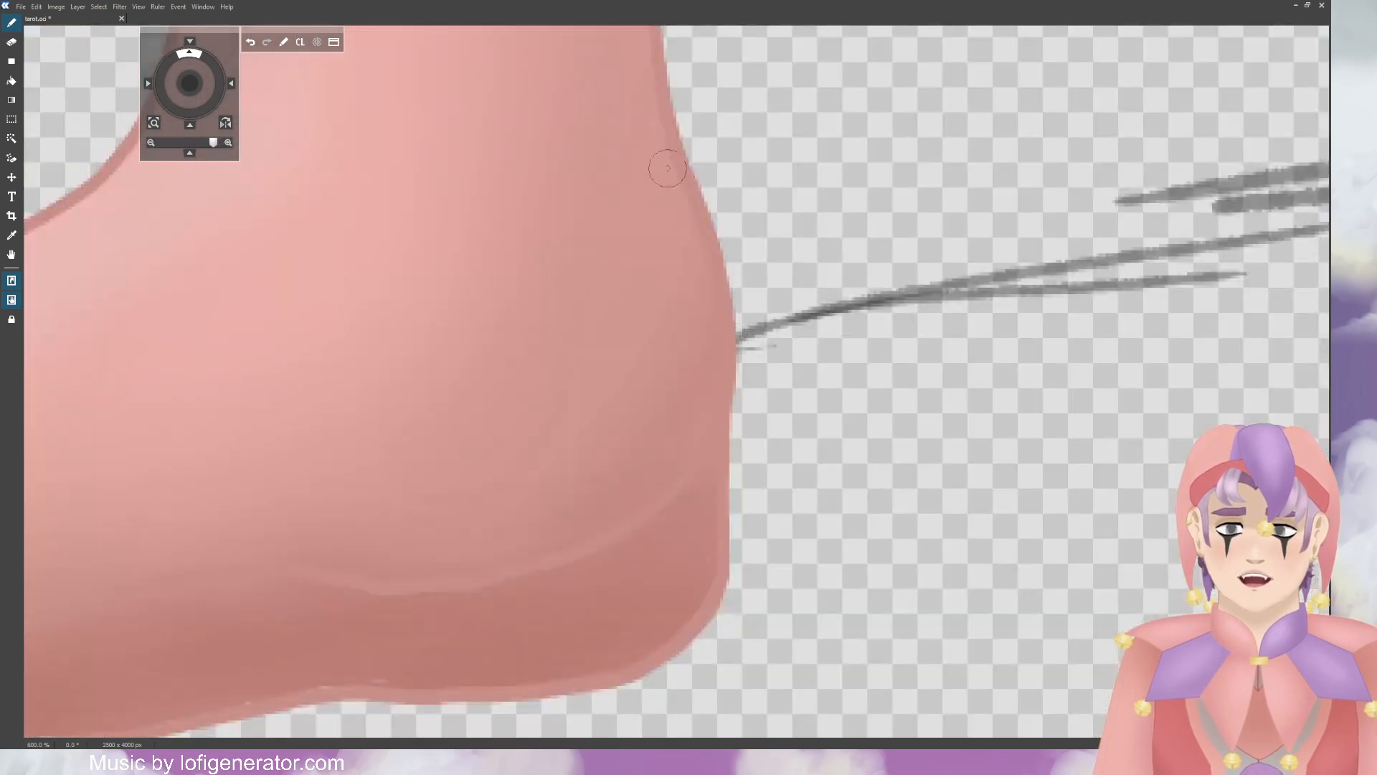
{"action": "scroll", "coordinate": [659, 176], "scroll_direction": "down", "scroll_amount": 3}
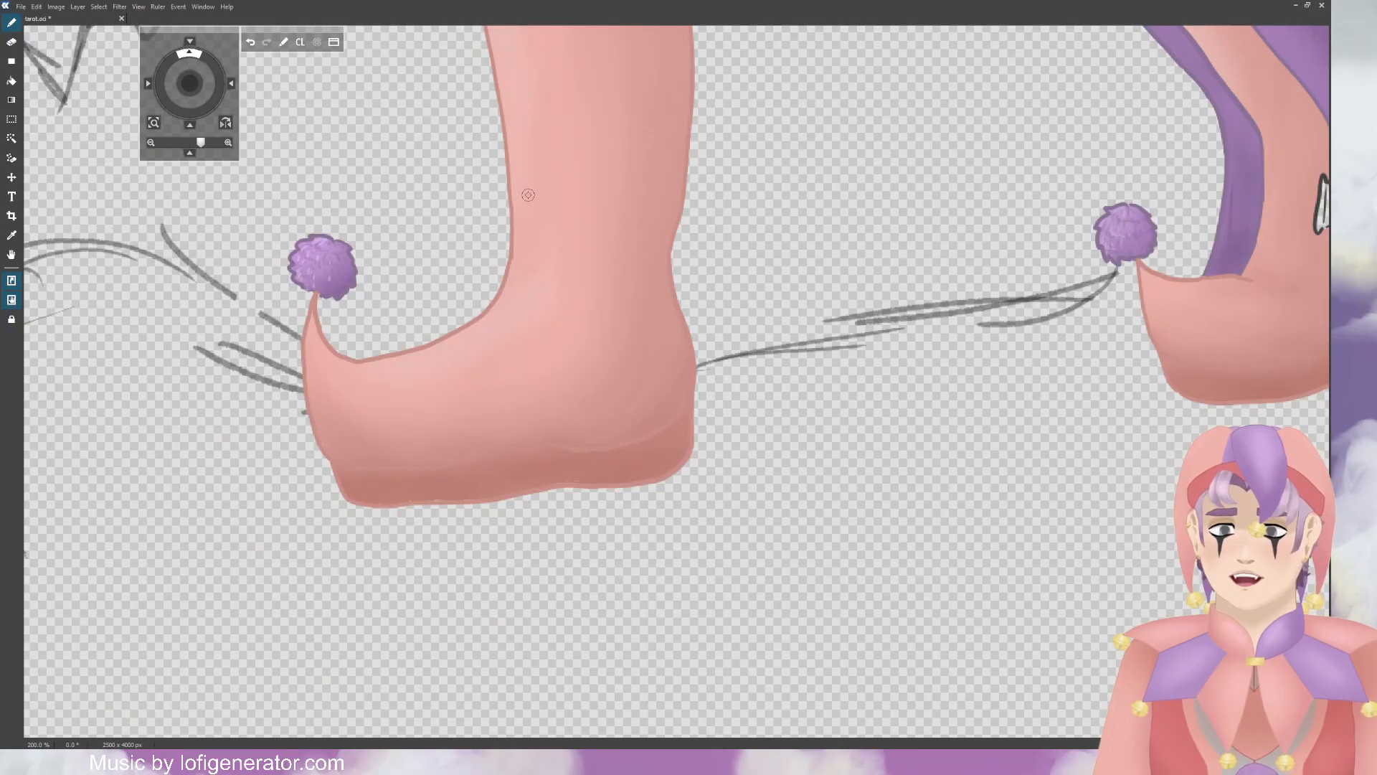
Step: Examine the trousers and the red coat tail at several magnifications for stray light edges
{"action": "left_click_drag", "start_coordinate": [203, 91], "coordinate": [183, 110]}
{"action": "scroll", "coordinate": [186, 110], "scroll_direction": "down", "scroll_amount": 2}
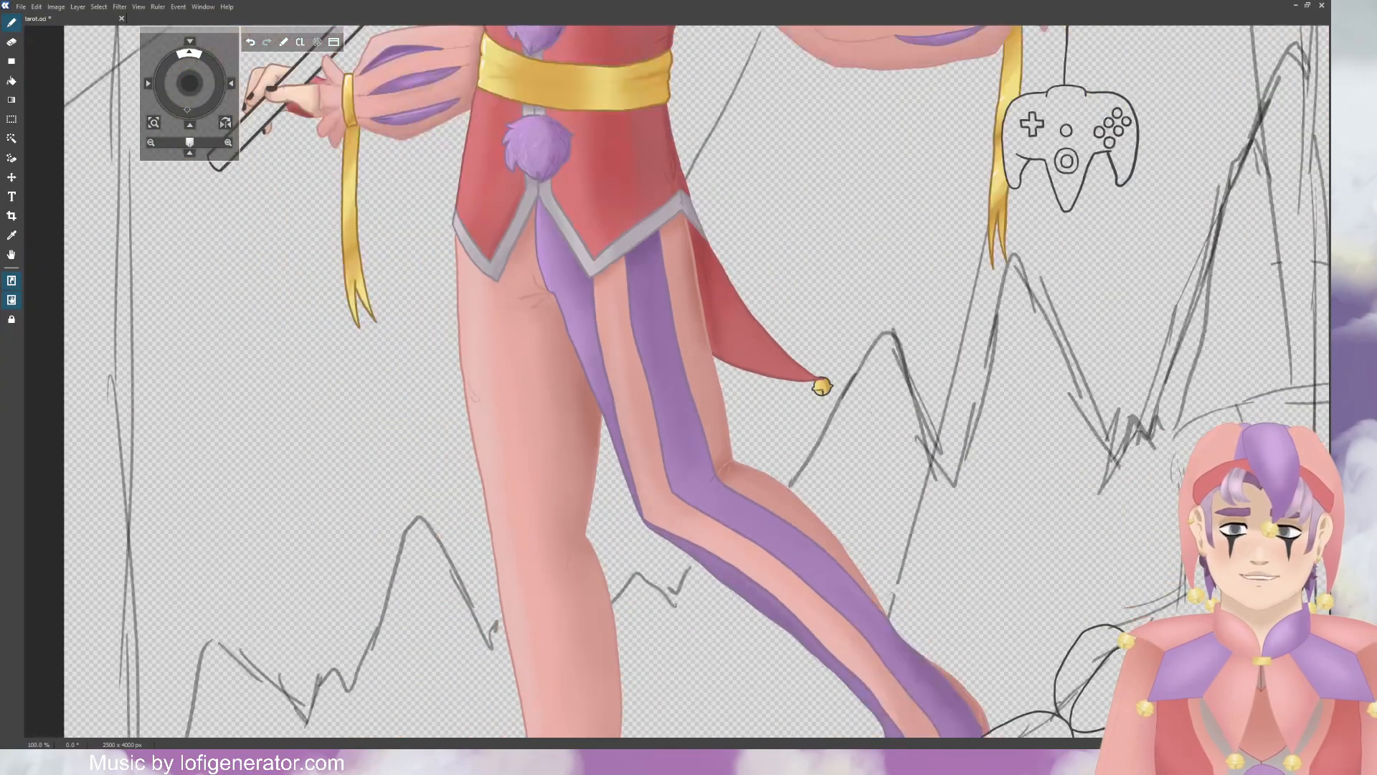
{"action": "scroll", "coordinate": [280, 77], "scroll_direction": "up", "scroll_amount": 3}
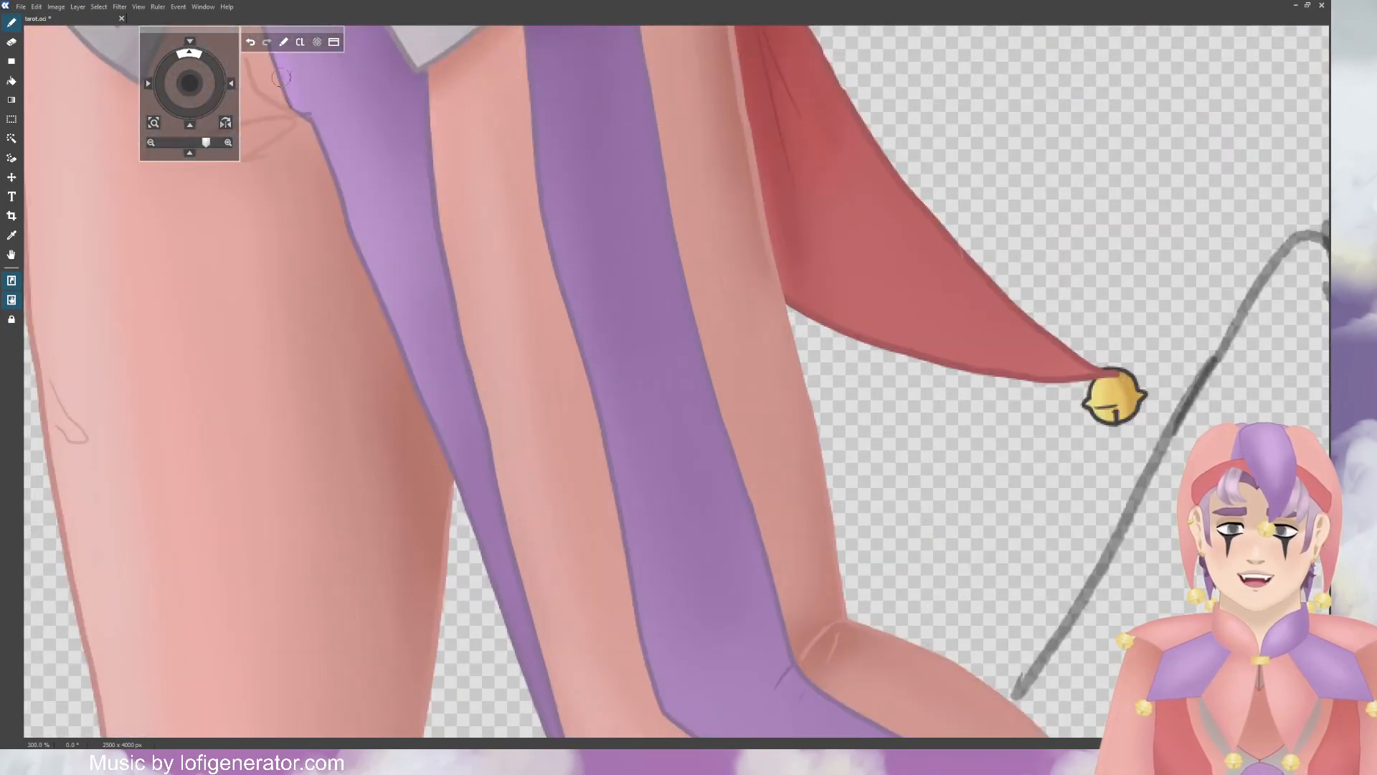
{"action": "scroll", "coordinate": [280, 77], "scroll_direction": "down", "scroll_amount": 2}
{"action": "left_click_drag", "start_coordinate": [191, 85], "coordinate": [183, 101]}
{"action": "scroll", "coordinate": [698, 556], "scroll_direction": "down", "scroll_amount": 1}
{"action": "scroll", "coordinate": [681, 550], "scroll_direction": "up", "scroll_amount": 2}
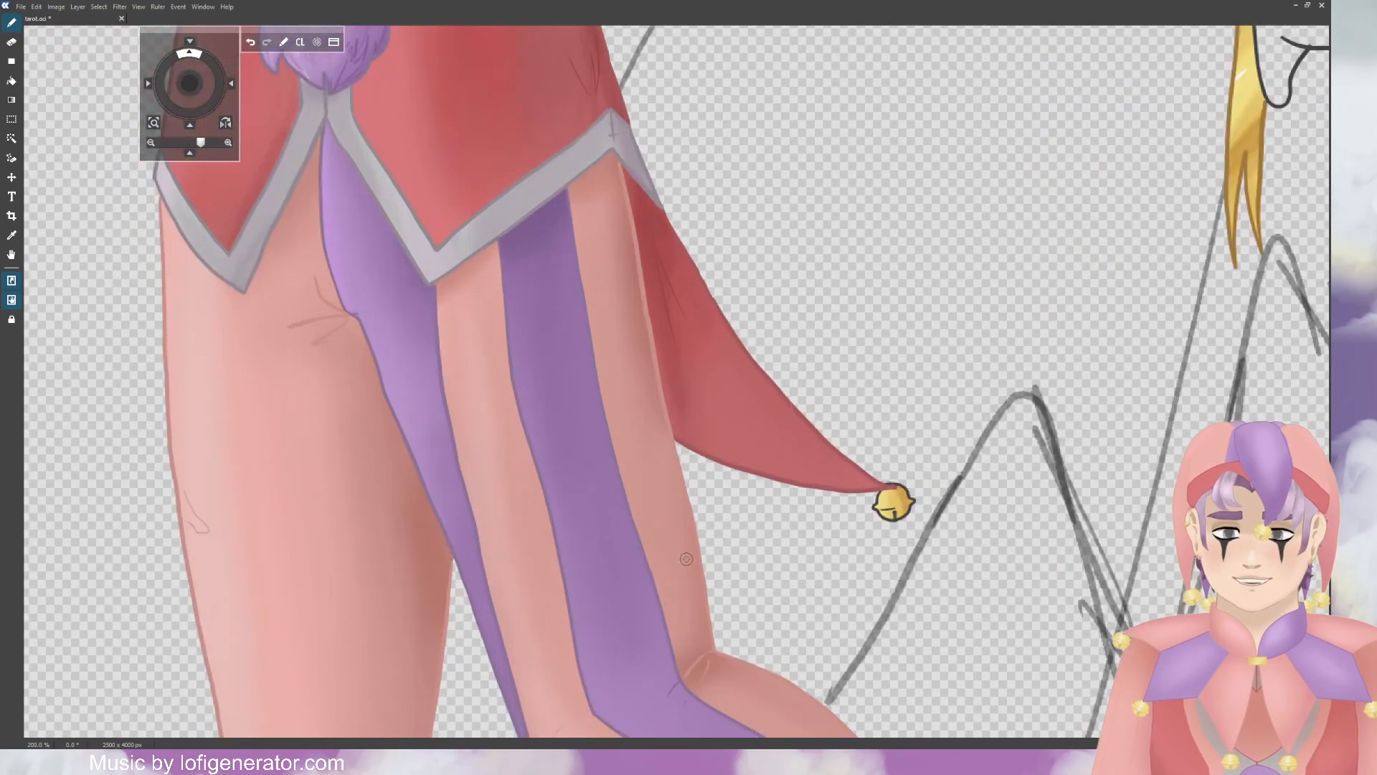
{"action": "scroll", "coordinate": [695, 624], "scroll_direction": "down", "scroll_amount": 1}
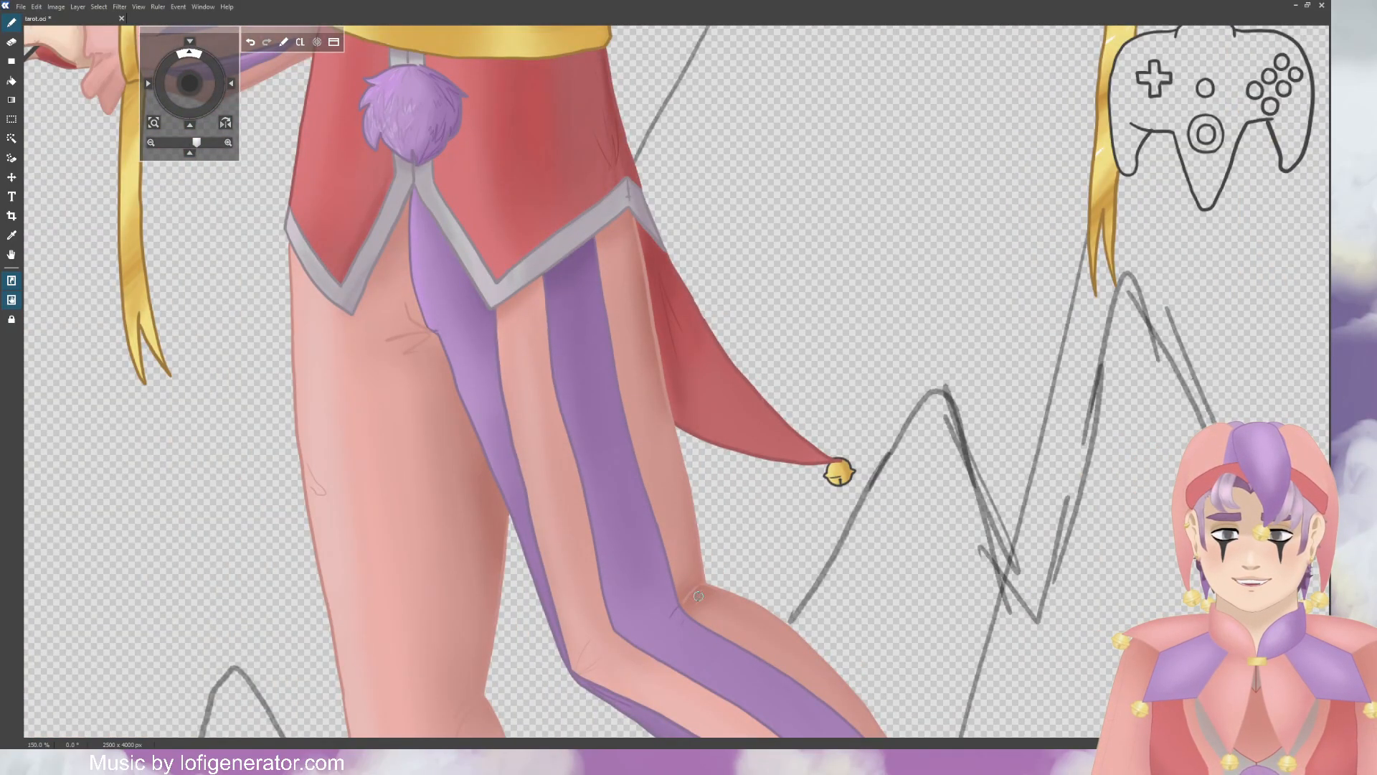
Step: Paint over the light strip along the striped thigh's outer edge where it meets the red coat tail
{"action": "scroll", "coordinate": [698, 596], "scroll_direction": "up", "scroll_amount": 2}
{"action": "scroll", "coordinate": [674, 391], "scroll_direction": "up", "scroll_amount": 1}
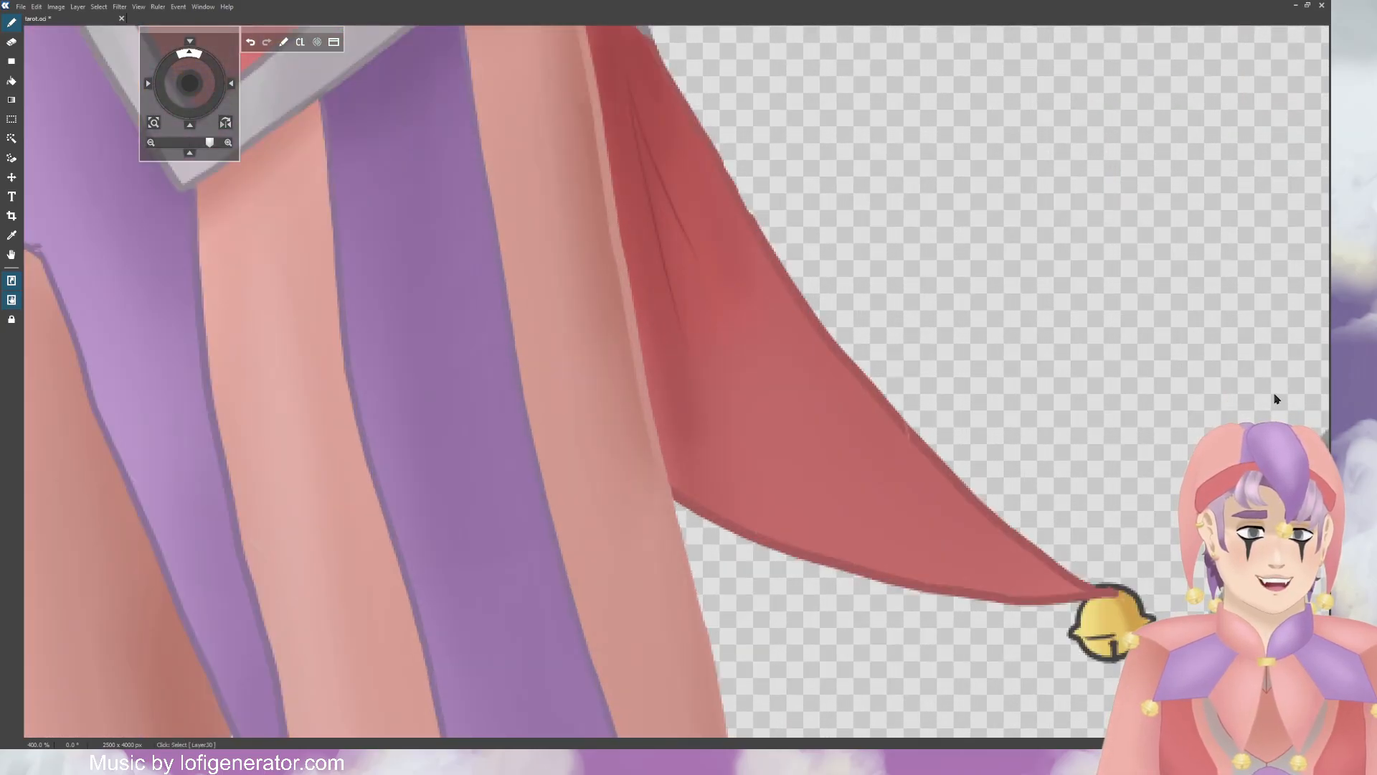
{"action": "scroll", "coordinate": [1276, 398], "scroll_direction": "down", "scroll_amount": 1}
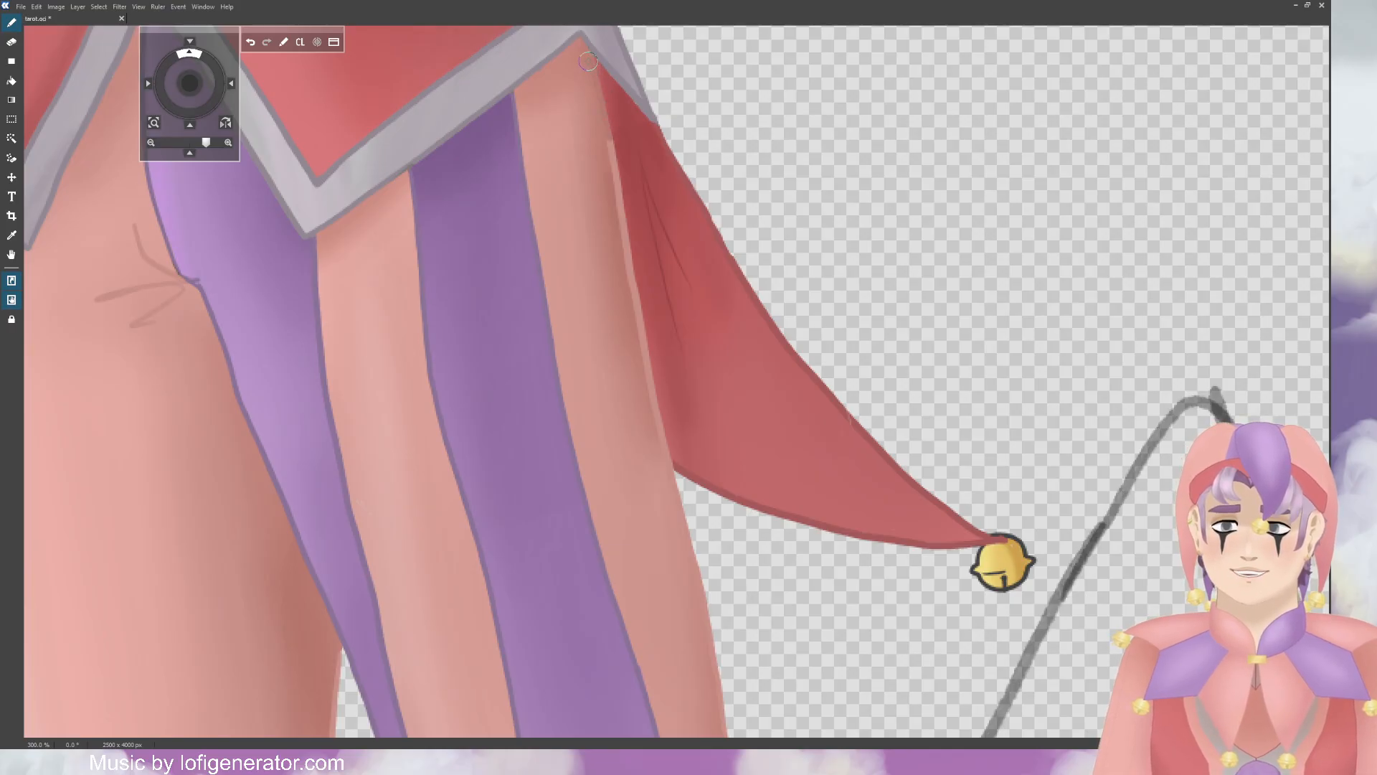
{"action": "left_click_drag", "start_coordinate": [606, 123], "coordinate": [642, 348]}
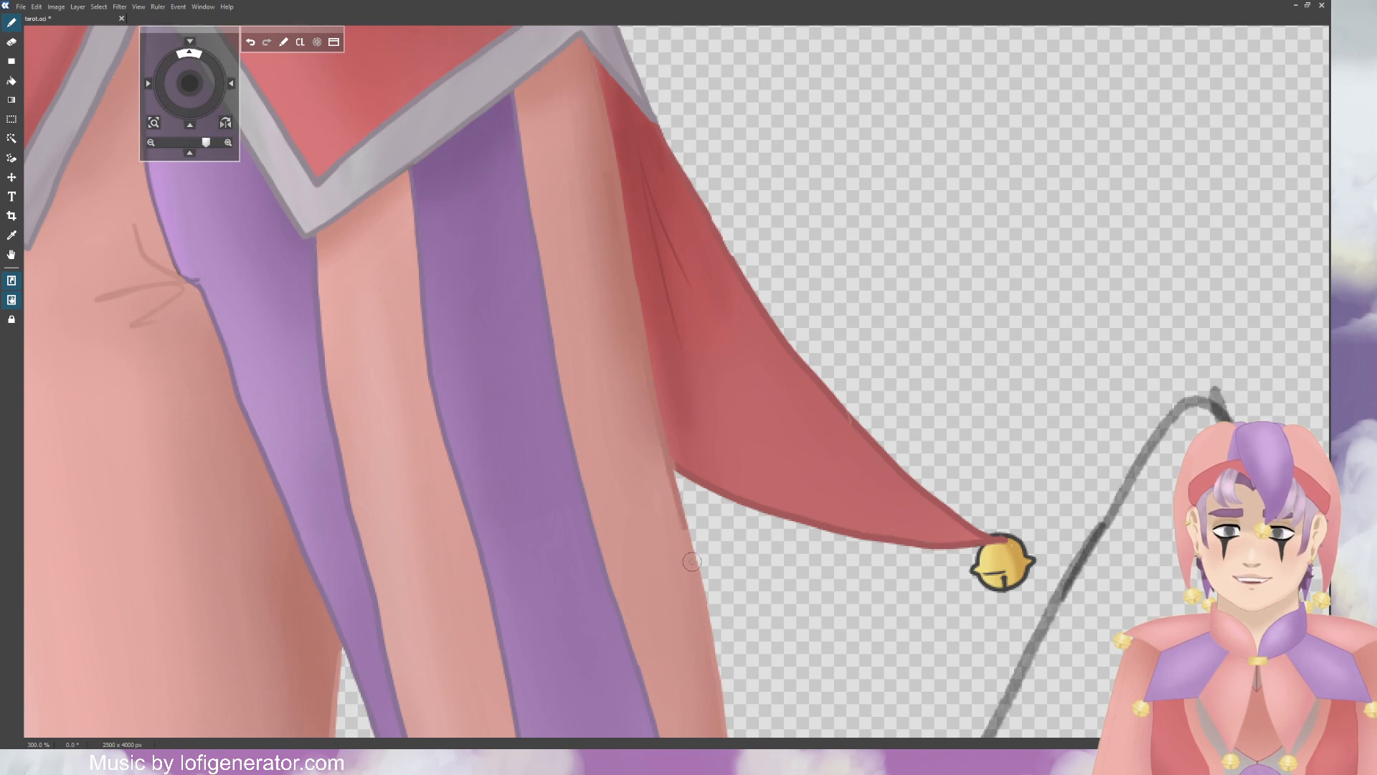
{"action": "left_click", "coordinate": [74, 212]}
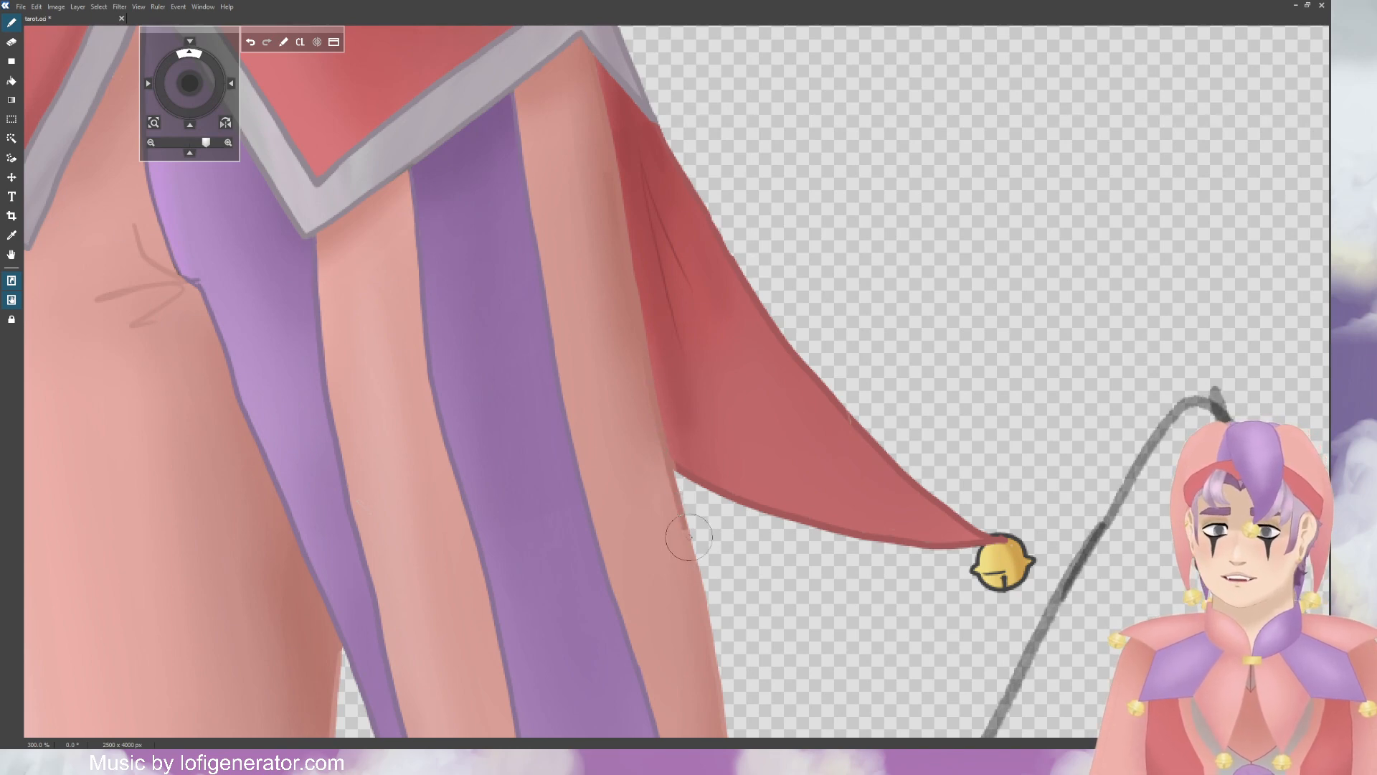
Step: Review both trouser legs, the shoes and the lower jacket for remaining flaws
{"action": "scroll", "coordinate": [682, 400], "scroll_direction": "down", "scroll_amount": 3}
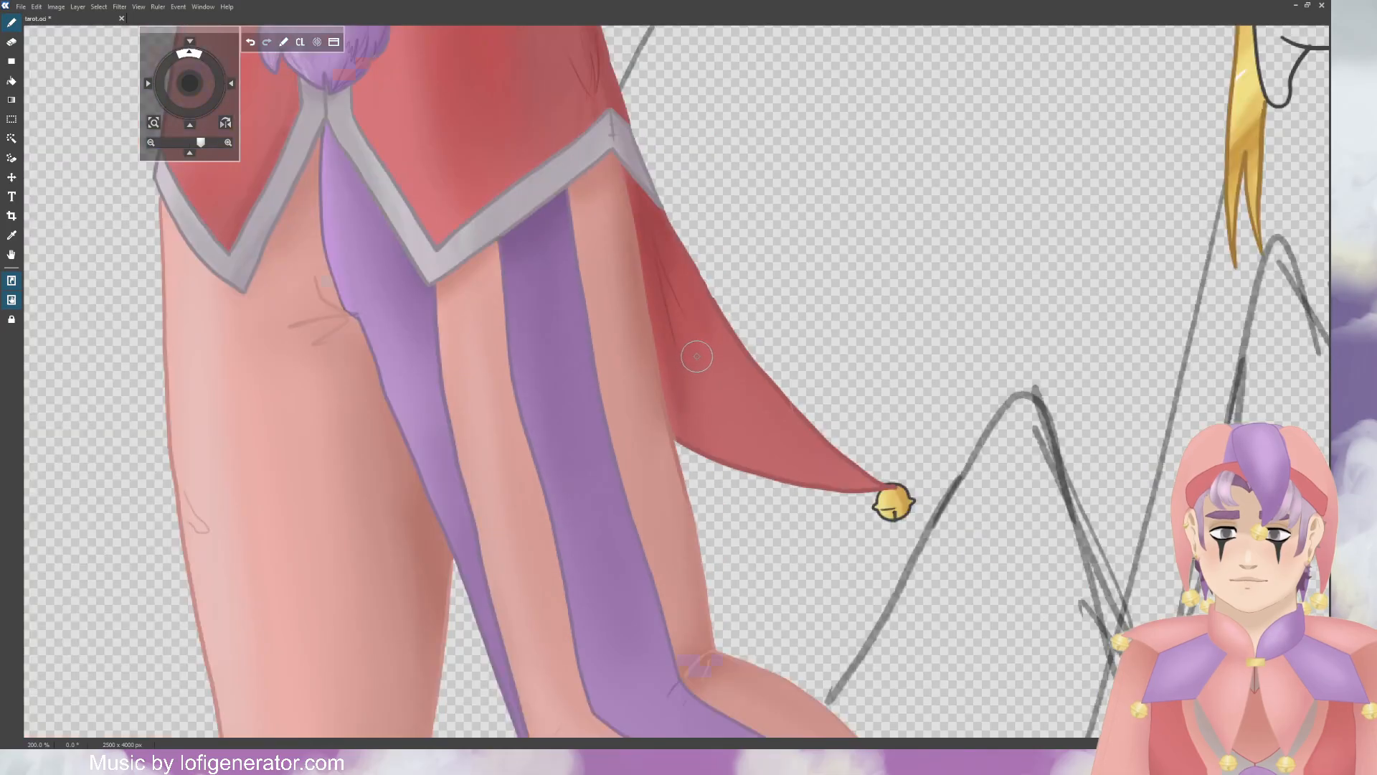
{"action": "scroll", "coordinate": [704, 357], "scroll_direction": "down", "scroll_amount": 1}
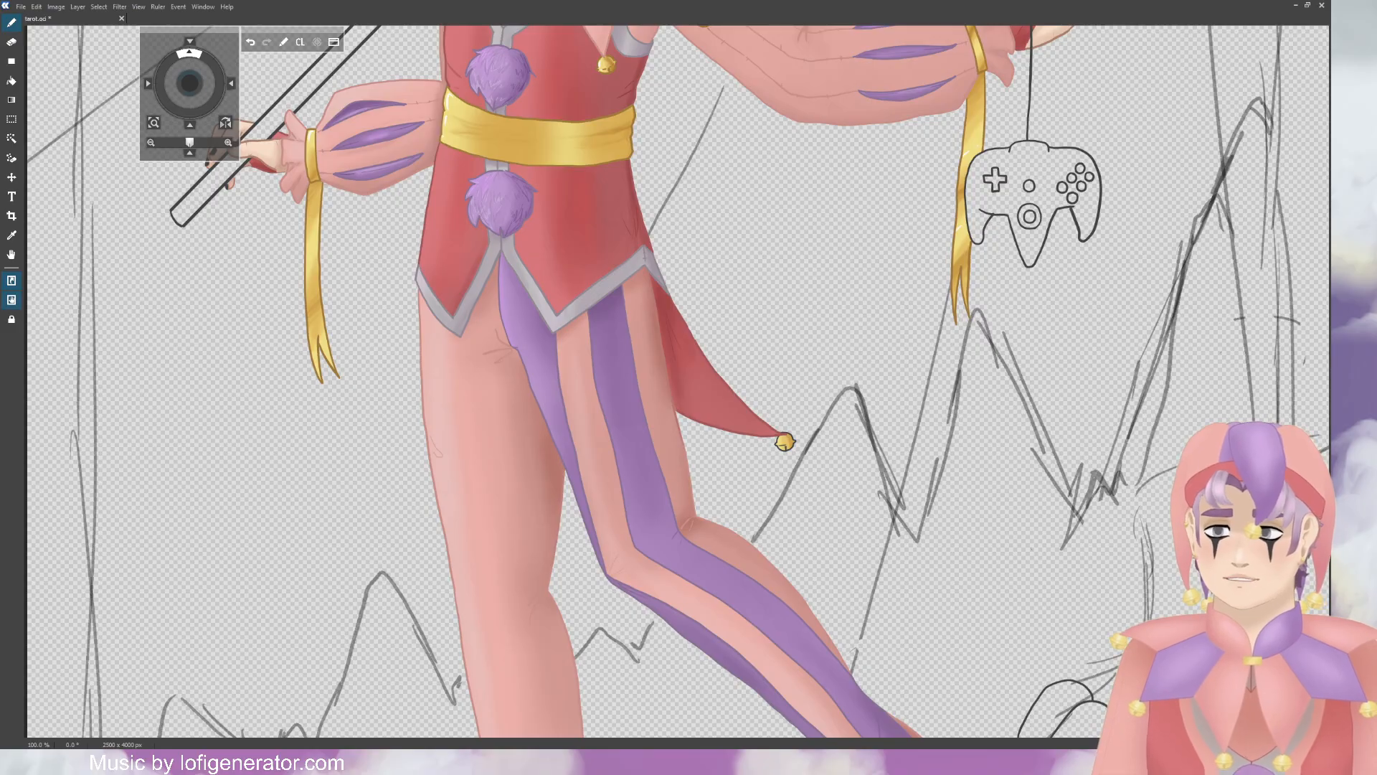
{"action": "left_click_drag", "start_coordinate": [189, 83], "coordinate": [197, 107]}
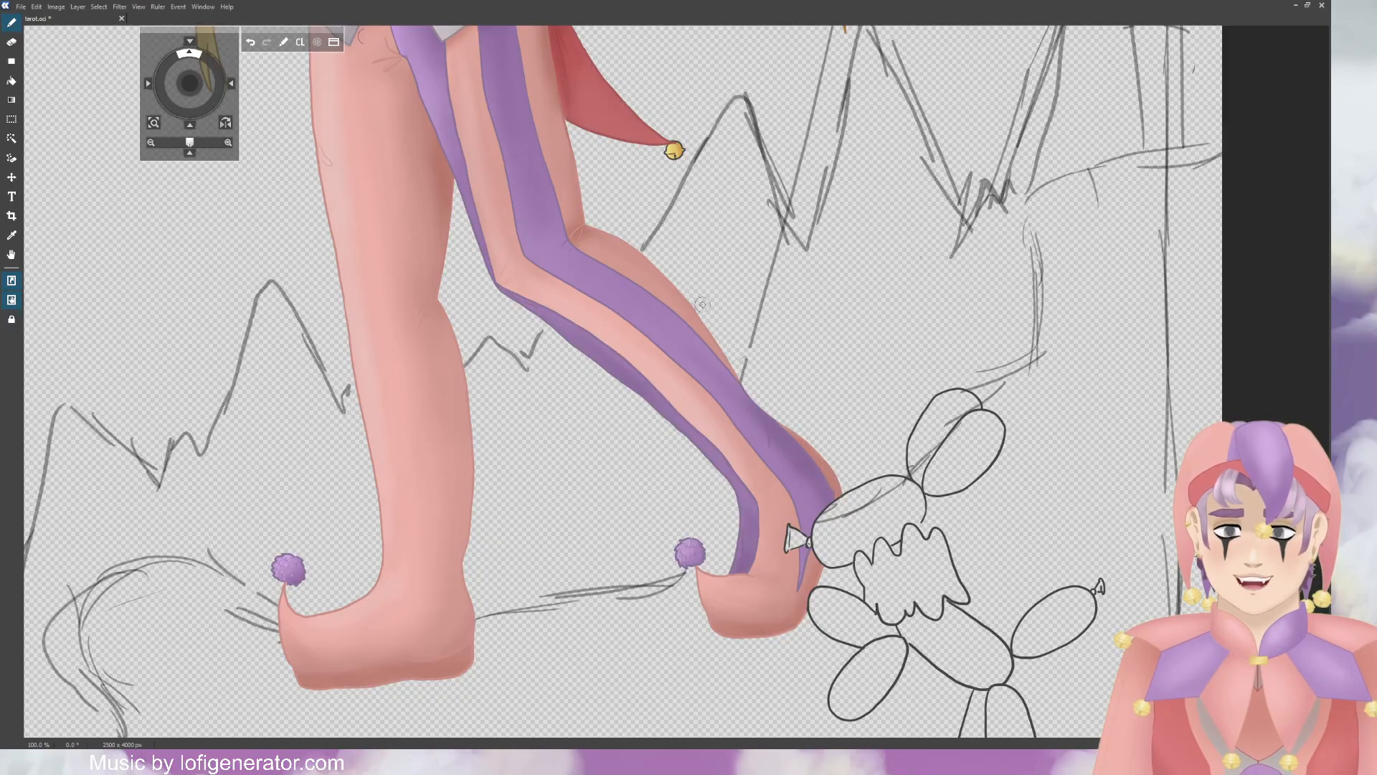
{"action": "scroll", "coordinate": [674, 383], "scroll_direction": "down", "scroll_amount": 1}
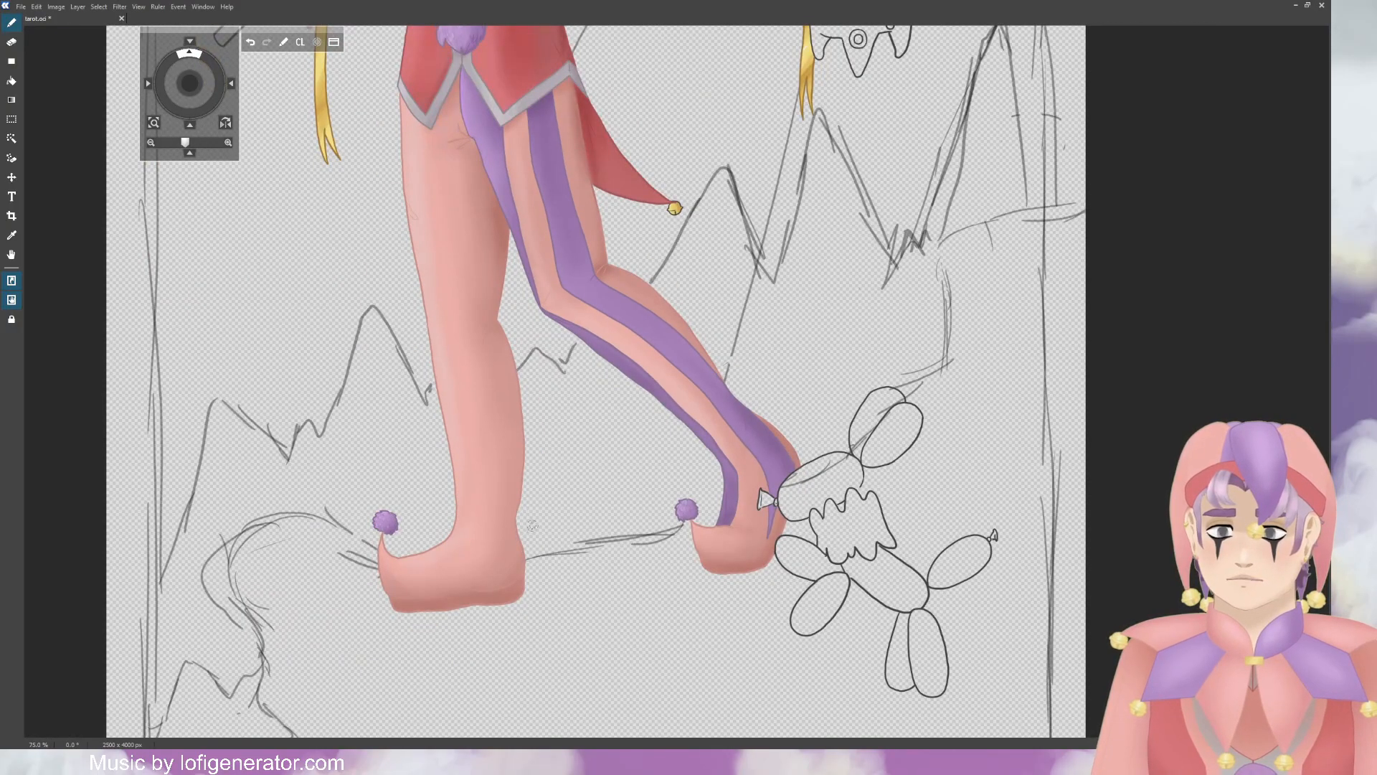
{"action": "left_click_drag", "start_coordinate": [191, 85], "coordinate": [173, 71]}
{"action": "scroll", "coordinate": [380, 177], "scroll_direction": "down", "scroll_amount": 1}
{"action": "scroll", "coordinate": [670, 238], "scroll_direction": "up", "scroll_amount": 3}
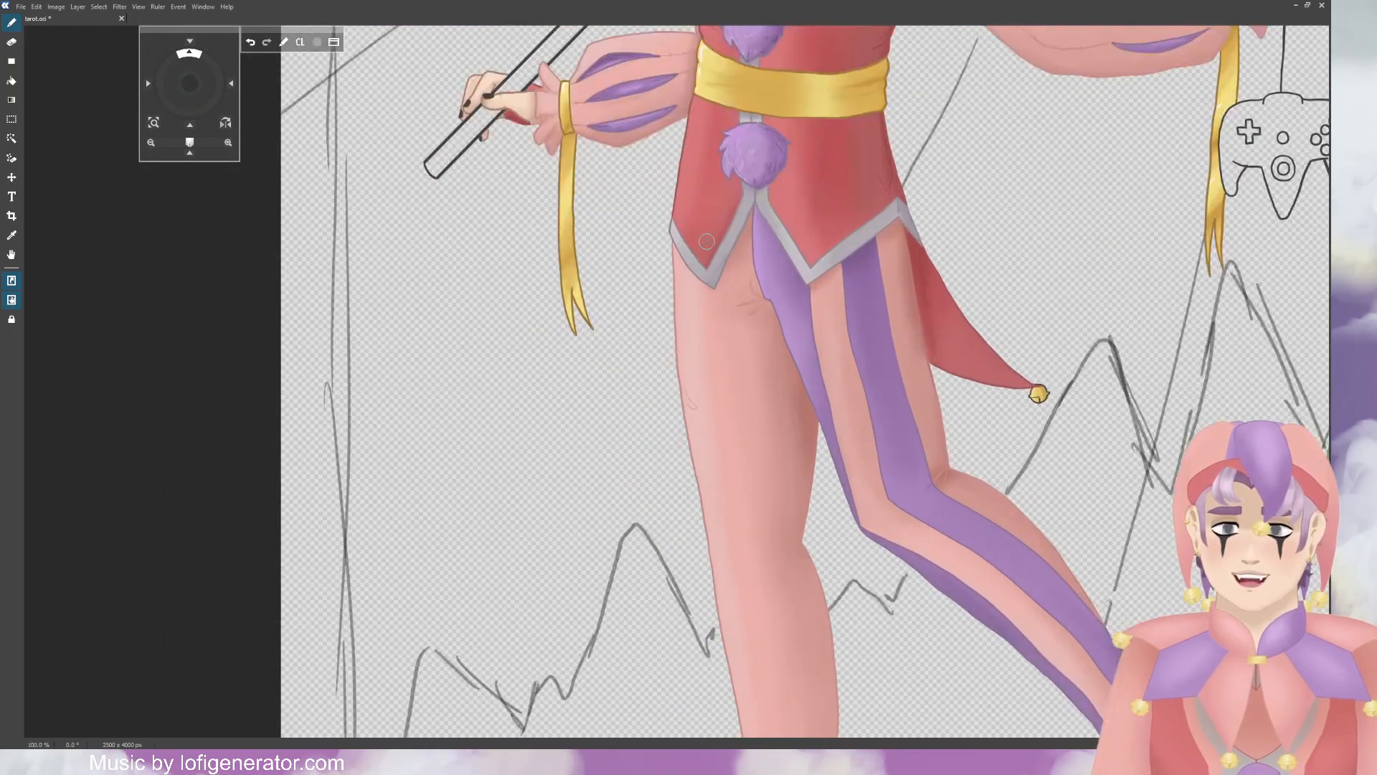
{"action": "scroll", "coordinate": [680, 228], "scroll_direction": "up", "scroll_amount": 2}
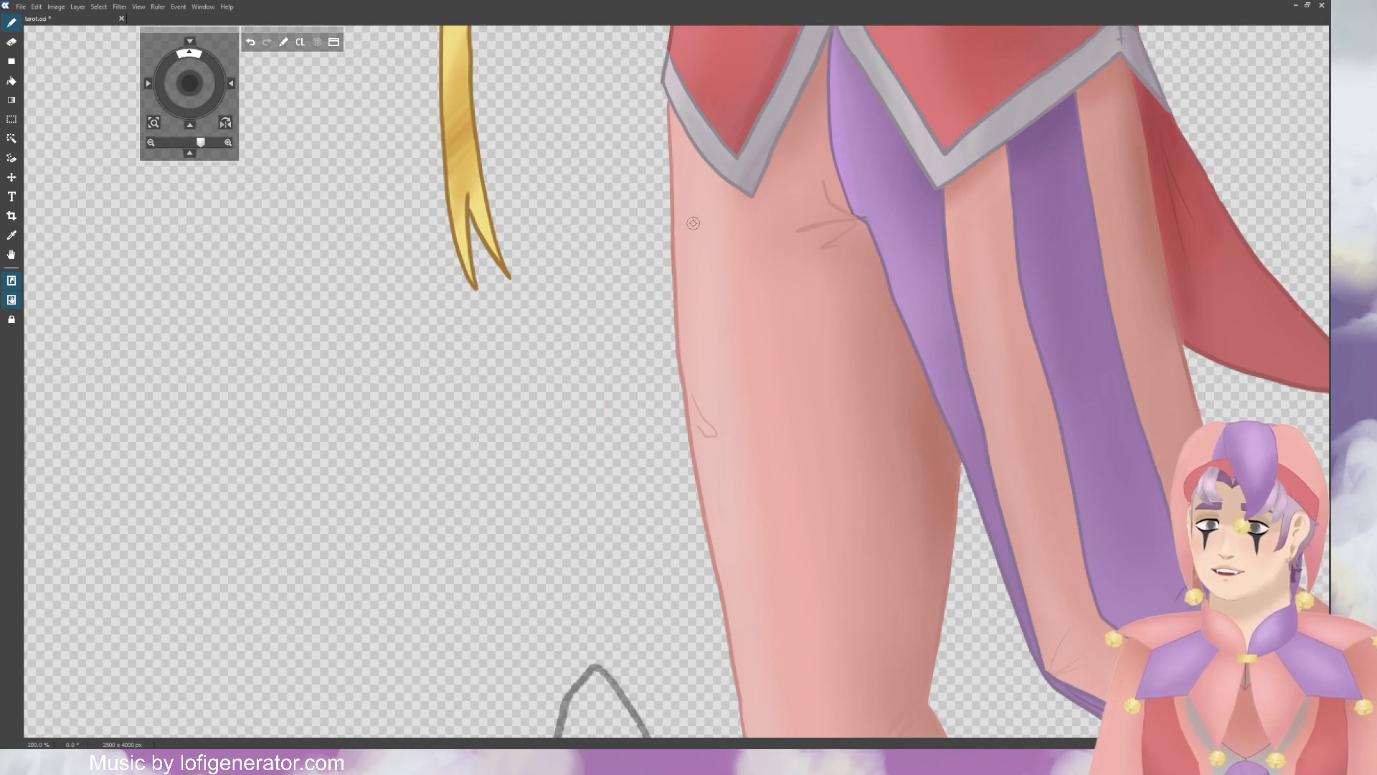
Step: Undo a trial stroke on the plain thigh's outer outline and lighten the stretch just above the small fold mark instead
{"action": "scroll", "coordinate": [689, 202], "scroll_direction": "up", "scroll_amount": 1}
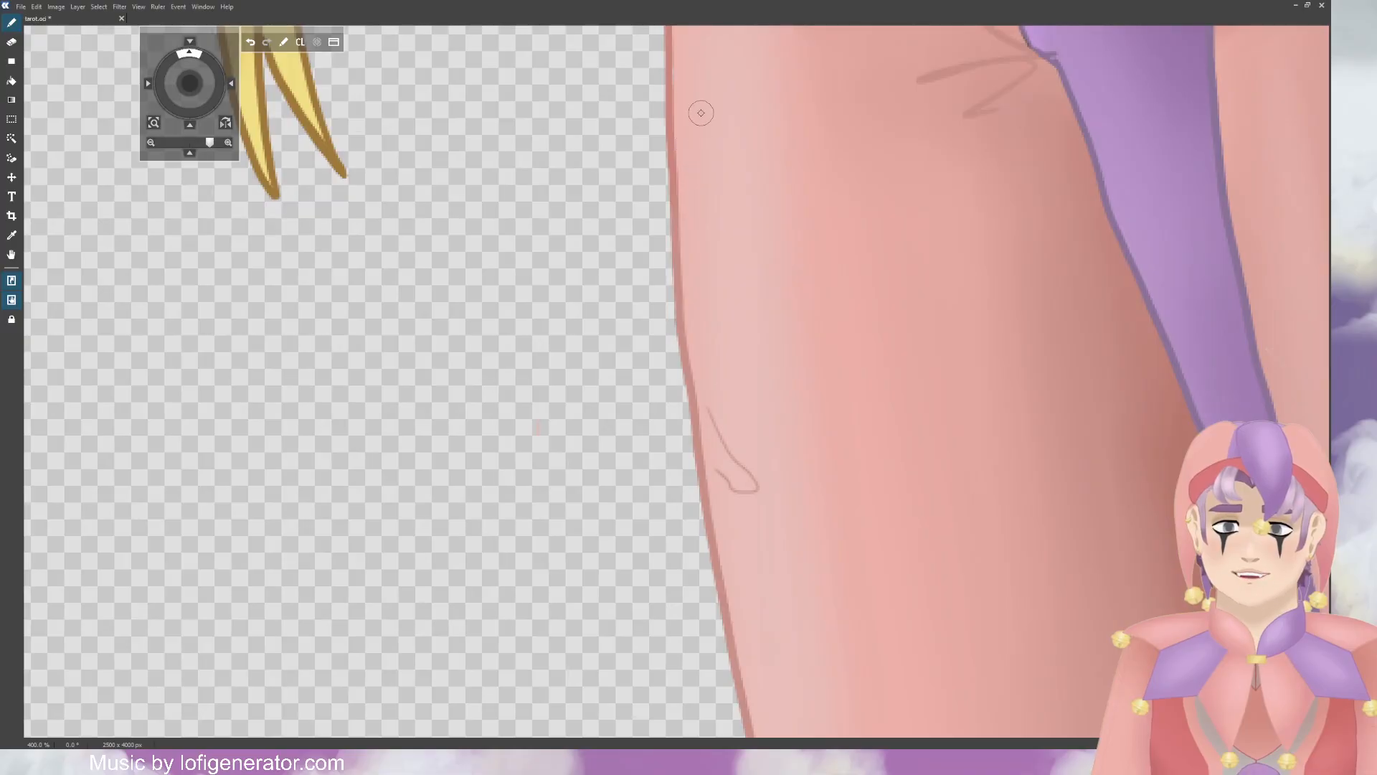
{"action": "left_click_drag", "start_coordinate": [675, 160], "coordinate": [673, 142]}
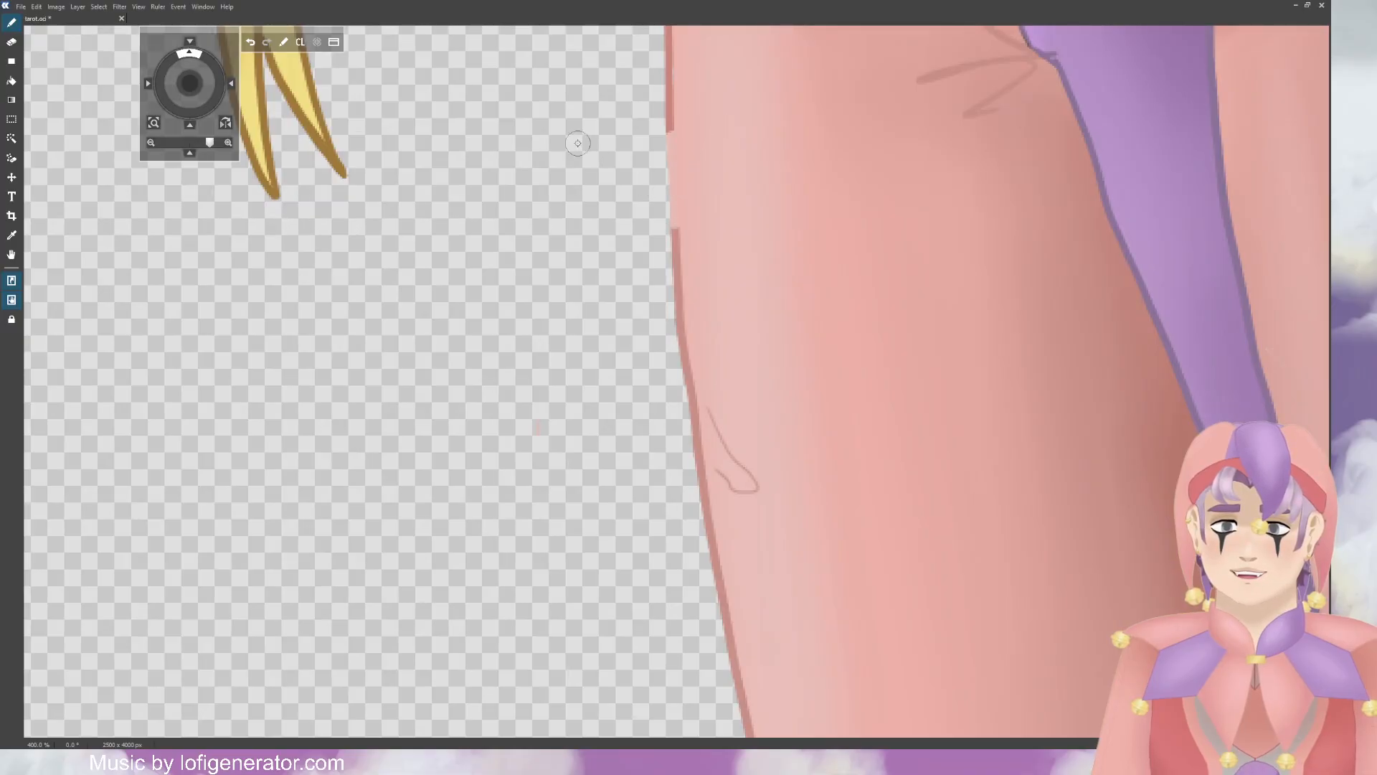
{"action": "left_click", "coordinate": [251, 41]}
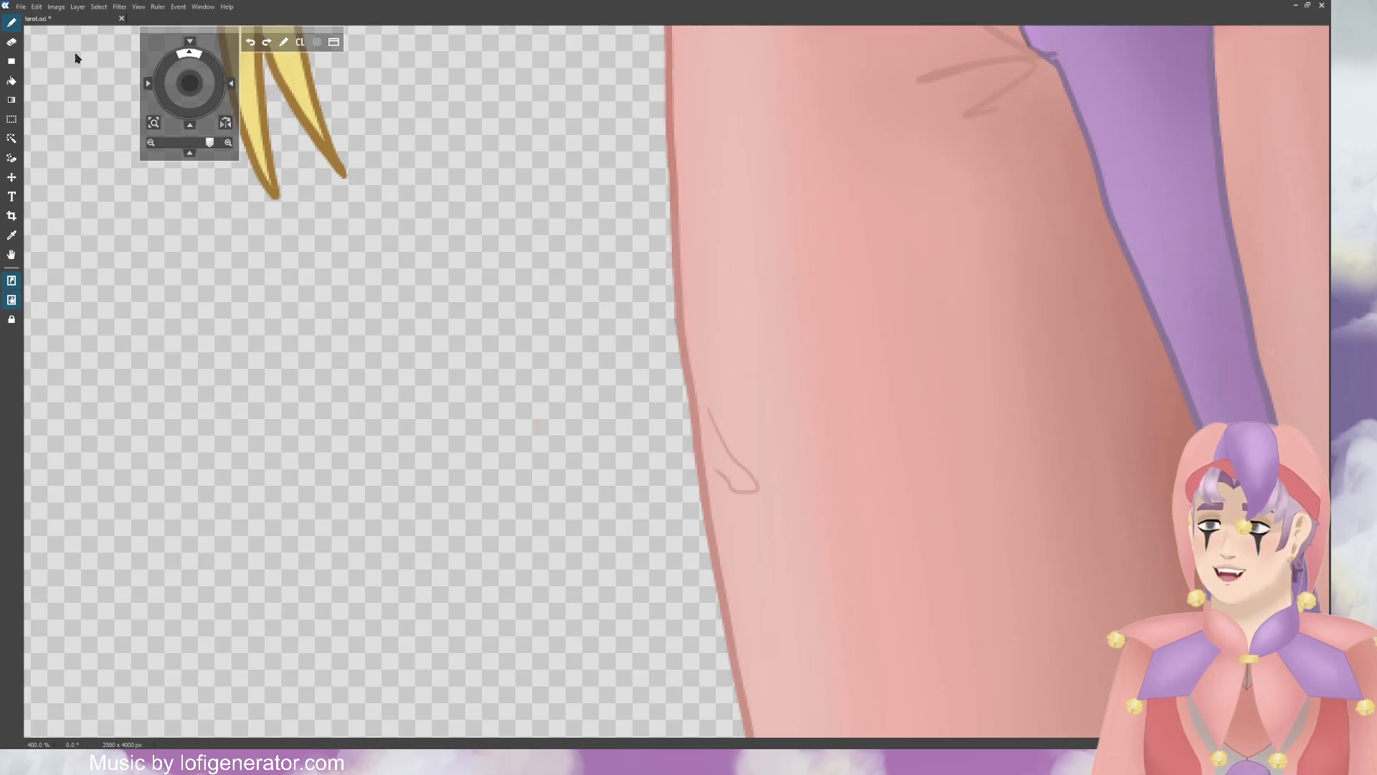
{"action": "left_click_drag", "start_coordinate": [675, 205], "coordinate": [680, 324]}
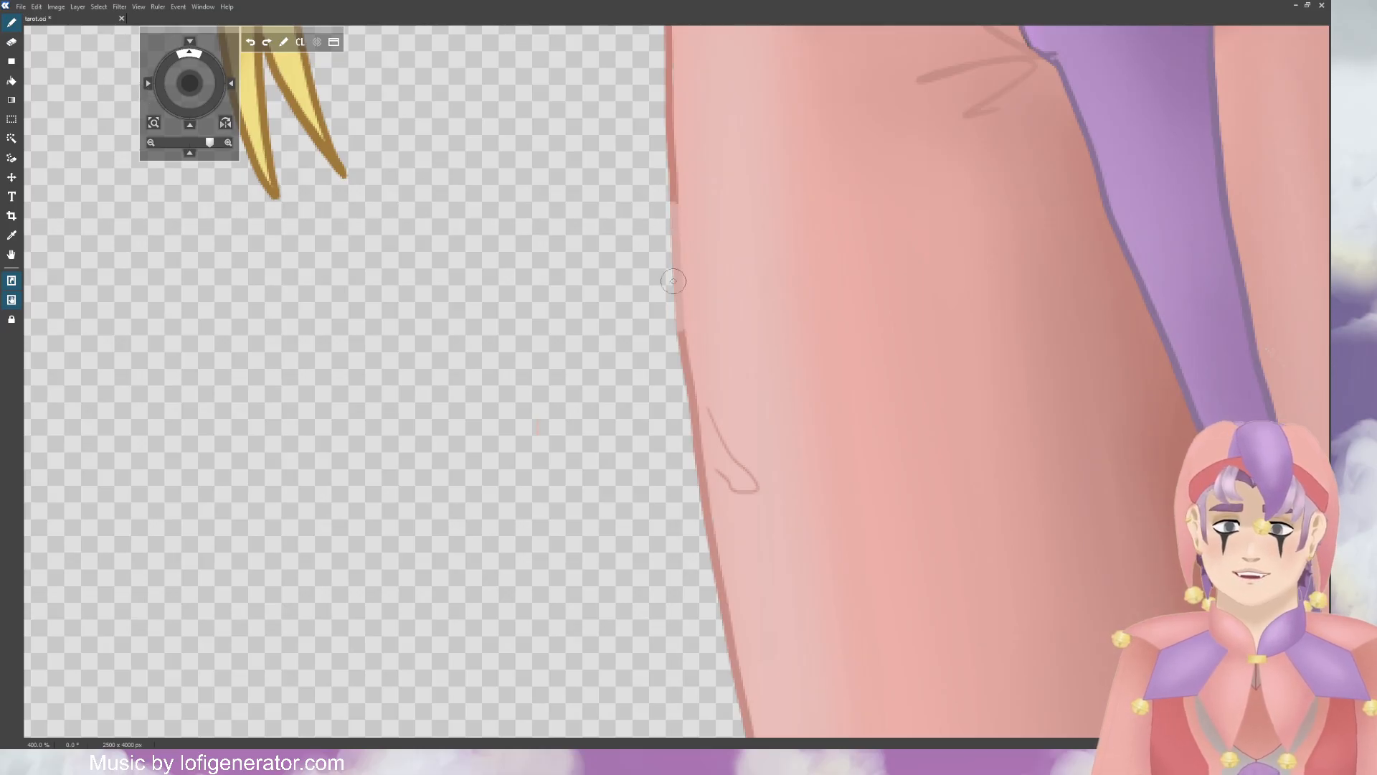
Step: Check the whole tarot figure, from the legs up to the belt, sleeves, jacket and collar
{"action": "scroll", "coordinate": [679, 236], "scroll_direction": "down", "scroll_amount": 2}
{"action": "scroll", "coordinate": [680, 223], "scroll_direction": "down", "scroll_amount": 5}
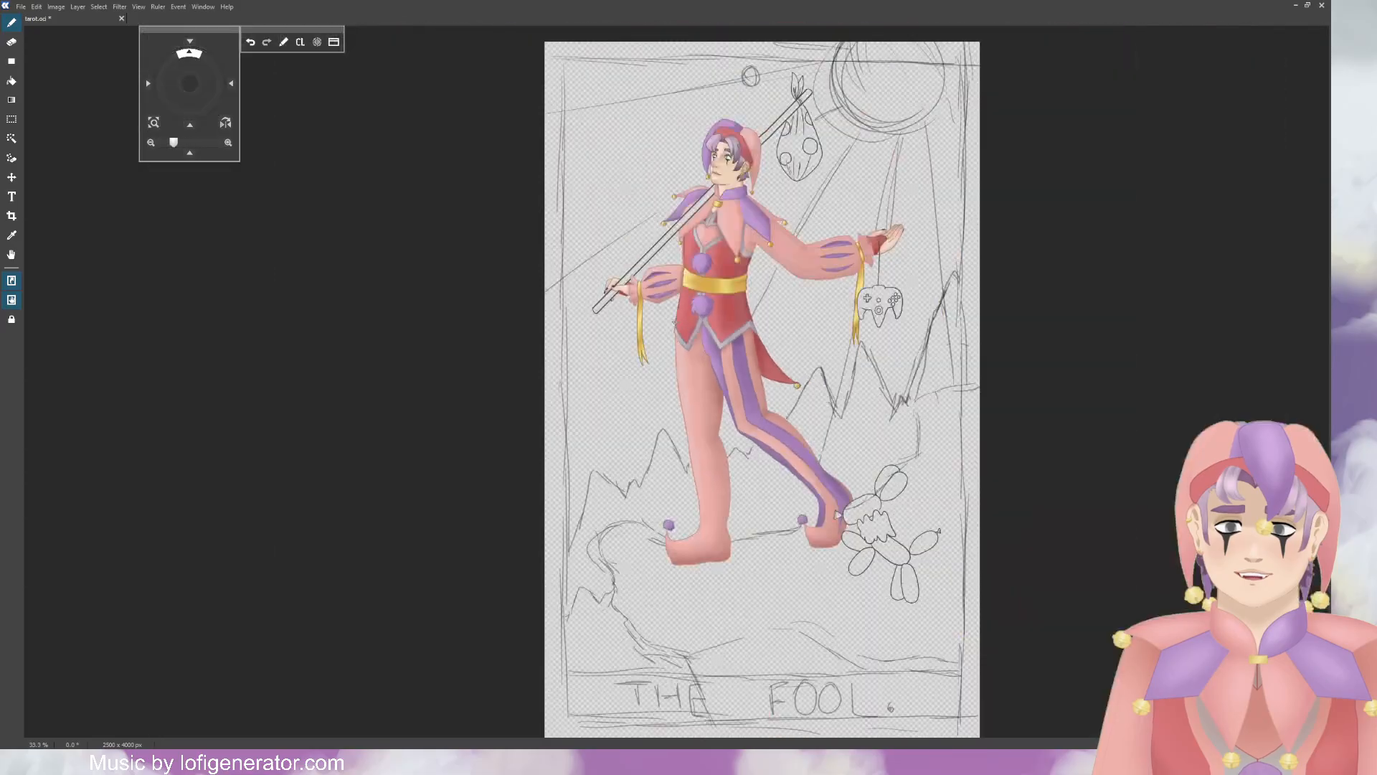
{"action": "scroll", "coordinate": [681, 351], "scroll_direction": "up", "scroll_amount": 4}
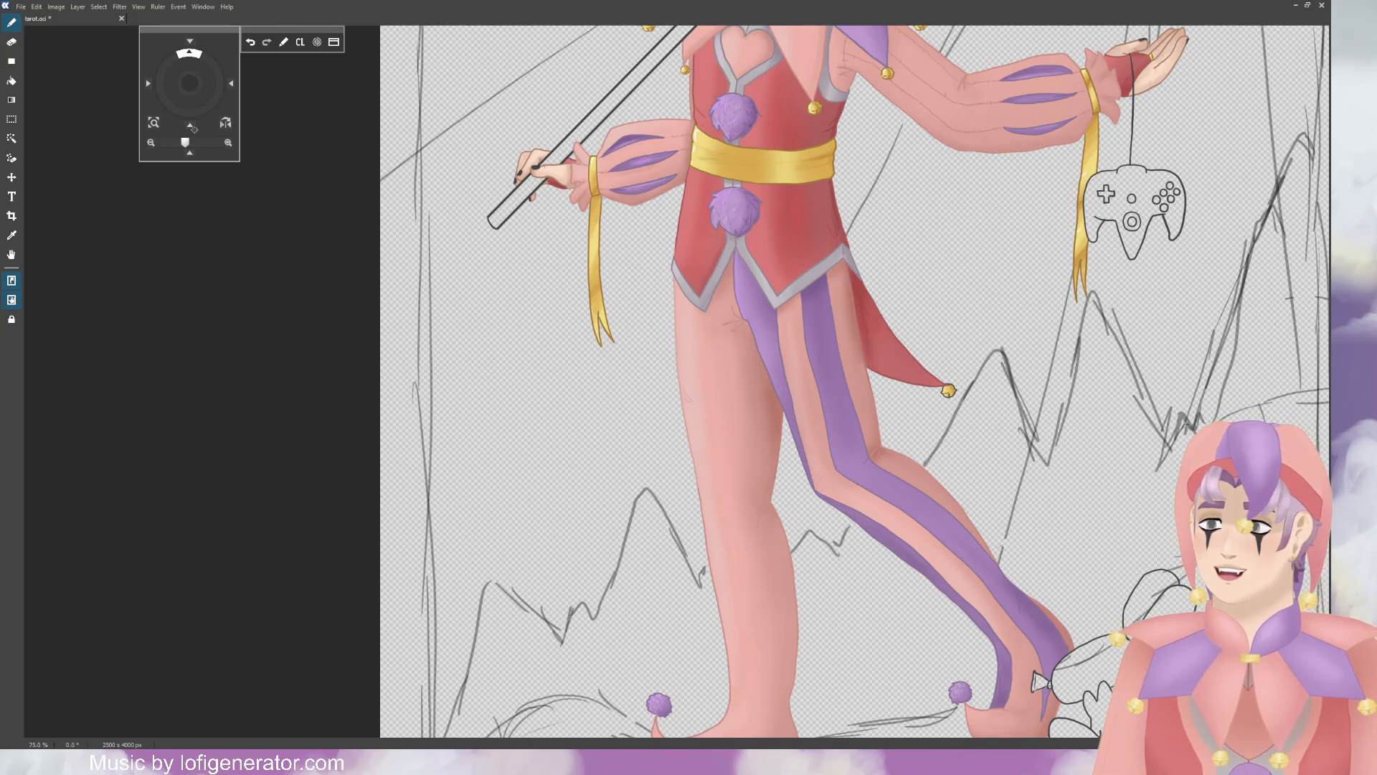
{"action": "left_click_drag", "start_coordinate": [189, 85], "coordinate": [170, 55]}
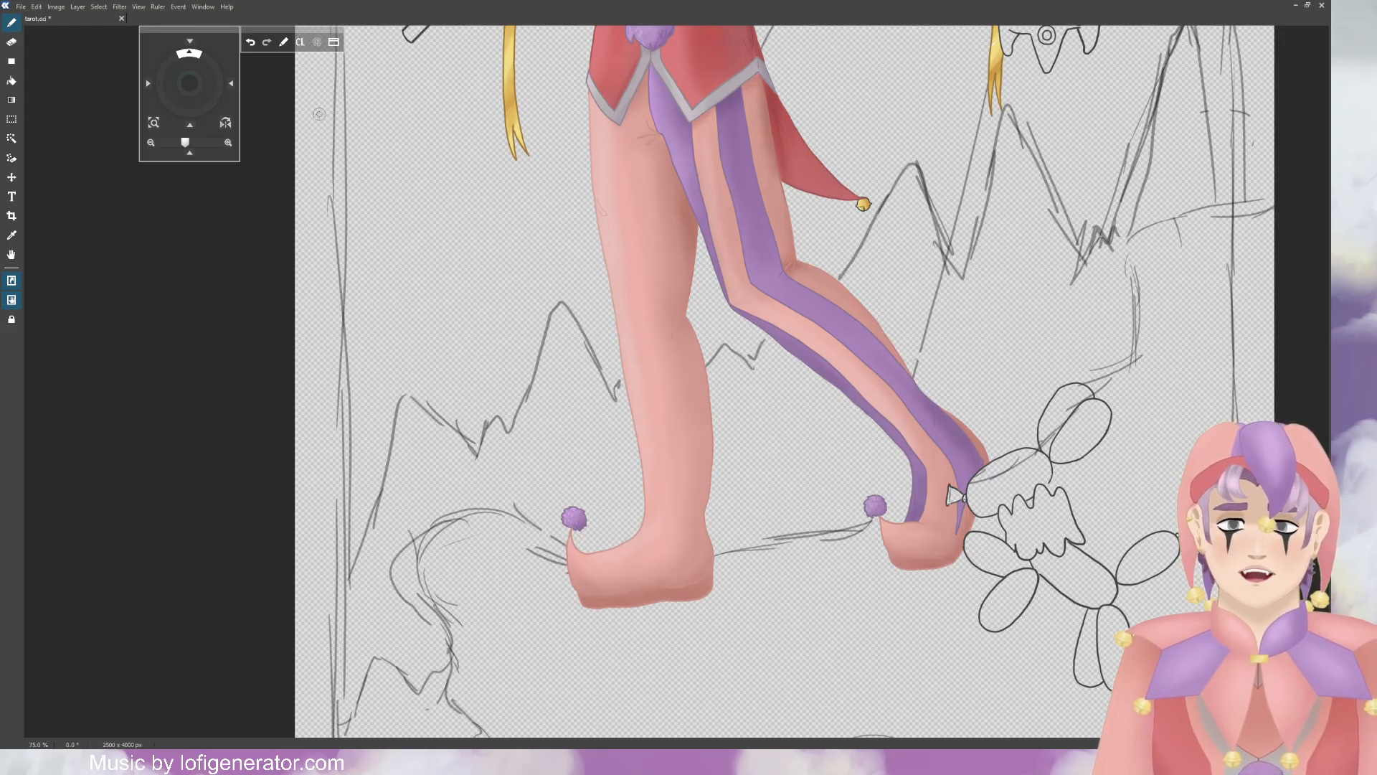
{"action": "left_click_drag", "start_coordinate": [191, 83], "coordinate": [201, 110]}
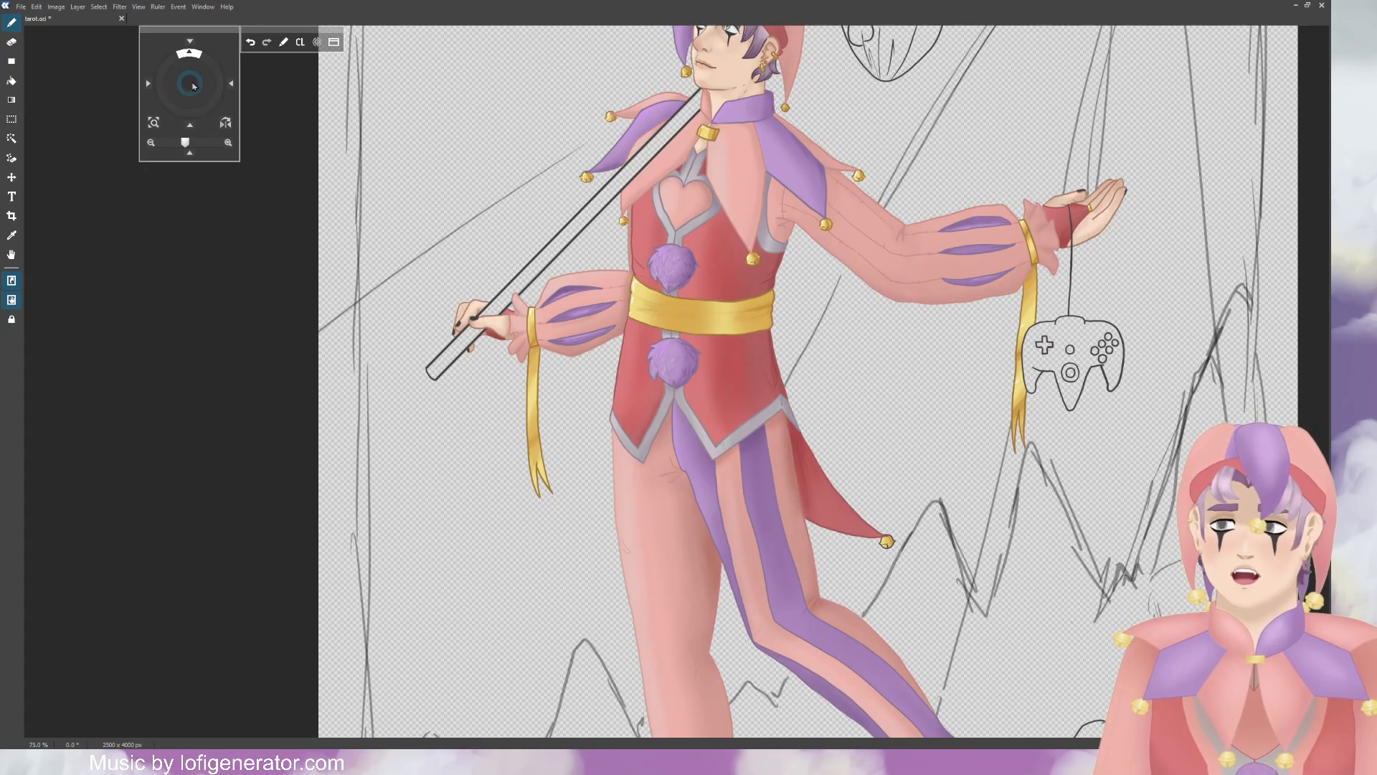
{"action": "key", "text": "ctrl+minus"}
{"action": "key", "text": "ctrl+minus"}
{"action": "key", "text": "ctrl+plus"}
{"action": "key", "text": "ctrl+plus"}
{"action": "key", "text": "ctrl+plus"}
{"action": "key", "text": "ctrl+plus"}
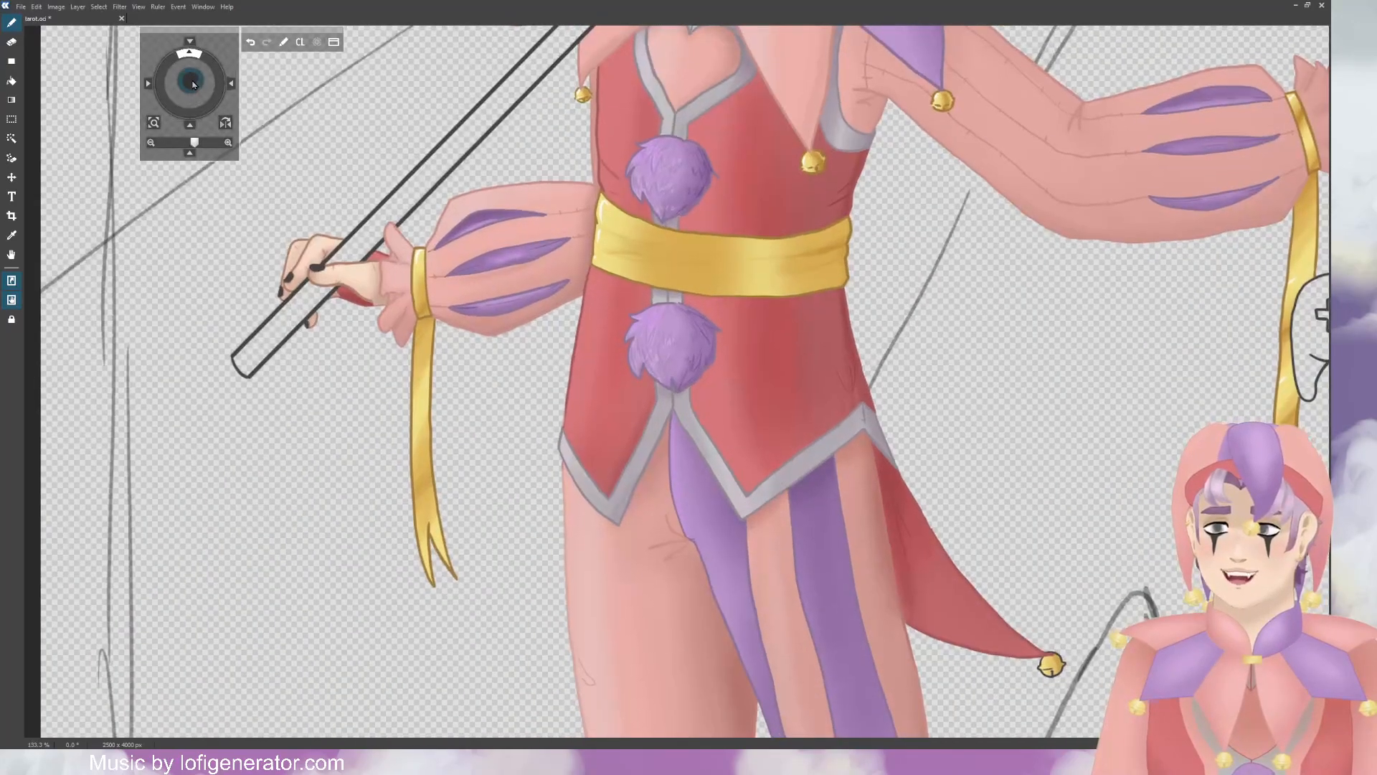
{"action": "left_click_drag", "start_coordinate": [192, 84], "coordinate": [146, 212]}
{"action": "key", "text": "ctrl+plus"}
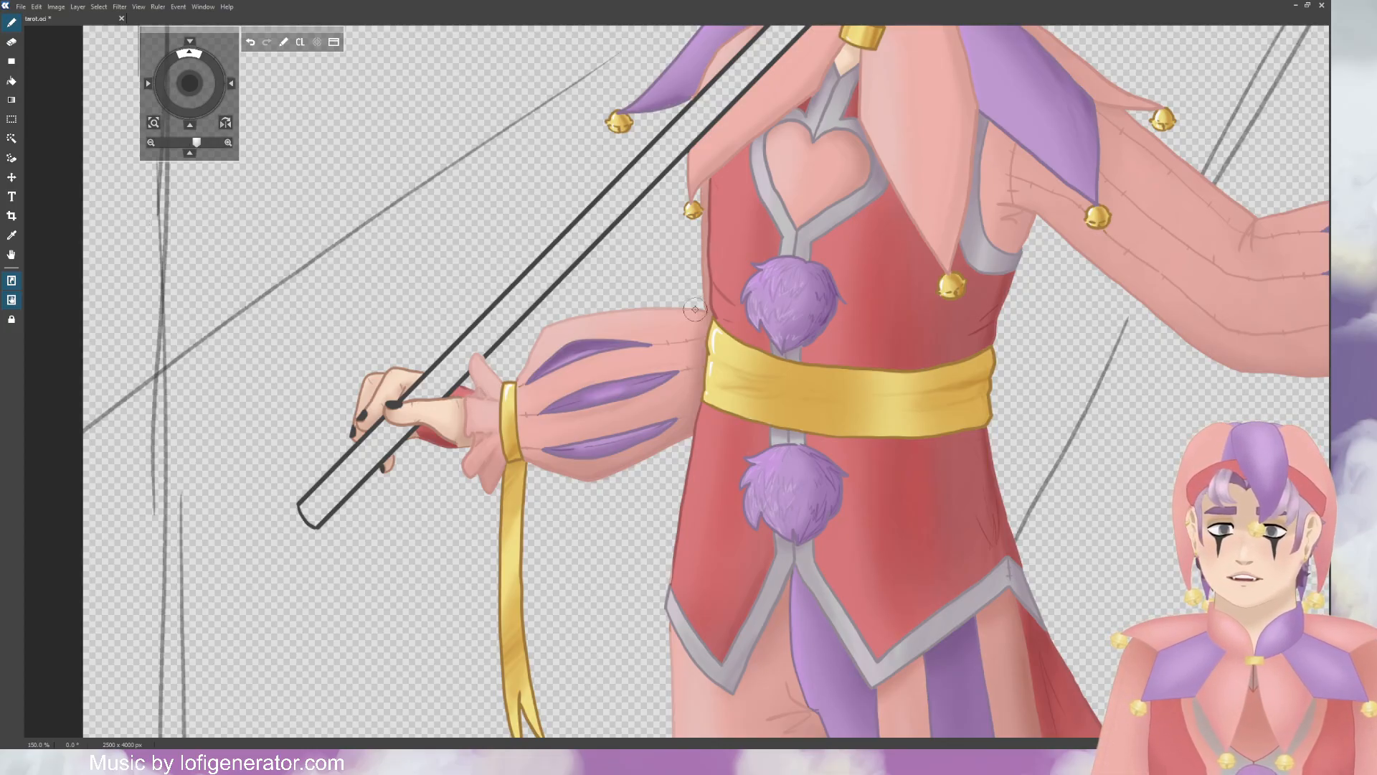
{"action": "scroll", "coordinate": [359, 129], "scroll_direction": "up", "scroll_amount": 5}
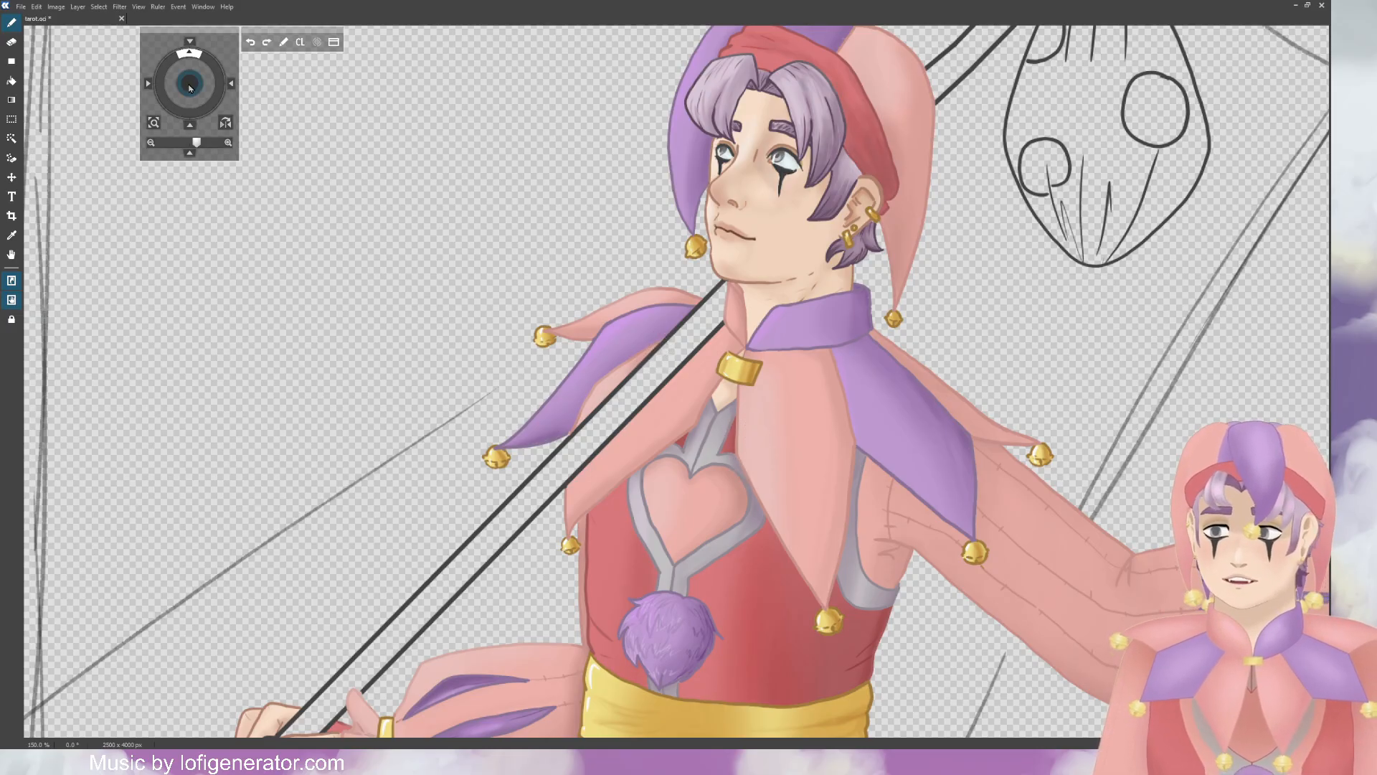
{"action": "left_click_drag", "start_coordinate": [189, 87], "coordinate": [179, 78]}
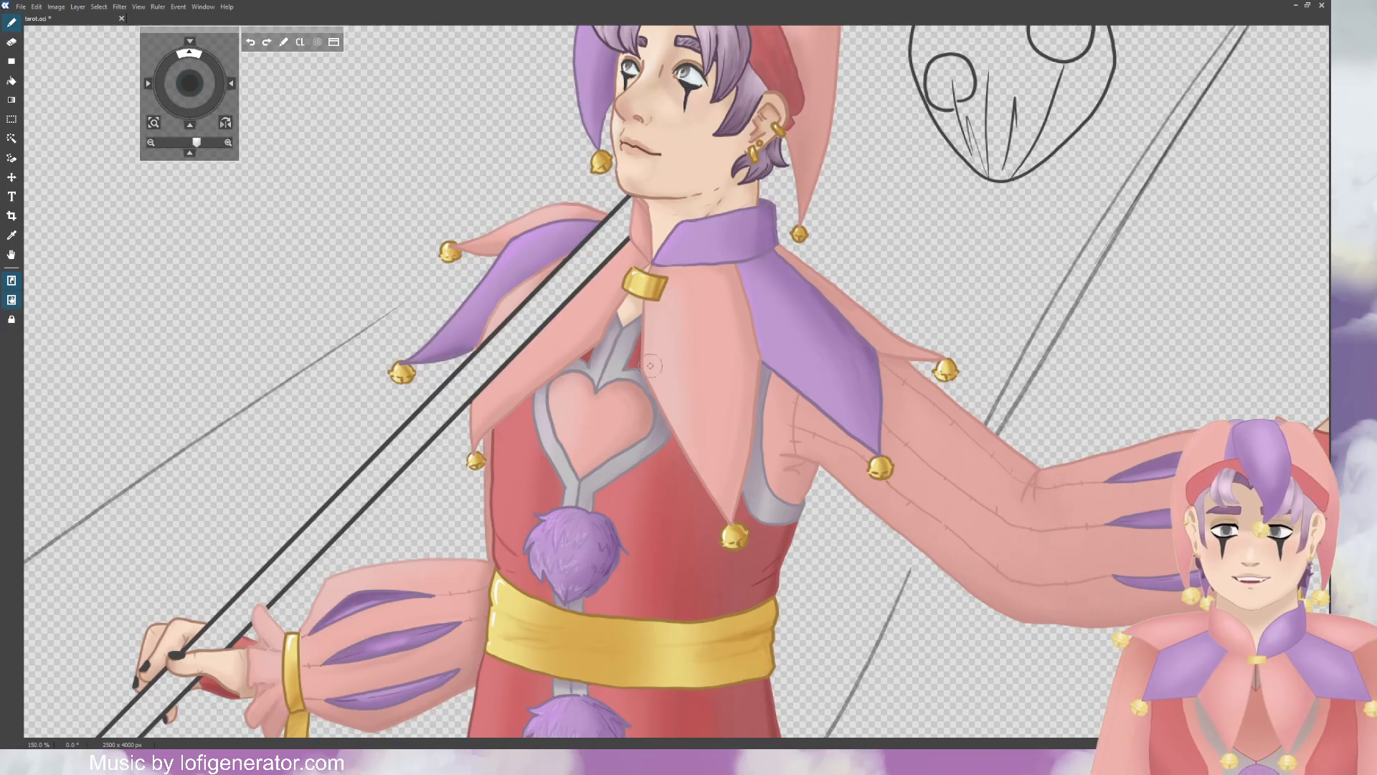
Step: Try a short stroke along the inner edge of the pink collar point beside the heart, undo it, and check that area closely
{"action": "left_click_drag", "start_coordinate": [653, 370], "coordinate": [656, 347]}
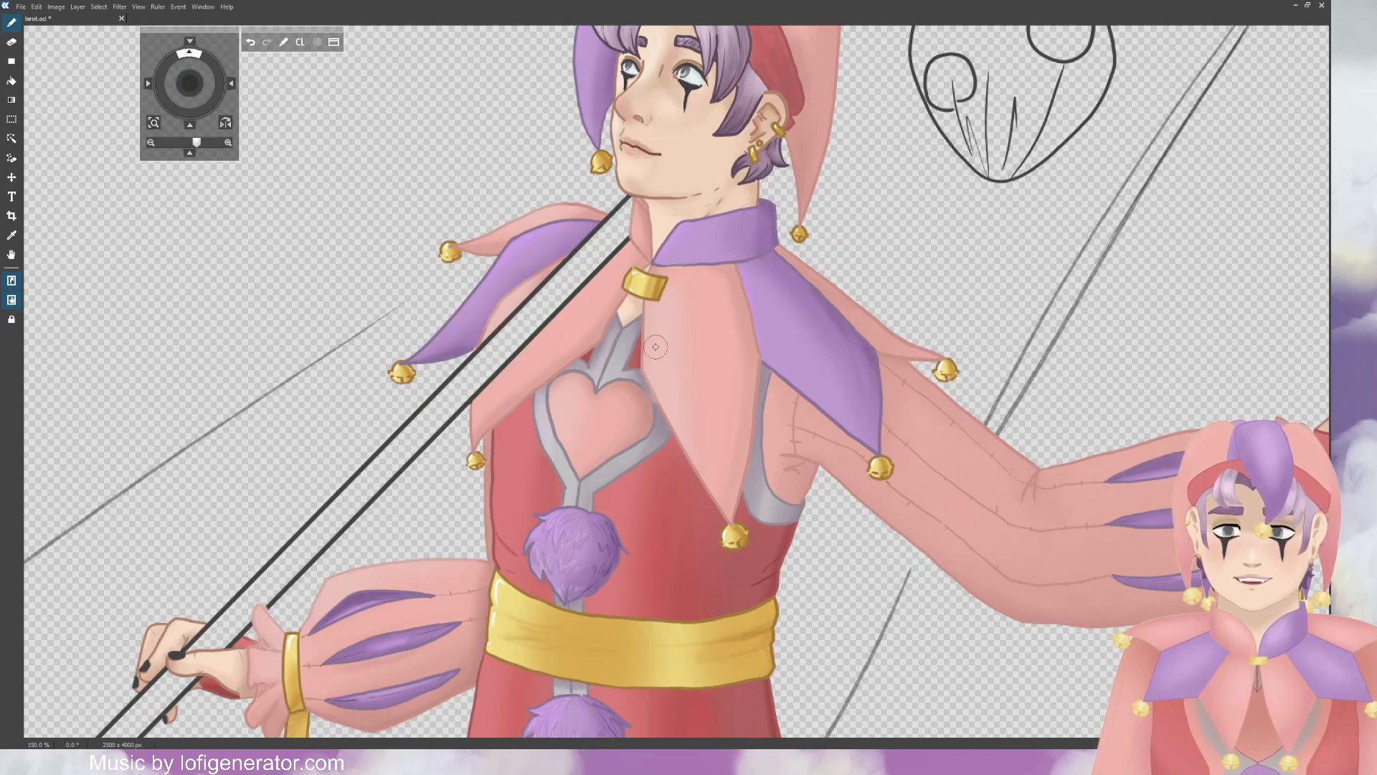
{"action": "key", "text": "ctrl+z"}
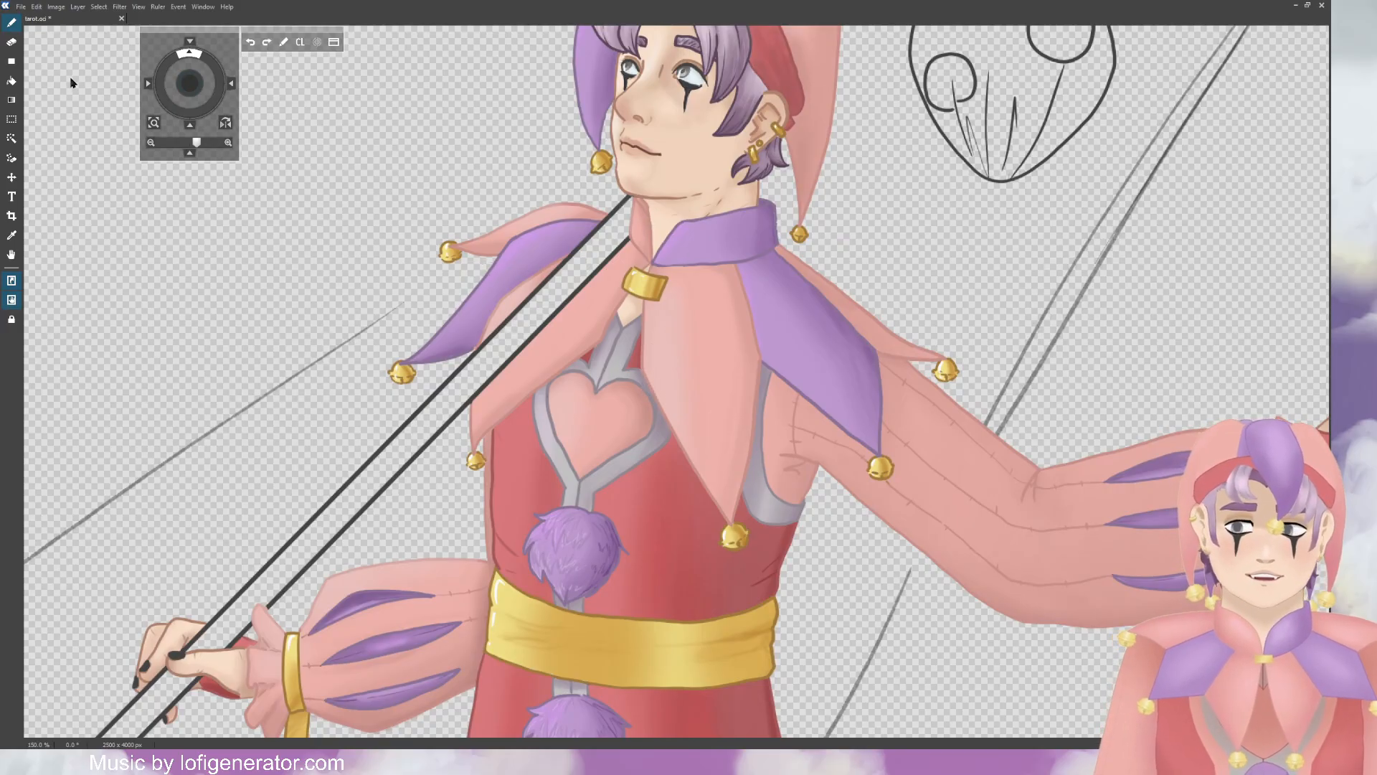
{"action": "left_click", "coordinate": [228, 142]}
{"action": "left_click", "coordinate": [228, 142]}
{"action": "left_click", "coordinate": [116, 520]}
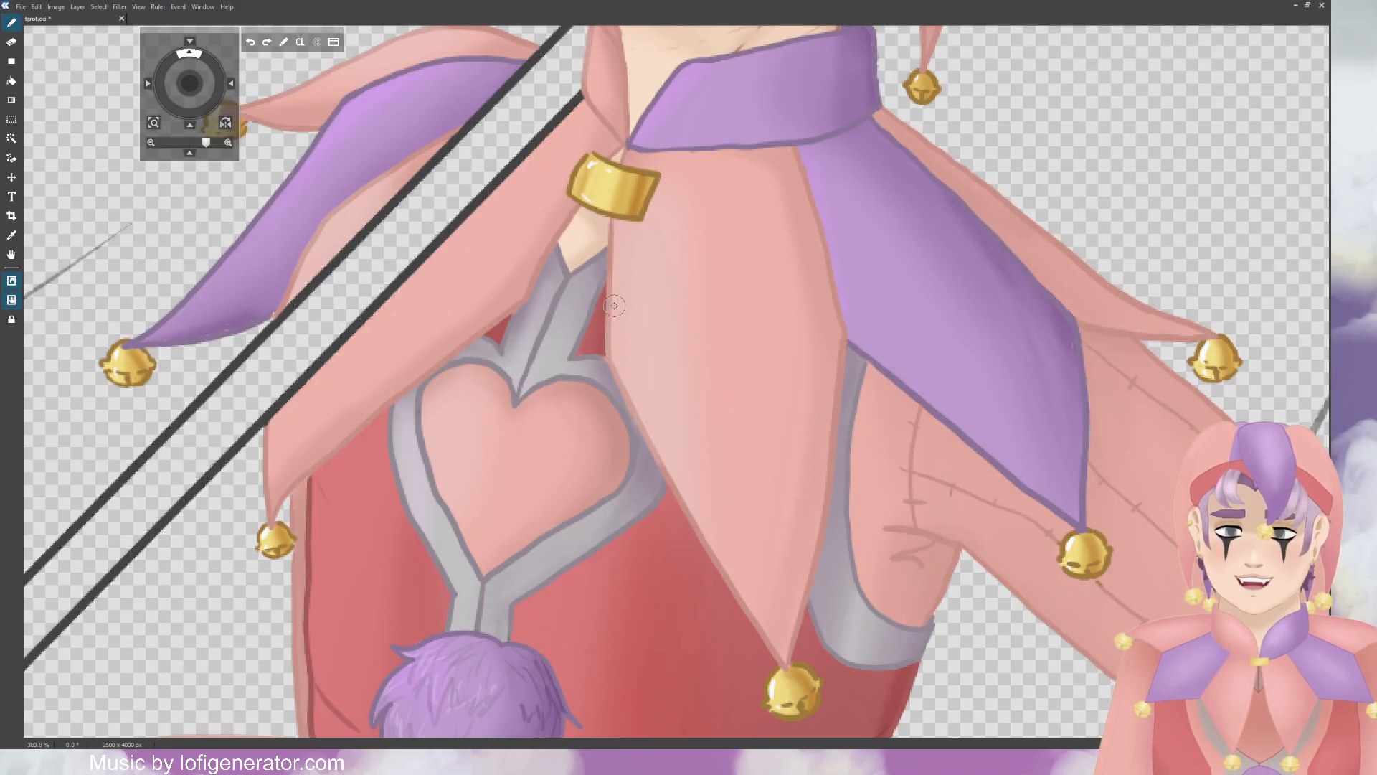
{"action": "scroll", "coordinate": [621, 319], "scroll_direction": "down", "scroll_amount": 5}
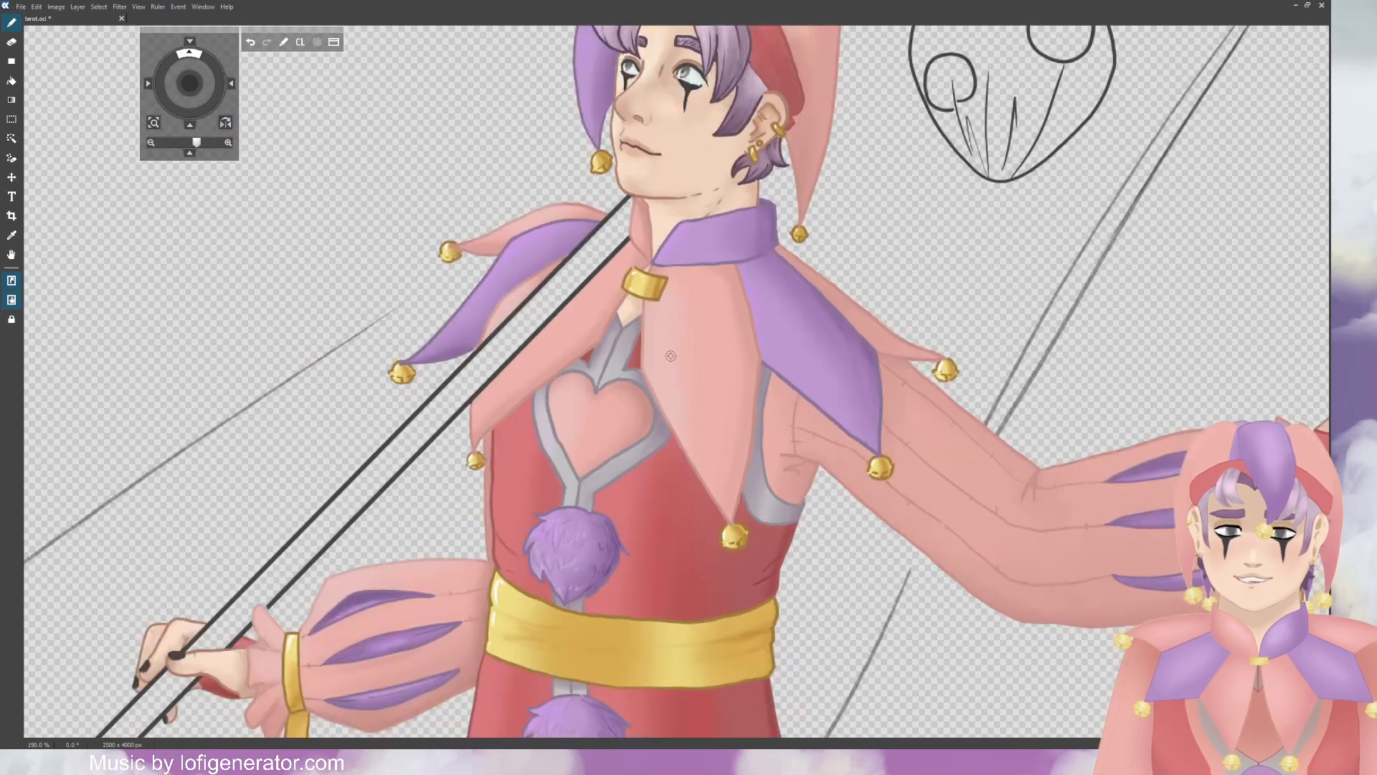
{"action": "scroll", "coordinate": [676, 418], "scroll_direction": "down", "scroll_amount": 1}
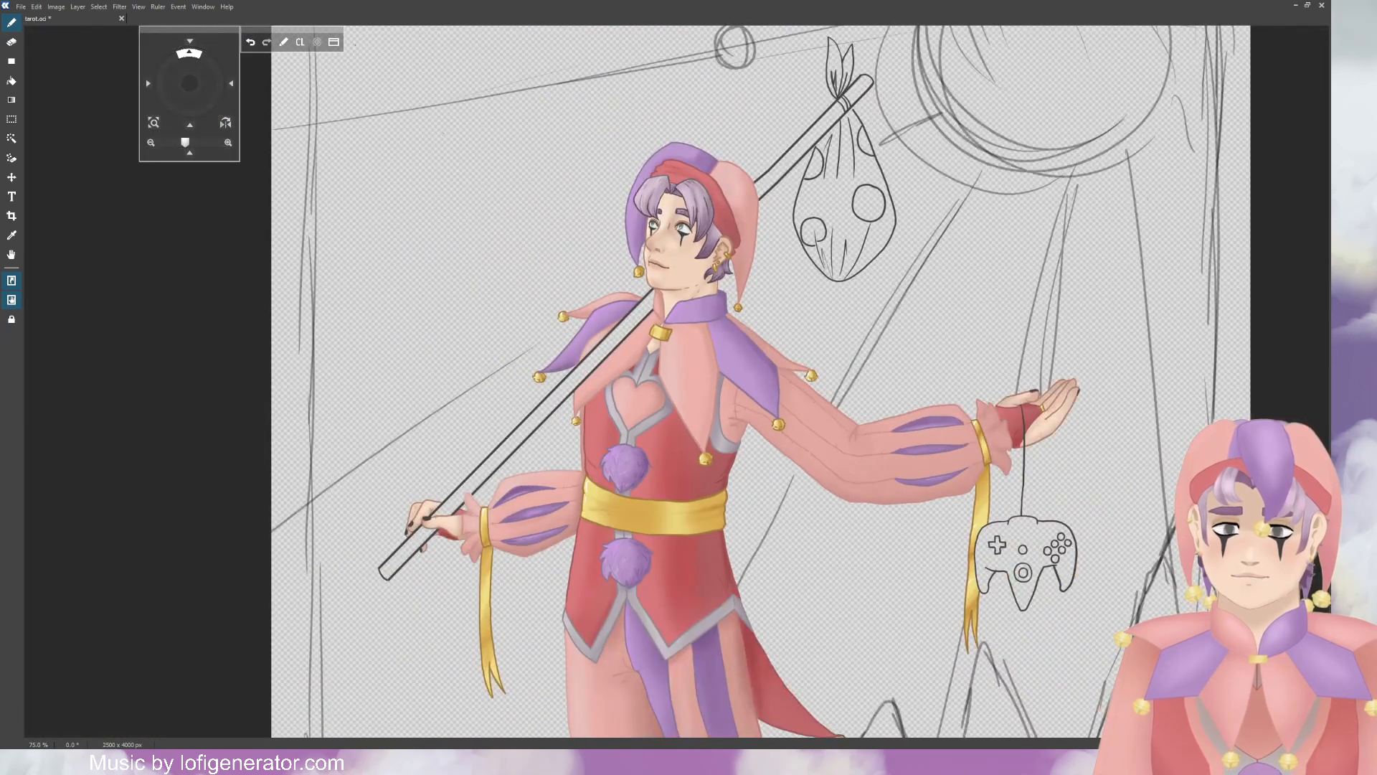
Step: Compare the recoloured costume outlines with the dark line art by switching the line colour layers off and on
{"action": "left_click_drag", "start_coordinate": [189, 83], "coordinate": [204, 100]}
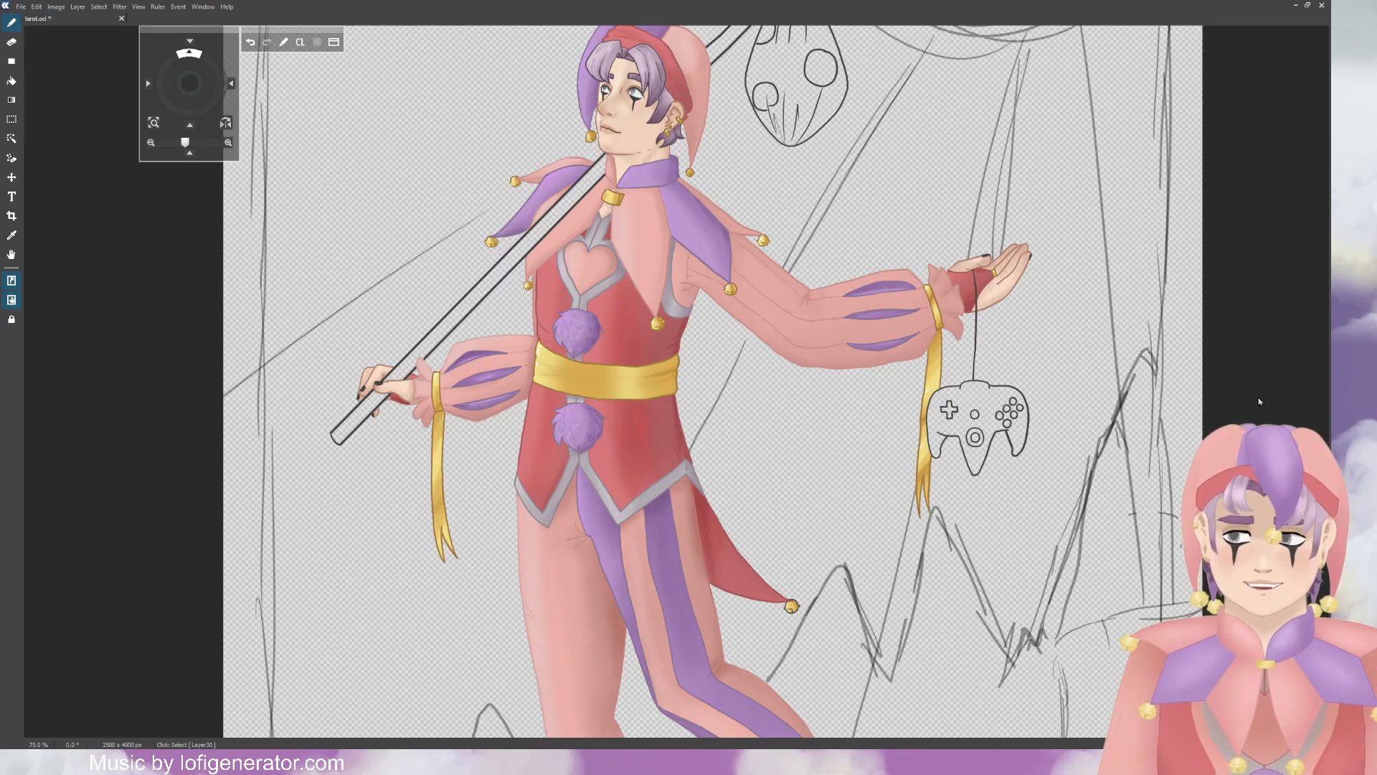
{"action": "left_click", "coordinate": [1223, 409]}
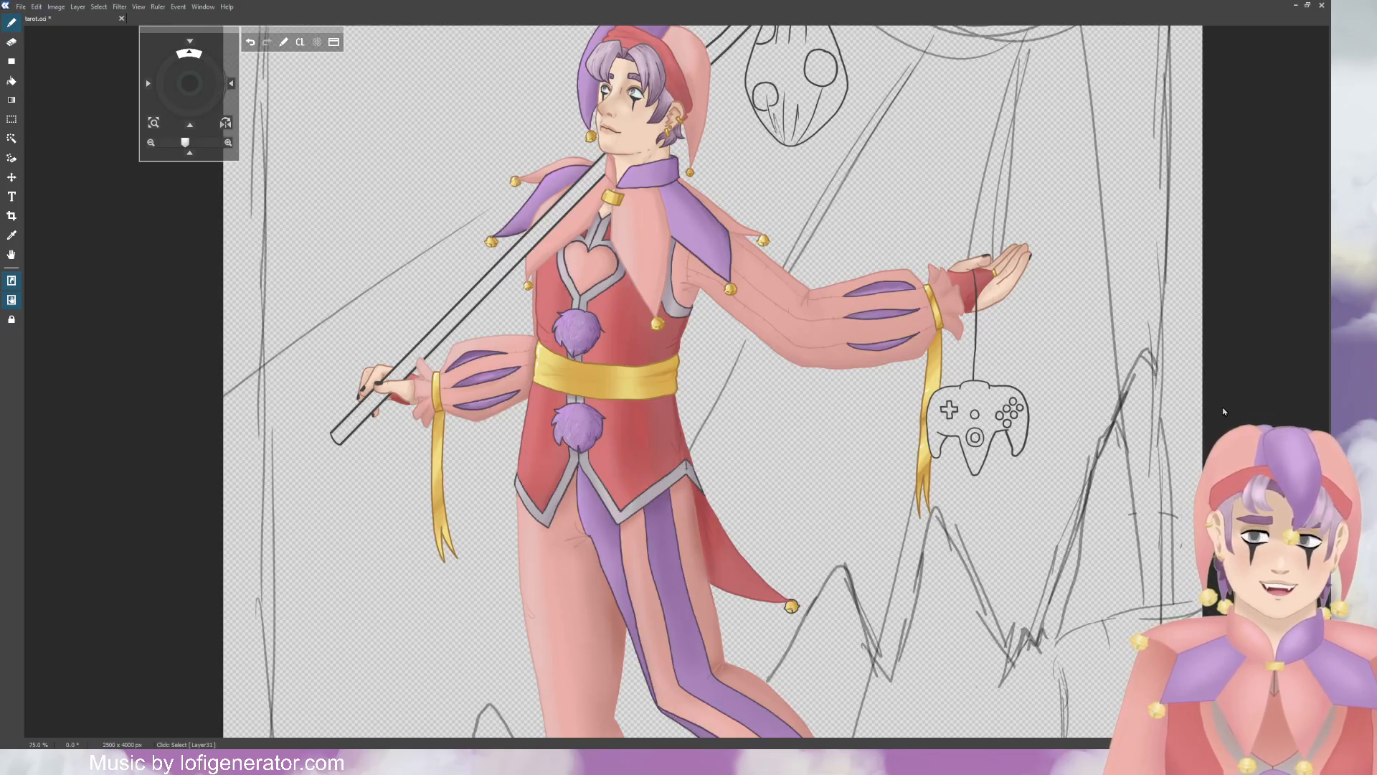
{"action": "left_click", "coordinate": [1224, 409]}
{"action": "left_click", "coordinate": [1223, 409]}
{"action": "left_click", "coordinate": [1224, 409]}
{"action": "left_click", "coordinate": [1224, 397]}
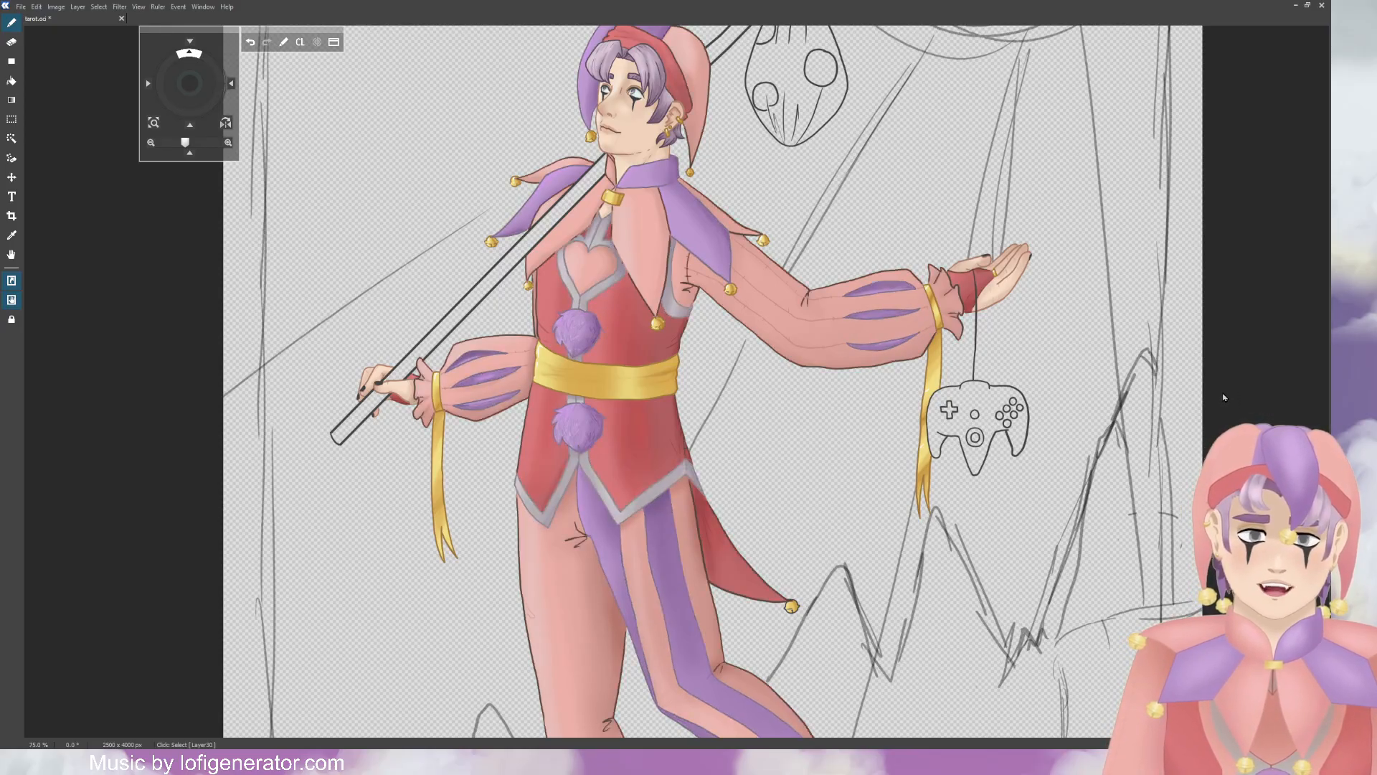
{"action": "left_click", "coordinate": [1223, 397]}
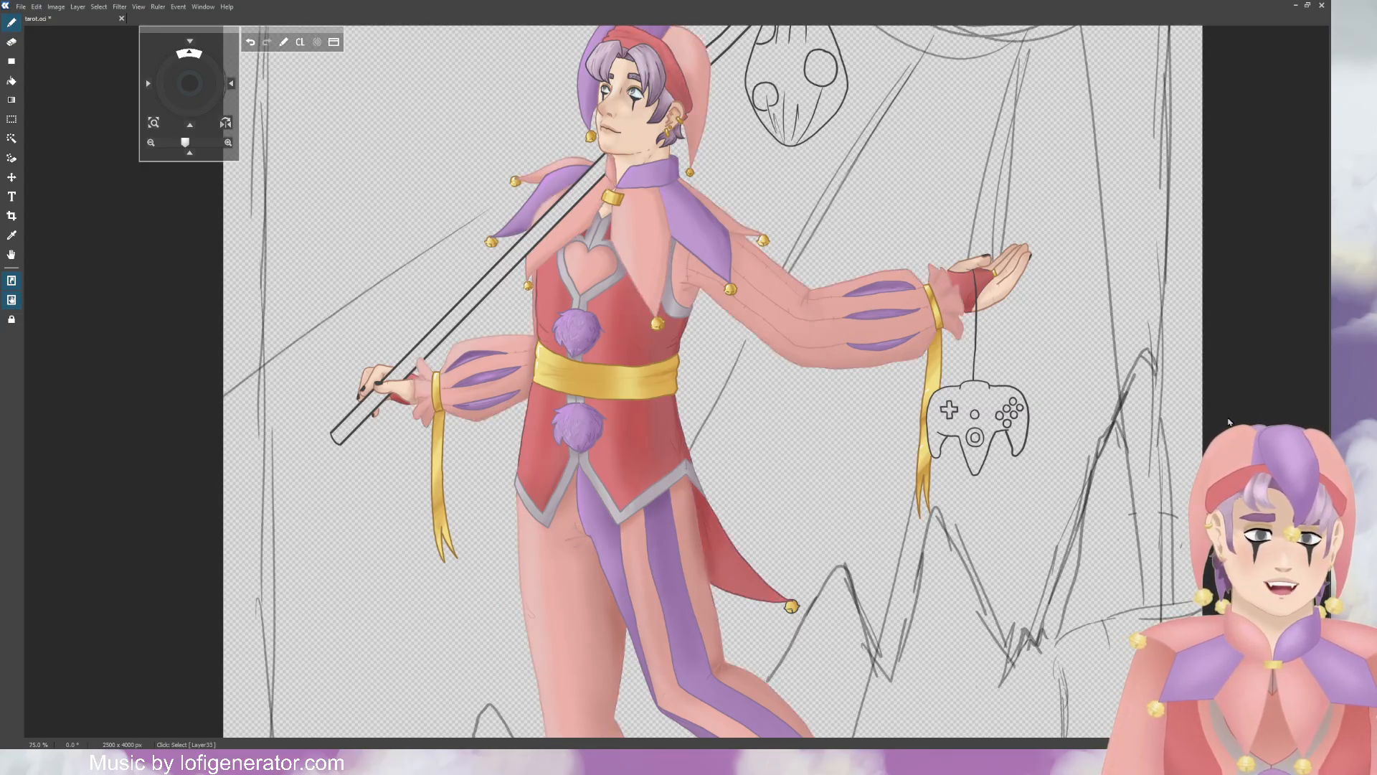
{"action": "left_click", "coordinate": [1228, 422]}
{"action": "left_click", "coordinate": [1229, 422]}
{"action": "left_click", "coordinate": [1228, 422]}
{"action": "left_click", "coordinate": [1229, 422]}
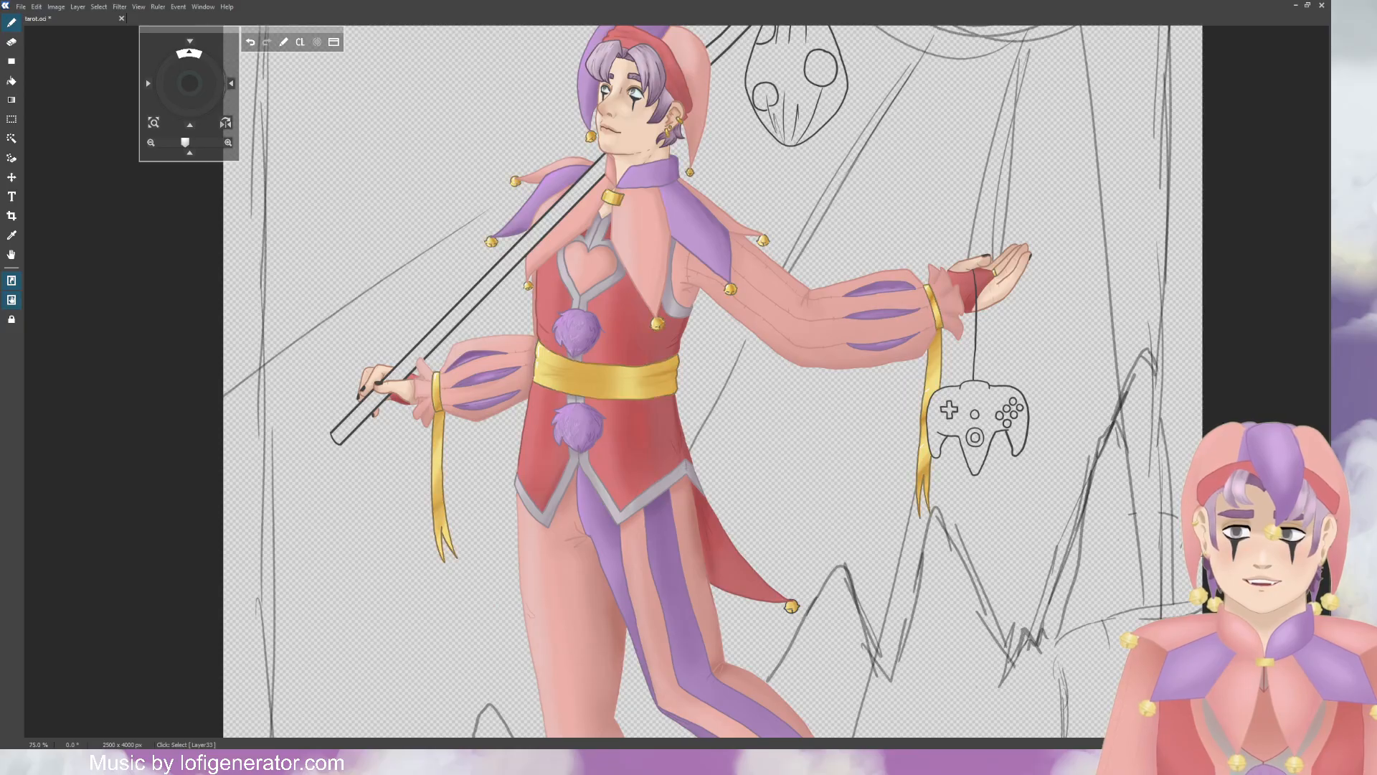
{"action": "left_click", "coordinate": [1229, 422]}
{"action": "left_click", "coordinate": [1229, 422]}
{"action": "left_click", "coordinate": [1228, 421]}
{"action": "left_click", "coordinate": [1228, 422]}
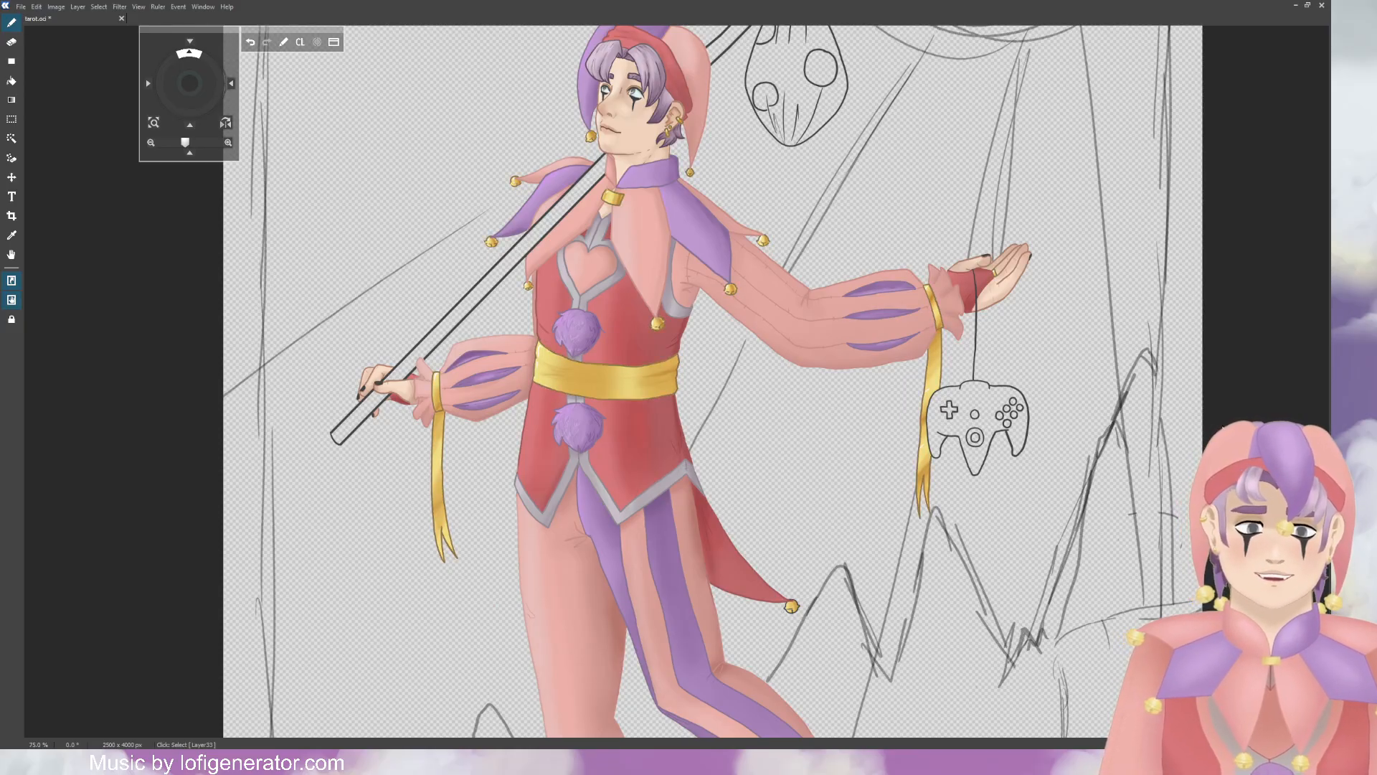
{"action": "left_click", "coordinate": [1224, 418]}
{"action": "left_click", "coordinate": [1224, 418]}
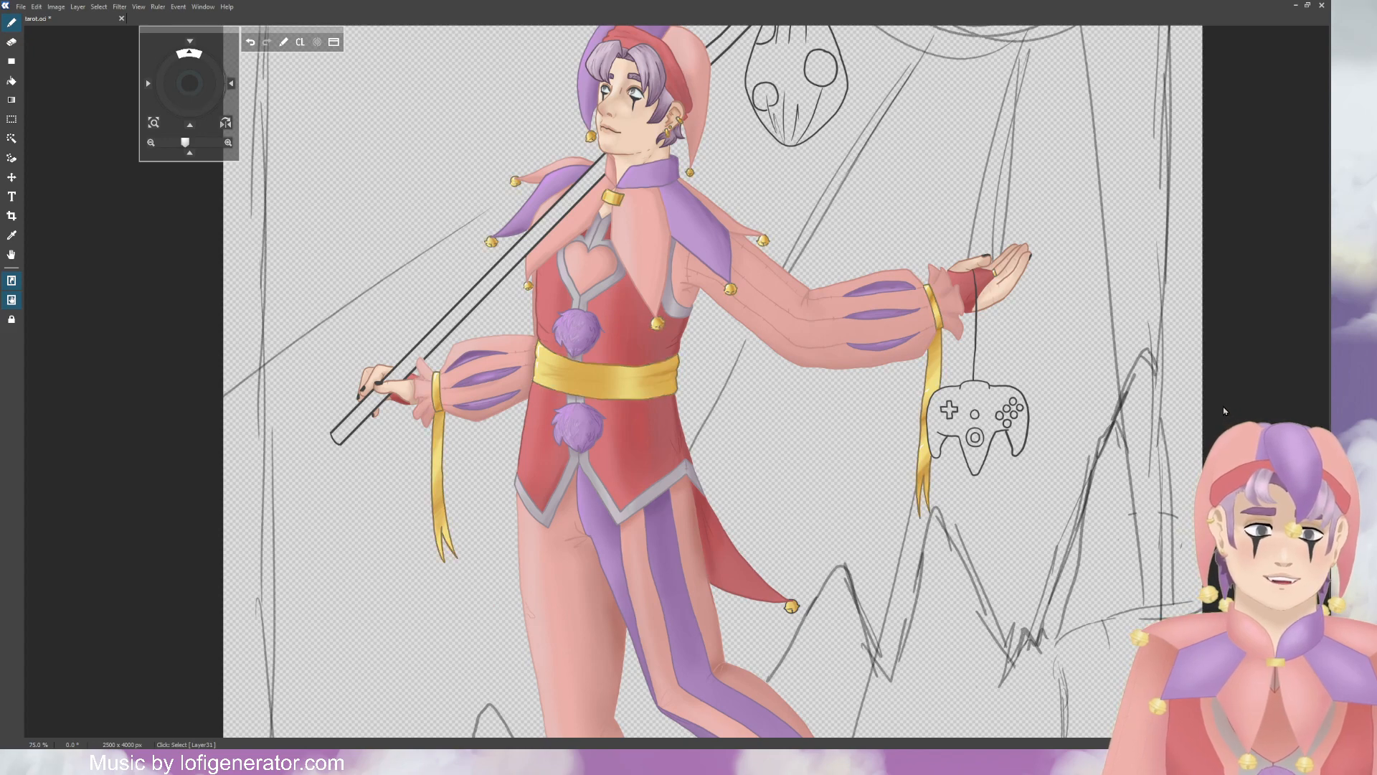
{"action": "left_click", "coordinate": [1224, 410]}
{"action": "left_click", "coordinate": [1224, 411]}
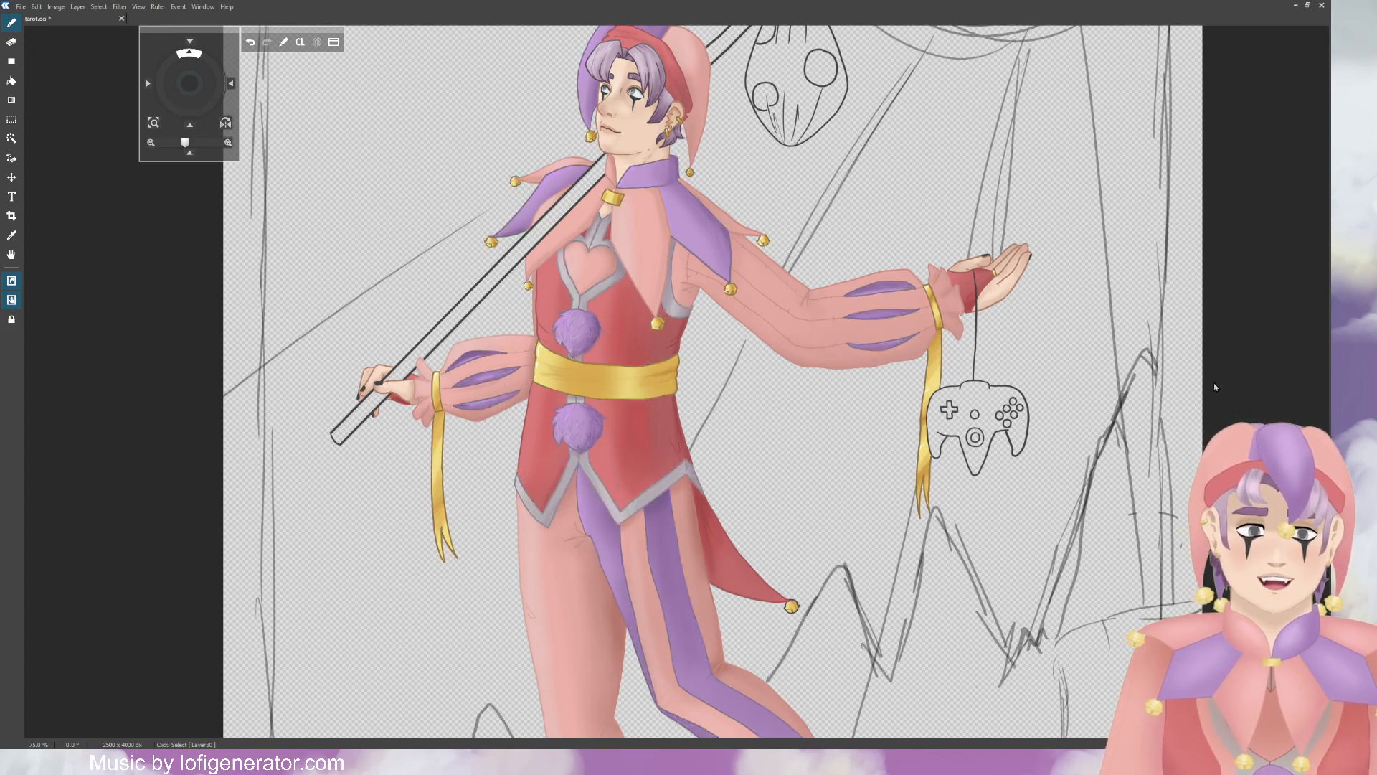
Step: Examine the figure from the hat and collar down over the jacket and belt to the trouser legs and shoes
{"action": "left_click_drag", "start_coordinate": [190, 89], "coordinate": [205, 263]}
{"action": "scroll", "coordinate": [363, 157], "scroll_direction": "down", "scroll_amount": 1}
{"action": "scroll", "coordinate": [359, 159], "scroll_direction": "up", "scroll_amount": 3}
{"action": "scroll", "coordinate": [355, 163], "scroll_direction": "up", "scroll_amount": 3}
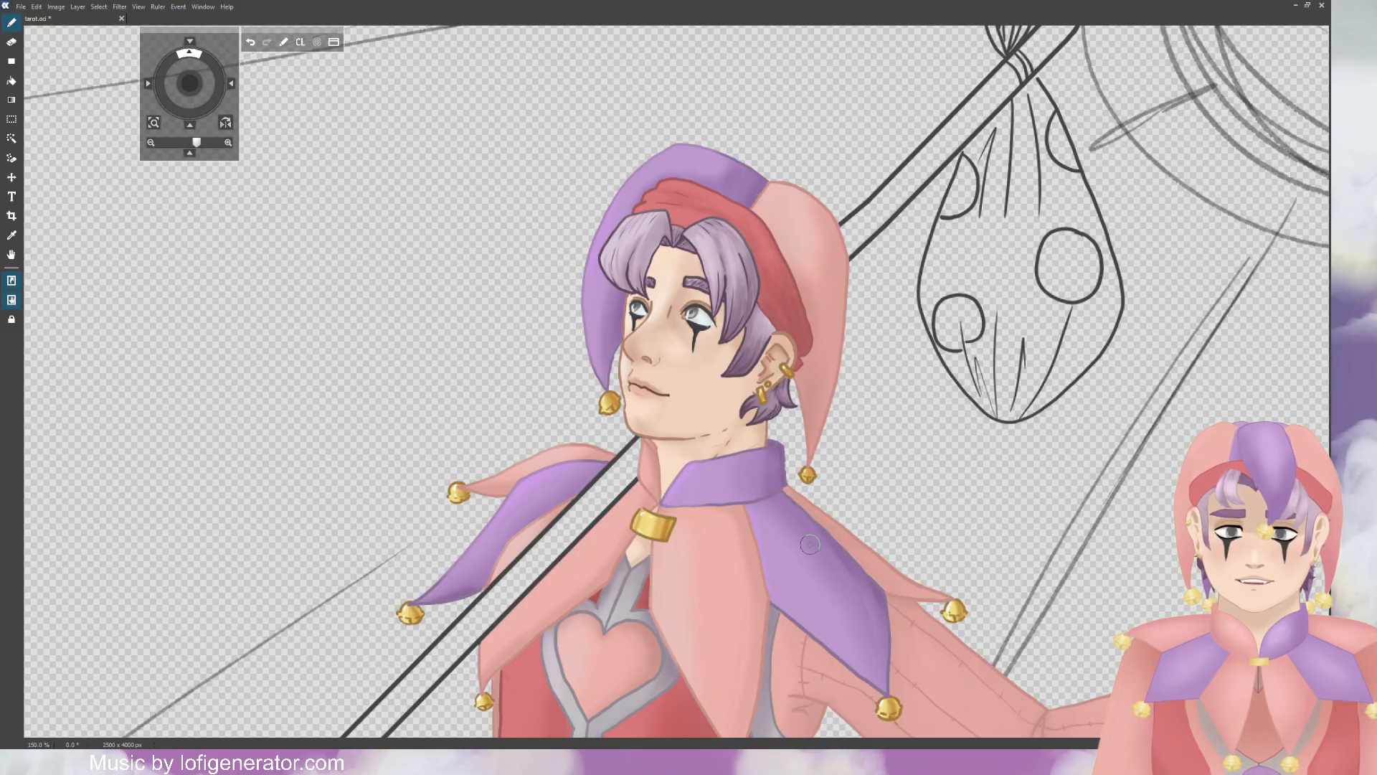
{"action": "left_click_drag", "start_coordinate": [189, 83], "coordinate": [177, 43]}
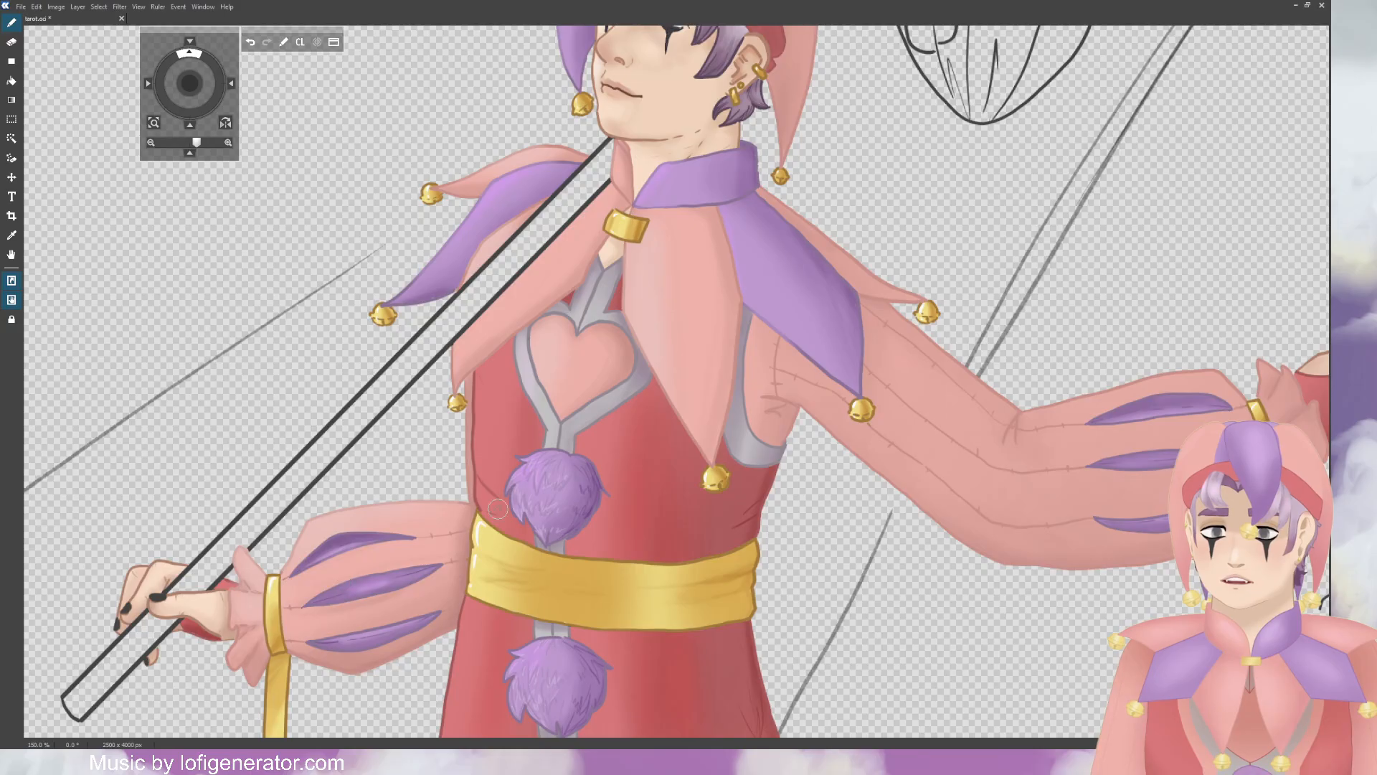
{"action": "left_click_drag", "start_coordinate": [189, 84], "coordinate": [182, 115]}
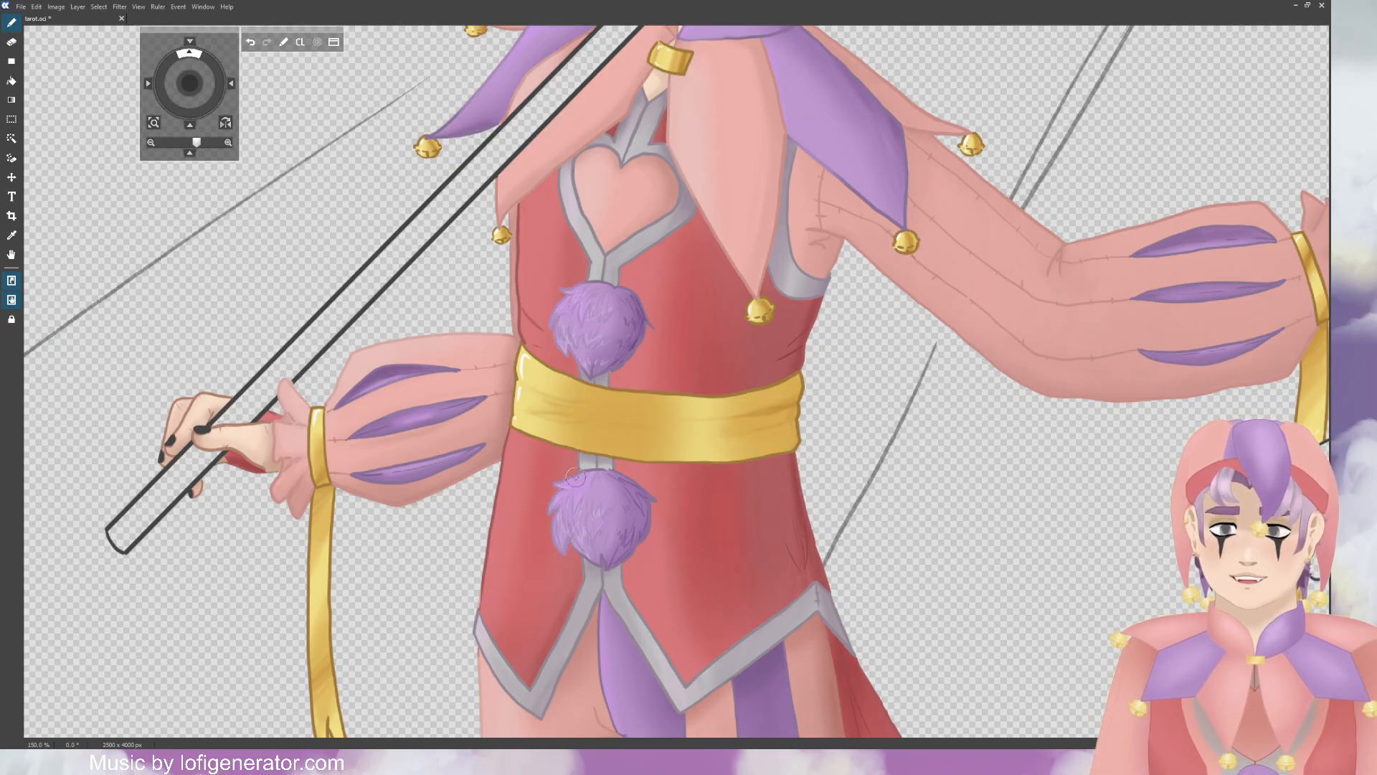
{"action": "key", "text": "ctrl+minus"}
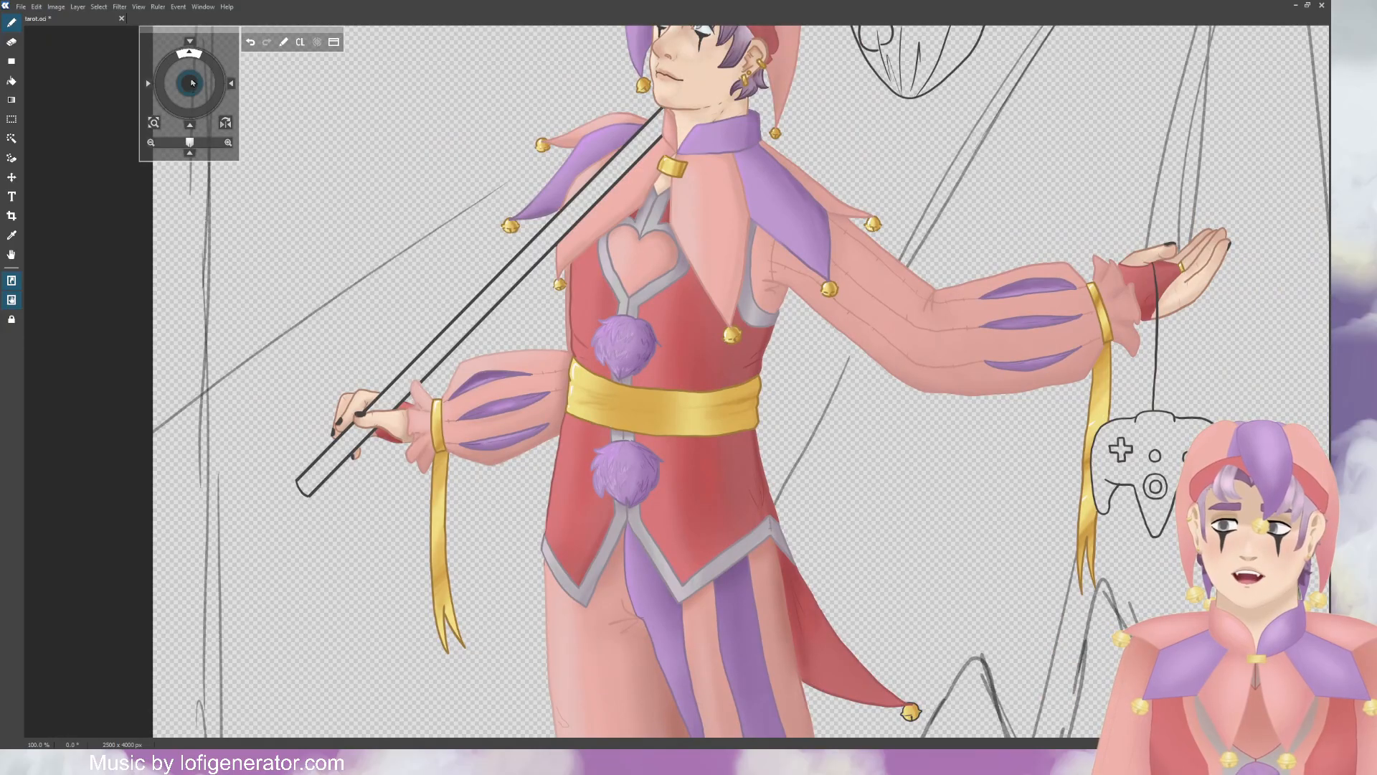
{"action": "left_click_drag", "start_coordinate": [192, 83], "coordinate": [263, 40]}
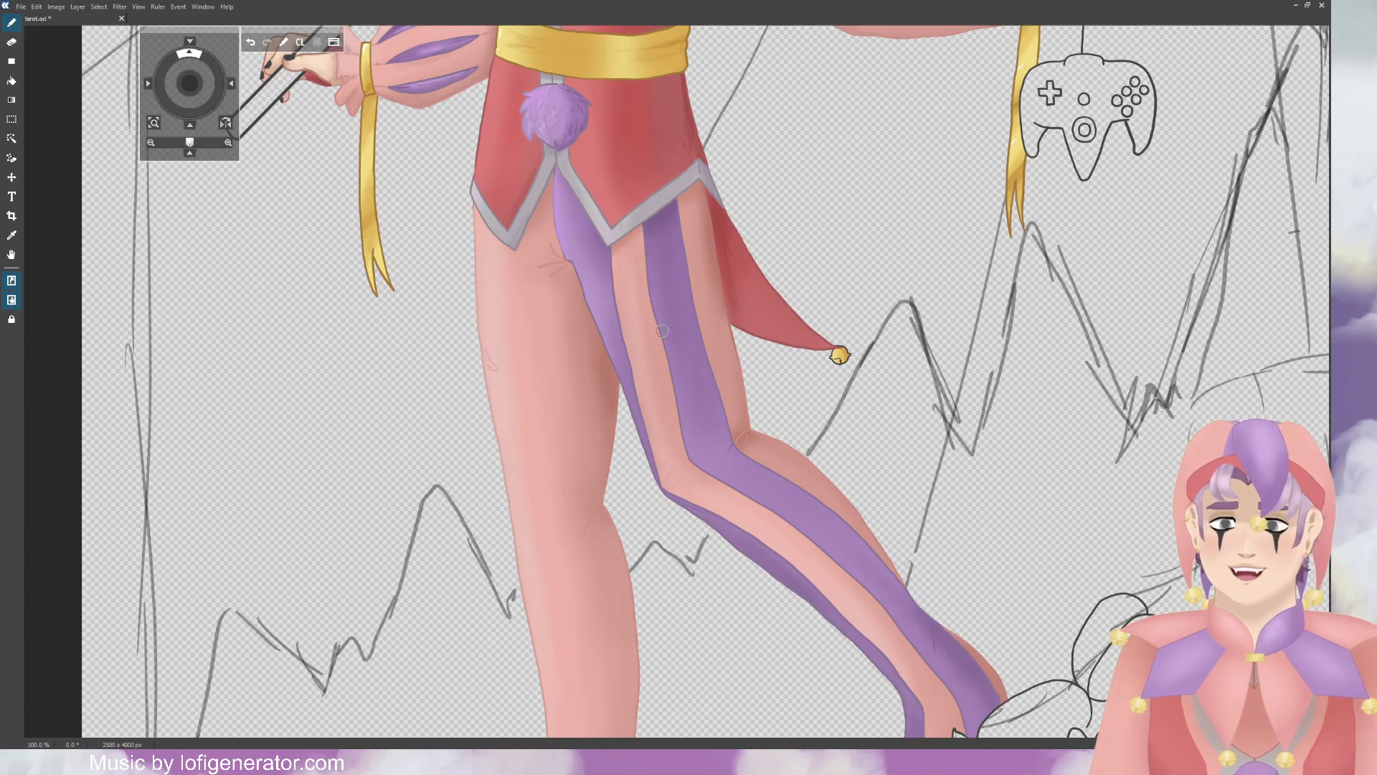
{"action": "mouse_move", "coordinate": [197, 89]}
{"action": "left_mouse_down"}
{"action": "mouse_move", "coordinate": [190, 102]}
{"action": "mouse_move", "coordinate": [189, 85]}
{"action": "left_mouse_up"}
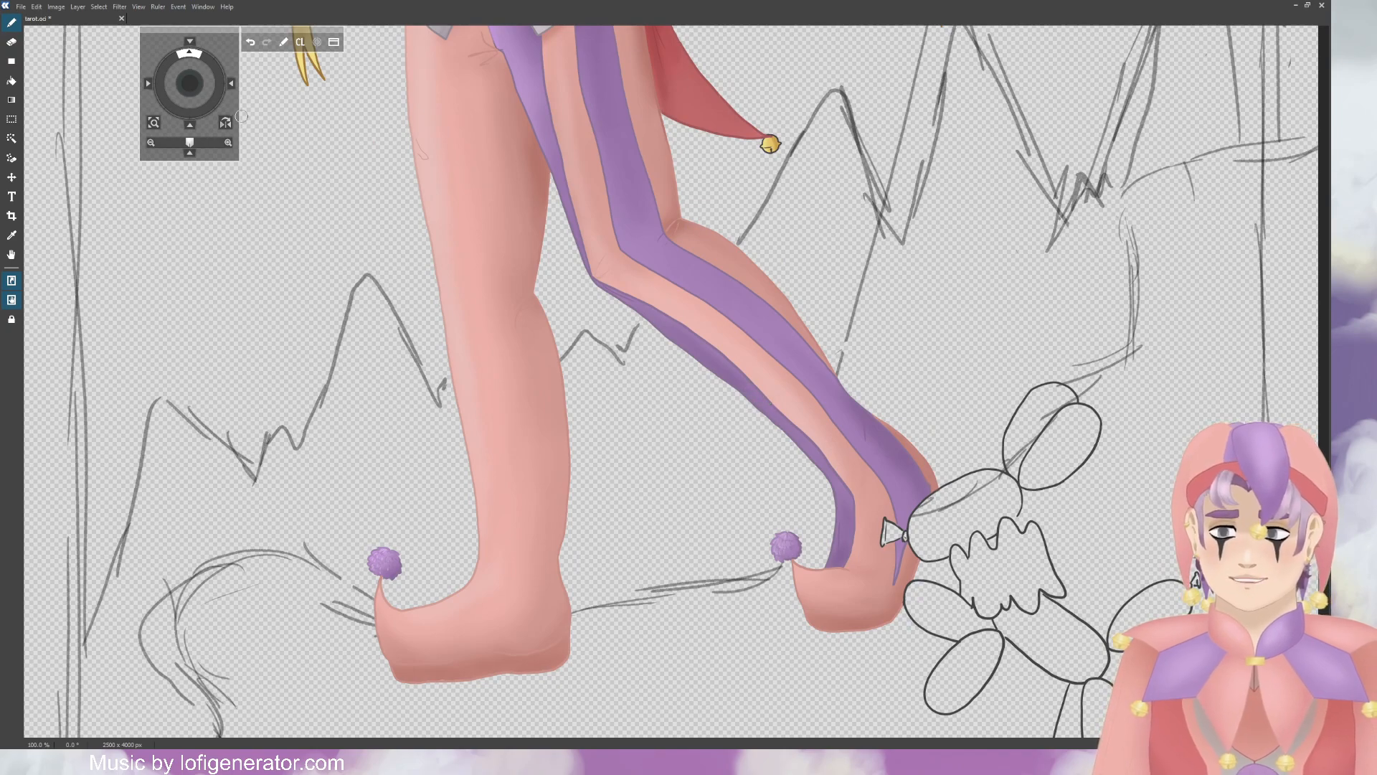
{"action": "left_click_drag", "start_coordinate": [190, 87], "coordinate": [196, 181]}
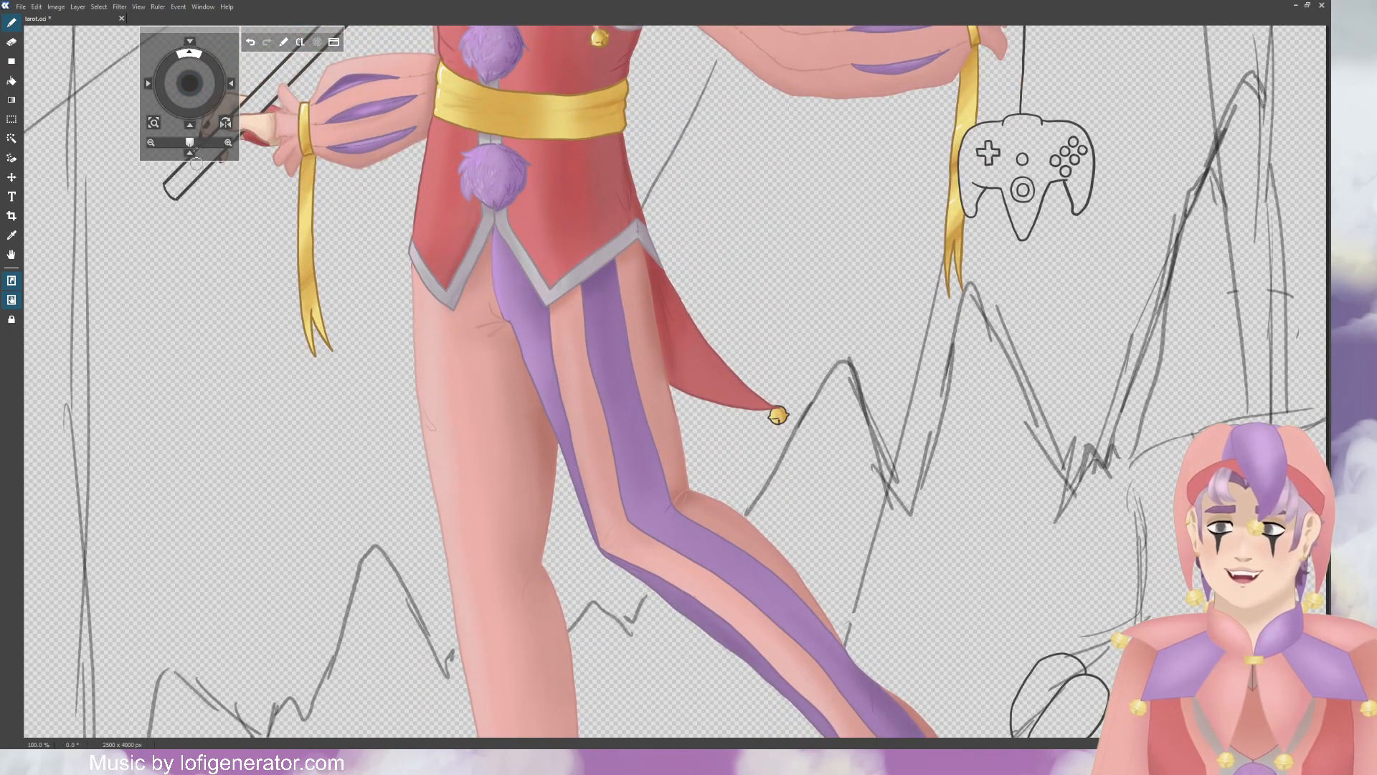
Step: Inspect the head, hat, collar points and outstretched sleeve for remaining line art flaws
{"action": "left_click_drag", "start_coordinate": [190, 85], "coordinate": [197, 191]}
{"action": "key", "text": "ctrl+minus"}
{"action": "key", "text": "ctrl+plus"}
{"action": "key", "text": "ctrl+plus"}
{"action": "key", "text": "ctrl+plus"}
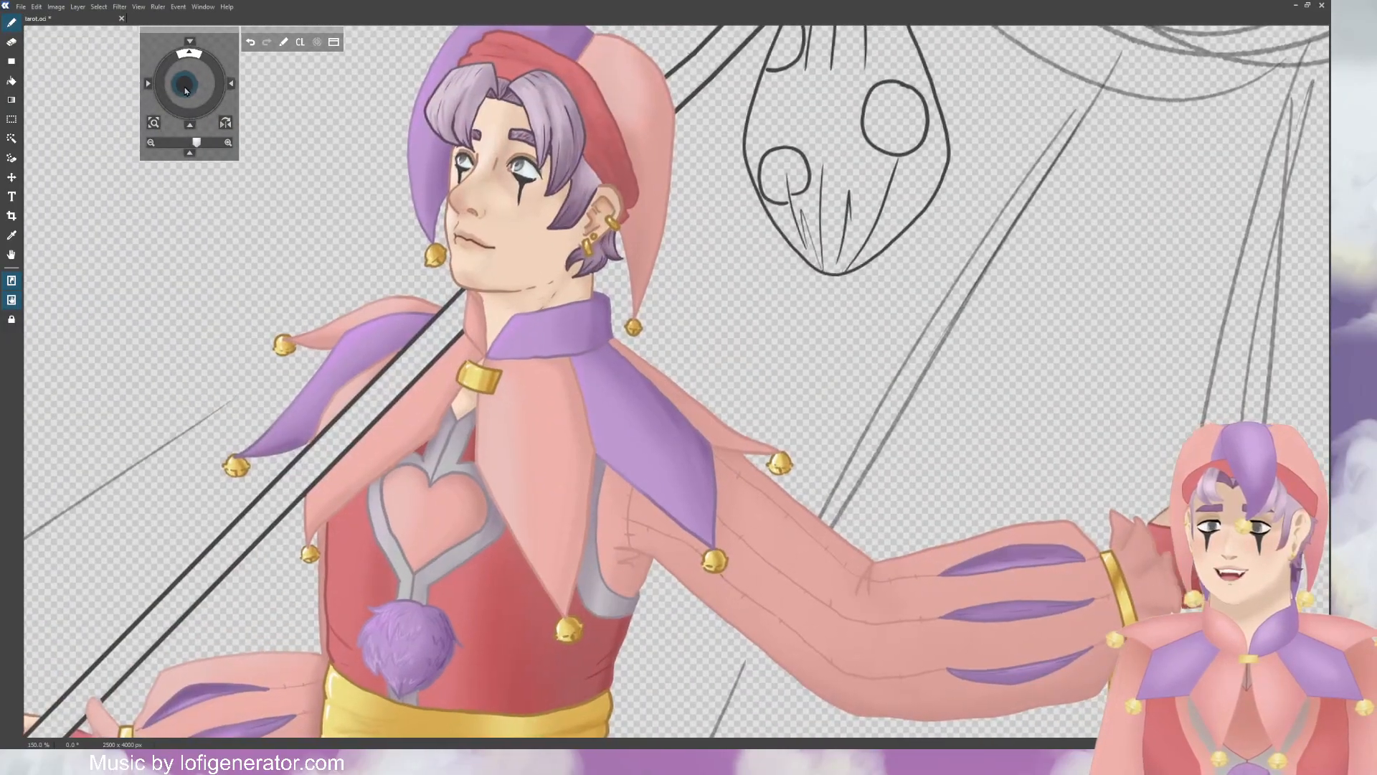
{"action": "left_click_drag", "start_coordinate": [185, 90], "coordinate": [186, 104]}
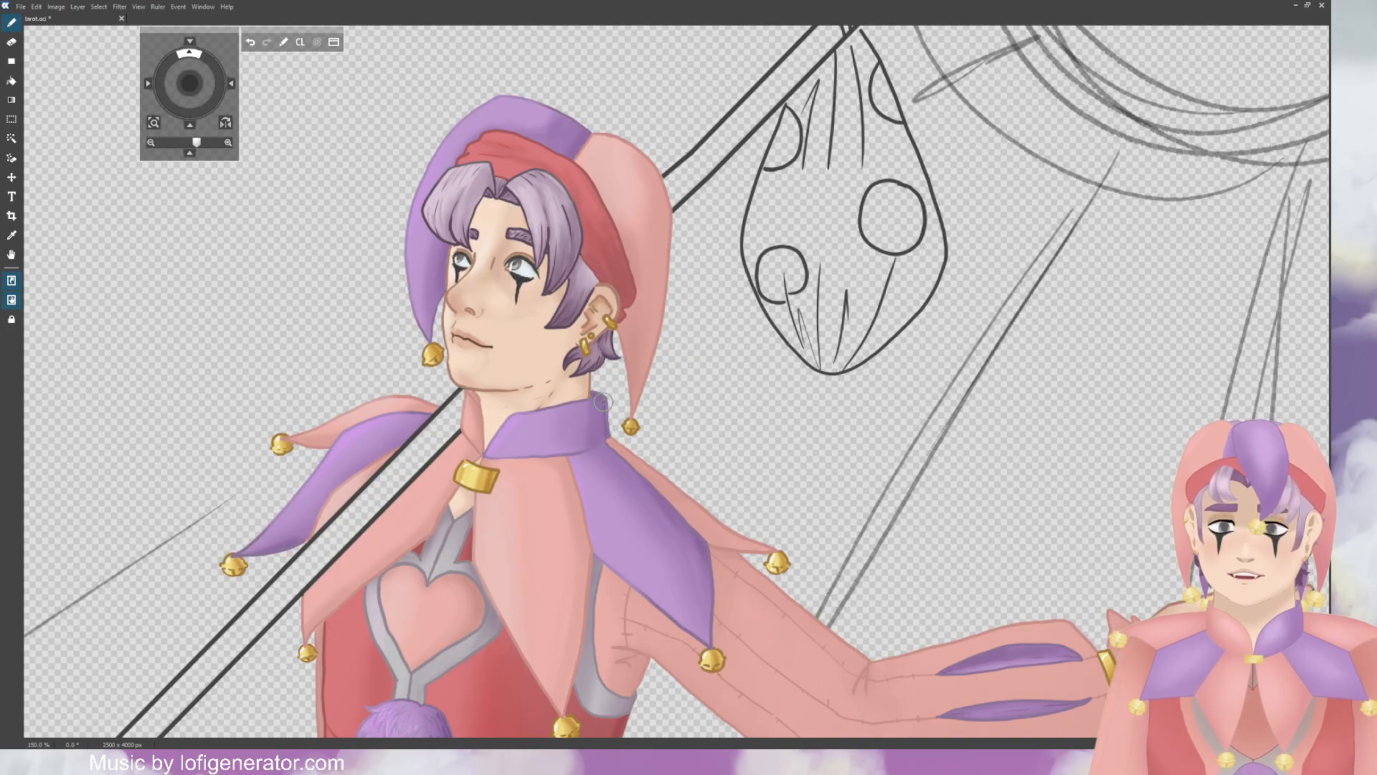
{"action": "left_click_drag", "start_coordinate": [190, 83], "coordinate": [199, 107]}
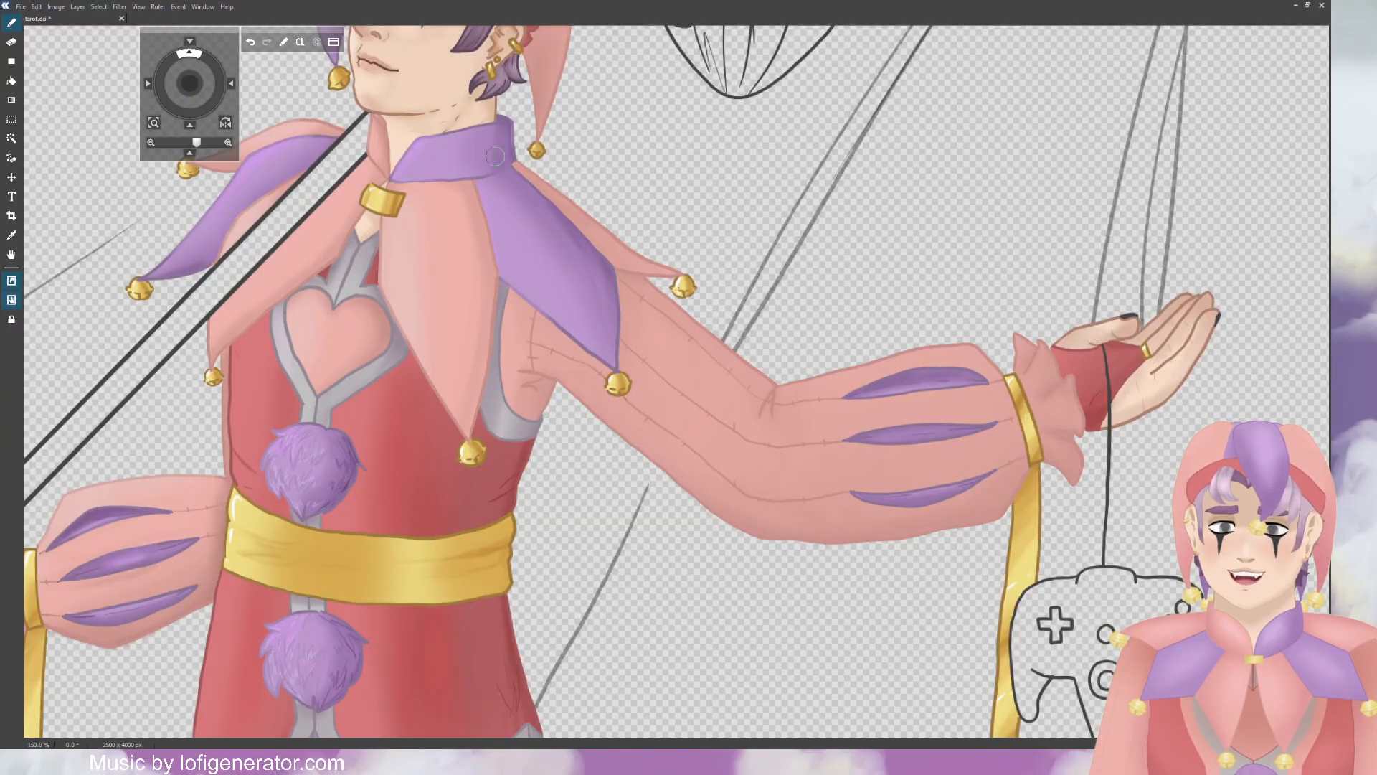
Step: Check the thighs, striped trouser leg and coat tail up close, and review the upper figure as a whole
{"action": "left_click_drag", "start_coordinate": [189, 83], "coordinate": [230, 24]}
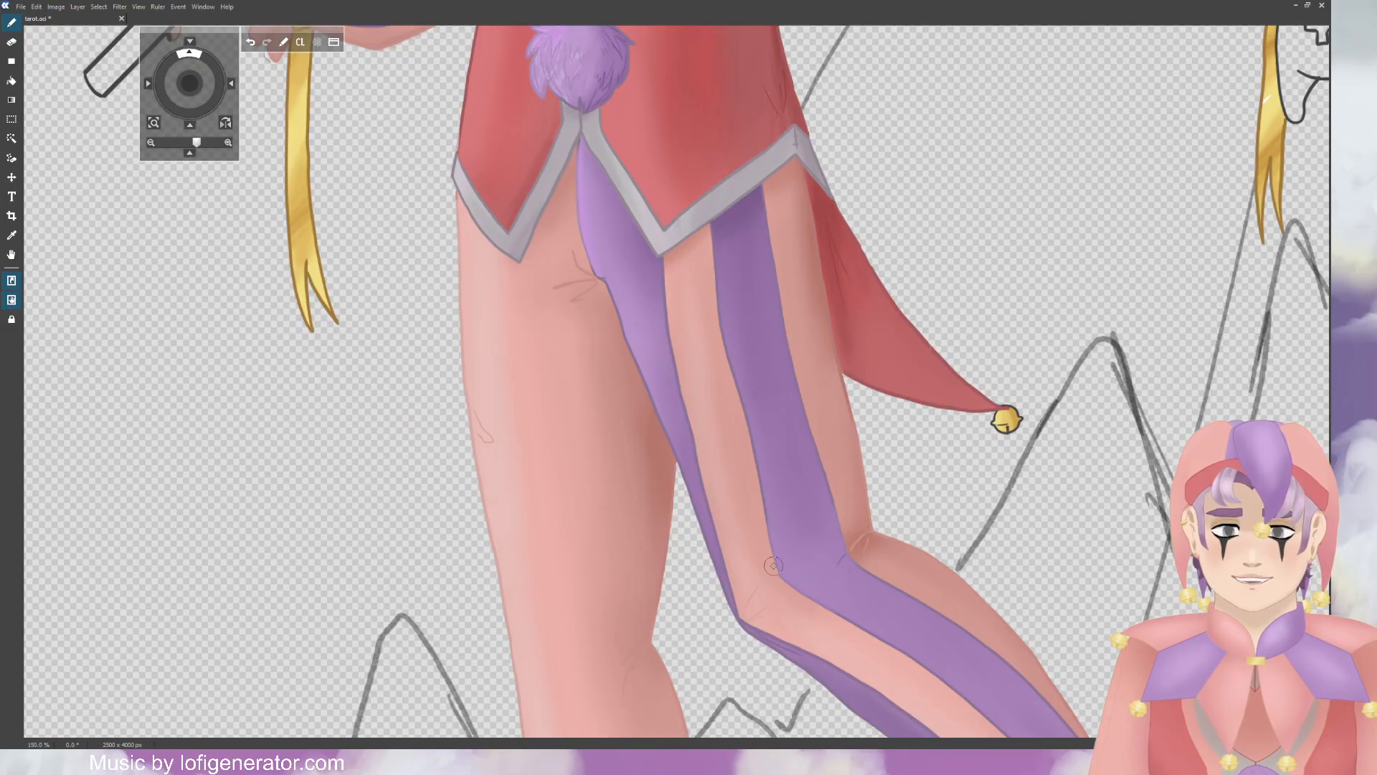
{"action": "scroll", "coordinate": [786, 407], "scroll_direction": "up", "scroll_amount": 1}
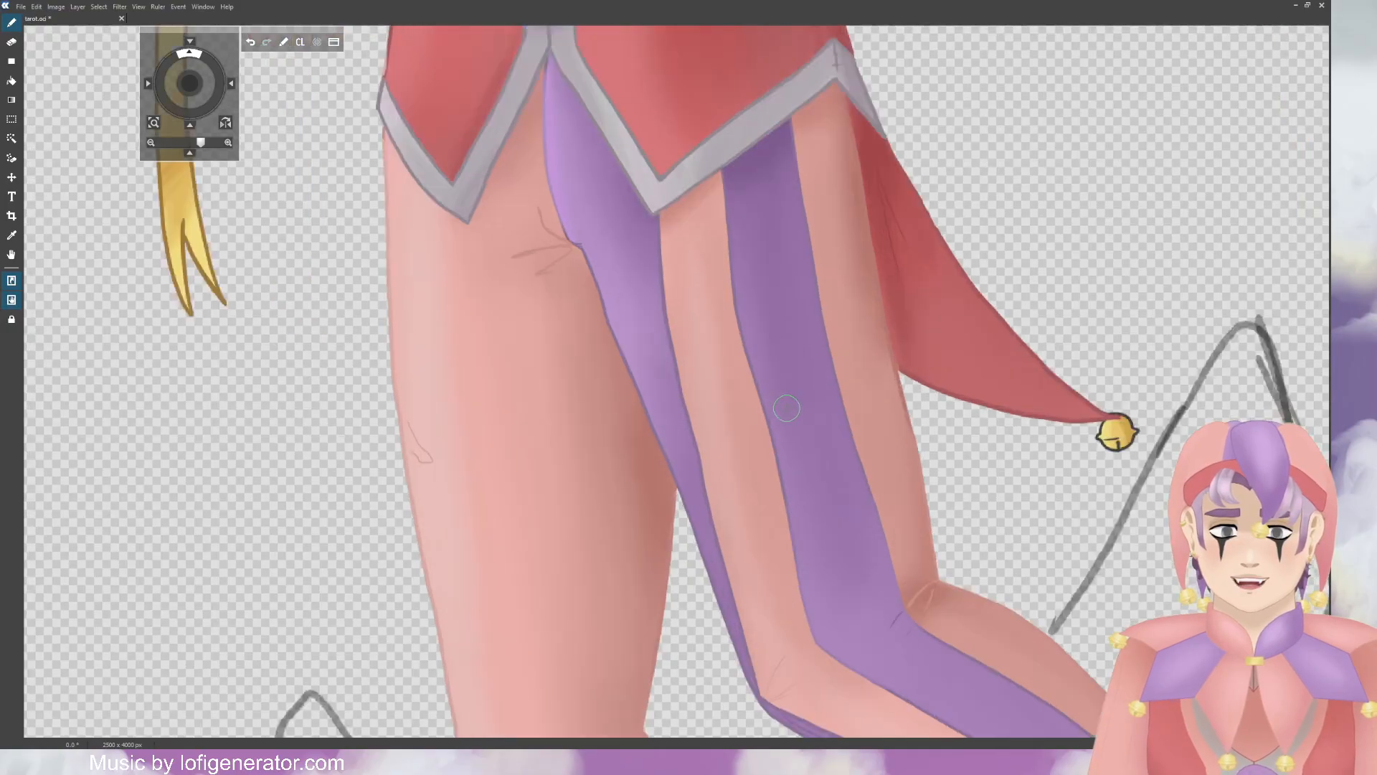
{"action": "scroll", "coordinate": [783, 403], "scroll_direction": "down", "scroll_amount": 1}
{"action": "scroll", "coordinate": [783, 405], "scroll_direction": "up", "scroll_amount": 3}
{"action": "scroll", "coordinate": [783, 405], "scroll_direction": "down", "scroll_amount": 4}
{"action": "scroll", "coordinate": [784, 405], "scroll_direction": "down", "scroll_amount": 2}
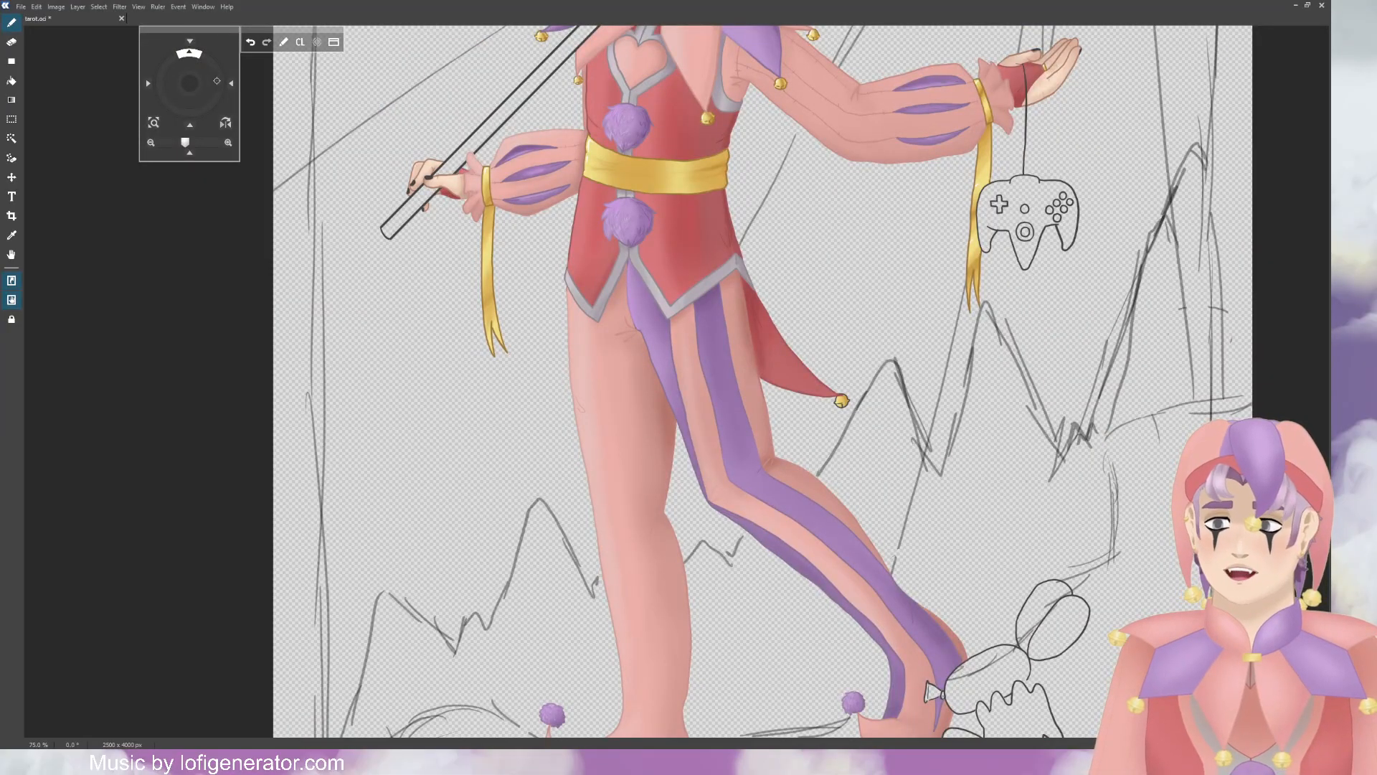
{"action": "left_click_drag", "start_coordinate": [189, 85], "coordinate": [198, 126]}
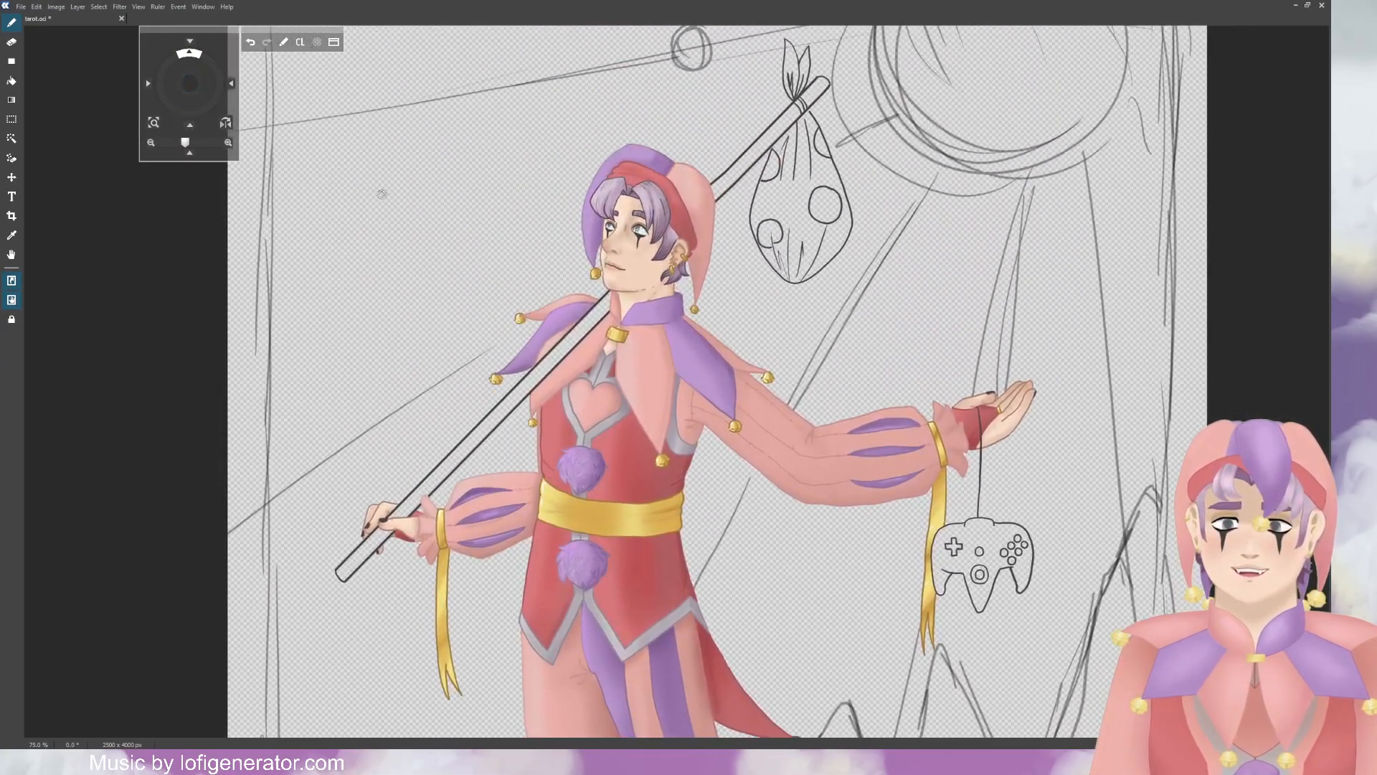
{"action": "scroll", "coordinate": [465, 187], "scroll_direction": "up", "scroll_amount": 1}
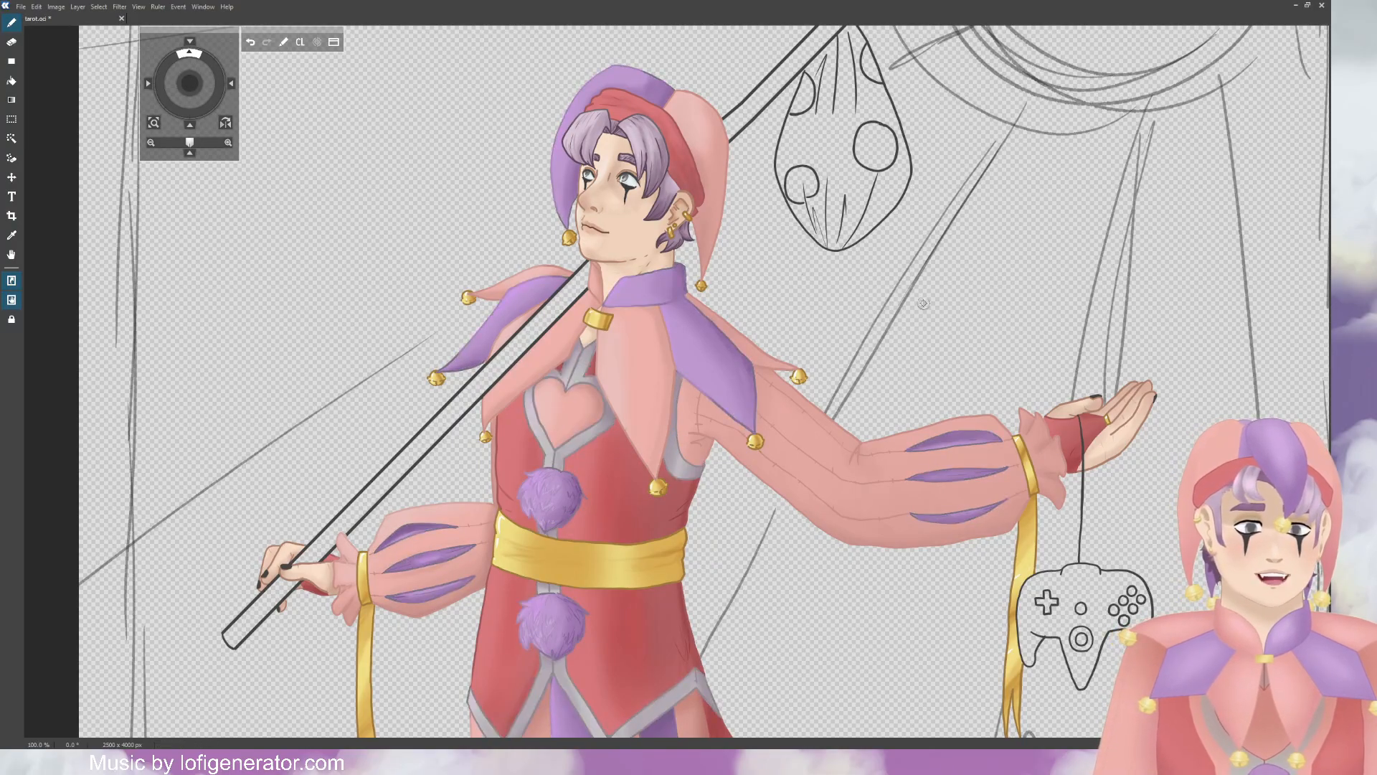
{"action": "left_click", "coordinate": [189, 83]}
{"action": "left_click_drag", "start_coordinate": [189, 84], "coordinate": [266, 63]}
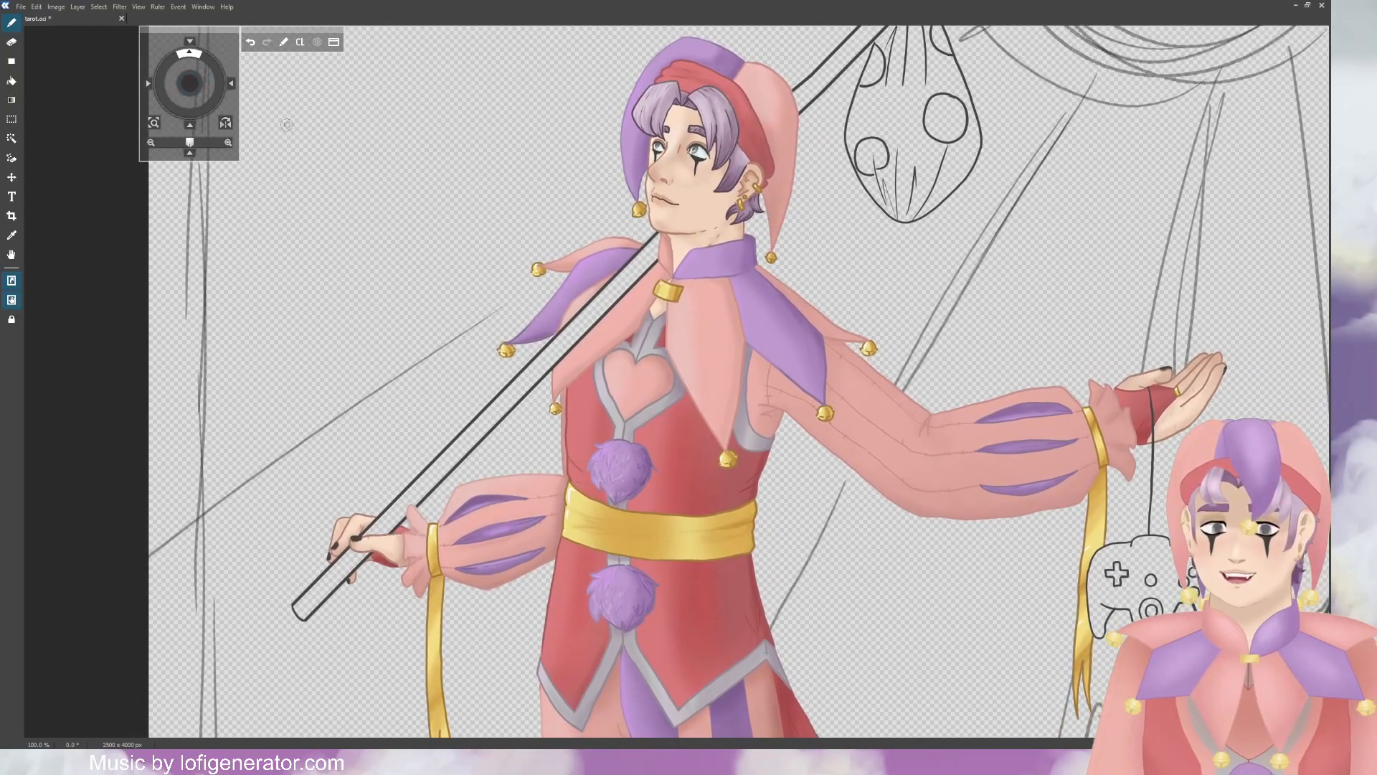
Step: Retouch the line colour of the grey trim along the jacket's pointed front hem, on the side of the pole-holding arm
{"action": "scroll", "coordinate": [307, 137], "scroll_direction": "up", "scroll_amount": 2}
{"action": "scroll", "coordinate": [328, 183], "scroll_direction": "up", "scroll_amount": 2}
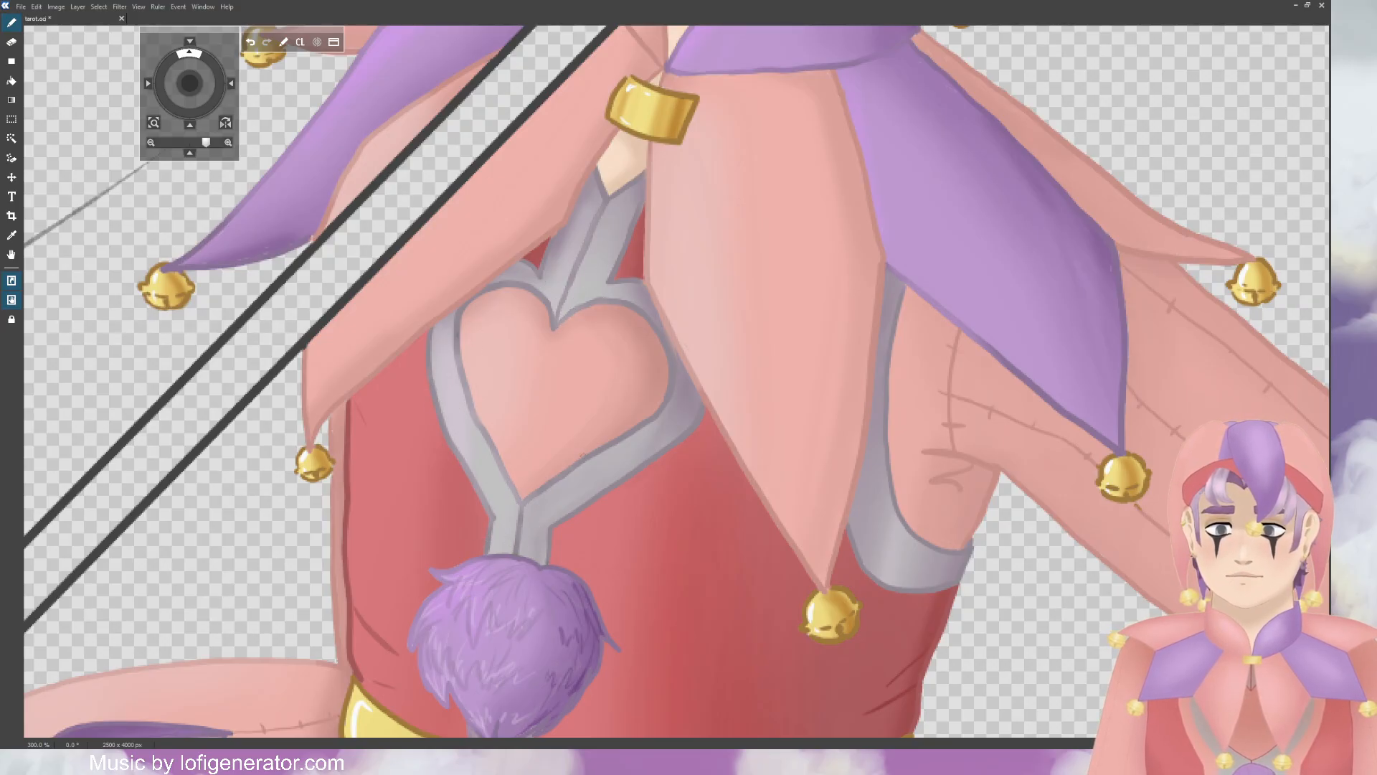
{"action": "left_click_drag", "start_coordinate": [190, 83], "coordinate": [187, 109]}
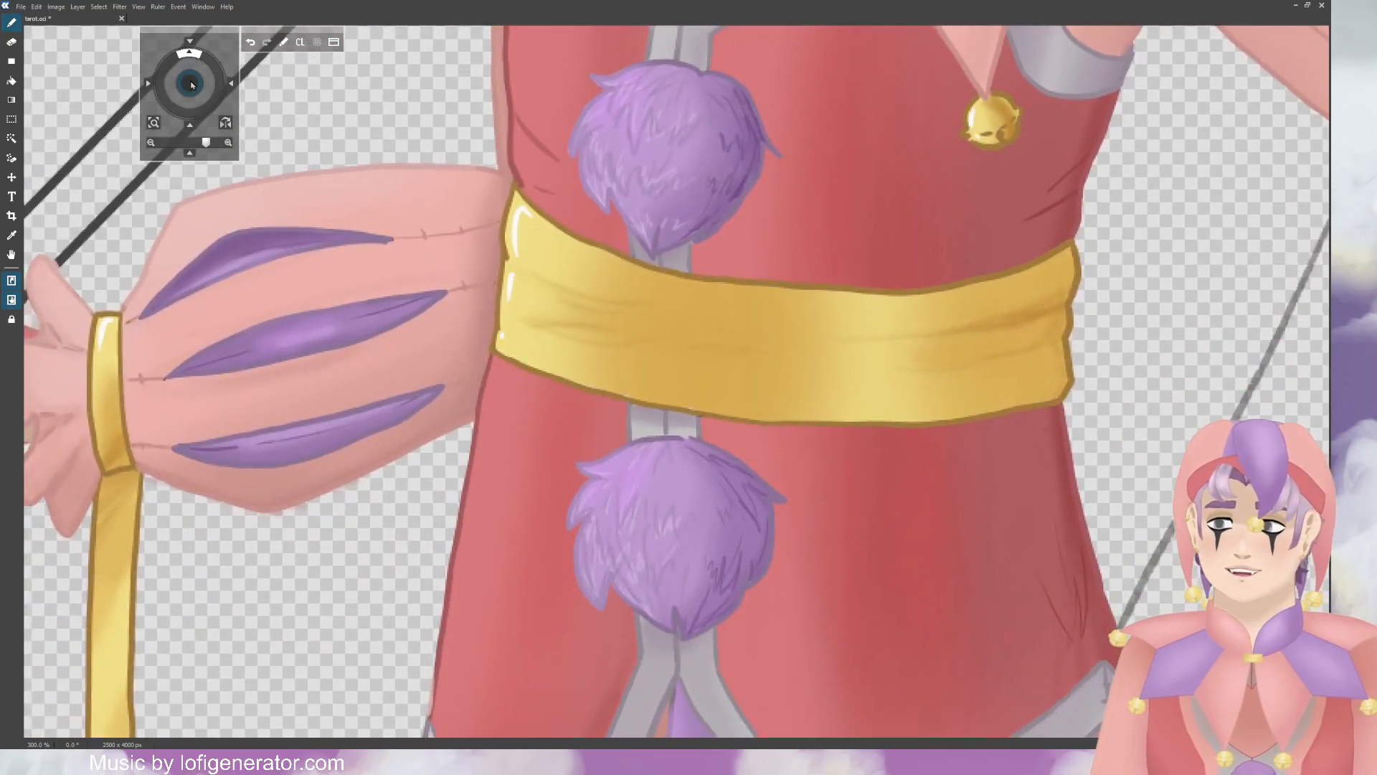
{"action": "scroll", "coordinate": [616, 248], "scroll_direction": "down", "scroll_amount": 5}
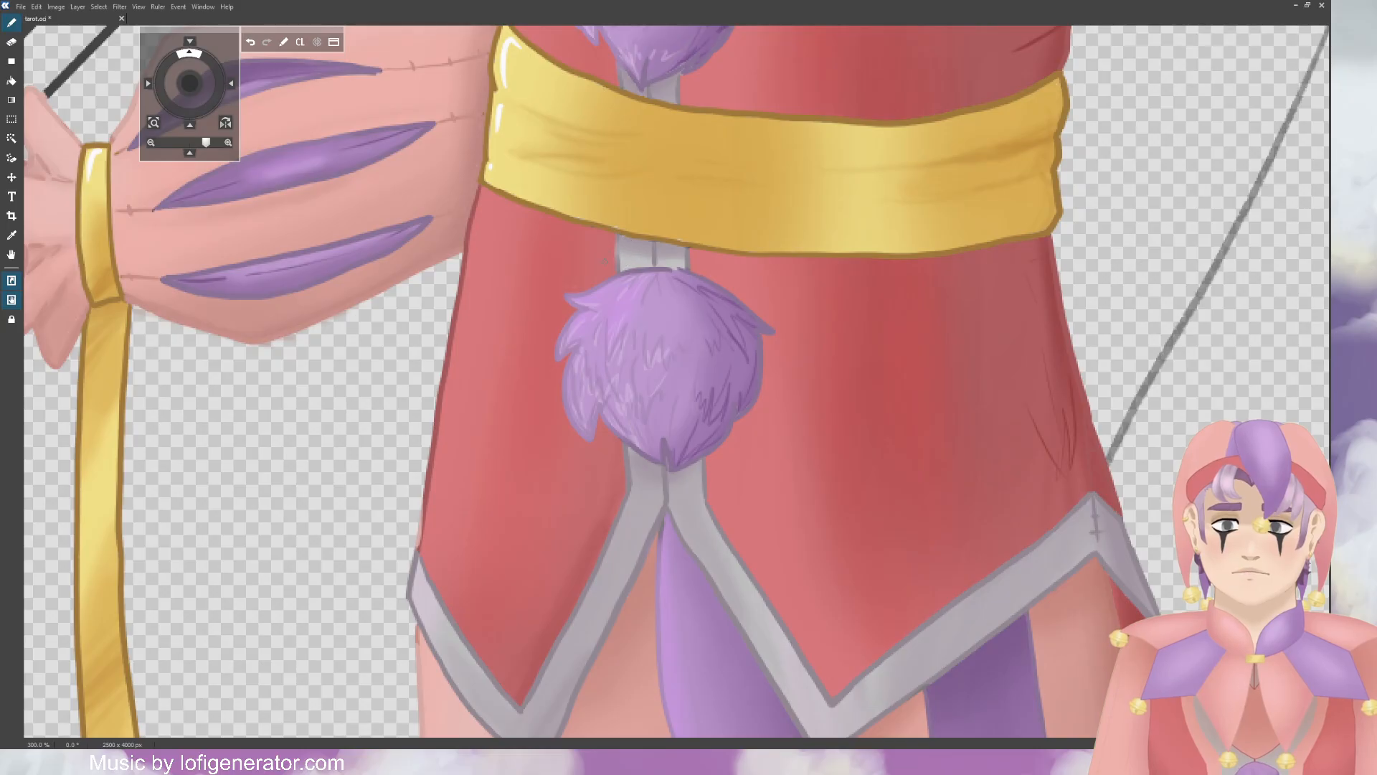
{"action": "scroll", "coordinate": [593, 452], "scroll_direction": "down", "scroll_amount": 7}
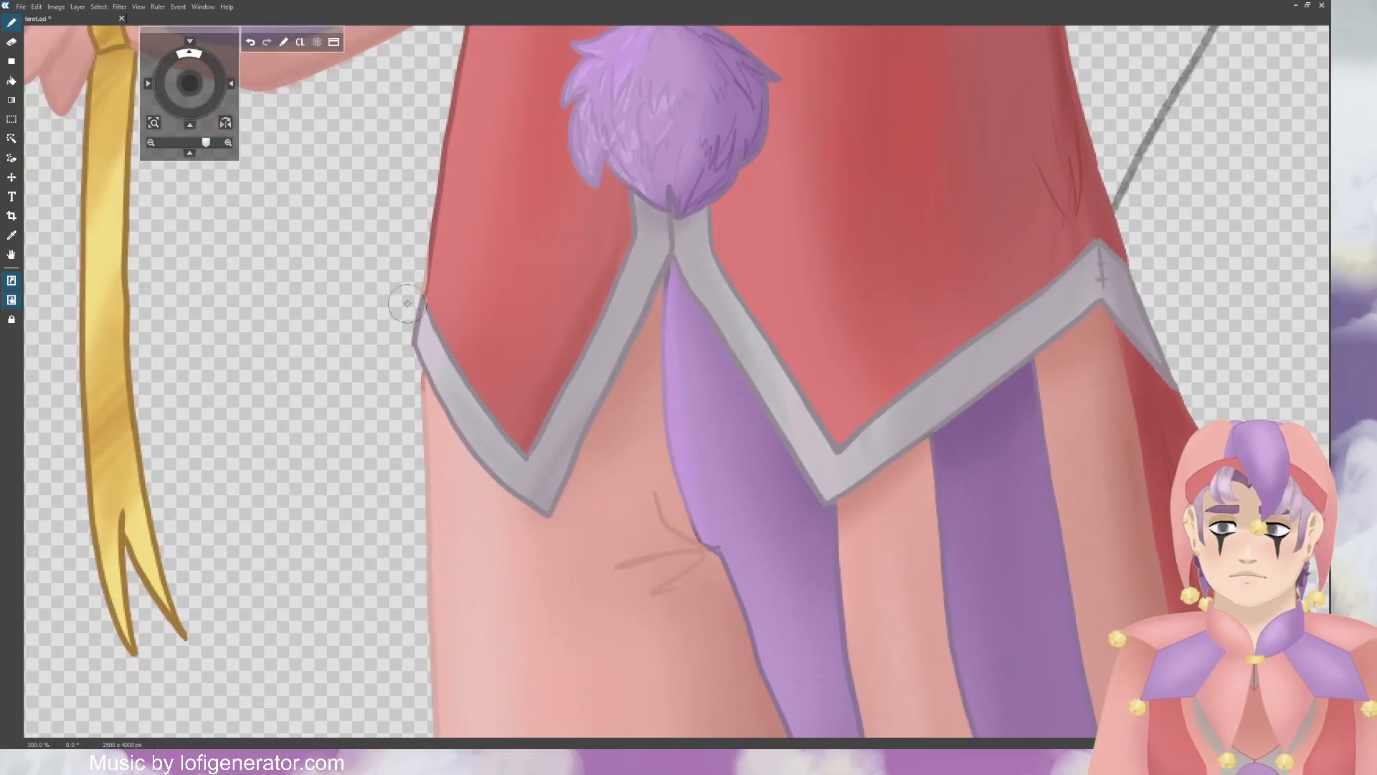
{"action": "mouse_move", "coordinate": [424, 337]}
{"action": "left_mouse_down"}
{"action": "mouse_move", "coordinate": [482, 407]}
{"action": "mouse_move", "coordinate": [486, 451]}
{"action": "mouse_move", "coordinate": [522, 510]}
{"action": "left_mouse_up"}
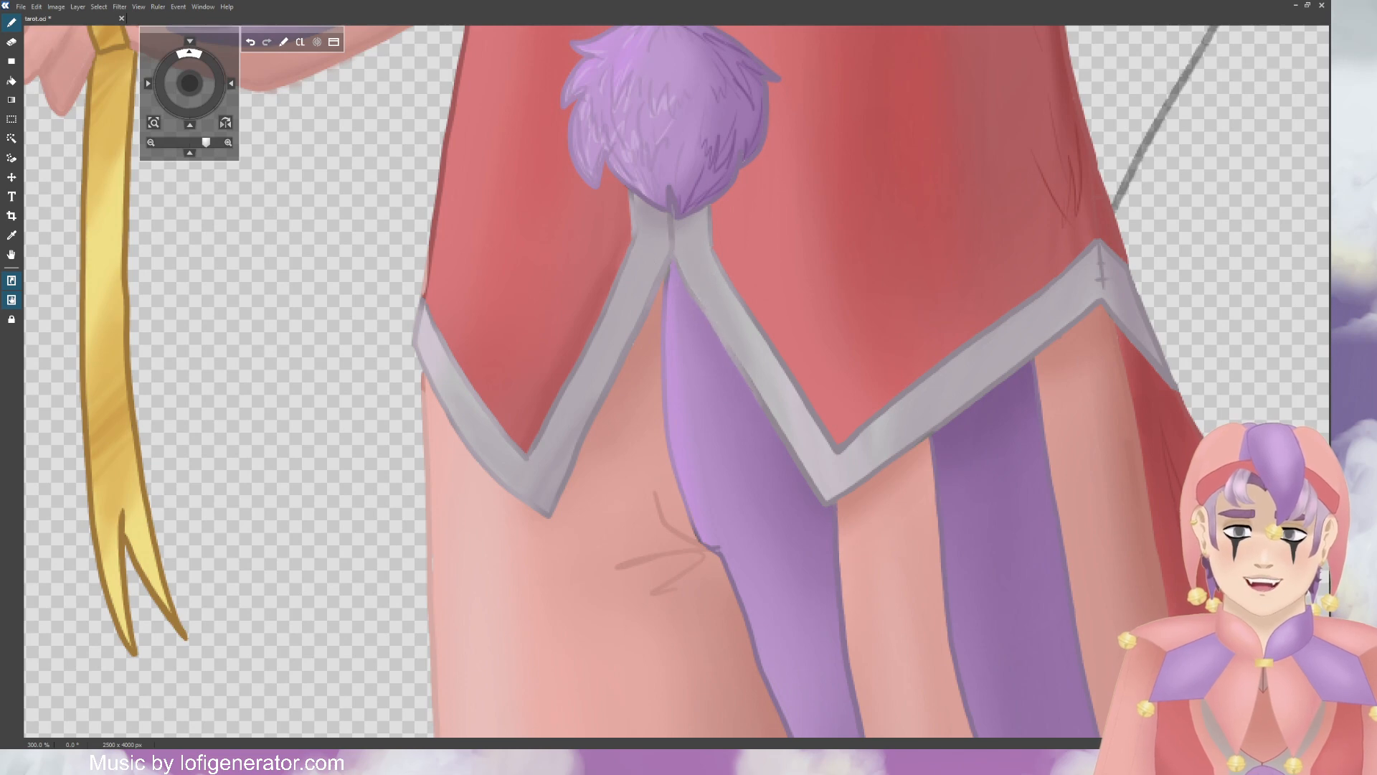
Step: Undo the last line-colour strokes and repaint the grey trim's outline just beside the jacket's central slit
{"action": "key", "text": "ctrl+plus"}
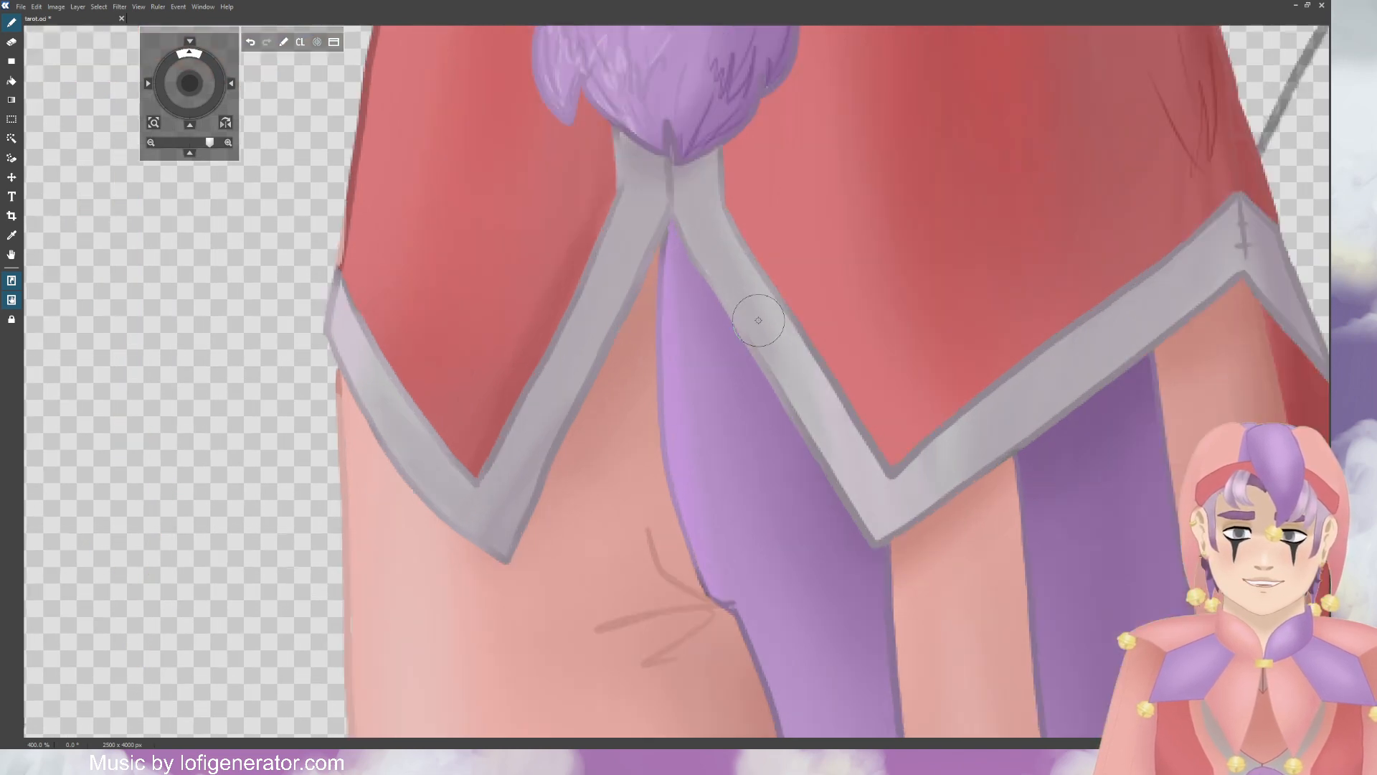
{"action": "key", "text": "ctrl+z"}
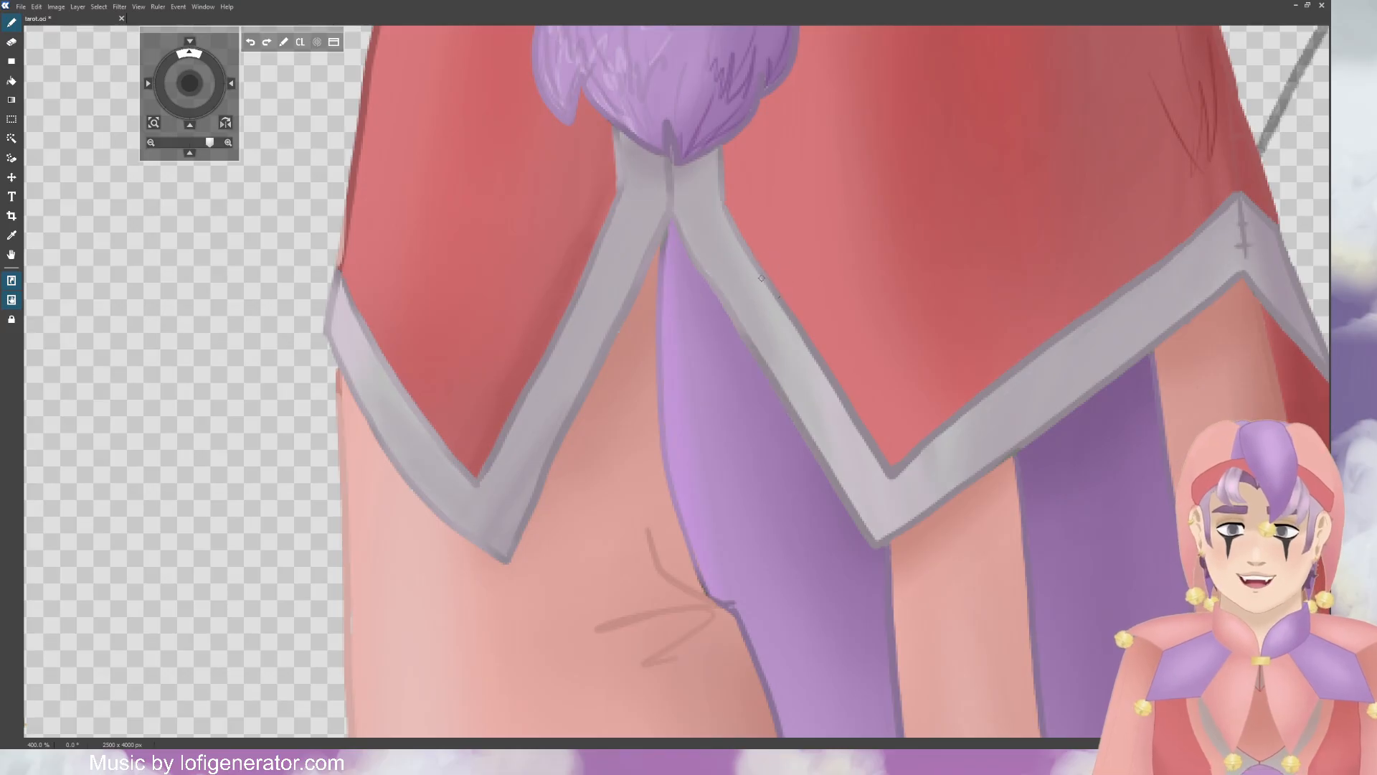
{"action": "key", "text": "ctrl+z"}
{"action": "left_click_drag", "start_coordinate": [709, 250], "coordinate": [684, 214]}
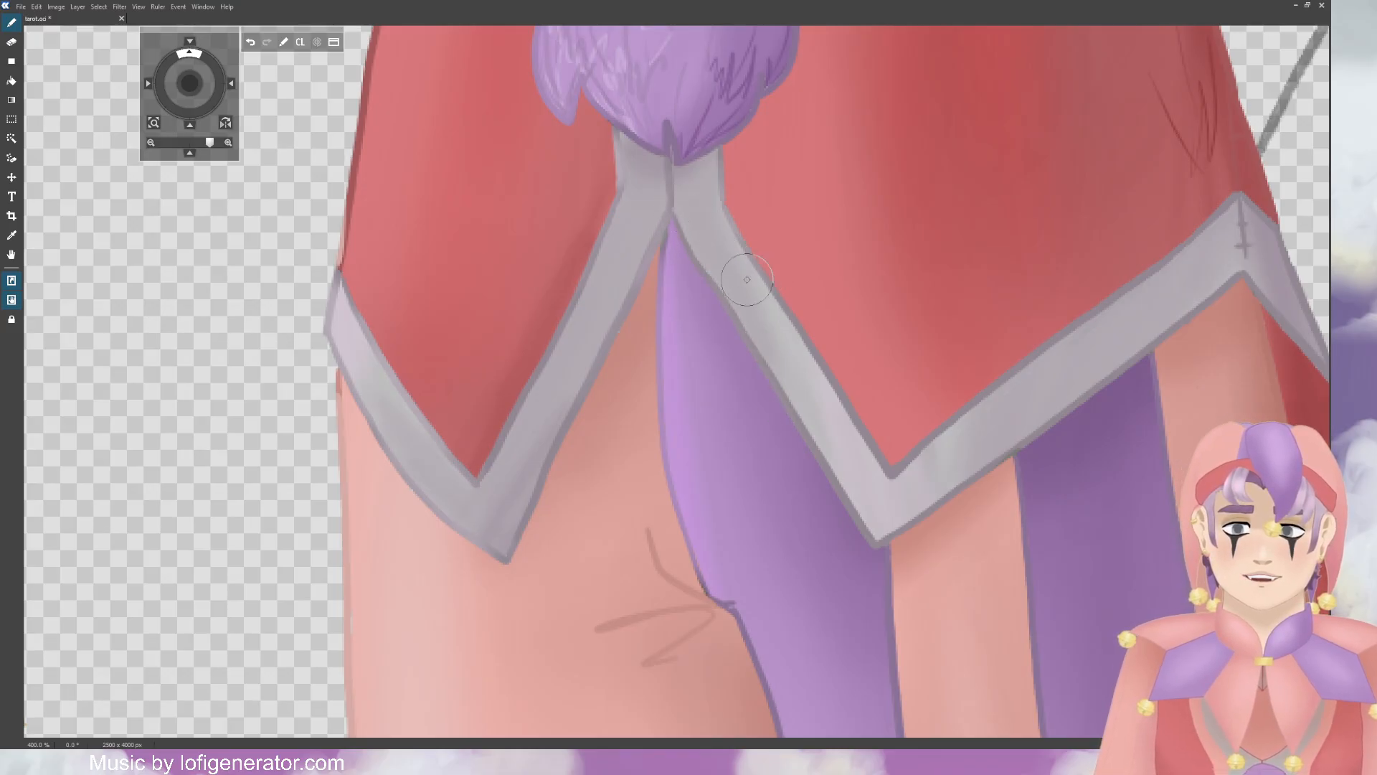
Step: Review the whole figure and check the jacket hem, belt and chest up close for remaining outline flaws
{"action": "key", "text": "ctrl+minus"}
{"action": "key", "text": "ctrl+minus"}
{"action": "key", "text": "ctrl+minus"}
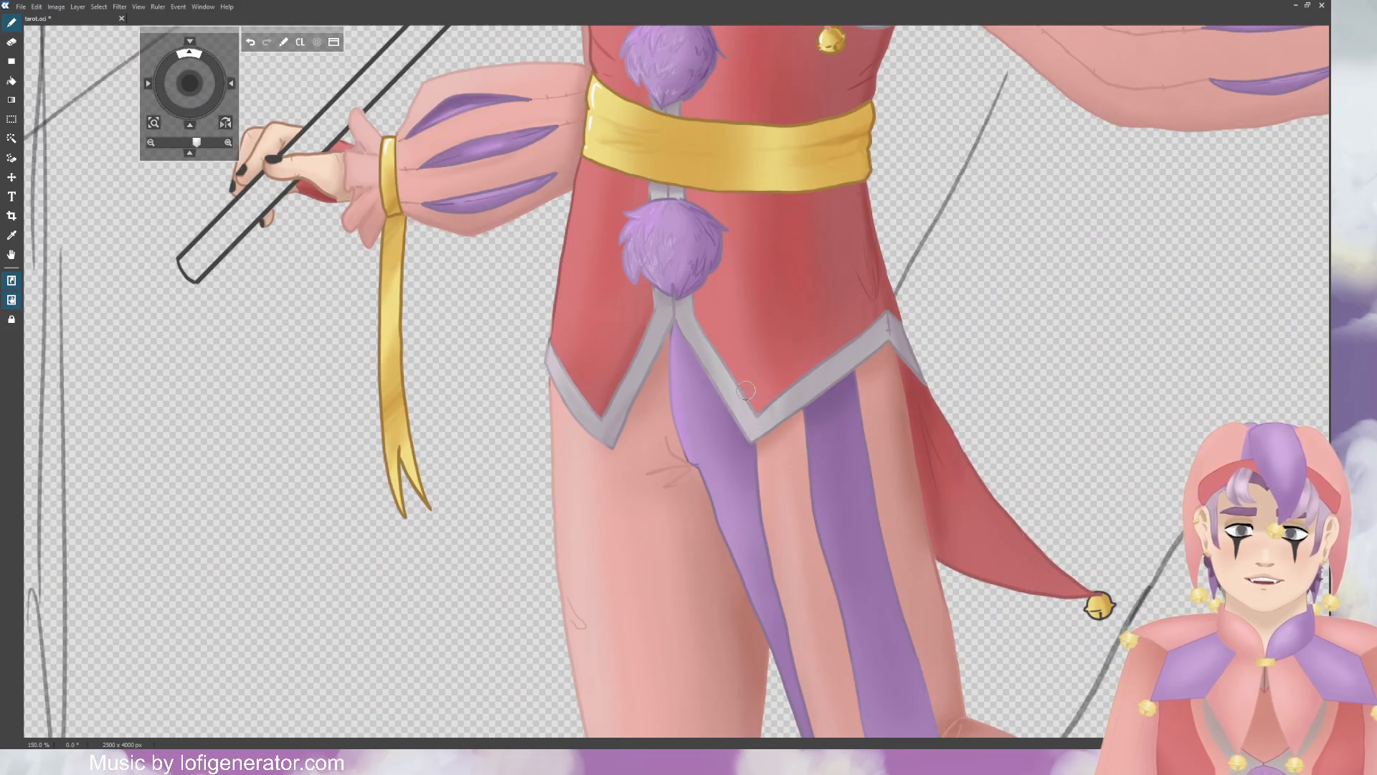
{"action": "key", "text": "ctrl+minus"}
{"action": "key", "text": "ctrl+minus"}
{"action": "key", "text": "ctrl+minus"}
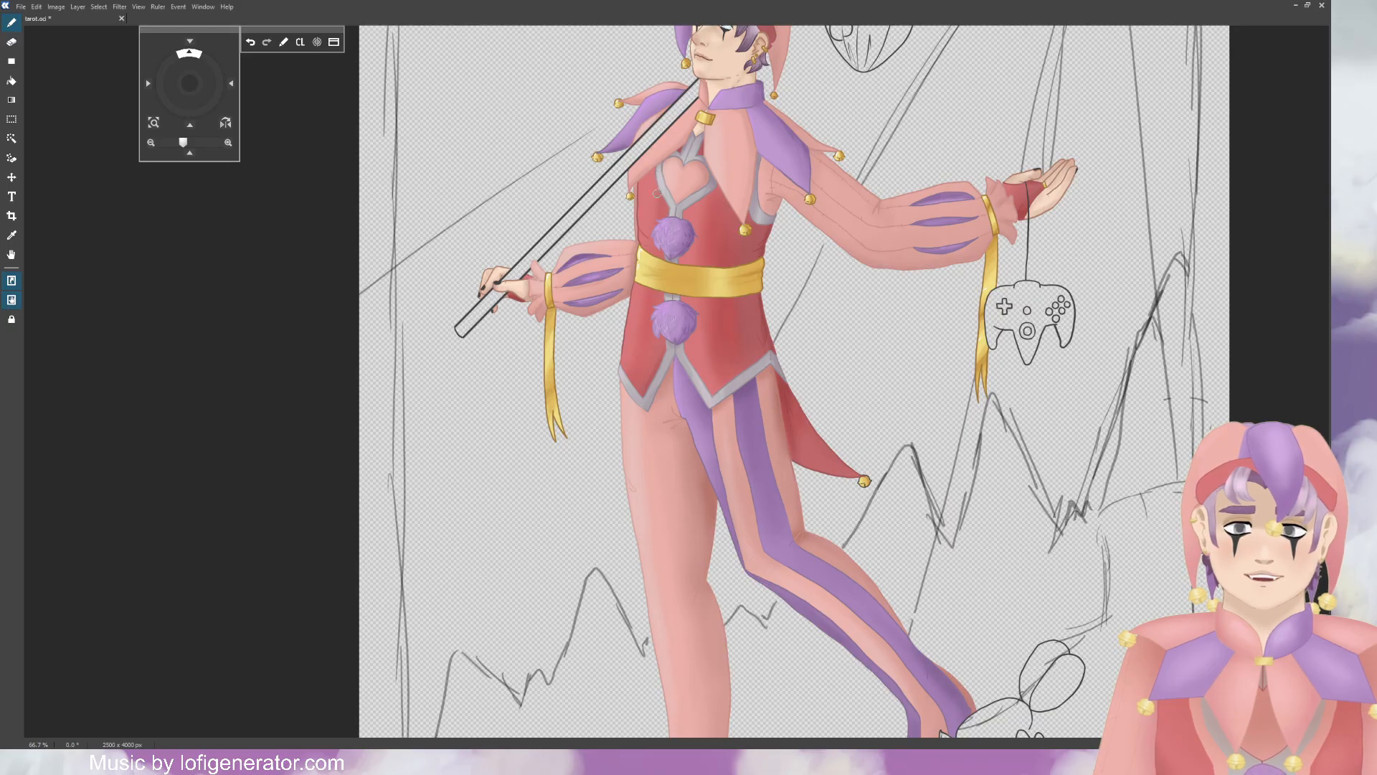
{"action": "key", "text": "ctrl+minus"}
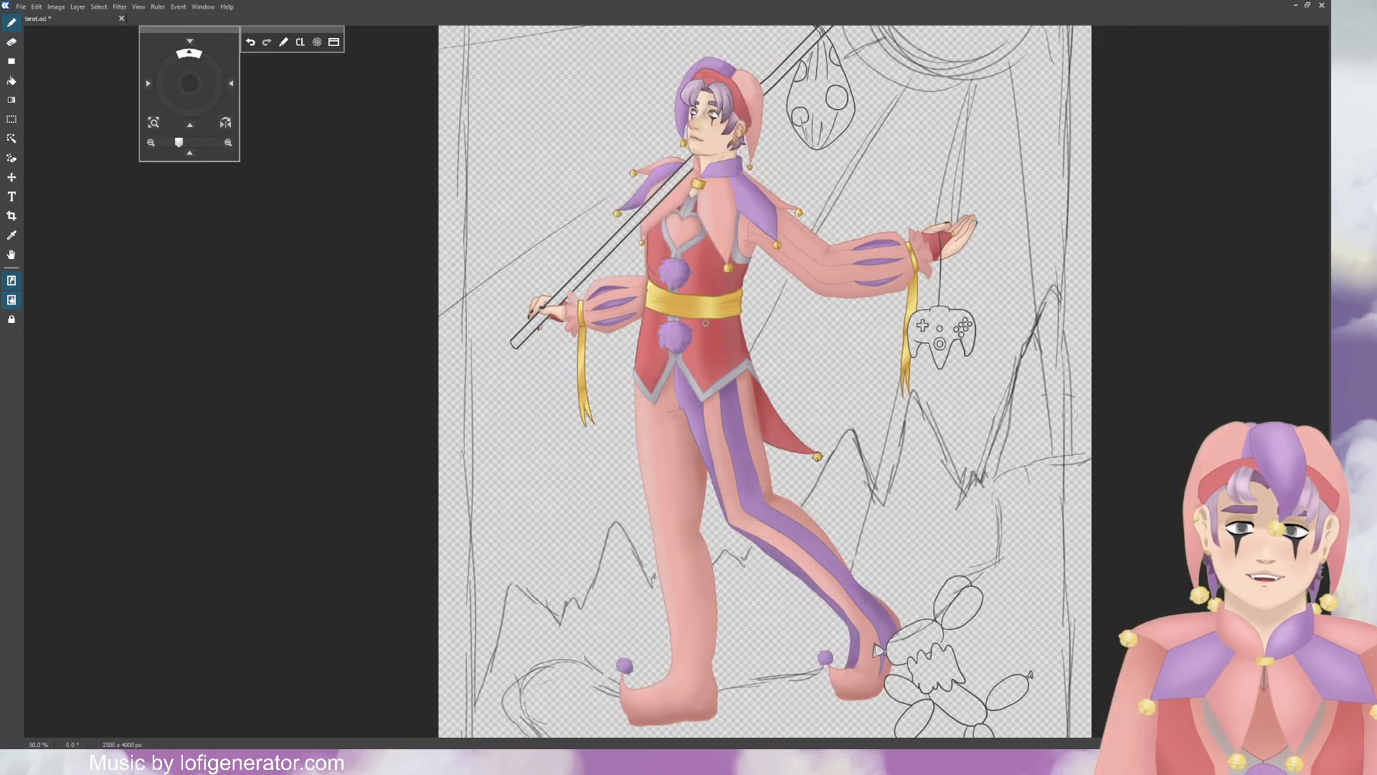
{"action": "key", "text": "ctrl+plus"}
{"action": "key", "text": "ctrl+plus"}
{"action": "key", "text": "ctrl+plus"}
{"action": "key", "text": "ctrl+plus"}
{"action": "key", "text": "ctrl+plus"}
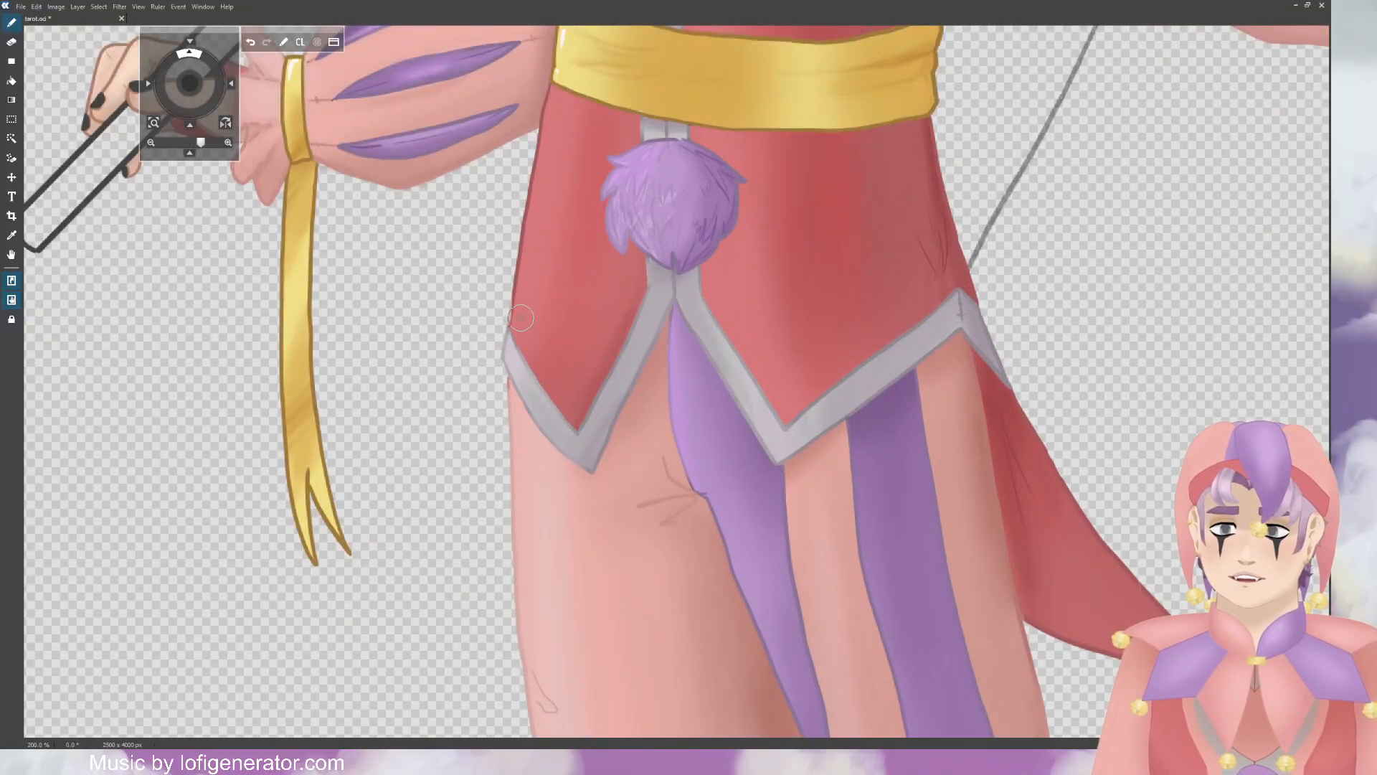
{"action": "key", "text": "ctrl+plus"}
{"action": "key", "text": "ctrl+plus"}
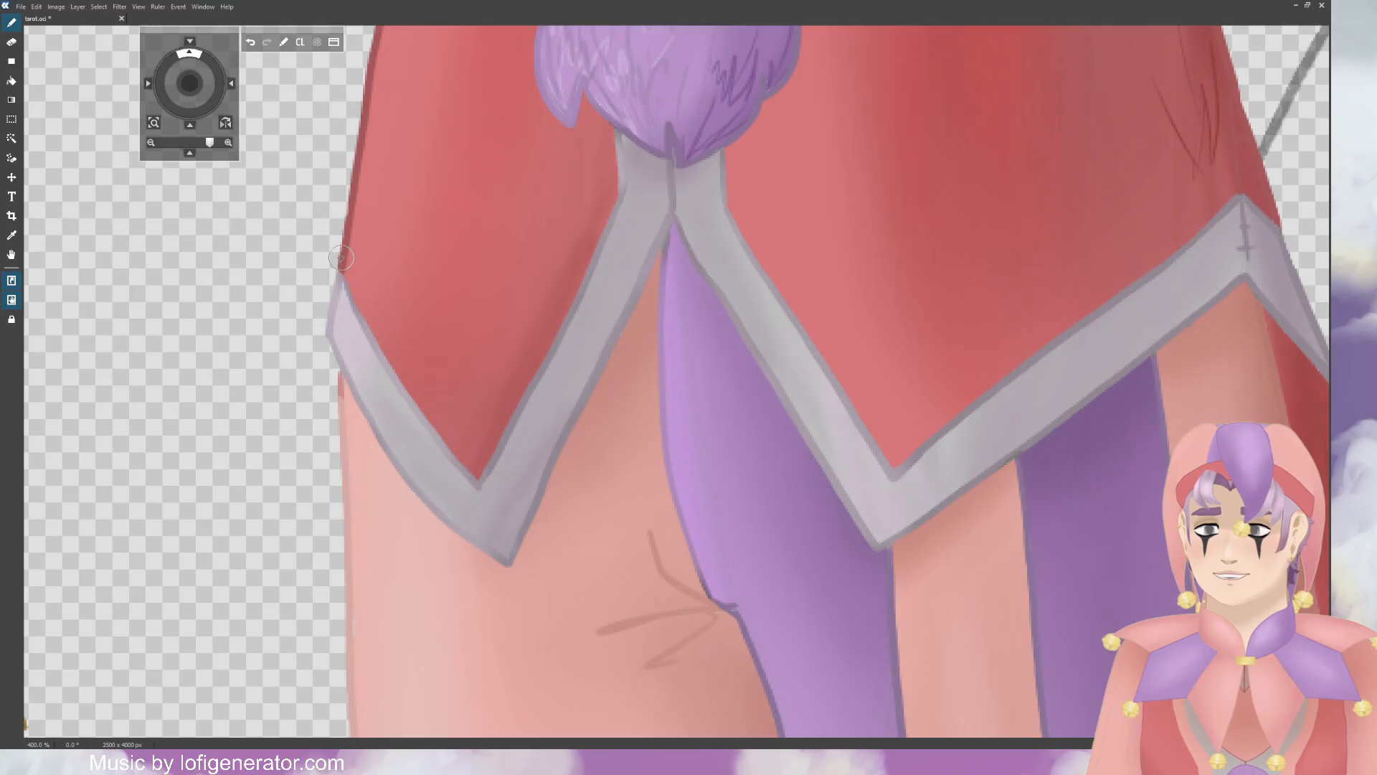
{"action": "key", "text": "ctrl+minus"}
{"action": "key", "text": "ctrl+minus"}
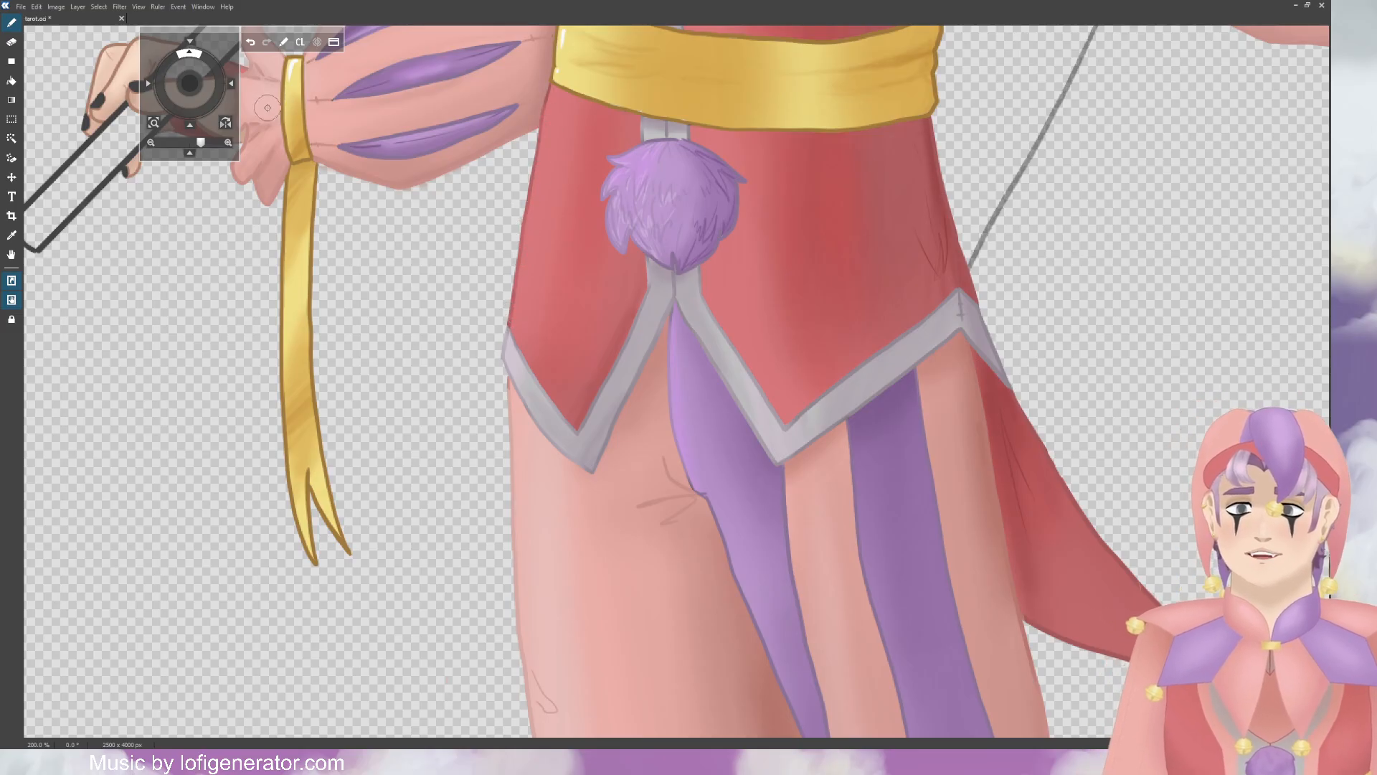
{"action": "left_click_drag", "start_coordinate": [191, 92], "coordinate": [192, 93]}
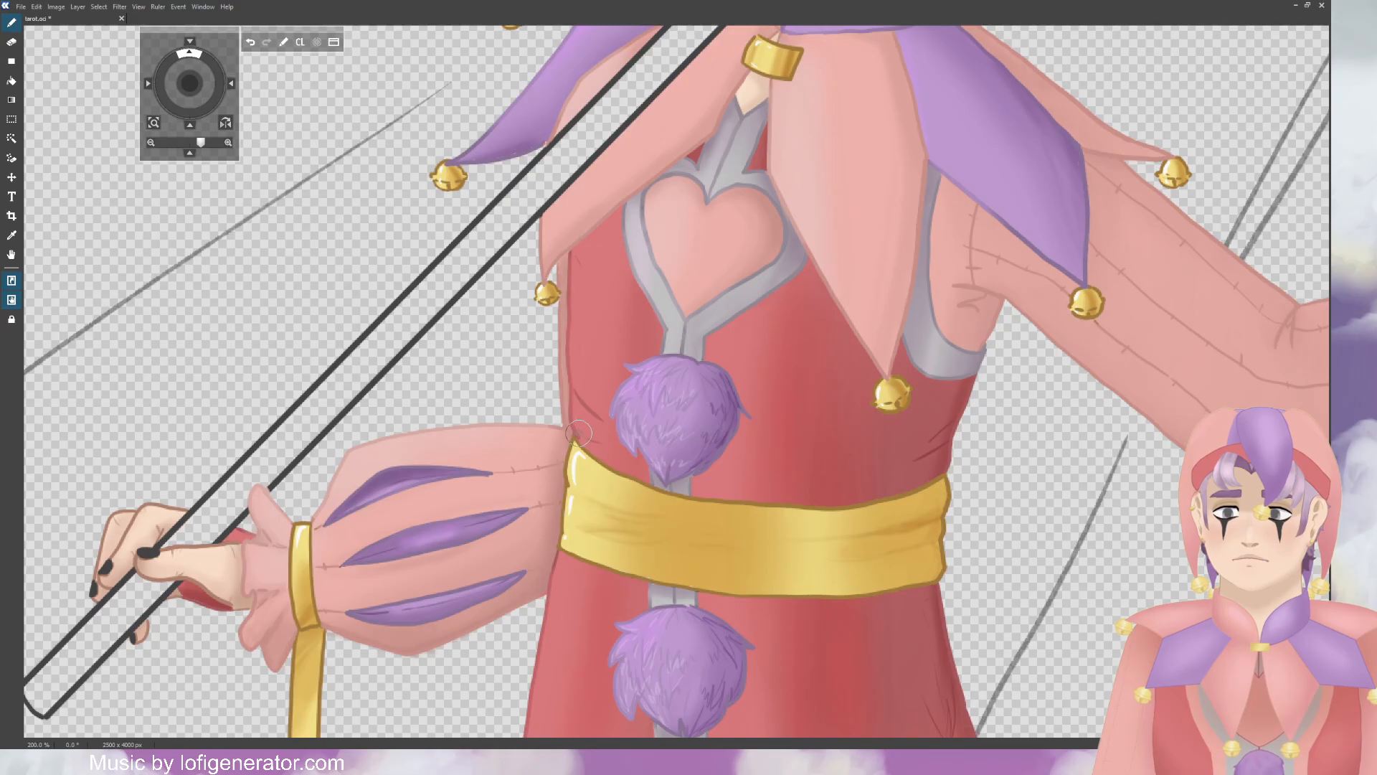
{"action": "scroll", "coordinate": [860, 319], "scroll_direction": "down", "scroll_amount": 5}
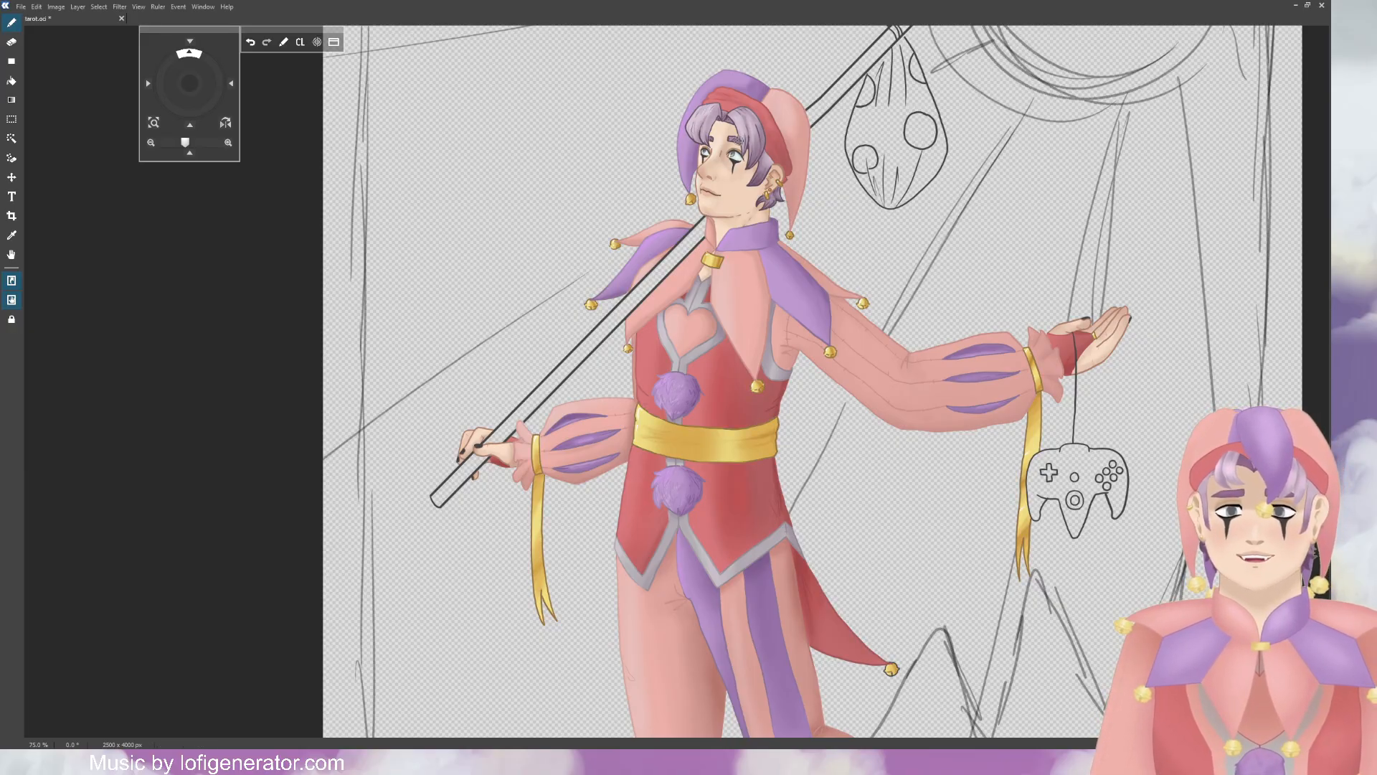
Step: Recolour the brown outlines of the hat bell beside the chin and the ear jewellery in a lighter gold
{"action": "left_click_drag", "start_coordinate": [185, 142], "coordinate": [201, 142]}
{"action": "left_click_drag", "start_coordinate": [193, 90], "coordinate": [210, 142]}
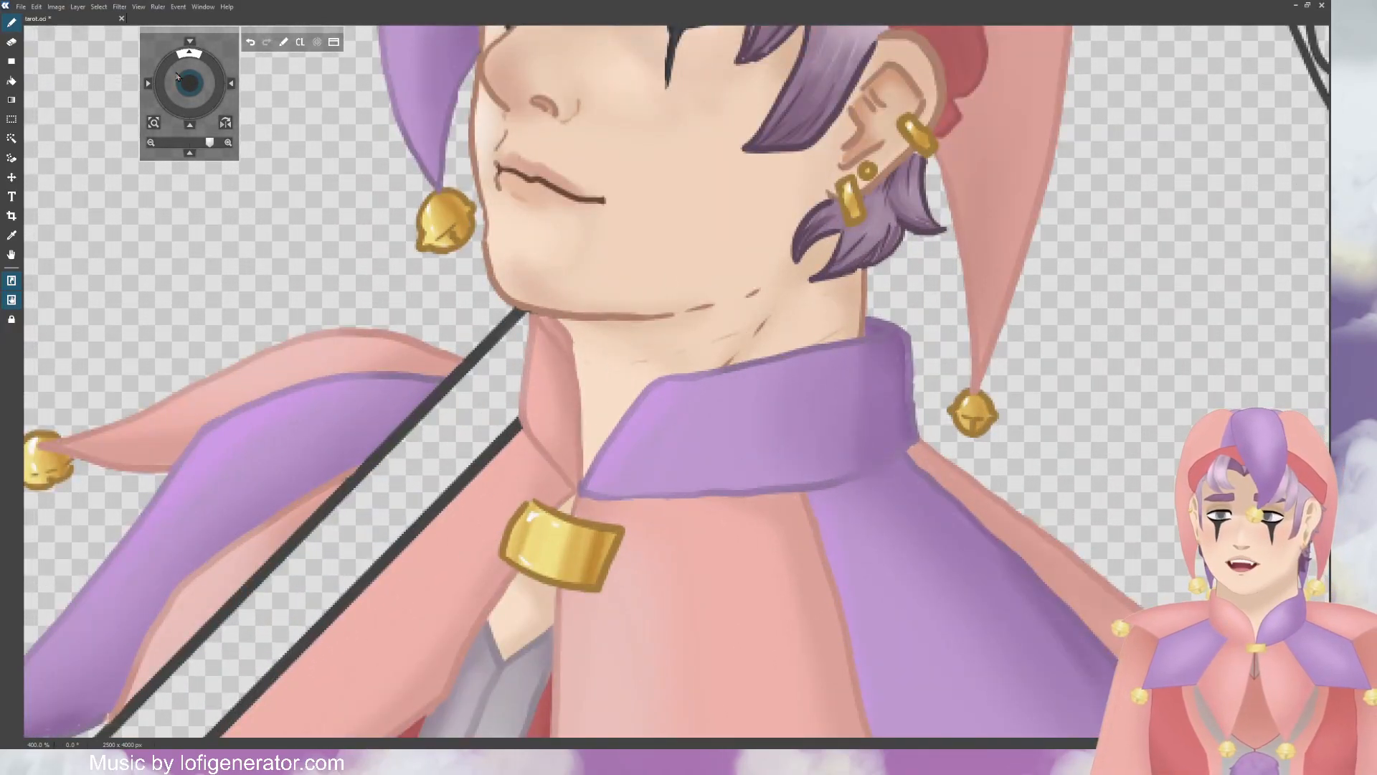
{"action": "left_click_drag", "start_coordinate": [178, 76], "coordinate": [179, 75]}
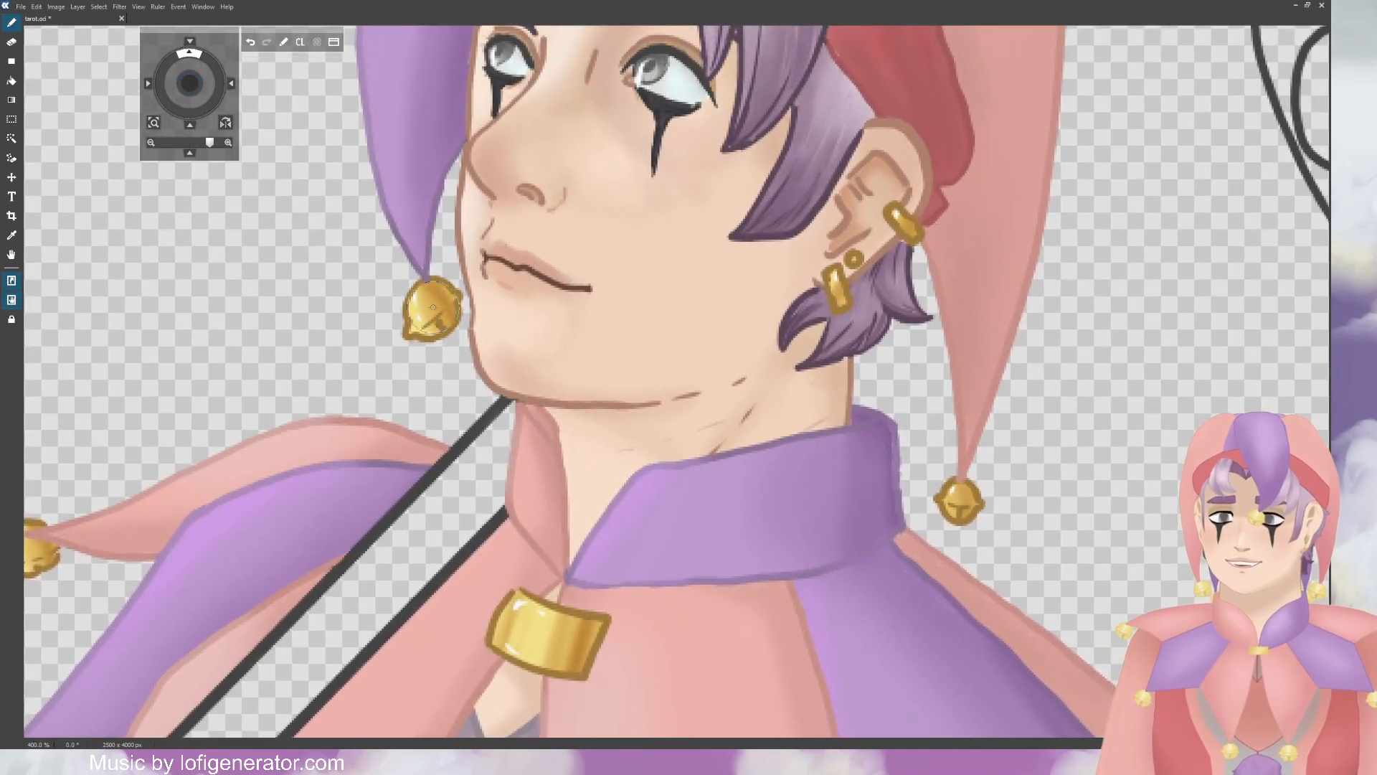
{"action": "mouse_move", "coordinate": [424, 309]}
{"action": "left_mouse_down"}
{"action": "mouse_move", "coordinate": [401, 328]}
{"action": "mouse_move", "coordinate": [401, 293]}
{"action": "mouse_move", "coordinate": [441, 343]}
{"action": "left_mouse_up"}
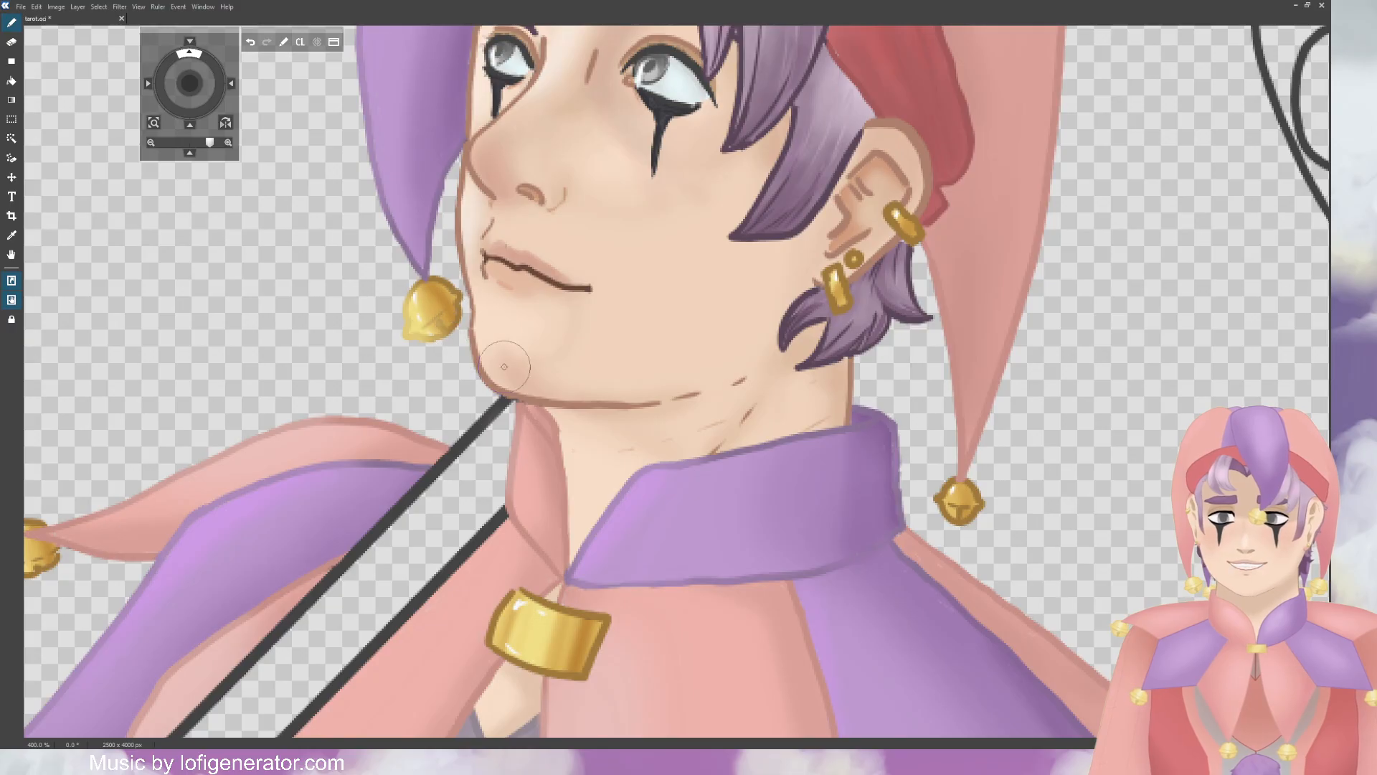
{"action": "mouse_move", "coordinate": [826, 268]}
{"action": "left_mouse_down"}
{"action": "mouse_move", "coordinate": [852, 258]}
{"action": "mouse_move", "coordinate": [831, 314]}
{"action": "mouse_move", "coordinate": [859, 260]}
{"action": "left_mouse_up"}
{"action": "left_click_drag", "start_coordinate": [893, 201], "coordinate": [896, 204]}
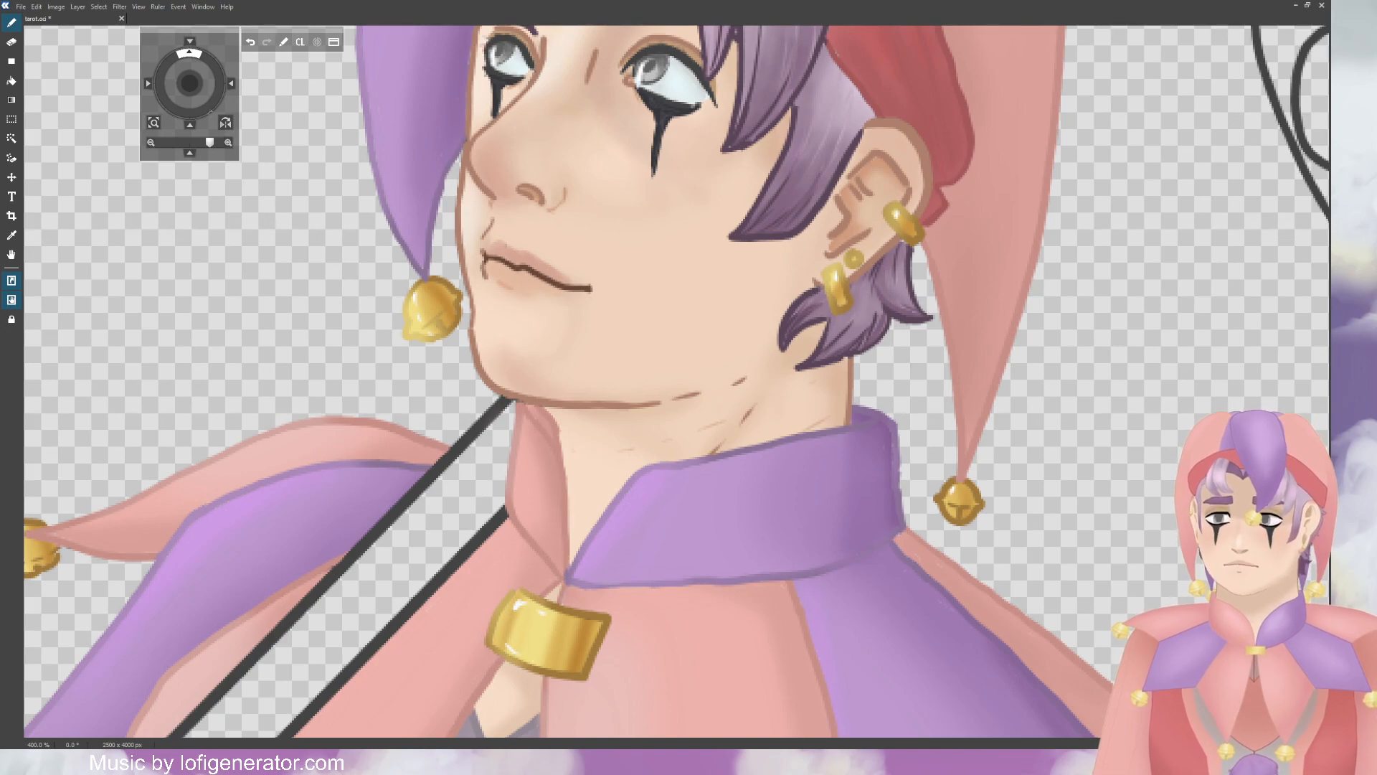
Step: Recolour the outlines of the gold collar clasp and the bells on the collar points near the pole in lighter gold
{"action": "scroll", "coordinate": [473, 287], "scroll_direction": "down", "scroll_amount": 5}
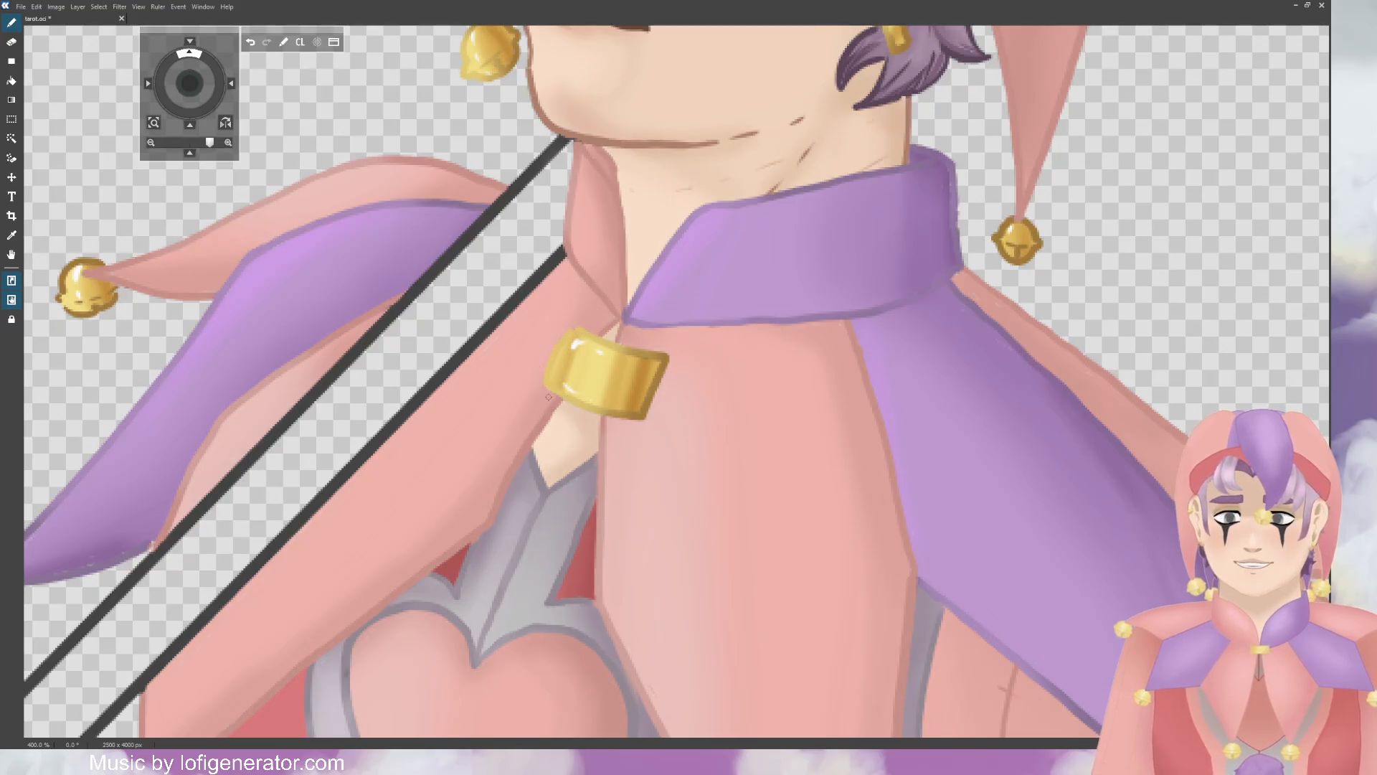
{"action": "left_click_drag", "start_coordinate": [189, 83], "coordinate": [536, 121]}
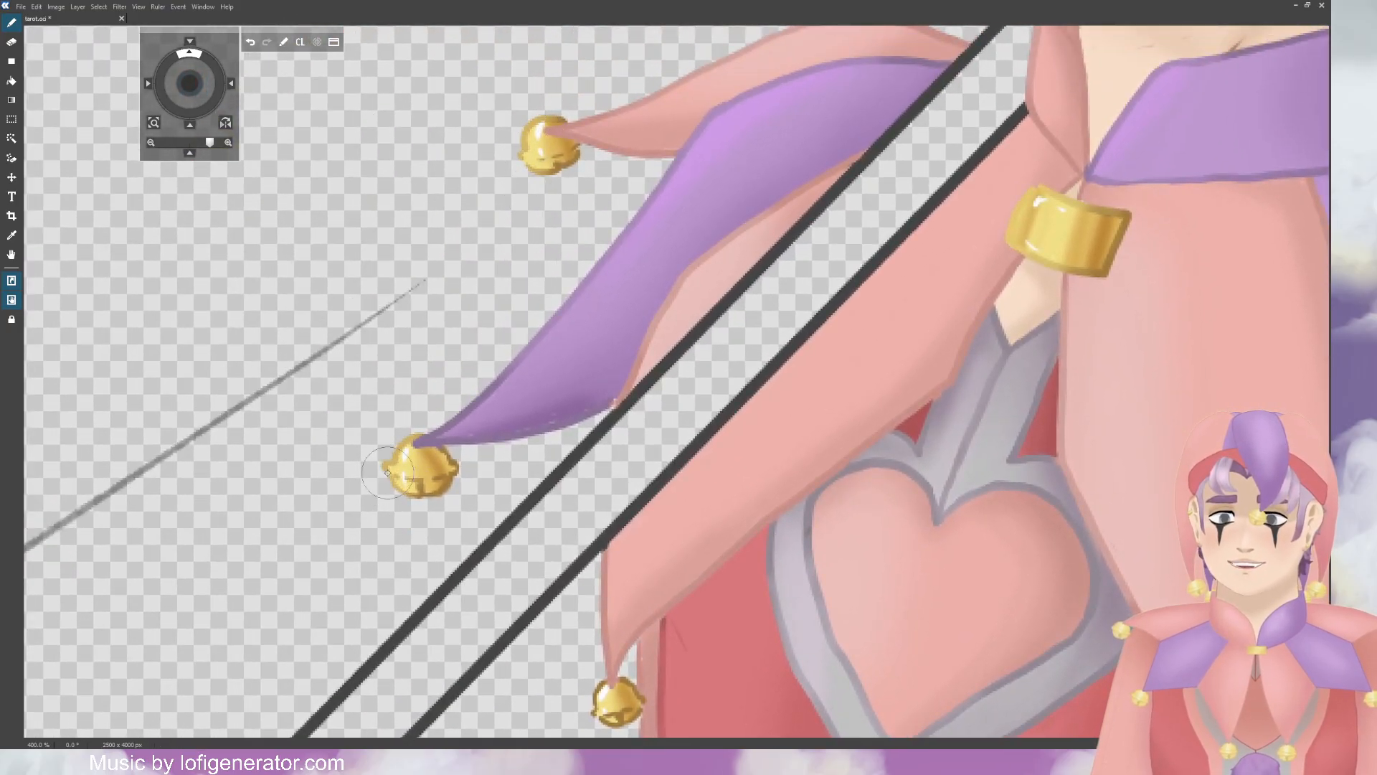
{"action": "left_click_drag", "start_coordinate": [190, 83], "coordinate": [169, 41]}
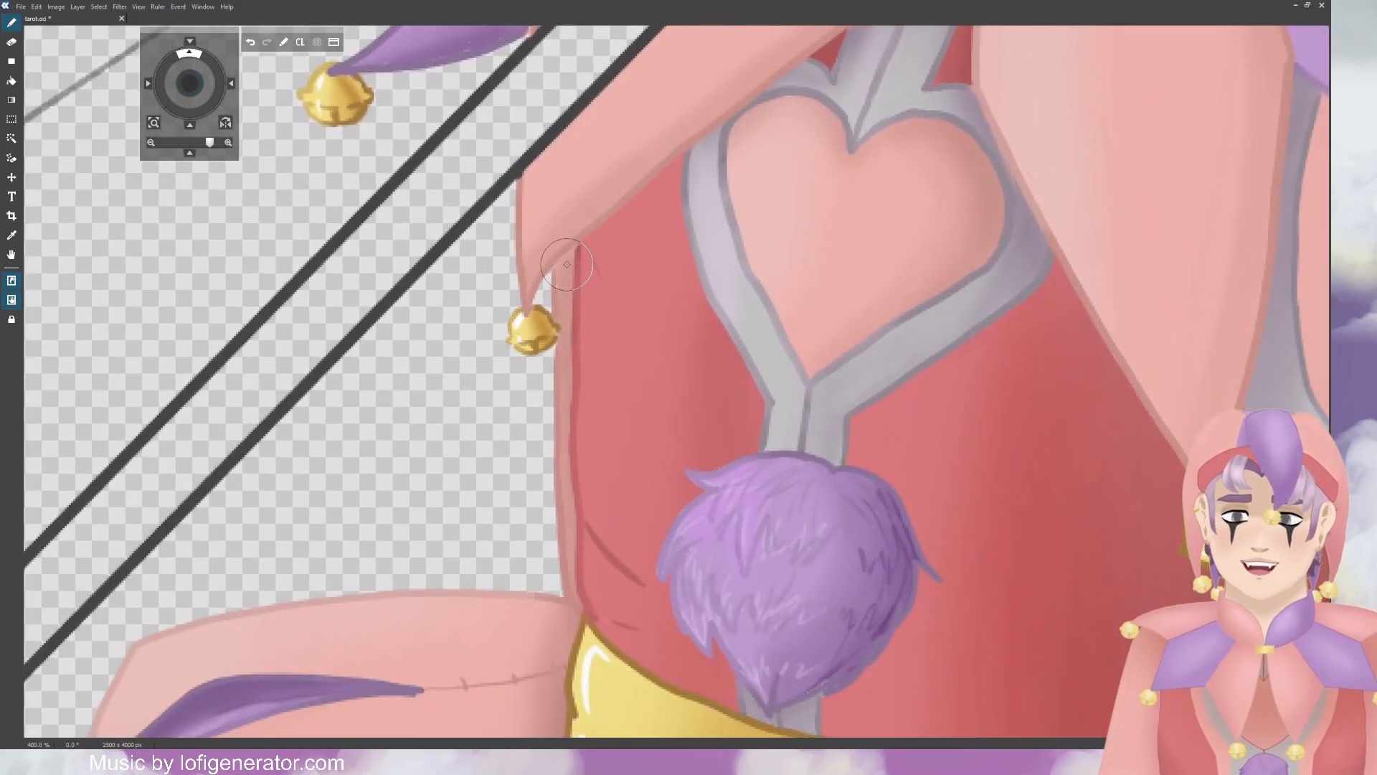
{"action": "scroll", "coordinate": [570, 267], "scroll_direction": "up", "scroll_amount": 1}
{"action": "scroll", "coordinate": [566, 266], "scroll_direction": "down", "scroll_amount": 4}
{"action": "scroll", "coordinate": [489, 255], "scroll_direction": "up", "scroll_amount": 1}
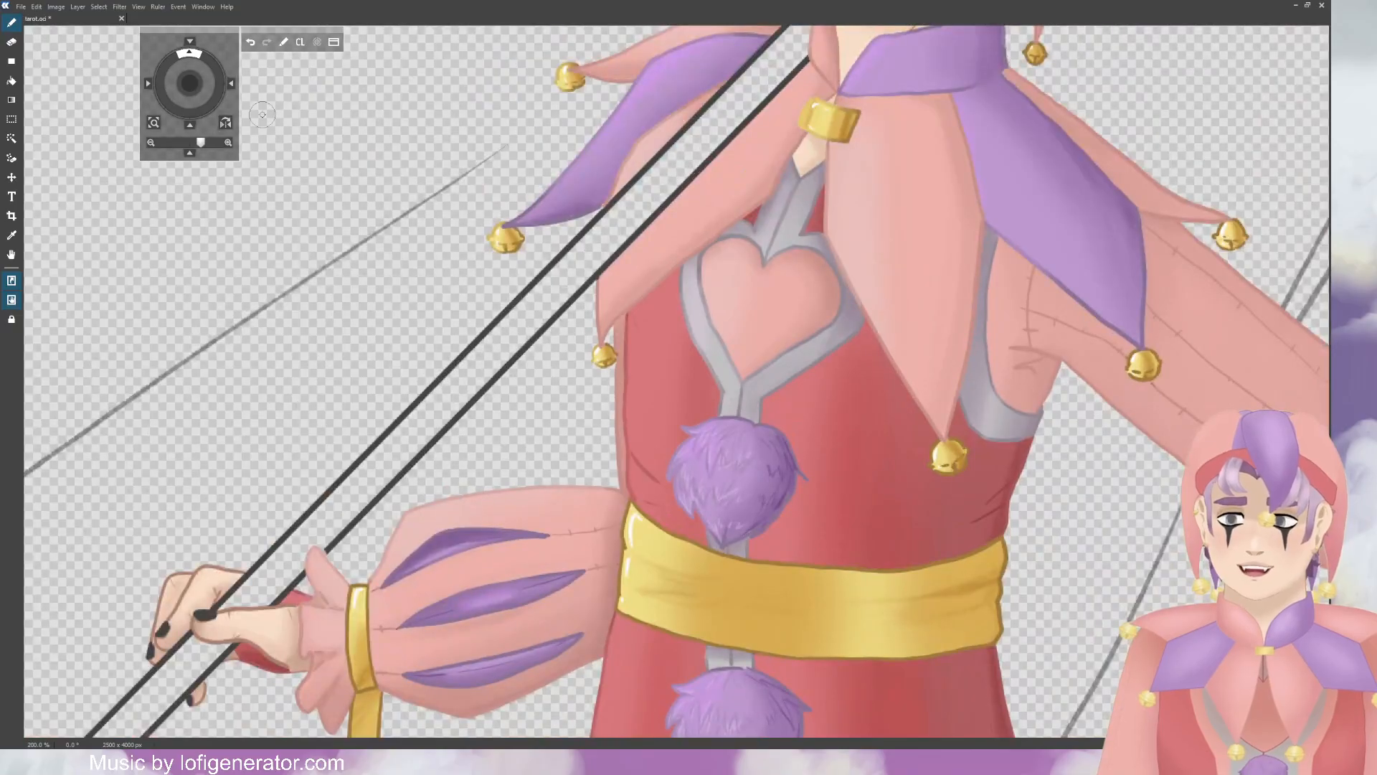
Step: Go over the gold outlines of the belt, the cuff band and its hanging ribbon on the pole-holding arm
{"action": "left_click_drag", "start_coordinate": [190, 84], "coordinate": [189, 63]}
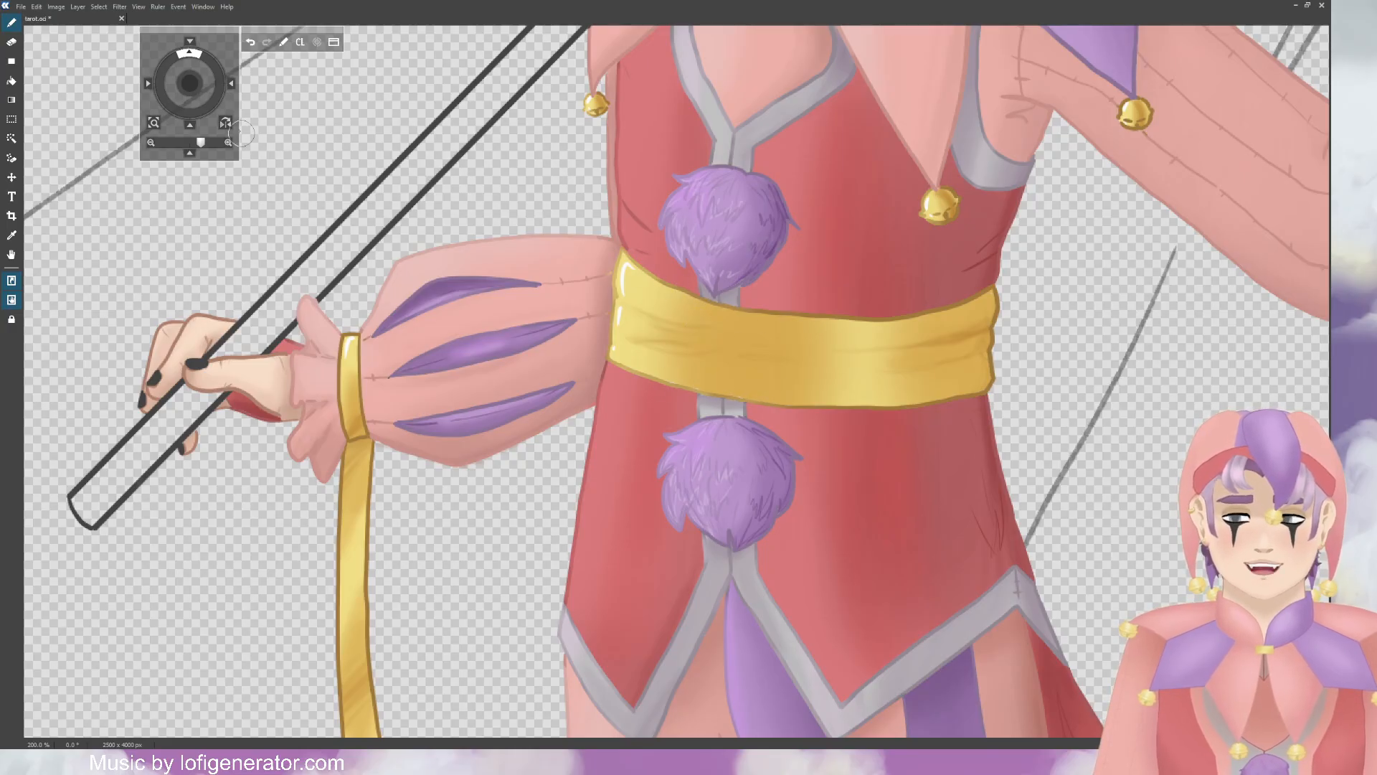
{"action": "left_click_drag", "start_coordinate": [188, 85], "coordinate": [216, 46]}
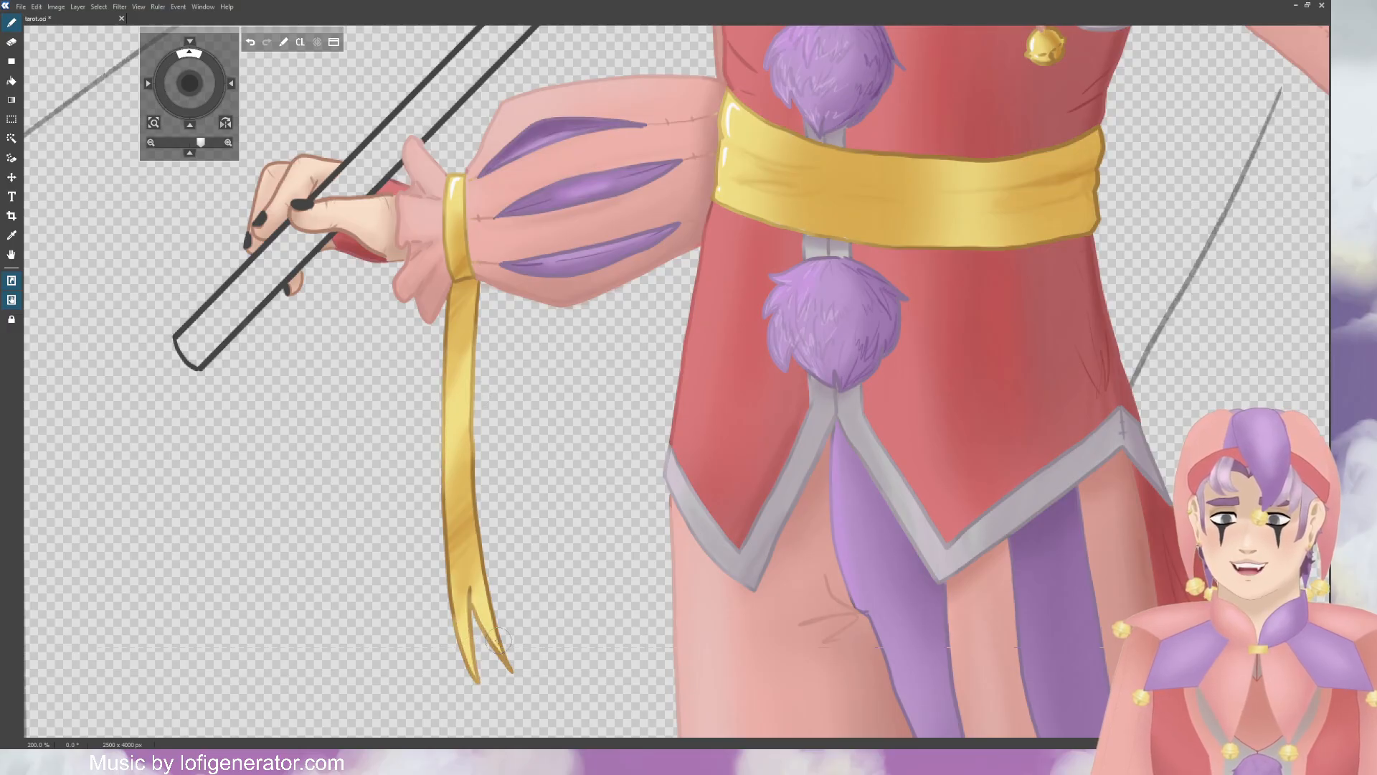
{"action": "scroll", "coordinate": [578, 271], "scroll_direction": "down", "scroll_amount": 4}
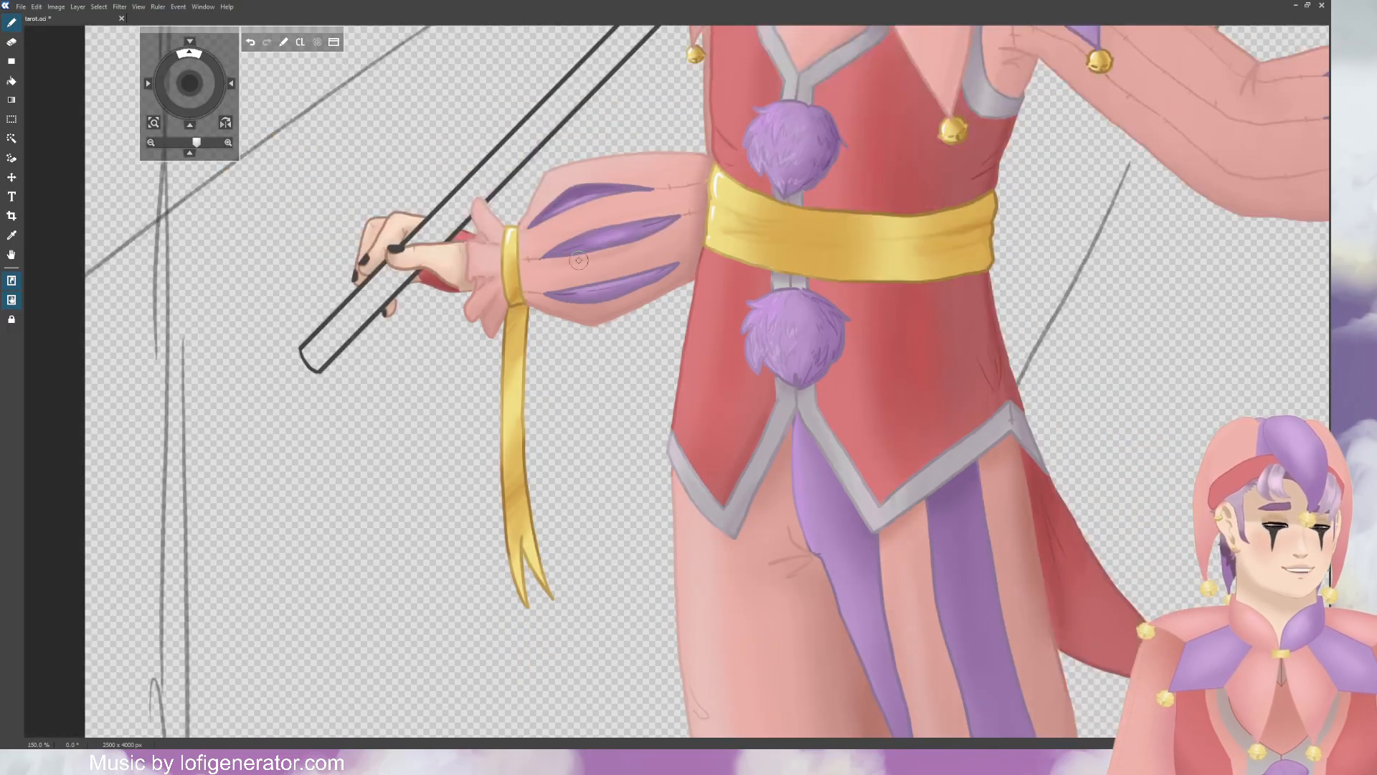
{"action": "left_click_drag", "start_coordinate": [189, 83], "coordinate": [153, 153]}
{"action": "scroll", "coordinate": [573, 185], "scroll_direction": "down", "scroll_amount": 2}
{"action": "scroll", "coordinate": [683, 349], "scroll_direction": "up", "scroll_amount": 4}
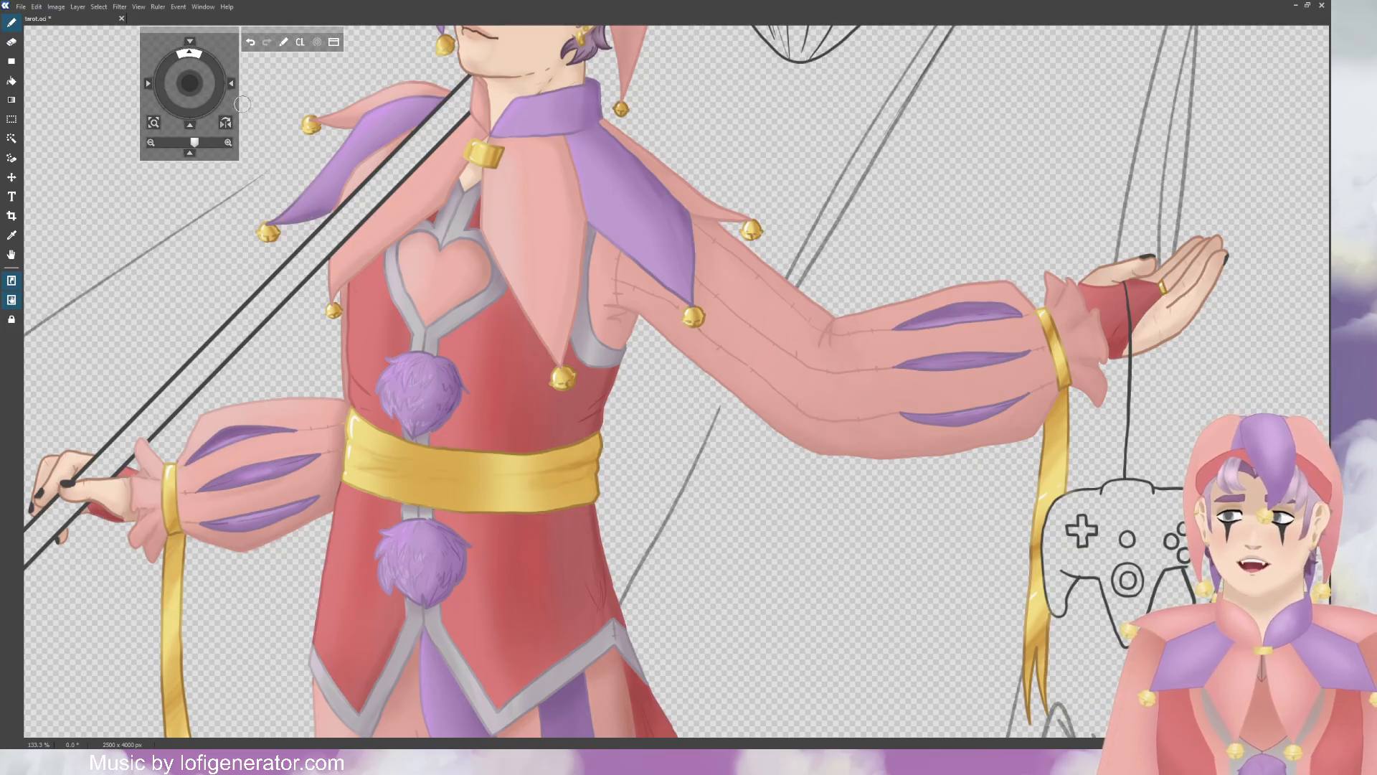
Step: Recolour the black outline of the bell on the coat tail's tip in gold and touch up its edge
{"action": "left_click", "coordinate": [188, 42]}
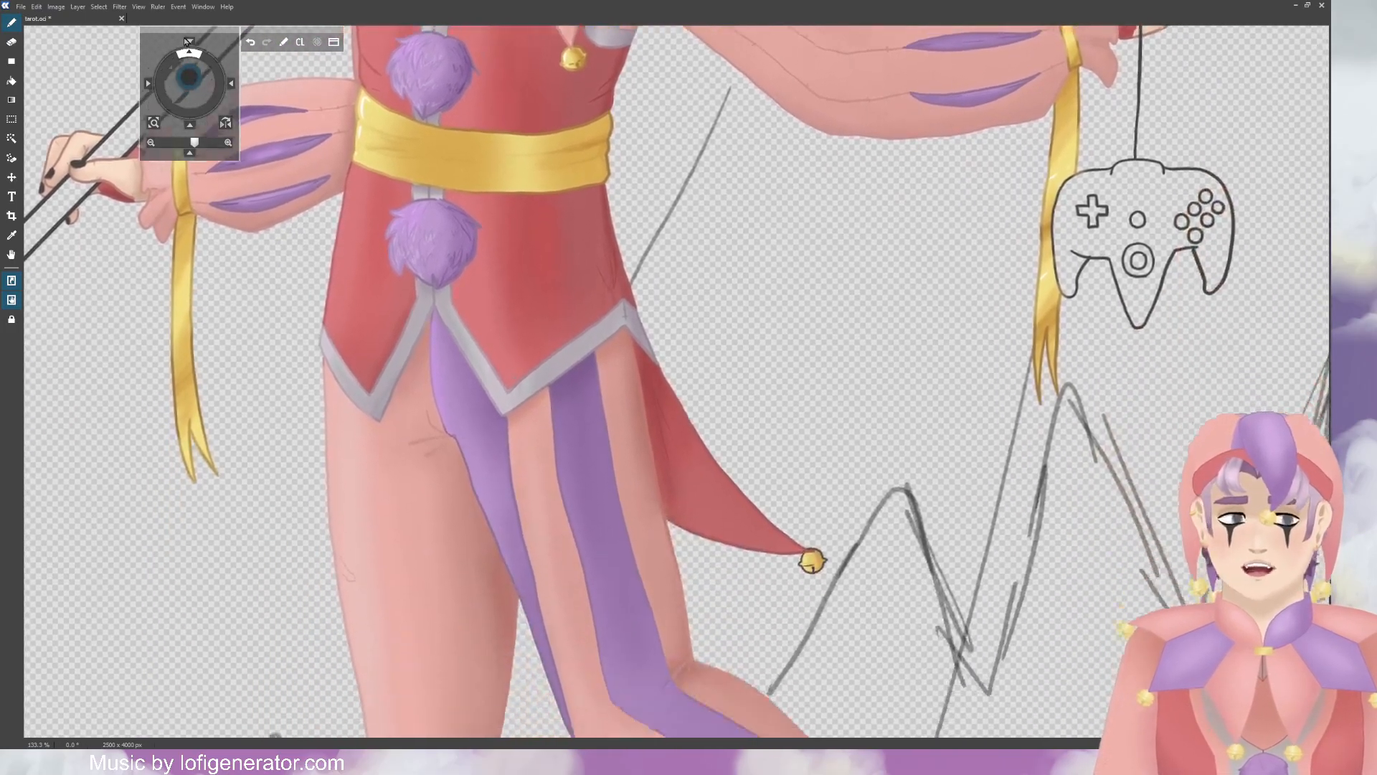
{"action": "left_click_drag", "start_coordinate": [186, 42], "coordinate": [188, 44]}
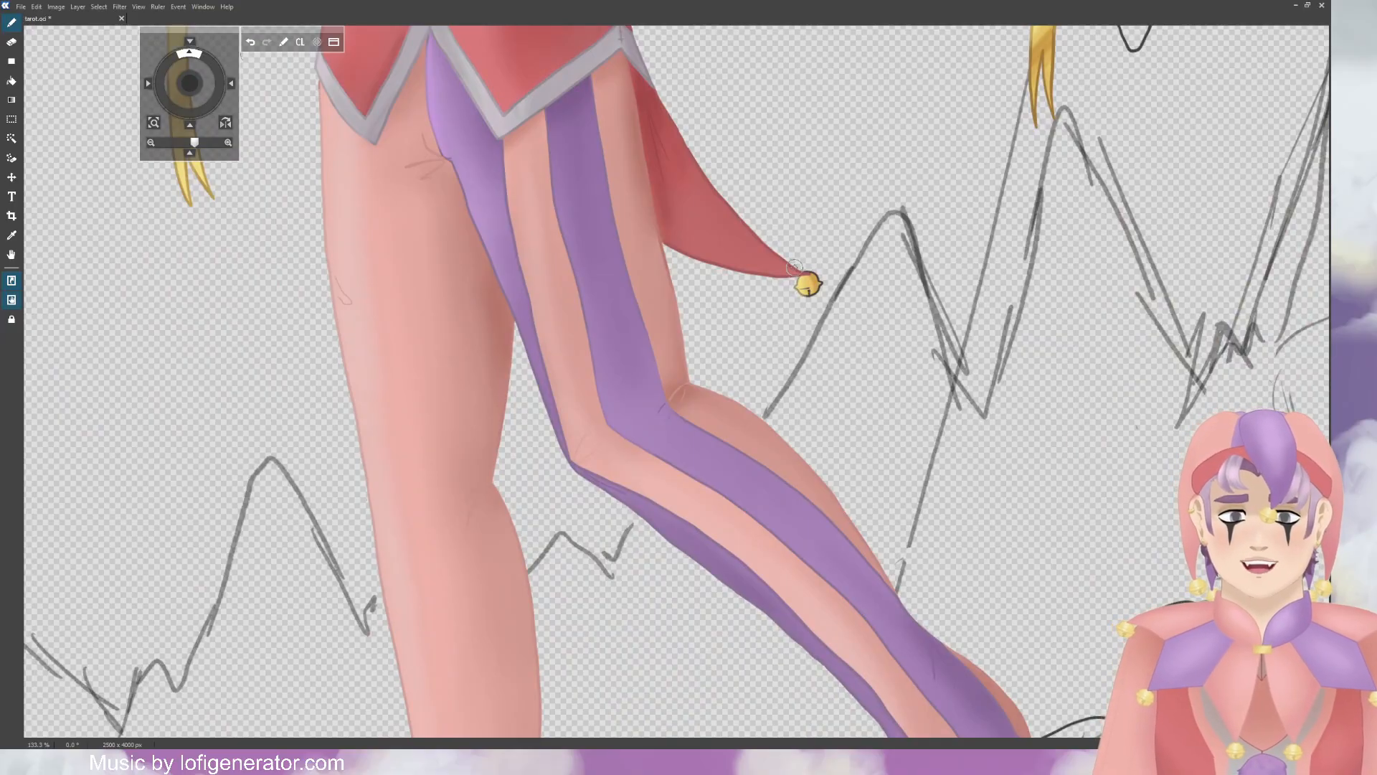
{"action": "left_click_drag", "start_coordinate": [819, 293], "coordinate": [810, 266]}
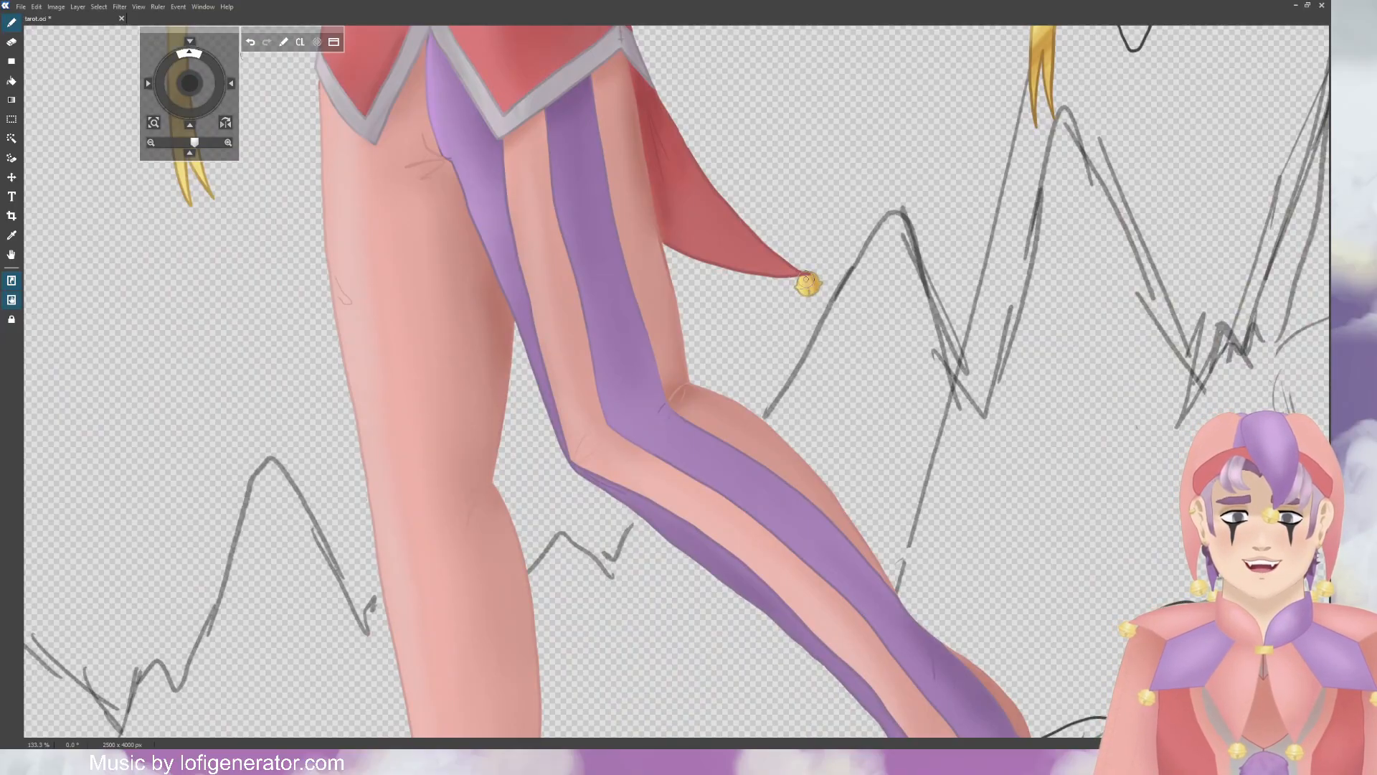
{"action": "key", "text": "ctrl+plus"}
{"action": "key", "text": "ctrl+plus"}
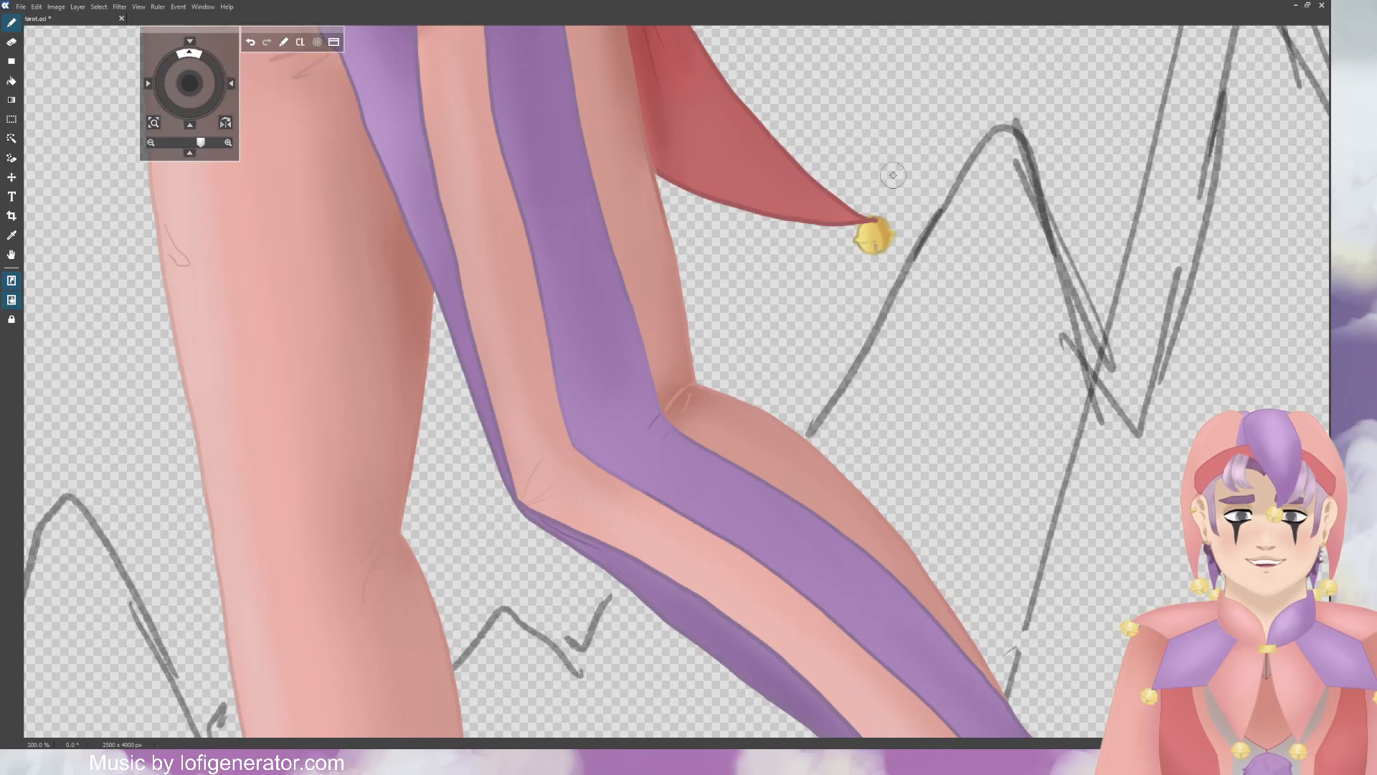
{"action": "left_click_drag", "start_coordinate": [888, 233], "coordinate": [888, 223]}
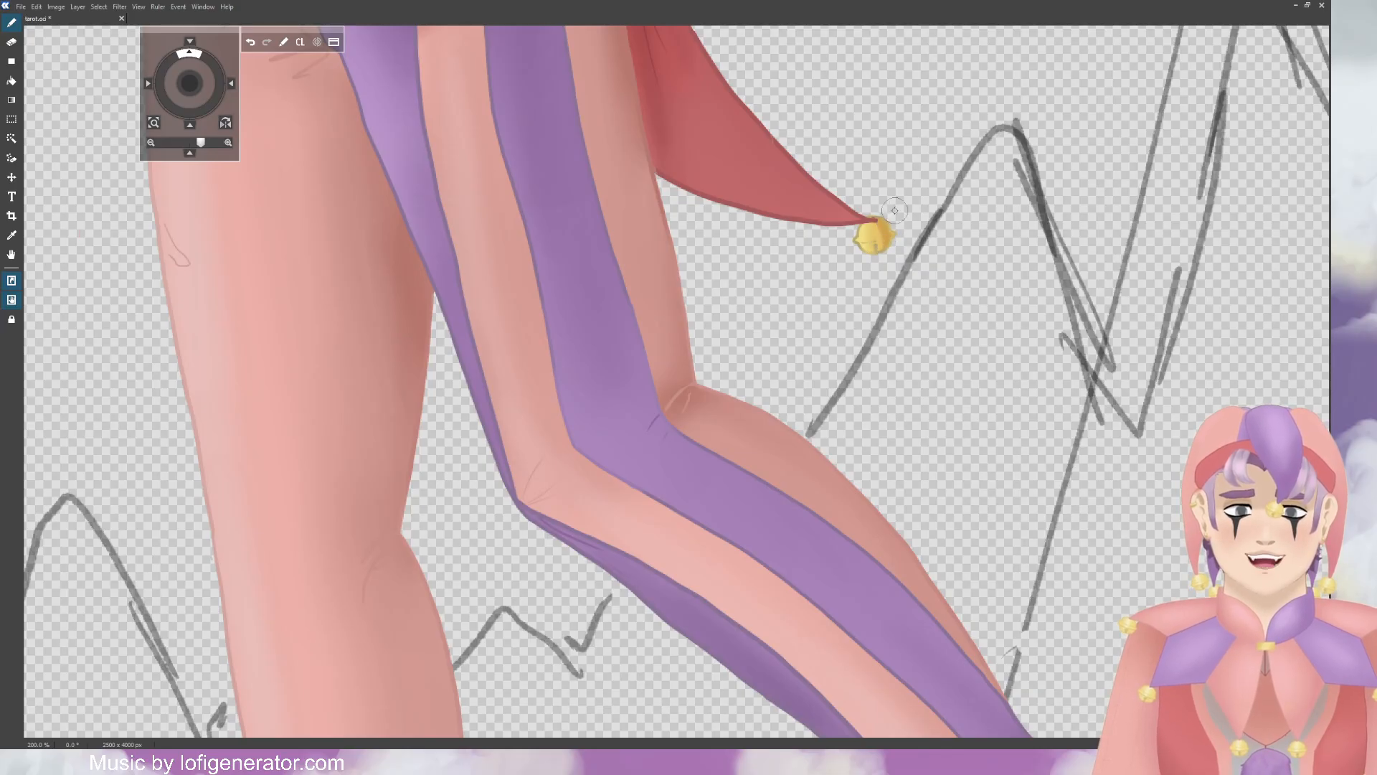
{"action": "key", "text": "ctrl+plus"}
{"action": "key", "text": "ctrl+plus"}
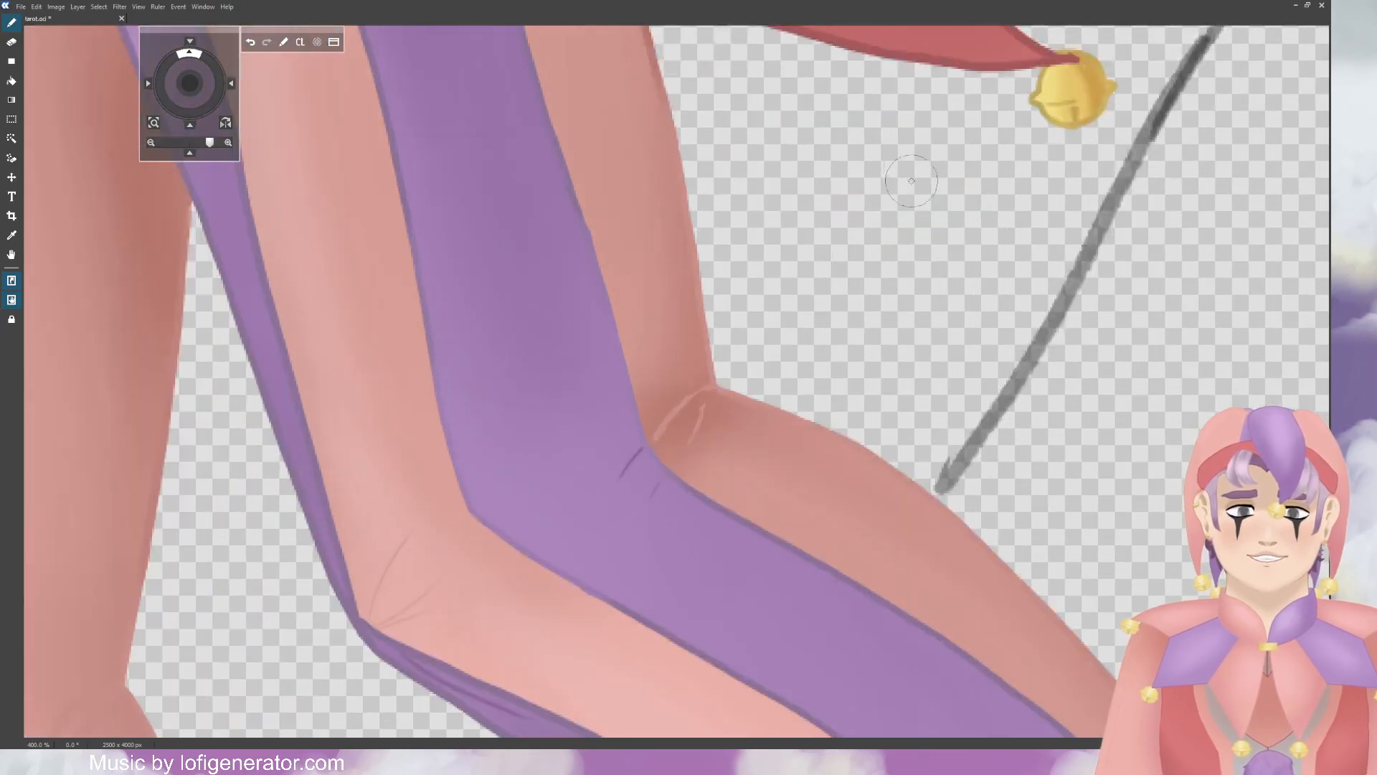
{"action": "left_click_drag", "start_coordinate": [184, 89], "coordinate": [132, 121]}
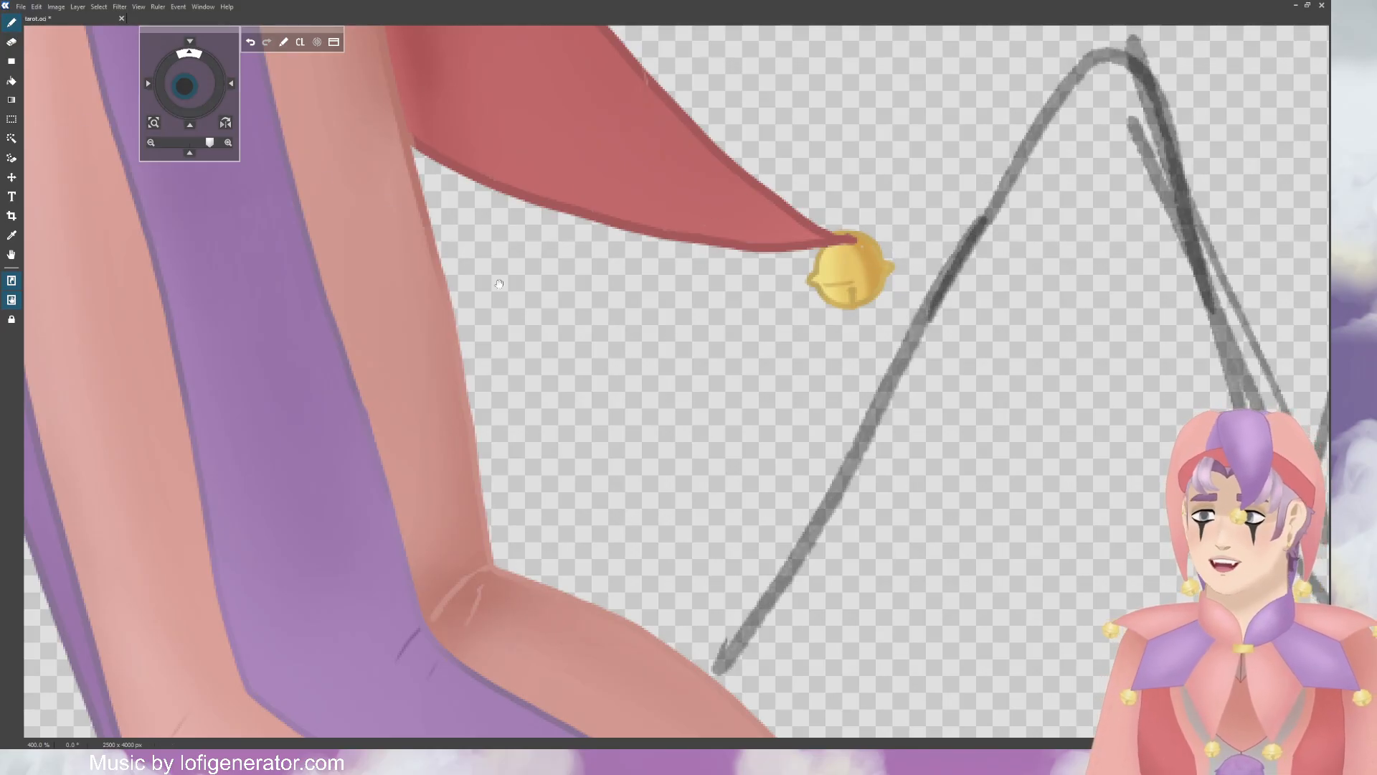
{"action": "left_click", "coordinate": [19, 253]}
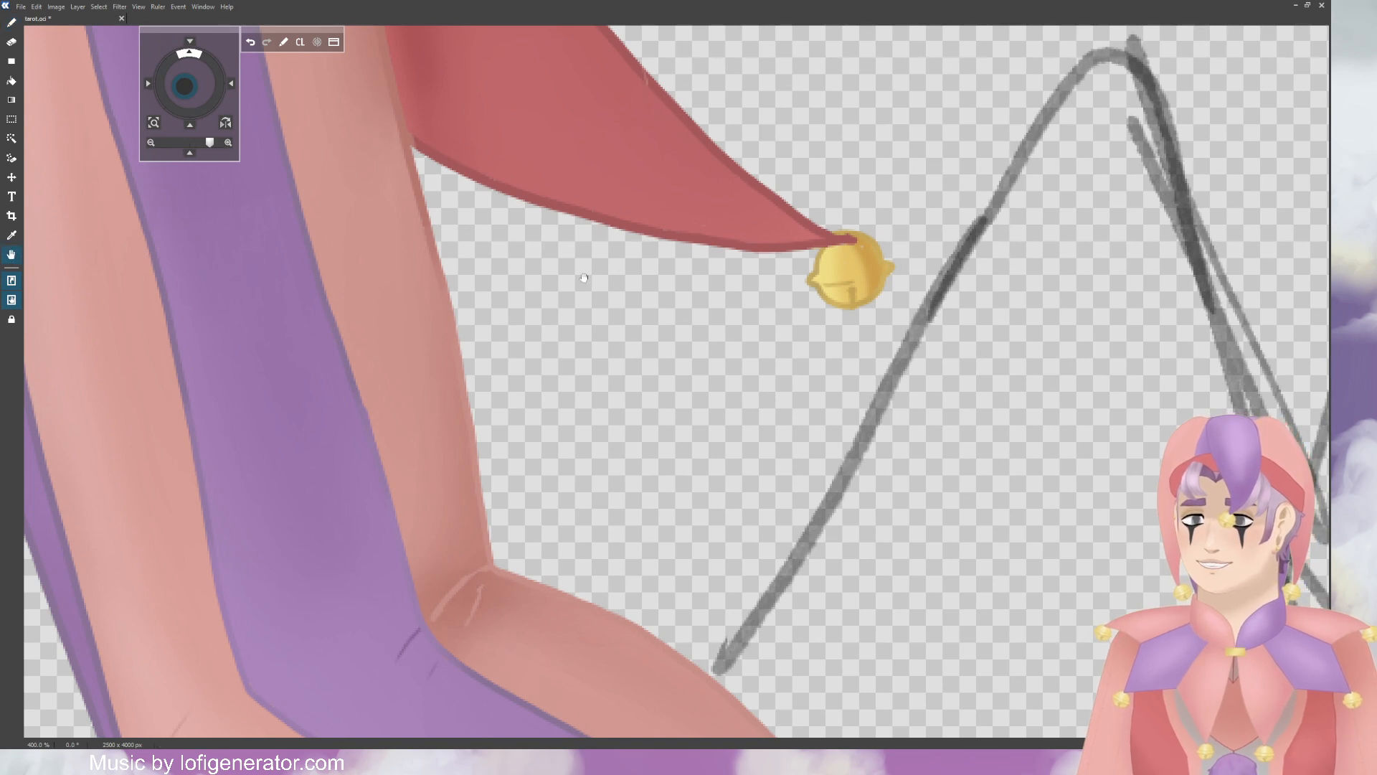
{"action": "left_click", "coordinate": [12, 22]}
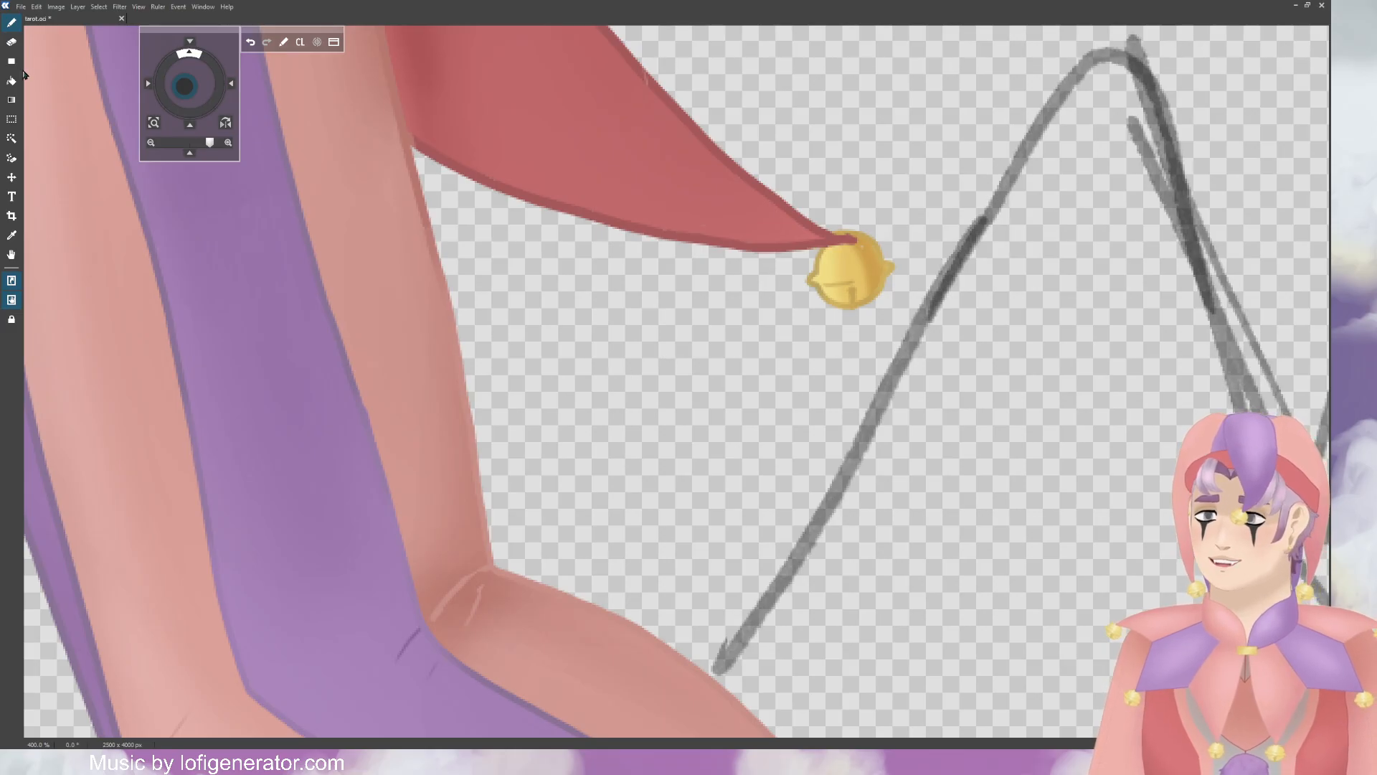
{"action": "left_click", "coordinate": [11, 254]}
{"action": "left_click", "coordinate": [11, 281]}
{"action": "left_click", "coordinate": [11, 300]}
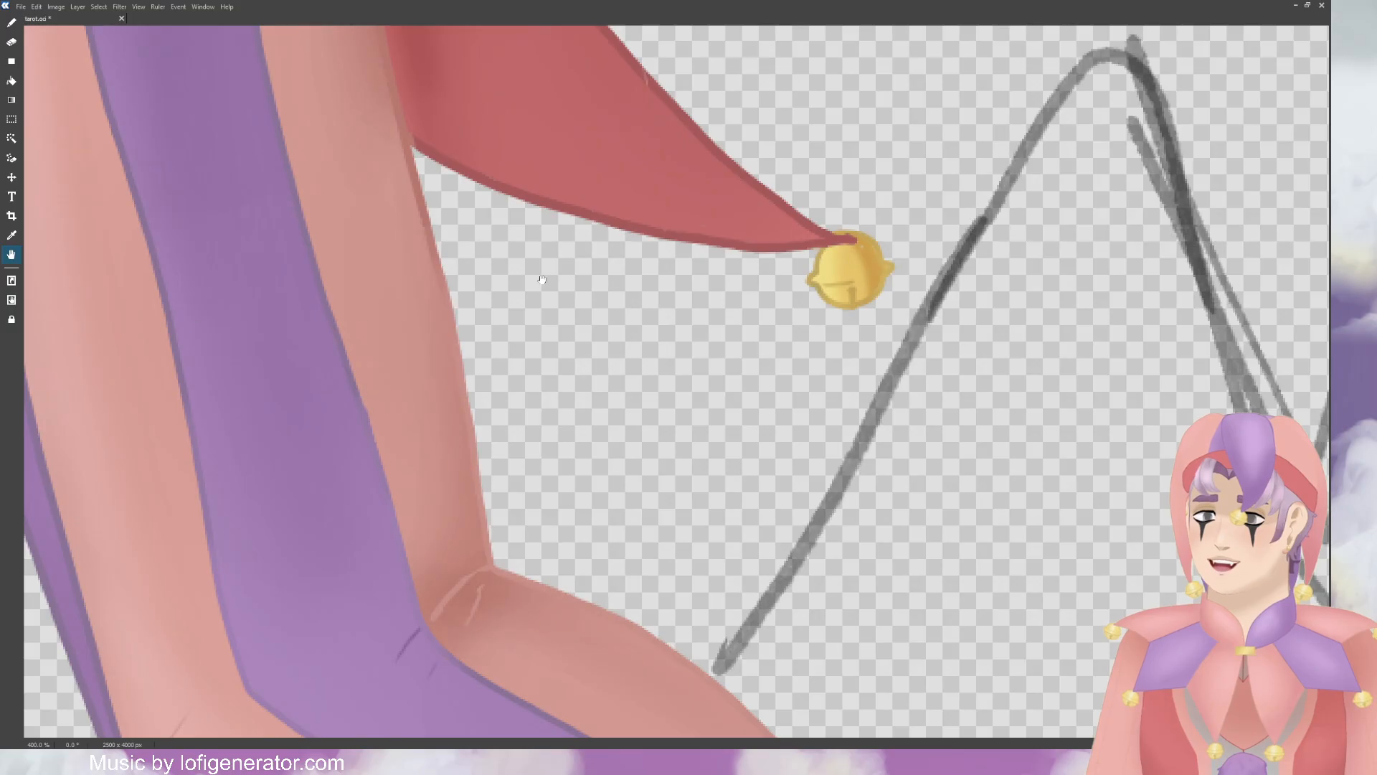
{"action": "left_click", "coordinate": [55, 334]}
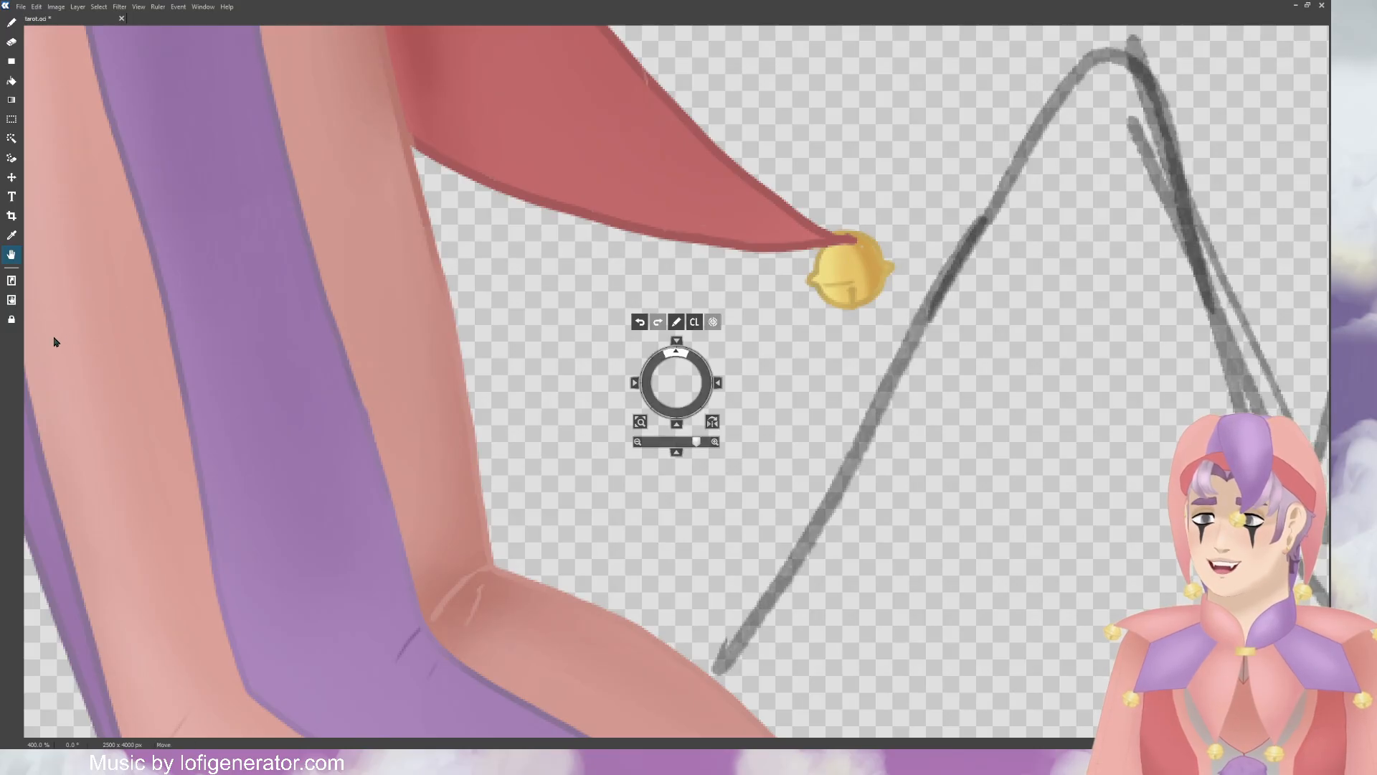
{"action": "mouse_move", "coordinate": [673, 396]}
{"action": "left_mouse_down"}
{"action": "mouse_move", "coordinate": [648, 349]}
{"action": "mouse_move", "coordinate": [687, 385]}
{"action": "left_mouse_up"}
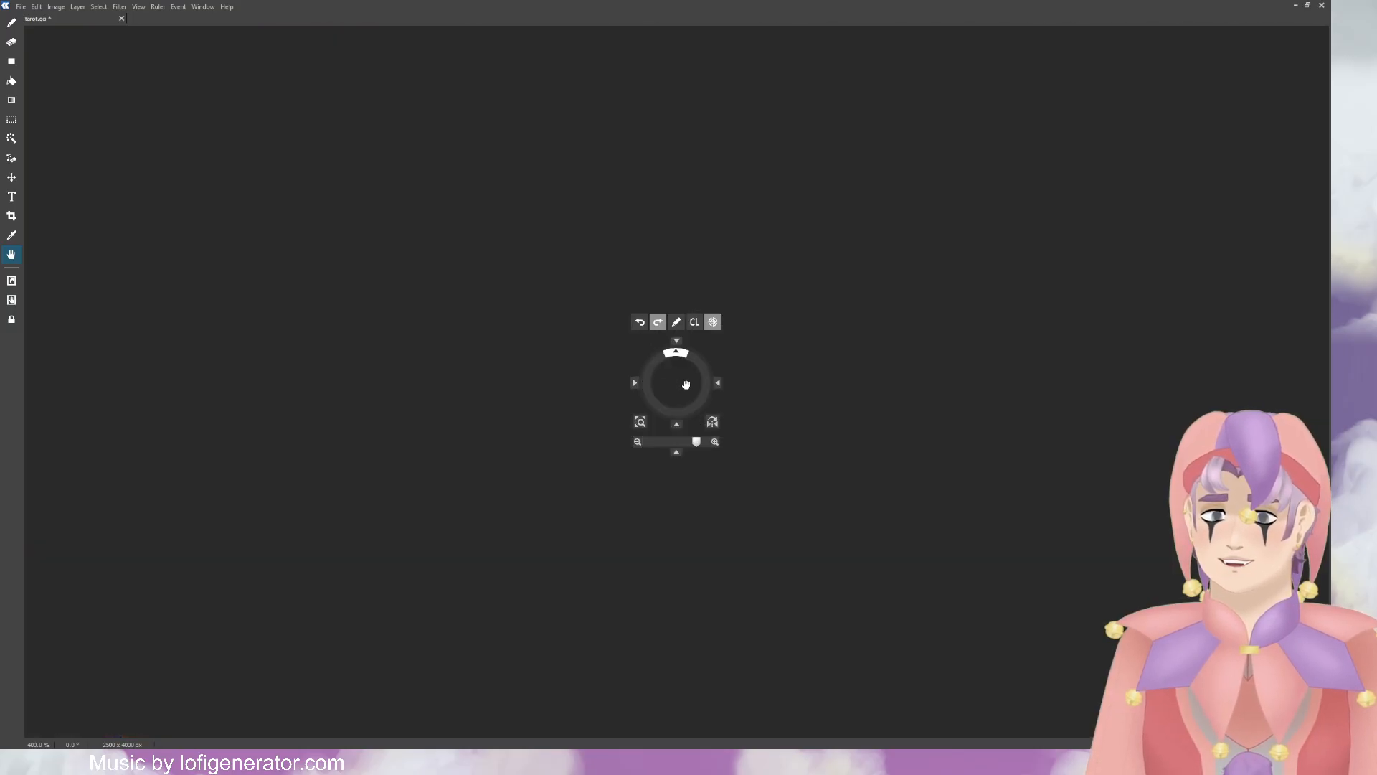
{"action": "scroll", "coordinate": [653, 320], "scroll_direction": "down", "scroll_amount": 2}
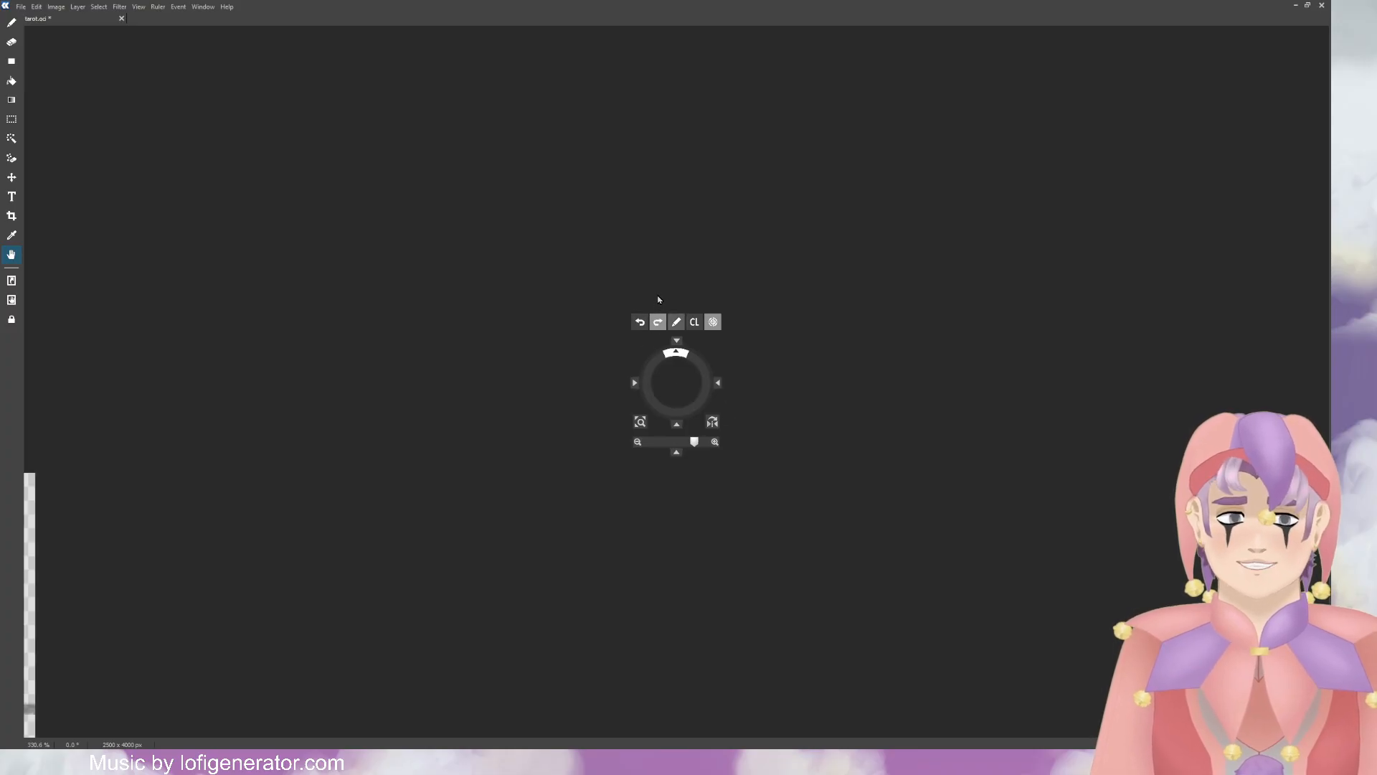
{"action": "left_click", "coordinate": [1268, 107]}
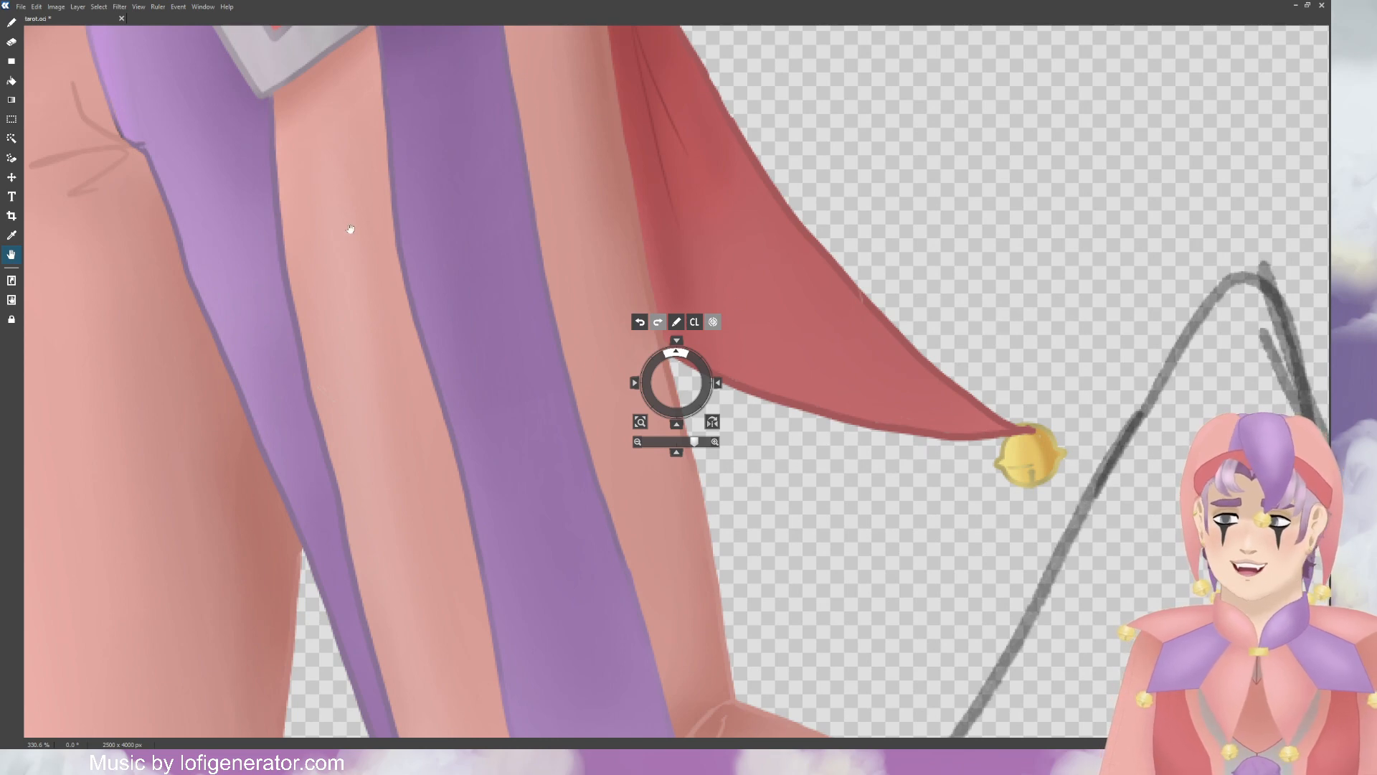
Step: Touch up the gold outline of the bell on the coat tail's tip and save the drawing
{"action": "key", "text": "ctrl+s"}
{"action": "left_click", "coordinate": [678, 323]}
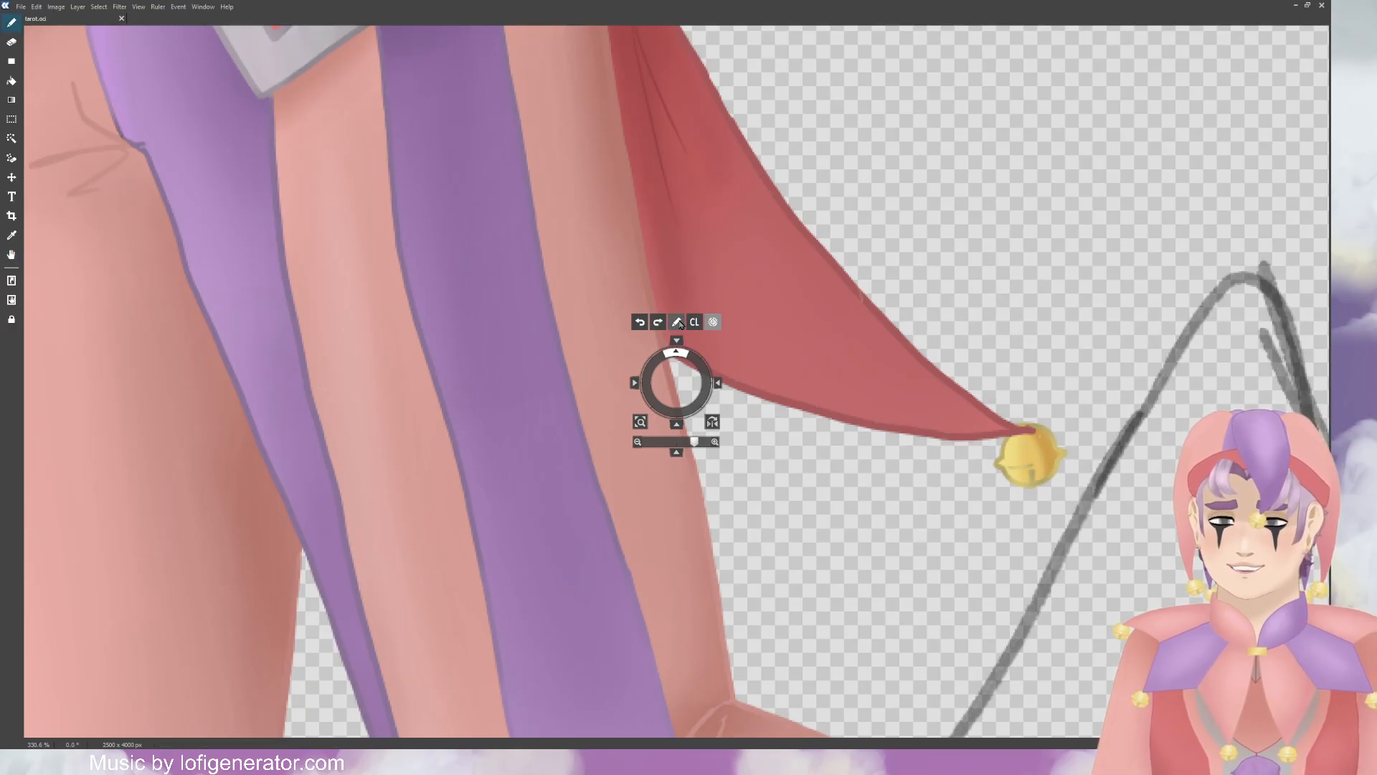
{"action": "left_click_drag", "start_coordinate": [952, 329], "coordinate": [1276, 117]}
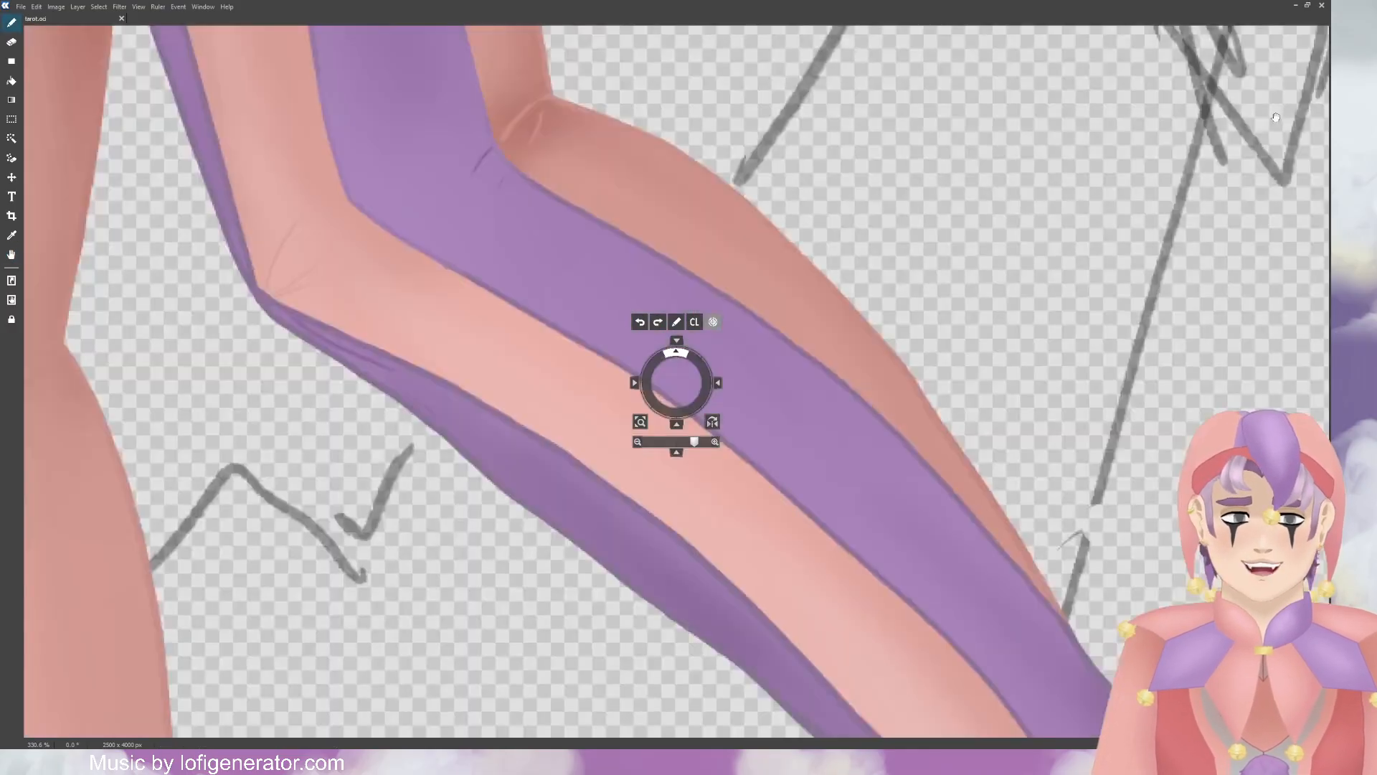
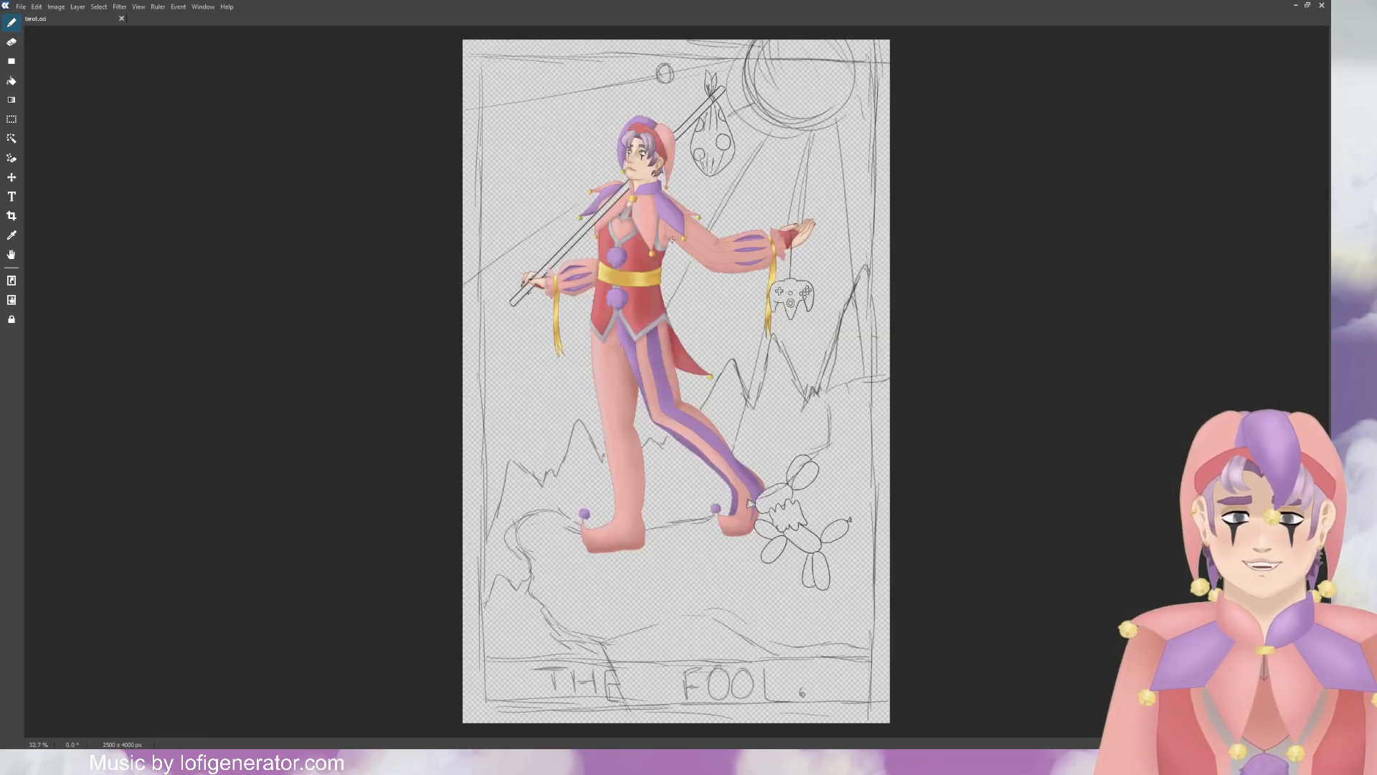
{"action": "scroll", "coordinate": [631, 137], "scroll_direction": "up", "scroll_amount": 4}
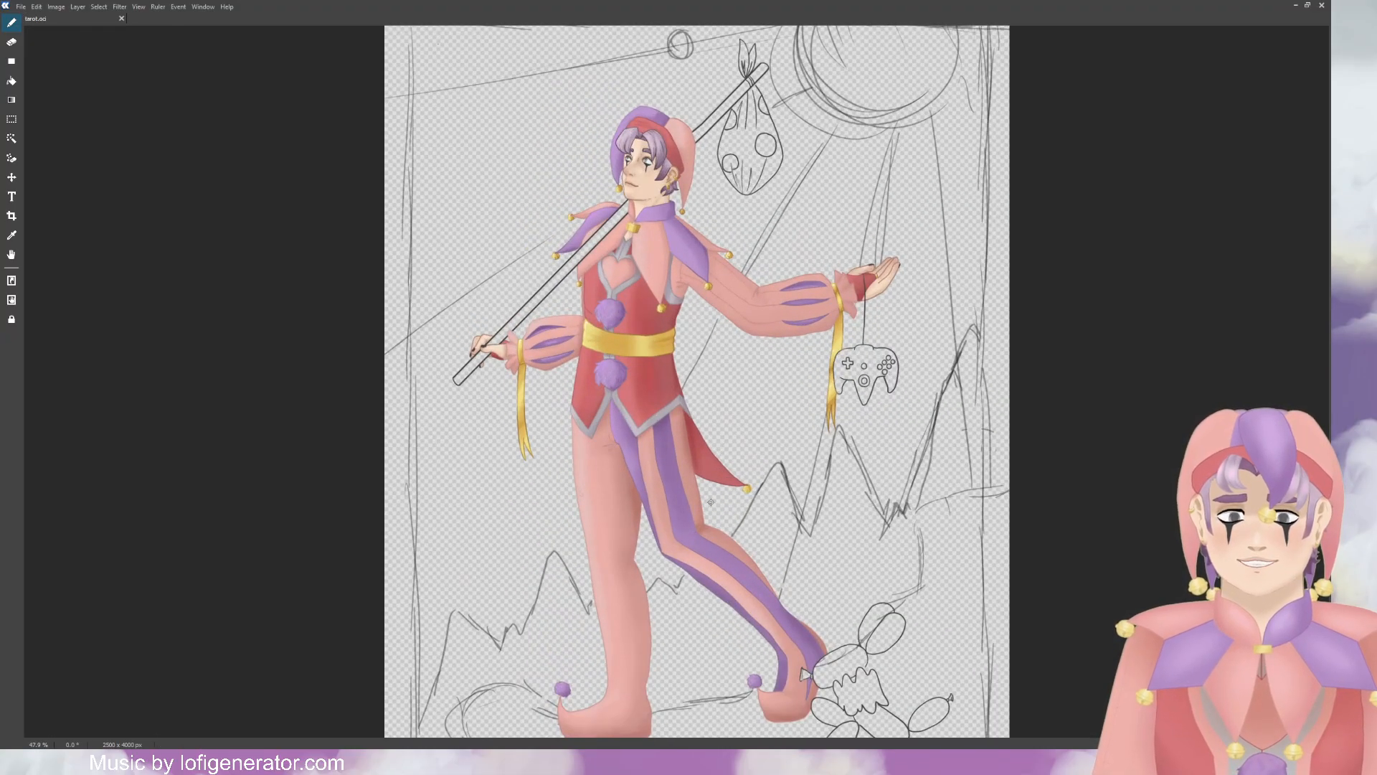
{"action": "scroll", "coordinate": [710, 502], "scroll_direction": "up", "scroll_amount": 18}
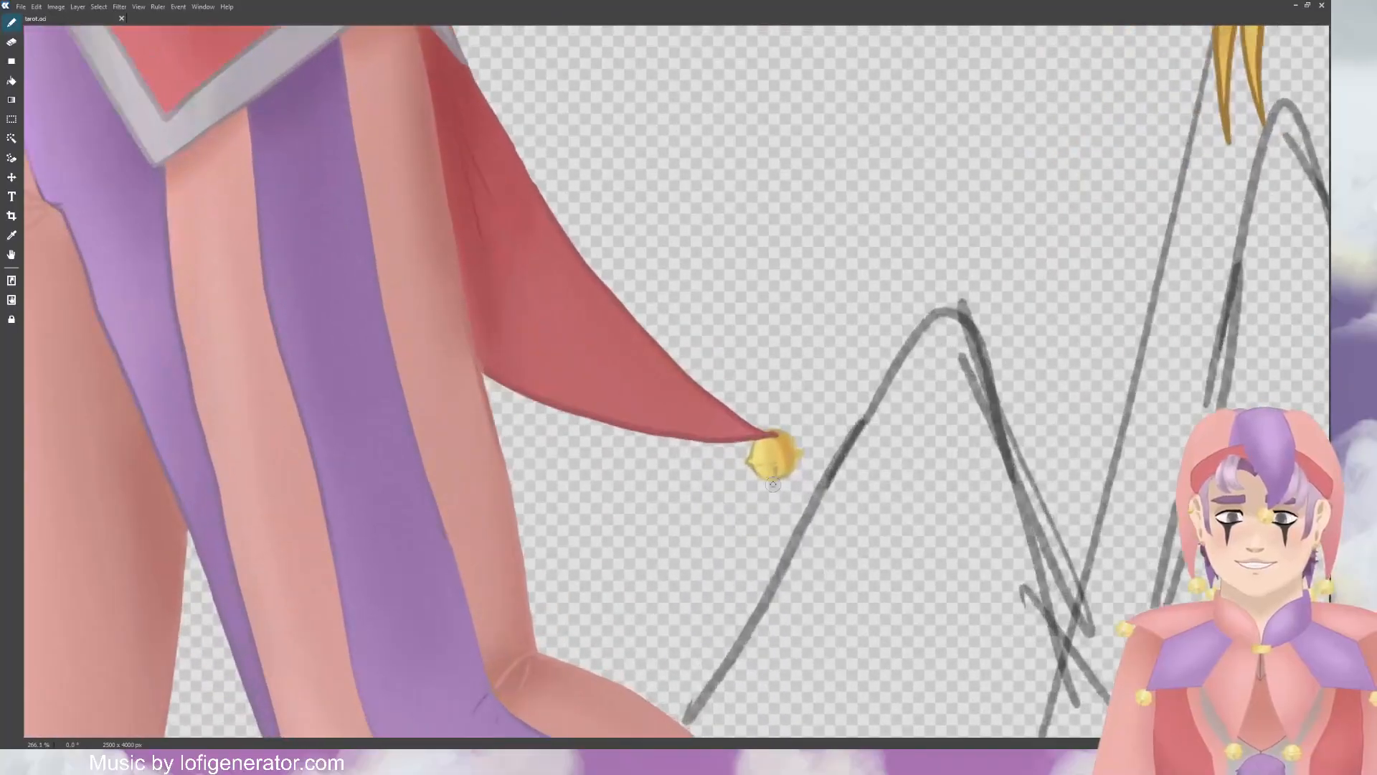
{"action": "scroll", "coordinate": [773, 485], "scroll_direction": "up", "scroll_amount": 7}
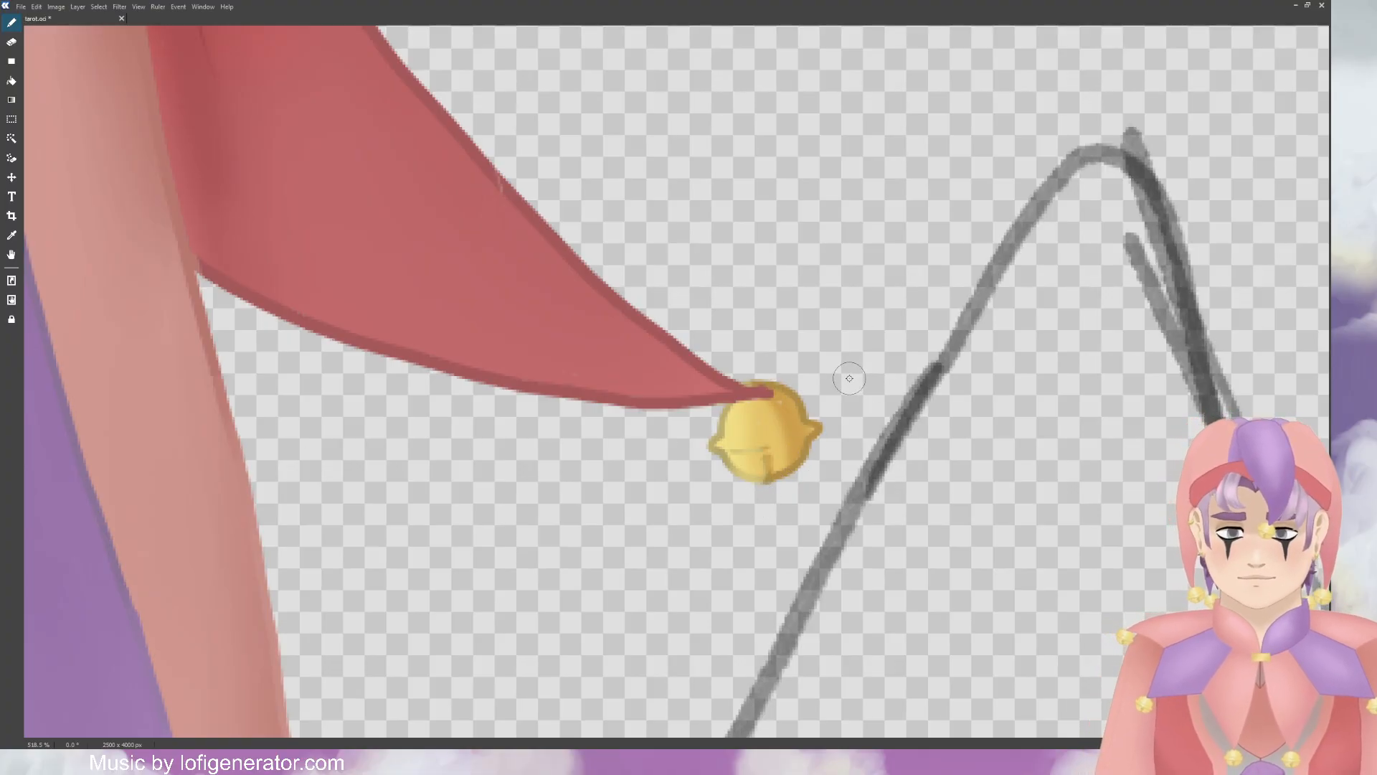
{"action": "scroll", "coordinate": [849, 378], "scroll_direction": "down", "scroll_amount": 10}
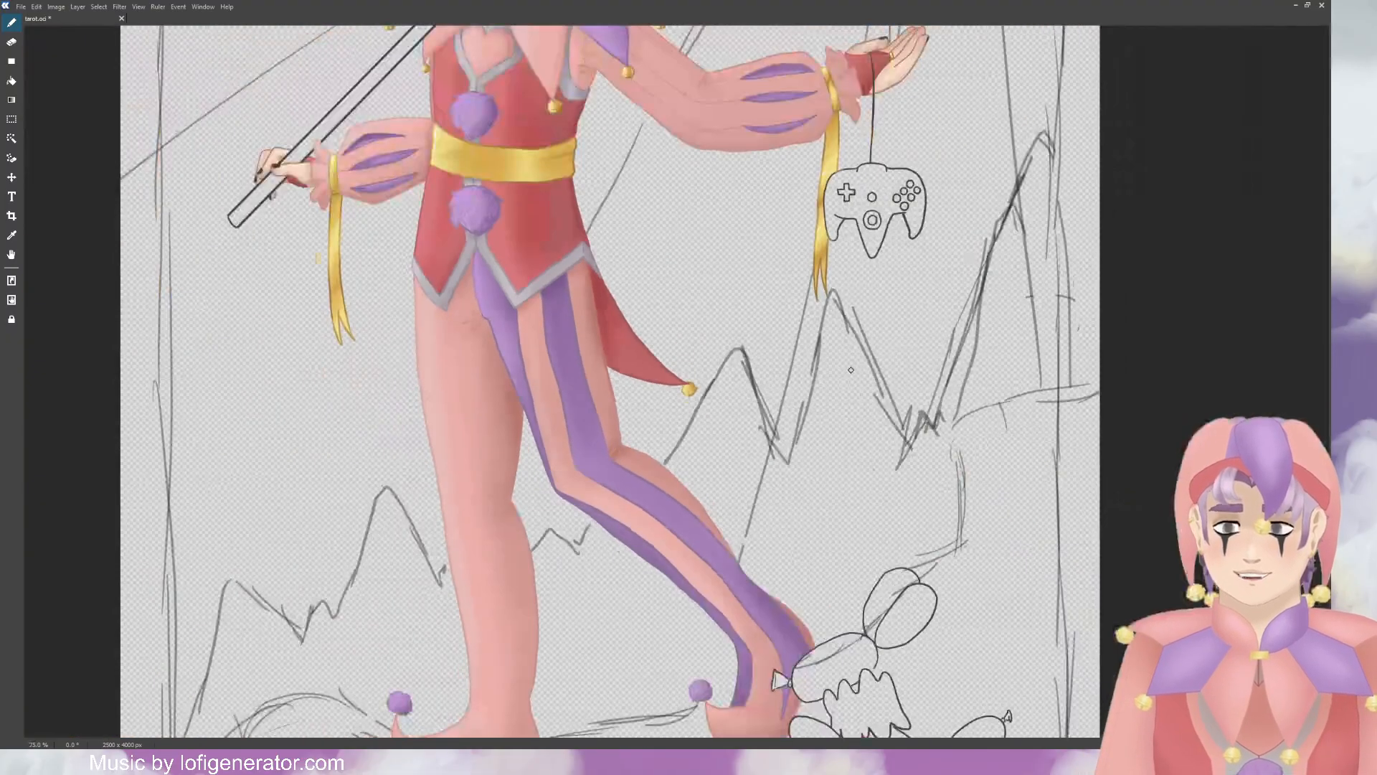
{"action": "scroll", "coordinate": [851, 369], "scroll_direction": "down", "scroll_amount": 2}
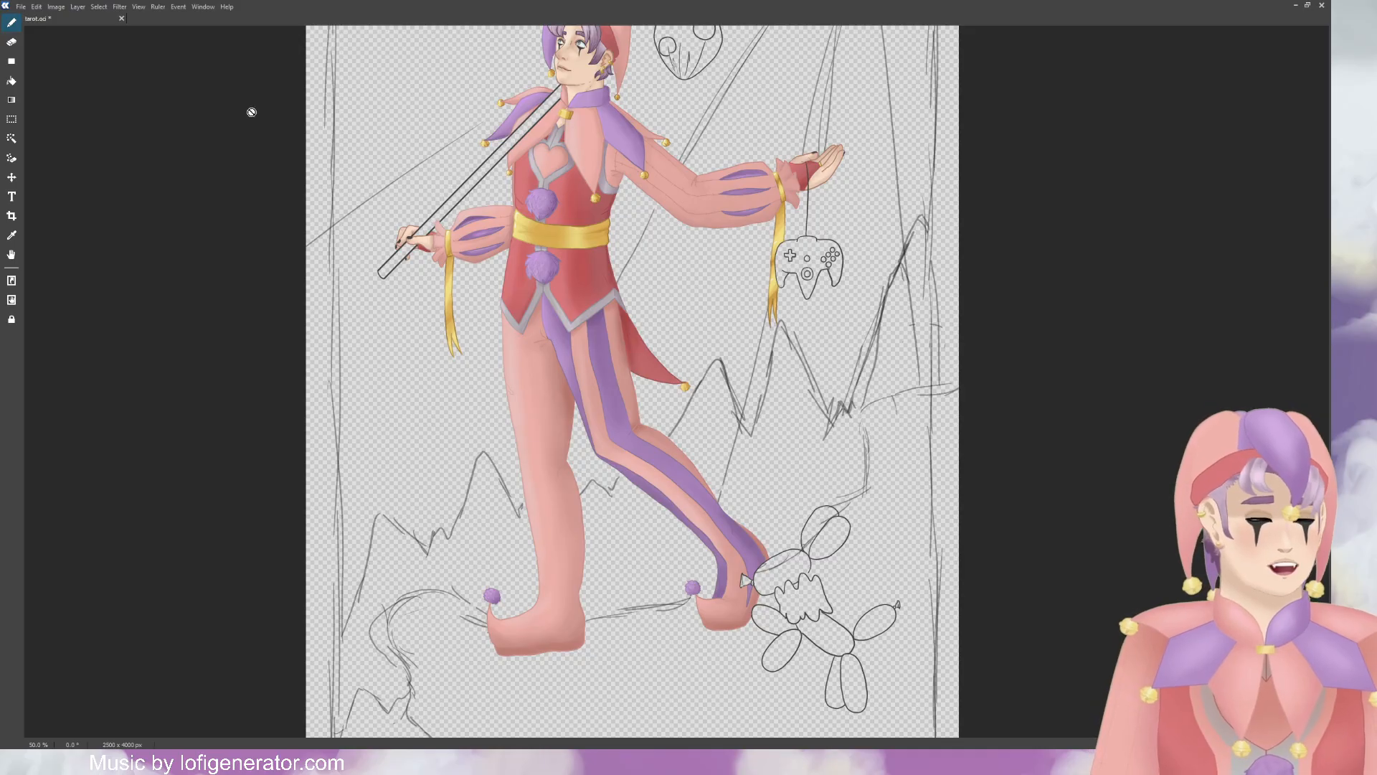
{"action": "key", "text": "ctrl+s"}
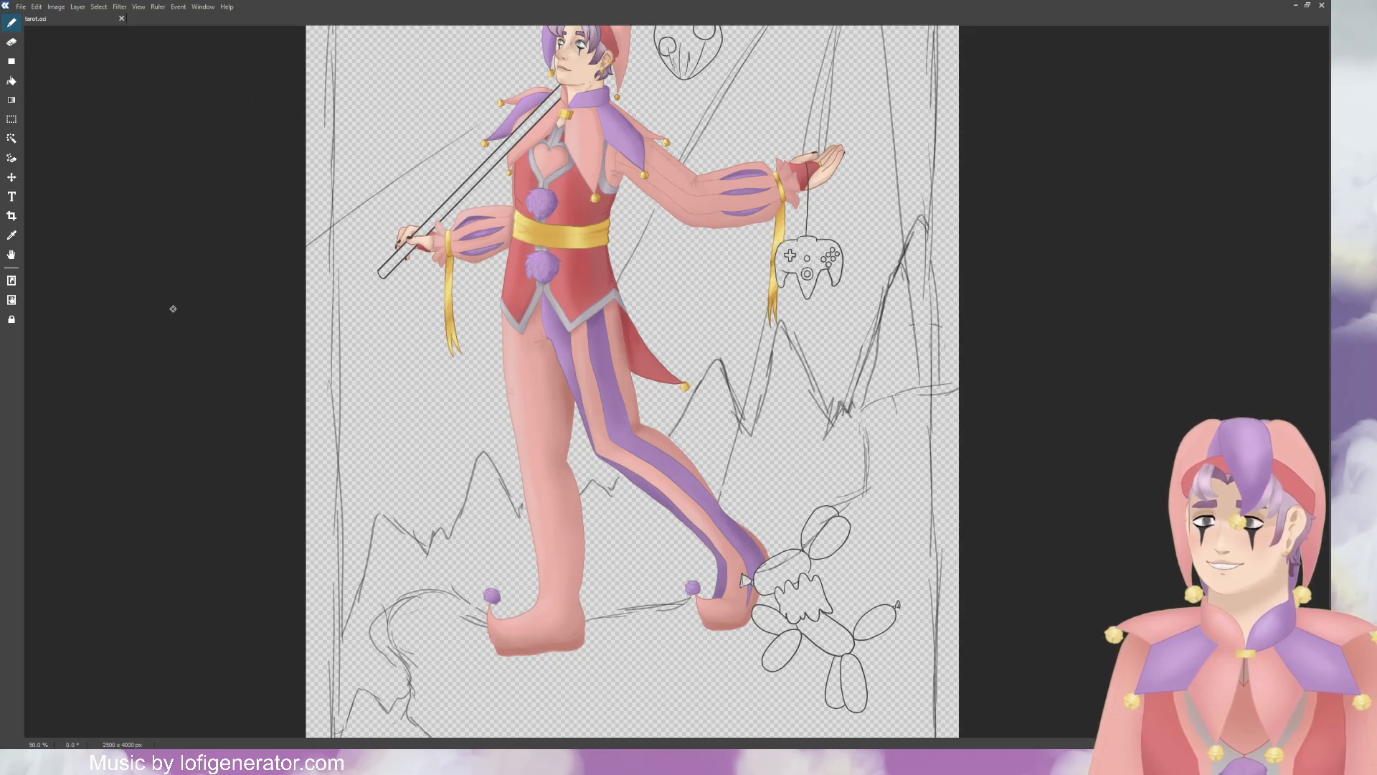
Step: Erase the black ear lines overlapping the earrings and recolour the face and ear outlines in brown
{"action": "left_click", "coordinate": [11, 300]}
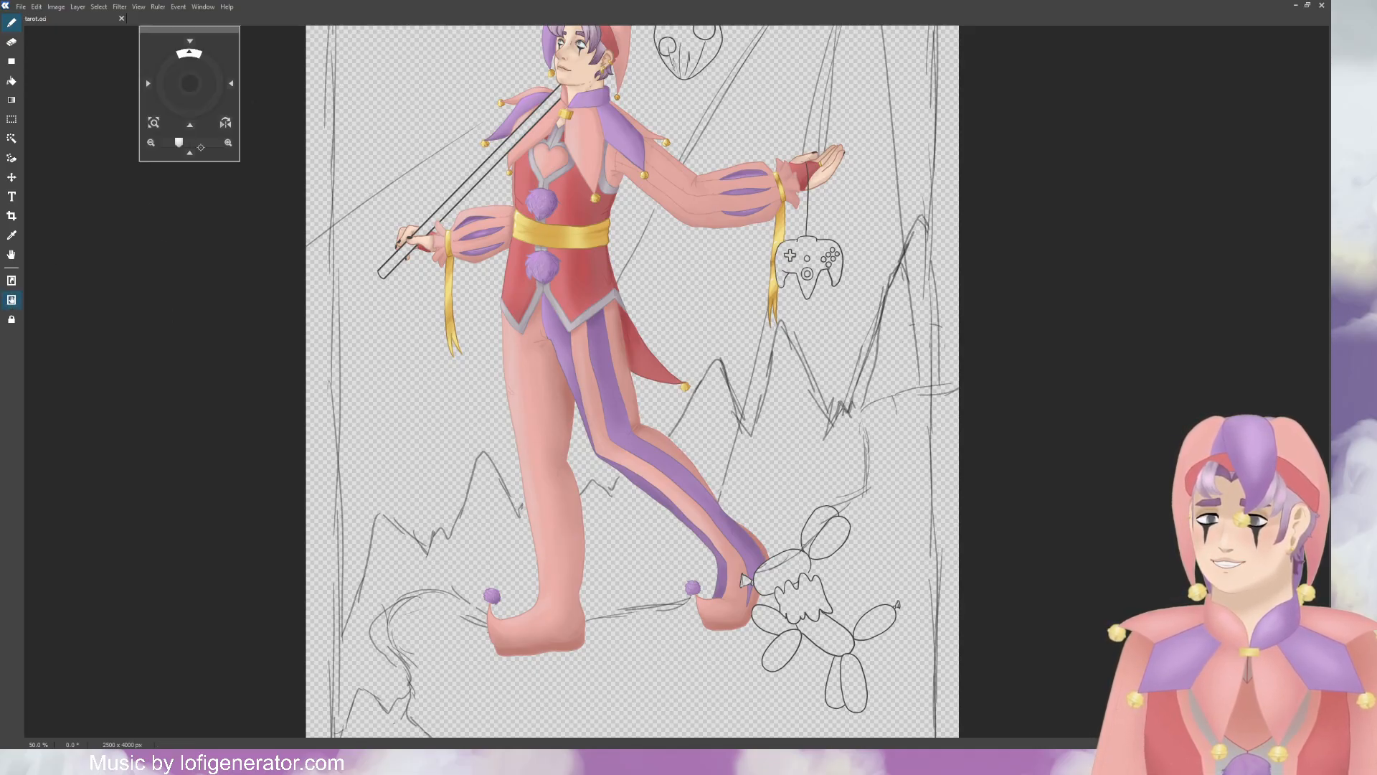
{"action": "left_click_drag", "start_coordinate": [191, 88], "coordinate": [155, 295]}
{"action": "scroll", "coordinate": [513, 238], "scroll_direction": "up", "scroll_amount": 7}
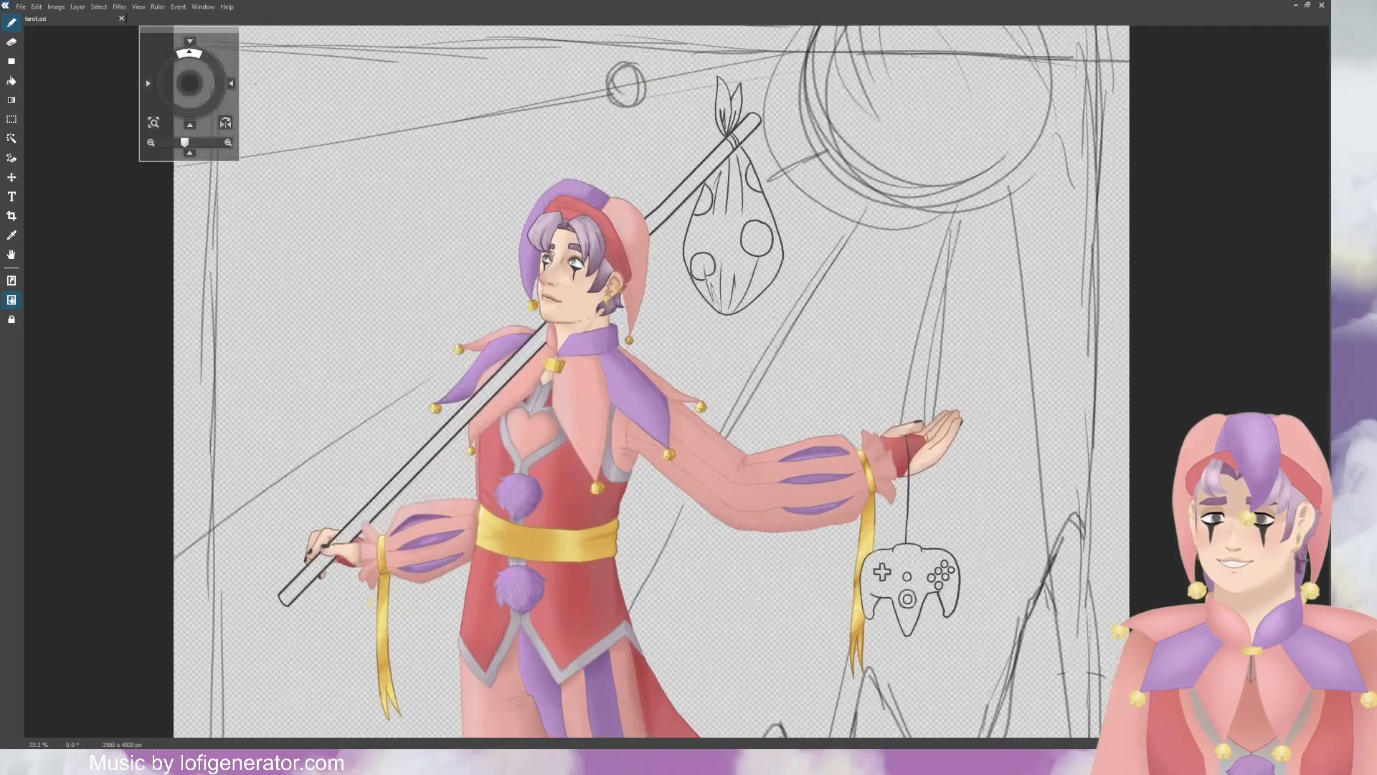
{"action": "scroll", "coordinate": [553, 247], "scroll_direction": "up", "scroll_amount": 14}
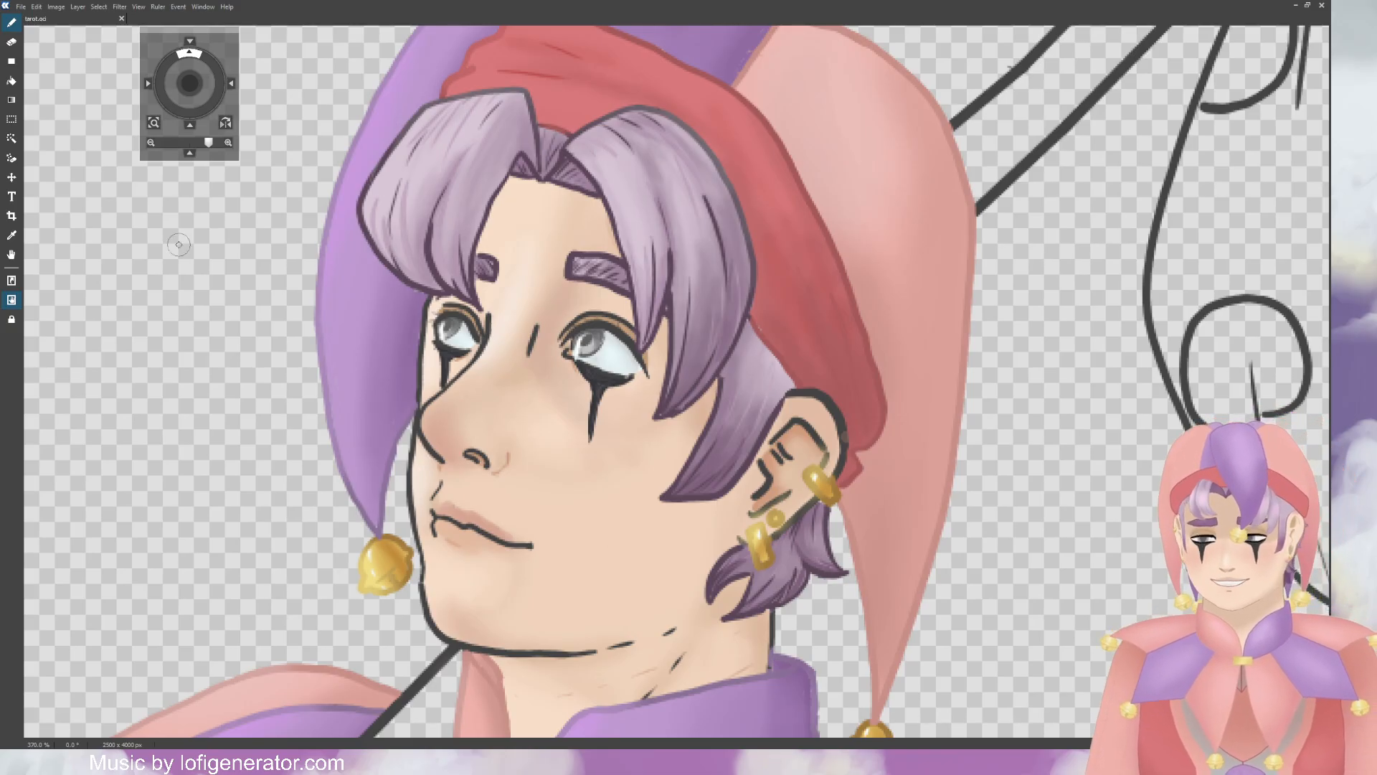
{"action": "key", "text": "e"}
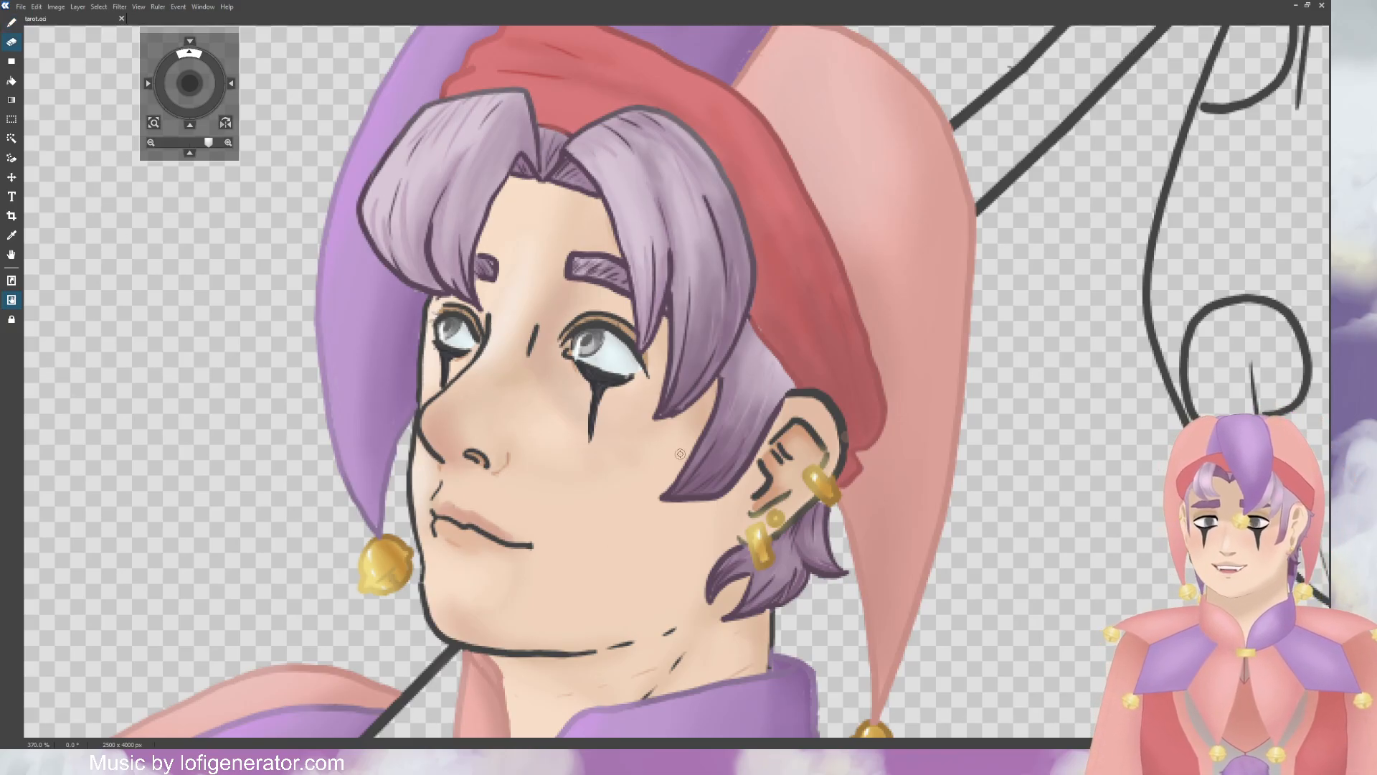
{"action": "mouse_move", "coordinate": [760, 508]}
{"action": "left_mouse_down"}
{"action": "mouse_move", "coordinate": [791, 491]}
{"action": "mouse_move", "coordinate": [791, 523]}
{"action": "left_mouse_up"}
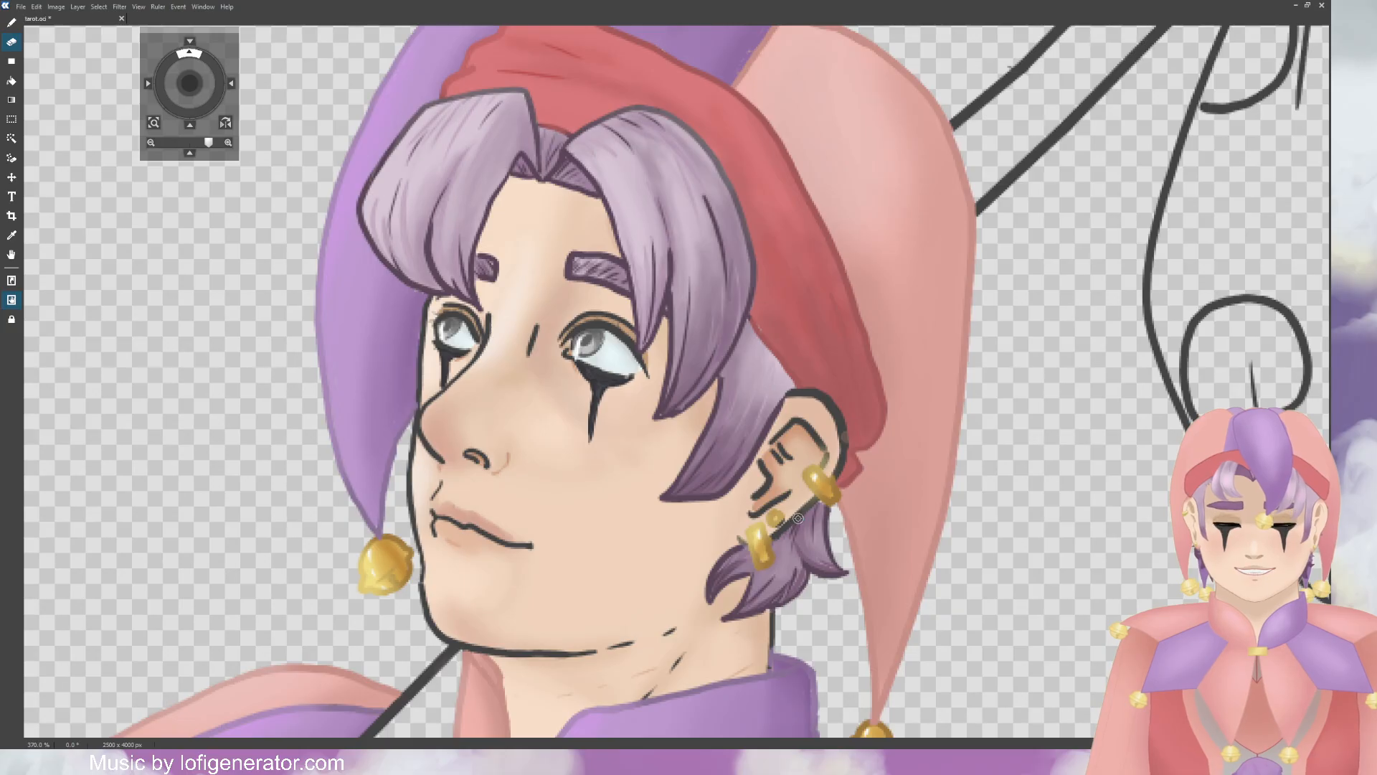
{"action": "left_click_drag", "start_coordinate": [776, 535], "coordinate": [796, 520]}
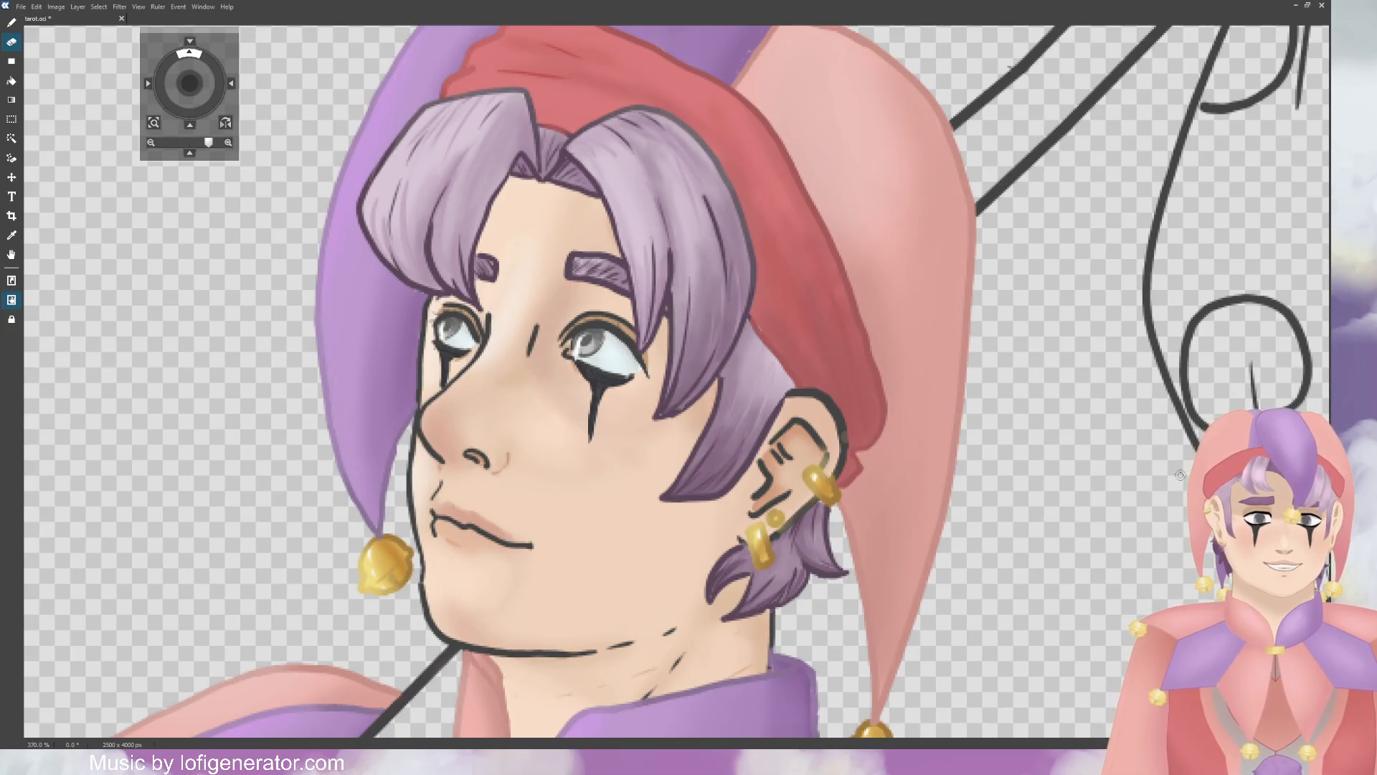
{"action": "left_click", "coordinate": [1222, 378]}
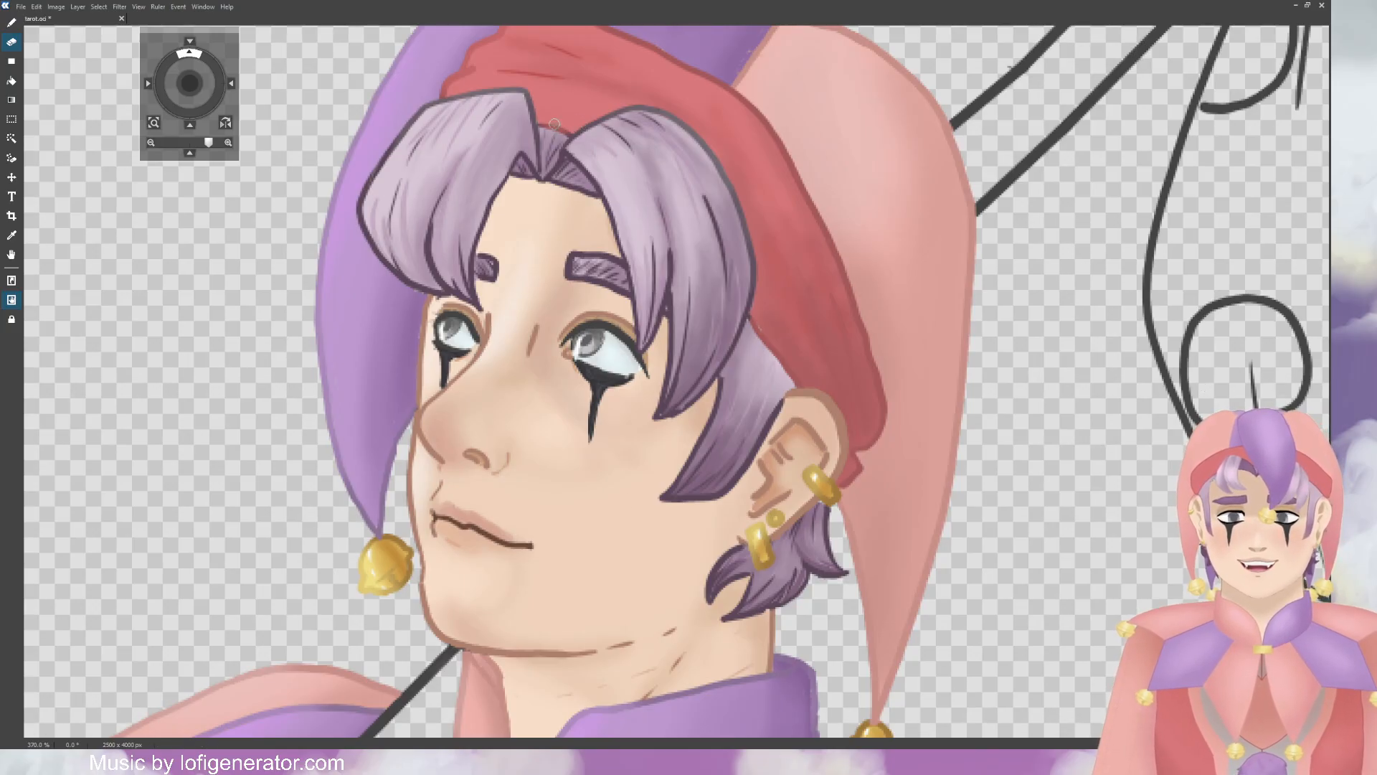
Step: Recolour the dark outlines of the hair's fringe and side locks in a lighter greyish purple and save the drawing
{"action": "scroll", "coordinate": [467, 74], "scroll_direction": "up", "scroll_amount": 2}
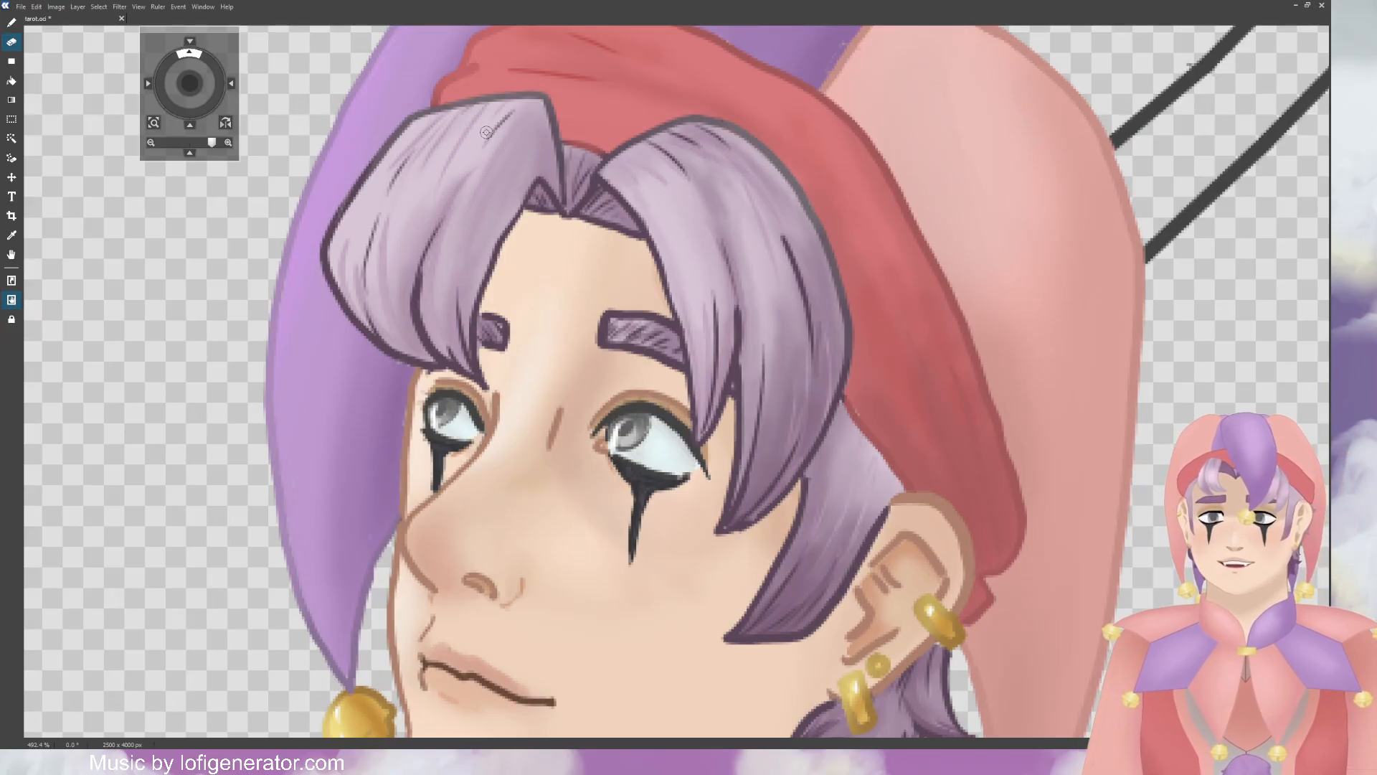
{"action": "key", "text": "b"}
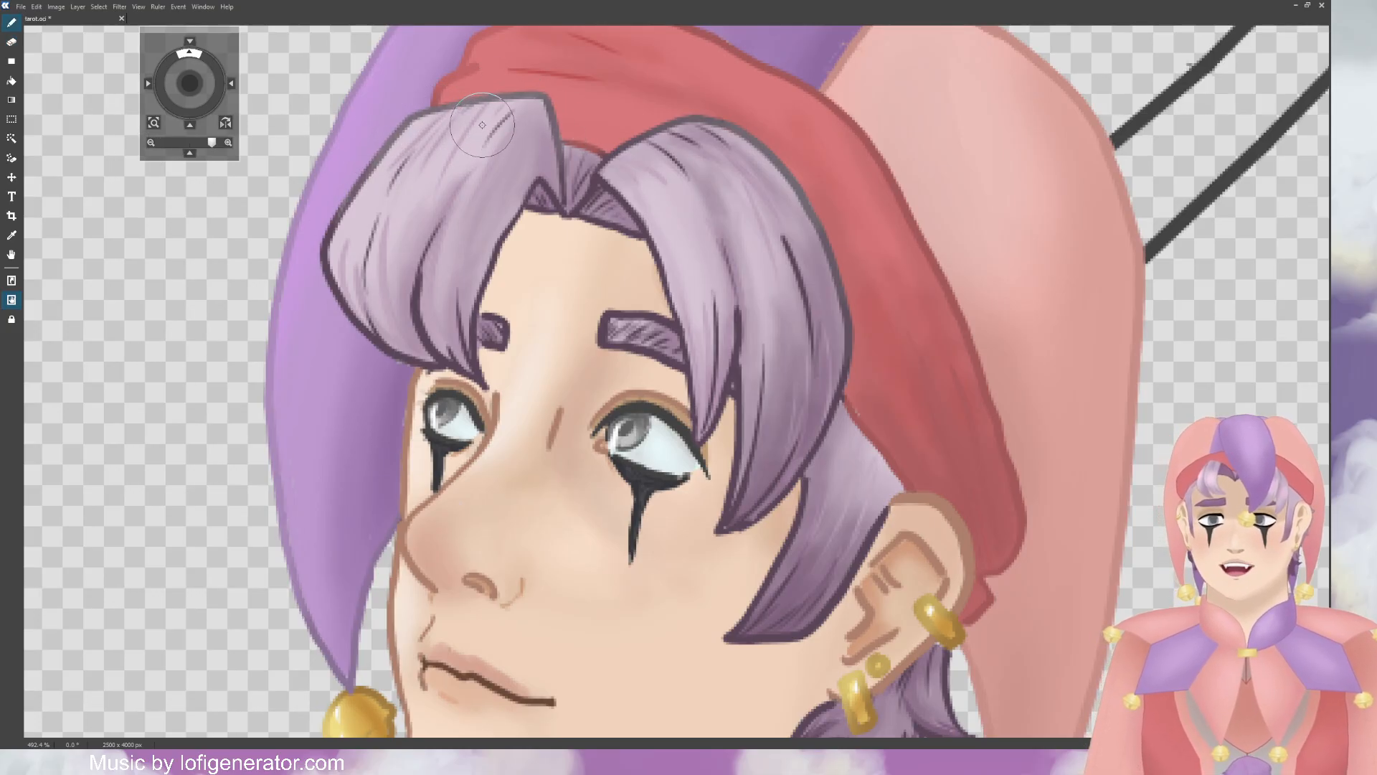
{"action": "mouse_move", "coordinate": [499, 95]}
{"action": "left_mouse_down"}
{"action": "mouse_move", "coordinate": [533, 97]}
{"action": "mouse_move", "coordinate": [555, 142]}
{"action": "left_mouse_up"}
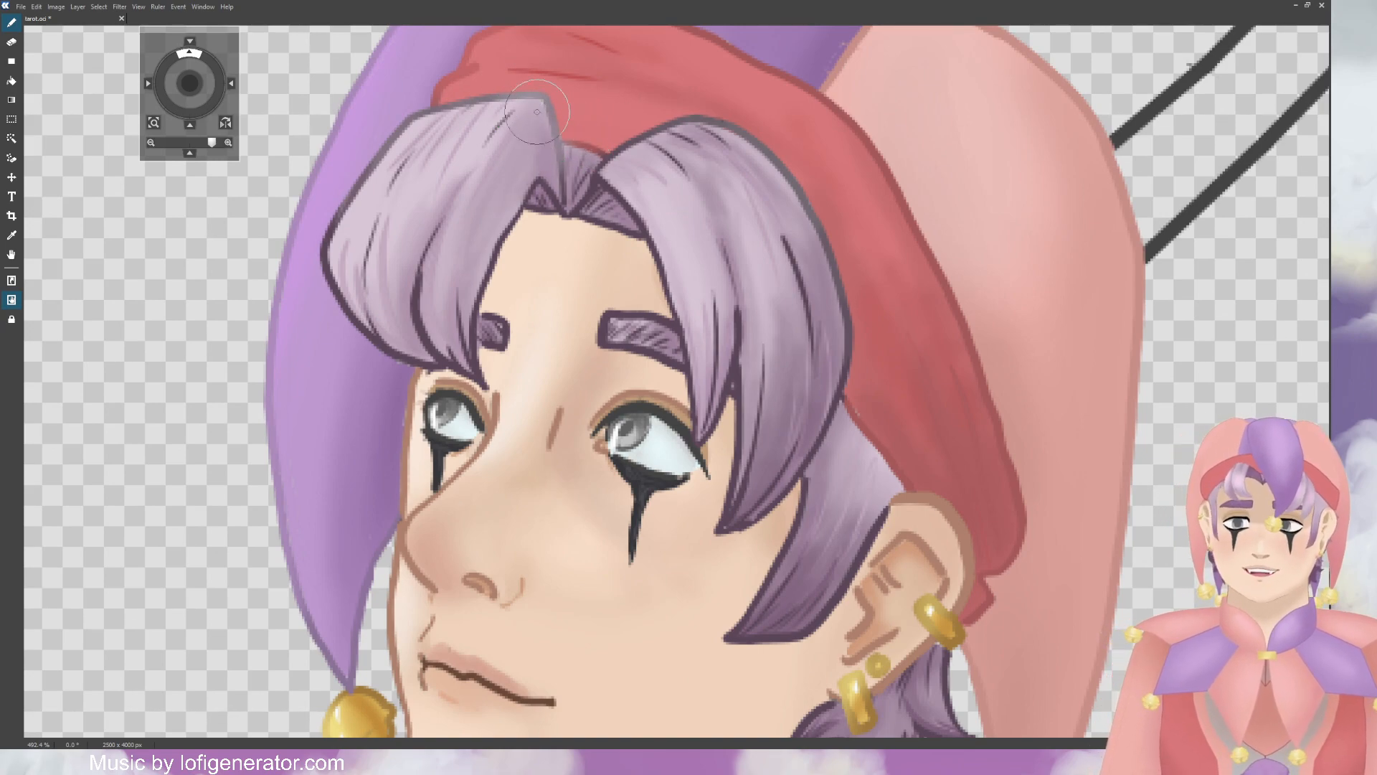
{"action": "mouse_move", "coordinate": [452, 121]}
{"action": "left_mouse_down"}
{"action": "mouse_move", "coordinate": [430, 109]}
{"action": "mouse_move", "coordinate": [335, 221]}
{"action": "mouse_move", "coordinate": [333, 285]}
{"action": "mouse_move", "coordinate": [385, 337]}
{"action": "mouse_move", "coordinate": [429, 326]}
{"action": "mouse_move", "coordinate": [412, 305]}
{"action": "mouse_move", "coordinate": [419, 337]}
{"action": "mouse_move", "coordinate": [452, 363]}
{"action": "mouse_move", "coordinate": [492, 236]}
{"action": "mouse_move", "coordinate": [563, 158]}
{"action": "mouse_move", "coordinate": [631, 125]}
{"action": "mouse_move", "coordinate": [778, 165]}
{"action": "mouse_move", "coordinate": [854, 316]}
{"action": "mouse_move", "coordinate": [811, 322]}
{"action": "mouse_move", "coordinate": [756, 217]}
{"action": "mouse_move", "coordinate": [674, 200]}
{"action": "mouse_move", "coordinate": [667, 221]}
{"action": "mouse_move", "coordinate": [717, 143]}
{"action": "mouse_move", "coordinate": [789, 183]}
{"action": "mouse_move", "coordinate": [840, 266]}
{"action": "mouse_move", "coordinate": [749, 140]}
{"action": "mouse_move", "coordinate": [649, 154]}
{"action": "mouse_move", "coordinate": [633, 173]}
{"action": "mouse_move", "coordinate": [674, 248]}
{"action": "mouse_move", "coordinate": [646, 208]}
{"action": "mouse_move", "coordinate": [703, 414]}
{"action": "mouse_move", "coordinate": [746, 316]}
{"action": "mouse_move", "coordinate": [746, 538]}
{"action": "mouse_move", "coordinate": [852, 336]}
{"action": "mouse_move", "coordinate": [835, 328]}
{"action": "mouse_move", "coordinate": [792, 566]}
{"action": "mouse_move", "coordinate": [760, 588]}
{"action": "mouse_move", "coordinate": [765, 652]}
{"action": "left_mouse_up"}
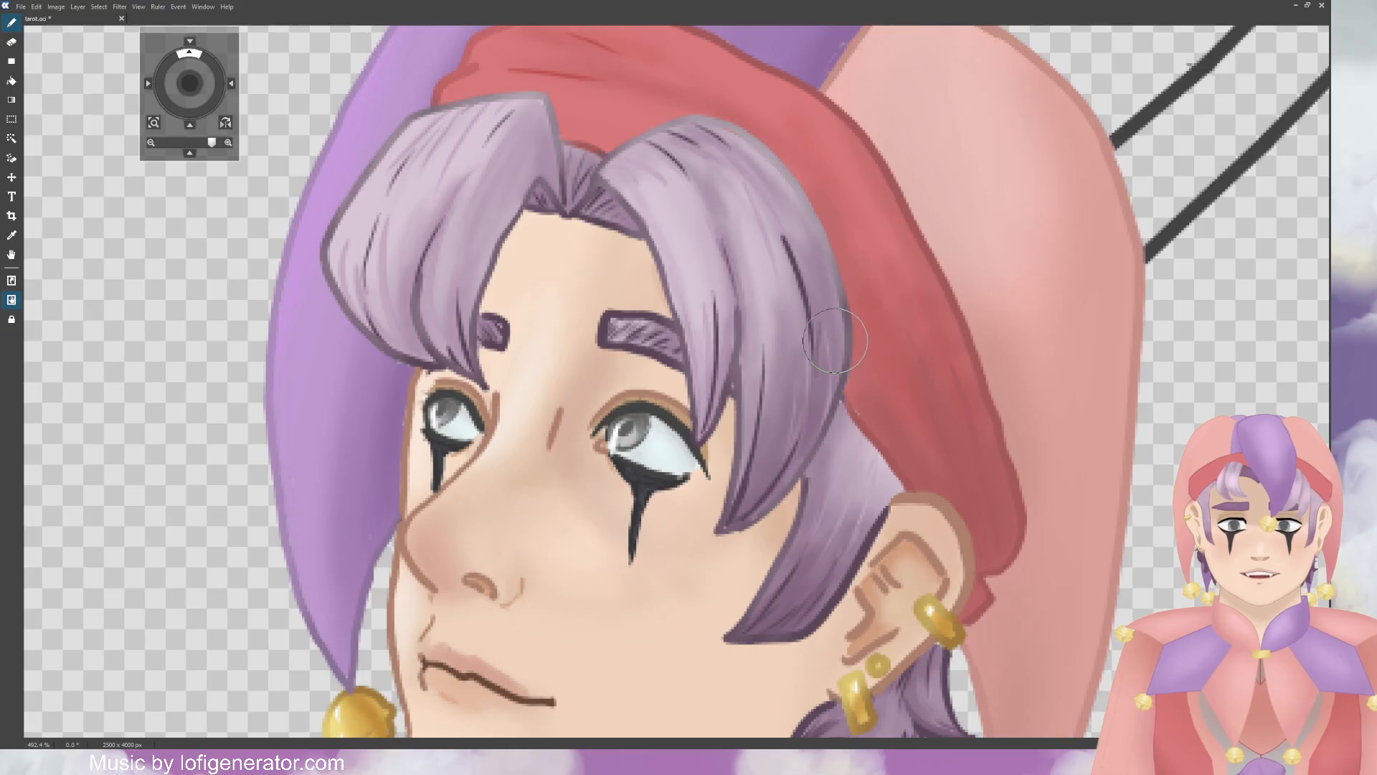
{"action": "scroll", "coordinate": [834, 326], "scroll_direction": "down", "scroll_amount": 10}
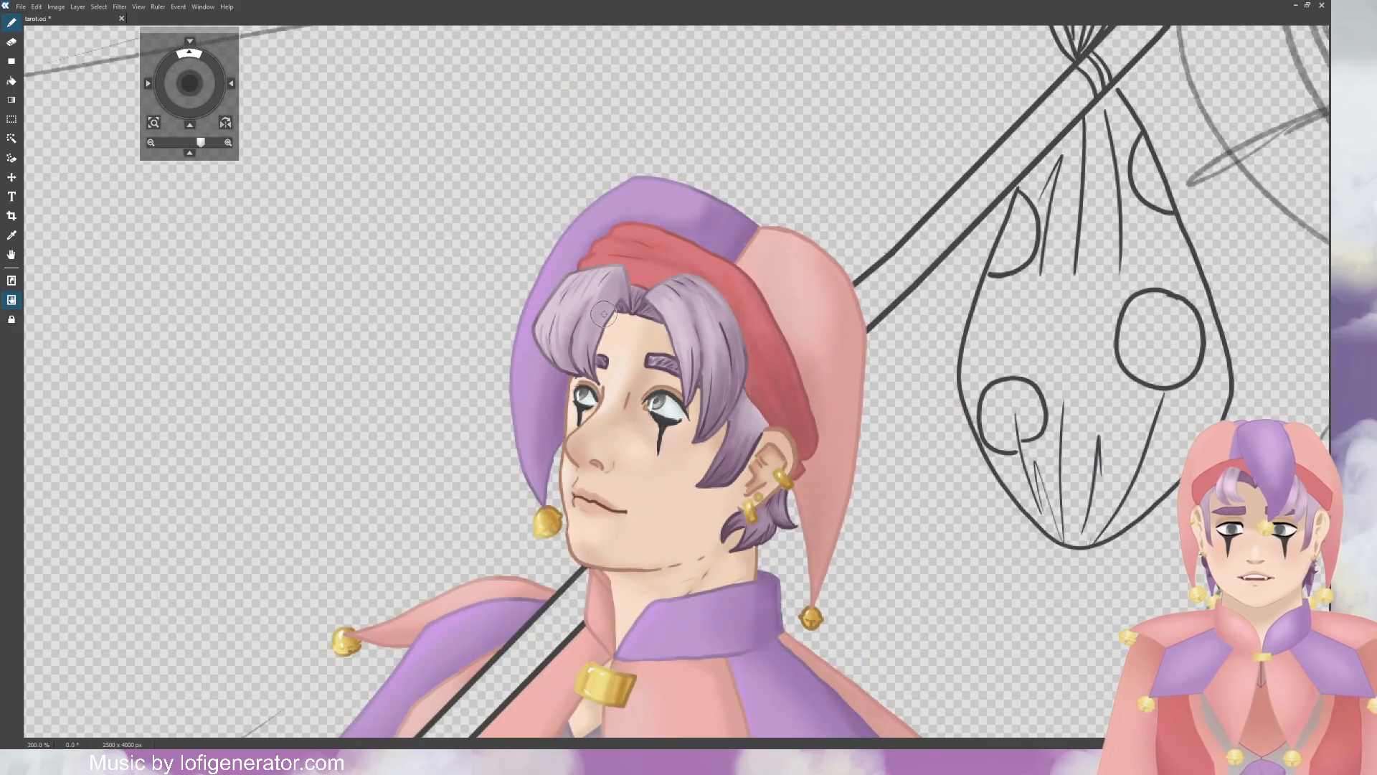
{"action": "scroll", "coordinate": [601, 319], "scroll_direction": "up", "scroll_amount": 8}
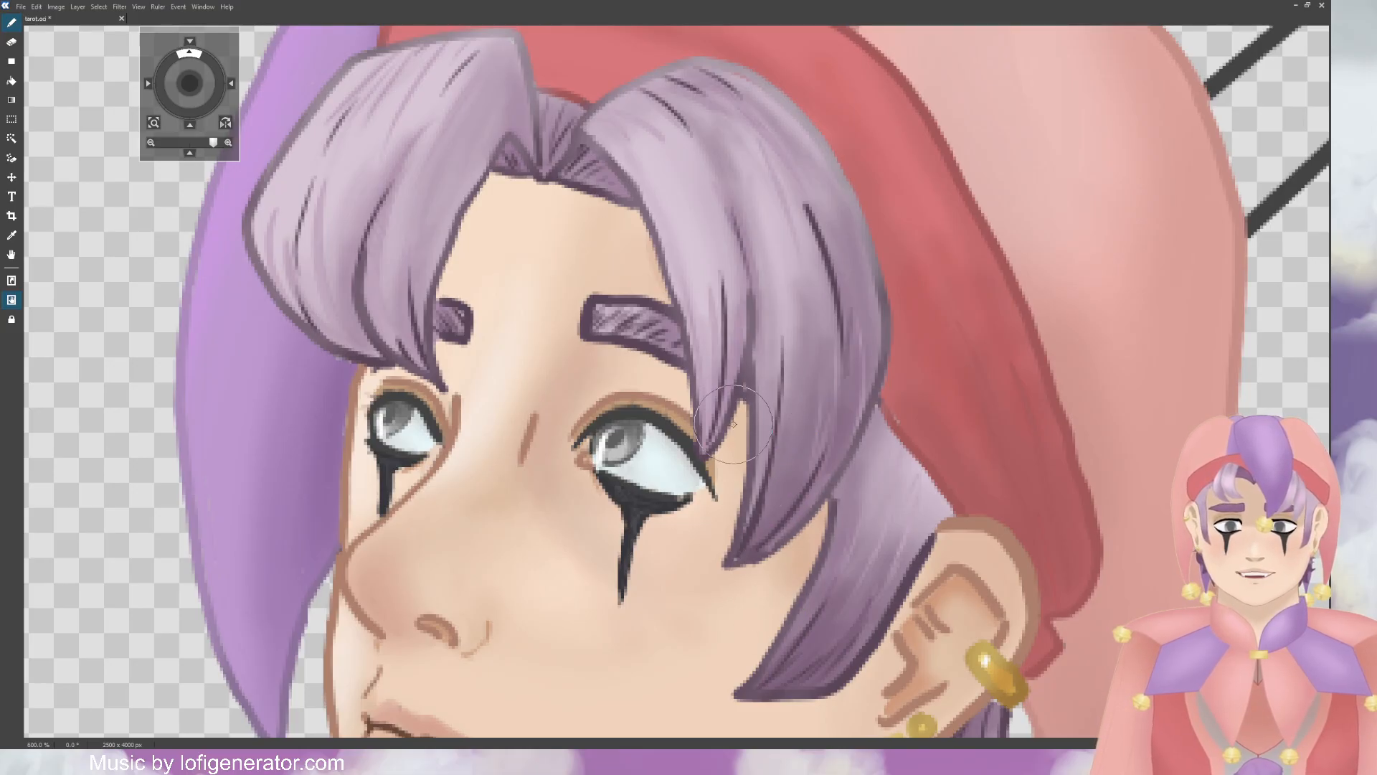
{"action": "scroll", "coordinate": [818, 314], "scroll_direction": "down", "scroll_amount": 4}
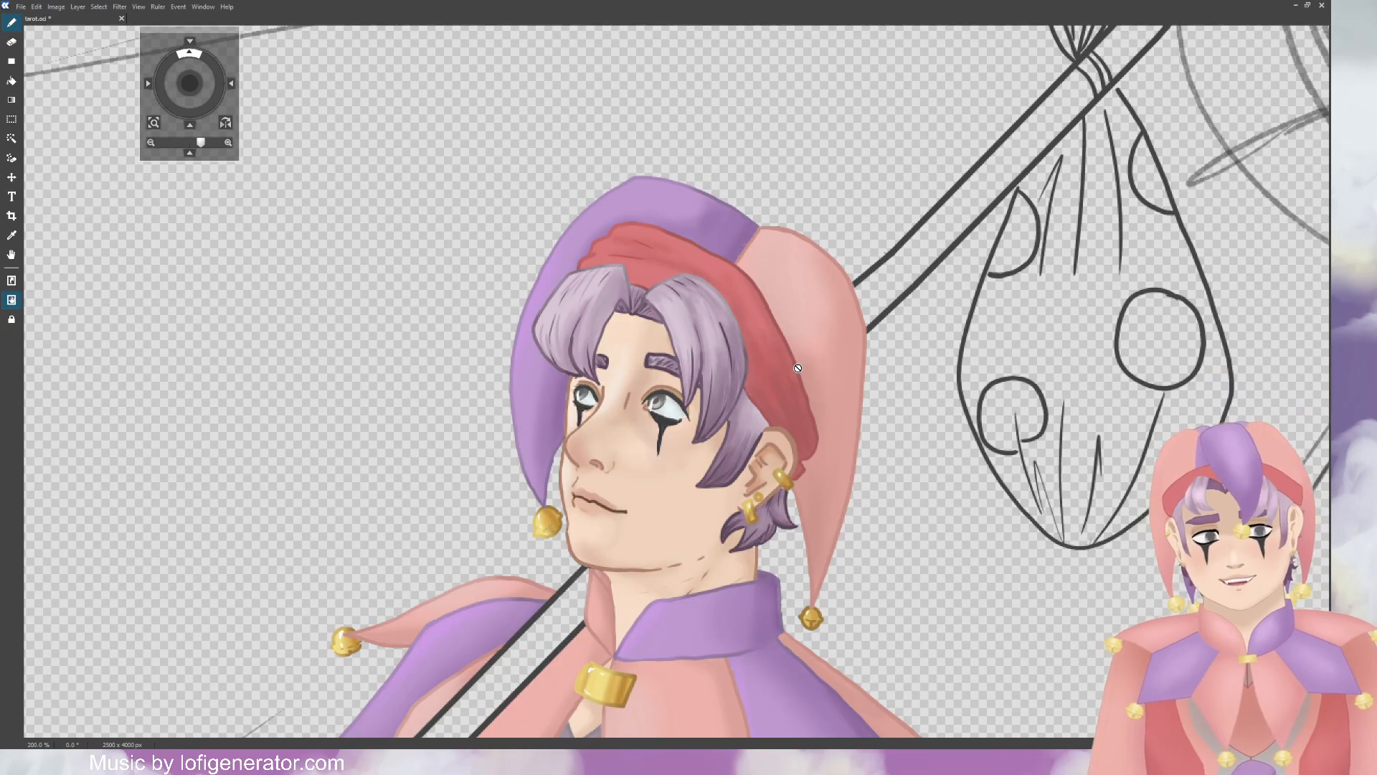
{"action": "key", "text": "ctrl+s"}
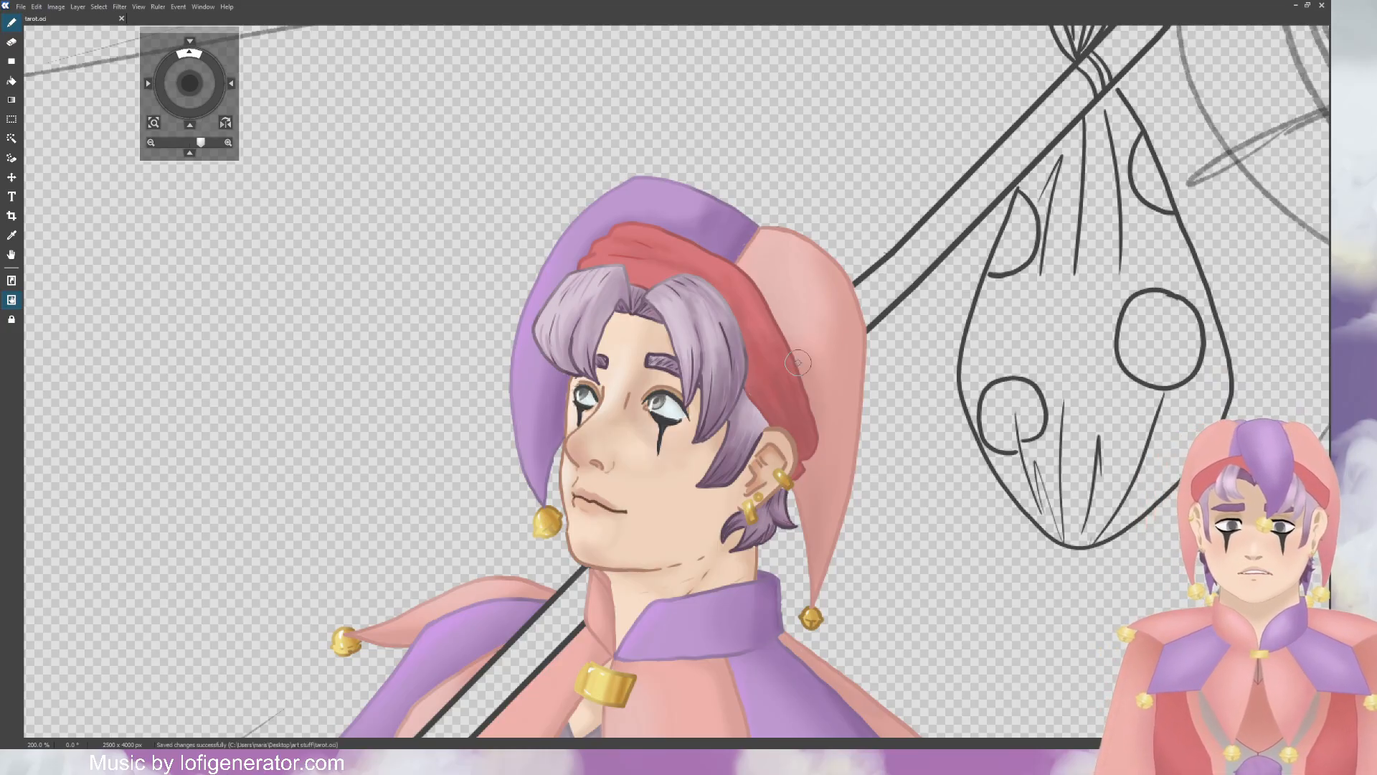
Step: Compare the figure's colouring with the line art hidden and shown, from the head down to the pole-holding hand
{"action": "scroll", "coordinate": [906, 153], "scroll_direction": "down", "scroll_amount": 5}
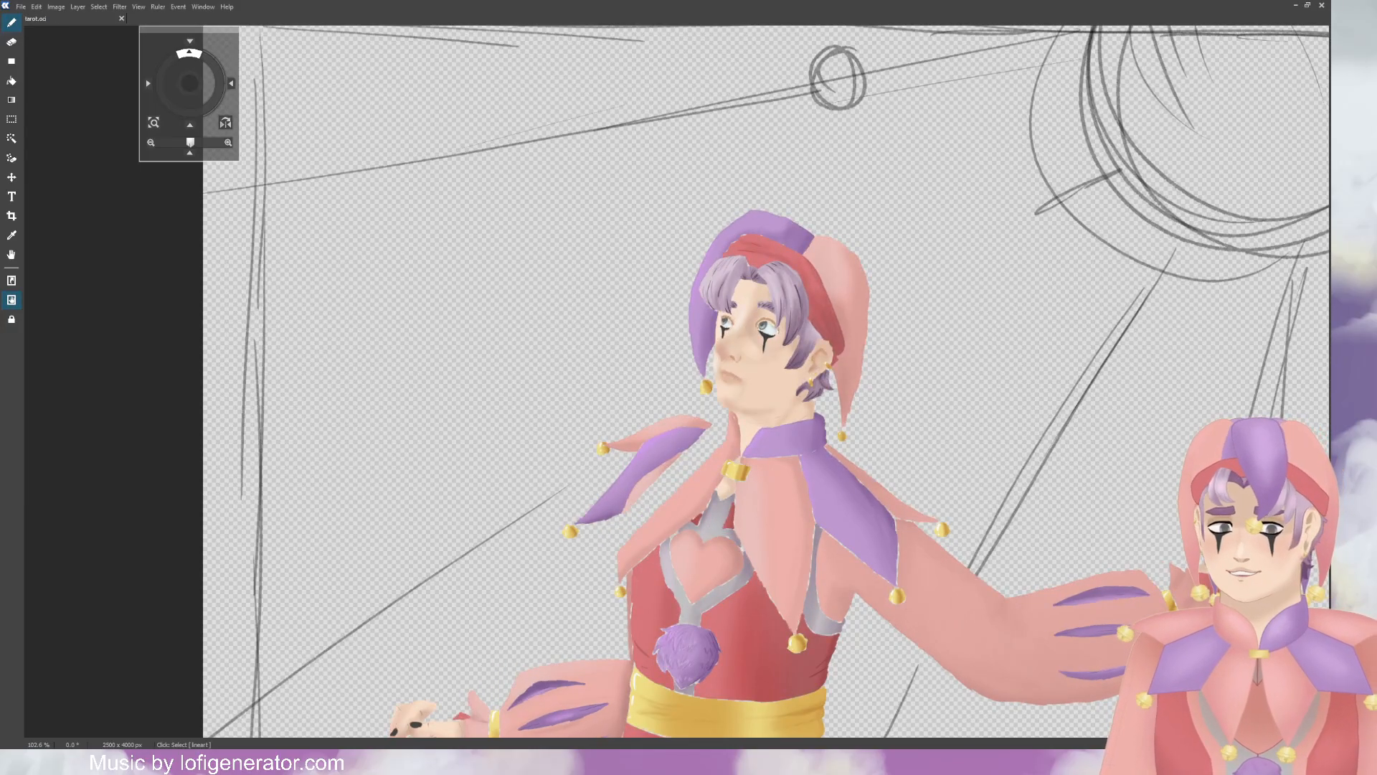
{"action": "scroll", "coordinate": [688, 352], "scroll_direction": "down", "scroll_amount": 3}
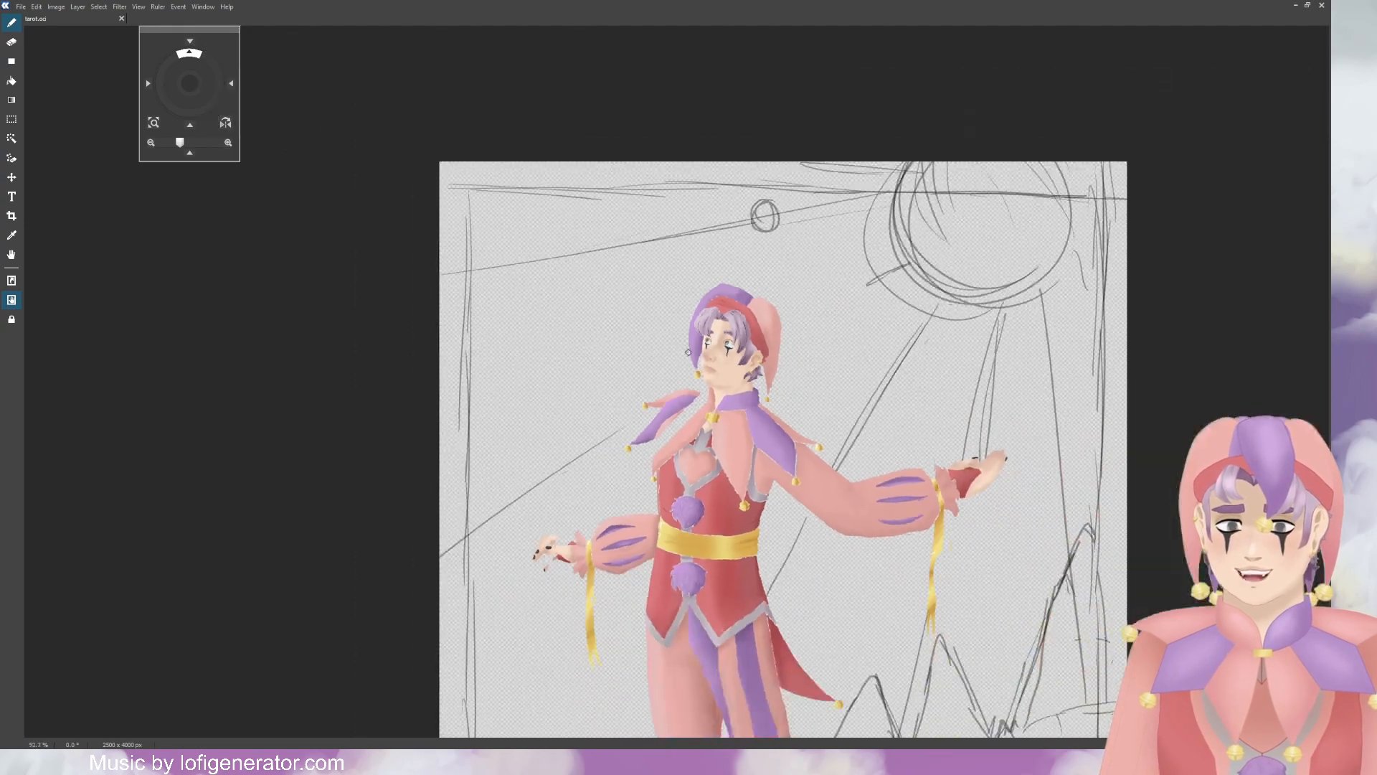
{"action": "scroll", "coordinate": [687, 352], "scroll_direction": "down", "scroll_amount": 2}
{"action": "scroll", "coordinate": [639, 624], "scroll_direction": "up", "scroll_amount": 2}
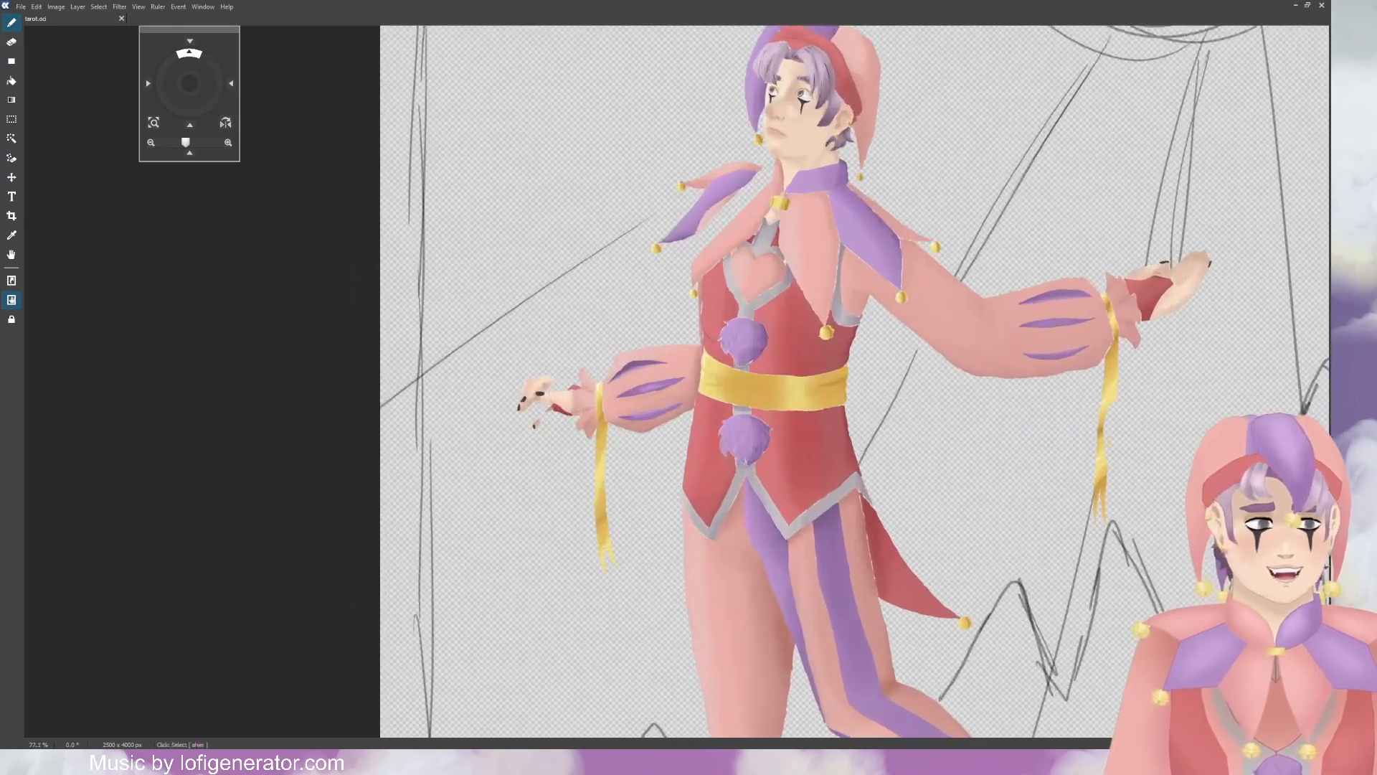
{"action": "scroll", "coordinate": [600, 441], "scroll_direction": "up", "scroll_amount": 2}
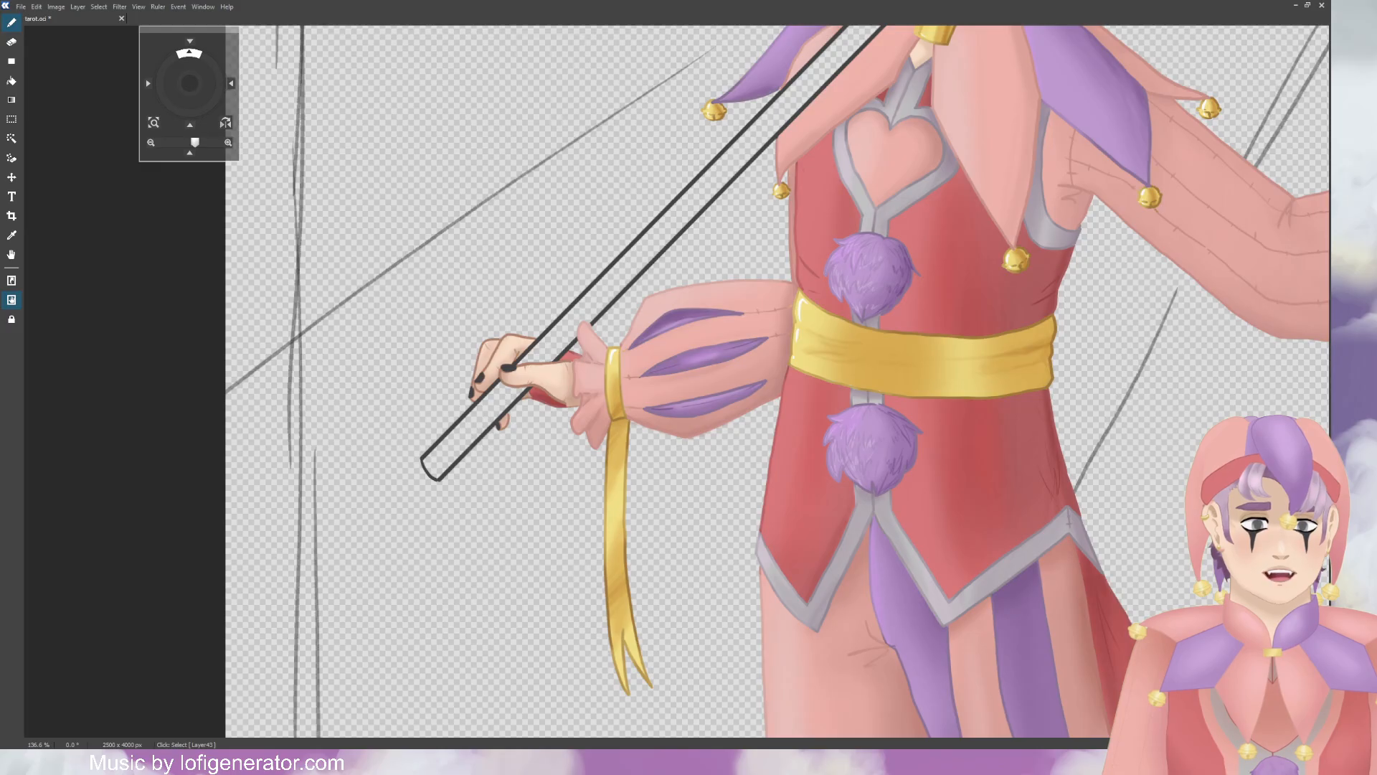
{"action": "scroll", "coordinate": [467, 467], "scroll_direction": "up", "scroll_amount": 4}
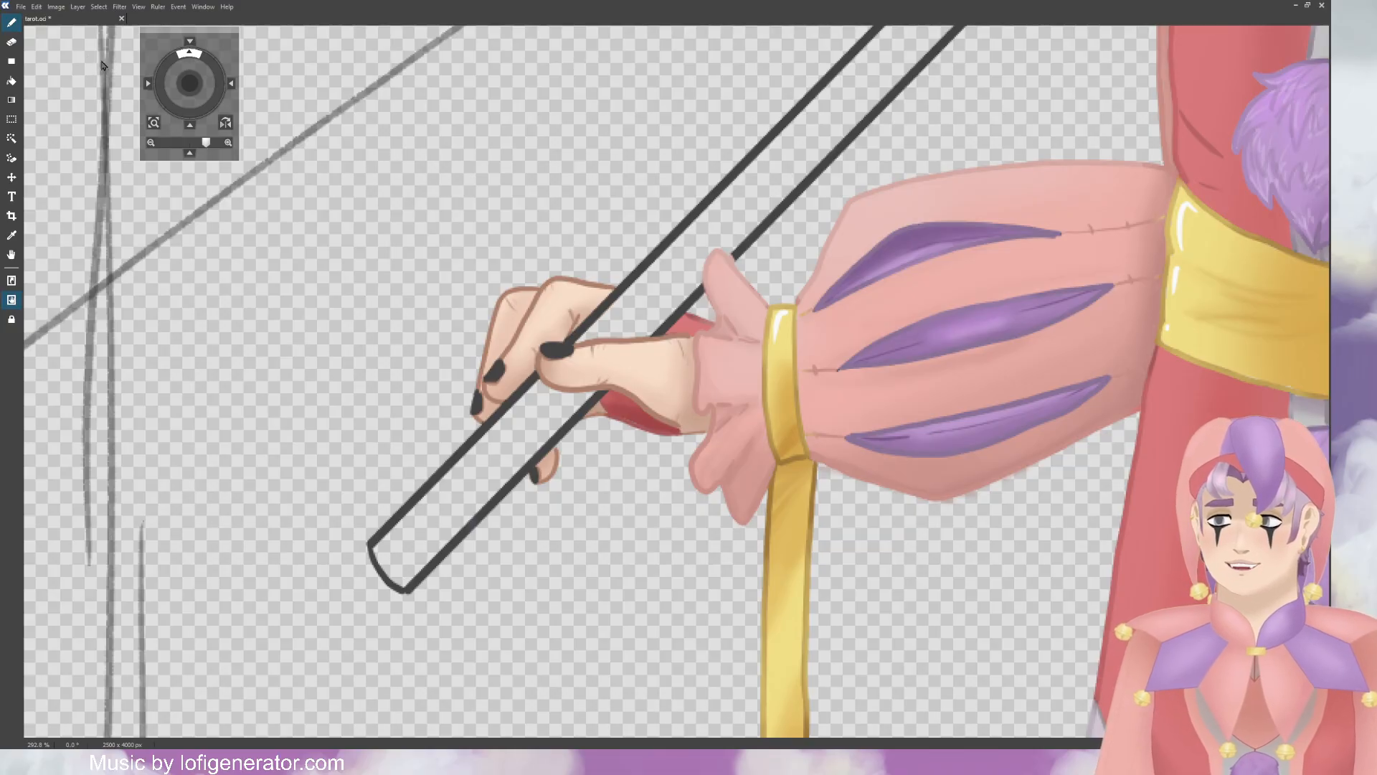
{"action": "left_click_drag", "start_coordinate": [450, 465], "coordinate": [410, 512]}
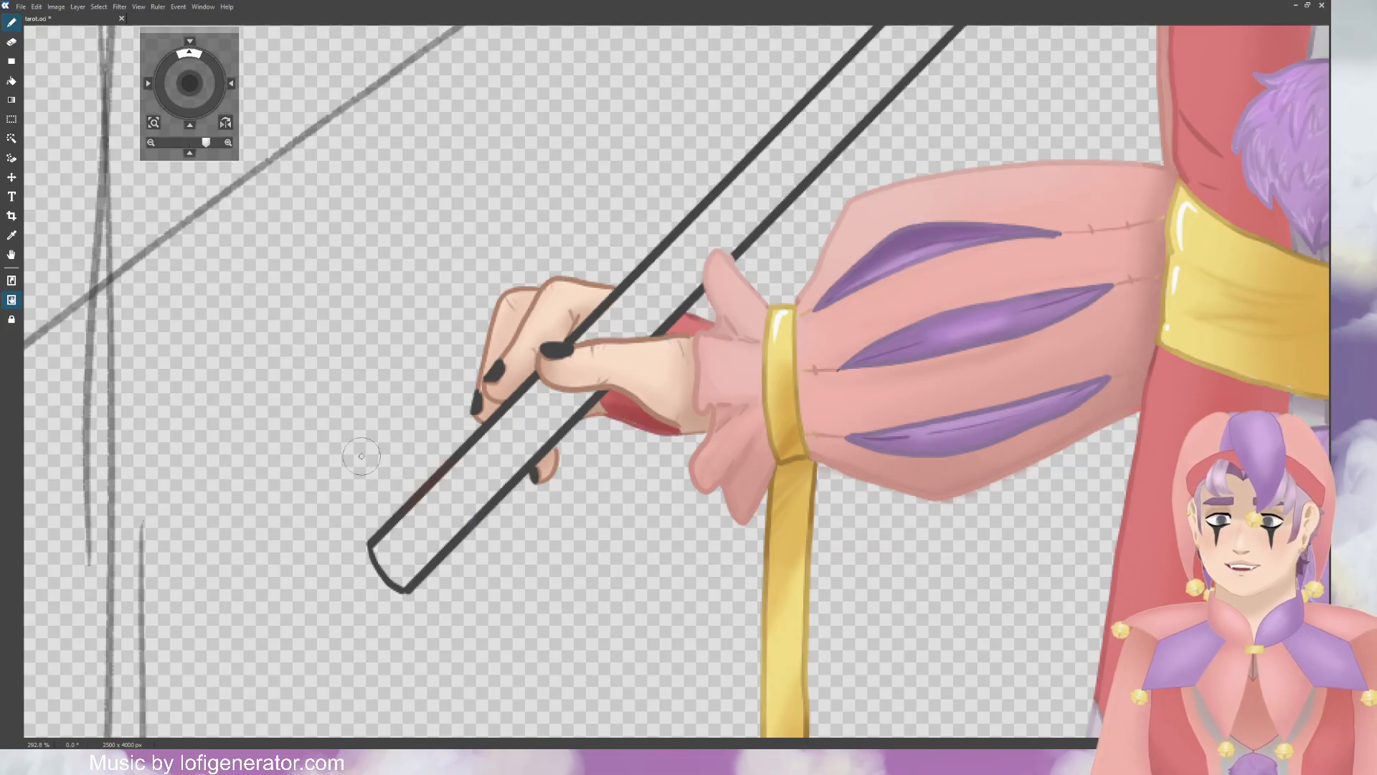
{"action": "key", "text": "e"}
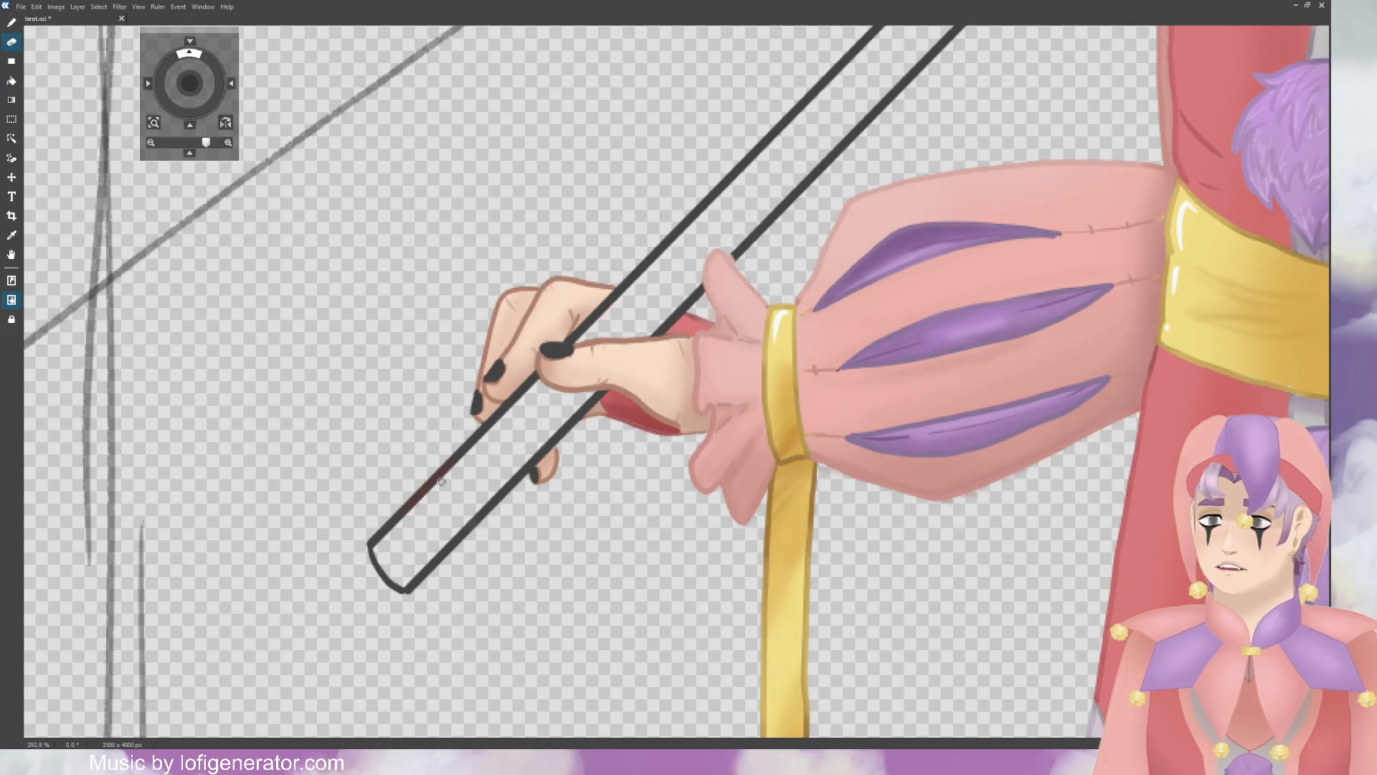
{"action": "mouse_move", "coordinate": [412, 487]}
{"action": "left_mouse_down"}
{"action": "mouse_move", "coordinate": [385, 539]}
{"action": "mouse_move", "coordinate": [405, 525]}
{"action": "left_mouse_up"}
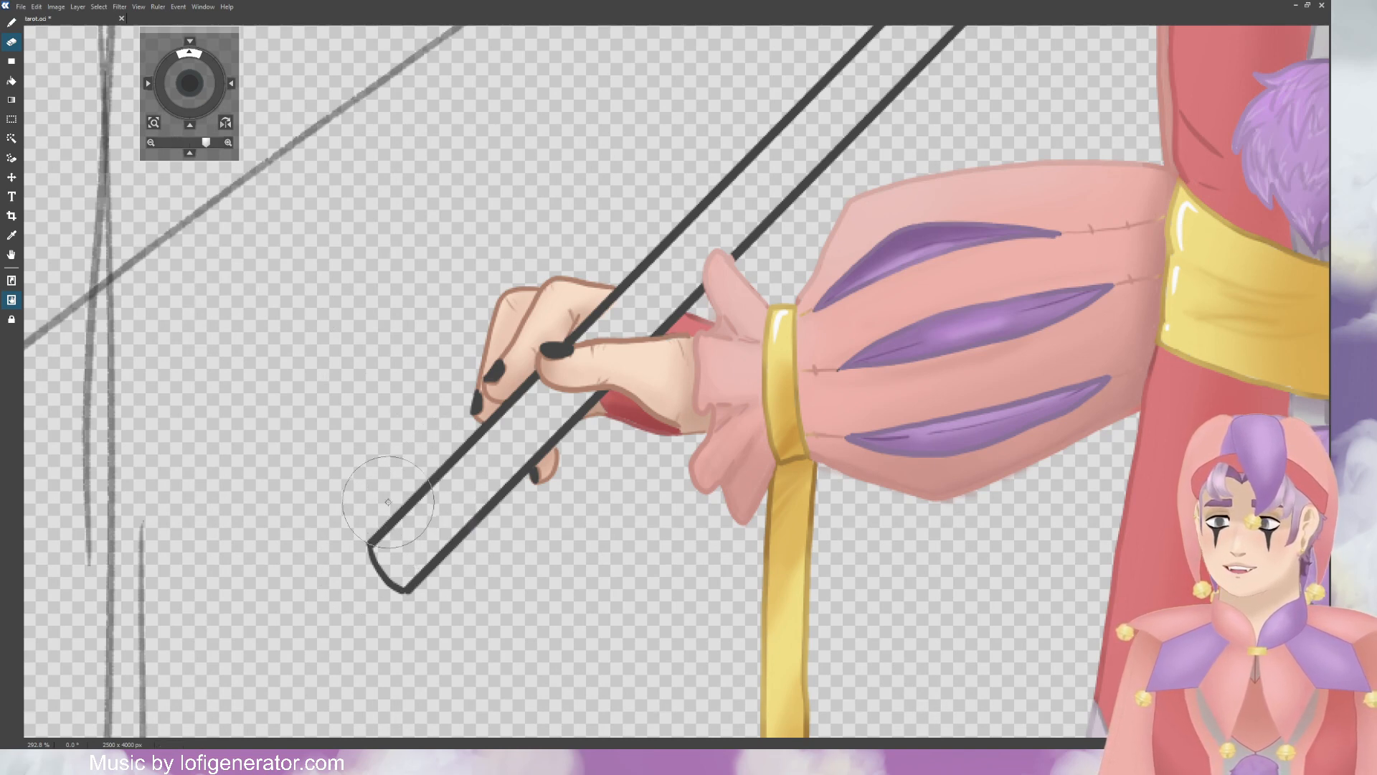
{"action": "key", "text": "b"}
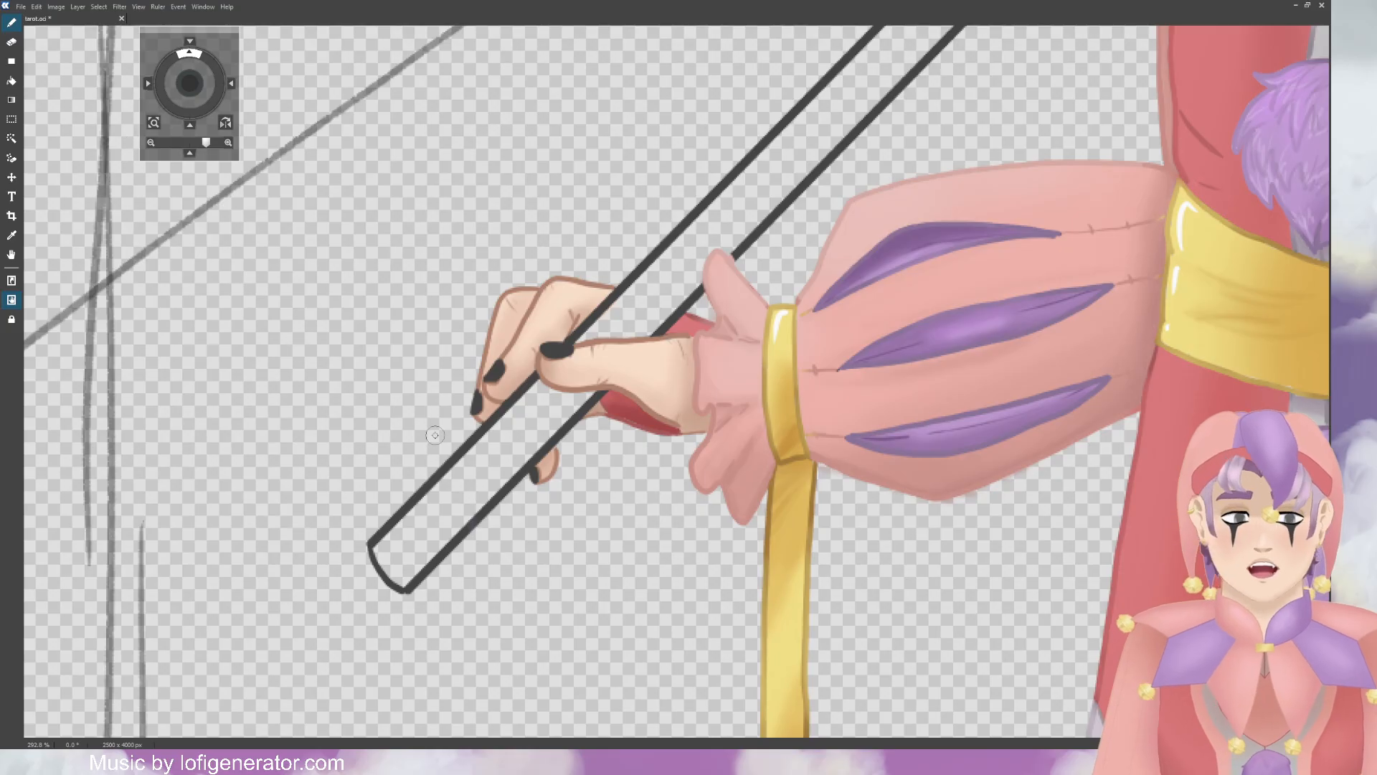
{"action": "left_click_drag", "start_coordinate": [446, 459], "coordinate": [409, 516]}
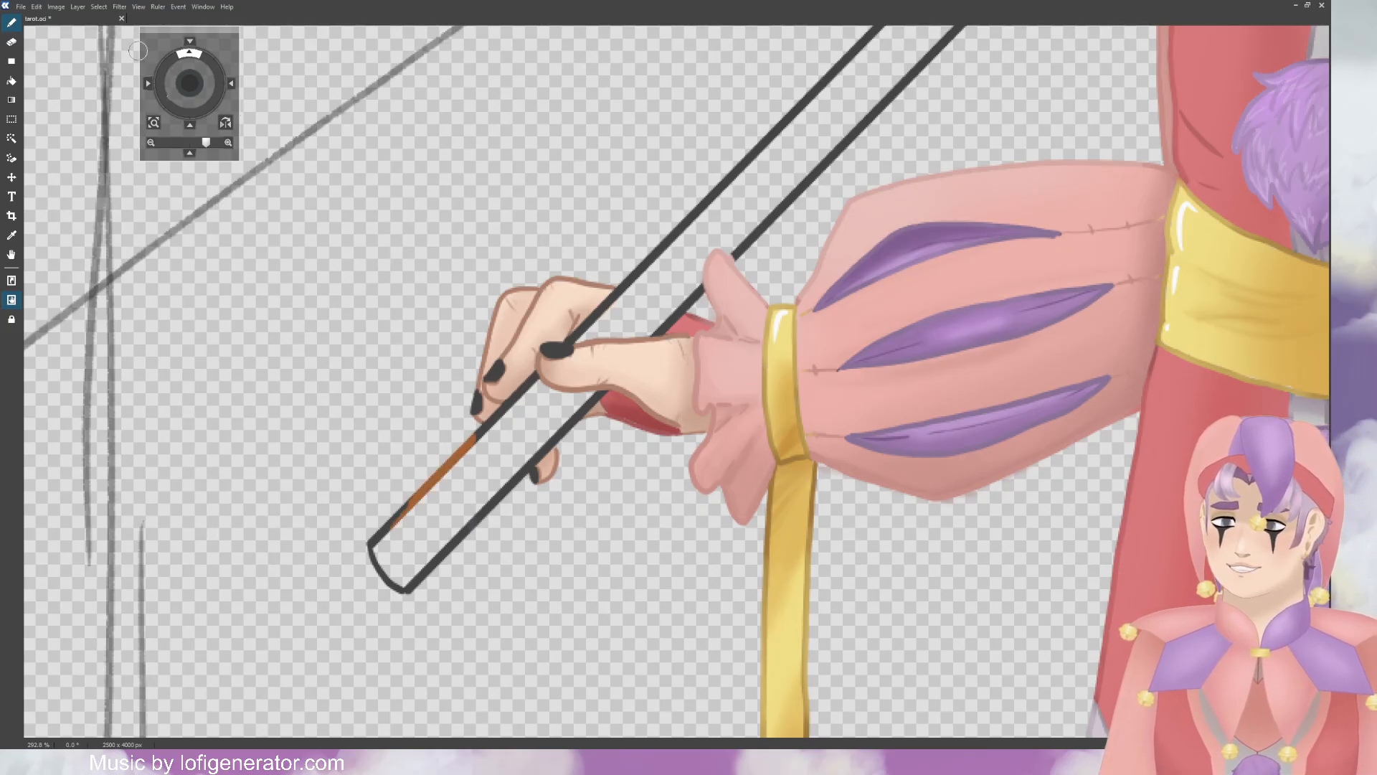
{"action": "key", "text": "ctrl+z"}
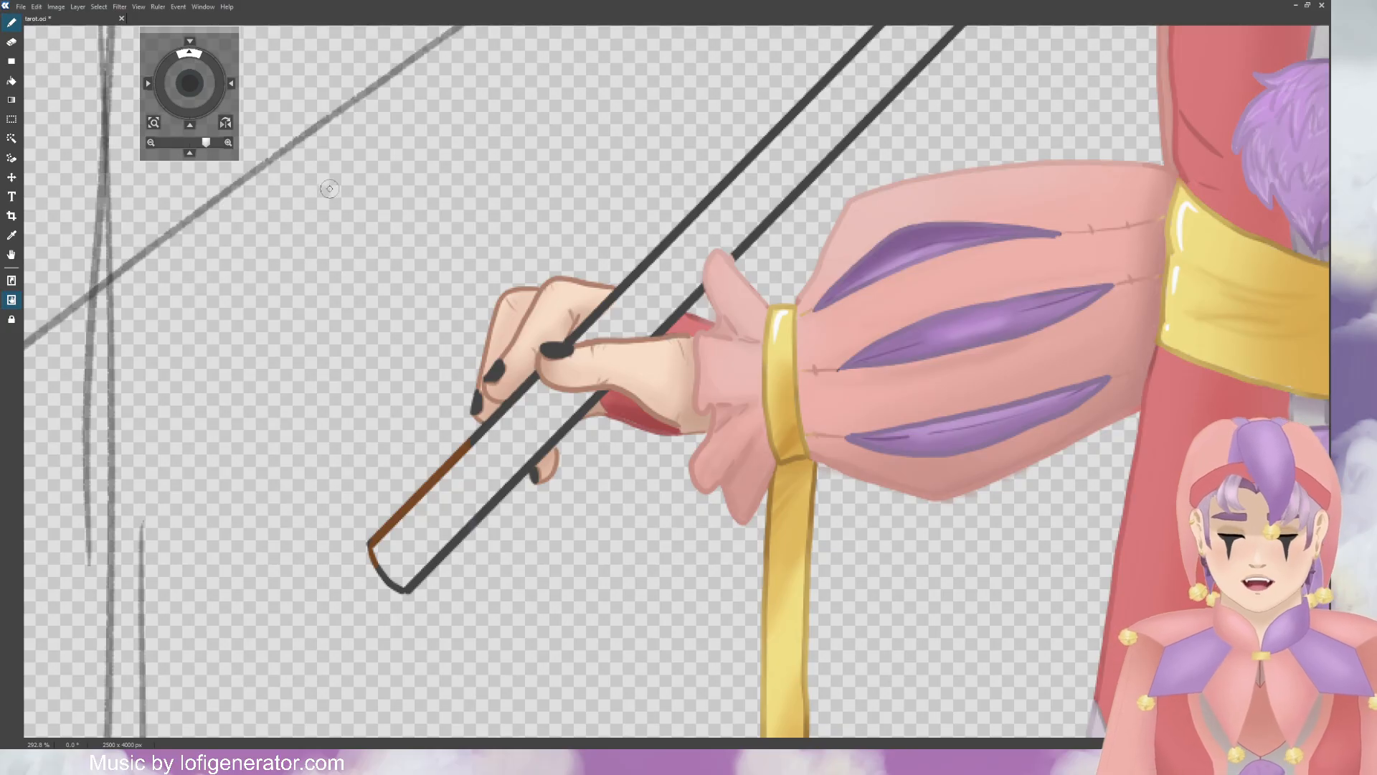
{"action": "key", "text": "ctrl+z"}
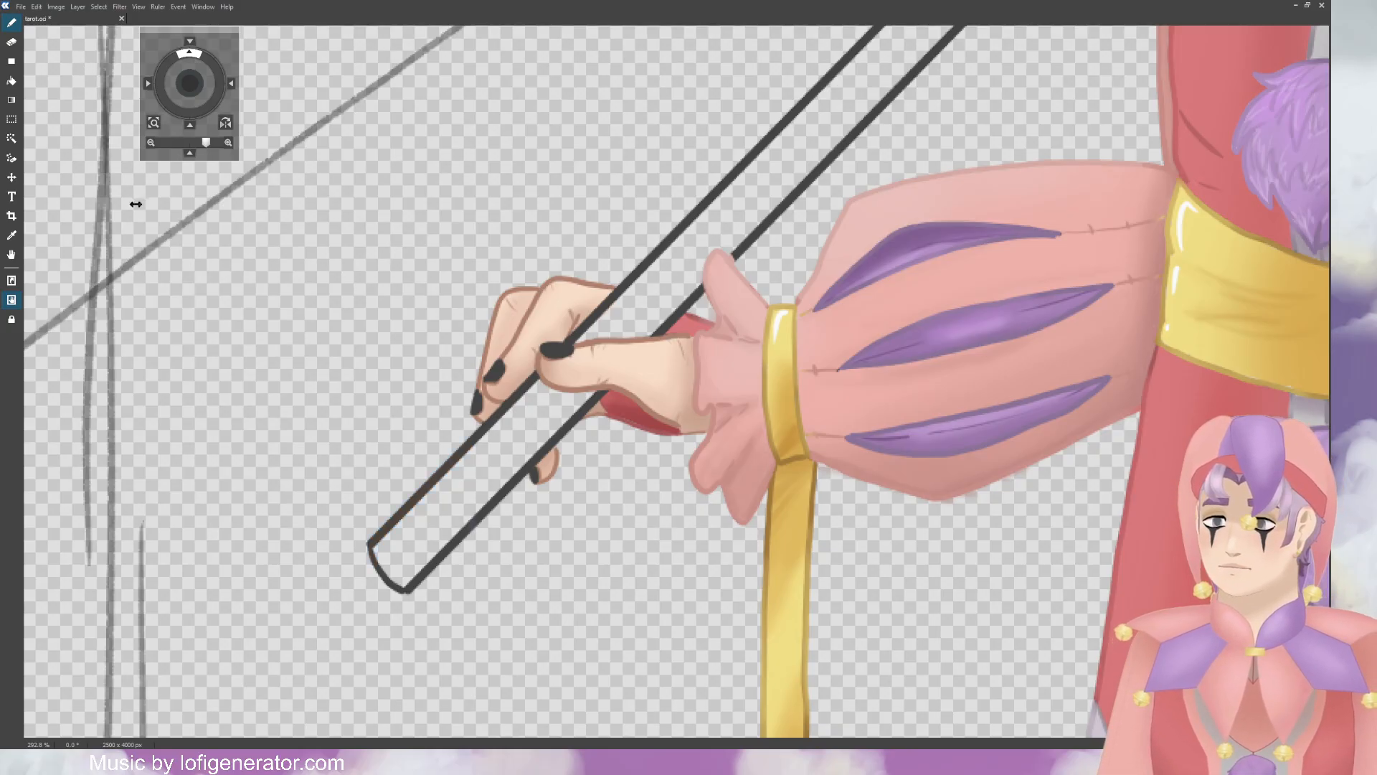
Step: Recolour both long outlines of the pole in dark brown, from its lower end past the hand and shoulder to the rounded upper tip
{"action": "left_click_drag", "start_coordinate": [403, 512], "coordinate": [441, 445]}
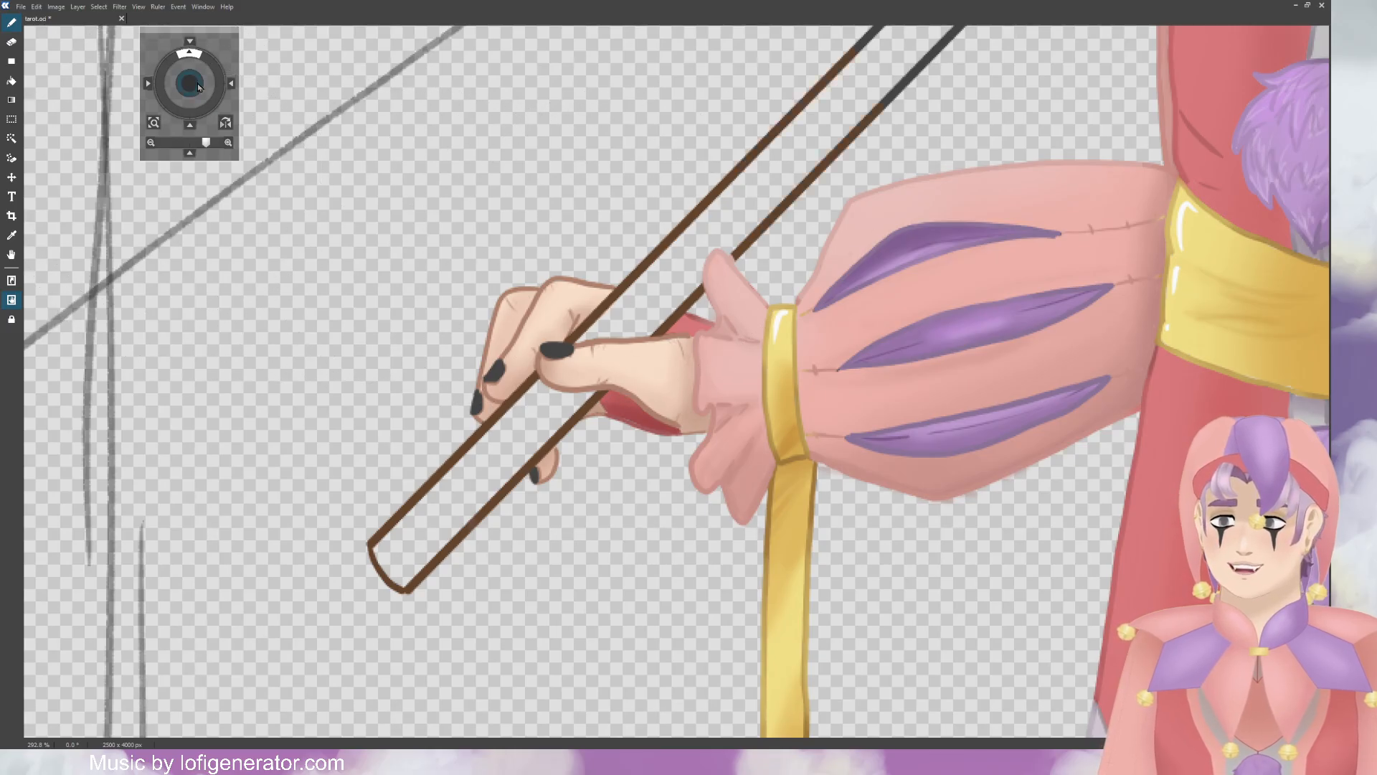
{"action": "left_click_drag", "start_coordinate": [189, 83], "coordinate": [136, 158]}
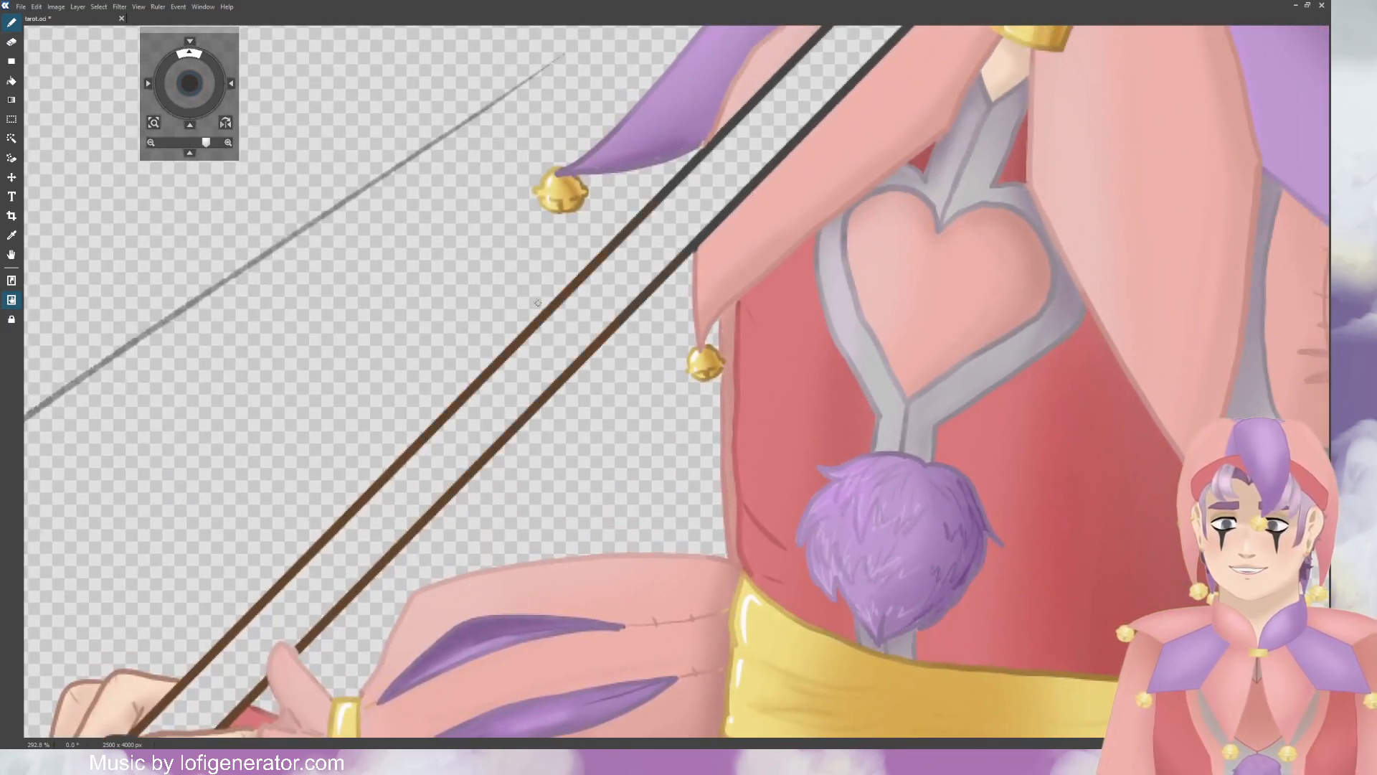
{"action": "mouse_move", "coordinate": [189, 82]}
{"action": "left_mouse_down"}
{"action": "mouse_move", "coordinate": [117, 175]}
{"action": "mouse_move", "coordinate": [108, 251]}
{"action": "left_mouse_up"}
{"action": "mouse_move", "coordinate": [236, 481]}
{"action": "left_mouse_down"}
{"action": "mouse_move", "coordinate": [505, 143]}
{"action": "mouse_move", "coordinate": [535, 123]}
{"action": "left_mouse_up"}
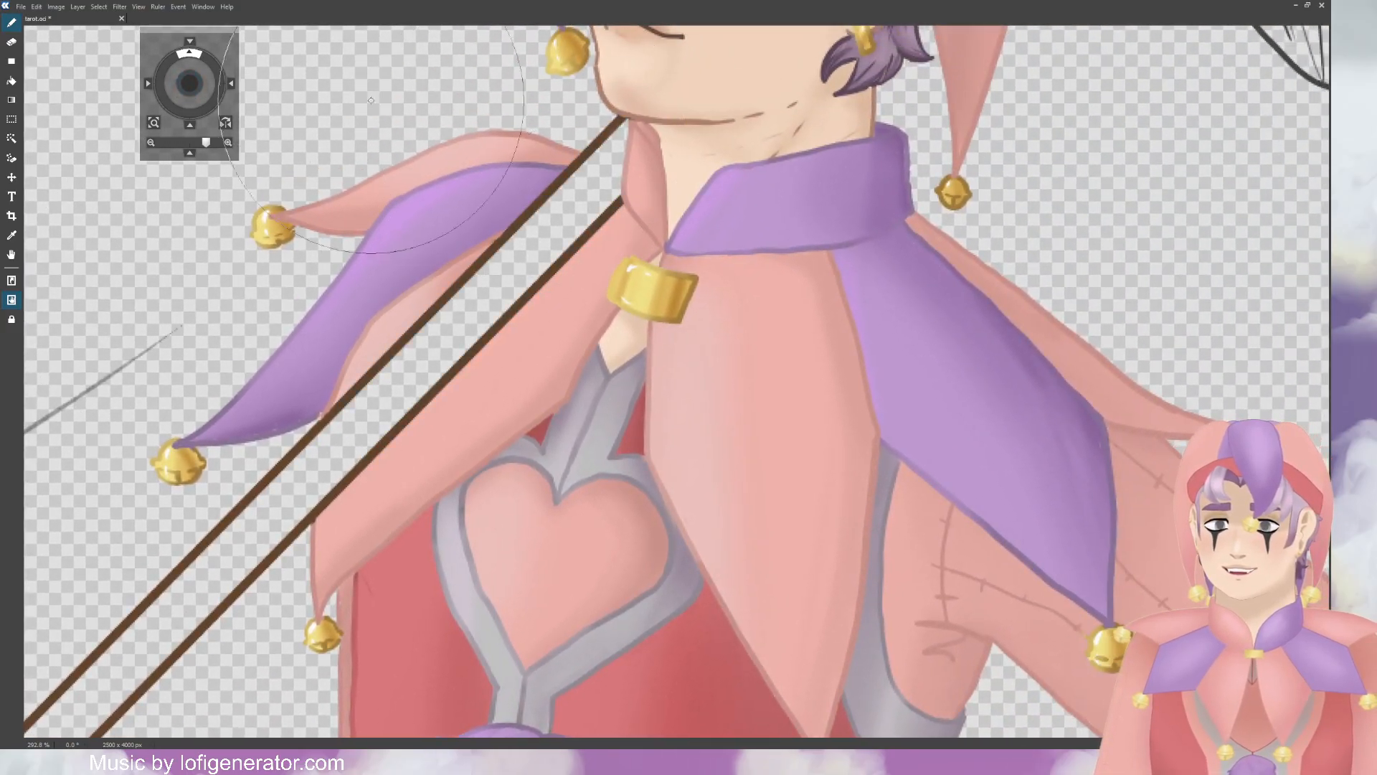
{"action": "left_click_drag", "start_coordinate": [183, 94], "coordinate": [101, 191]}
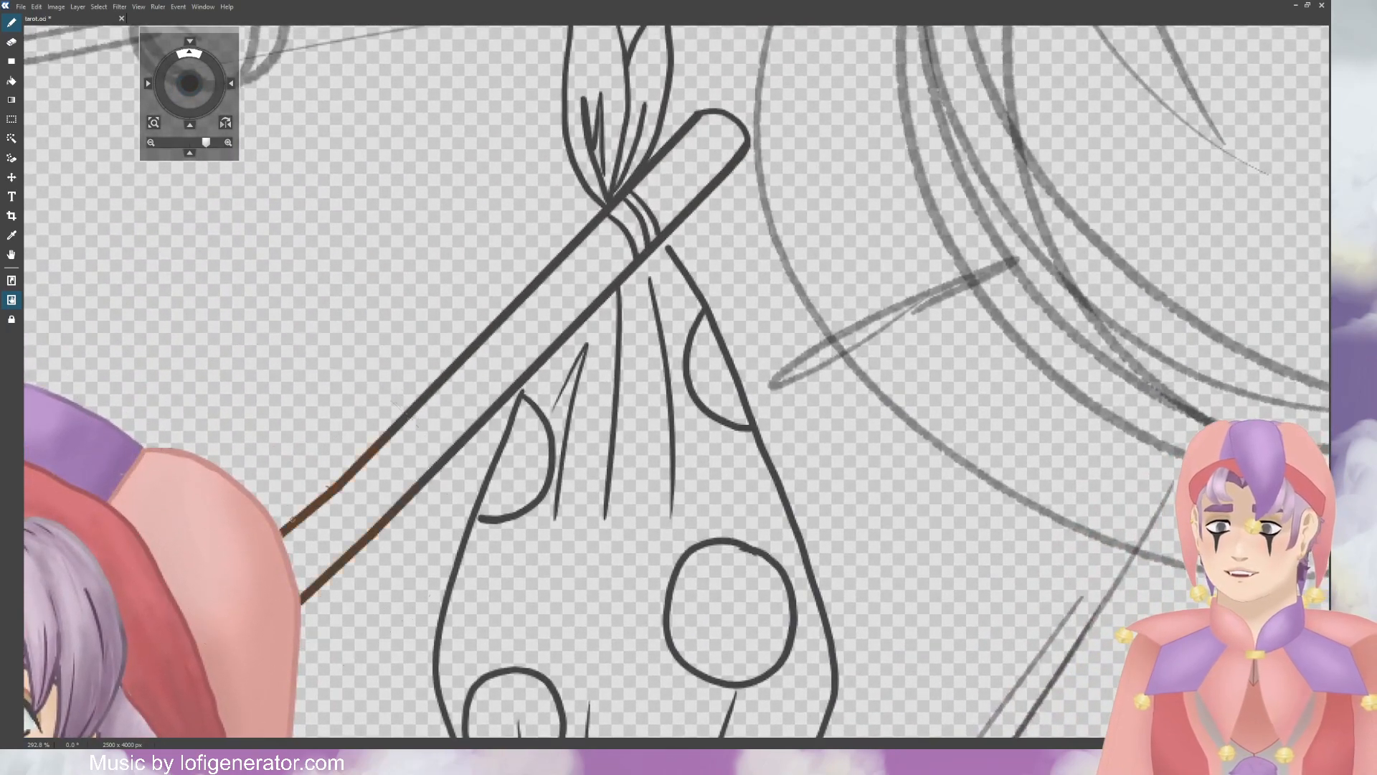
{"action": "mouse_move", "coordinate": [374, 392]}
{"action": "left_mouse_down"}
{"action": "mouse_move", "coordinate": [574, 216]}
{"action": "mouse_move", "coordinate": [703, 215]}
{"action": "mouse_move", "coordinate": [559, 301]}
{"action": "left_mouse_up"}
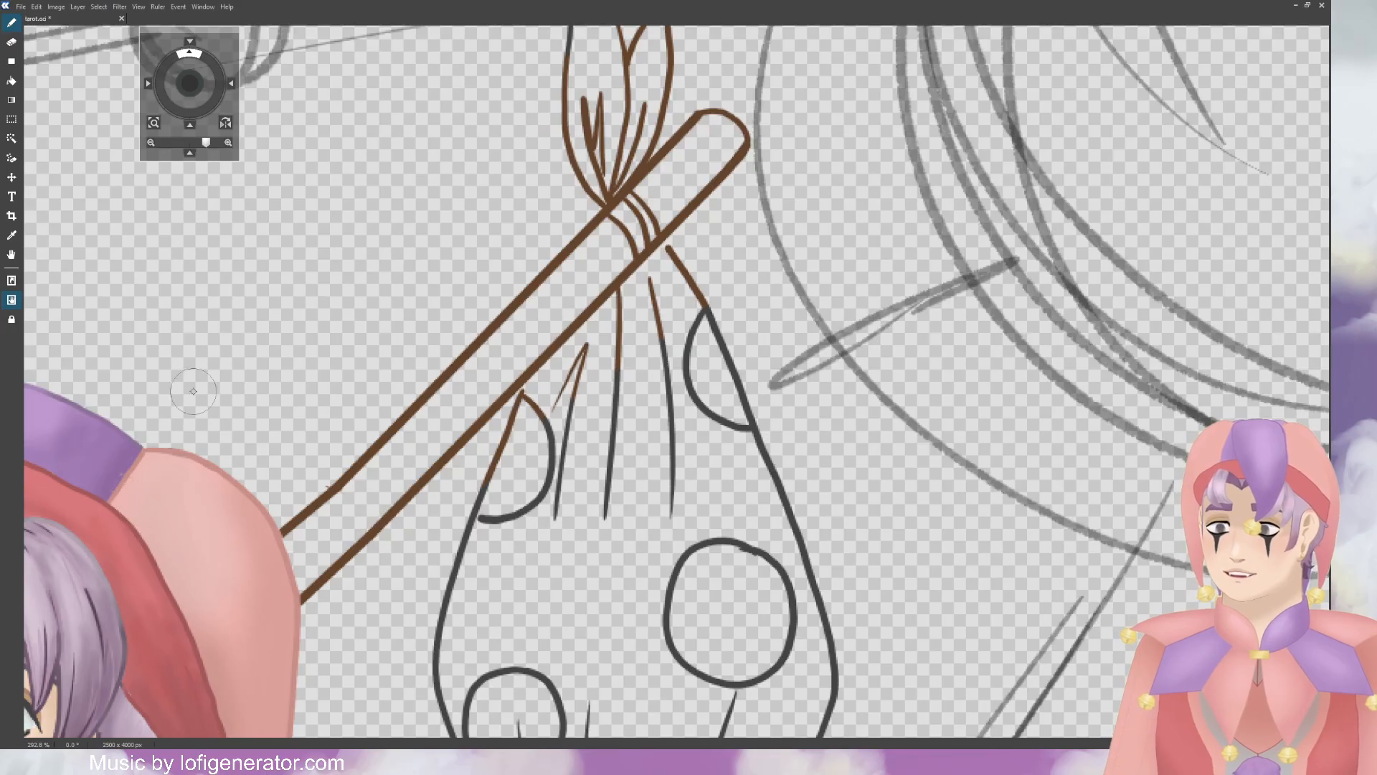
Step: Recolour the bundle's cloth tips, knot and upper fold lines in muted red, keeping the pole's outline brown
{"action": "left_click_drag", "start_coordinate": [189, 85], "coordinate": [184, 105]}
{"action": "mouse_move", "coordinate": [542, 136]}
{"action": "left_mouse_down"}
{"action": "mouse_move", "coordinate": [520, 303]}
{"action": "mouse_move", "coordinate": [561, 341]}
{"action": "mouse_move", "coordinate": [548, 316]}
{"action": "mouse_move", "coordinate": [577, 280]}
{"action": "mouse_move", "coordinate": [580, 335]}
{"action": "left_mouse_up"}
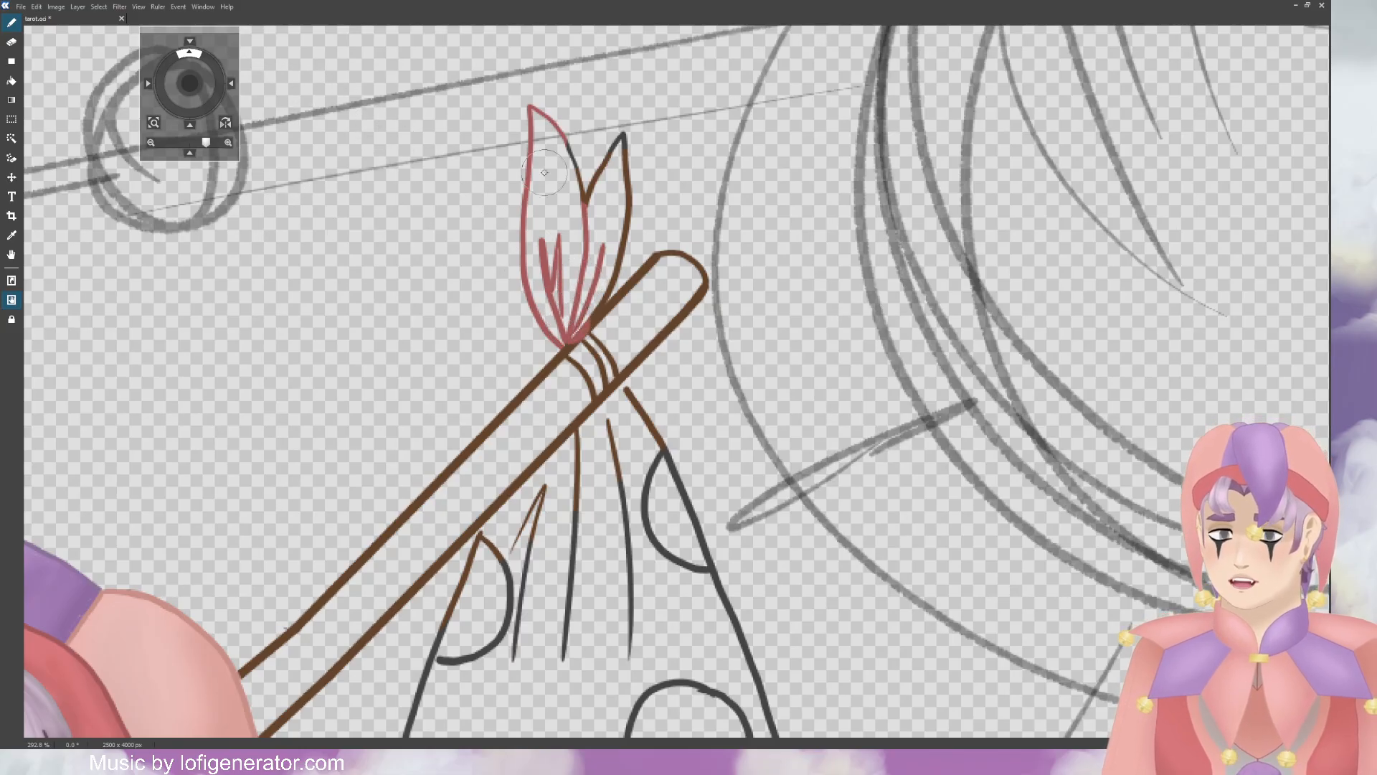
{"action": "mouse_move", "coordinate": [581, 188]}
{"action": "left_mouse_down"}
{"action": "mouse_move", "coordinate": [568, 141]}
{"action": "mouse_move", "coordinate": [613, 175]}
{"action": "mouse_move", "coordinate": [625, 224]}
{"action": "mouse_move", "coordinate": [587, 295]}
{"action": "mouse_move", "coordinate": [606, 381]}
{"action": "mouse_move", "coordinate": [582, 347]}
{"action": "left_mouse_up"}
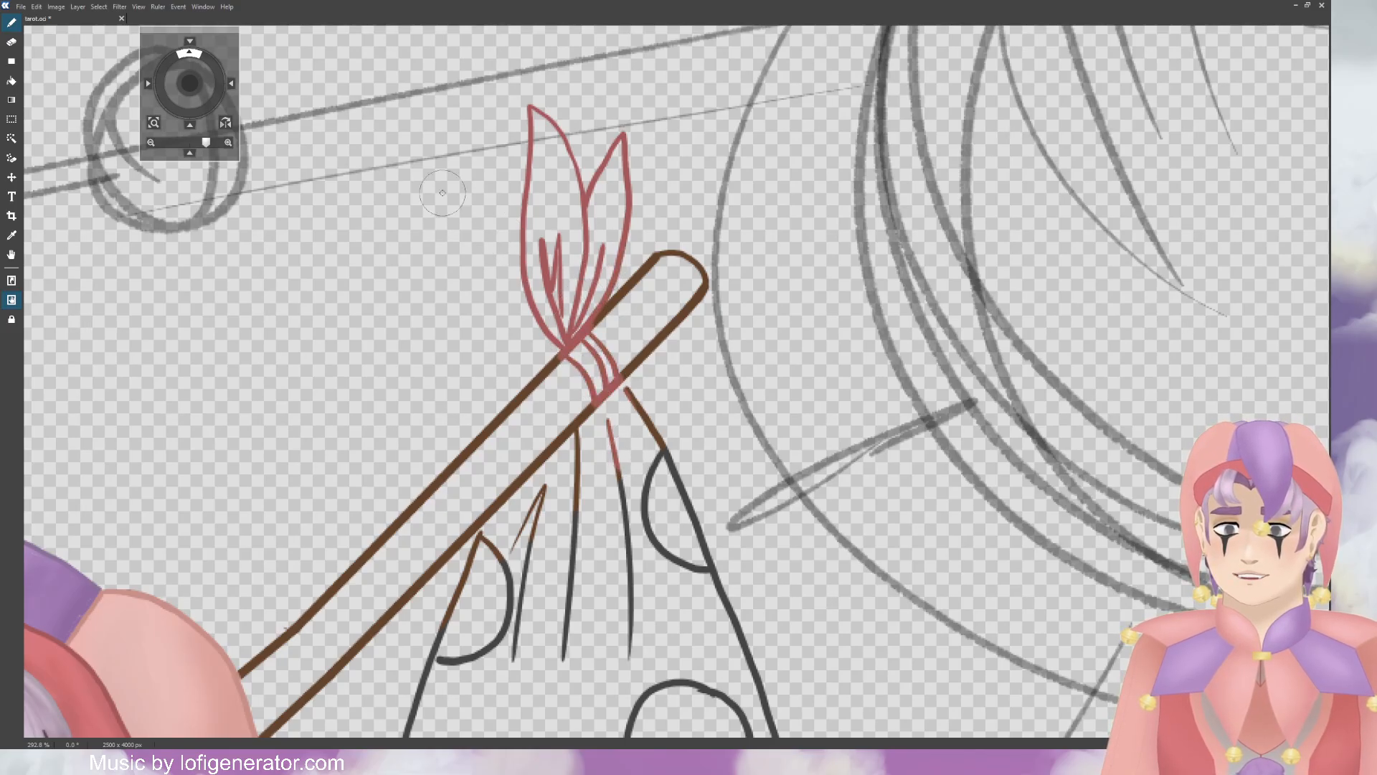
{"action": "mouse_move", "coordinate": [190, 84]}
{"action": "left_mouse_down"}
{"action": "mouse_move", "coordinate": [180, 46]}
{"action": "mouse_move", "coordinate": [188, 77]}
{"action": "left_mouse_up"}
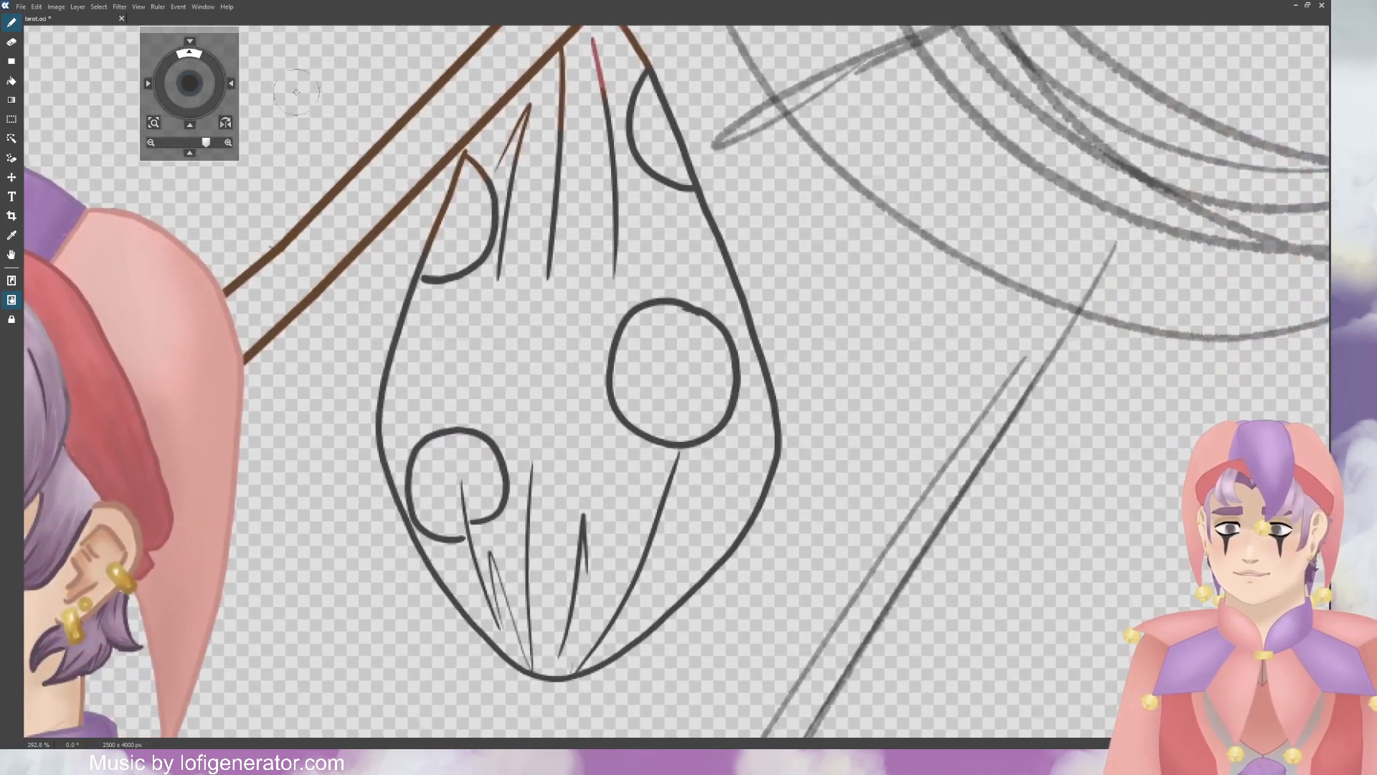
{"action": "mouse_move", "coordinate": [505, 191]}
{"action": "left_mouse_down"}
{"action": "mouse_move", "coordinate": [469, 165]}
{"action": "mouse_move", "coordinate": [515, 136]}
{"action": "mouse_move", "coordinate": [522, 280]}
{"action": "mouse_move", "coordinate": [555, 259]}
{"action": "mouse_move", "coordinate": [567, 48]}
{"action": "mouse_move", "coordinate": [606, 68]}
{"action": "mouse_move", "coordinate": [614, 173]}
{"action": "left_mouse_up"}
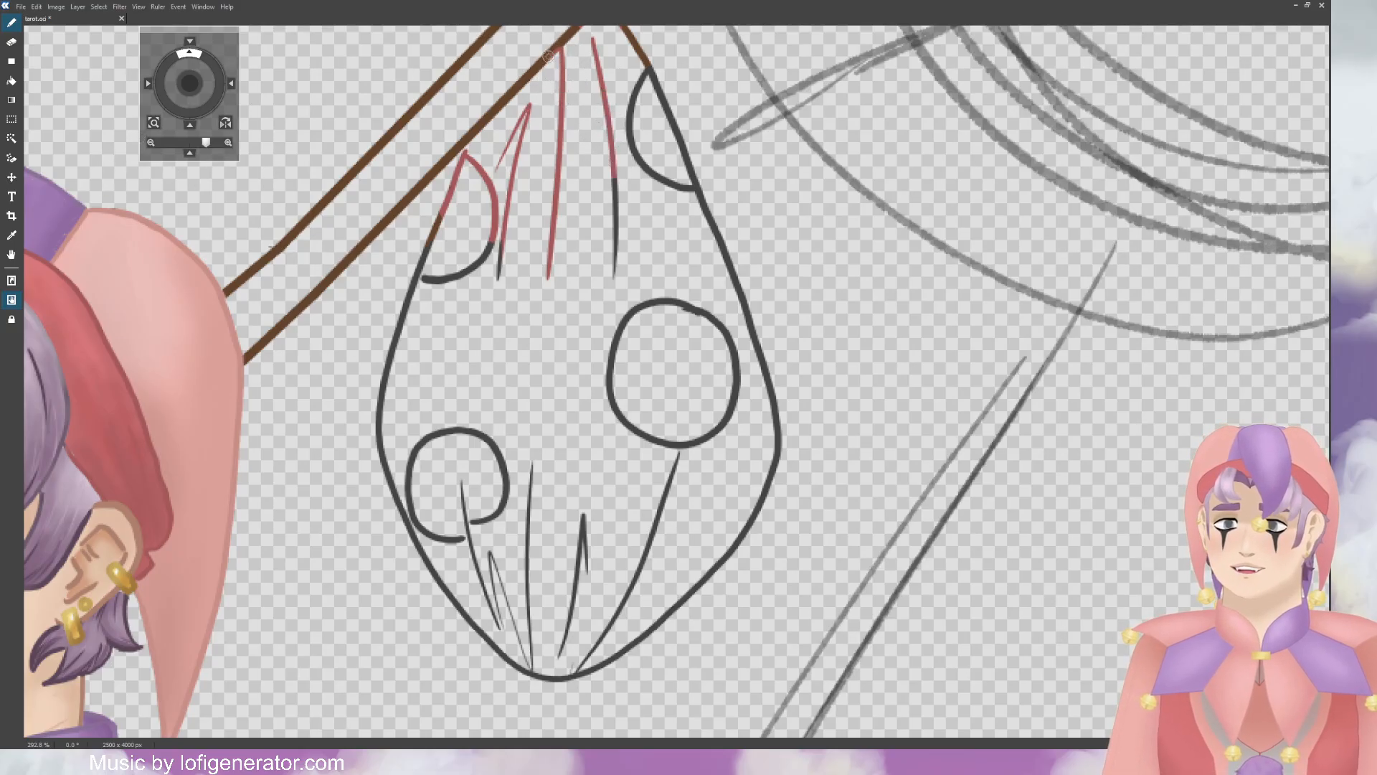
{"action": "left_click_drag", "start_coordinate": [201, 87], "coordinate": [191, 106]}
{"action": "key", "text": "e"}
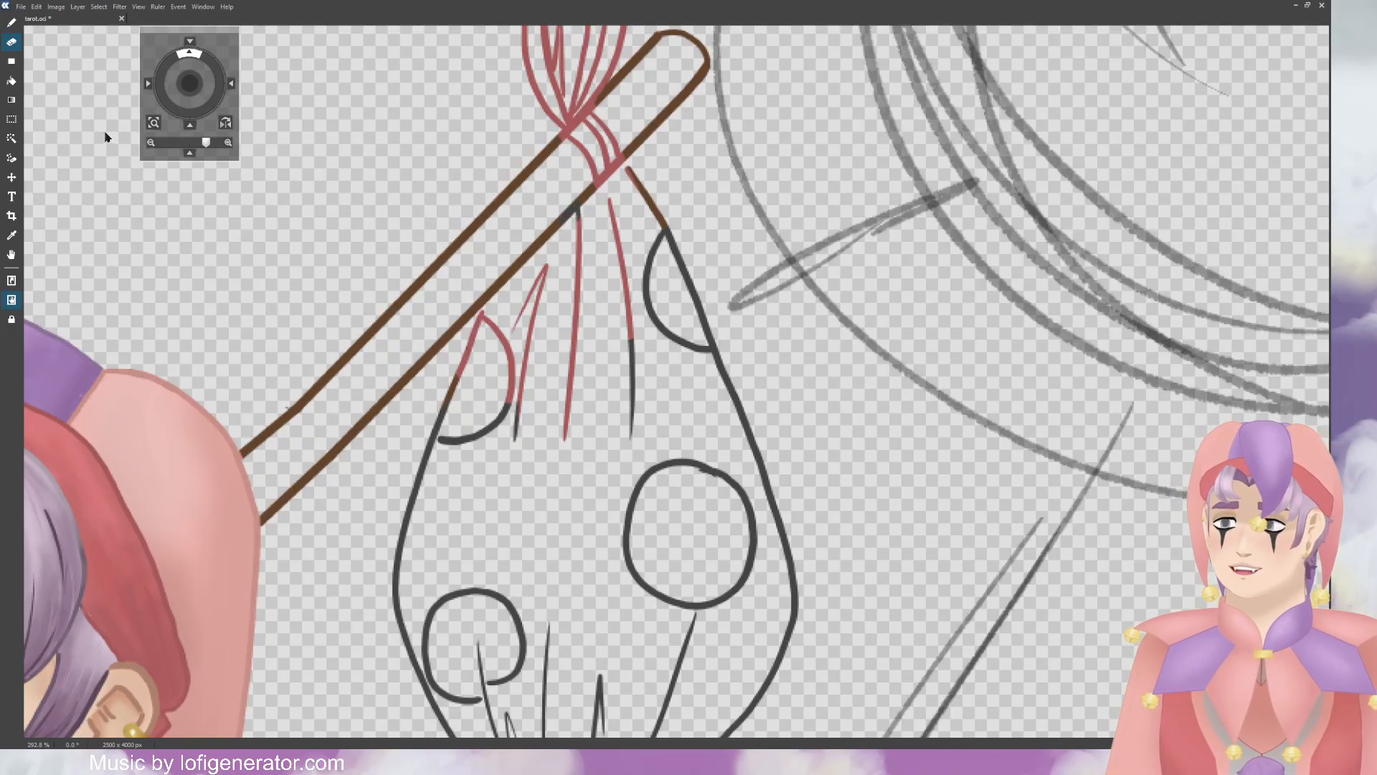
{"action": "key", "text": "b"}
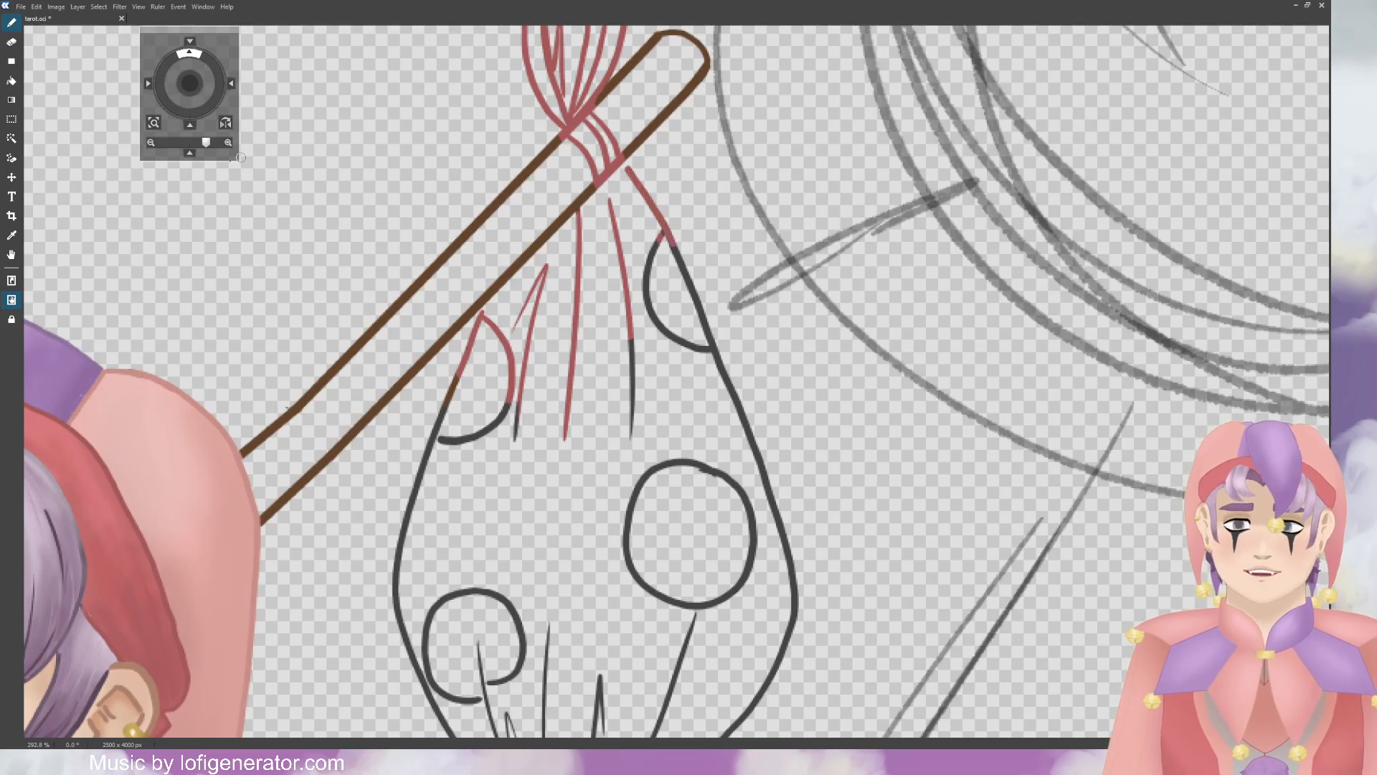
Step: Recolour the bundle's left edge and the lower part of its lower-left spot in muted red sampled from the hat's red band
{"action": "left_click_drag", "start_coordinate": [190, 85], "coordinate": [139, 201]}
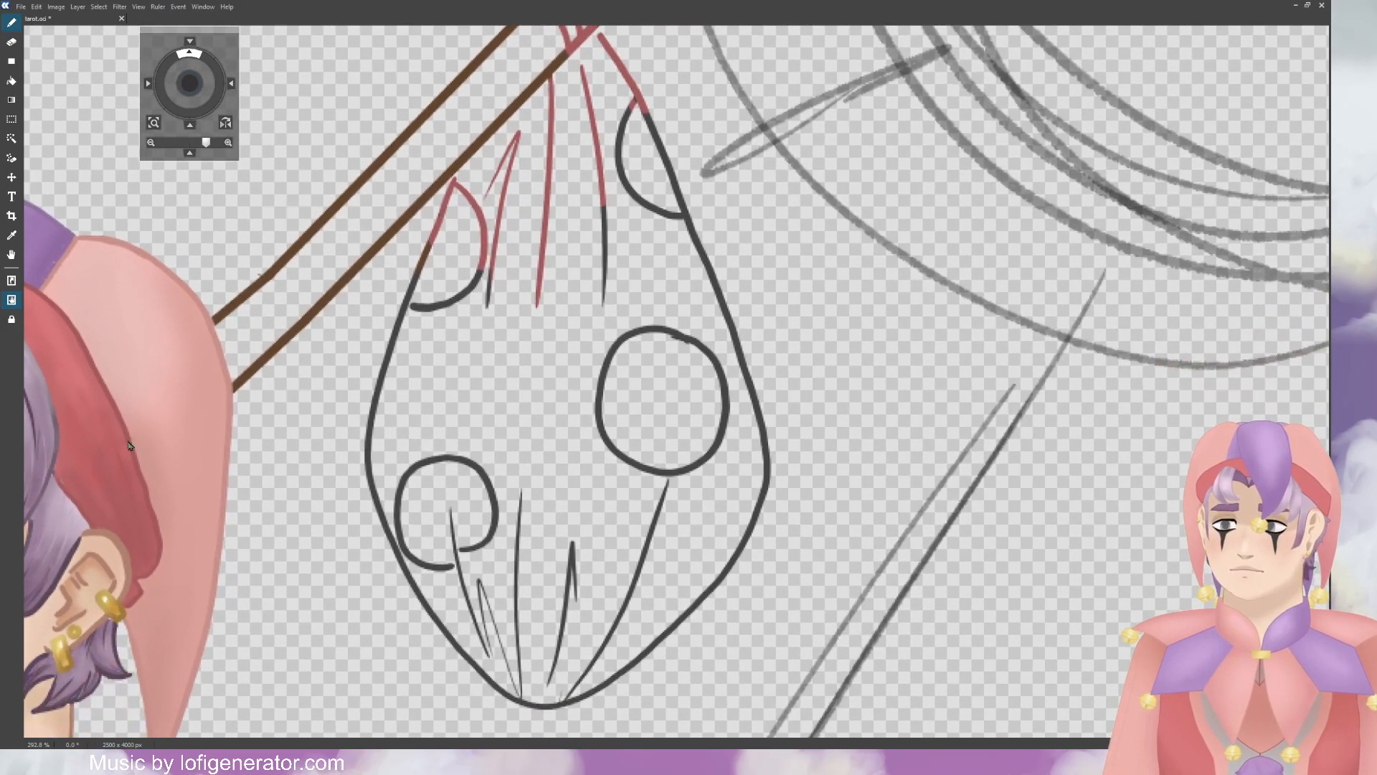
{"action": "mouse_move", "coordinate": [428, 307]}
{"action": "left_mouse_down"}
{"action": "mouse_move", "coordinate": [416, 273]}
{"action": "mouse_move", "coordinate": [391, 334]}
{"action": "mouse_move", "coordinate": [370, 495]}
{"action": "left_mouse_up"}
{"action": "left_click_drag", "start_coordinate": [366, 415], "coordinate": [446, 632]}
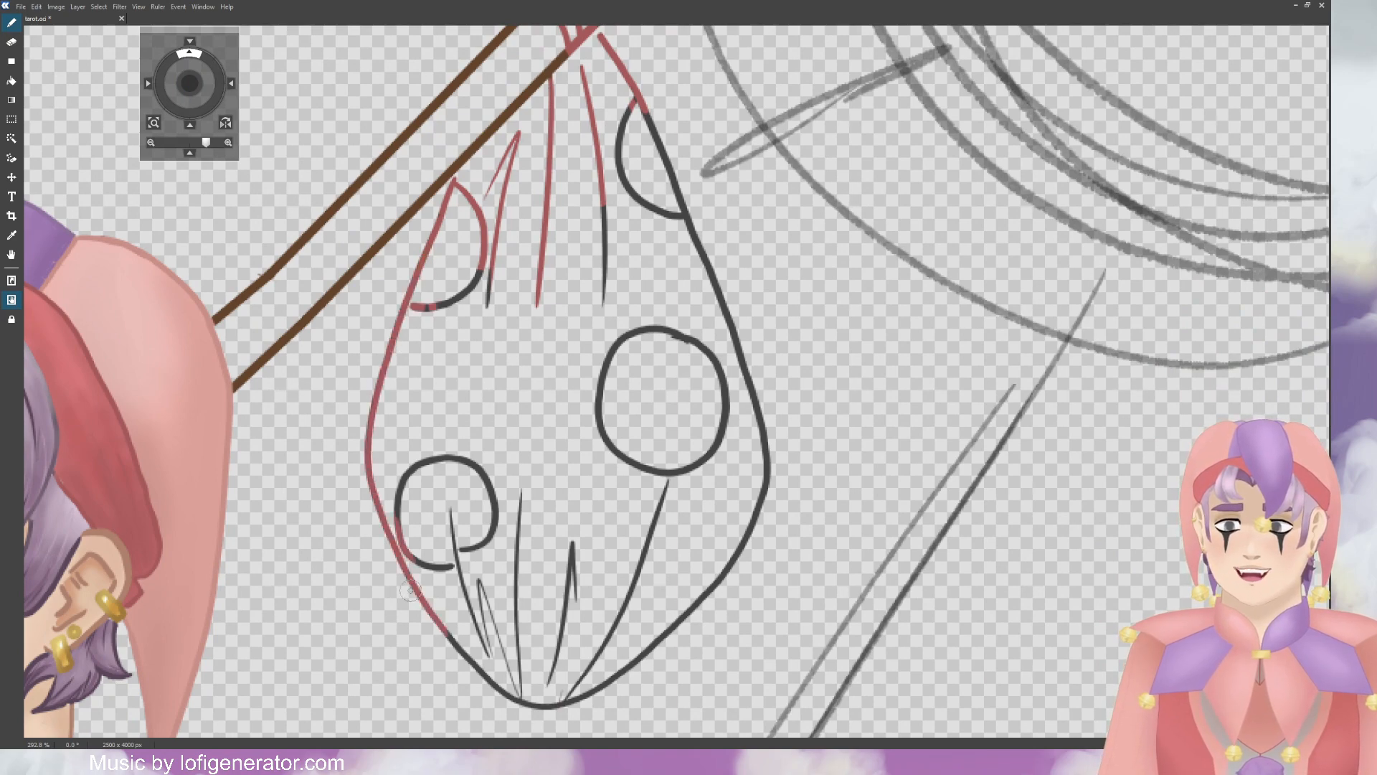
{"action": "left_click", "coordinate": [129, 436]}
{"action": "mouse_move", "coordinate": [420, 537]}
{"action": "left_mouse_down"}
{"action": "mouse_move", "coordinate": [468, 614]}
{"action": "mouse_move", "coordinate": [442, 644]}
{"action": "left_mouse_up"}
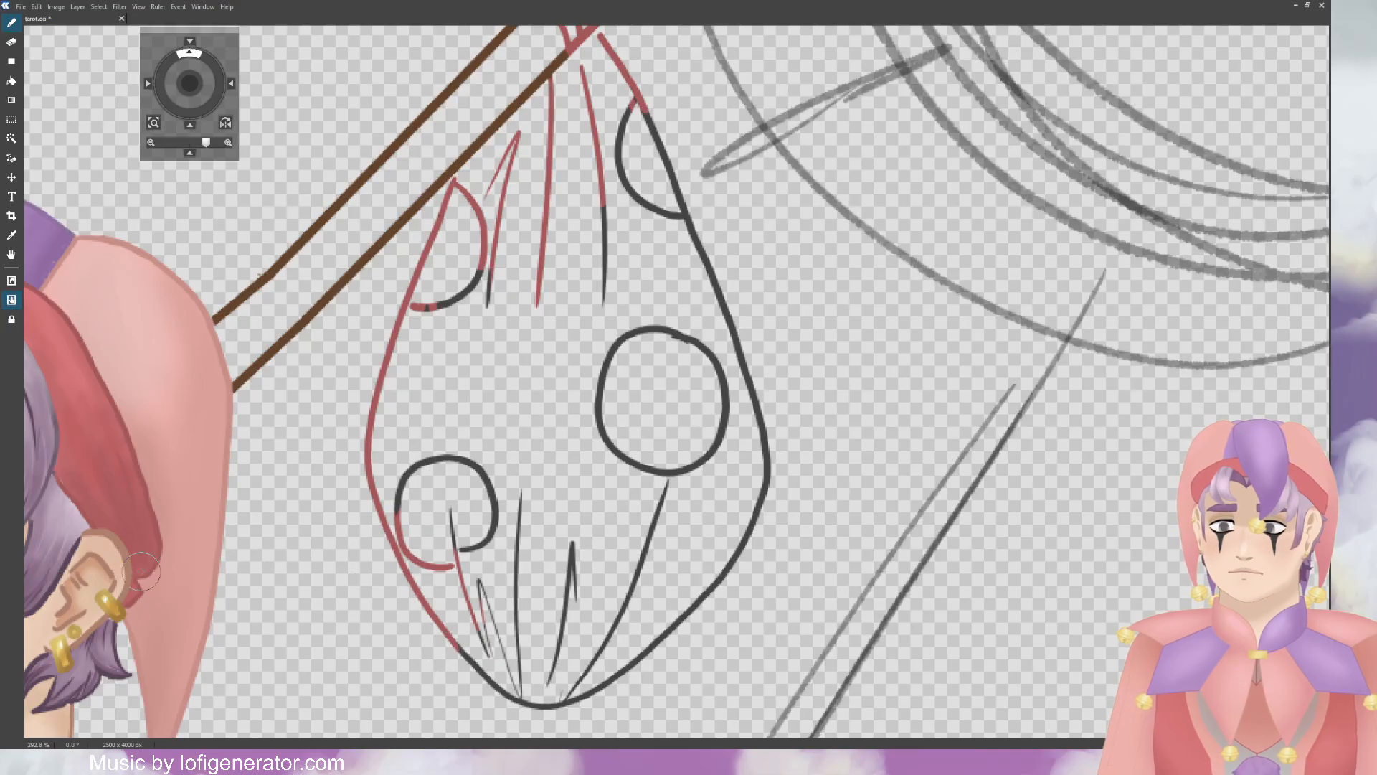
Step: Recolour the bundle's bottom, right edge, round spots and remaining fold lines in the same muted red
{"action": "mouse_move", "coordinate": [466, 537]}
{"action": "left_mouse_down"}
{"action": "mouse_move", "coordinate": [510, 667]}
{"action": "mouse_move", "coordinate": [590, 671]}
{"action": "mouse_move", "coordinate": [724, 443]}
{"action": "mouse_move", "coordinate": [712, 389]}
{"action": "mouse_move", "coordinate": [645, 367]}
{"action": "mouse_move", "coordinate": [605, 398]}
{"action": "left_mouse_up"}
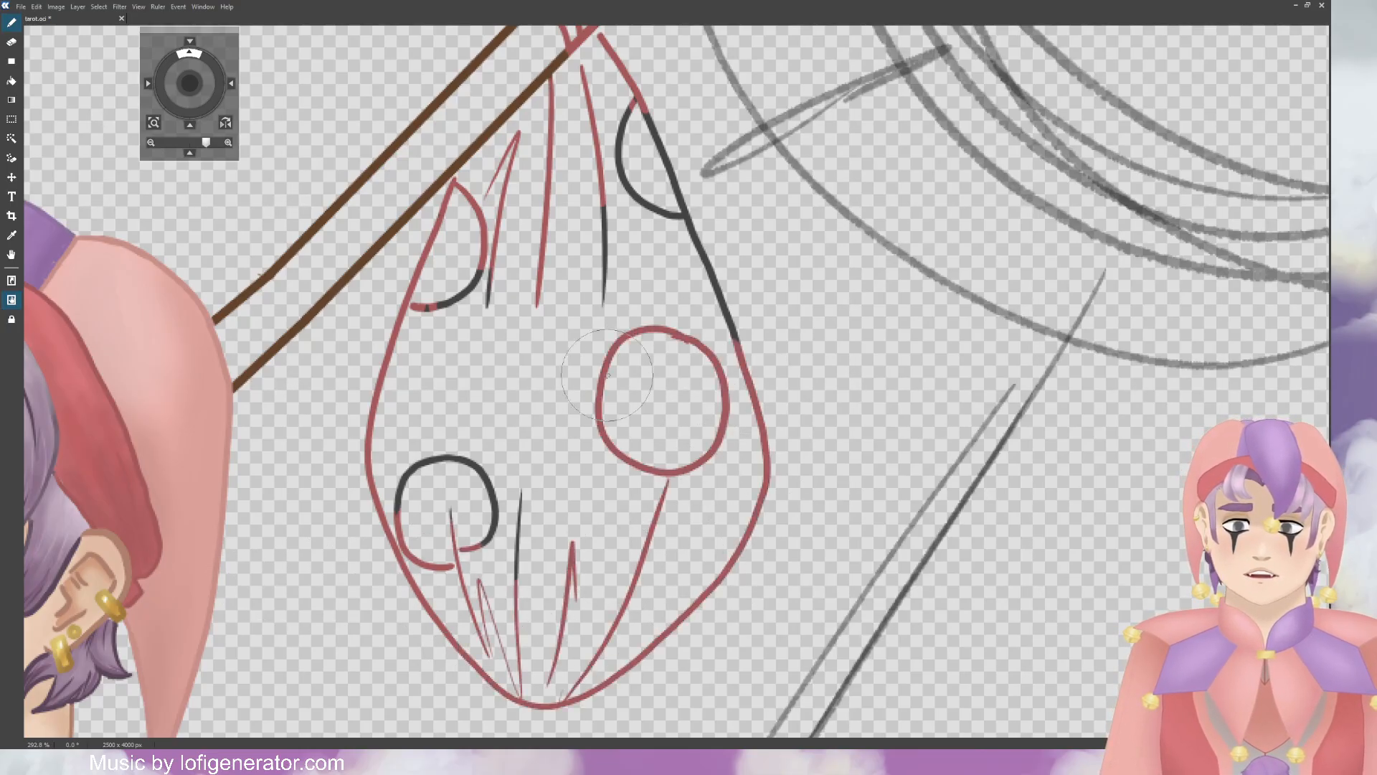
{"action": "mouse_move", "coordinate": [510, 535]}
{"action": "left_mouse_down"}
{"action": "mouse_move", "coordinate": [466, 443]}
{"action": "mouse_move", "coordinate": [414, 487]}
{"action": "left_mouse_up"}
{"action": "left_click_drag", "start_coordinate": [479, 284], "coordinate": [423, 312]}
{"action": "mouse_move", "coordinate": [610, 260]}
{"action": "left_mouse_down"}
{"action": "mouse_move", "coordinate": [630, 180]}
{"action": "mouse_move", "coordinate": [739, 341]}
{"action": "left_mouse_up"}
{"action": "left_click_drag", "start_coordinate": [685, 208], "coordinate": [635, 97]}
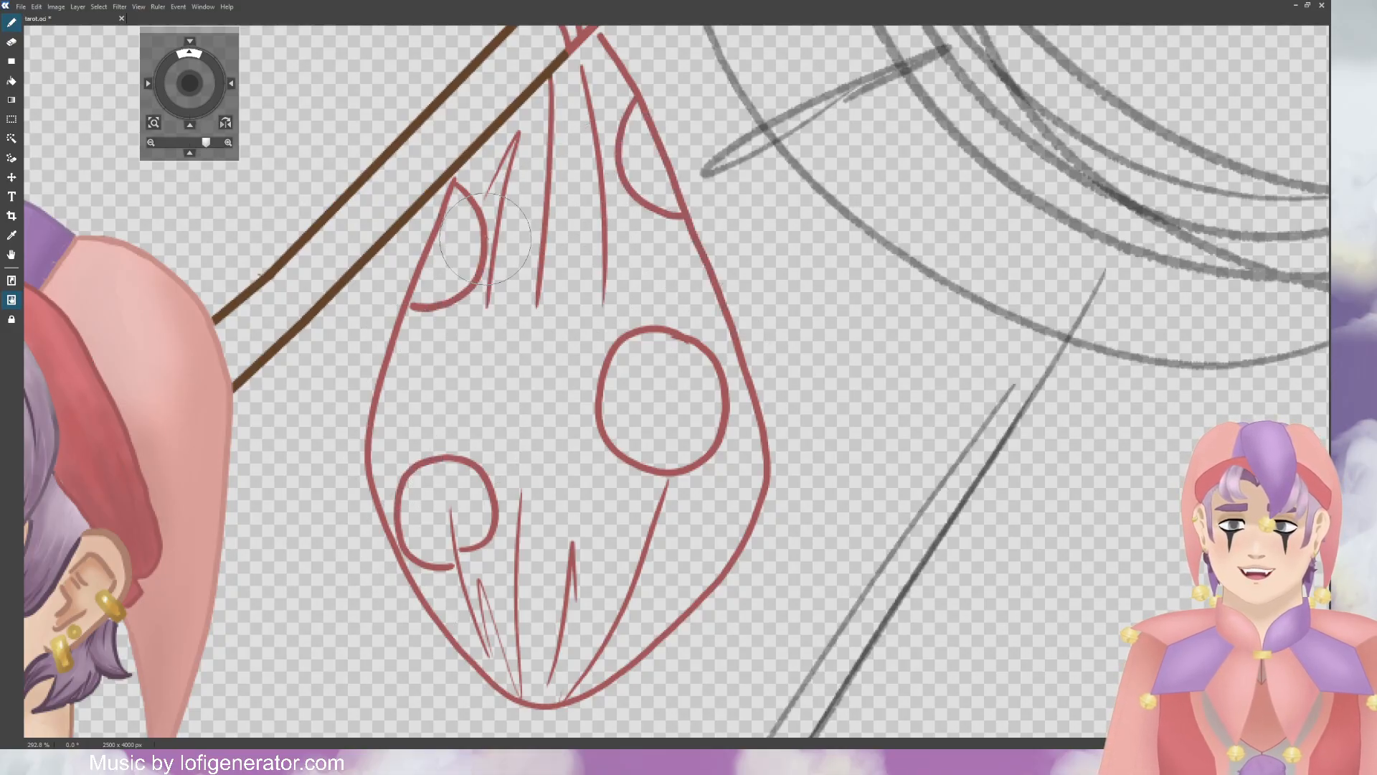
Step: Clean up the gold-tinted stretch of the game controller's outline where it crosses the sleeve ribbon
{"action": "scroll", "coordinate": [719, 263], "scroll_direction": "down", "scroll_amount": 3}
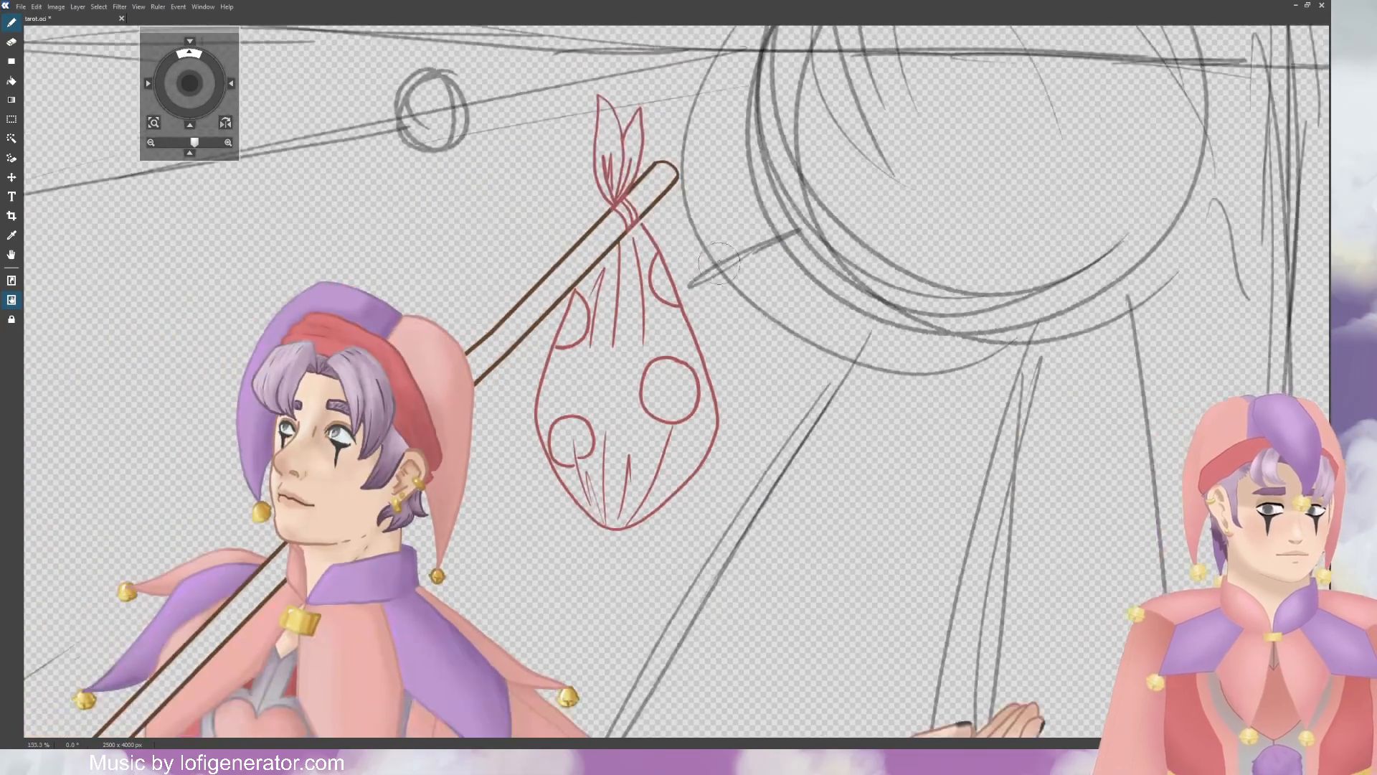
{"action": "scroll", "coordinate": [718, 263], "scroll_direction": "down", "scroll_amount": 1}
{"action": "mouse_move", "coordinate": [201, 88]}
{"action": "left_mouse_down"}
{"action": "mouse_move", "coordinate": [180, 95]}
{"action": "mouse_move", "coordinate": [192, 92]}
{"action": "left_mouse_up"}
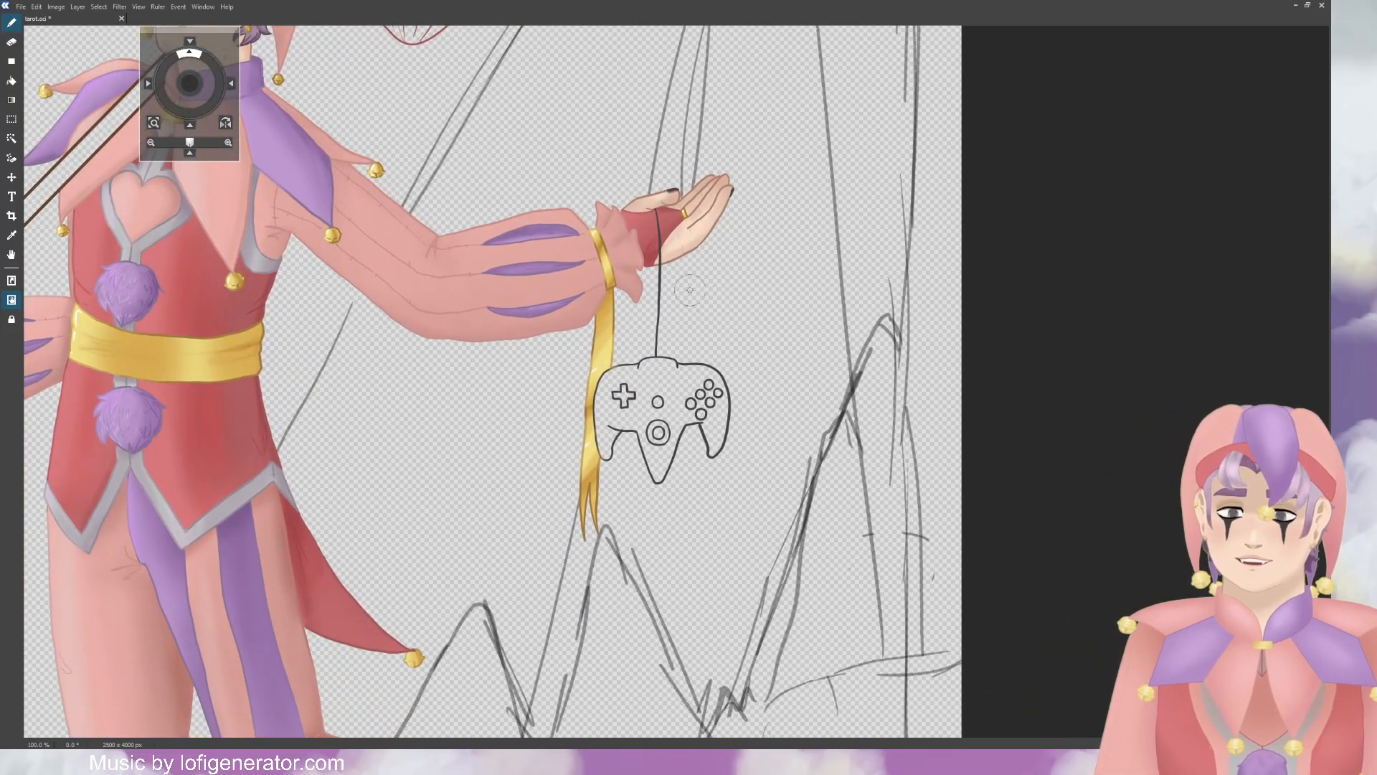
{"action": "scroll", "coordinate": [690, 290], "scroll_direction": "down", "scroll_amount": 1}
{"action": "scroll", "coordinate": [690, 290], "scroll_direction": "up", "scroll_amount": 4}
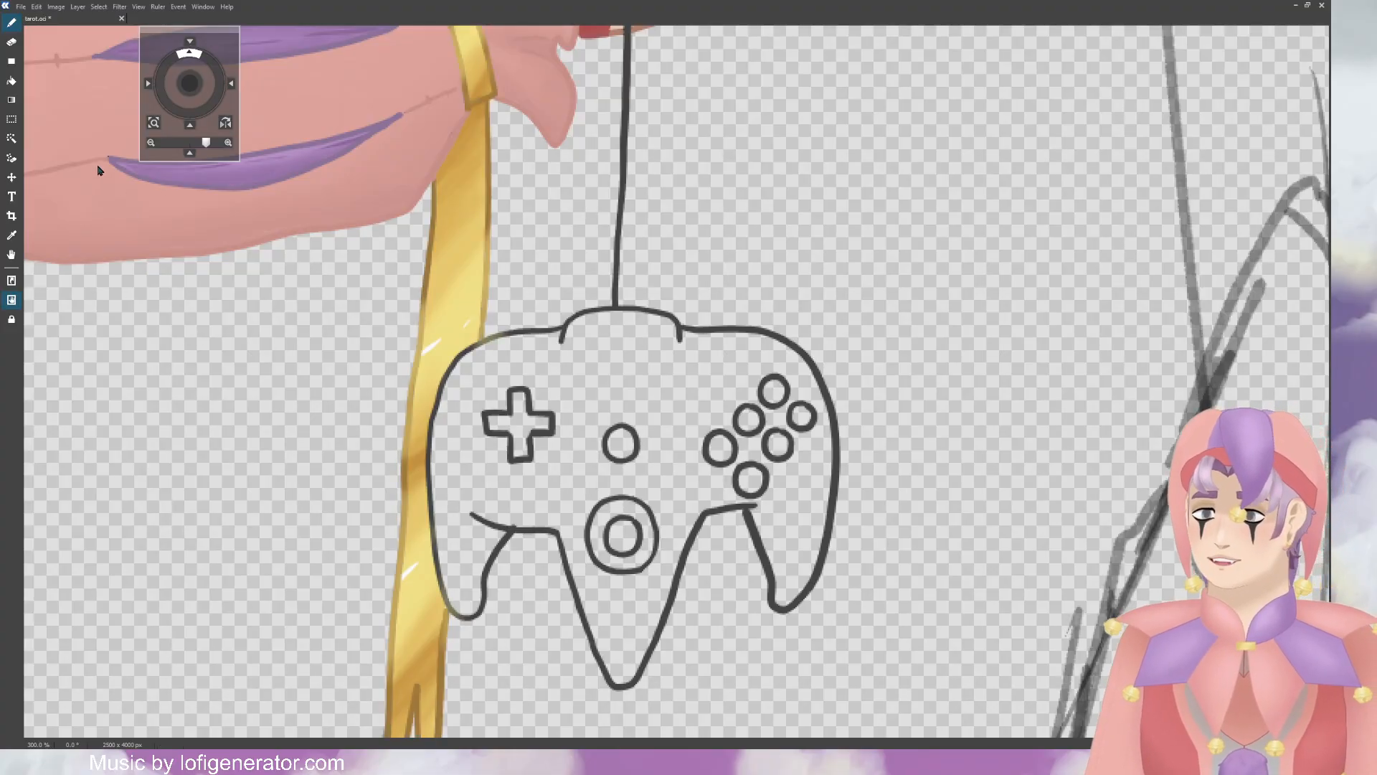
{"action": "key", "text": "e"}
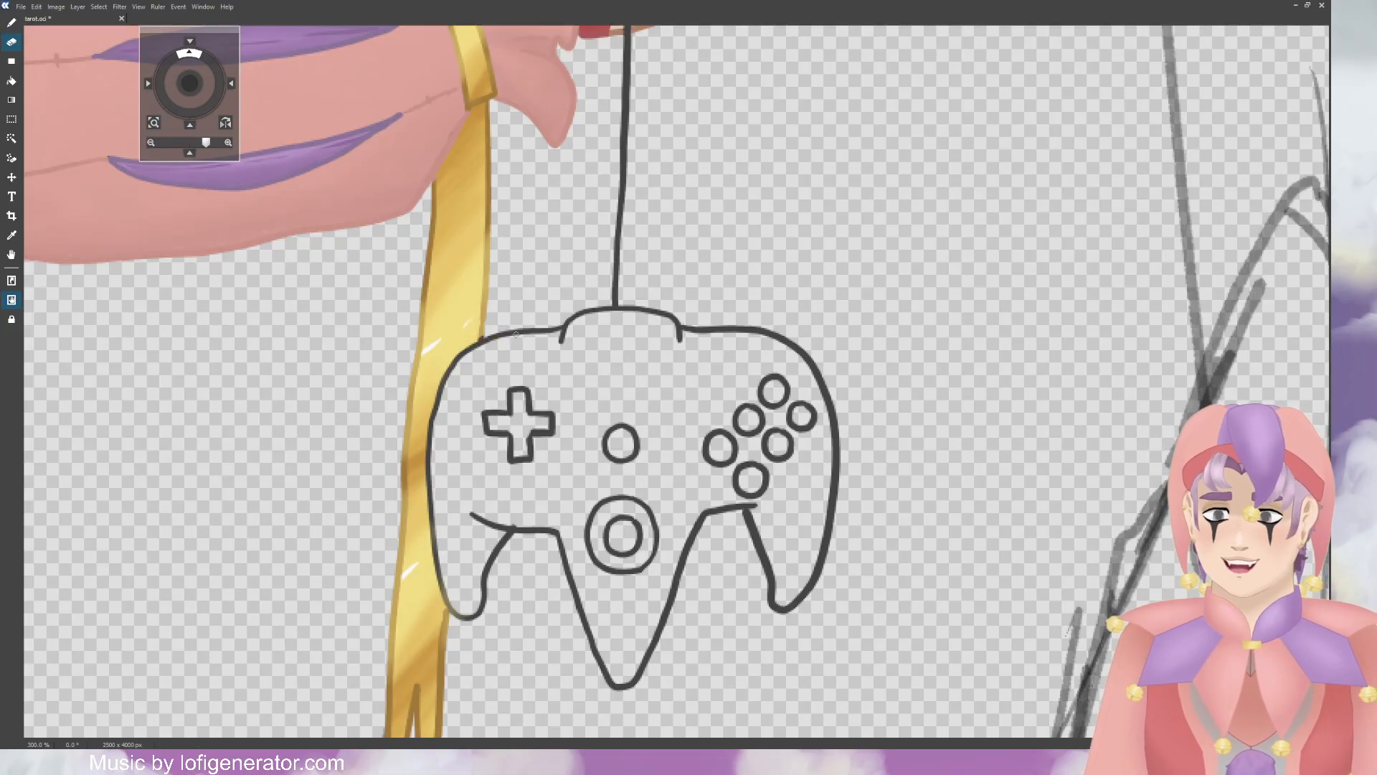
{"action": "left_click_drag", "start_coordinate": [515, 328], "coordinate": [521, 327]}
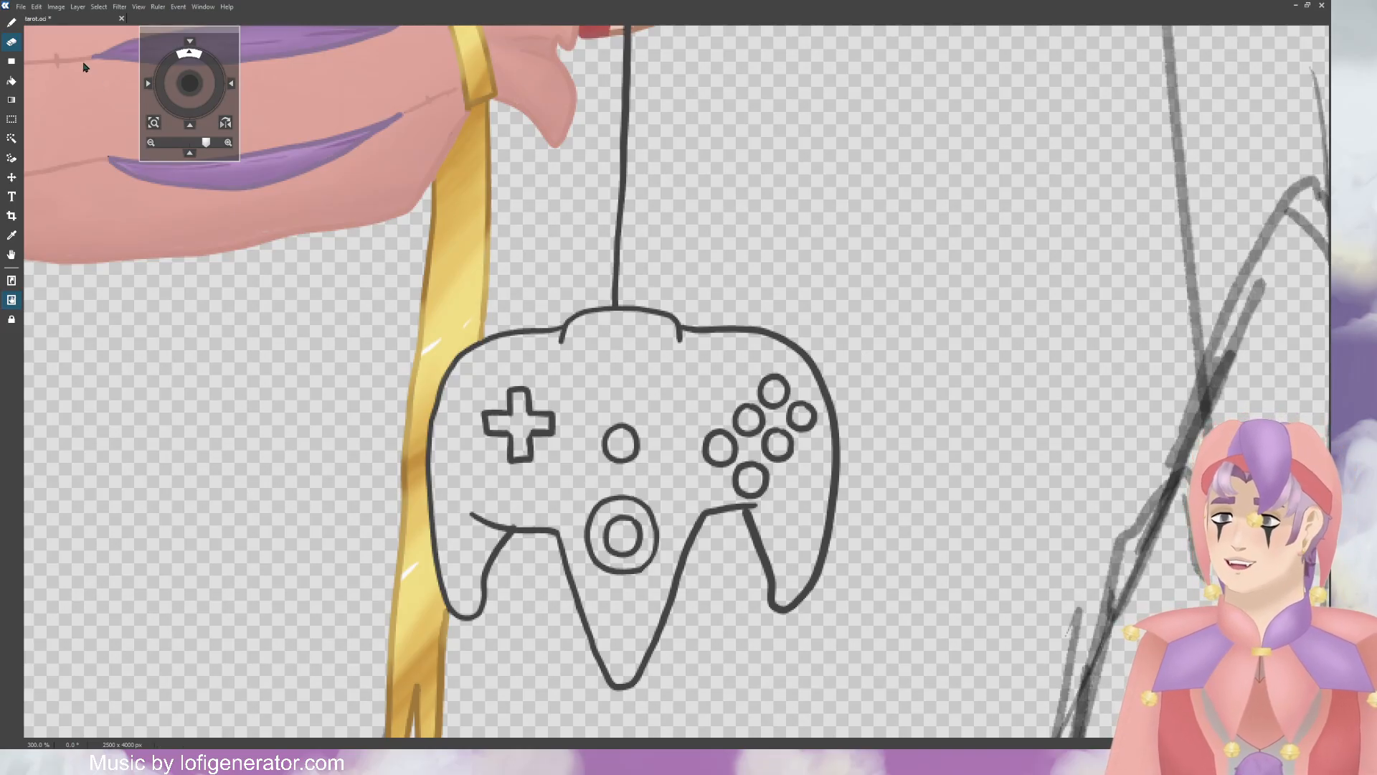
Step: Recolour the game controller's body outline, grips, directional pad and buttons in greyish mauve, leaving the cord dark
{"action": "key", "text": "b"}
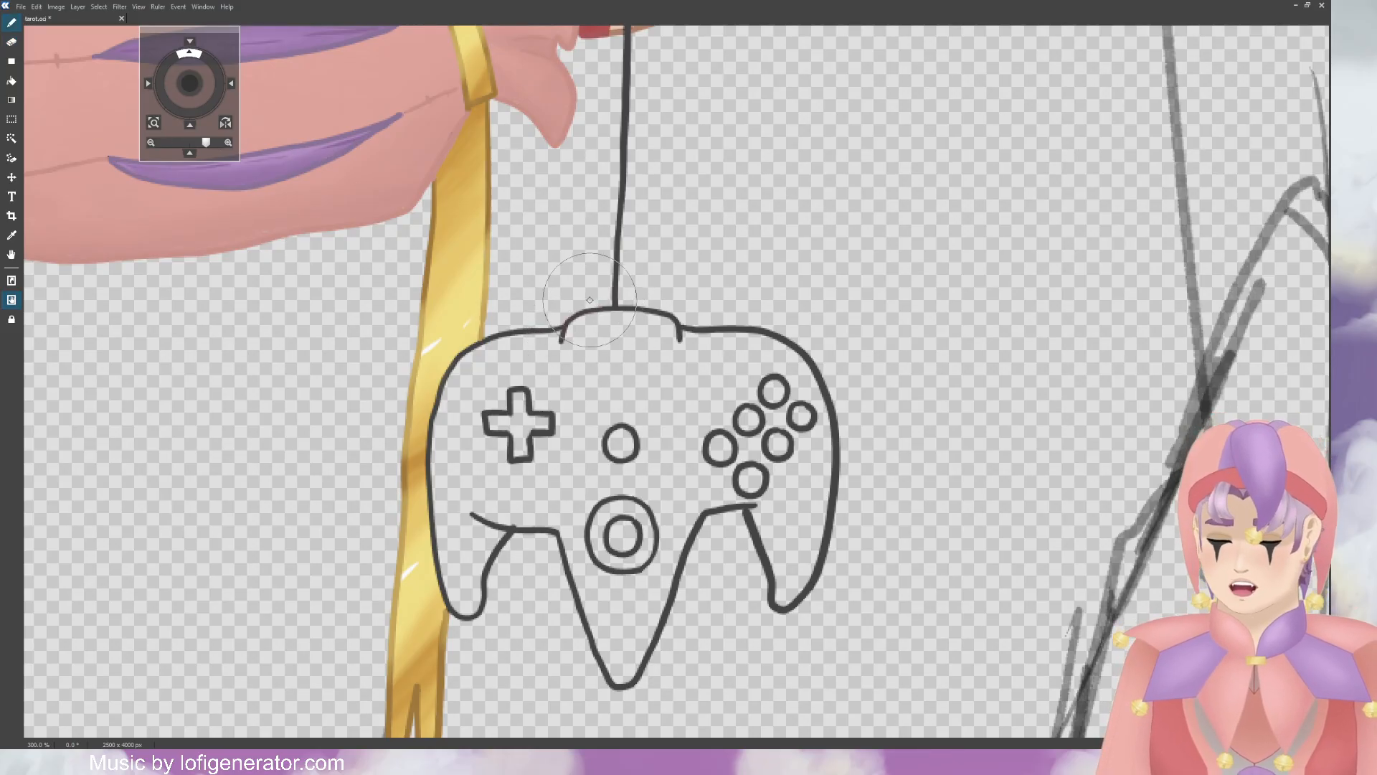
{"action": "mouse_move", "coordinate": [600, 344]}
{"action": "left_mouse_down"}
{"action": "mouse_move", "coordinate": [680, 333]}
{"action": "mouse_move", "coordinate": [679, 358]}
{"action": "mouse_move", "coordinate": [751, 319]}
{"action": "mouse_move", "coordinate": [804, 336]}
{"action": "mouse_move", "coordinate": [810, 441]}
{"action": "mouse_move", "coordinate": [842, 462]}
{"action": "mouse_move", "coordinate": [809, 520]}
{"action": "mouse_move", "coordinate": [795, 496]}
{"action": "mouse_move", "coordinate": [645, 609]}
{"action": "mouse_move", "coordinate": [627, 612]}
{"action": "mouse_move", "coordinate": [608, 510]}
{"action": "mouse_move", "coordinate": [624, 461]}
{"action": "mouse_move", "coordinate": [562, 473]}
{"action": "mouse_move", "coordinate": [537, 460]}
{"action": "mouse_move", "coordinate": [503, 379]}
{"action": "left_mouse_up"}
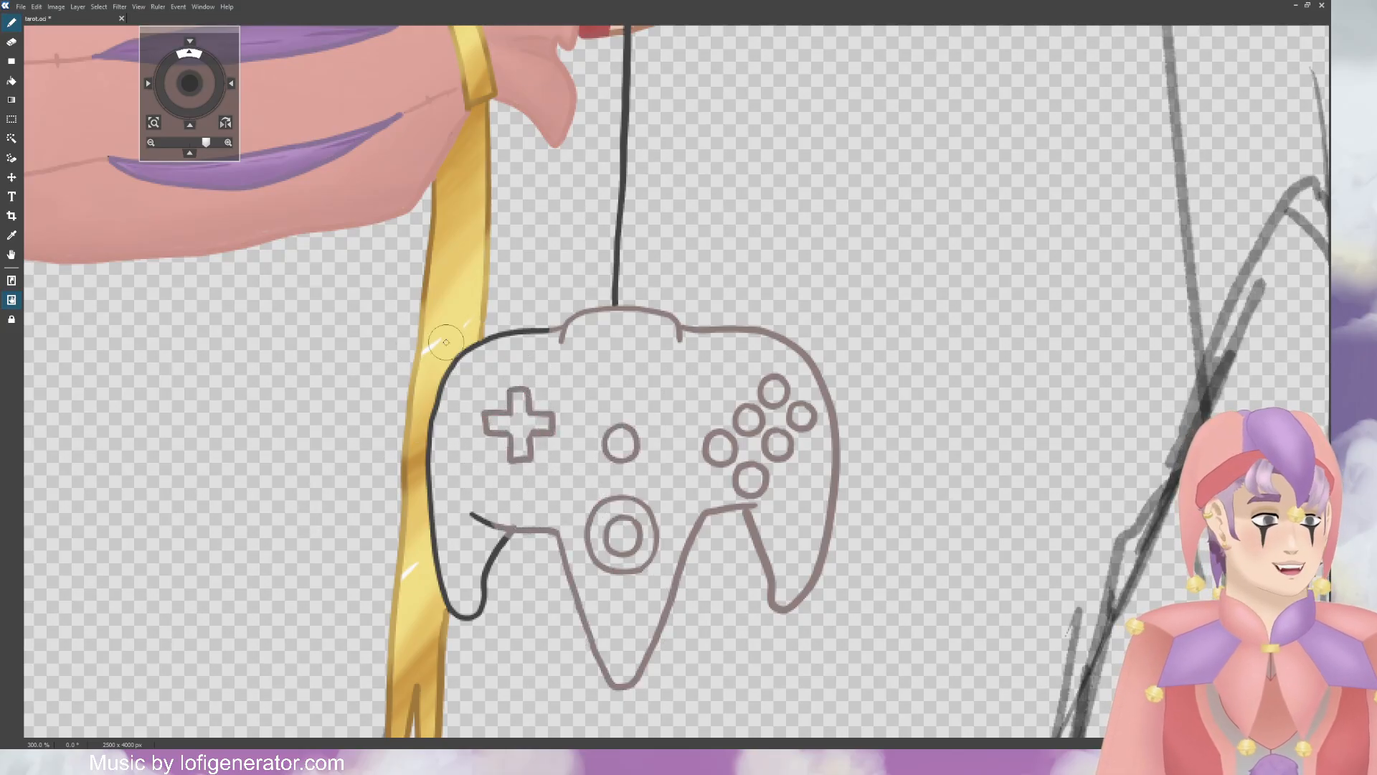
{"action": "mouse_move", "coordinate": [547, 337]}
{"action": "left_mouse_down"}
{"action": "mouse_move", "coordinate": [474, 357]}
{"action": "mouse_move", "coordinate": [435, 423]}
{"action": "mouse_move", "coordinate": [439, 584]}
{"action": "mouse_move", "coordinate": [464, 616]}
{"action": "mouse_move", "coordinate": [492, 526]}
{"action": "mouse_move", "coordinate": [471, 513]}
{"action": "left_mouse_up"}
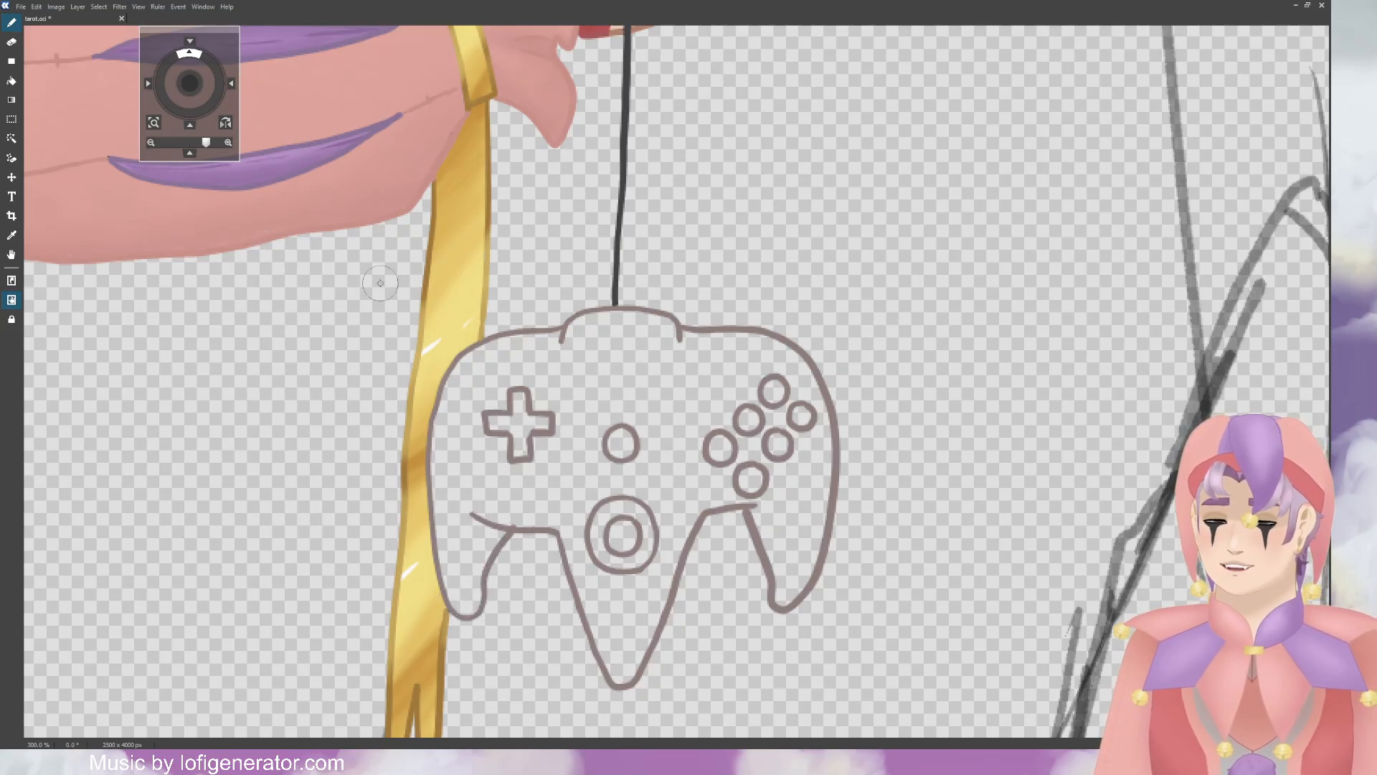
{"action": "key", "text": "ctrl+minus"}
{"action": "key", "text": "ctrl+minus"}
{"action": "key", "text": "ctrl+minus"}
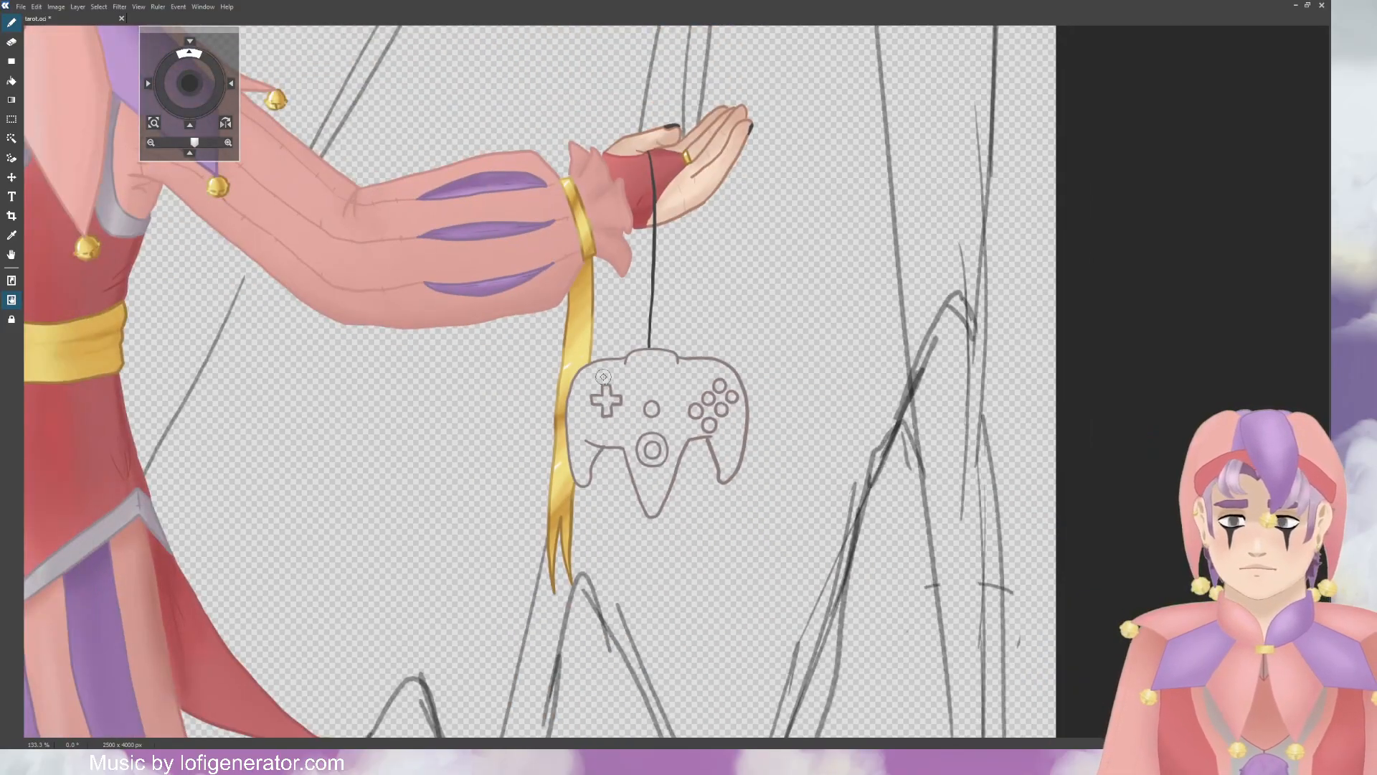
{"action": "left_click_drag", "start_coordinate": [189, 83], "coordinate": [256, 44]}
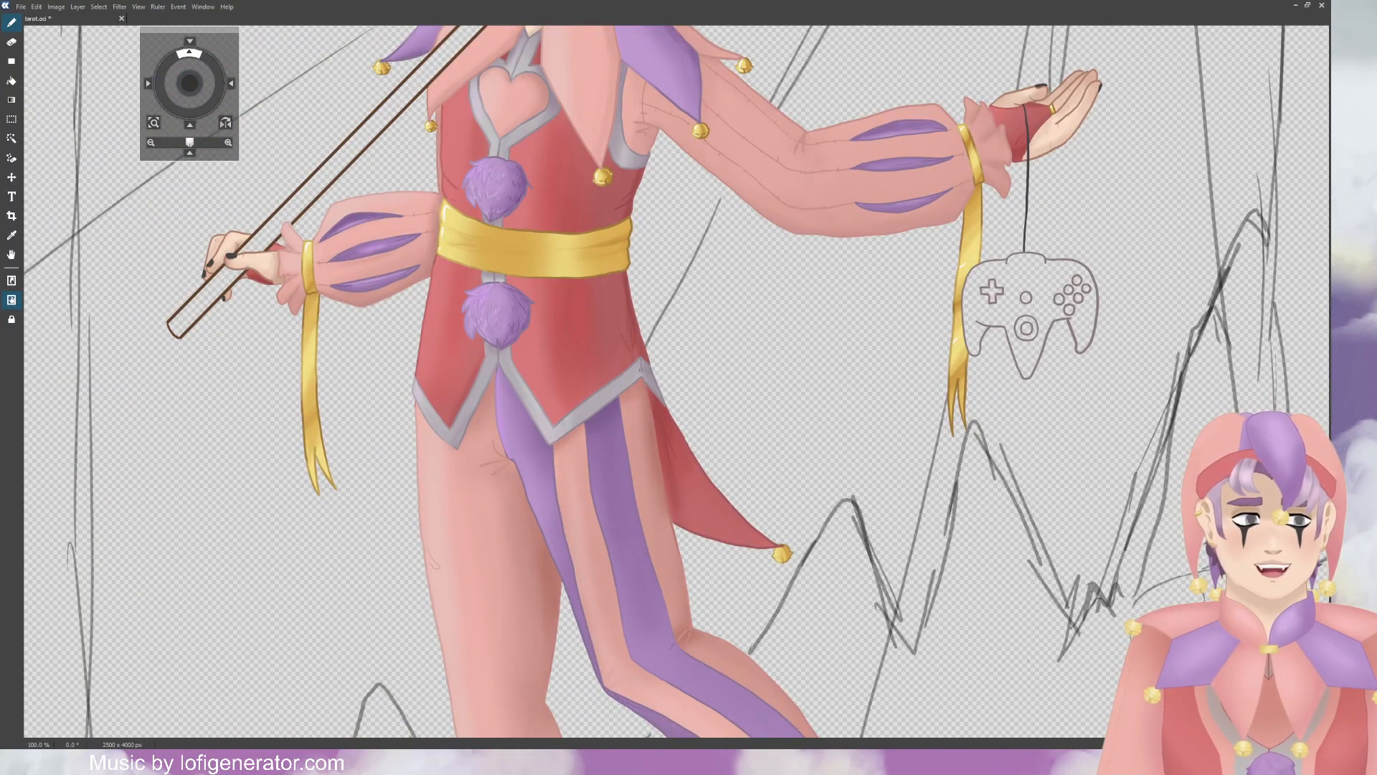
{"action": "key", "text": "ctrl+minus"}
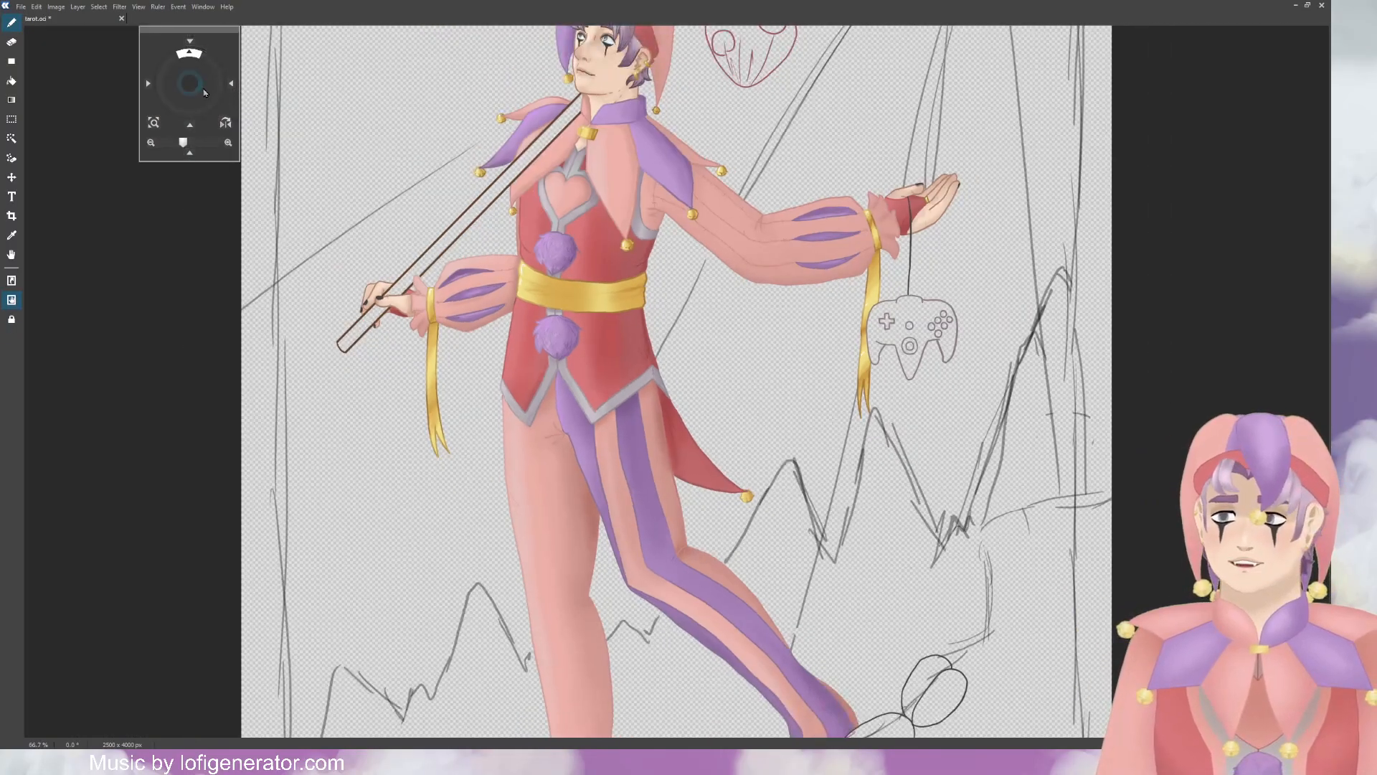
Step: Fill the pole's lower end, from its tip up to the gripping hand, with flat brown and tidy the edges
{"action": "mouse_move", "coordinate": [204, 91]}
{"action": "left_mouse_down"}
{"action": "mouse_move", "coordinate": [187, 99]}
{"action": "mouse_move", "coordinate": [190, 70]}
{"action": "mouse_move", "coordinate": [198, 101]}
{"action": "left_mouse_up"}
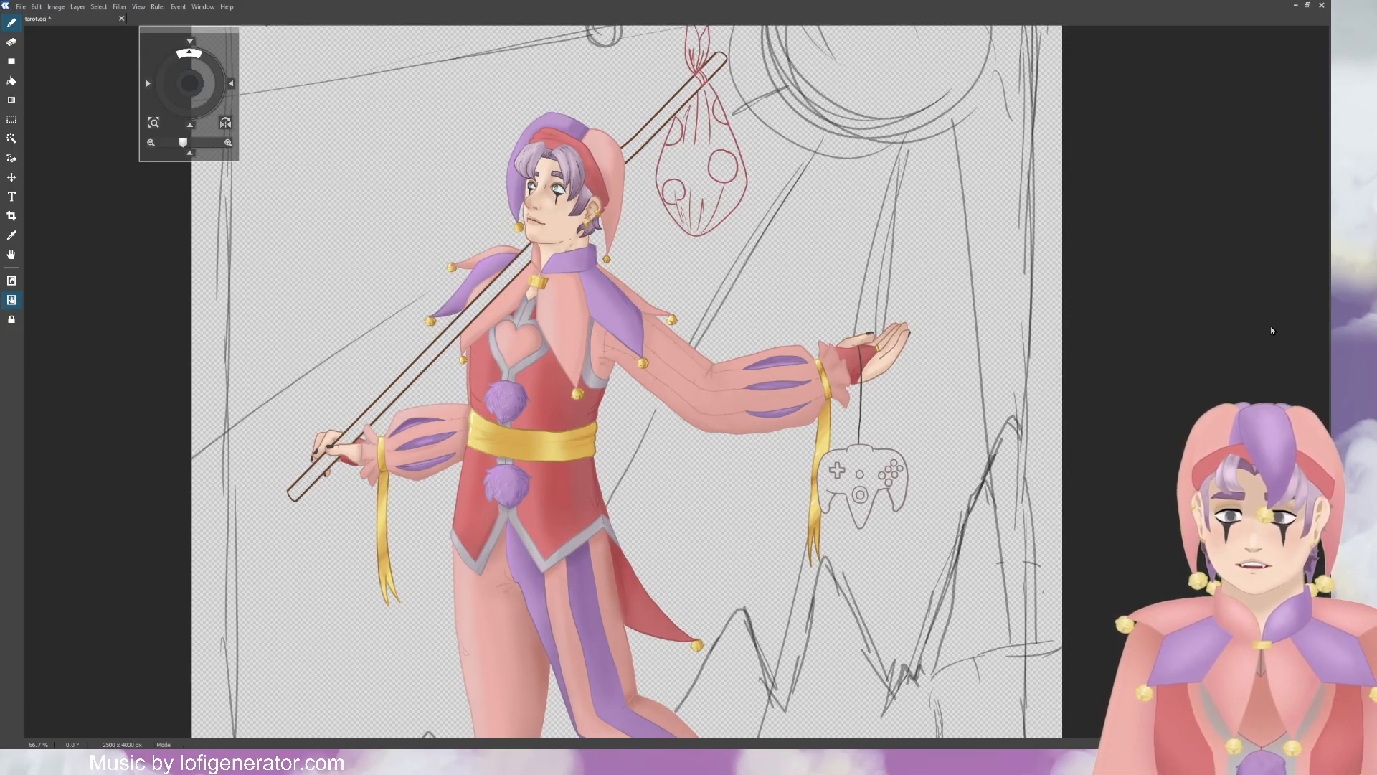
{"action": "scroll", "coordinate": [304, 360], "scroll_direction": "up", "scroll_amount": 10}
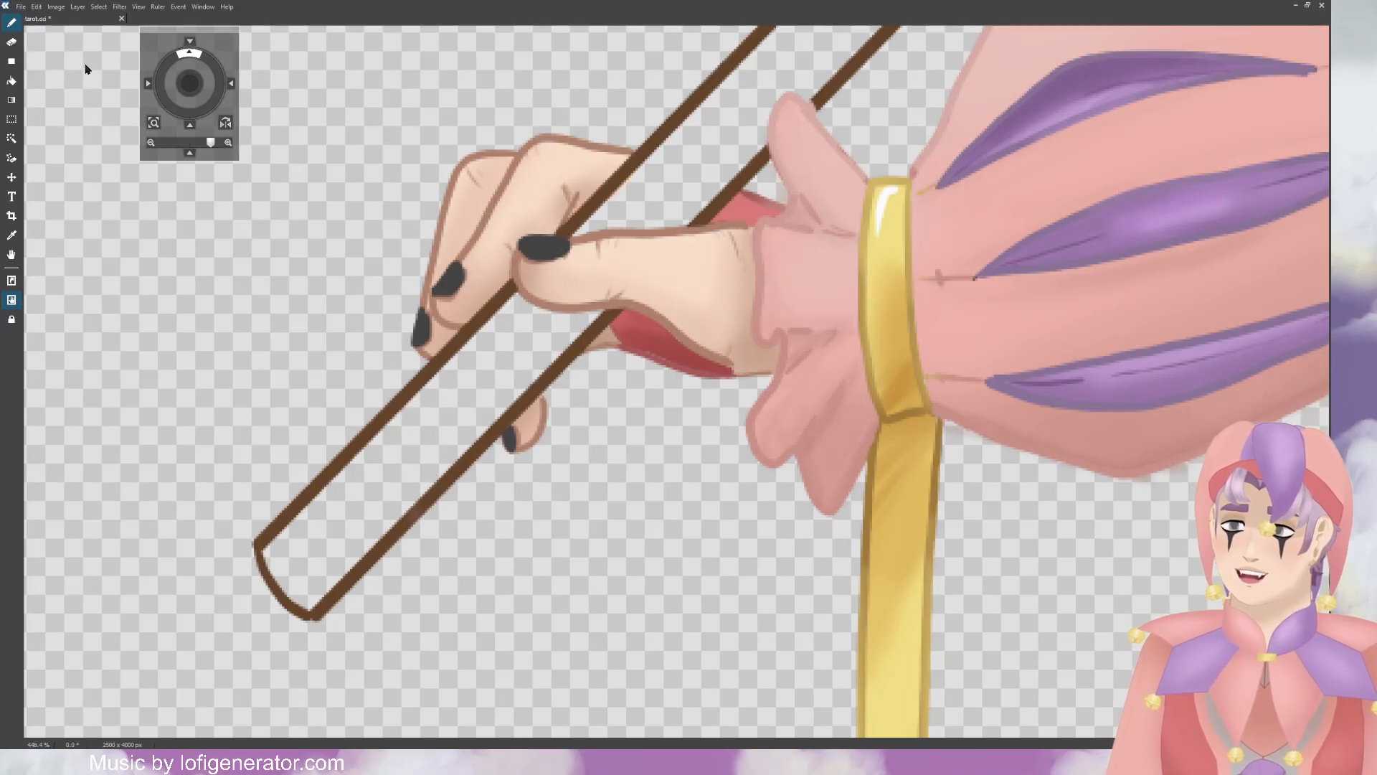
{"action": "mouse_move", "coordinate": [388, 449]}
{"action": "left_mouse_down"}
{"action": "mouse_move", "coordinate": [282, 556]}
{"action": "mouse_move", "coordinate": [309, 596]}
{"action": "mouse_move", "coordinate": [376, 500]}
{"action": "mouse_move", "coordinate": [410, 480]}
{"action": "mouse_move", "coordinate": [361, 542]}
{"action": "mouse_move", "coordinate": [475, 402]}
{"action": "mouse_move", "coordinate": [392, 465]}
{"action": "mouse_move", "coordinate": [378, 461]}
{"action": "mouse_move", "coordinate": [523, 311]}
{"action": "mouse_move", "coordinate": [579, 295]}
{"action": "mouse_move", "coordinate": [458, 449]}
{"action": "mouse_move", "coordinate": [475, 408]}
{"action": "mouse_move", "coordinate": [502, 391]}
{"action": "left_mouse_up"}
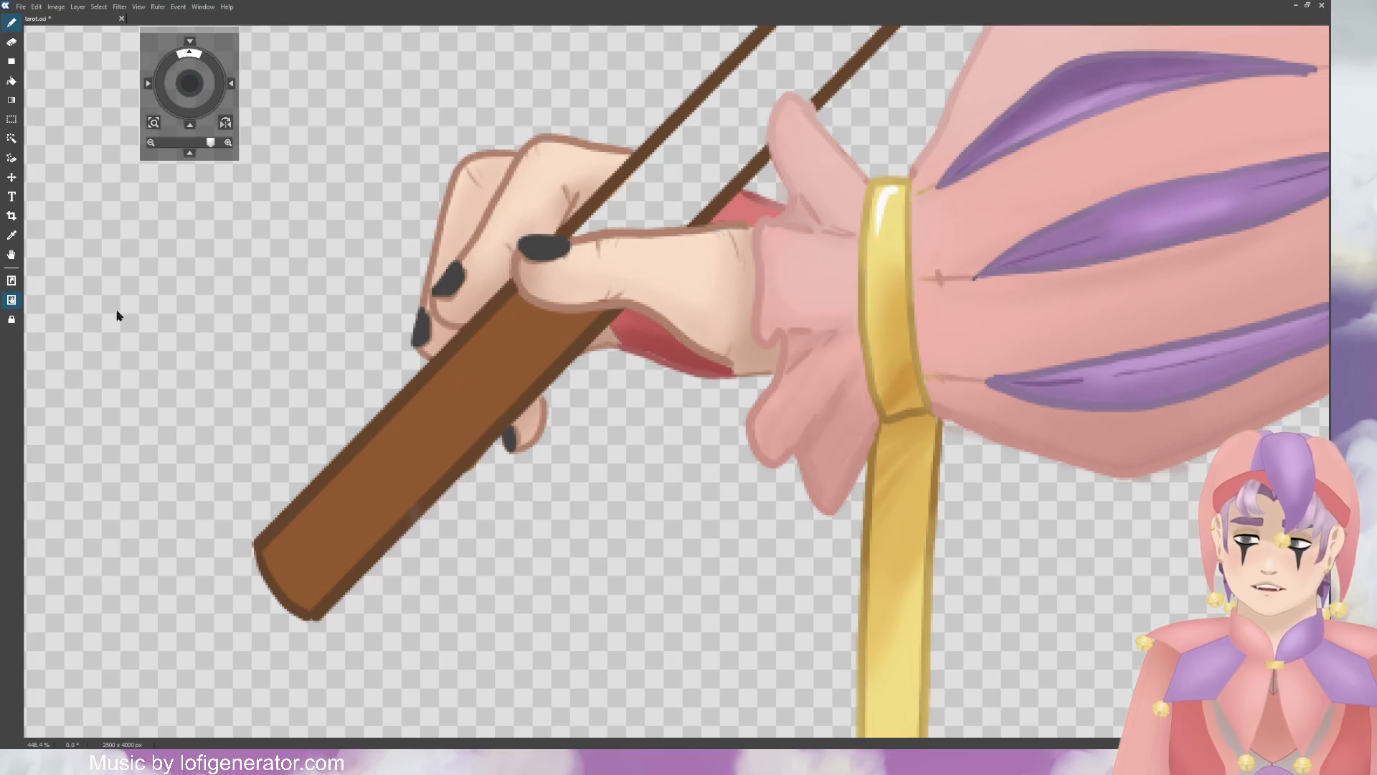
{"action": "key", "text": "e"}
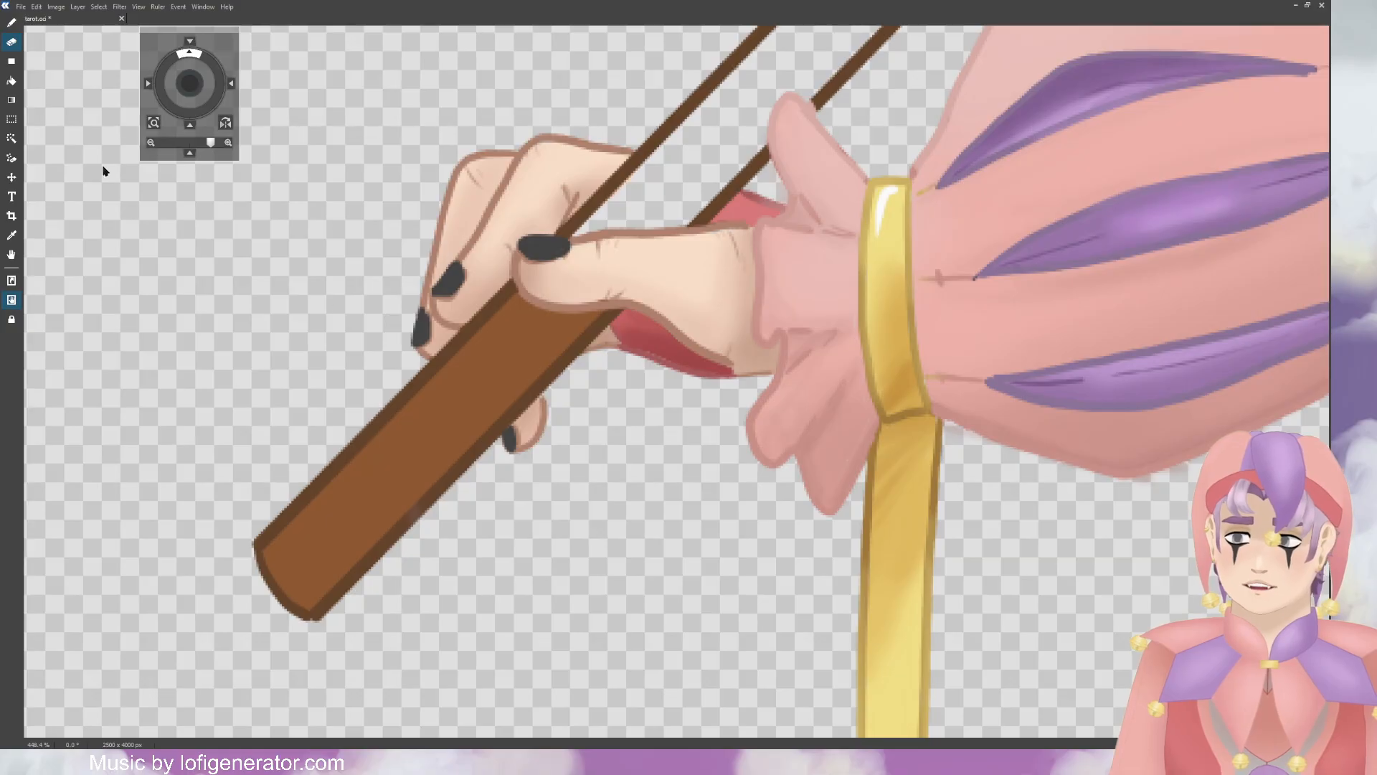
{"action": "key", "text": "b"}
Step: Continue the brown fill up the pole from the thumb past the sleeve ruffle and tidy the edge around the hand
{"action": "left_click_drag", "start_coordinate": [189, 84], "coordinate": [183, 107]}
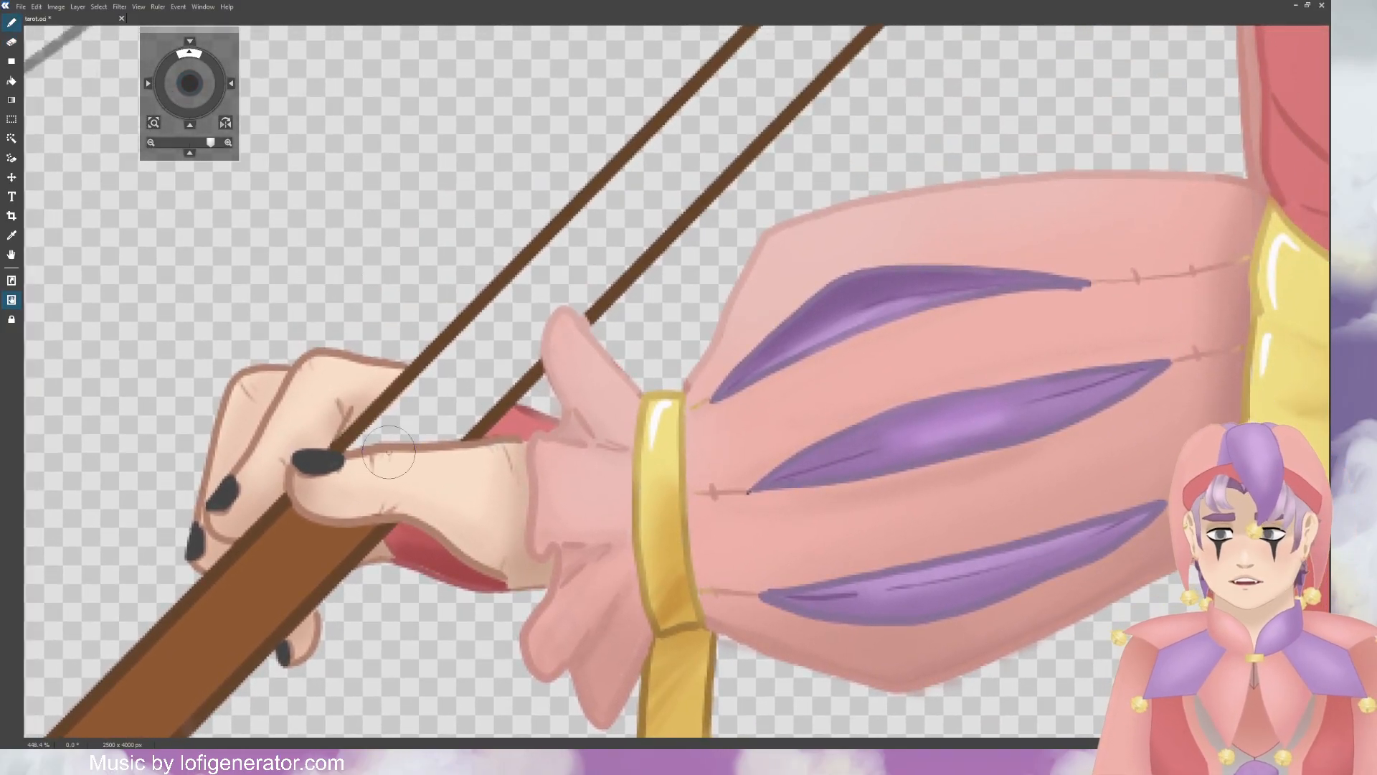
{"action": "mouse_move", "coordinate": [433, 416]}
{"action": "left_mouse_down"}
{"action": "mouse_move", "coordinate": [351, 460]}
{"action": "mouse_move", "coordinate": [485, 349]}
{"action": "mouse_move", "coordinate": [427, 452]}
{"action": "left_mouse_up"}
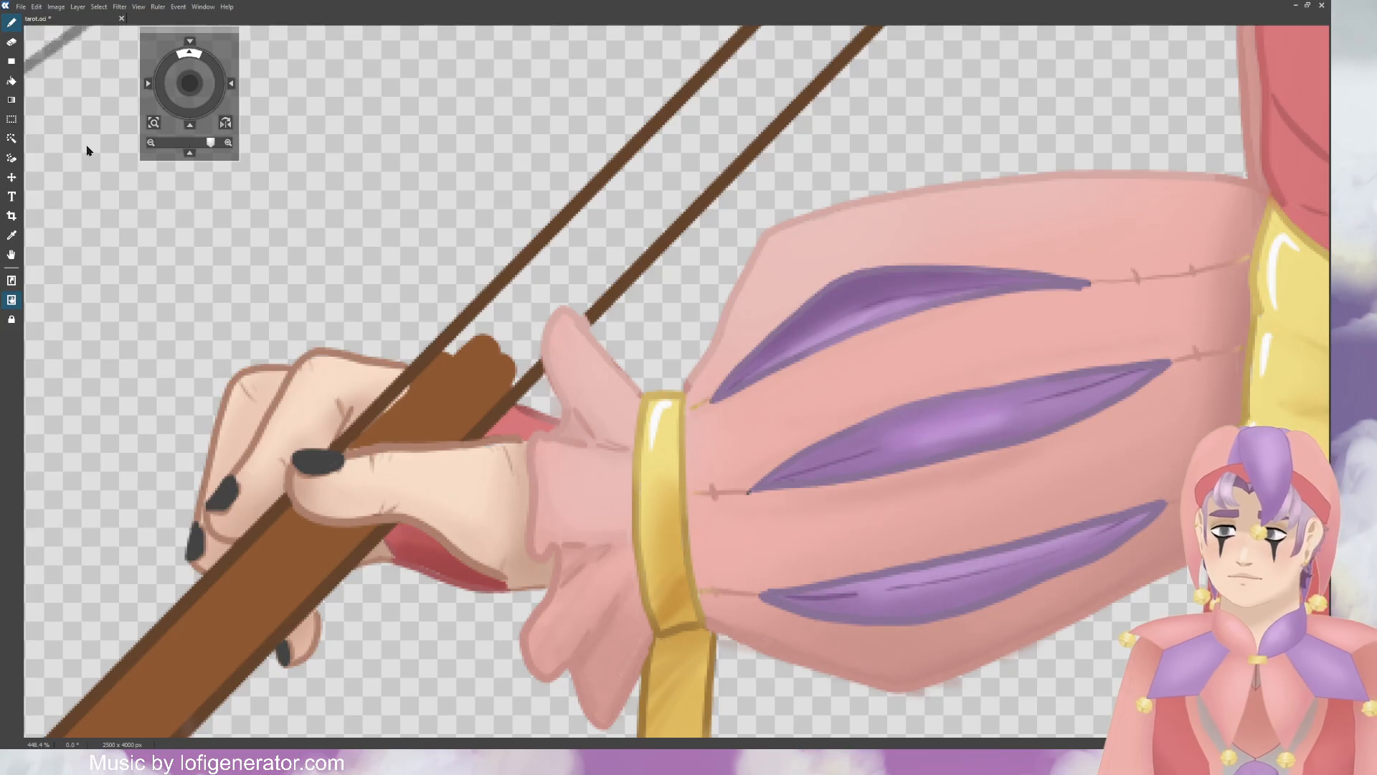
{"action": "key", "text": "e"}
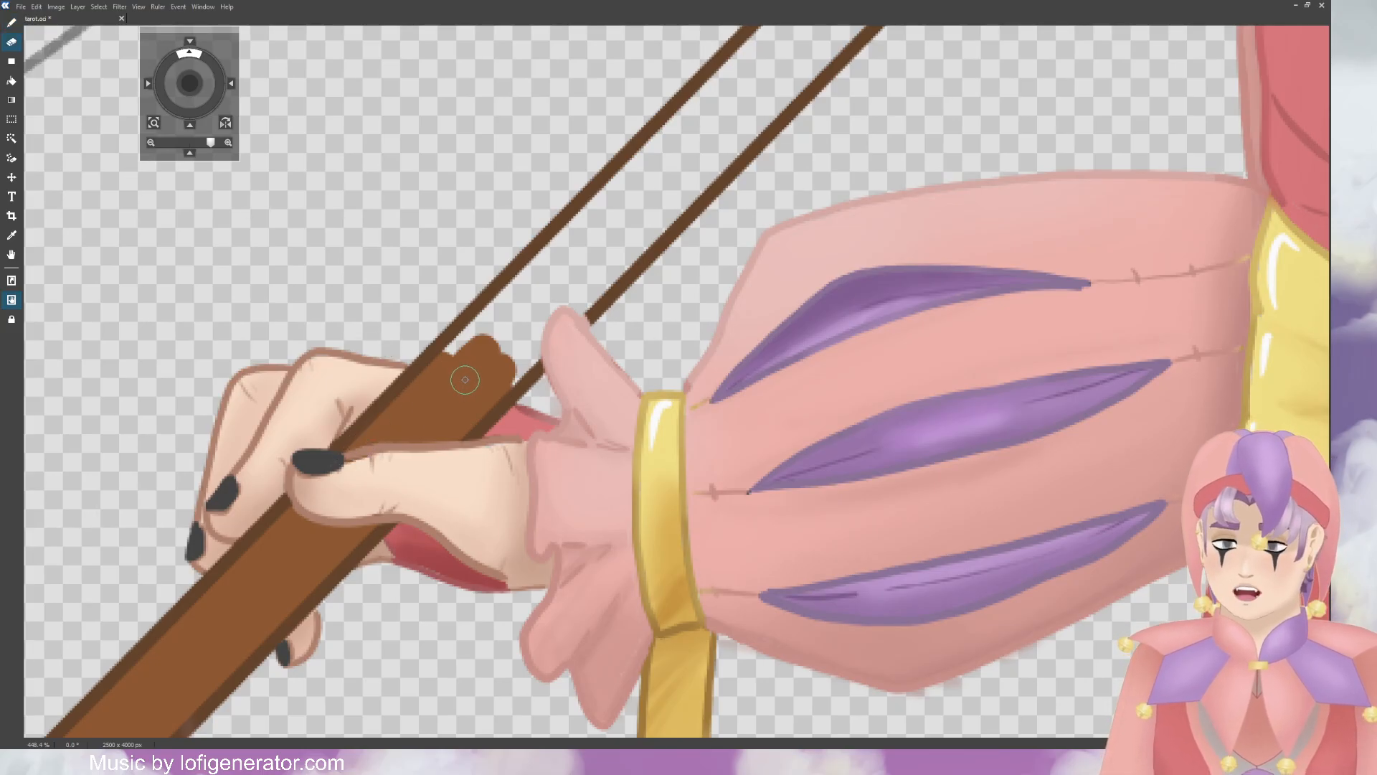
{"action": "left_click_drag", "start_coordinate": [380, 416], "coordinate": [405, 369]}
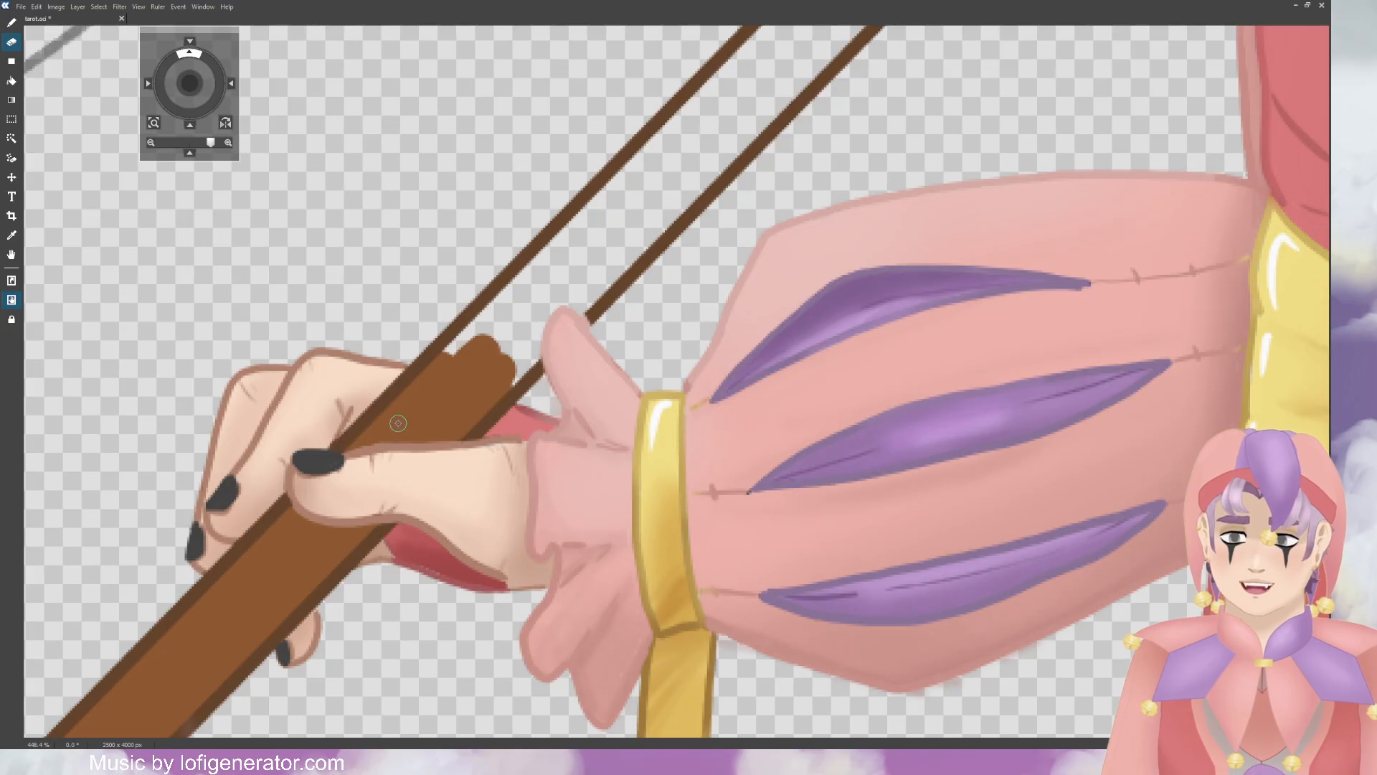
{"action": "left_click_drag", "start_coordinate": [195, 84], "coordinate": [246, 165]}
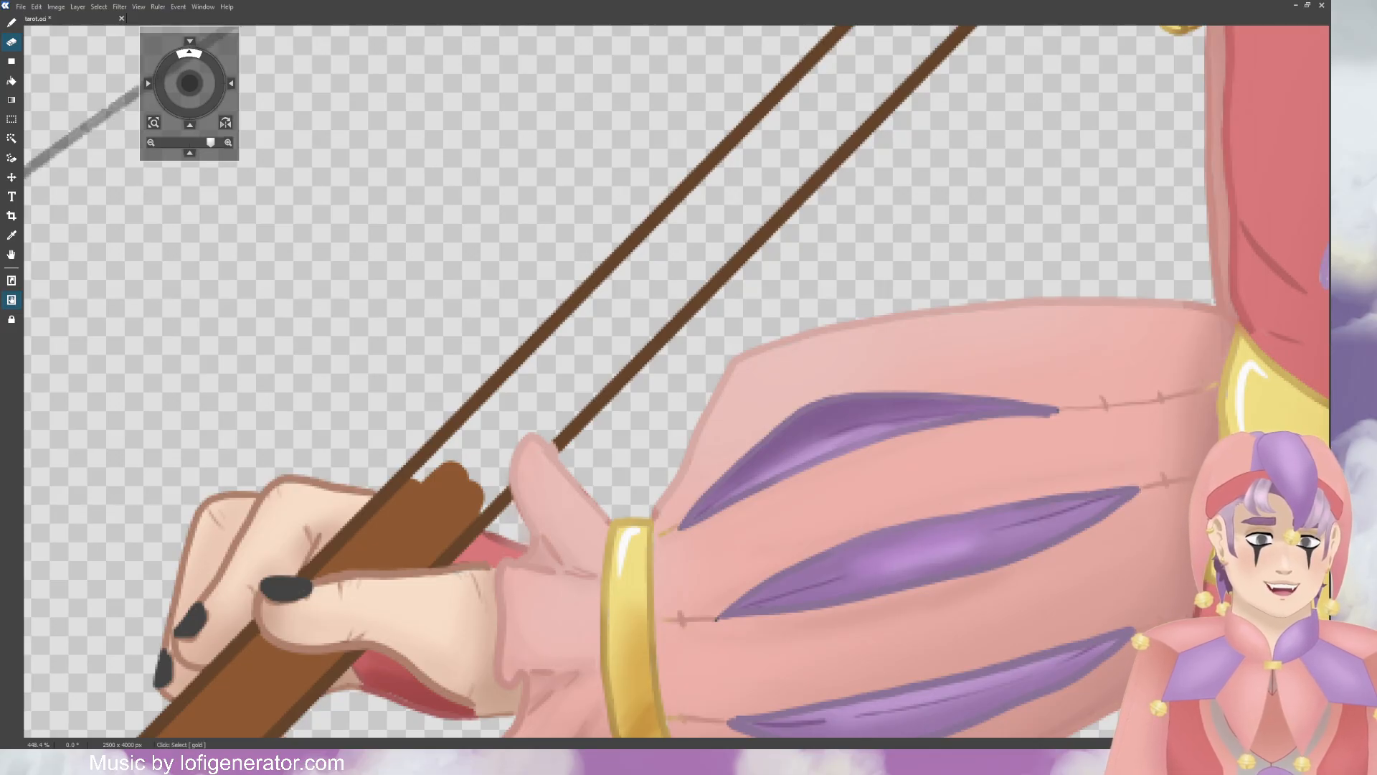
{"action": "mouse_move", "coordinate": [548, 483]}
{"action": "left_mouse_down"}
{"action": "mouse_move", "coordinate": [501, 432]}
{"action": "mouse_move", "coordinate": [447, 475]}
{"action": "mouse_move", "coordinate": [434, 445]}
{"action": "mouse_move", "coordinate": [432, 496]}
{"action": "mouse_move", "coordinate": [509, 424]}
{"action": "mouse_move", "coordinate": [420, 491]}
{"action": "mouse_move", "coordinate": [521, 391]}
{"action": "mouse_move", "coordinate": [474, 431]}
{"action": "mouse_move", "coordinate": [535, 403]}
{"action": "mouse_move", "coordinate": [467, 505]}
{"action": "mouse_move", "coordinate": [561, 408]}
{"action": "mouse_move", "coordinate": [522, 461]}
{"action": "mouse_move", "coordinate": [562, 392]}
{"action": "mouse_move", "coordinate": [643, 337]}
{"action": "mouse_move", "coordinate": [635, 327]}
{"action": "mouse_move", "coordinate": [586, 378]}
{"action": "mouse_move", "coordinate": [641, 282]}
{"action": "mouse_move", "coordinate": [529, 376]}
{"action": "mouse_move", "coordinate": [643, 261]}
{"action": "mouse_move", "coordinate": [601, 300]}
{"action": "mouse_move", "coordinate": [654, 254]}
{"action": "mouse_move", "coordinate": [703, 238]}
{"action": "mouse_move", "coordinate": [652, 321]}
{"action": "left_mouse_up"}
{"action": "key", "text": "b"}
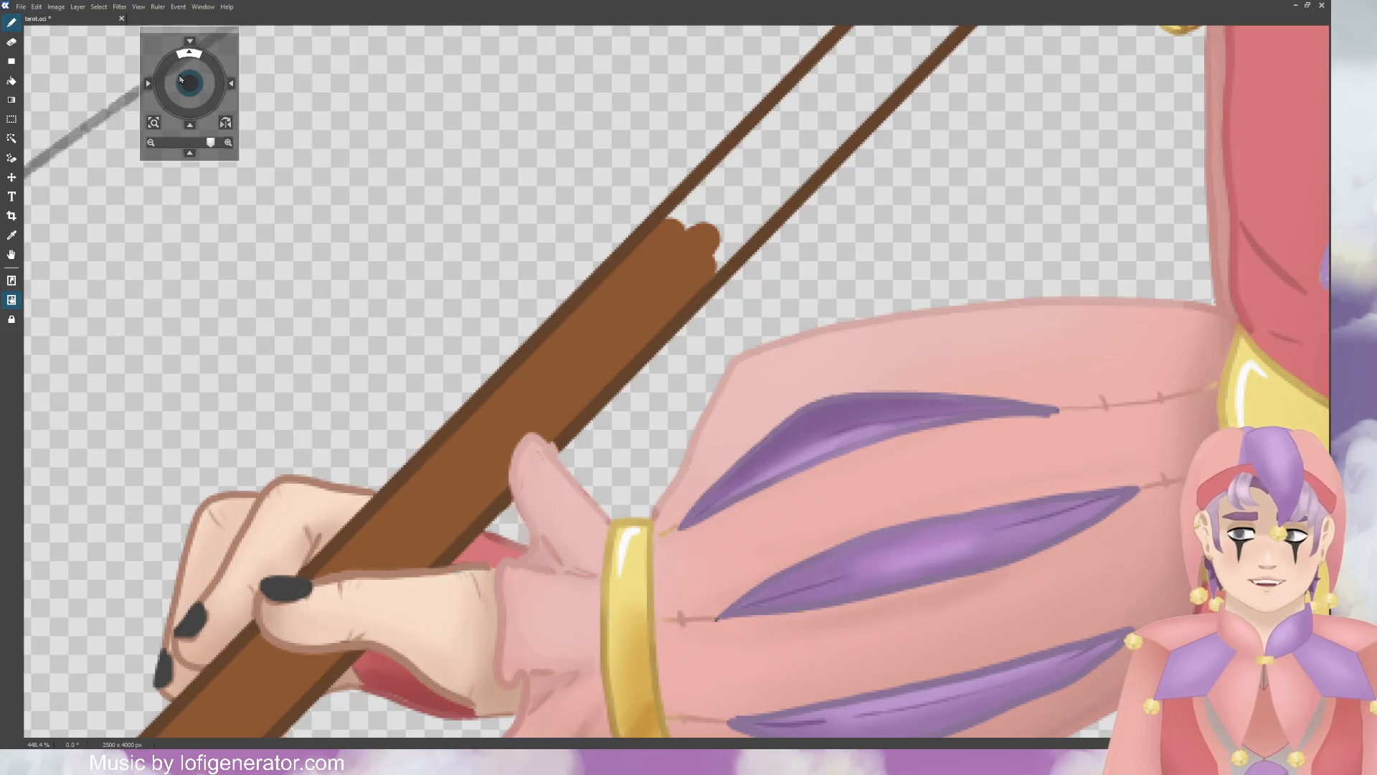
Step: Fill the stretch of pole beside the torso with brown, from above the sleeve to the cape's lower points
{"action": "left_click_drag", "start_coordinate": [188, 85], "coordinate": [173, 107]}
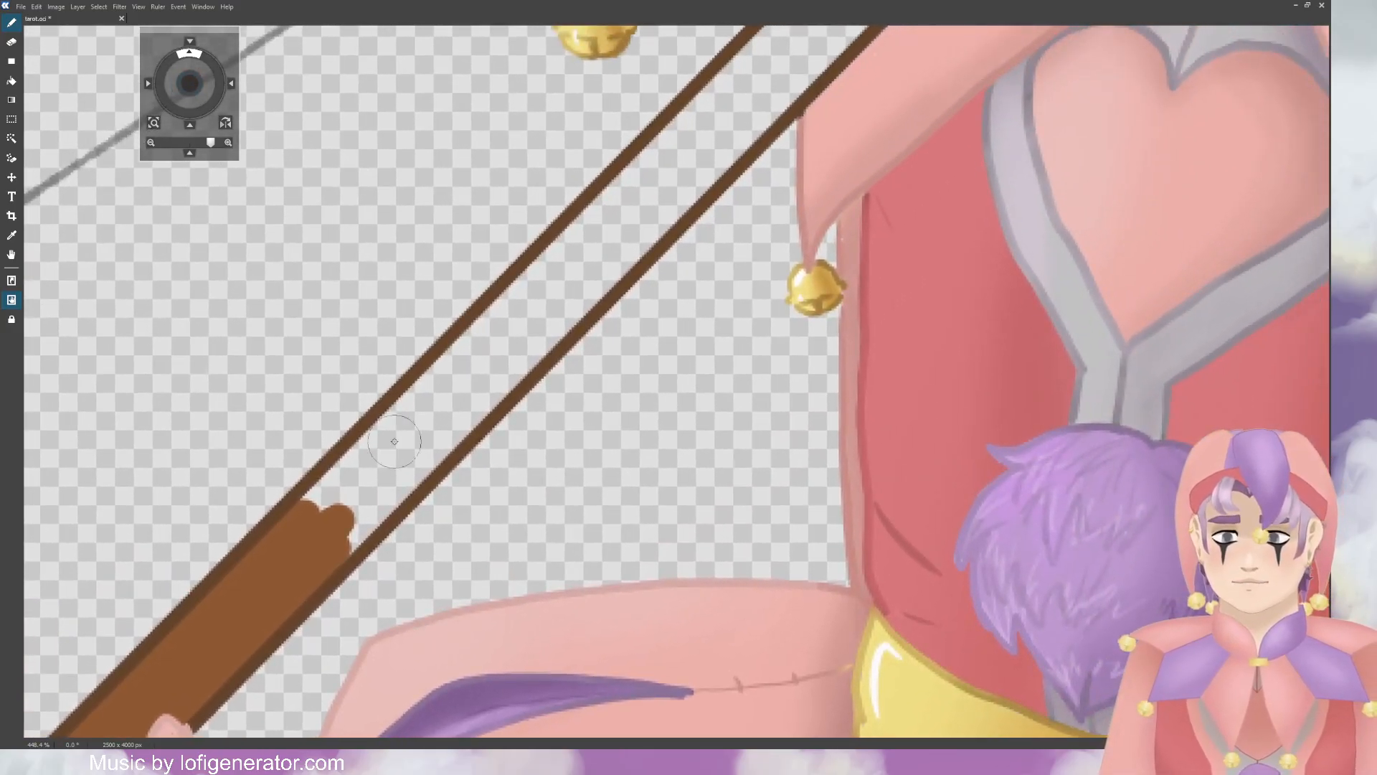
{"action": "mouse_move", "coordinate": [327, 538]}
{"action": "left_mouse_down"}
{"action": "mouse_move", "coordinate": [368, 518]}
{"action": "mouse_move", "coordinate": [424, 455]}
{"action": "mouse_move", "coordinate": [383, 507]}
{"action": "mouse_move", "coordinate": [441, 441]}
{"action": "mouse_move", "coordinate": [478, 380]}
{"action": "mouse_move", "coordinate": [369, 496]}
{"action": "mouse_move", "coordinate": [332, 517]}
{"action": "mouse_move", "coordinate": [358, 471]}
{"action": "mouse_move", "coordinate": [320, 499]}
{"action": "mouse_move", "coordinate": [473, 343]}
{"action": "mouse_move", "coordinate": [500, 313]}
{"action": "left_mouse_up"}
{"action": "left_click_drag", "start_coordinate": [189, 83], "coordinate": [153, 136]}
{"action": "mouse_move", "coordinate": [307, 590]}
{"action": "left_mouse_down"}
{"action": "mouse_move", "coordinate": [430, 459]}
{"action": "mouse_move", "coordinate": [347, 492]}
{"action": "mouse_move", "coordinate": [424, 423]}
{"action": "mouse_move", "coordinate": [353, 482]}
{"action": "mouse_move", "coordinate": [455, 431]}
{"action": "mouse_move", "coordinate": [502, 392]}
{"action": "mouse_move", "coordinate": [527, 340]}
{"action": "mouse_move", "coordinate": [423, 406]}
{"action": "mouse_move", "coordinate": [562, 280]}
{"action": "mouse_move", "coordinate": [589, 283]}
{"action": "left_mouse_up"}
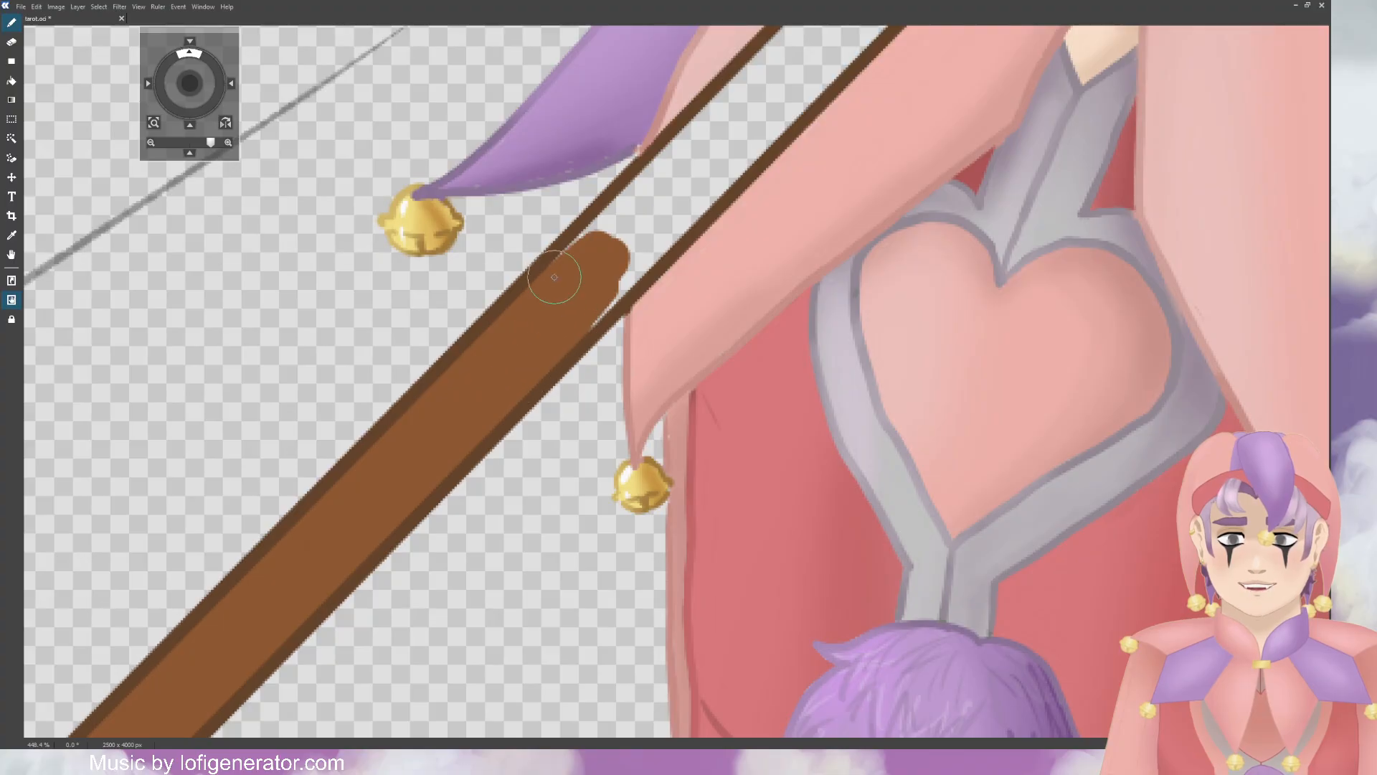
Step: Fill the pole with brown where it crosses the shoulder cape, up to the chin
{"action": "left_click_drag", "start_coordinate": [188, 86], "coordinate": [180, 110]}
{"action": "mouse_move", "coordinate": [470, 440]}
{"action": "left_mouse_down"}
{"action": "mouse_move", "coordinate": [523, 418]}
{"action": "mouse_move", "coordinate": [421, 556]}
{"action": "mouse_move", "coordinate": [573, 394]}
{"action": "left_mouse_up"}
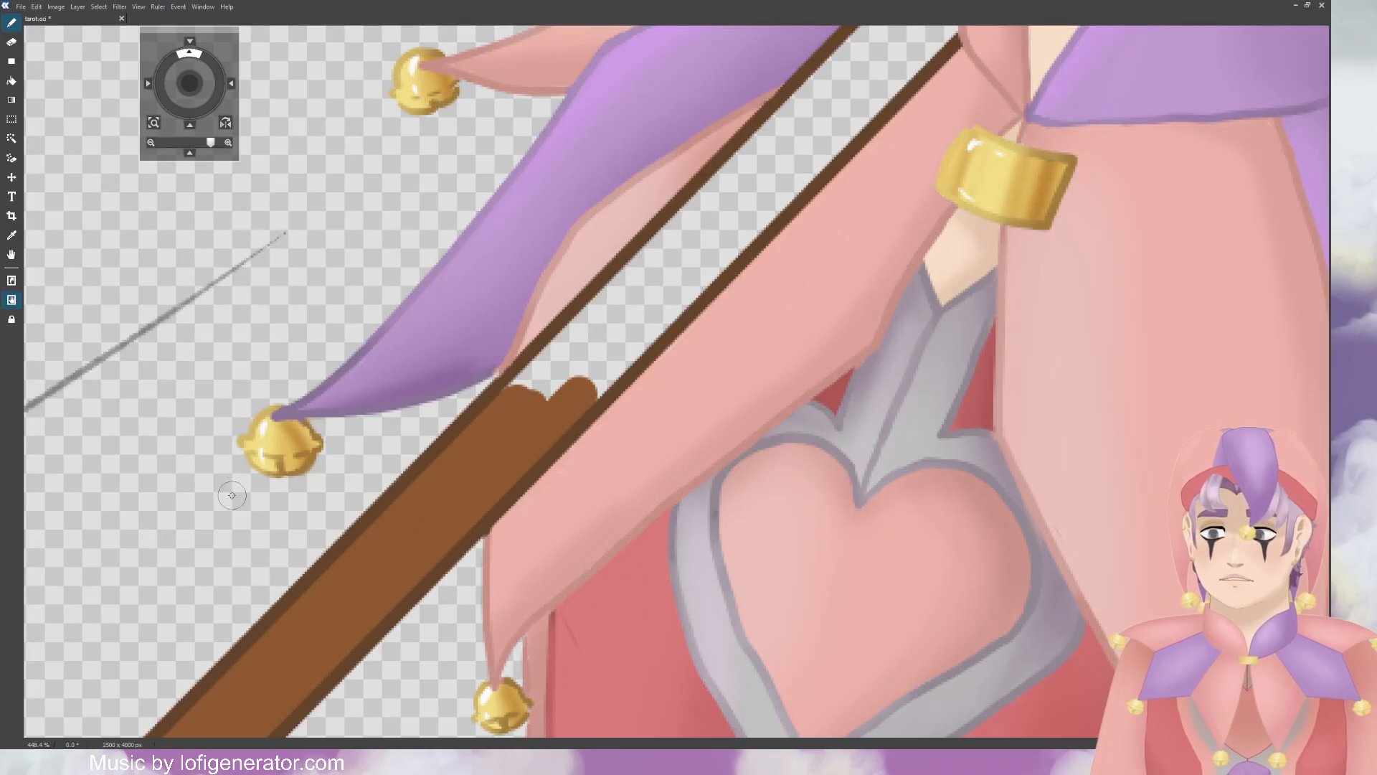
{"action": "mouse_move", "coordinate": [591, 375]}
{"action": "left_mouse_down"}
{"action": "mouse_move", "coordinate": [618, 353]}
{"action": "mouse_move", "coordinate": [578, 413]}
{"action": "mouse_move", "coordinate": [570, 394]}
{"action": "mouse_move", "coordinate": [630, 300]}
{"action": "mouse_move", "coordinate": [487, 417]}
{"action": "mouse_move", "coordinate": [617, 283]}
{"action": "mouse_move", "coordinate": [681, 235]}
{"action": "left_mouse_up"}
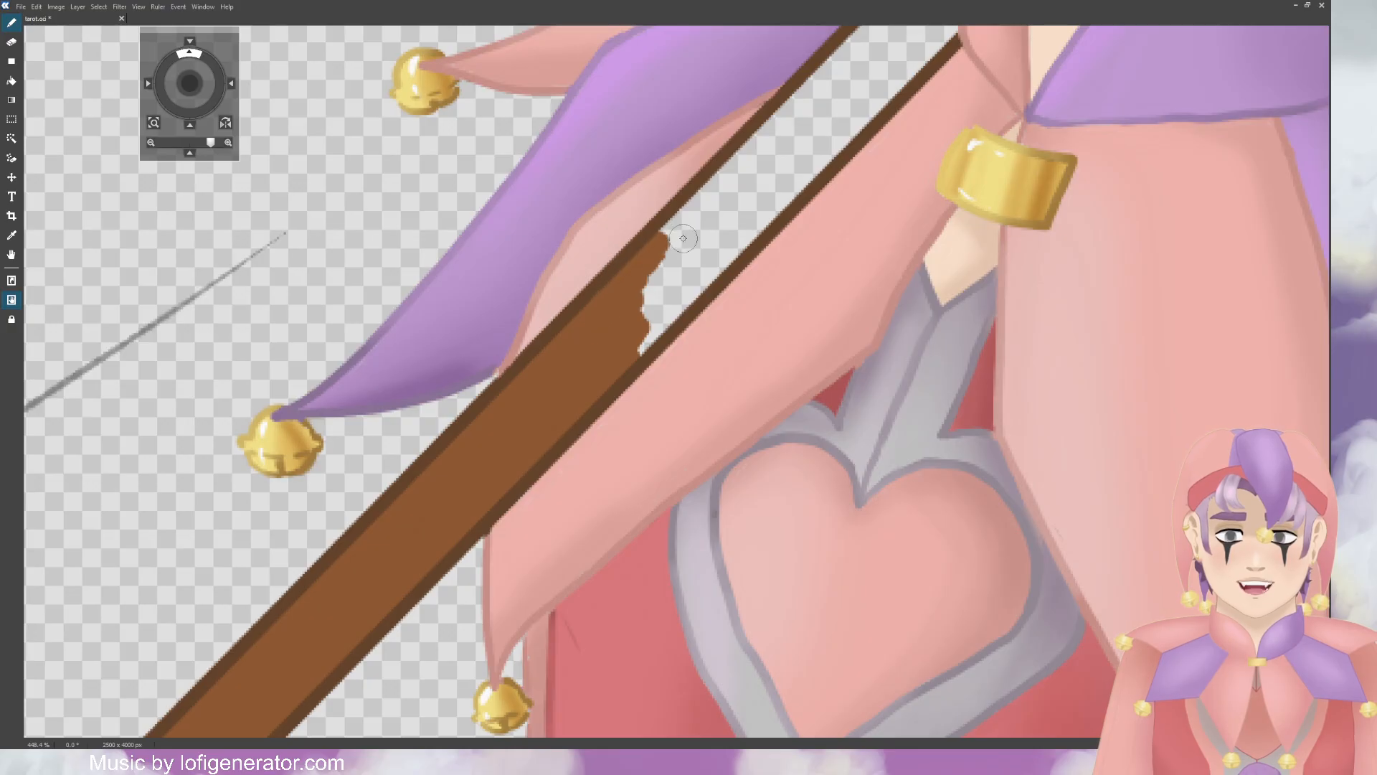
{"action": "left_click_drag", "start_coordinate": [300, 115], "coordinate": [172, 311]}
{"action": "mouse_move", "coordinate": [553, 475]}
{"action": "left_mouse_down"}
{"action": "mouse_move", "coordinate": [522, 482]}
{"action": "mouse_move", "coordinate": [524, 512]}
{"action": "mouse_move", "coordinate": [507, 476]}
{"action": "mouse_move", "coordinate": [584, 384]}
{"action": "mouse_move", "coordinate": [581, 395]}
{"action": "mouse_move", "coordinate": [663, 364]}
{"action": "mouse_move", "coordinate": [649, 337]}
{"action": "mouse_move", "coordinate": [687, 370]}
{"action": "mouse_move", "coordinate": [685, 310]}
{"action": "mouse_move", "coordinate": [593, 382]}
{"action": "mouse_move", "coordinate": [681, 308]}
{"action": "mouse_move", "coordinate": [584, 437]}
{"action": "mouse_move", "coordinate": [706, 322]}
{"action": "mouse_move", "coordinate": [654, 373]}
{"action": "mouse_move", "coordinate": [810, 194]}
{"action": "mouse_move", "coordinate": [832, 165]}
{"action": "mouse_move", "coordinate": [825, 149]}
{"action": "mouse_move", "coordinate": [657, 287]}
{"action": "mouse_move", "coordinate": [608, 379]}
{"action": "left_mouse_up"}
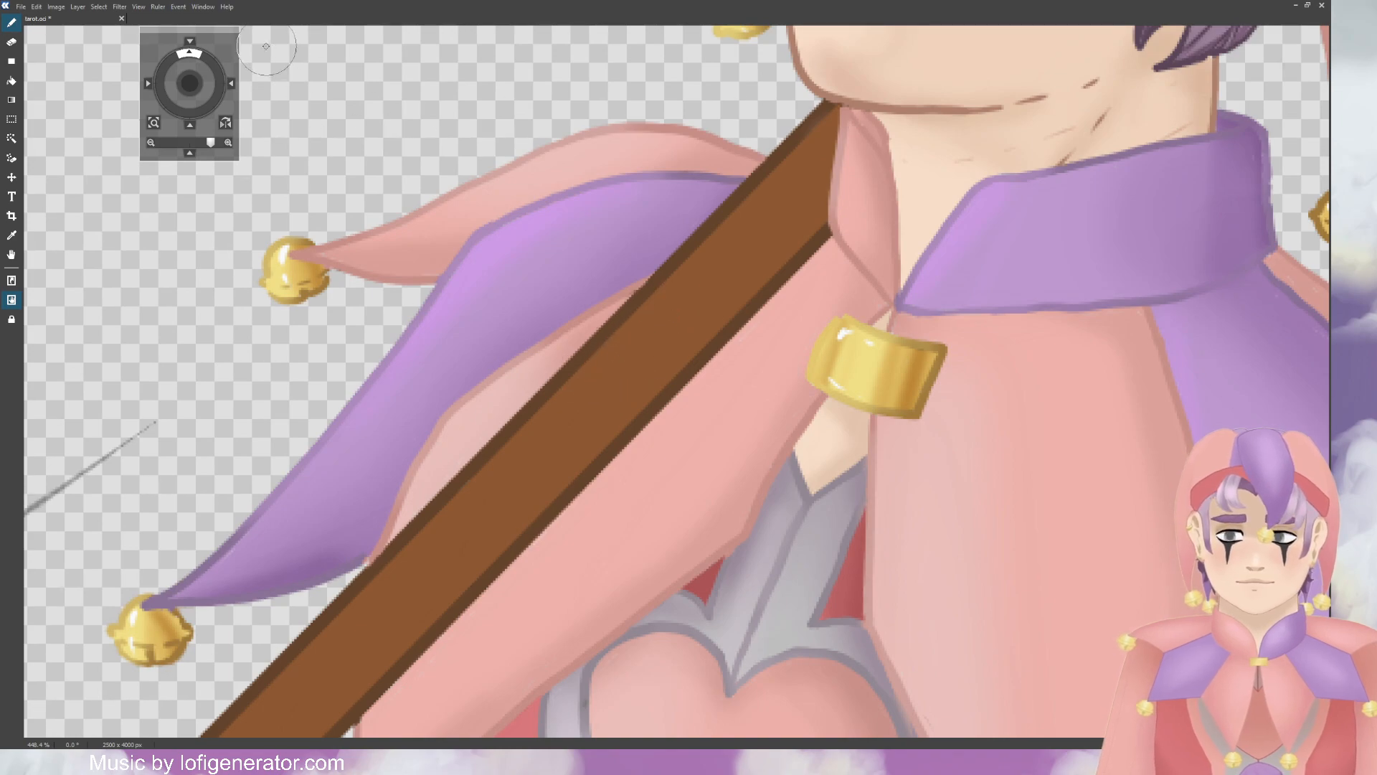
Step: Fill the pole behind the hat and its rounded tip beyond the bundle's knot with brown, erasing overspill along the lower edge
{"action": "left_click_drag", "start_coordinate": [191, 89], "coordinate": [152, 150]}
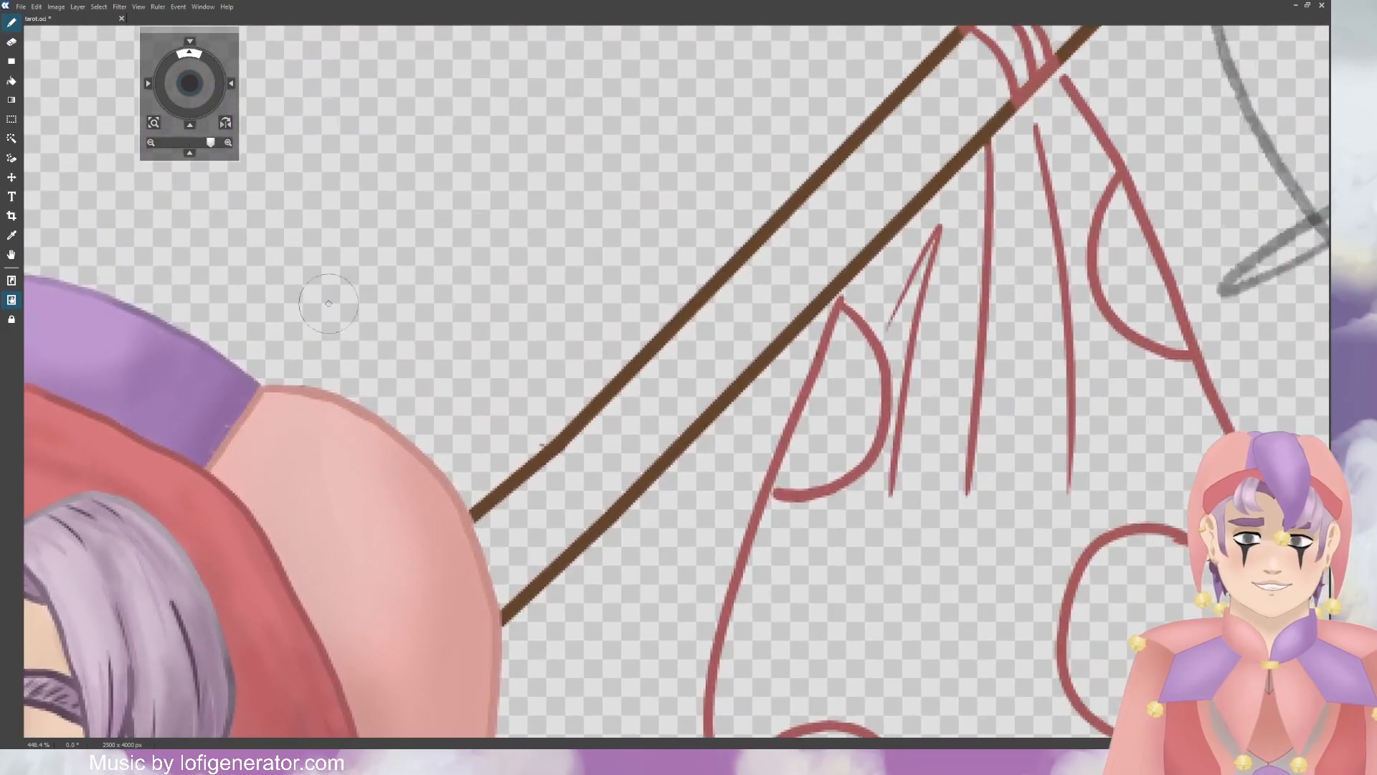
{"action": "mouse_move", "coordinate": [486, 526]}
{"action": "left_mouse_down"}
{"action": "mouse_move", "coordinate": [499, 597]}
{"action": "mouse_move", "coordinate": [584, 502]}
{"action": "mouse_move", "coordinate": [587, 474]}
{"action": "mouse_move", "coordinate": [490, 536]}
{"action": "mouse_move", "coordinate": [764, 272]}
{"action": "mouse_move", "coordinate": [771, 301]}
{"action": "mouse_move", "coordinate": [654, 412]}
{"action": "mouse_move", "coordinate": [594, 497]}
{"action": "mouse_move", "coordinate": [796, 289]}
{"action": "mouse_move", "coordinate": [701, 368]}
{"action": "left_mouse_up"}
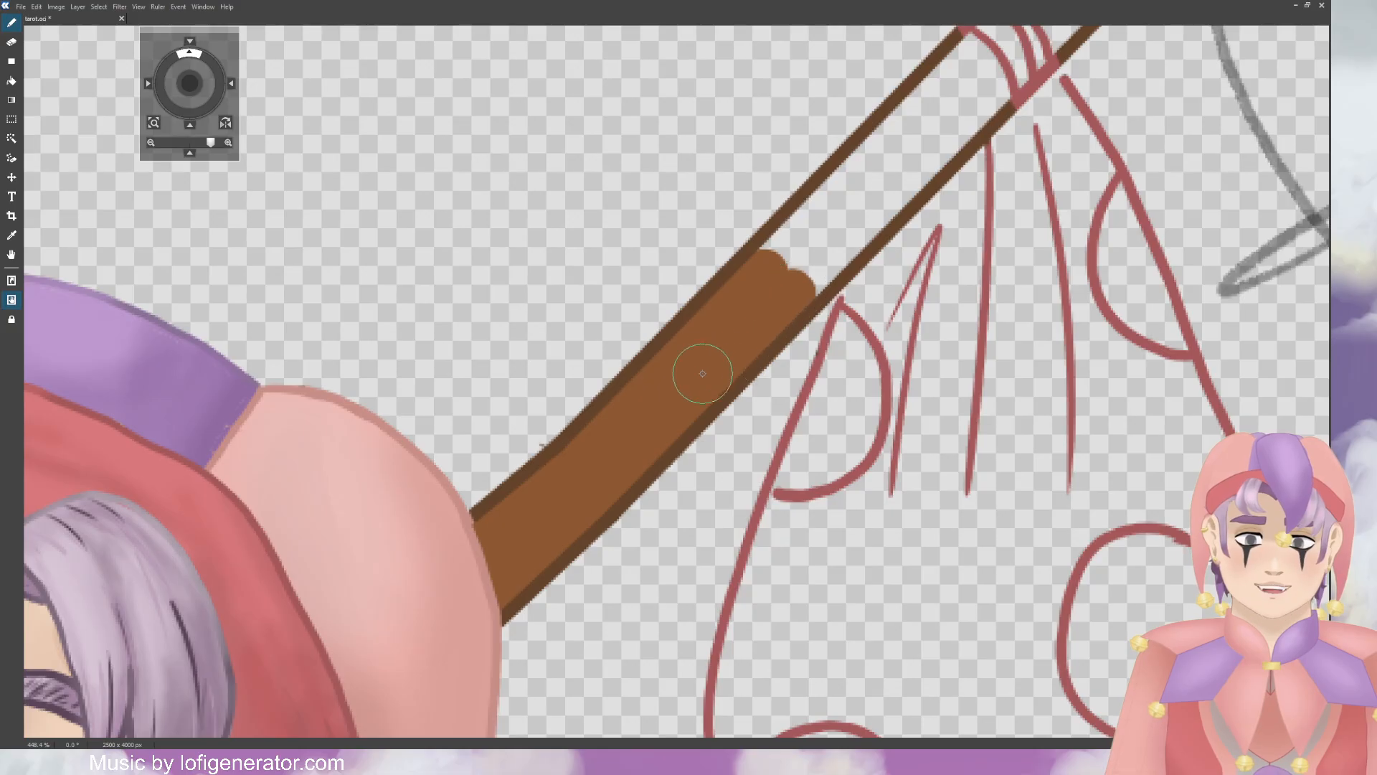
{"action": "left_click_drag", "start_coordinate": [189, 83], "coordinate": [147, 124]}
{"action": "mouse_move", "coordinate": [495, 552]}
{"action": "left_mouse_down"}
{"action": "mouse_move", "coordinate": [455, 546]}
{"action": "mouse_move", "coordinate": [587, 429]}
{"action": "mouse_move", "coordinate": [667, 327]}
{"action": "mouse_move", "coordinate": [692, 329]}
{"action": "mouse_move", "coordinate": [703, 373]}
{"action": "mouse_move", "coordinate": [531, 560]}
{"action": "mouse_move", "coordinate": [552, 495]}
{"action": "mouse_move", "coordinate": [672, 341]}
{"action": "left_mouse_up"}
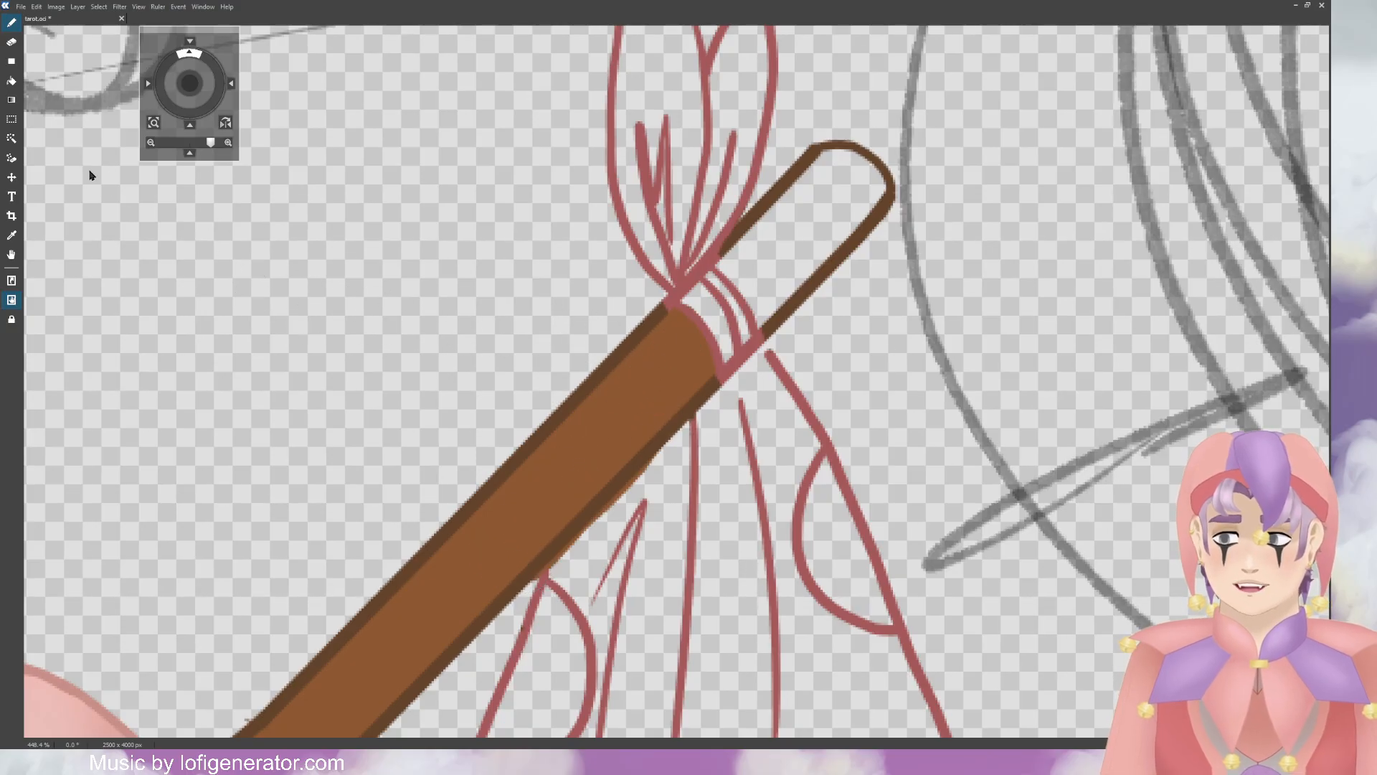
{"action": "key", "text": "e"}
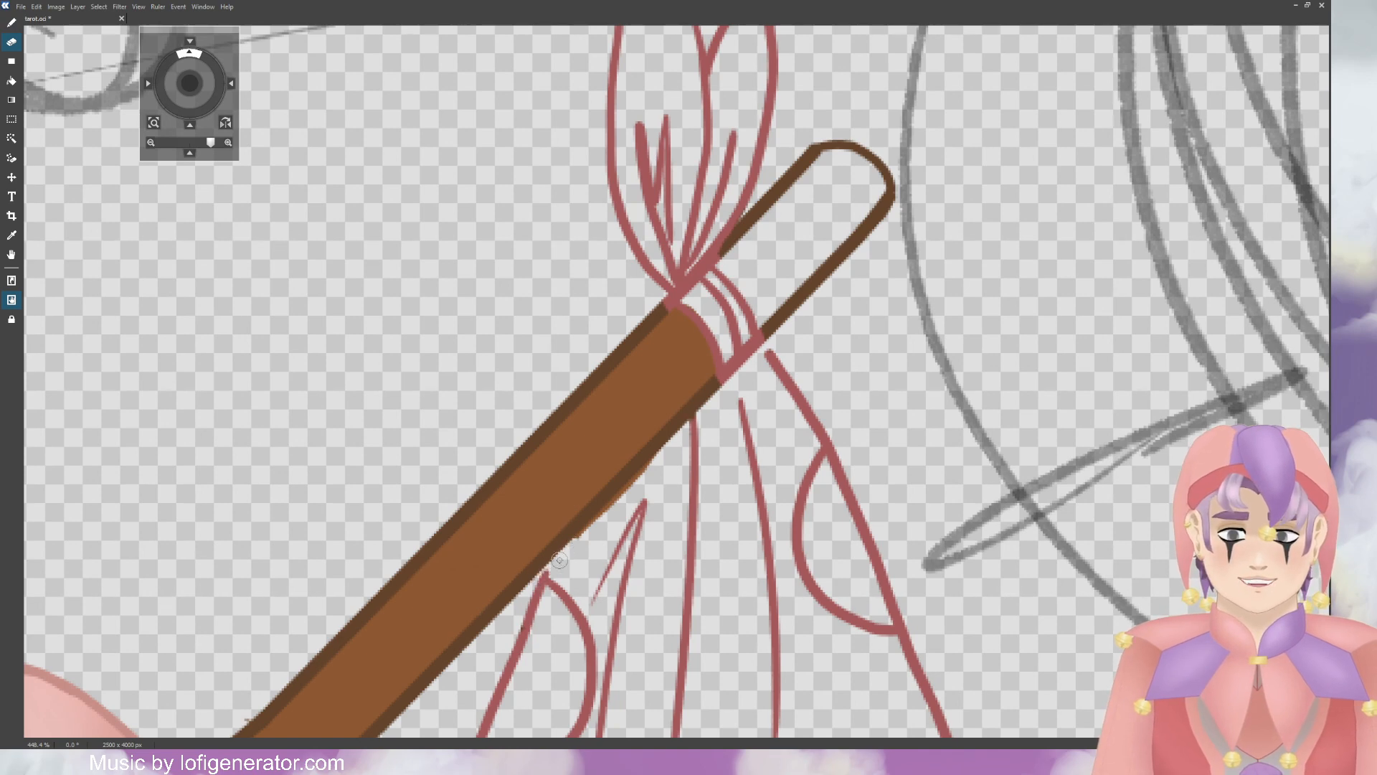
{"action": "left_click_drag", "start_coordinate": [575, 541], "coordinate": [658, 454]}
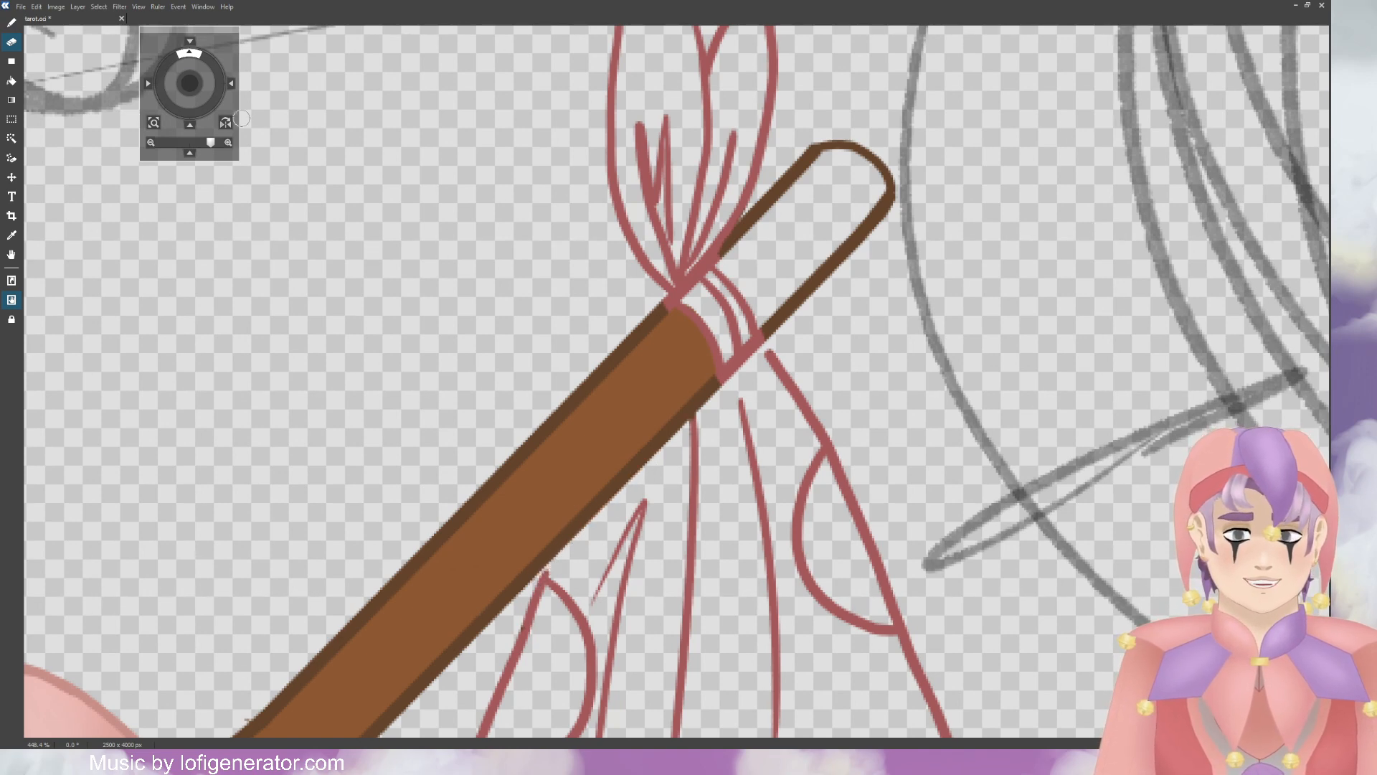
{"action": "left_click", "coordinate": [11, 22]}
{"action": "mouse_move", "coordinate": [781, 236]}
{"action": "left_mouse_down"}
{"action": "mouse_move", "coordinate": [743, 266]}
{"action": "mouse_move", "coordinate": [762, 293]}
{"action": "mouse_move", "coordinate": [836, 164]}
{"action": "mouse_move", "coordinate": [855, 157]}
{"action": "mouse_move", "coordinate": [855, 191]}
{"action": "mouse_move", "coordinate": [815, 237]}
{"action": "mouse_move", "coordinate": [774, 221]}
{"action": "left_mouse_up"}
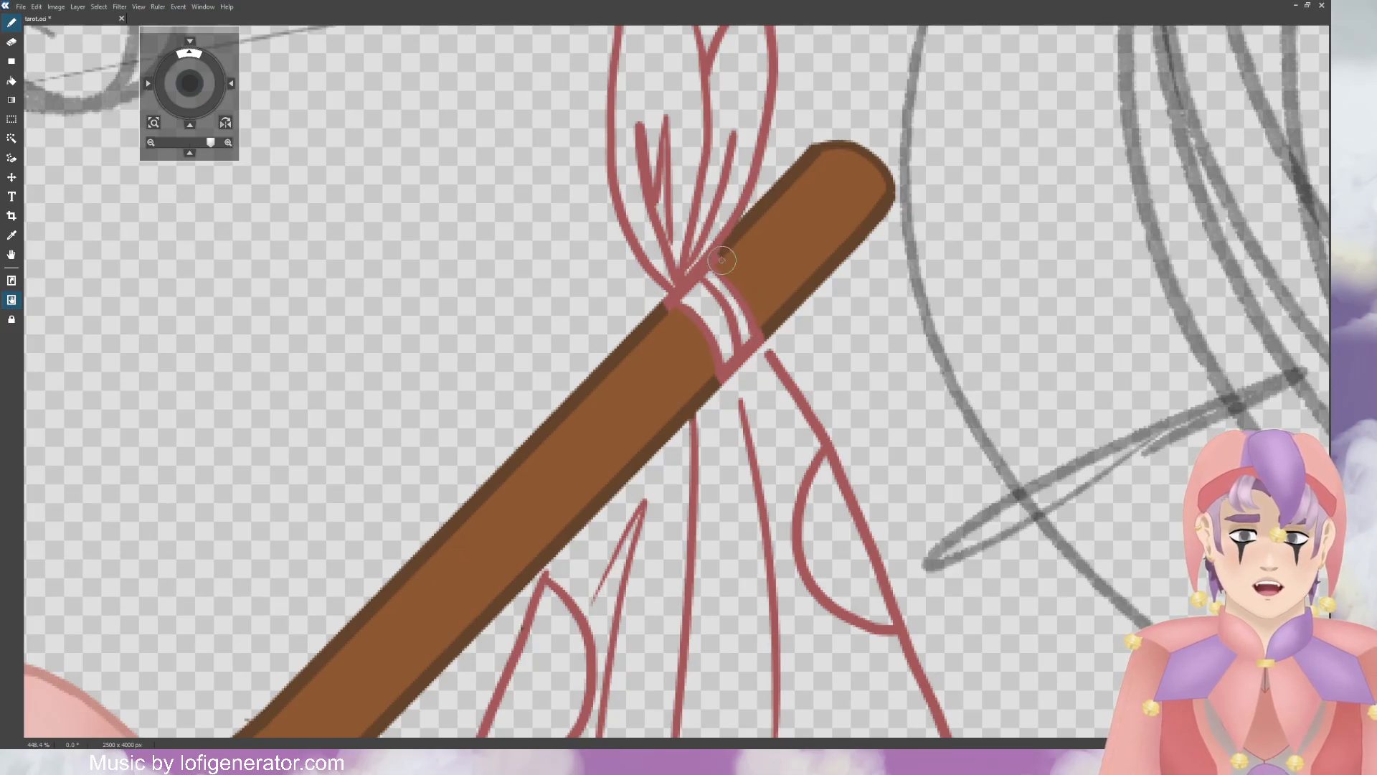
Step: Fill the bundle's two upper cloth tails and the tie wrapped around the pole with soft red matching the hat's band
{"action": "scroll", "coordinate": [782, 364], "scroll_direction": "down", "scroll_amount": 5}
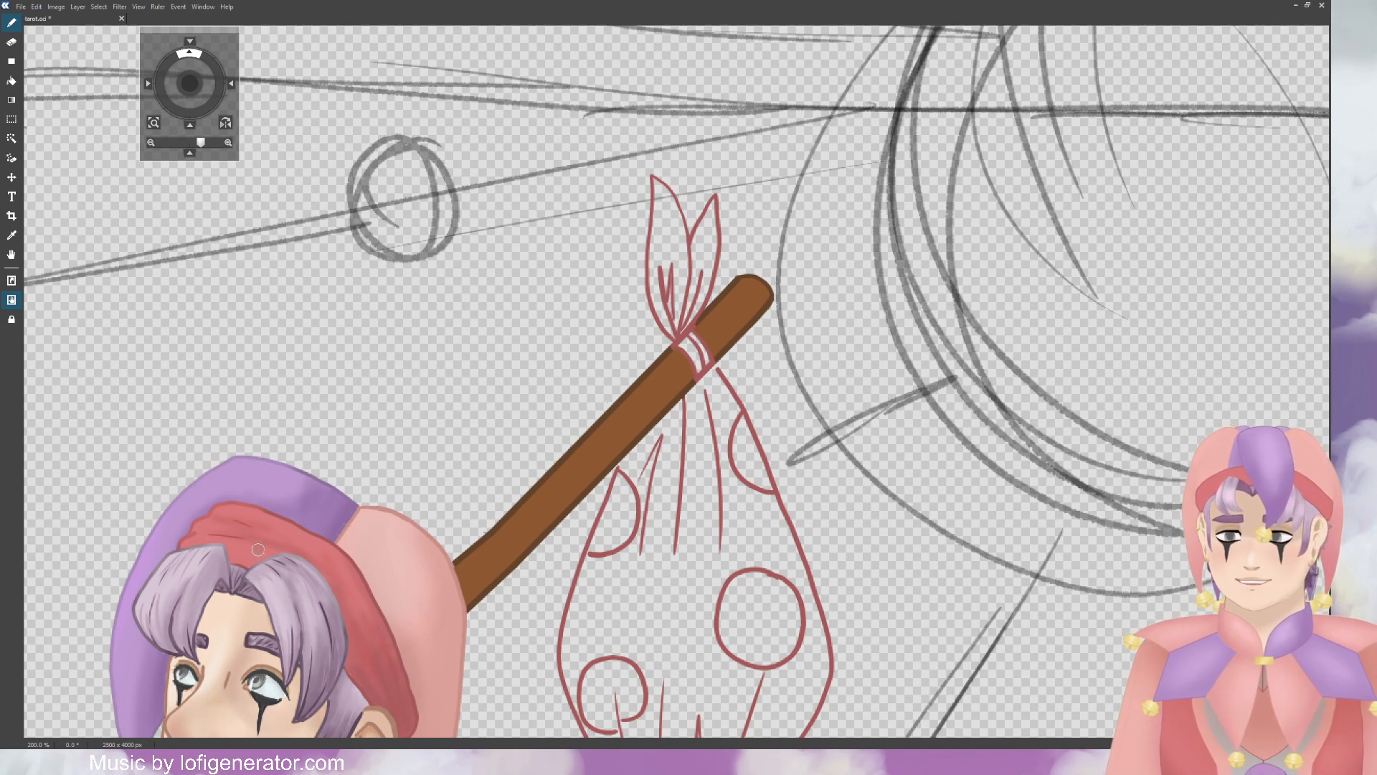
{"action": "scroll", "coordinate": [690, 196], "scroll_direction": "up", "scroll_amount": 10}
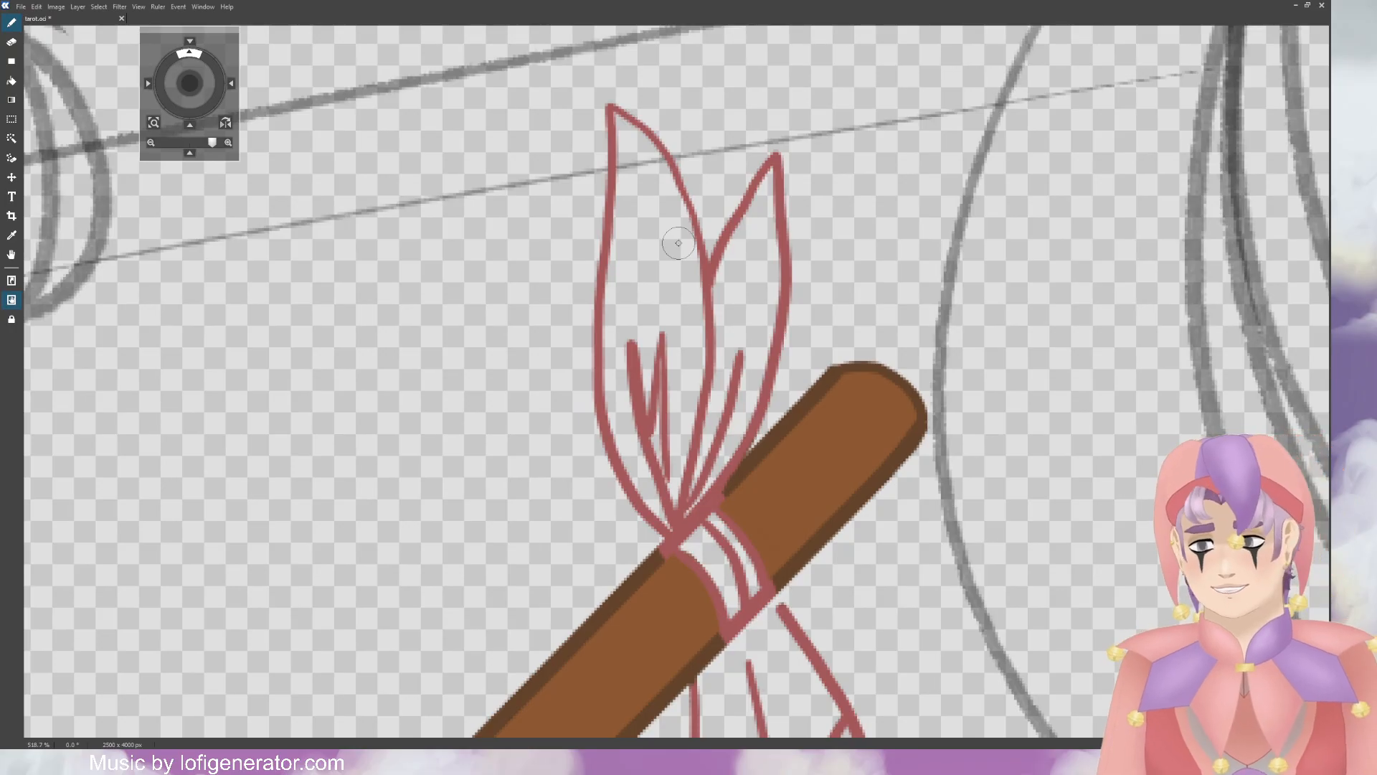
{"action": "left_click_drag", "start_coordinate": [651, 246], "coordinate": [626, 138]}
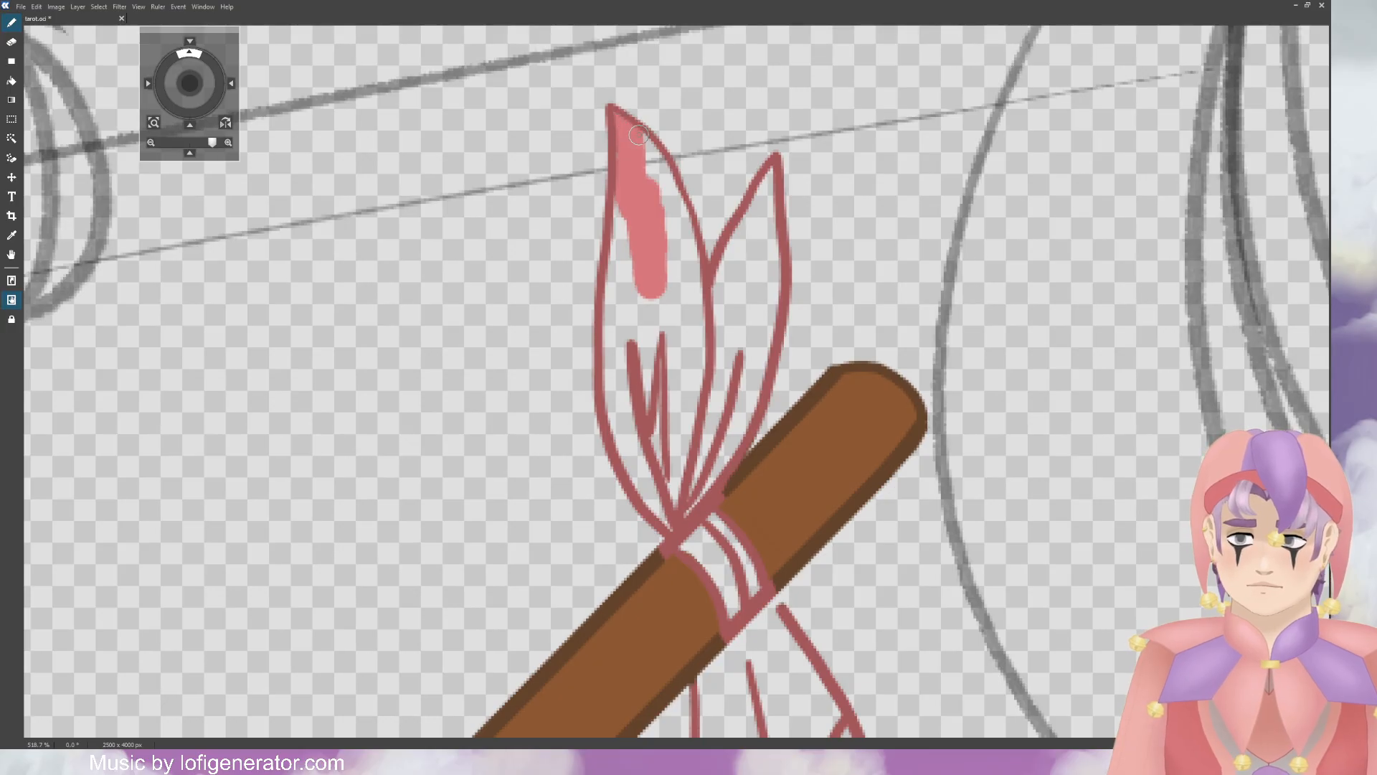
{"action": "mouse_move", "coordinate": [639, 135]}
{"action": "left_mouse_down"}
{"action": "mouse_move", "coordinate": [689, 259]}
{"action": "mouse_move", "coordinate": [648, 161]}
{"action": "mouse_move", "coordinate": [624, 184]}
{"action": "mouse_move", "coordinate": [604, 311]}
{"action": "mouse_move", "coordinate": [624, 455]}
{"action": "mouse_move", "coordinate": [664, 518]}
{"action": "mouse_move", "coordinate": [682, 517]}
{"action": "mouse_move", "coordinate": [755, 388]}
{"action": "left_mouse_up"}
{"action": "left_click_drag", "start_coordinate": [758, 339], "coordinate": [774, 309]}
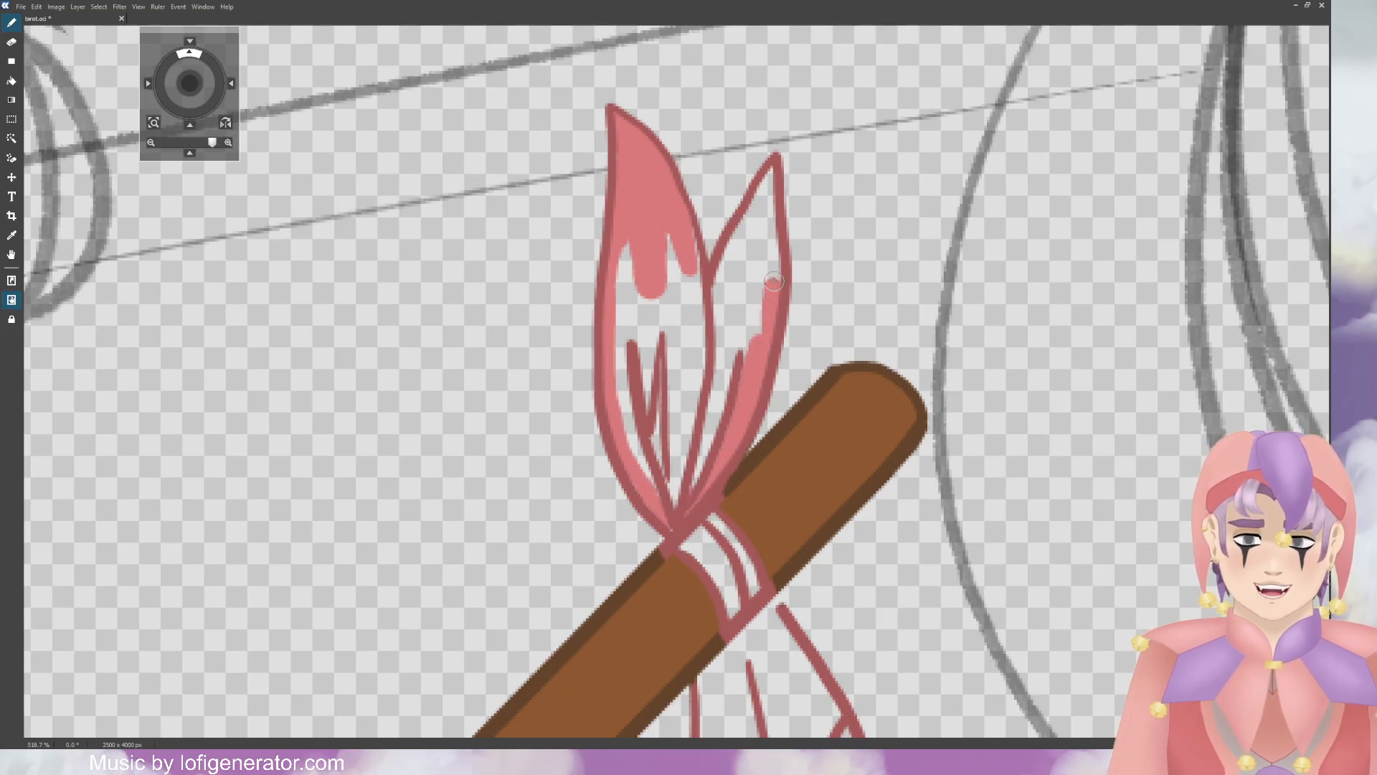
{"action": "left_click_drag", "start_coordinate": [775, 243], "coordinate": [769, 181]}
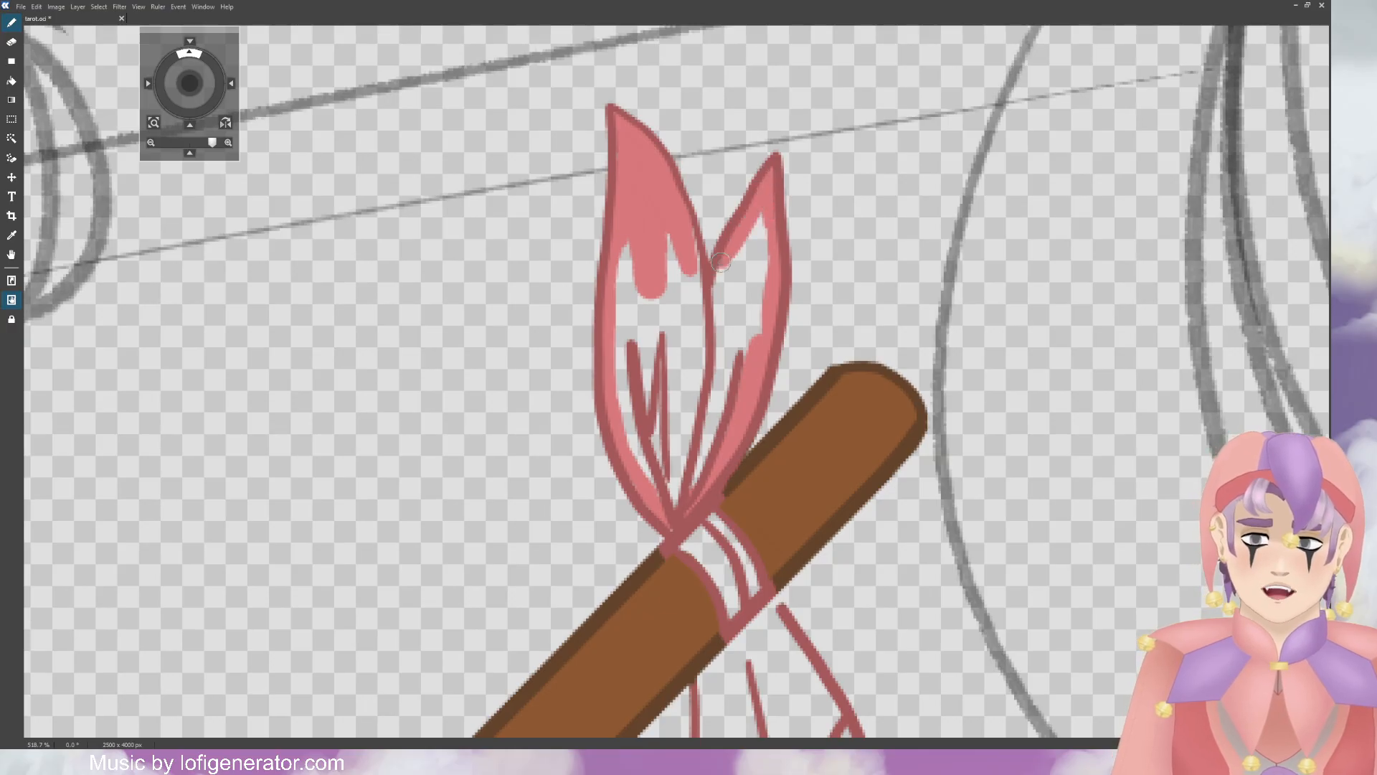
{"action": "left_click_drag", "start_coordinate": [697, 298], "coordinate": [691, 249]}
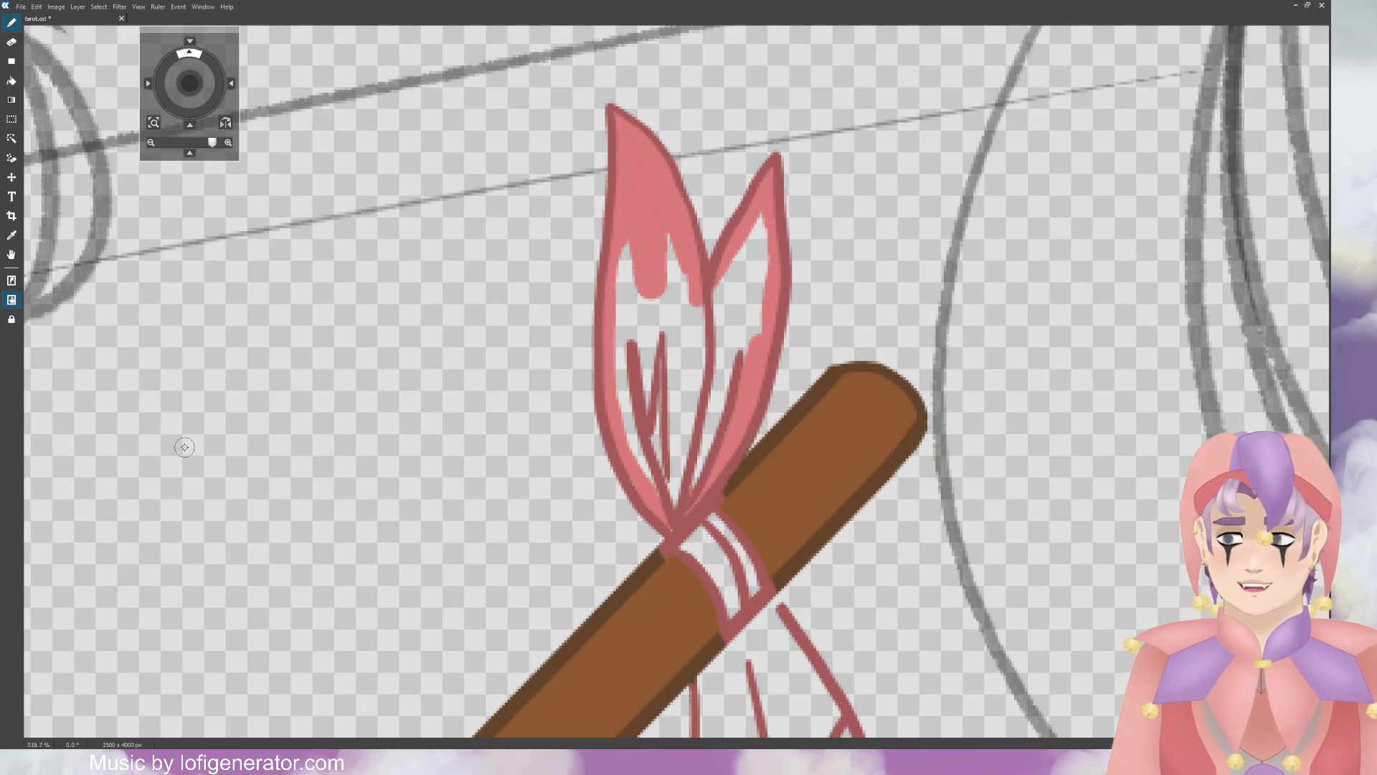
{"action": "mouse_move", "coordinate": [681, 305]}
{"action": "left_mouse_down"}
{"action": "mouse_move", "coordinate": [650, 350]}
{"action": "mouse_move", "coordinate": [643, 259]}
{"action": "mouse_move", "coordinate": [663, 327]}
{"action": "mouse_move", "coordinate": [660, 401]}
{"action": "mouse_move", "coordinate": [638, 401]}
{"action": "mouse_move", "coordinate": [660, 415]}
{"action": "mouse_move", "coordinate": [669, 454]}
{"action": "mouse_move", "coordinate": [696, 419]}
{"action": "mouse_move", "coordinate": [710, 373]}
{"action": "left_mouse_up"}
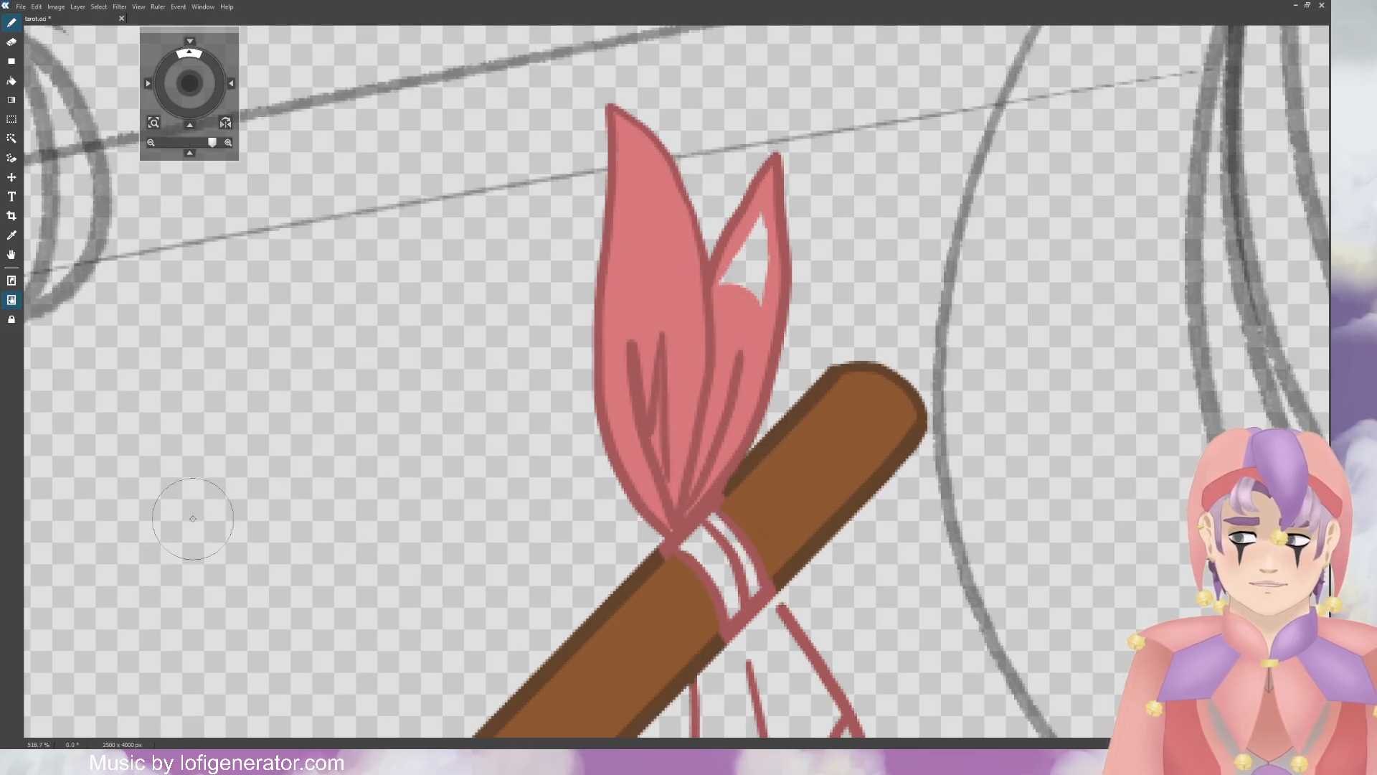
{"action": "mouse_move", "coordinate": [746, 262]}
{"action": "left_mouse_down"}
{"action": "mouse_move", "coordinate": [753, 236]}
{"action": "mouse_move", "coordinate": [762, 317]}
{"action": "left_mouse_up"}
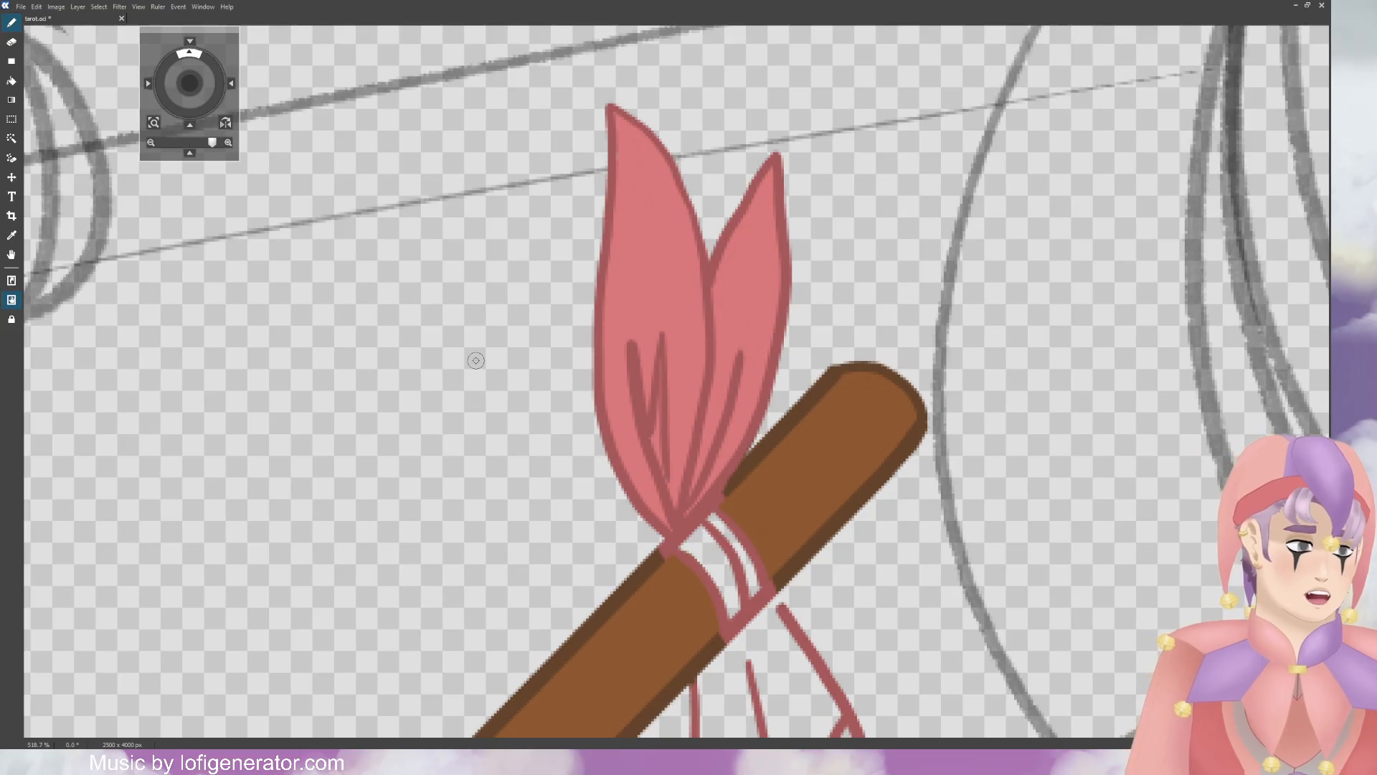
{"action": "left_click_drag", "start_coordinate": [189, 82], "coordinate": [205, 101]}
{"action": "mouse_move", "coordinate": [534, 265]}
{"action": "left_mouse_down"}
{"action": "mouse_move", "coordinate": [517, 252]}
{"action": "mouse_move", "coordinate": [544, 230]}
{"action": "mouse_move", "coordinate": [583, 305]}
{"action": "mouse_move", "coordinate": [560, 316]}
{"action": "left_mouse_up"}
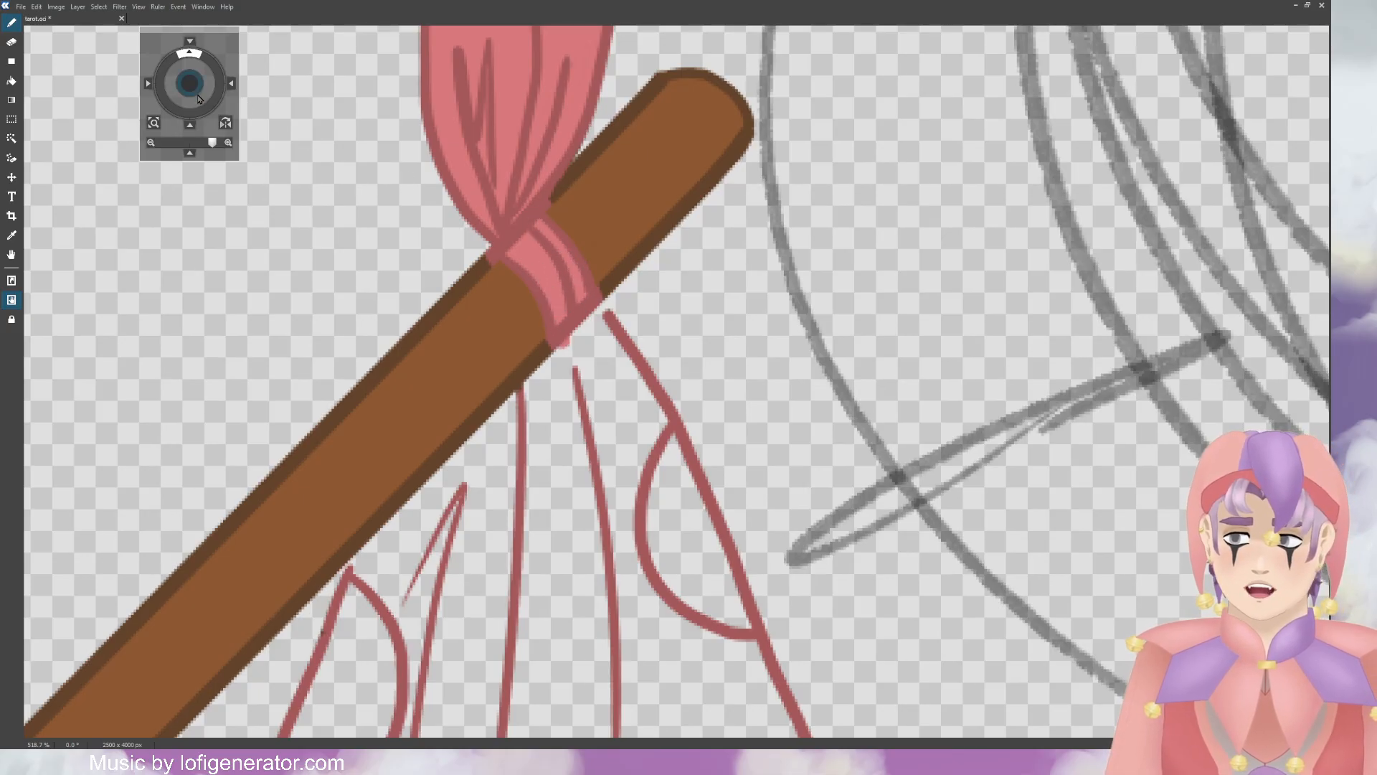
Step: Paint a soft red band inside the bundle's outline on the side facing the jester, from the half-round patch down to the lower patch
{"action": "mouse_move", "coordinate": [196, 93]}
{"action": "left_mouse_down"}
{"action": "mouse_move", "coordinate": [189, 59]}
{"action": "mouse_move", "coordinate": [204, 80]}
{"action": "left_mouse_up"}
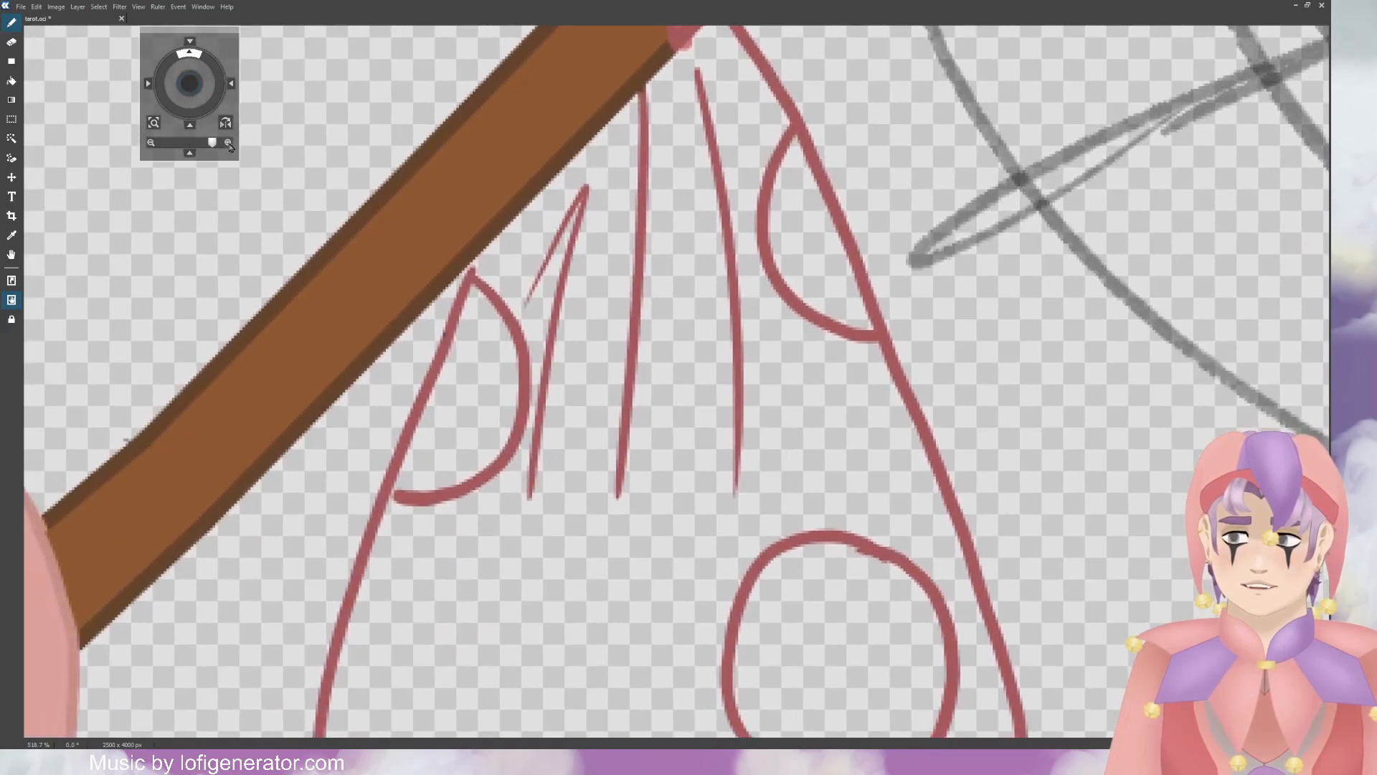
{"action": "key", "text": "ctrl+minus"}
{"action": "key", "text": "ctrl+minus"}
{"action": "key", "text": "ctrl+minus"}
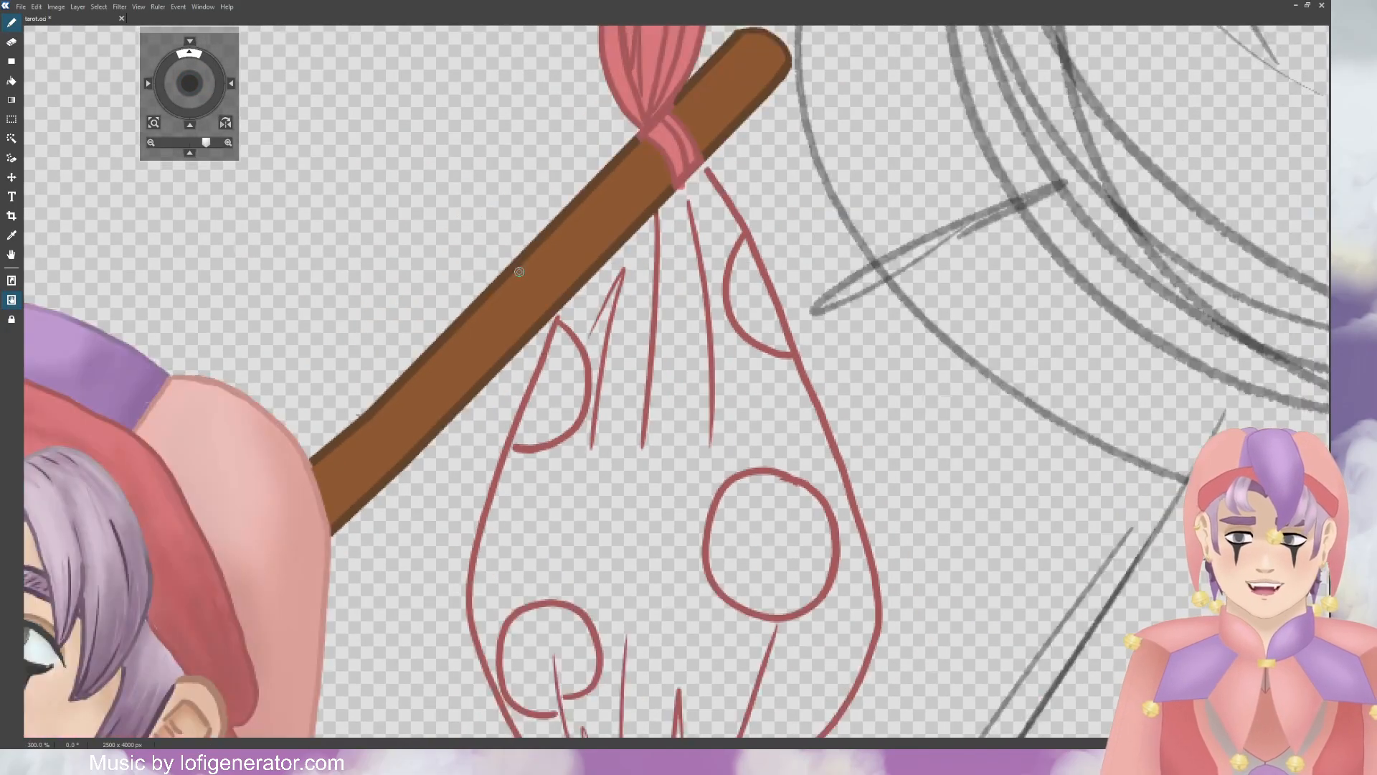
{"action": "left_click_drag", "start_coordinate": [192, 87], "coordinate": [191, 94]}
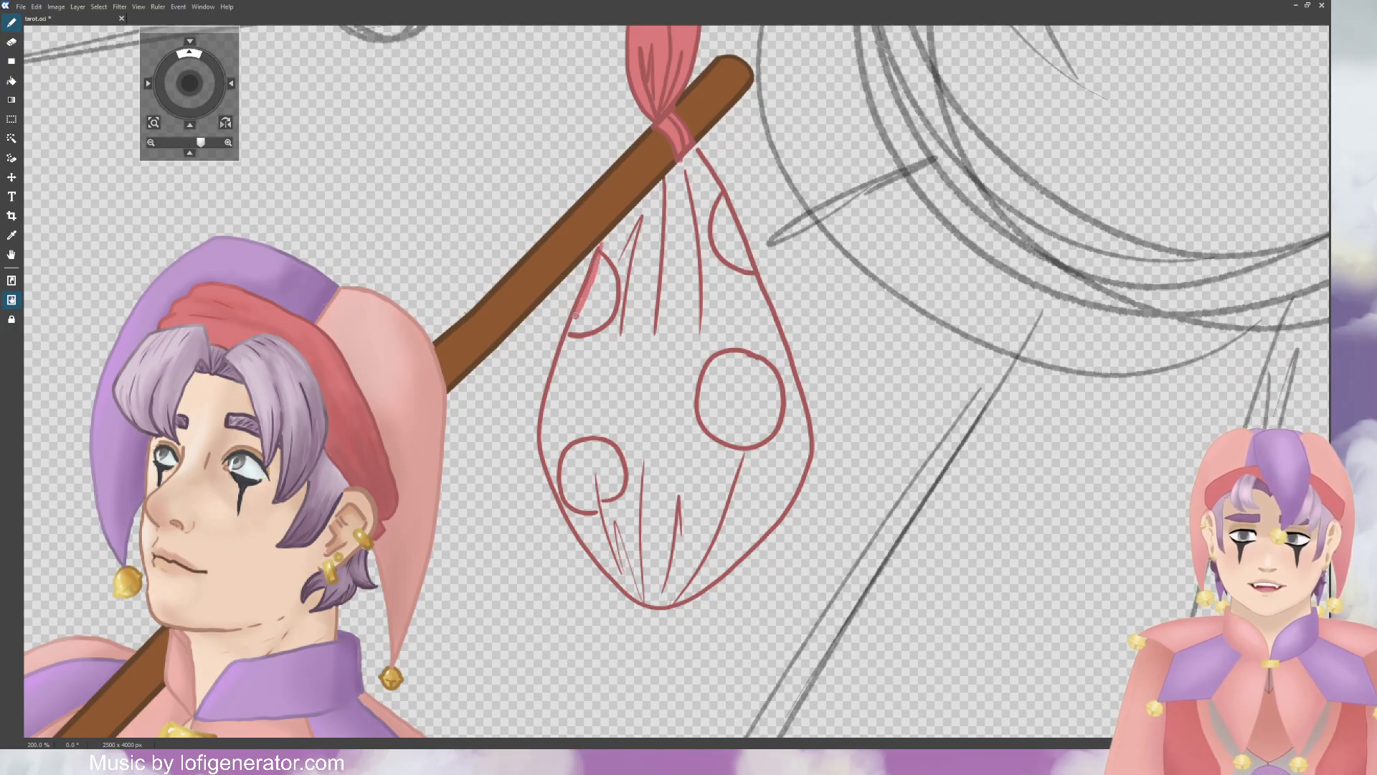
{"action": "key", "text": "ctrl+minus"}
{"action": "key", "text": "ctrl+plus"}
{"action": "key", "text": "ctrl+plus"}
{"action": "key", "text": "ctrl+plus"}
{"action": "key", "text": "ctrl+plus"}
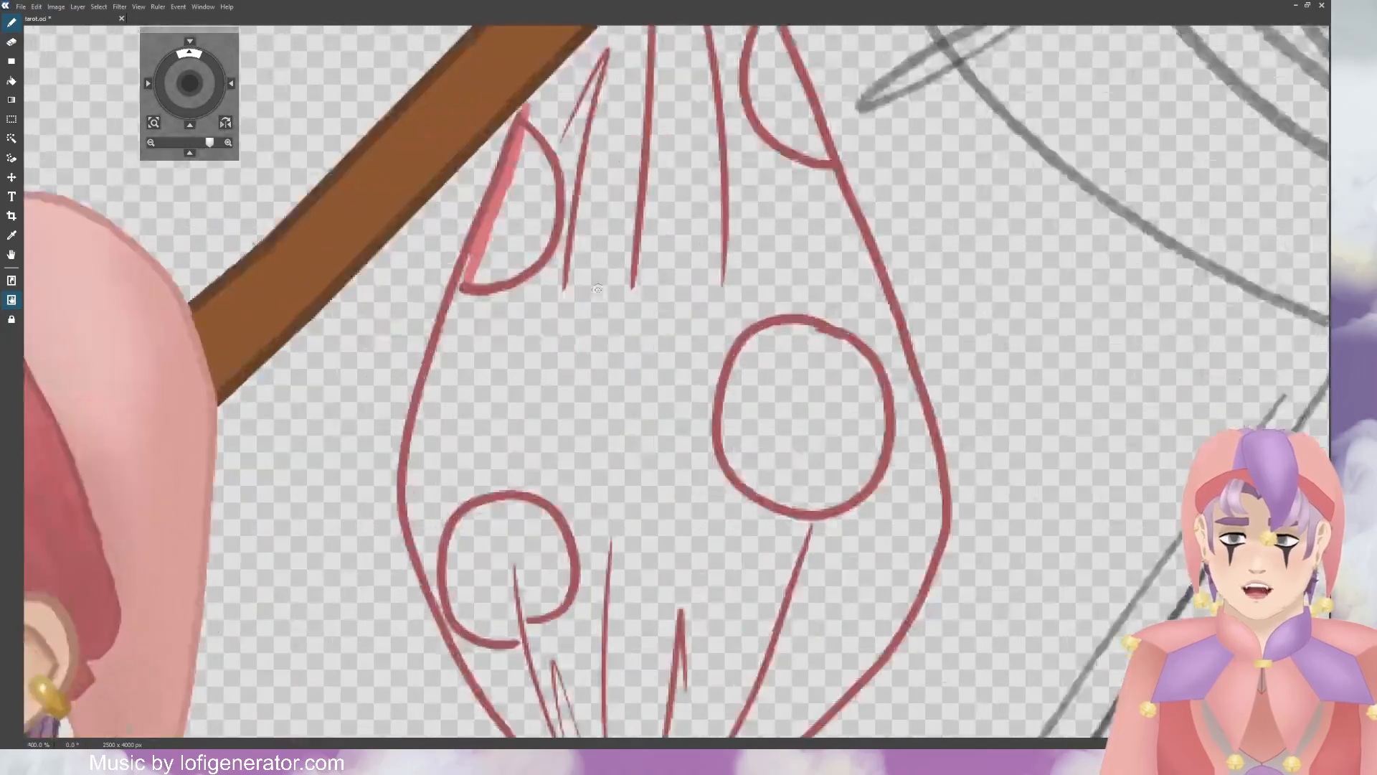
{"action": "left_click_drag", "start_coordinate": [189, 92], "coordinate": [201, 76]}
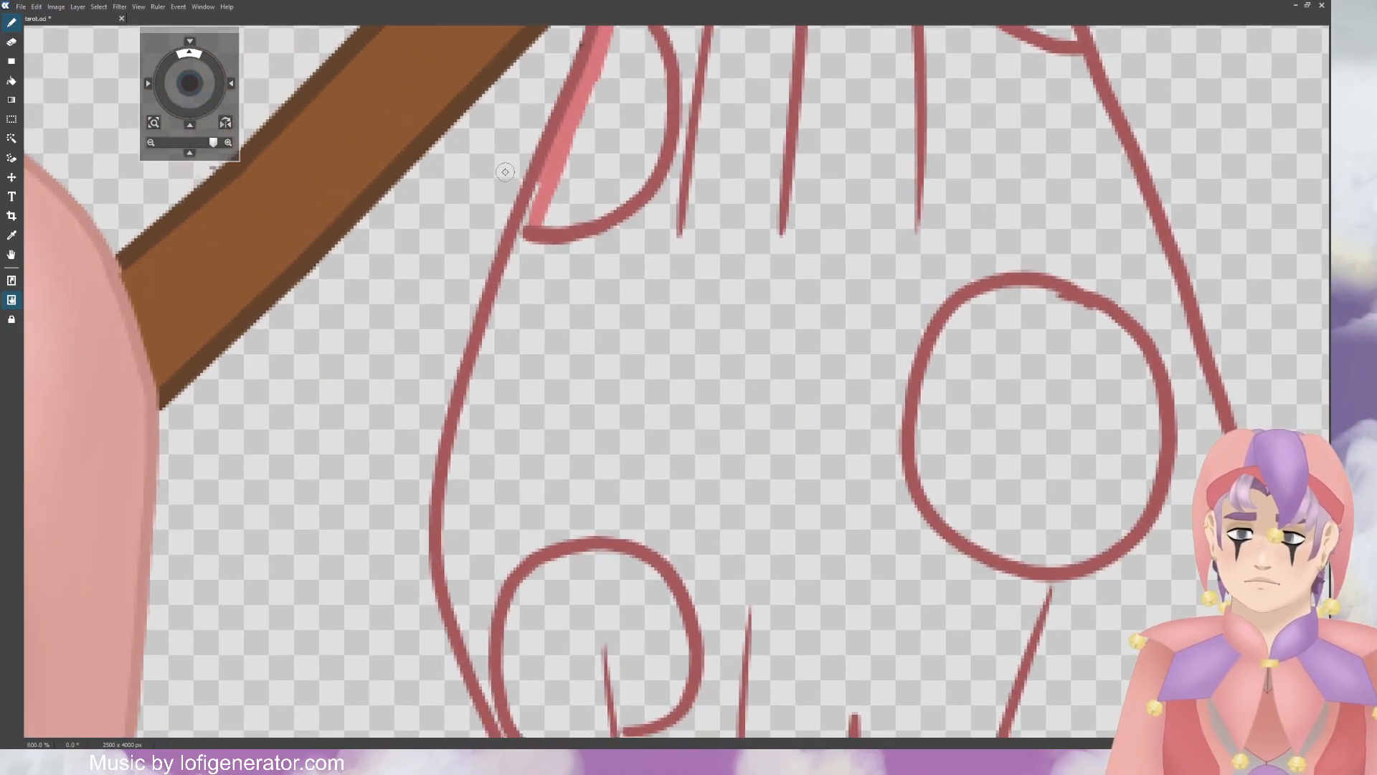
{"action": "mouse_move", "coordinate": [545, 180]}
{"action": "left_mouse_down"}
{"action": "mouse_move", "coordinate": [452, 496]}
{"action": "mouse_move", "coordinate": [445, 546]}
{"action": "mouse_move", "coordinate": [468, 631]}
{"action": "left_mouse_up"}
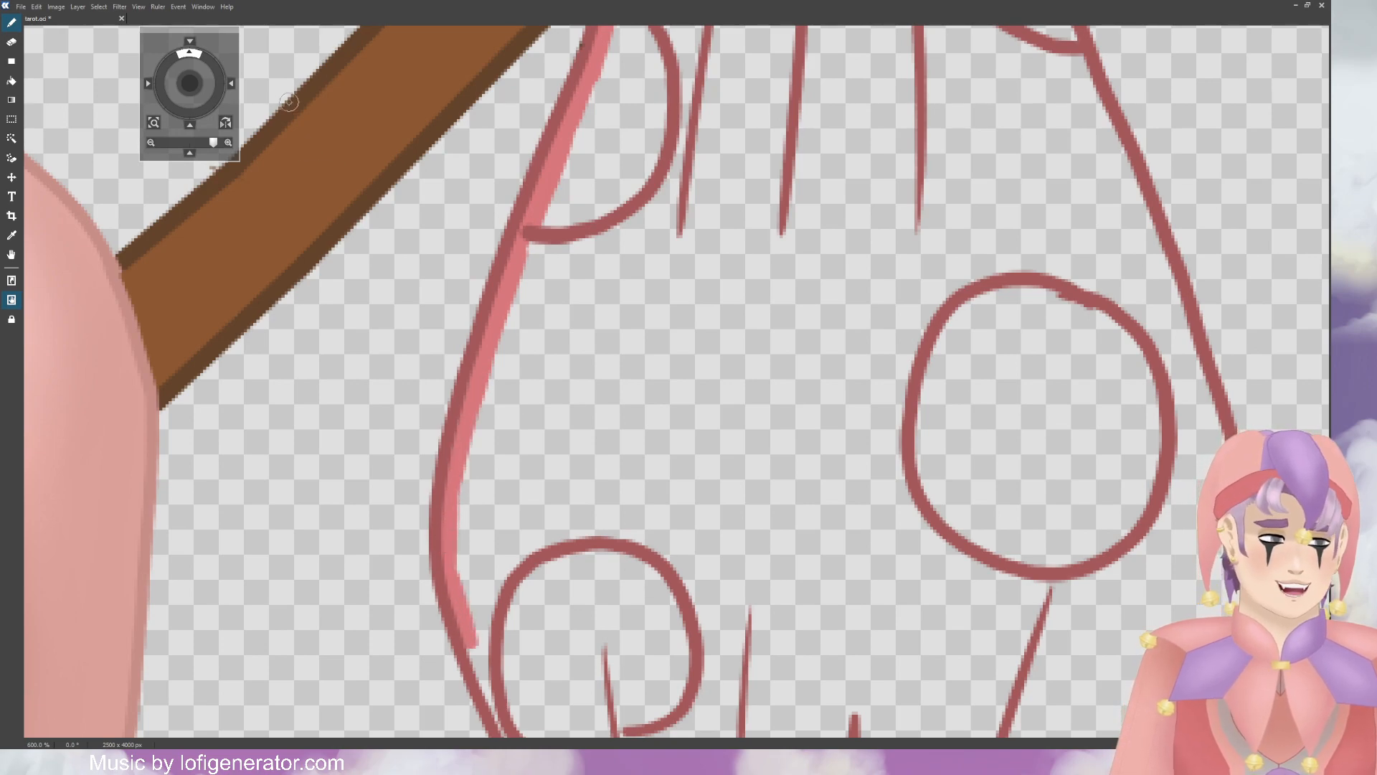
Step: Continue the soft red band around the bundle's pointed base and up its outer side to the upper half-round patch
{"action": "left_click_drag", "start_coordinate": [199, 89], "coordinate": [203, 94]}
{"action": "mouse_move", "coordinate": [307, 228]}
{"action": "left_mouse_down"}
{"action": "mouse_move", "coordinate": [319, 287]}
{"action": "mouse_move", "coordinate": [397, 429]}
{"action": "mouse_move", "coordinate": [388, 422]}
{"action": "mouse_move", "coordinate": [497, 557]}
{"action": "mouse_move", "coordinate": [596, 630]}
{"action": "mouse_move", "coordinate": [686, 620]}
{"action": "mouse_move", "coordinate": [835, 522]}
{"action": "mouse_move", "coordinate": [969, 383]}
{"action": "mouse_move", "coordinate": [1019, 301]}
{"action": "left_mouse_up"}
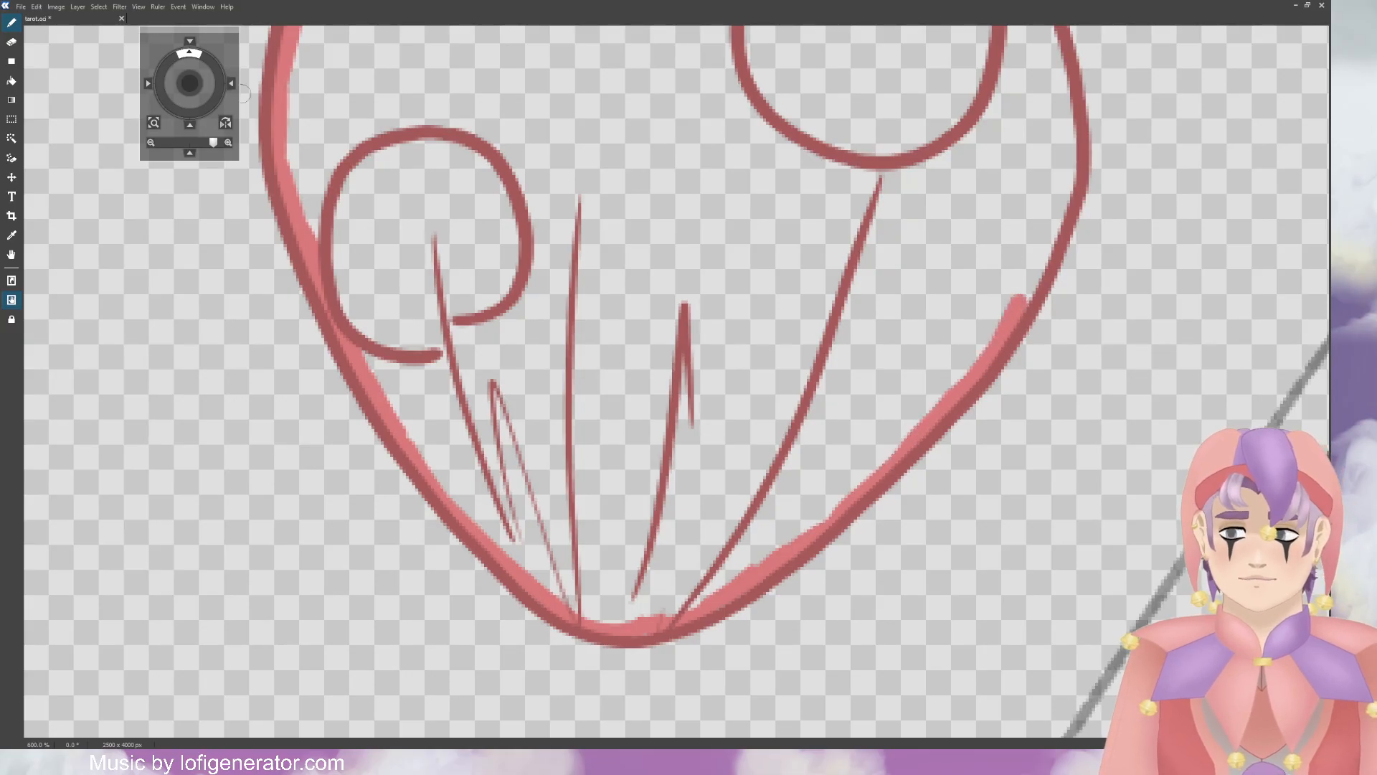
{"action": "left_click_drag", "start_coordinate": [190, 84], "coordinate": [341, 176]}
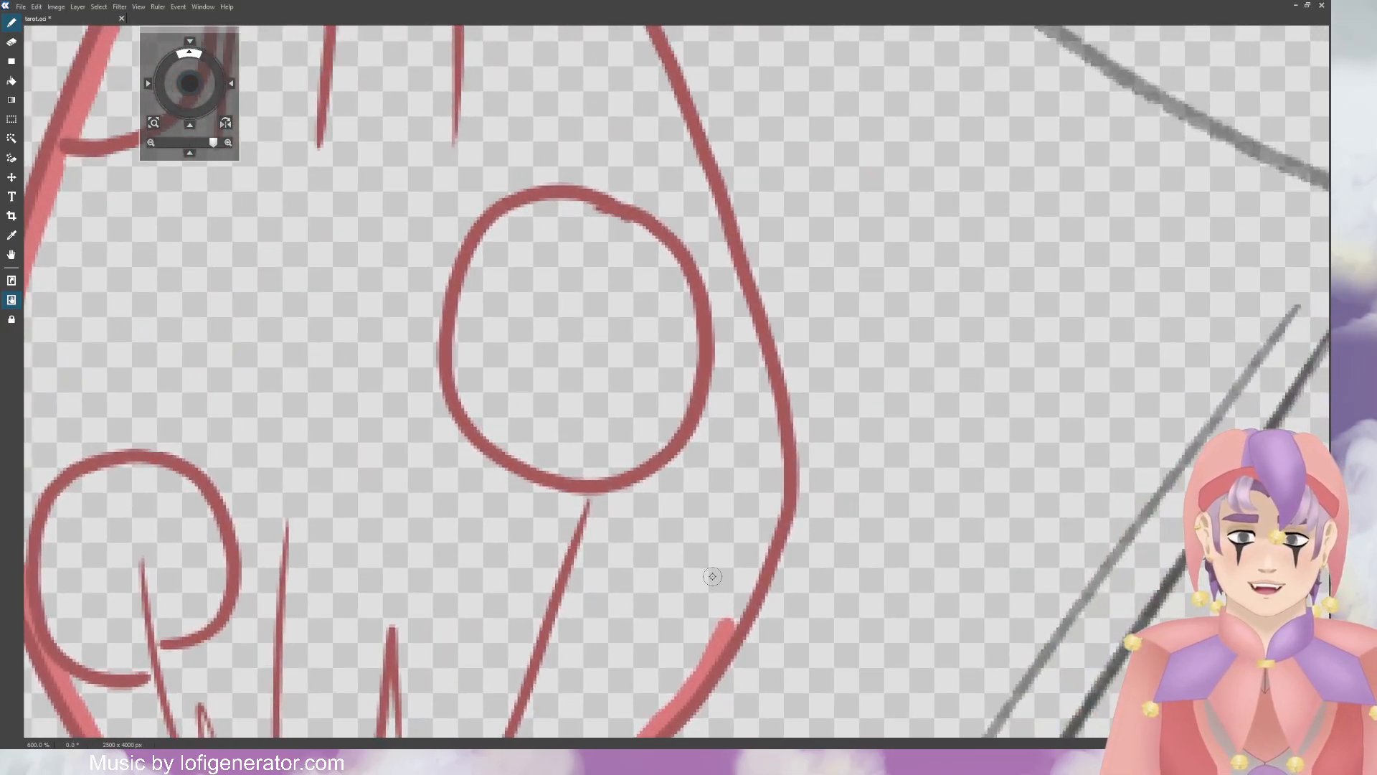
{"action": "mouse_move", "coordinate": [734, 613]}
{"action": "left_mouse_down"}
{"action": "mouse_move", "coordinate": [771, 522]}
{"action": "mouse_move", "coordinate": [766, 401]}
{"action": "left_mouse_up"}
{"action": "left_click_drag", "start_coordinate": [755, 353], "coordinate": [743, 310]}
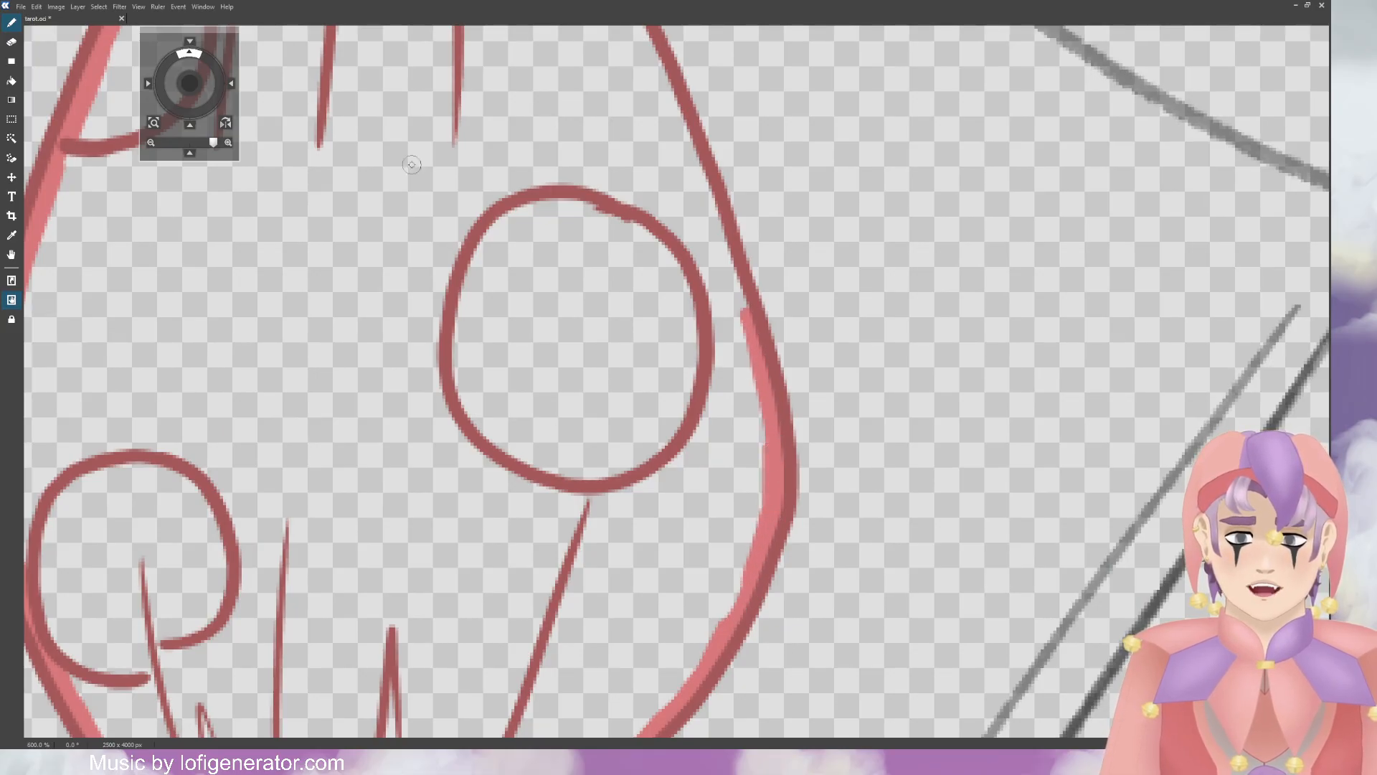
{"action": "left_click_drag", "start_coordinate": [196, 94], "coordinate": [198, 226]}
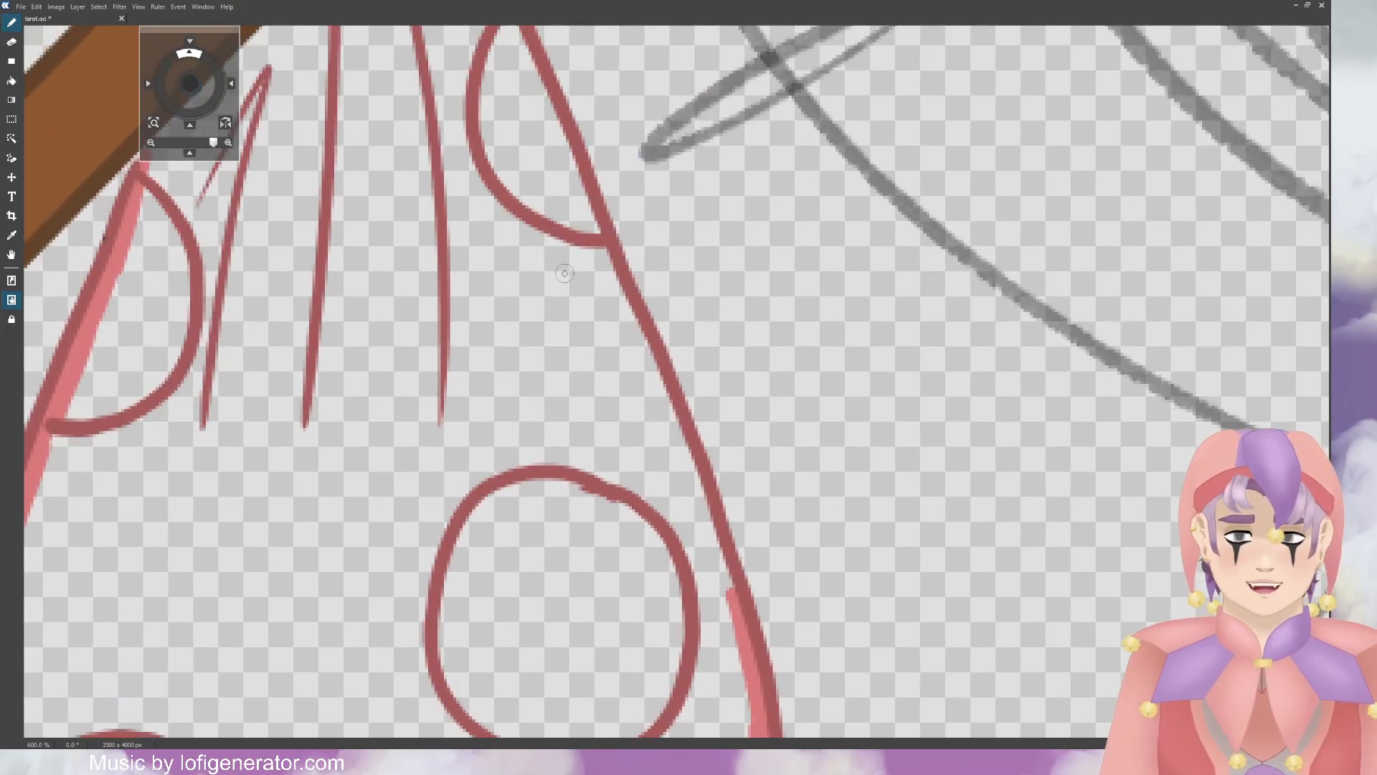
{"action": "left_click_drag", "start_coordinate": [725, 588], "coordinate": [601, 247]}
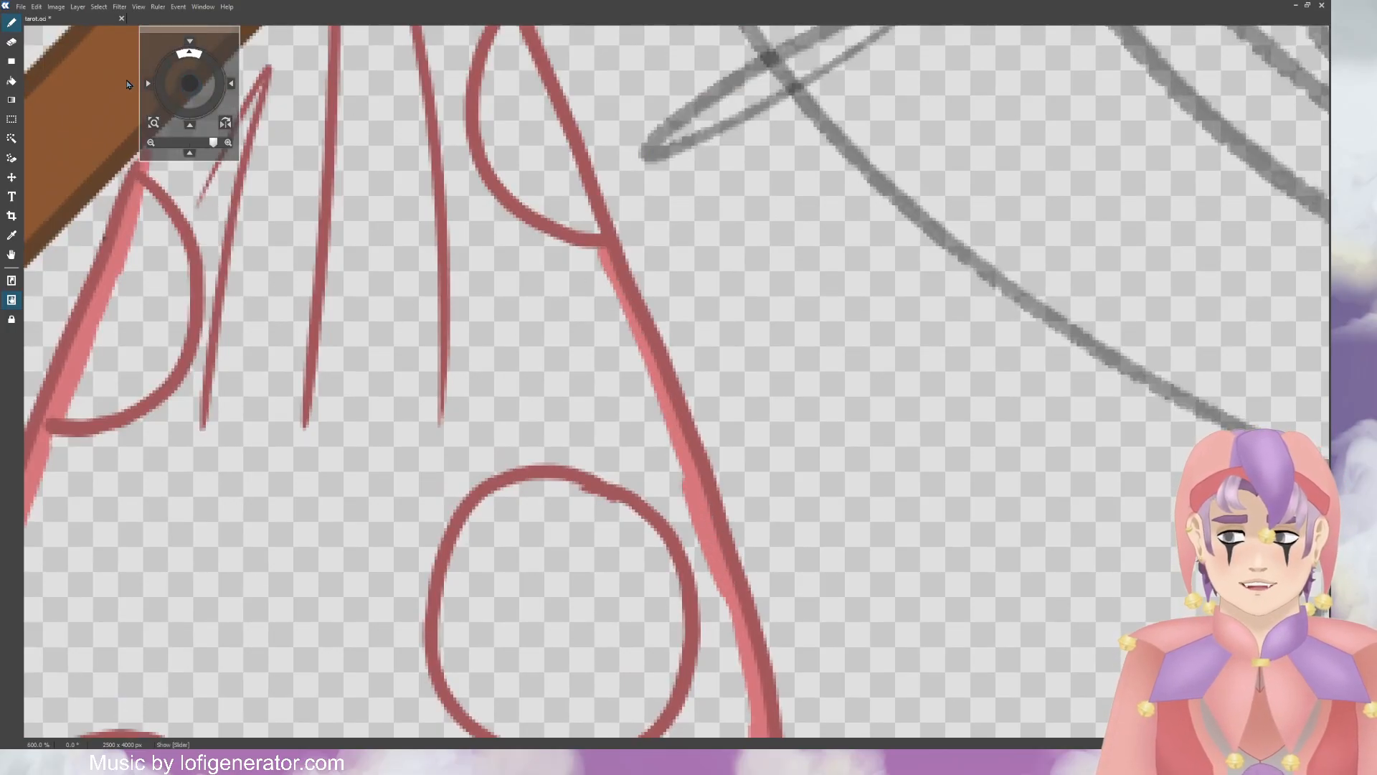
Step: Close the soft red border along the pole and below the knot, and flood-fill the whole bundle with the same red
{"action": "left_click_drag", "start_coordinate": [201, 87], "coordinate": [312, 274]}
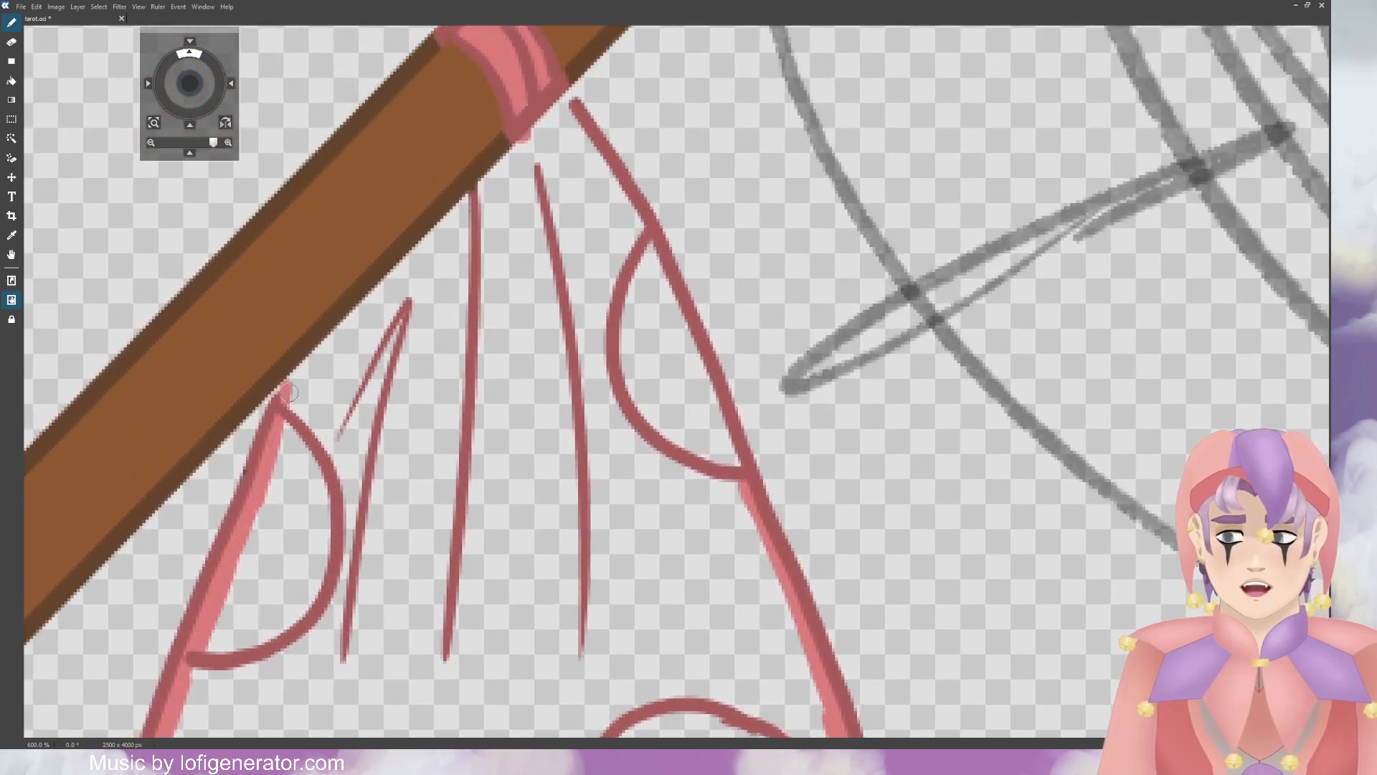
{"action": "left_click_drag", "start_coordinate": [300, 376], "coordinate": [488, 174]}
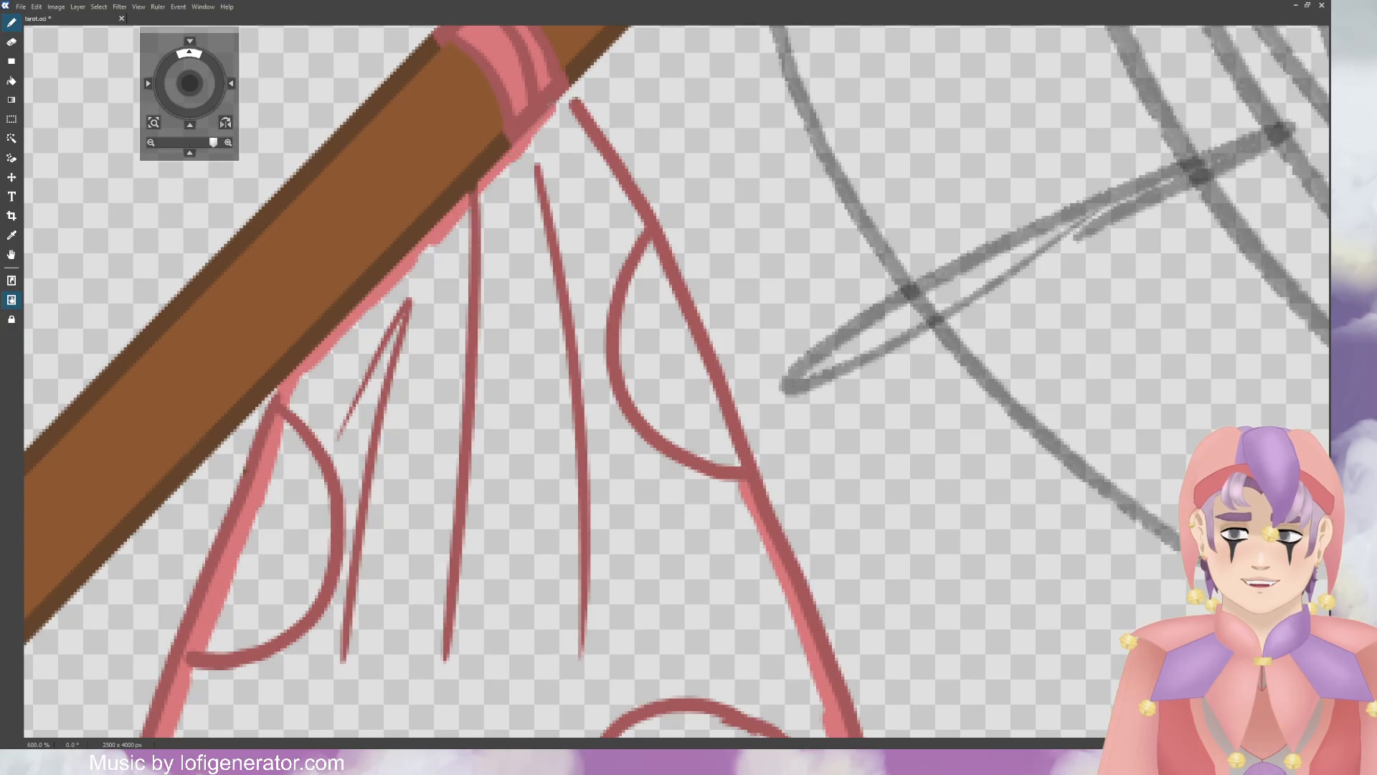
{"action": "mouse_move", "coordinate": [561, 99]}
{"action": "left_mouse_down"}
{"action": "mouse_move", "coordinate": [714, 393]}
{"action": "mouse_move", "coordinate": [760, 546]}
{"action": "left_mouse_up"}
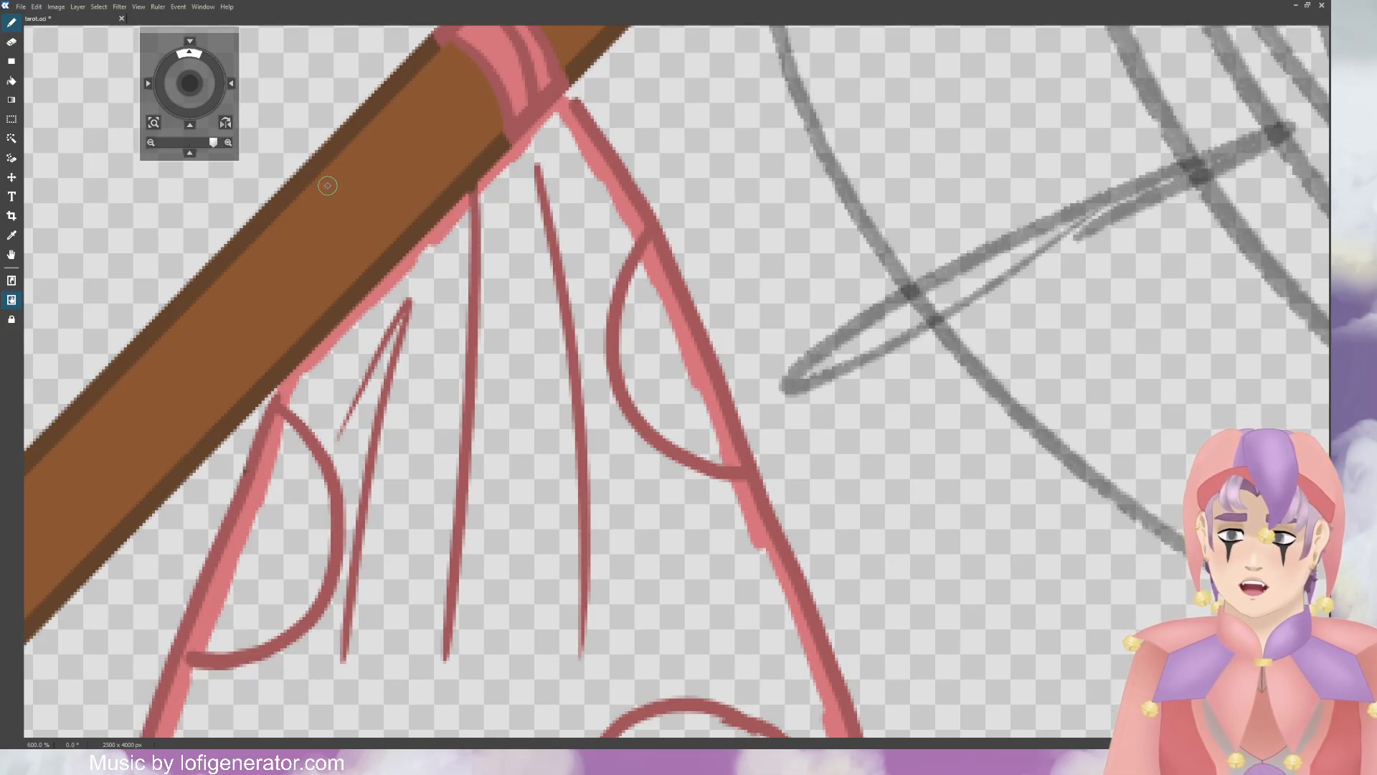
{"action": "left_click", "coordinate": [17, 86]}
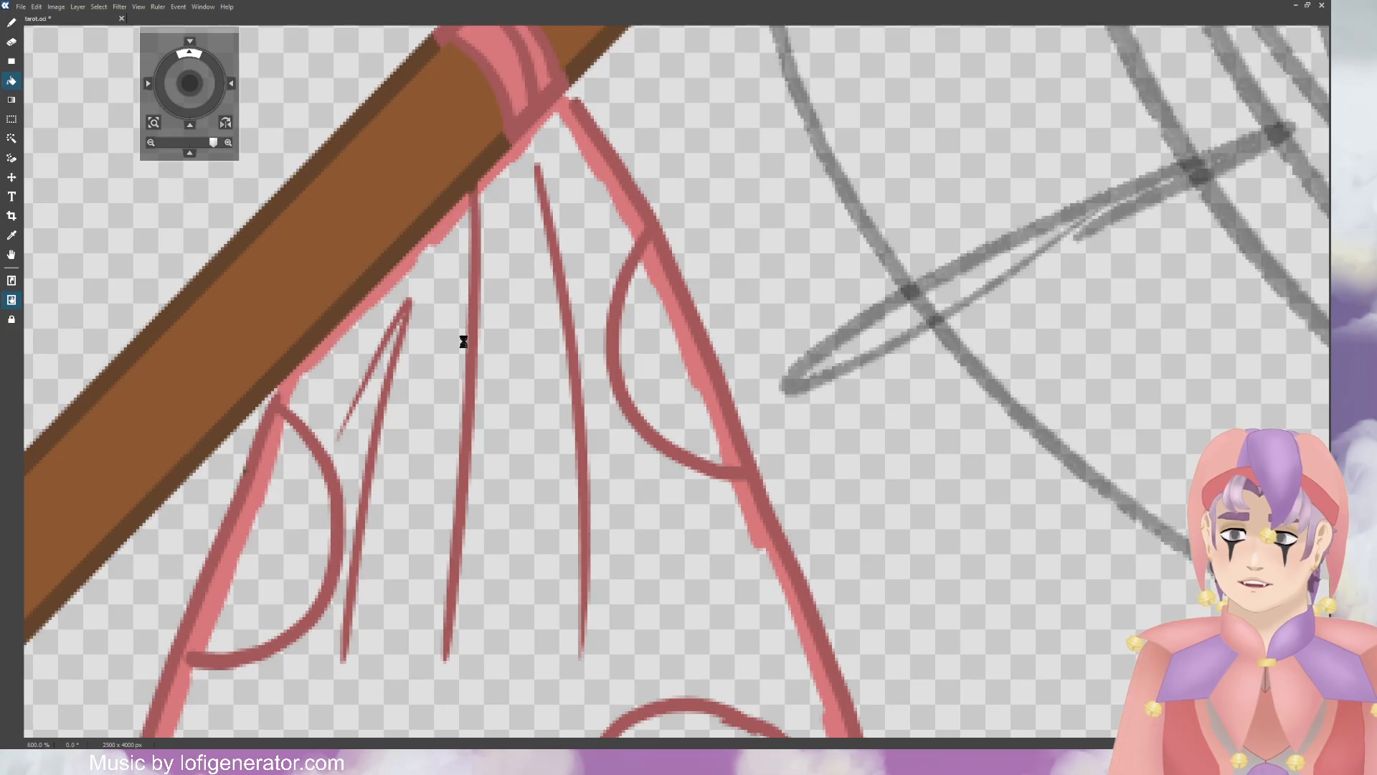
{"action": "left_click", "coordinate": [439, 328]}
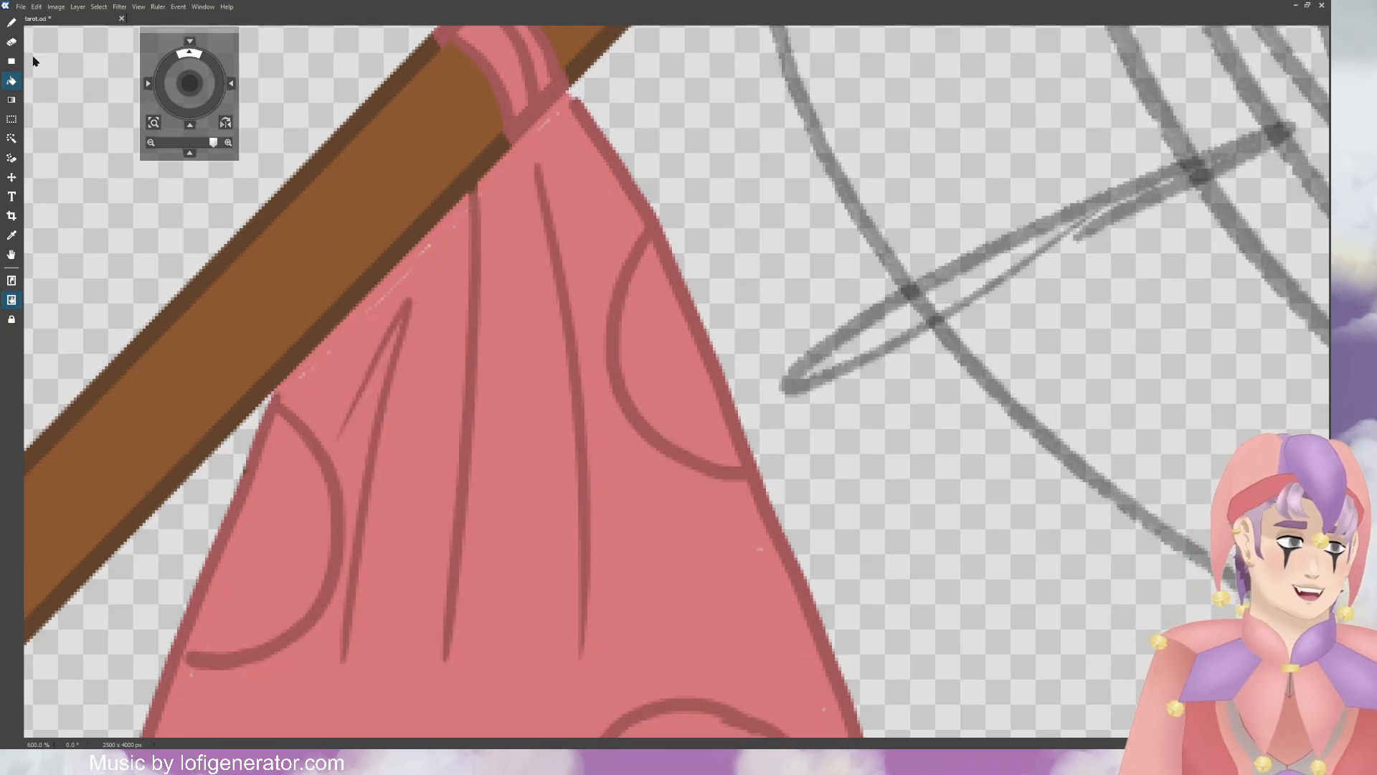
Step: Paint over the unfilled specks along the pole and around the bundle's edges with soft red
{"action": "left_click", "coordinate": [12, 23]}
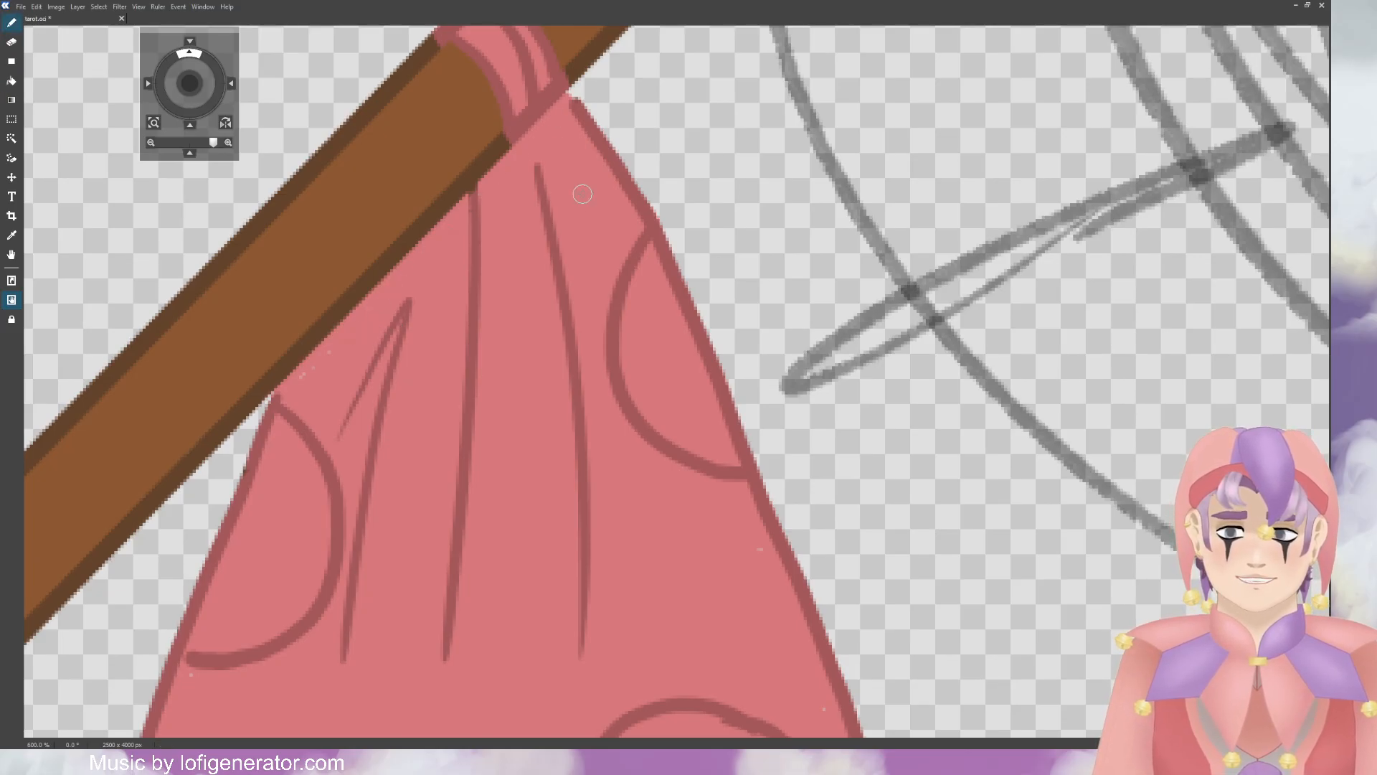
{"action": "left_click_drag", "start_coordinate": [232, 335], "coordinate": [394, 125]}
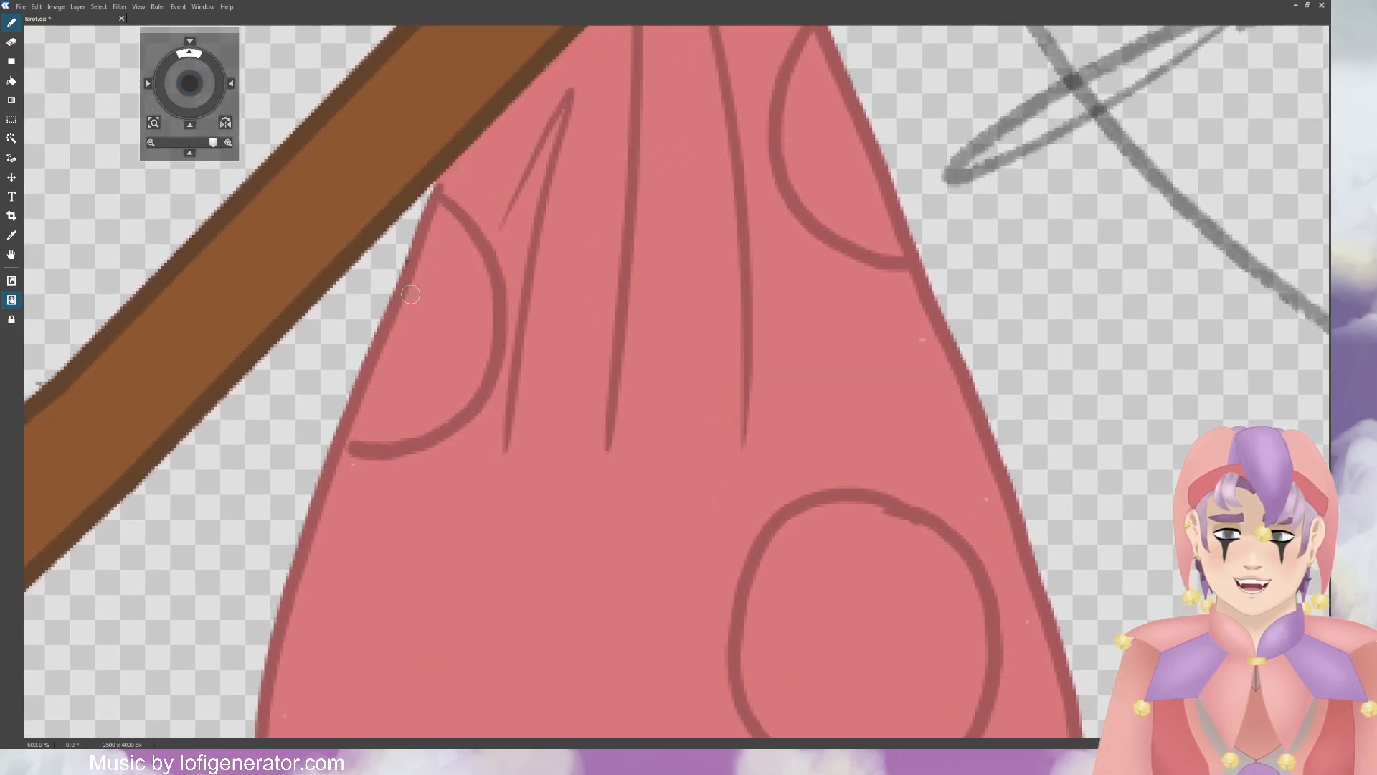
{"action": "scroll", "coordinate": [383, 133], "scroll_direction": "down", "scroll_amount": 5}
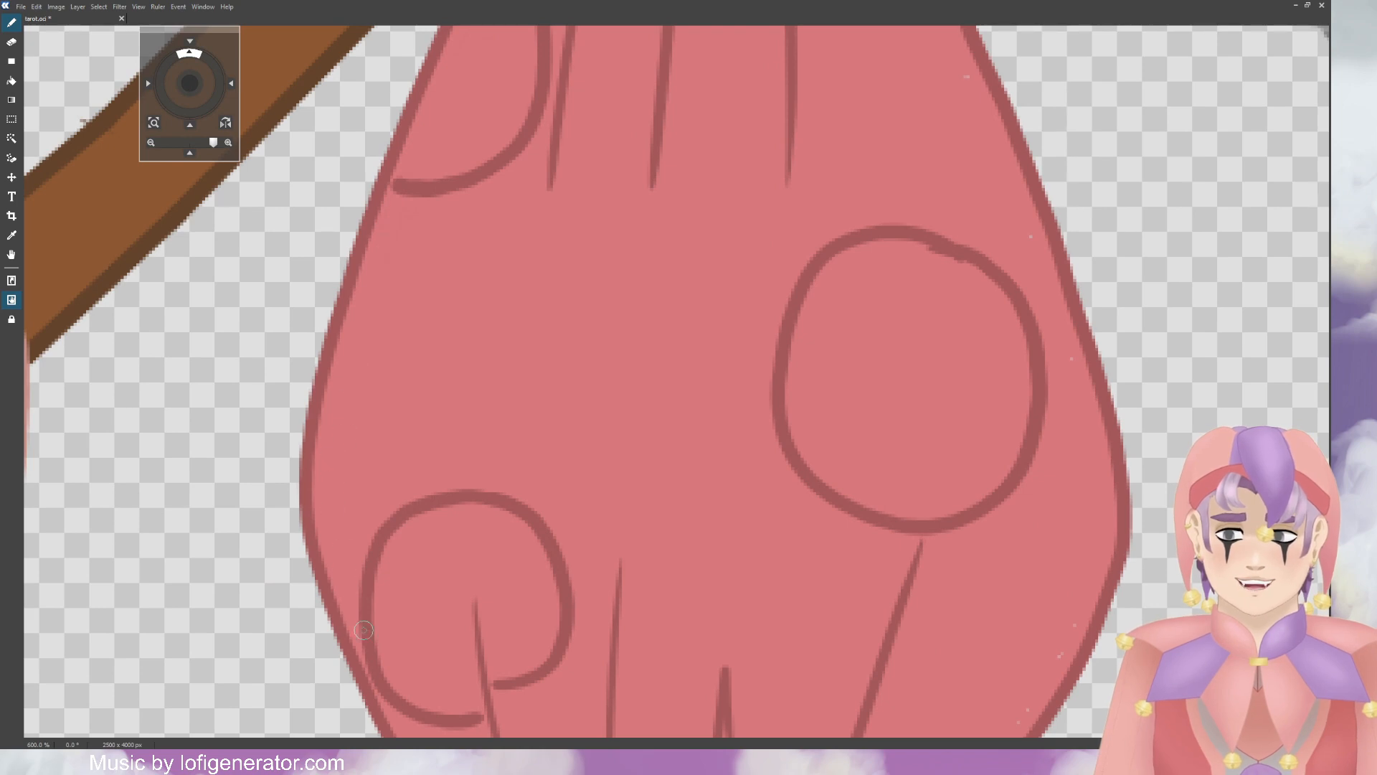
{"action": "left_click_drag", "start_coordinate": [189, 83], "coordinate": [169, 51]}
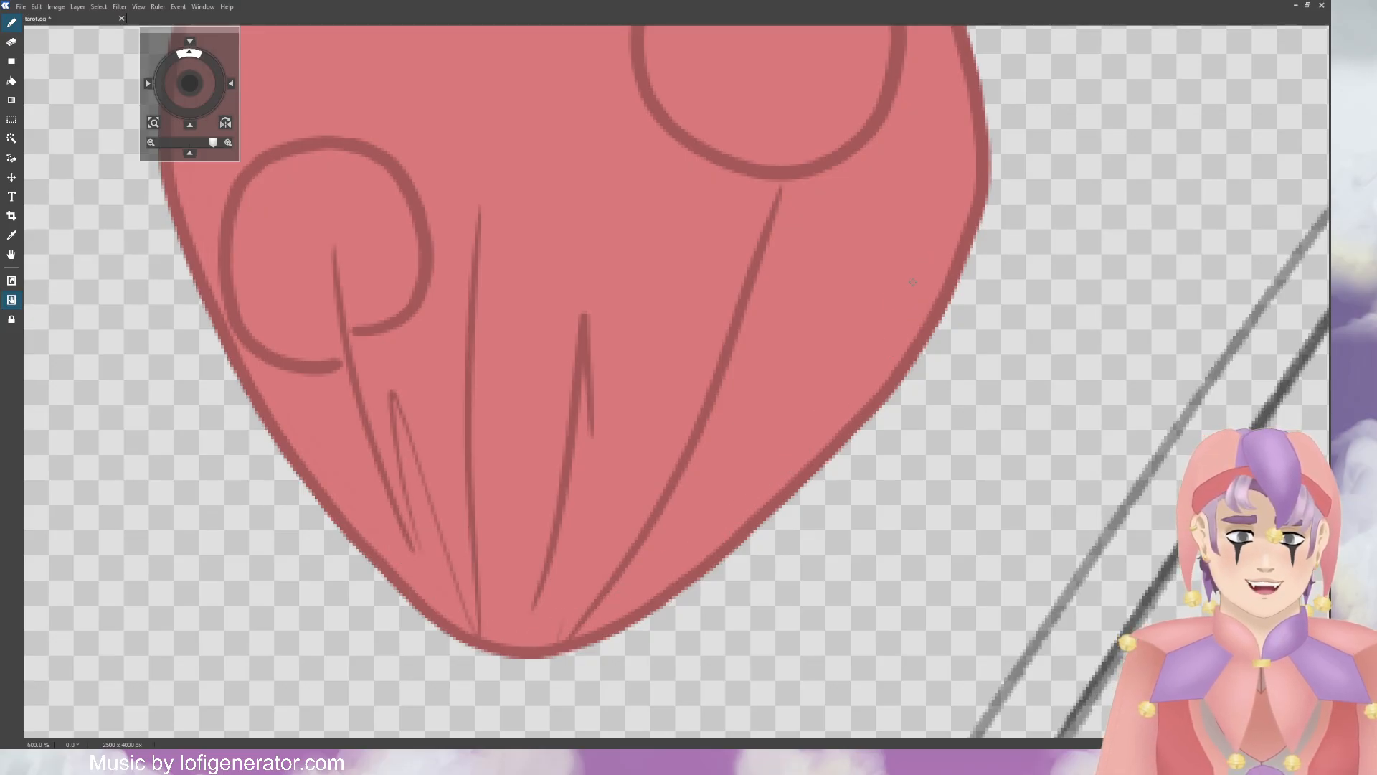
{"action": "left_click_drag", "start_coordinate": [189, 83], "coordinate": [156, 127]}
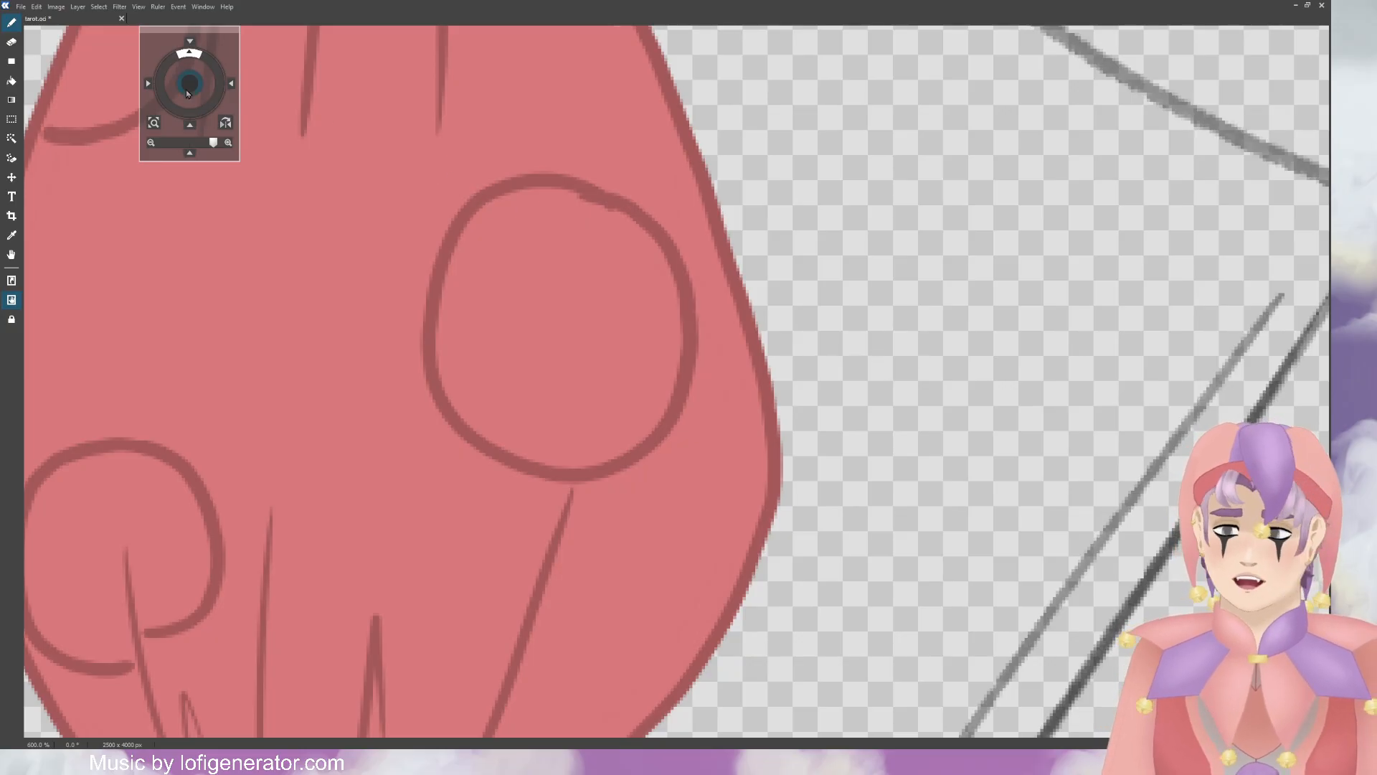
{"action": "left_click_drag", "start_coordinate": [188, 93], "coordinate": [191, 94]}
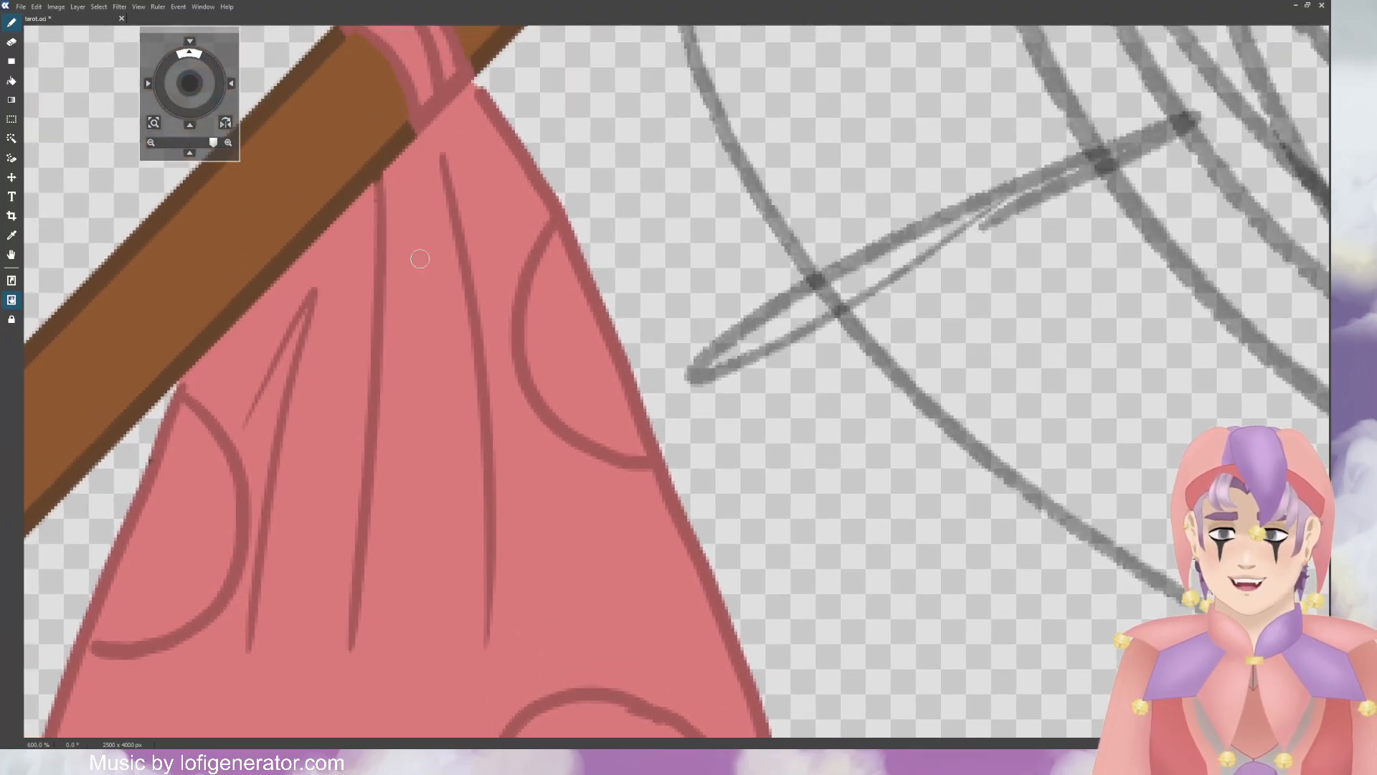
{"action": "scroll", "coordinate": [645, 298], "scroll_direction": "down", "scroll_amount": 5}
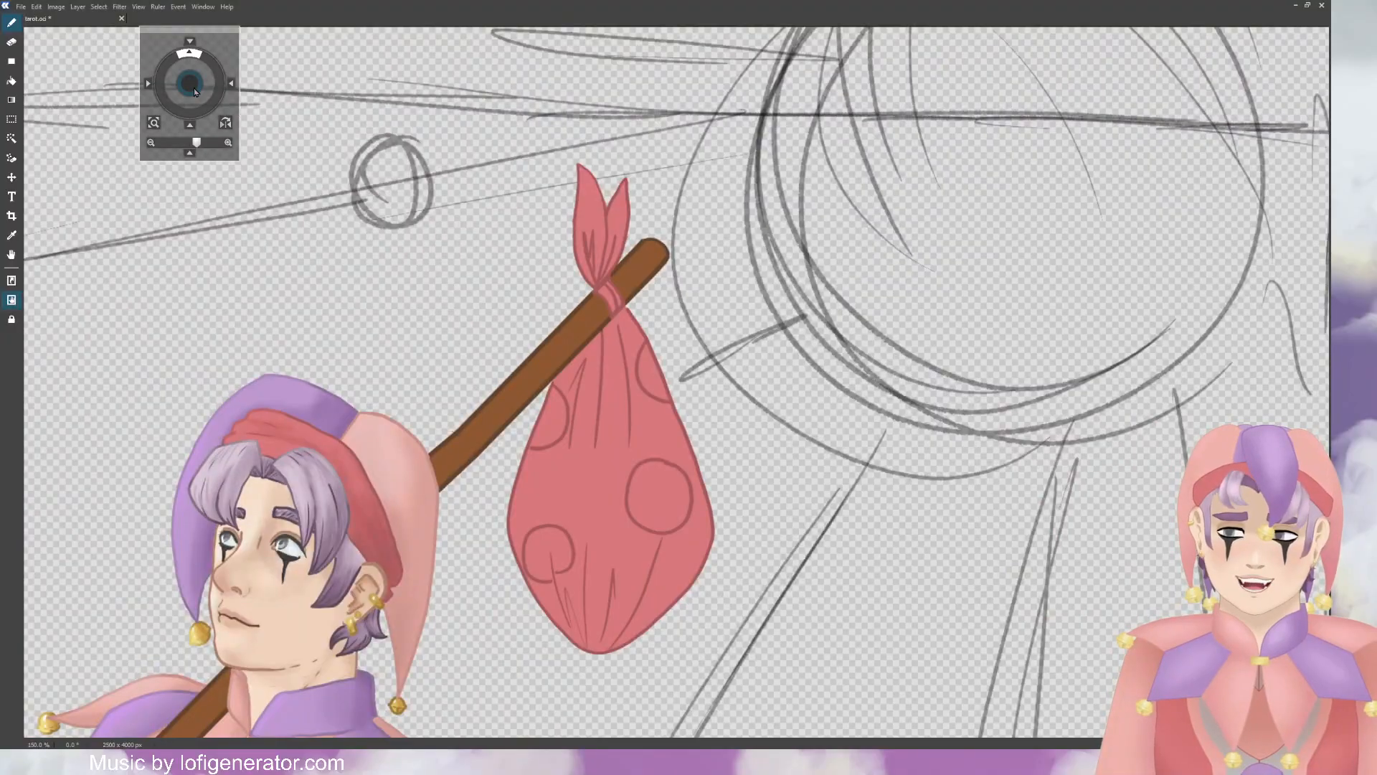
Step: Try pale pink and light grey brush strokes on the game controller hanging from the hand, undoing both
{"action": "left_click_drag", "start_coordinate": [193, 88], "coordinate": [193, 88]}
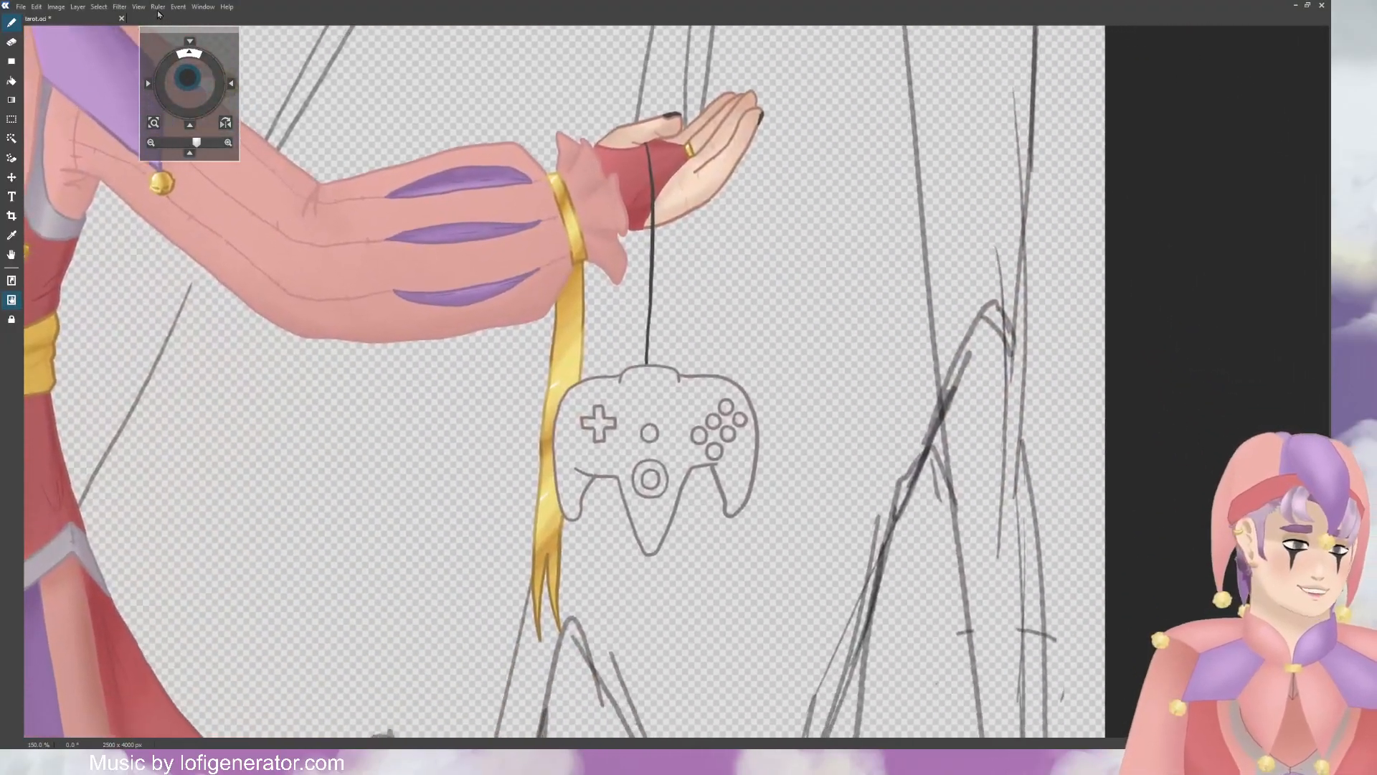
{"action": "left_click_drag", "start_coordinate": [158, 11], "coordinate": [163, 9]}
{"action": "scroll", "coordinate": [577, 202], "scroll_direction": "down", "scroll_amount": 2}
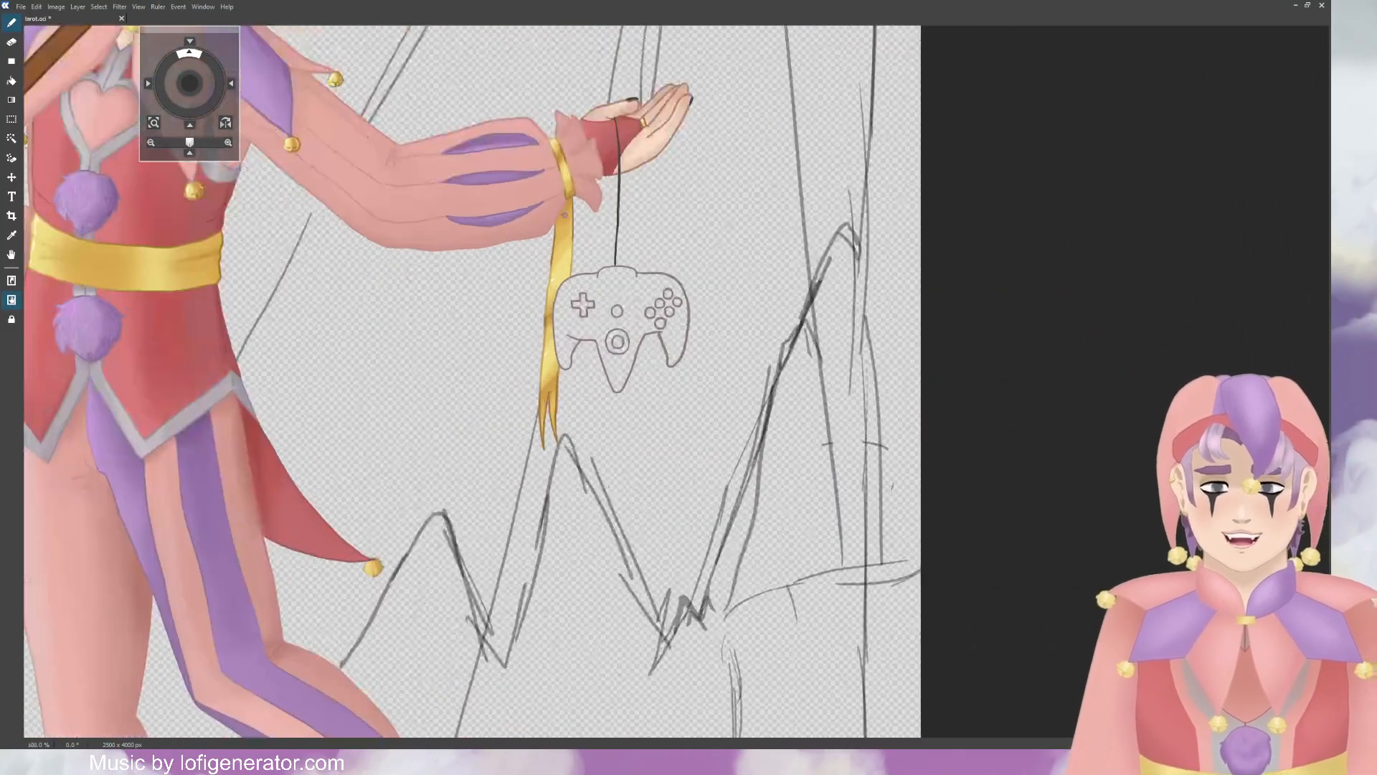
{"action": "scroll", "coordinate": [577, 203], "scroll_direction": "up", "scroll_amount": 6}
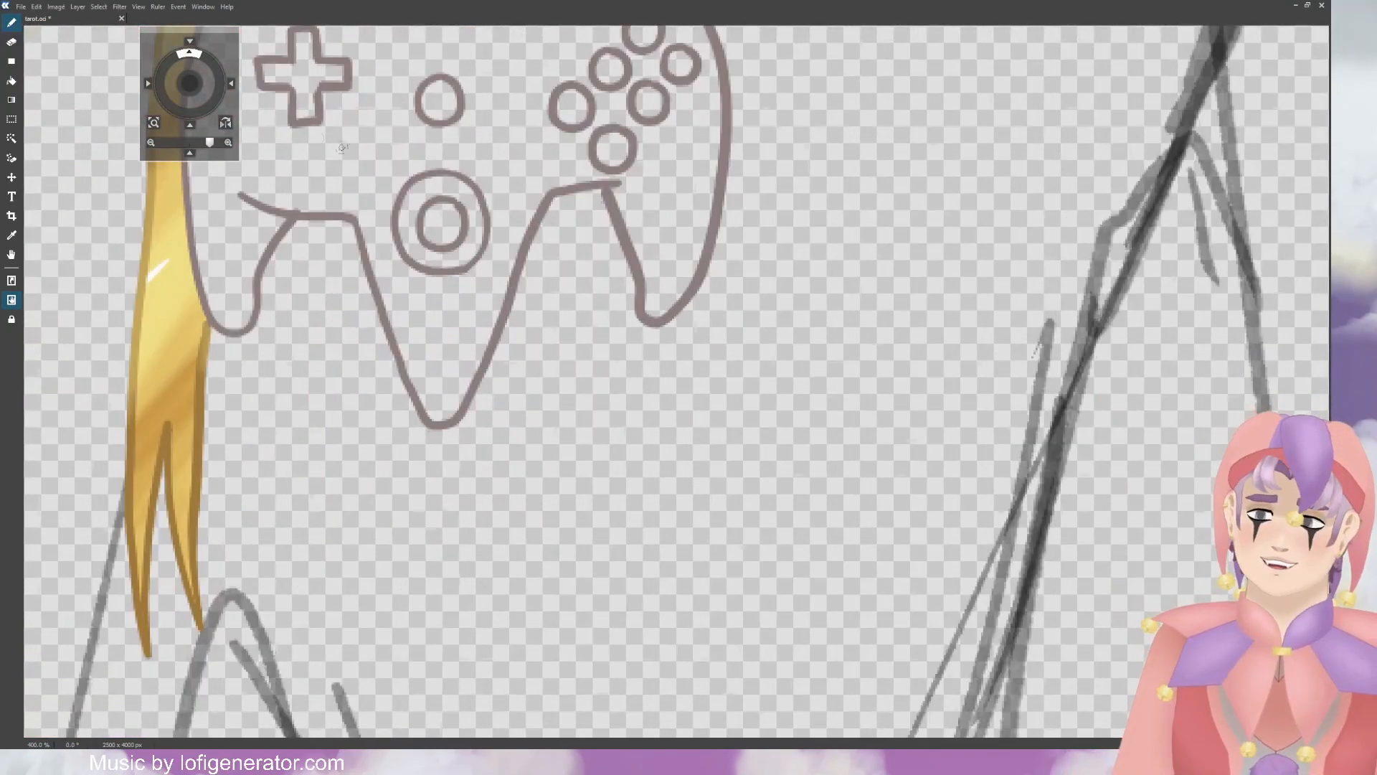
{"action": "left_click_drag", "start_coordinate": [187, 81], "coordinate": [187, 80]}
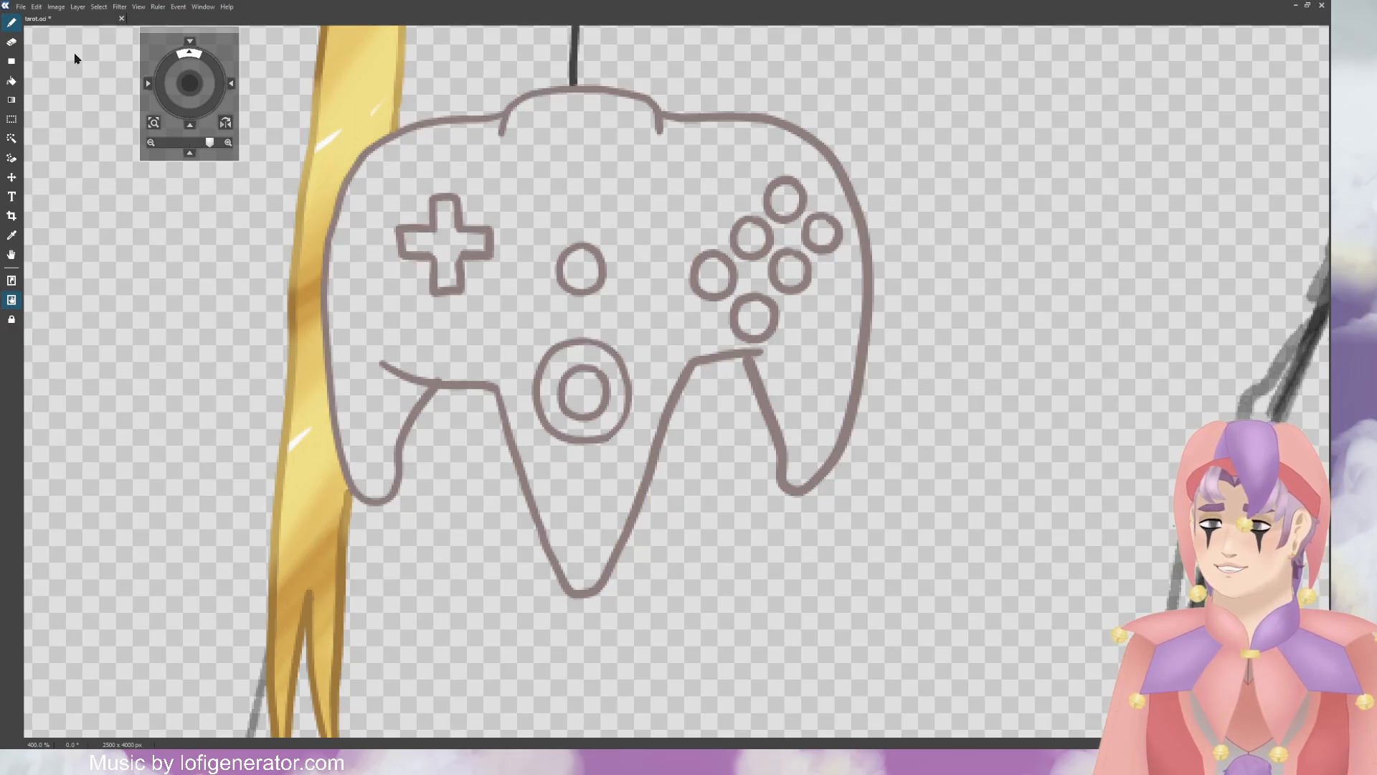
{"action": "mouse_move", "coordinate": [496, 188]}
{"action": "left_mouse_down"}
{"action": "mouse_move", "coordinate": [557, 190]}
{"action": "mouse_move", "coordinate": [582, 227]}
{"action": "left_mouse_up"}
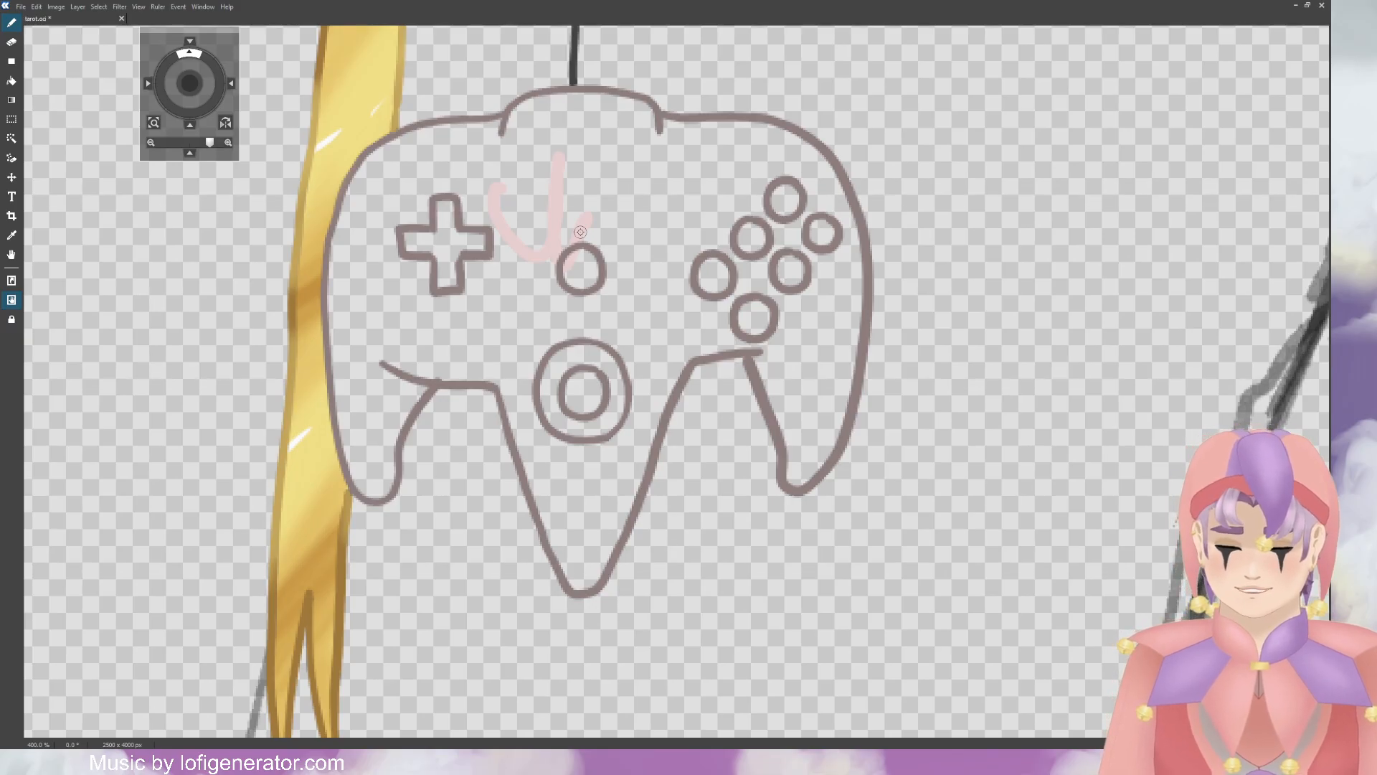
{"action": "key", "text": "ctrl+z"}
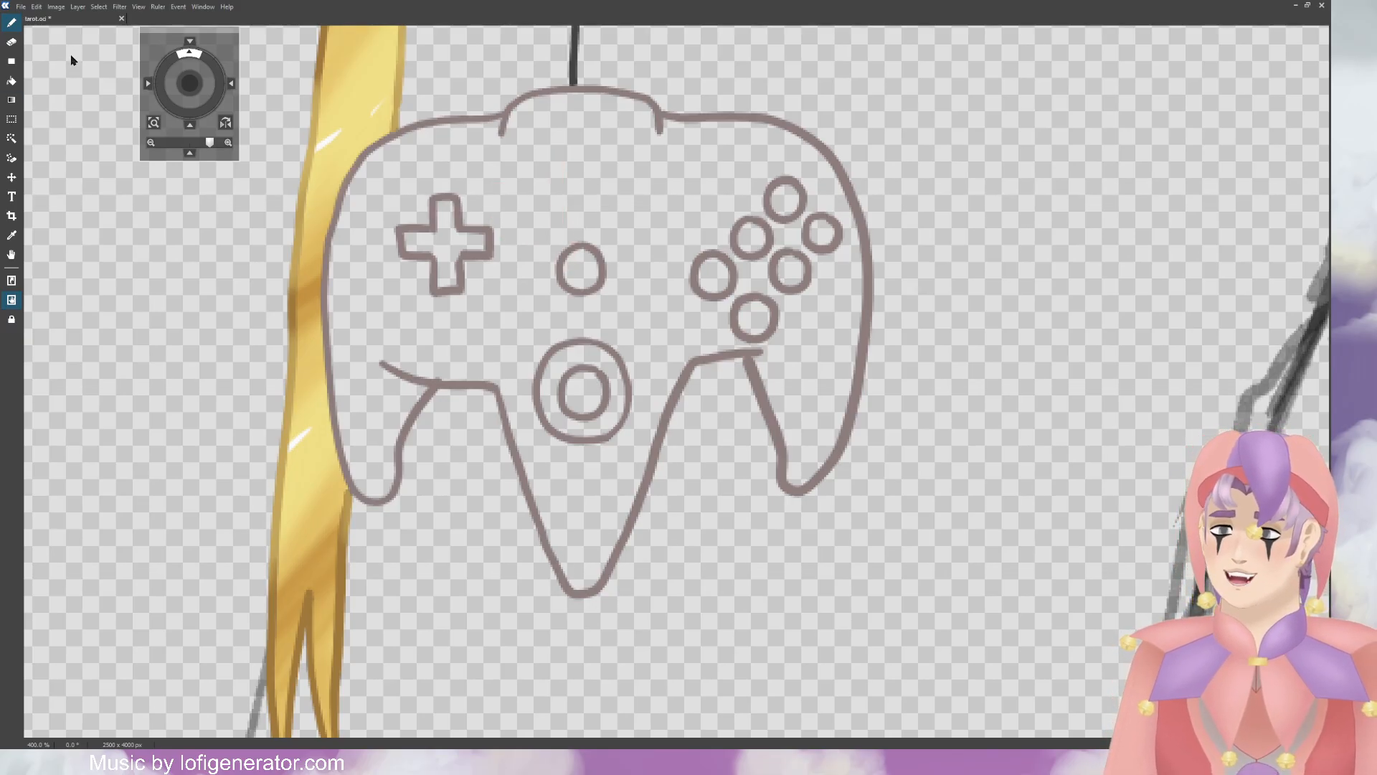
{"action": "left_click_drag", "start_coordinate": [420, 174], "coordinate": [381, 251]}
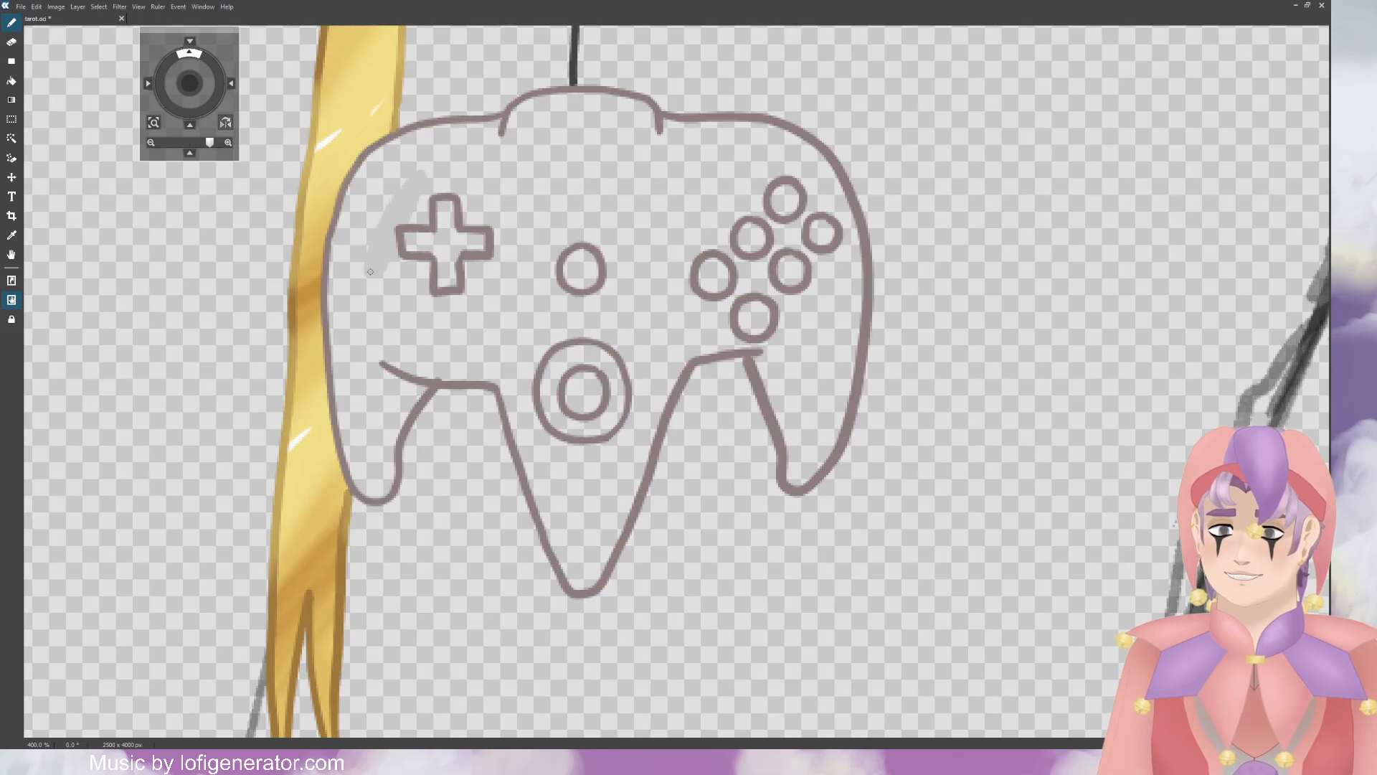
{"action": "key", "text": "ctrl+z"}
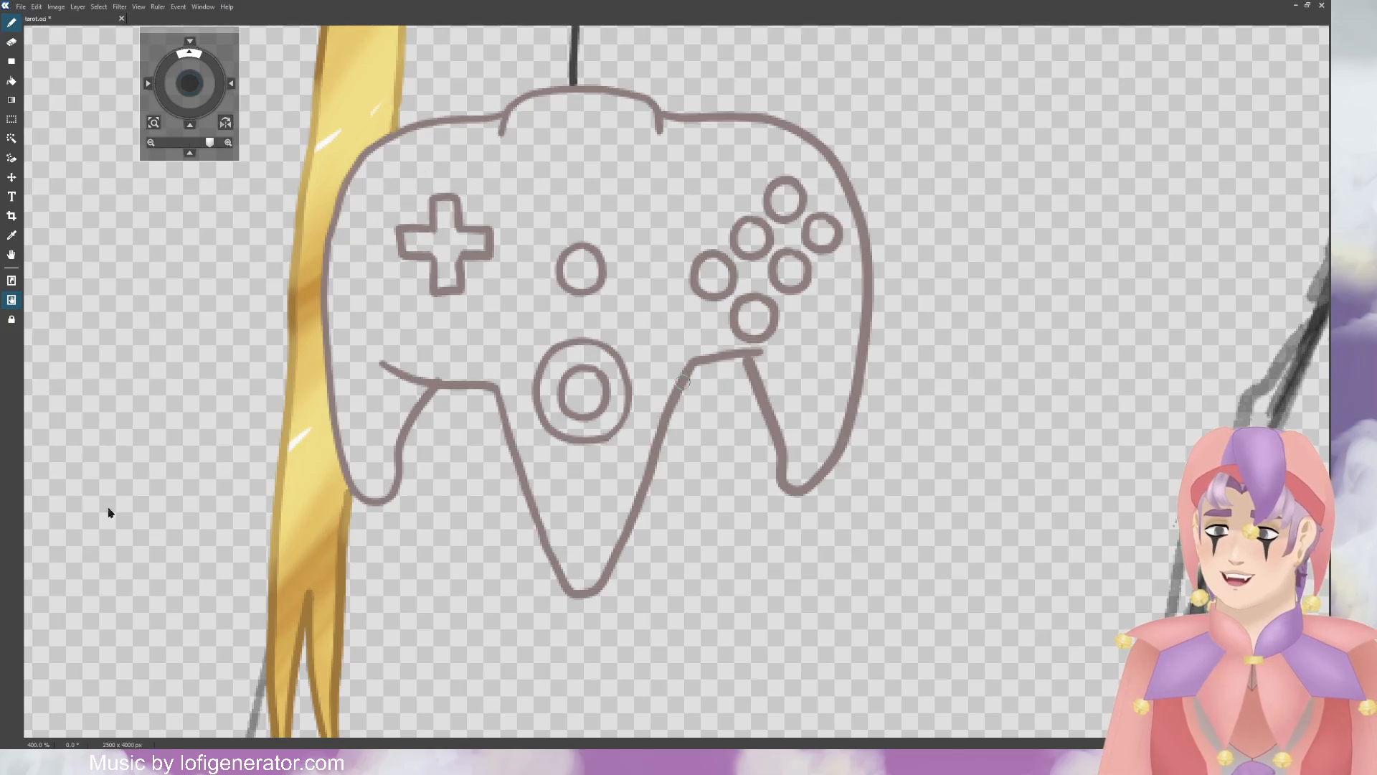
Step: Paint the hanging game controller's body flat light grey and extend the colour to its upper edge
{"action": "mouse_move", "coordinate": [380, 237]}
{"action": "left_mouse_down"}
{"action": "mouse_move", "coordinate": [395, 267]}
{"action": "mouse_move", "coordinate": [371, 291]}
{"action": "mouse_move", "coordinate": [364, 264]}
{"action": "mouse_move", "coordinate": [385, 355]}
{"action": "mouse_move", "coordinate": [365, 410]}
{"action": "mouse_move", "coordinate": [413, 319]}
{"action": "mouse_move", "coordinate": [412, 353]}
{"action": "mouse_move", "coordinate": [456, 298]}
{"action": "mouse_move", "coordinate": [502, 274]}
{"action": "mouse_move", "coordinate": [510, 298]}
{"action": "mouse_move", "coordinate": [460, 275]}
{"action": "mouse_move", "coordinate": [438, 241]}
{"action": "mouse_move", "coordinate": [475, 221]}
{"action": "mouse_move", "coordinate": [479, 238]}
{"action": "mouse_move", "coordinate": [467, 233]}
{"action": "mouse_move", "coordinate": [473, 210]}
{"action": "mouse_move", "coordinate": [449, 203]}
{"action": "mouse_move", "coordinate": [470, 246]}
{"action": "mouse_move", "coordinate": [426, 221]}
{"action": "mouse_move", "coordinate": [431, 169]}
{"action": "mouse_move", "coordinate": [368, 227]}
{"action": "mouse_move", "coordinate": [468, 169]}
{"action": "mouse_move", "coordinate": [532, 173]}
{"action": "mouse_move", "coordinate": [520, 171]}
{"action": "mouse_move", "coordinate": [552, 137]}
{"action": "mouse_move", "coordinate": [570, 199]}
{"action": "mouse_move", "coordinate": [608, 248]}
{"action": "mouse_move", "coordinate": [574, 142]}
{"action": "mouse_move", "coordinate": [621, 145]}
{"action": "mouse_move", "coordinate": [633, 207]}
{"action": "mouse_move", "coordinate": [623, 270]}
{"action": "mouse_move", "coordinate": [558, 353]}
{"action": "mouse_move", "coordinate": [521, 358]}
{"action": "mouse_move", "coordinate": [523, 372]}
{"action": "mouse_move", "coordinate": [454, 337]}
{"action": "mouse_move", "coordinate": [445, 357]}
{"action": "mouse_move", "coordinate": [497, 356]}
{"action": "mouse_move", "coordinate": [584, 539]}
{"action": "mouse_move", "coordinate": [572, 449]}
{"action": "mouse_move", "coordinate": [641, 355]}
{"action": "mouse_move", "coordinate": [576, 556]}
{"action": "mouse_move", "coordinate": [659, 383]}
{"action": "mouse_move", "coordinate": [691, 259]}
{"action": "mouse_move", "coordinate": [655, 276]}
{"action": "mouse_move", "coordinate": [698, 247]}
{"action": "mouse_move", "coordinate": [726, 197]}
{"action": "mouse_move", "coordinate": [679, 174]}
{"action": "mouse_move", "coordinate": [769, 164]}
{"action": "mouse_move", "coordinate": [820, 233]}
{"action": "mouse_move", "coordinate": [814, 354]}
{"action": "mouse_move", "coordinate": [753, 272]}
{"action": "mouse_move", "coordinate": [737, 310]}
{"action": "left_mouse_up"}
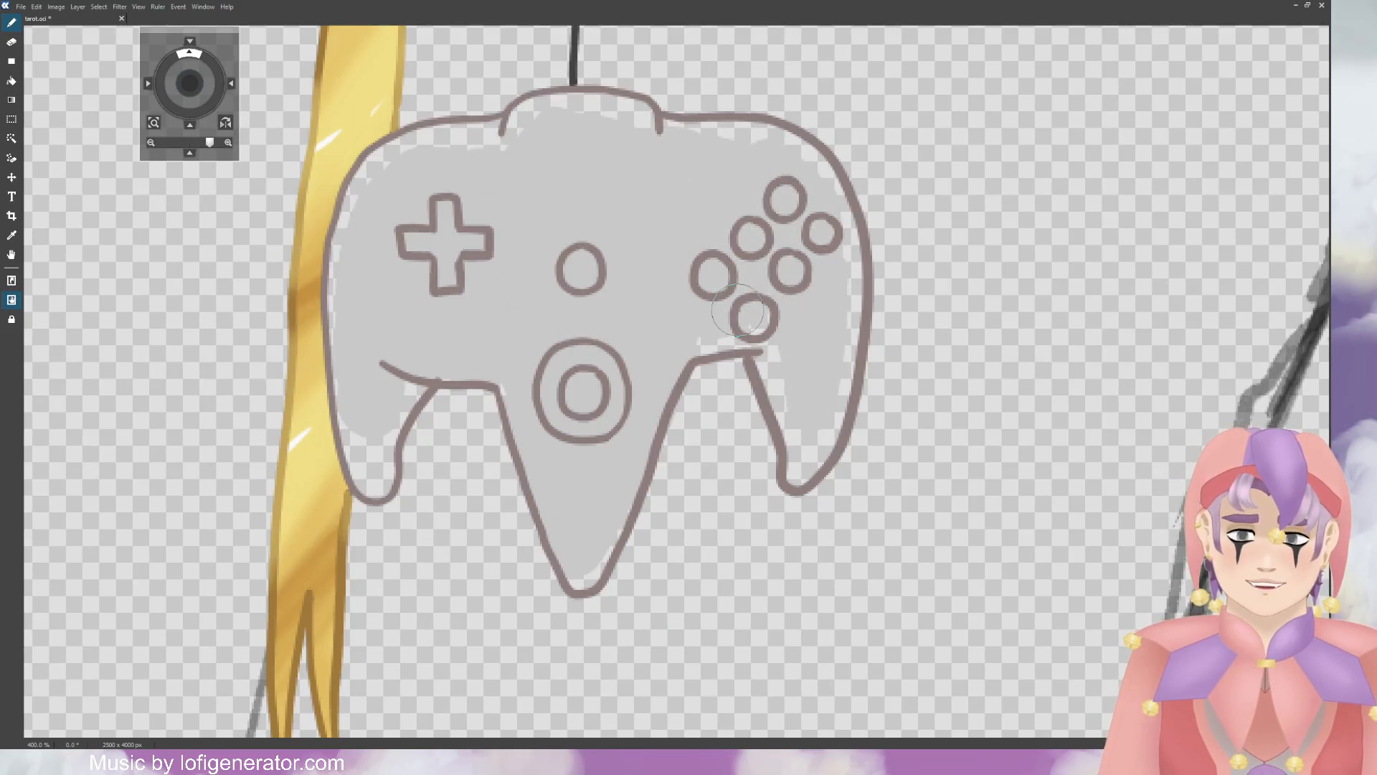
{"action": "left_click_drag", "start_coordinate": [190, 83], "coordinate": [200, 89]}
{"action": "scroll", "coordinate": [285, 97], "scroll_direction": "up", "scroll_amount": 2}
{"action": "left_click", "coordinate": [111, 515]}
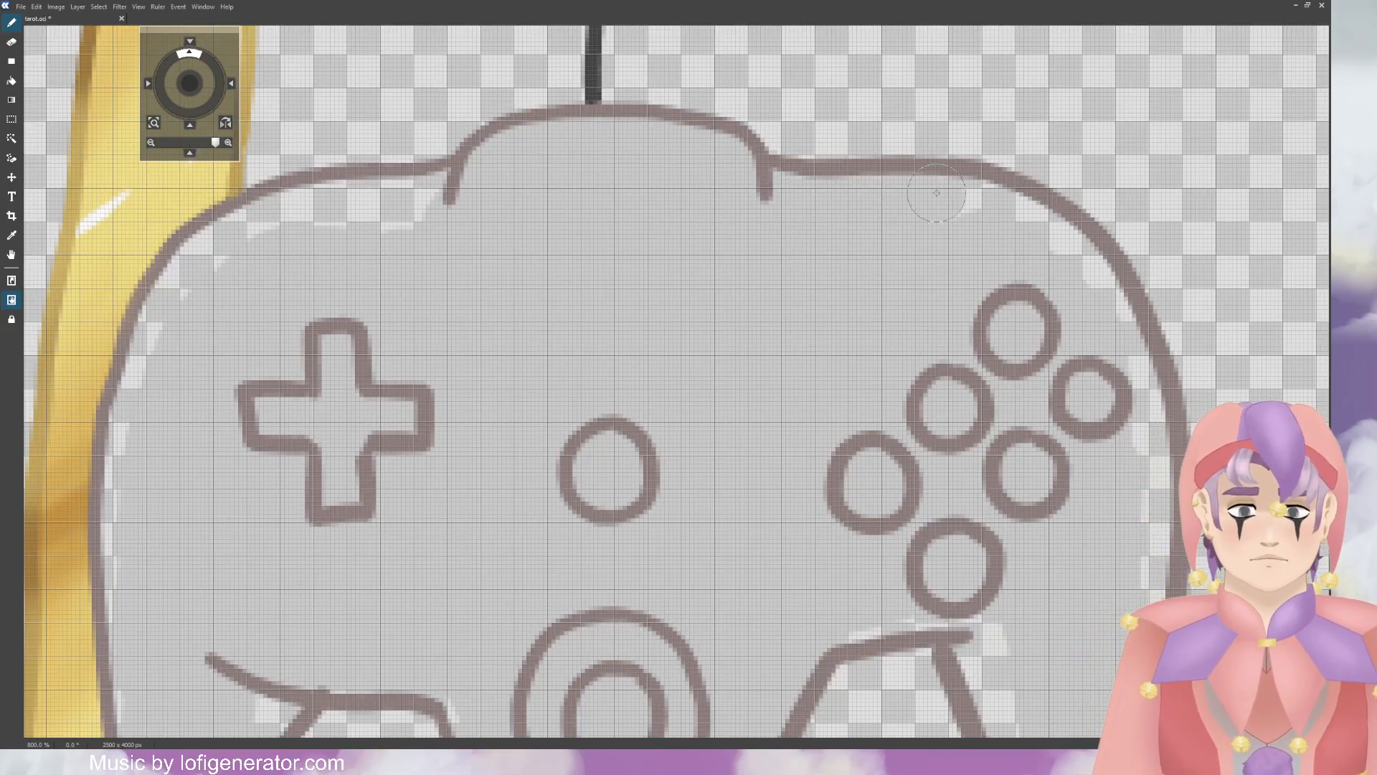
Step: Fill the remaining light grey gaps along the controller's right shoulder, right grip and centre prong
{"action": "left_click_drag", "start_coordinate": [190, 83], "coordinate": [136, 71]}
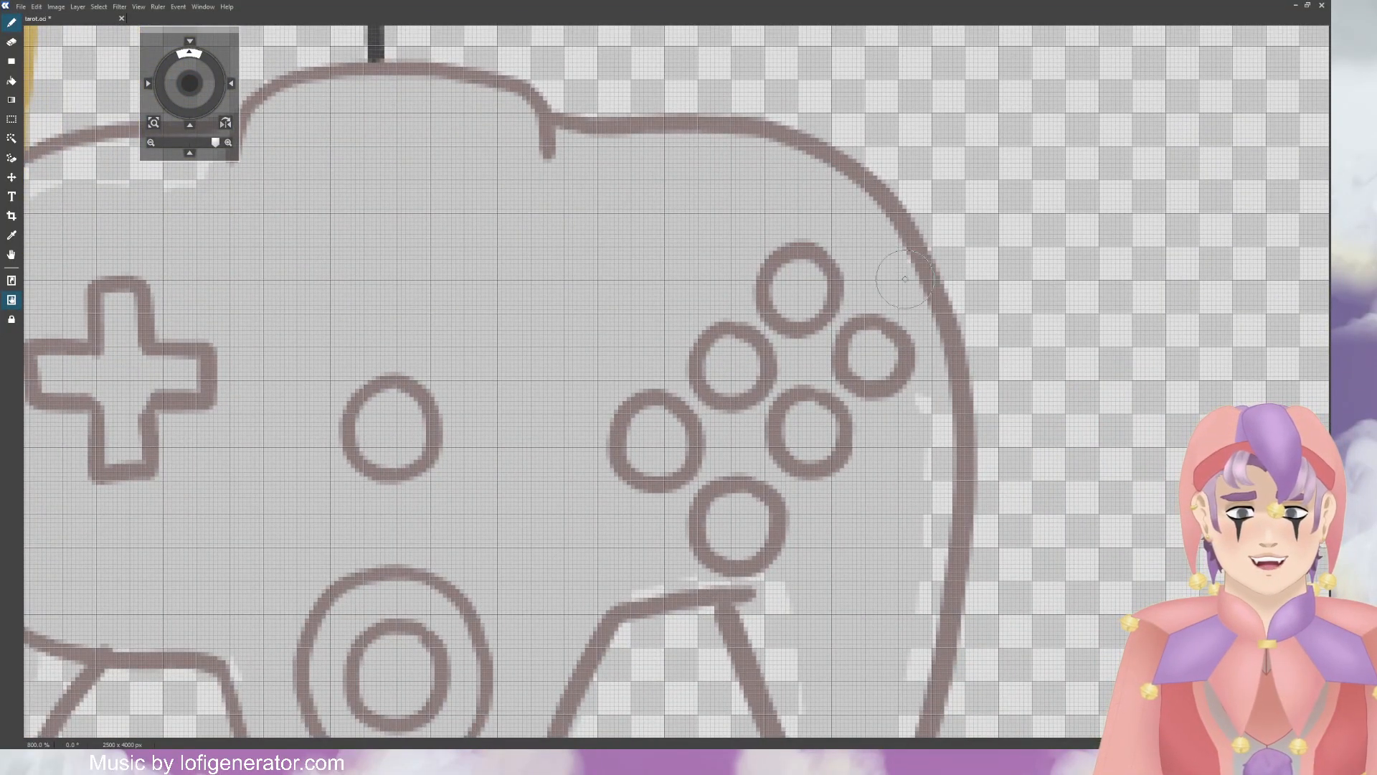
{"action": "left_click_drag", "start_coordinate": [190, 85], "coordinate": [196, 96]}
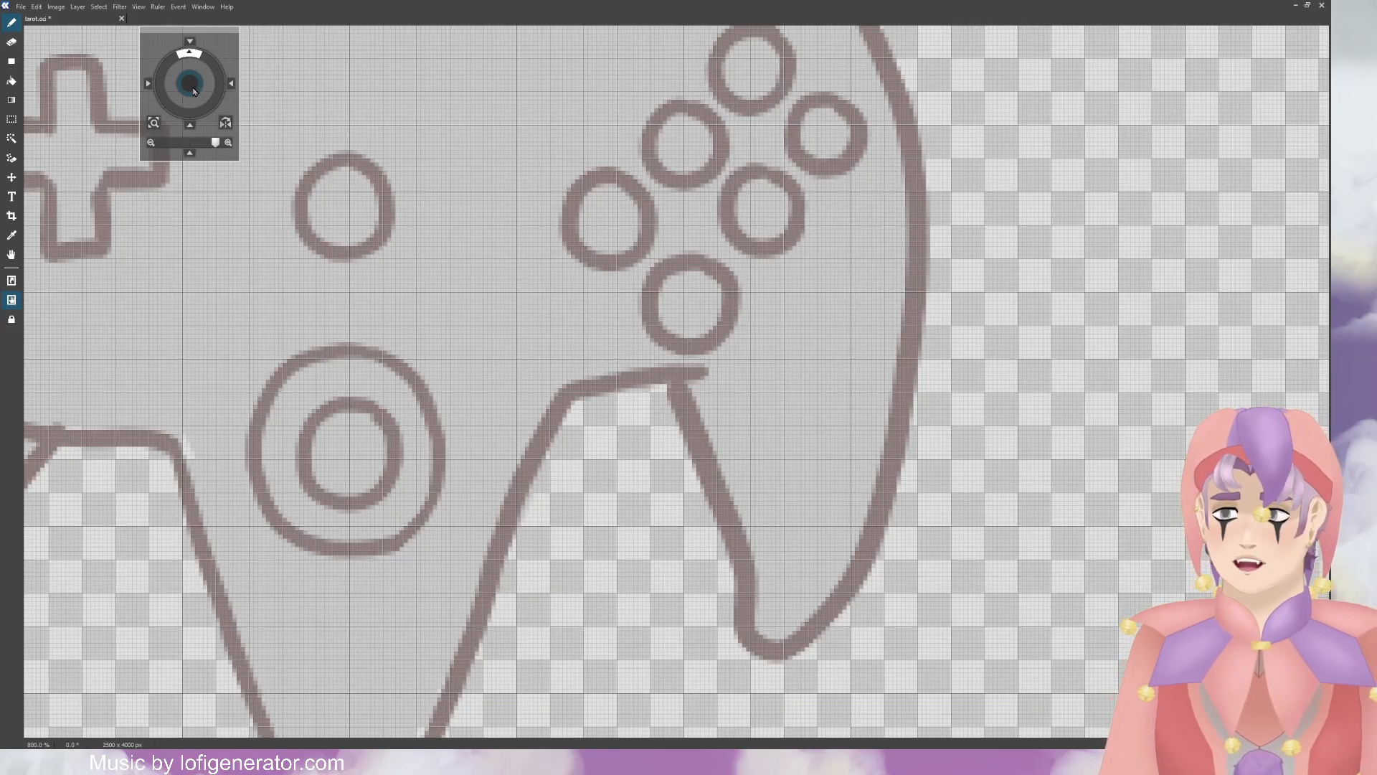
{"action": "left_click_drag", "start_coordinate": [191, 85], "coordinate": [310, 4]}
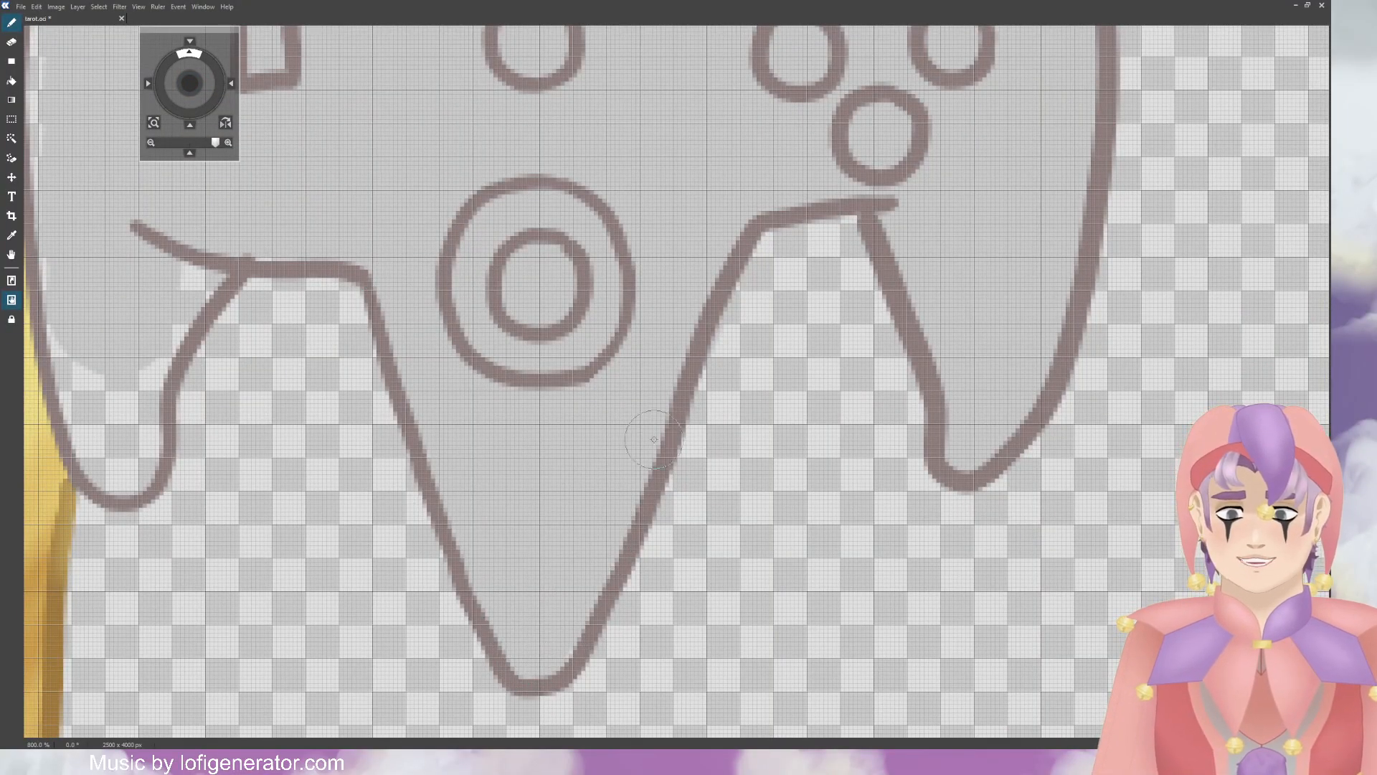
Step: Fill the controller's left grip, left side and upper left shoulder with light grey up to the outline
{"action": "left_click_drag", "start_coordinate": [190, 84], "coordinate": [384, 63]}
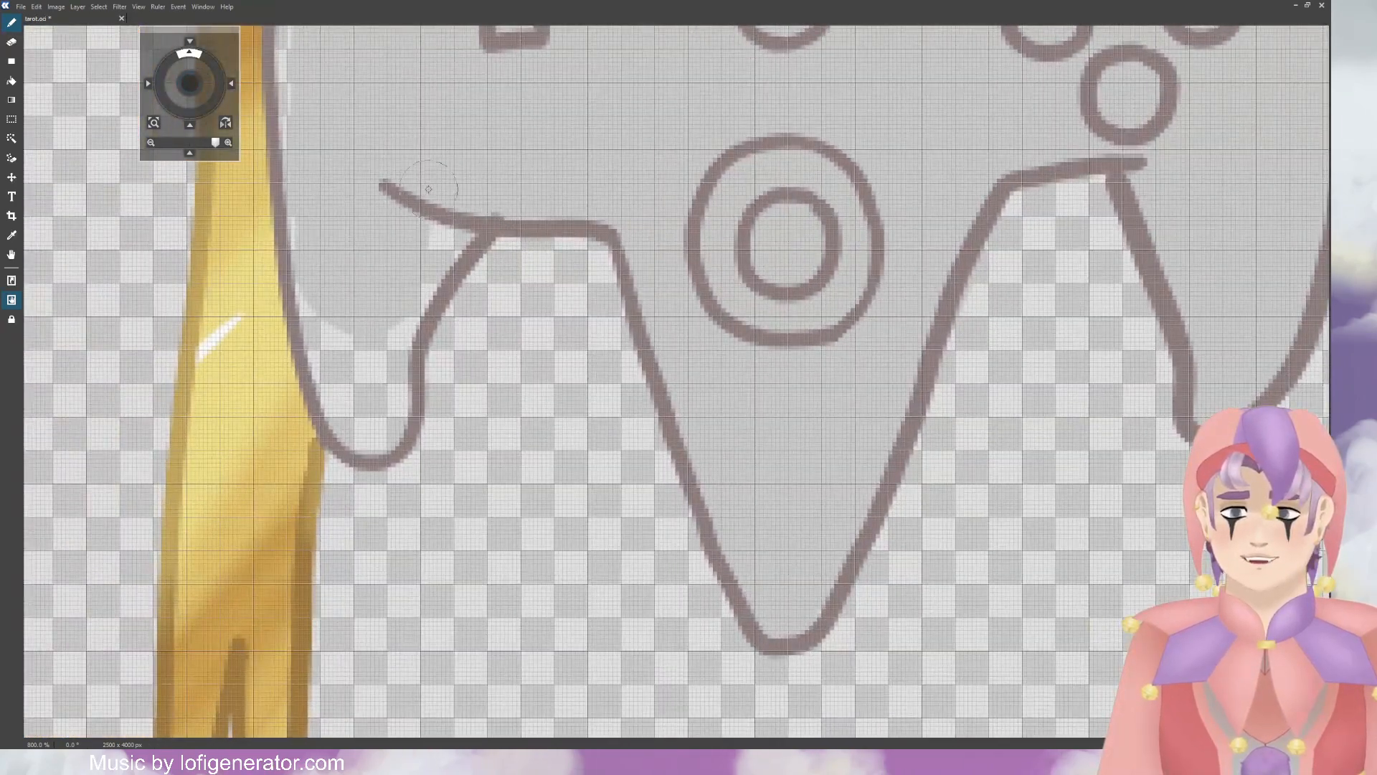
{"action": "left_click_drag", "start_coordinate": [193, 84], "coordinate": [386, 82]}
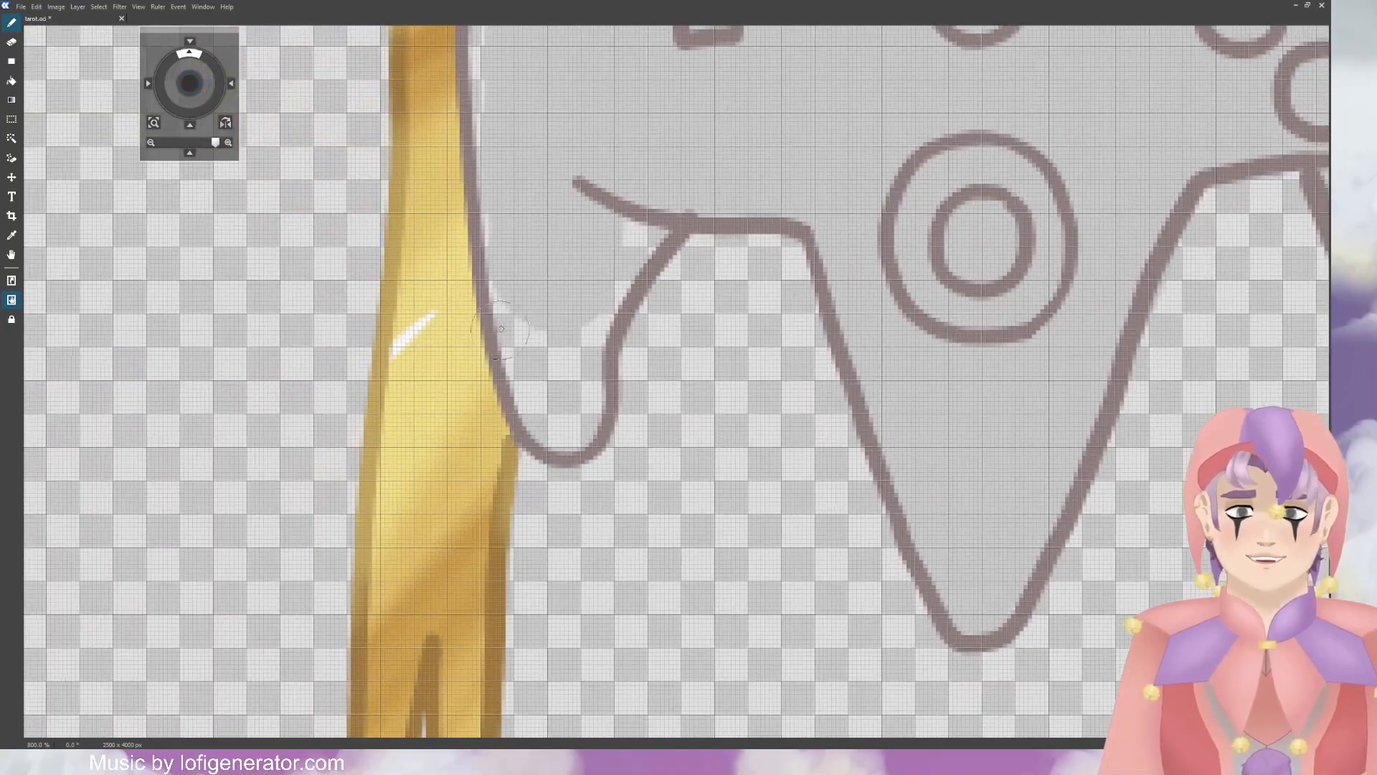
{"action": "mouse_move", "coordinate": [499, 270]}
{"action": "left_mouse_down"}
{"action": "mouse_move", "coordinate": [553, 418]}
{"action": "mouse_move", "coordinate": [533, 402]}
{"action": "mouse_move", "coordinate": [571, 397]}
{"action": "mouse_move", "coordinate": [581, 421]}
{"action": "mouse_move", "coordinate": [562, 380]}
{"action": "mouse_move", "coordinate": [631, 223]}
{"action": "left_mouse_up"}
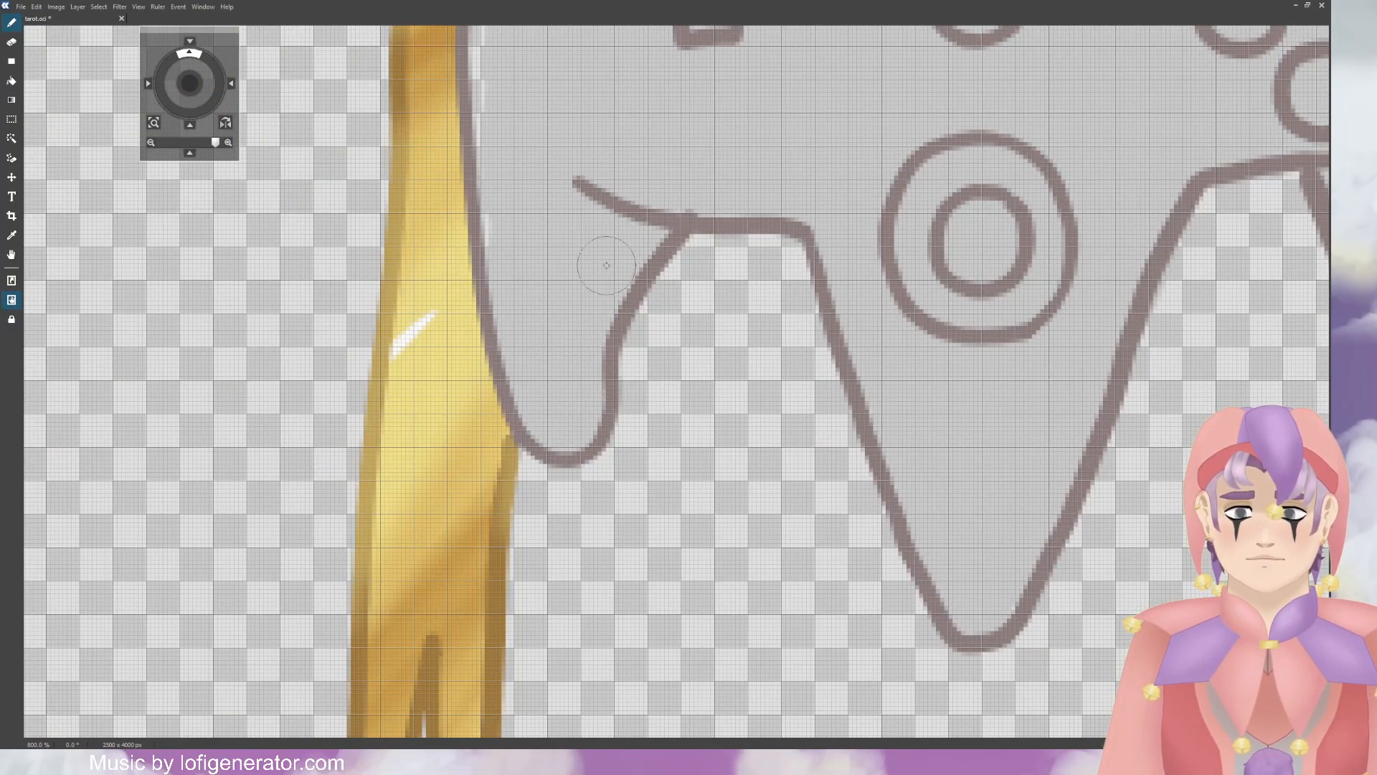
{"action": "left_click_drag", "start_coordinate": [189, 83], "coordinate": [219, 261]}
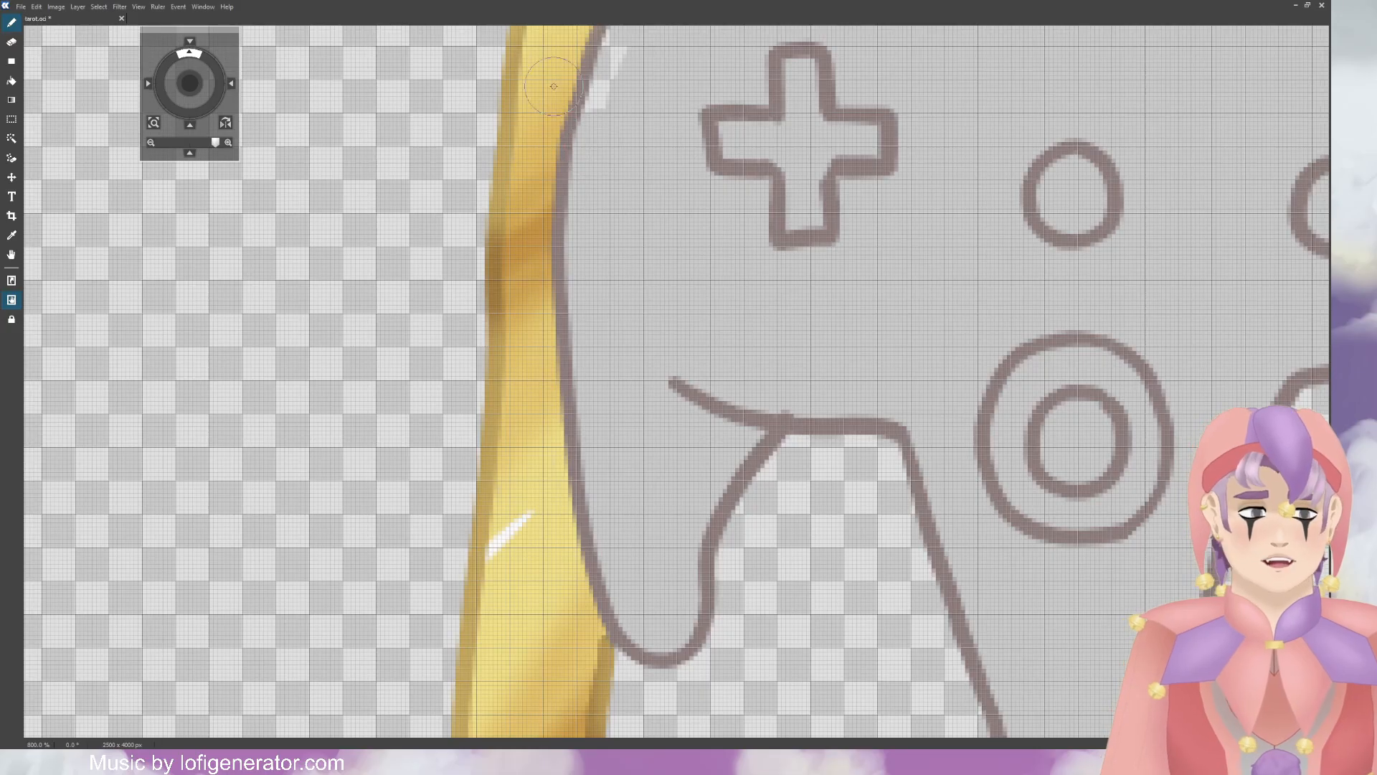
{"action": "mouse_move", "coordinate": [188, 85]}
{"action": "left_mouse_down"}
{"action": "mouse_move", "coordinate": [145, 194]}
{"action": "mouse_move", "coordinate": [188, 86]}
{"action": "left_mouse_up"}
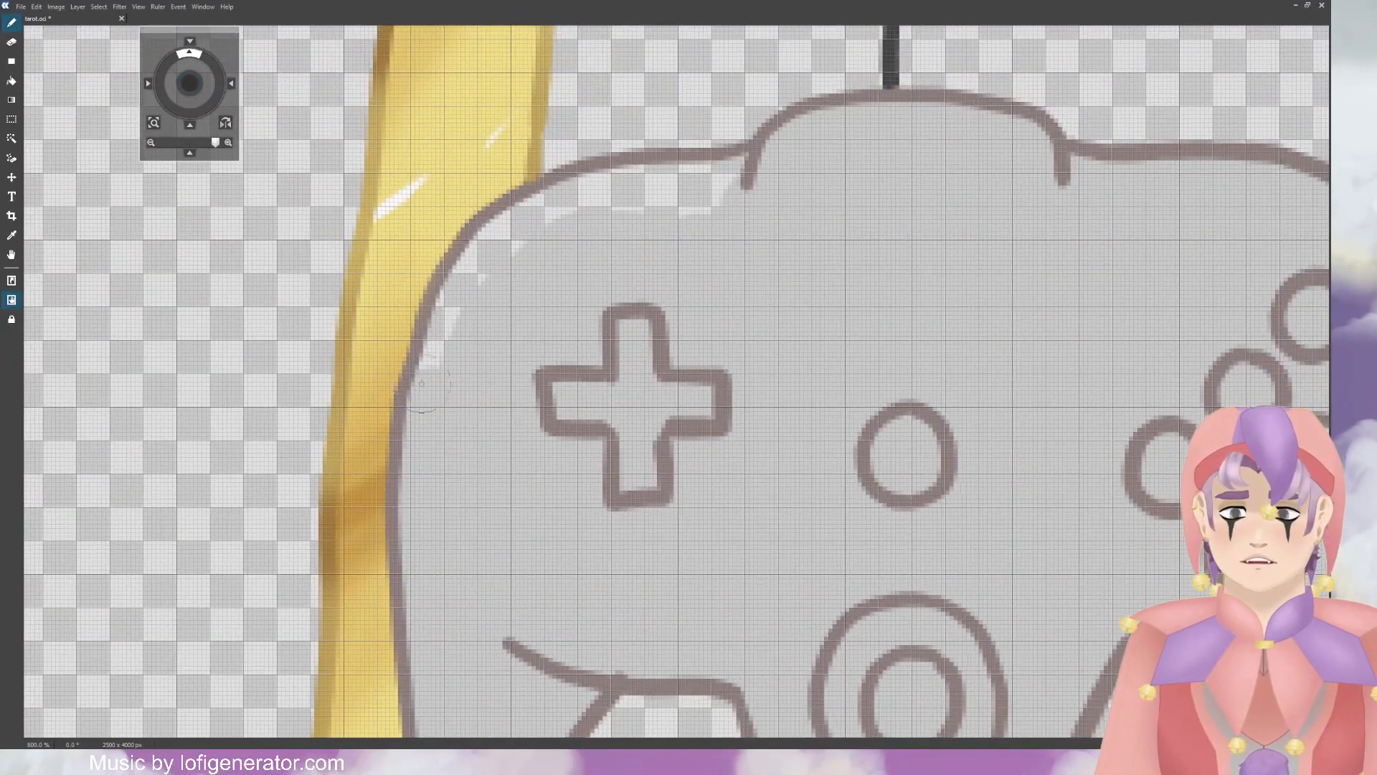
{"action": "mouse_move", "coordinate": [422, 383]}
{"action": "left_mouse_down"}
{"action": "mouse_move", "coordinate": [467, 276]}
{"action": "mouse_move", "coordinate": [513, 224]}
{"action": "mouse_move", "coordinate": [665, 185]}
{"action": "mouse_move", "coordinate": [697, 200]}
{"action": "mouse_move", "coordinate": [693, 181]}
{"action": "mouse_move", "coordinate": [677, 195]}
{"action": "mouse_move", "coordinate": [708, 207]}
{"action": "left_mouse_up"}
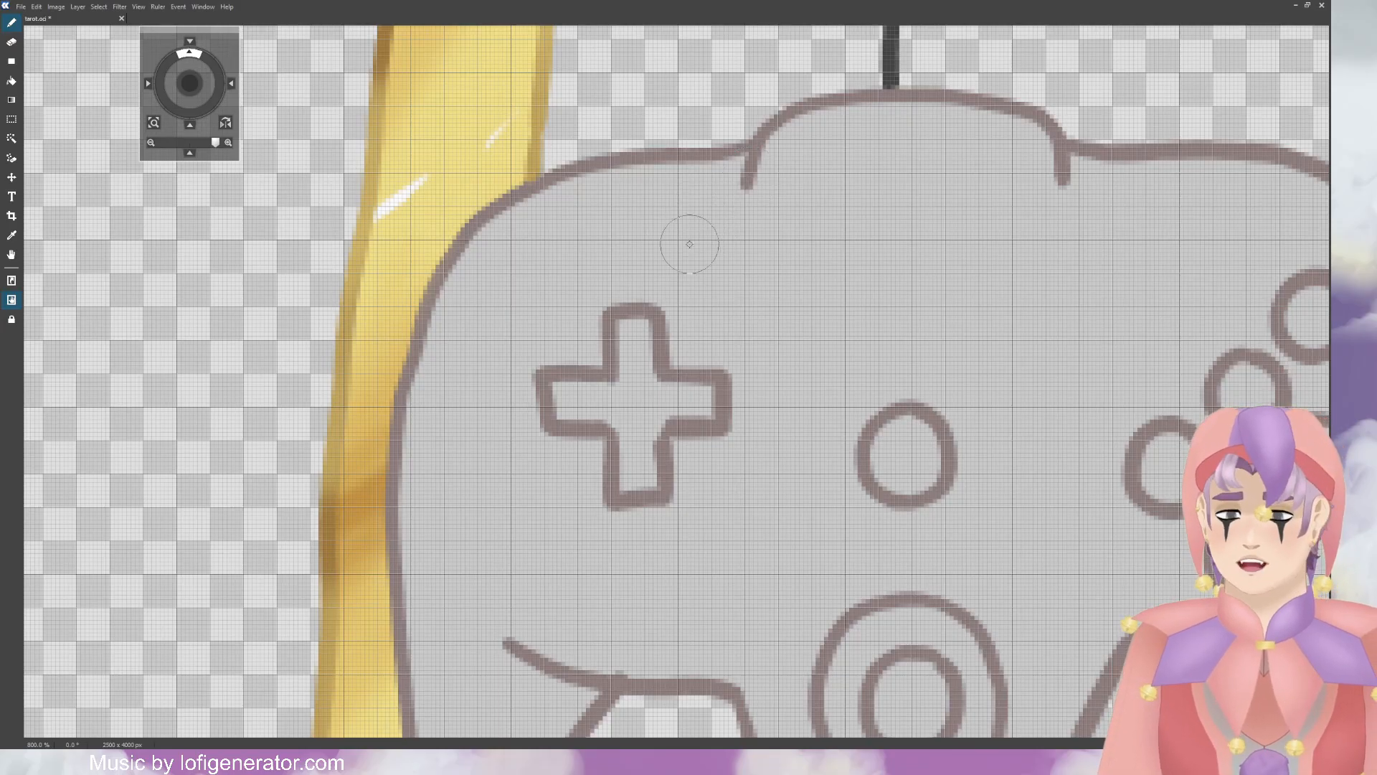
{"action": "scroll", "coordinate": [703, 260], "scroll_direction": "down", "scroll_amount": 9}
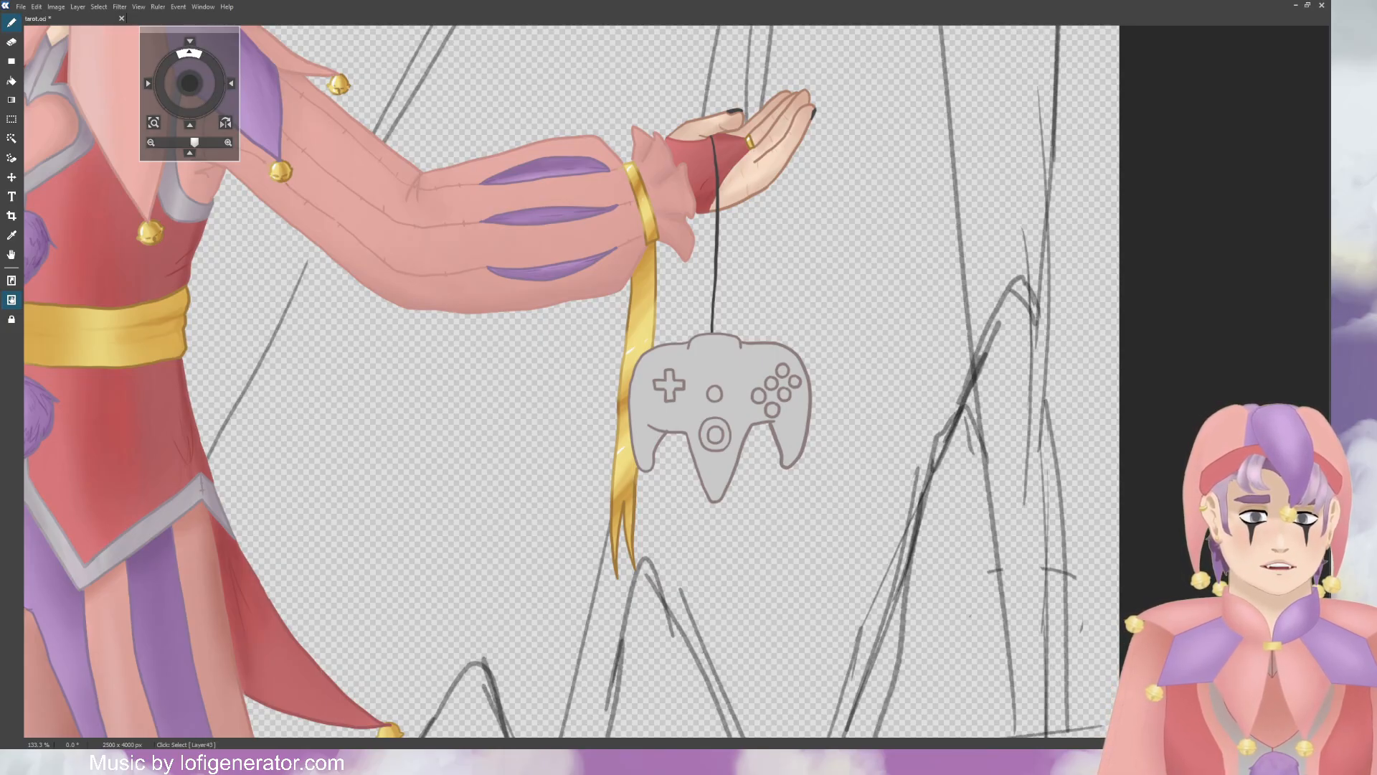
Step: Recolour the controller's outer outline a softer grey and erase the overlapping colour from the cord's lower end
{"action": "scroll", "coordinate": [649, 429], "scroll_direction": "up", "scroll_amount": 6}
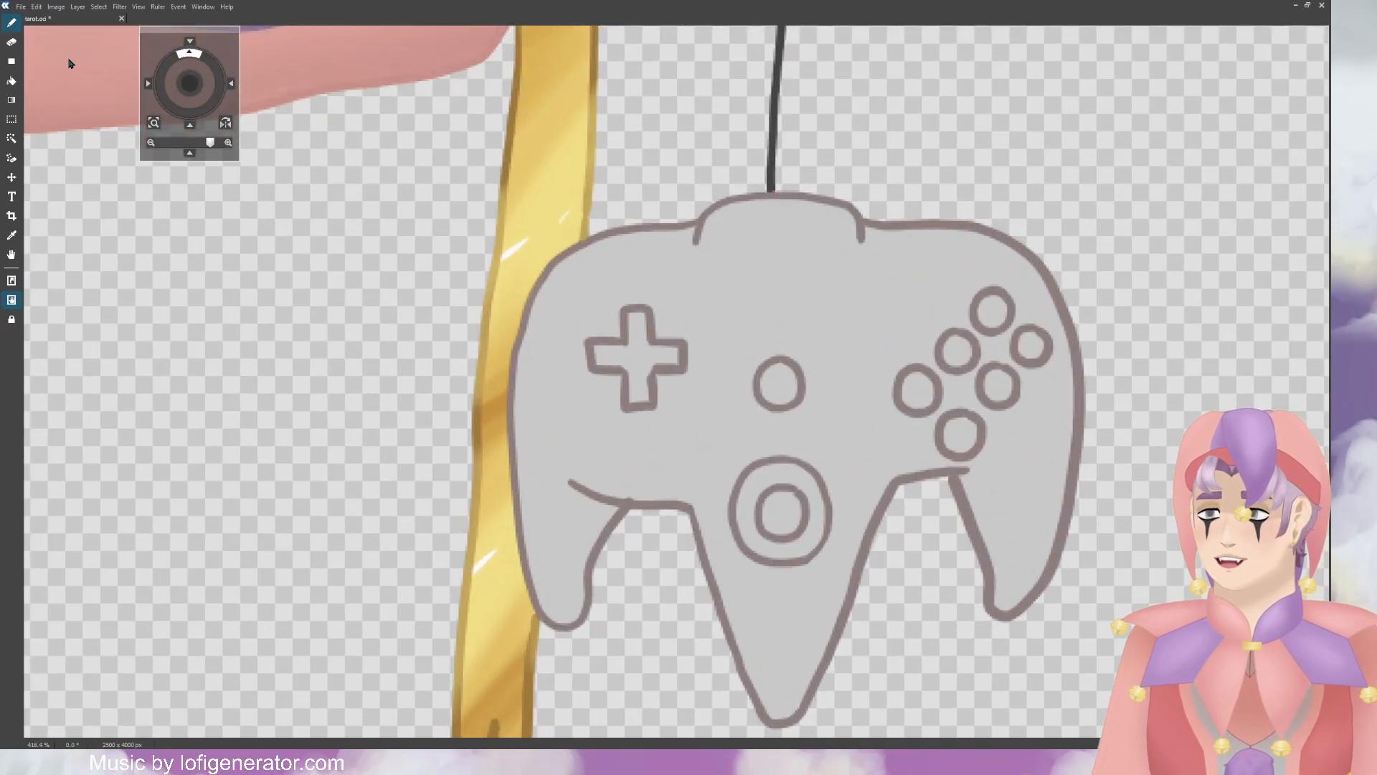
{"action": "mouse_move", "coordinate": [518, 347]}
{"action": "left_mouse_down"}
{"action": "mouse_move", "coordinate": [548, 605]}
{"action": "mouse_move", "coordinate": [589, 570]}
{"action": "mouse_move", "coordinate": [620, 505]}
{"action": "mouse_move", "coordinate": [558, 477]}
{"action": "mouse_move", "coordinate": [590, 489]}
{"action": "mouse_move", "coordinate": [524, 328]}
{"action": "mouse_move", "coordinate": [552, 266]}
{"action": "mouse_move", "coordinate": [614, 234]}
{"action": "mouse_move", "coordinate": [598, 239]}
{"action": "mouse_move", "coordinate": [697, 238]}
{"action": "mouse_move", "coordinate": [685, 231]}
{"action": "mouse_move", "coordinate": [743, 198]}
{"action": "mouse_move", "coordinate": [779, 197]}
{"action": "mouse_move", "coordinate": [760, 192]}
{"action": "mouse_move", "coordinate": [830, 207]}
{"action": "mouse_move", "coordinate": [784, 193]}
{"action": "left_mouse_up"}
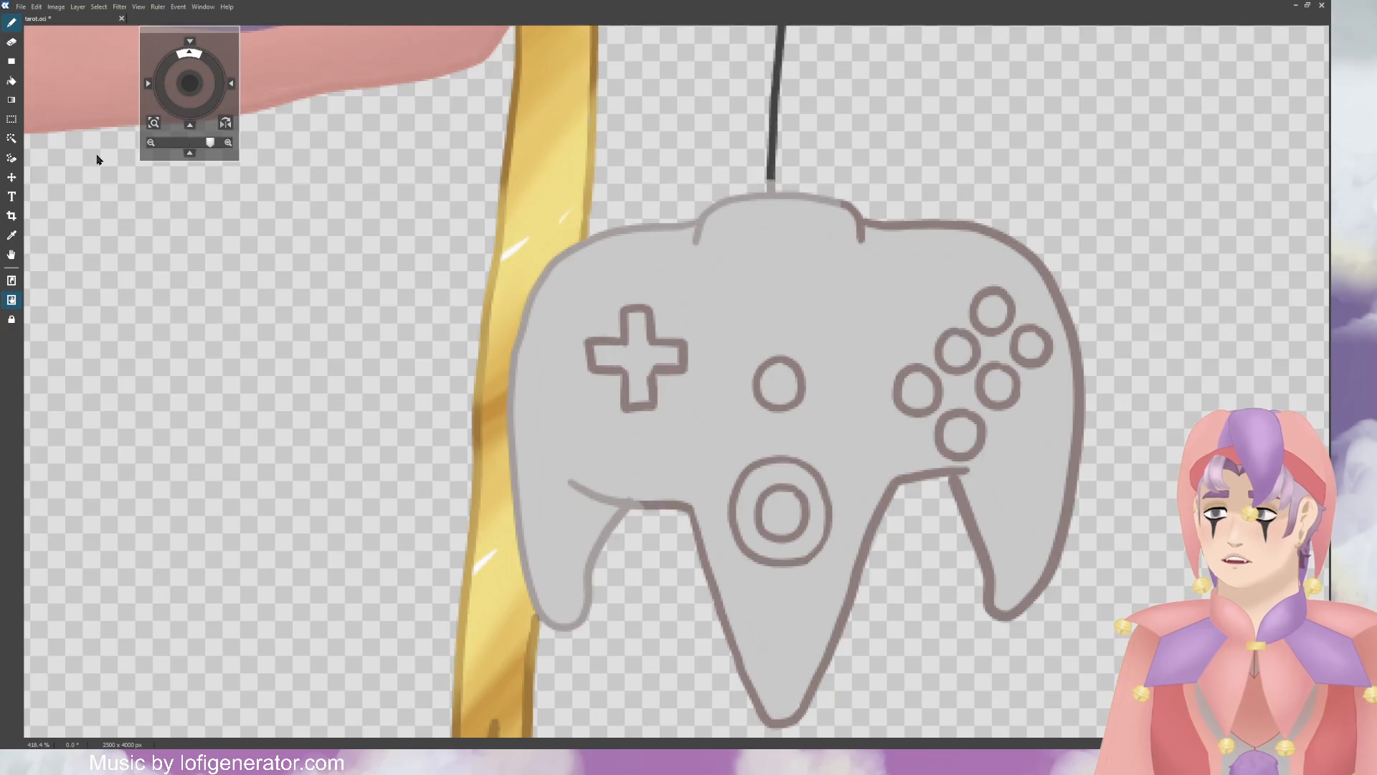
{"action": "key", "text": "e"}
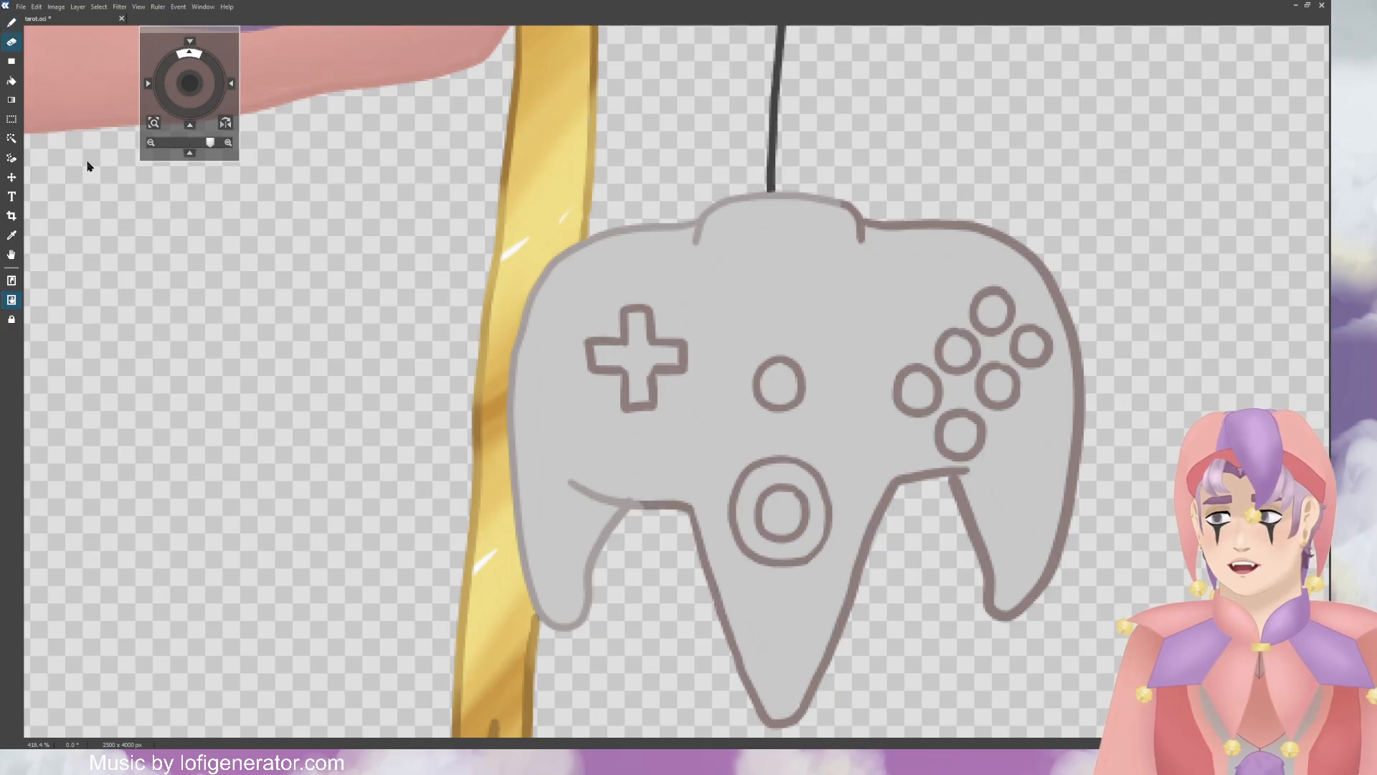
{"action": "key", "text": "b"}
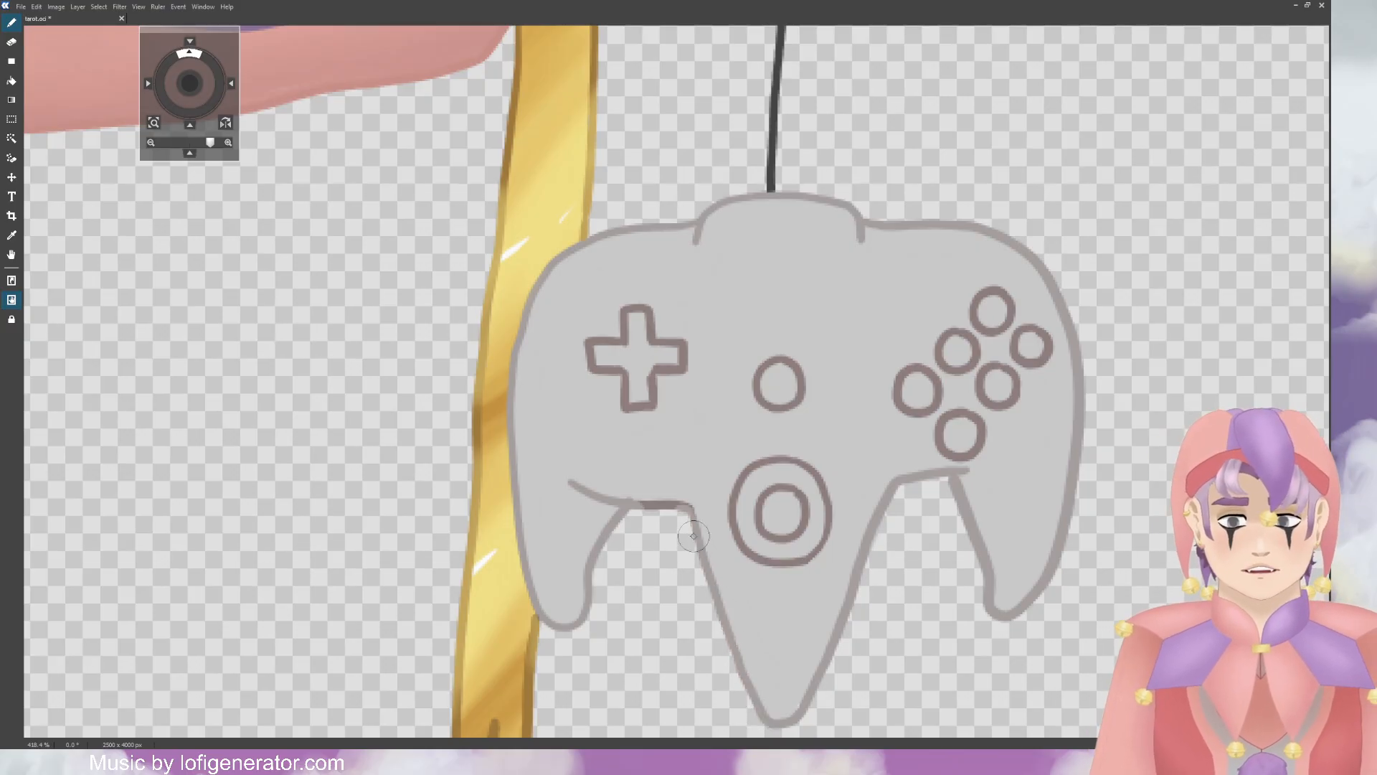
{"action": "scroll", "coordinate": [697, 527], "scroll_direction": "down", "scroll_amount": 8}
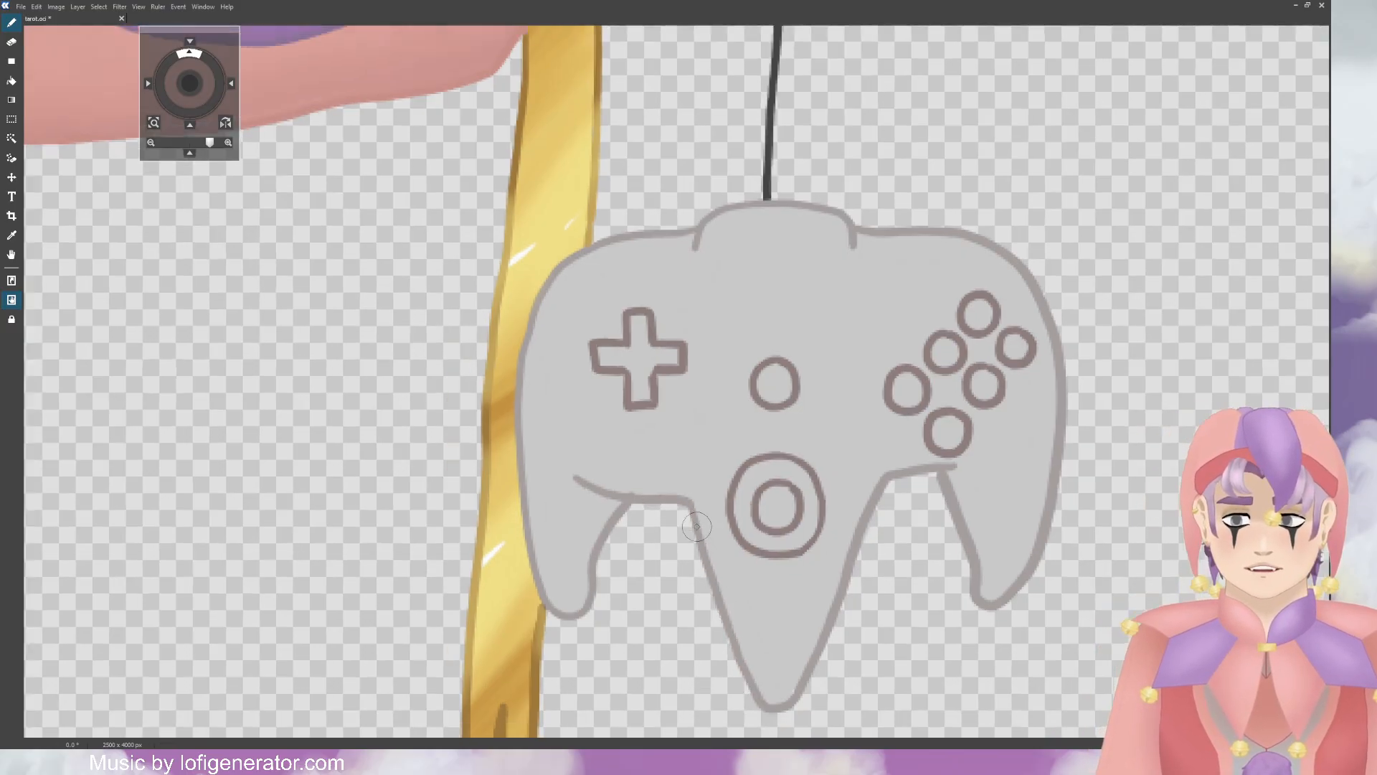
Step: Save the illustration and bring the full tarot card into view
{"action": "scroll", "coordinate": [697, 527], "scroll_direction": "down", "scroll_amount": 1}
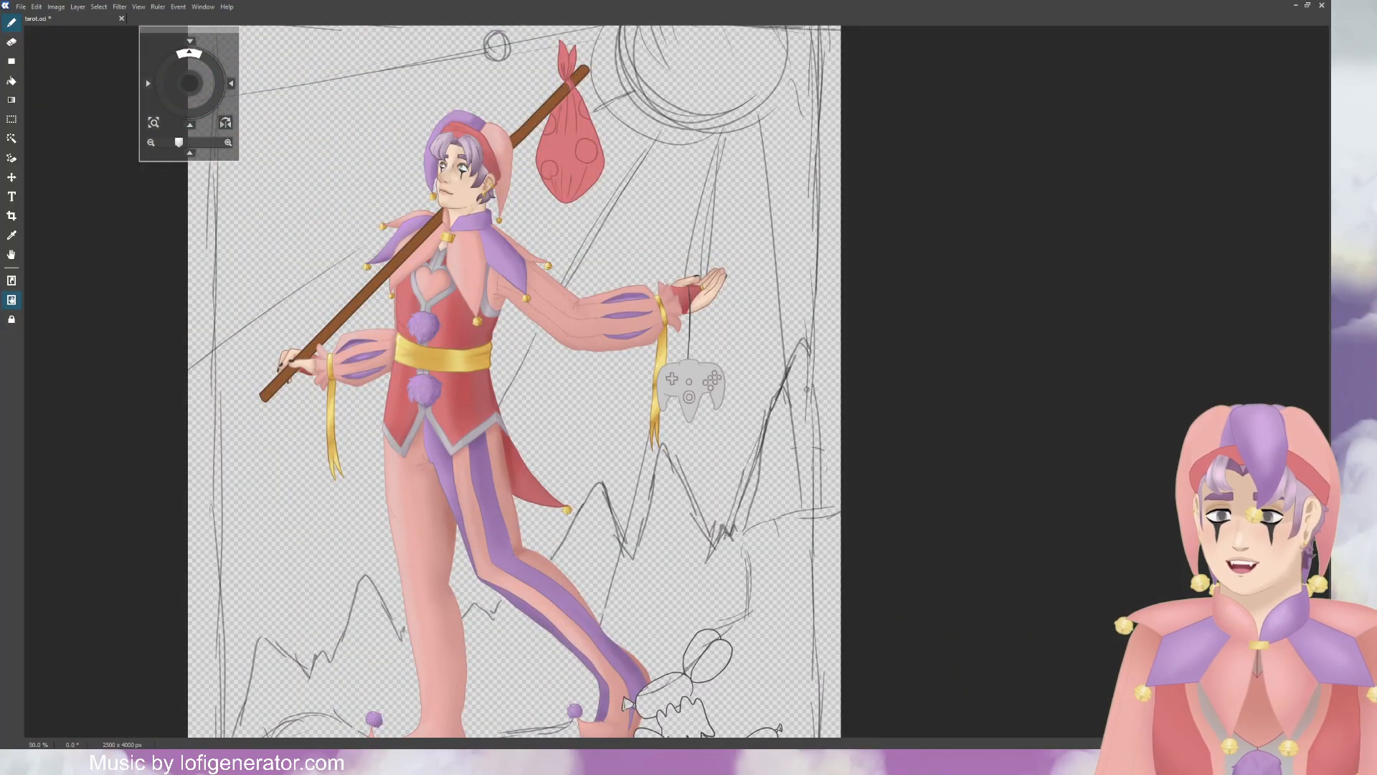
{"action": "scroll", "coordinate": [806, 389], "scroll_direction": "down", "scroll_amount": 1}
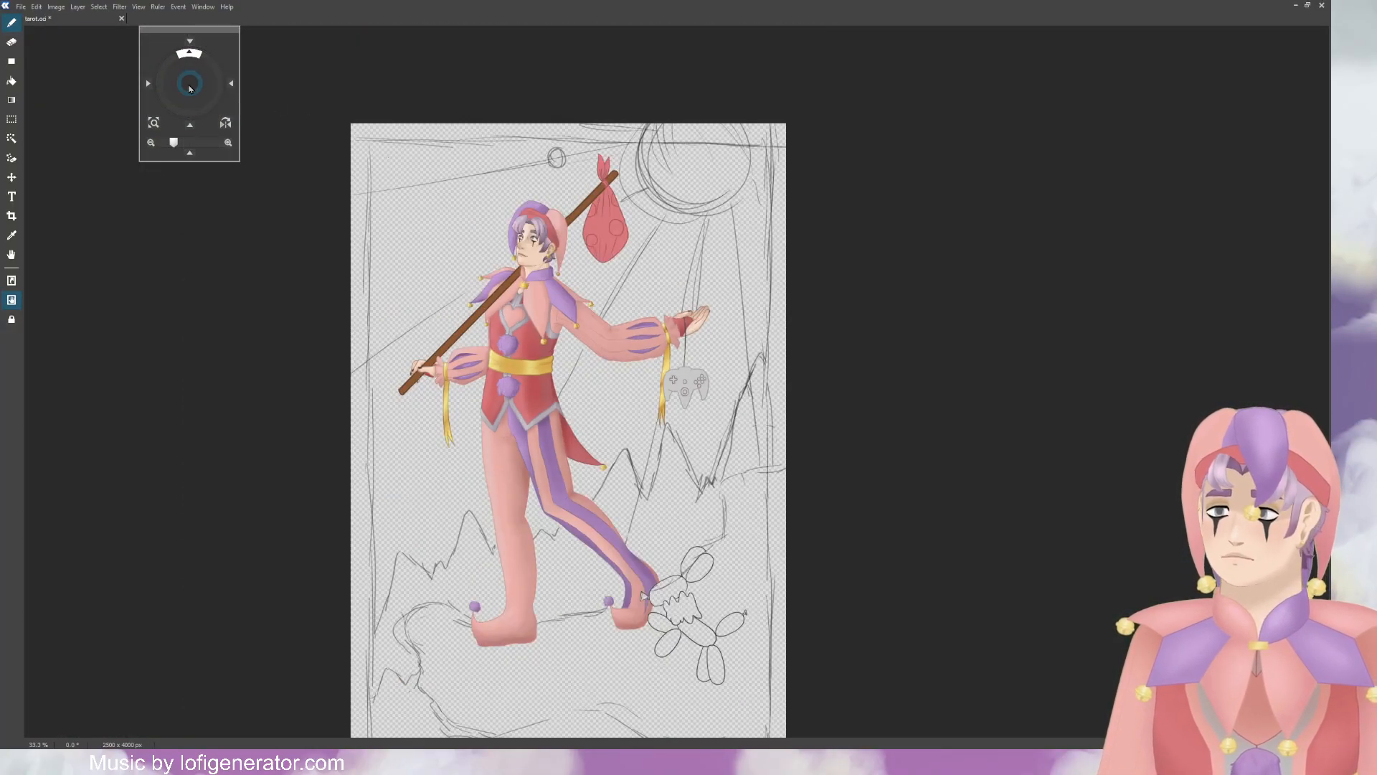
{"action": "left_click_drag", "start_coordinate": [190, 83], "coordinate": [189, 83]}
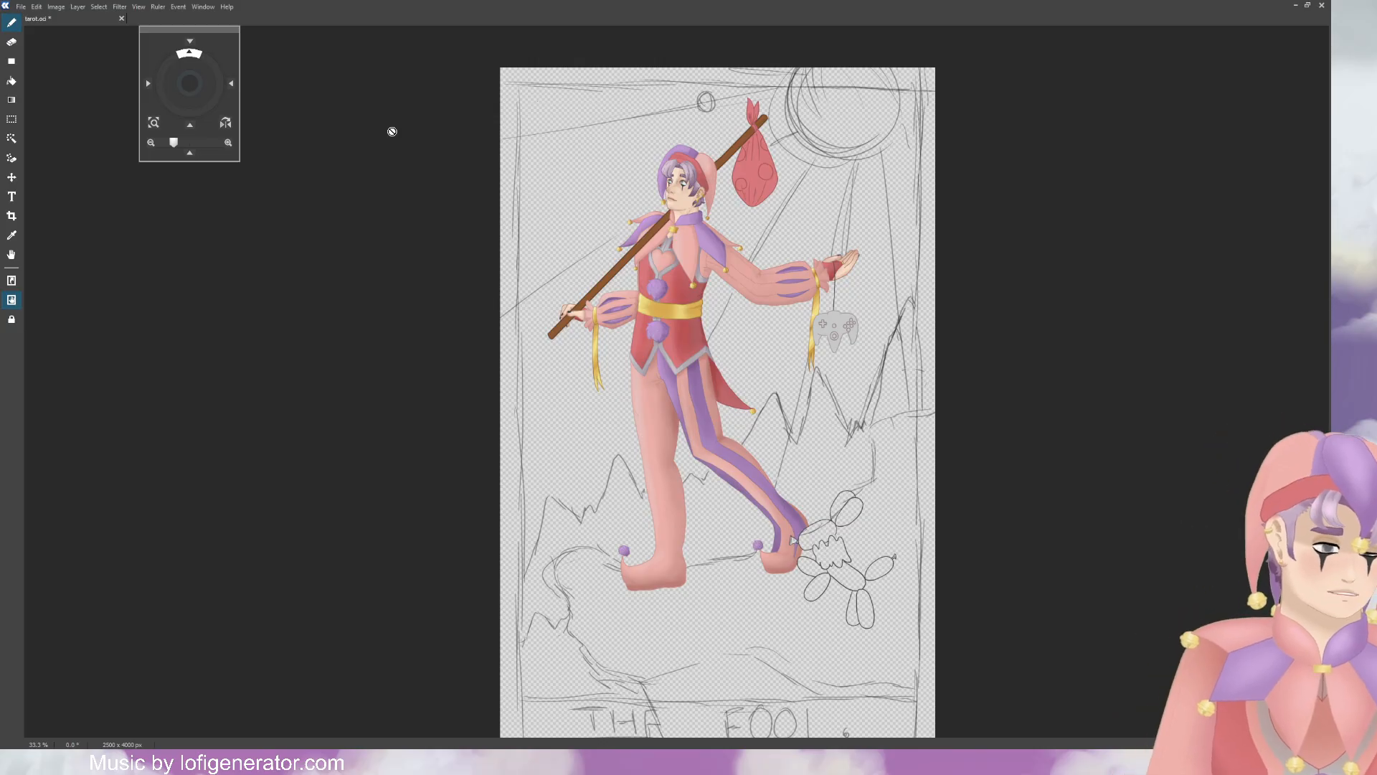
{"action": "key", "text": "ctrl+s"}
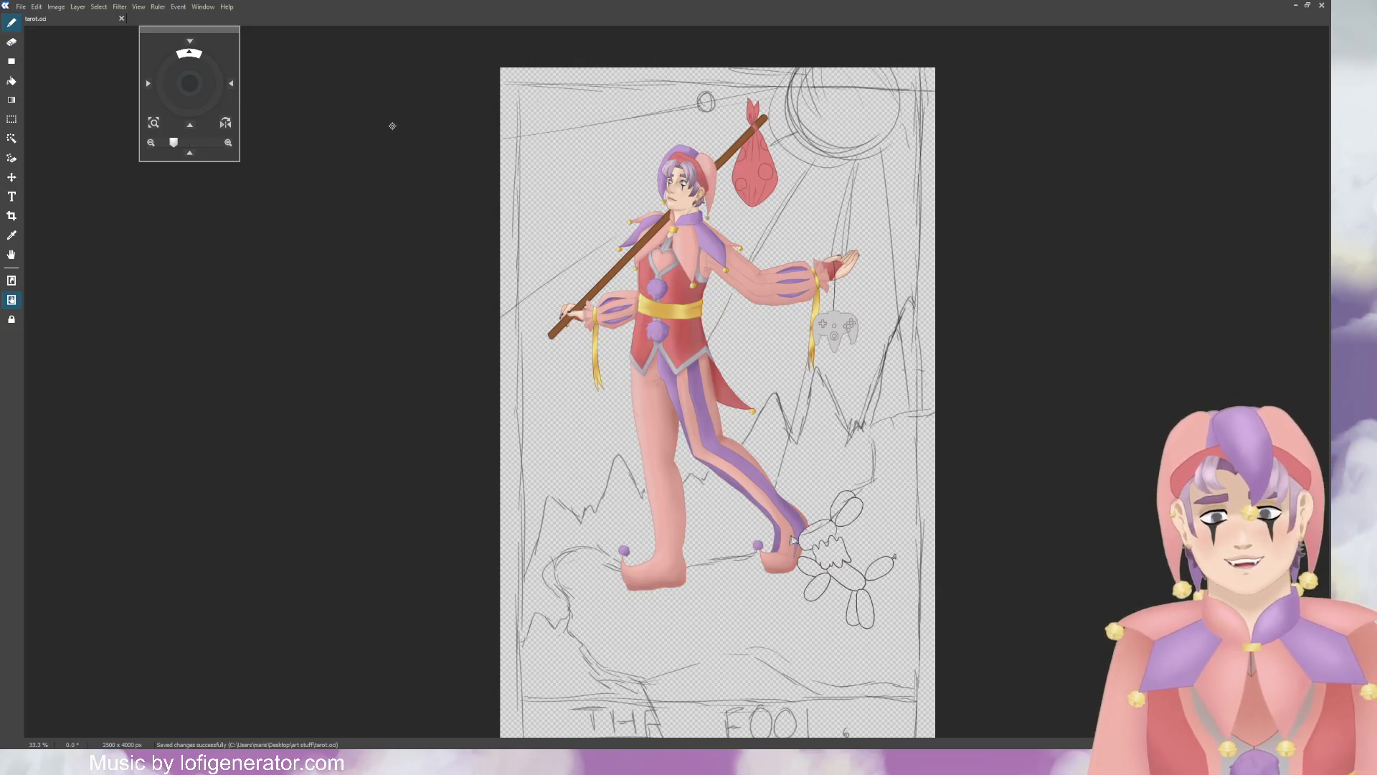
{"action": "left_click_drag", "start_coordinate": [191, 83], "coordinate": [190, 77]}
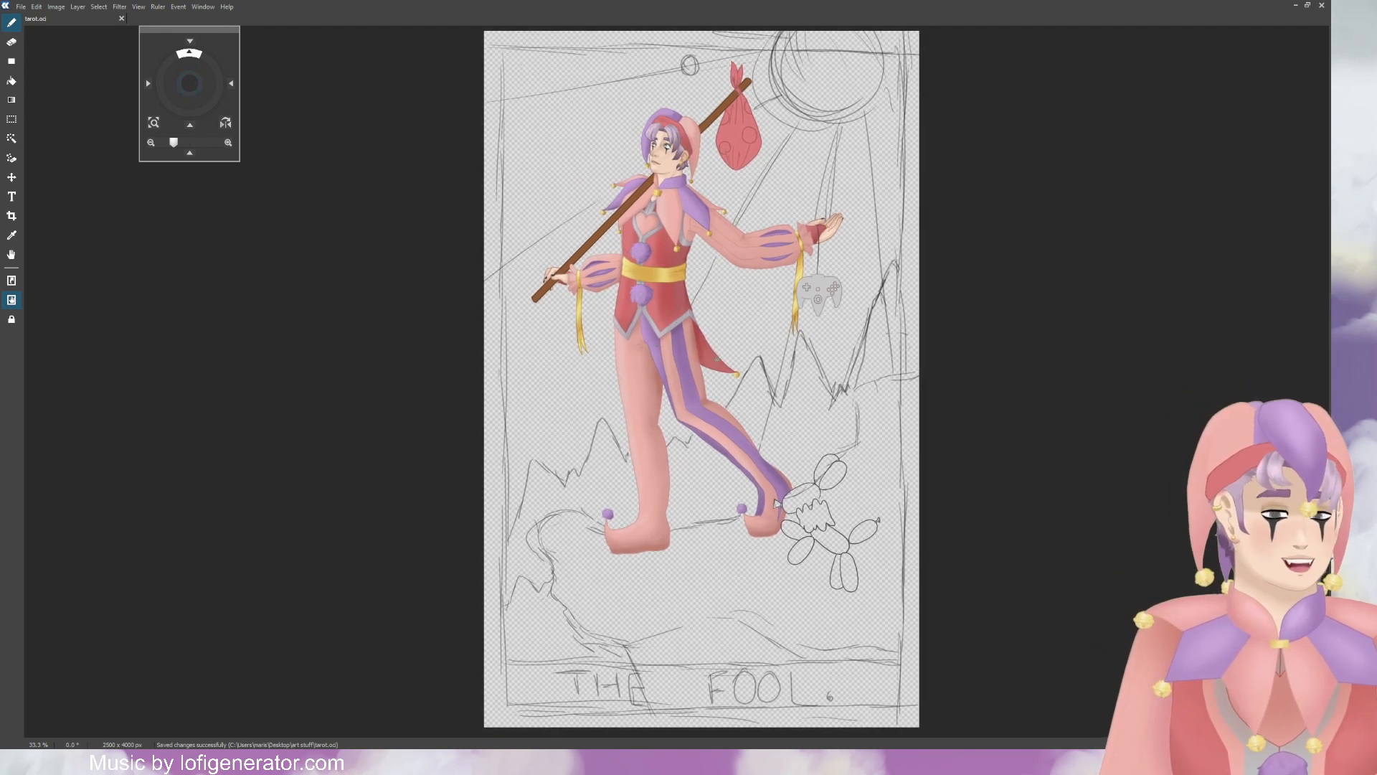